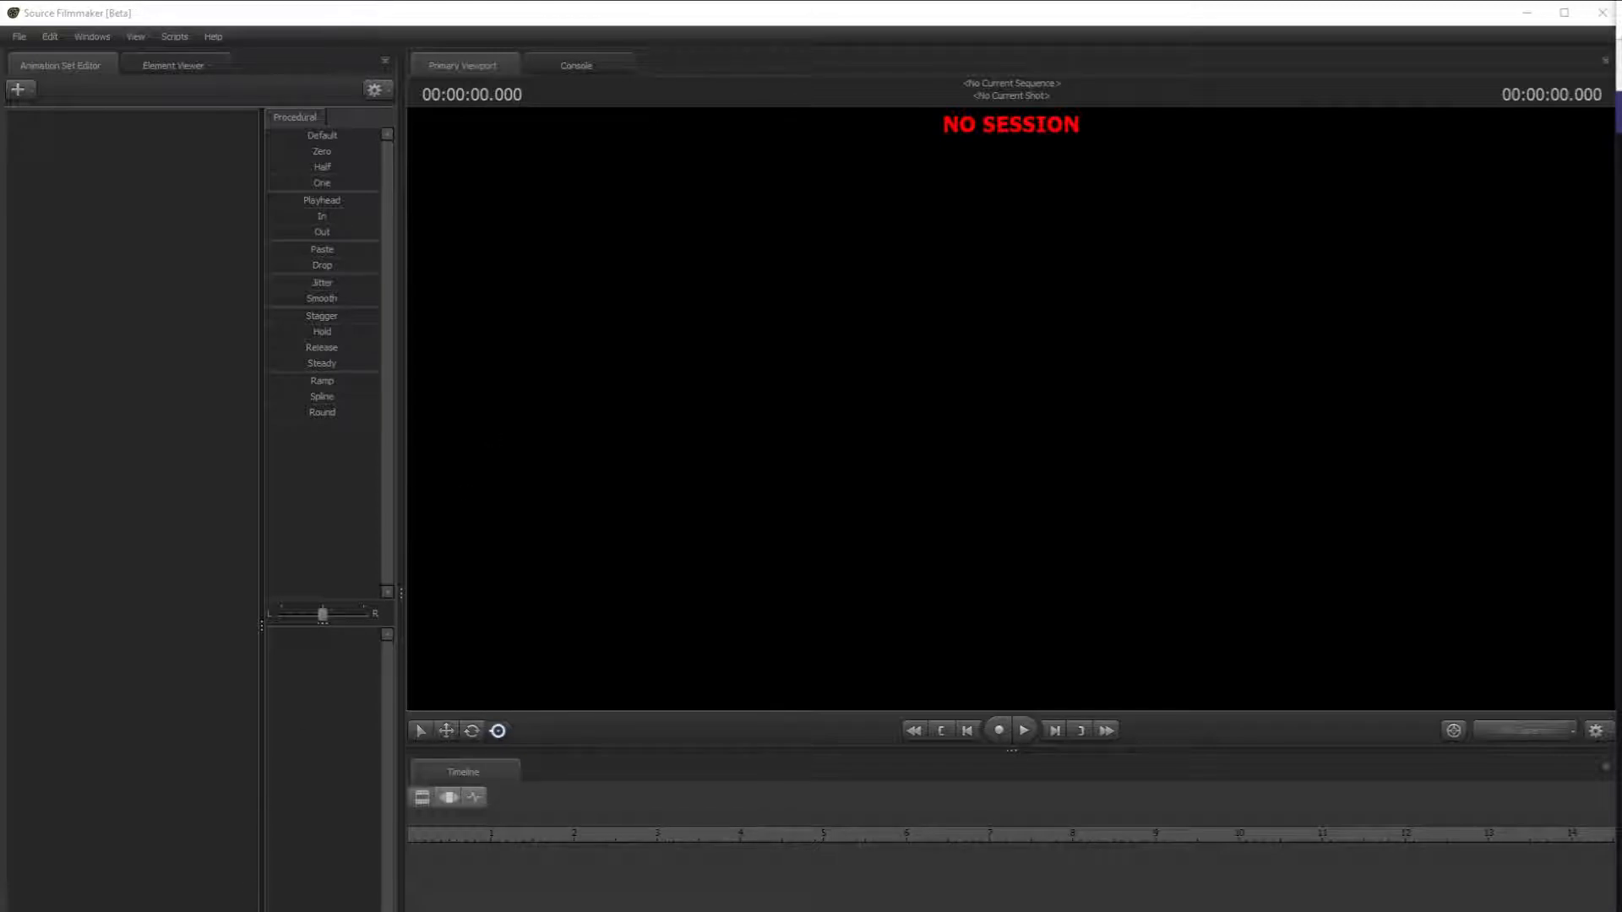
- Switch to the ALL image folder and preview the renders one by one, finishing on Assault_SFM_JPG_low.jpg
key(alt+Tab)
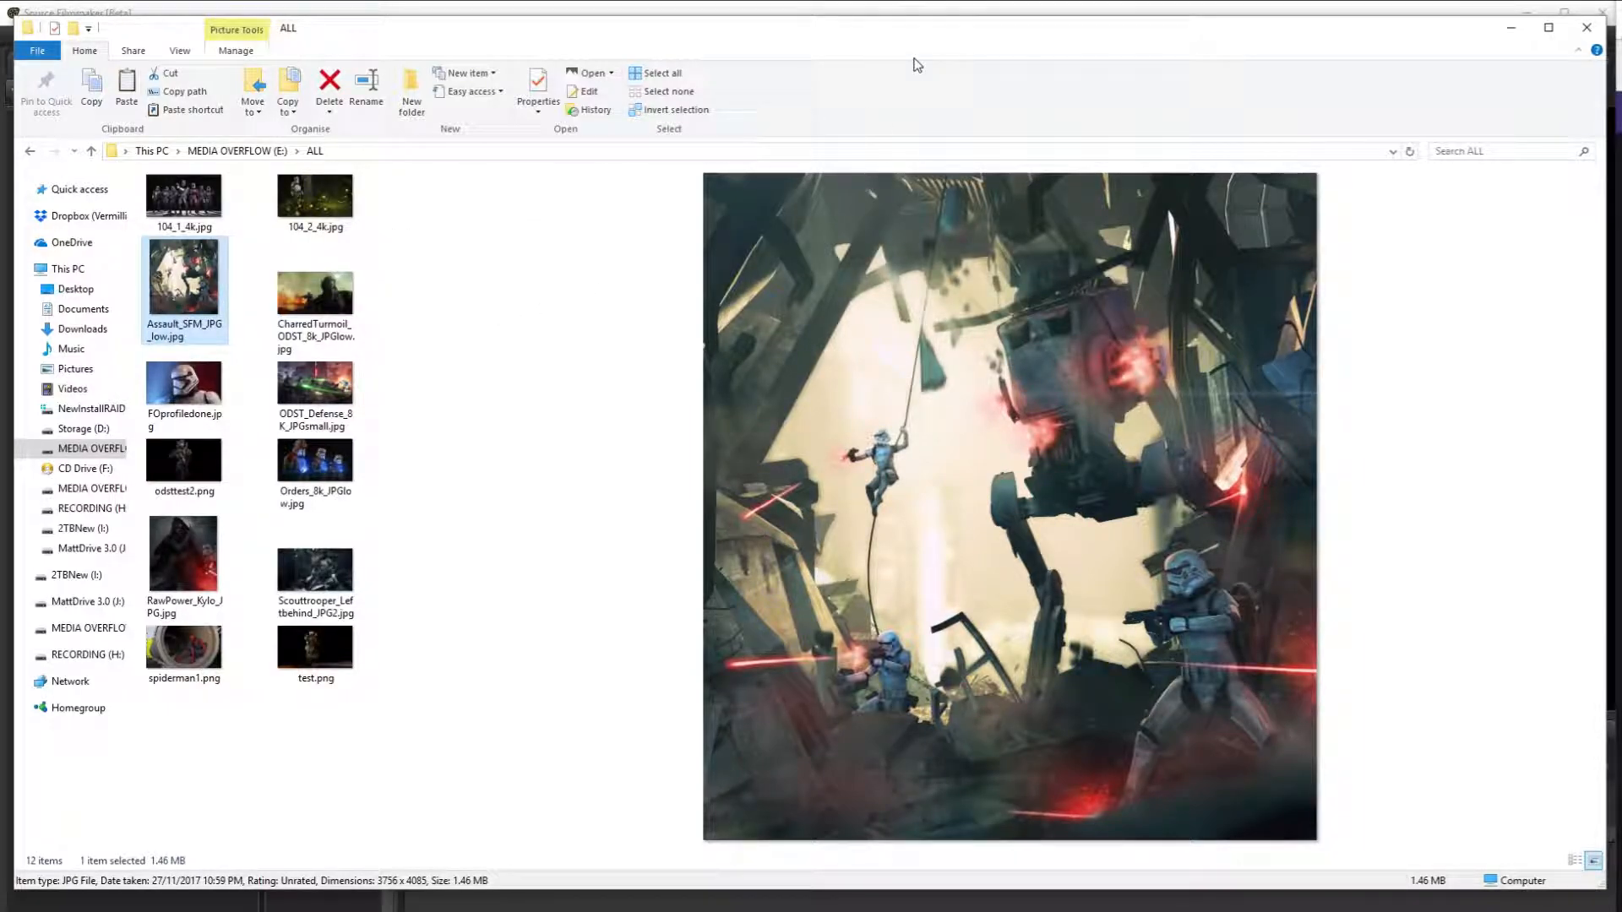
key(Right)
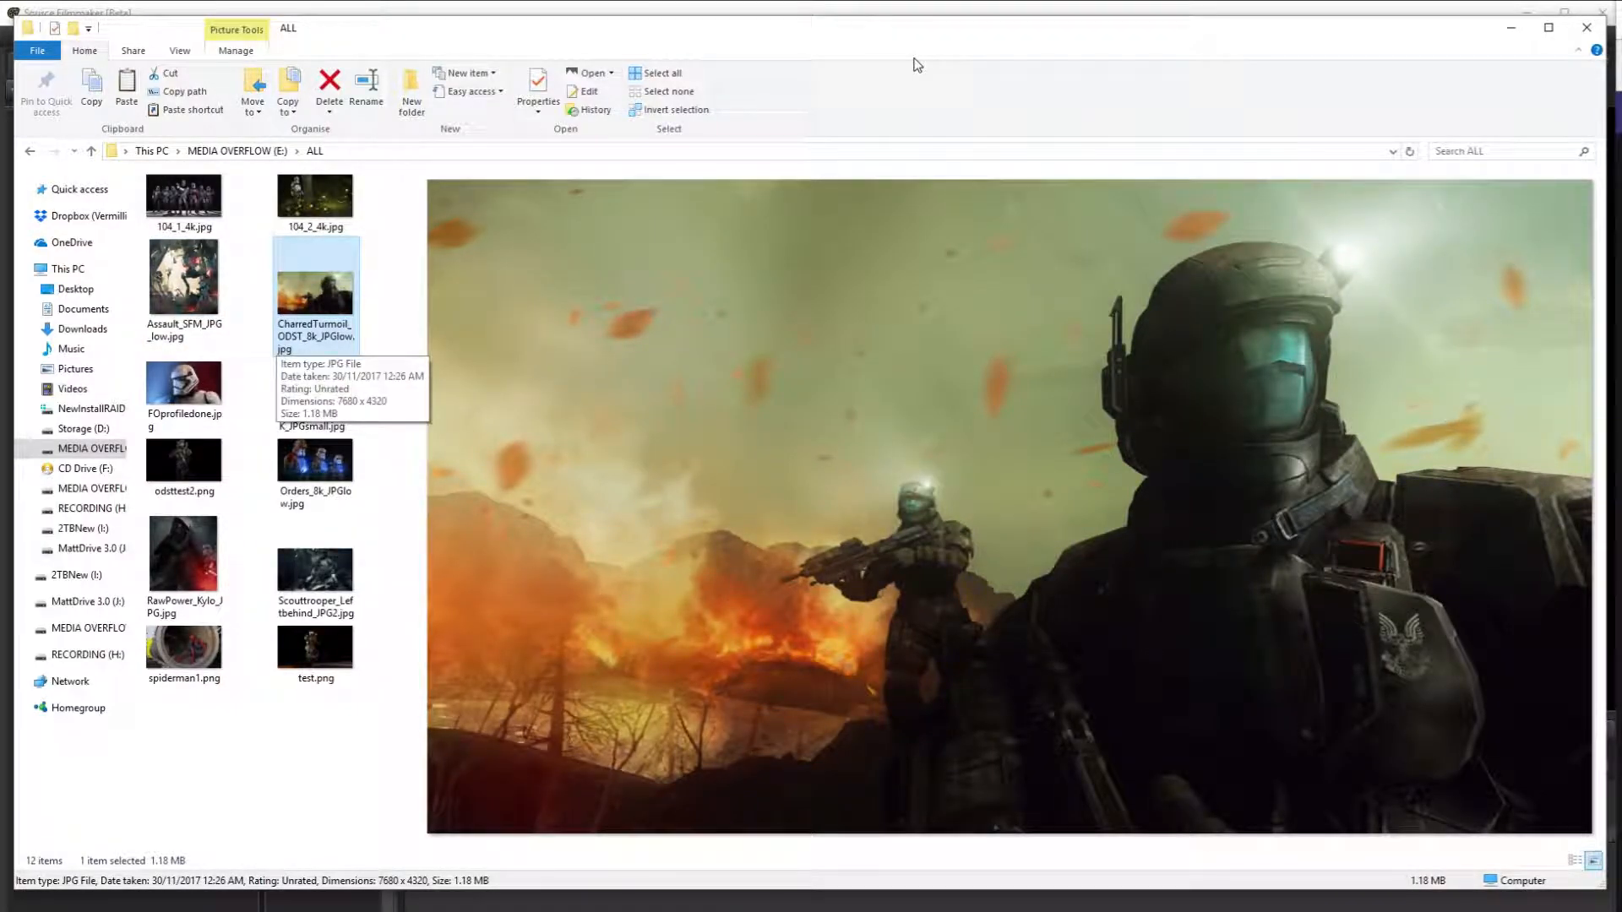
key(Right)
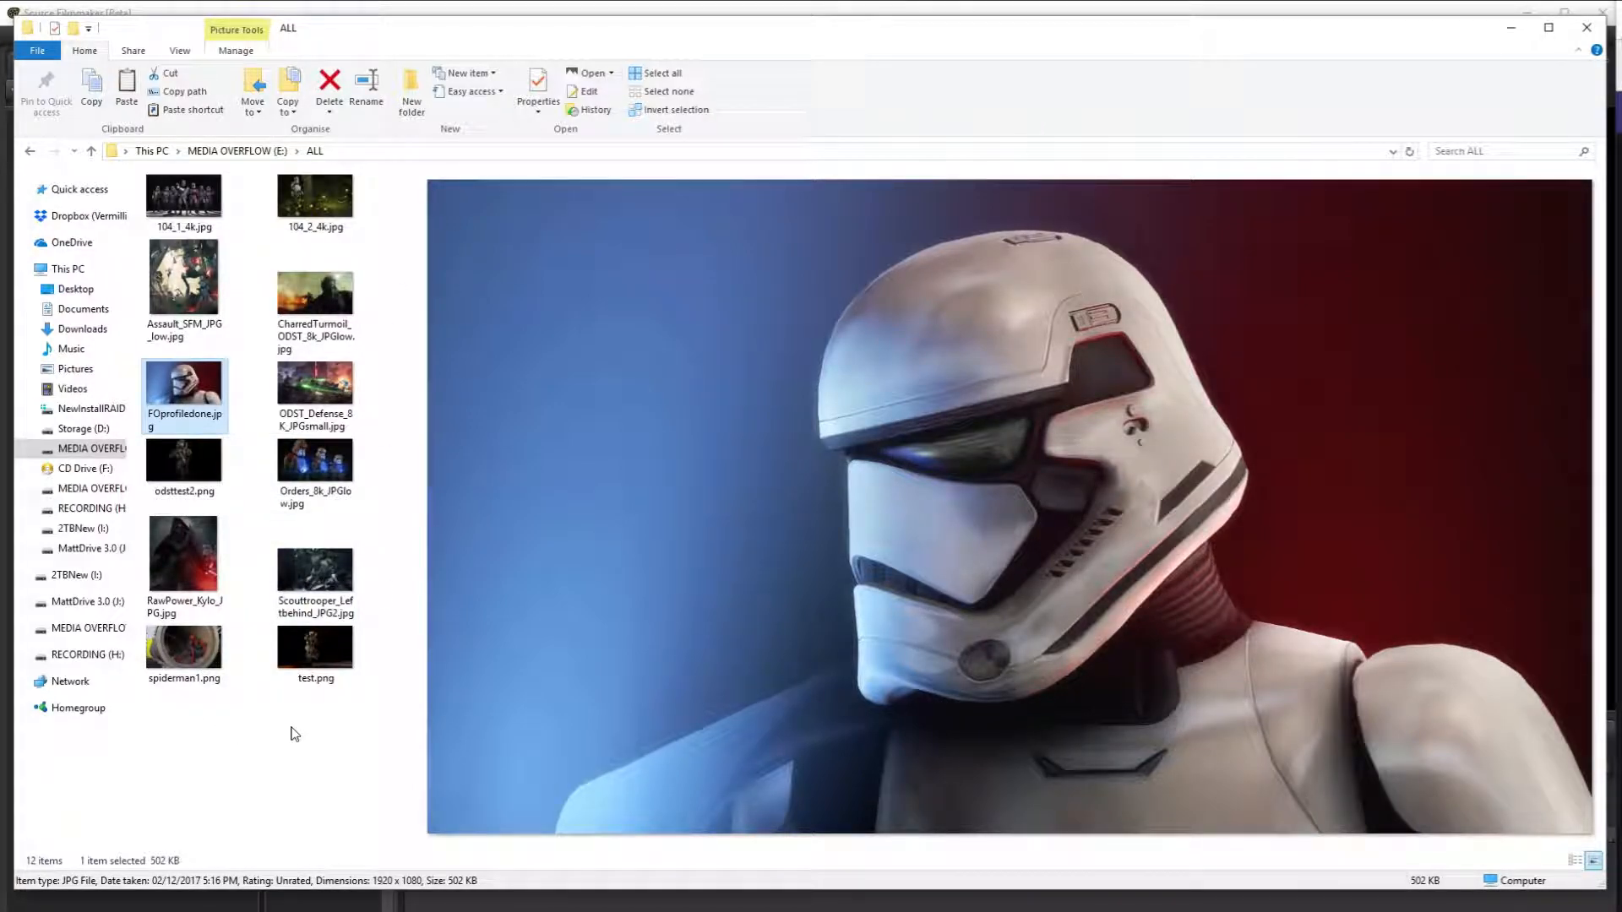
key(Right)
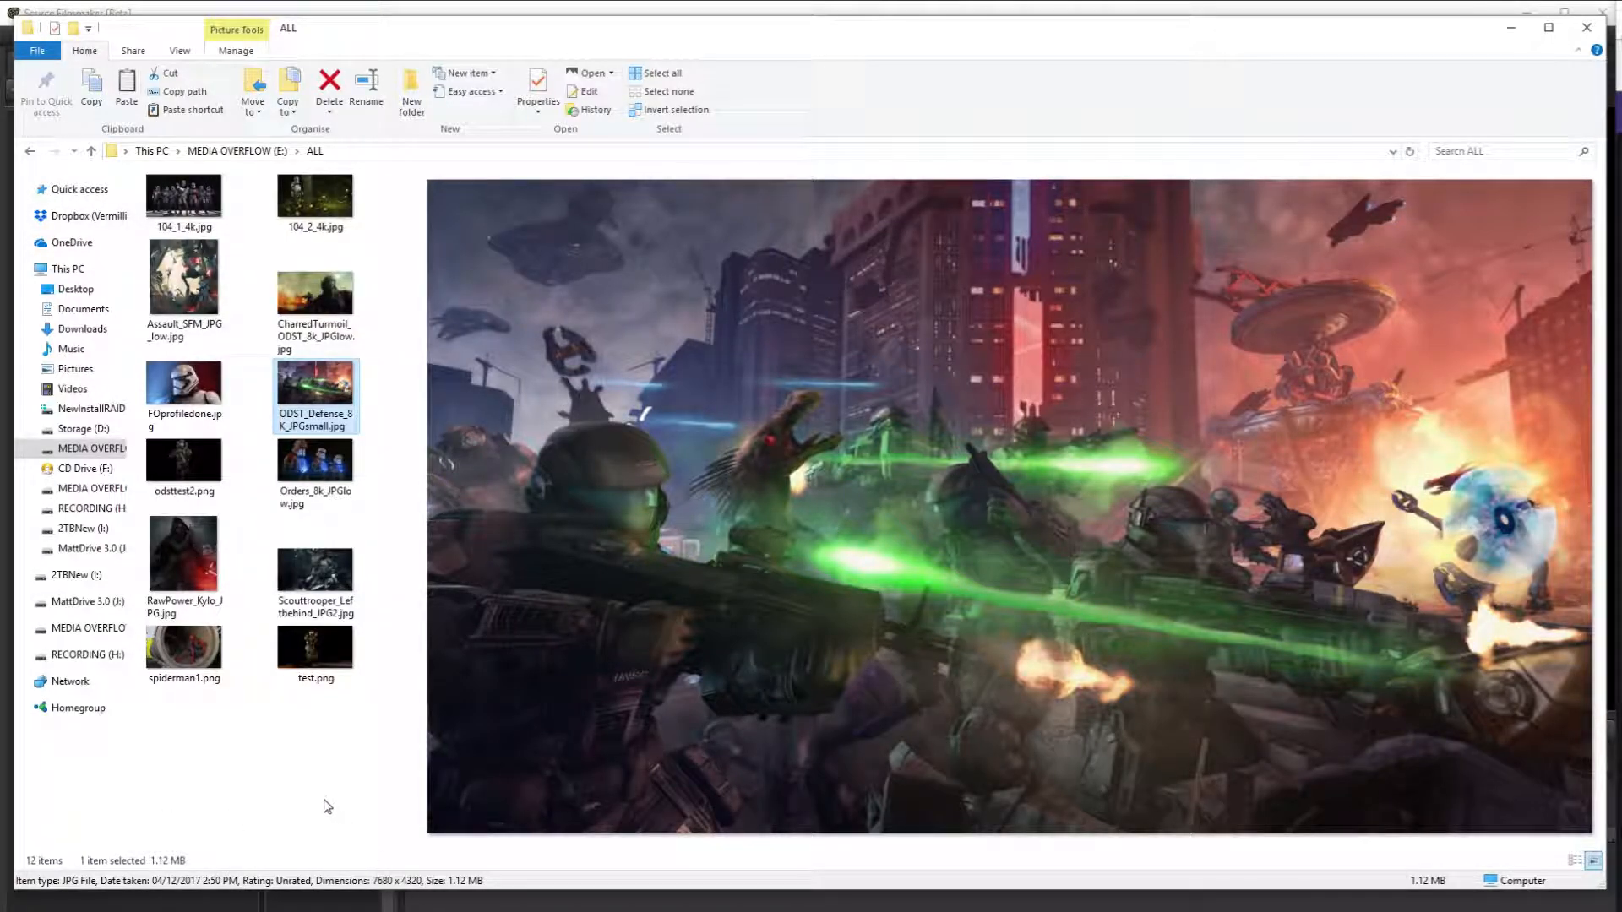
key(Right)
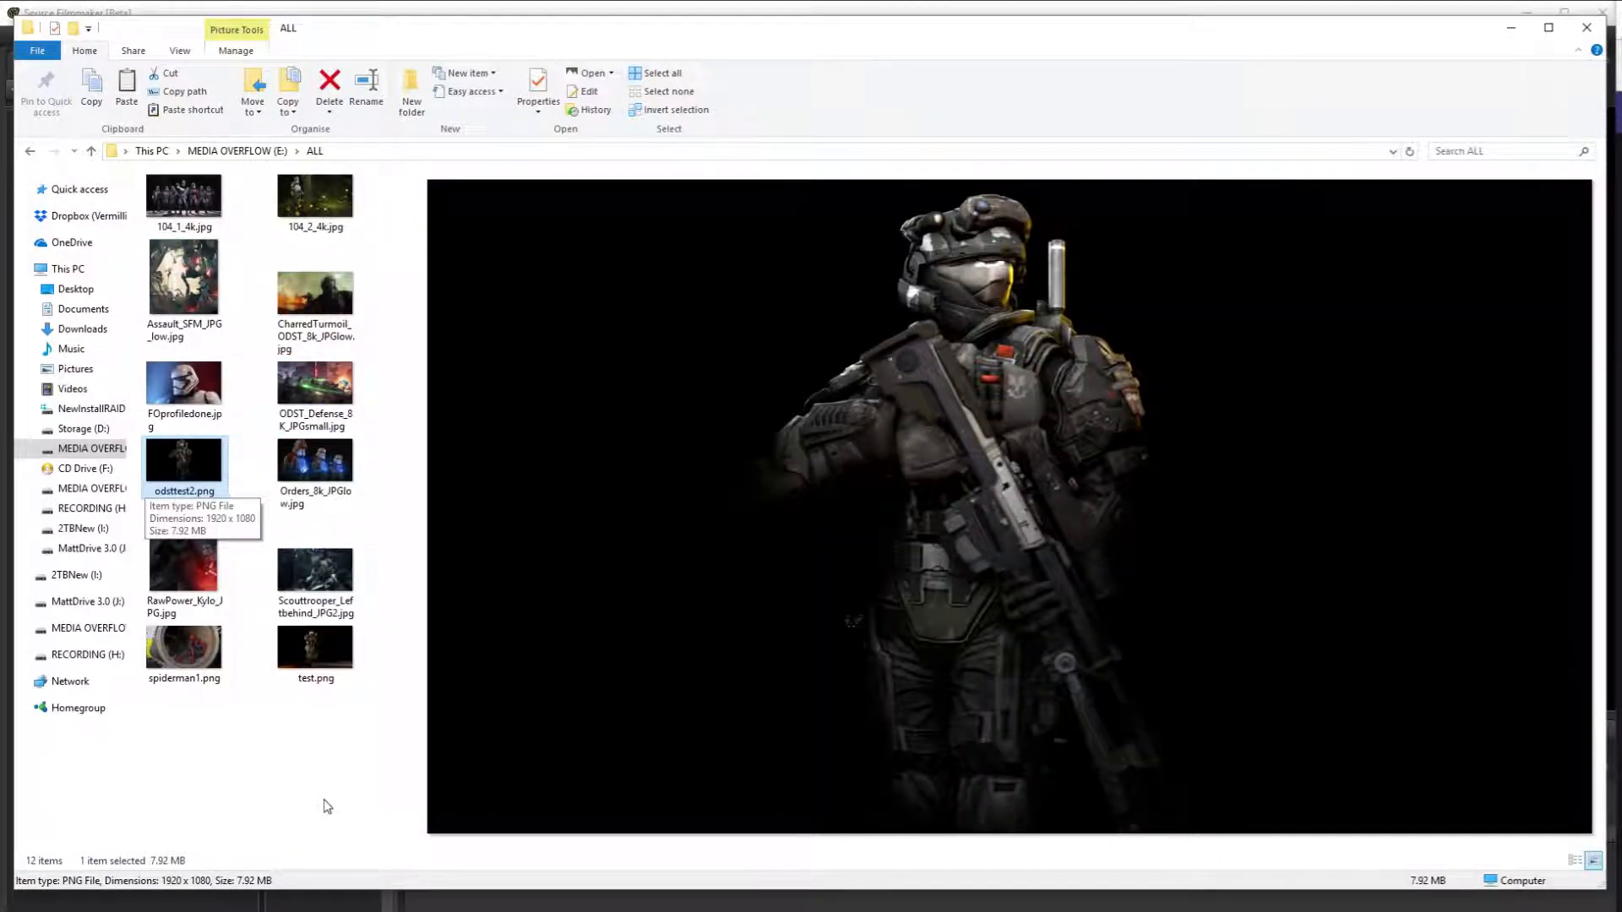
click(326, 652)
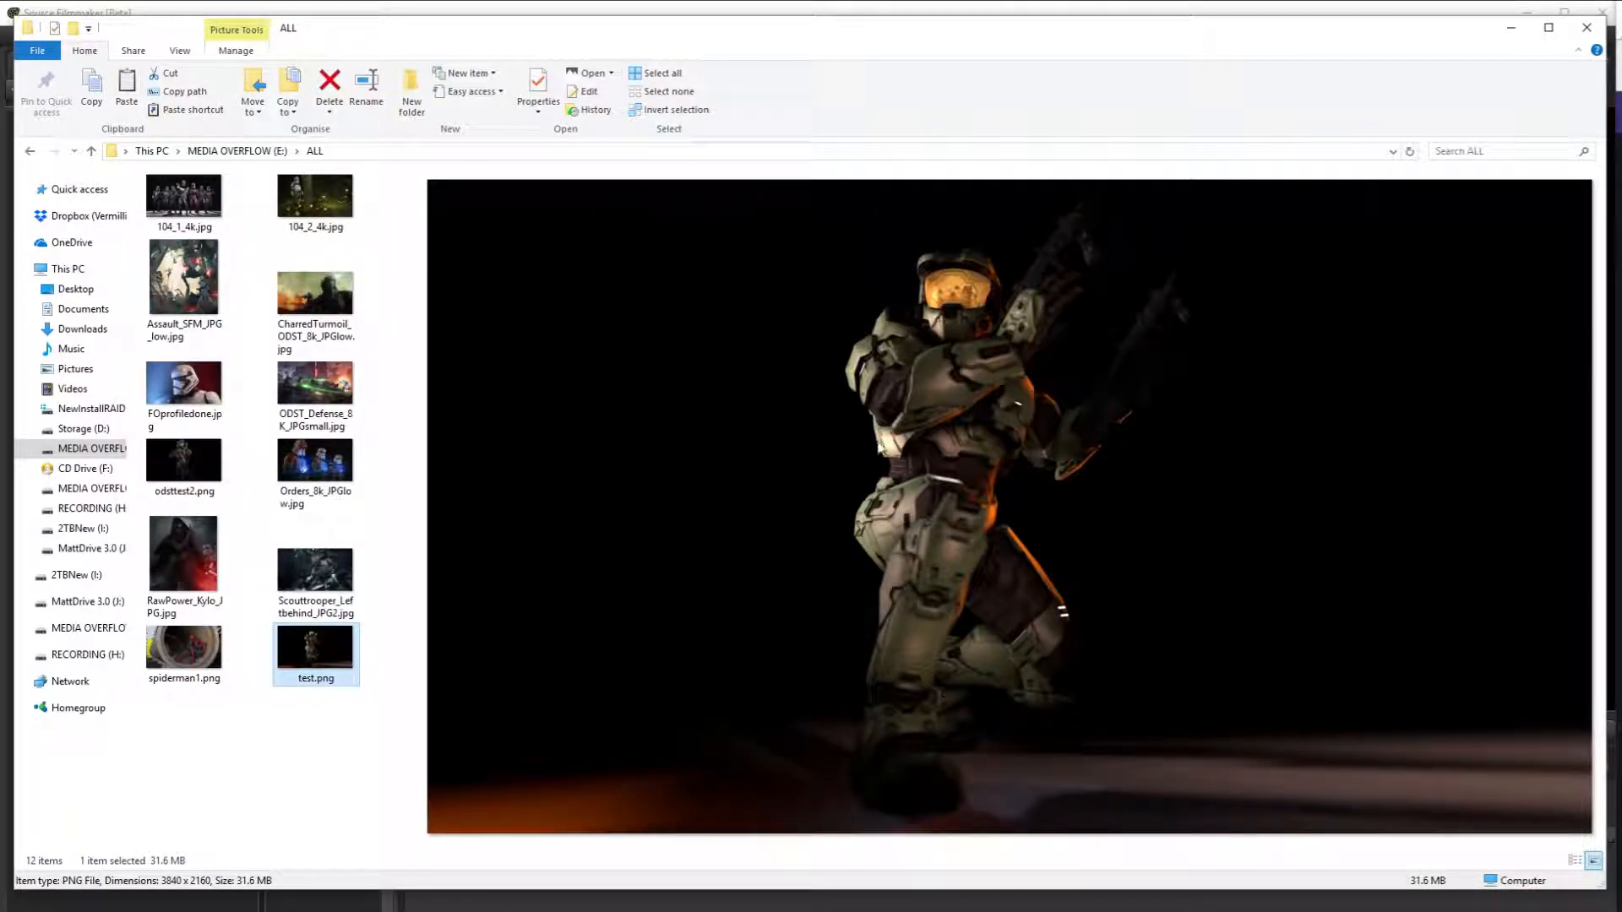
click(325, 471)
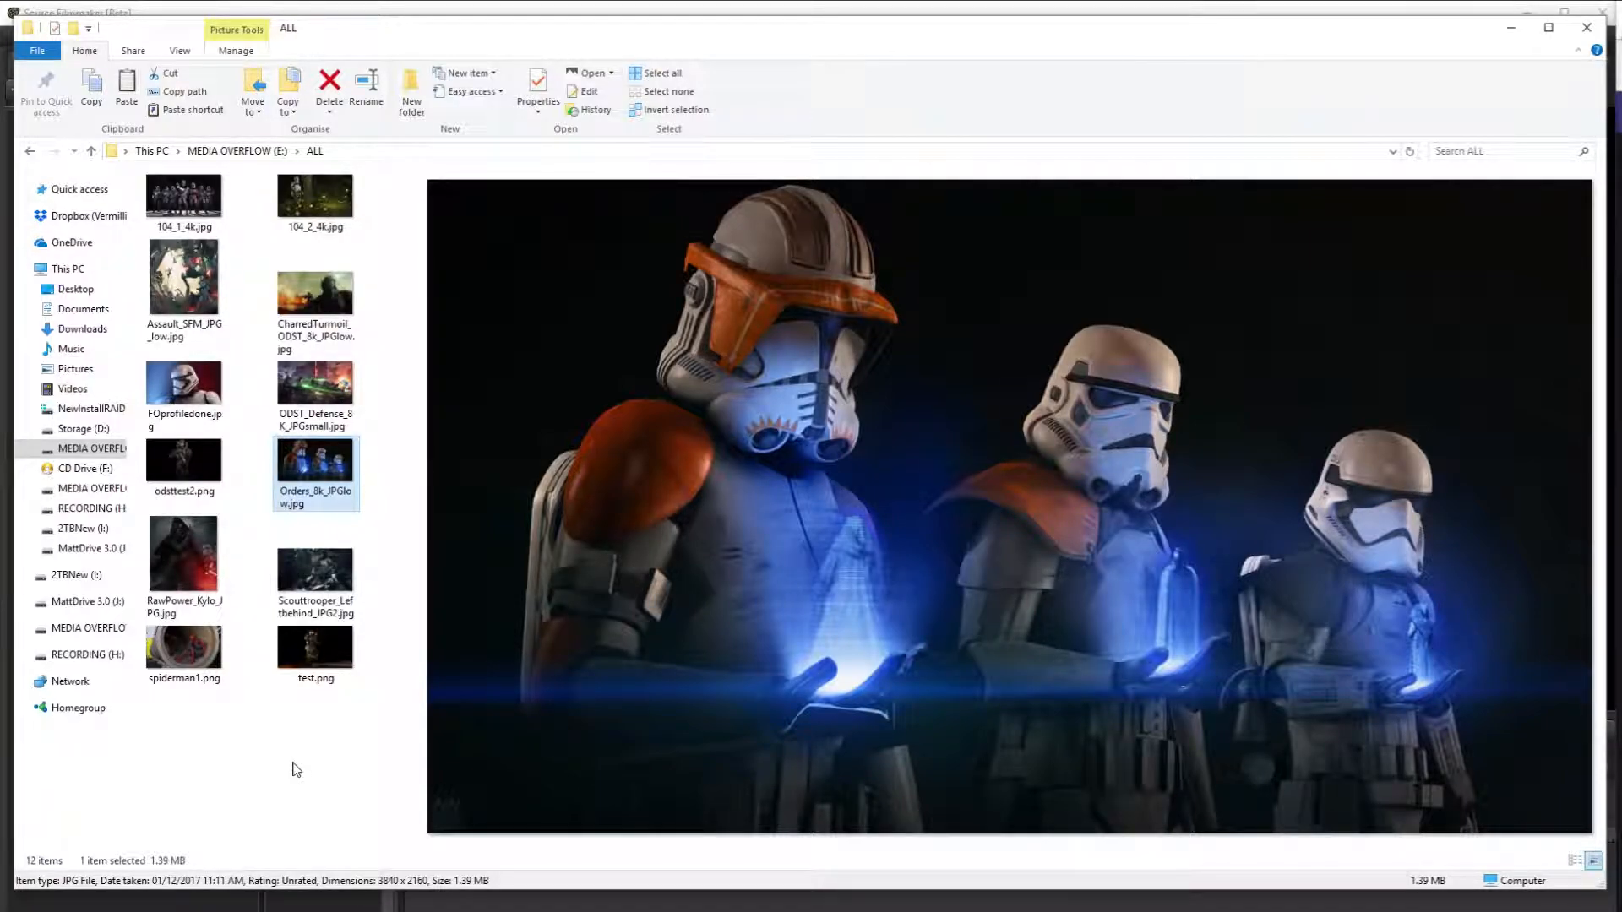
key(Right)
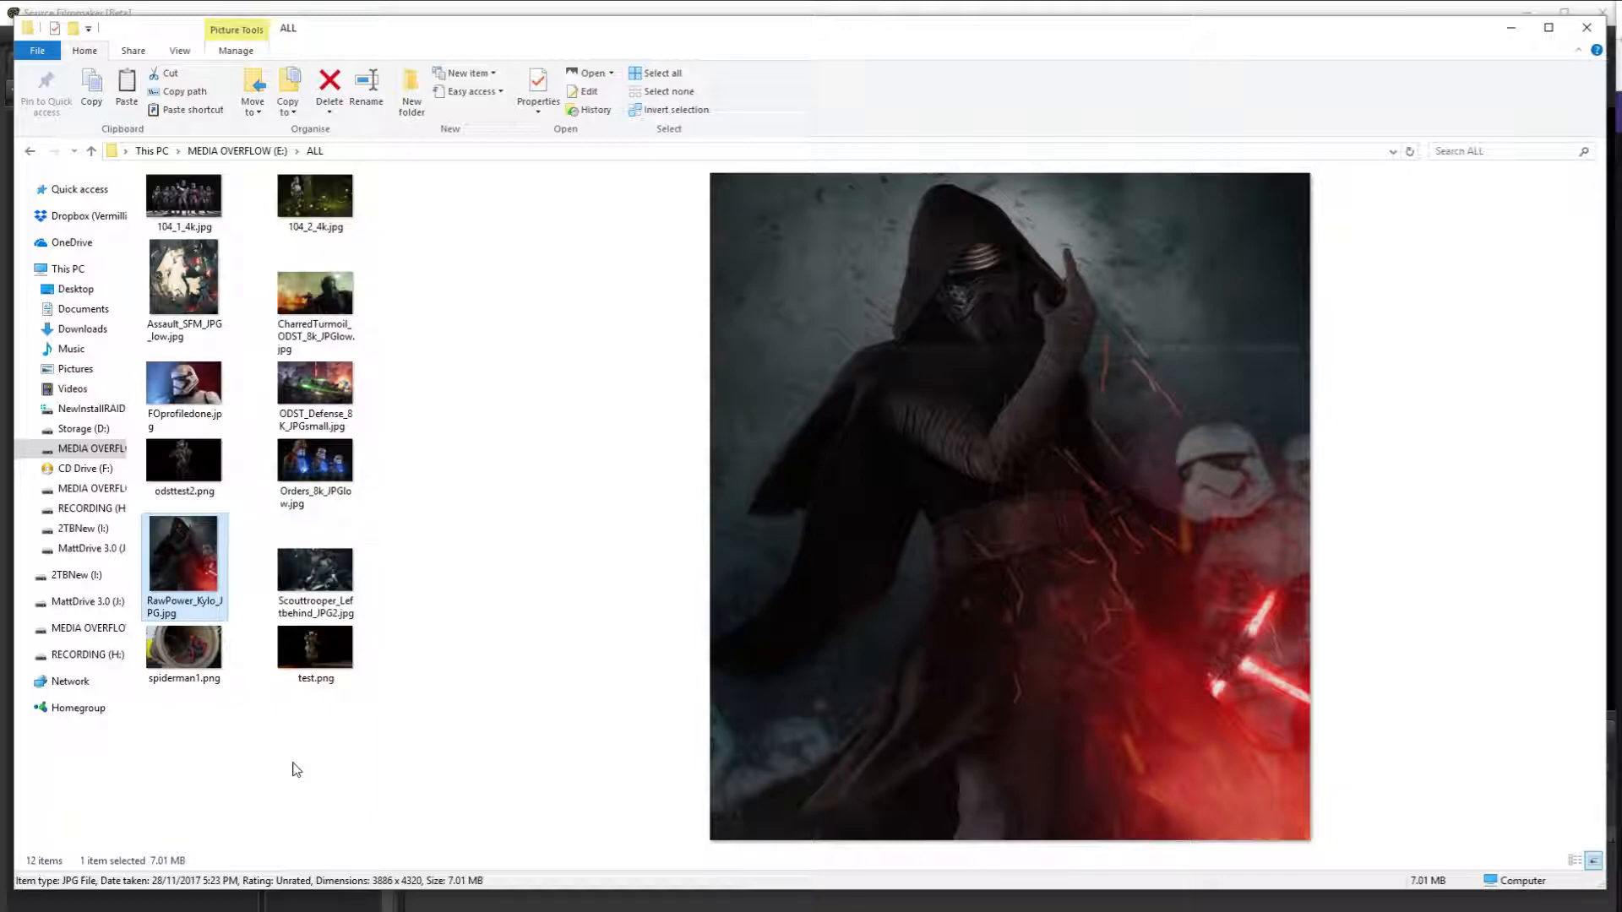
key(Right)
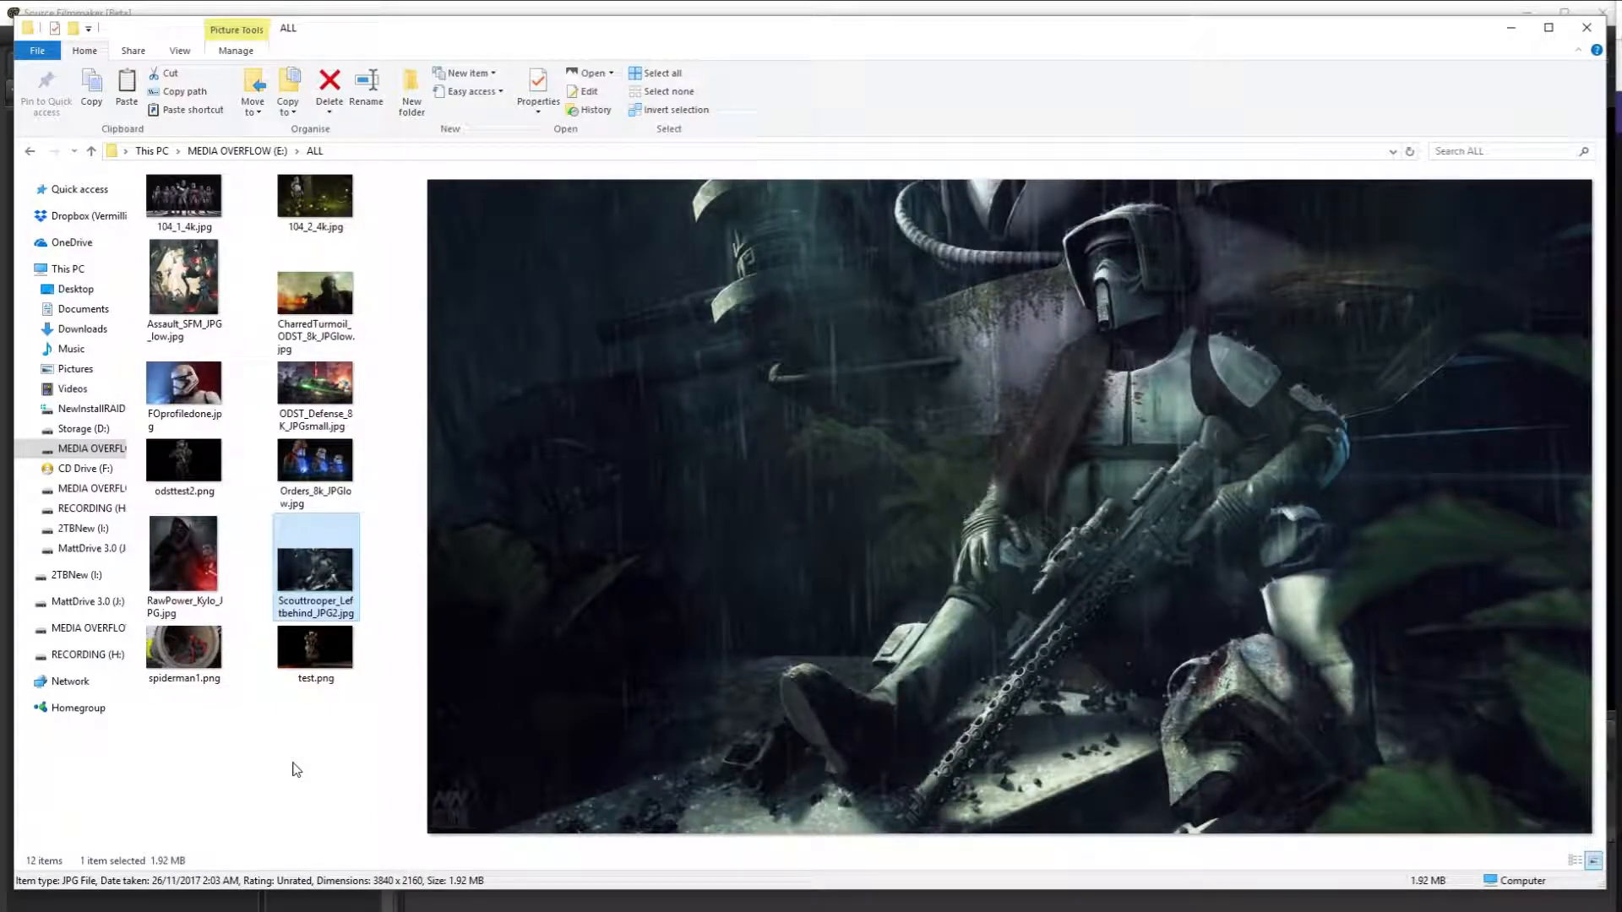
key(Right)
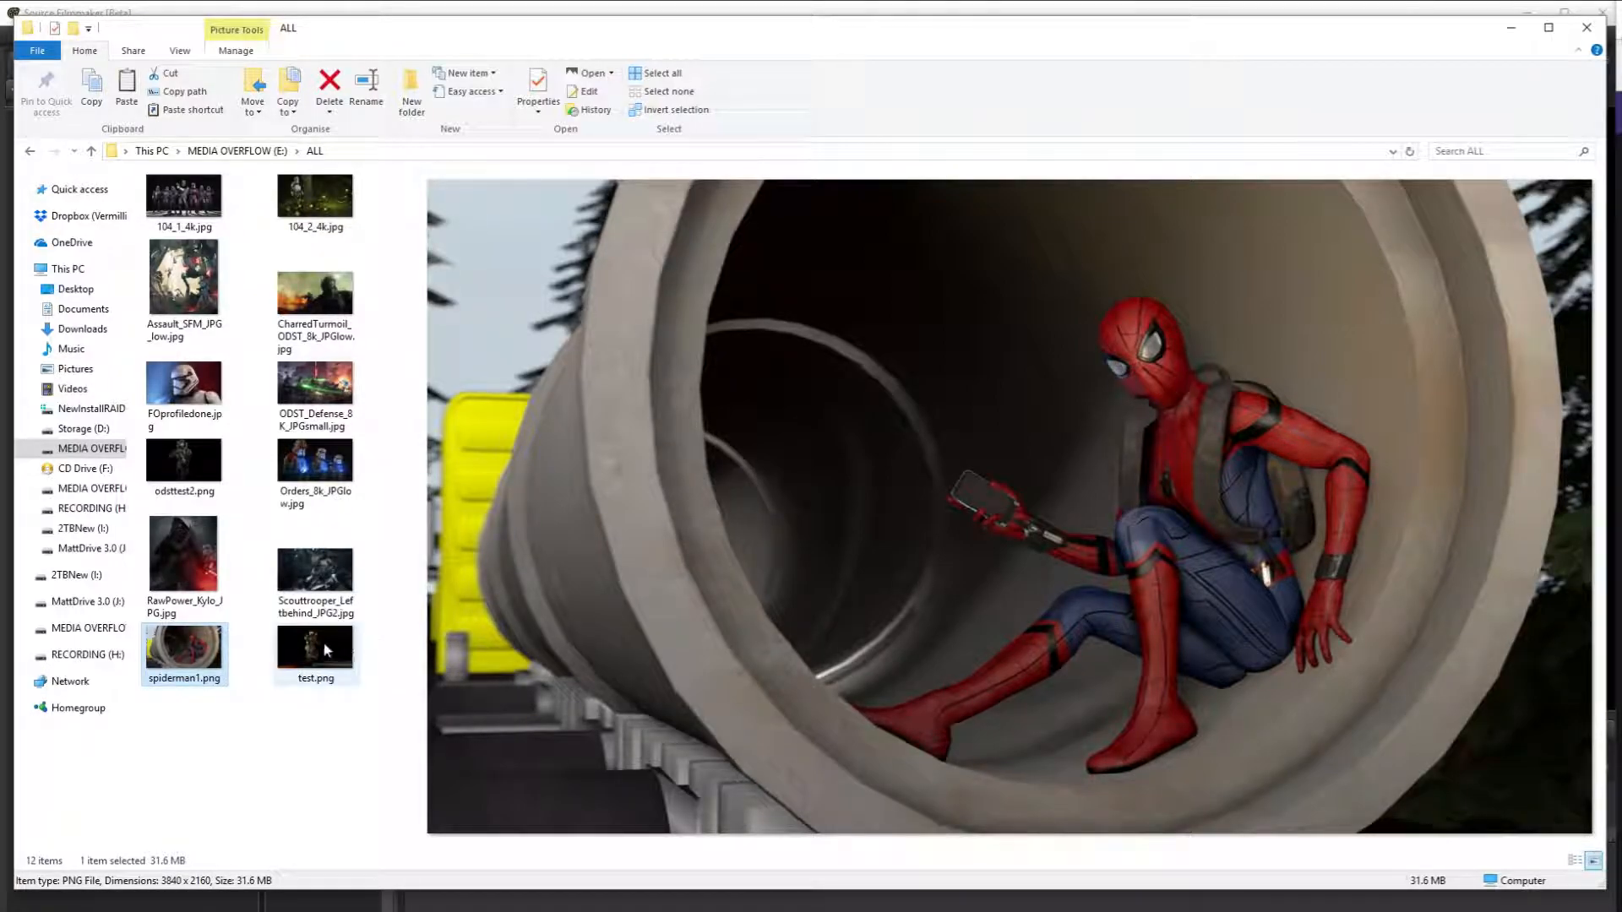
click(184, 199)
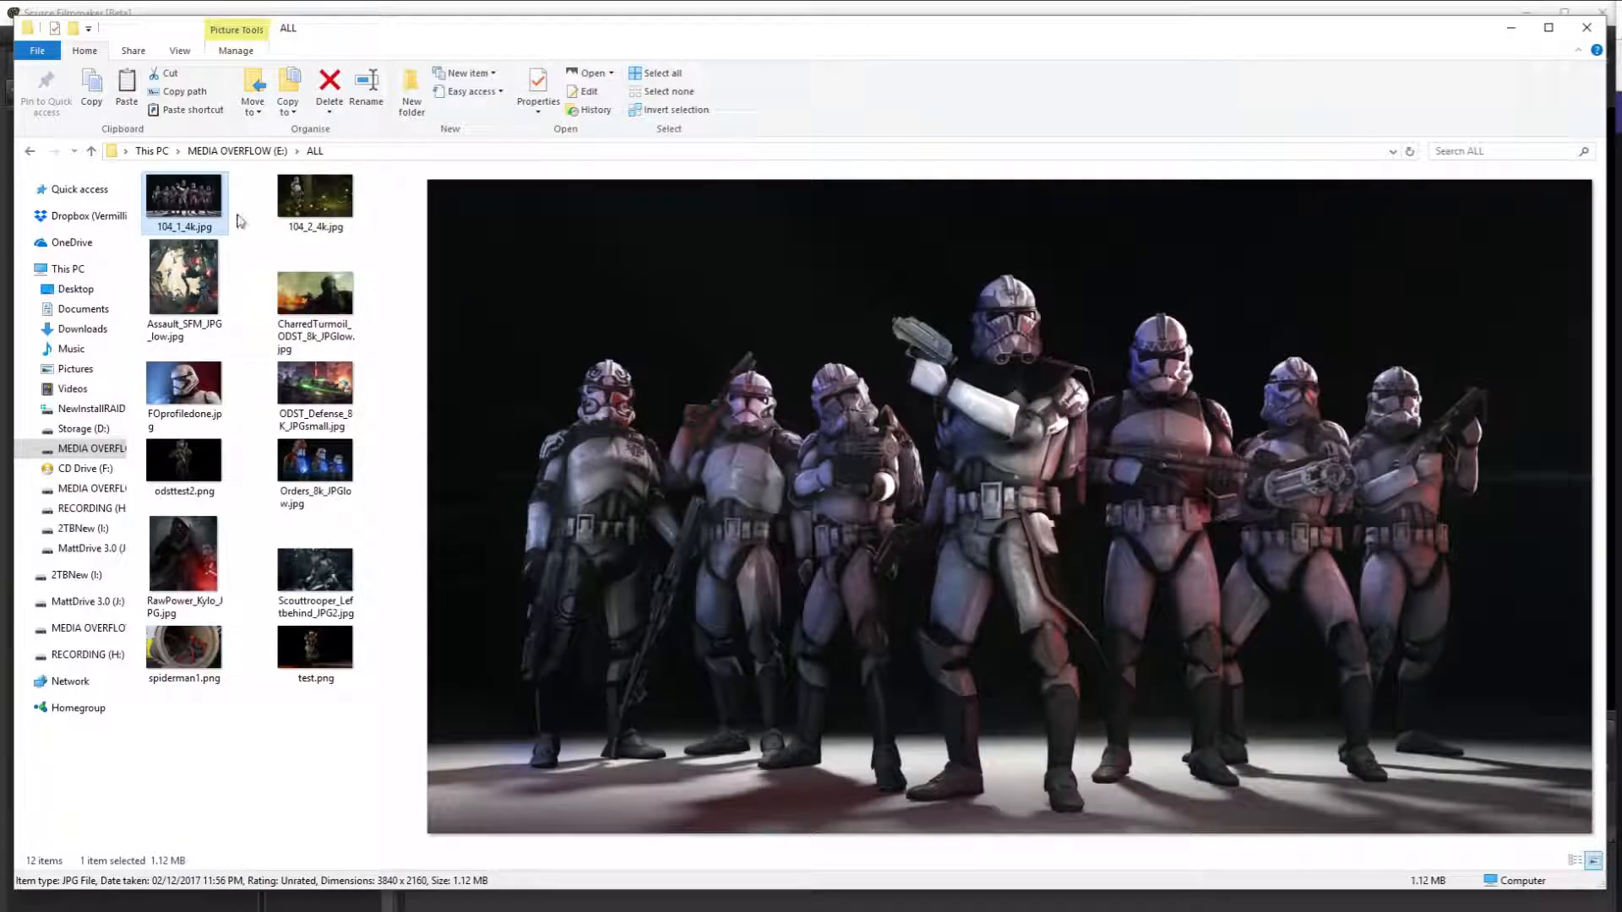
click(345, 221)
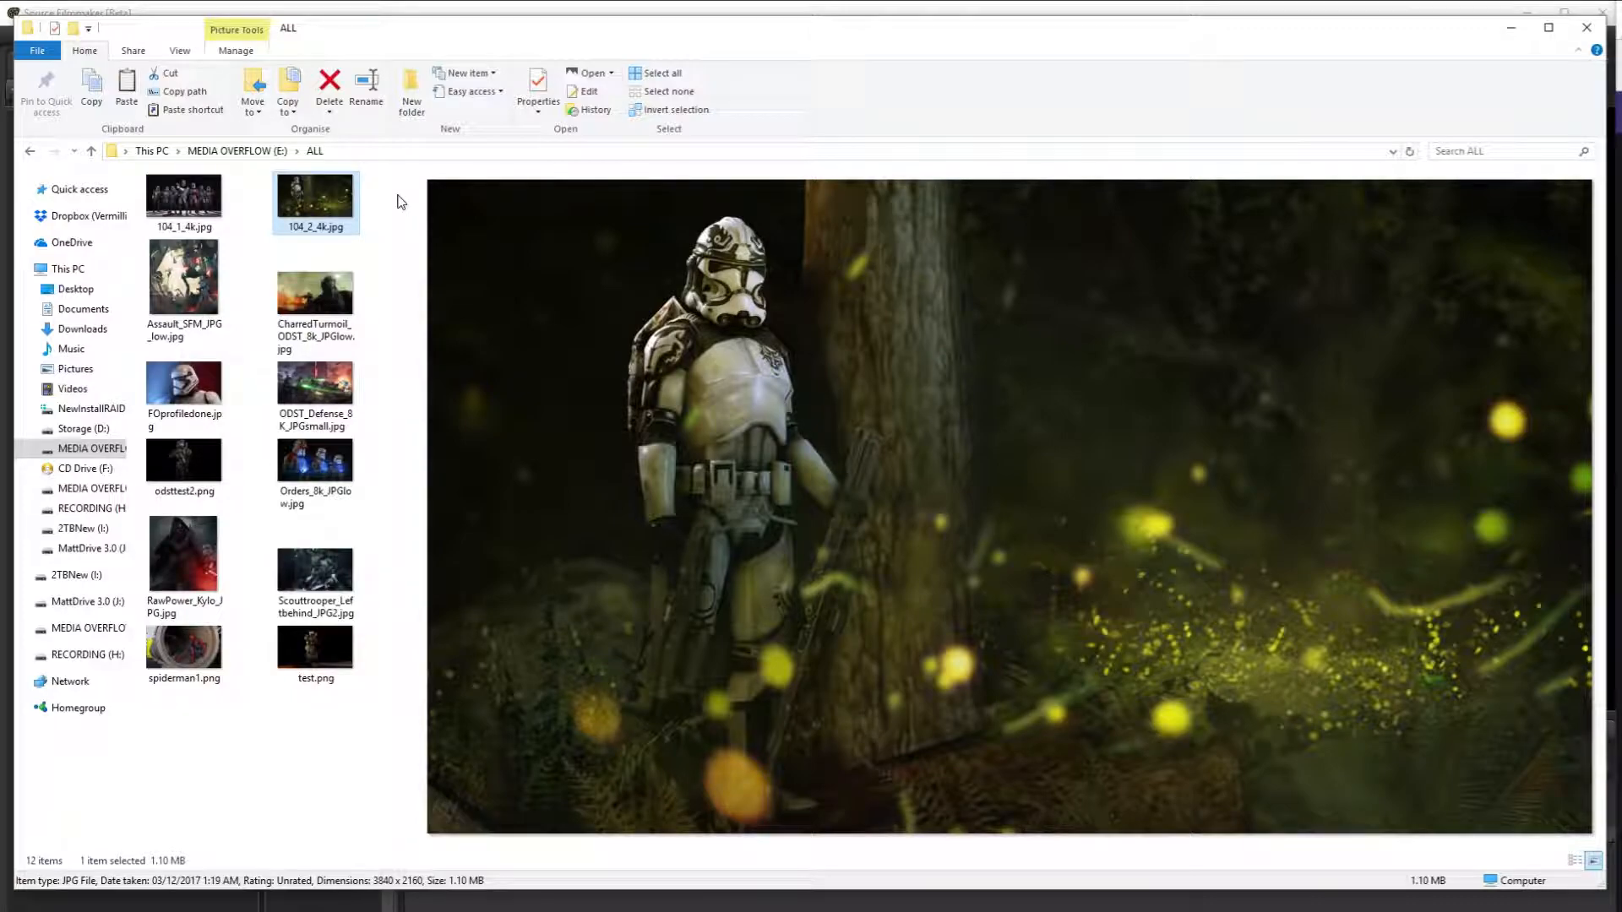
click(183, 279)
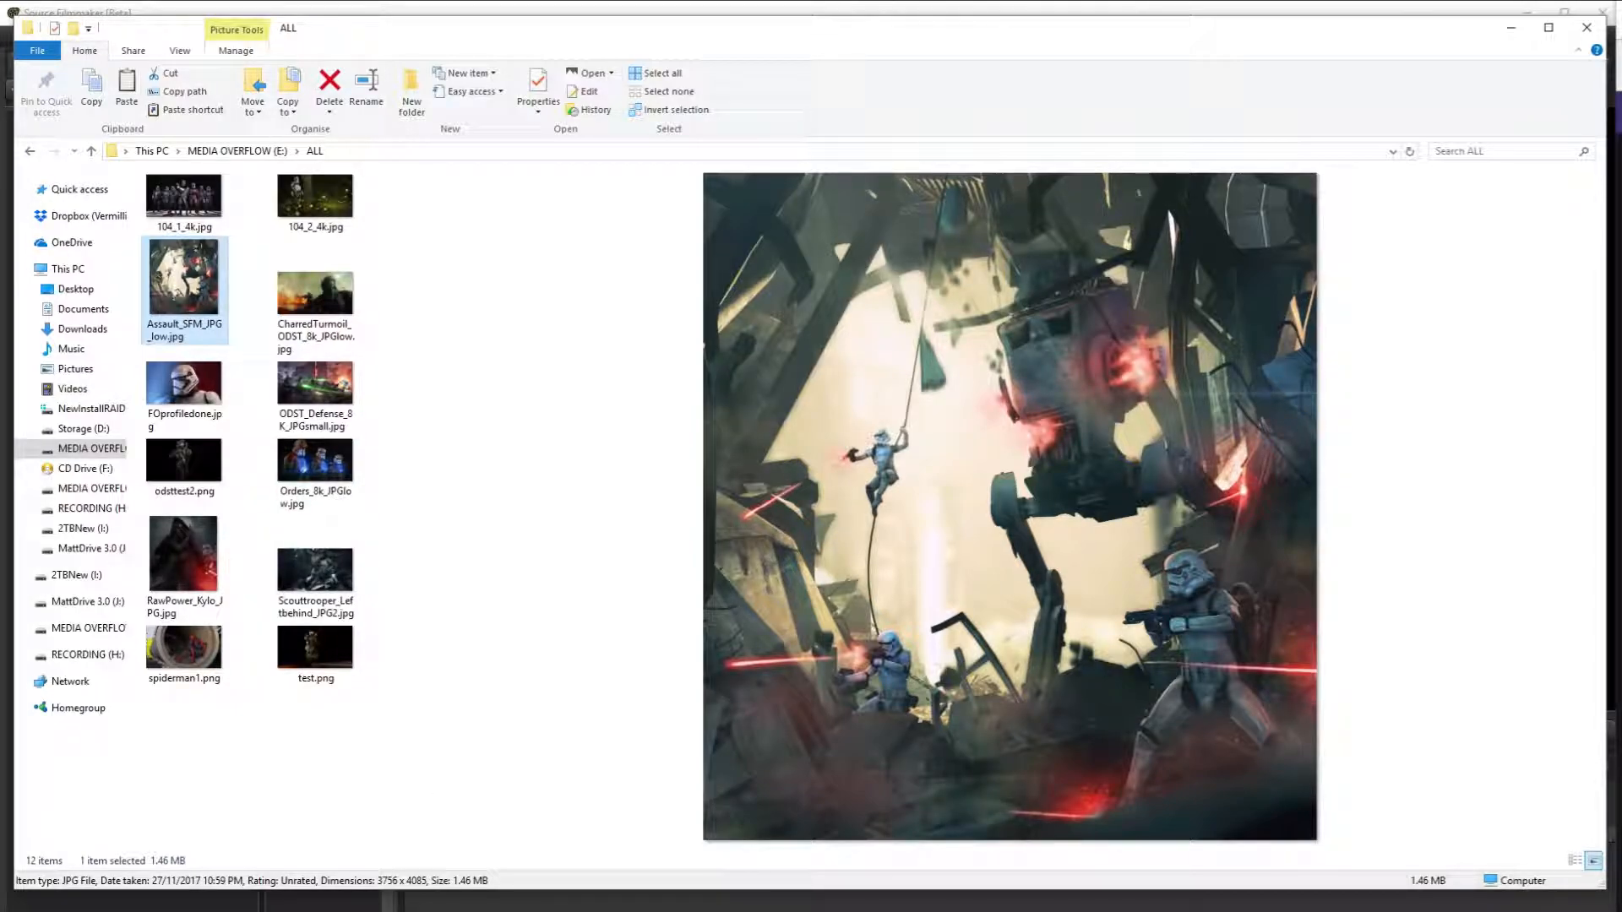
- Switch back to Source Filmmaker and open the recent session destroyall.dmx
key(alt+Tab)
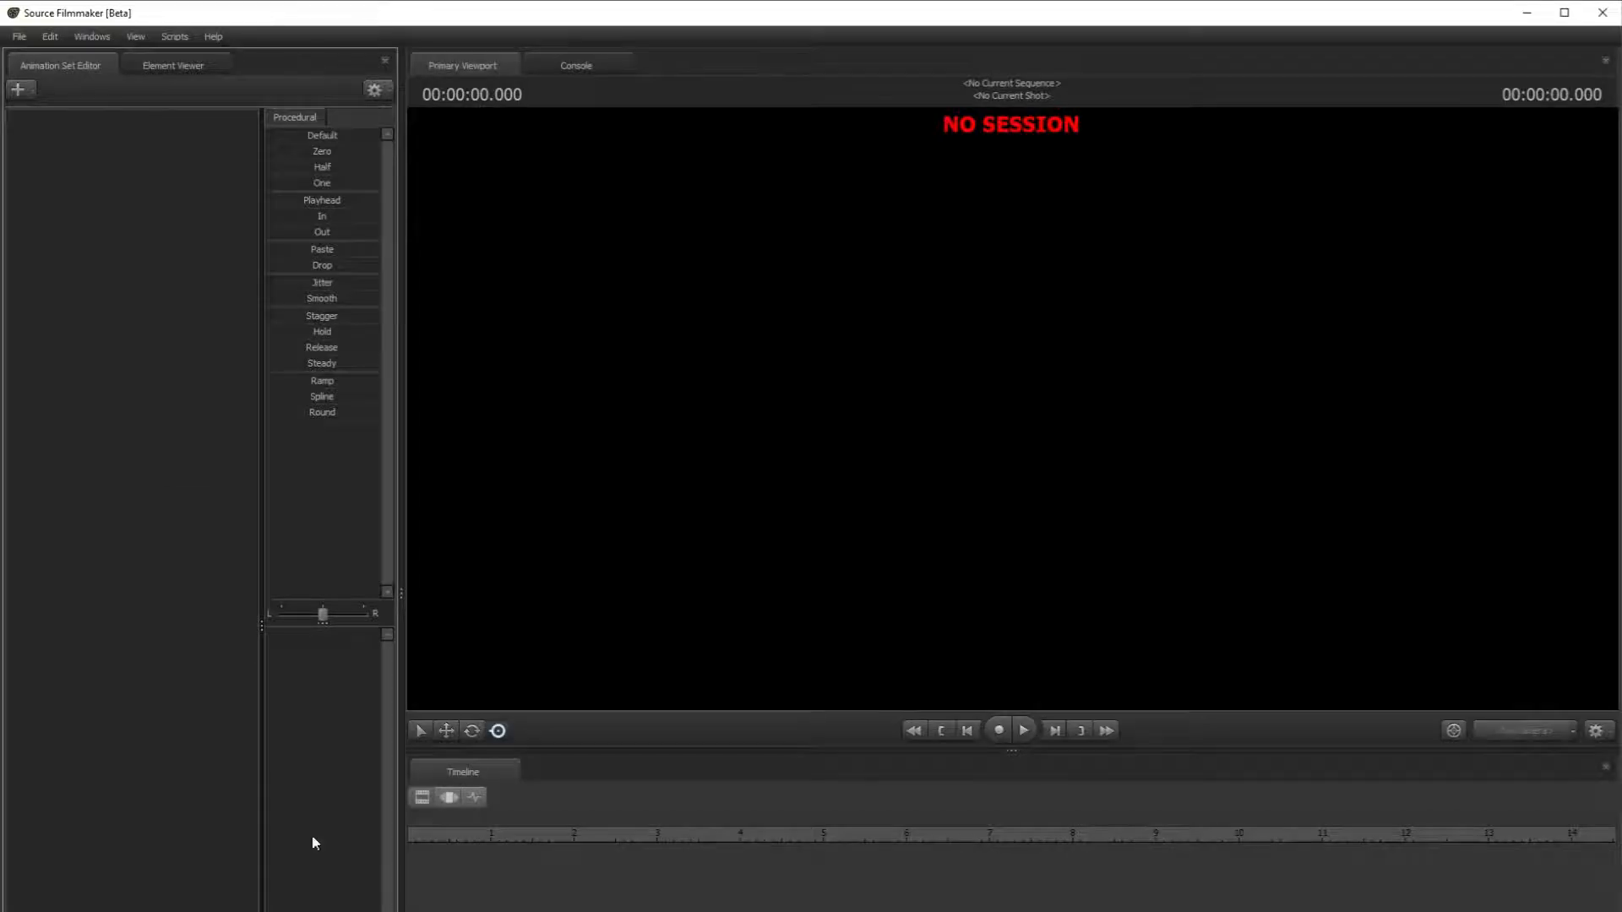
click(20, 38)
mouse_move(98, 145)
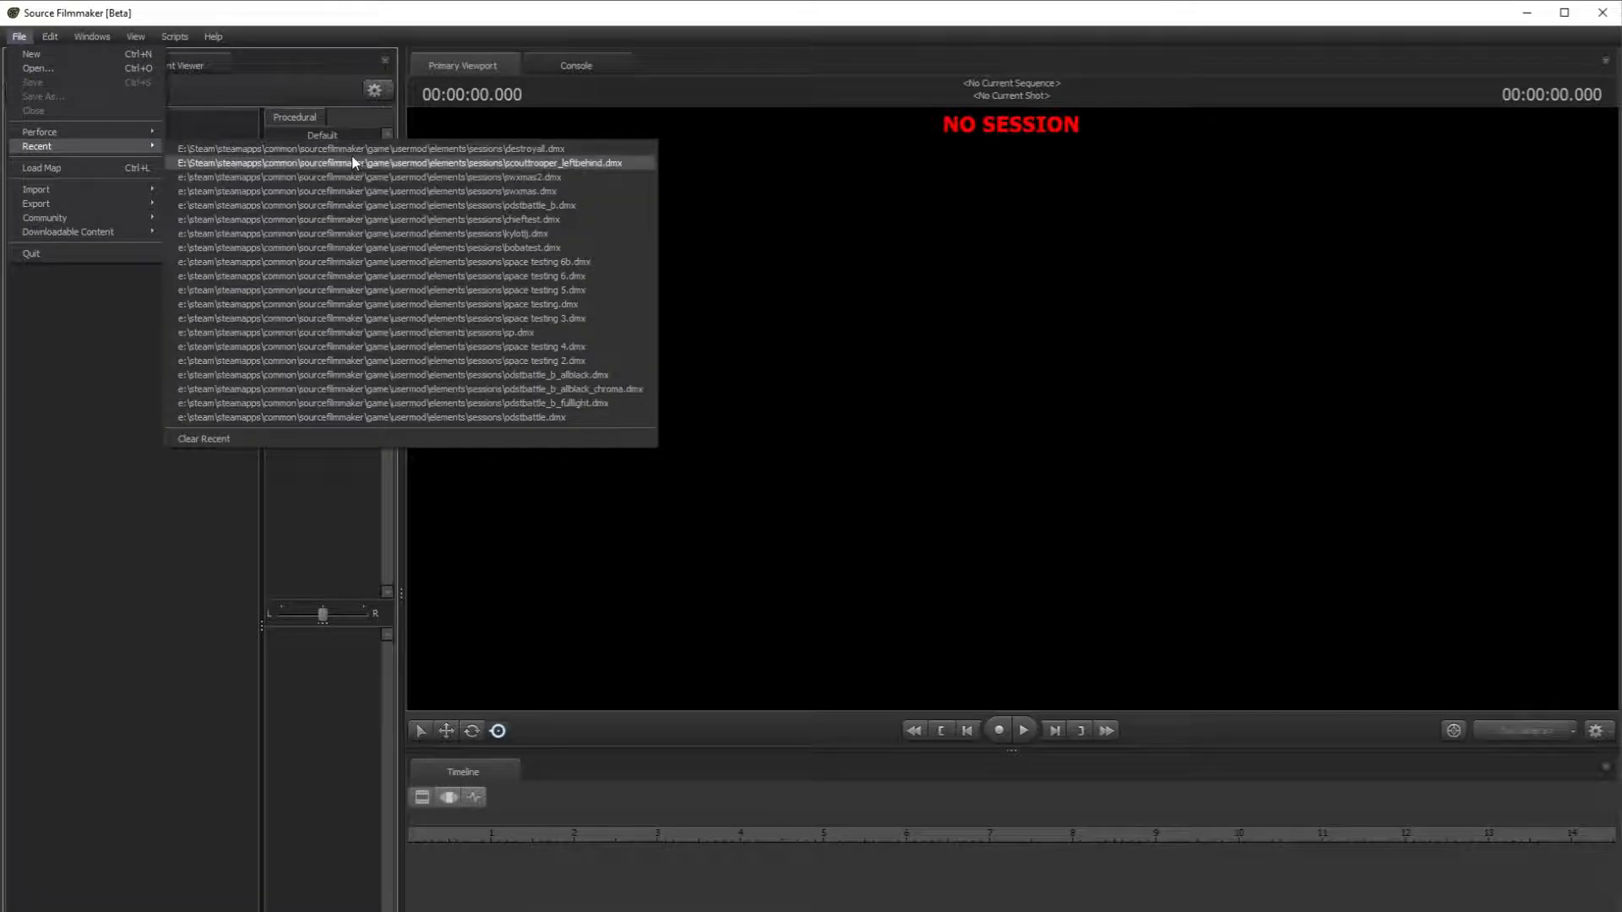
click(389, 151)
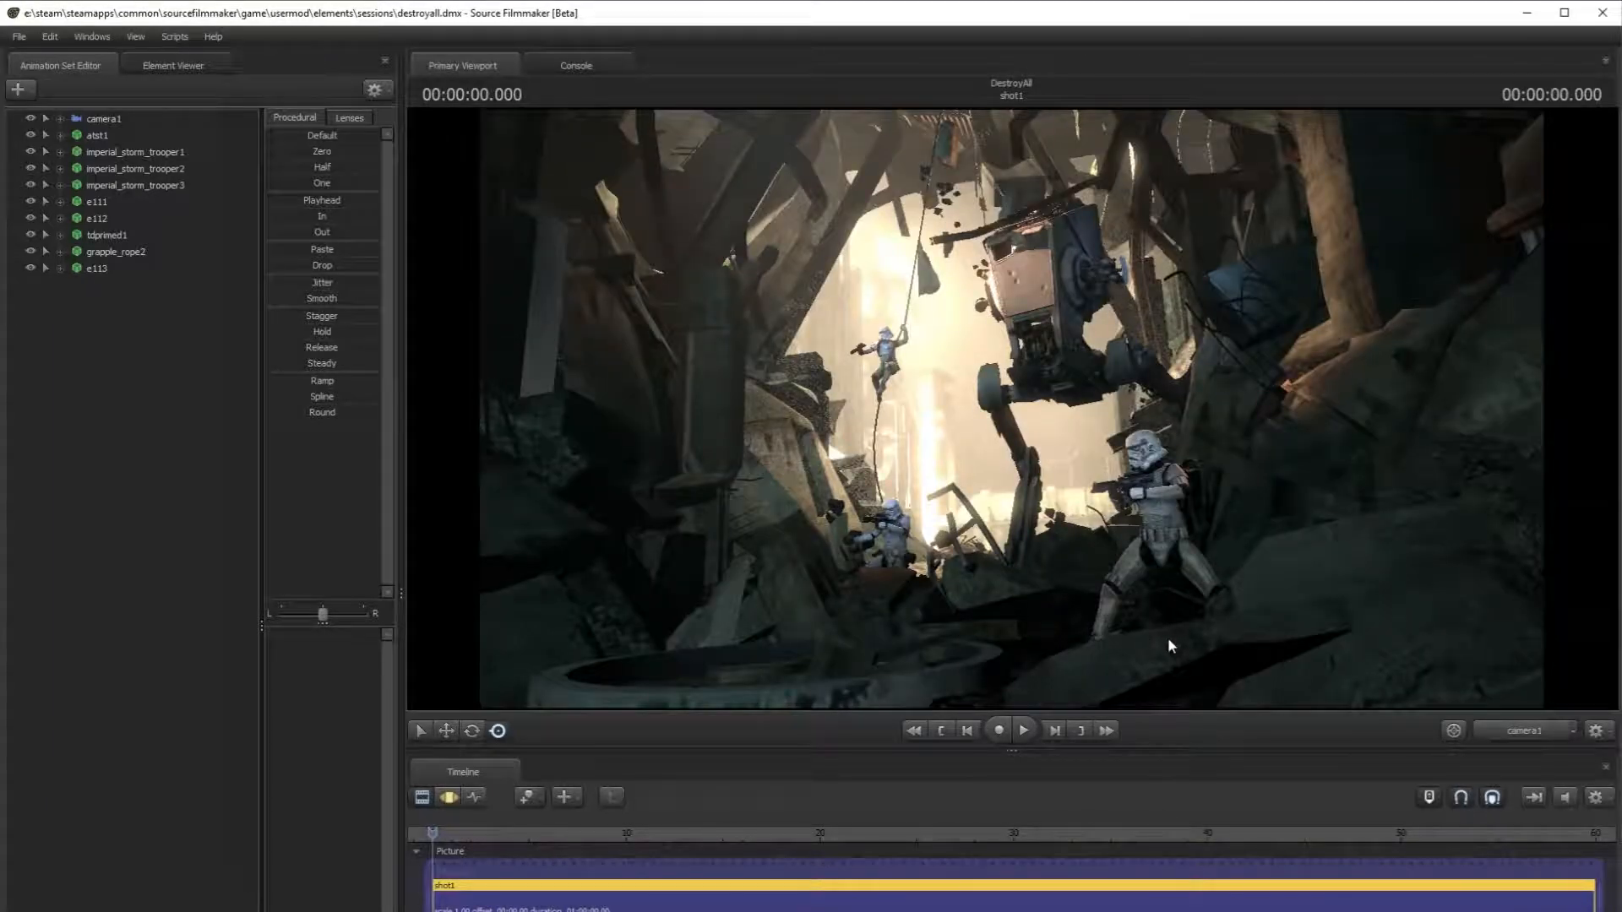
- Disable lighting in the work camera view and examine how the unlit destroyall set is built
click(1528, 737)
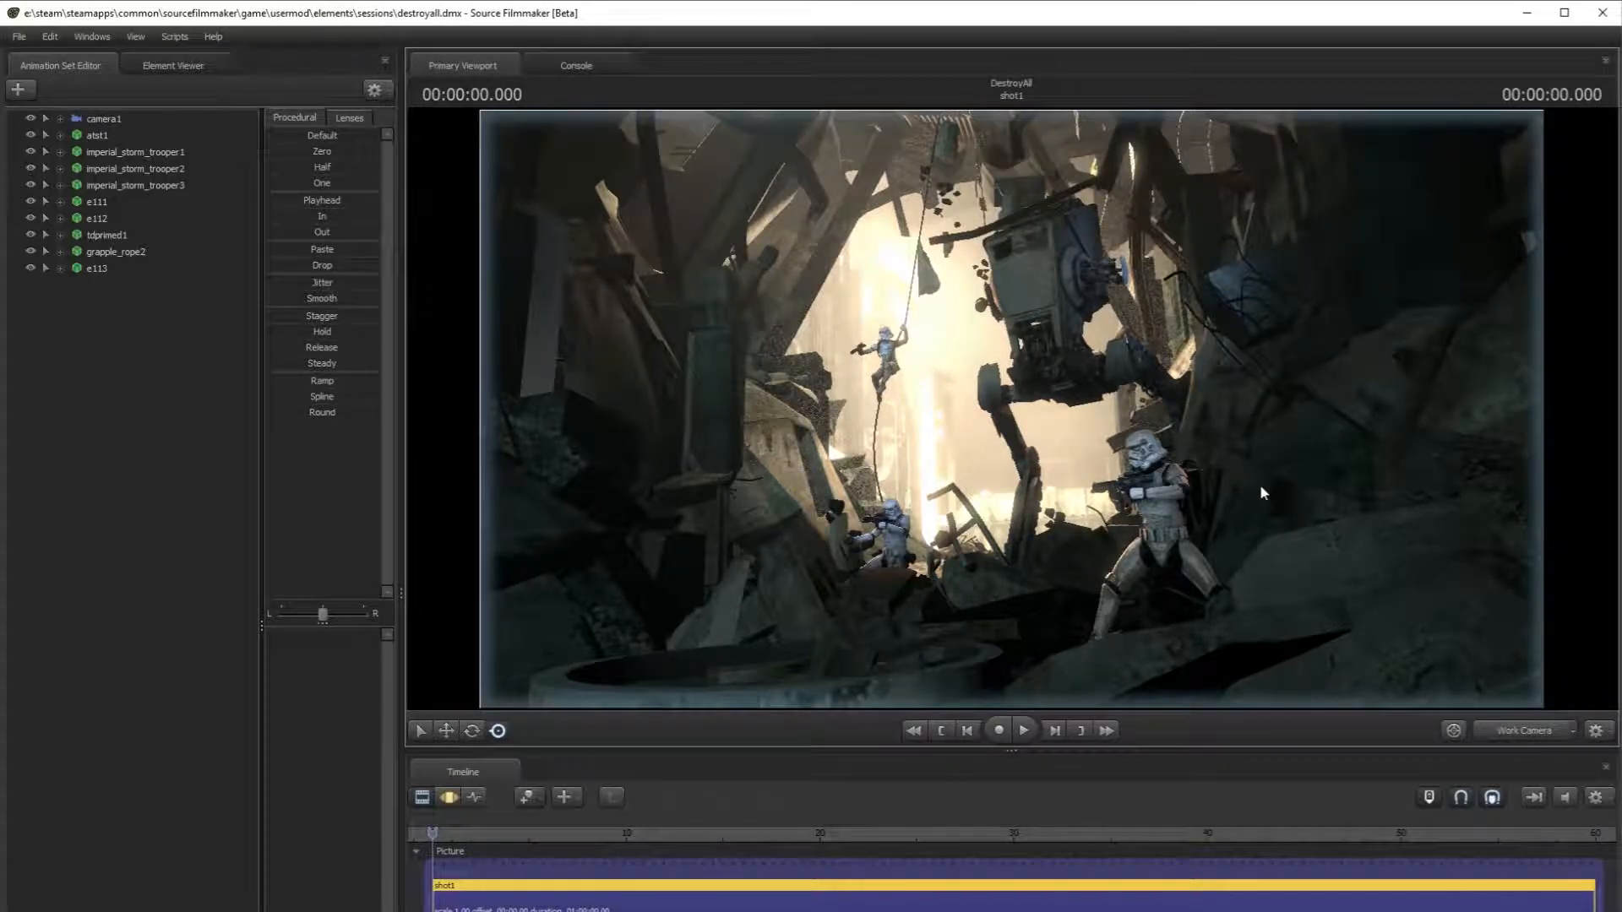
right_click(1302, 506)
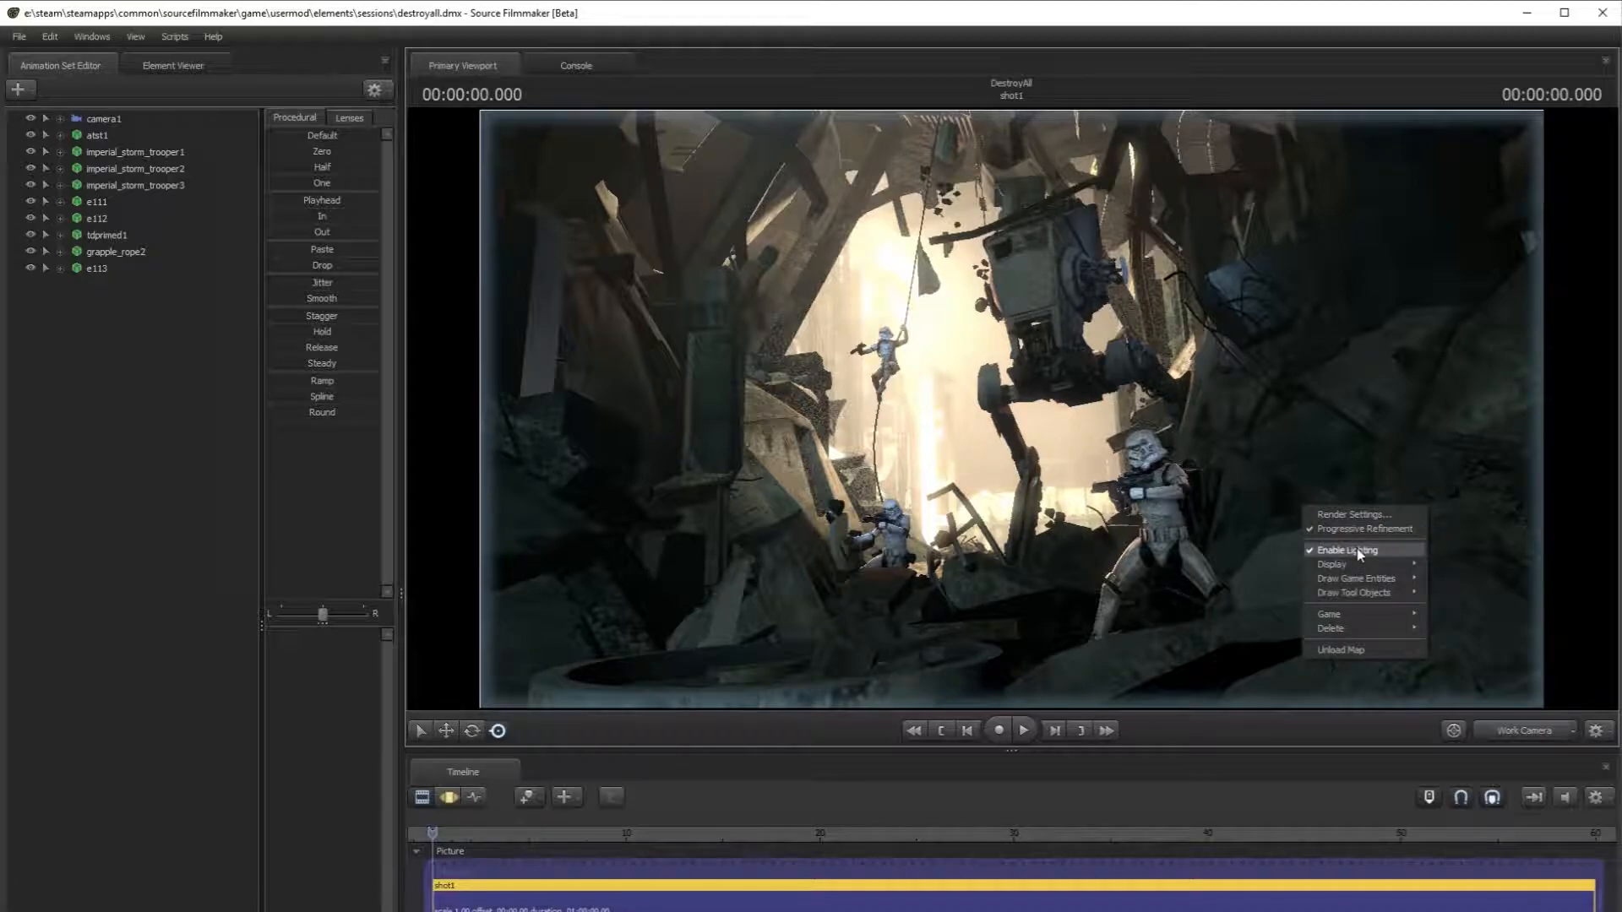
click(1356, 549)
key(w)
drag(1319, 493, 1542, 446)
key(s)
key(s)
key(a)
key(w)
mouse_move(1011, 409)
mouse_down()
mouse_move(1009, 435)
mouse_move(990, 420)
mouse_move(972, 435)
mouse_move(995, 421)
mouse_up()
drag(1351, 709, 1327, 688)
key(s)
- Return the viewport to camera1 and enable lighting again
click(1546, 731)
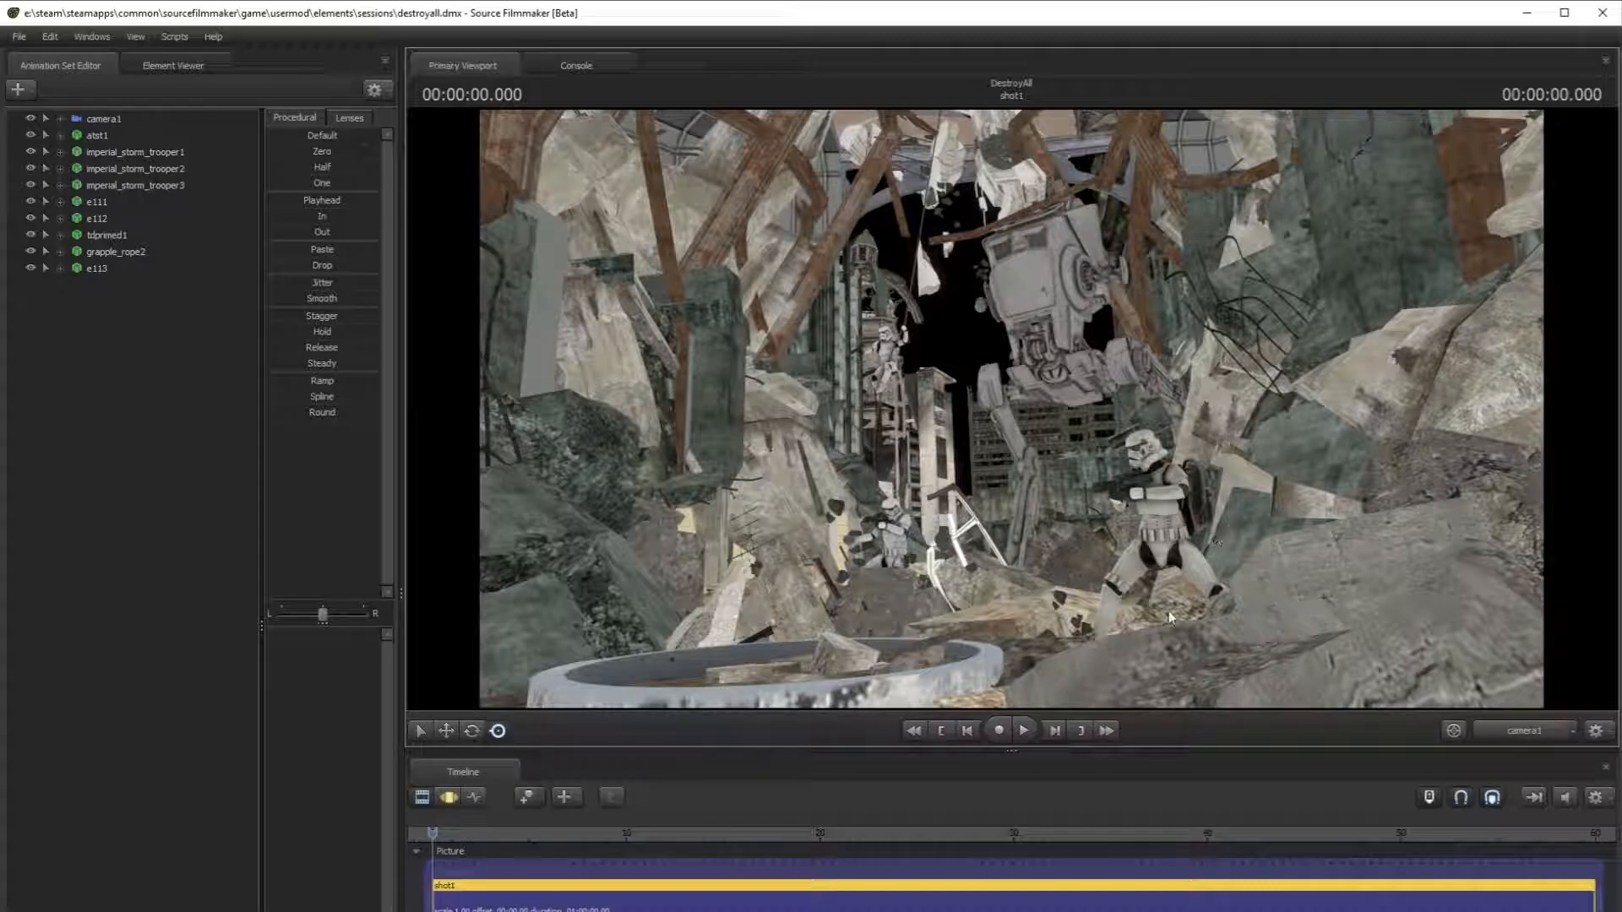
right_click(1147, 507)
click(1224, 554)
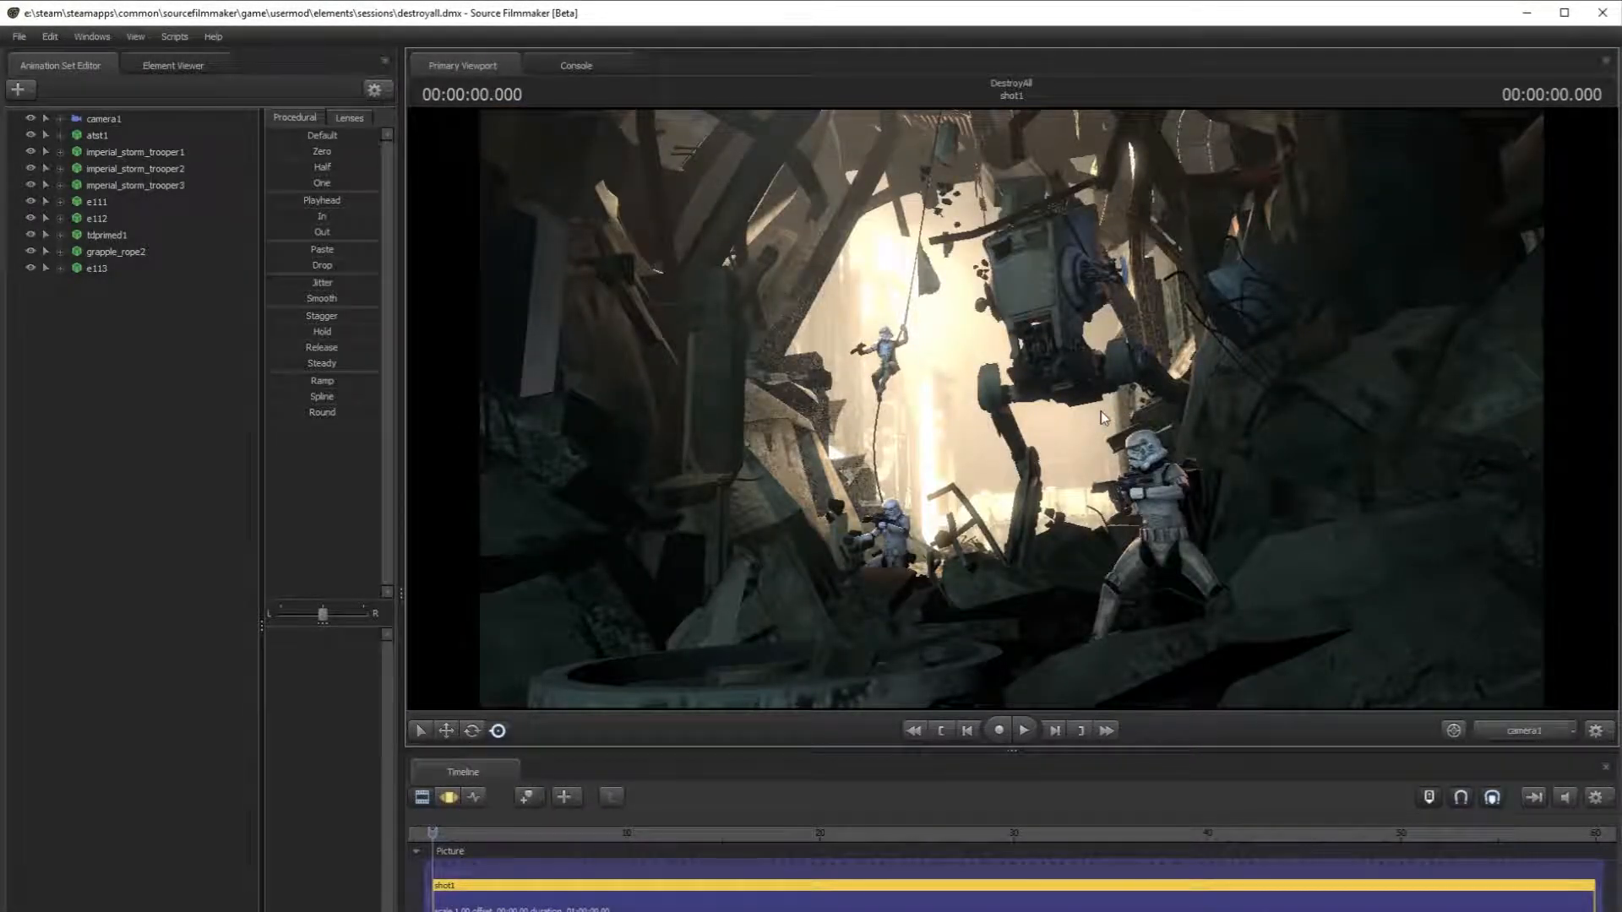
- Switch to the Motion Editor and examine the lit stormtroopers and rubble up close through the work camera
click(447, 799)
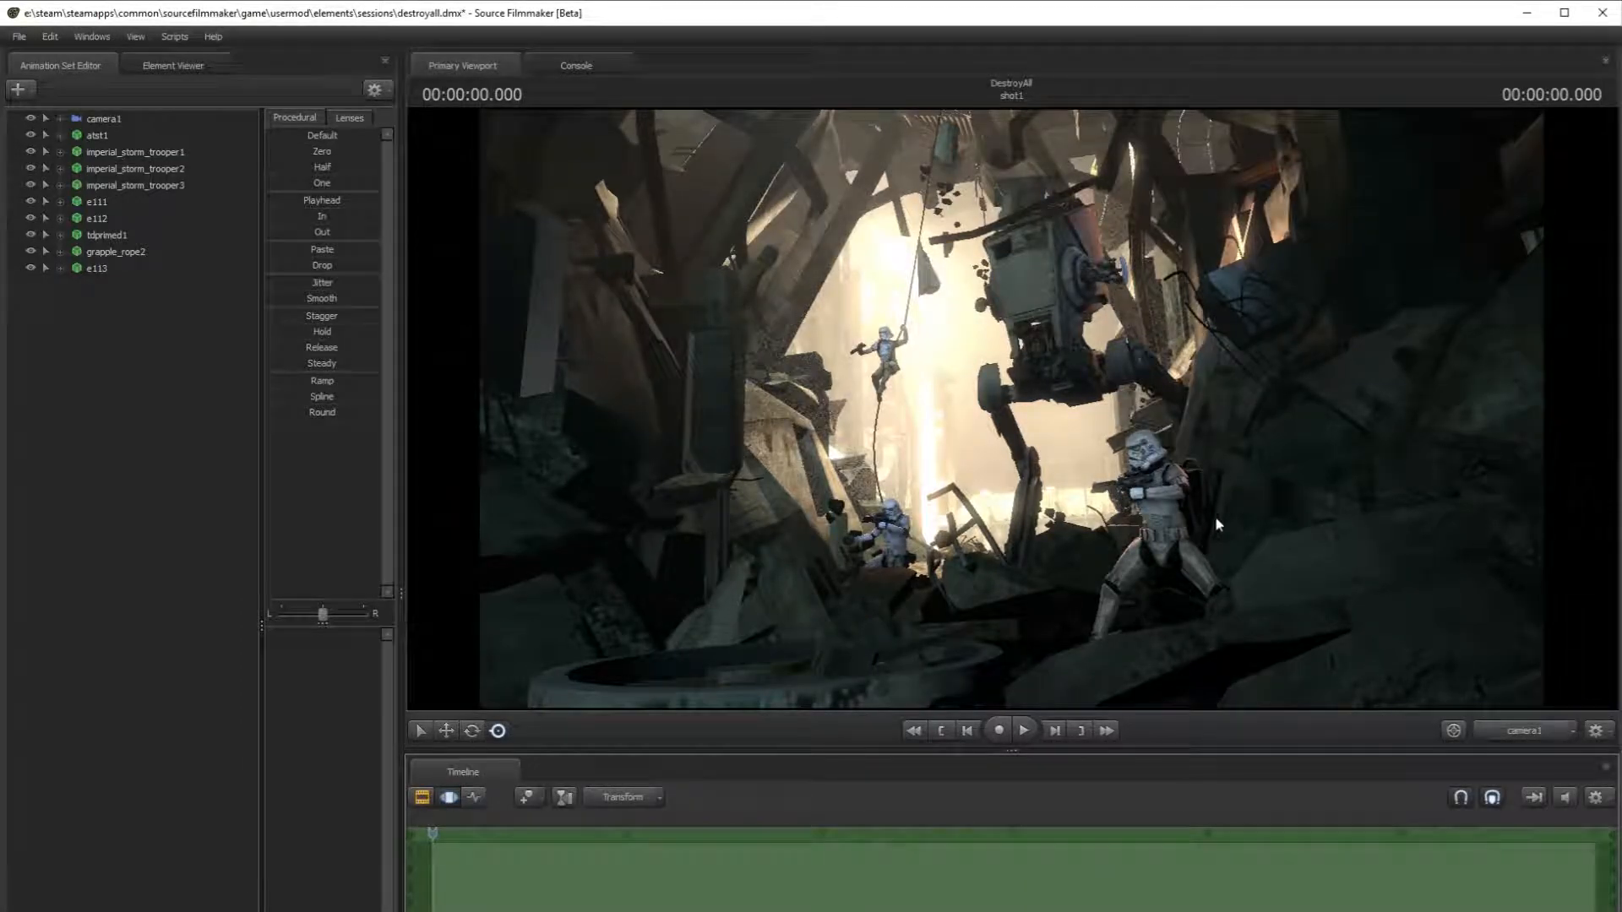
click(1534, 737)
drag(1321, 545, 1403, 388)
key(s)
key(a)
key(w)
key(s)
key(w)
drag(1011, 409, 765, 380)
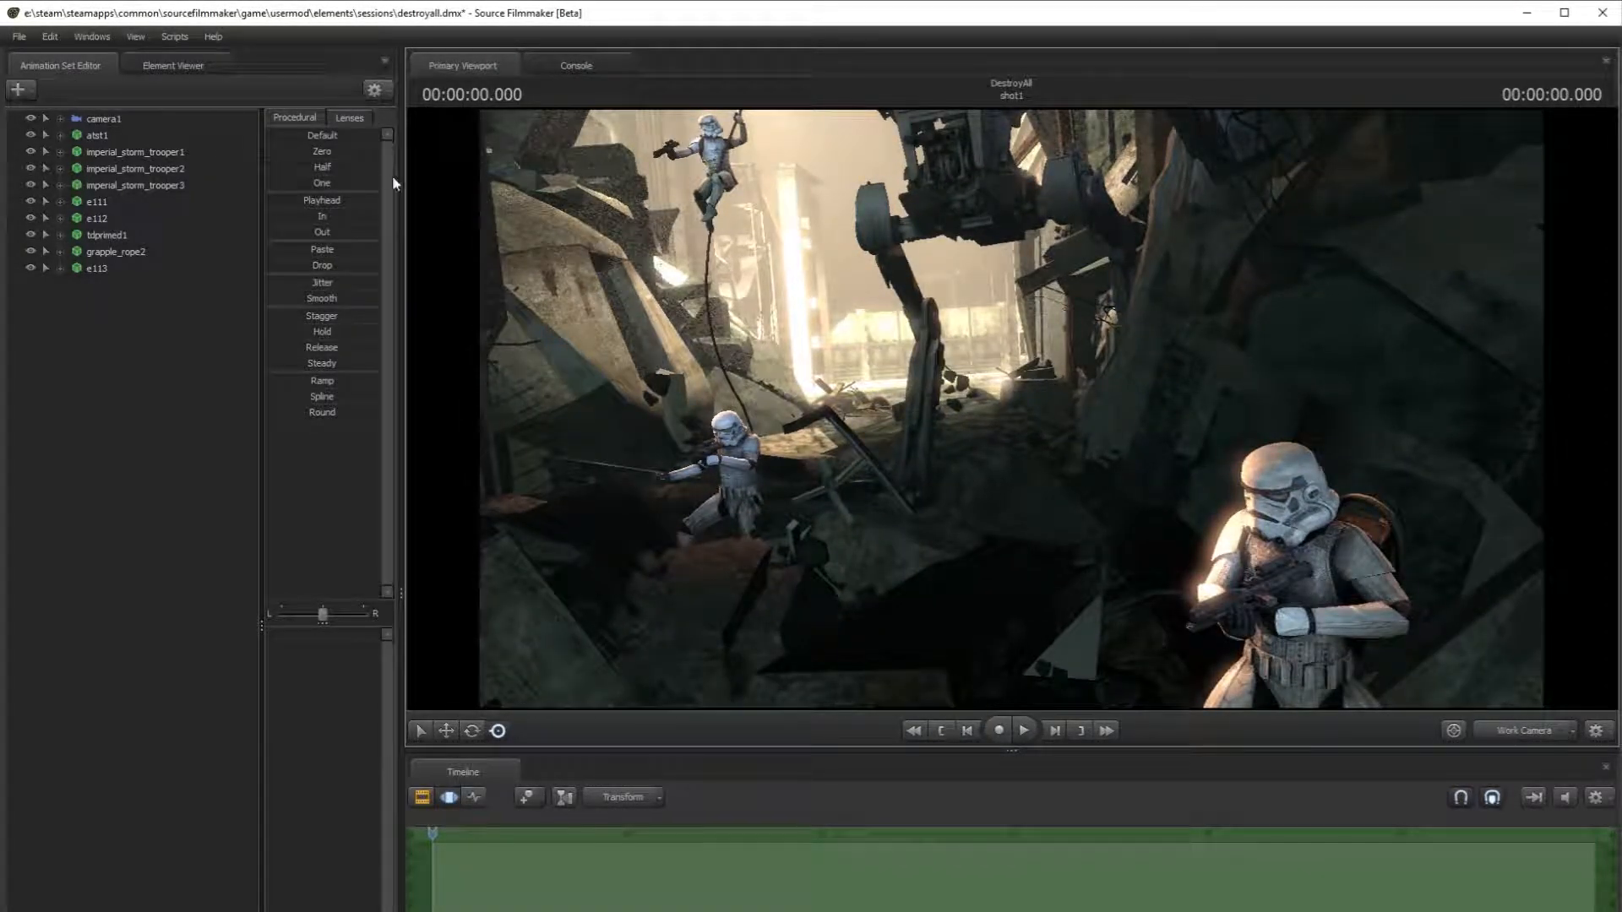
- Open the recent session odstbattle_b.dmx without saving the current one, and view it through camera1
click(19, 37)
mouse_move(113, 145)
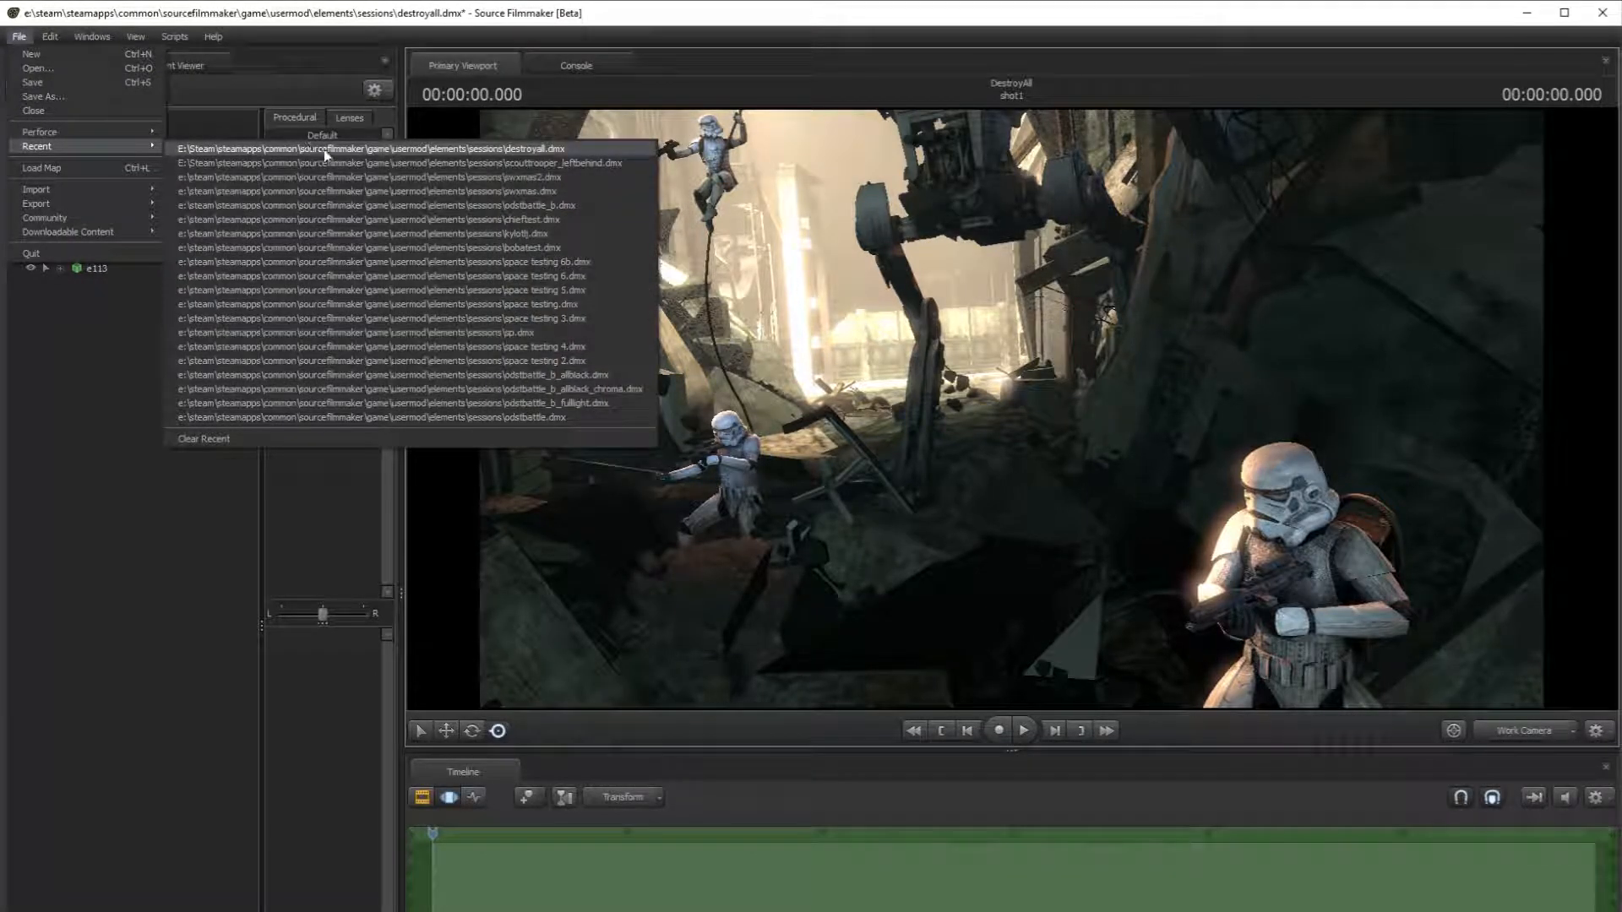
click(443, 206)
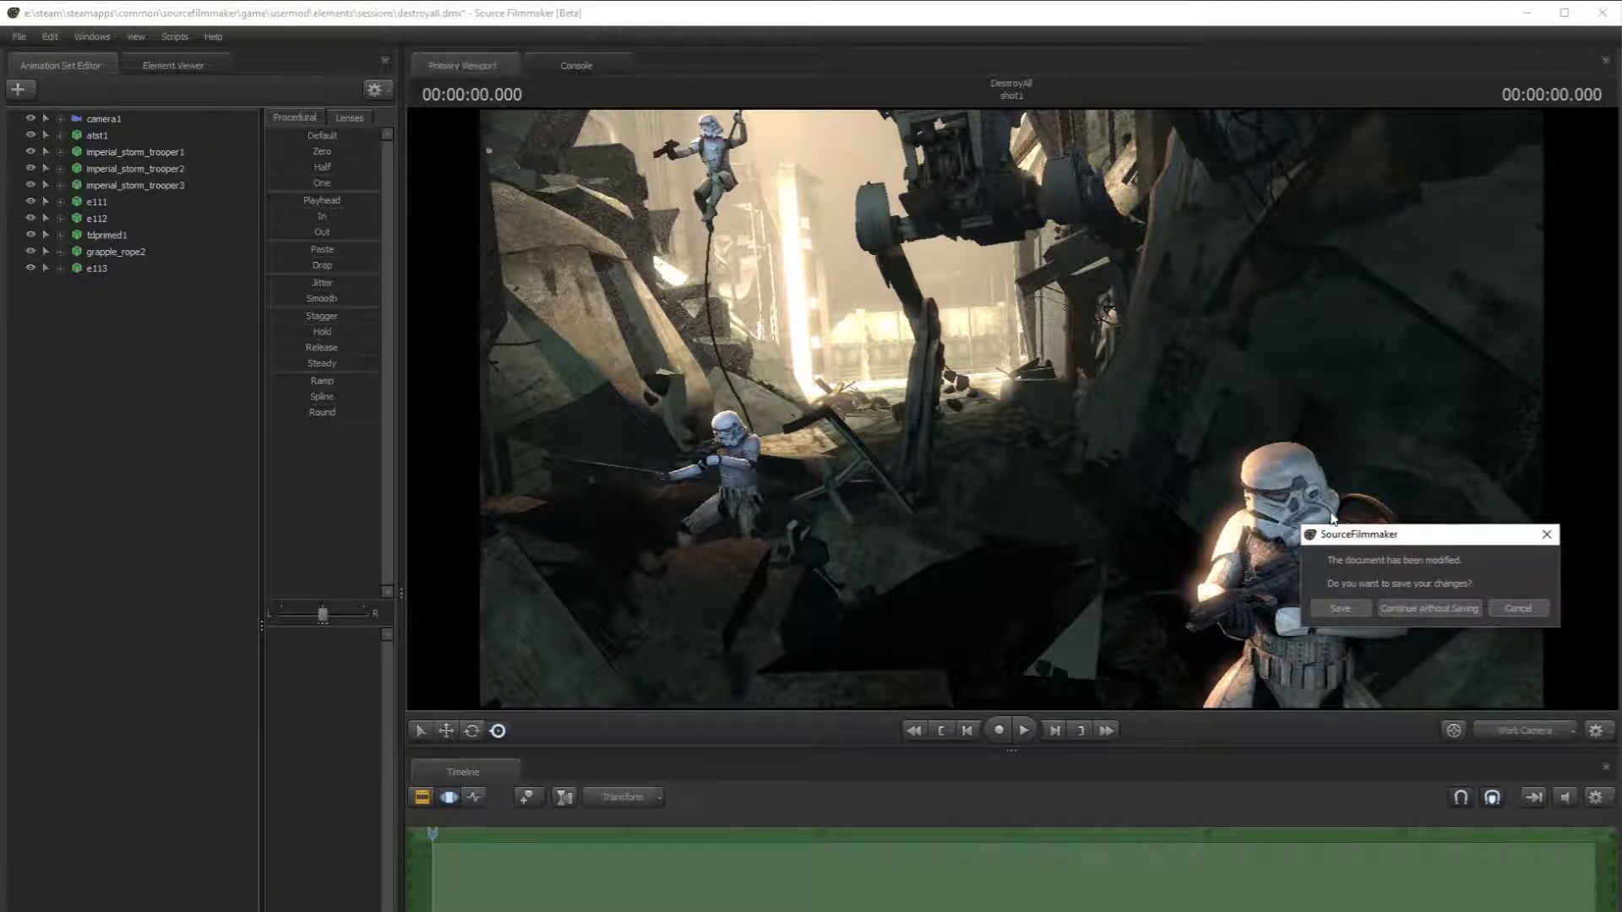
click(1422, 607)
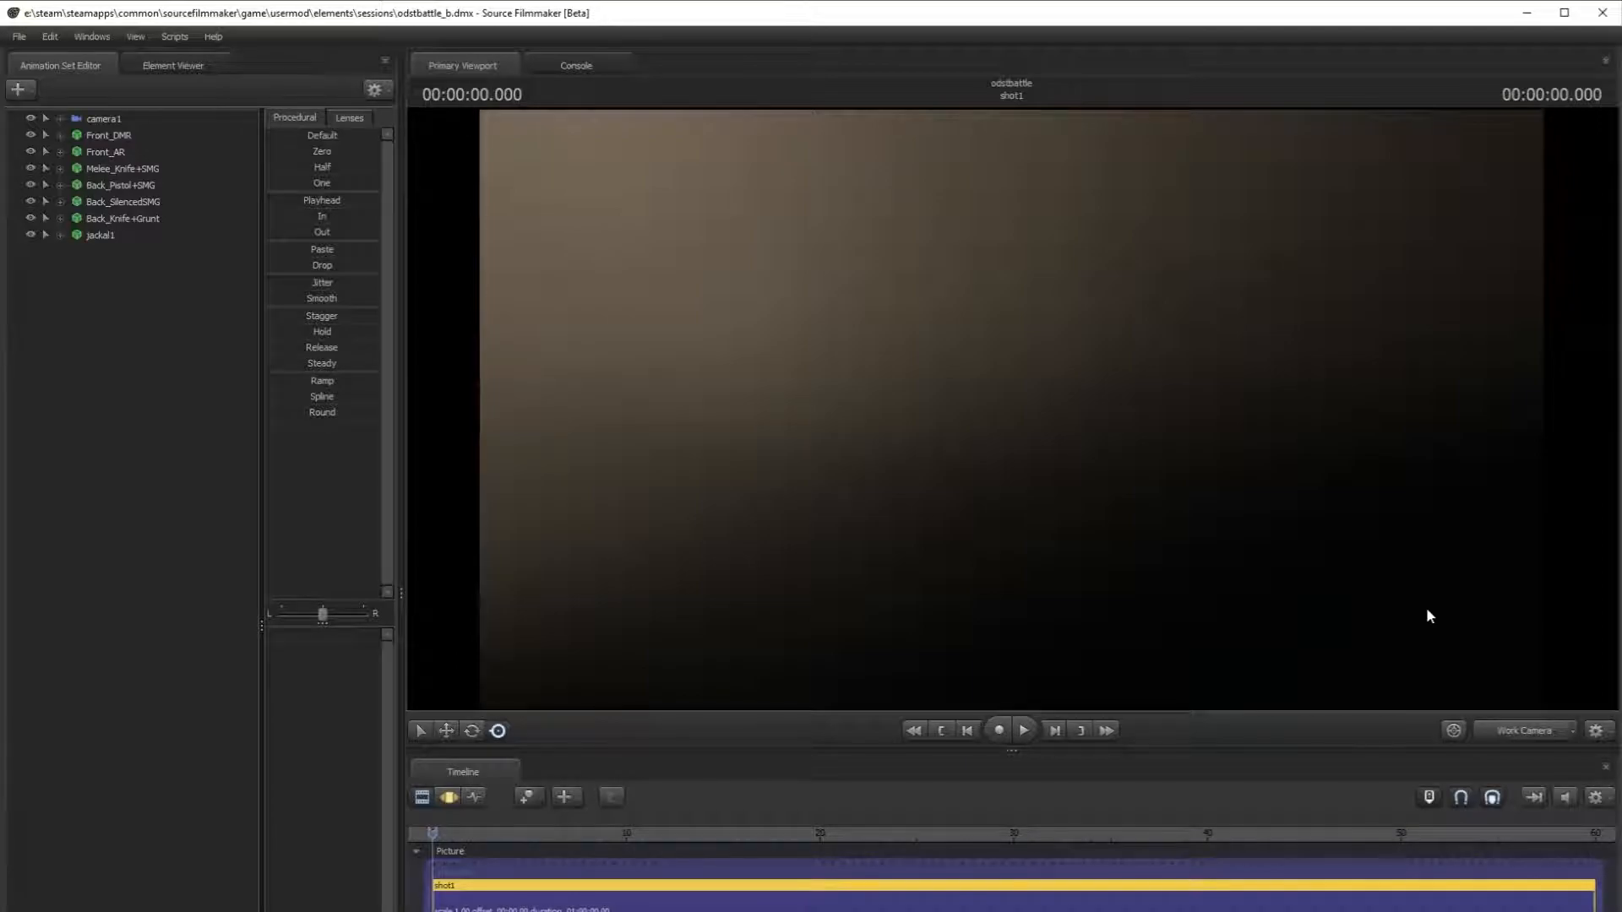
click(1536, 731)
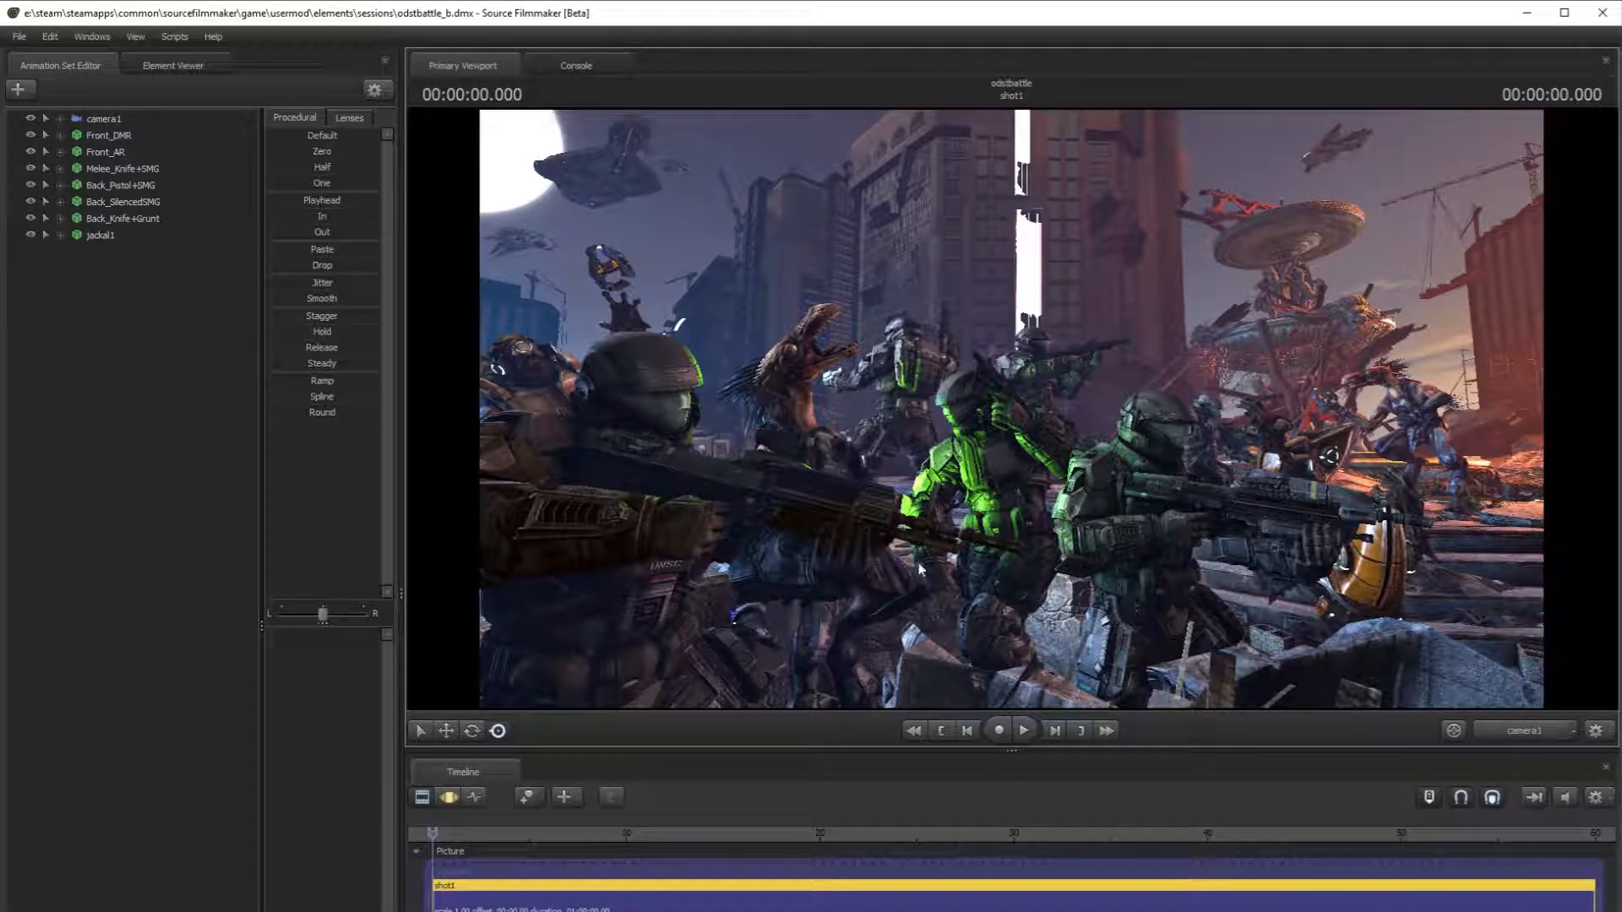
- Disable lighting from the work camera and examine the unlit battle scene from outside and through camera1
click(1541, 735)
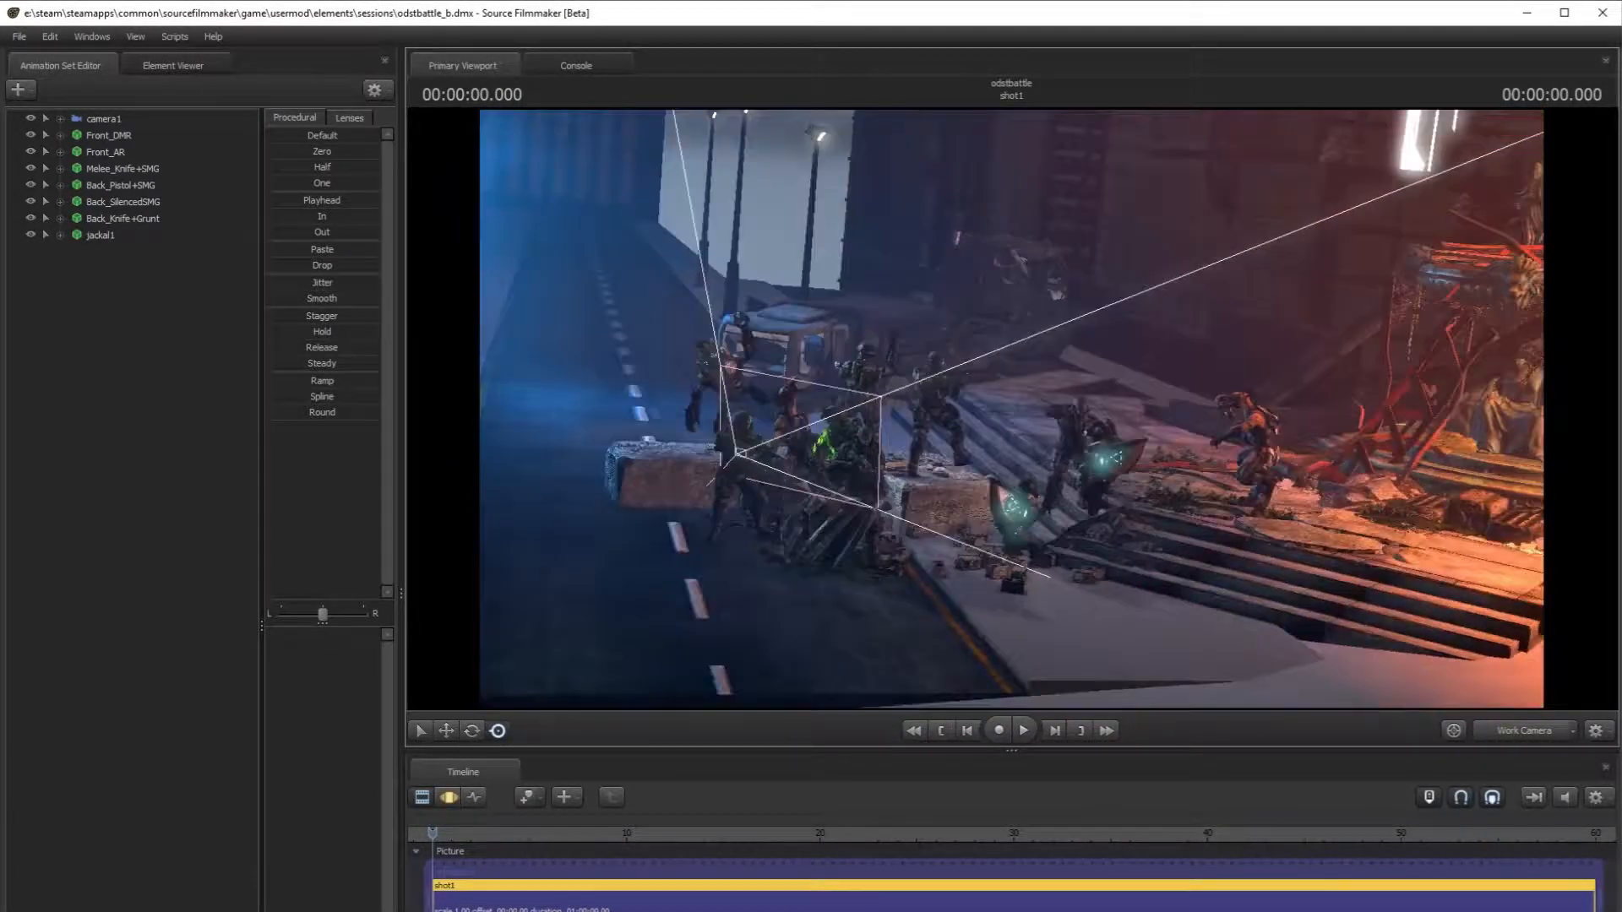
right_click(914, 412)
click(960, 459)
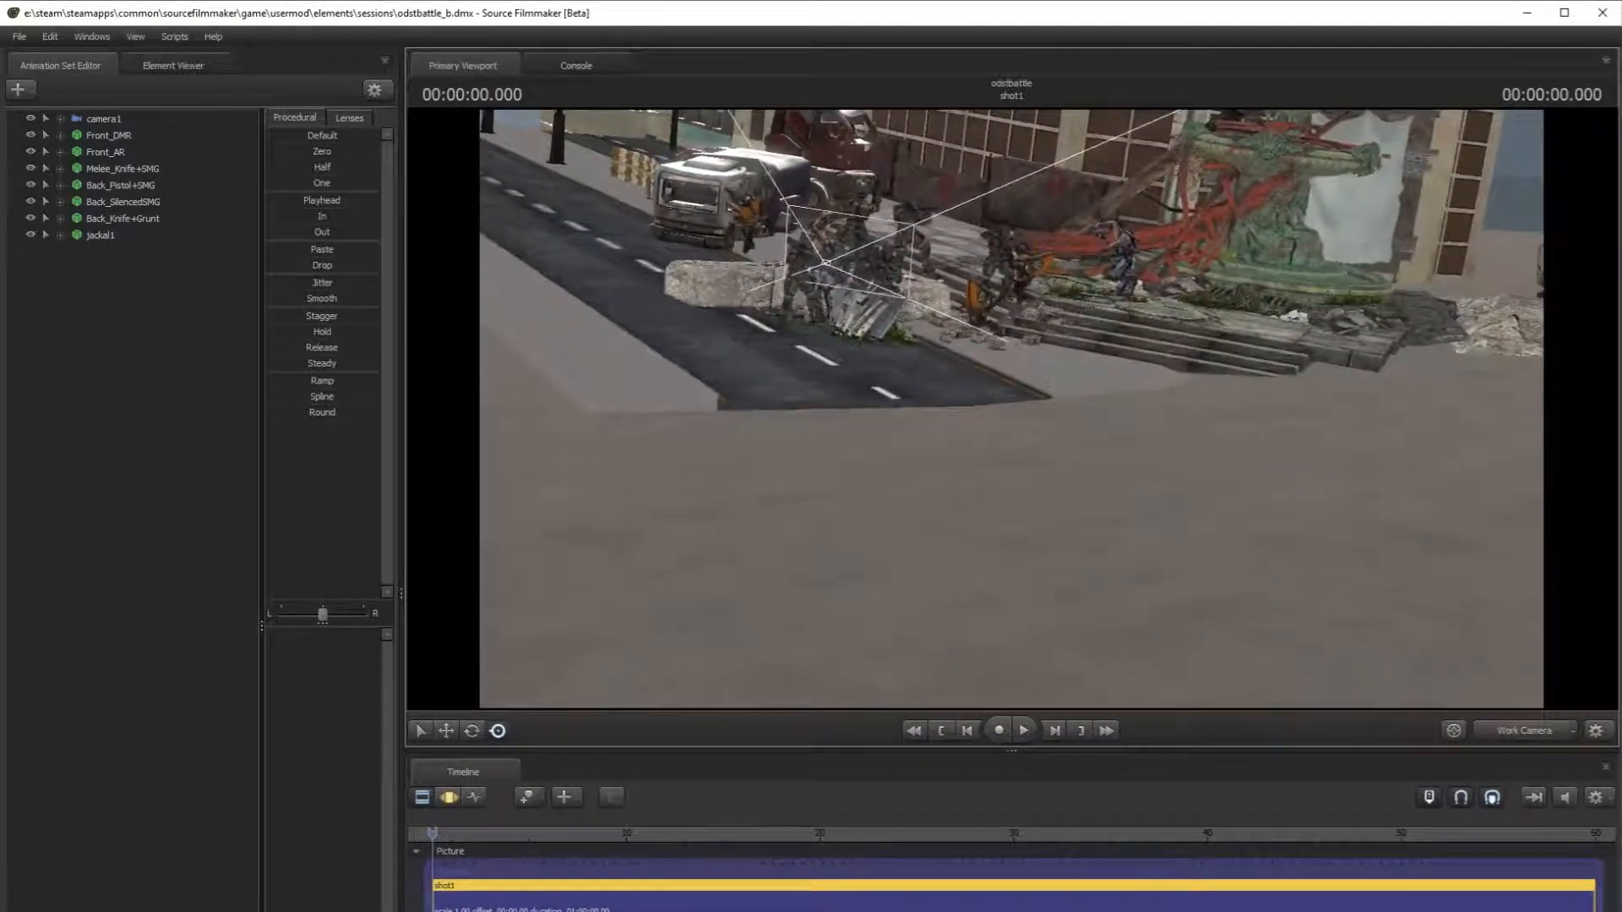
drag(1011, 408, 1148, 548)
click(1546, 730)
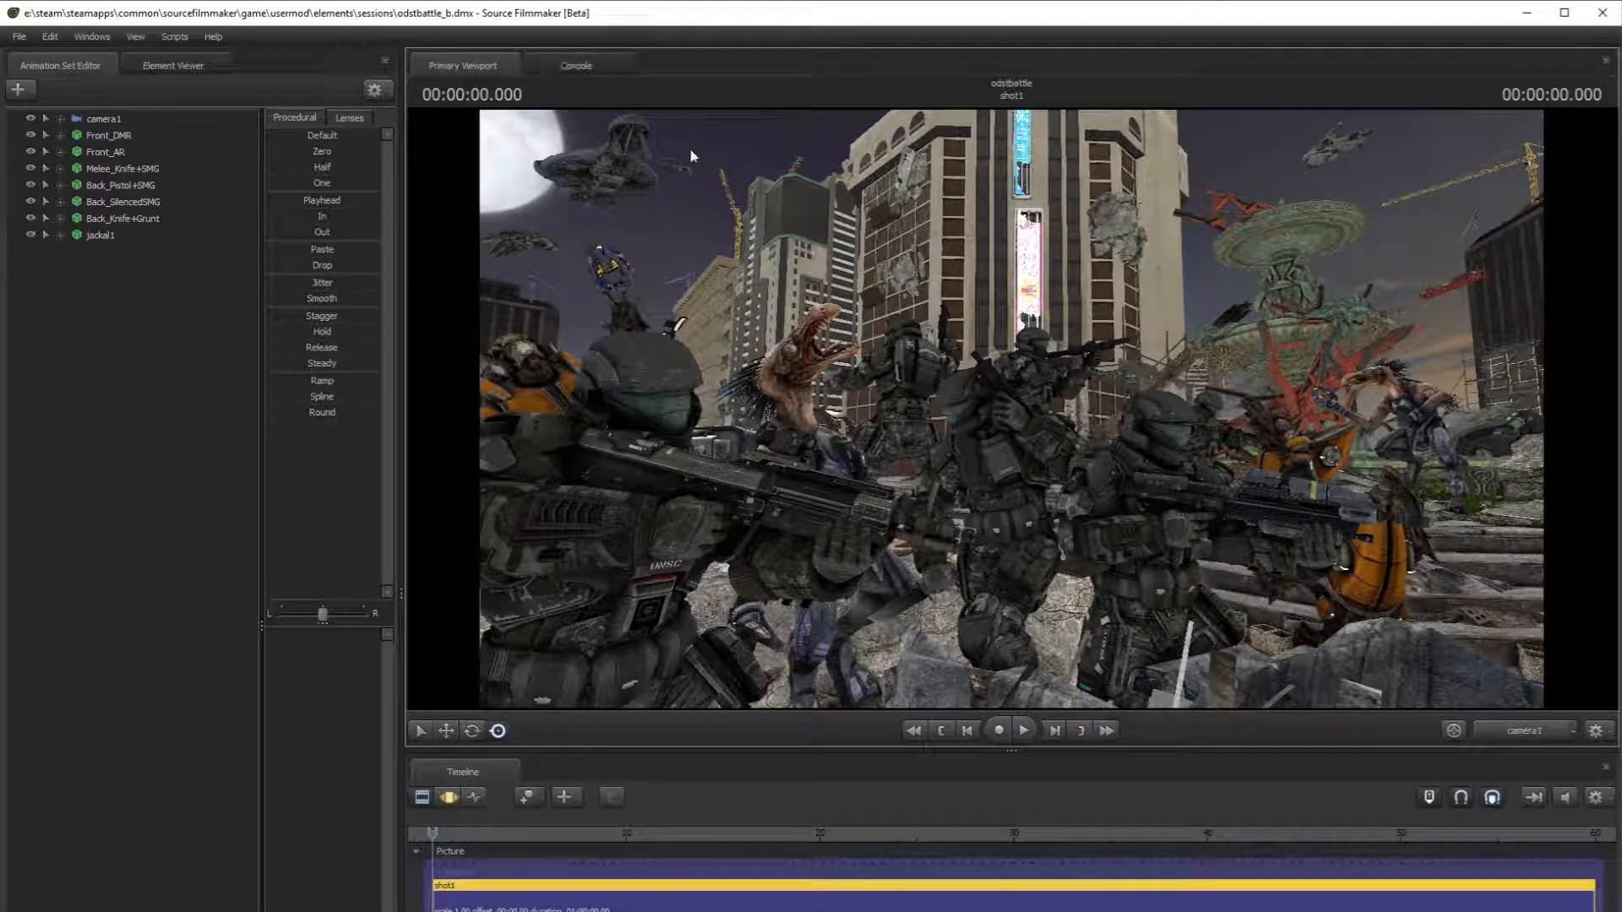
- Examine the unlit city buildings, road and battle set from several angles through the work camera
click(1528, 731)
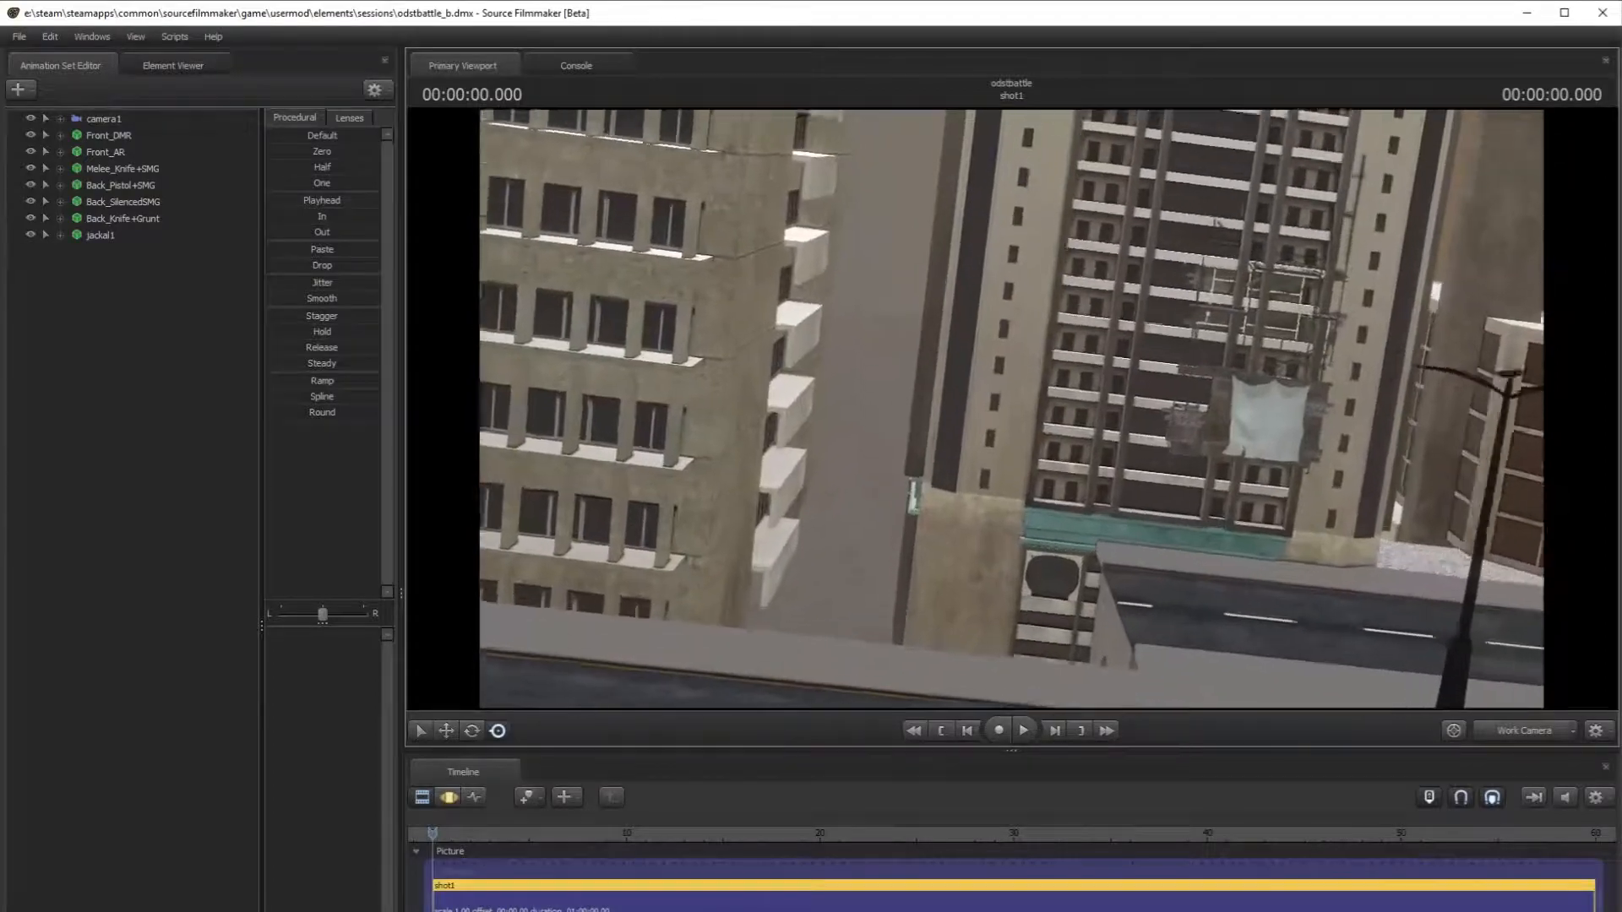
key(w)
drag(1011, 409, 878, 372)
key(s)
key(w)
key(w)
key(s)
key(w)
key(w)
key(d)
key(d)
key(s)
key(w)
drag(1011, 409, 1047, 429)
- Enable lighting again and examine the lit soldiers and creatures around the scene camera
right_click(1047, 429)
click(1121, 474)
drag(1121, 474, 1178, 528)
key(w)
key(w)
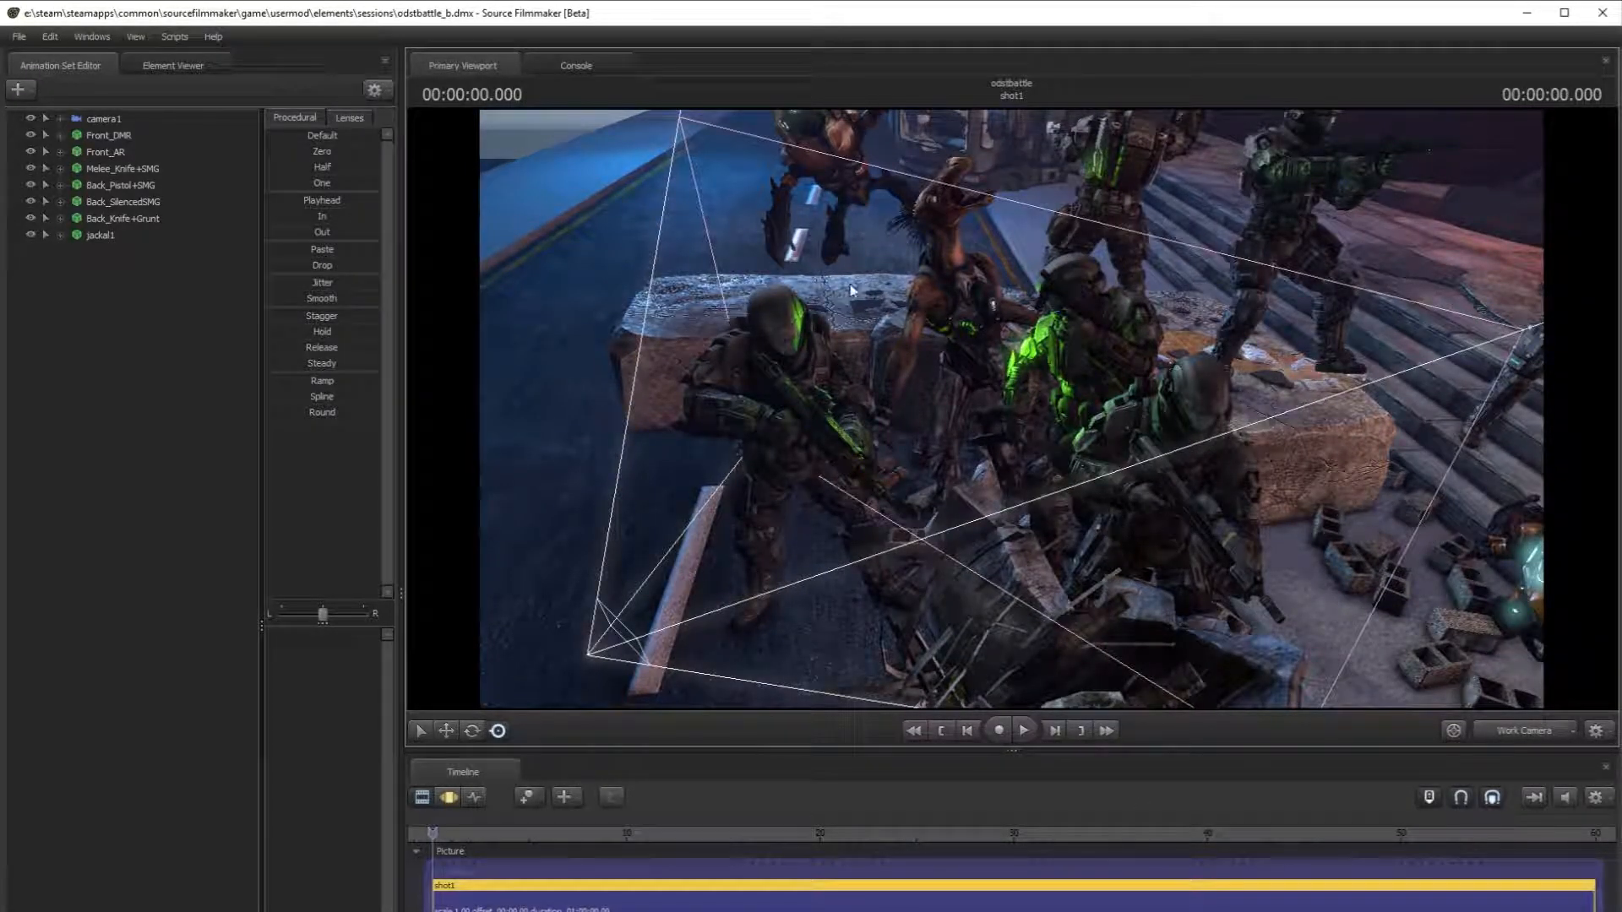
drag(1018, 334, 1007, 414)
key(w)
key(s)
key(s)
key(d)
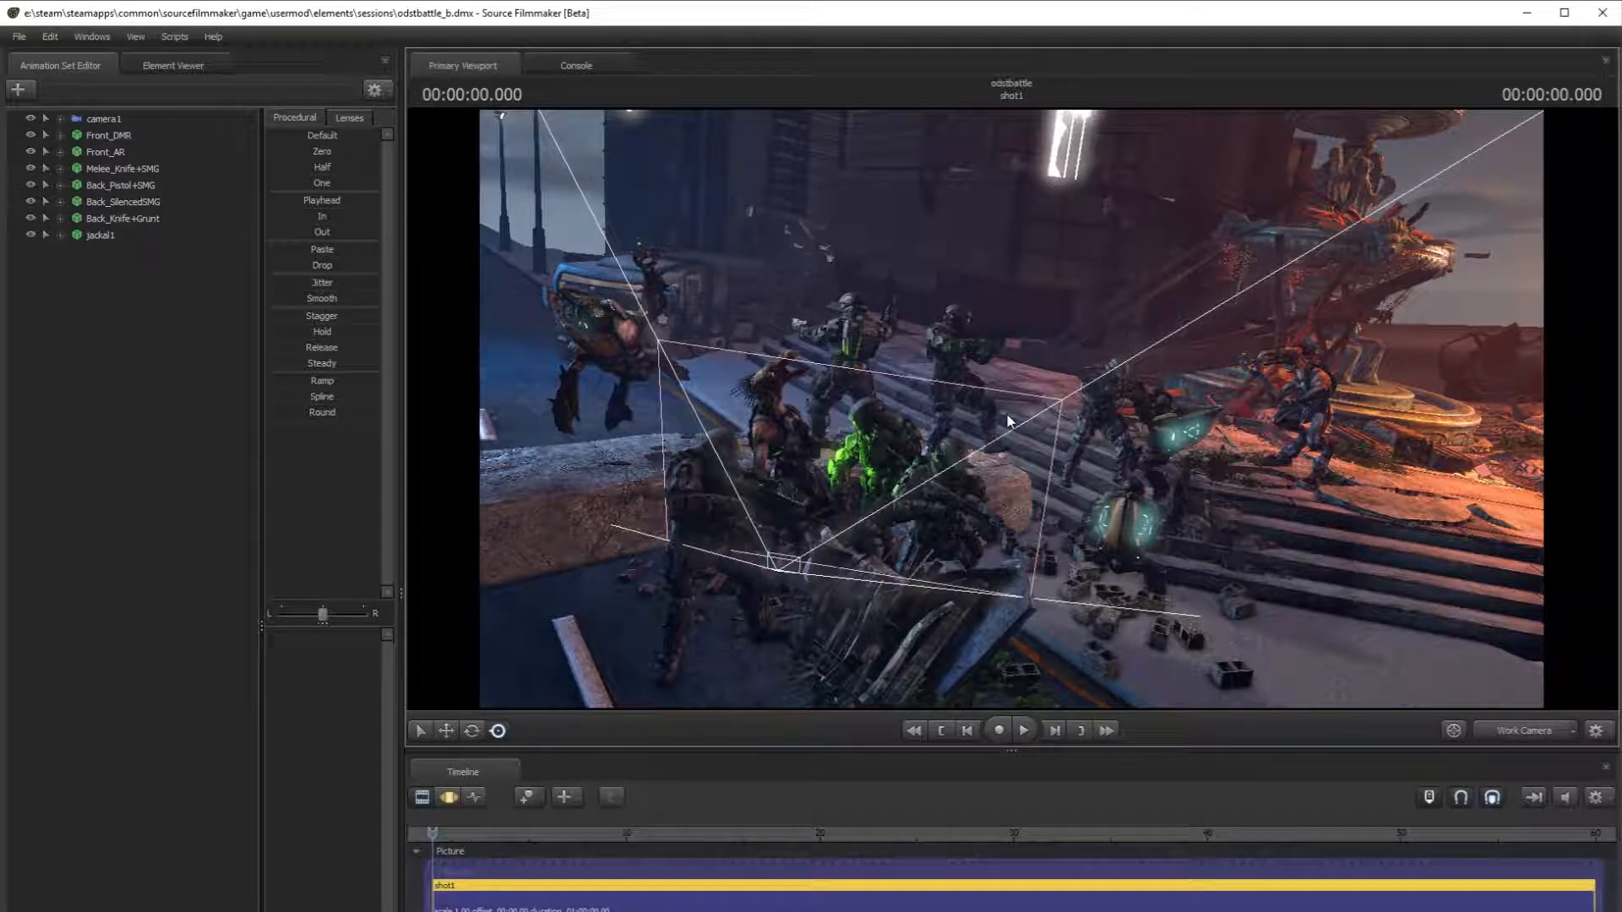
drag(1007, 412, 1056, 393)
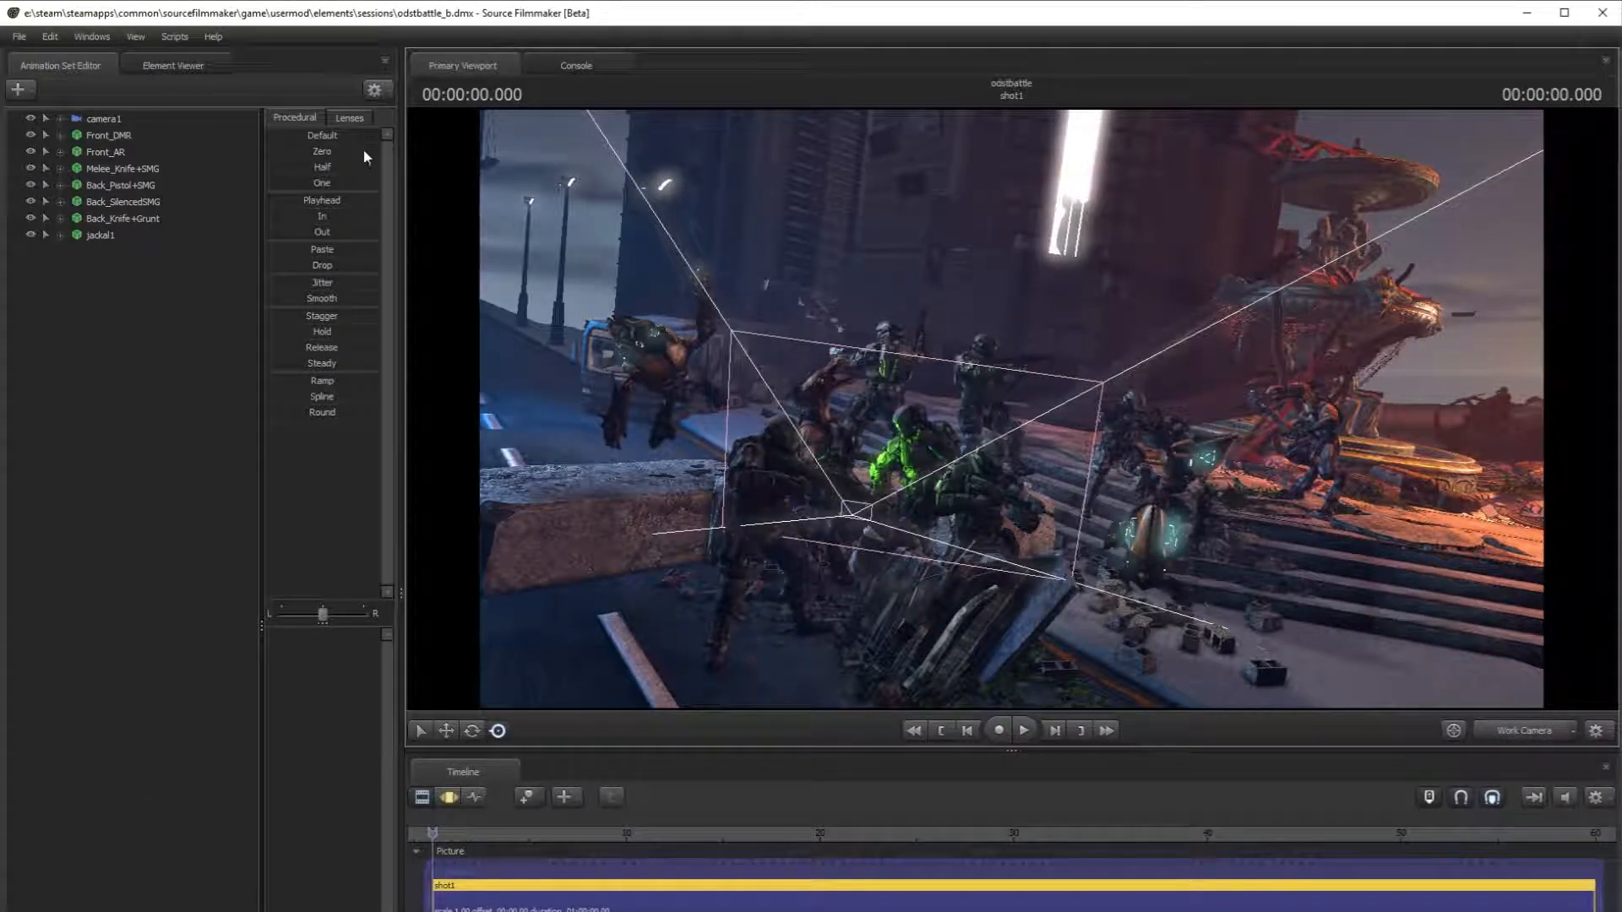
- Show the hidden animation sets in the Animation Set Editor and look through the list
click(375, 89)
click(406, 136)
drag(254, 276, 303, 235)
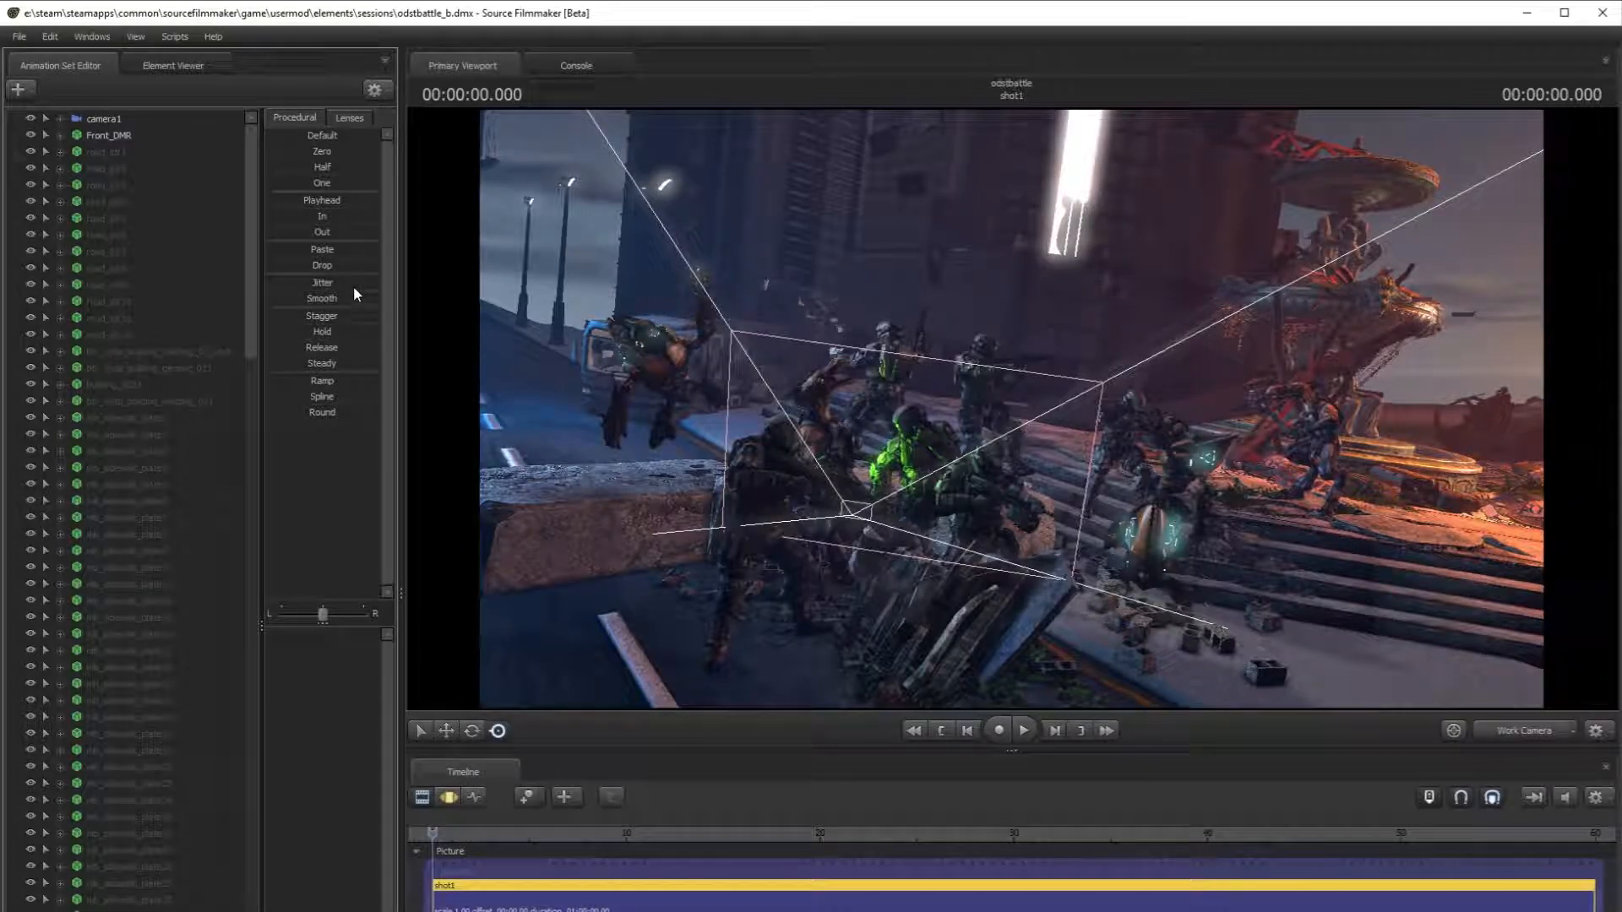
- Open the recent session scouttrooper_leftbehind.dmx and view the lit scout trooper shot through camera2
click(17, 37)
mouse_move(135, 158)
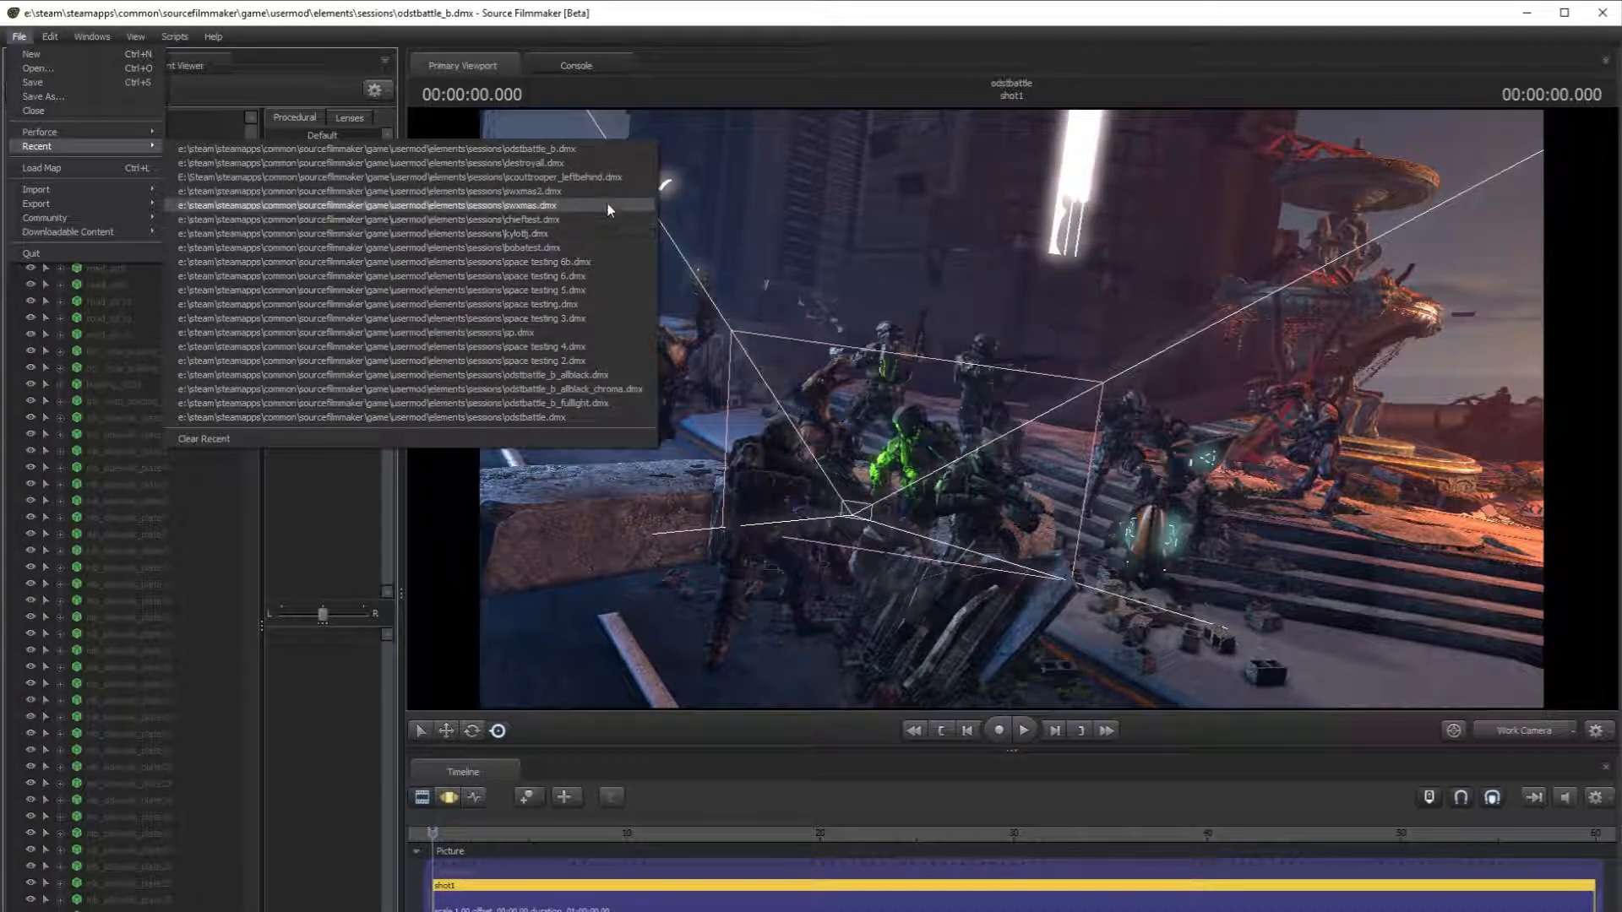
click(604, 178)
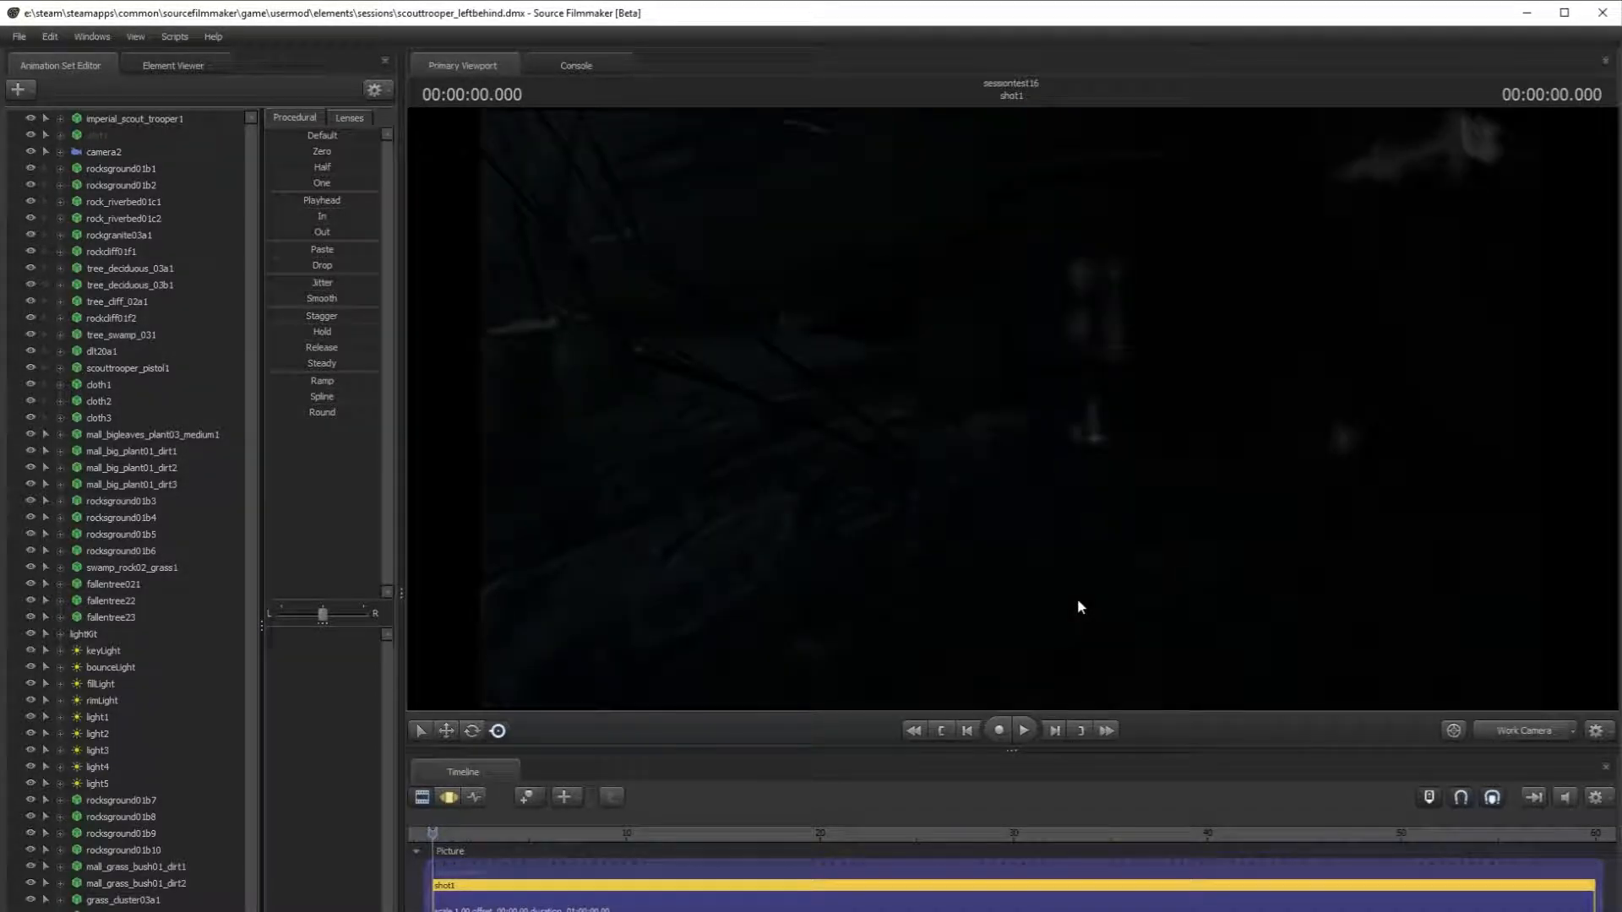
click(1525, 731)
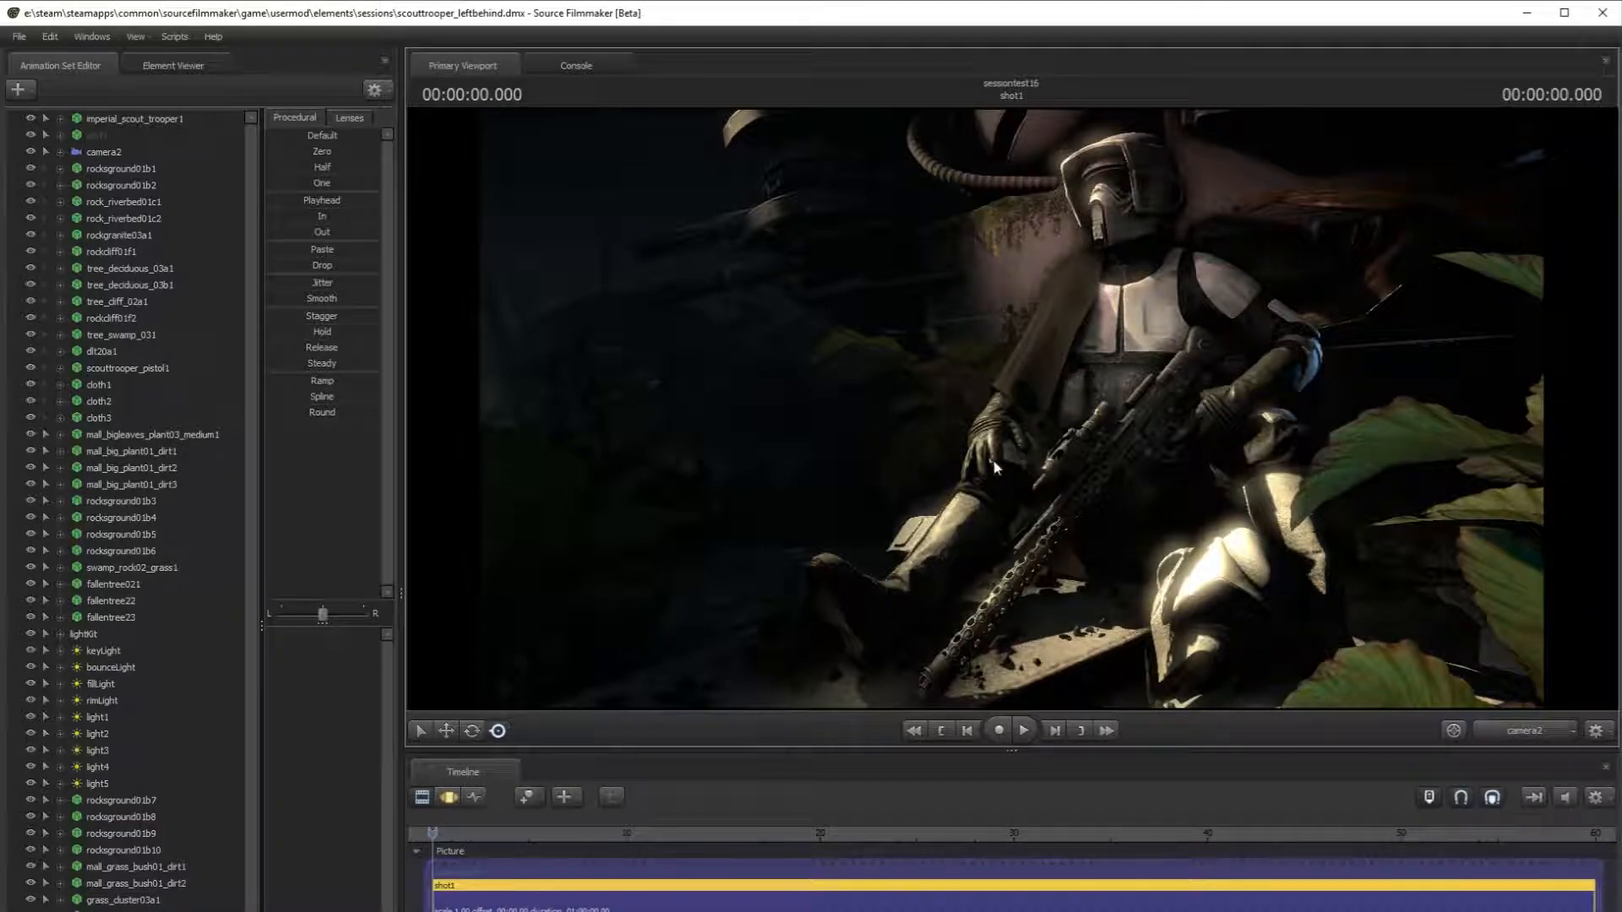
- Disable lighting and examine the unlit scout trooper, plants and wreck through camera2 and the work camera
right_click(1275, 499)
click(1366, 545)
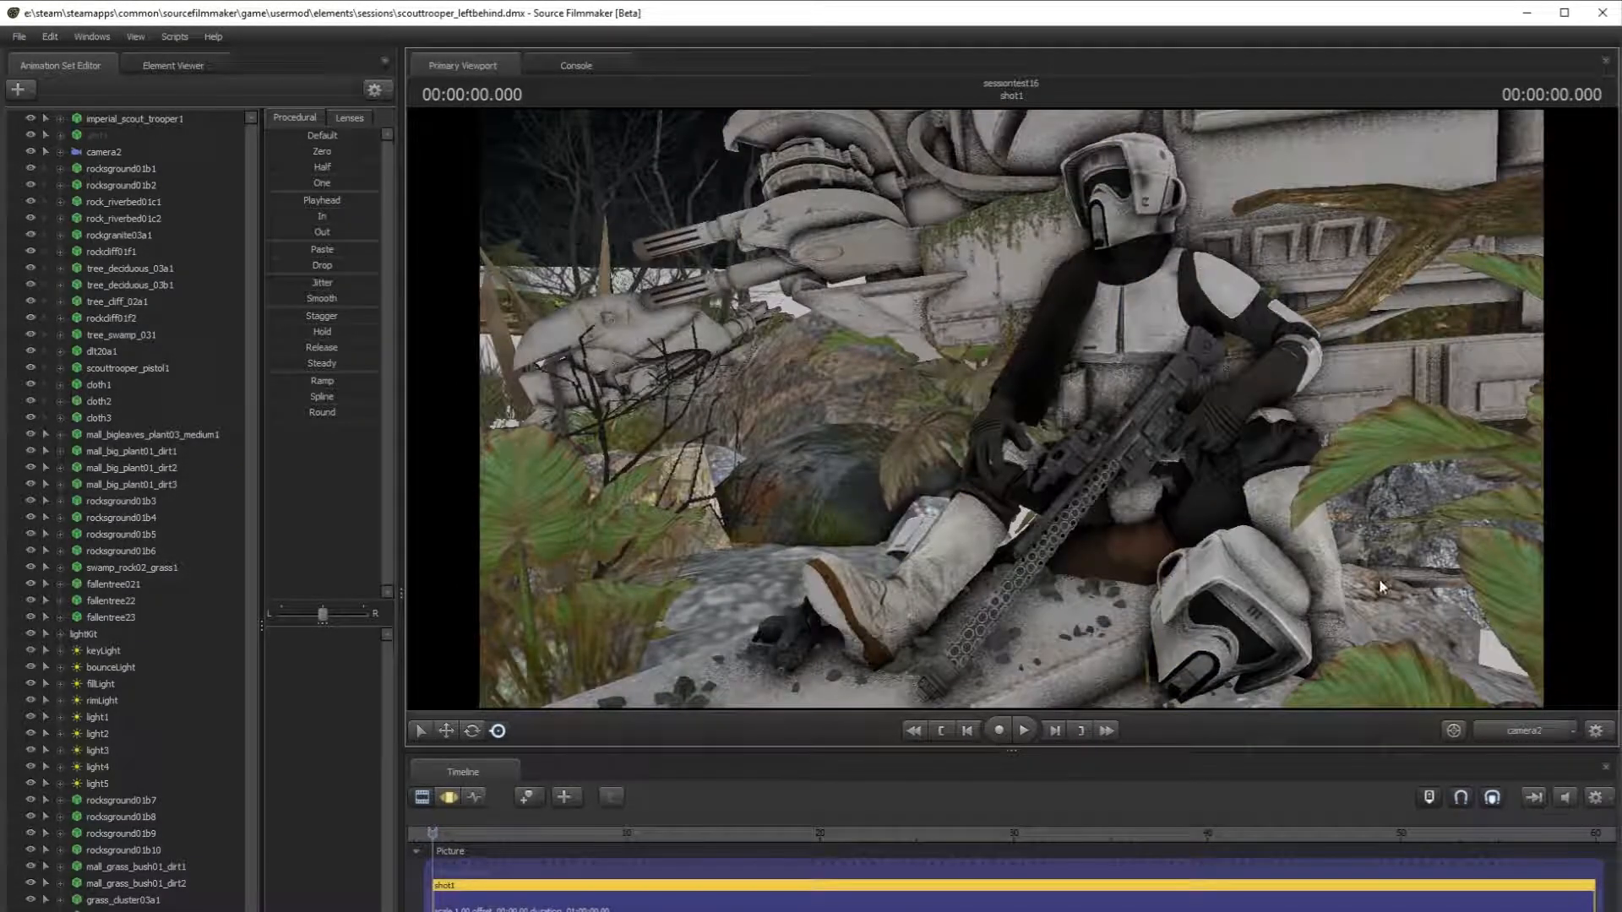
click(1528, 734)
drag(1386, 558, 1009, 370)
key(s)
key(w)
key(s)
key(w)
key(w)
key(w)
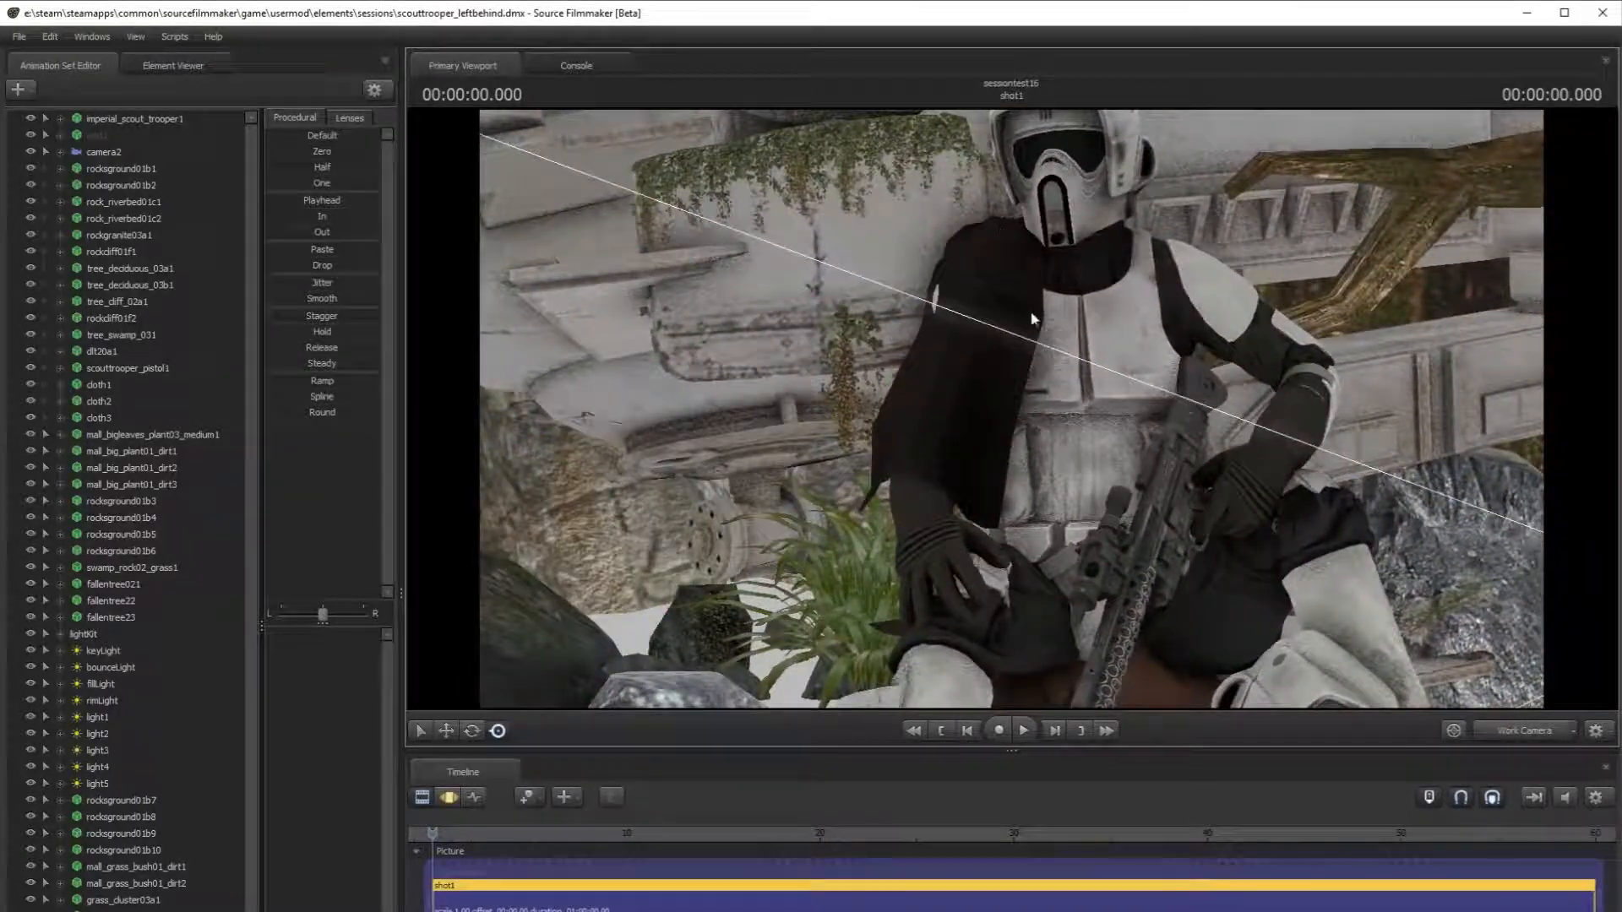
drag(996, 258, 887, 262)
drag(1078, 397, 1013, 414)
drag(1063, 666, 1028, 651)
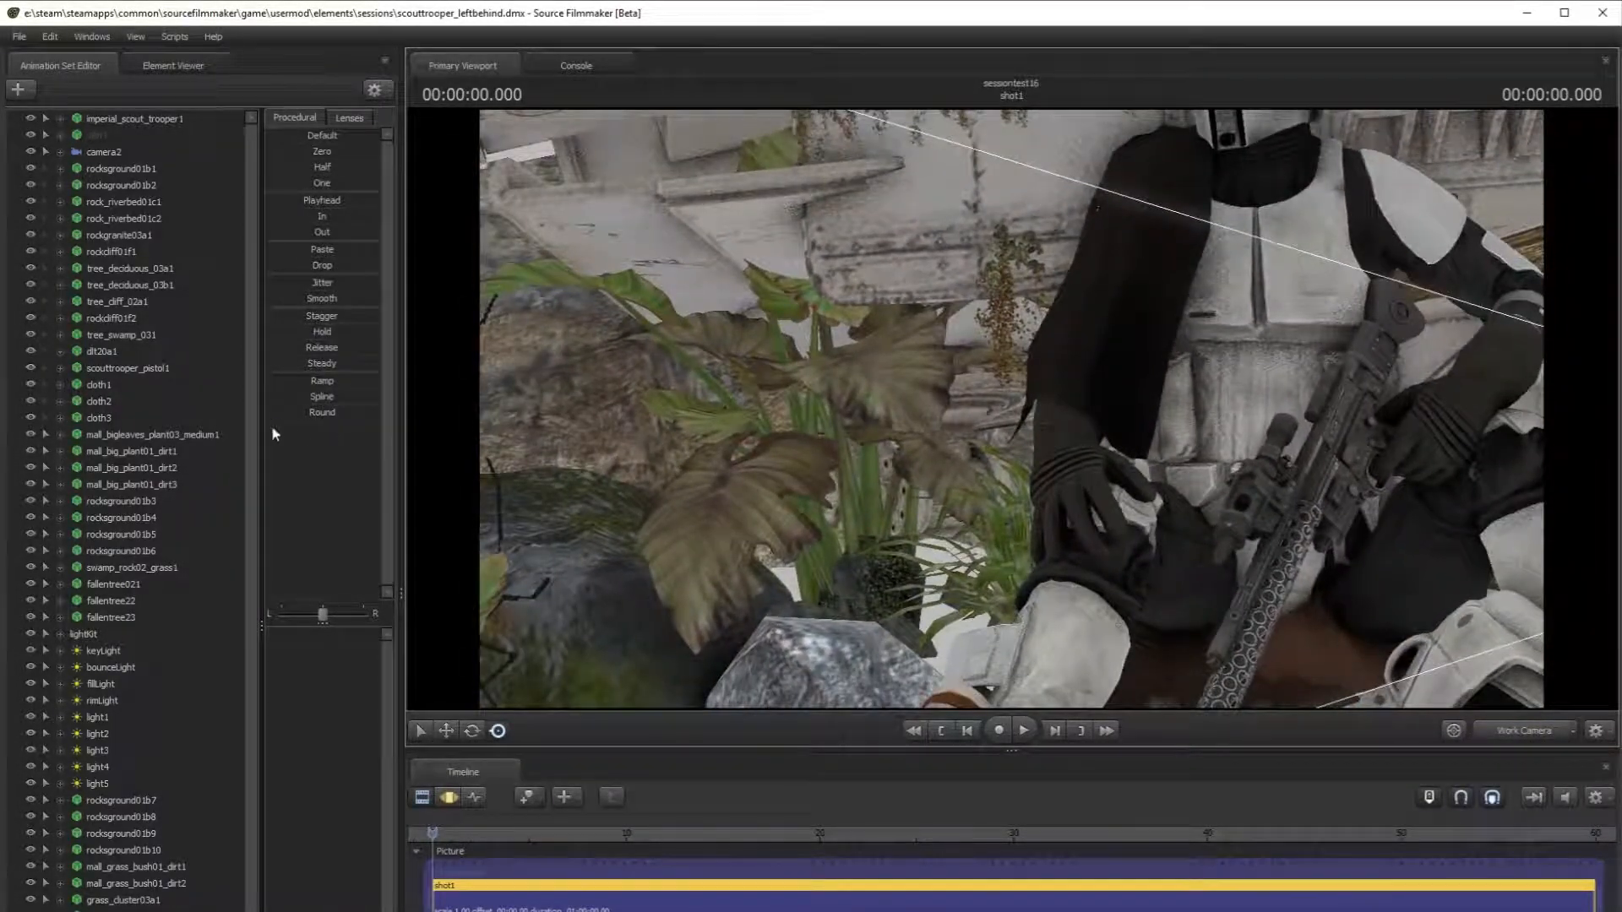
- Hide cloth1, cloth2 and cloth3 to view the scout trooper without his cape, and show all three again
click(28, 389)
click(29, 402)
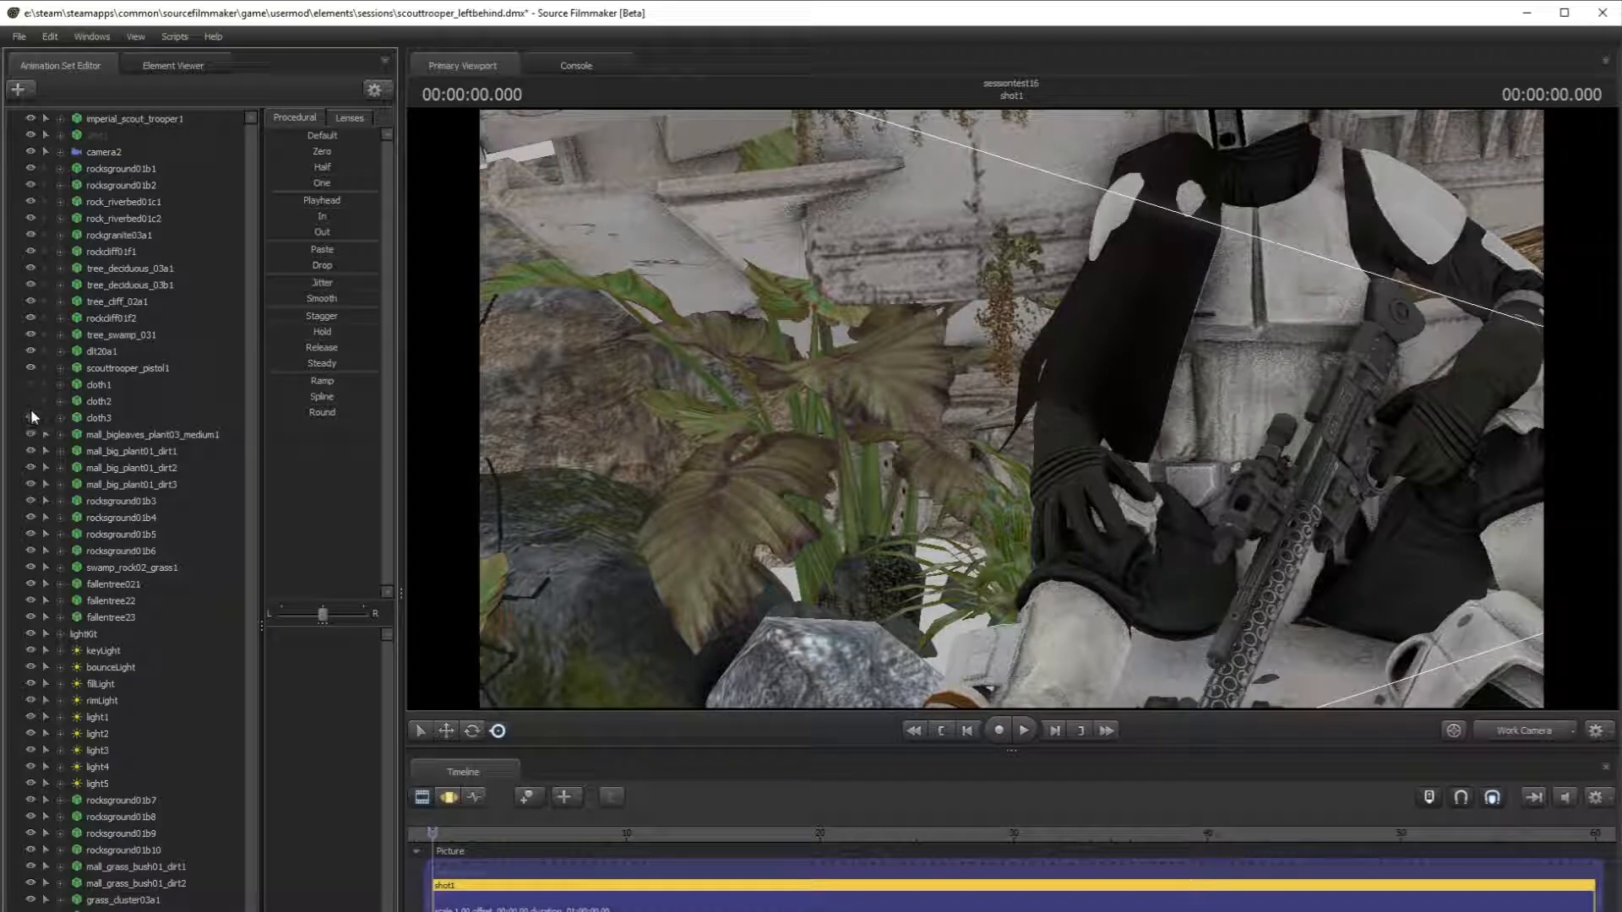
click(31, 419)
drag(879, 473, 927, 448)
key(s)
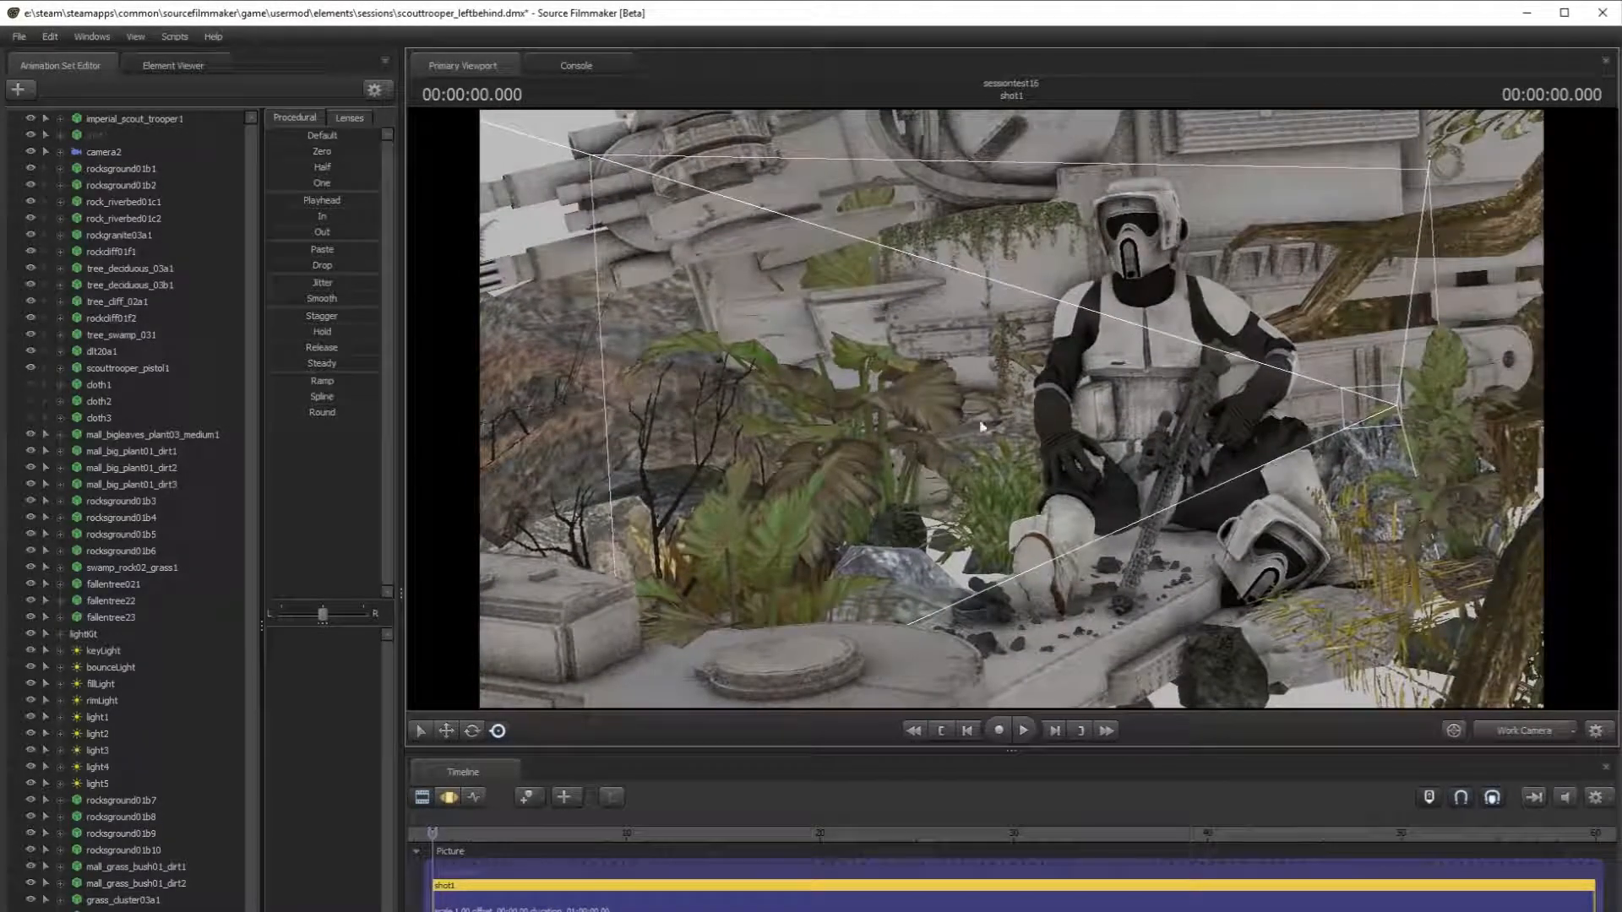
click(31, 419)
click(30, 402)
click(29, 386)
- Enable lighting again and examine the lit scout trooper scene and its surroundings through the work camera
drag(493, 465, 372, 452)
key(w)
key(s)
drag(929, 414, 1032, 411)
right_click(1031, 411)
click(1091, 455)
drag(1091, 454, 1292, 412)
key(w)
key(s)
key(w)
key(w)
key(w)
drag(1014, 410, 992, 435)
key(a)
key(s)
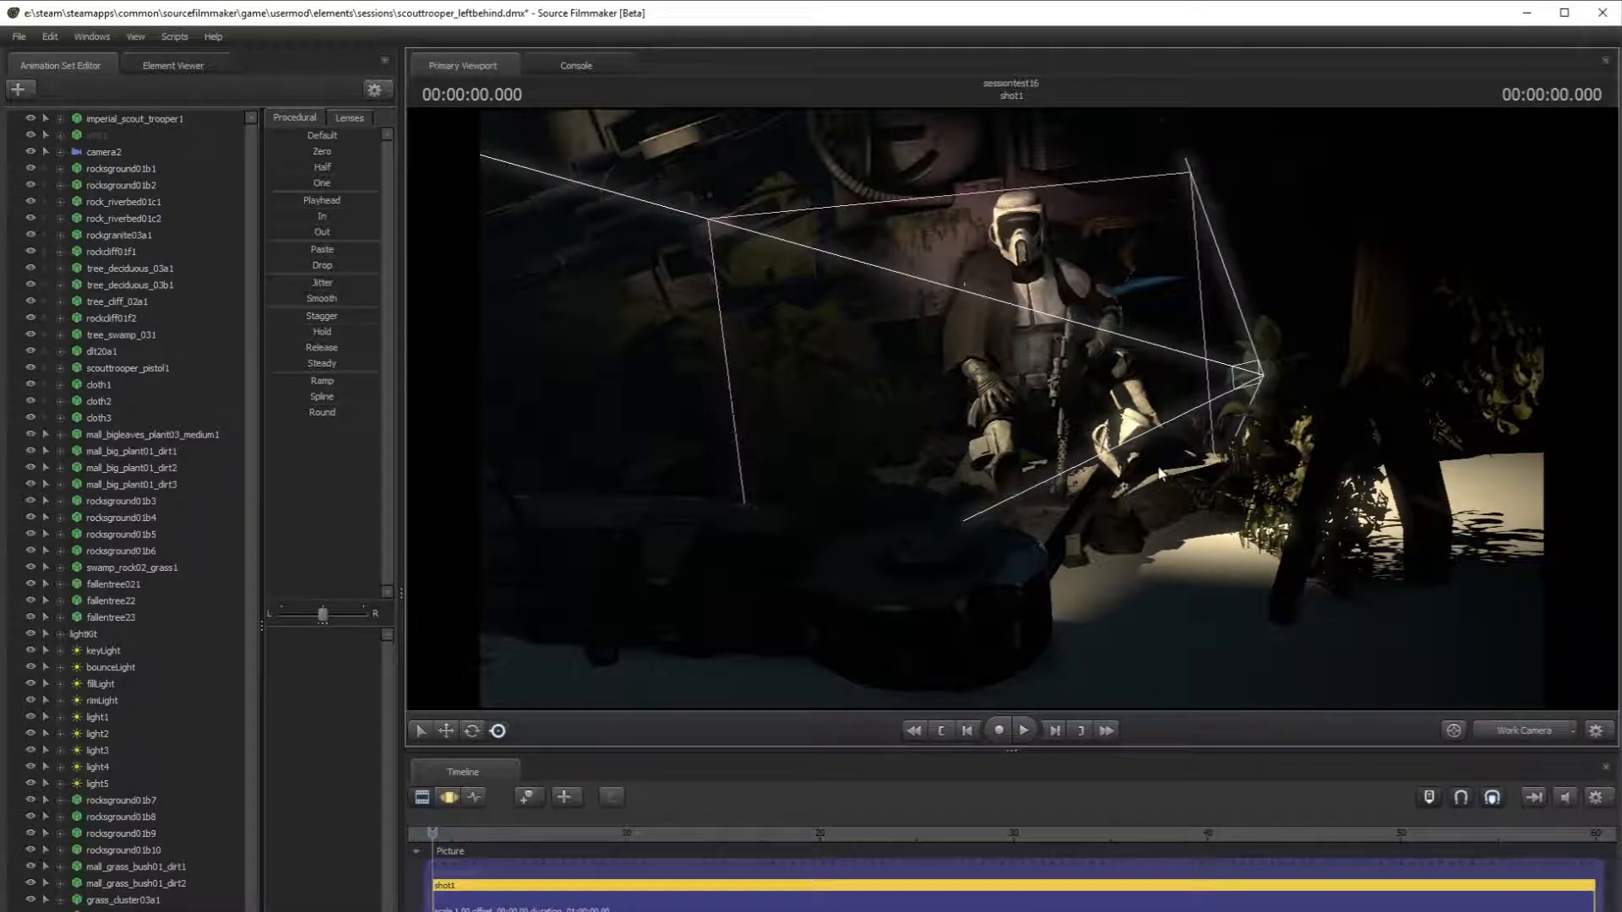
mouse_move(1131, 493)
mouse_down()
mouse_move(1148, 462)
mouse_move(1169, 478)
mouse_move(1106, 481)
mouse_up()
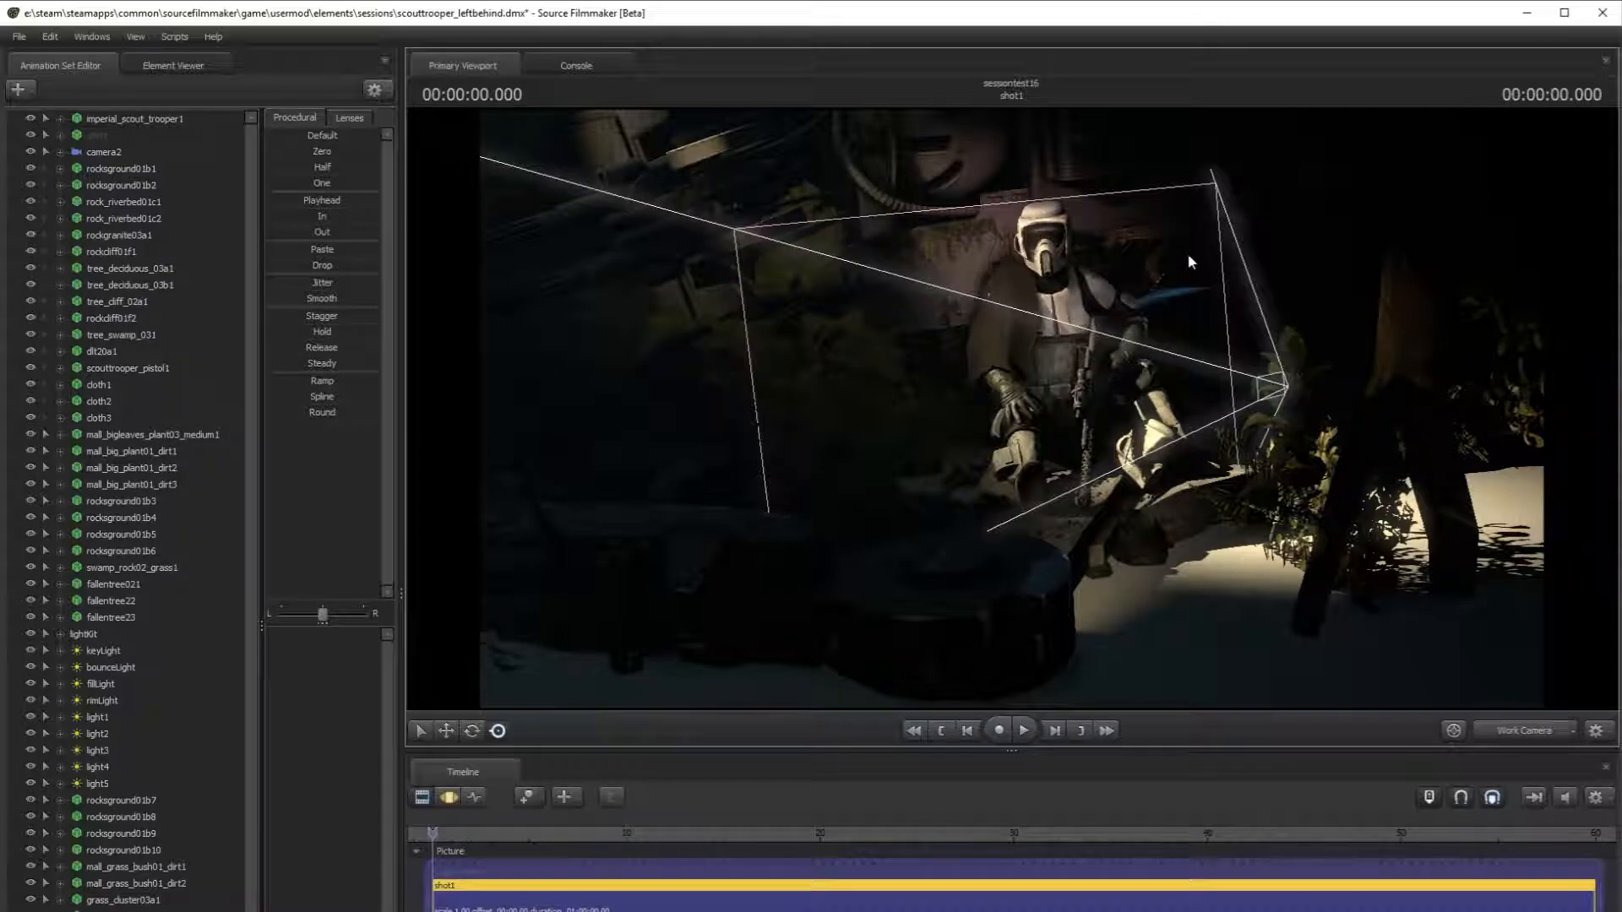
- Open the recent session swxmas.dmx, continuing without saving the changes to the scout trooper session
click(20, 38)
mouse_move(117, 148)
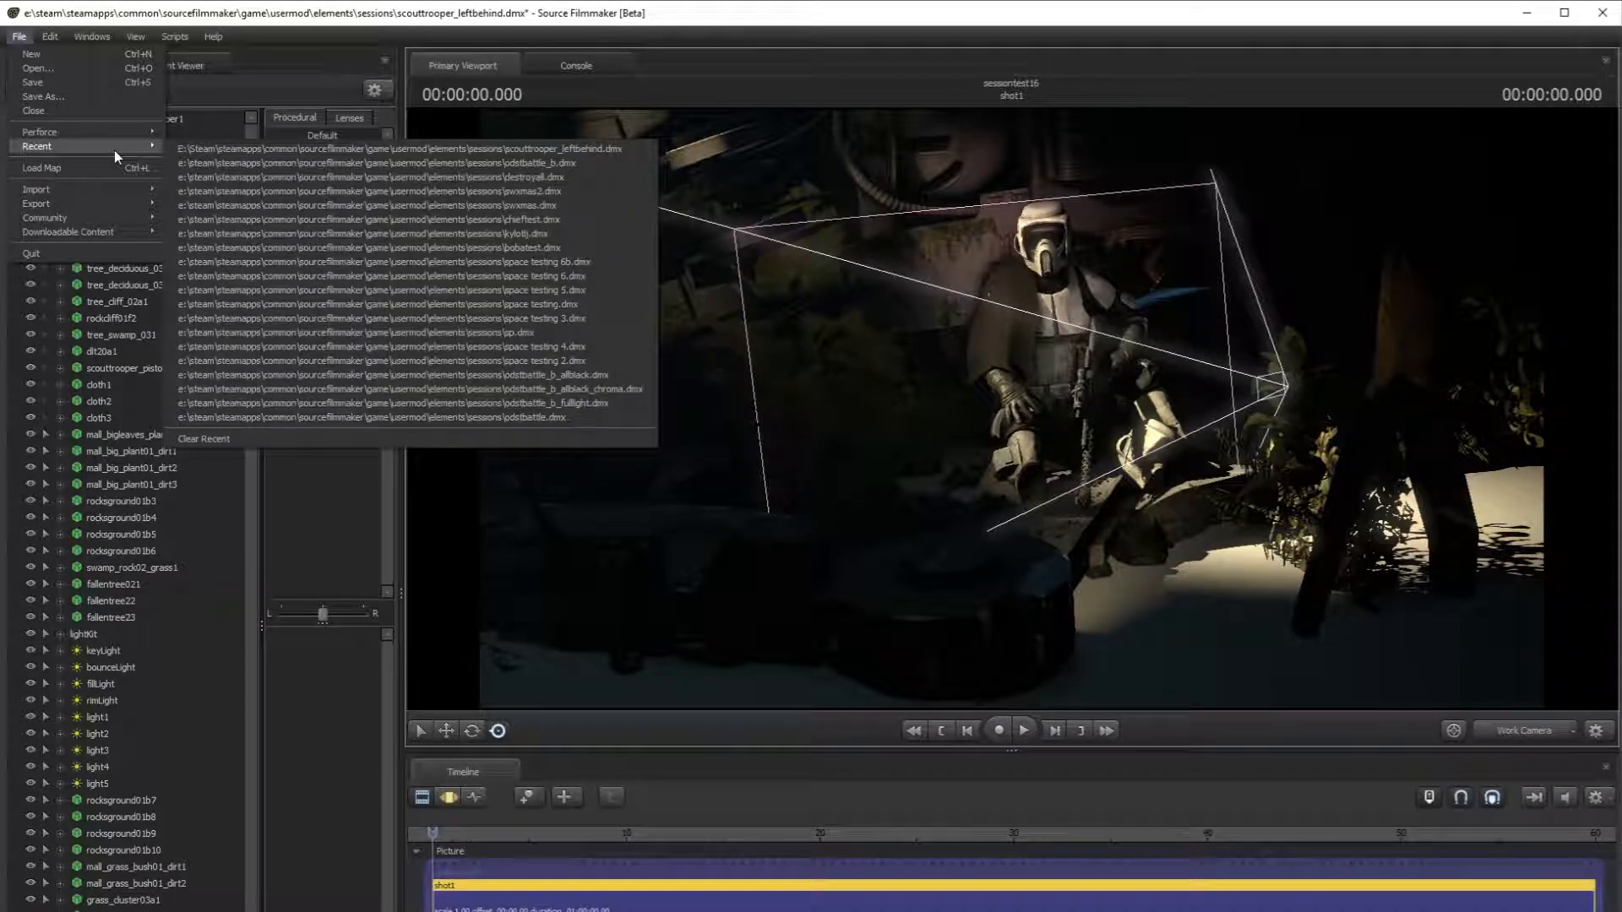
click(546, 206)
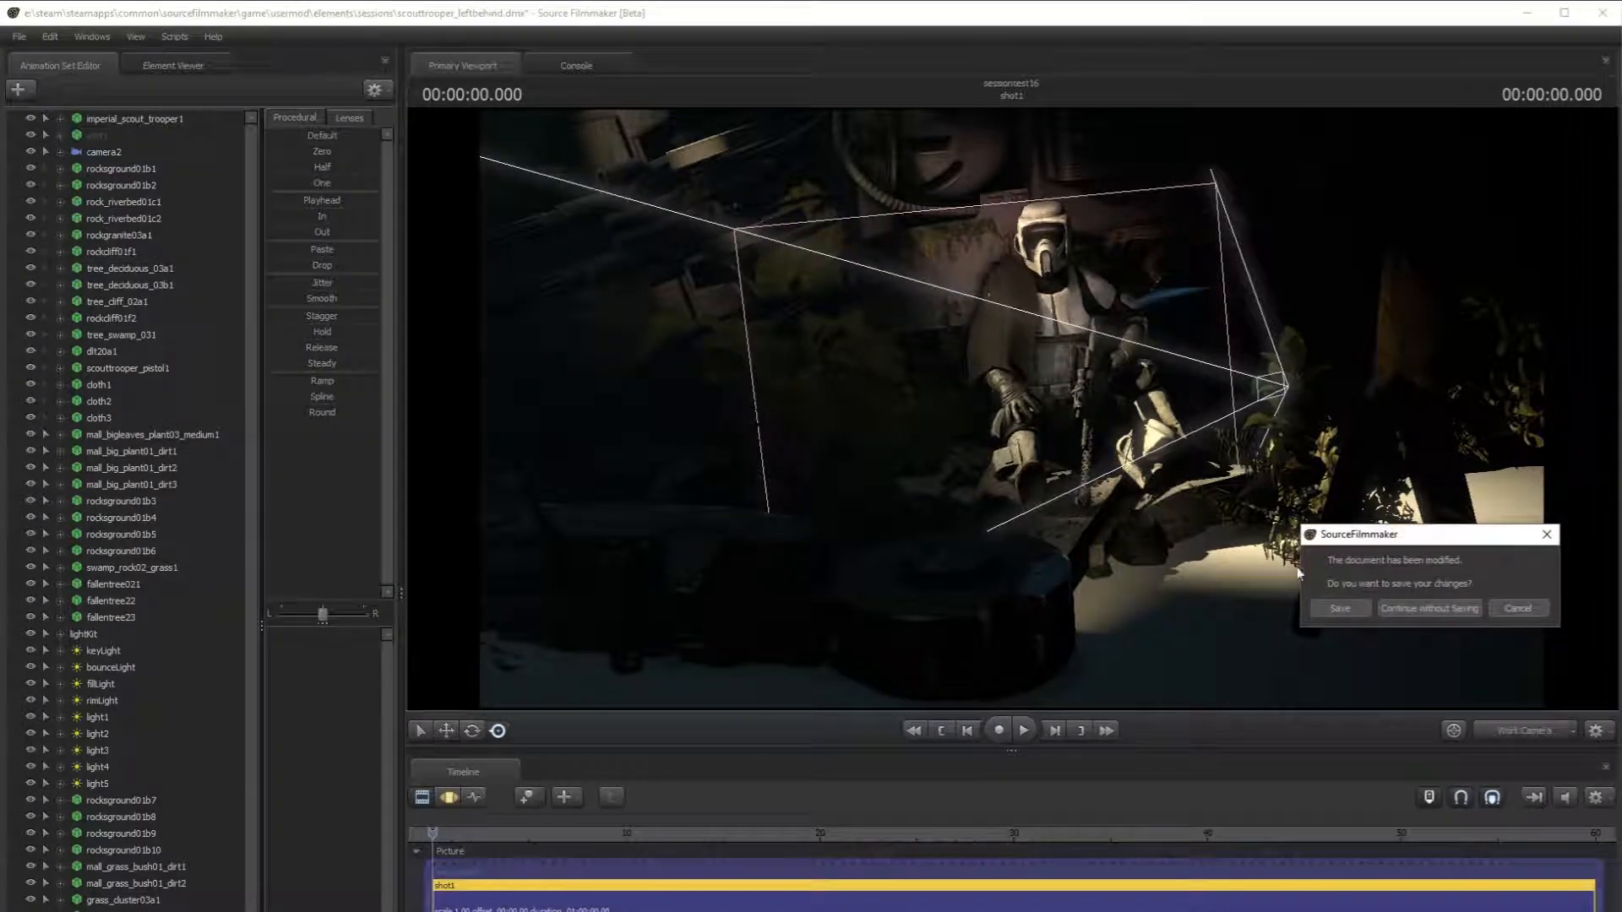
click(1429, 609)
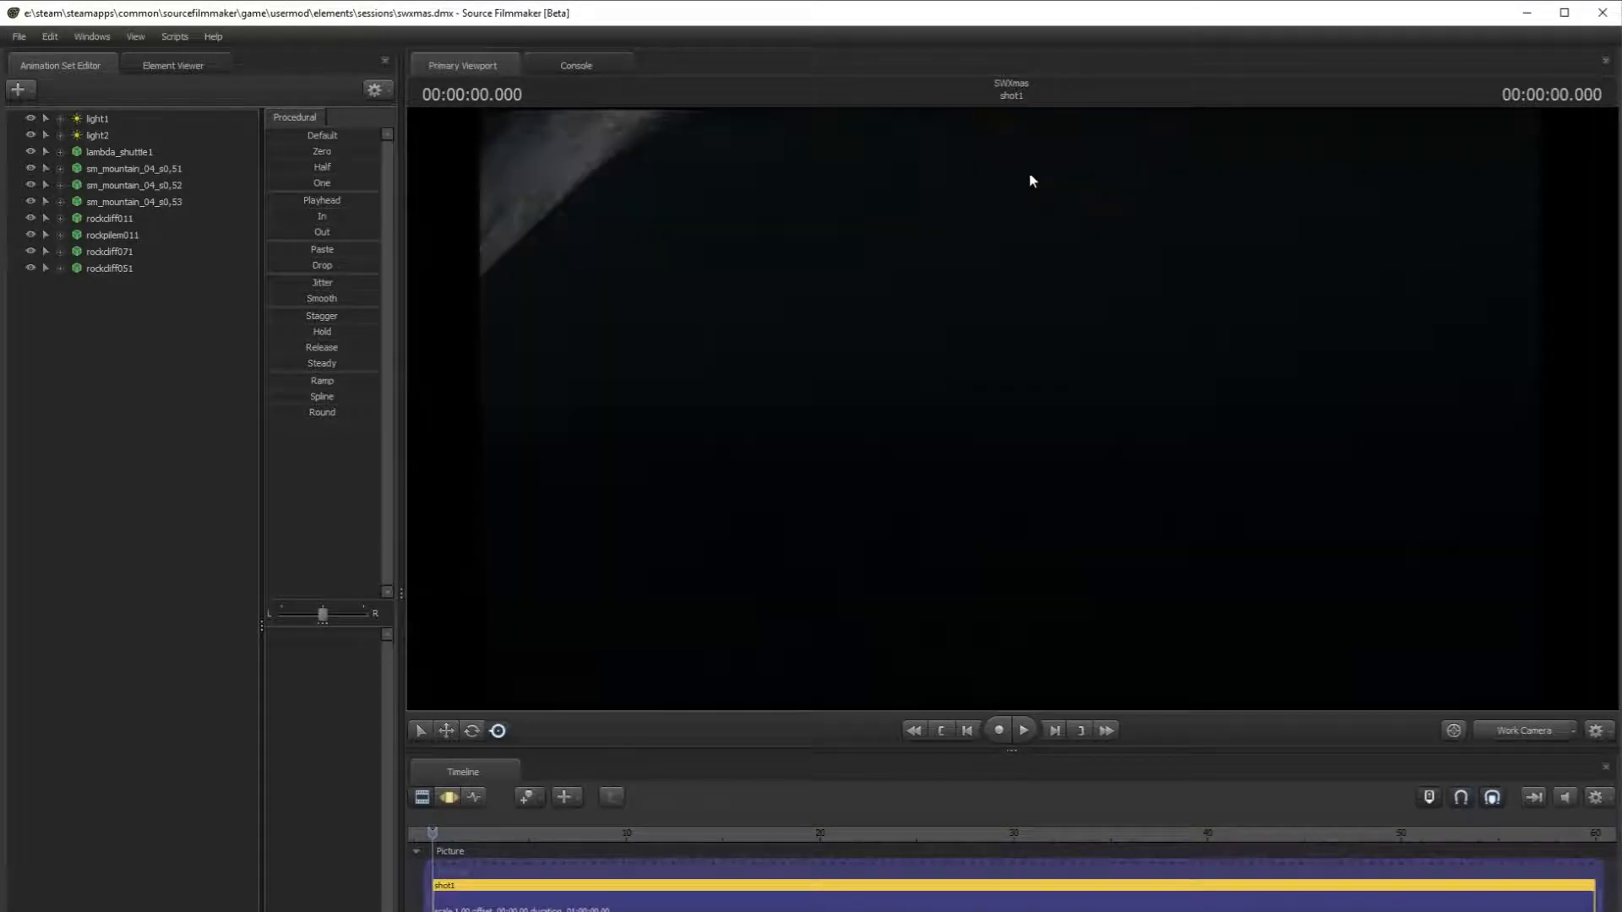
- Disable lighting and examine the unlit mountains, rocks and Lambda shuttle through the work camera and camera1
right_click(1002, 406)
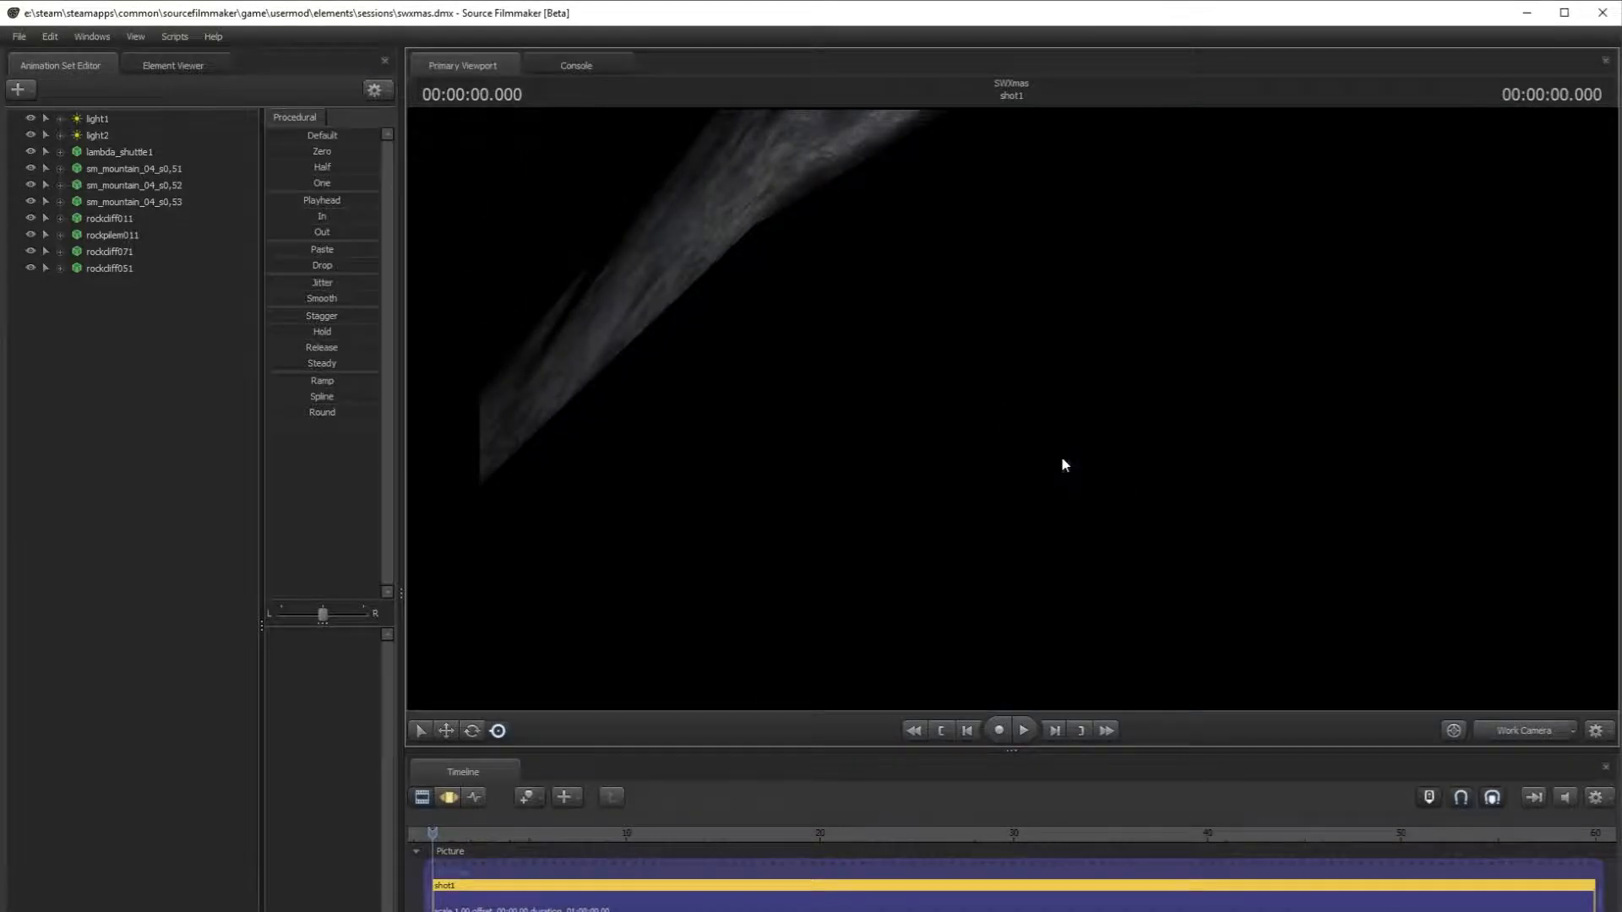
click(1061, 457)
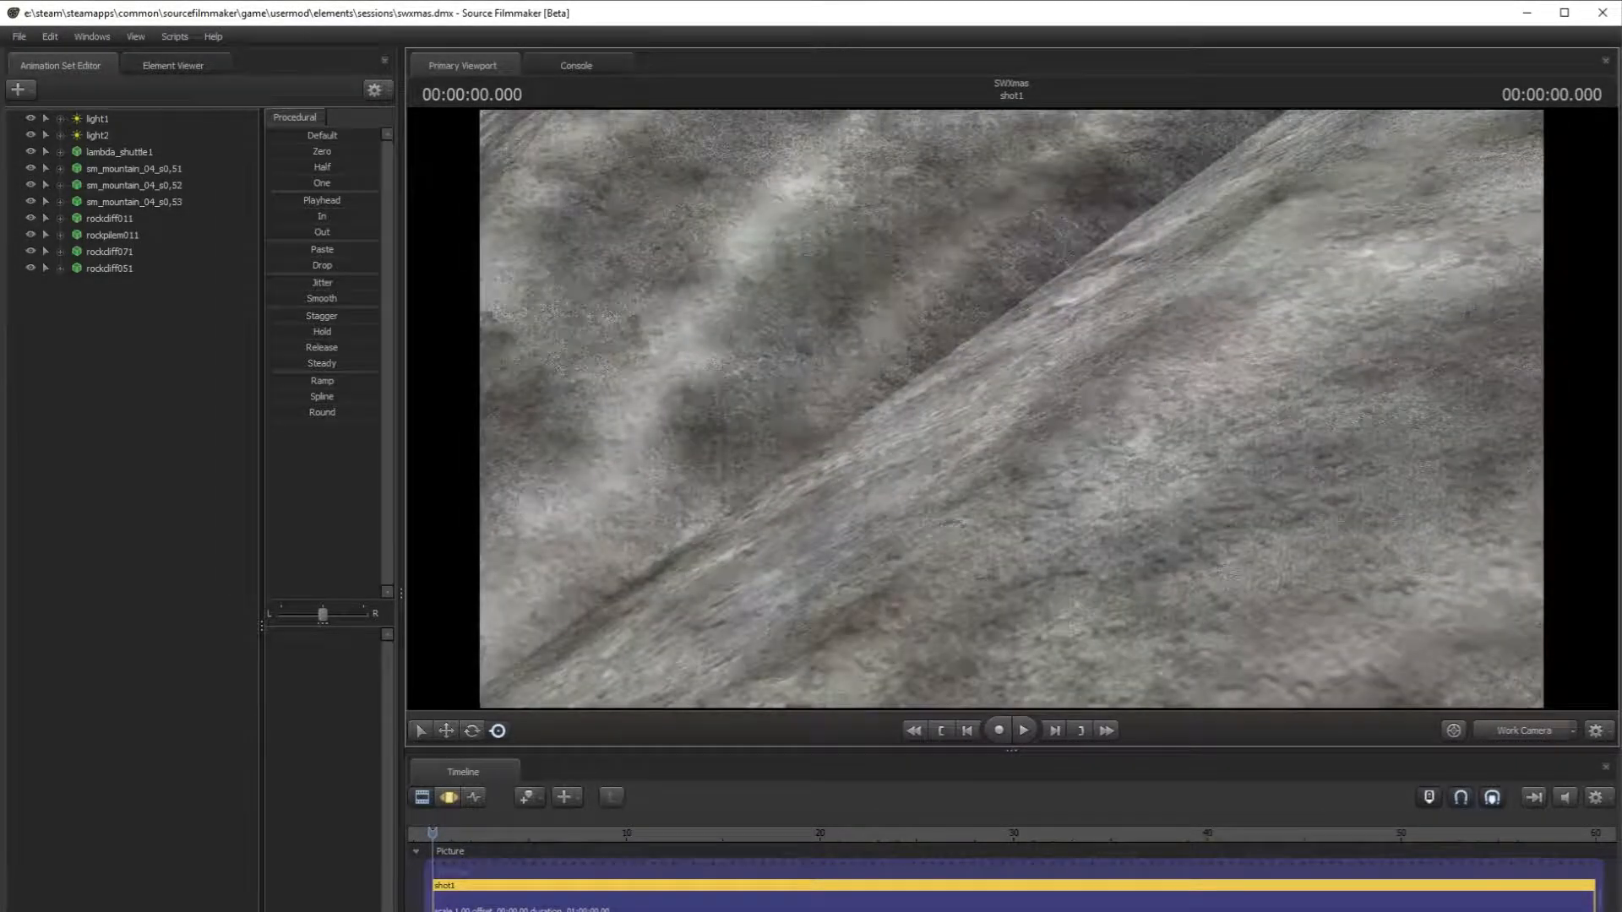
key(w)
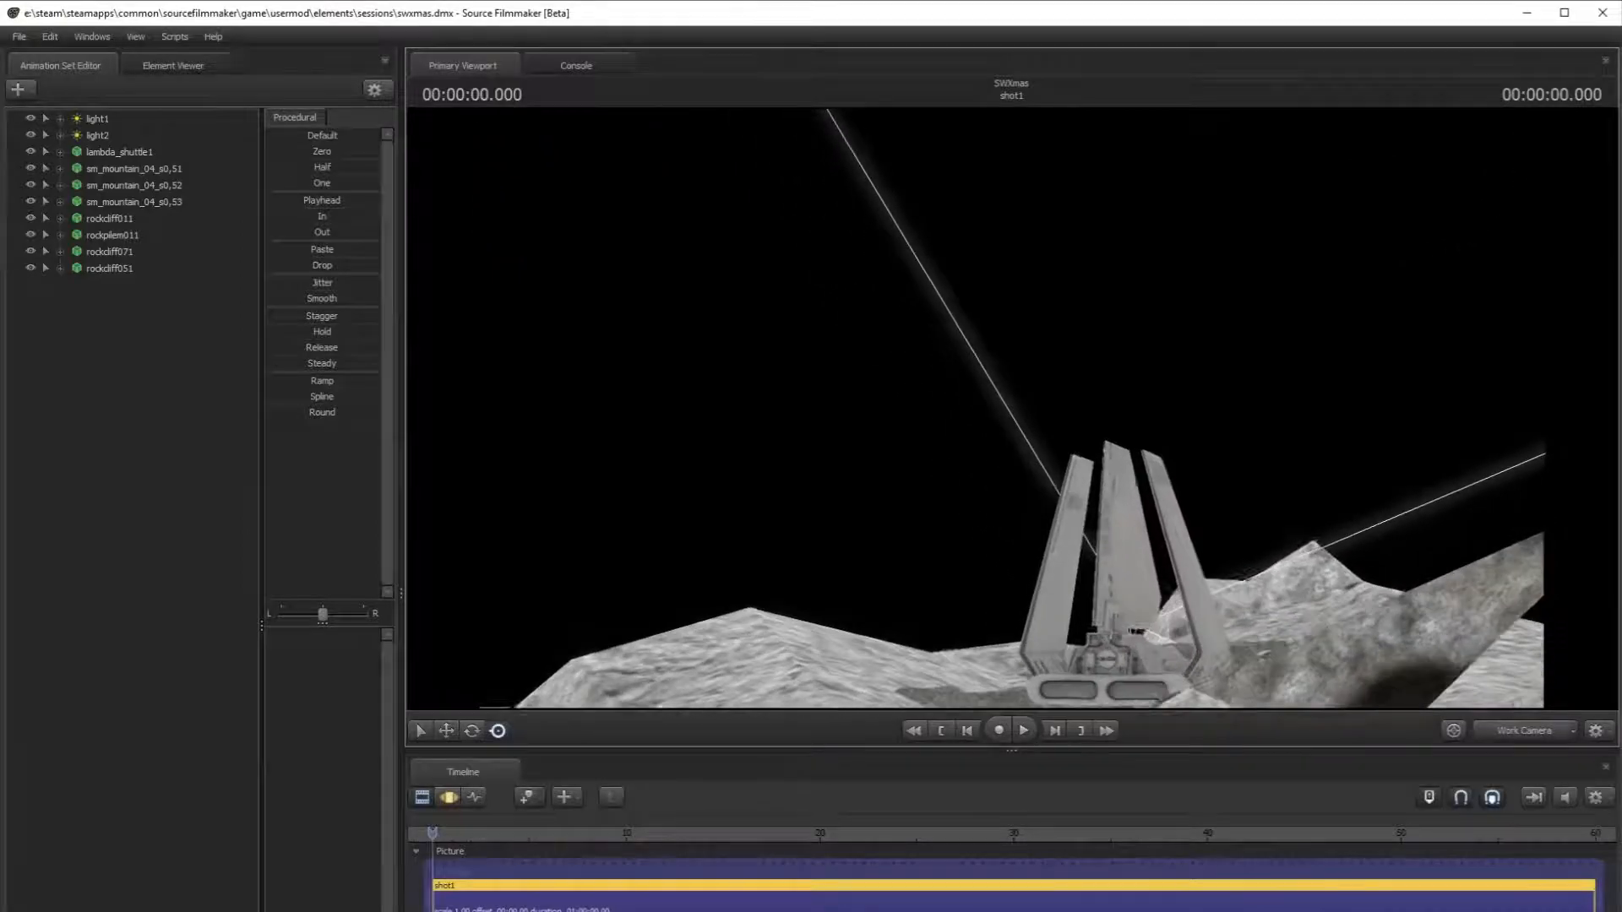
key(w)
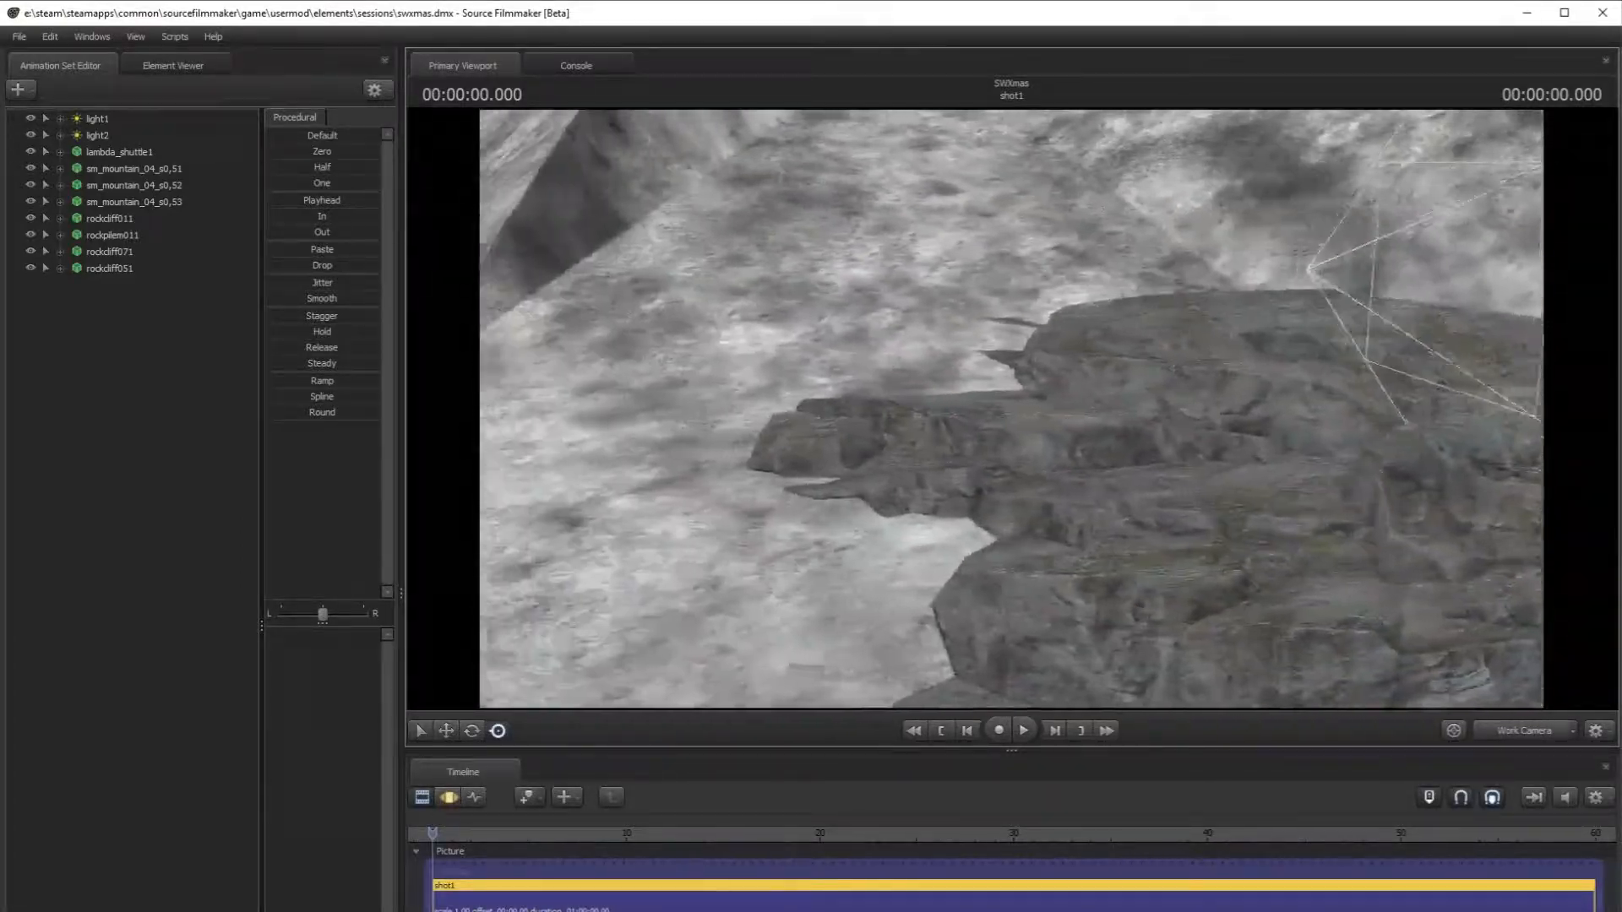
key(w)
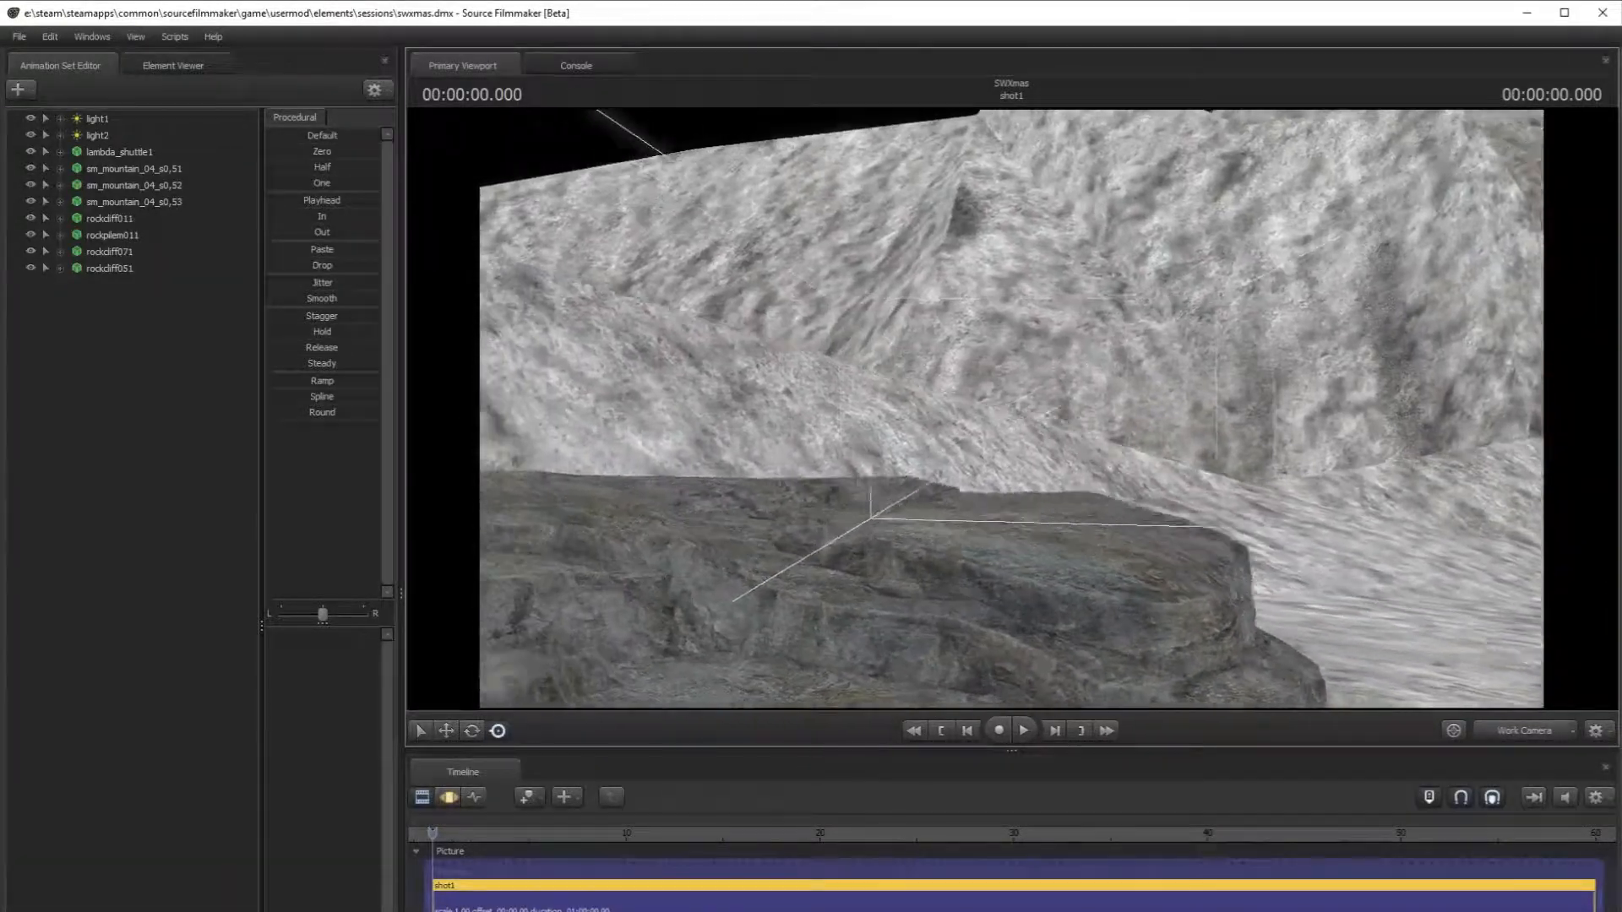
click(1525, 730)
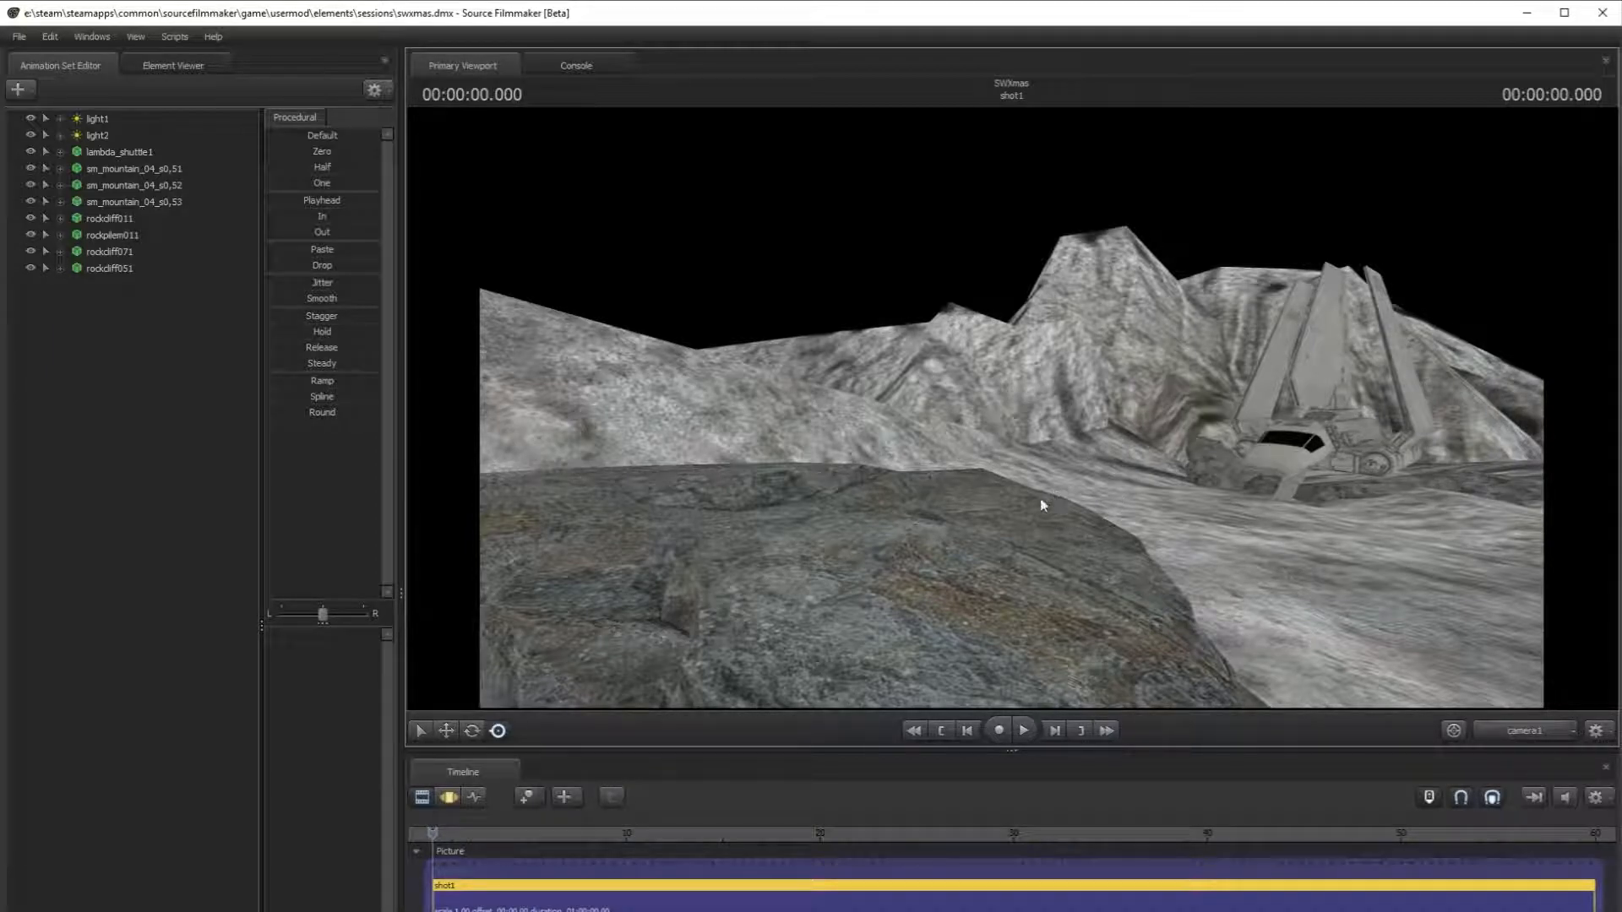
- Open the recent session swxmas2.dmx
click(18, 37)
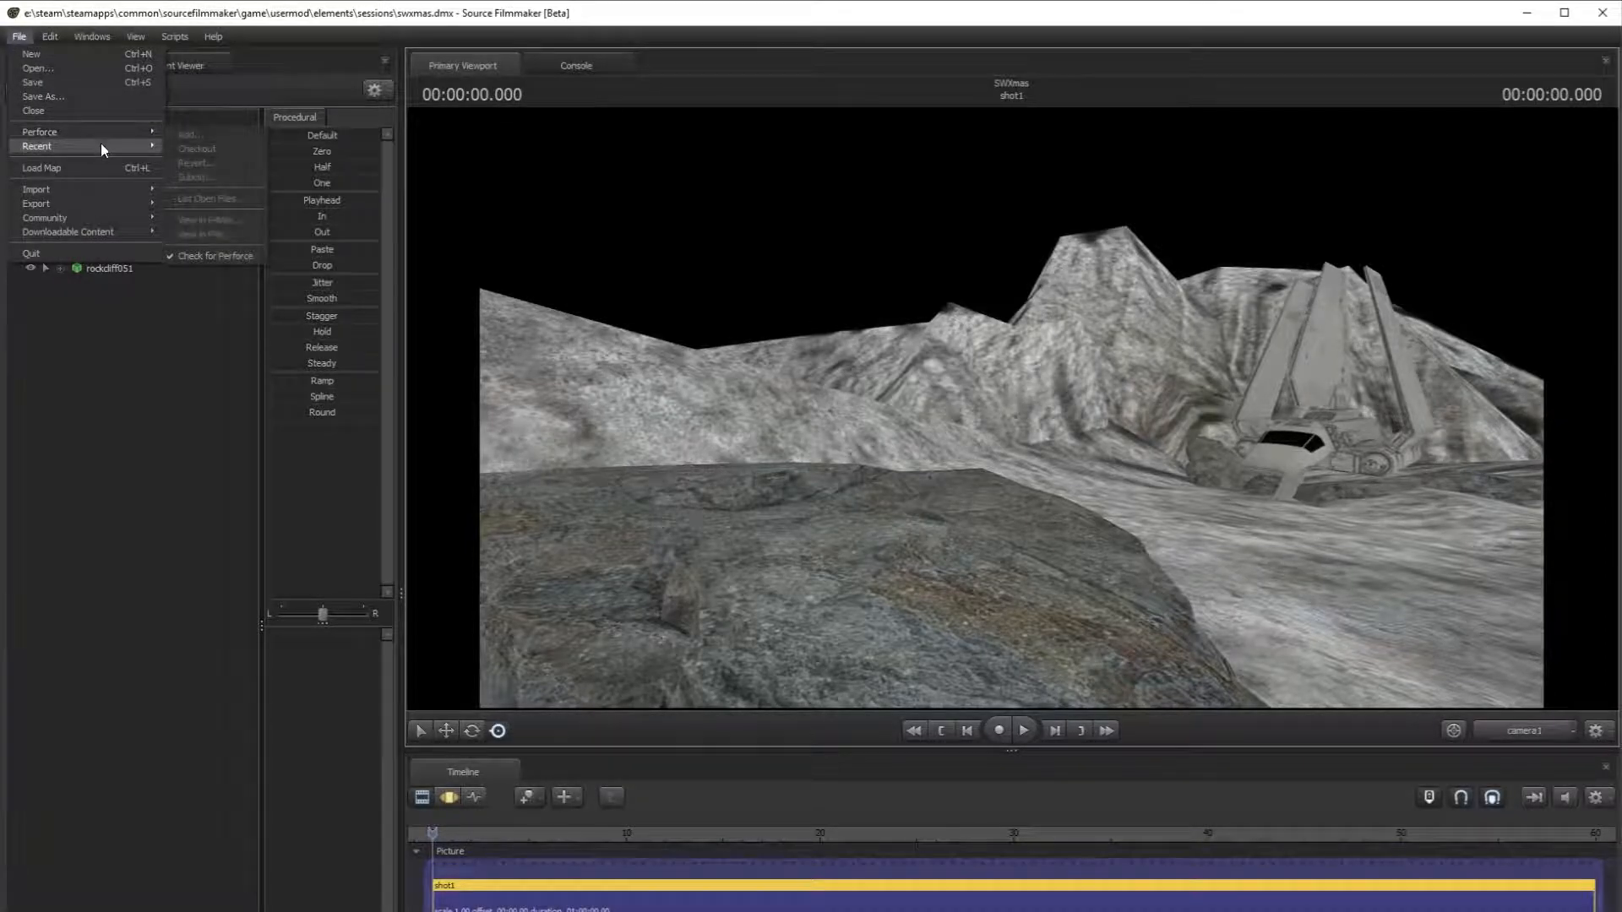
mouse_move(99, 145)
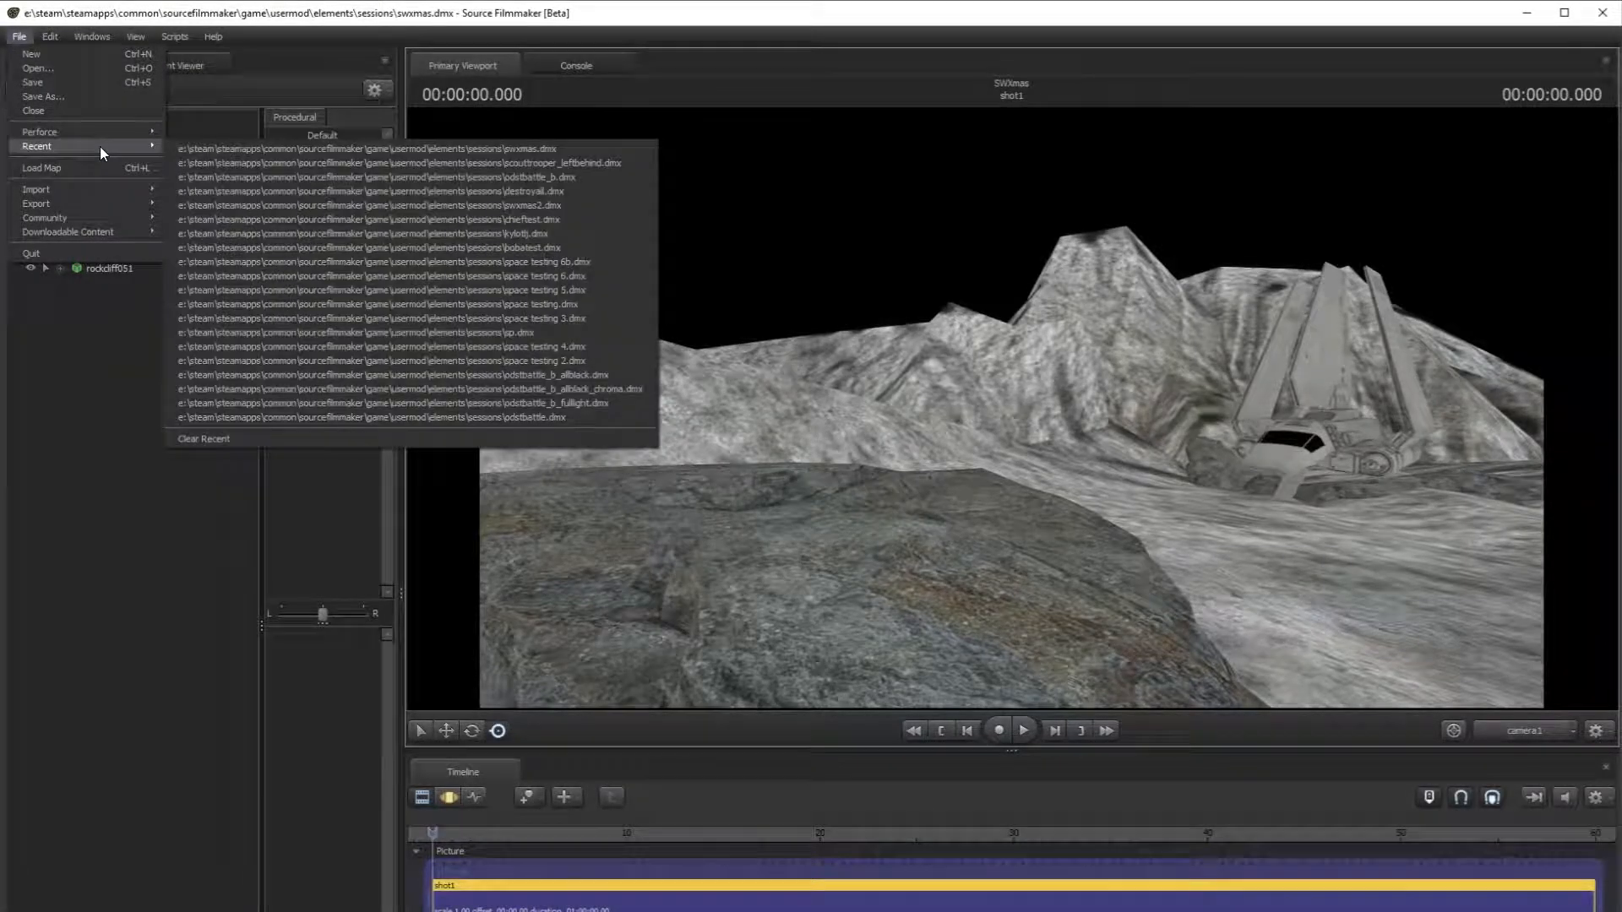
click(598, 205)
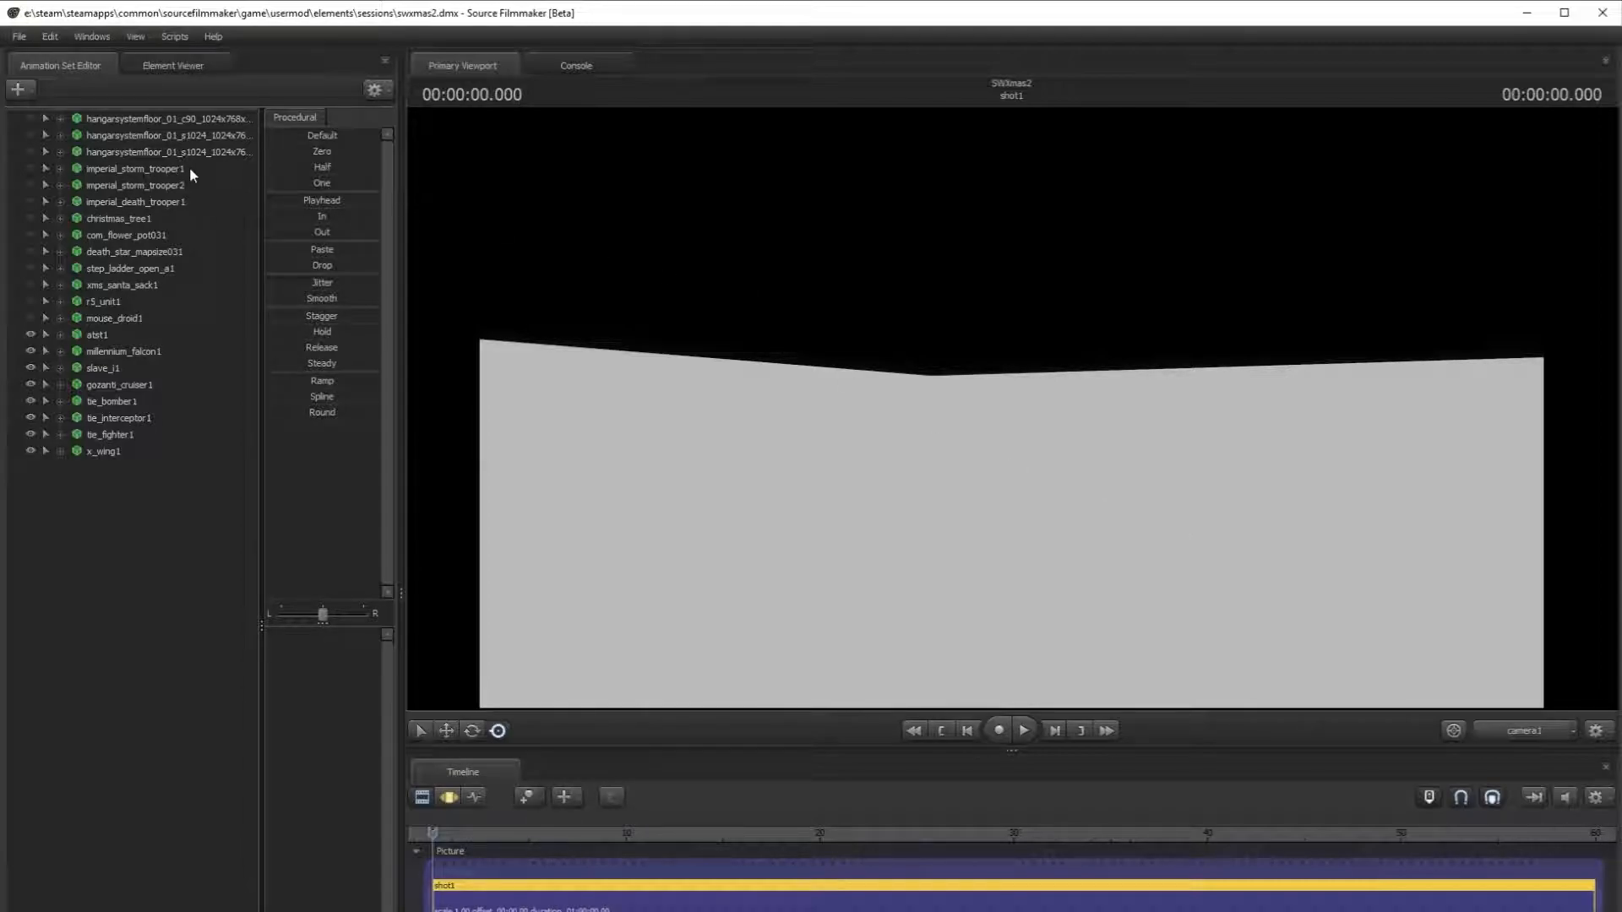
- Make the three hangarsystemfloor models, both imperial stormtroopers and the imperial death trooper visible
click(29, 119)
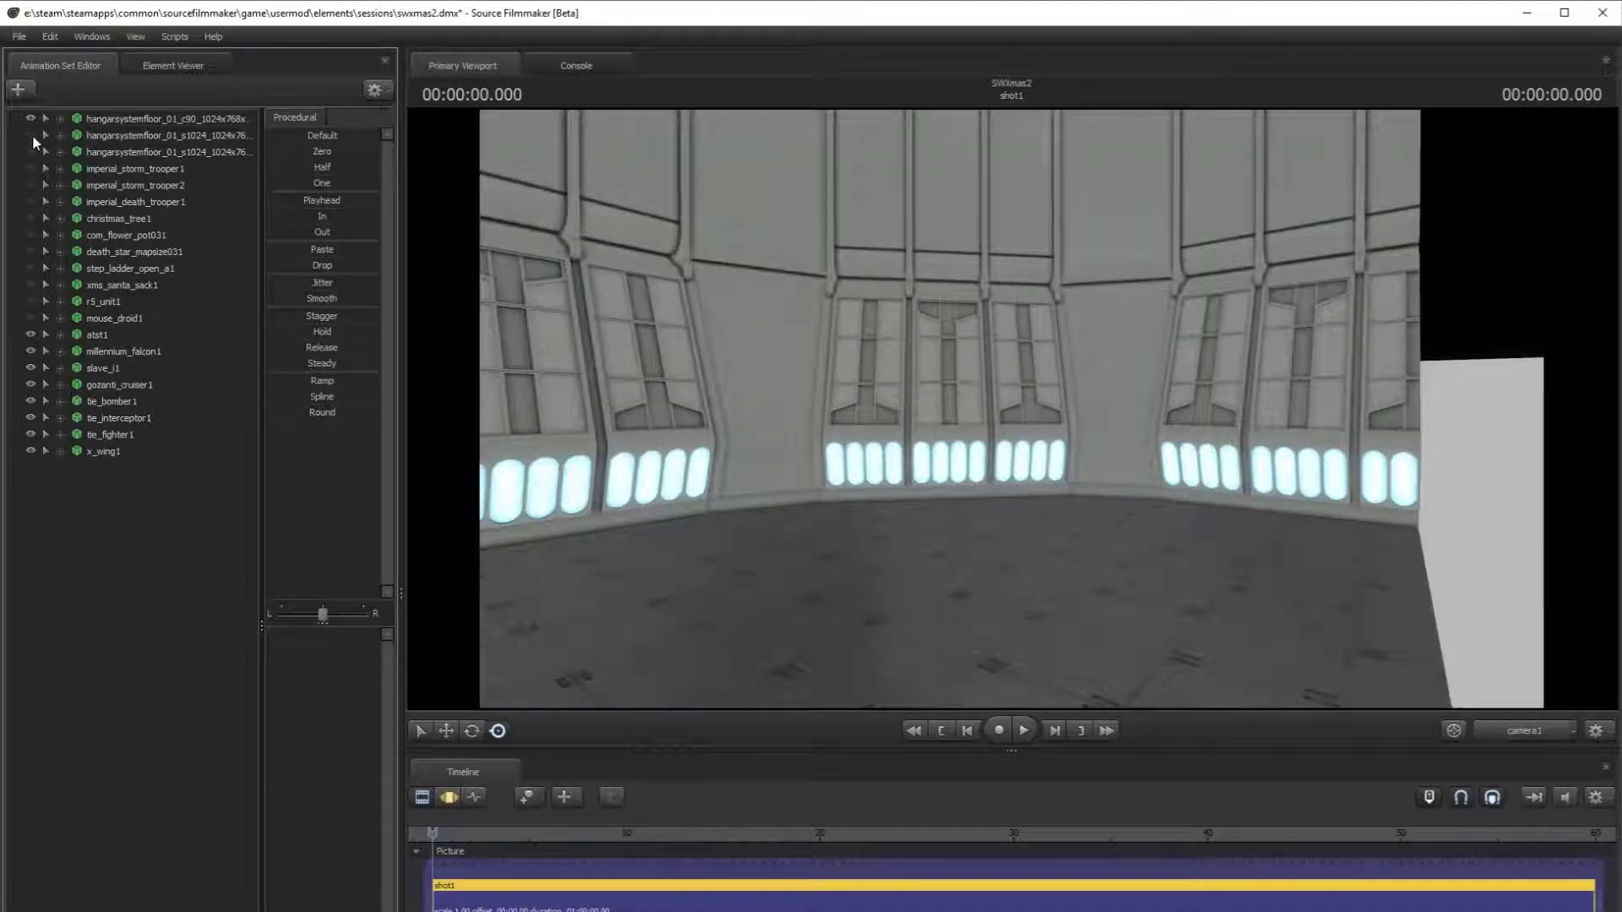
click(31, 136)
click(31, 152)
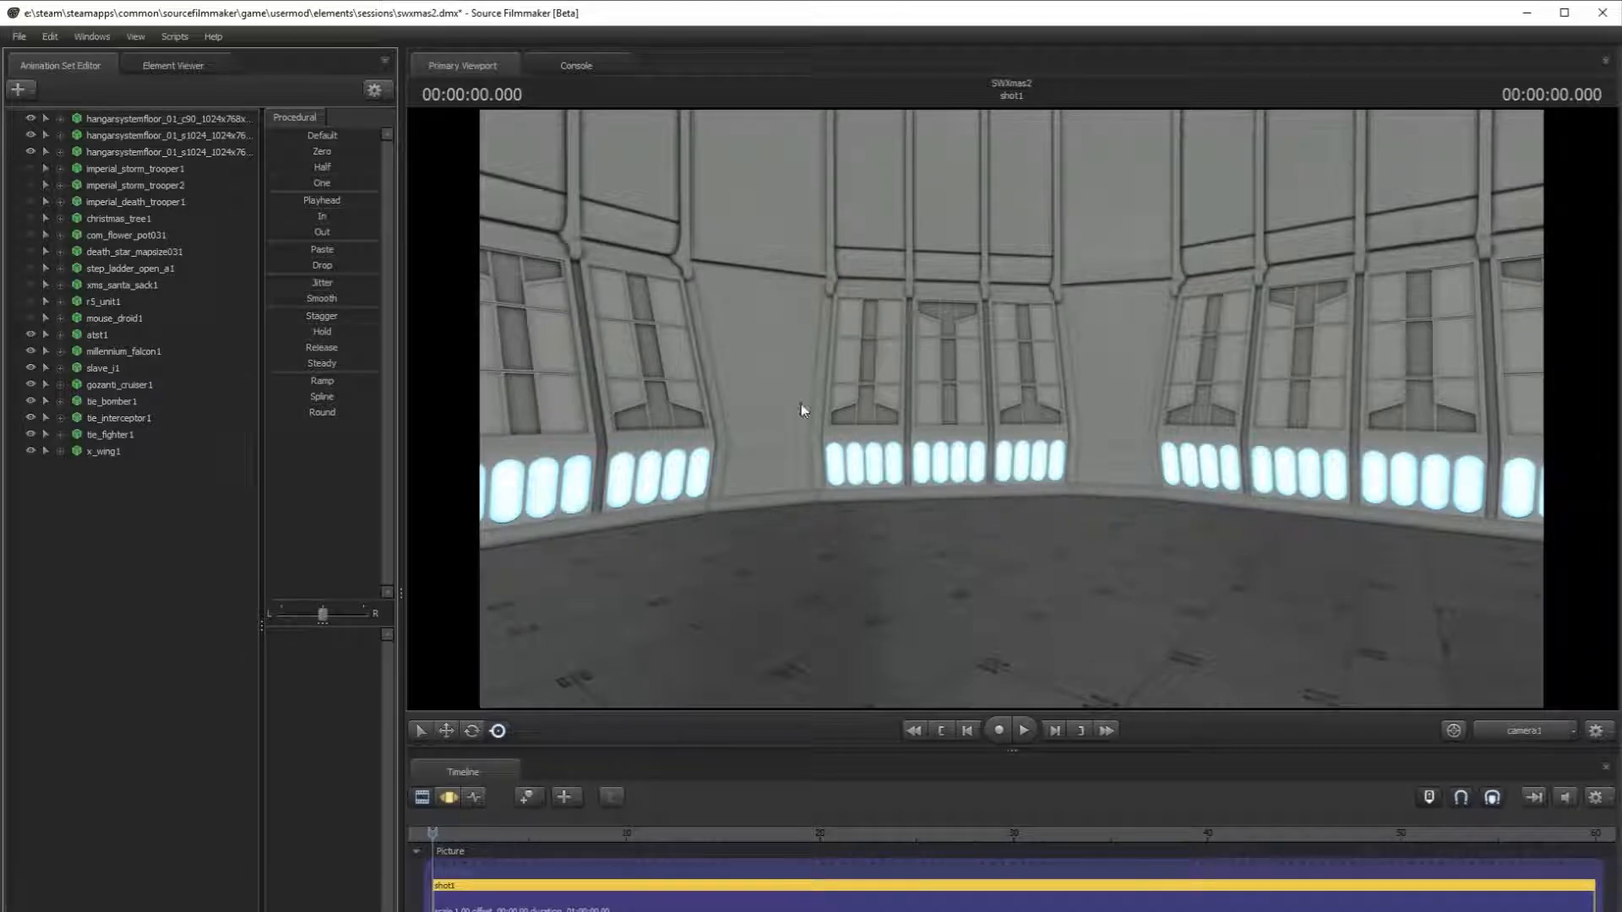
click(31, 185)
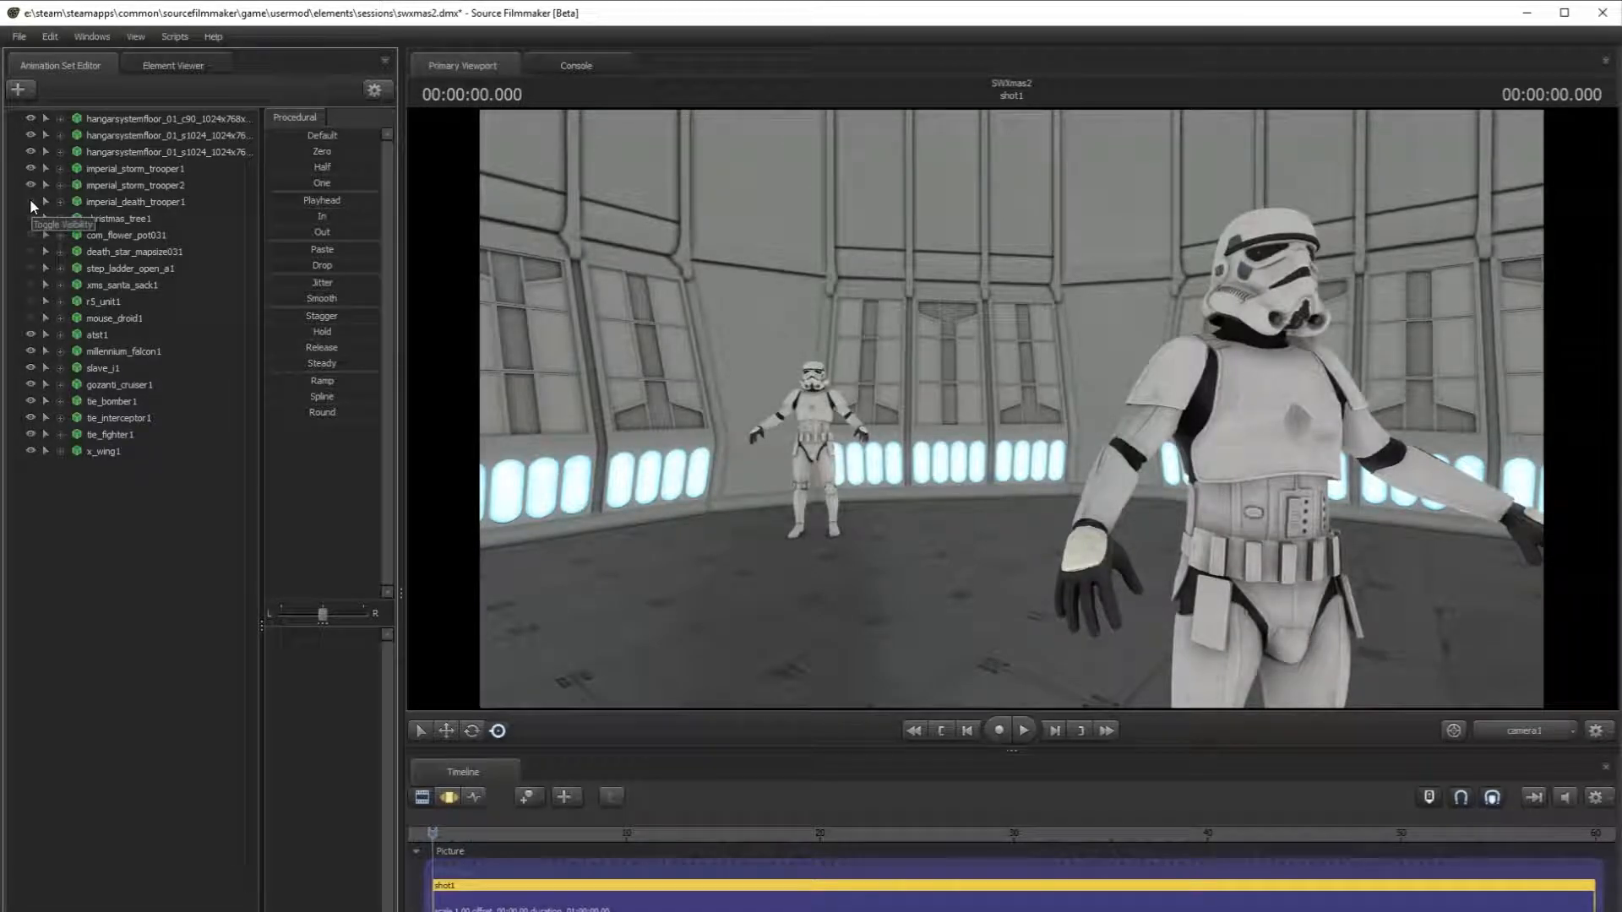
click(31, 201)
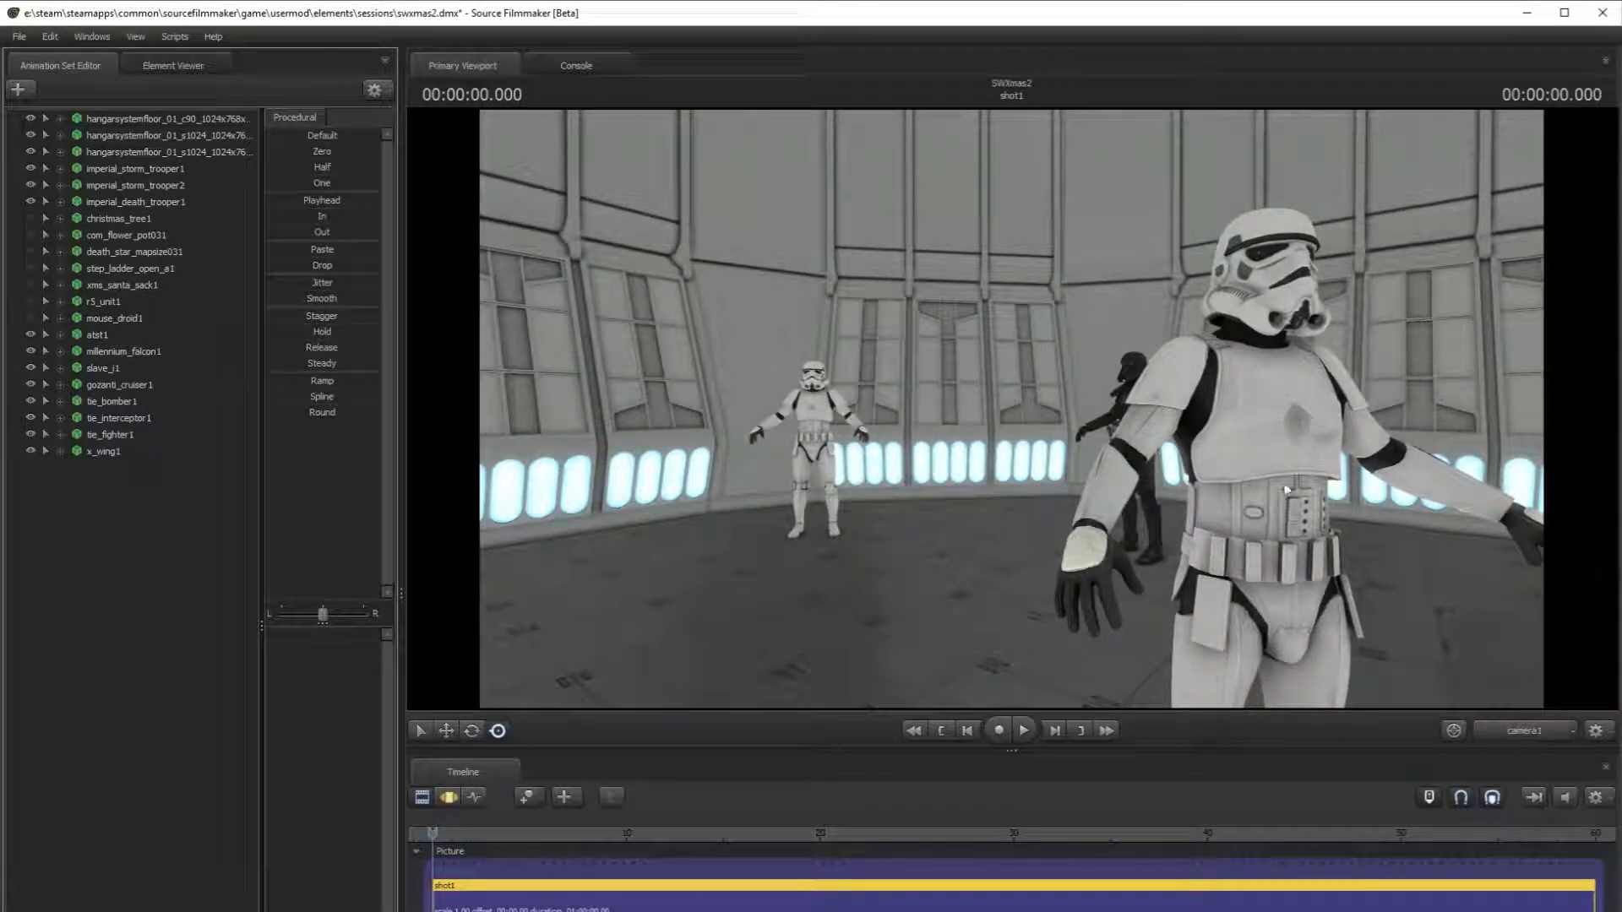
- Show the Christmas tree, its flower pot, the Death Star topper and the open step ladder
click(30, 218)
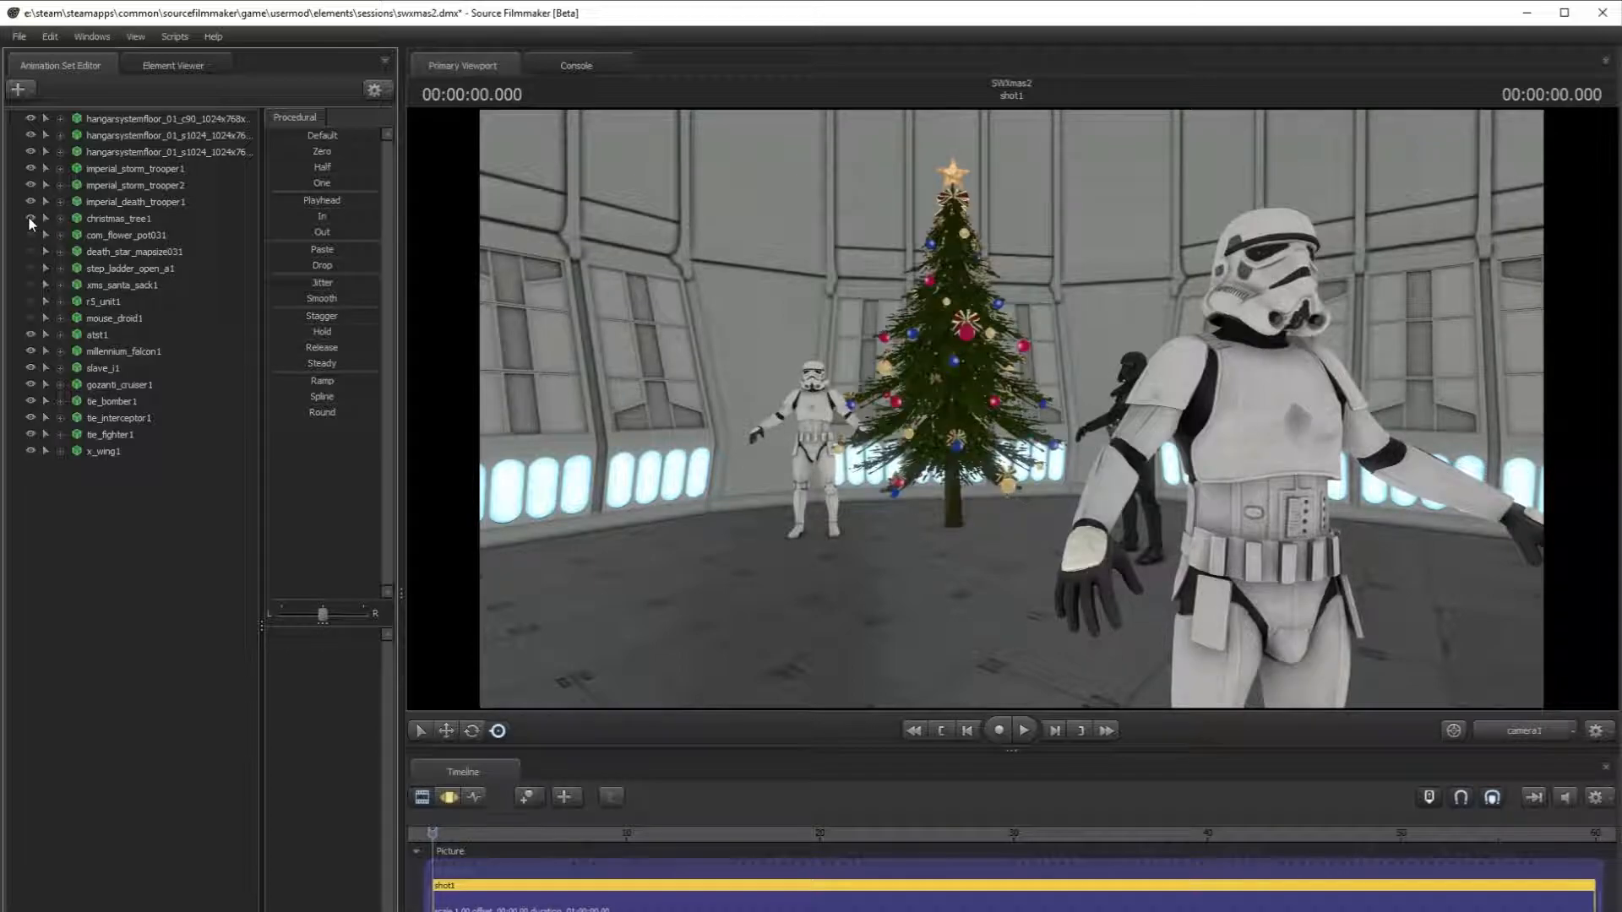
click(29, 232)
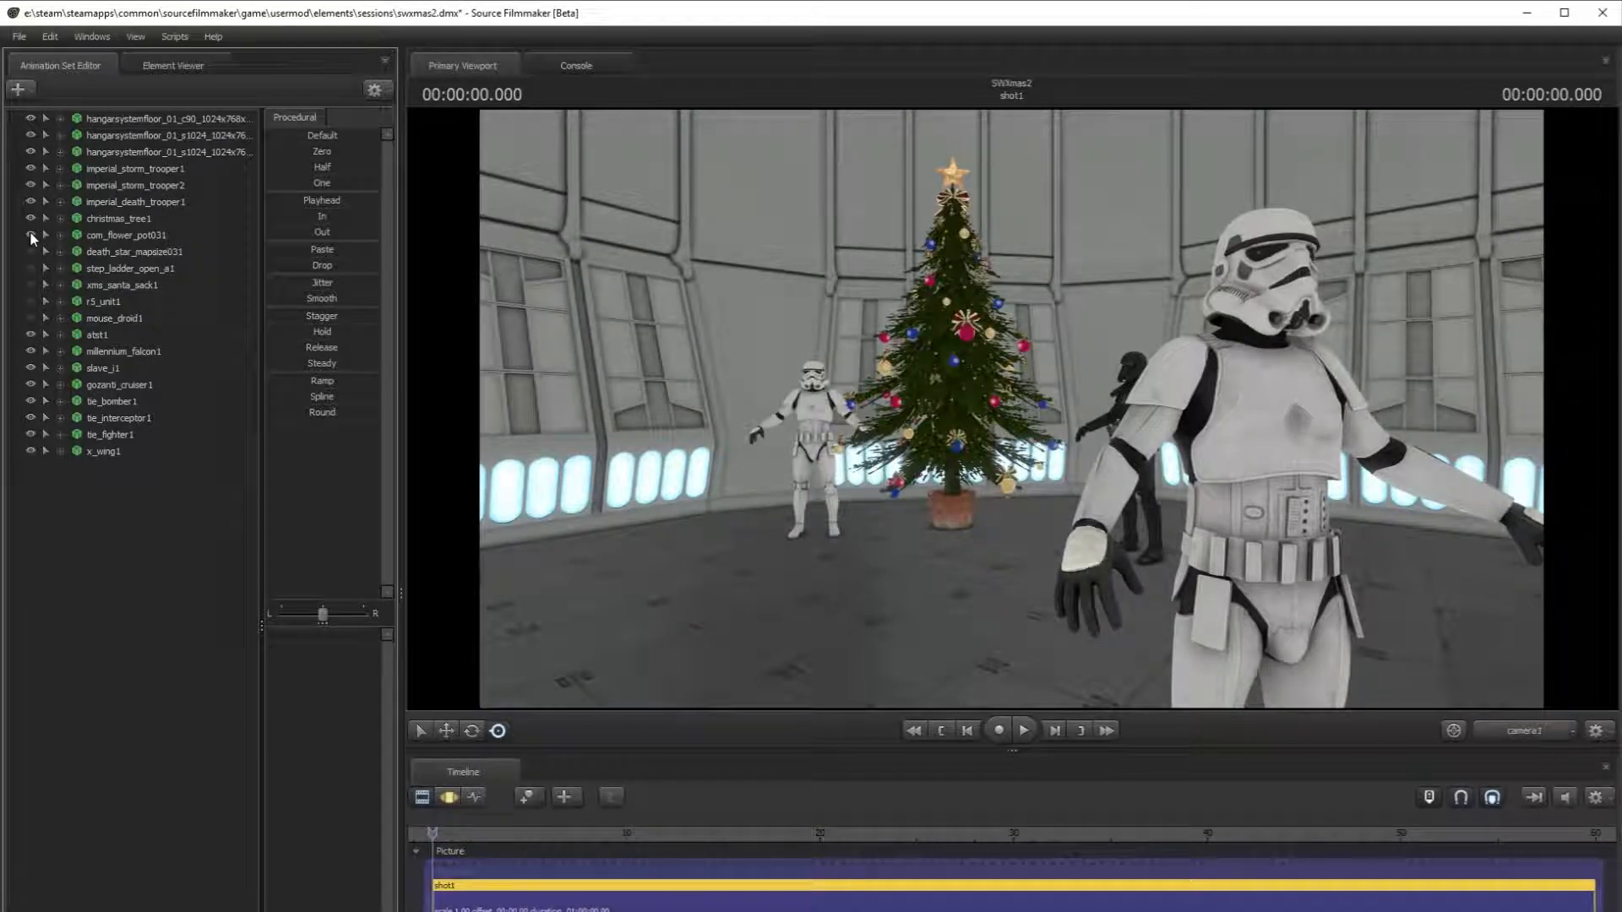
click(30, 251)
click(30, 268)
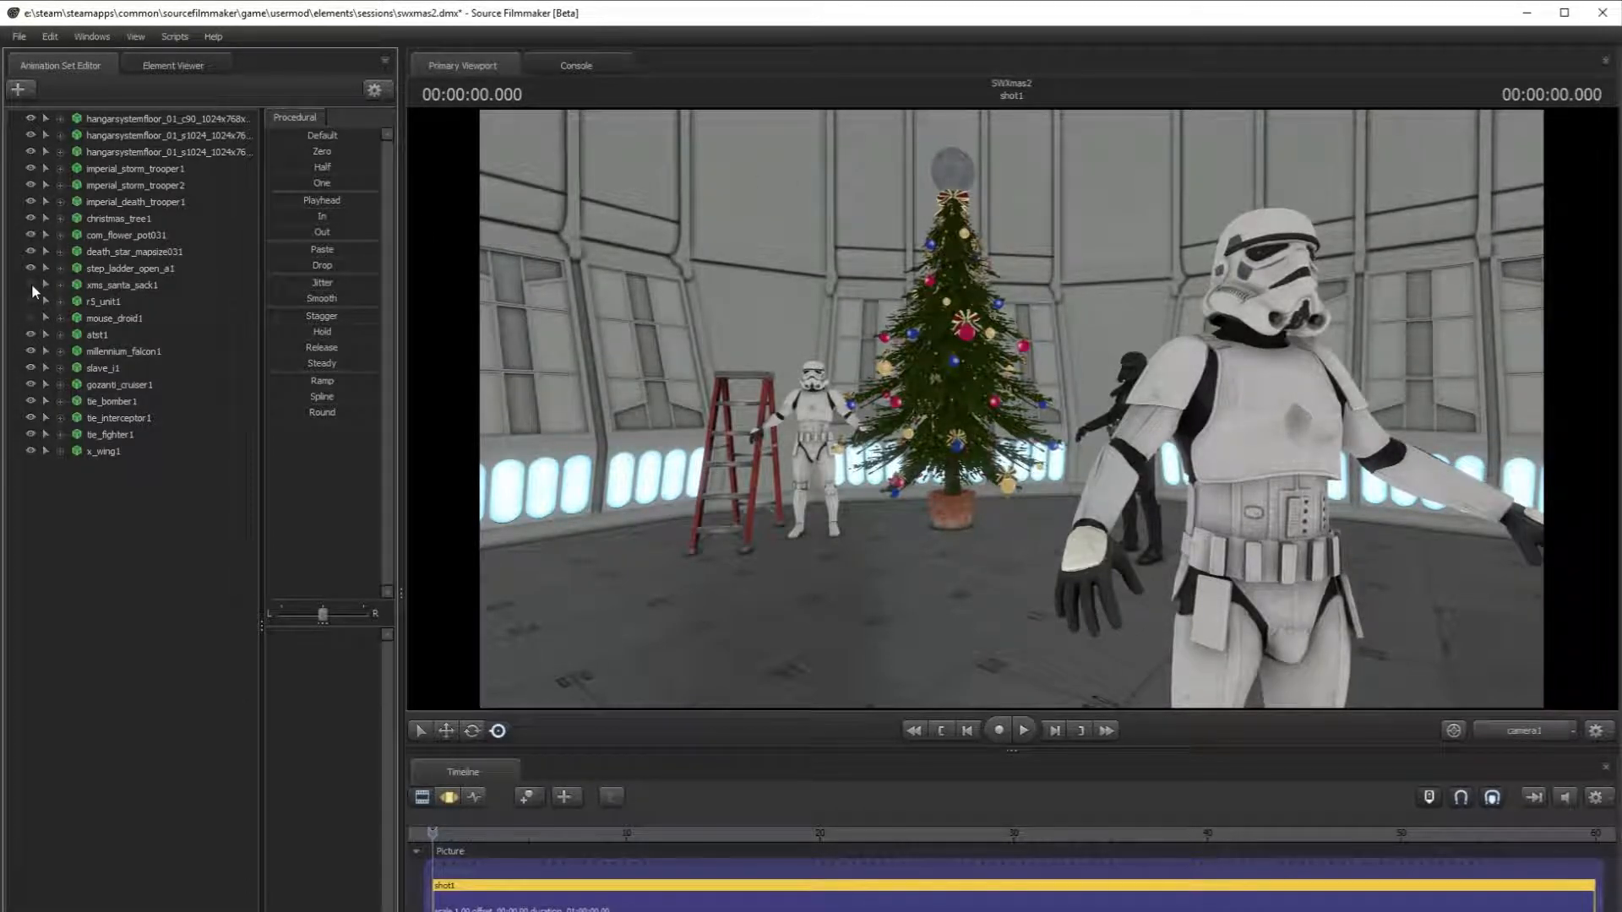
- Make the Santa sack, the R5 unit and the mouse droid visible
click(31, 284)
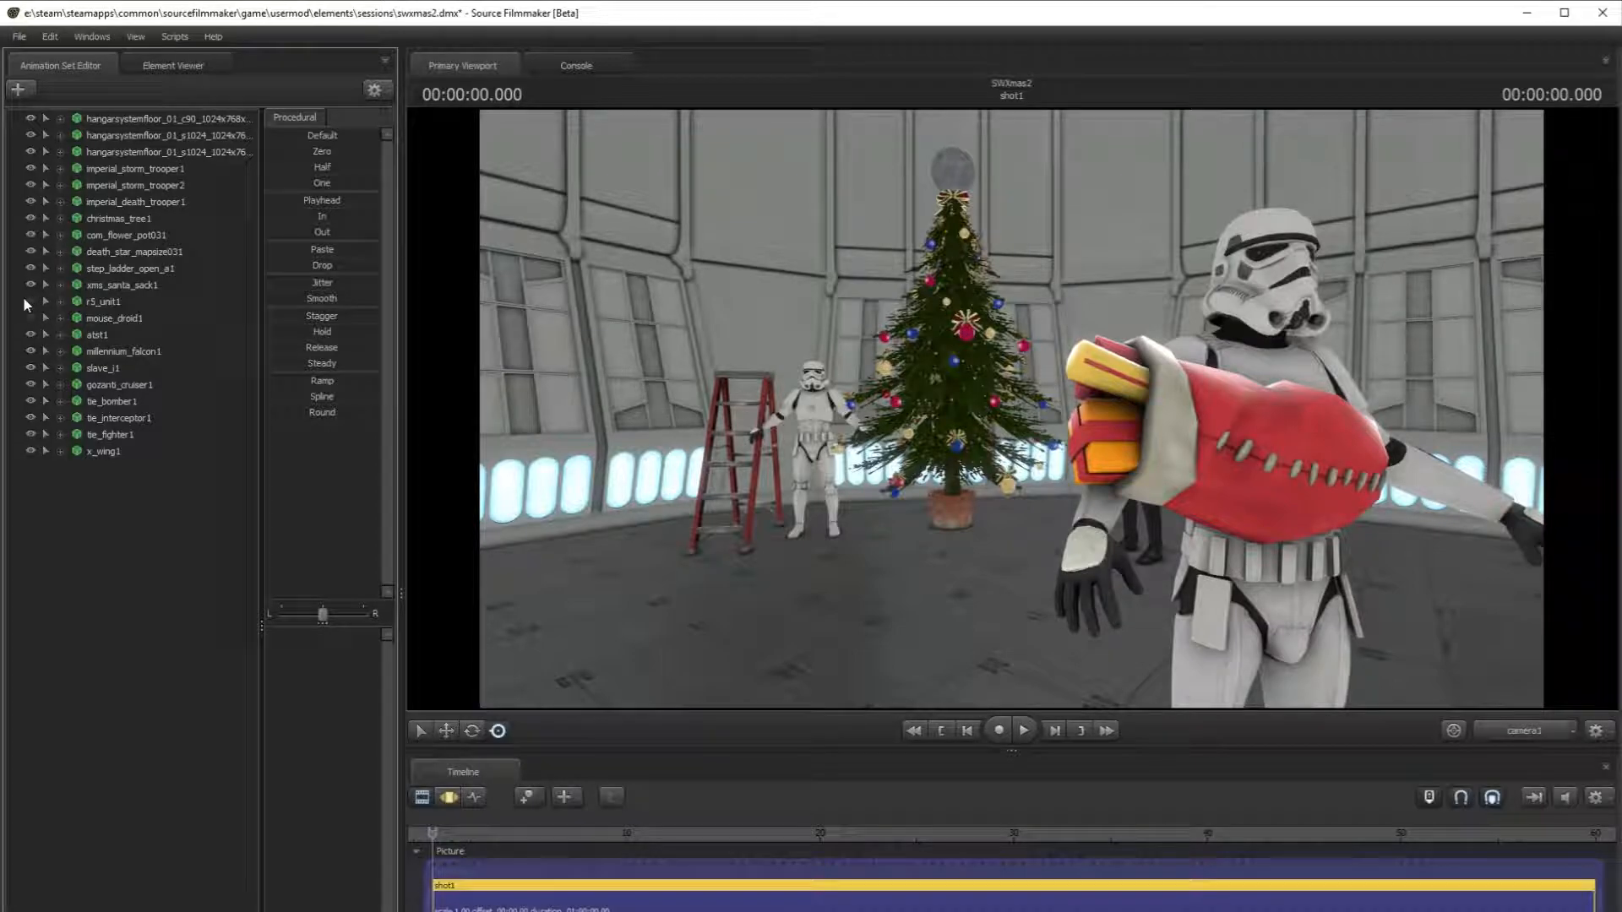
click(30, 300)
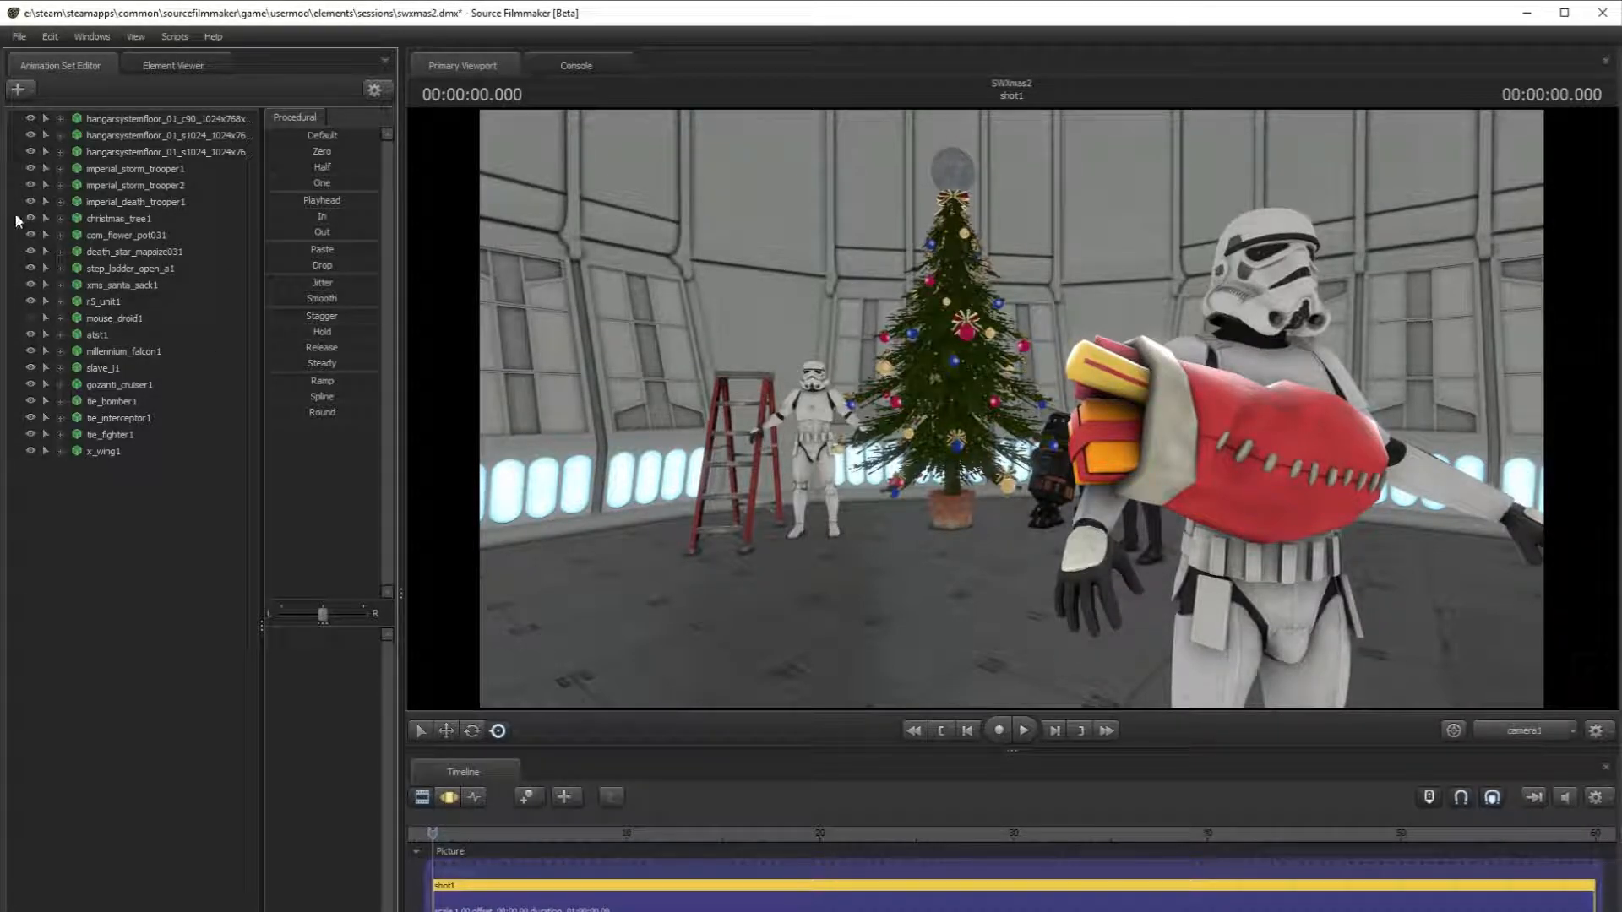
click(31, 318)
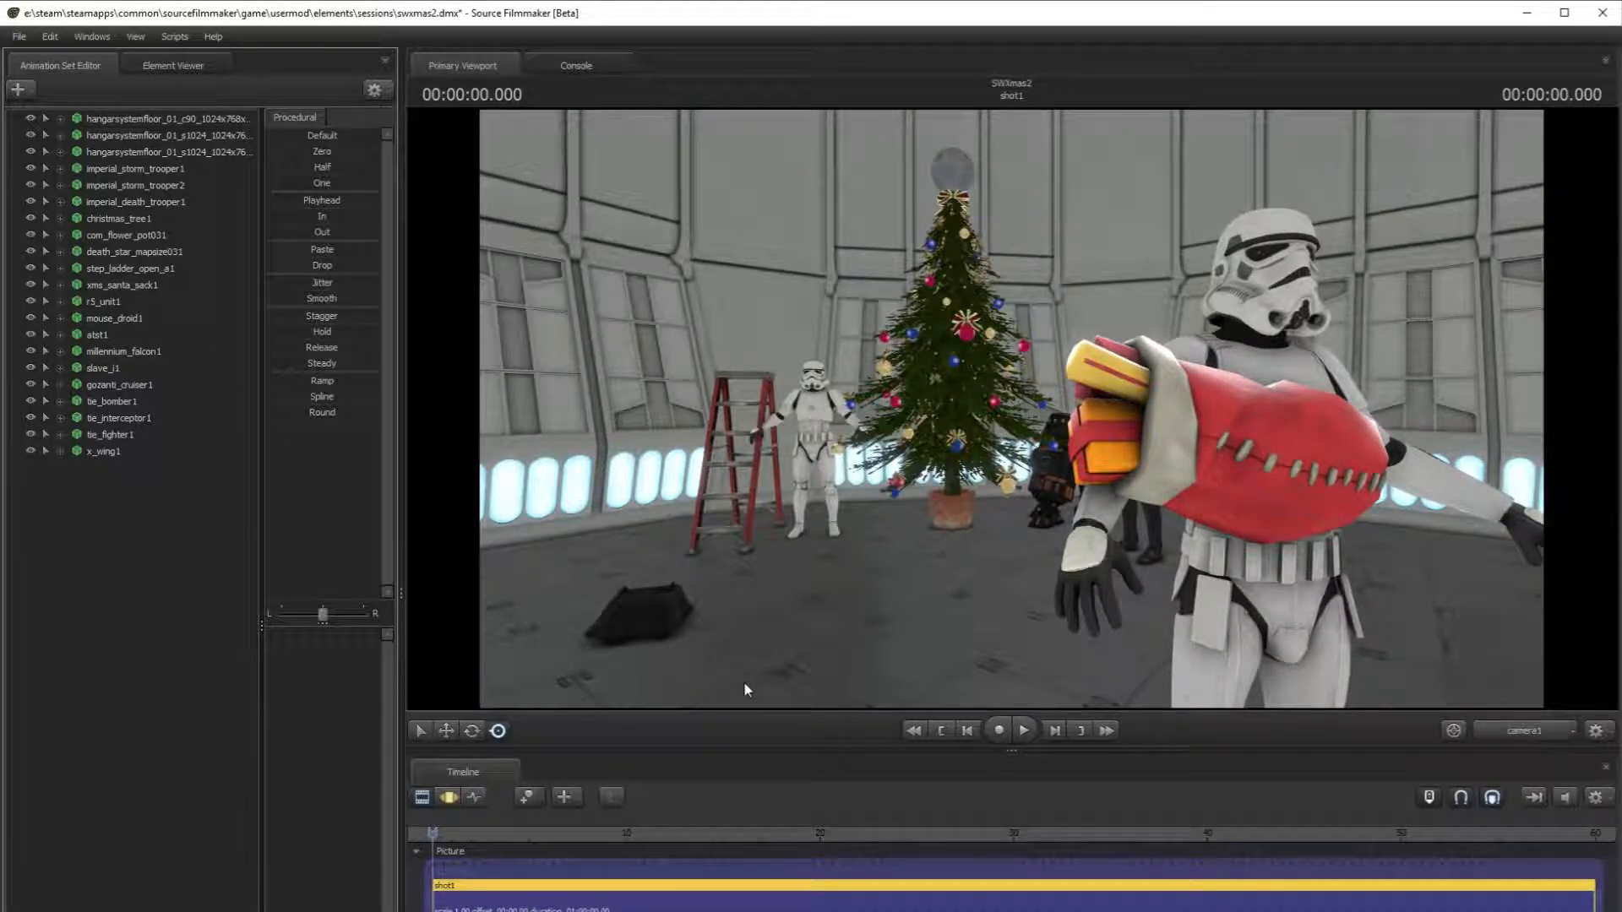
- Switch to the work camera and examine the row of miniature ships on the hangar floor
click(1514, 728)
key(w)
drag(1235, 487, 1213, 540)
key(s)
key(w)
key(s)
drag(1022, 417, 1011, 409)
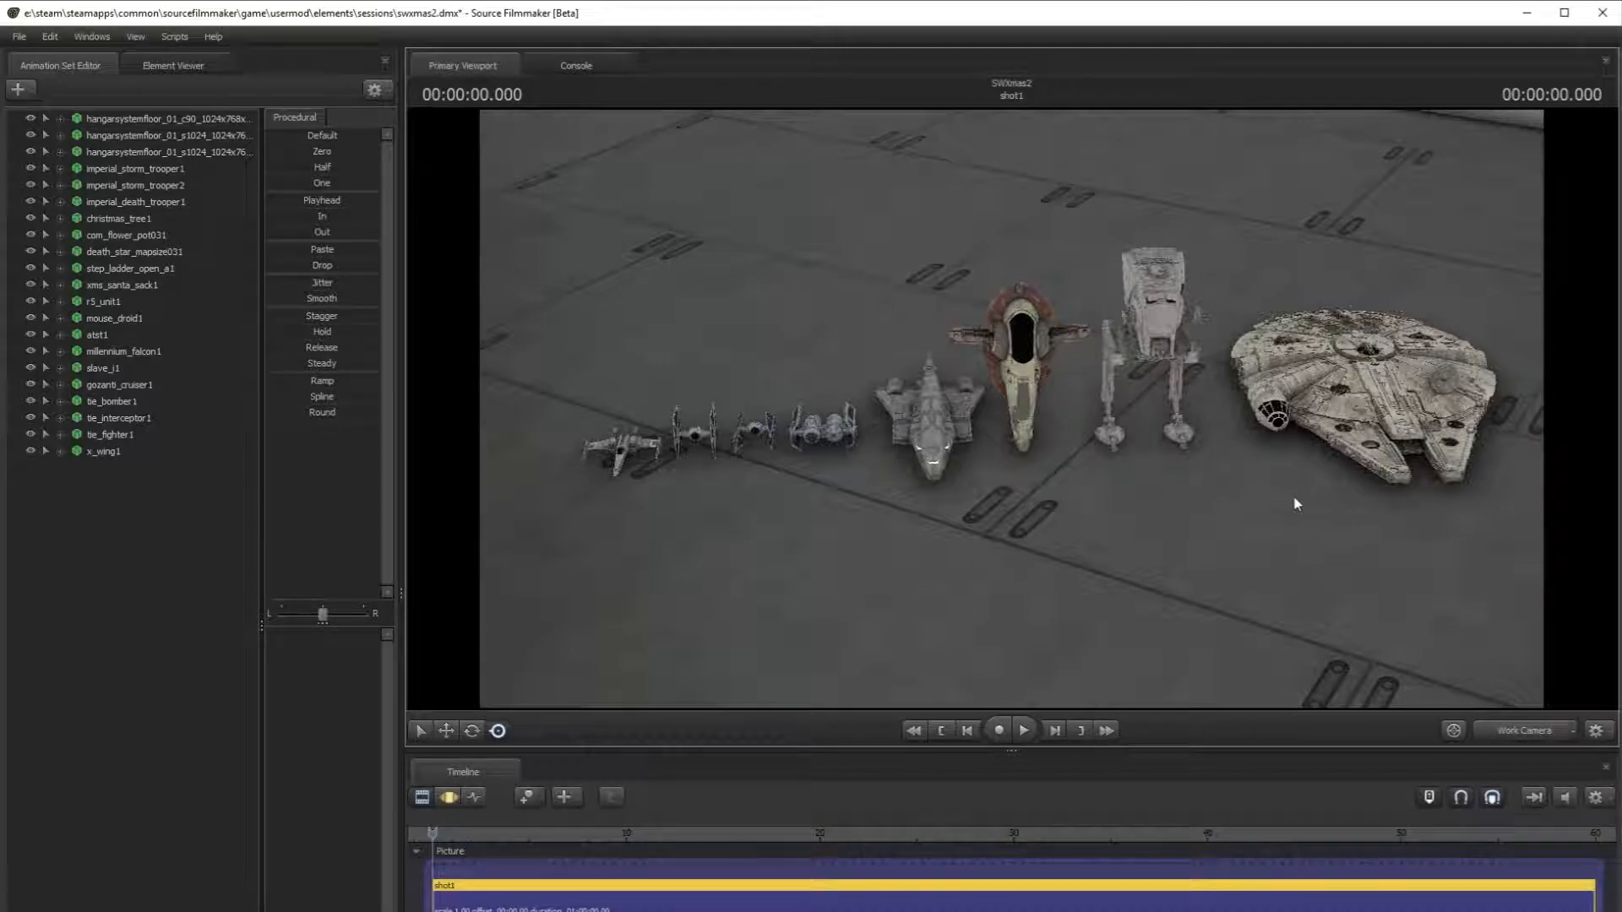
- Examine the hangar set, Christmas tree, troopers and scene camera from several angles through the work camera
key(s)
drag(1011, 409, 875, 381)
key(w)
key(s)
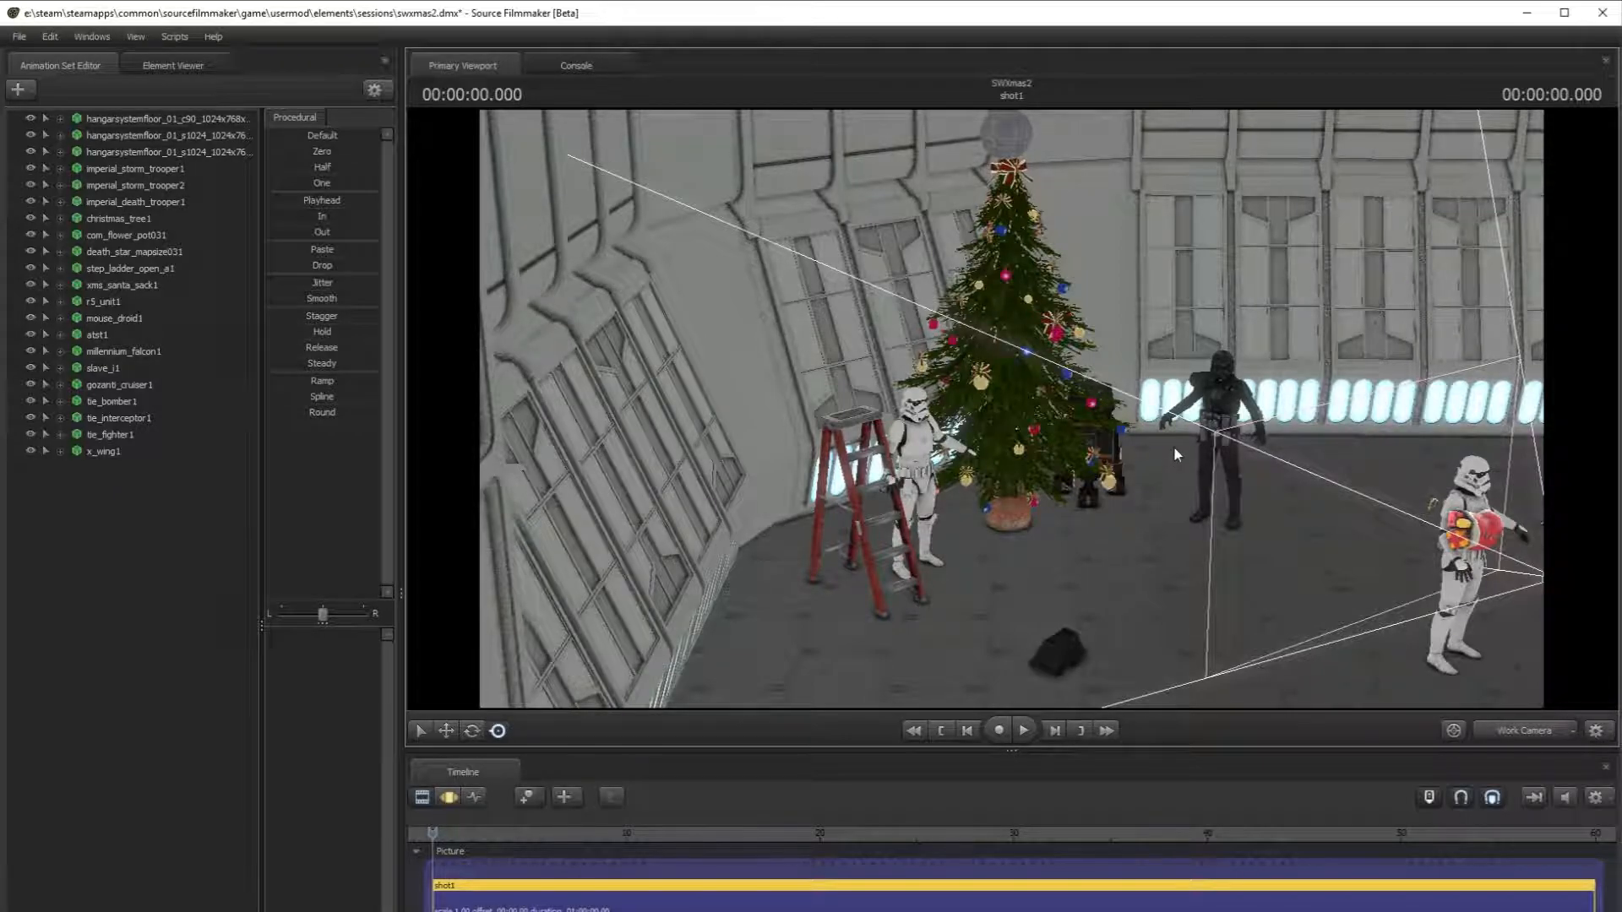
key(w)
drag(1149, 444, 1142, 530)
key(w)
key(d)
key(s)
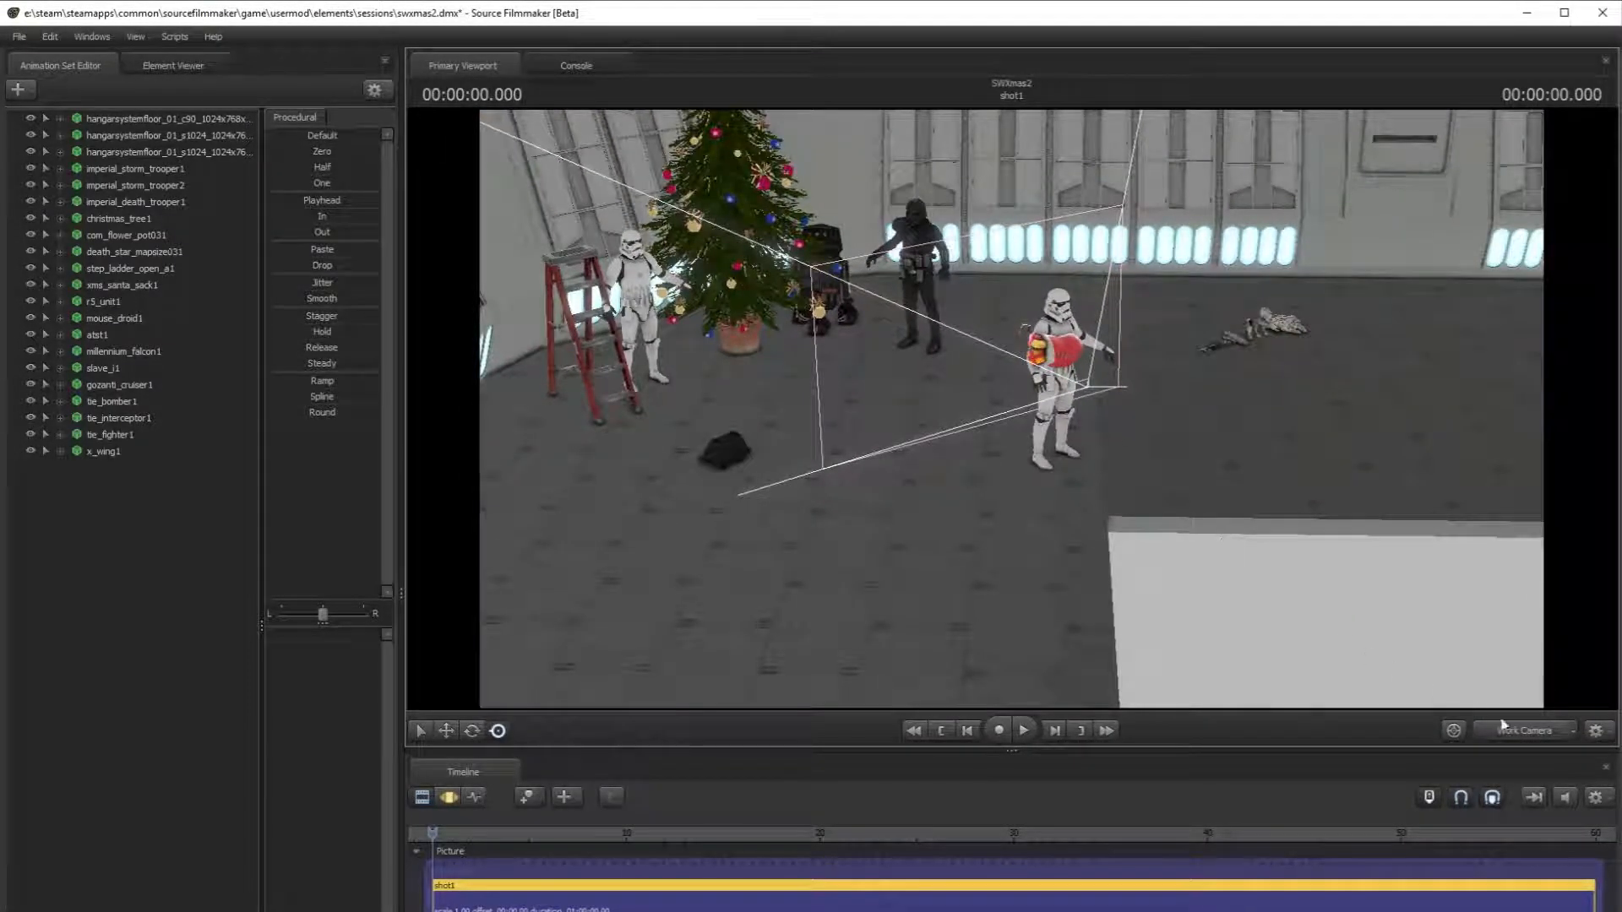
- Examine the stormtrooper with the Santa sack, the Christmas tree and the scene camera from several angles through the work camera
drag(1475, 706, 1546, 743)
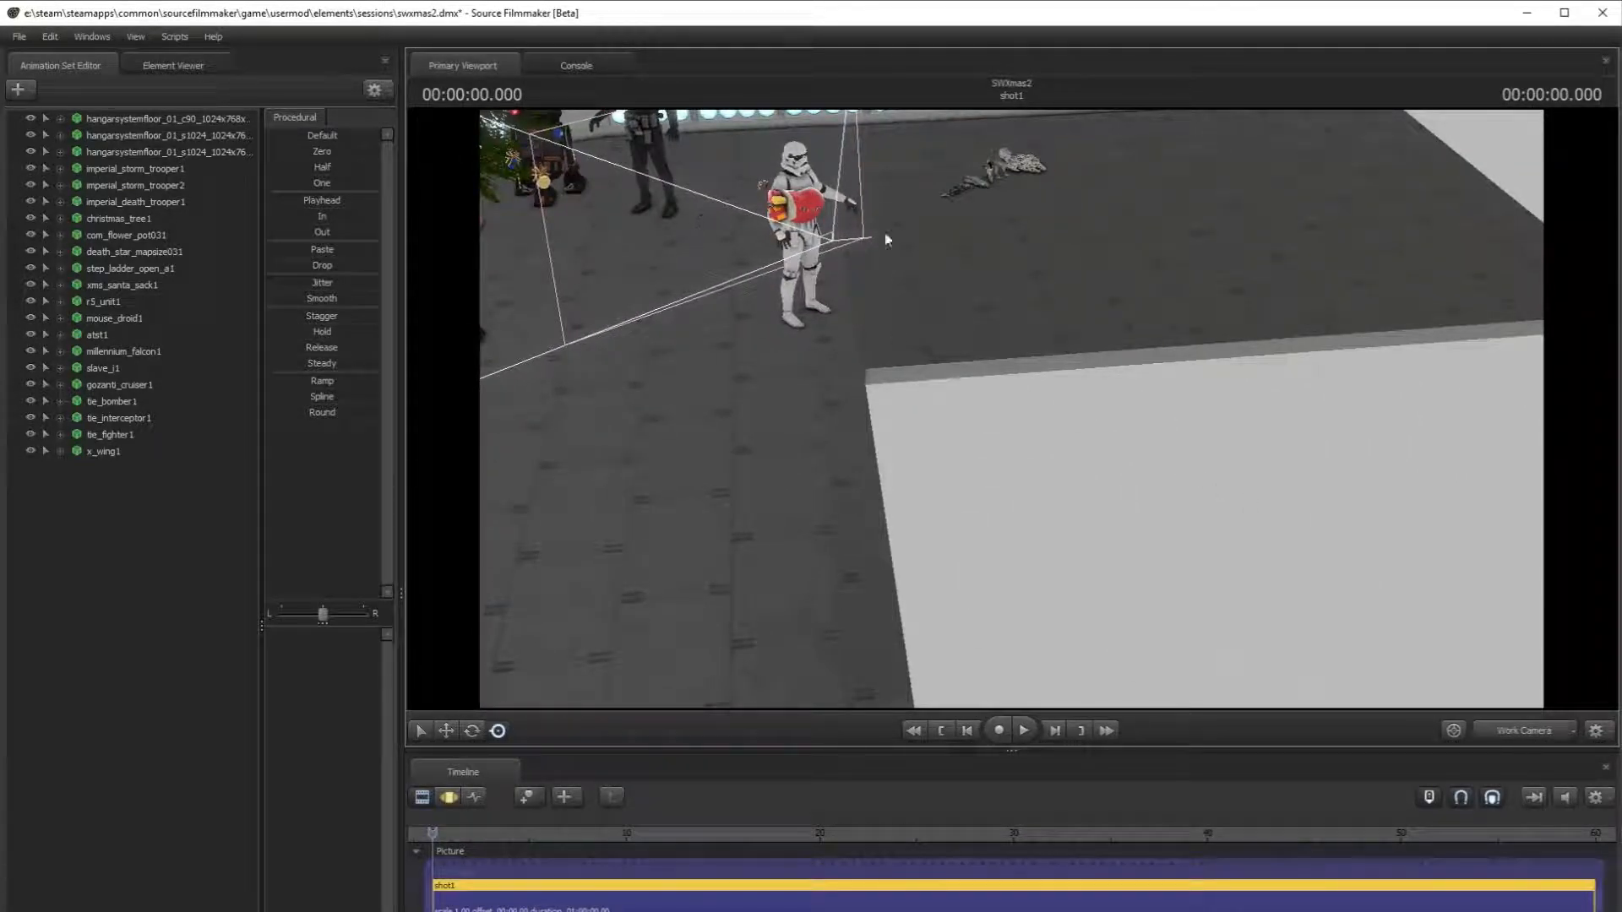
drag(1231, 445, 1170, 448)
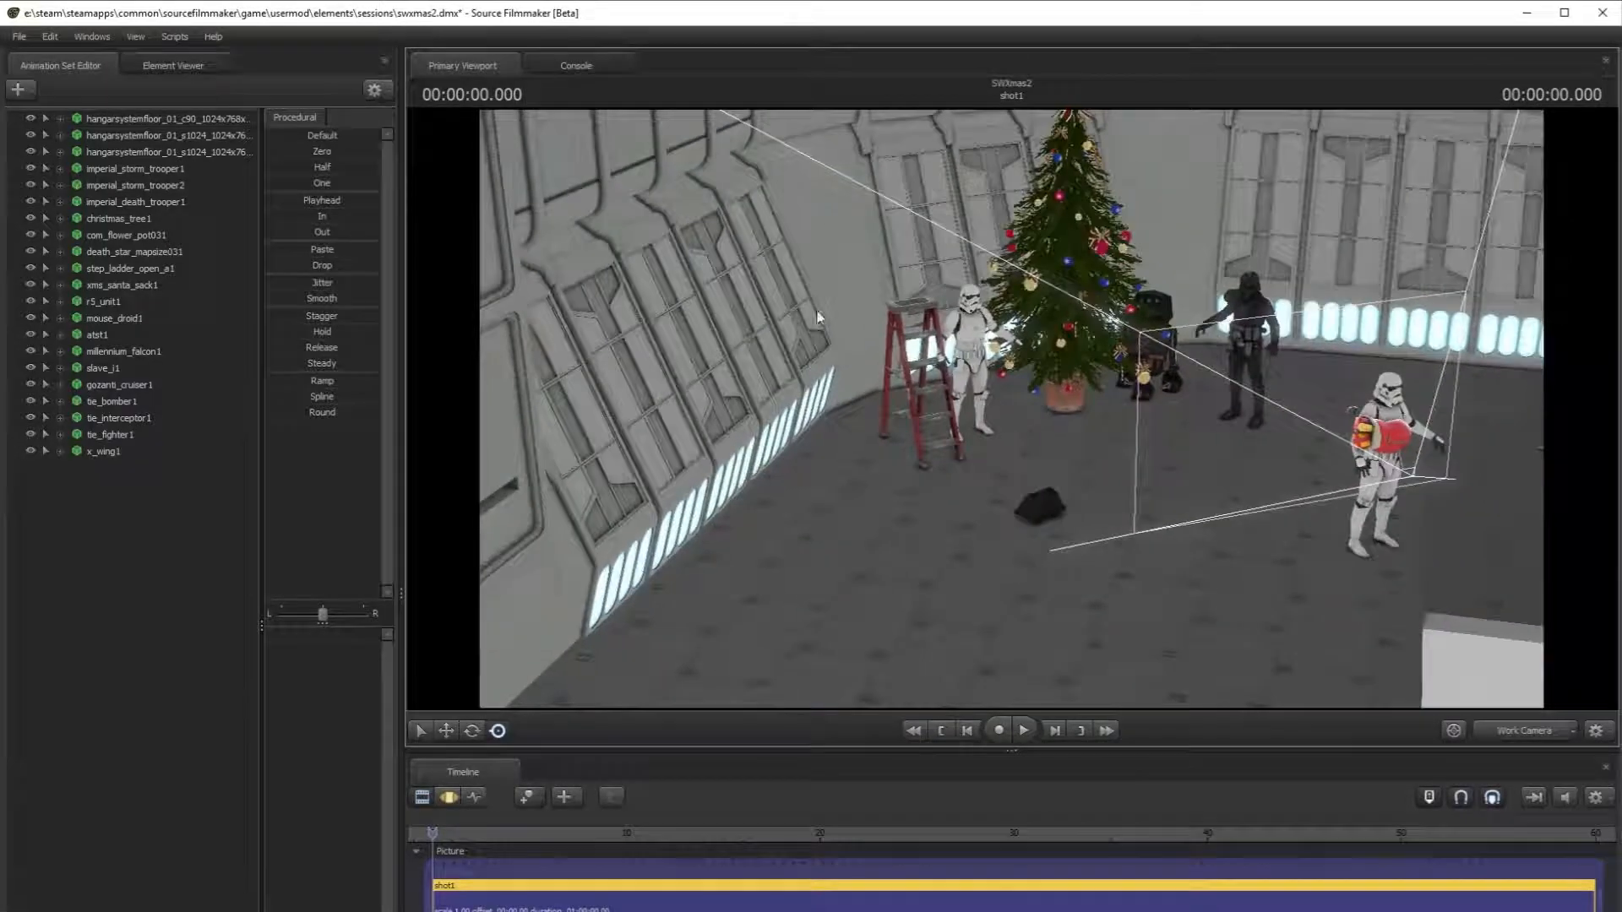
drag(1006, 348, 1090, 397)
key(w)
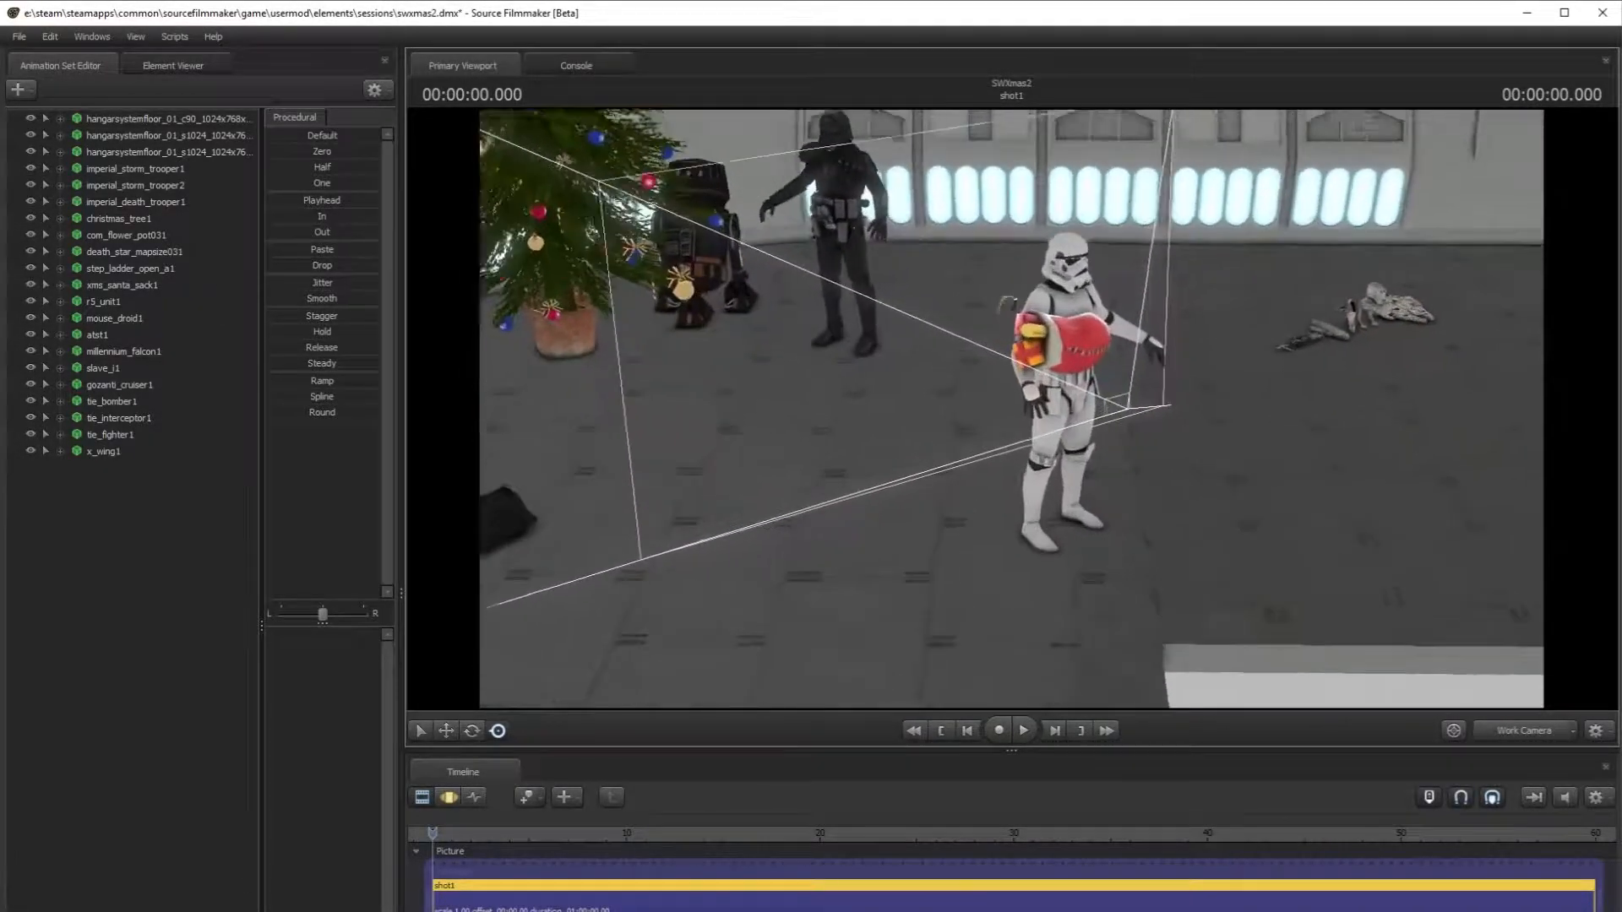
key(s)
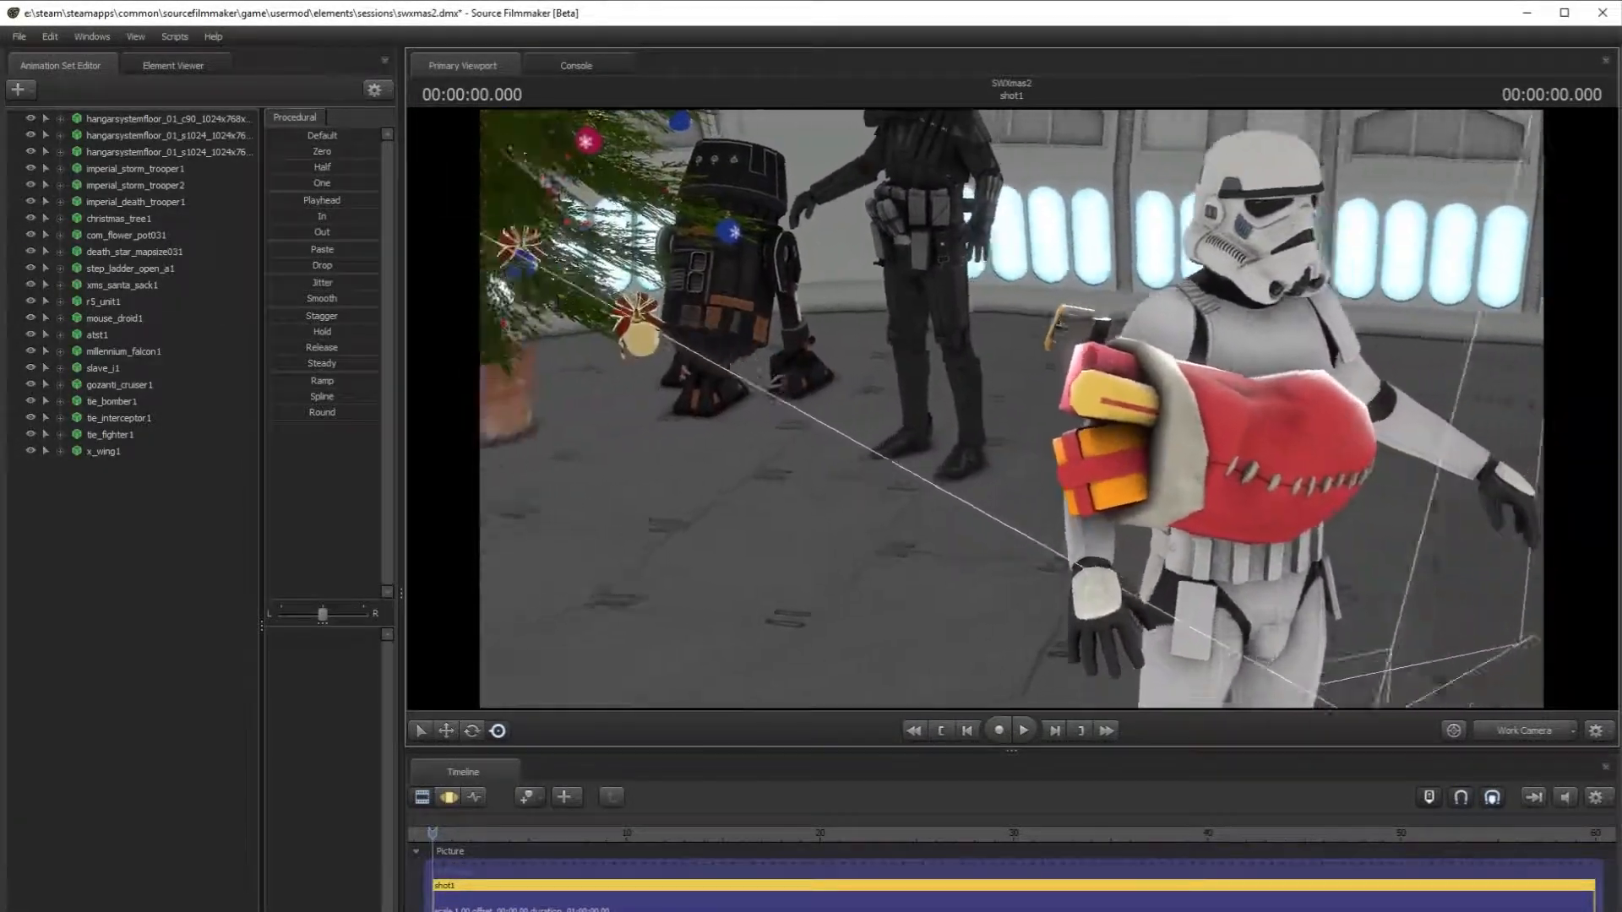
key(w)
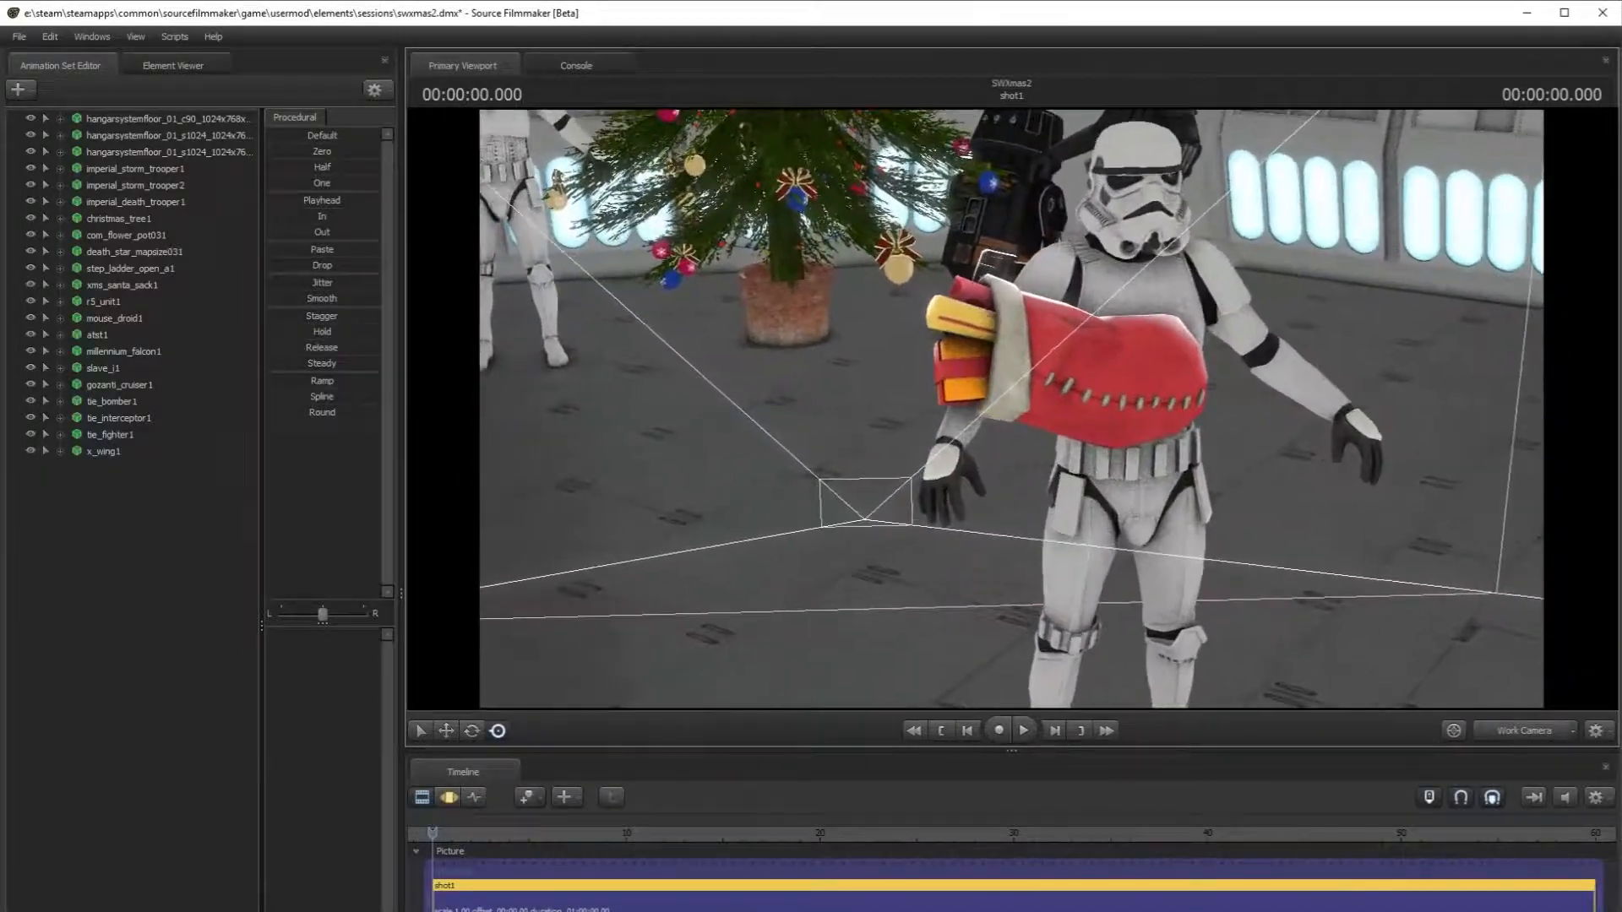
key(s)
drag(1011, 409, 1018, 516)
- Select imperial_storm_trooper1, switch to the motion editor and activate the rotate manipulator
click(191, 170)
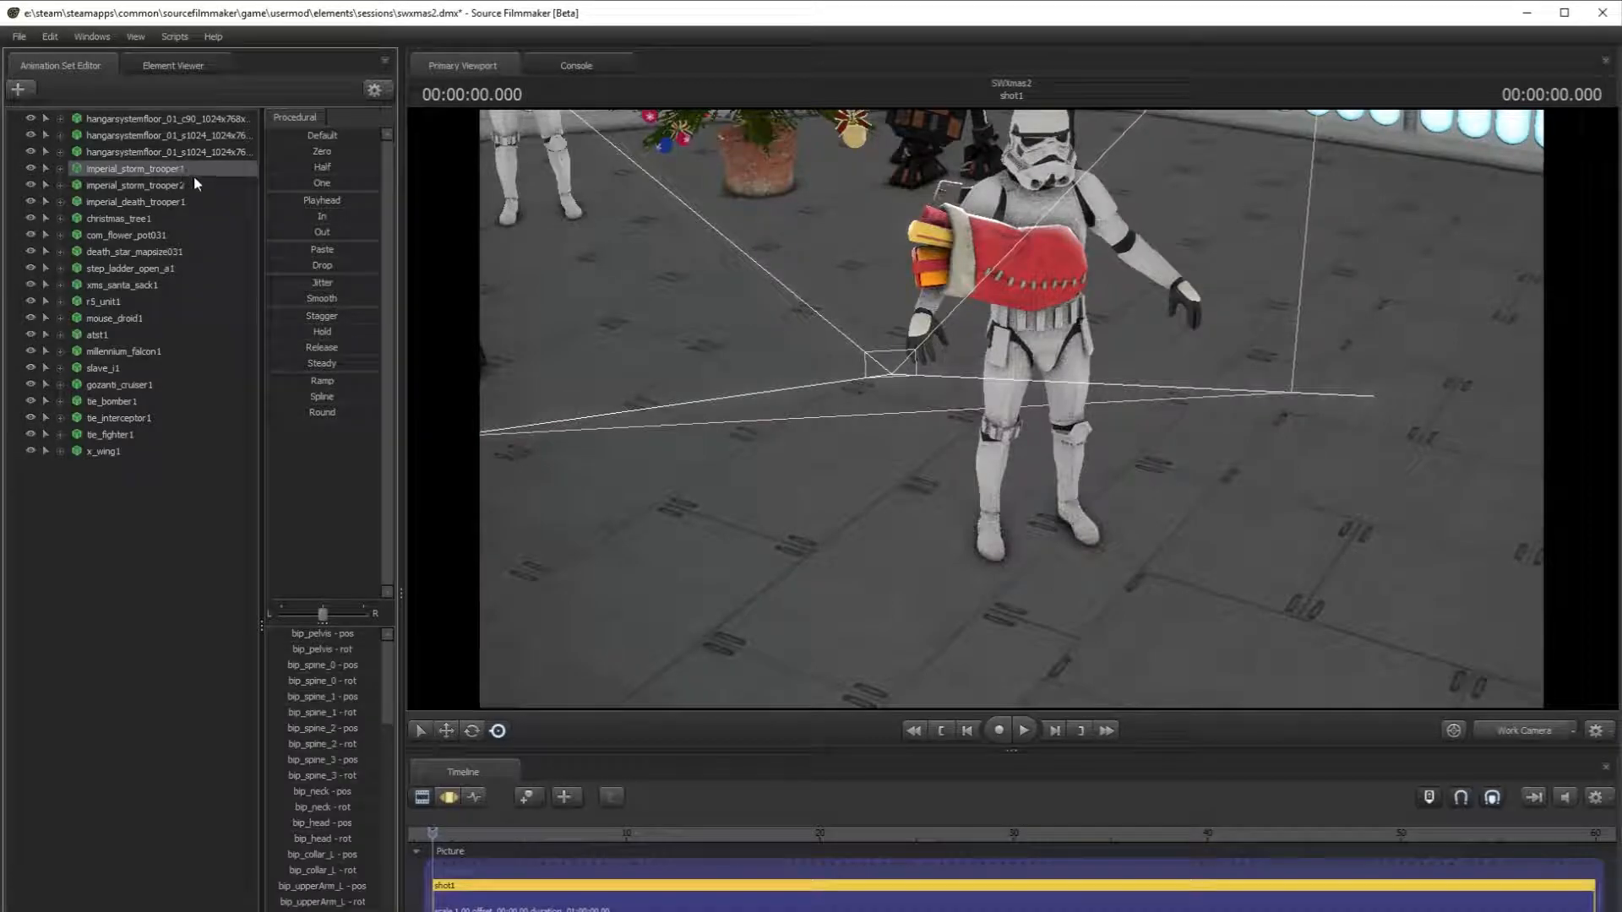
click(448, 797)
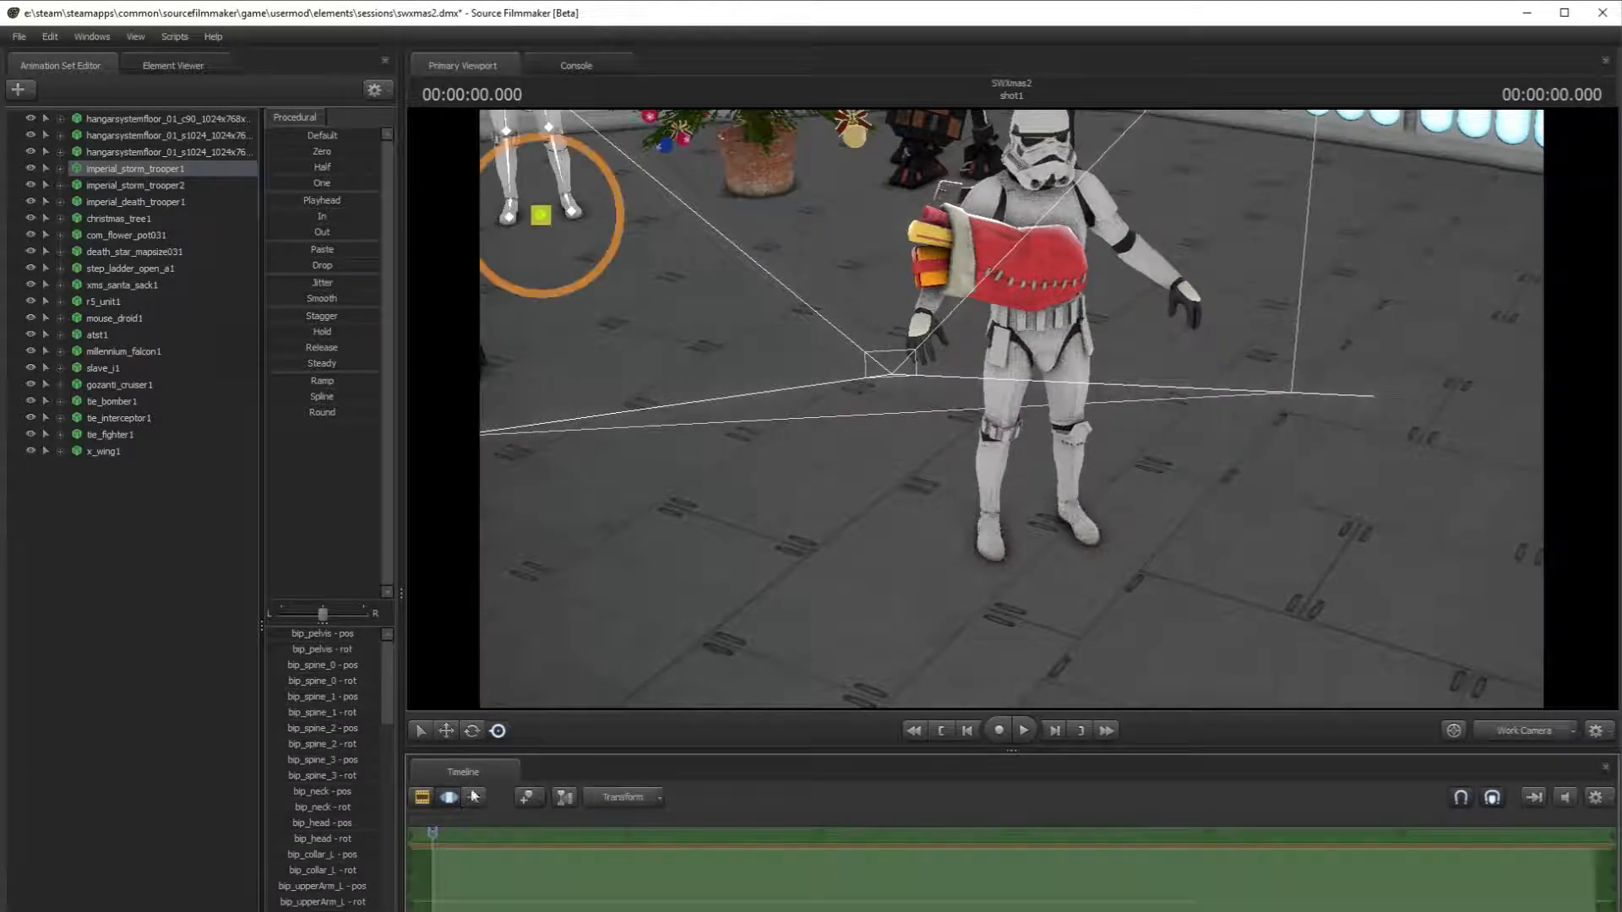
click(470, 730)
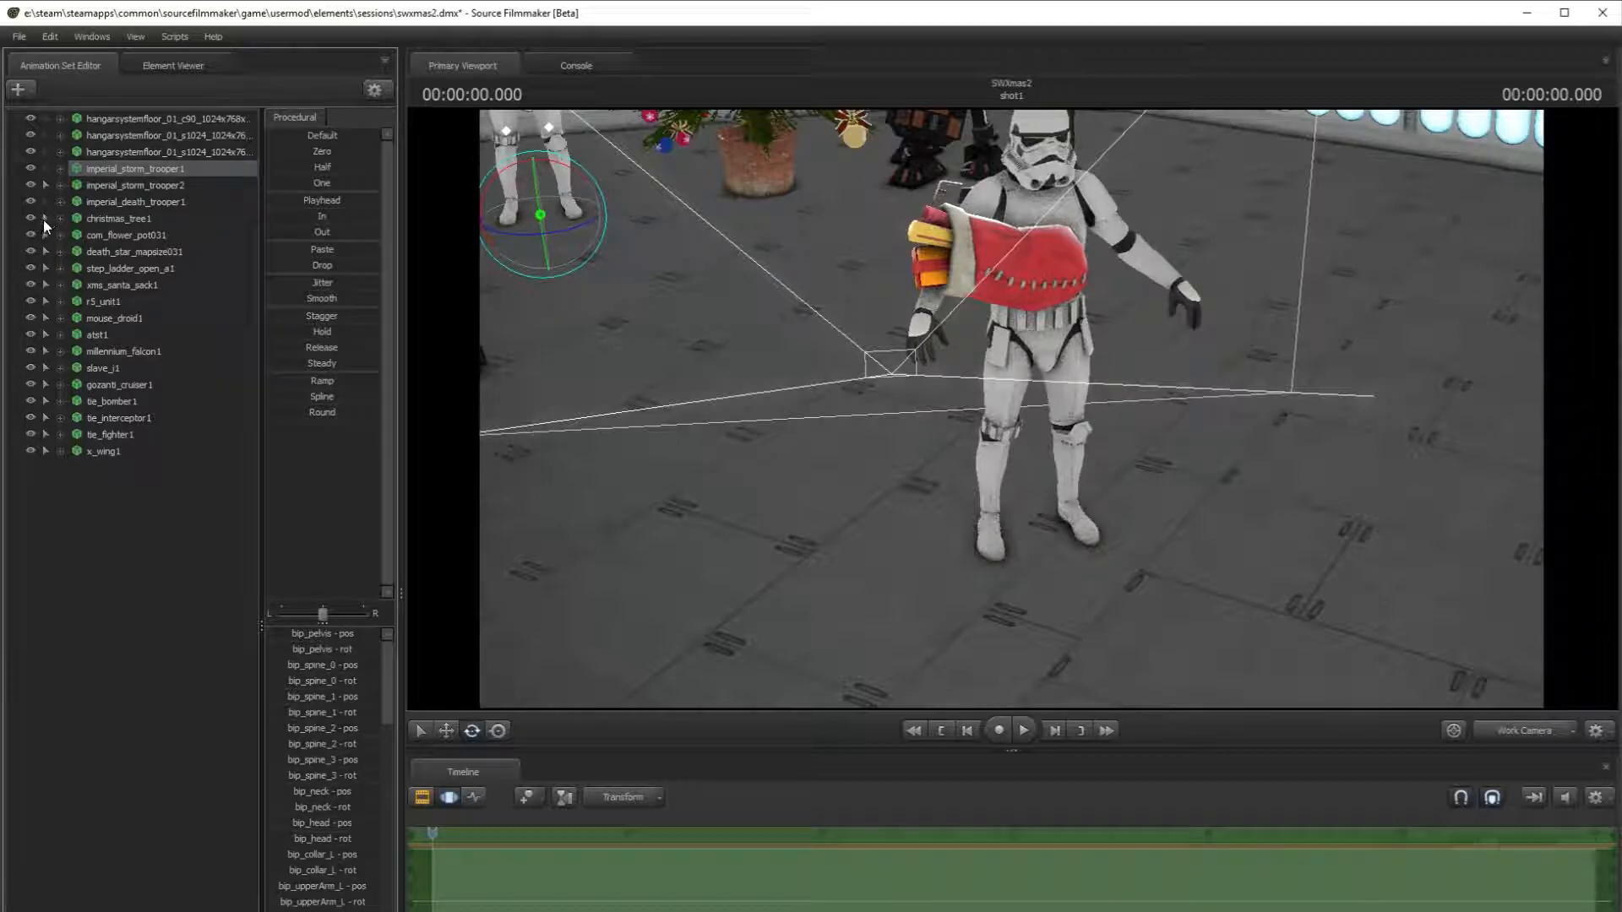
- Make every model except imperial_storm_trooper2 unselectable in the viewport, and place xms_santa_sack1 directly below that trooper in the list
click(43, 267)
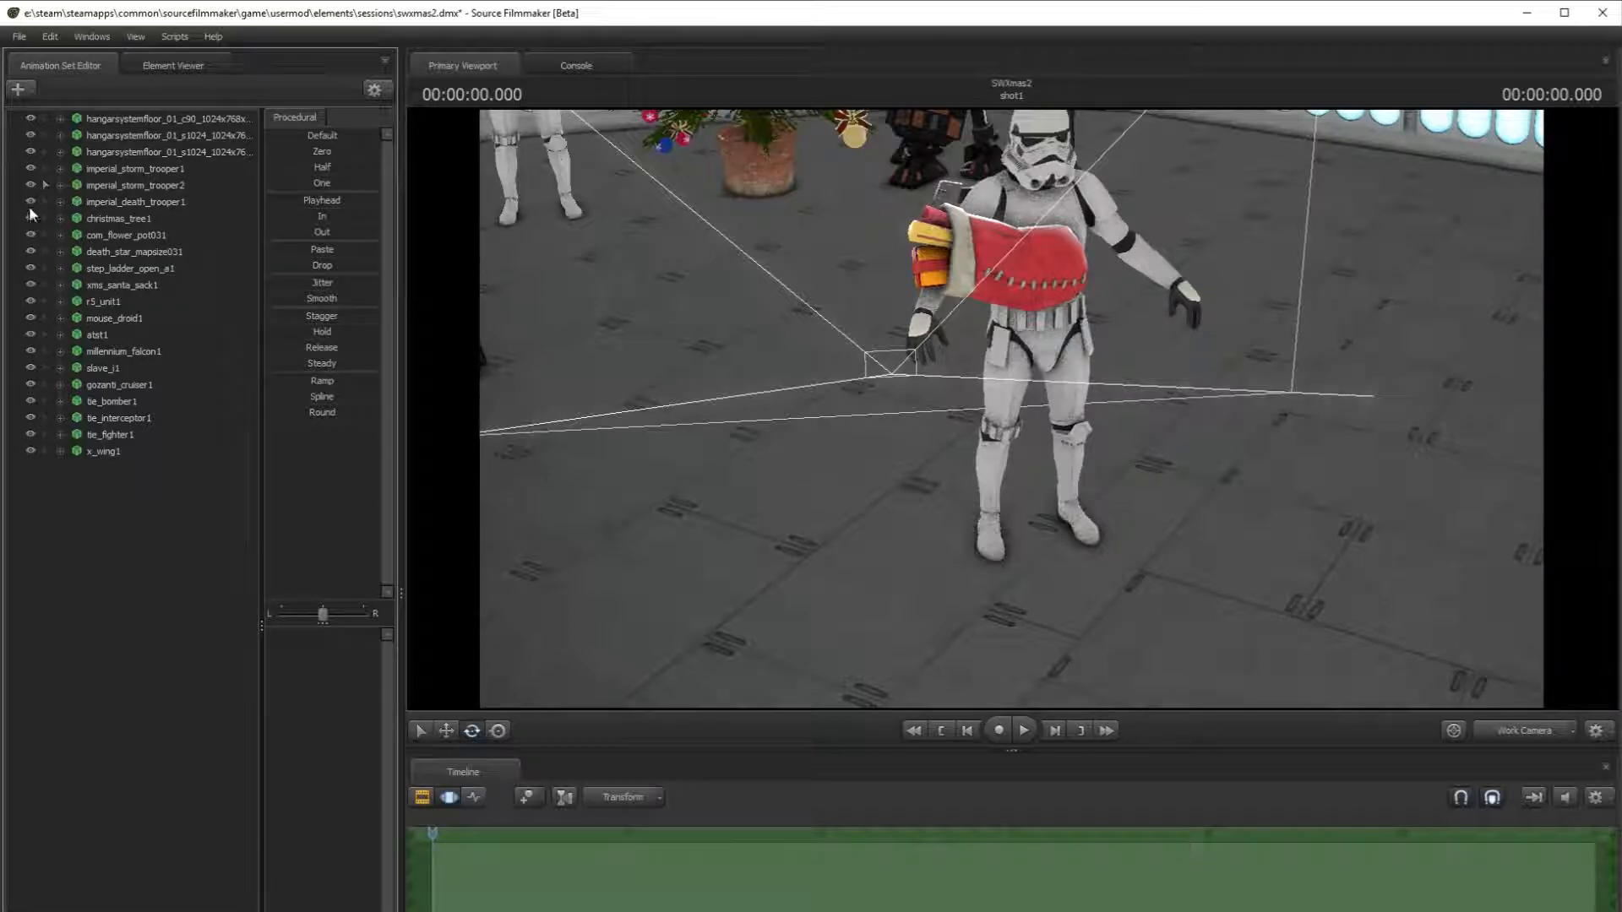
drag(134, 284, 163, 202)
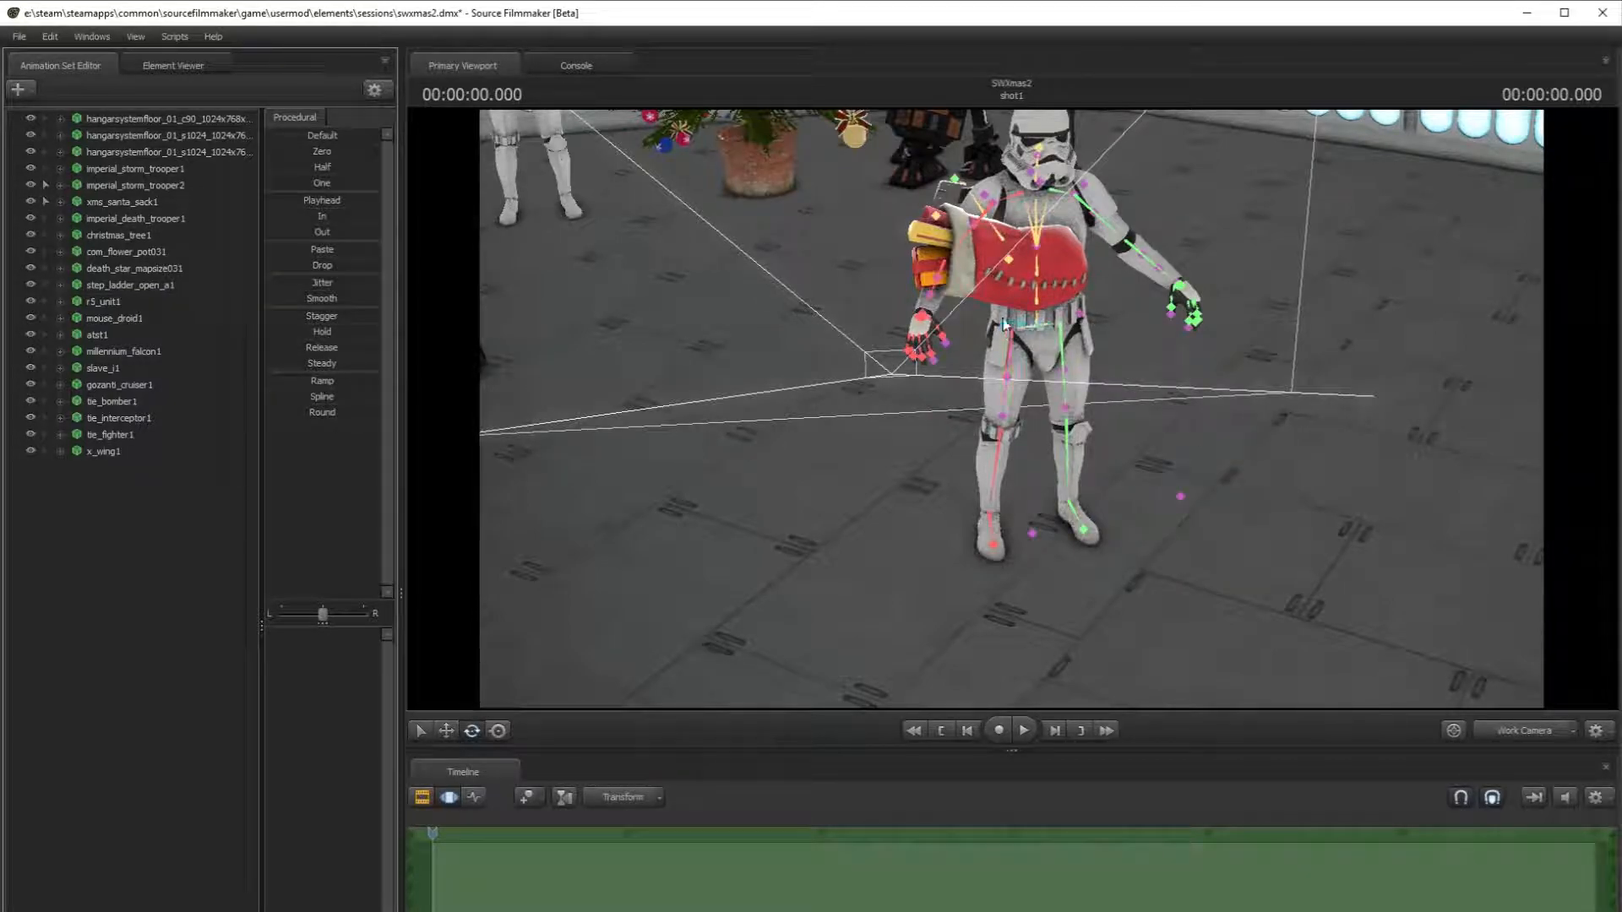
- Enable the viewport lighting, examine the hangar scene from several angles, and disable the lighting again
drag(966, 351, 911, 269)
drag(1039, 414, 1001, 431)
right_click(1146, 446)
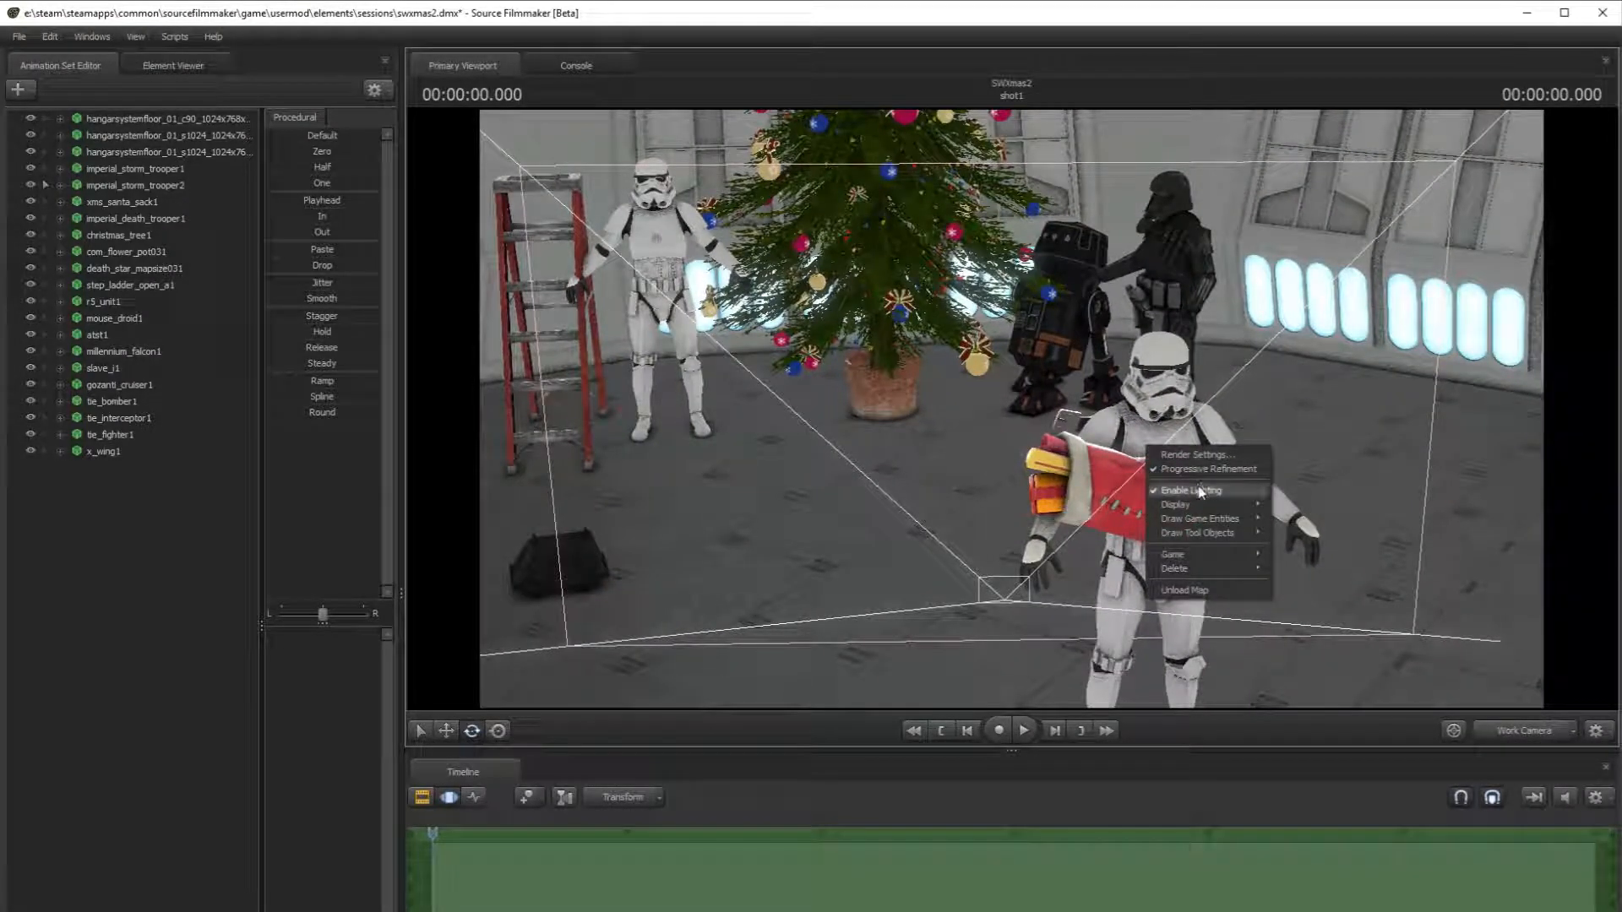
click(1201, 492)
right_click(1076, 463)
click(1134, 509)
drag(1330, 615, 1258, 575)
key(s)
drag(1134, 508, 1010, 407)
key(s)
key(s)
key(w)
key(s)
right_click(1005, 412)
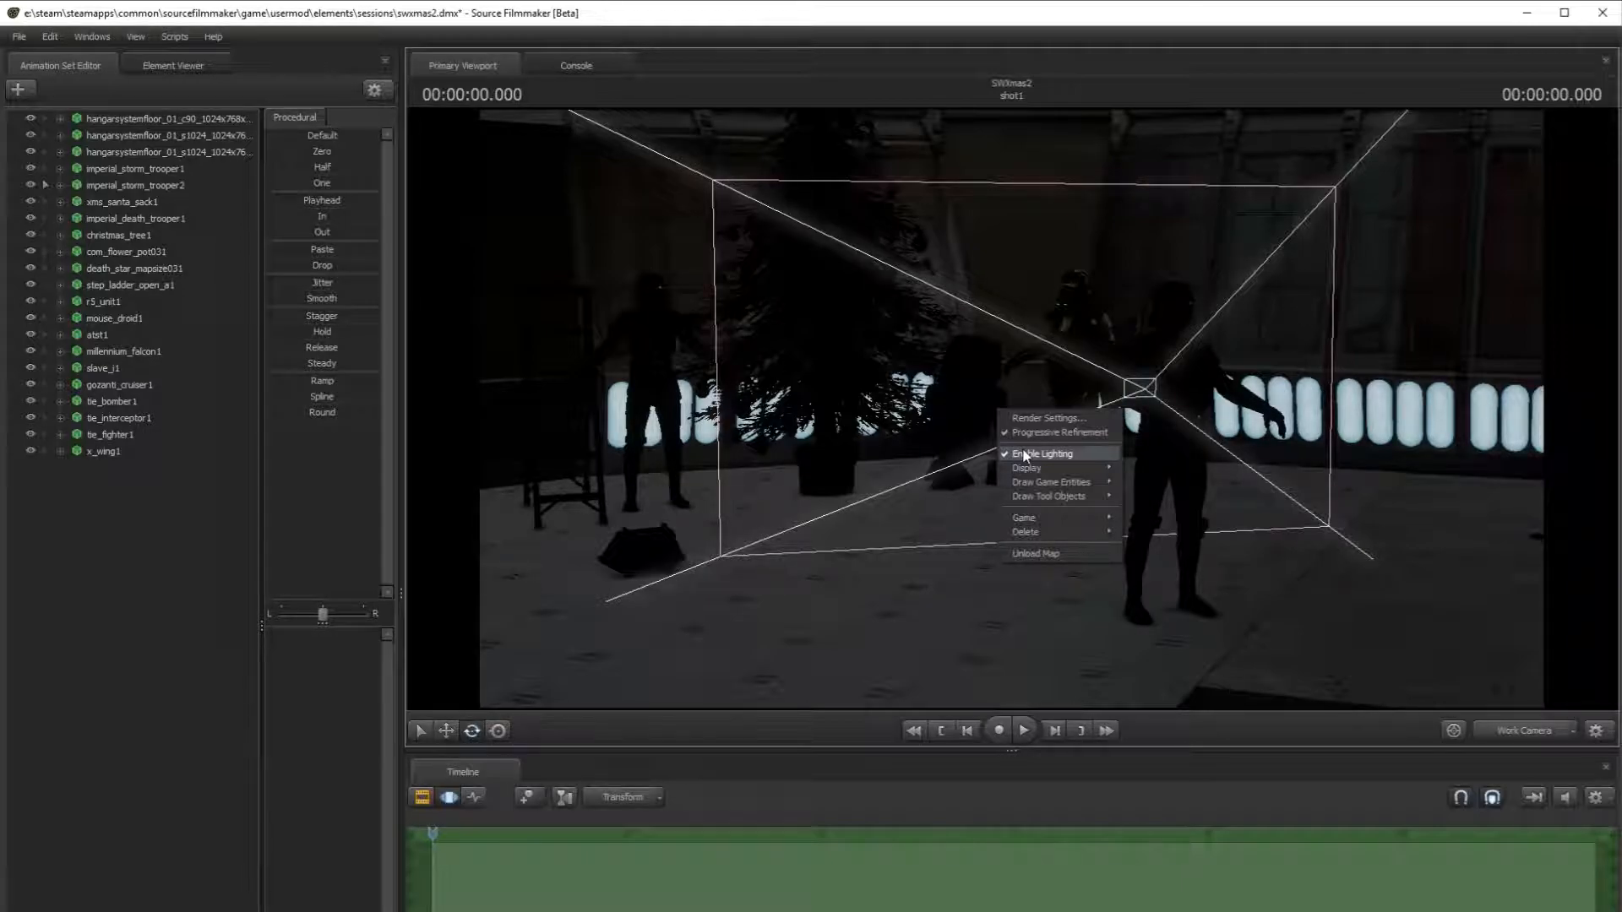
click(1071, 449)
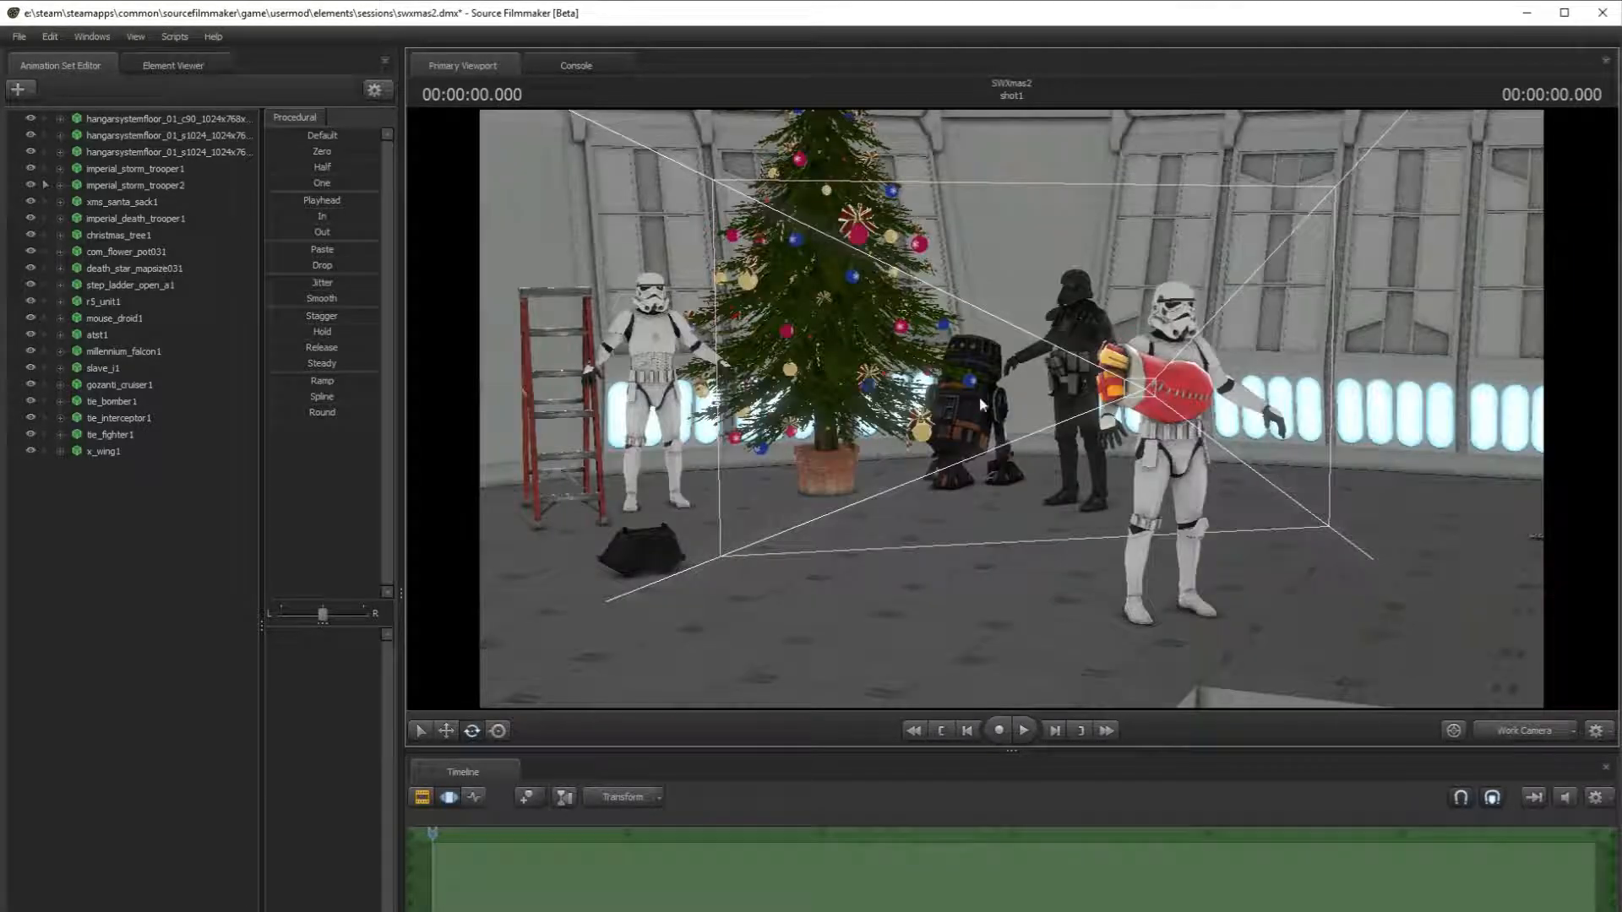
- Rotate the bip_neck bone of imperial_storm_trooper2 to turn his head, checking and adjusting the pose through camera1
click(1029, 467)
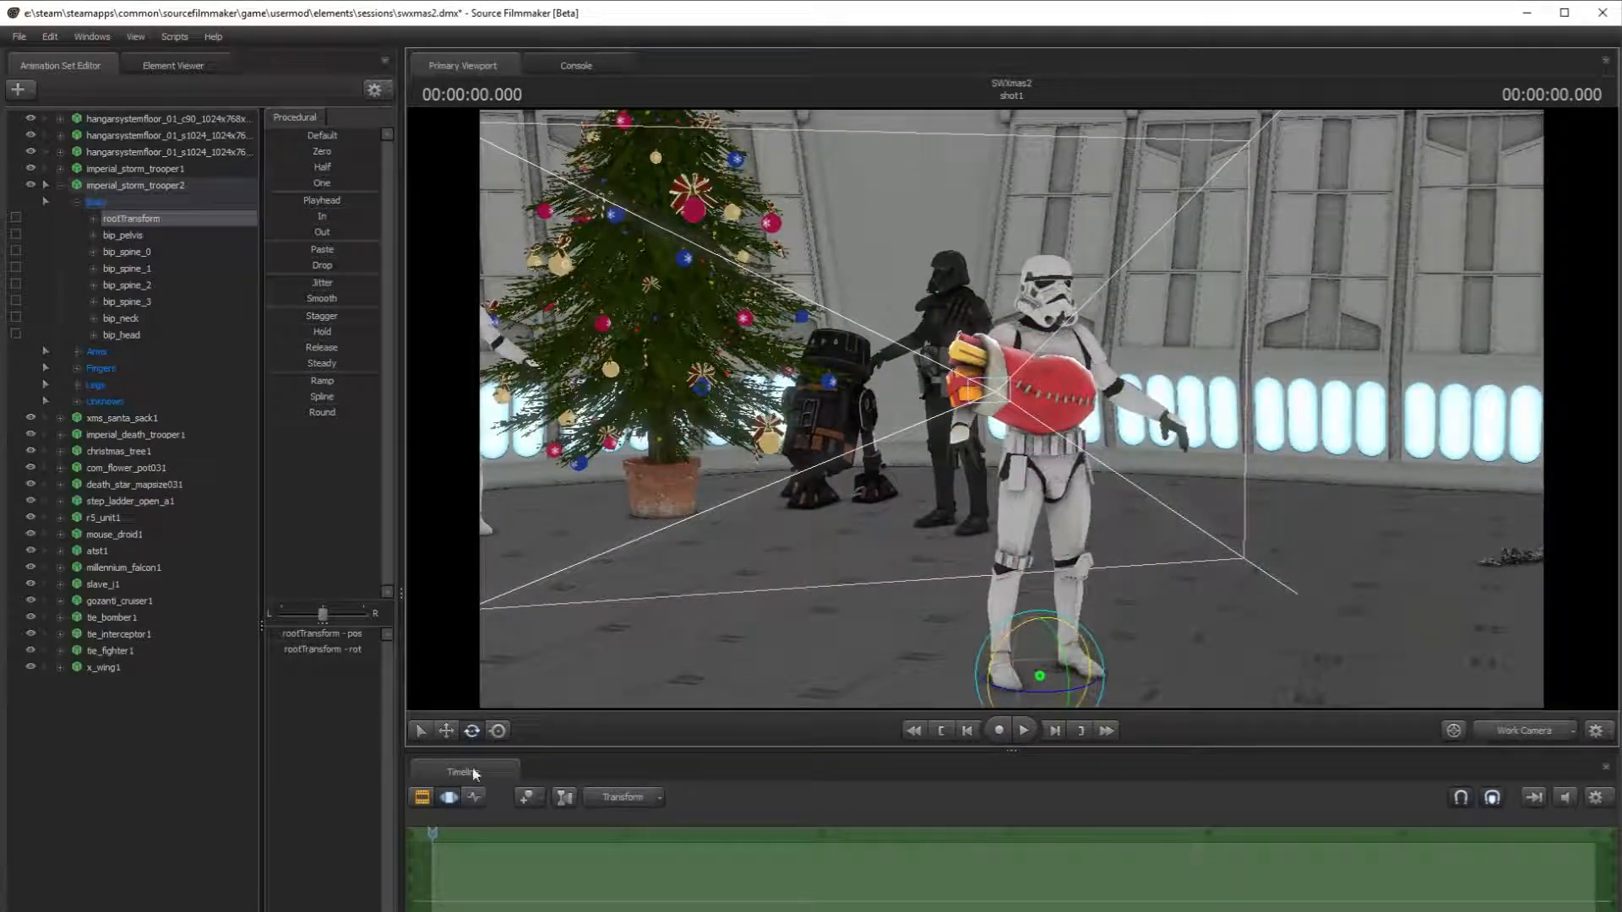
key(f)
mouse_move(1098, 474)
mouse_down()
mouse_move(1122, 488)
mouse_move(1103, 490)
mouse_up()
right_drag(1102, 490, 1059, 316)
click(1159, 266)
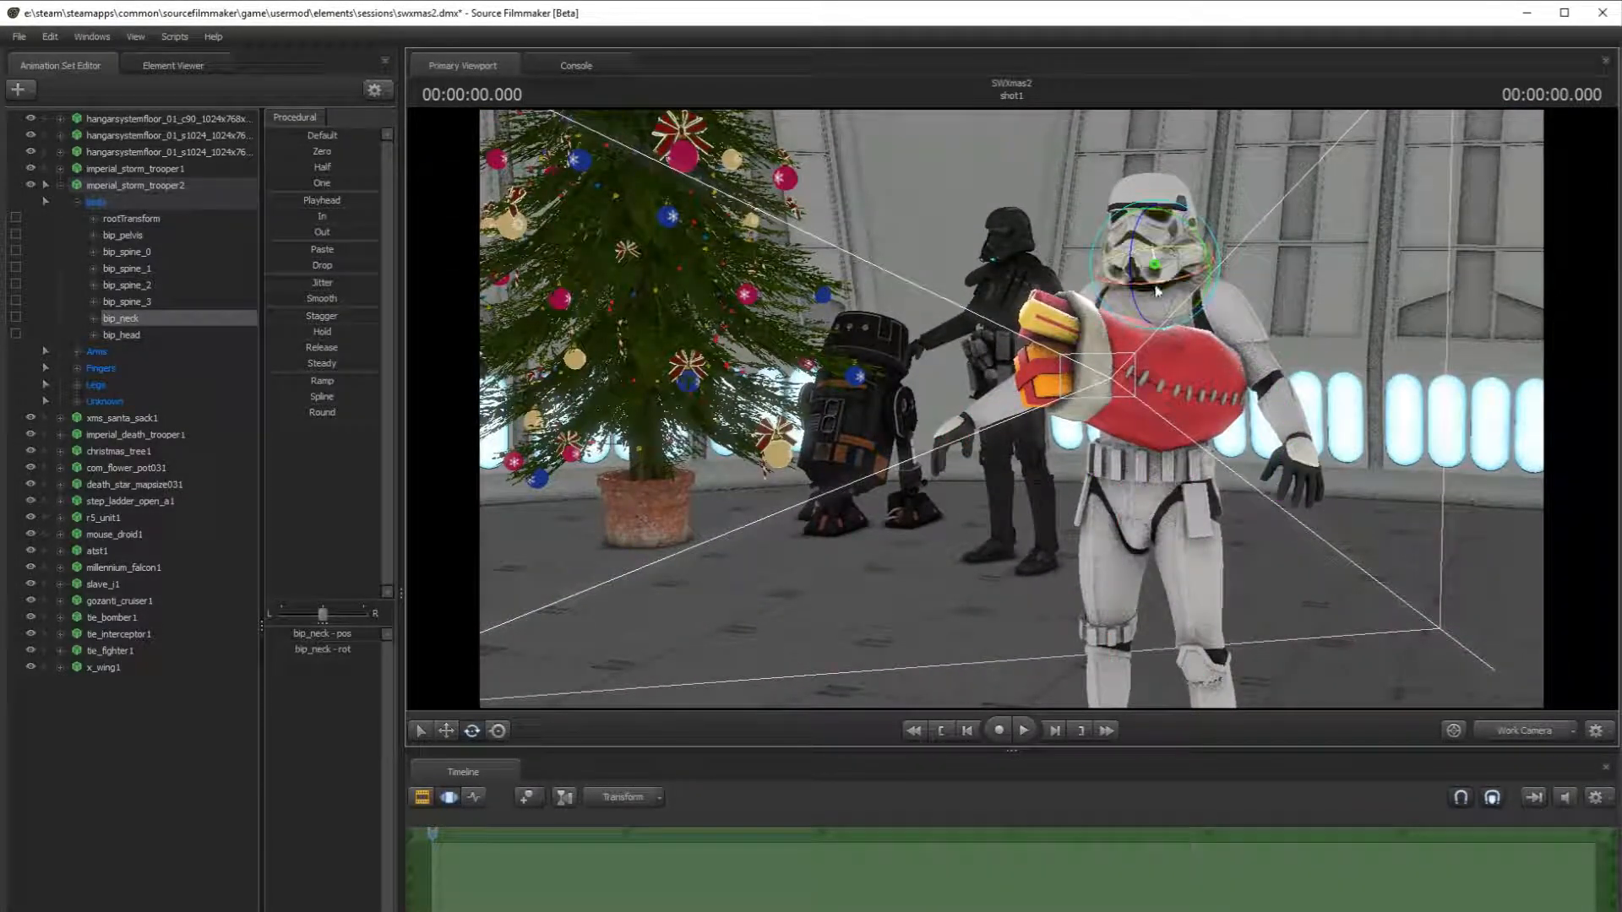
drag(1169, 248, 1178, 290)
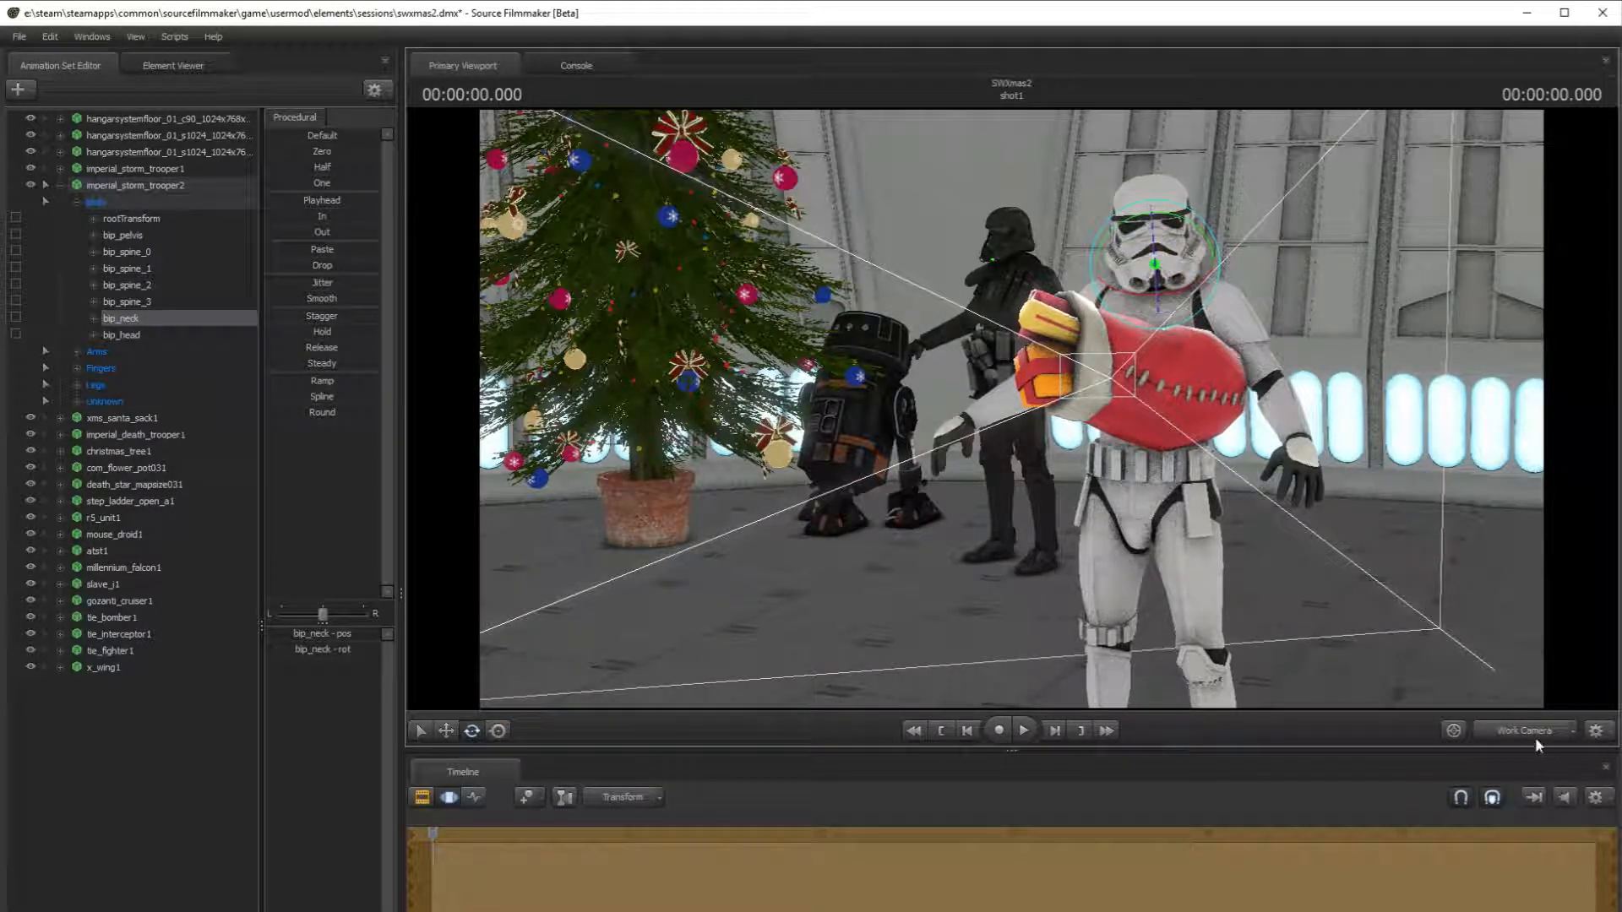
key(F4)
mouse_move(1286, 323)
mouse_down()
mouse_move(1276, 304)
mouse_move(1267, 334)
mouse_up()
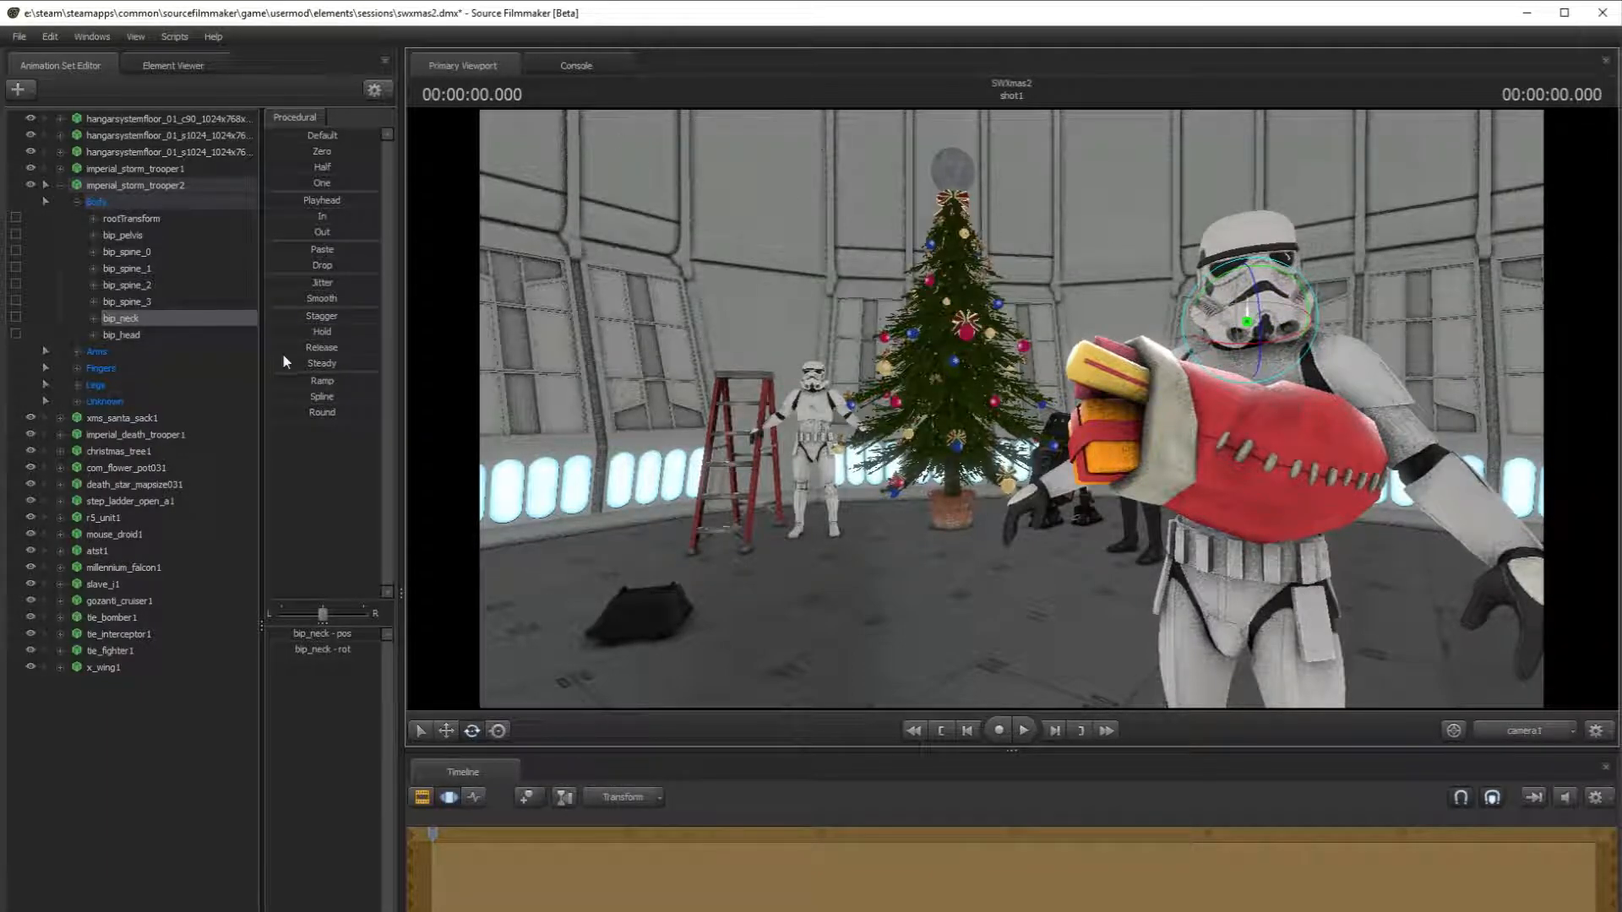
- Show camera1 in the Animation Set Editor and move it to the start of the list
click(1596, 730)
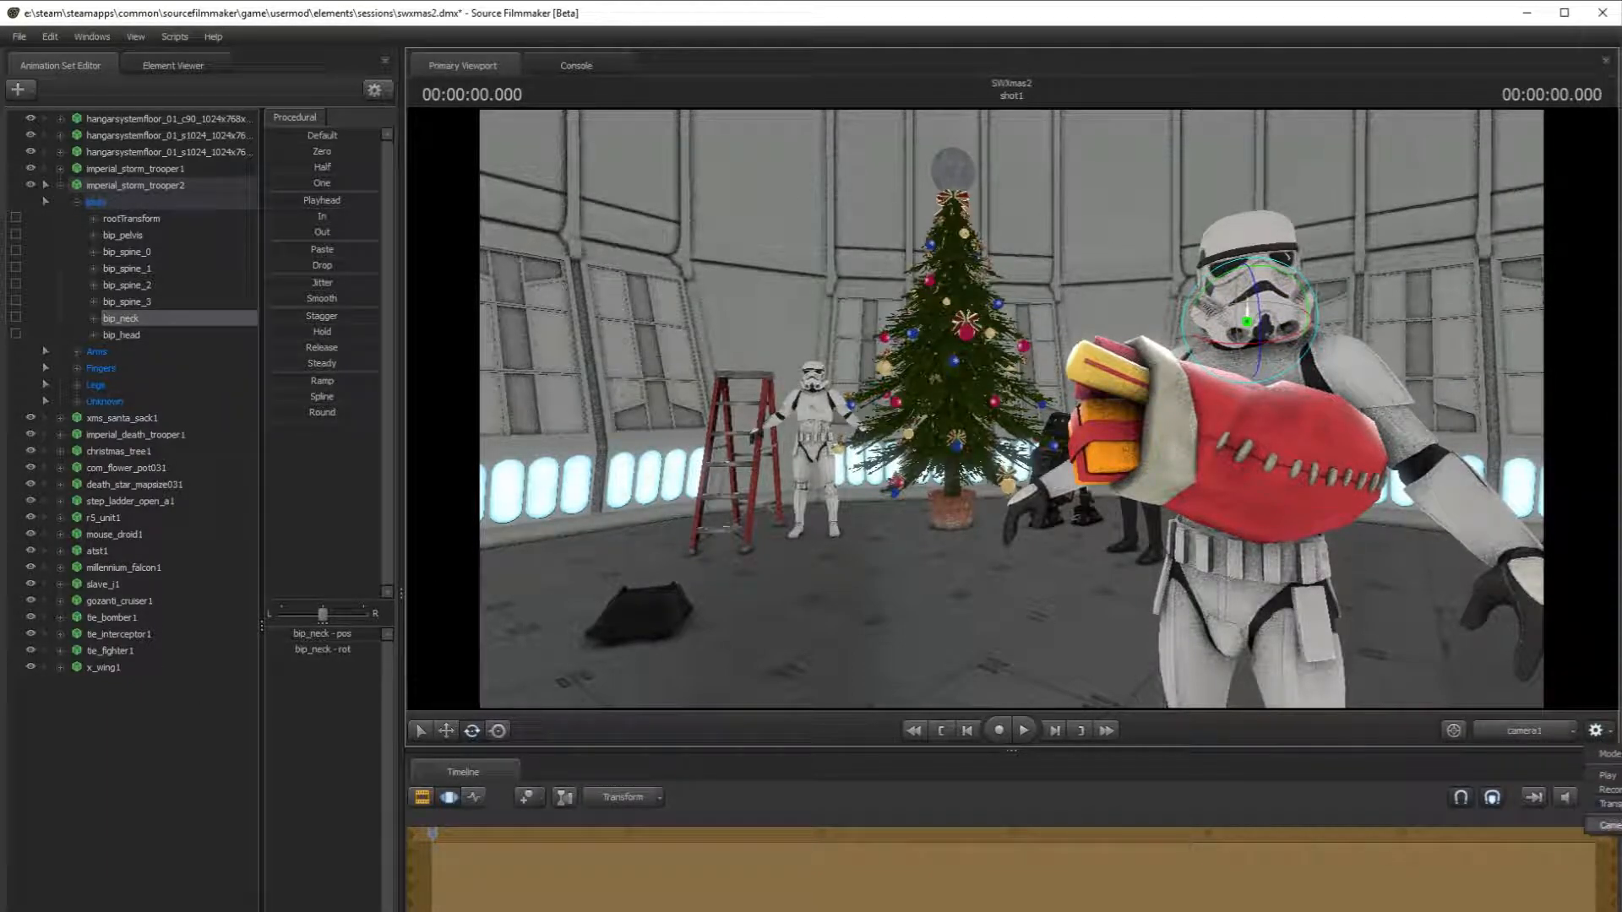
click(1607, 825)
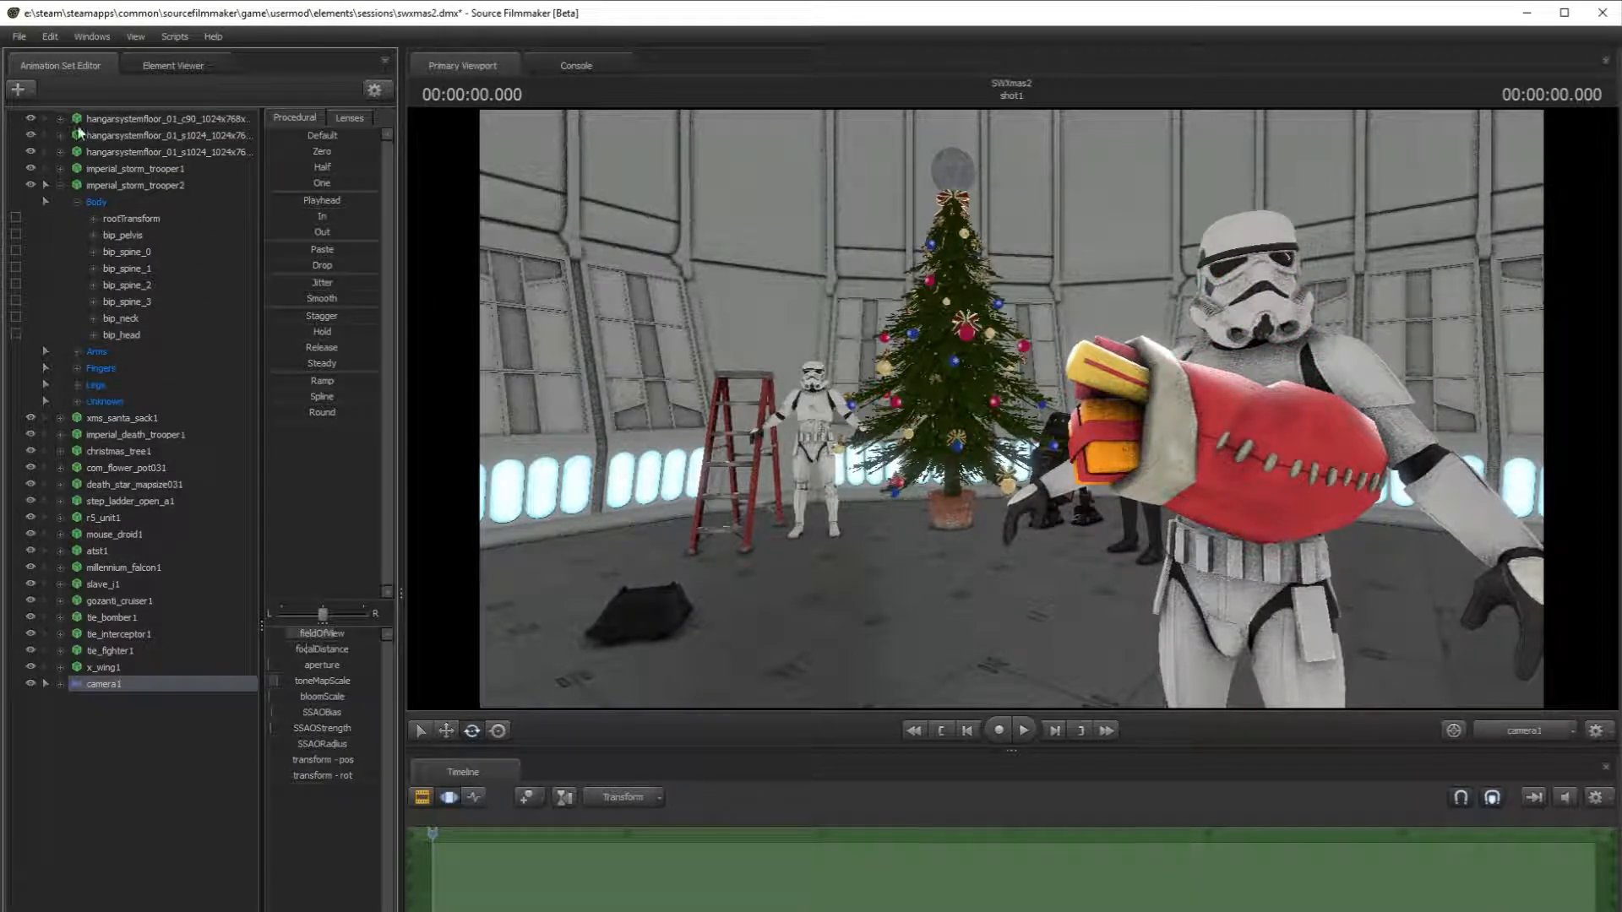
drag(145, 689, 161, 113)
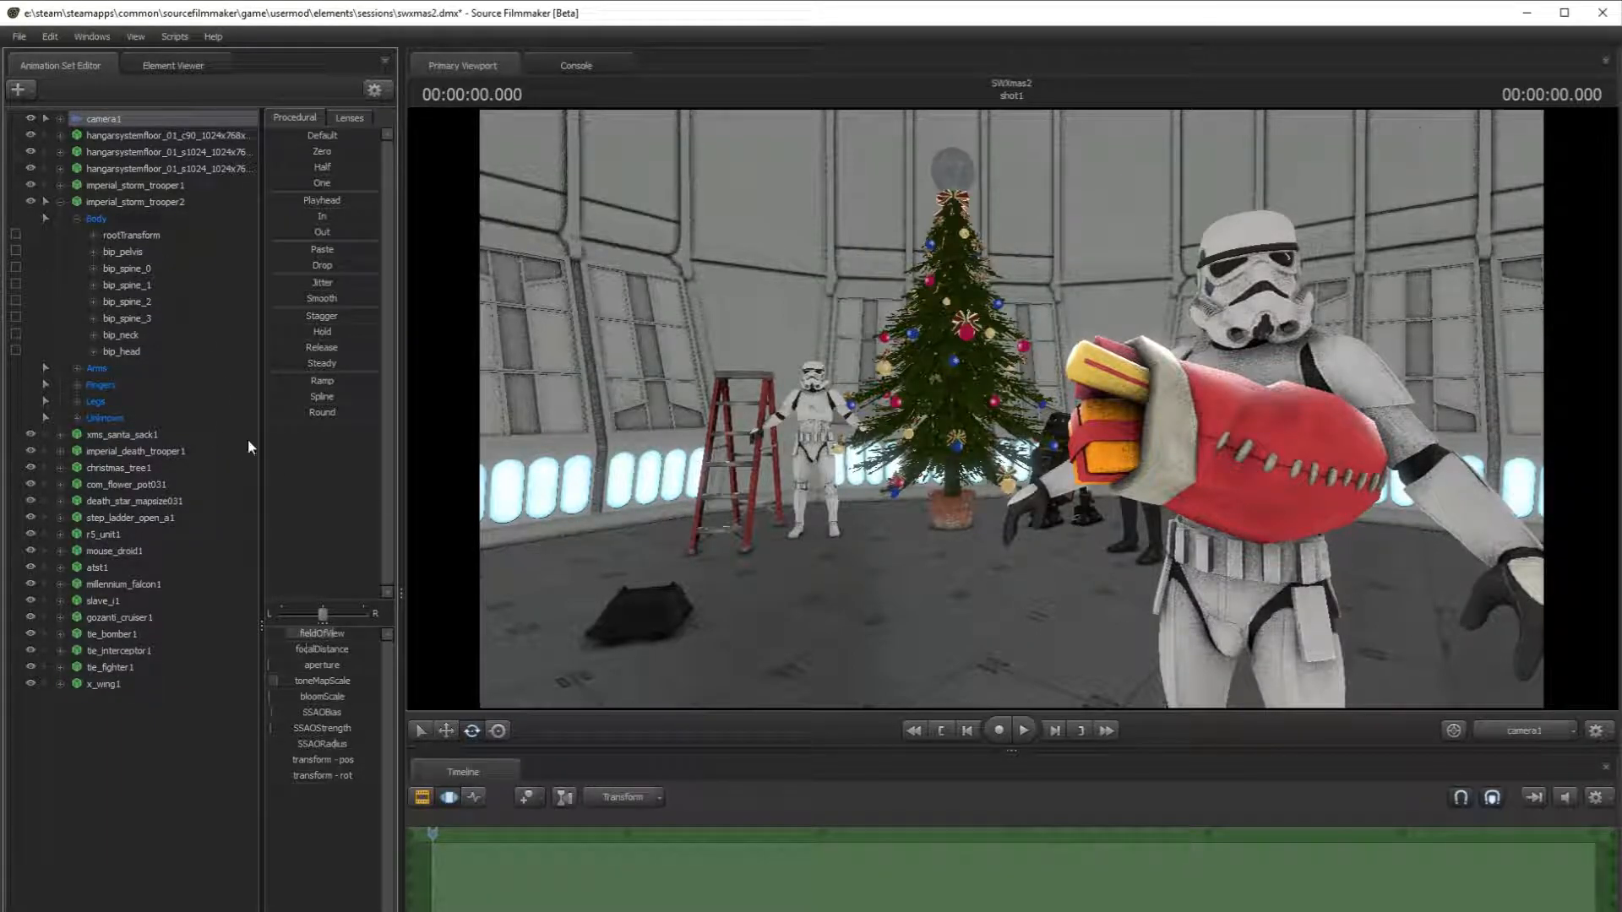
- Adjust camera1's field of view and move the camera to frame the ladder, the Christmas tree and both stormtroopers
mouse_move(314, 651)
mouse_down()
mouse_move(288, 651)
mouse_move(333, 639)
mouse_move(303, 640)
mouse_up()
key(s)
drag(863, 489, 864, 488)
key(w)
key(w)
key(s)
key(w)
key(s)
key(s)
key(s)
key(w)
key(d)
key(a)
key(s)
key(w)
key(s)
key(s)
key(w)
key(s)
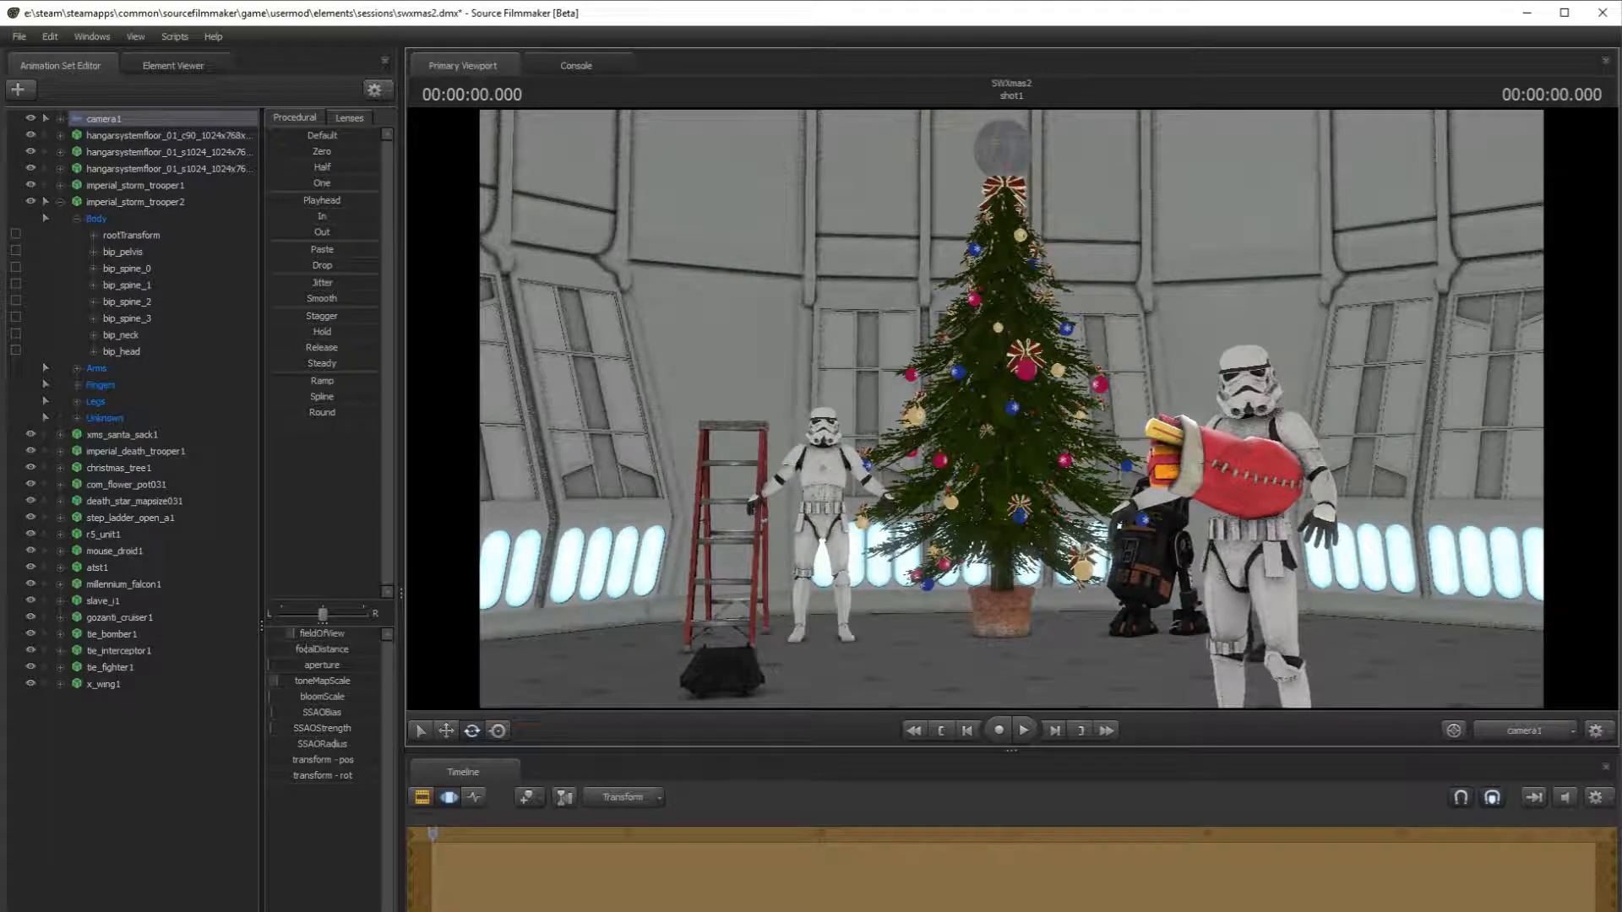
drag(294, 635, 297, 635)
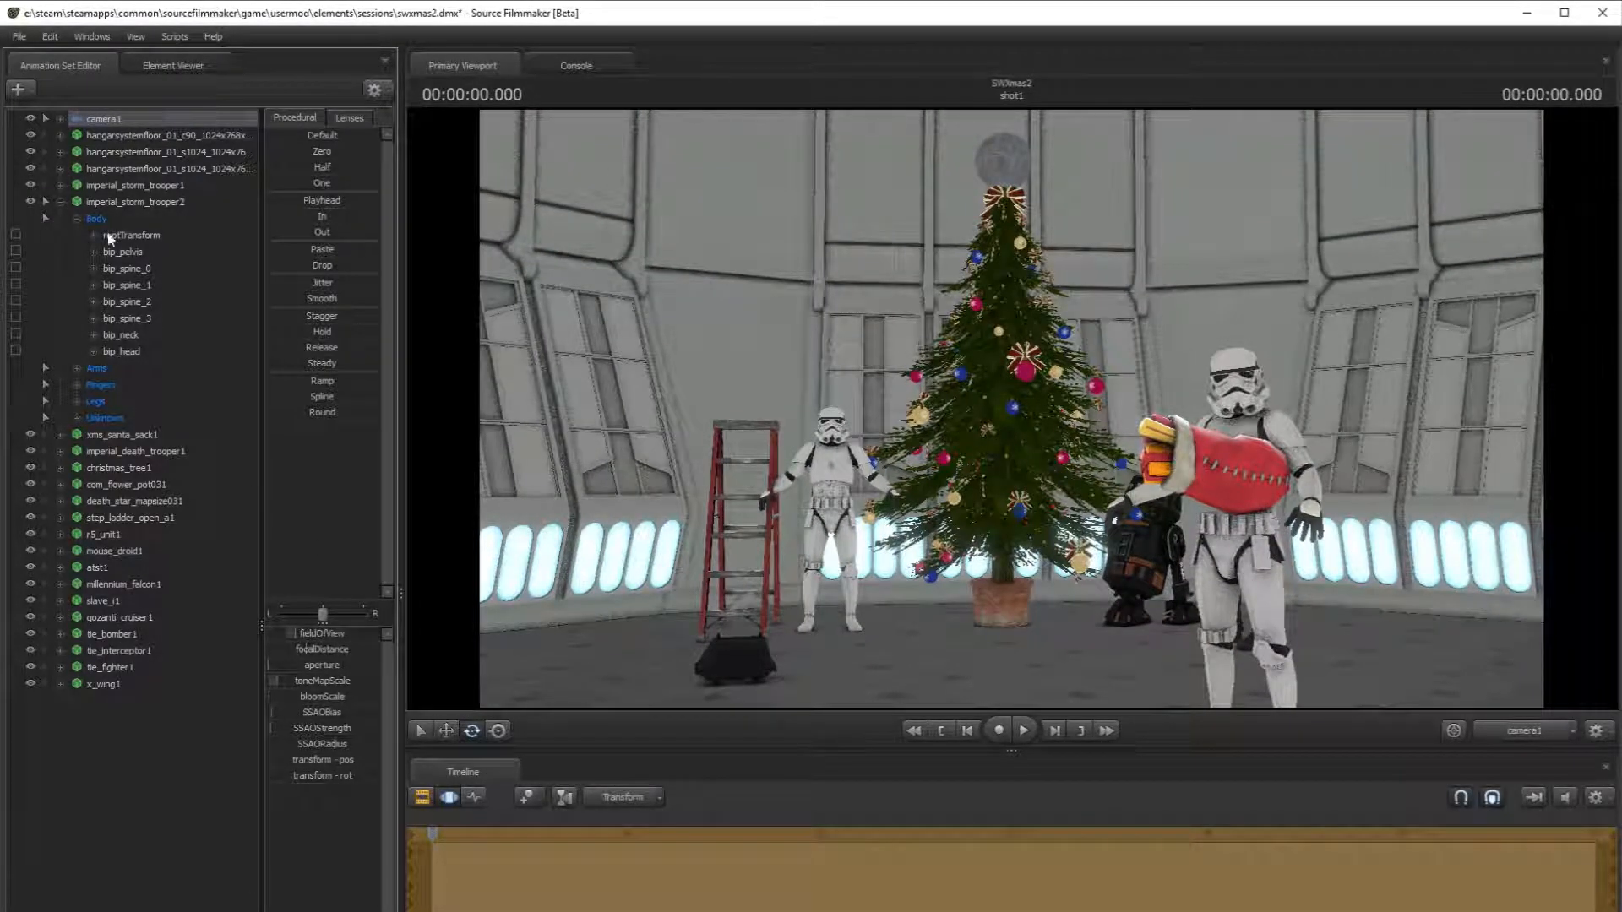
- Select imperial_storm_trooper2 and the Santa sack and move them together close to camera1, checking the framing through that camera
drag(174, 215, 139, 439)
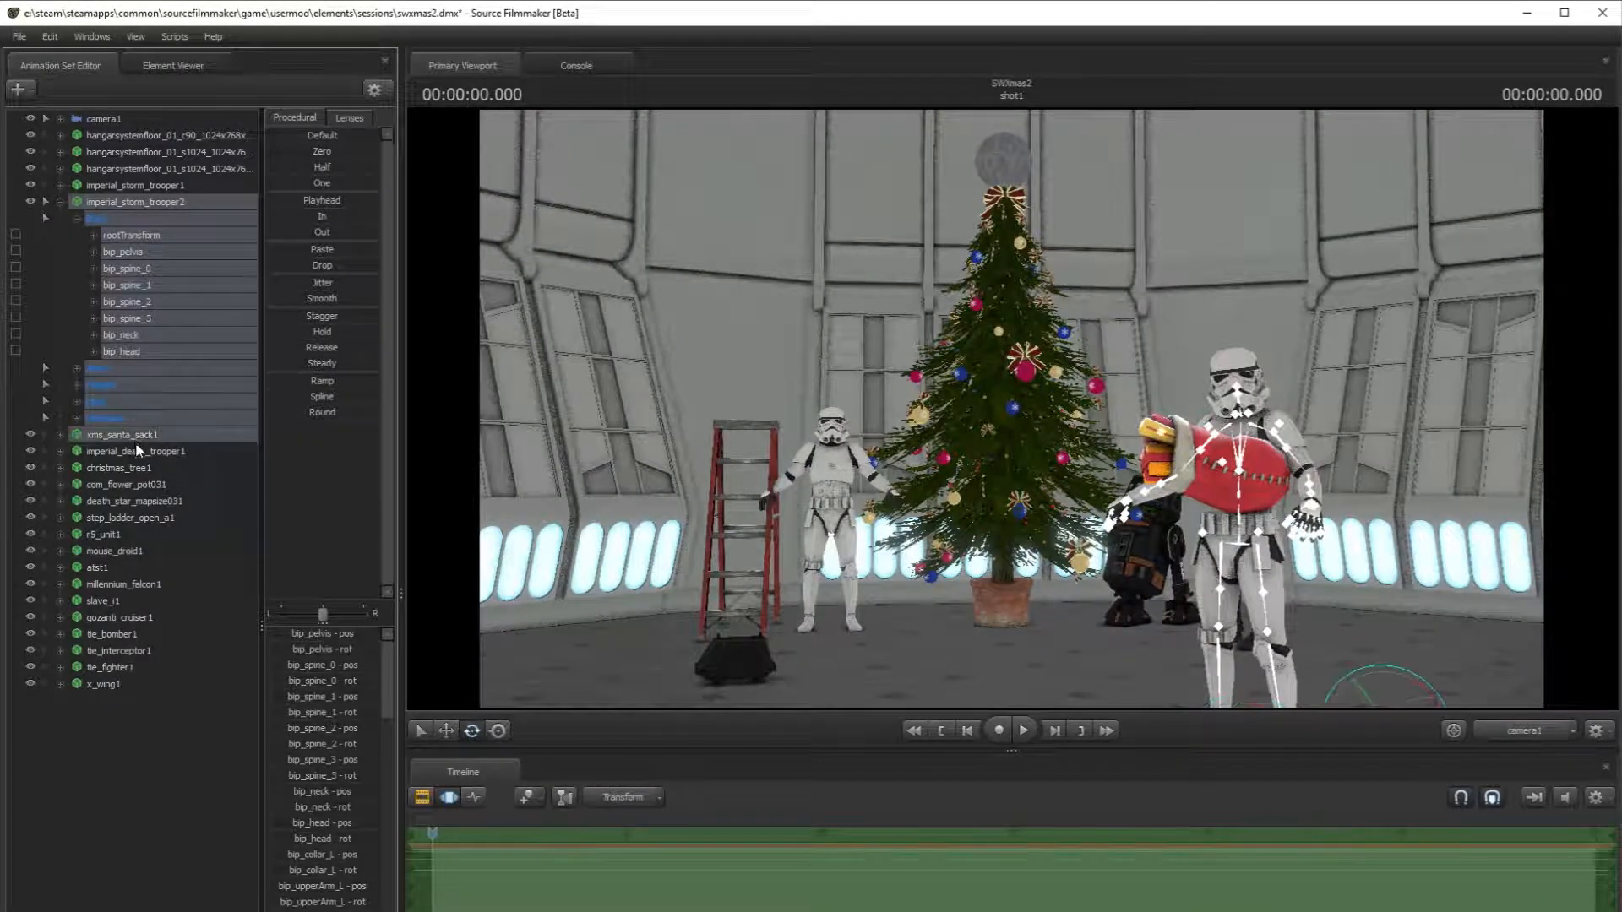
click(1530, 737)
drag(971, 373, 1158, 465)
key(s)
click(1559, 734)
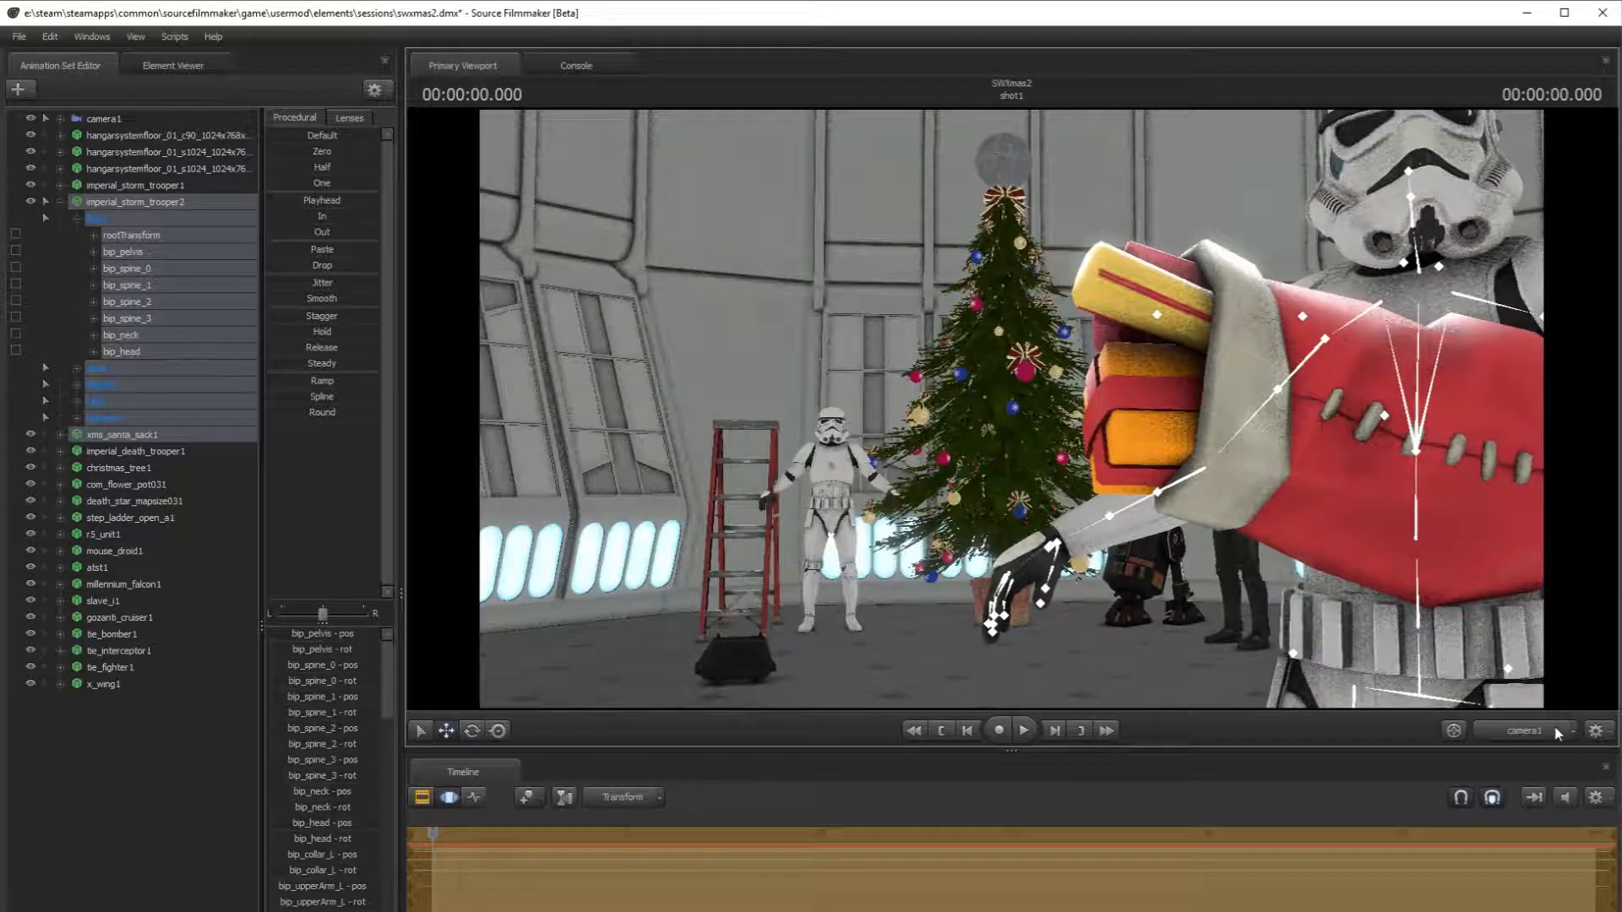
- Fine-tune the sideways position and height of the selected trooper and sack from the work camera, checking the result through camera1
click(1530, 729)
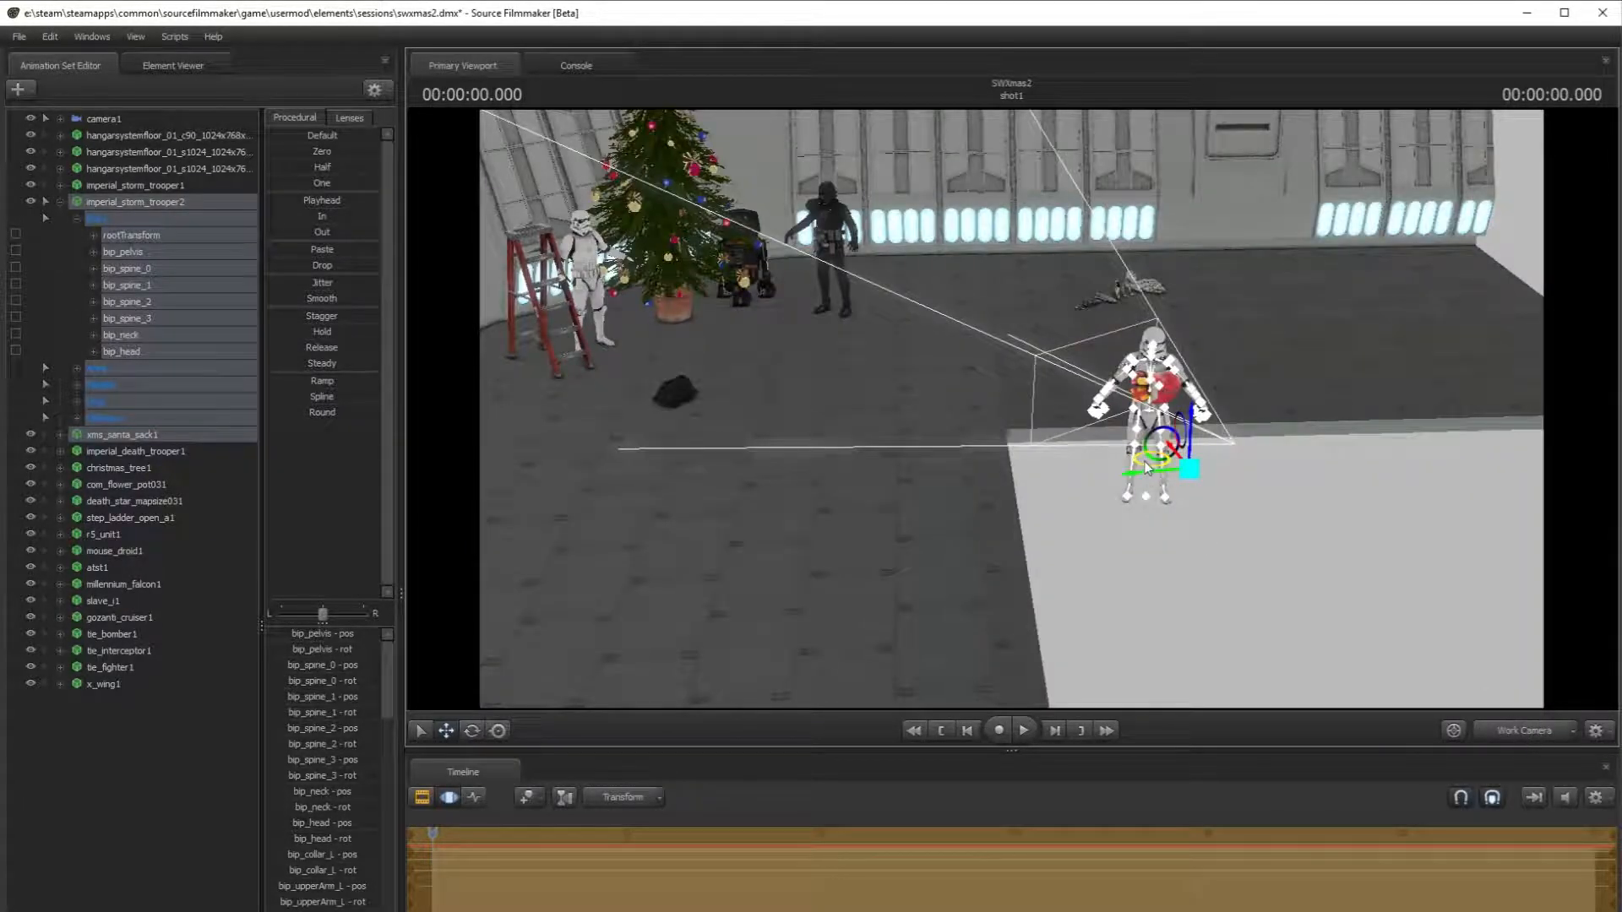
drag(1166, 416, 1166, 427)
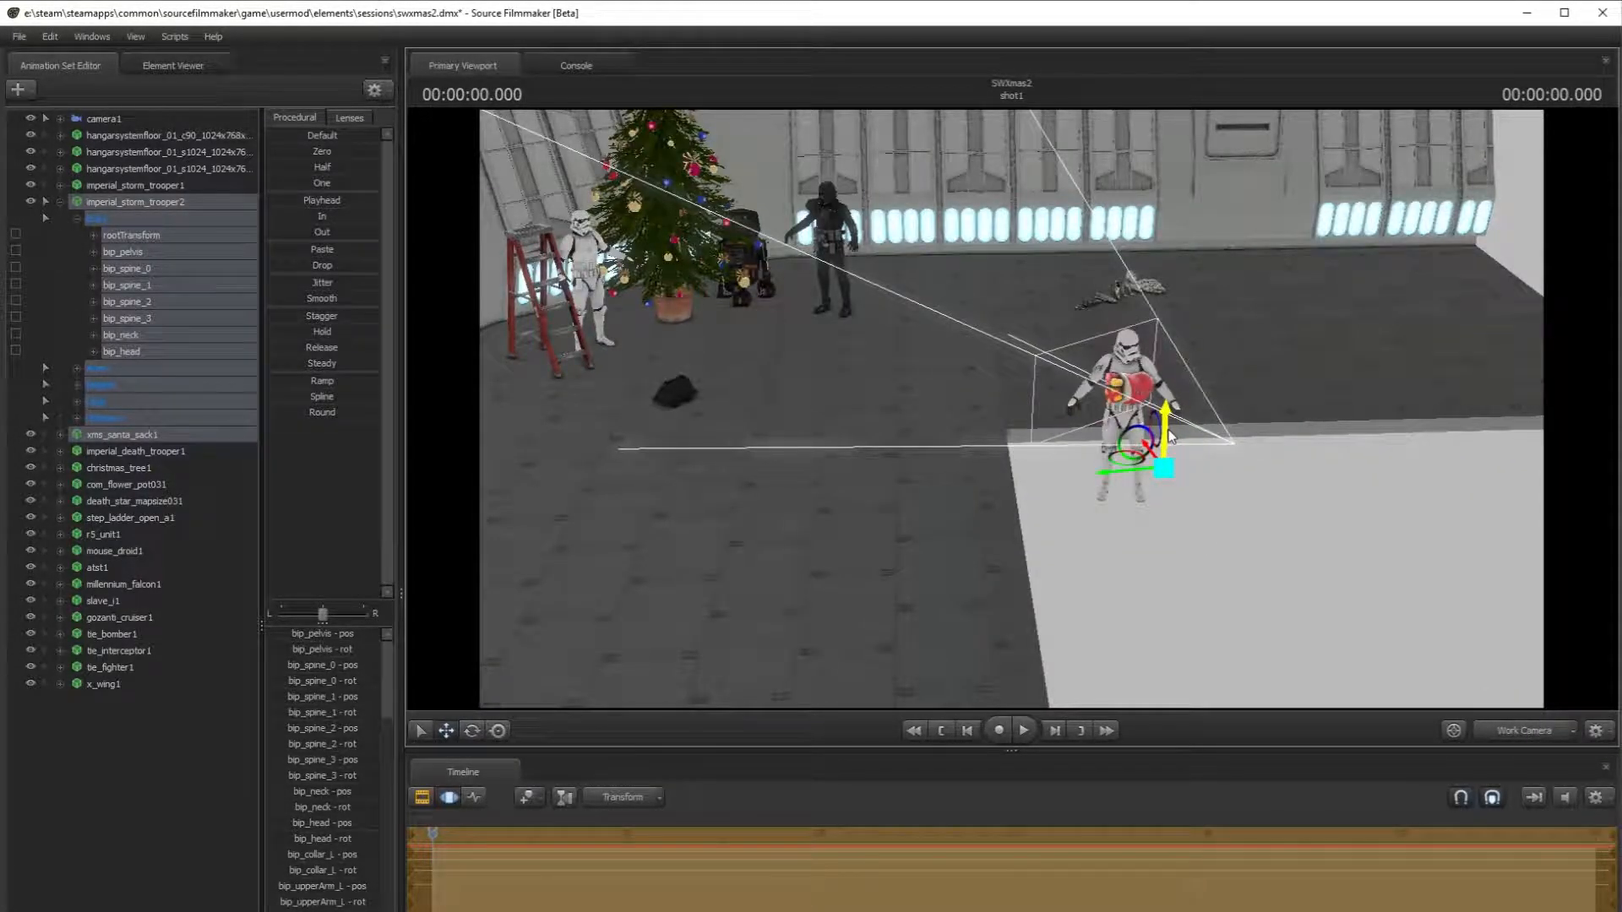
click(1530, 732)
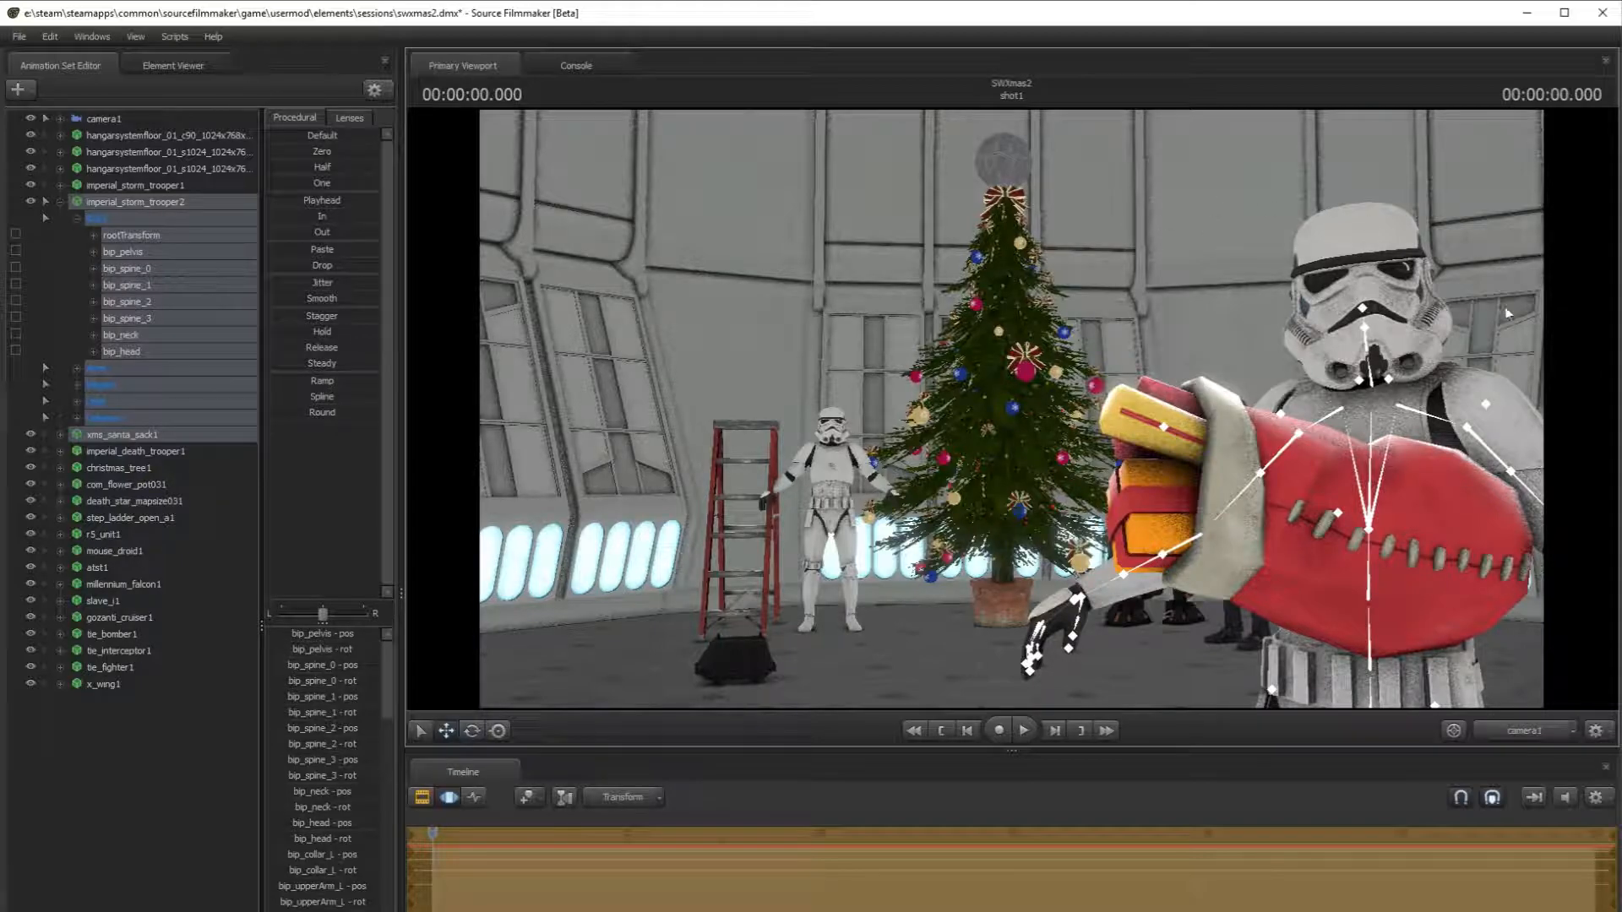
click(1530, 730)
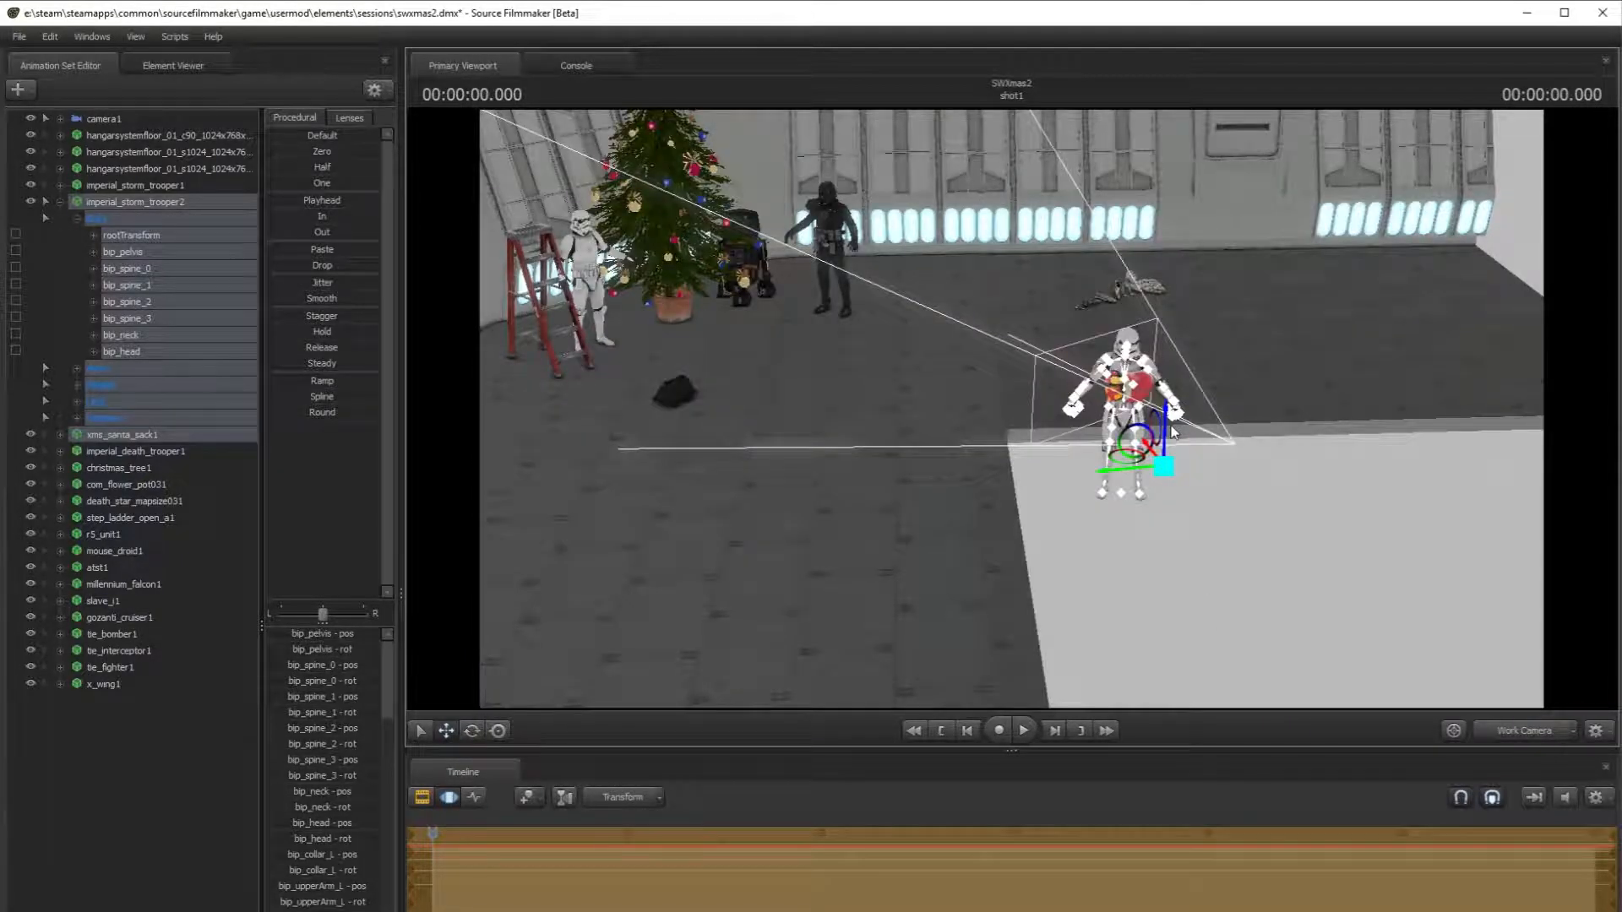
click(1527, 736)
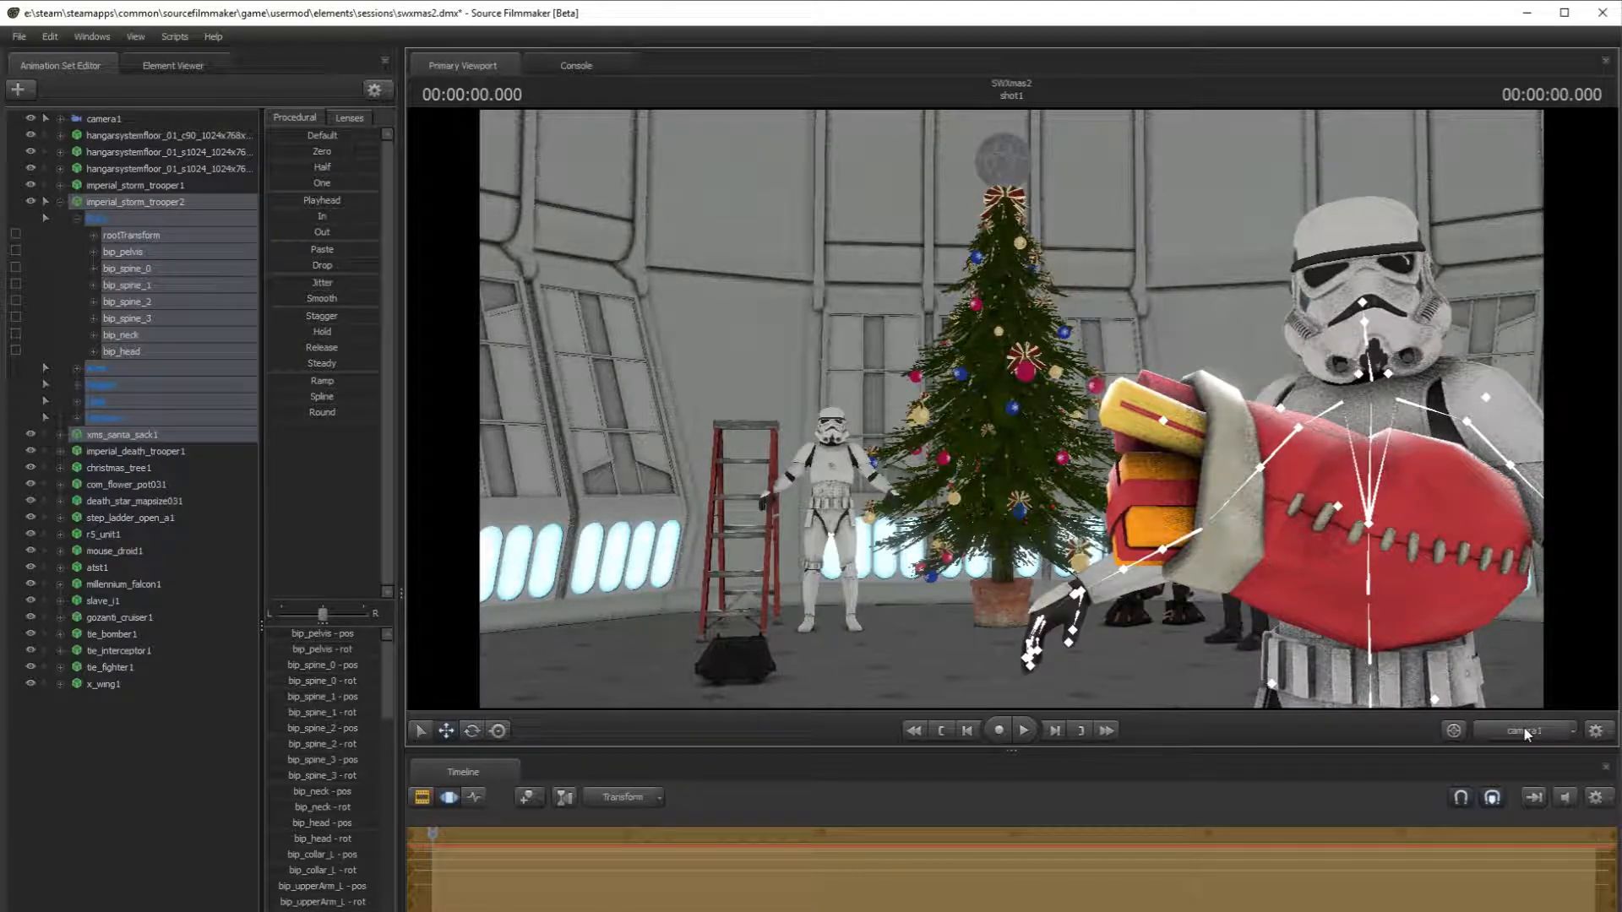
- Select camera1 and move it sideways to the right to bring the sack-carrying trooper nearer the middle of the frame
click(104, 119)
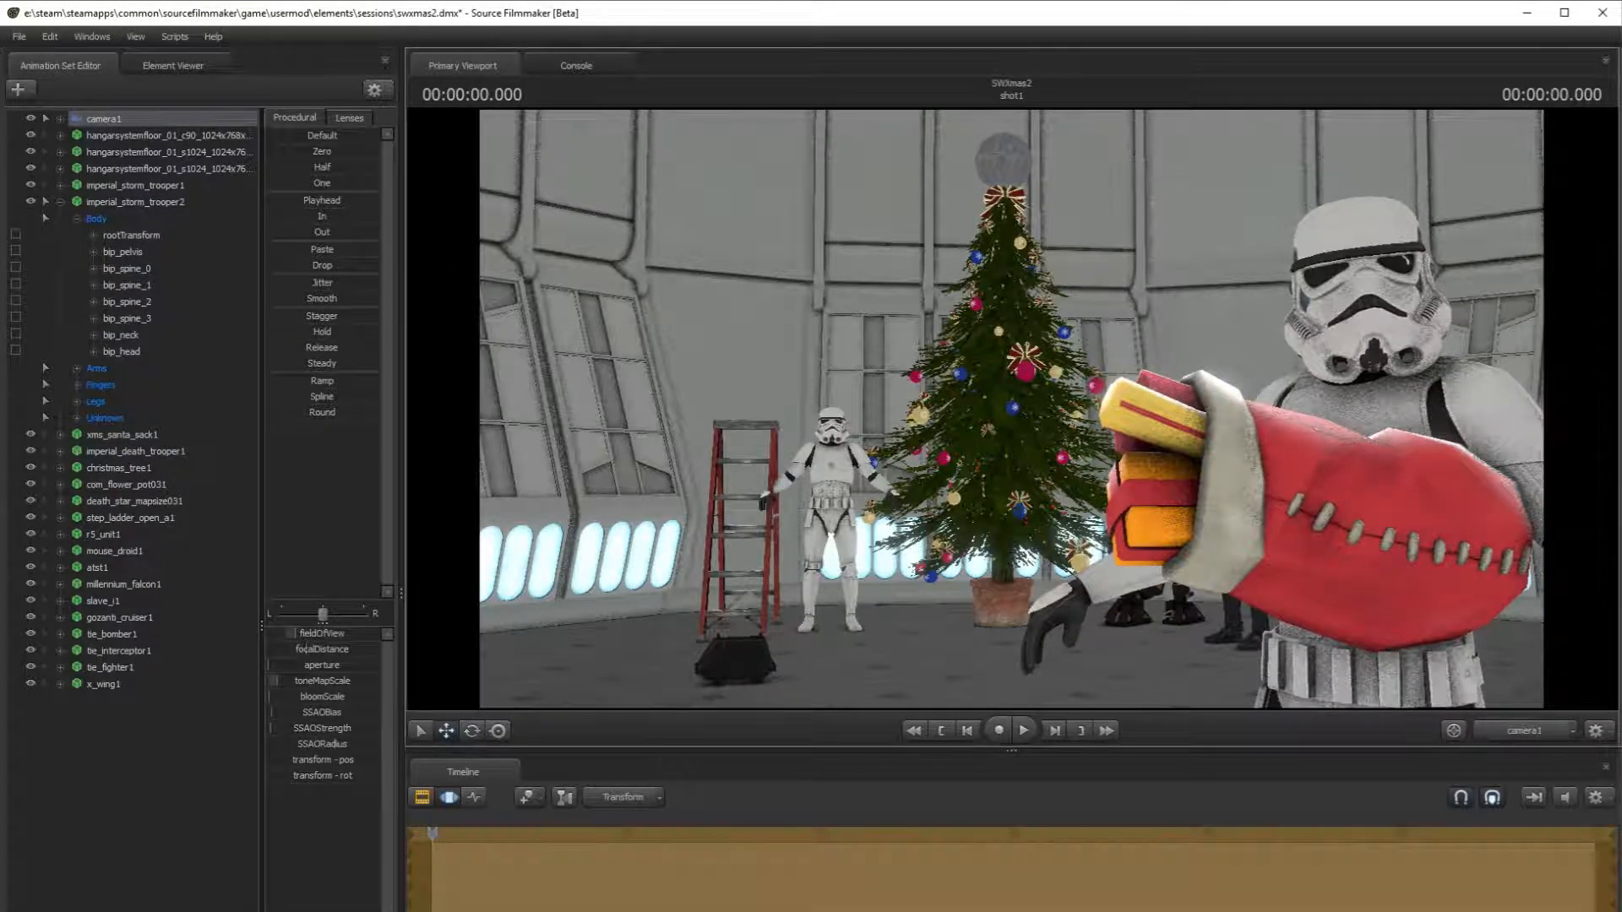
key(d)
key(d)
key(d)
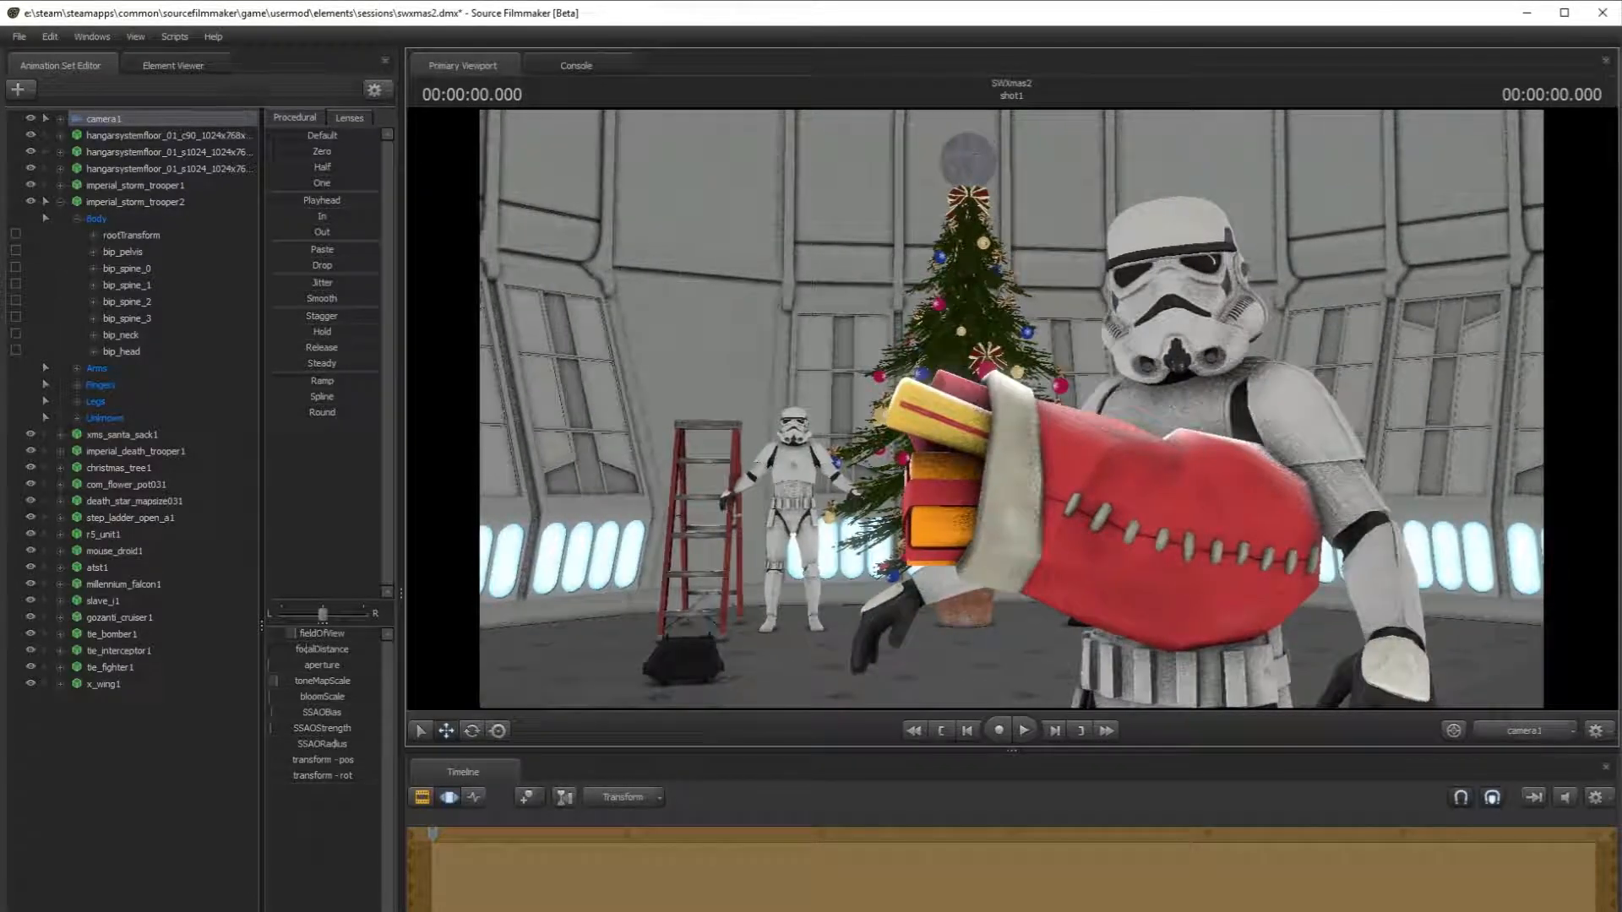
key(a)
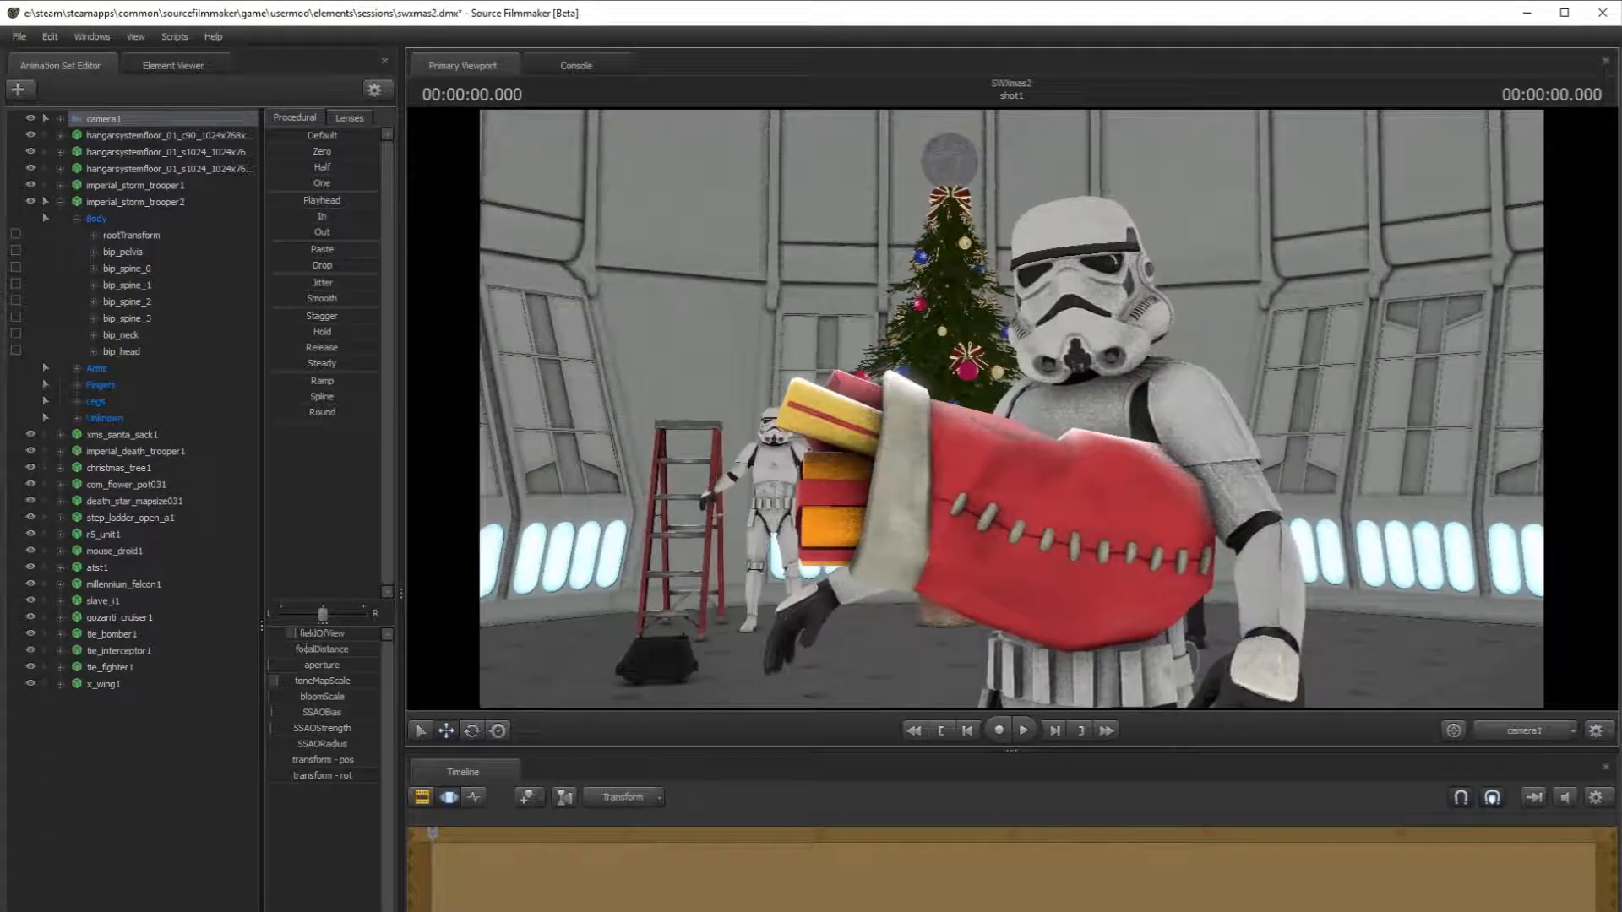
- Reselect imperial_storm_trooper2 with the Santa sack and shift both along the hangar floor using the work camera
click(163, 199)
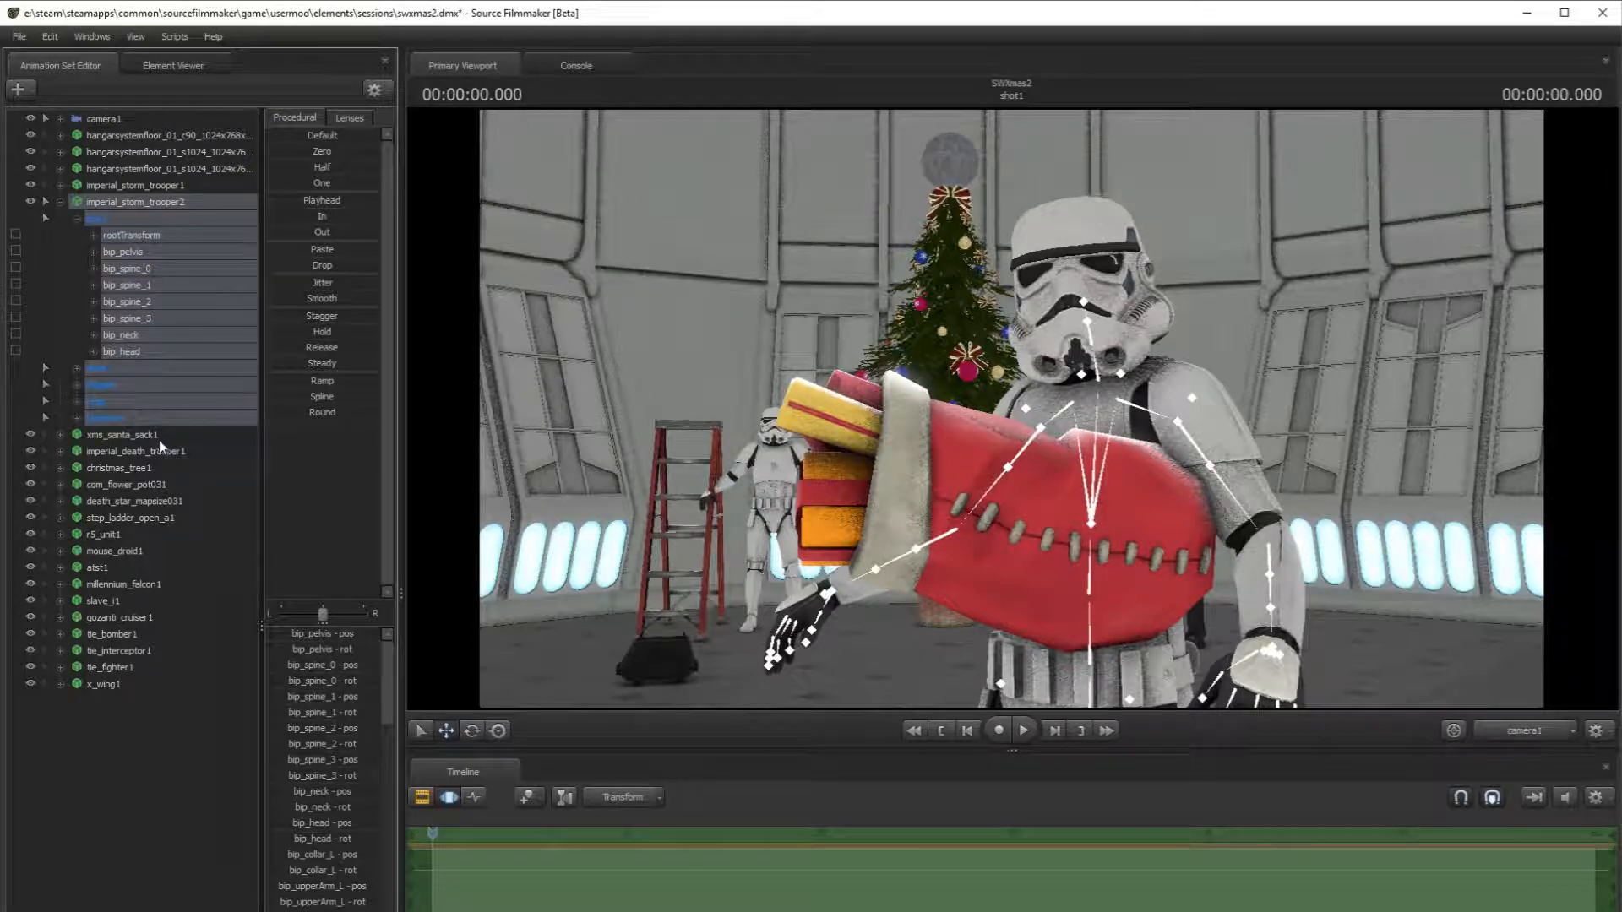
ctrl+click(156, 436)
click(1521, 733)
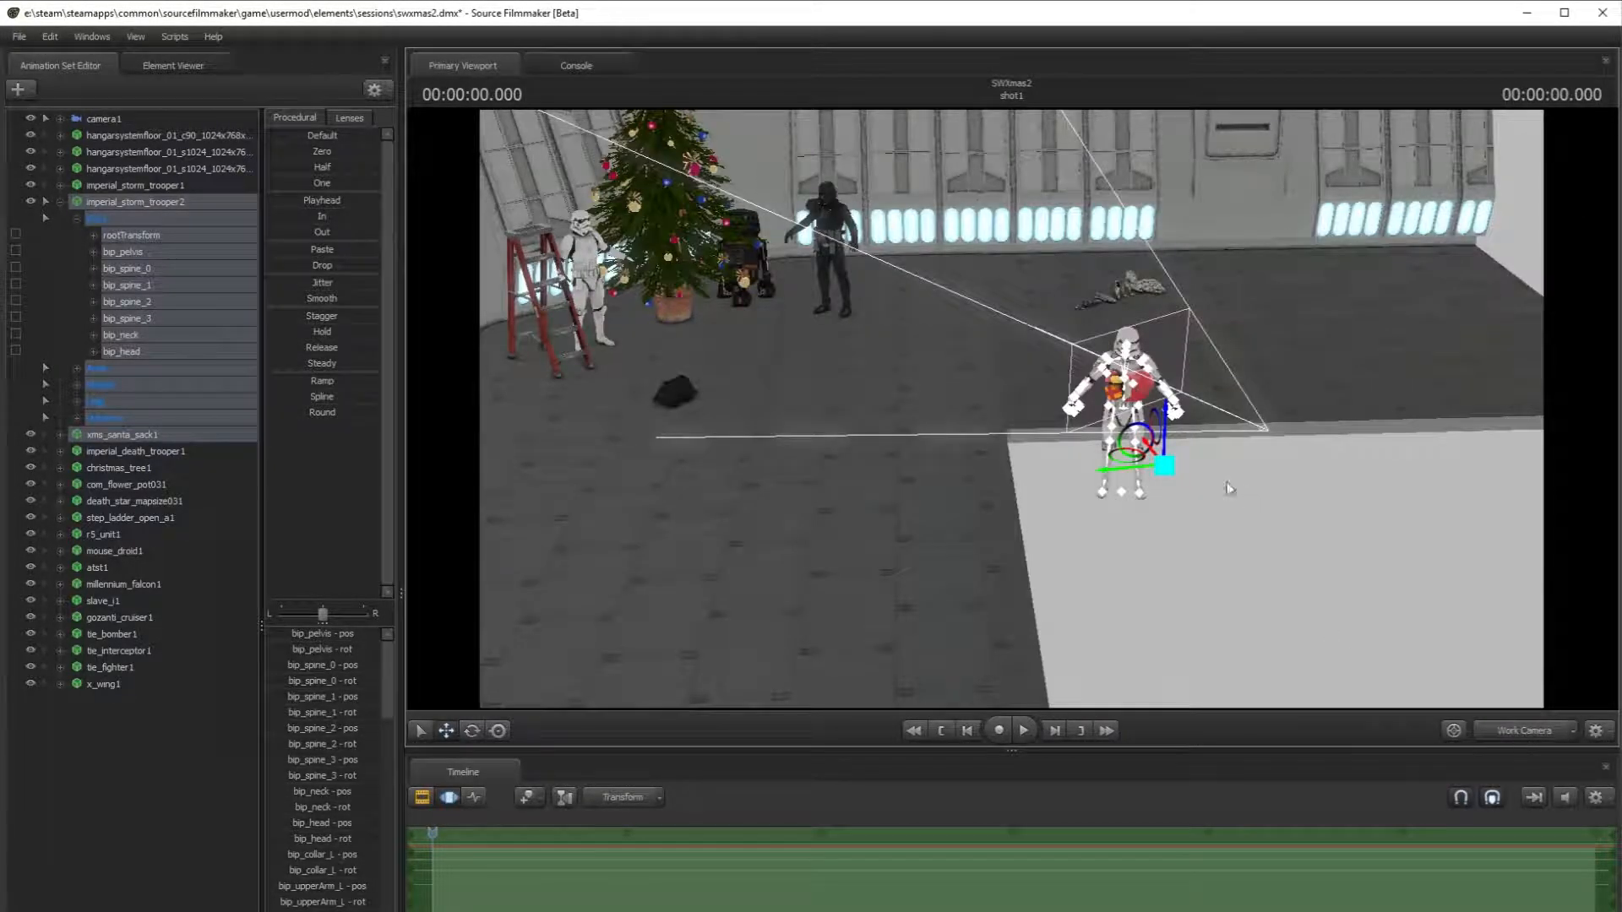
drag(1132, 459, 1151, 445)
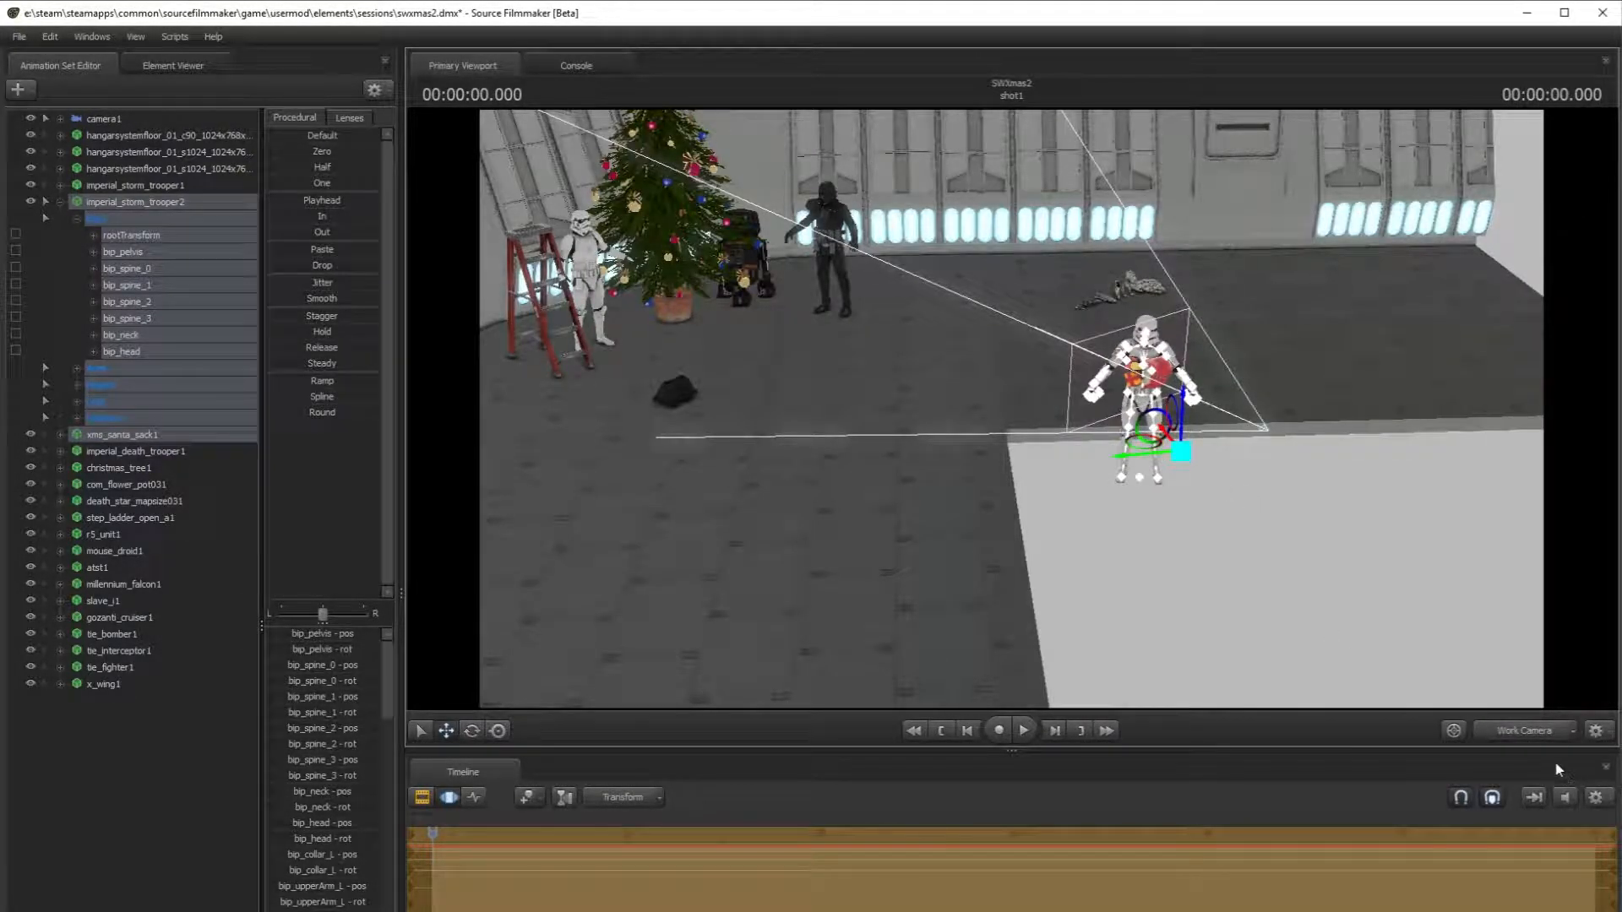
- Nudge imperial_storm_trooper2 and the Santa sack further sideways from the work camera, comparing the framing through camera1
click(1550, 733)
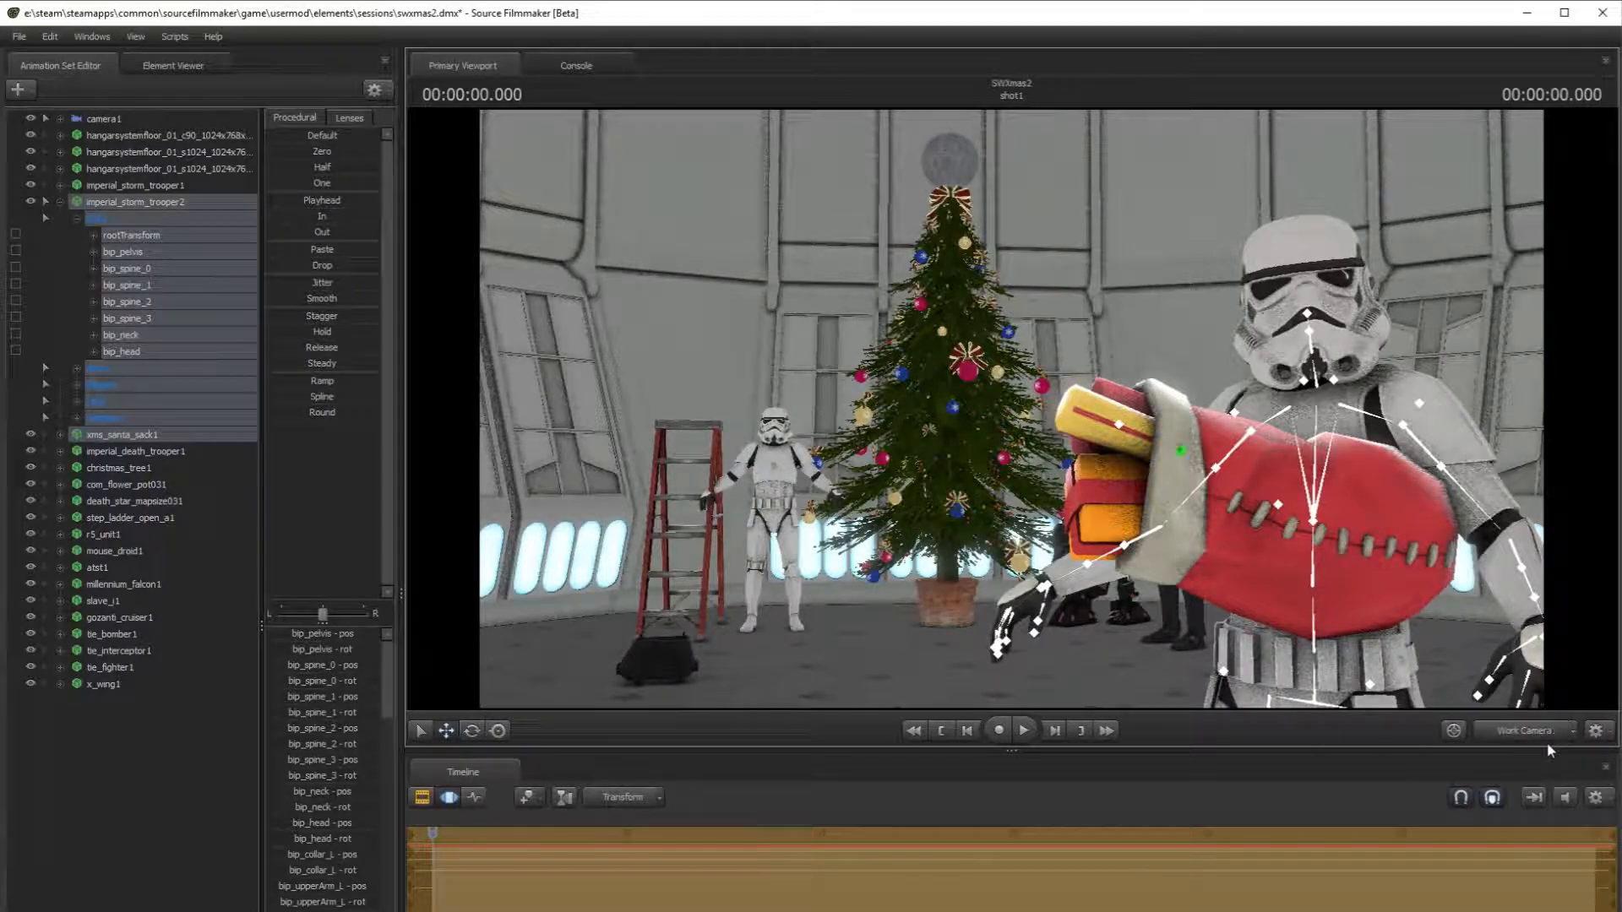
click(1546, 732)
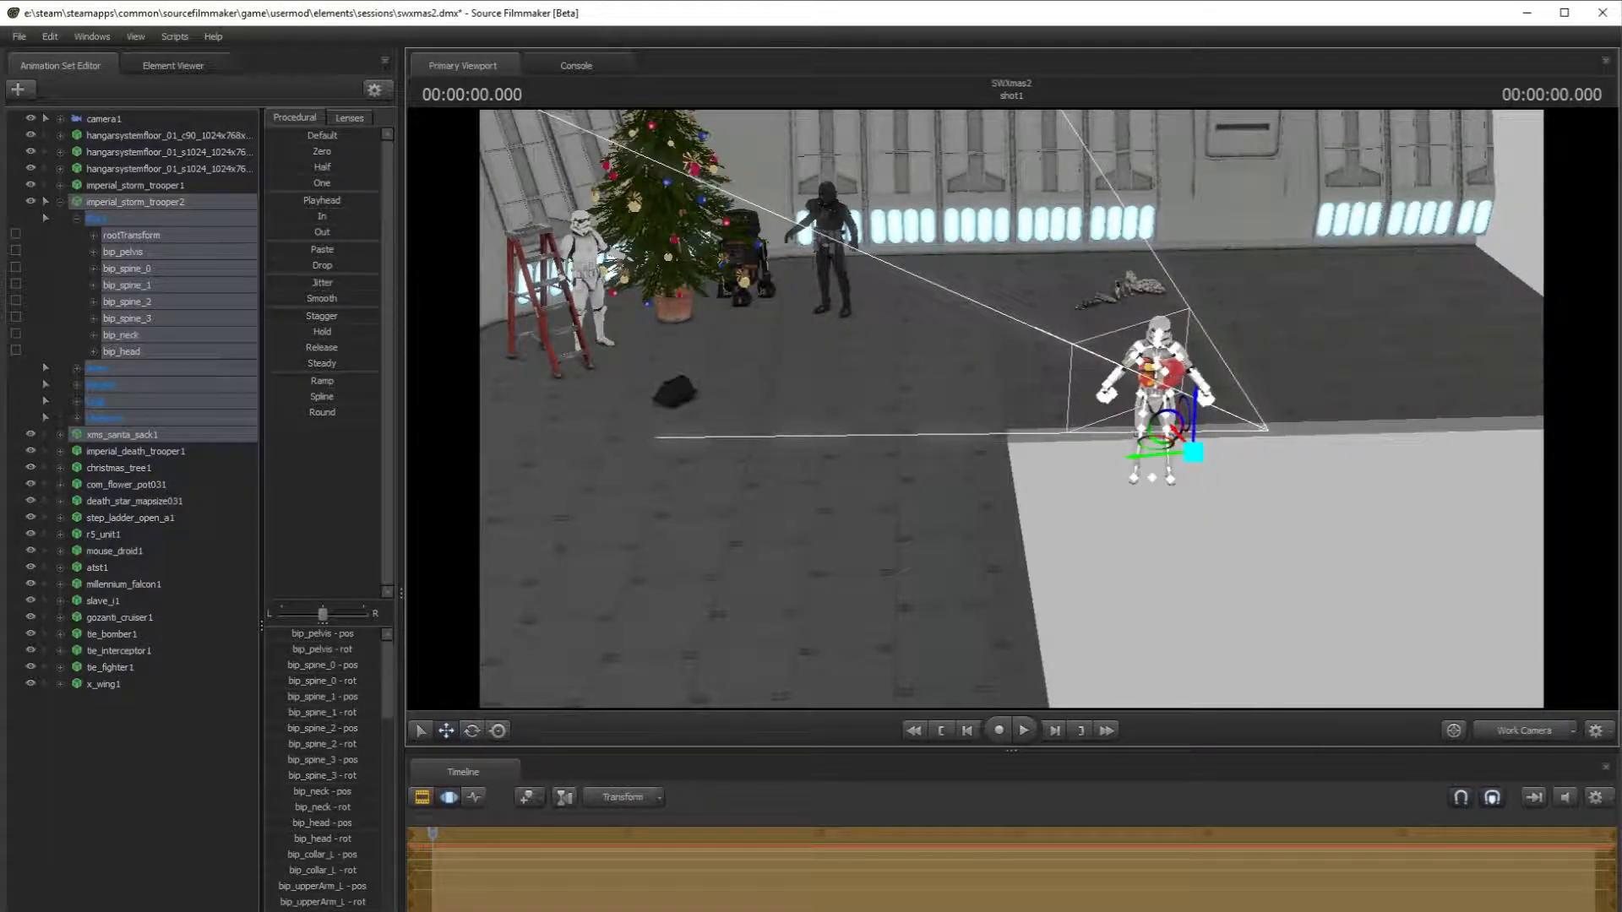
click(1517, 738)
click(1518, 737)
click(90, 36)
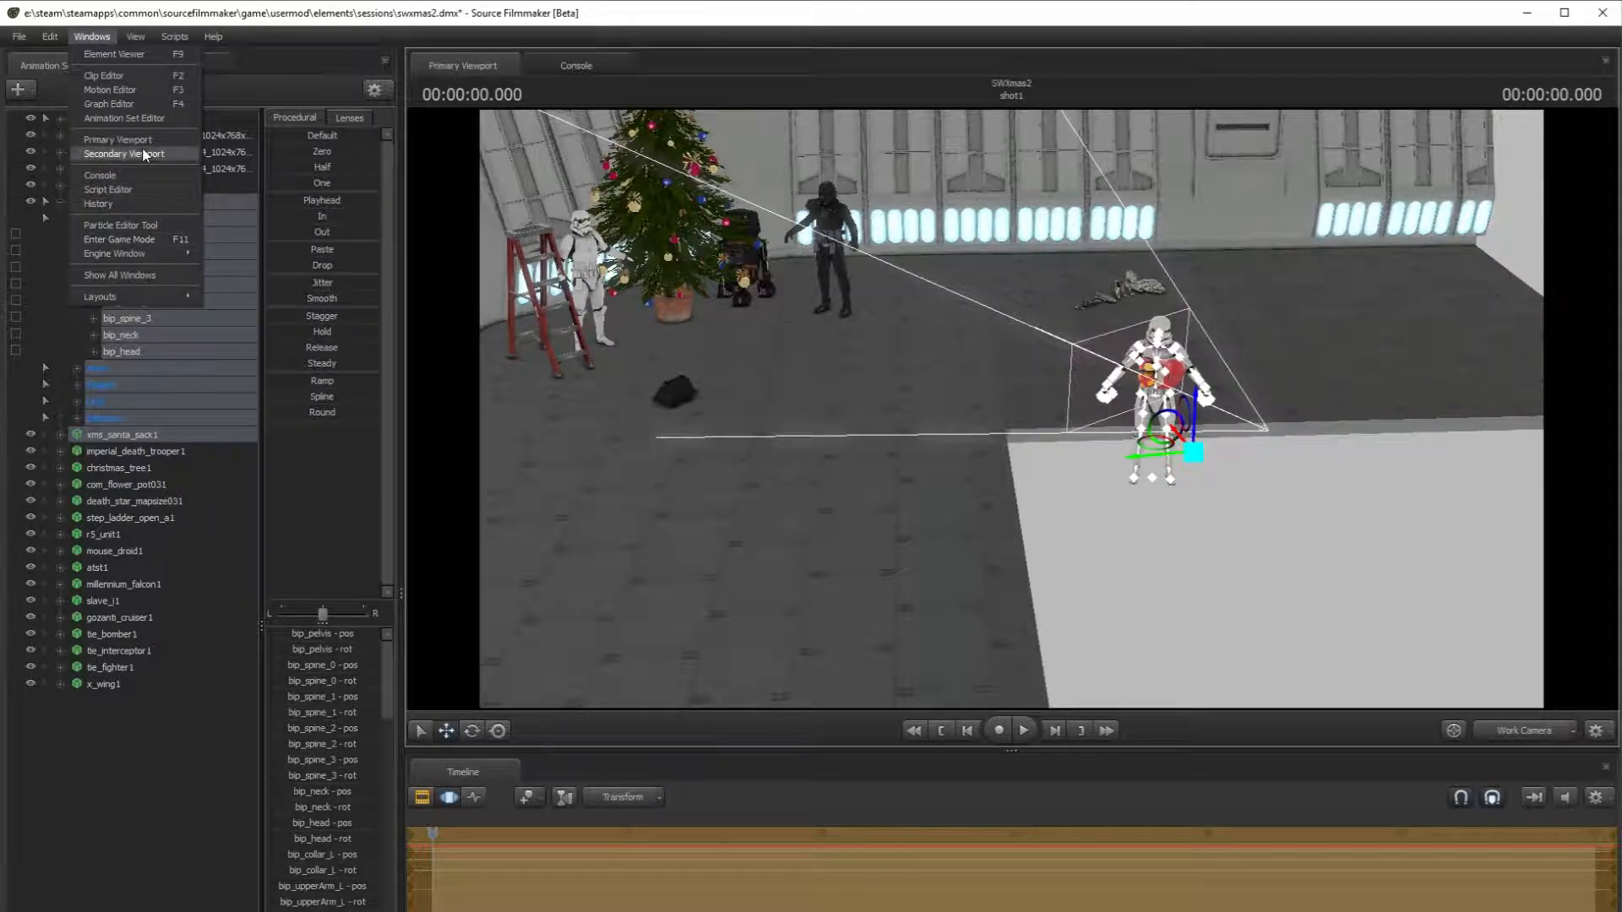
click(124, 153)
drag(1358, 478, 1214, 396)
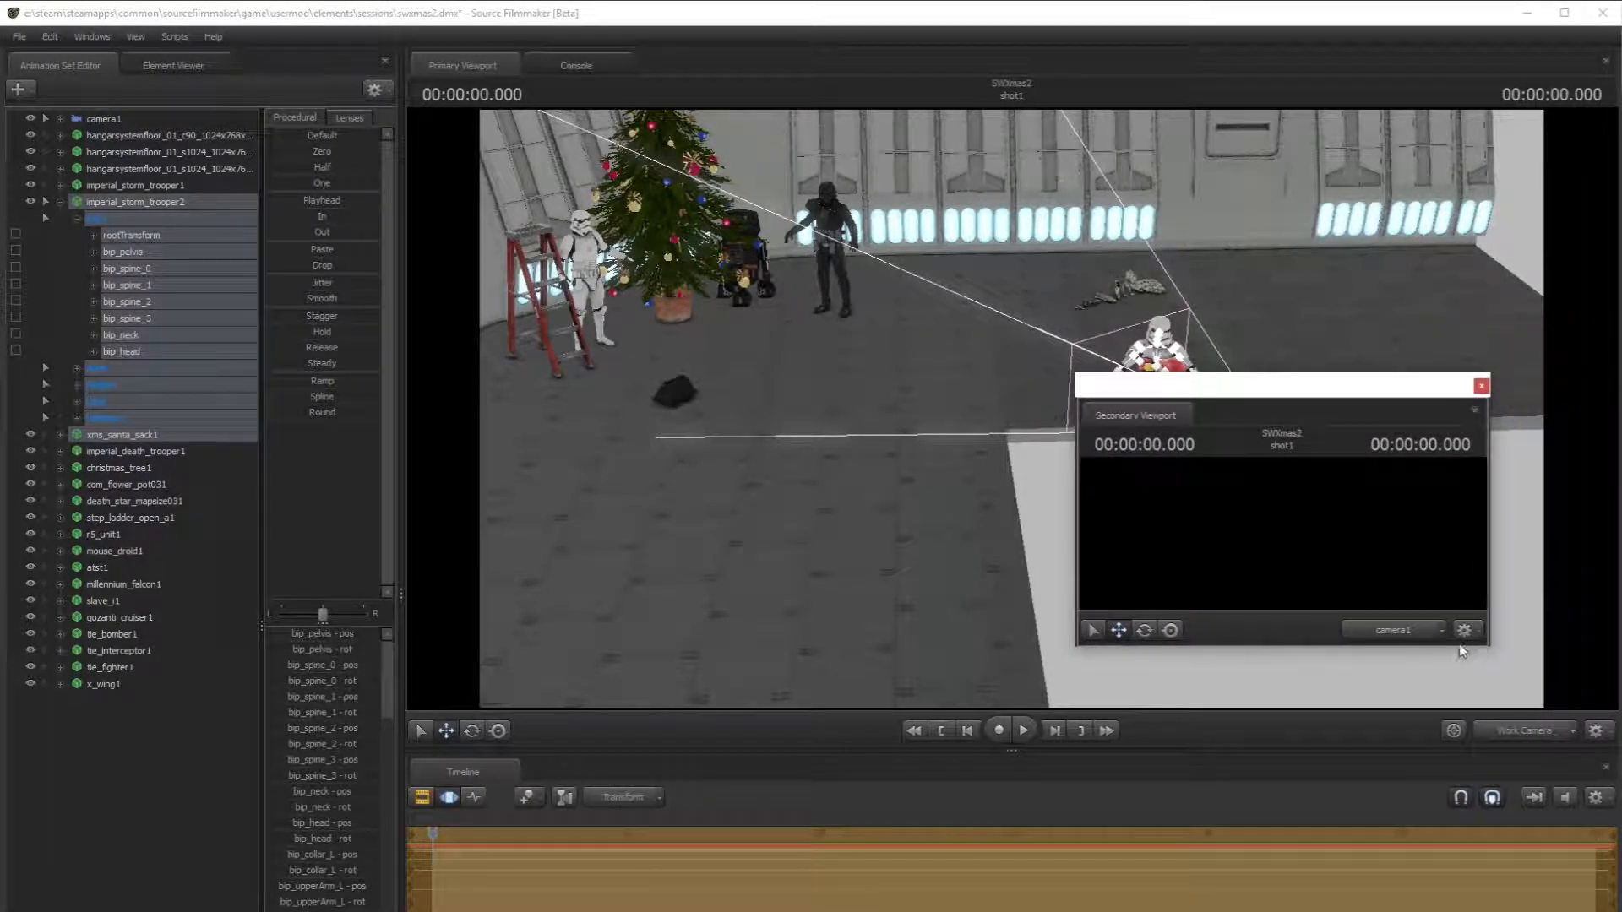
drag(1491, 654, 1503, 696)
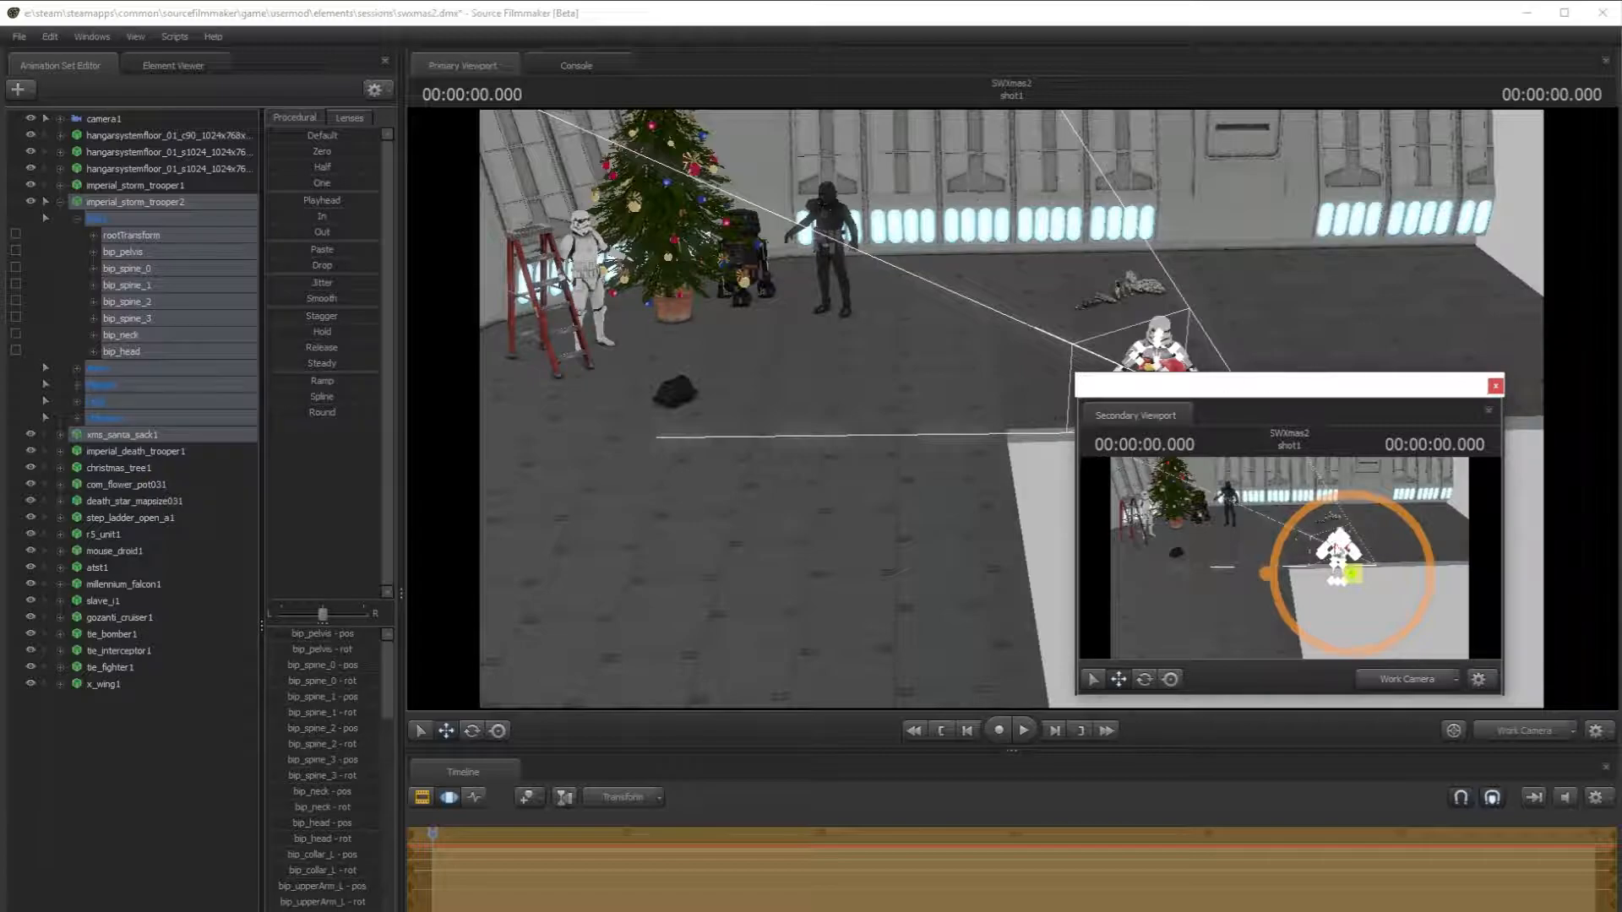
click(1495, 386)
- Shift the selected trooper and sack slightly closer to the right edge of camera1's frame, checking between both cameras
click(1499, 730)
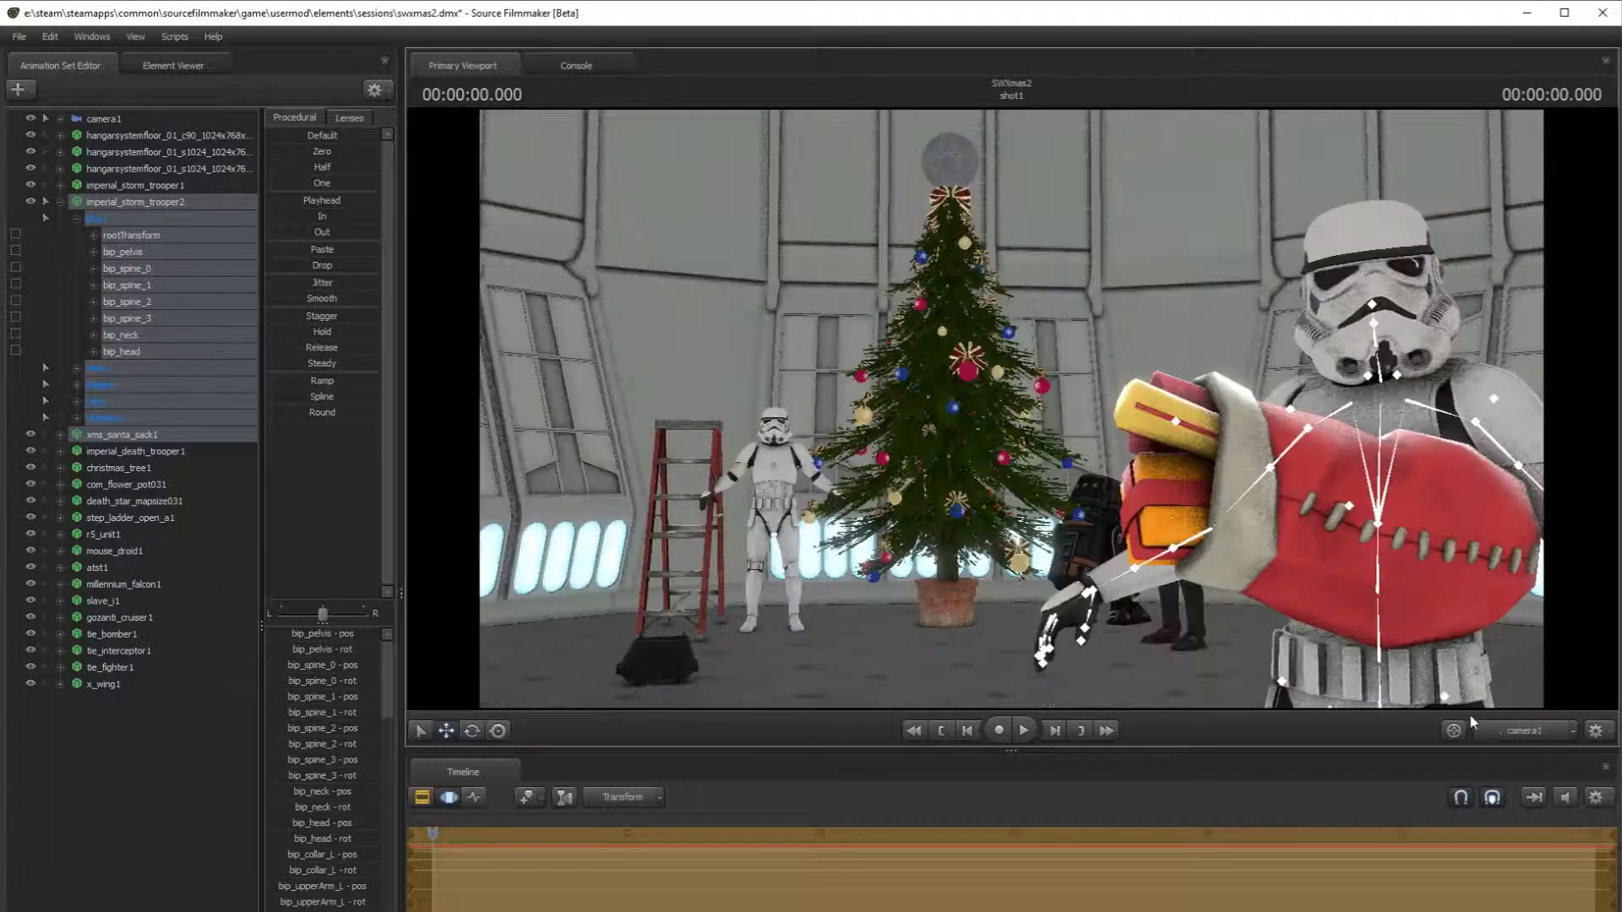
click(1512, 736)
click(1514, 738)
click(1514, 738)
click(1515, 738)
click(1515, 740)
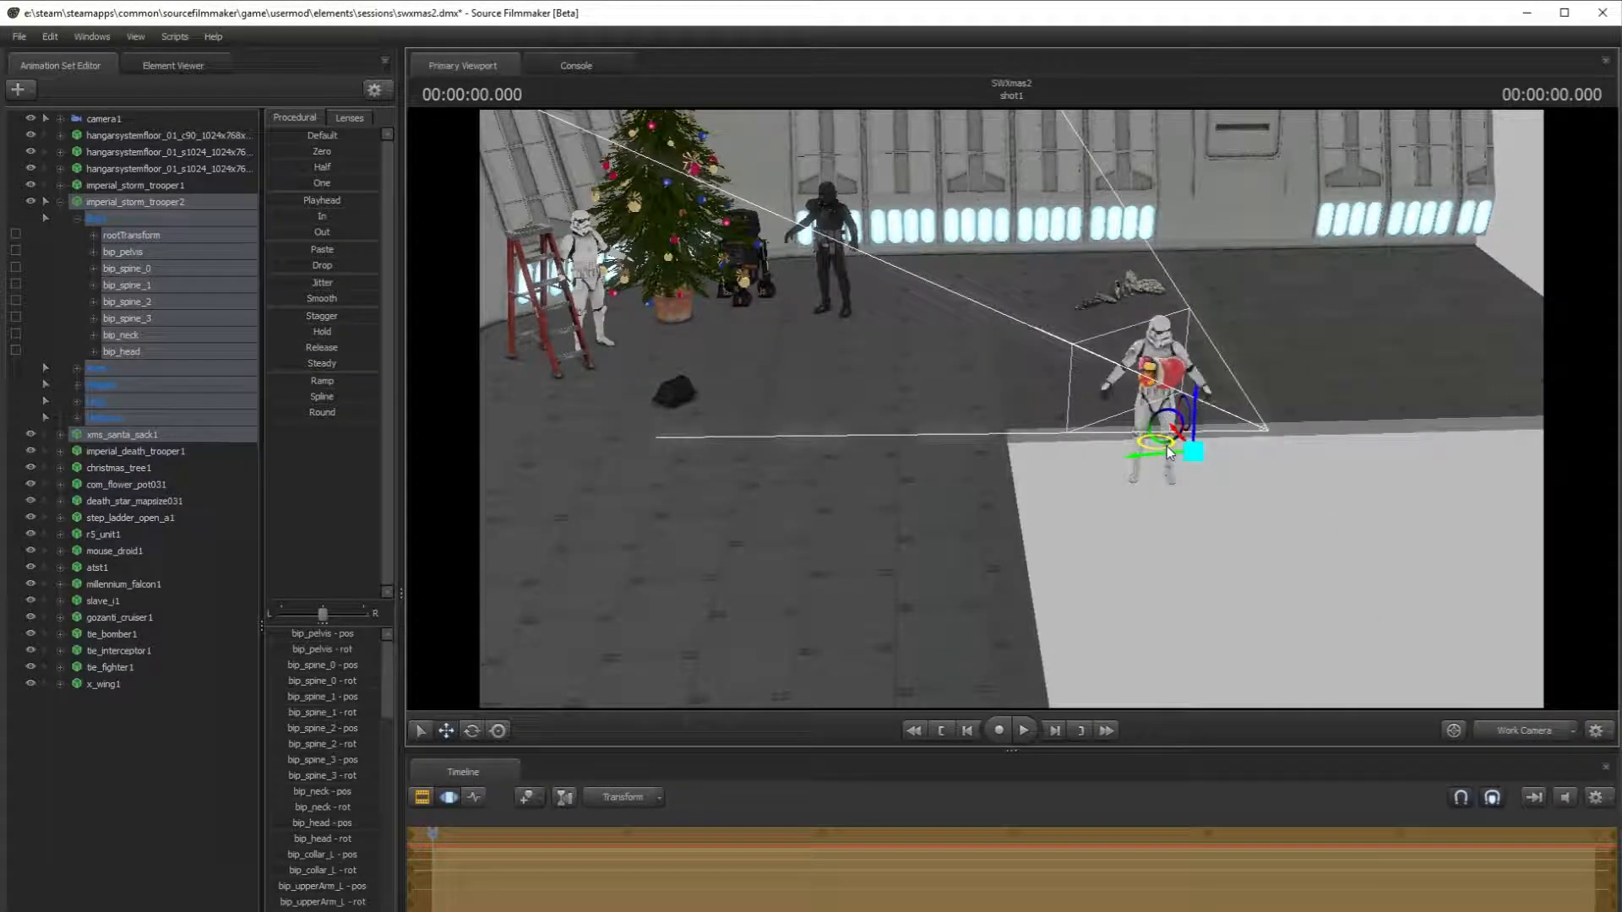
click(1493, 740)
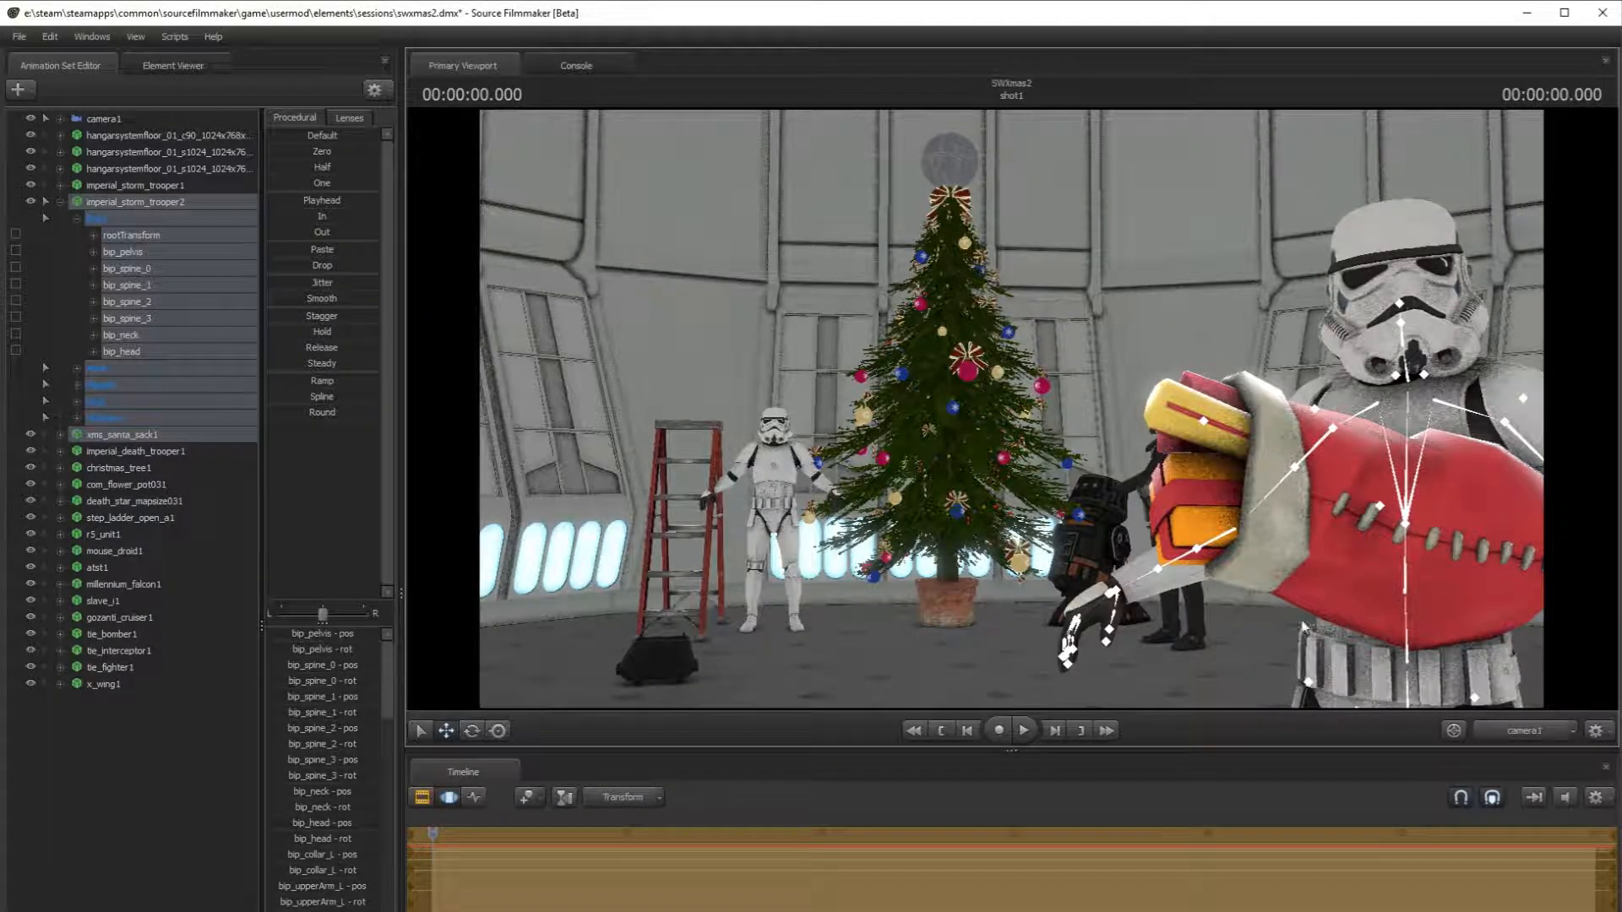
click(1549, 734)
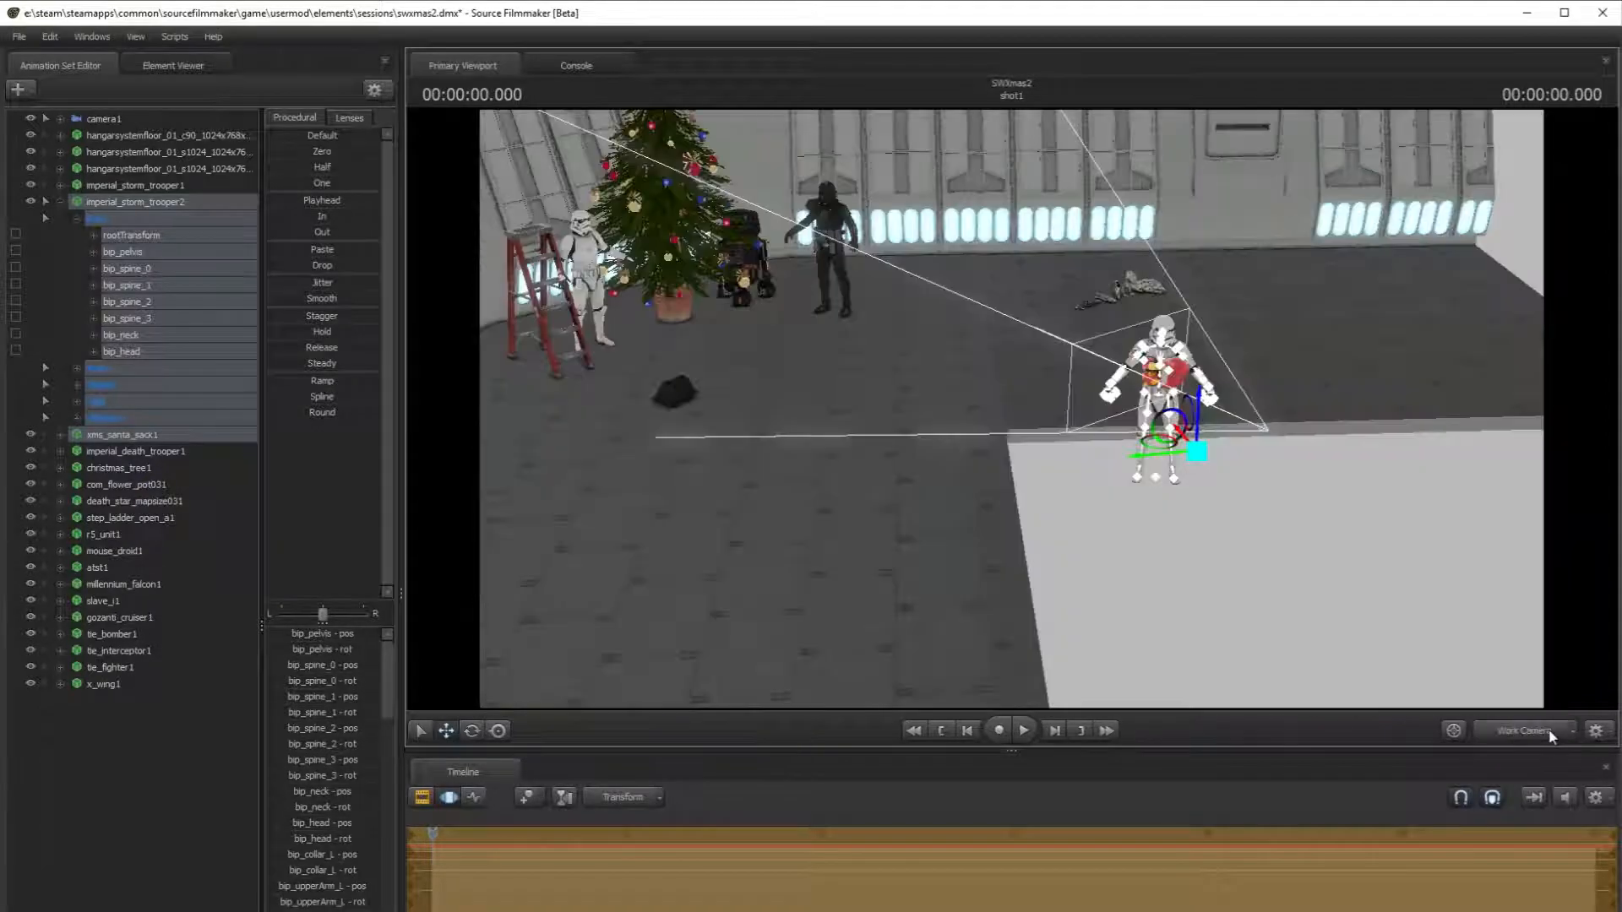
- Try to rotate the Santa sack by its bip_packmiddle bone from a closer work-camera view
drag(1234, 573, 1293, 547)
key(w)
mouse_move(1011, 409)
mouse_down()
mouse_move(1066, 405)
mouse_move(1011, 390)
mouse_up()
click(1064, 356)
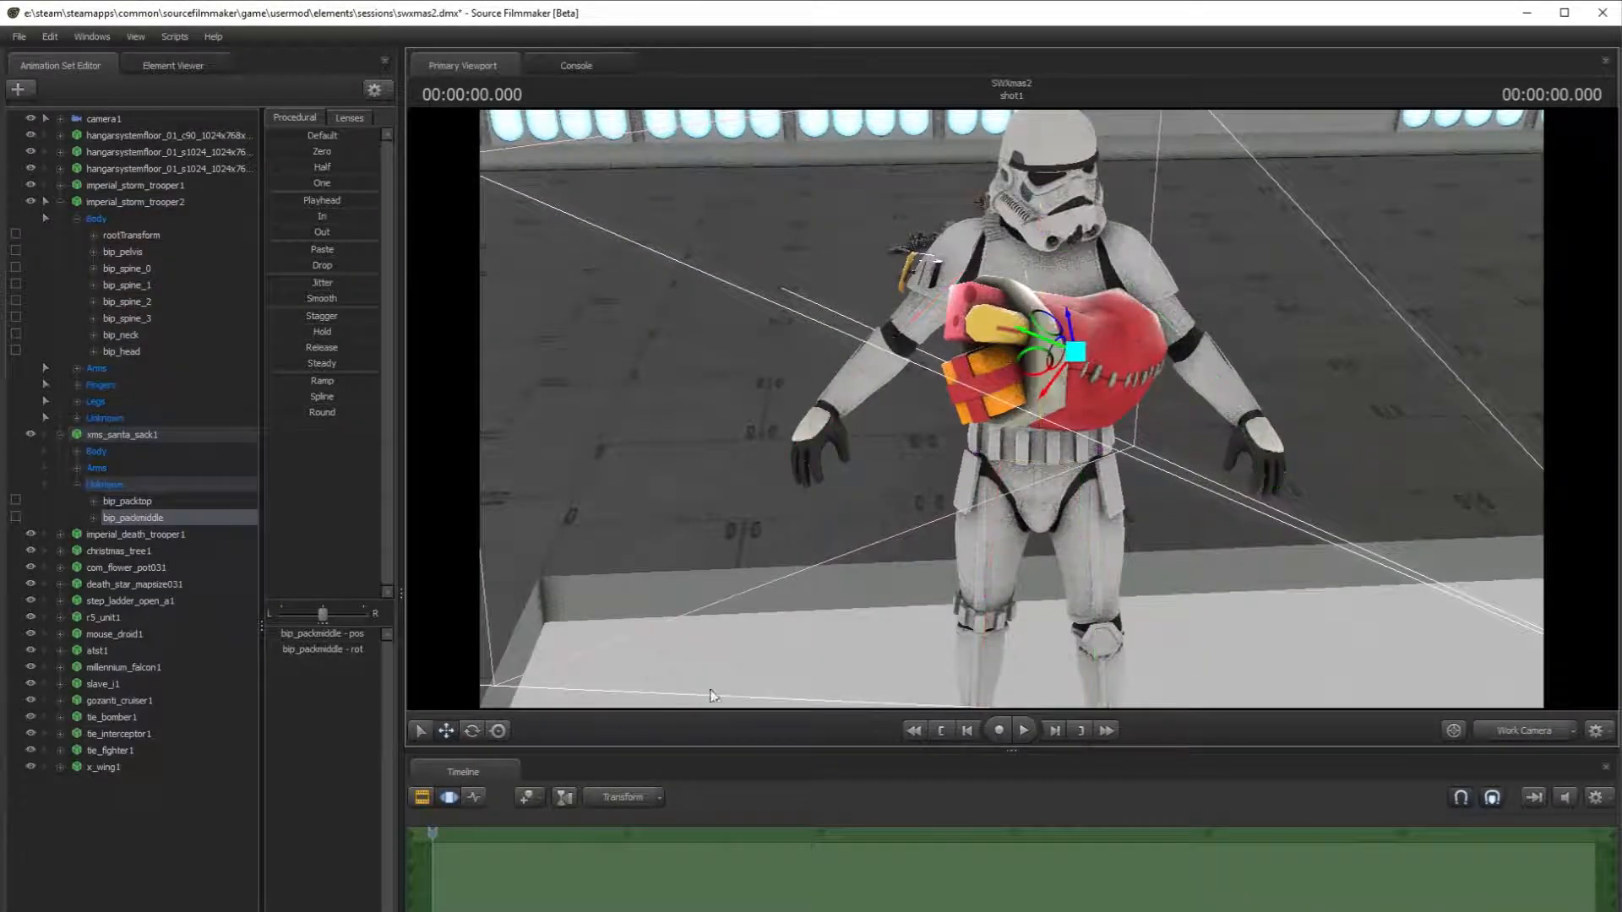
click(472, 731)
drag(1045, 315, 1002, 352)
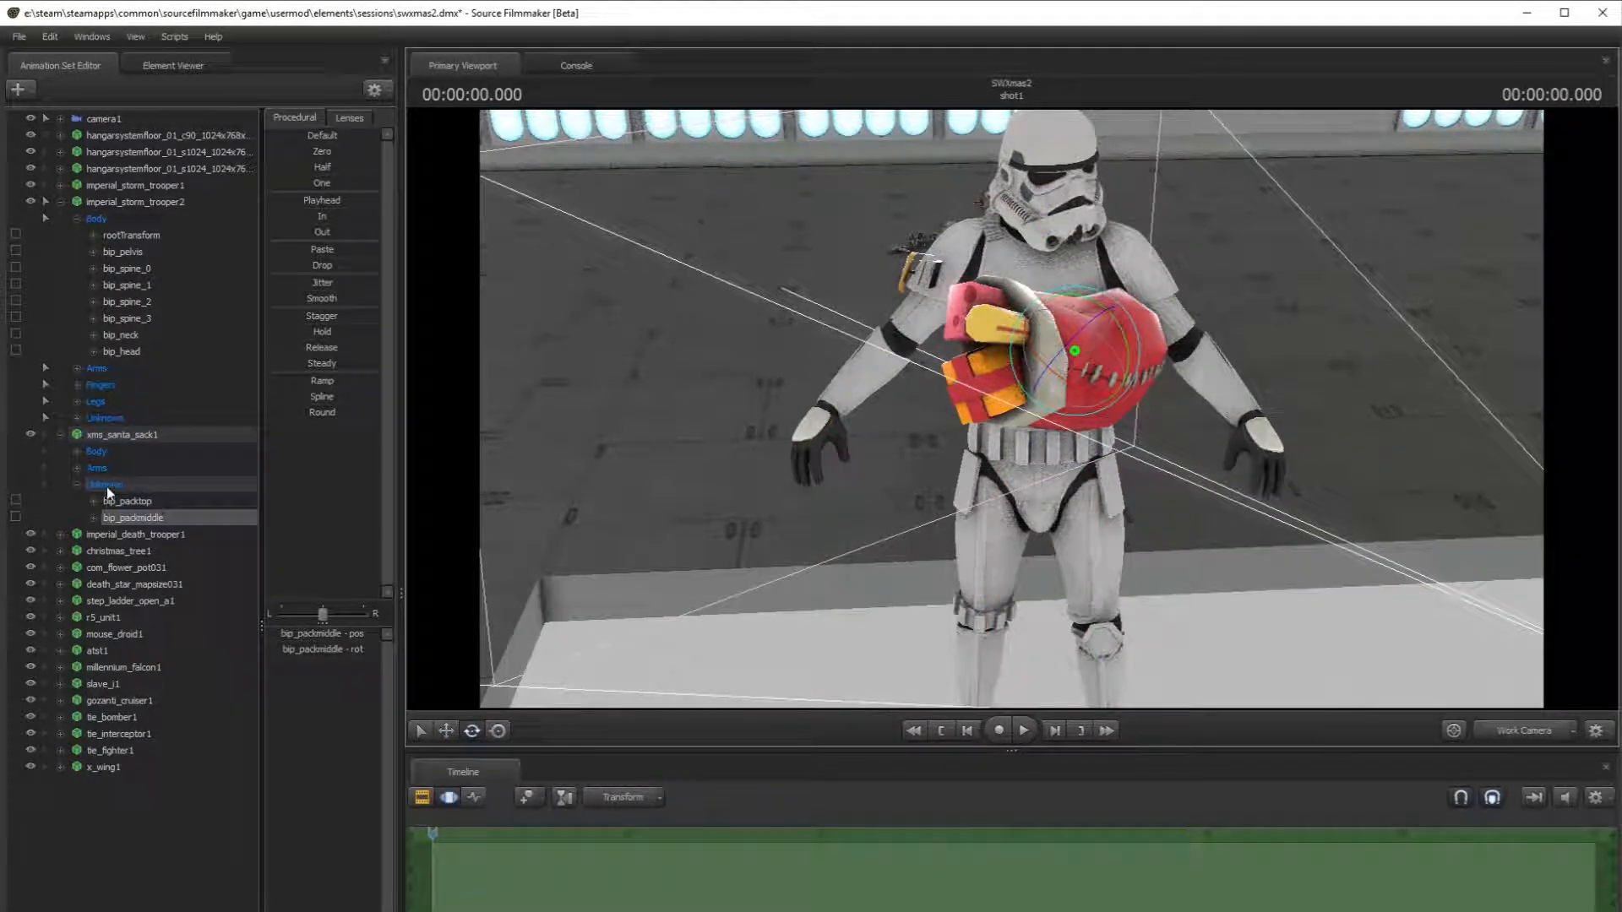
- Try to rotate the Santa sack by its rootTransform and undo the attempt
click(95, 451)
click(127, 467)
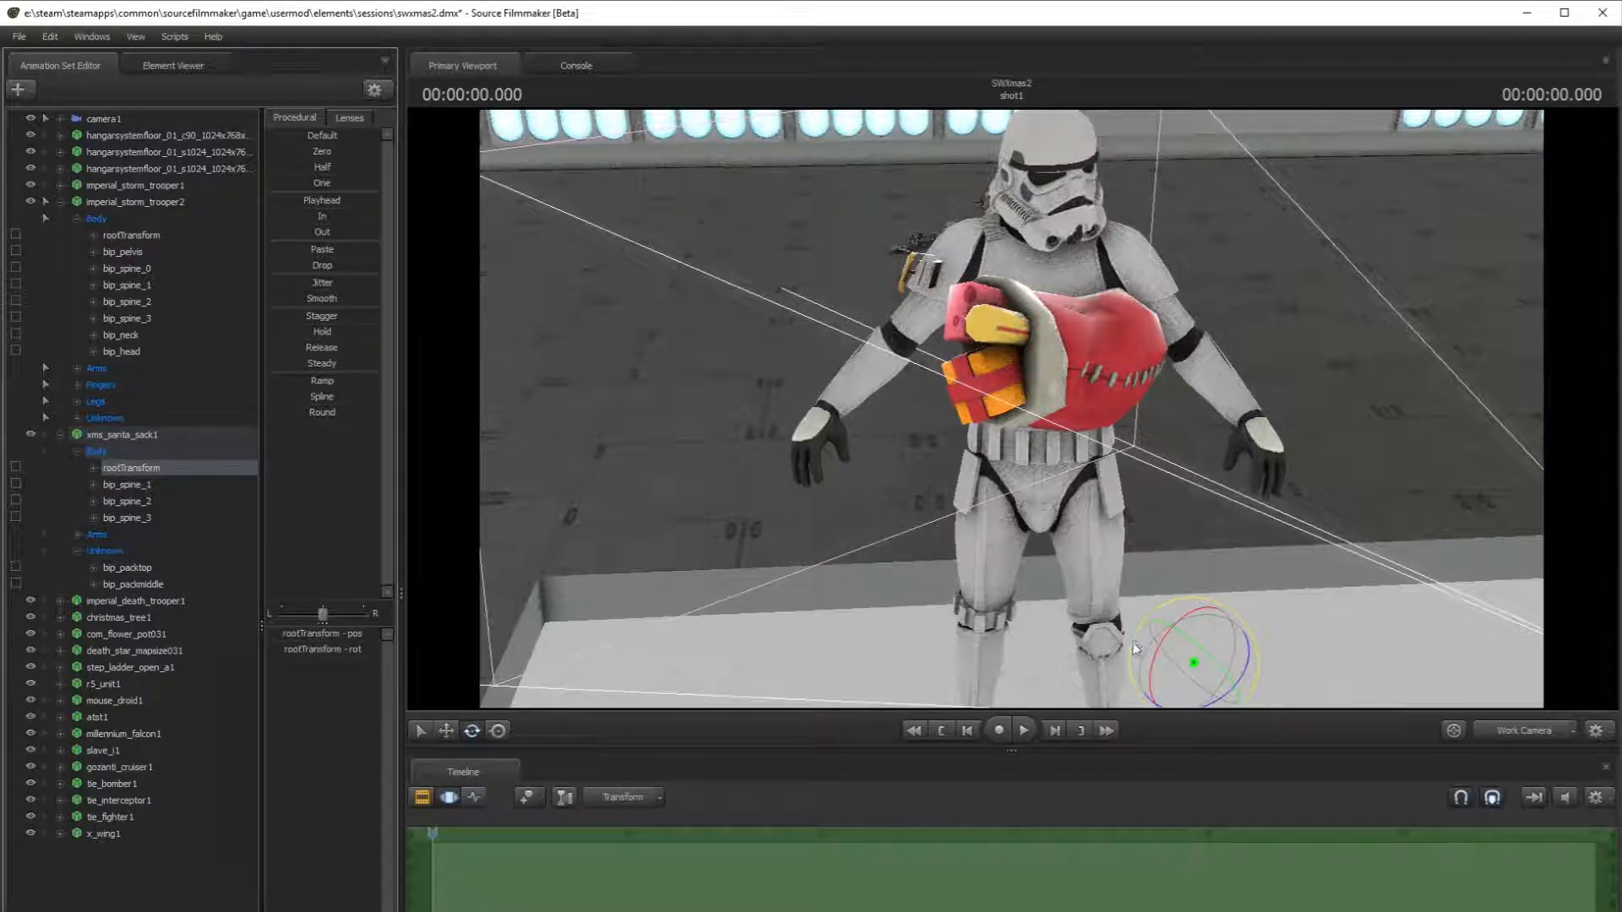
drag(1189, 641, 1151, 627)
key(ctrl+z)
- Select the sack's bip_spine_1, bip_spine_2 and bip_spine_3 bones together and swing the sack around beside the trooper's head
click(155, 469)
drag(166, 483, 147, 519)
drag(914, 253, 910, 302)
click(446, 730)
click(472, 730)
key(w)
mouse_move(989, 251)
mouse_down()
mouse_move(1075, 241)
mouse_move(963, 255)
mouse_up()
- Move the sack down from beside the trooper's head to in front of his chest
drag(955, 321, 836, 325)
key(d)
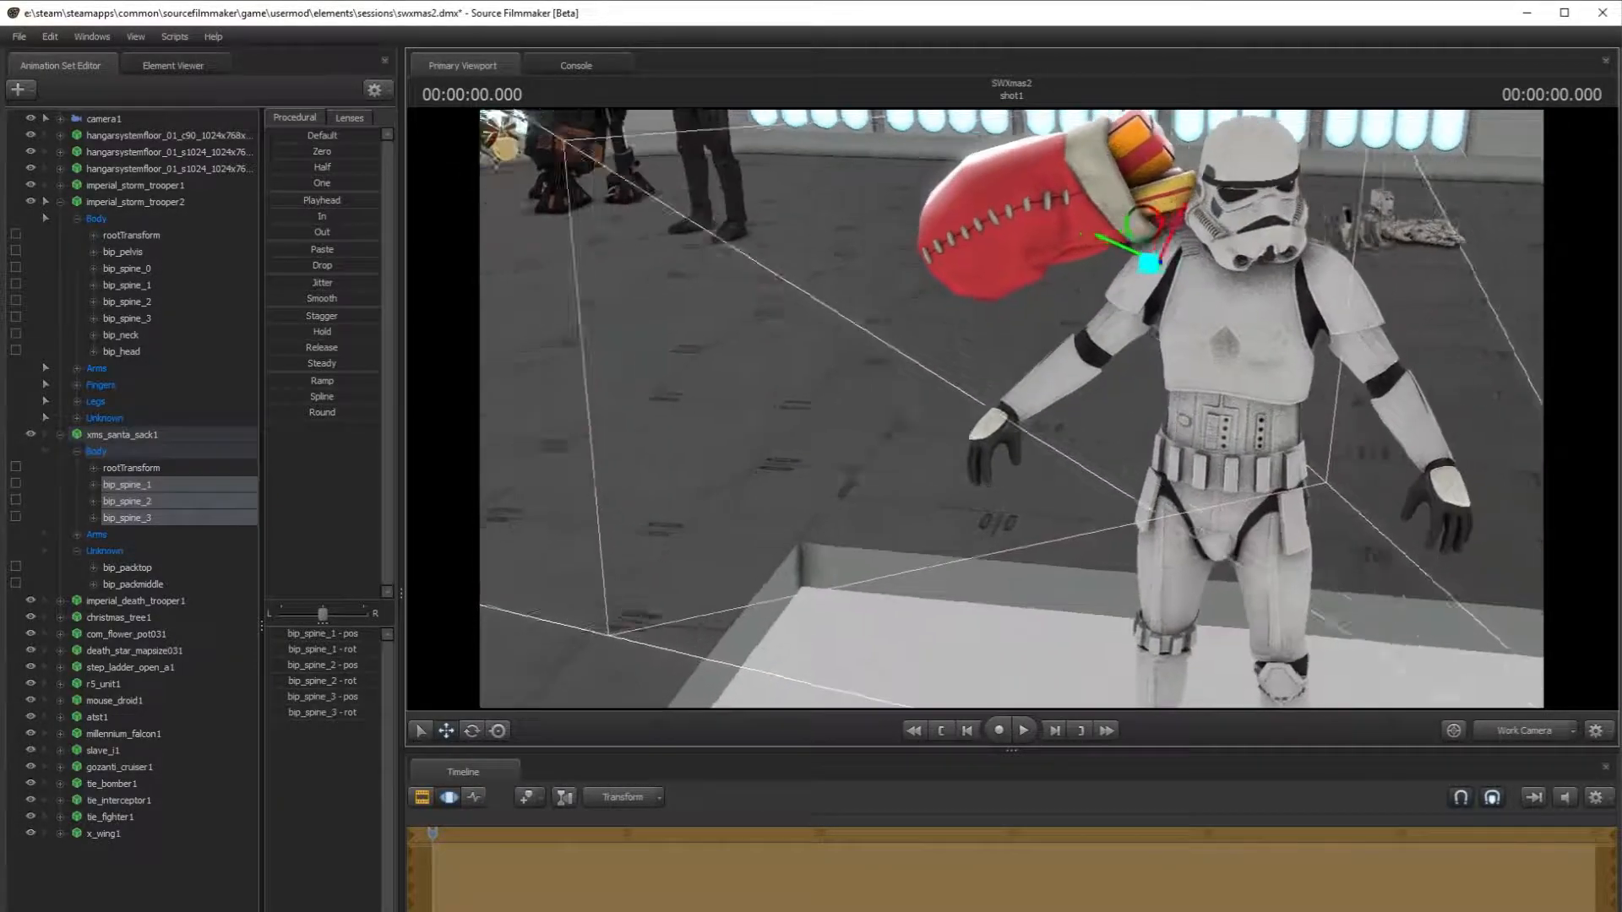
drag(1031, 380, 986, 380)
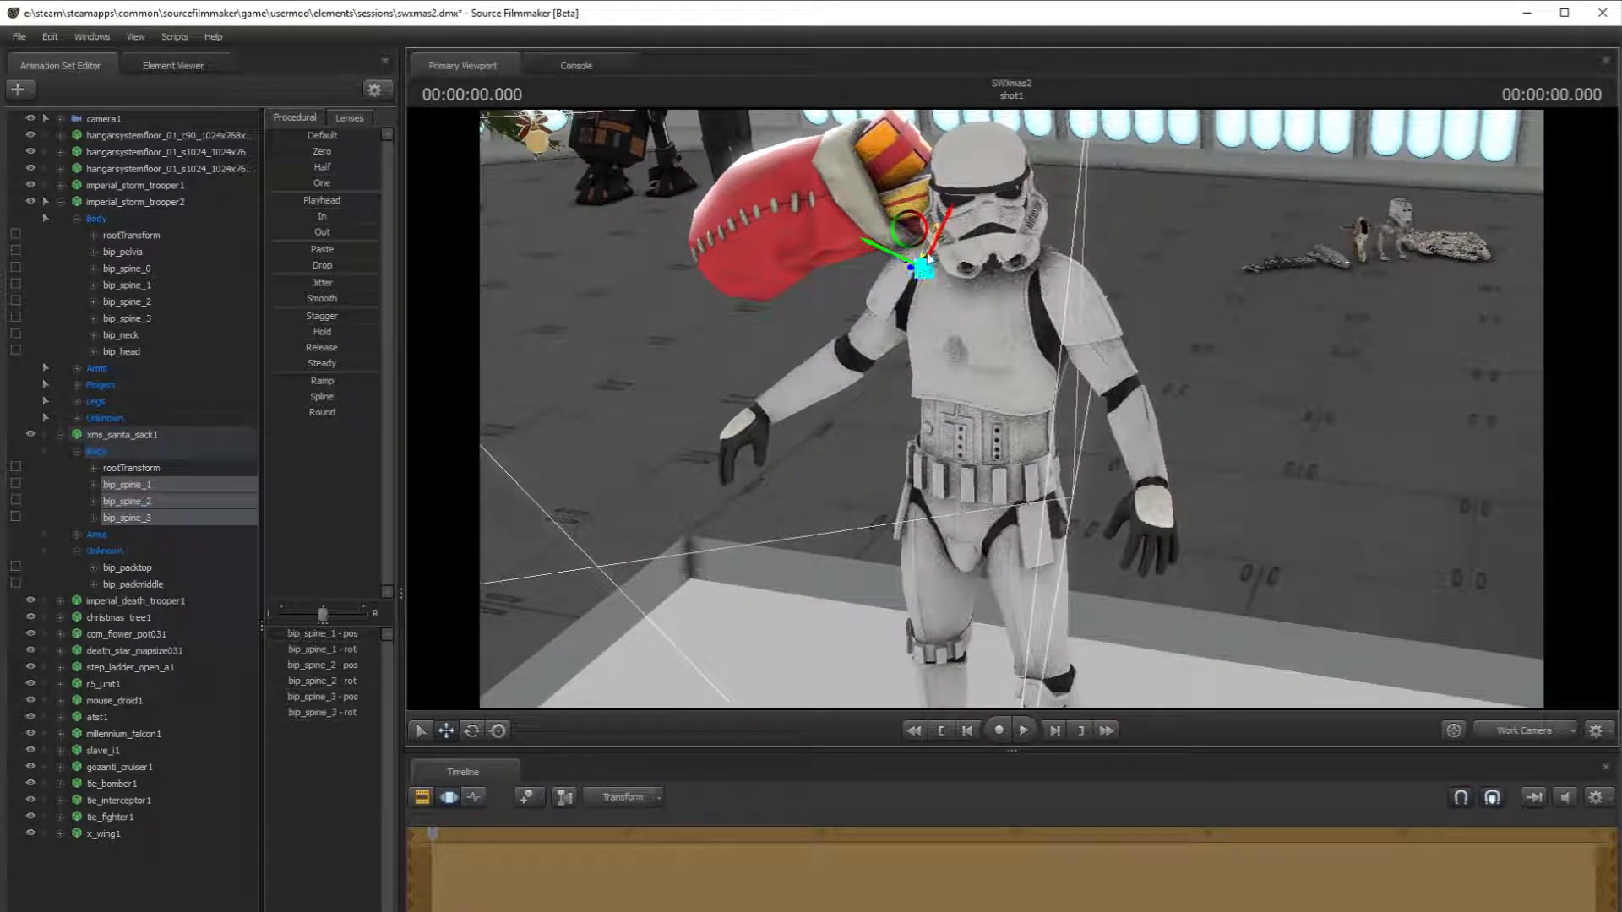
mouse_move(927, 258)
mouse_down()
mouse_move(989, 272)
mouse_move(912, 268)
mouse_up()
key(d)
drag(921, 338, 807, 338)
drag(1060, 311, 1125, 443)
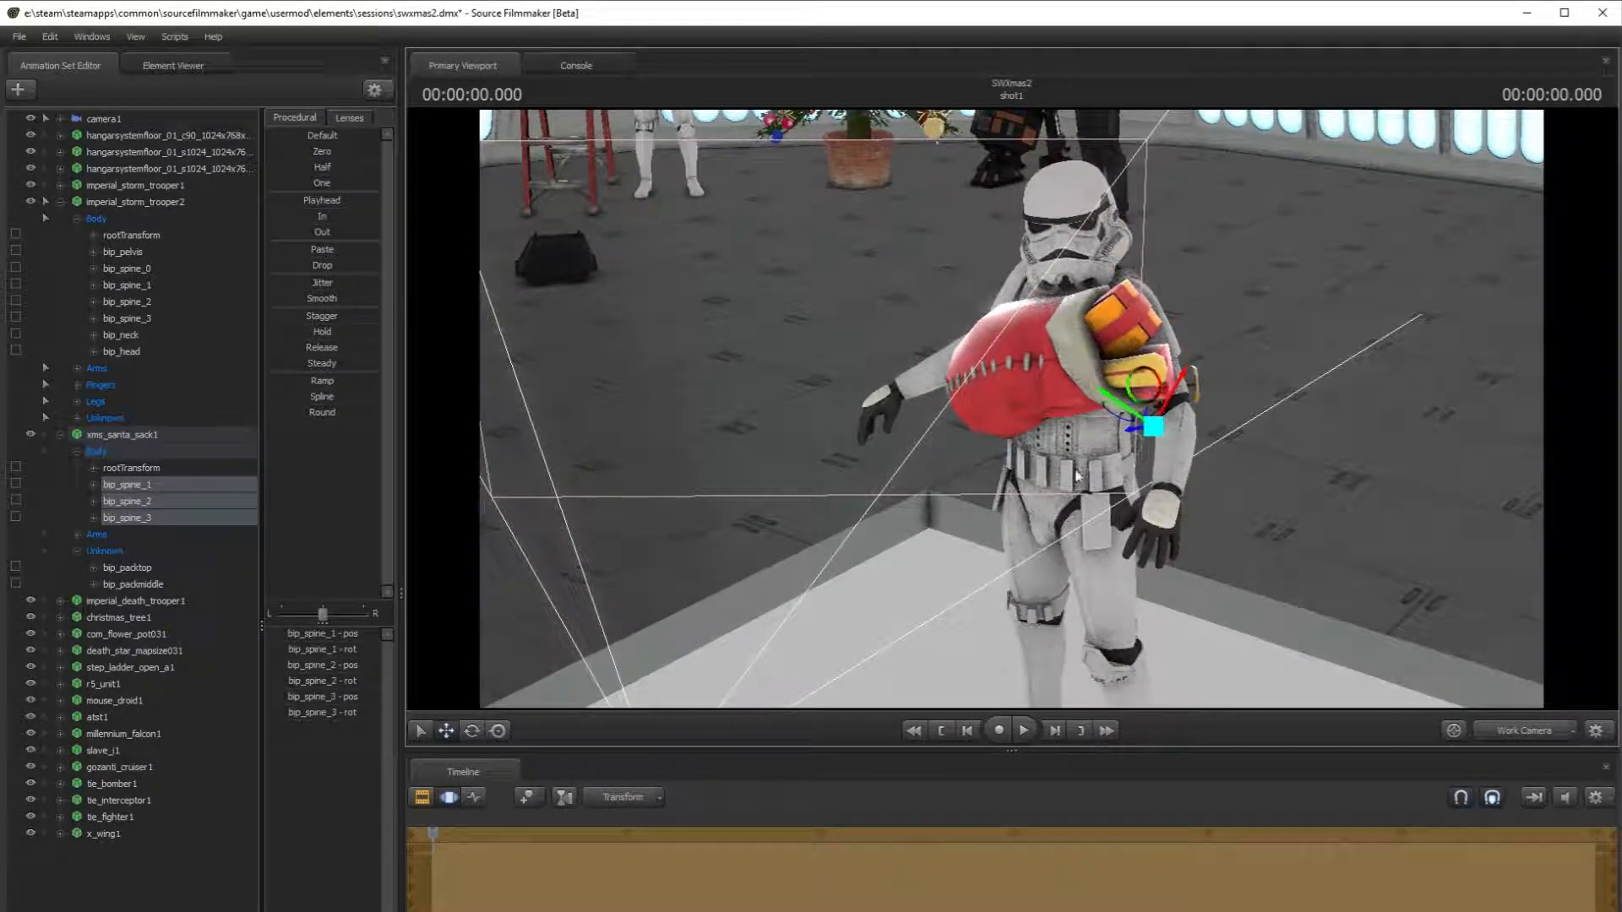
- Tilt the sack diagonally across the trooper's chest, shift it toward his left shoulder and check it through camera1
click(475, 729)
drag(1119, 365, 1039, 367)
key(d)
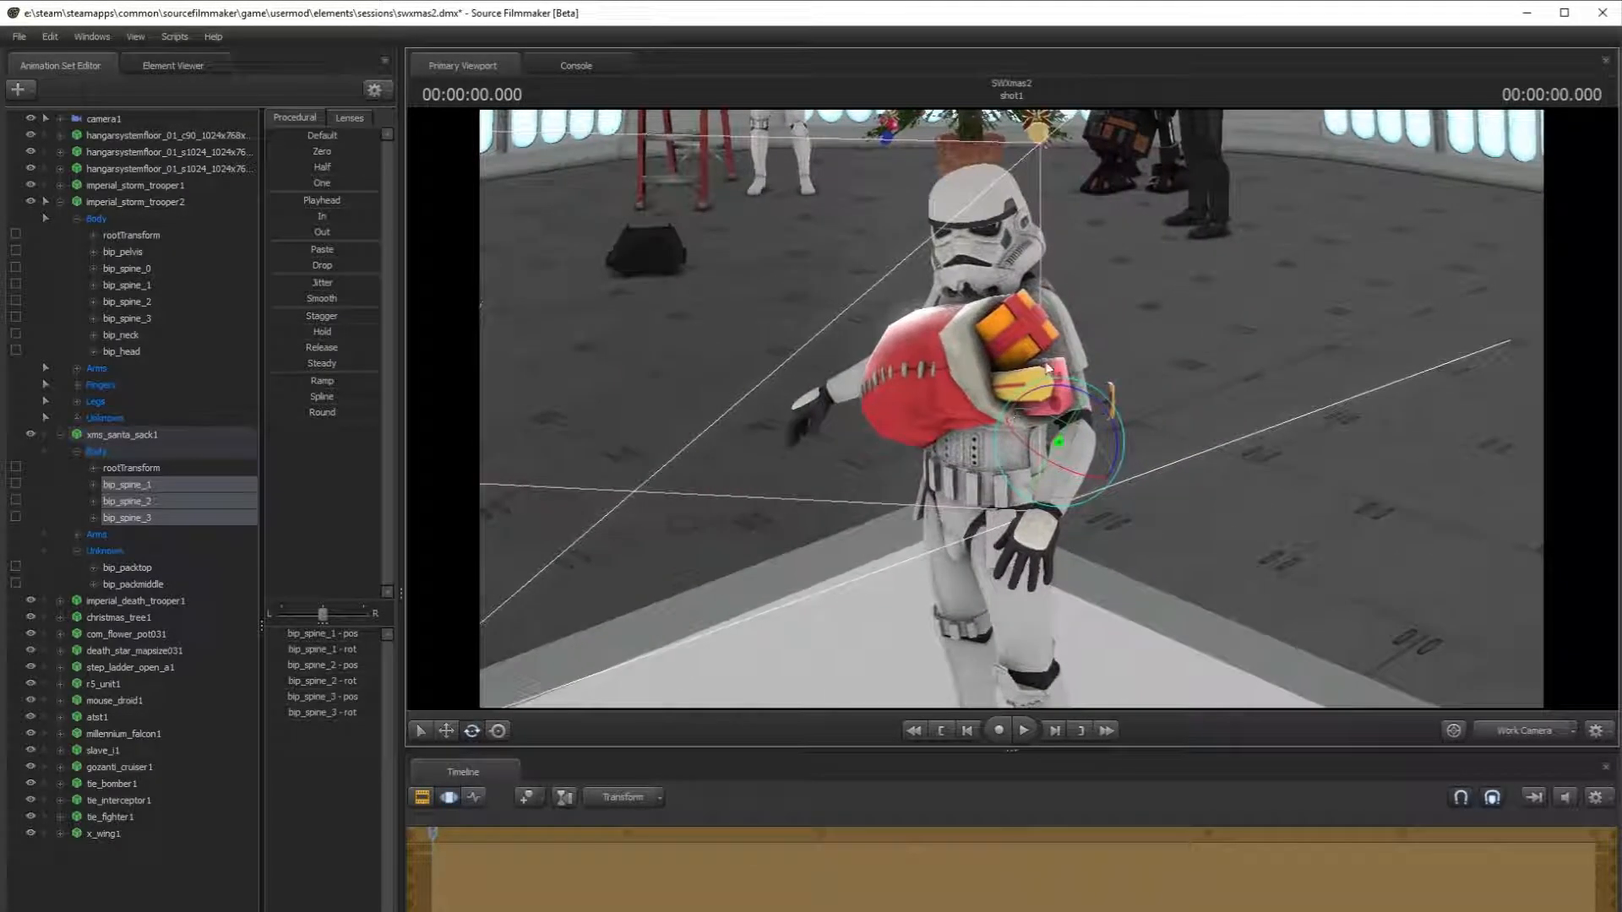
drag(1104, 414, 1049, 434)
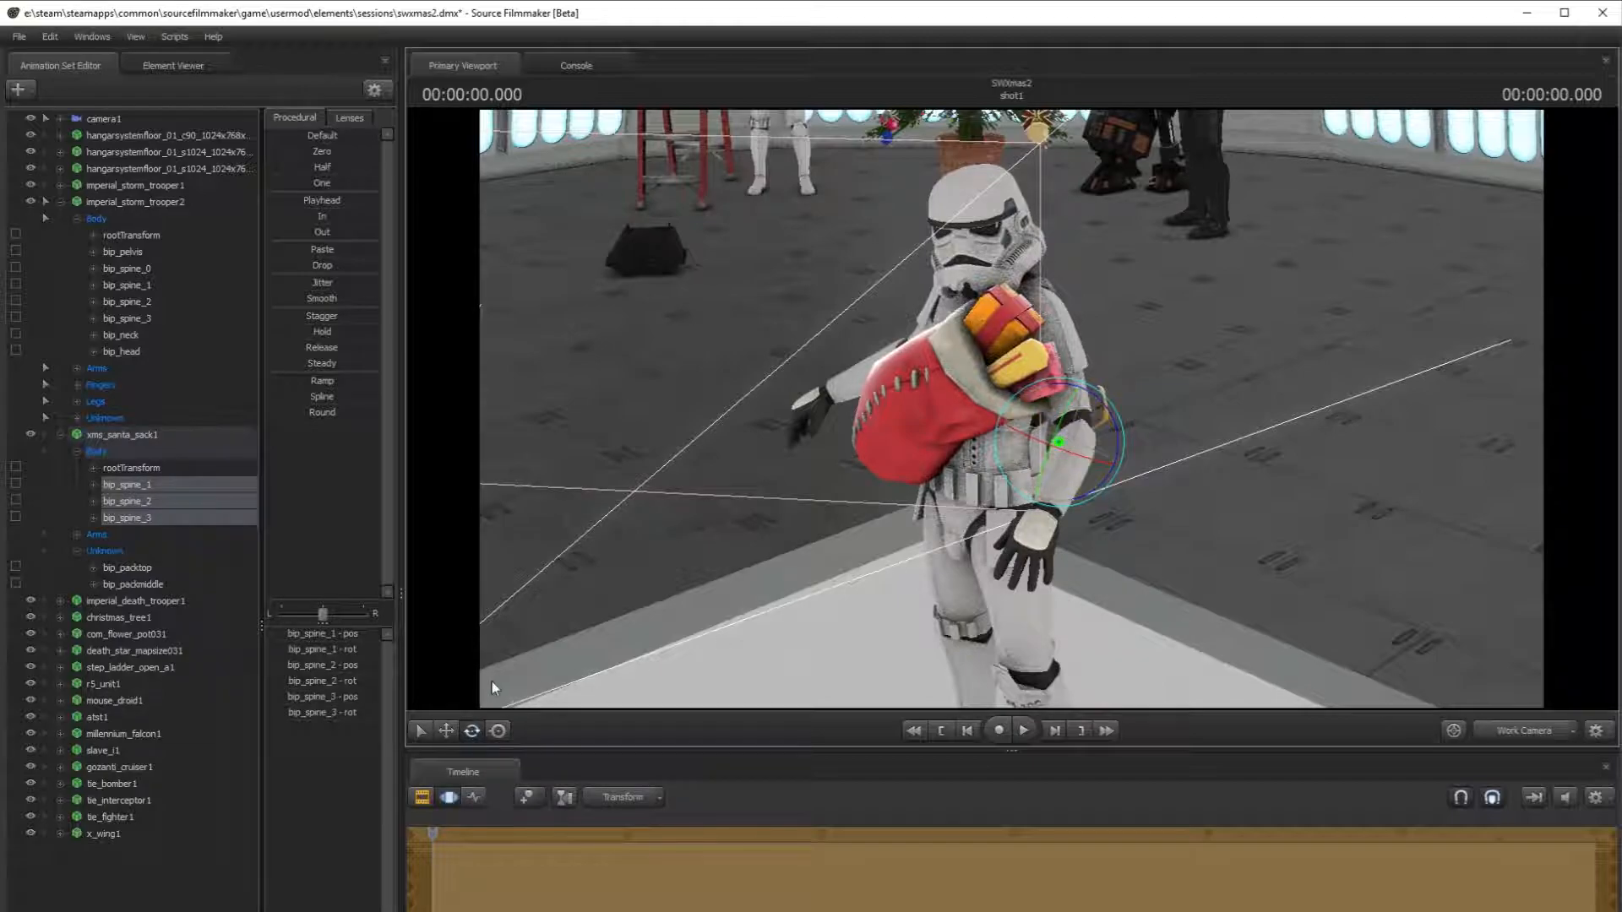
click(445, 730)
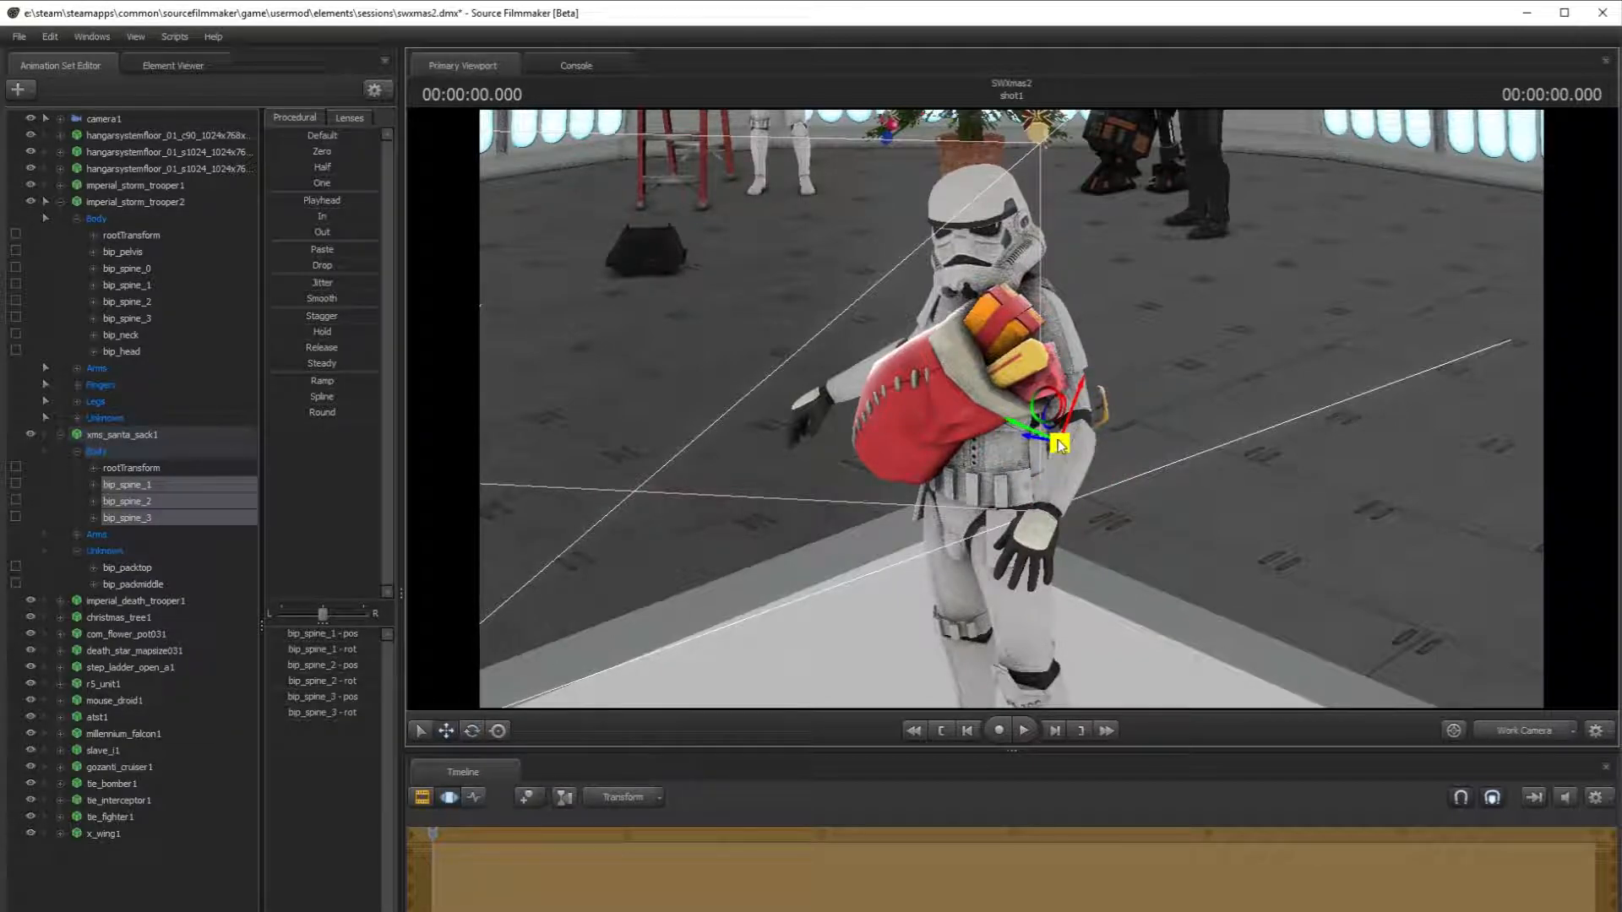
drag(1058, 437, 1080, 417)
click(1536, 734)
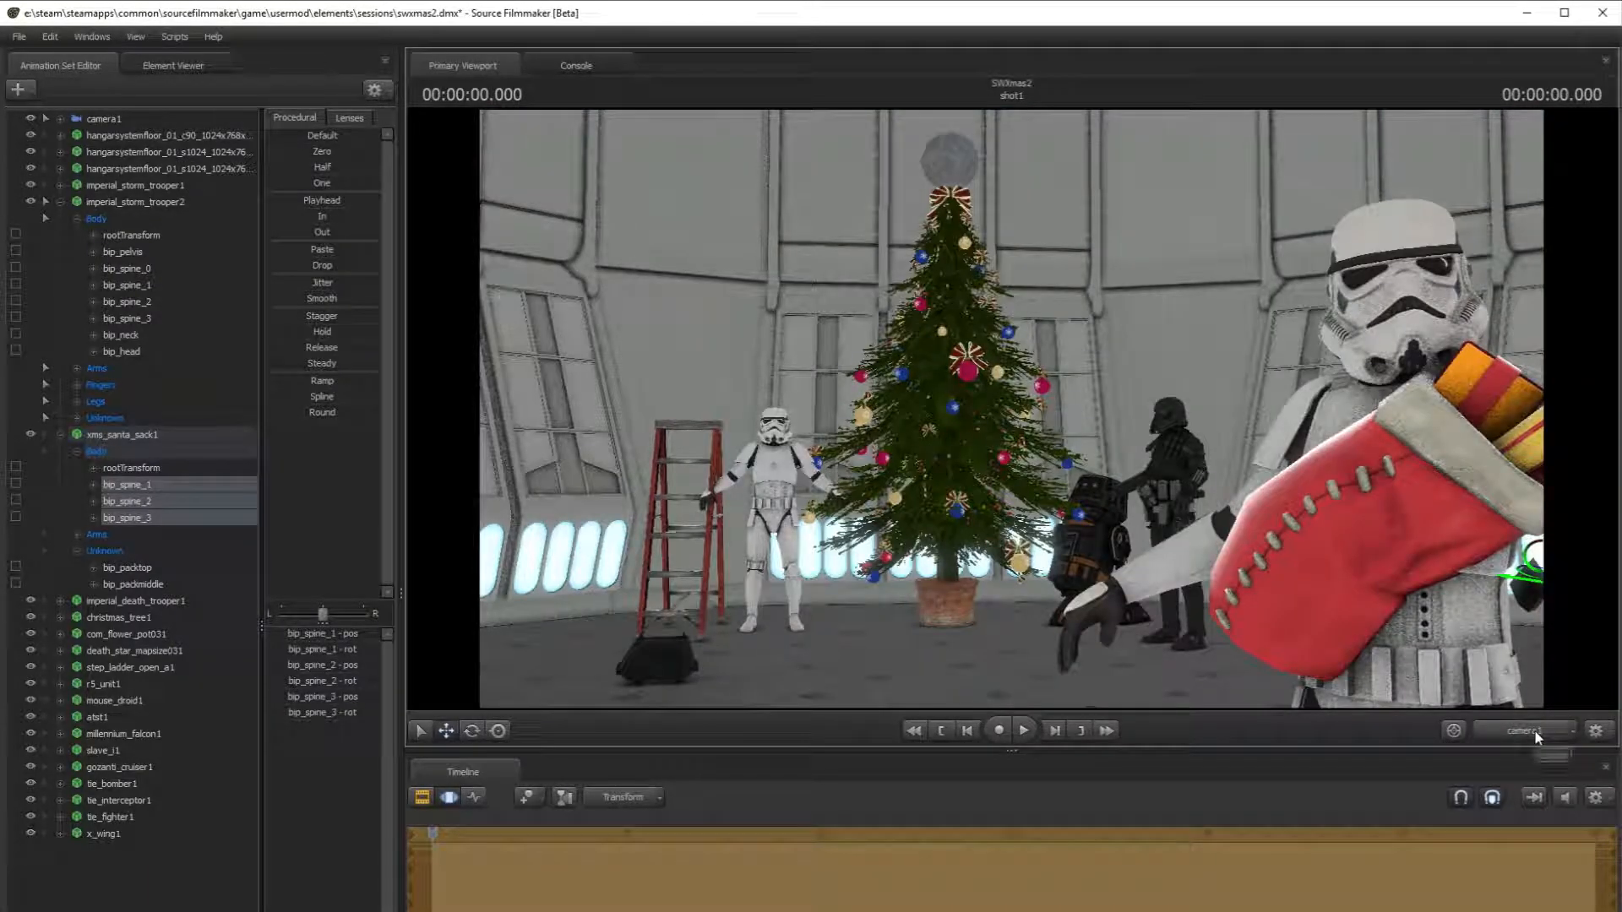
- Rotate the sack to hang more upright in front of the trooper and check the result through camera1
click(1535, 737)
click(473, 731)
drag(1056, 456, 1058, 485)
drag(1100, 421, 1060, 376)
click(446, 731)
click(1520, 732)
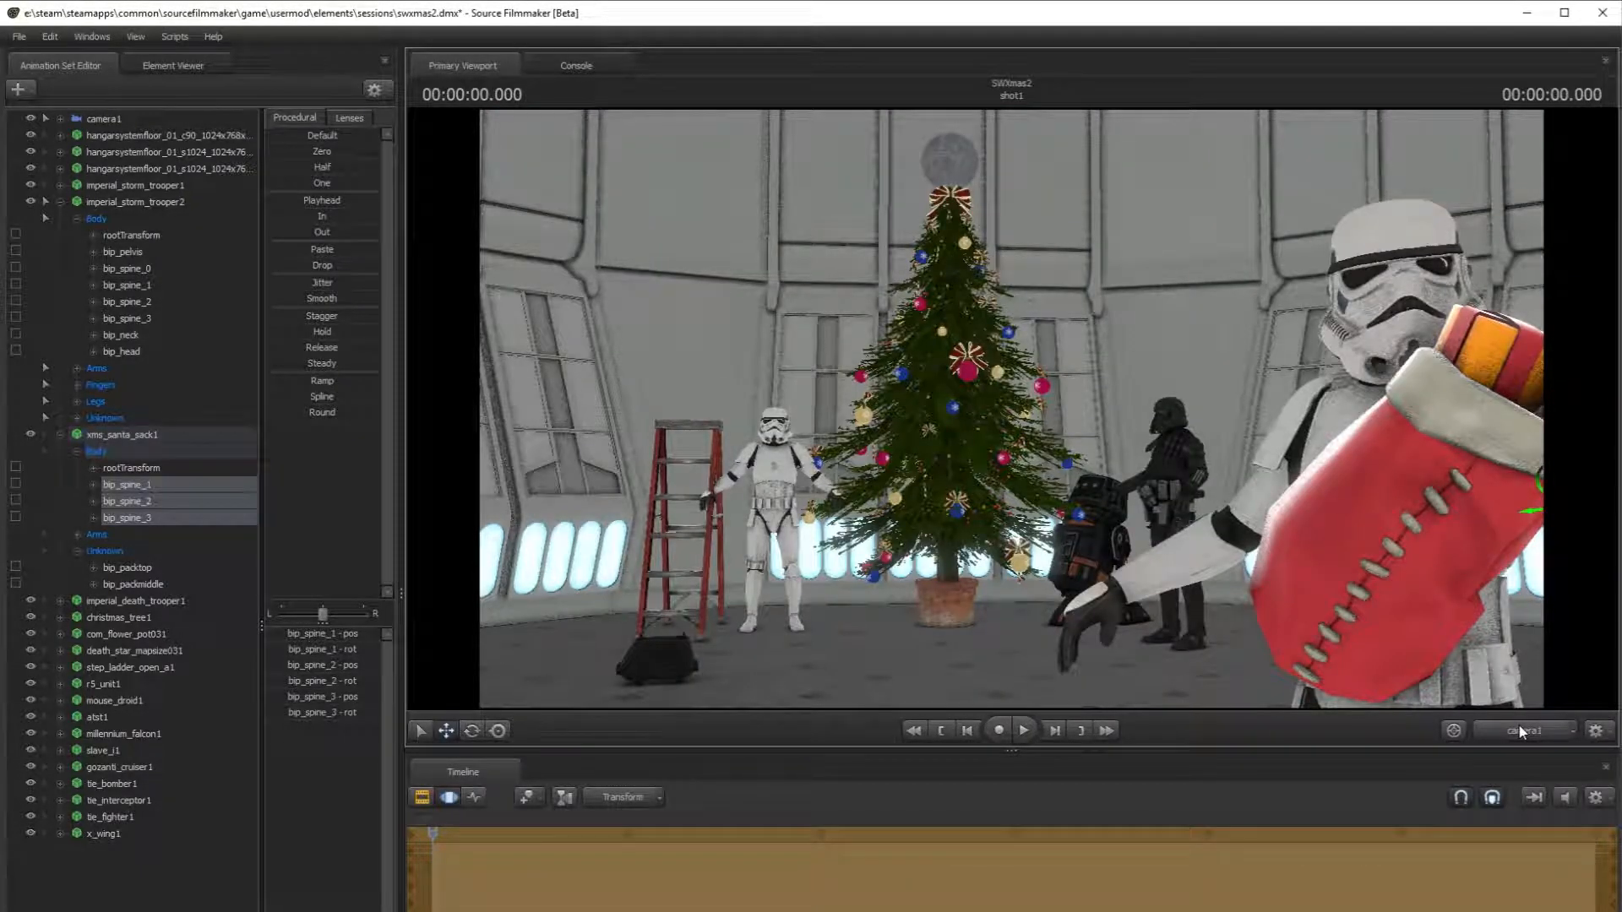
- Reposition the sack closer against the trooper's chest and left shoulder, comparing the placement through camera1
click(1520, 732)
drag(1056, 473, 1044, 550)
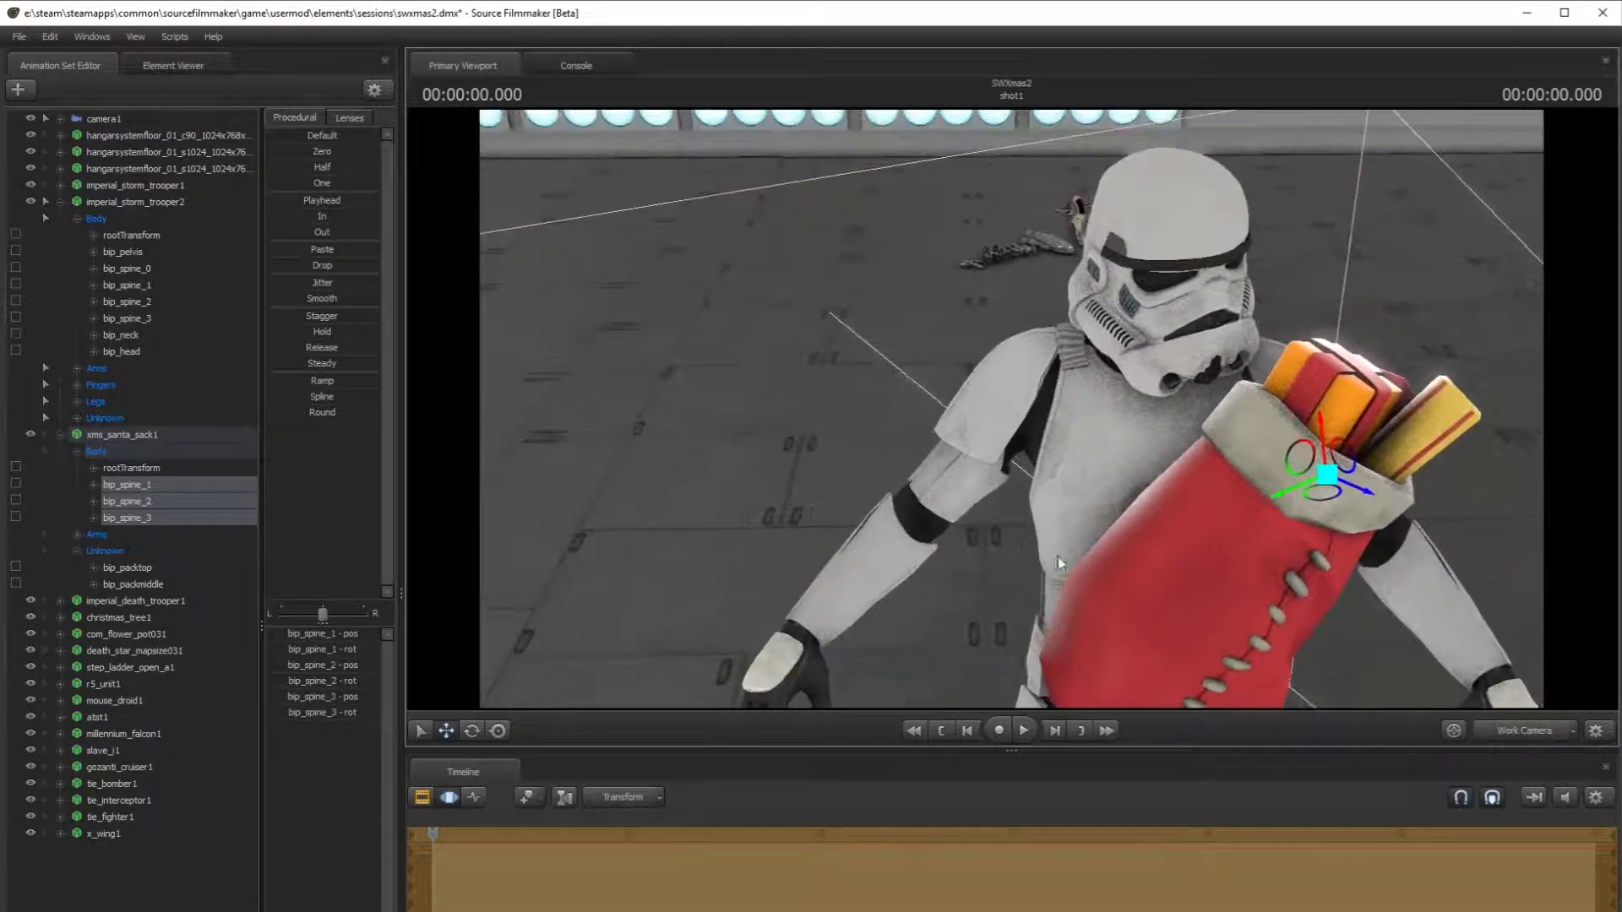
drag(1354, 492, 1294, 448)
key(e)
key(w)
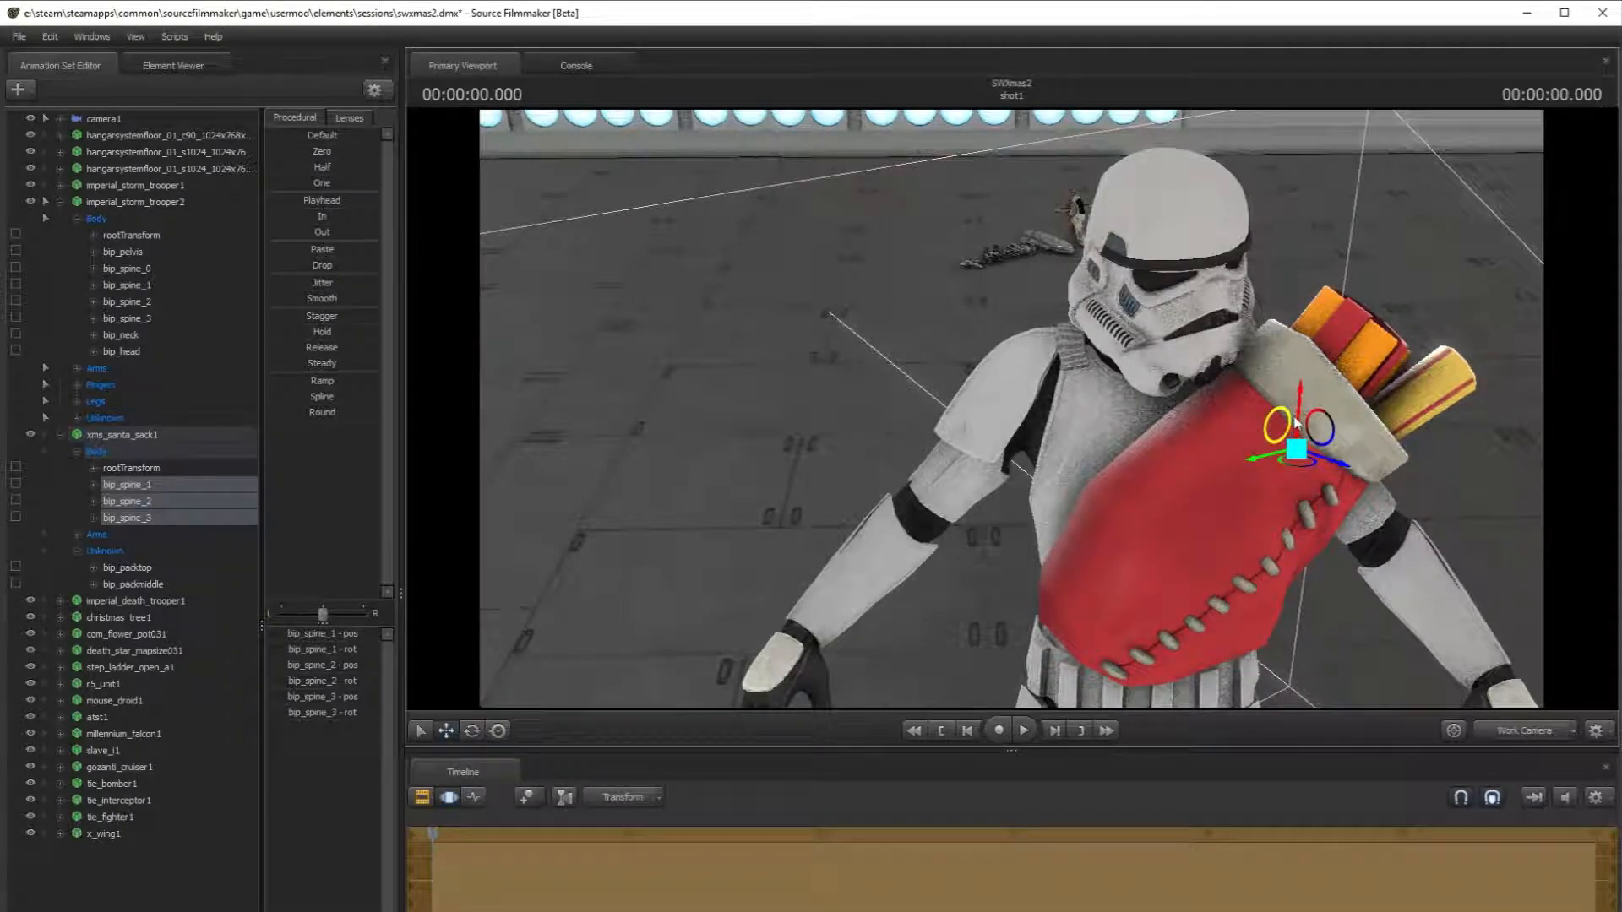
drag(1300, 425, 1345, 581)
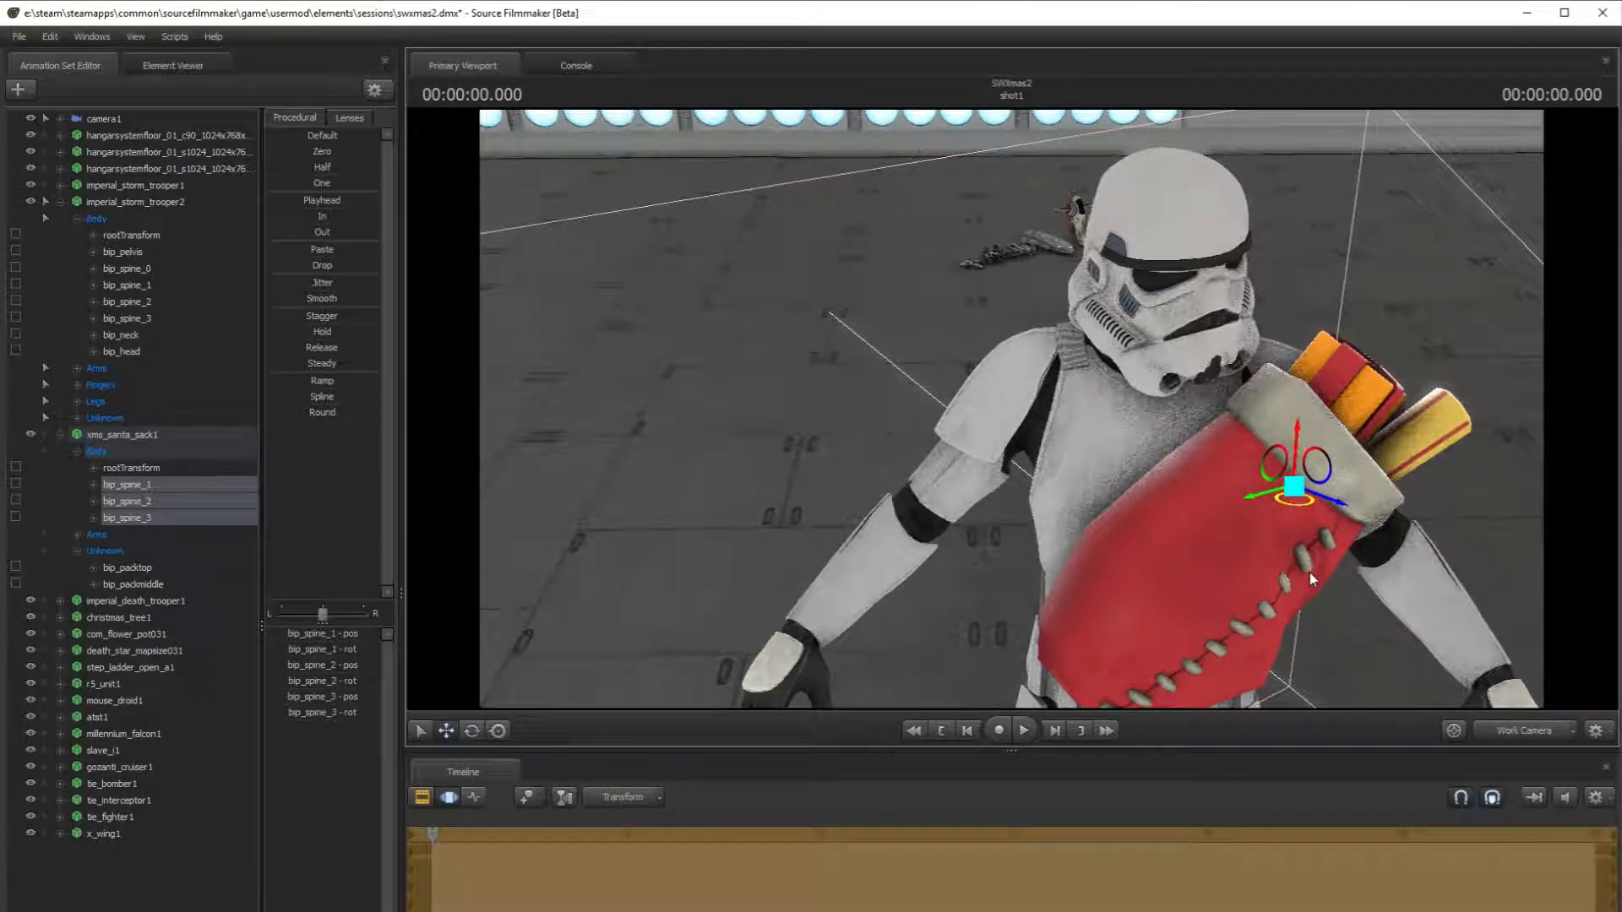
drag(1302, 511, 1287, 504)
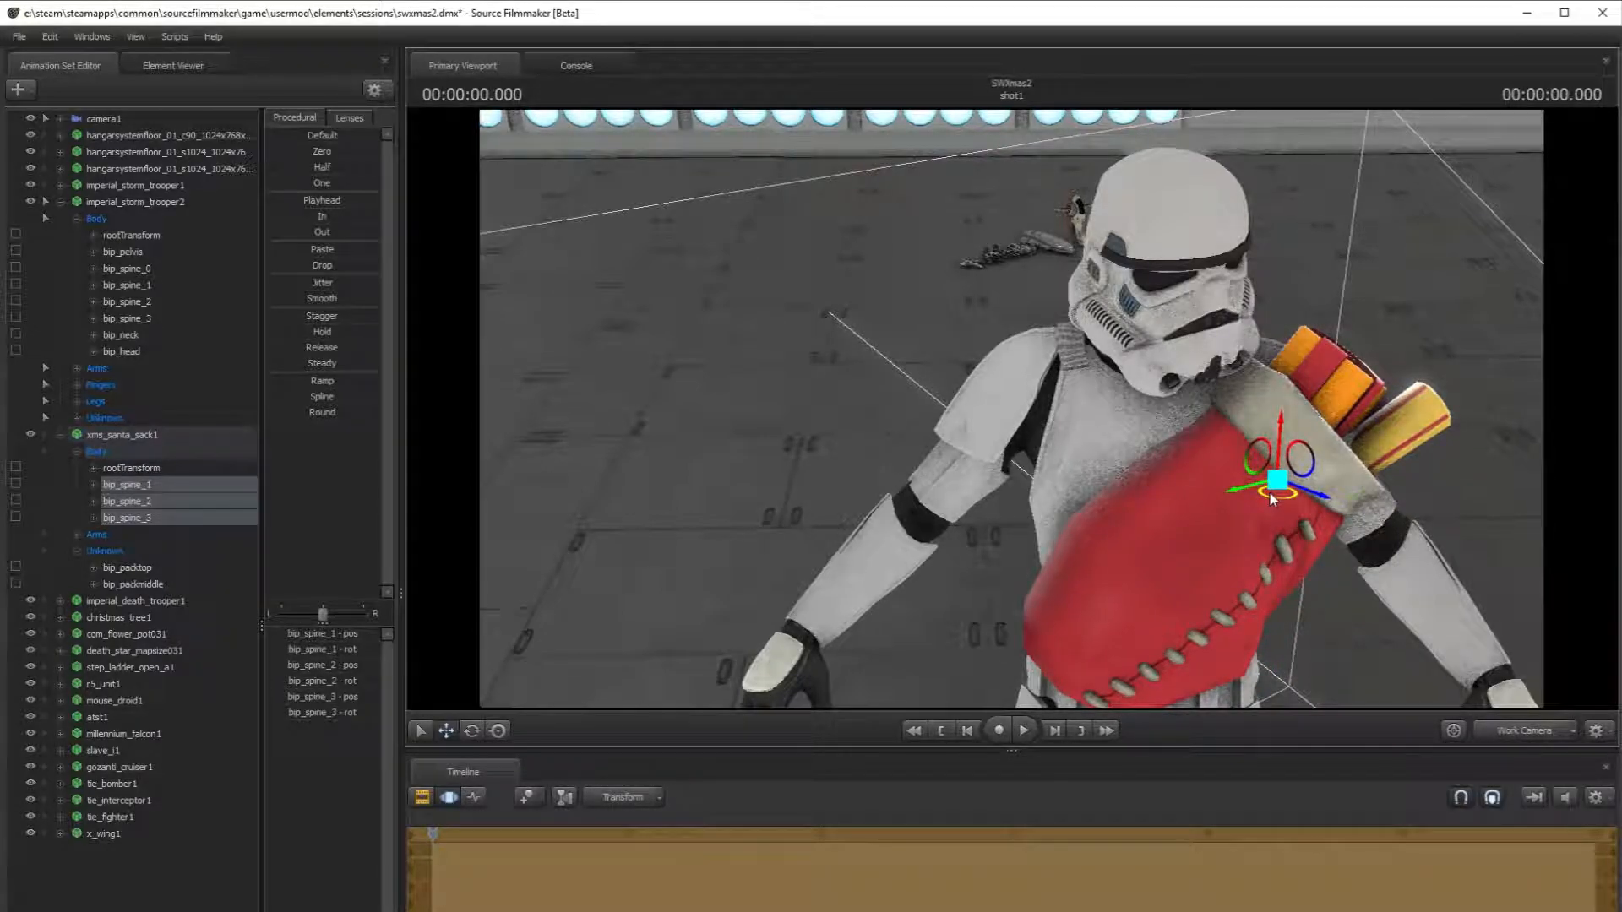
click(1518, 731)
click(1518, 732)
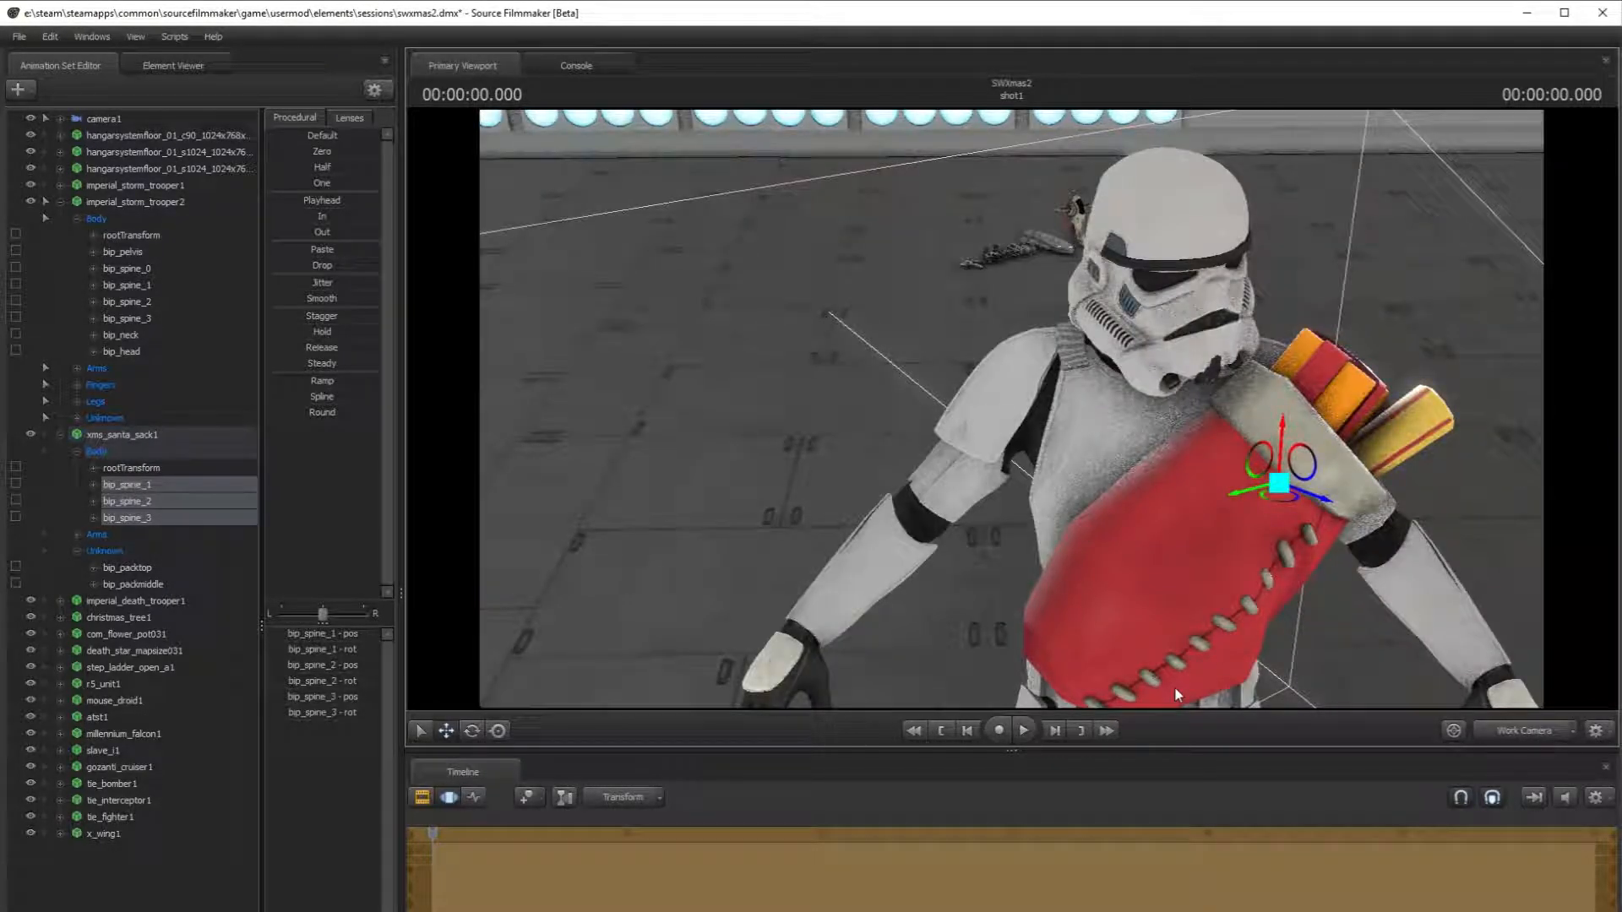
- Rotate the sack in two passes so its opening with the presents faces forward, checking each through camera1
key(e)
mouse_move(1307, 463)
mouse_down()
mouse_move(1271, 527)
mouse_move(1290, 554)
mouse_move(1310, 485)
mouse_up()
key(w)
click(1525, 730)
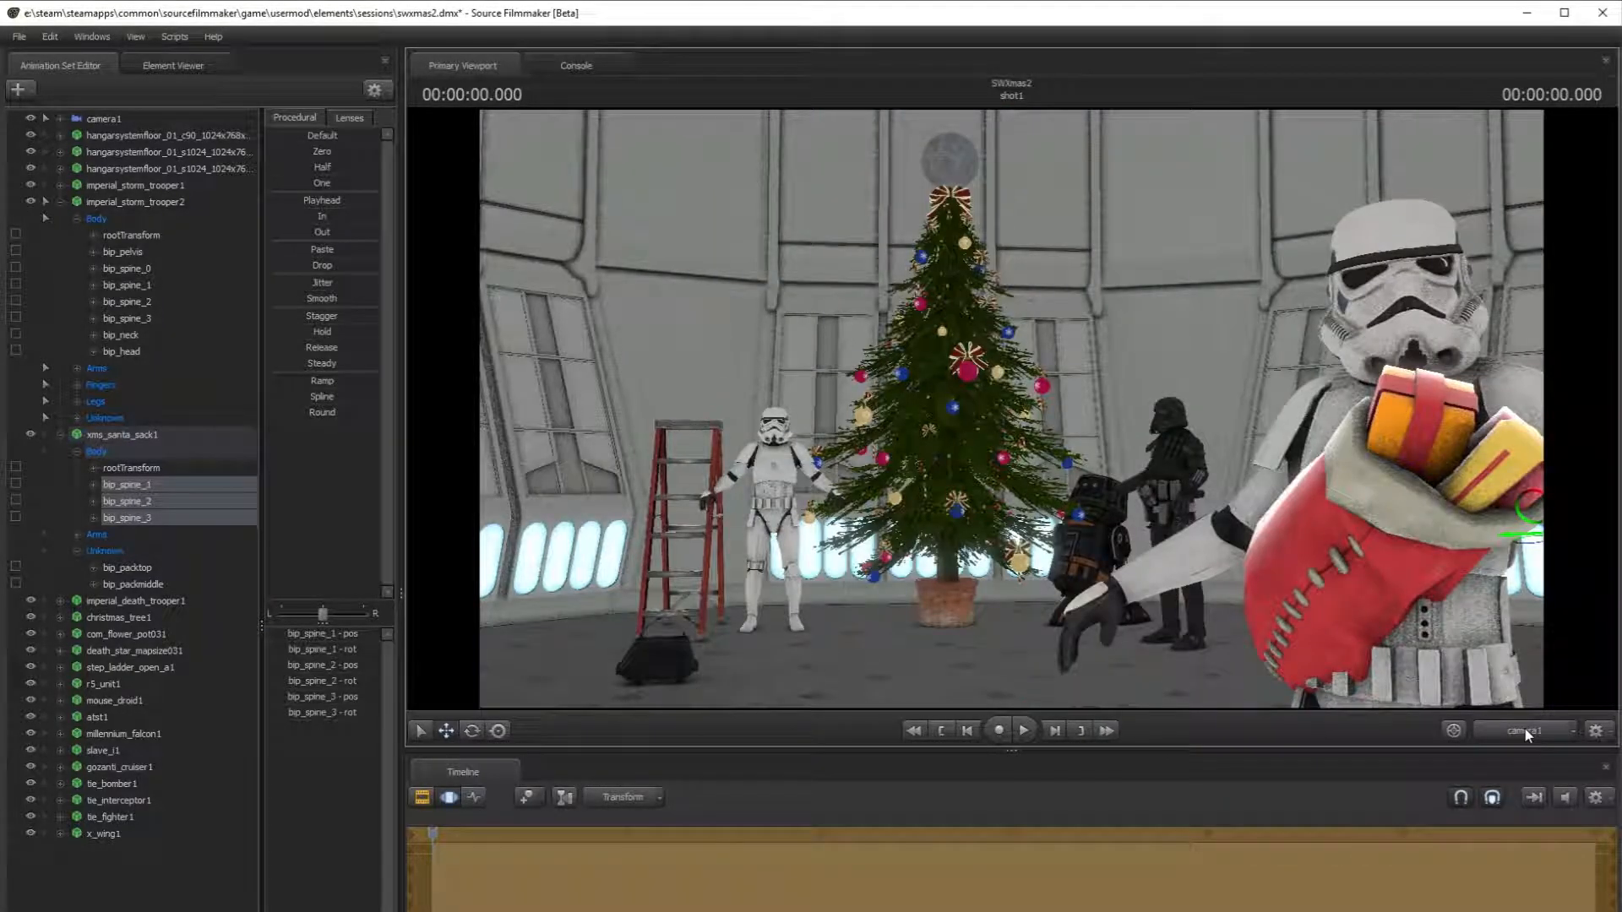
click(1526, 731)
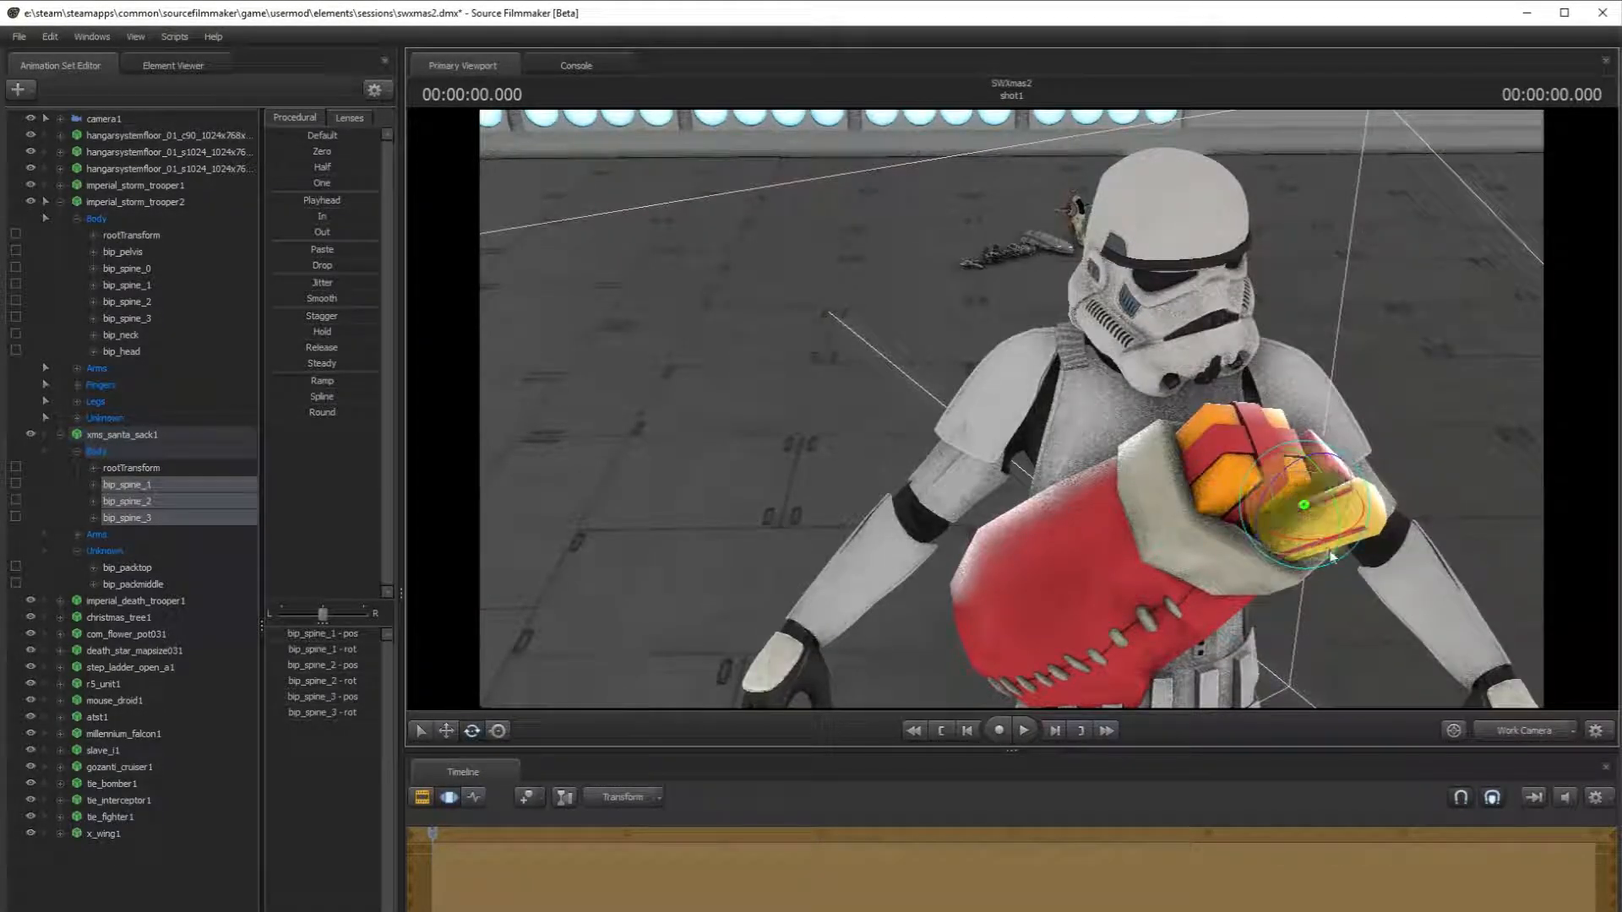
drag(1323, 524, 1276, 518)
key(w)
click(1531, 733)
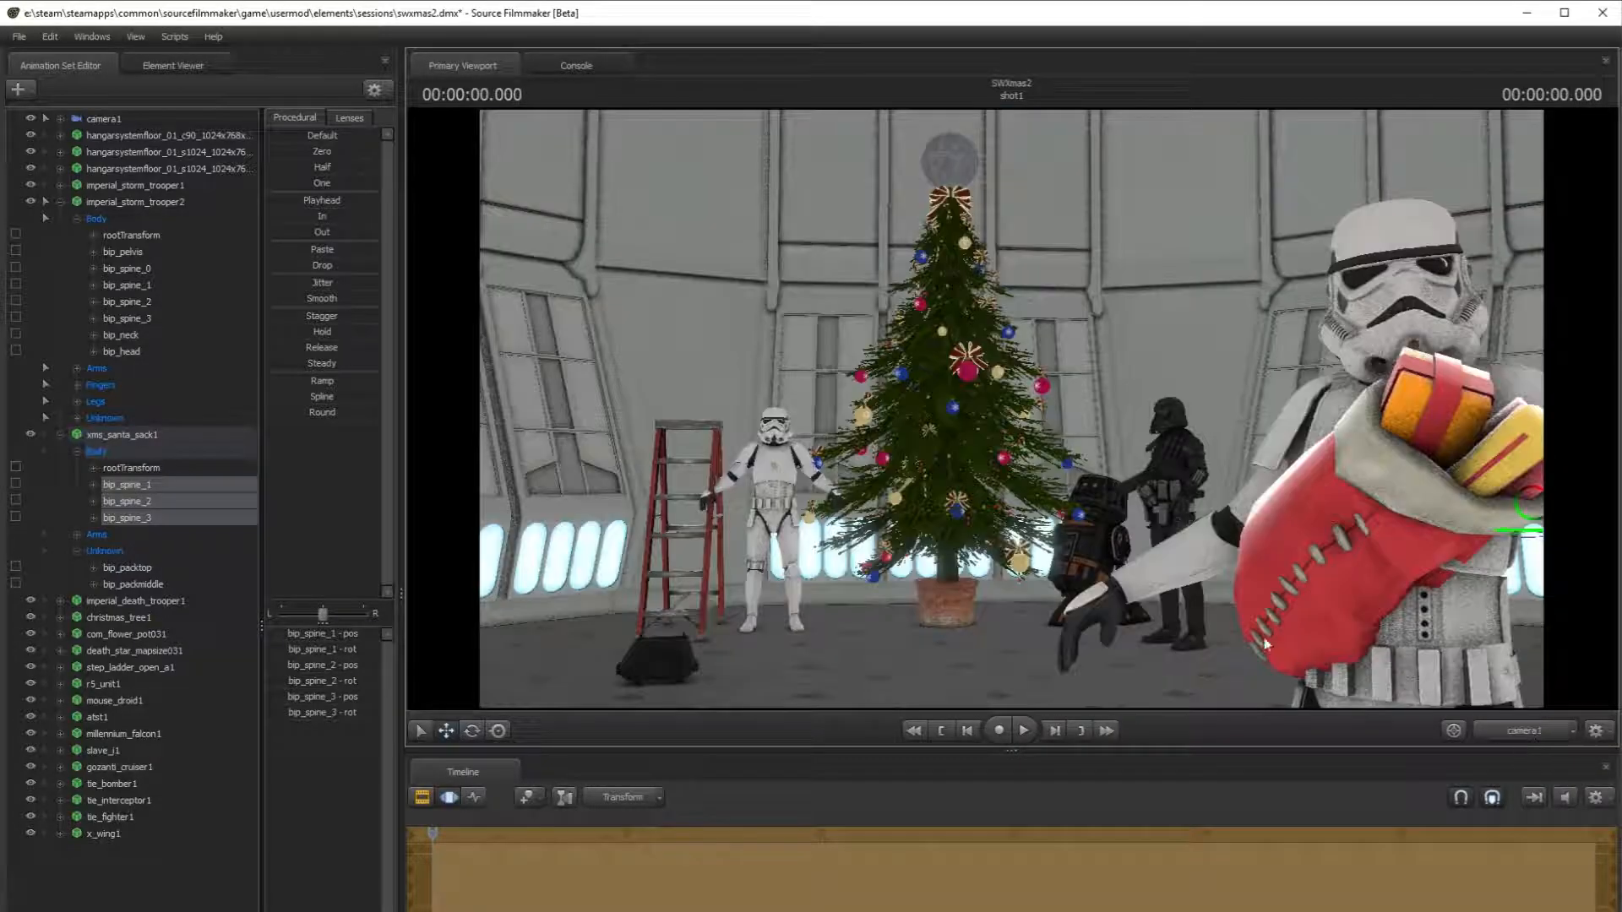
- Nudge the sack slightly along the trooper's chest from the work camera and compare it through camera1
click(1490, 731)
mouse_move(1299, 546)
mouse_down()
mouse_move(1274, 536)
mouse_move(1312, 519)
mouse_up()
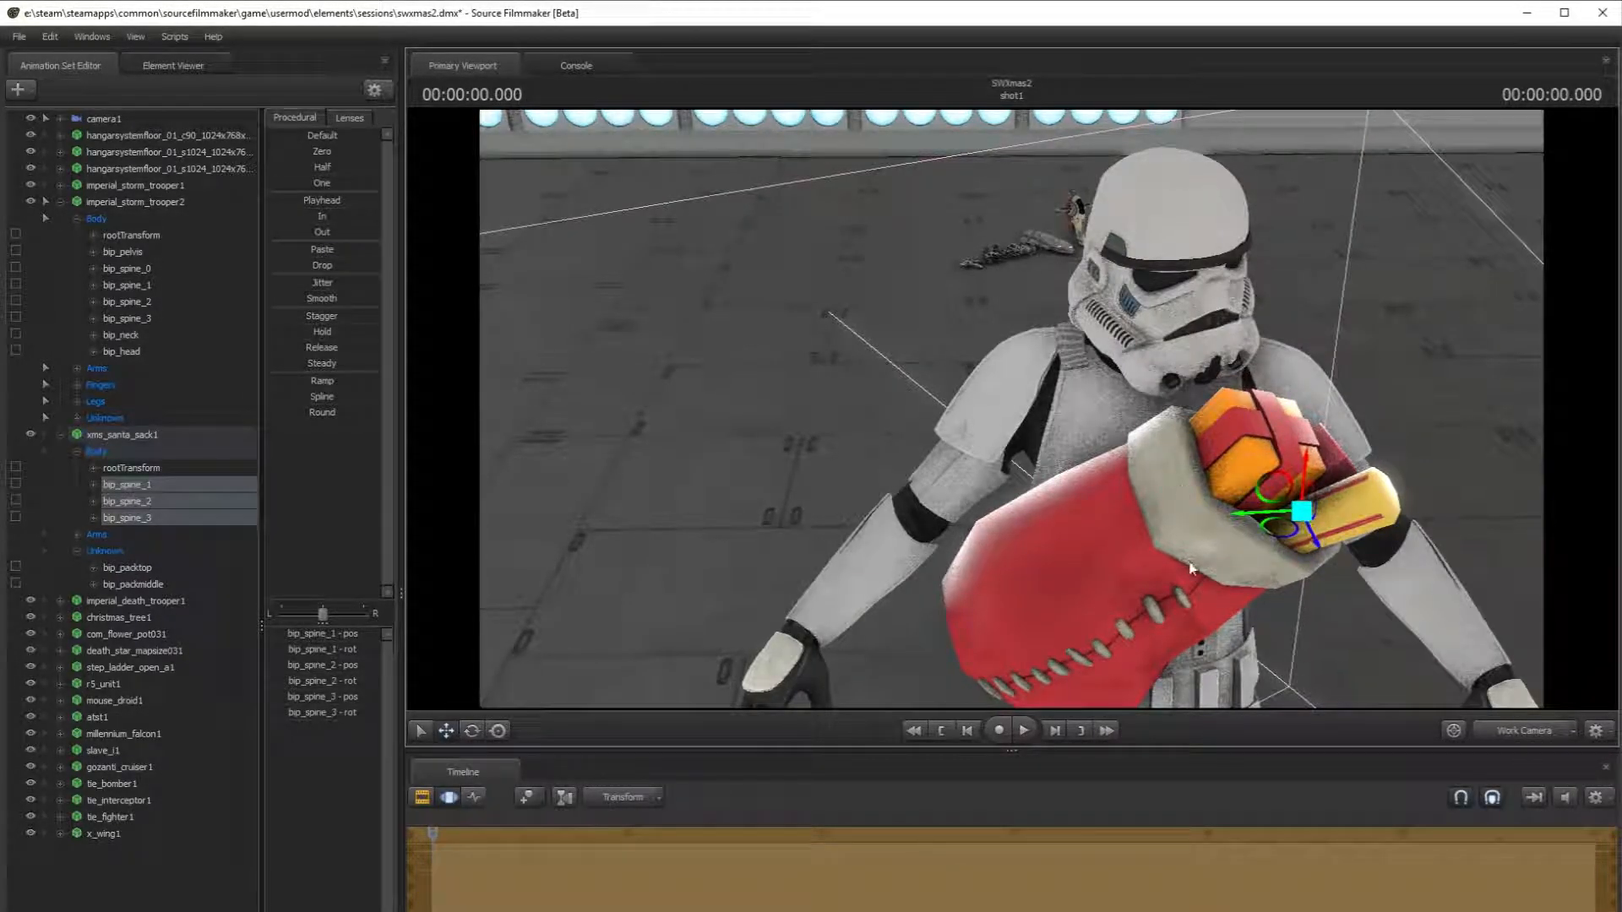
click(1541, 732)
click(1521, 732)
- Tilt the sack's opening slightly upward, lower the sack on the trooper's chest and check it through camera1
click(475, 733)
drag(1311, 508, 1311, 500)
click(425, 732)
click(446, 732)
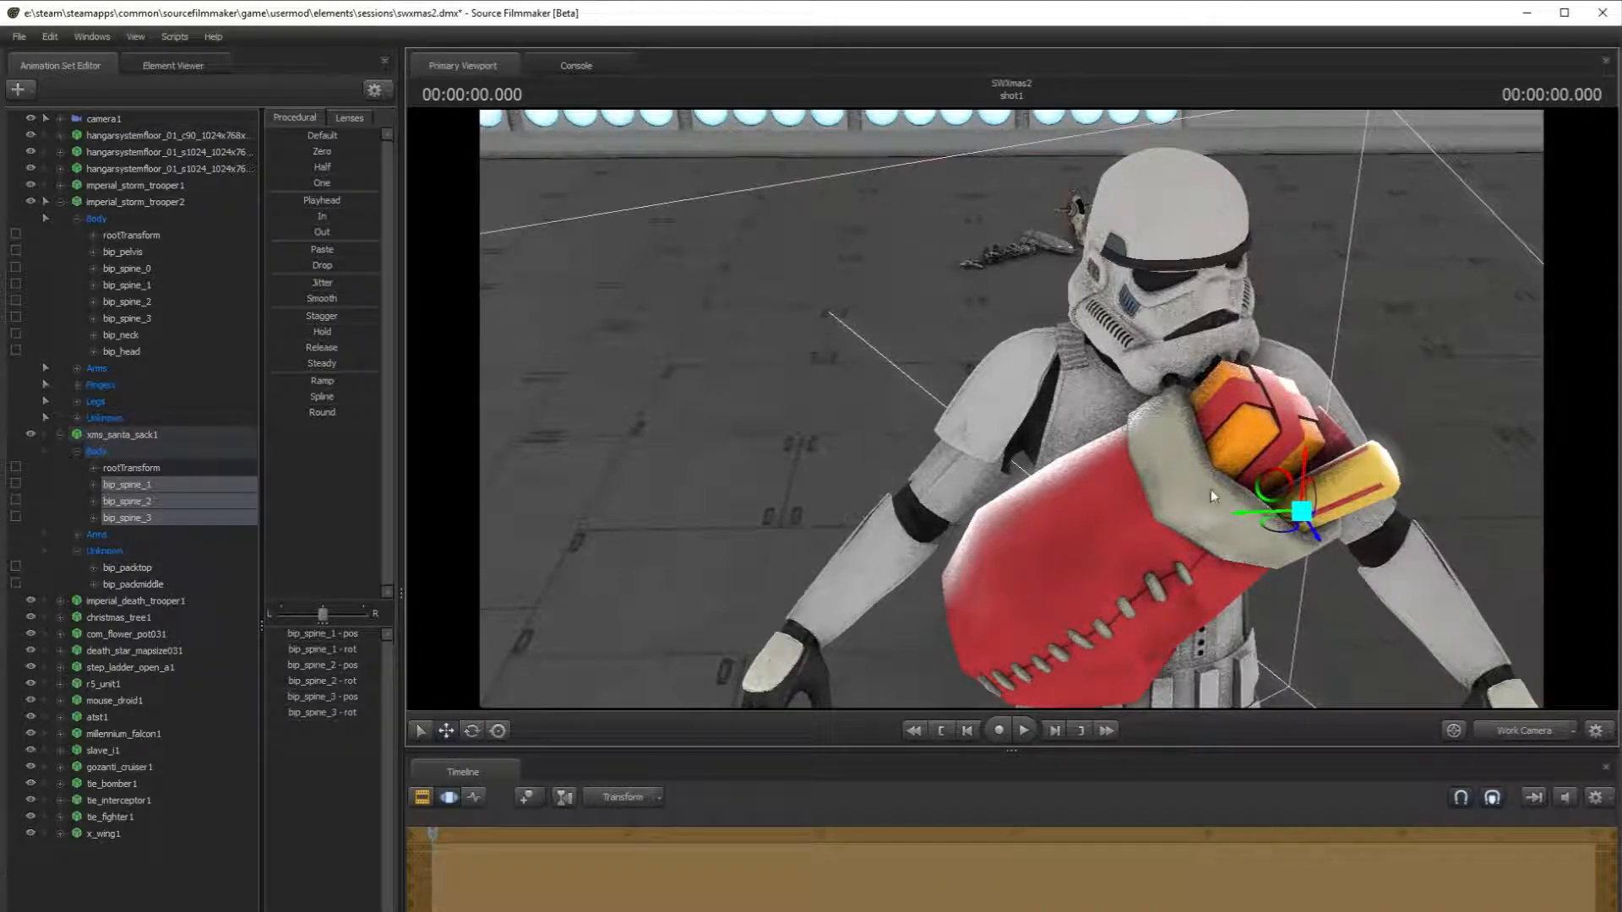
drag(1306, 460, 1306, 509)
click(1490, 732)
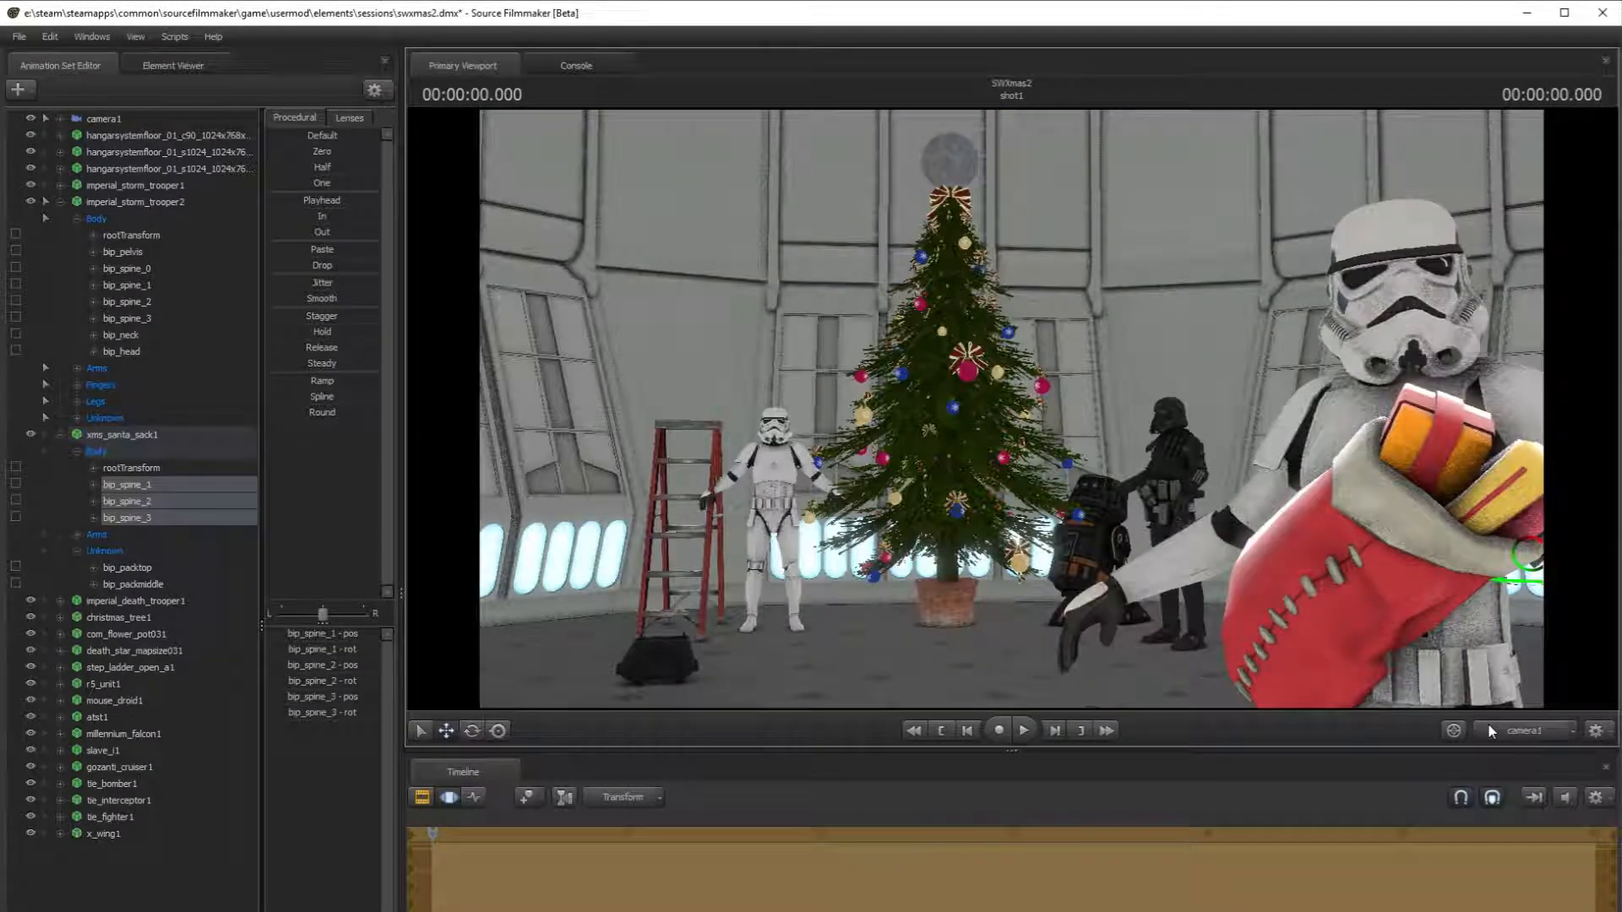
- Fine-tune the sack's angle and position at the trooper's waist, alternating between the work camera and camera1
click(1491, 731)
click(472, 732)
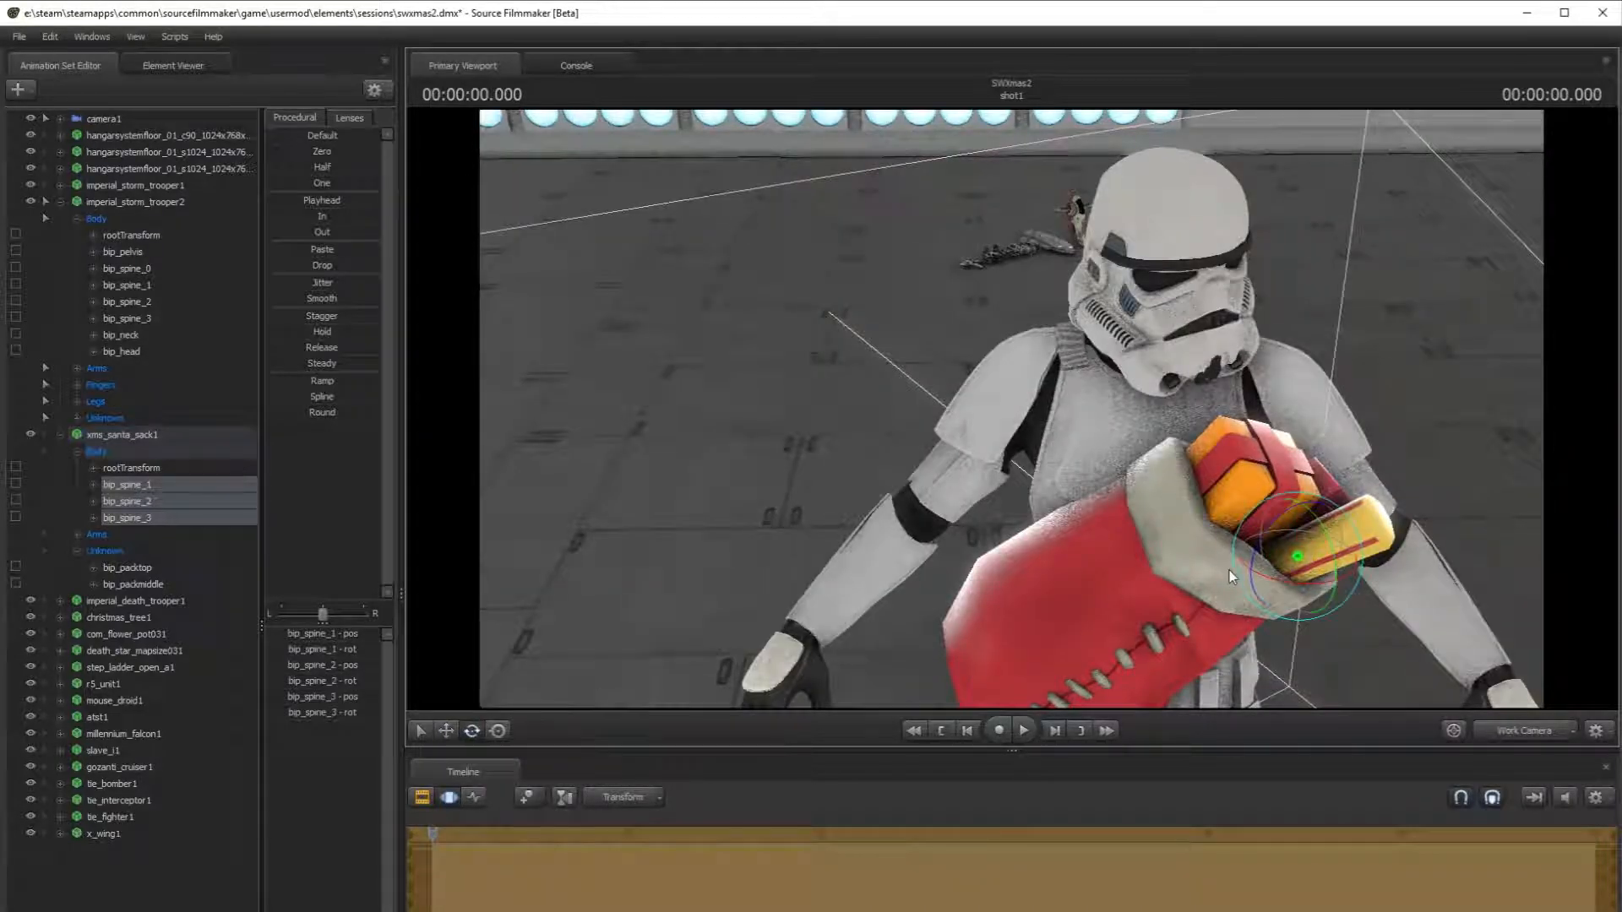
drag(1264, 585, 1258, 589)
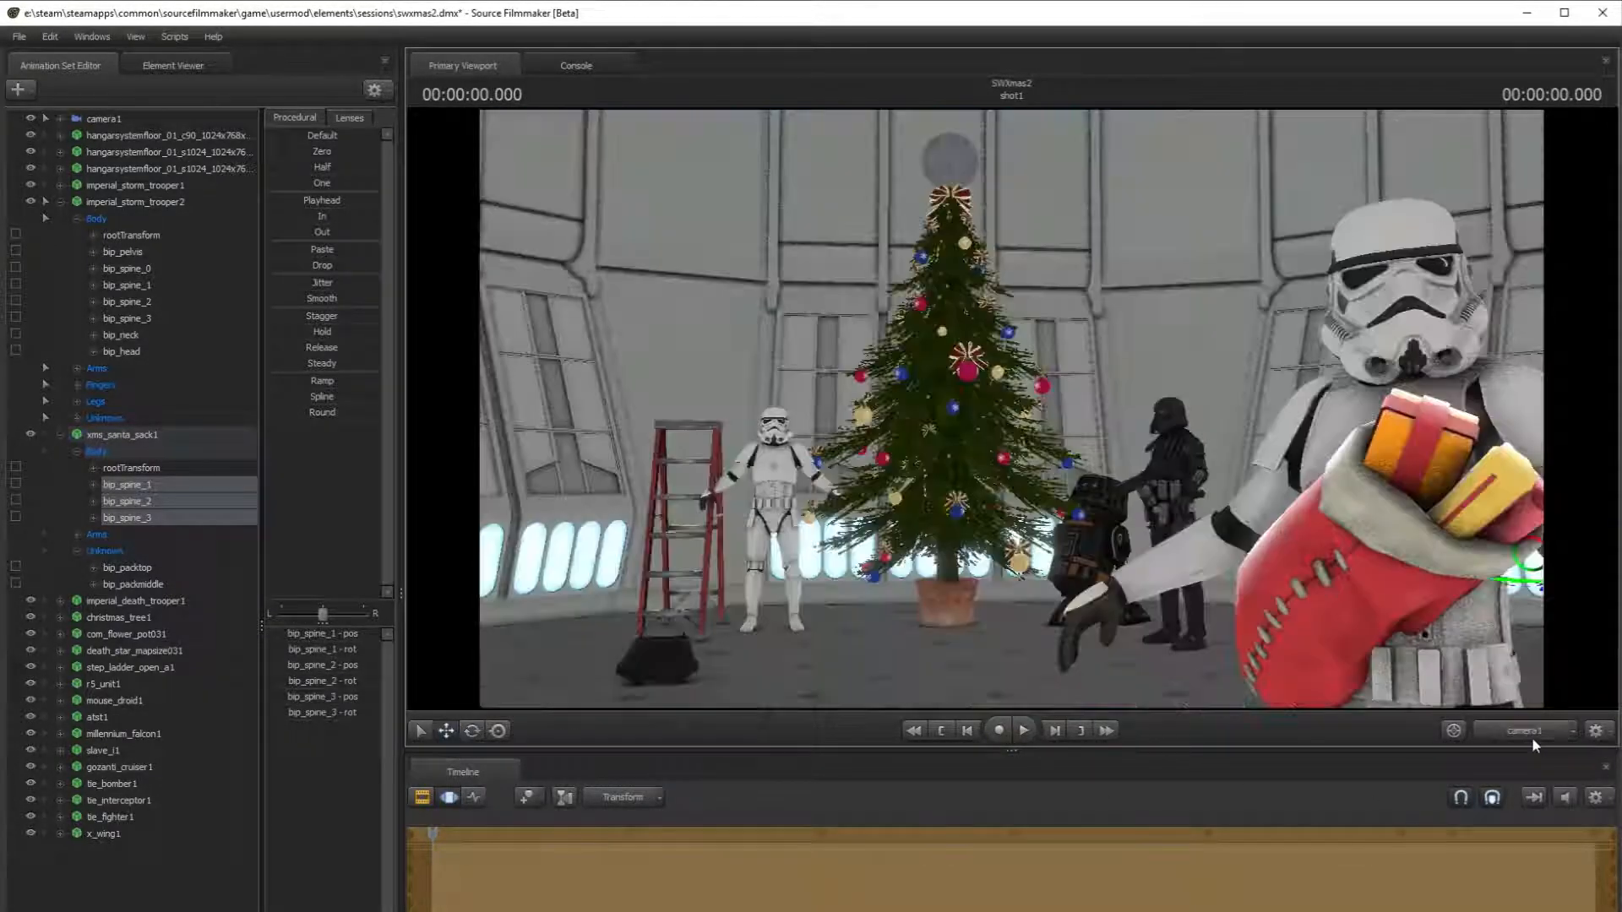
click(1531, 733)
click(1532, 737)
drag(1286, 585, 1272, 587)
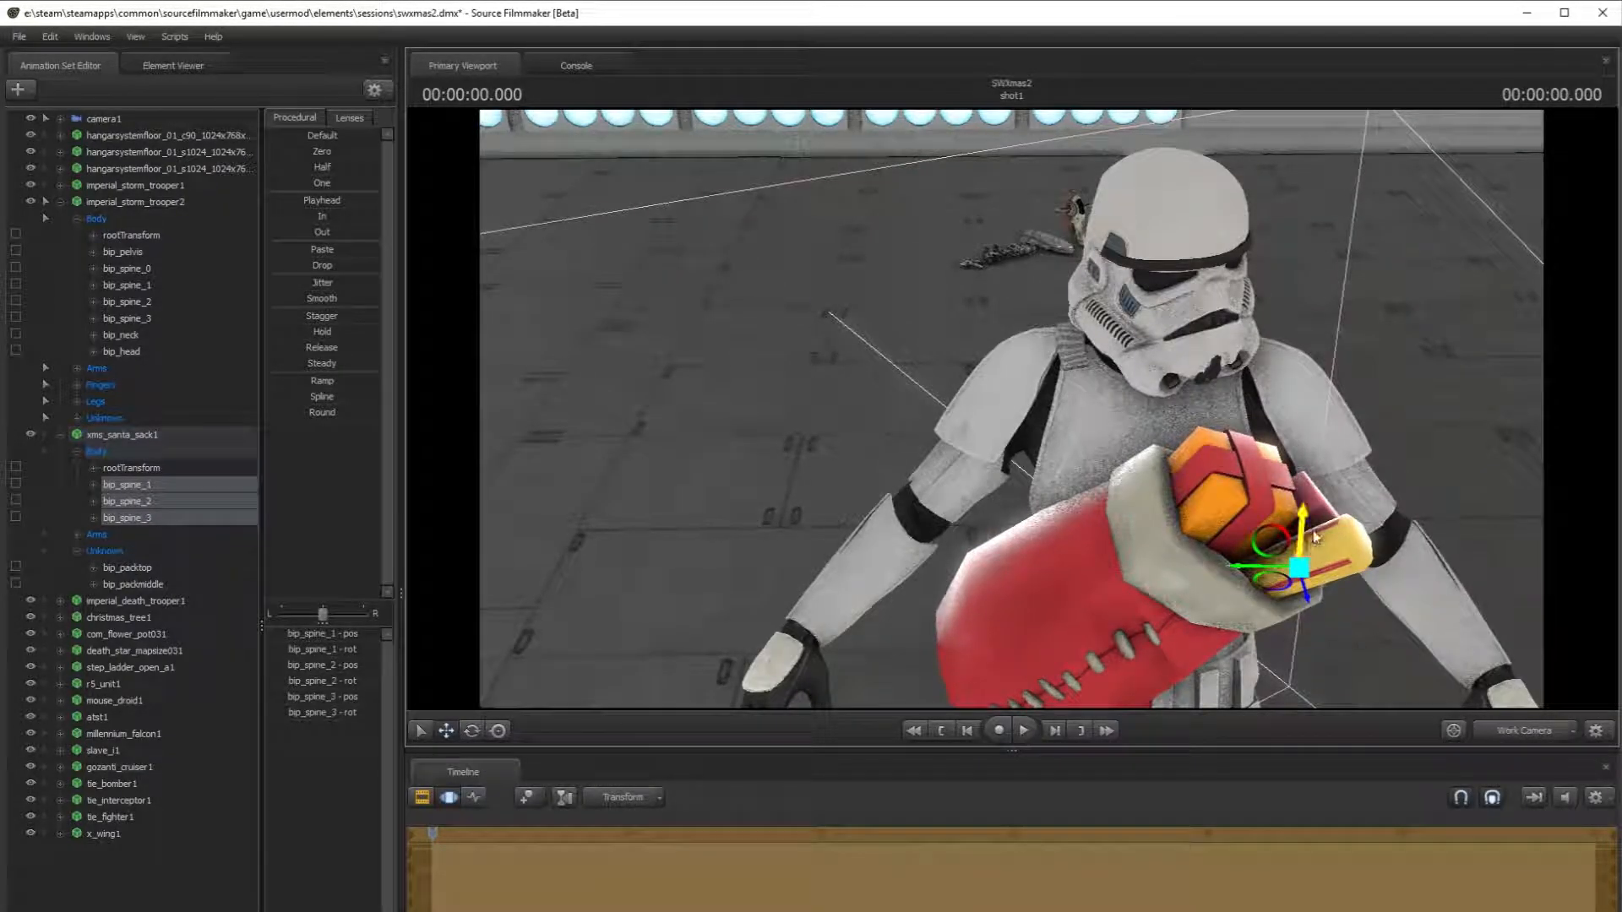
click(1531, 732)
click(1534, 732)
- Nudge the santa sack slightly against the trooper's torso from a frontal close-up, then compare it through camera1
drag(1280, 586, 1343, 710)
key(w)
drag(1292, 423, 1292, 499)
key(s)
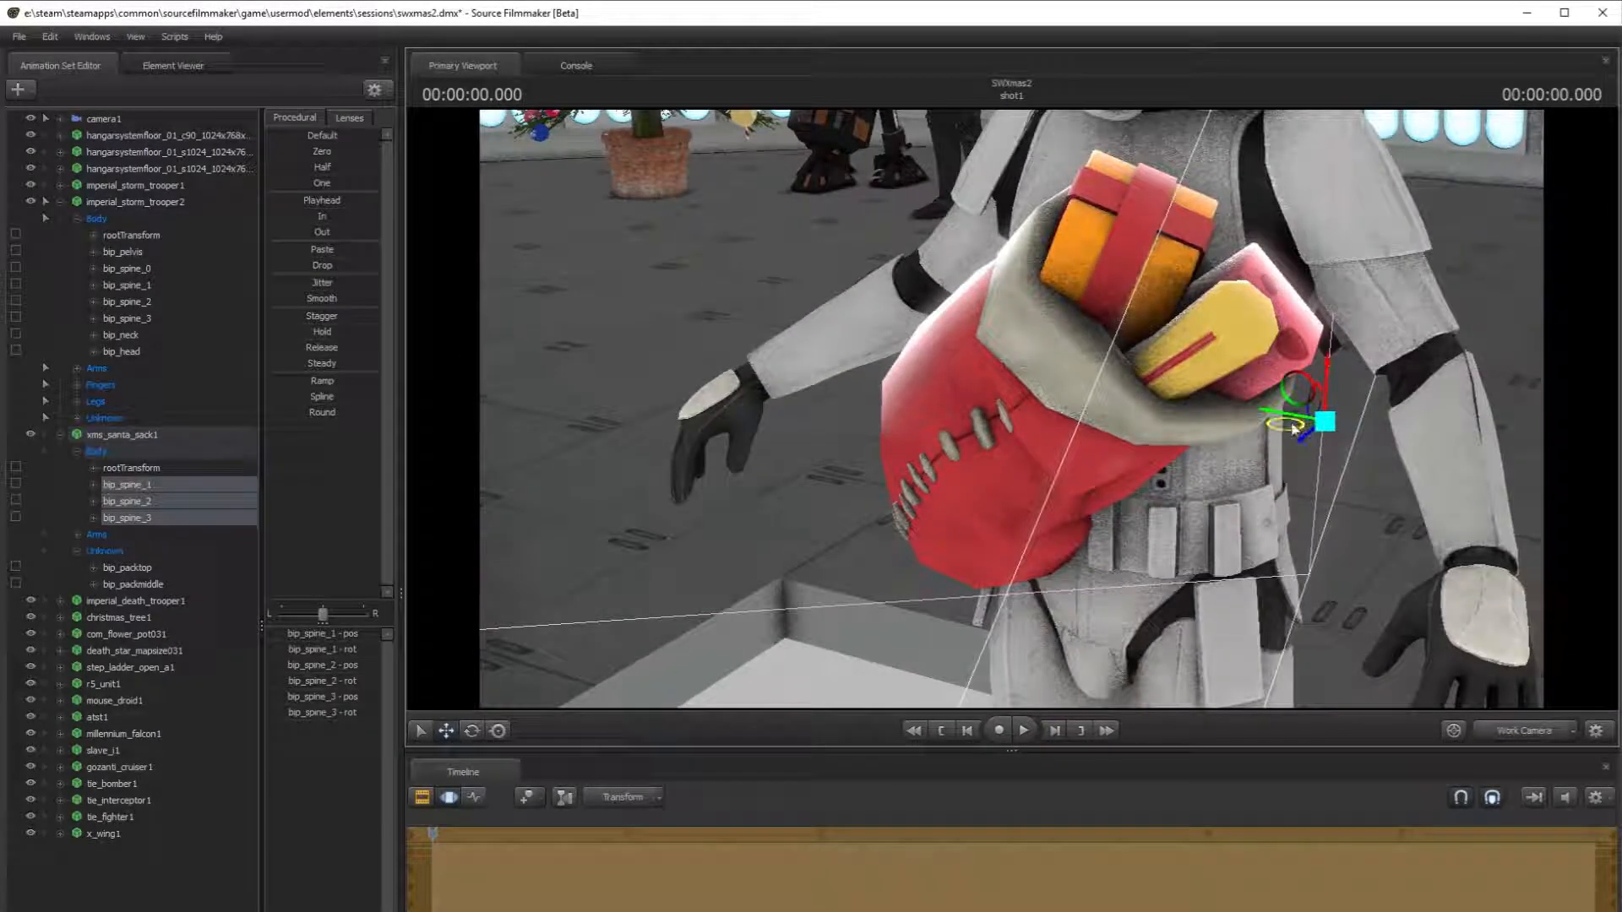
drag(1294, 429, 1286, 435)
click(1523, 731)
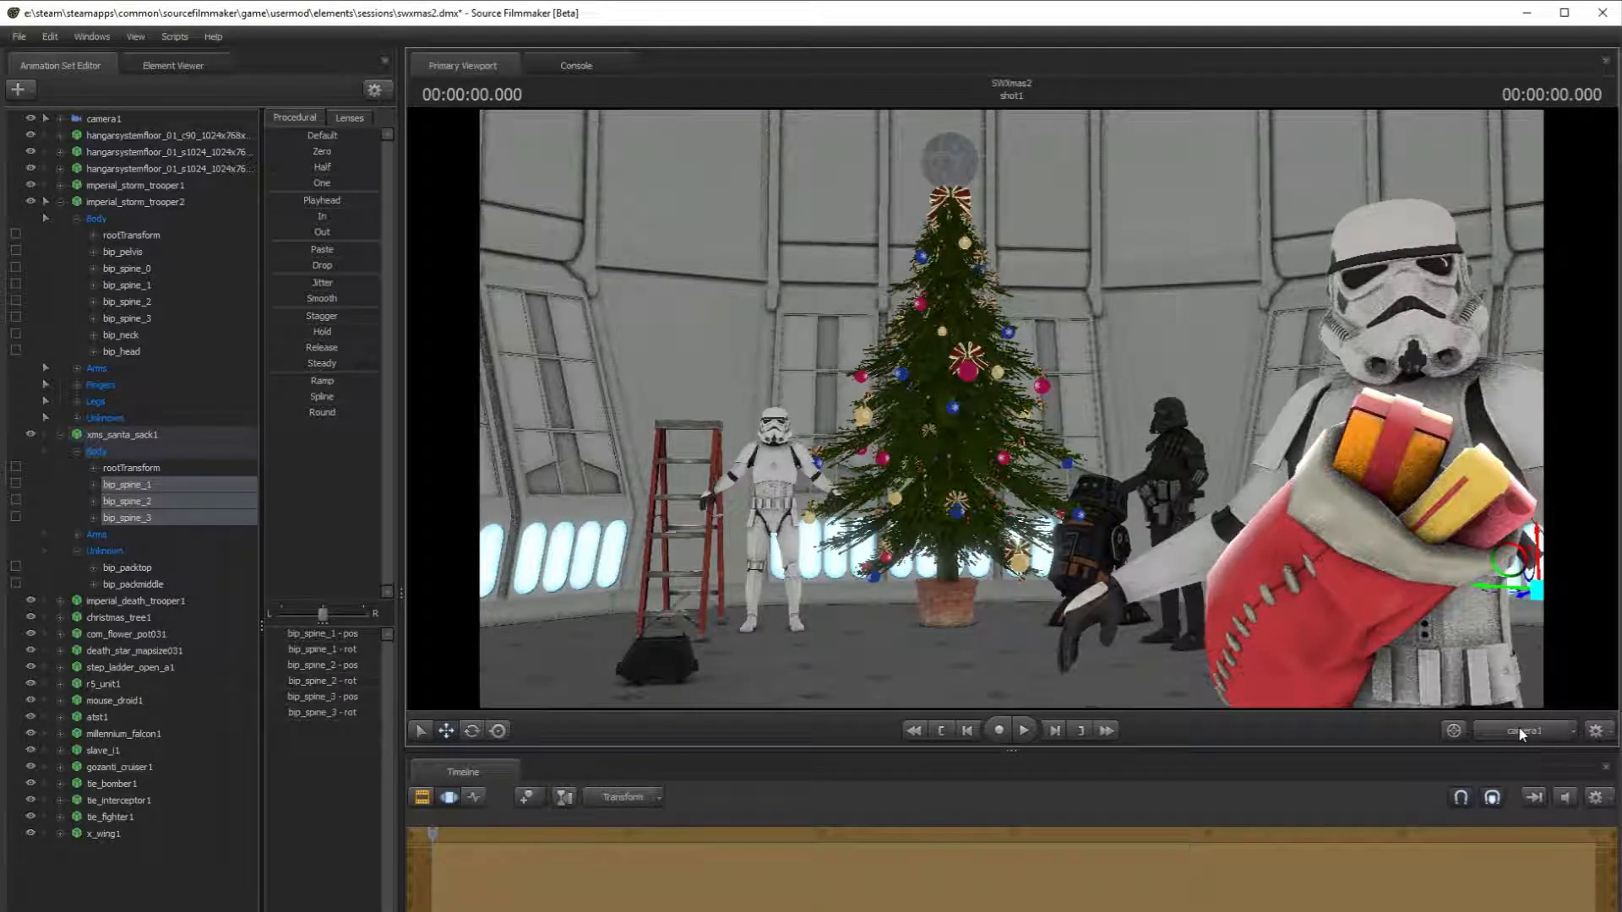
click(1519, 730)
- Rotate imperial_storm_trooper2's right upper arm and forearm so the hand comes down against the front of the sack
ctrl+click(992, 217)
click(472, 731)
drag(717, 613, 767, 538)
mouse_move(999, 279)
mouse_down()
mouse_move(1022, 268)
mouse_move(959, 281)
mouse_move(986, 289)
mouse_move(1053, 237)
mouse_move(982, 282)
mouse_move(998, 293)
mouse_up()
ctrl+click(841, 416)
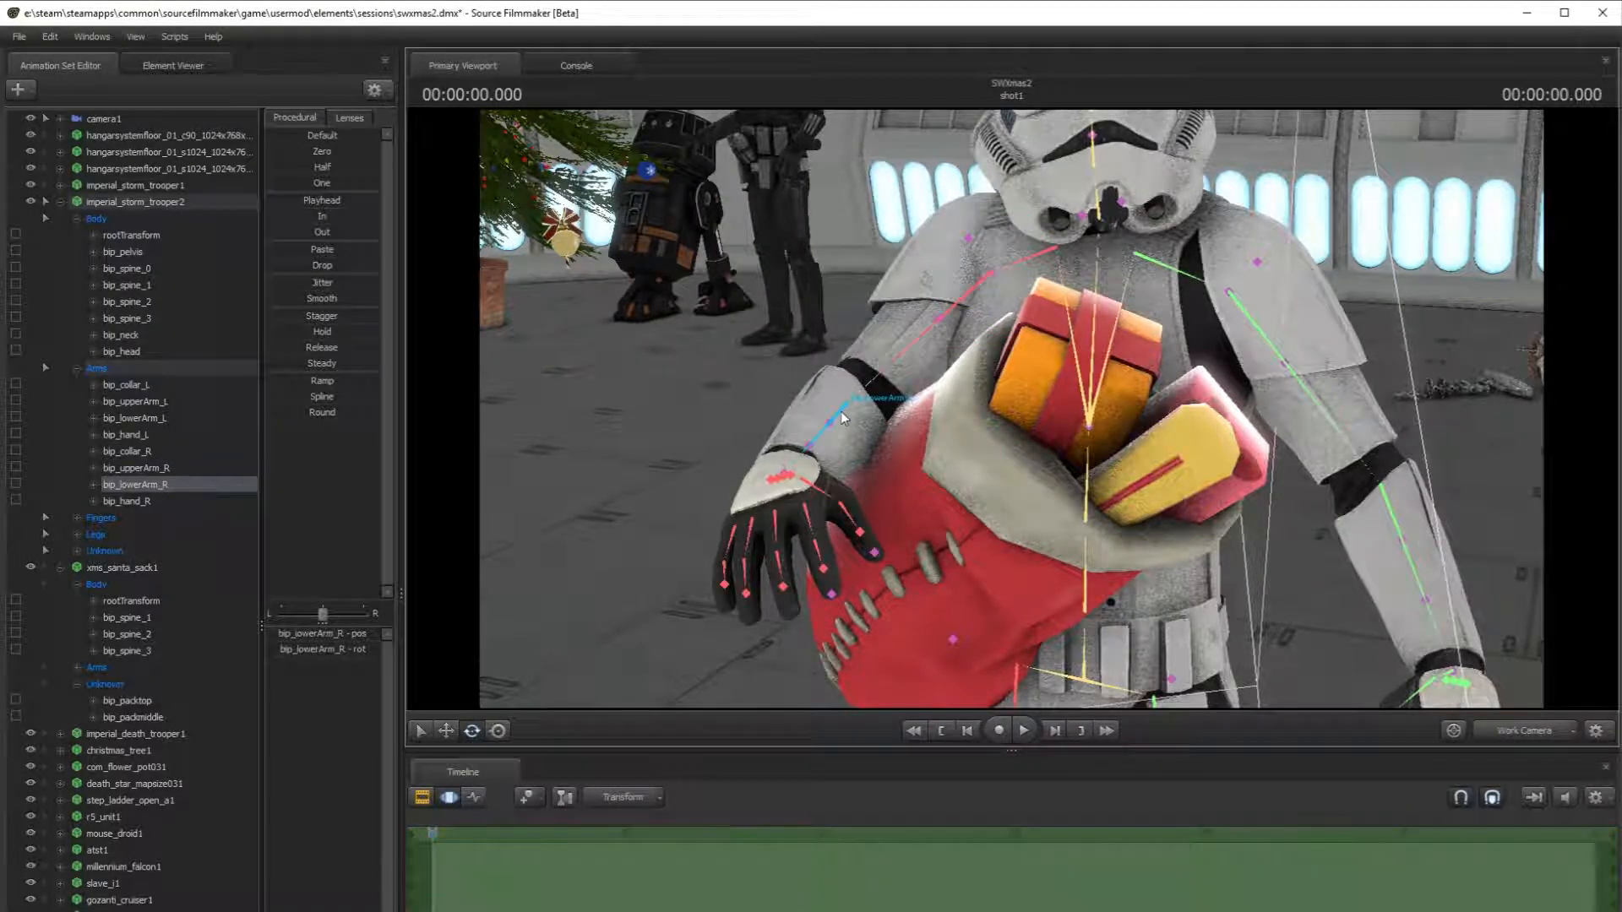
drag(841, 416, 797, 373)
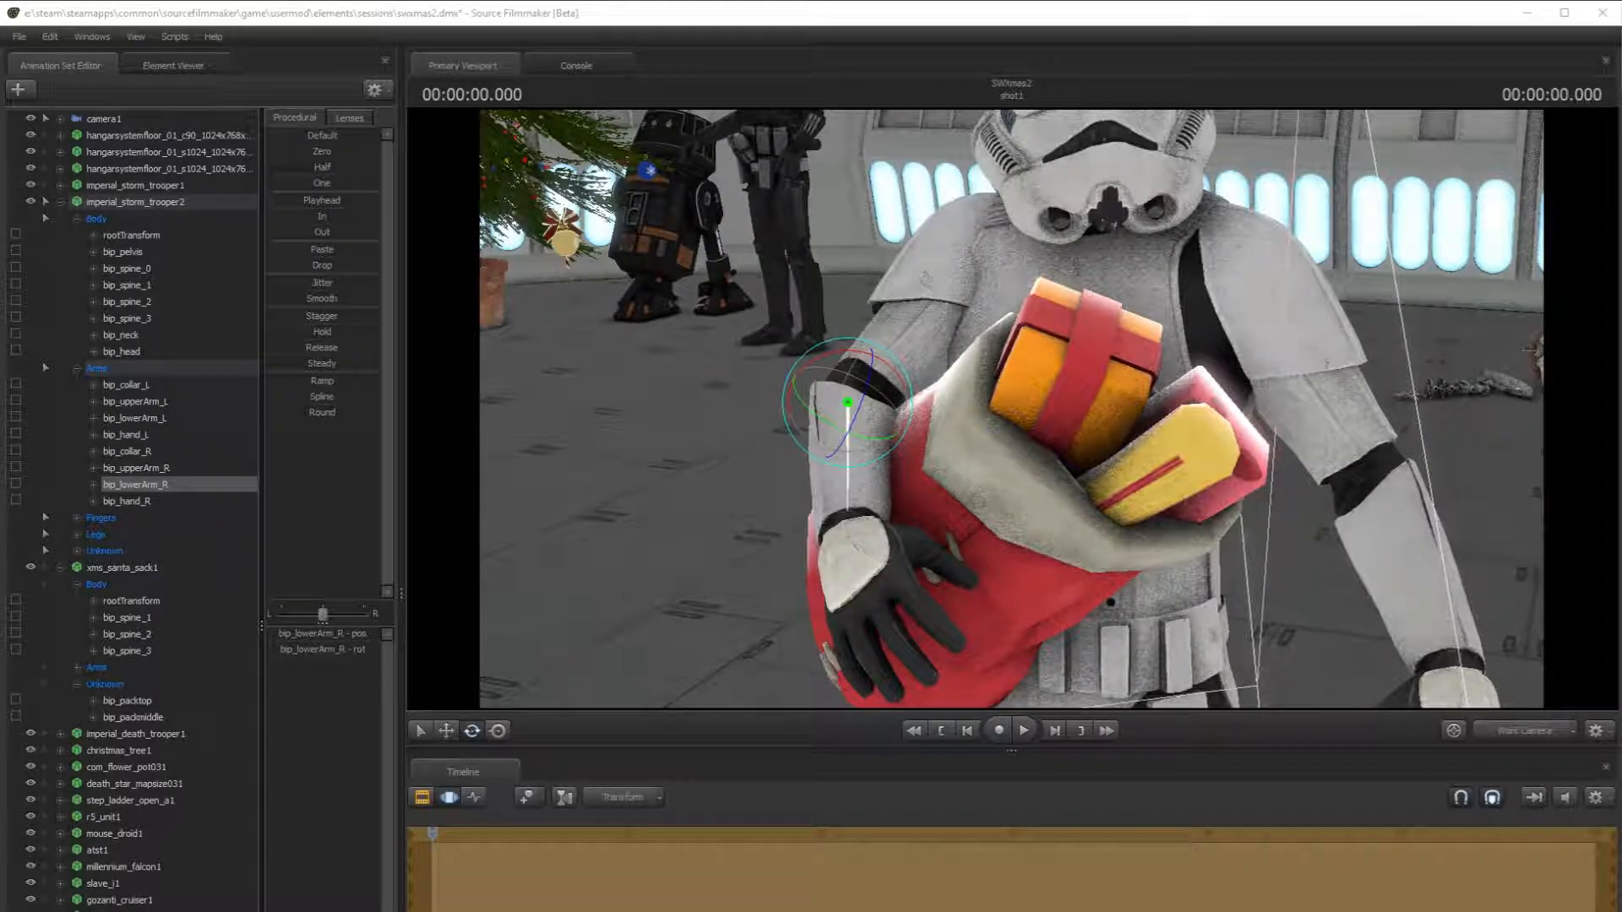
click(1256, 13)
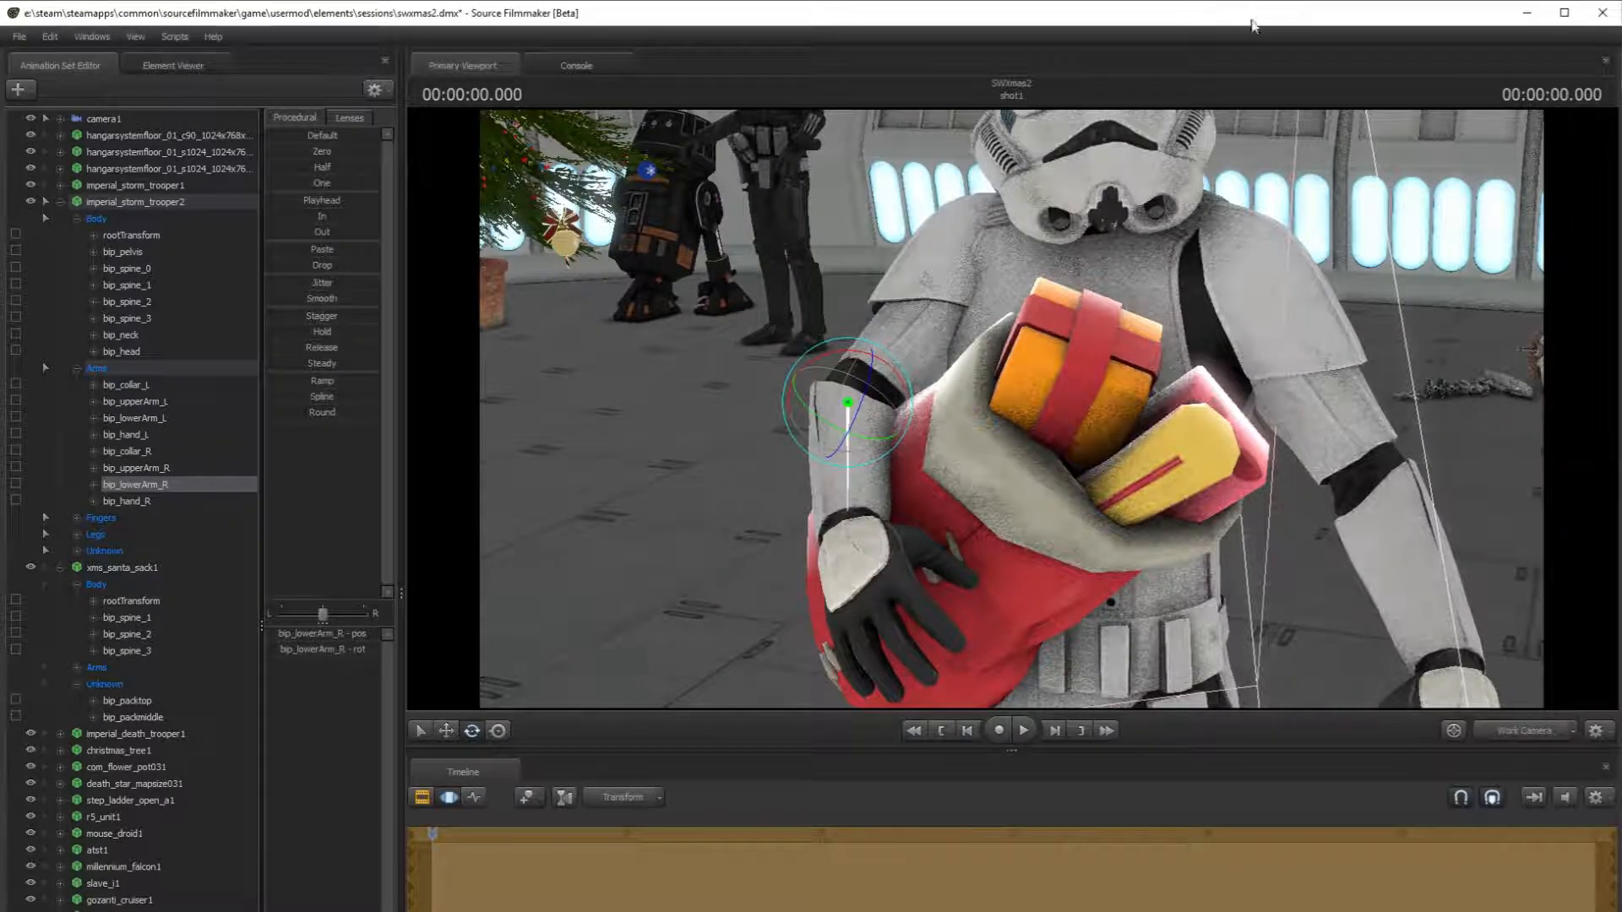
- Rotate the trooper's bip_hand_R so the palm turns inward onto the sack and check it through camera1
key(ctrl)
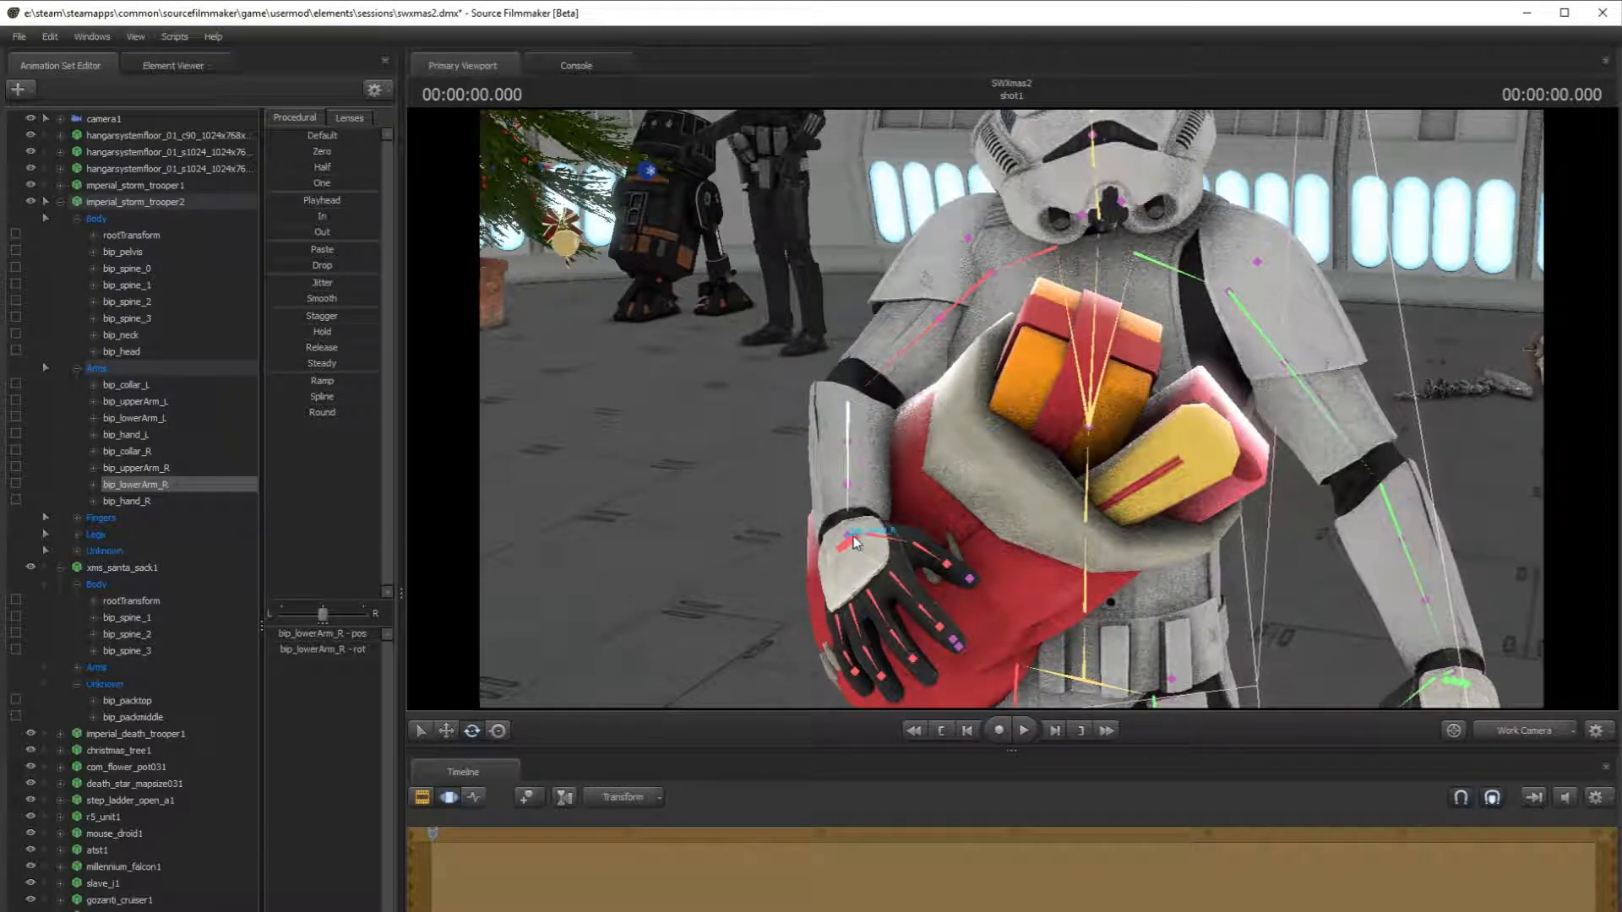
ctrl+click(853, 539)
drag(870, 575, 886, 576)
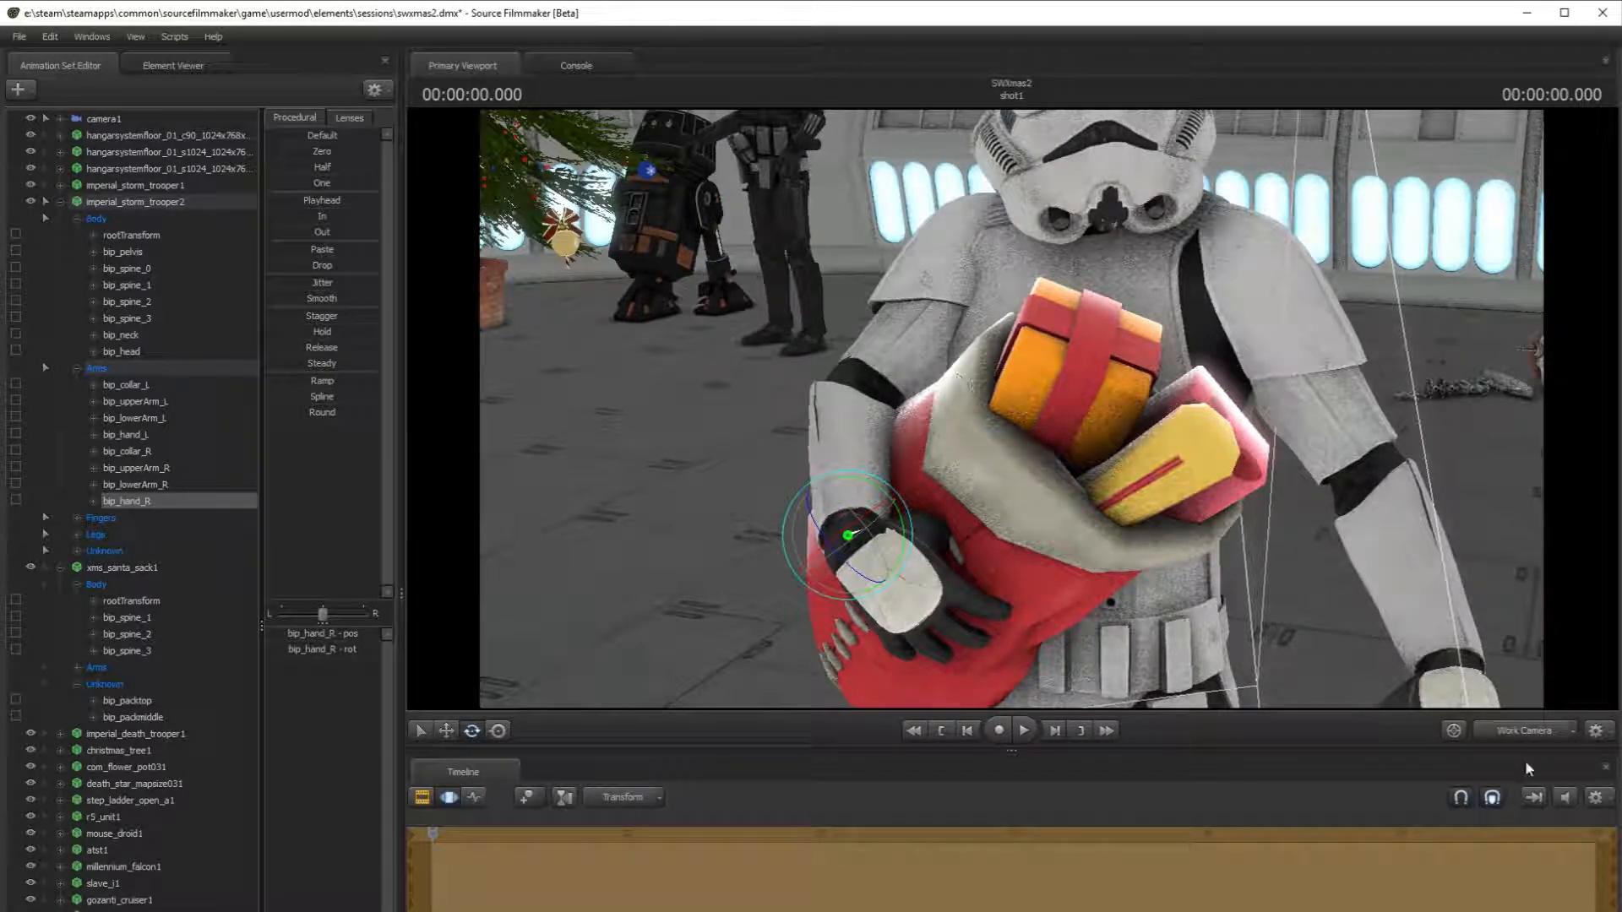
click(1457, 730)
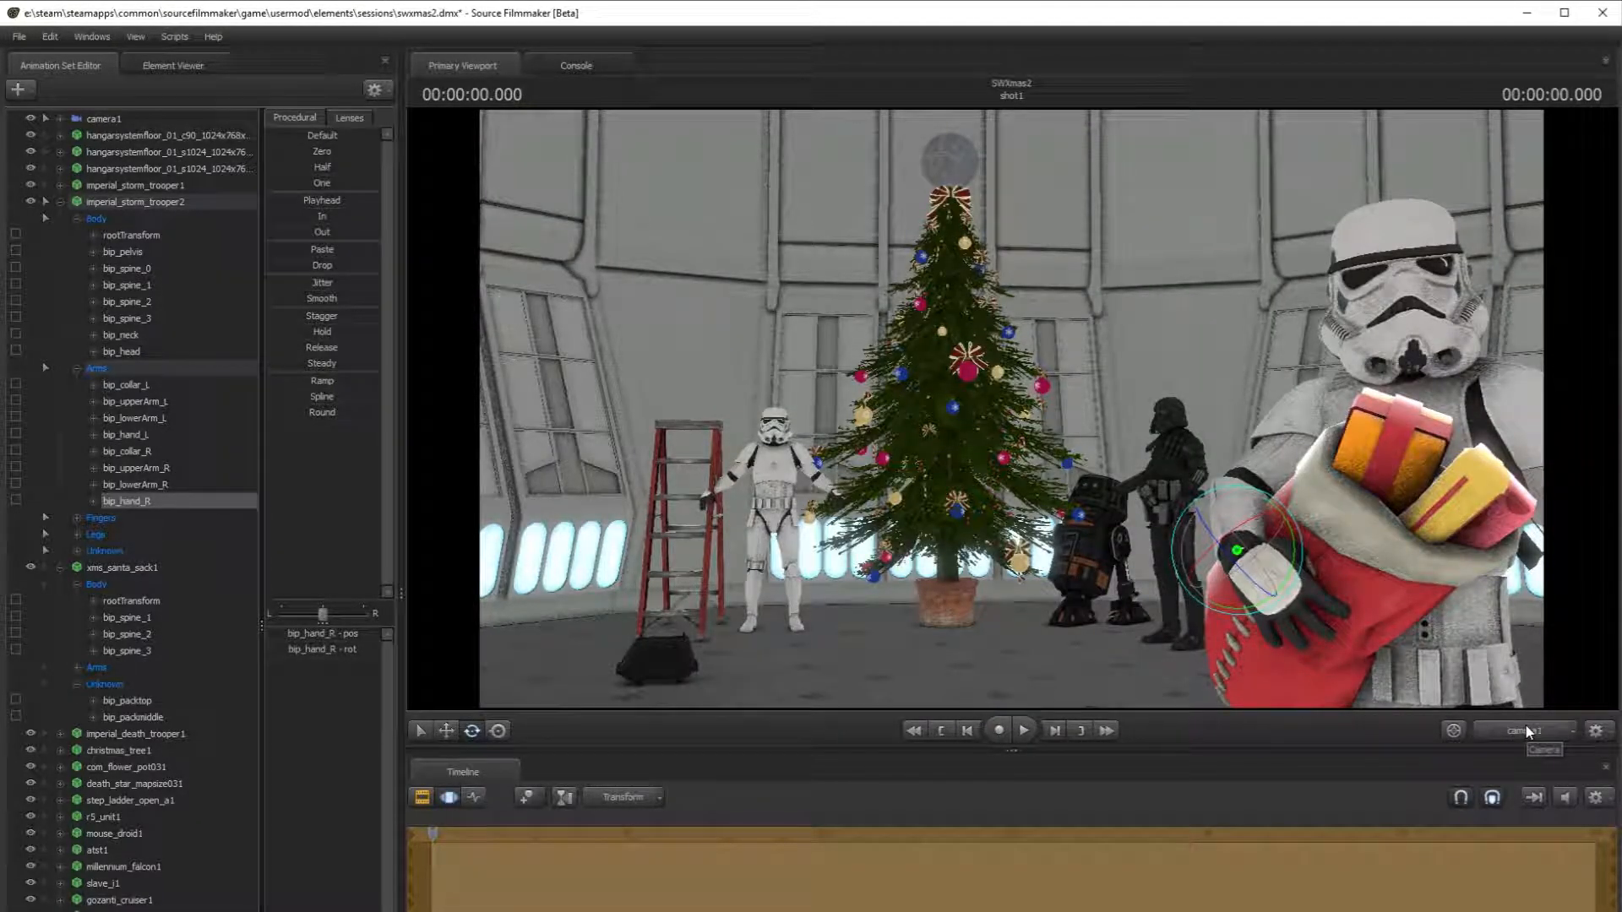
click(1528, 732)
- Select bip_lowerArm_R among the overlapping forearm bones and twist the trooper's right forearm slightly
ctrl+click(854, 421)
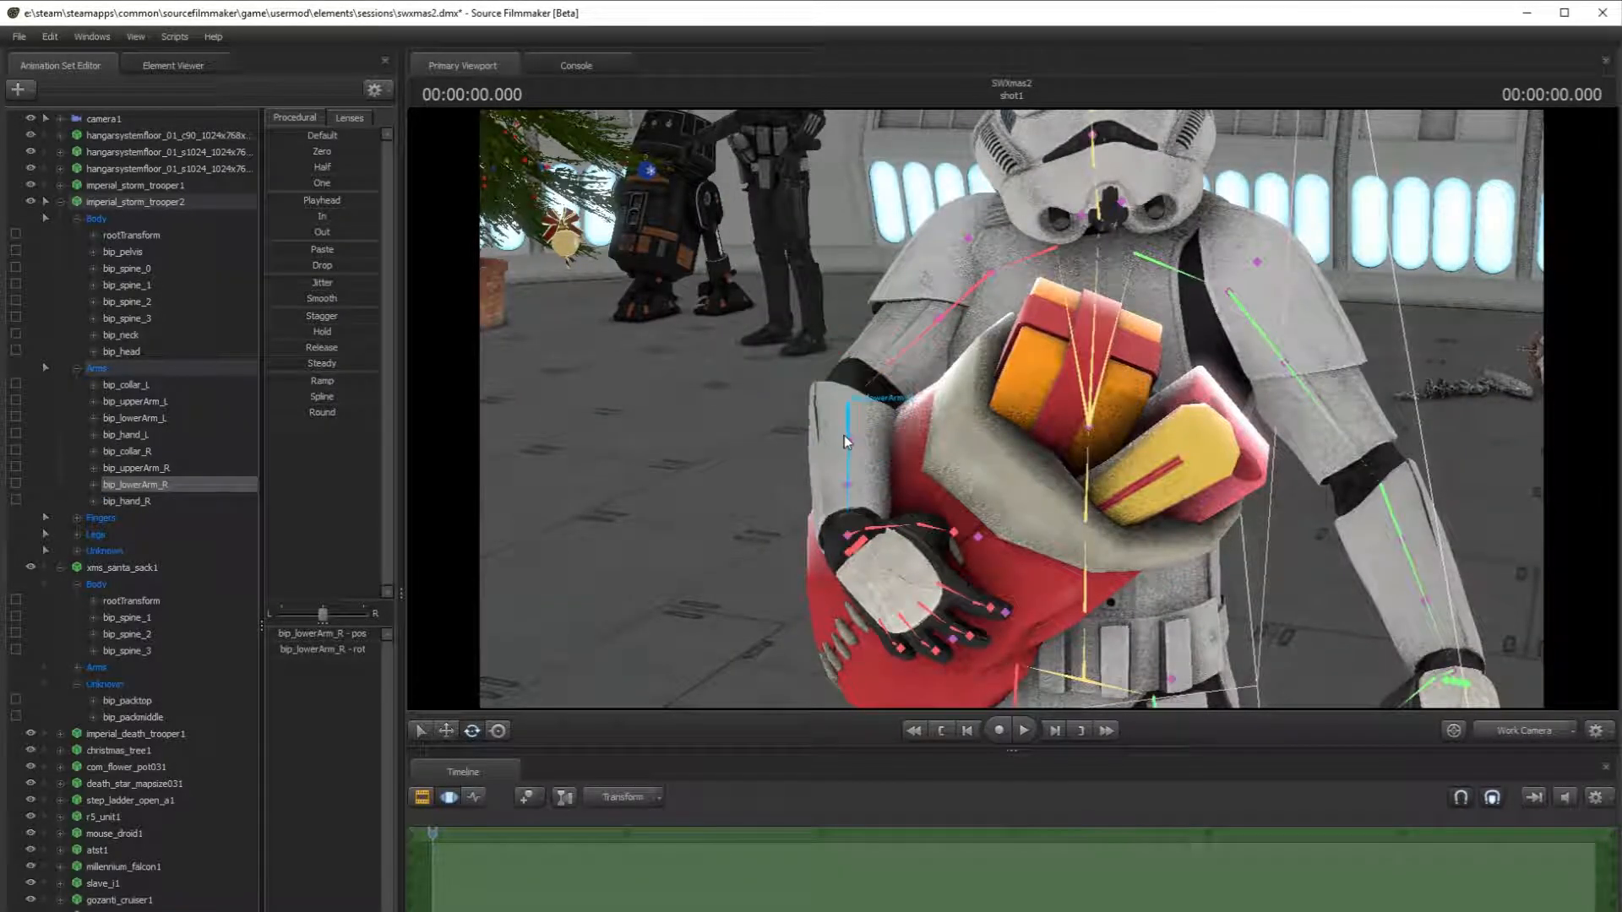
ctrl+click(855, 441)
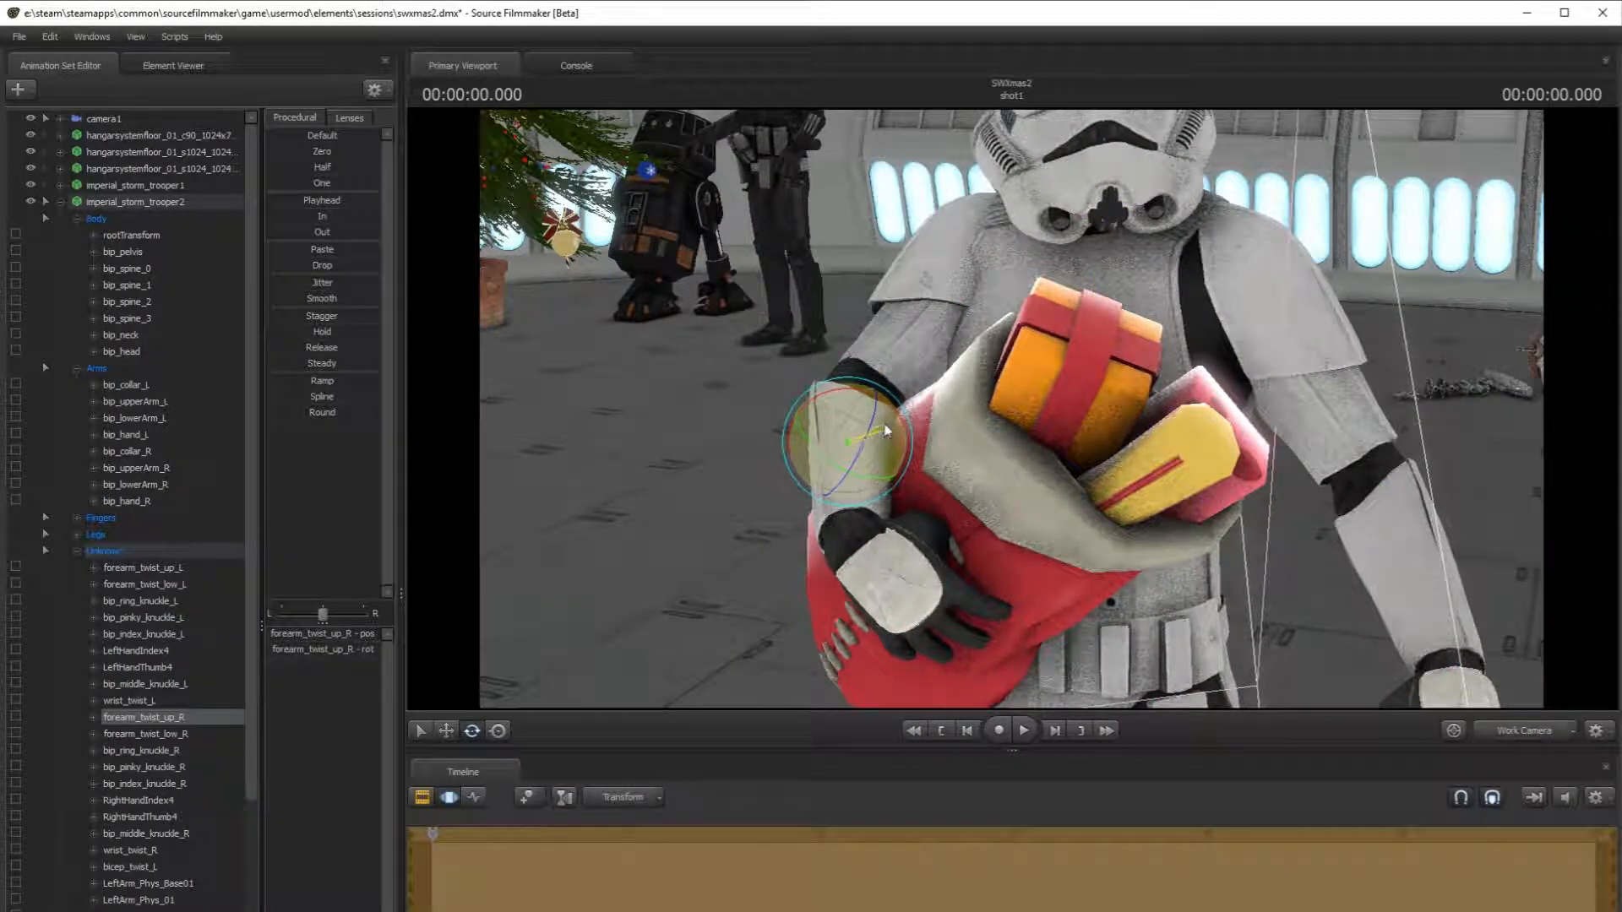
click(854, 485)
ctrl+click(855, 486)
ctrl+click(852, 486)
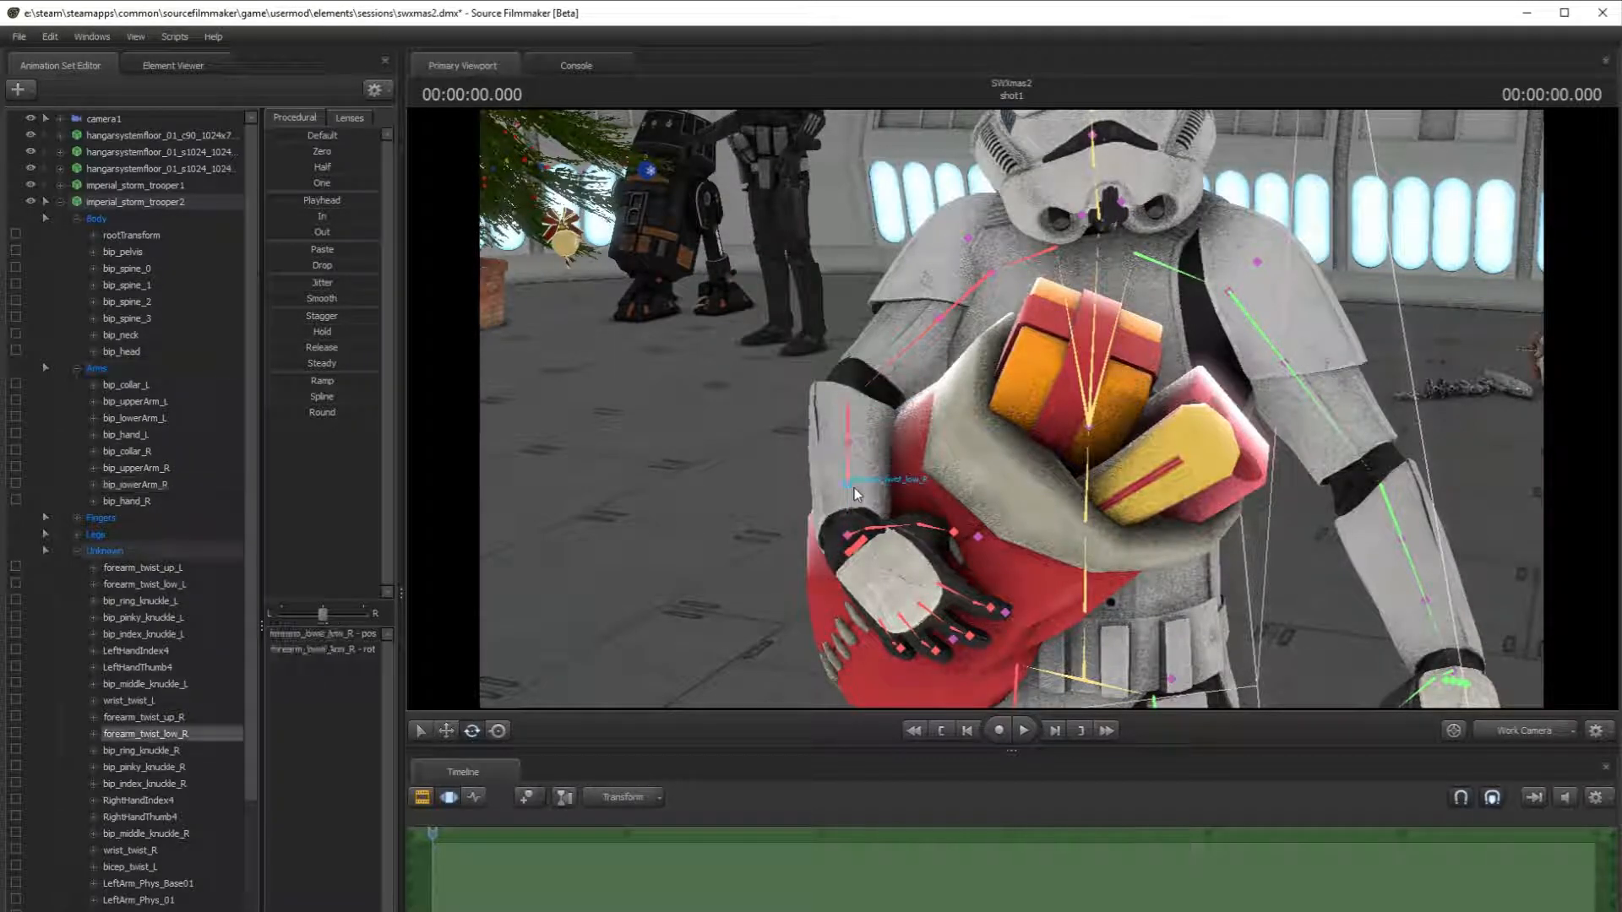
ctrl+click(853, 421)
drag(883, 369, 869, 373)
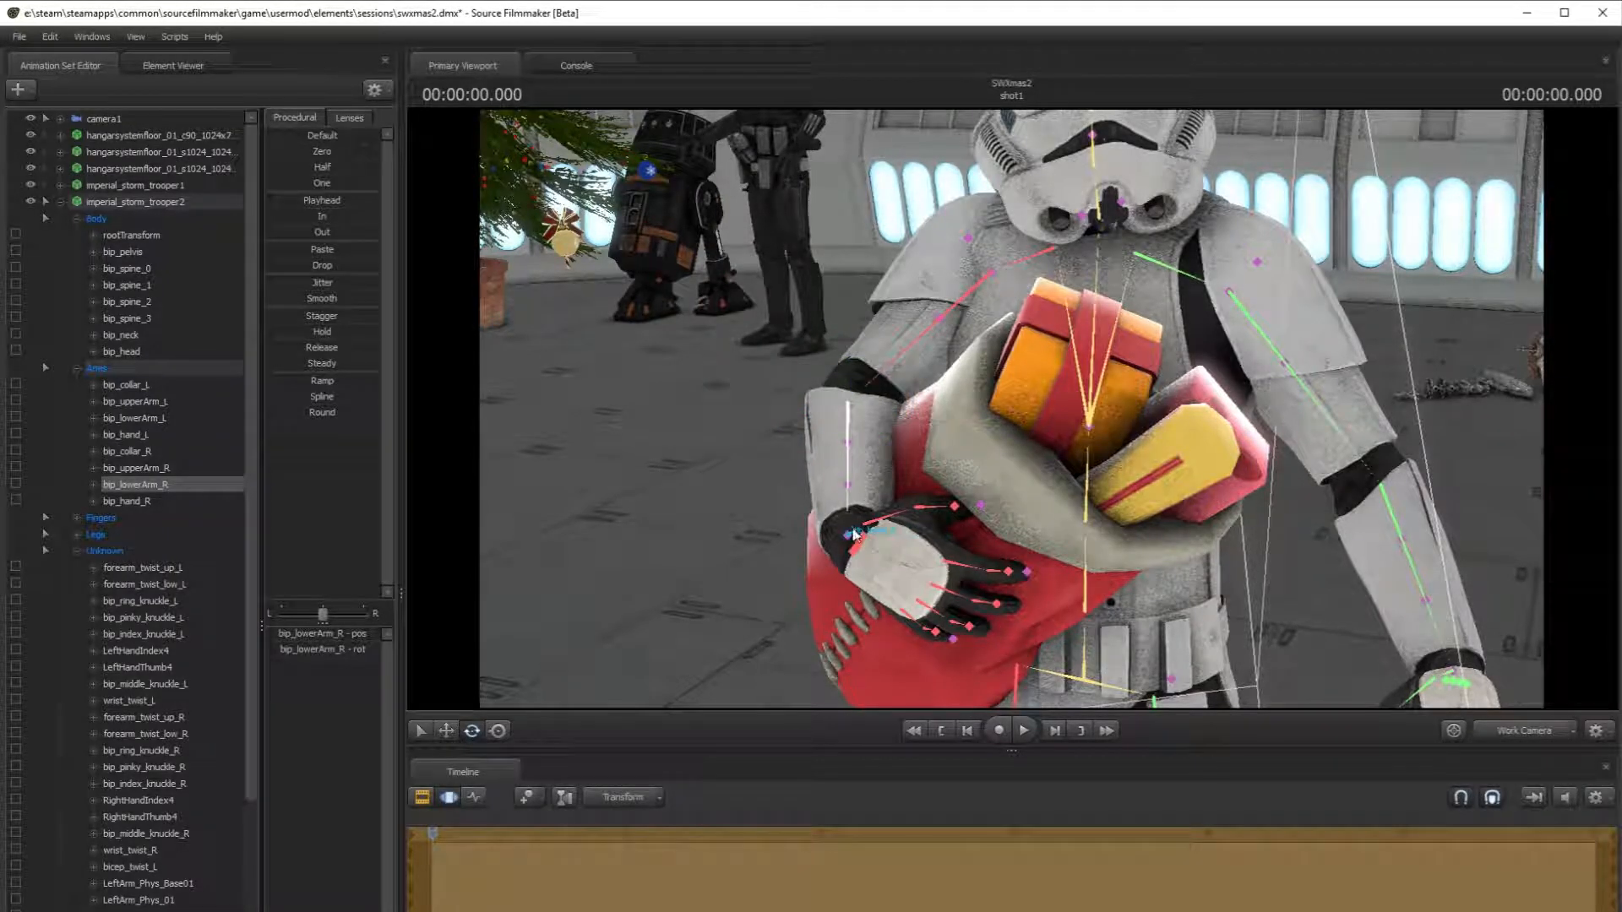
- Angle the trooper's right hand downward along the sack and compare the result through camera1
ctrl+click(849, 534)
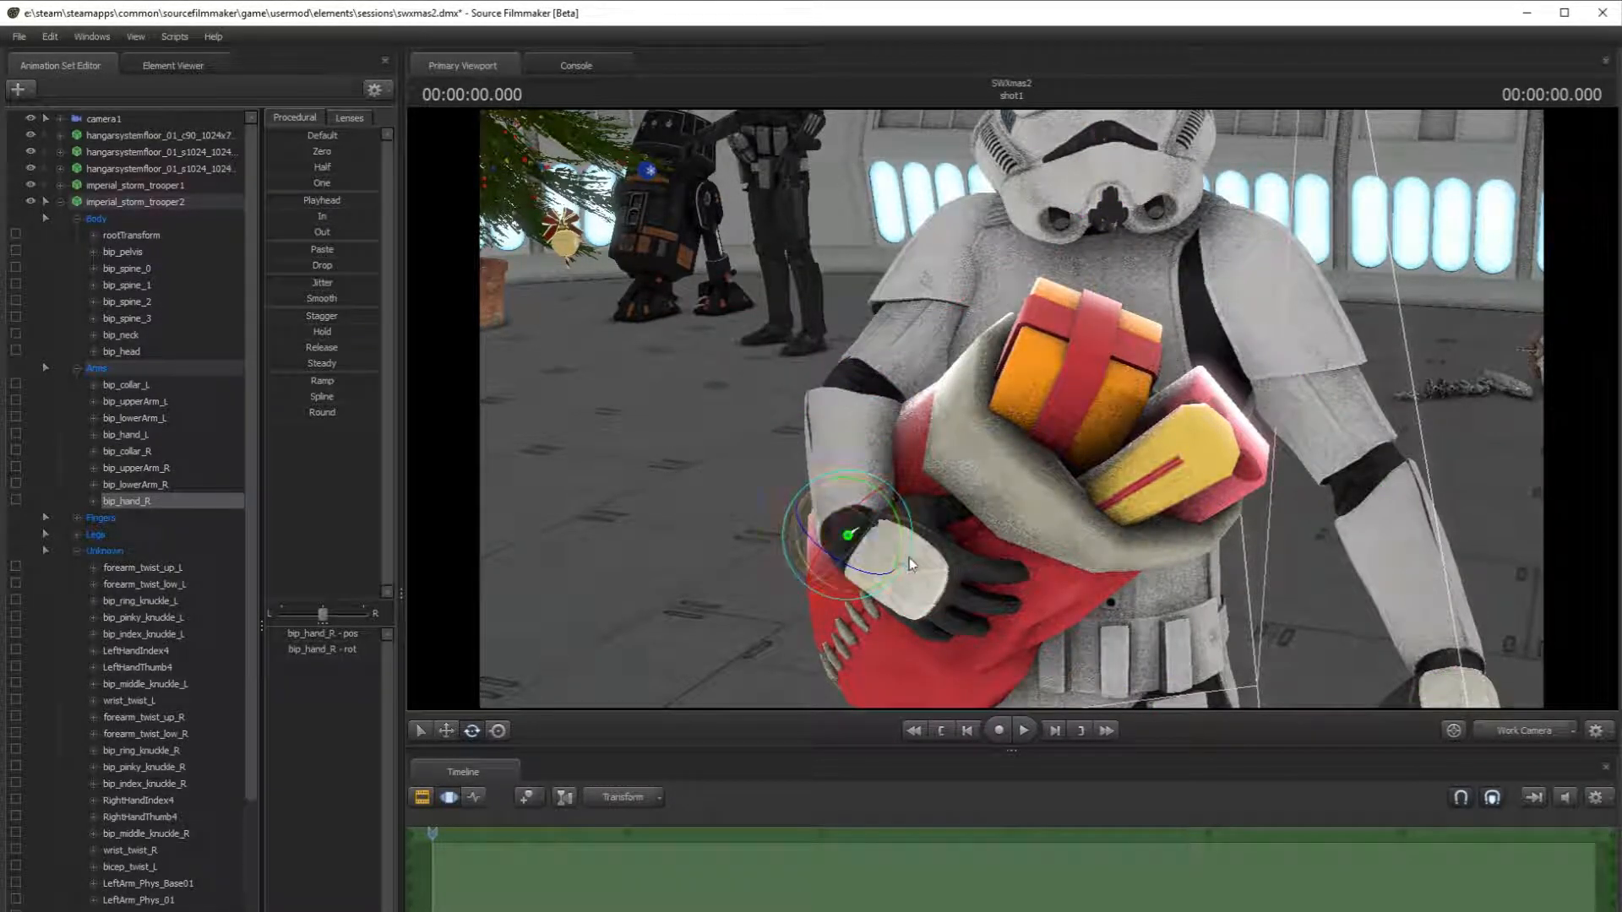
drag(904, 563, 869, 561)
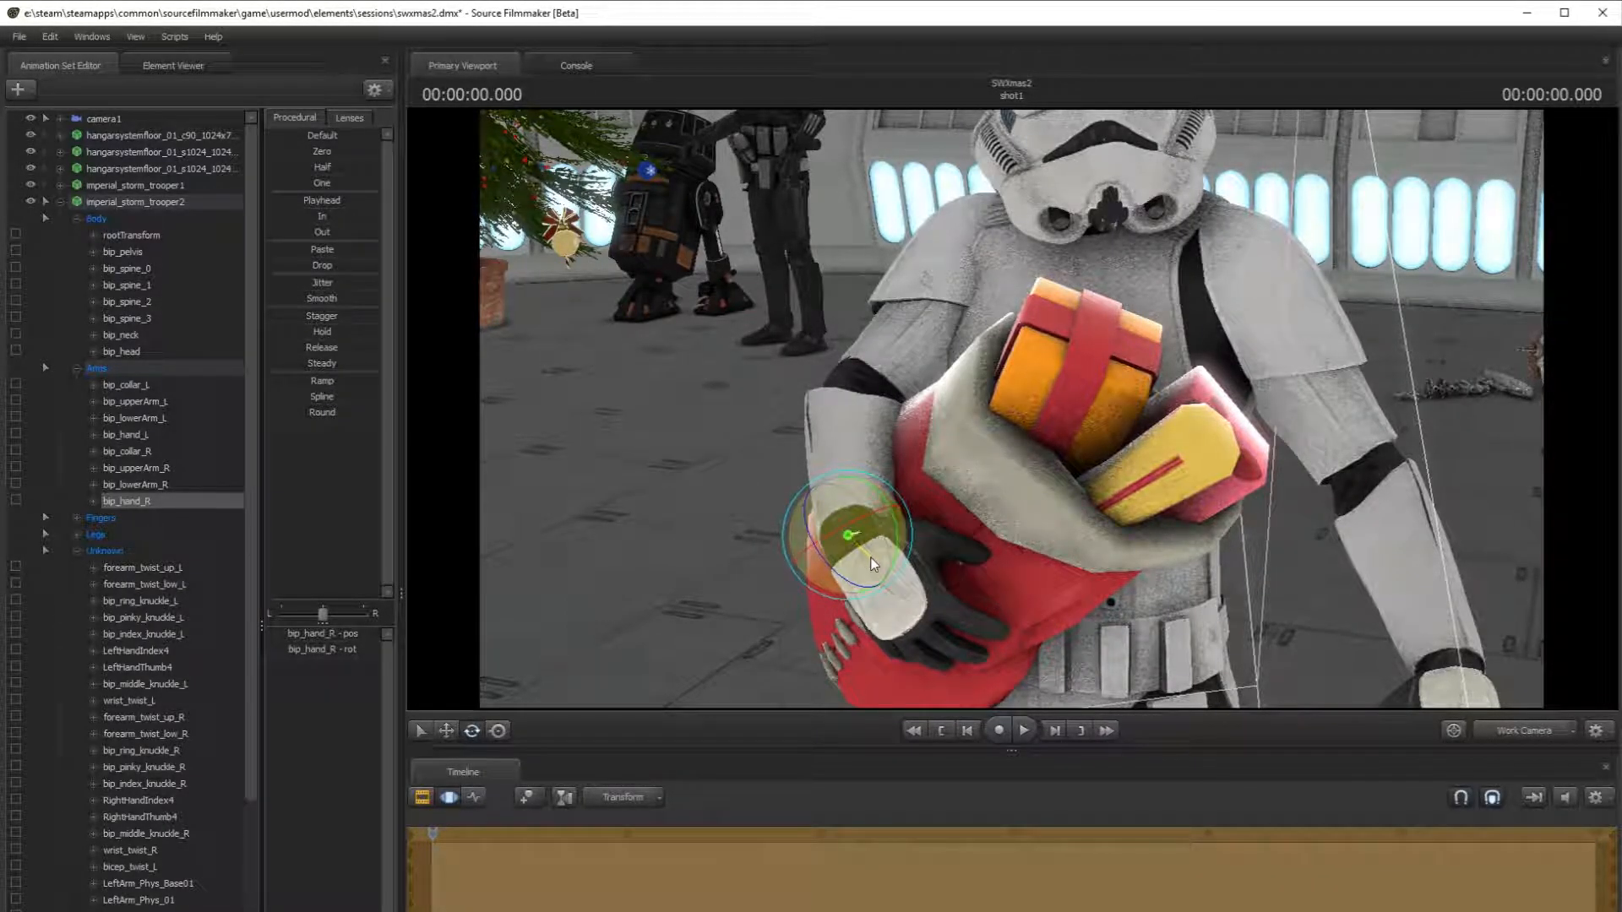
click(1526, 731)
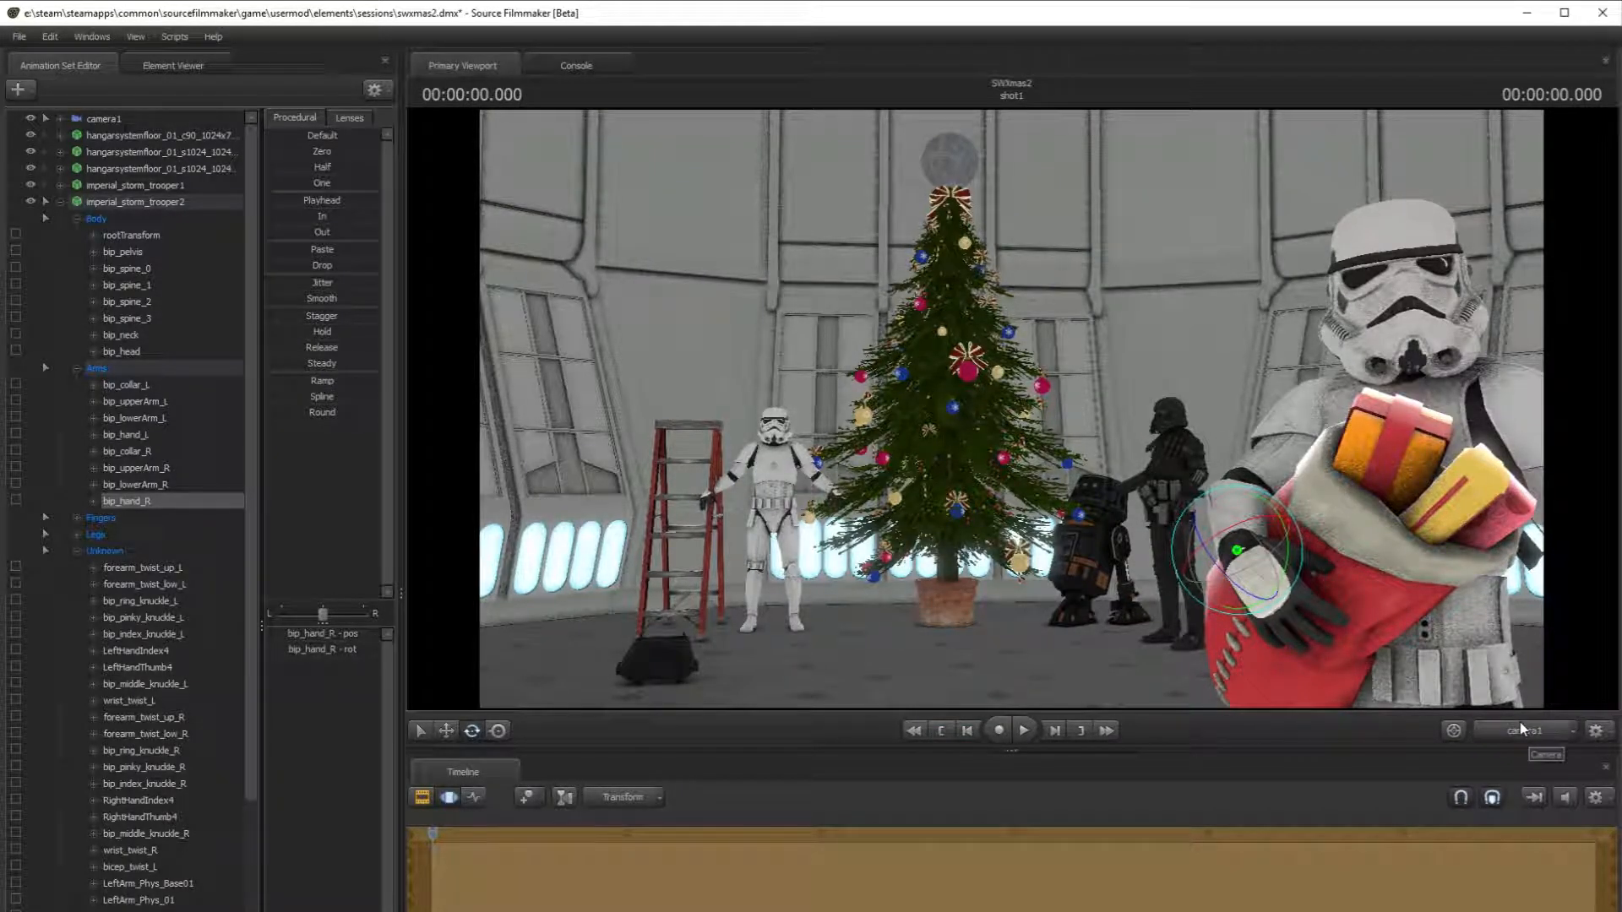
click(1514, 733)
- Rotate the trooper's bip_upperArm_L down so the left arm sits close to the body
click(1245, 311)
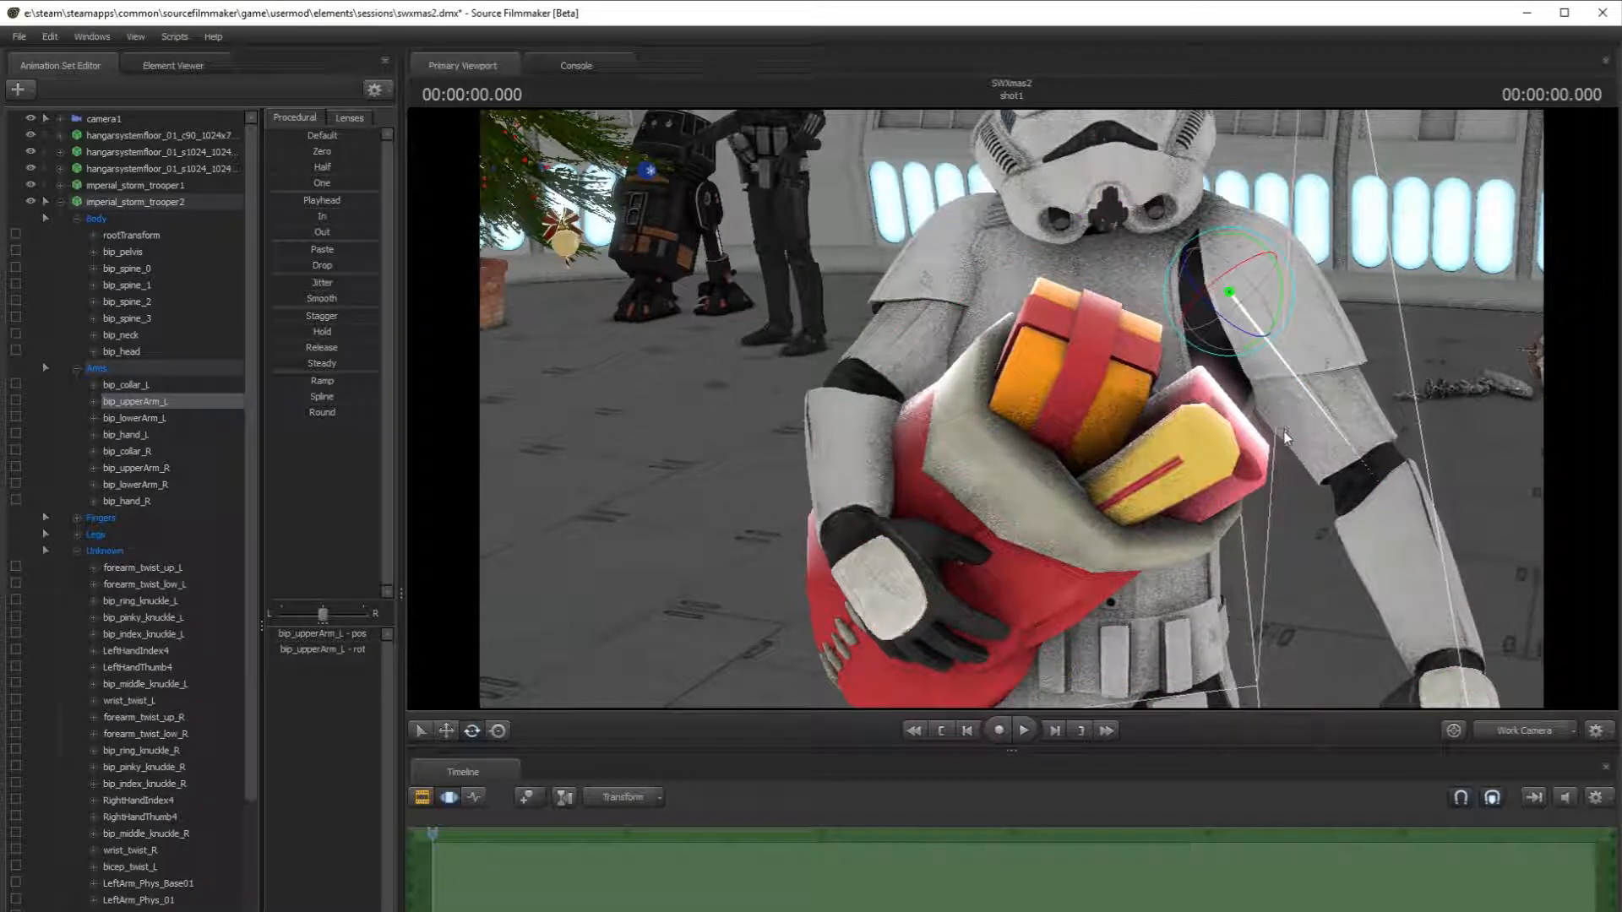
drag(1276, 264, 1273, 294)
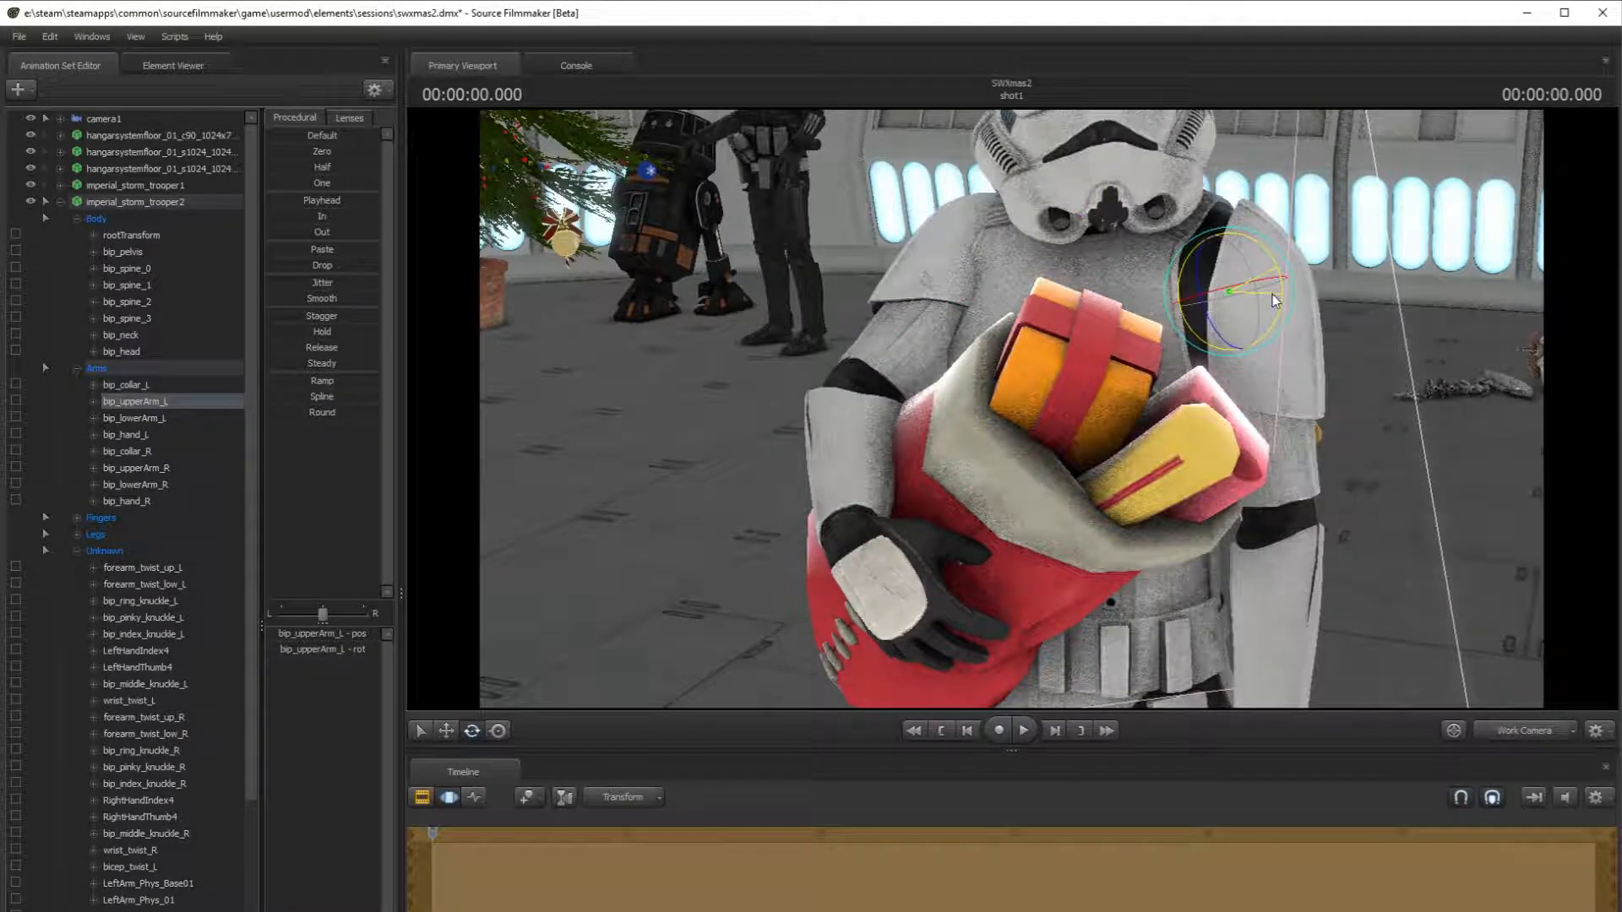
drag(1445, 410, 1050, 391)
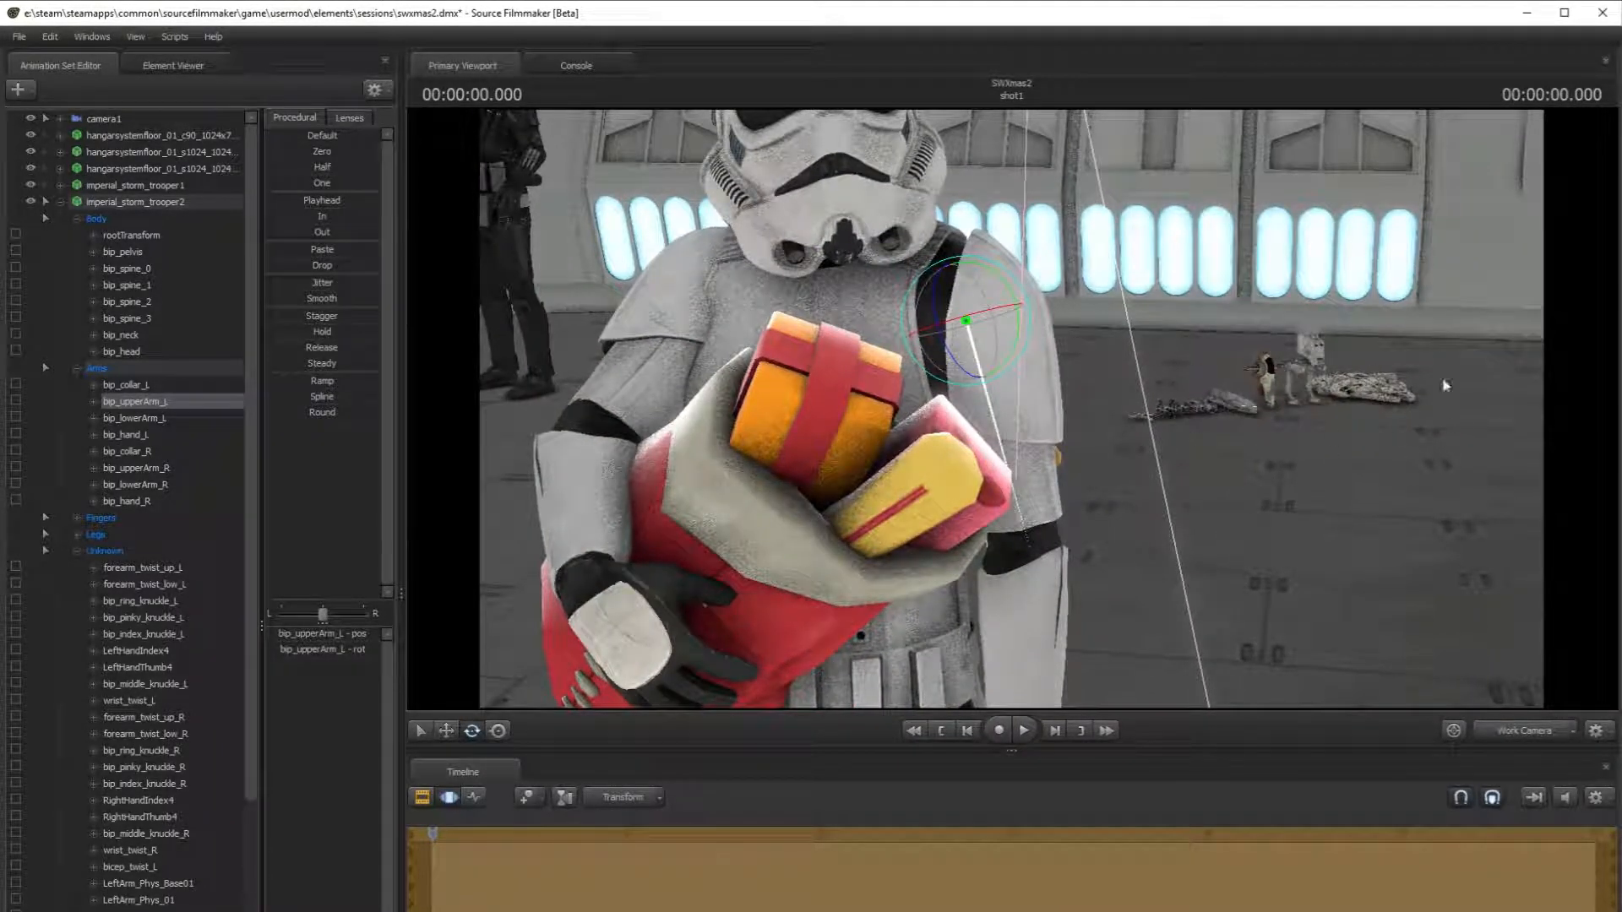
drag(1275, 450, 1014, 412)
drag(1209, 255, 1209, 290)
key(ctrl)
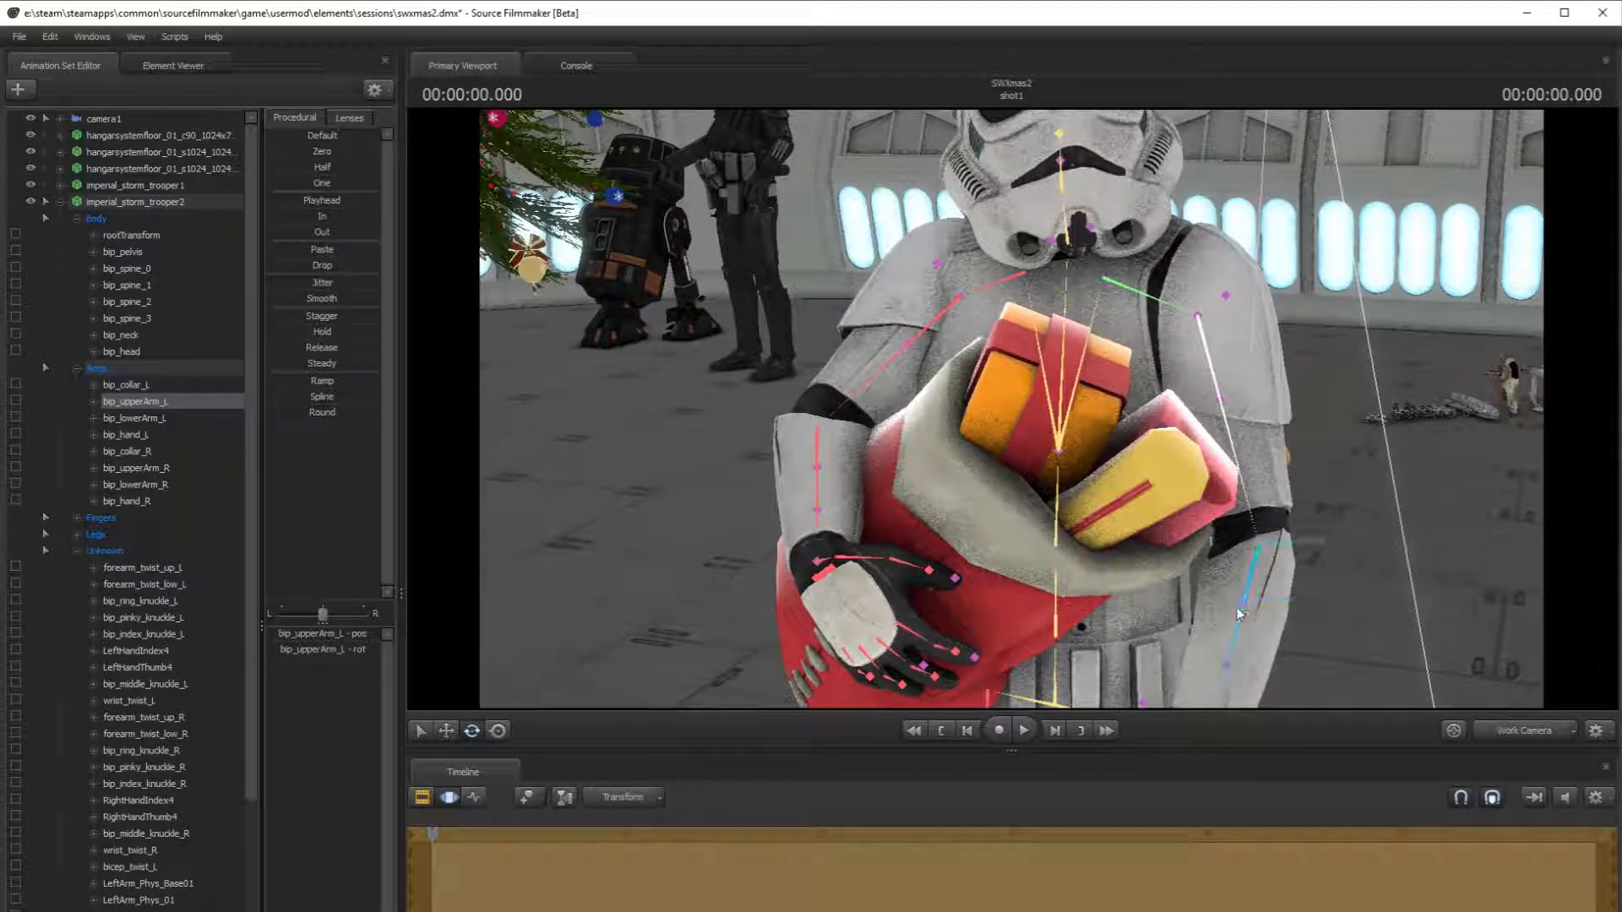
- Rotate the trooper's bip_lowerArm_L so the left forearm reaches across beneath the sack
ctrl+click(1219, 570)
drag(1215, 527, 1231, 560)
mouse_move(1107, 346)
mouse_down()
mouse_move(1108, 507)
mouse_move(1108, 346)
mouse_up()
- Refine the left upper arm and forearm until the left hand meets the right one, checking through camera1
ctrl+click(1270, 270)
drag(1270, 271, 1293, 220)
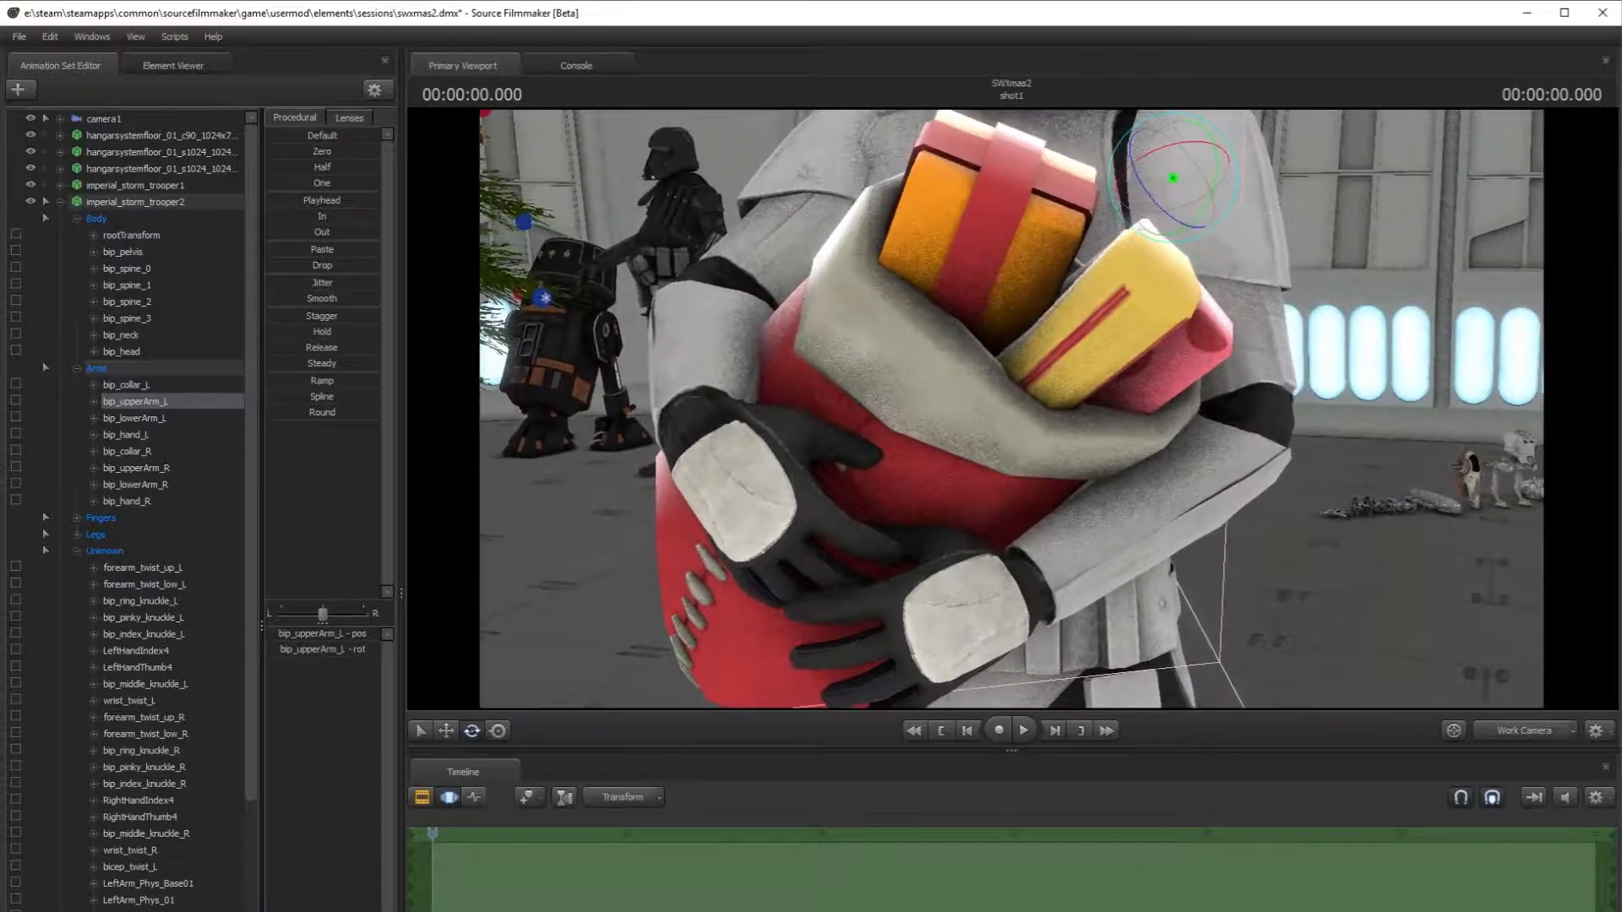
drag(1170, 168, 1198, 184)
ctrl+click(1166, 488)
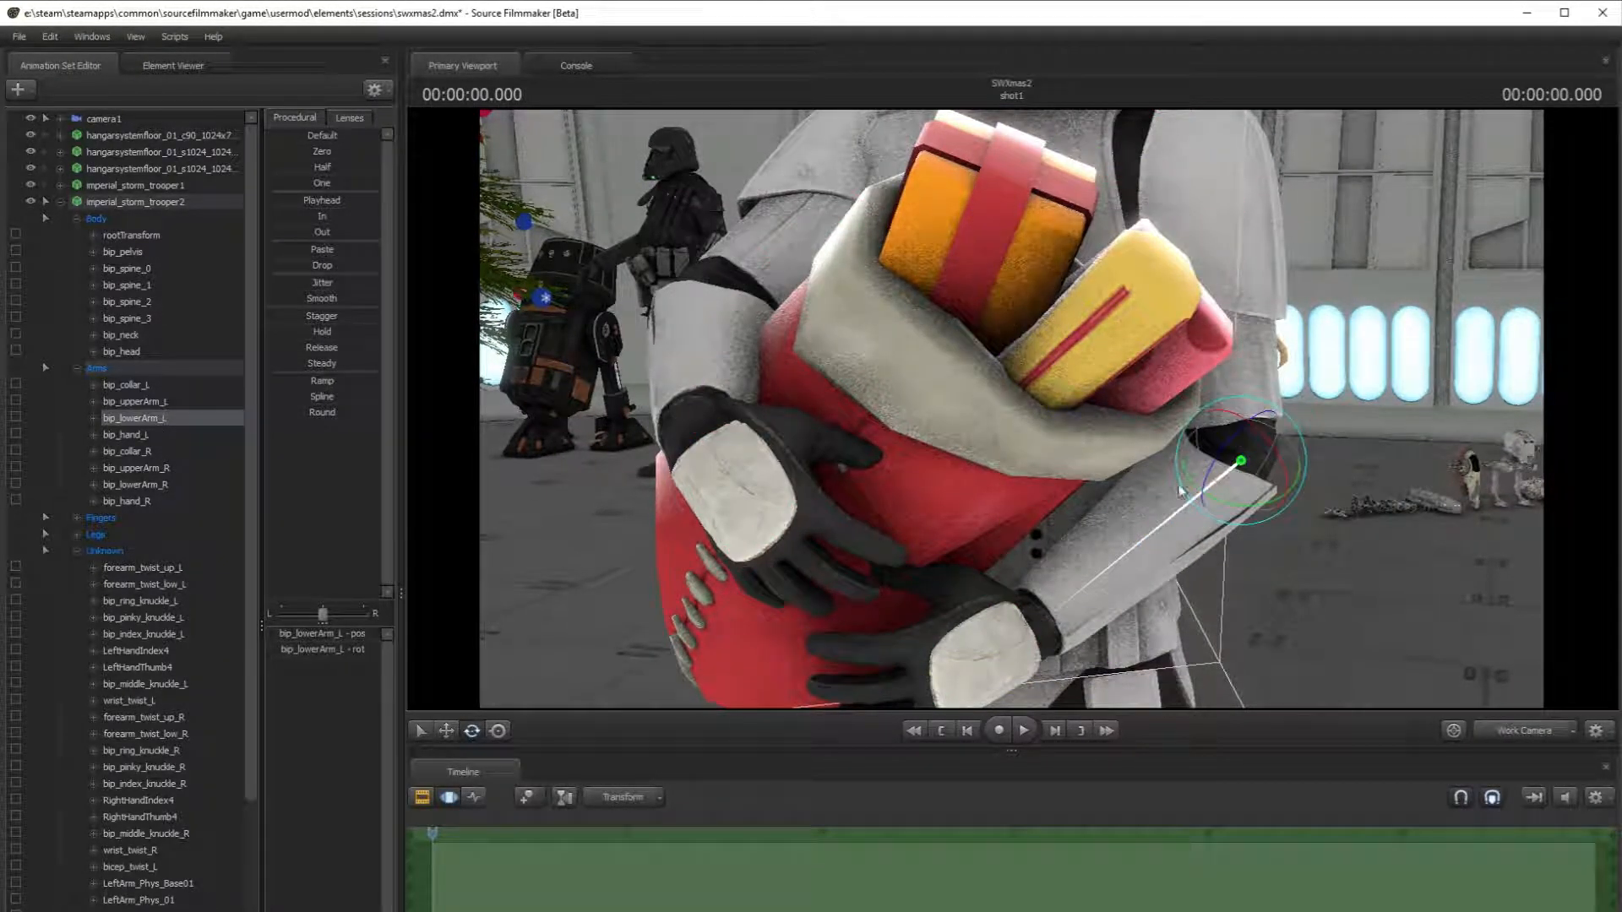
mouse_move(1230, 482)
mouse_down()
mouse_move(1233, 463)
mouse_move(1293, 473)
mouse_move(1286, 490)
mouse_move(1240, 475)
mouse_up()
click(1507, 729)
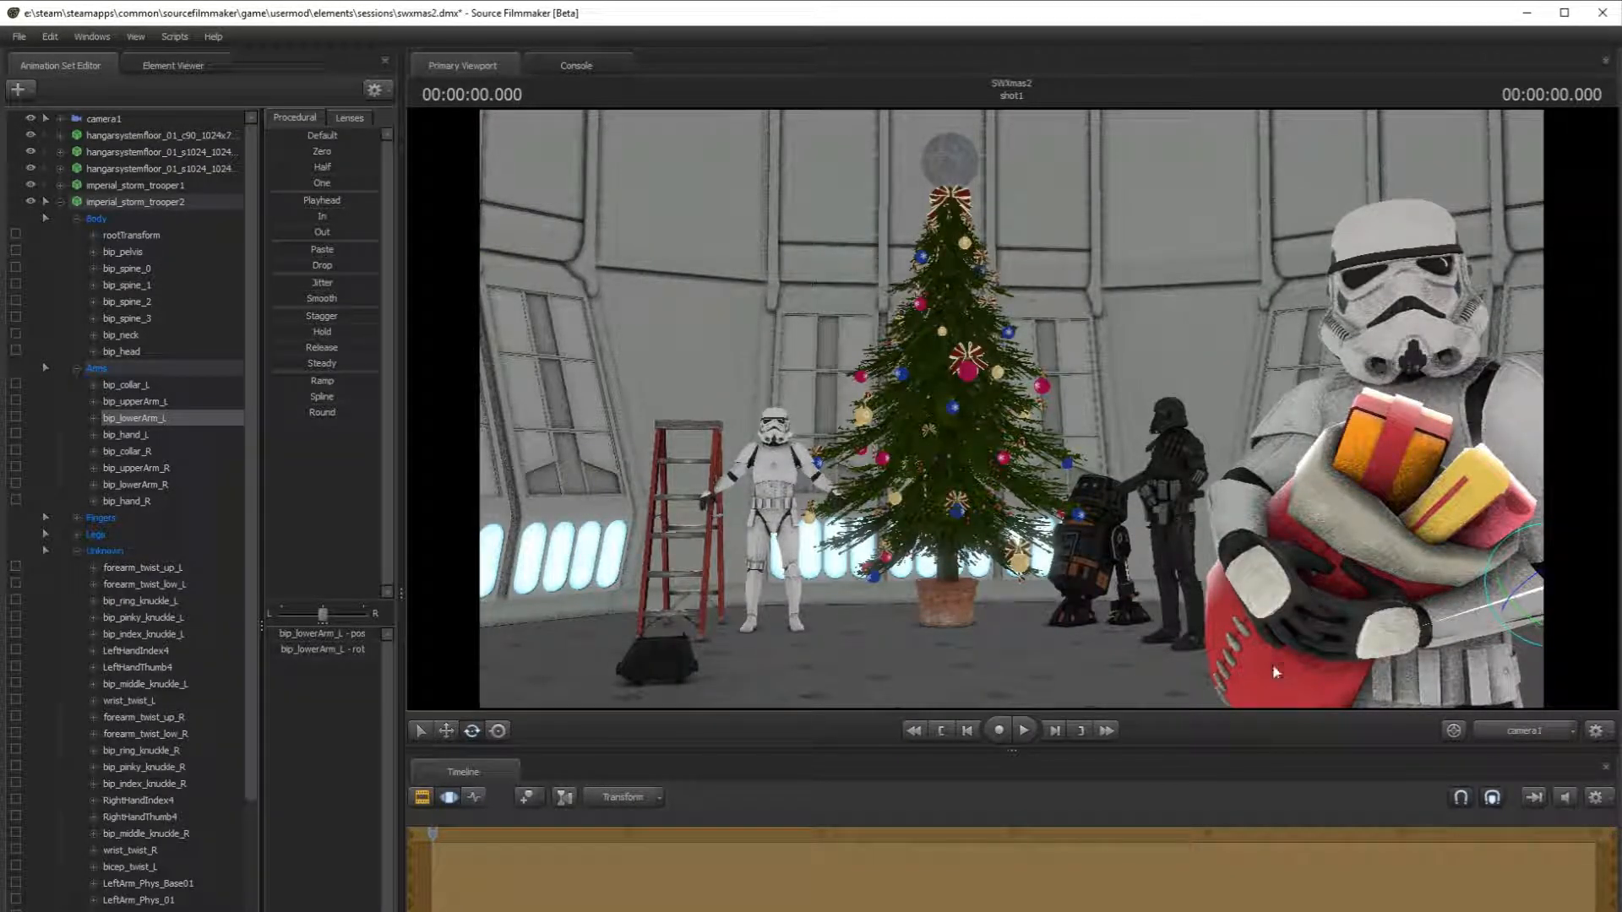
click(1531, 733)
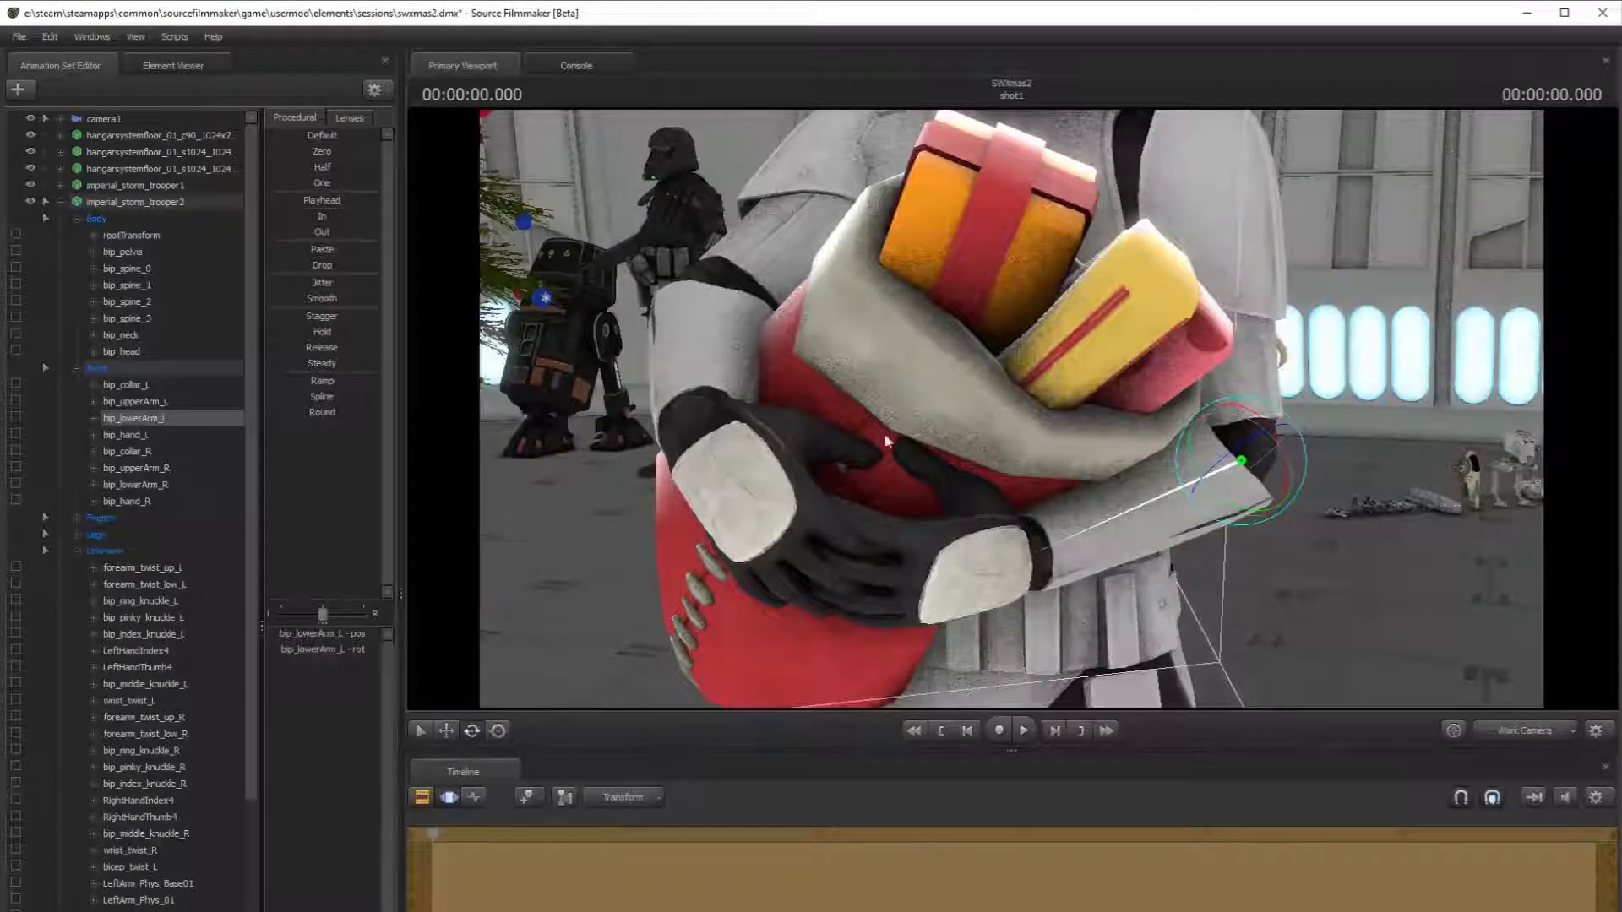
- Collapse the trooper's bone list and select bip_spine_1, bip_spine_2 and bip_spine_3 of xms_santa_sack1
click(108, 554)
click(60, 203)
click(124, 222)
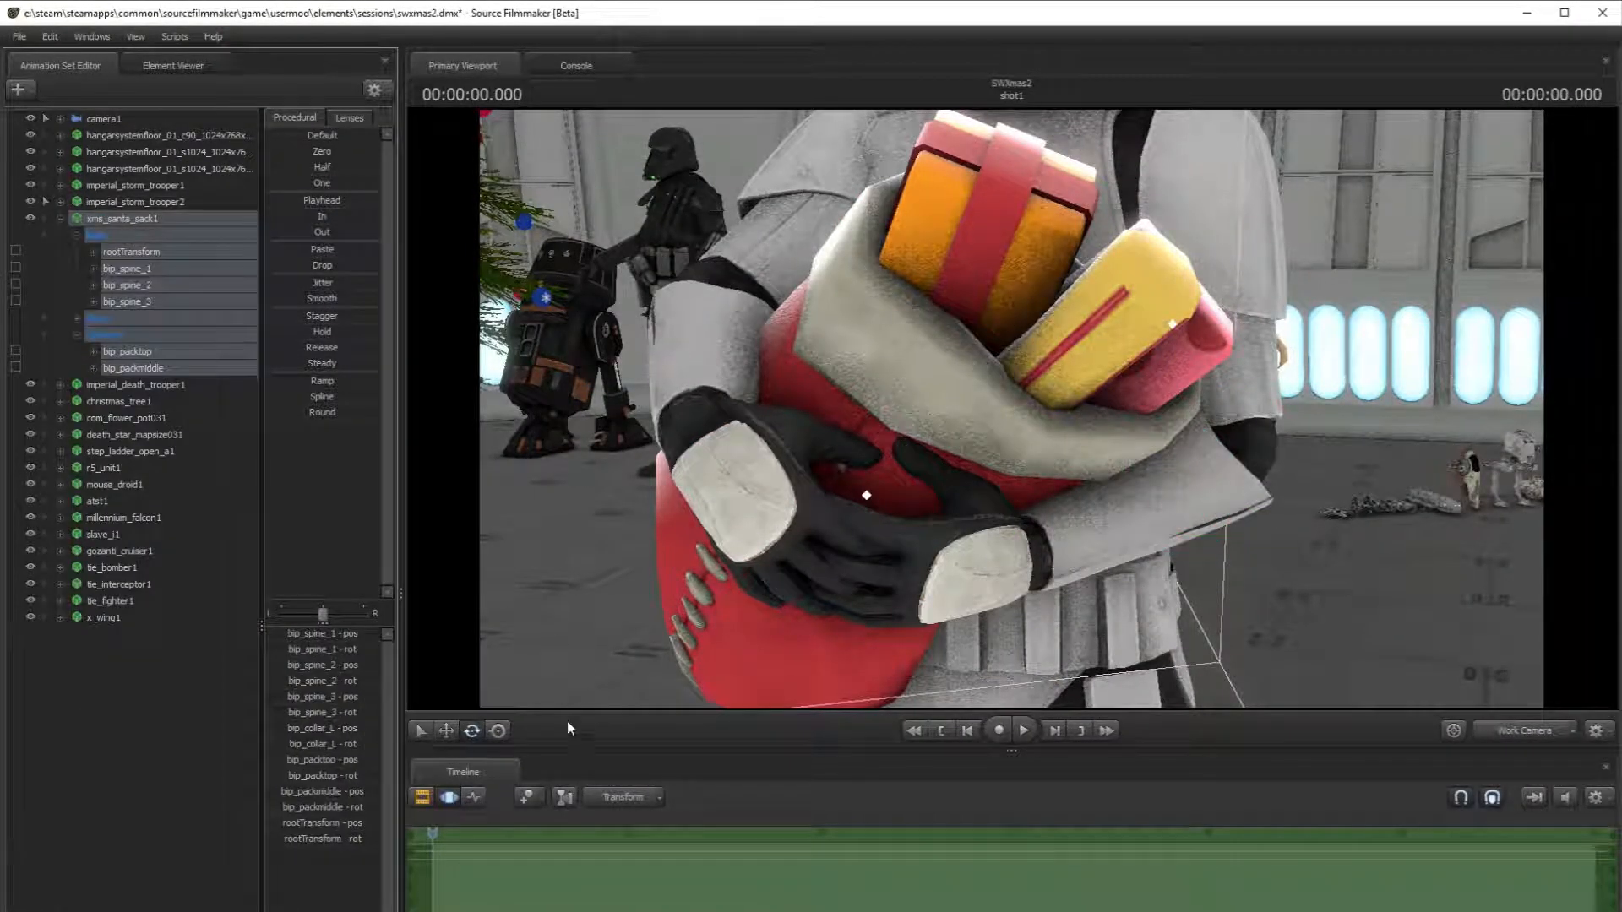
click(446, 730)
key(s)
mouse_move(992, 415)
mouse_down()
mouse_move(1056, 415)
mouse_move(992, 415)
mouse_up()
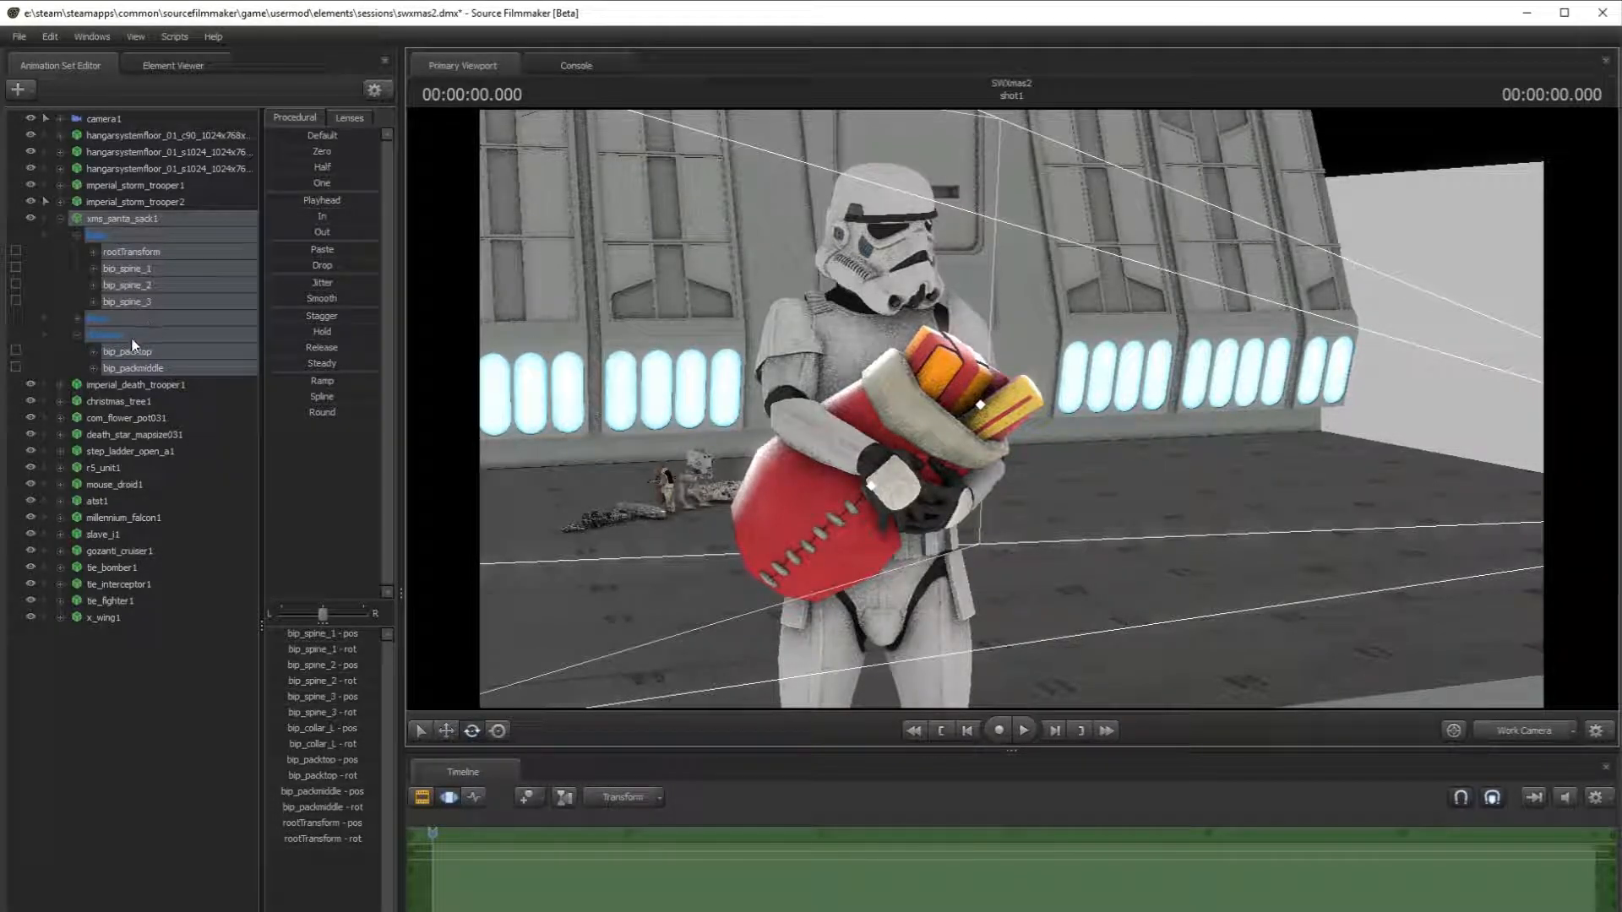
click(152, 285)
ctrl+click(151, 301)
ctrl+click(147, 271)
- Try turning the sack more upright and shifting it in the trooper's arms, check camera1 and undo the change
drag(852, 408, 833, 420)
click(446, 730)
drag(841, 477, 853, 475)
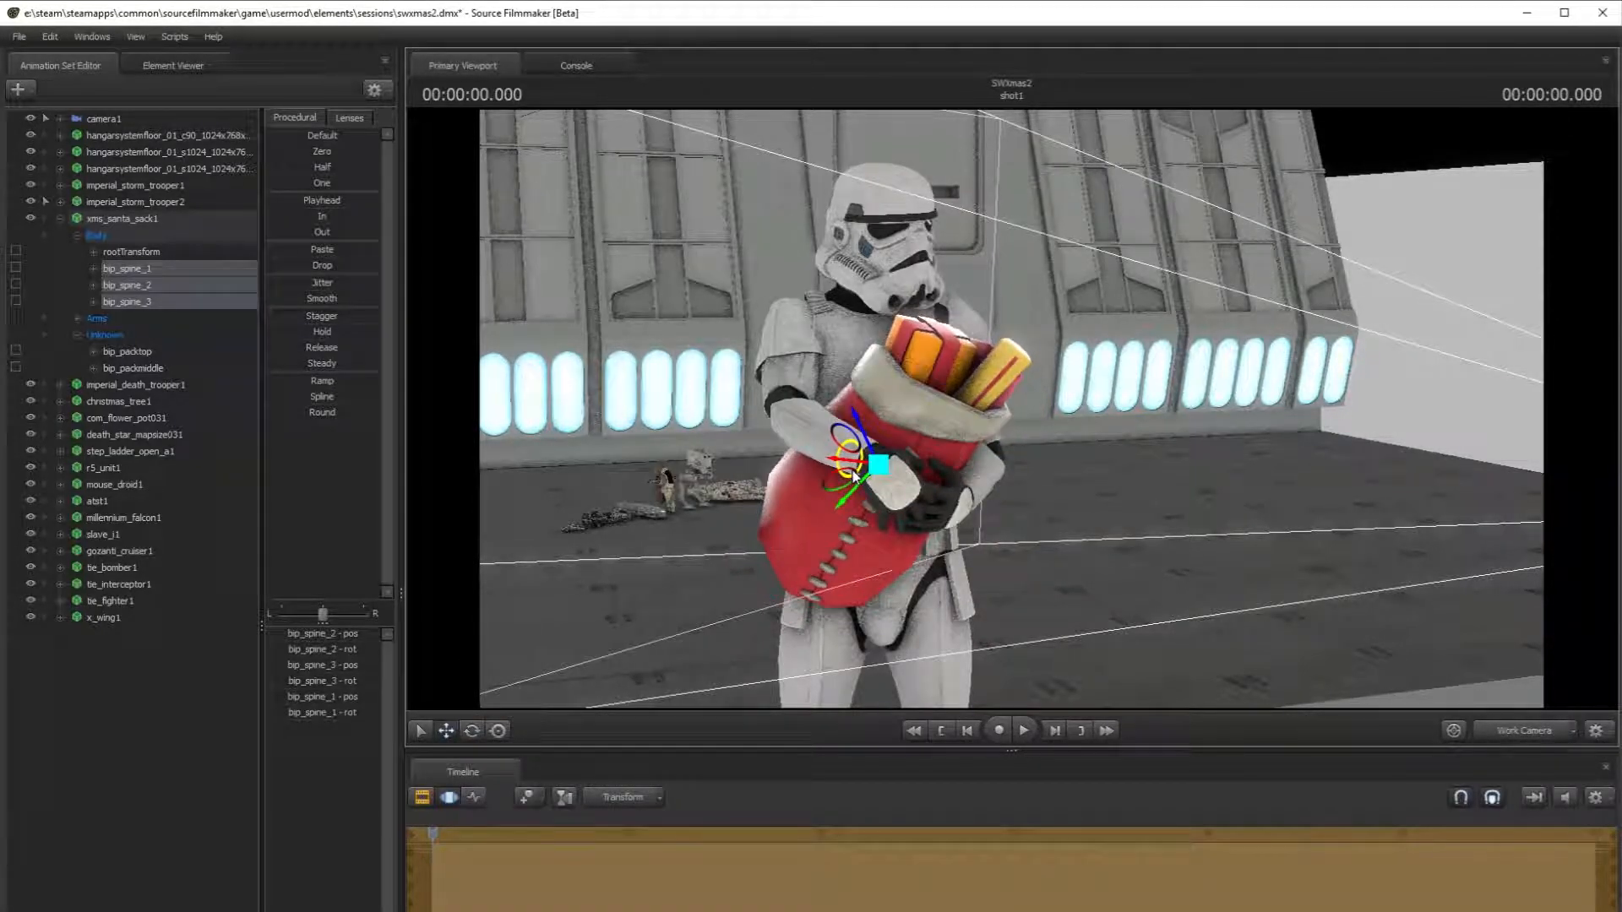
click(1492, 726)
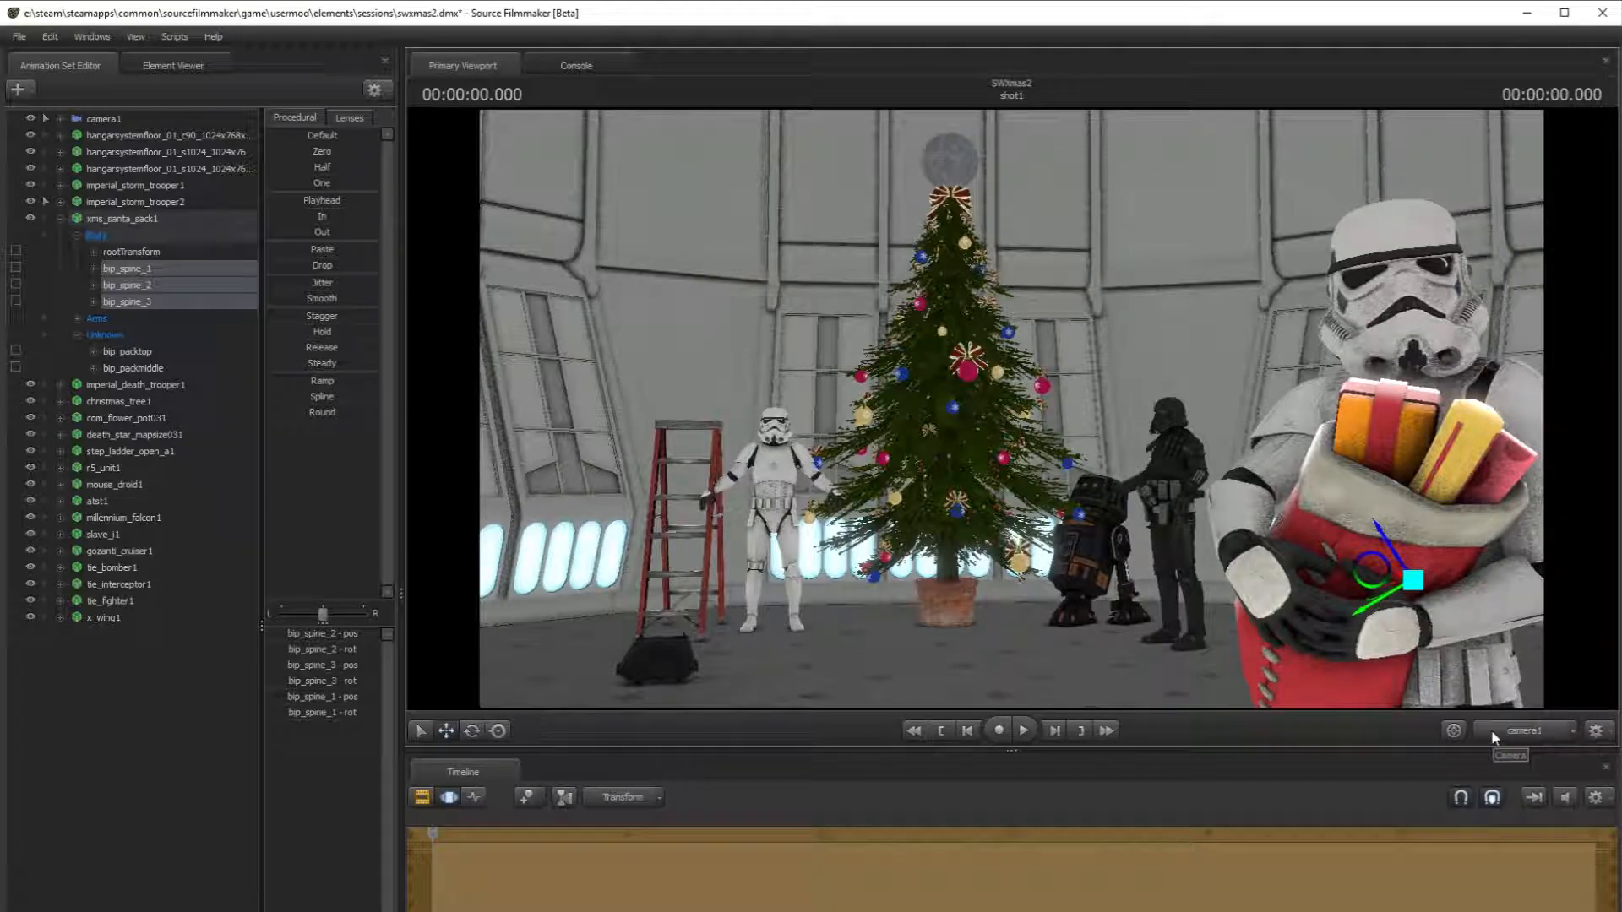
key(ctrl+z)
- Shift the sack slightly toward the trooper's left arm through camera1 and return to the work camera
drag(1356, 568, 1369, 557)
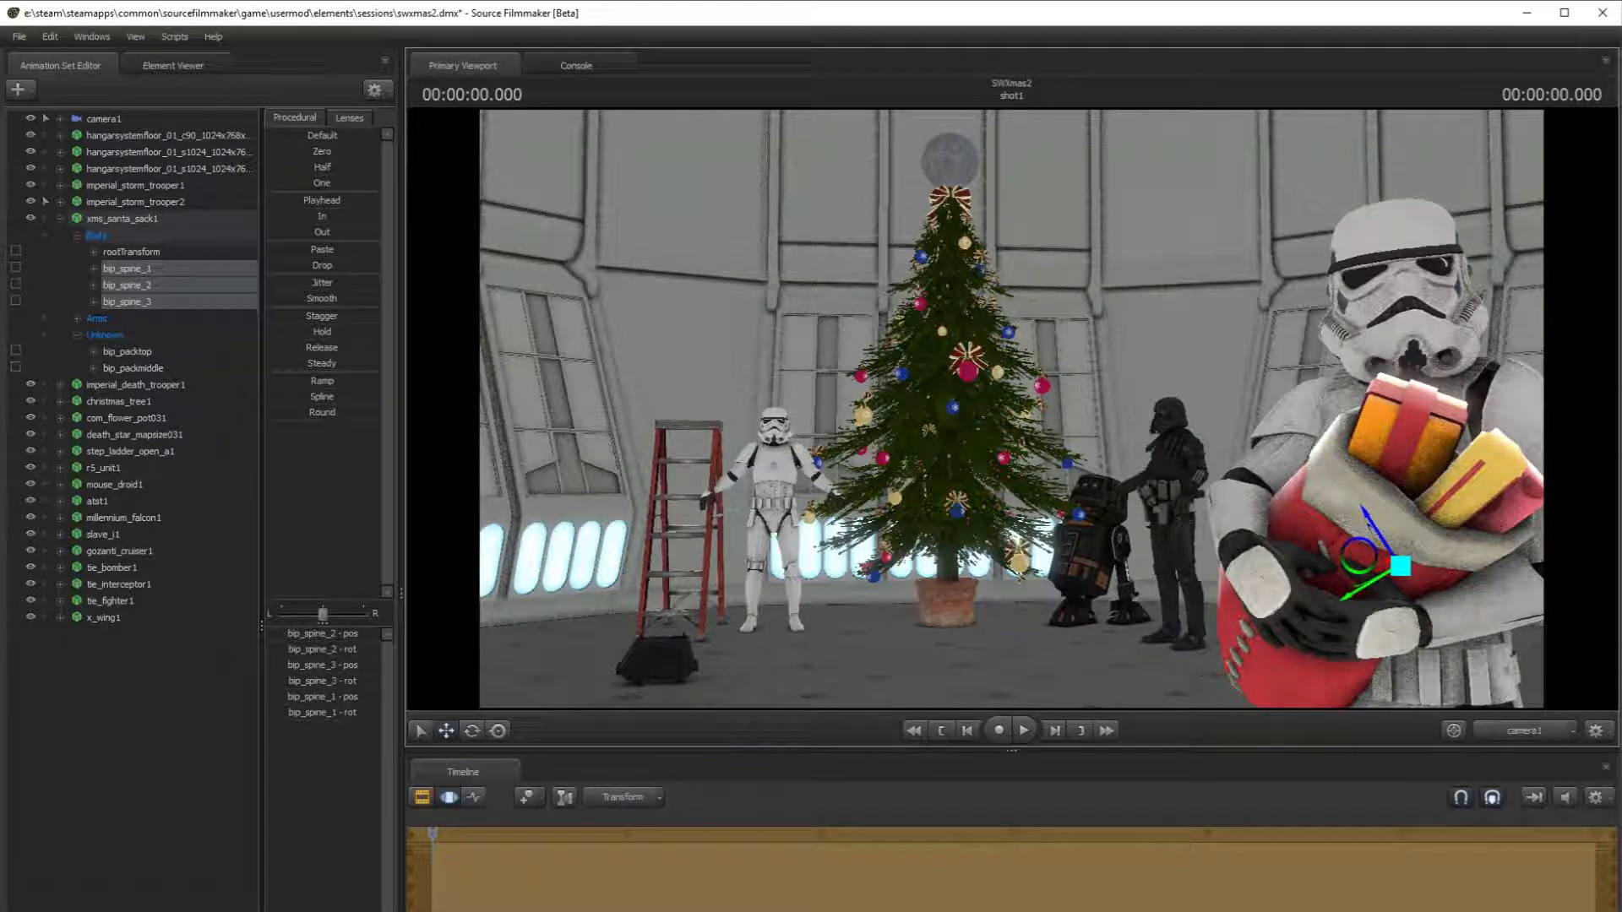
click(1551, 733)
- Rotate the trooper's right hand and right forearm so they rest across the front of the repositioned sack
drag(1226, 521, 1175, 554)
key(w)
key(d)
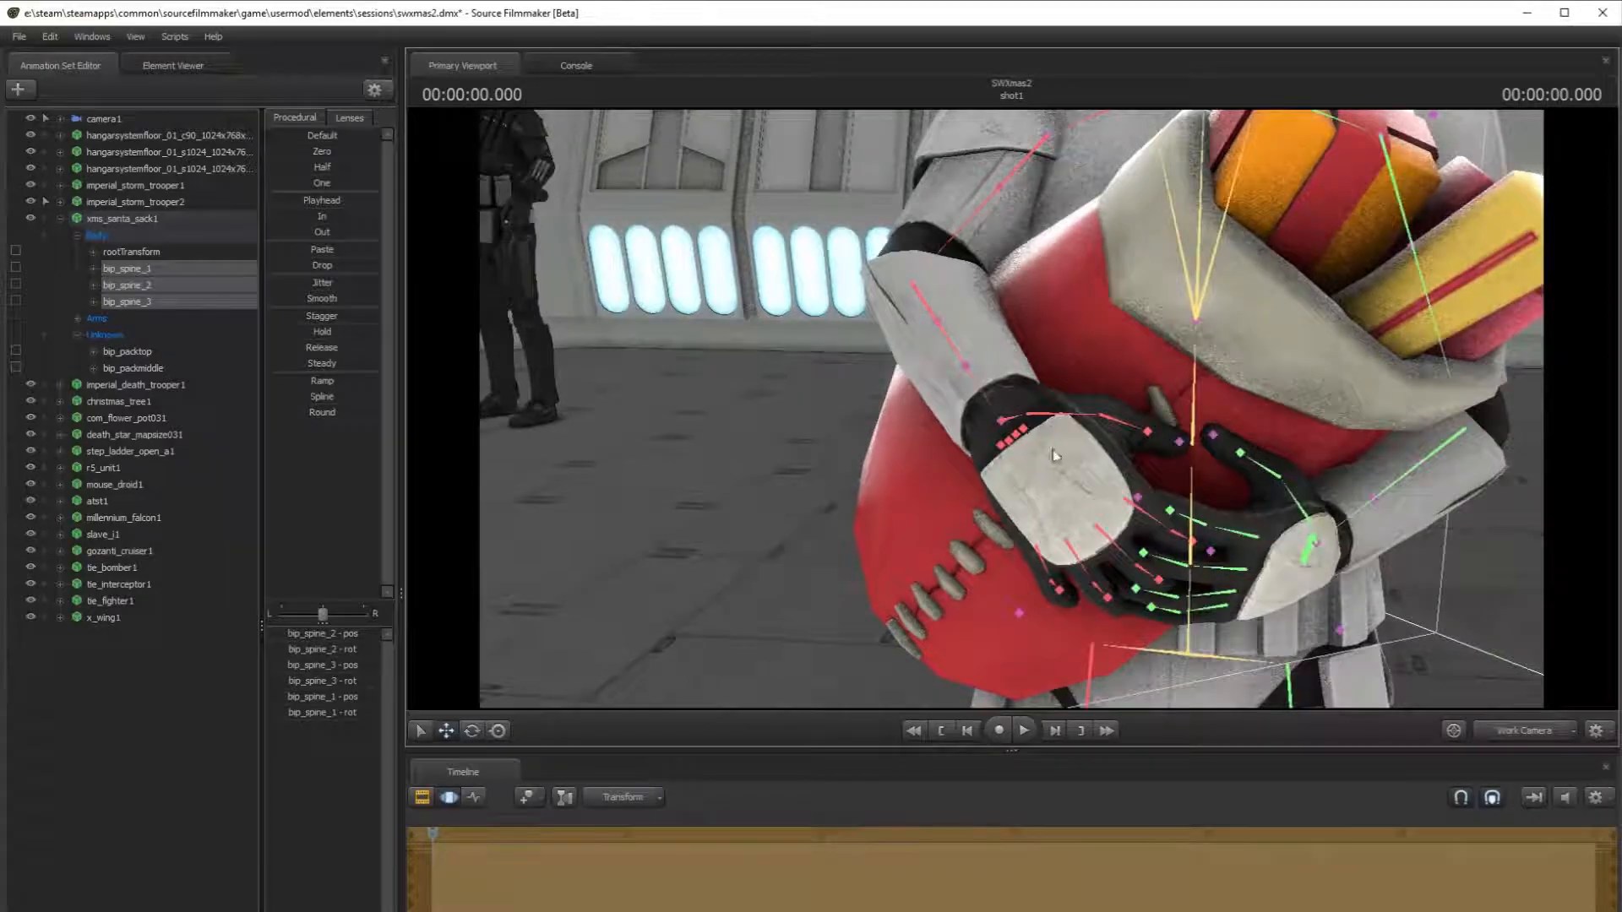
click(1012, 422)
click(469, 732)
drag(938, 345, 958, 402)
key(w)
click(933, 272)
drag(931, 262, 938, 255)
key(s)
drag(1104, 290, 1126, 306)
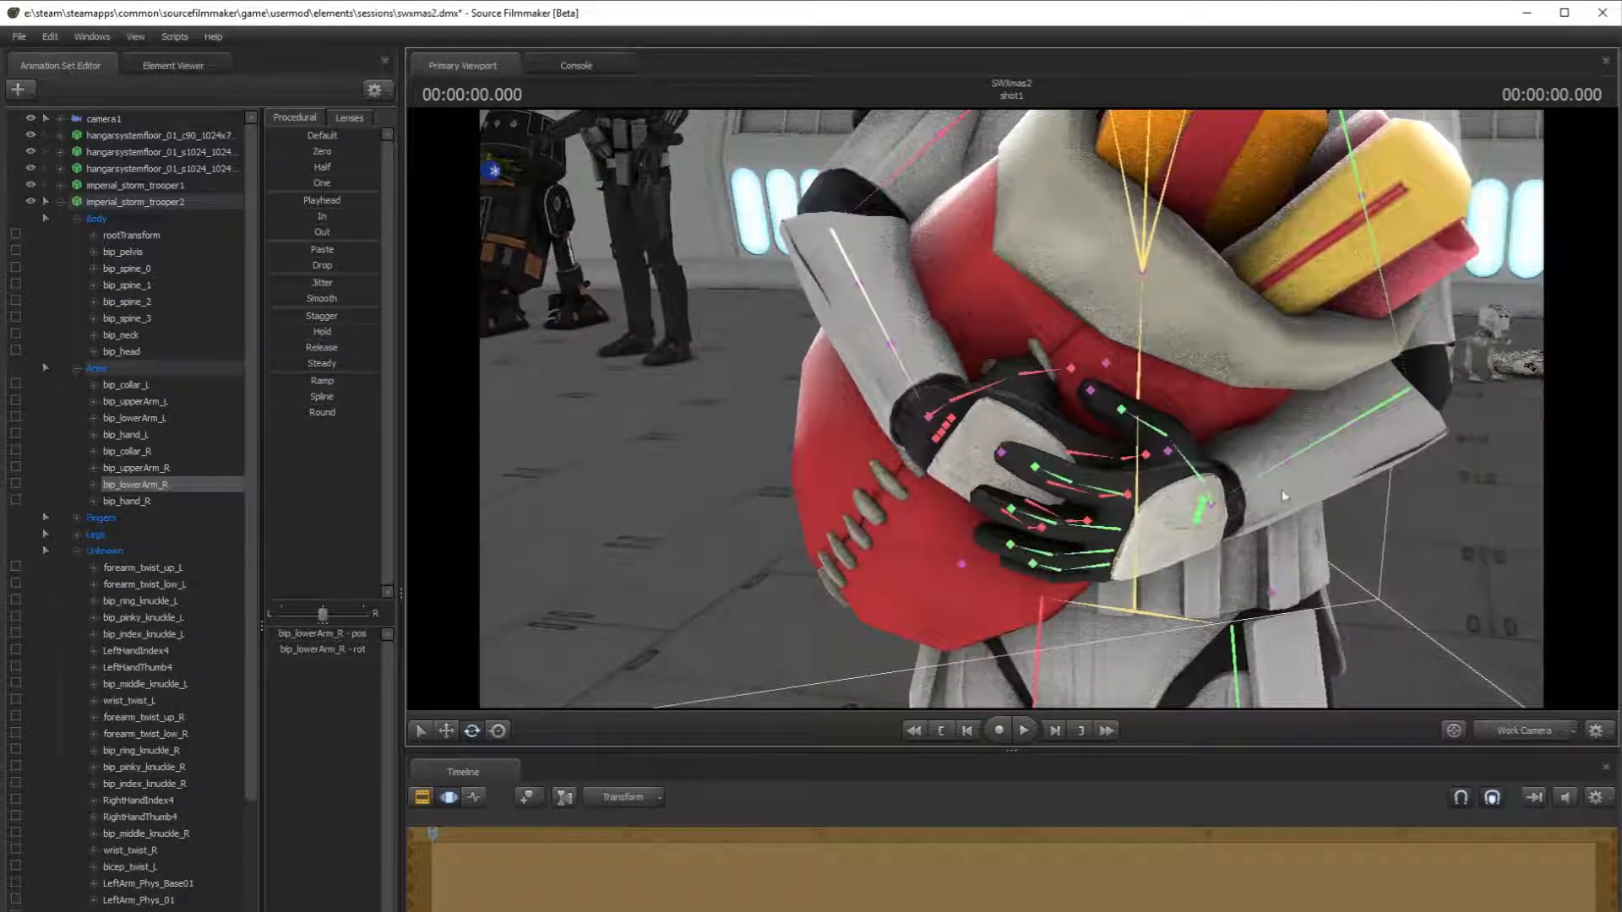
- Rotate the trooper's bip_lowerArm_L so the left hand supports the sack below the right hand, checking through camera1
ctrl+click(1280, 471)
drag(1418, 414, 1043, 454)
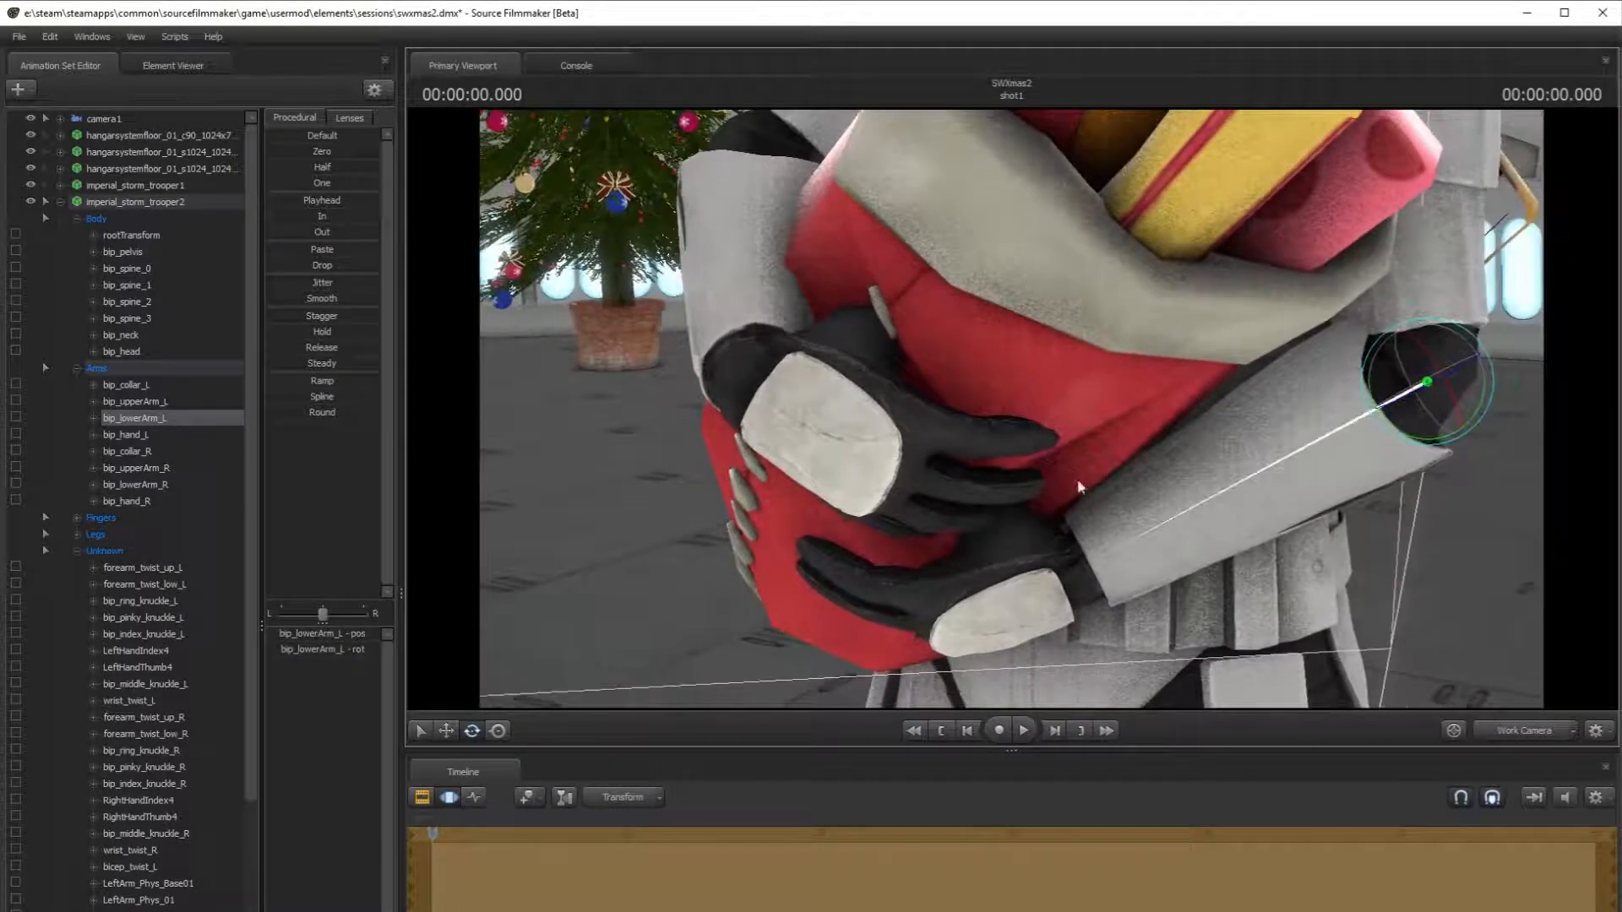
click(1528, 735)
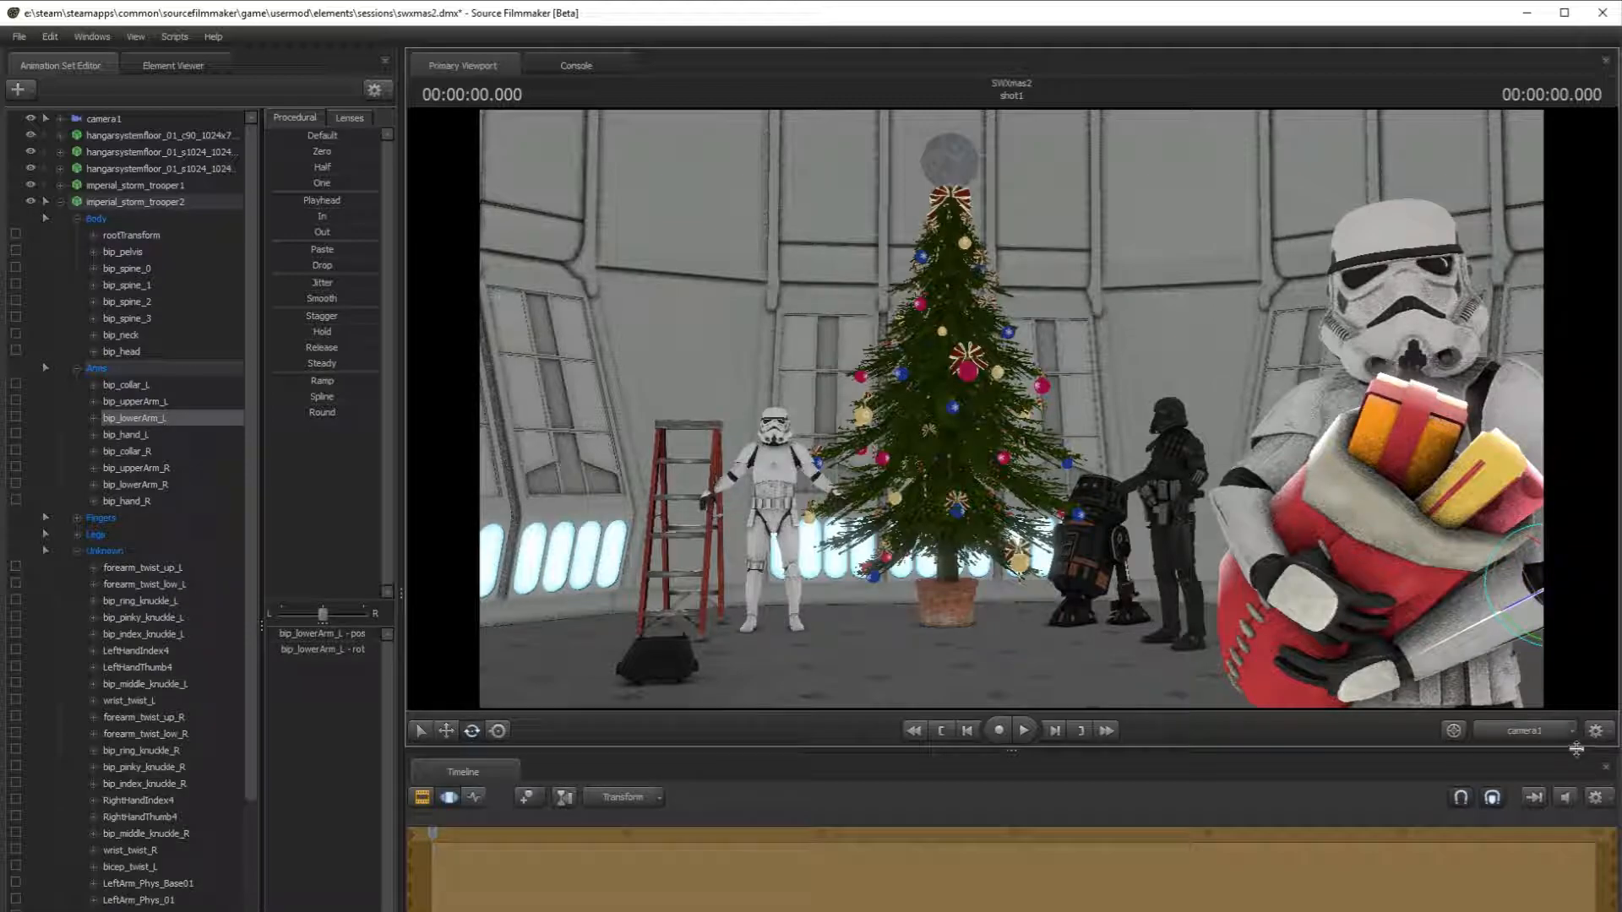
click(1553, 732)
click(1554, 765)
- Rotate the trooper's bip_spine_3 slightly from a wider view and compare the pose through camera1
drag(1328, 412, 1328, 412)
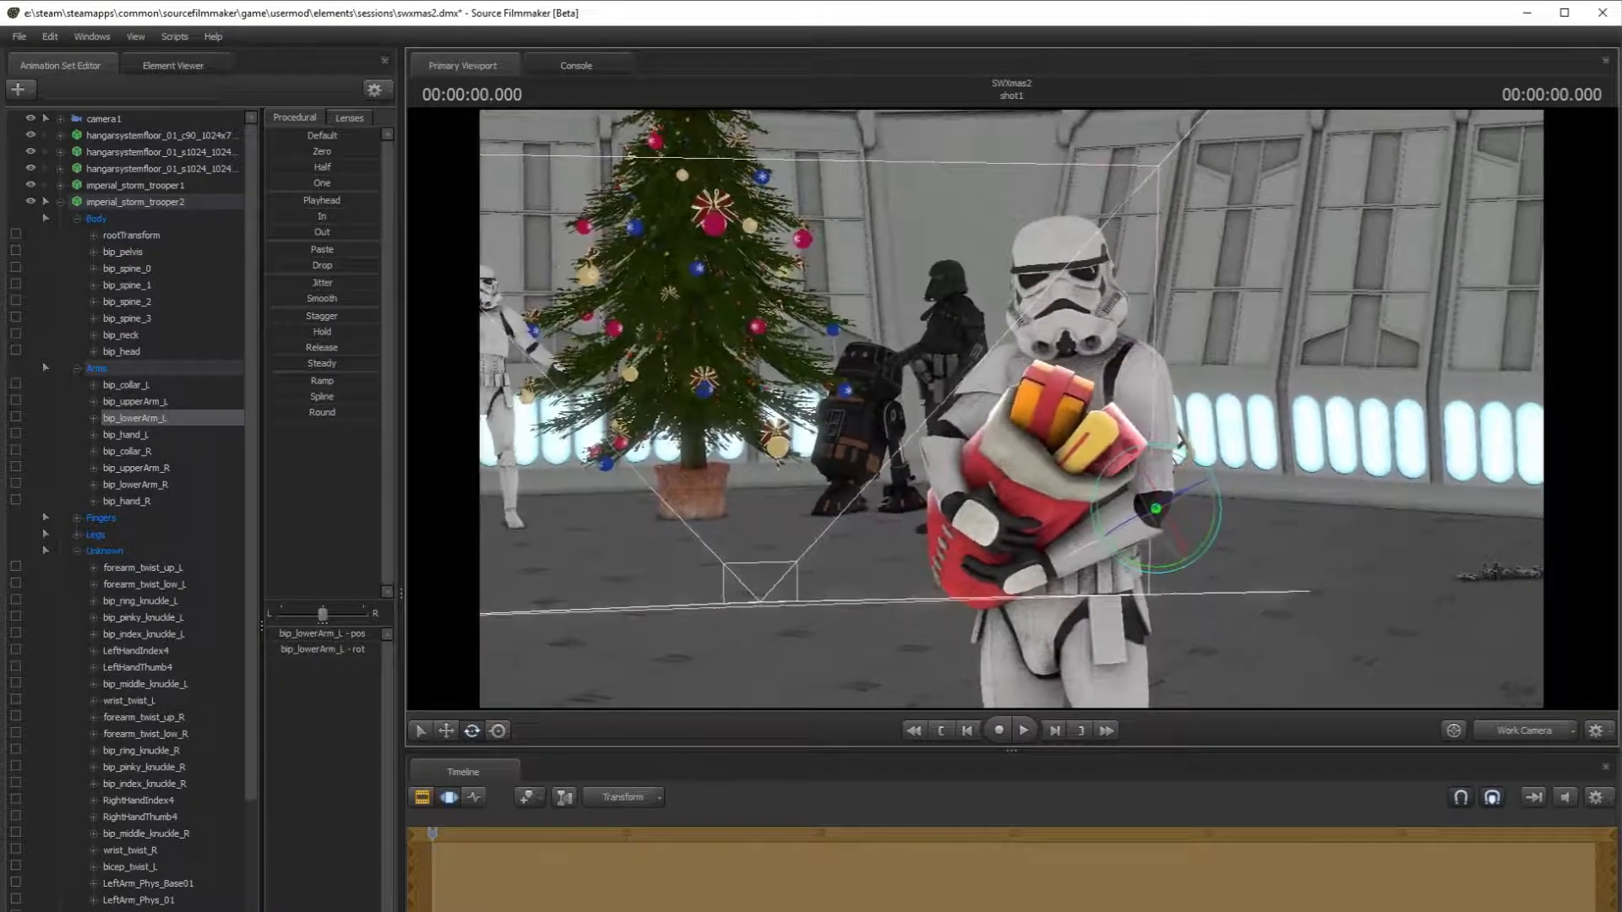
click(1074, 349)
drag(1084, 377, 1090, 378)
click(1562, 736)
click(1562, 737)
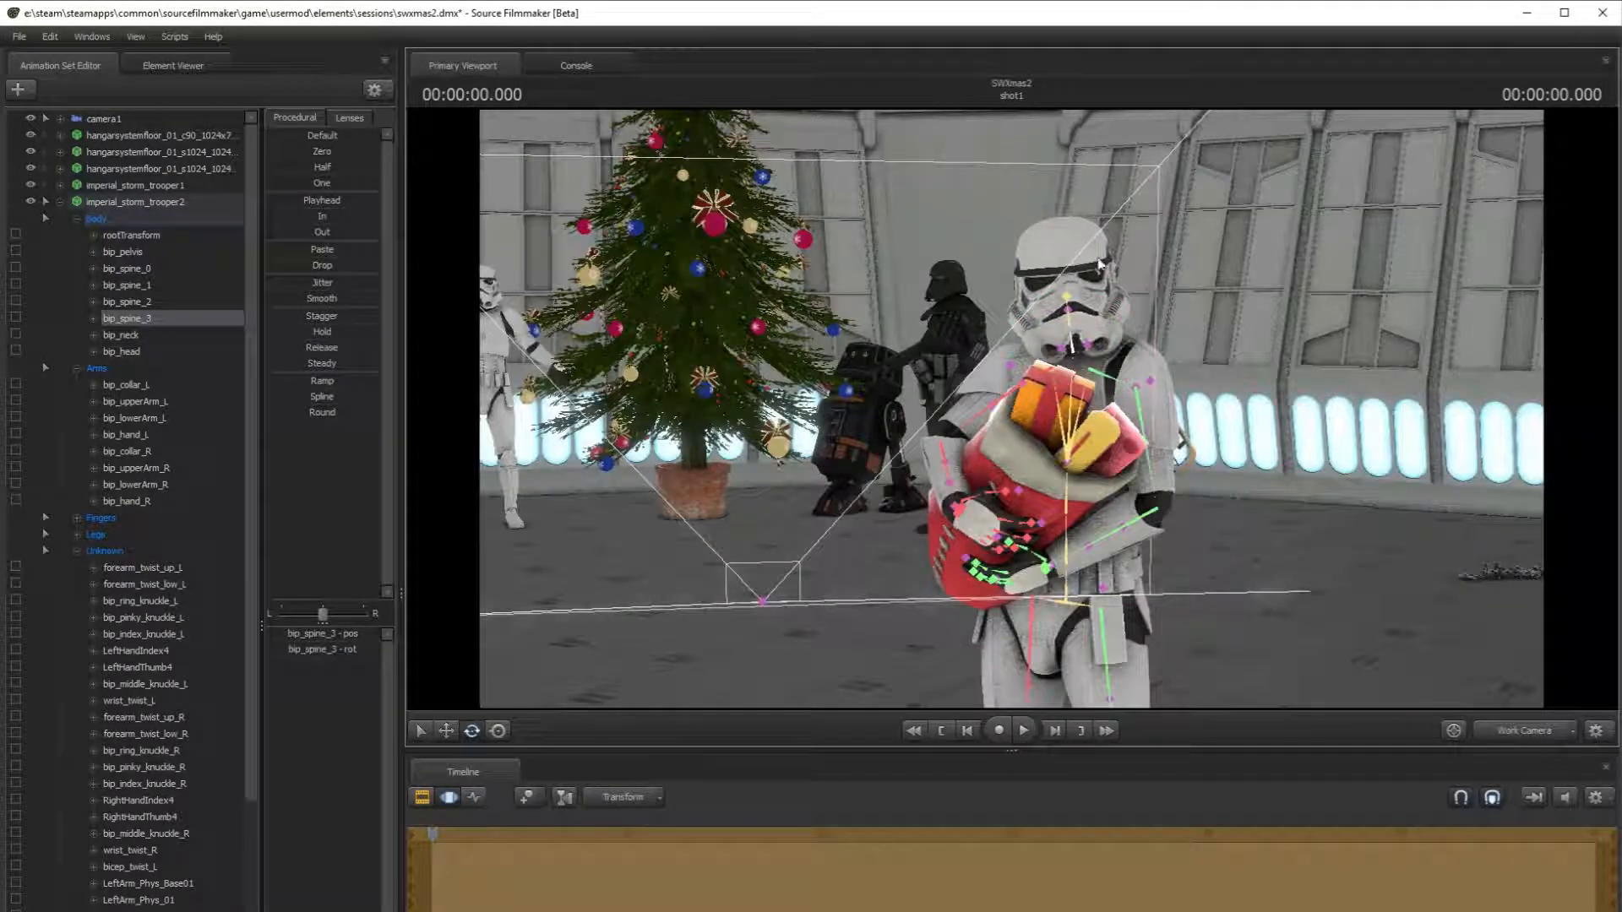
- Rotate the trooper's bip_head toward the Christmas tree, refining the angle through camera1
click(1071, 298)
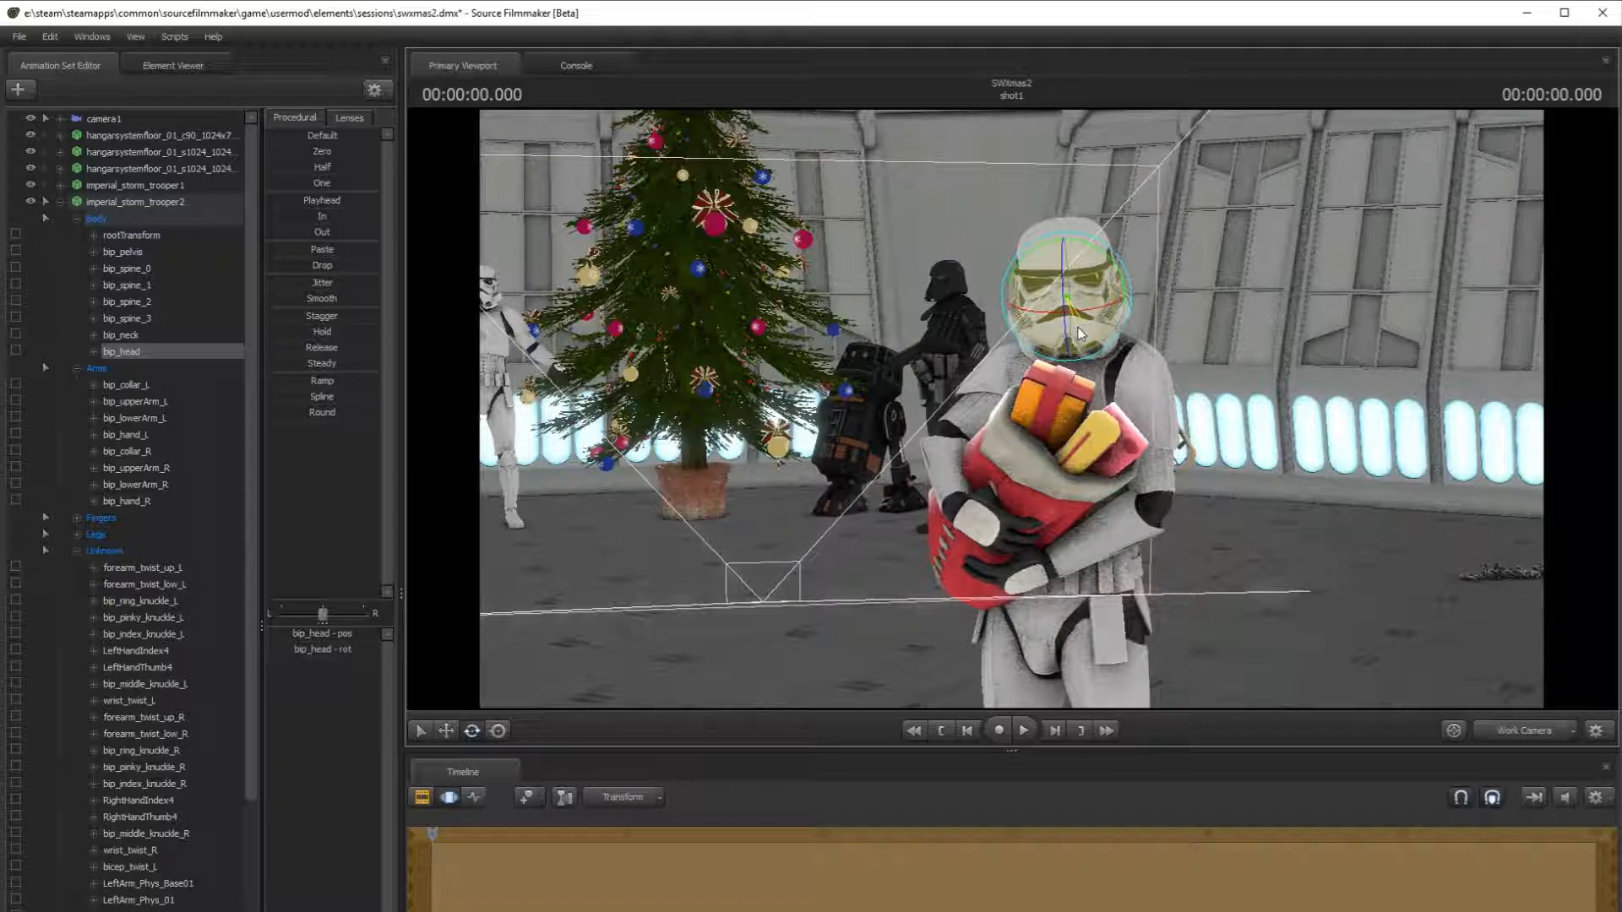
click(1496, 736)
click(1497, 736)
drag(1068, 249, 1060, 264)
click(1543, 741)
click(1542, 740)
click(1533, 737)
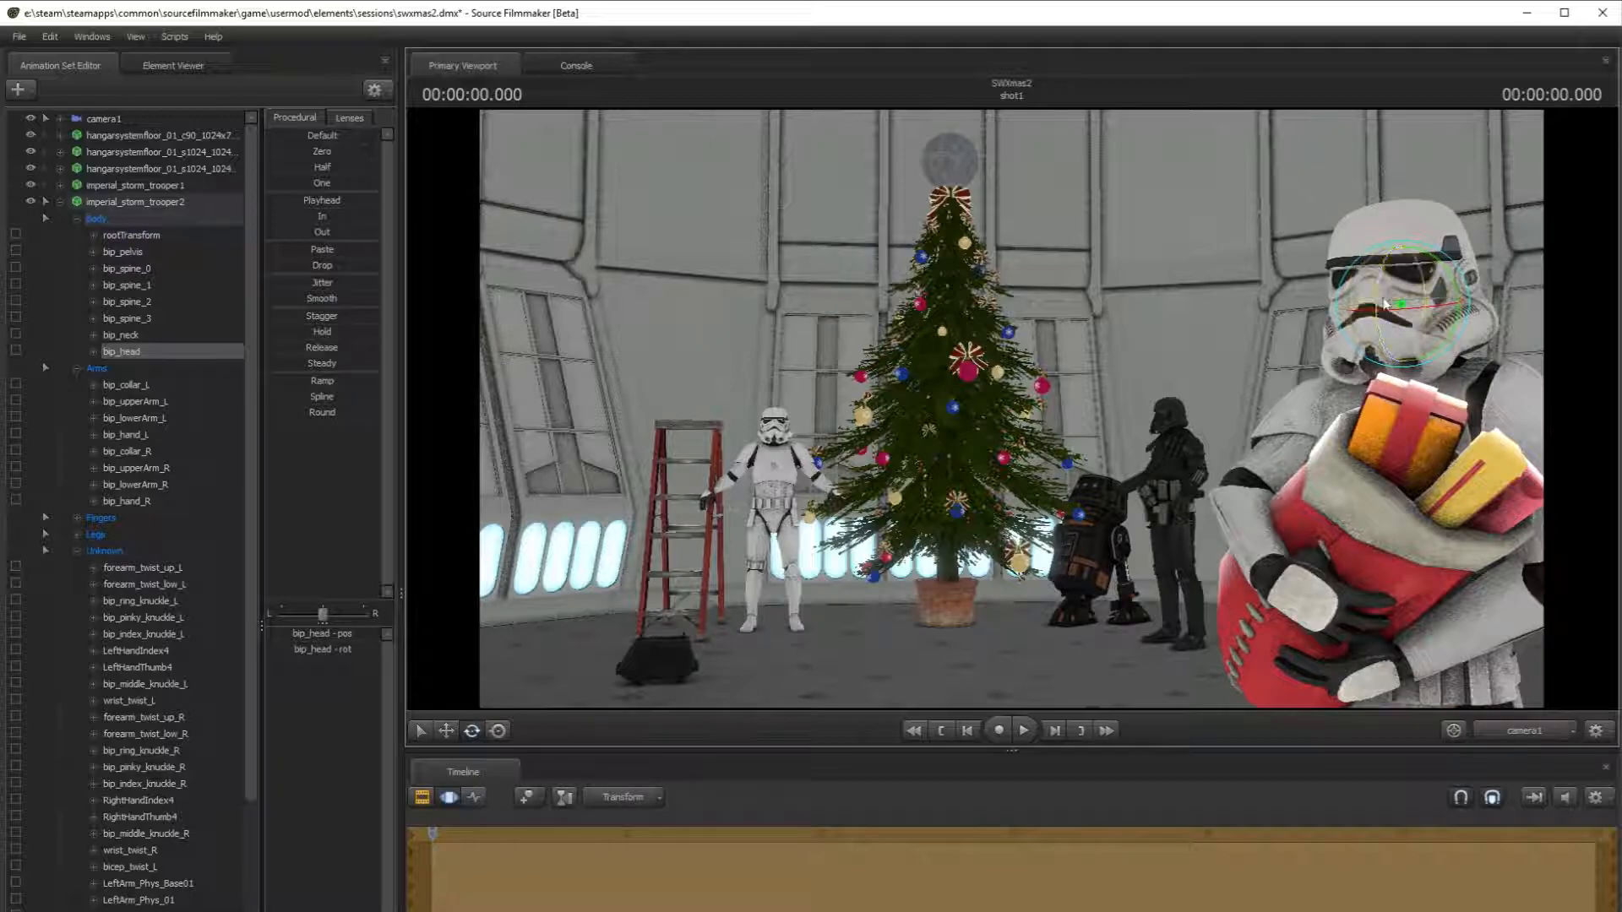
mouse_move(1394, 313)
mouse_down()
mouse_move(1432, 357)
mouse_move(1377, 338)
mouse_up()
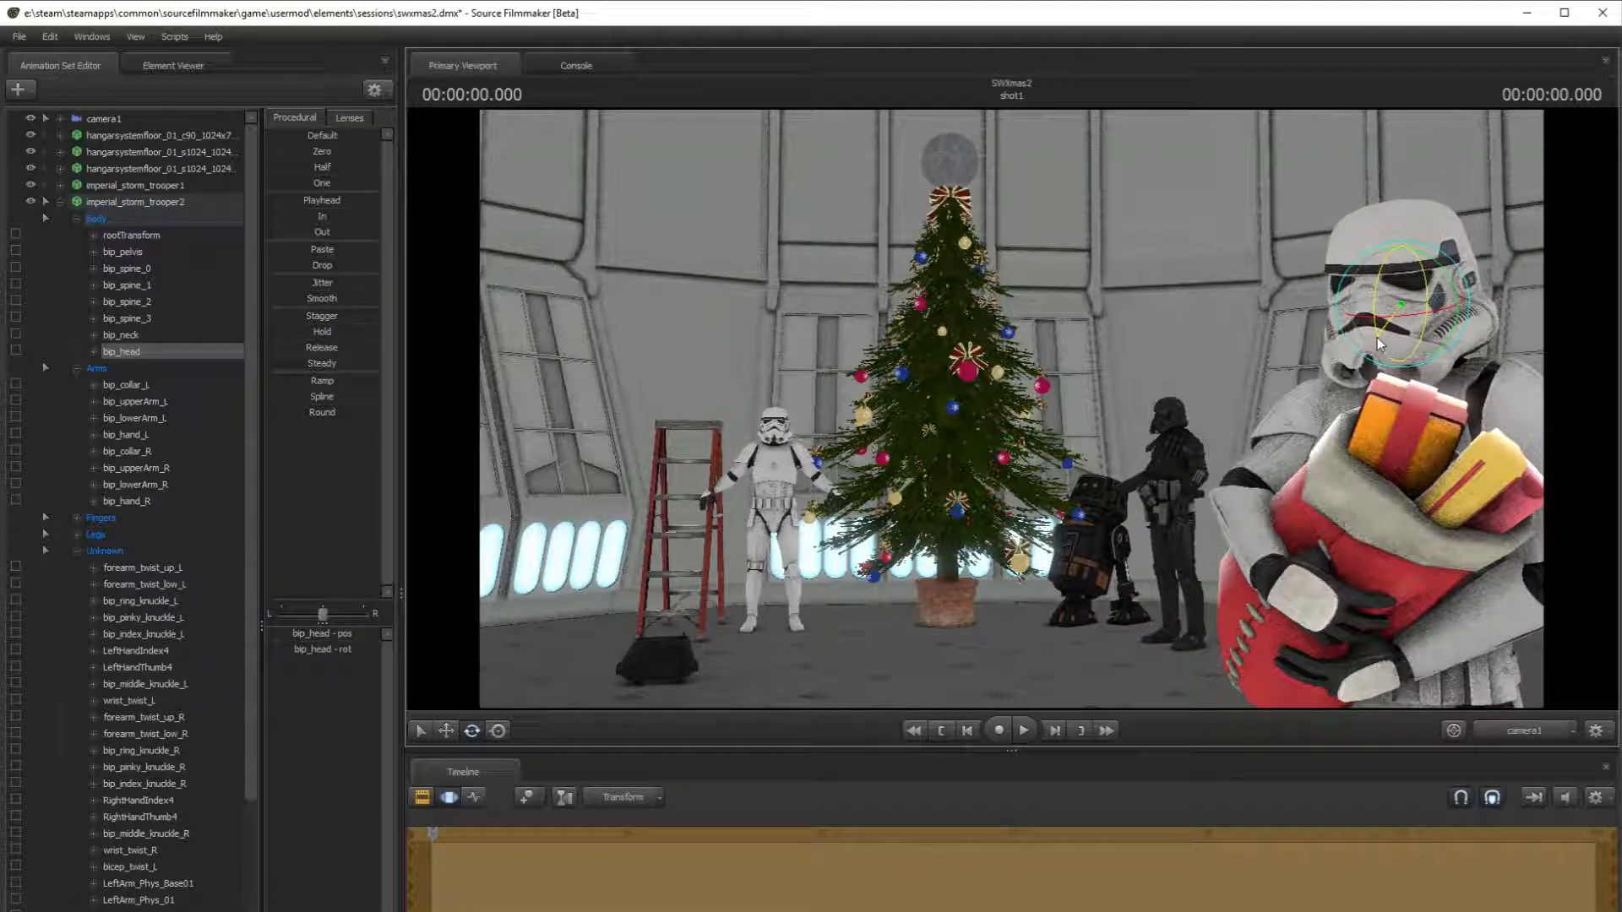
click(1528, 733)
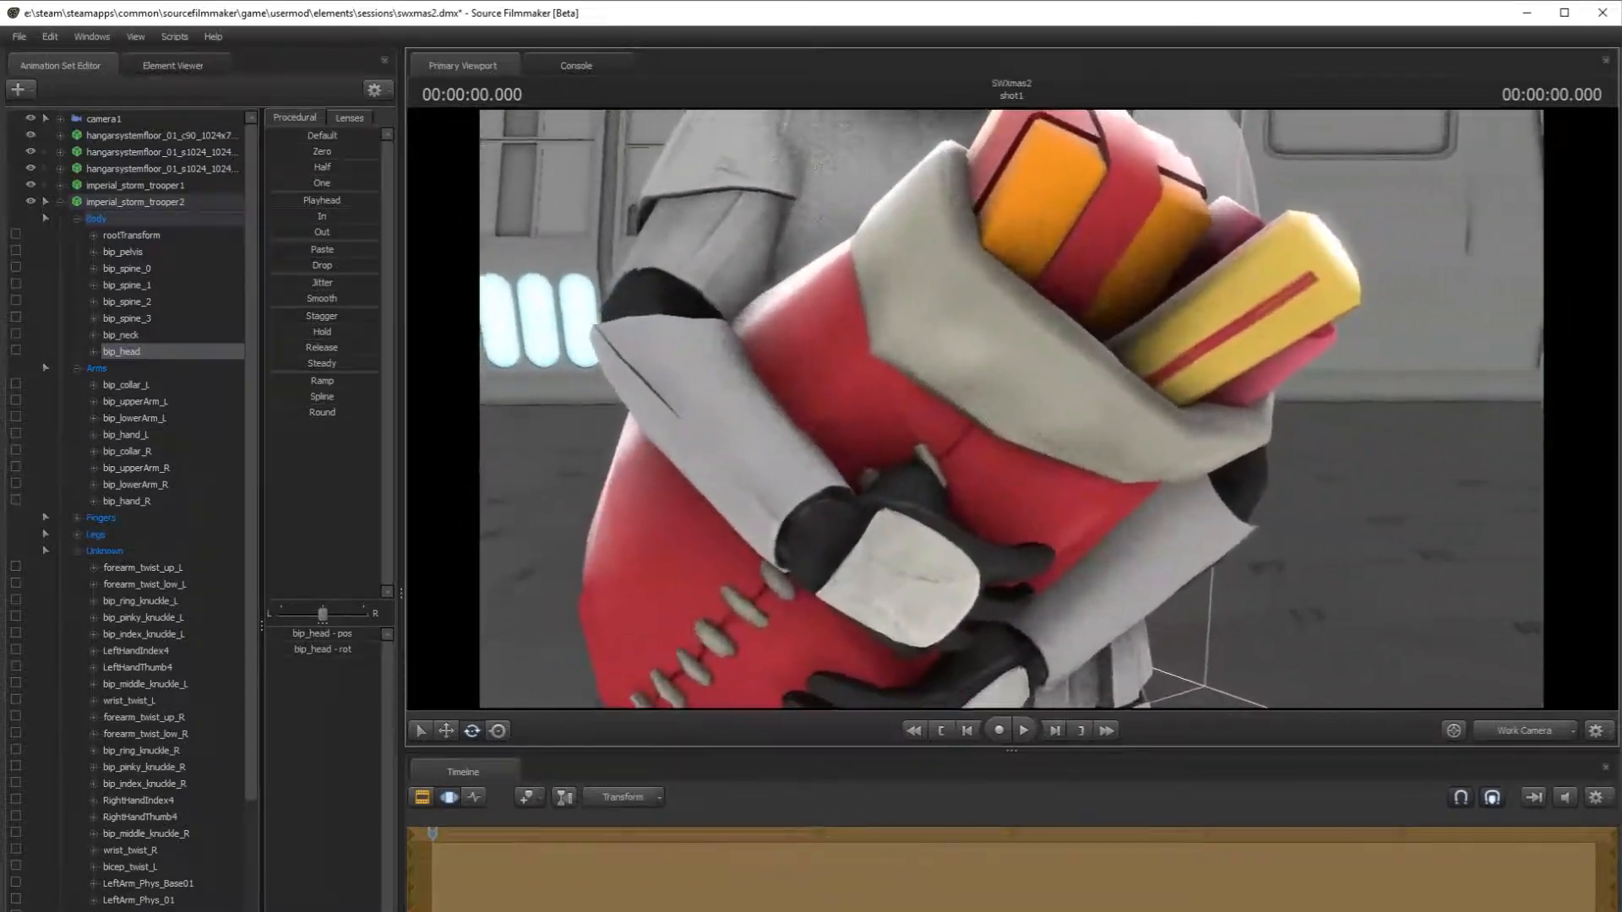
- Rotate the trooper's bip_upperArm_R so the right elbow sits farther out from the sack
drag(1011, 409, 1011, 407)
key(s)
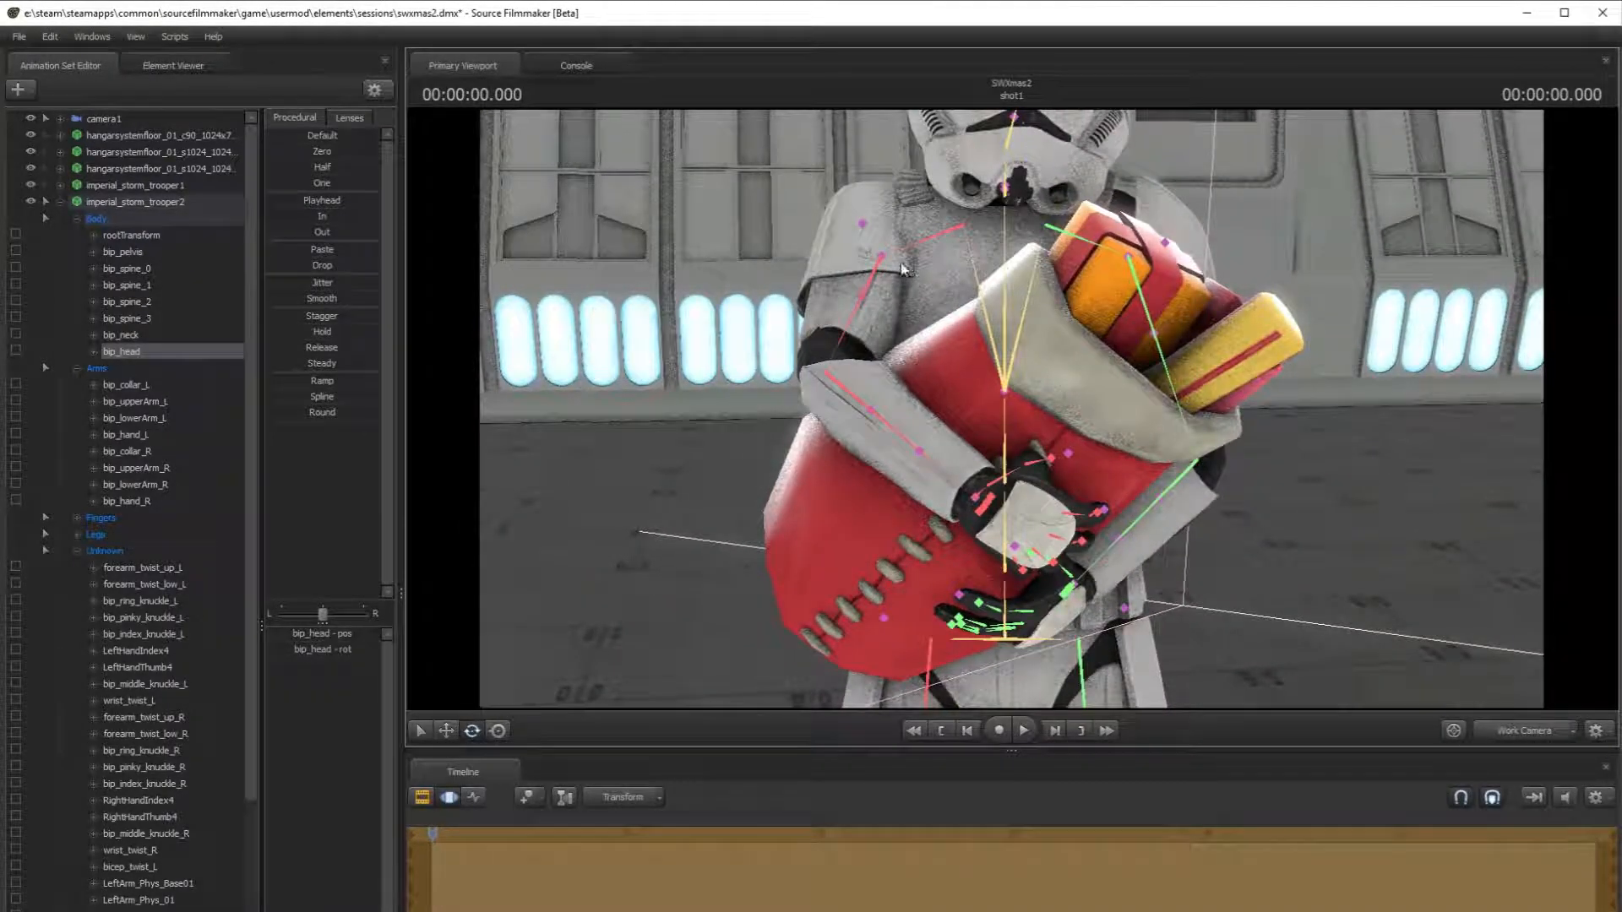
ctrl+click(904, 263)
ctrl+click(930, 241)
drag(907, 223, 843, 255)
ctrl+click(879, 264)
drag(1003, 369, 986, 227)
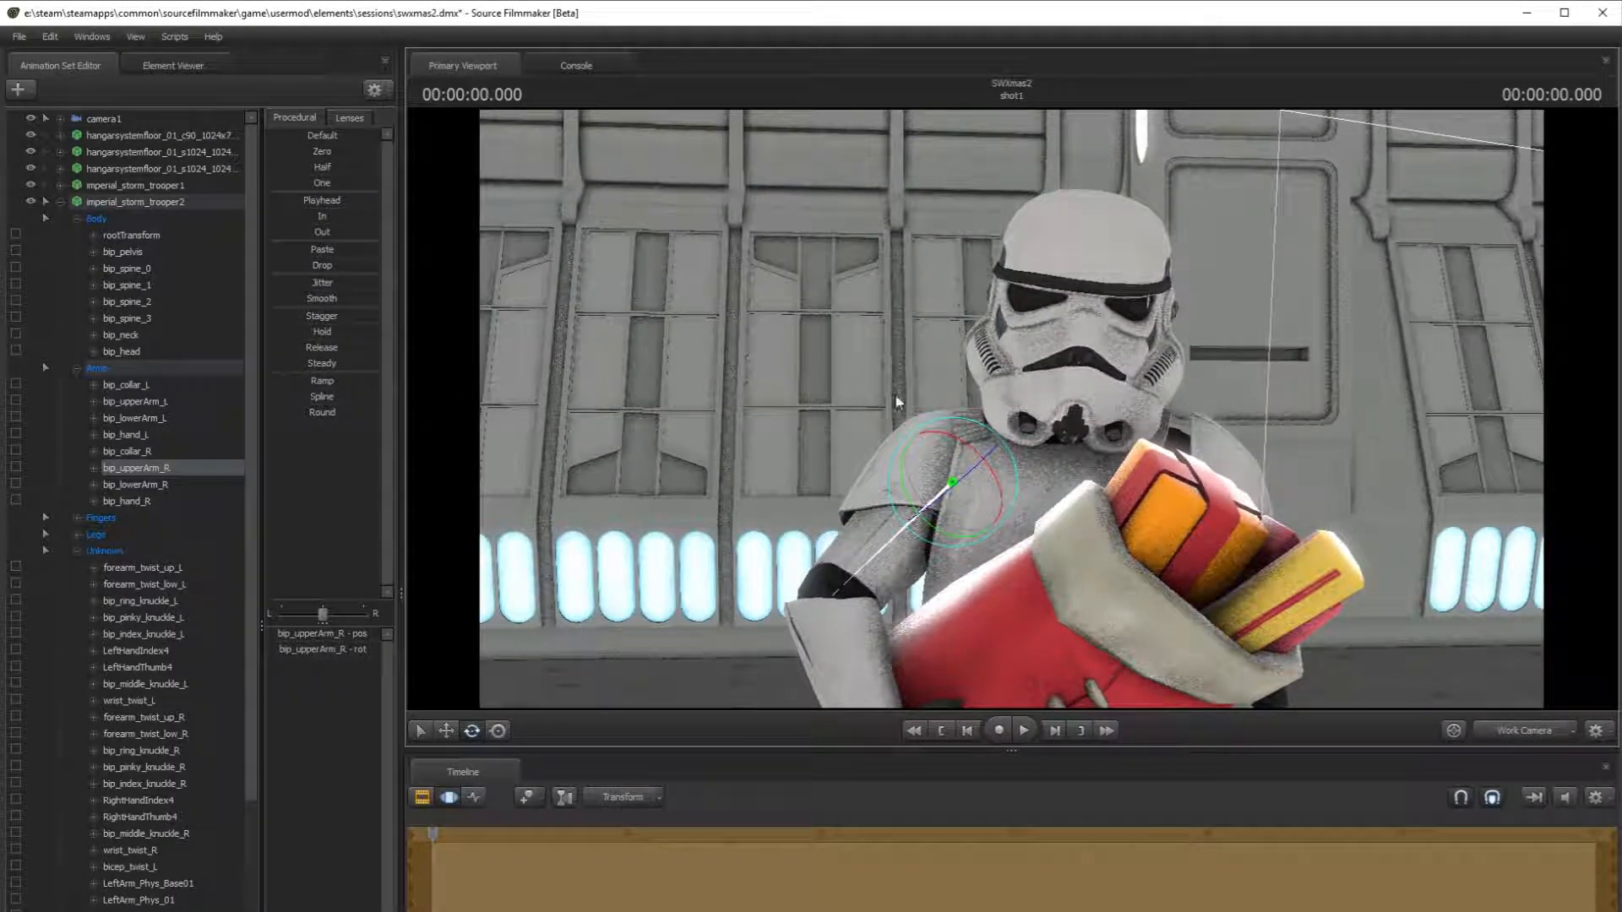
drag(919, 441, 926, 595)
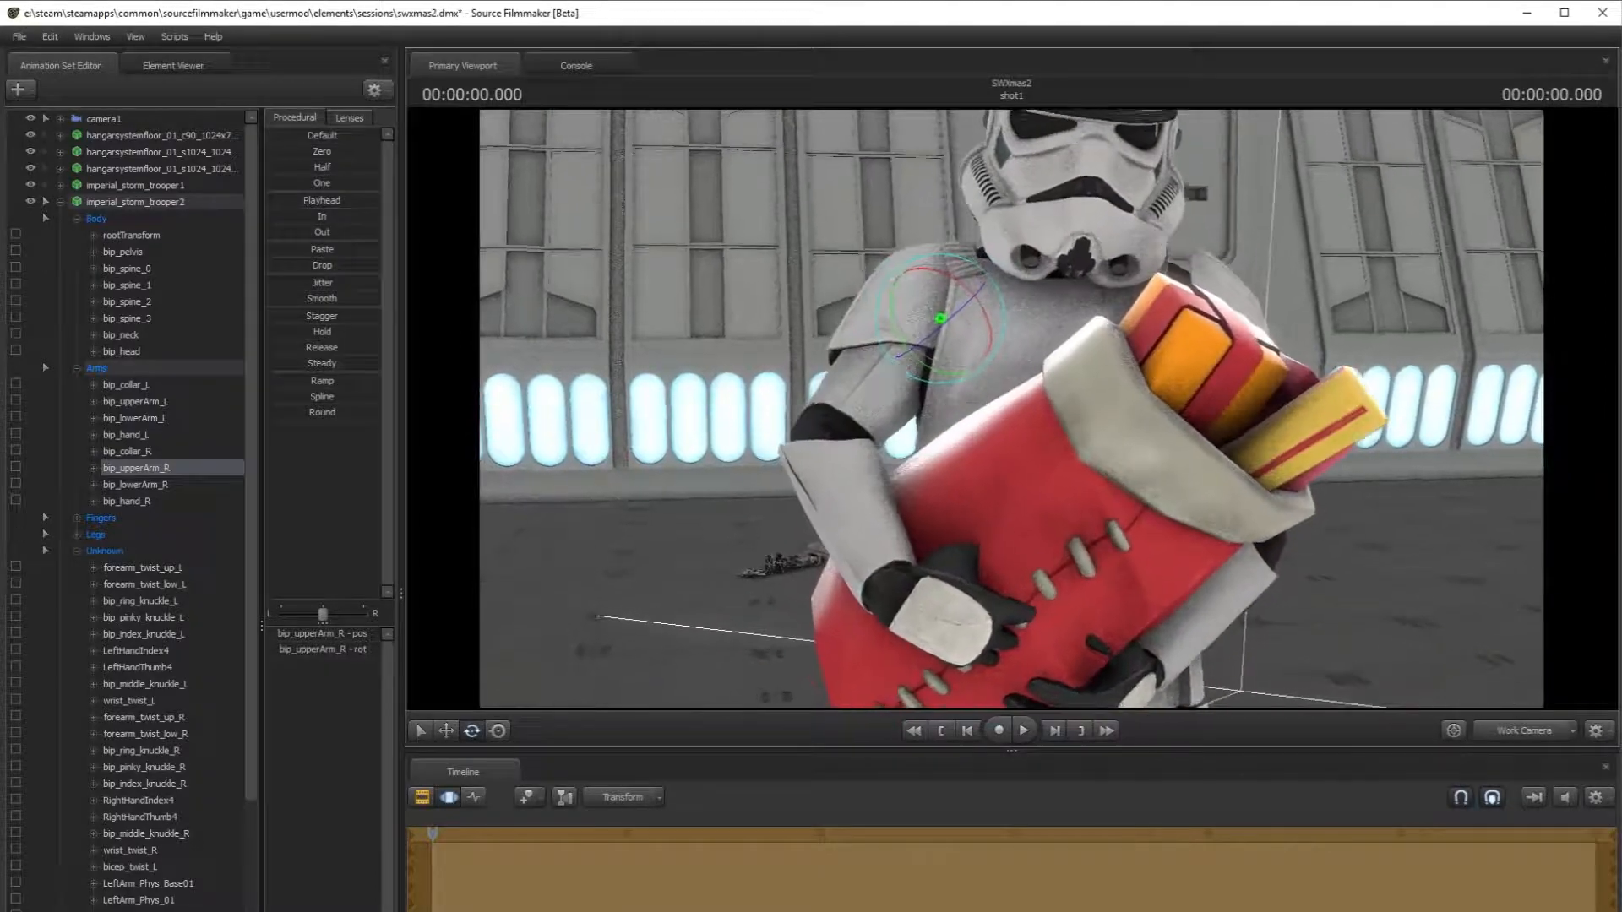
- Rotate bip_lowerArm_R slightly and turn RightArm_Phys_01 to realign the right shoulder armor
click(836, 454)
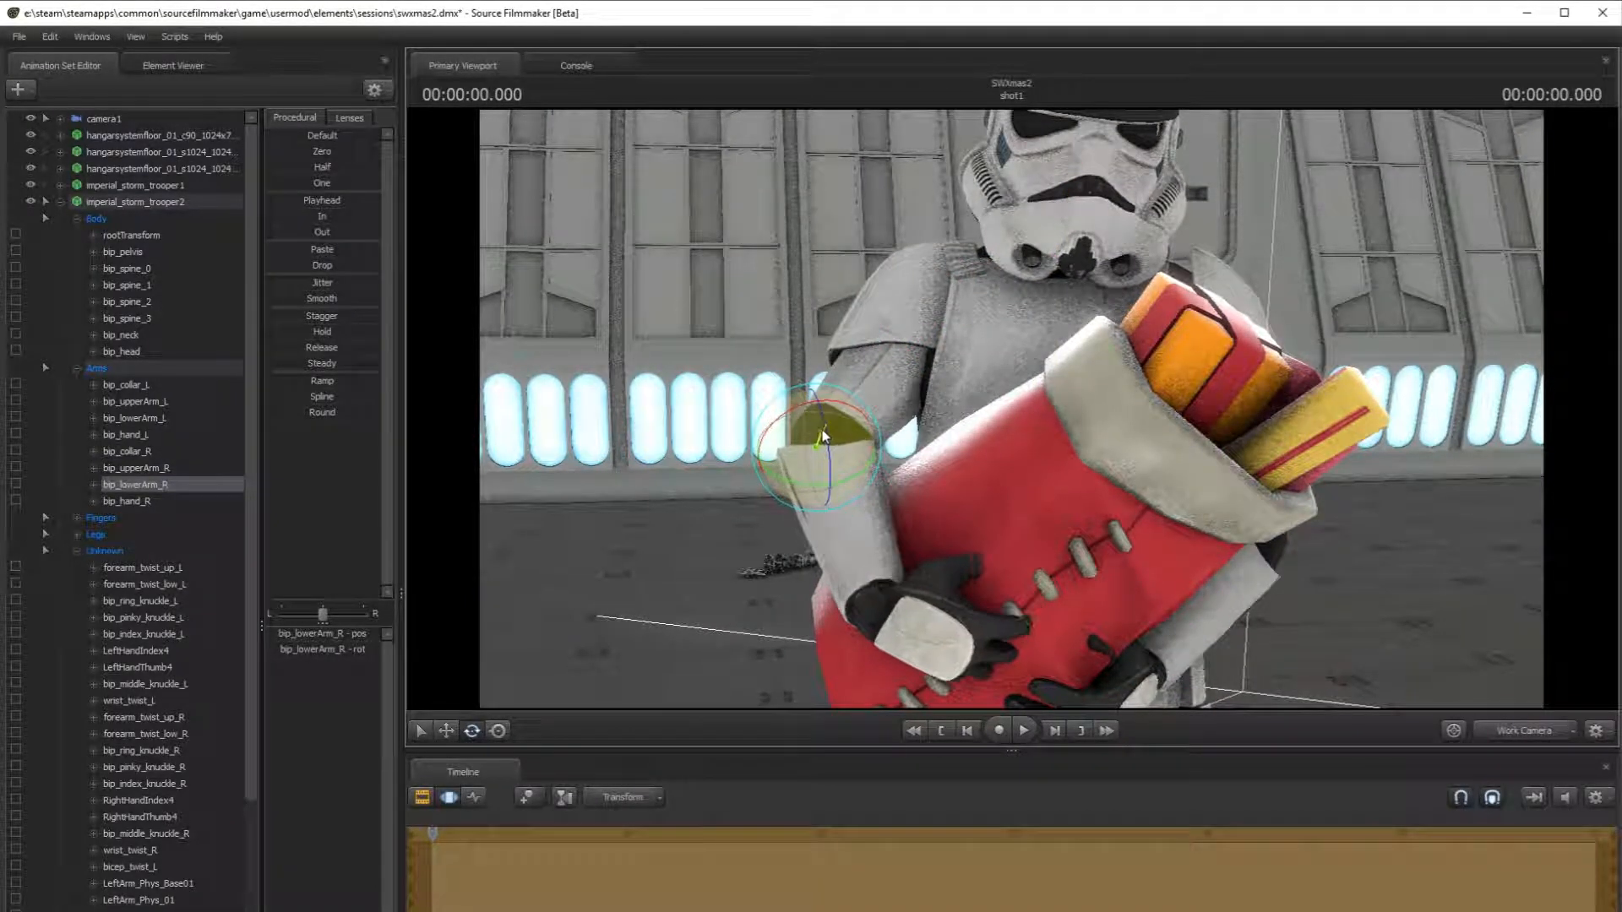
drag(785, 423, 779, 438)
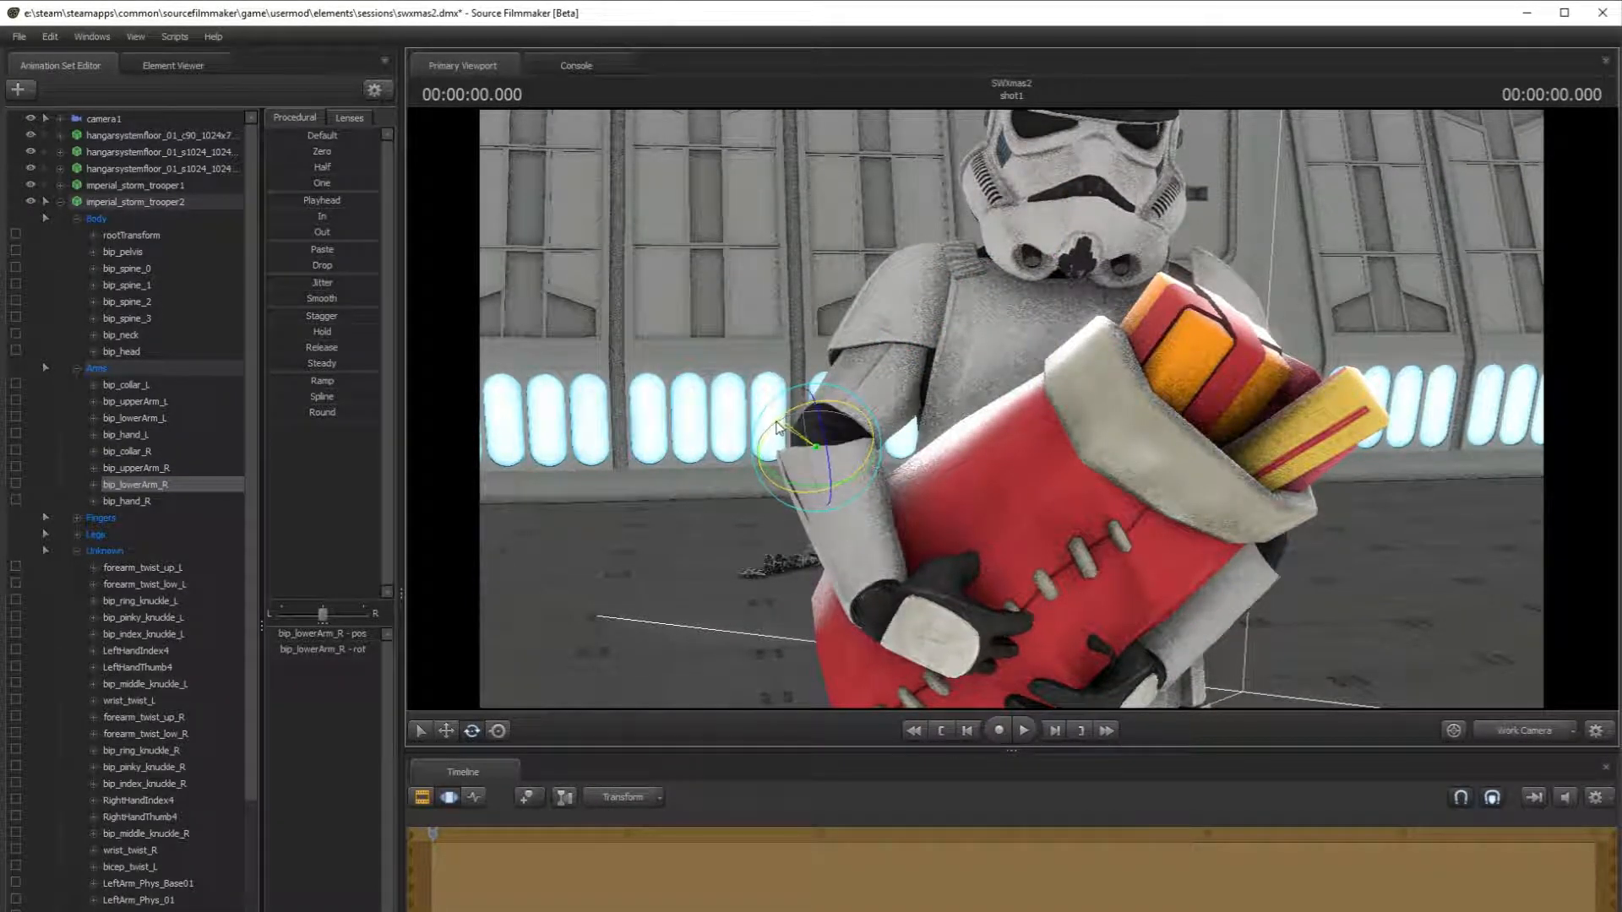
click(915, 290)
drag(906, 322, 853, 275)
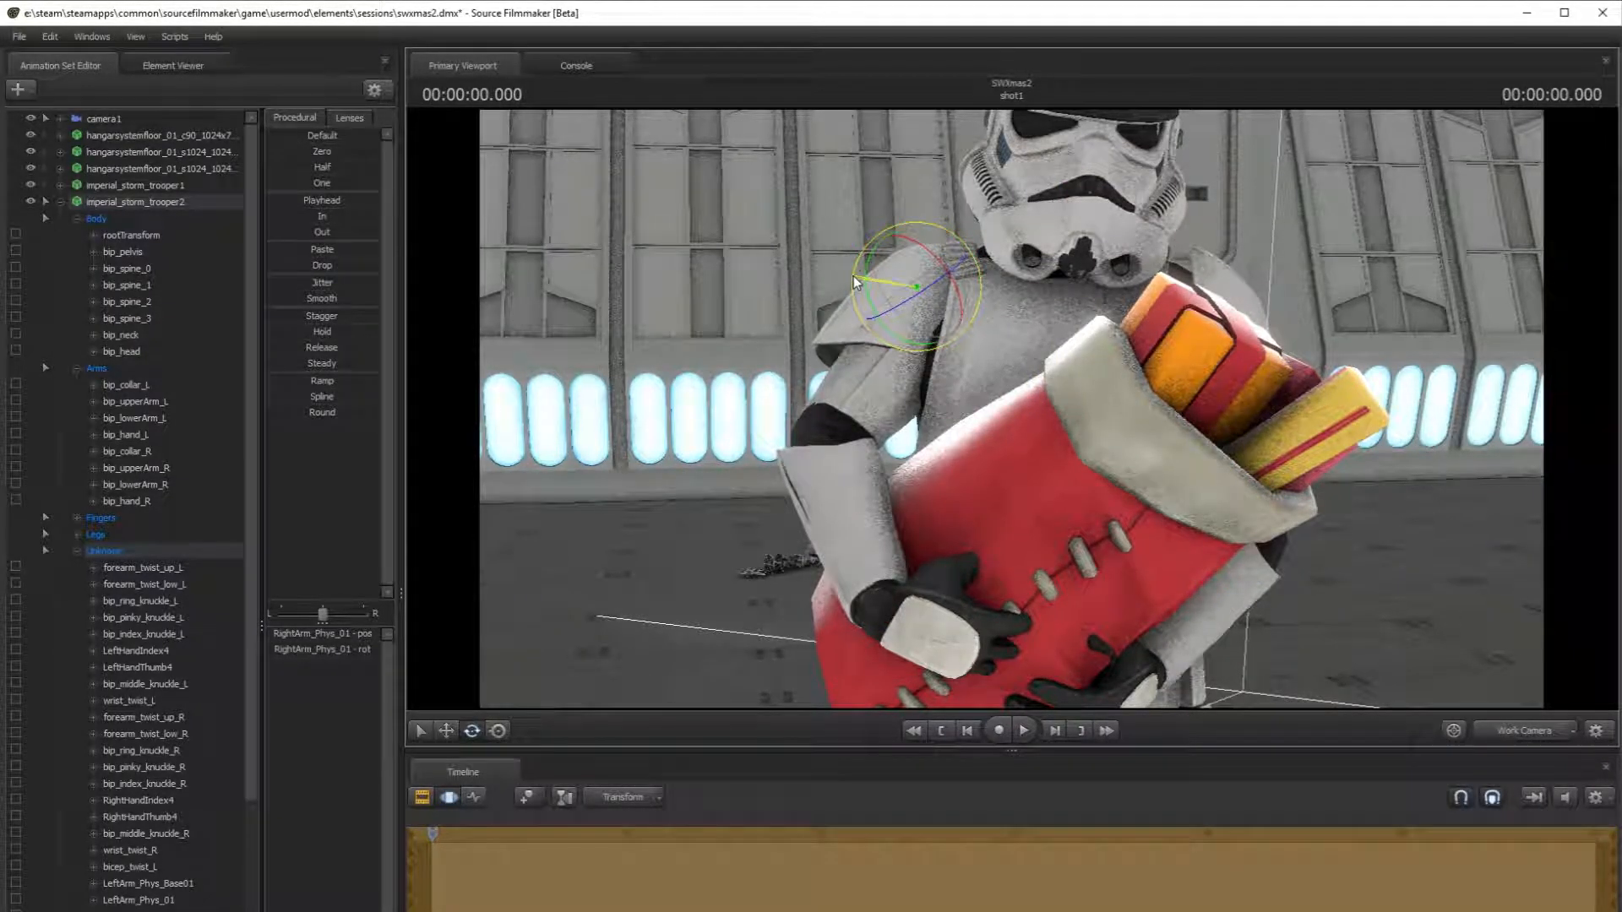
- Rotate bip_upperArm_R inward and bip_lowerArm_R so the right hand reaches across the front of the sack
drag(956, 327, 951, 374)
ctrl+click(822, 446)
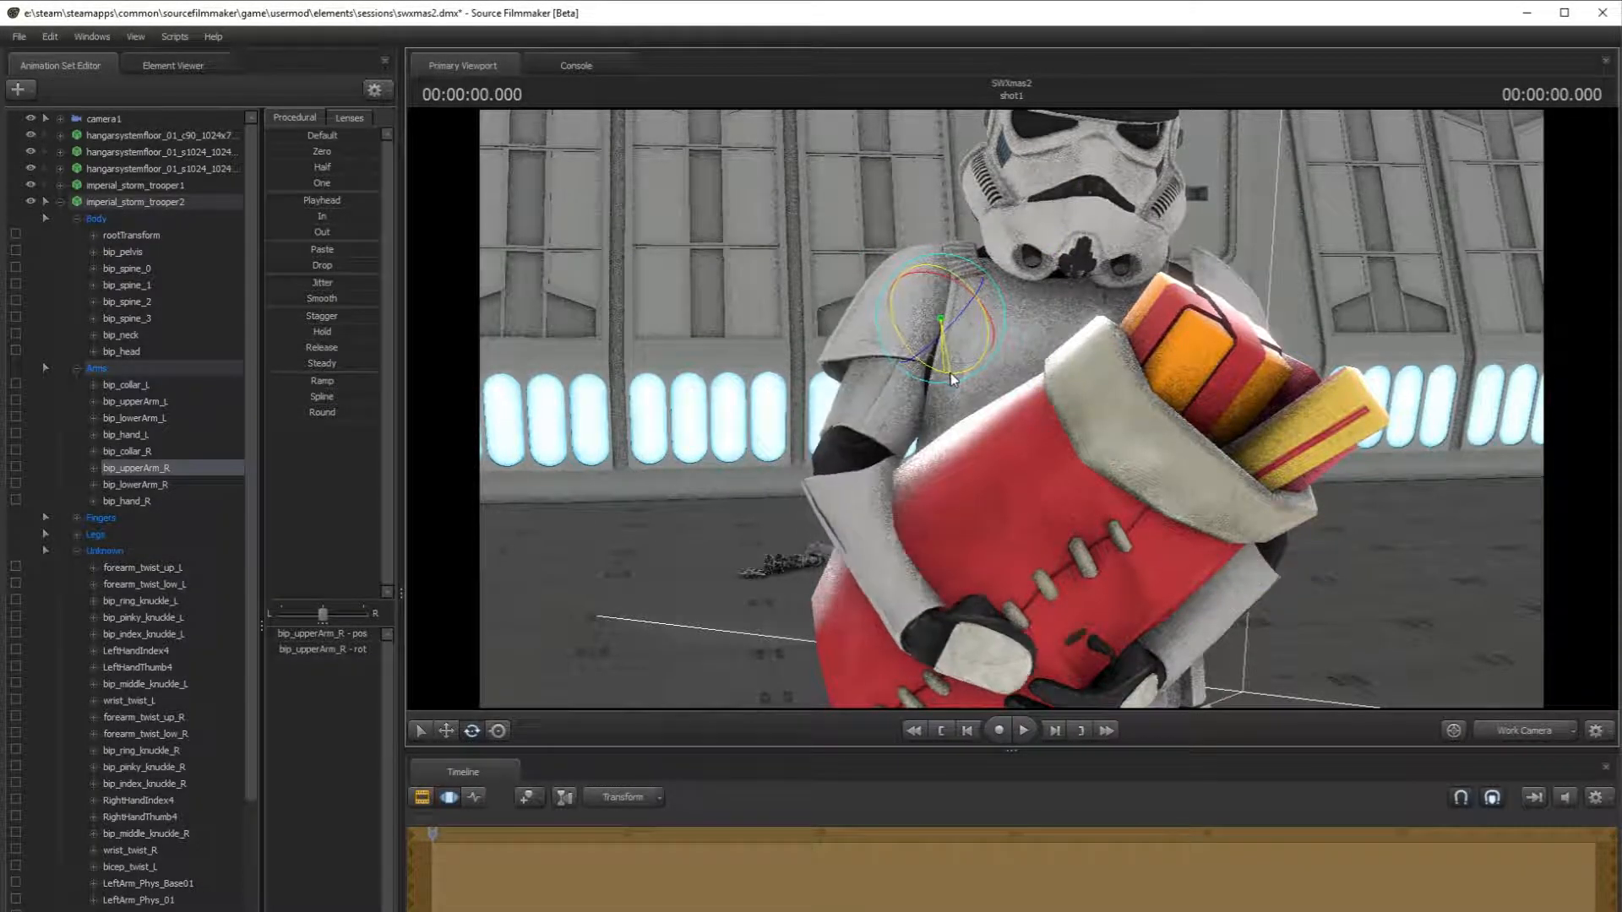
ctrl+click(892, 435)
drag(887, 440, 861, 478)
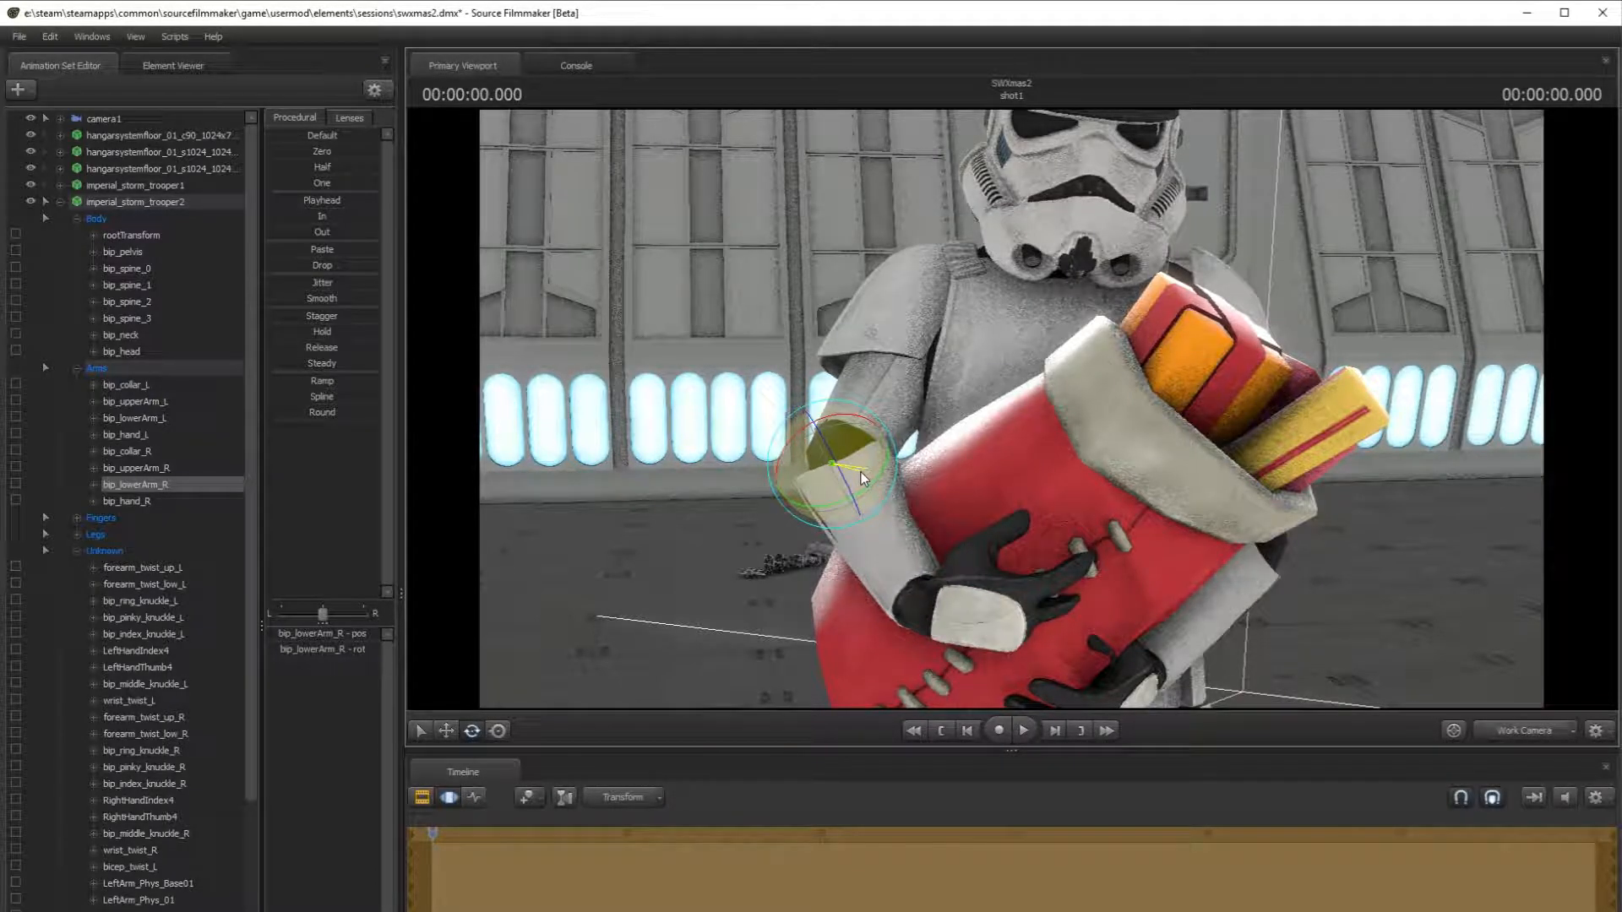
- Rotate bip_hand_R so the fingers angle downward across the sack, checking the pose through camera1
key(ctrl)
ctrl+click(916, 607)
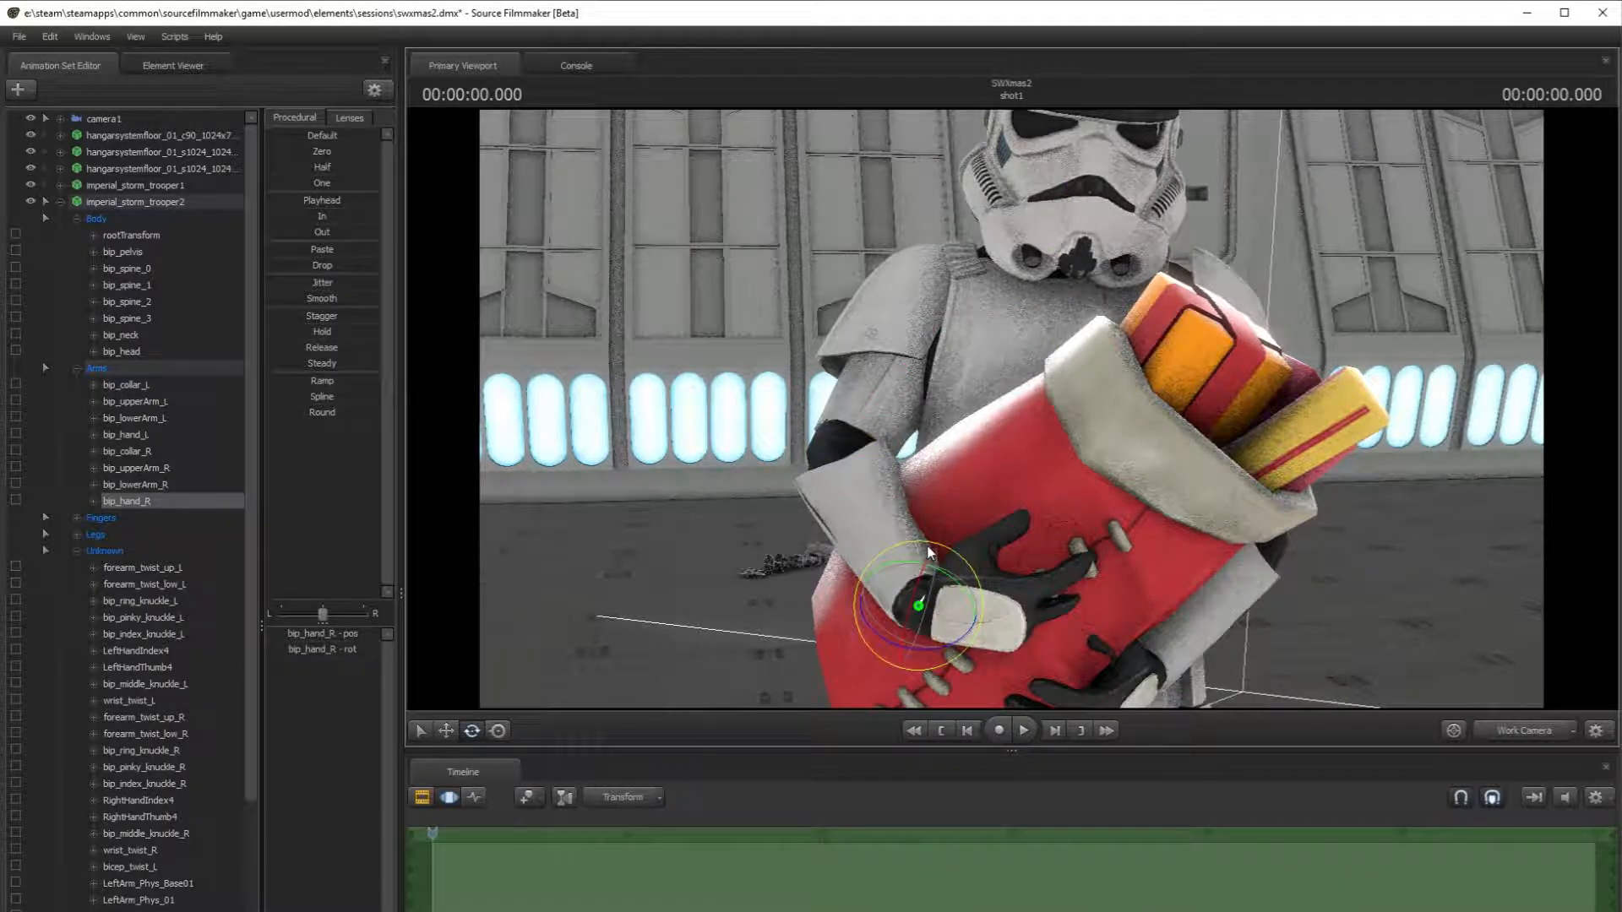
drag(939, 592, 983, 582)
key(ctrl+z)
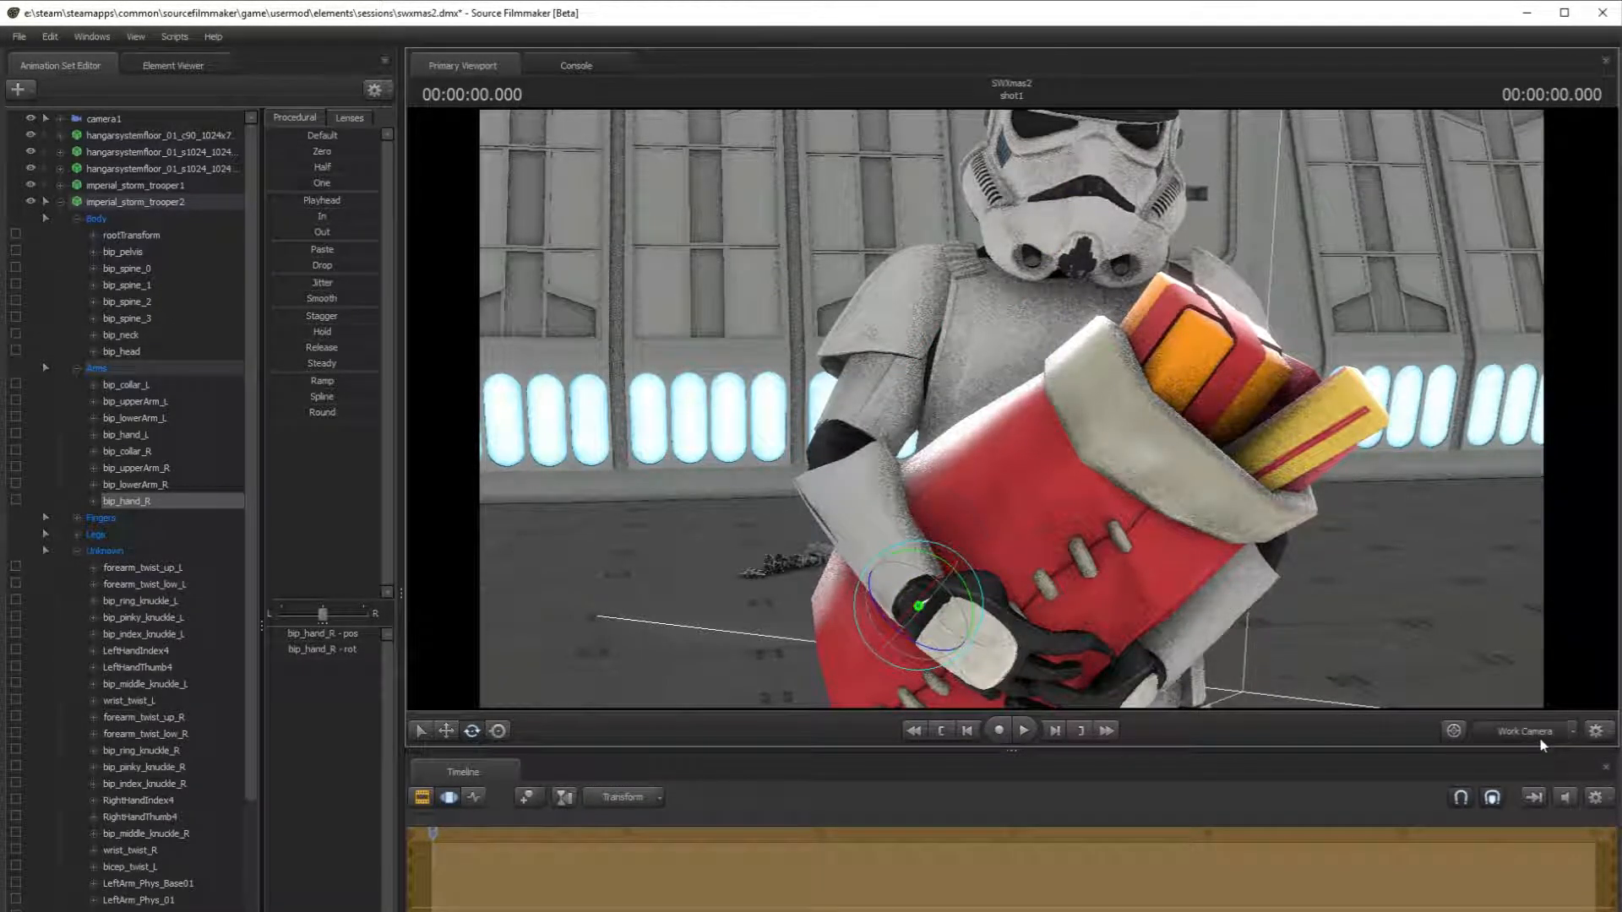
click(1541, 740)
click(1540, 738)
mouse_move(948, 402)
mouse_down()
mouse_move(1013, 412)
mouse_move(947, 402)
mouse_up()
key(a)
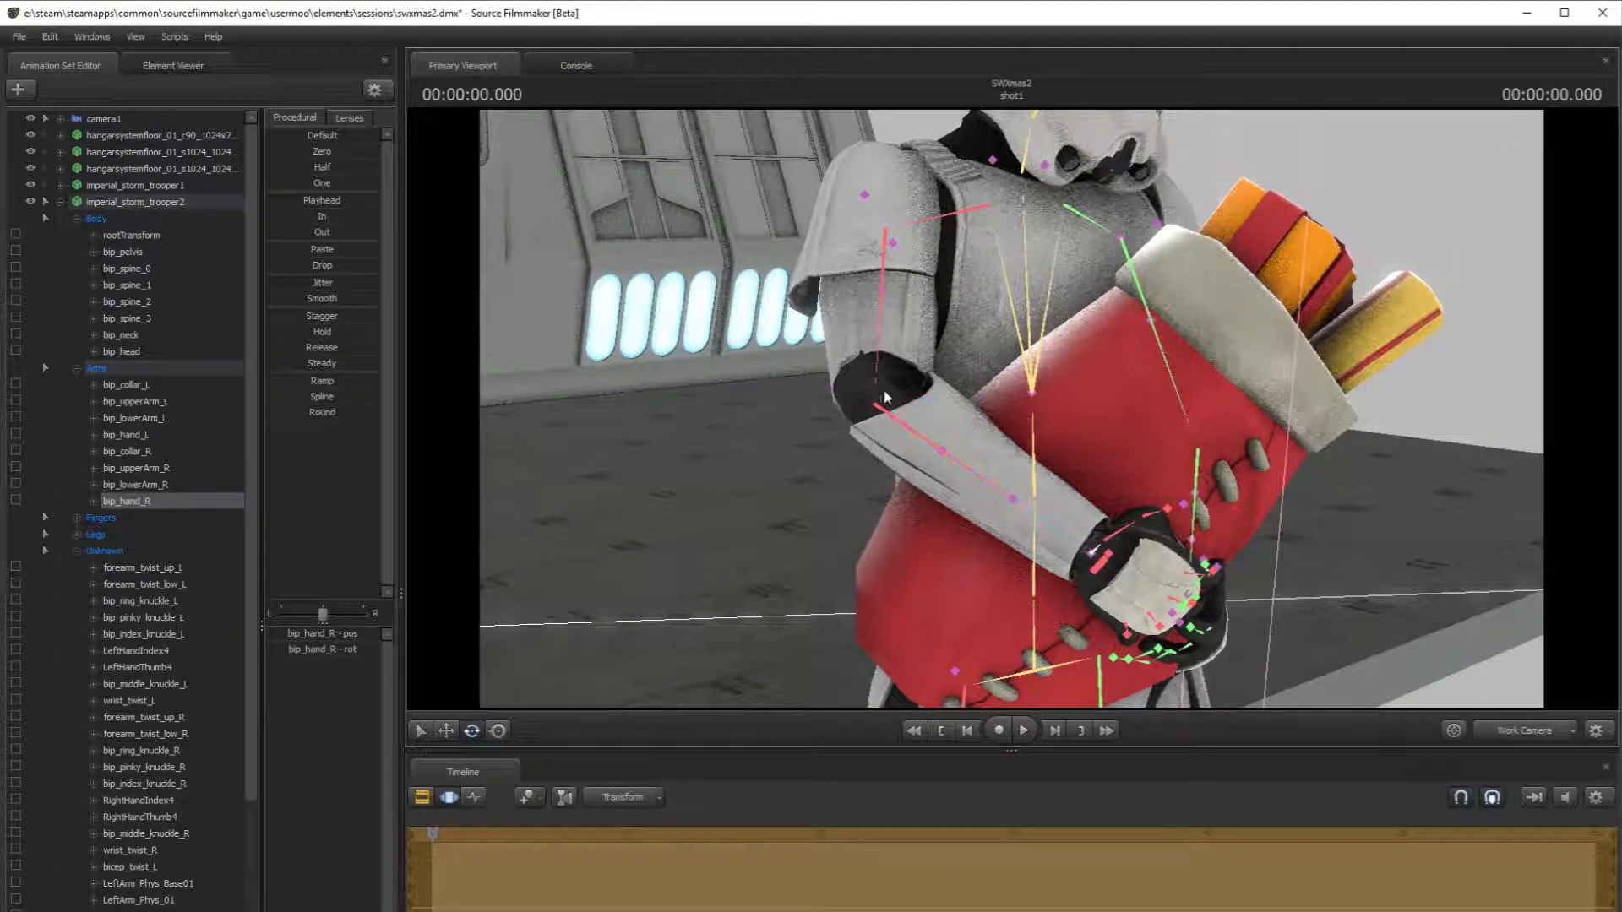
- Rotate bip_upperArm_R to raise the right forearm higher over the sack and compare through camera1
click(884, 330)
right_click(874, 243)
click(916, 248)
mouse_move(927, 240)
mouse_down()
mouse_move(919, 221)
mouse_move(900, 227)
mouse_up()
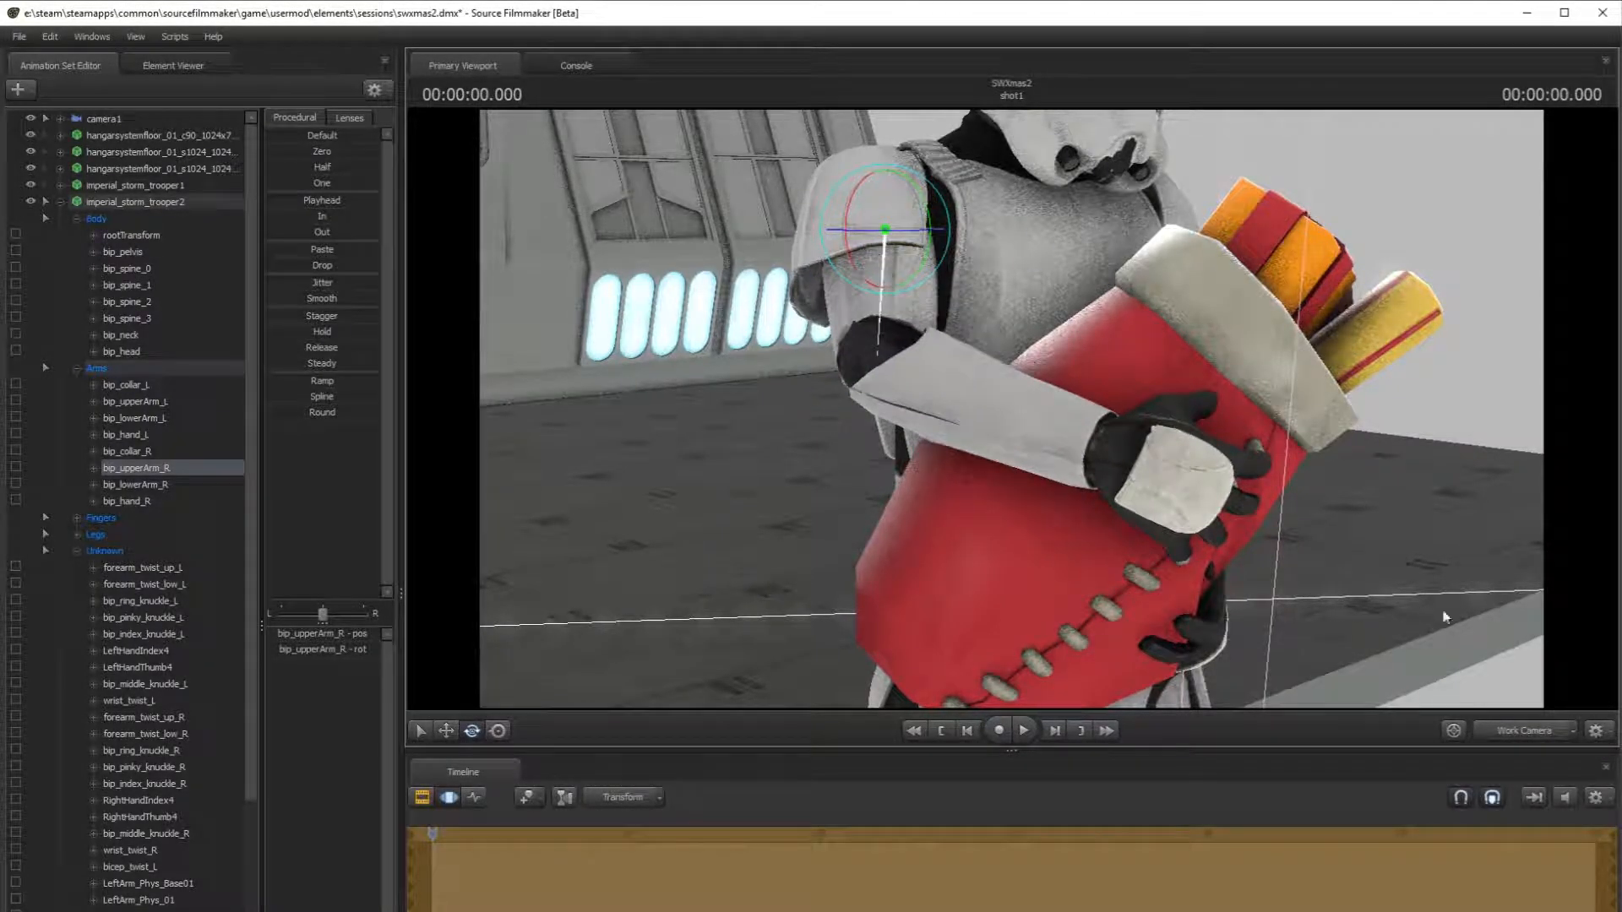
click(1521, 732)
click(1521, 732)
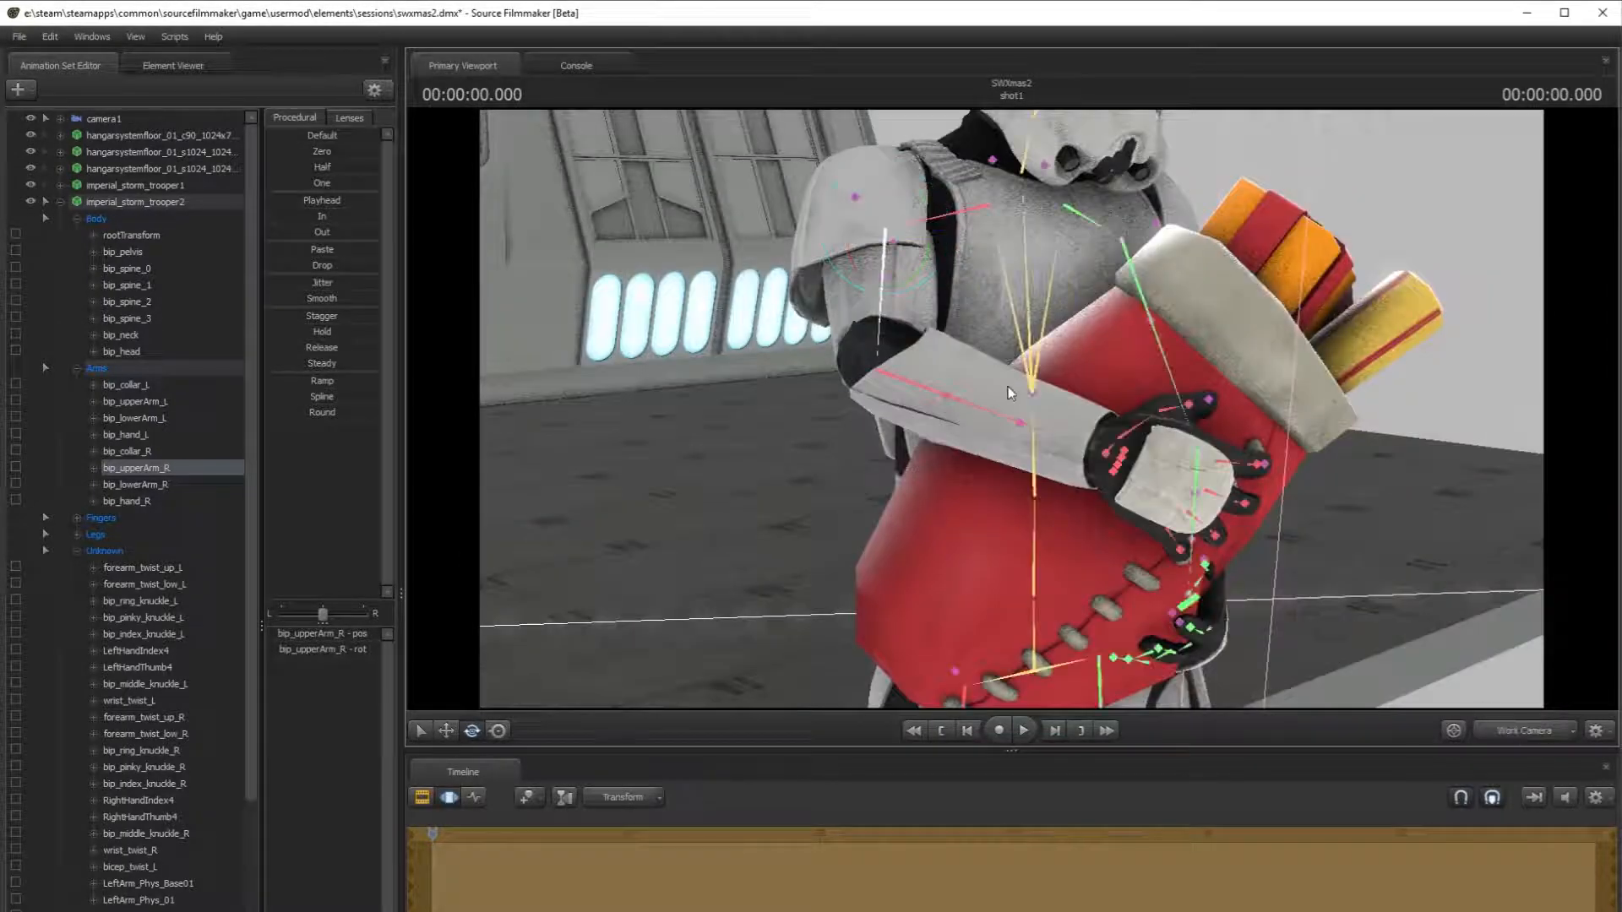
- Rotate bip_lowerArm_R slightly, shift its joint at the right elbow, and check the result through camera1
click(921, 387)
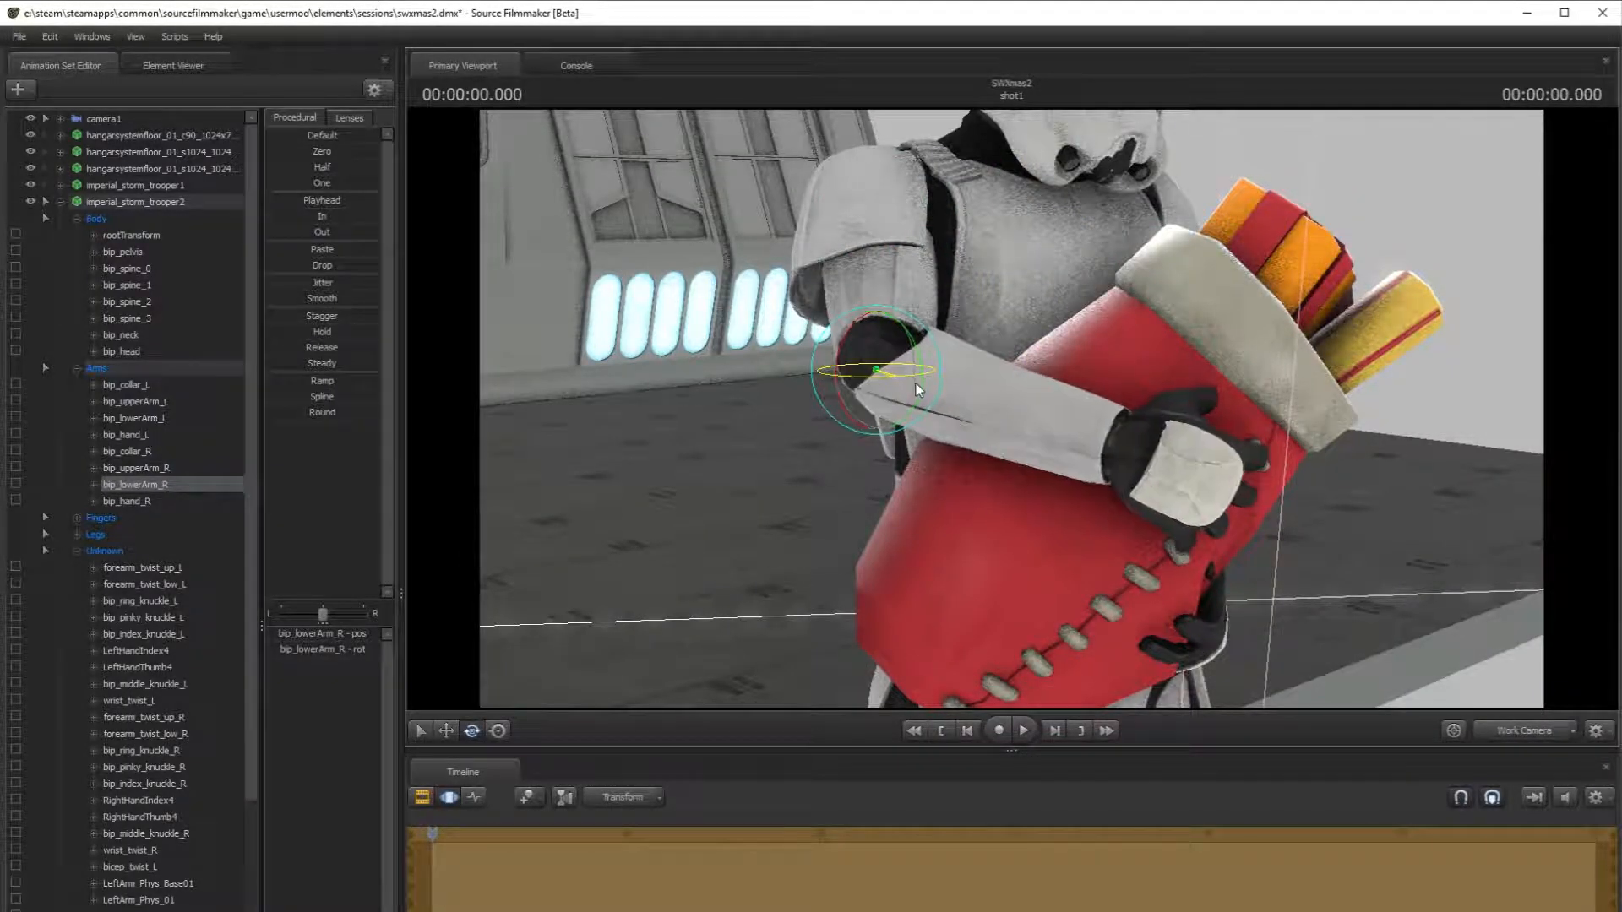
drag(912, 340, 928, 342)
click(448, 727)
drag(608, 574, 692, 566)
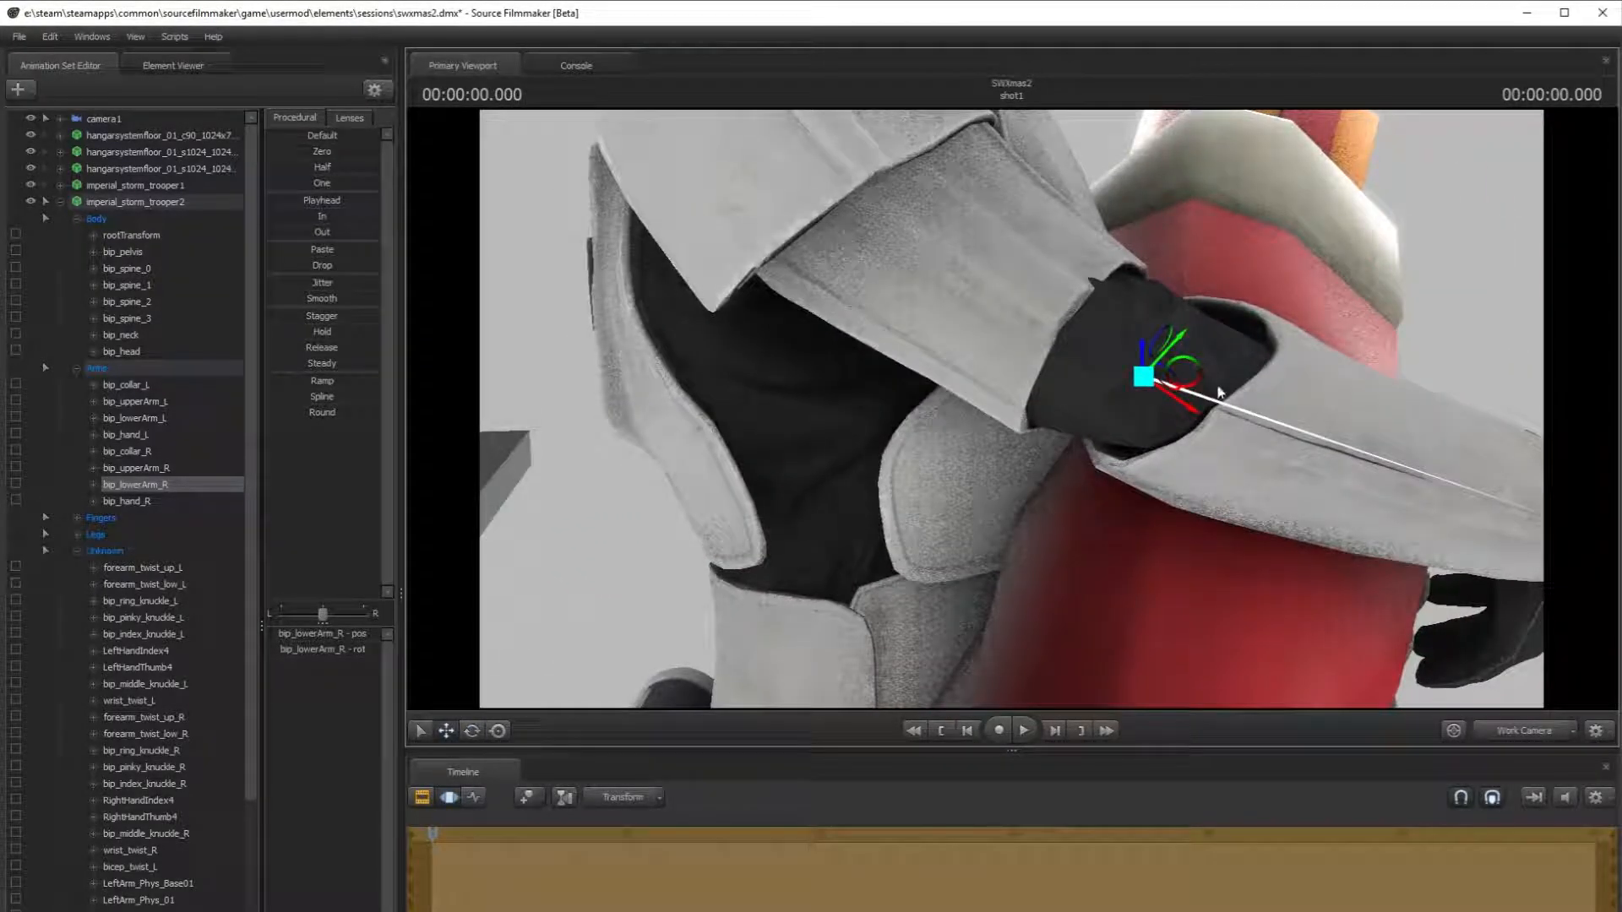
drag(1173, 385, 1267, 372)
drag(1011, 408, 947, 405)
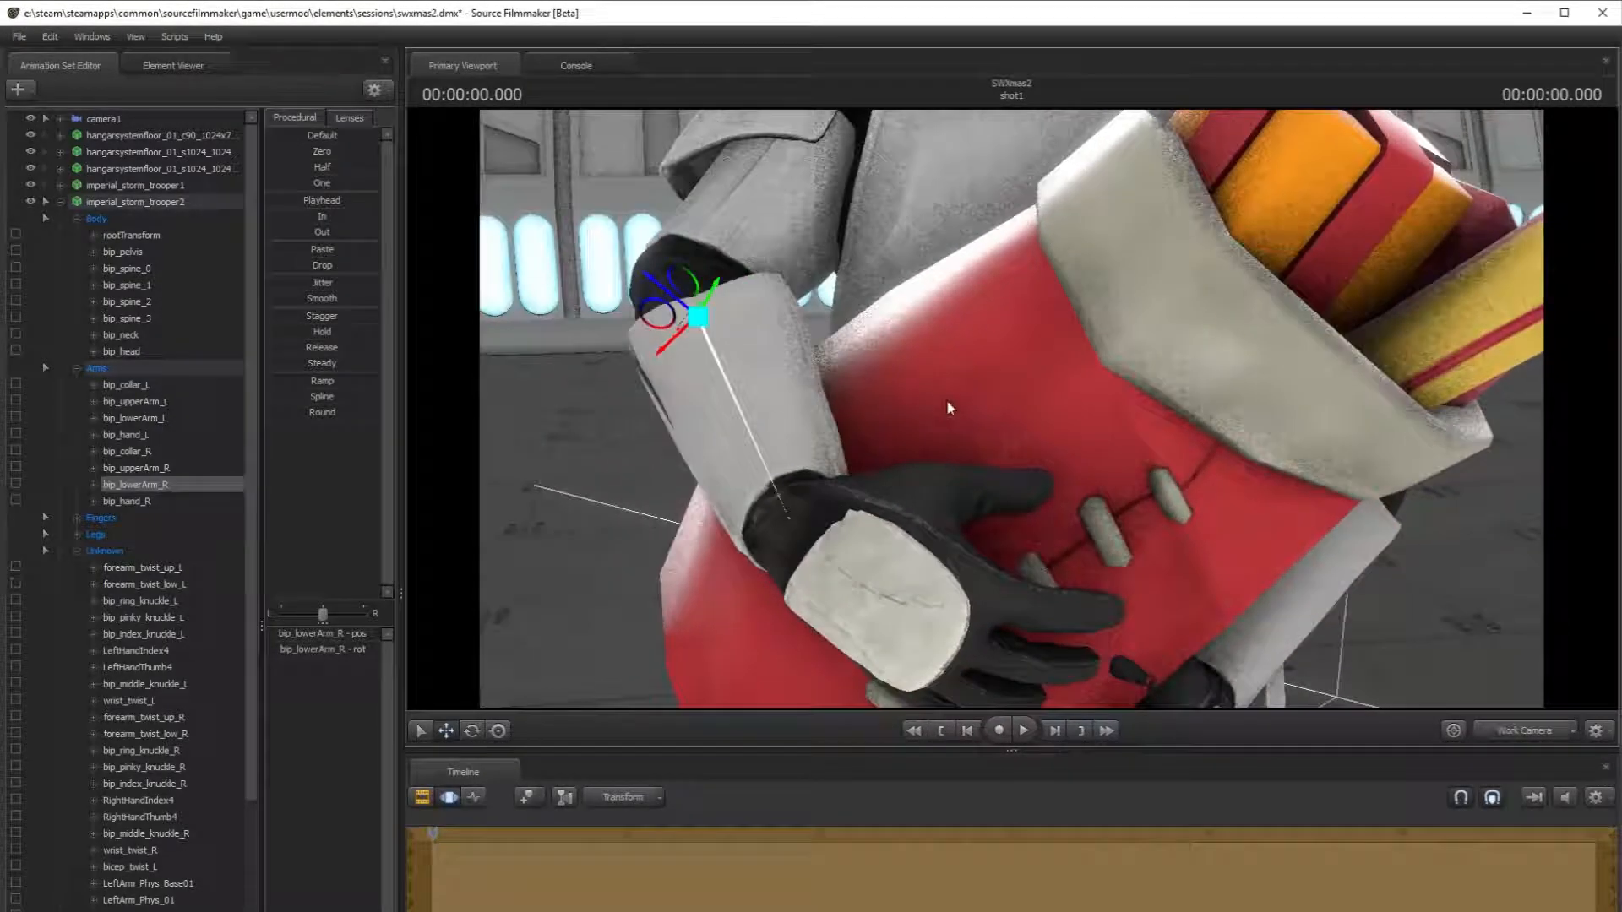
mouse_move(671, 329)
mouse_down()
mouse_move(692, 334)
mouse_move(668, 346)
mouse_move(676, 336)
mouse_up()
click(1509, 736)
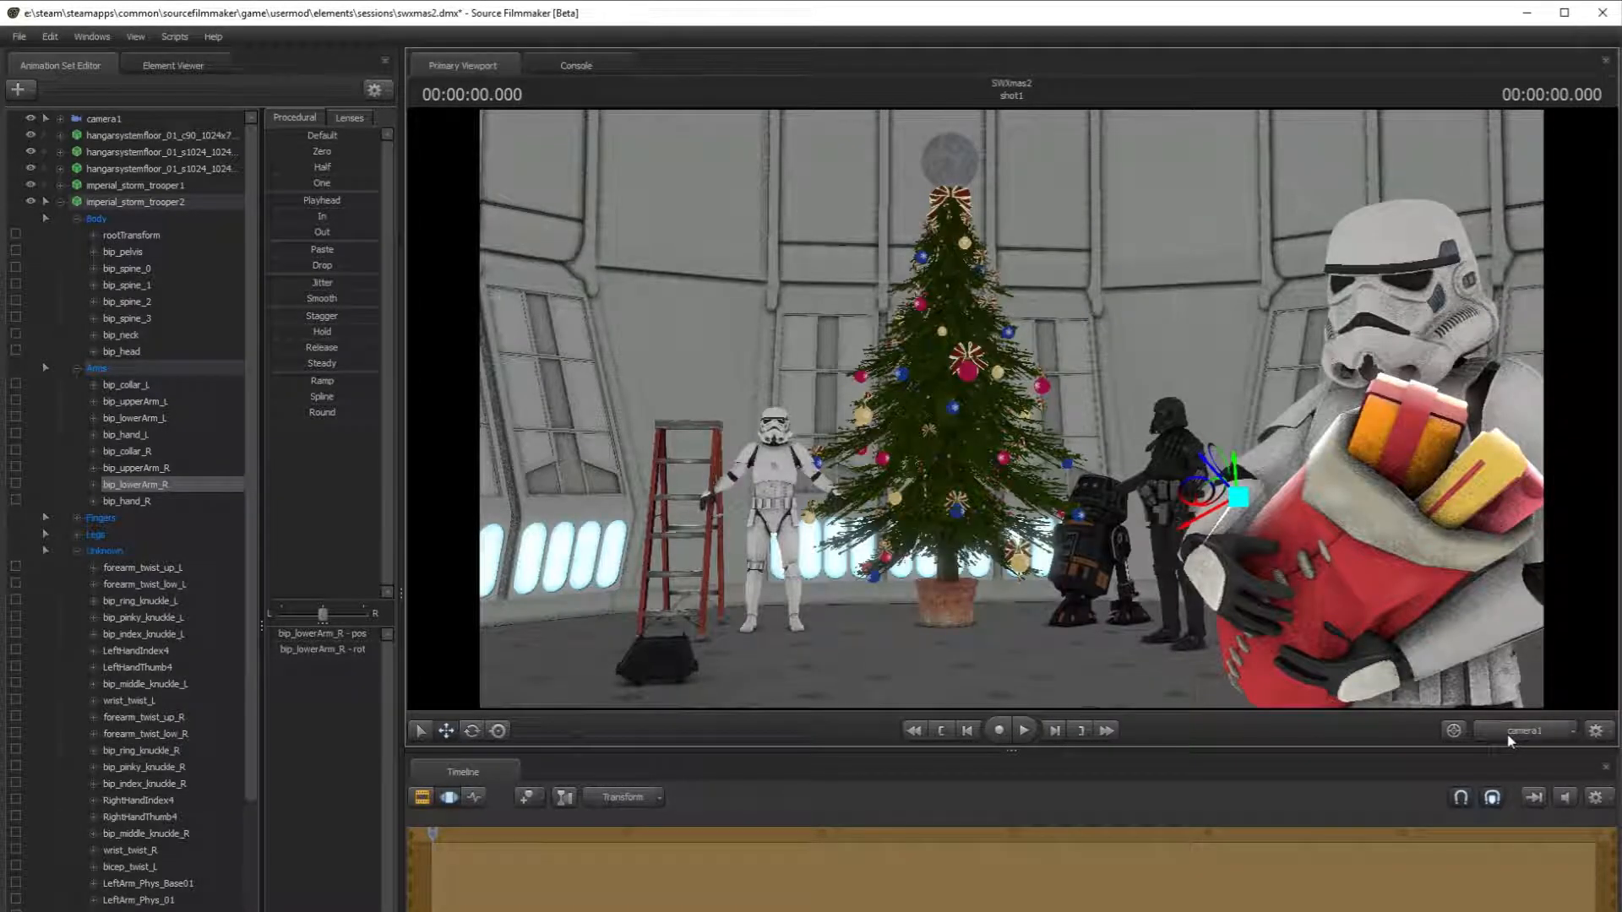
click(1510, 737)
- Rotate bip_lowerArm_R so the right hand points down beside the sack
mouse_move(1011, 409)
mouse_down()
mouse_move(972, 408)
mouse_move(1003, 421)
mouse_up()
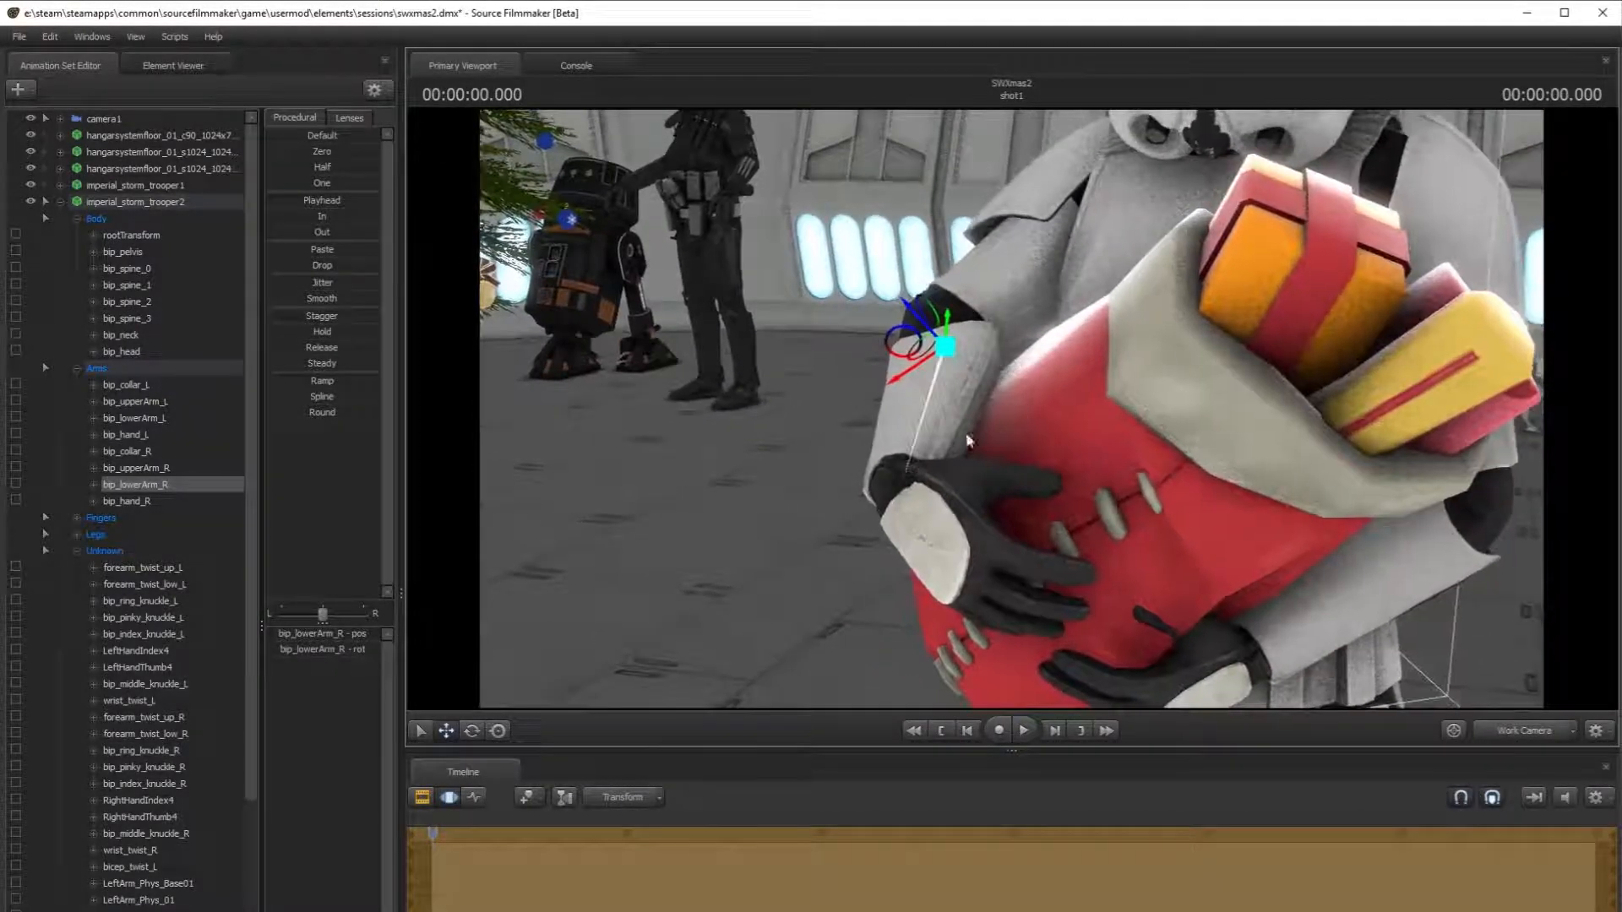
click(471, 732)
drag(976, 306, 1311, 458)
drag(1116, 395, 963, 397)
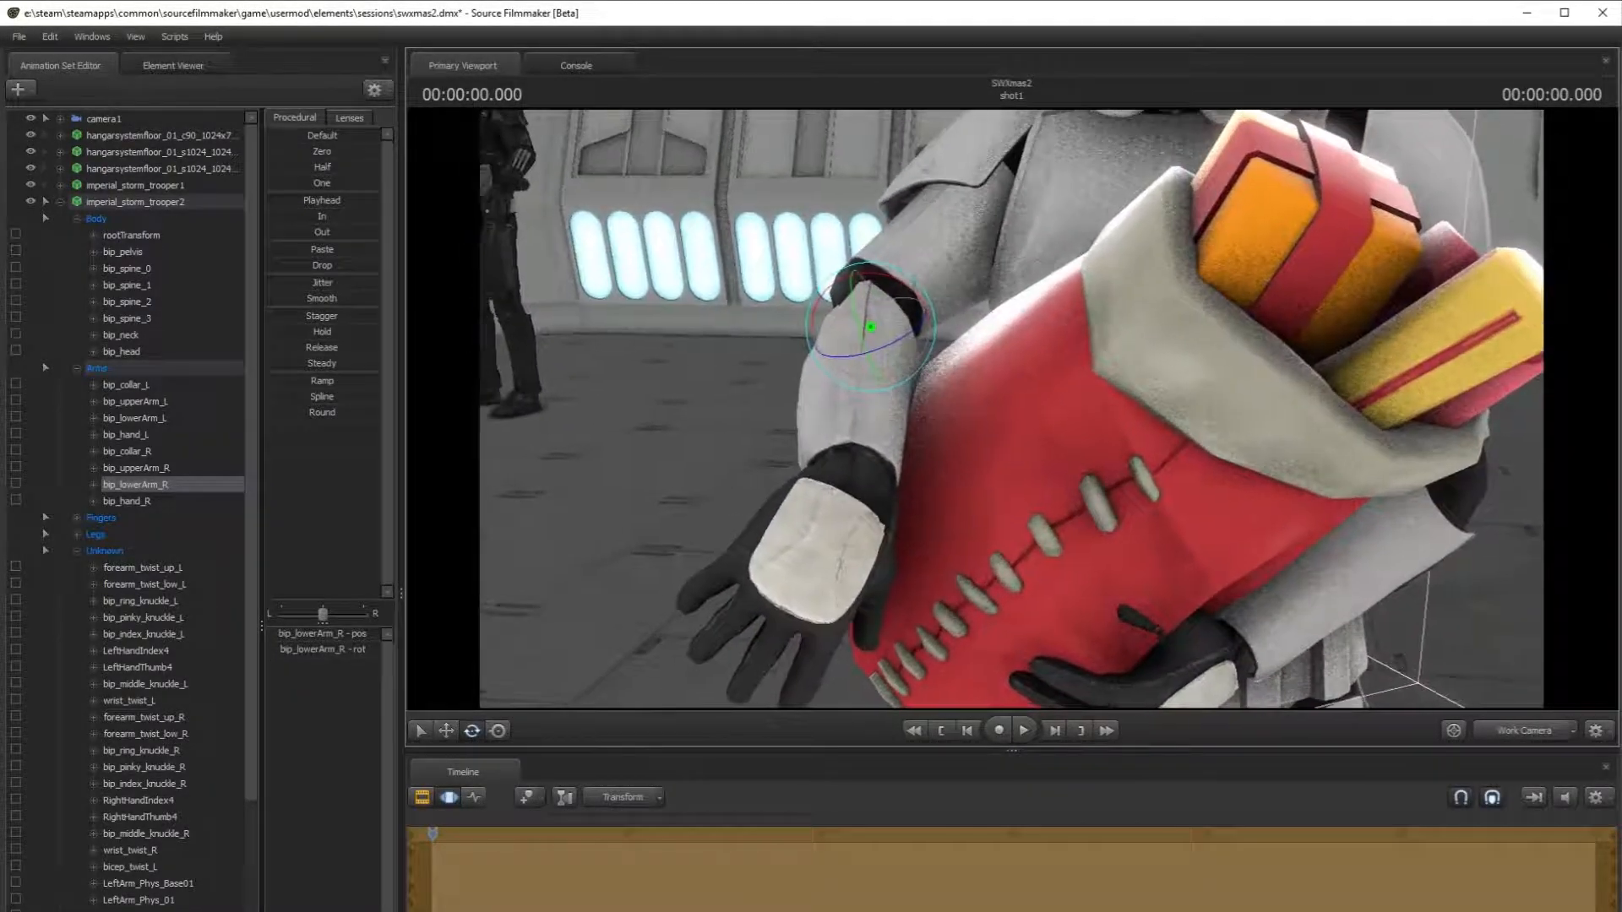
drag(887, 313, 836, 323)
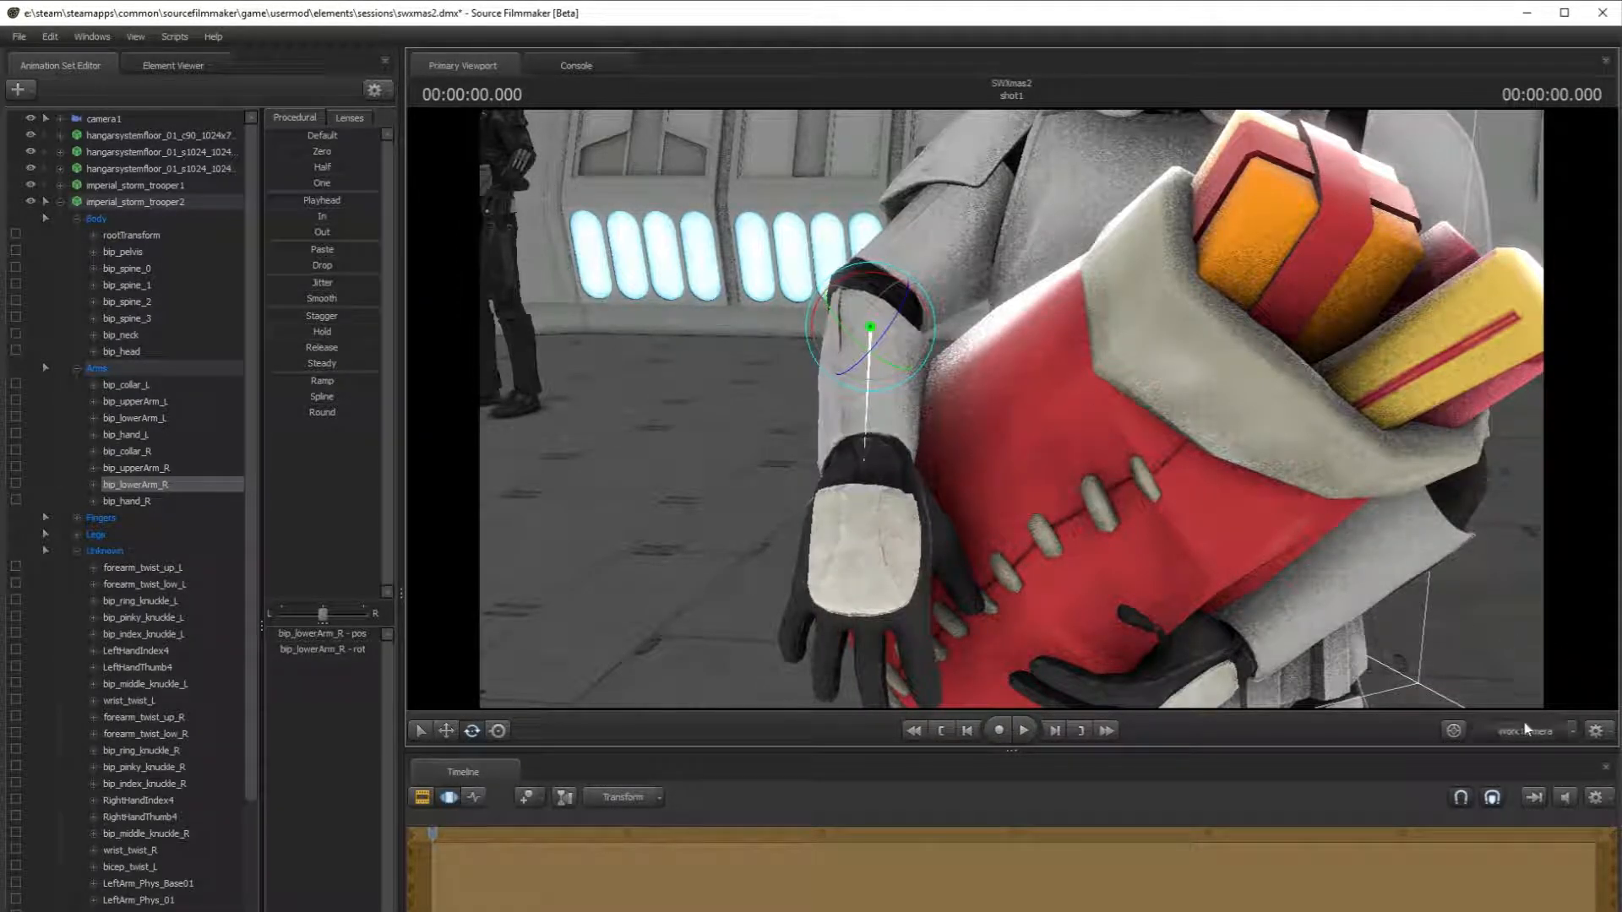
- Check the arm through camera1 and move bip_lowerArm_R slightly up to fit the forearm armor at the elbow
click(1527, 731)
drag(1210, 445, 1314, 533)
click(1528, 730)
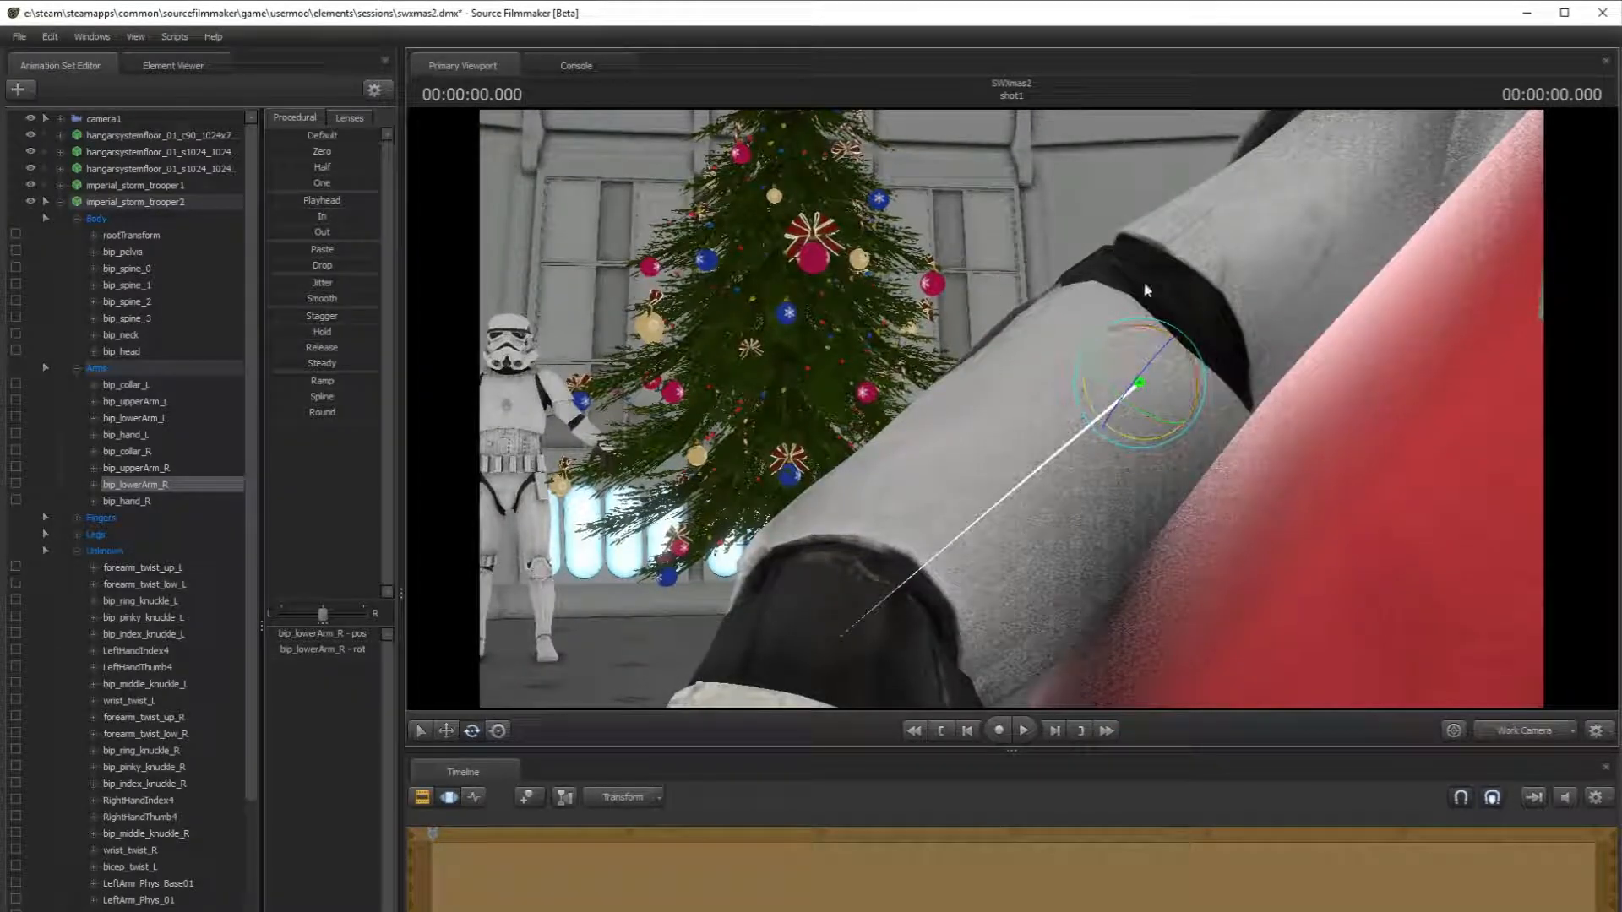
click(442, 734)
drag(1126, 380, 1109, 368)
drag(1112, 353, 1111, 352)
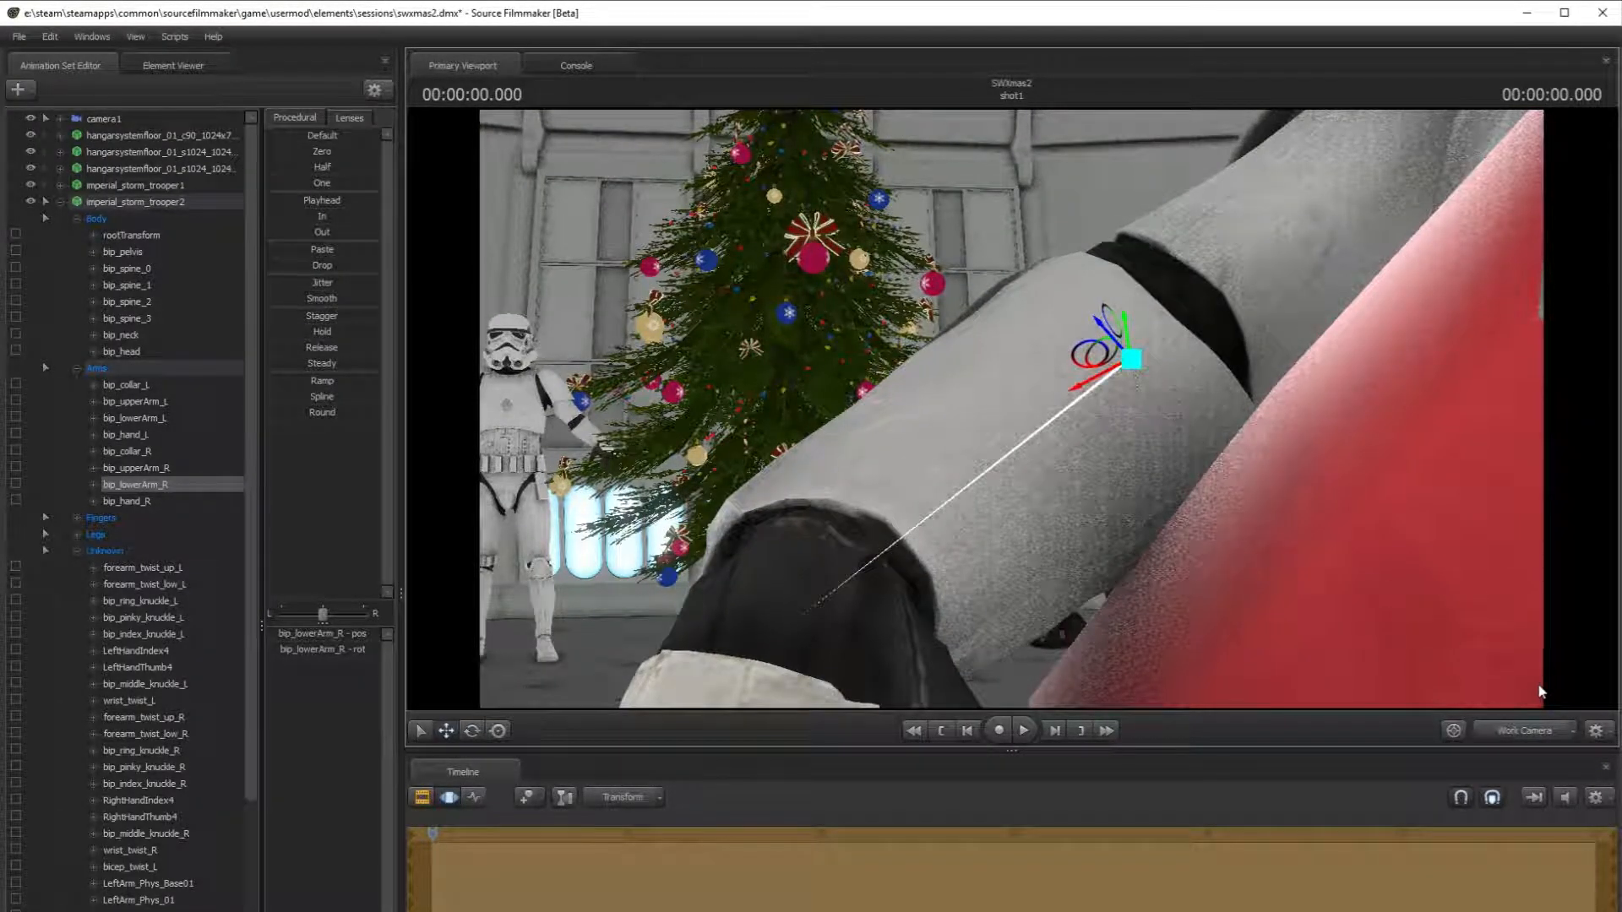
- Rotate bip_lowerArm_R through camera1 so the right hand rests on the front of the sack
click(1530, 731)
drag(1225, 475, 1223, 478)
click(472, 731)
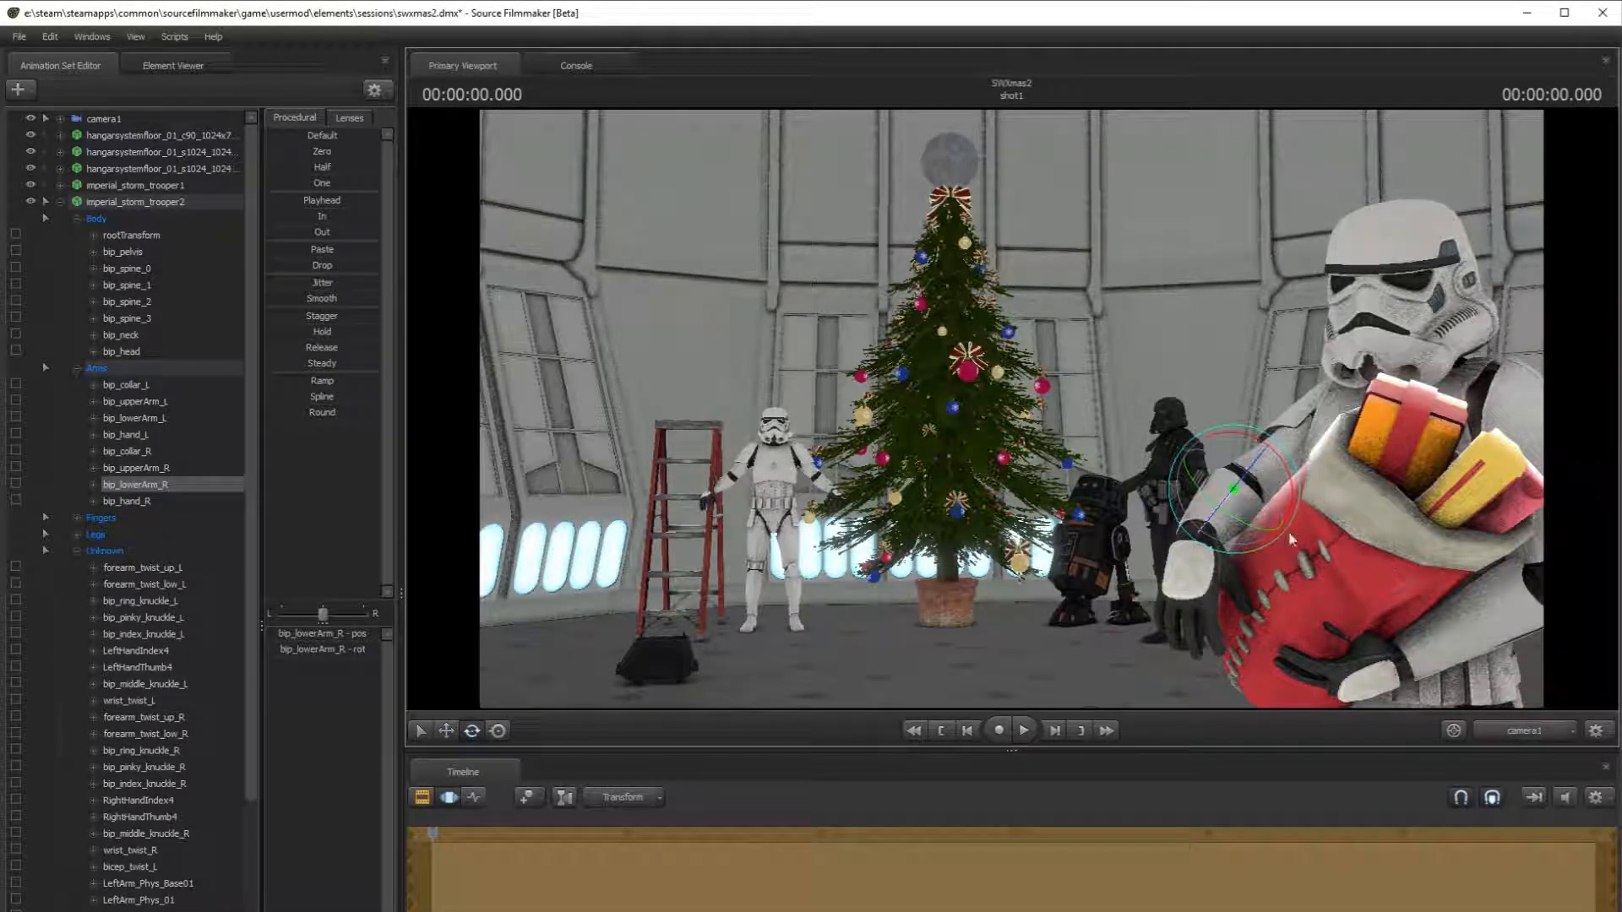
drag(1282, 532, 1360, 551)
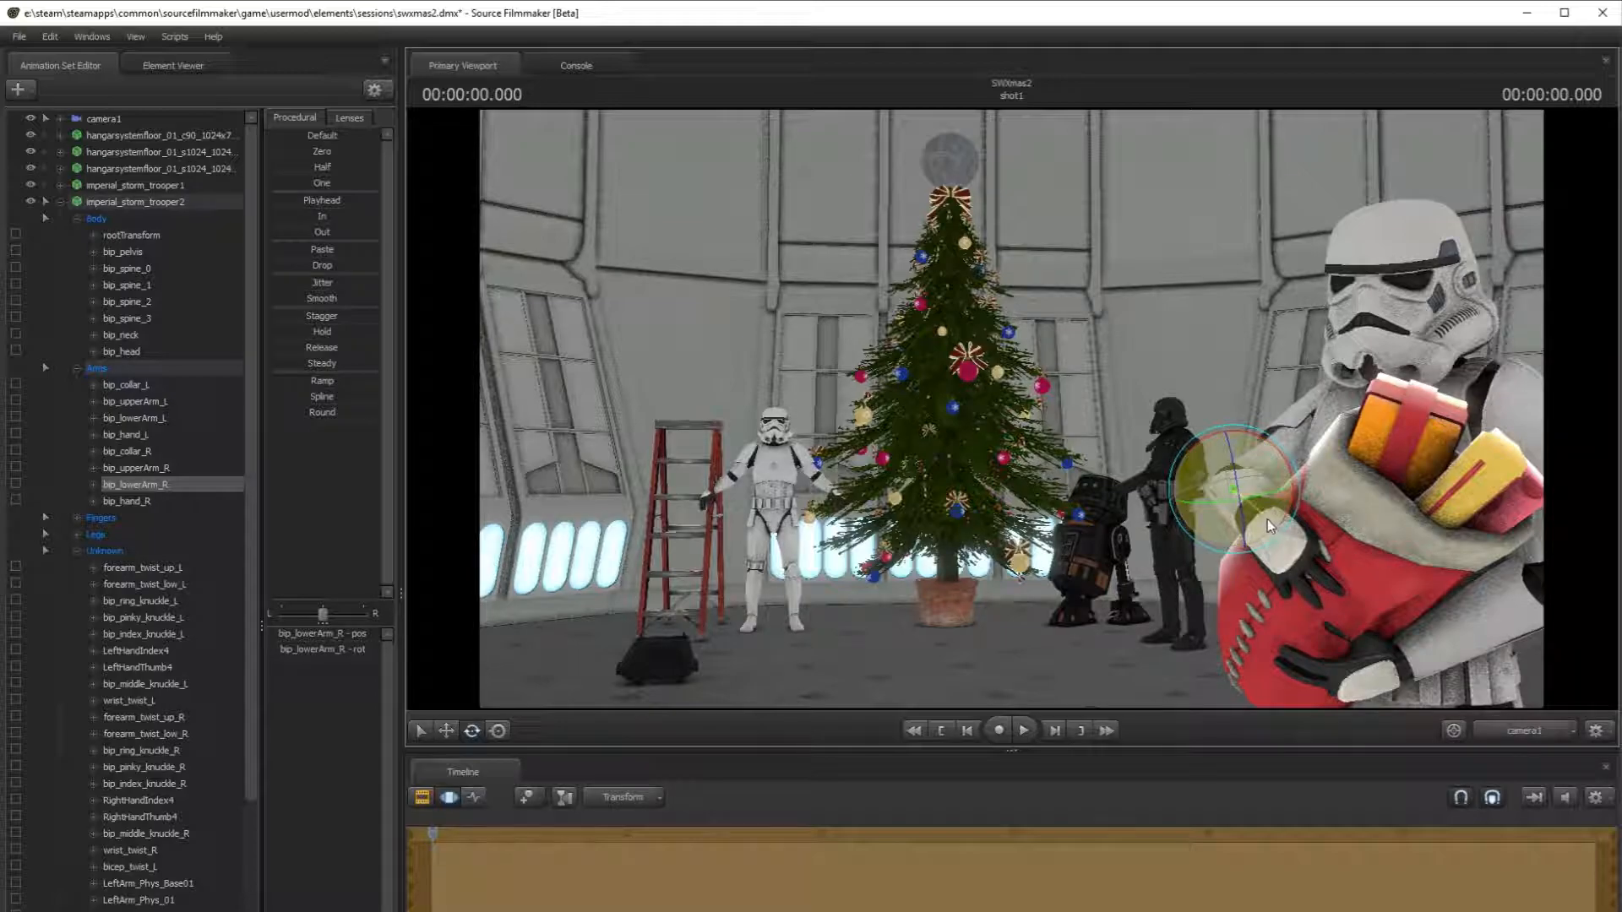
- Rotate the trooper's bip_hip_R from the work camera and adjust bip_hip_L to vary the standing stance
click(1524, 731)
drag(1381, 590, 1457, 668)
key(s)
key(w)
key(w)
ctrl+click(1109, 330)
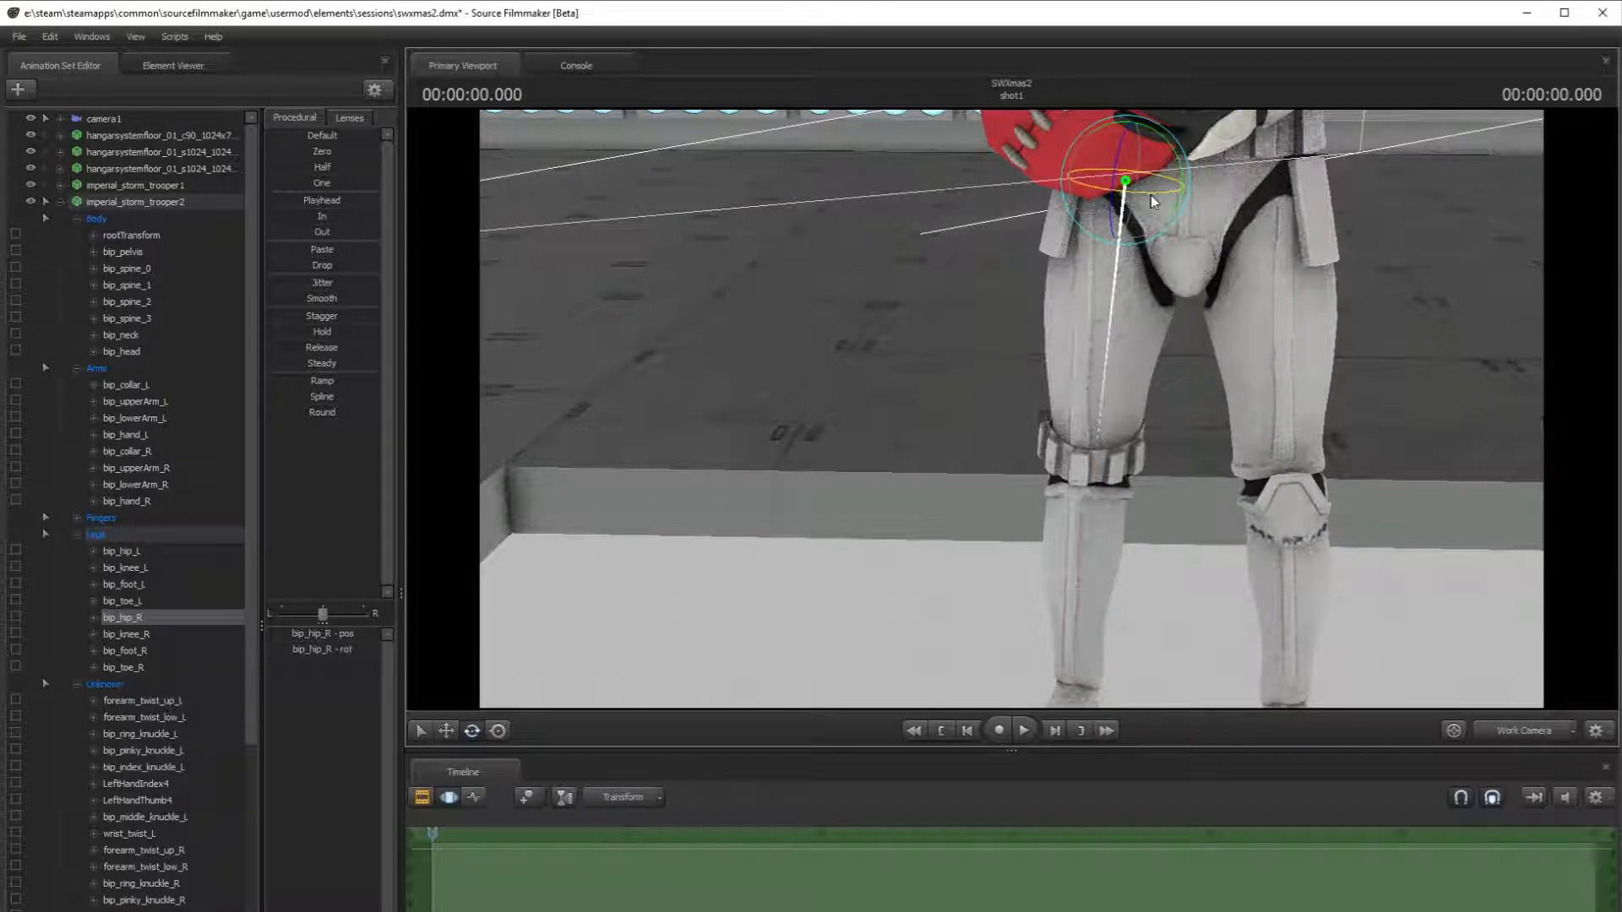
ctrl+click(1282, 199)
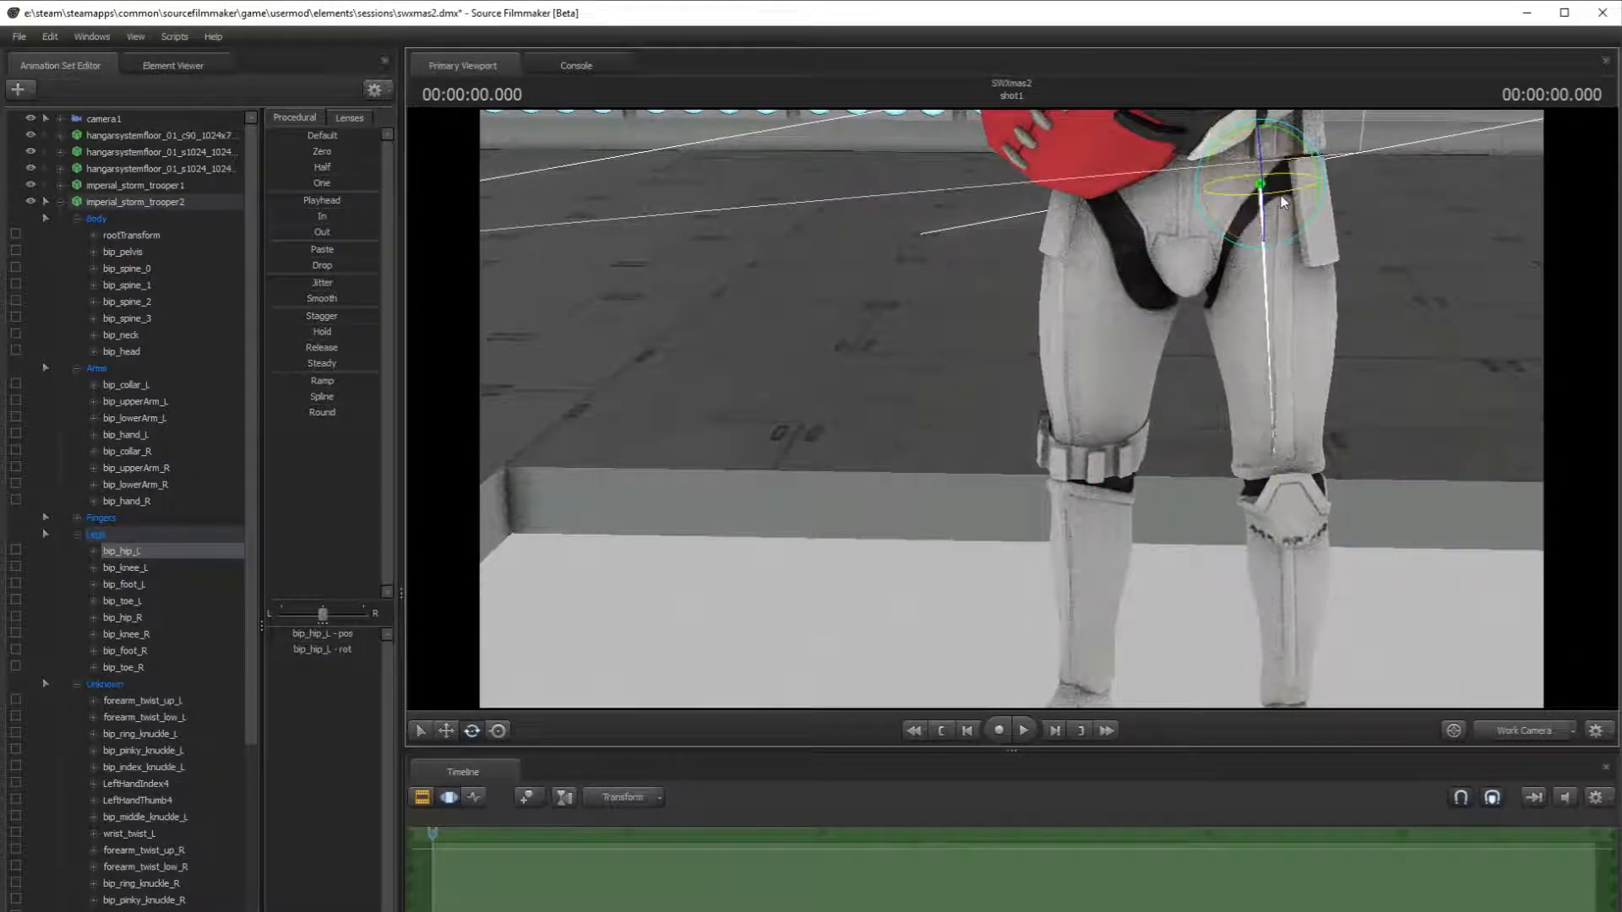
- Bend bip_knee_L and adjust the remaining leg joints into a relaxed stance, comparing the pose through camera1
ctrl+click(1275, 460)
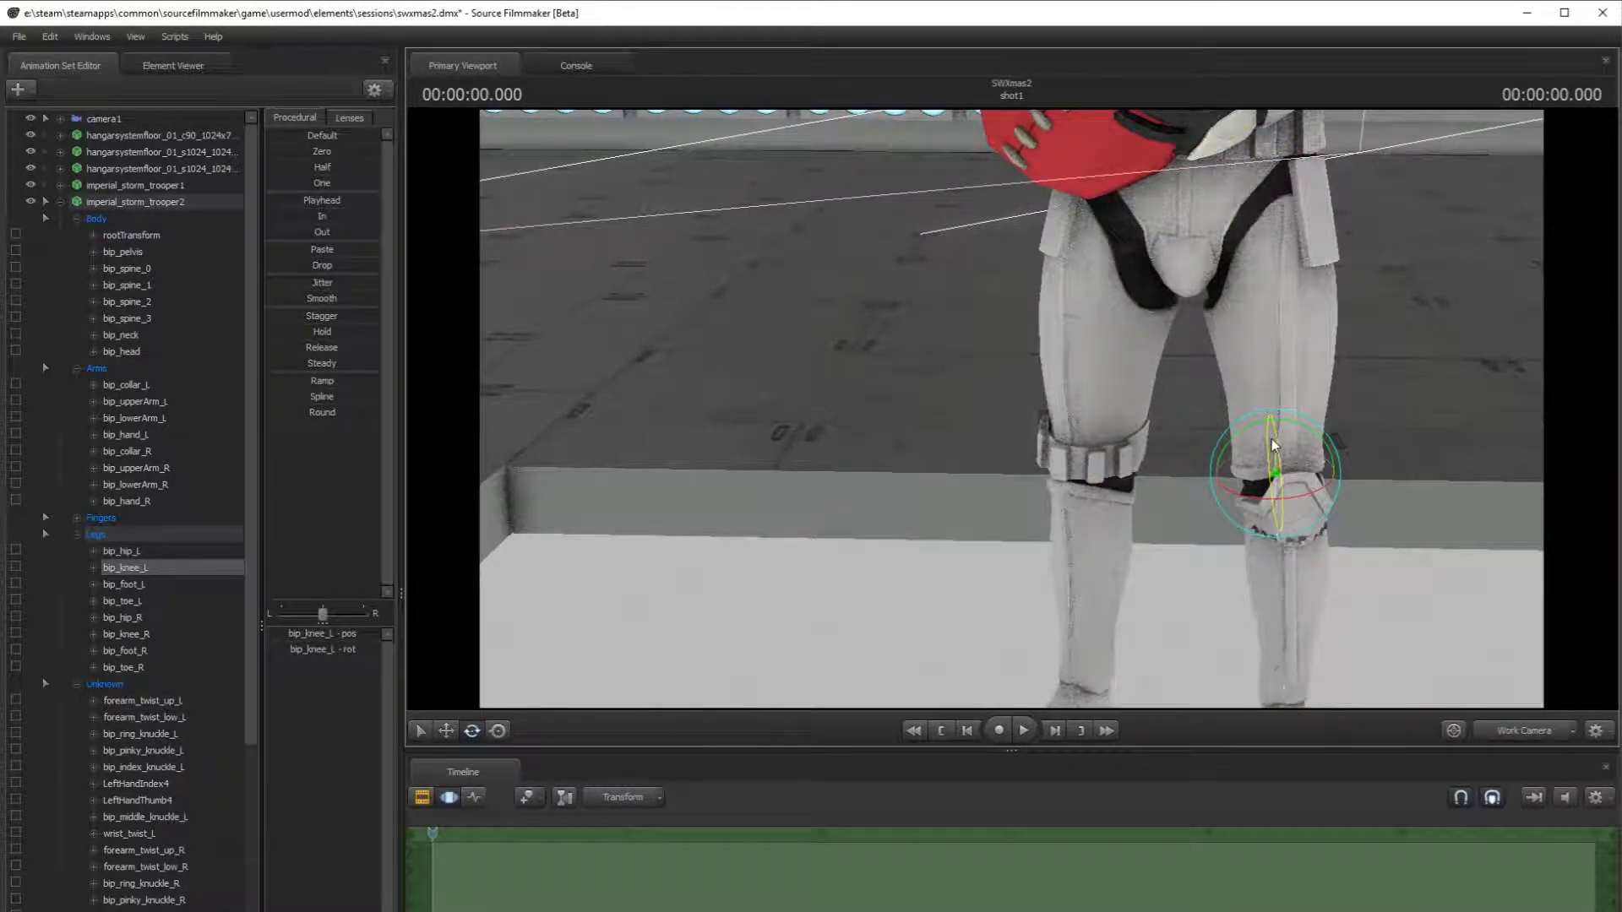
drag(1275, 448, 1045, 593)
ctrl+click(1288, 555)
drag(1288, 555, 1115, 433)
ctrl+click(1090, 278)
ctrl+click(1071, 470)
drag(1297, 433, 1191, 496)
click(1493, 736)
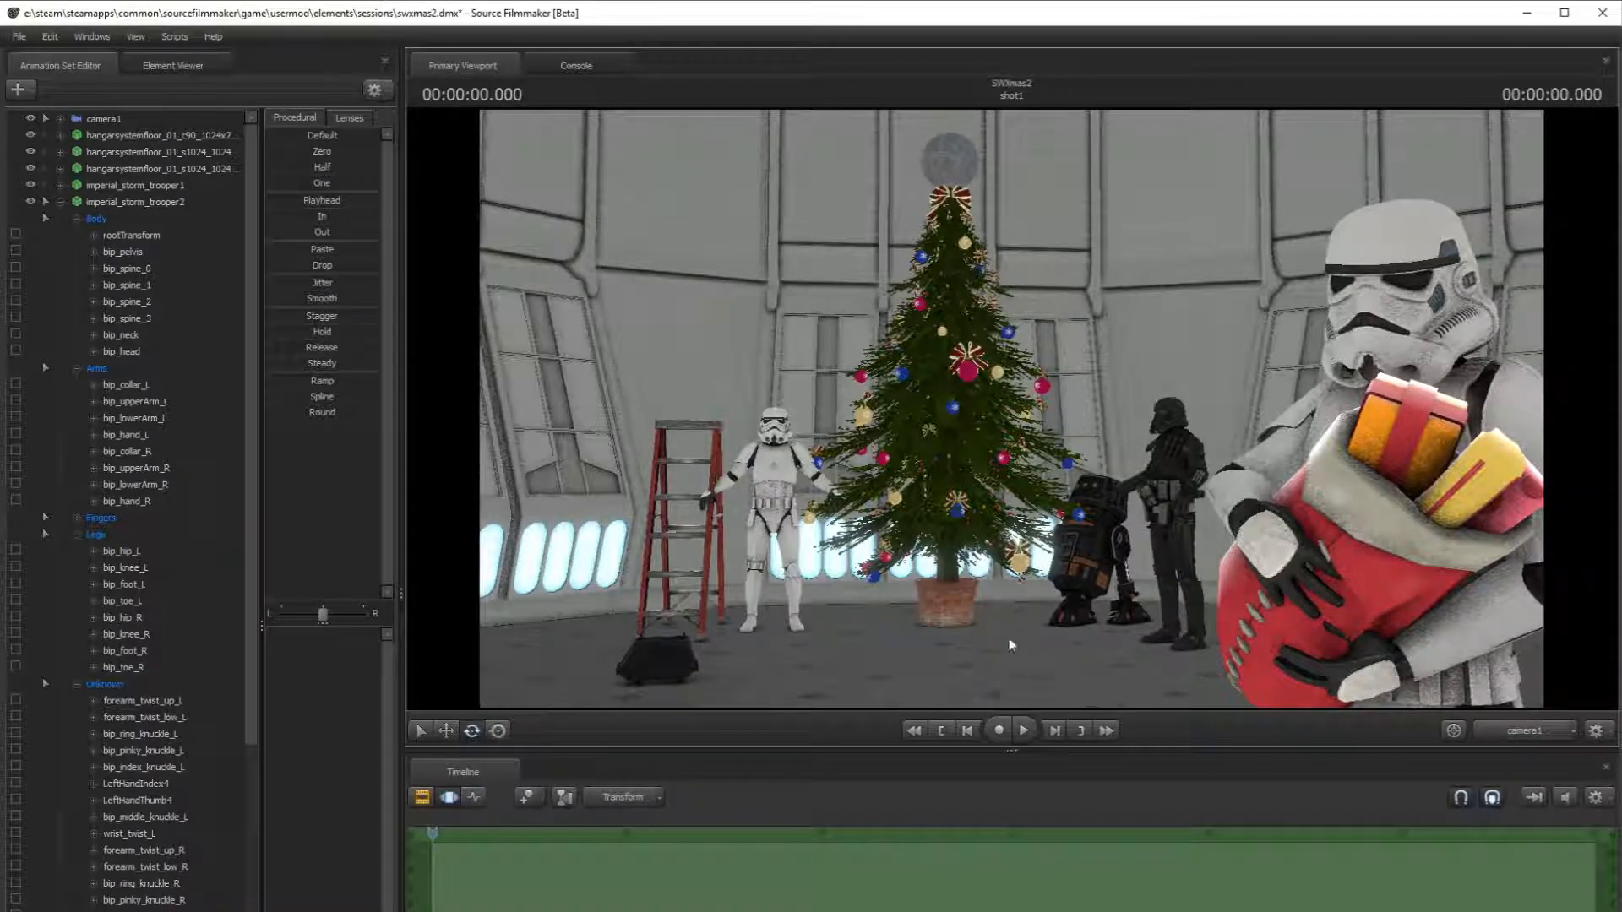
click(1503, 745)
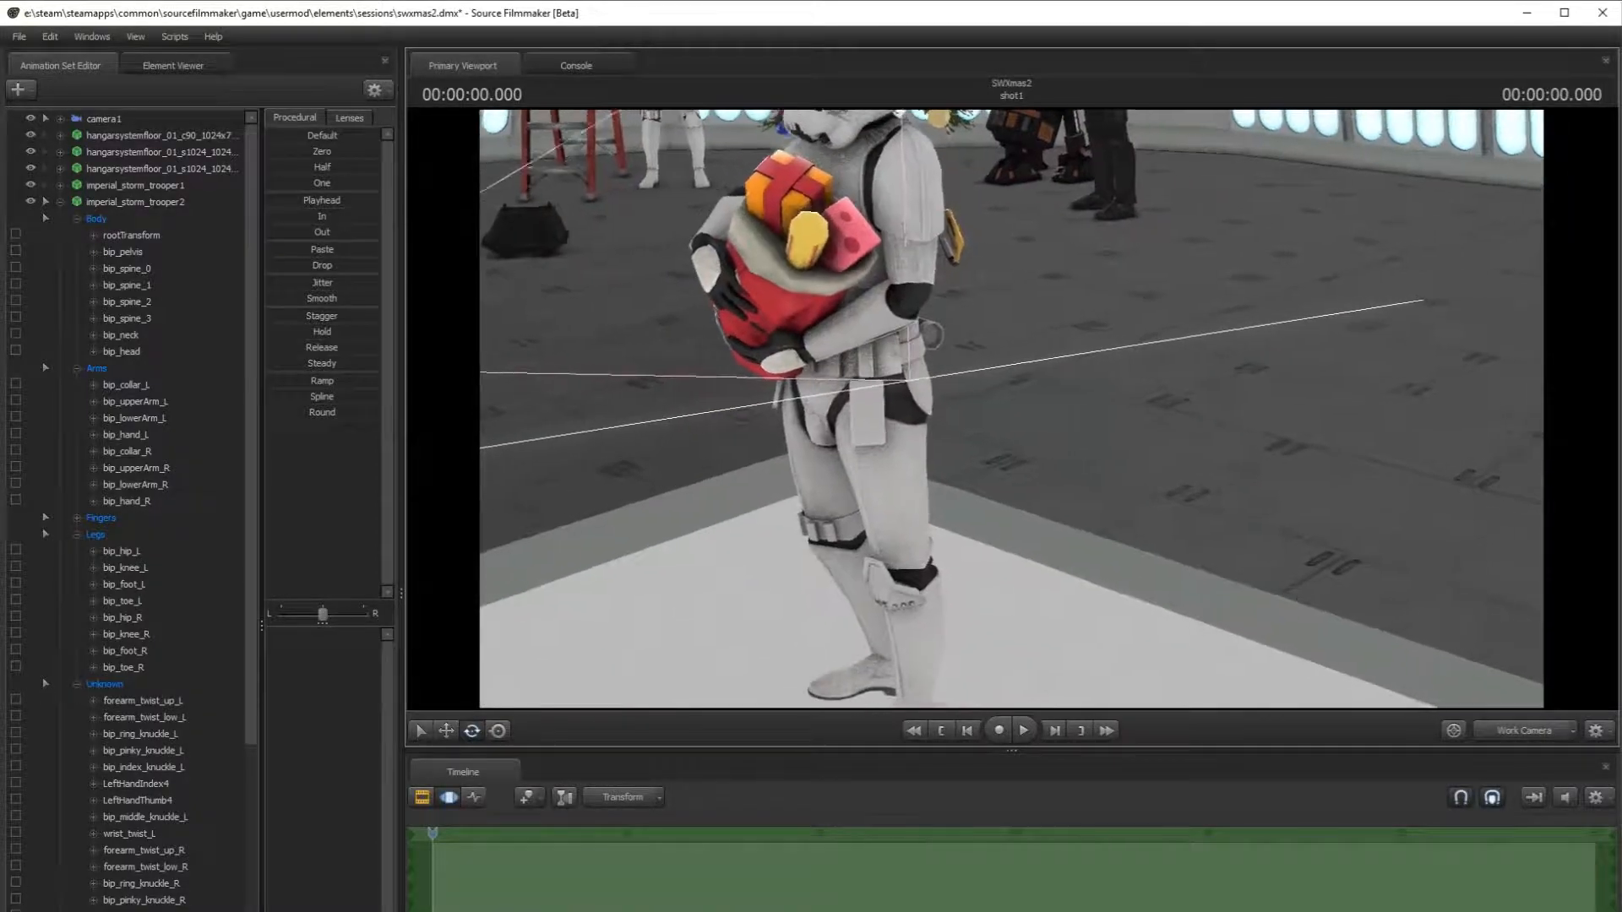
- Rotate bip_thumb_0_R and bip_thumb_1_R so the right thumb lies against the sack
mouse_move(1024, 365)
mouse_down()
mouse_move(1005, 376)
mouse_move(1025, 366)
mouse_up()
key(w)
key(ctrl)
click(1084, 329)
click(480, 731)
drag(832, 405, 855, 377)
key(w)
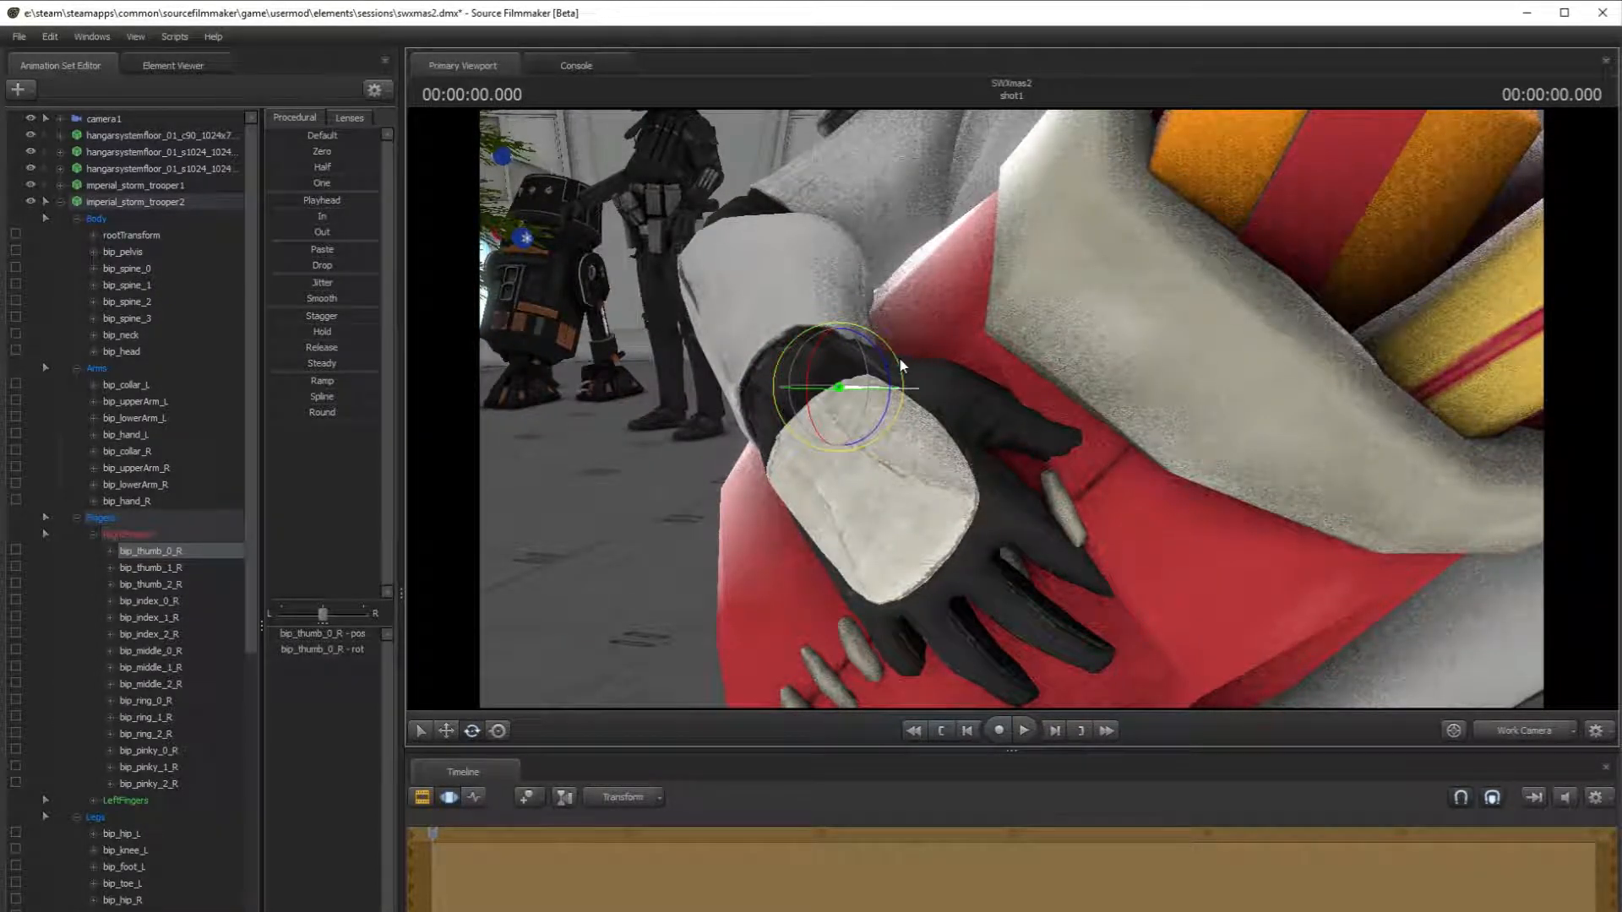
click(997, 422)
mouse_move(1003, 402)
mouse_down()
mouse_move(950, 407)
mouse_move(1012, 410)
mouse_up()
key(w)
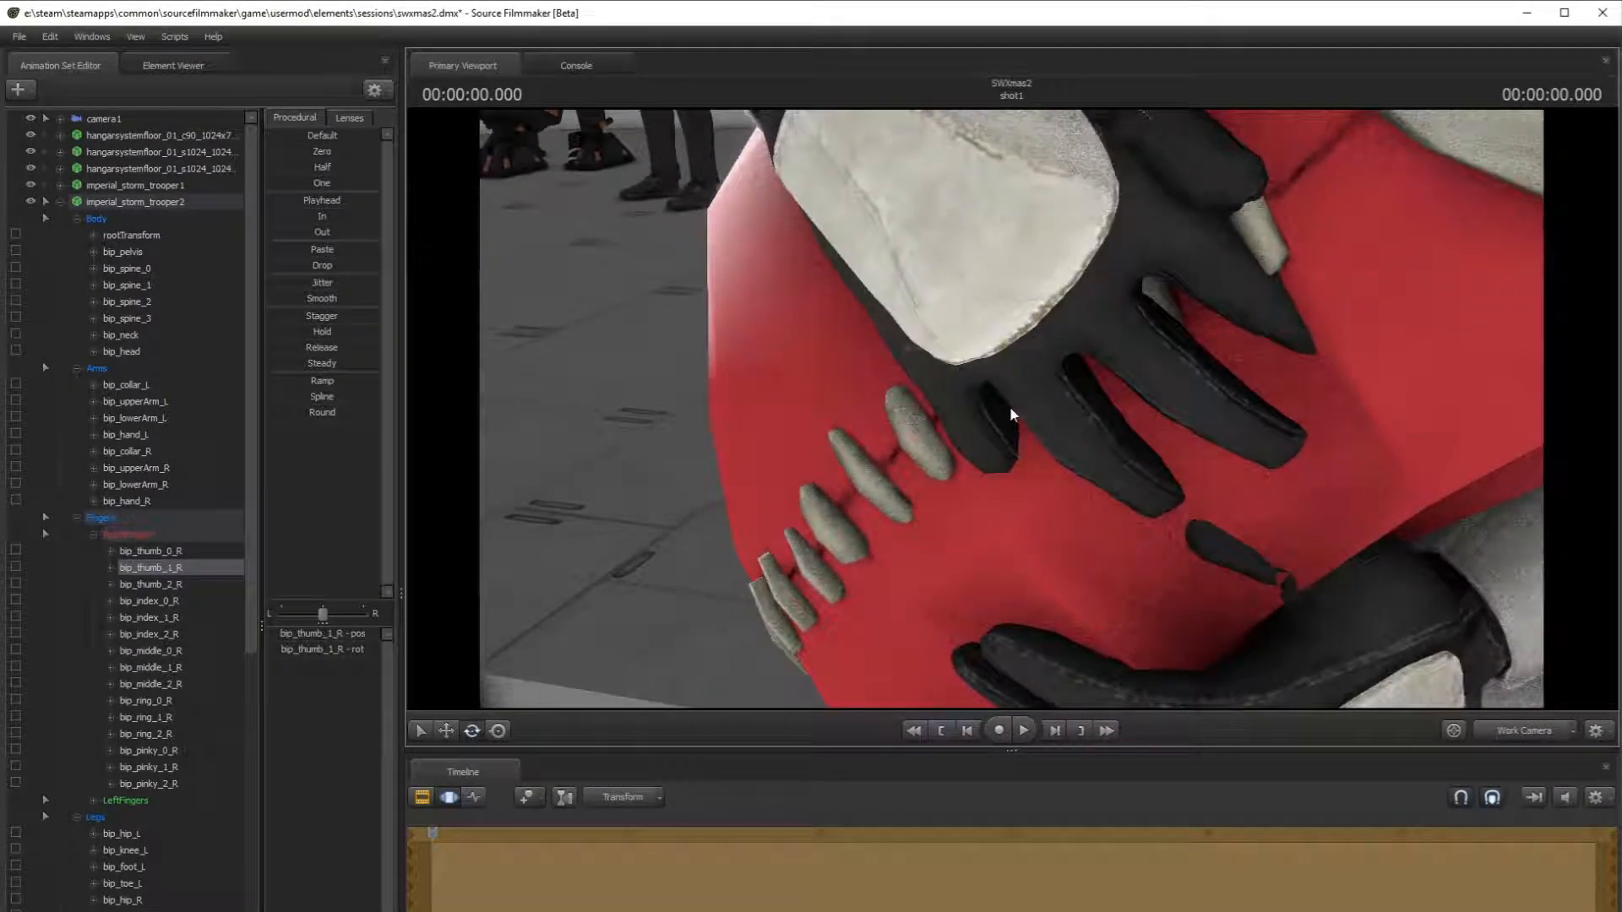
- Rotate bip_index_0_R so the trooper's right index finger spreads downward over the red sack
click(1168, 255)
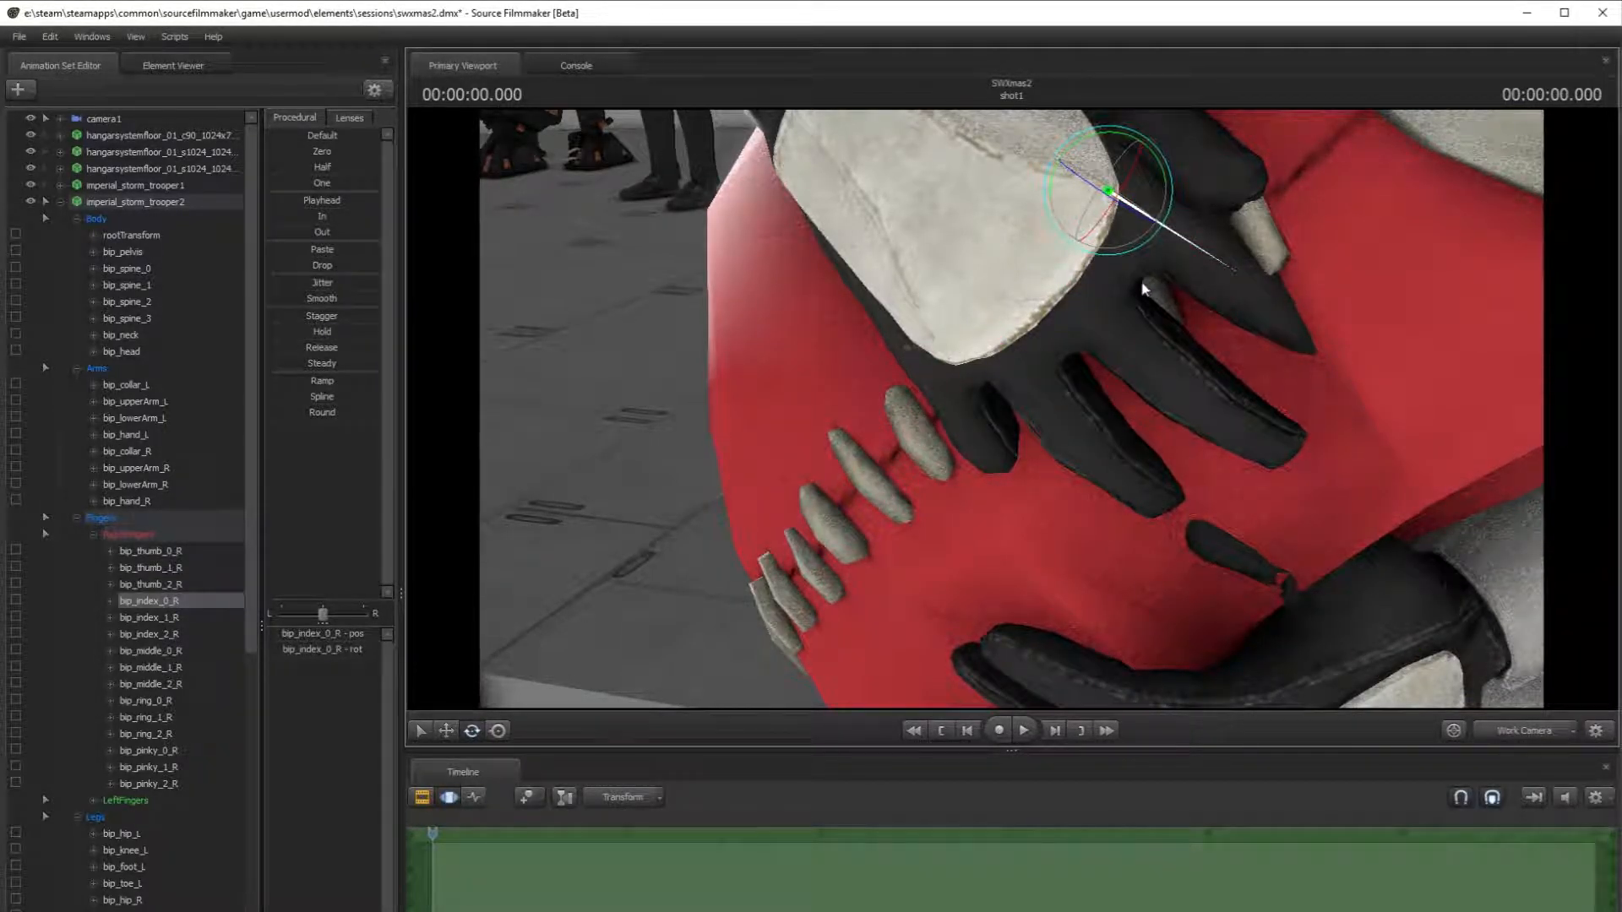
drag(1159, 150, 1162, 184)
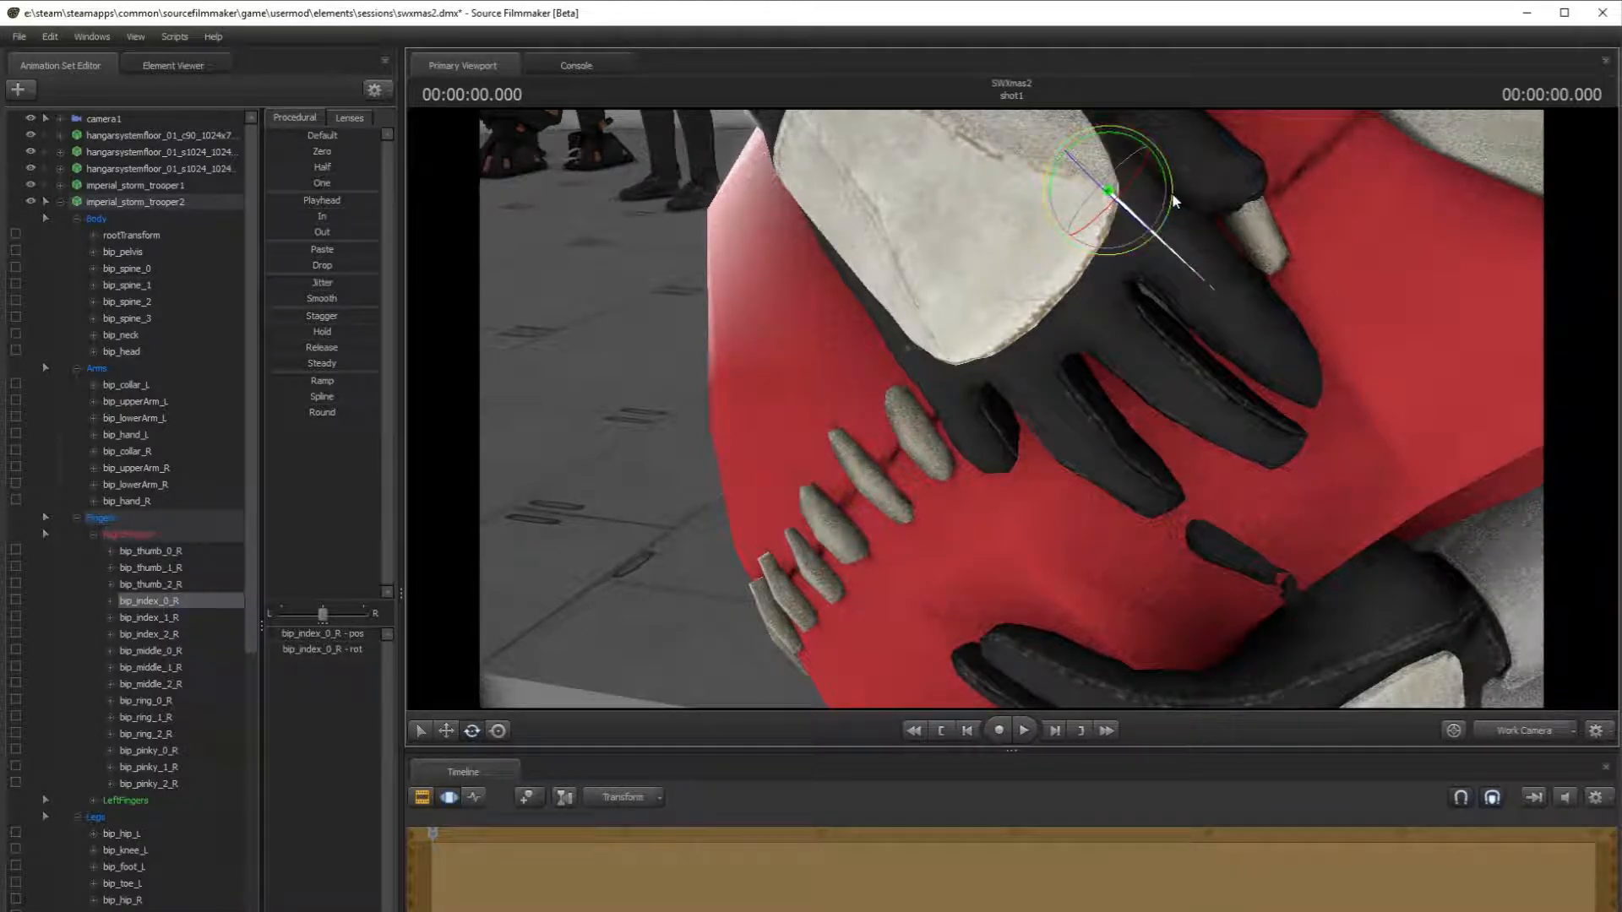
drag(1266, 217, 850, 397)
- Rotate bip_thumb_0_R and bip_thumb_1_R to reposition the right thumb along the sack's rim, comparing the pose through camera1
ctrl+click(916, 168)
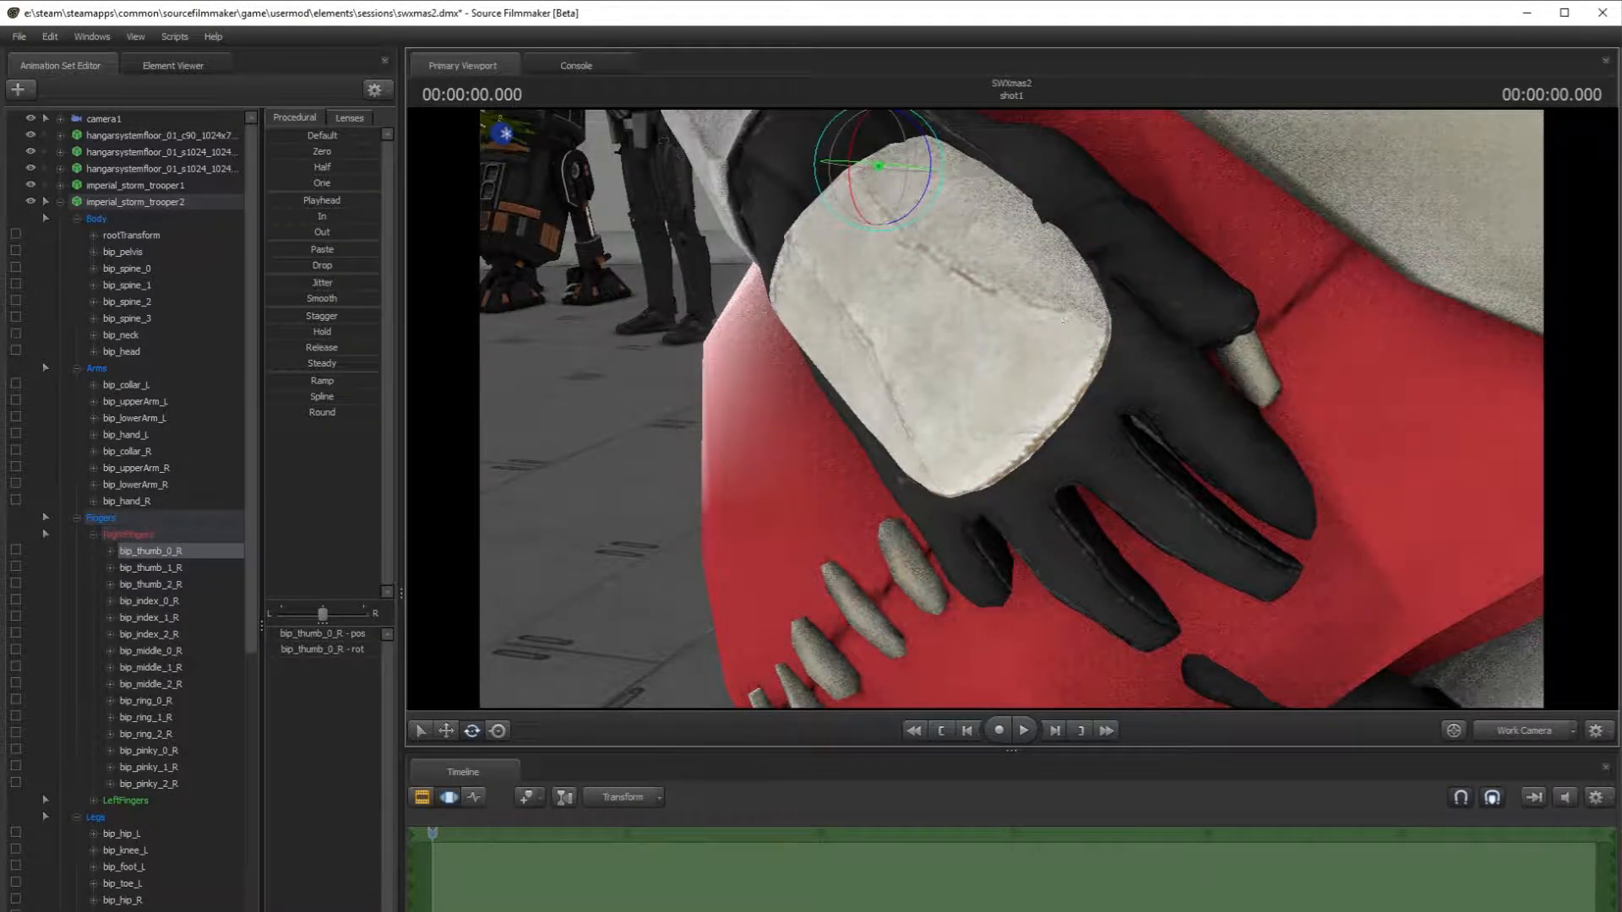
drag(988, 212, 1005, 401)
drag(945, 310, 914, 272)
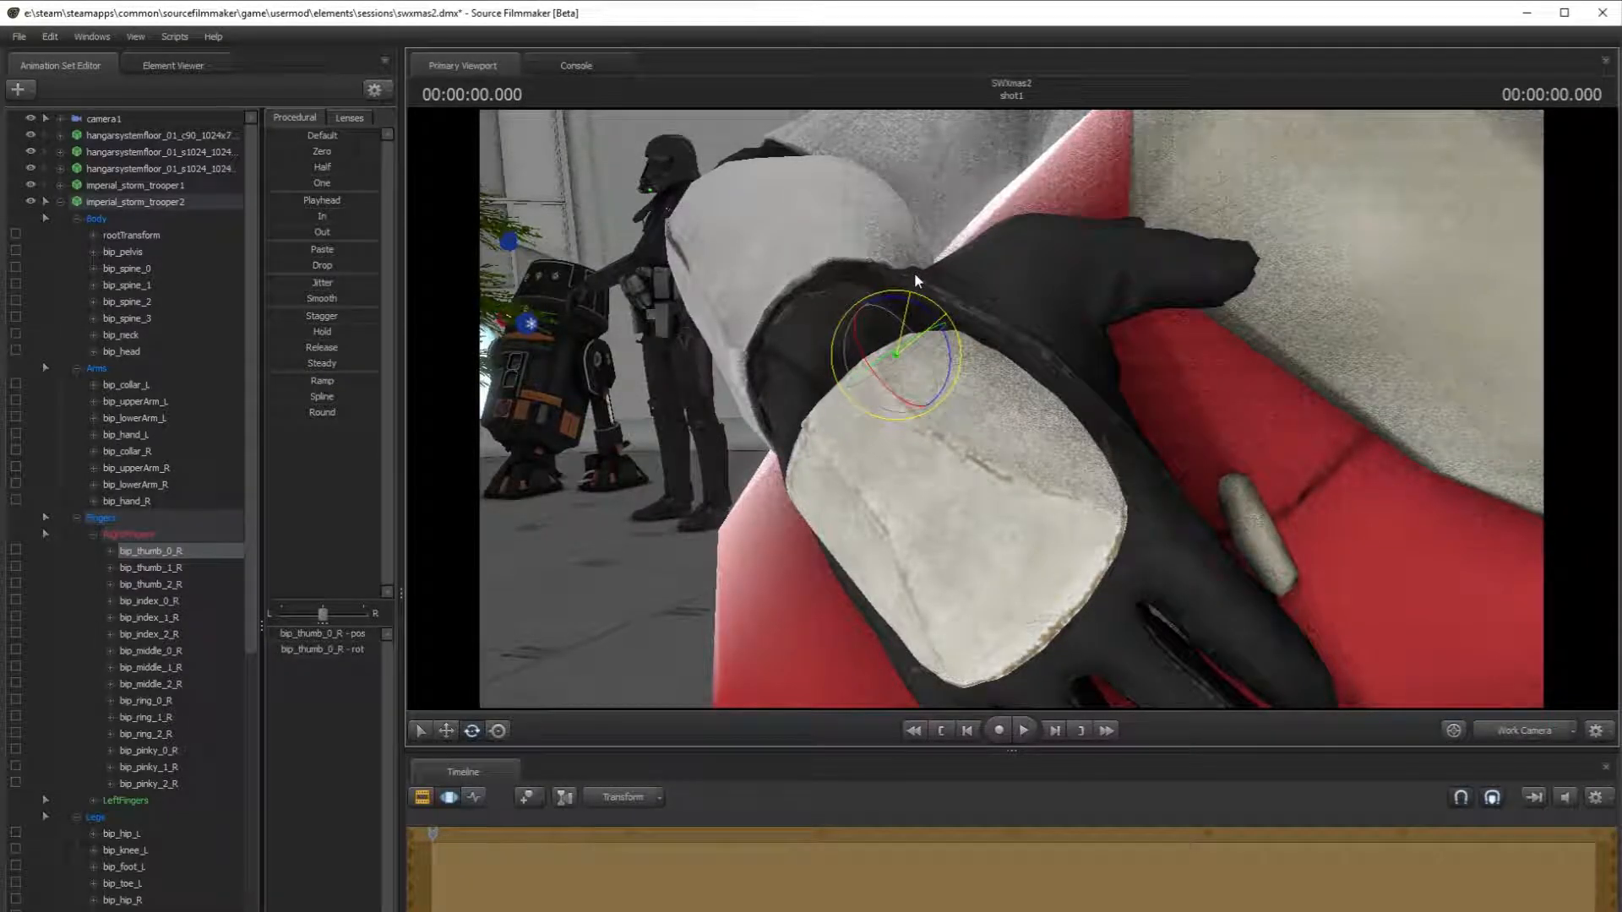
drag(931, 341, 929, 347)
ctrl+click(1141, 291)
drag(1067, 287, 1005, 281)
click(1515, 734)
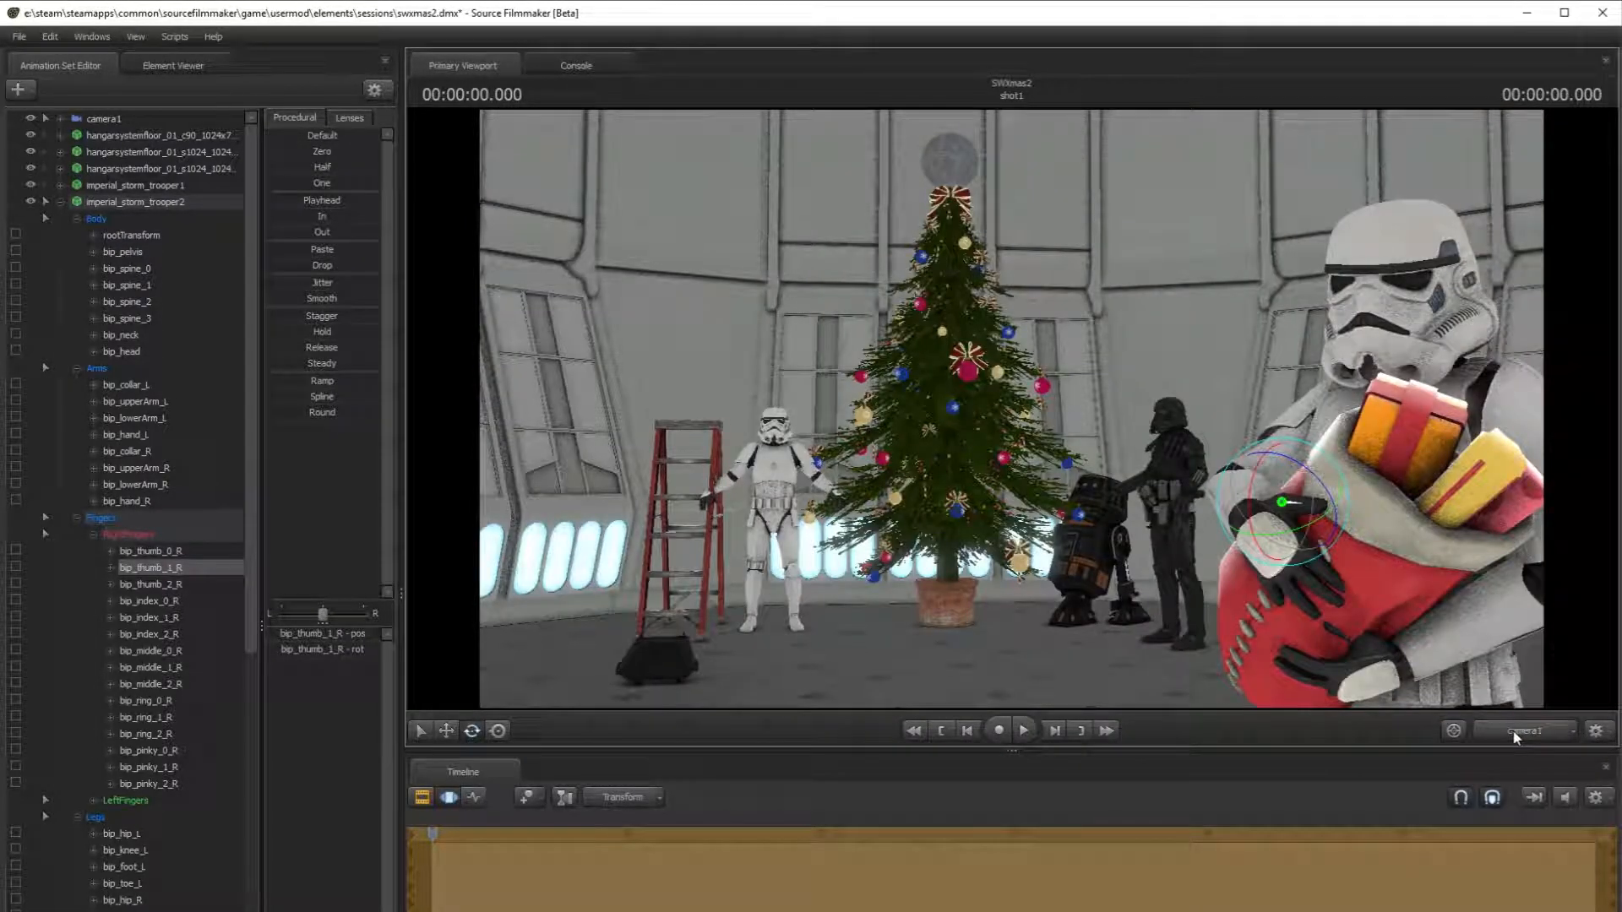
click(1515, 733)
- Refine the rotation of bip_thumb_1_R and the right thumb's base joint, checking each change through camera1
click(1005, 283)
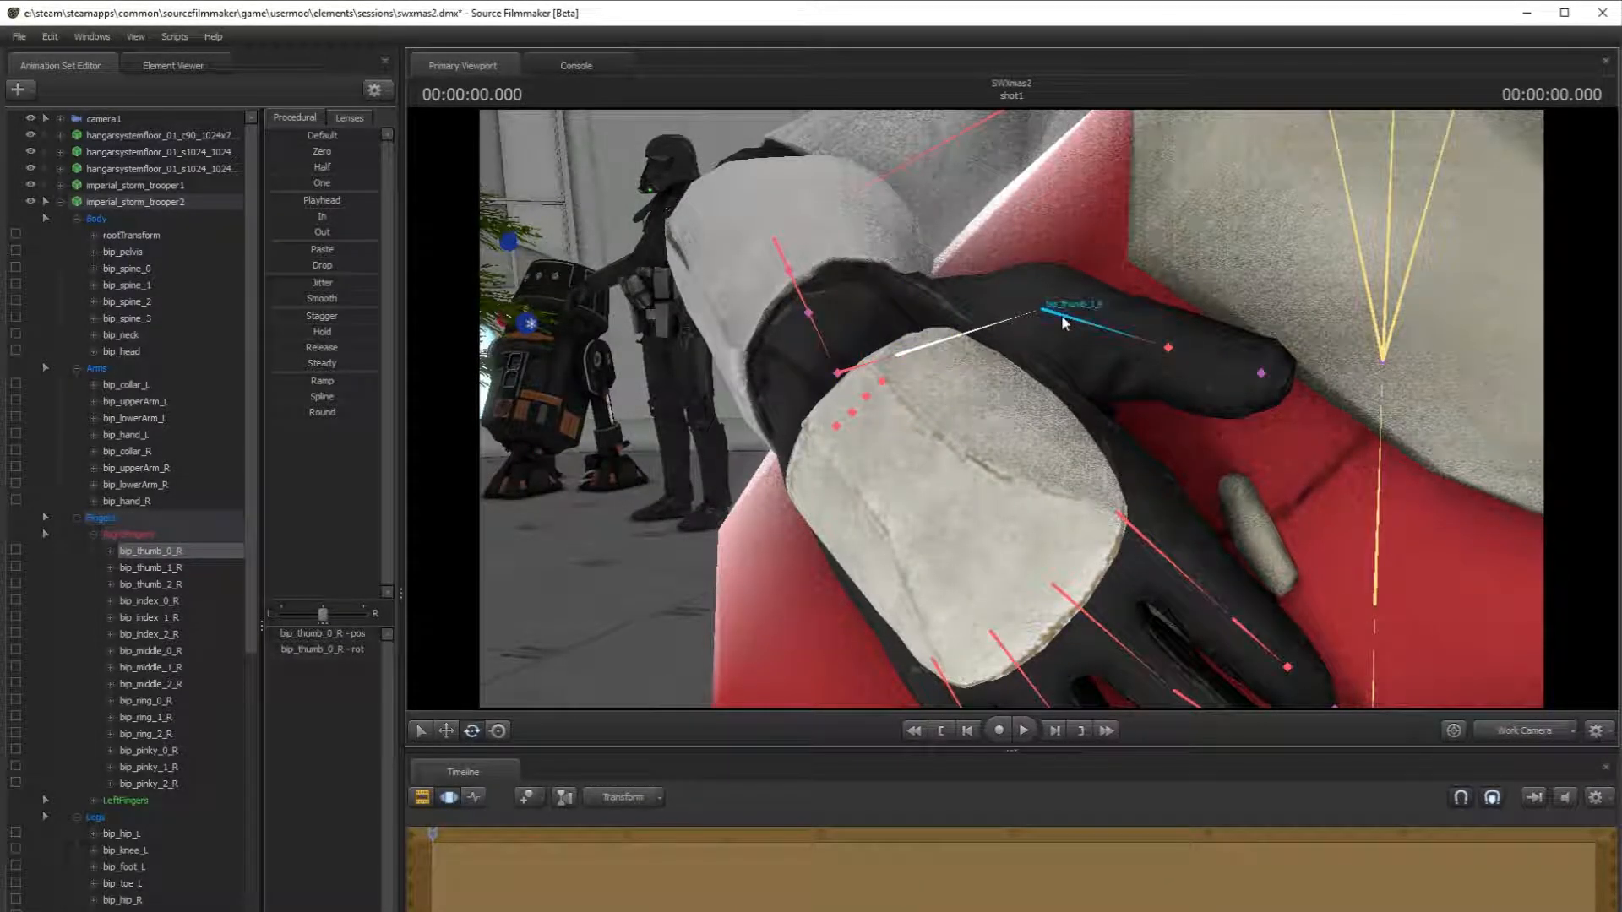
click(1061, 314)
drag(1107, 287, 1042, 309)
click(1529, 733)
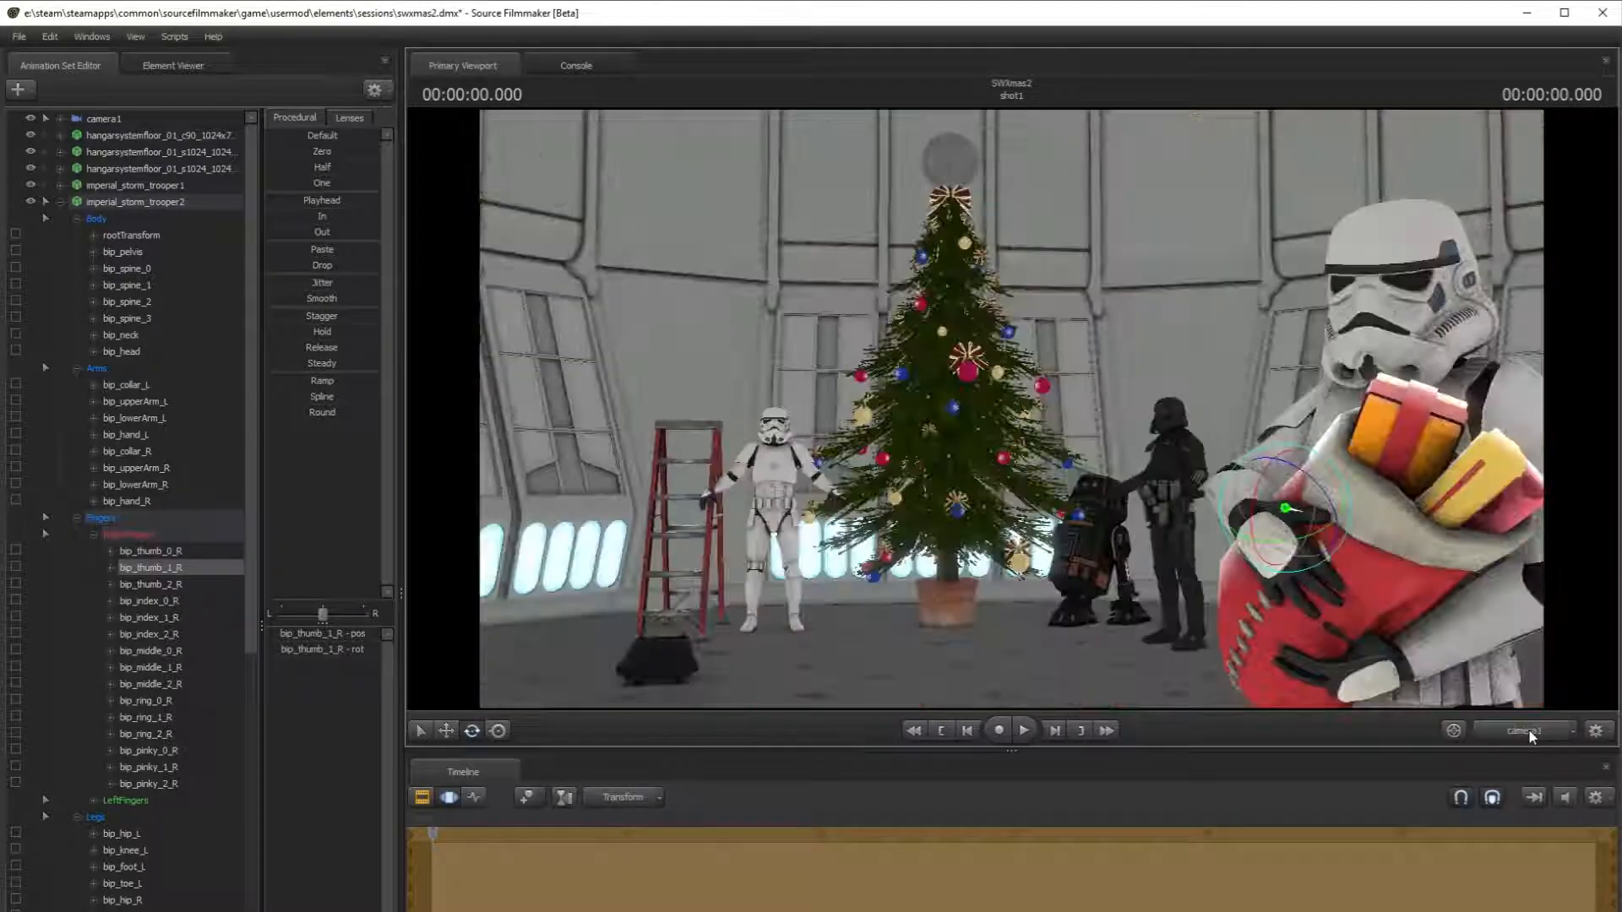
click(1533, 737)
ctrl+click(1006, 316)
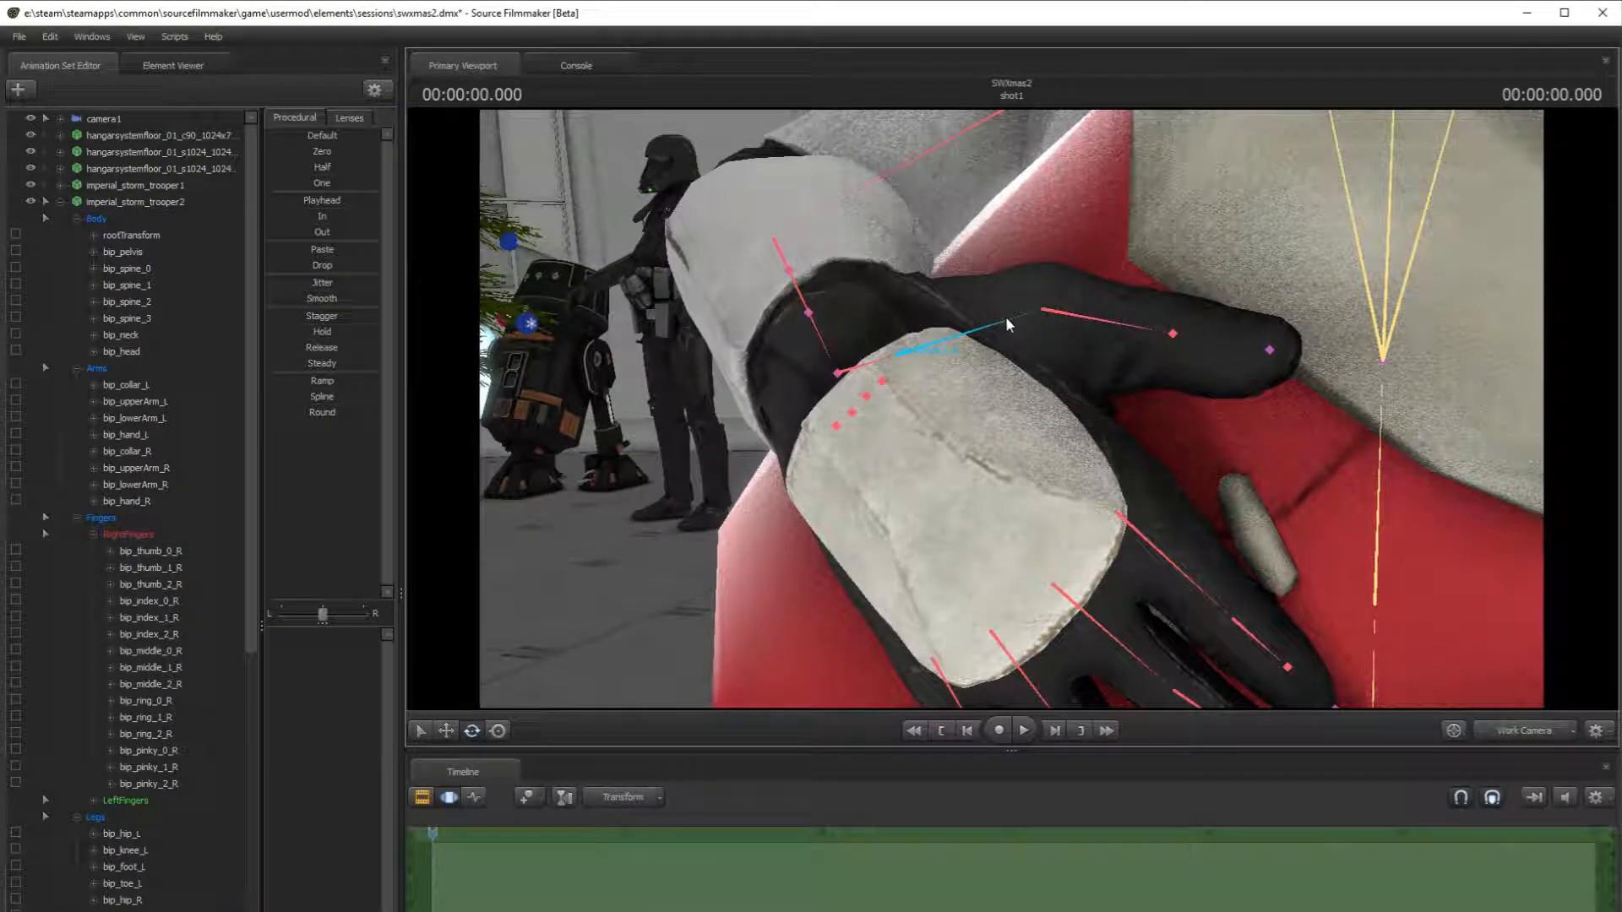
drag(939, 310, 1012, 362)
click(1500, 734)
click(1501, 733)
- Rotate bip_middle_0_R to bring the right middle finger closer to the ring finger
ctrl+click(1033, 354)
click(1034, 359)
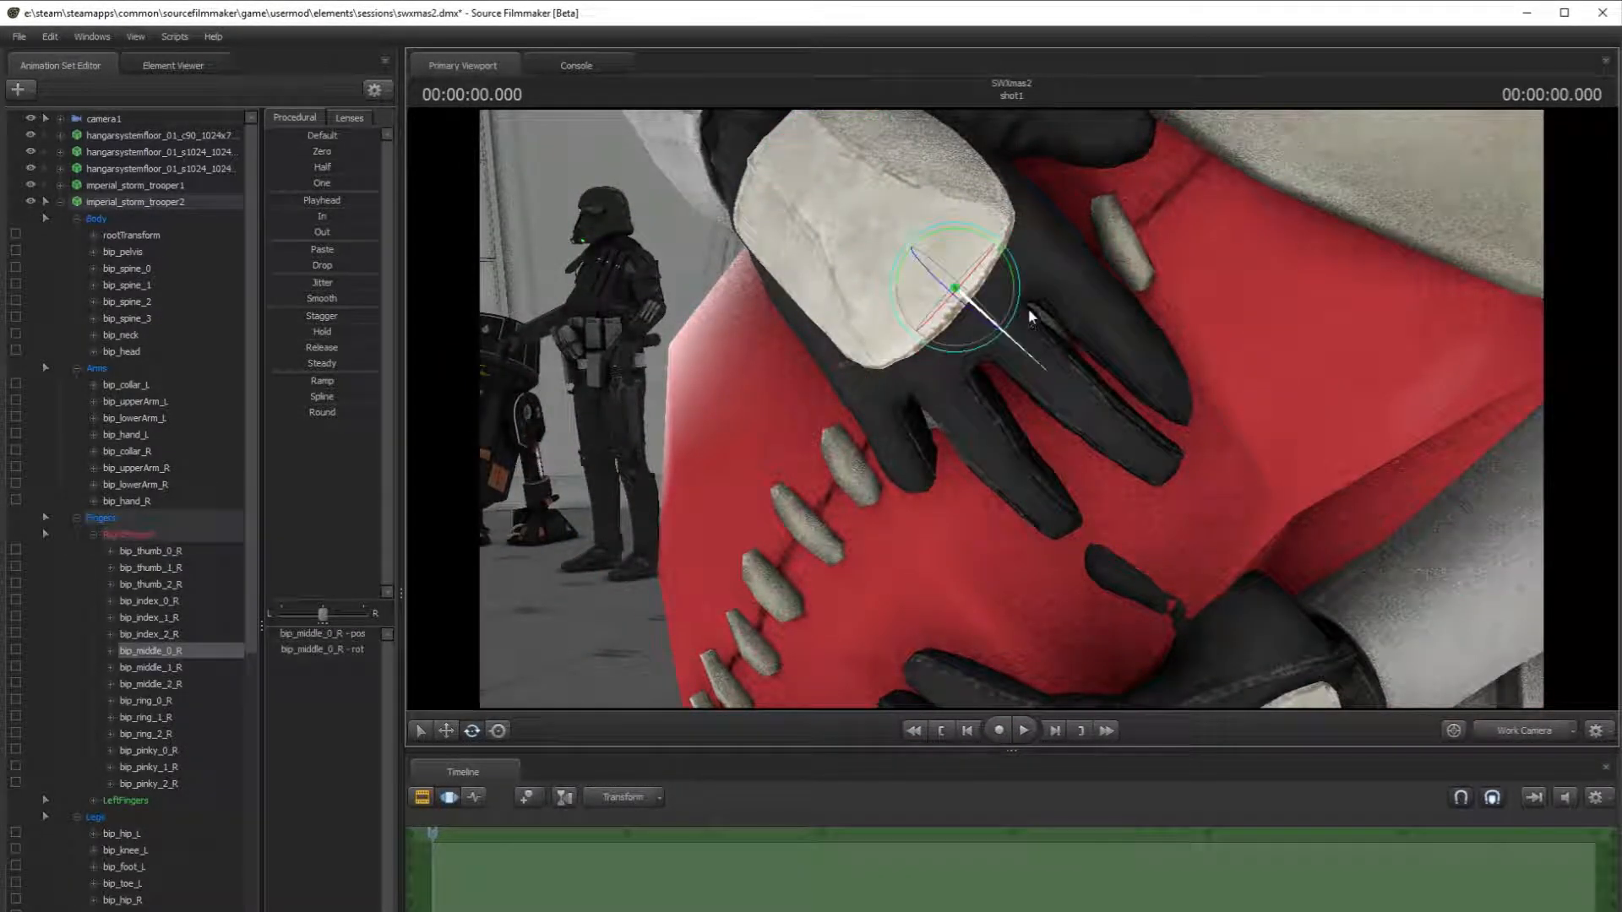
drag(1015, 280, 1014, 290)
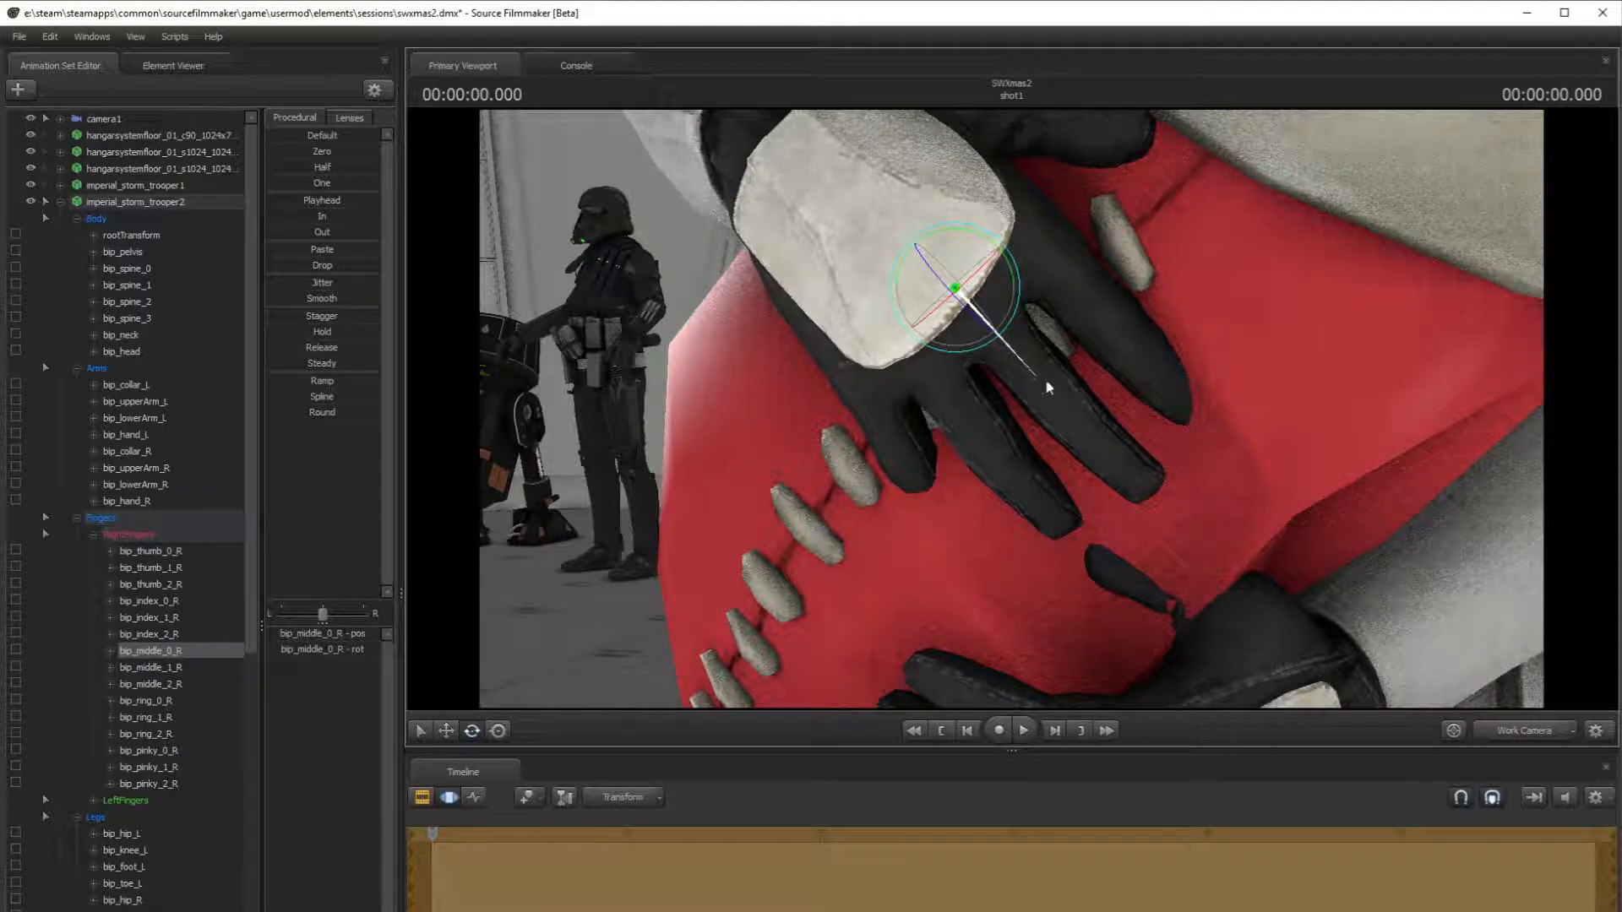
ctrl+click(970, 414)
drag(915, 355, 941, 432)
- Rotate bip_pinky_0_R and bip_pinky_1_R to lay the right little finger against the sack
ctrl+click(894, 420)
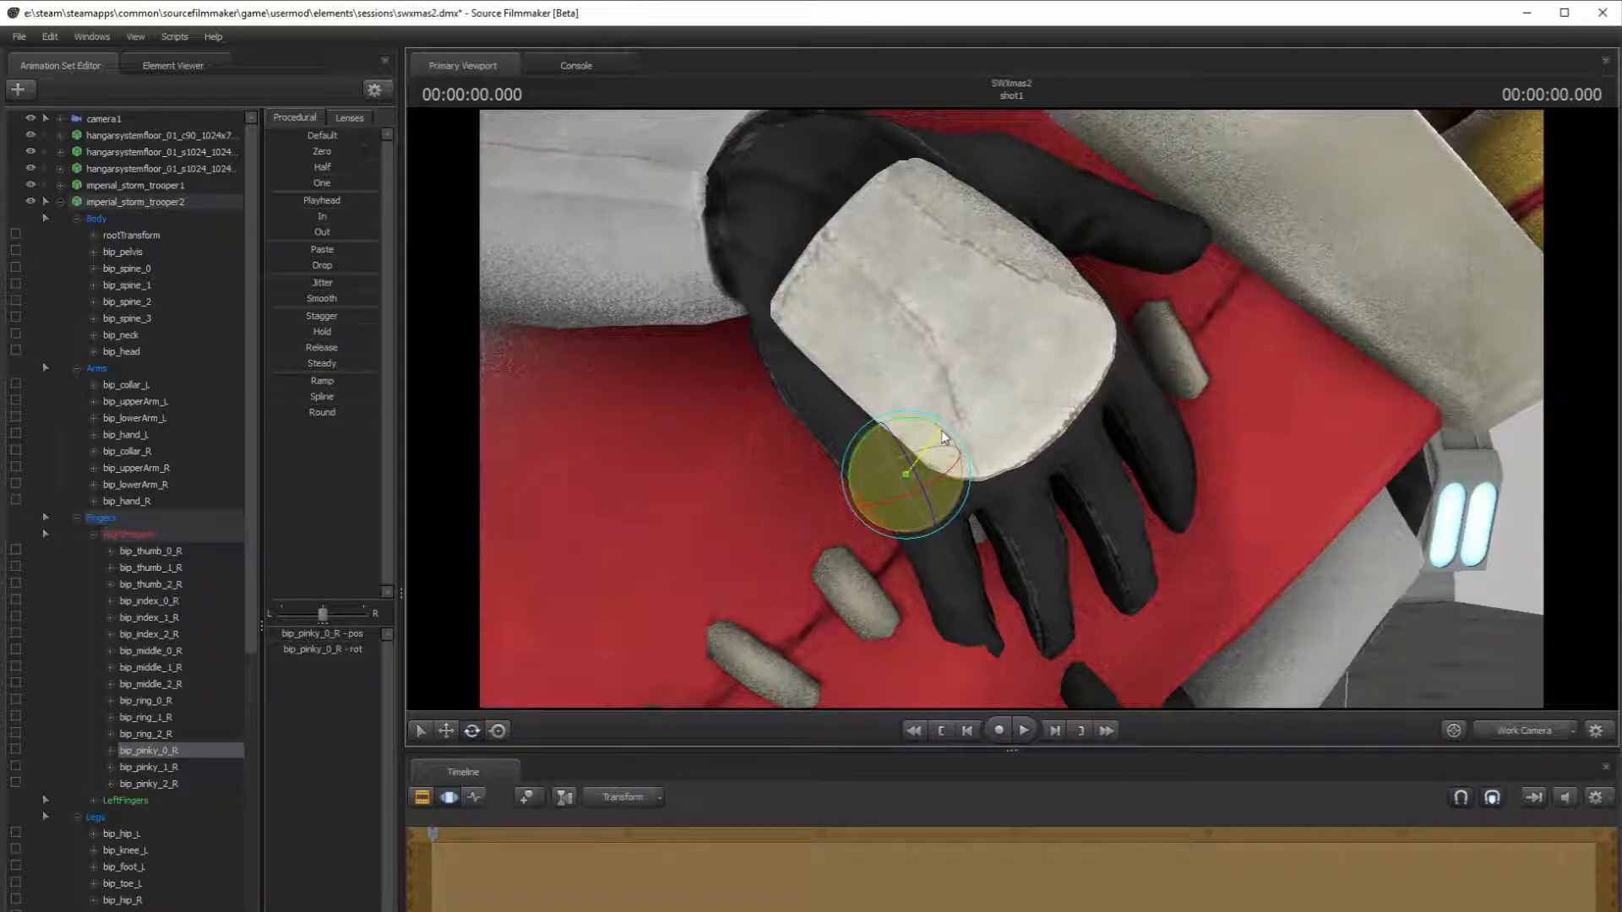
ctrl+click(951, 576)
mouse_move(951, 576)
mouse_down()
mouse_move(941, 557)
mouse_move(949, 576)
mouse_up()
drag(999, 623, 1010, 601)
drag(1010, 601, 1014, 651)
key(w)
mouse_move(1012, 409)
mouse_down()
mouse_move(1048, 430)
mouse_move(1010, 406)
mouse_up()
drag(993, 307, 1019, 343)
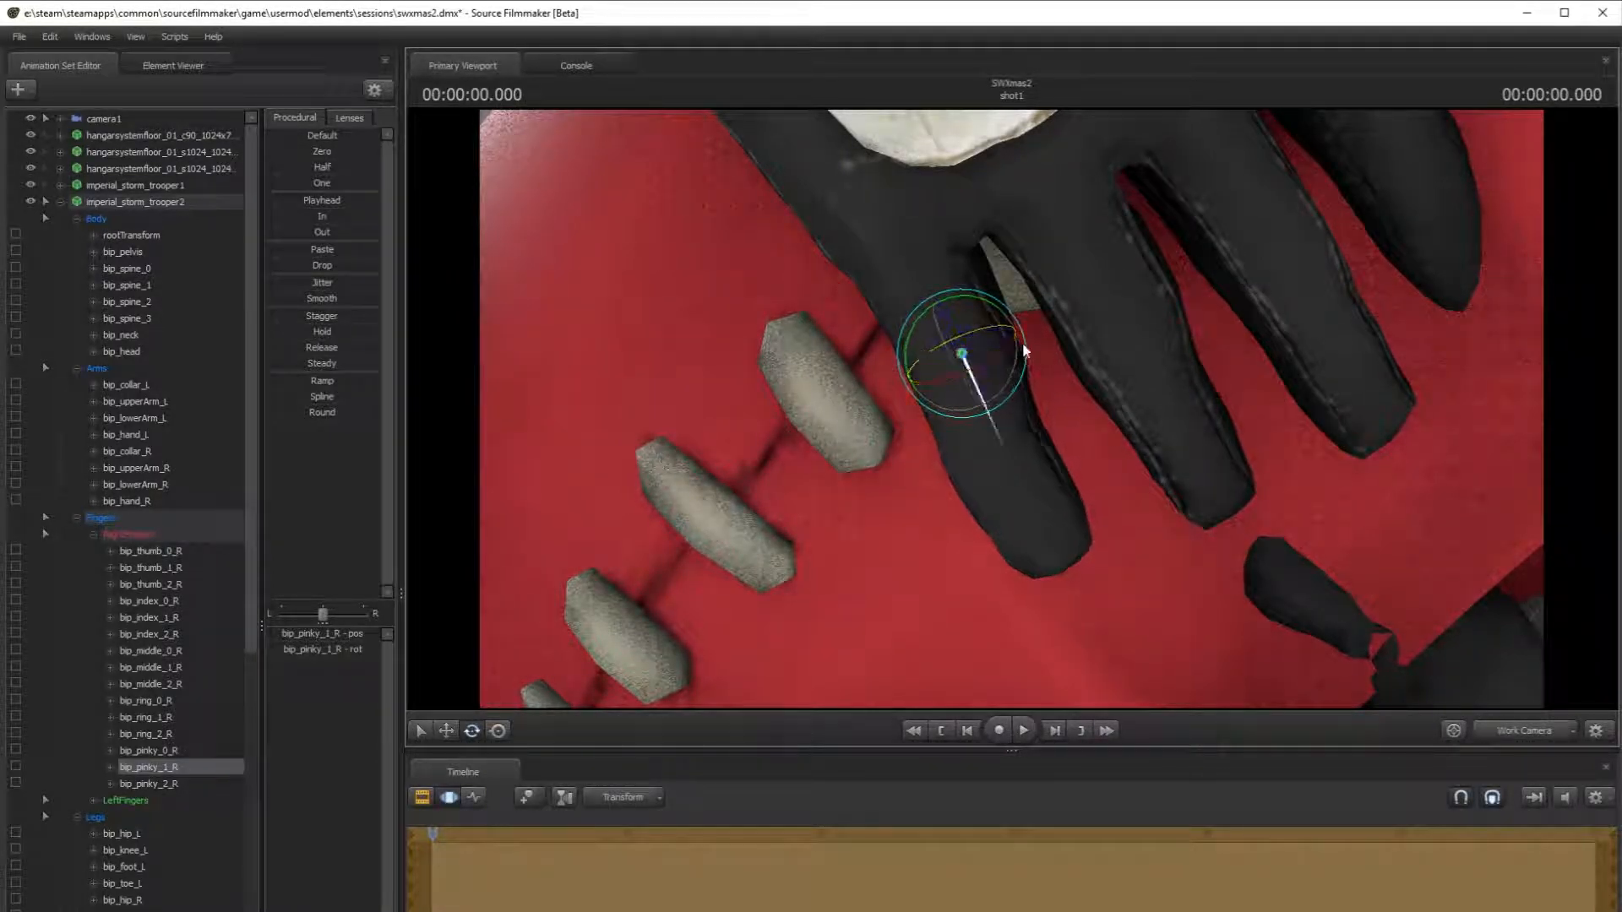
- Adjust bip_pinky_2_R and refine bip_pinky_1_R to shape the little finger, checking the hand through camera1
click(1017, 461)
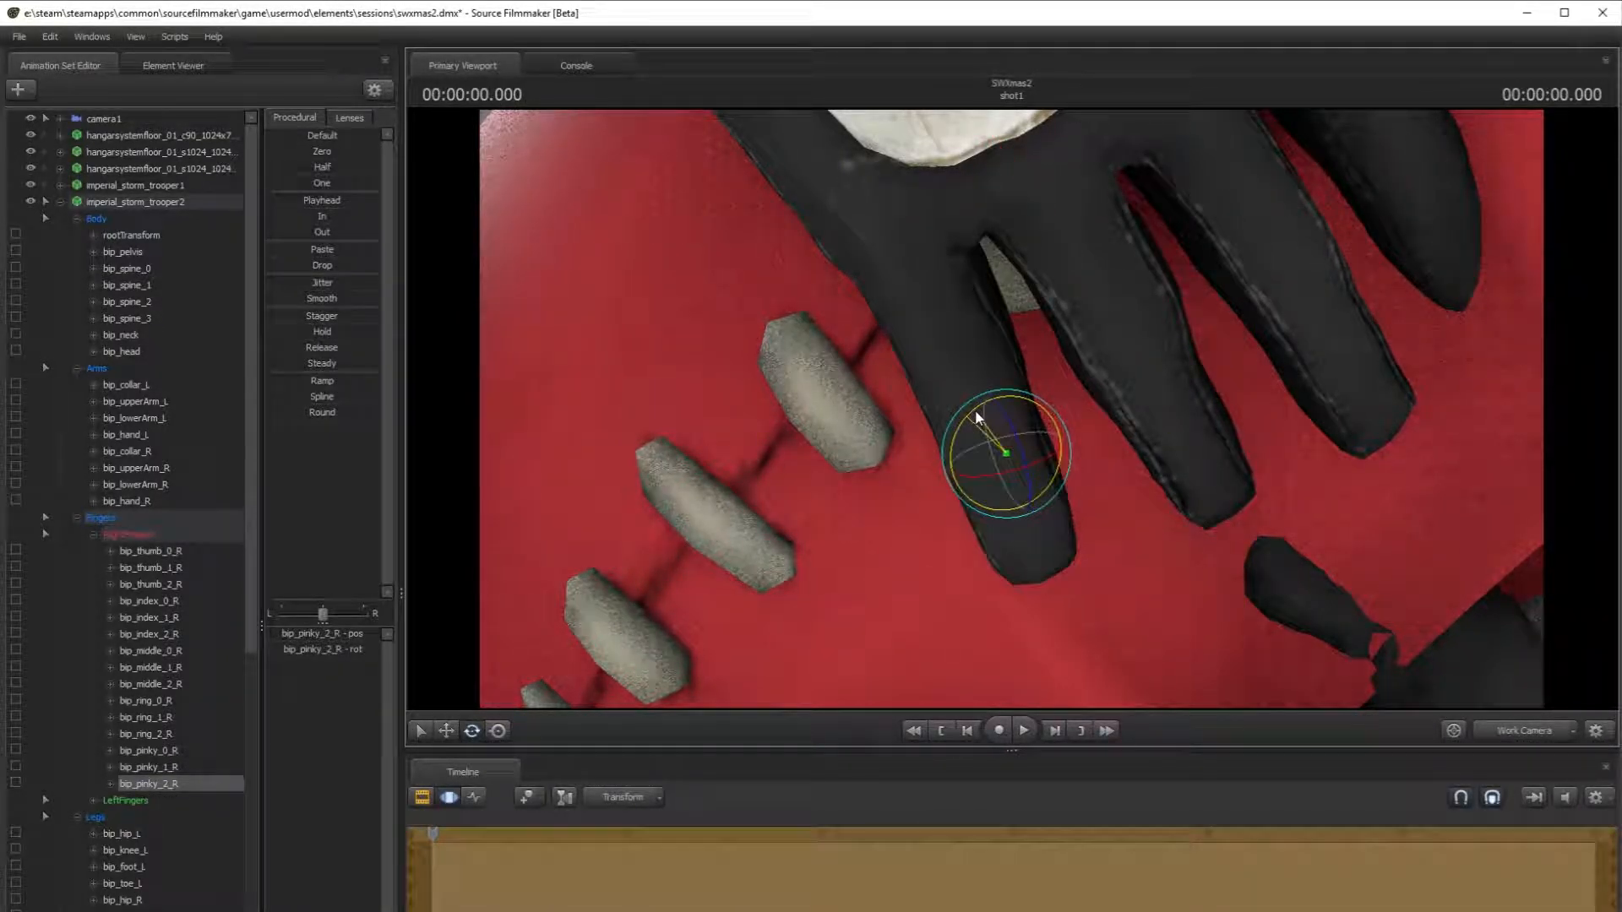
click(963, 353)
drag(934, 338, 949, 372)
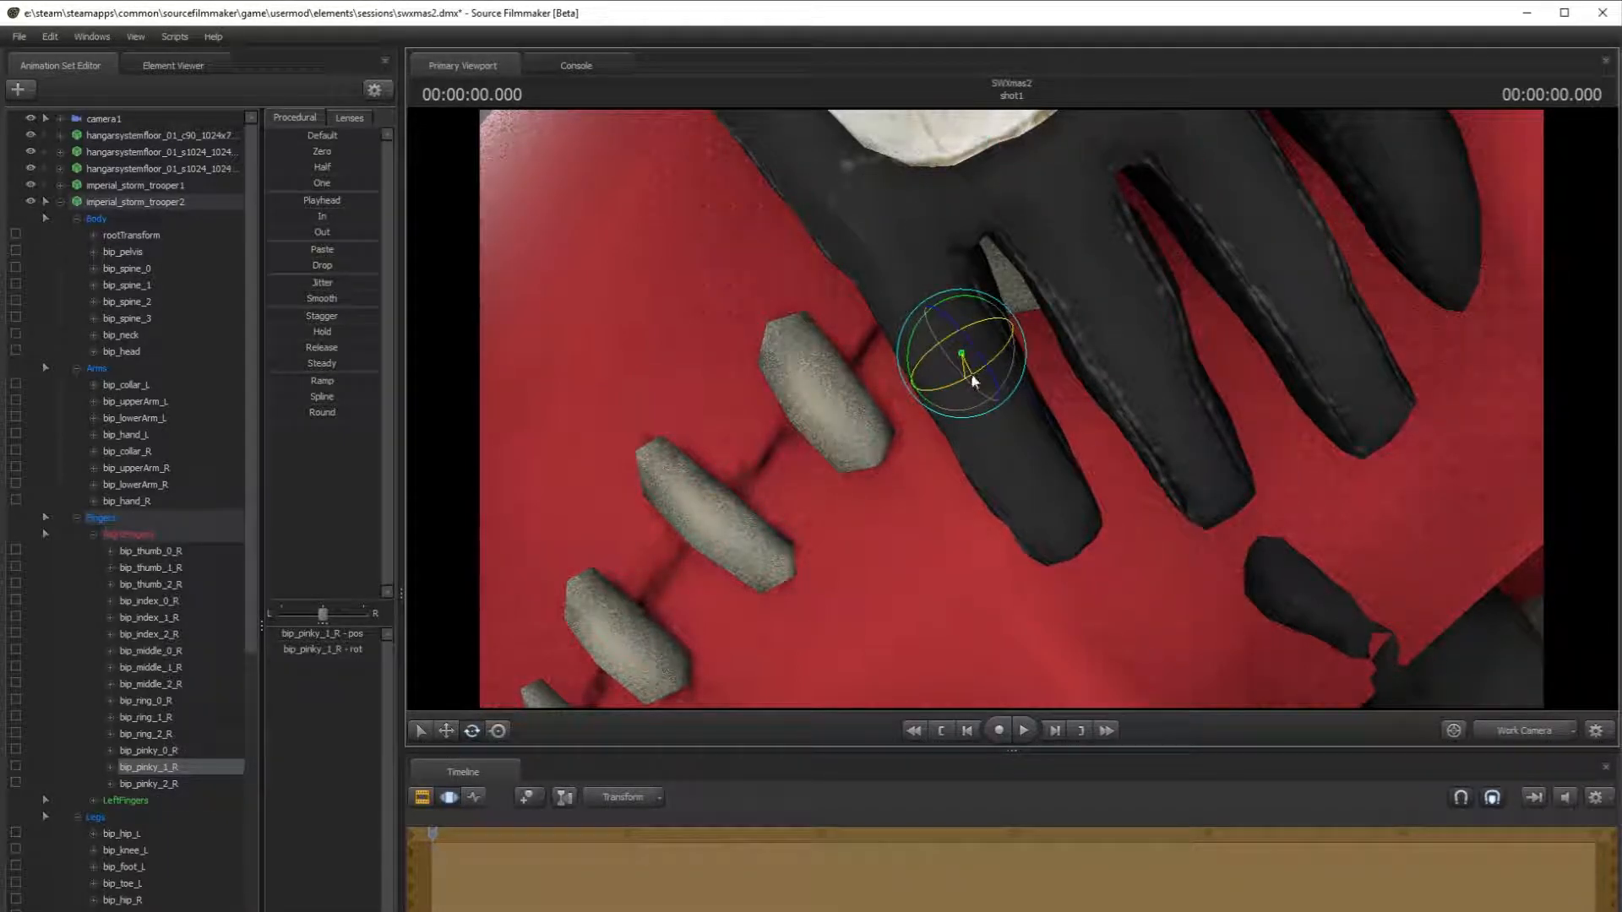
click(1524, 732)
click(1524, 731)
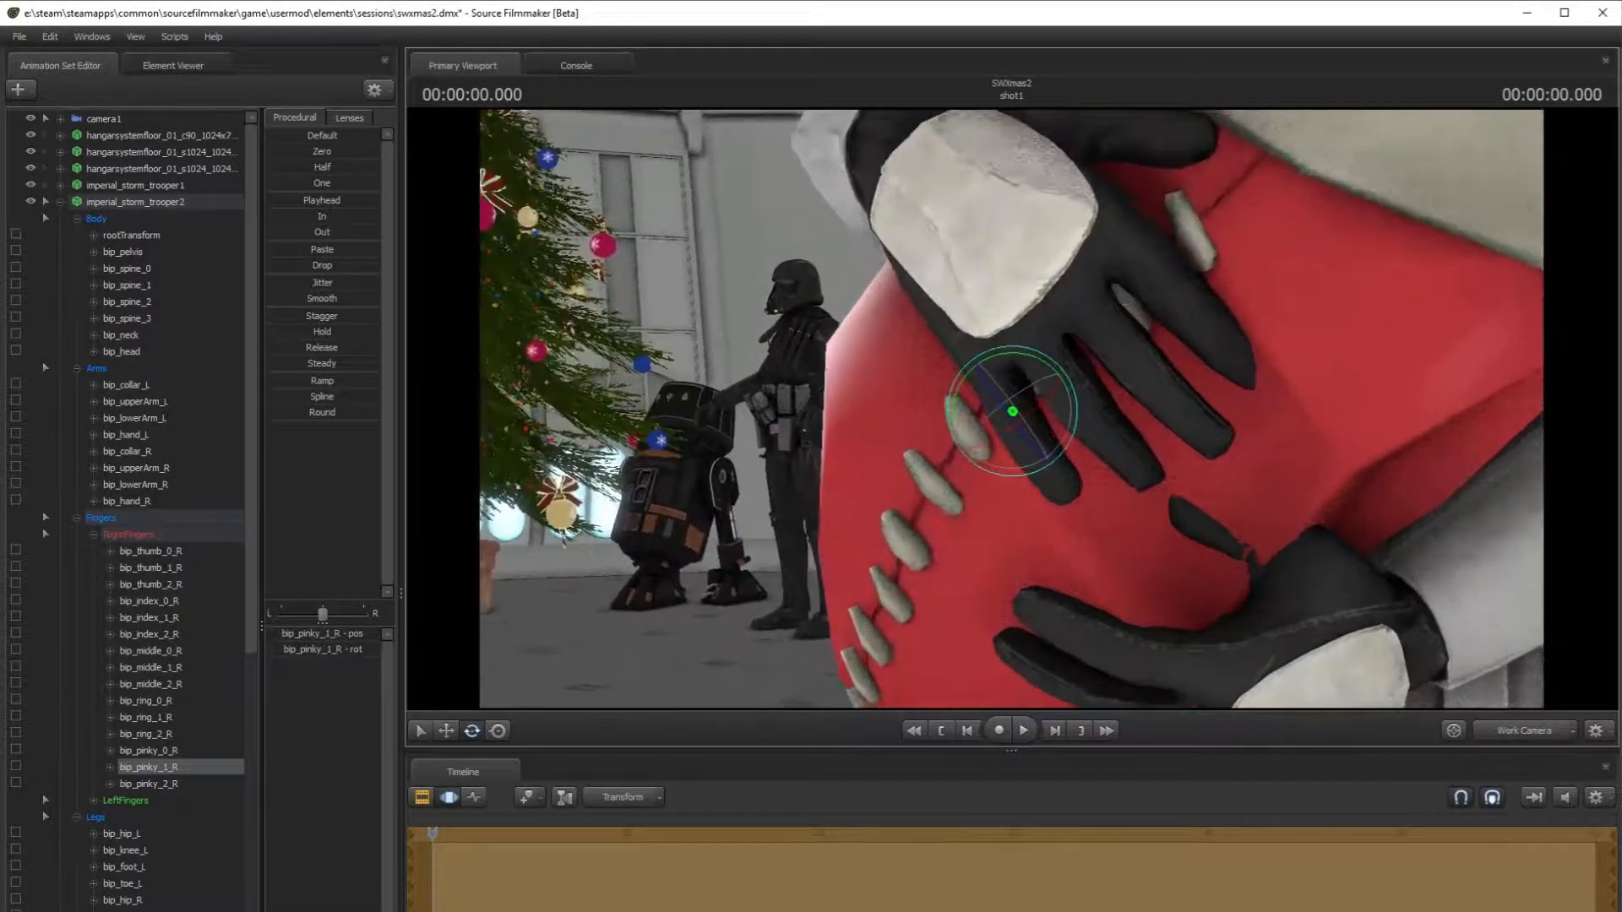
- Adjust bip_ring_1_R and try a small rotation of bip_middle_1_R on the right hand
click(1088, 417)
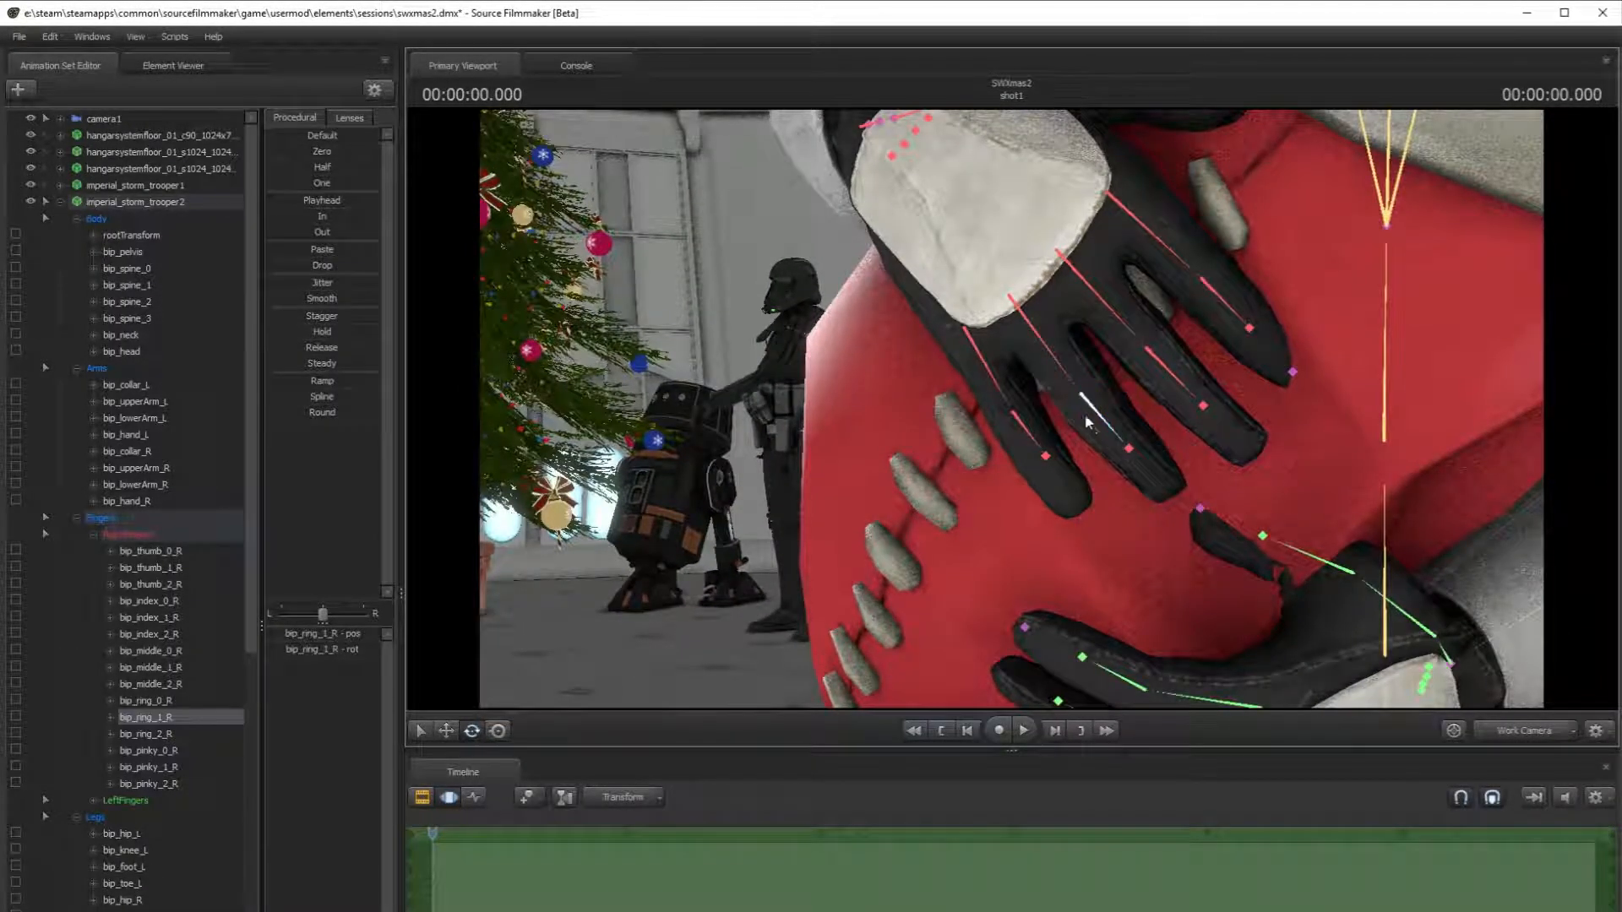
drag(1082, 419, 1116, 448)
click(1131, 448)
click(1177, 373)
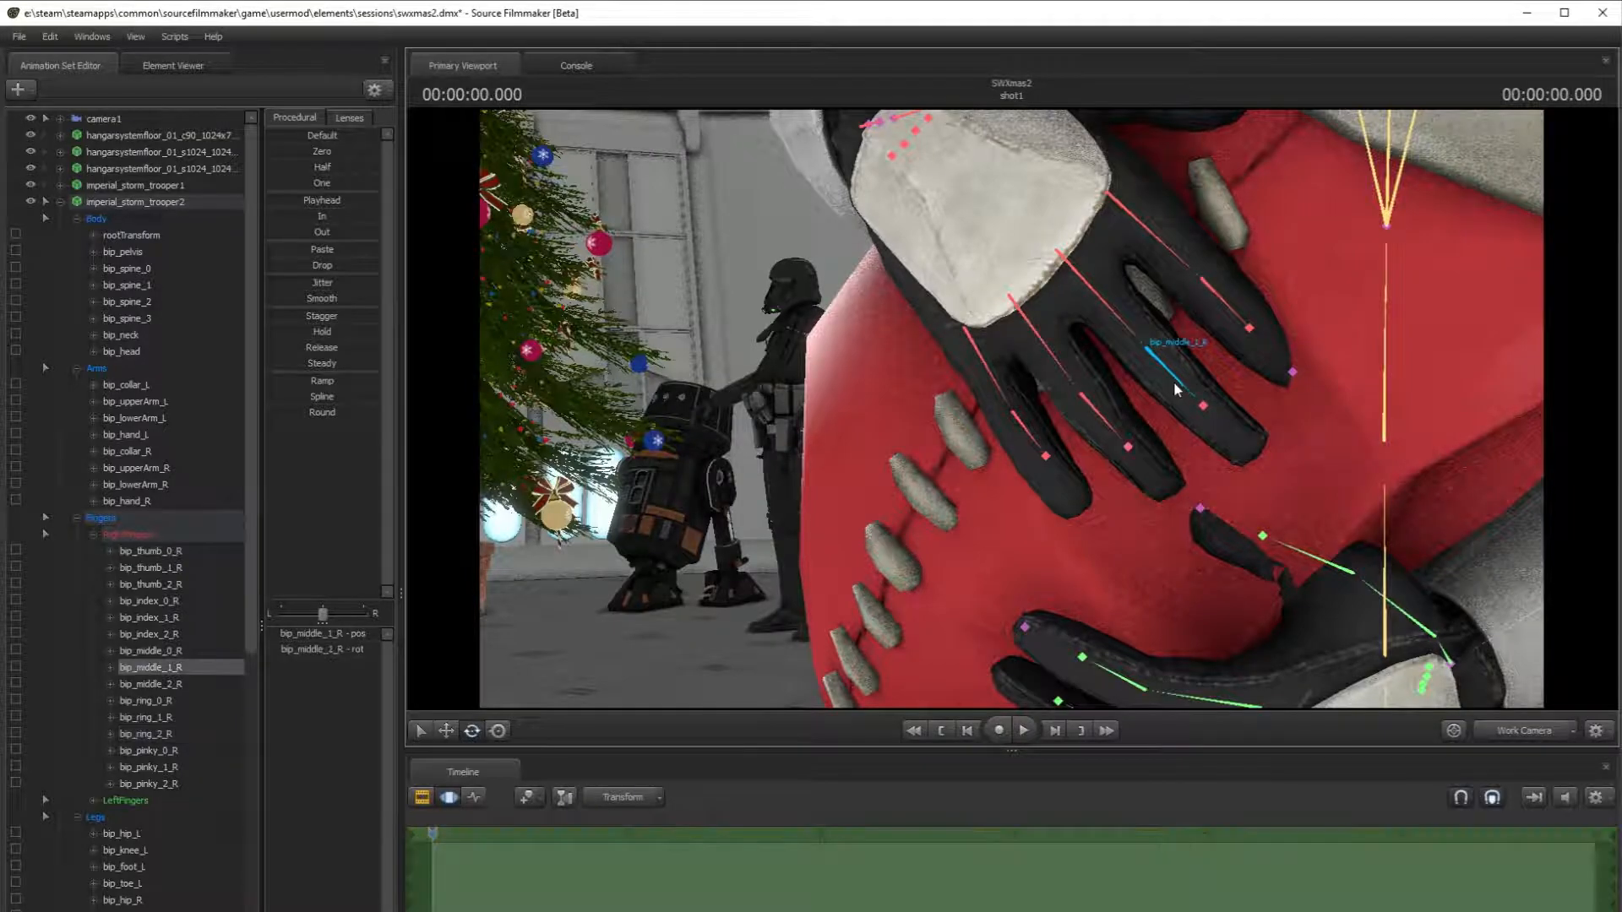
drag(1140, 355, 1142, 360)
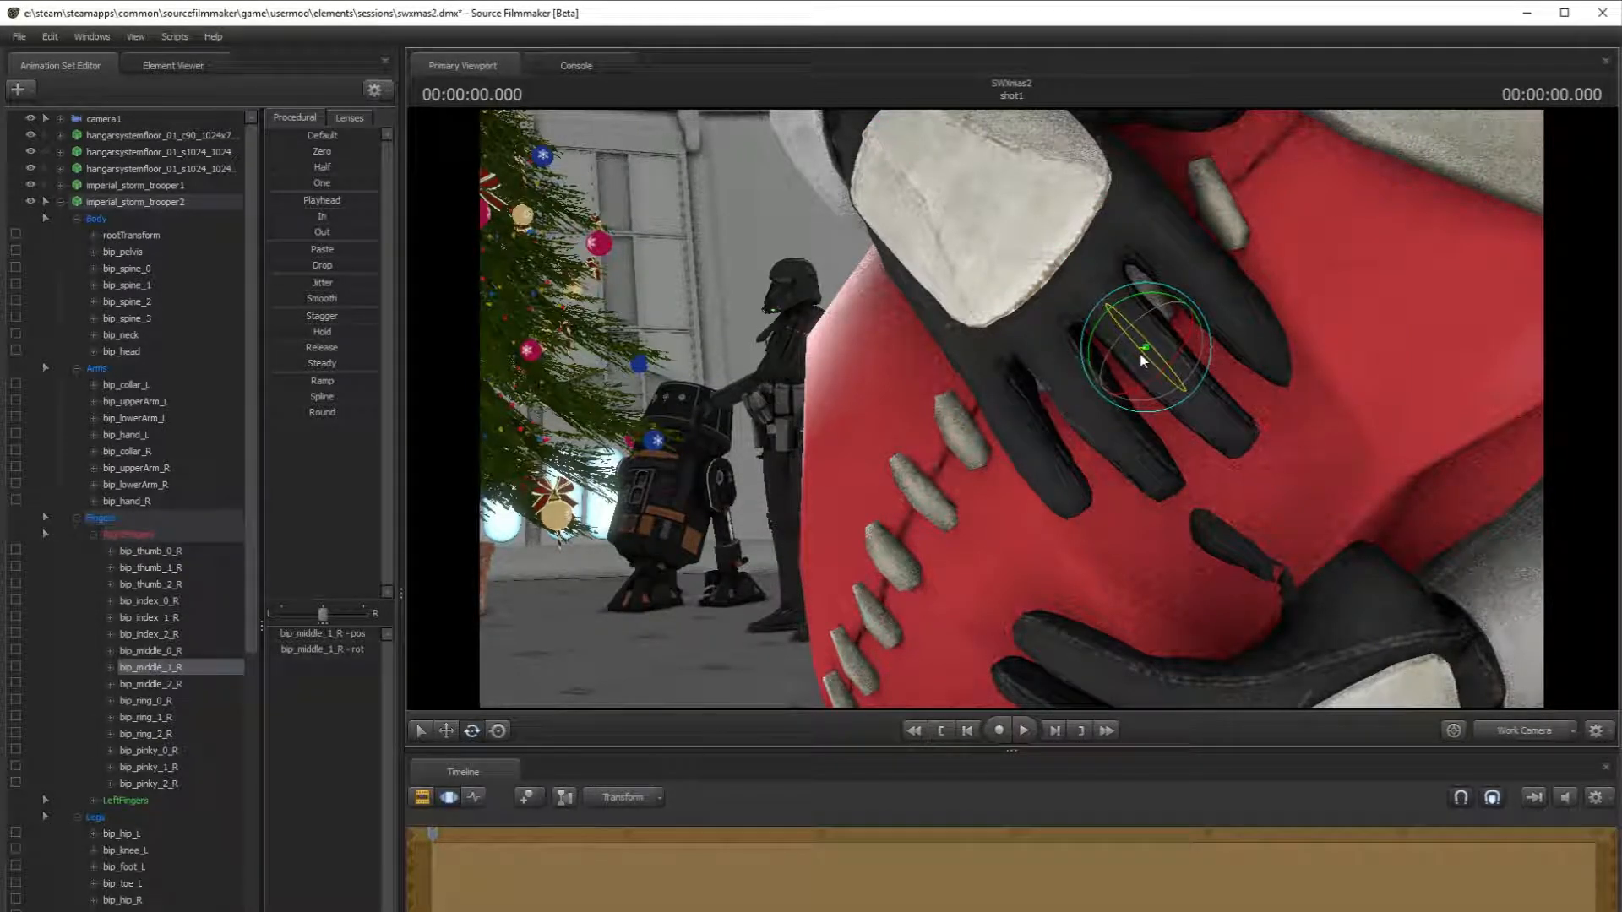
key(ctrl)
- Rotate bip_index_0_R and bip_index_1_R to curve the right index finger over the sack, checking the hand through camera1
click(1203, 282)
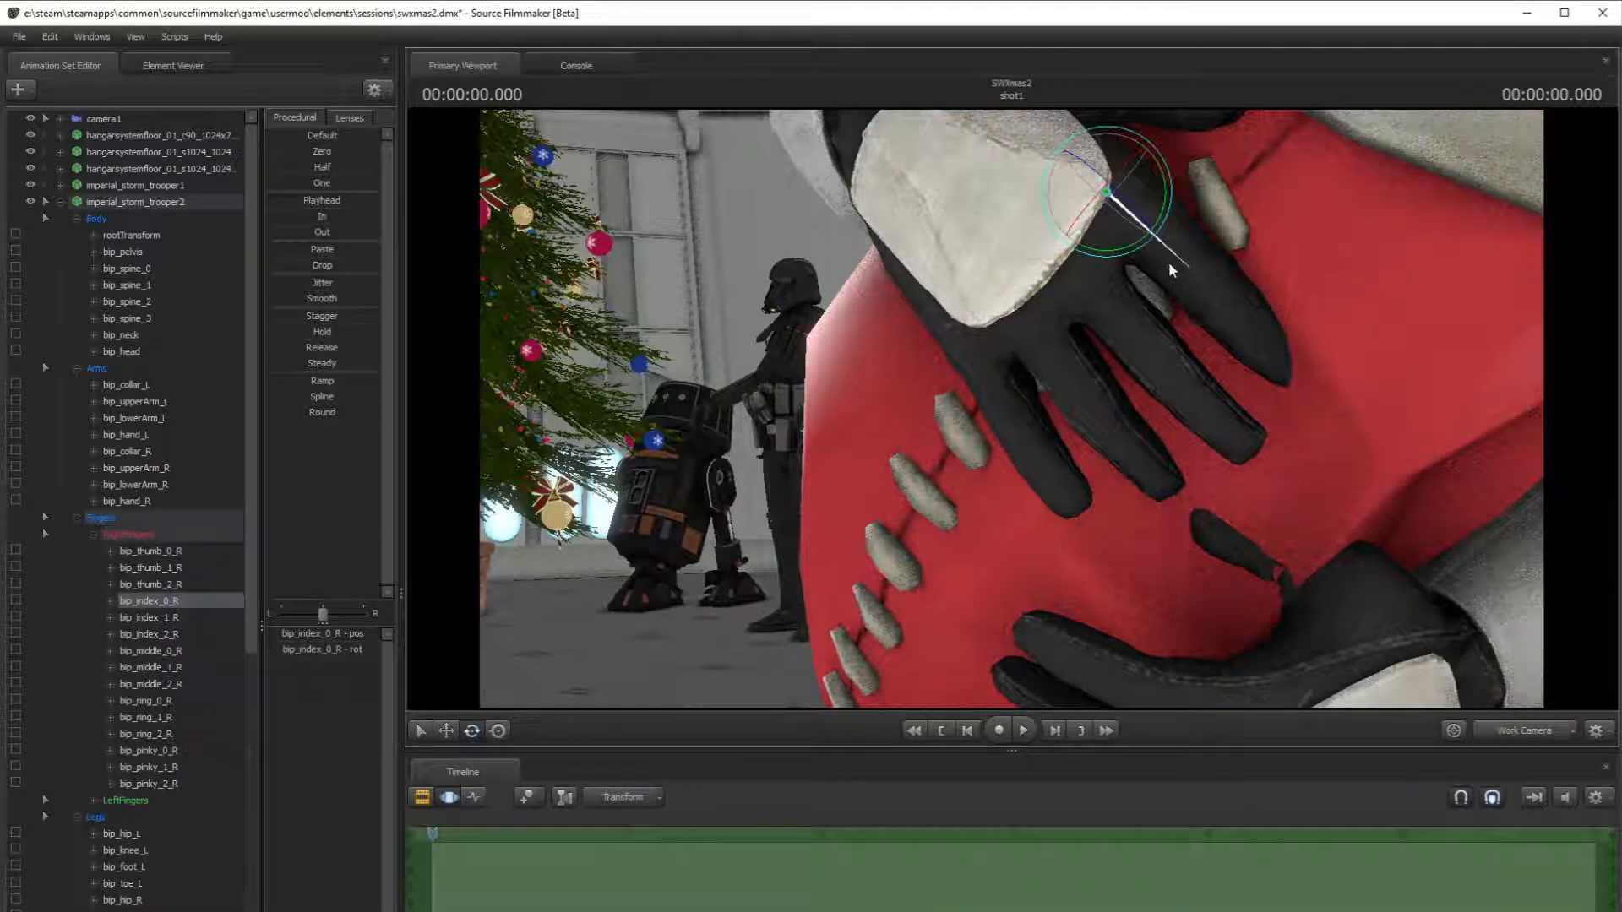
key(ctrl)
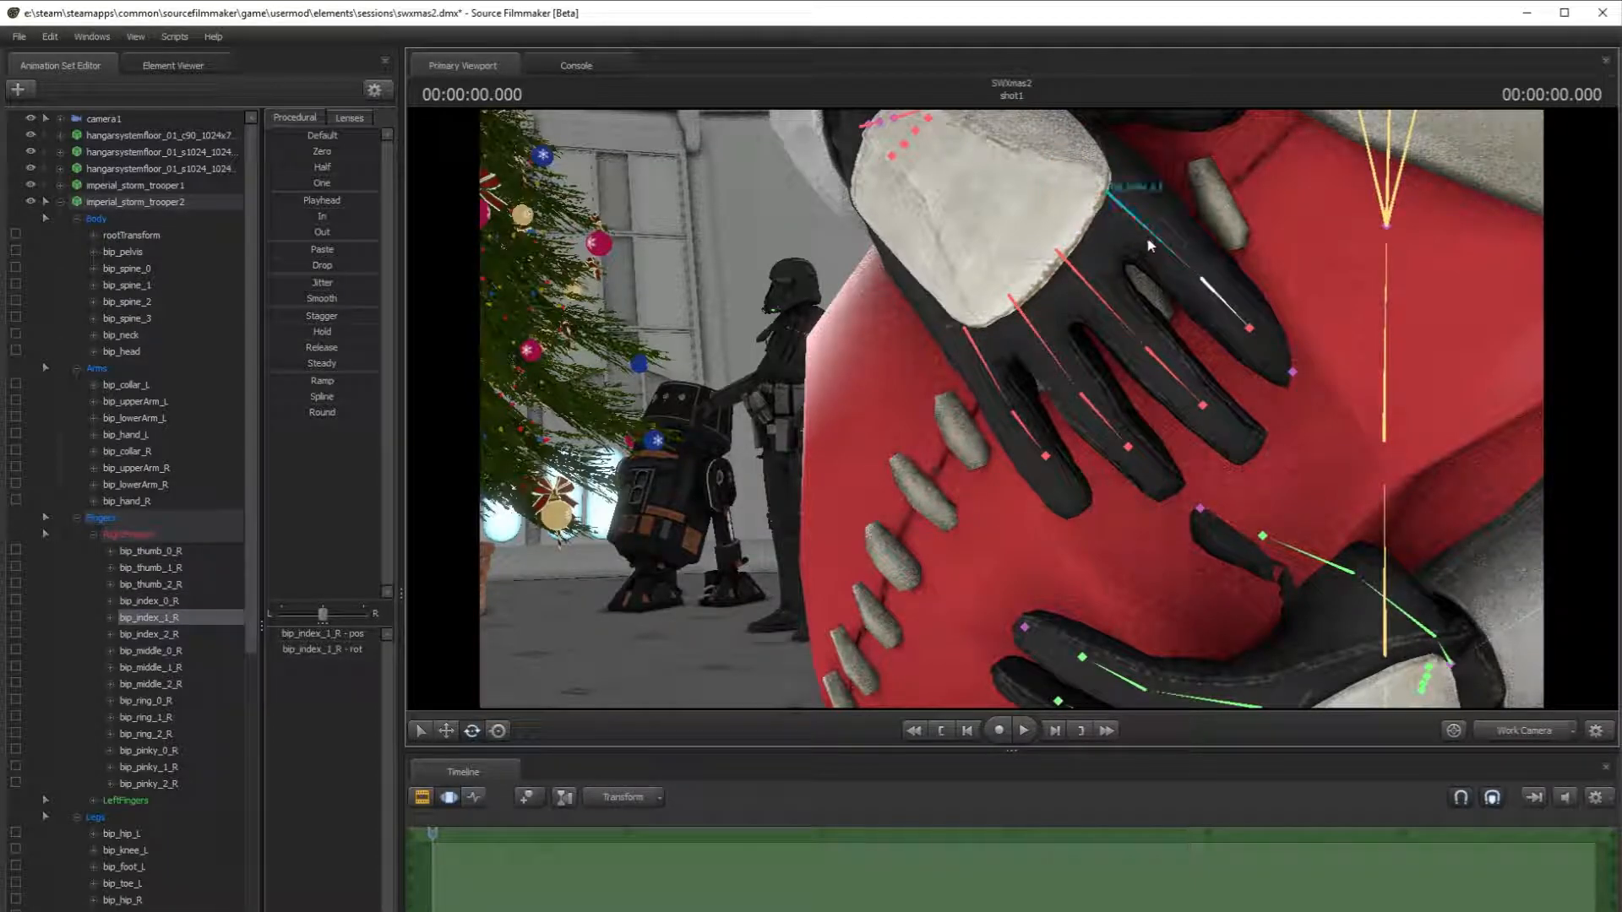
ctrl+click(1147, 240)
drag(1170, 187, 1171, 192)
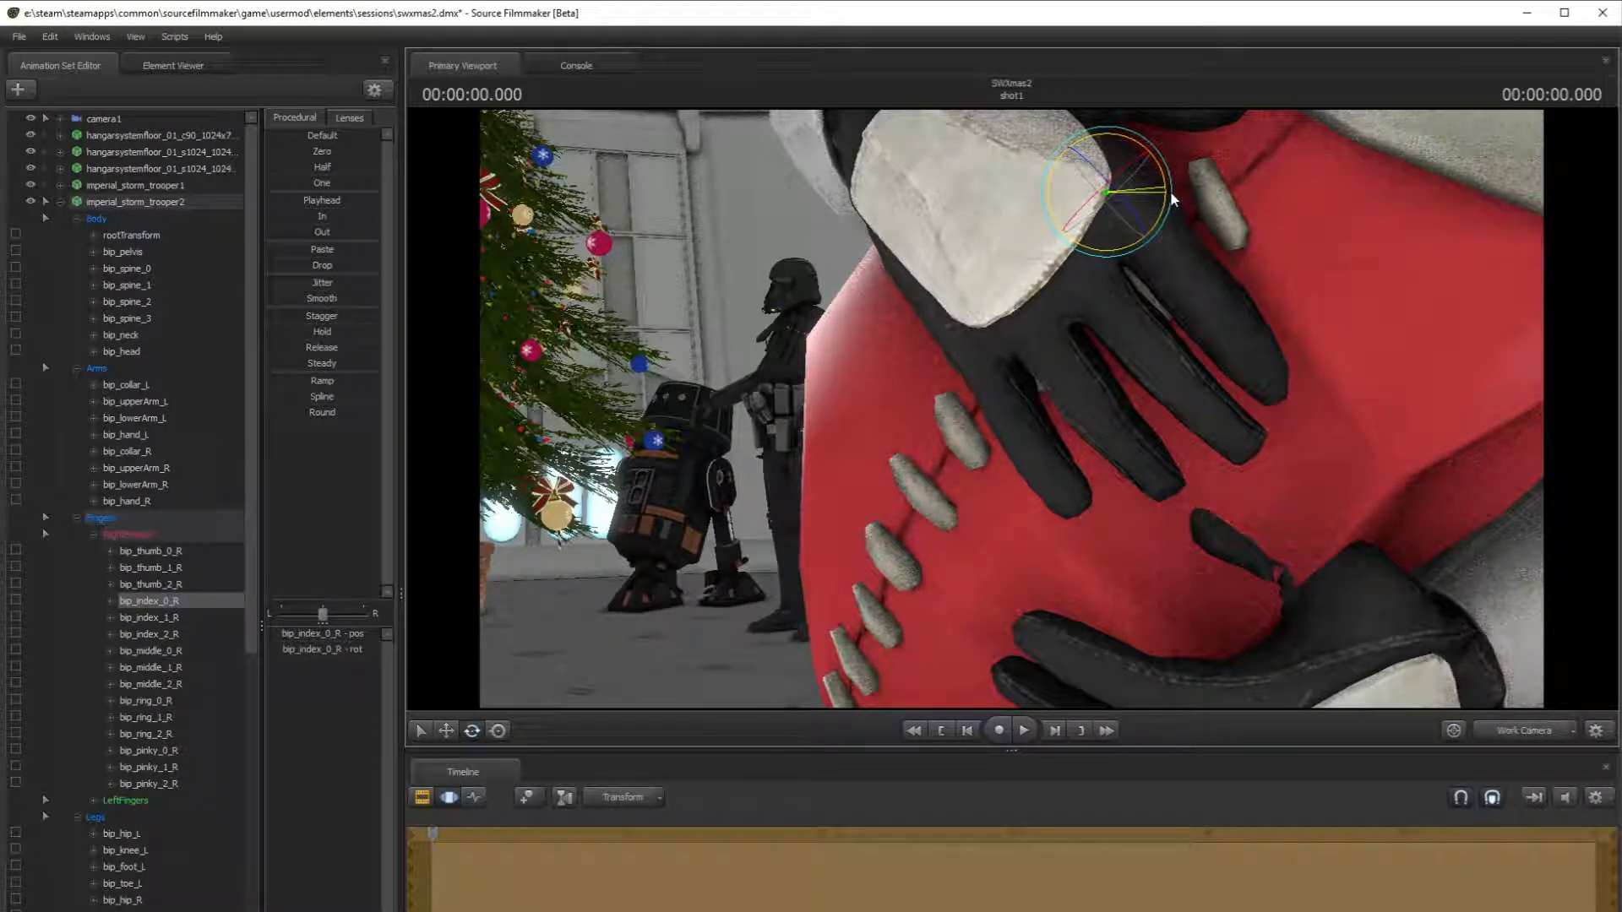
ctrl+click(1187, 317)
drag(1185, 322, 1225, 322)
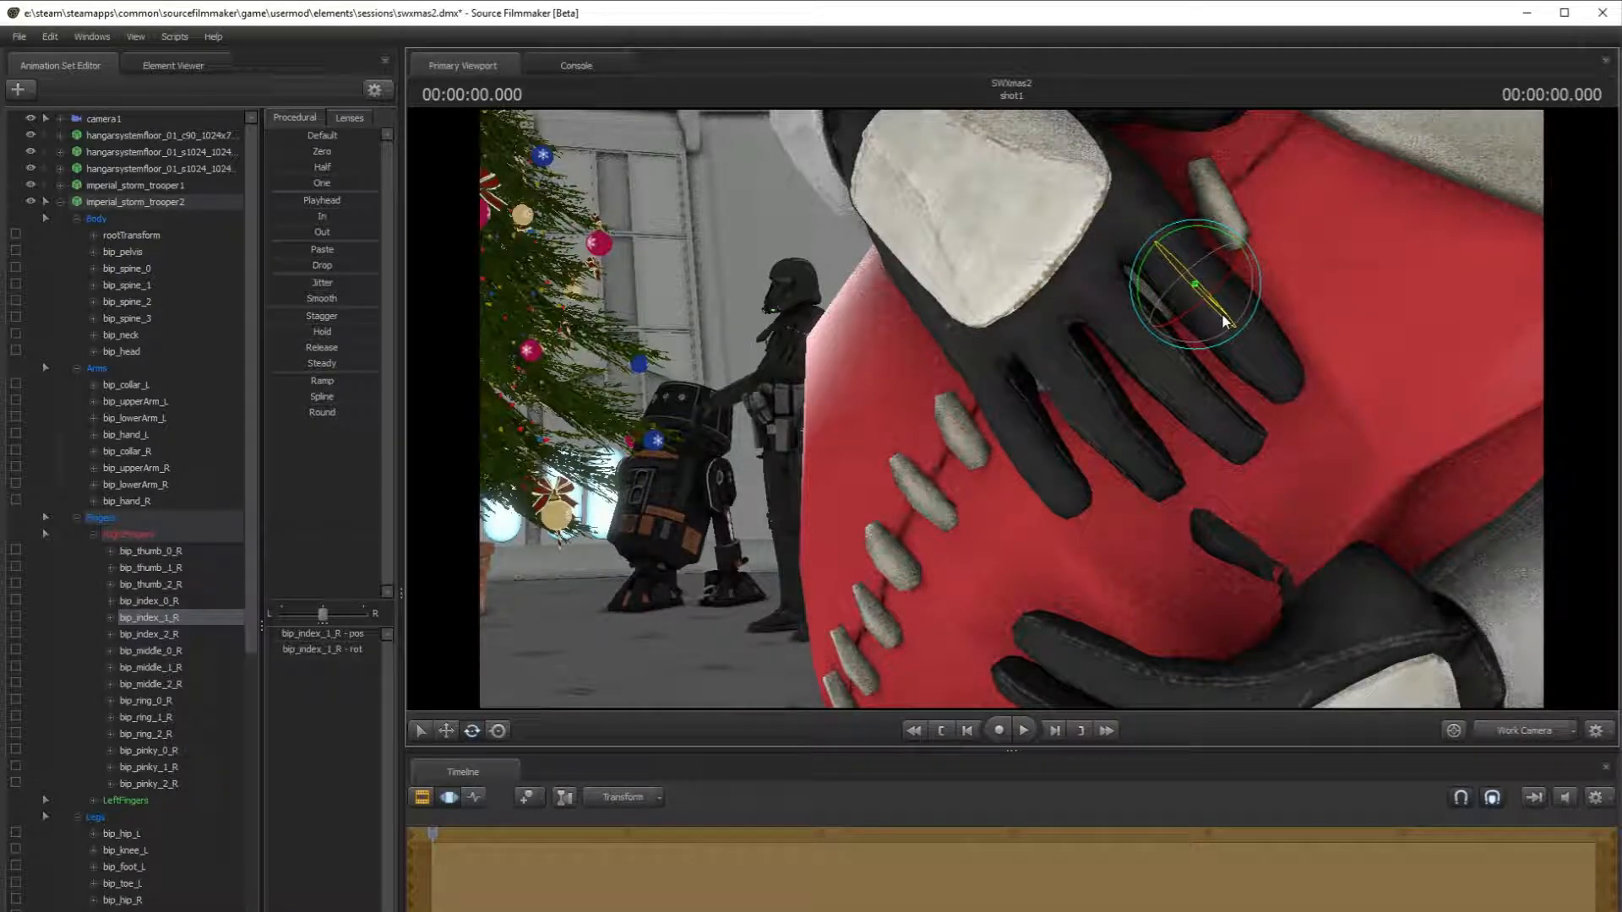
ctrl+click(1381, 474)
click(1506, 733)
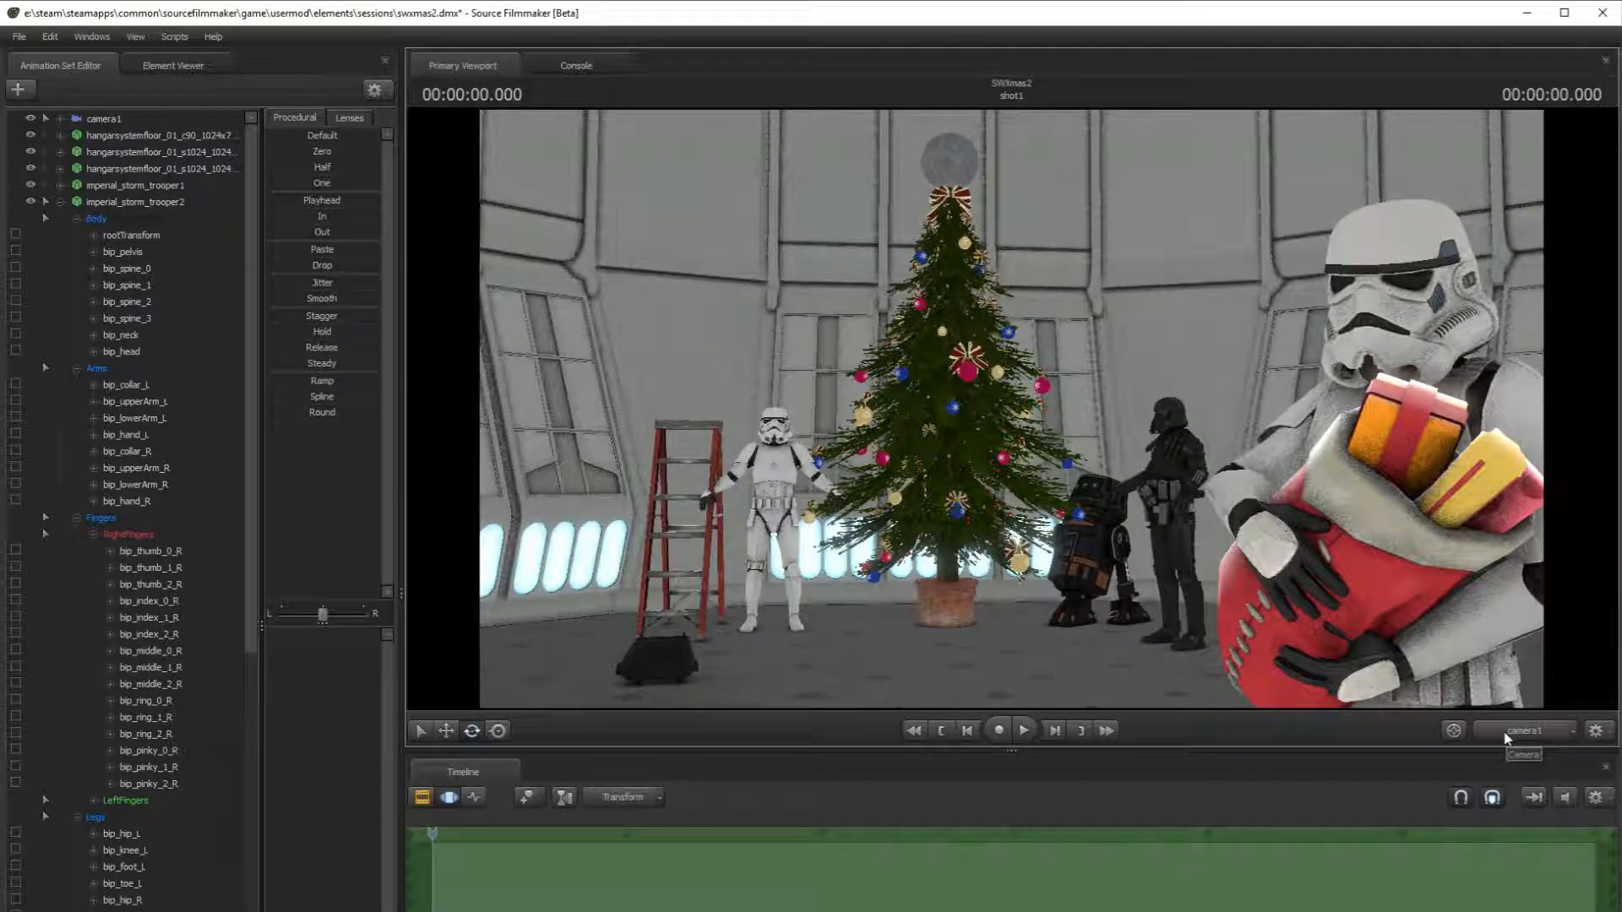
click(1506, 735)
- Rotate bip_thumb_0_L and bip_thumb_1_L to bring the left thumb out of the sack onto its surface
drag(1302, 507, 1343, 532)
ctrl+click(1086, 334)
ctrl+click(1113, 363)
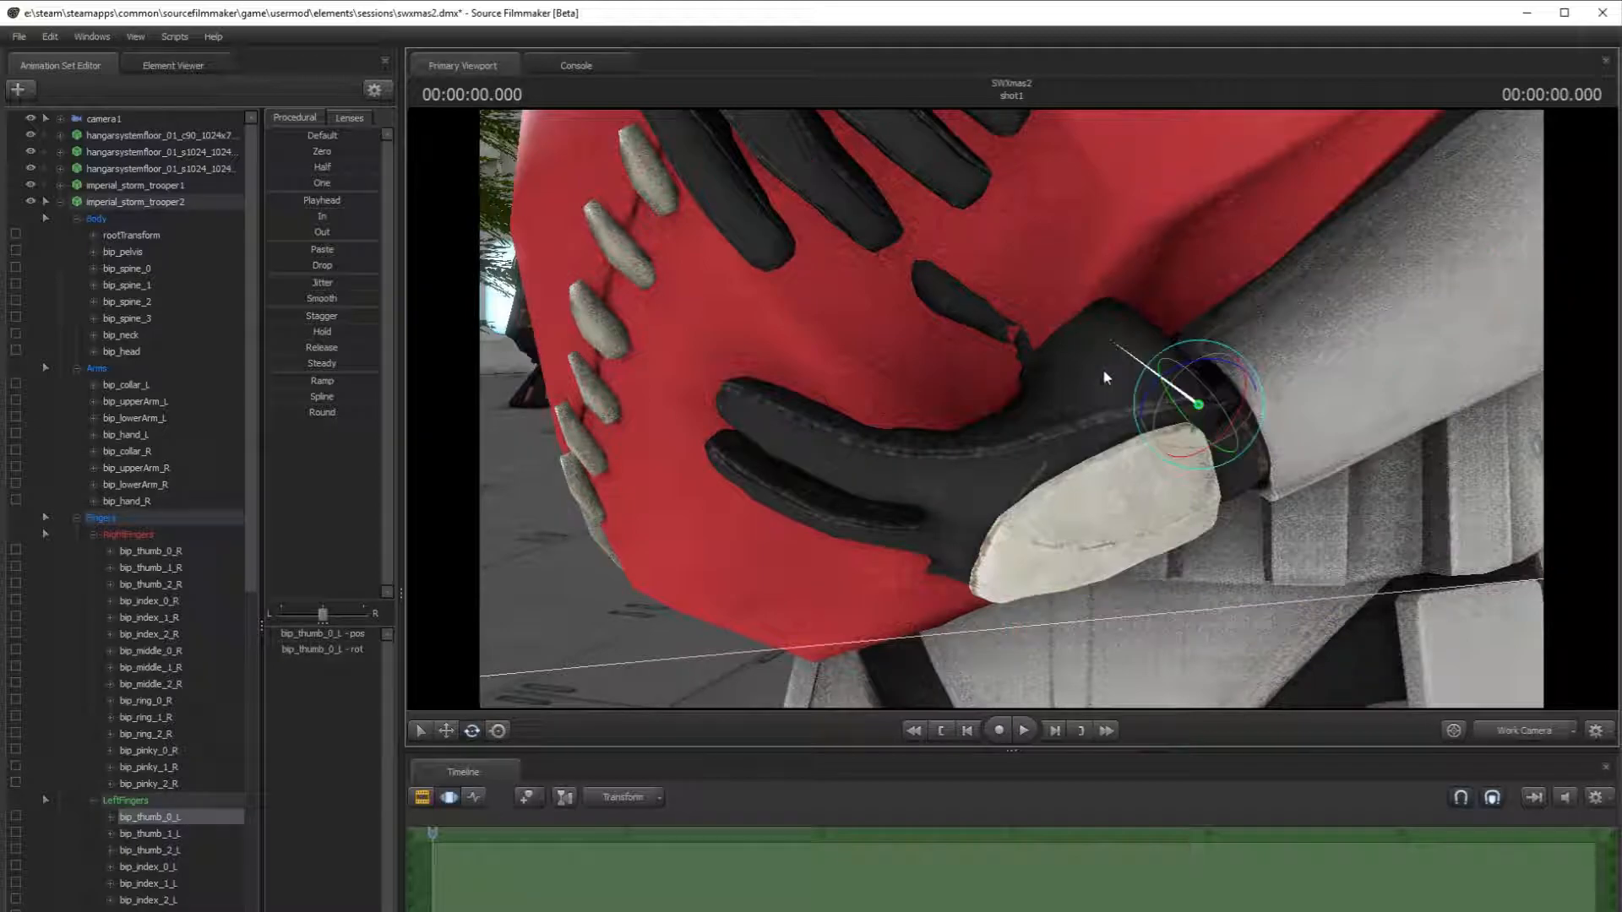
drag(1210, 402, 1212, 409)
drag(1207, 424, 1210, 431)
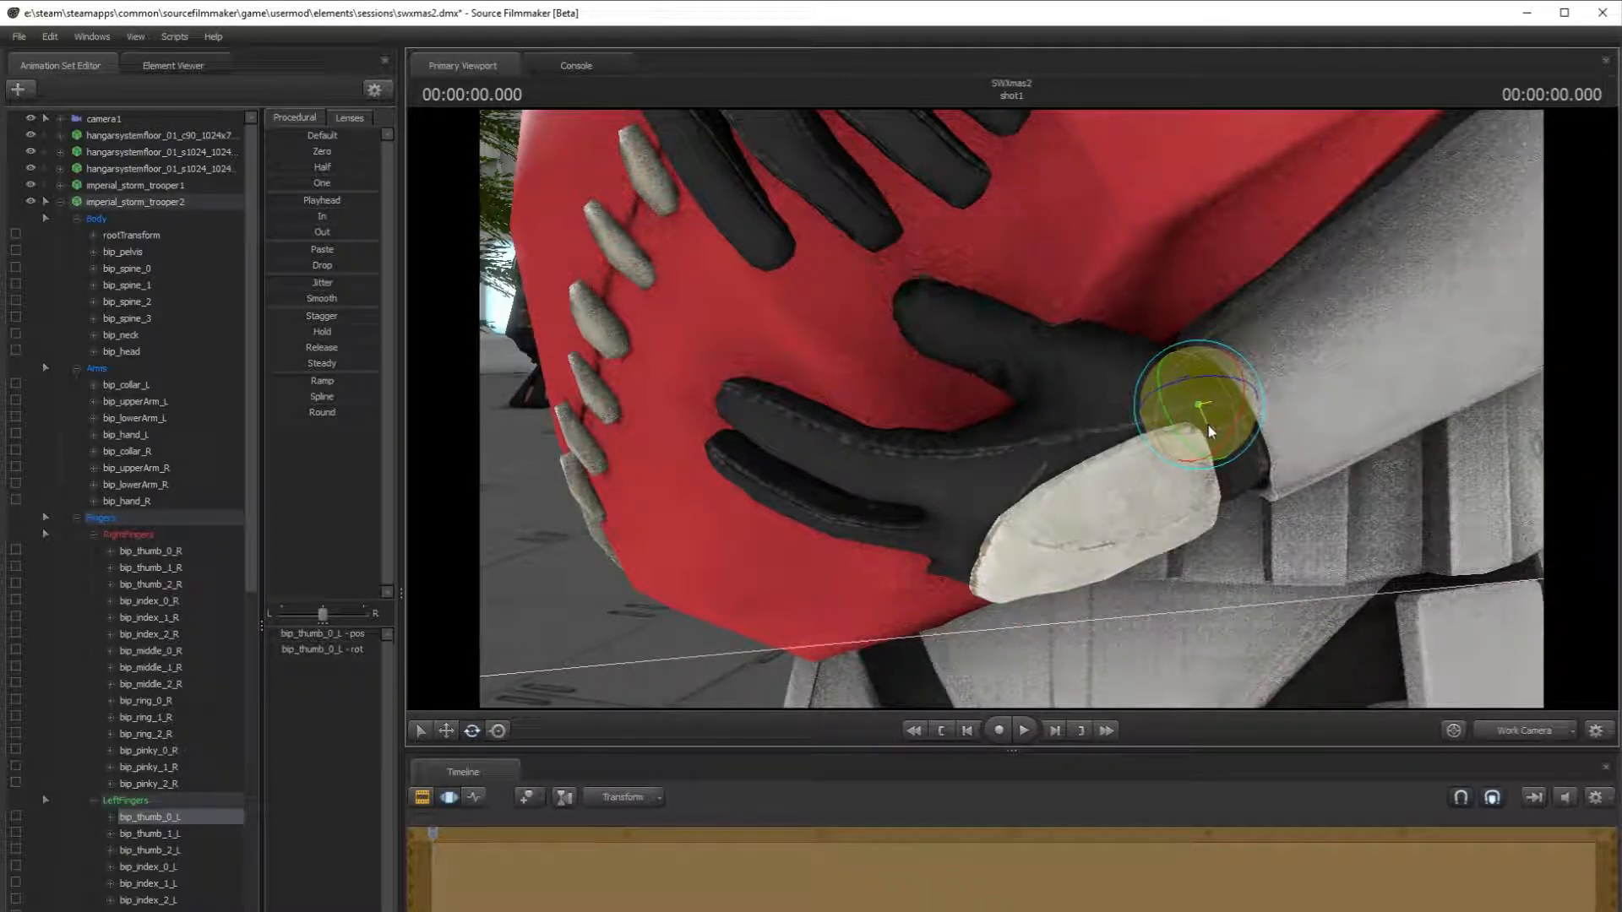
click(1096, 369)
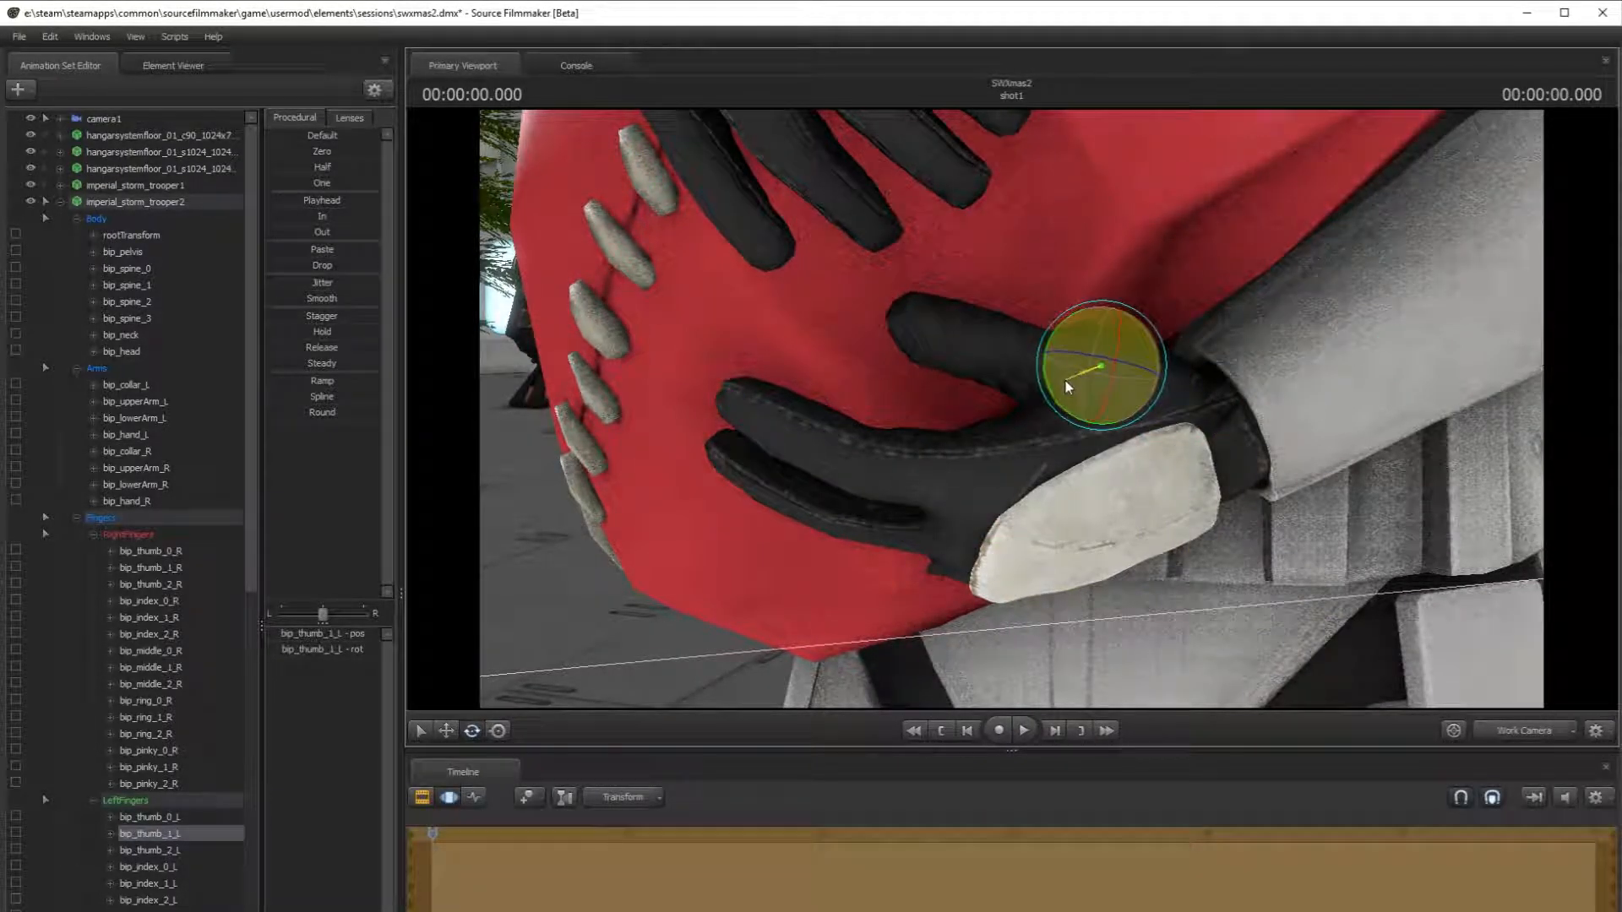
click(1200, 418)
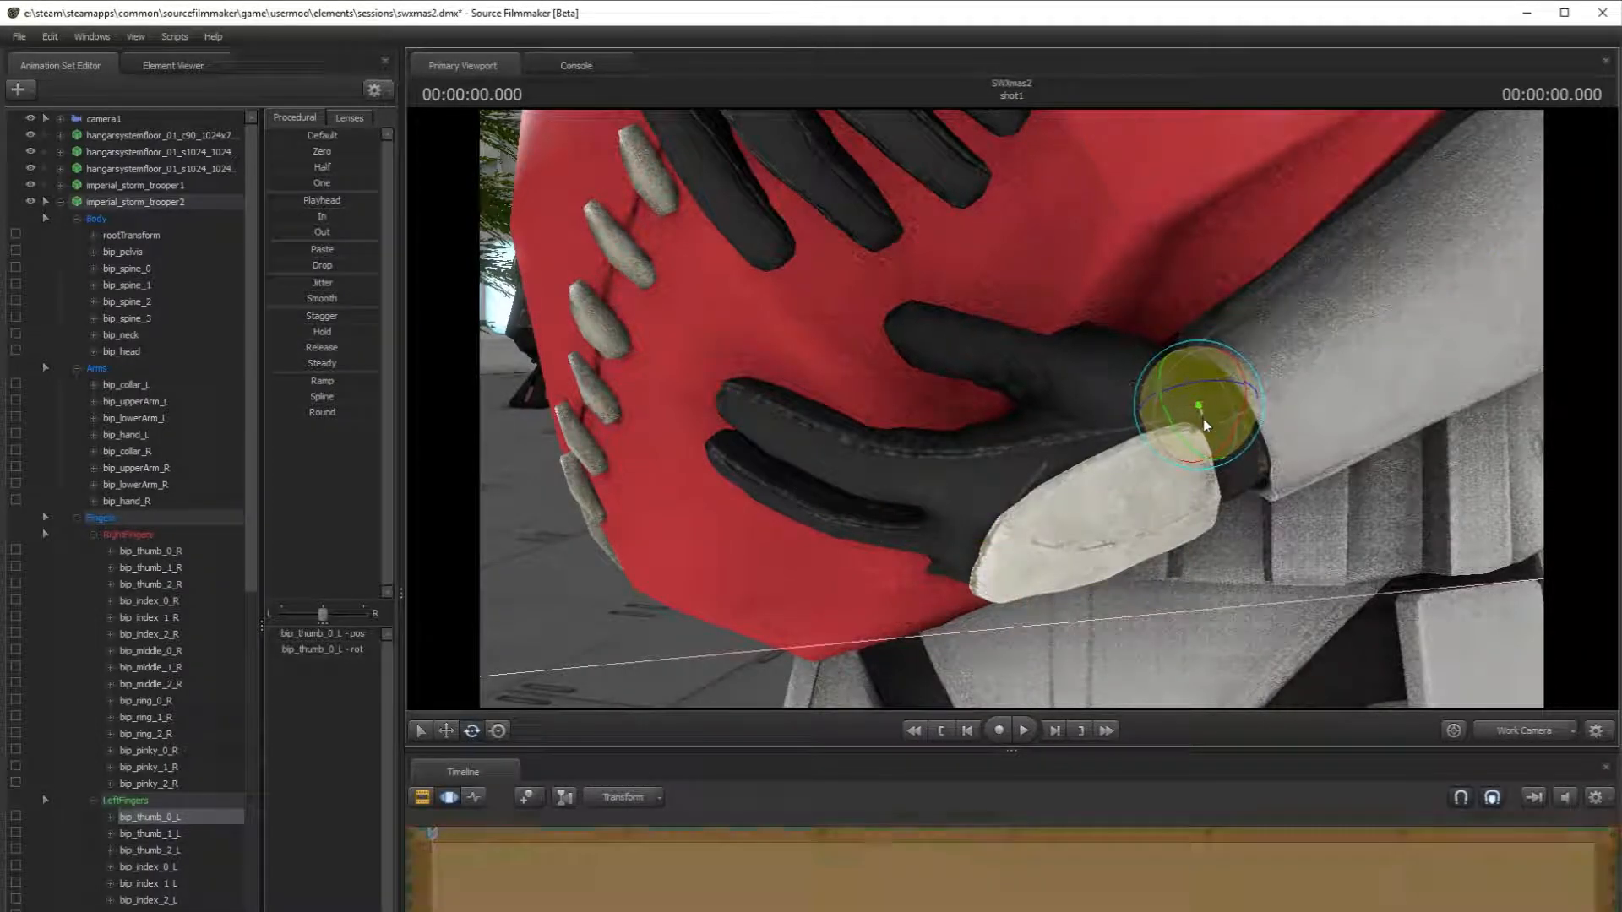
drag(1203, 431, 1166, 390)
- Fine-tune bip_thumb_1_L and bip_thumb_0_L until the left thumb rests naturally, comparing the pose through camera1
click(1026, 367)
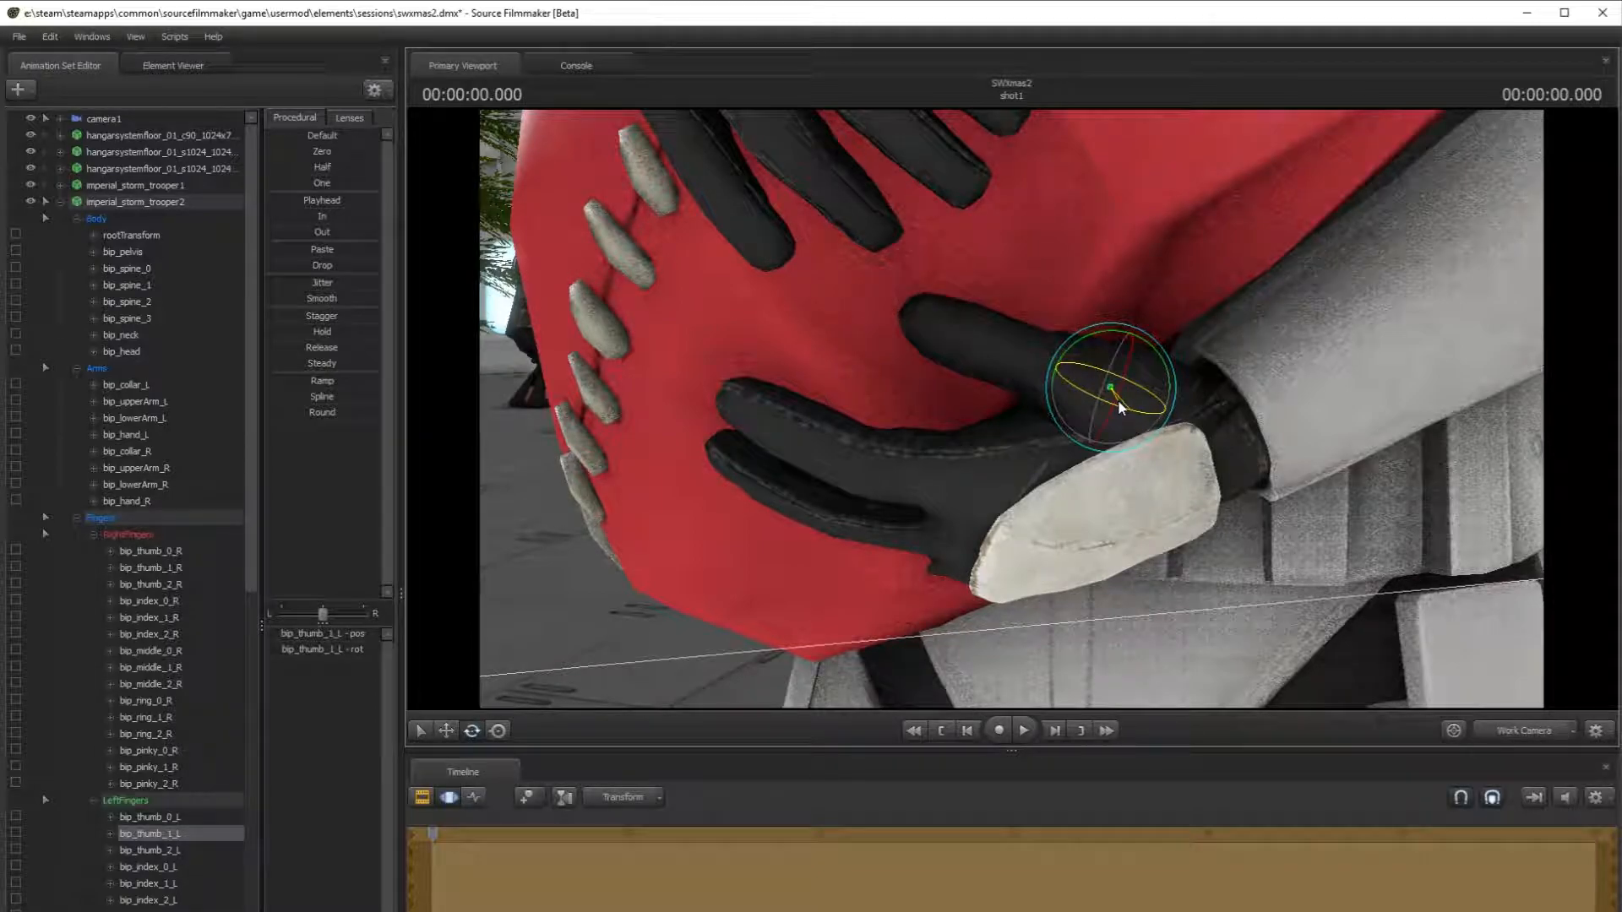
click(1199, 405)
drag(1199, 407, 1198, 407)
ctrl+click(1056, 361)
click(1056, 361)
drag(1068, 362, 1090, 374)
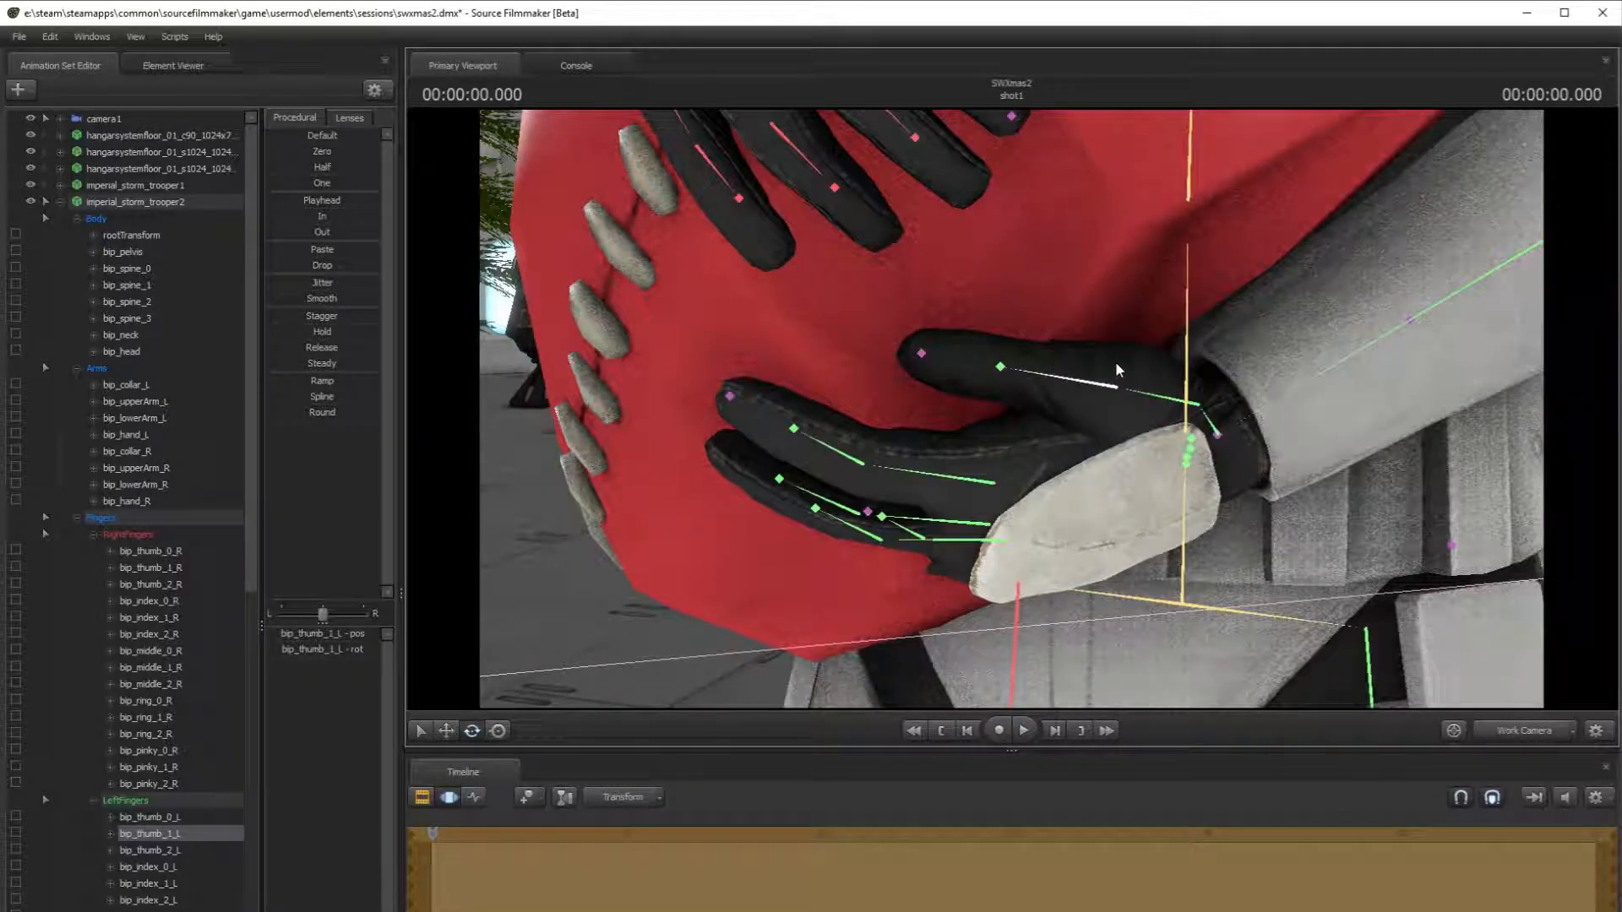
ctrl+click(1180, 342)
click(1524, 736)
click(1524, 736)
- Rotate bip_ring_0_L and the neighbouring left finger base joints to spread the fingers across the sack's lower front
drag(1250, 499, 1177, 445)
key(s)
ctrl+click(1096, 431)
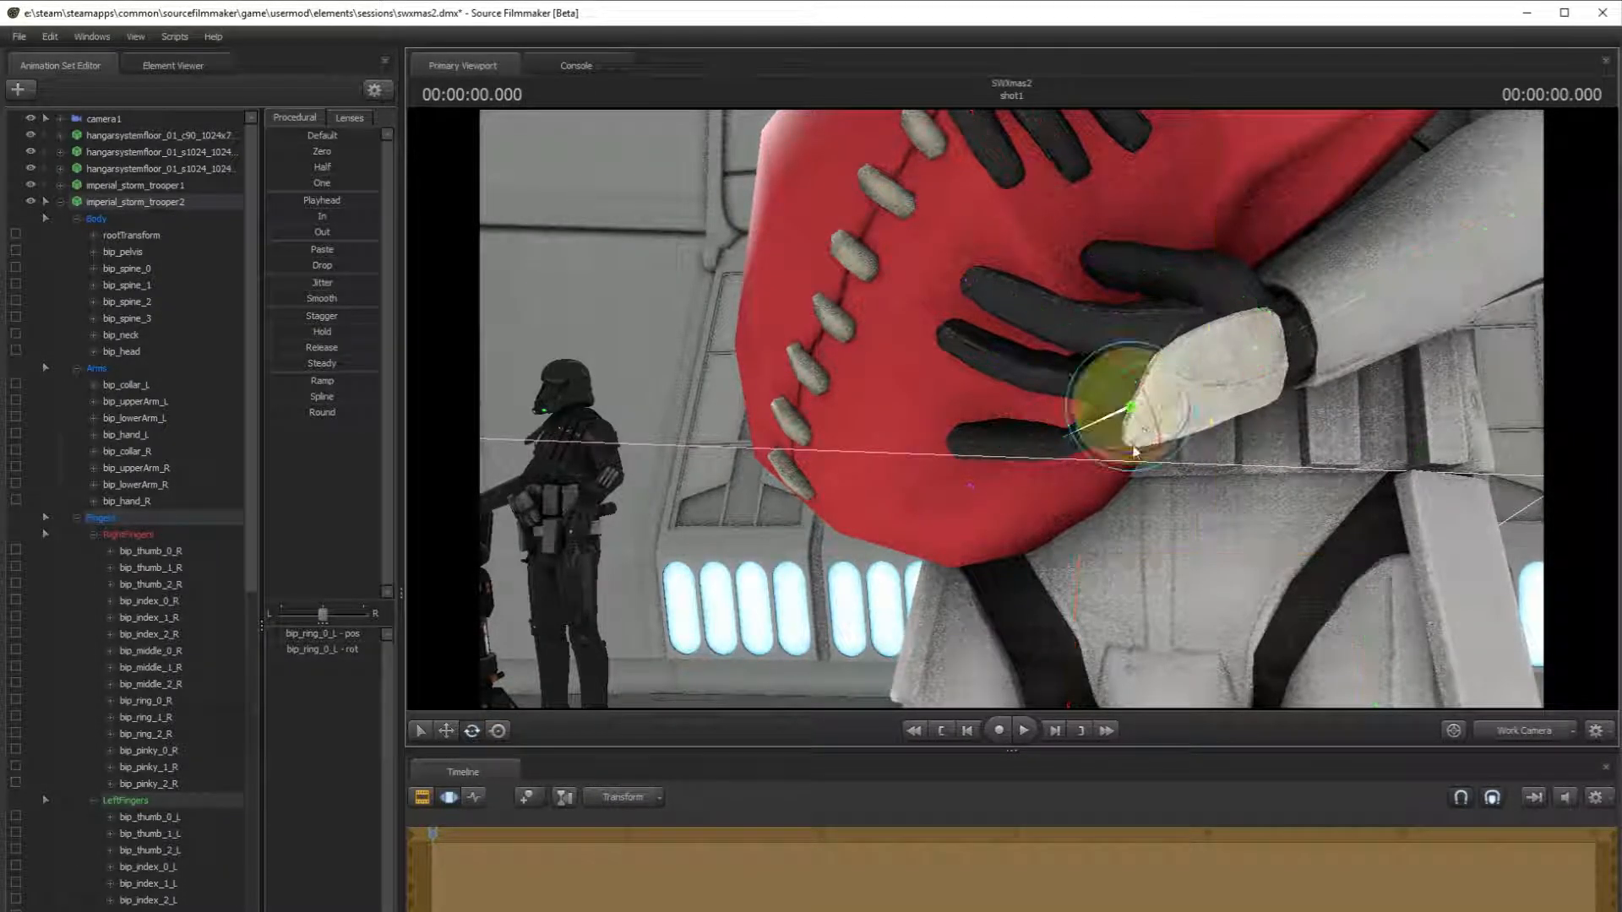
ctrl+click(1149, 449)
drag(1151, 448, 1173, 398)
ctrl+click(1125, 407)
drag(1102, 360, 1103, 374)
ctrl+click(1123, 334)
drag(1118, 295, 1191, 309)
- Rotate bip_ring_1_L to bend the left ring finger against the sack, checking the hand through camera1
key(s)
key(w)
drag(895, 523, 993, 425)
ctrl+click(997, 400)
ctrl+click(935, 454)
drag(970, 487, 931, 490)
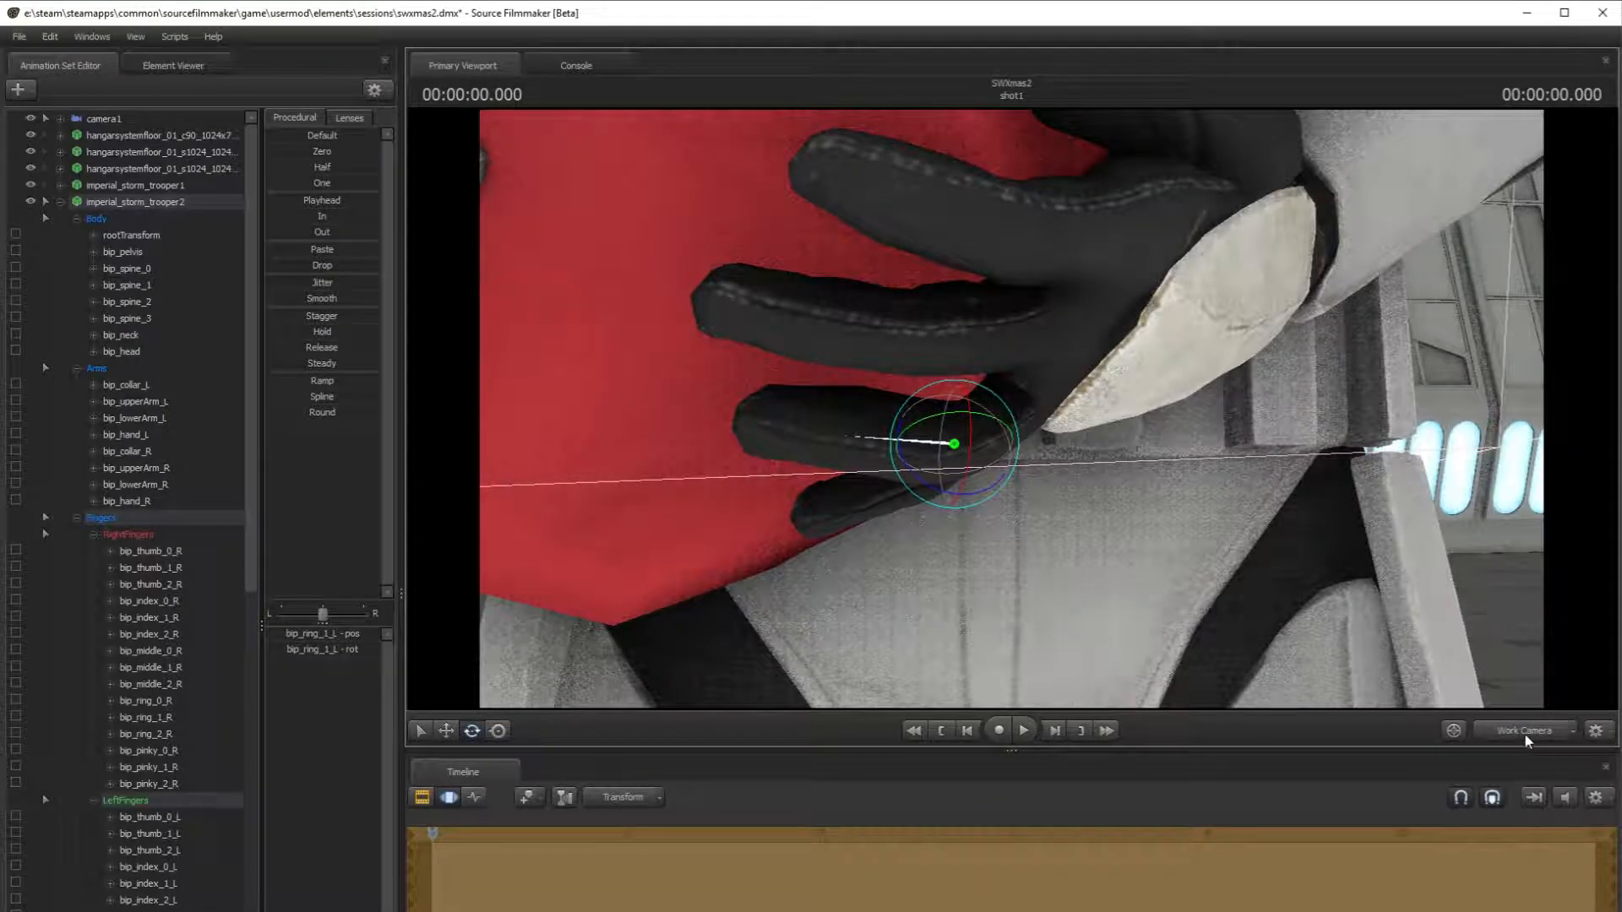
click(1524, 738)
click(1526, 733)
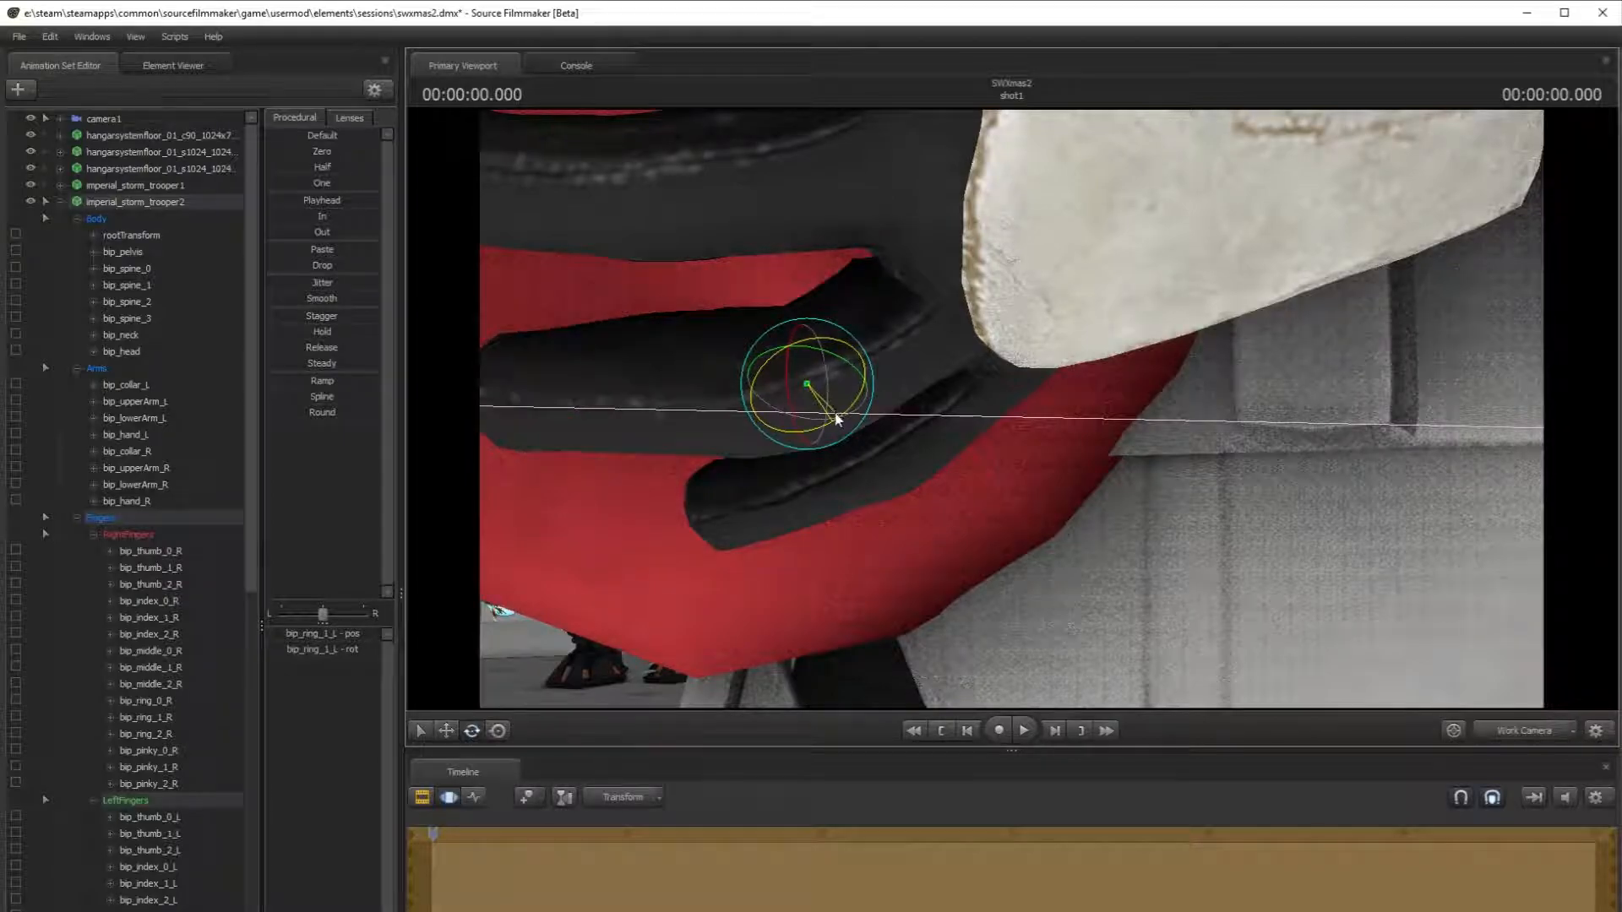
- Rotate bip_pinky_1_L to bend the left little finger around the bottom of the sack
ctrl+click(888, 456)
drag(944, 473, 950, 481)
drag(1010, 409, 999, 405)
key(s)
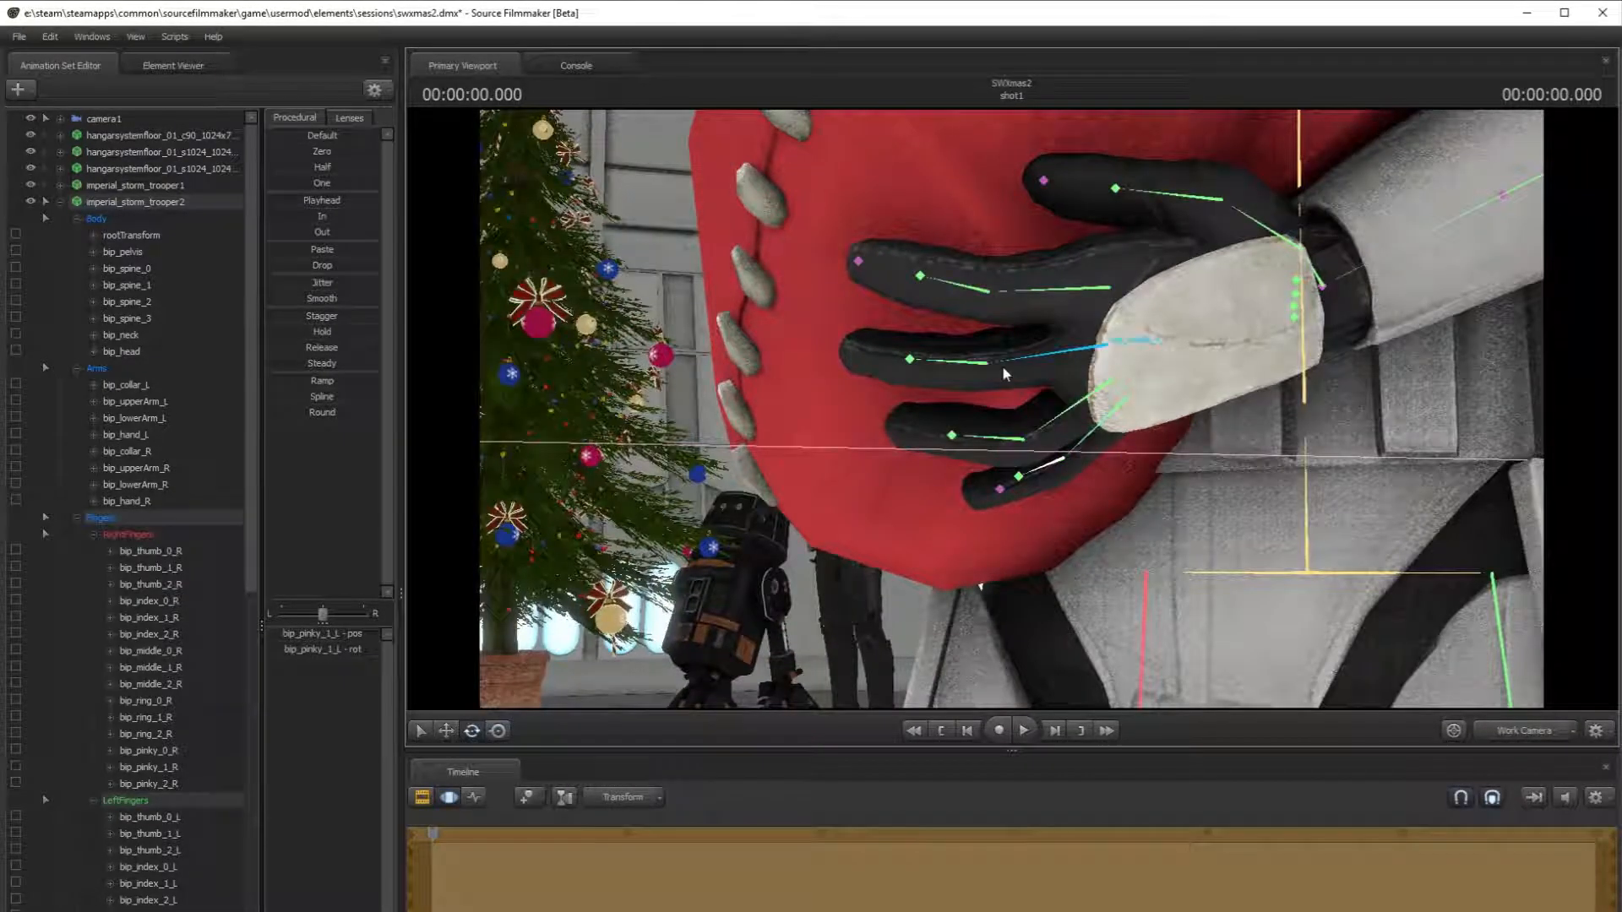
- Rotate bip_middle_1_L and bip_middle_0_L to adjust the left middle finger on the sack
ctrl+click(984, 365)
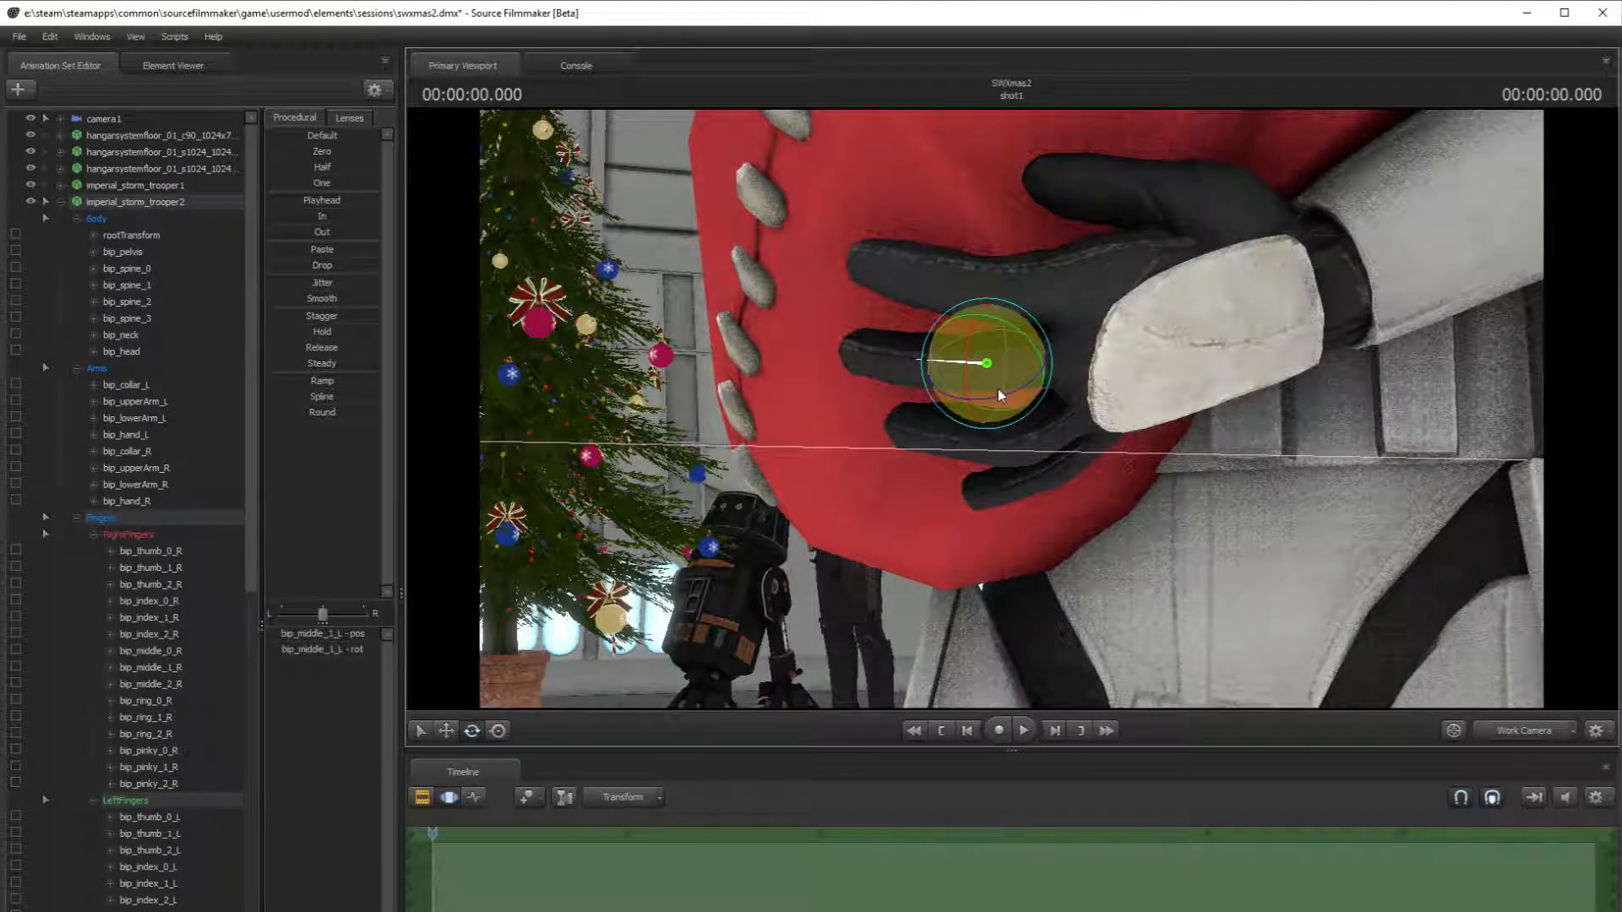
ctrl+click(1081, 390)
drag(1081, 391, 1081, 345)
ctrl+click(1101, 350)
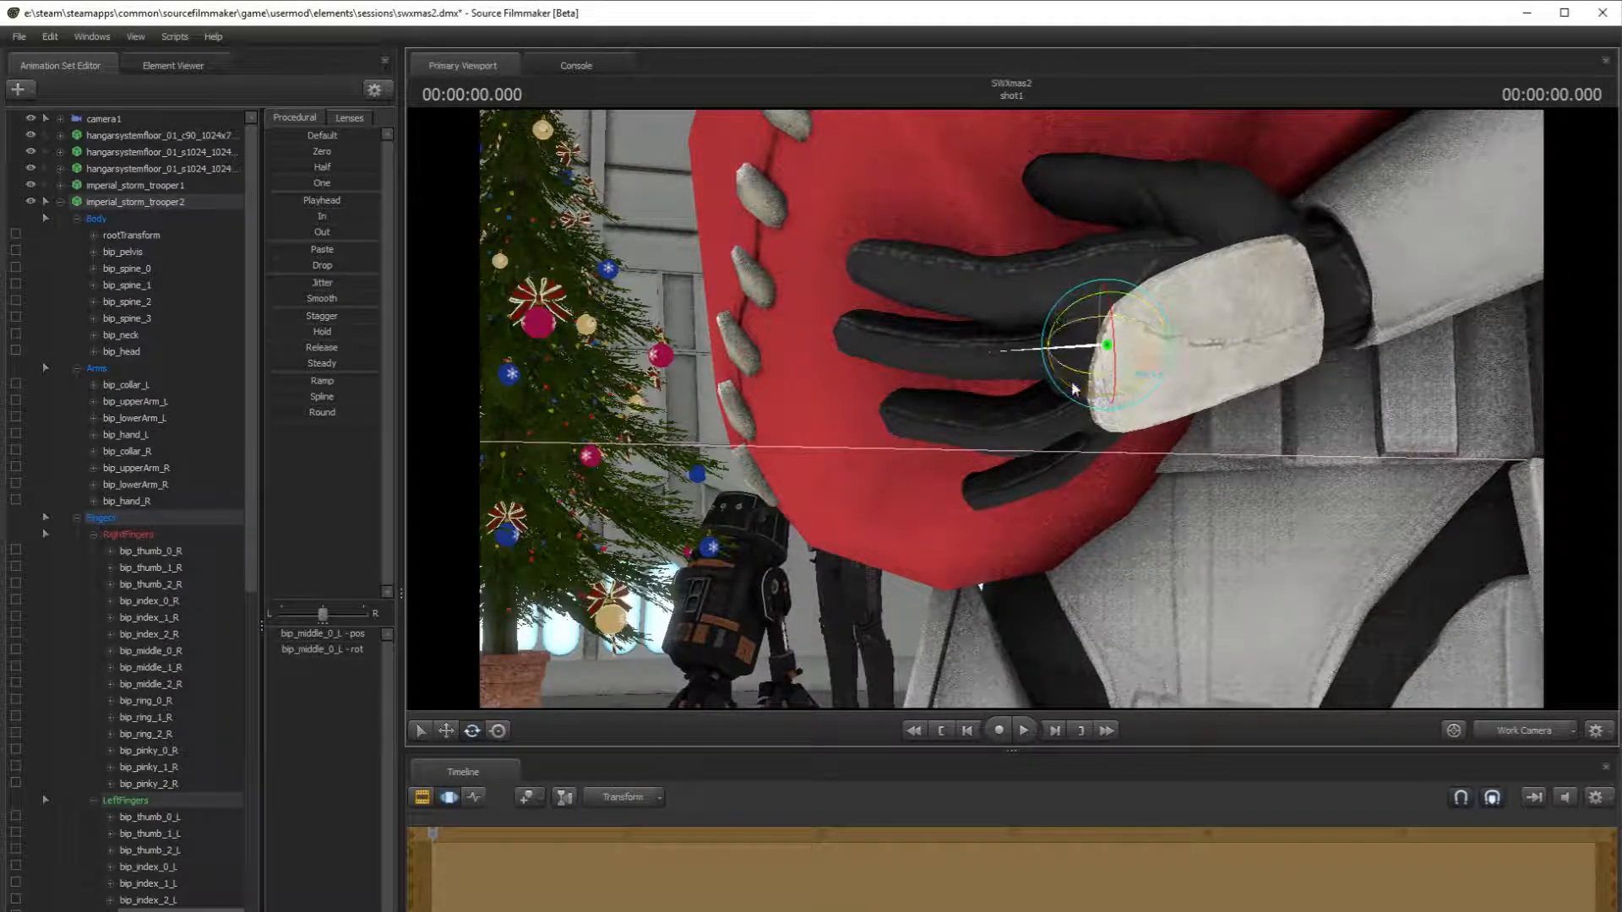
- Rotate bip_pinky_0_L to bring the left little finger closer to the ring finger, checking the hand through camera1
ctrl+click(1051, 415)
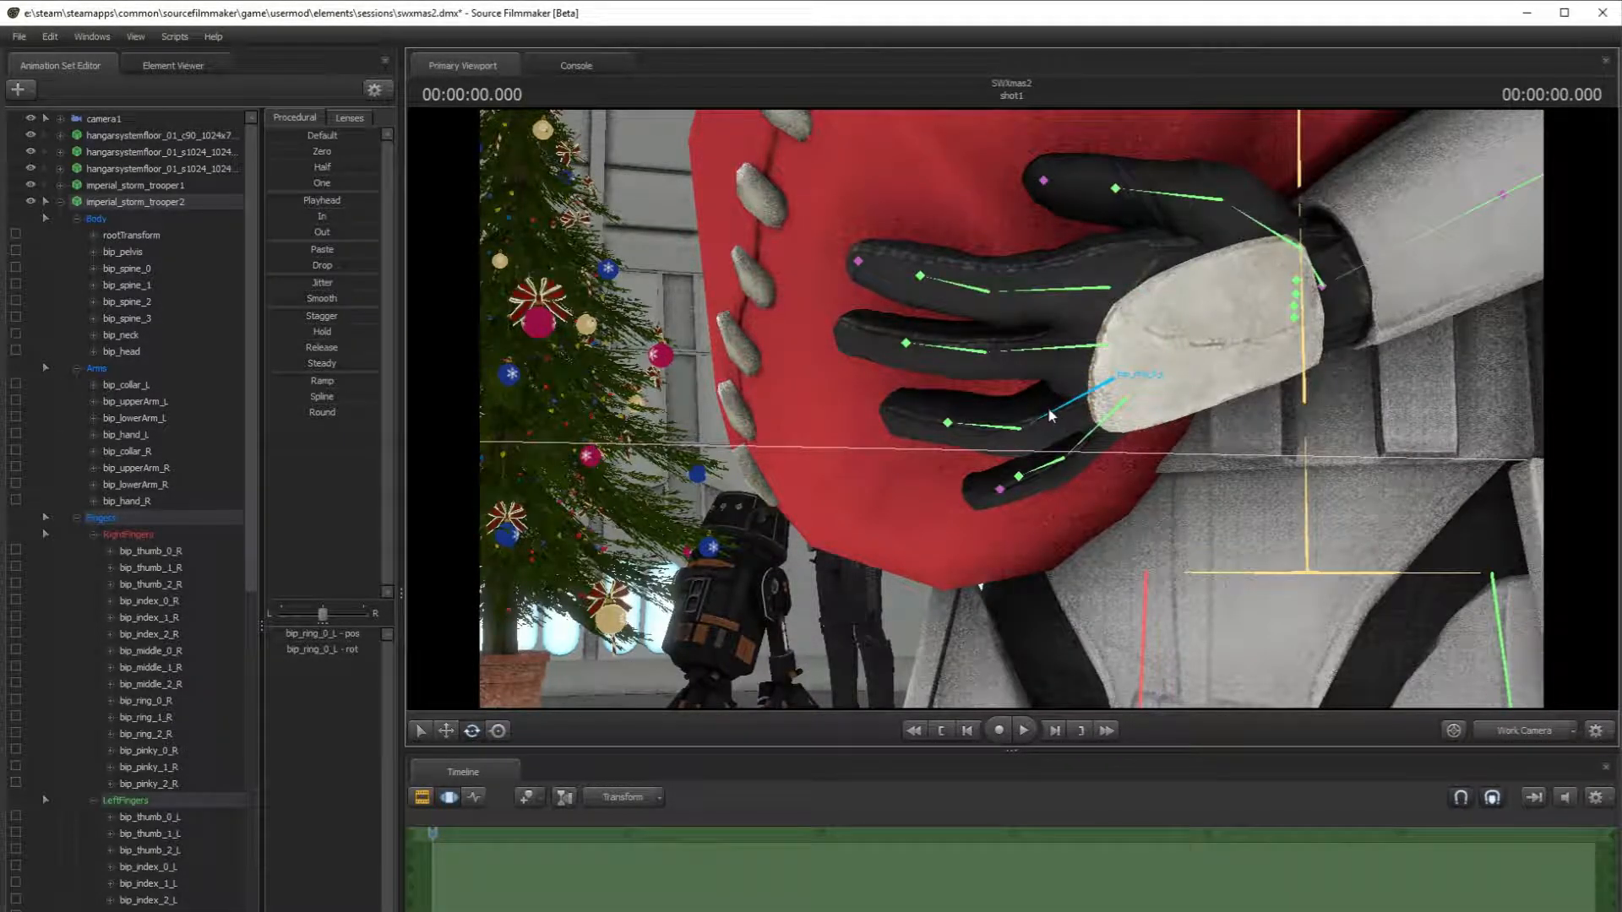
ctrl+click(1101, 427)
mouse_move(1101, 426)
mouse_down()
mouse_move(1082, 394)
mouse_move(1102, 408)
mouse_up()
click(1524, 731)
ctrl+click(1410, 581)
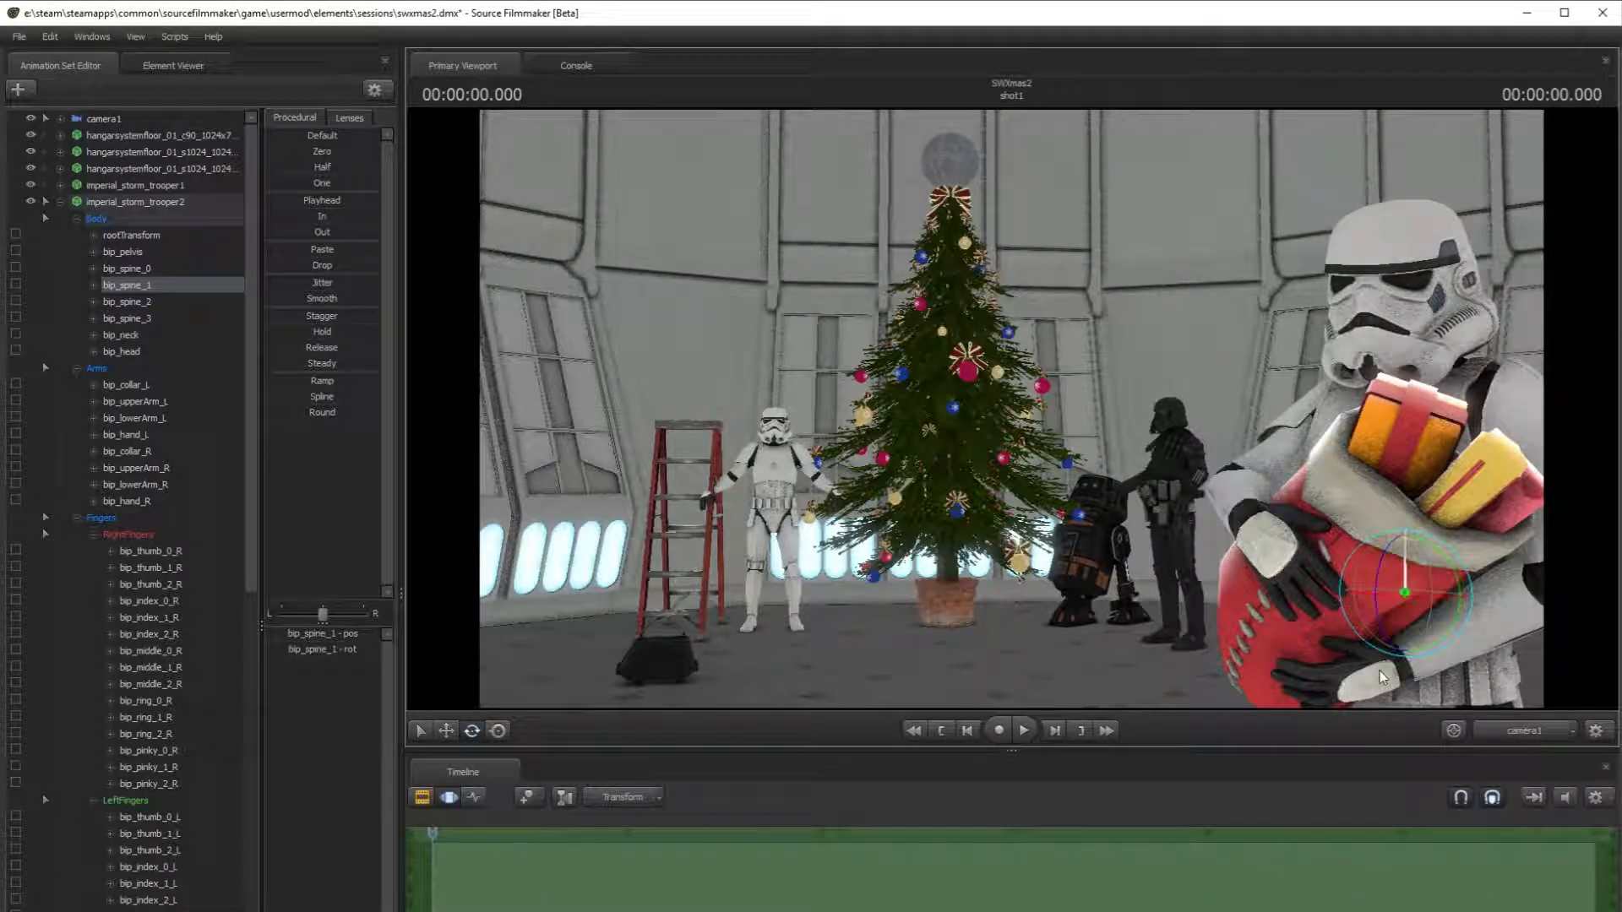
click(1526, 731)
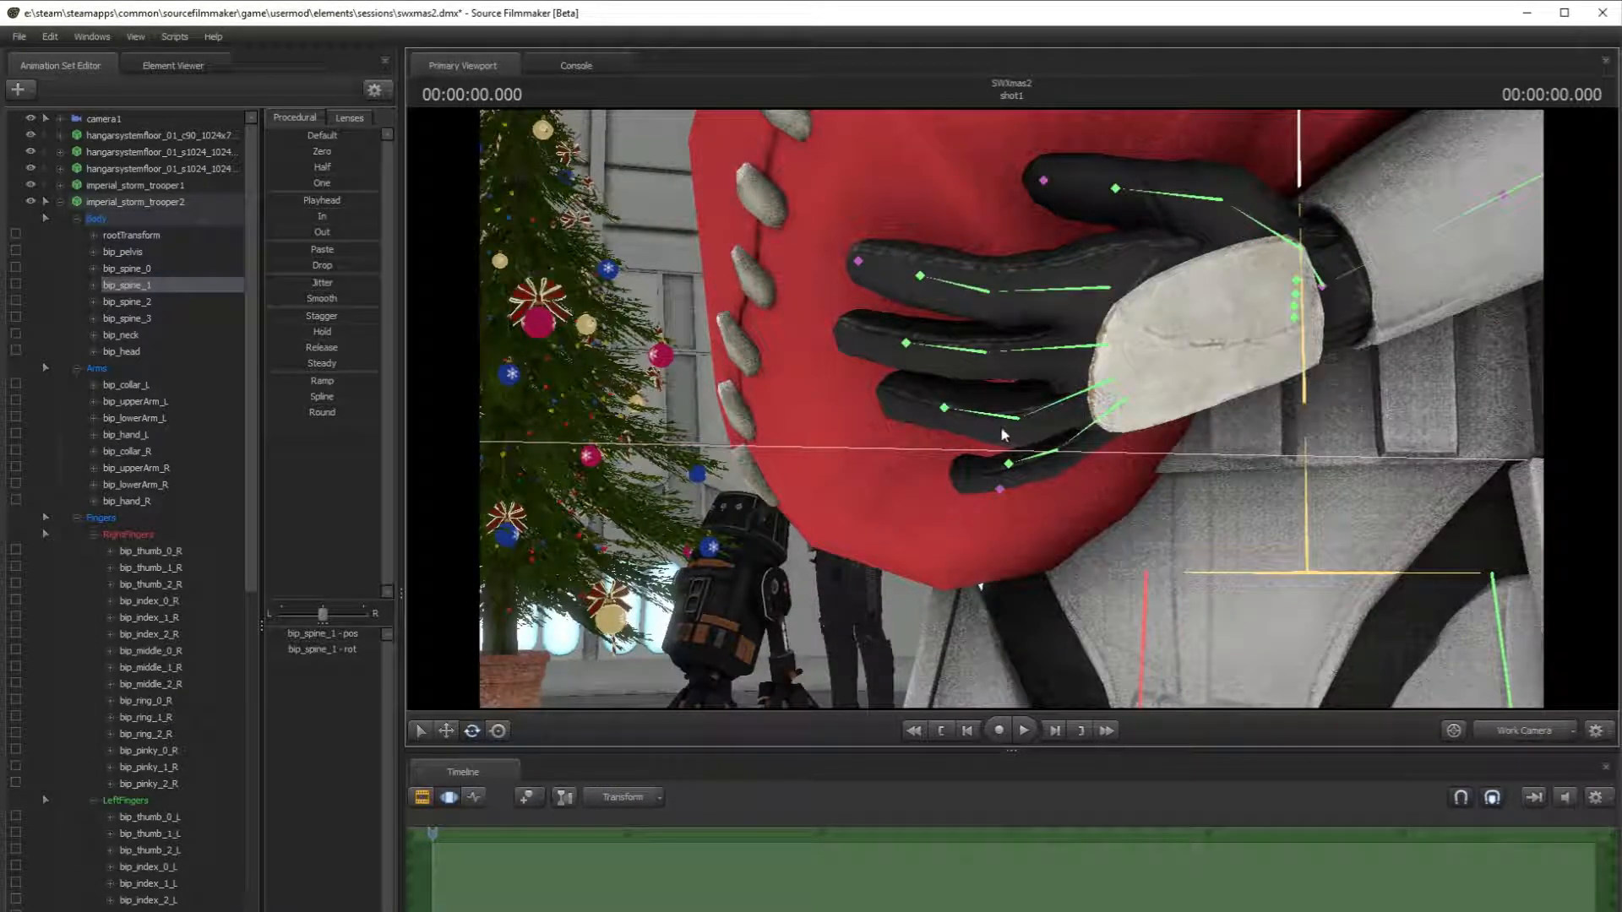
- Rotate bip_ring_1_L and bip_ring_0_L to refine how the left ring finger lies on the sack
click(1062, 408)
click(1117, 406)
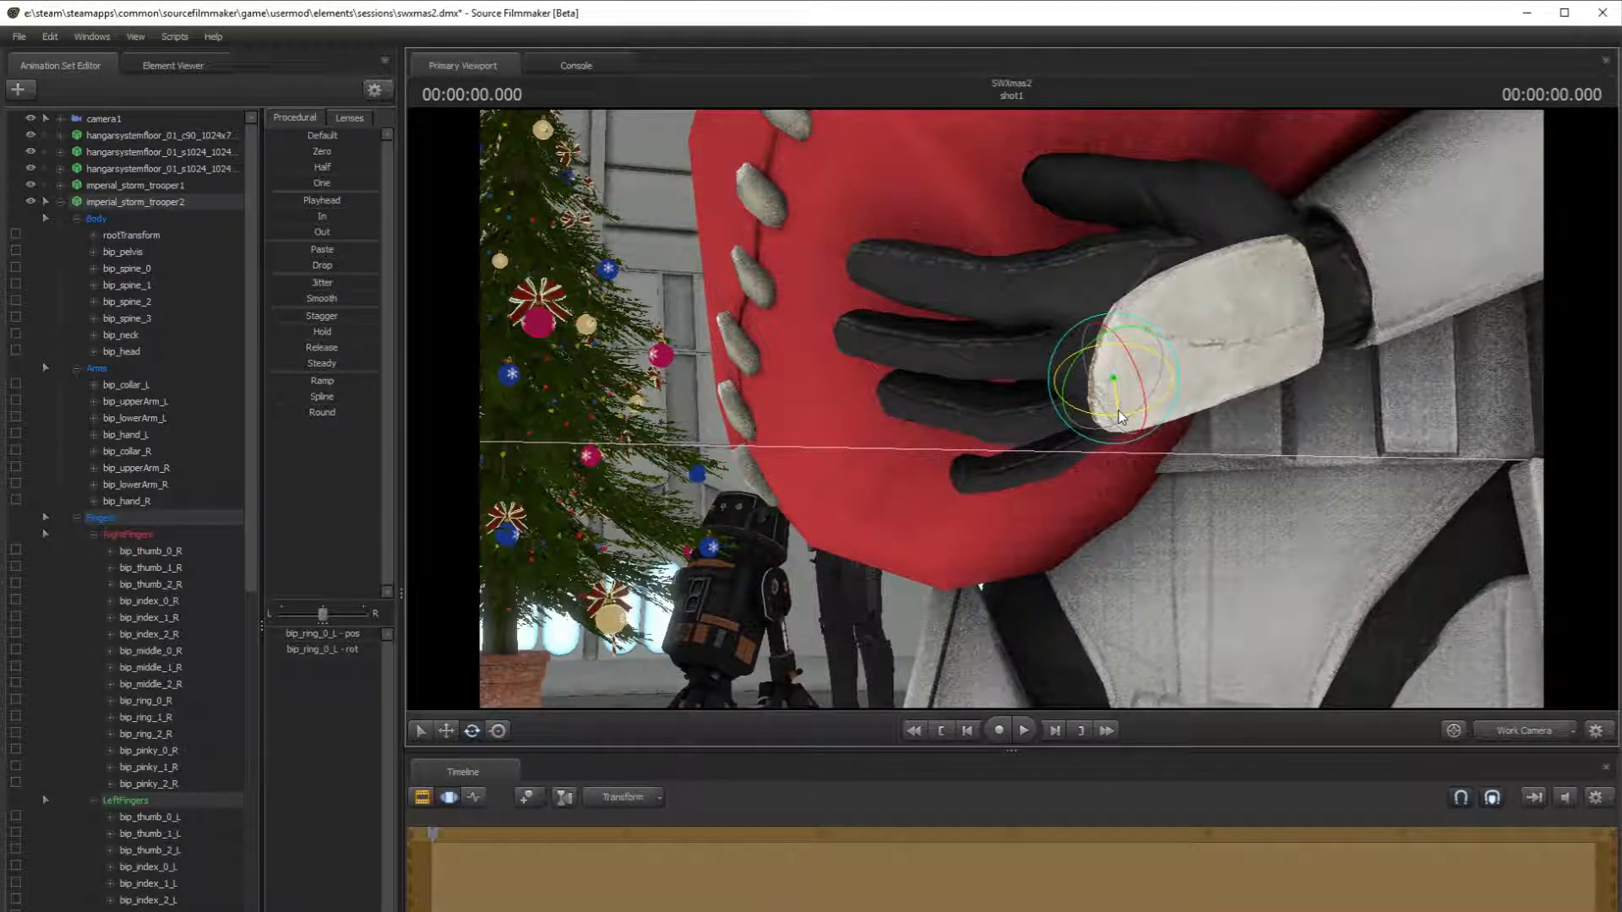
click(1068, 423)
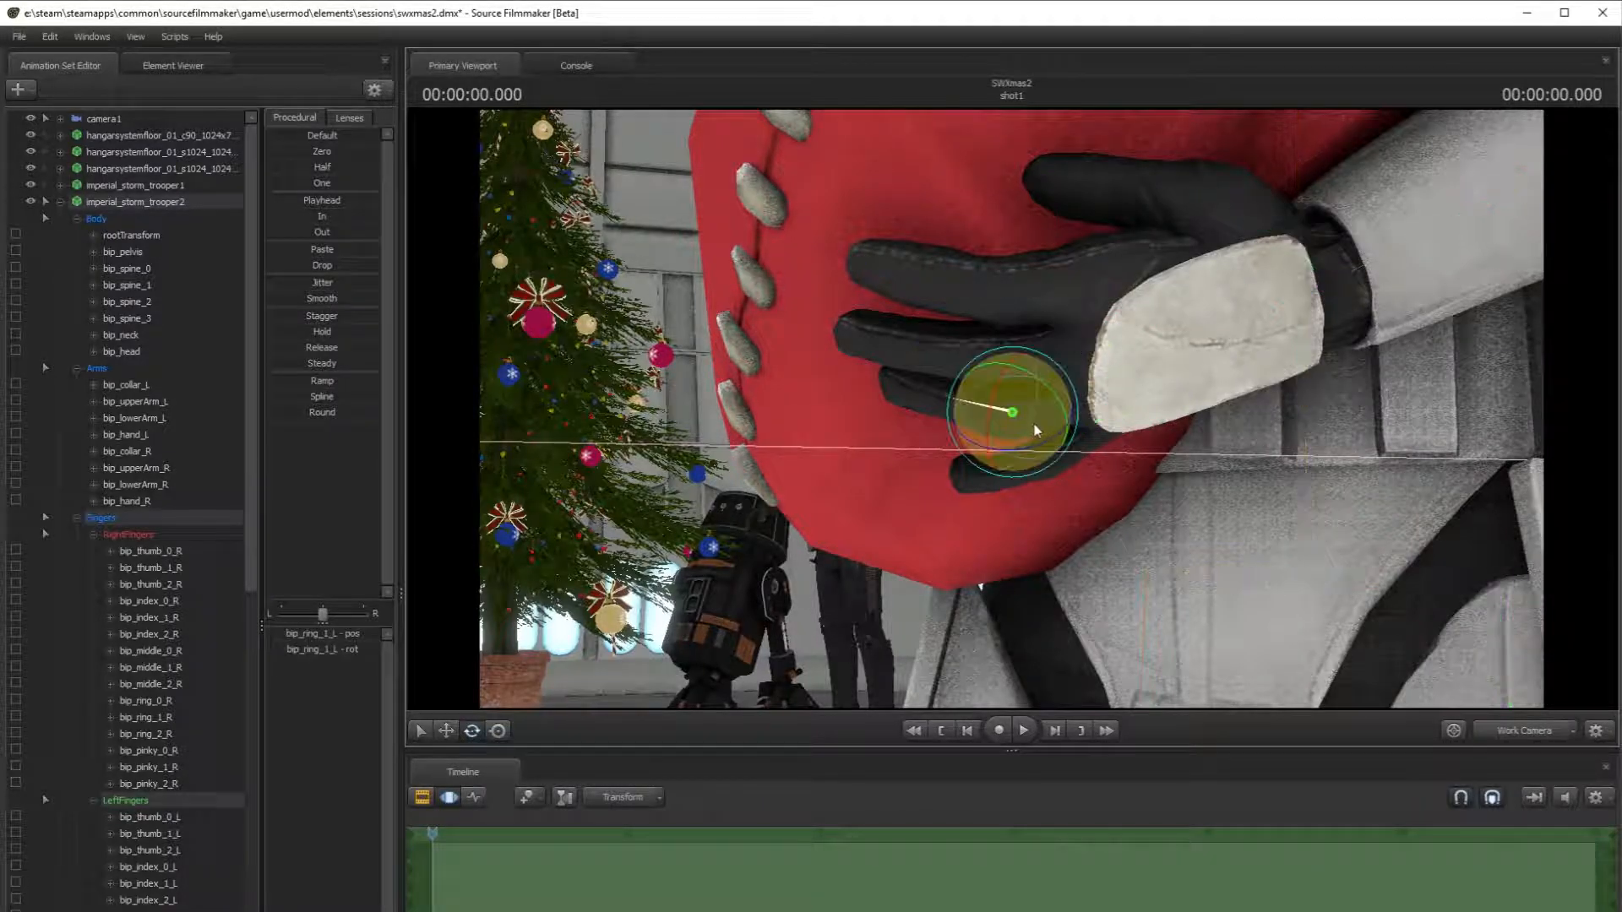
click(1033, 441)
click(1066, 403)
click(1091, 417)
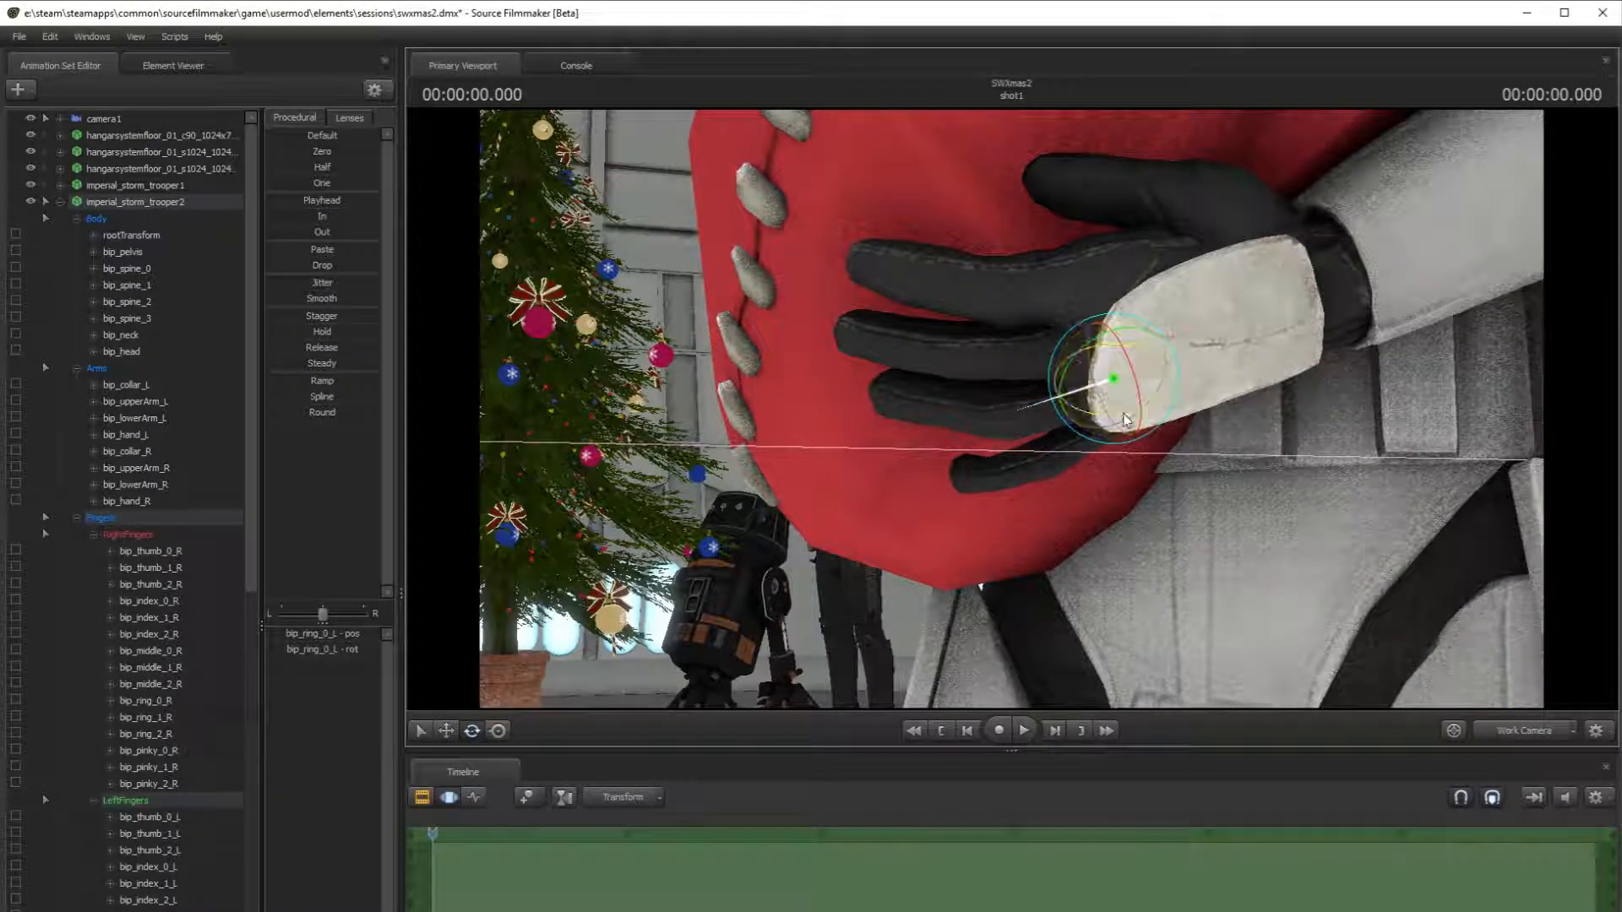
drag(1131, 399, 1128, 389)
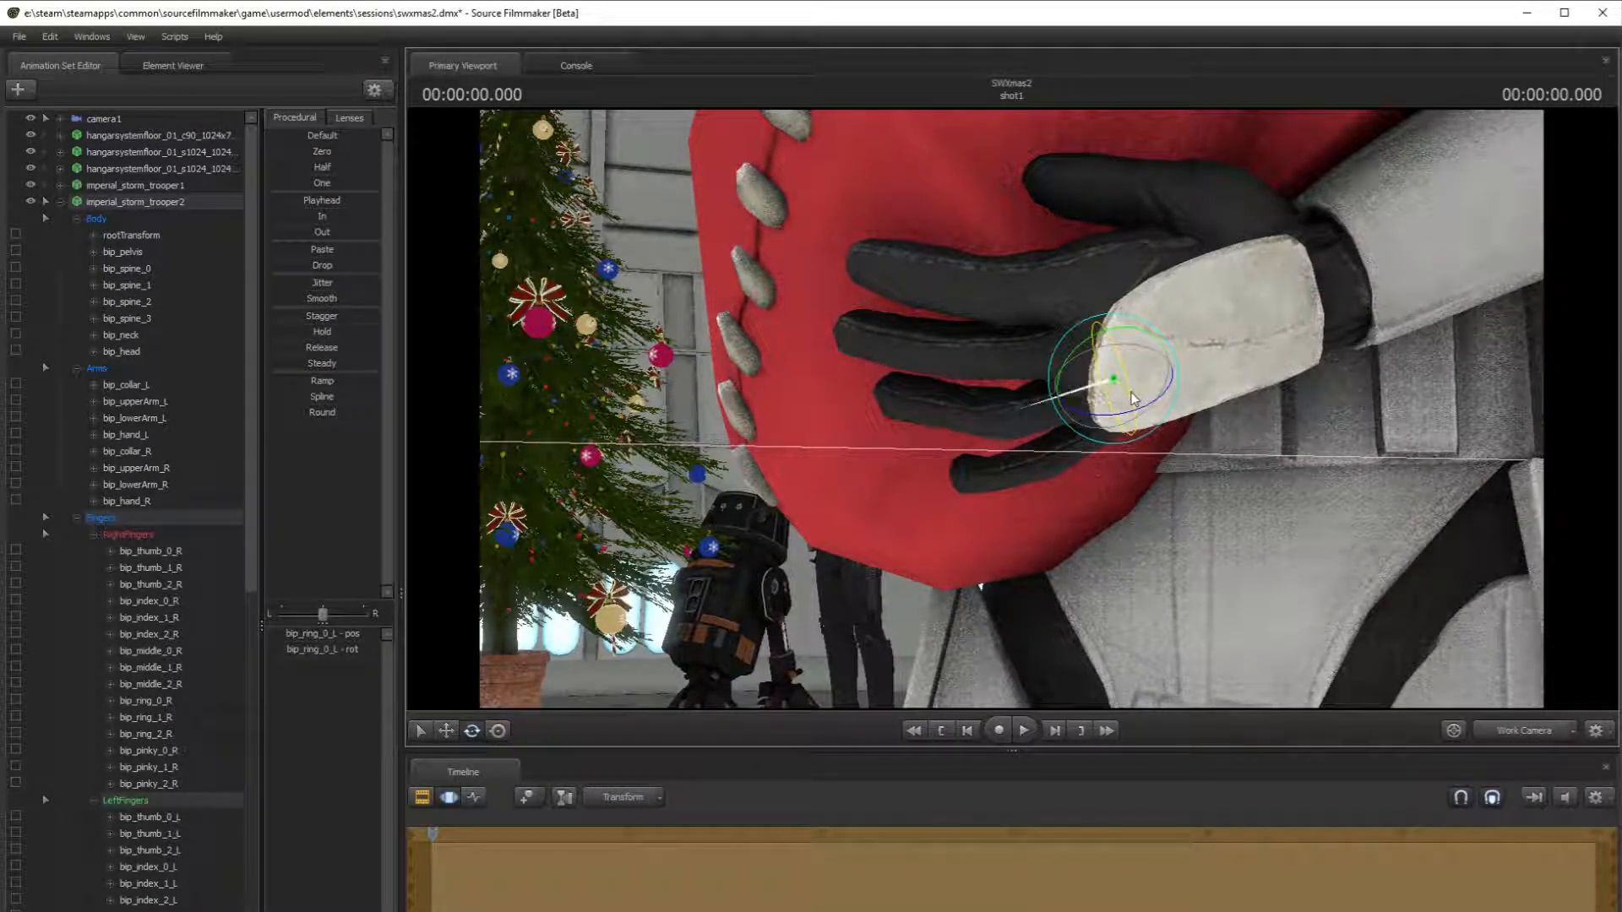
- Rotate bip_pinky_0_L to lay the left little finger against the sack and check the pose through camera1
click(1077, 488)
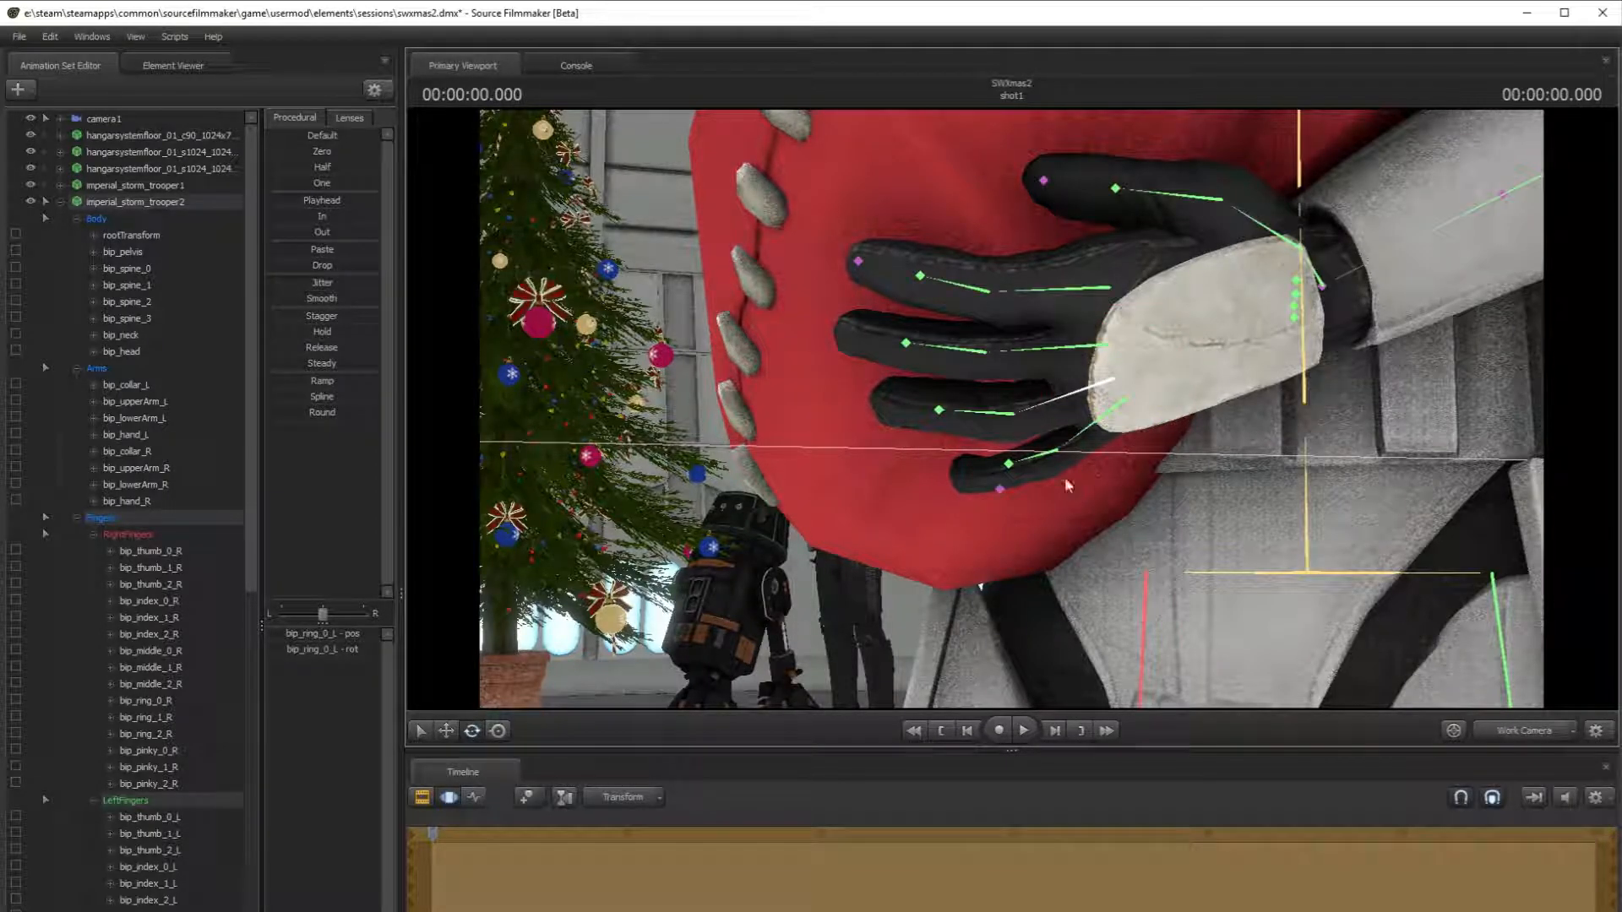
click(1051, 456)
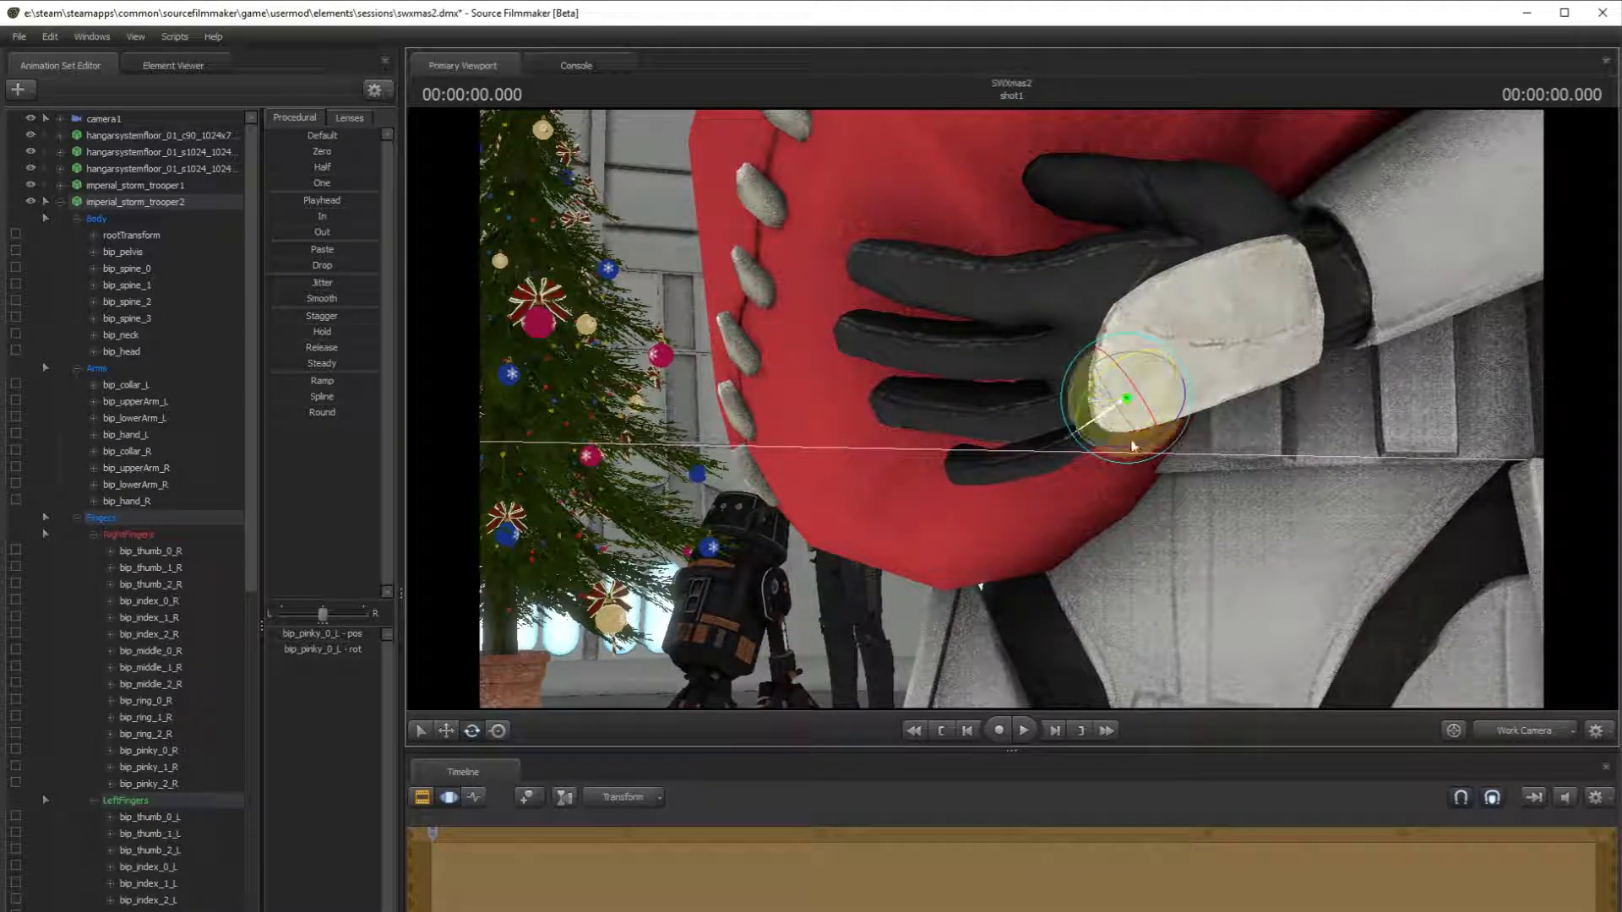
drag(1151, 425, 1060, 420)
click(1499, 727)
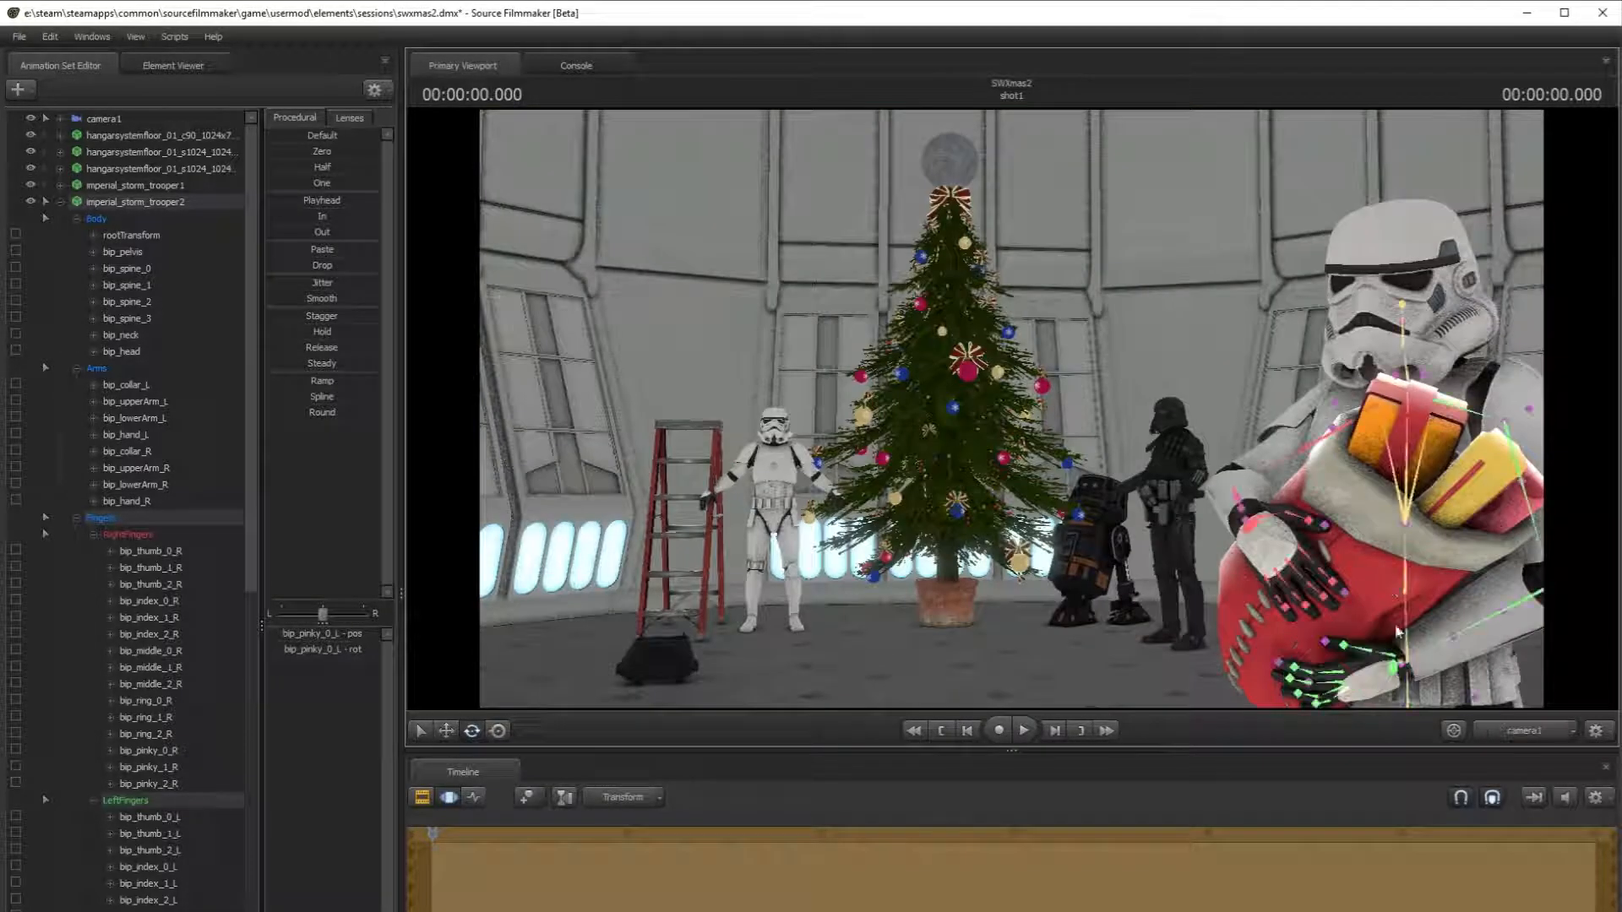
click(1377, 544)
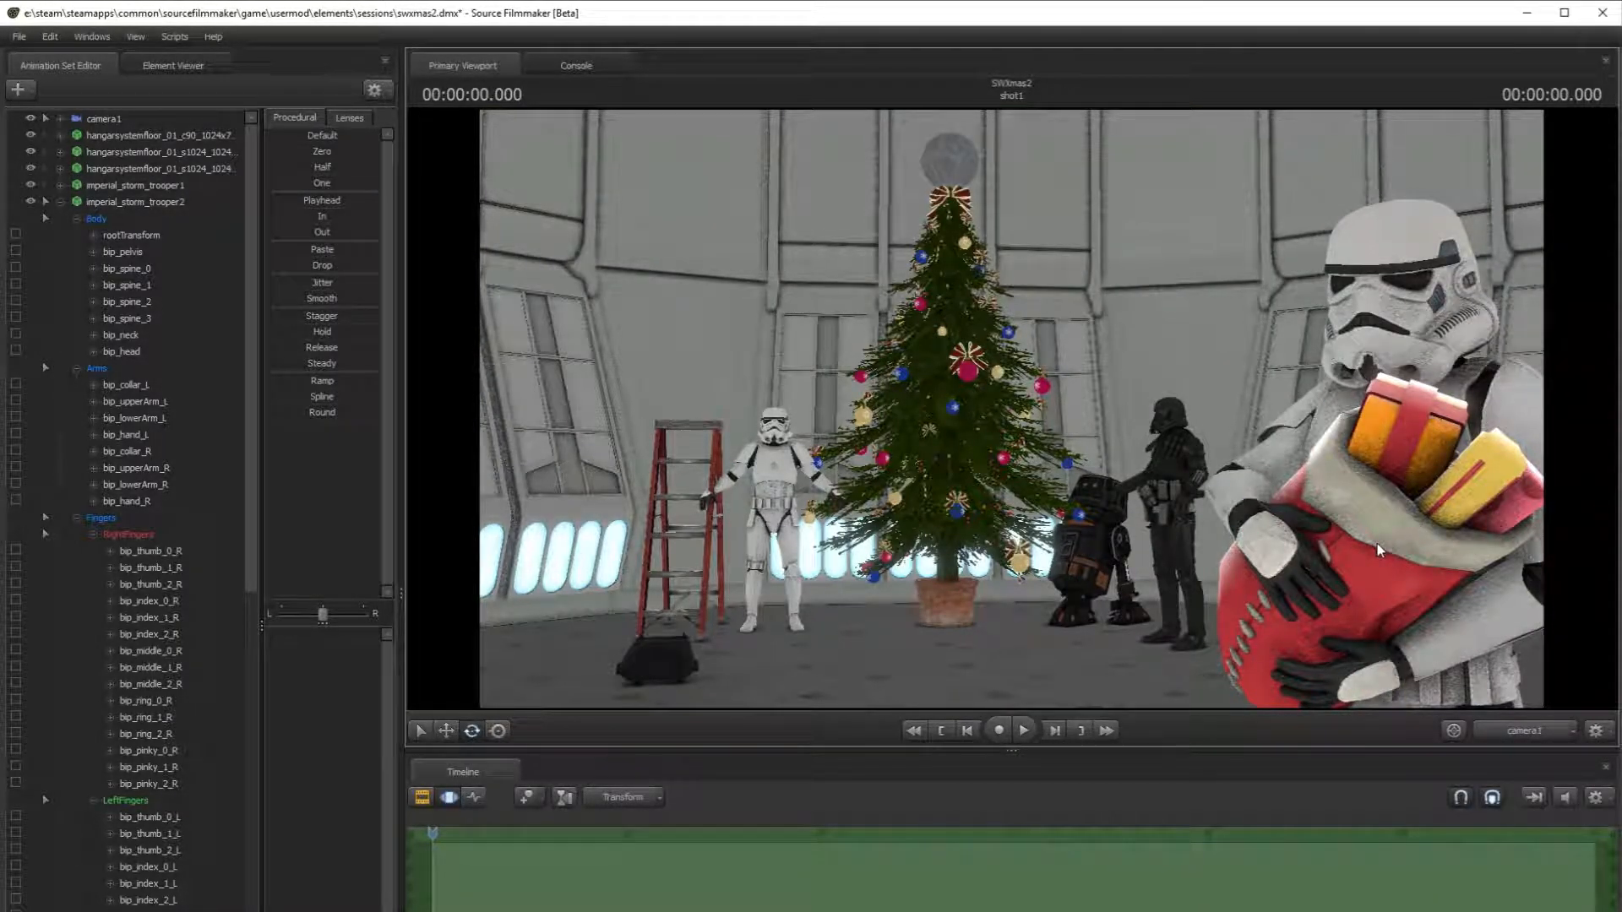
click(1542, 732)
click(1009, 464)
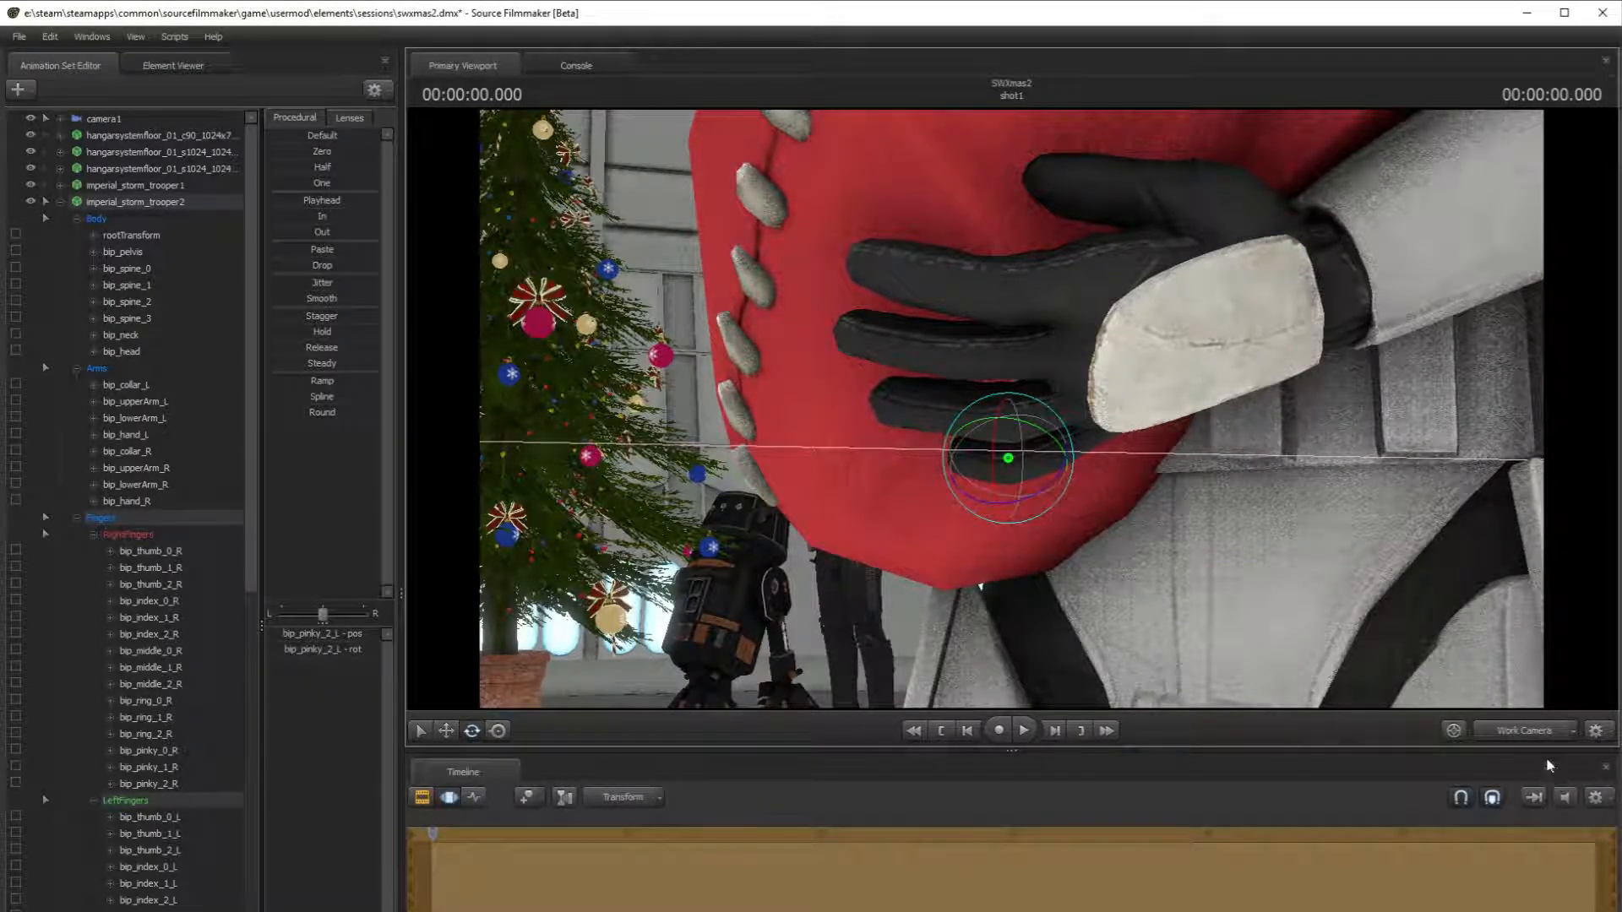
click(1517, 731)
click(1408, 630)
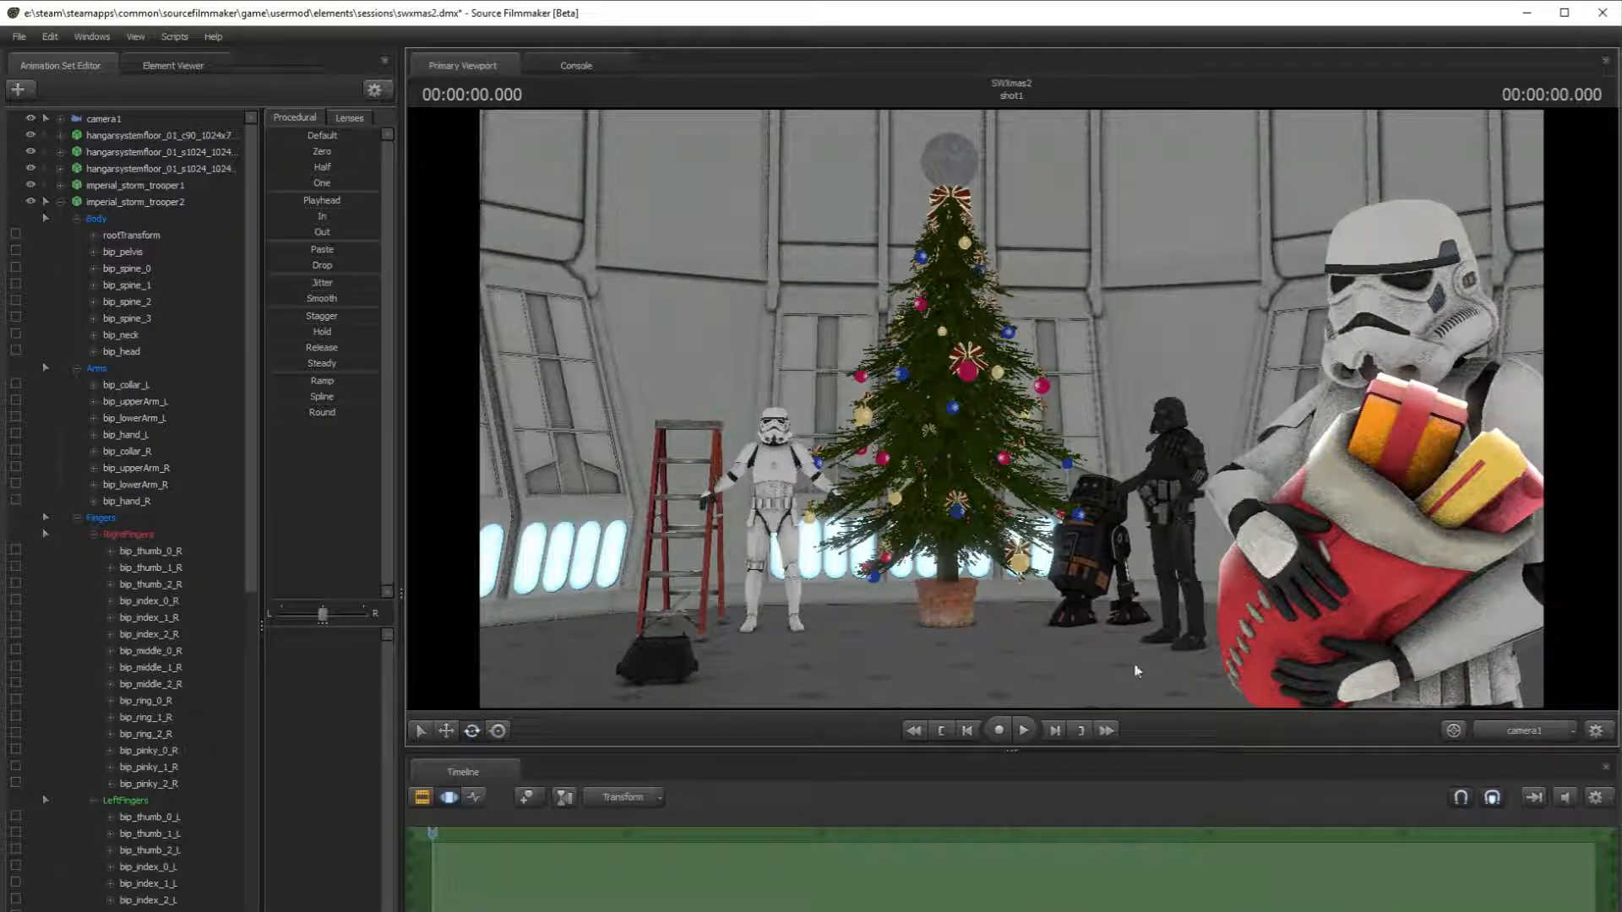
- Fly the work camera away from the sack to examine the stormtrooper standing beside the step ladder
click(1537, 737)
drag(1452, 598, 1402, 590)
key(s)
key(s)
key(w)
key(s)
key(w)
key(w)
key(s)
drag(693, 182, 736, 197)
key(w)
key(s)
drag(1115, 370, 916, 348)
key(s)
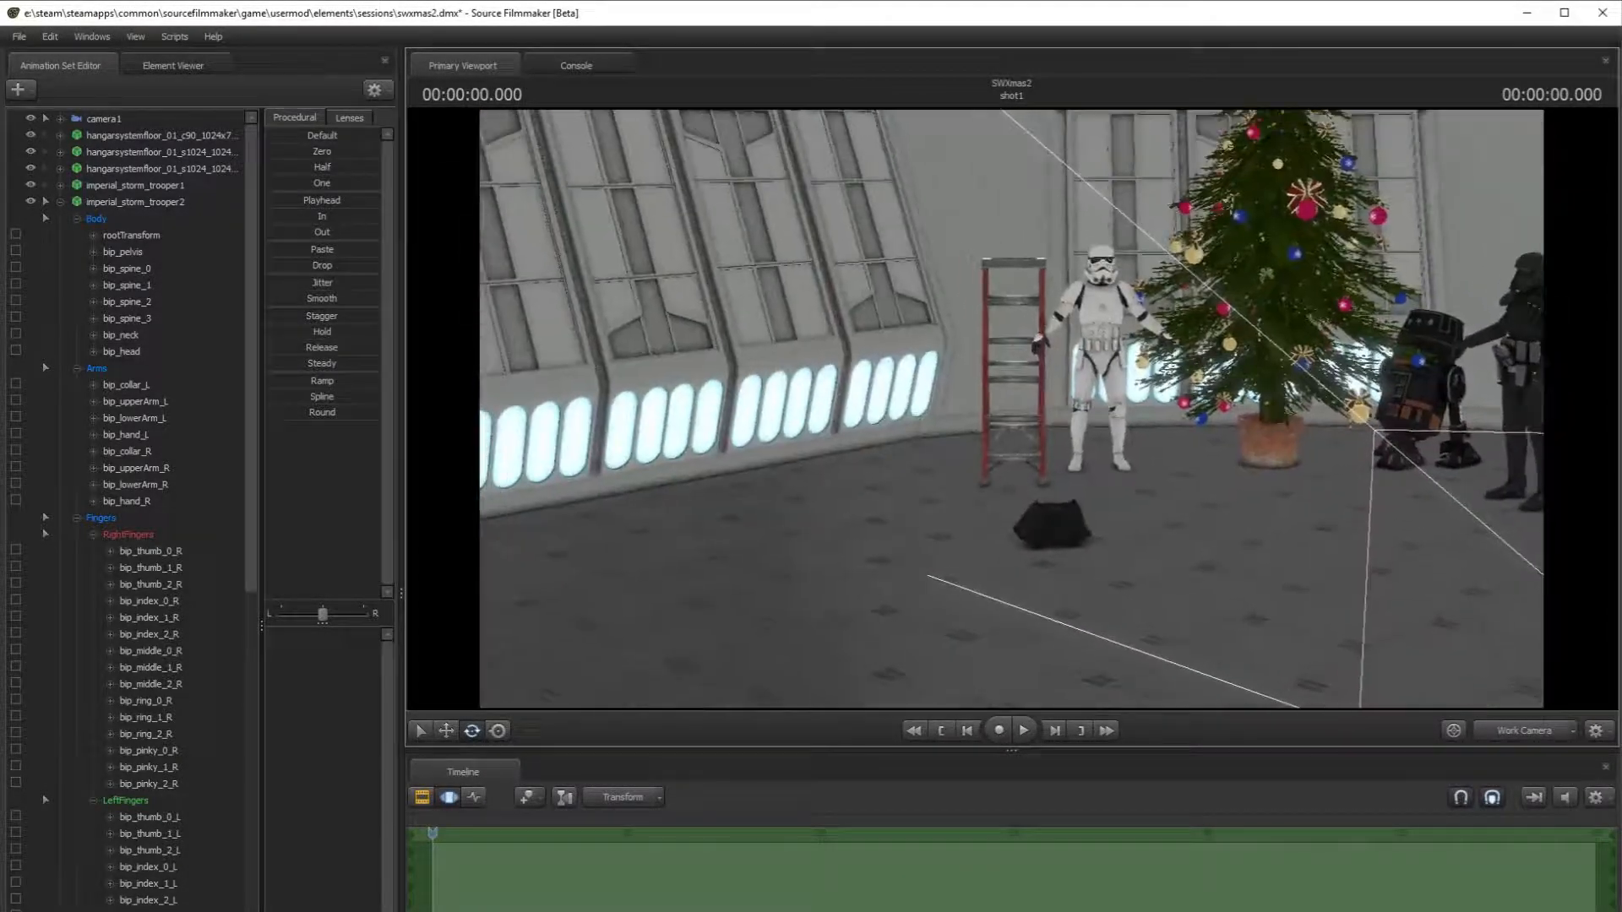
- Collapse imperial_storm_trooper2 and move step_ladder_open_a1 directly below imperial_storm_trooper1 in the animation set list
key(w)
drag(1011, 409, 1470, 439)
drag(1011, 410, 997, 457)
key(w)
key(s)
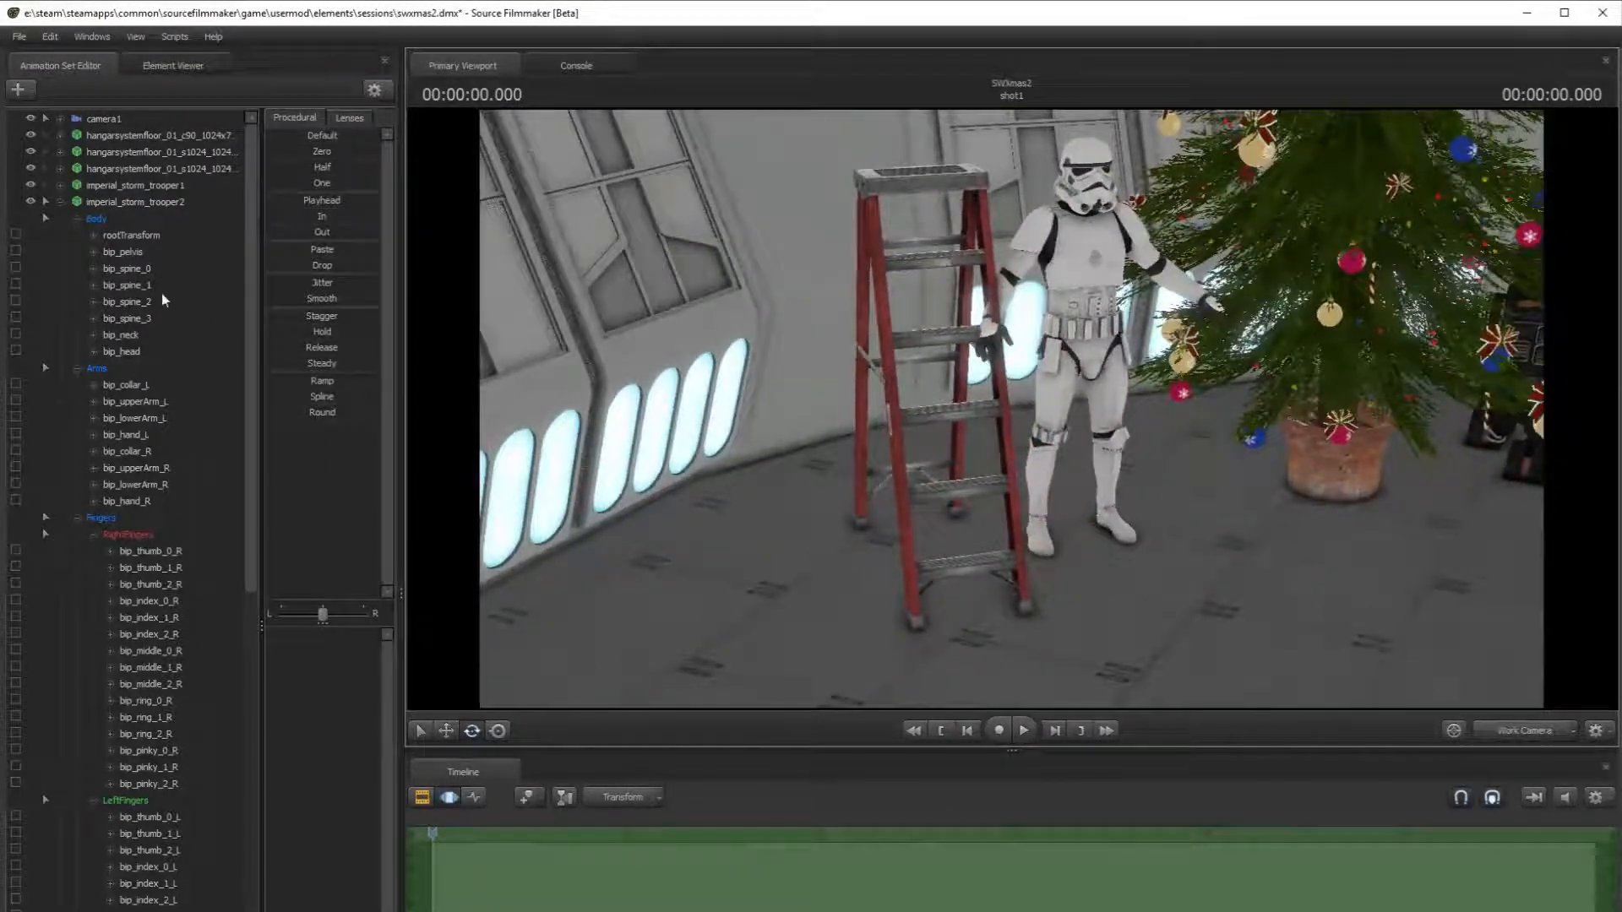
click(60, 202)
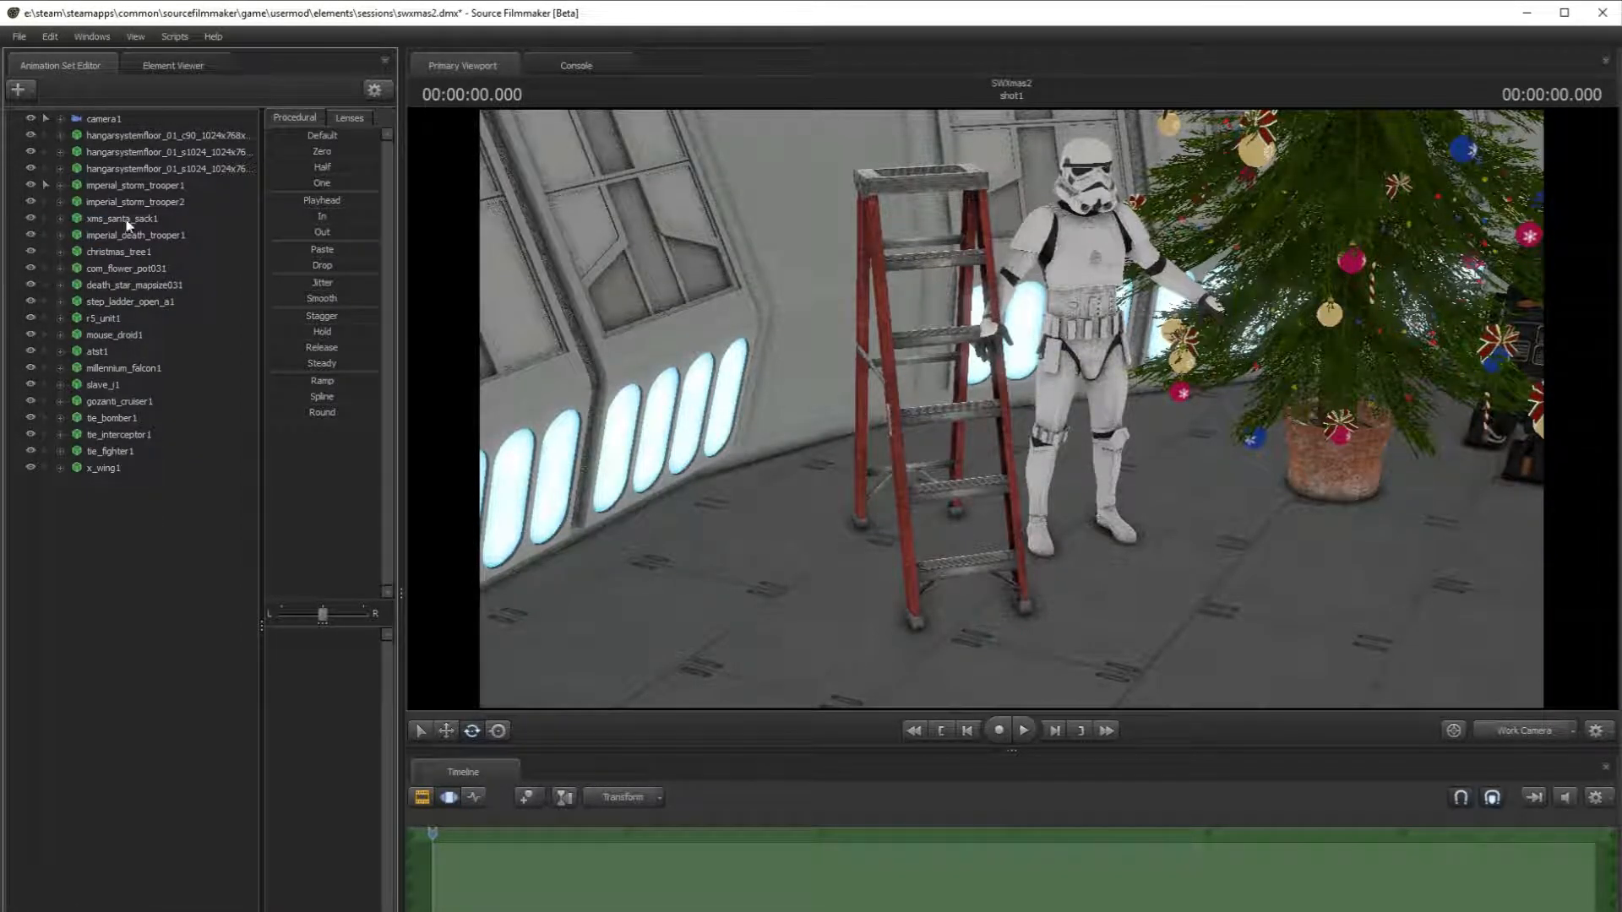
drag(110, 301, 198, 191)
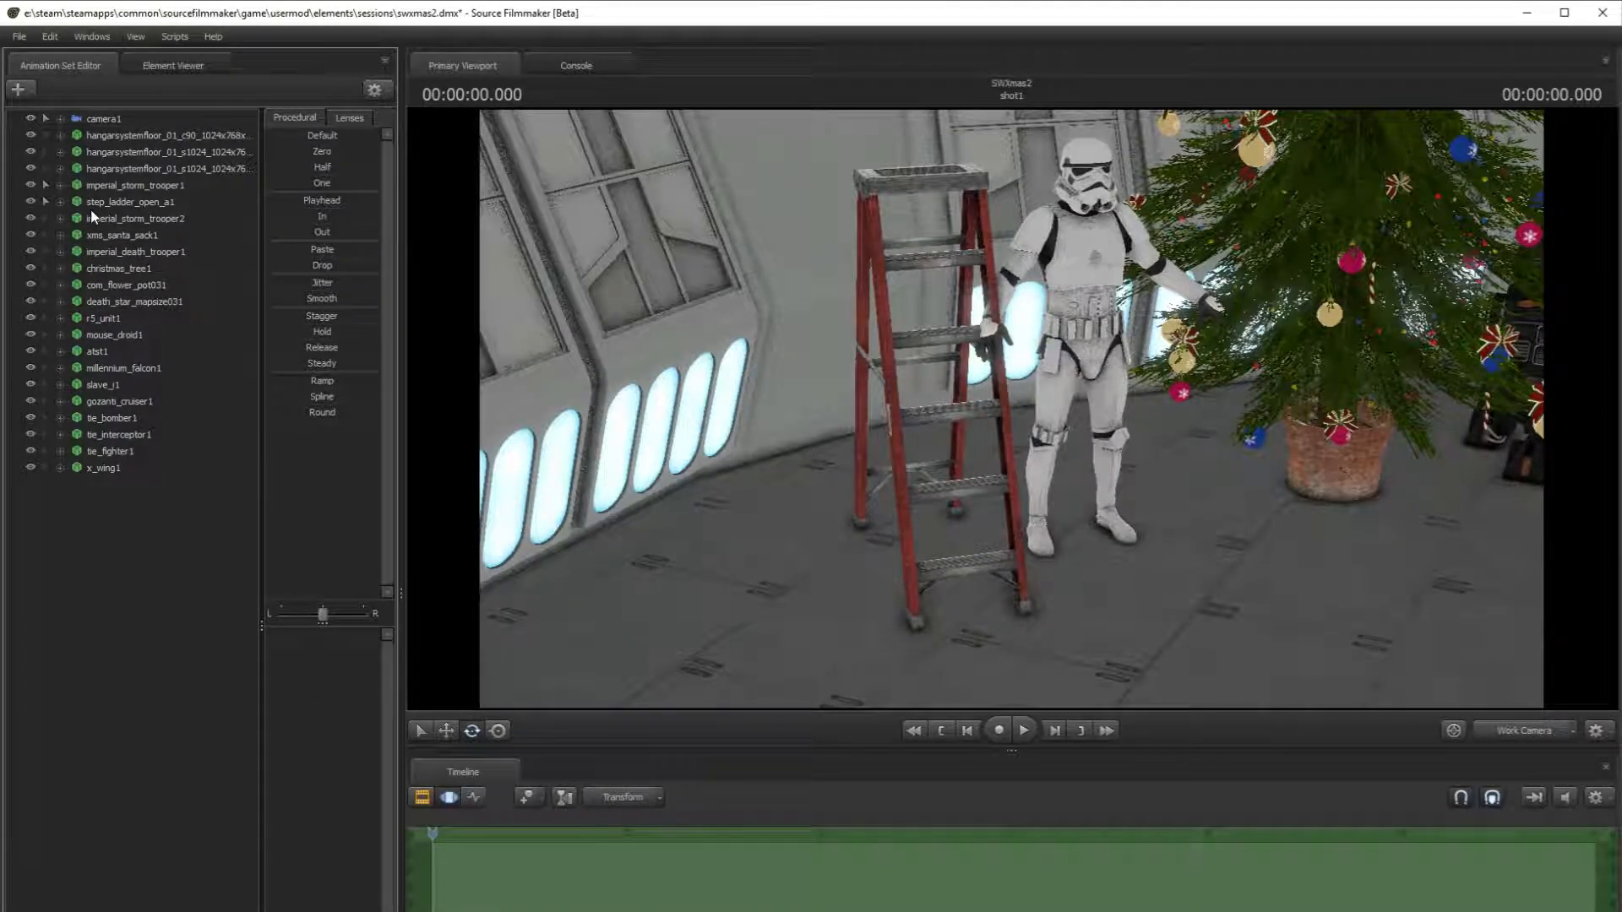
- Turn the step ladder about its vertical axis to show its side and move it in front of imperial_storm_trooper1
click(932, 544)
drag(989, 560, 846, 563)
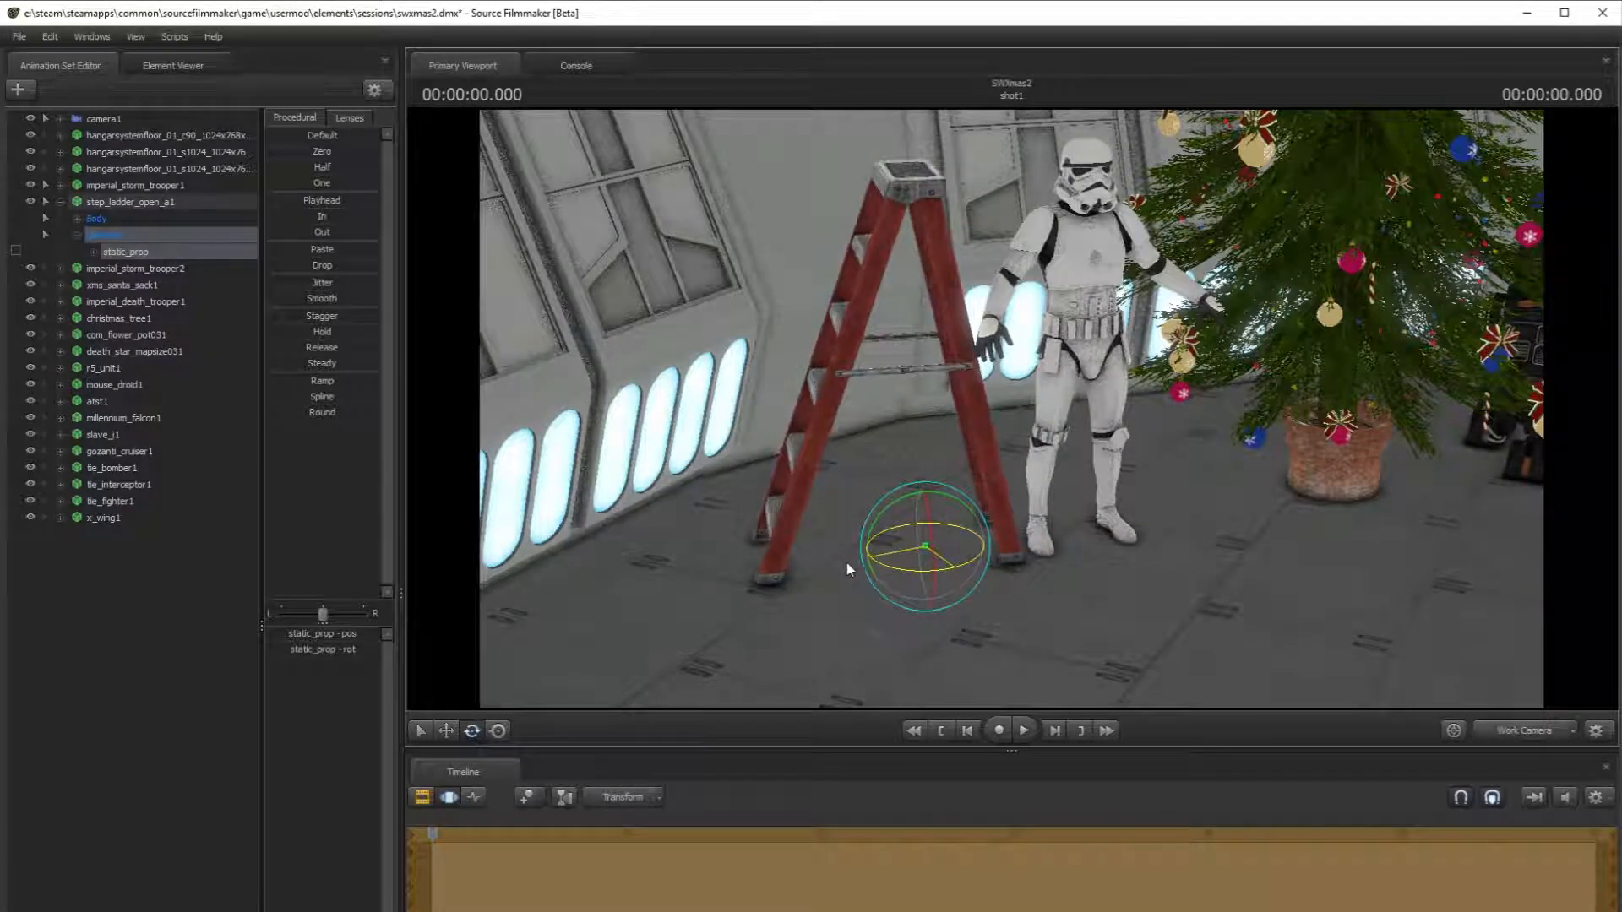
click(446, 730)
drag(964, 556, 1133, 550)
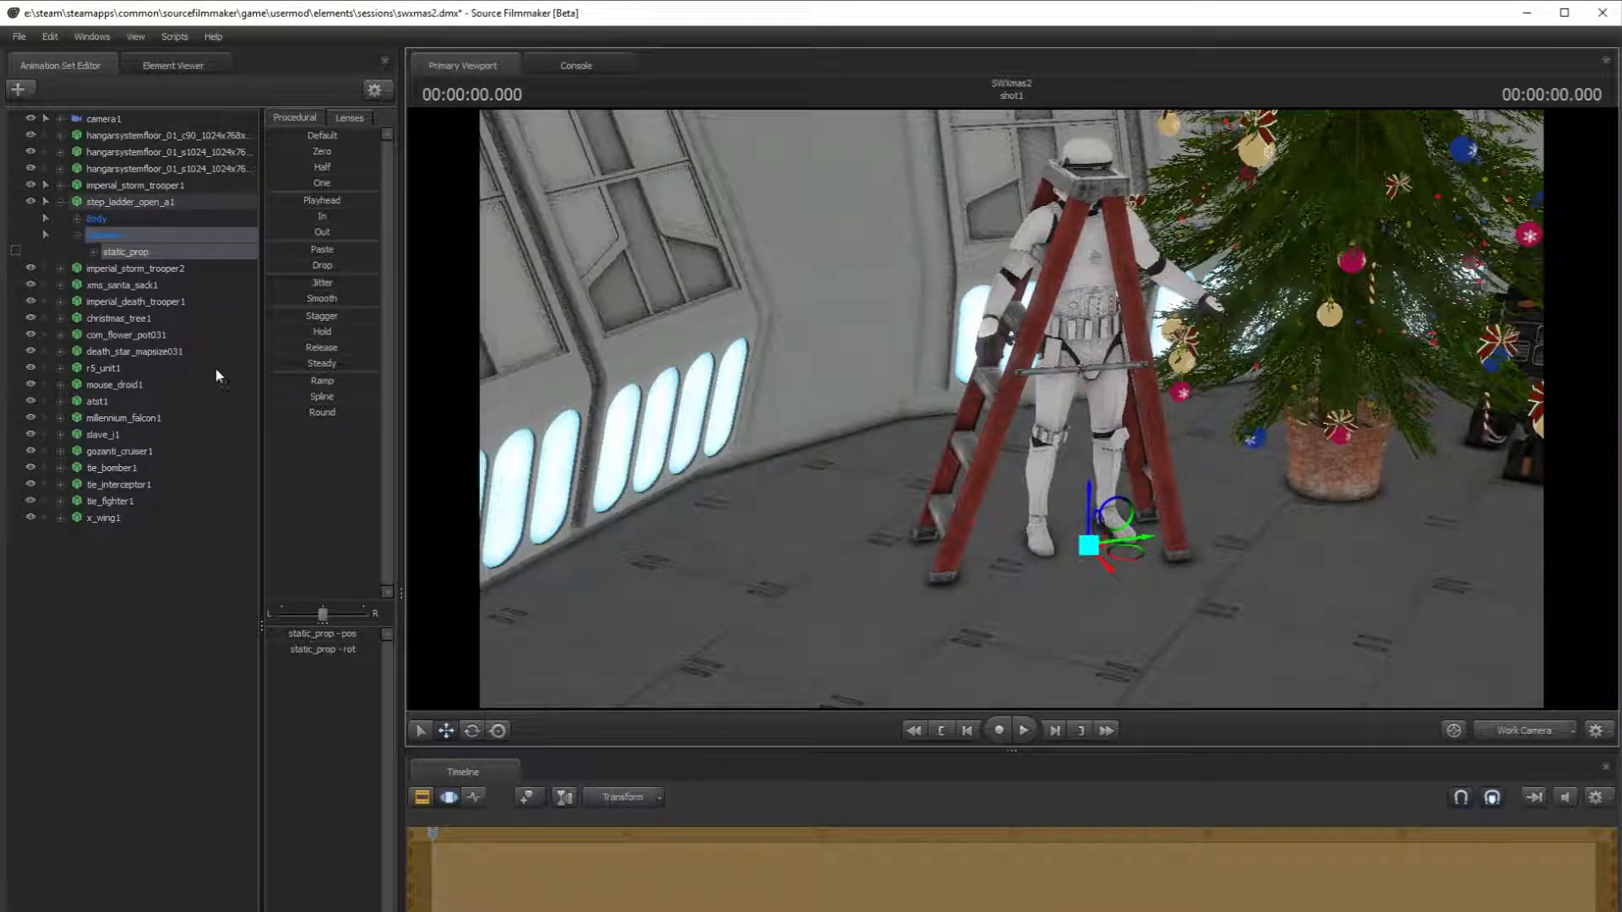
- Turn imperial_storm_trooper1 towards the Christmas tree and raise the whole figure to near the top of the ladder
click(172, 186)
click(475, 731)
drag(1117, 566, 1141, 524)
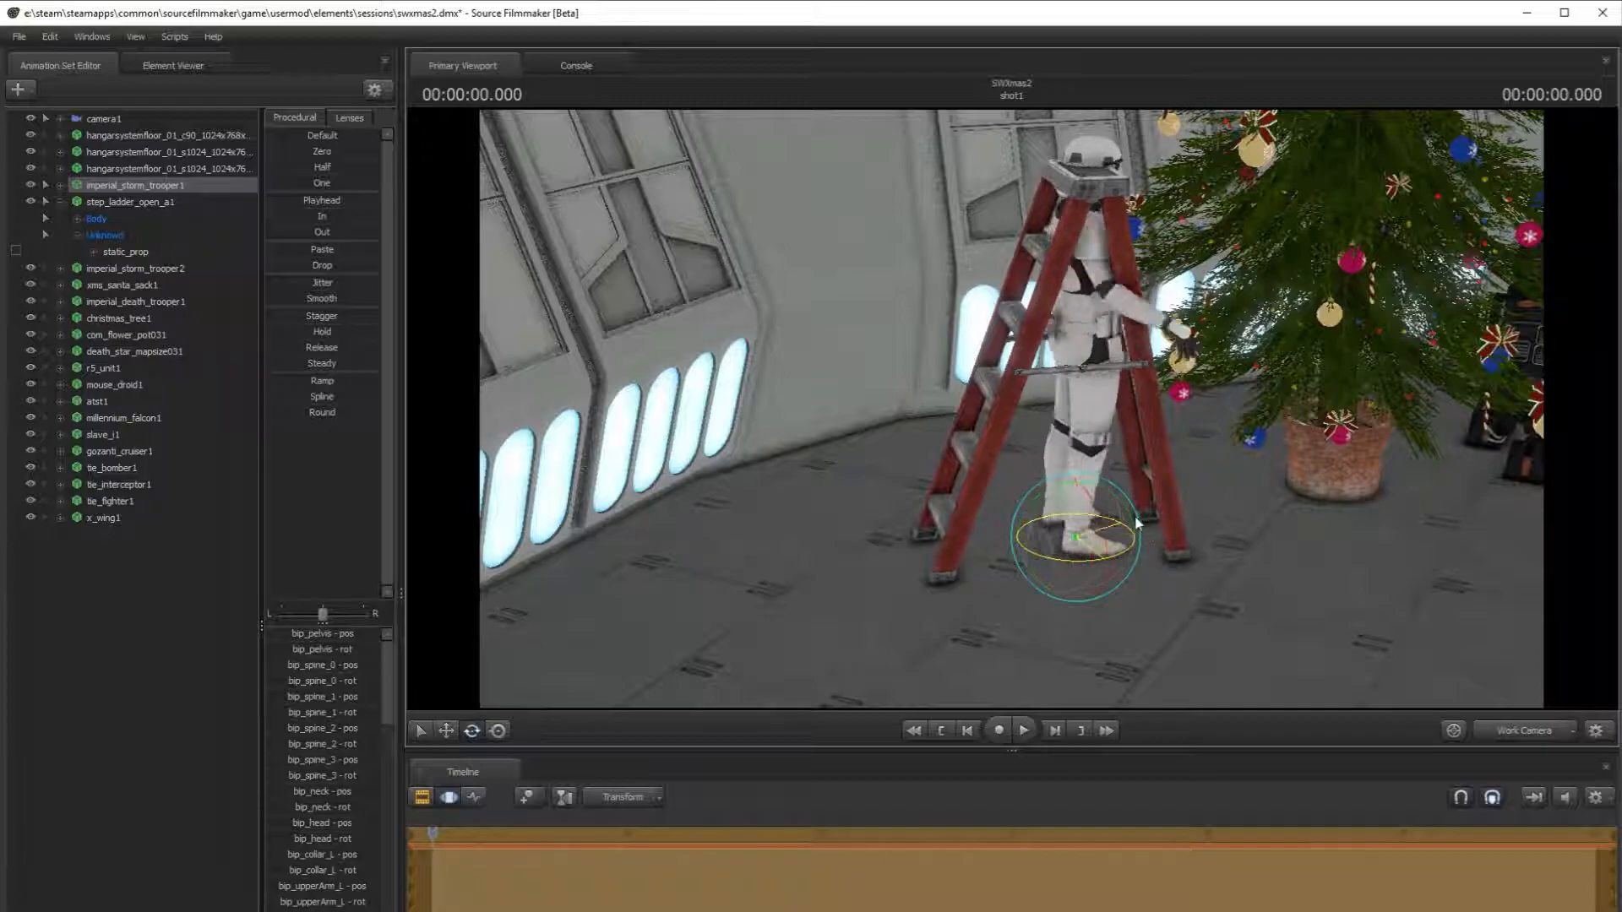
click(446, 731)
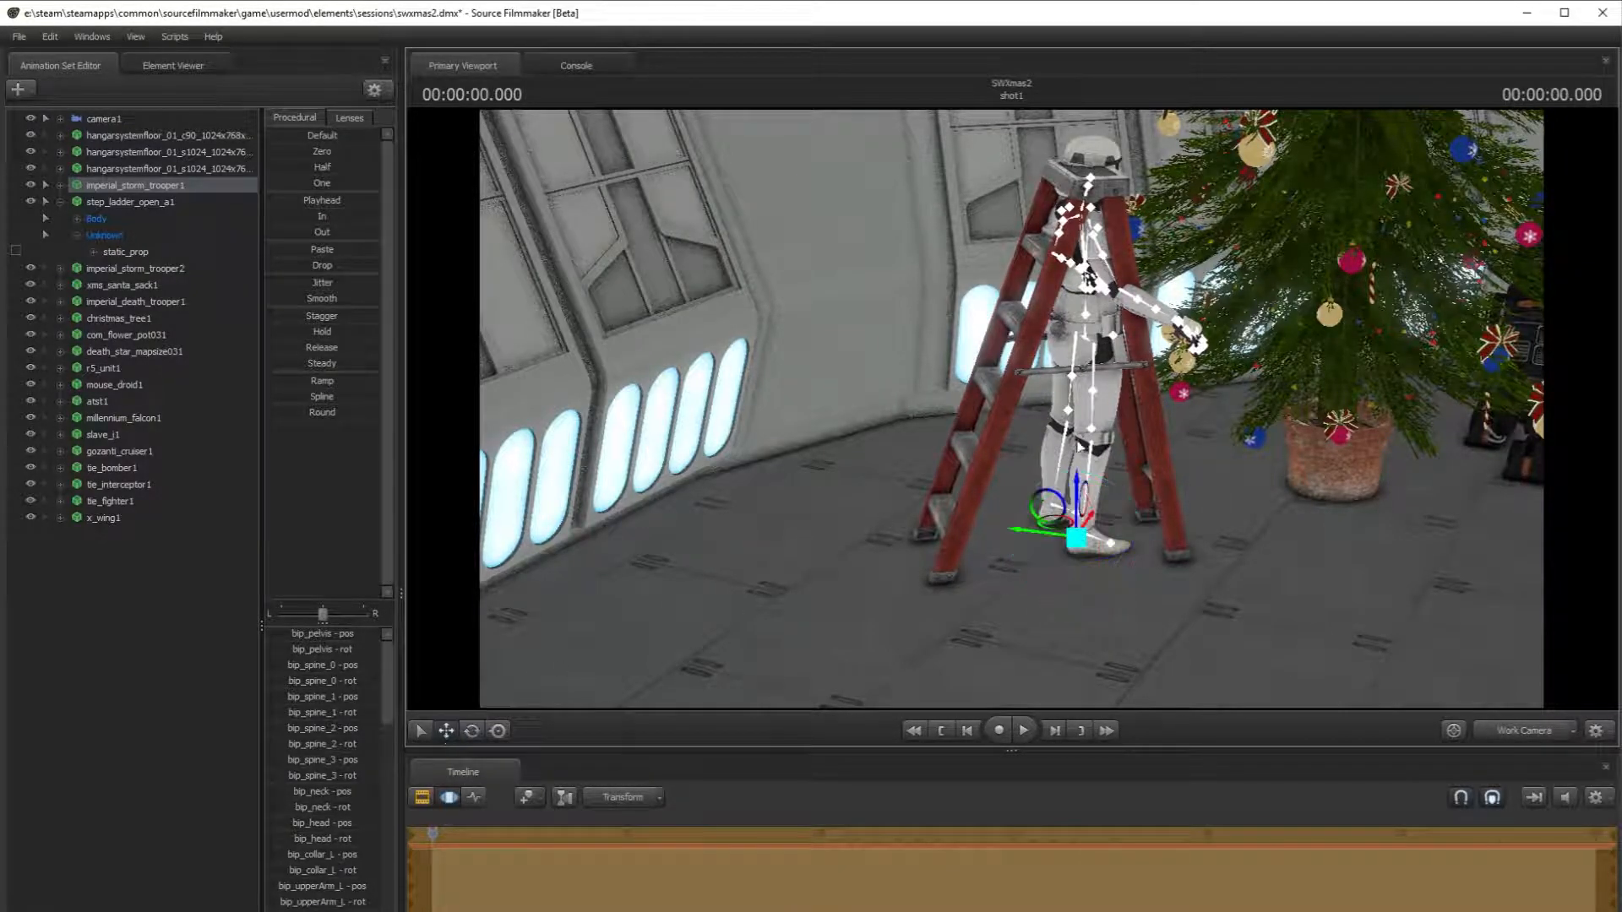
drag(1070, 536, 1006, 231)
drag(1005, 291, 927, 470)
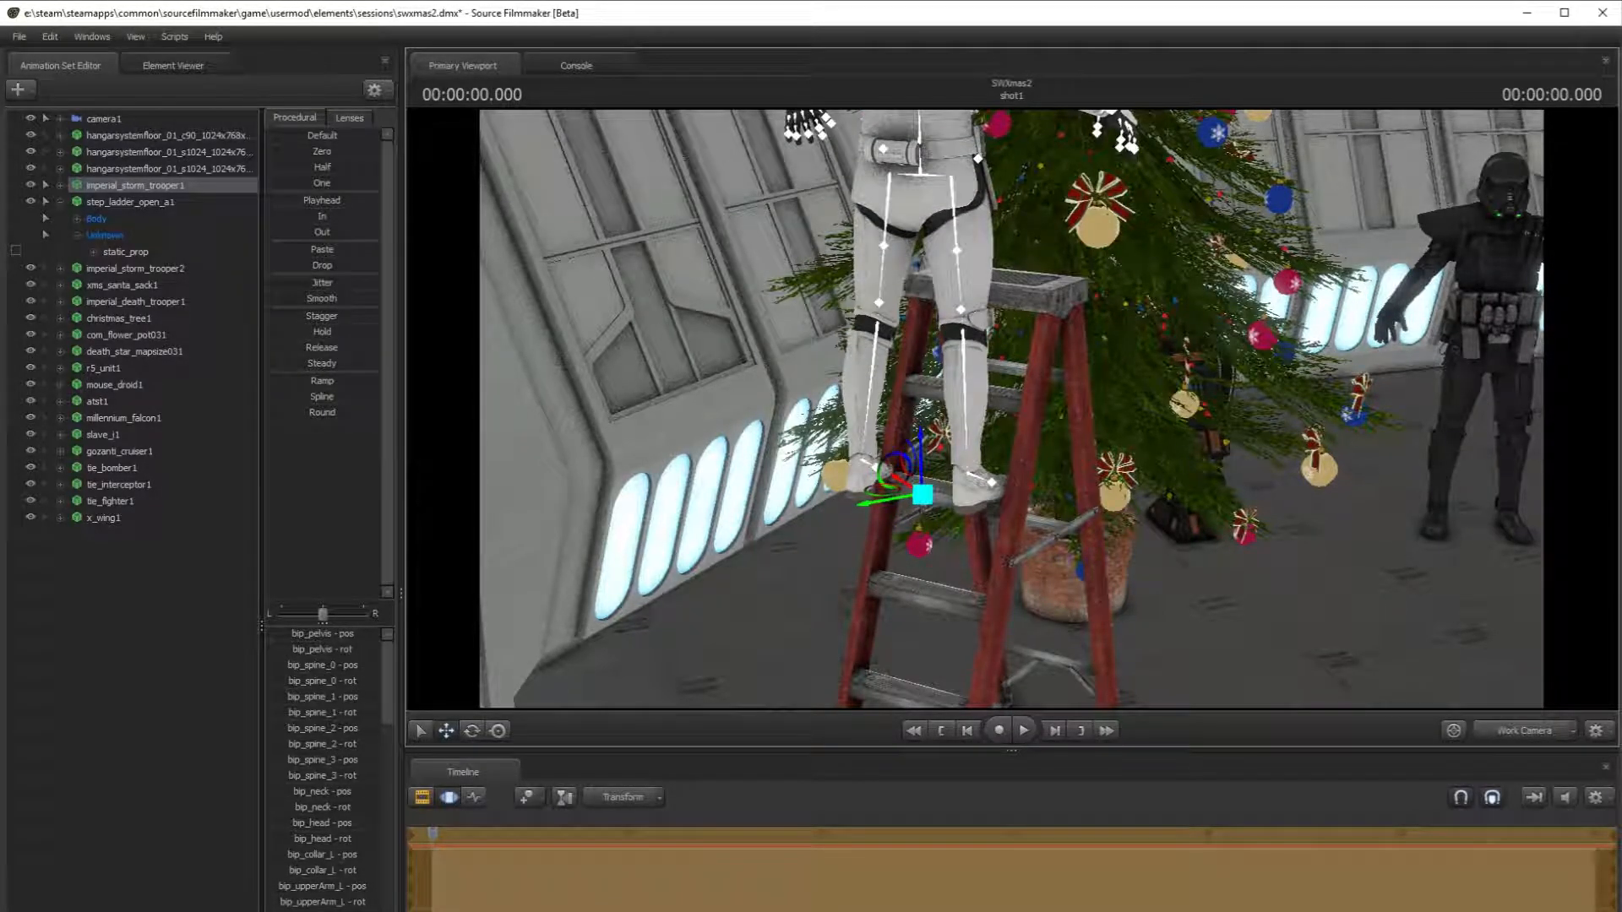
- Add step_ladder_open_a1 to the selection and reposition the stormtrooper and ladder together beside the tree in camera1's frame
click(1517, 729)
click(1517, 730)
ctrl+click(157, 205)
drag(980, 480, 1022, 522)
key(s)
click(1533, 734)
drag(719, 627, 701, 640)
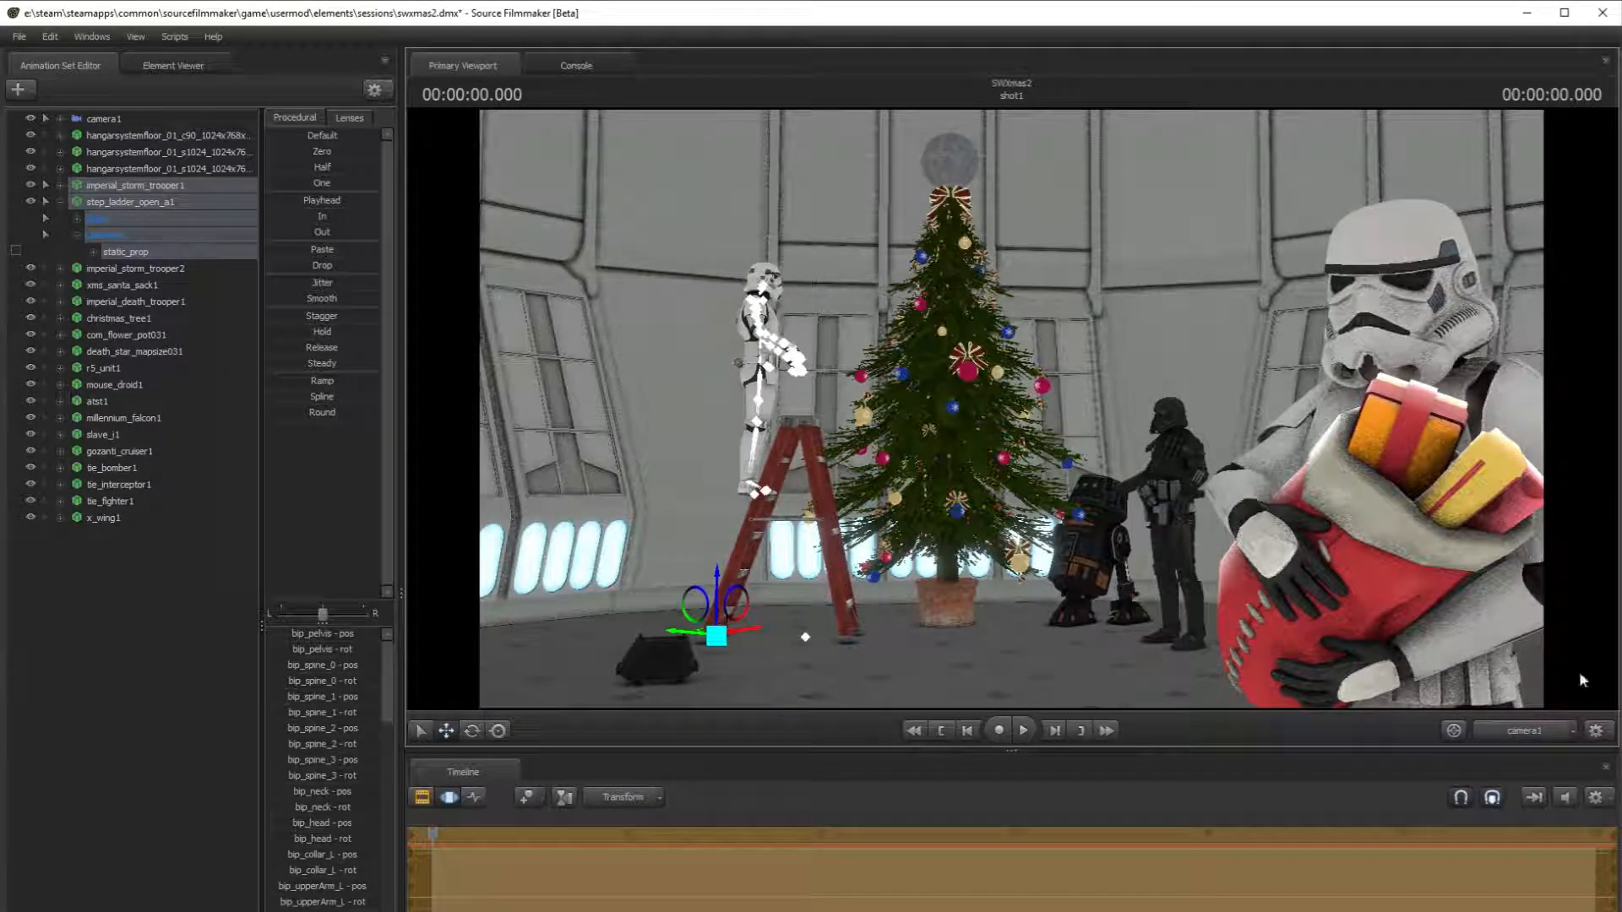
- Move only imperial_storm_trooper1 up and across to stand on the ladder's top, checking the placement through camera1
click(1525, 734)
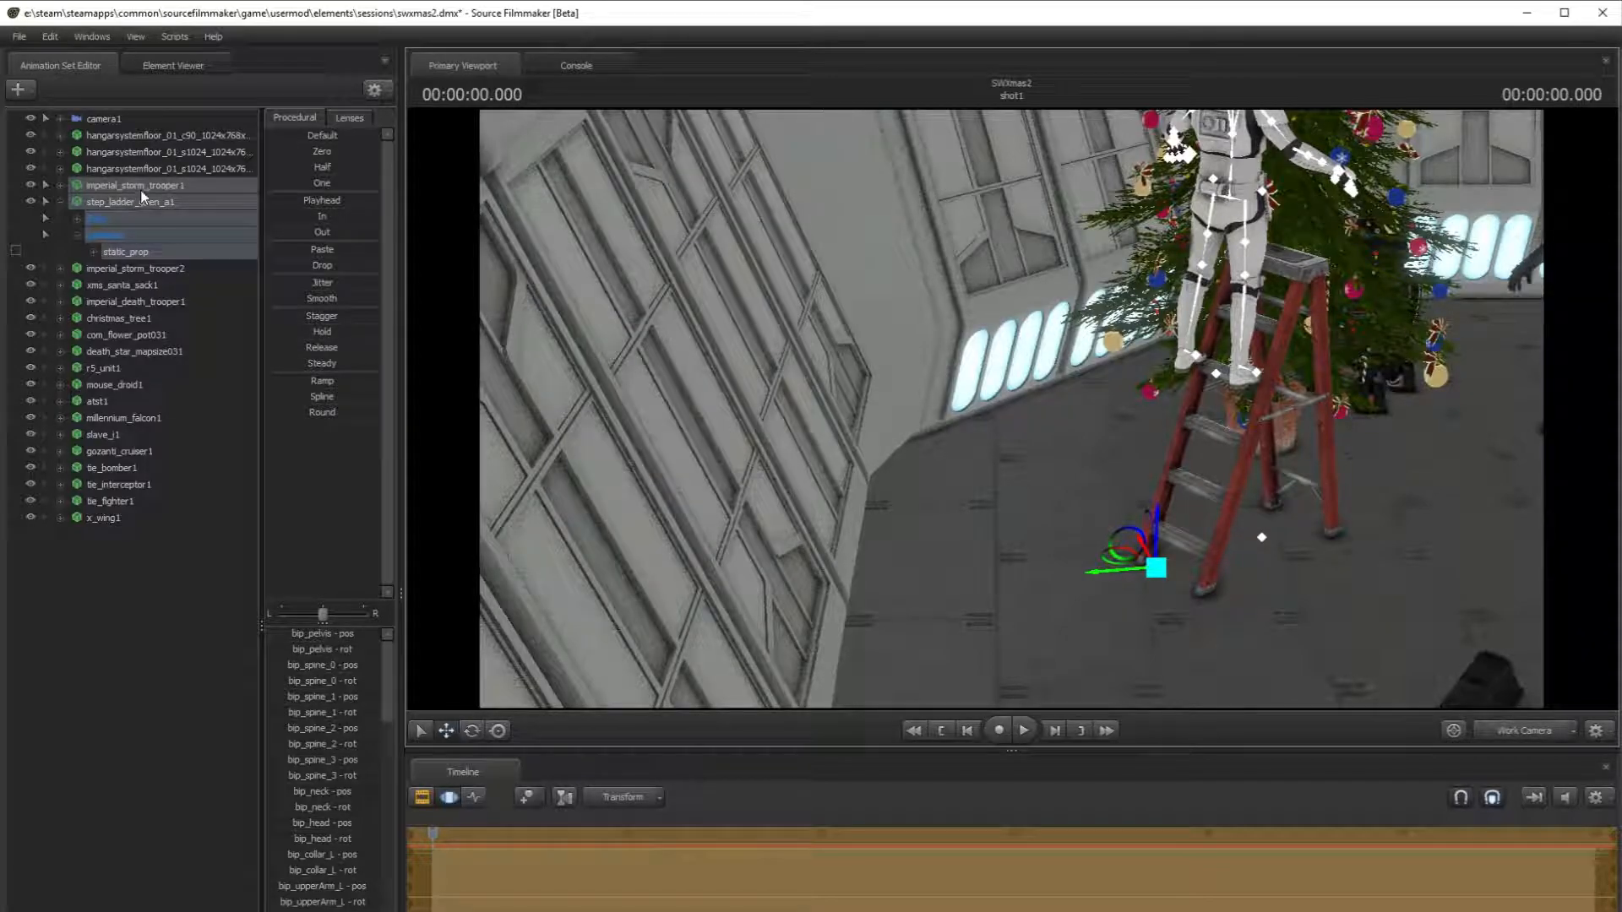
click(1255, 342)
drag(1219, 338, 1223, 277)
click(1520, 739)
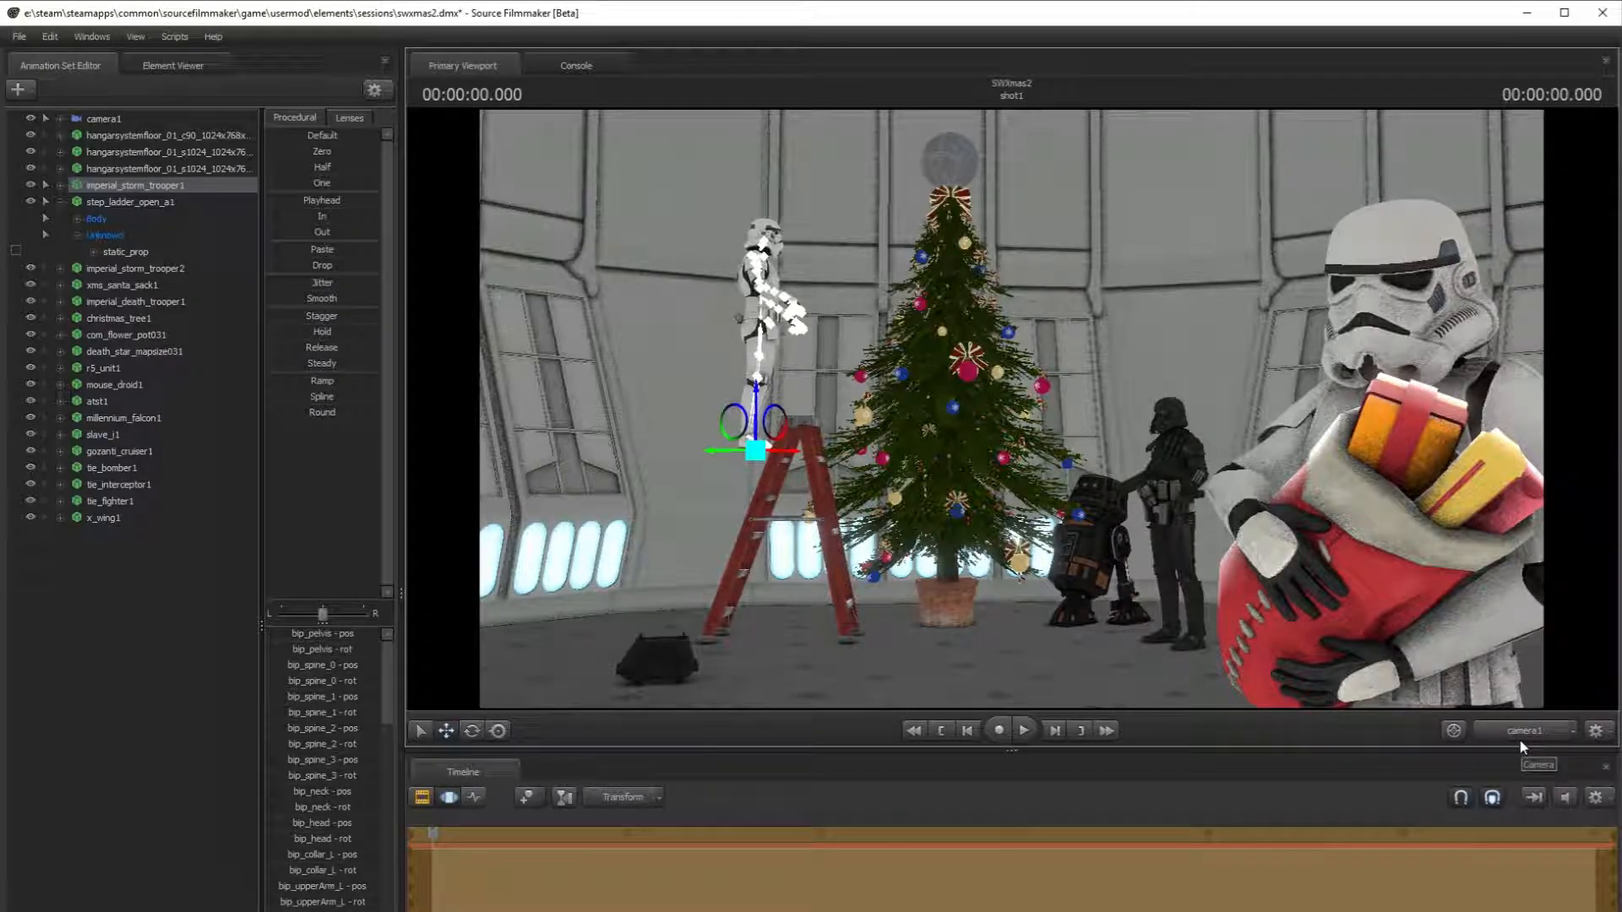
click(1519, 738)
drag(1191, 310, 1277, 201)
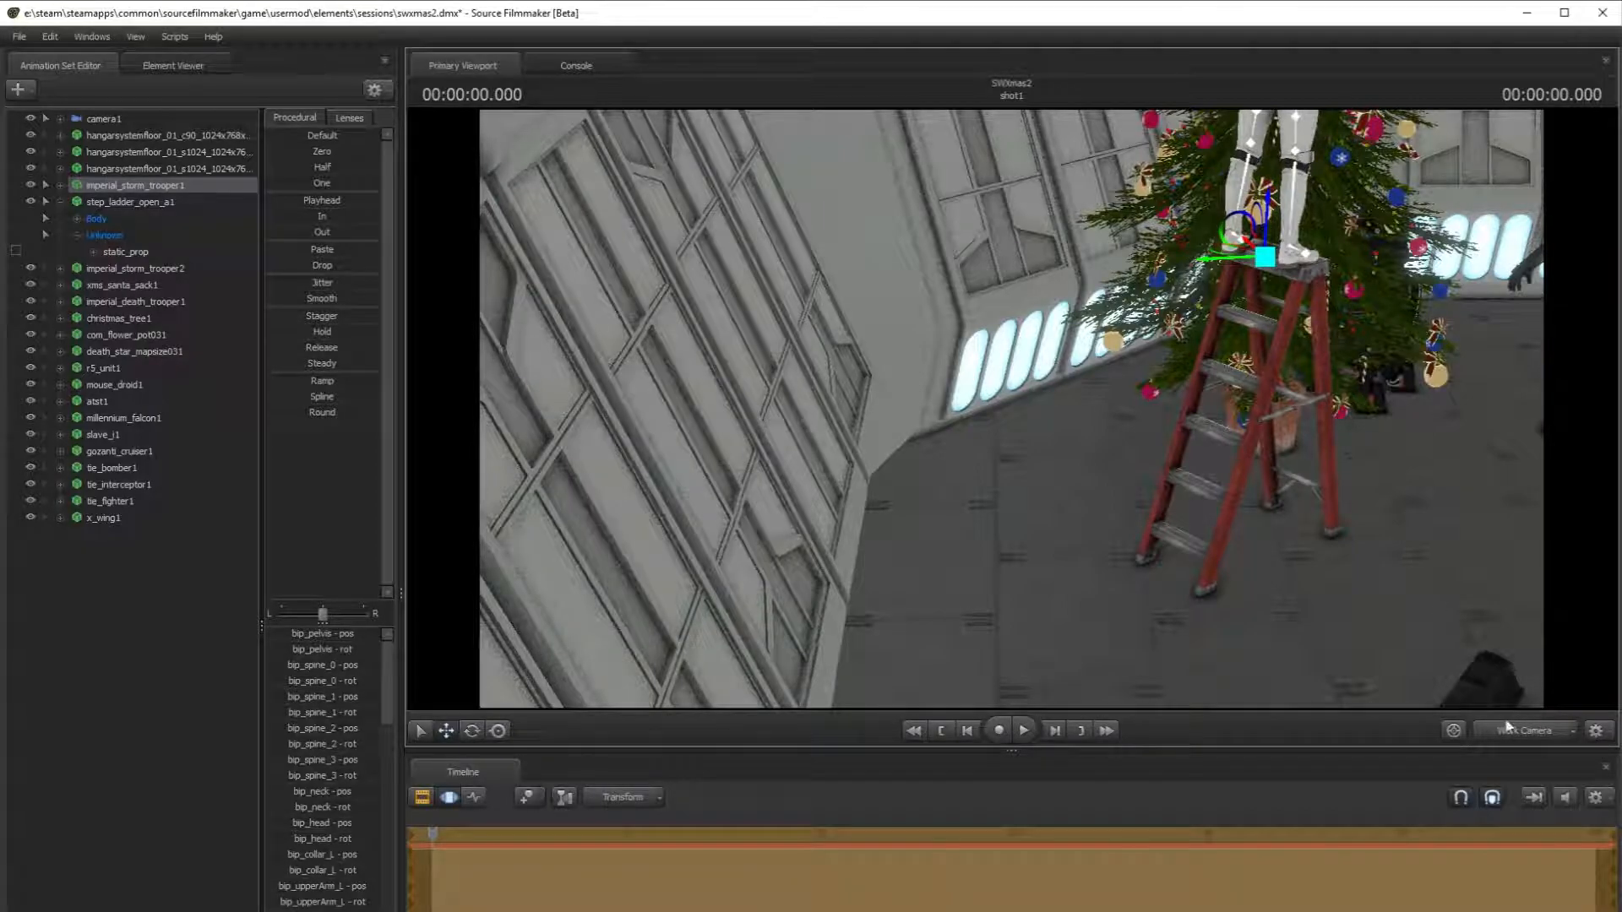
click(1519, 733)
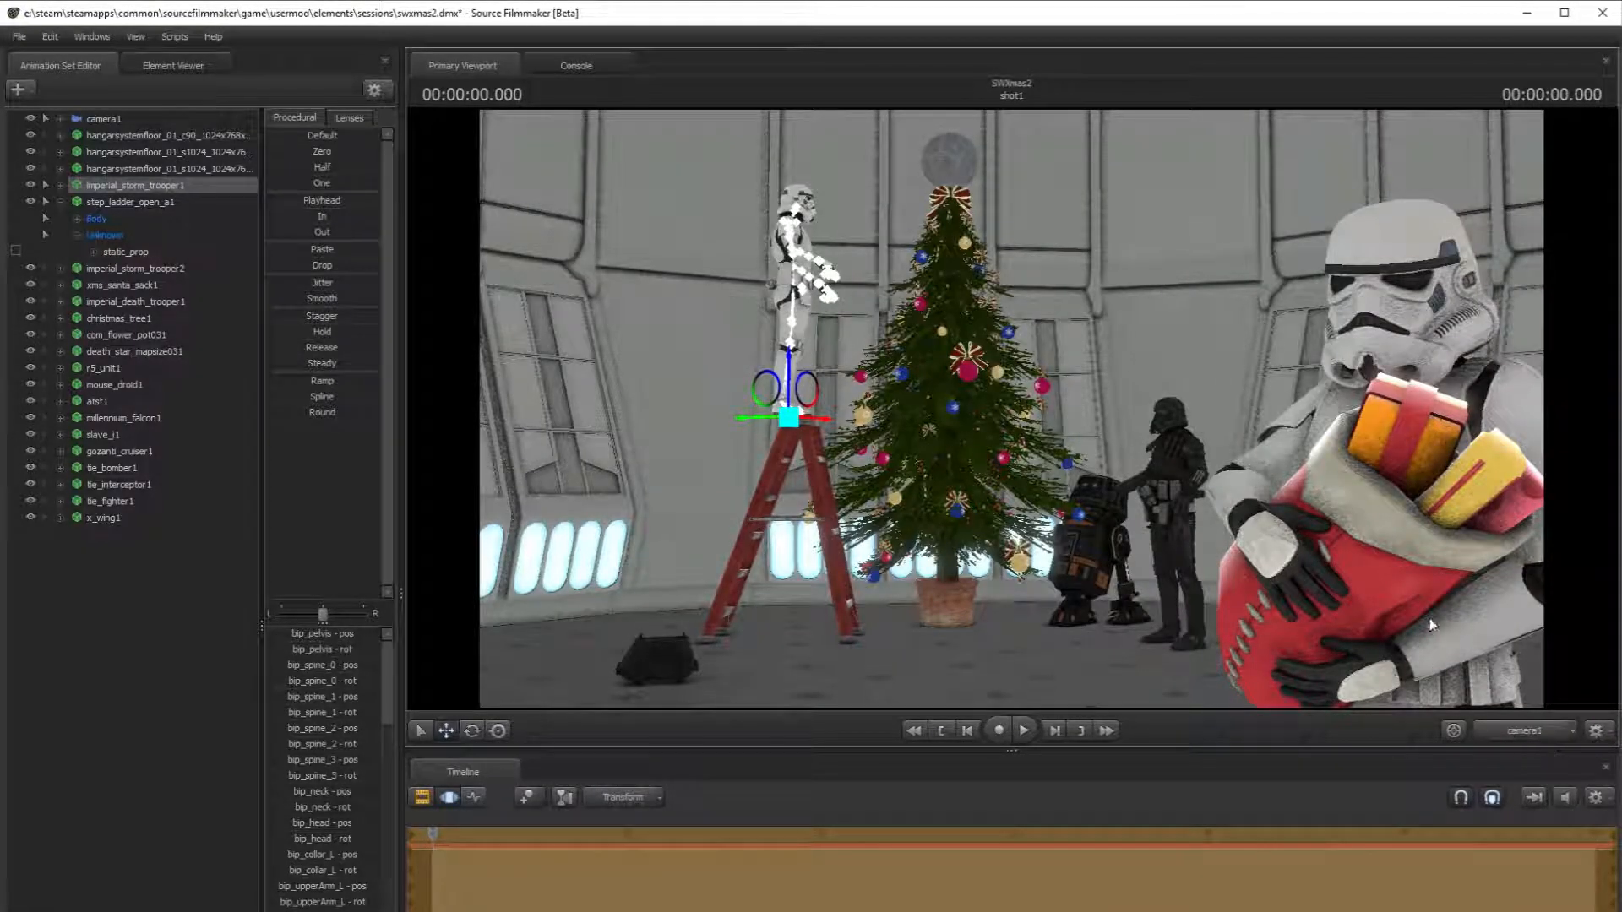
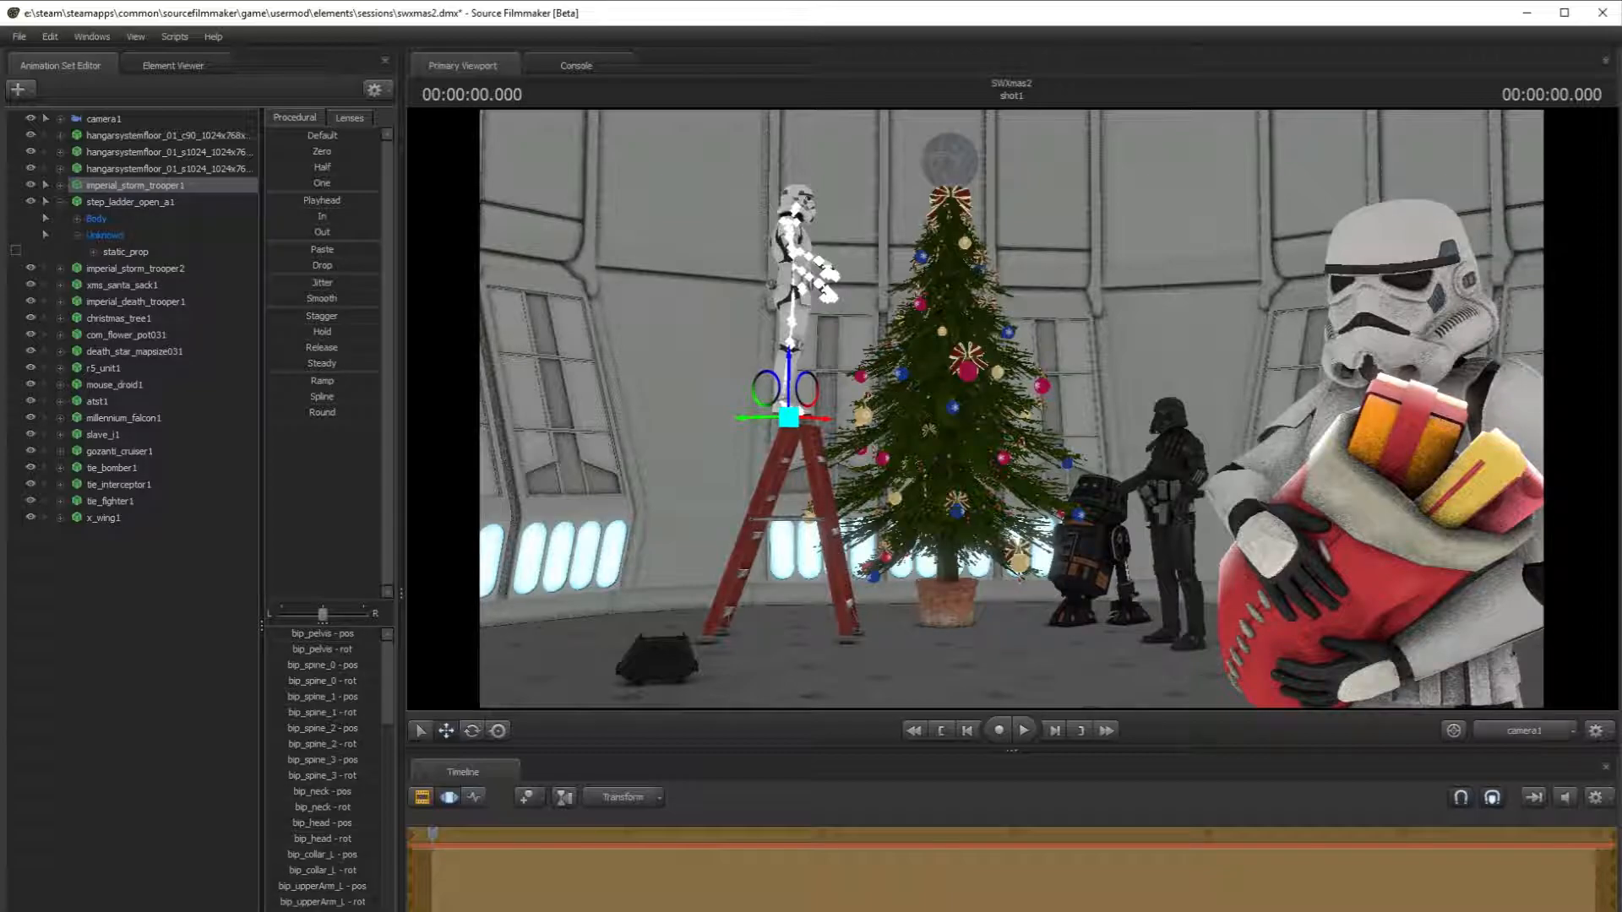
- Select the step ladder's static_prop and rotate it slightly beneath the stormtrooper
key(ctrl)
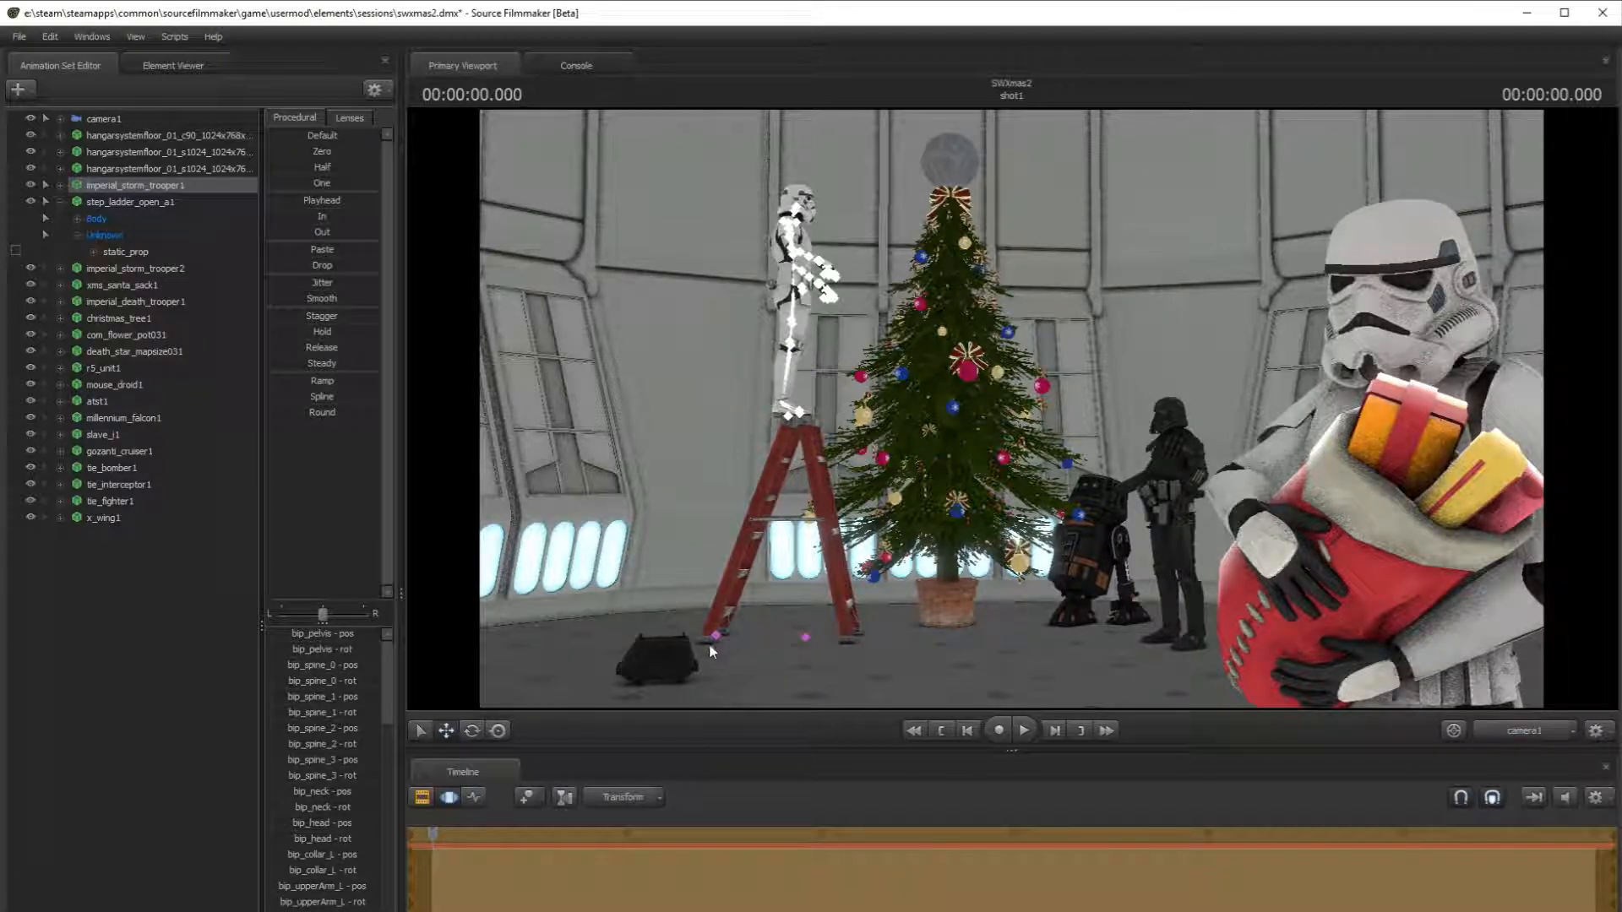
click(807, 637)
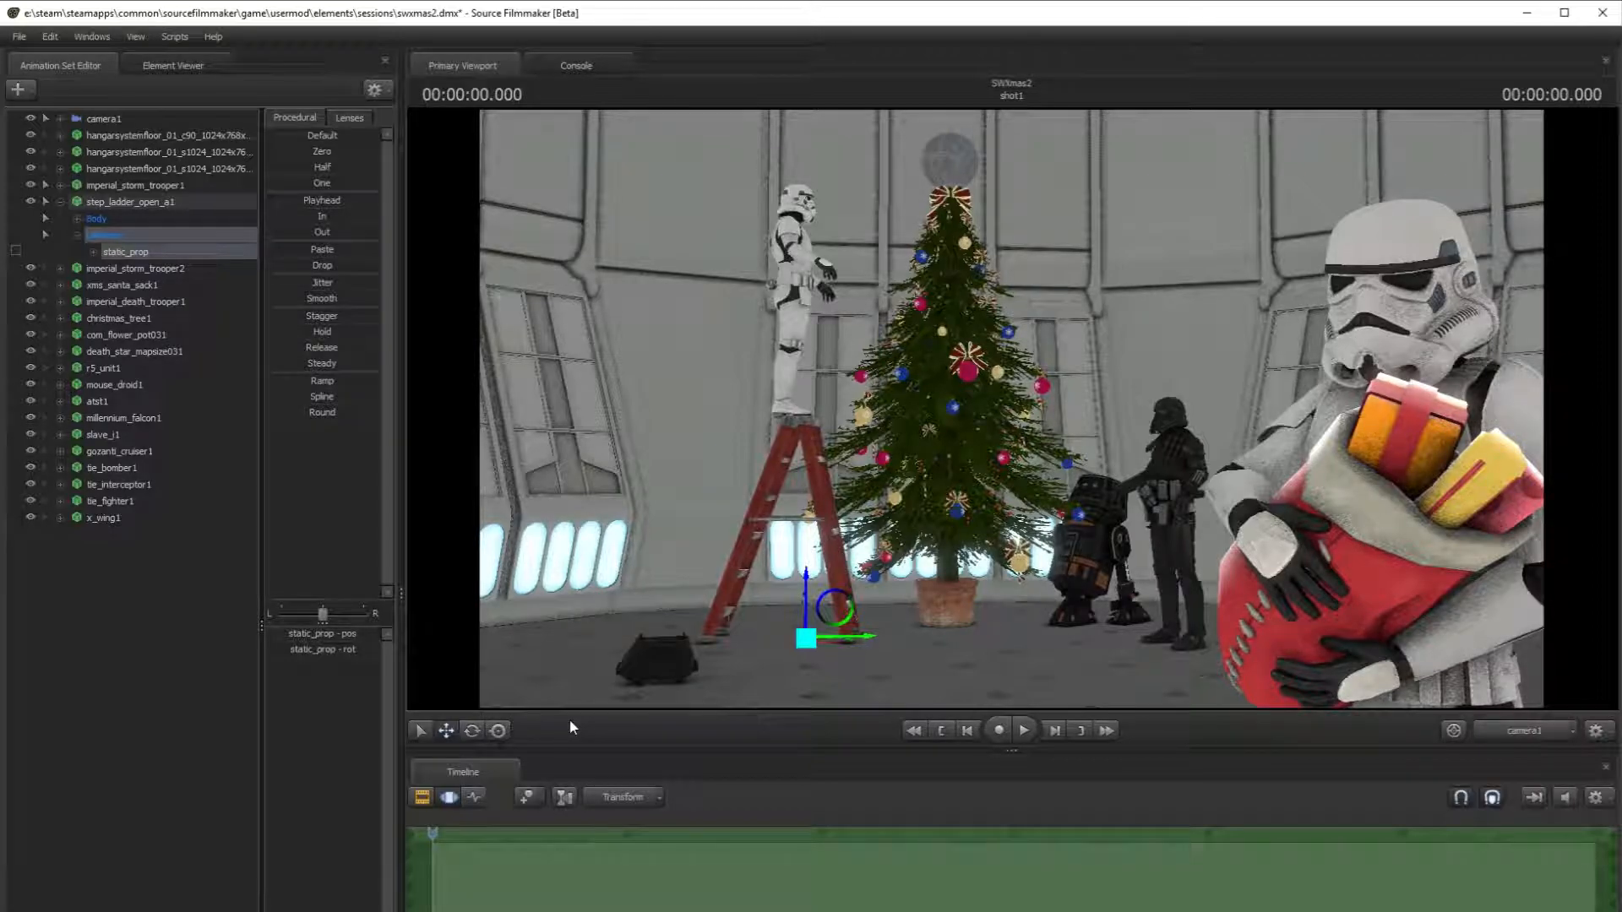
key(e)
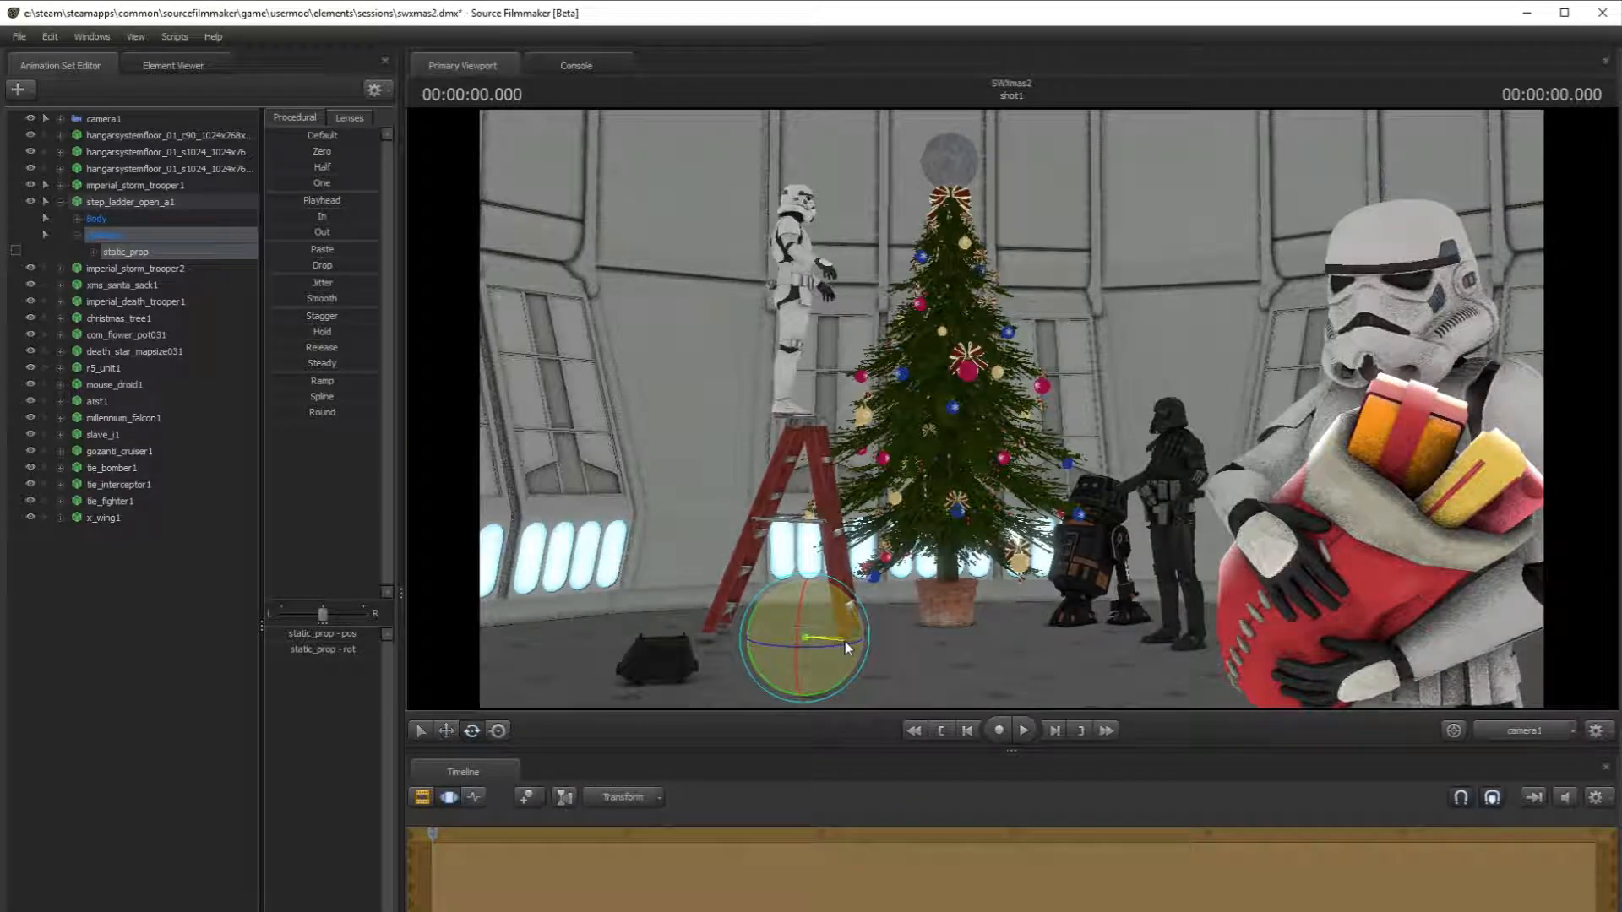
mouse_move(844, 641)
mouse_down()
mouse_move(845, 614)
mouse_move(816, 652)
mouse_move(788, 615)
mouse_move(855, 639)
mouse_up()
- Move the step ladder across the floor near the flower pot, working close to its legs
click(448, 731)
click(1545, 735)
mouse_move(1031, 380)
mouse_down()
mouse_move(988, 388)
mouse_move(1012, 380)
mouse_up()
key(w)
drag(1096, 425, 1098, 385)
drag(983, 604, 899, 587)
key(d)
- Adjust the step ladder's rotation, raise it slightly at floor level, and check it through camera1
click(473, 731)
drag(901, 512, 906, 554)
key(w)
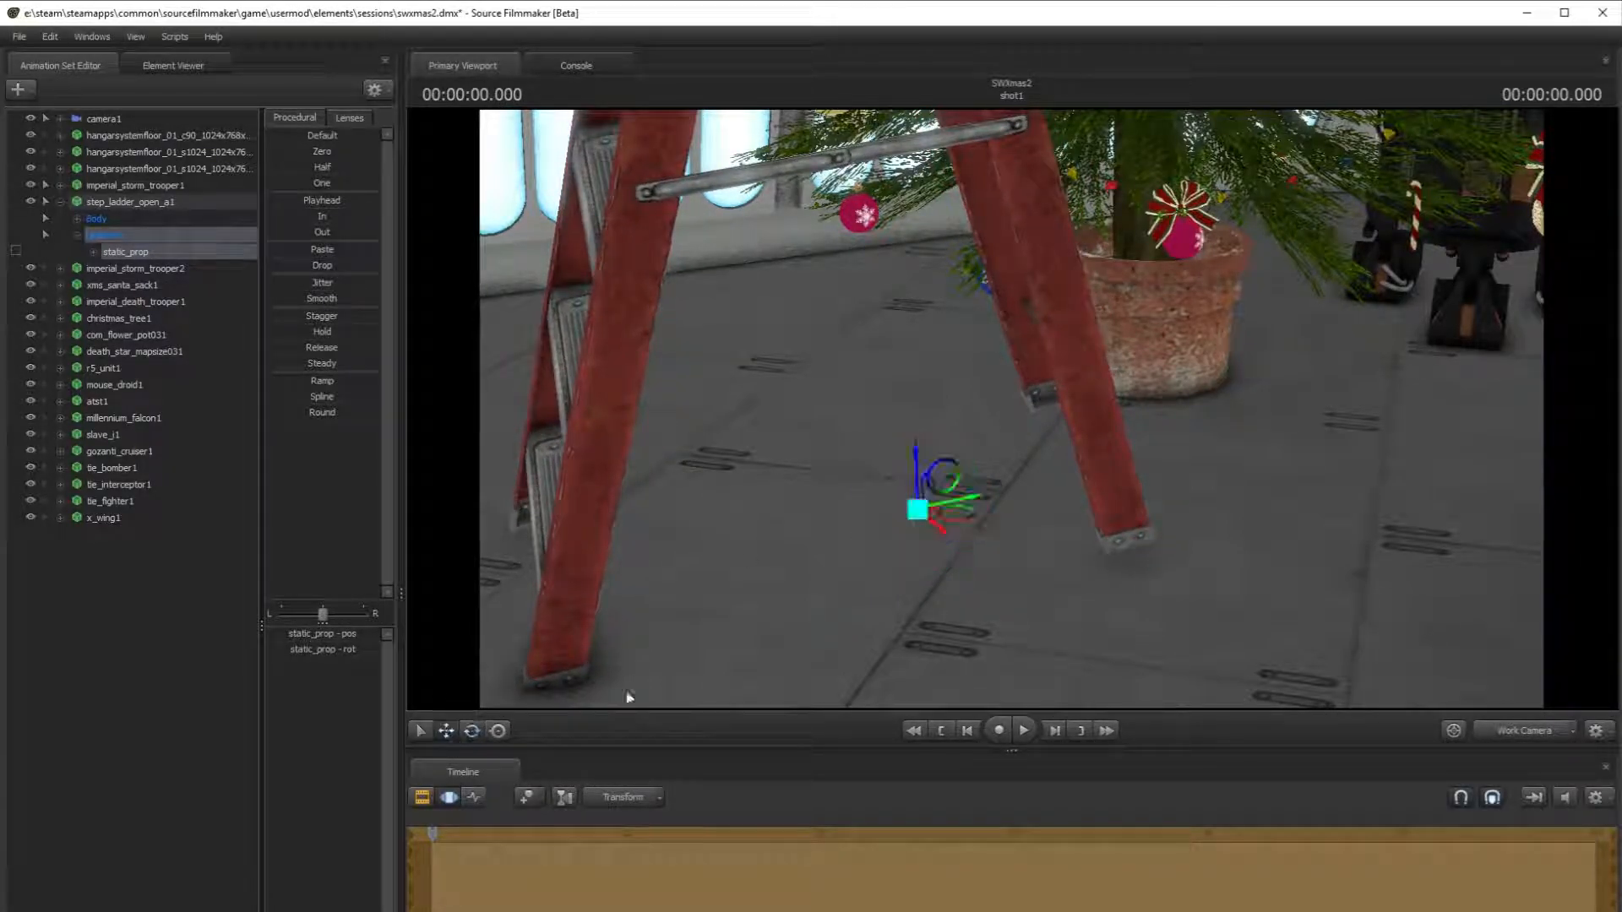
drag(917, 477, 916, 469)
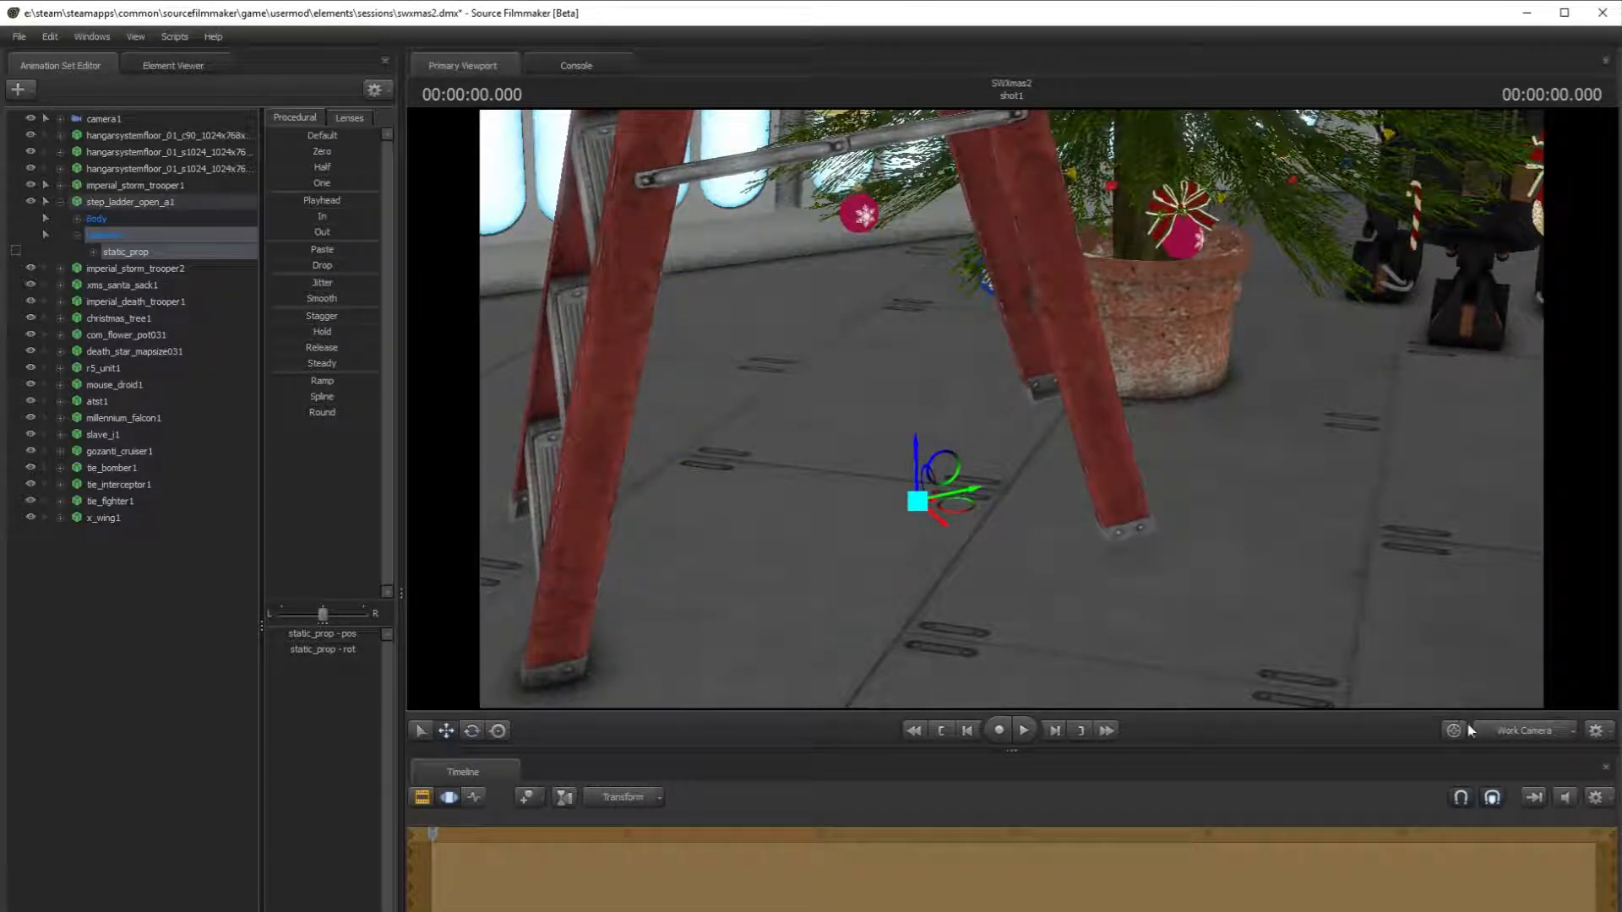
click(1455, 730)
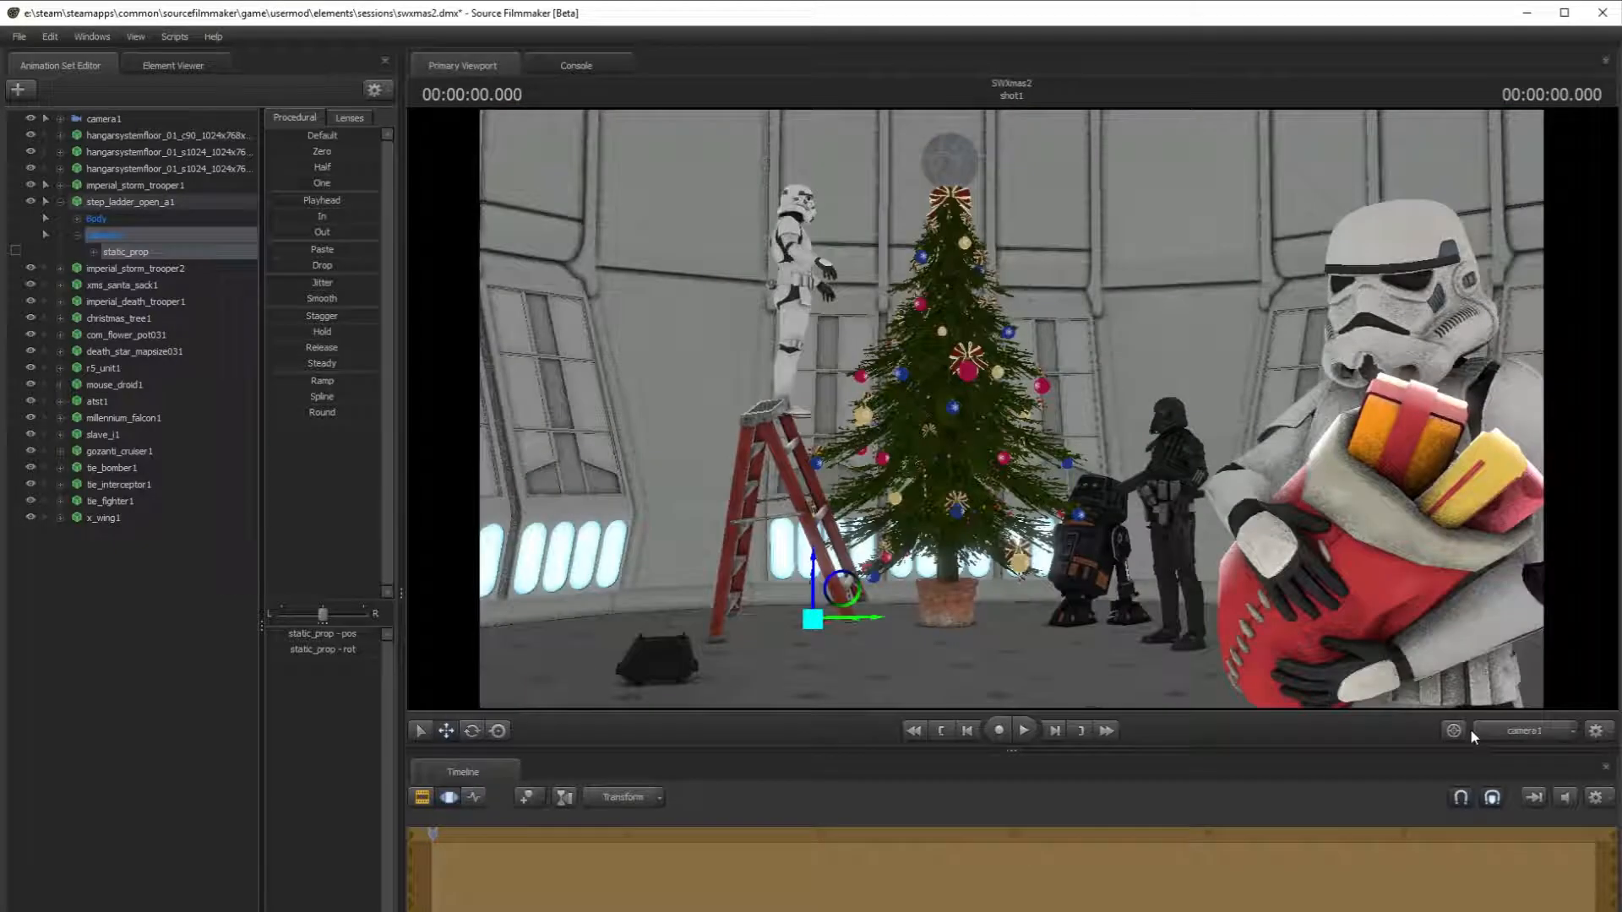
click(1524, 731)
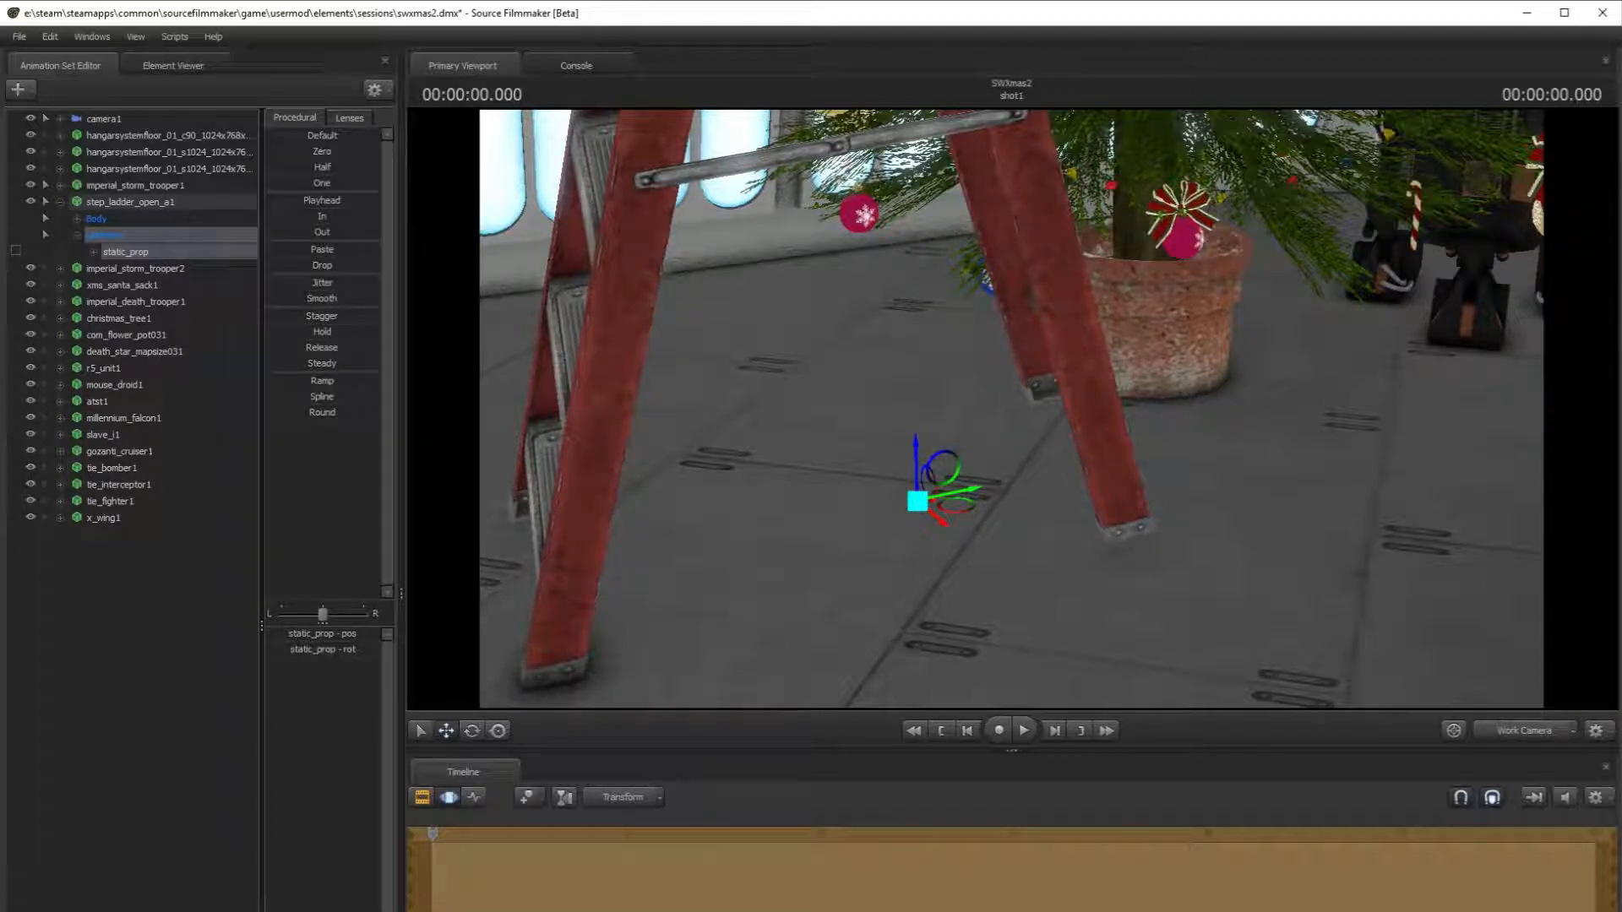
- Bring up the browser's reference image of a worker falling from a ladder, study the pose, and close it
key(s)
drag(1141, 374, 1111, 333)
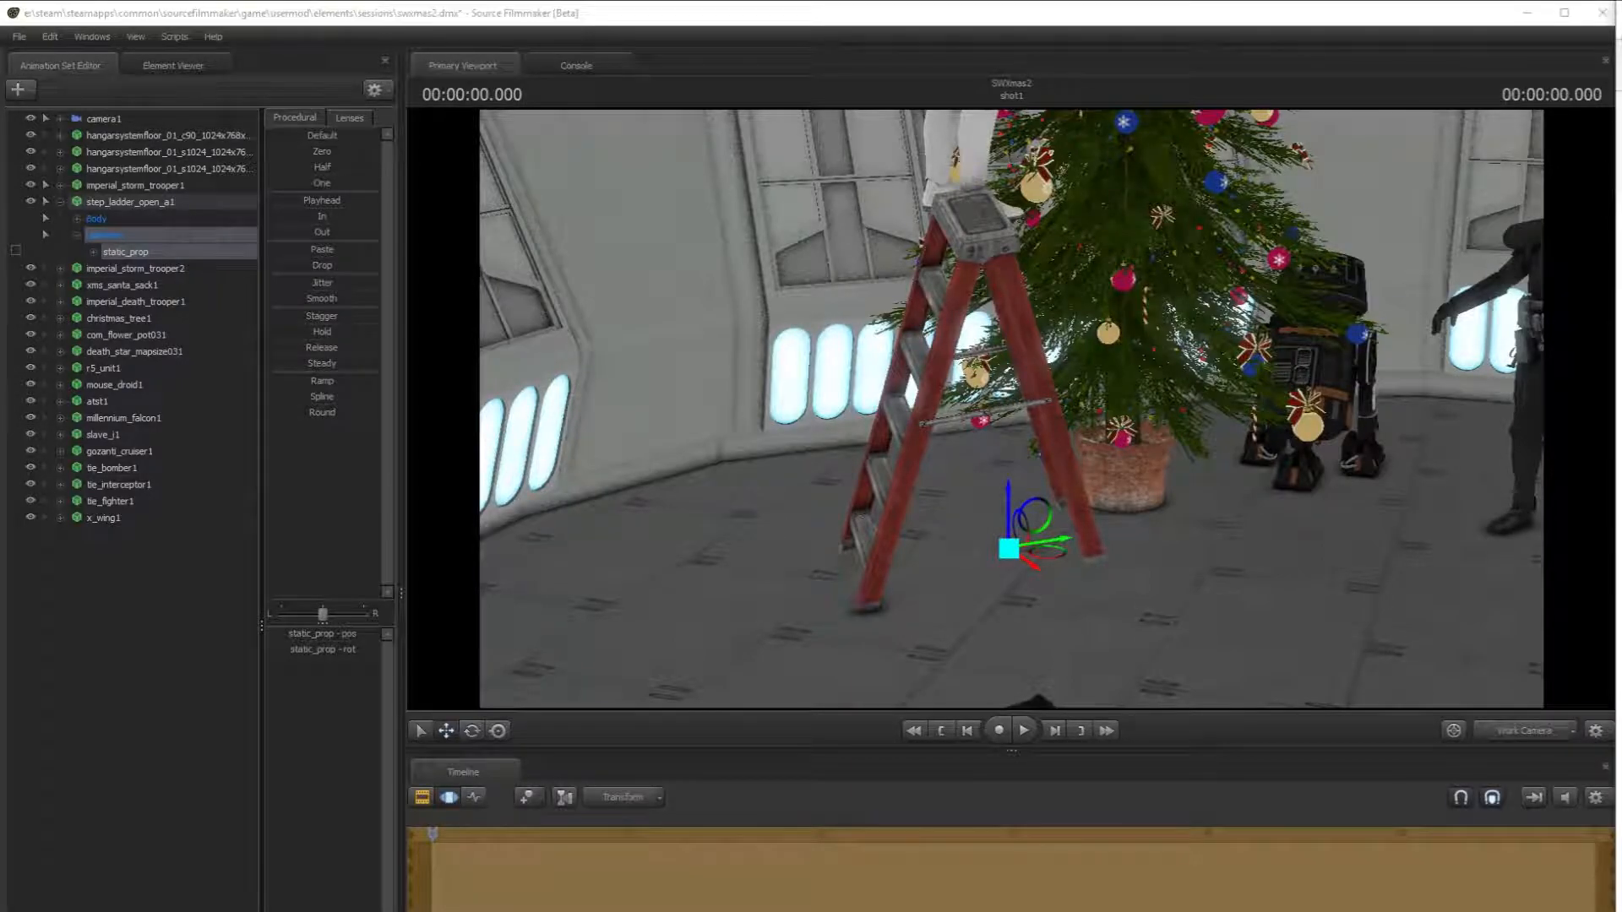
drag(1621, 110, 579, 66)
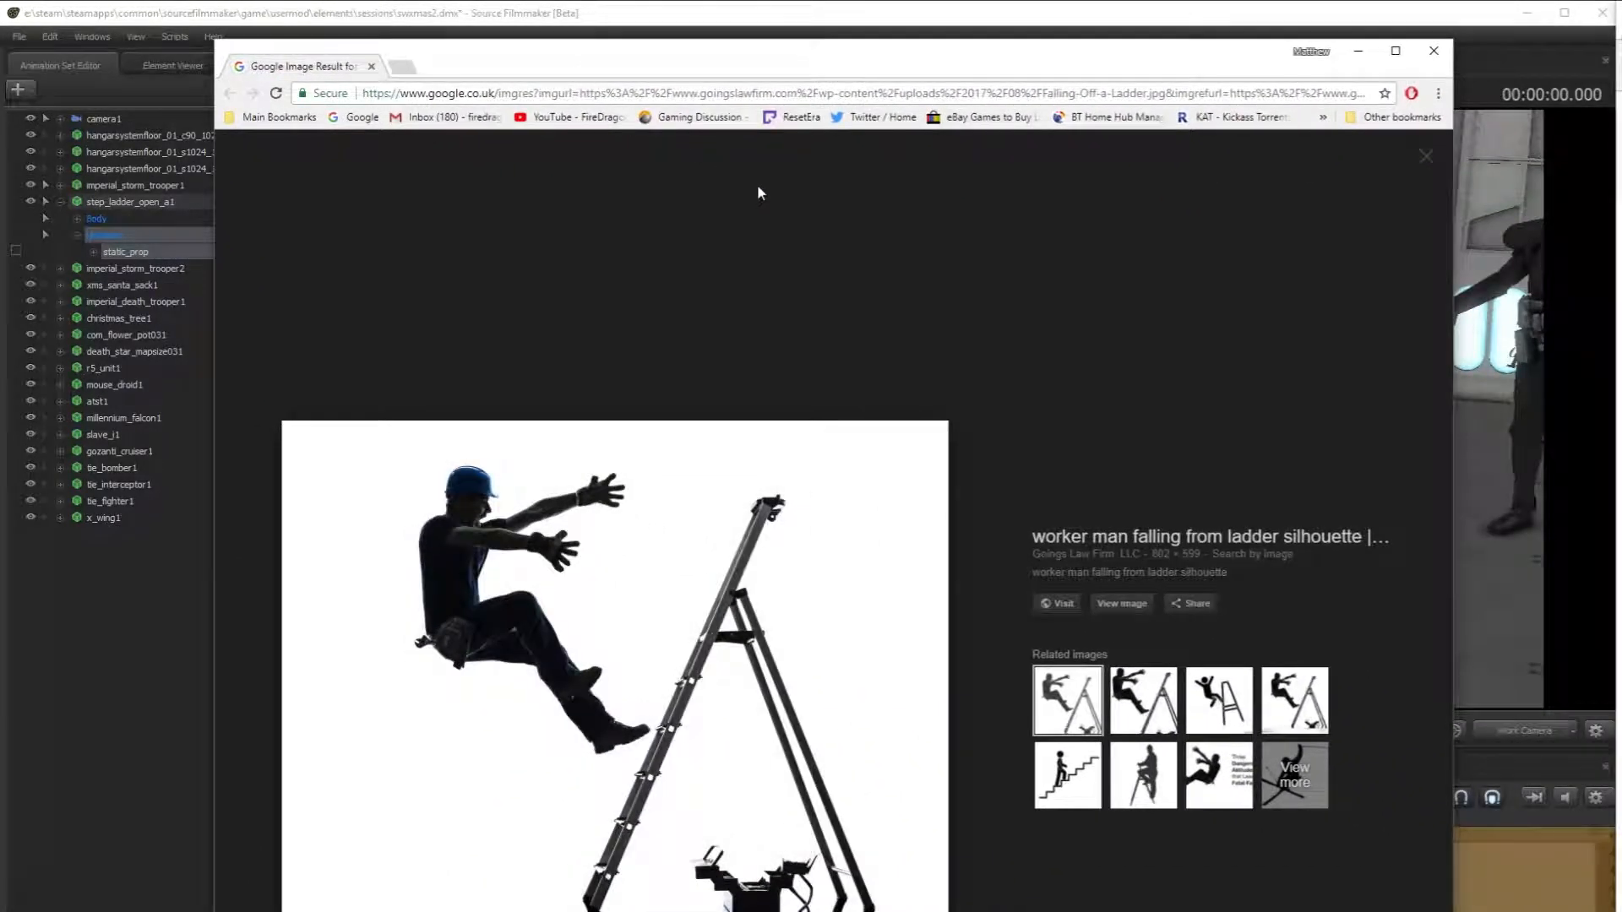
double_click(730, 44)
drag(724, 5, 839, 66)
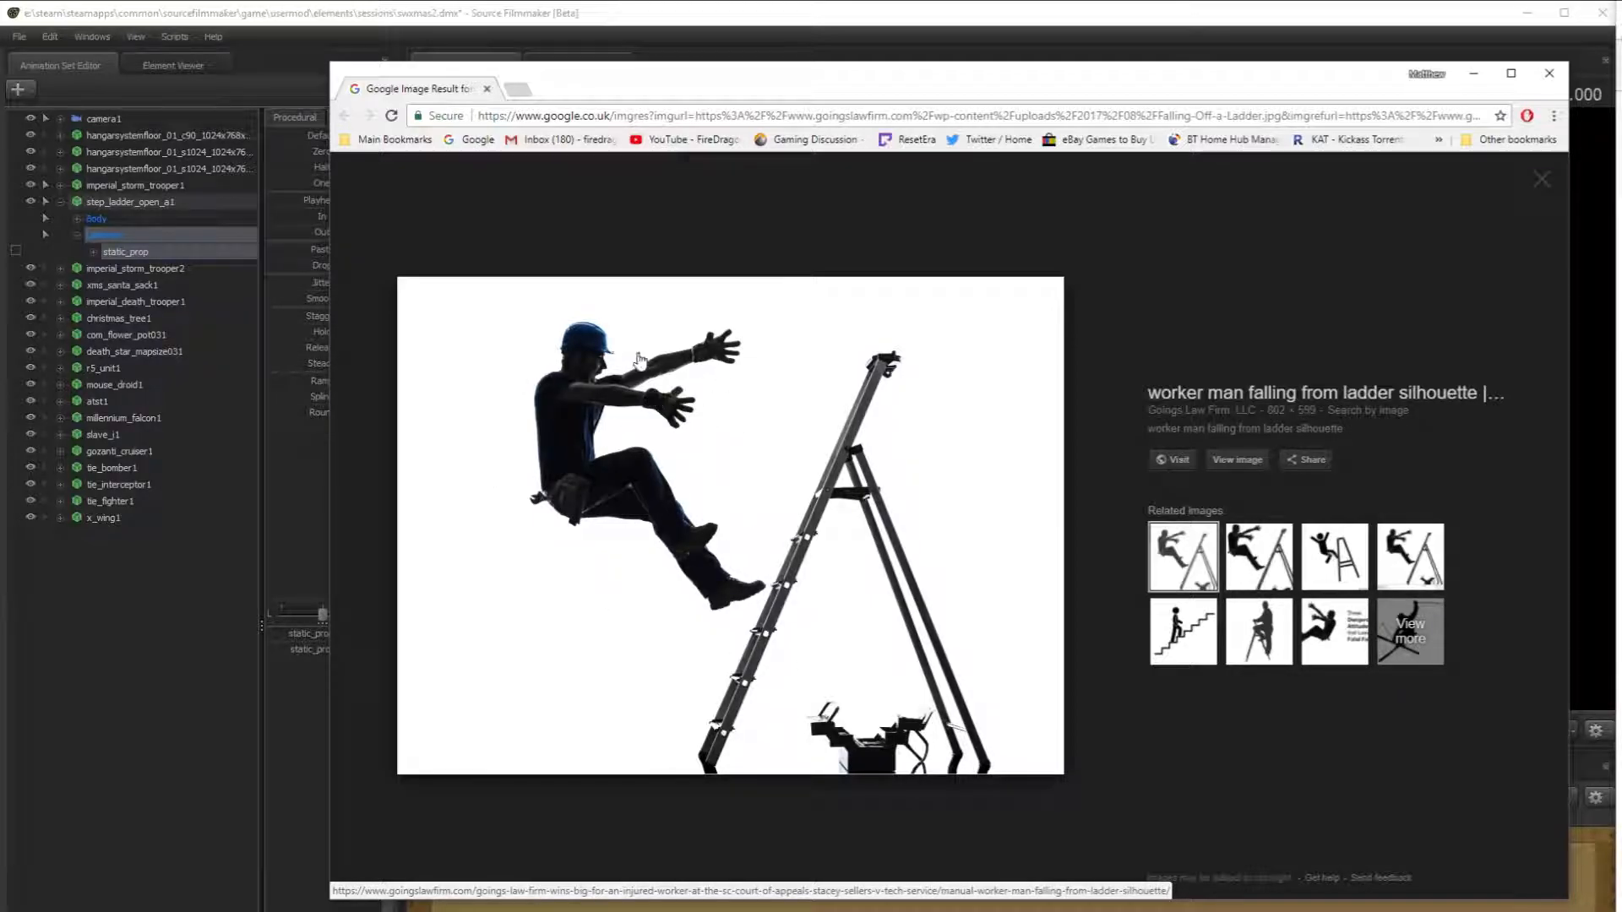
click(1549, 73)
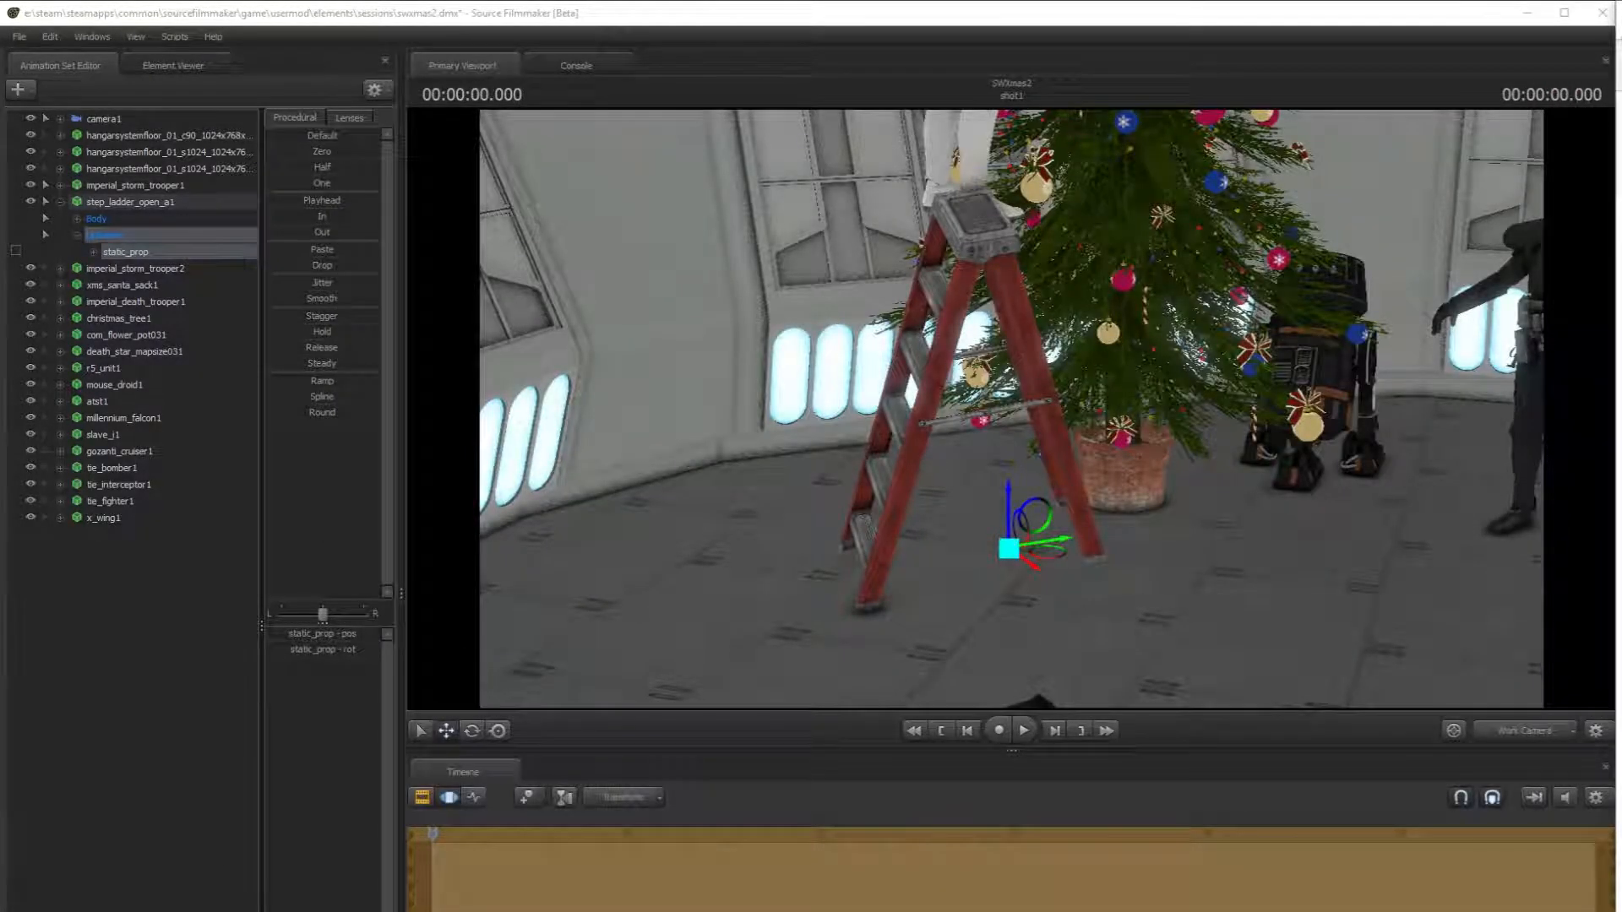
- Collapse the step ladder's controls and move imperial_storm_trooper1's rootTransform back off the ladder's top
drag(1001, 389, 1008, 418)
click(58, 203)
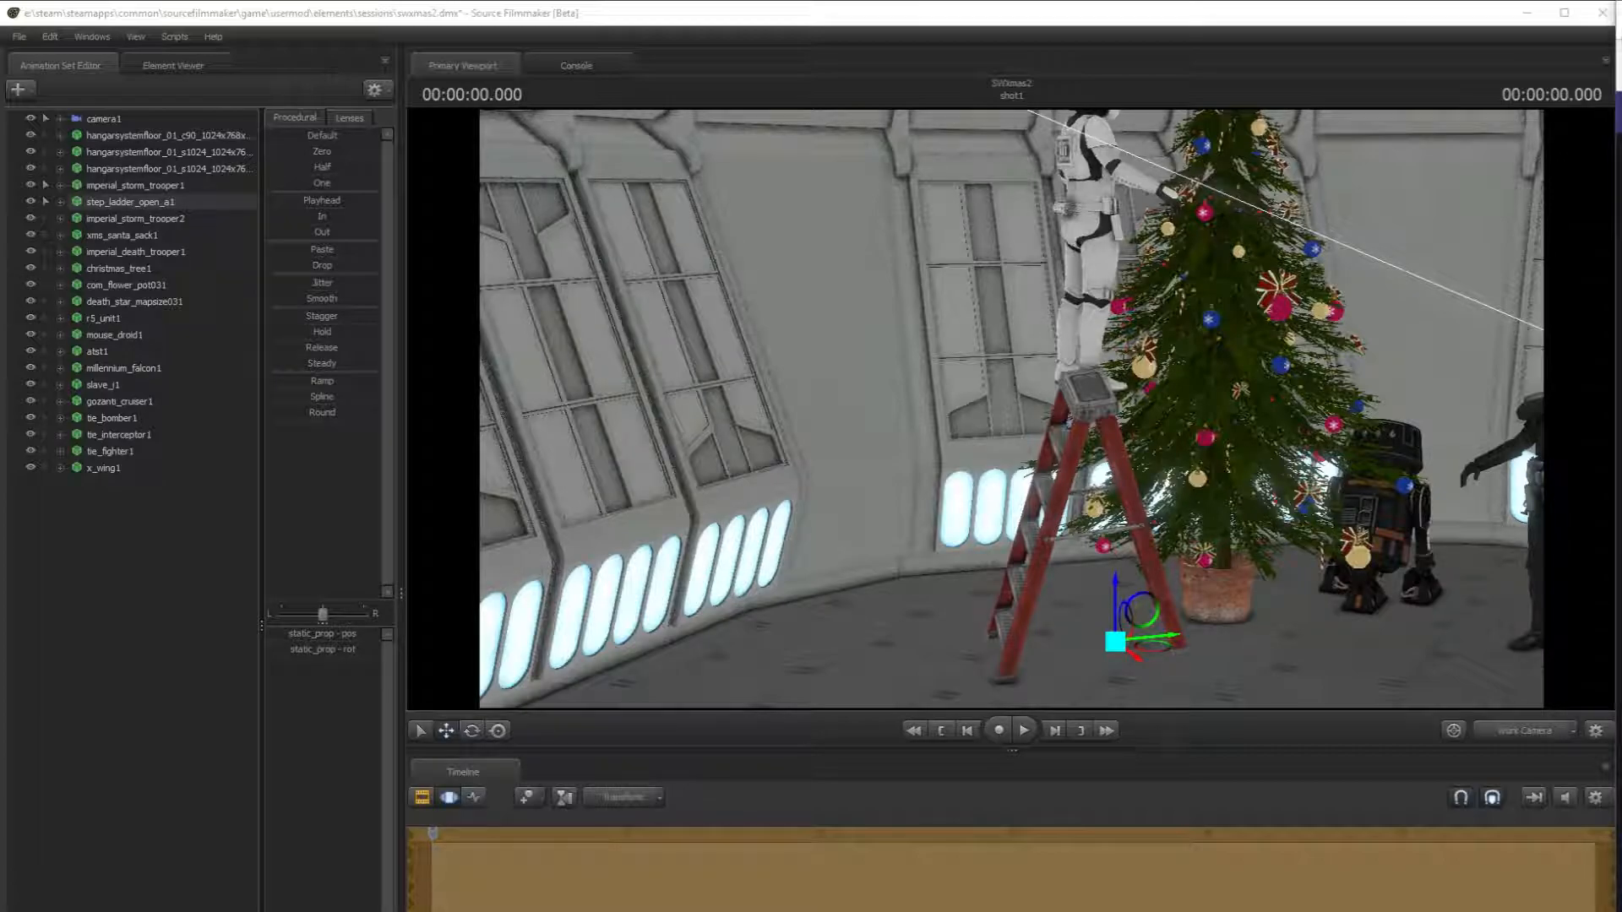
click(1079, 380)
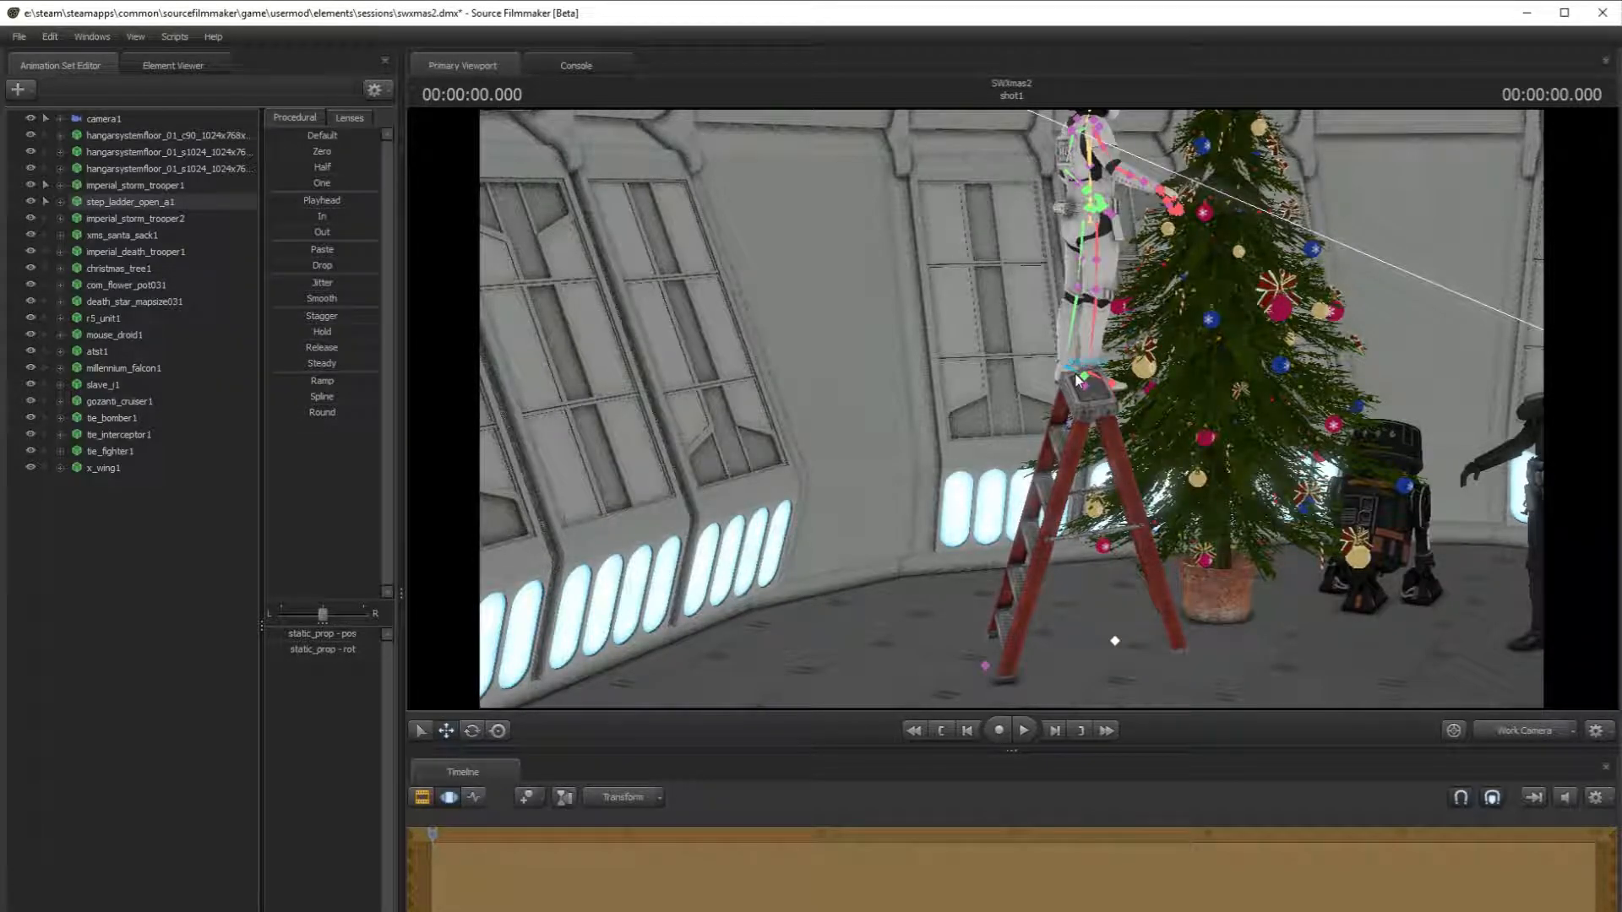
click(1085, 389)
drag(1058, 385, 1050, 575)
key(w)
click(473, 730)
key(w)
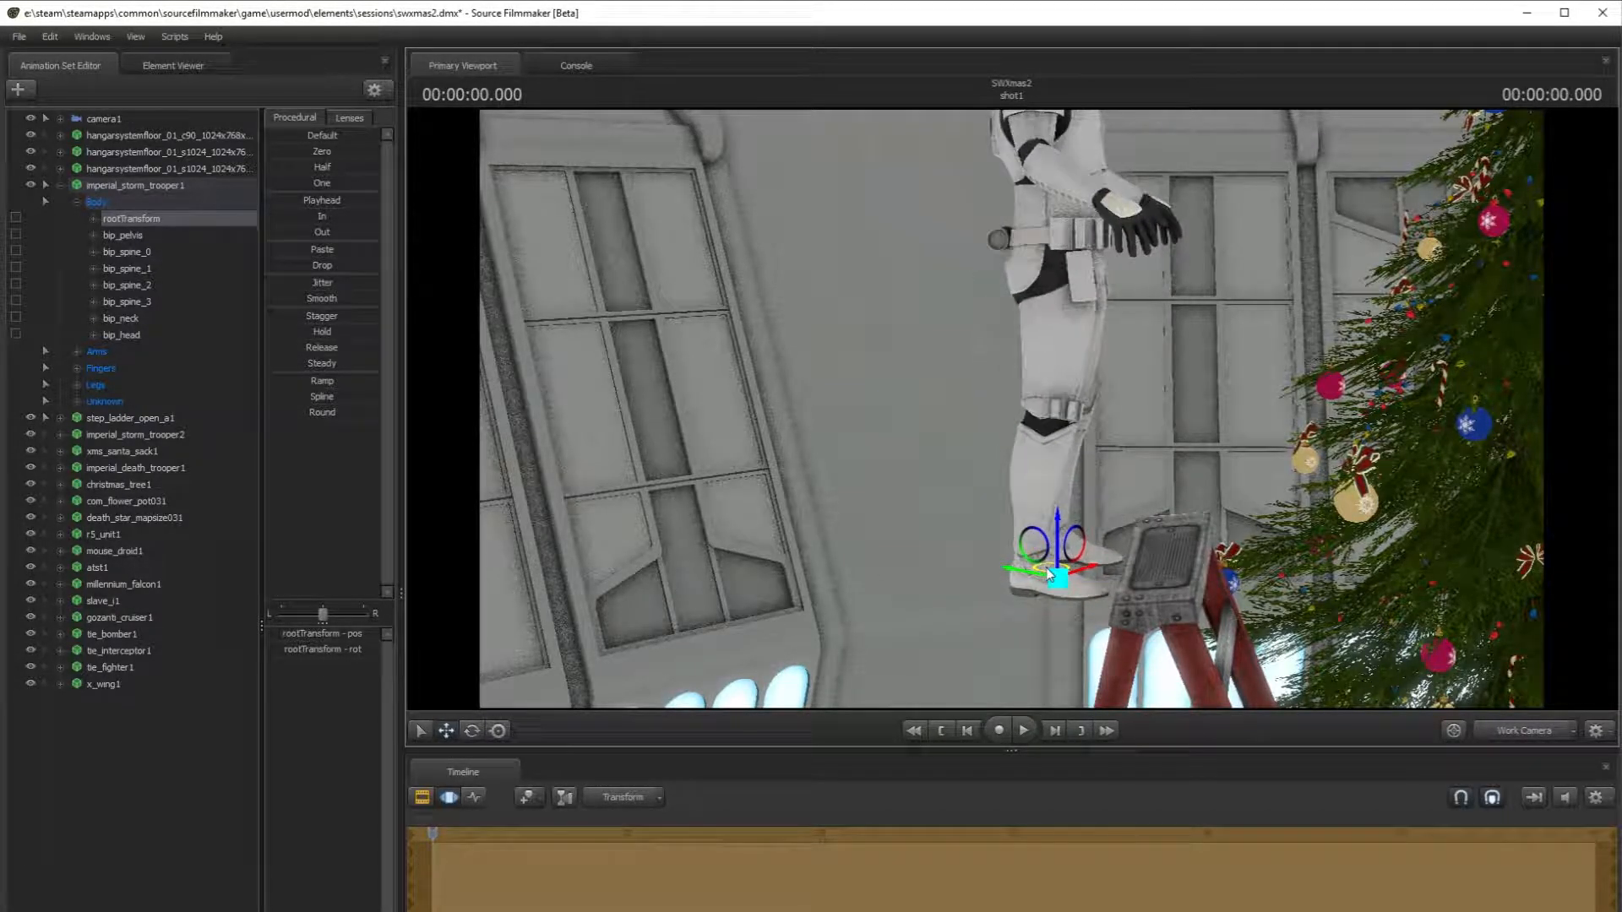
- Pose imperial_storm_trooper1's right leg by swinging bip_hip_R forward and bending bip_knee_R, trying a tilt of bip_foot_R
click(1014, 393)
key(e)
drag(1078, 253, 1066, 226)
key(ctrl+z)
key(ctrl+z)
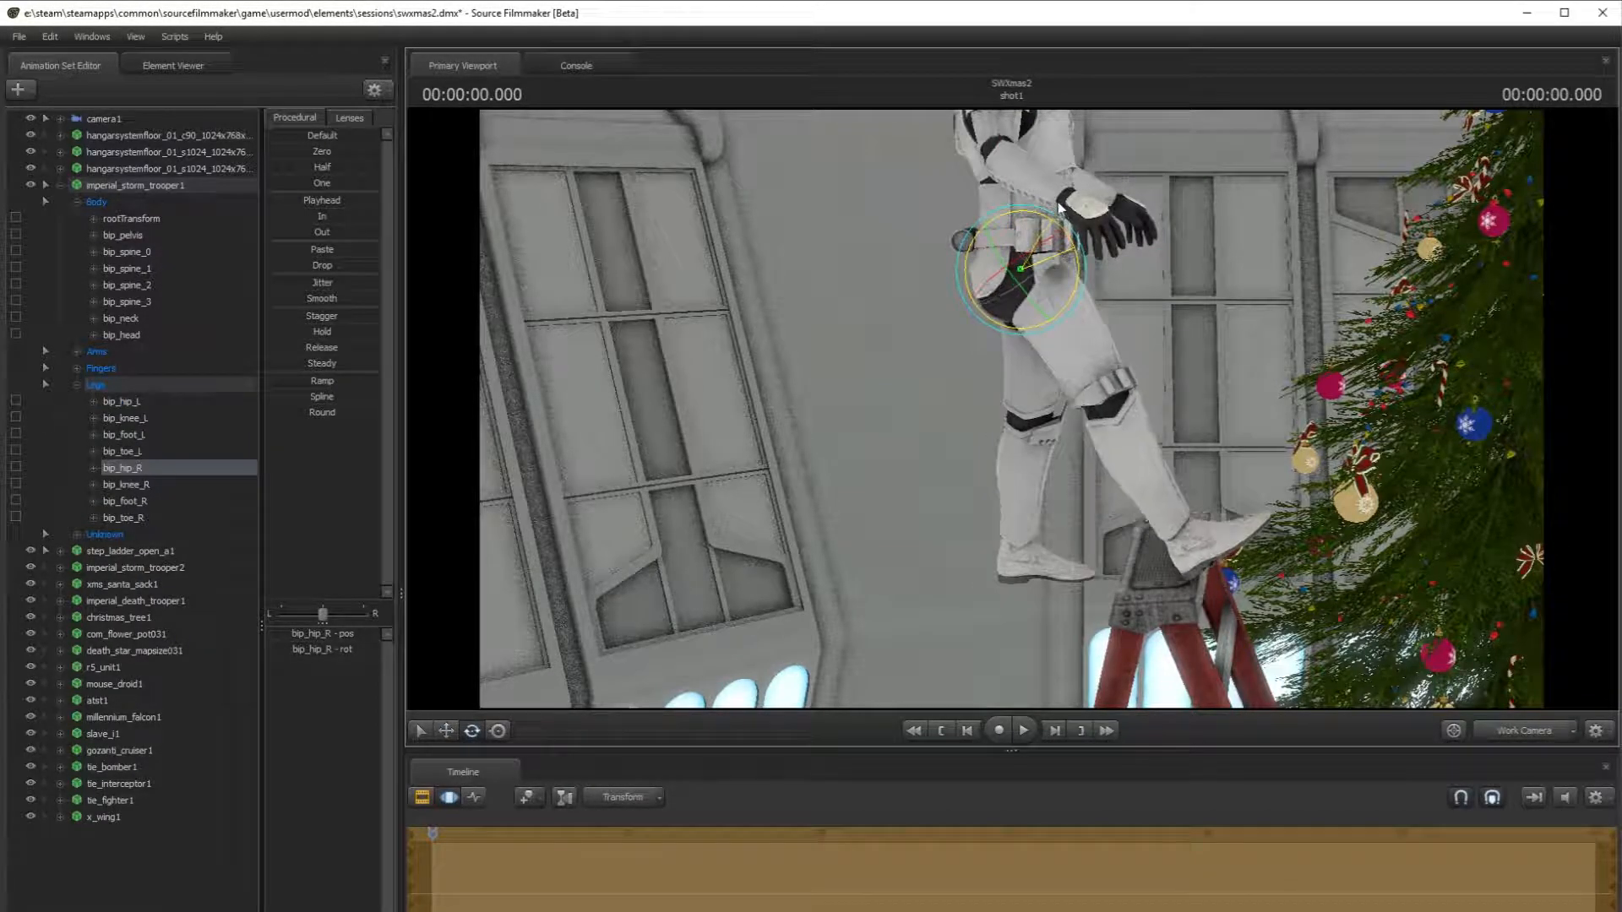
click(1144, 419)
key(e)
drag(1151, 422, 1164, 430)
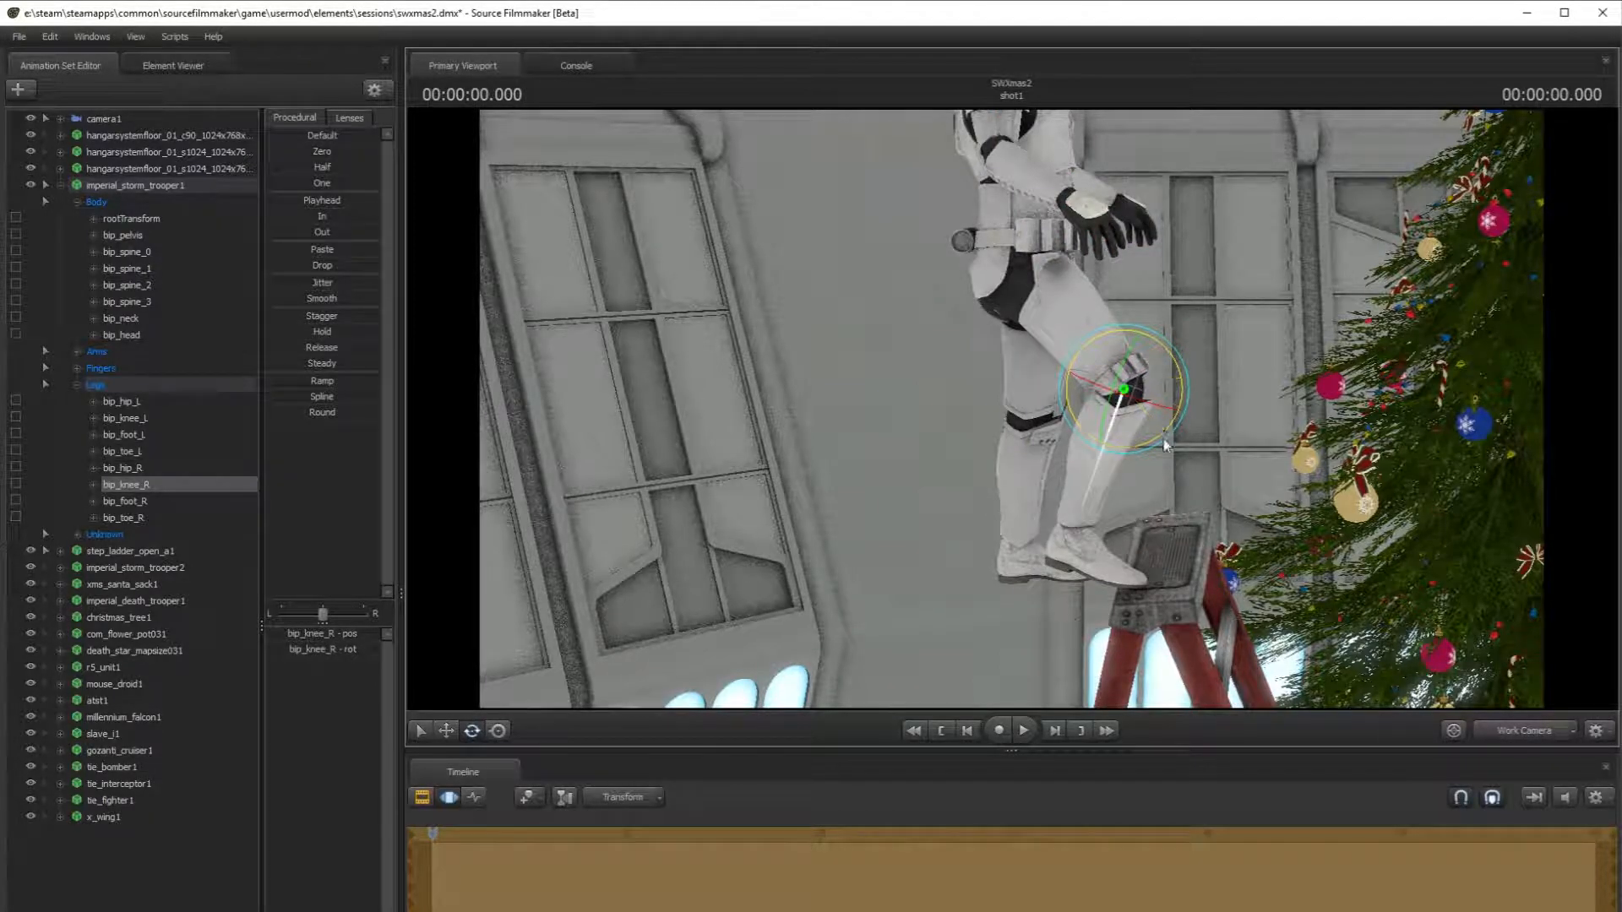
ctrl+click(1082, 532)
drag(1106, 511, 1111, 478)
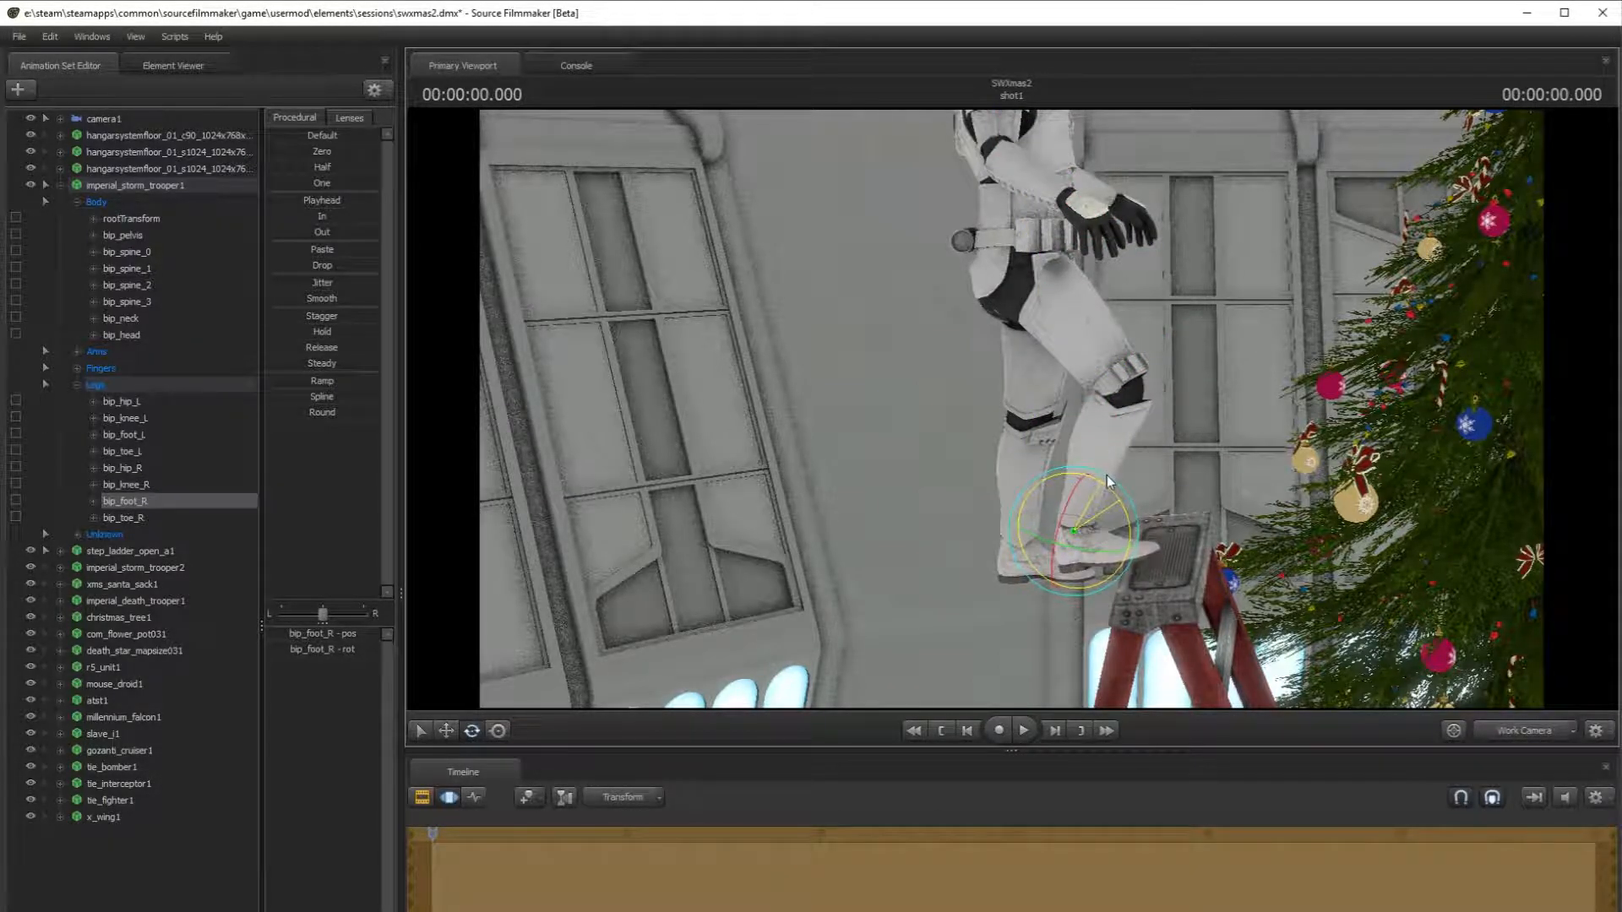
key(ctrl+z)
- Raise the stormtrooper's left leg forward at the hip and knee so its foot reaches toward the ladder's top
ctrl+click(1079, 325)
drag(1079, 326, 1260, 469)
ctrl+click(1225, 358)
ctrl+click(1244, 473)
ctrl+click(1280, 316)
key(s)
drag(1280, 316, 978, 365)
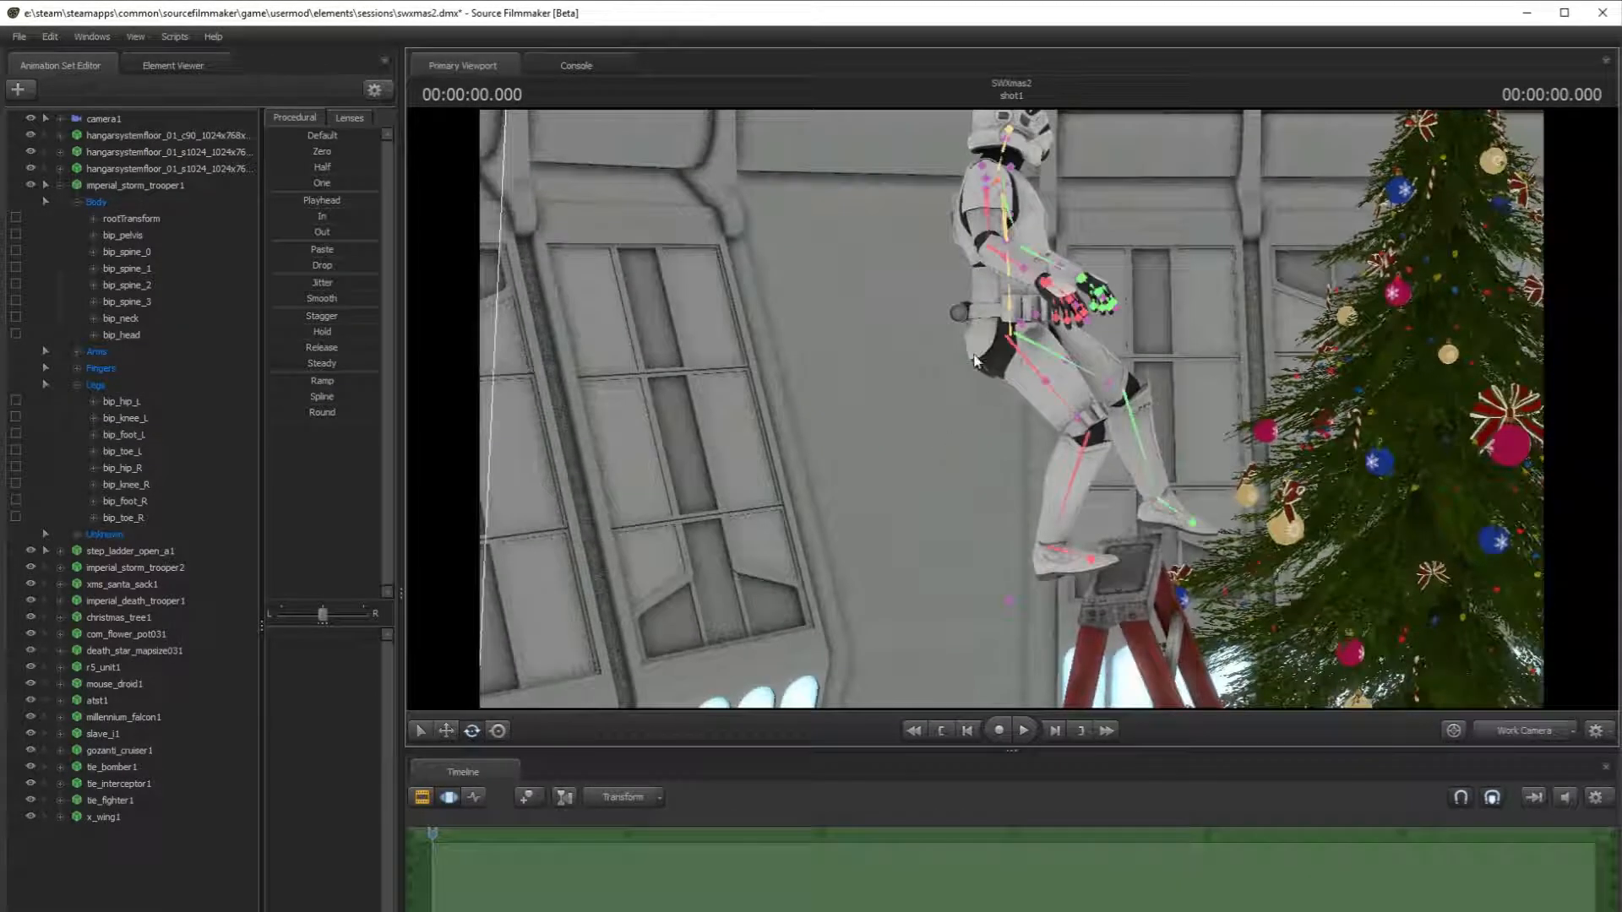
- Tilt the stormtrooper backward from bip_pelvis and shift the body away from the ladder into a falling position
click(1006, 336)
drag(1001, 280, 898, 394)
click(446, 731)
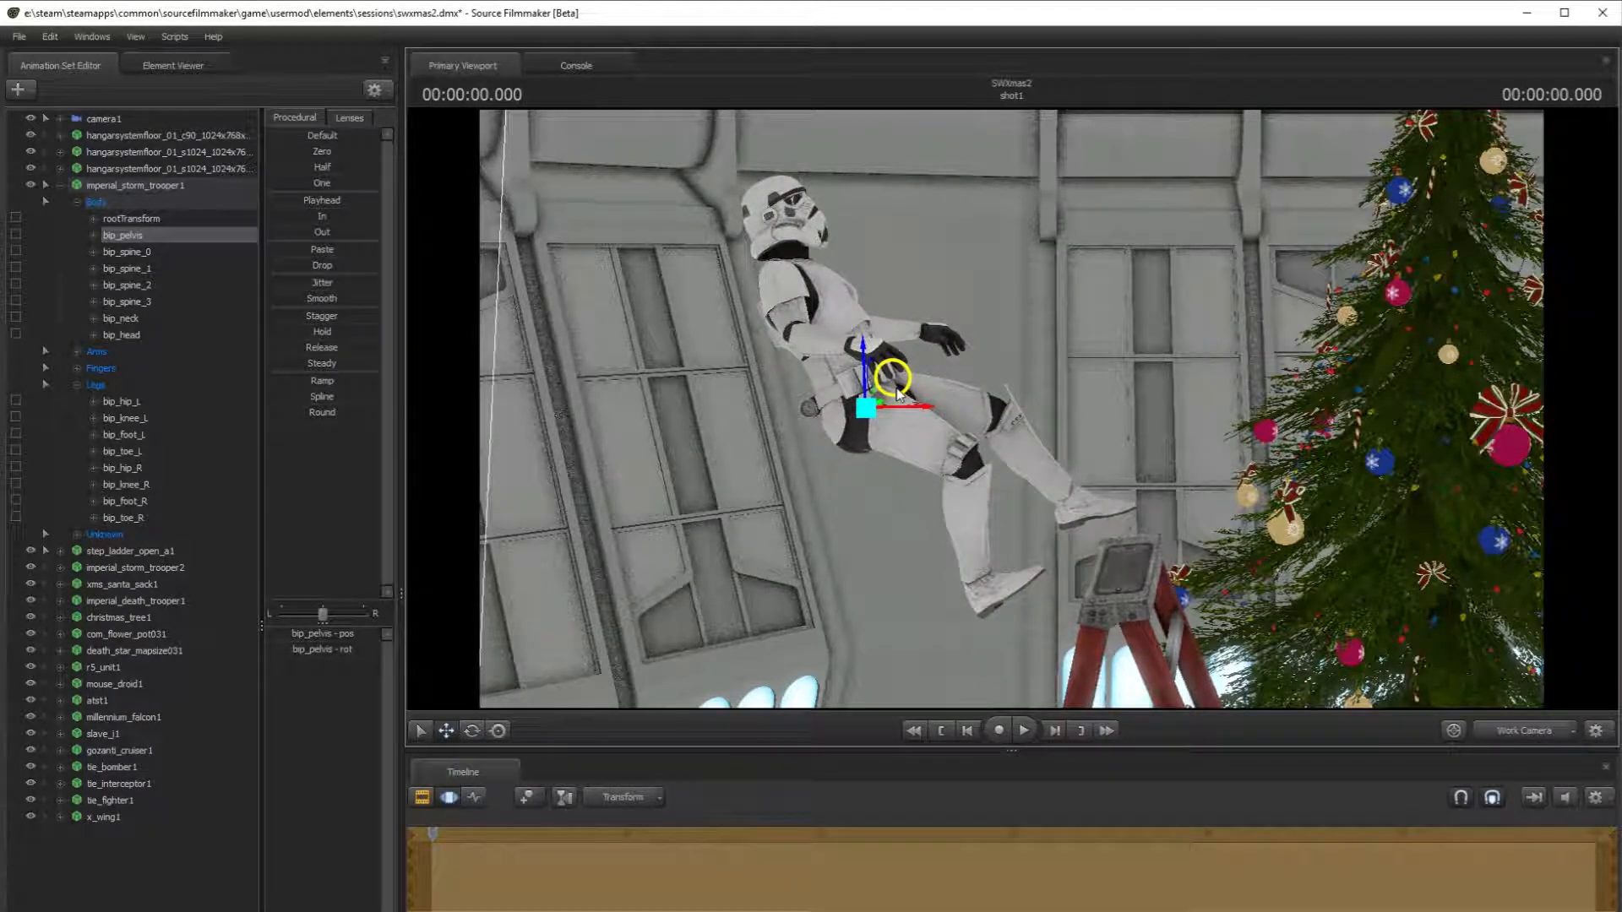
- Angle bip_foot_R downward and tip the left foot upward, checking the falling pose through camera1
click(993, 590)
click(485, 738)
drag(1022, 548, 1029, 607)
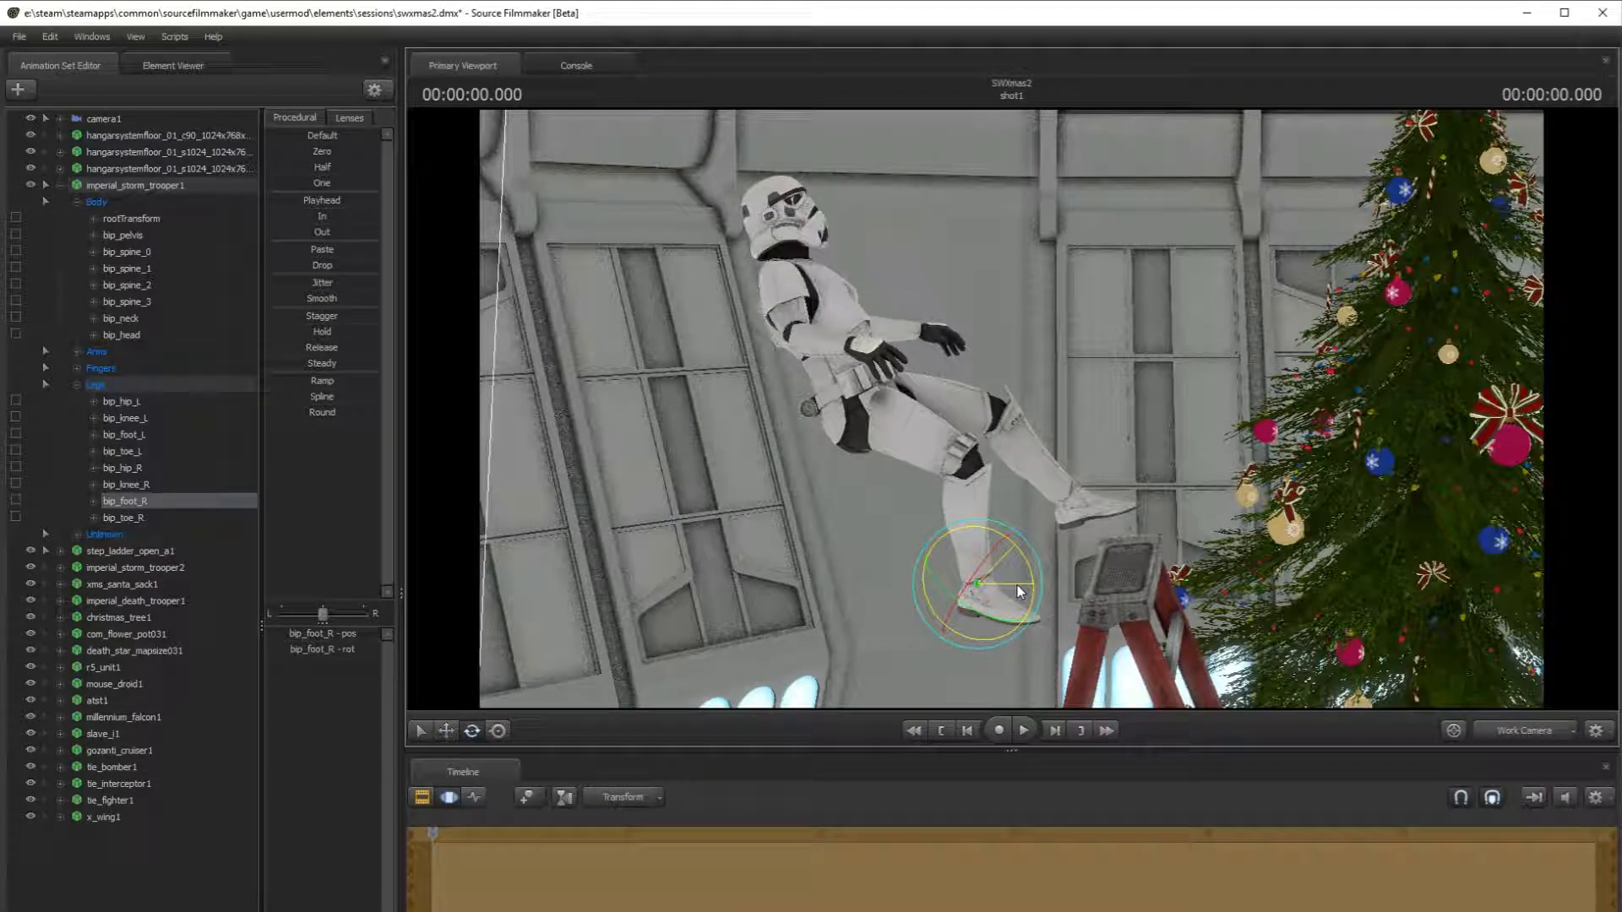
click(1088, 500)
drag(1088, 499, 1088, 448)
click(1089, 343)
click(1535, 734)
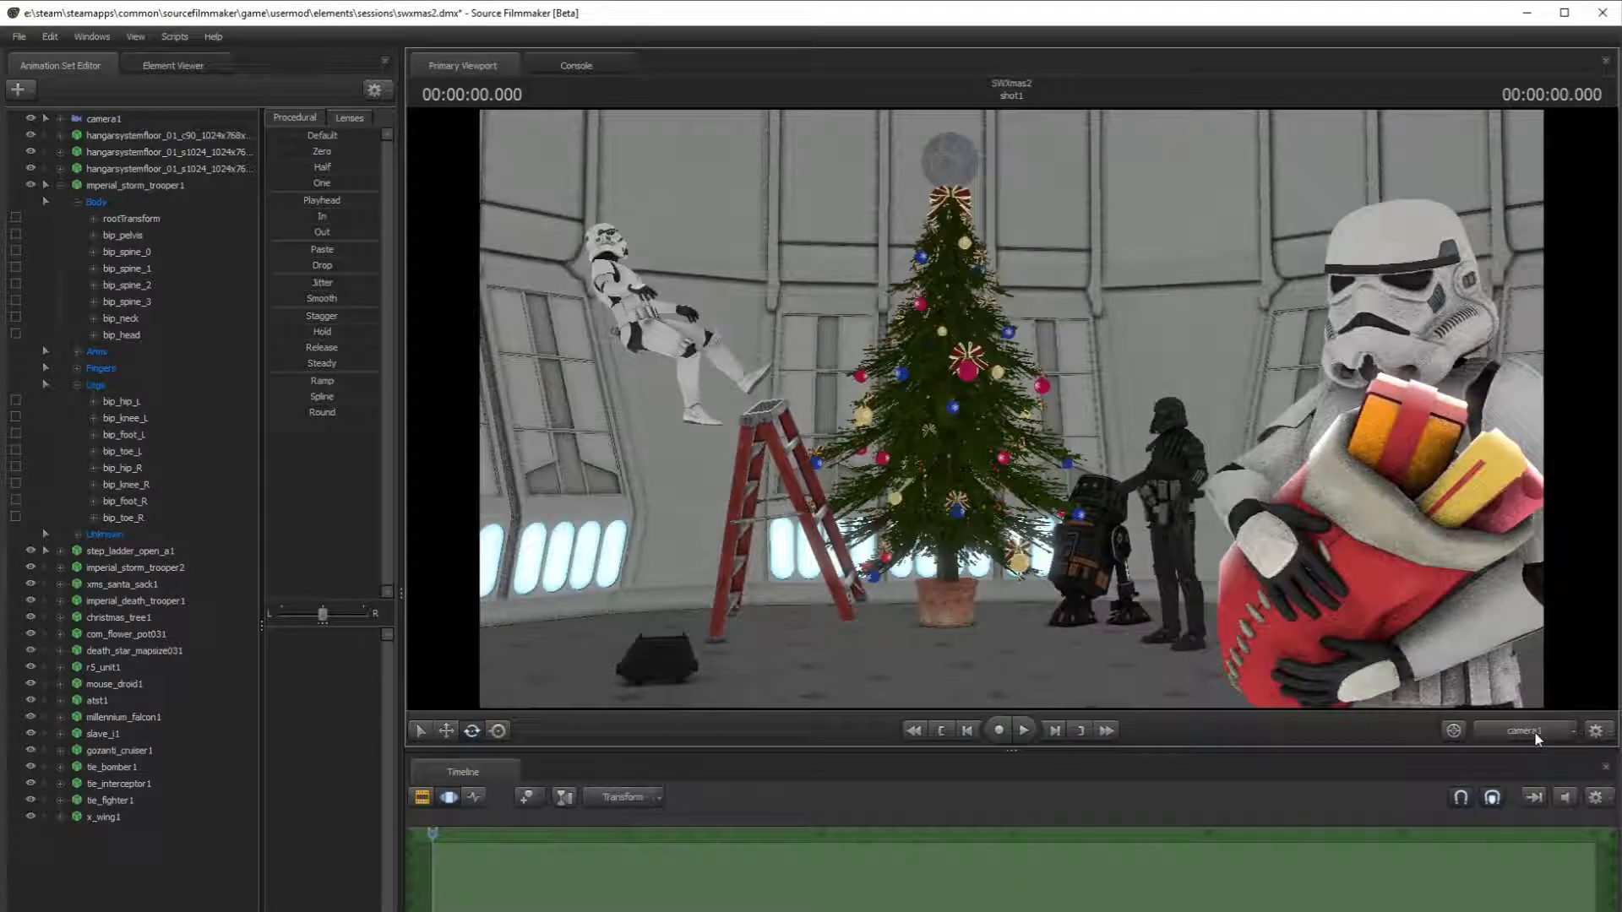
click(1533, 732)
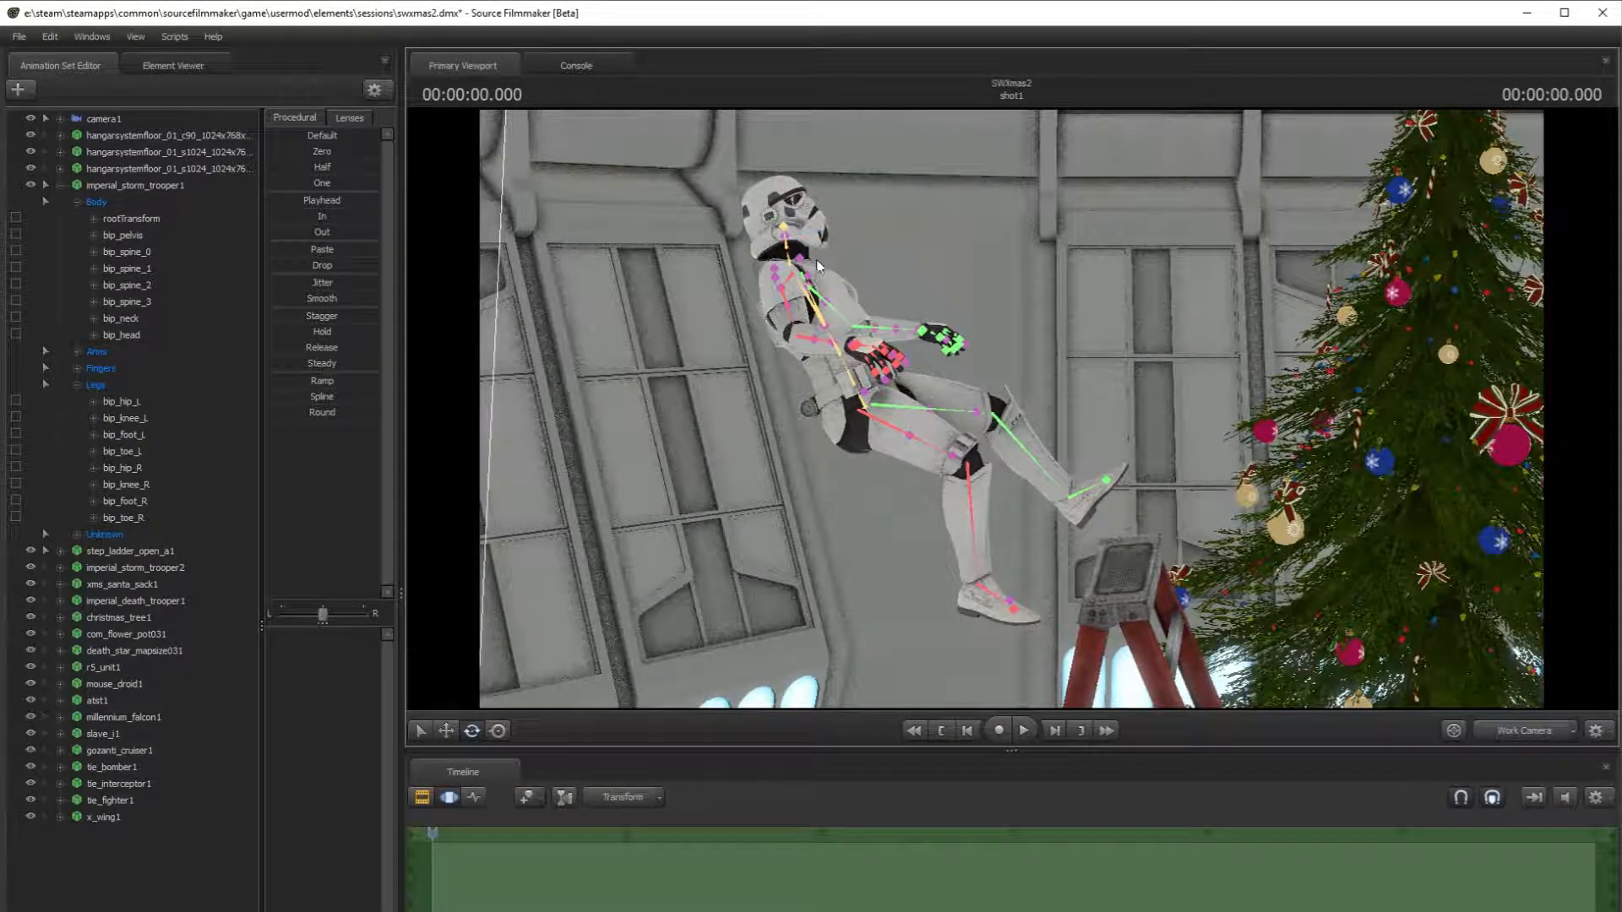
- Rotate the falling stormtrooper's bip_head and check it through camera1
click(780, 225)
drag(833, 246, 773, 214)
click(1505, 732)
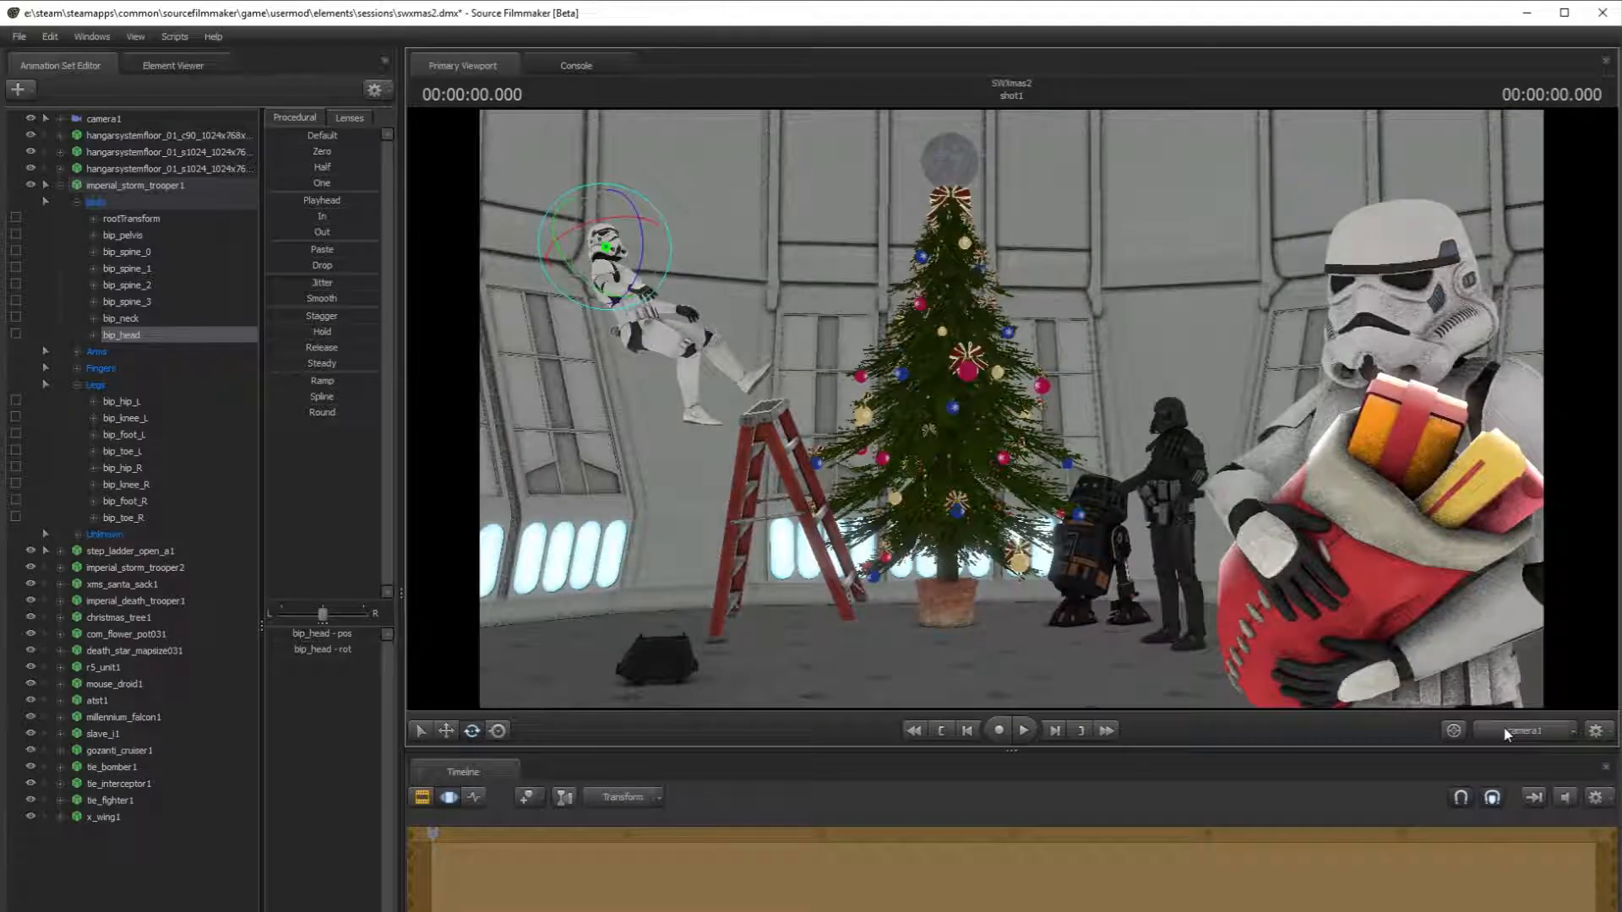
click(1504, 732)
- Bend the falling stormtrooper's upper body forward toward the ladder and compare the pose through camera1
drag(941, 416, 848, 321)
key(w)
click(835, 326)
drag(845, 384, 853, 402)
drag(848, 315, 849, 318)
ctrl+click(1173, 509)
click(1554, 740)
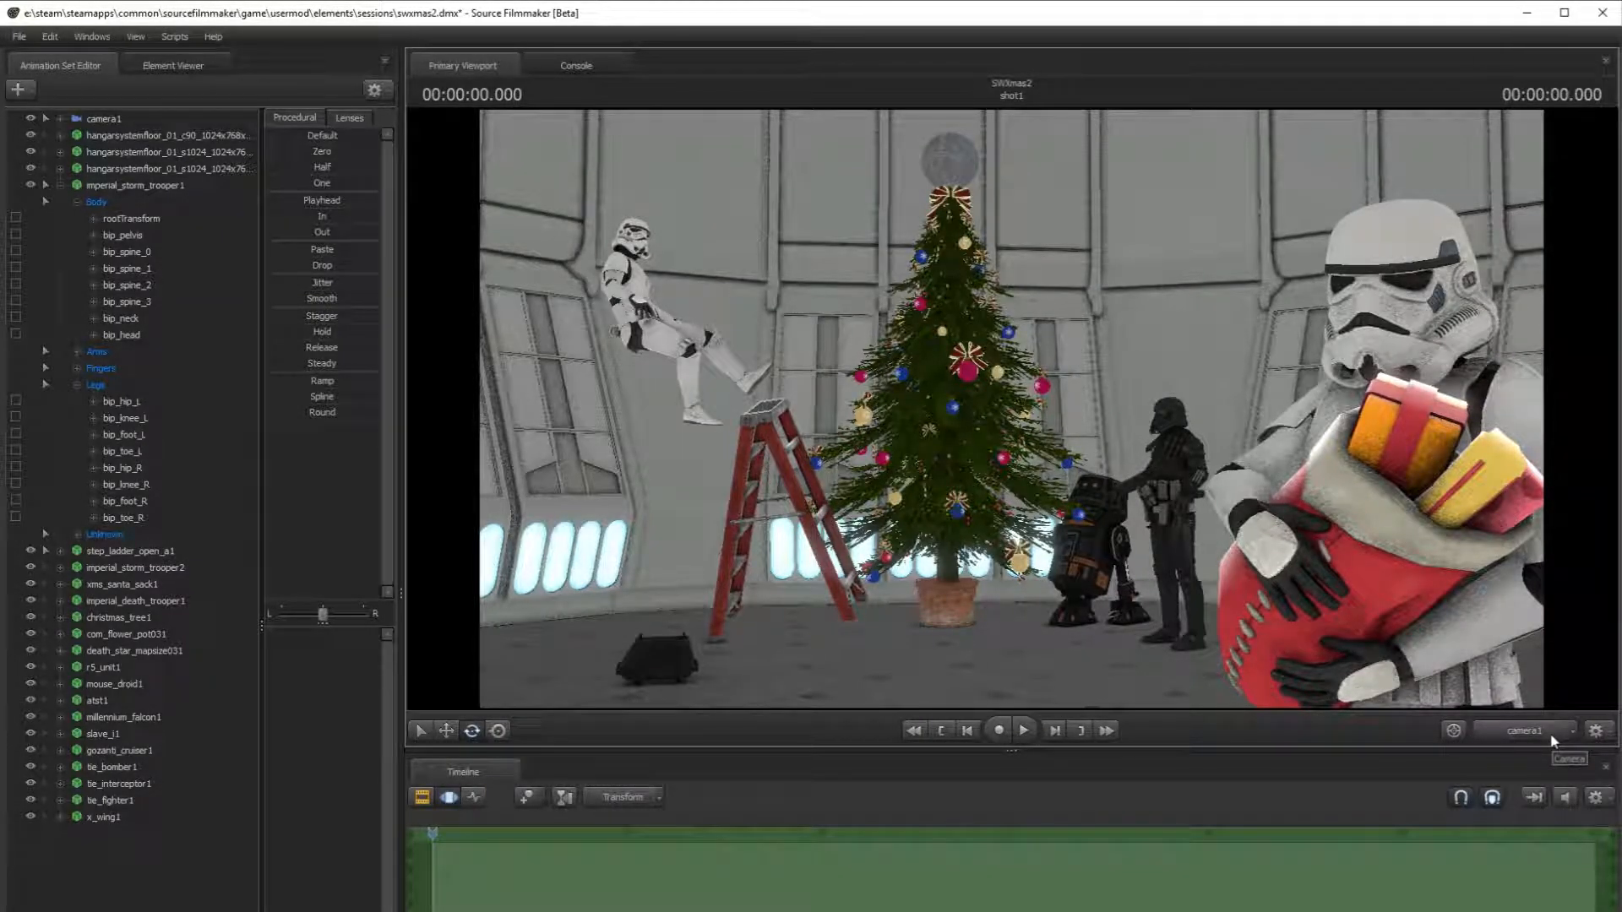
click(1554, 740)
- Rotate bip_spine_2 slightly and raise the stormtrooper's left upper arm outward
click(815, 292)
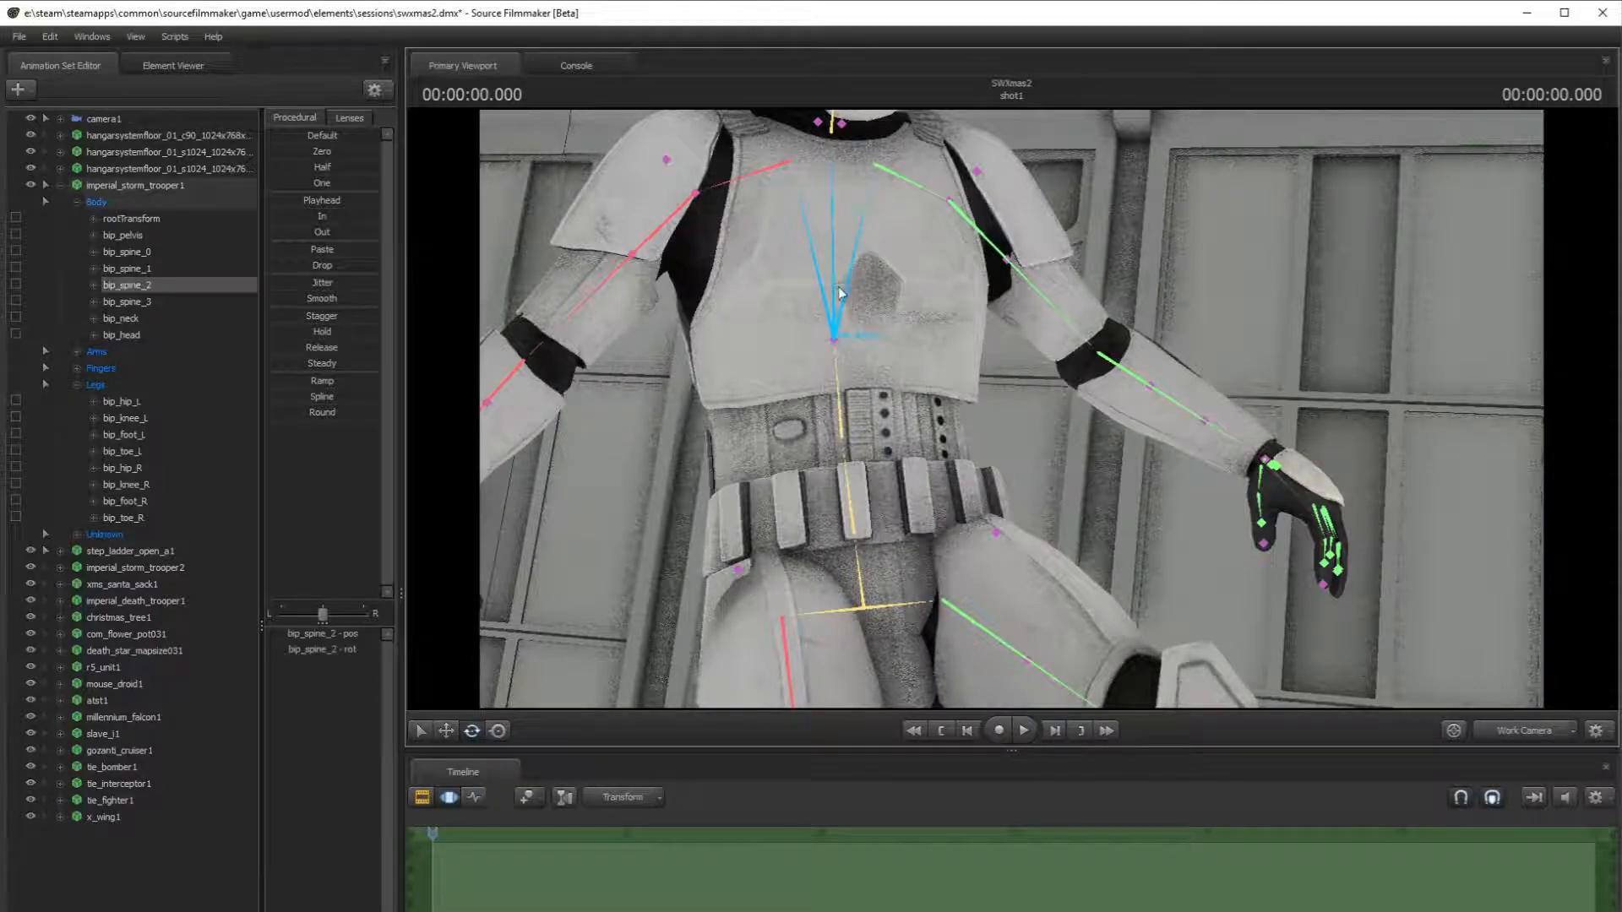
drag(799, 296, 830, 301)
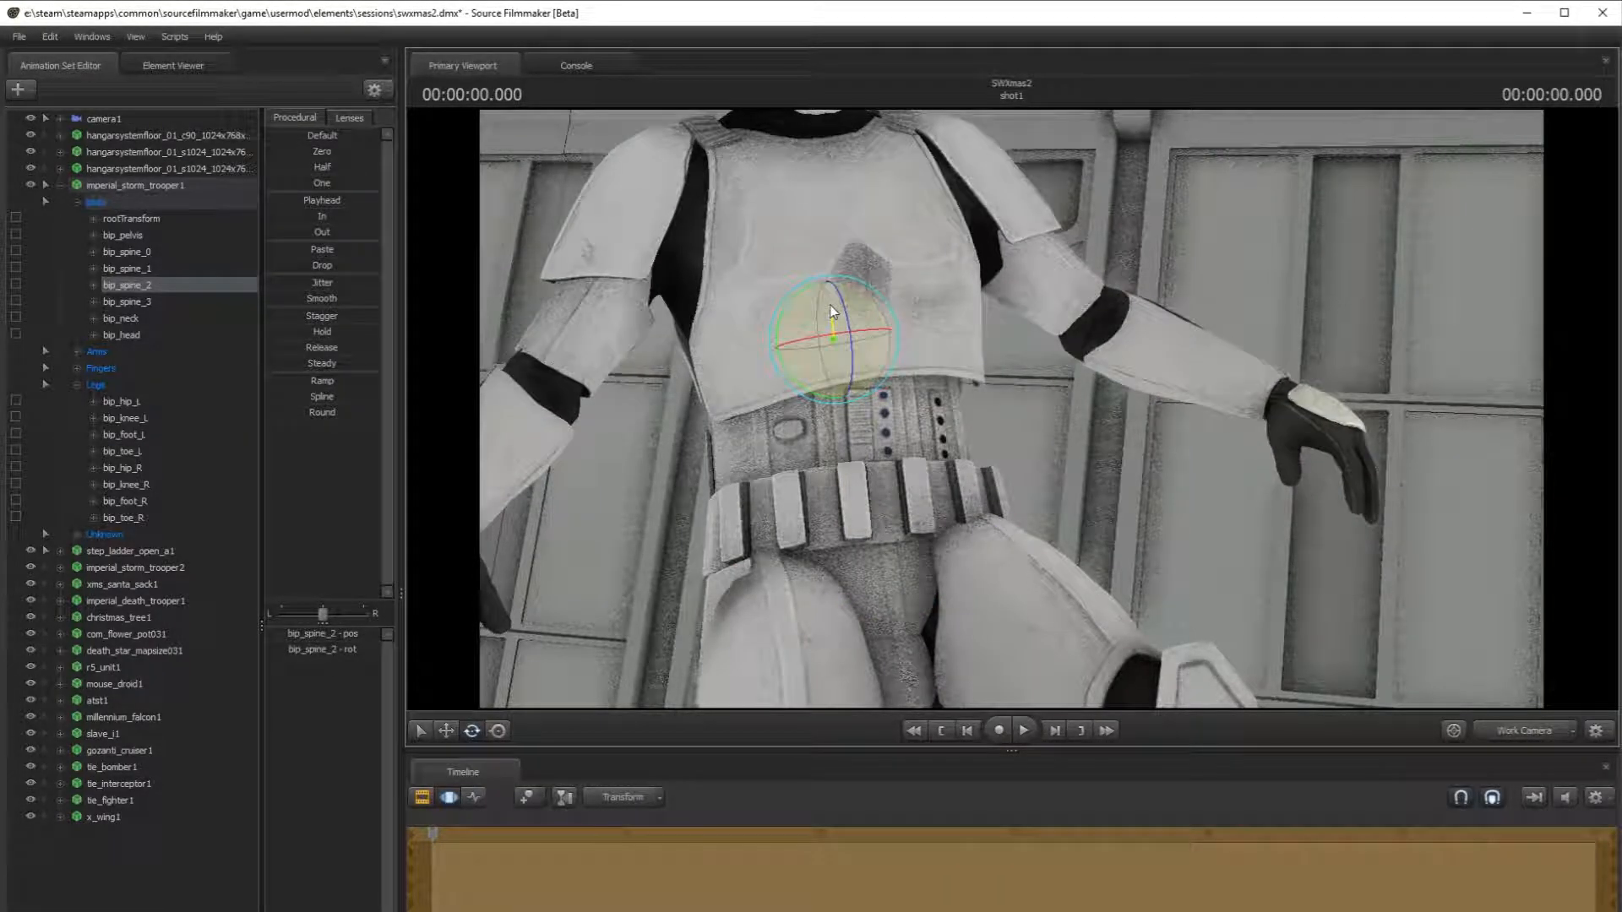
ctrl+click(990, 240)
drag(970, 221, 943, 173)
- Swing bip_upperArm_R forward across the chest and refine it with bip_lowerArm_R as seen through camera1
ctrl+click(642, 257)
drag(676, 279, 1013, 416)
key(s)
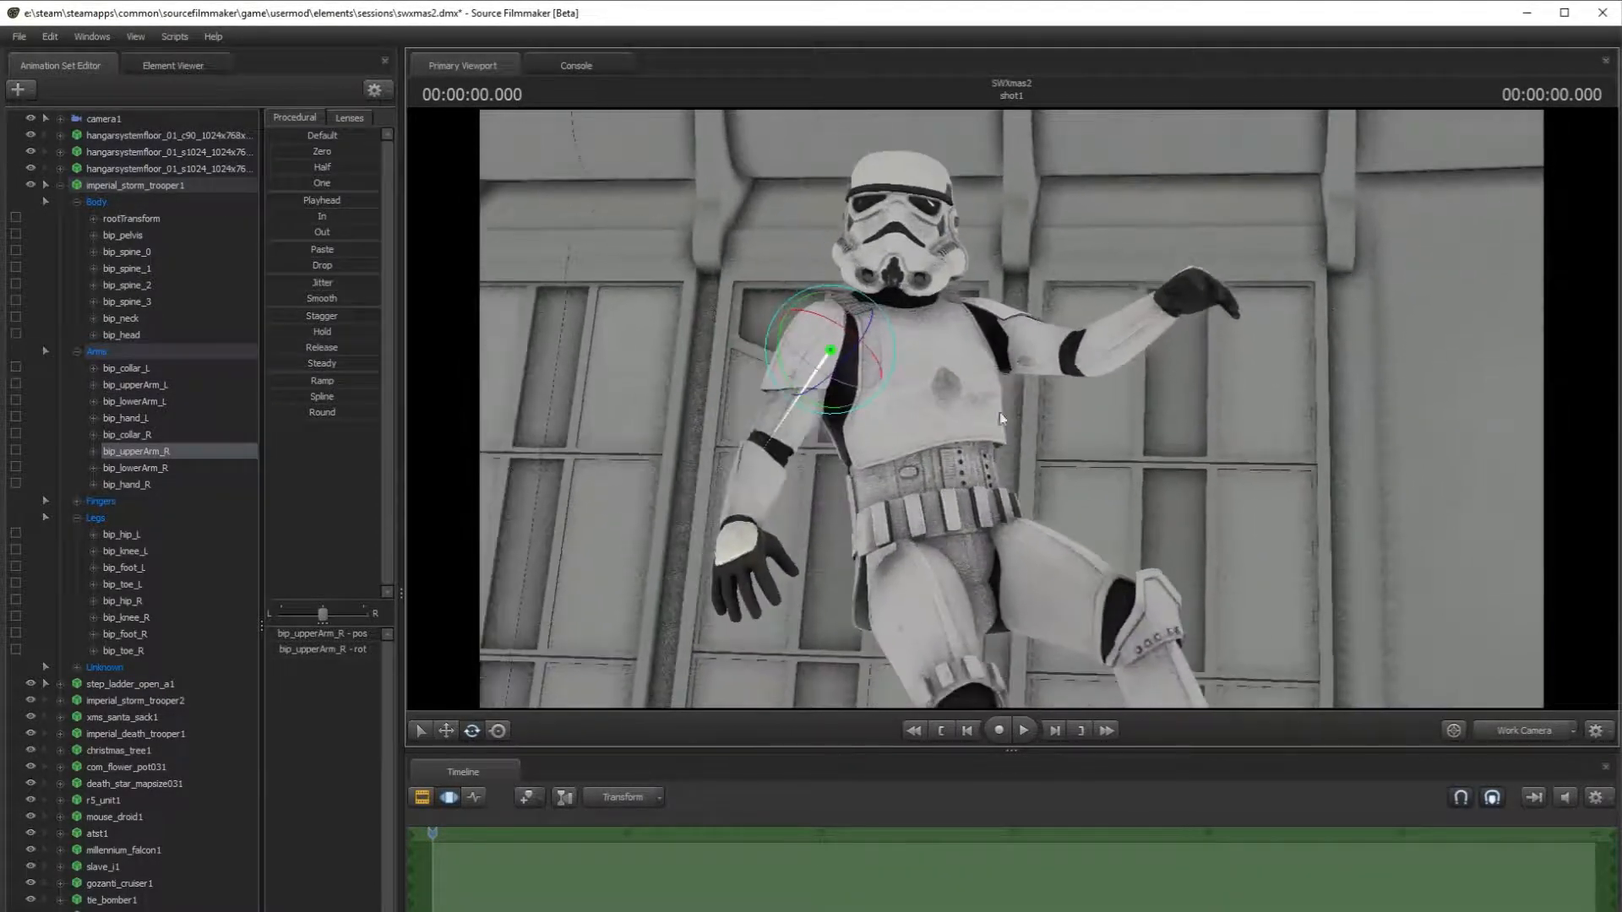
drag(832, 346, 874, 362)
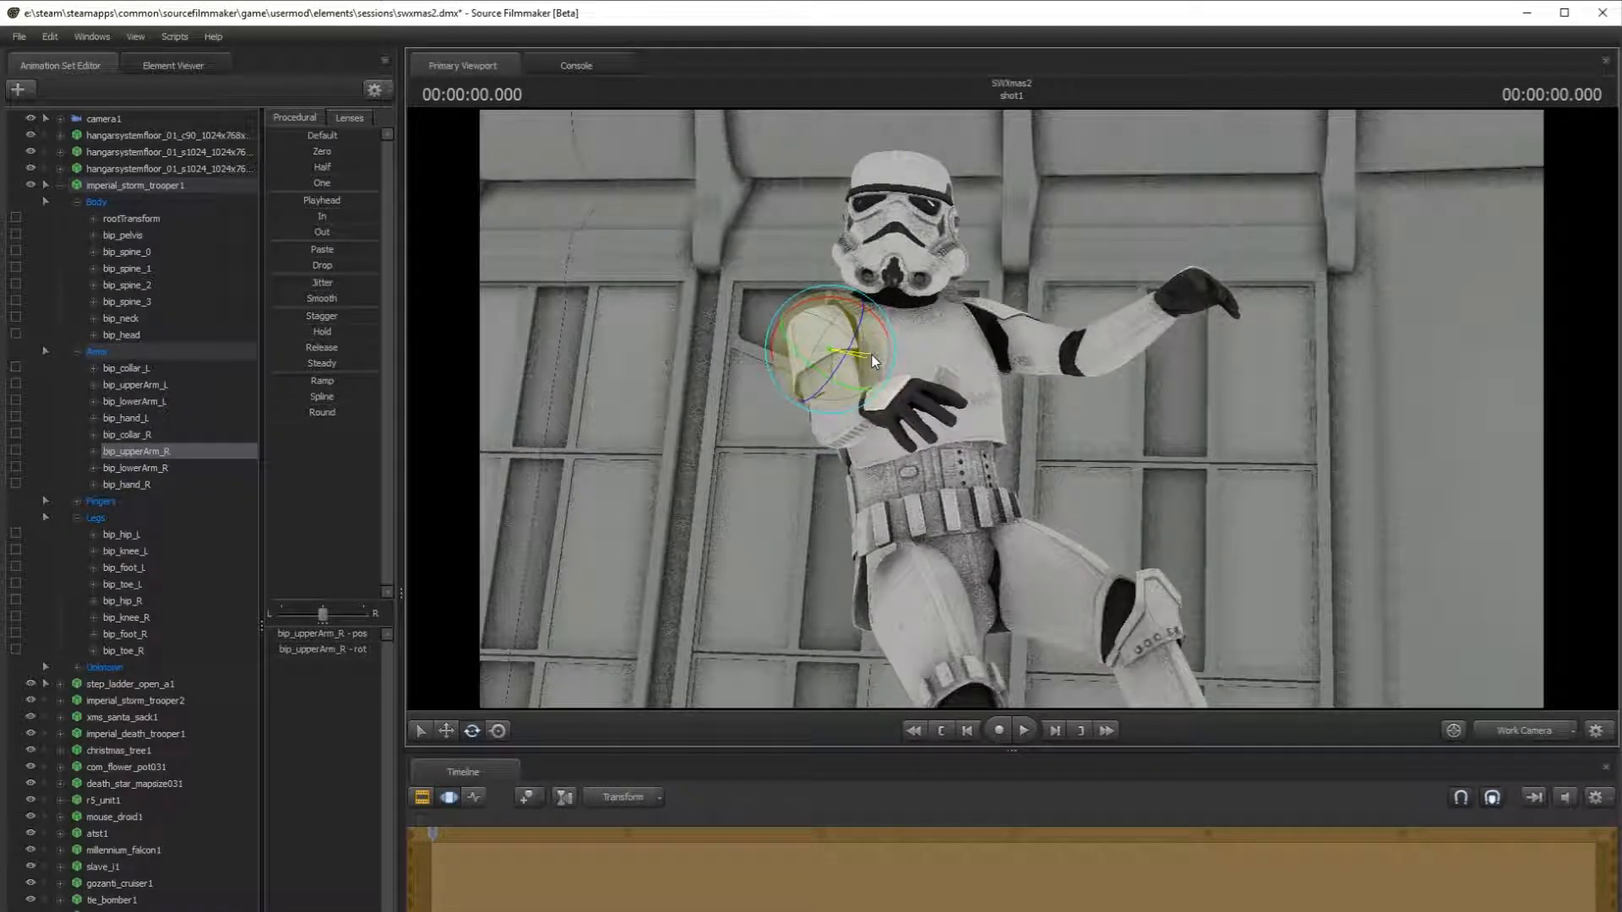
click(1489, 733)
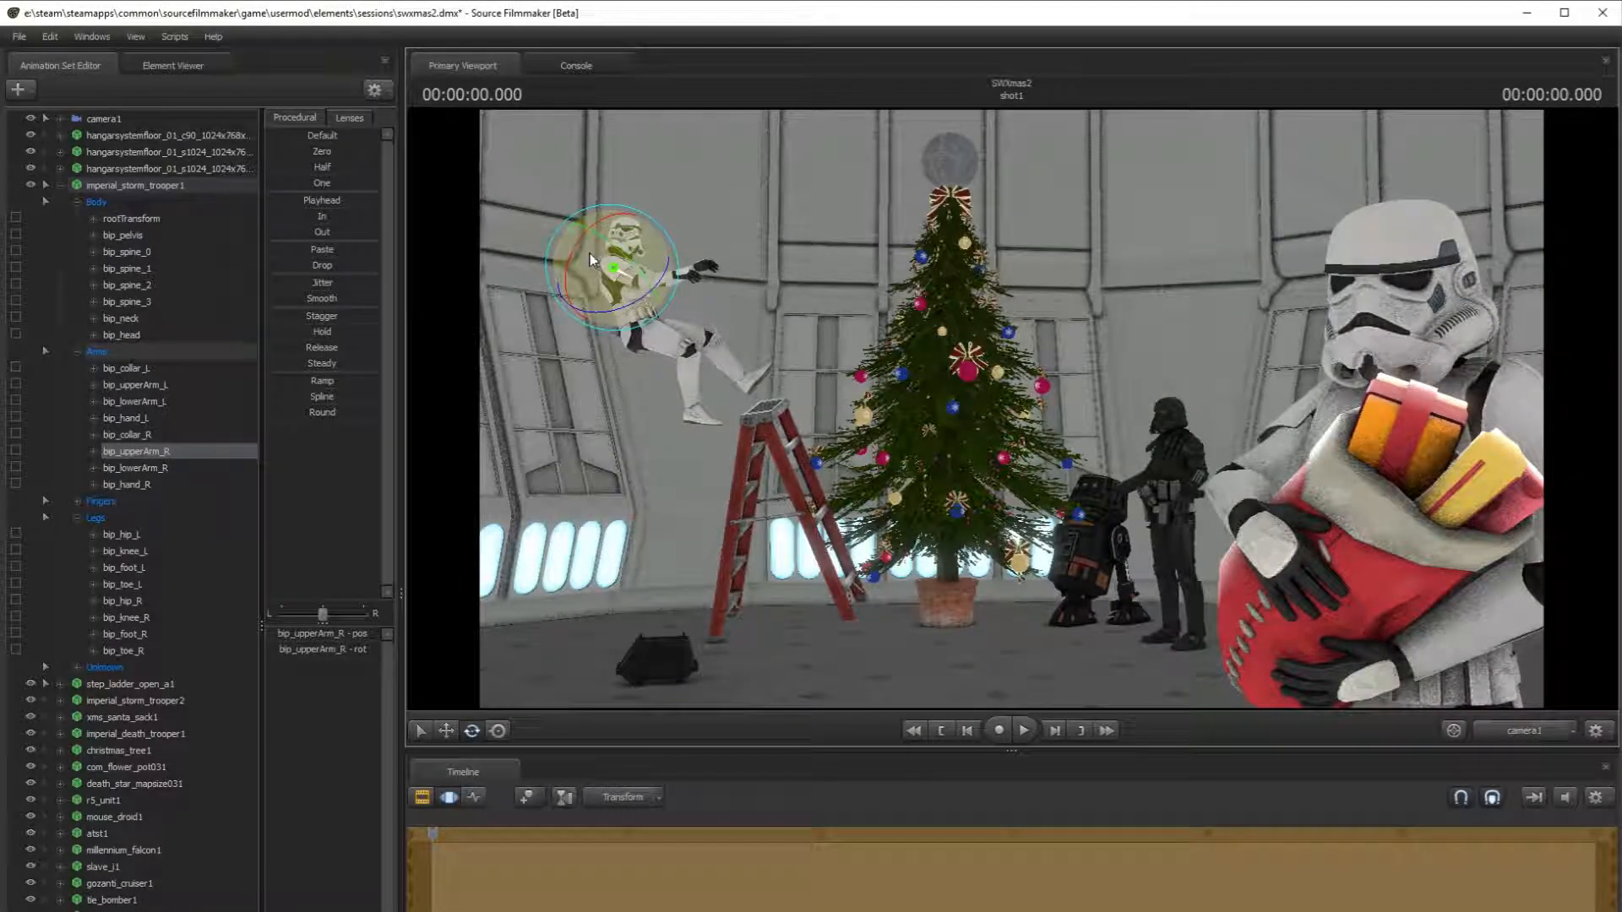
drag(666, 272, 663, 276)
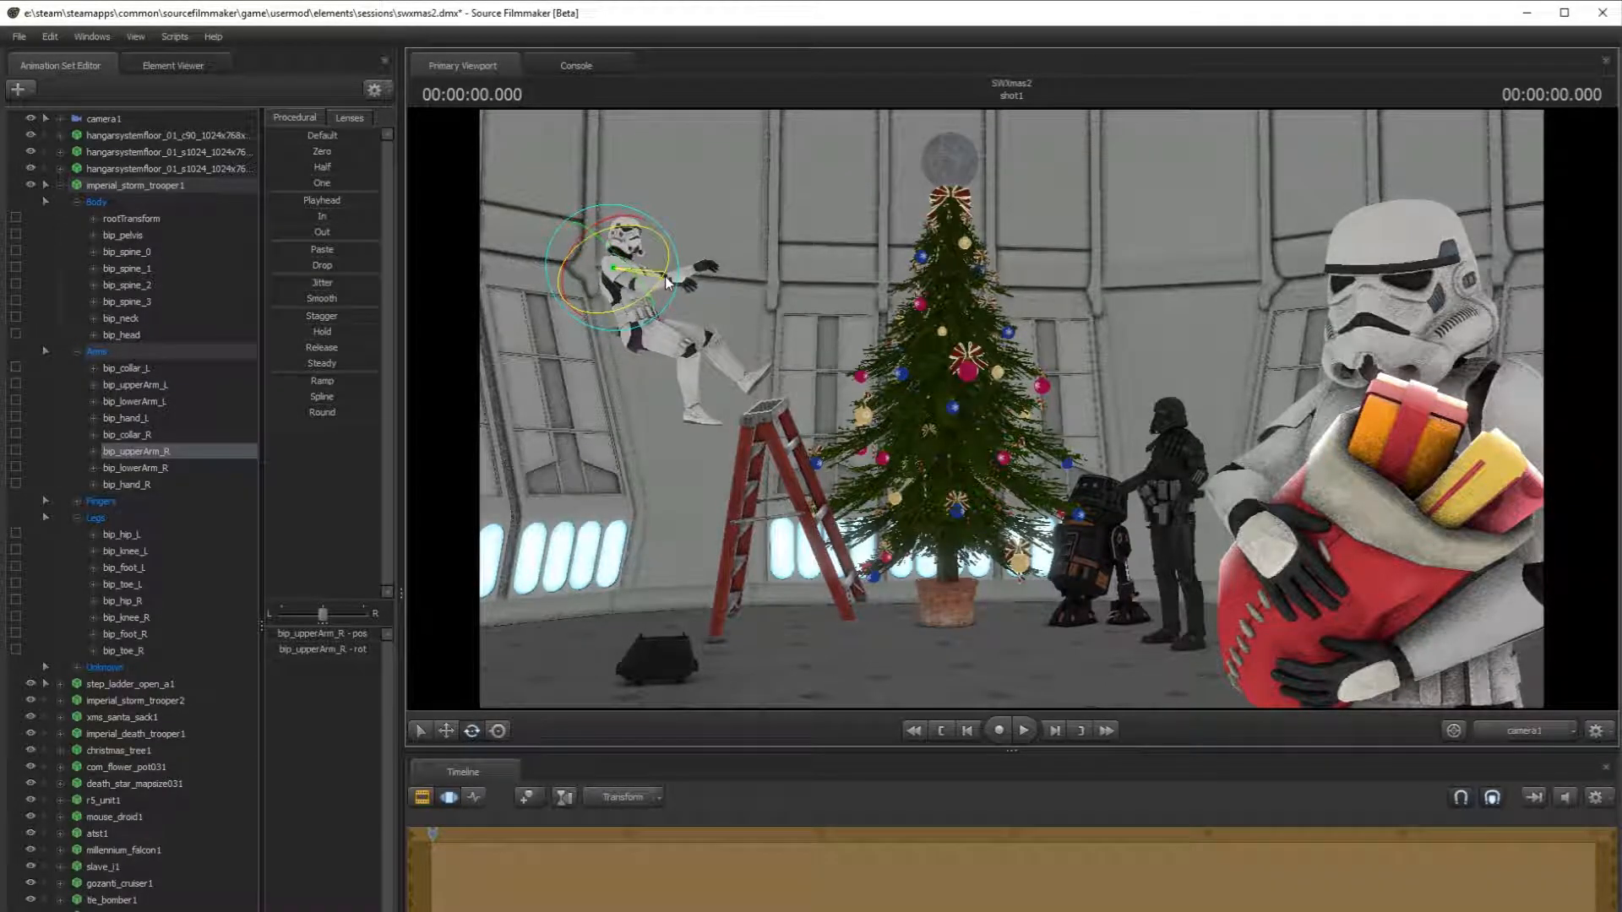
click(659, 292)
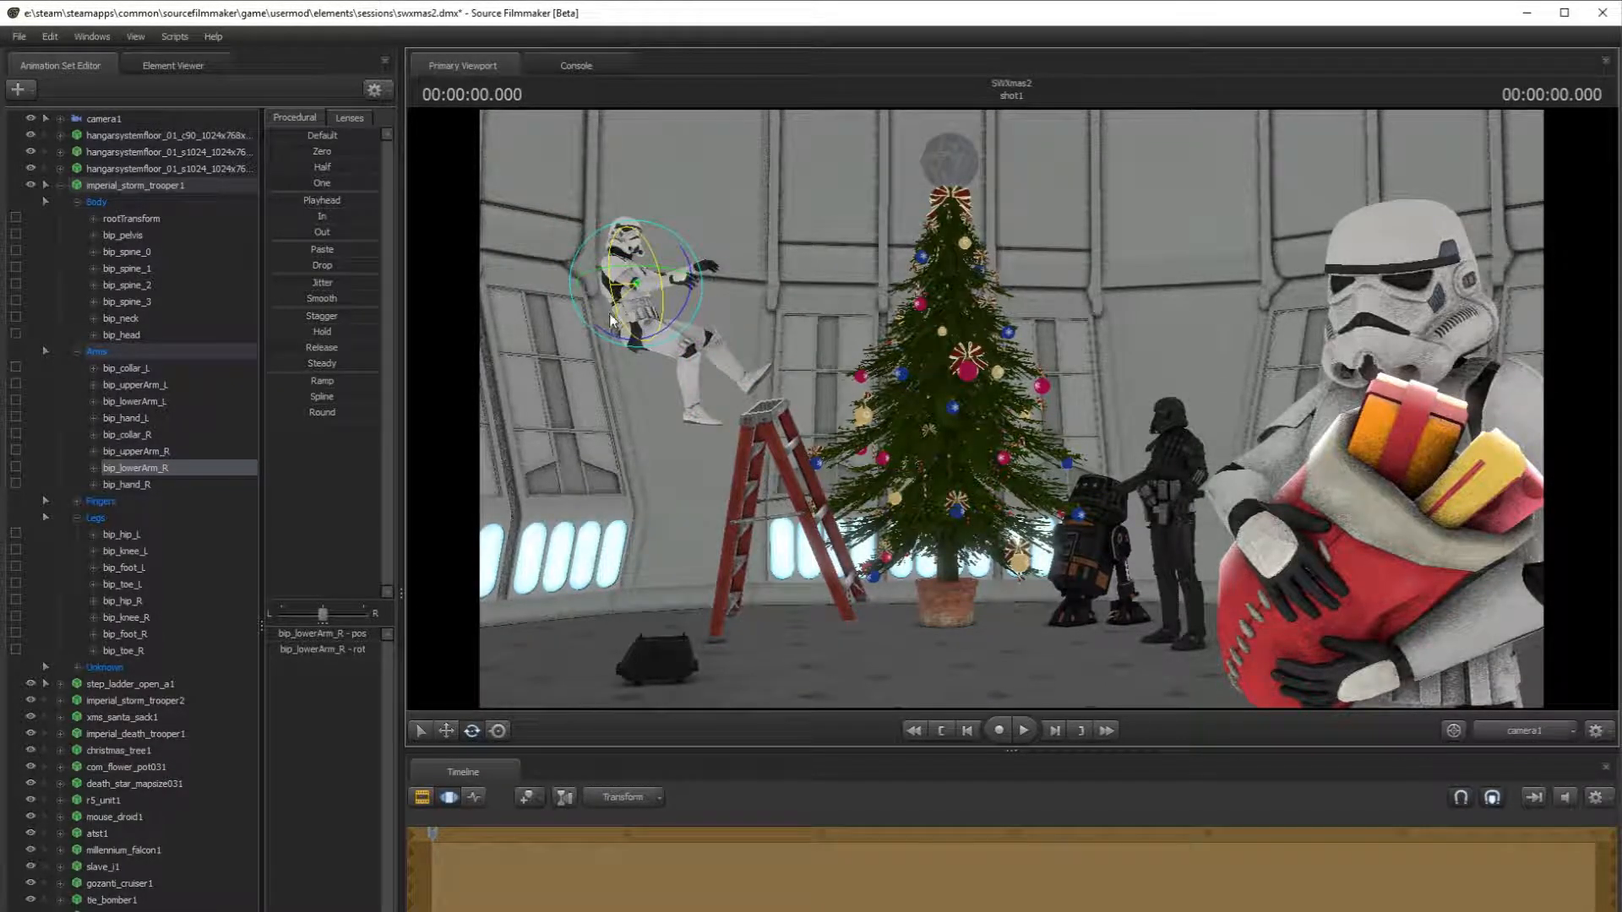
drag(612, 368, 613, 370)
drag(694, 289, 692, 307)
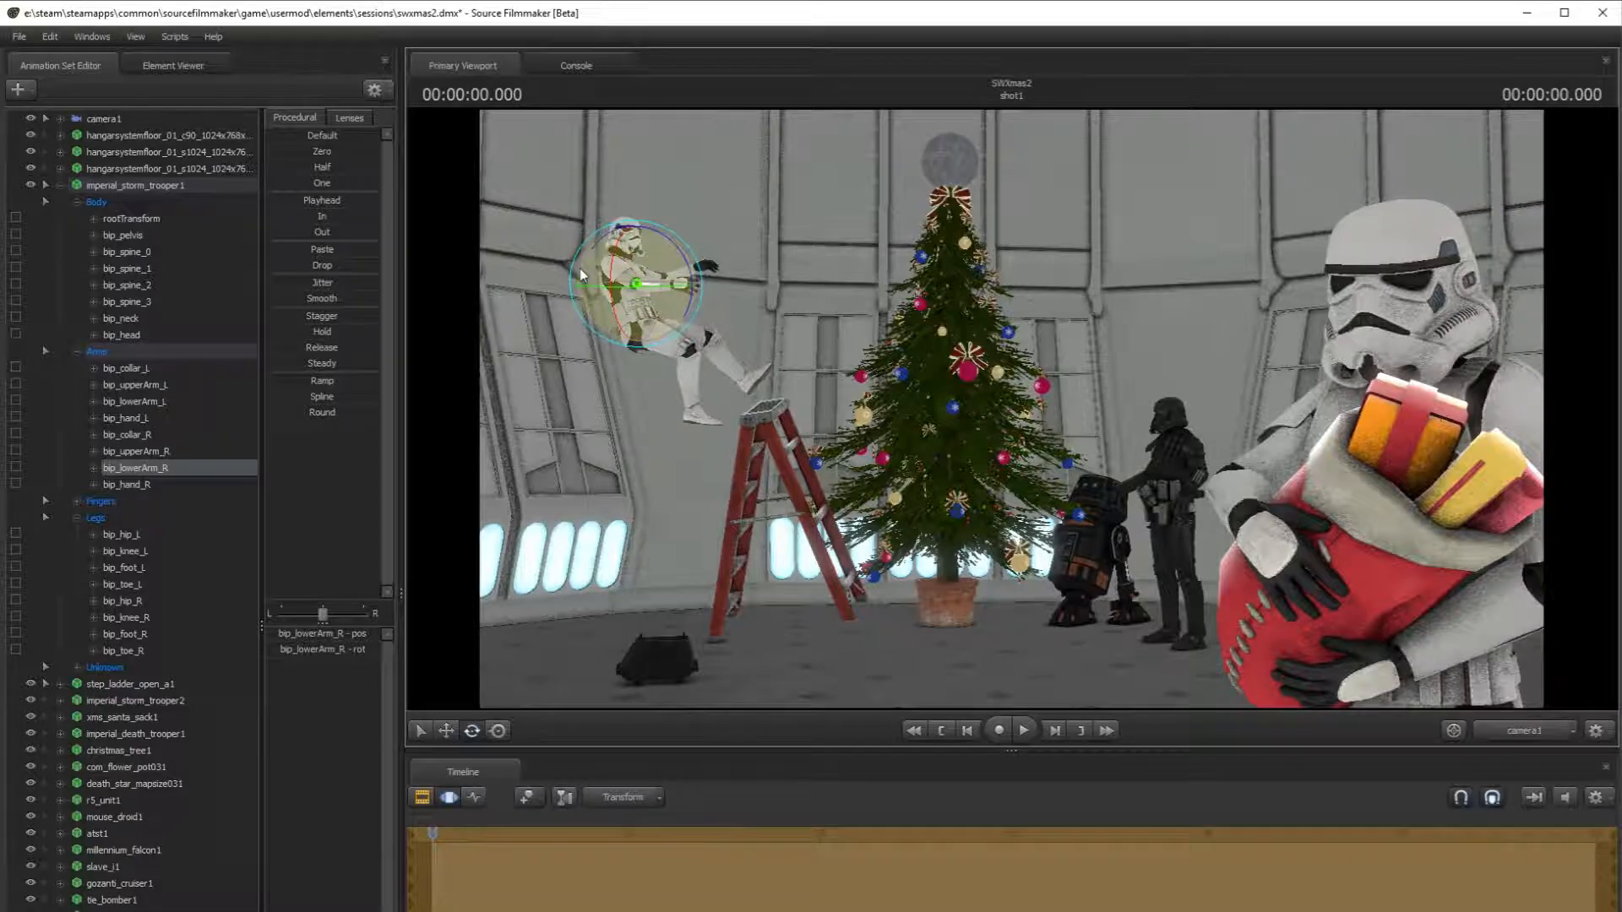
- Raise bip_upperArm_L higher and rotate bip_hand_L so the left arm reaches out, checking it through camera1
click(1526, 731)
click(1020, 351)
drag(1021, 351, 1065, 312)
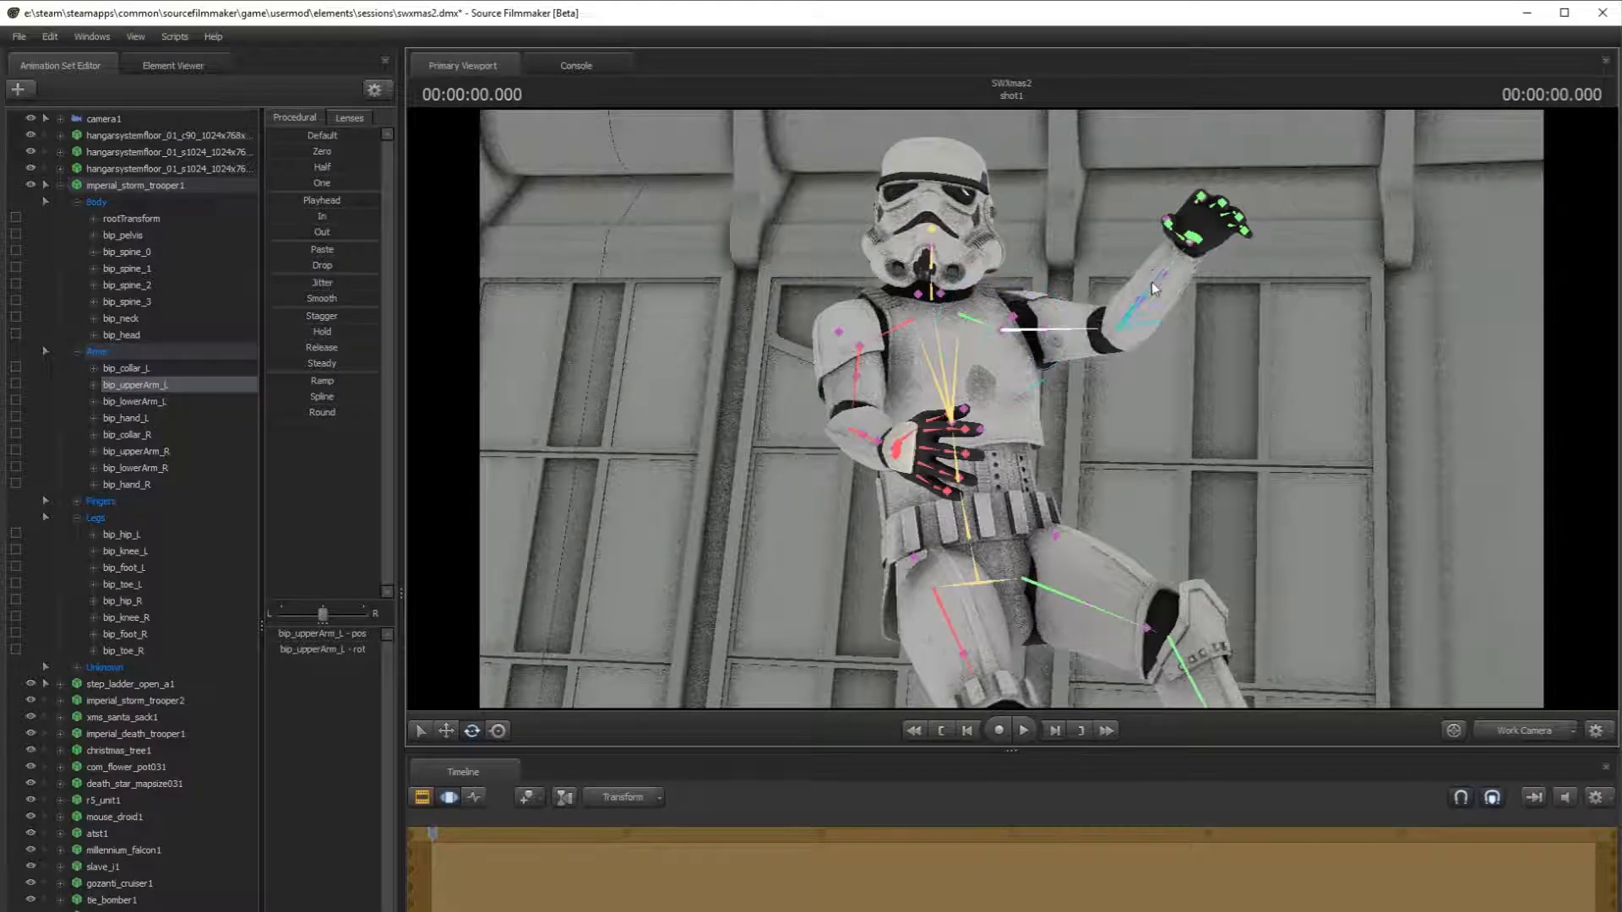
click(1188, 247)
drag(1193, 265, 1225, 235)
click(1518, 730)
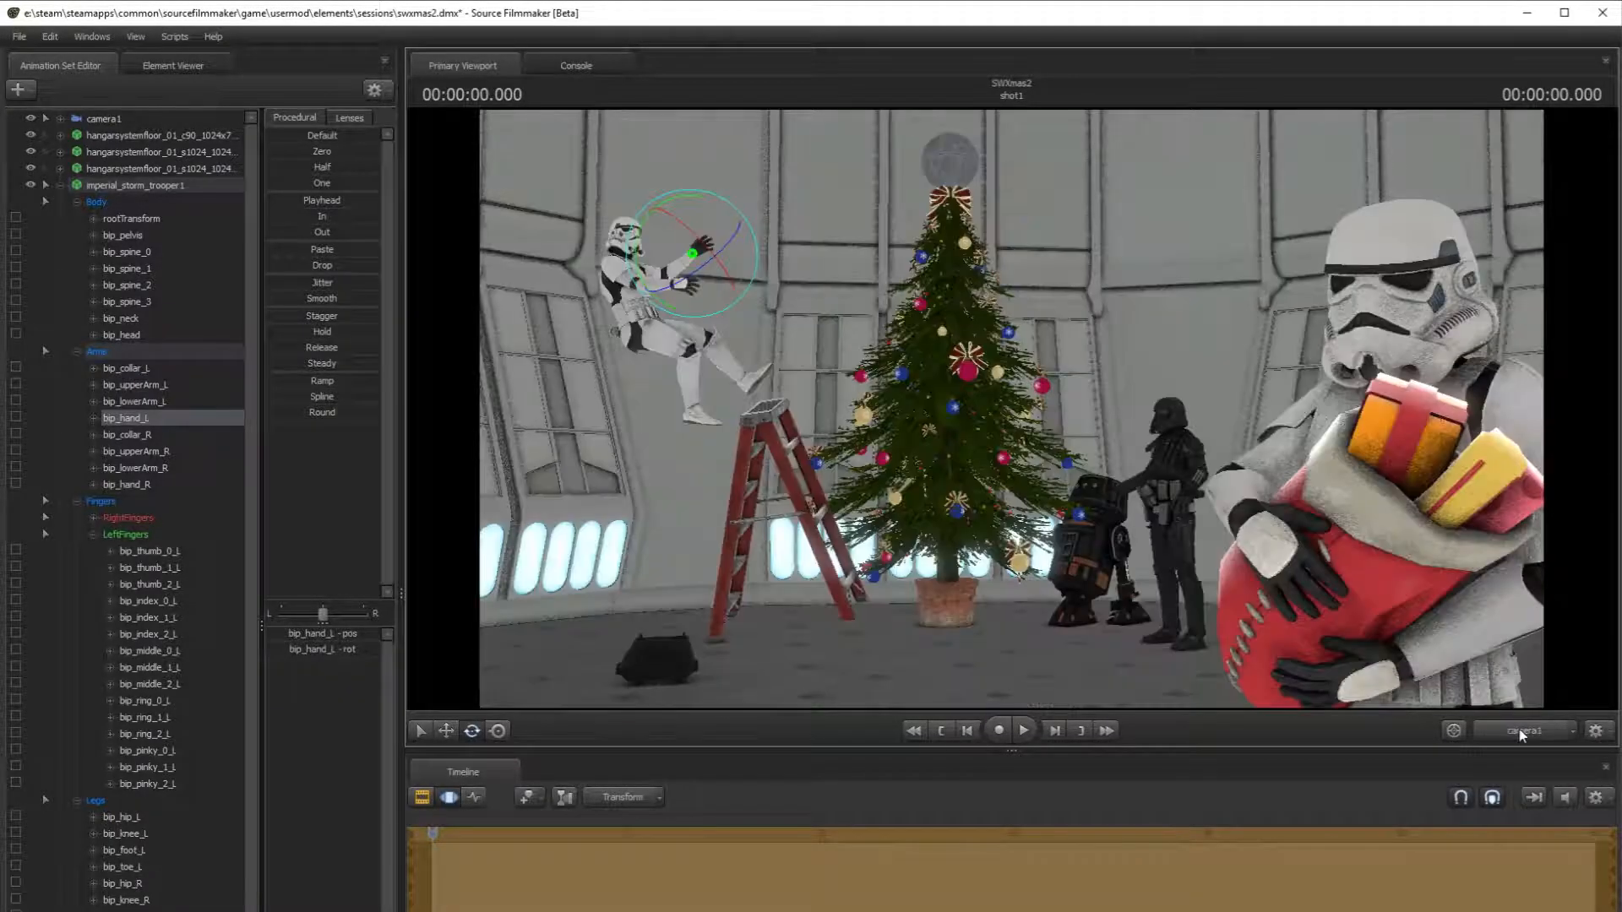
click(1041, 317)
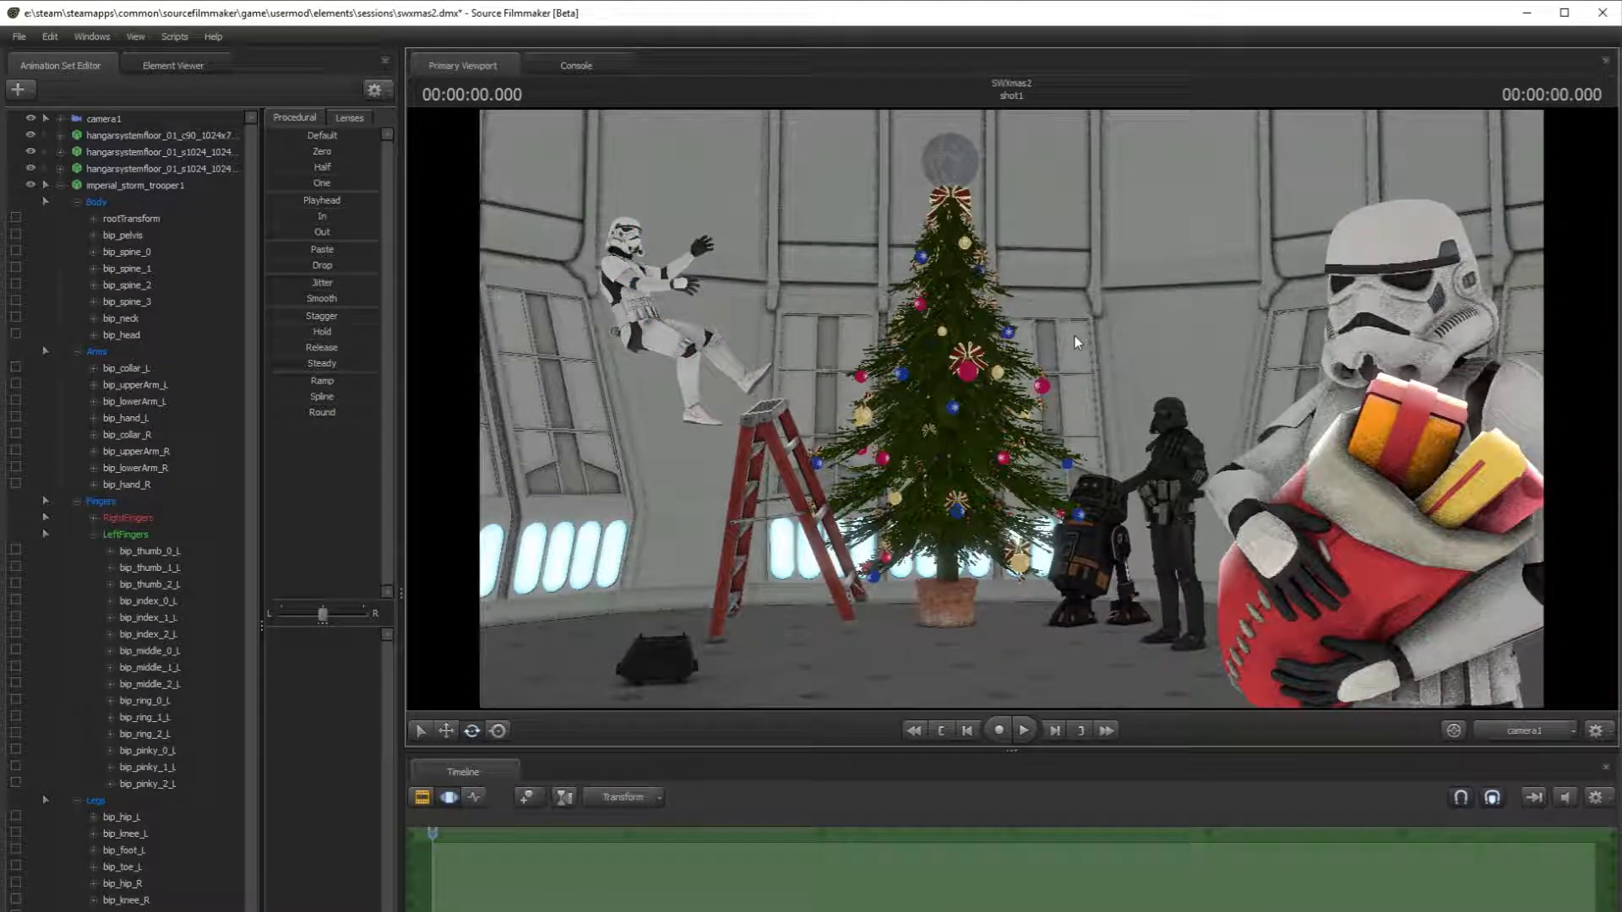
- Turn and tilt the falling stormtrooper's bip_head from the work camera
click(1520, 732)
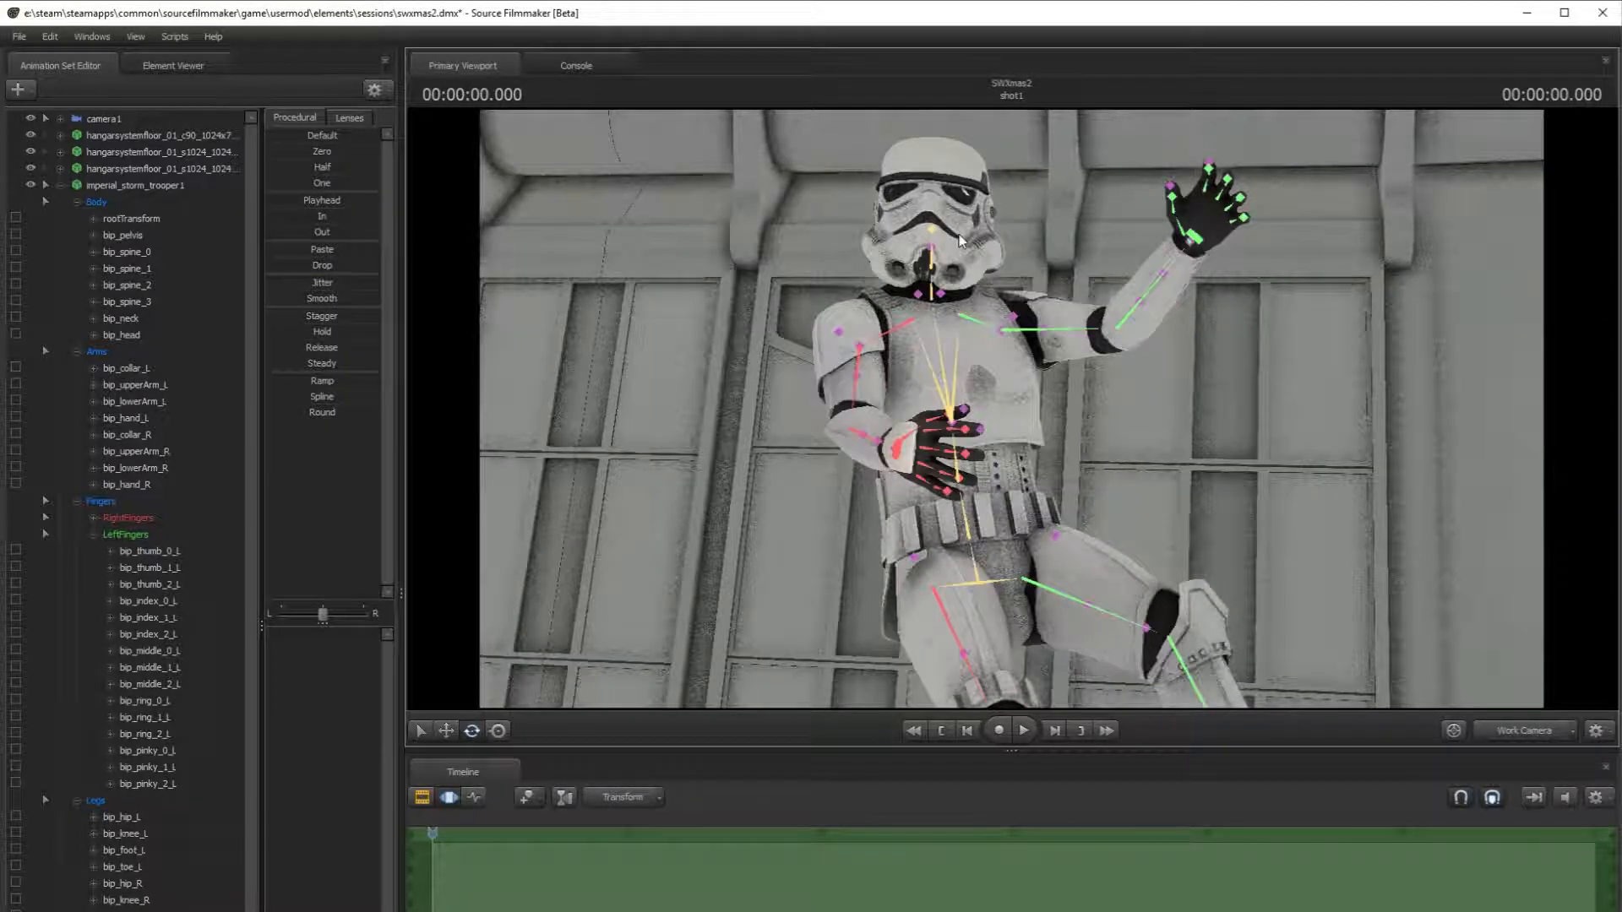
ctrl+click(928, 226)
click(930, 226)
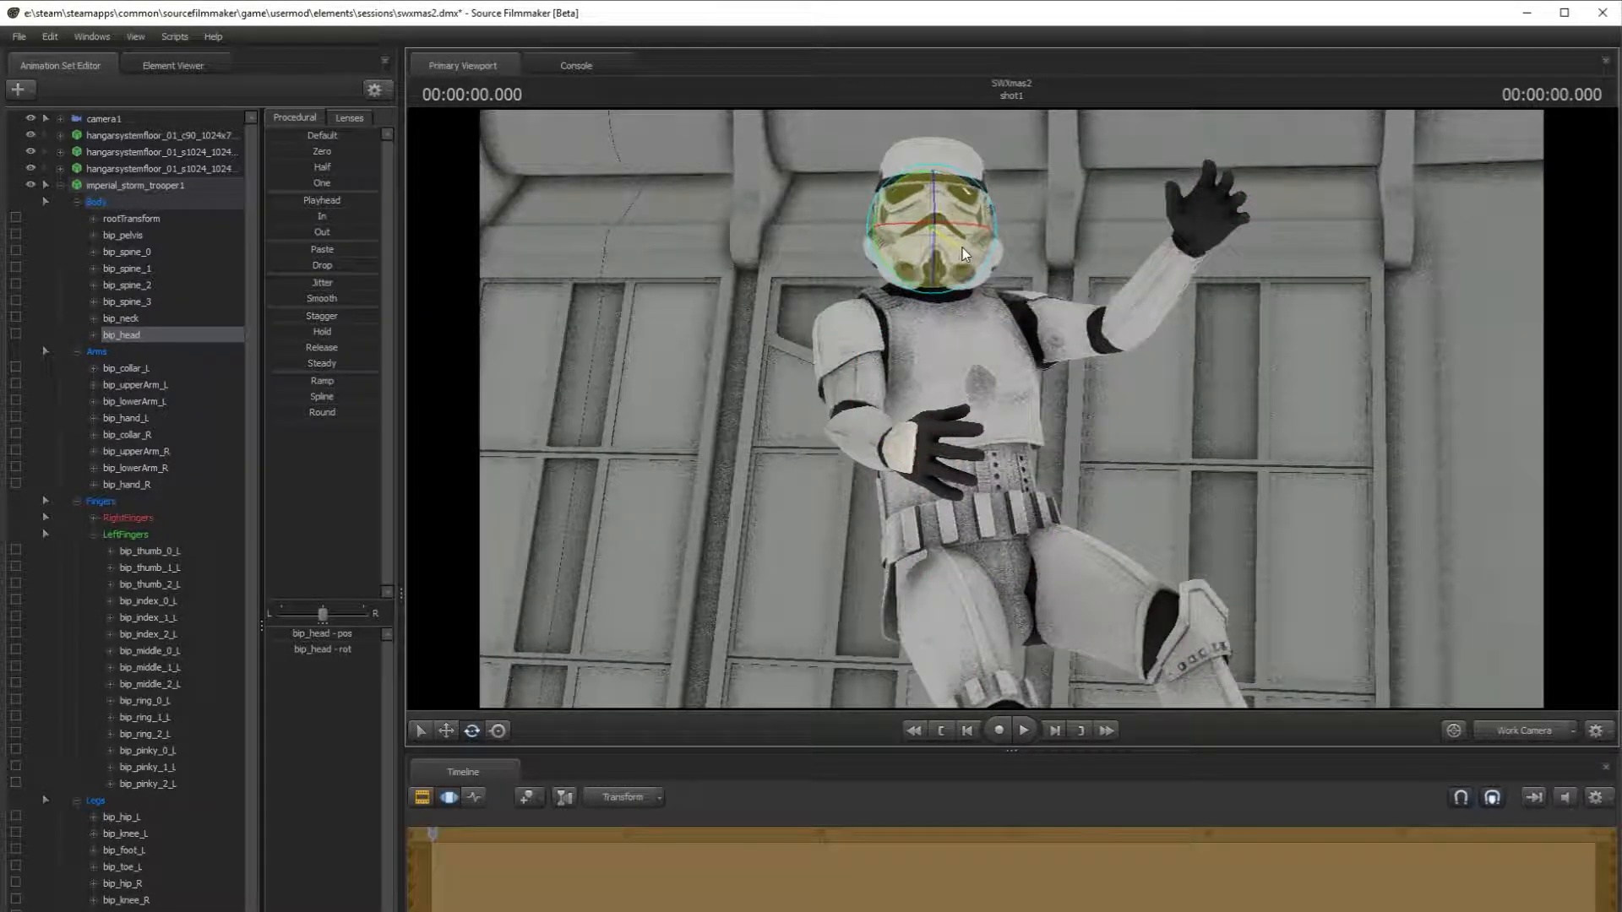
drag(967, 202, 958, 261)
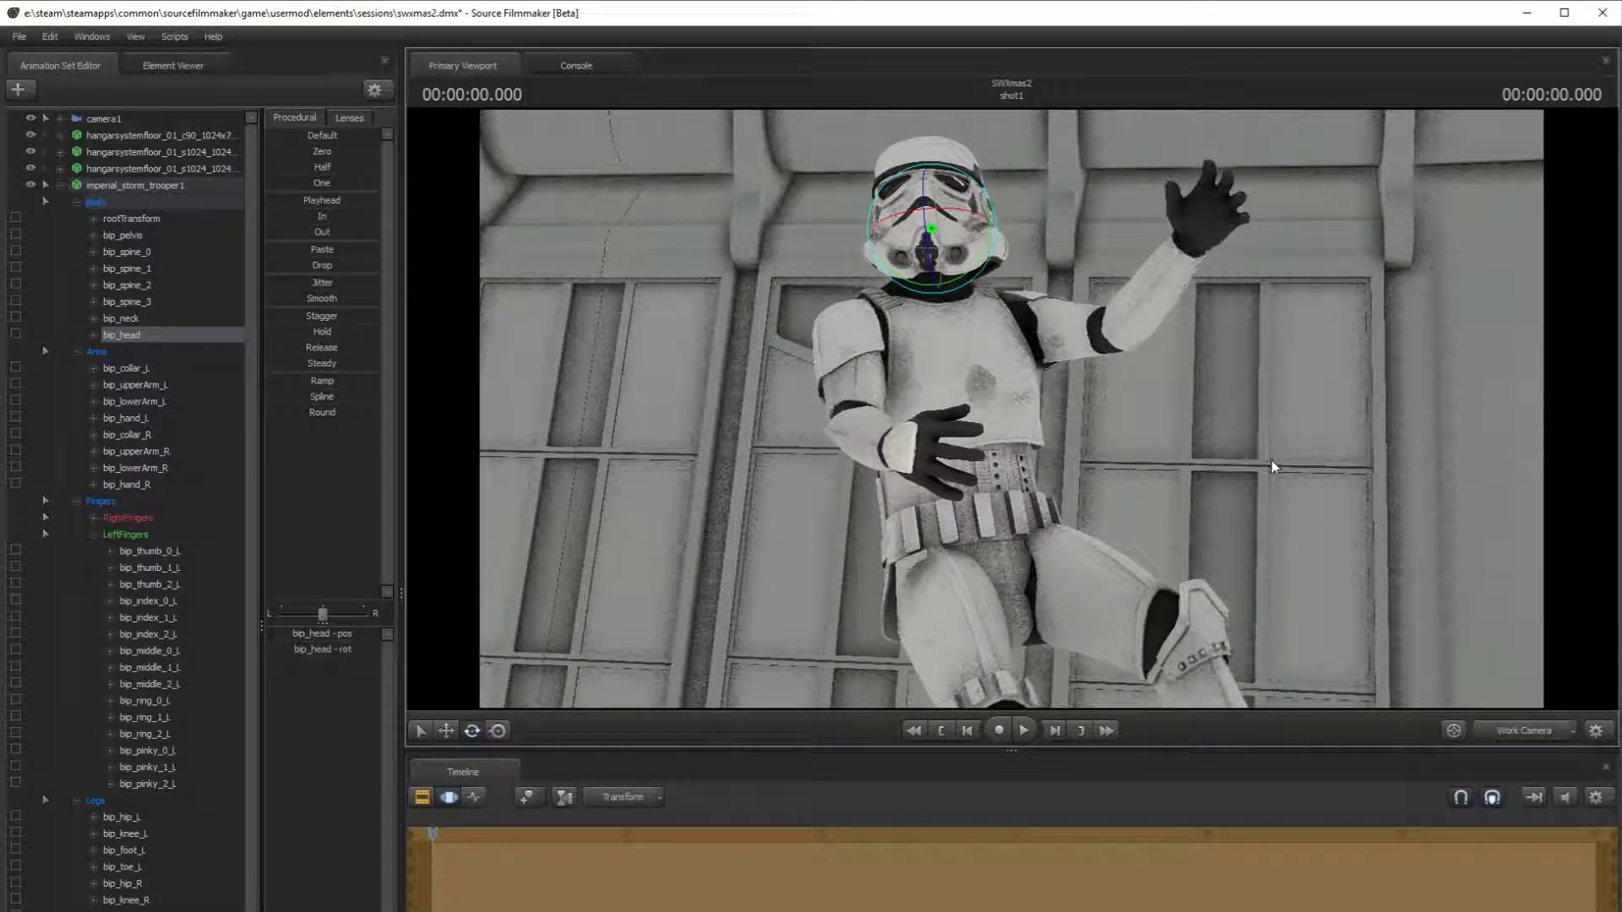
- Rotate the base of the falling stormtrooper's left index finger at bip_index_0_L
drag(1208, 324, 1321, 229)
key(w)
key(s)
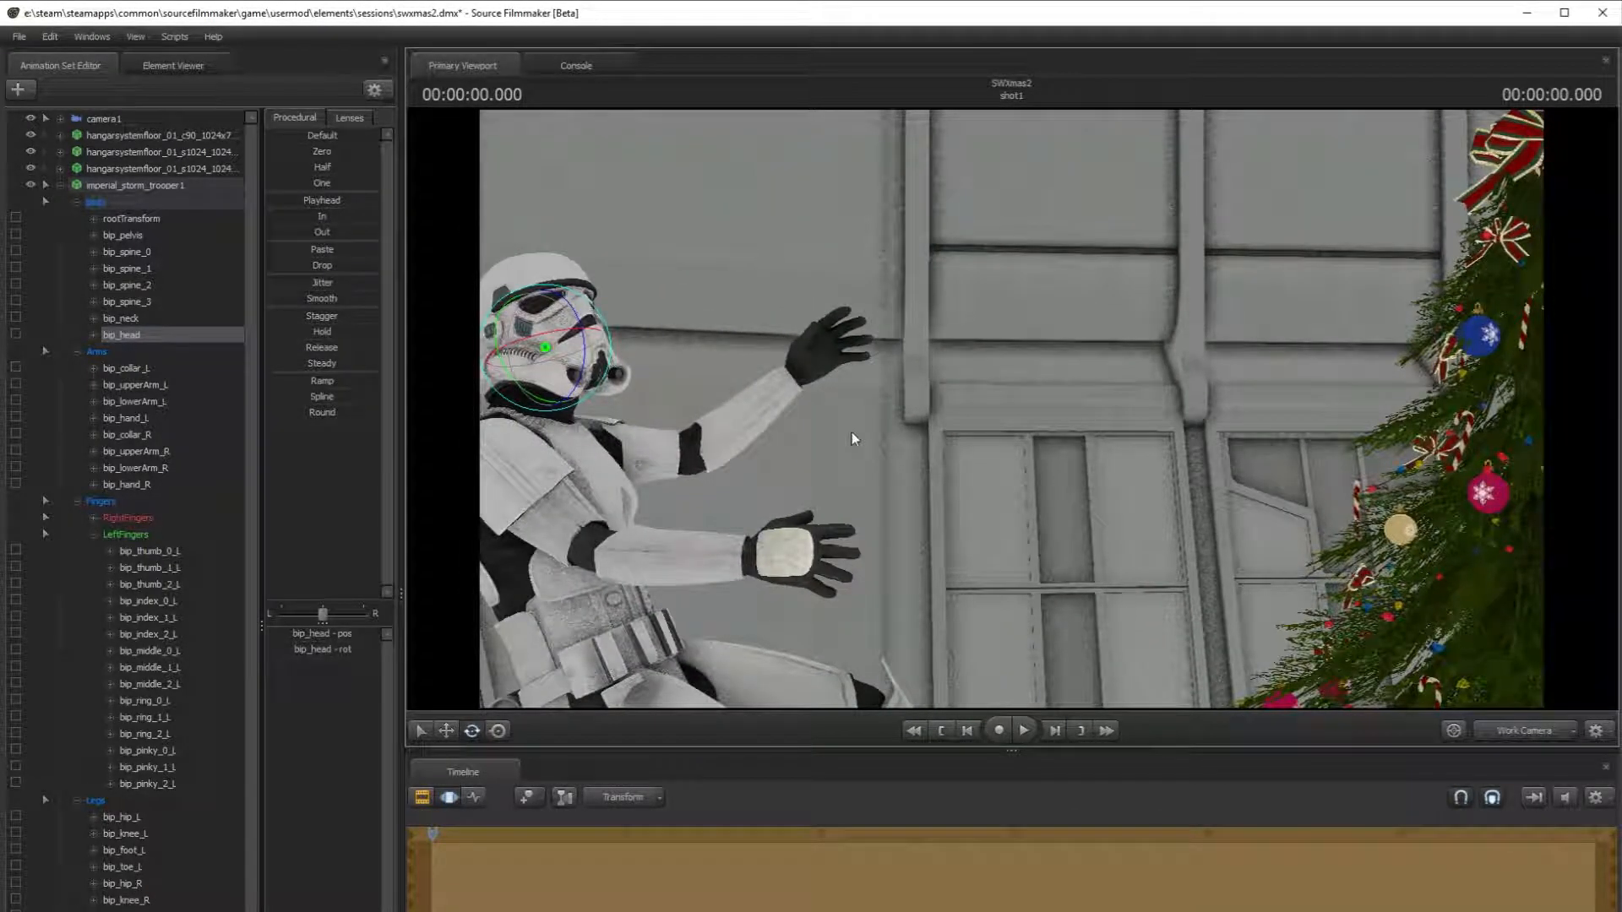
drag(1090, 440, 1305, 402)
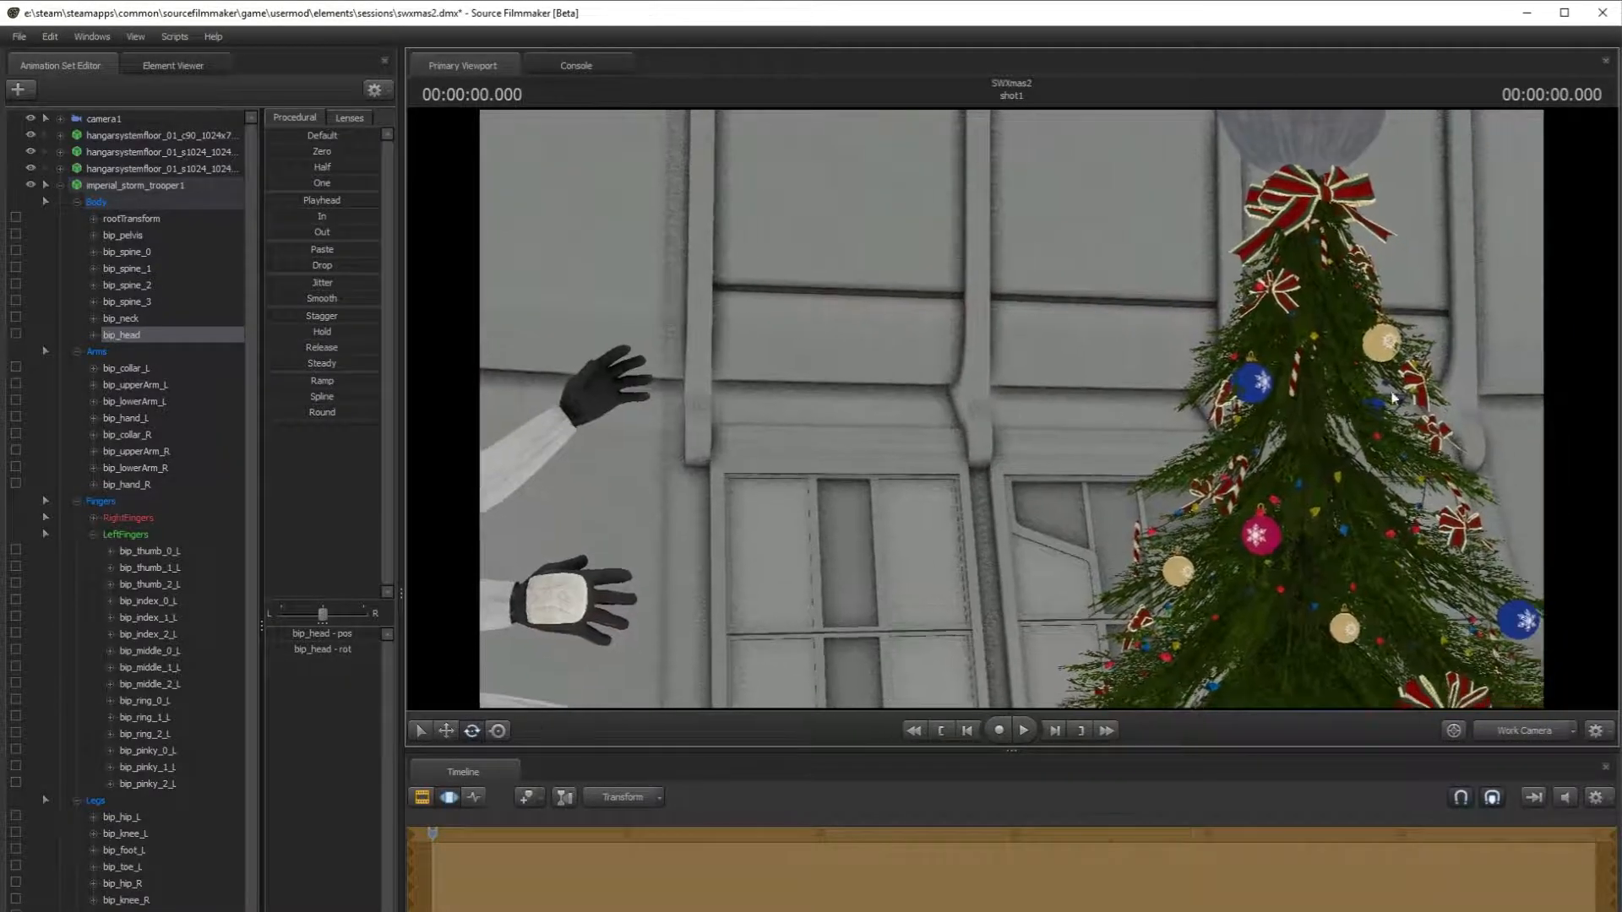
drag(1301, 579, 1059, 390)
key(w)
ctrl+click(998, 420)
drag(898, 326, 898, 326)
key(w)
mouse_move(986, 427)
mouse_down()
mouse_move(958, 430)
mouse_move(968, 418)
mouse_up()
ctrl+click(1110, 338)
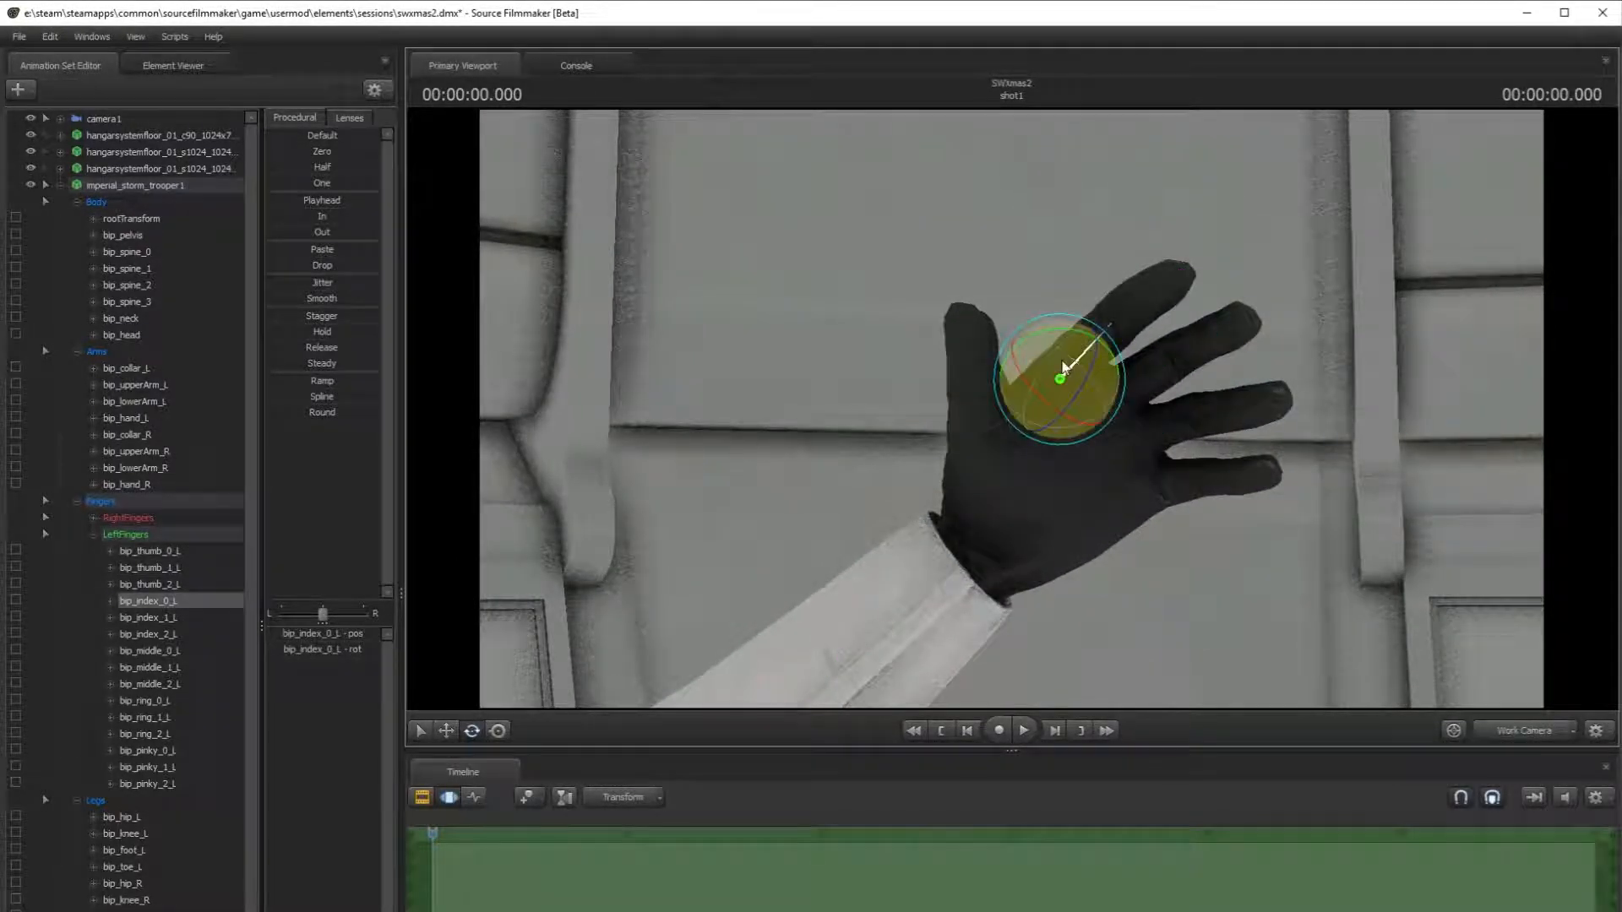
- Rotate bip_middle_1_L and bip_ring_1_L to vary the bend of the left middle and ring fingers
ctrl+click(1187, 361)
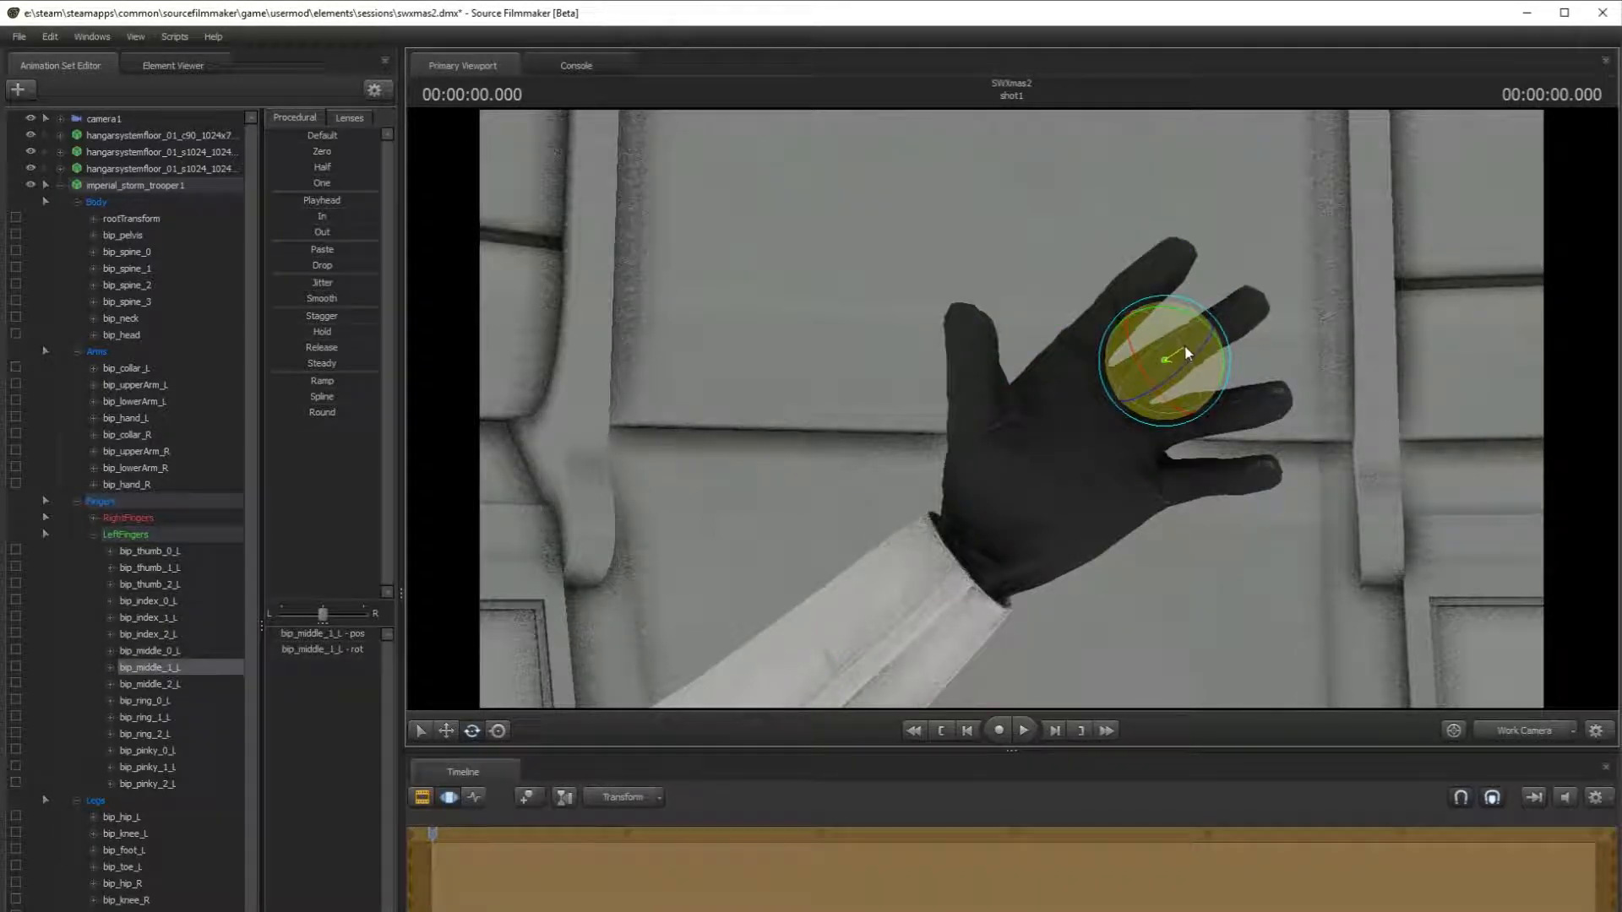
key(ctrl)
ctrl+click(1205, 415)
key(ctrl)
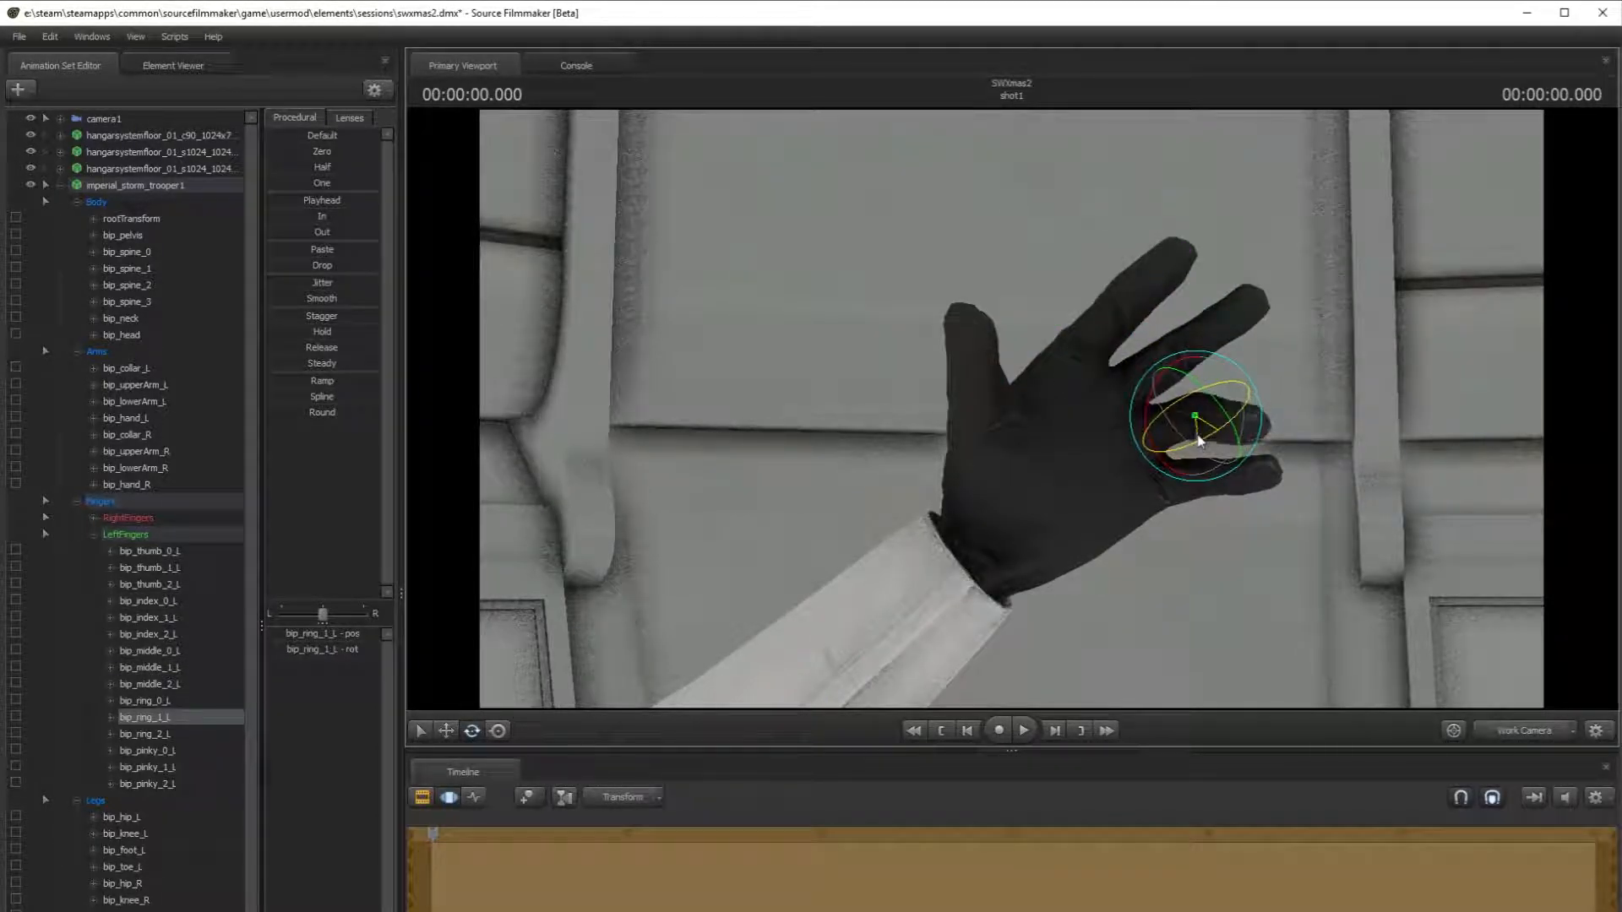
ctrl+click(1248, 409)
key(ctrl)
- Bend the left little finger from bip_pinky_1_L and check the hand through camera1
ctrl+click(1227, 482)
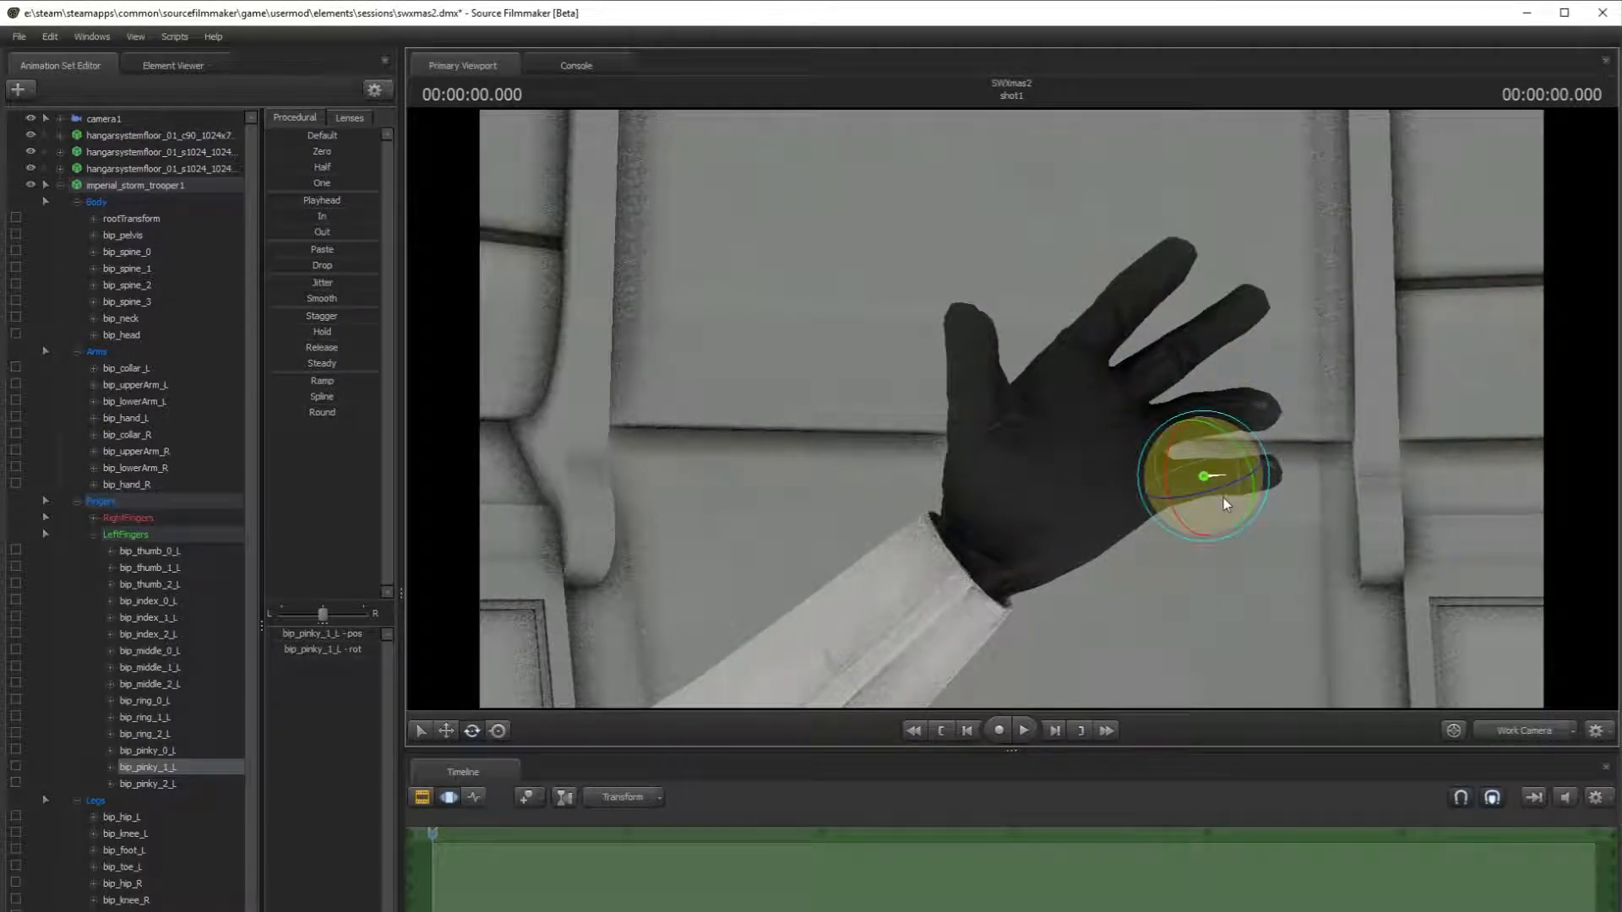
key(ctrl)
drag(1242, 486, 1213, 494)
ctrl+click(1372, 441)
click(1525, 732)
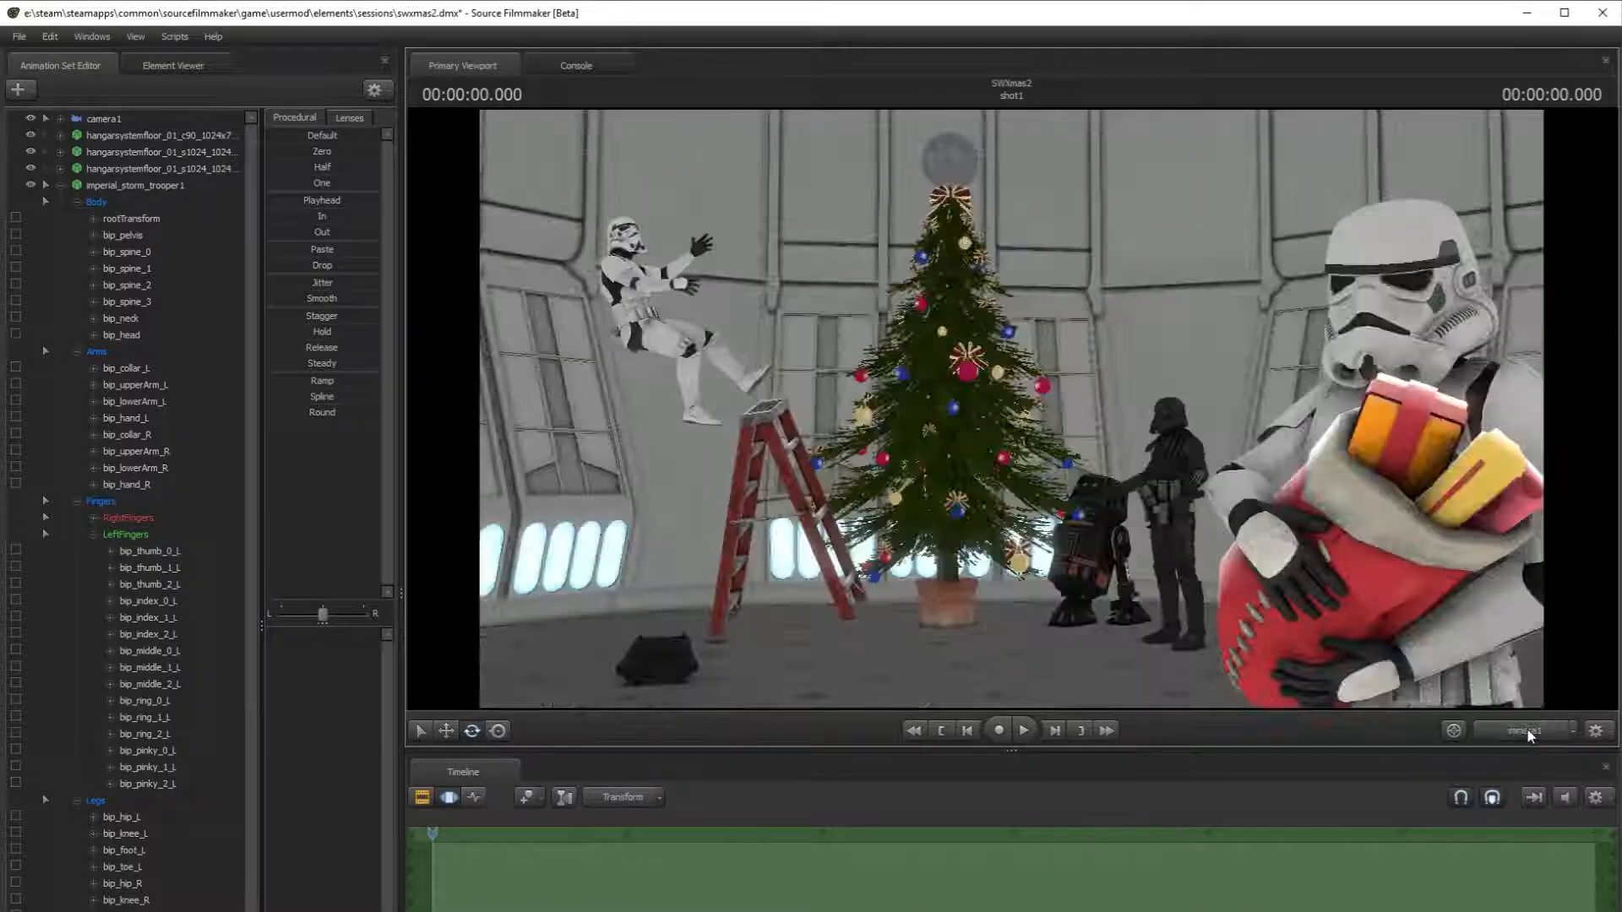
click(1526, 732)
key(ctrl)
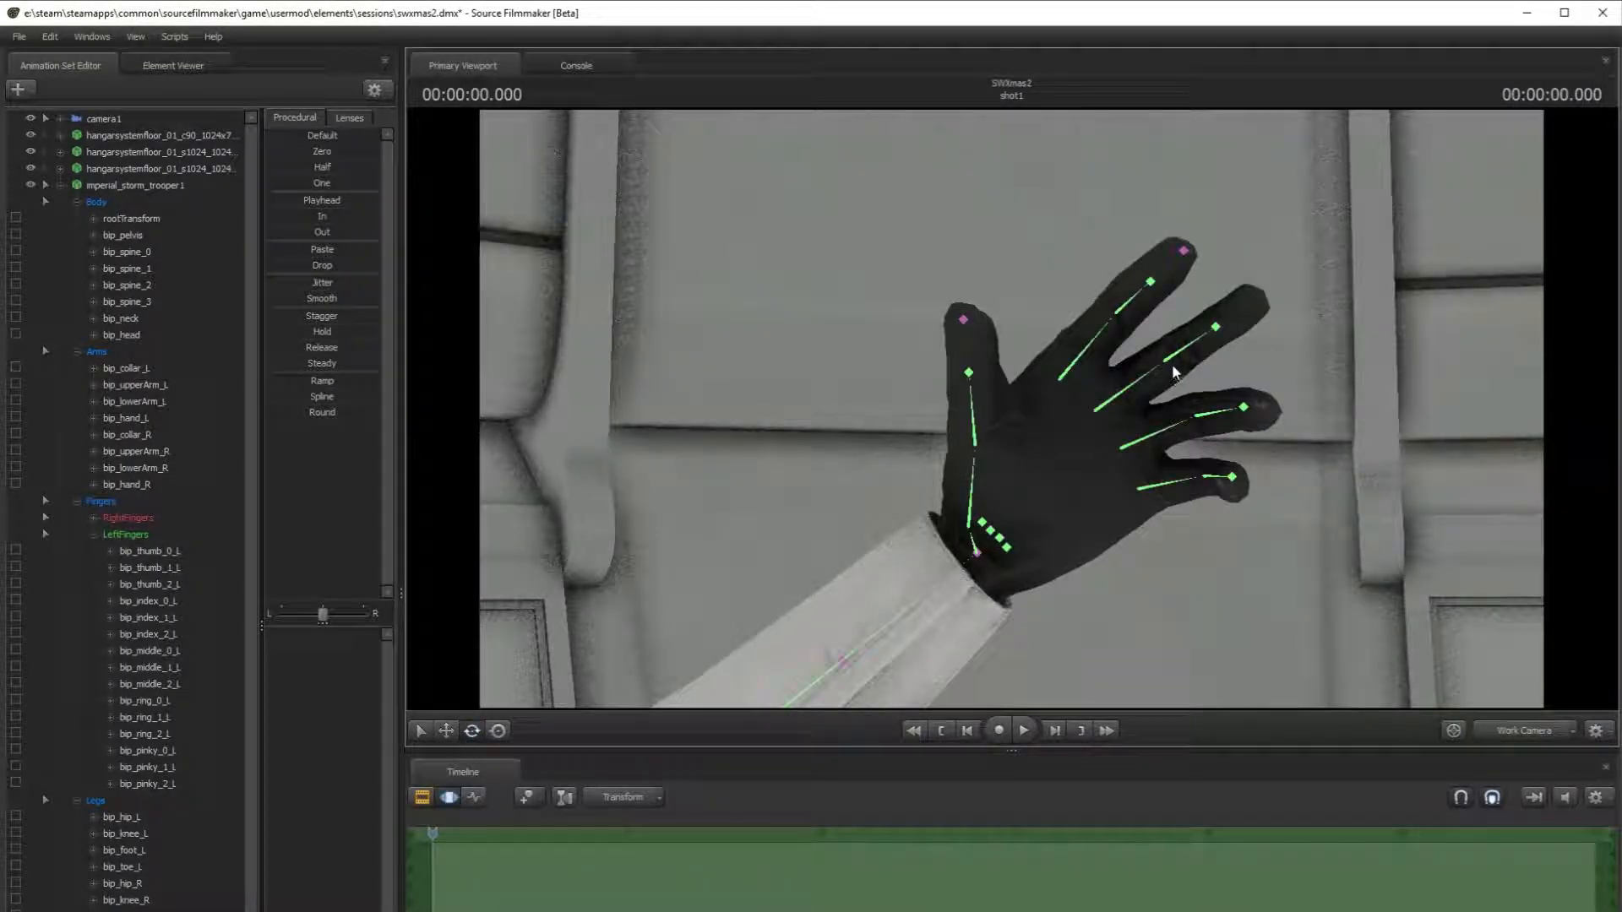
- Adjust the left middle fingertip at bip_middle_2_L and bend the index finger with bip_index_2_L and bip_index_1_L
click(1217, 329)
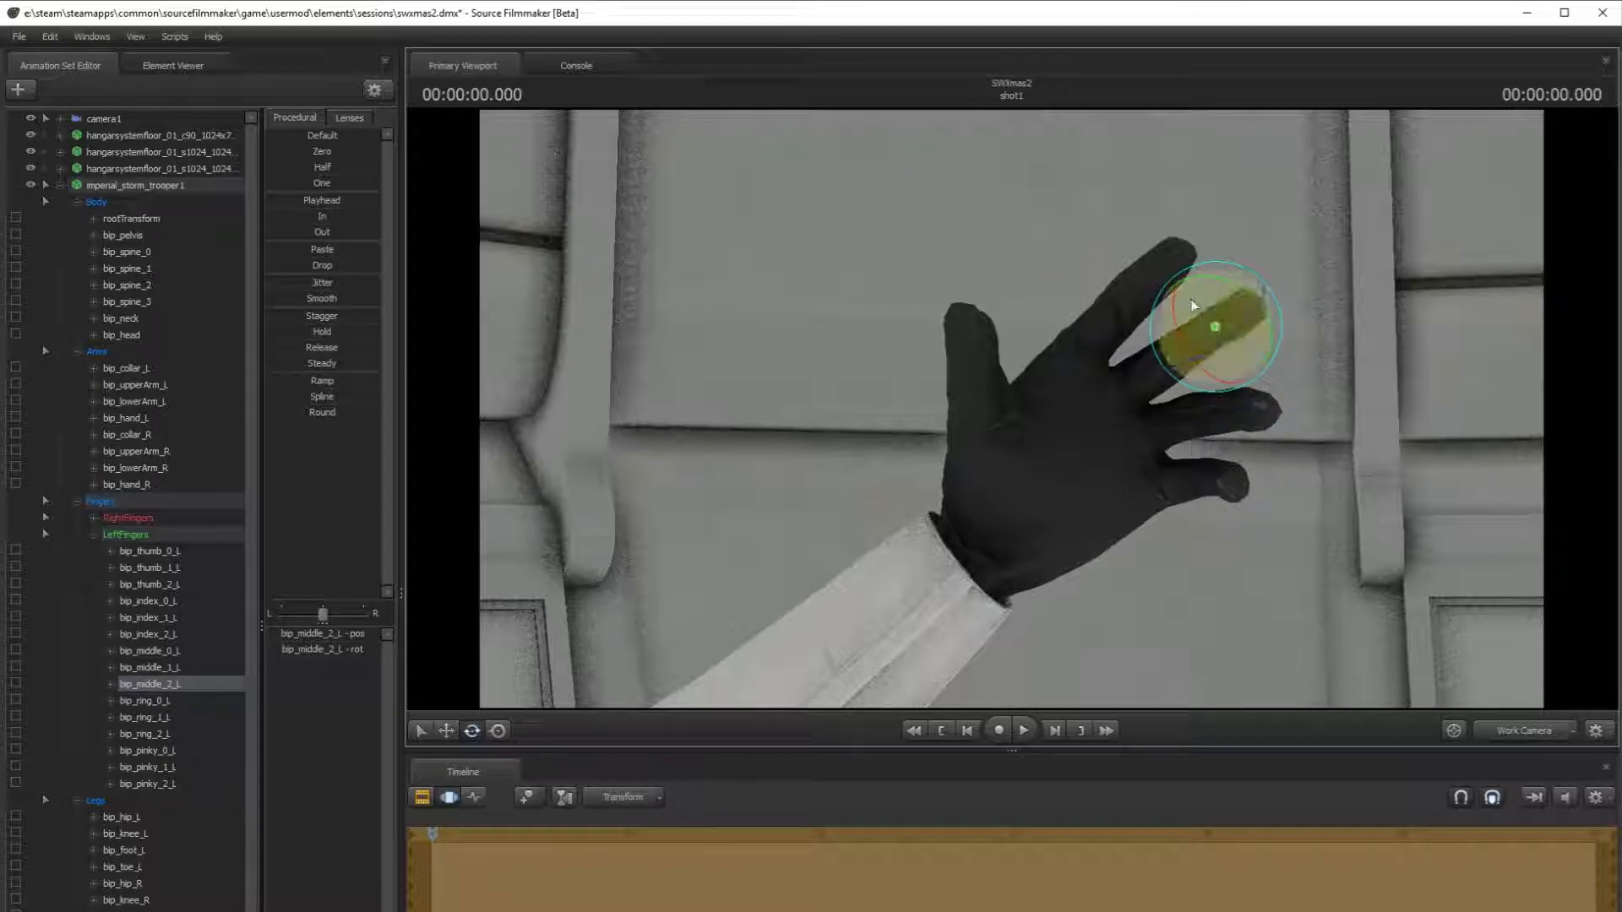
click(1184, 251)
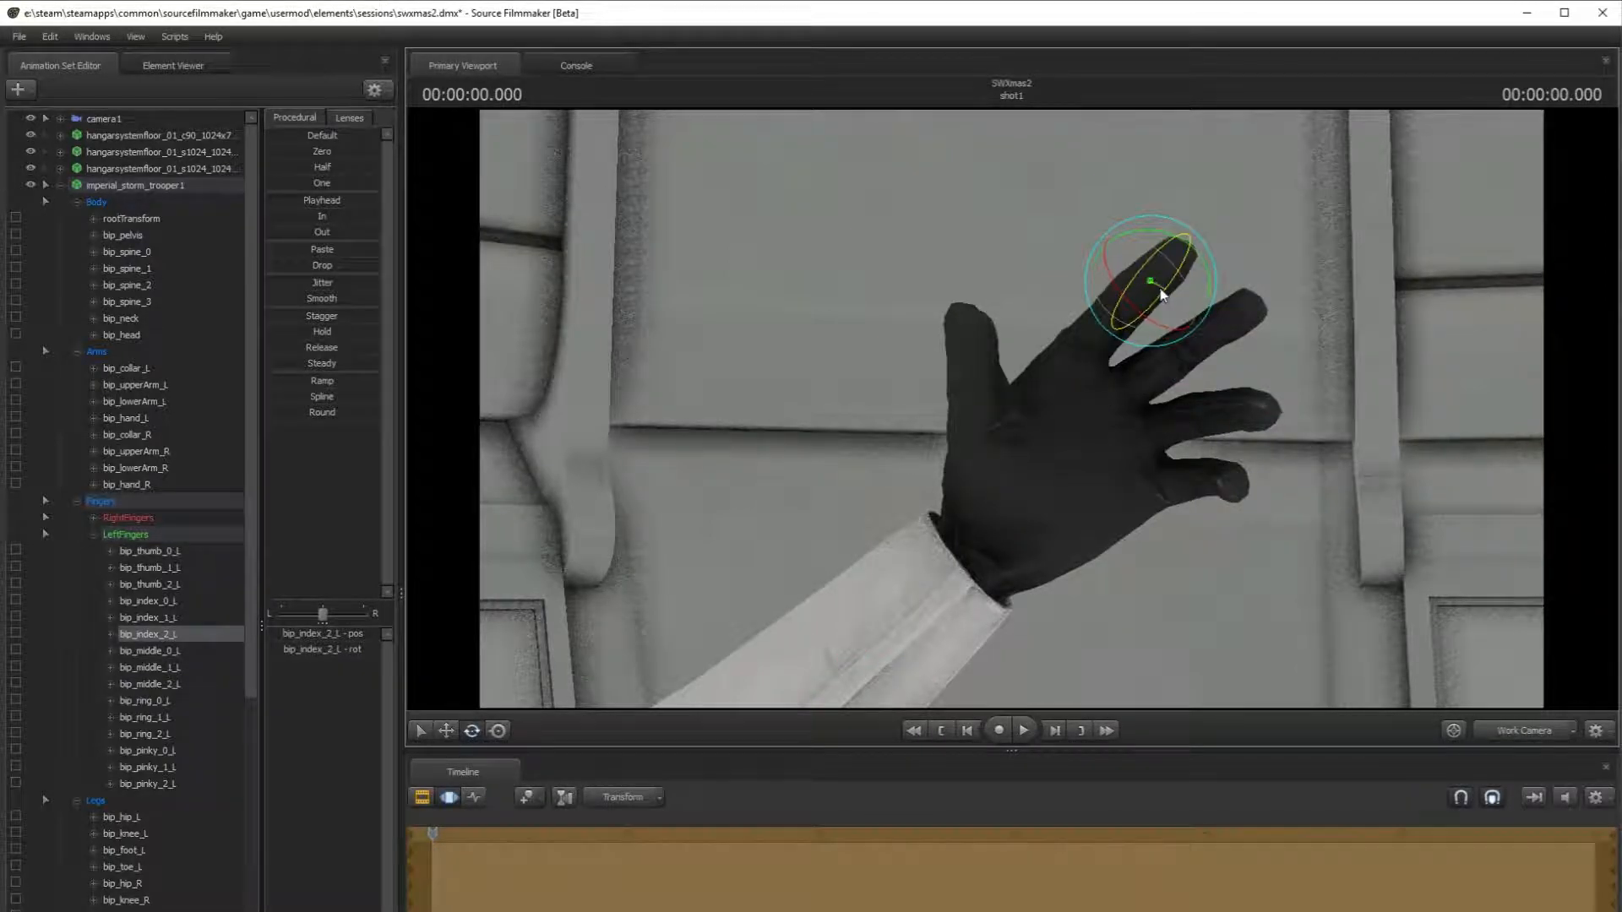
click(1125, 313)
drag(1148, 316, 1162, 325)
key(alt+Tab)
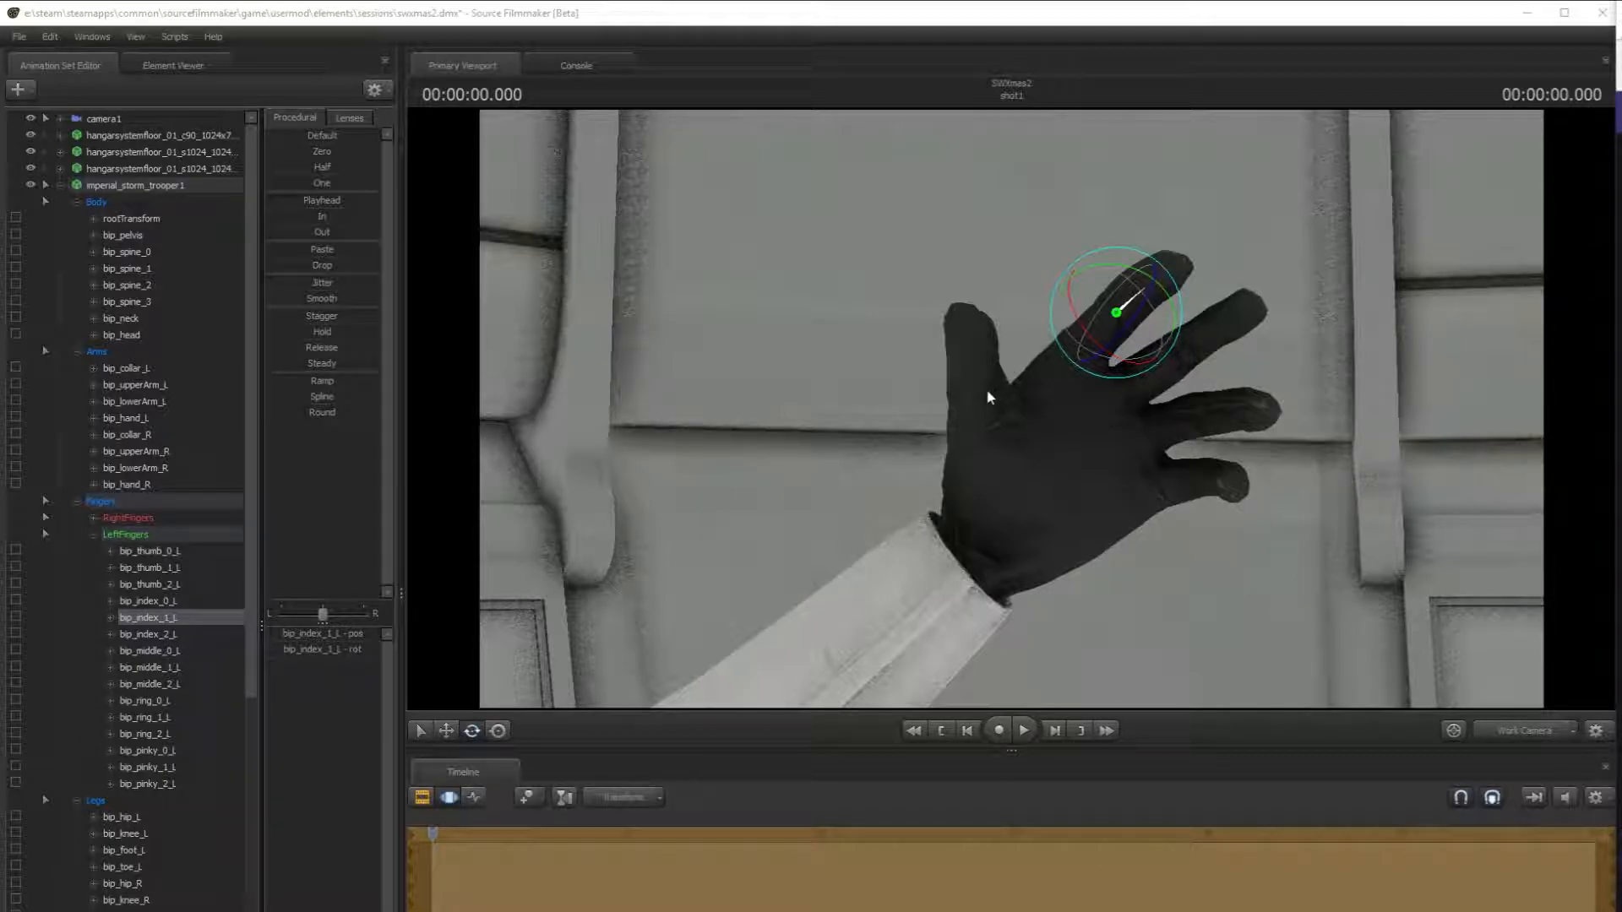
- Rotate bip_thumb_1_L of the left hand slightly outward and check the pose through camera1
click(978, 447)
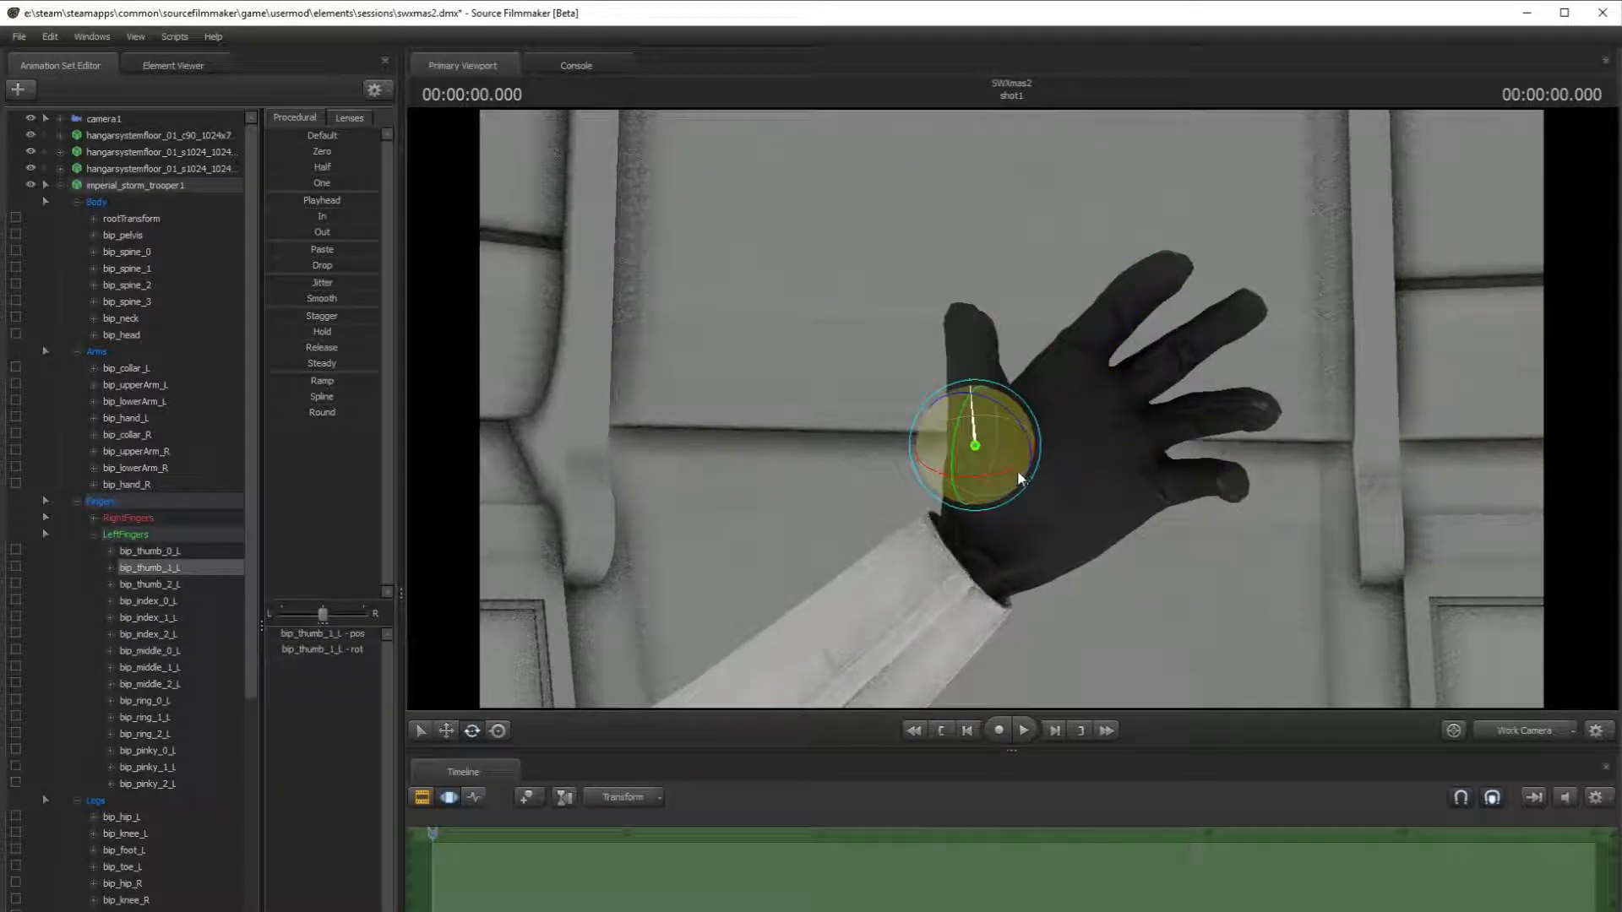
drag(1003, 479, 987, 448)
click(1526, 738)
click(1121, 459)
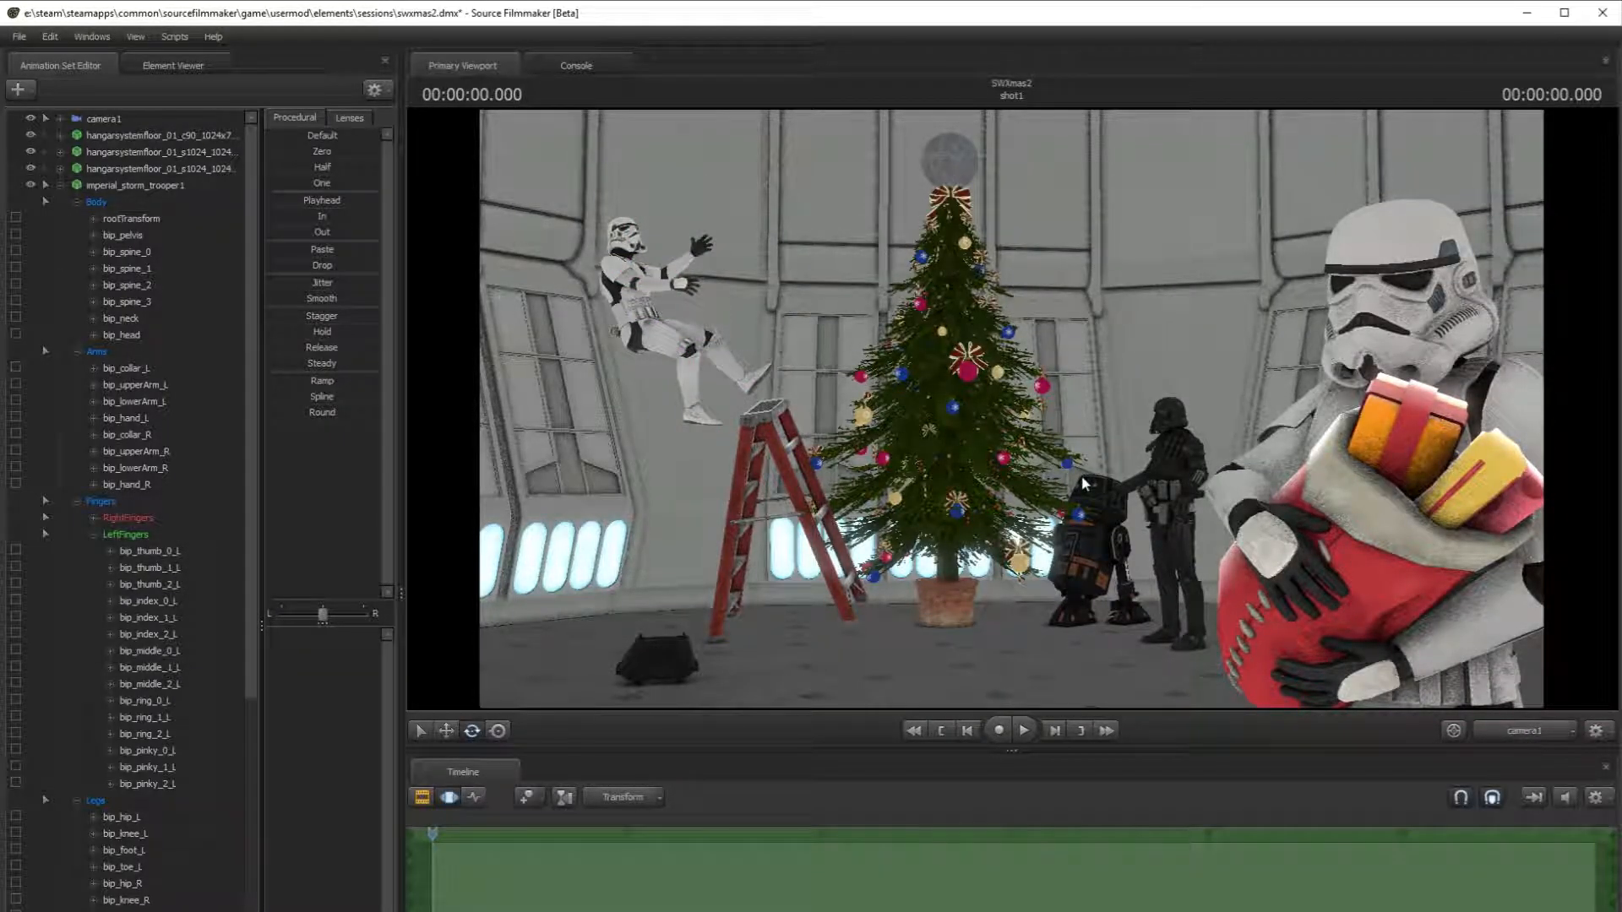
click(1538, 732)
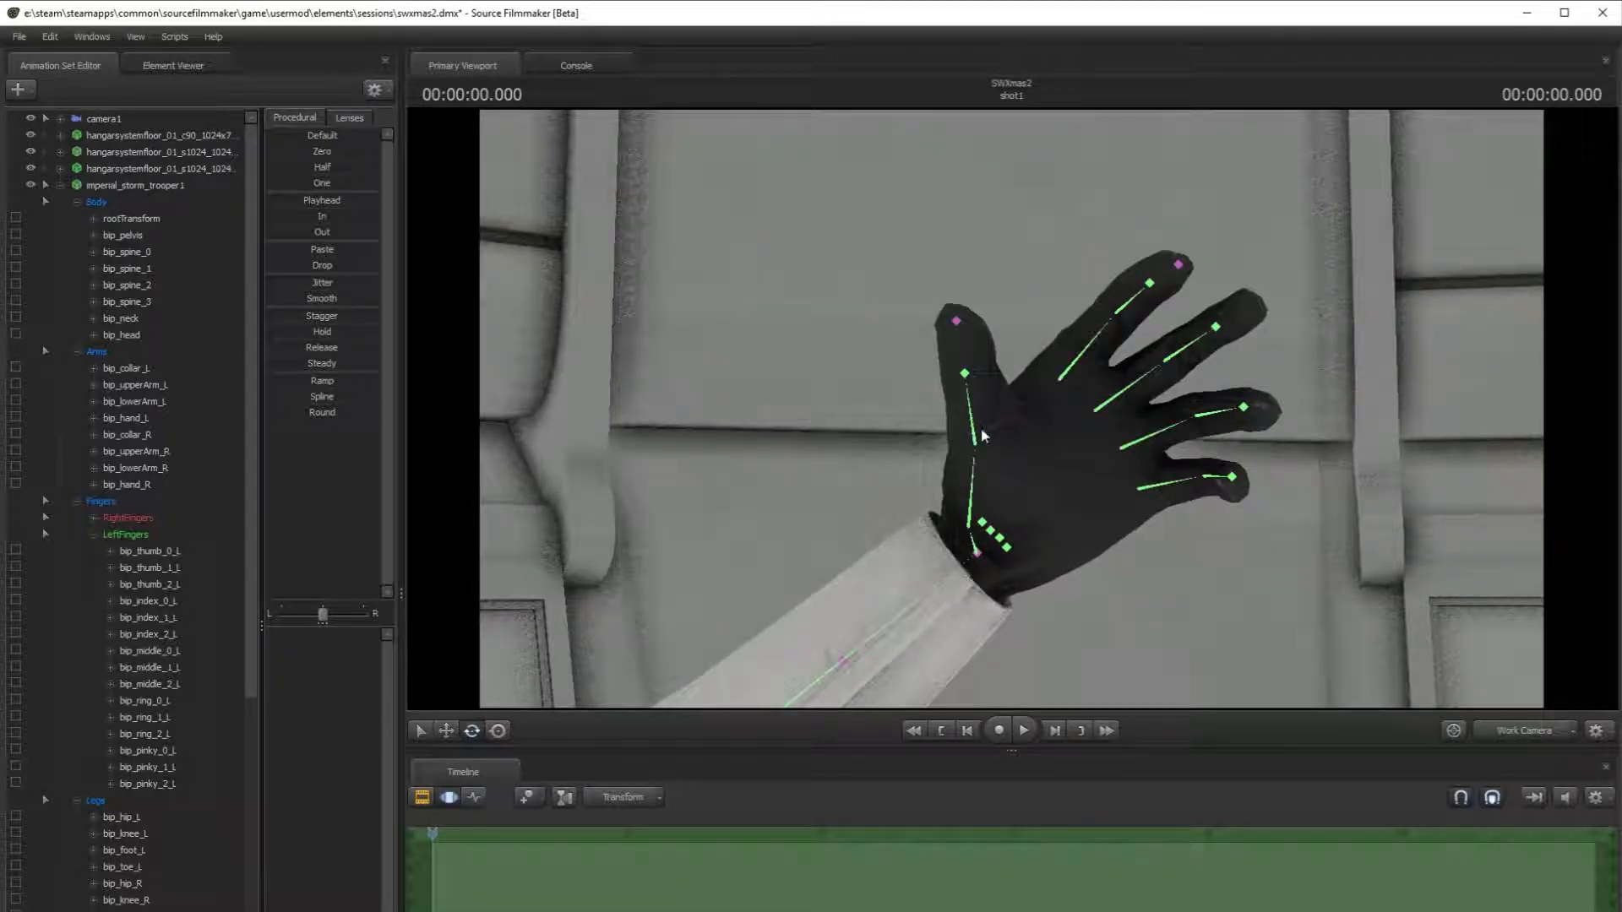
- Bend the left thumb toward the palm with bip_thumb_1_L and bip_thumb_2_L, checking it through camera1
ctrl+click(980, 434)
mouse_move(1001, 440)
mouse_down()
mouse_move(1003, 464)
mouse_move(996, 451)
mouse_up()
ctrl+click(987, 404)
drag(959, 387, 980, 380)
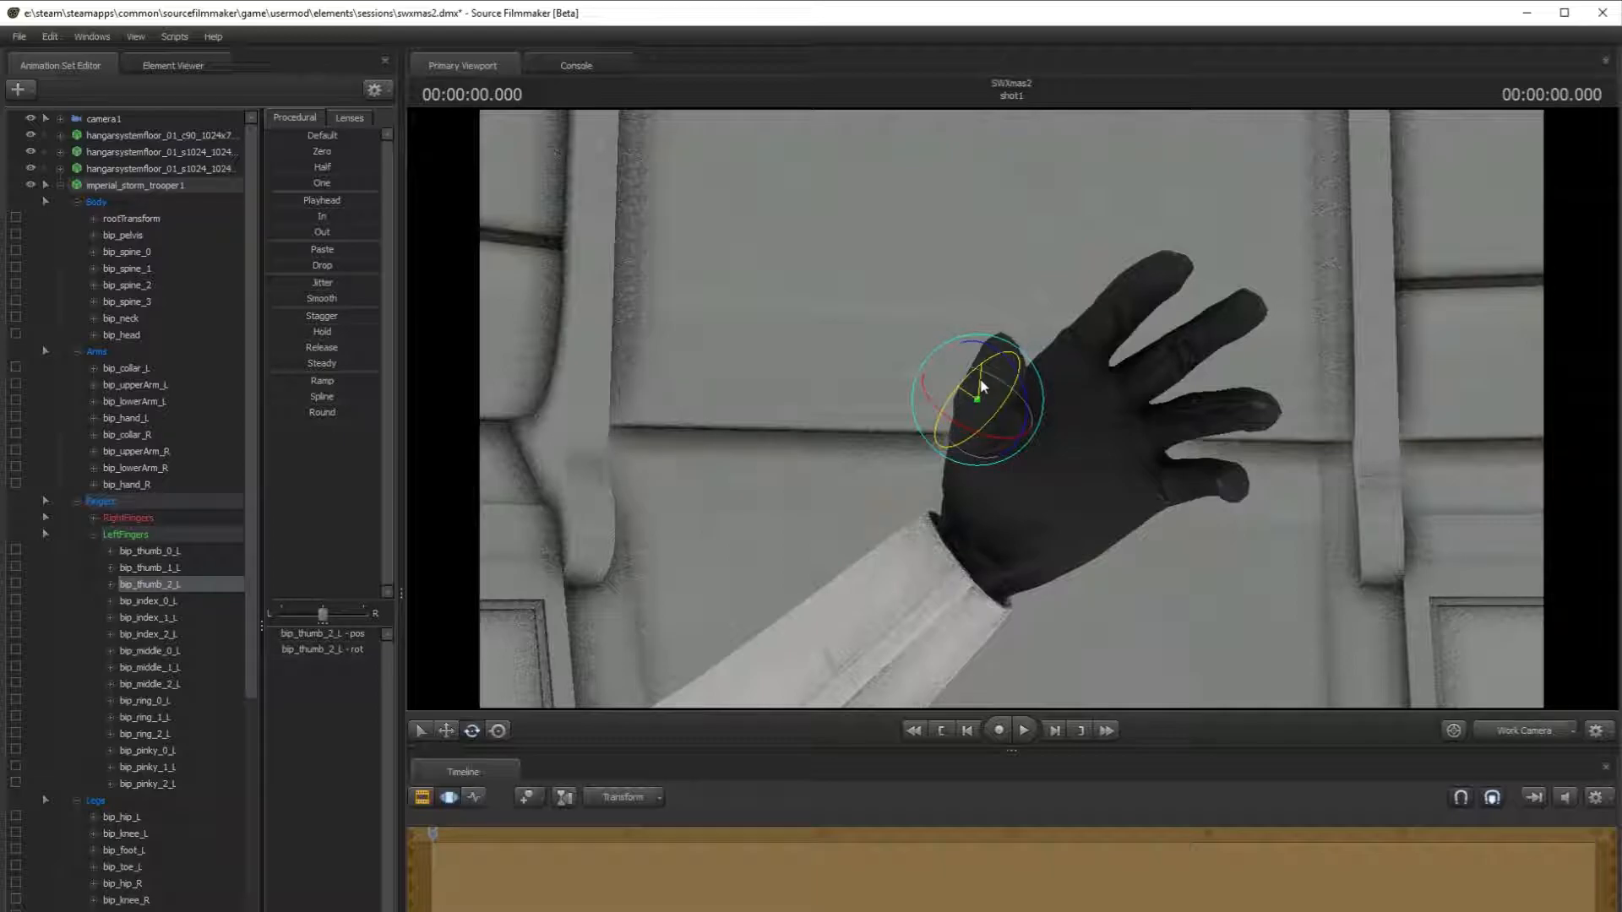
click(1133, 429)
click(1549, 728)
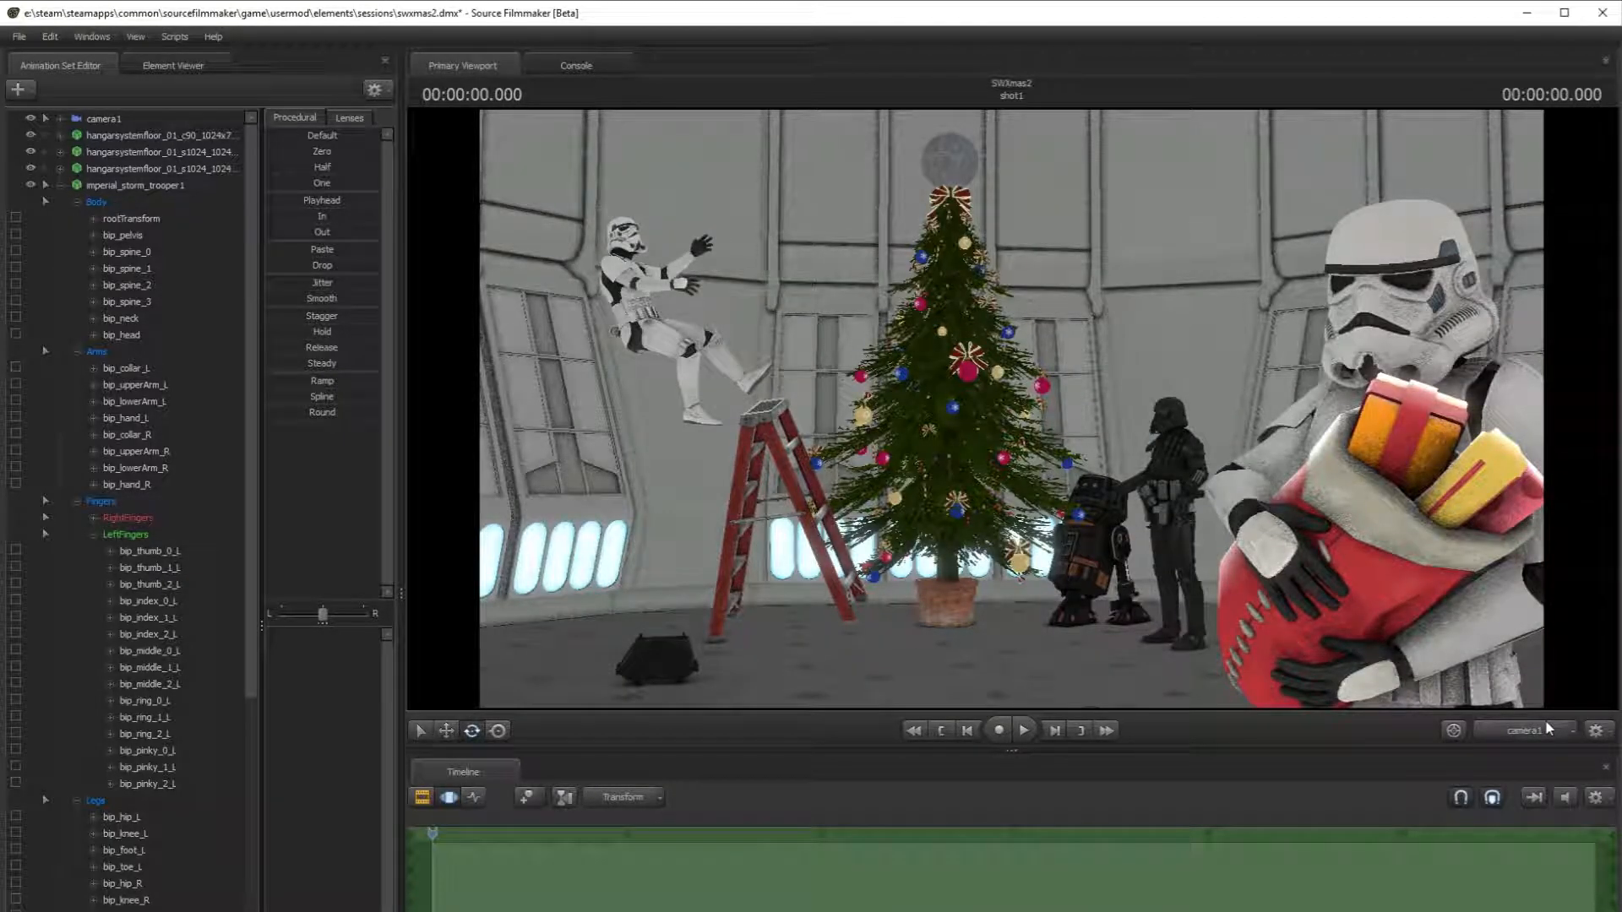
click(1549, 728)
- Start adding a new model, filter the model files by "baub" and choose vht_xmasbauble.mdl
click(60, 186)
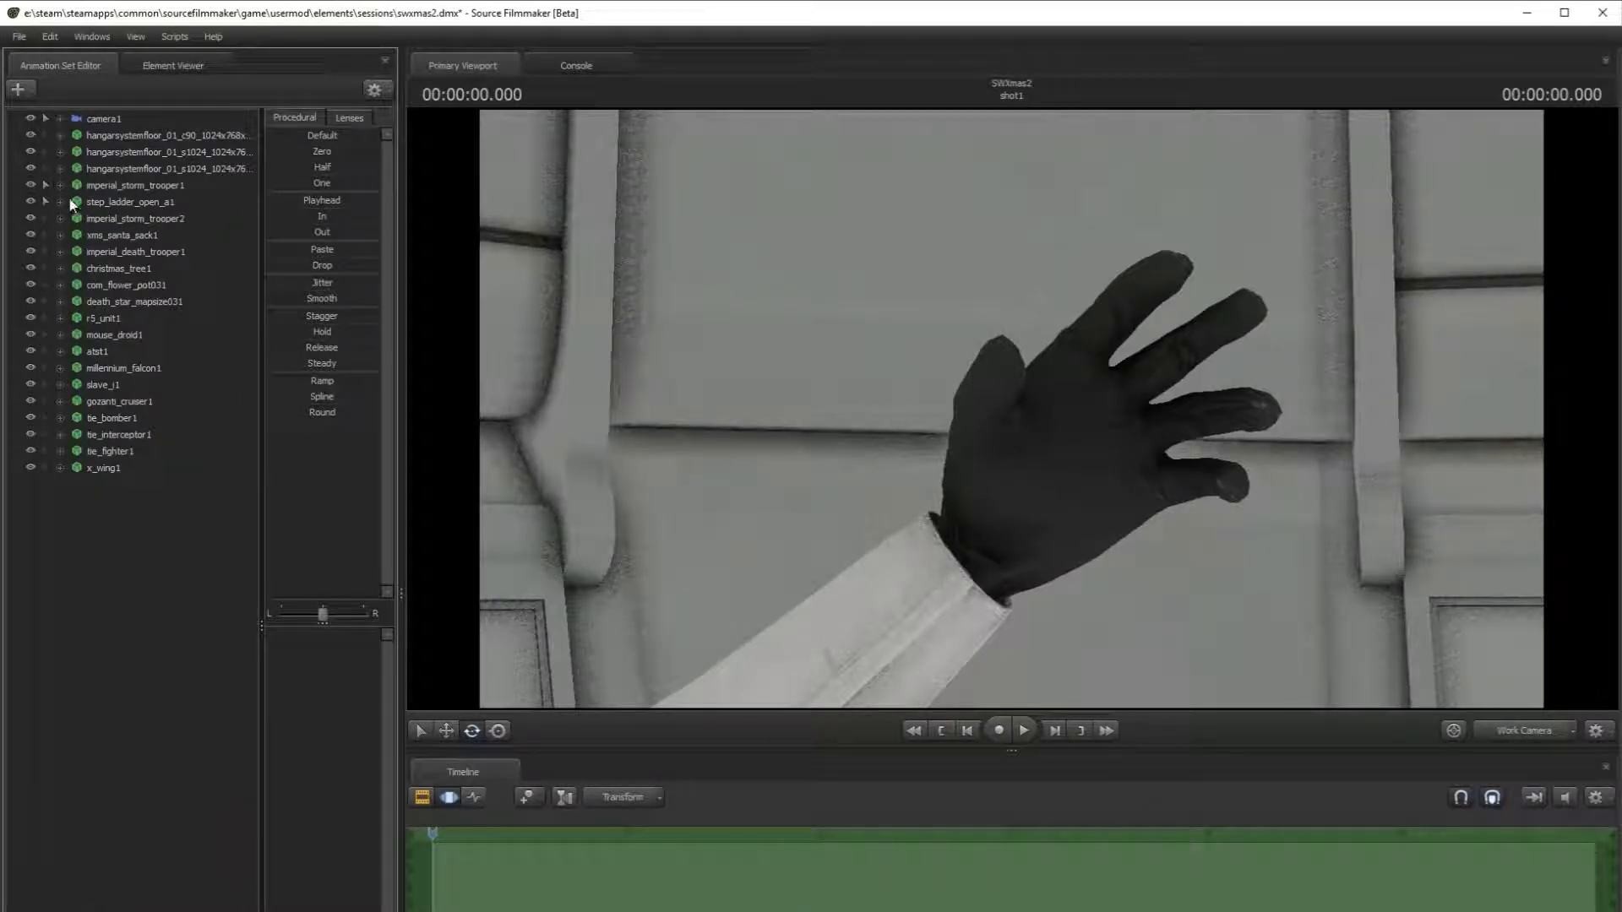
click(18, 89)
click(84, 140)
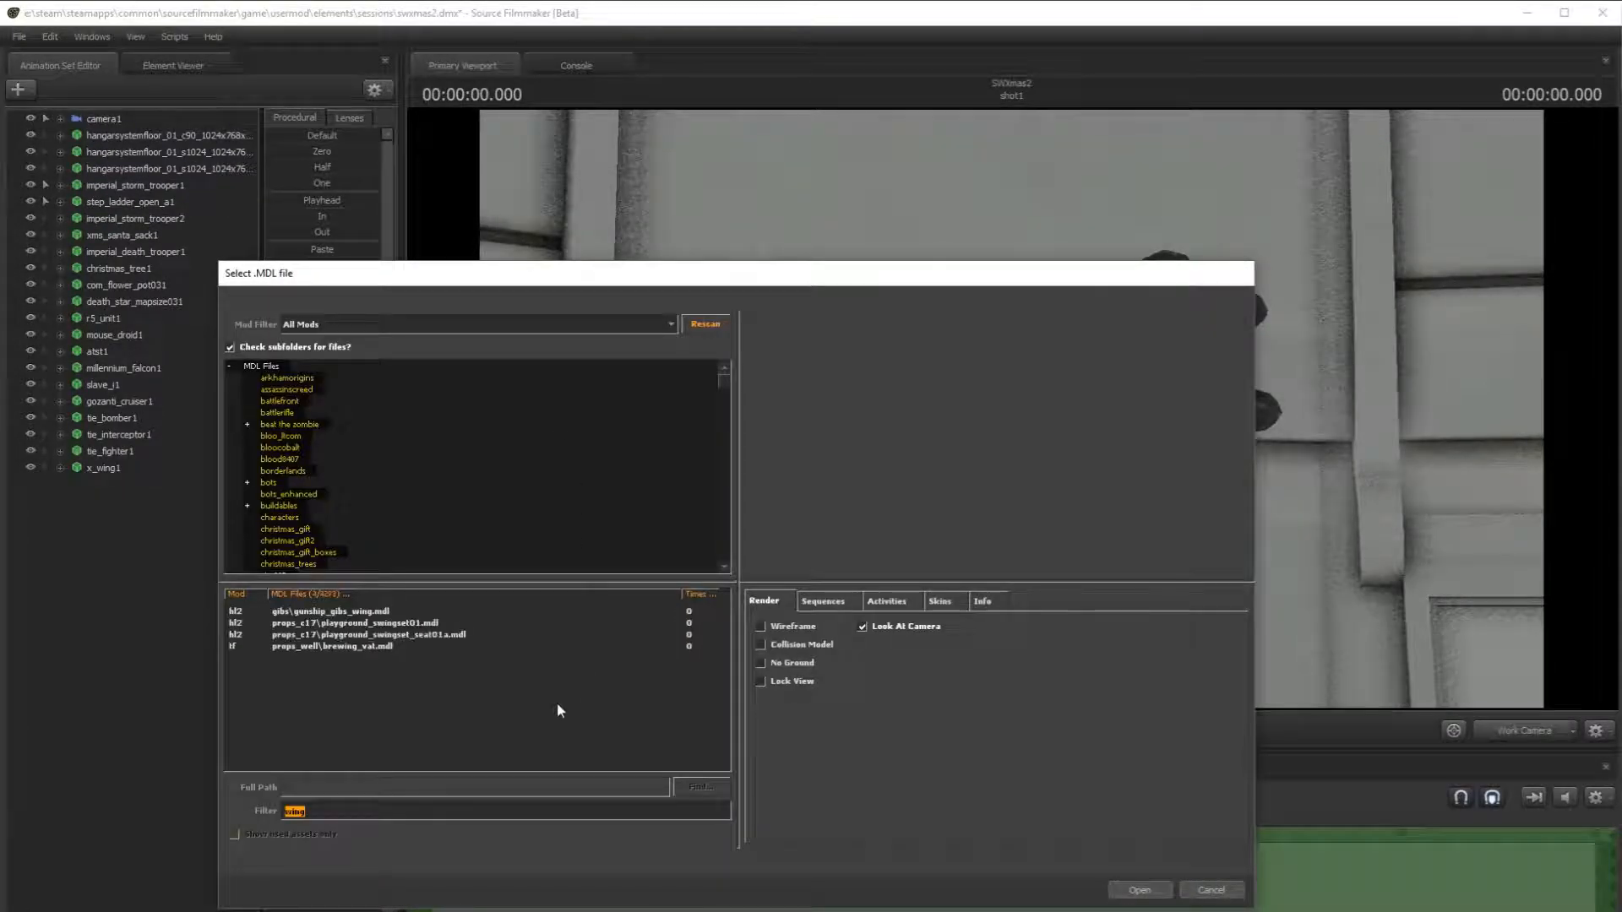
text(ba)
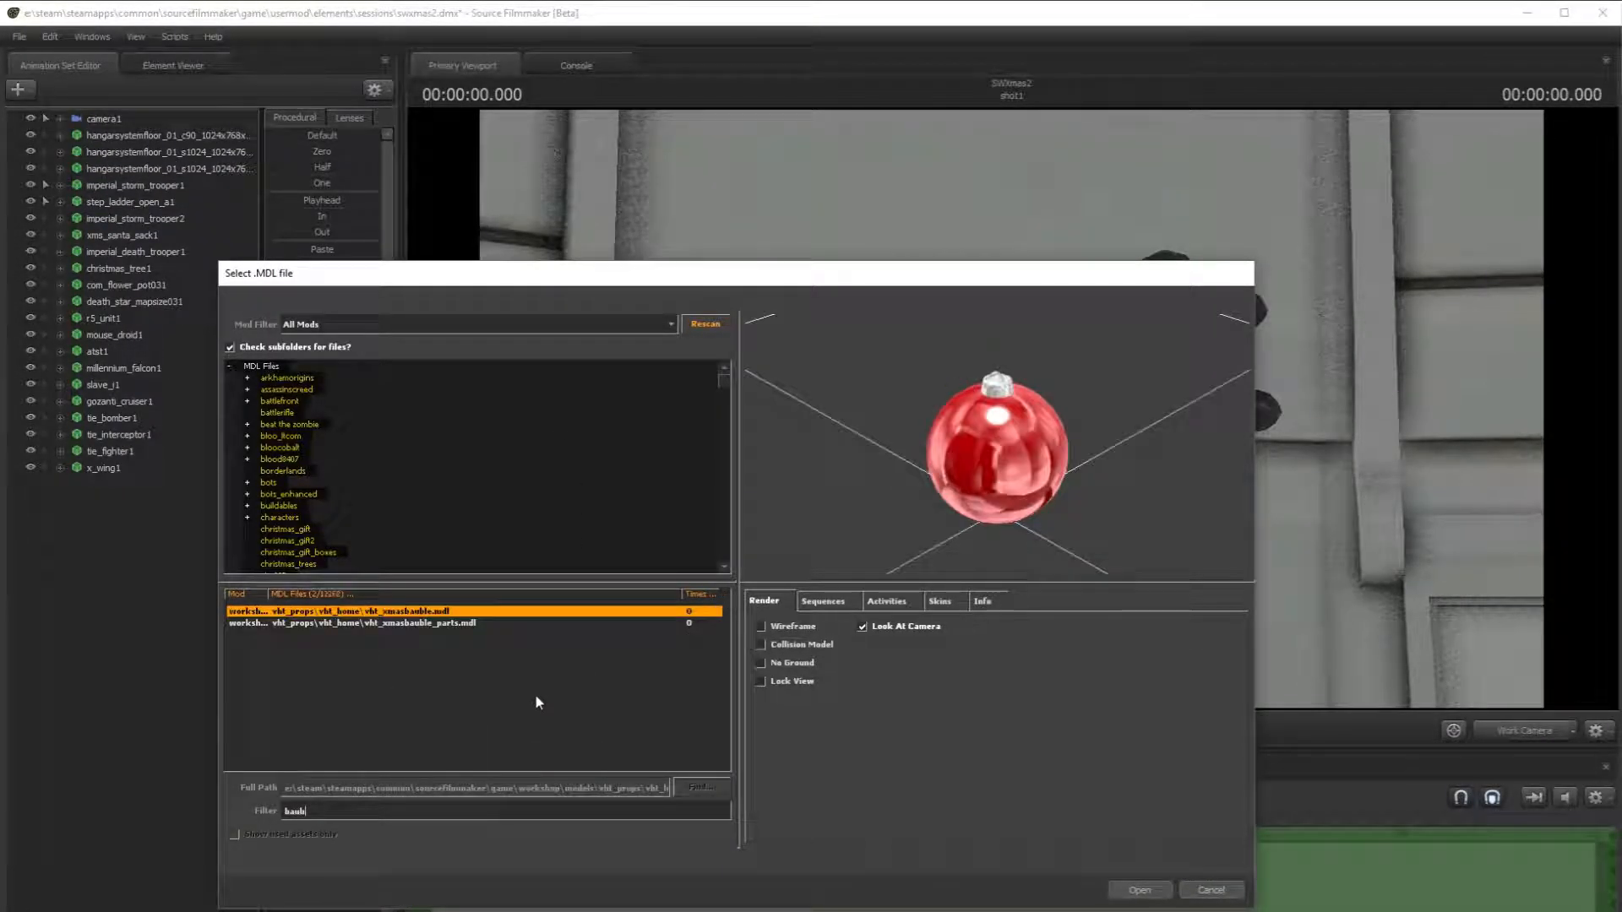
text(ub)
click(483, 612)
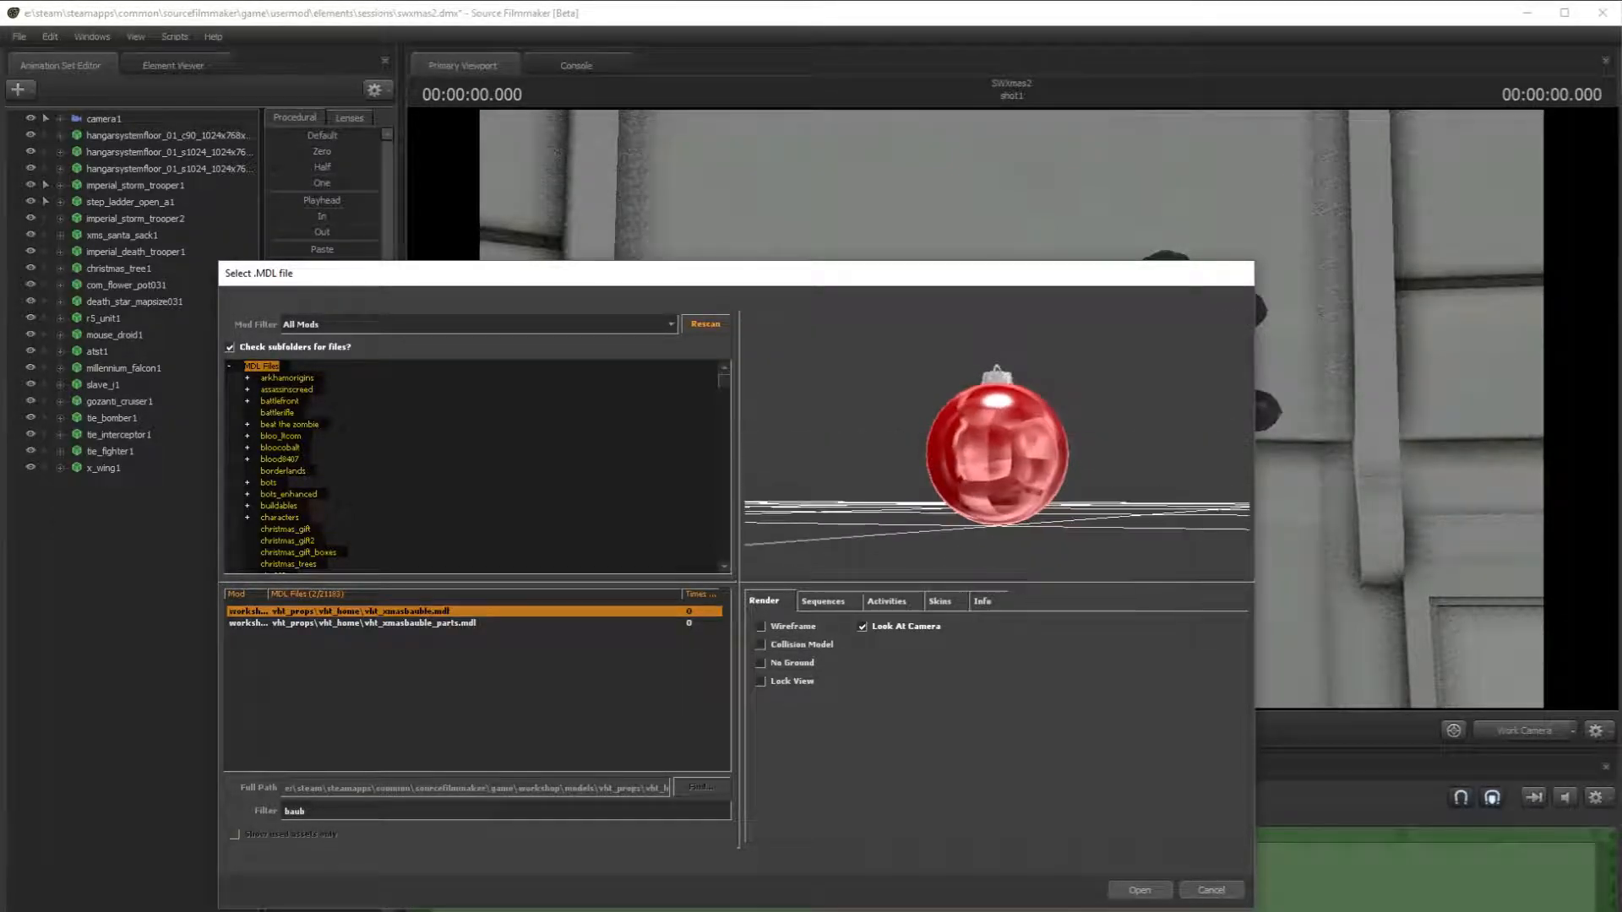
- Preview the bauble's skins, return to skin0, and add the model to the scene as a selected animation set
click(939, 600)
click(823, 651)
click(838, 698)
click(821, 663)
click(820, 652)
click(820, 642)
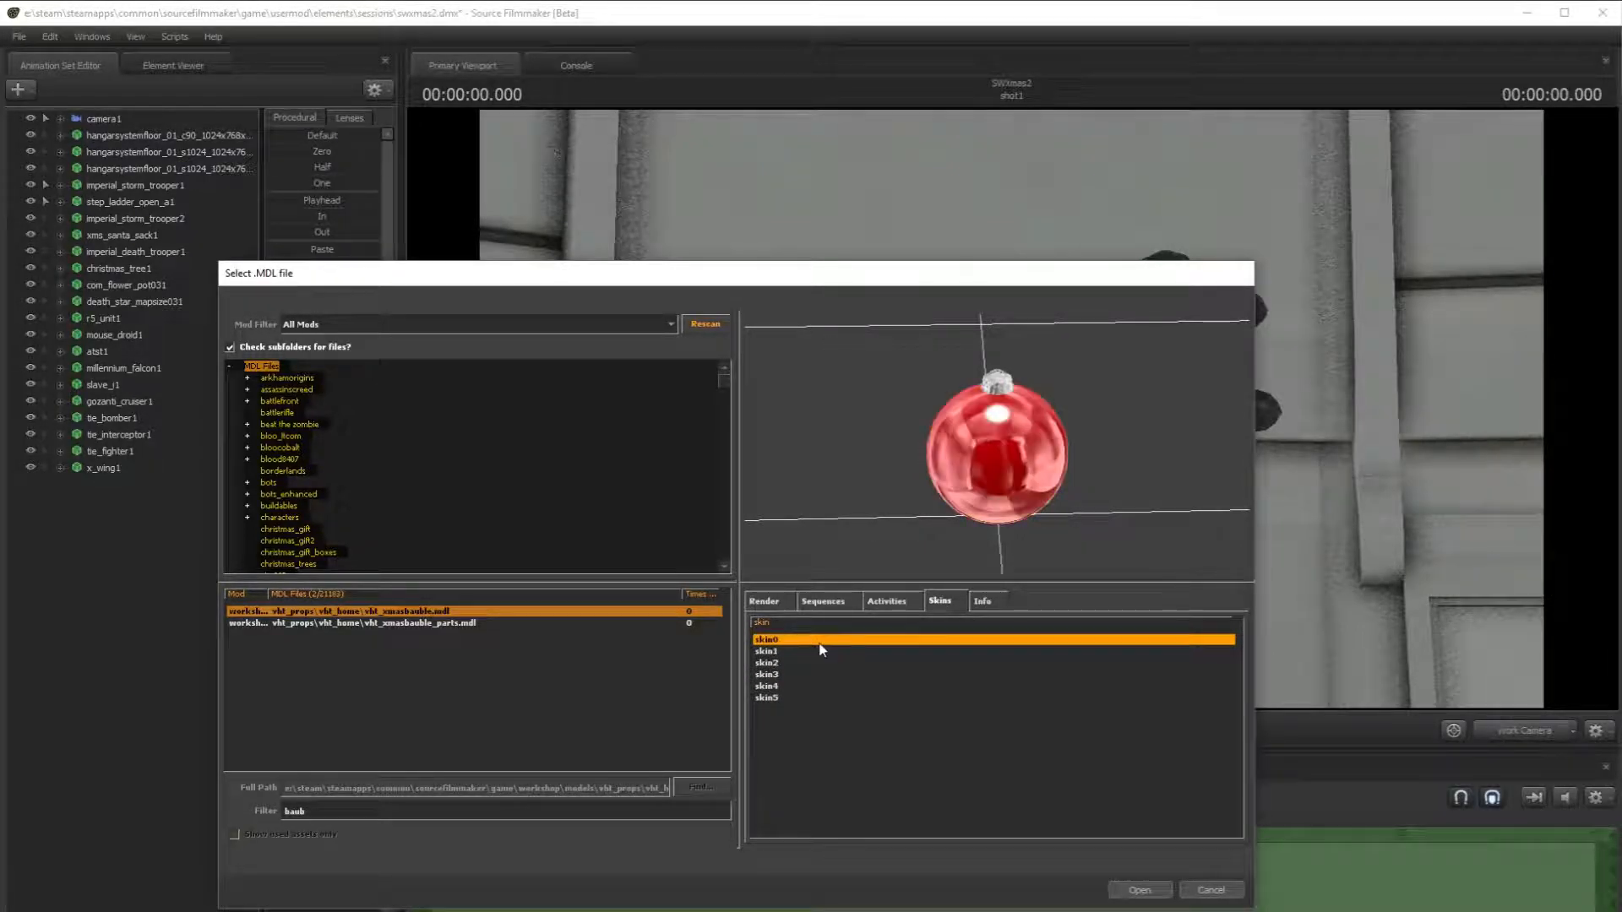
click(1136, 891)
click(154, 484)
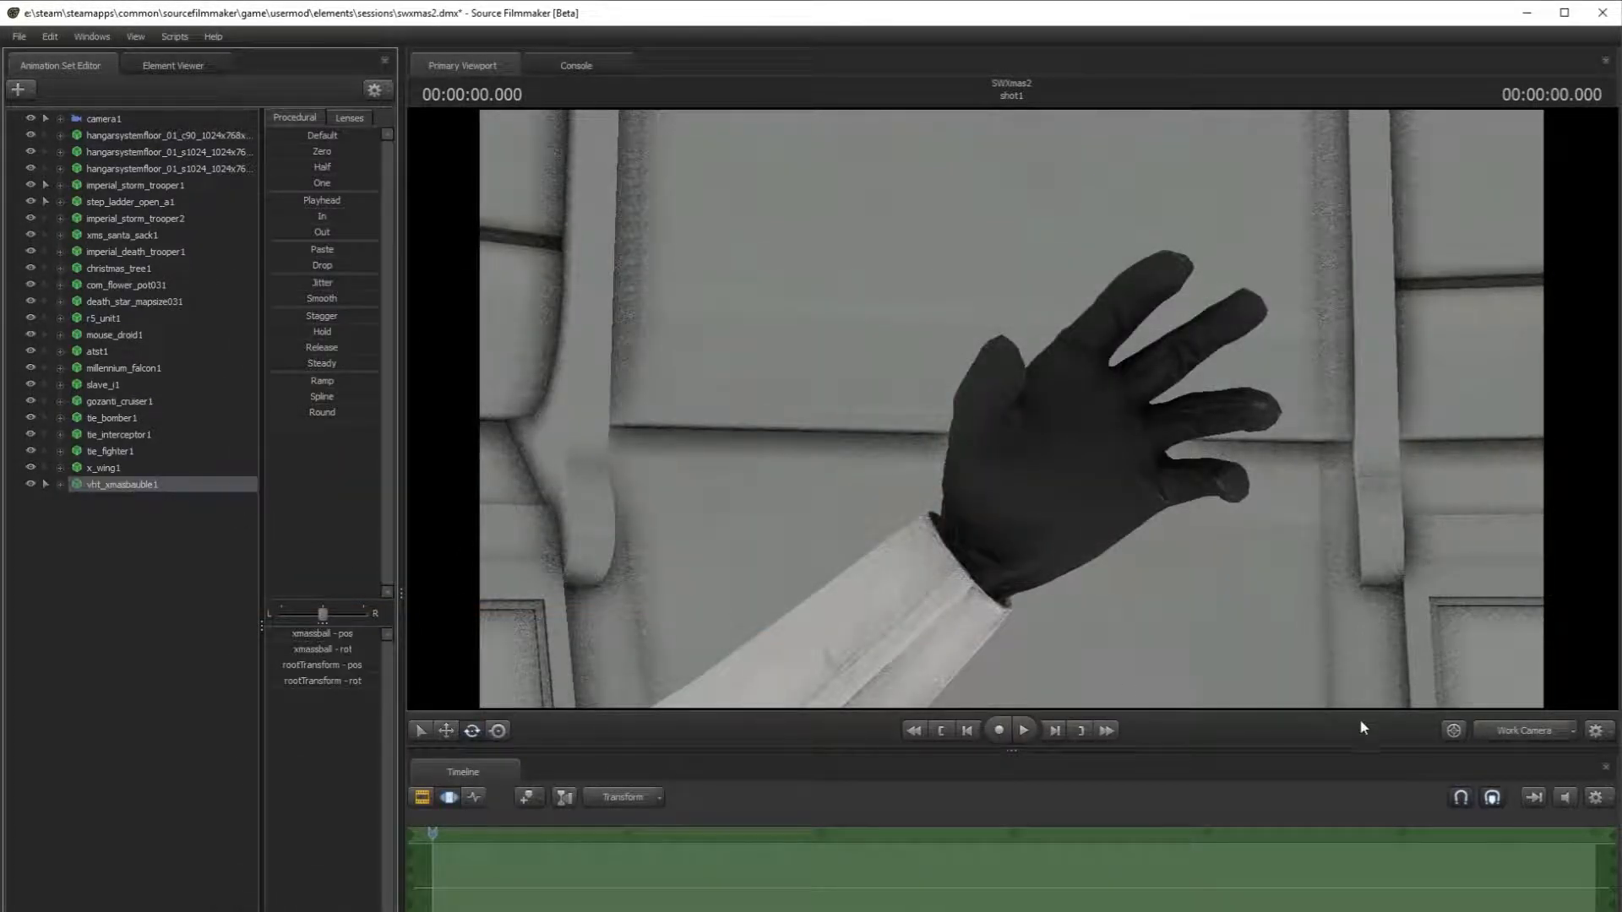
- Move the red bauble from the foreground to beside the Christmas tree and find it from the work camera
click(1531, 737)
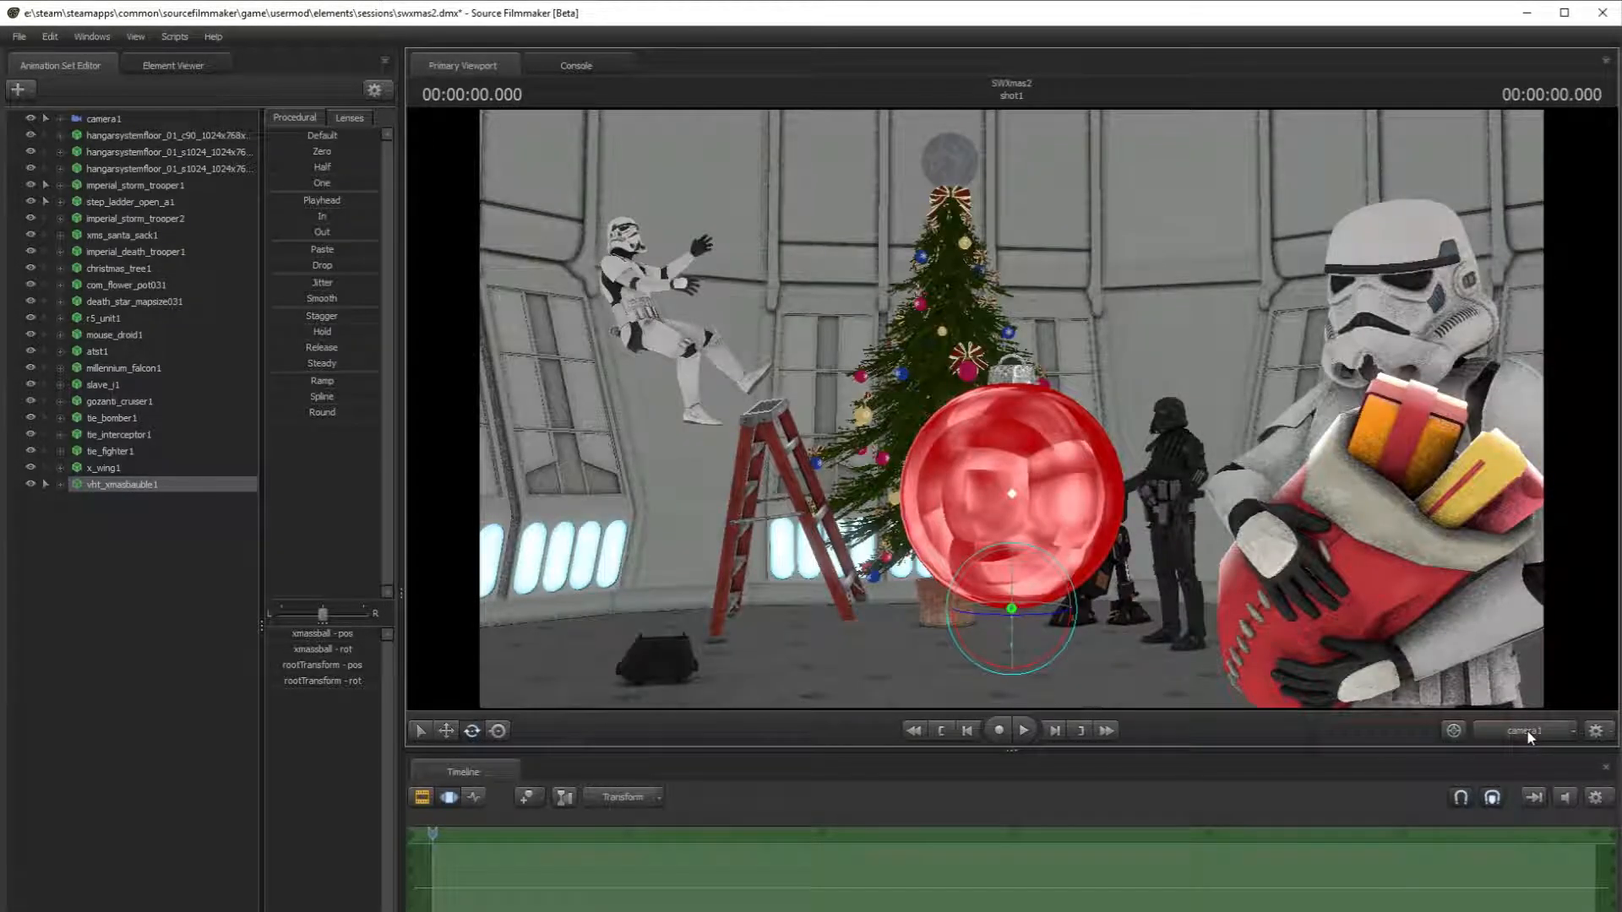
click(446, 731)
drag(1012, 609, 870, 498)
click(1453, 732)
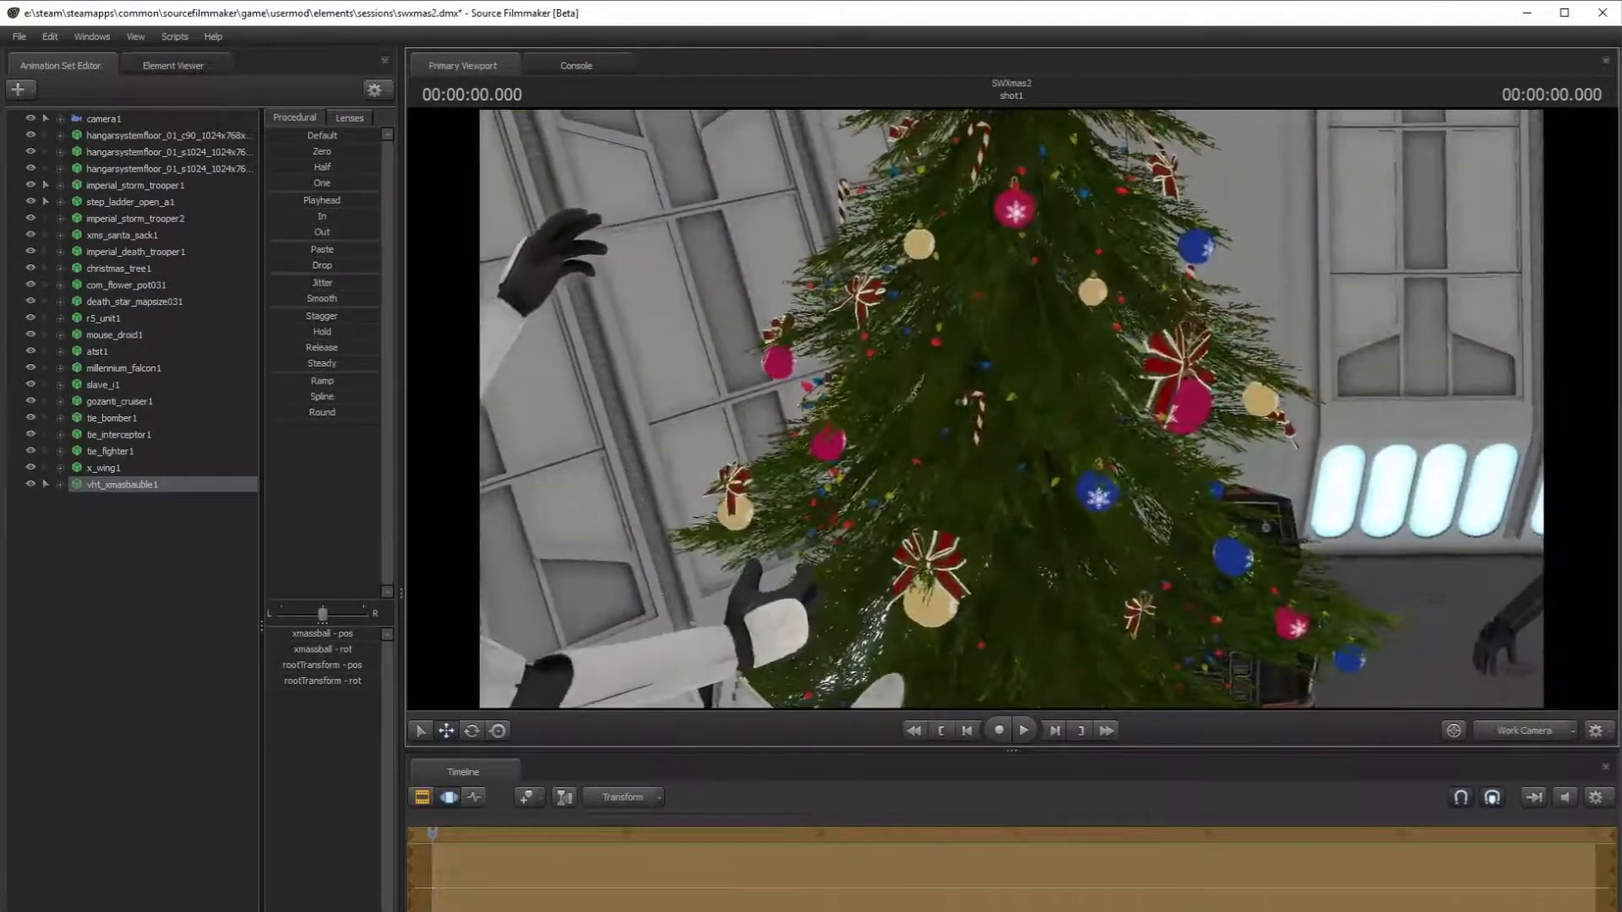
drag(1011, 409, 895, 409)
key(s)
key(w)
key(d)
key(s)
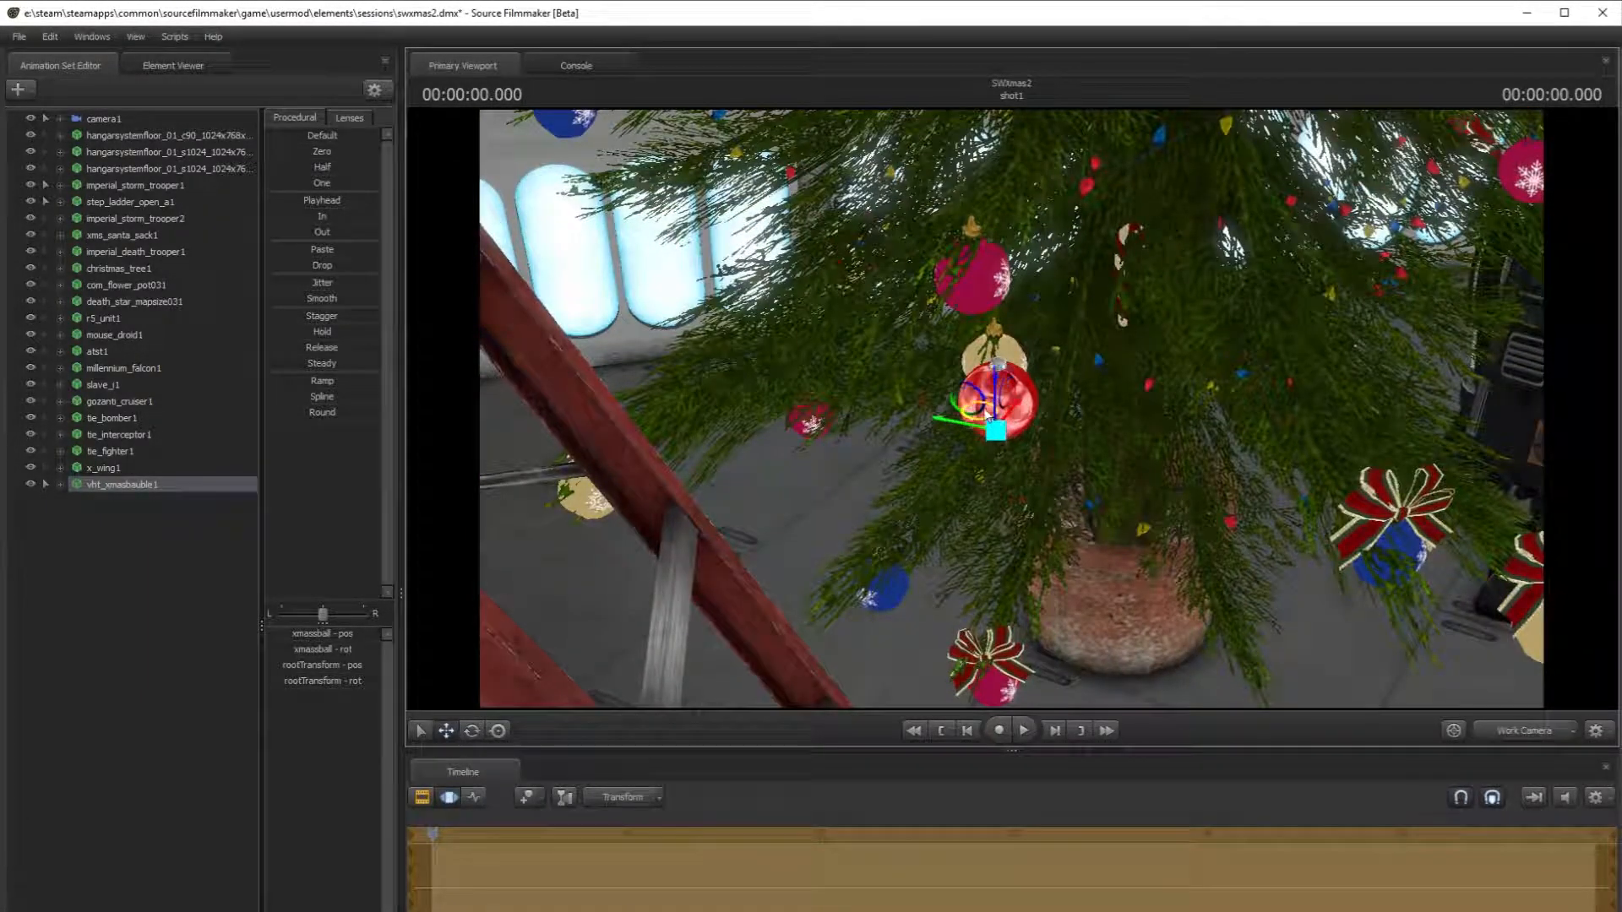
- Move the bauble away from the tree and raise it above the falling stormtrooper's outstretched left hand
drag(980, 326, 950, 402)
key(w)
key(s)
drag(1176, 393, 1031, 325)
key(s)
key(w)
drag(1183, 511, 1174, 583)
key(s)
key(d)
key(w)
key(s)
drag(1105, 418, 1105, 440)
drag(1043, 375, 853, 275)
key(w)
key(s)
key(w)
key(s)
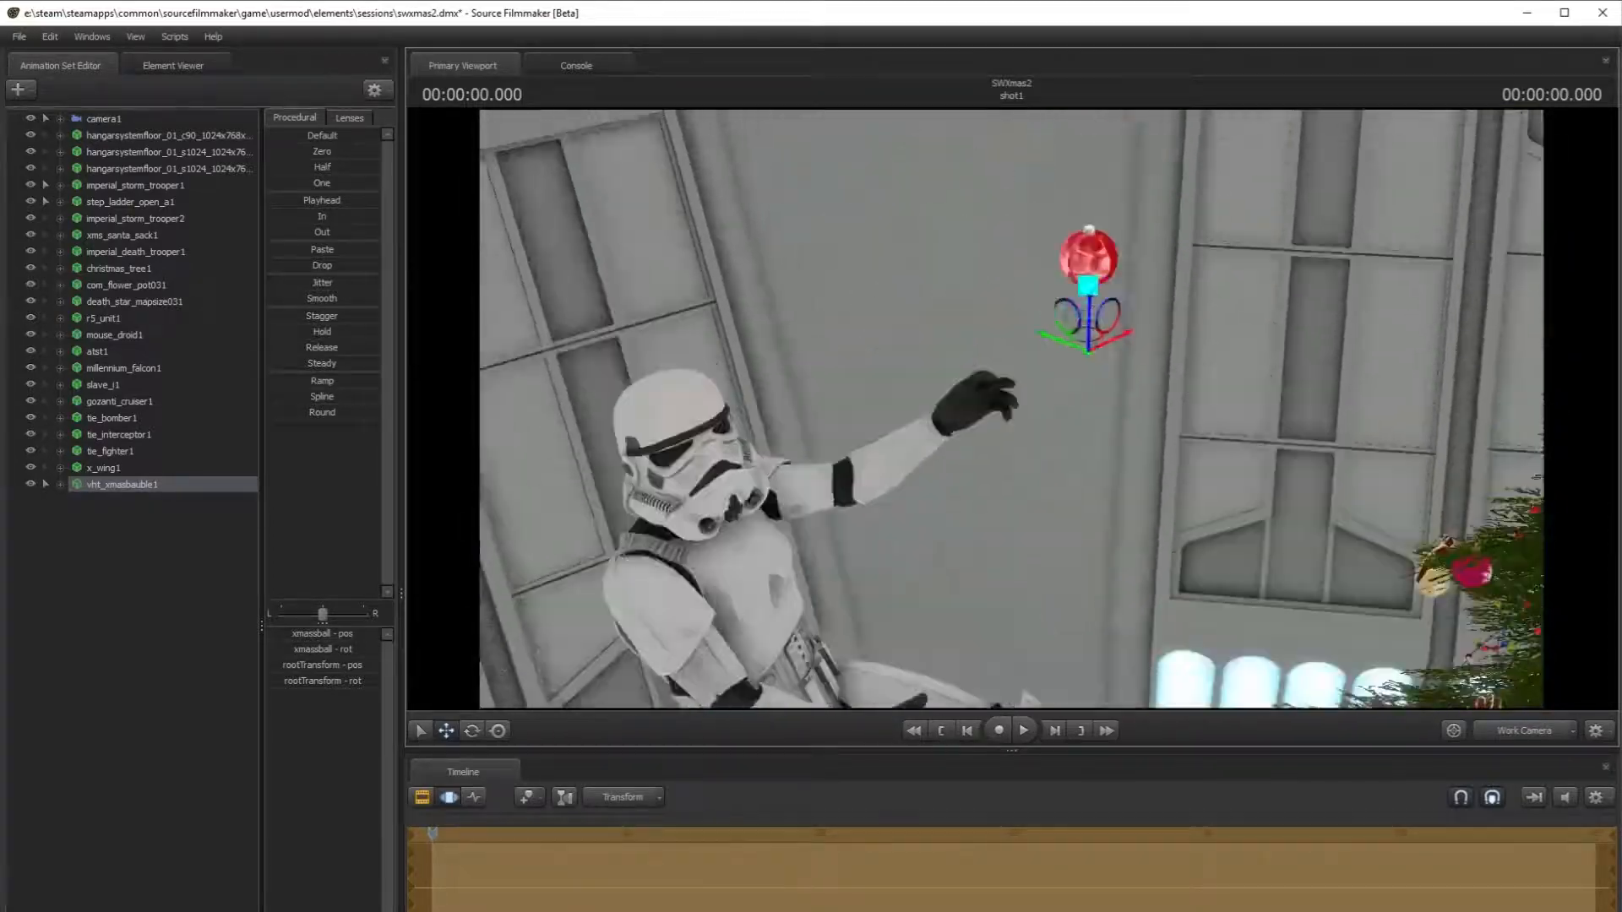
- Refine the bauble's position in the air in front of the stormtrooper's hands and check it through camera1
drag(1071, 541, 1074, 485)
drag(1102, 415, 1146, 554)
drag(1064, 473, 1011, 416)
key(w)
key(s)
key(s)
mouse_move(1070, 222)
mouse_down()
mouse_move(1108, 221)
mouse_move(1096, 185)
mouse_move(1065, 173)
mouse_move(1039, 220)
mouse_move(1085, 245)
mouse_move(1113, 193)
mouse_move(1107, 211)
mouse_up()
click(471, 730)
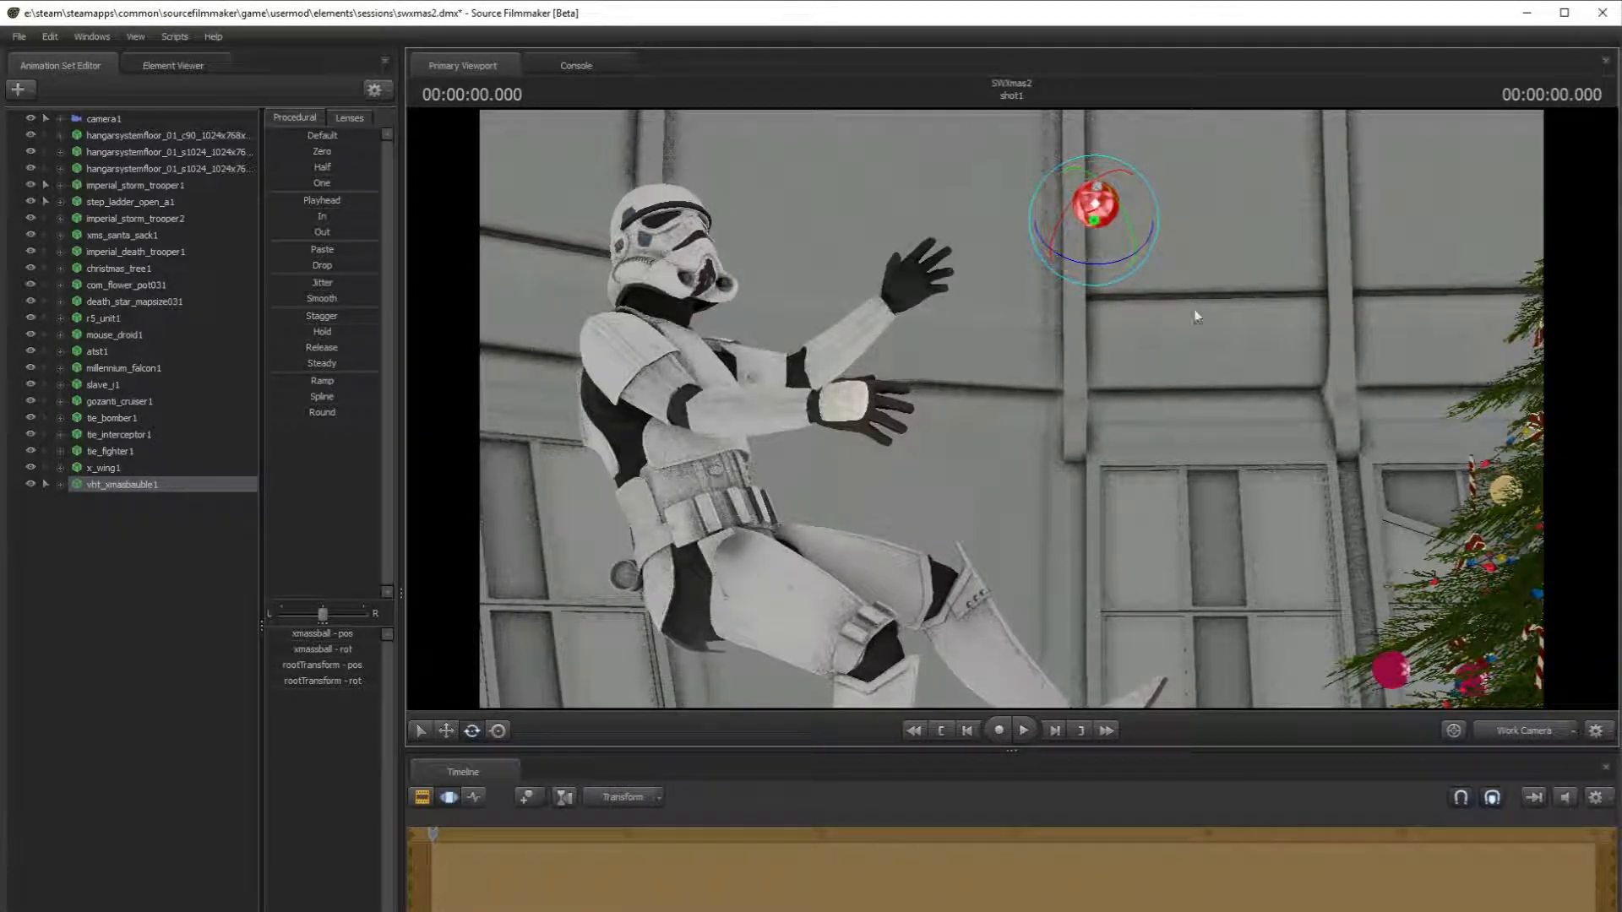
click(1542, 738)
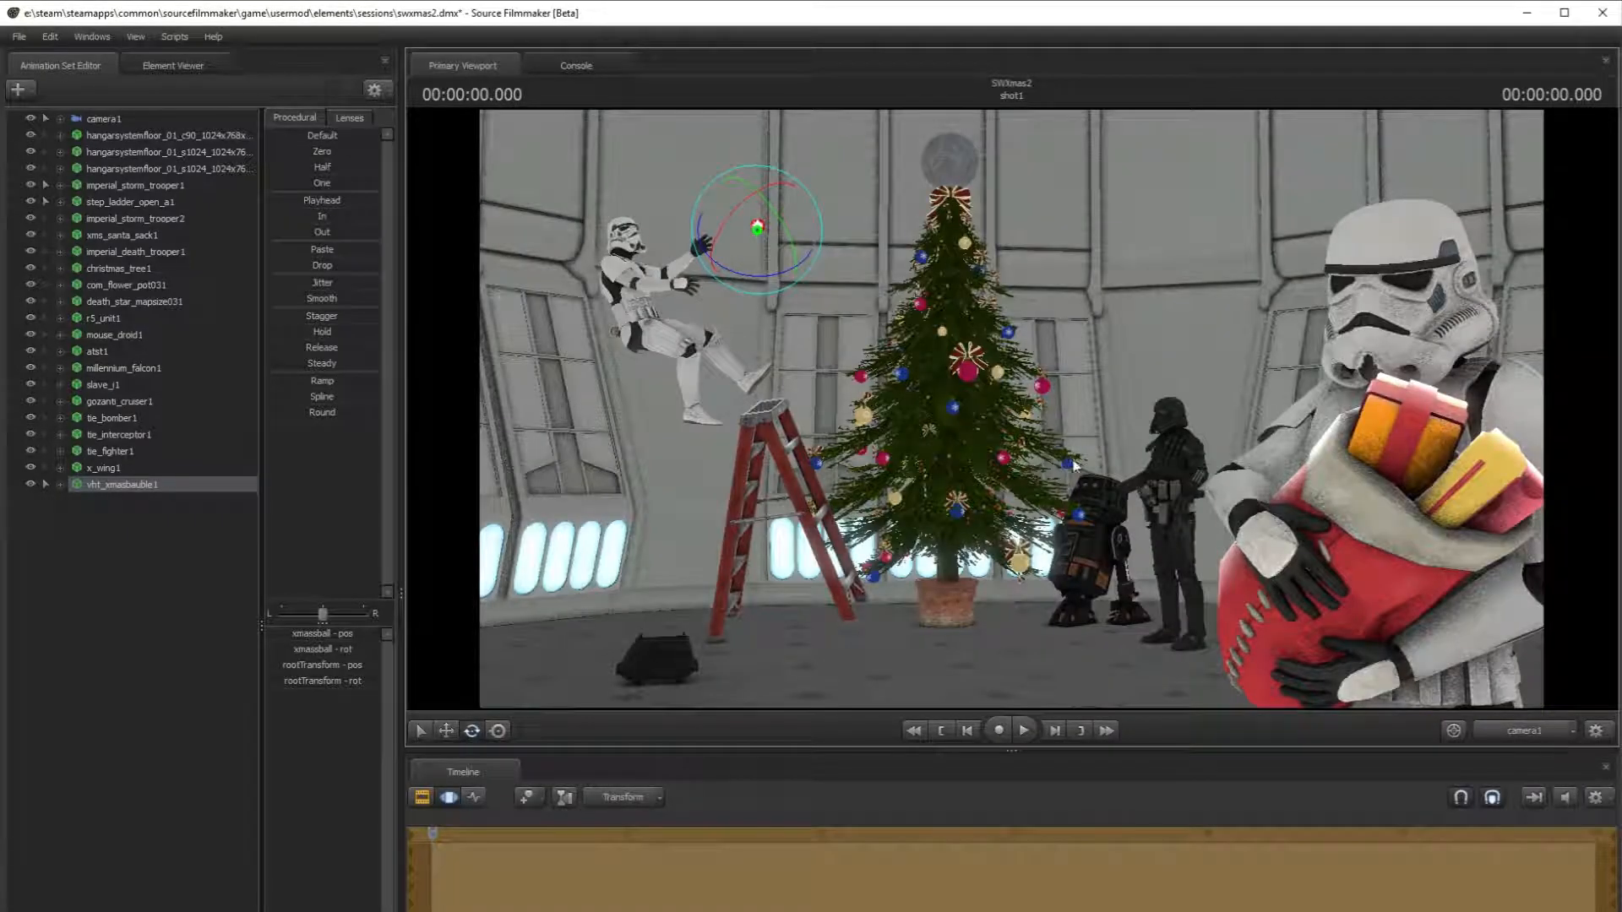
key(Escape)
click(1512, 734)
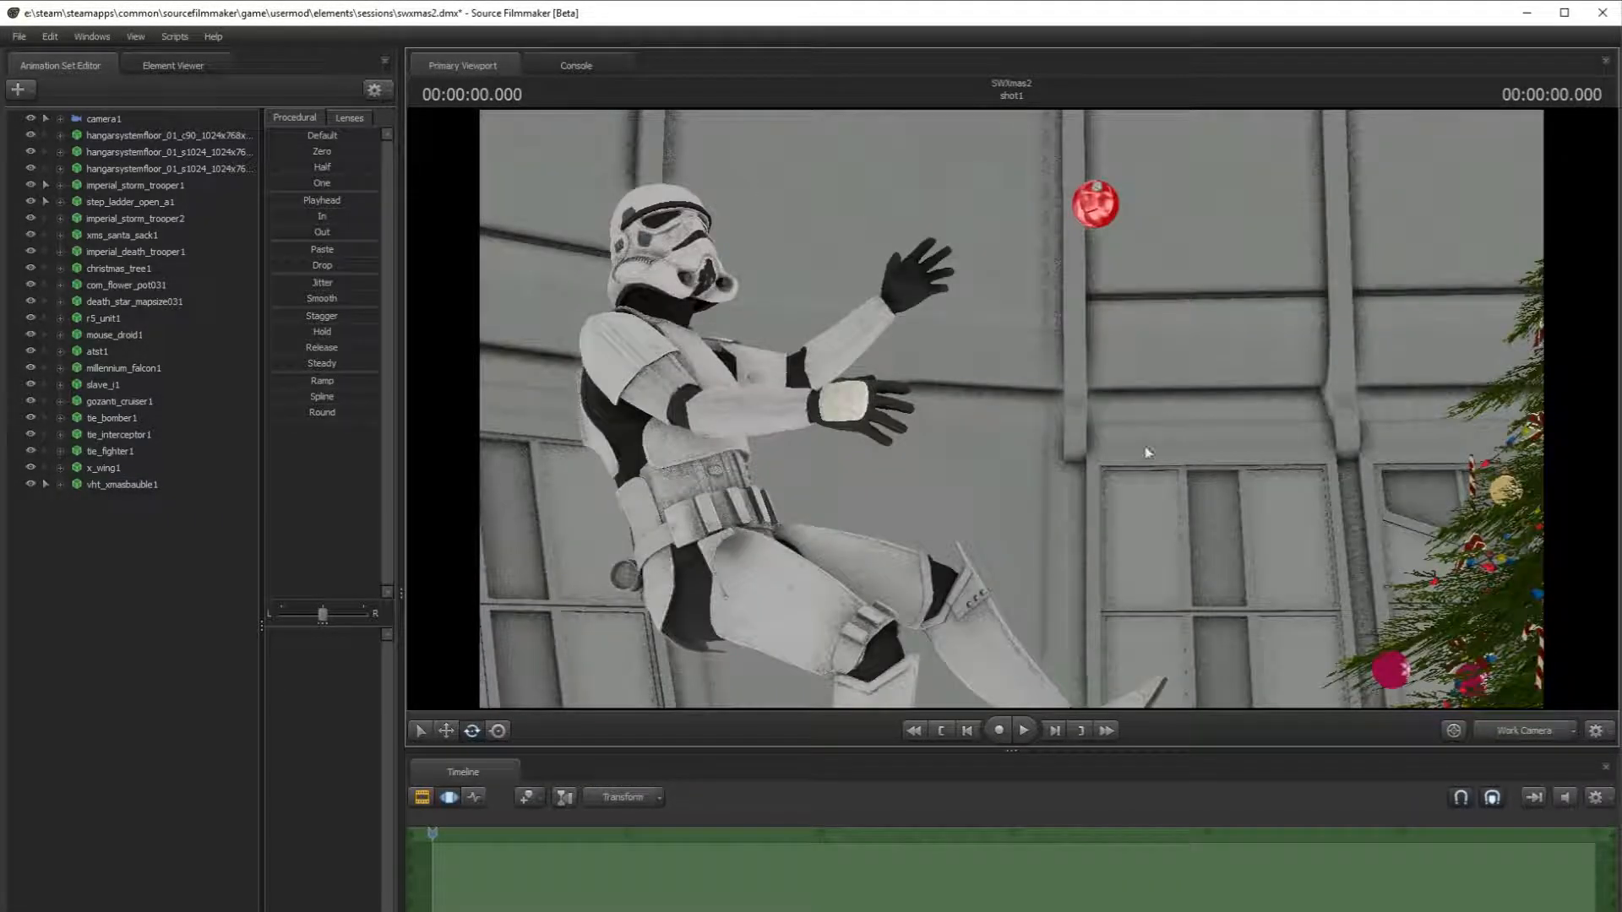
- Select the bauble's xmassball bone and move it slightly higher and farther from the stormtrooper as seen through camera1
ctrl+click(1095, 204)
click(447, 731)
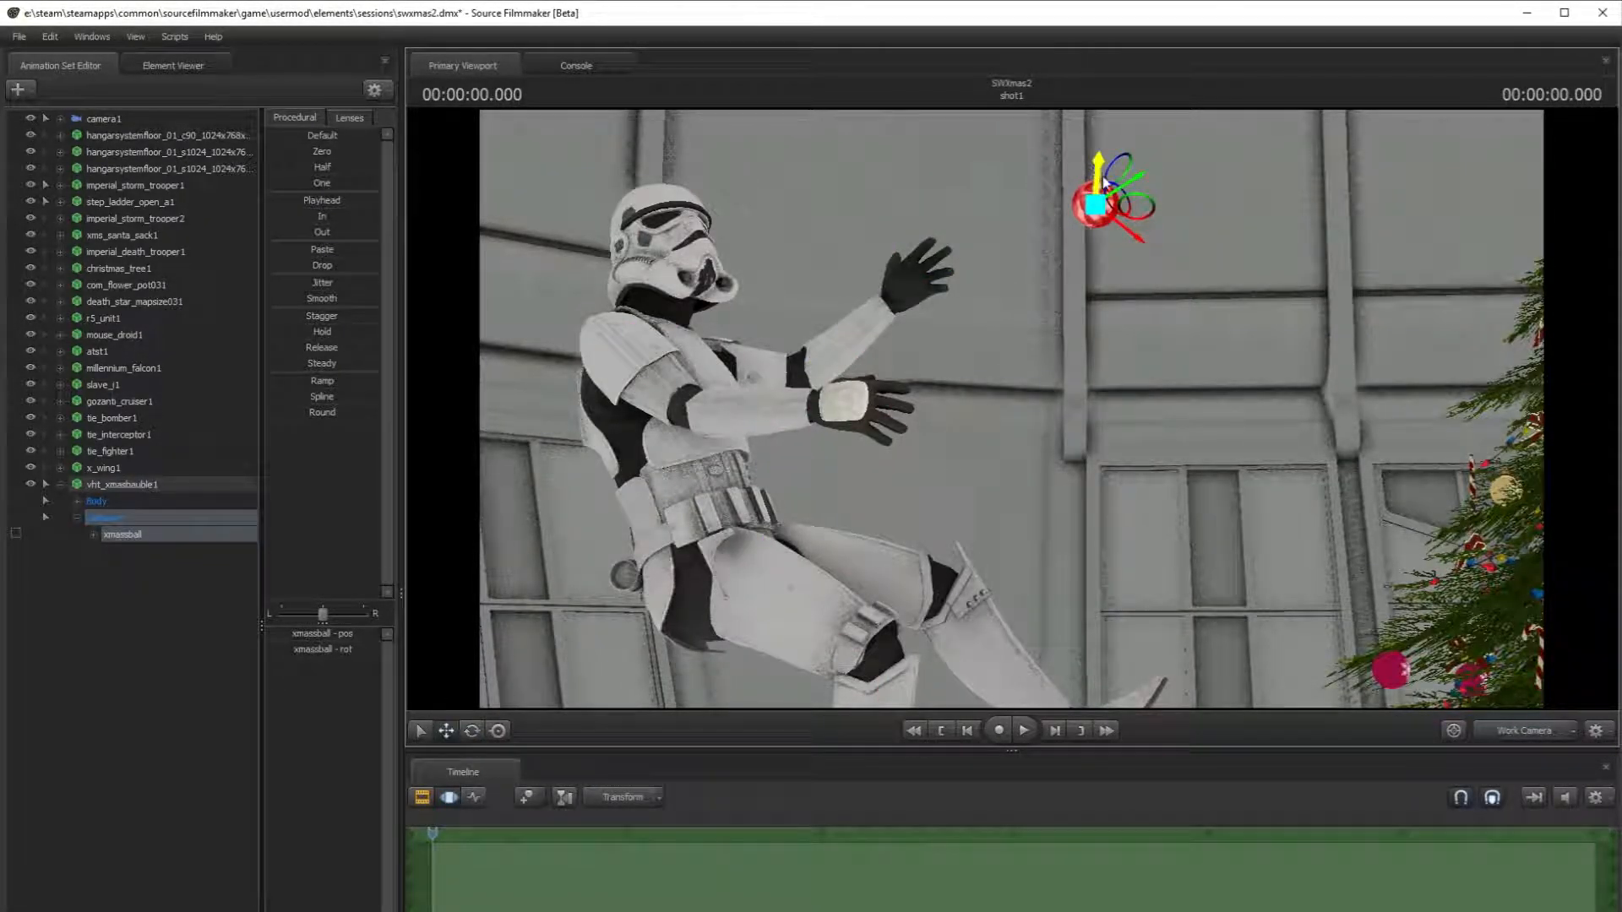
click(1525, 732)
drag(762, 197, 763, 189)
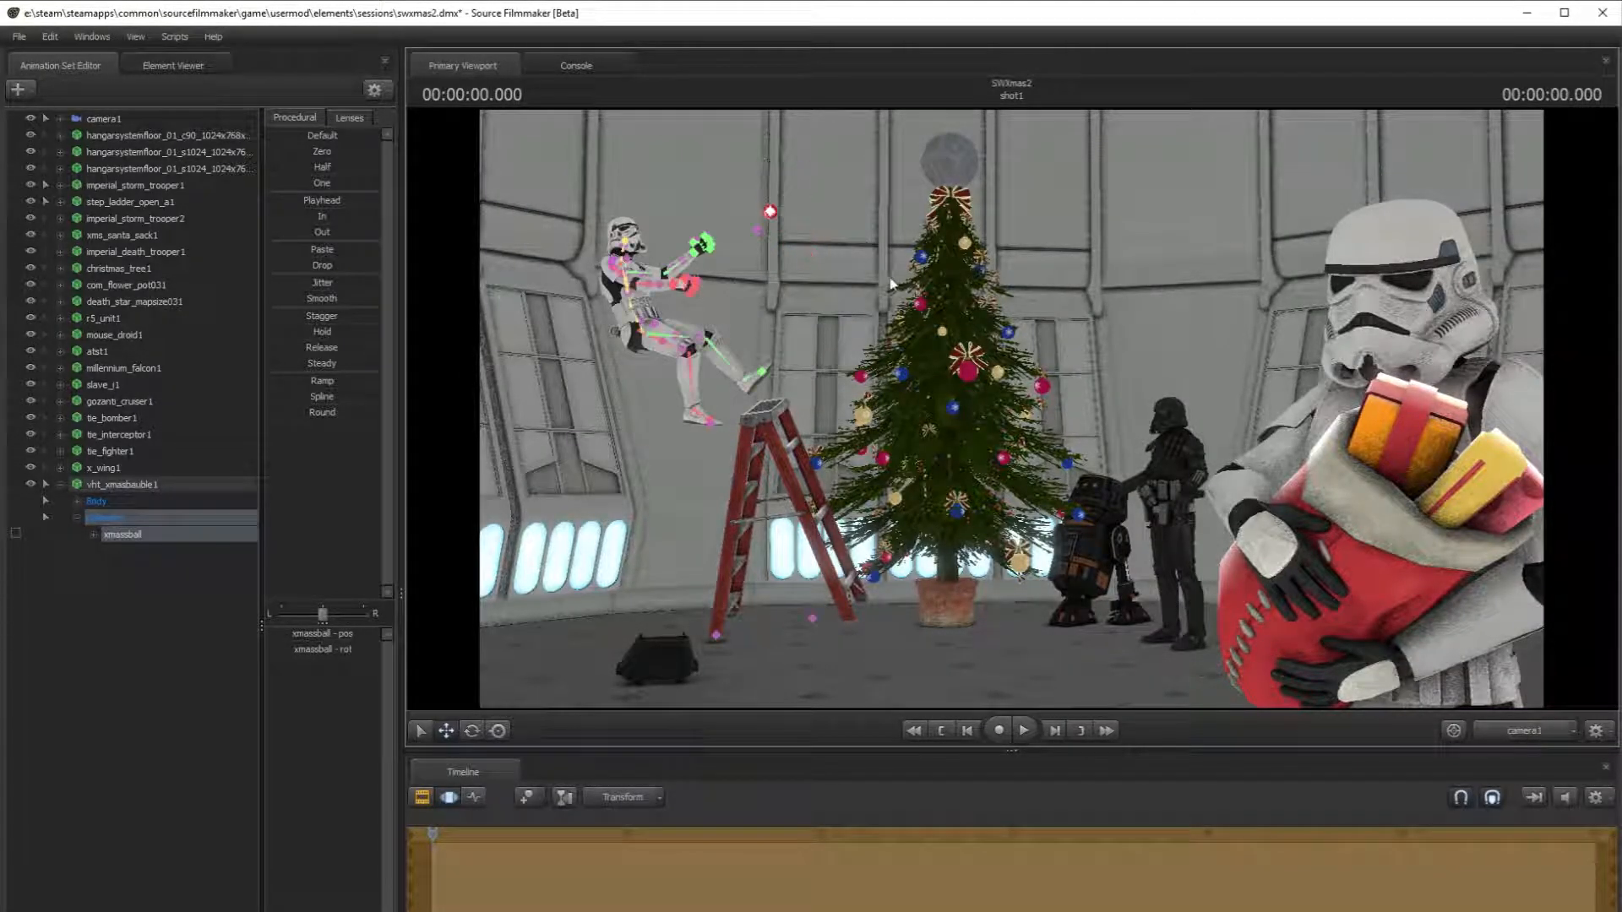
ctrl+click(875, 339)
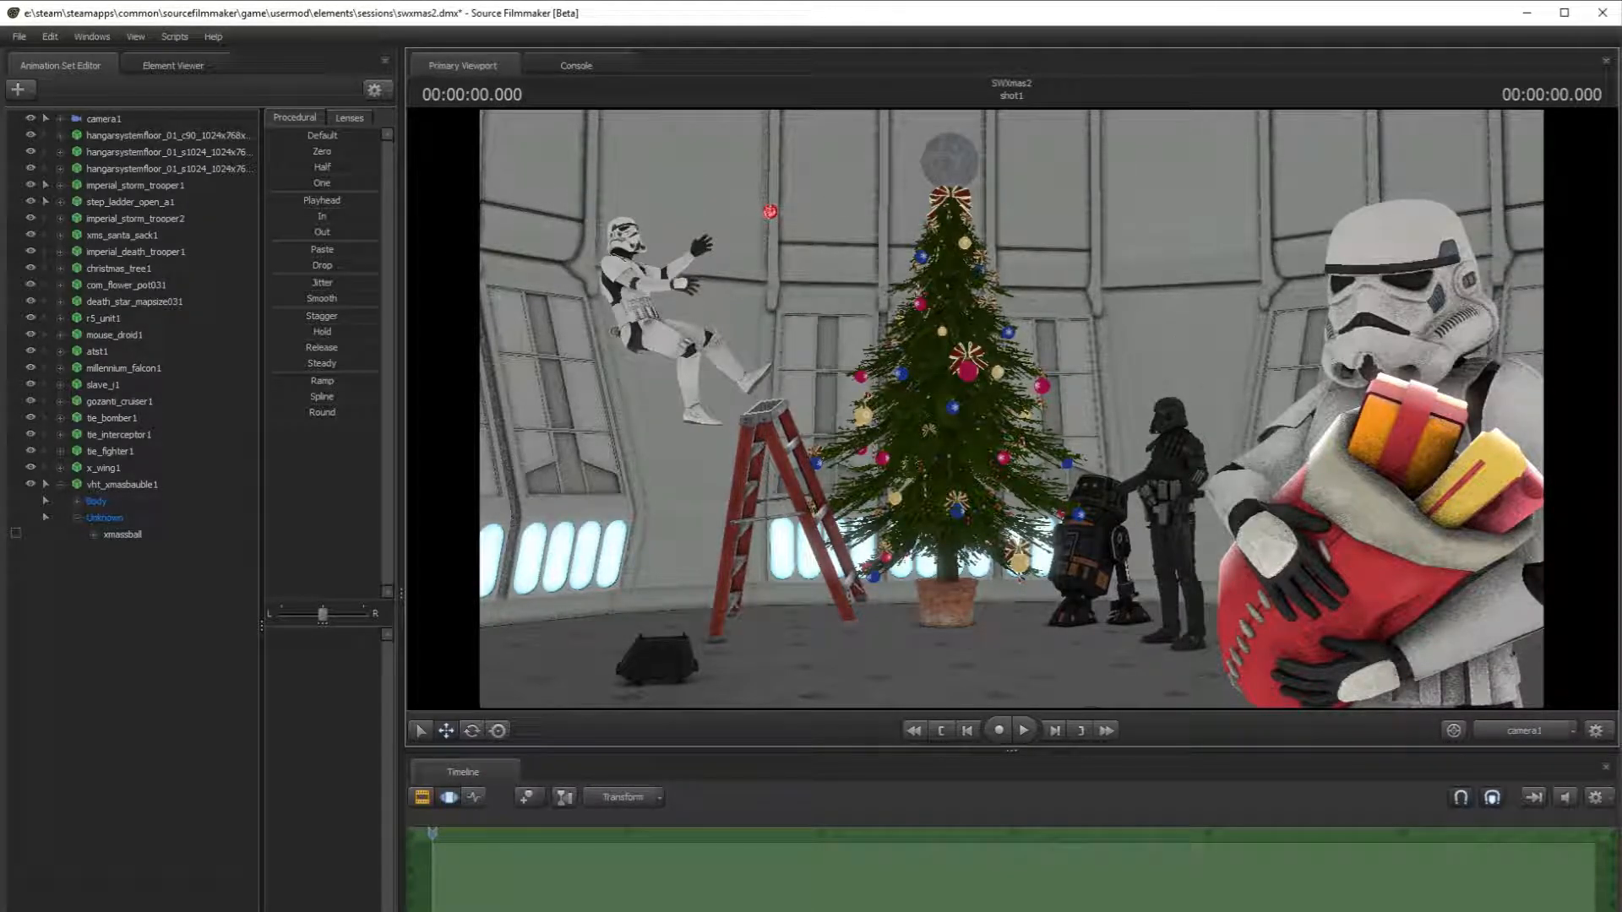
- Rotate bip_upperArm_L slightly to adjust the falling stormtrooper's left arm reaching toward the bauble
click(1539, 737)
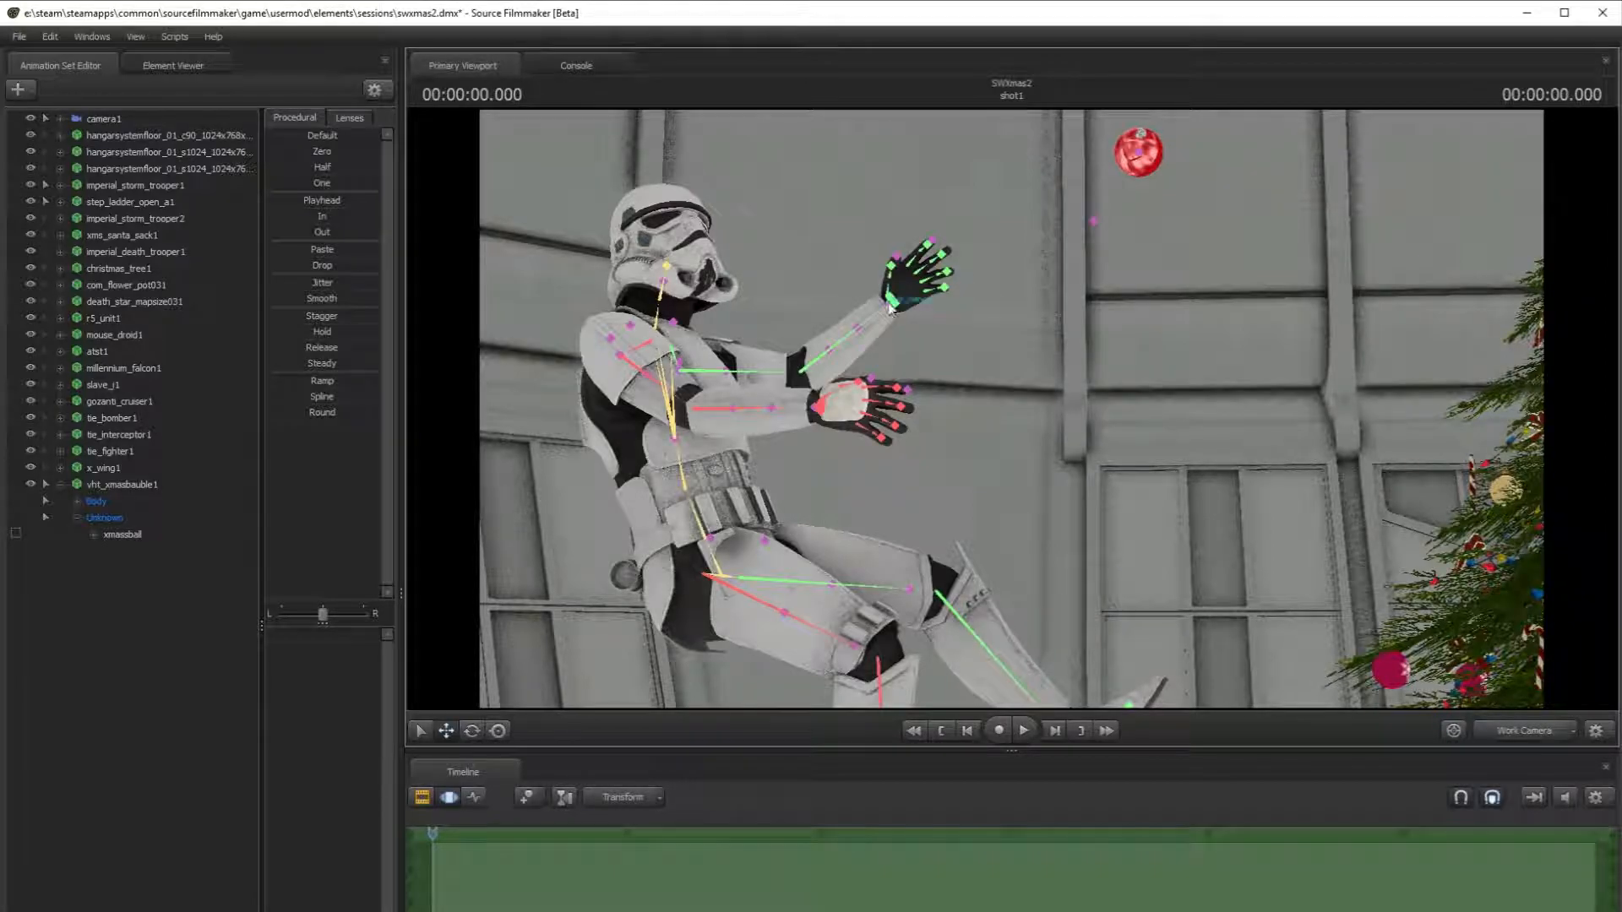
click(807, 370)
click(471, 731)
drag(735, 338, 727, 342)
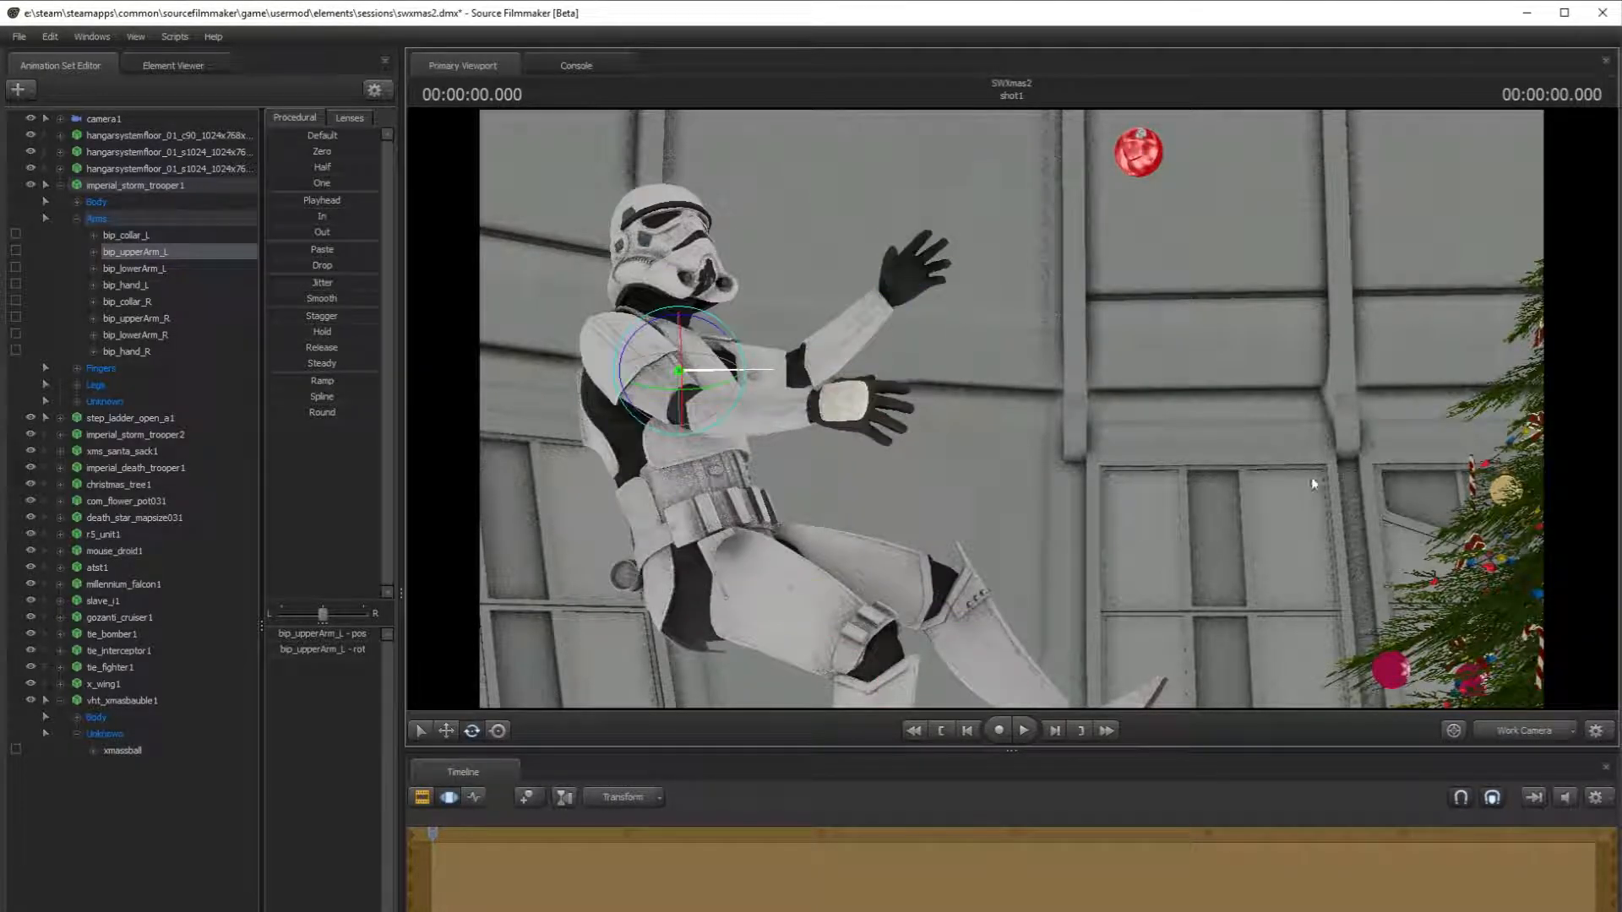
- Rotate bip_pinky_0_L on the falling stormtrooper's raised left hand and check the pose through camera1
drag(1436, 643, 1352, 583)
key(w)
click(899, 394)
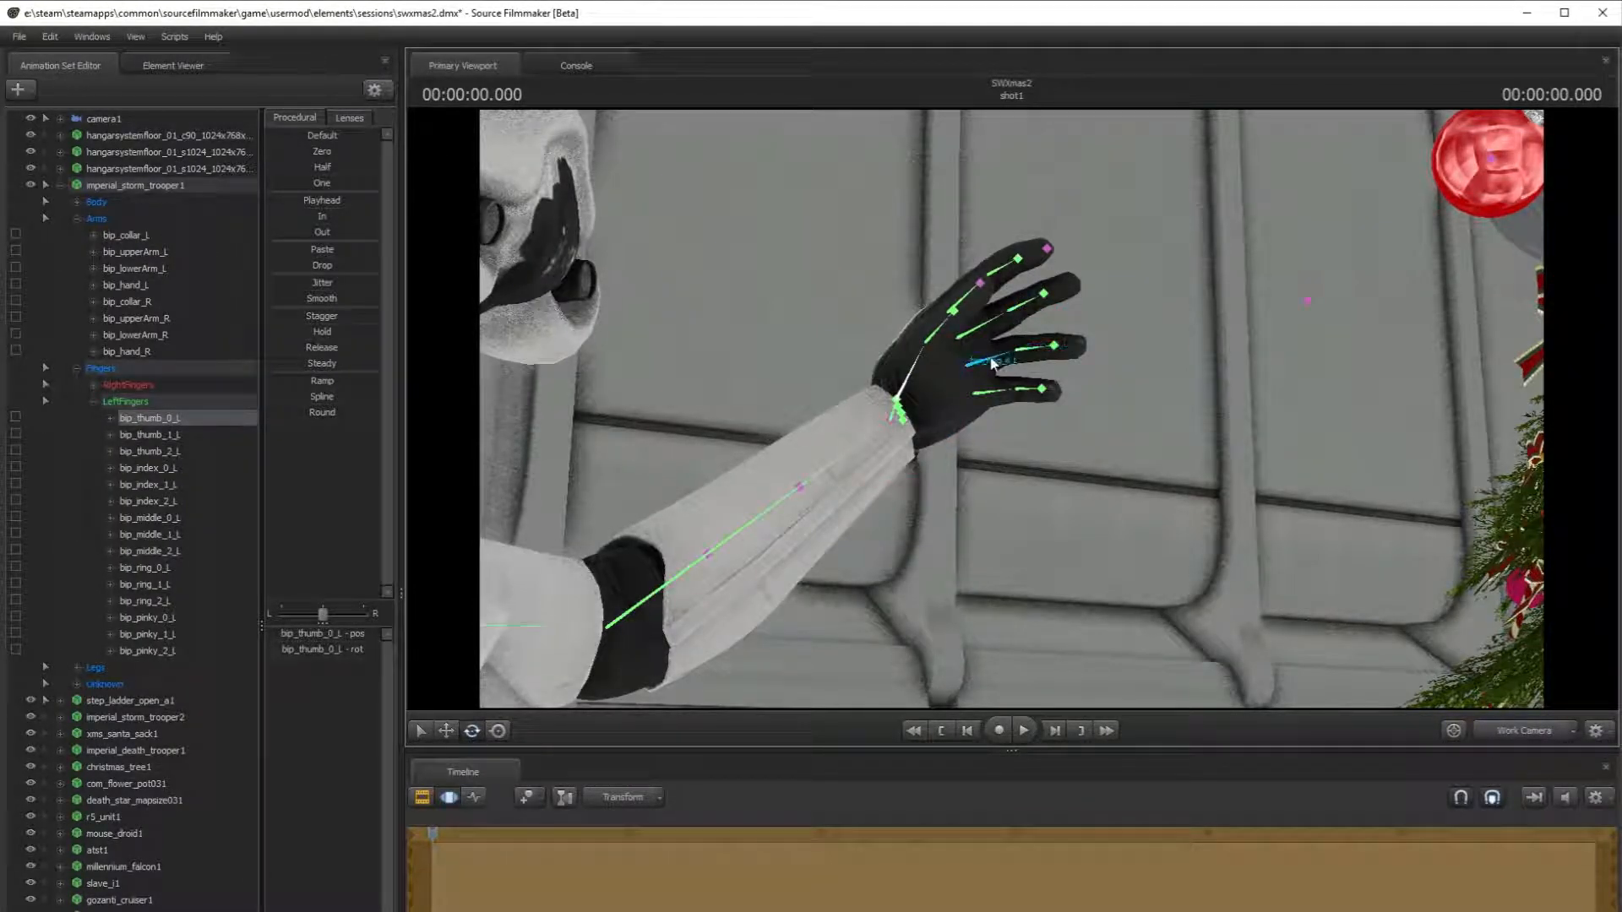
click(995, 394)
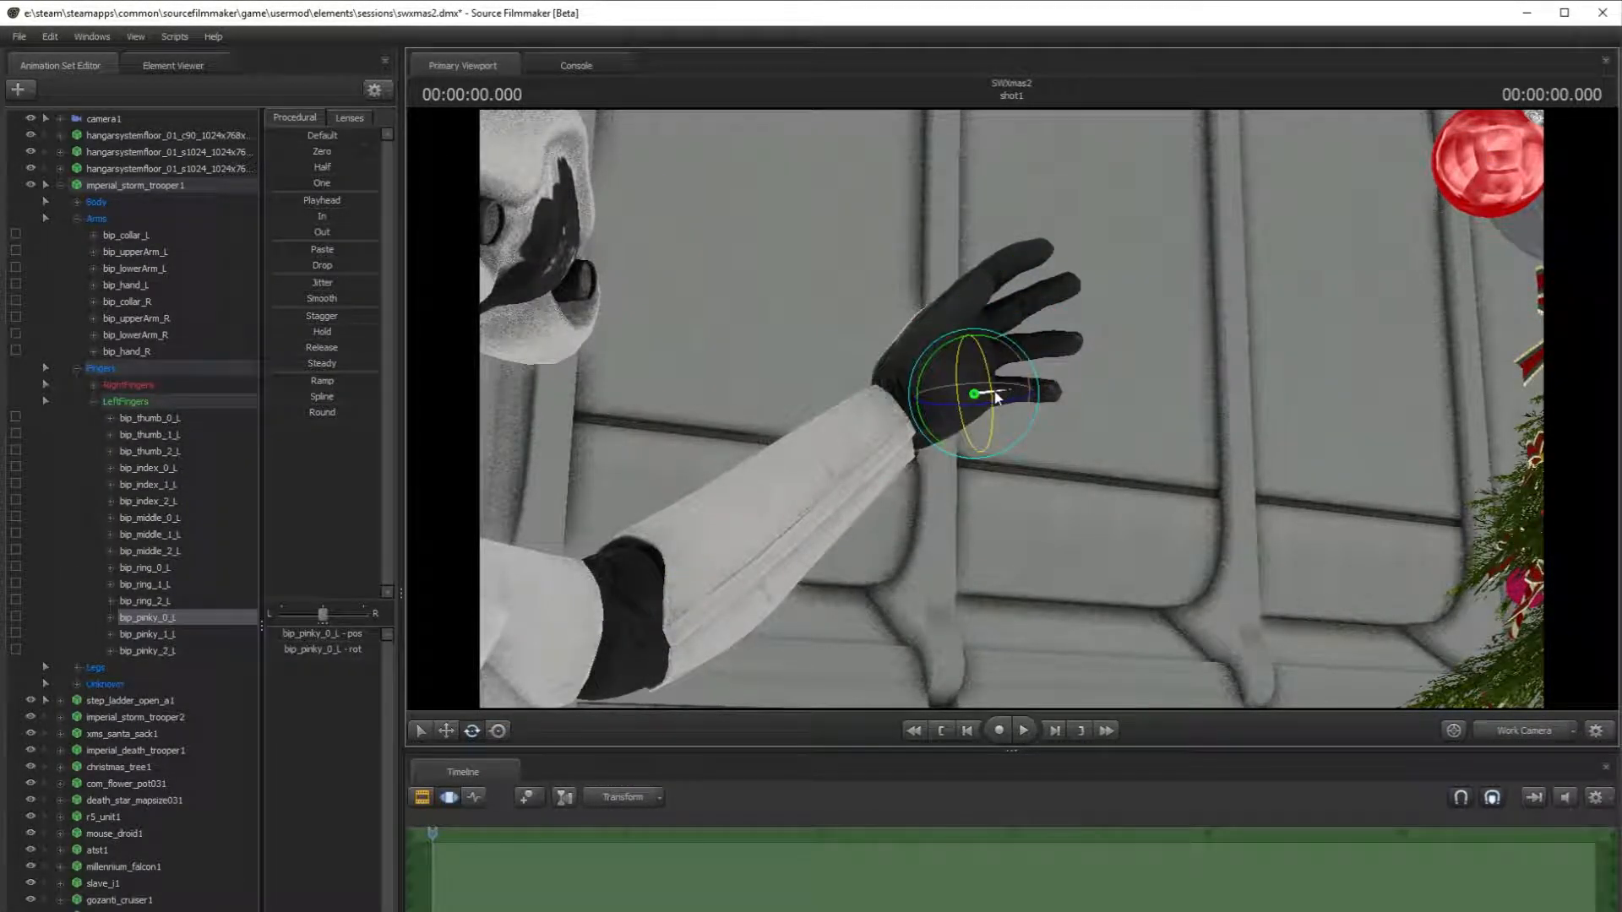
drag(1009, 389, 1031, 384)
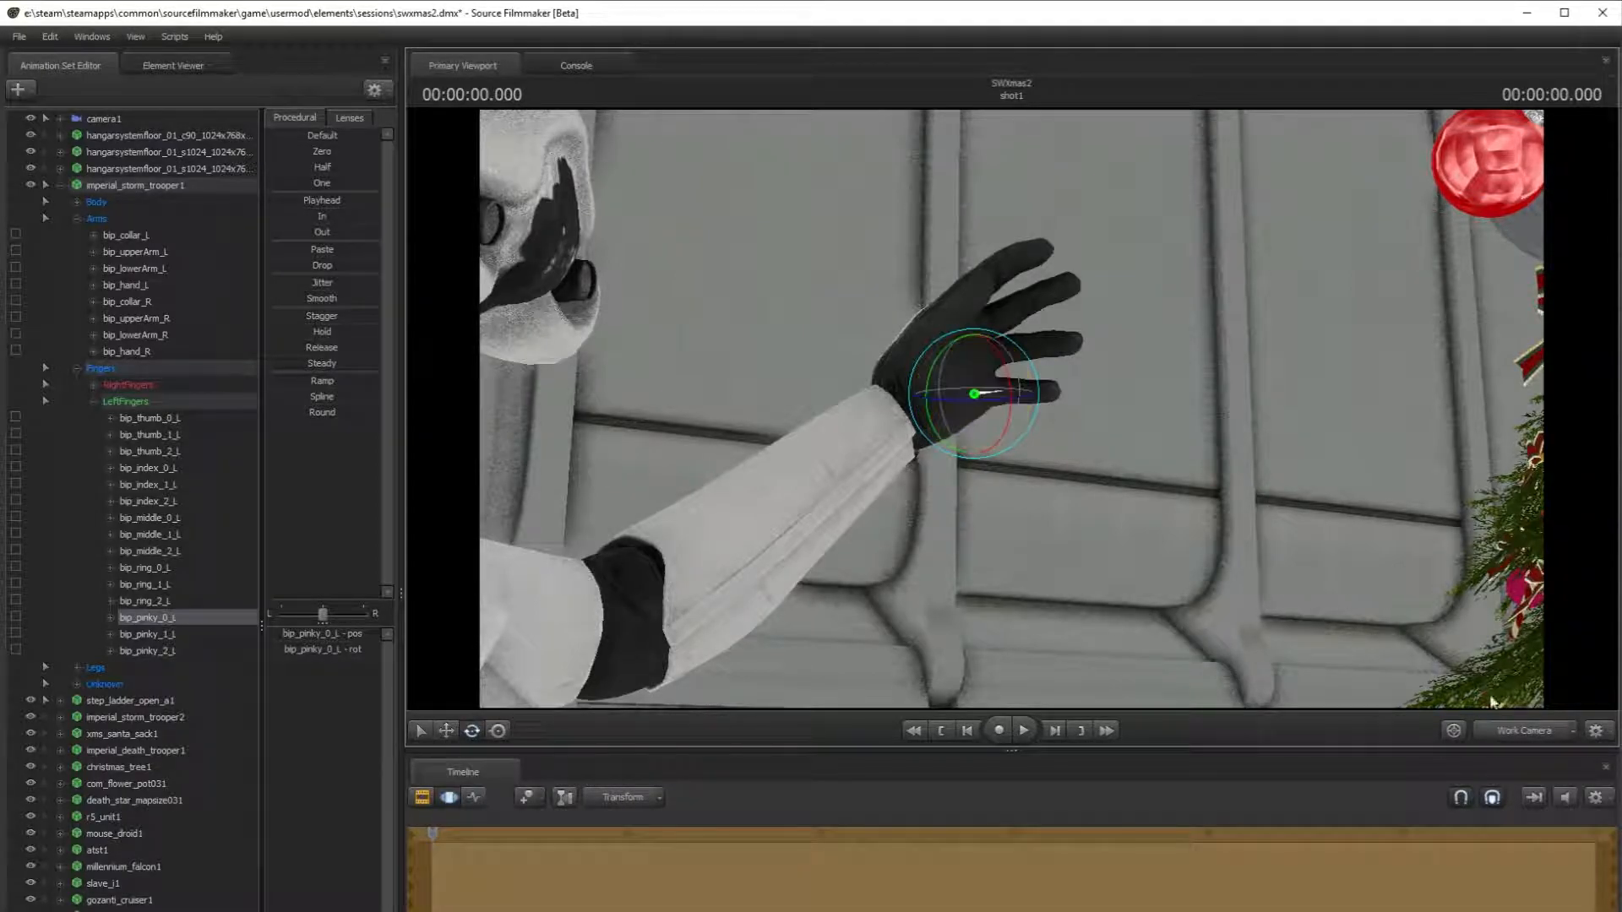
click(1512, 726)
ctrl+click(1001, 279)
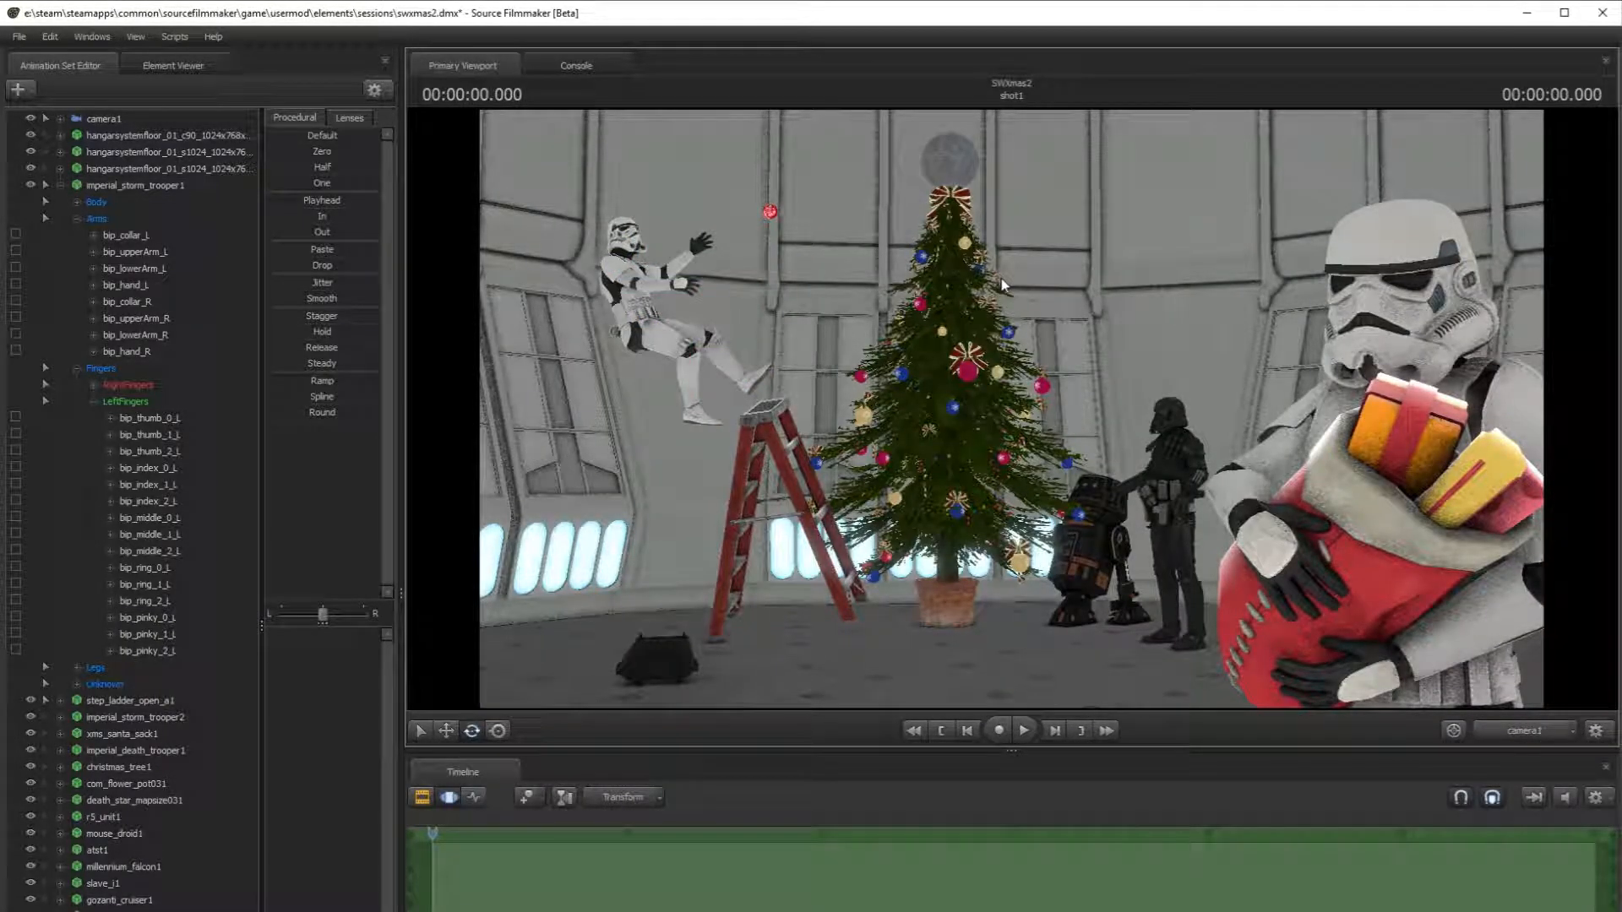
click(1512, 731)
- Rotate bip_pinky_0_L, bip_ring_0_L and bip_middle_0_L slightly to adjust the spread of the left hand's fingers
click(1025, 382)
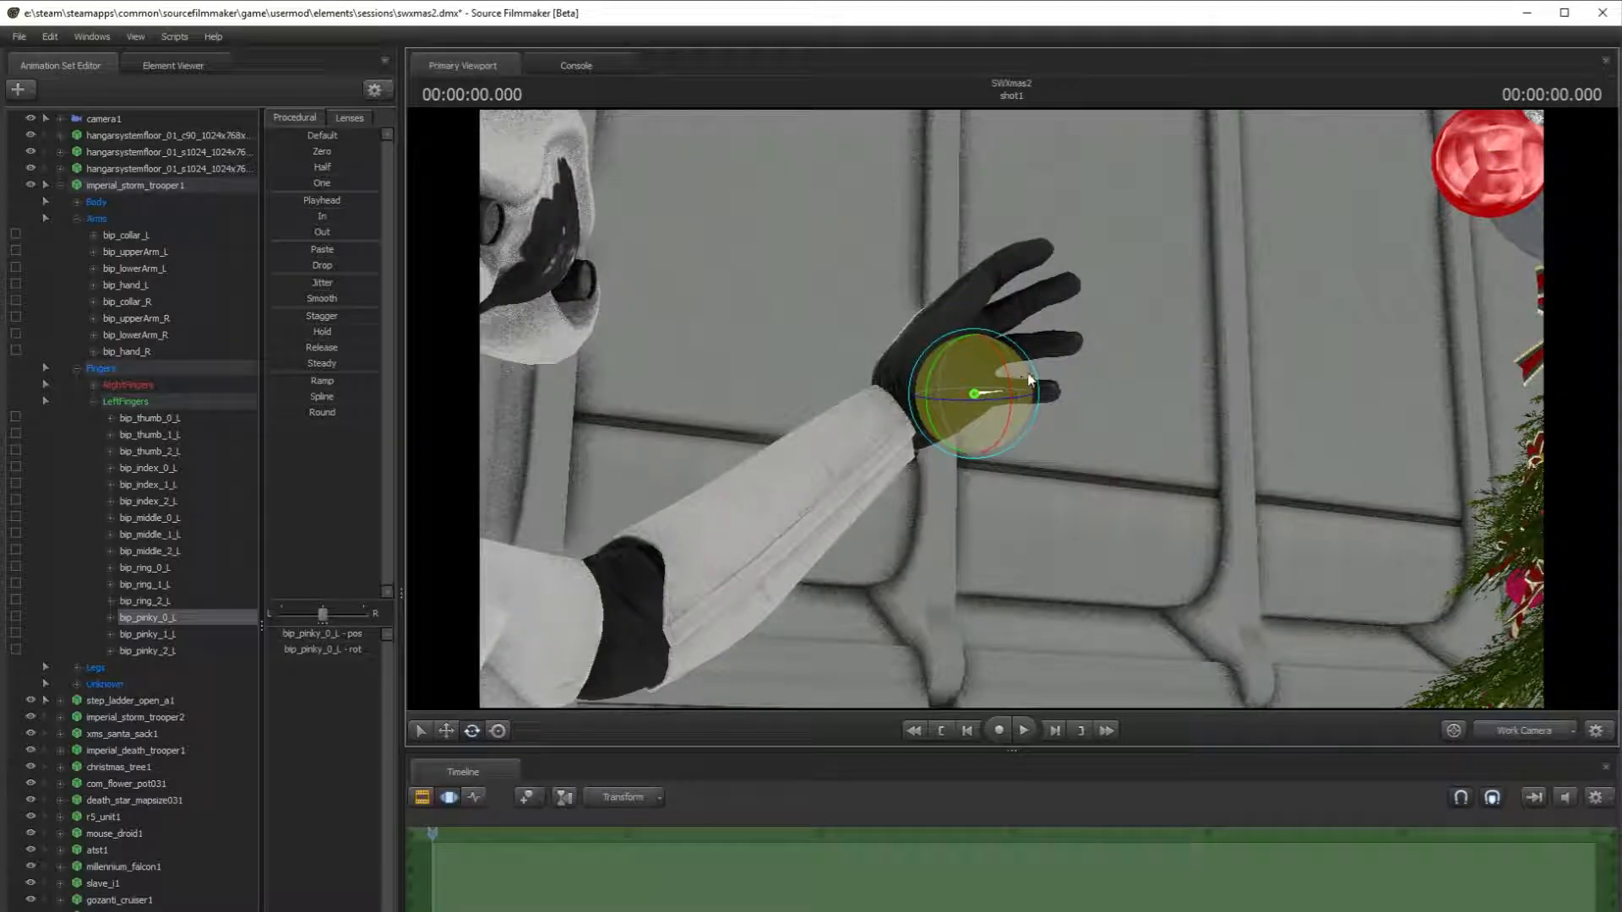
drag(1025, 381, 1028, 371)
ctrl+click(1006, 356)
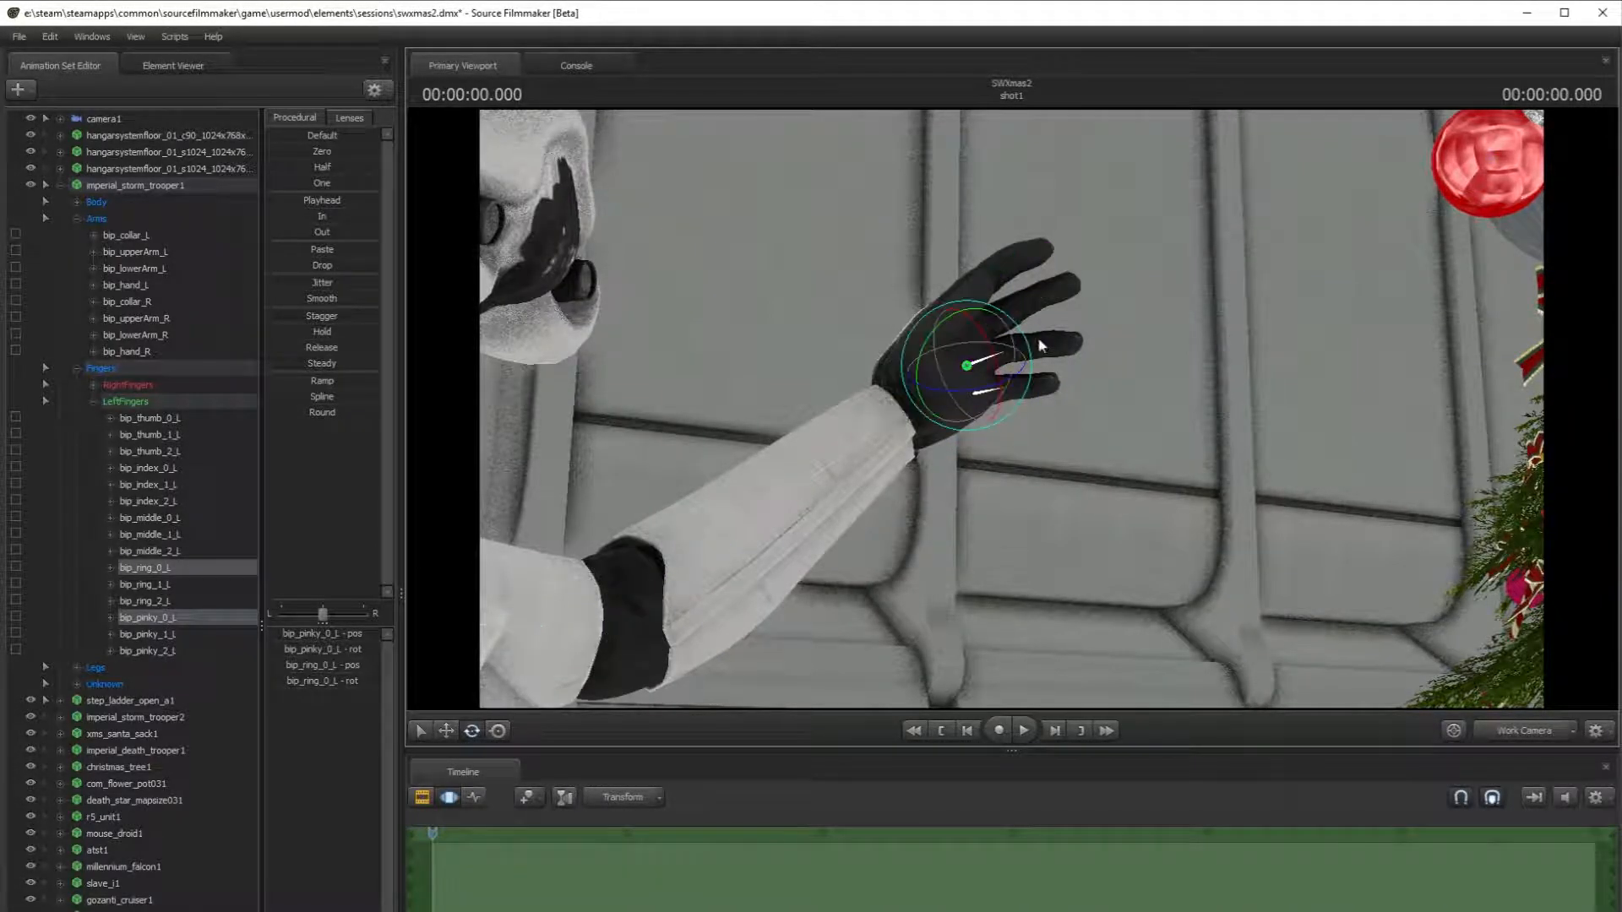
key(ctrl)
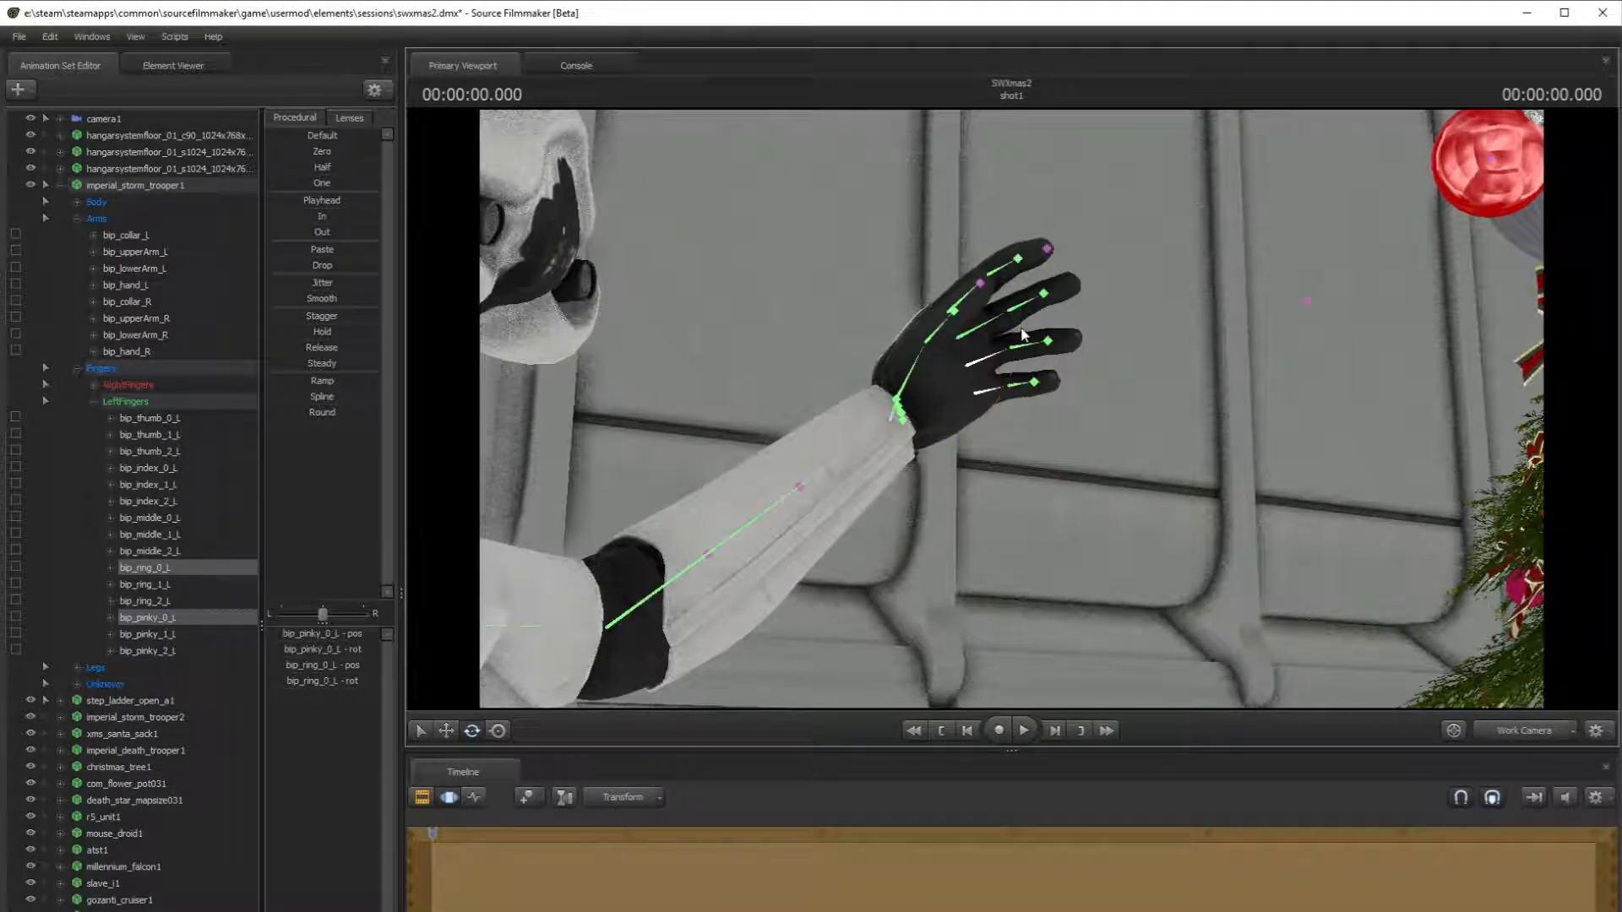
ctrl+click(997, 331)
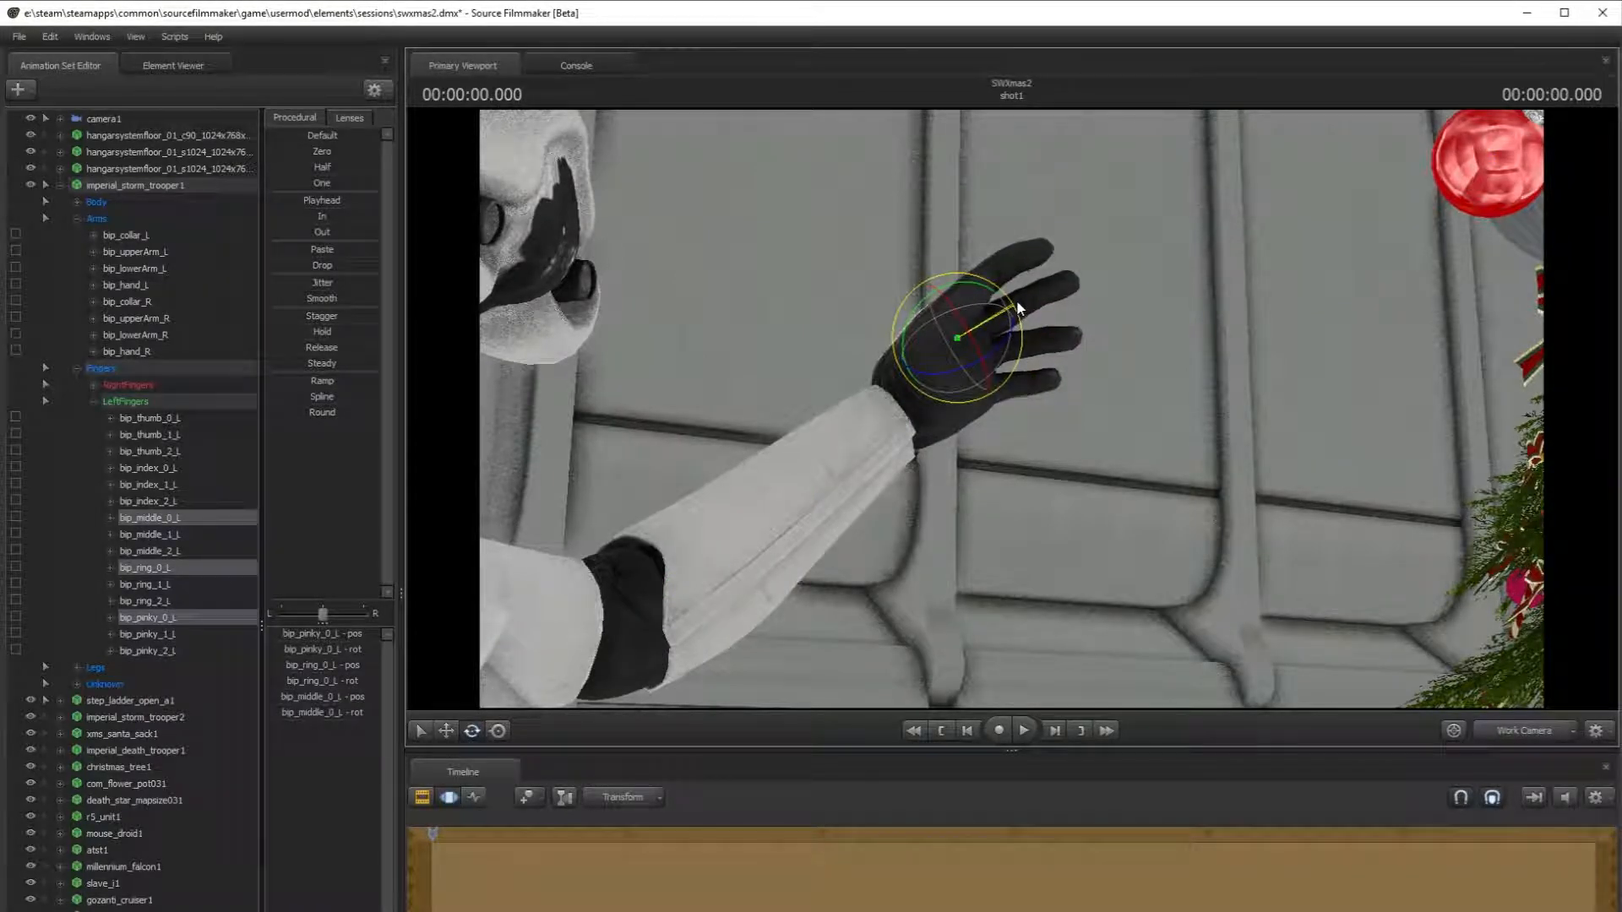
key(ctrl)
- Rotate bip_index_0_L slightly toward the middle finger and check the left hand through camera1
click(974, 286)
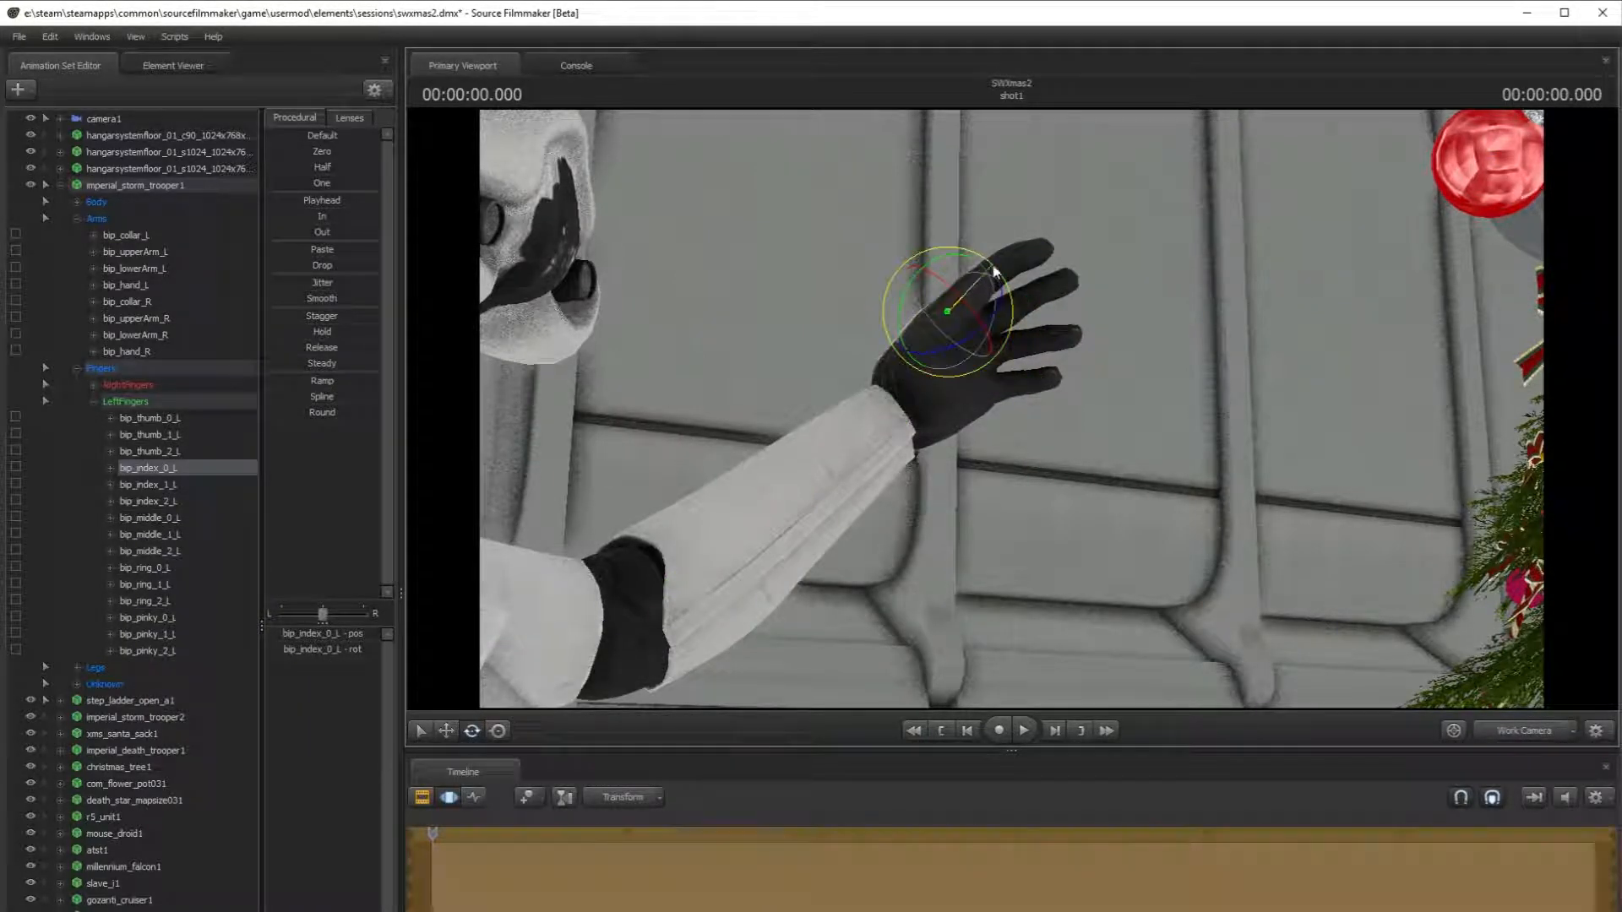
key(ctrl)
ctrl+click(1158, 315)
click(1535, 726)
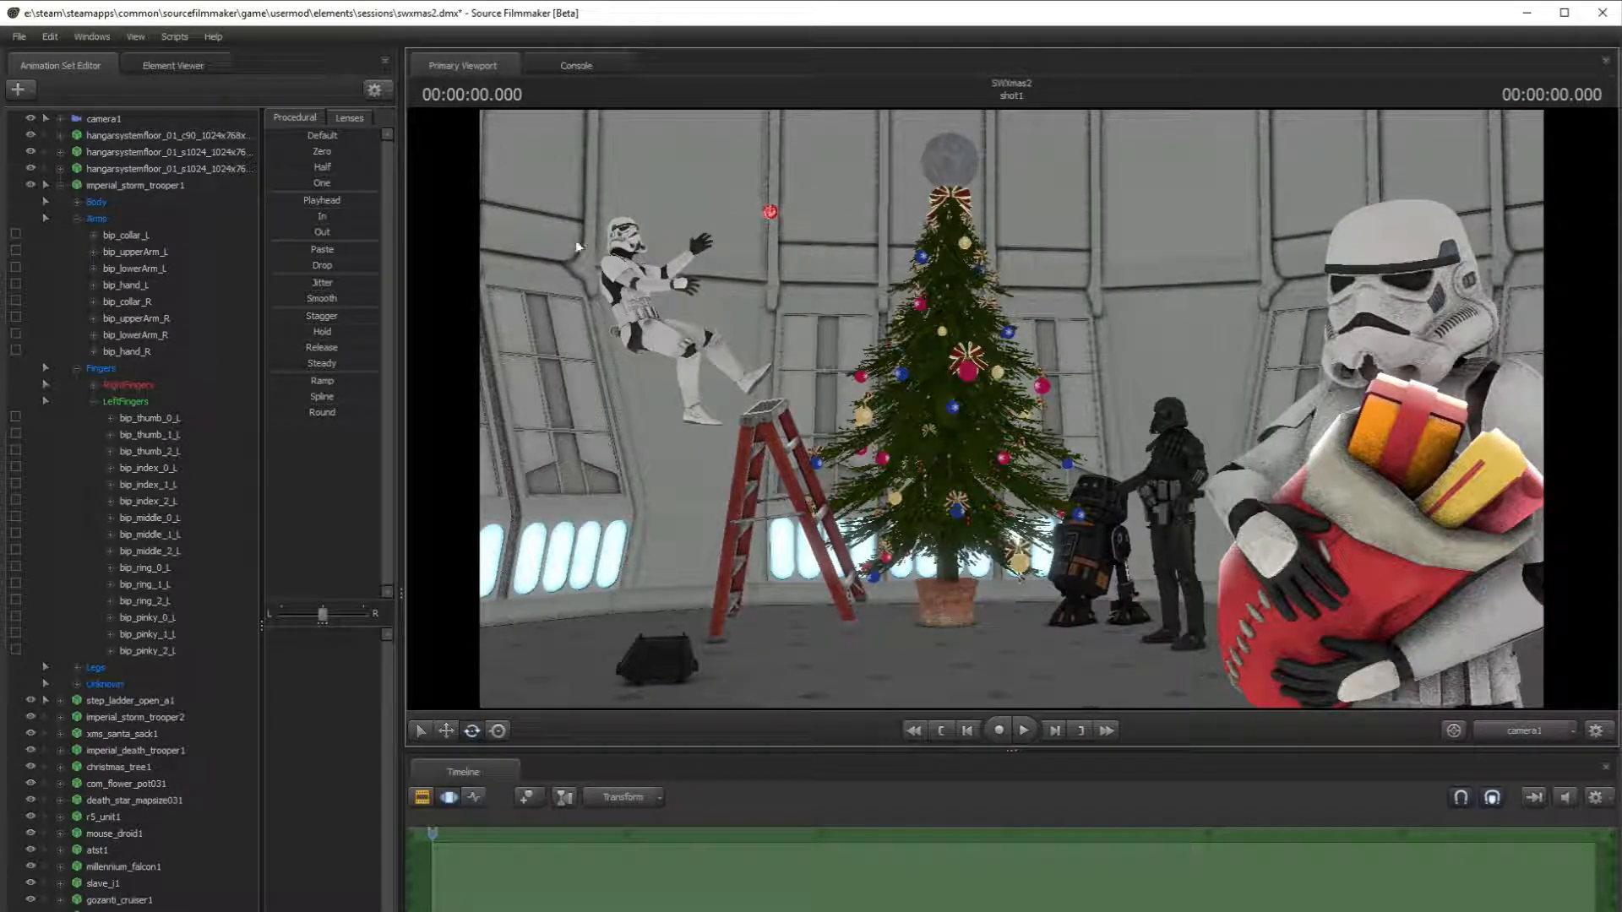
click(1521, 731)
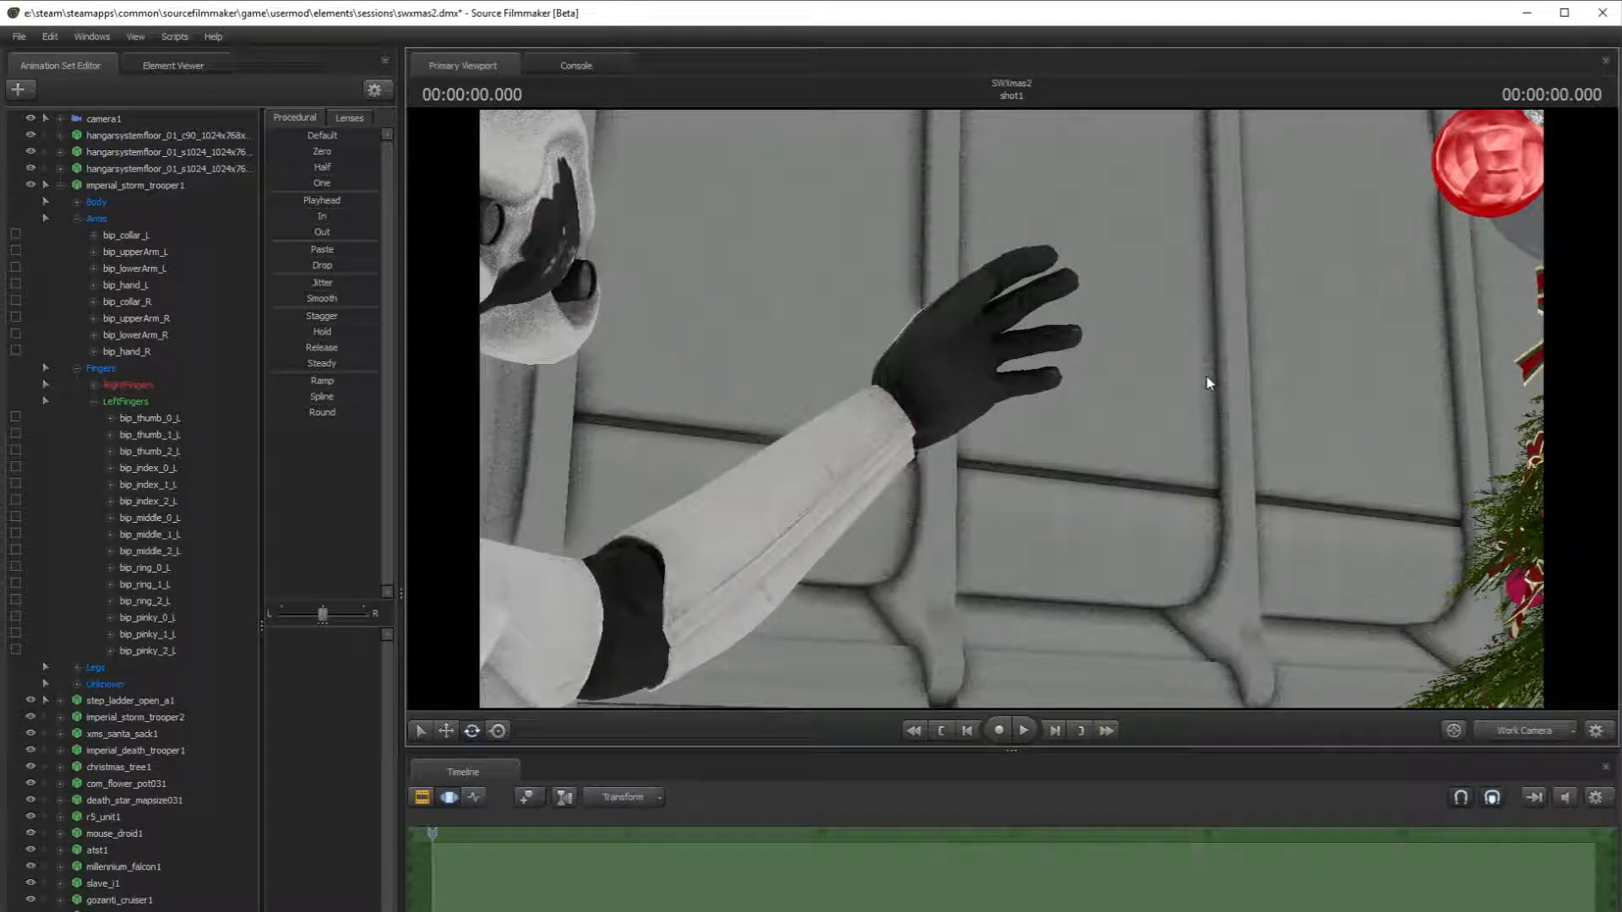
- Bring the falling stormtrooper's right arm into view and rotate bip_thumb_1_R to angle the thumb away from the fingers
drag(1206, 378, 957, 368)
click(803, 443)
drag(801, 447, 767, 444)
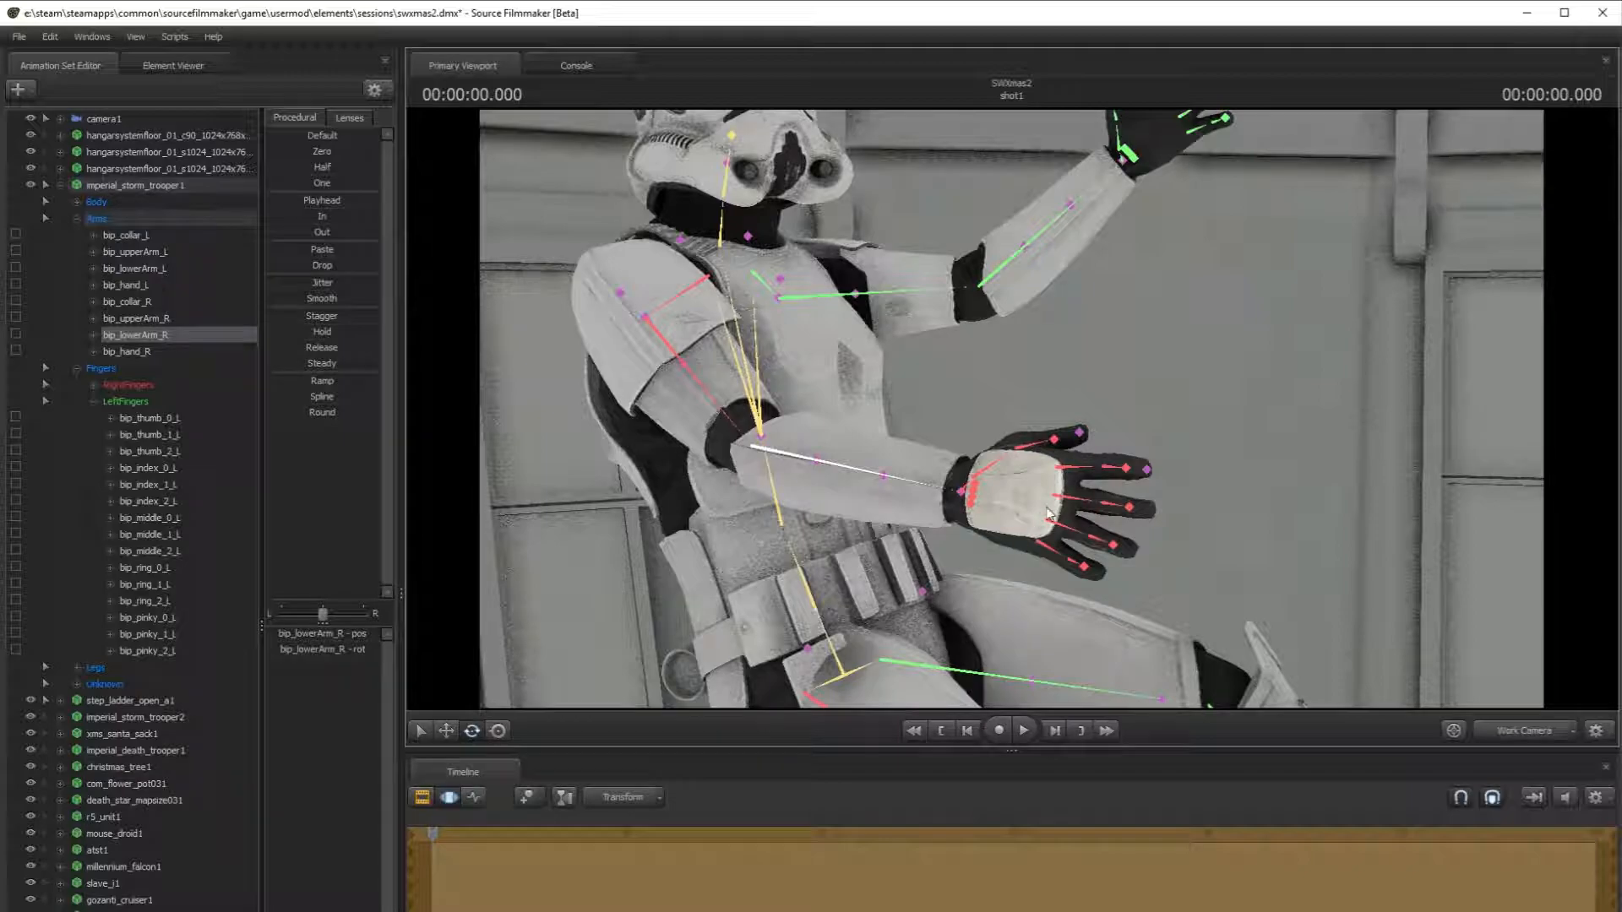
ctrl+click(1041, 453)
drag(1067, 433, 1062, 416)
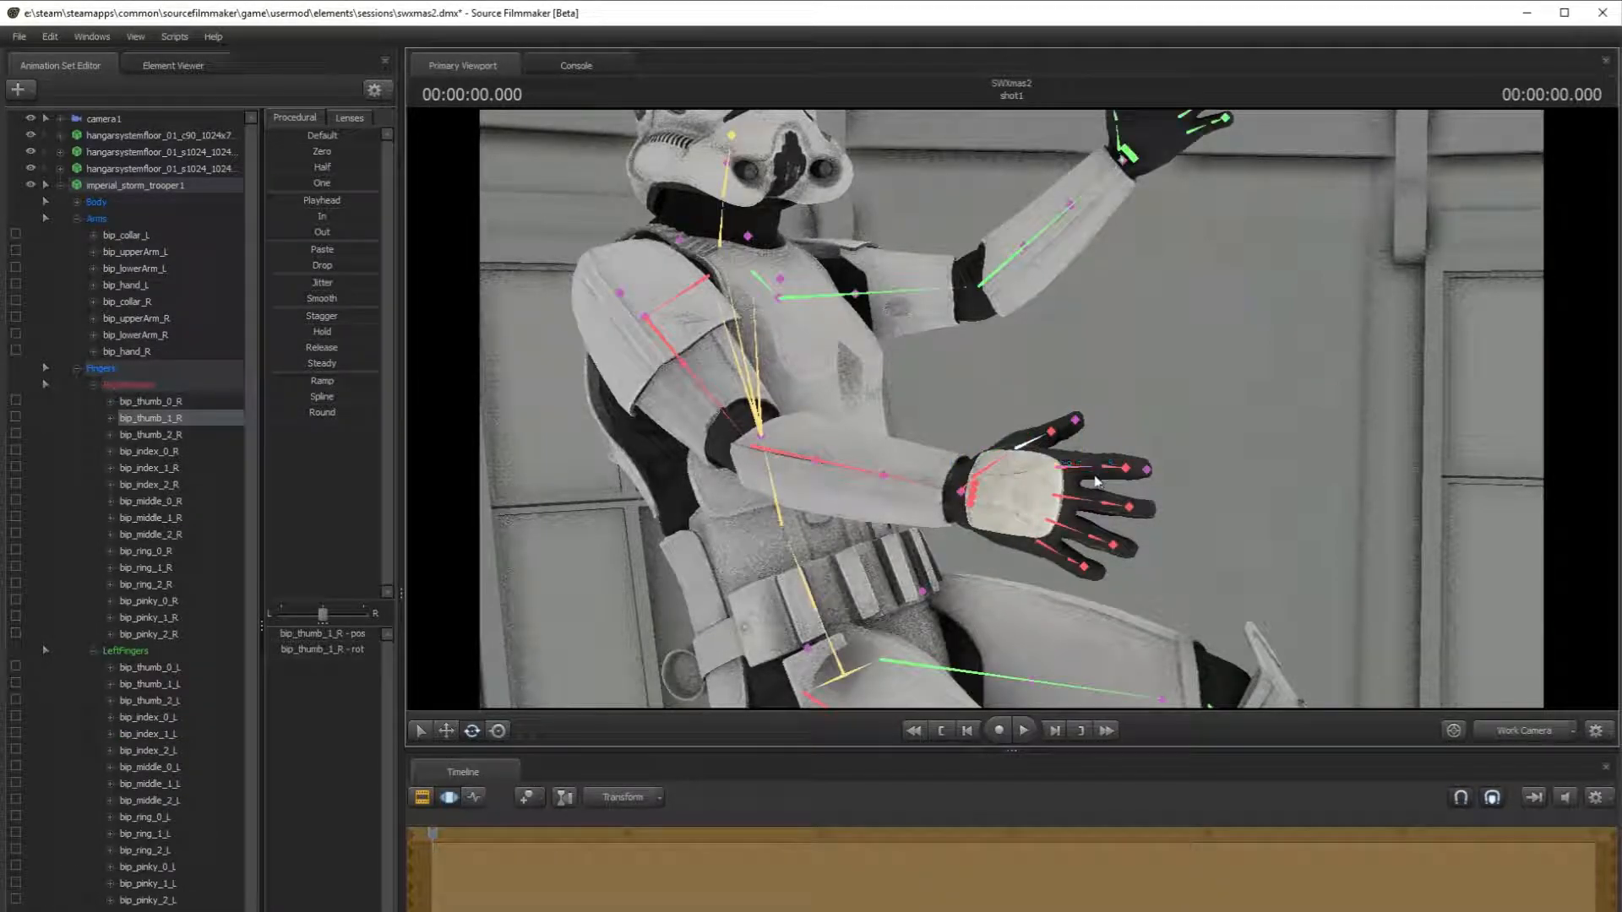
- Adjust the right hand's fingers using bip_index_0_R, bip_middle_1_R, bip_ring_1_R and bip_pinky_1_R, and check them through camera1
ctrl+click(1101, 479)
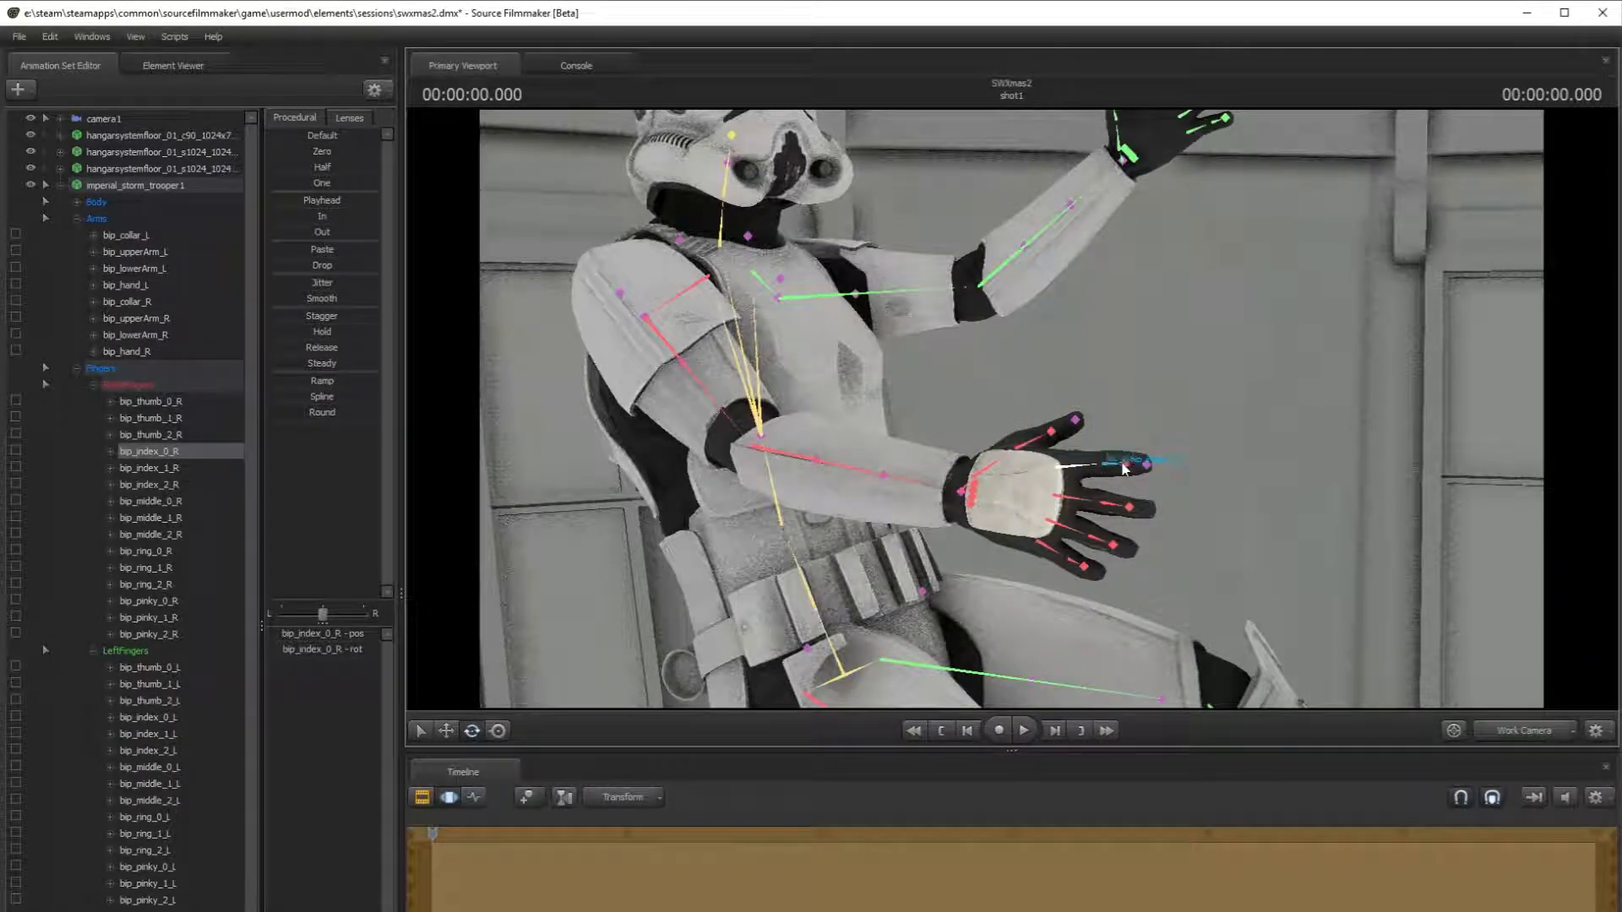
click(1121, 461)
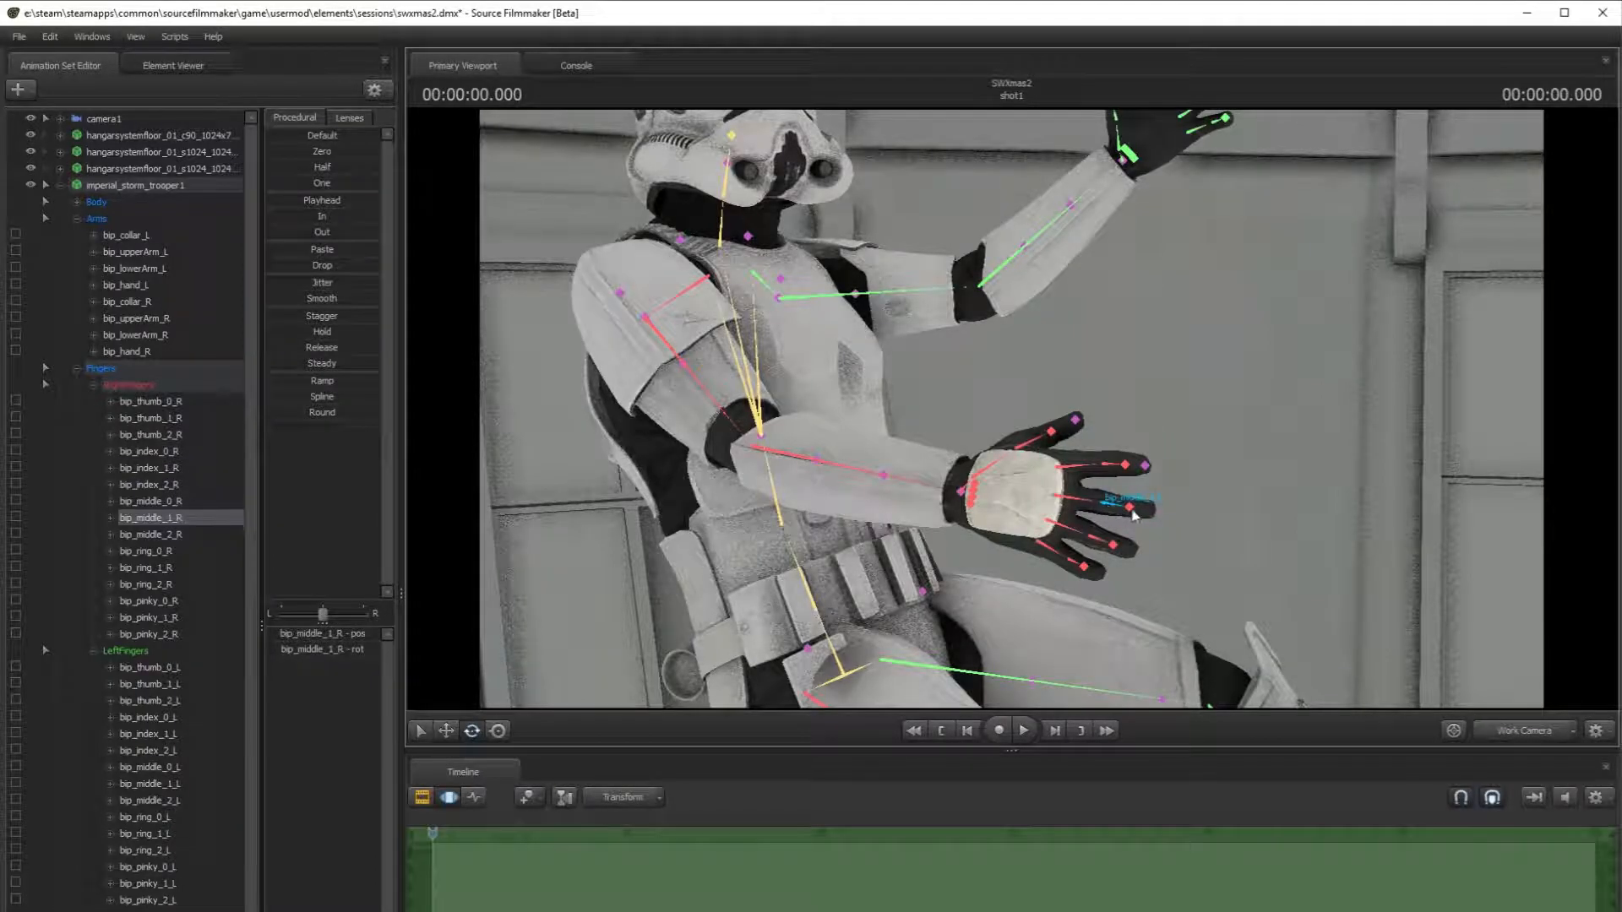
click(1125, 554)
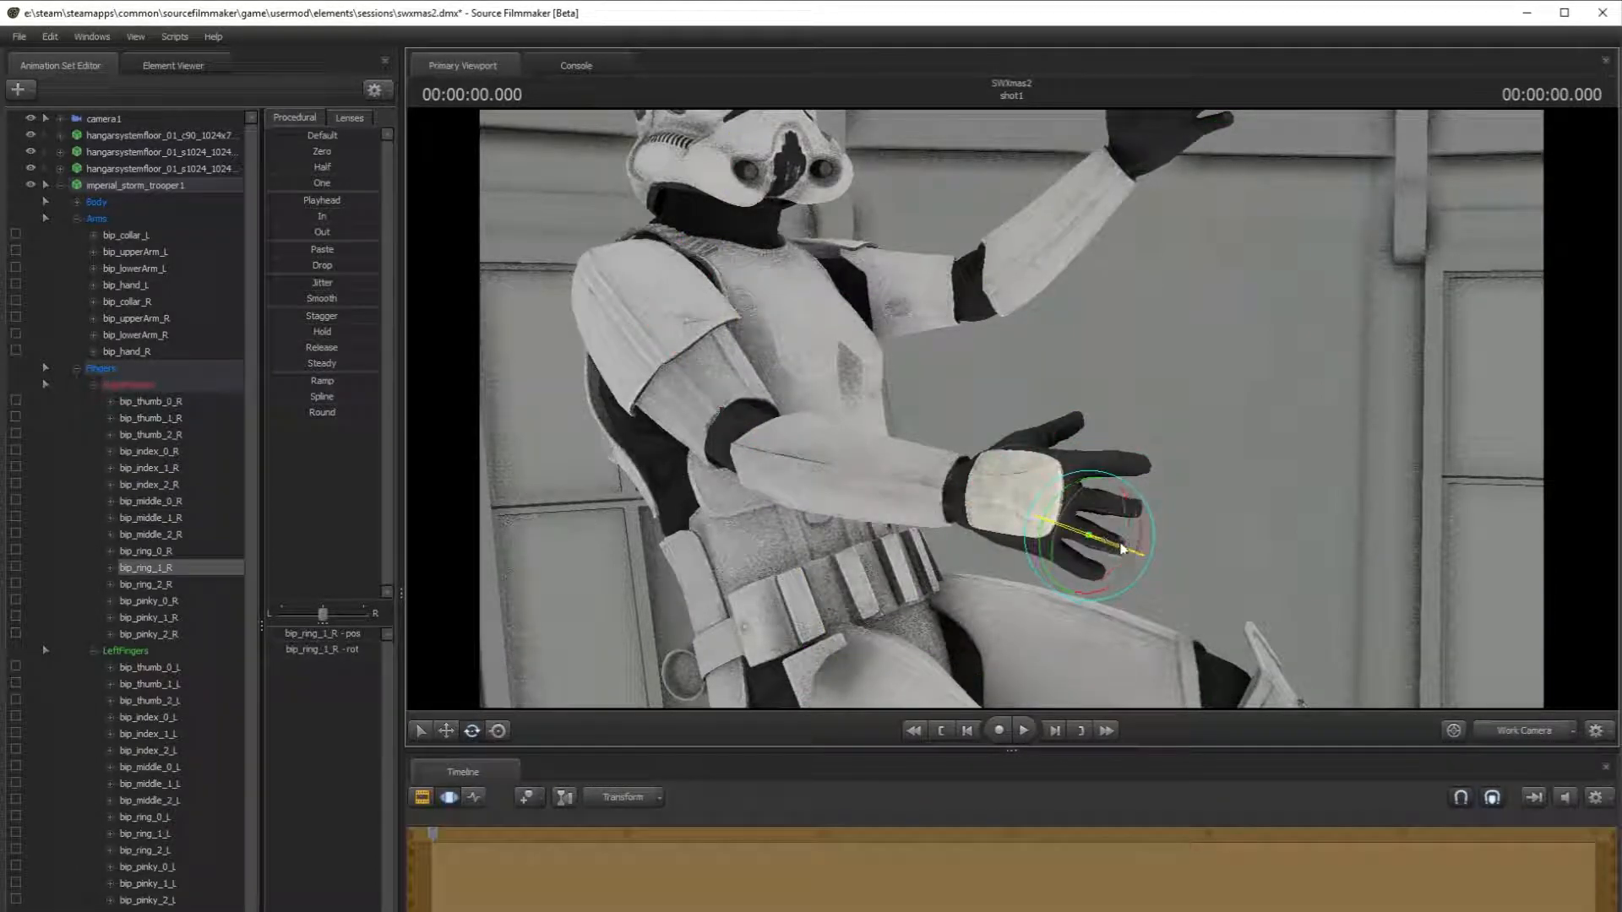
click(1100, 589)
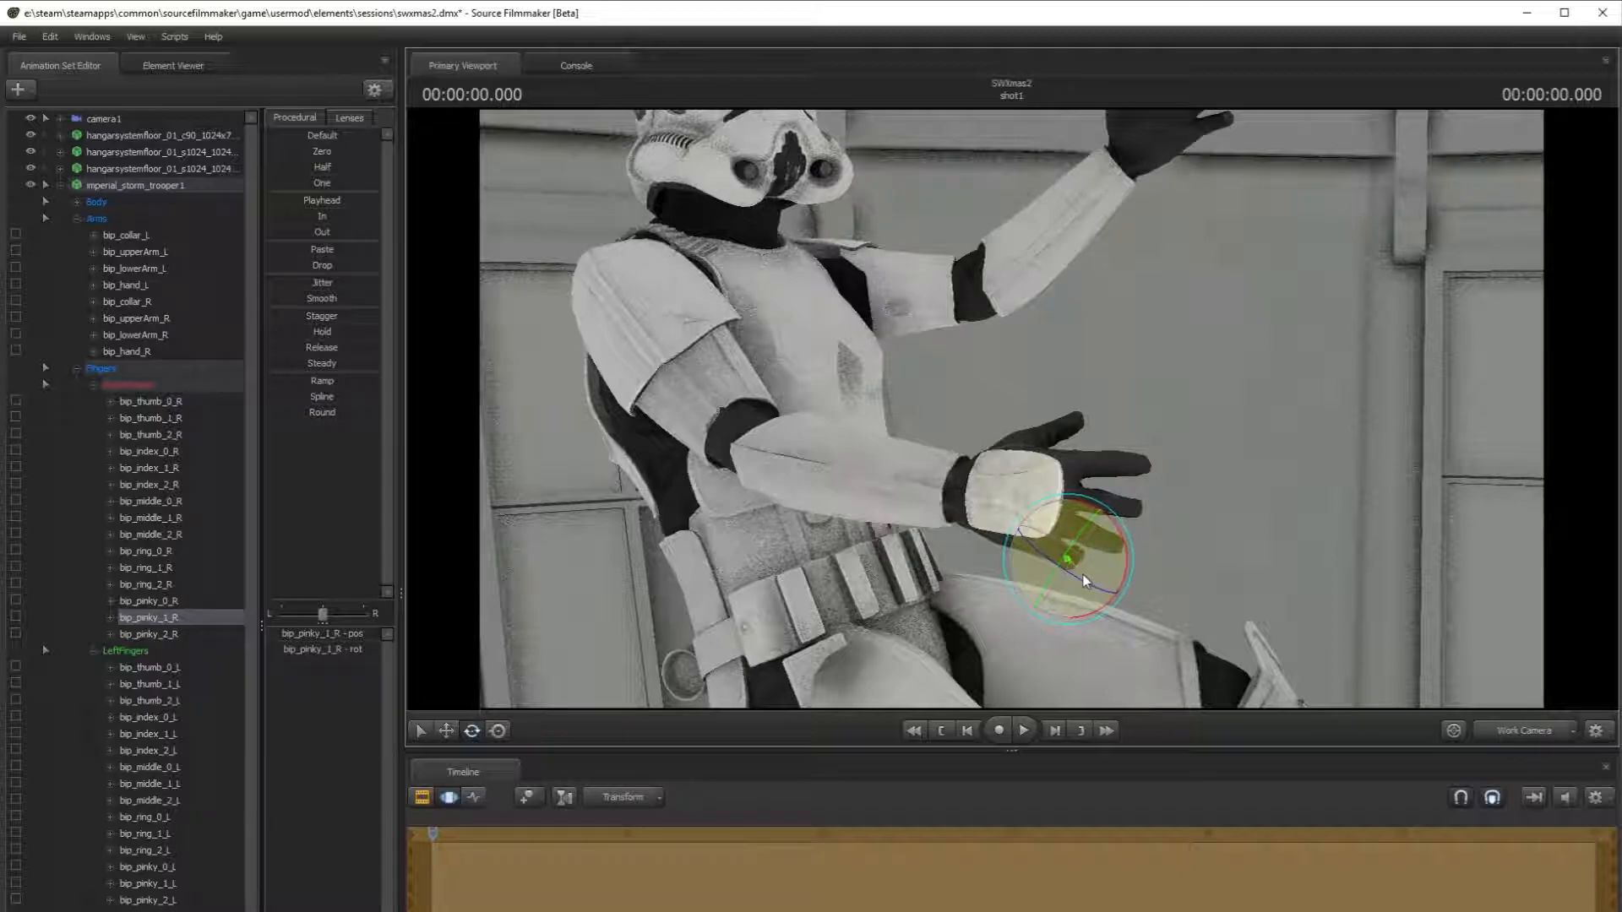
click(1206, 544)
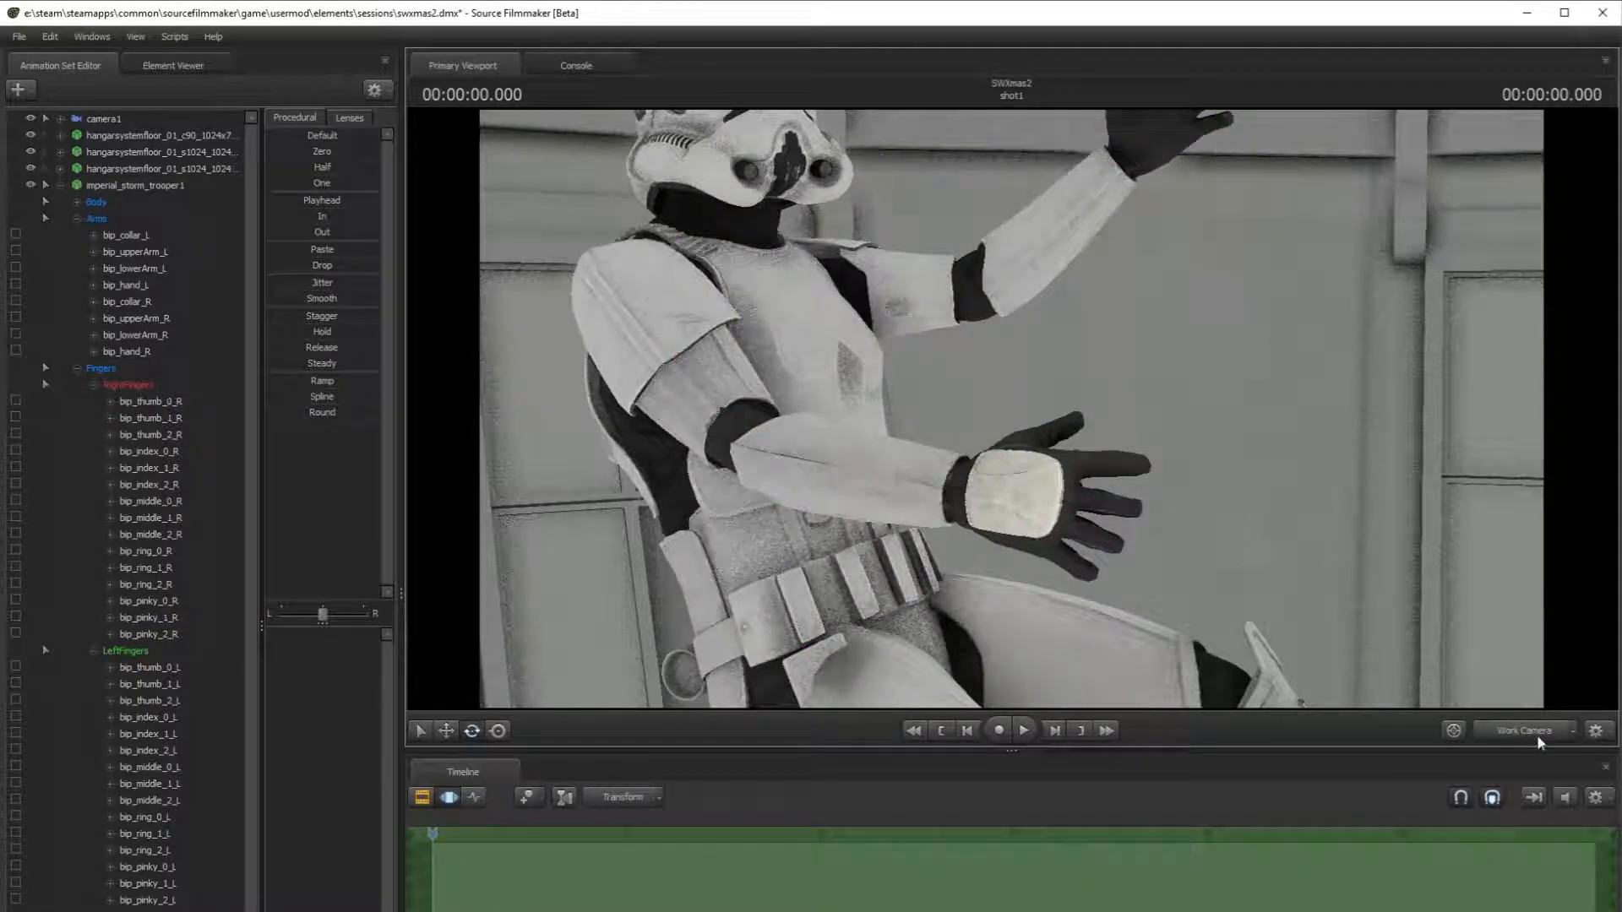
click(1514, 730)
click(1515, 730)
- Rotate the base bones of the right pinky, ring and middle fingers slightly upward and check the hand through camera1
click(992, 513)
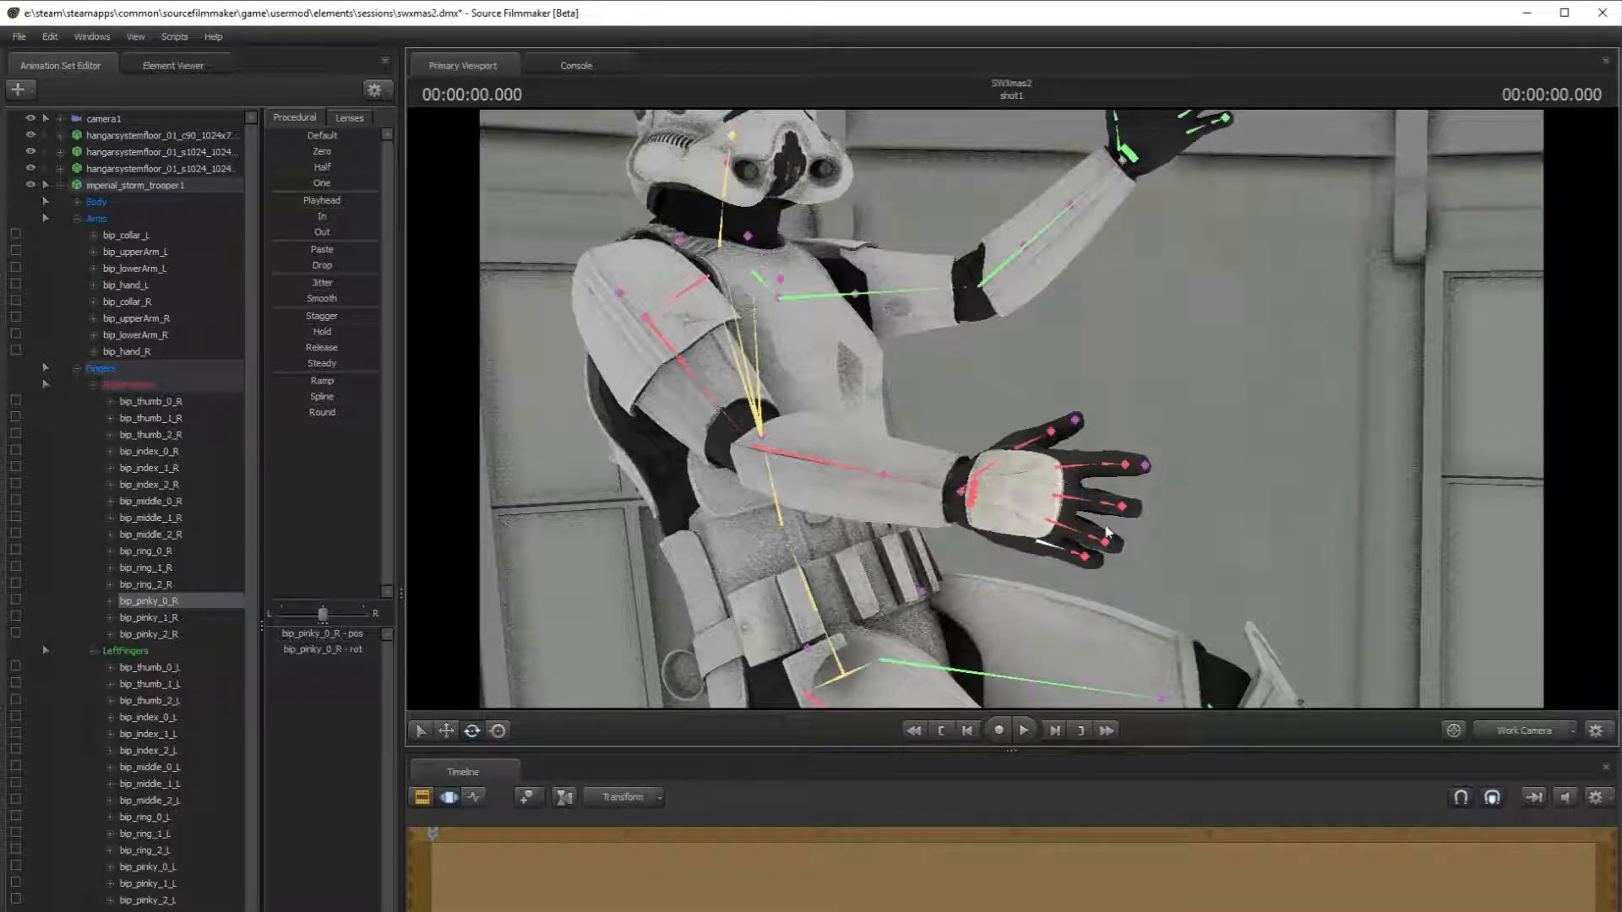
click(1010, 486)
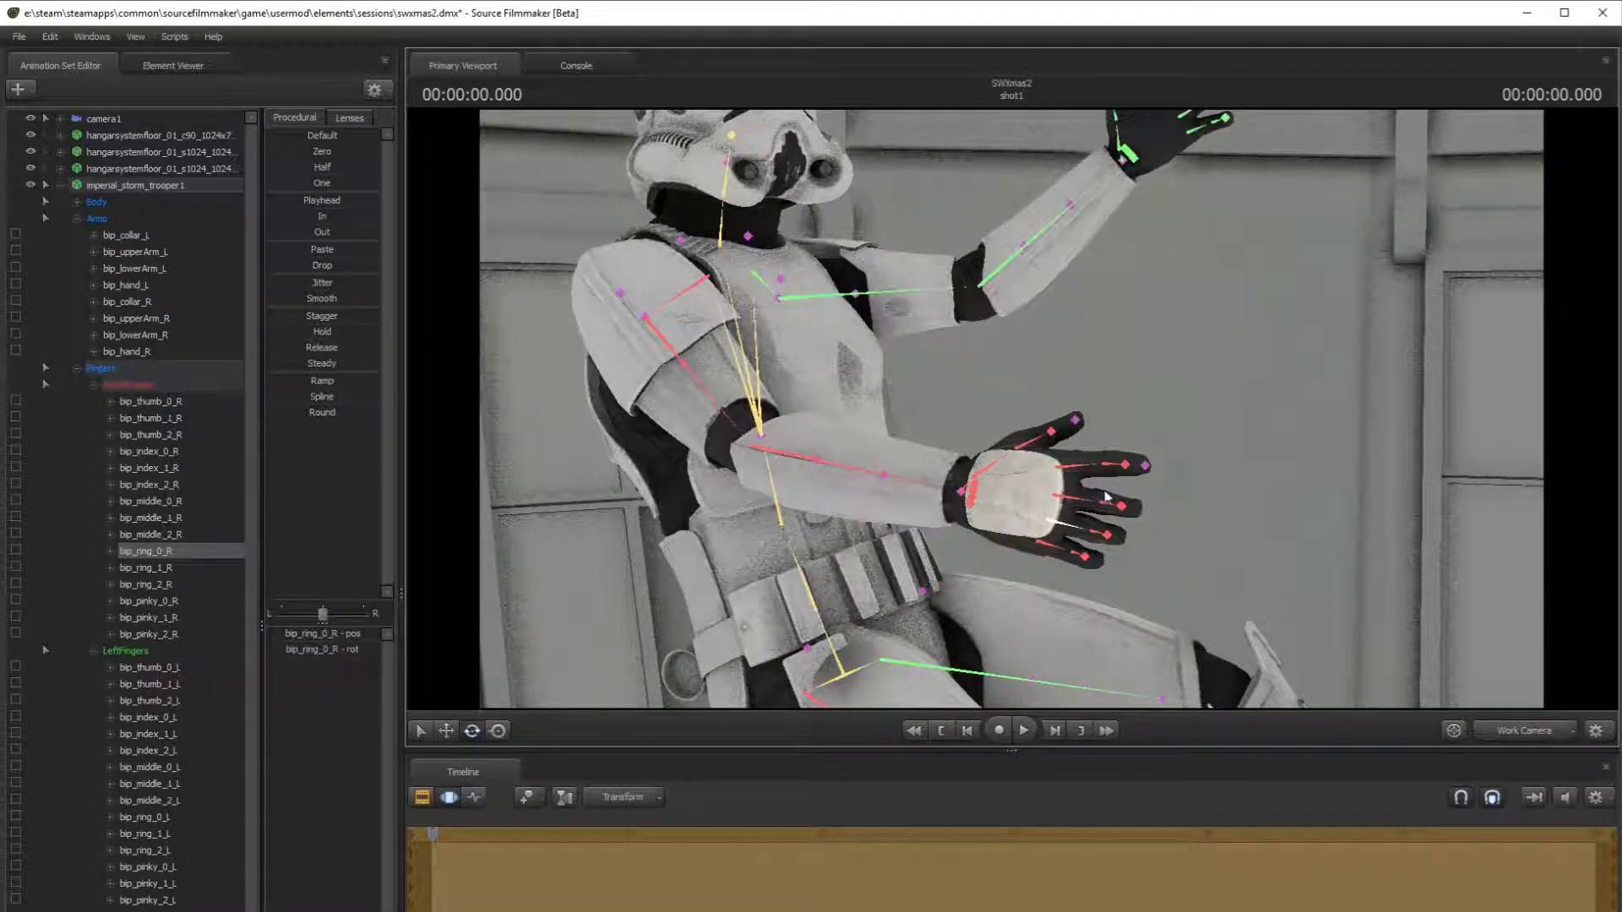
click(1006, 463)
click(1318, 515)
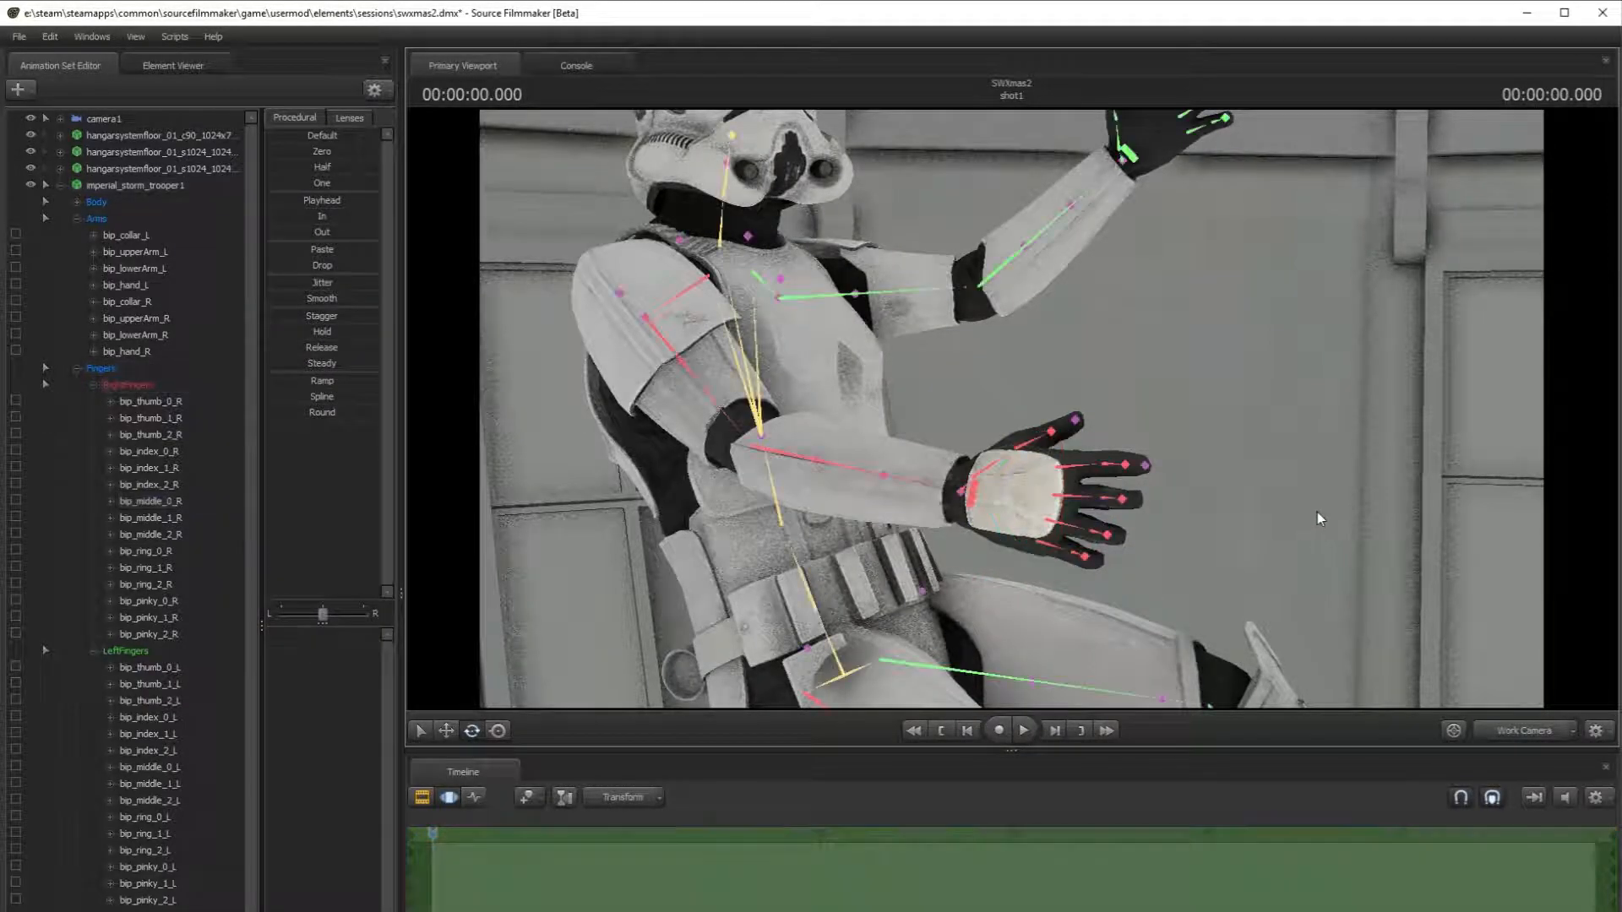
click(1518, 732)
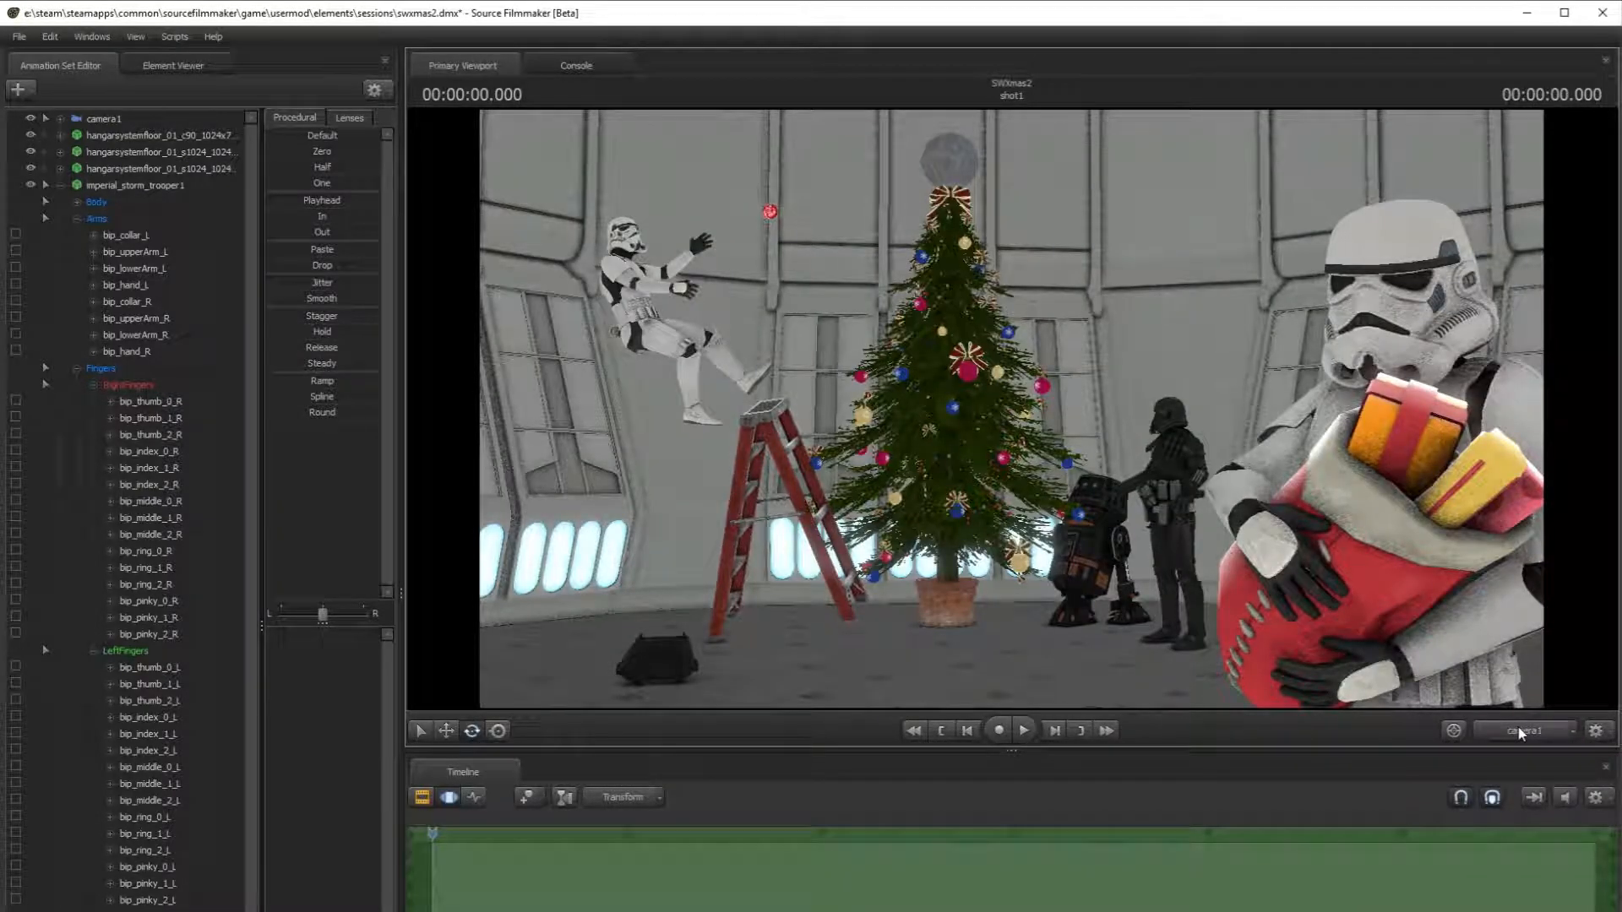
click(1518, 732)
- Reposition the right thumb with bip_thumb_1_R and bip_thumb_0_R, rotate bip_hand_R slightly downward, and check the result through camera1
click(1015, 434)
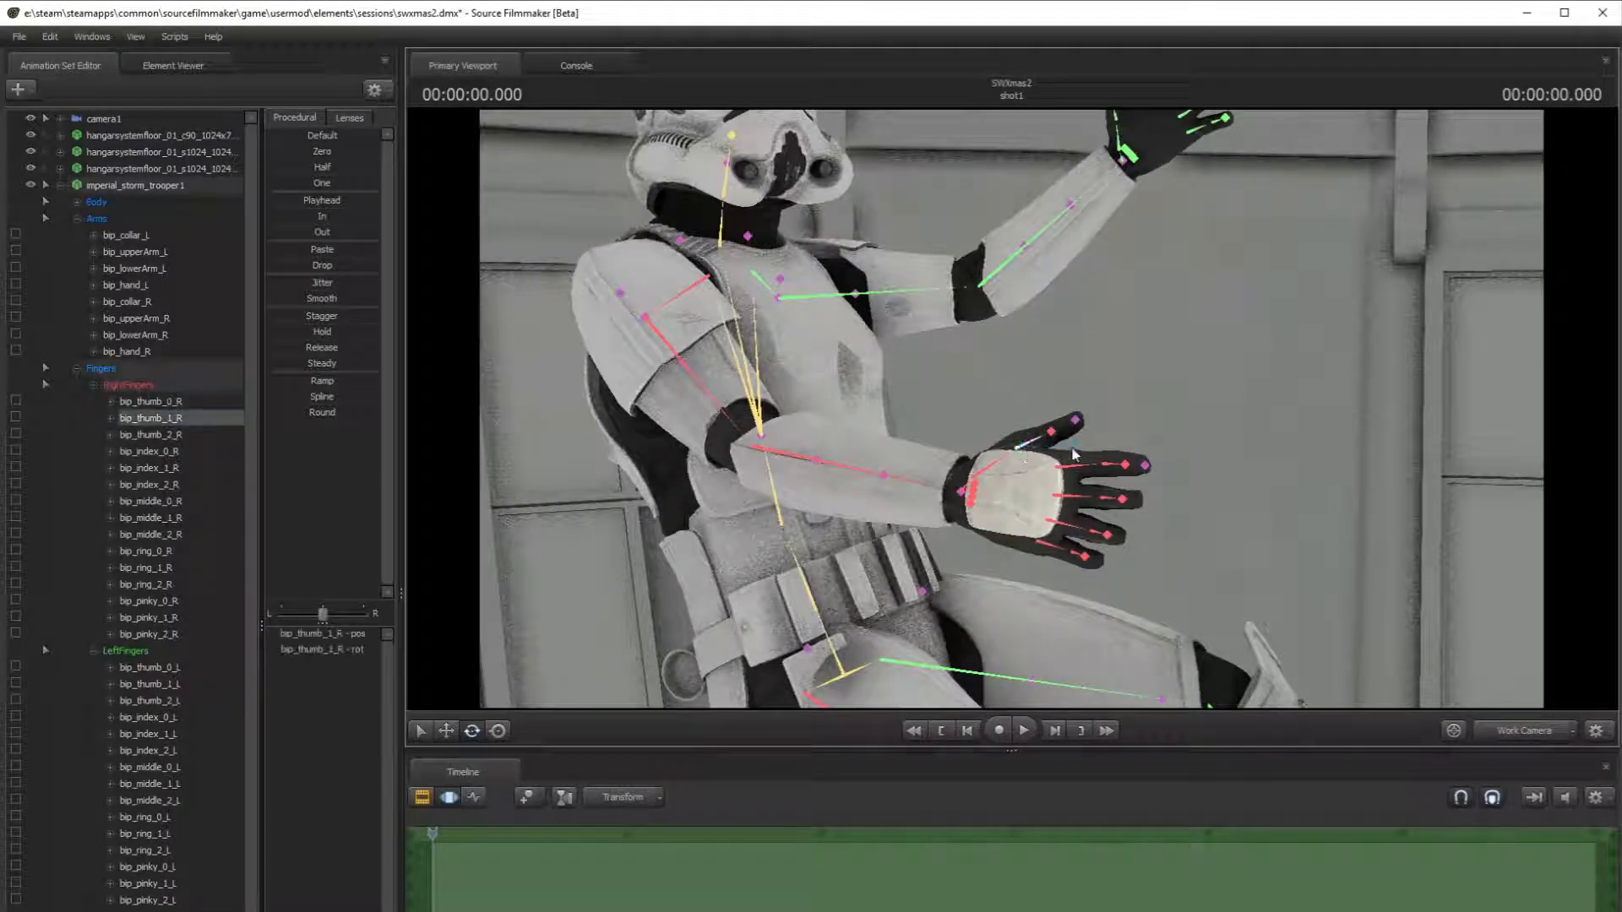
drag(1078, 459, 957, 473)
click(1016, 441)
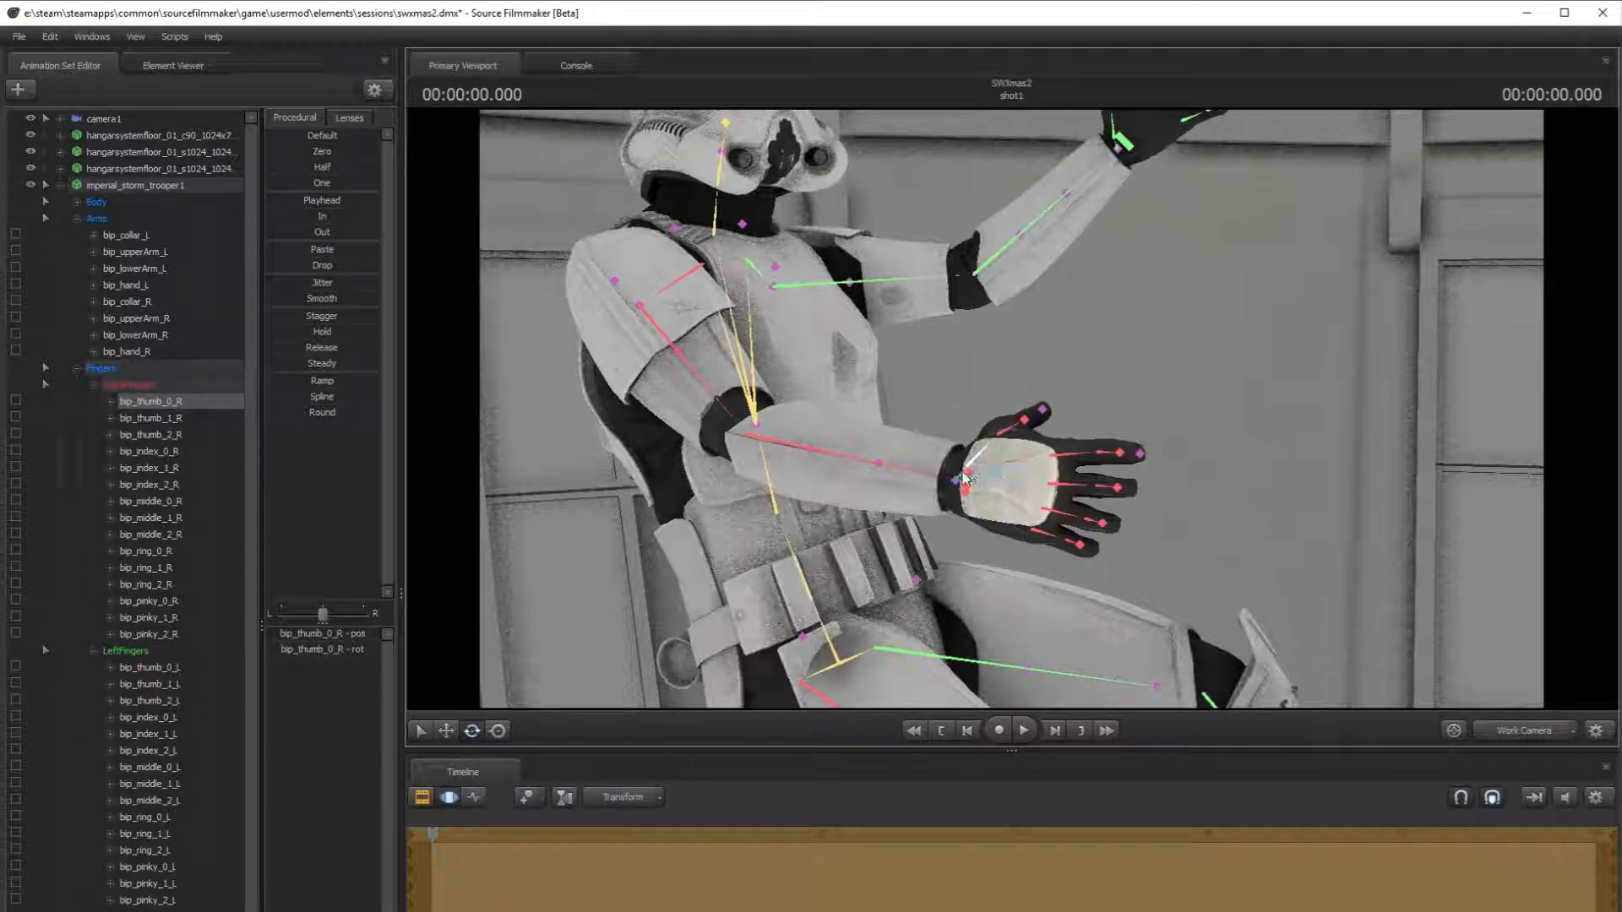
click(957, 480)
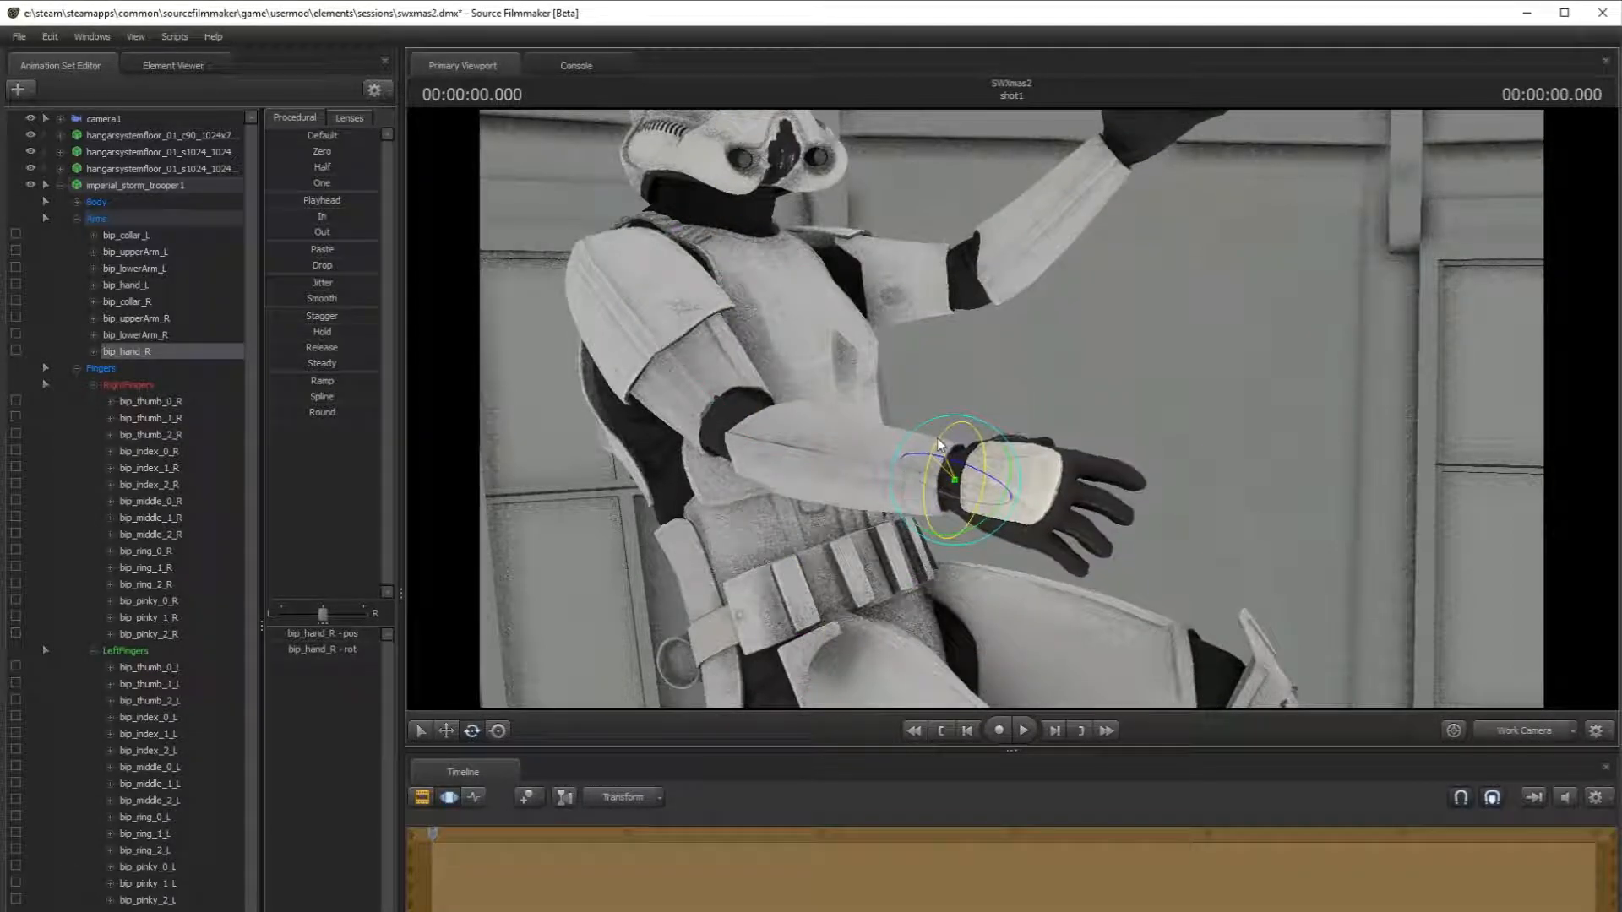
click(1513, 731)
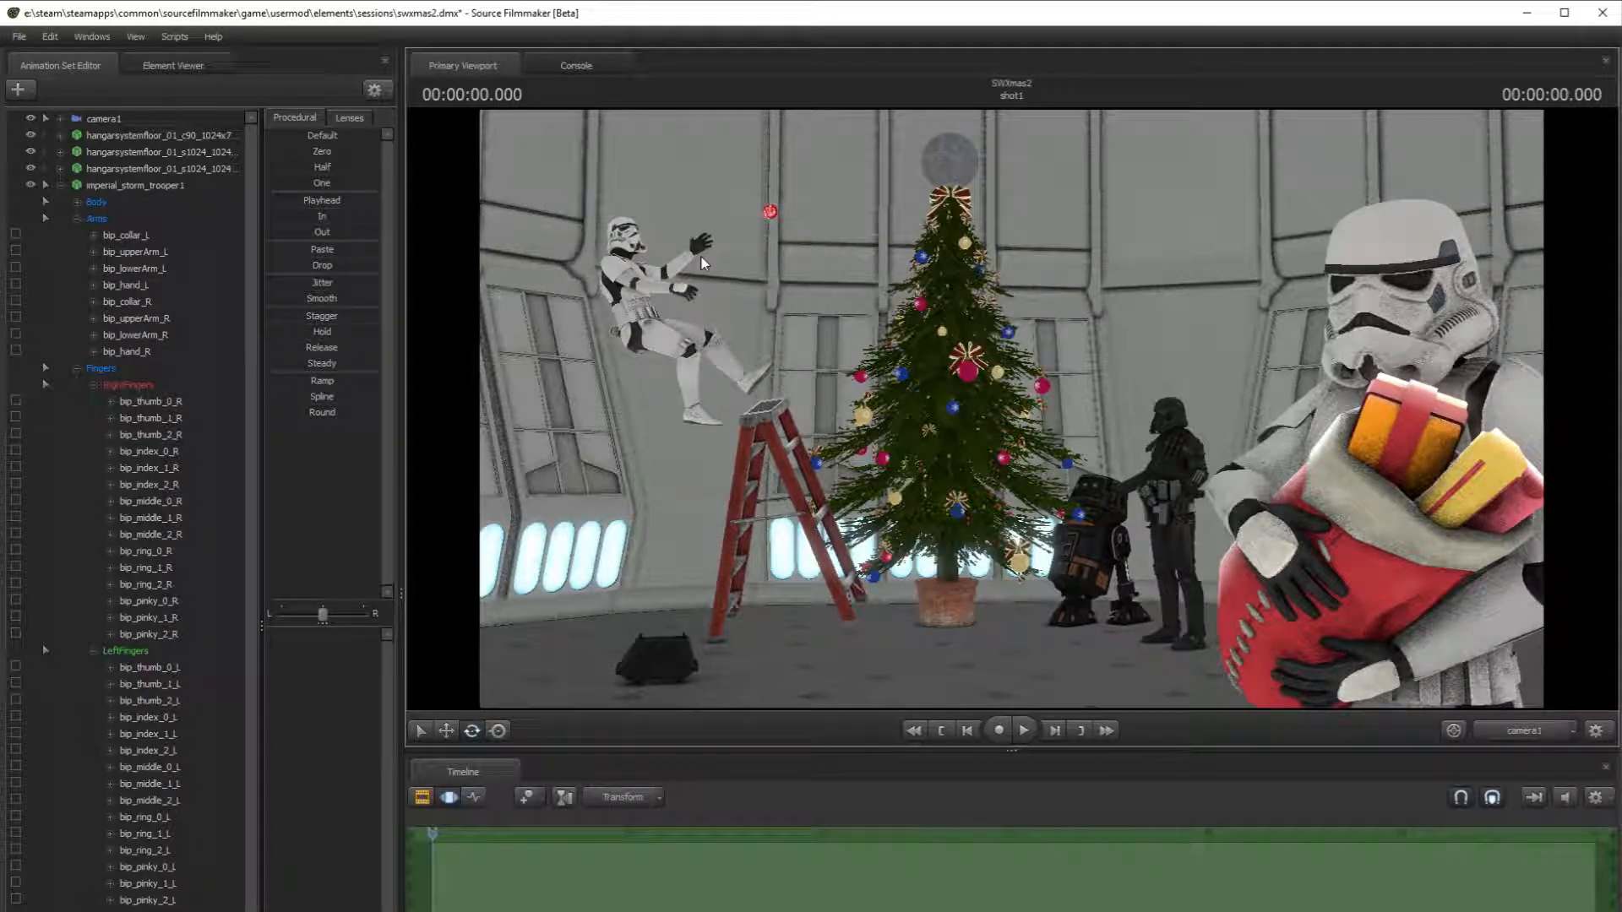
click(1496, 733)
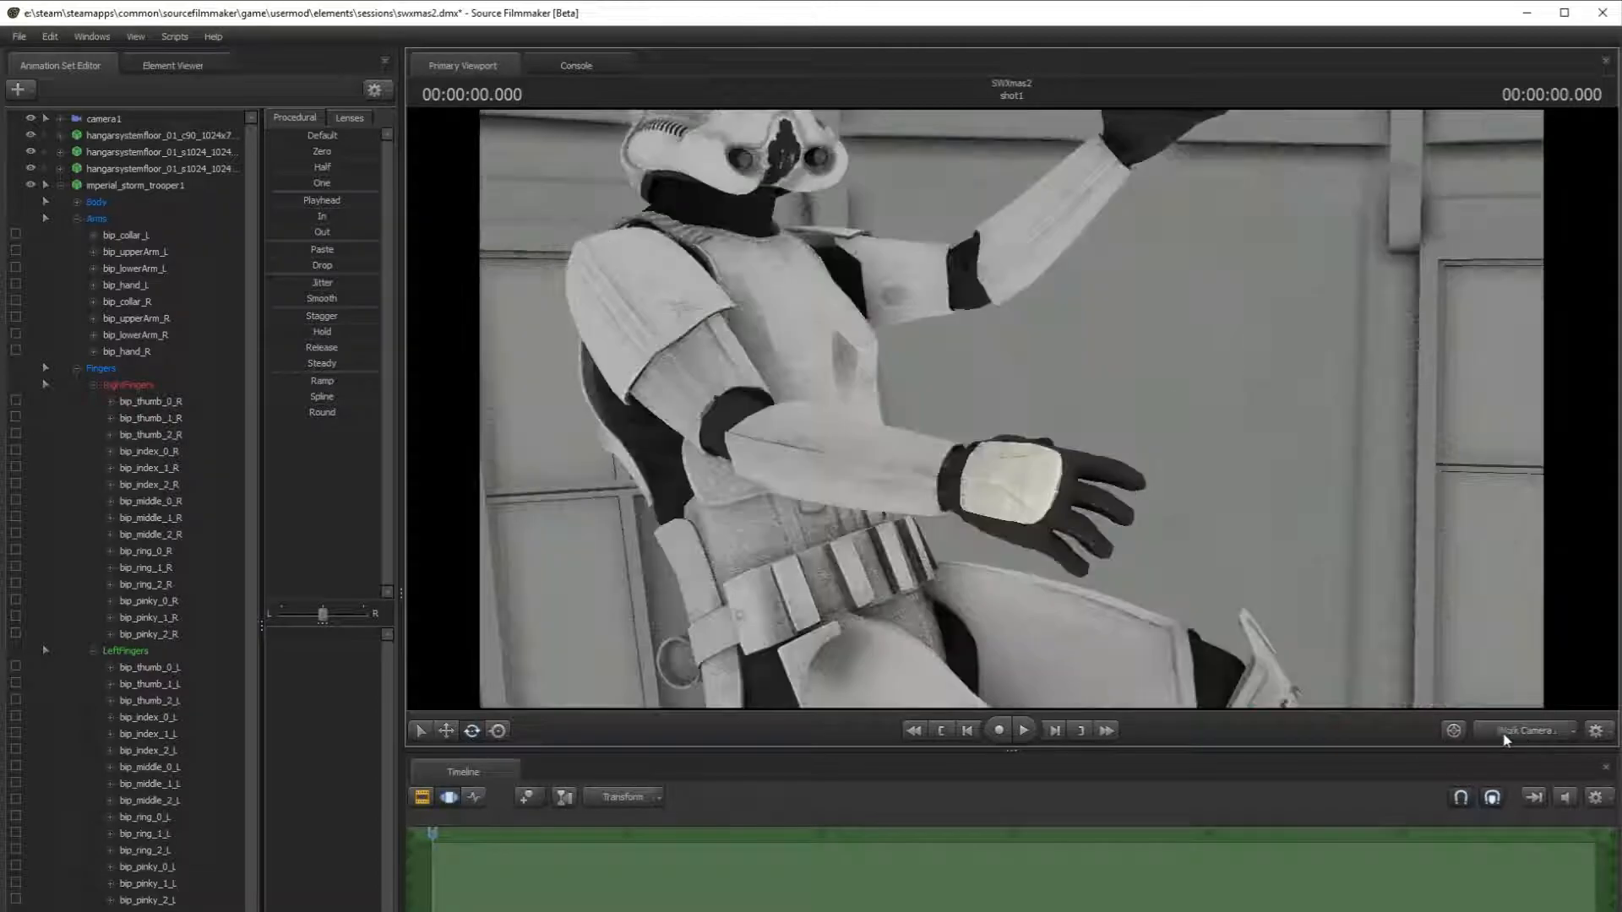
- Collapse imperial_storm_trooper1 and reorder vht_xmasbauble1 to sit directly below step_ladder_open_a1 in the animation set list
click(58, 187)
drag(148, 488, 187, 217)
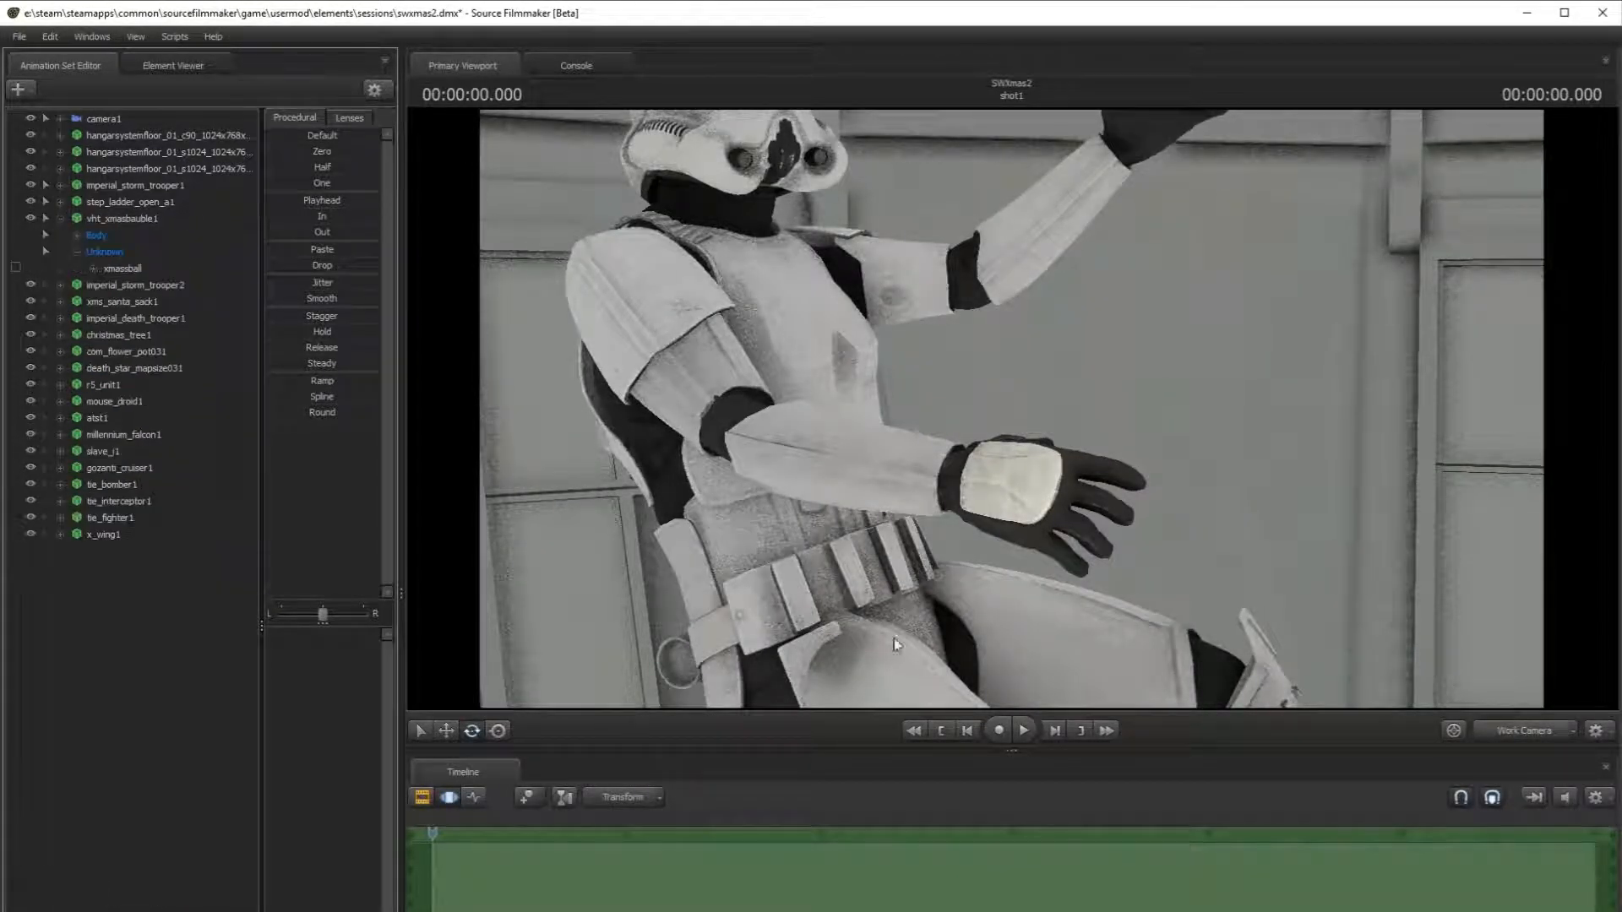
- Move the bauble's xmassball bone slightly lower in the air while viewing the scene through camera1
click(1495, 733)
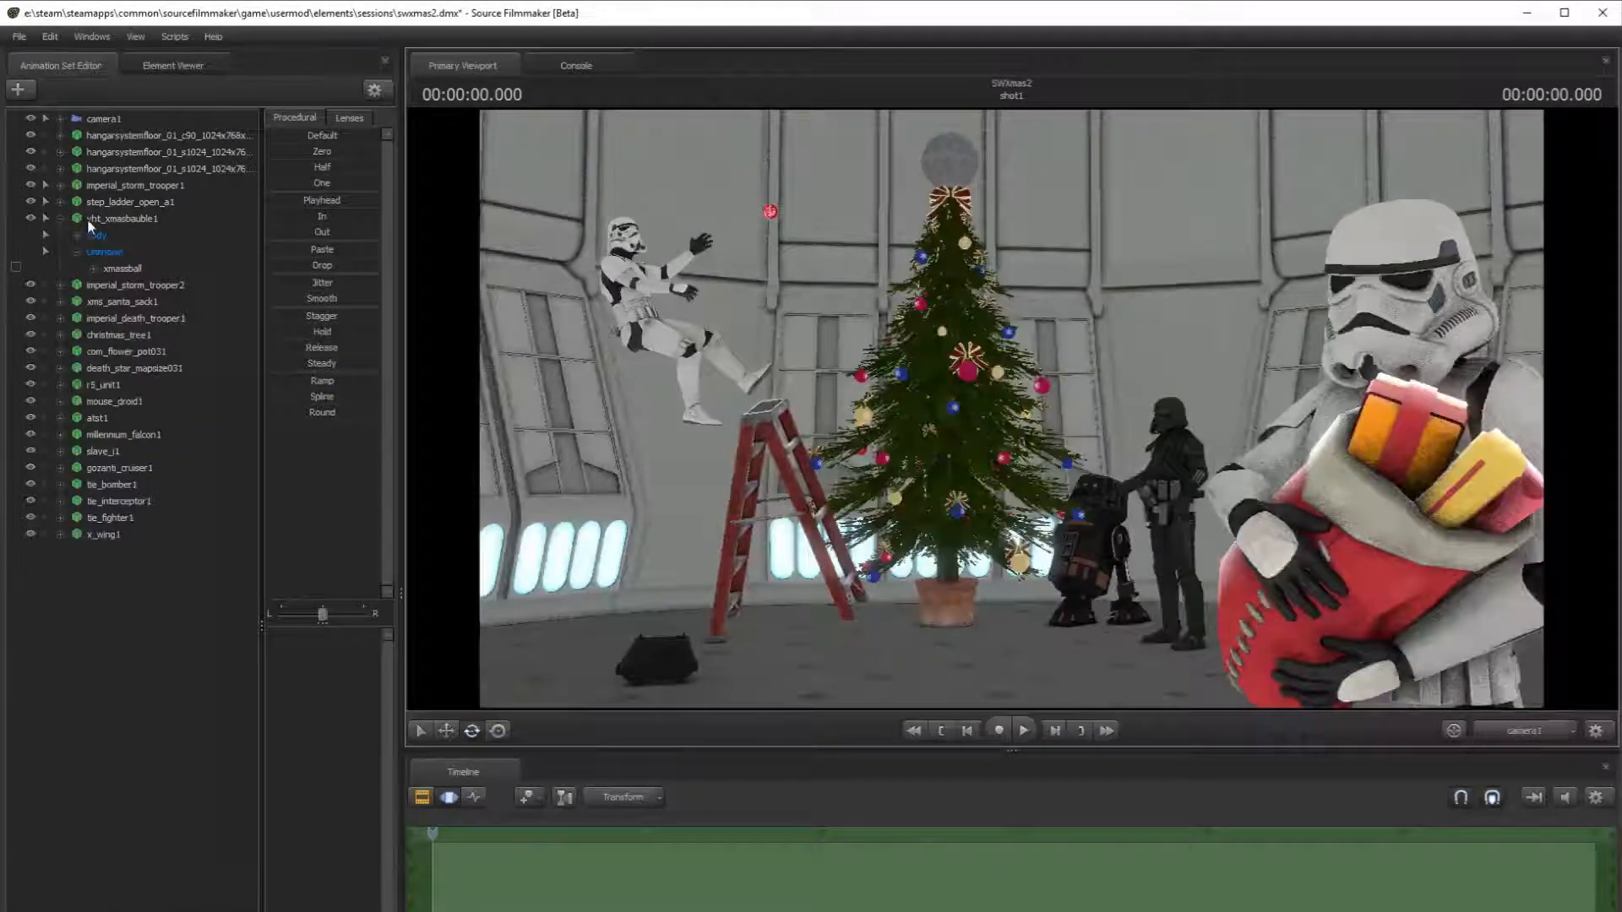
click(105, 269)
click(446, 730)
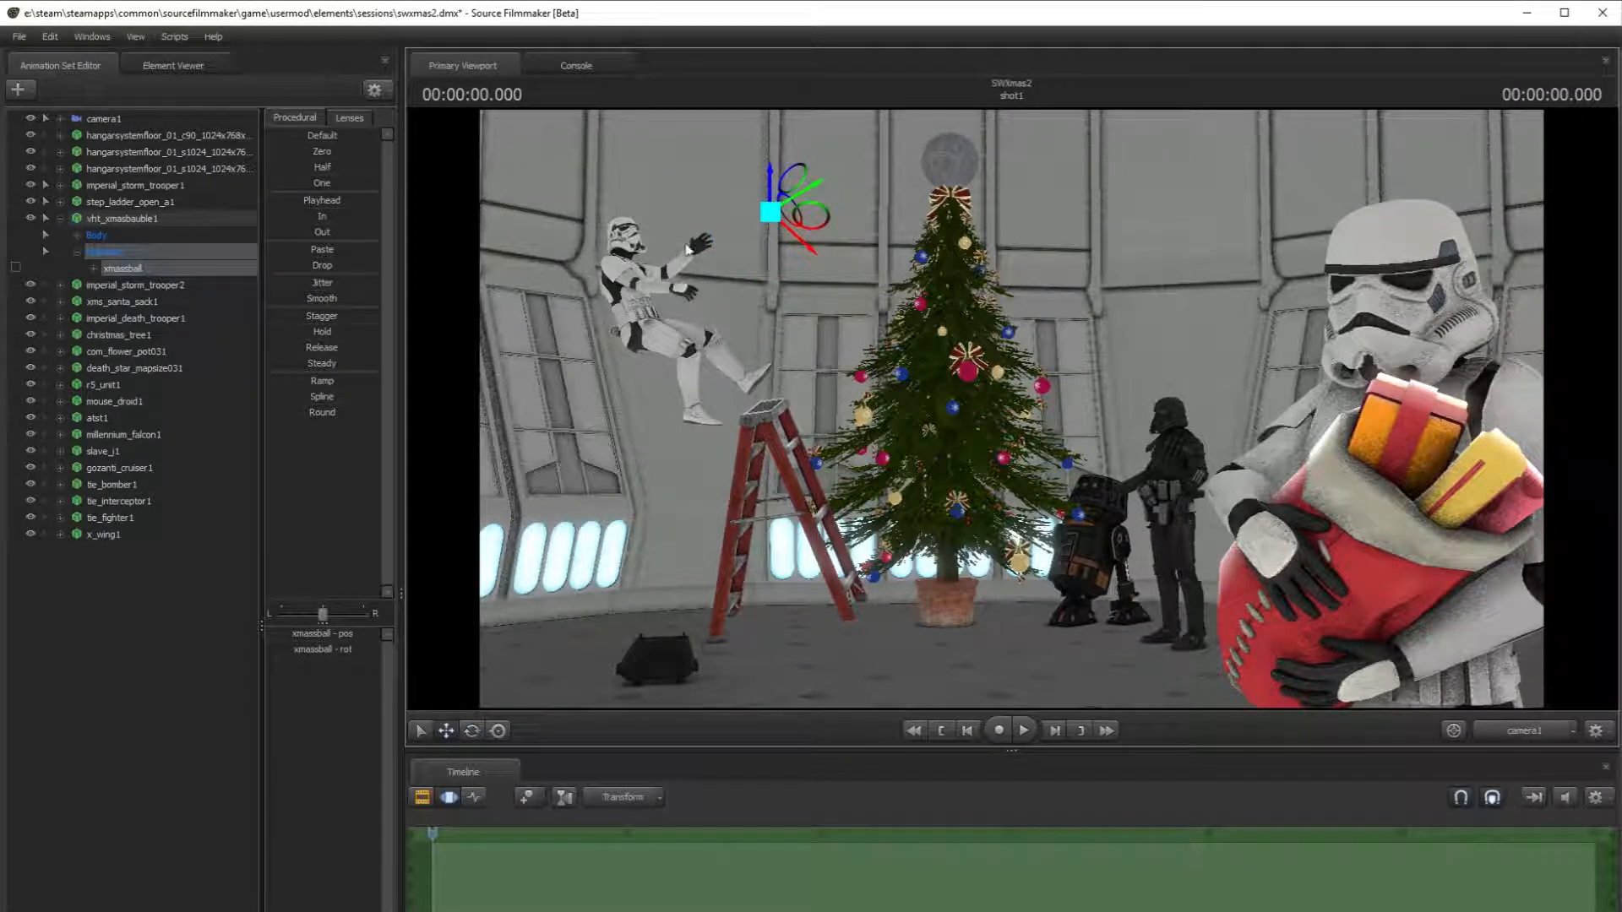
click(776, 194)
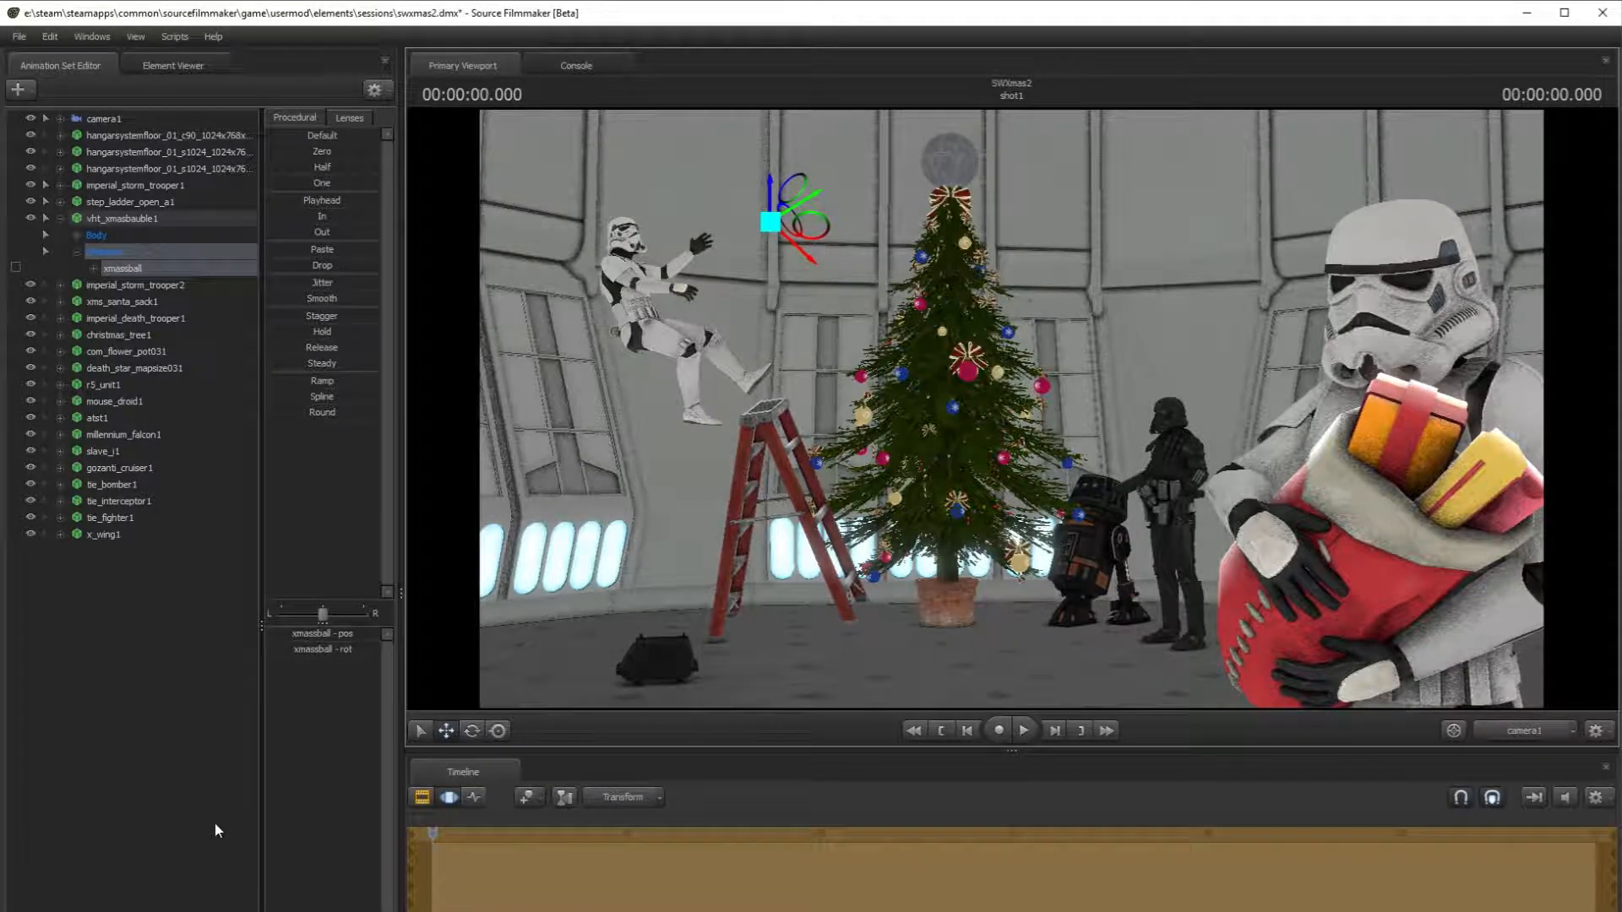
click(688, 632)
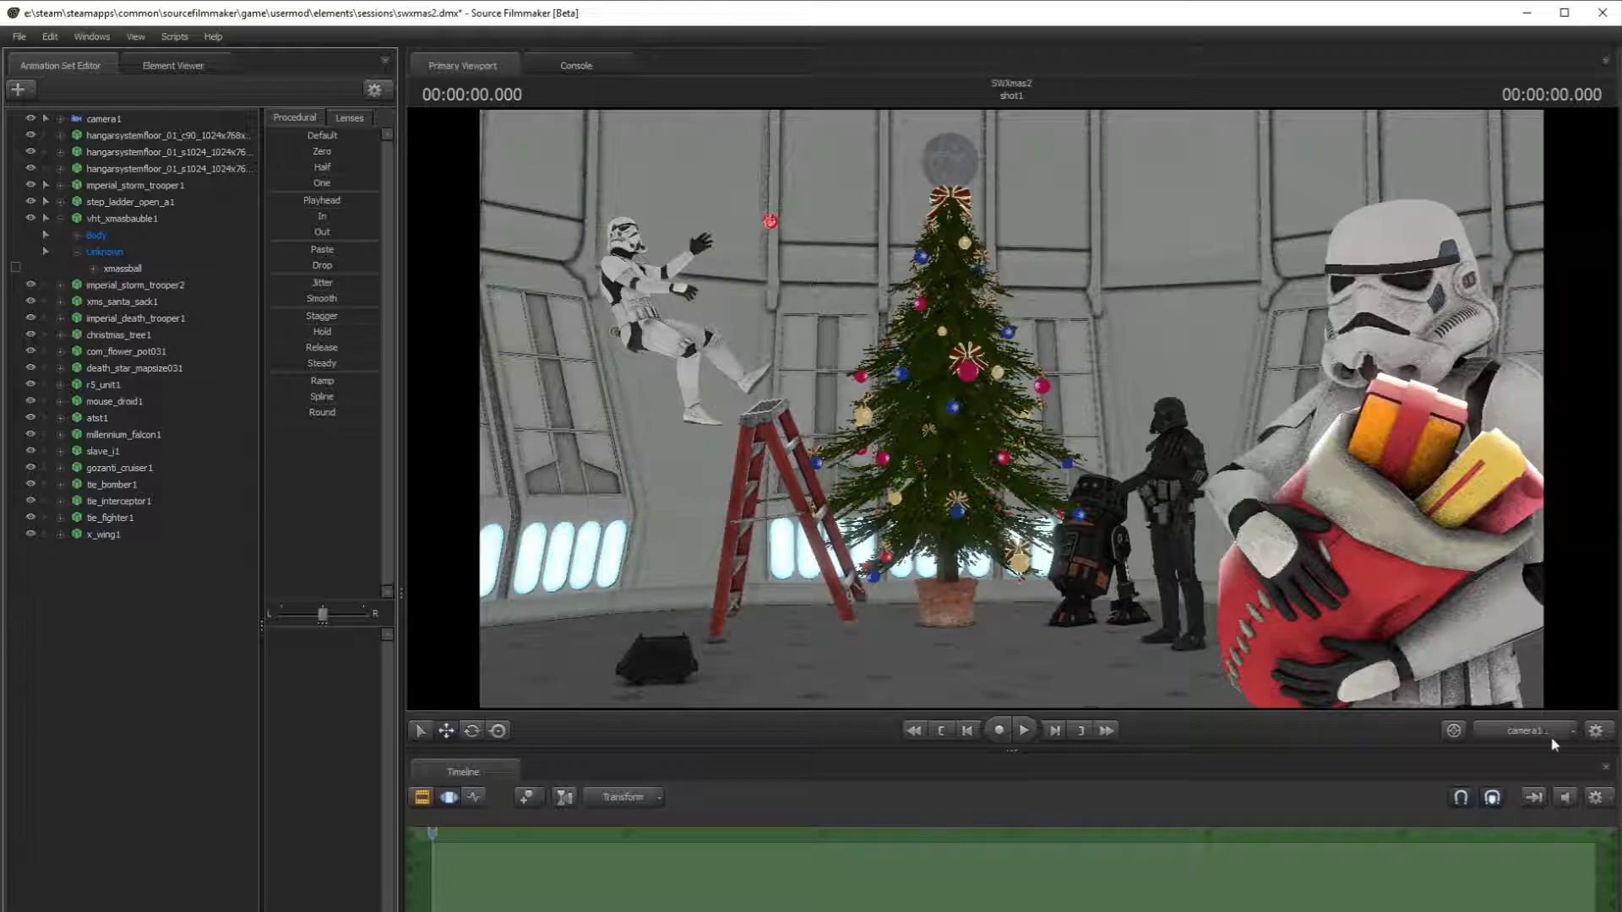
- In the work camera view, move r5_unit1 away from the Christmas tree to a spot behind imperial_death_trooper1
click(1525, 730)
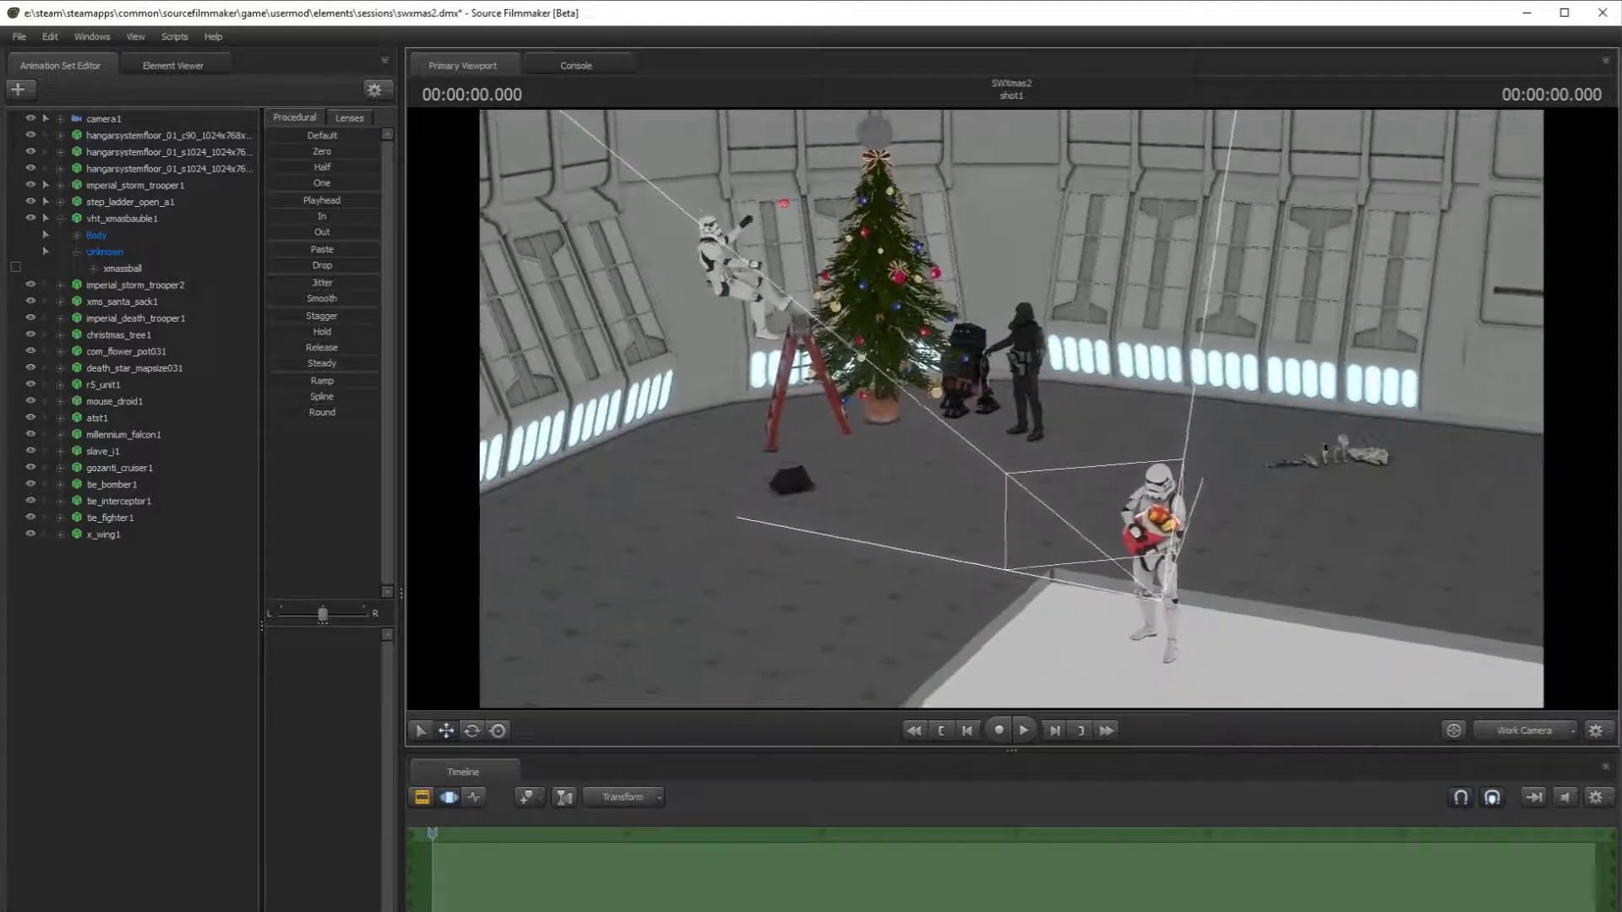
drag(1011, 409, 1177, 380)
key(w)
key(s)
key(w)
key(s)
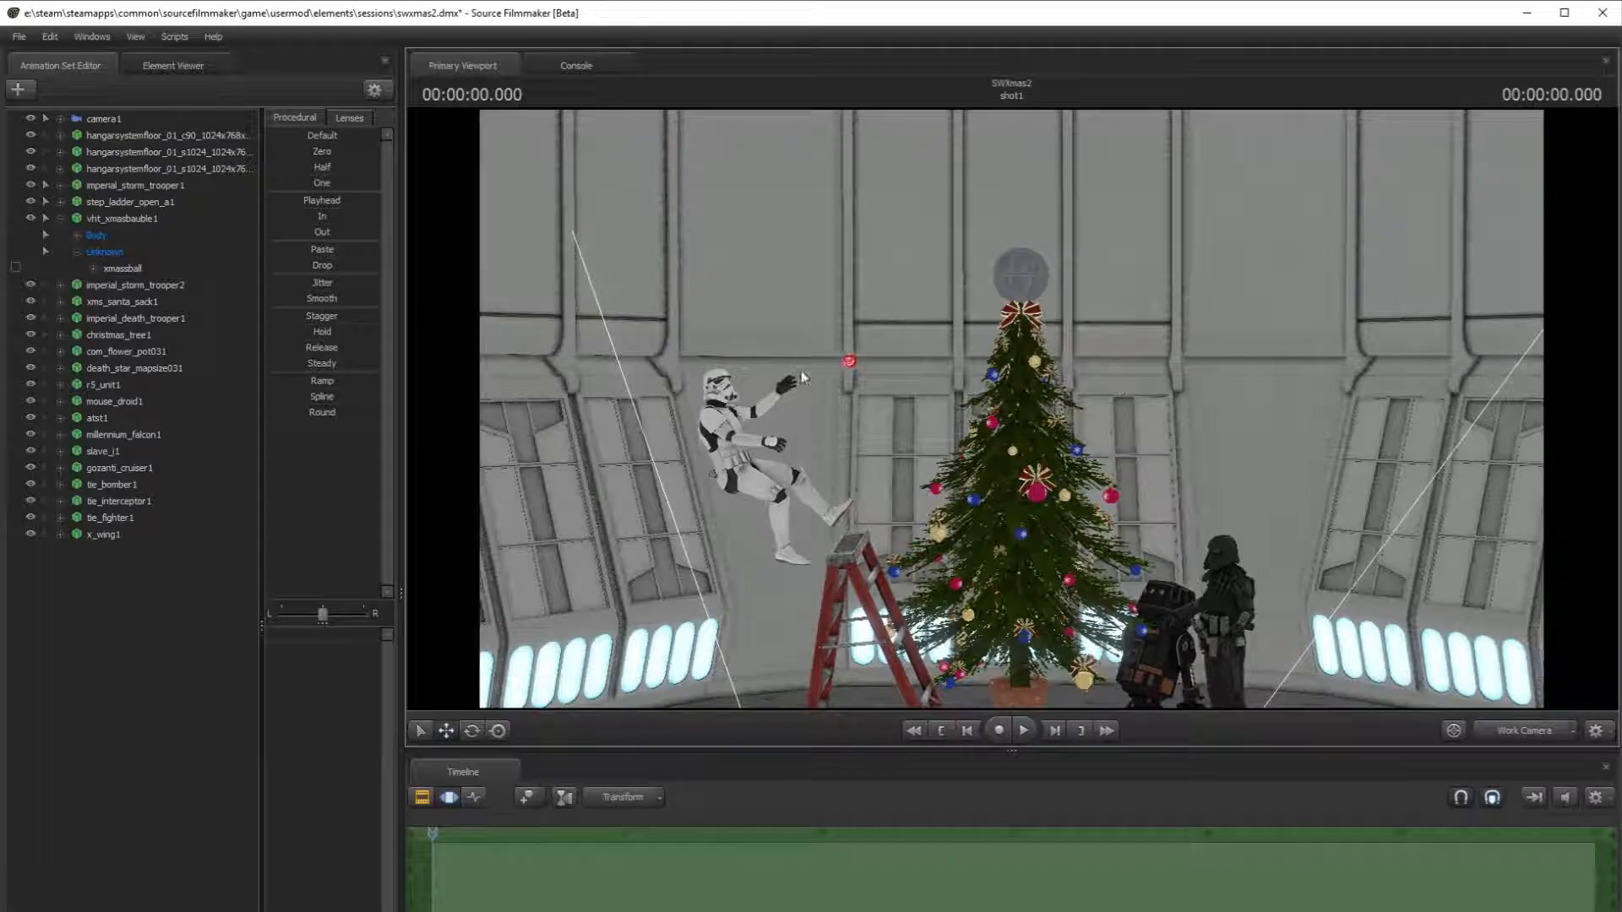
drag(1248, 369, 647, 384)
key(w)
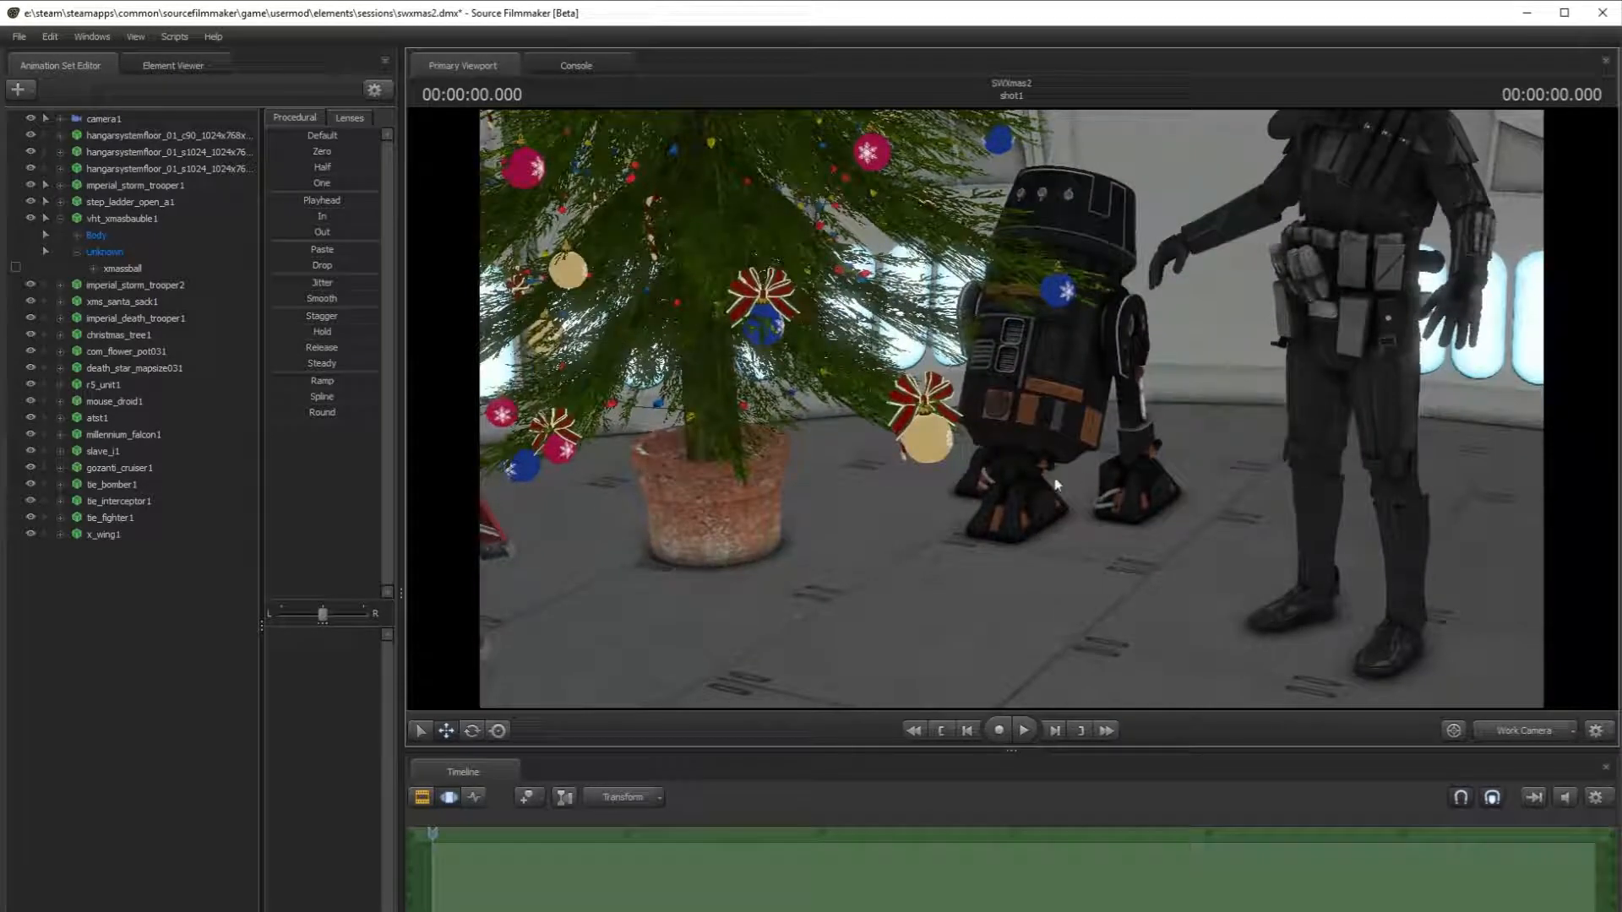
click(142, 382)
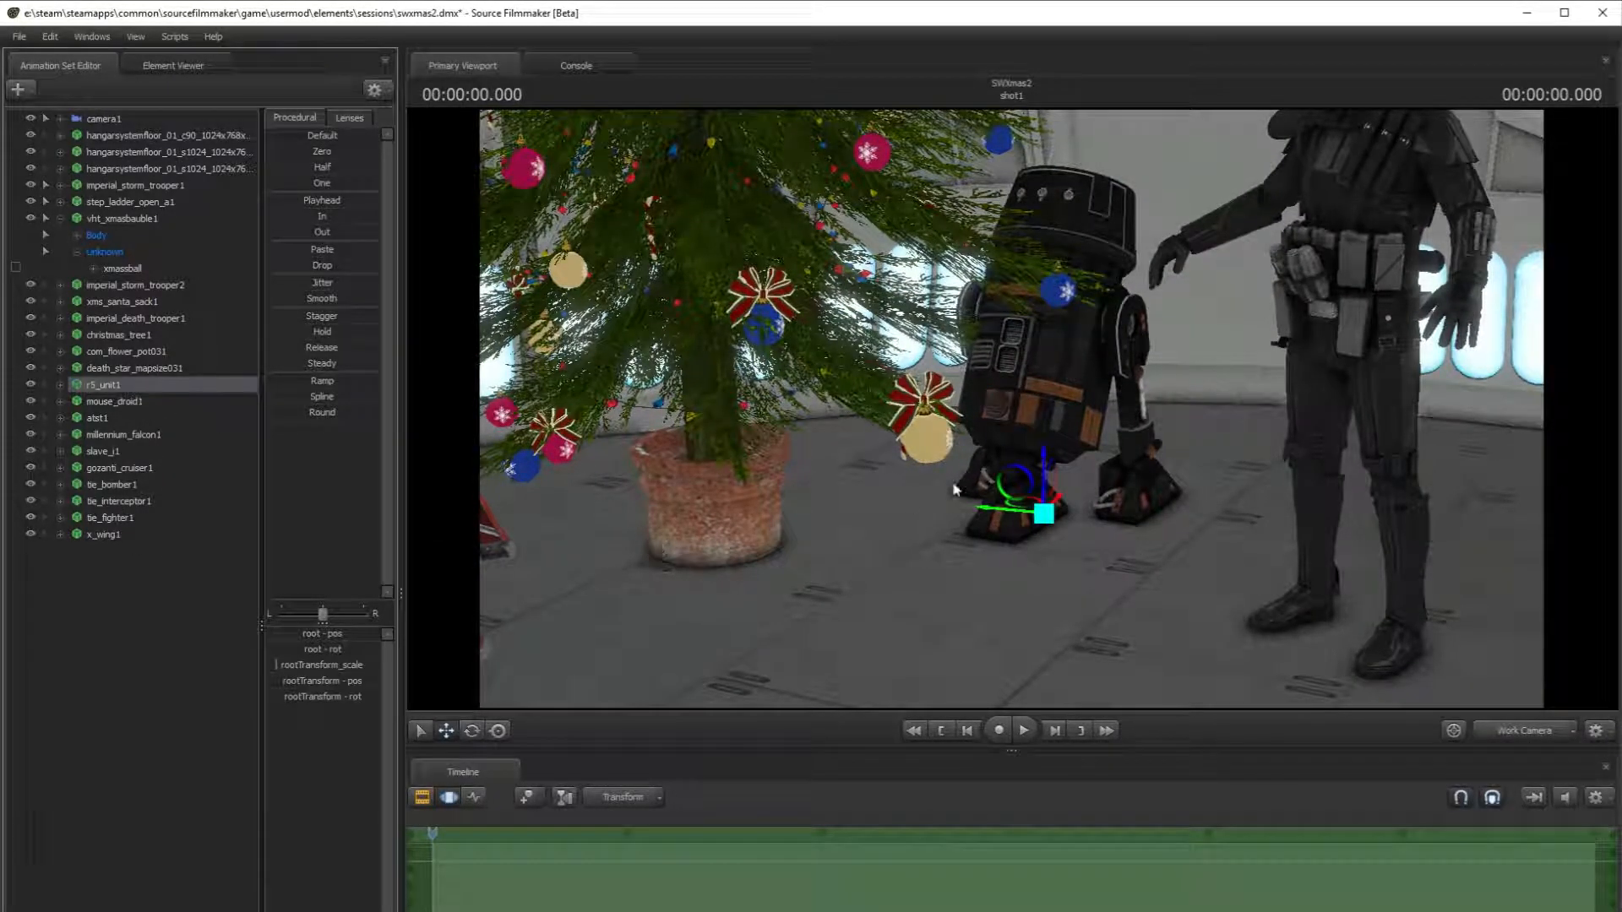
drag(1066, 486, 1065, 596)
key(e)
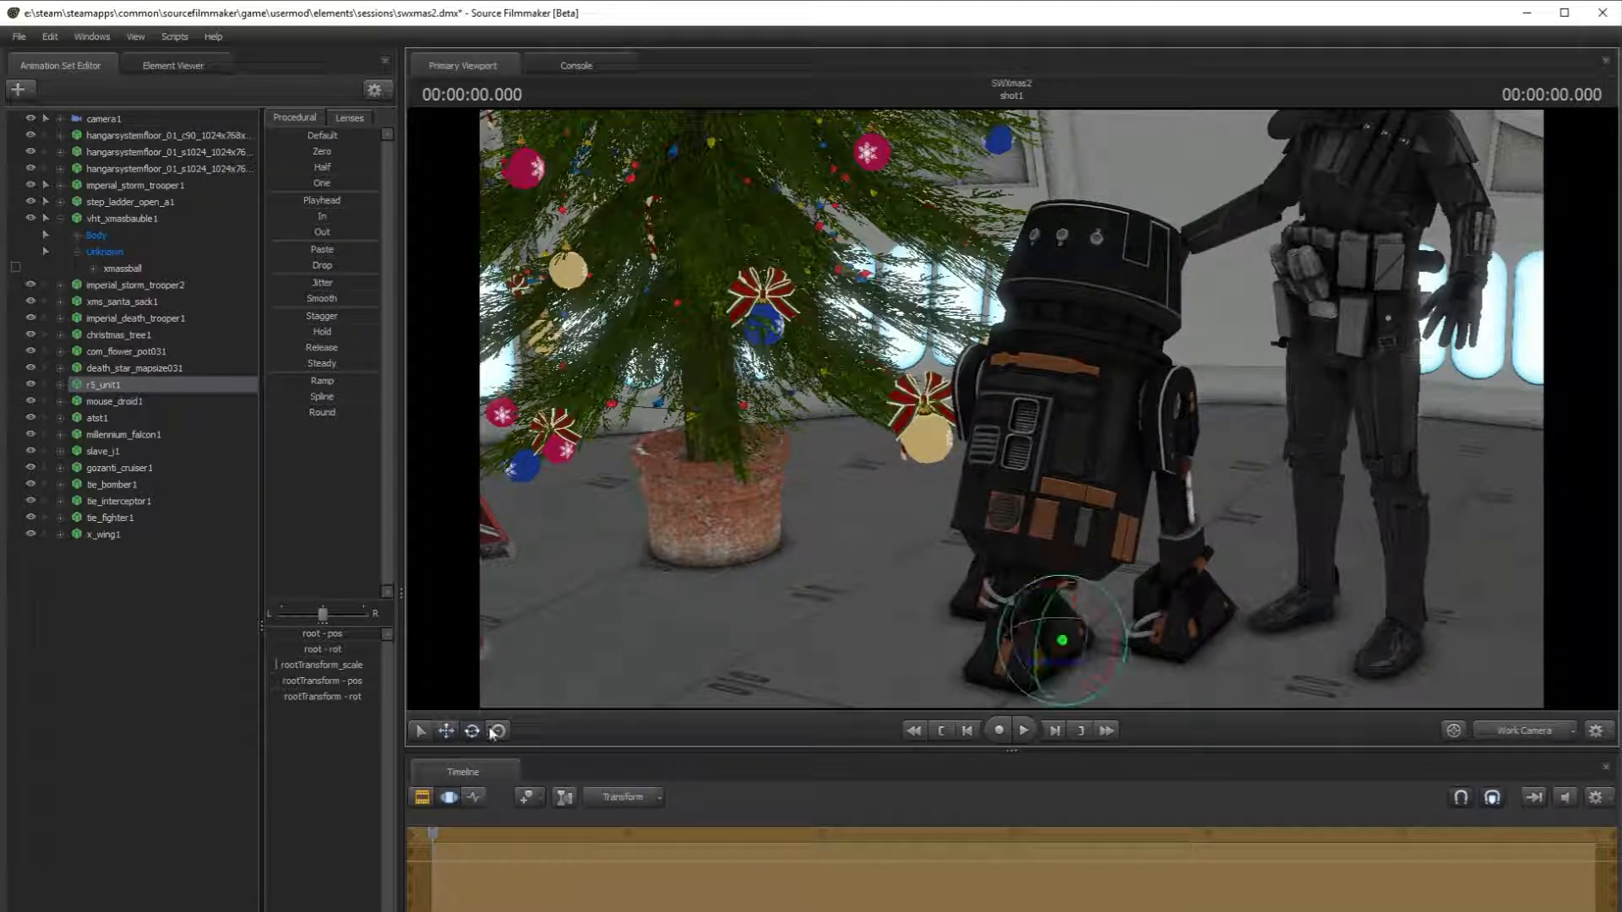
drag(1103, 657, 1363, 445)
click(454, 732)
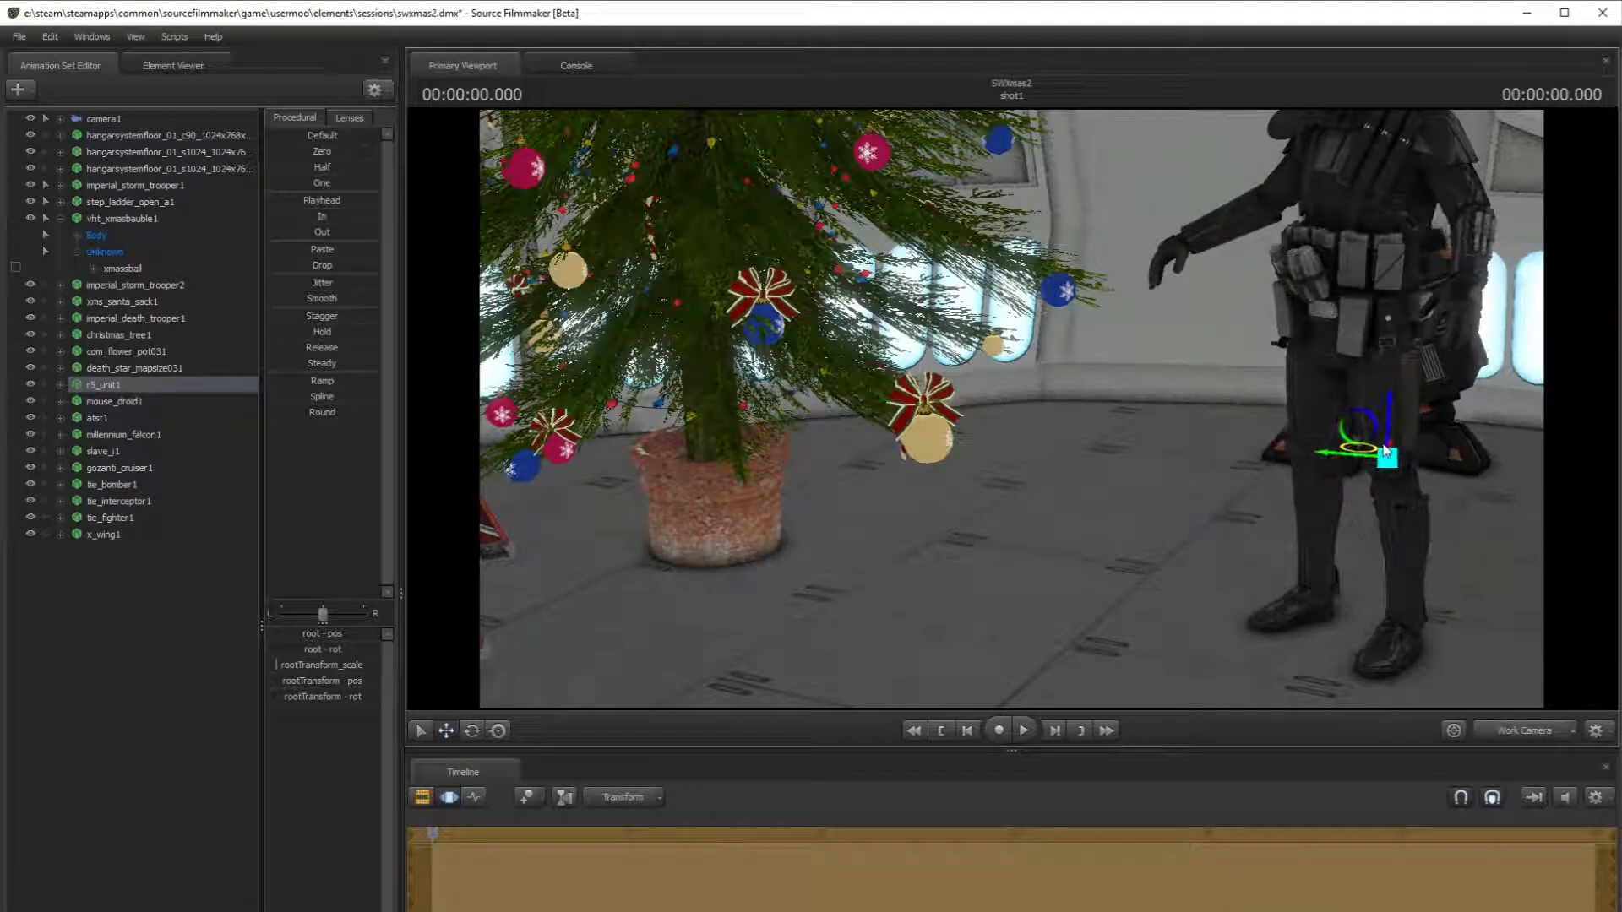
- Through camera1, fine-tune r5_unit1's position so it stands directly behind the death trooper
click(1538, 735)
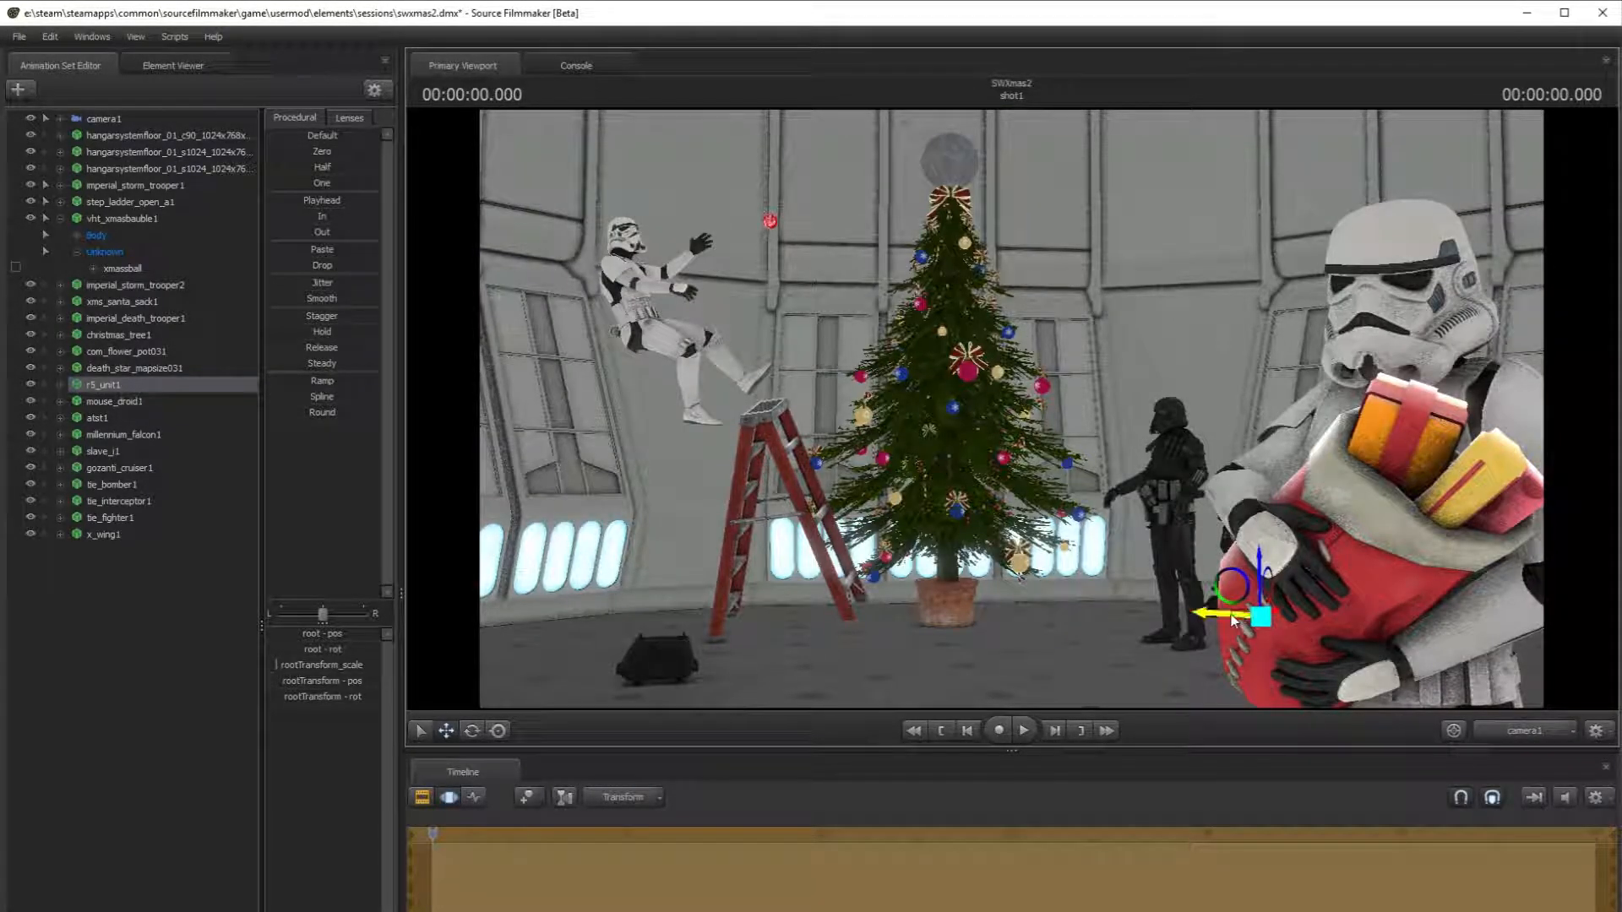
drag(1245, 615, 993, 617)
click(471, 731)
click(447, 731)
drag(1157, 619, 1171, 622)
click(243, 805)
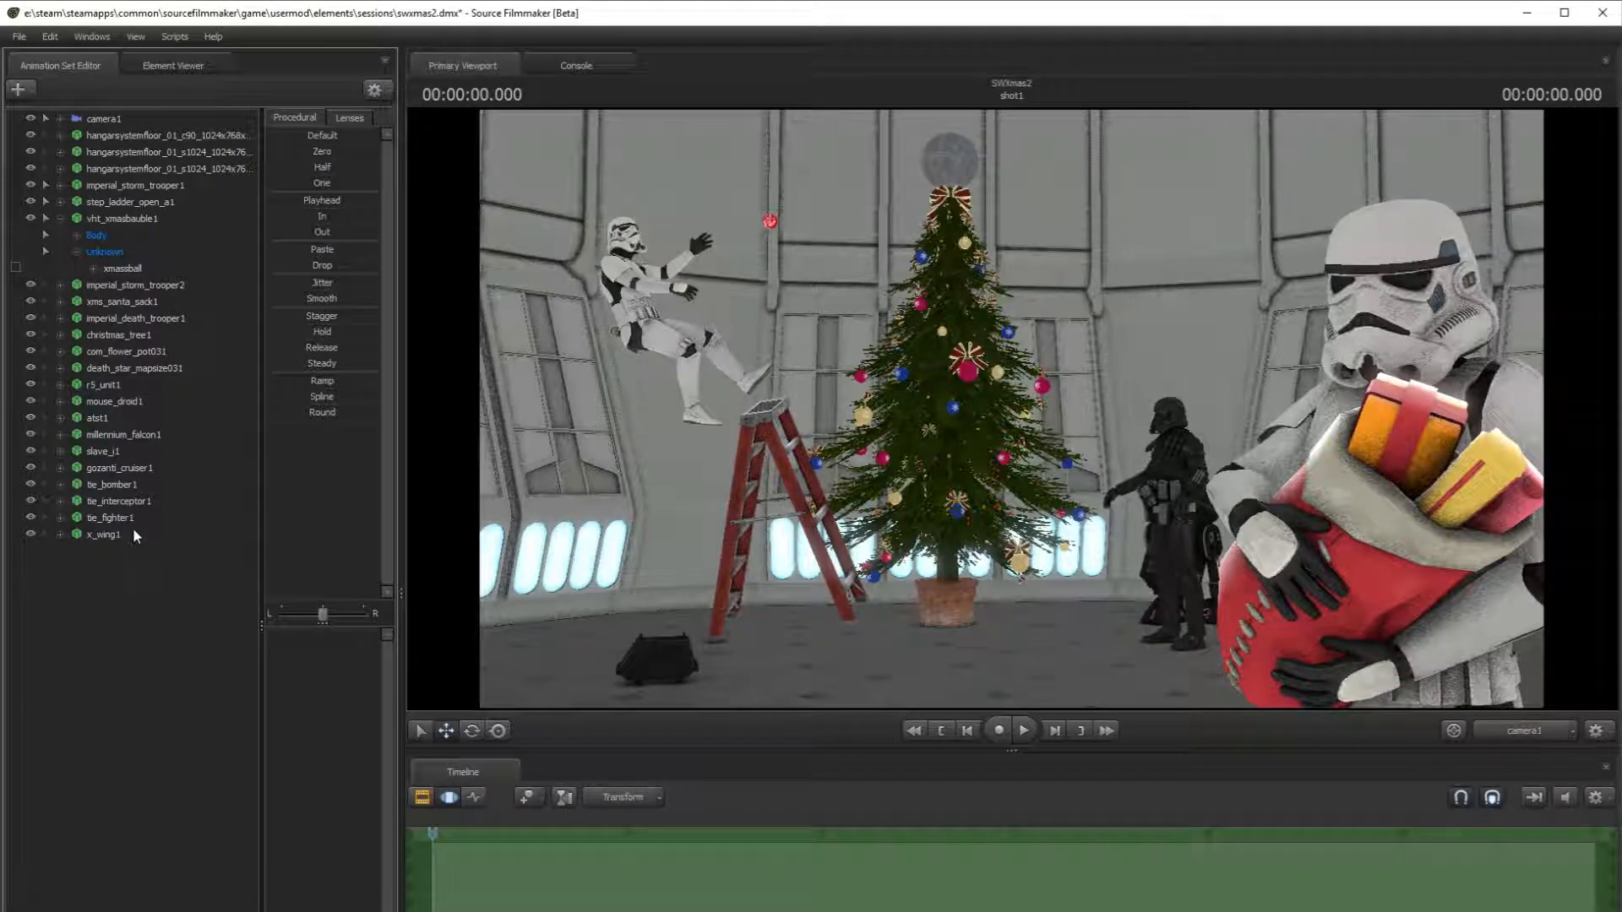
- Turn off viewport selection for vht_xmasbauble1 and imperial_storm_trooper1, and turn it on for imperial_death_trooper1
click(159, 318)
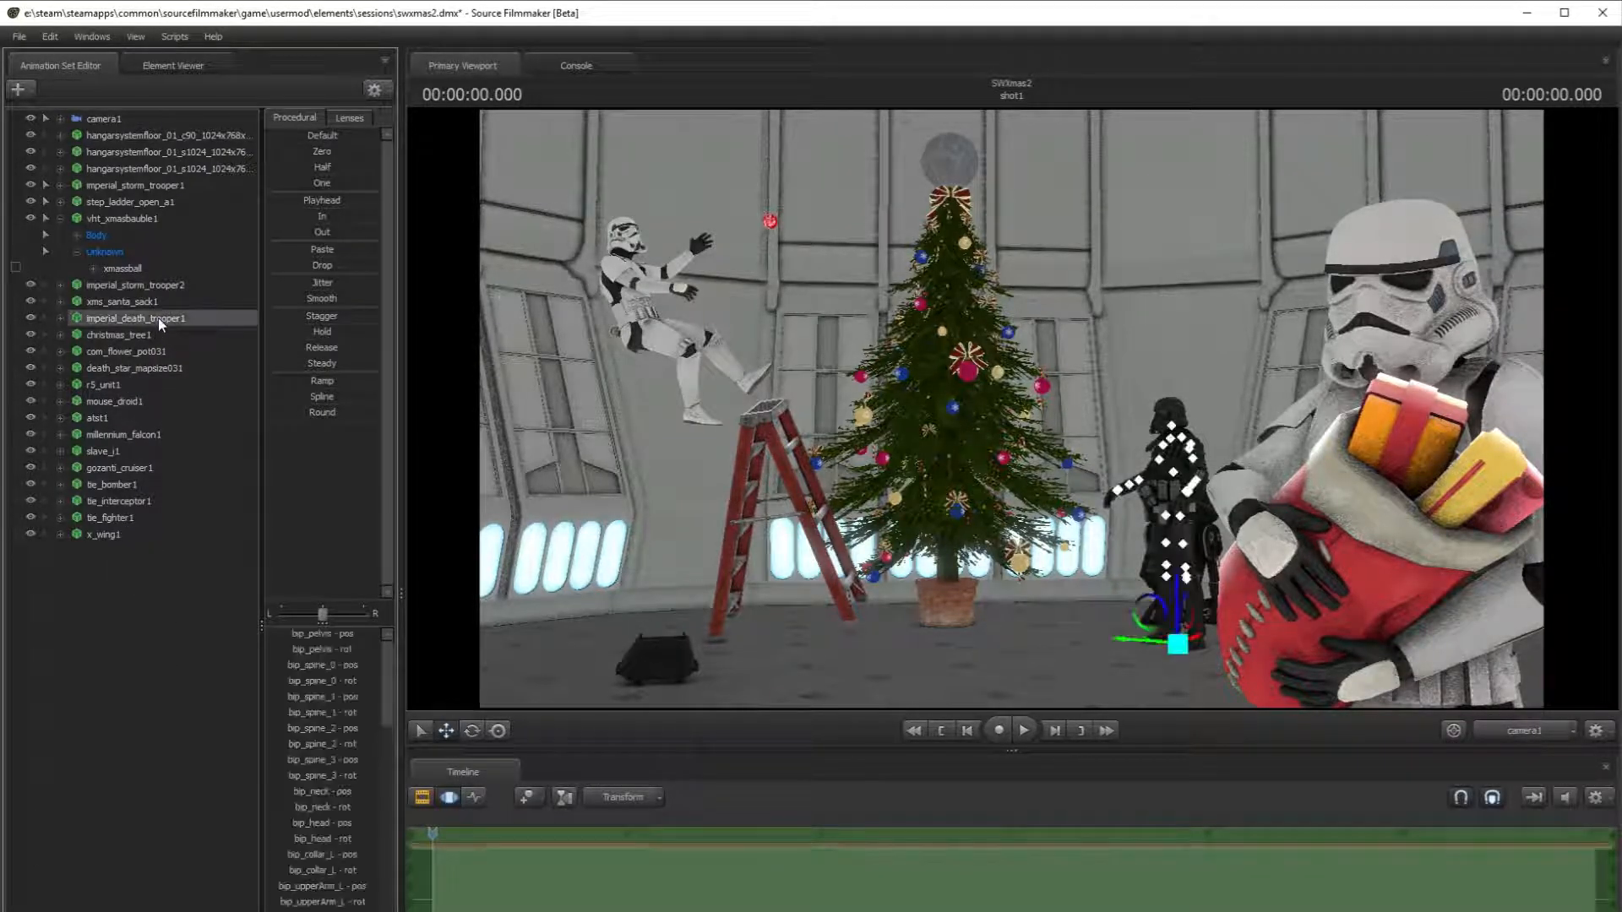
click(46, 218)
click(46, 187)
click(44, 270)
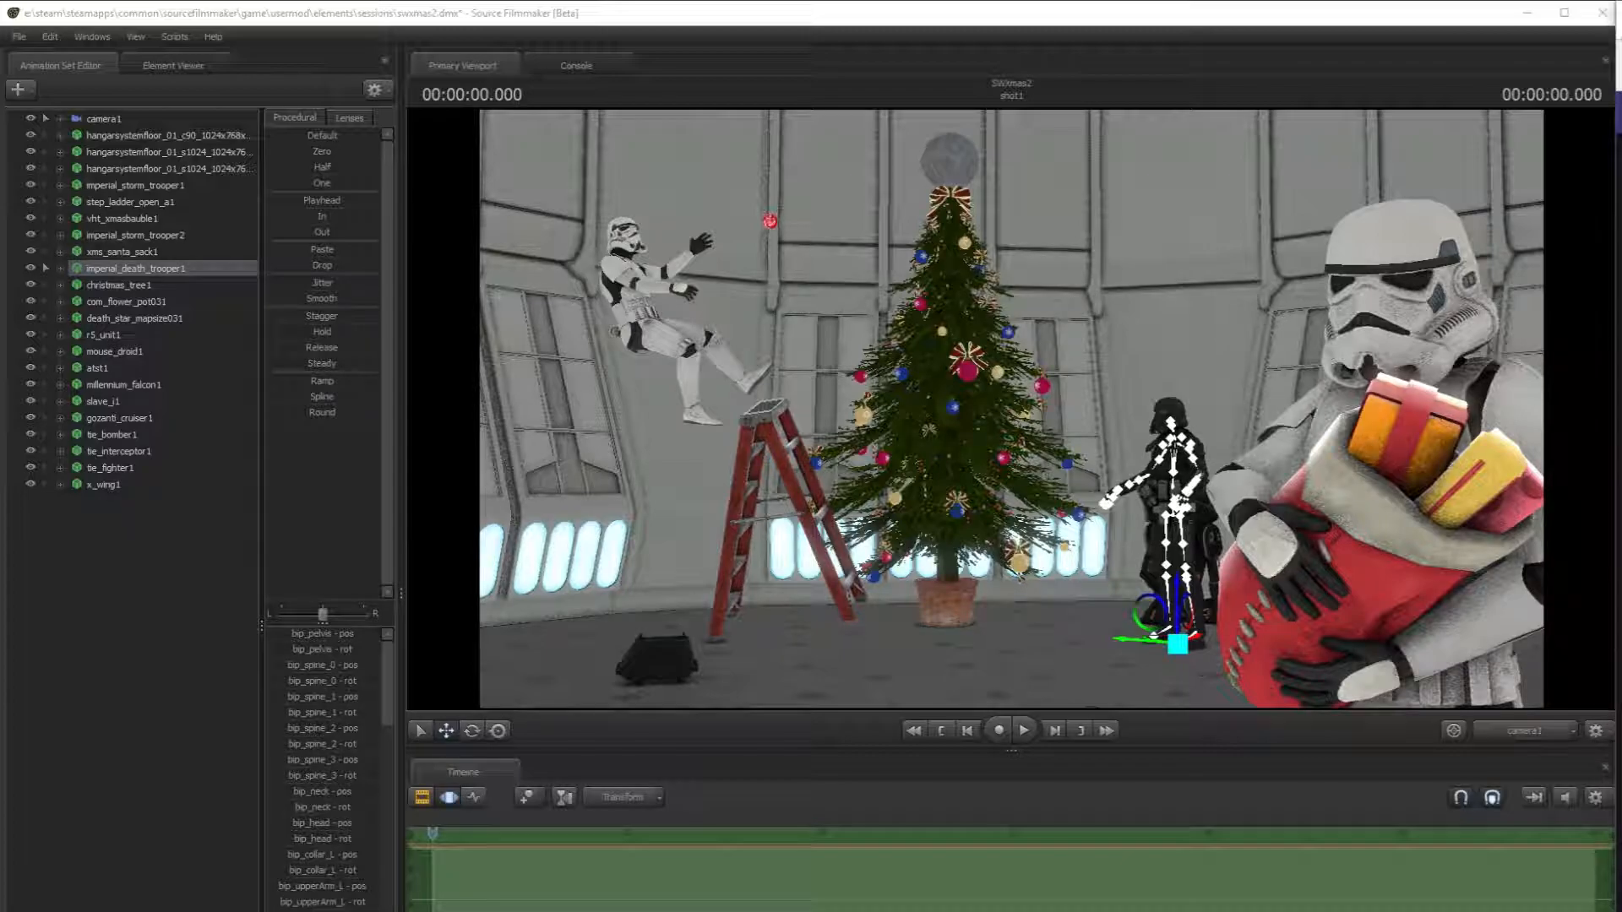
- From the work camera, try to rotate the death trooper's bip_hip_L so the left thigh swings backward
click(1494, 727)
key(w)
drag(1256, 481, 1014, 579)
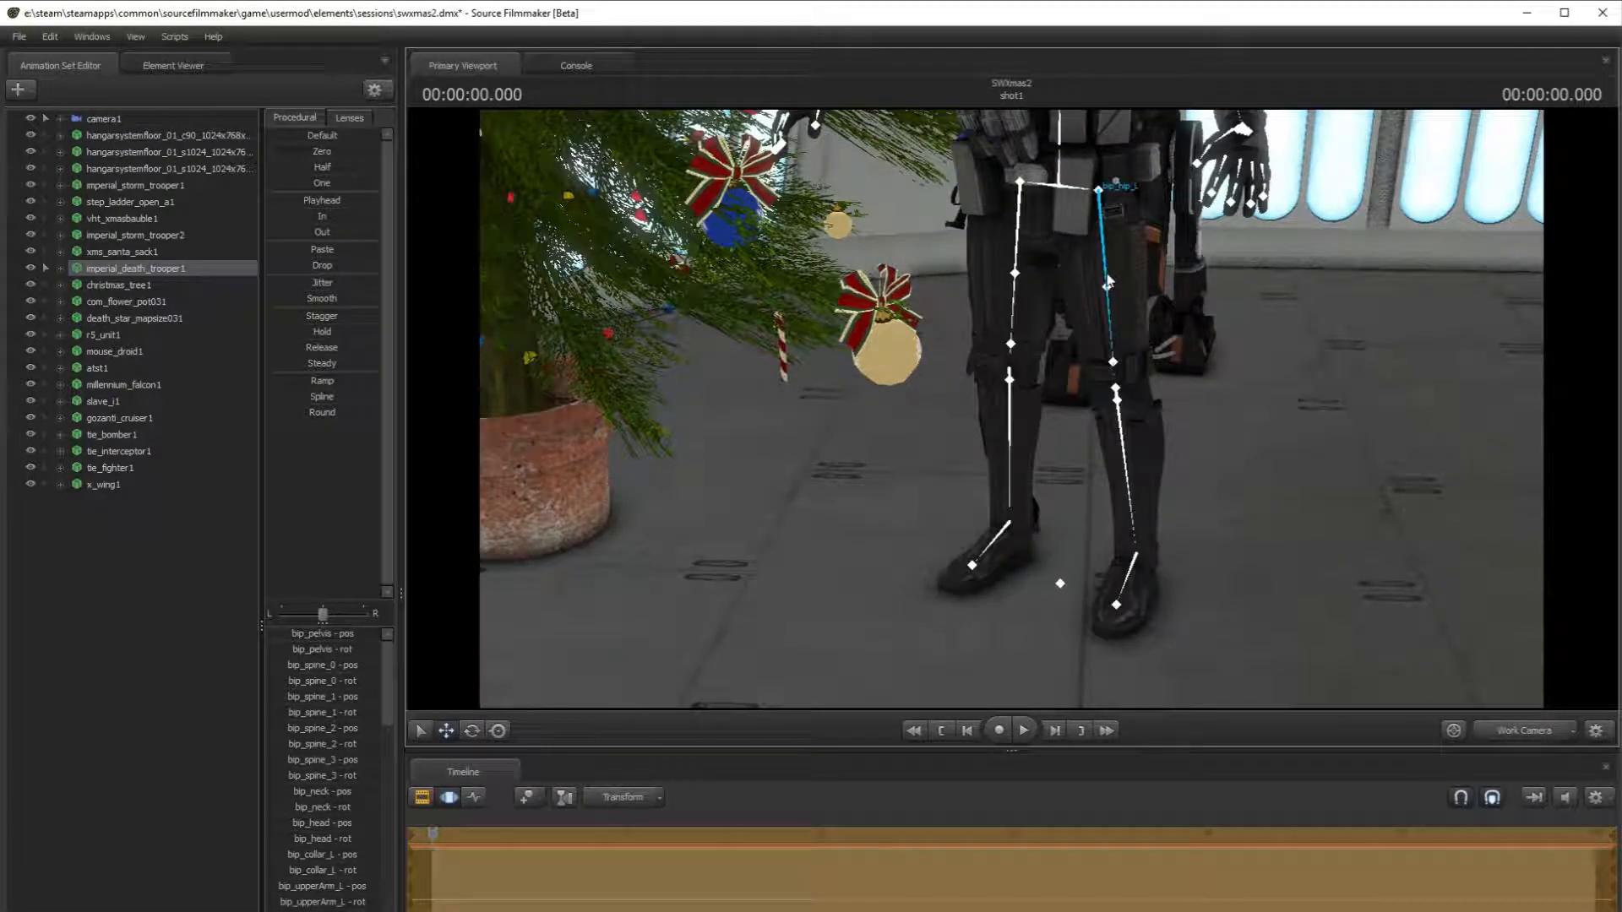
click(1107, 285)
click(472, 732)
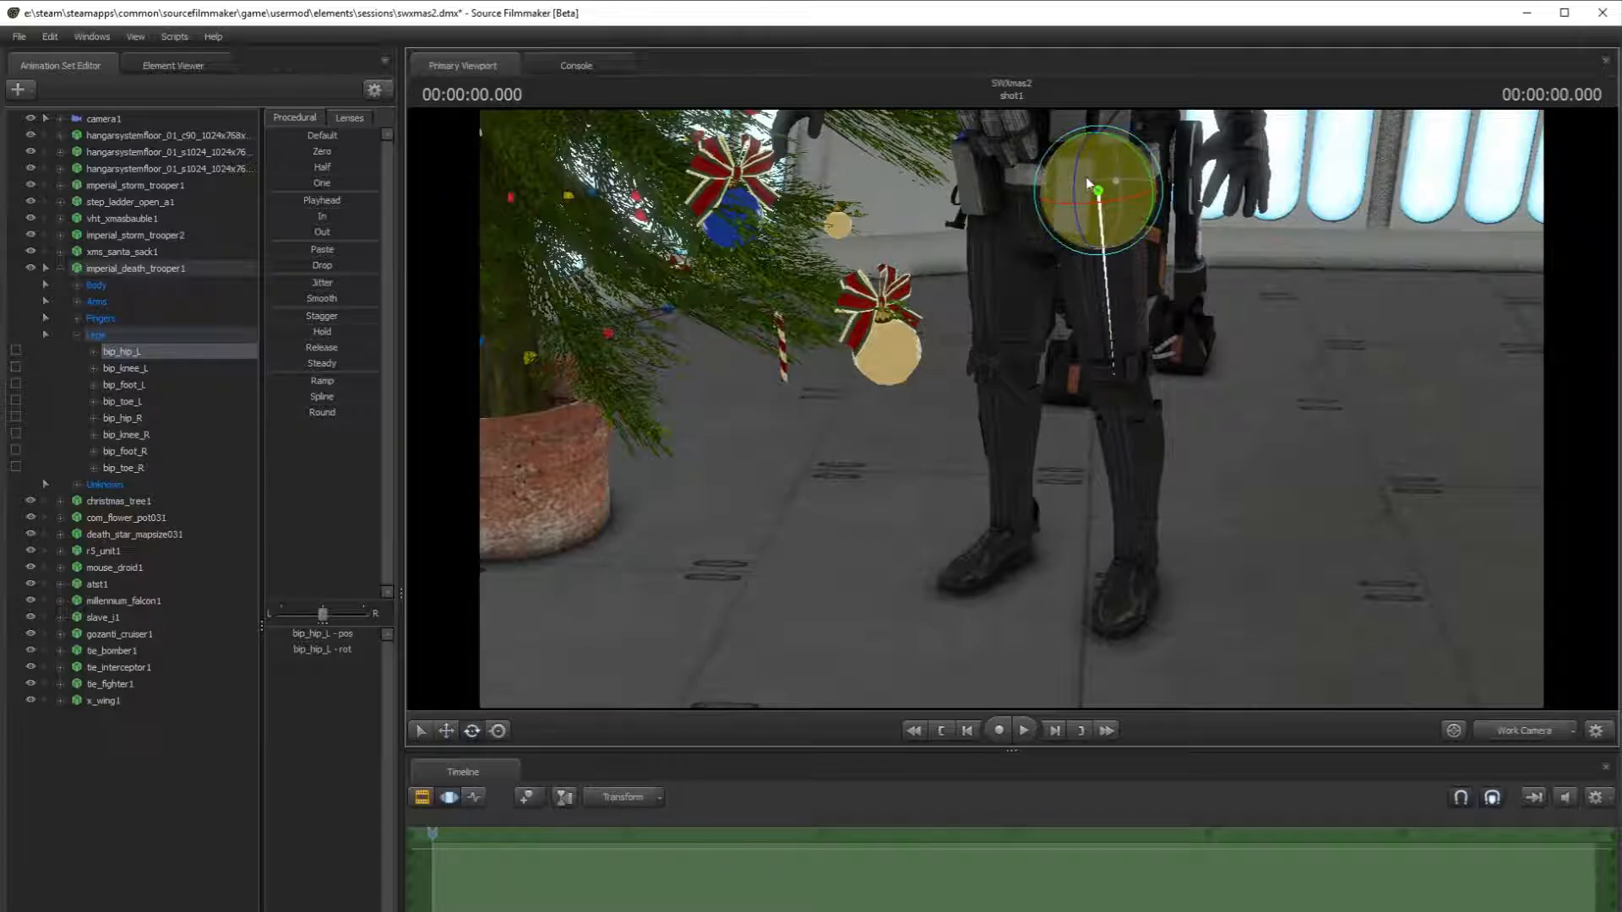
drag(1078, 173, 1006, 409)
click(1074, 331)
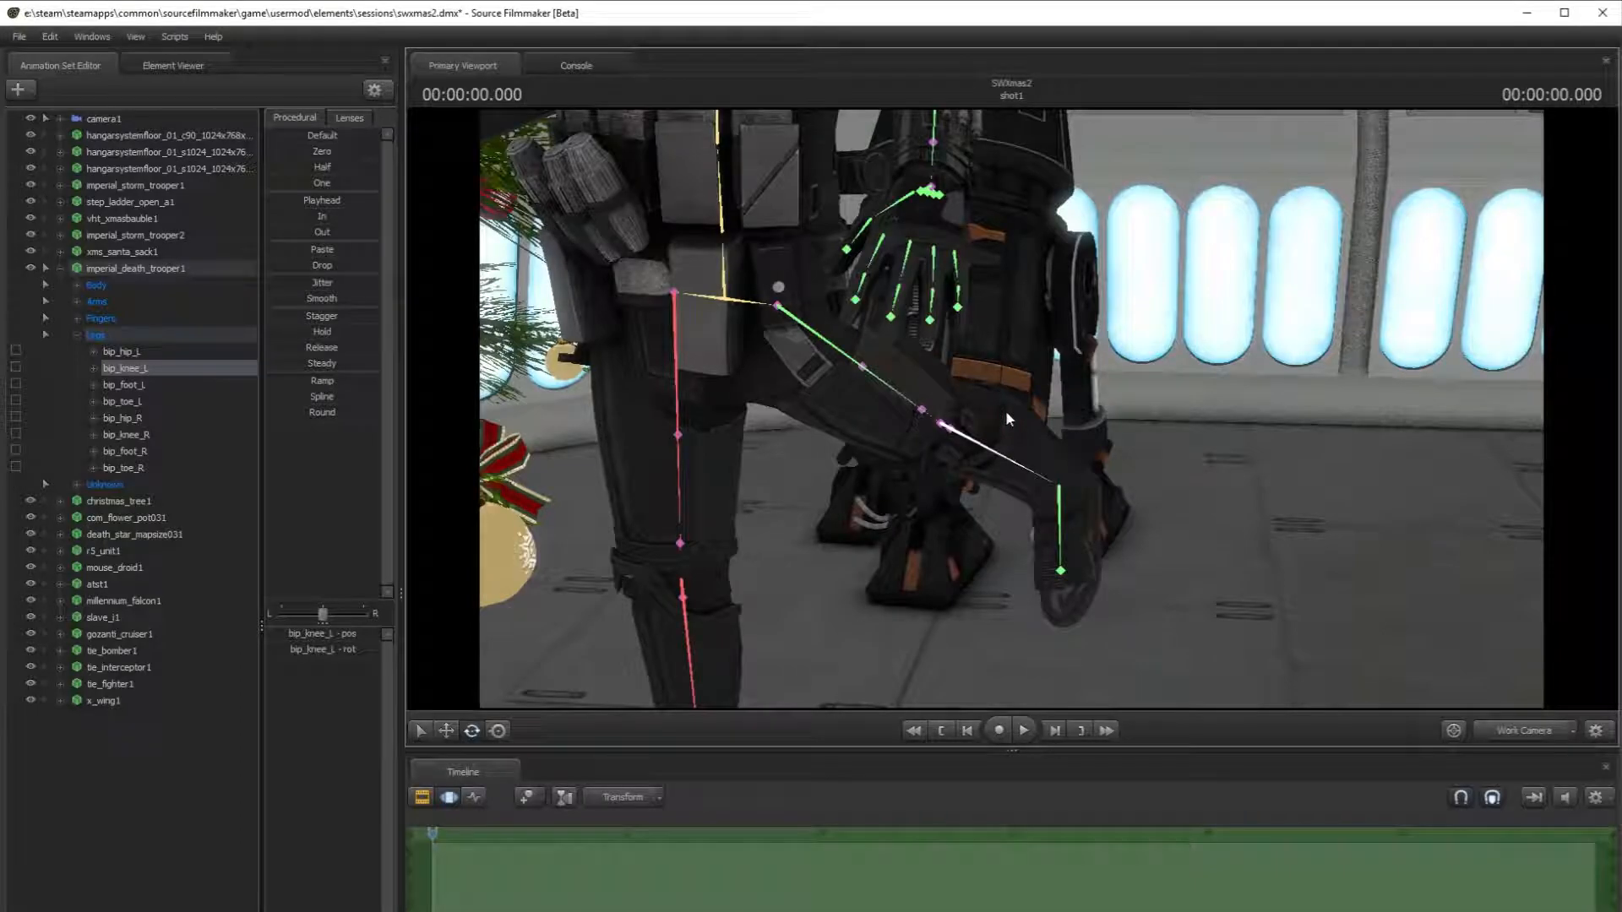
- Try rotating bip_hip_L with a different manipulator orientation, and undo that rotation
click(791, 386)
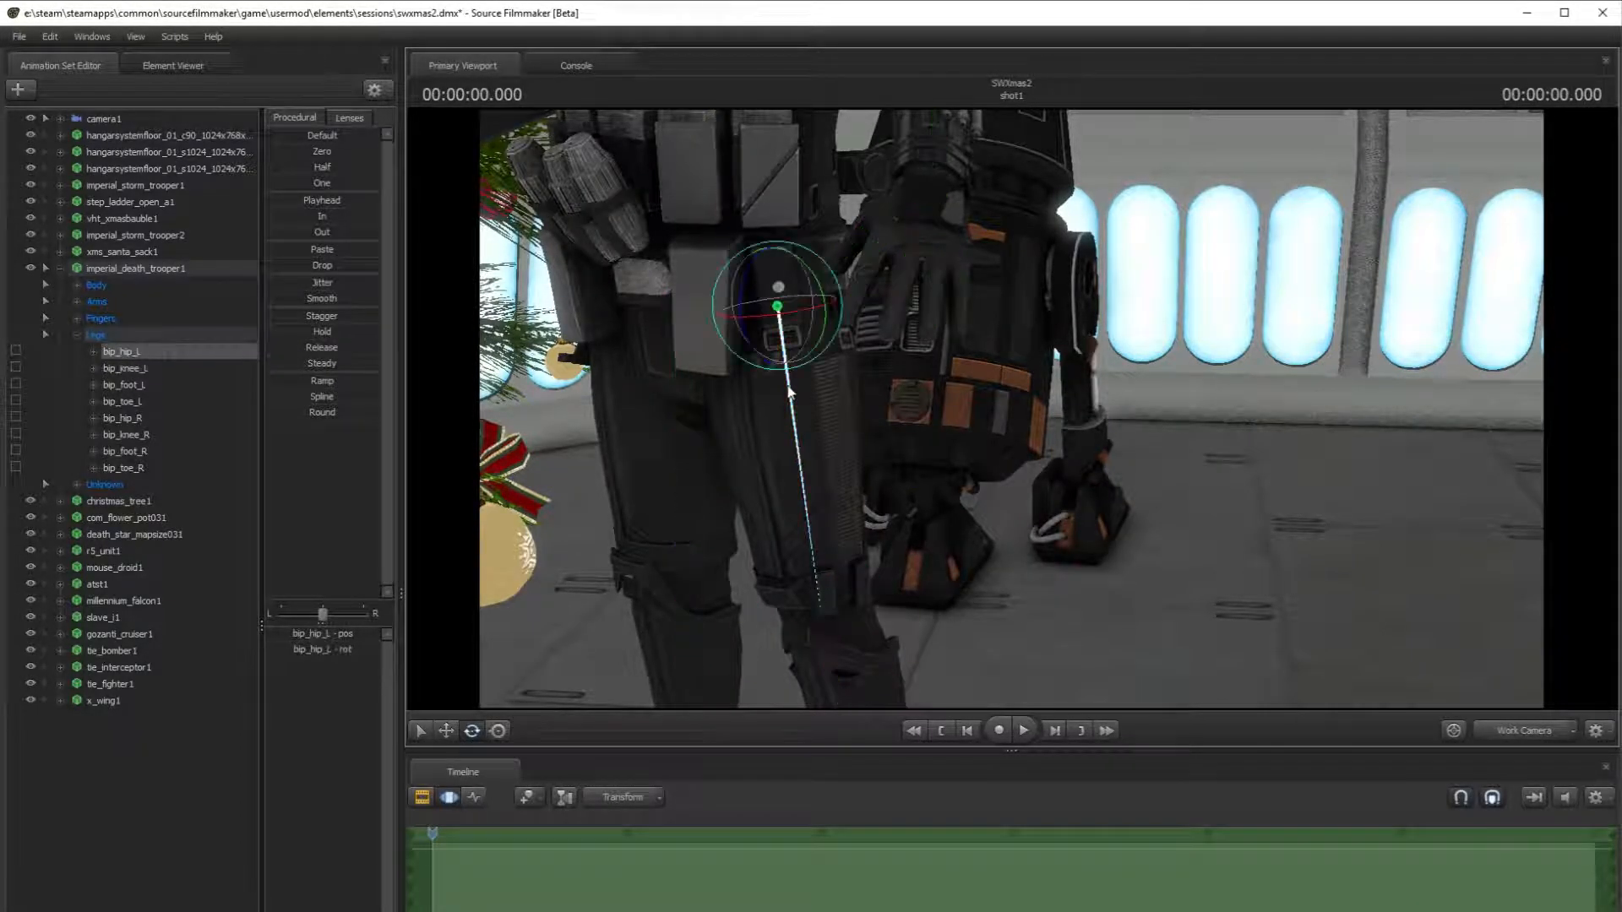
right_click(791, 388)
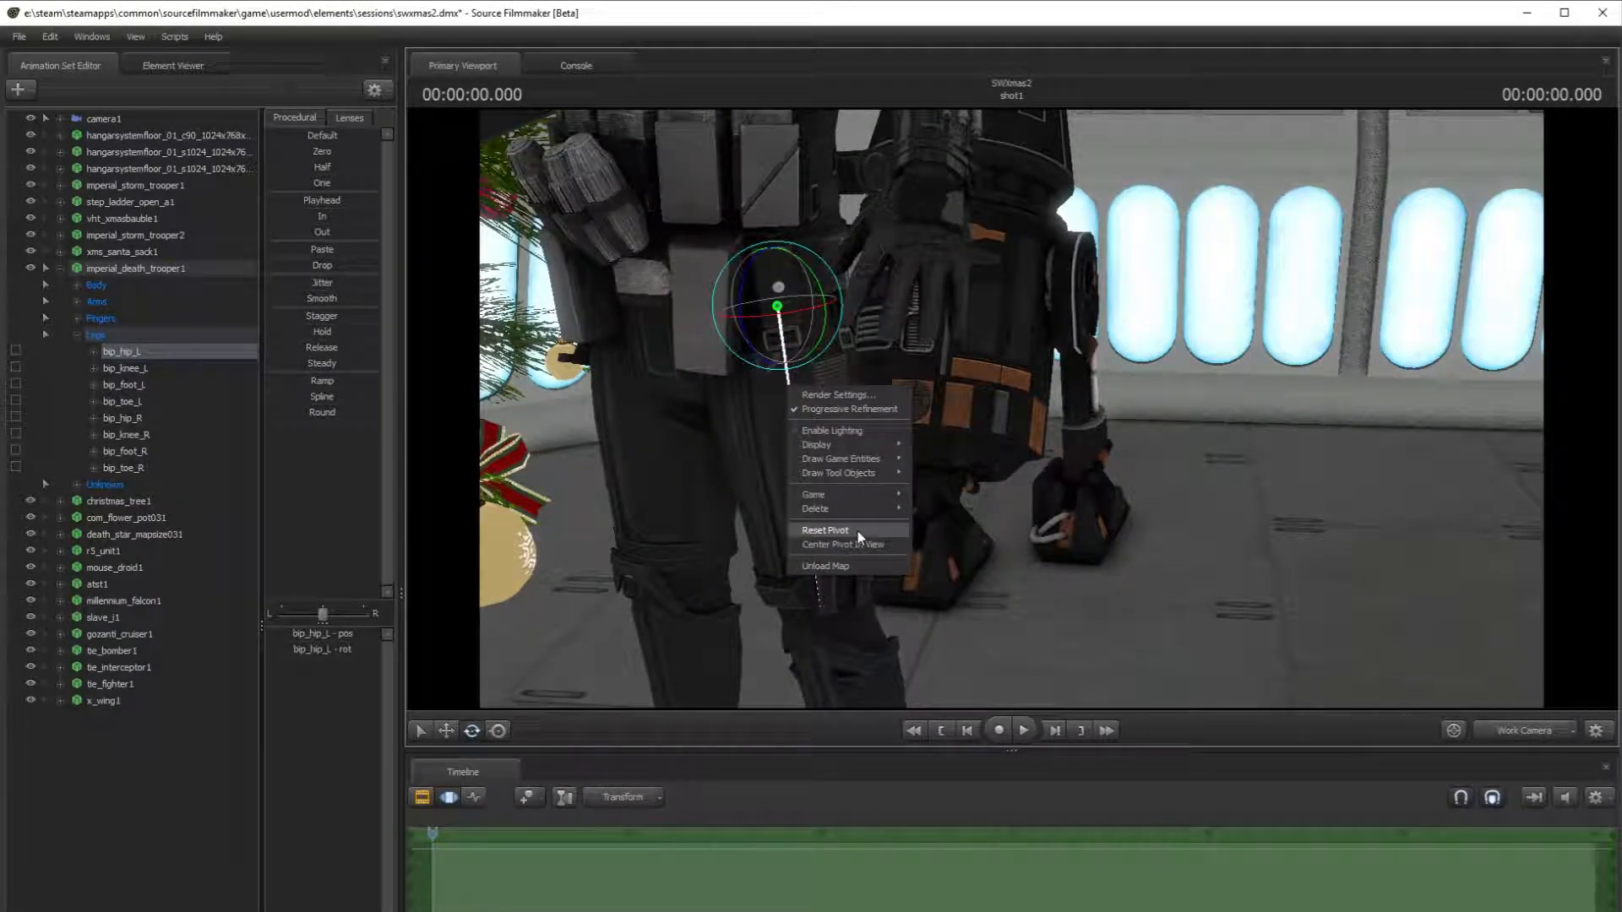
mouse_move(842, 510)
right_click(771, 302)
click(770, 297)
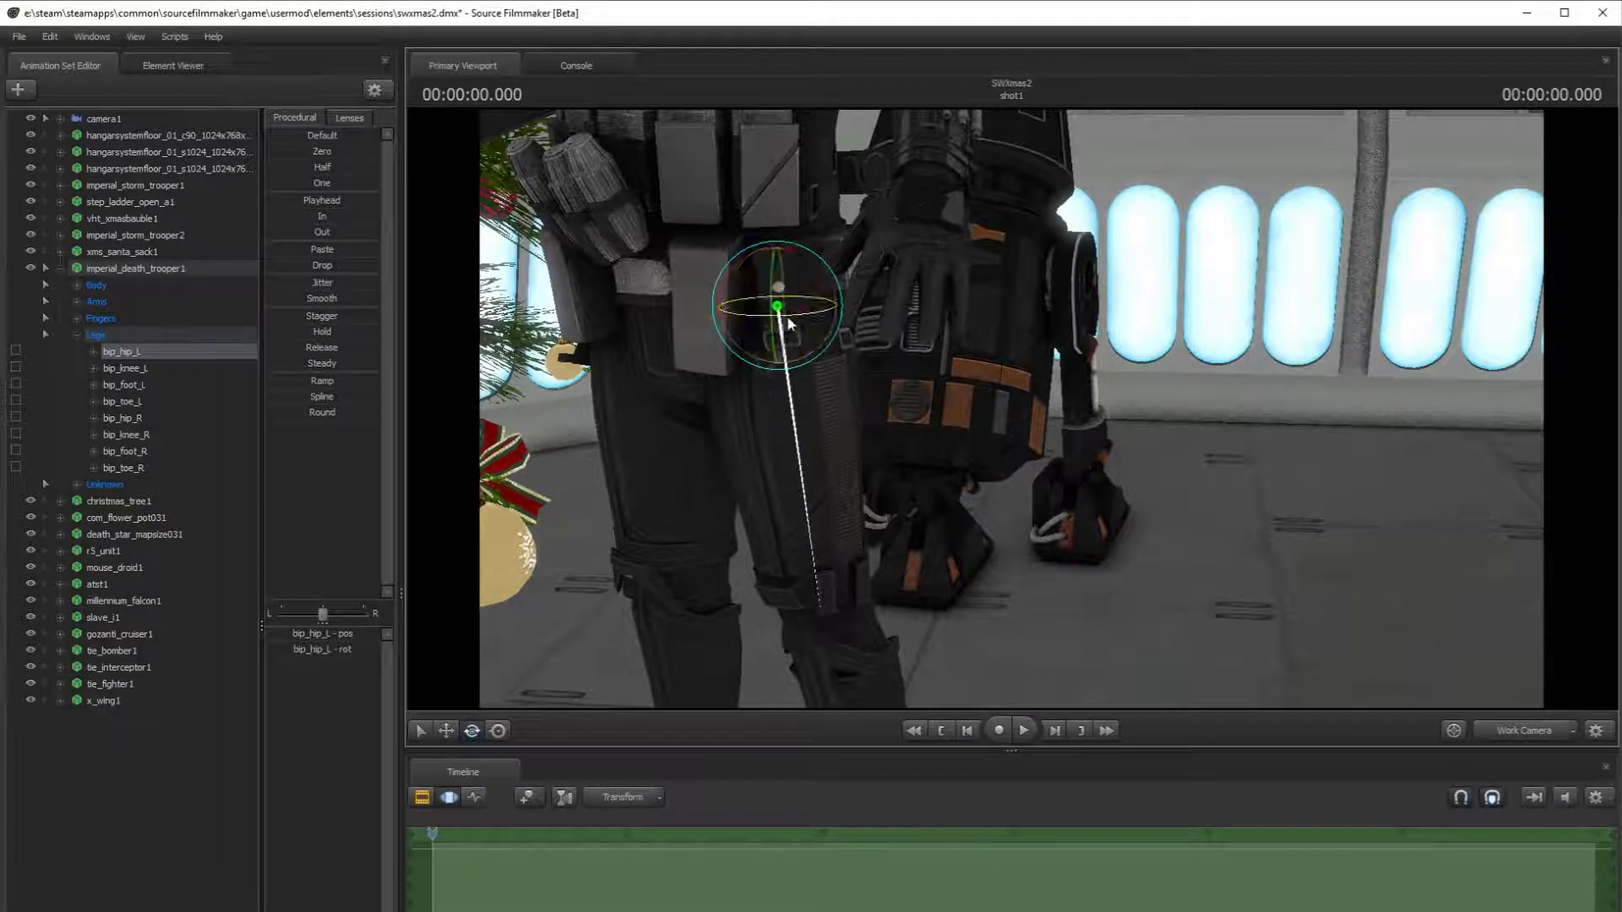
drag(1040, 411, 1039, 411)
drag(877, 361, 843, 345)
key(ctrl+z)
- Swing the death trooper's left thigh backward at bip_hip_L and bend the left knee at bip_knee_L
right_click(822, 326)
click(846, 344)
drag(905, 429, 773, 416)
drag(667, 288, 662, 295)
ctrl+click(917, 371)
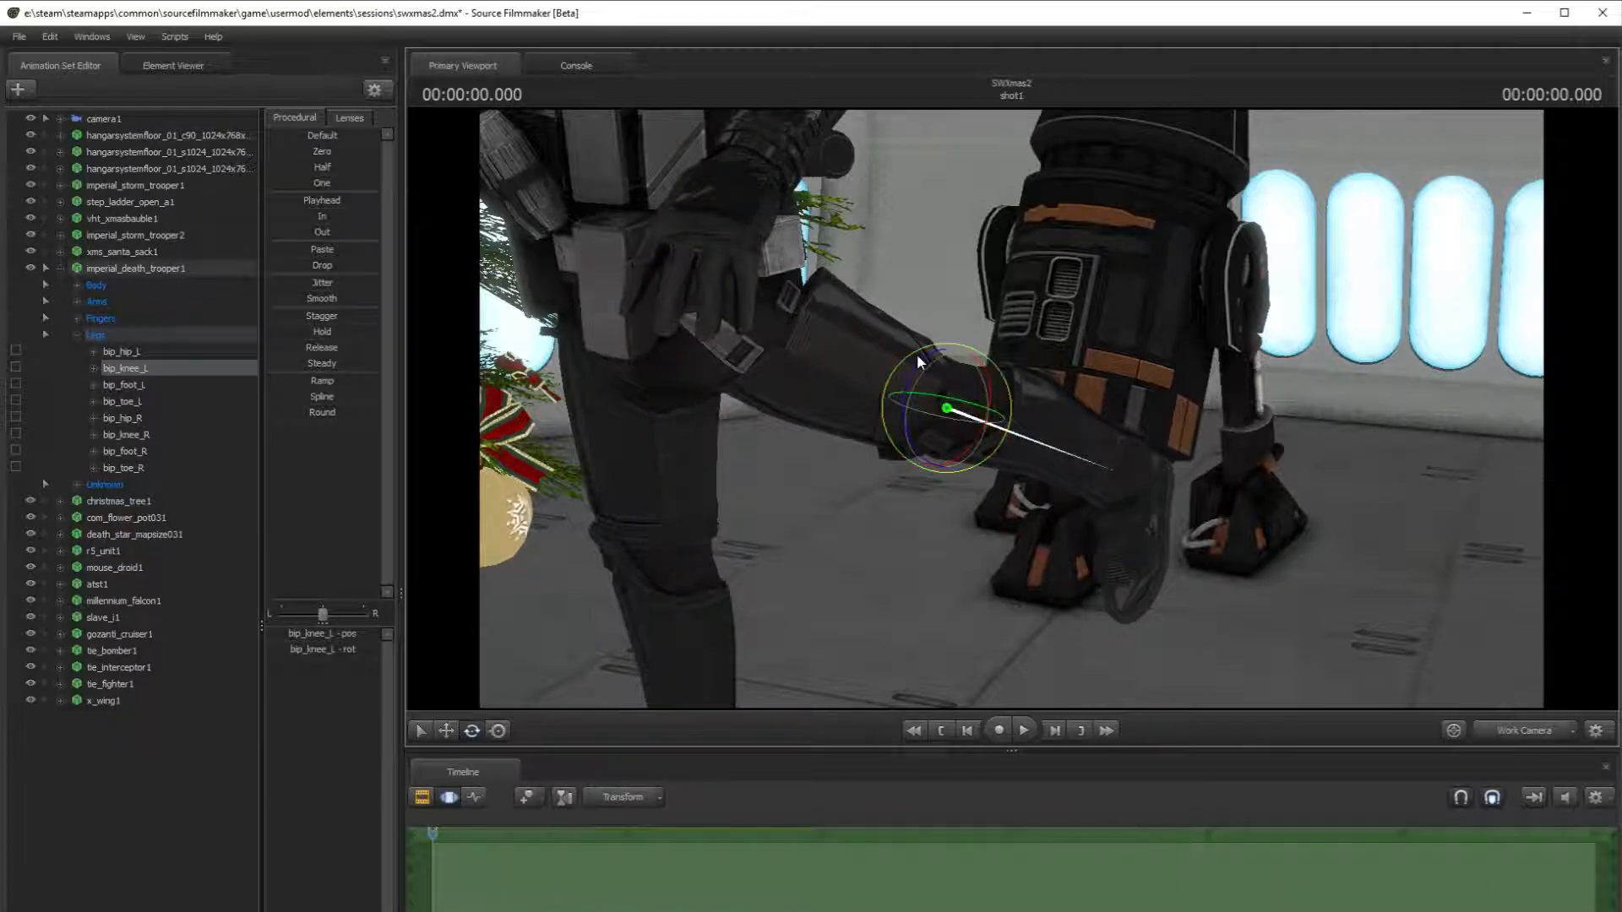
- Rotate bip_hip_R to raise the death trooper's right thigh forward toward the tree
ctrl+click(652, 431)
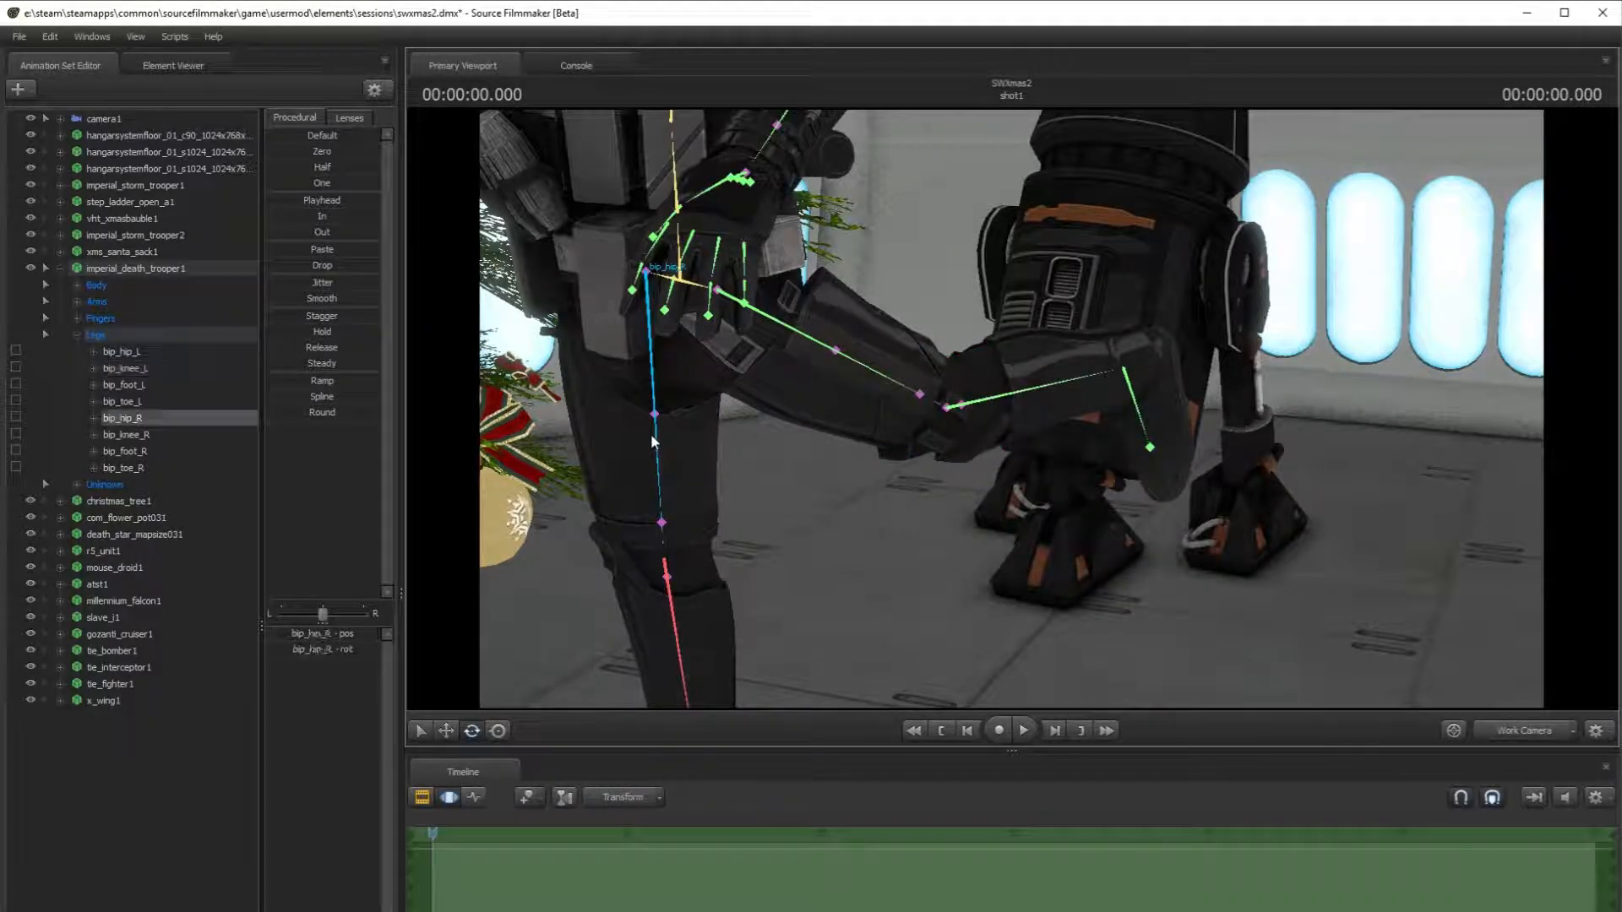
drag(652, 431, 1047, 311)
drag(936, 241, 964, 299)
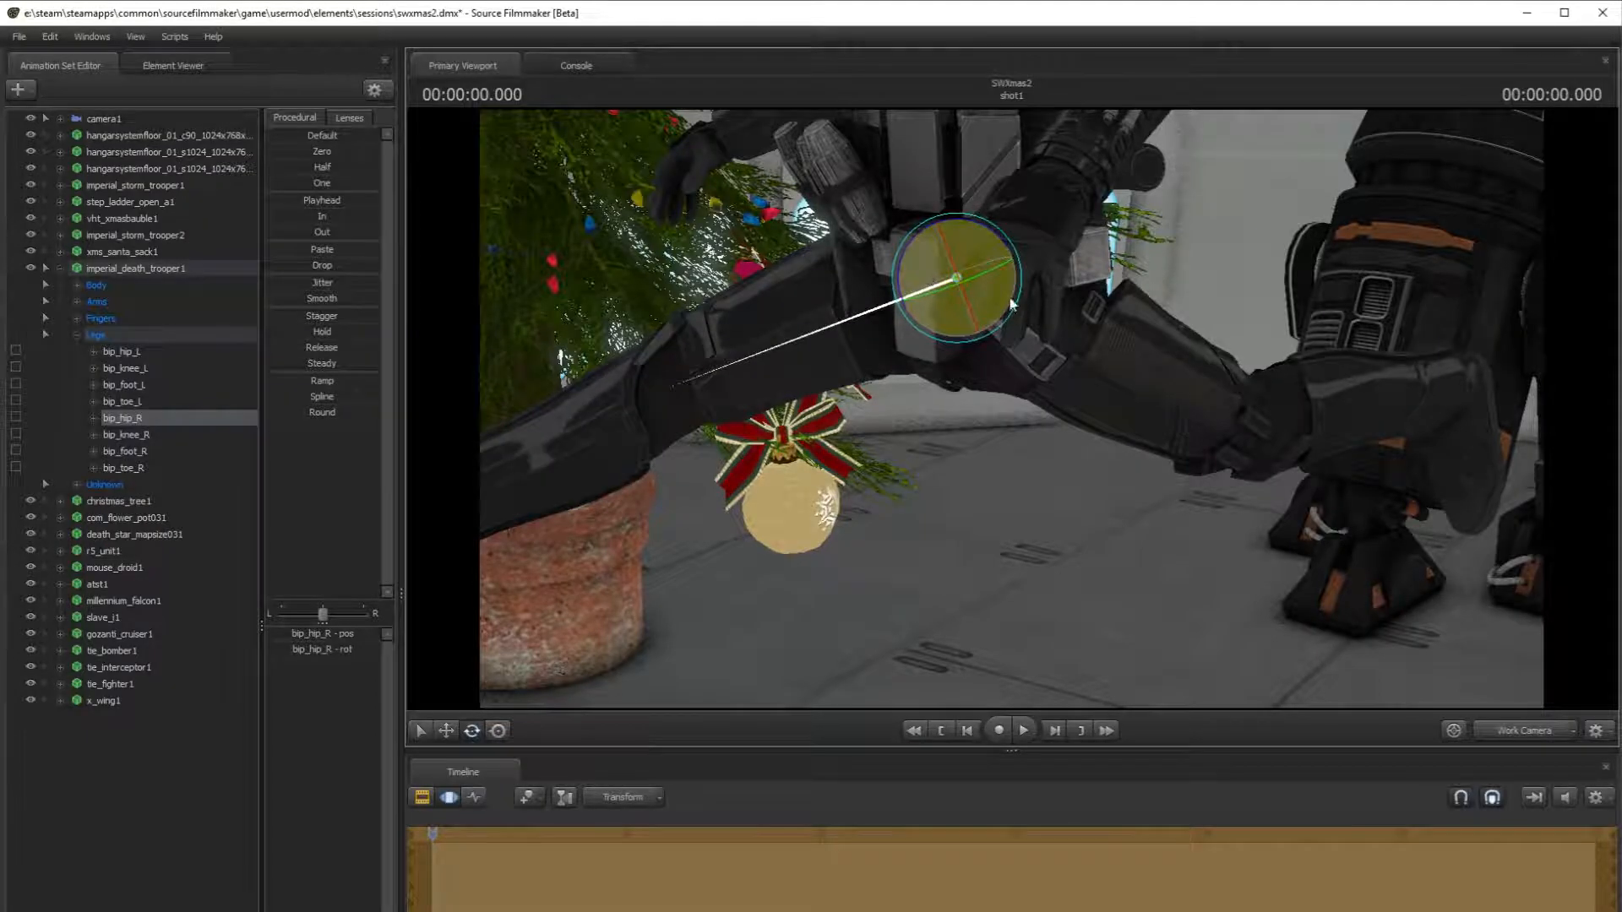
drag(963, 448, 928, 462)
- Bend bip_knee_R so the right shin drops toward the floor, and rotate bip_foot_R to level the foot
ctrl+click(891, 353)
drag(881, 302, 1025, 423)
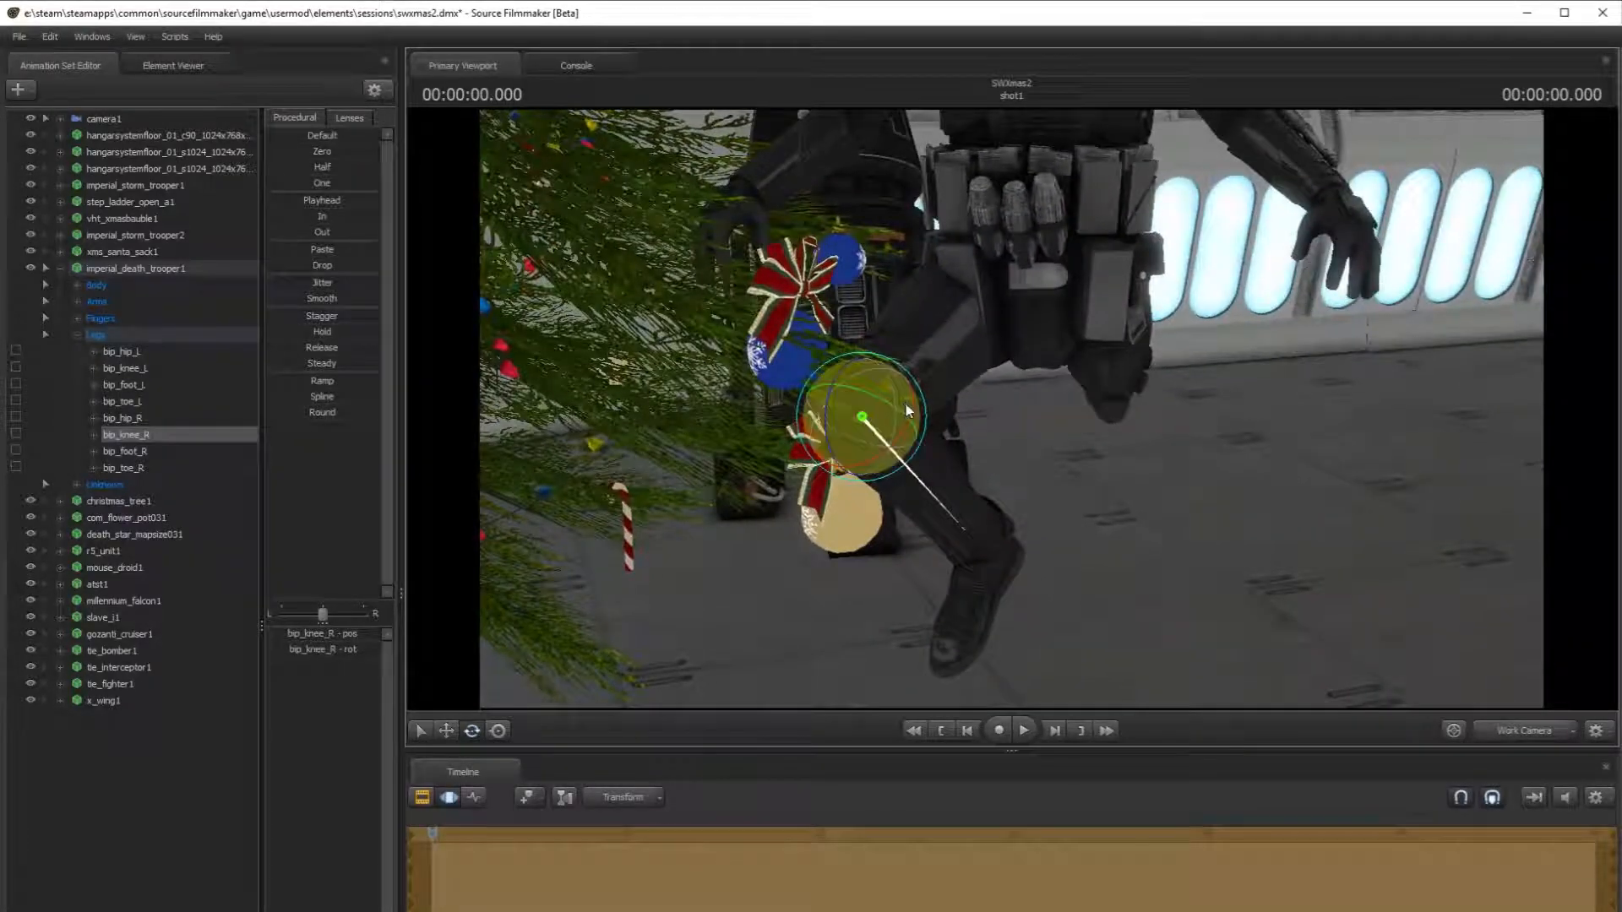
drag(919, 415, 920, 461)
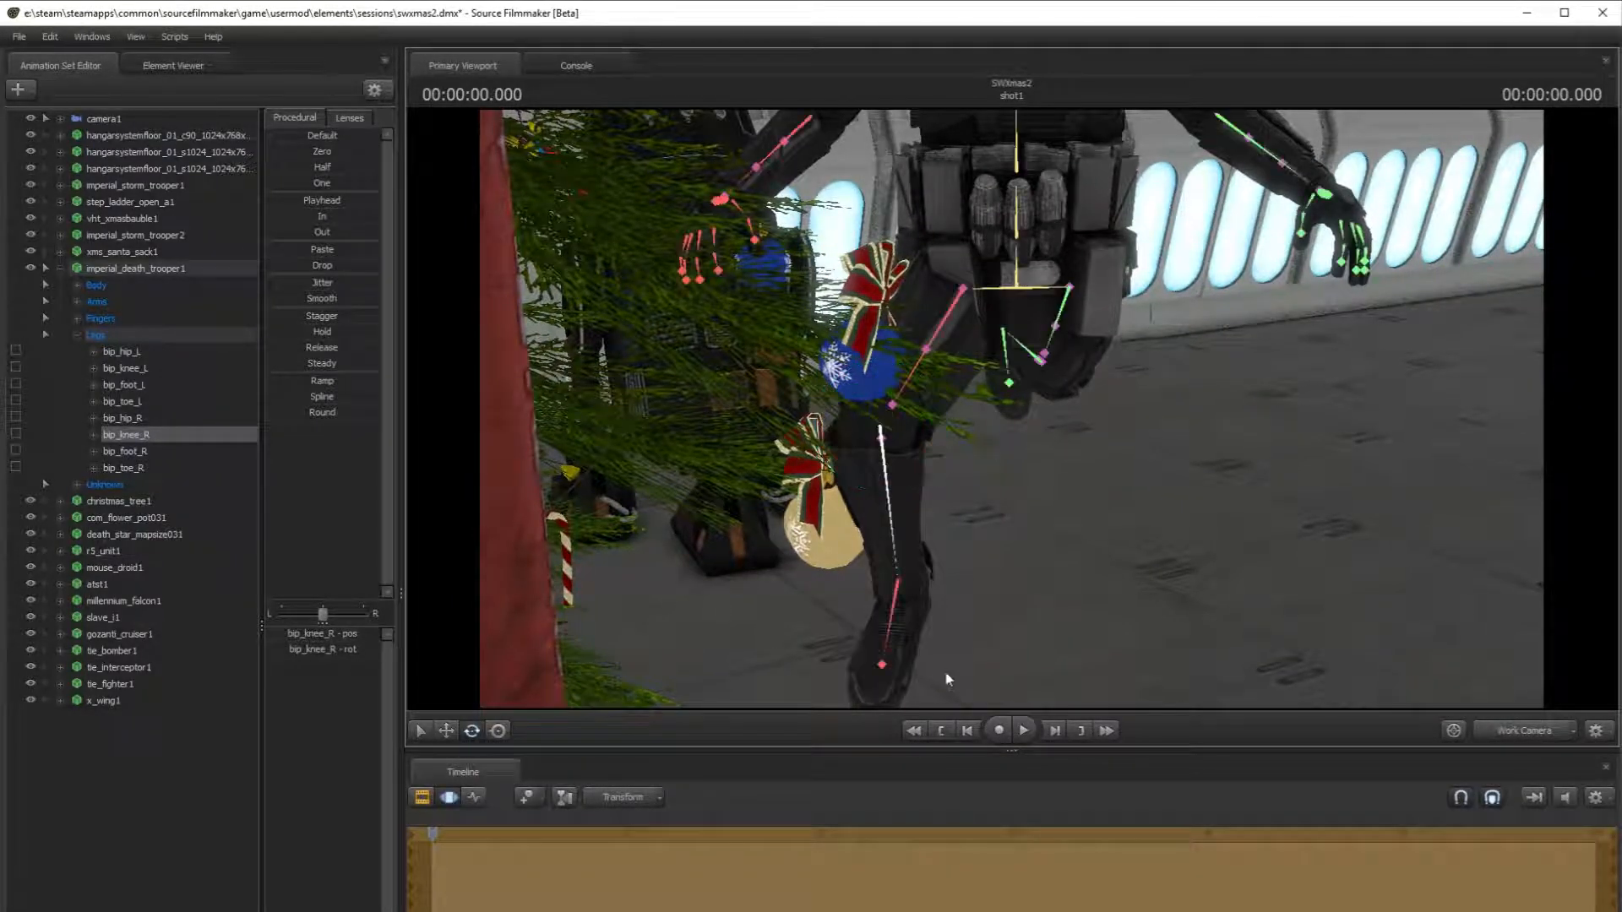
ctrl+click(896, 647)
mouse_move(879, 580)
mouse_down()
mouse_move(892, 574)
mouse_move(853, 583)
mouse_up()
drag(1011, 409, 1064, 453)
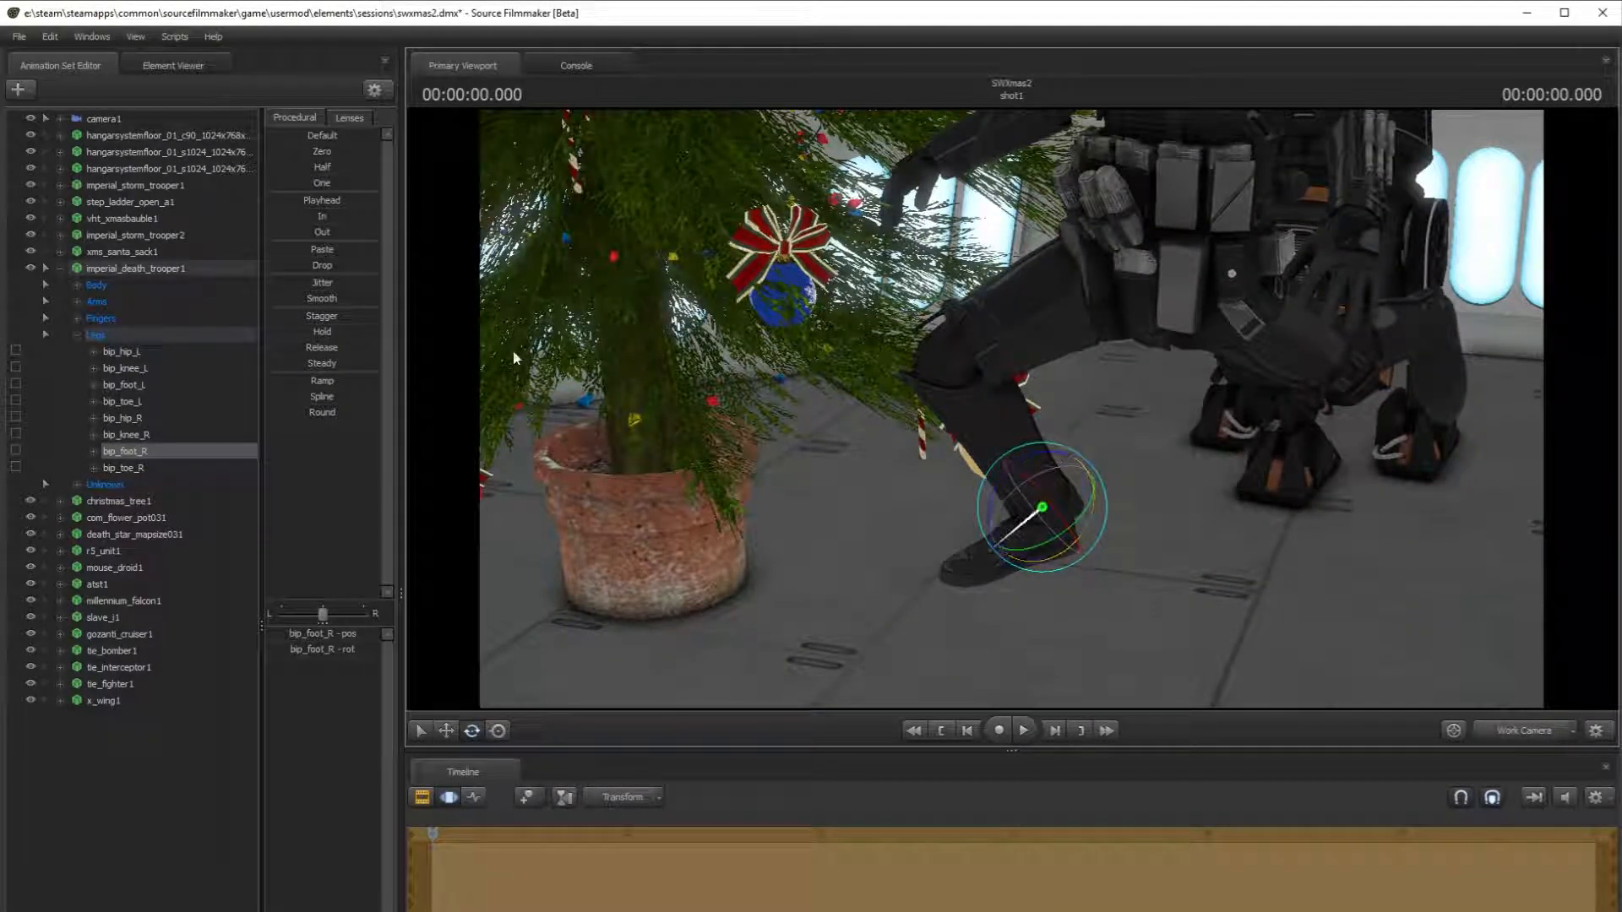
- Select the whole imperial_death_trooper1 and lower it to the floor beside the tree
click(147, 269)
click(454, 733)
drag(1012, 409, 1022, 444)
drag(1157, 570, 1155, 692)
drag(1099, 541, 1014, 490)
key(s)
mouse_move(1011, 409)
mouse_down()
mouse_move(1022, 427)
mouse_move(1009, 380)
mouse_move(1033, 409)
mouse_up()
key(w)
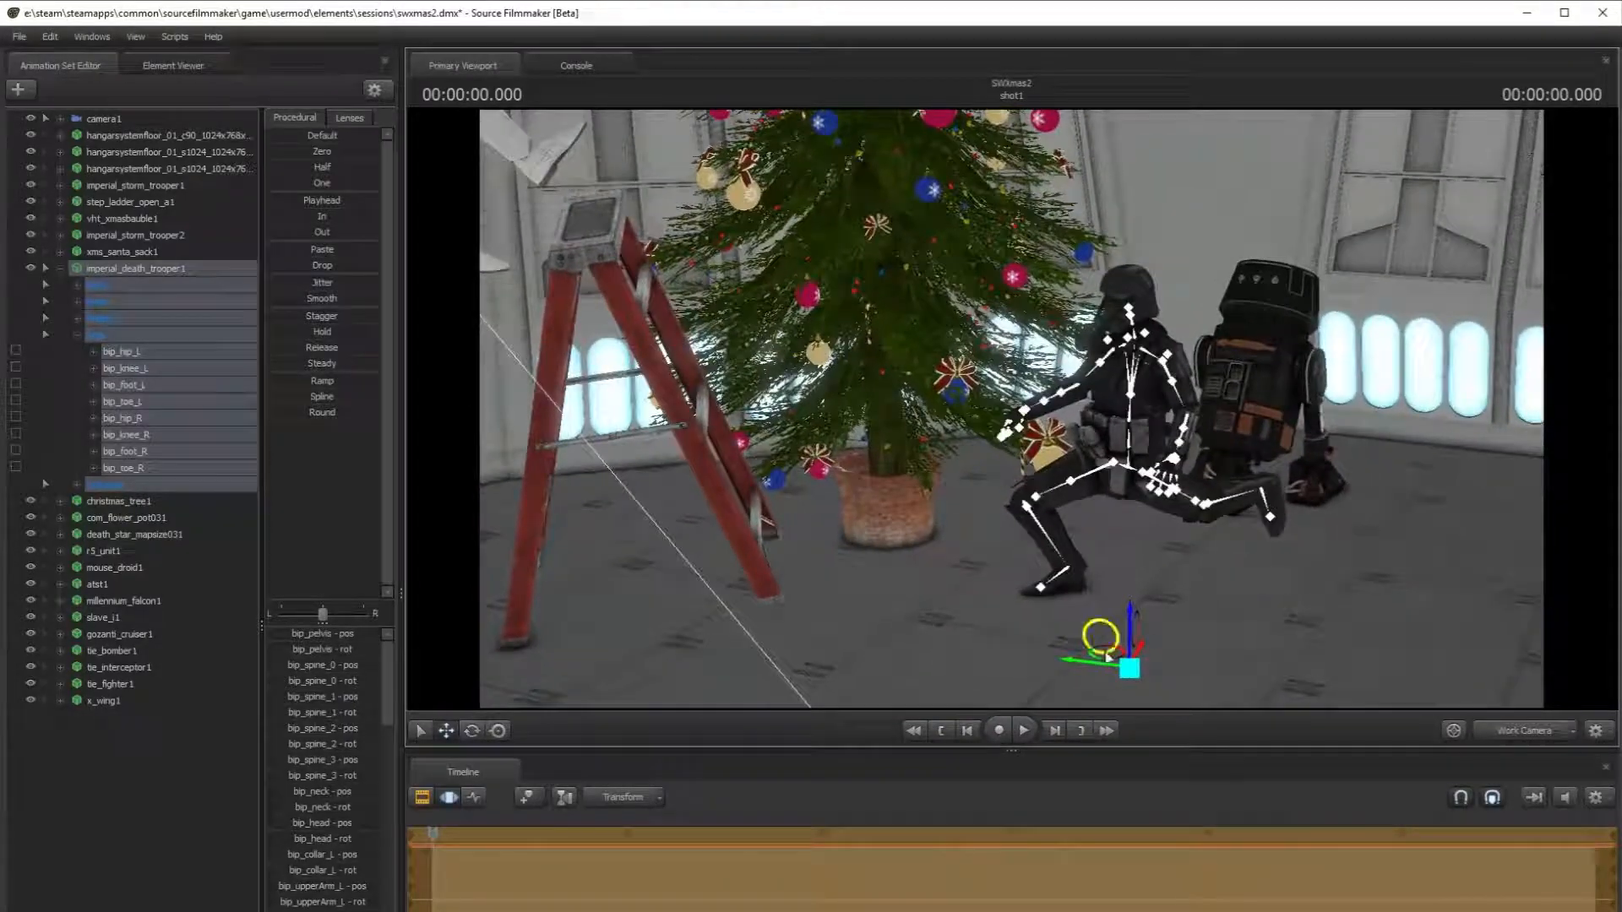
drag(1126, 665, 1112, 587)
drag(1170, 415, 1015, 397)
key(w)
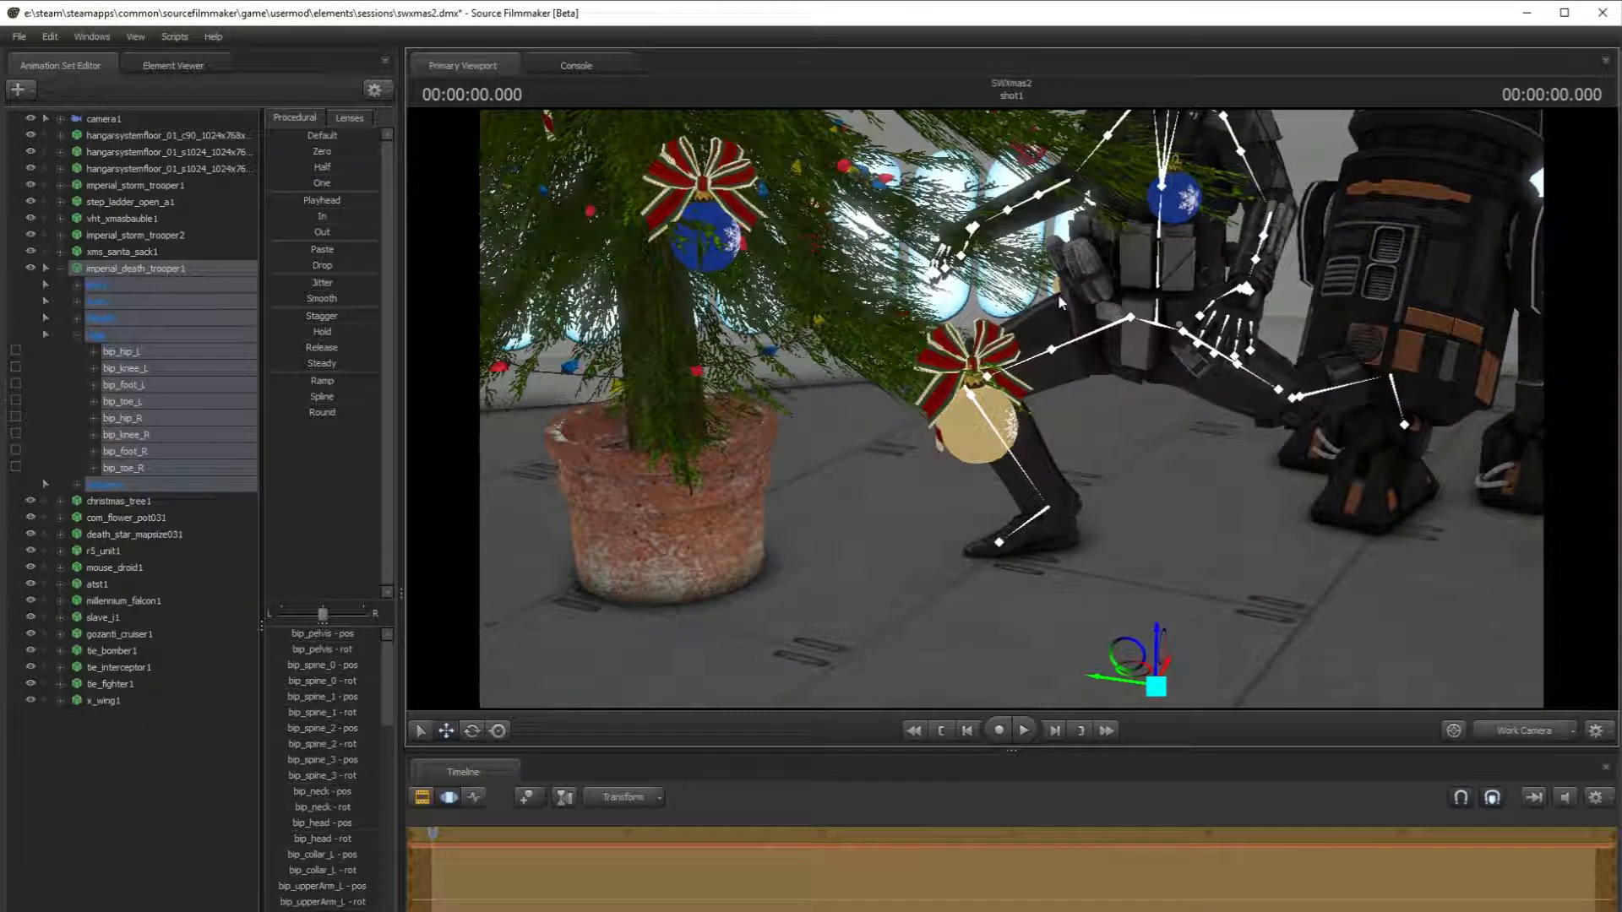
- Tilt the whole death trooper forward toward the tree and readjust its position above the floor
click(475, 732)
drag(1133, 650, 1305, 619)
click(498, 730)
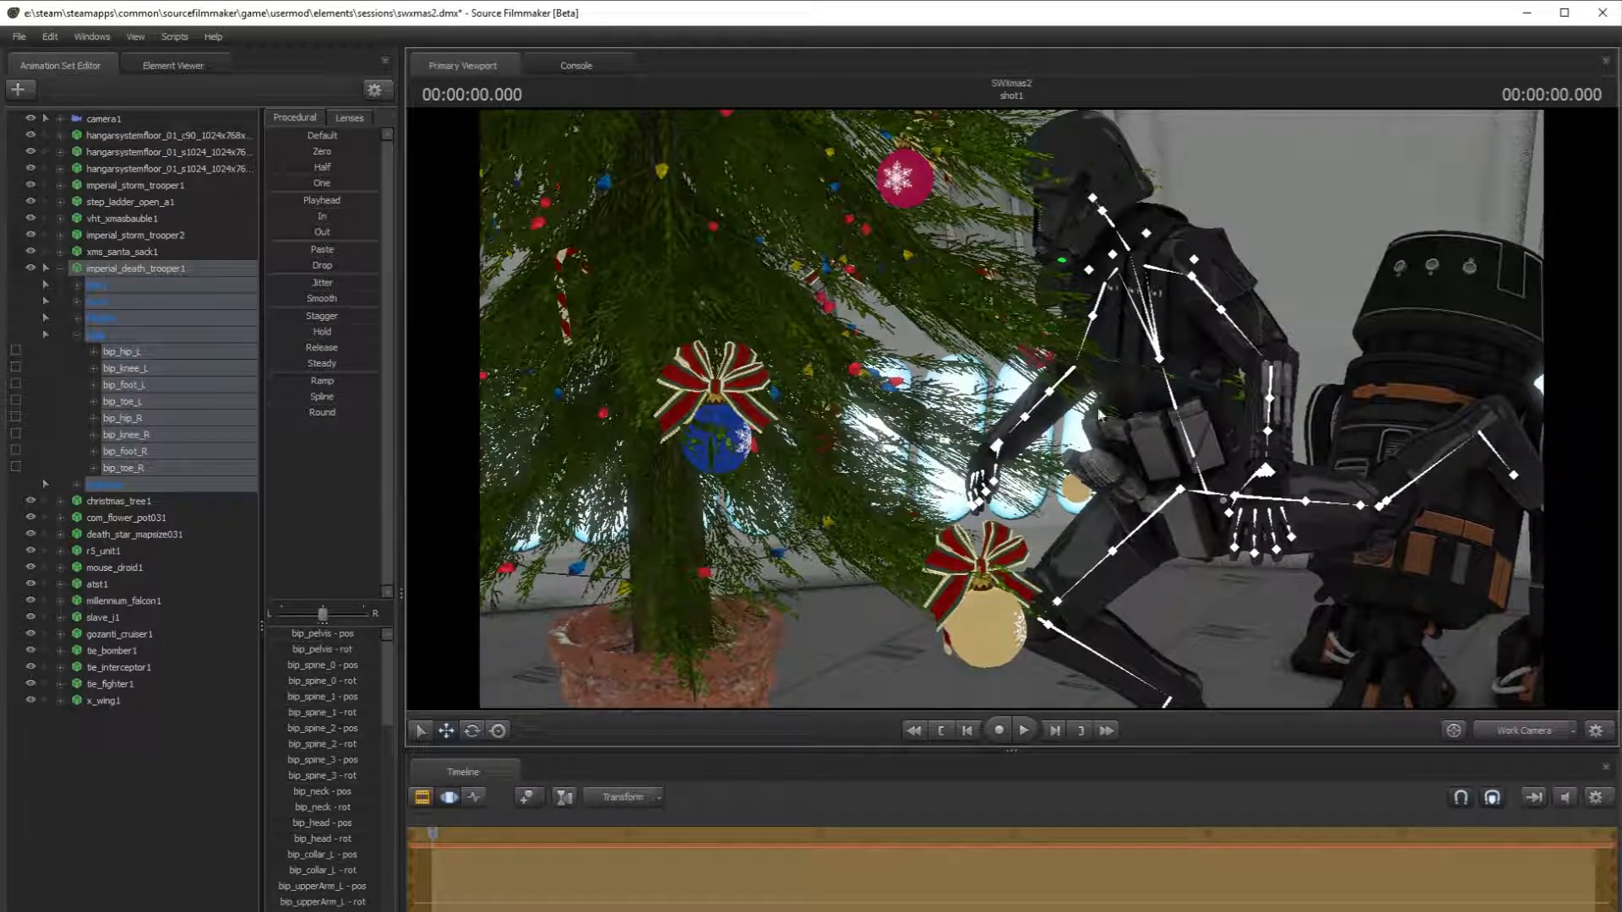
key(s)
drag(1162, 322, 1077, 655)
drag(1211, 610, 1246, 620)
- Try rotating bip_spine_2 to change the torso's bend, and undo the rotation
click(1106, 259)
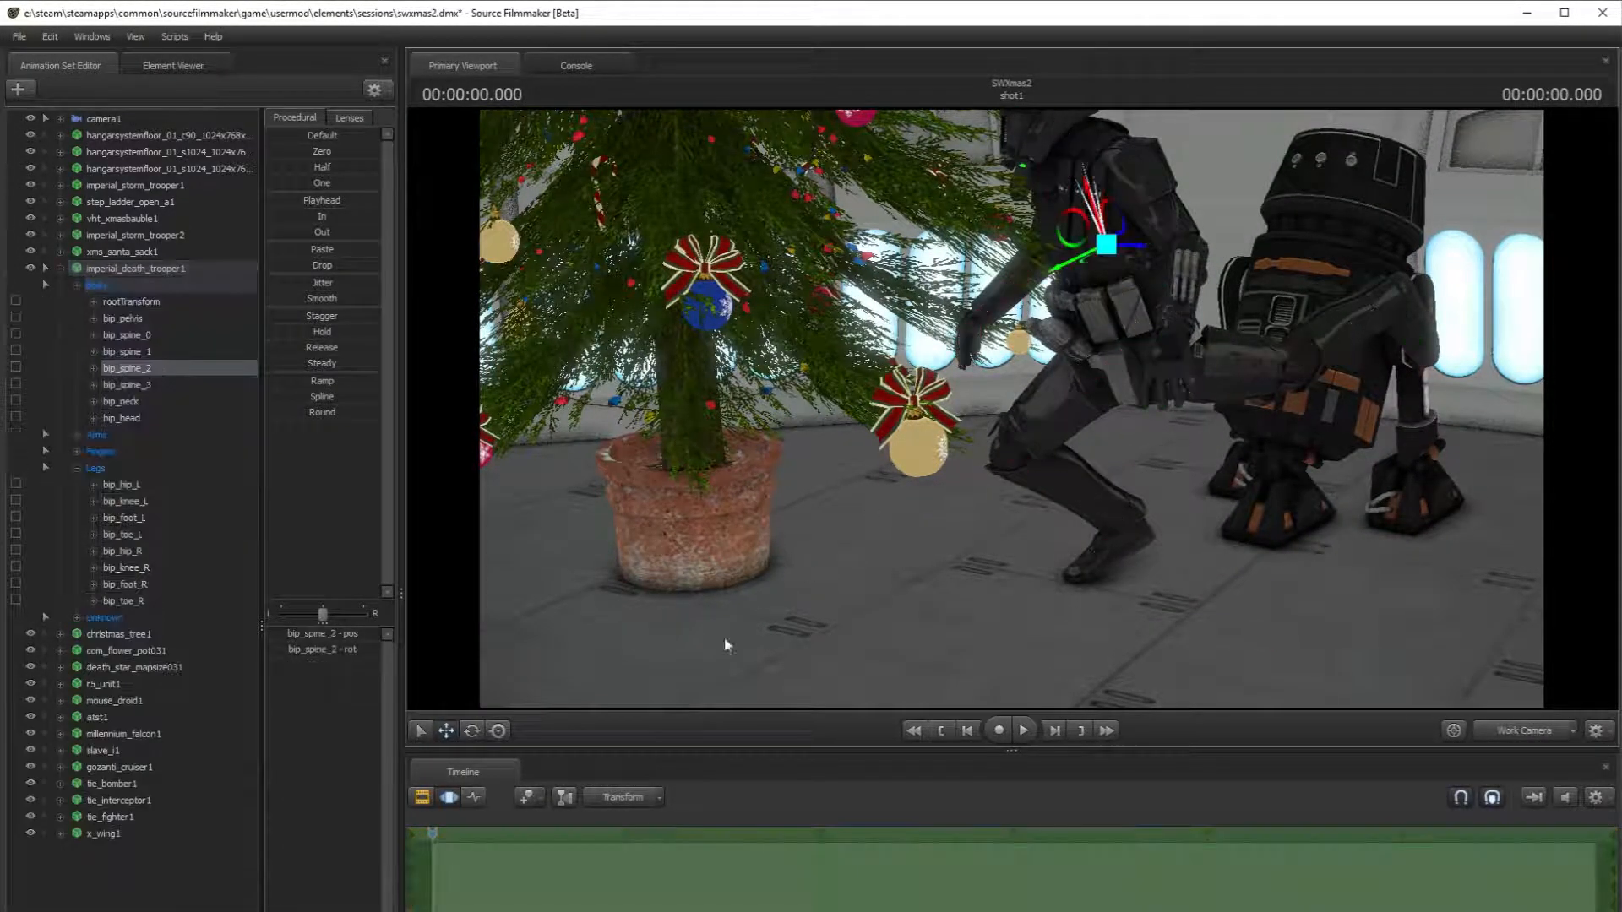
click(471, 732)
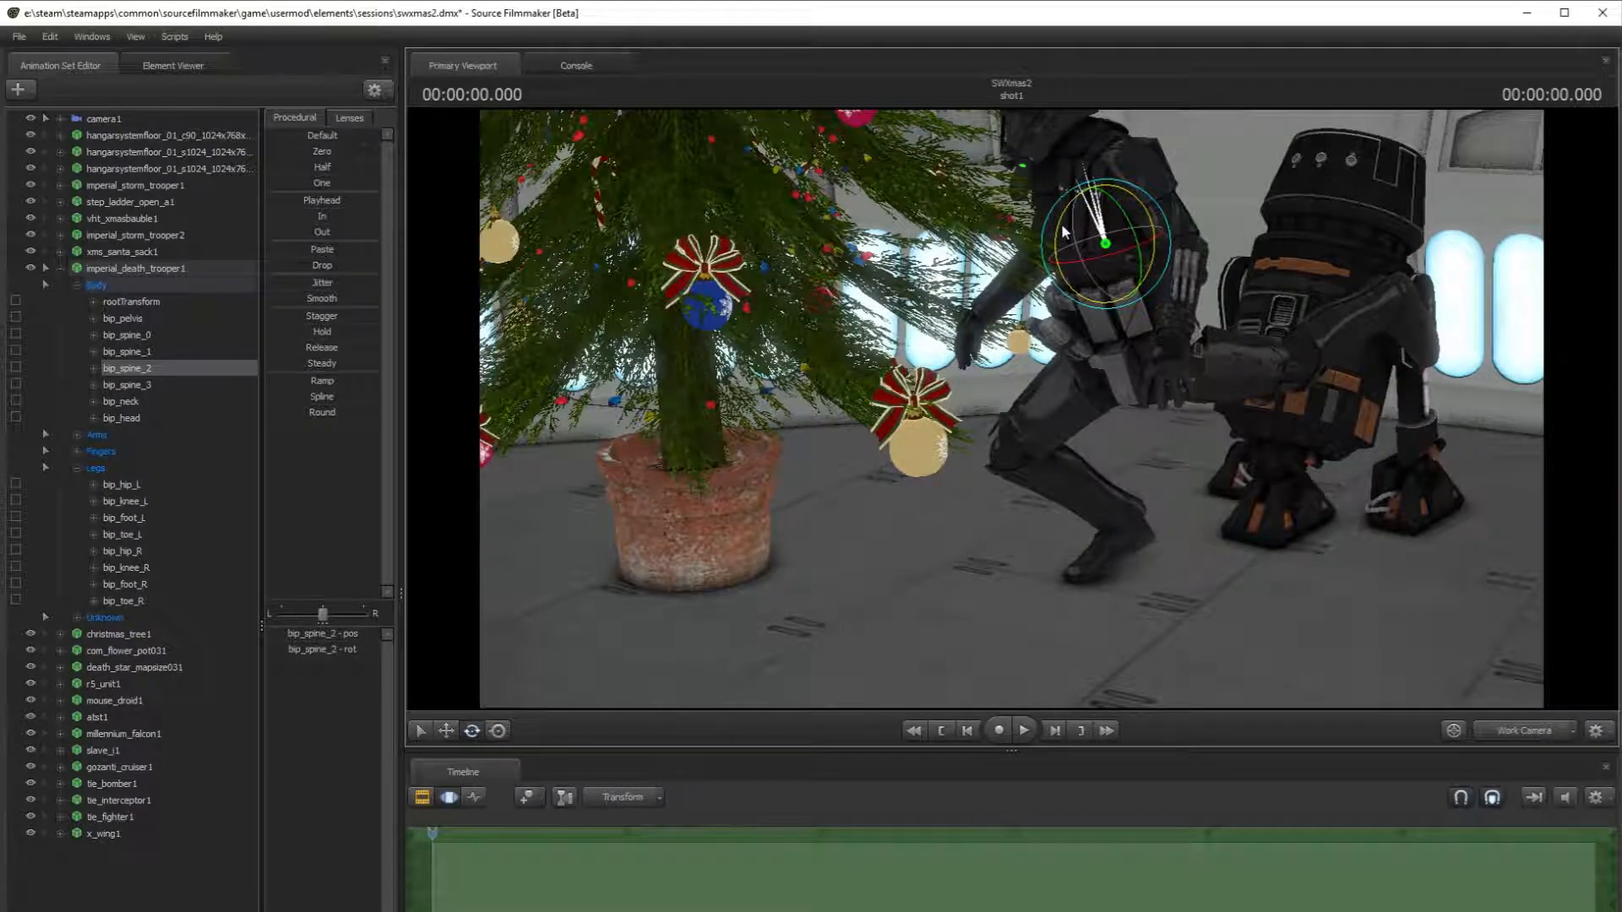
drag(1061, 223, 1106, 507)
key(w)
key(s)
drag(1048, 412, 1011, 409)
key(ctrl+z)
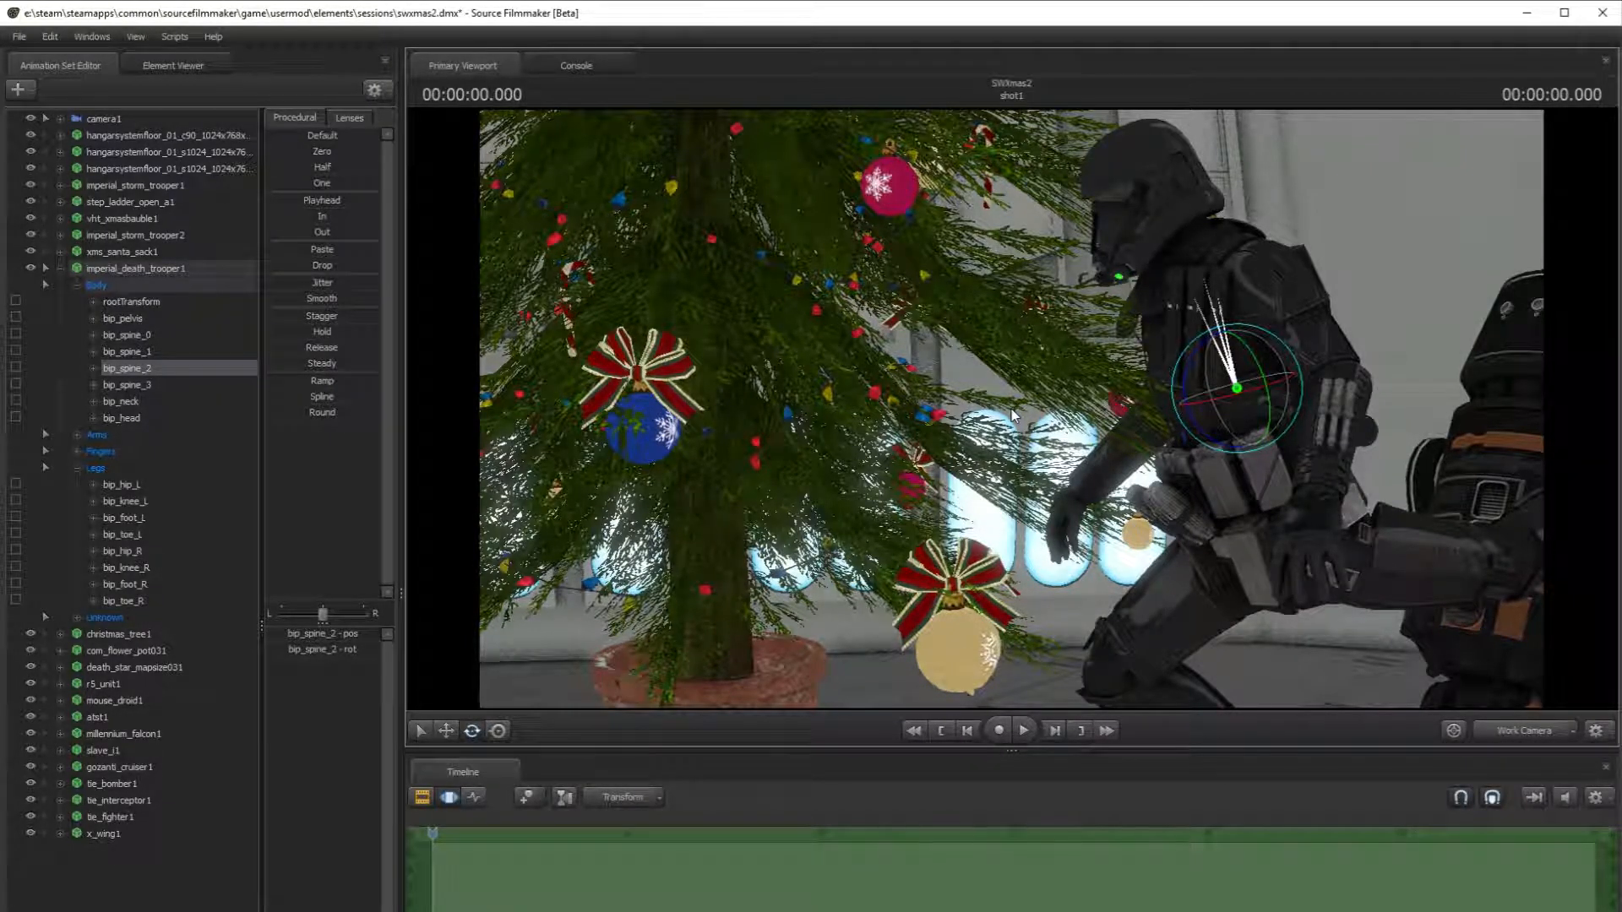
- Rotate bip_spine_2 slightly to adjust the lean of the death trooper's upper body
drag(1224, 388, 1266, 398)
key(w)
drag(1021, 342, 1022, 343)
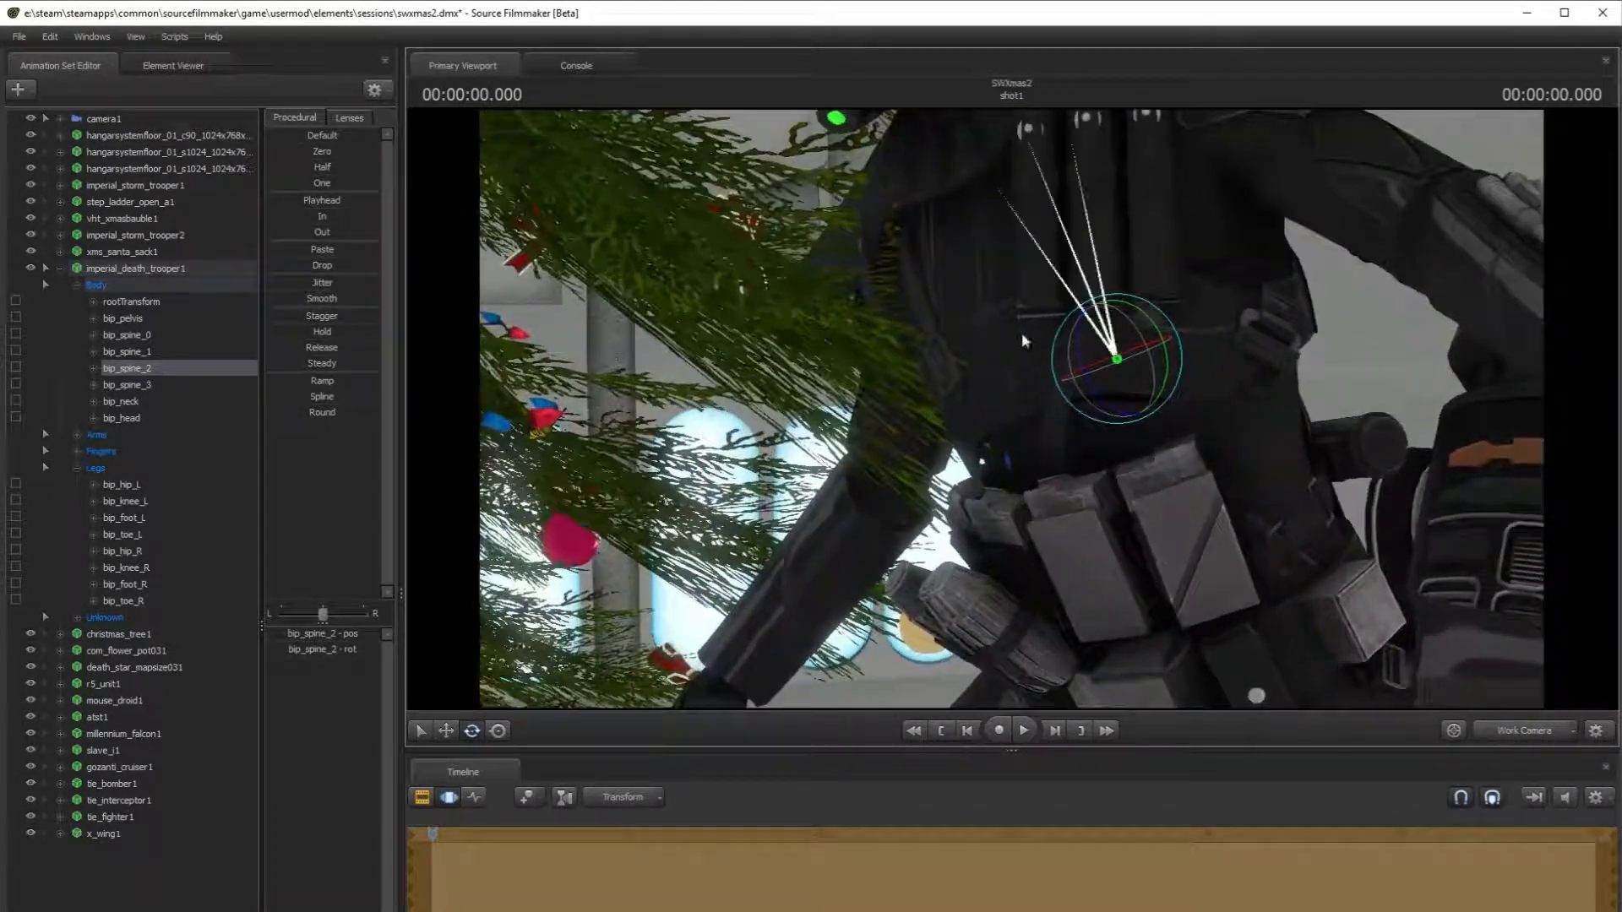
drag(1116, 390, 1120, 391)
drag(967, 369, 1015, 404)
key(w)
key(s)
key(w)
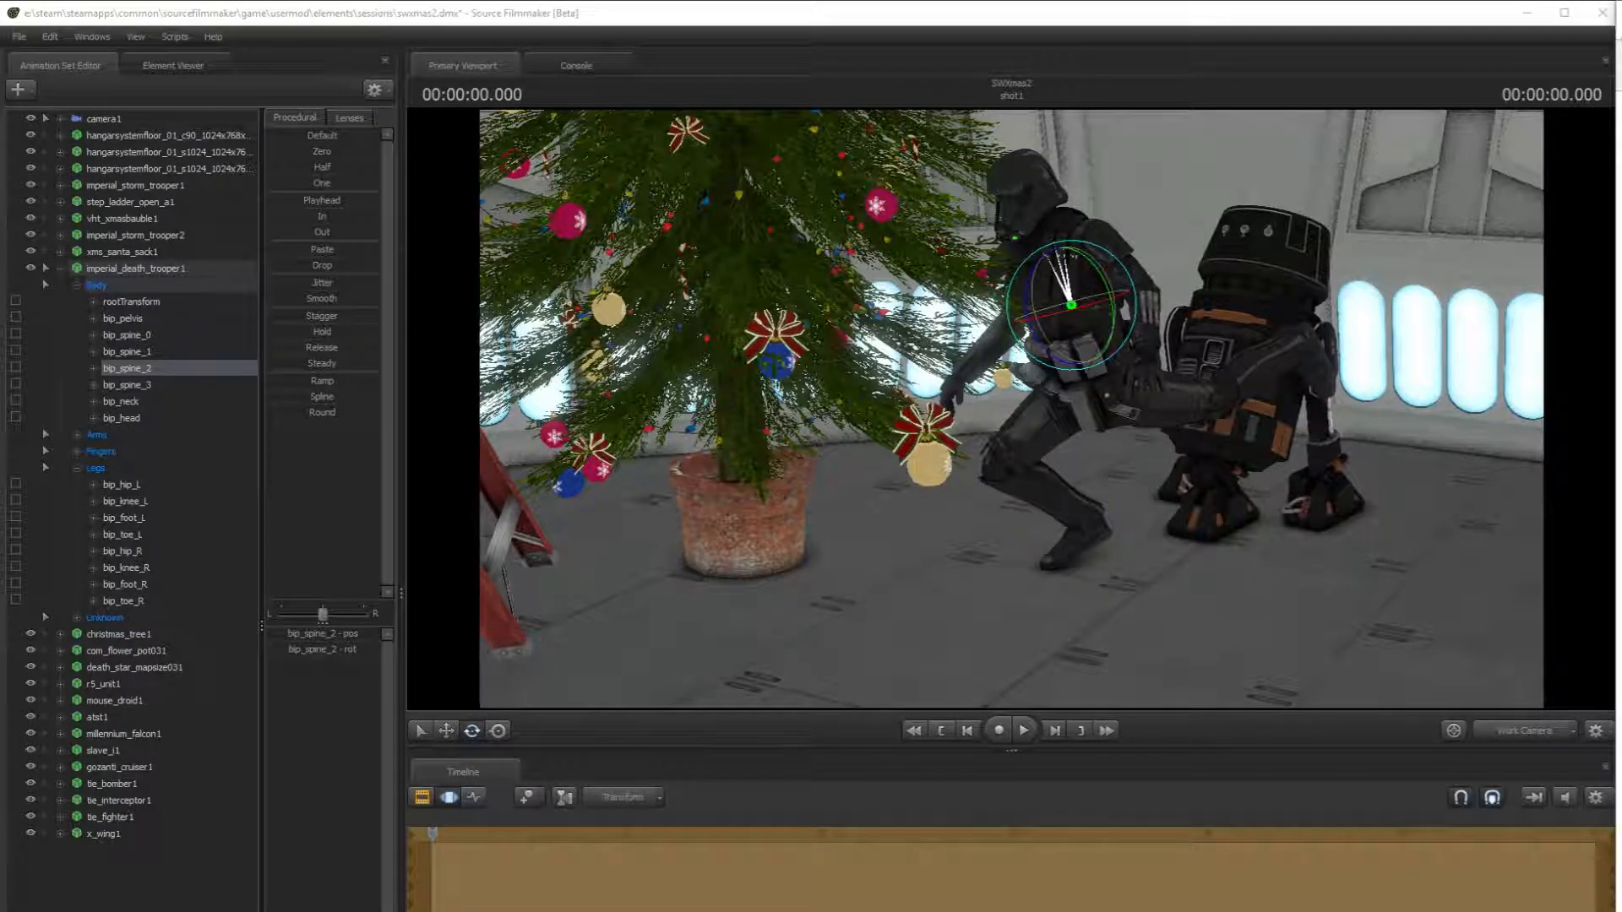
- Rotate bip_hip_R so the death trooper's right thigh points down with the shin trailing behind
key(w)
mouse_move(1140, 512)
mouse_down()
mouse_move(1161, 547)
mouse_move(1157, 501)
mouse_move(1114, 502)
mouse_up()
drag(670, 447, 662, 446)
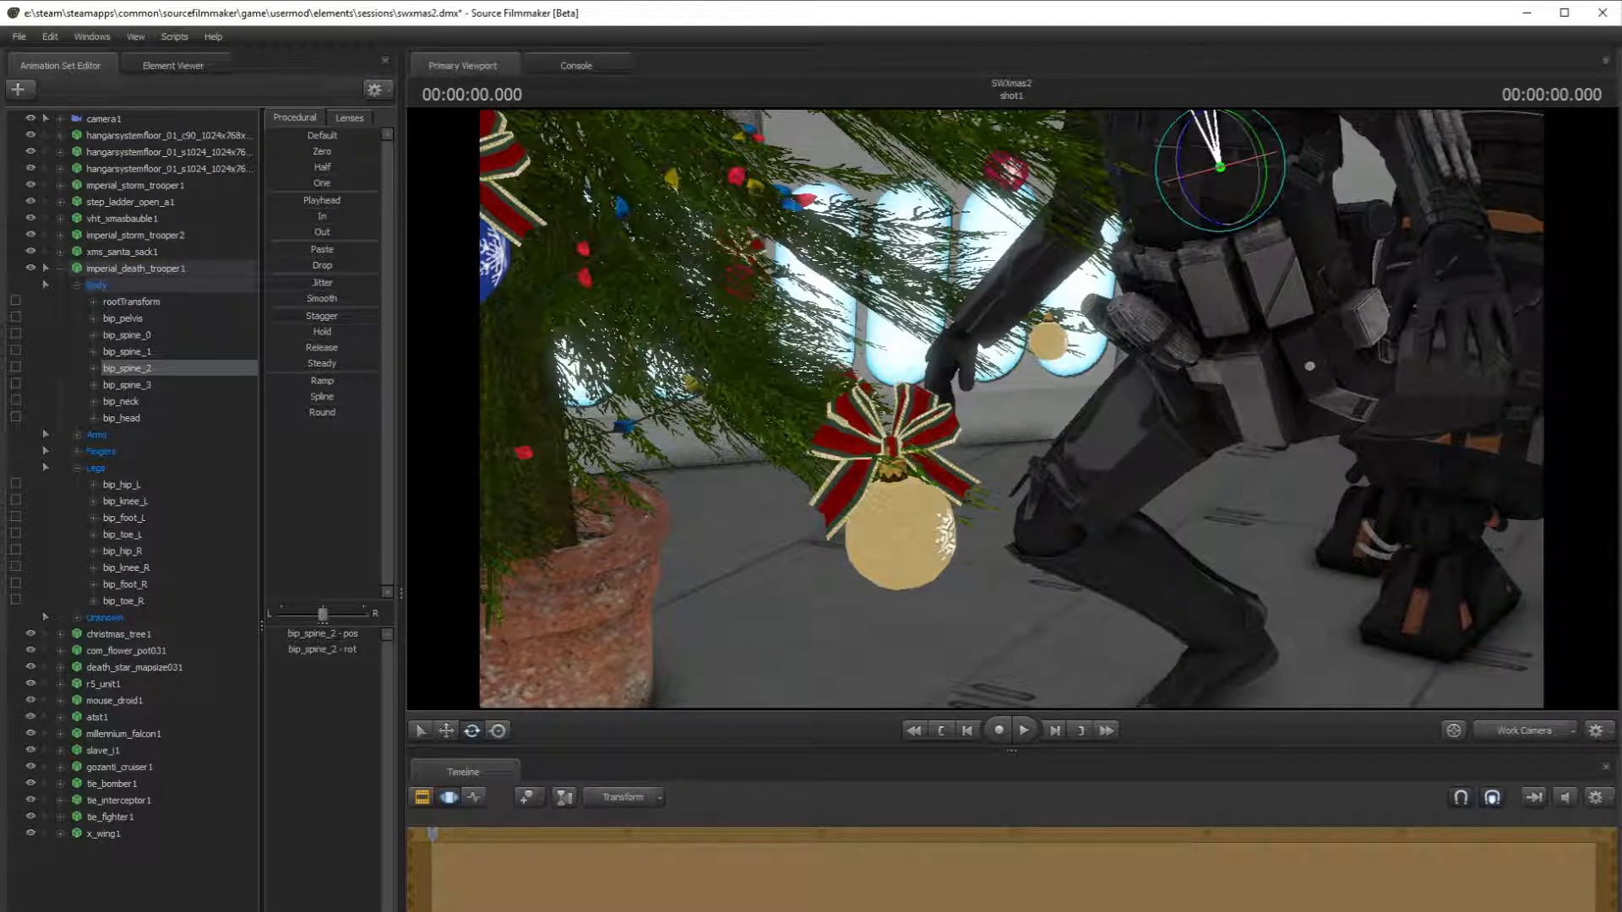
key(alt+Tab)
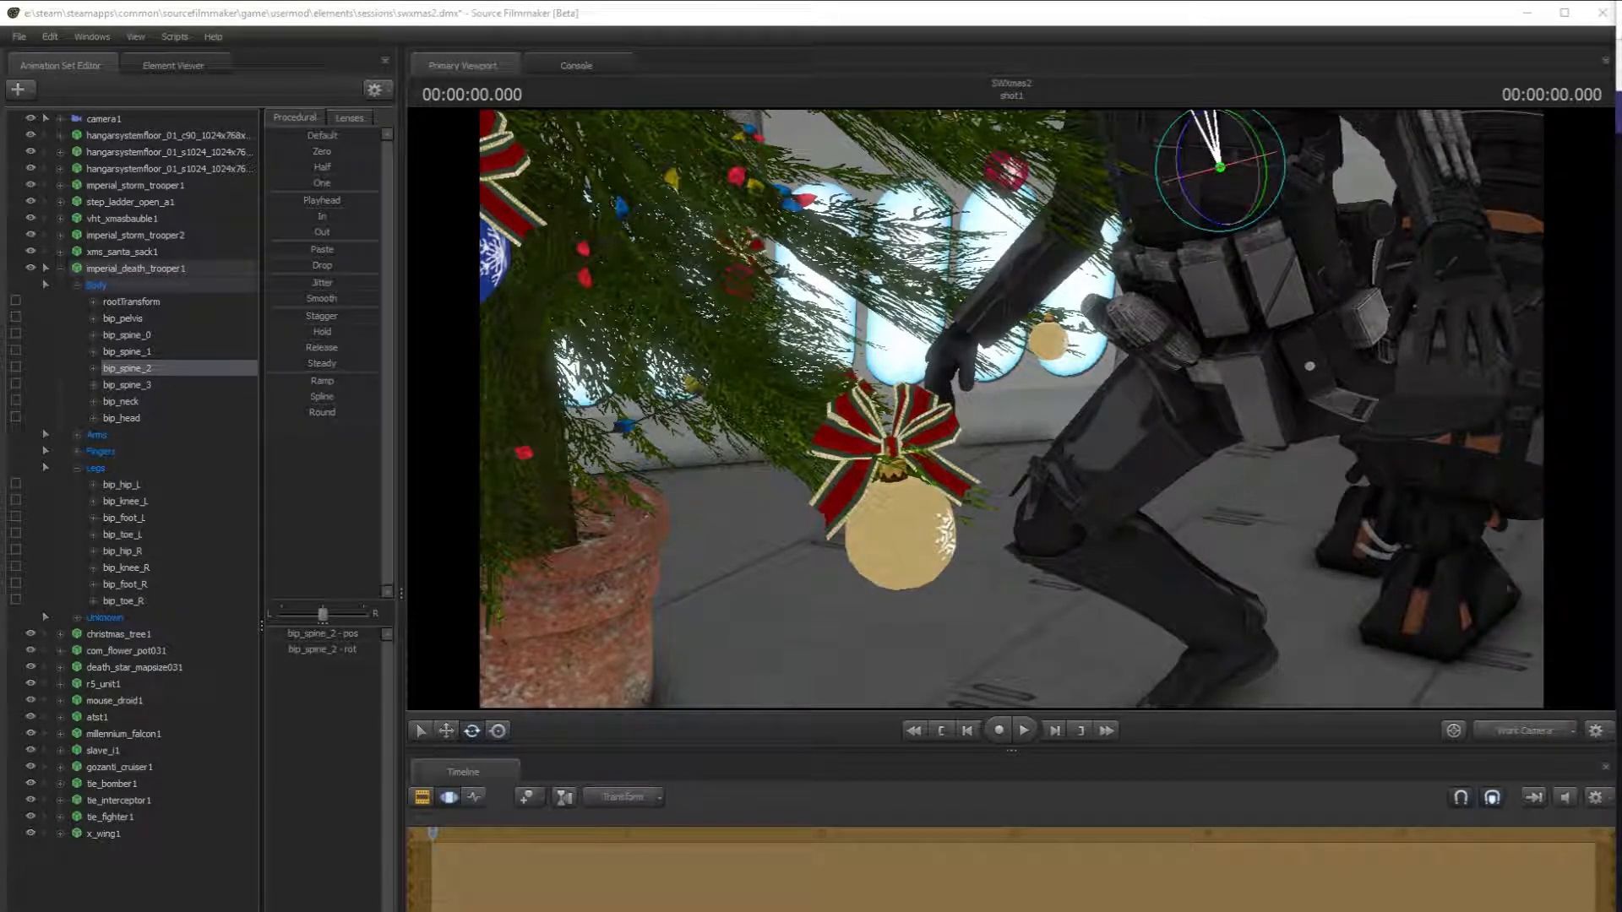
click(1329, 11)
ctrl+click(1161, 424)
drag(1185, 380, 967, 386)
drag(1032, 365, 1048, 359)
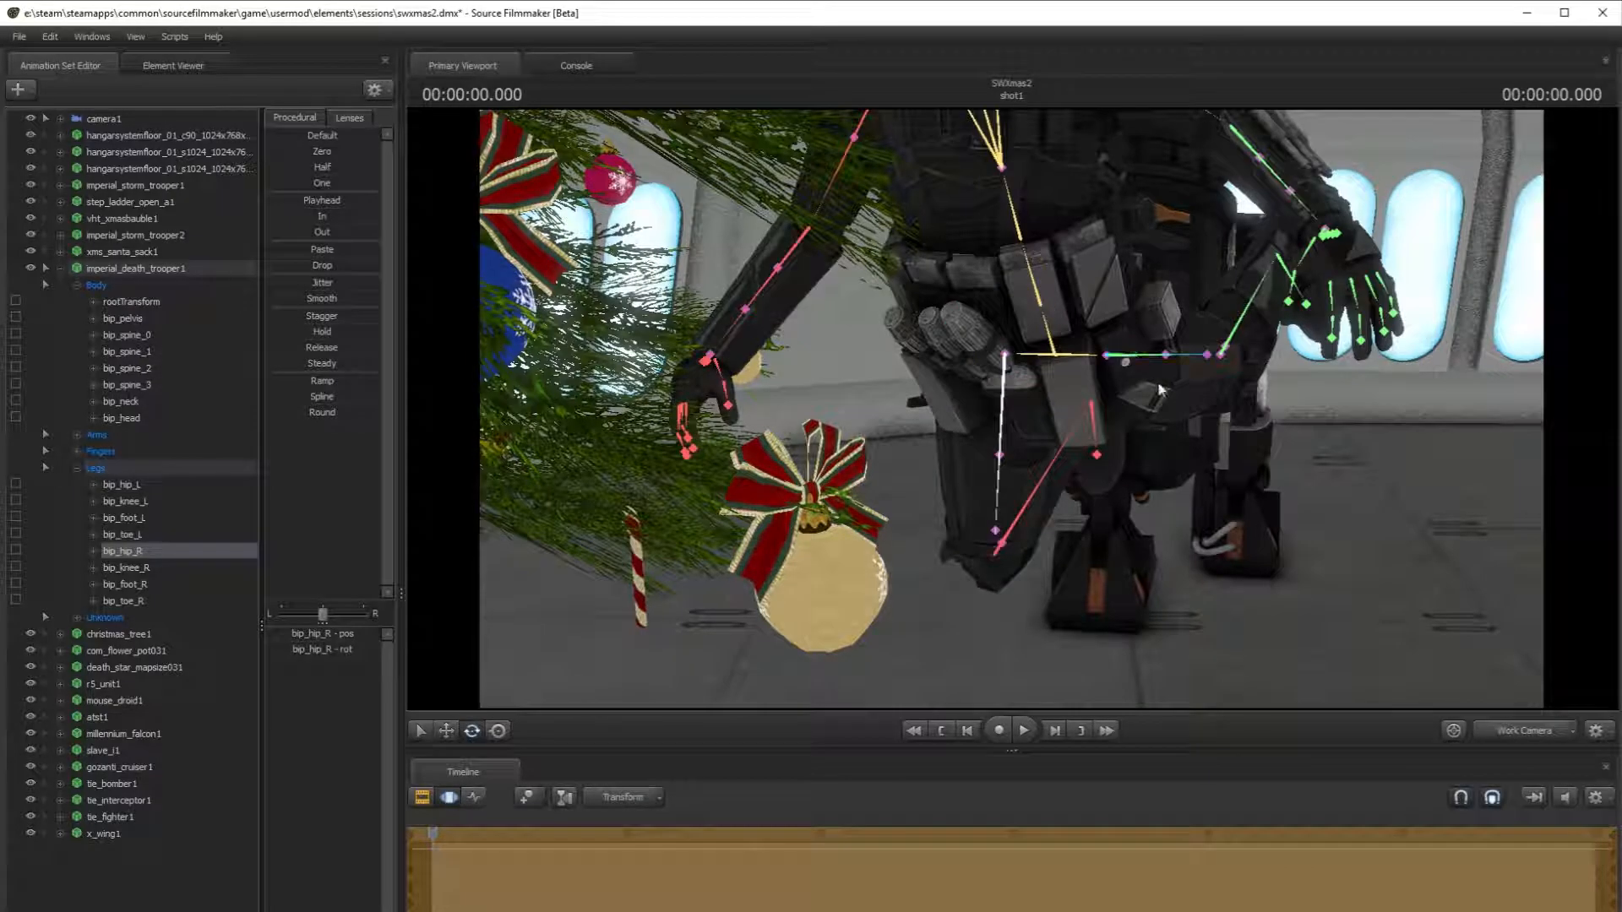
- Rotate bip_hip_L to lower the left thigh and bend bip_knee_L so the left shin folds backward
click(1119, 353)
drag(1085, 295, 1048, 440)
click(1038, 478)
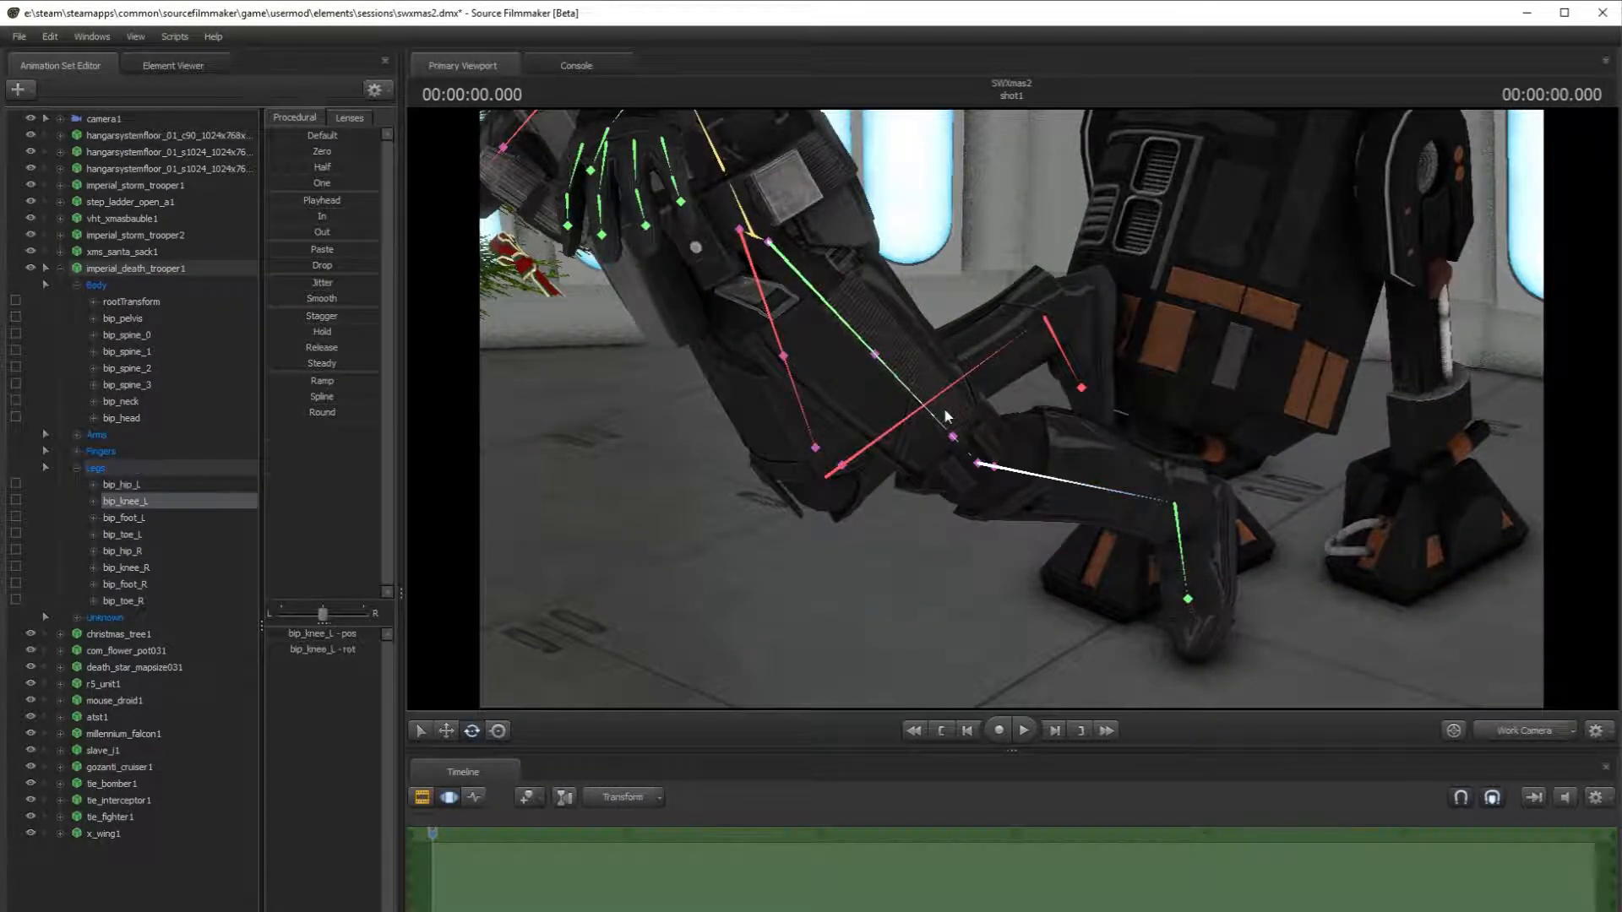
drag(936, 427, 1004, 424)
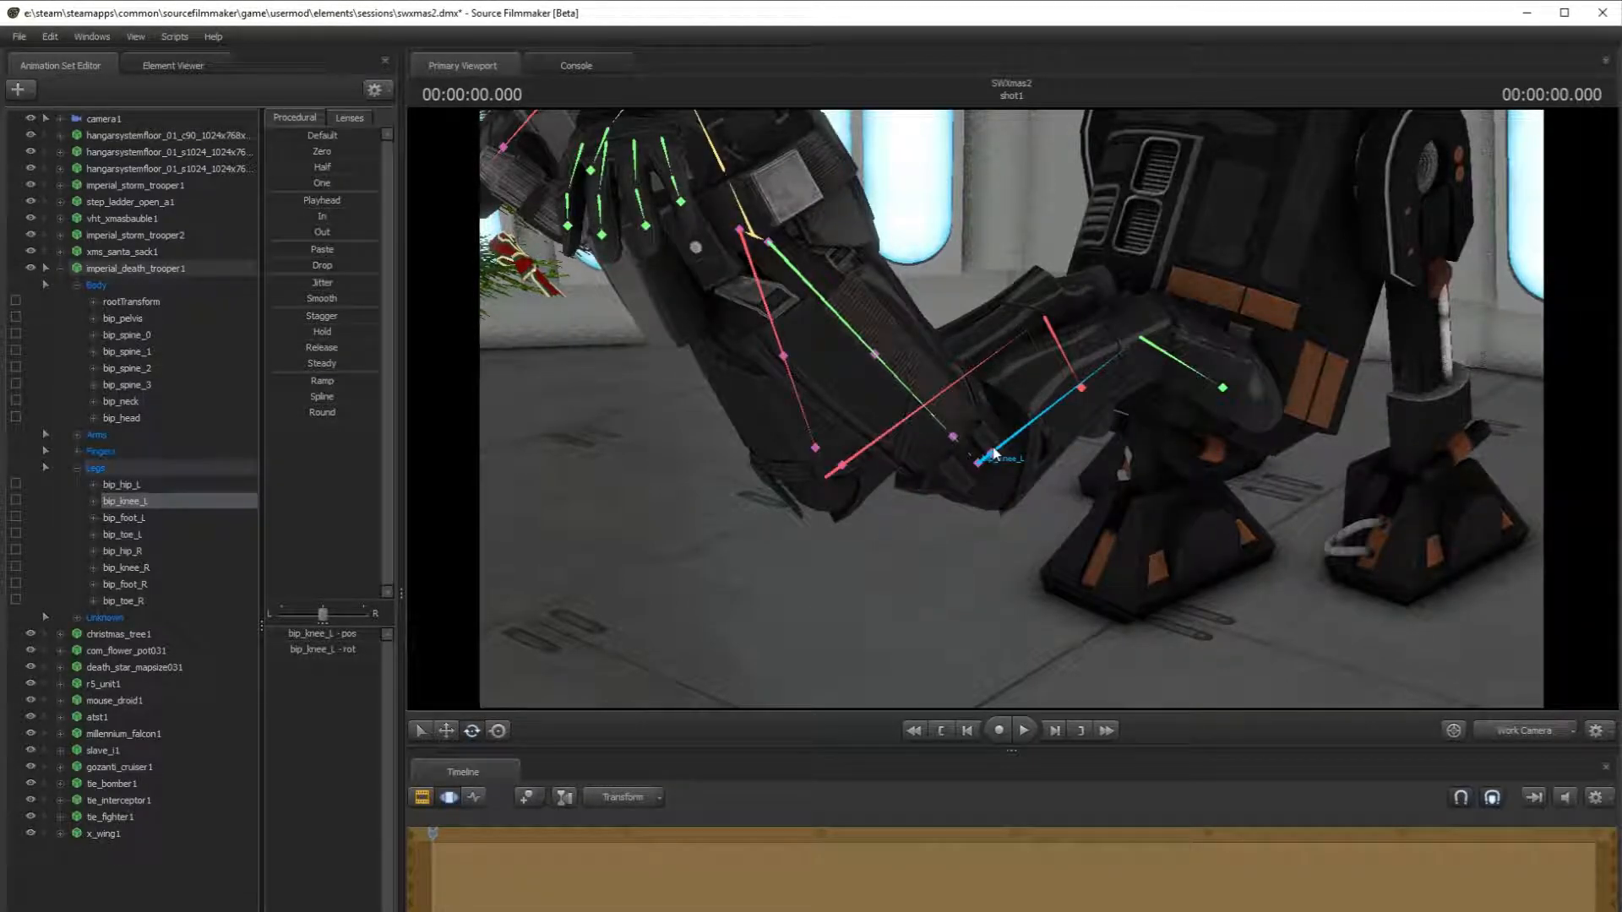
- Rotate bip_knee_L and bip_hip_L to set the death trooper's left leg in a kneeling position, and adjust bip_hip_R alongside it
click(995, 454)
drag(998, 463, 1010, 407)
click(1235, 403)
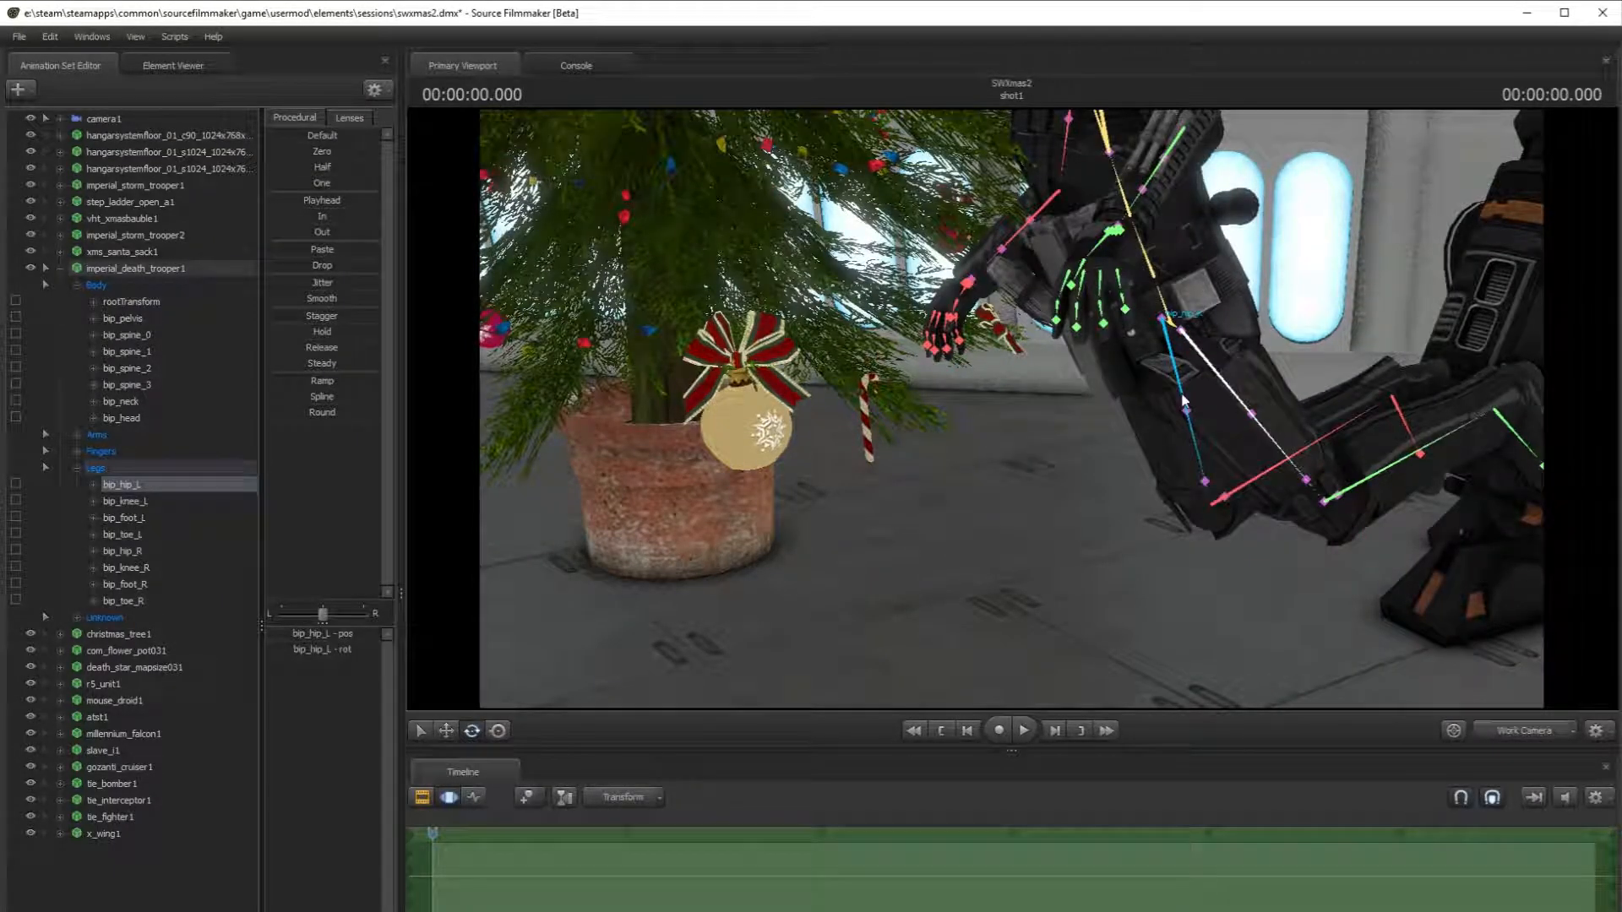
drag(1200, 355, 1201, 360)
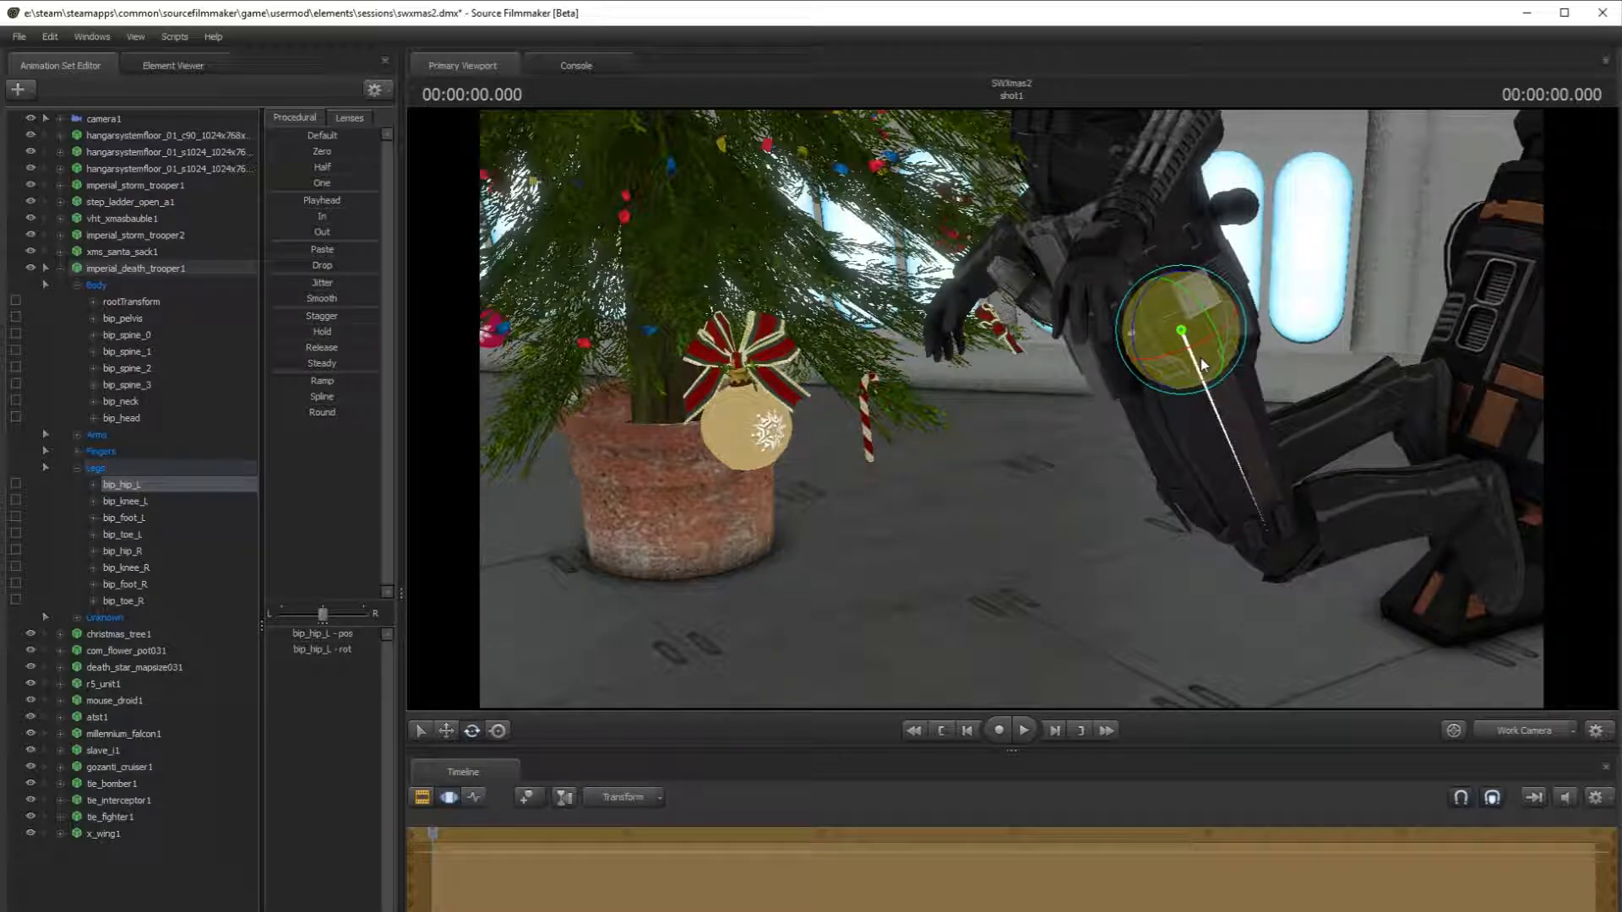
key(ctrl)
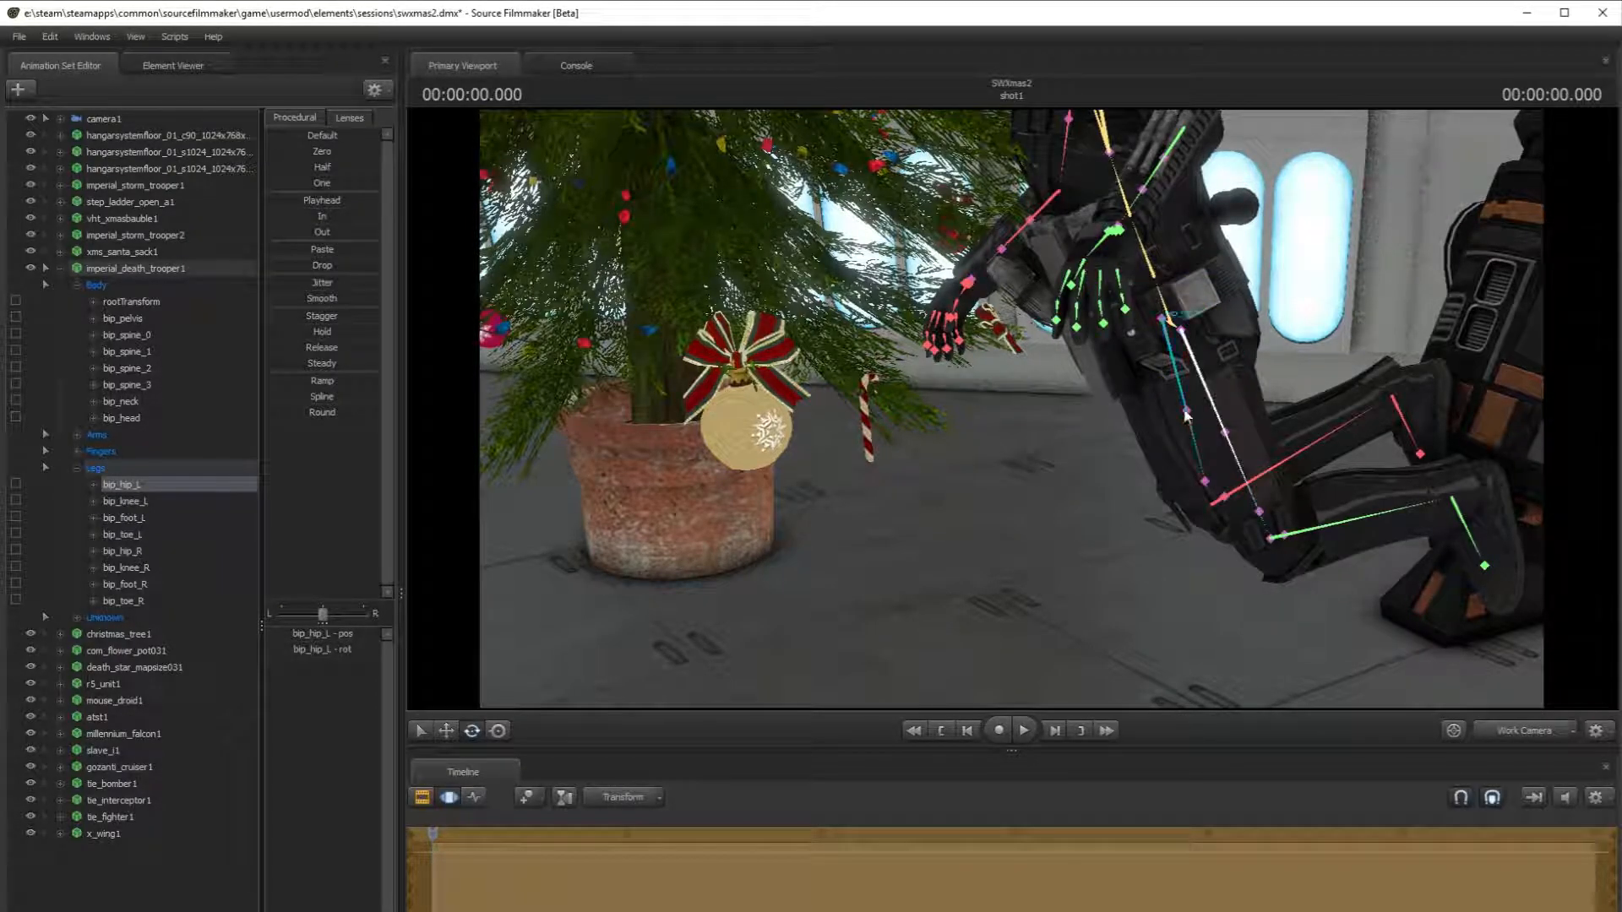
click(1188, 399)
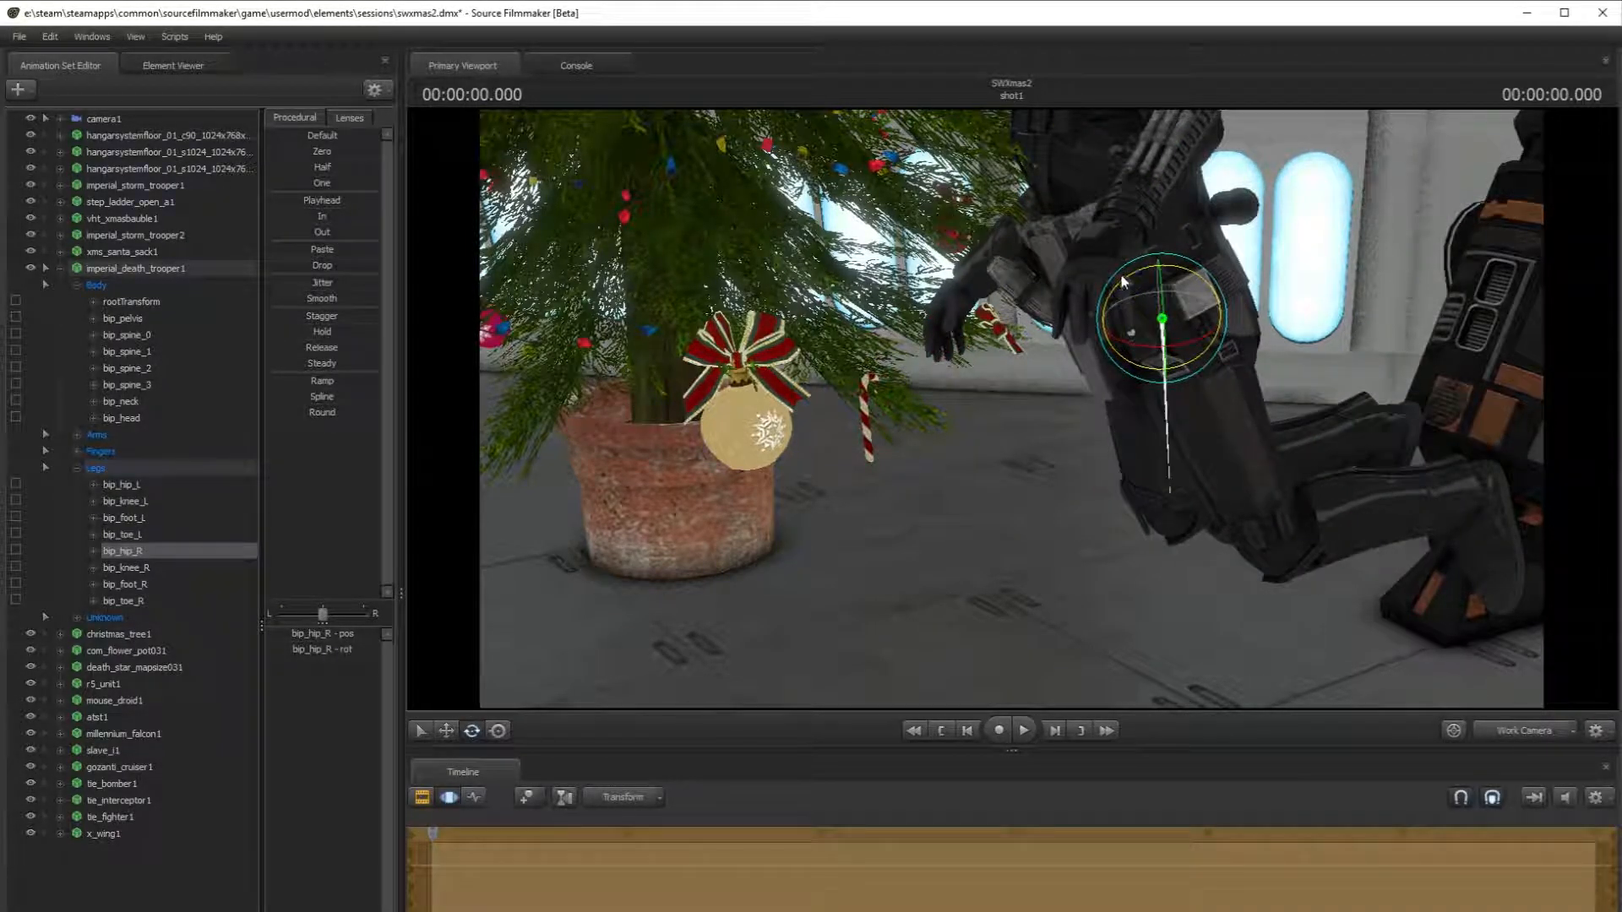
- Move the death trooper by its rootTransform so the knees rest on the floor beside the R5 droid
key(w)
click(131, 302)
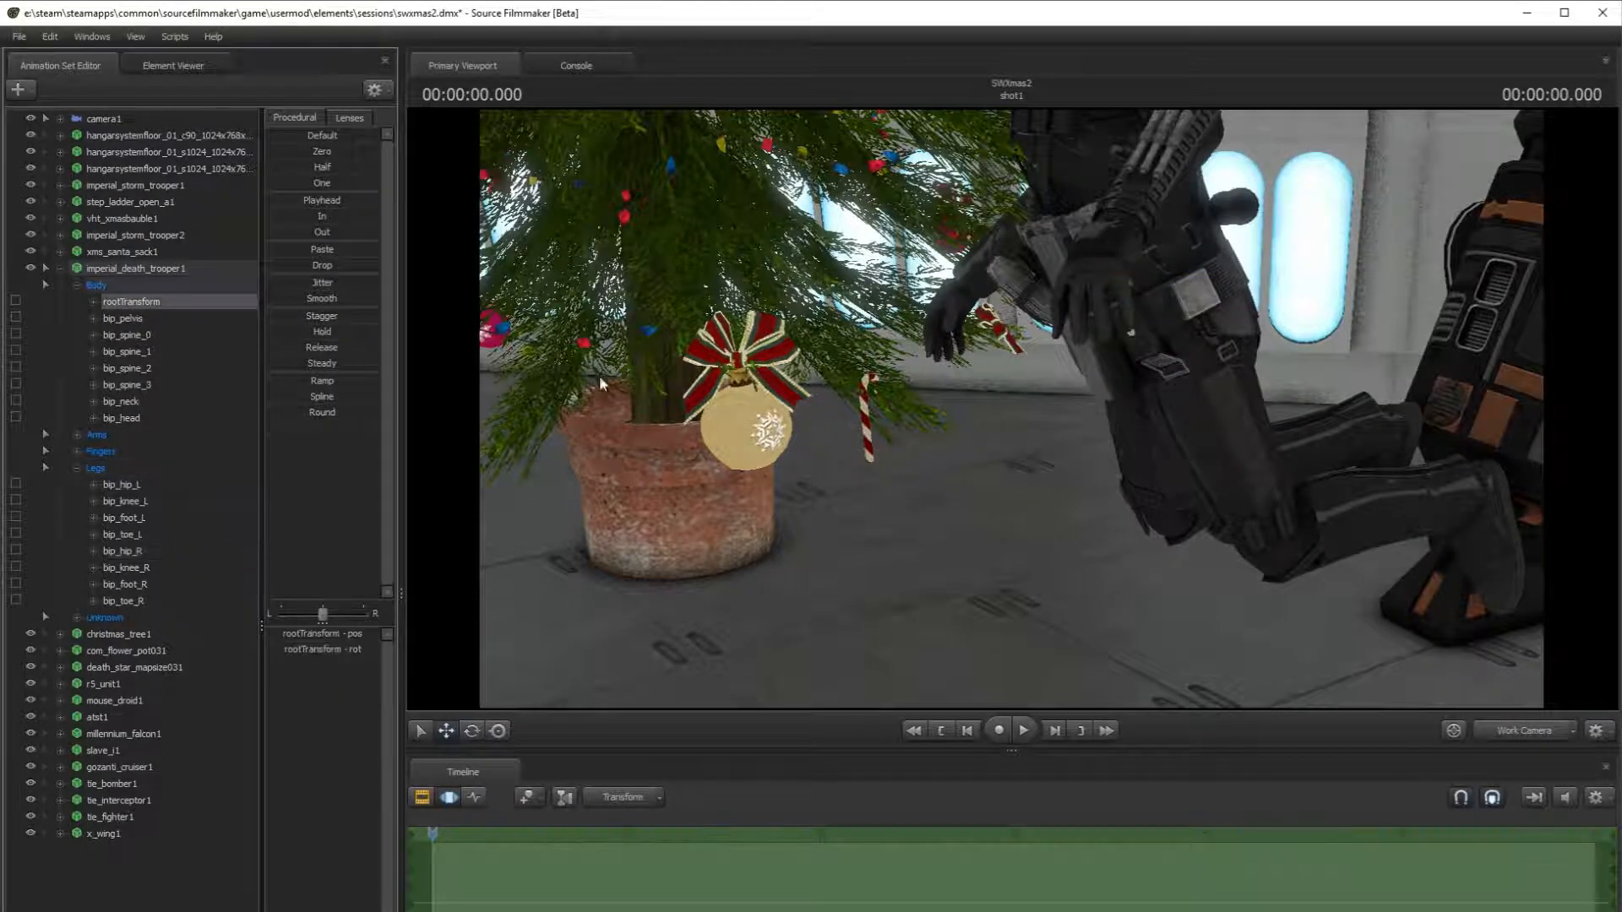
key(s)
drag(945, 422, 976, 486)
drag(1289, 597, 1223, 600)
key(s)
key(s)
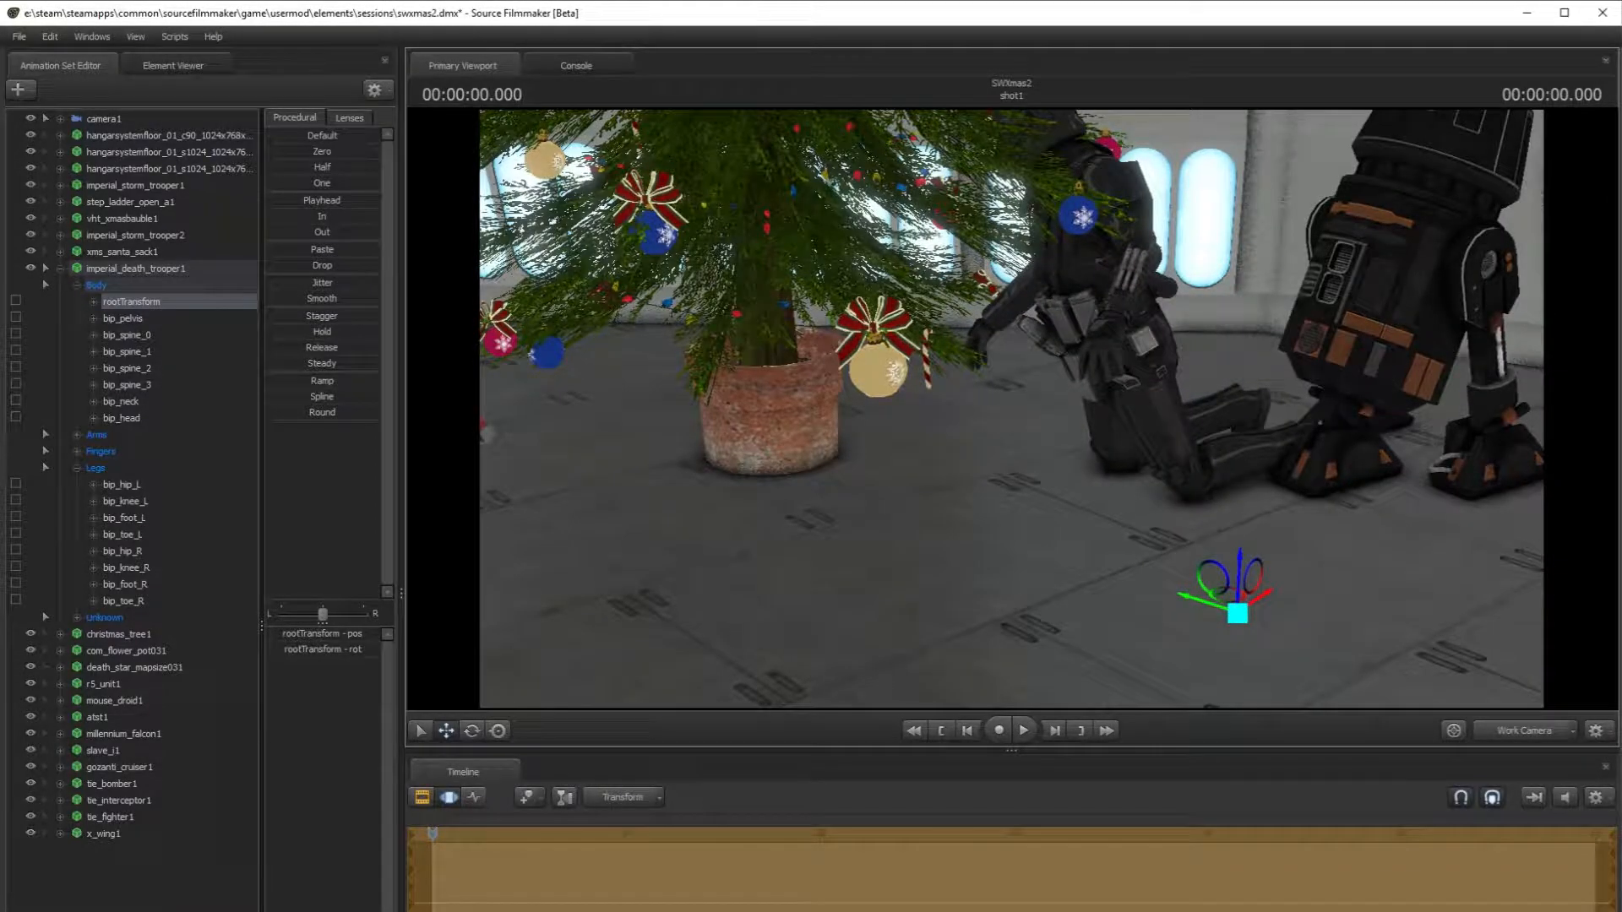
- Rotate bip_spine_0 and bip_spine_2 to bend the death trooper's torso forward toward the tree
key(w)
key(ctrl)
ctrl+click(1138, 372)
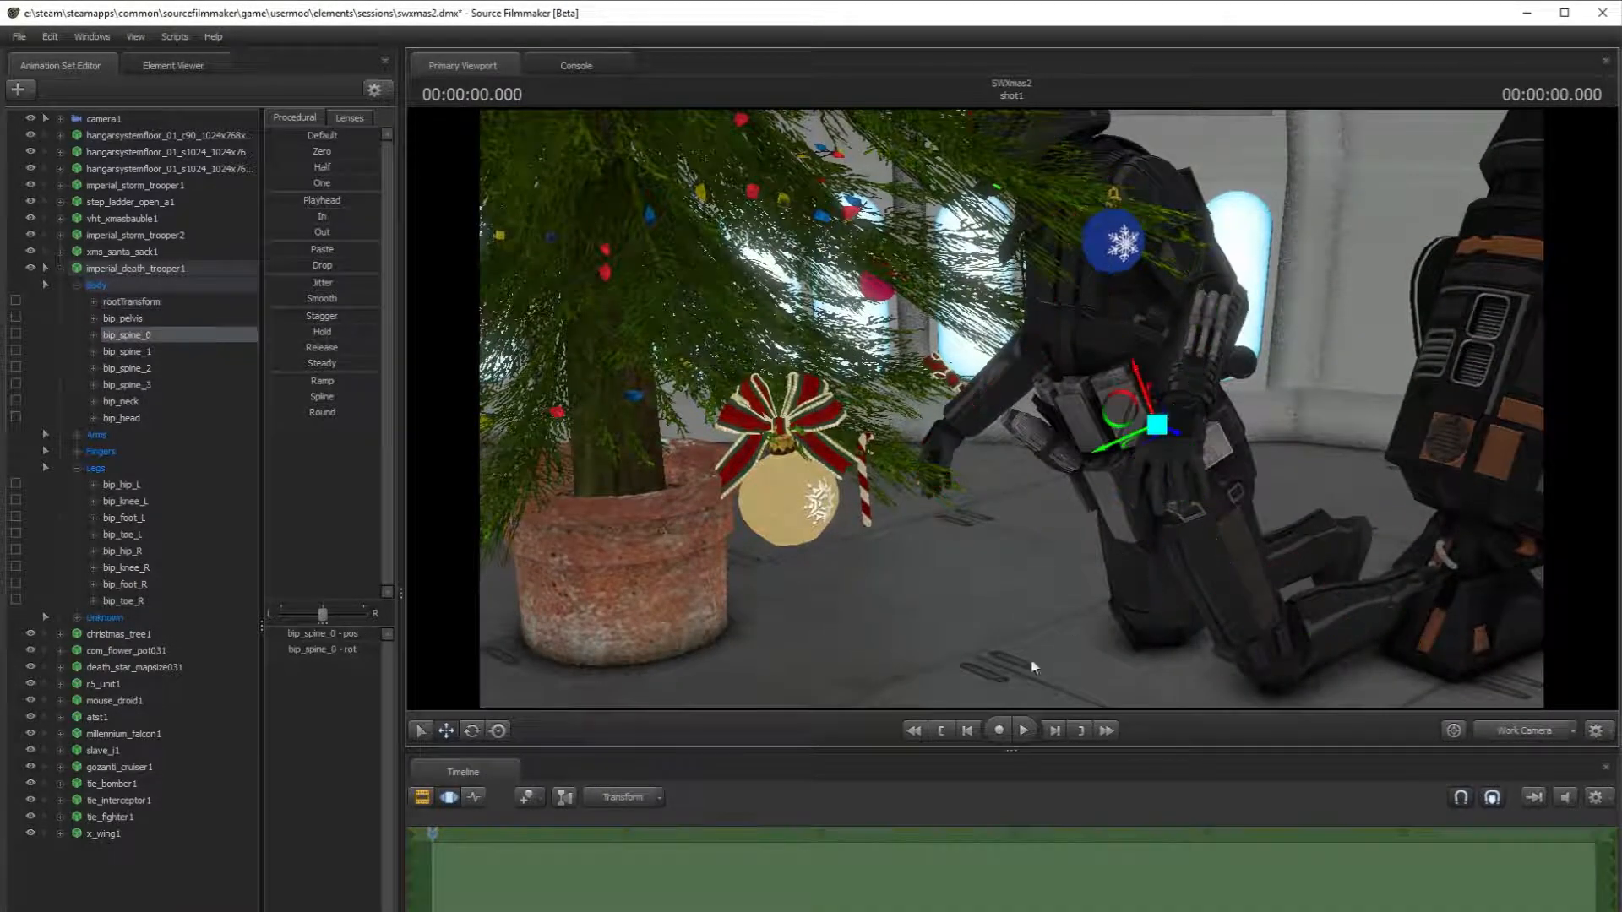
click(475, 732)
drag(1122, 378, 1091, 344)
key(ctrl)
ctrl+click(1020, 323)
key(ctrl)
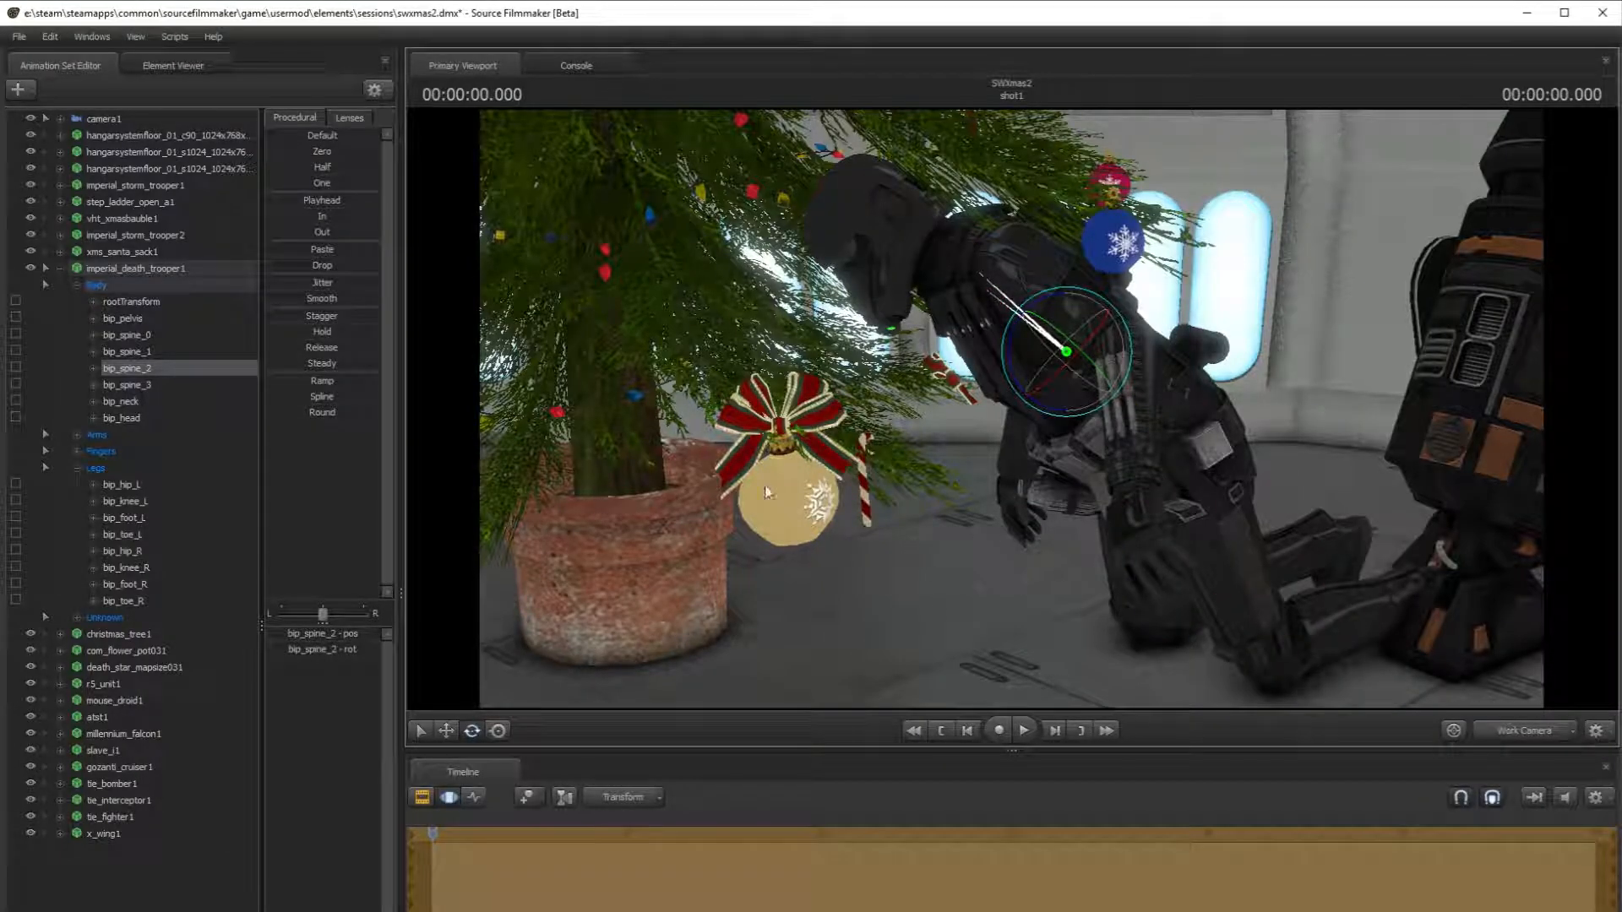
- Rotate bip_neck to adjust the death trooper's head, and check the pose through camera1
key(ctrl)
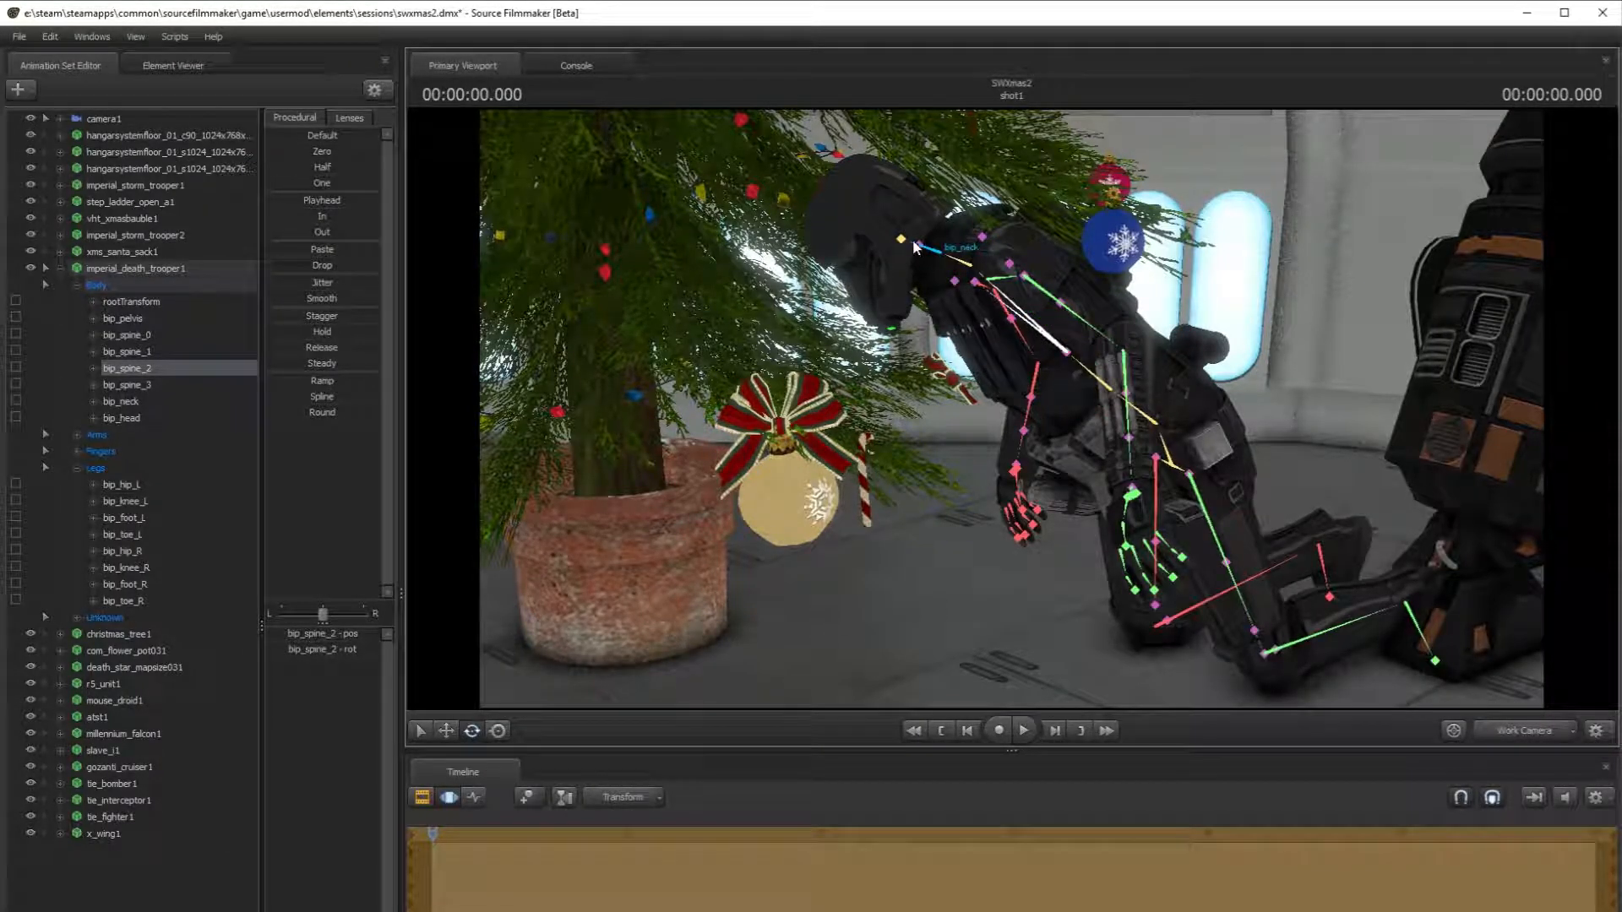
ctrl+click(917, 247)
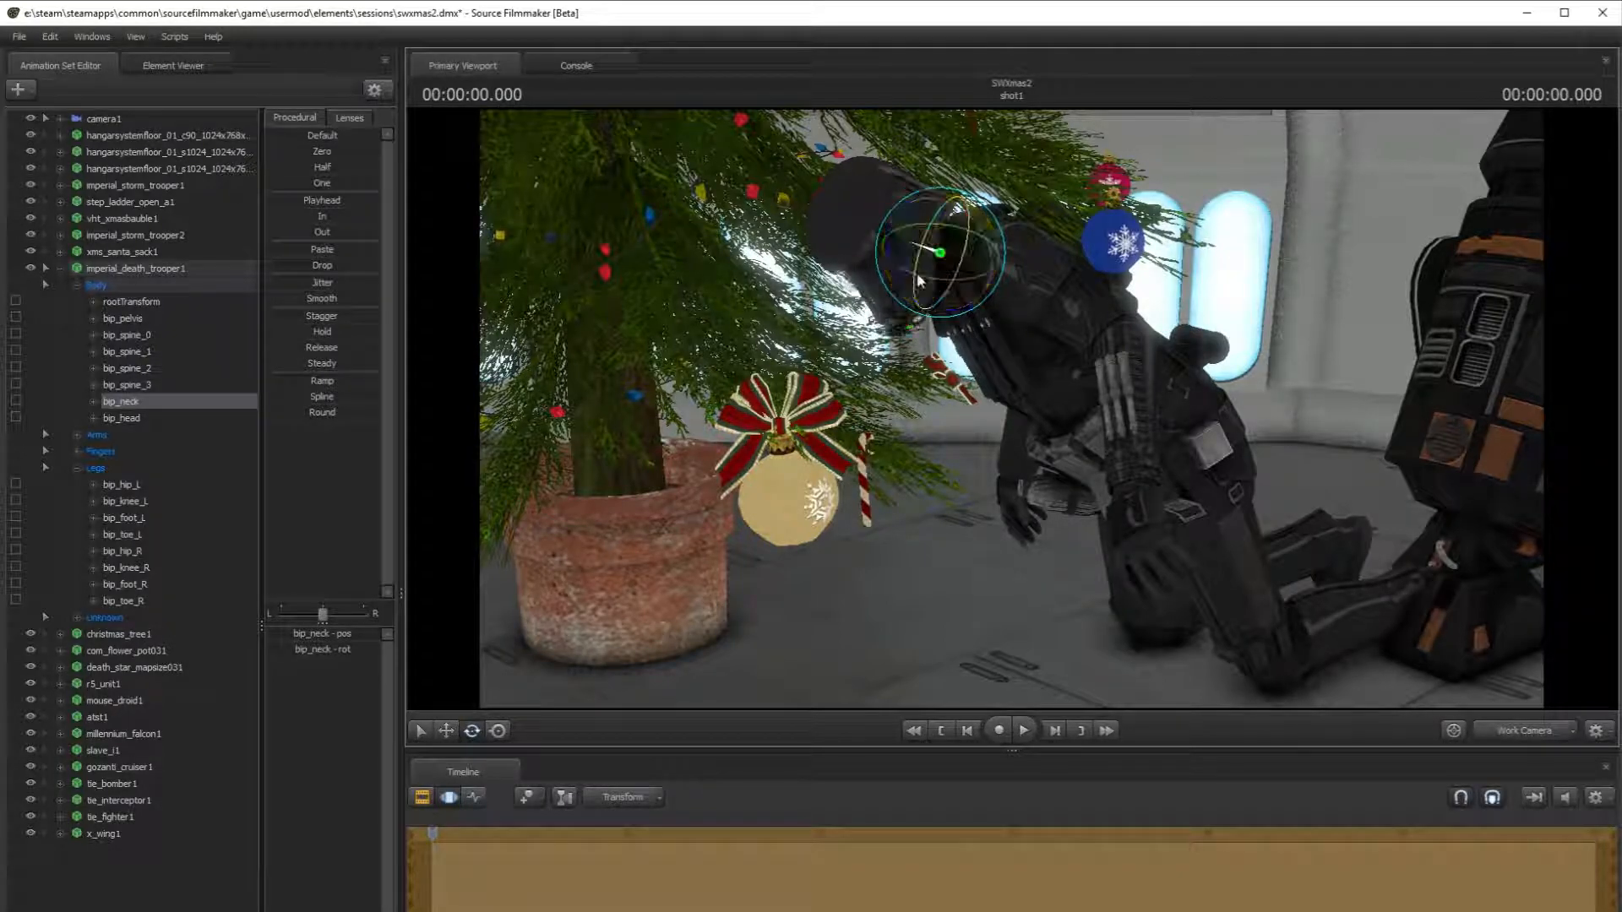
key(F3)
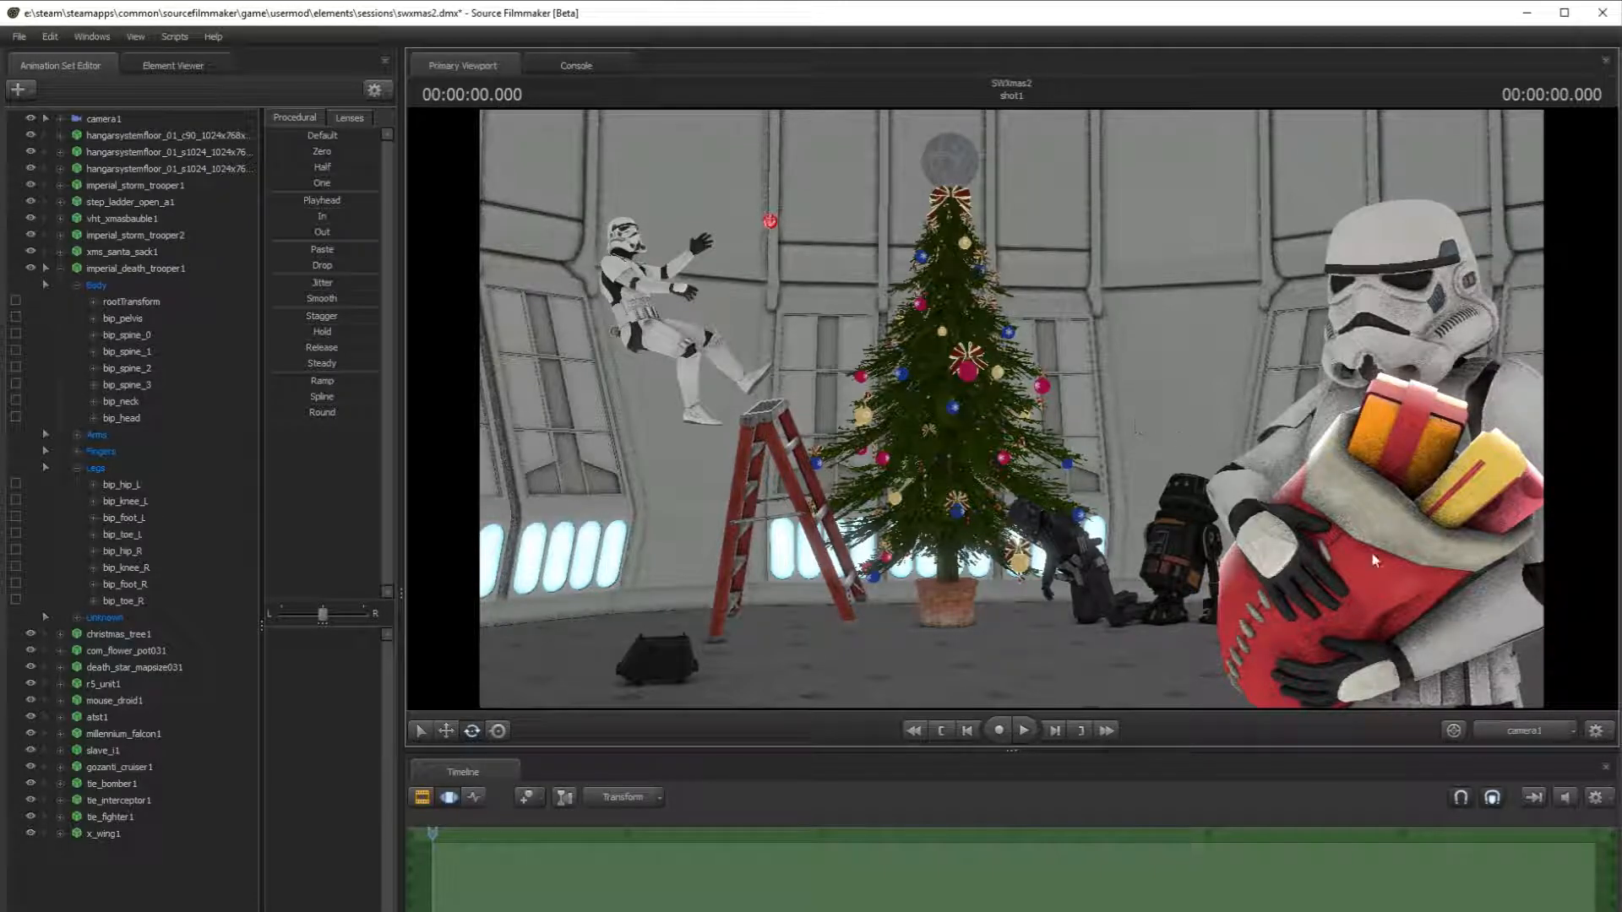
key(F4)
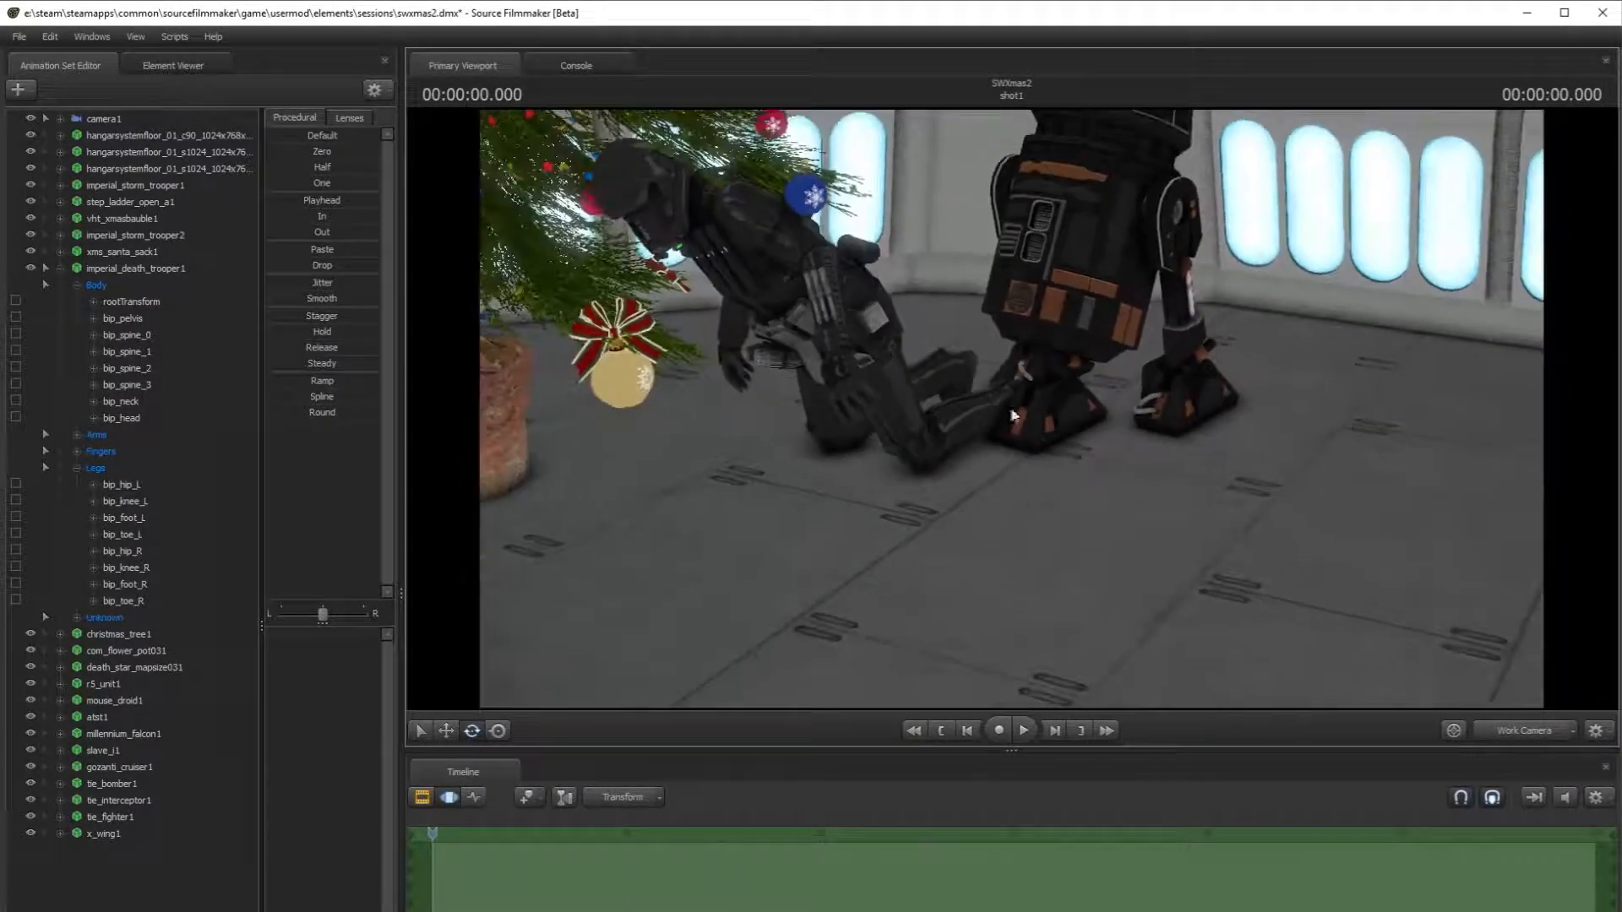
- Move r5_unit1 away from the kneeling death trooper to clear the space behind the legs
click(116, 686)
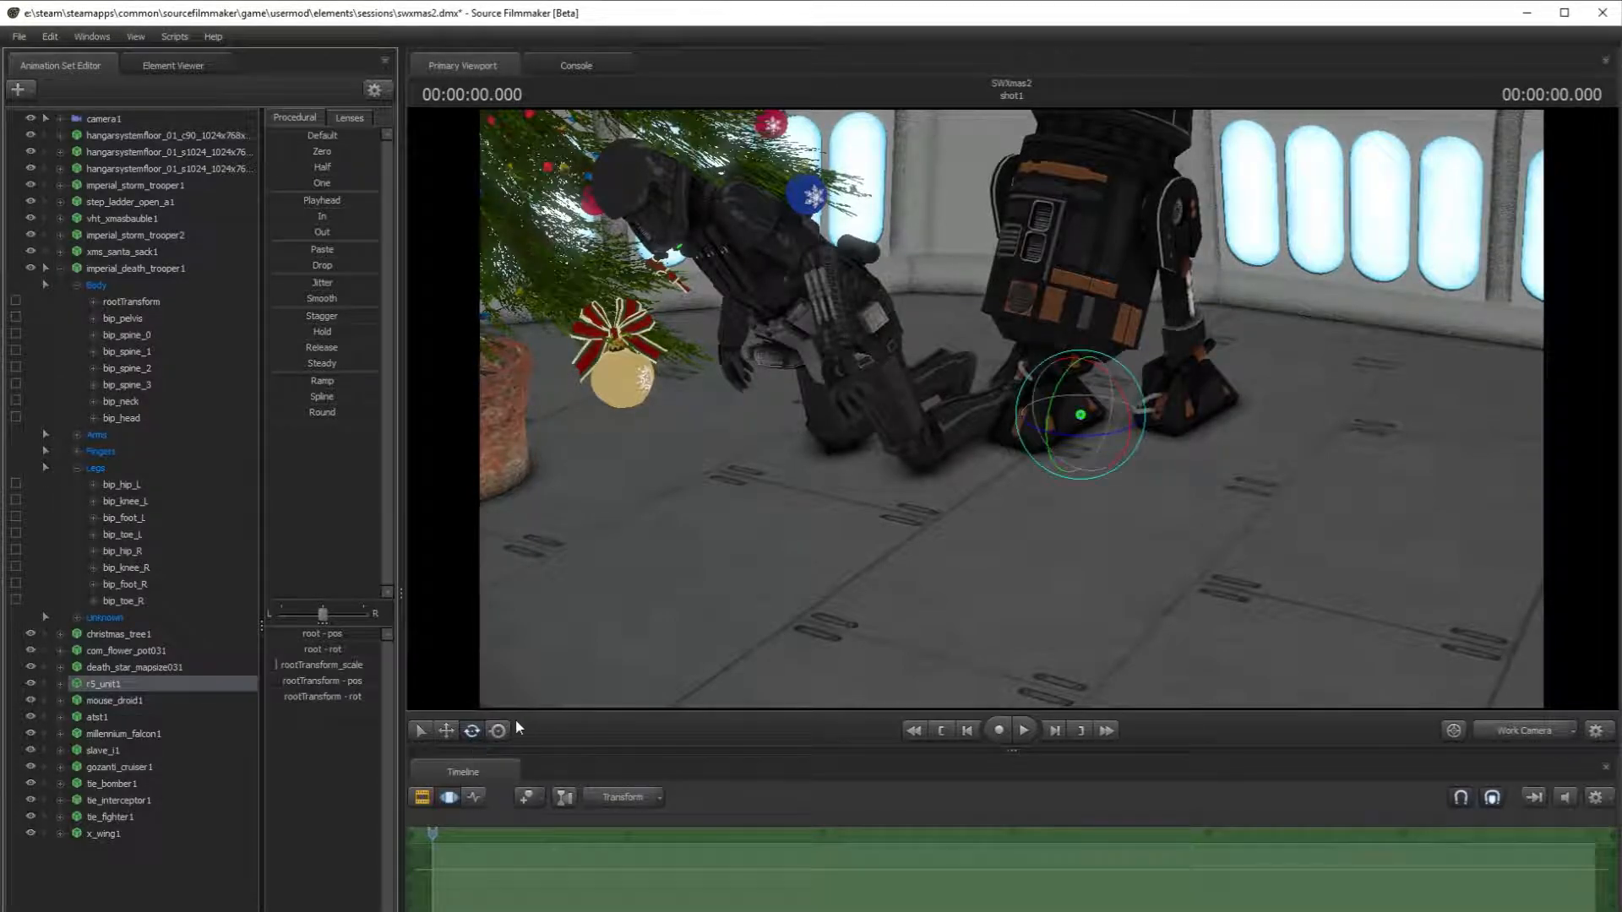
drag(1075, 406, 1484, 470)
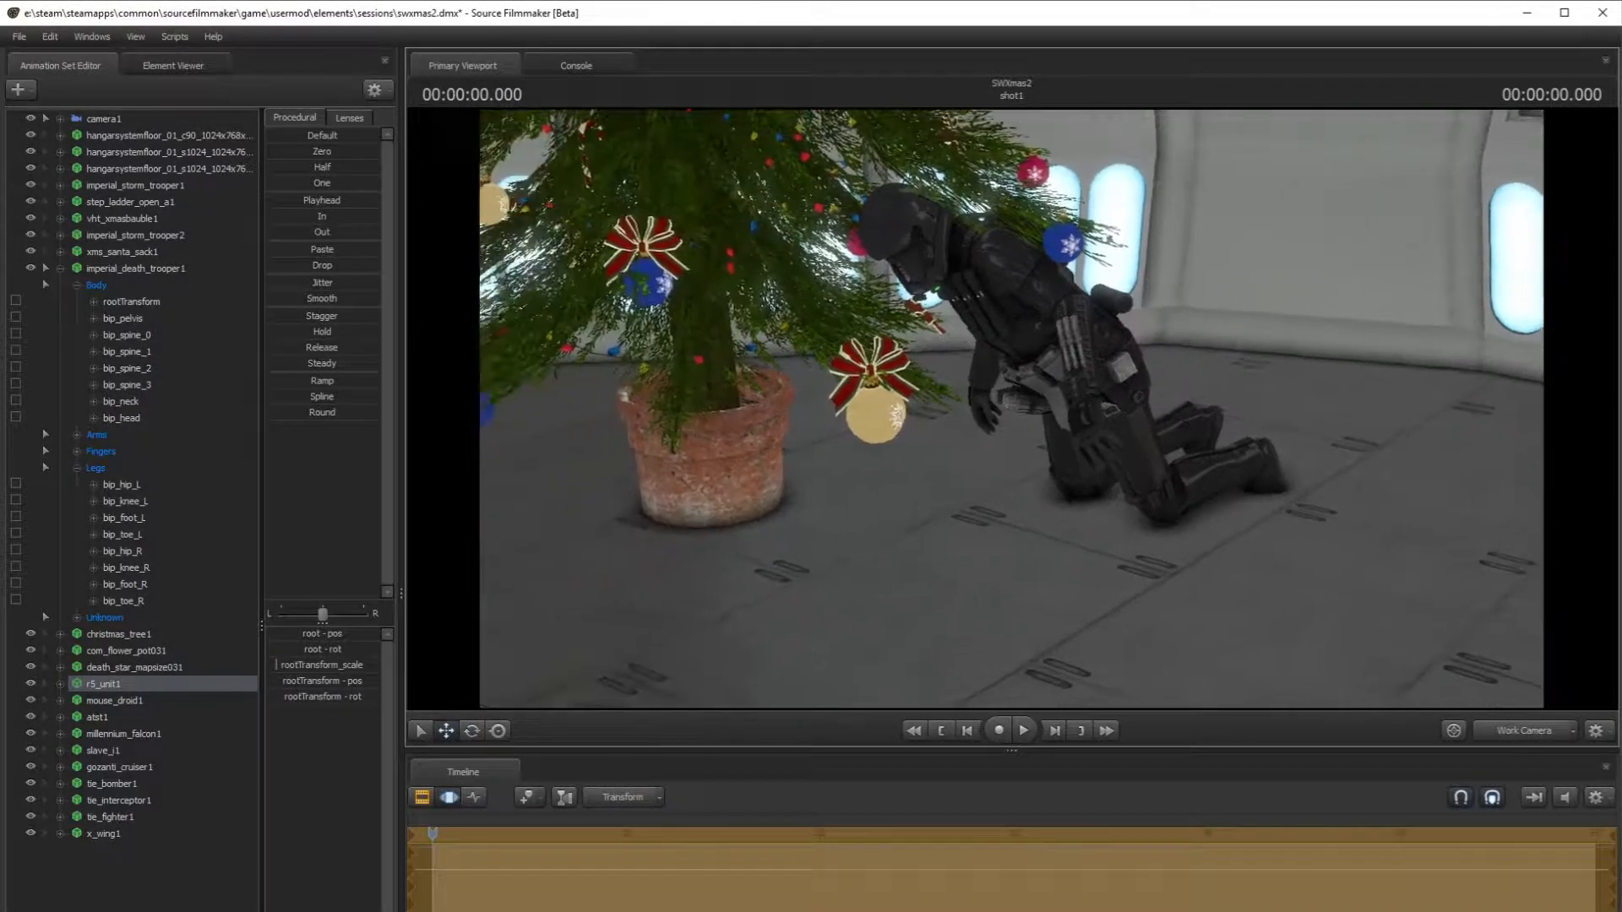
scroll(1058, 422, up, 10)
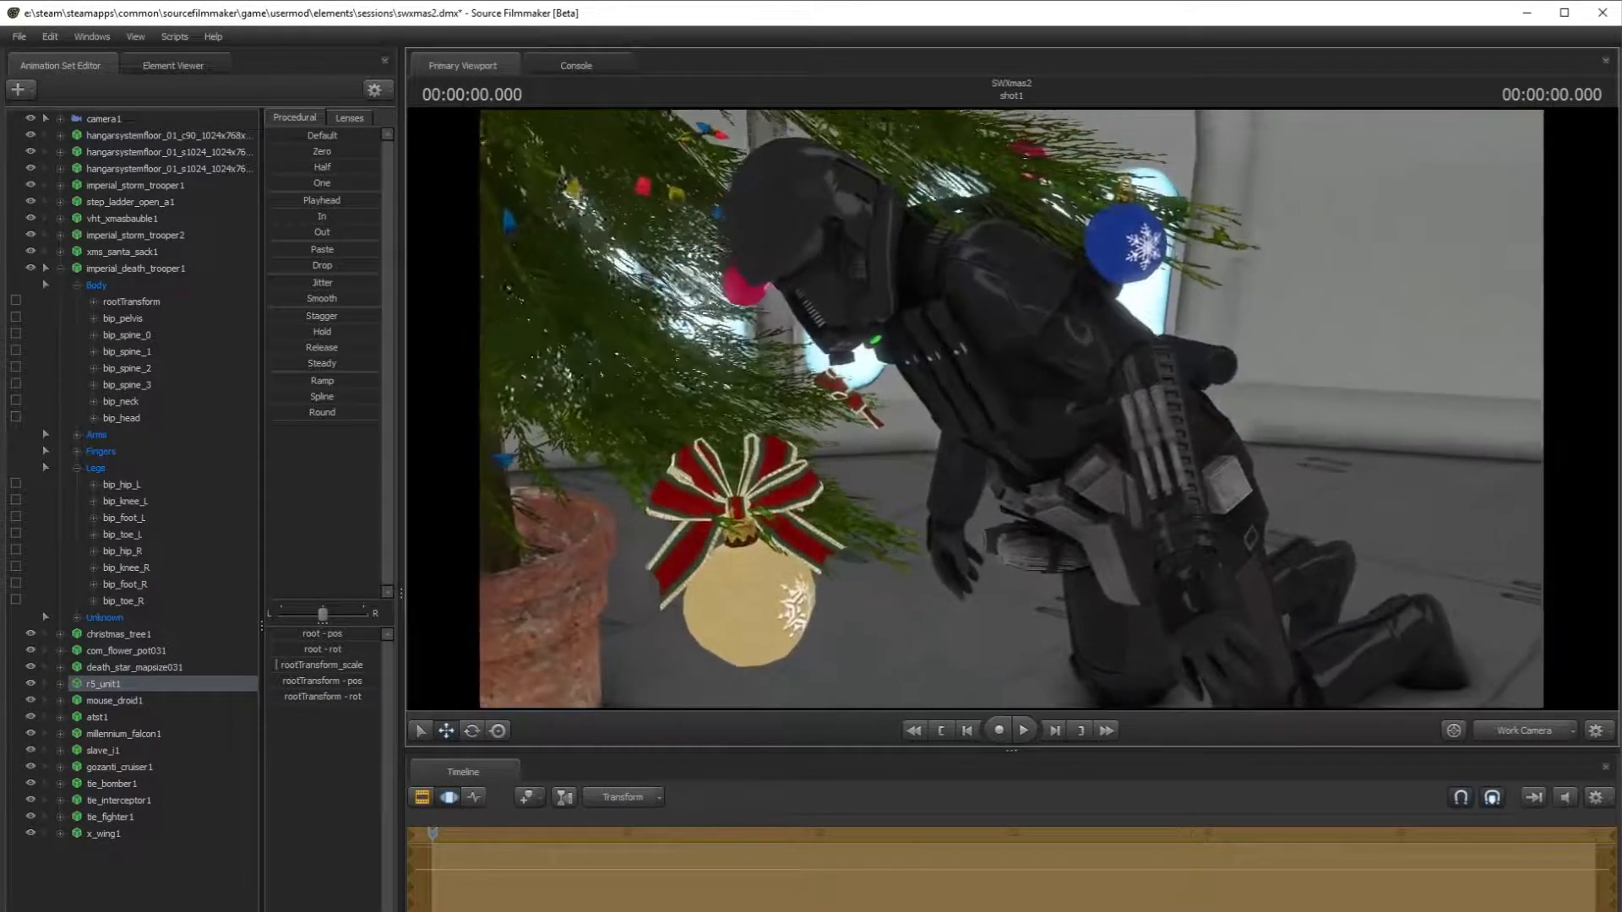
- Rotate bip_pelvis to turn the death trooper's body beside the tree, and check the result through camera1
click(1059, 423)
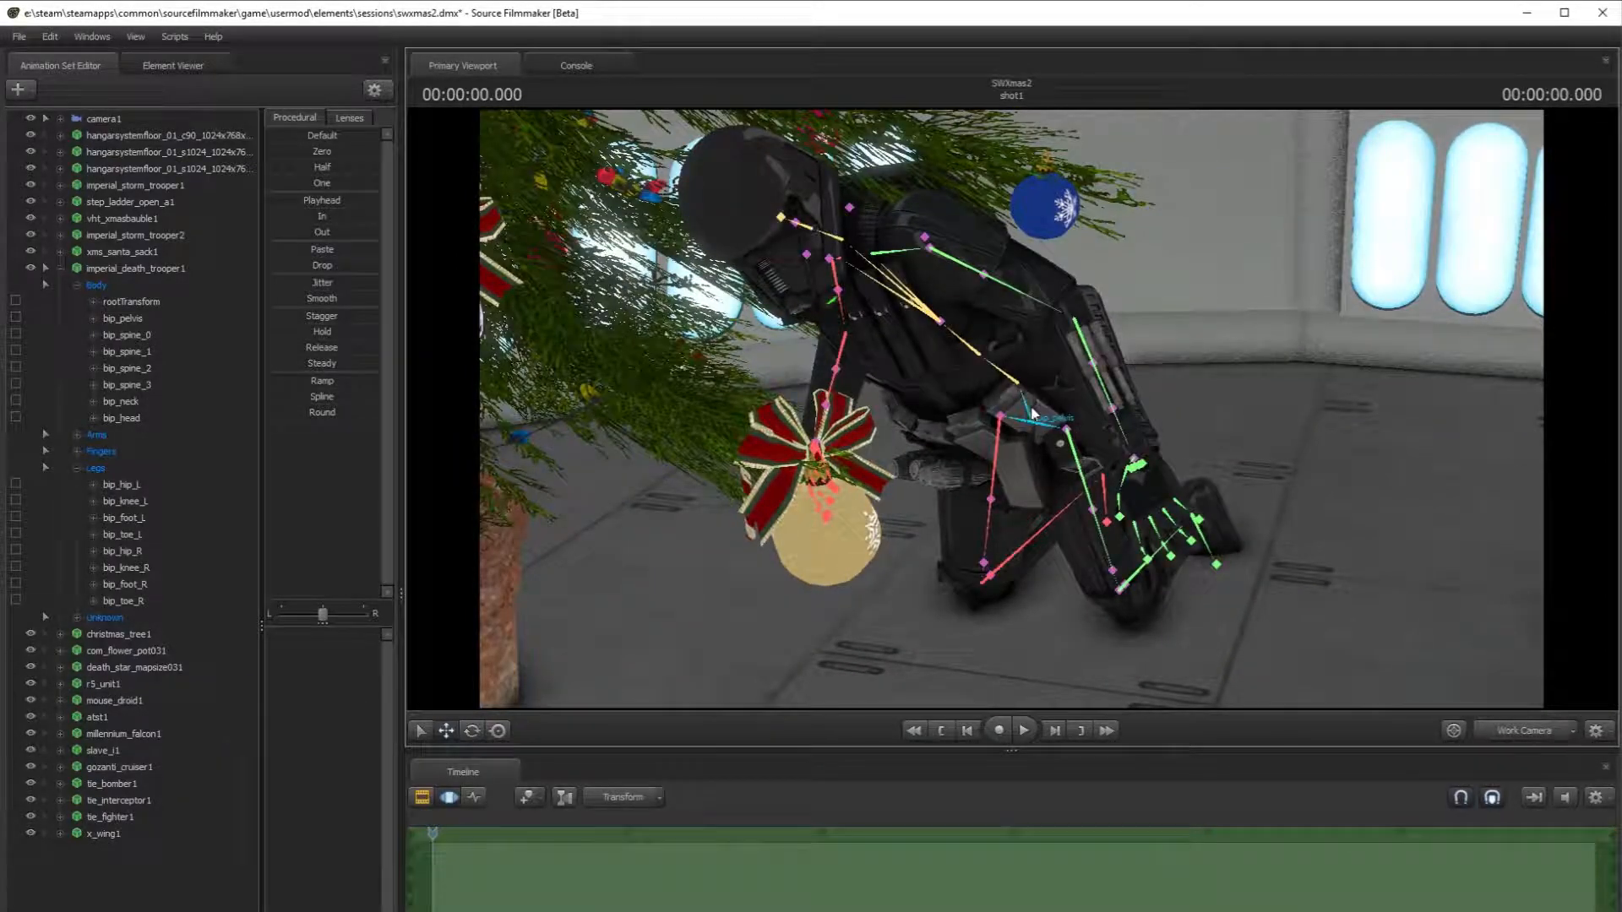
click(472, 731)
drag(1072, 438, 1053, 459)
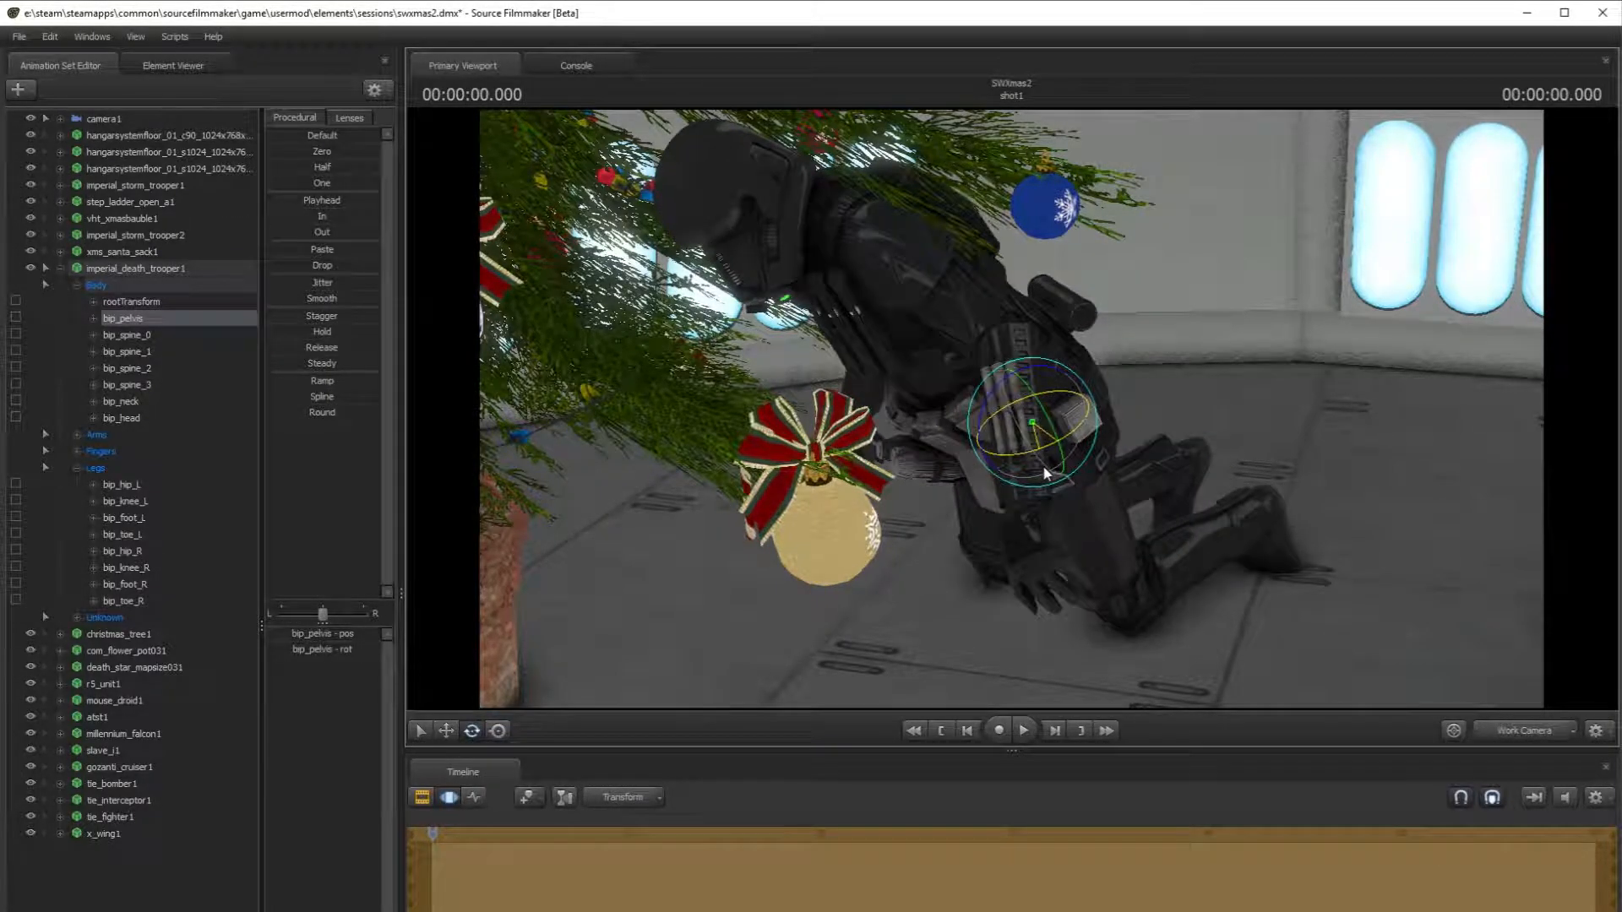
click(1524, 732)
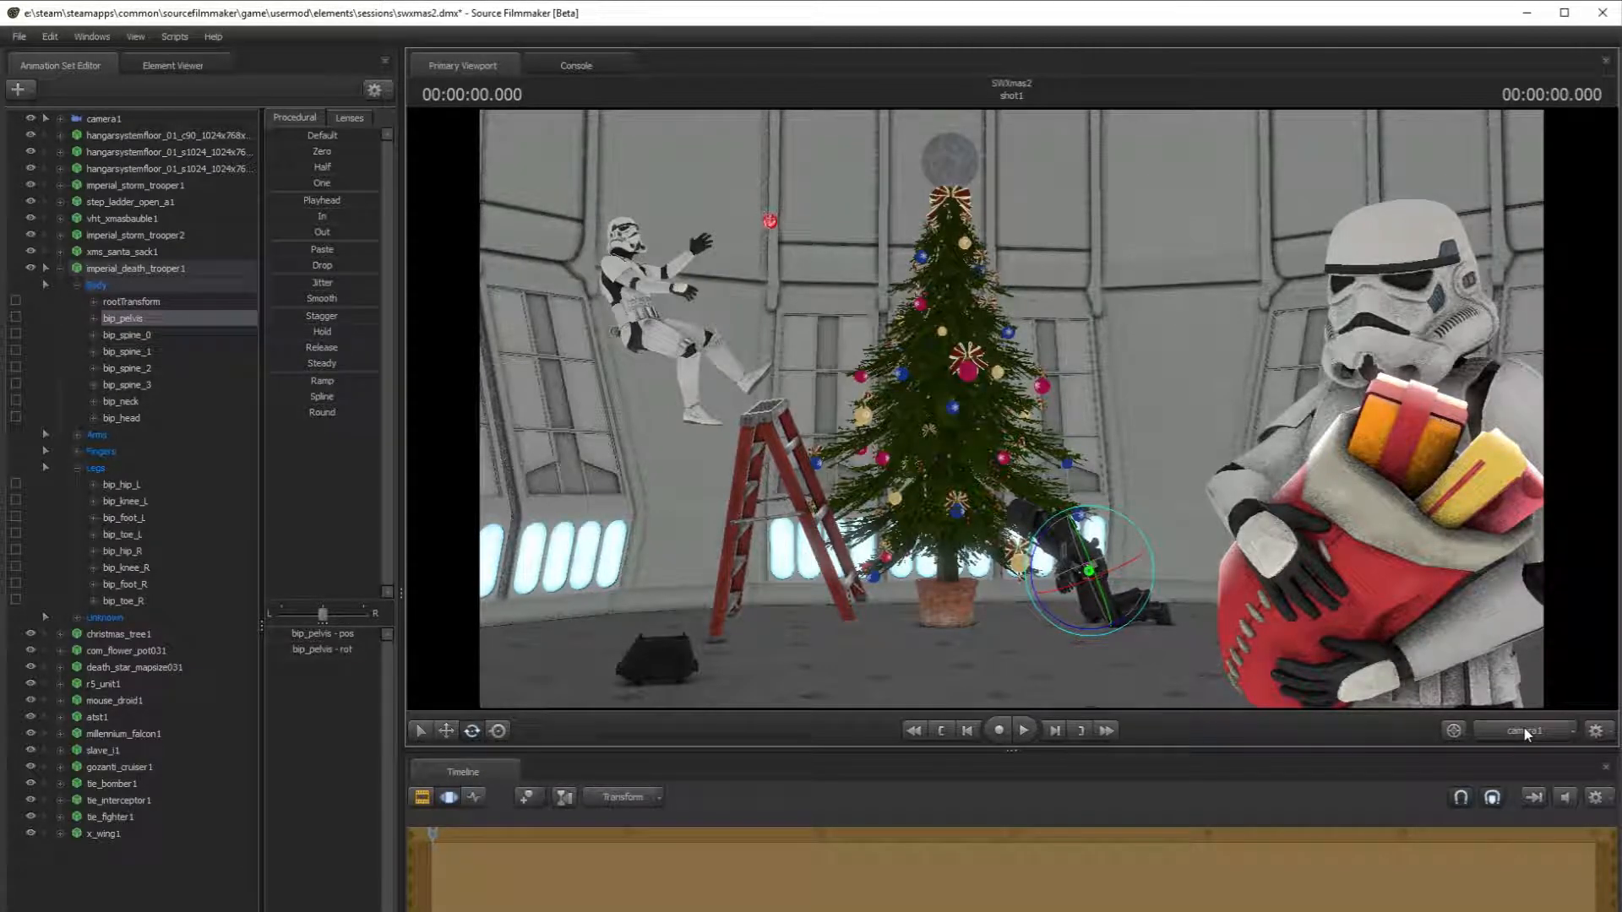
click(1523, 732)
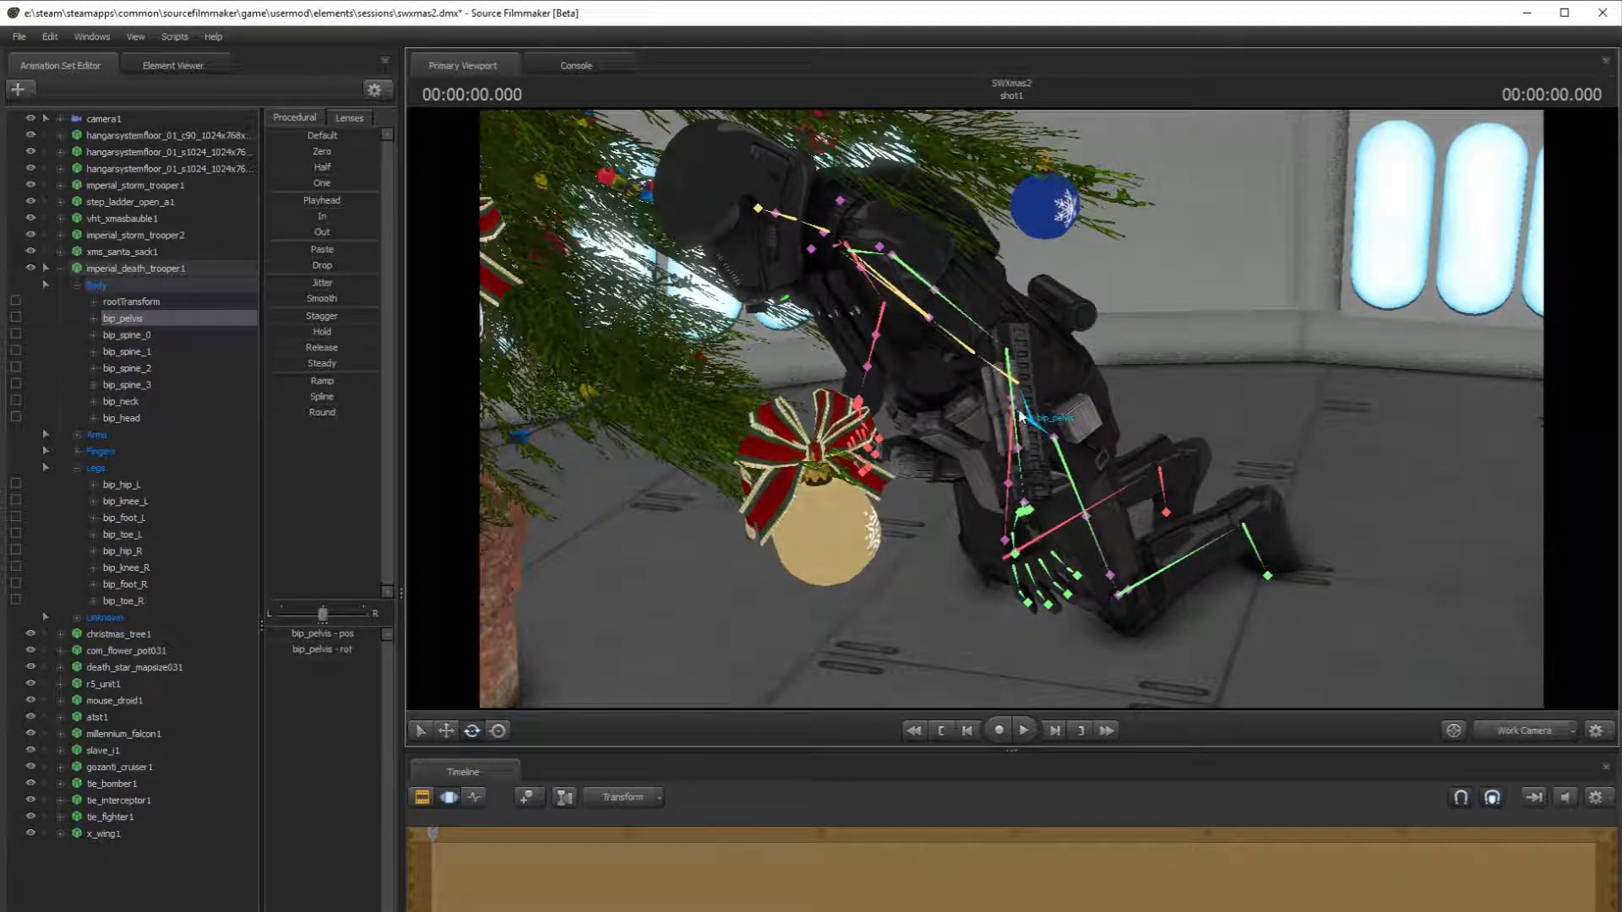
- Rotate the lower spine at bip_spine_1 to adjust the torso's lean, and compare it through camera1
click(1026, 380)
mouse_move(976, 364)
mouse_down()
mouse_move(992, 341)
mouse_move(950, 321)
mouse_move(1006, 377)
mouse_up()
click(984, 306)
click(1523, 731)
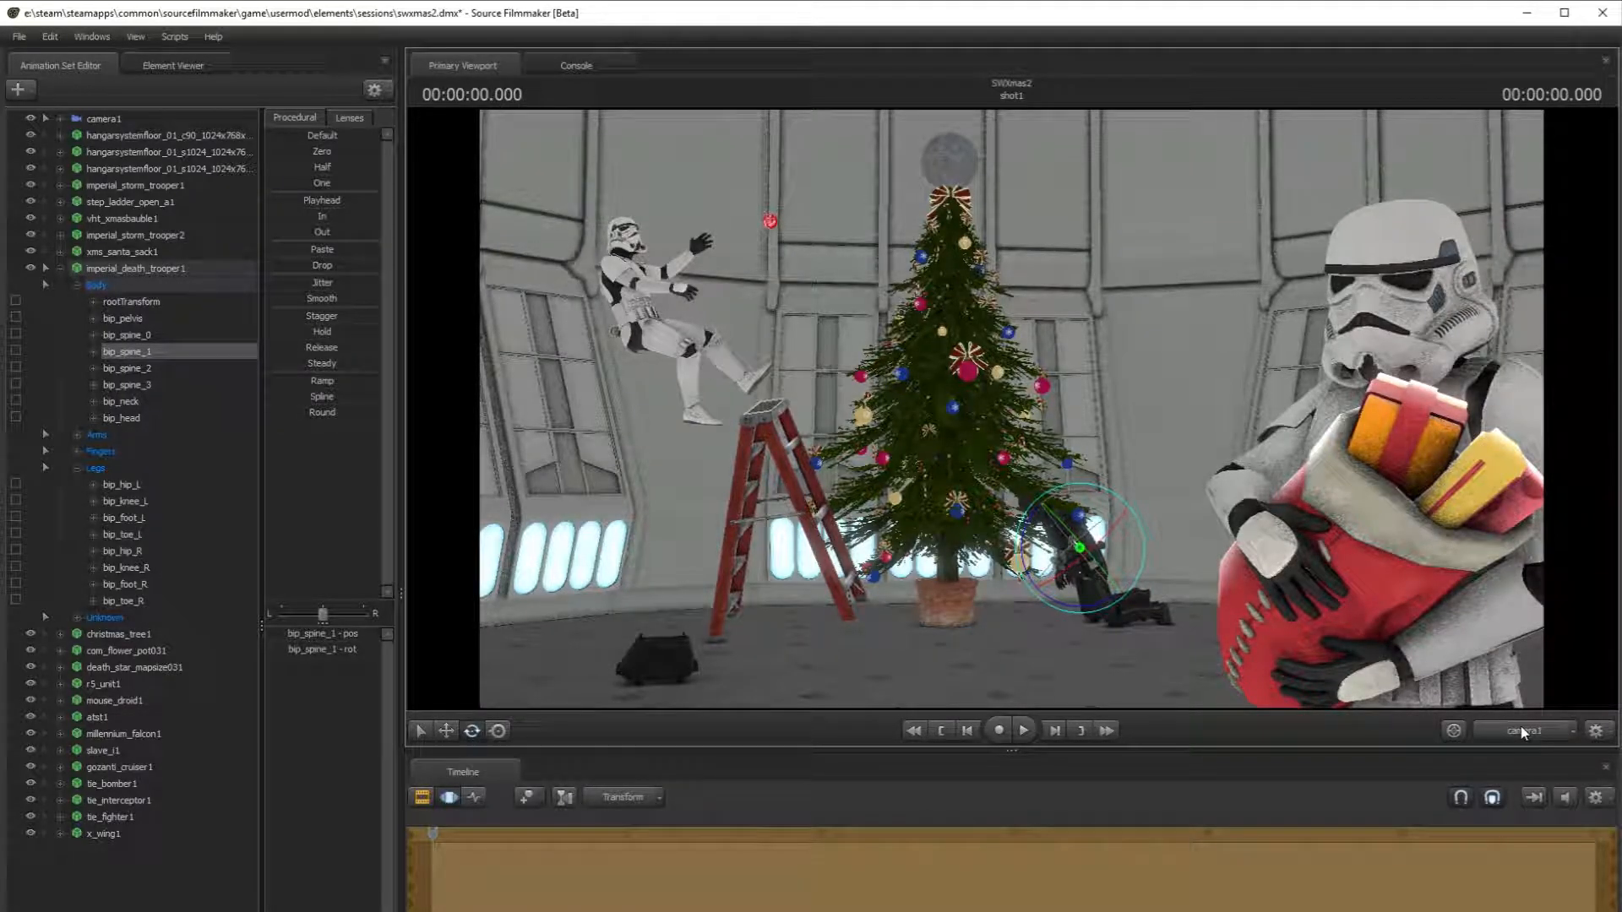
click(1523, 732)
- Rotate the death trooper's left leg at bip_knee_L so the shin lies back along the floor
click(1087, 303)
mouse_move(983, 414)
mouse_down()
mouse_move(1001, 402)
mouse_move(983, 414)
mouse_up()
drag(811, 499, 1012, 389)
drag(1052, 288, 1048, 289)
ctrl+click(768, 592)
drag(754, 492, 730, 494)
mouse_move(793, 545)
mouse_down()
mouse_move(794, 499)
mouse_move(837, 549)
mouse_move(794, 515)
mouse_up()
drag(997, 409, 1010, 410)
key(s)
drag(870, 438, 904, 435)
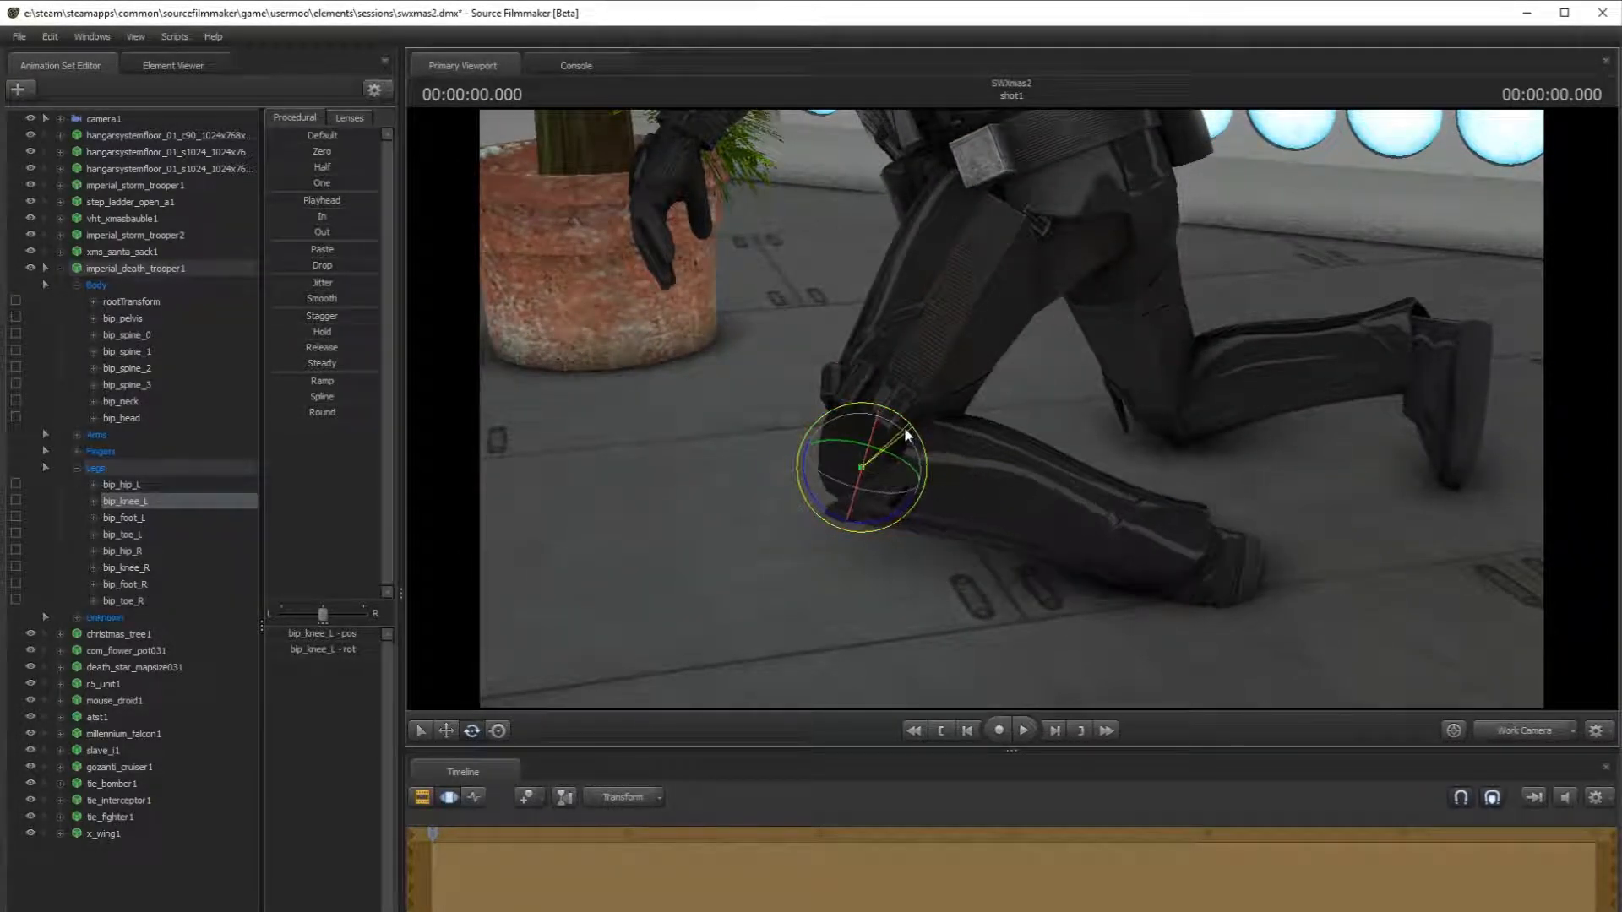
- Rotate bip_foot_L so the left foot extends backward from the shin along the floor
ctrl+click(1184, 566)
drag(1113, 510, 1090, 561)
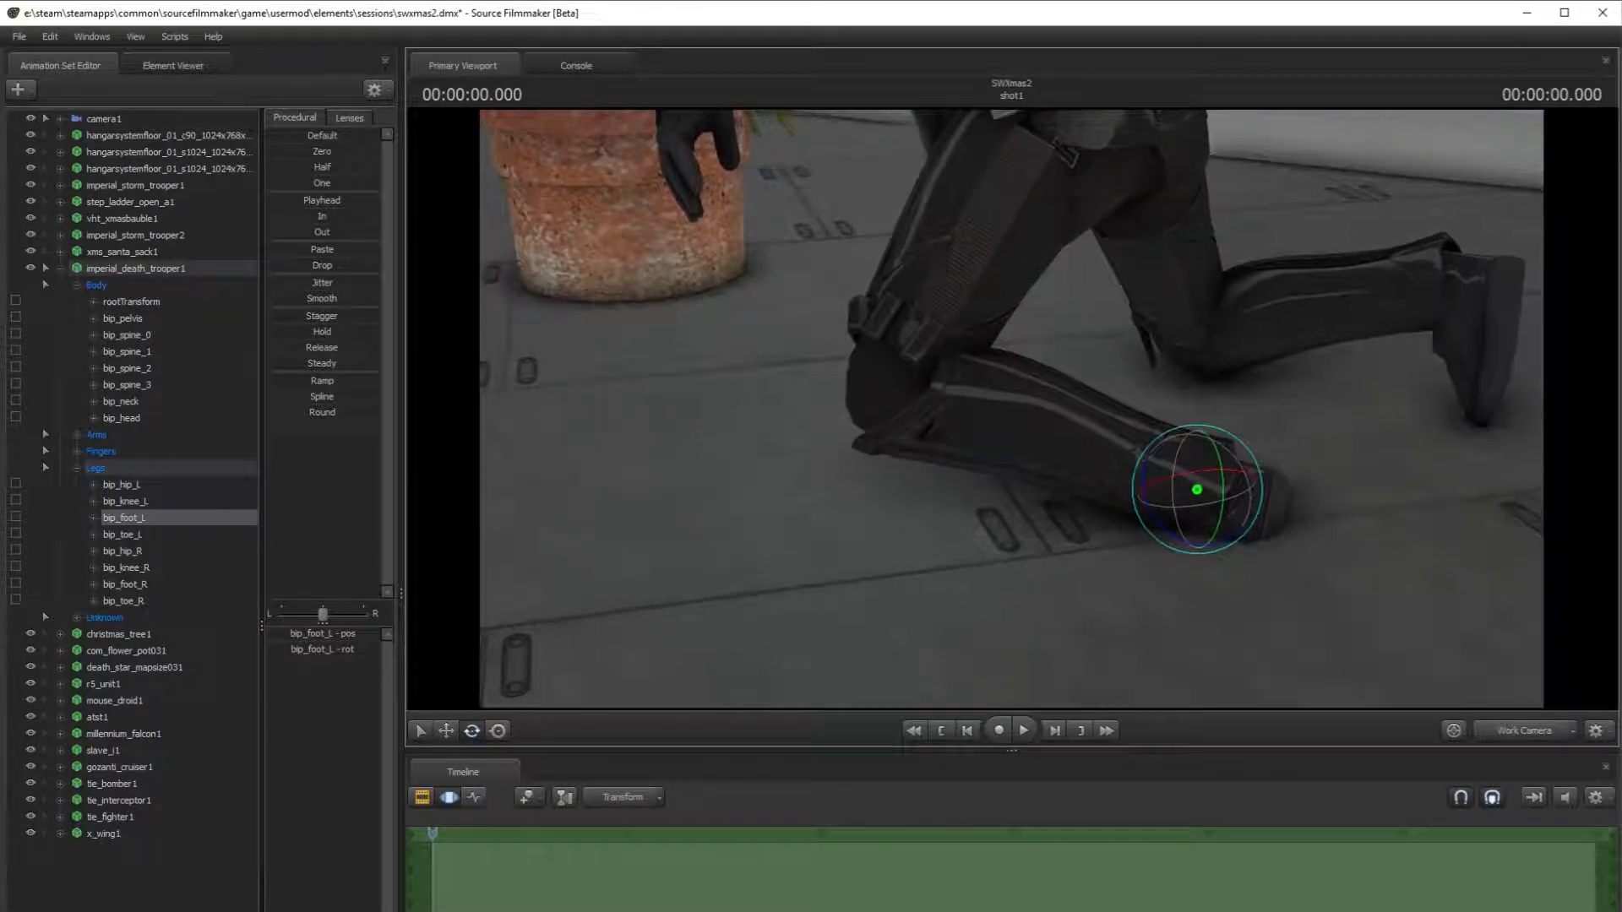
drag(1177, 432, 1081, 452)
- Rotate bip_hip_R and the right knee to lower the raised right leg toward the floor
ctrl+click(1053, 265)
drag(983, 159, 977, 174)
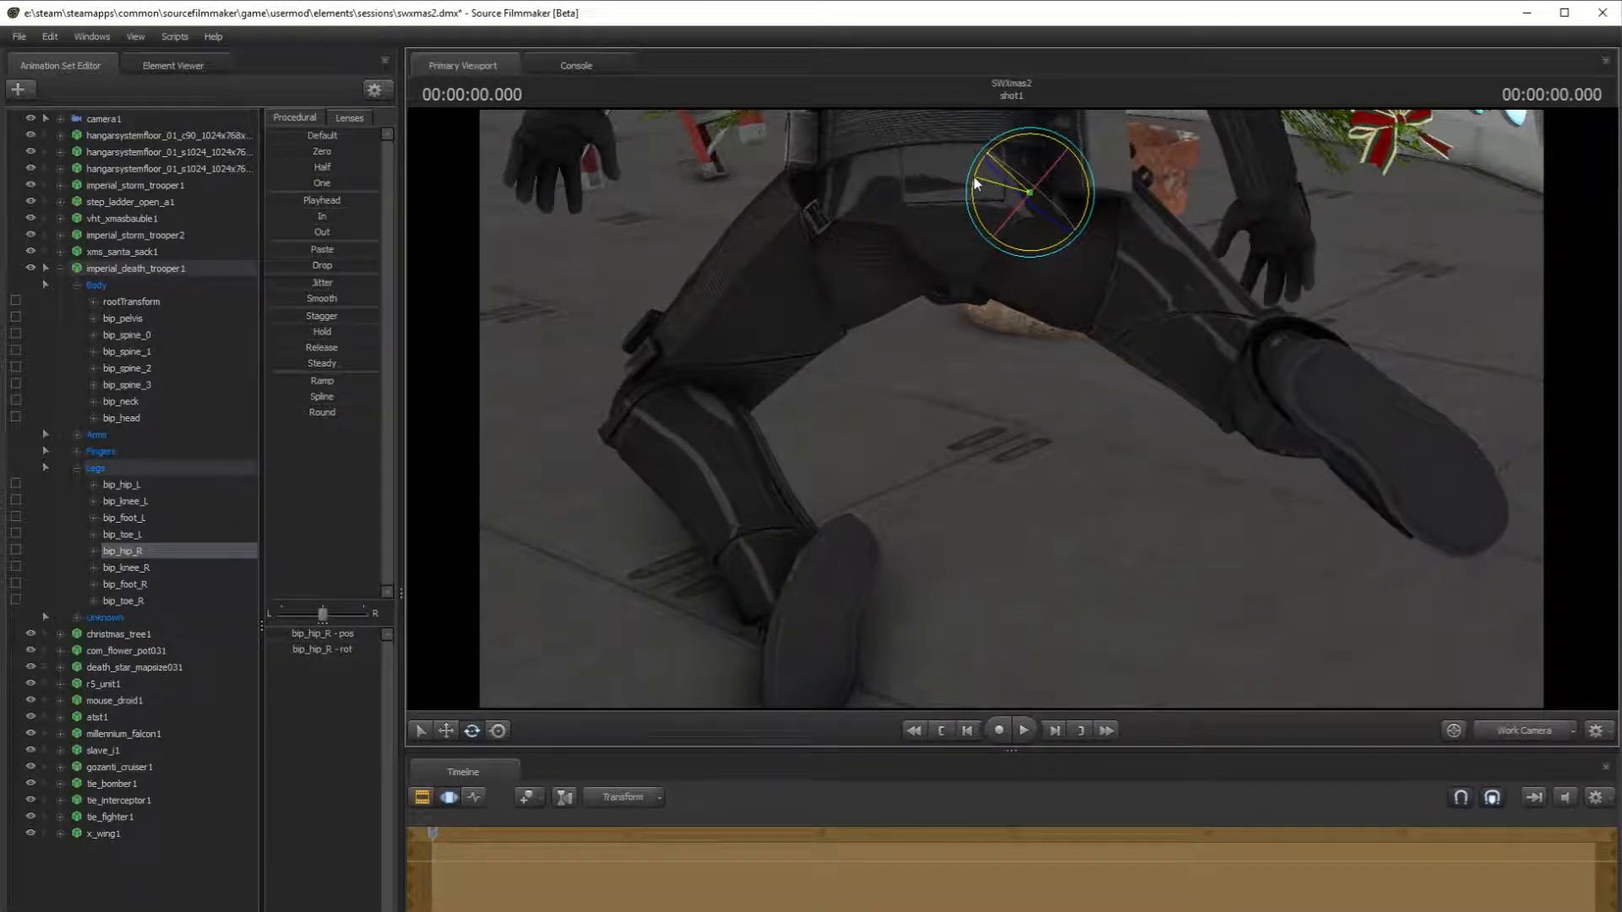
click(1299, 408)
drag(1314, 407, 1294, 451)
- Rotate bip_foot_R to bring the death trooper's right foot down to the floor
click(1257, 629)
drag(1338, 604, 1328, 649)
drag(1242, 459, 1211, 371)
drag(1219, 463, 1290, 436)
- Rotate bip_knee_R to adjust the right shin's angle and refine the lower right leg
key(ctrl)
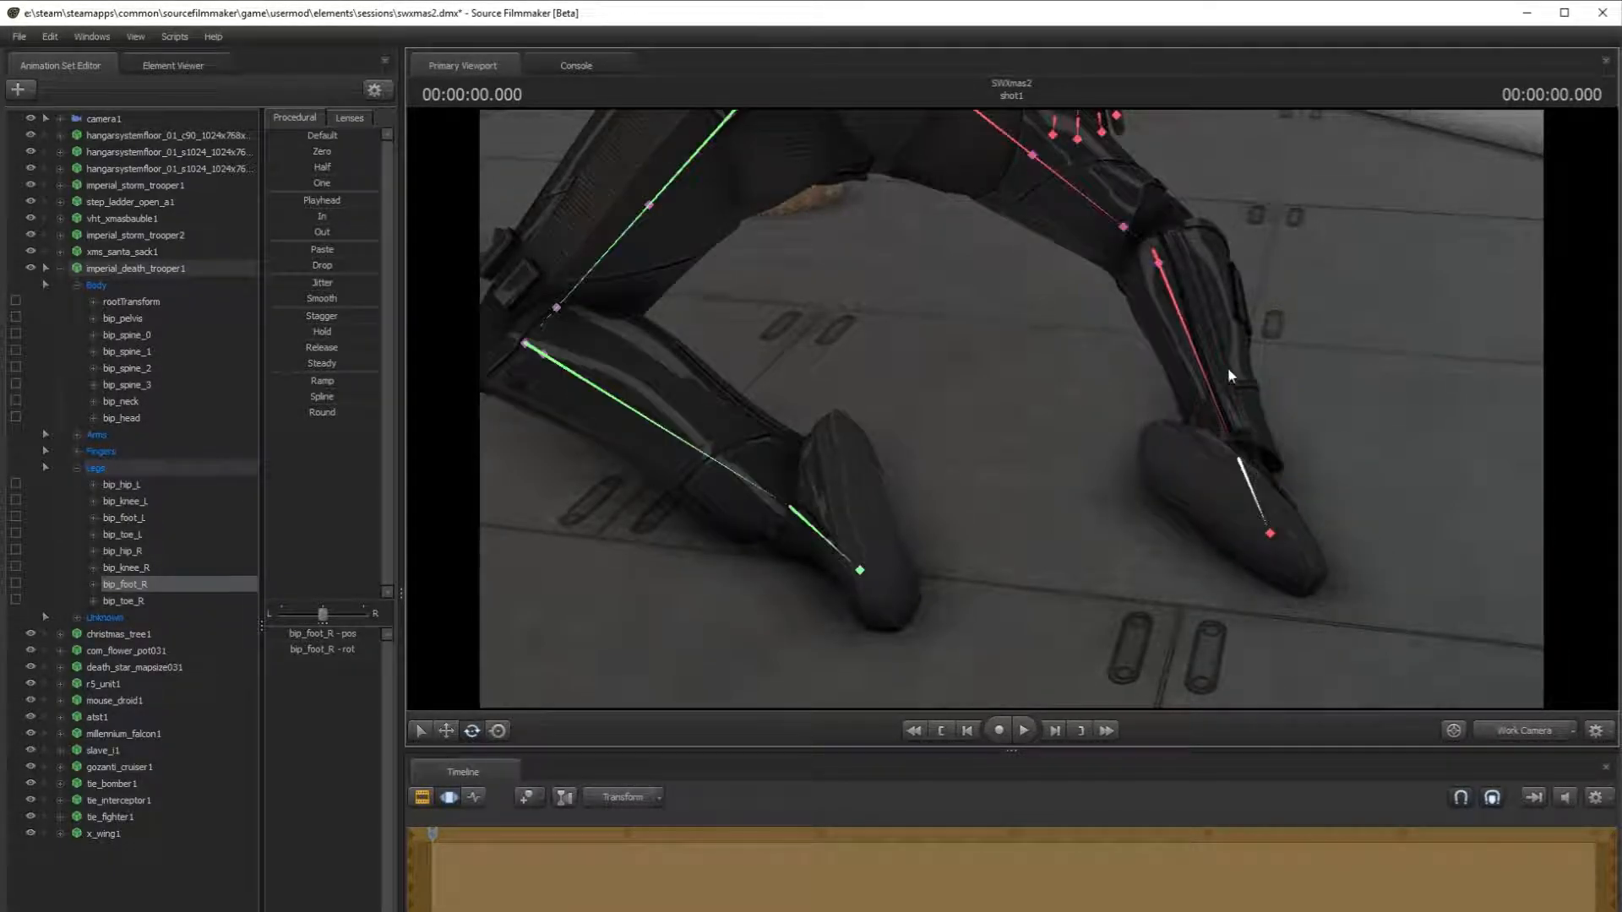
ctrl+click(1206, 357)
drag(1150, 248, 1157, 245)
ctrl+click(1311, 318)
drag(1310, 319, 1394, 313)
- Adjust bip_foot_R and bip_toe_R to refine how the right foot meets the floor
key(s)
drag(1011, 409, 1051, 456)
key(w)
key(s)
ctrl+click(1058, 463)
key(ctrl)
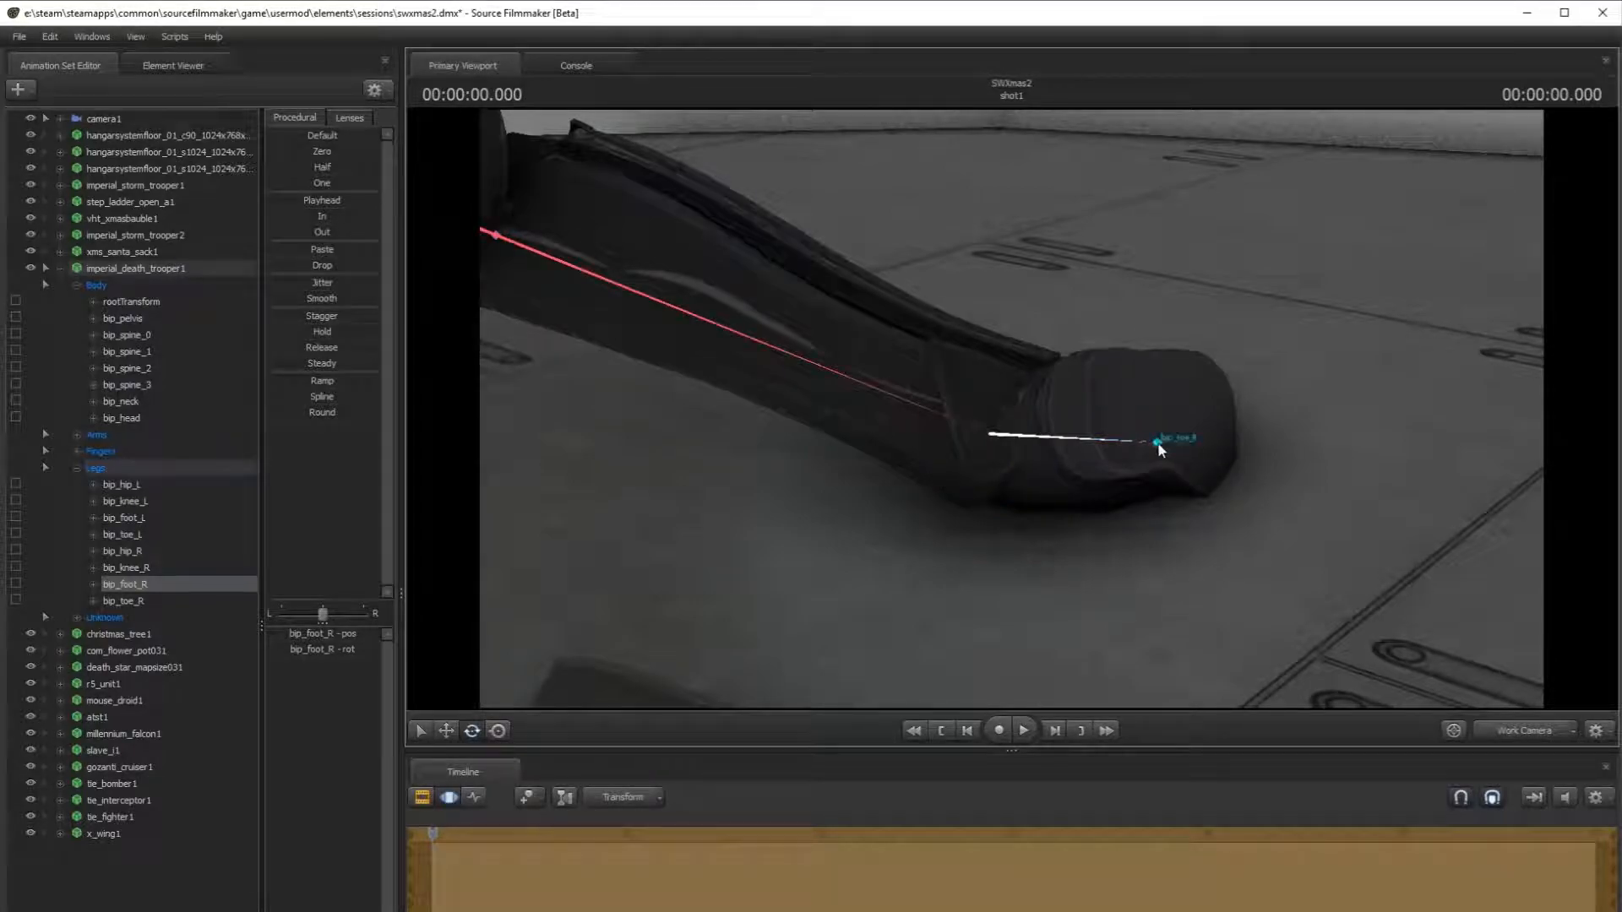
drag(1050, 321, 1052, 454)
click(446, 730)
click(469, 732)
click(1267, 525)
drag(1289, 512, 1010, 419)
- Rotate bip_knee_R to change the angle of the right shin above the floor
key(s)
ctrl+click(1091, 391)
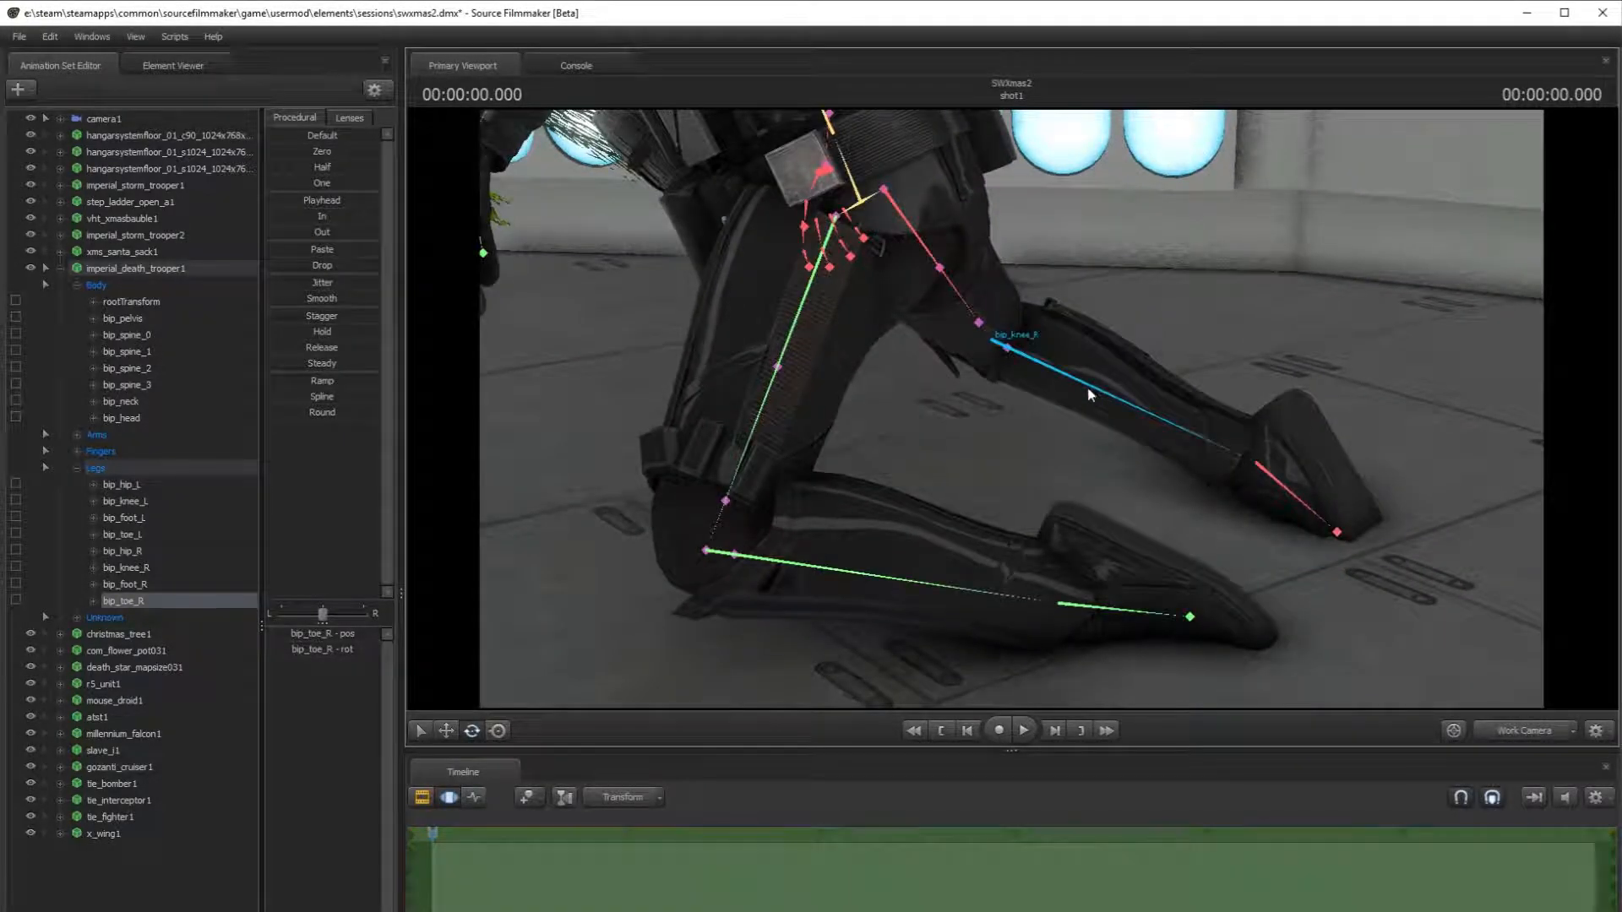
drag(1038, 328, 1029, 315)
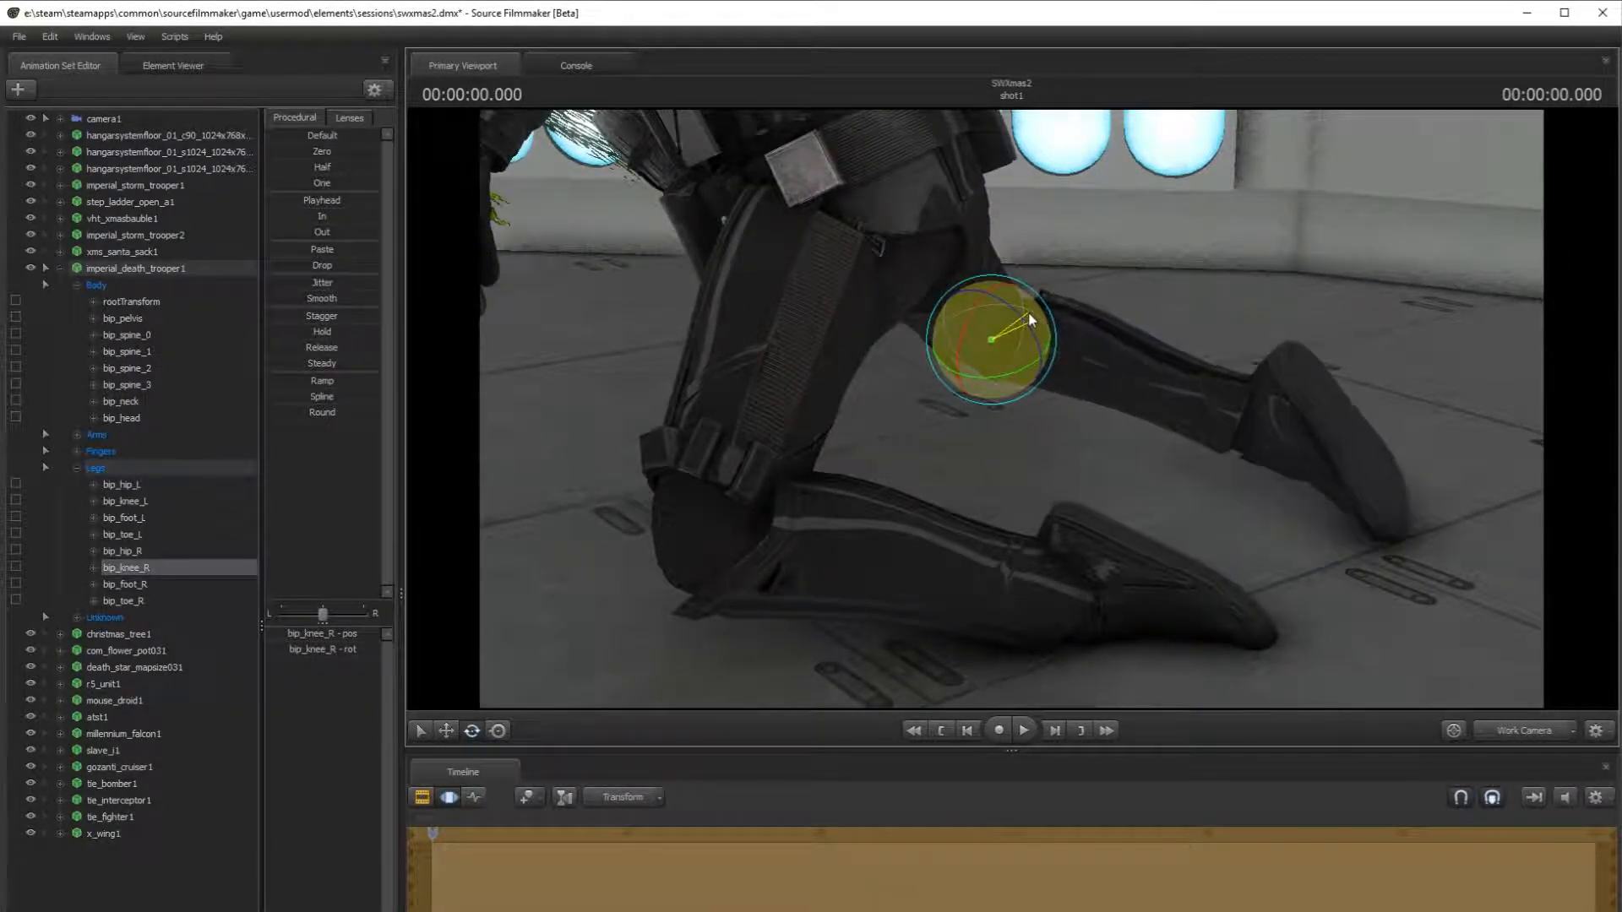
mouse_move(1022, 422)
mouse_down()
mouse_move(1014, 412)
mouse_move(1019, 432)
mouse_up()
- Rotate bip_foot_R so the right foot trails in line behind the shin
key(d)
ctrl+click(928, 348)
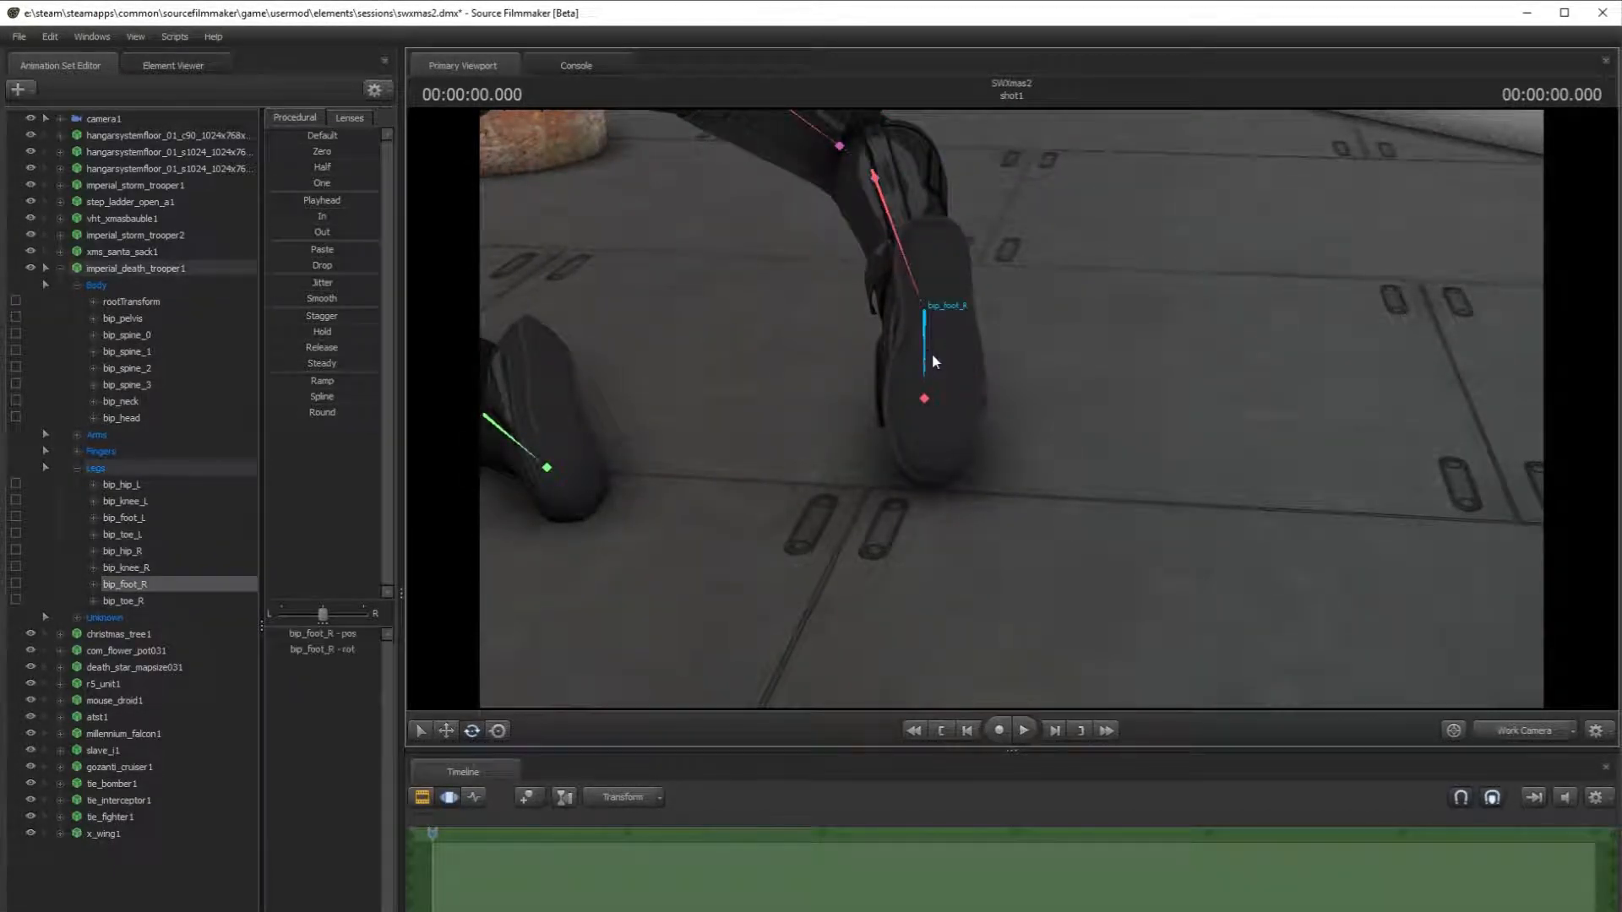
drag(982, 353, 1048, 245)
key(a)
key(w)
drag(1011, 445, 992, 445)
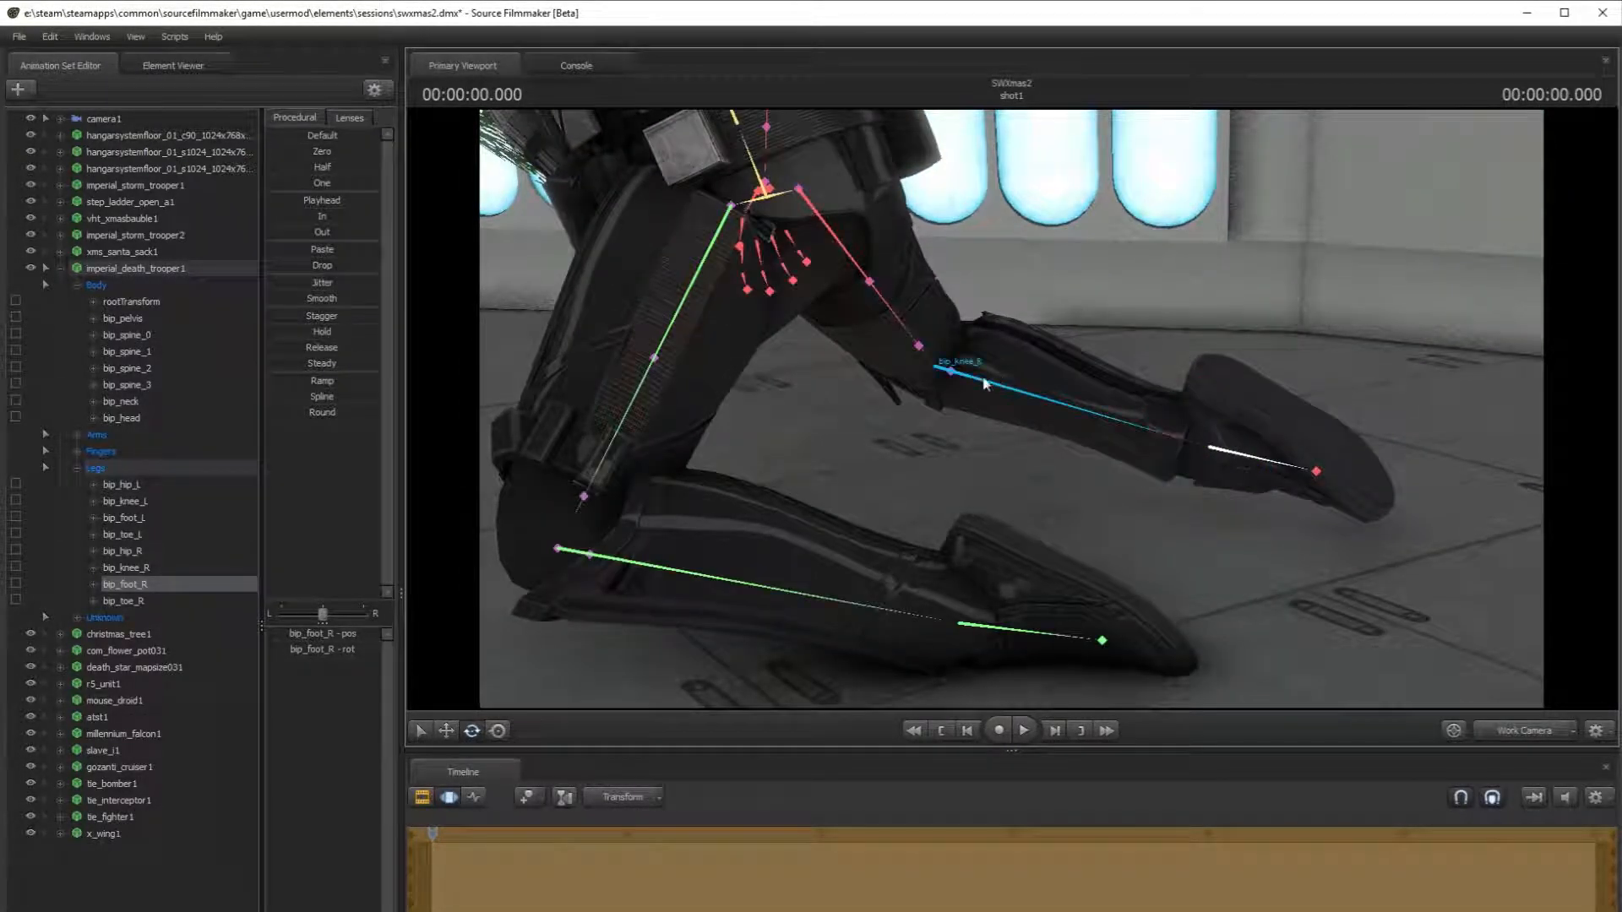
- Rotate bip_hip_L to bring the left thigh farther back, and tilt bip_foot_L so its toes point toward the floor
click(898, 327)
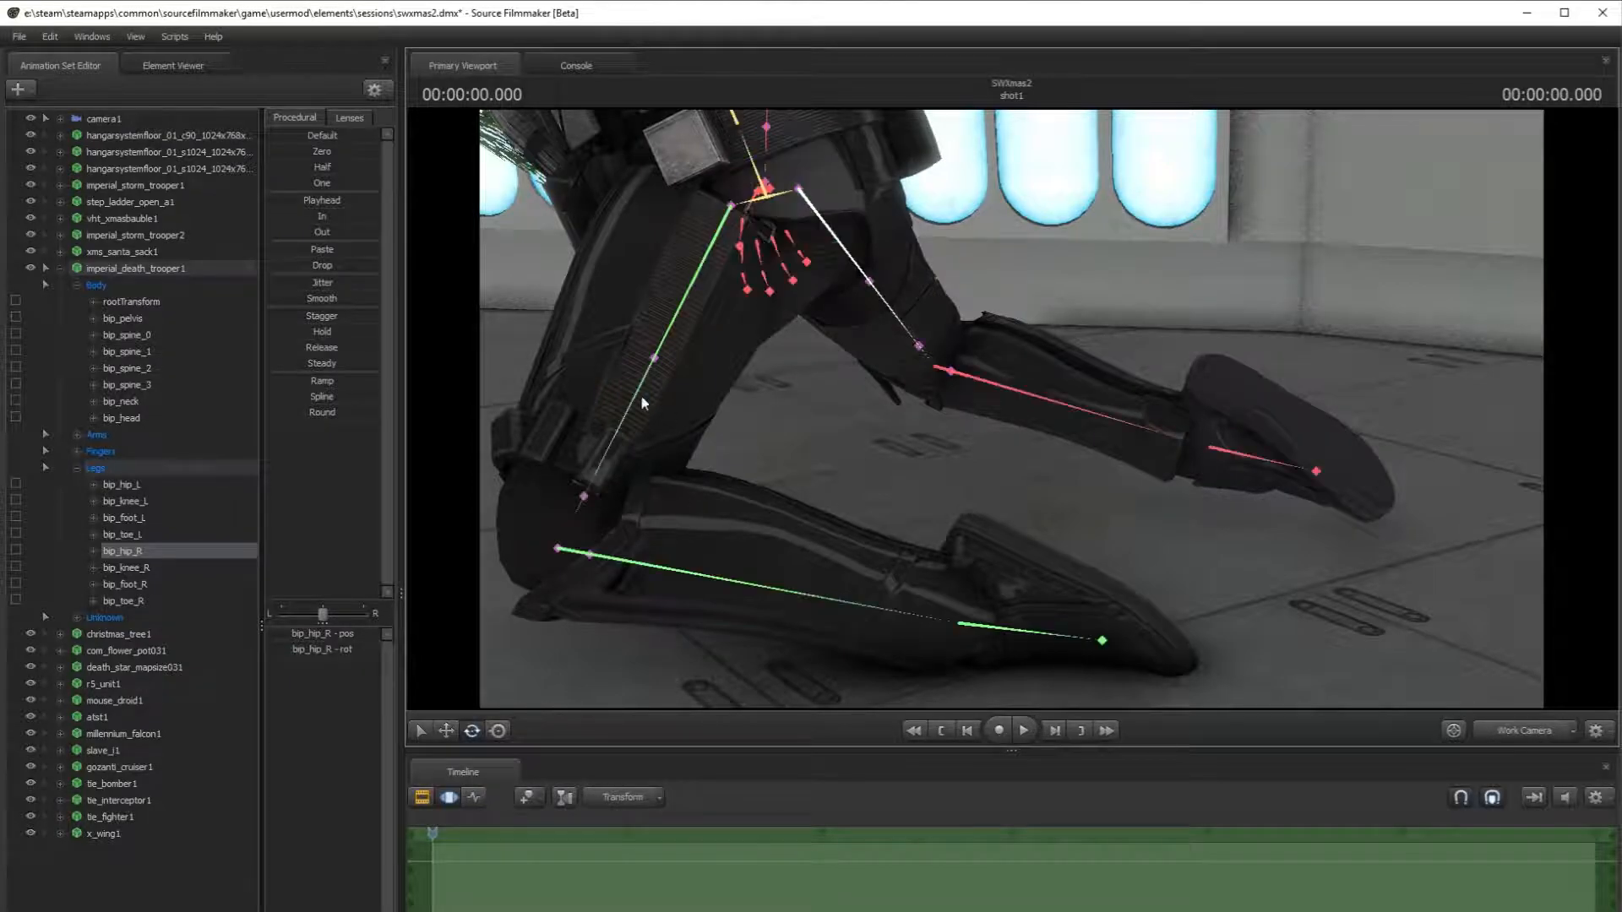
ctrl+click(676, 357)
drag(747, 195, 747, 196)
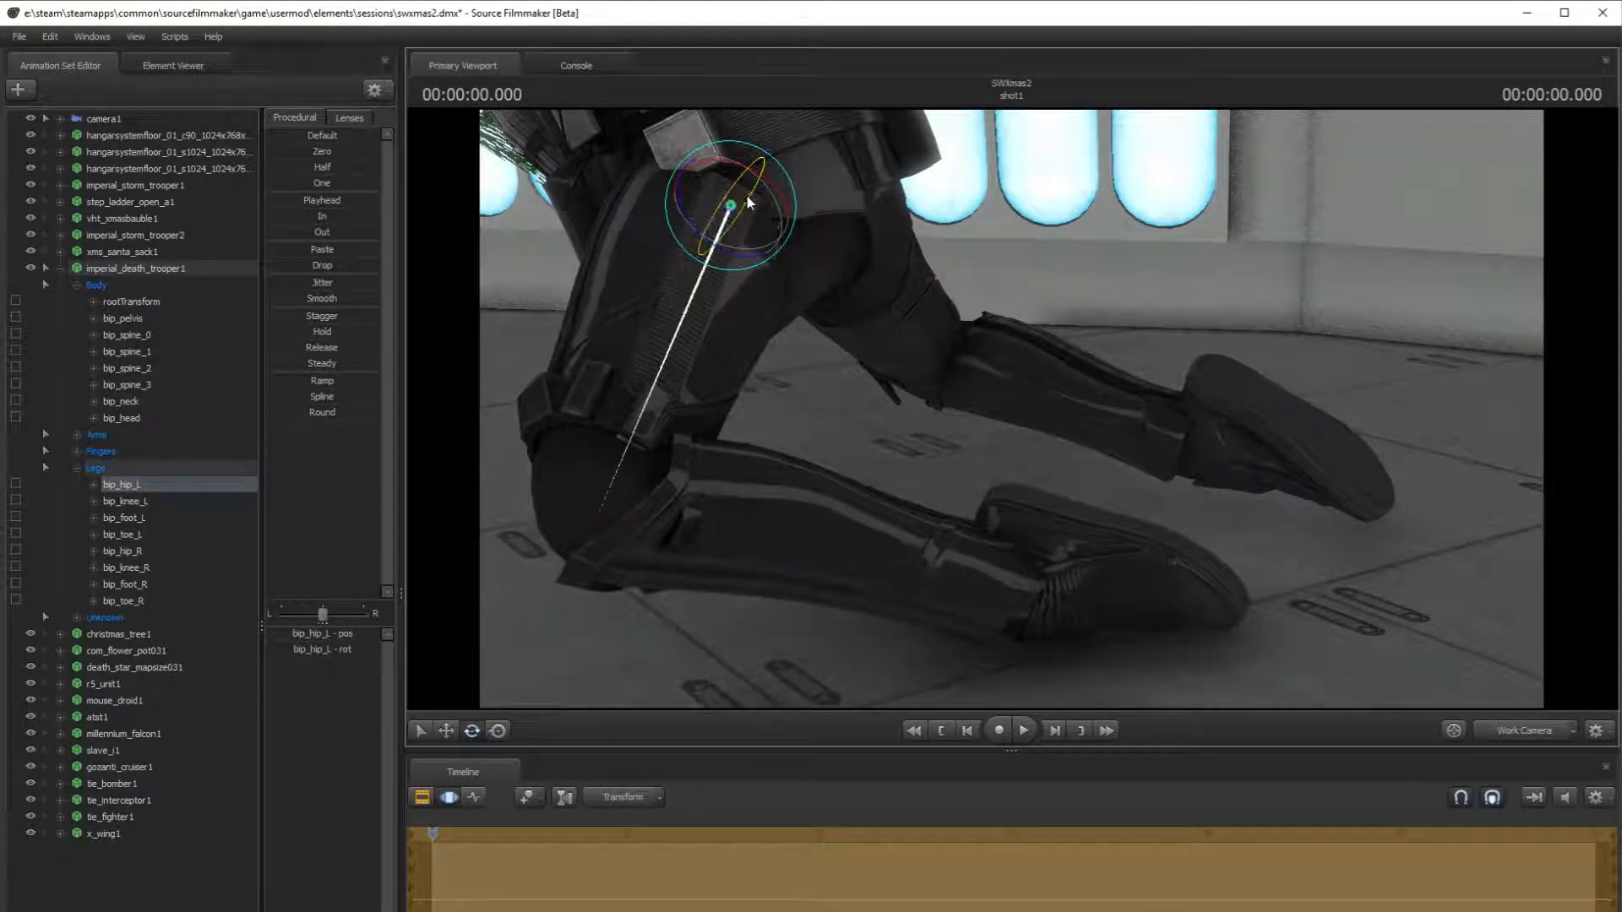
ctrl+click(1039, 592)
drag(1052, 564, 1037, 602)
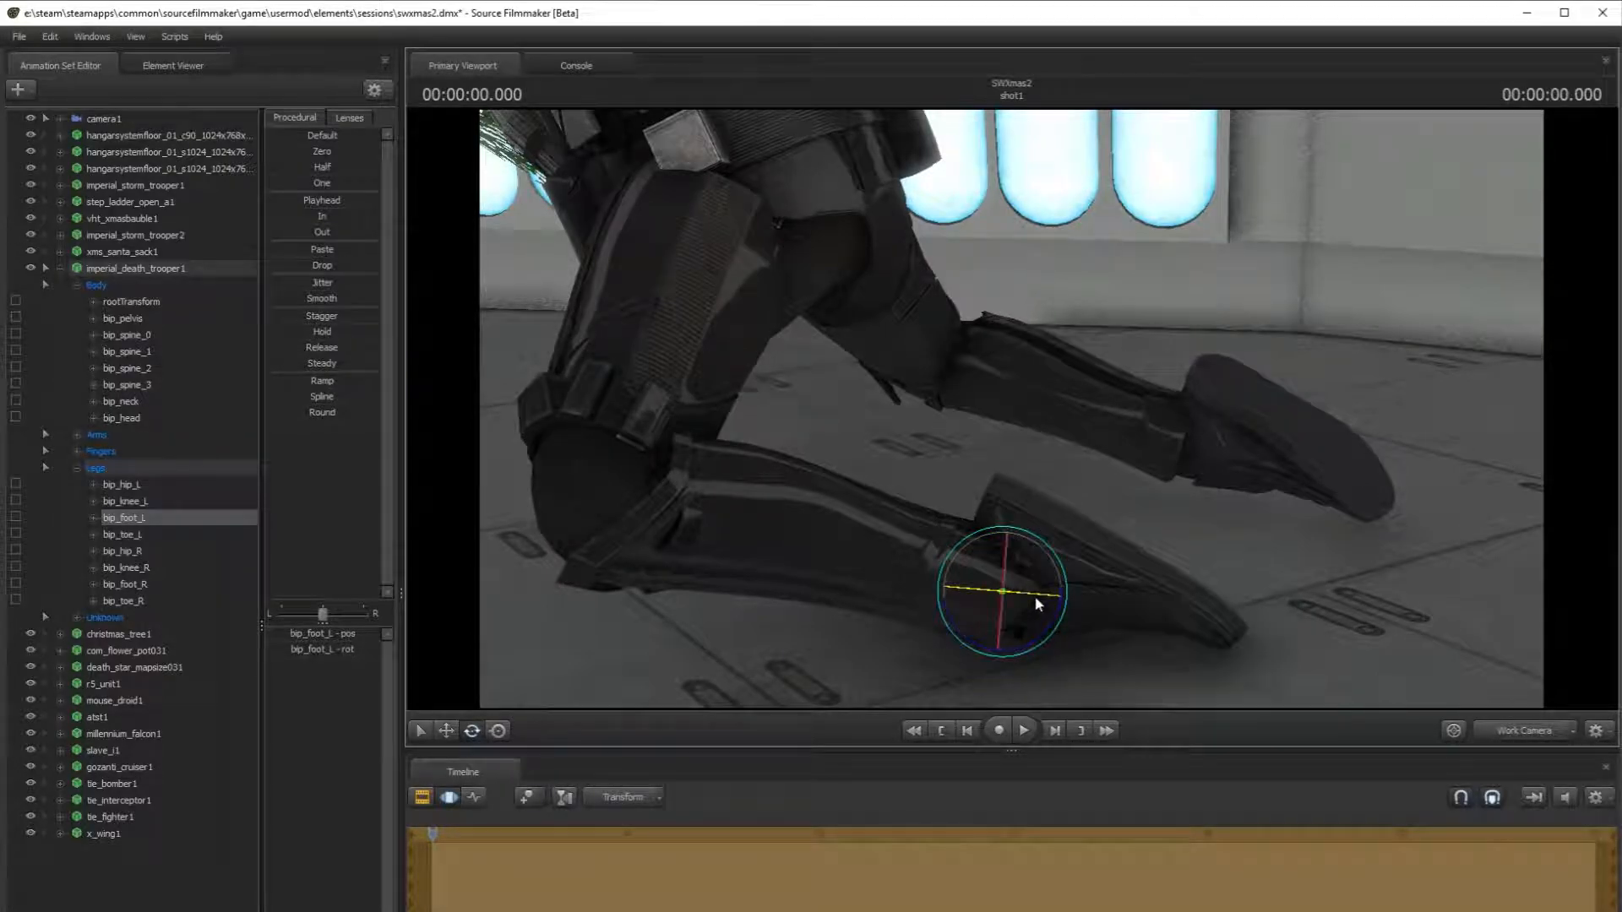
- Rotate bip_hip_L to swing the left shin and foot outward behind the kneeling trooper
drag(1274, 512, 1047, 389)
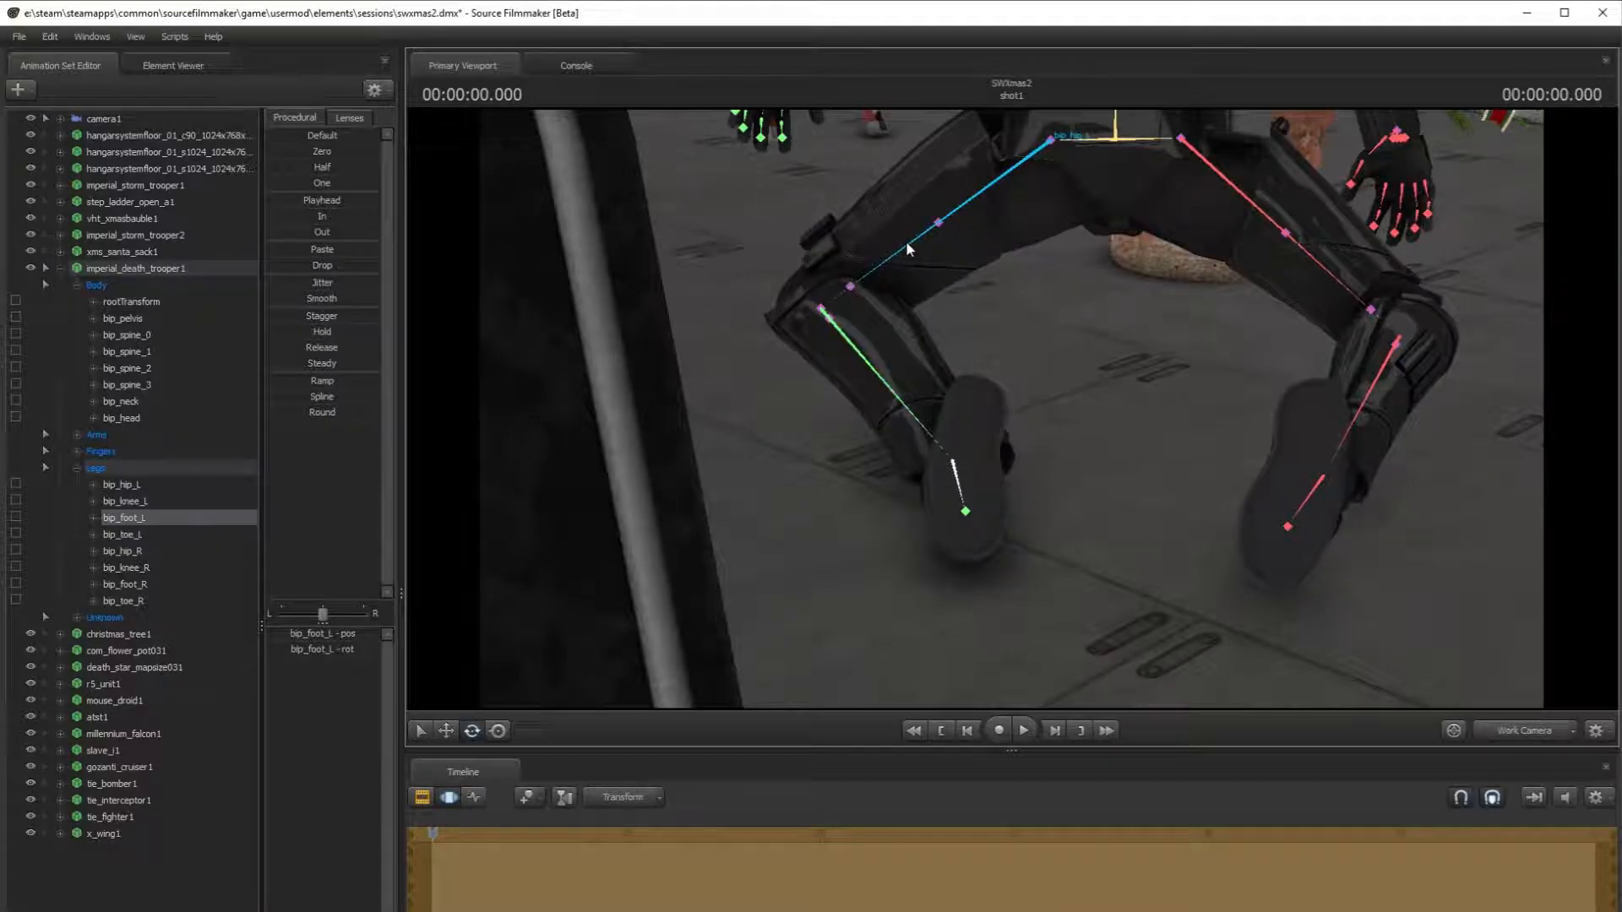
ctrl+click(945, 201)
drag(989, 154, 1101, 154)
mouse_move(1068, 155)
mouse_down()
mouse_move(1051, 148)
mouse_move(1040, 172)
mouse_move(1050, 159)
mouse_up()
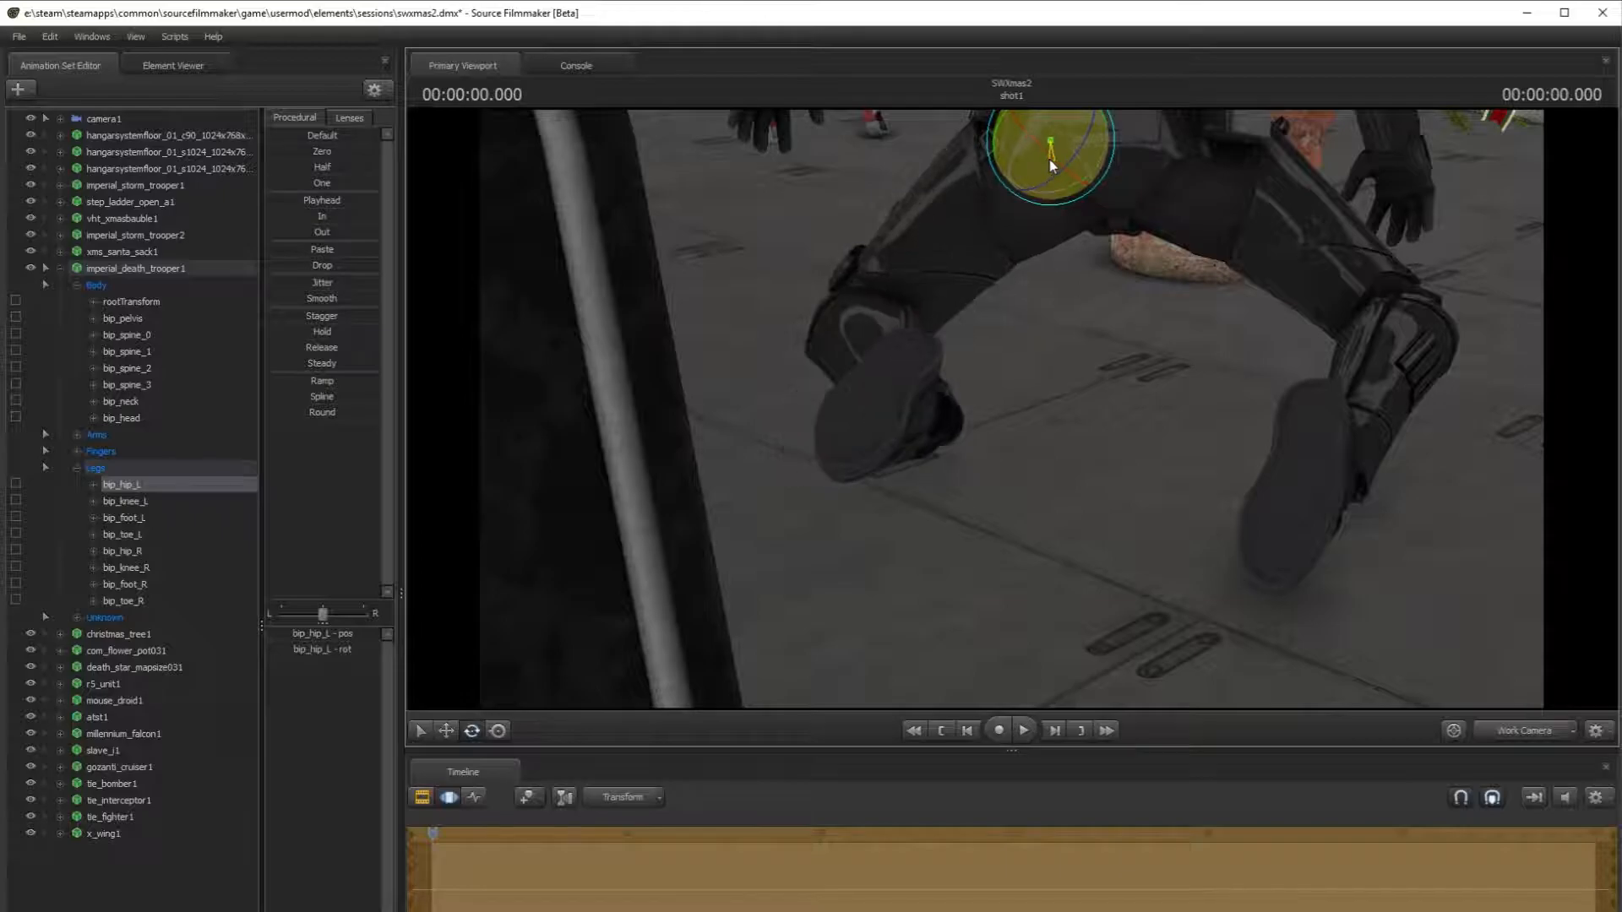
- Rotate bip_foot_L so its toes tilt toward the floor, and move it slightly to fit the end of the shin
click(891, 431)
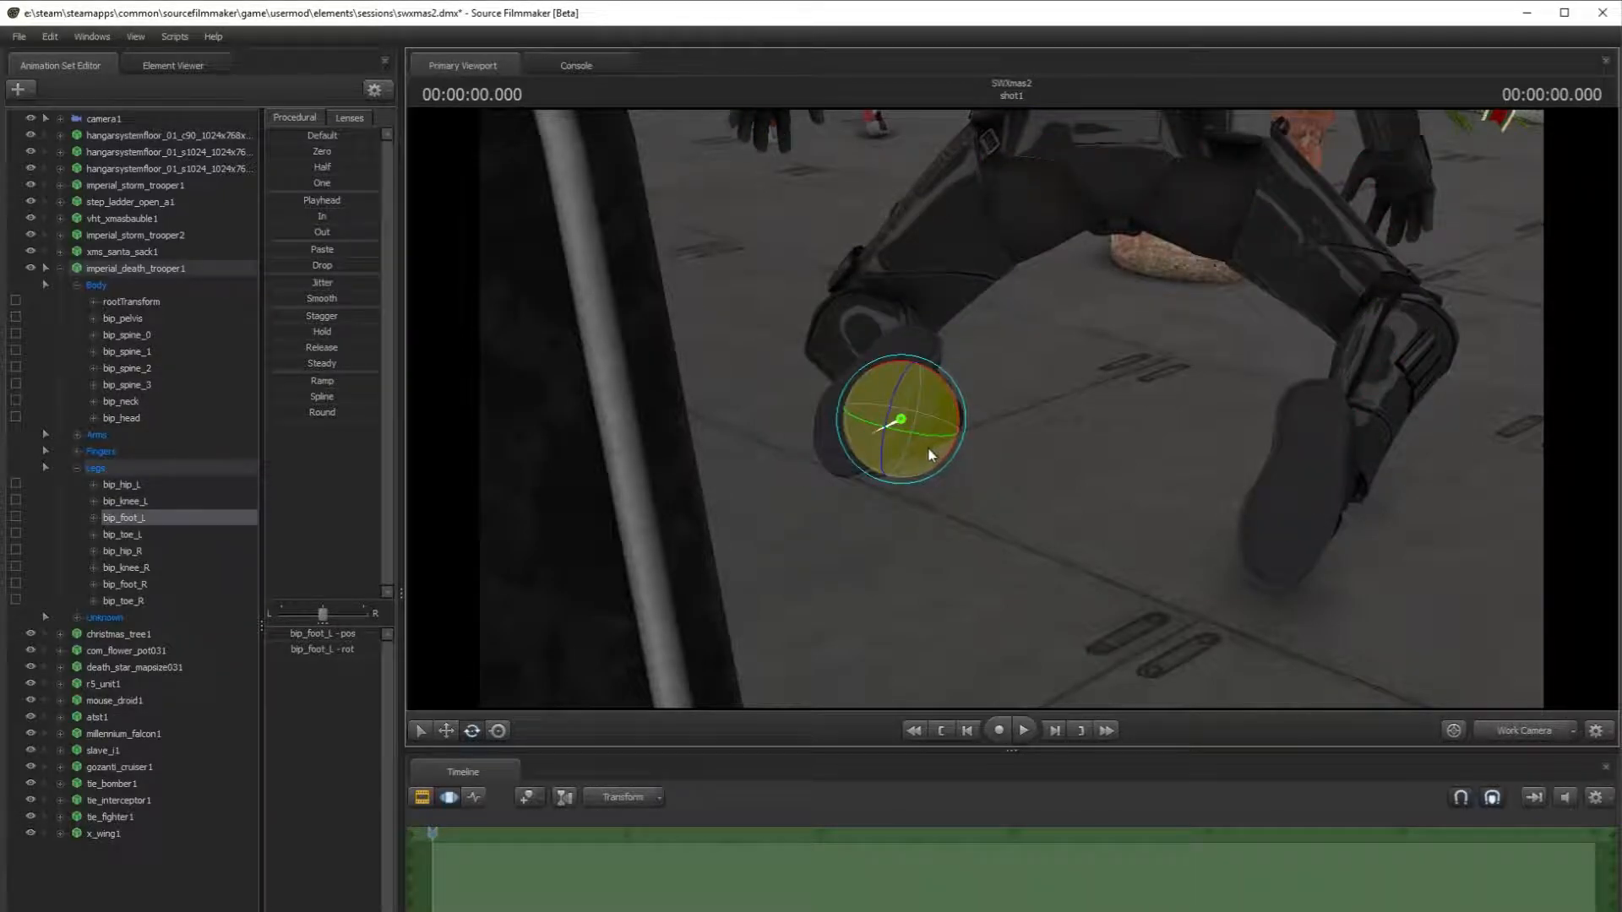
middle_drag(949, 453, 967, 499)
key(a)
mouse_move(849, 508)
mouse_down()
mouse_move(887, 512)
mouse_move(849, 508)
mouse_up()
key(w)
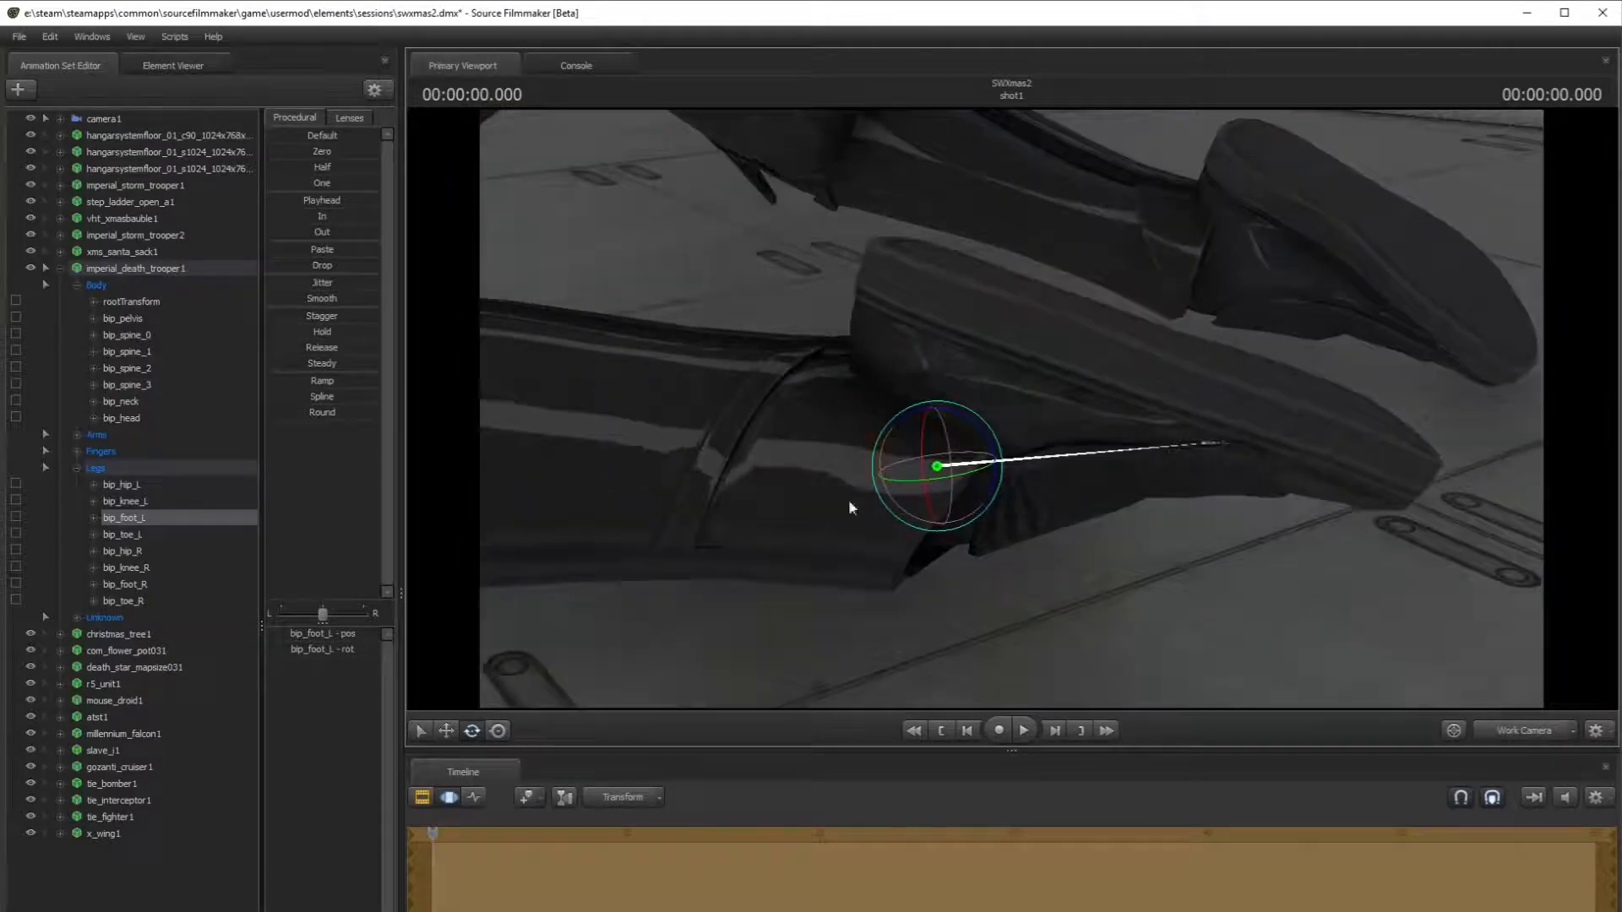
drag(963, 453, 1001, 437)
click(451, 733)
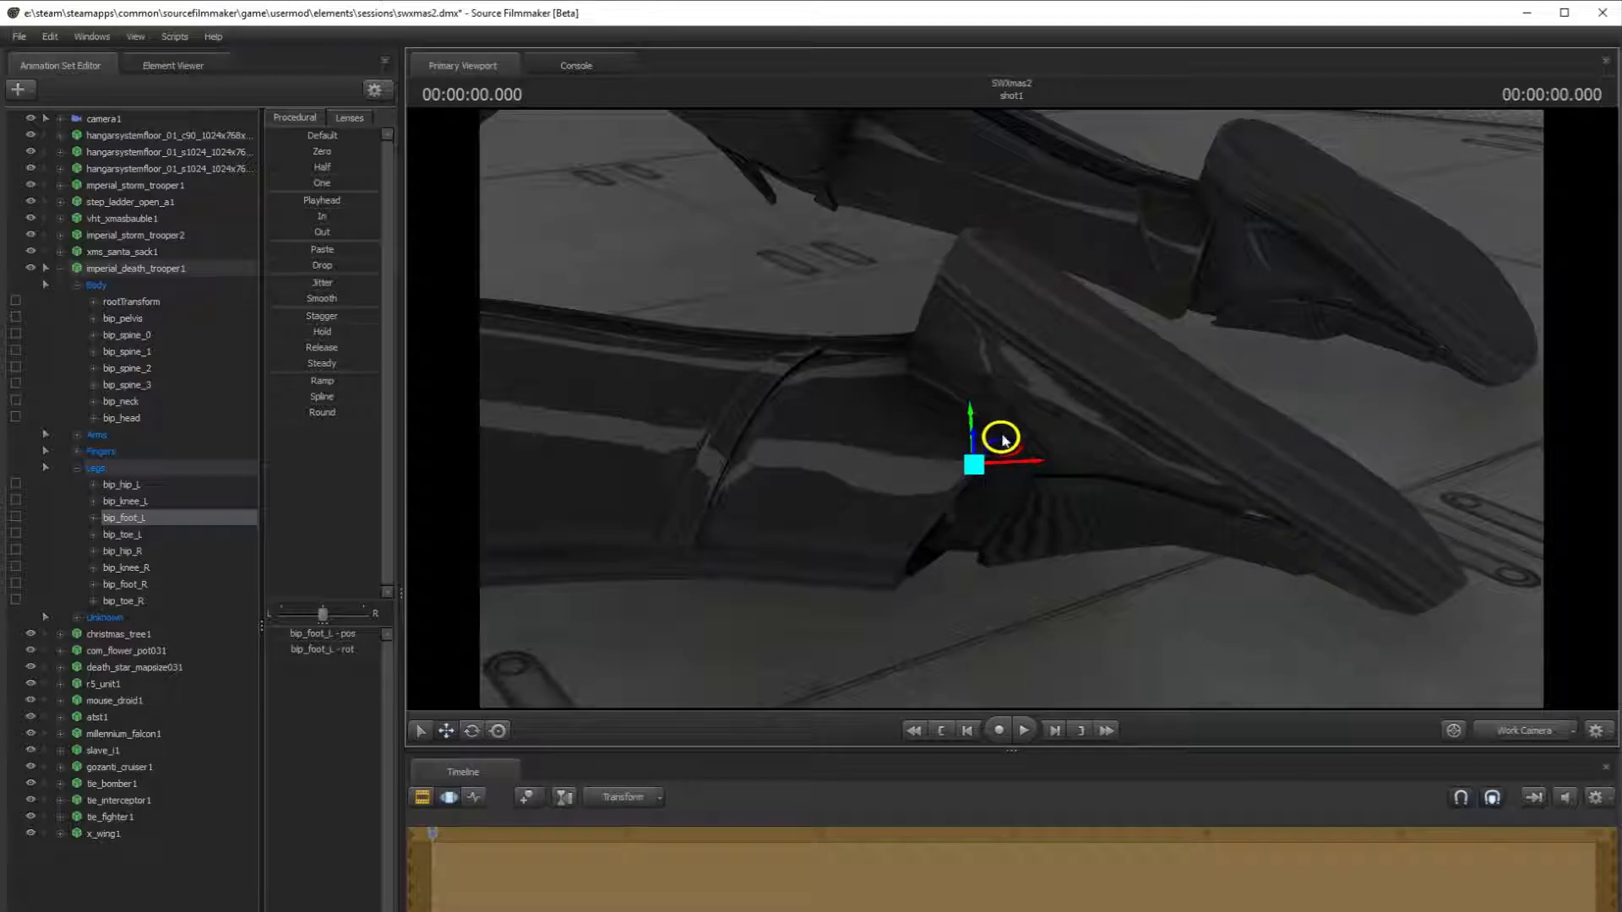
drag(1018, 511, 1005, 519)
mouse_move(1026, 403)
mouse_down()
mouse_move(1097, 417)
mouse_move(1012, 412)
mouse_up()
key(s)
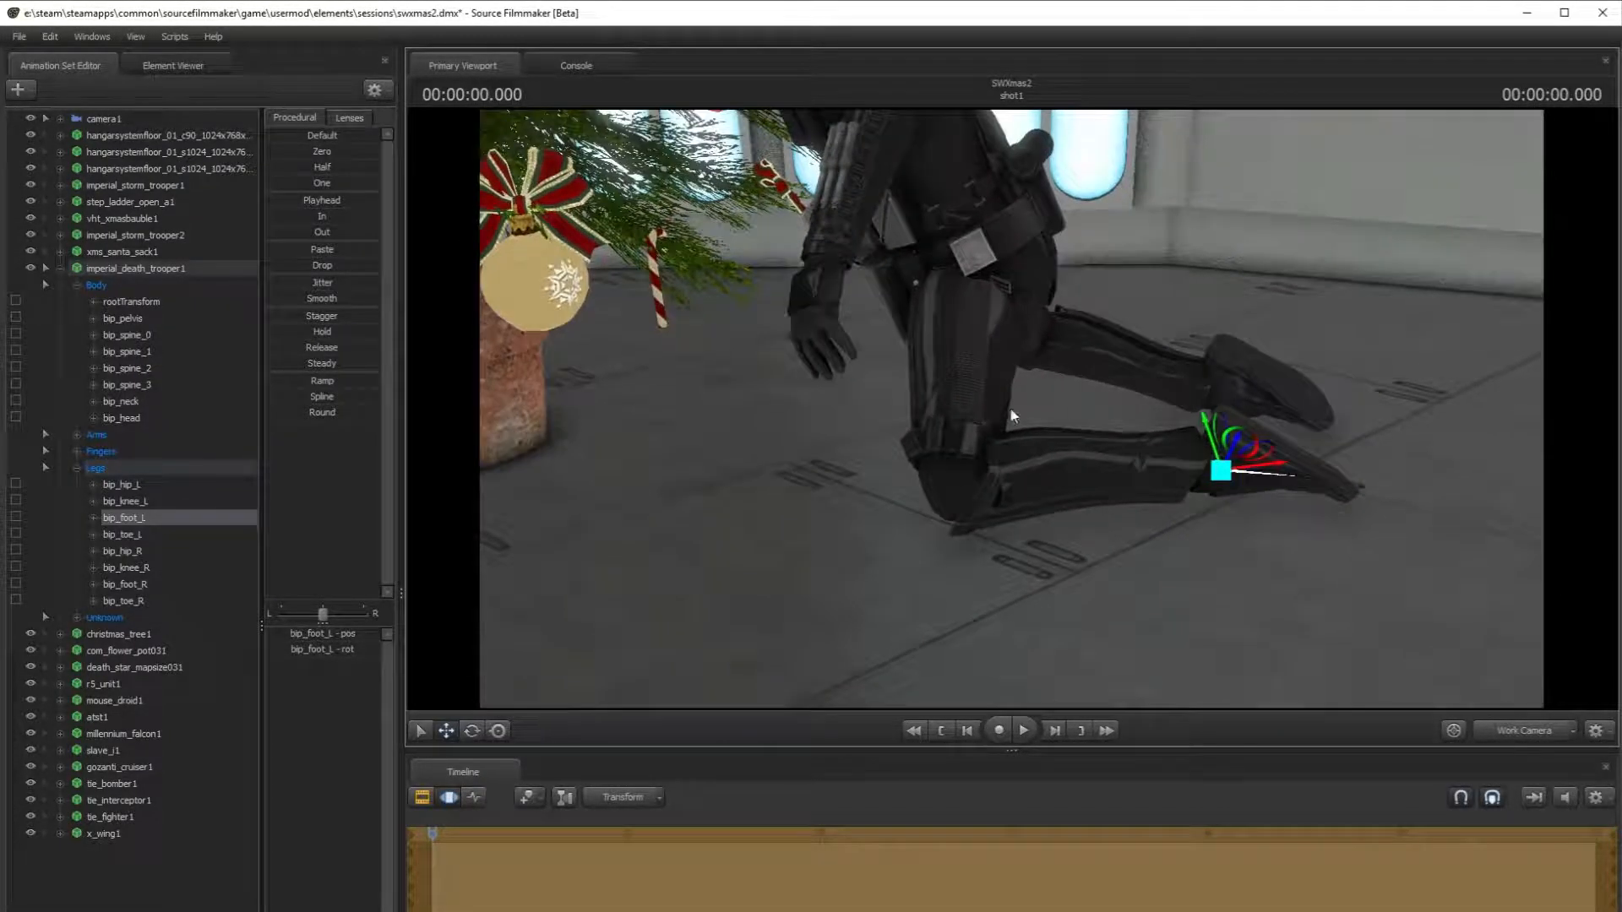
- Lower bip_pelvis slightly so the trooper's hips sit closer to the floor
key(ctrl)
ctrl+click(984, 265)
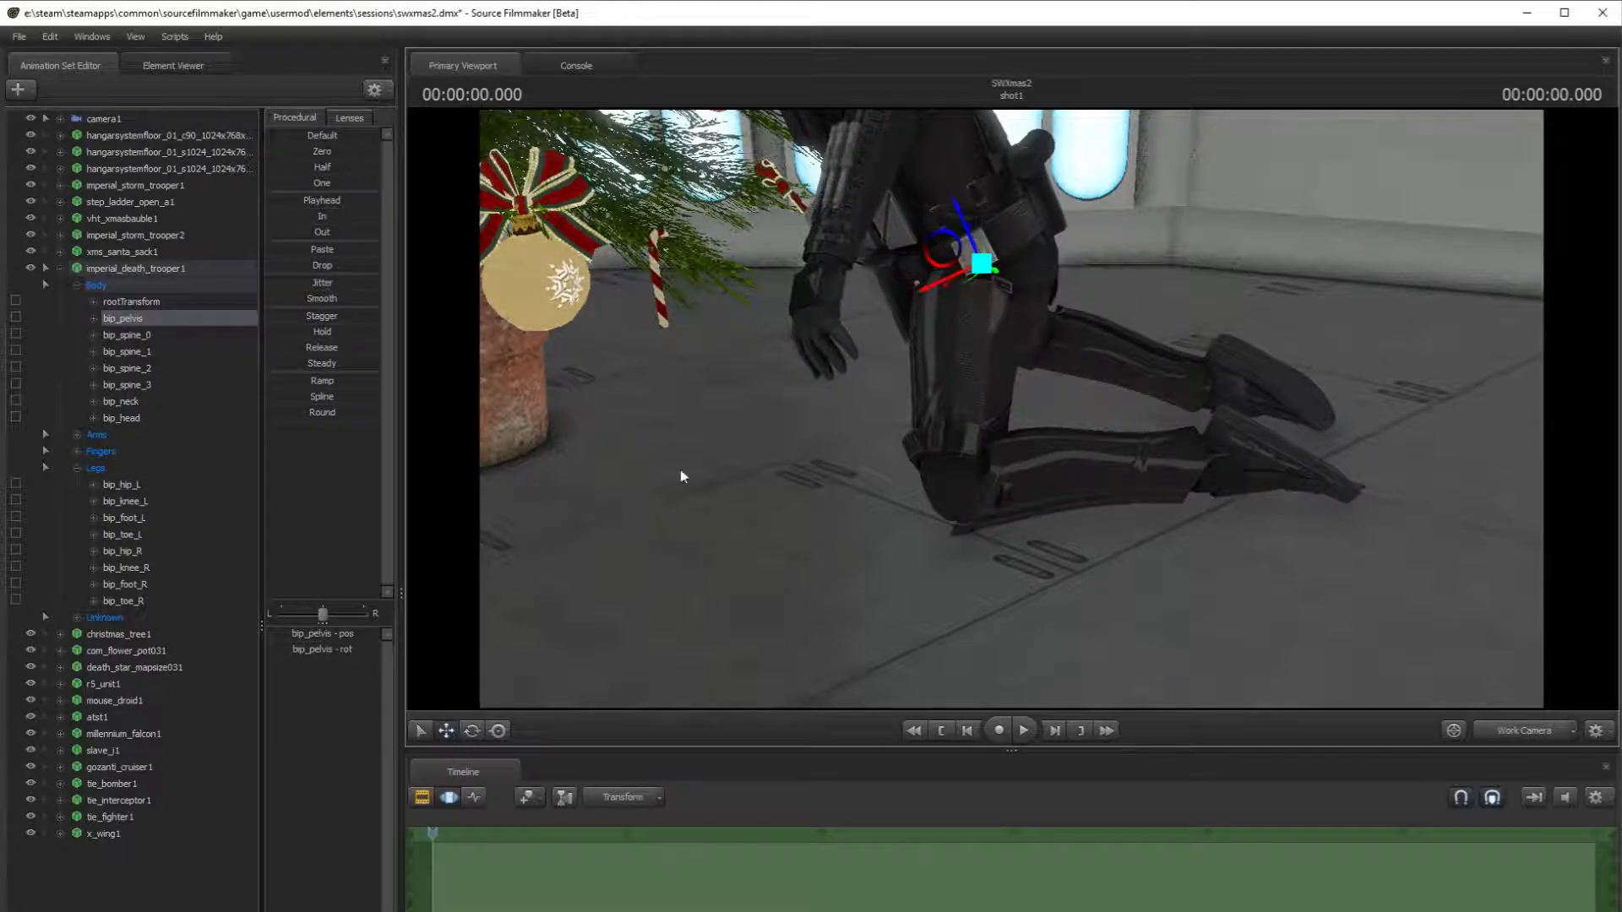
drag(977, 266, 978, 283)
ctrl+click(1188, 439)
drag(1188, 439, 1013, 410)
key(s)
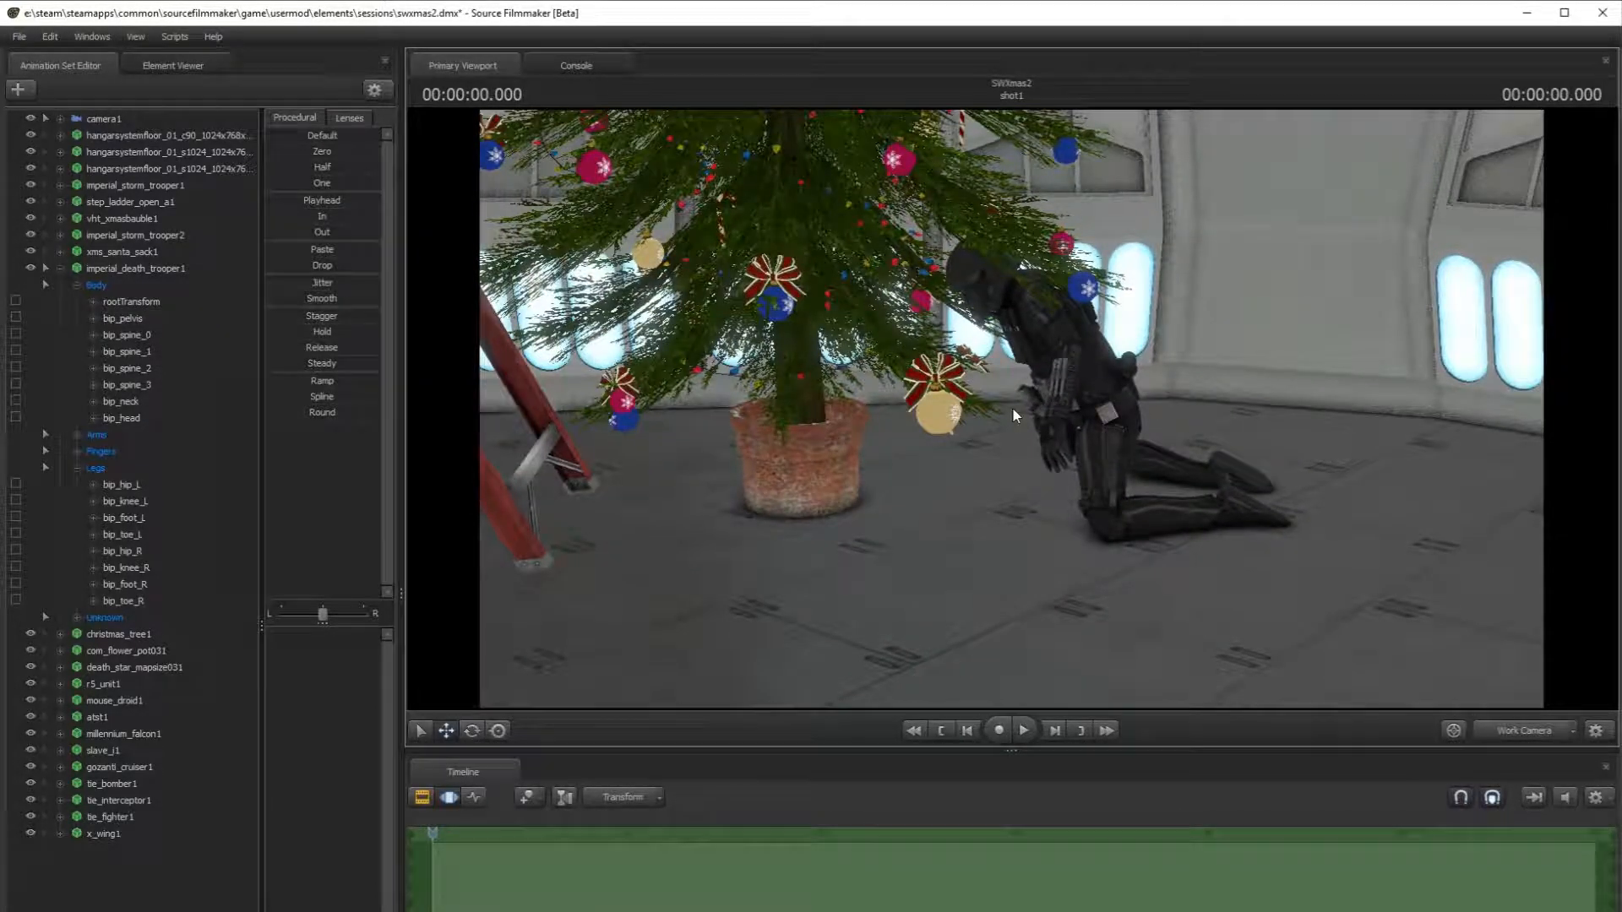
- Move the whole death trooper slightly across the floor with its rootTransform
key(ctrl)
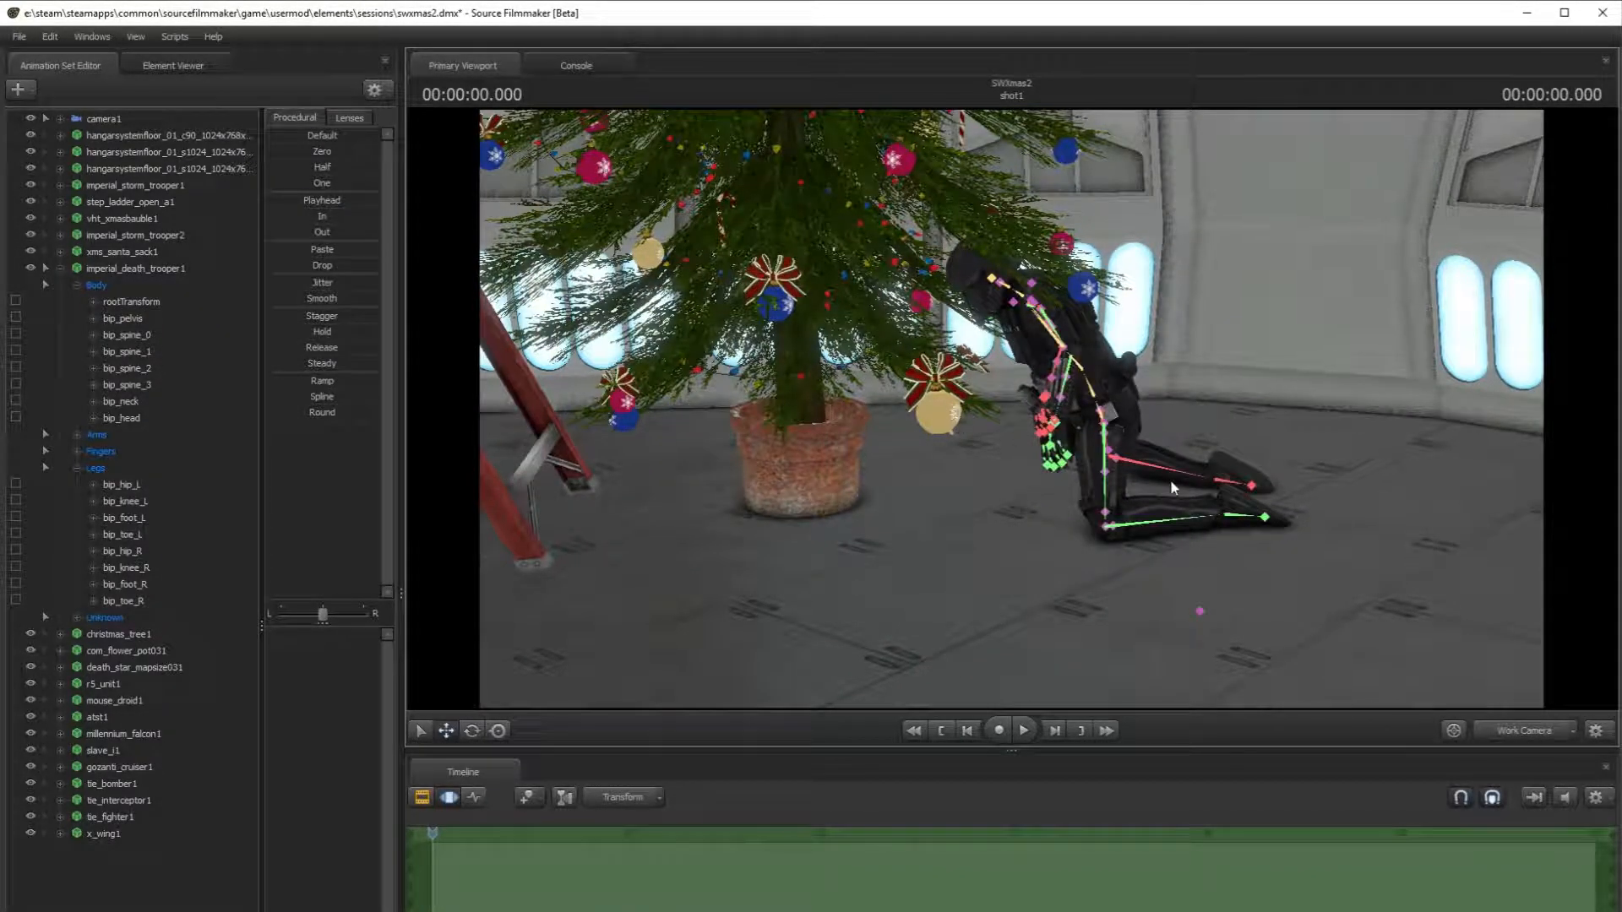
click(1200, 611)
mouse_move(1198, 610)
mouse_down()
mouse_move(1233, 621)
mouse_move(1217, 621)
mouse_up()
key(ctrl)
key(w)
key(ctrl)
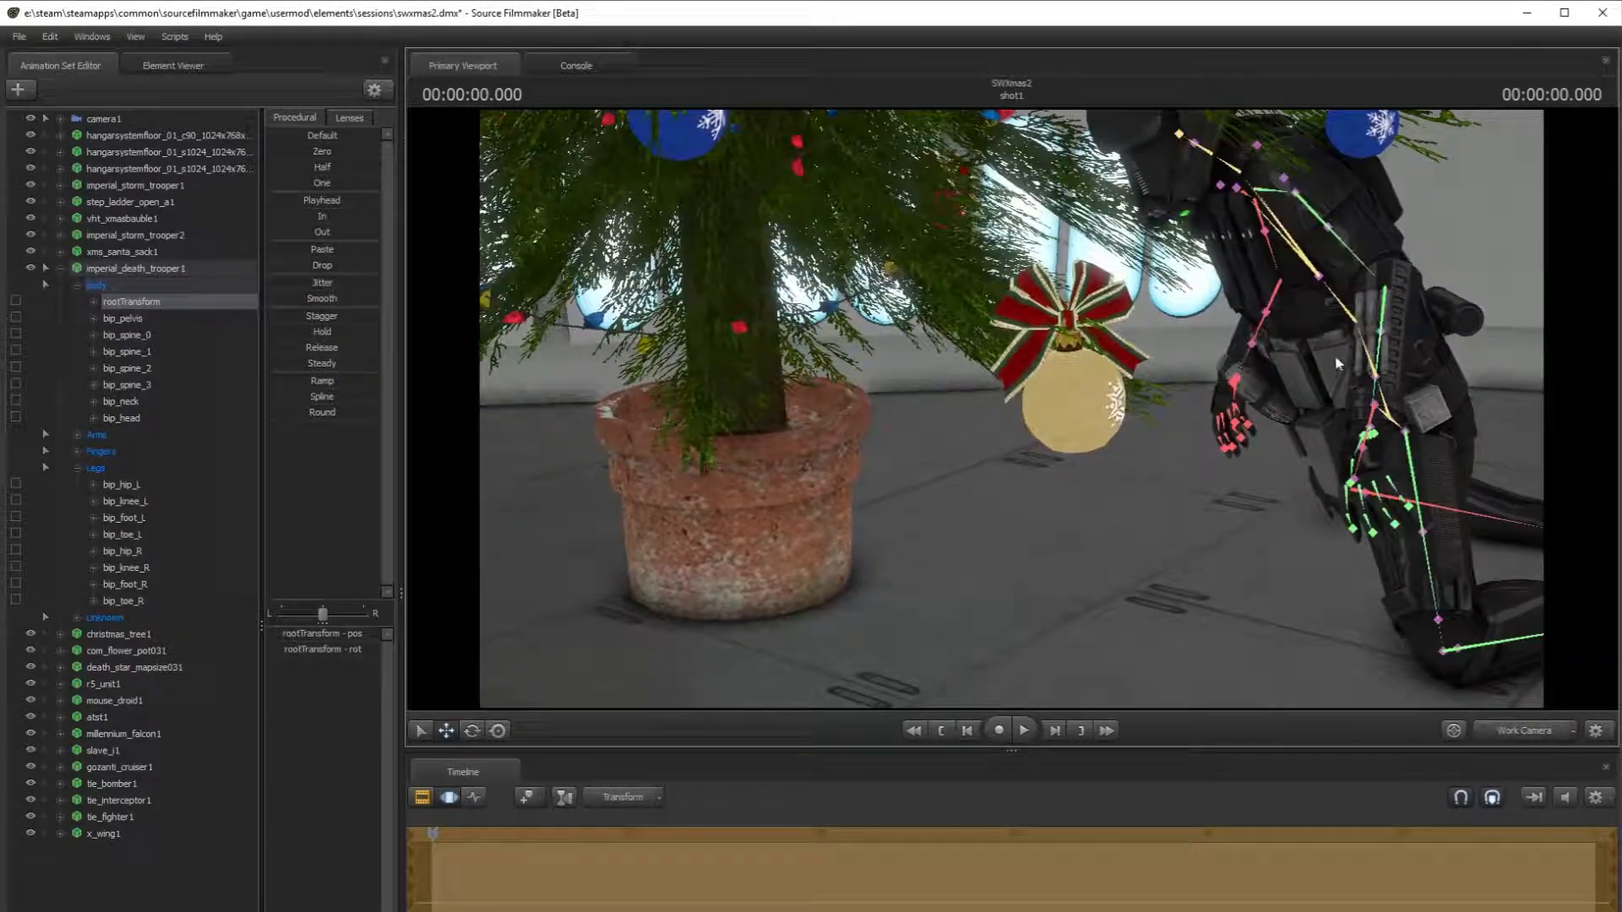
- Rotate bip_spine_0 and bip_spine_1 to twist the torso and draw the left arm back
ctrl+click(1371, 359)
click(497, 731)
click(475, 732)
drag(1354, 348, 1396, 392)
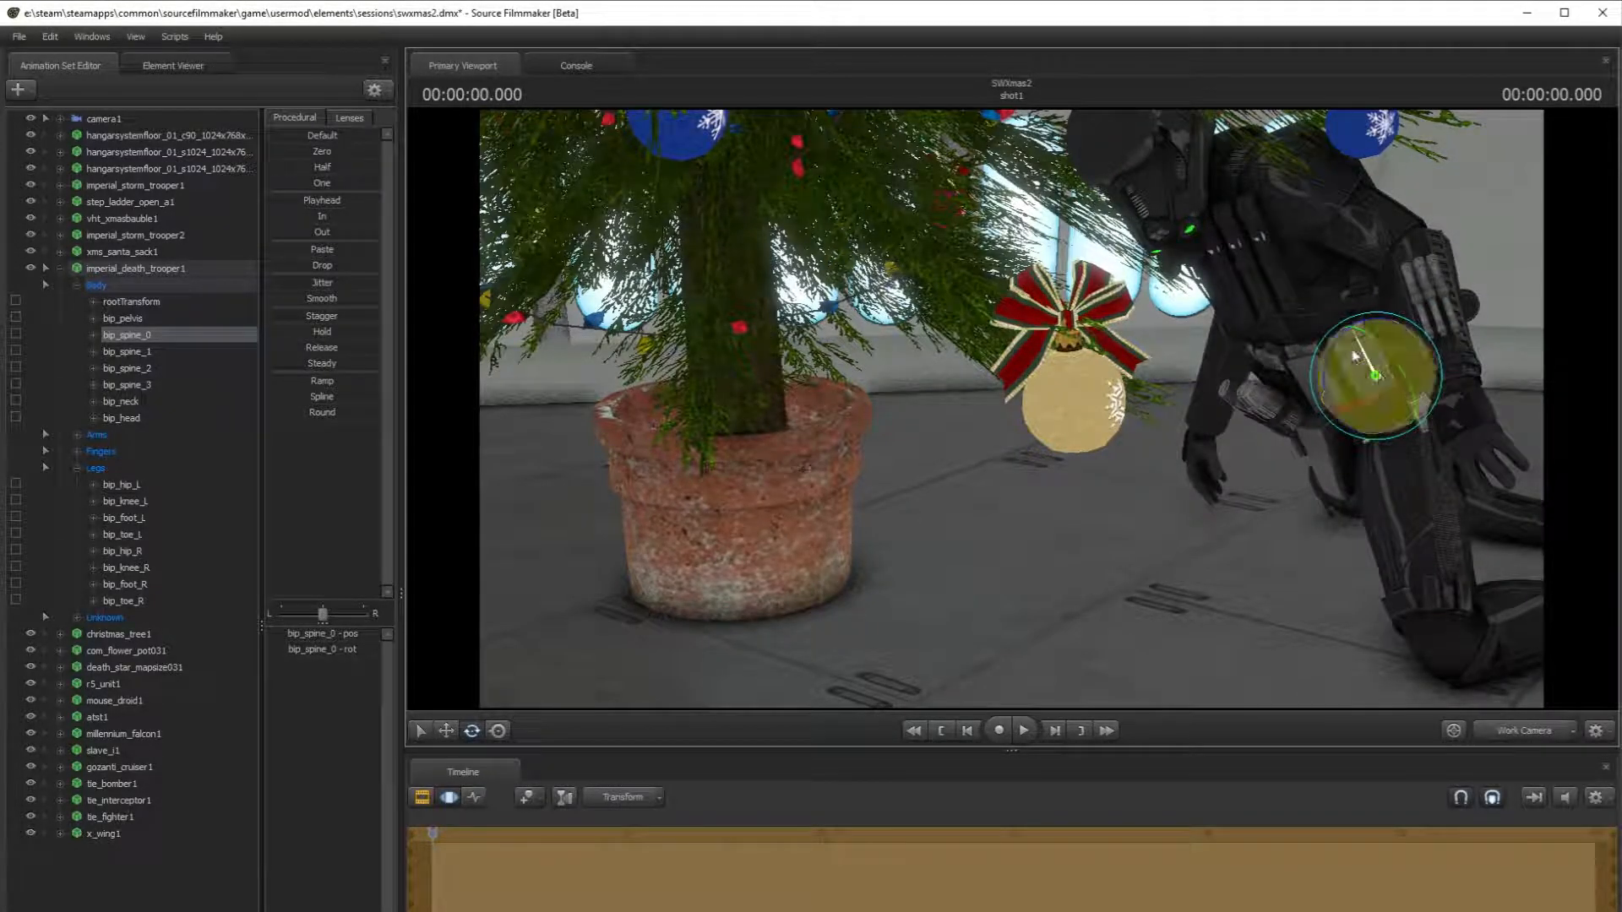
click(1320, 306)
mouse_move(1374, 290)
mouse_down()
mouse_move(1370, 271)
mouse_move(1356, 310)
mouse_up()
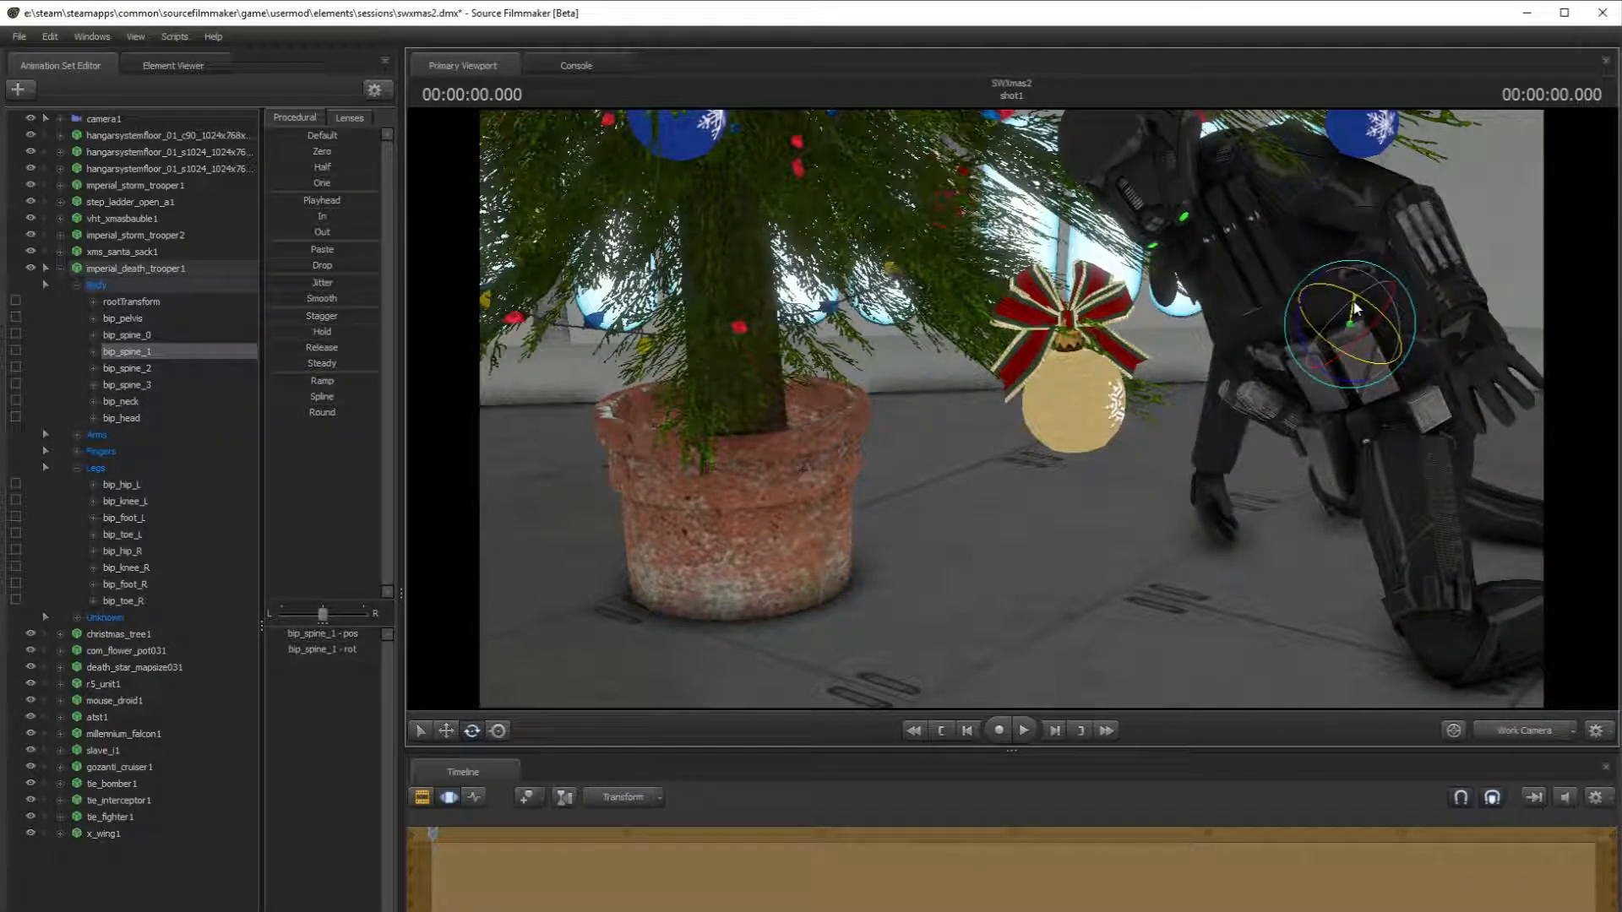
- Rotate the right arm down toward the floor, adjust bip_spine_1, and check the pose through camera1
ctrl+click(1212, 236)
drag(1273, 212, 1225, 199)
ctrl+click(1317, 304)
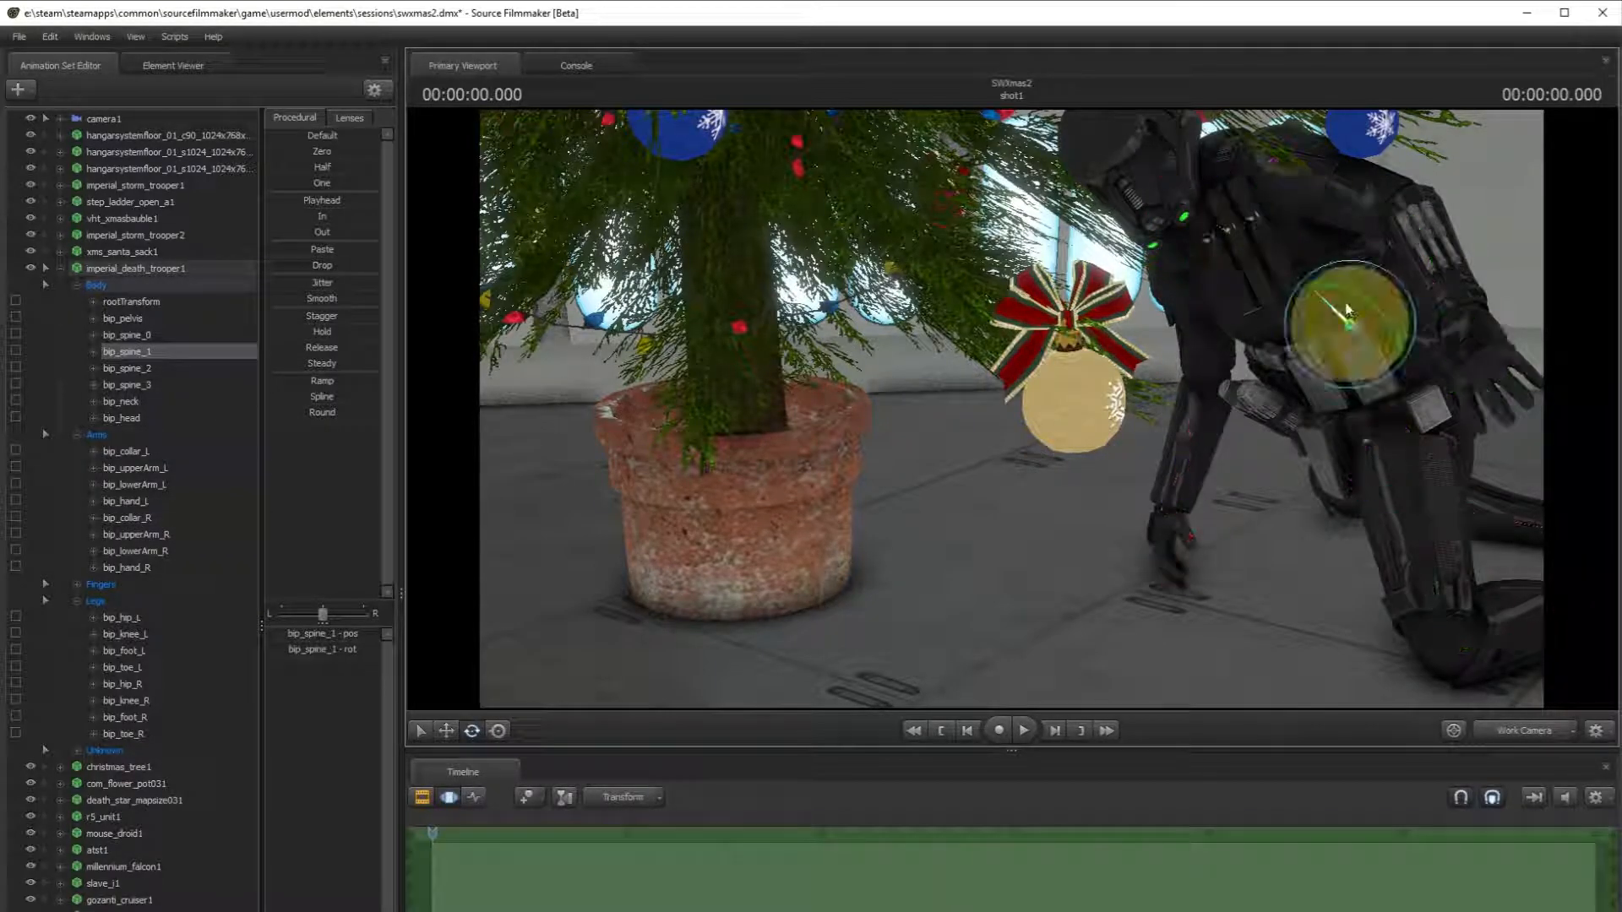
drag(1351, 320, 1328, 302)
click(1515, 740)
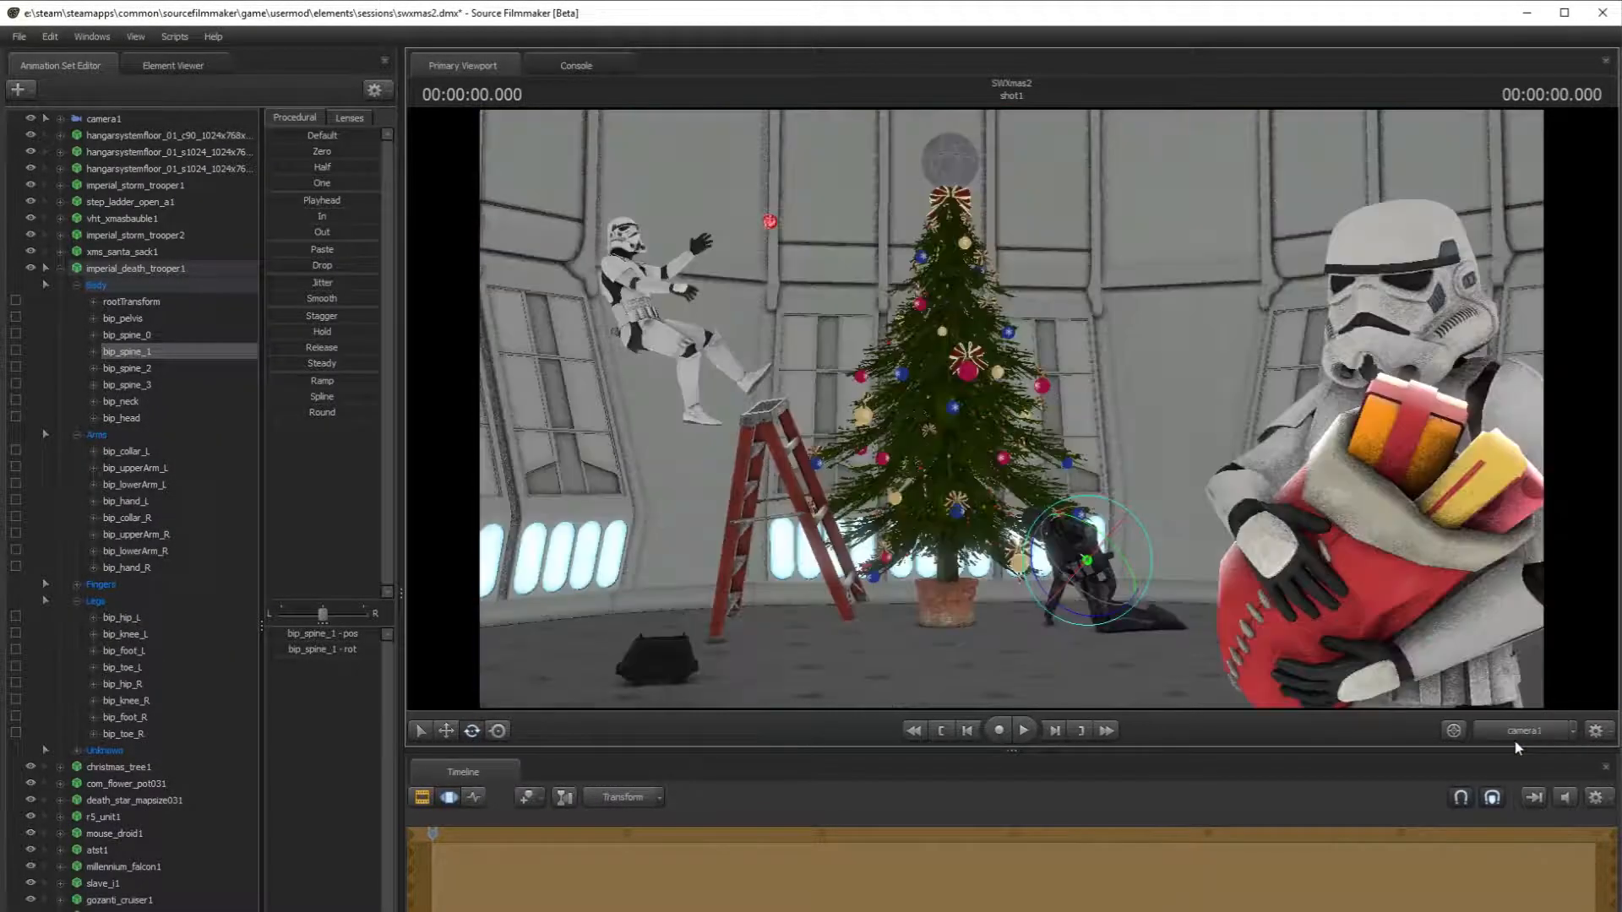
- Select the death trooper's Body group and turn and shift the whole figure beside the tree as seen through camera1
click(1220, 581)
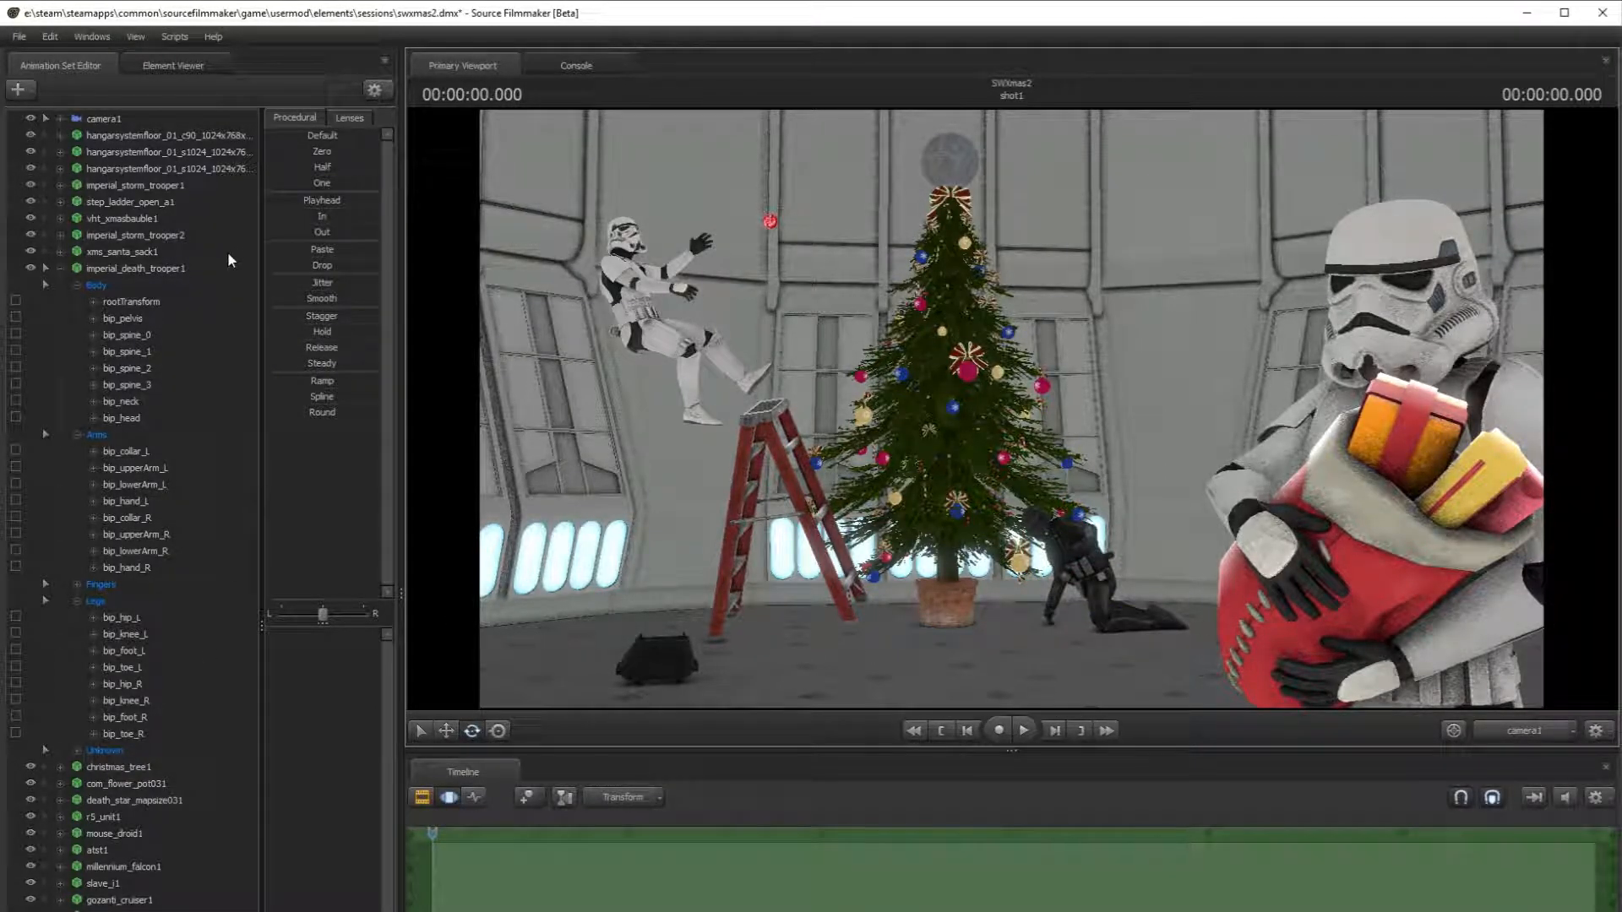
click(159, 284)
right_click(1143, 684)
click(1153, 681)
mouse_move(1153, 678)
mouse_down()
mouse_move(1183, 693)
mouse_move(1041, 673)
mouse_move(1202, 648)
mouse_move(1159, 702)
mouse_move(1090, 718)
mouse_move(1130, 665)
mouse_up()
key(w)
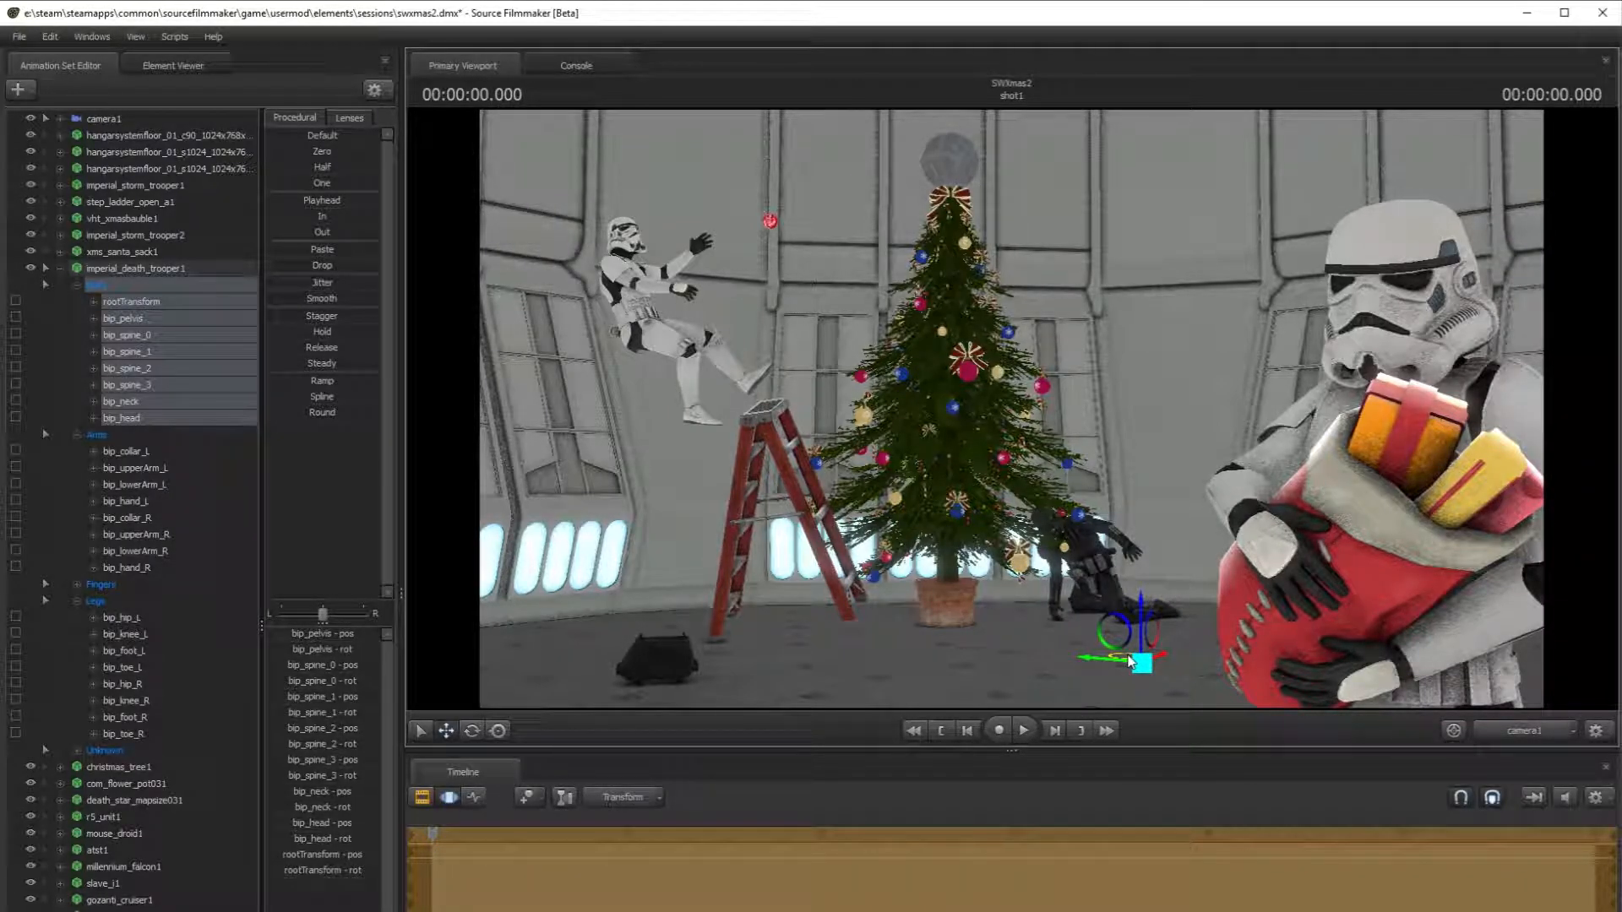
- Rotate bip_spine_3 to adjust the upper torso, comparing the pose between the work camera and camera1
key(F4)
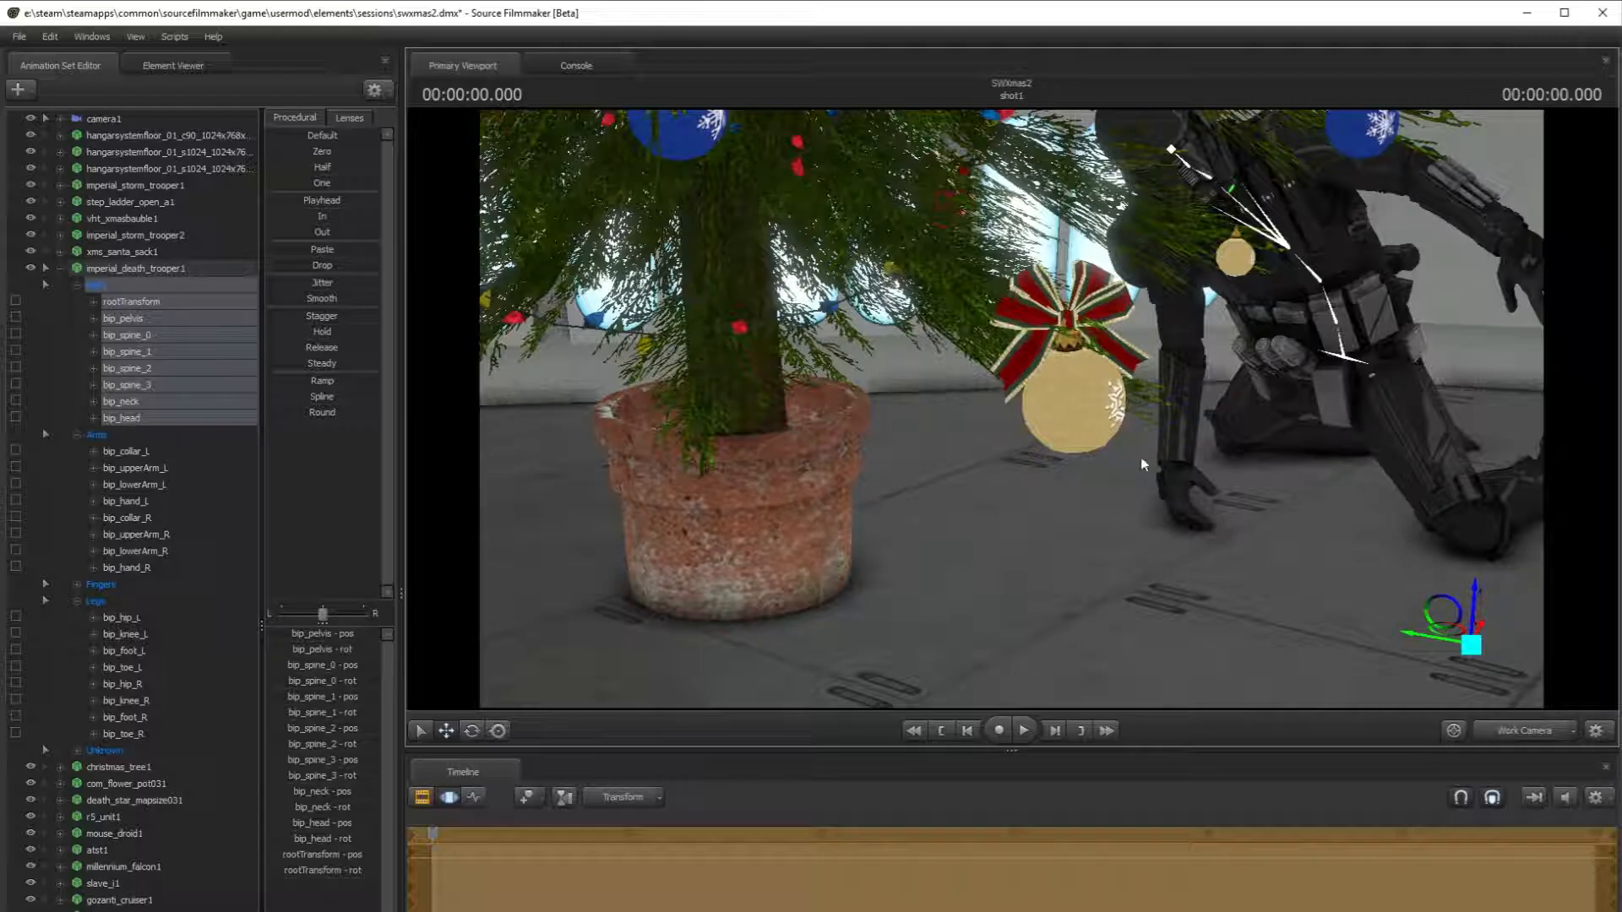
click(1210, 179)
click(471, 730)
drag(608, 617, 761, 608)
key(w)
drag(993, 234, 981, 262)
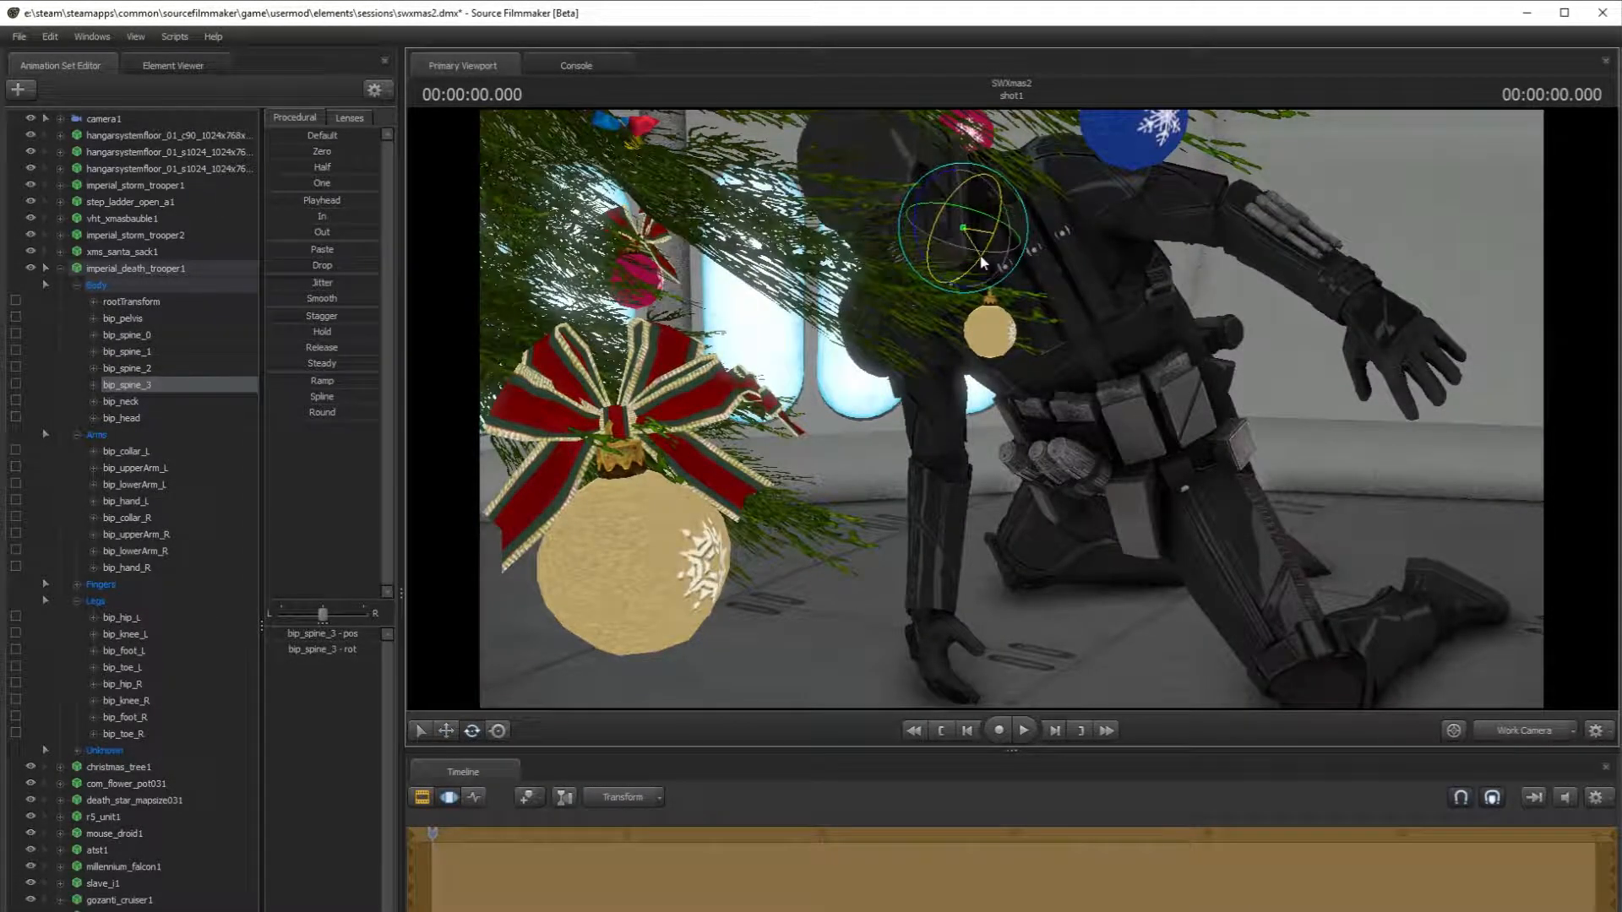
click(1533, 734)
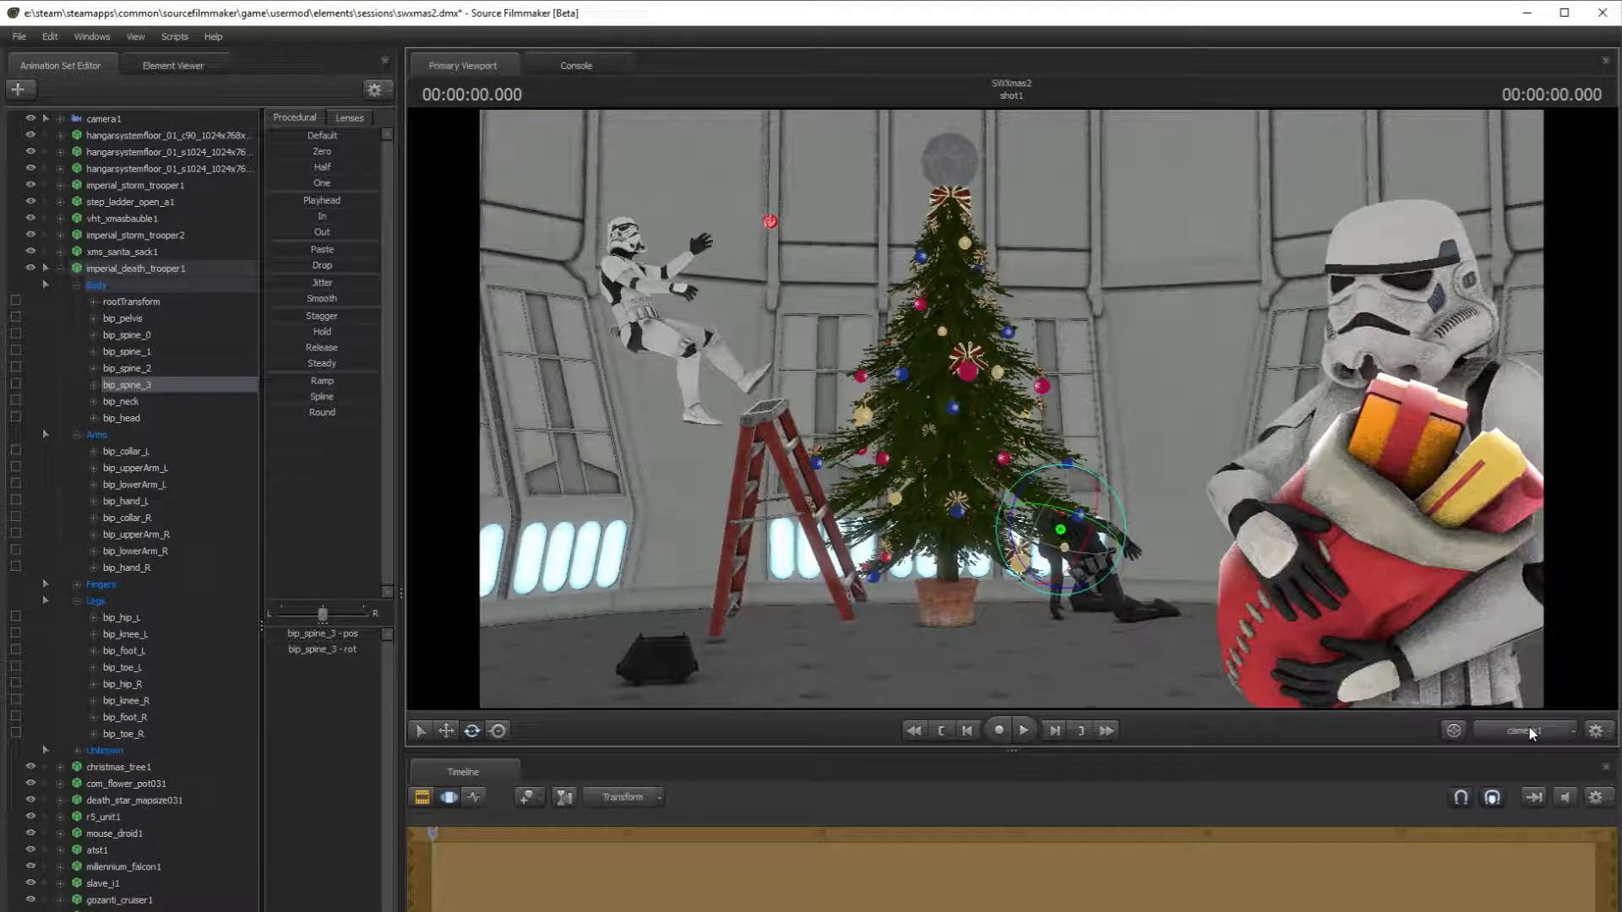
click(1531, 734)
drag(932, 261, 991, 246)
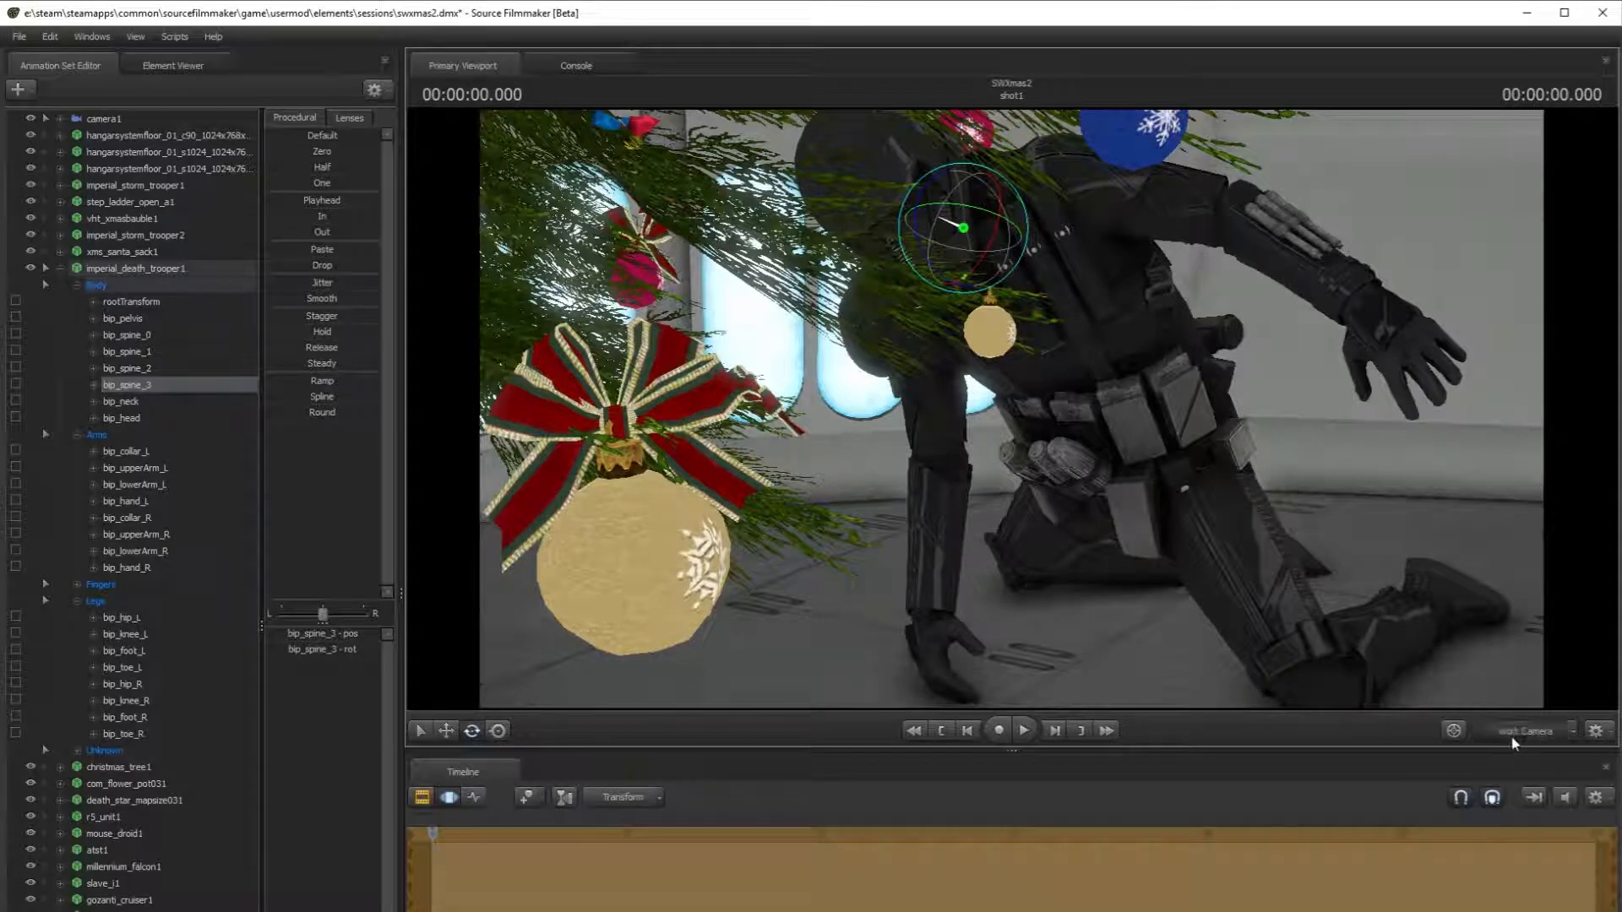
click(1515, 740)
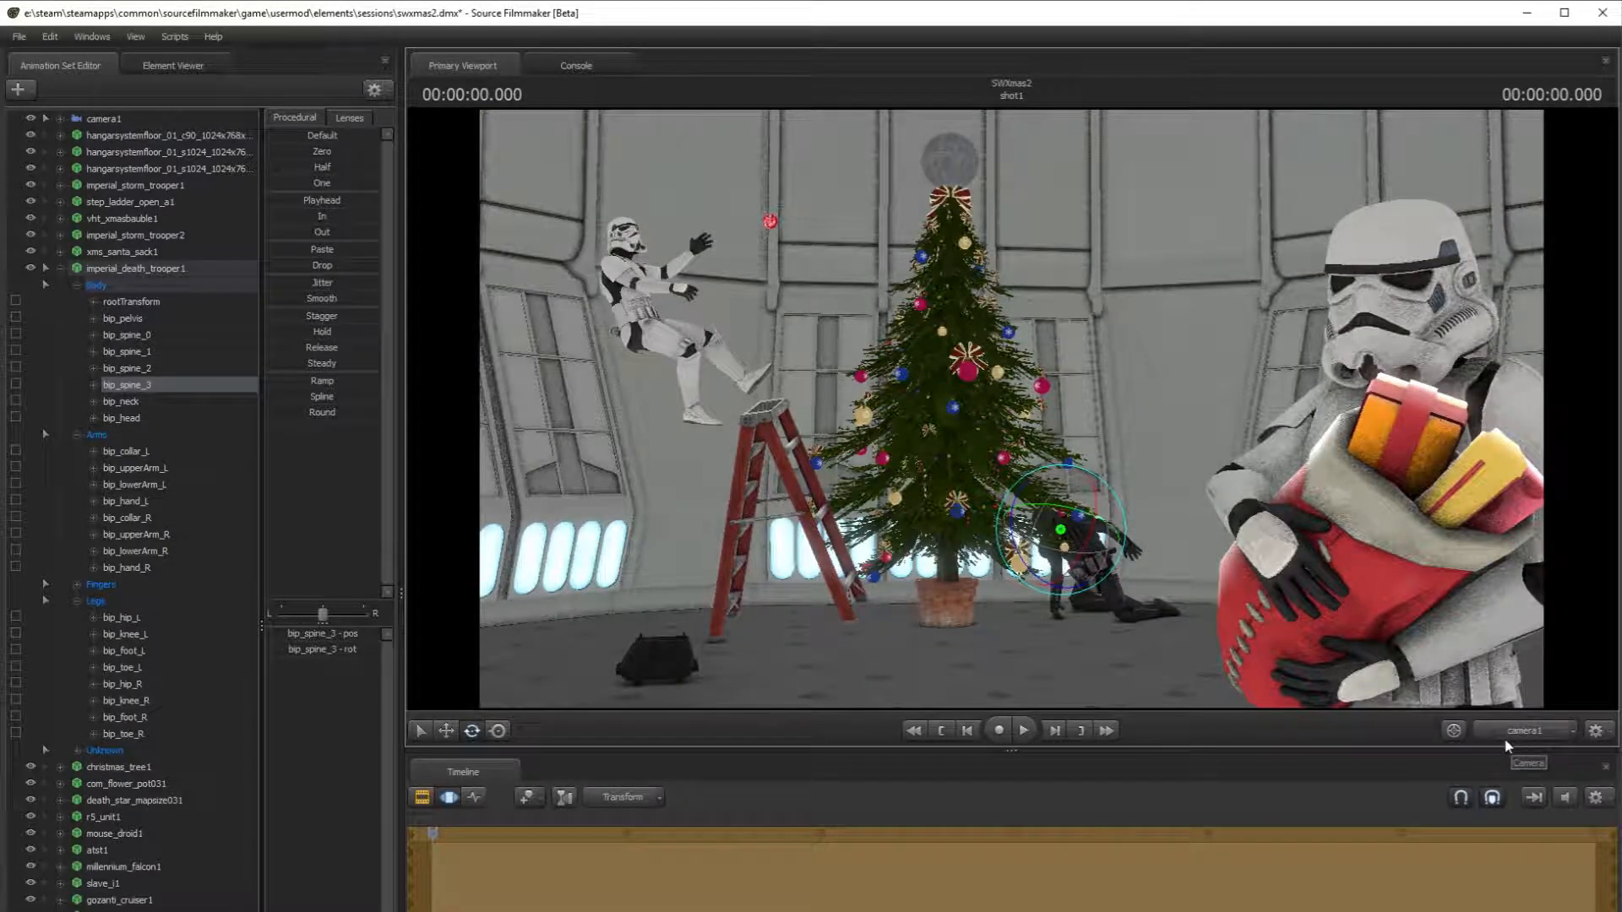
click(1507, 740)
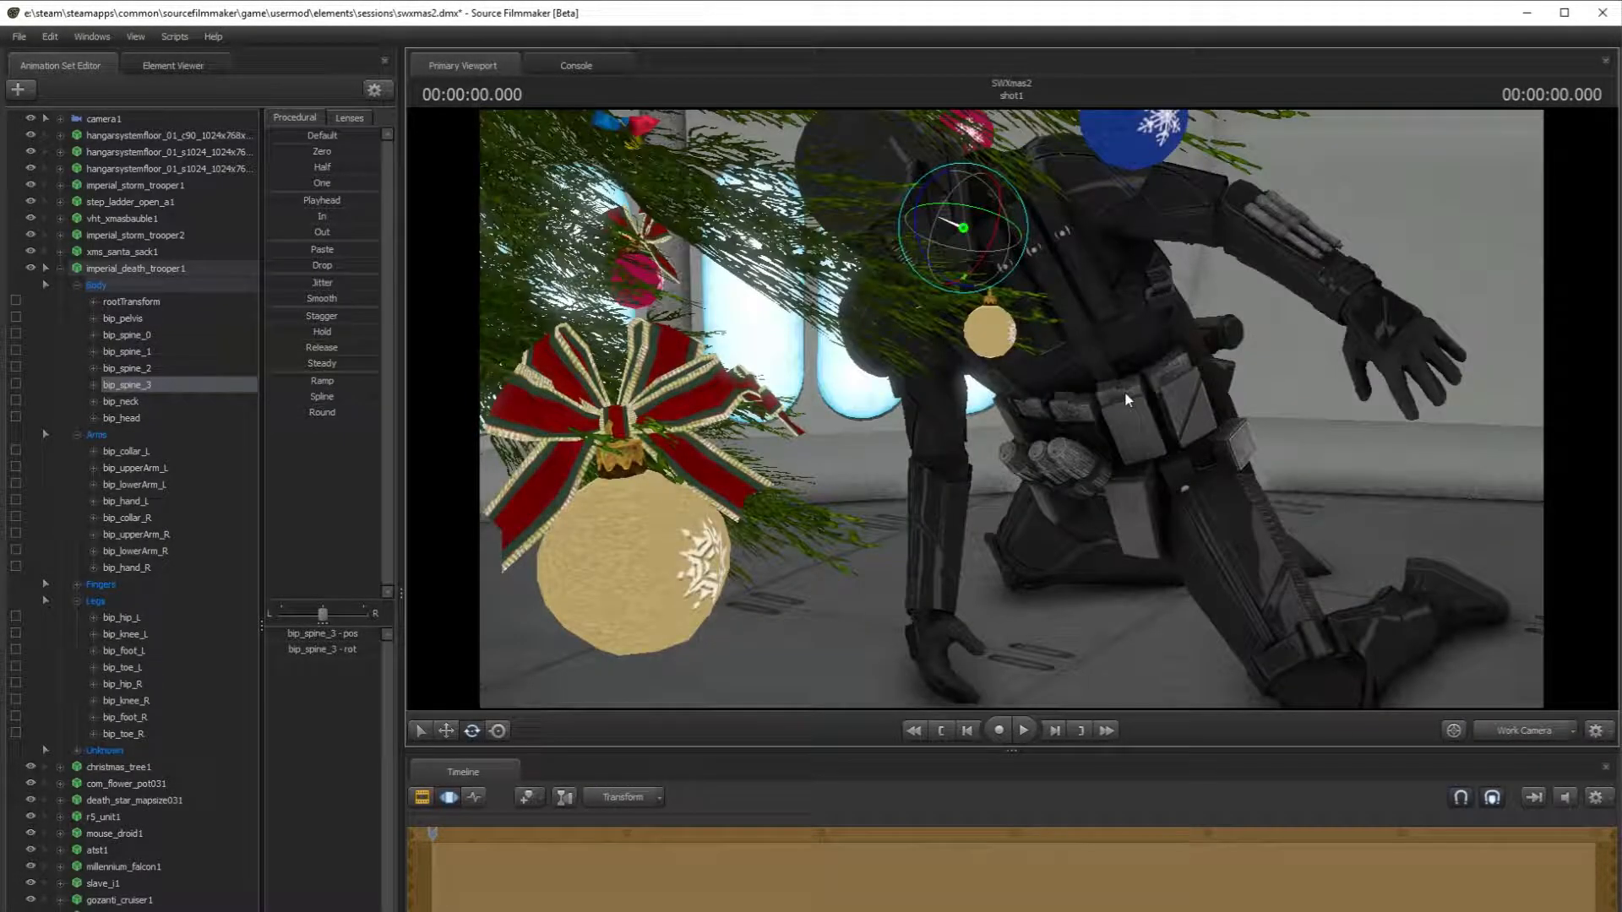
- Rotate bip_upperArm_R to reposition the right arm above the floor, and hide christmas_tree1
click(955, 307)
drag(955, 312, 936, 287)
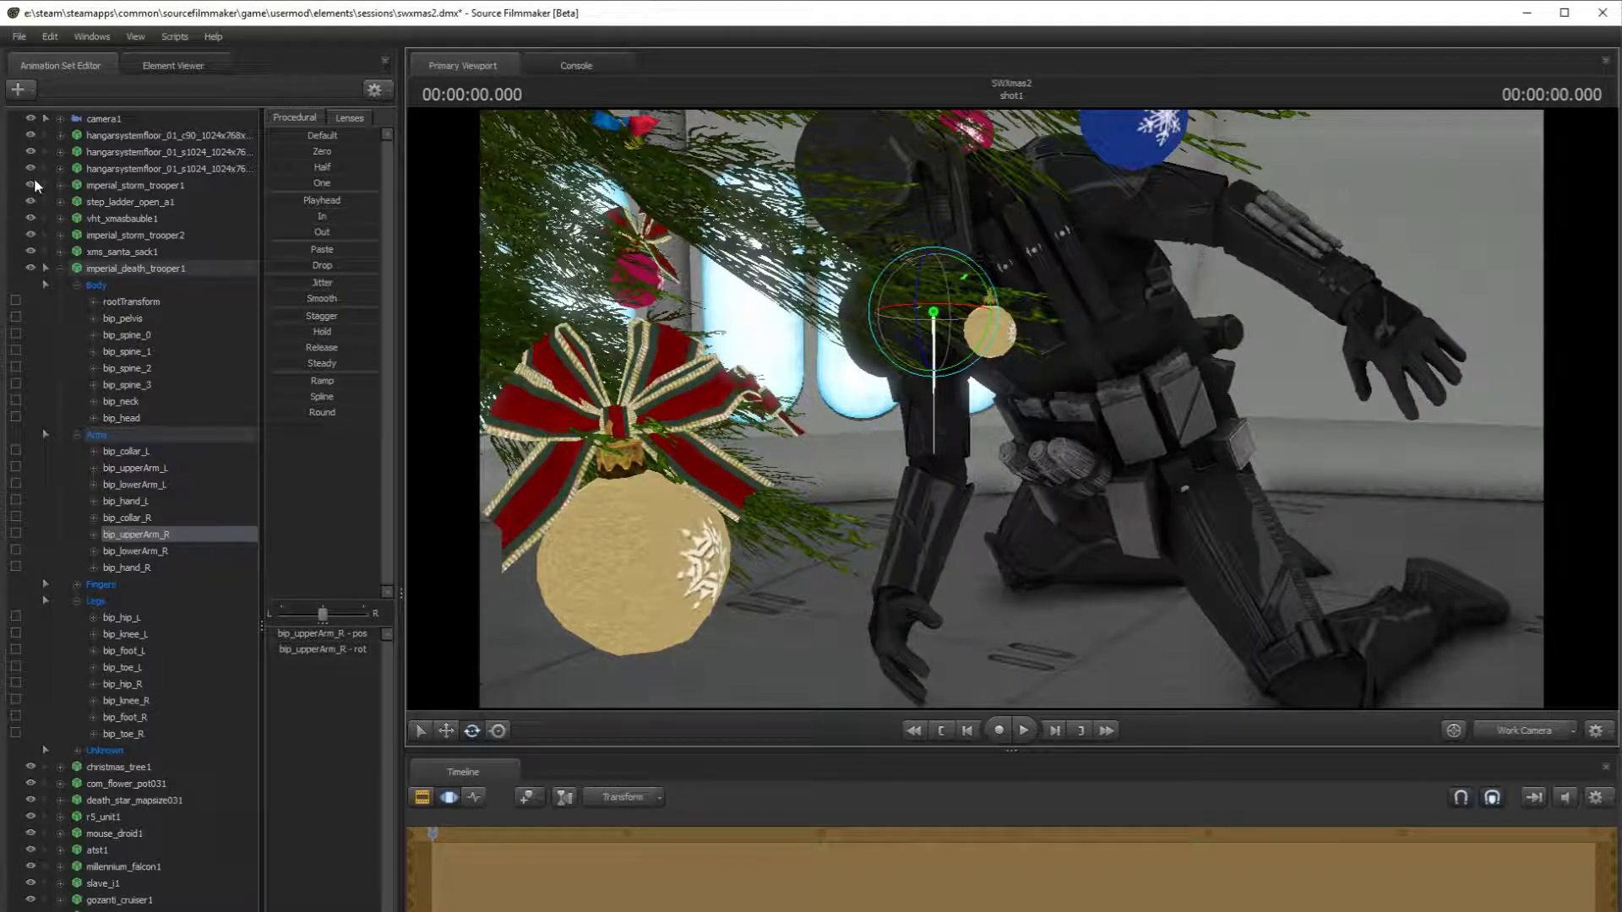
click(60, 269)
click(30, 285)
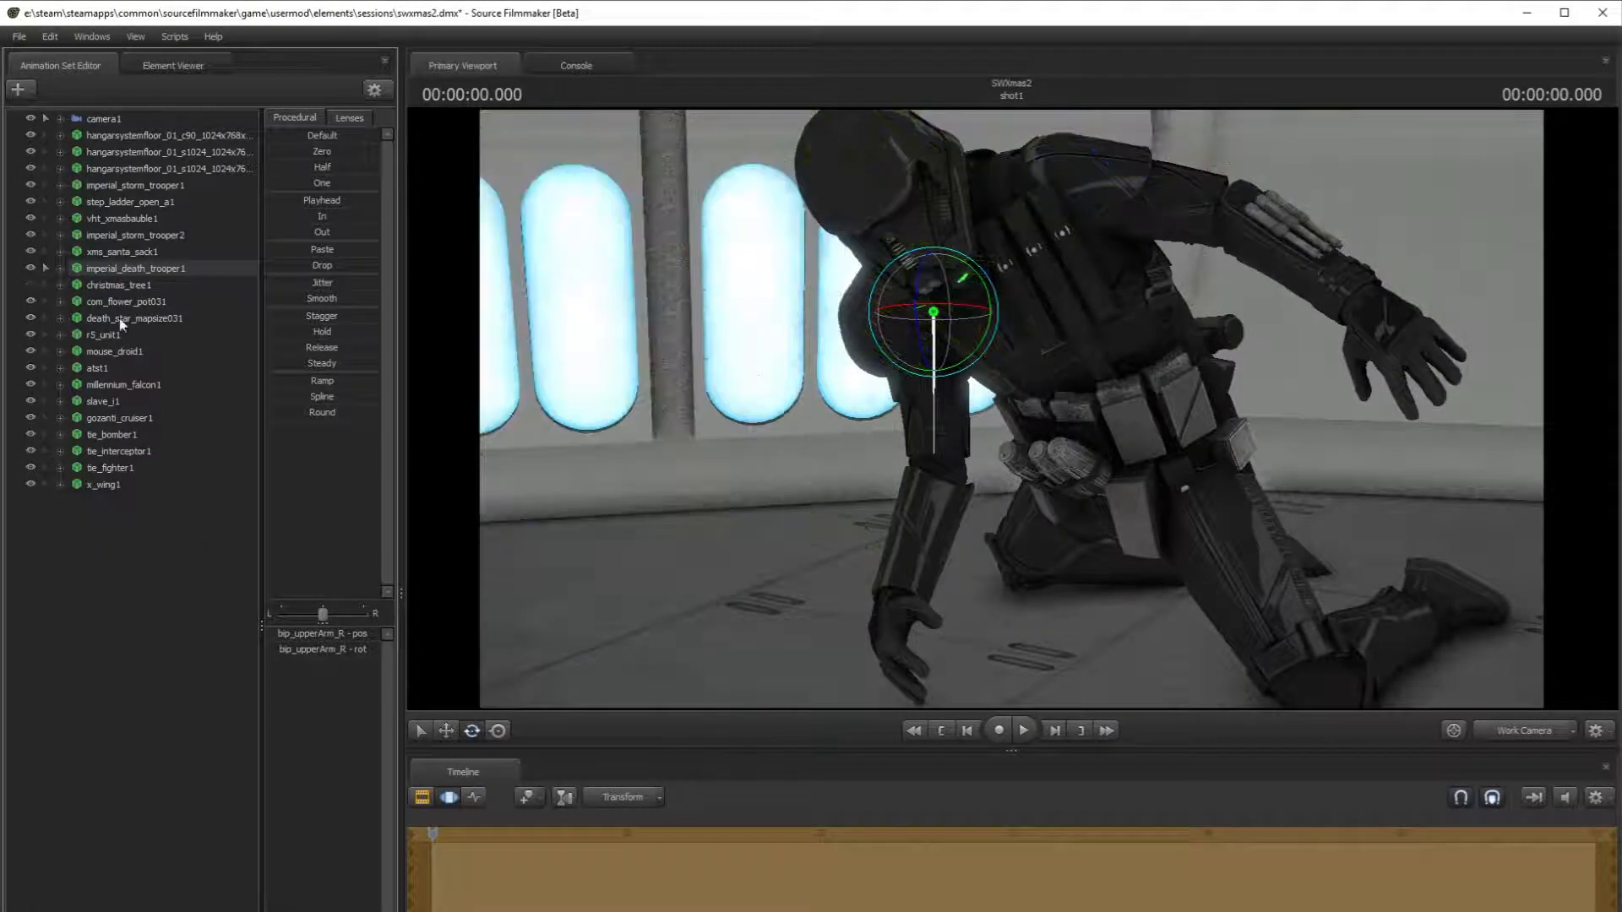
- Rotate bip_upperArm_L downward and bend bip_lowerArm_L so the left hand rests by the raised thigh
click(1152, 217)
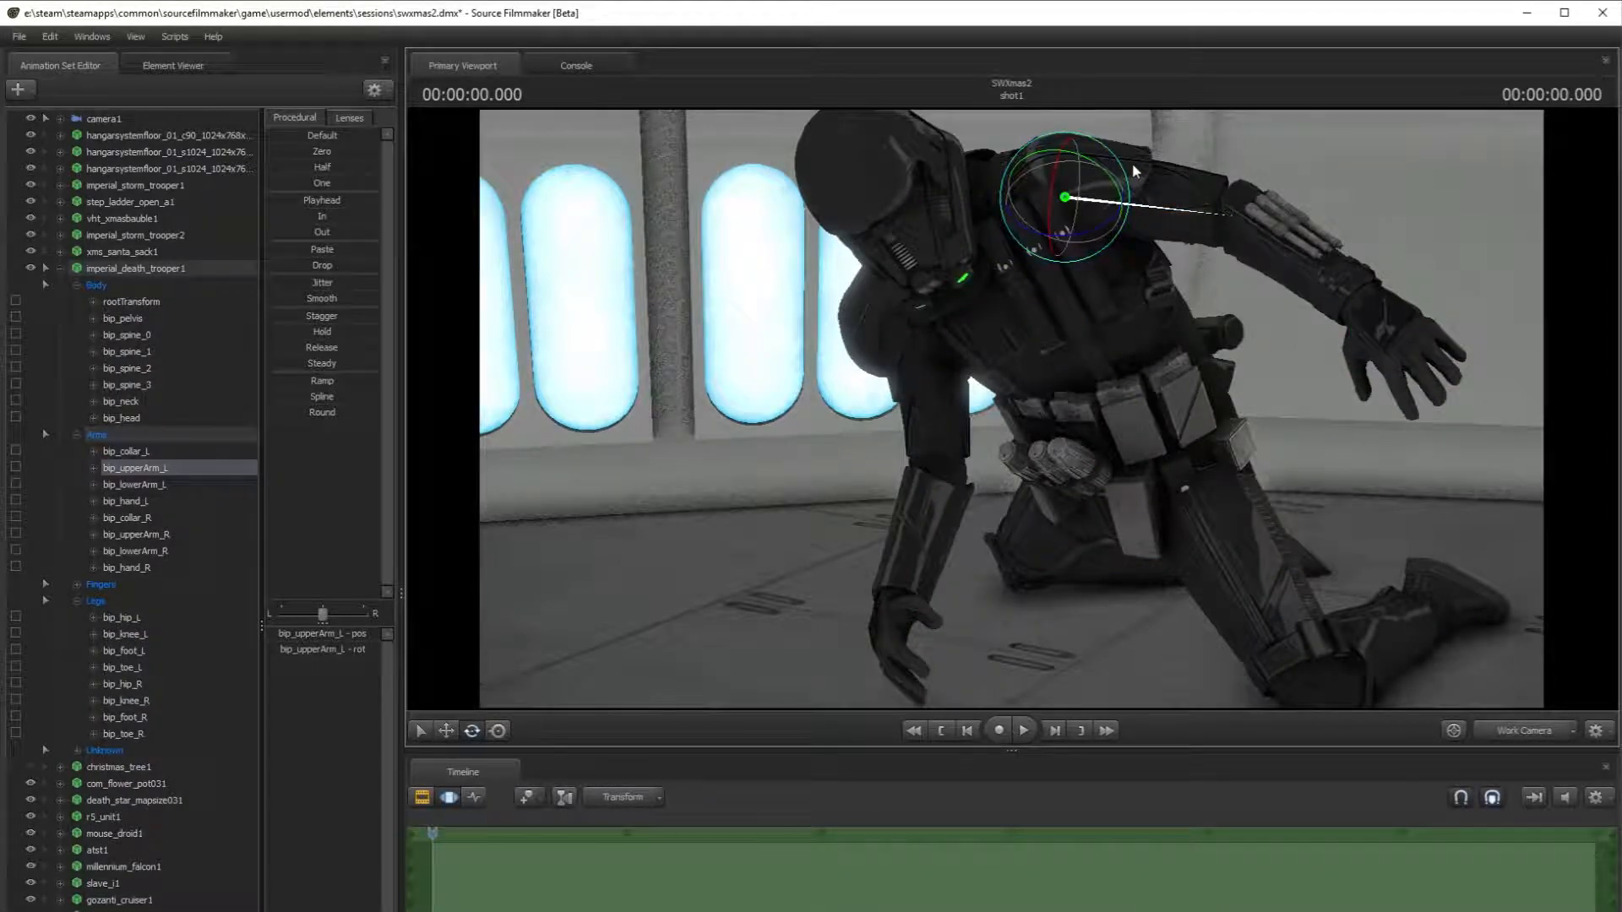
drag(1120, 170, 1075, 206)
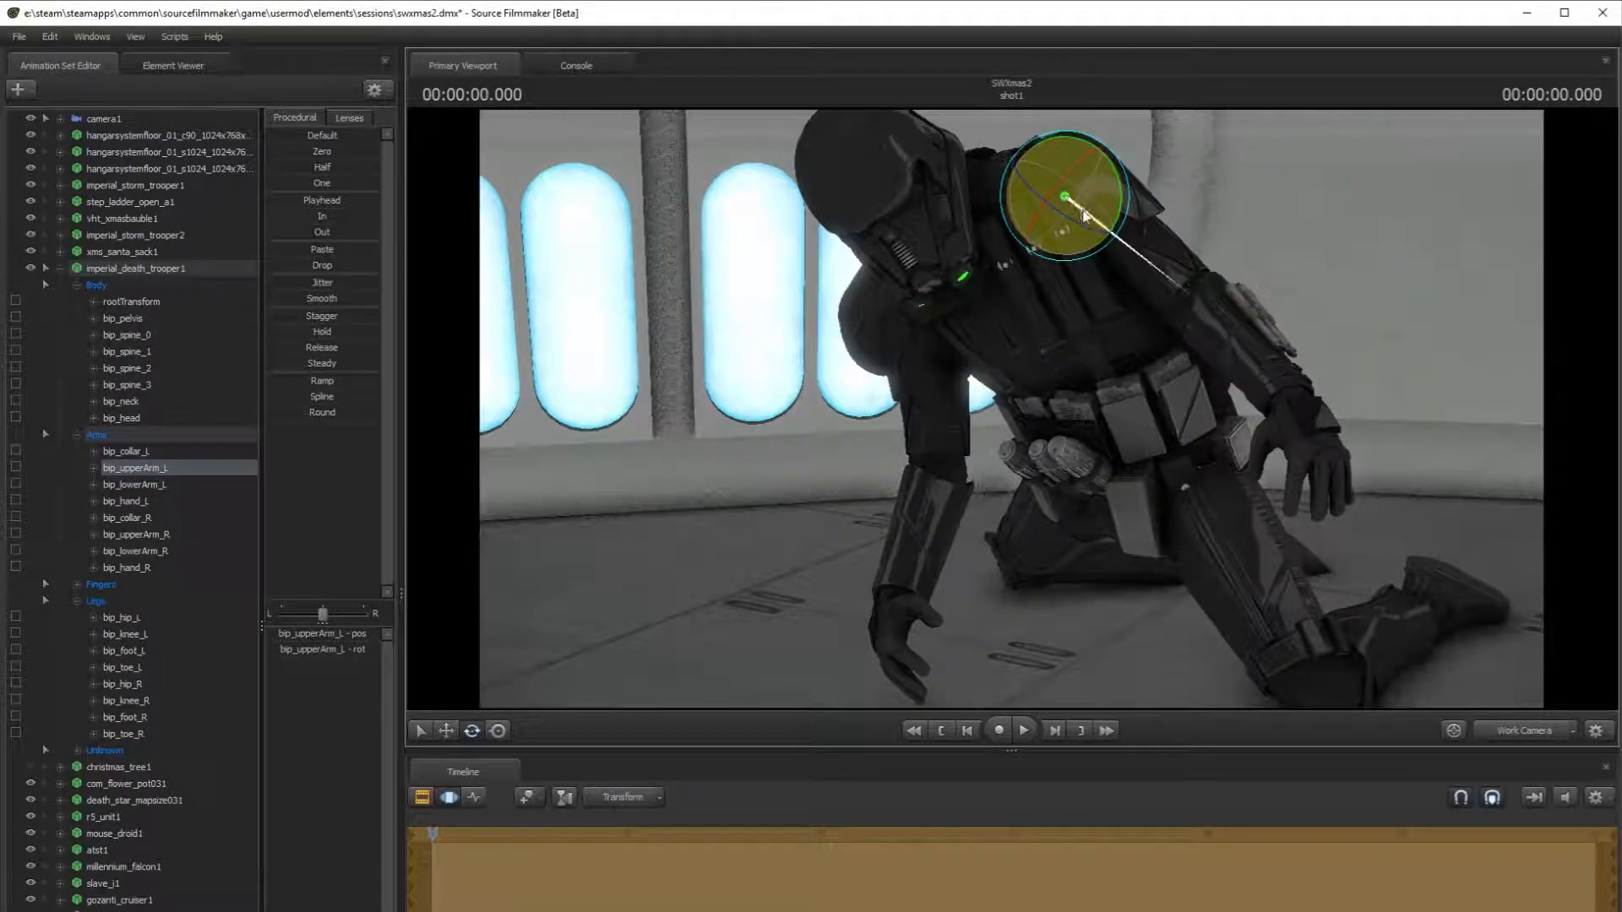
ctrl+click(1218, 324)
drag(1259, 312, 1221, 311)
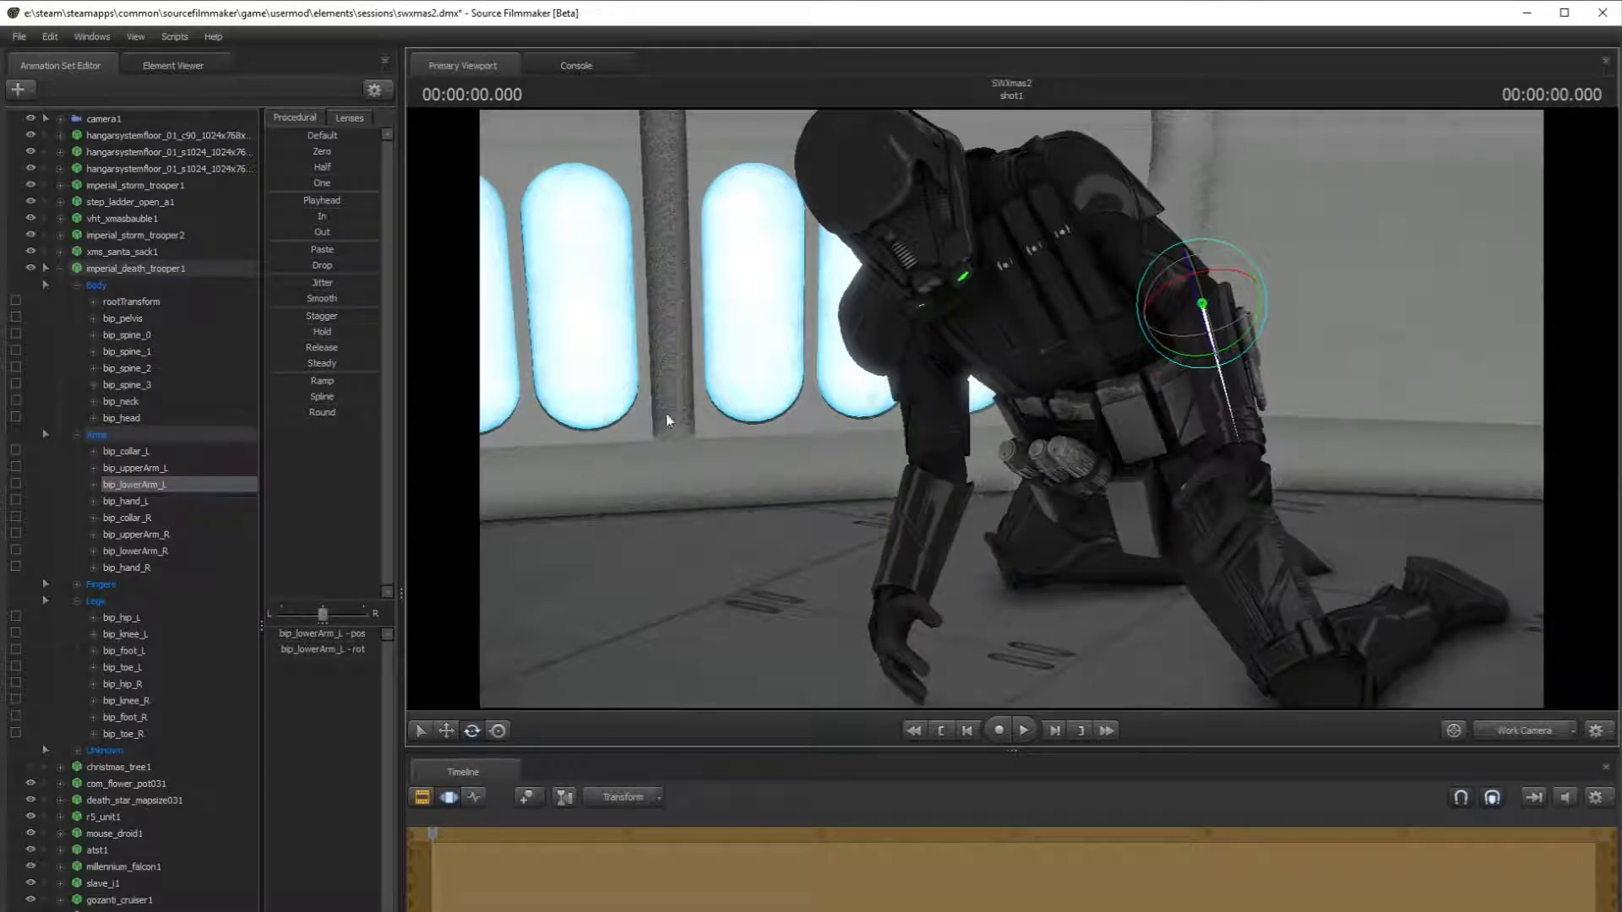
click(20, 91)
click(118, 154)
click(1568, 639)
- Start a new model animation set and filter the model files by christmas
click(19, 91)
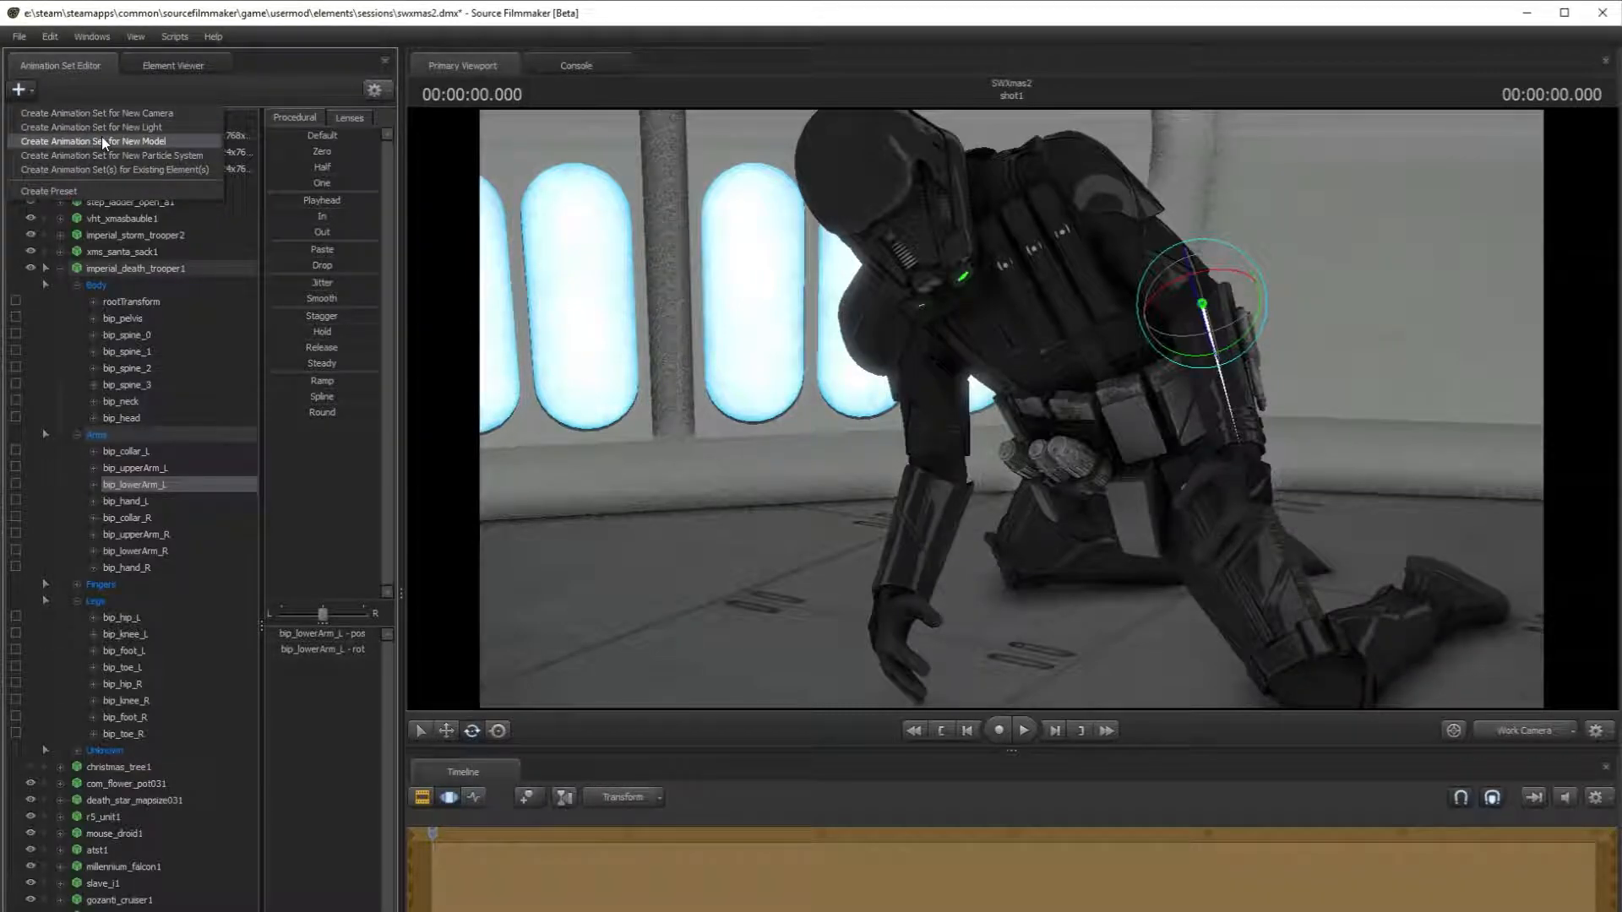
click(131, 156)
text(christm)
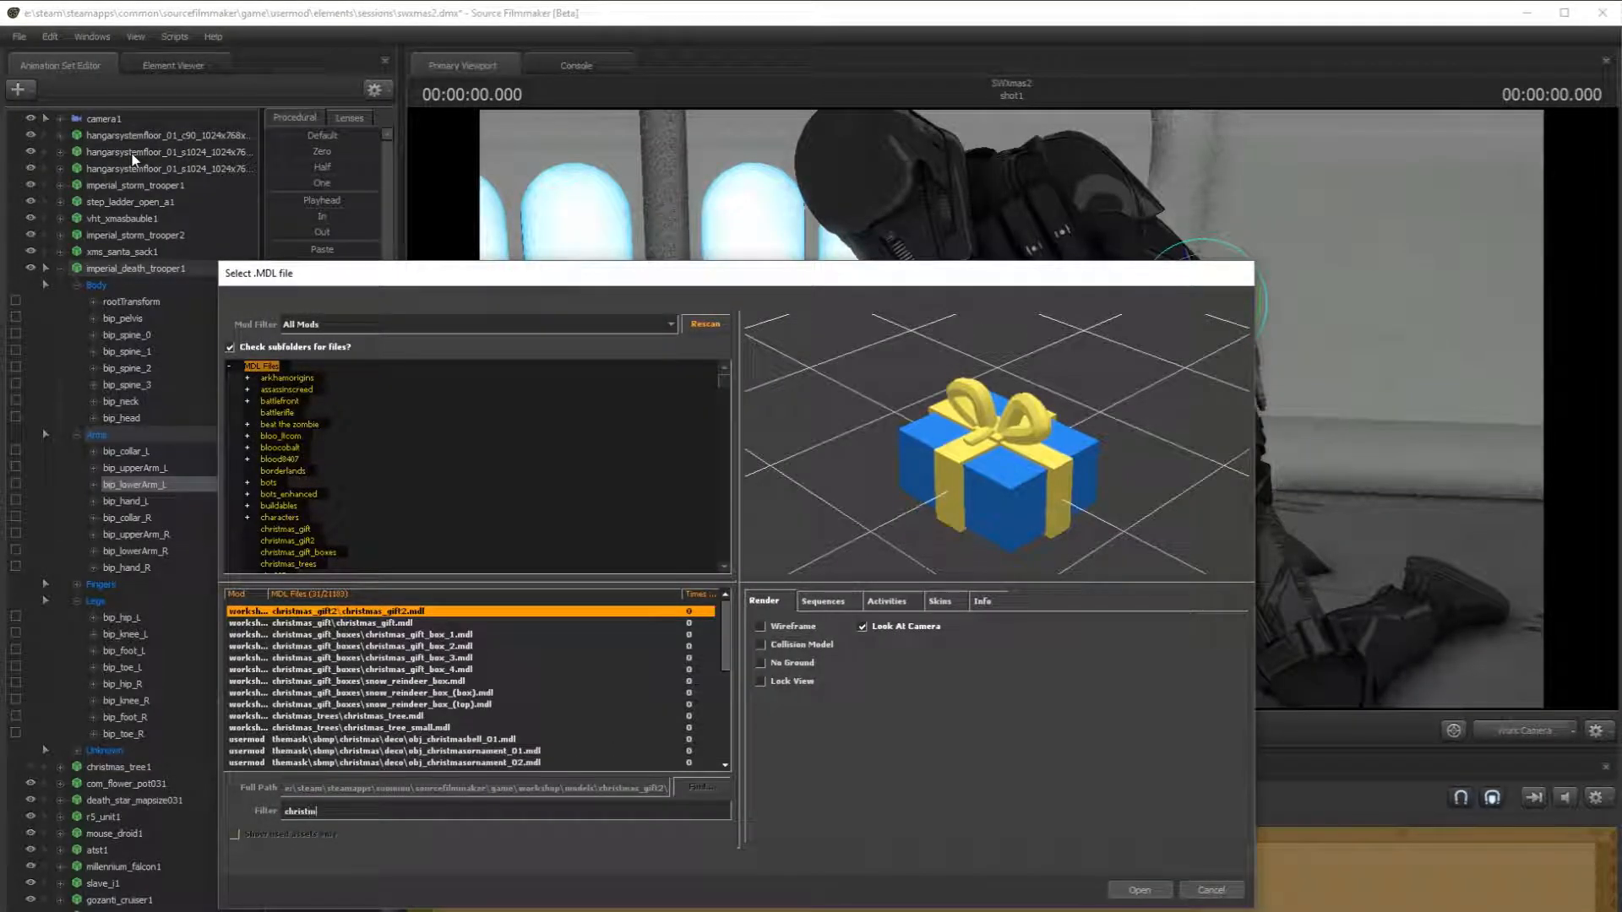
- Preview the christmas_gift_boxes, christmas_trees and Christmas ornament models for suitable props
click(457, 673)
click(466, 644)
drag(1005, 478, 1106, 470)
click(437, 637)
click(454, 673)
click(461, 681)
scroll(462, 681, down, 3)
scroll(452, 661, up, 3)
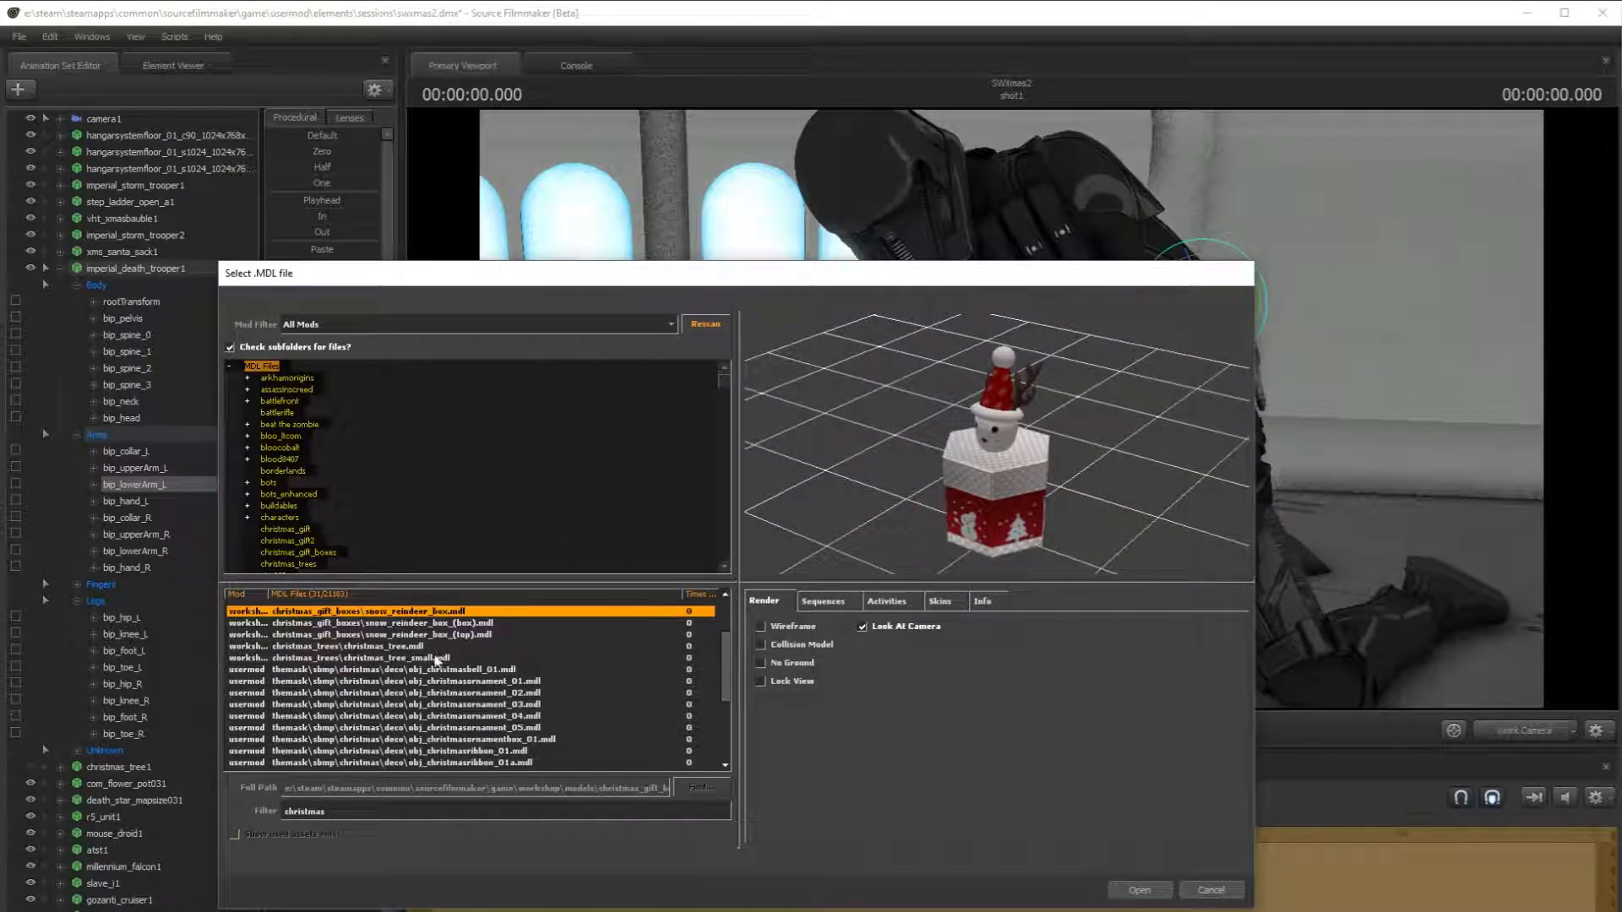
click(433, 647)
click(473, 659)
scroll(502, 669, down, 3)
click(501, 669)
scroll(502, 669, down, 3)
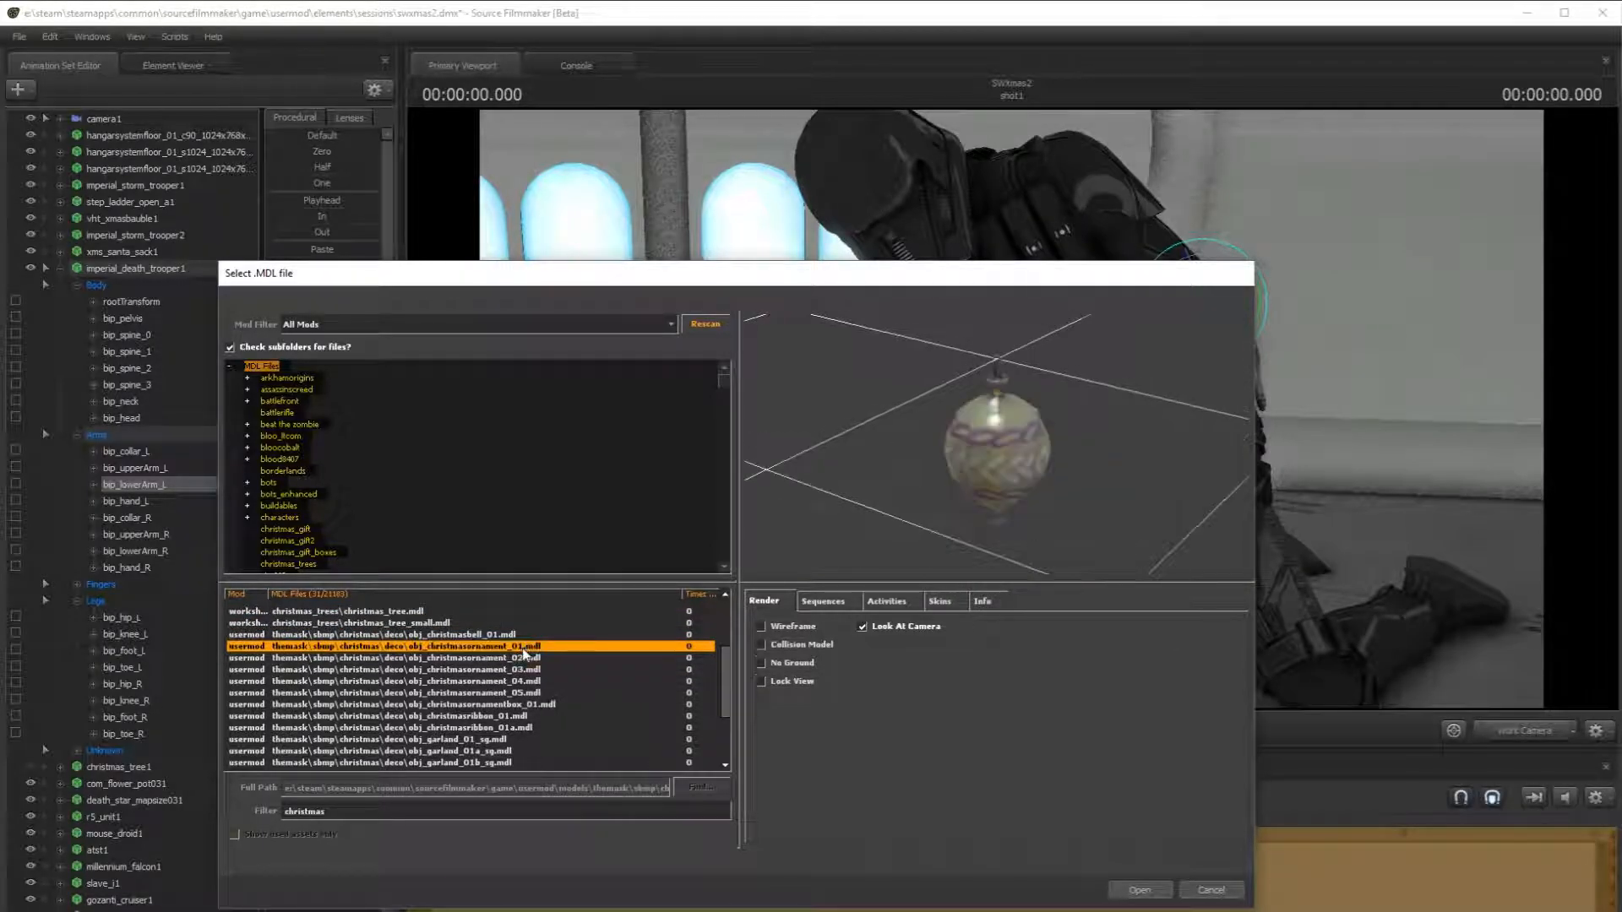
- Preview the christmasgift and obj_christmaspresents models and check the available skins of christmasgift_01 to find a suitable gift
click(483, 693)
click(498, 681)
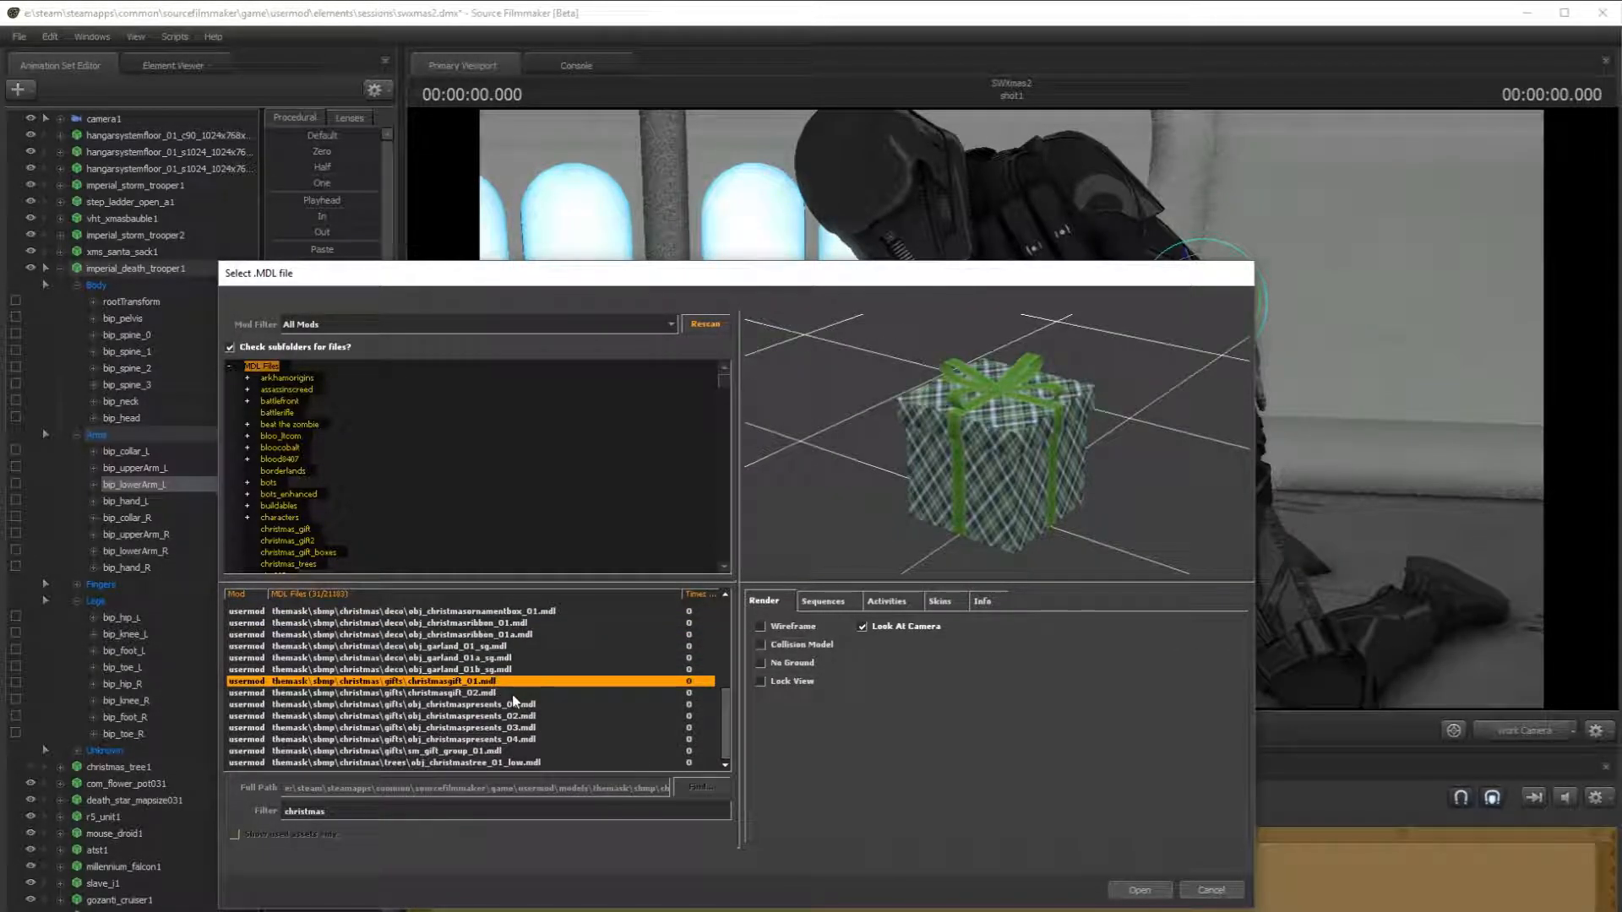
click(944, 601)
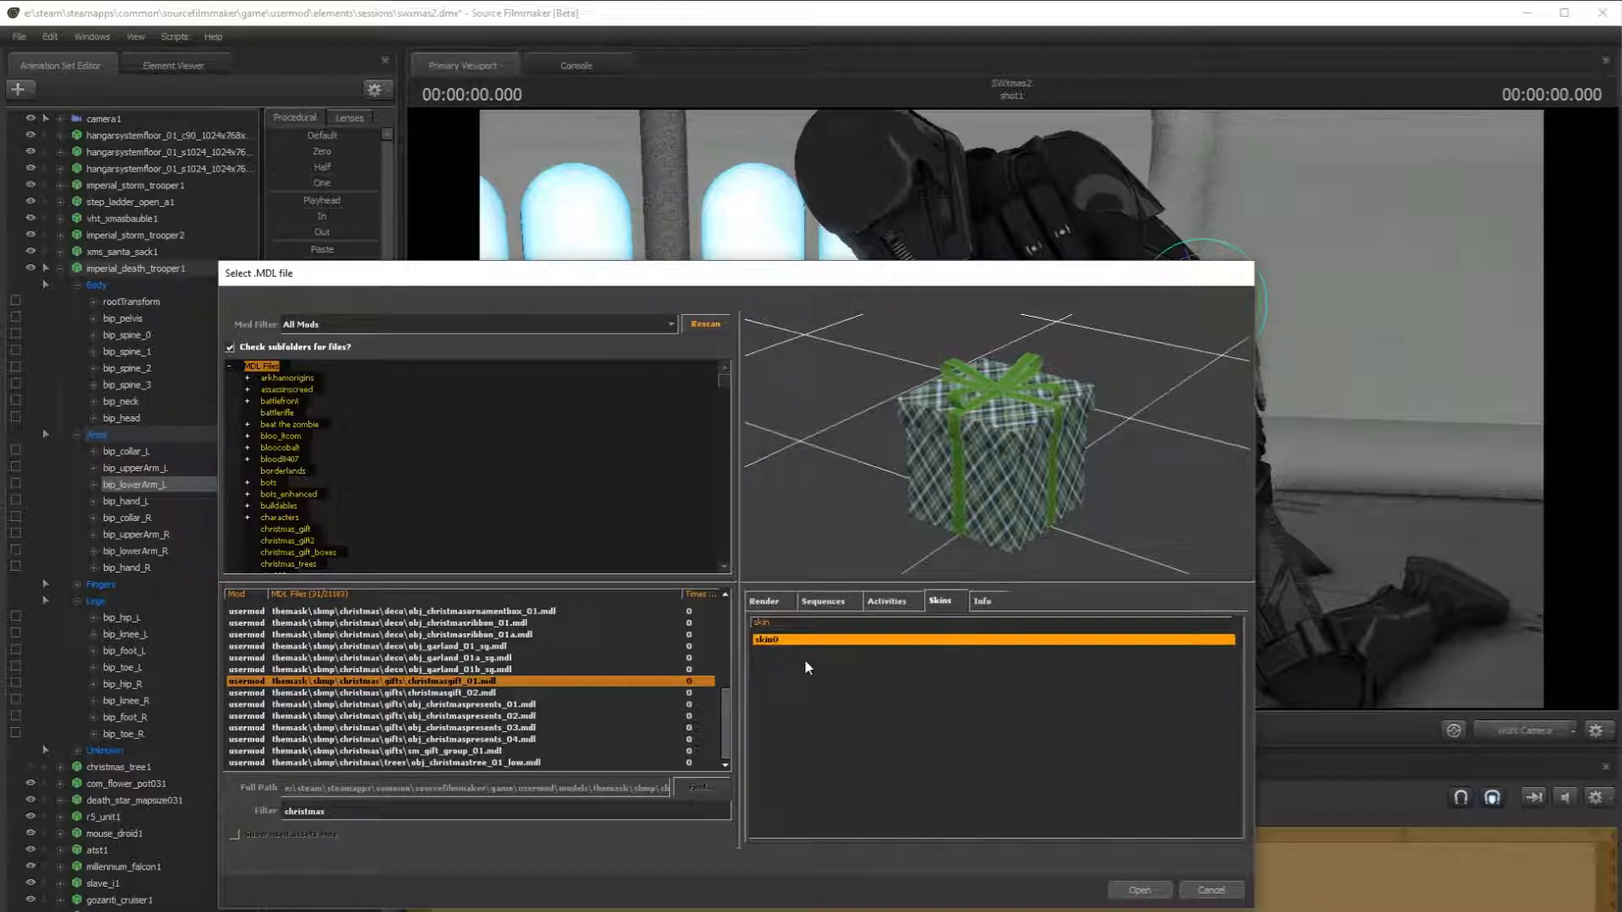
click(505, 697)
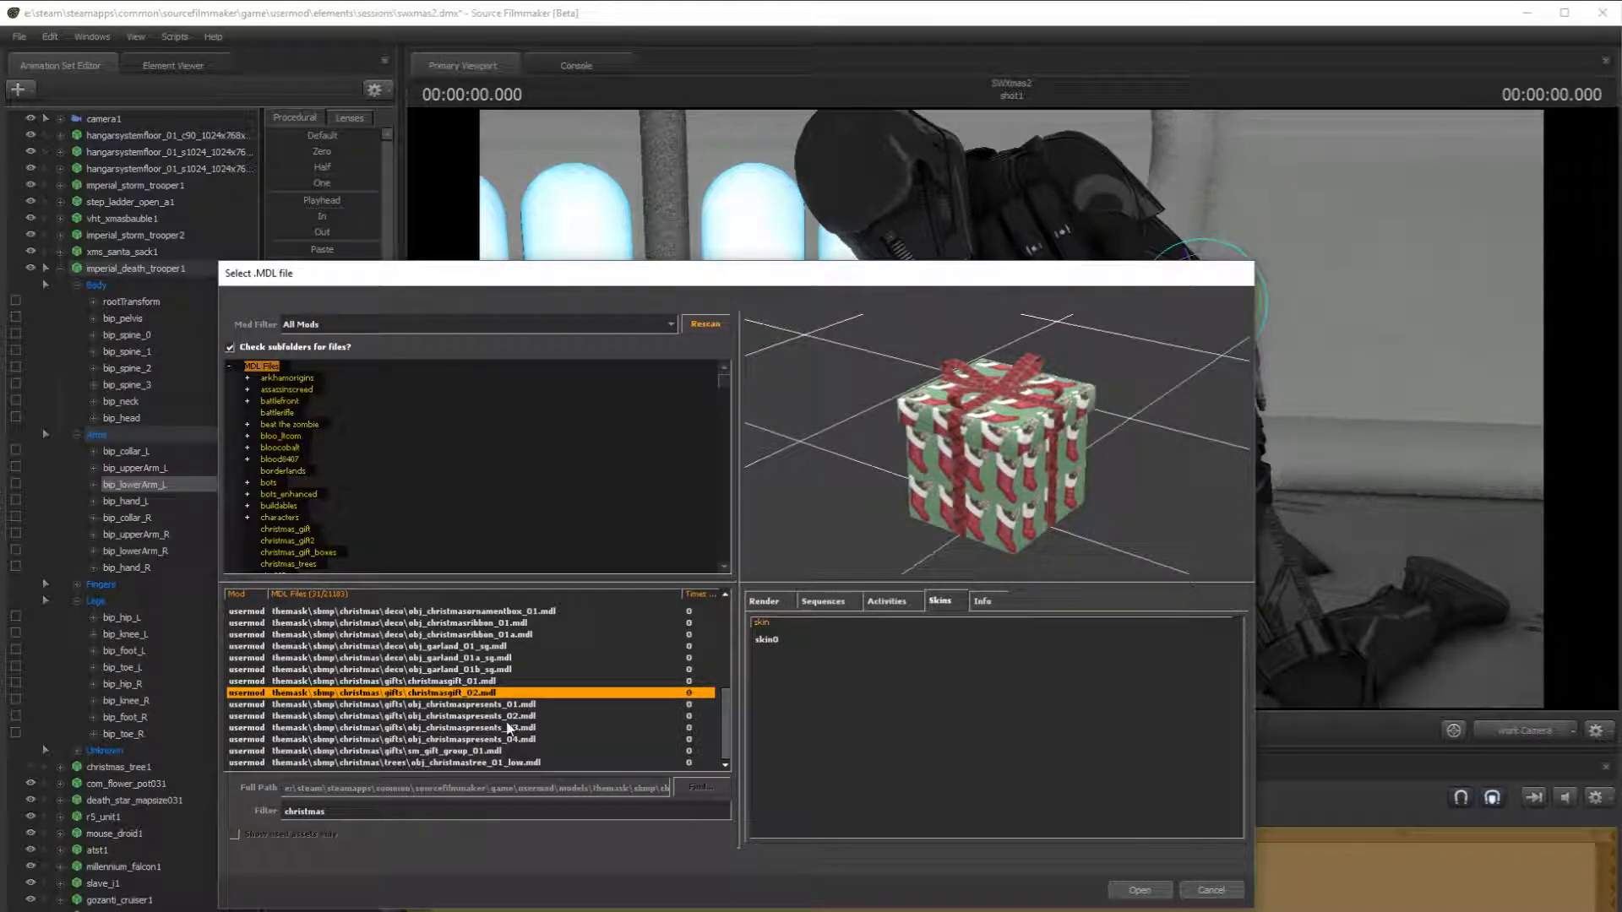
click(531, 719)
click(543, 731)
click(548, 720)
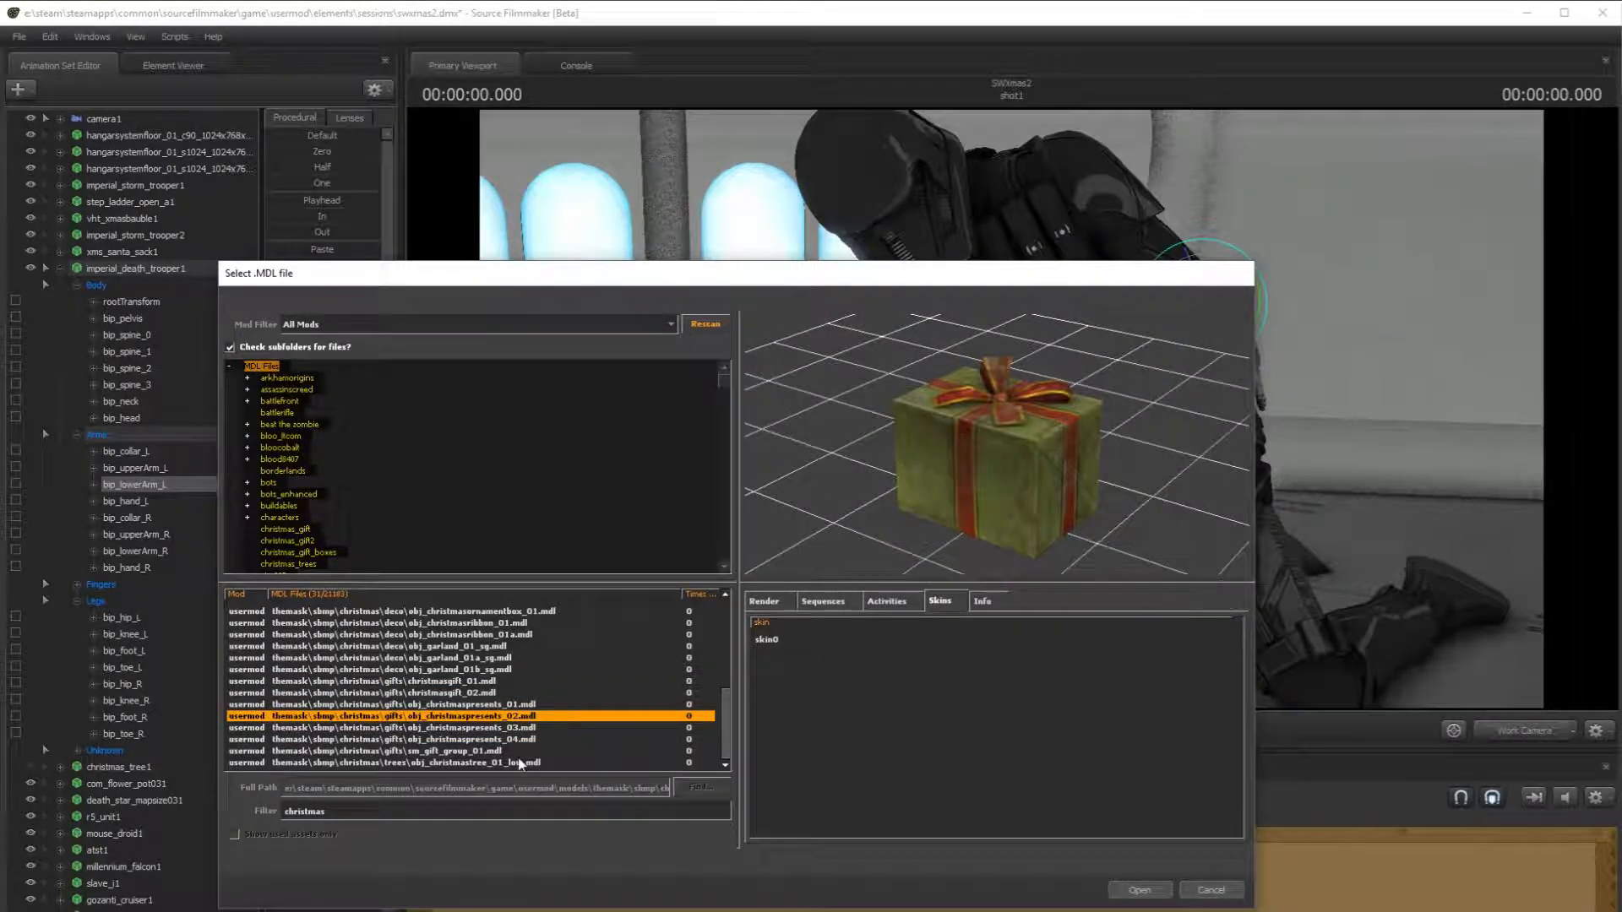
click(522, 751)
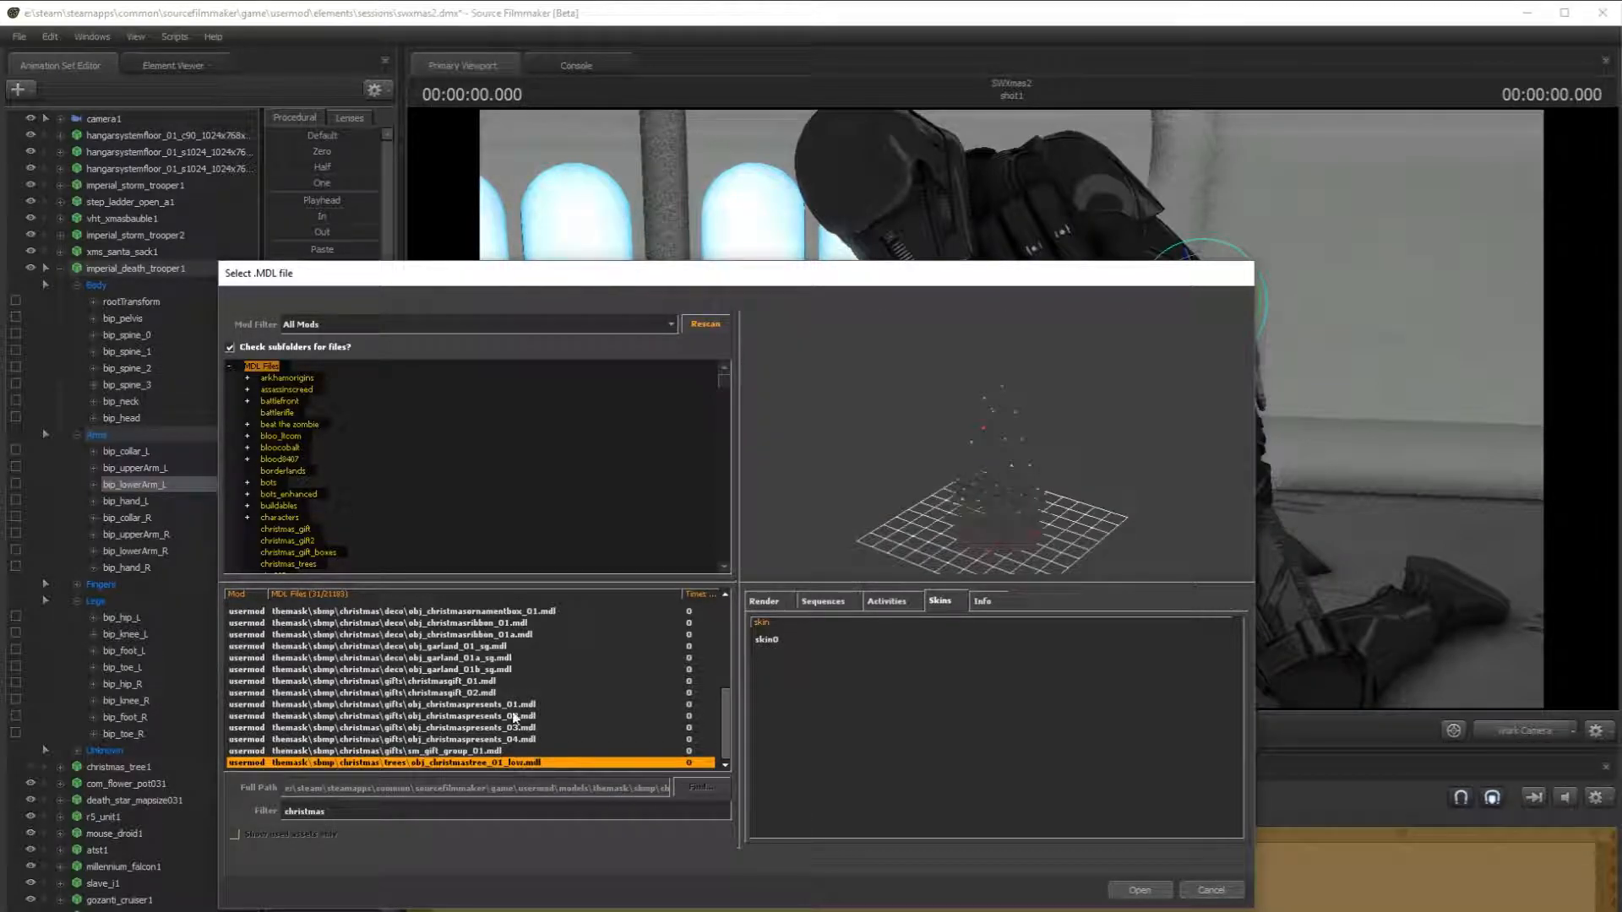
- Add the christmasgift_02 model to the scene
click(486, 681)
click(506, 693)
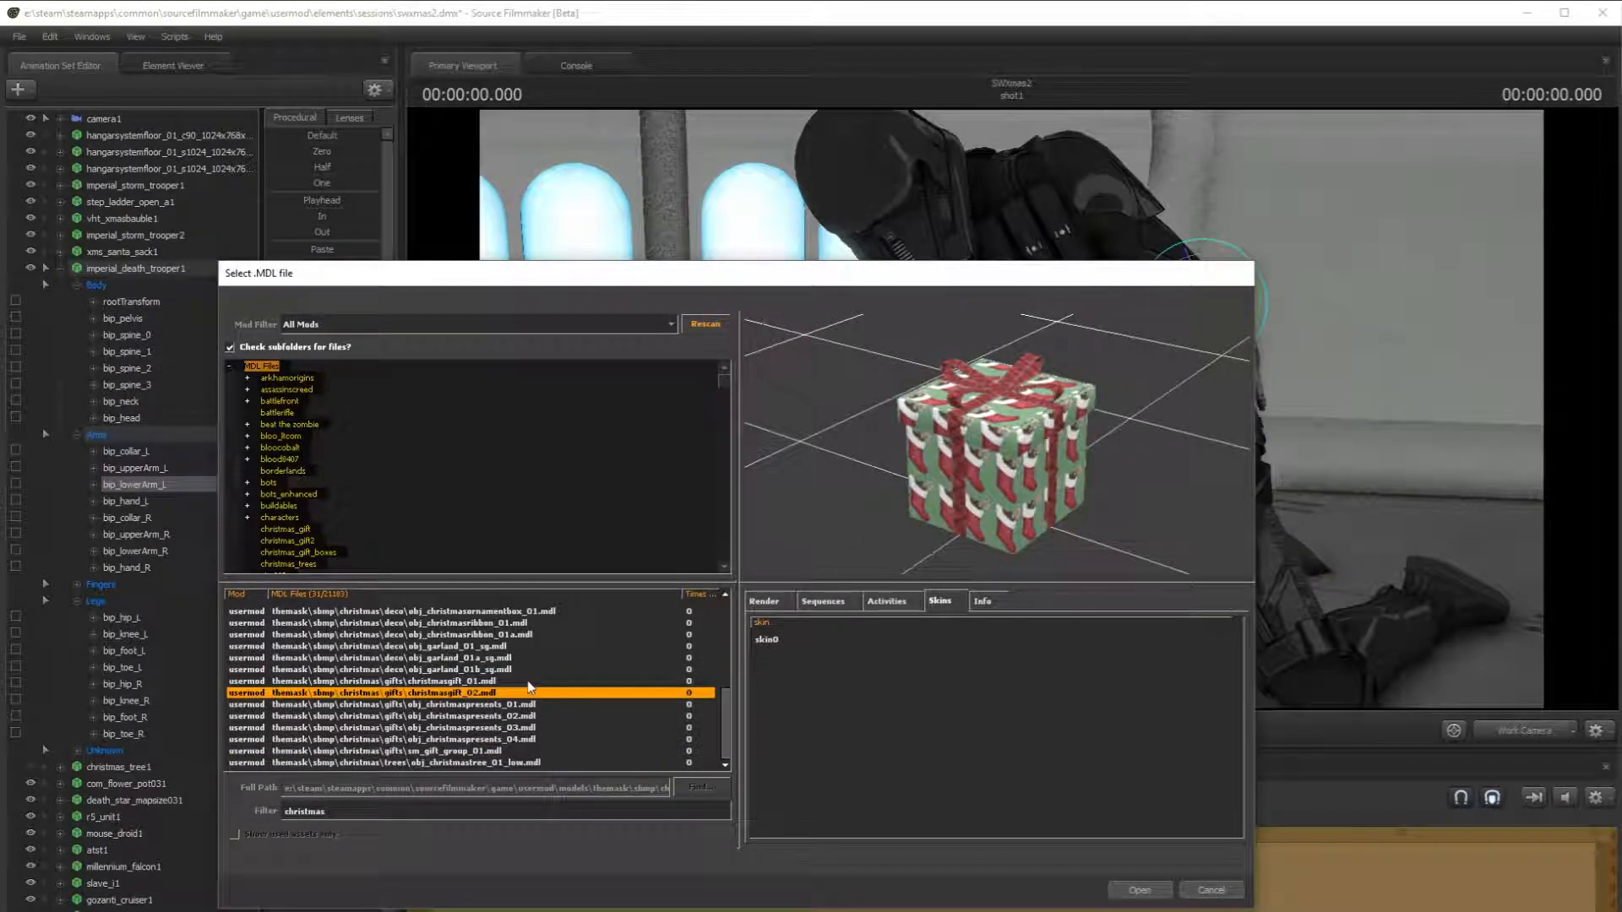
click(1132, 891)
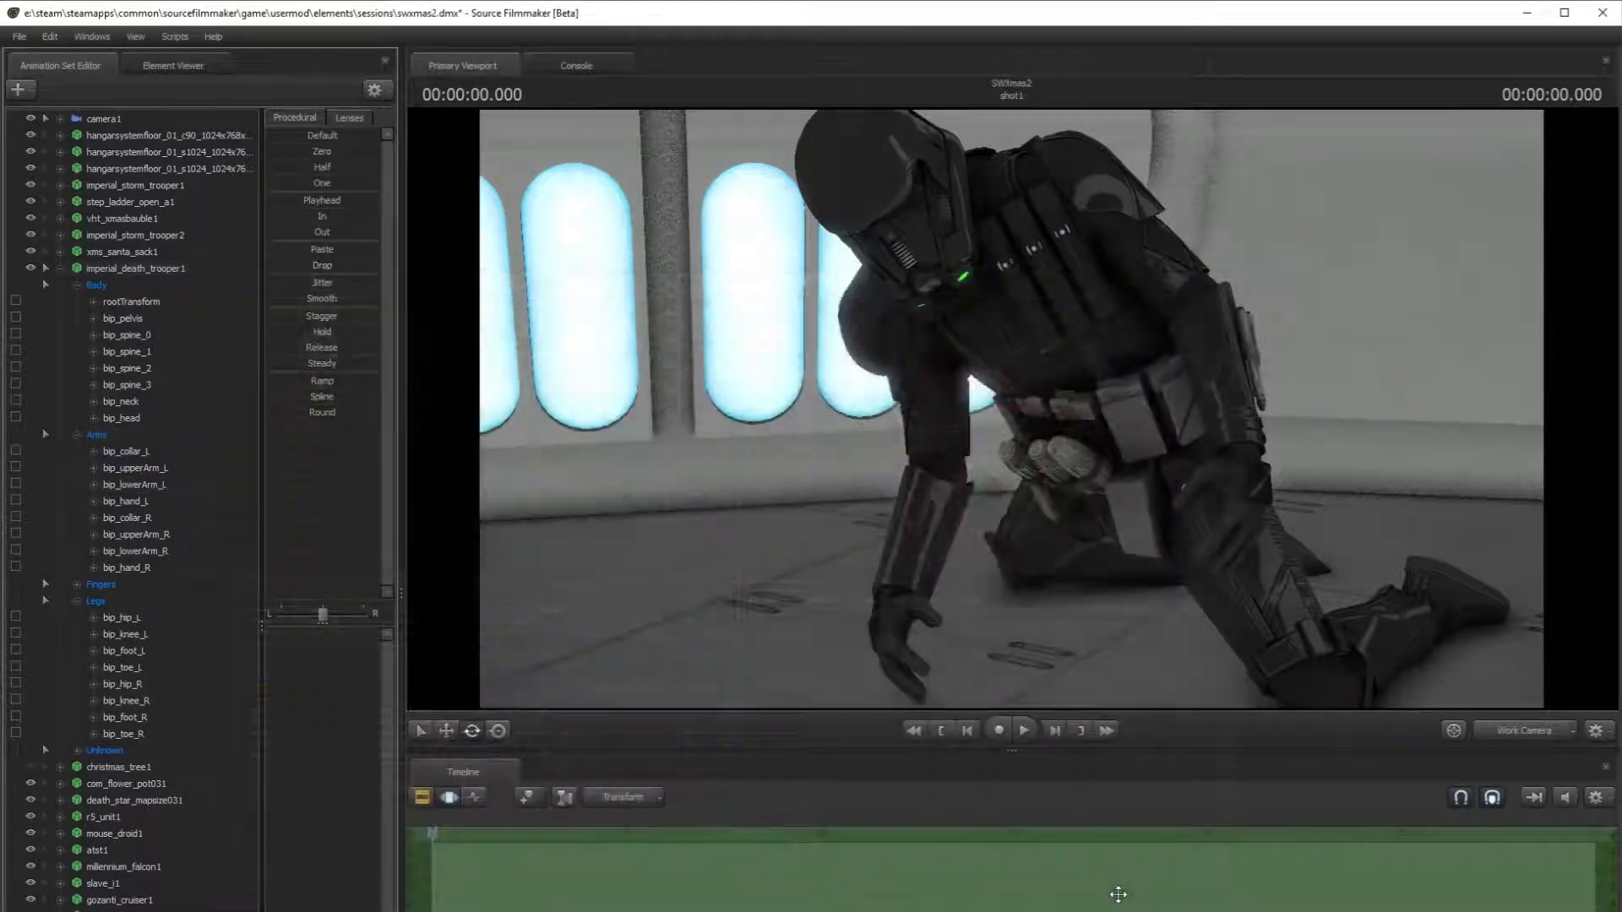
- Move the gift box across the hangar floor so it rests in front of the kneeling death trooper, near his hands
drag(1011, 409, 1031, 600)
key(s)
click(446, 731)
drag(1011, 409, 1007, 507)
drag(1171, 600, 952, 165)
drag(1011, 408, 605, 380)
key(w)
drag(754, 391, 600, 363)
key(w)
drag(942, 621, 908, 676)
click(478, 734)
drag(1299, 670, 958, 732)
click(448, 733)
drag(845, 549, 718, 540)
key(d)
key(s)
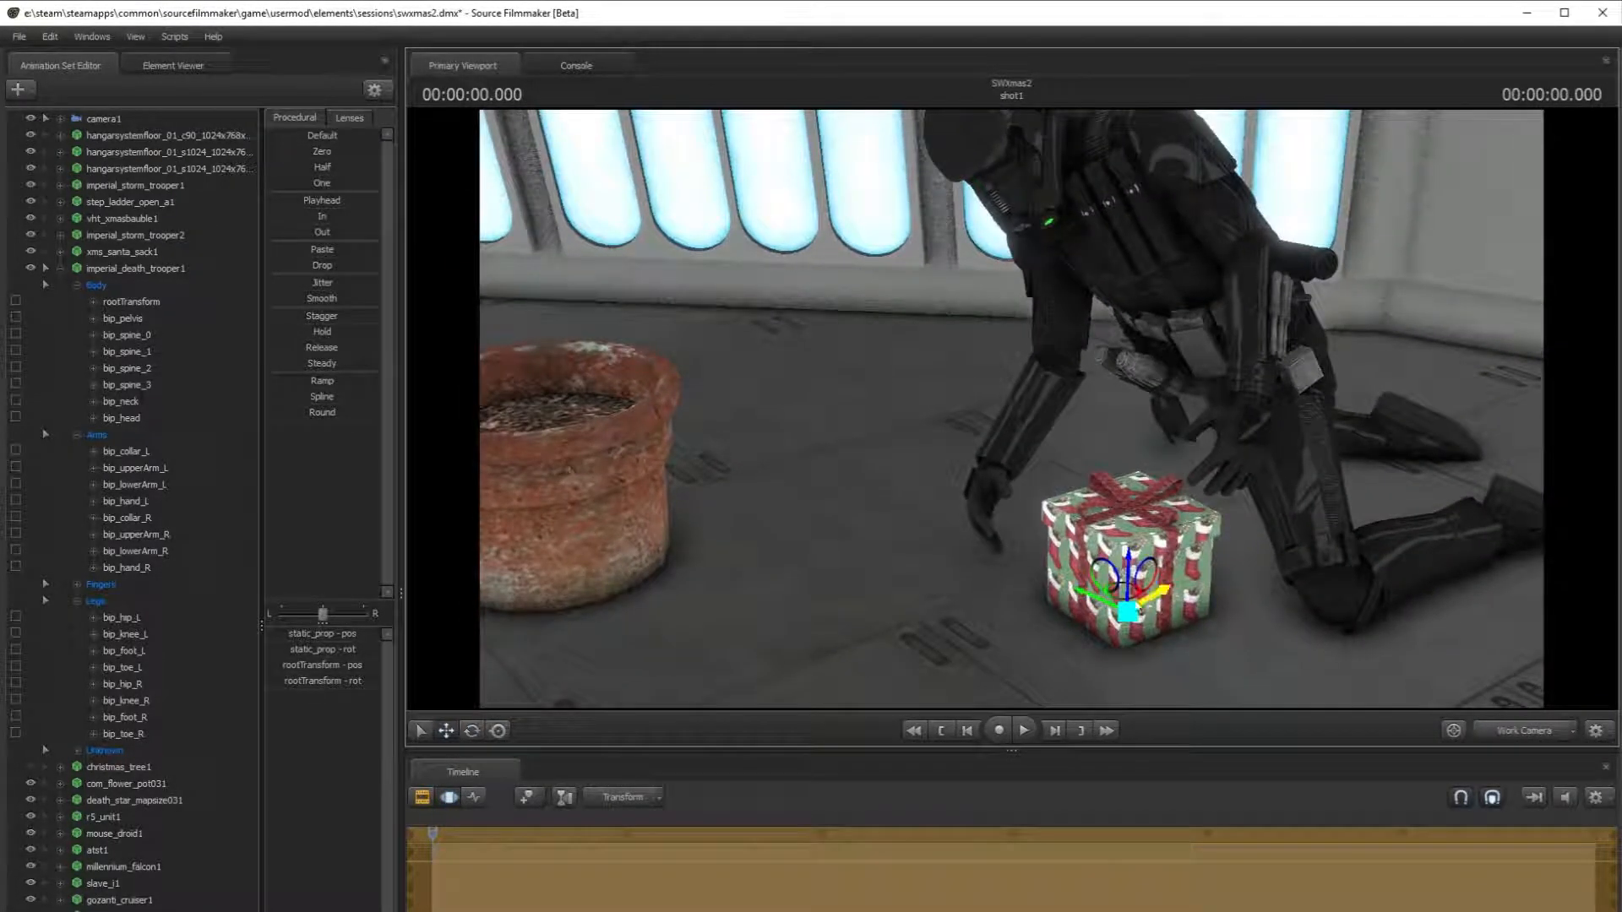
- Raise the gift off the floor in front of the trooper and rotate it to a tilted angle between his hands
drag(1136, 603, 1208, 498)
key(a)
drag(1098, 515, 1089, 557)
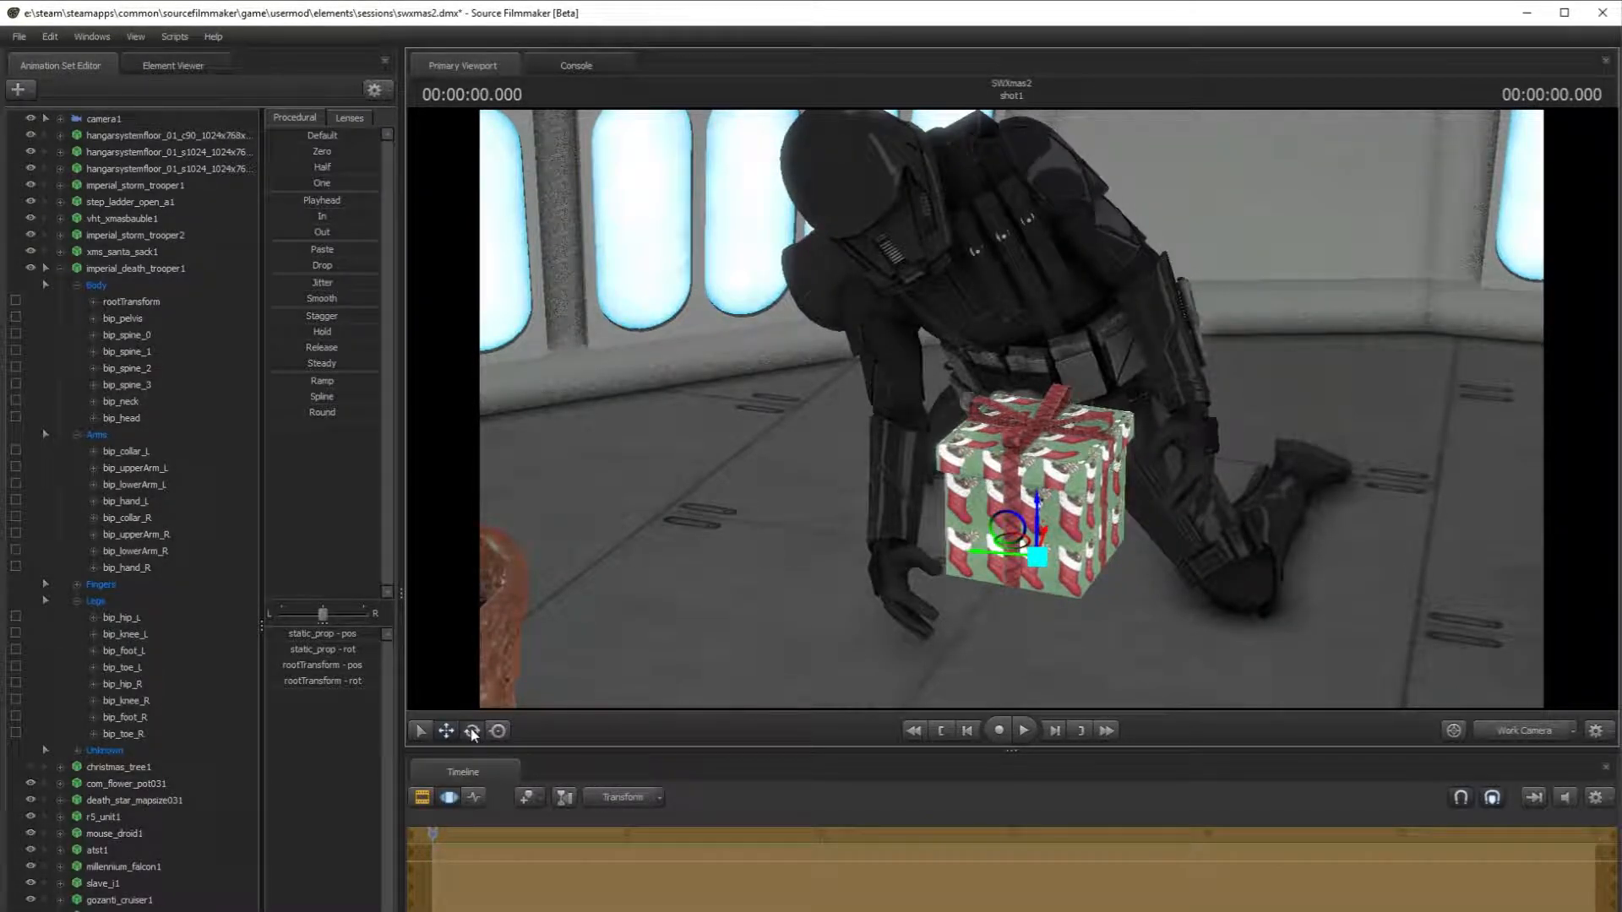
drag(1000, 511, 1062, 564)
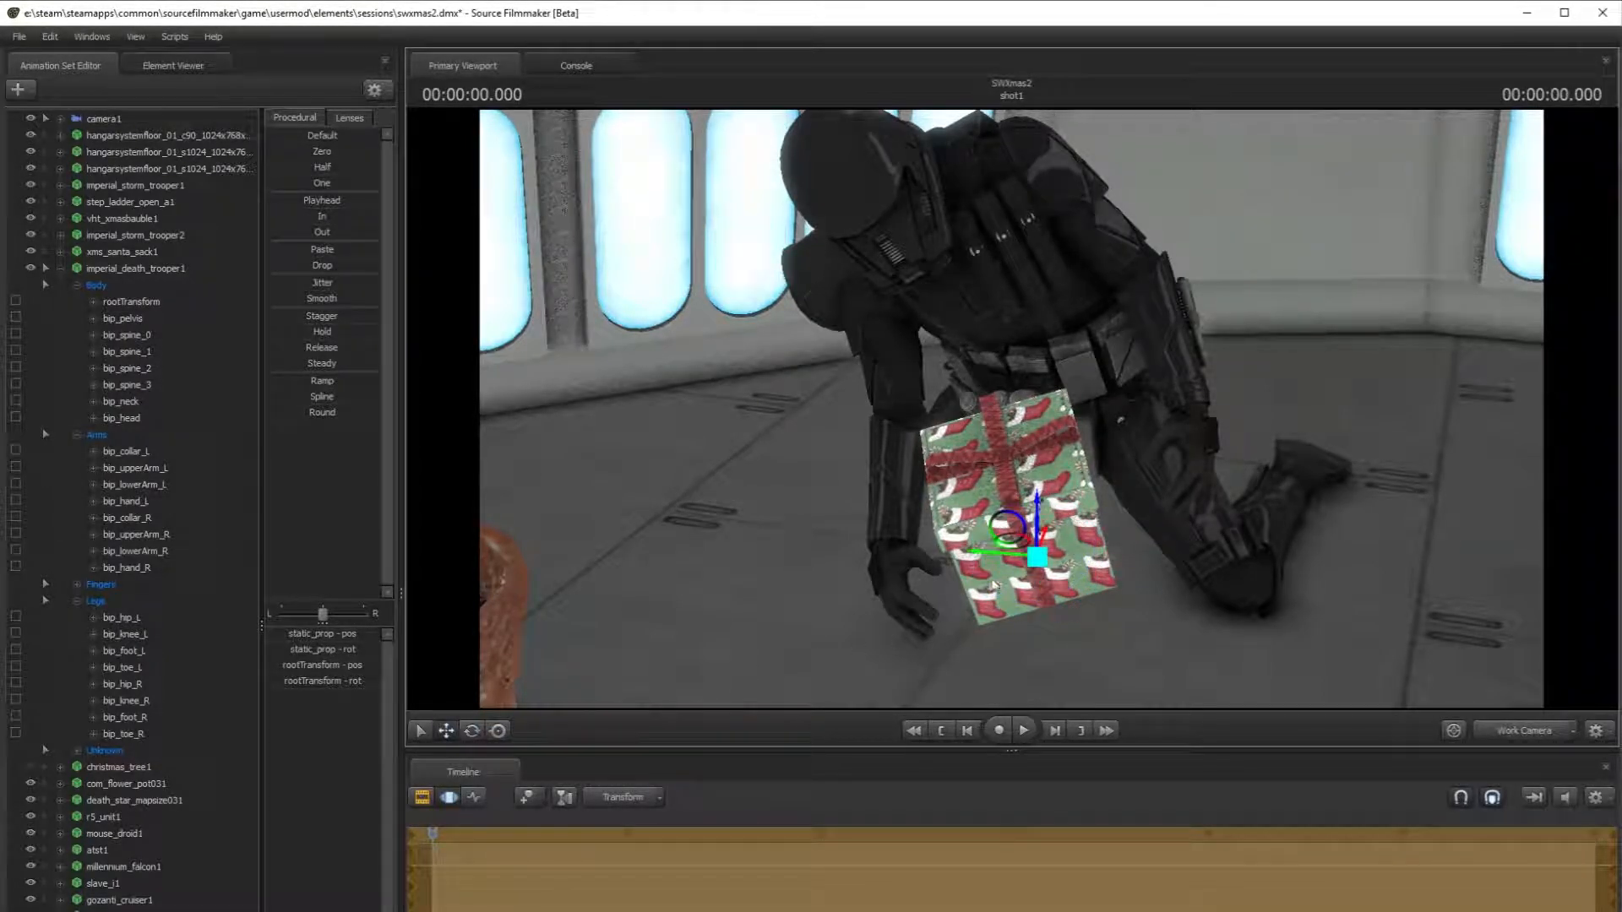
key(d)
drag(1067, 515, 1069, 517)
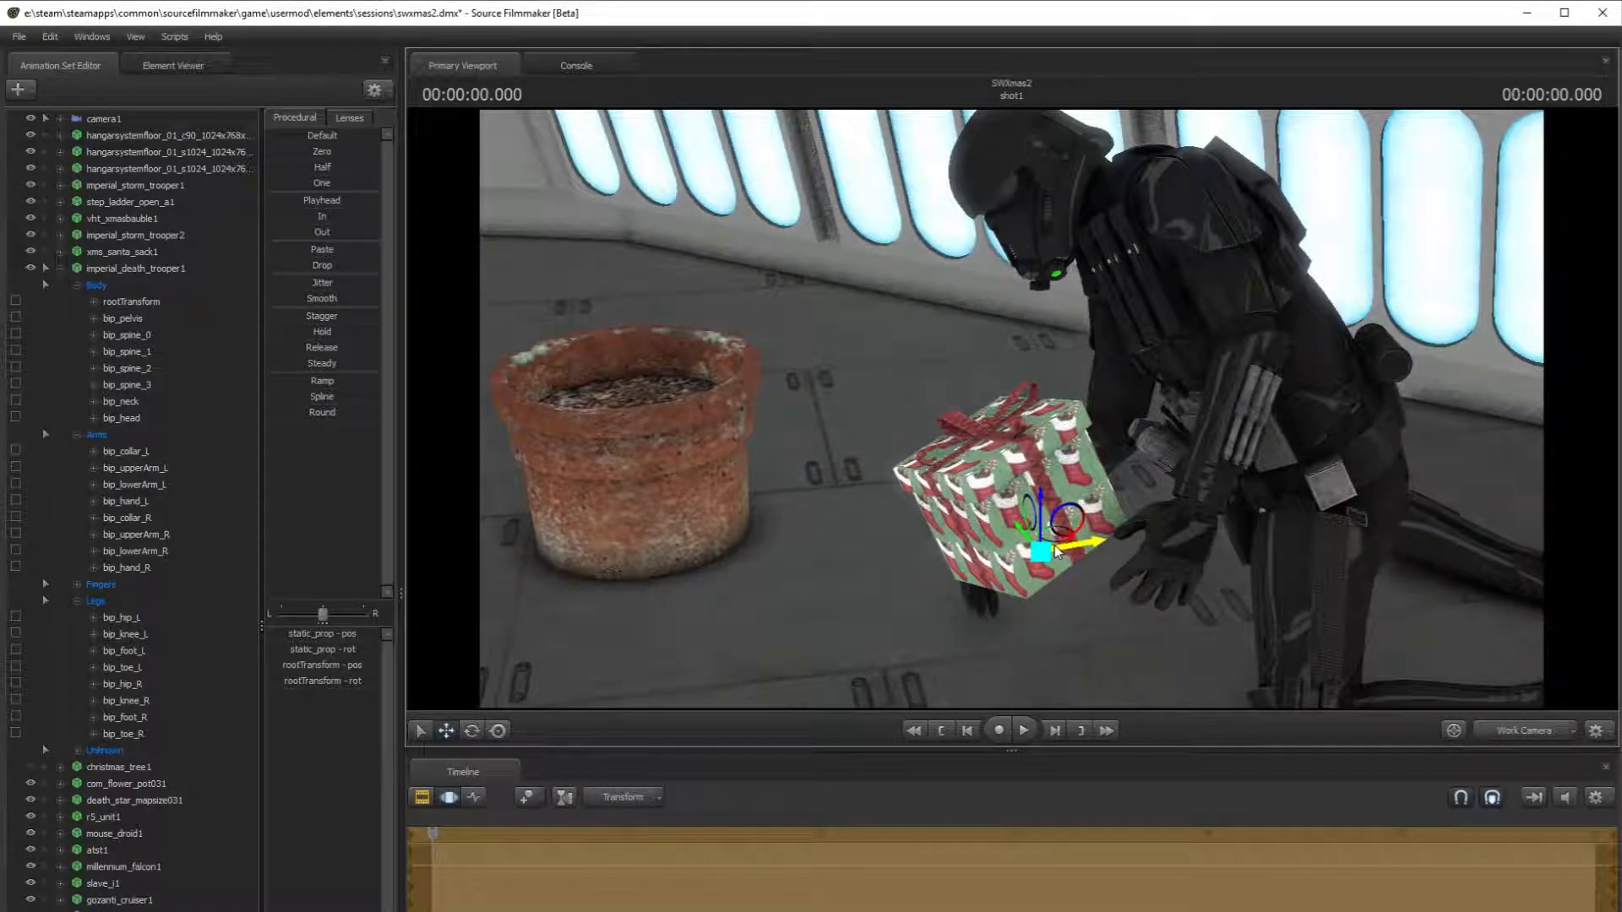
- Rotate the death trooper's bip_upperArm_L so the left hand reaches toward the side of the gift
click(1252, 493)
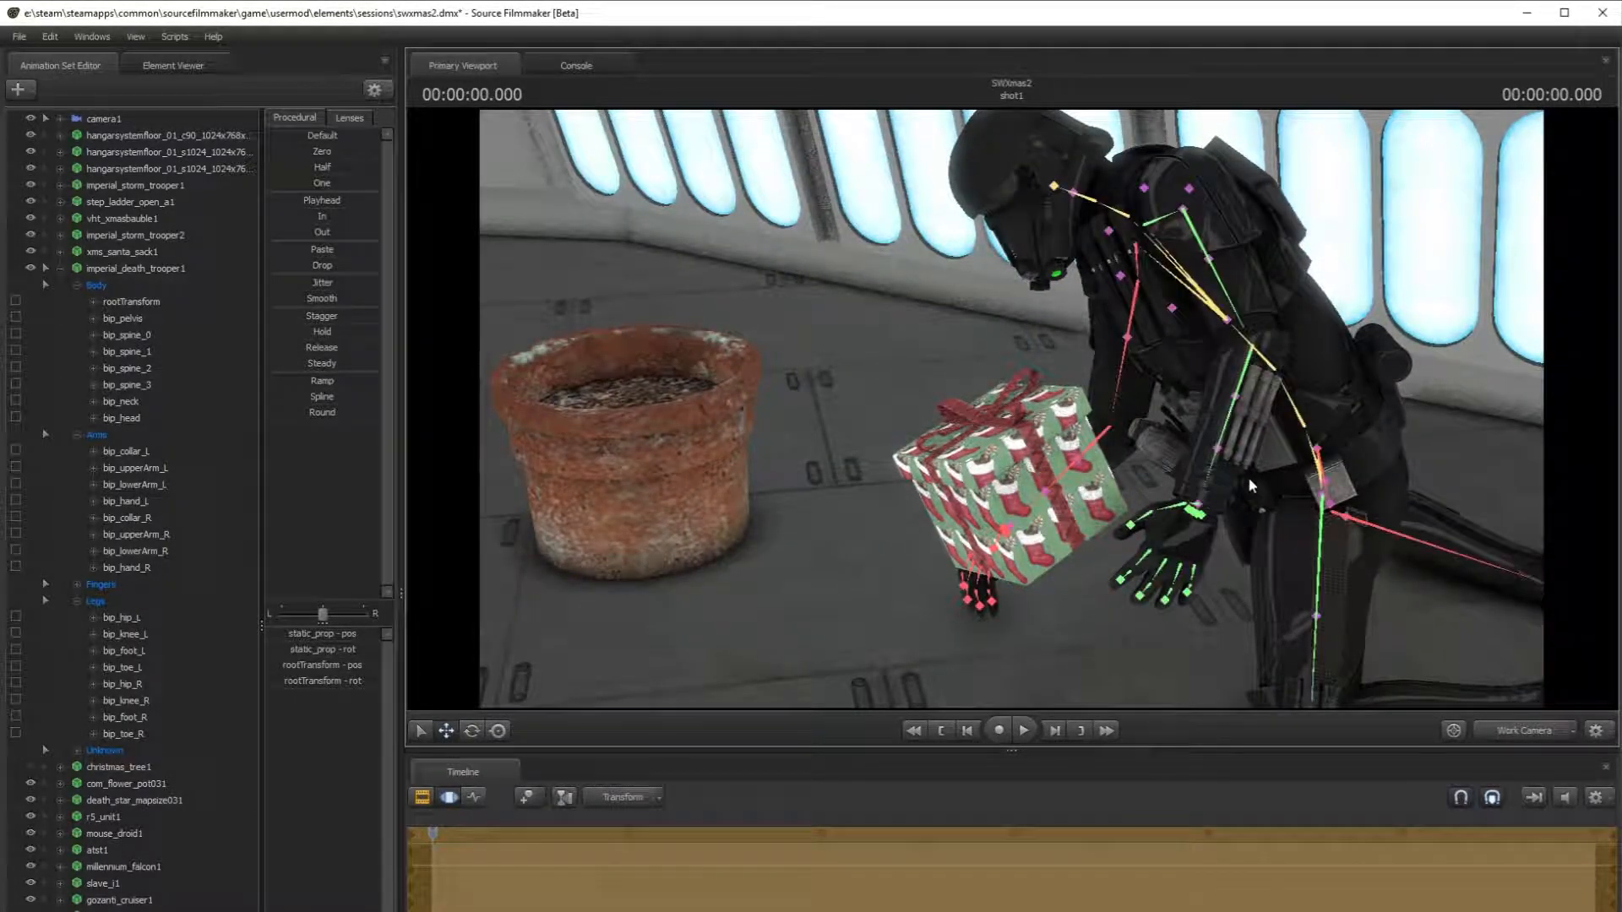
ctrl+click(1243, 392)
ctrl+click(1222, 252)
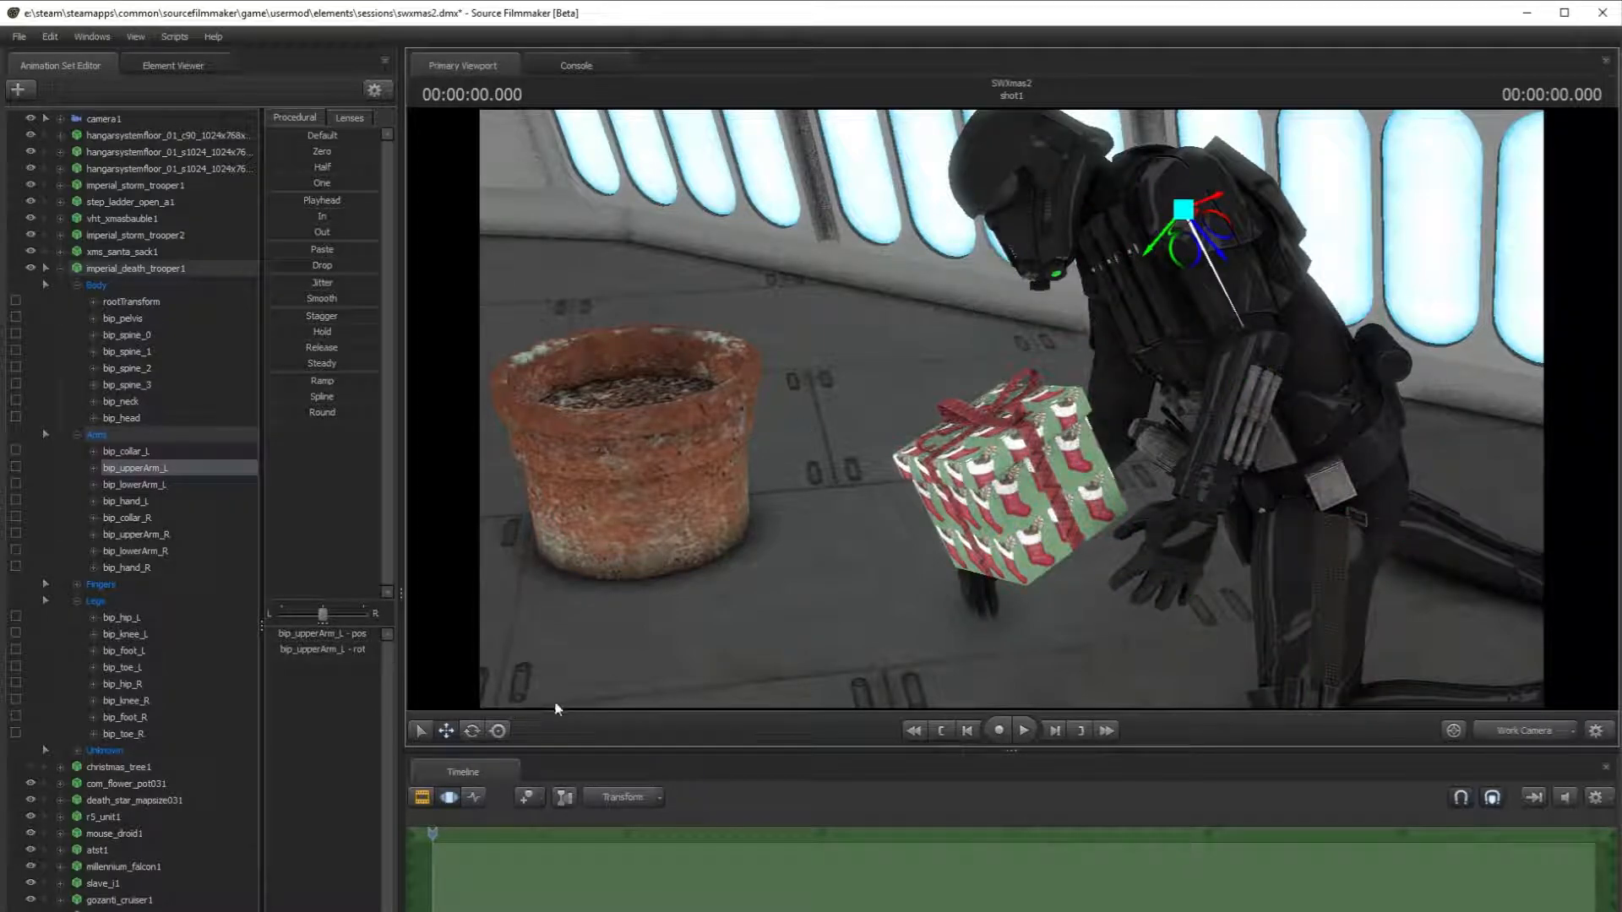
click(472, 730)
drag(1227, 196, 1220, 237)
key(w)
drag(1217, 317, 1285, 372)
key(s)
key(w)
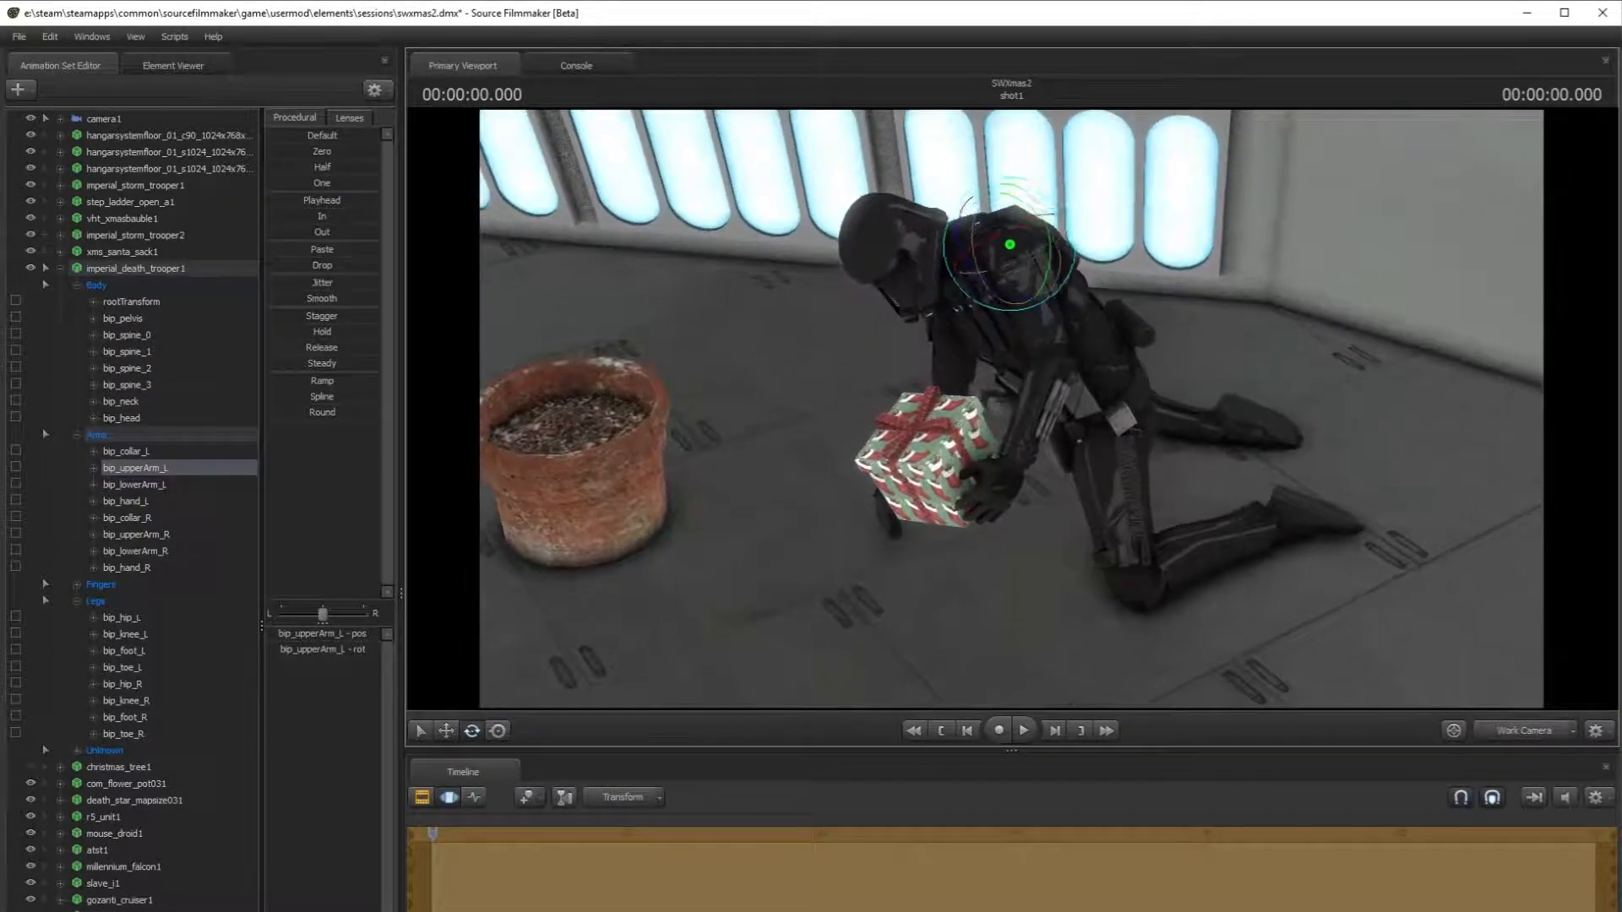
drag(1098, 354, 1130, 289)
- Rotate bip_collar_L and bip_upperArm_L to bring the left shoulder and arm closer to the gift
ctrl+shift+click(1036, 203)
drag(1050, 211, 1031, 227)
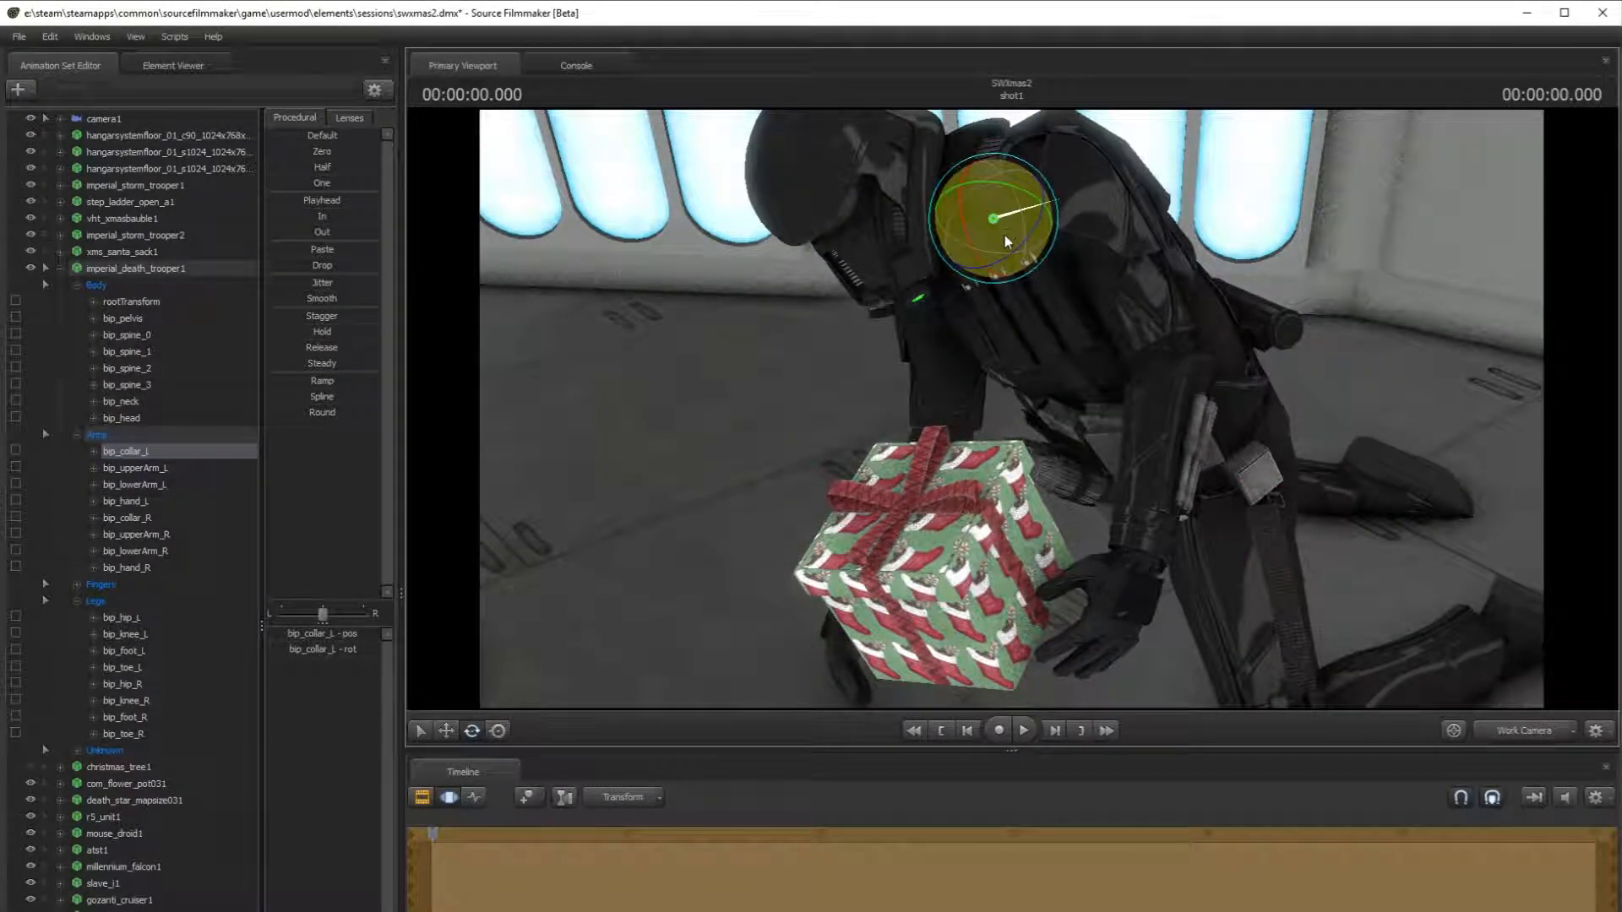
ctrl+click(1077, 208)
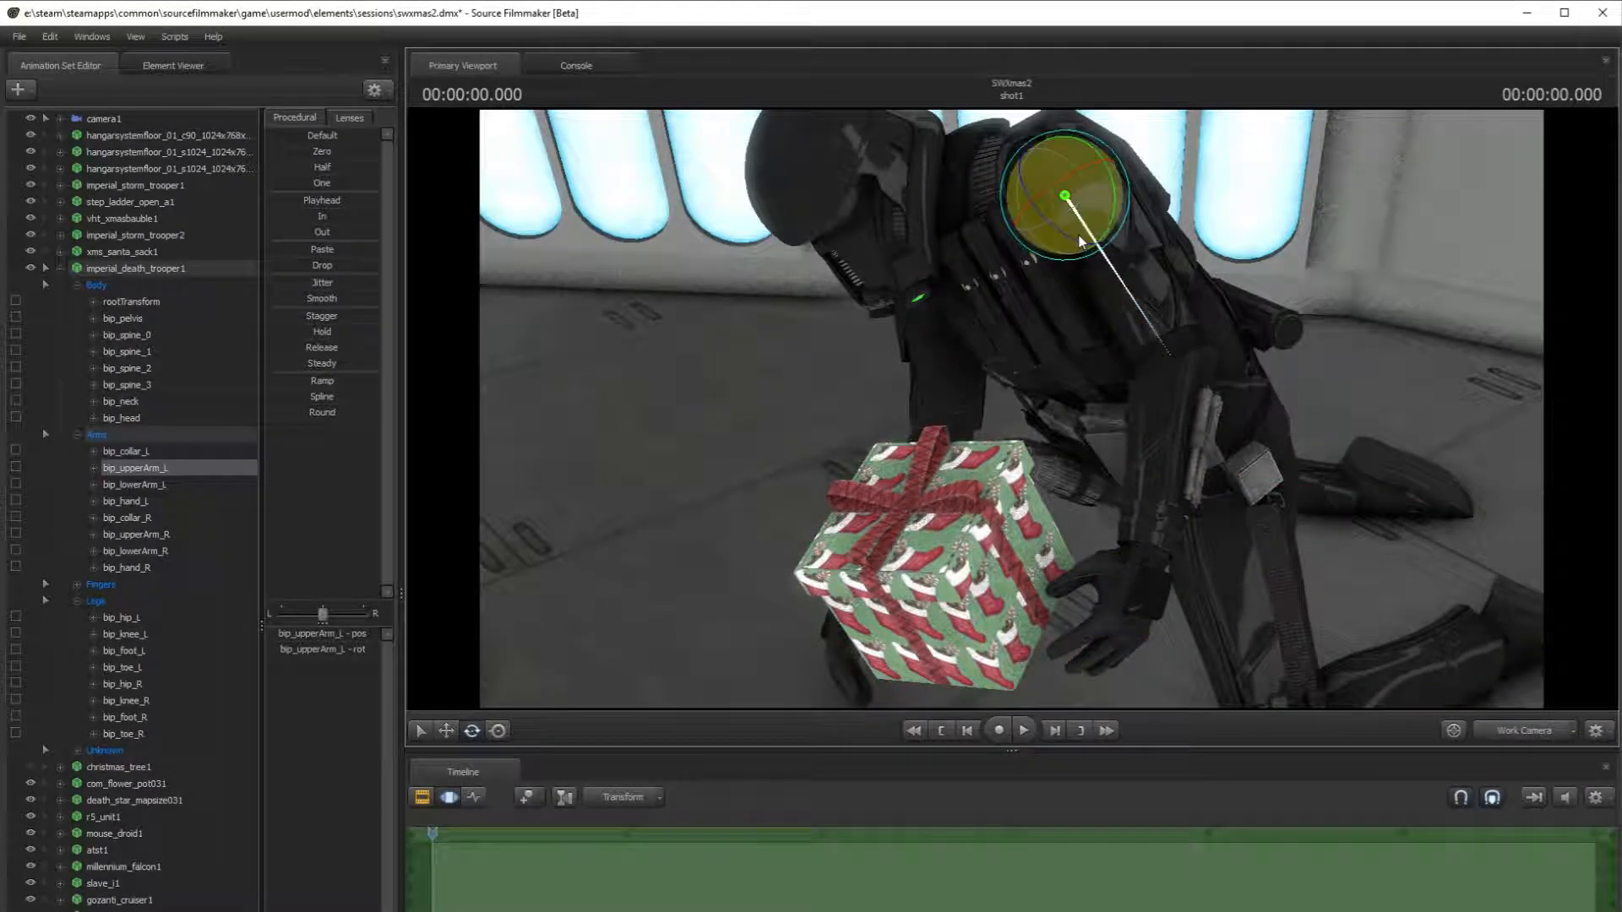
drag(1089, 240, 1075, 241)
key(ctrl)
- Bend bip_lowerArm_L inward and adjust bip_hand_L so the left hand holds the side of the gift
ctrl+click(1122, 513)
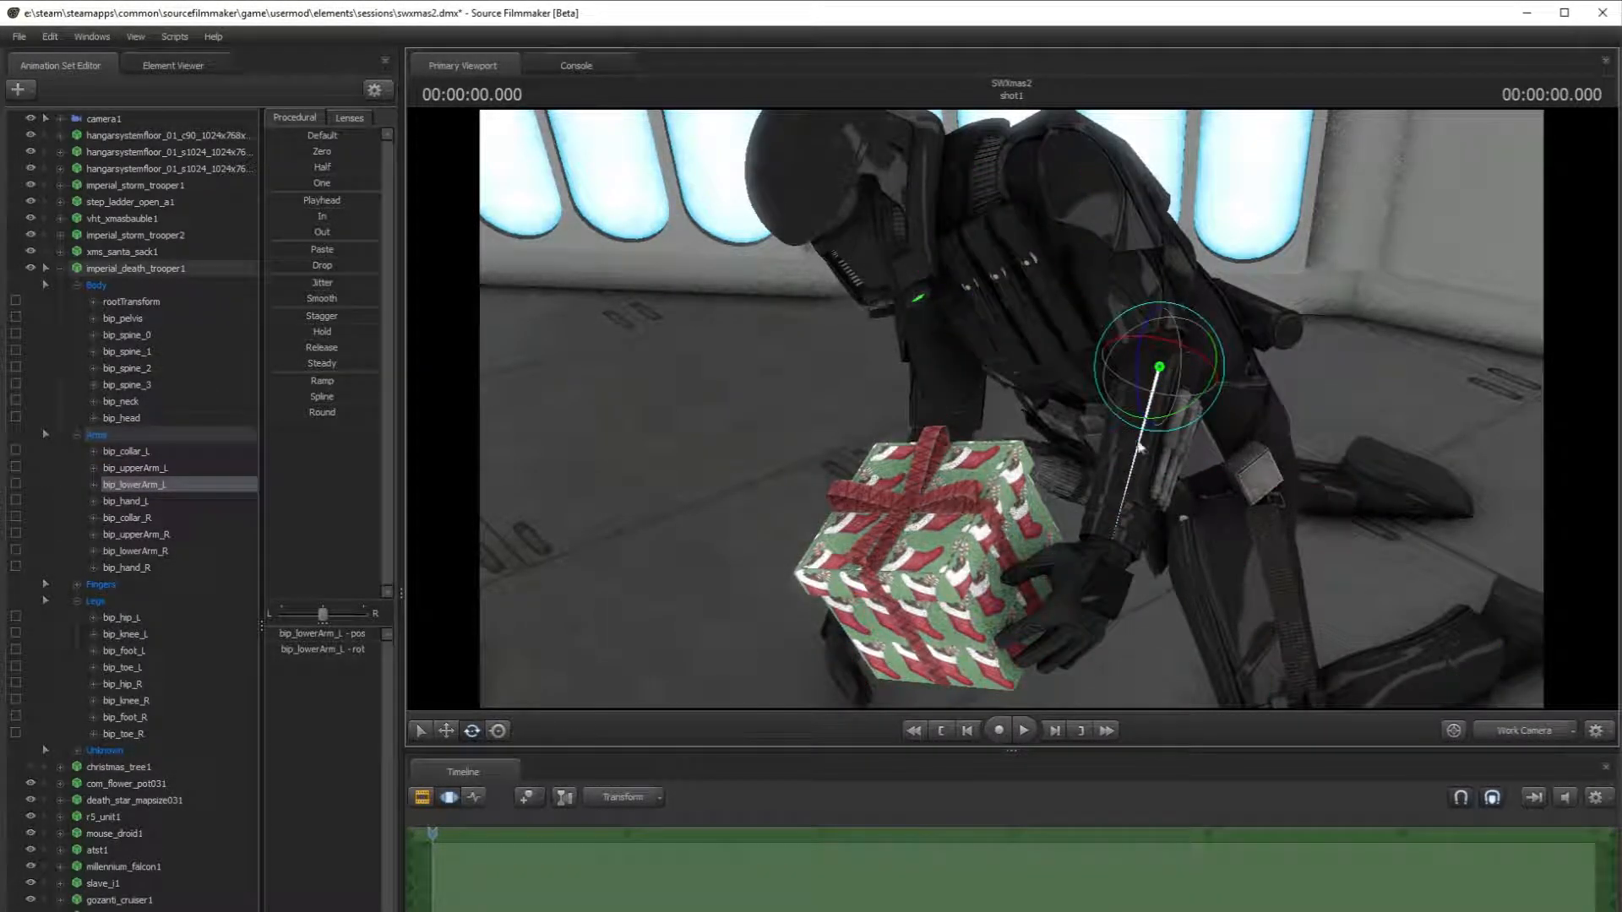
drag(1137, 362, 1178, 414)
key(ctrl)
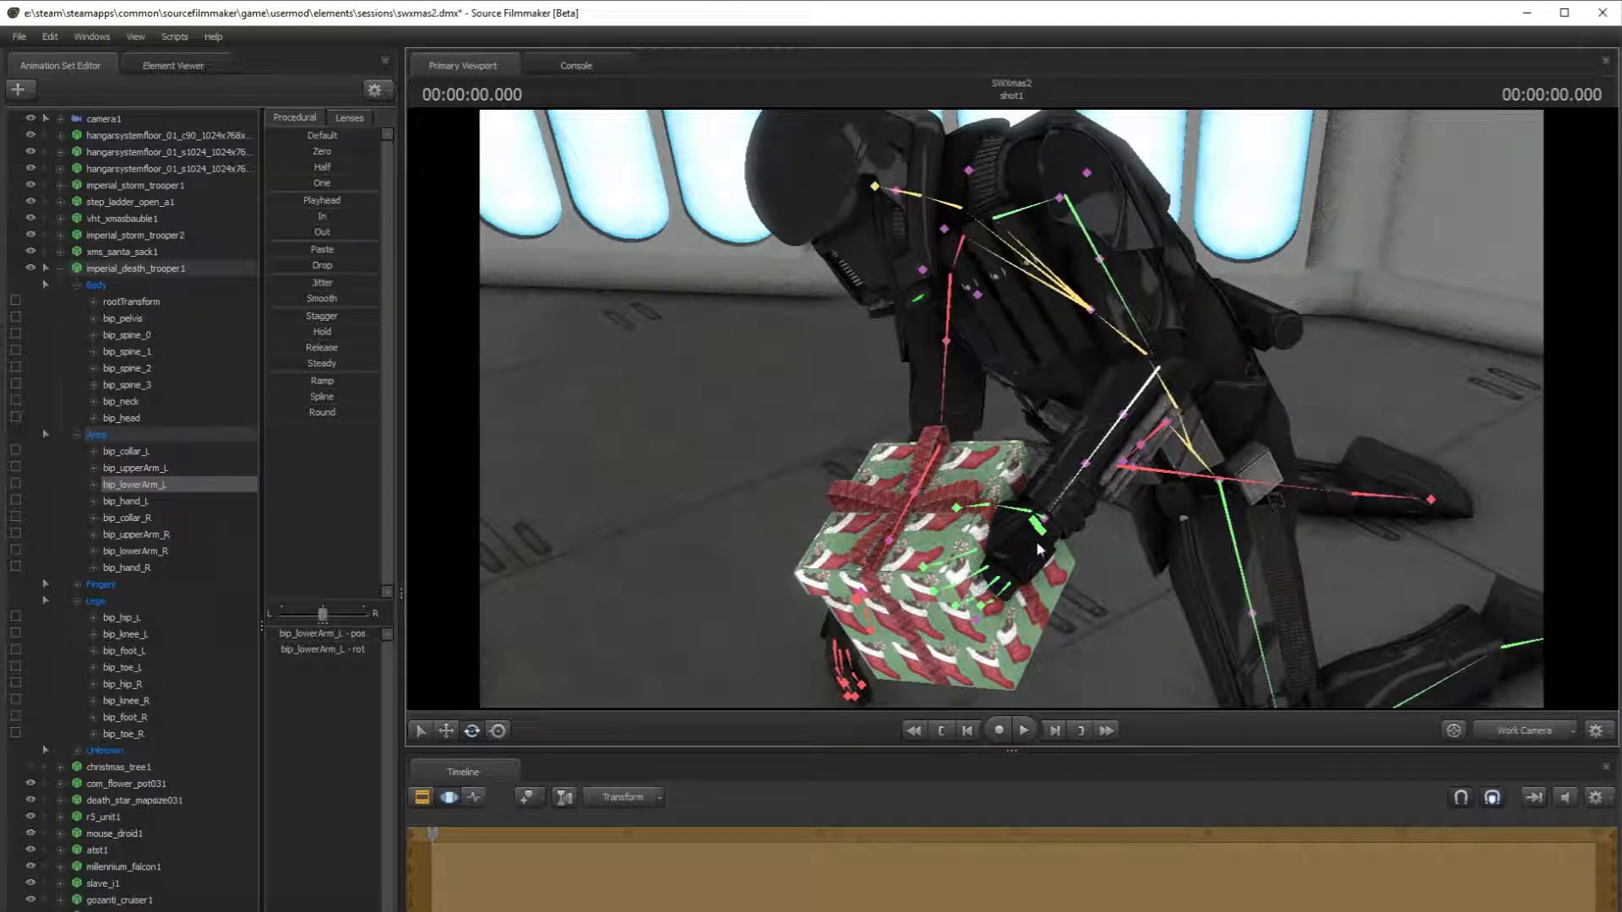
ctrl+click(1040, 521)
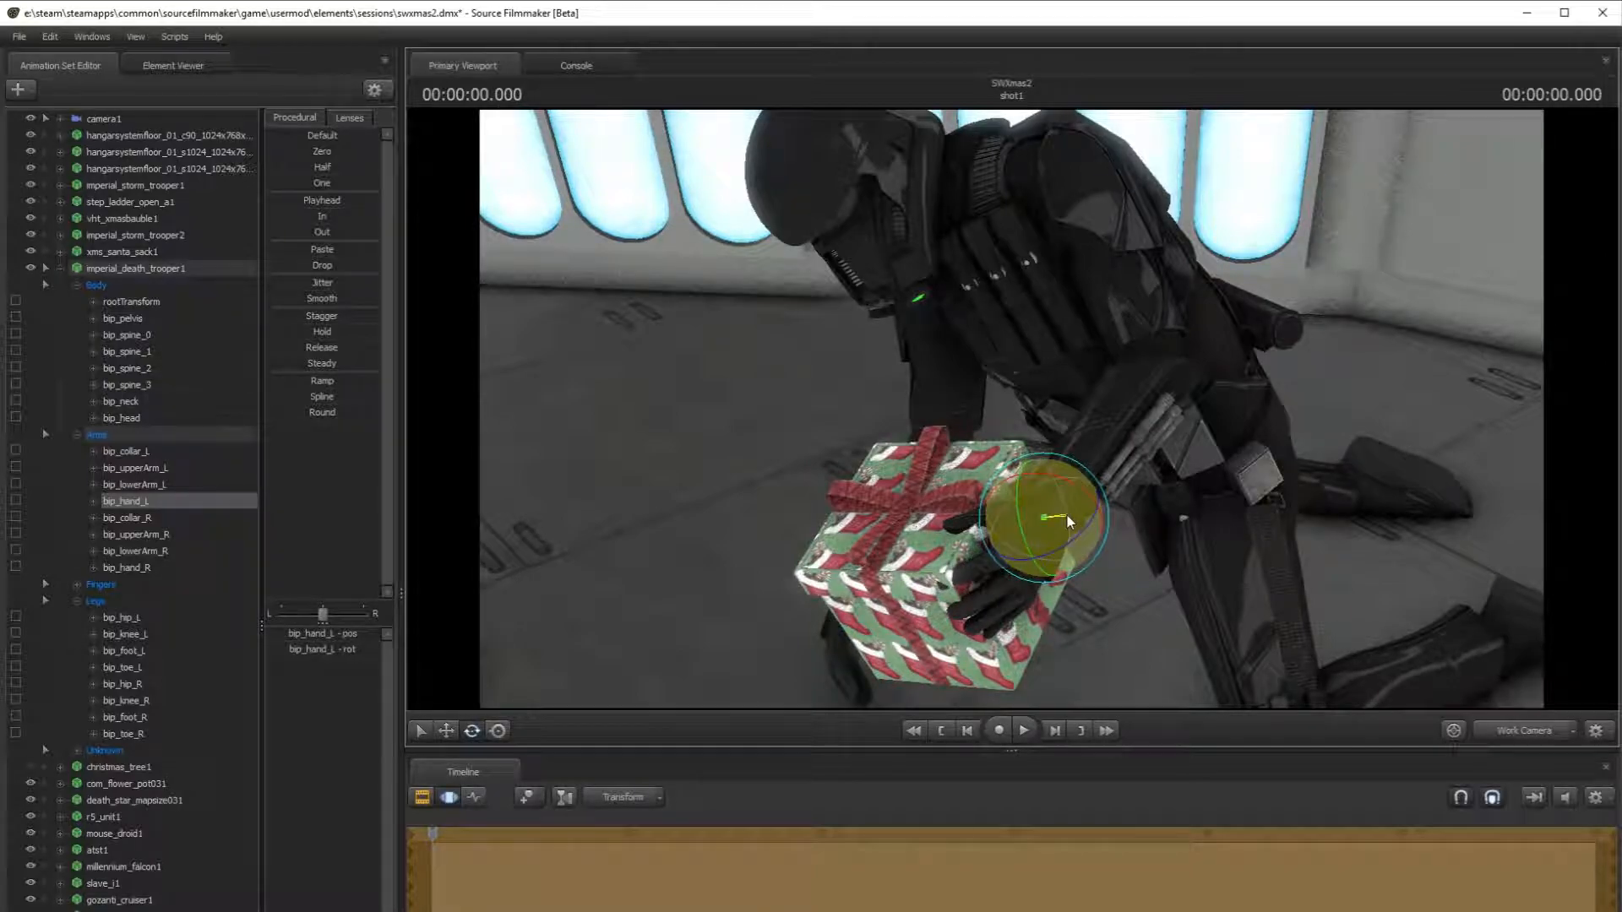
ctrl+click(1169, 568)
- Rotate bip_collar_R, bip_upperArm_R and bip_lowerArm_R so the right forearm bends forward and the hand reaches the gift
key(a)
drag(1169, 568, 1225, 579)
drag(1011, 409, 1016, 355)
ctrl+click(1033, 368)
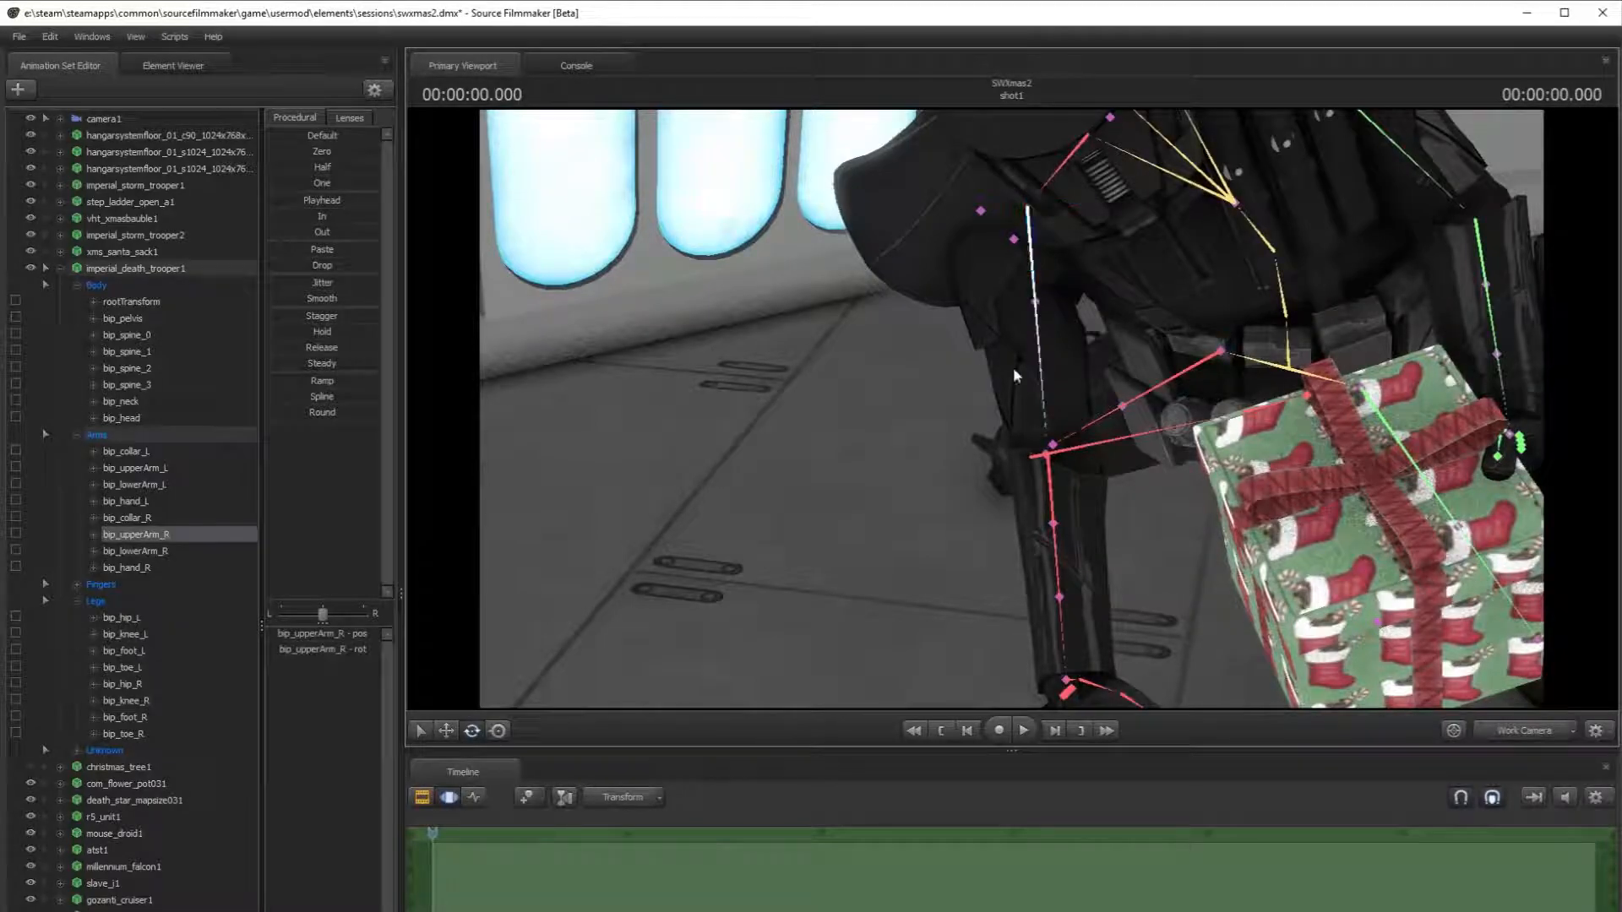
ctrl+click(1048, 192)
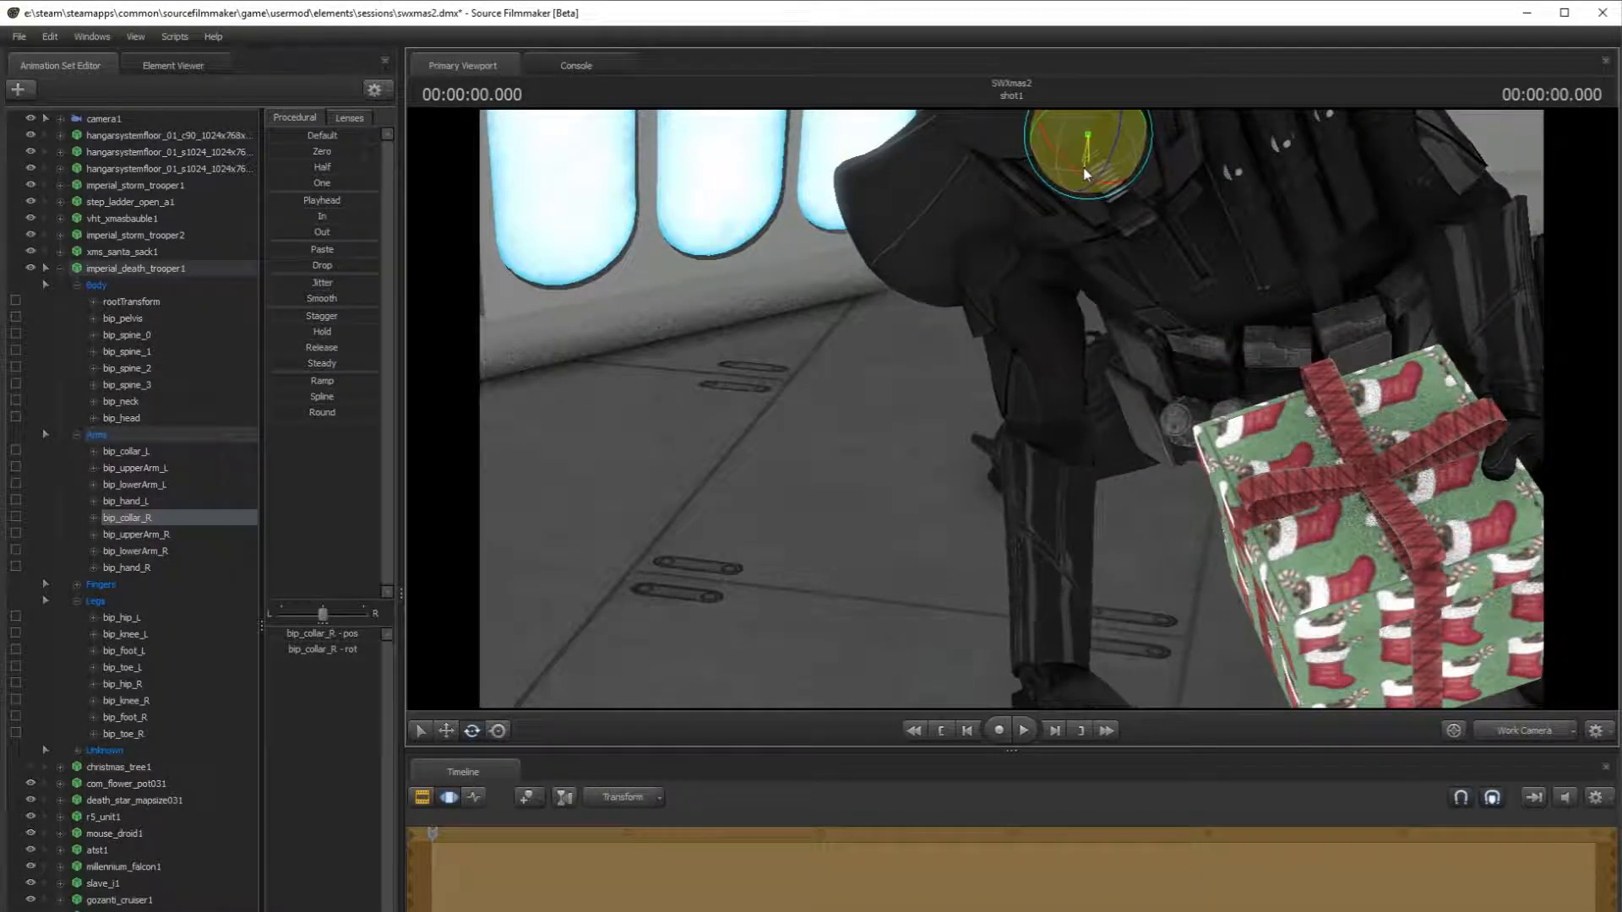
drag(1111, 161, 1115, 171)
ctrl+click(1001, 268)
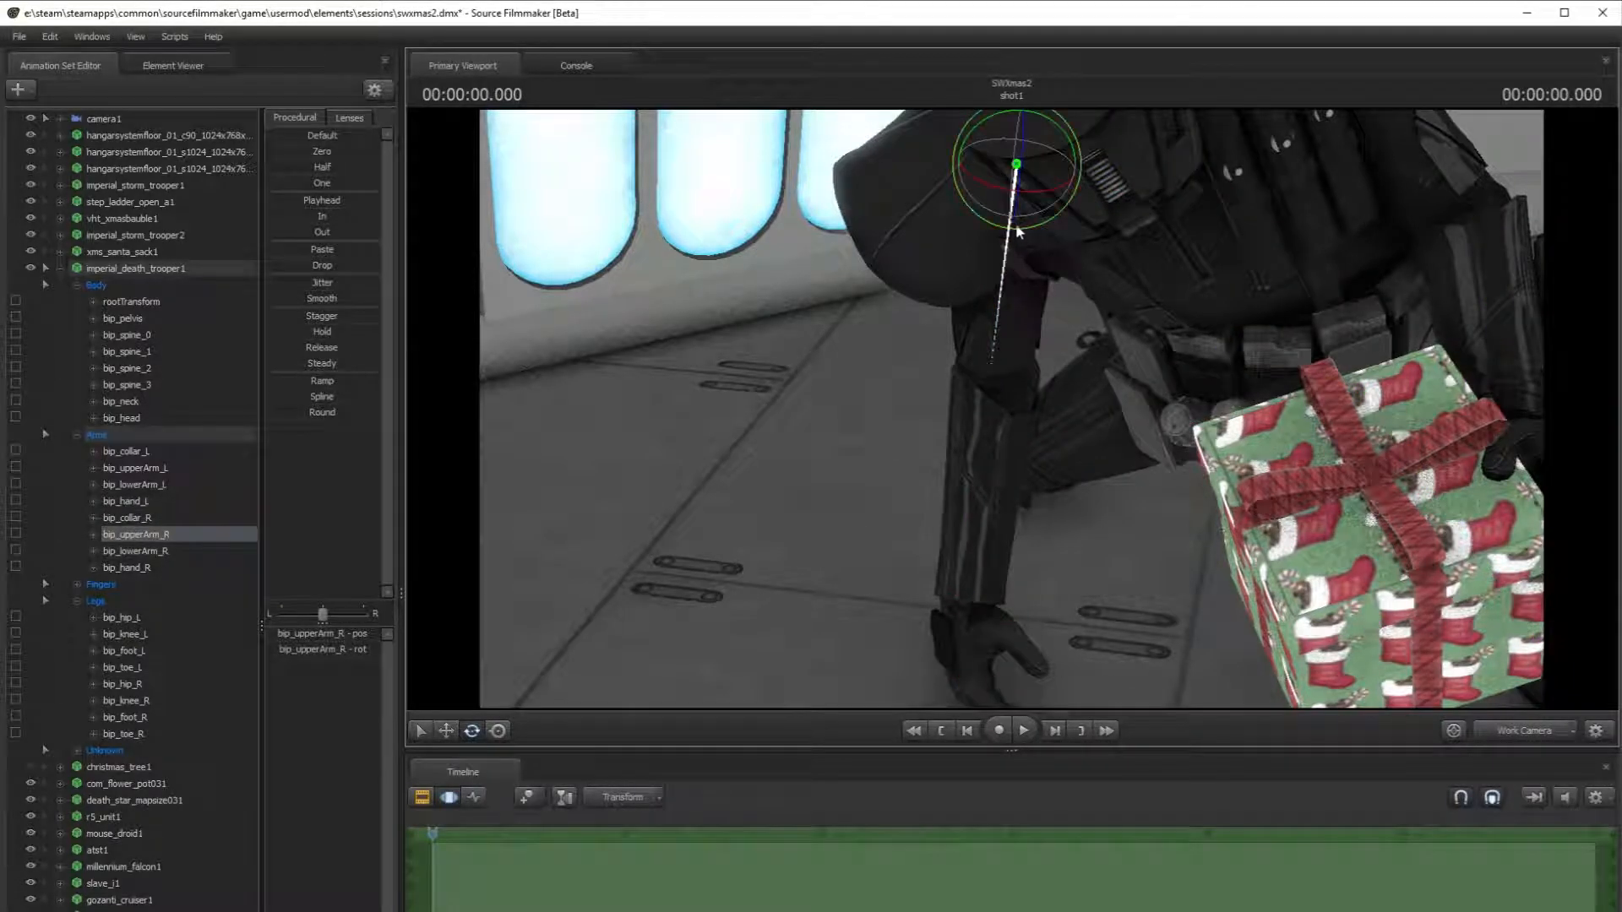
ctrl+click(963, 473)
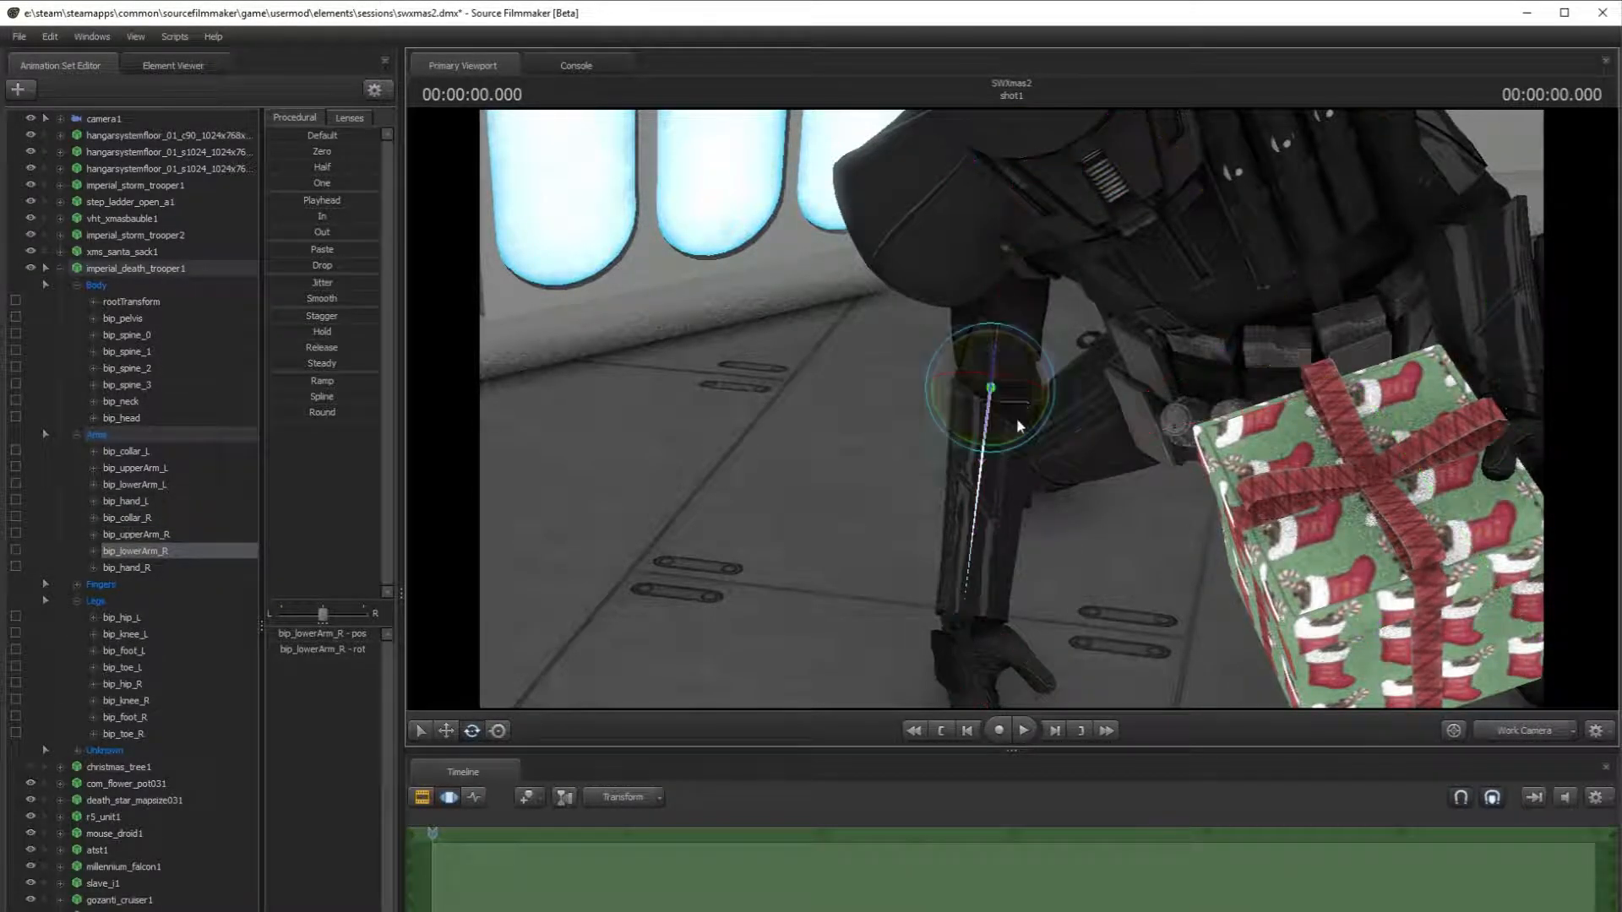
drag(1032, 337, 1014, 389)
mouse_move(1016, 447)
mouse_down()
mouse_move(988, 427)
mouse_move(1016, 447)
mouse_up()
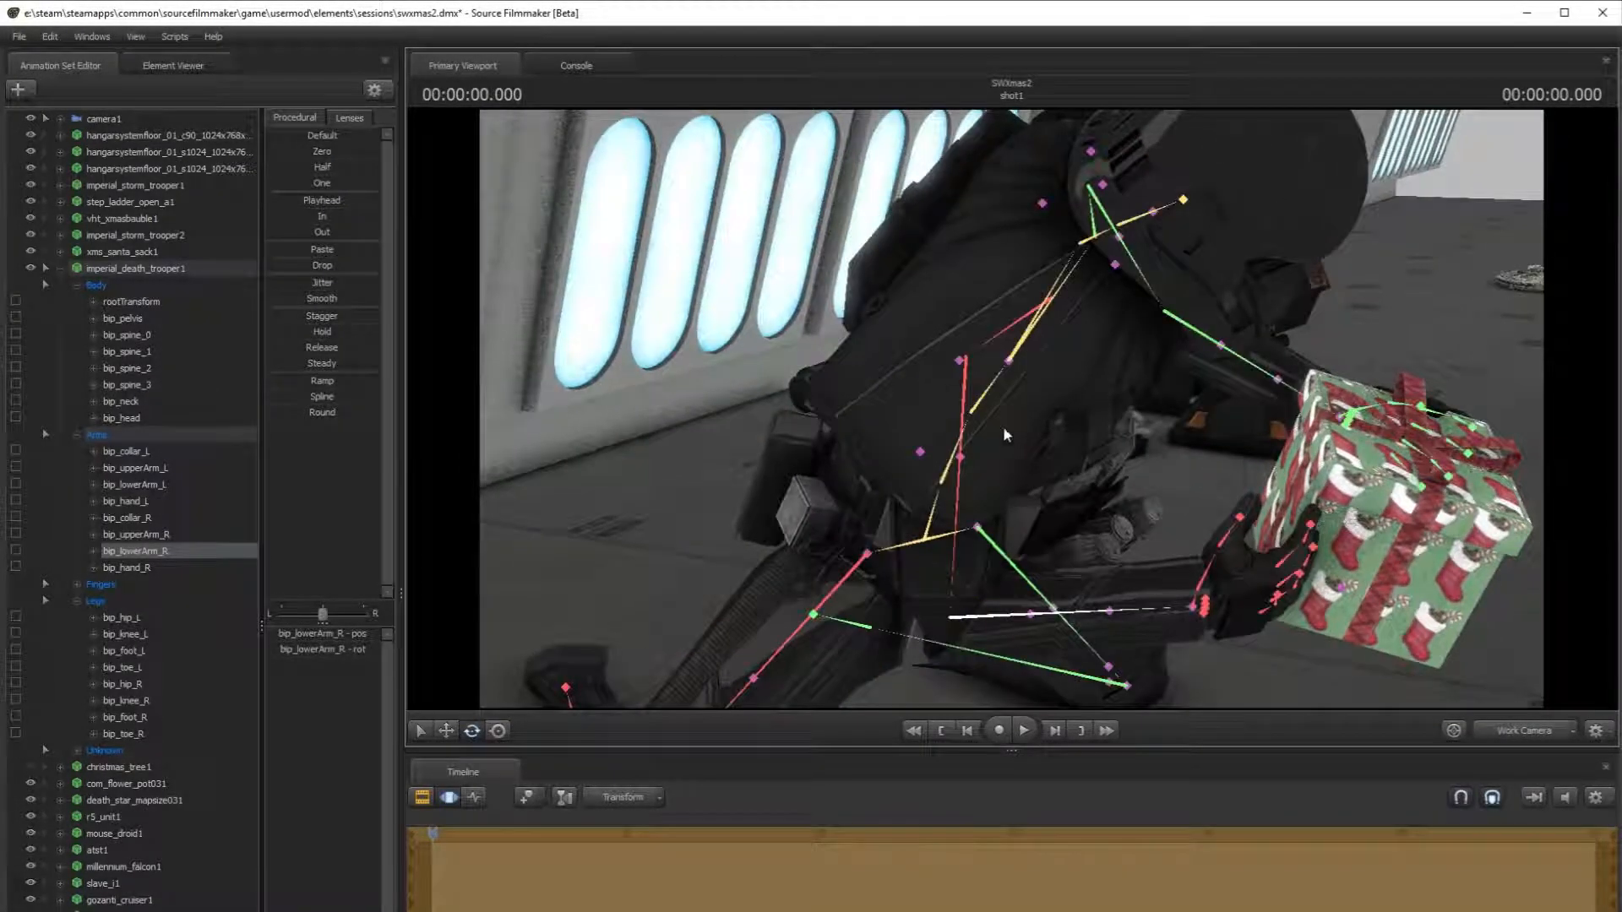
- Try adjusting the Spine2_Phys and deltoid_adjust_R helper bones around the right shoulder, and undo the changes
click(957, 362)
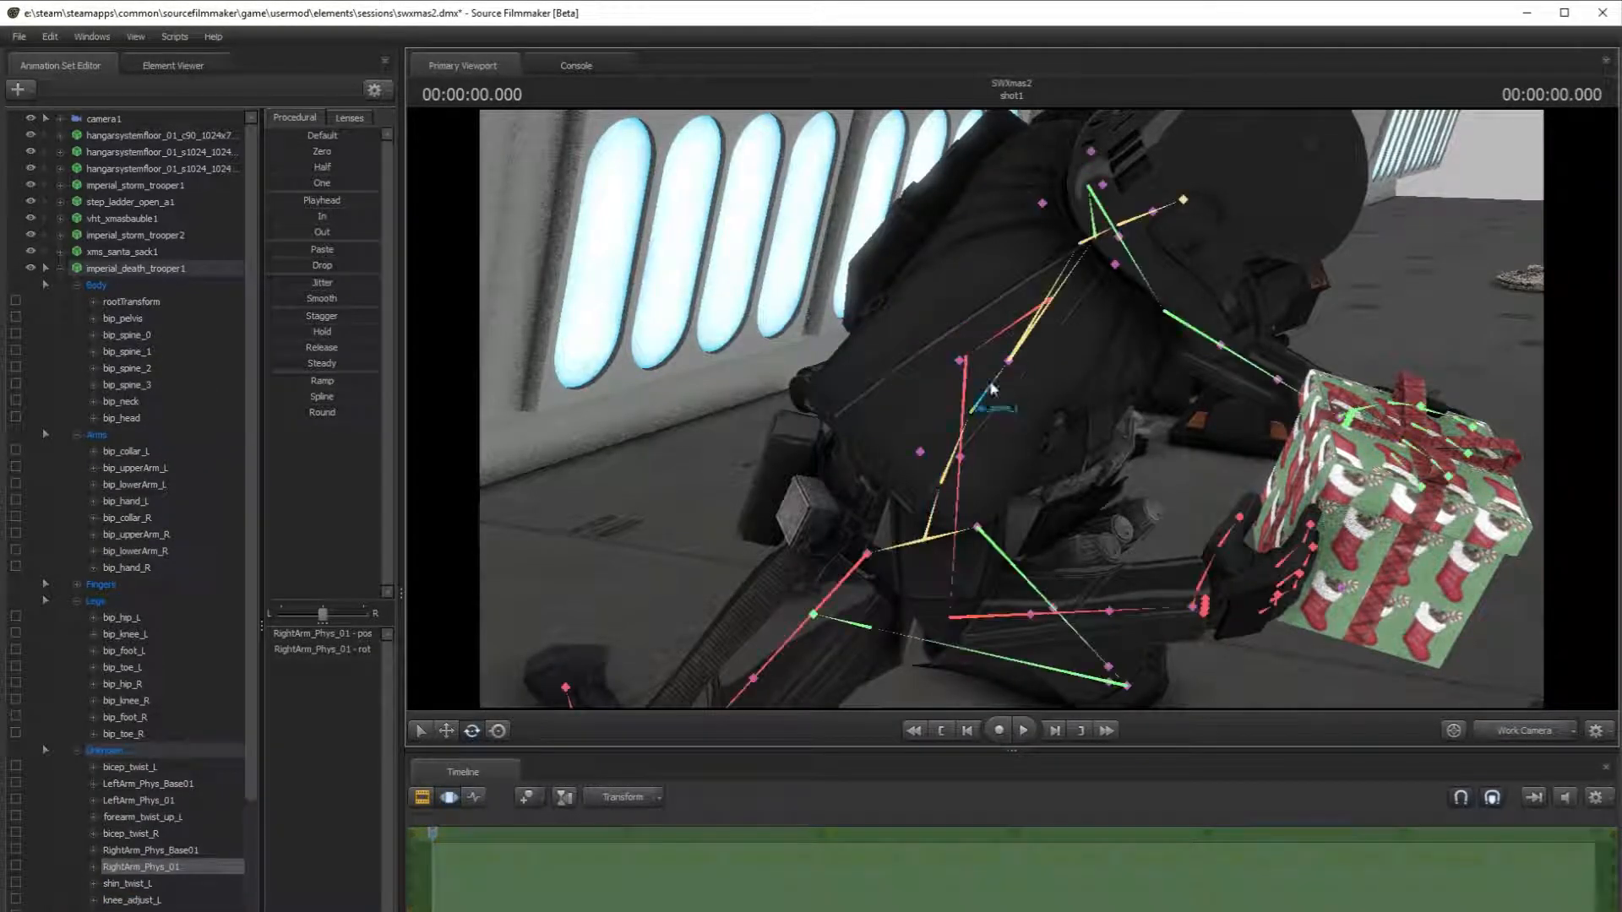
click(1011, 363)
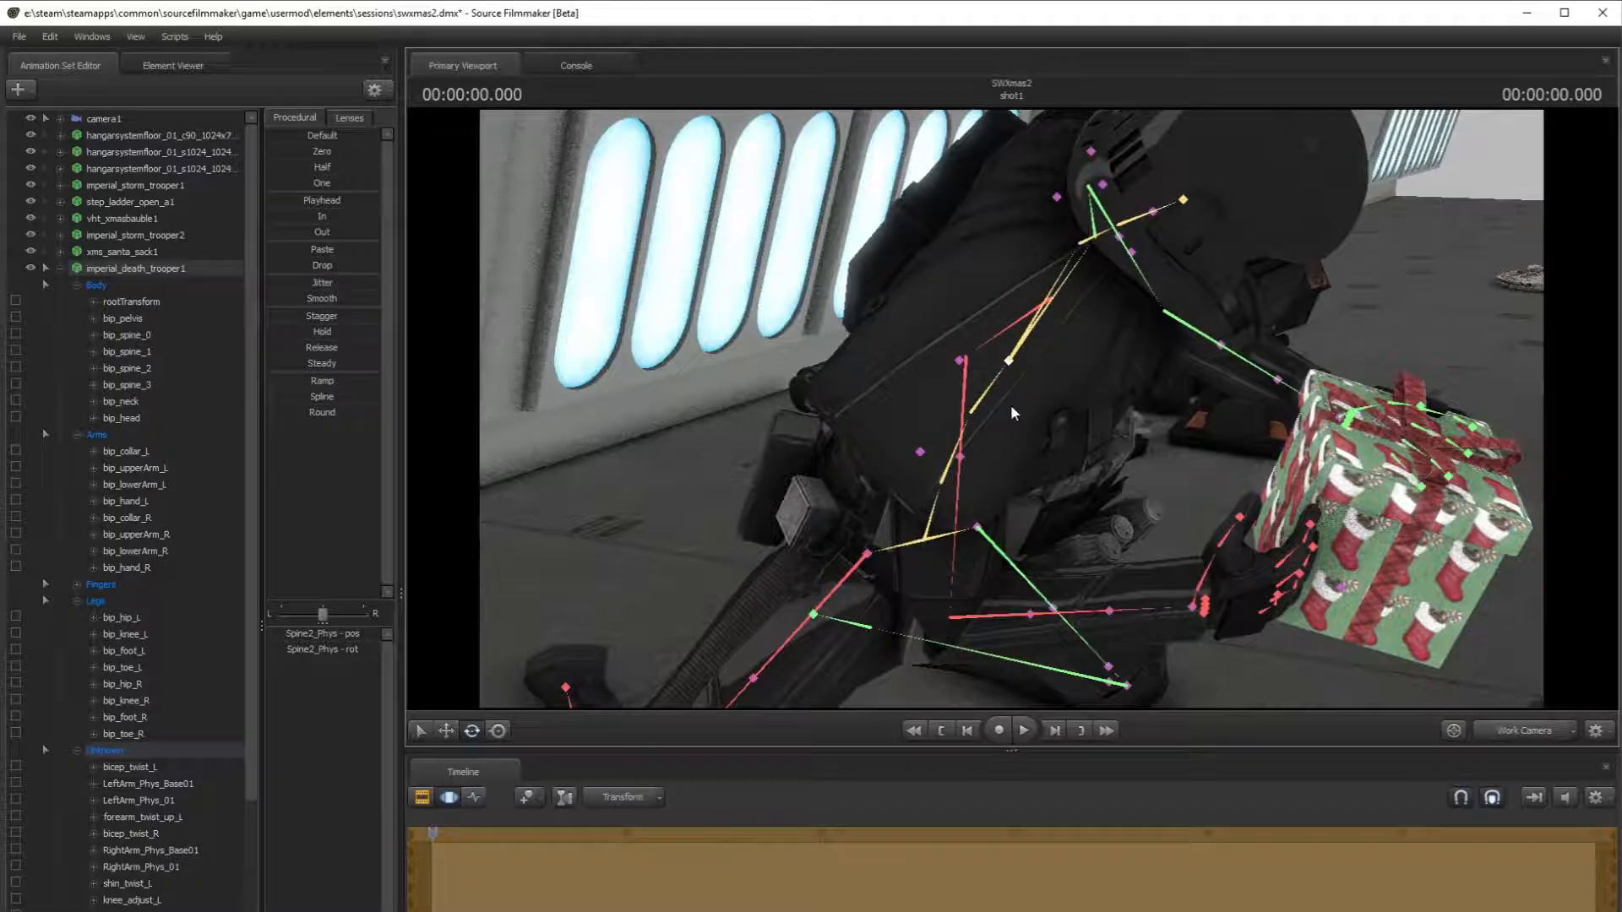
drag(1020, 376, 975, 334)
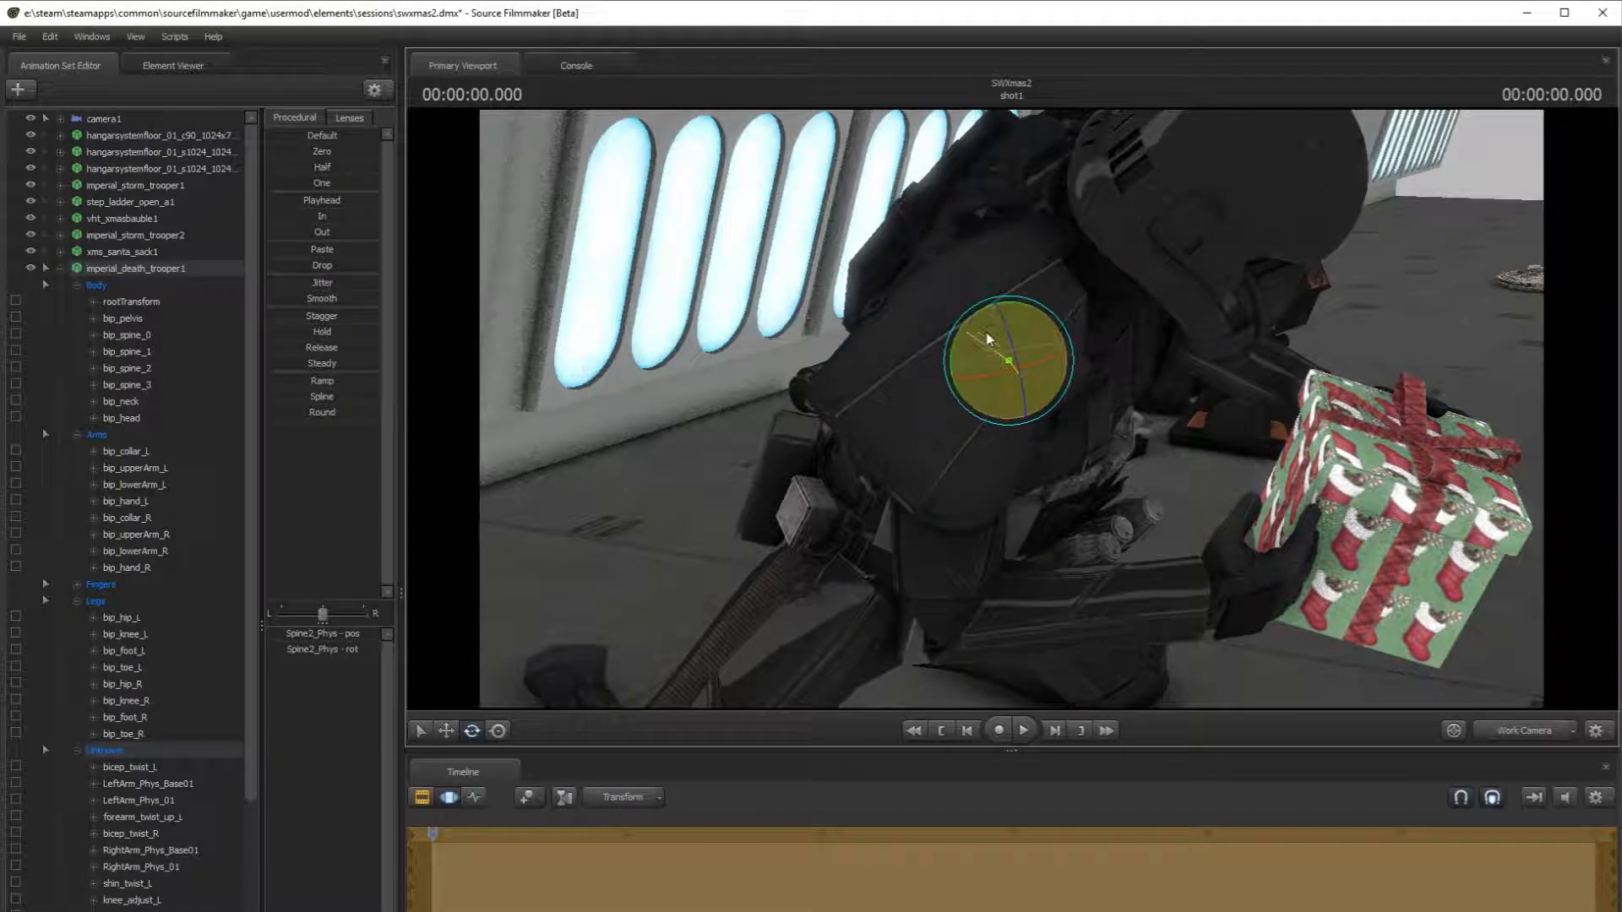
key(ctrl+z)
mouse_move(960, 485)
mouse_down()
mouse_move(970, 464)
mouse_move(934, 513)
mouse_move(995, 475)
mouse_move(1039, 475)
mouse_move(978, 477)
mouse_move(977, 495)
mouse_up()
key(ctrl+z)
click(446, 732)
drag(1229, 530, 1003, 383)
- Rotate bip_collar_R and bip_upperArm_R to refine the right shoulder and bring the hand against the gift
key(d)
key(ctrl)
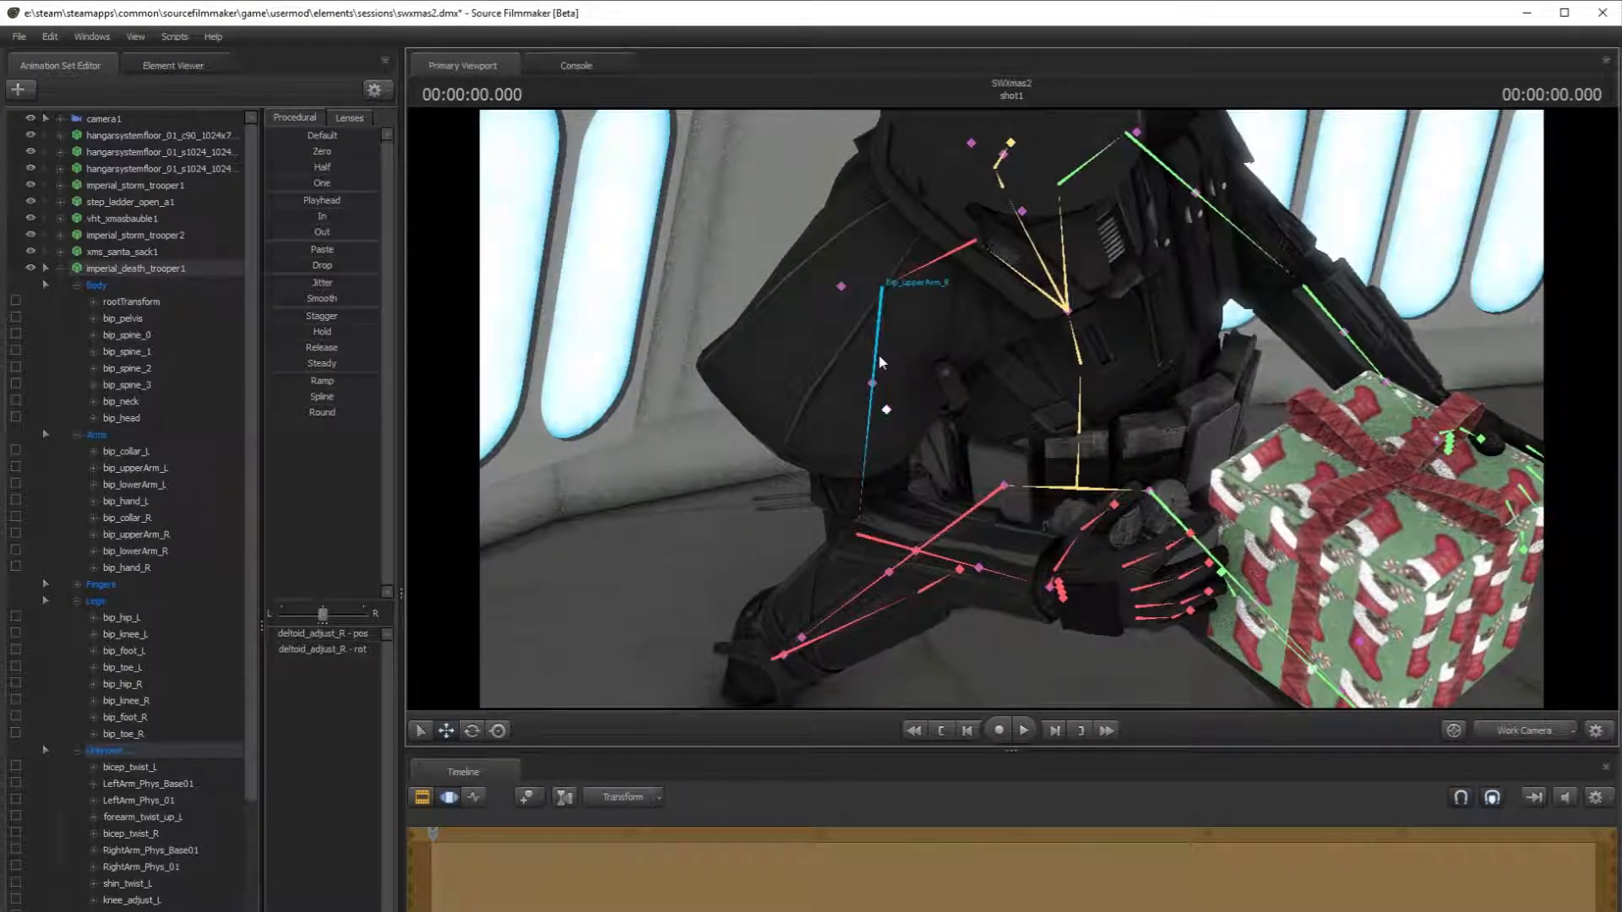
ctrl+click(881, 364)
ctrl+click(976, 243)
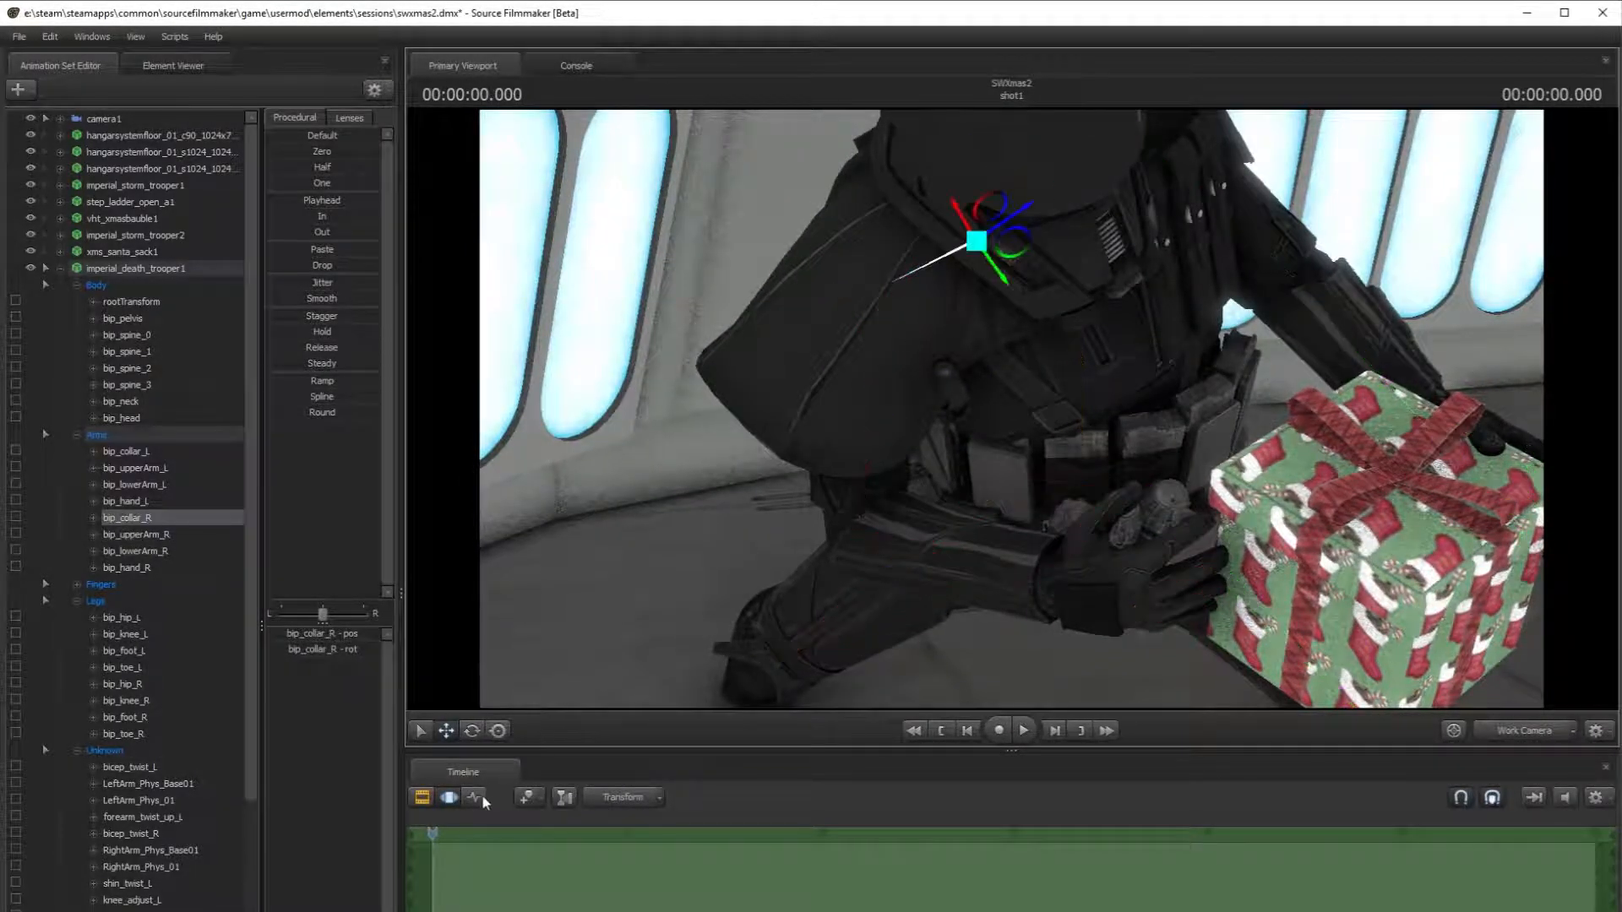
click(471, 731)
drag(946, 266, 972, 269)
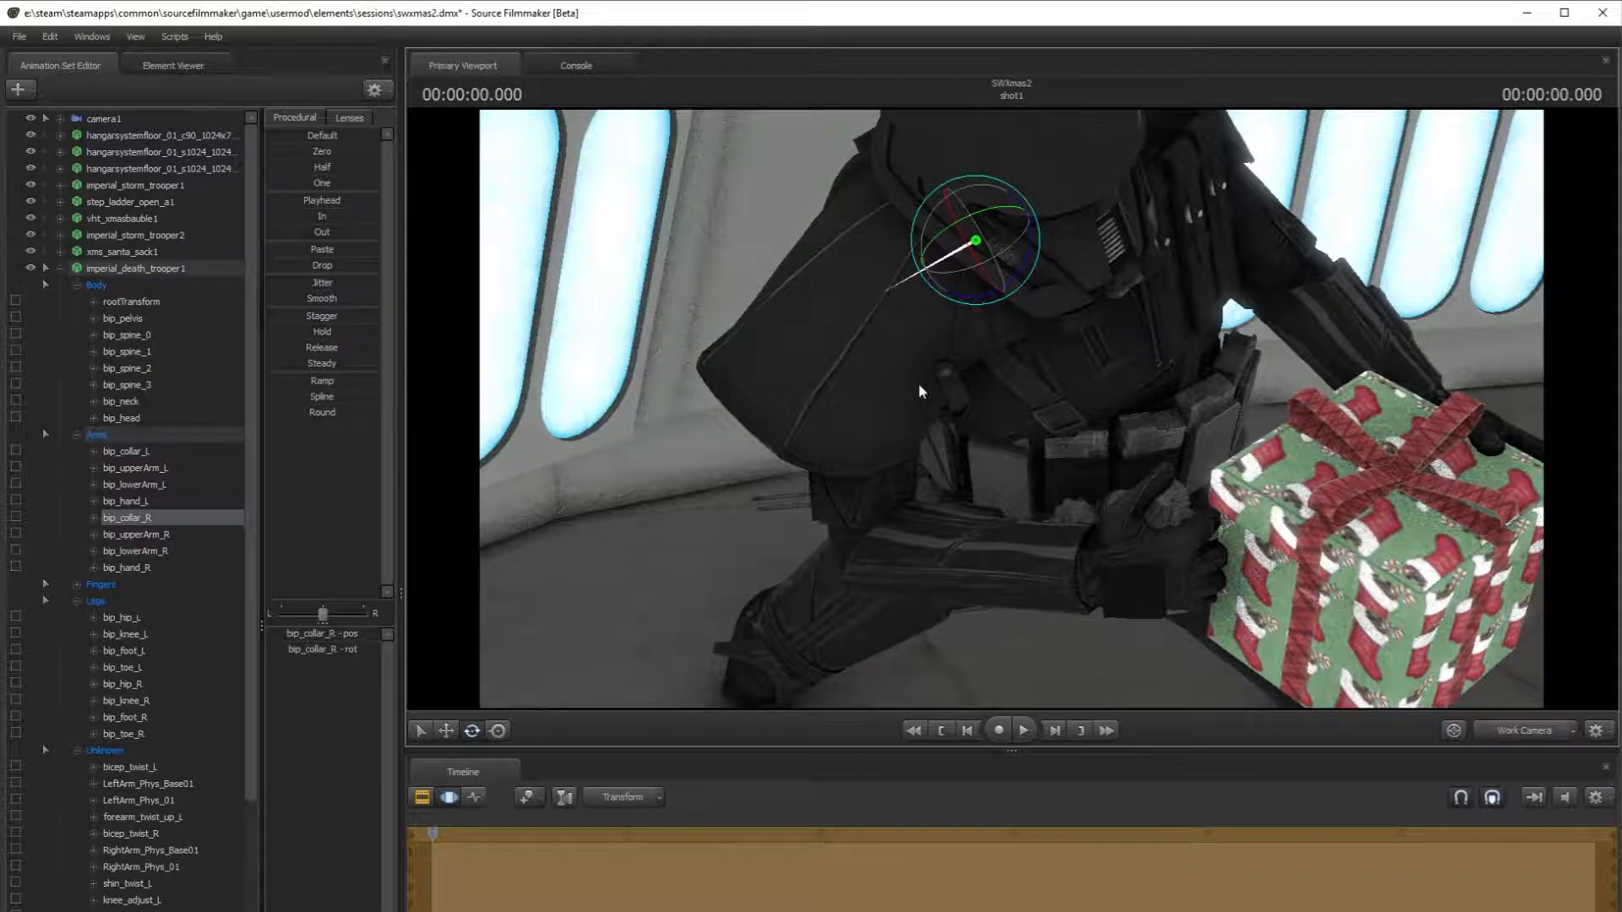
ctrl+click(888, 359)
drag(906, 336, 879, 397)
ctrl+click(969, 270)
click(946, 254)
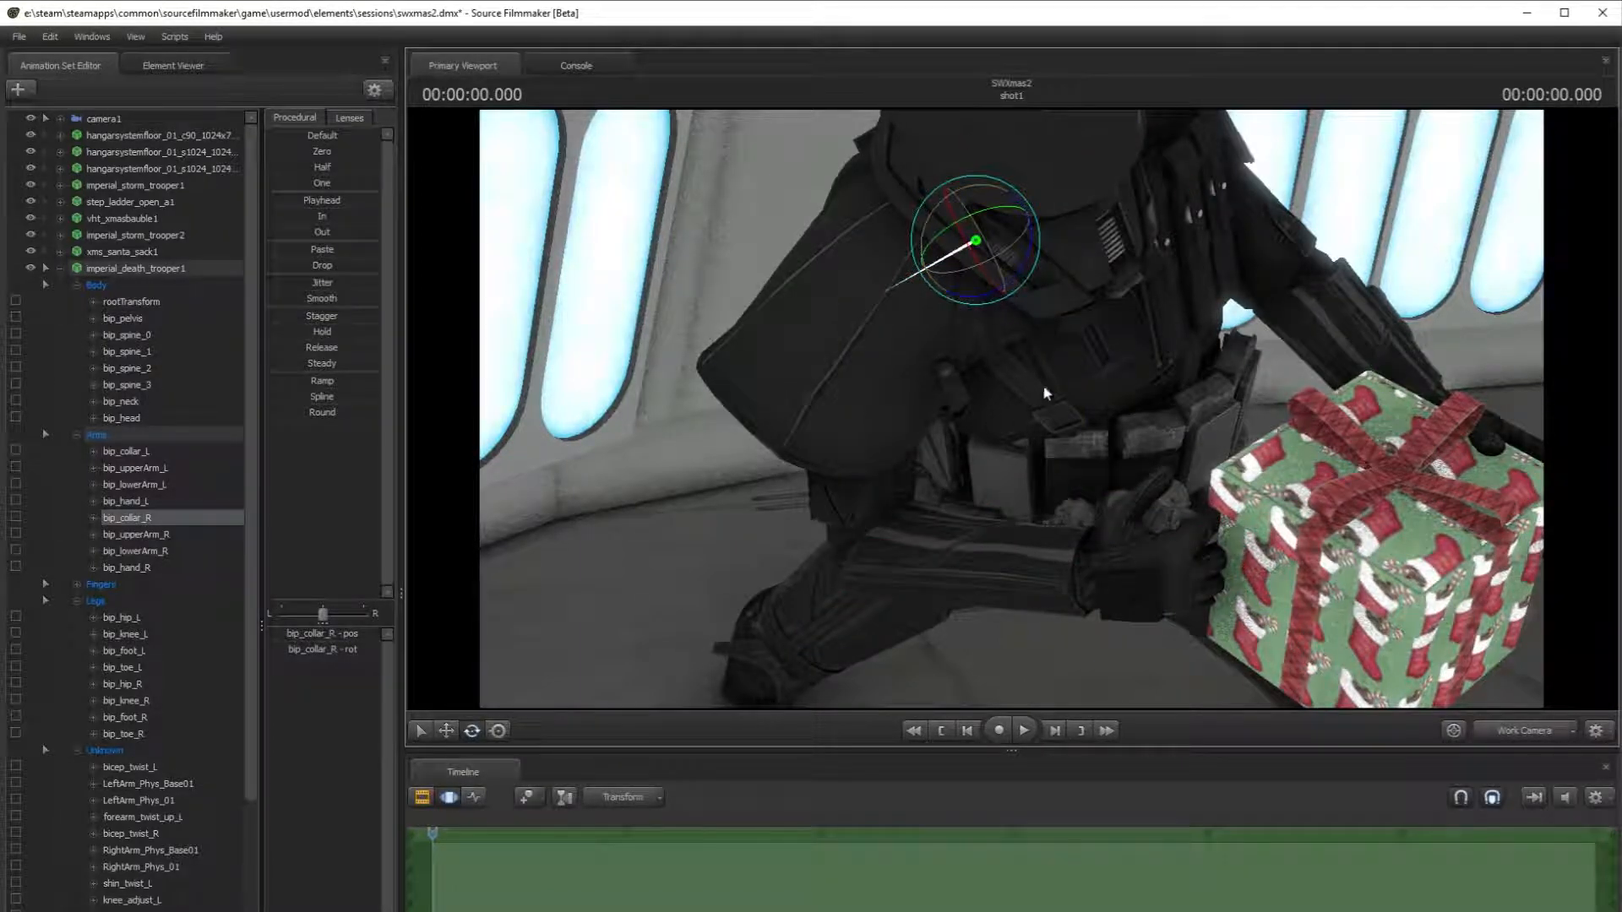
- Adjust the right arm's pose at the wrist beside the gift and check the composition through camera1
ctrl+click(1056, 583)
drag(886, 597, 1157, 453)
ctrl+click(1072, 598)
key(F3)
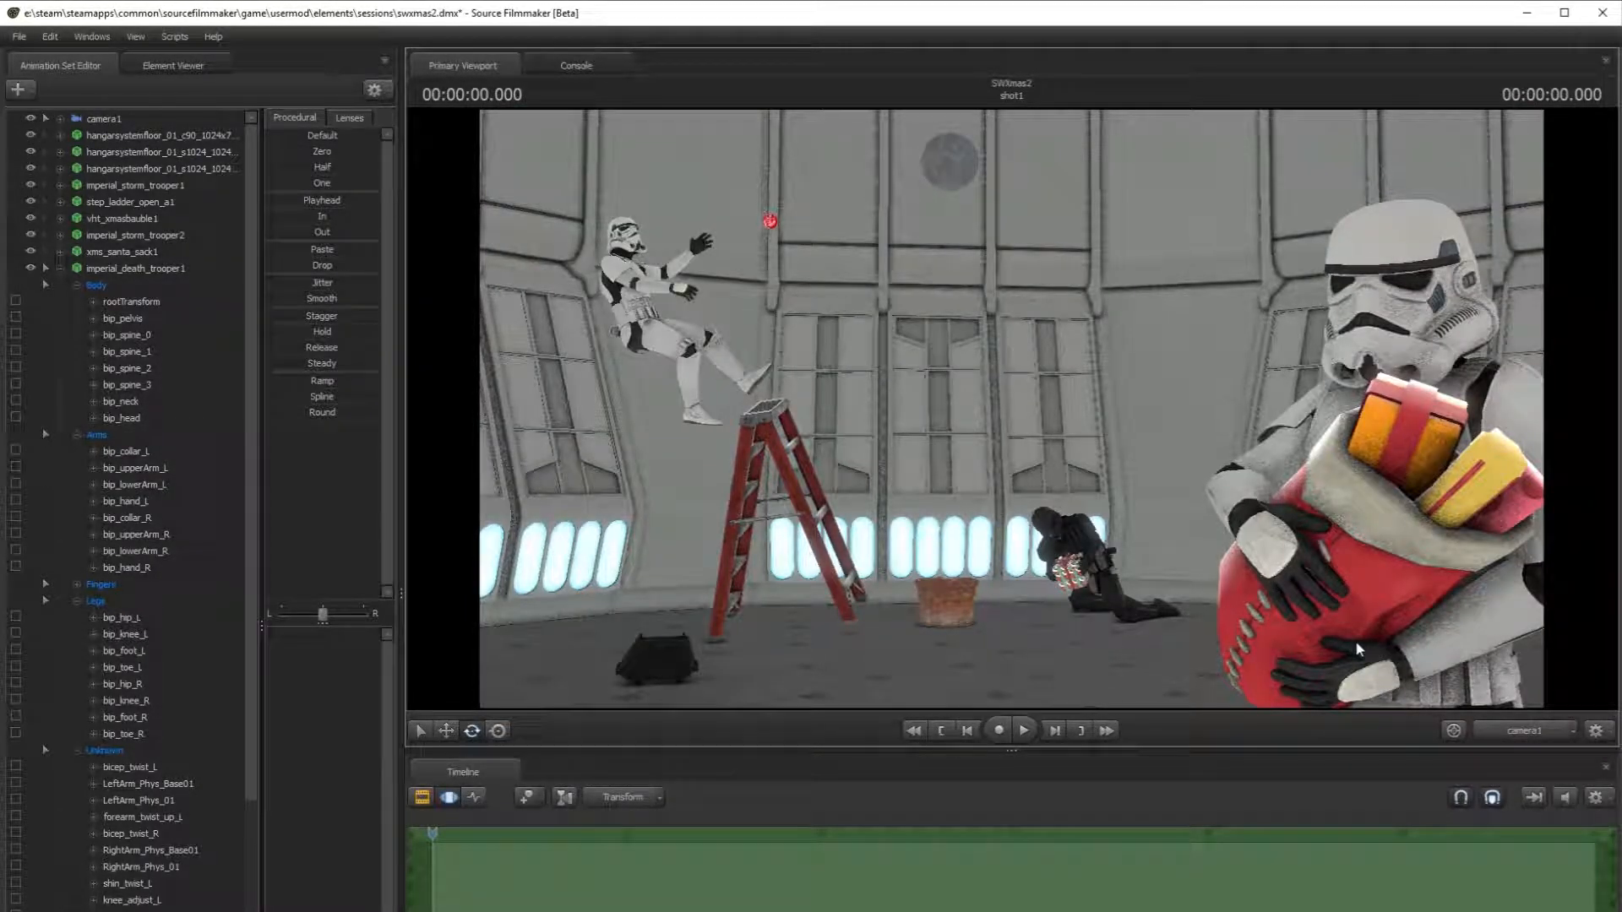
- Rotate bip_spine_1 to adjust the lean of the death trooper's torso, comparing the work camera view with camera1
click(1493, 730)
drag(1221, 569, 1177, 428)
click(1114, 371)
click(1565, 730)
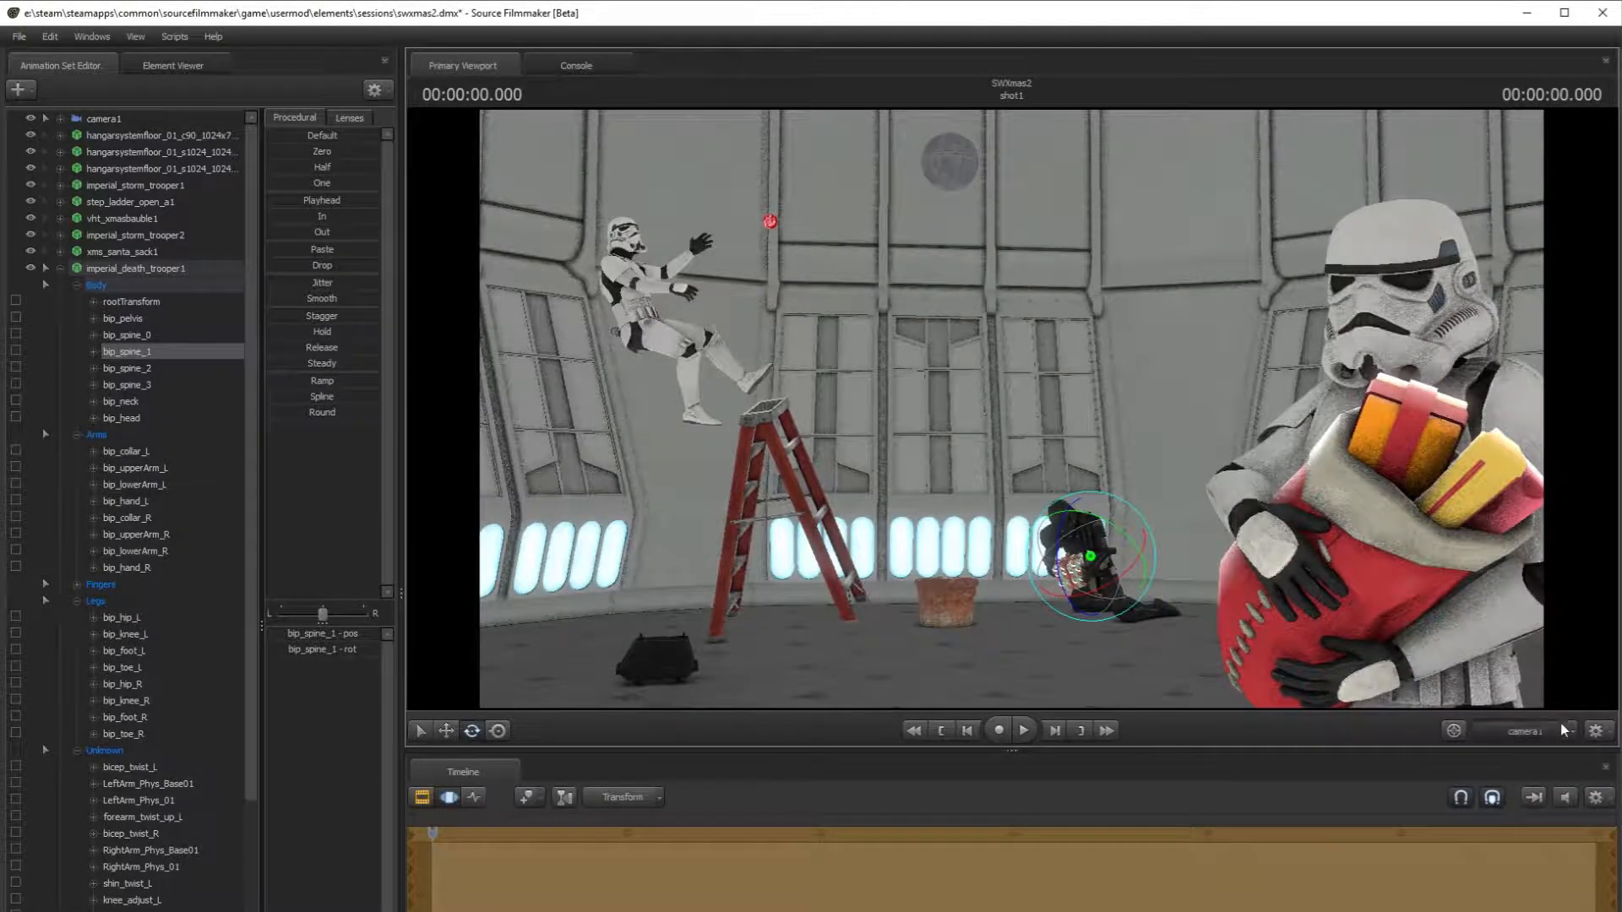
click(1565, 730)
click(1505, 748)
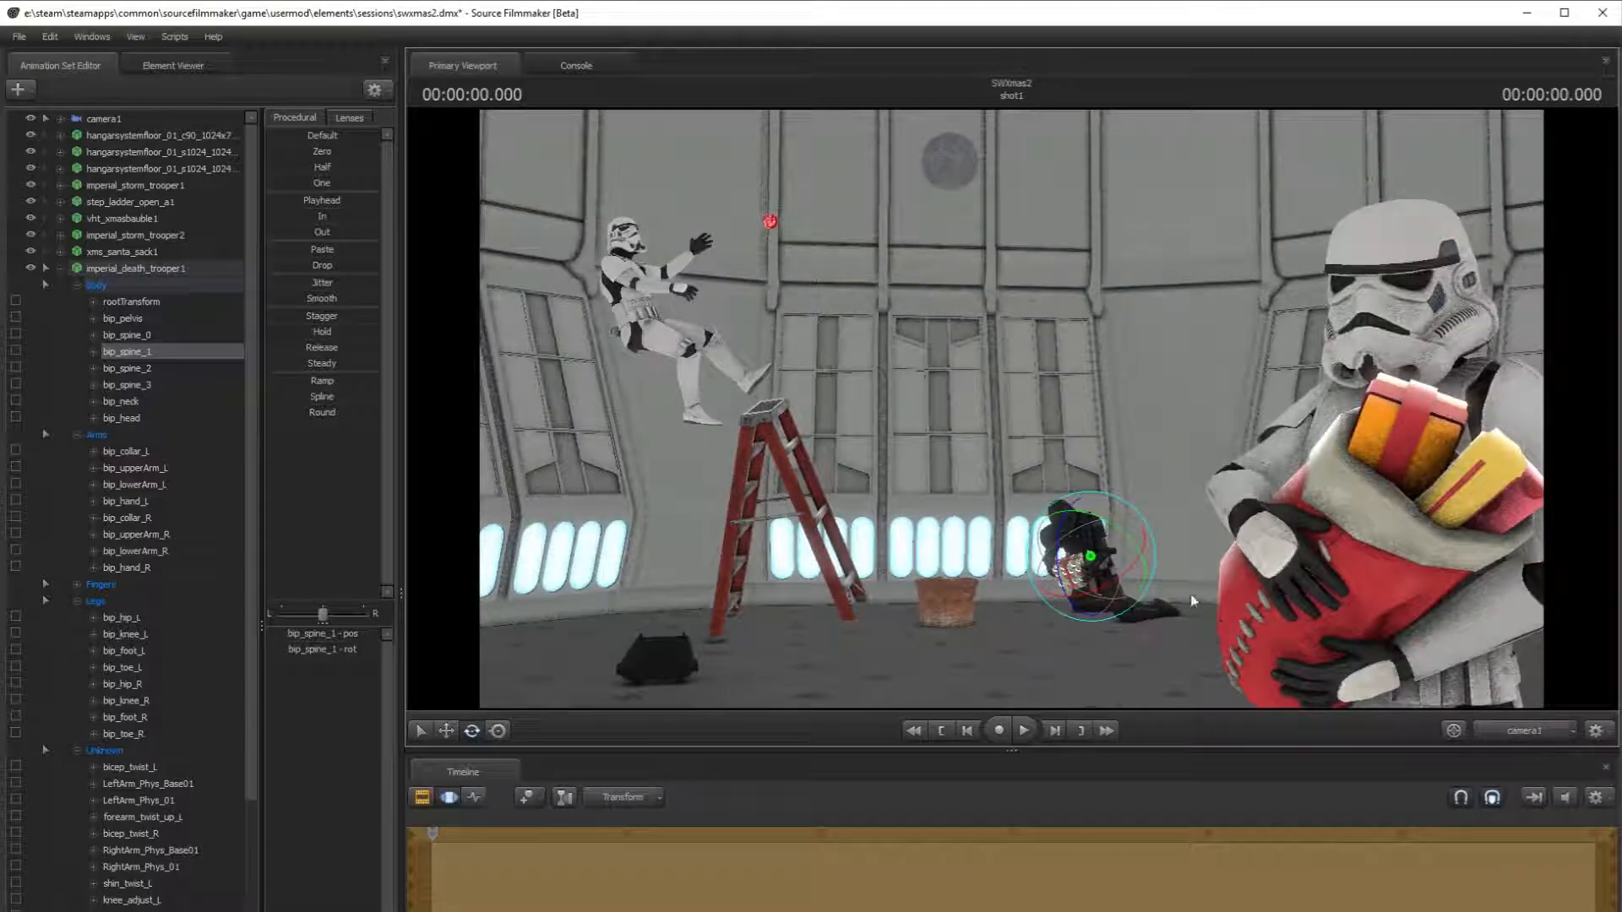
click(1548, 740)
drag(1090, 363, 1041, 371)
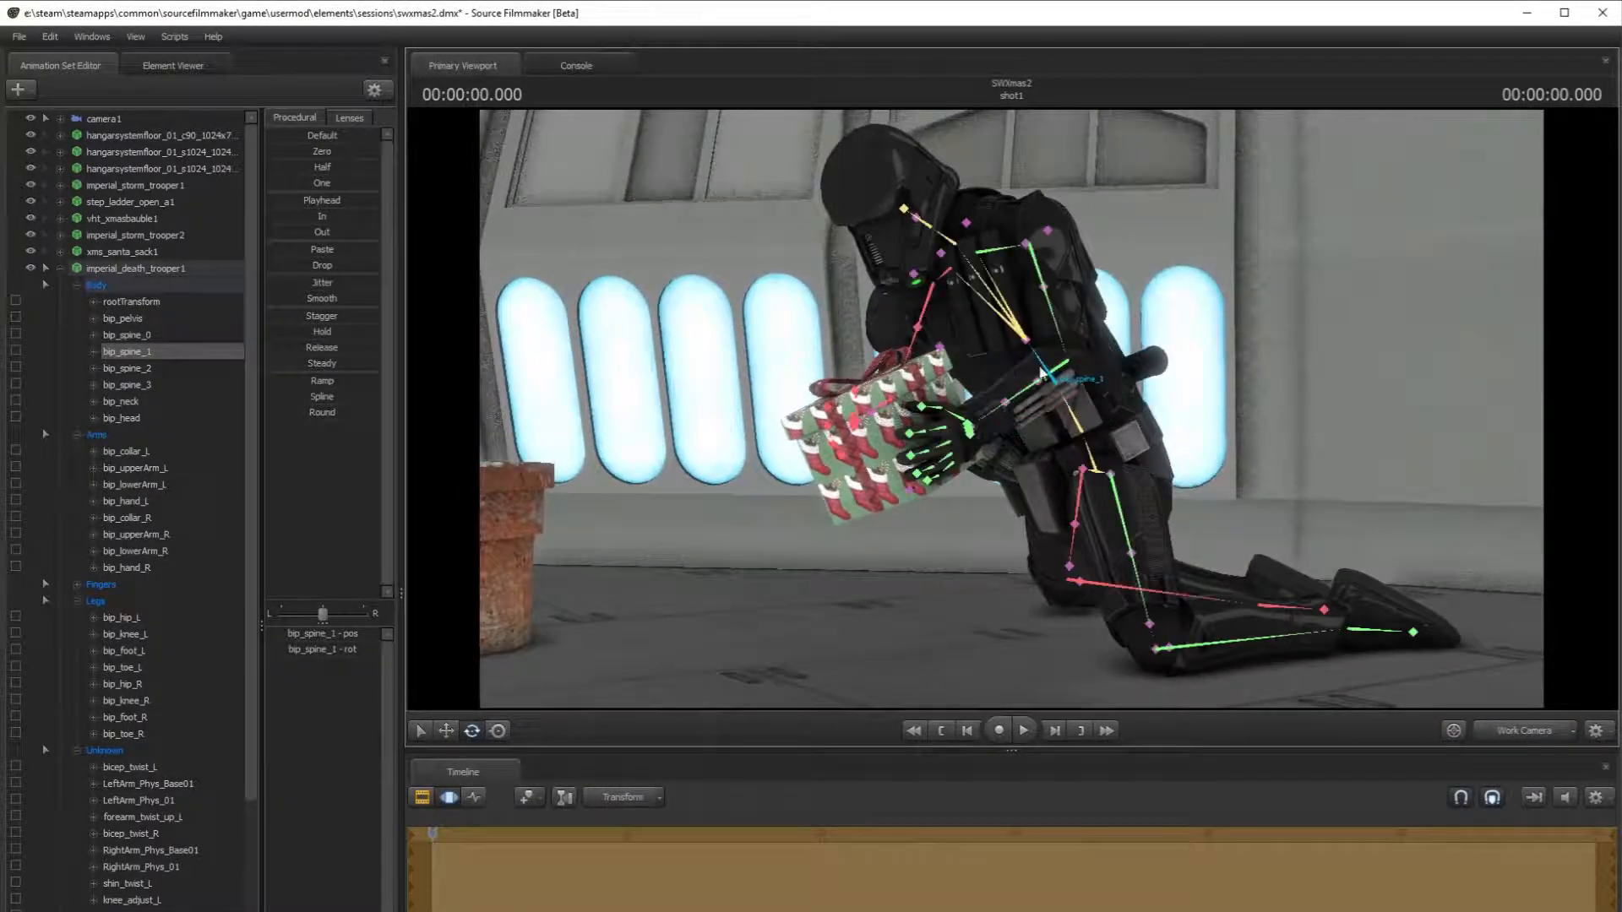
- Rotate bip_spine_0 to raise the kneeling death trooper's torso more upright, comparing the work camera view with camera1
click(1087, 448)
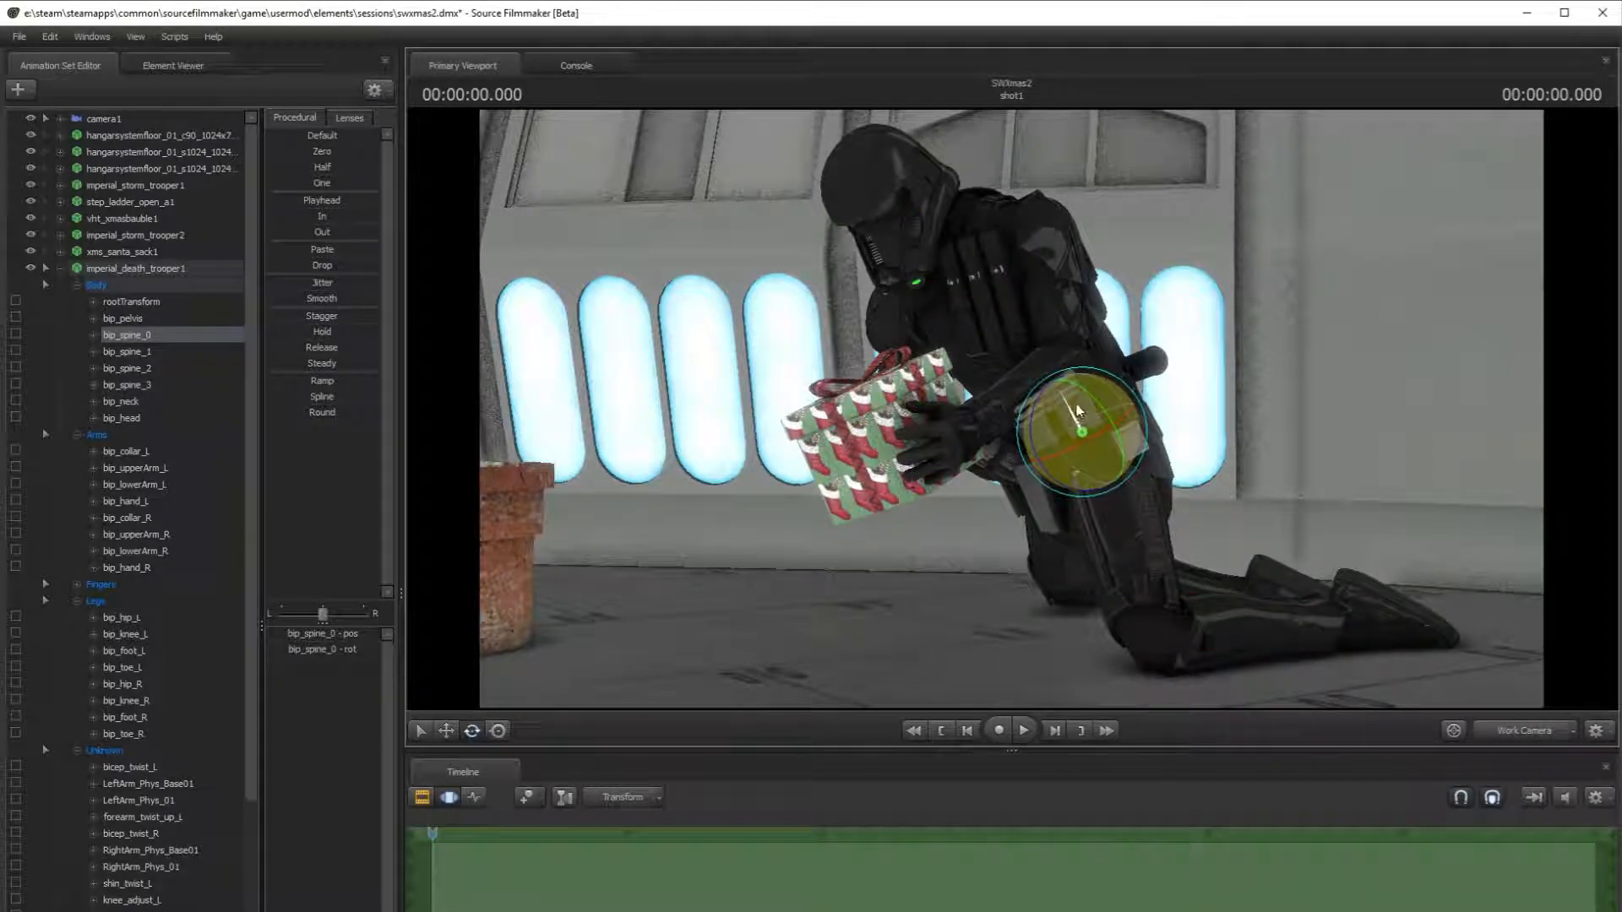
mouse_move(1134, 390)
mouse_down()
mouse_move(1154, 438)
mouse_move(1090, 455)
mouse_up()
click(1521, 730)
click(1519, 740)
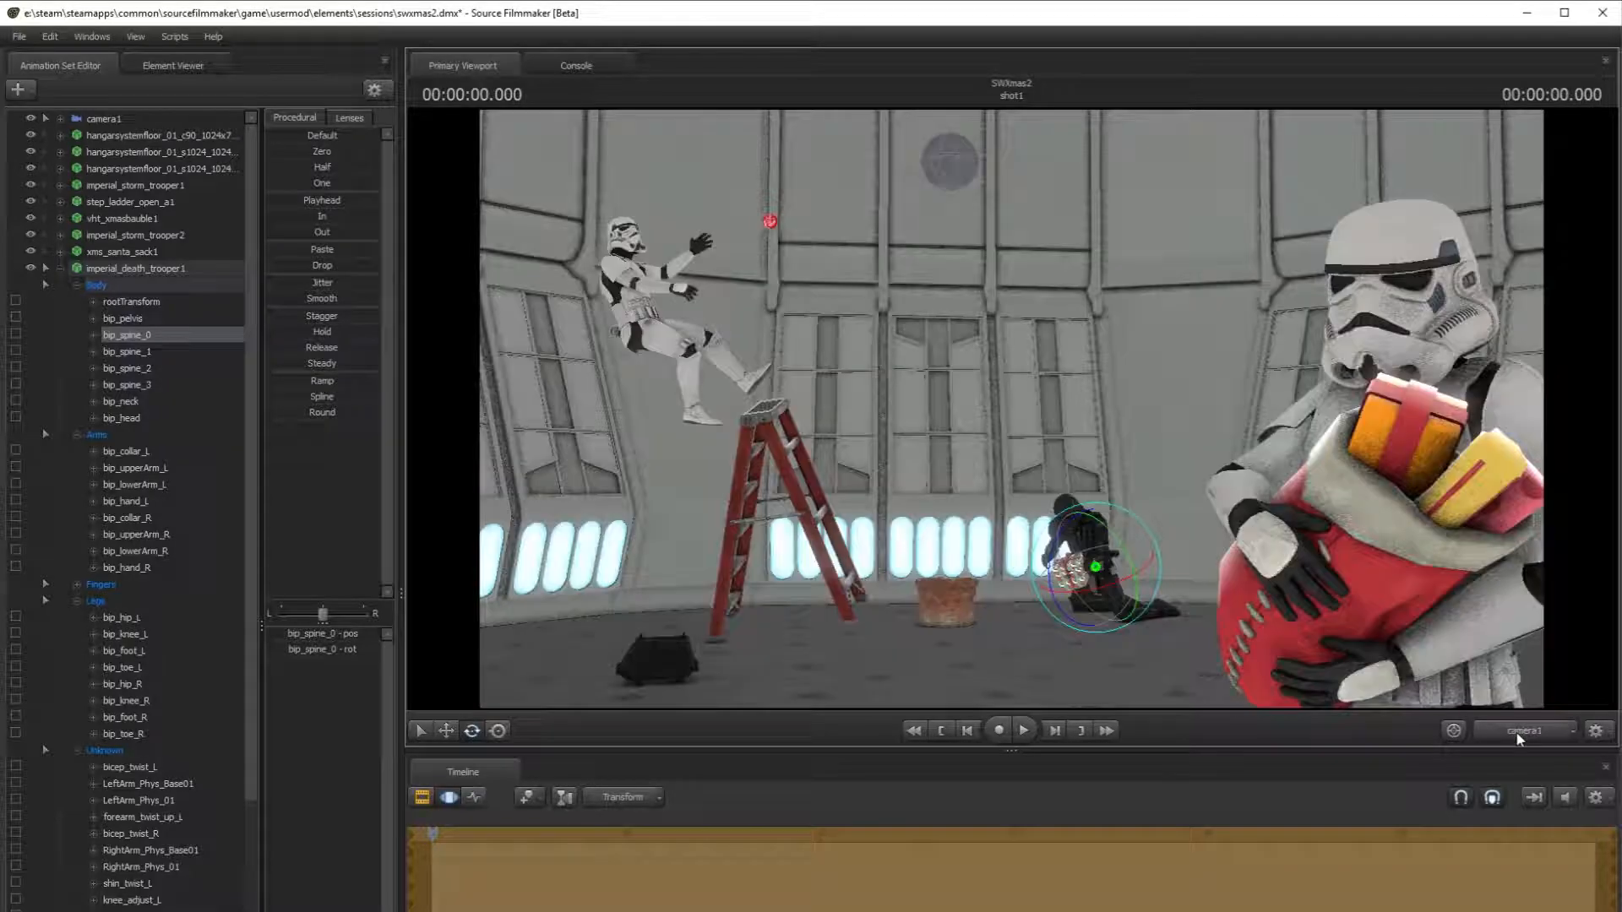
click(1518, 739)
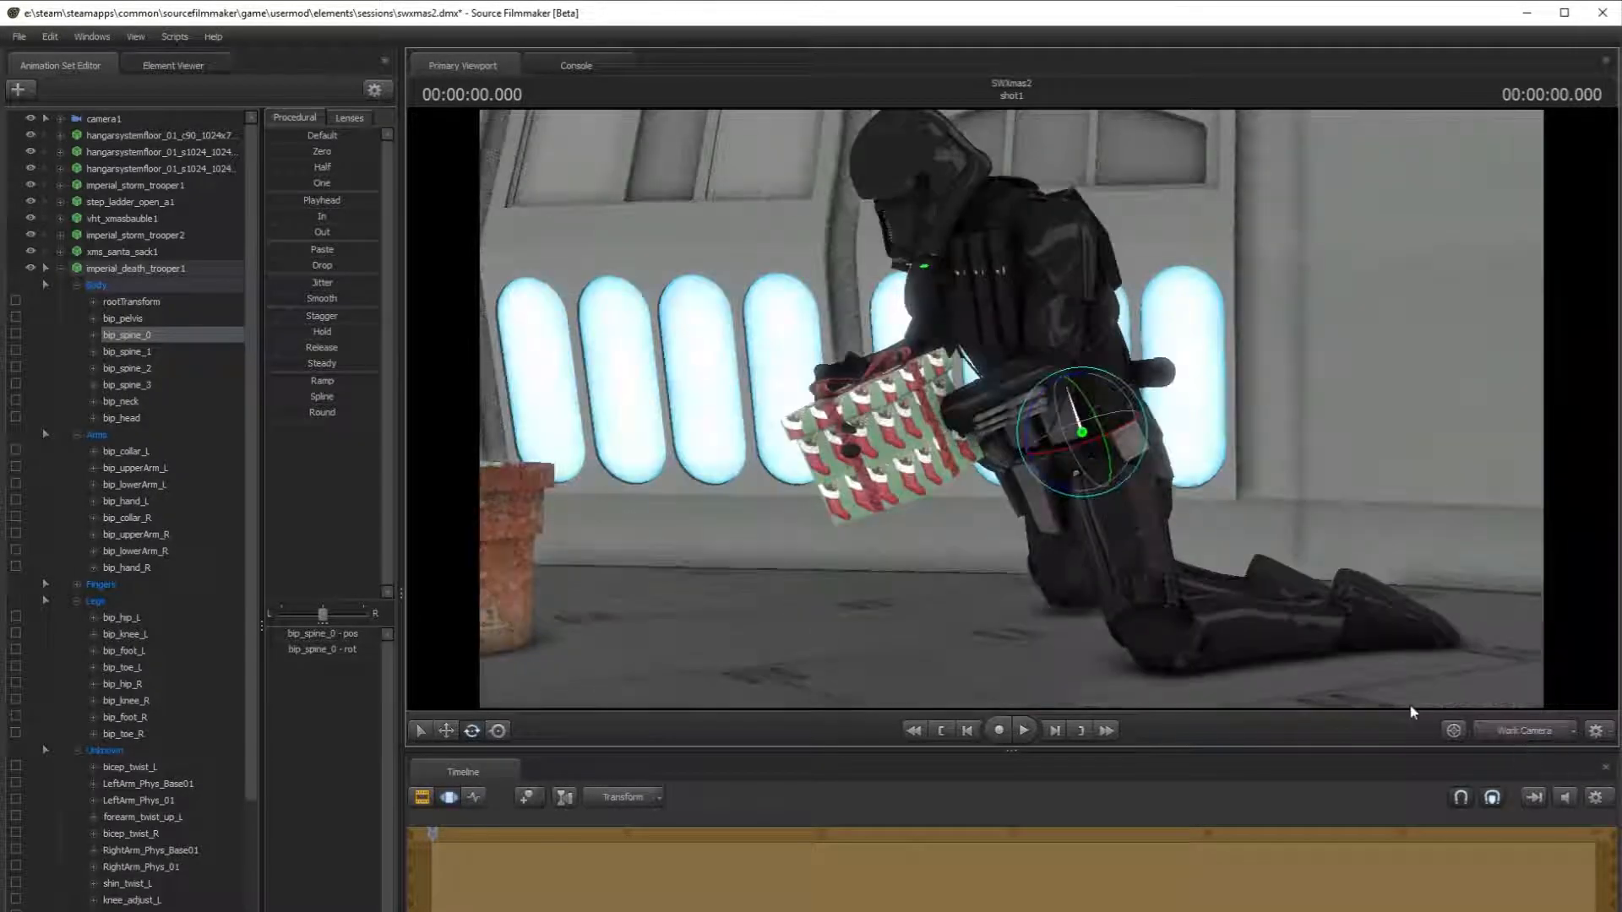
- Turn and move the gift's static_prop so the box sits between the kneeling trooper's hands
ctrl+click(919, 500)
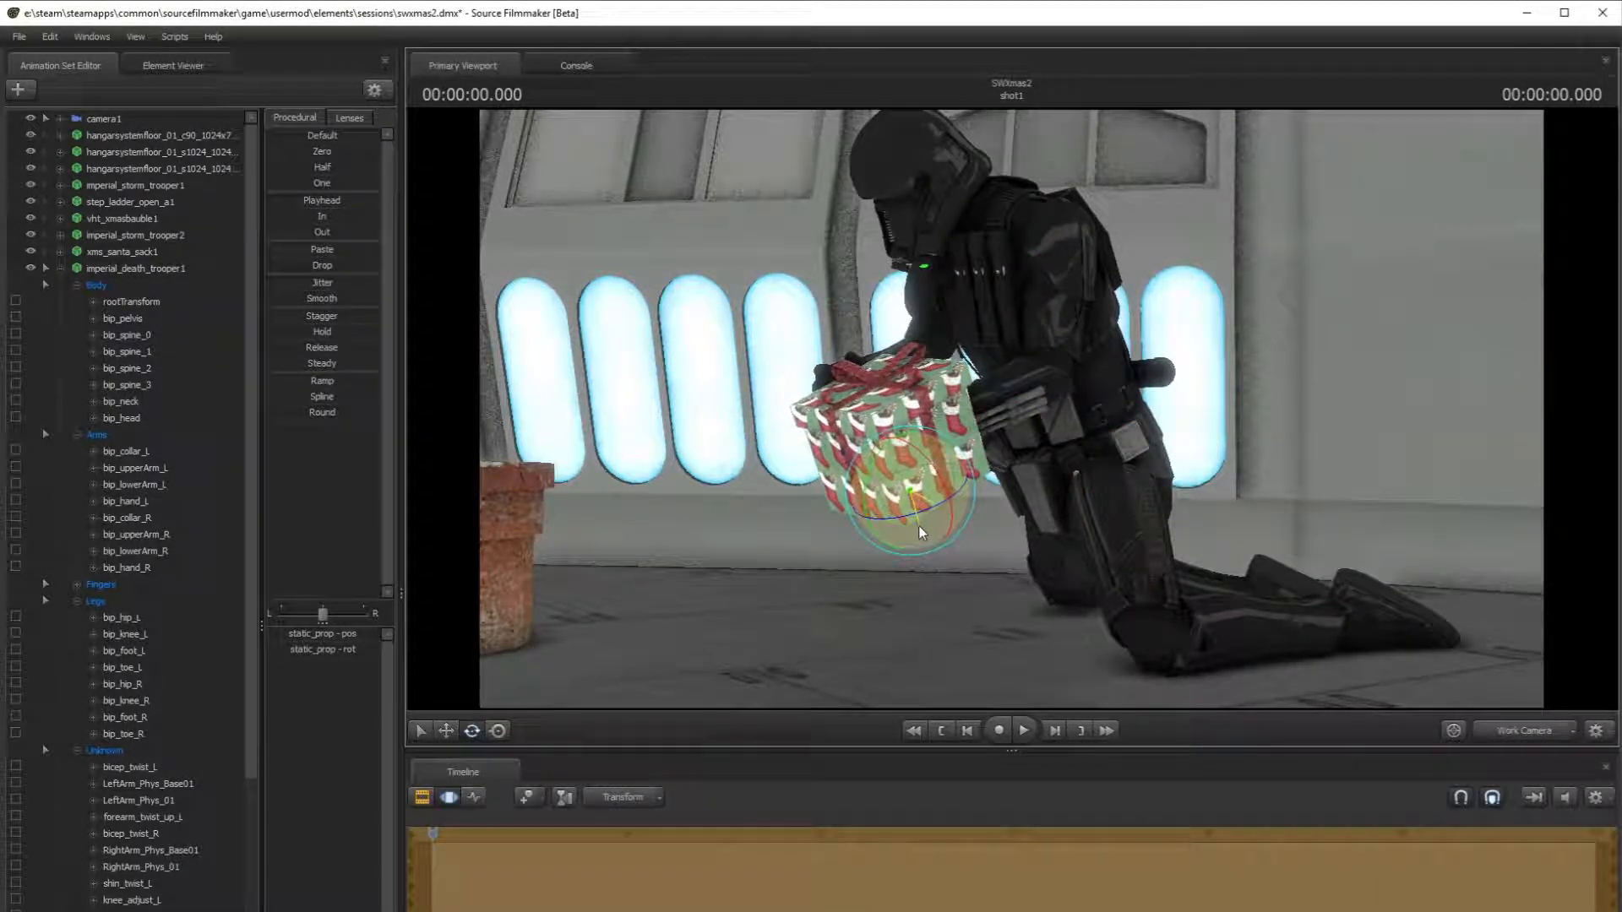
click(446, 731)
key(w)
drag(1101, 485, 1101, 485)
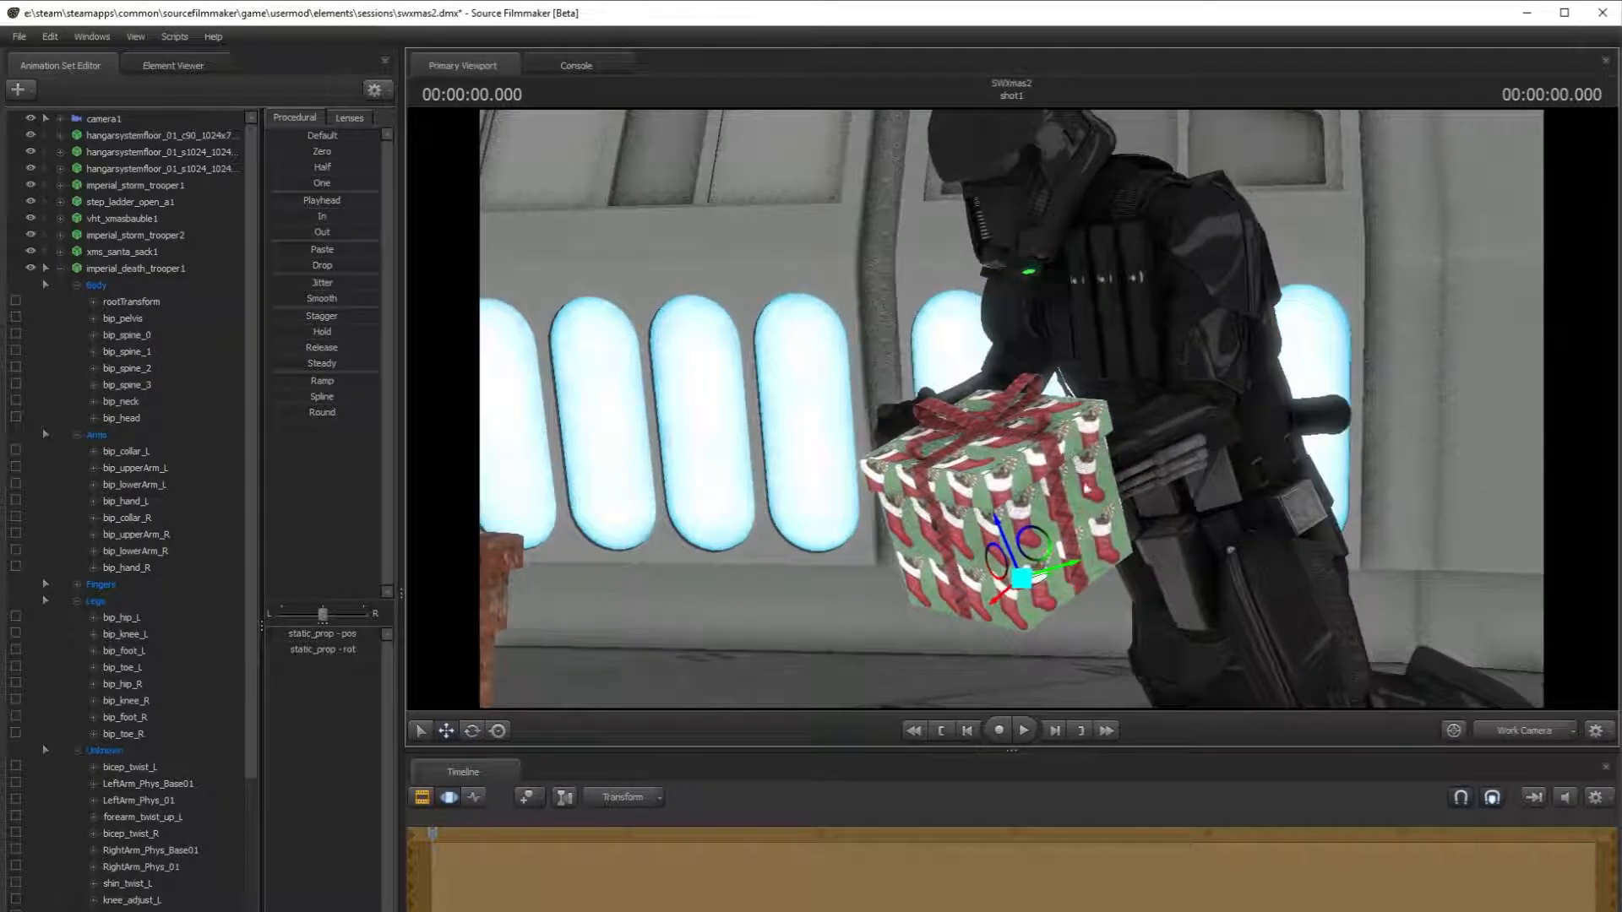
drag(1043, 594, 949, 519)
- View the scene through camera1, collapse imperial_death_trooper1 and make the hidden christmas_tree1 visible again
click(1500, 734)
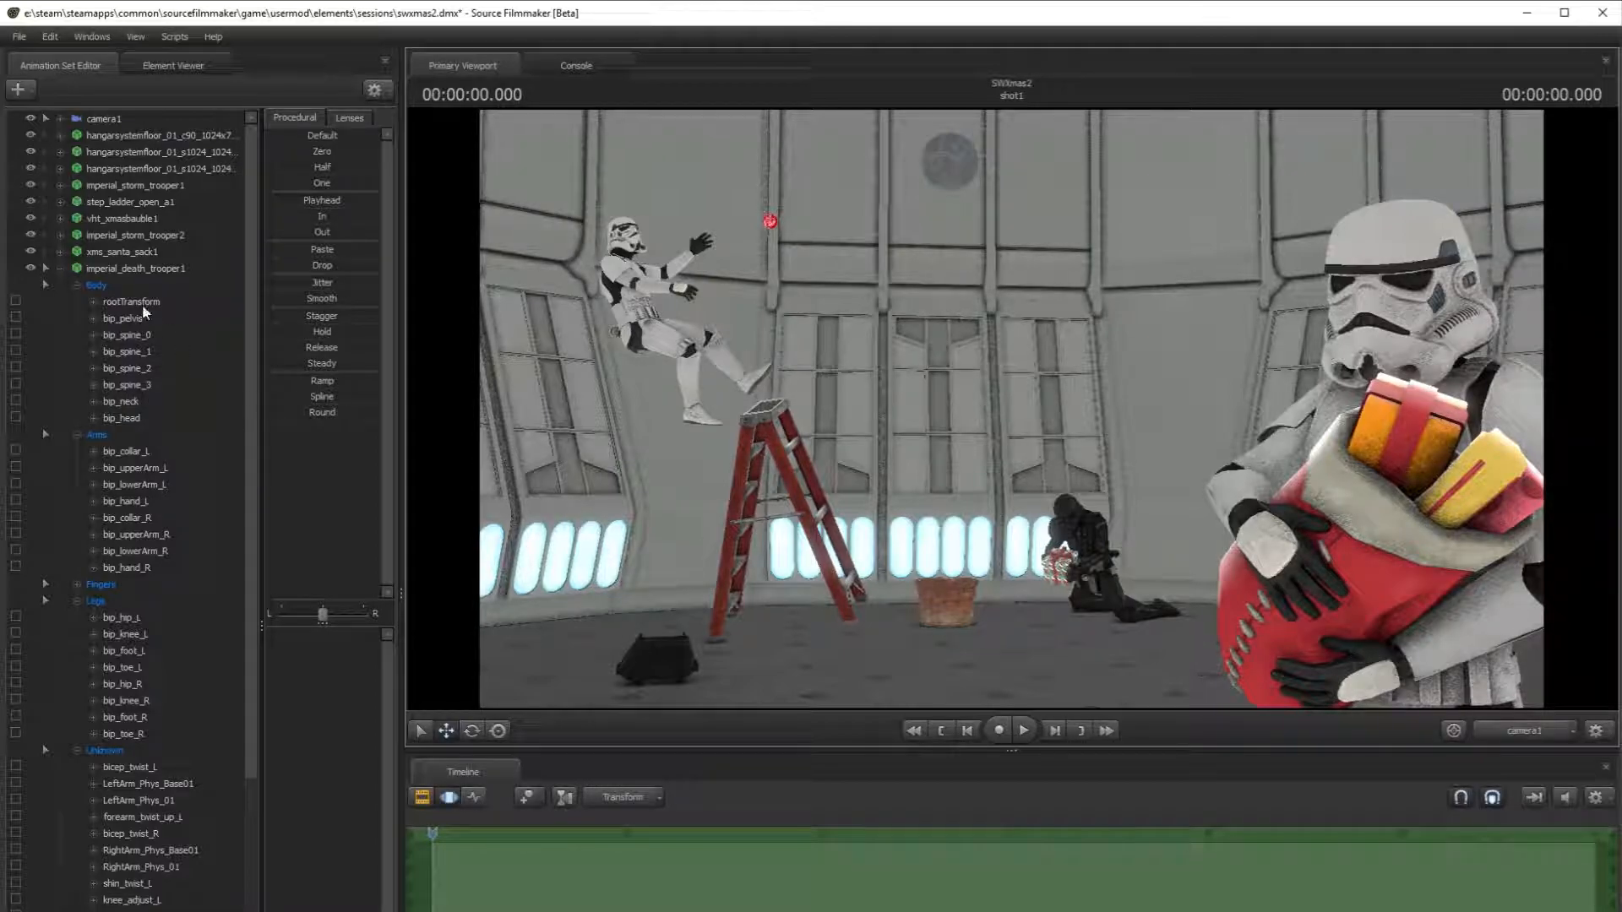
click(61, 268)
click(29, 286)
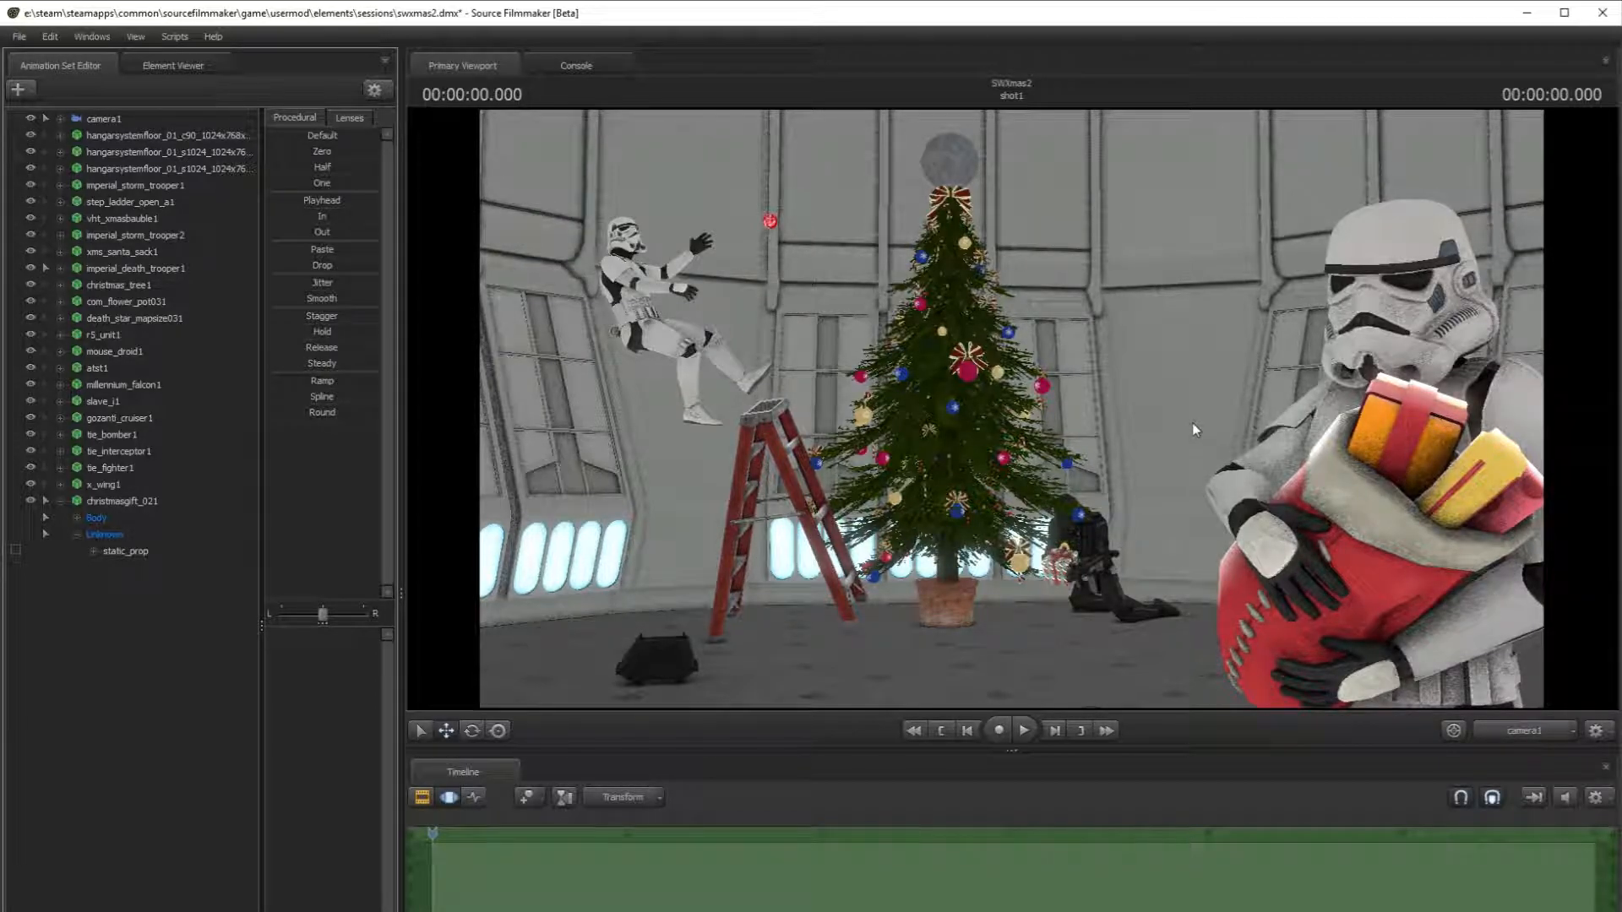
- Filter the models by "death r" and add a second imperial death trooper model to the scene
click(1520, 727)
mouse_move(1461, 650)
mouse_down()
mouse_move(1462, 703)
mouse_move(1461, 664)
mouse_up()
key(s)
drag(997, 440, 997, 410)
key(w)
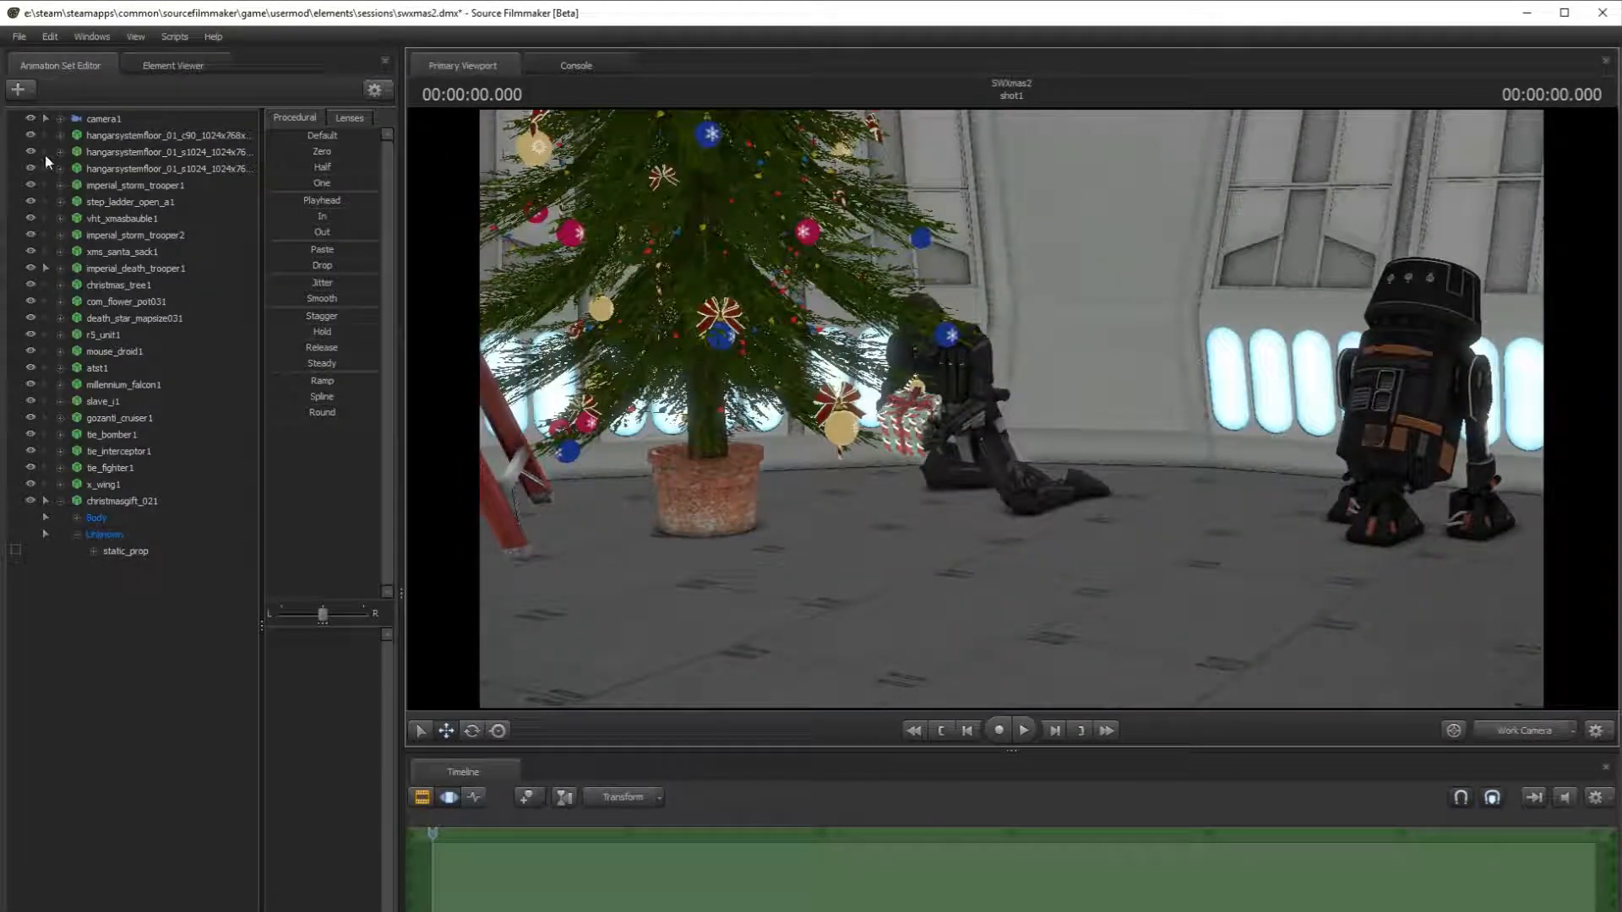
click(18, 89)
click(129, 144)
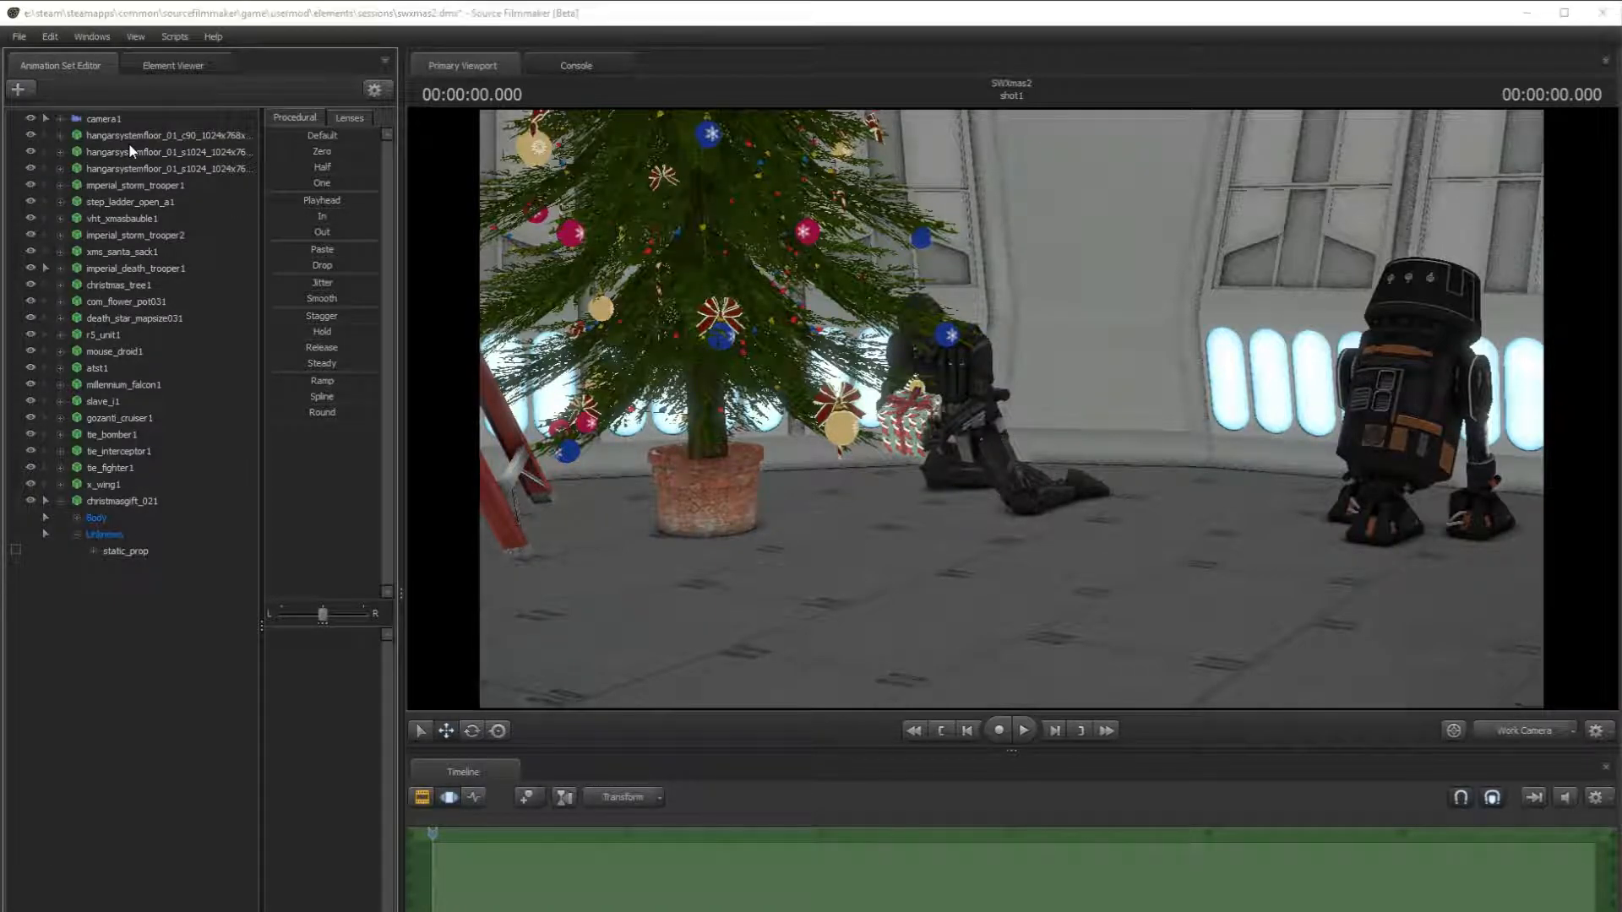
text(death r)
scroll(510, 695, up, 5)
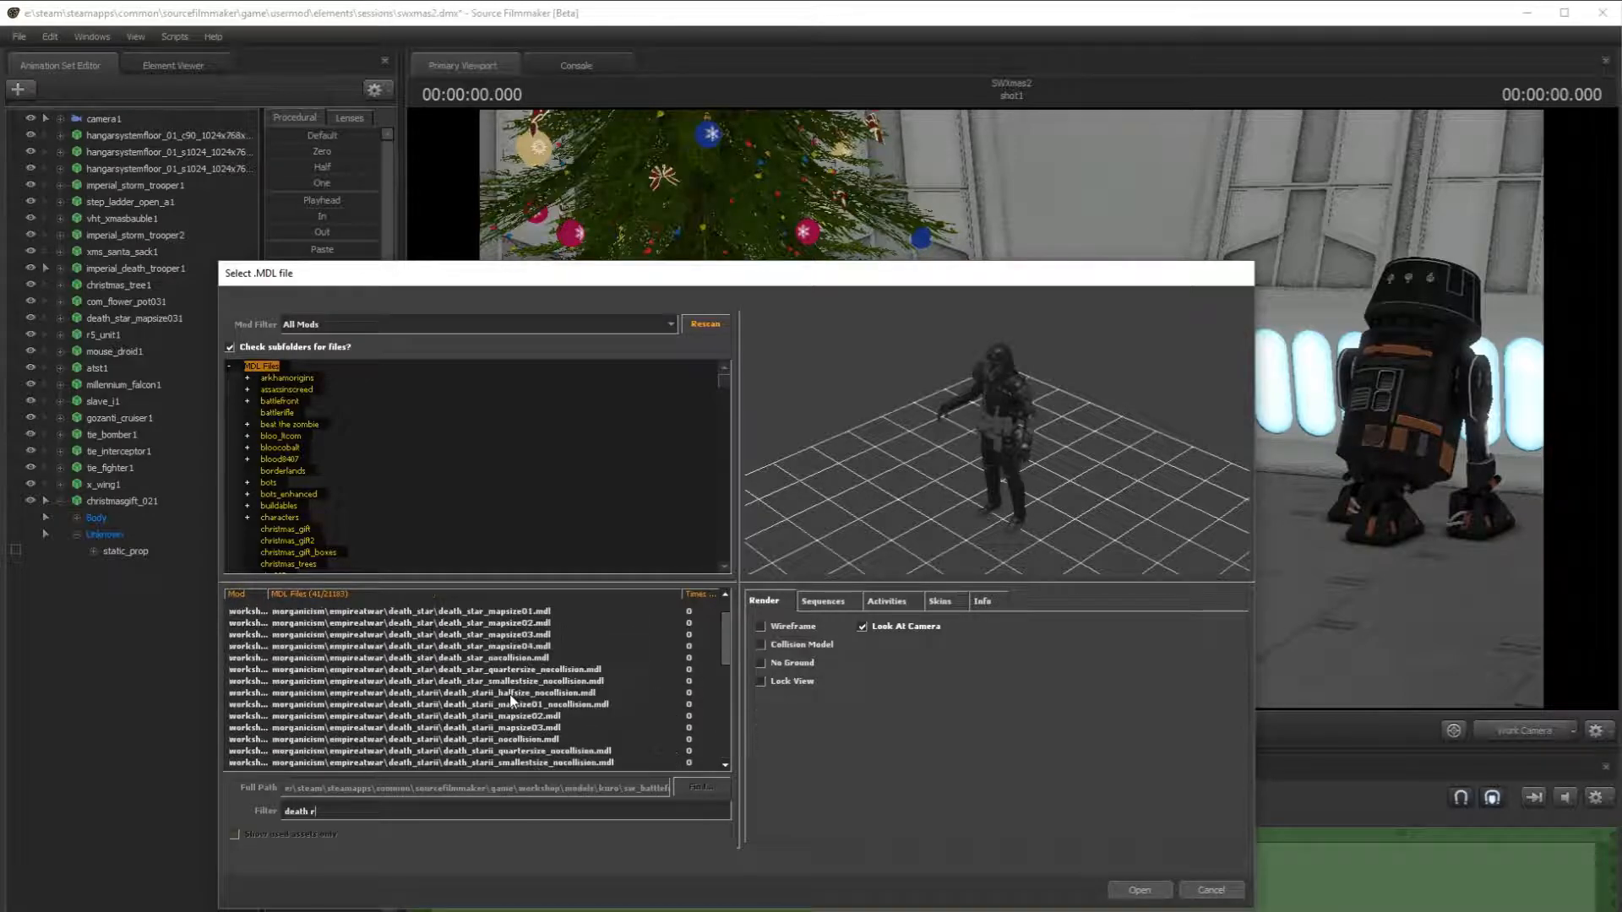
scroll(509, 694, up, 3)
click(1137, 889)
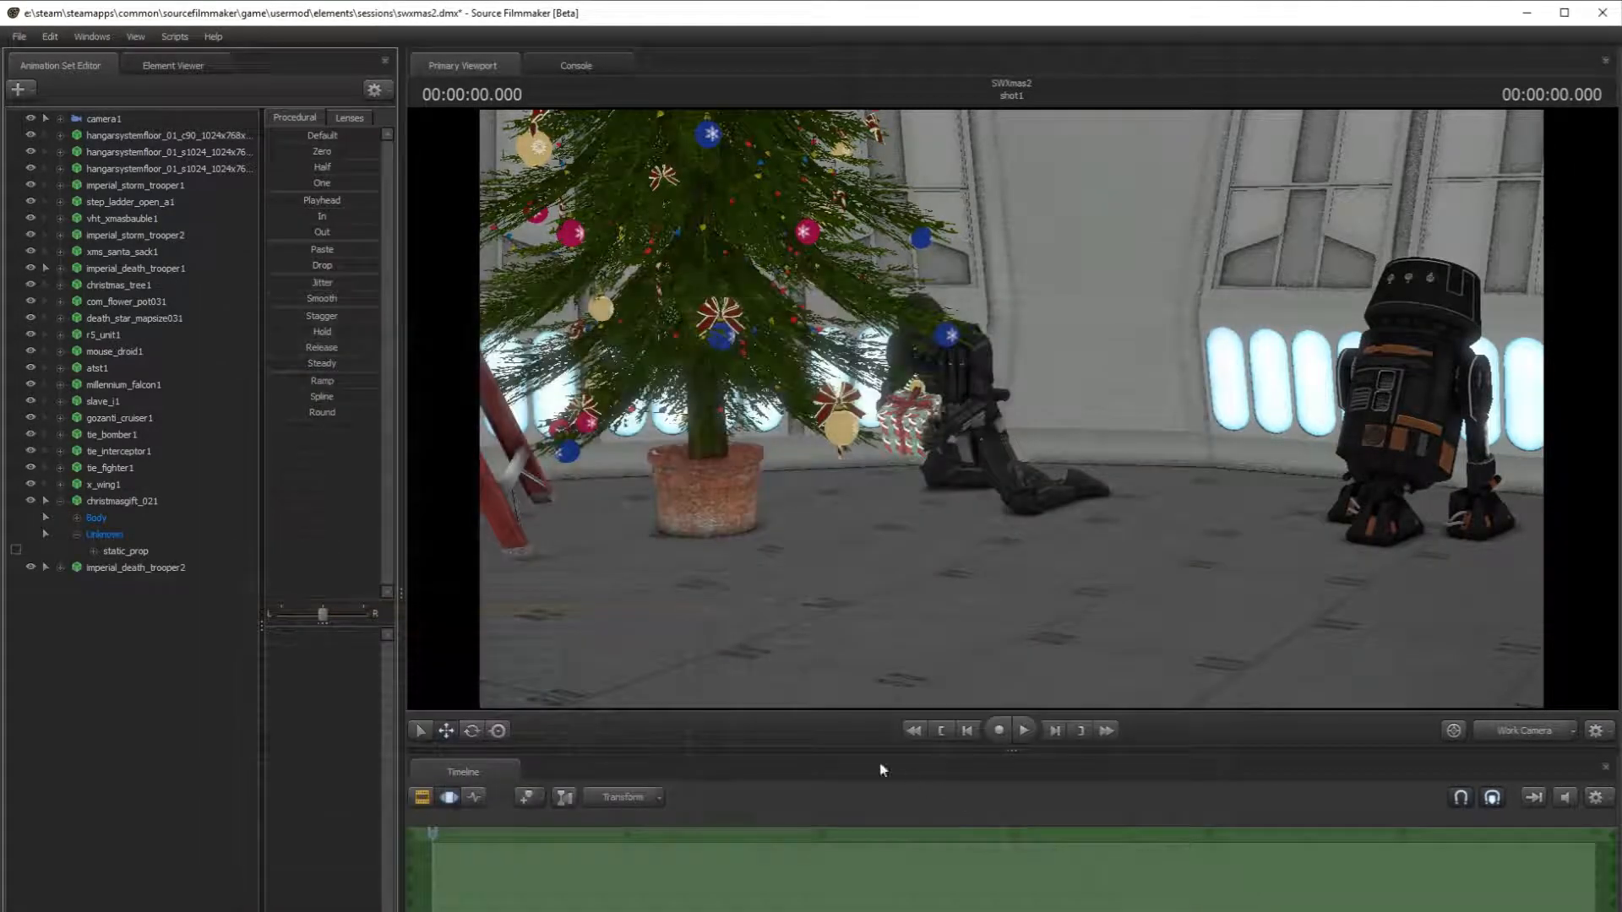
- Move imperial_death_trooper2 beside the Christmas tree near the kneeling trooper and rotate it to face the tree
click(179, 568)
key(s)
drag(1219, 460, 1219, 460)
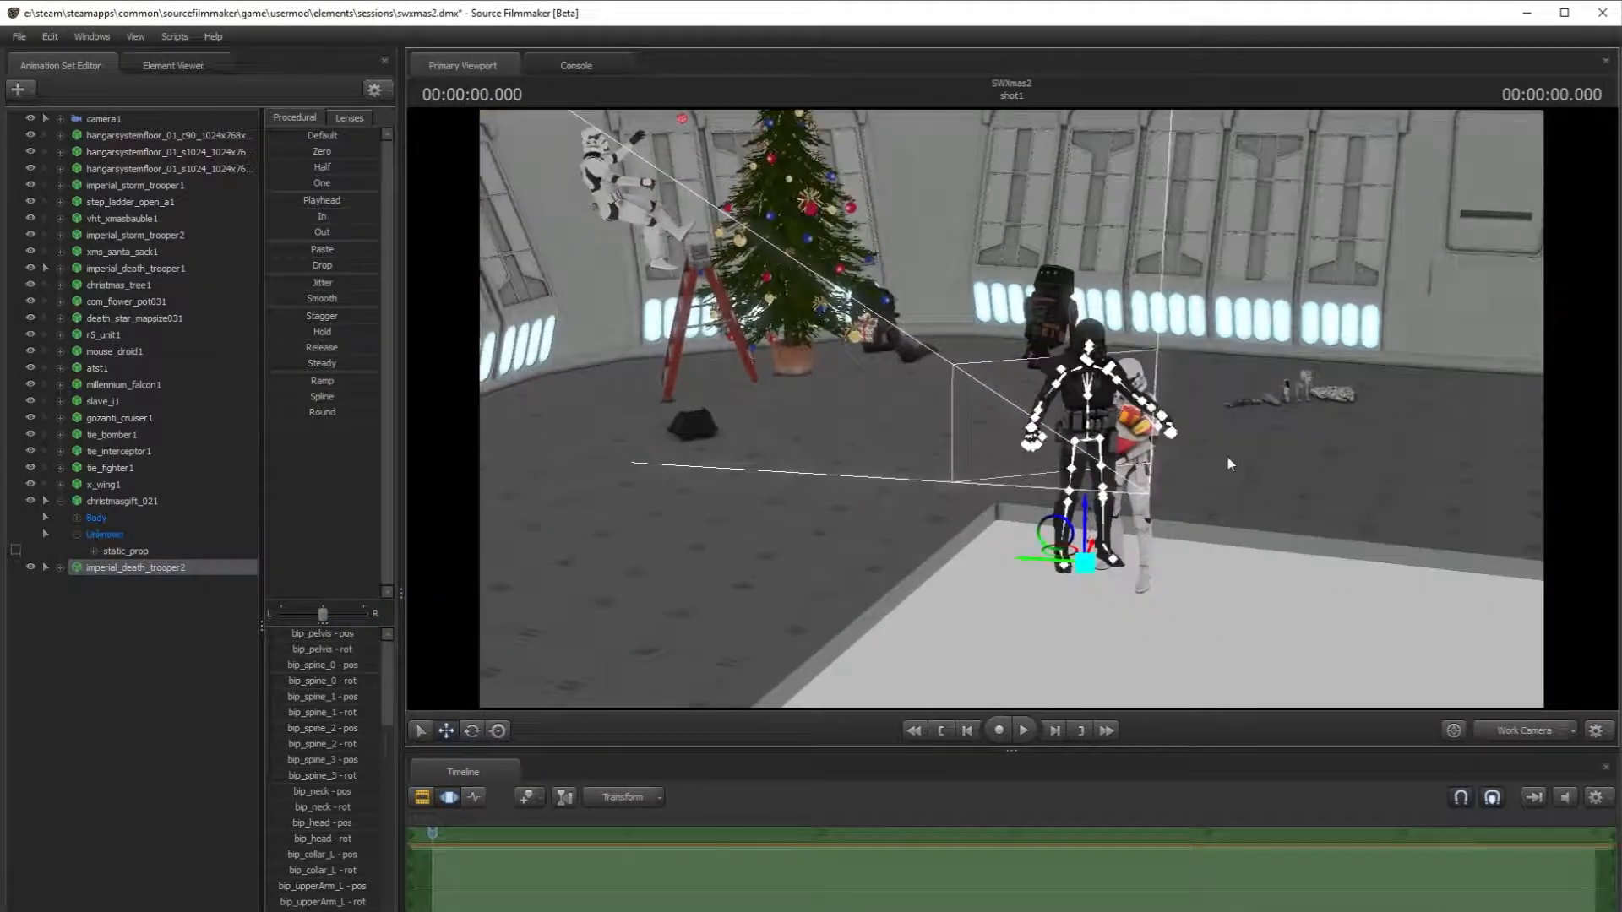
drag(1067, 568, 955, 396)
key(w)
drag(972, 484, 883, 511)
key(w)
key(s)
click(471, 728)
drag(1140, 587, 1026, 599)
- Rotate bip_hip_R and bip_knee_R of imperial_death_trooper2 to bring the right leg forward with a bent knee
ctrl+click(1095, 333)
drag(1042, 250, 1062, 232)
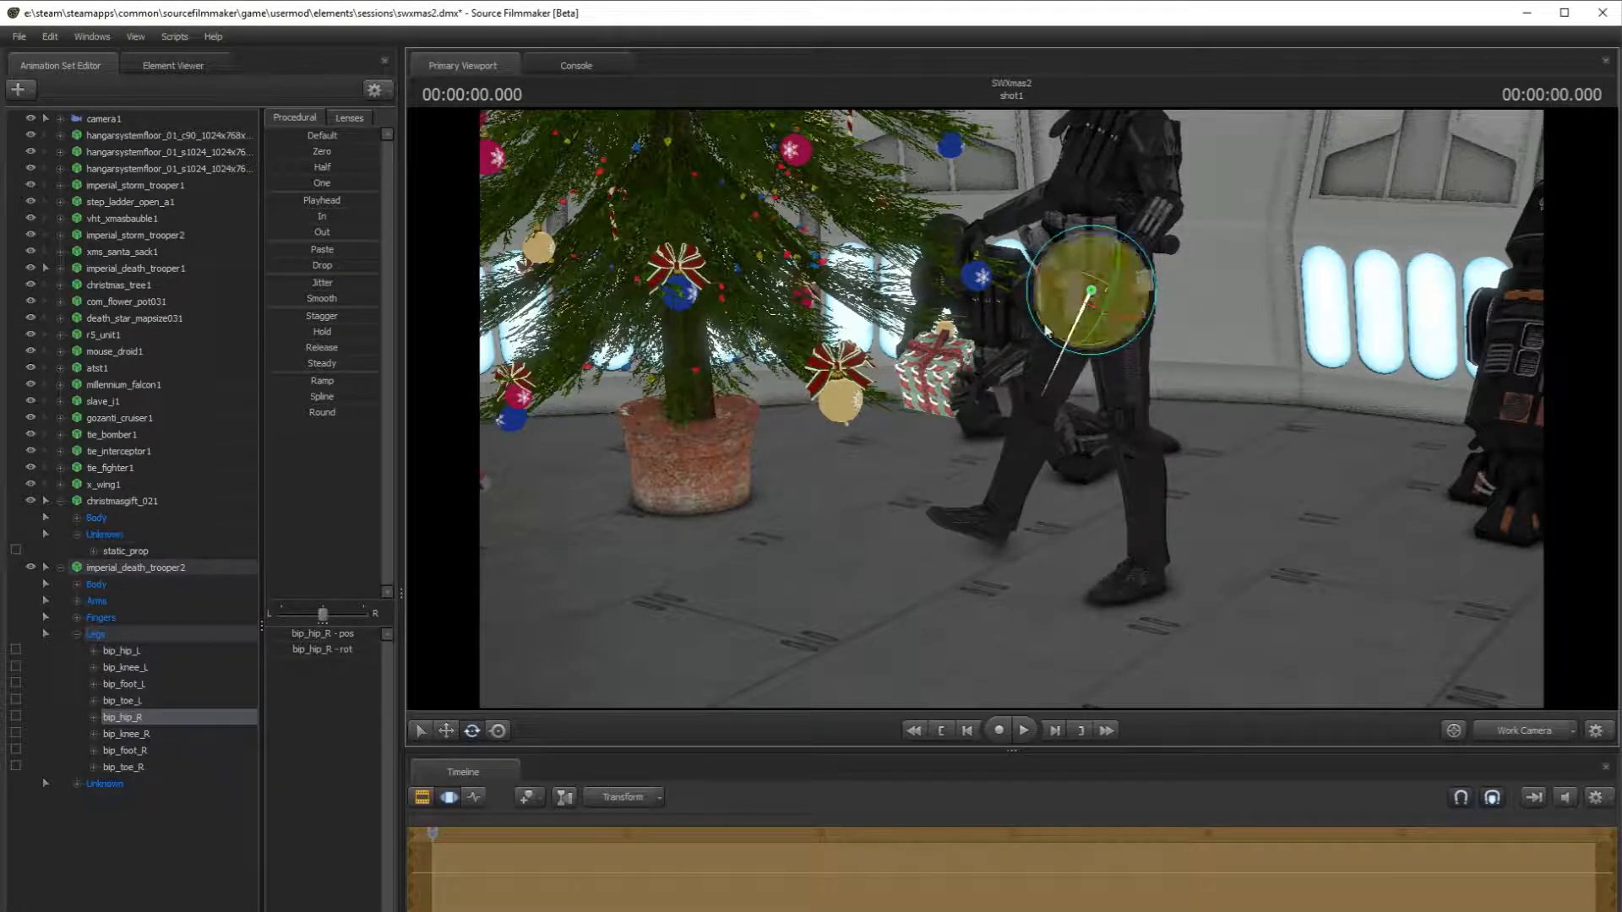
ctrl+click(994, 390)
drag(994, 391, 1010, 376)
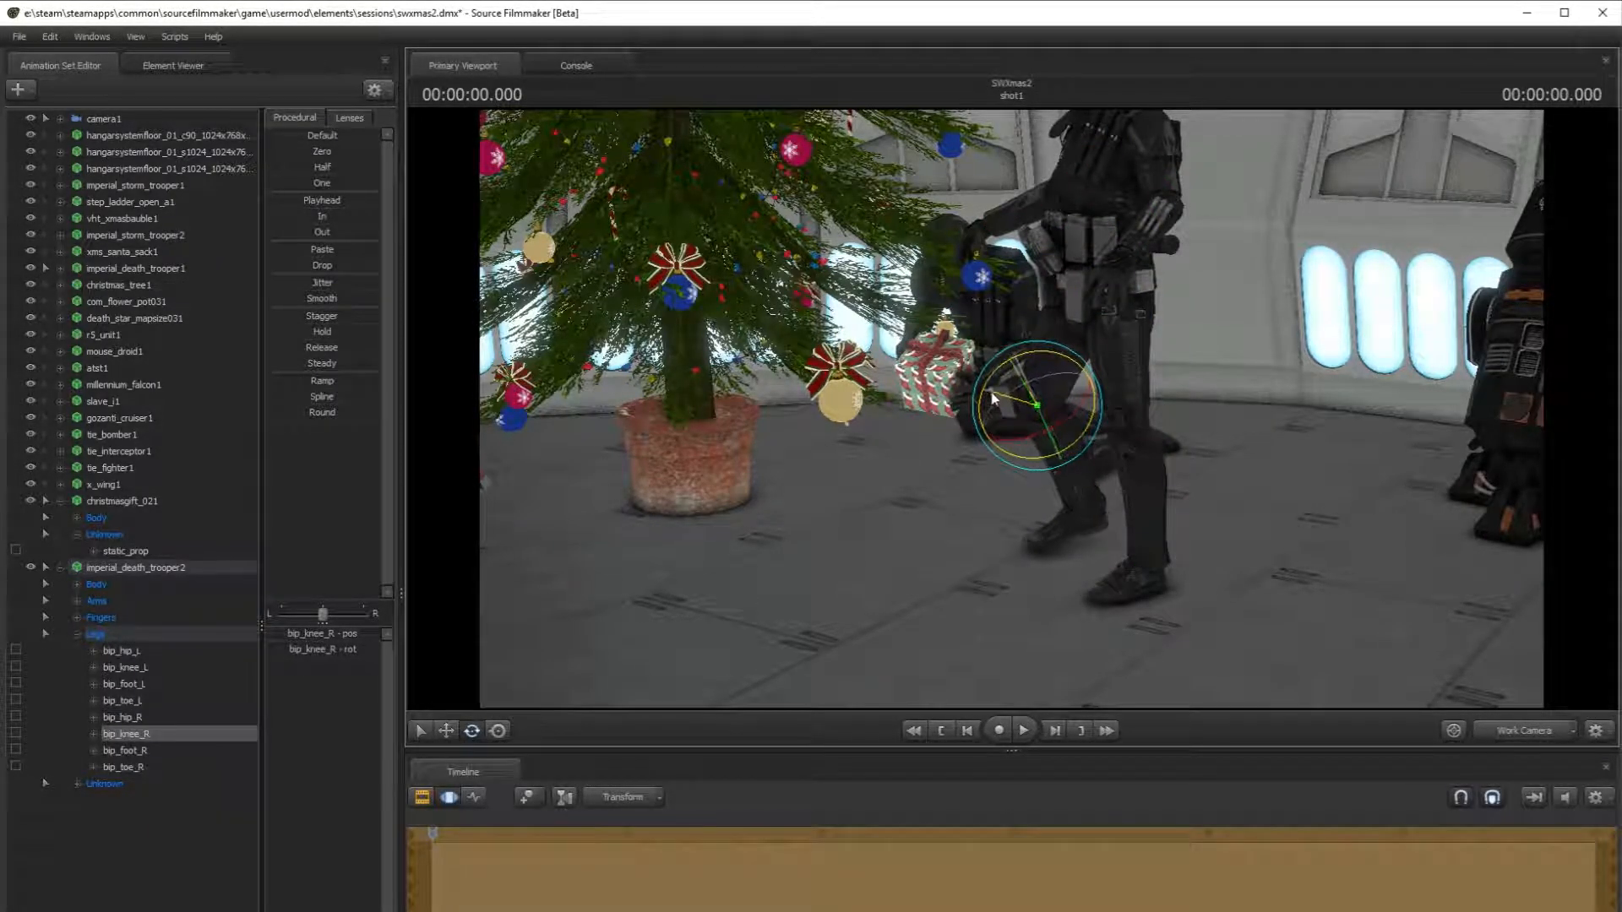
- Try rotating the second trooper's left leg at the hip and knee, and undo the changes
ctrl+click(1078, 270)
drag(1078, 270, 1225, 304)
ctrl+click(1122, 406)
key(w)
key(s)
key(ctrl+z)
key(ctrl+z)
key(ctrl+z)
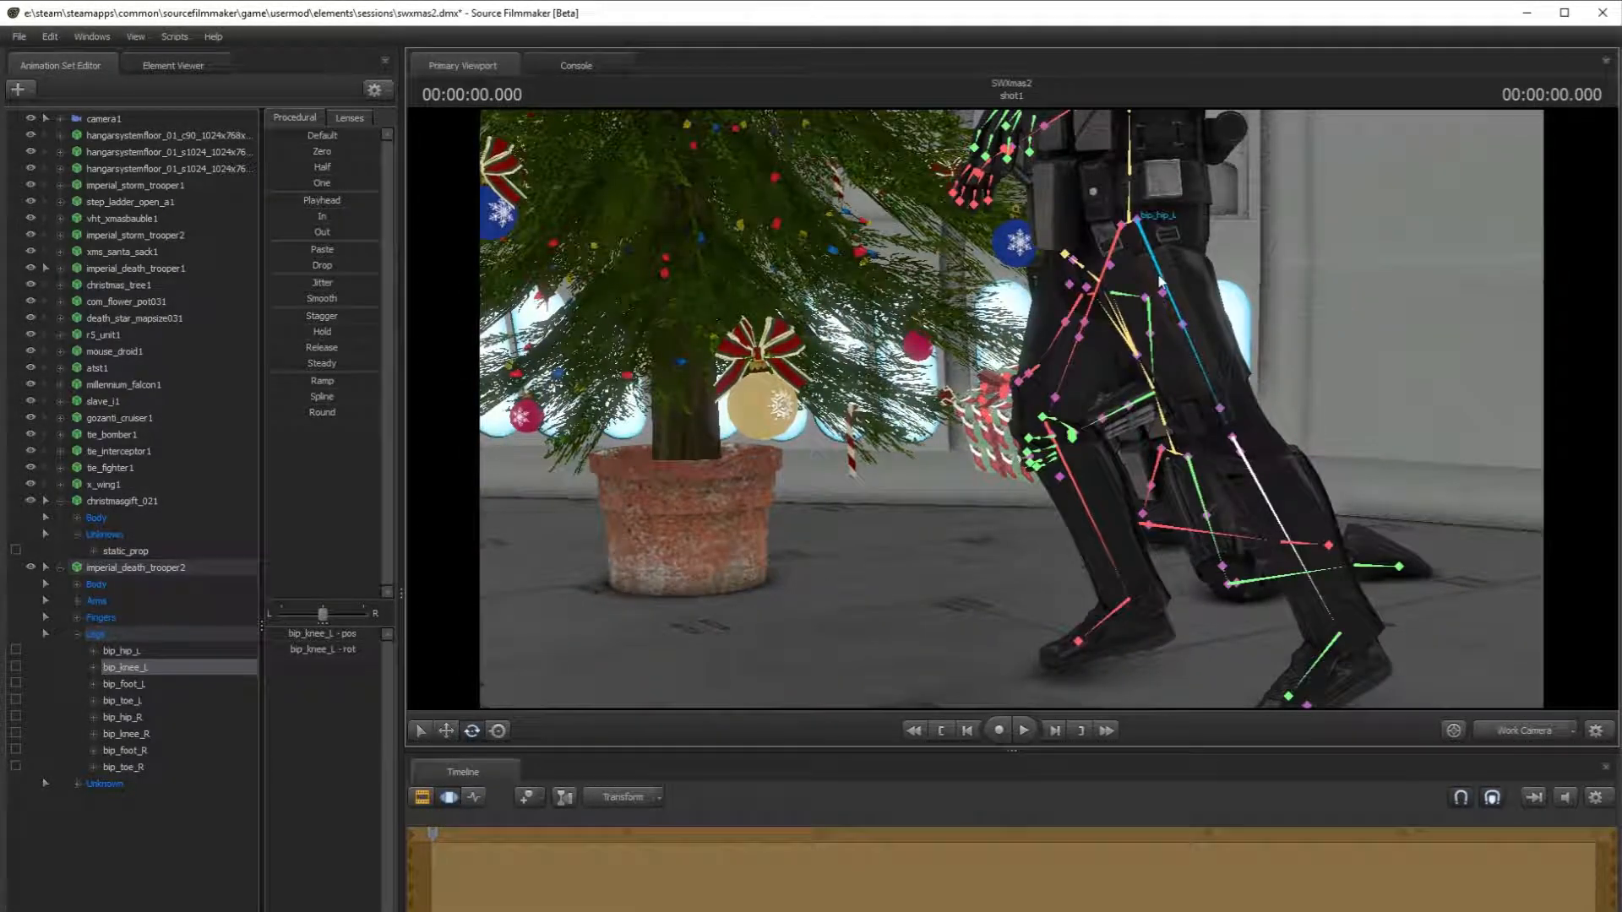
- Refine the rotation of imperial_death_trooper2's leg bones to shape its stepping stance
drag(1043, 432, 1082, 426)
key(a)
key(a)
ctrl+click(1080, 339)
mouse_move(1061, 269)
mouse_down()
mouse_move(1074, 274)
mouse_move(1072, 246)
mouse_up()
drag(1092, 355, 1016, 397)
key(d)
- Rotate bip_knee_L and the left thigh of imperial_death_trooper2 to plant the left leg on the floor
ctrl+click(1129, 385)
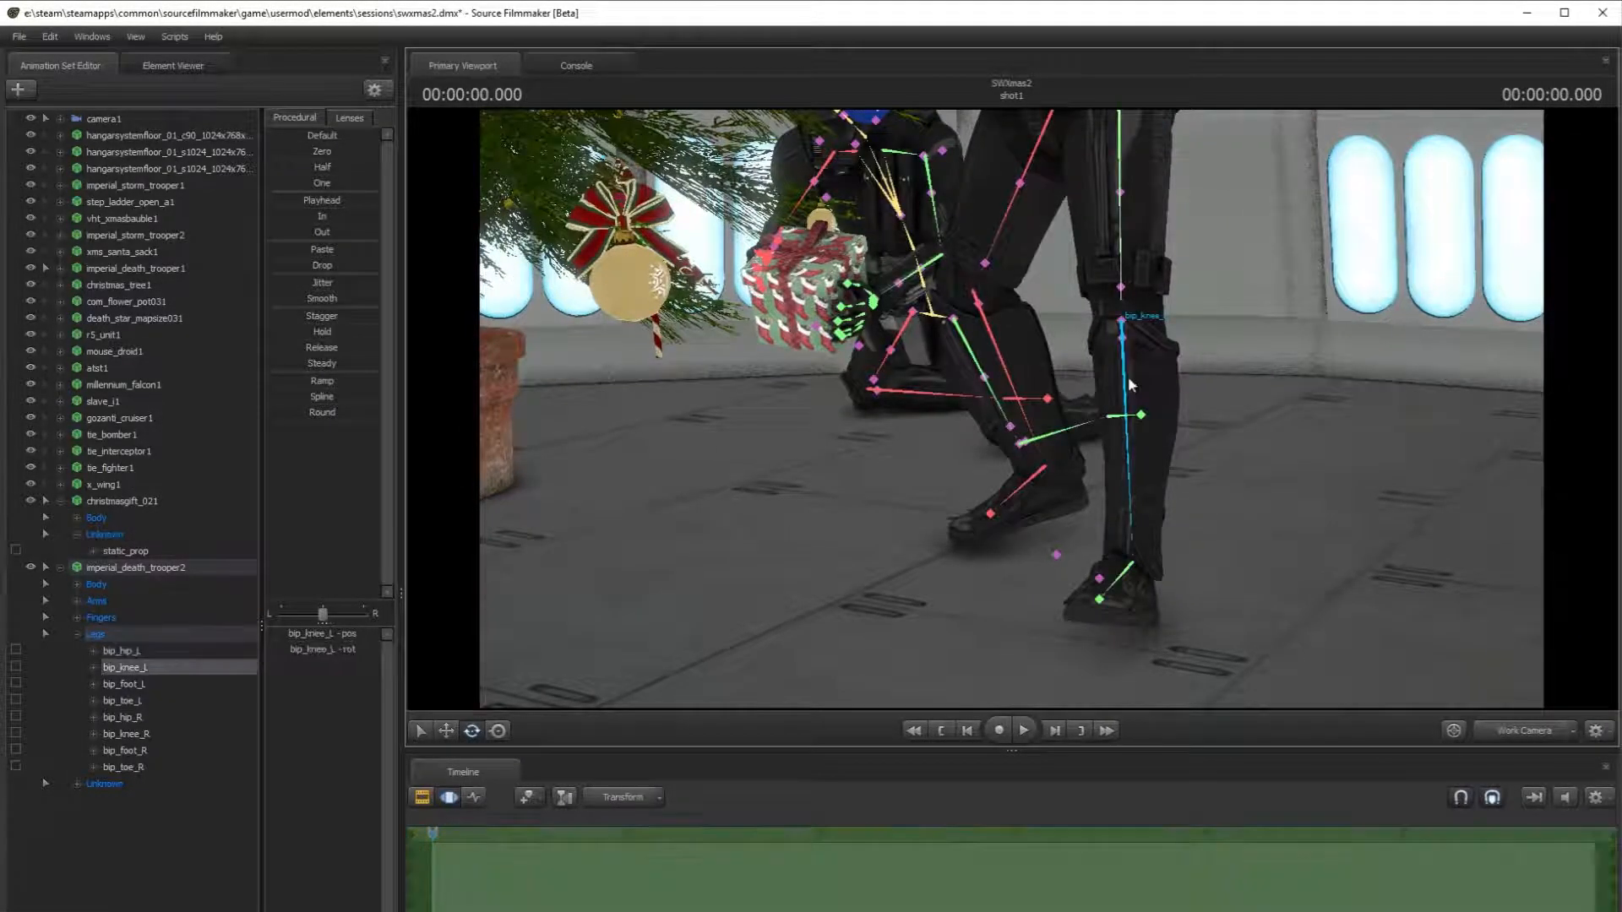
drag(1102, 346, 1108, 369)
ctrl+click(1124, 232)
drag(1114, 121, 1108, 116)
drag(1190, 543, 1189, 544)
key(s)
click(1191, 545)
mouse_move(1164, 492)
mouse_down()
mouse_move(1142, 494)
mouse_move(1148, 481)
mouse_up()
- Move bip_pelvis of imperial_death_trooper2 down to lower the body toward the floor
ctrl+click(1236, 211)
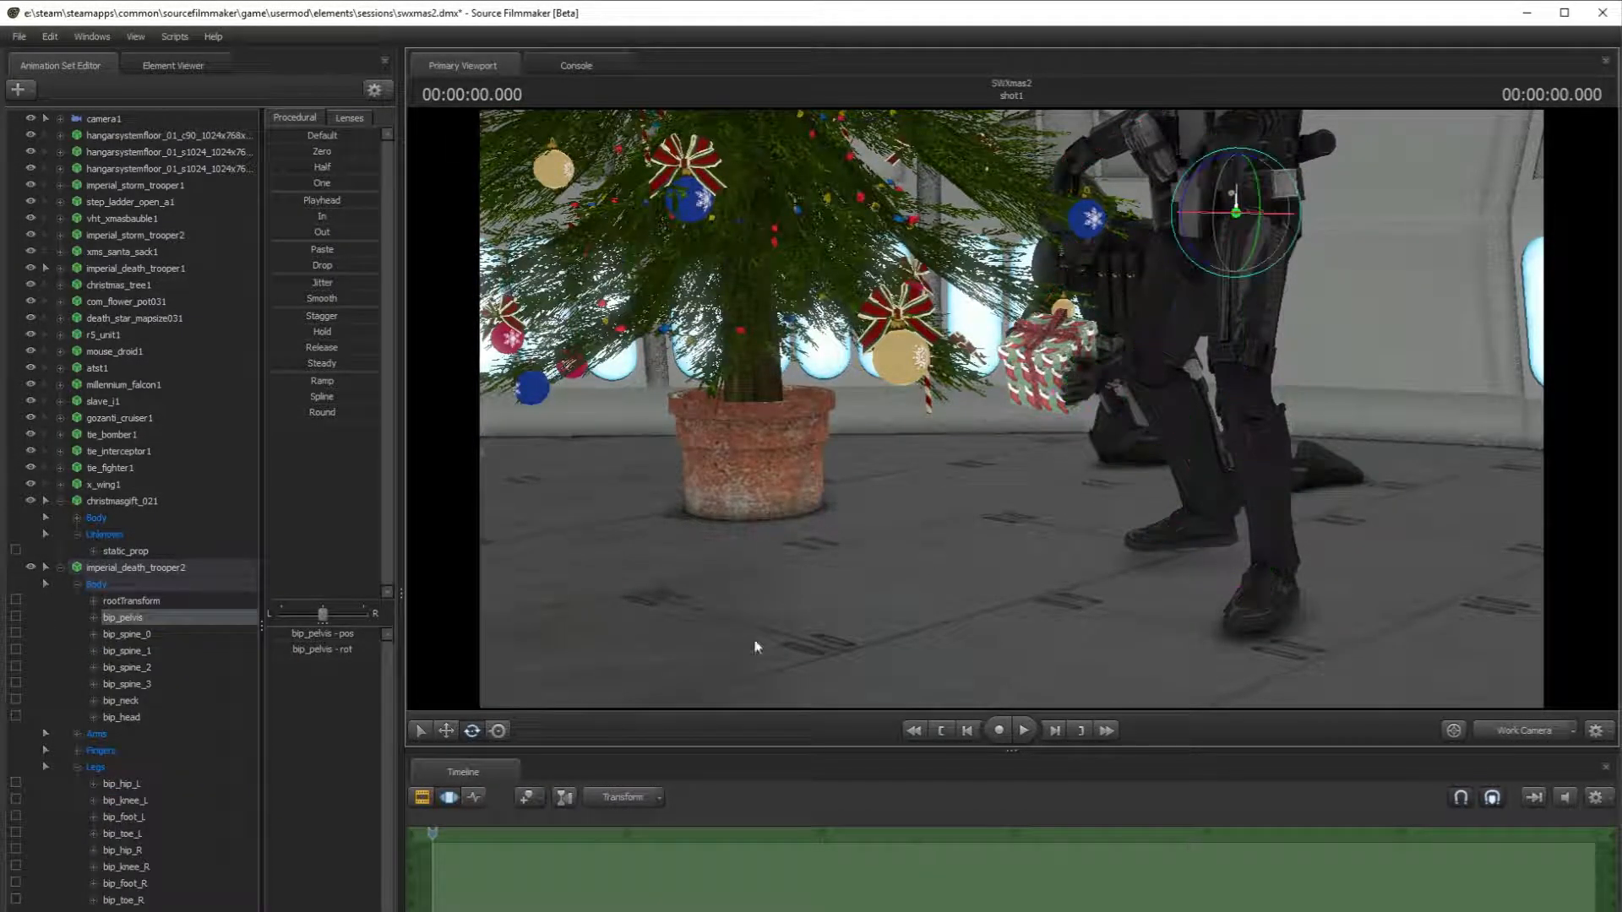
drag(1237, 160, 1237, 202)
click(472, 731)
- Rotate bip_hip_R, bip_hip_L, bip_knee_L and bip_foot_L to settle the standing trooper's feet on the floor
drag(1228, 549, 1170, 218)
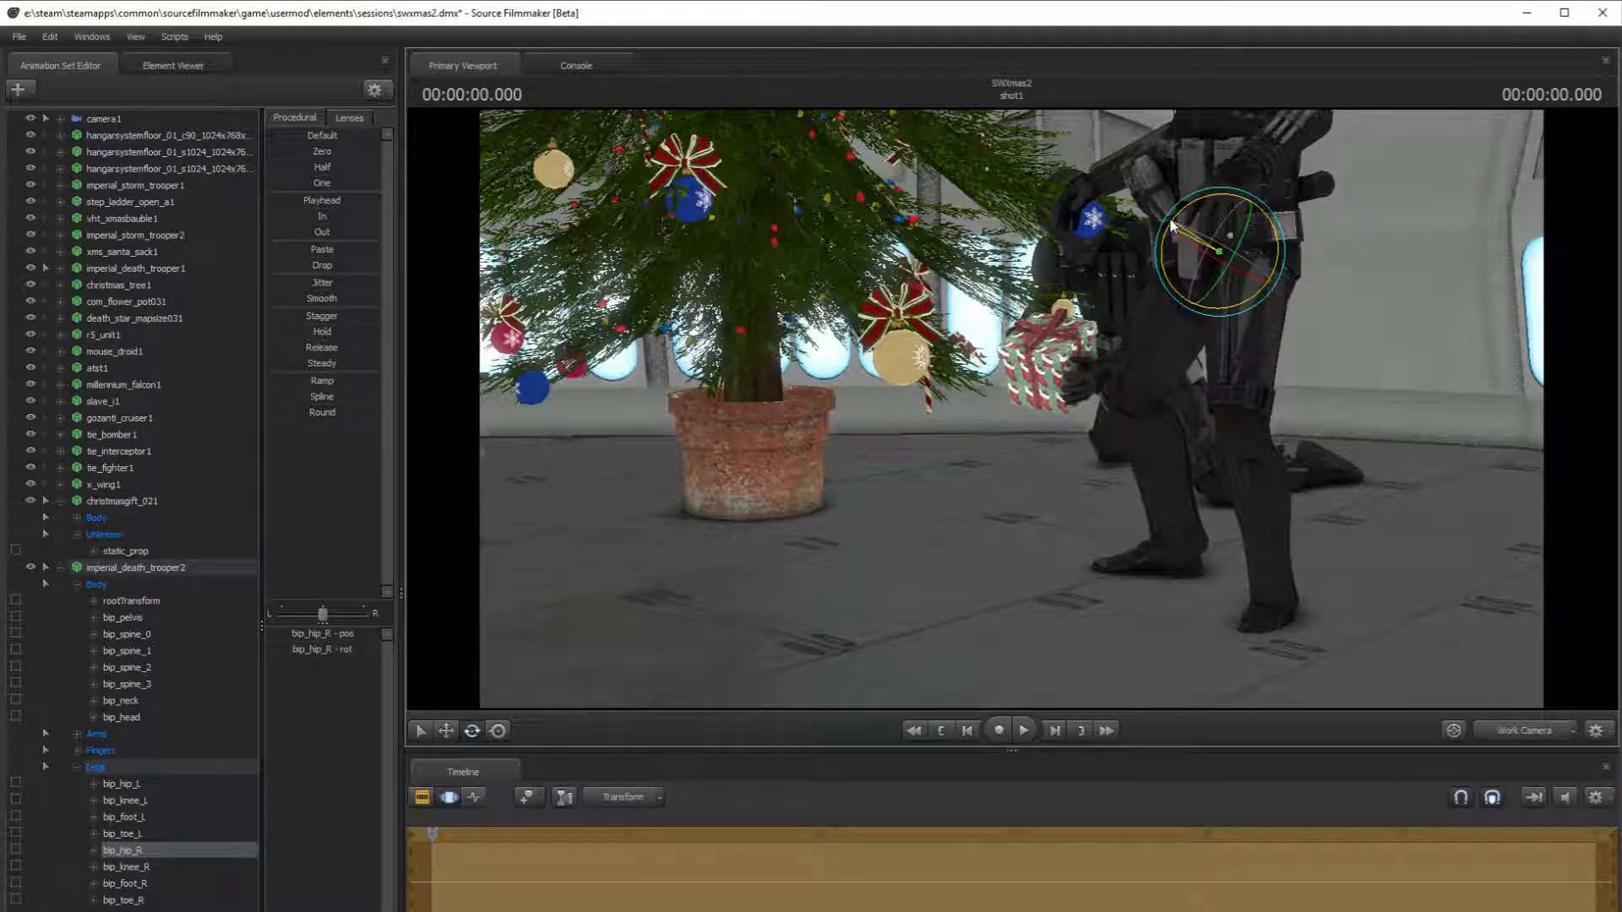
key(ctrl)
click(1251, 315)
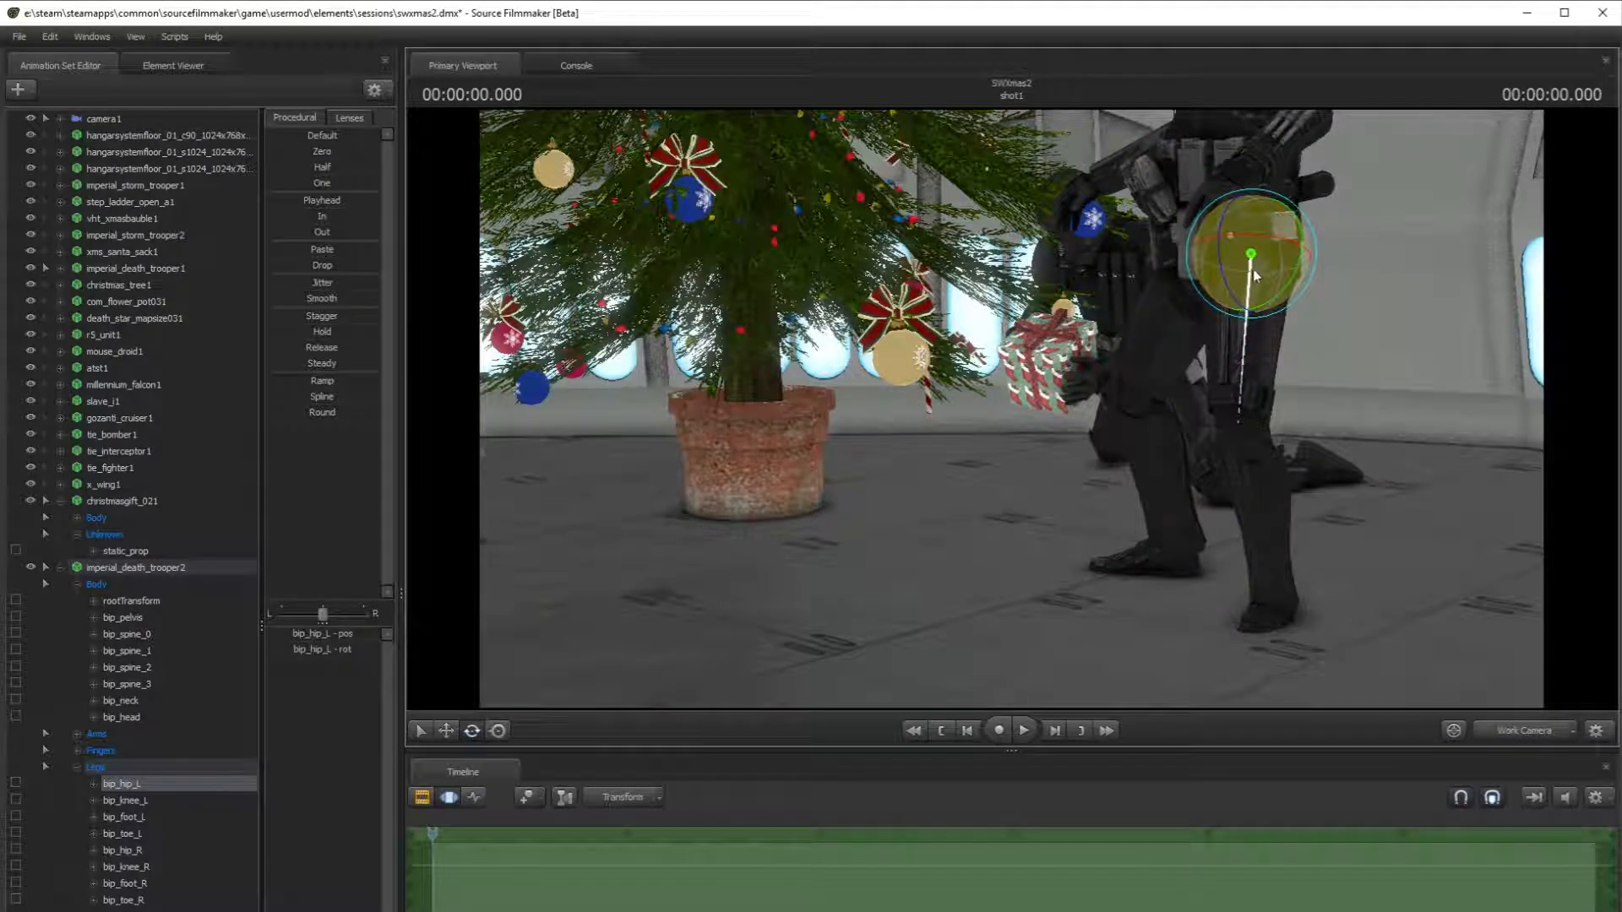
drag(1274, 295, 1267, 301)
key(ctrl)
click(1227, 430)
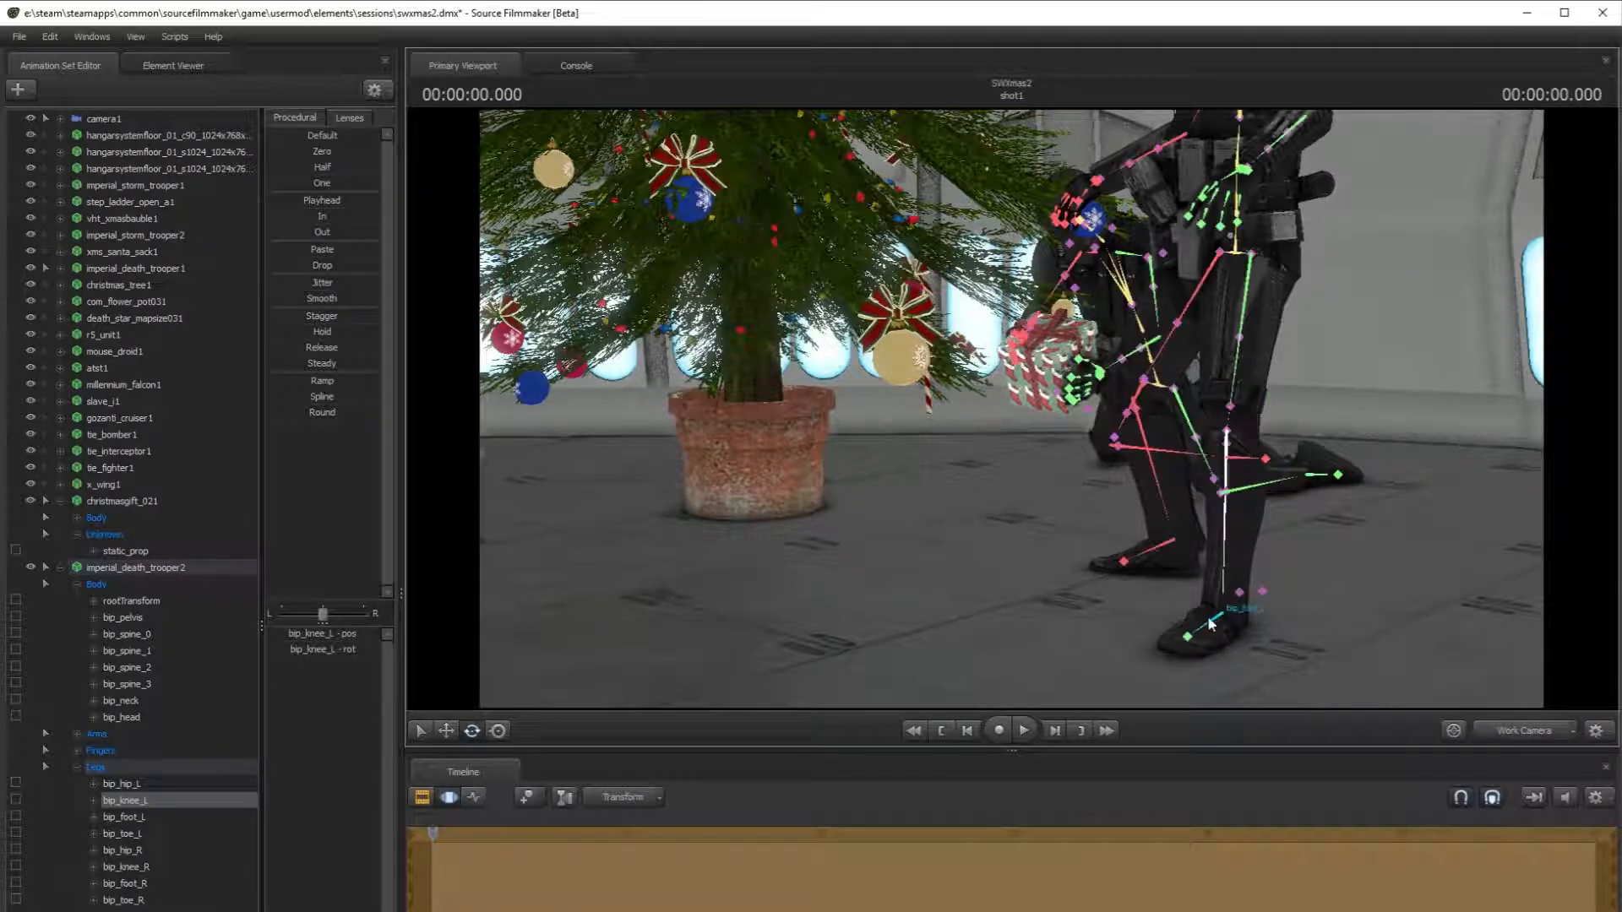
ctrl+click(1195, 605)
drag(1191, 607, 1189, 615)
- Adjust bip_hip_L, bip_knee_L and the left foot to spread the standing trooper's left leg outward
drag(1301, 499, 1387, 498)
key(a)
key(s)
drag(1011, 409, 1024, 409)
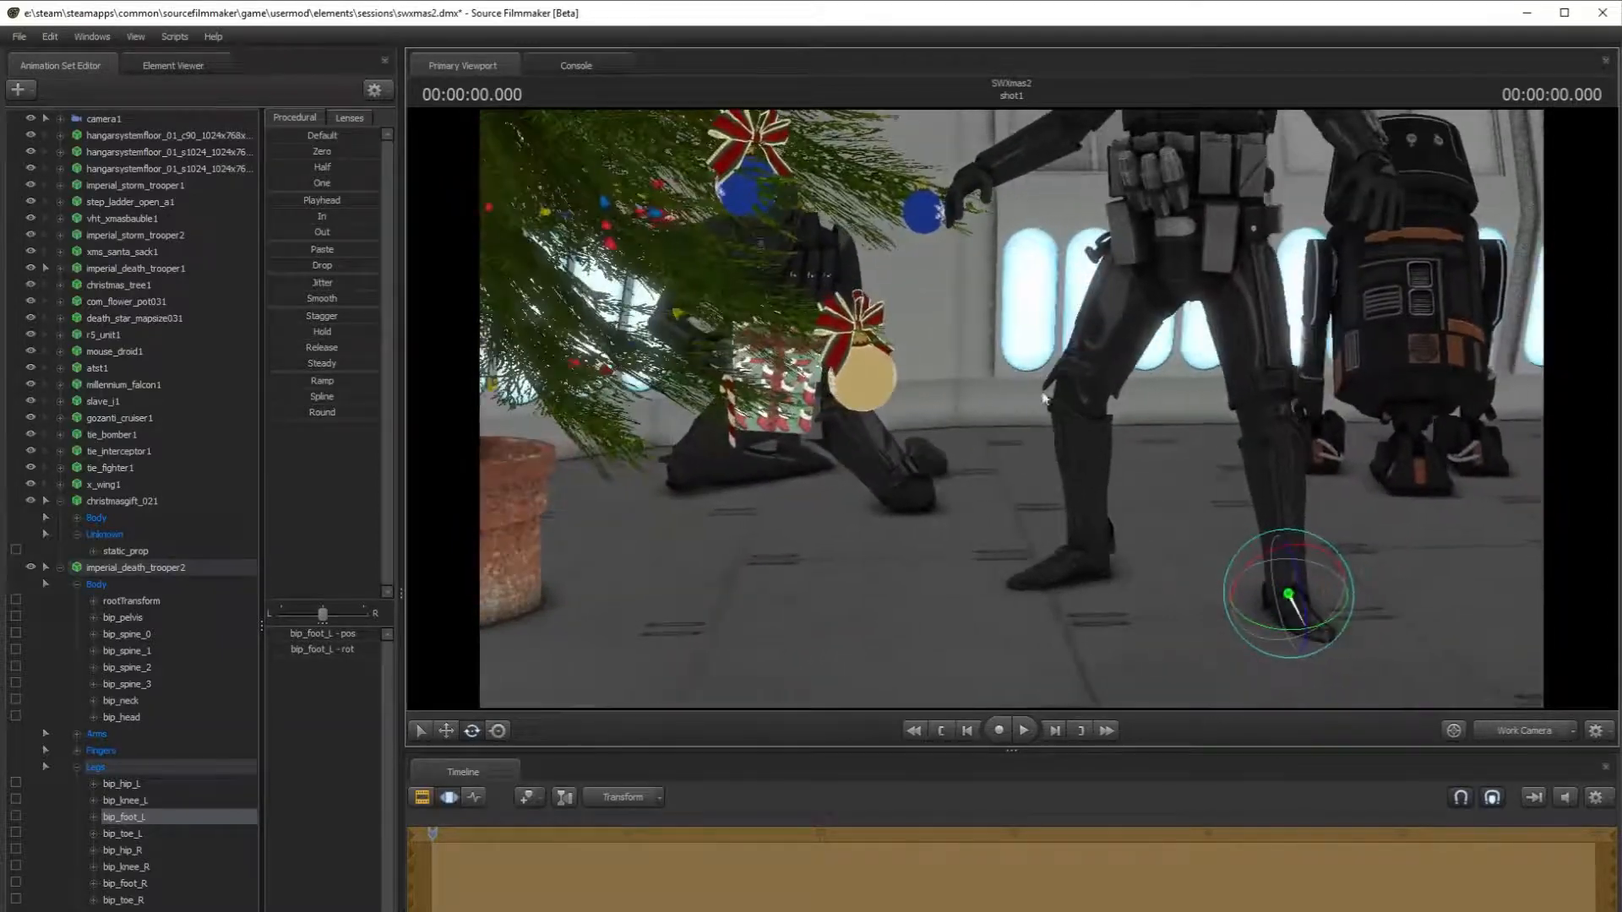
ctrl+click(1250, 308)
ctrl+click(1249, 306)
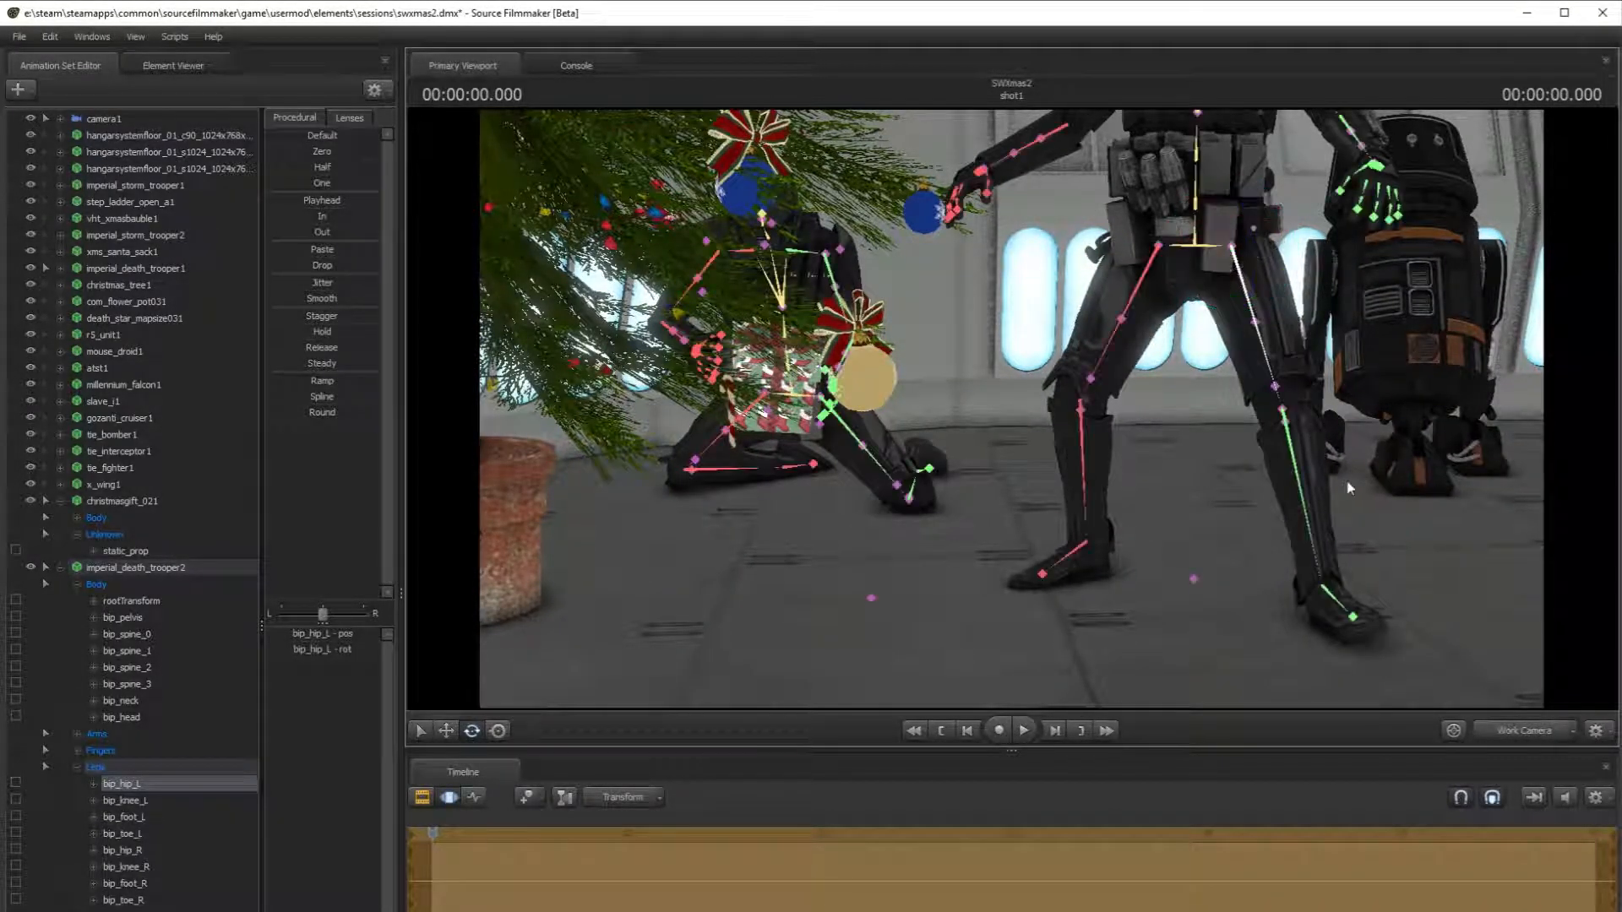
ctrl+click(1303, 445)
drag(1303, 445, 1308, 456)
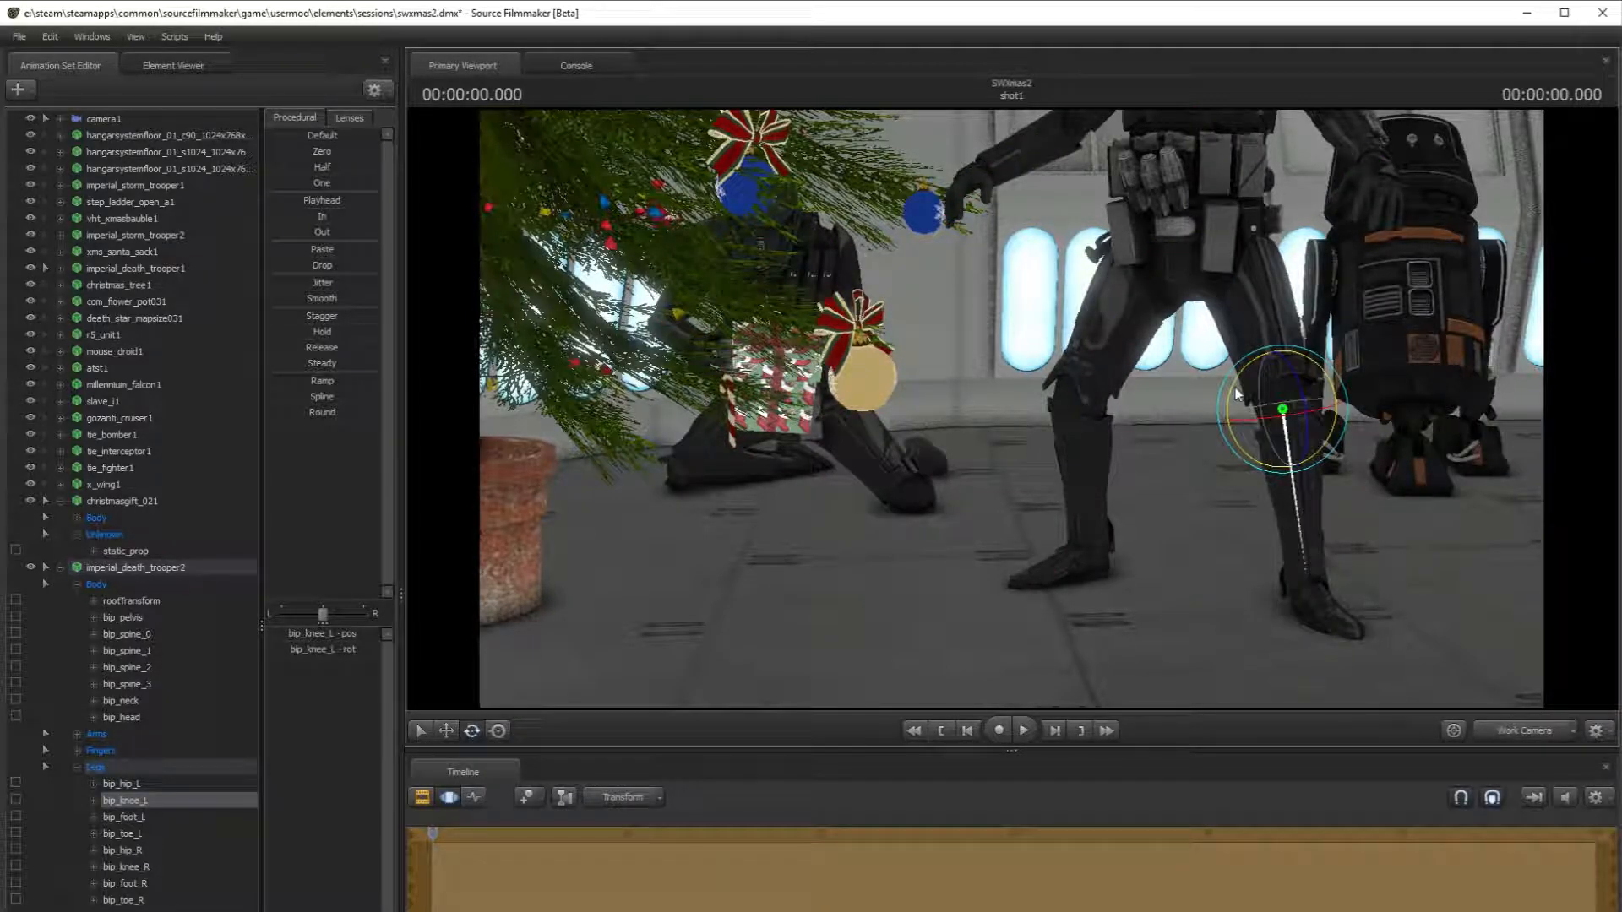
ctrl+click(1232, 246)
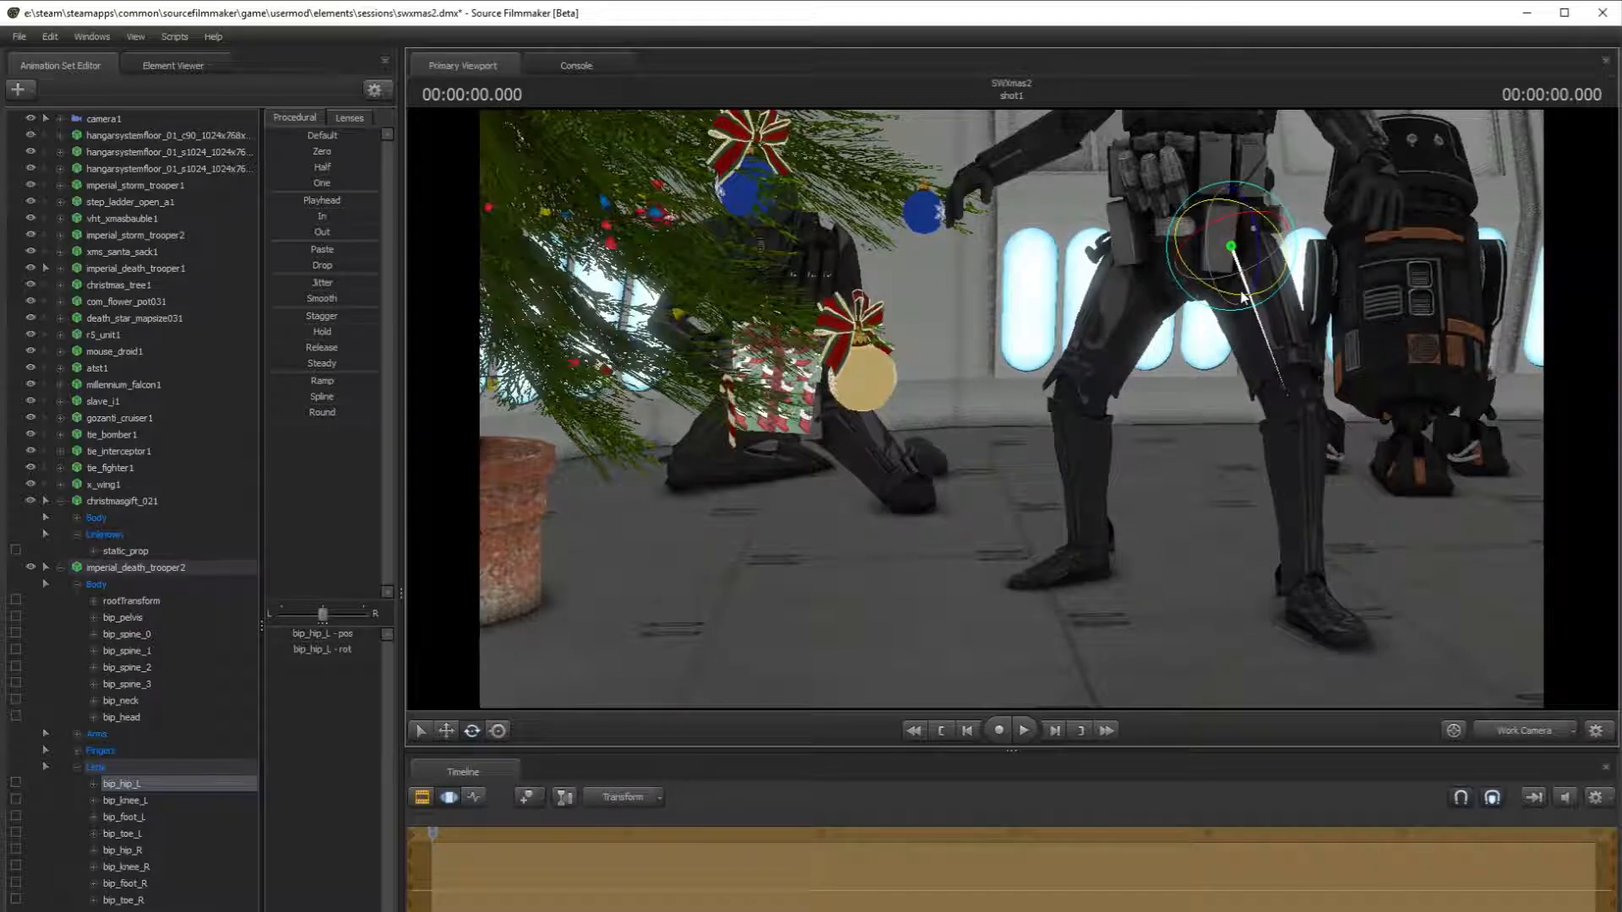
key(ctrl)
ctrl+click(1311, 577)
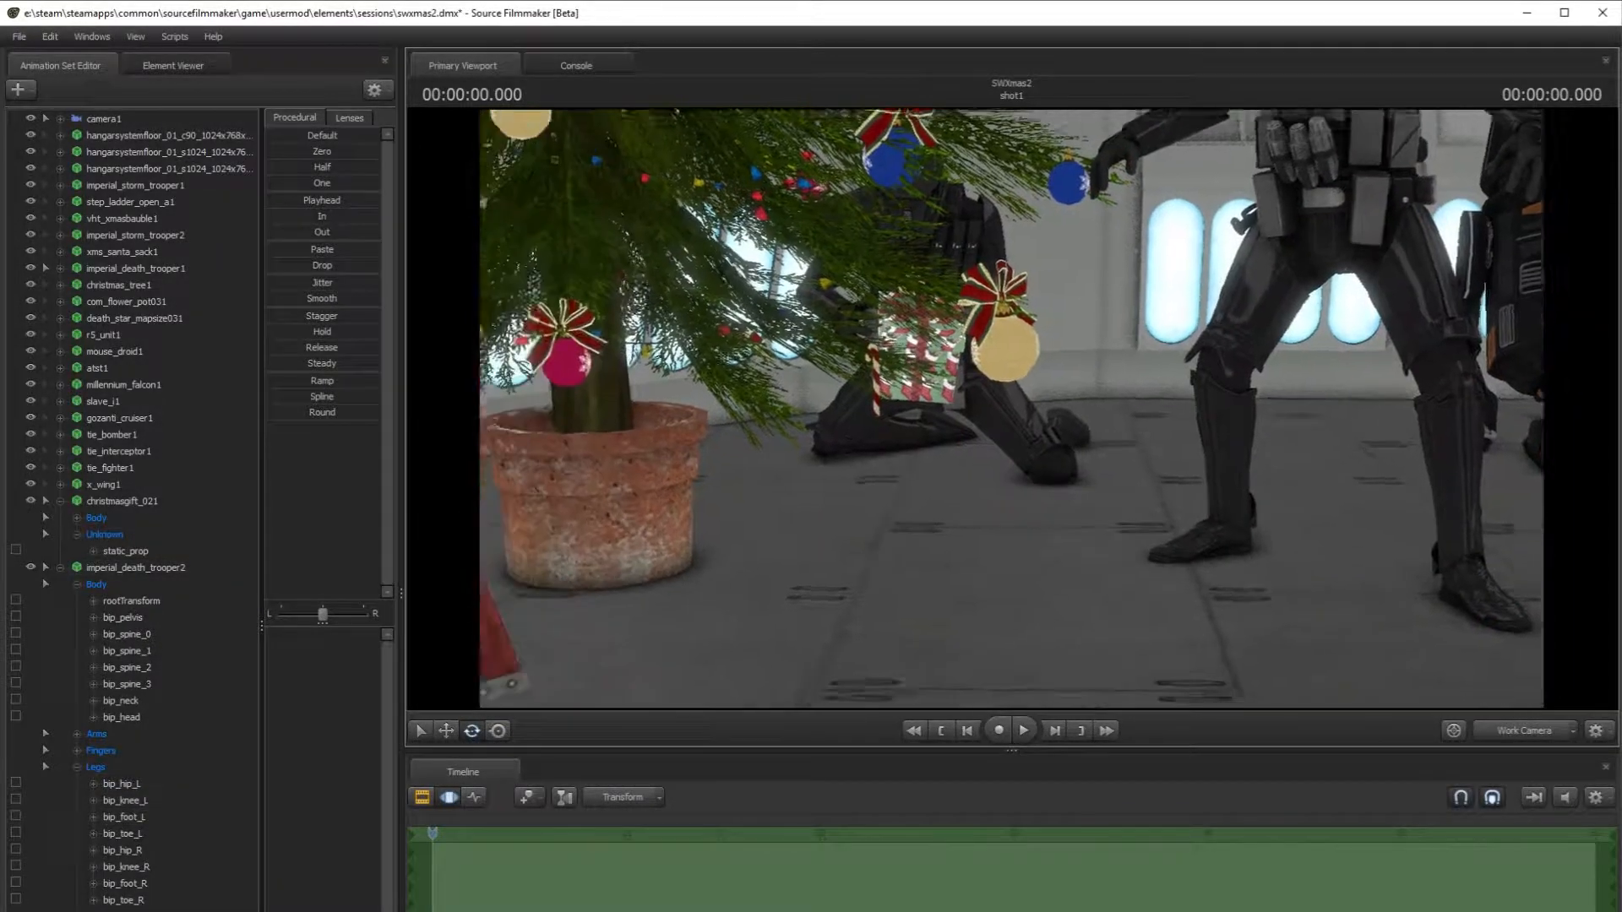
- Rotate bip_pelvis to tilt the standing trooper's body and realign both feet with the floor
drag(1019, 414, 1019, 414)
ctrl+click(1325, 331)
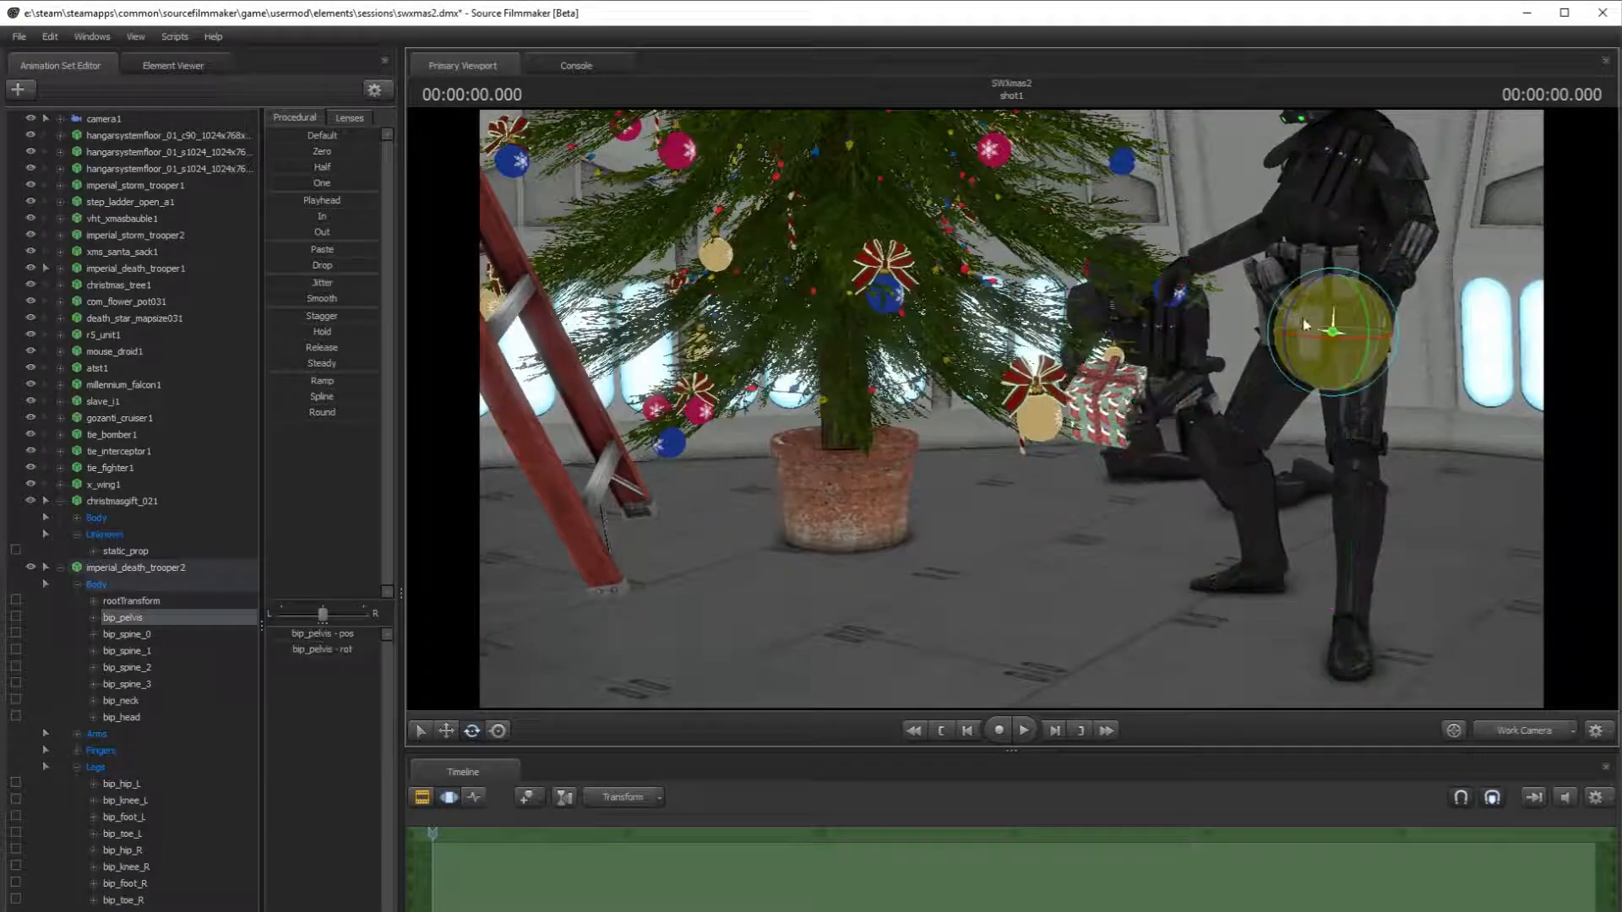
drag(1305, 291, 1290, 321)
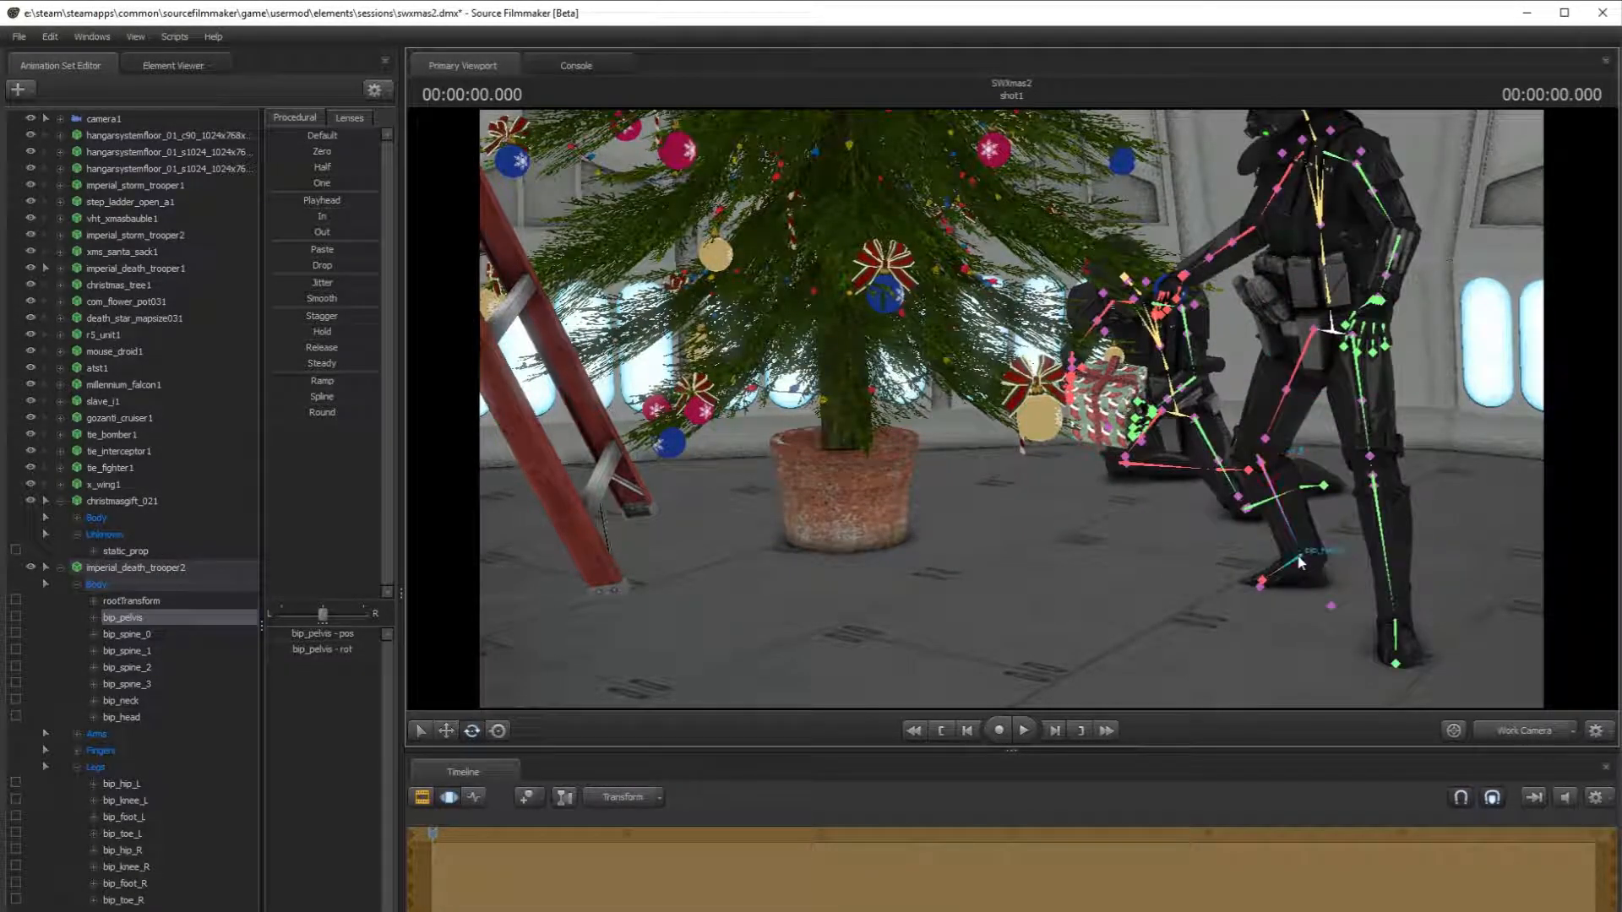
ctrl+click(1260, 540)
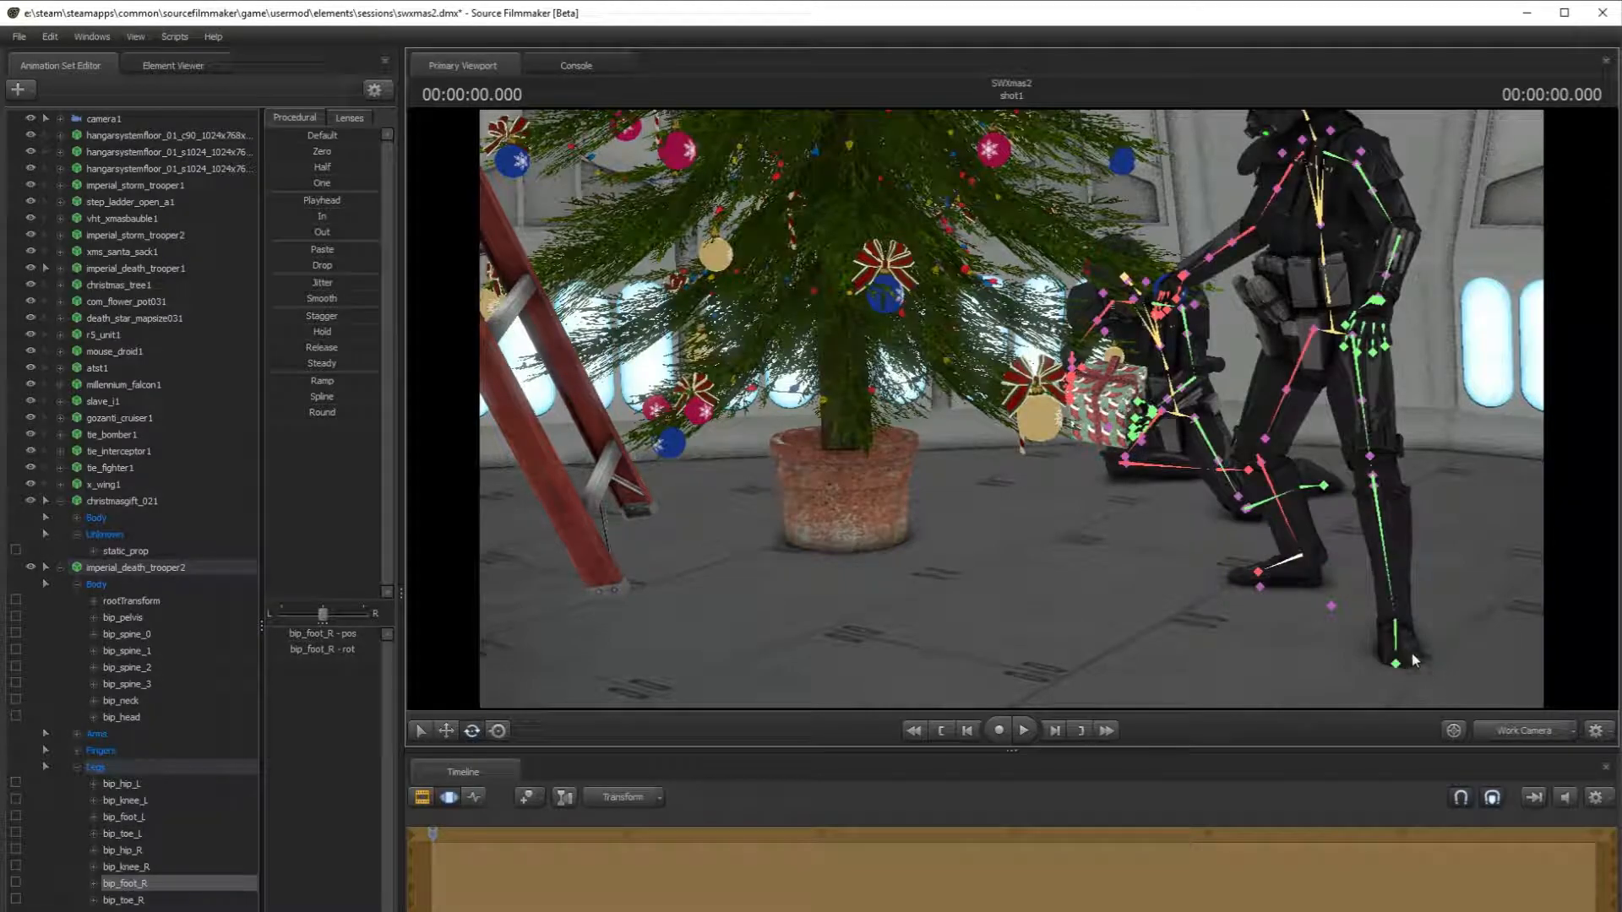
ctrl+click(1409, 642)
drag(1409, 642, 1409, 642)
mouse_move(1186, 454)
mouse_down()
mouse_move(1265, 461)
mouse_move(1196, 448)
mouse_up()
ctrl+click(1385, 348)
drag(1385, 348, 1385, 348)
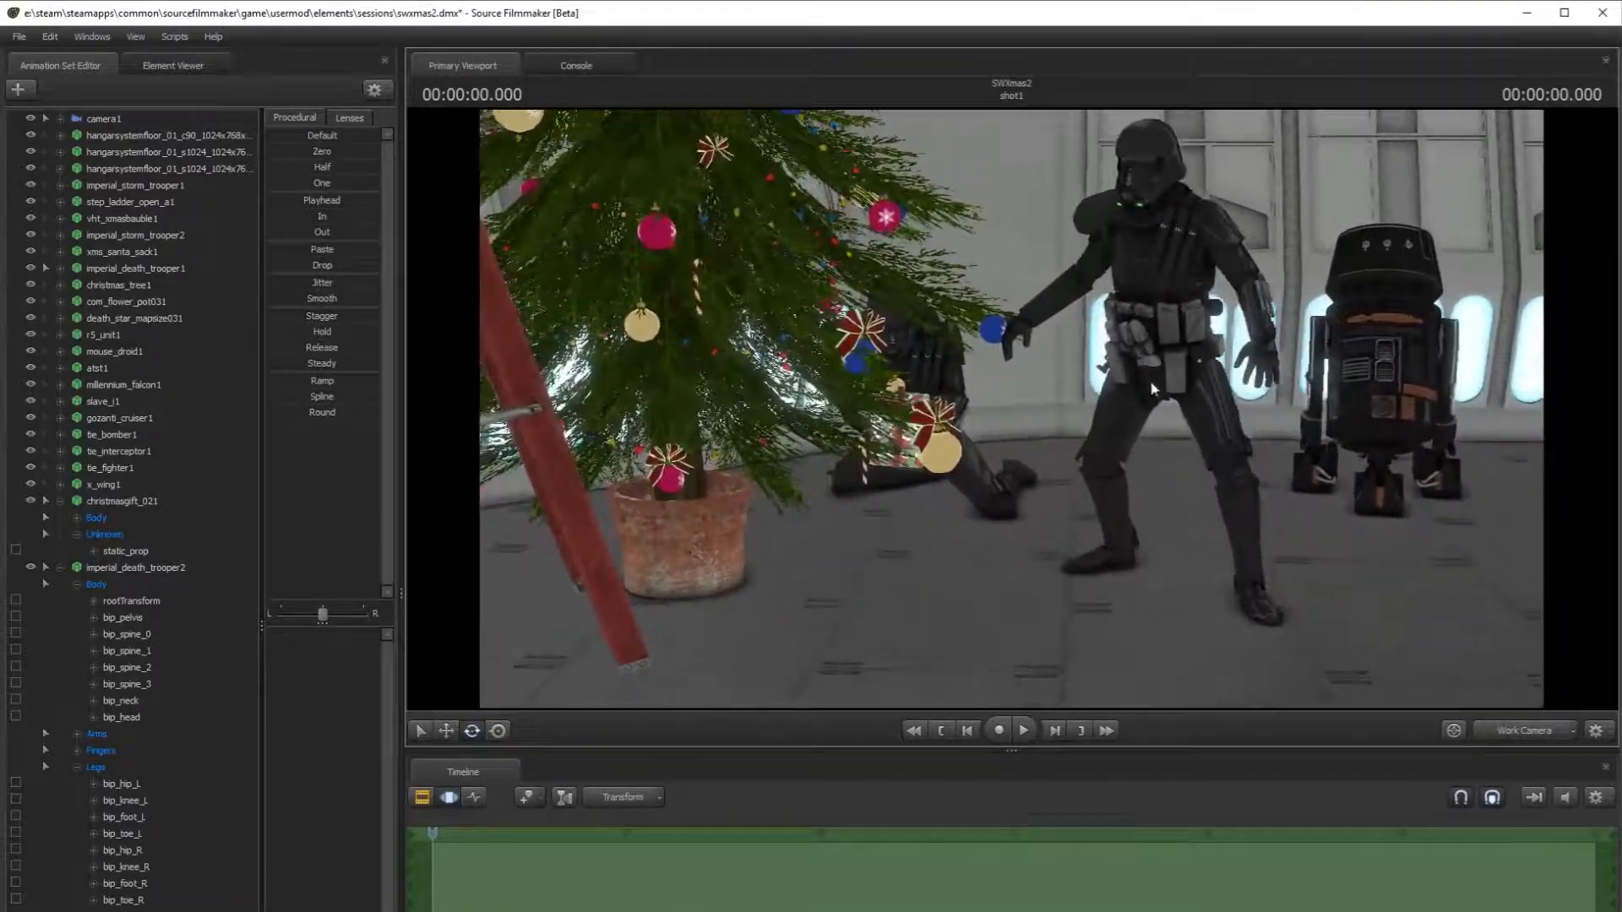
- Rotate bip_spine_0, bip_spine_1 and bip_spine_2 to bend the standing trooper toward the tree, checking the pose through camera1
click(1198, 342)
drag(1198, 346, 1141, 336)
key(ctrl)
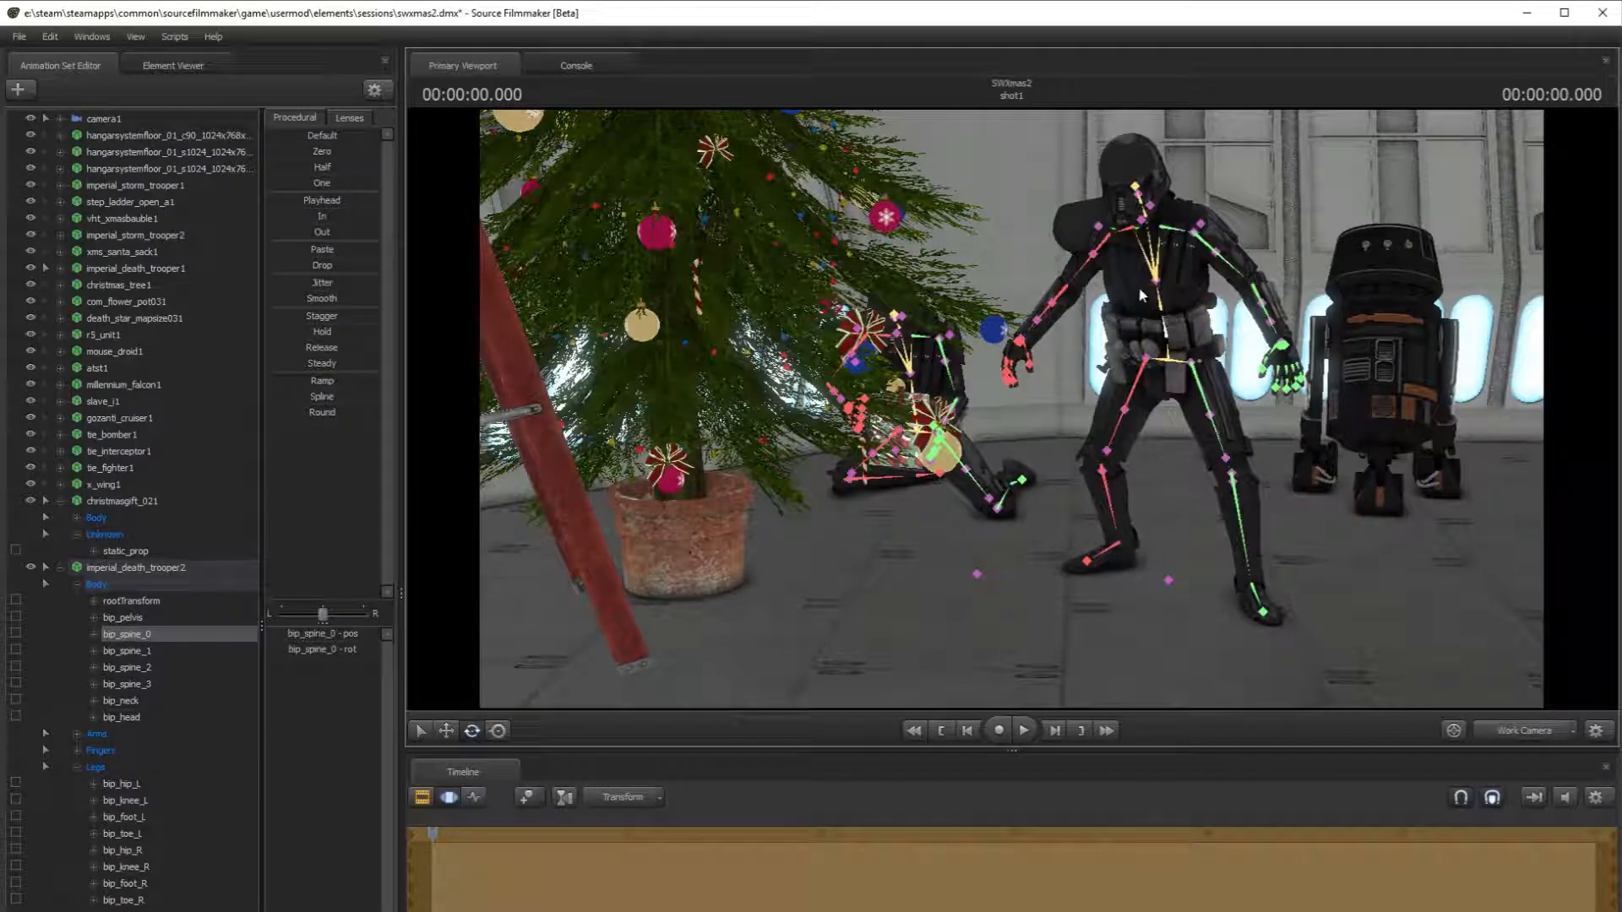
click(1155, 301)
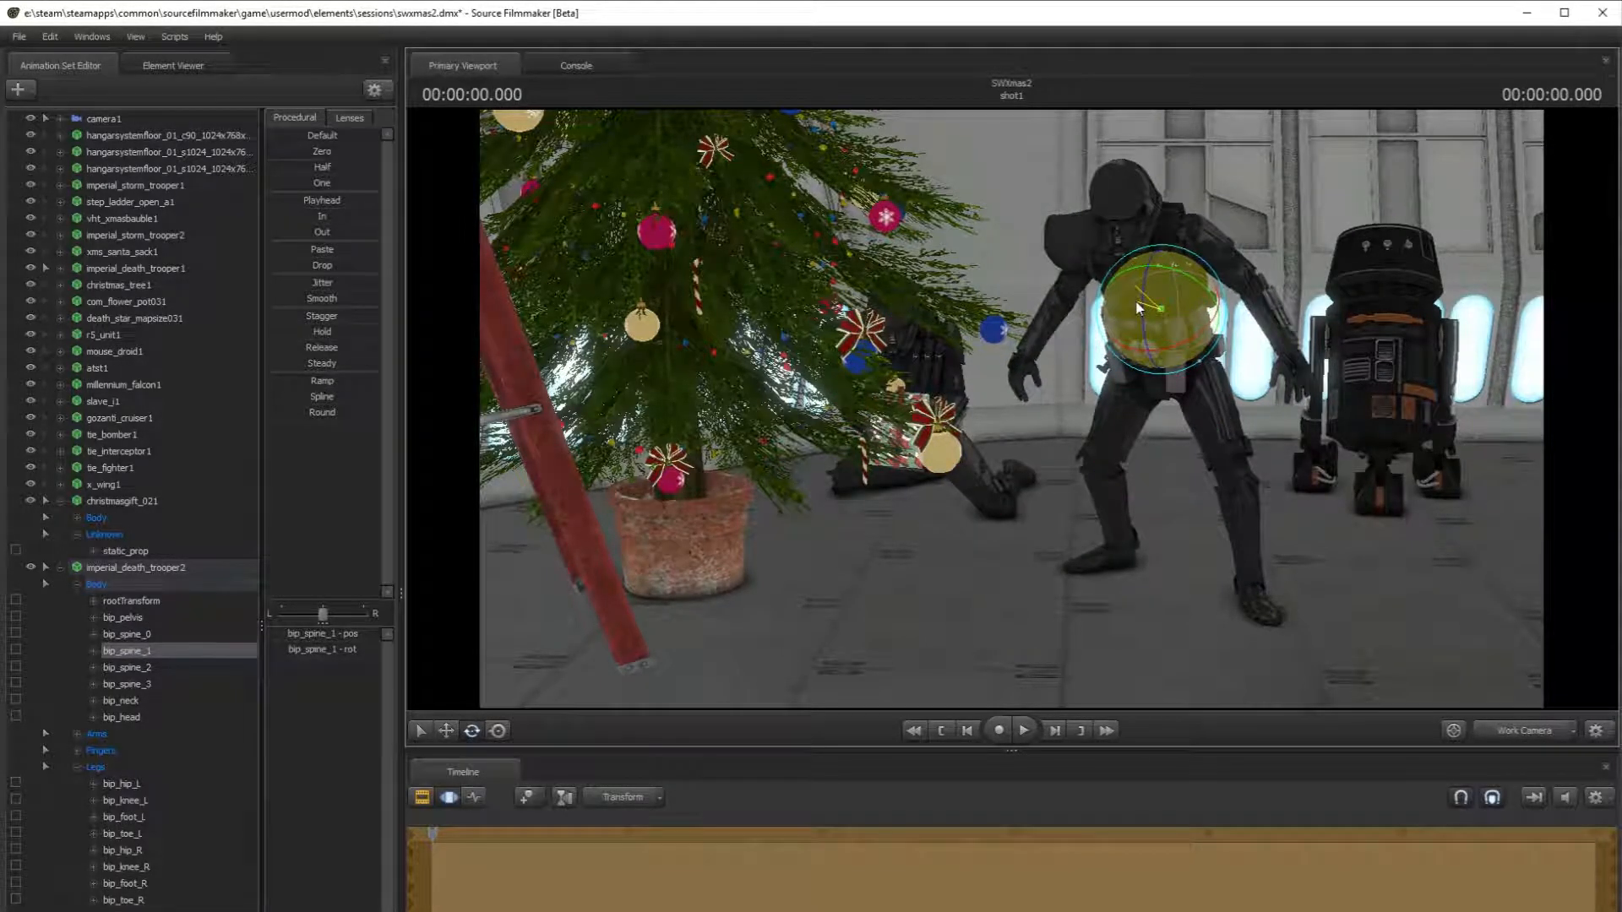
key(ctrl)
click(1149, 285)
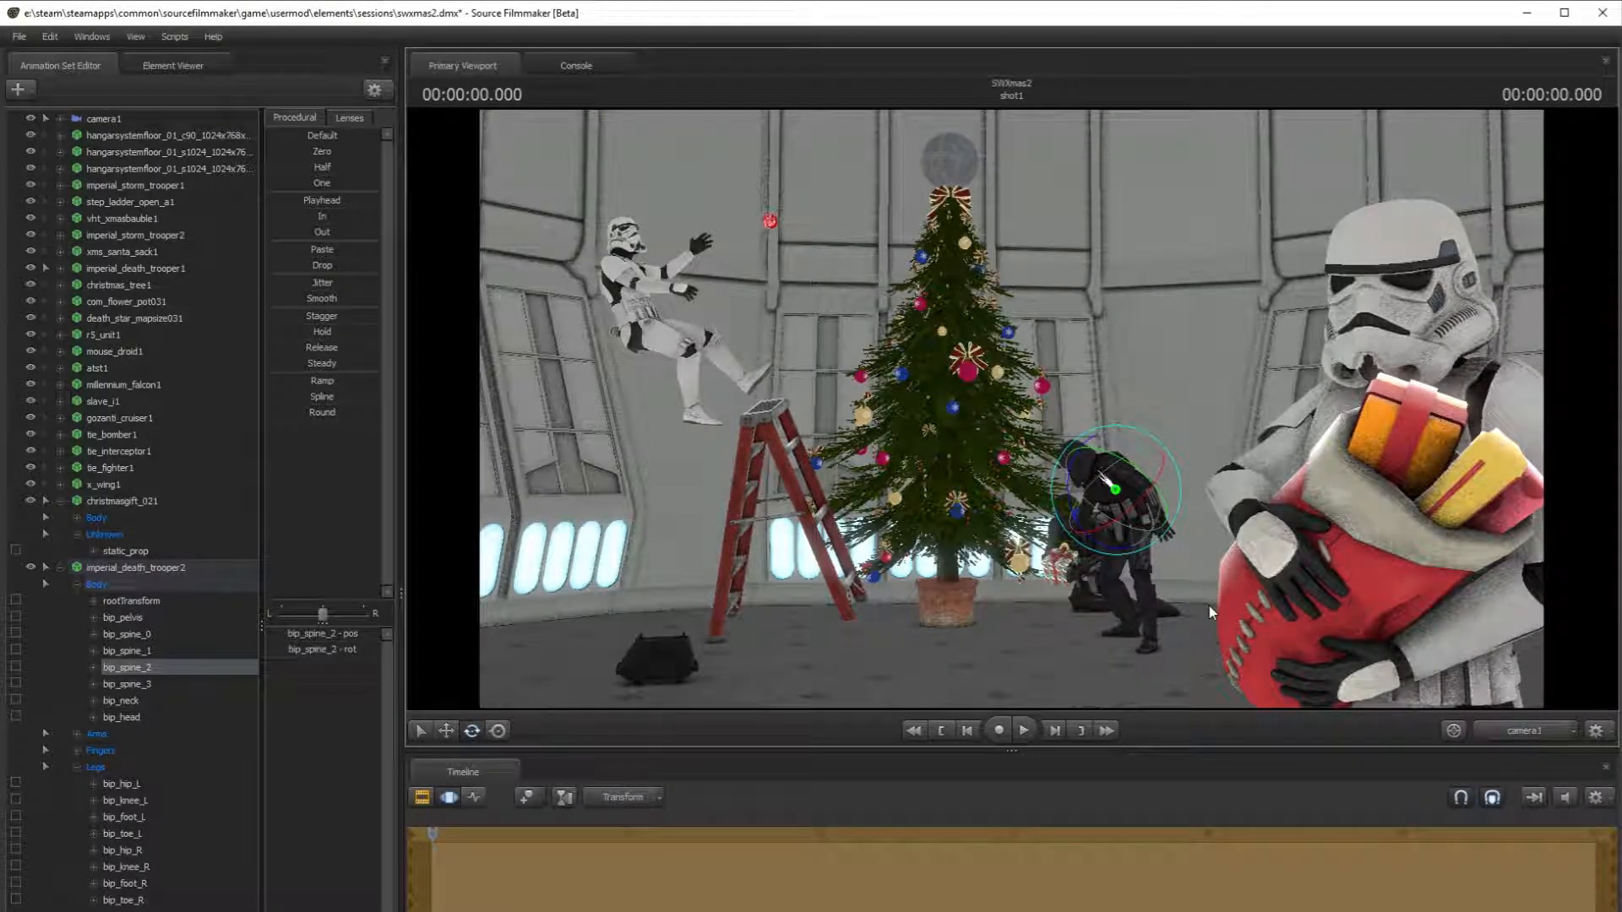
click(1521, 731)
- Rotate bip_head of imperial_death_trooper2 toward the tree and reposition the right arm with bip_upperArm_R
scroll(1174, 251, up, 3)
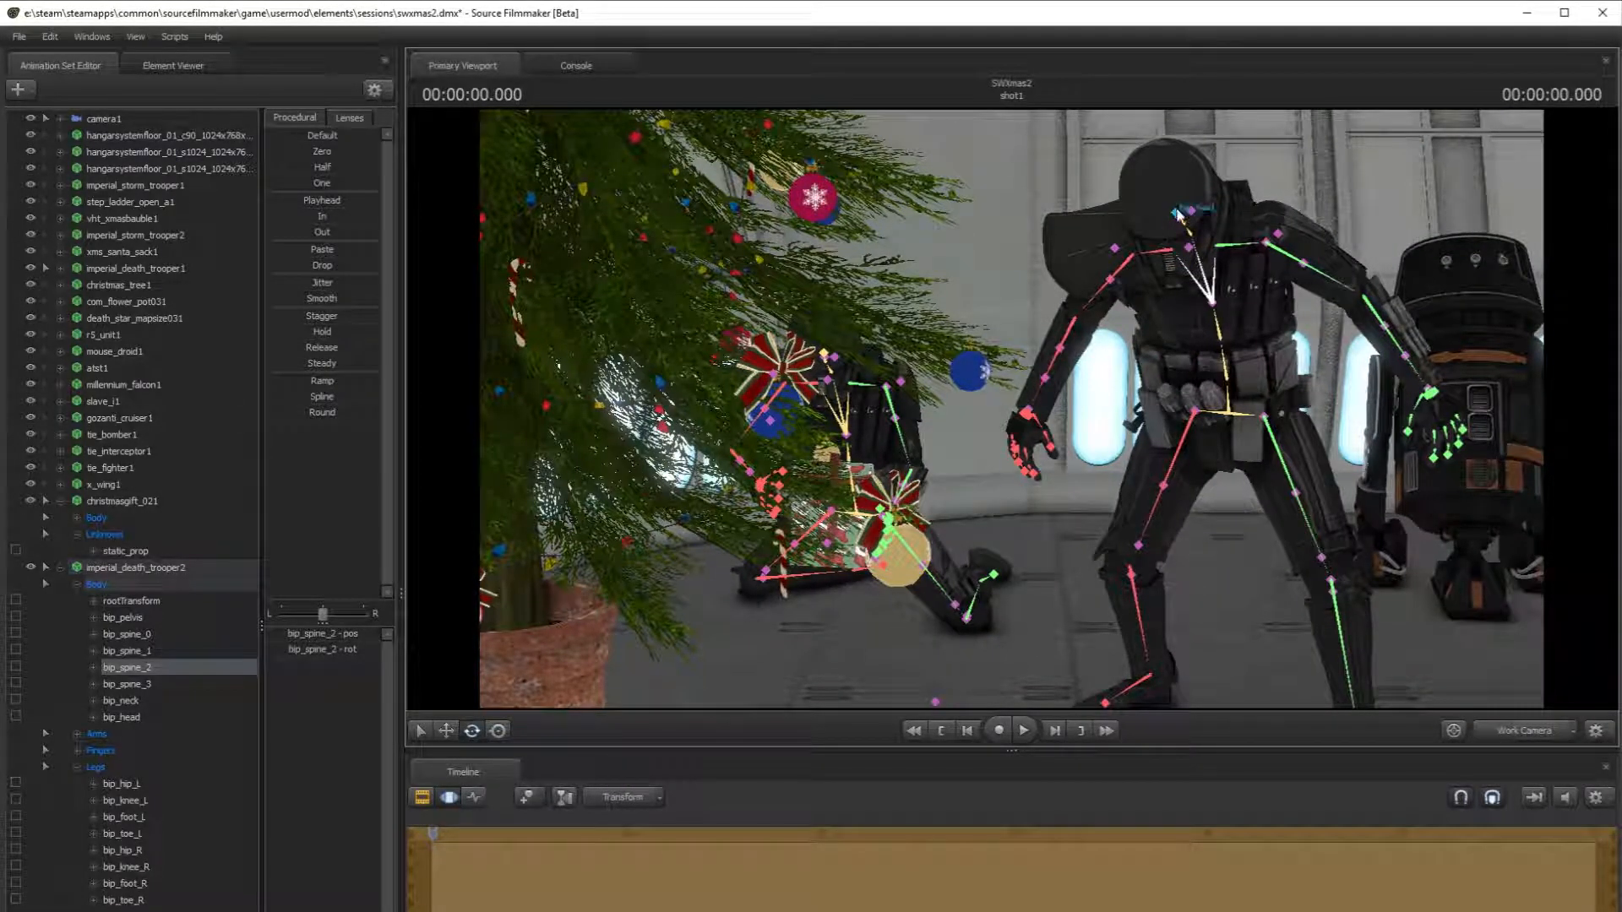
click(1178, 215)
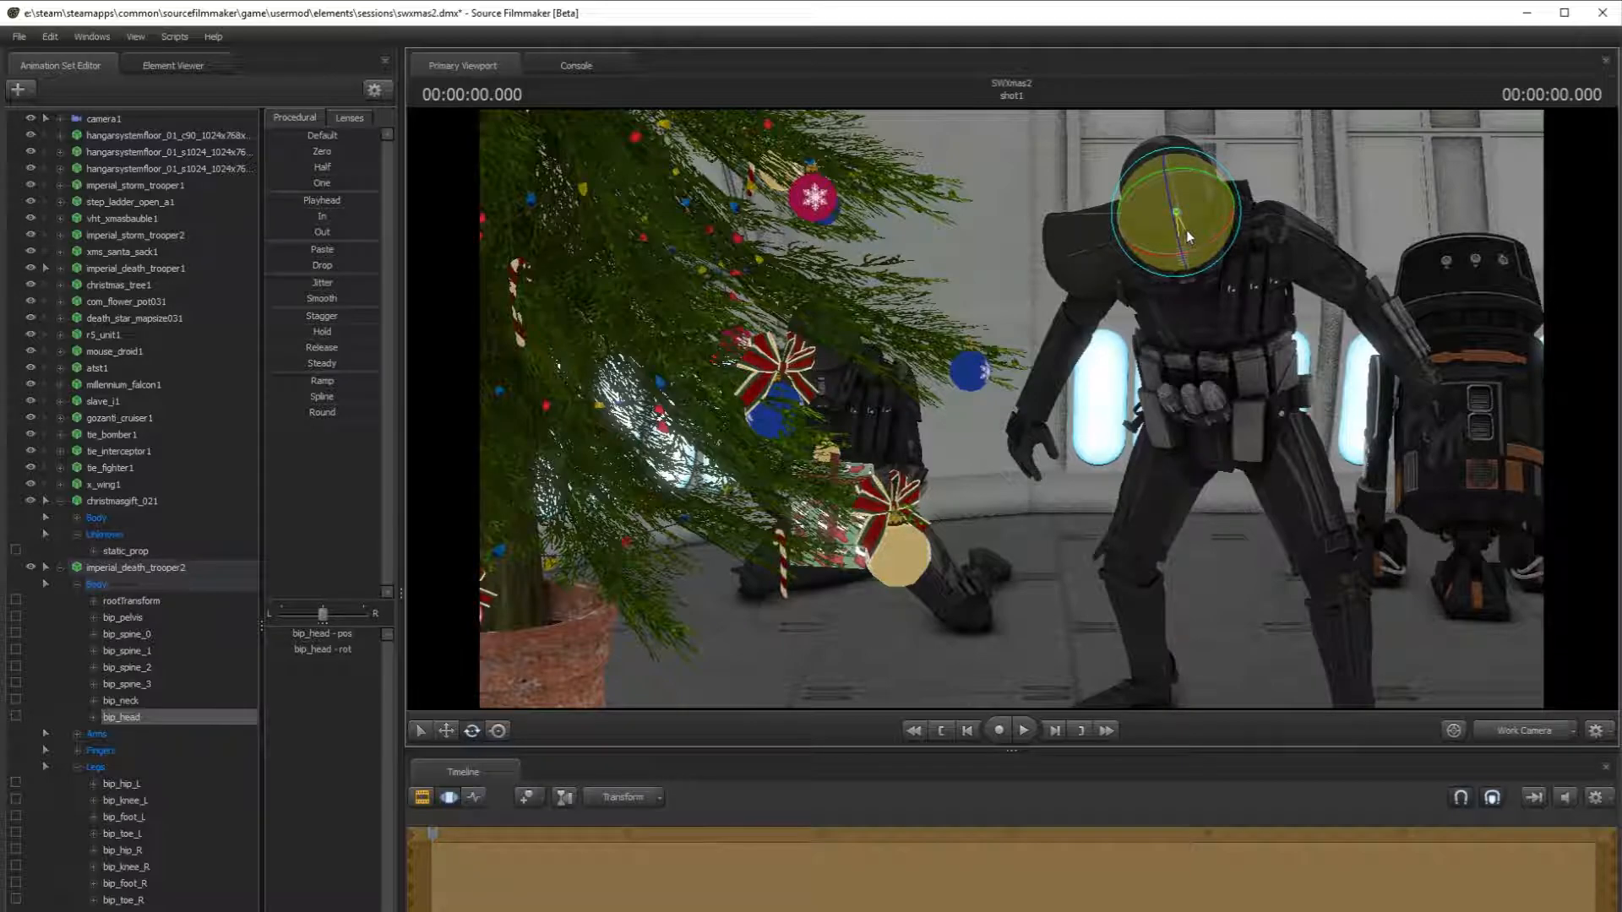
drag(1211, 258, 1147, 261)
click(1066, 339)
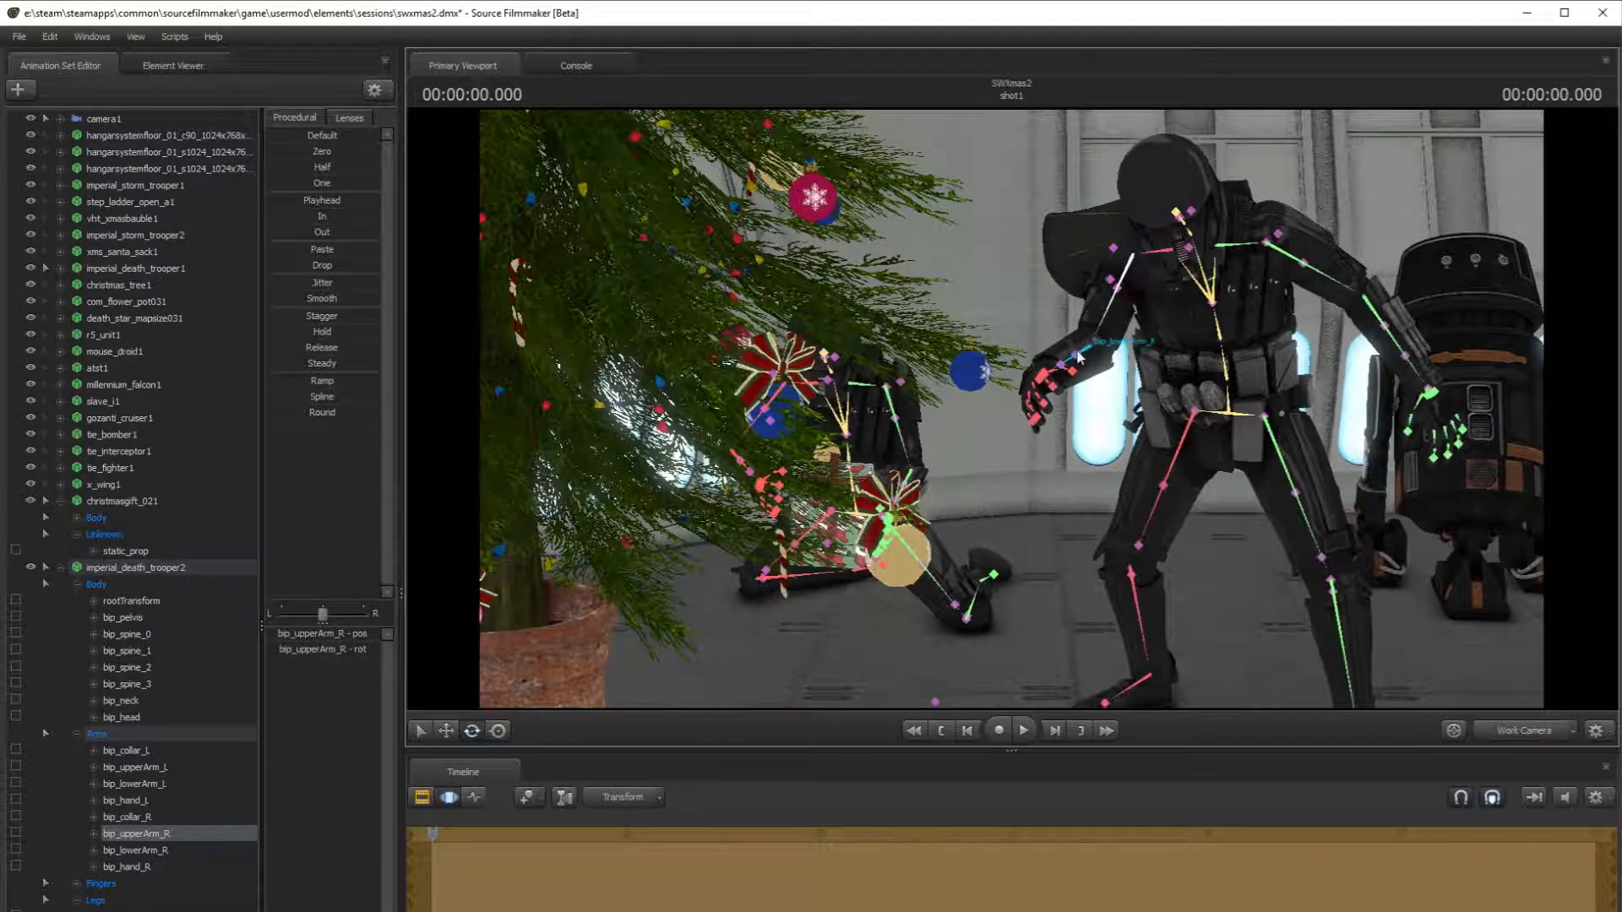
- Rotate the right forearm, bip_upperArm_L and bip_lowerArm_L so both of the standing trooper's arms reach forward toward the tree
click(1081, 358)
click(1265, 243)
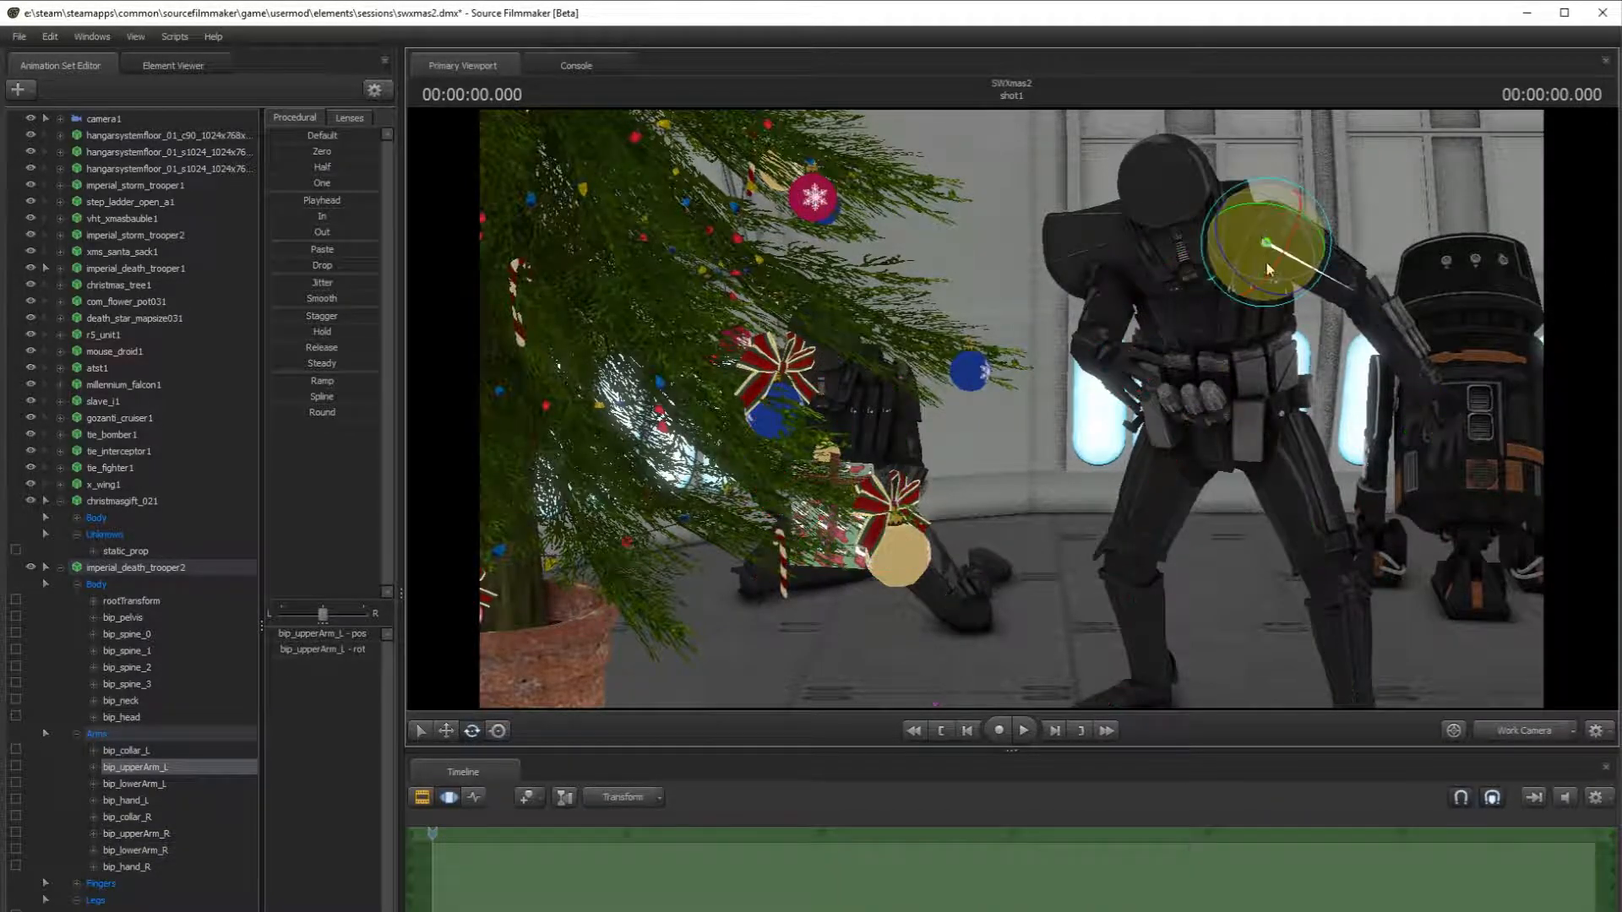
mouse_move(1238, 235)
mouse_down()
mouse_move(1251, 205)
mouse_move(1295, 231)
mouse_move(1253, 217)
mouse_up()
drag(1183, 354, 1120, 325)
ctrl+click(1344, 398)
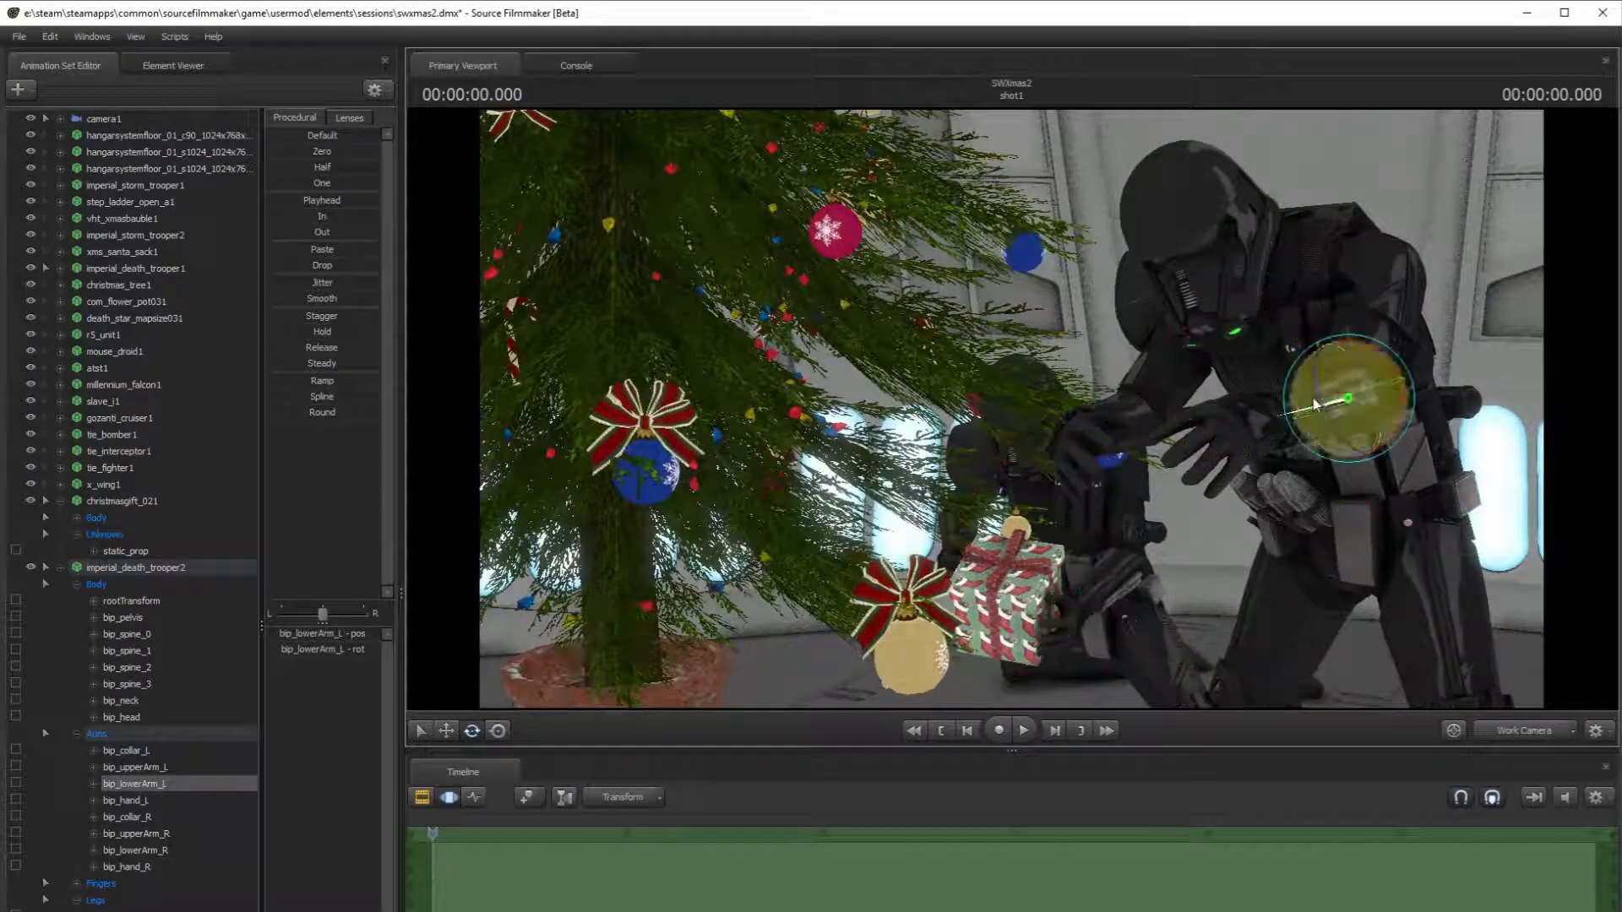
mouse_move(1348, 392)
mouse_down()
mouse_move(1292, 371)
mouse_move(1360, 363)
mouse_move(1334, 372)
mouse_up()
- Move and rotate deltoid_adjust_R to reshape the standing trooper's right shoulder armour over the raised arm
key(w)
drag(1014, 406, 988, 308)
drag(947, 529, 1066, 423)
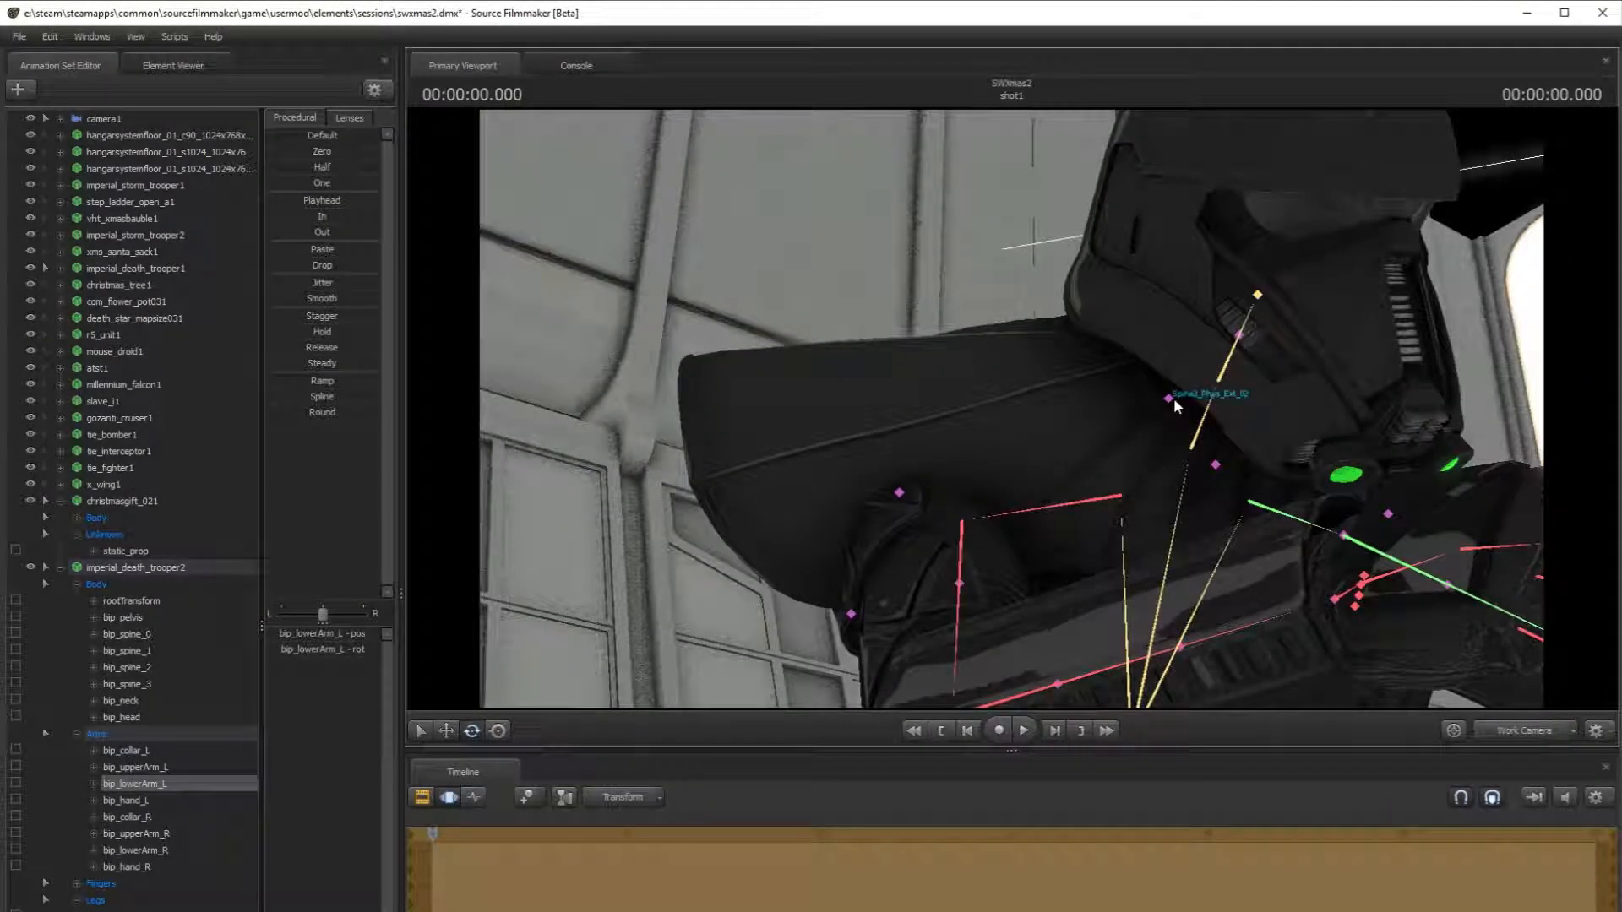
click(850, 615)
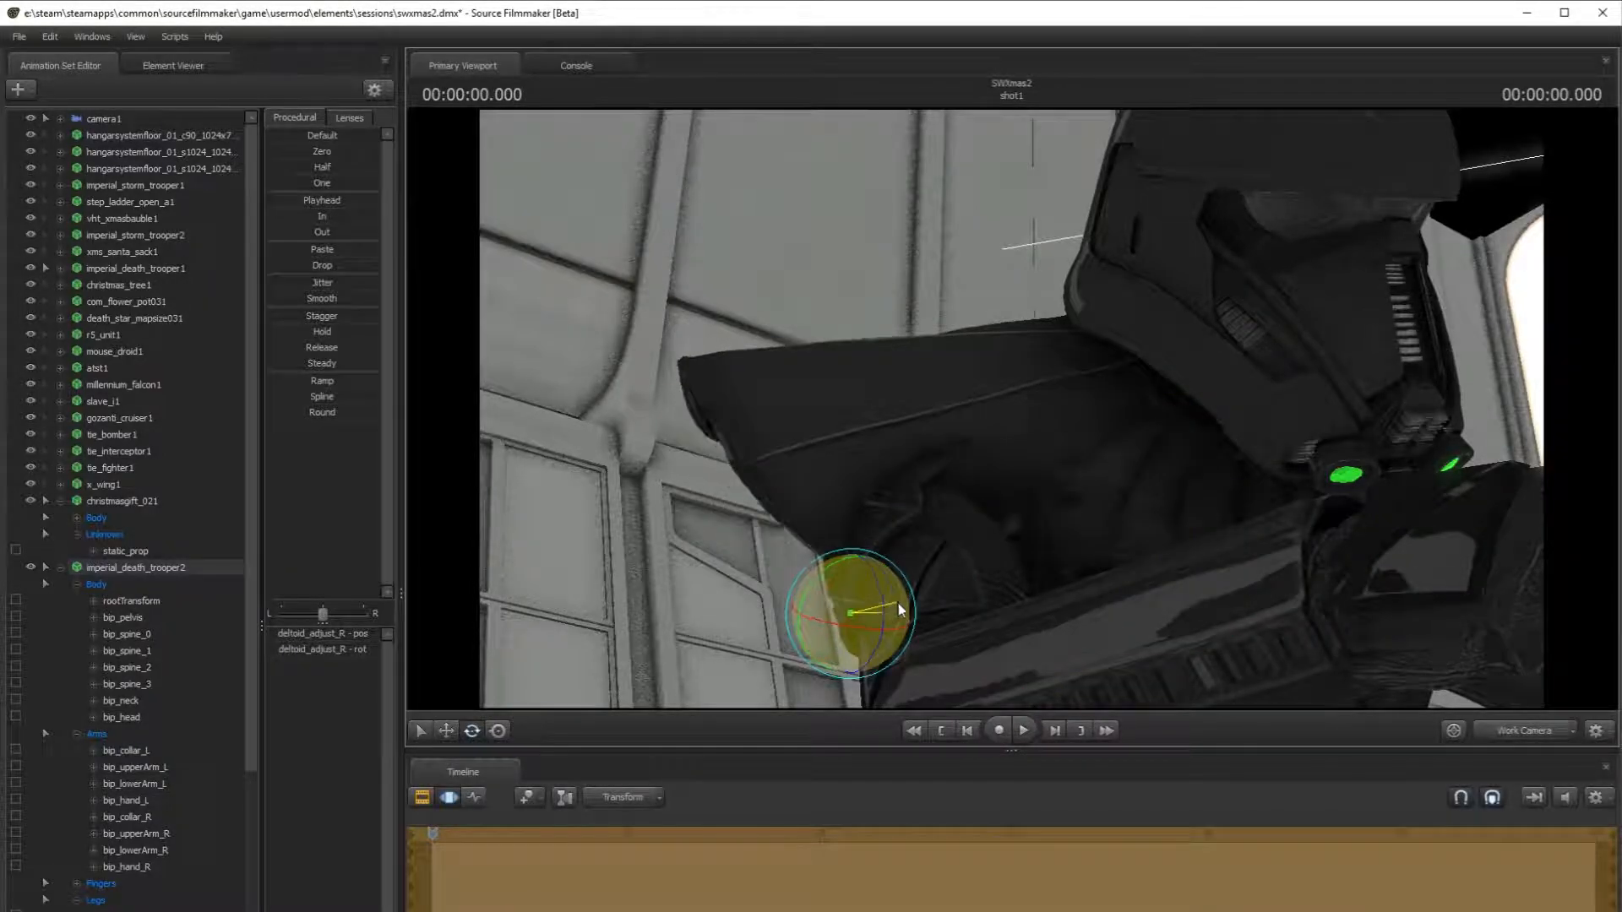
click(446, 731)
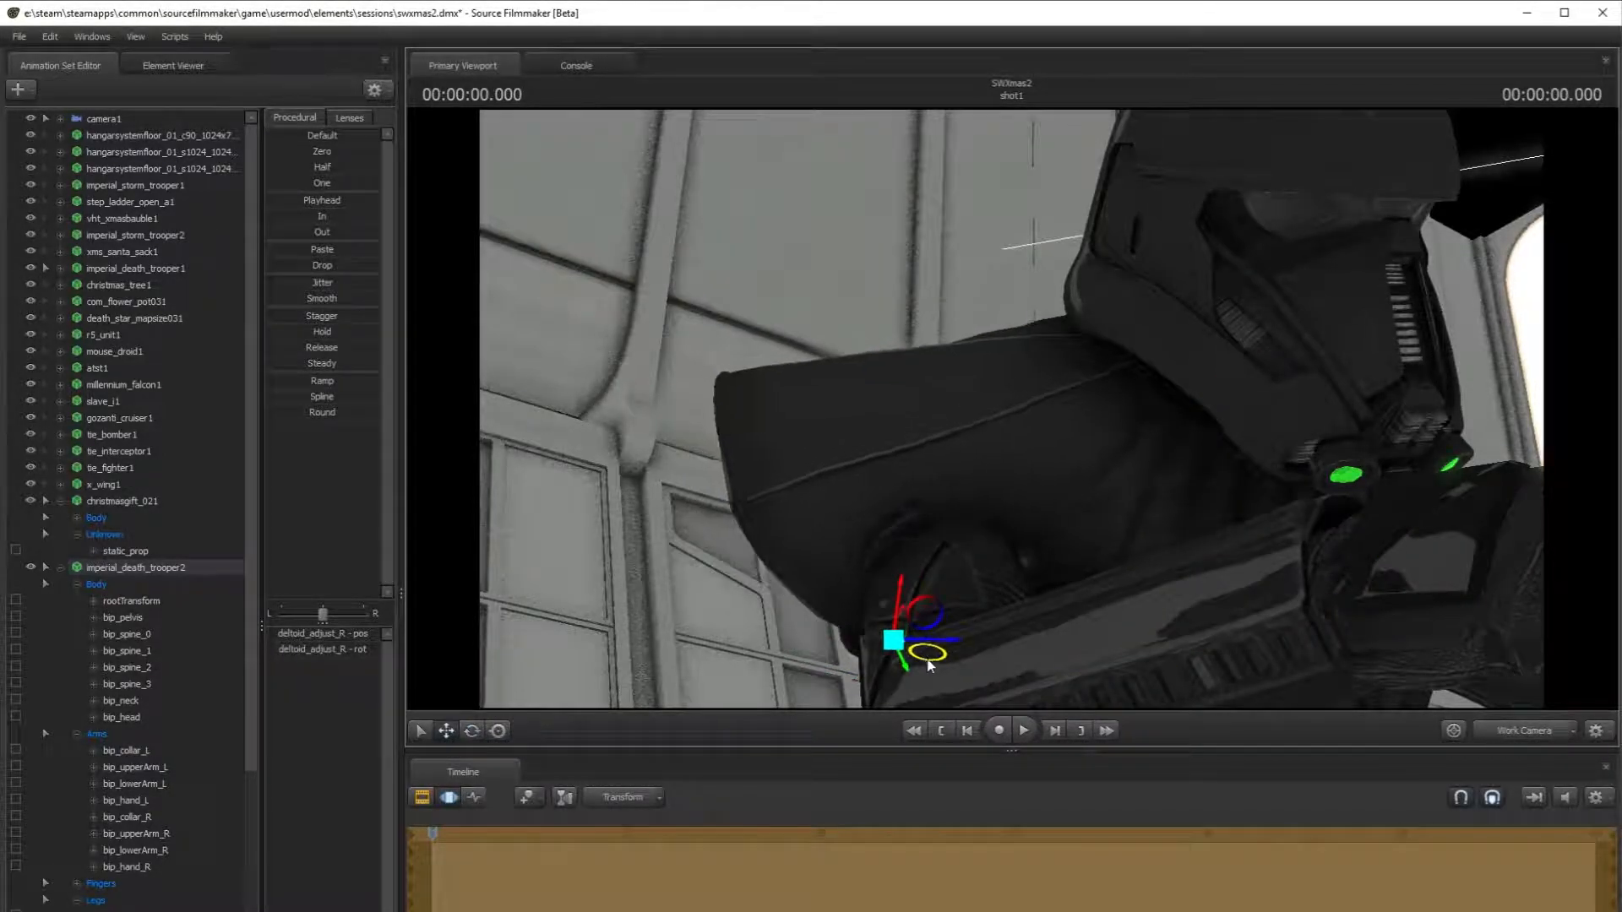
mouse_move(1011, 409)
mouse_down()
mouse_move(1064, 447)
mouse_move(1011, 409)
mouse_up()
key(s)
key(w)
click(473, 731)
drag(970, 471, 1014, 486)
click(446, 731)
drag(1011, 409, 1015, 409)
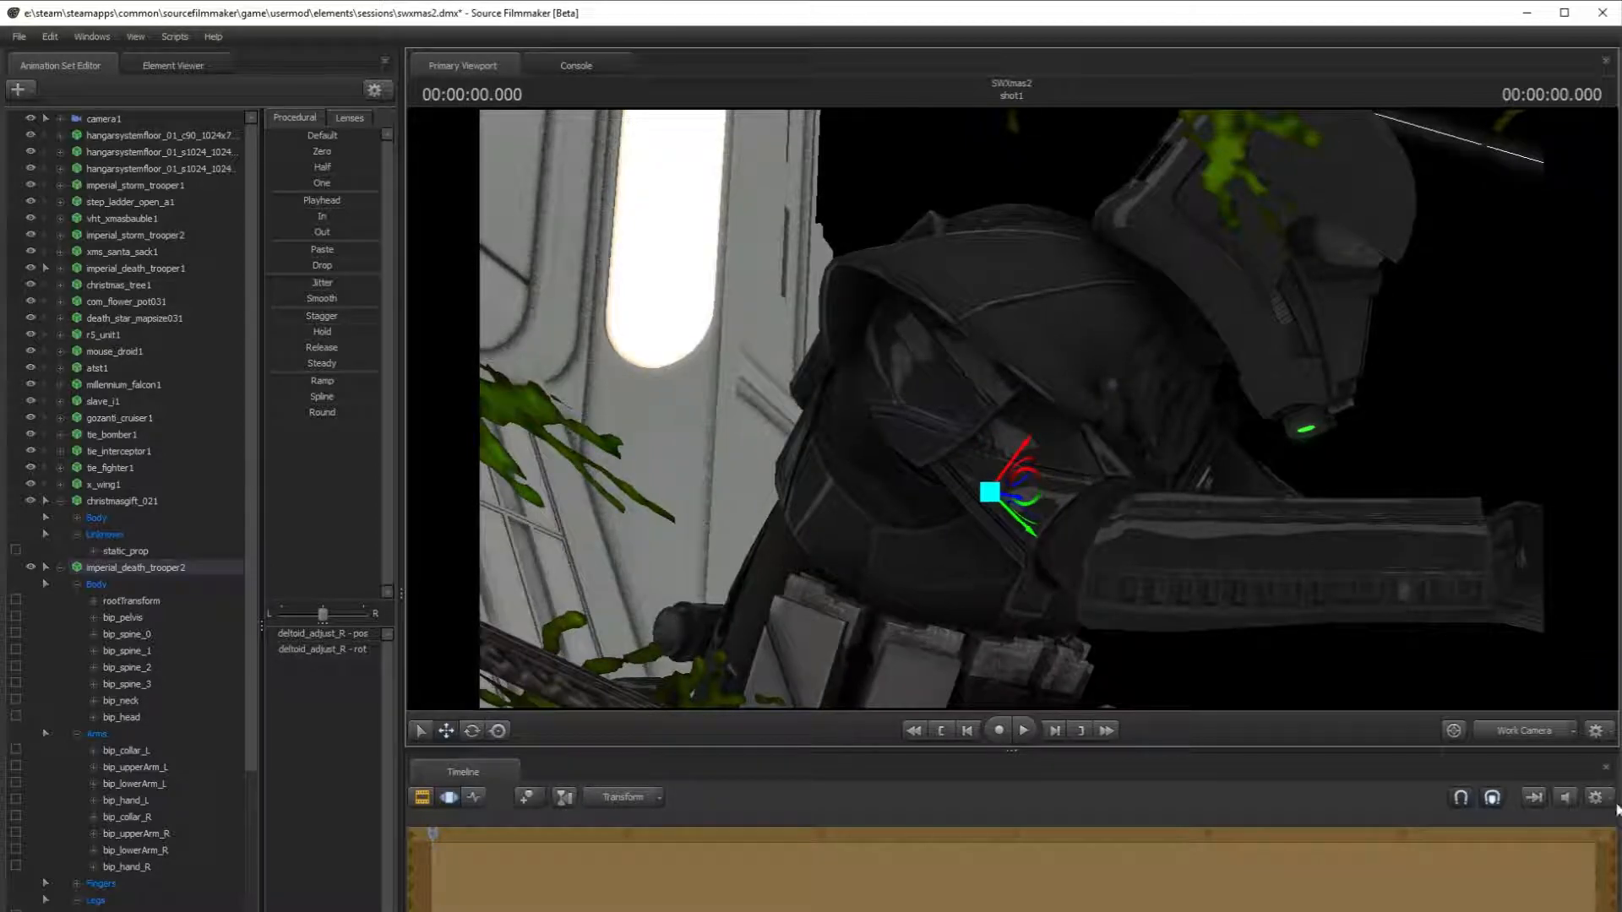
- Check the pose through camera1 and delete the kneeling trooper, imperial_death_trooper1, from the scene
click(1519, 732)
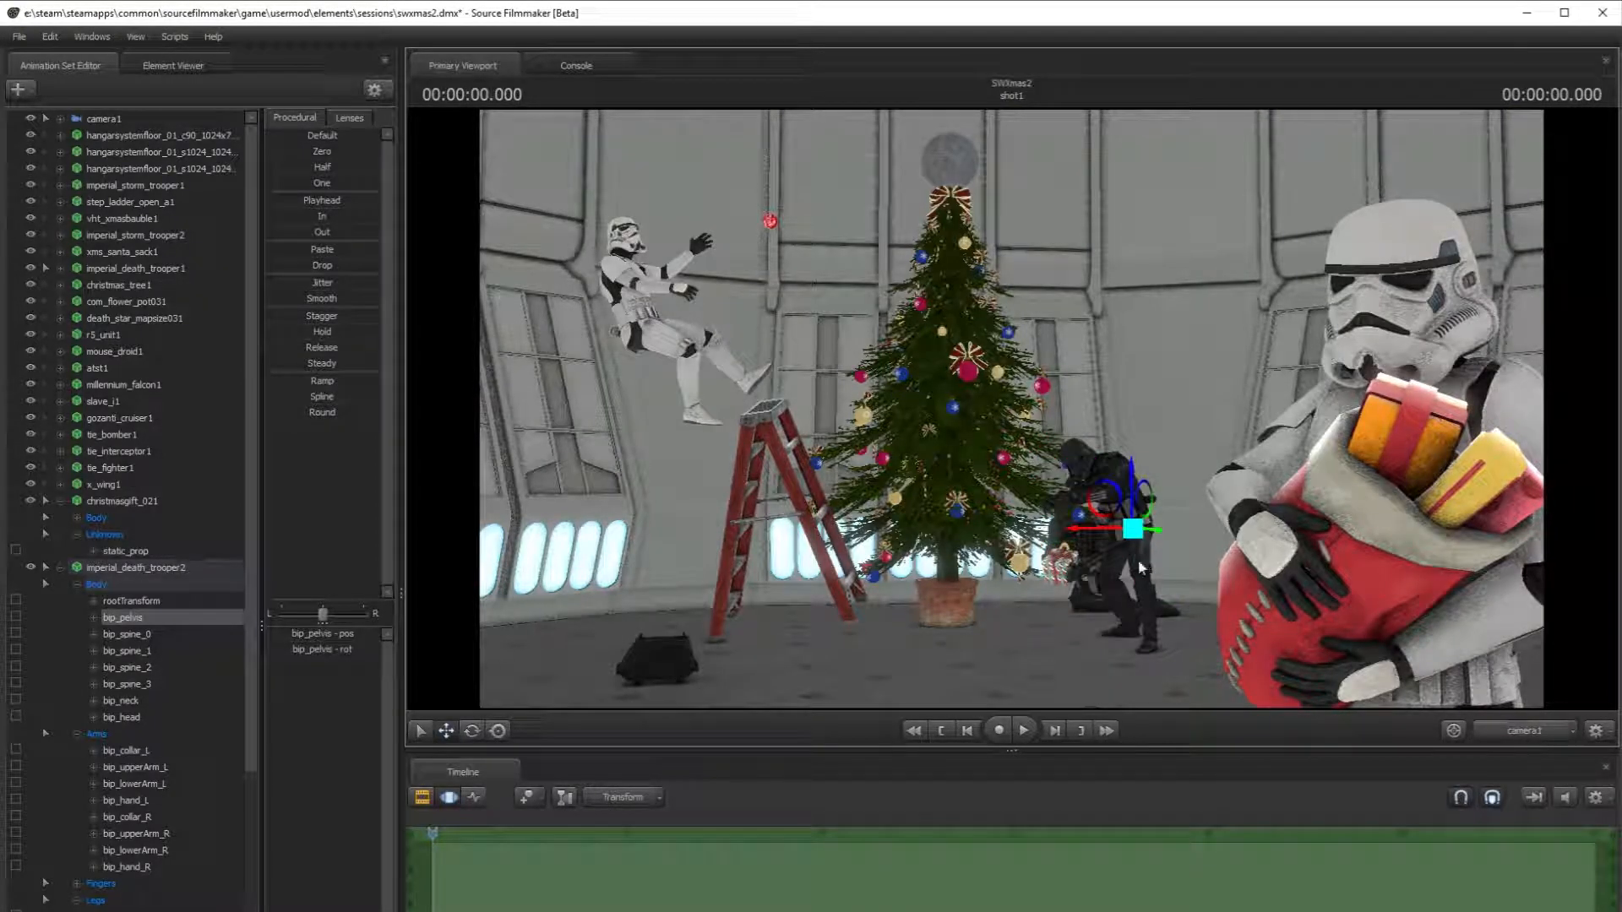
click(59, 567)
click(56, 501)
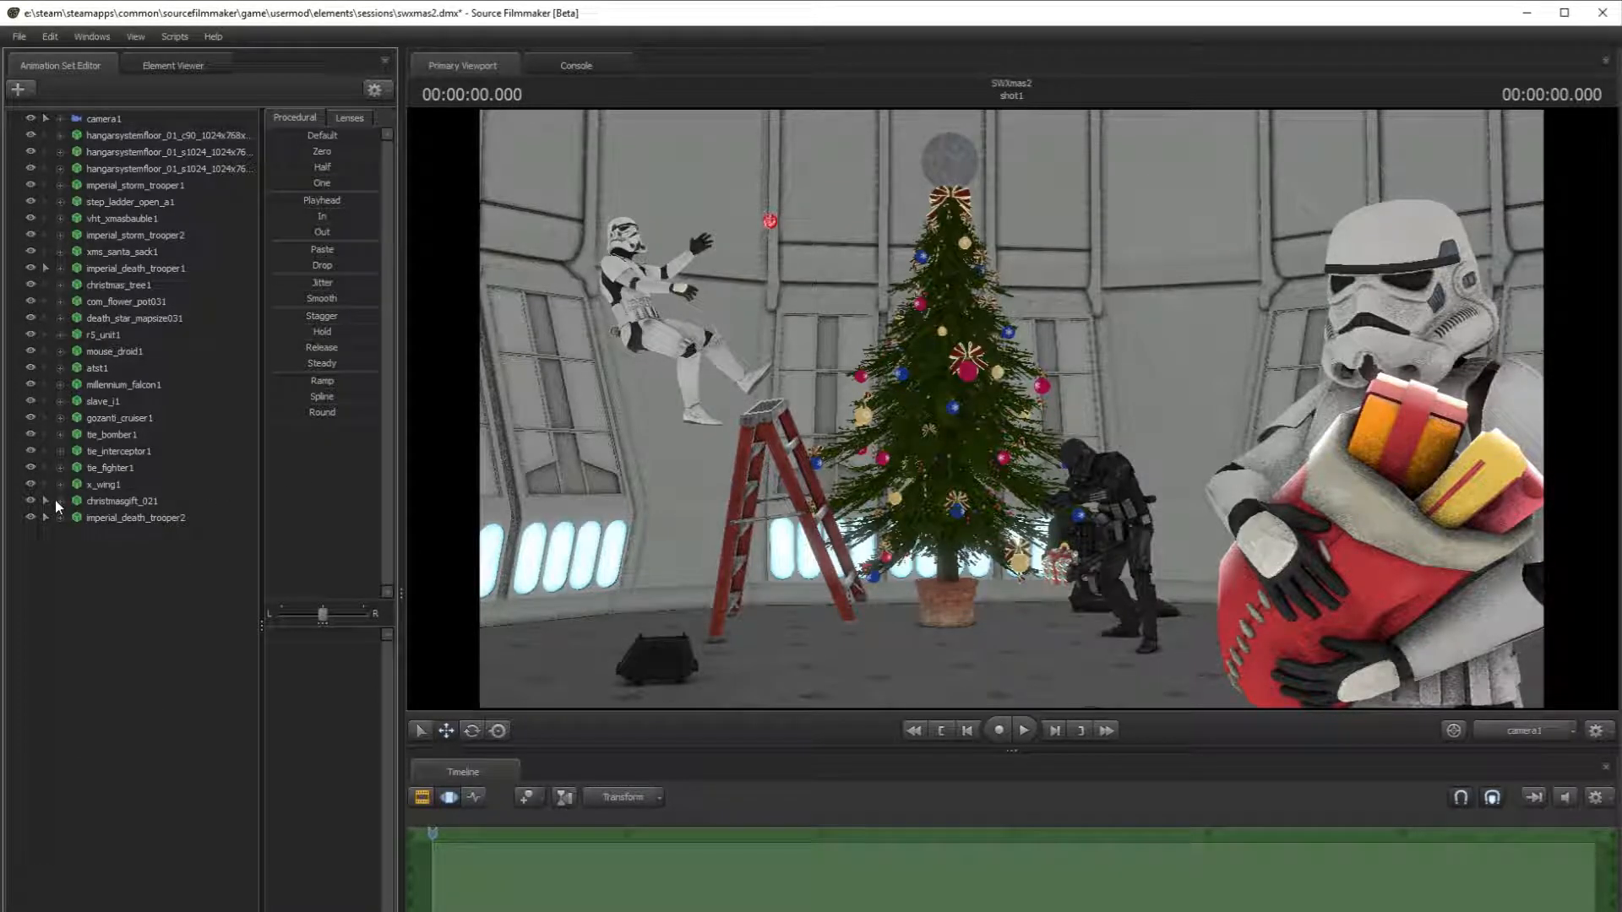
right_click(155, 269)
click(189, 303)
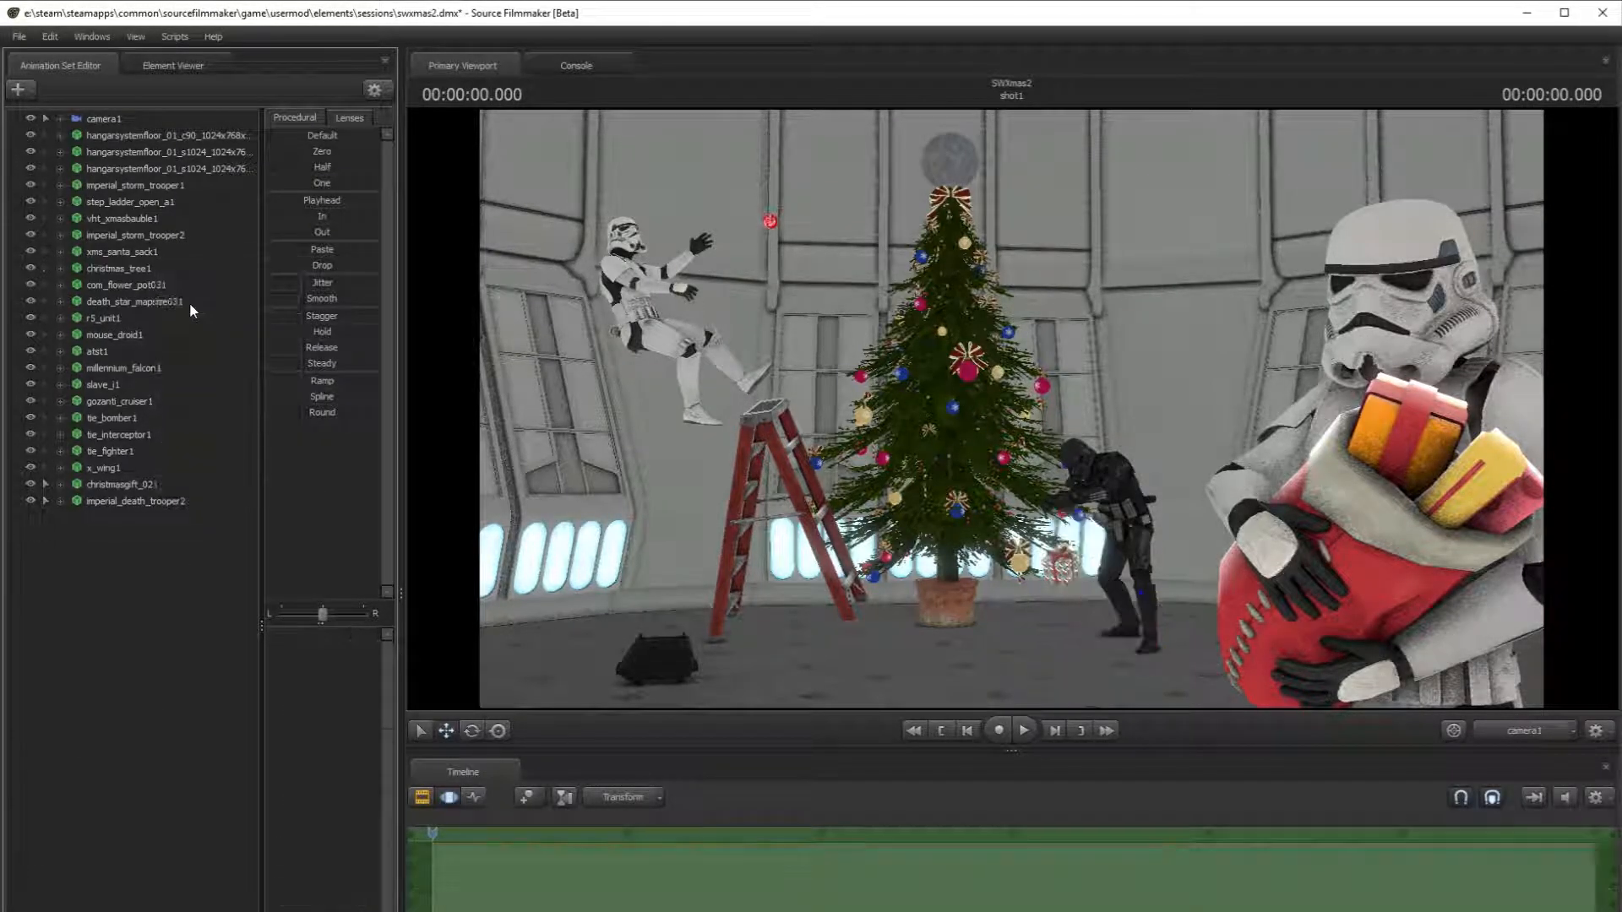
- Move and angle christmasgift_021 up between the hands of the standing trooper, checking its placement through camera1
click(157, 485)
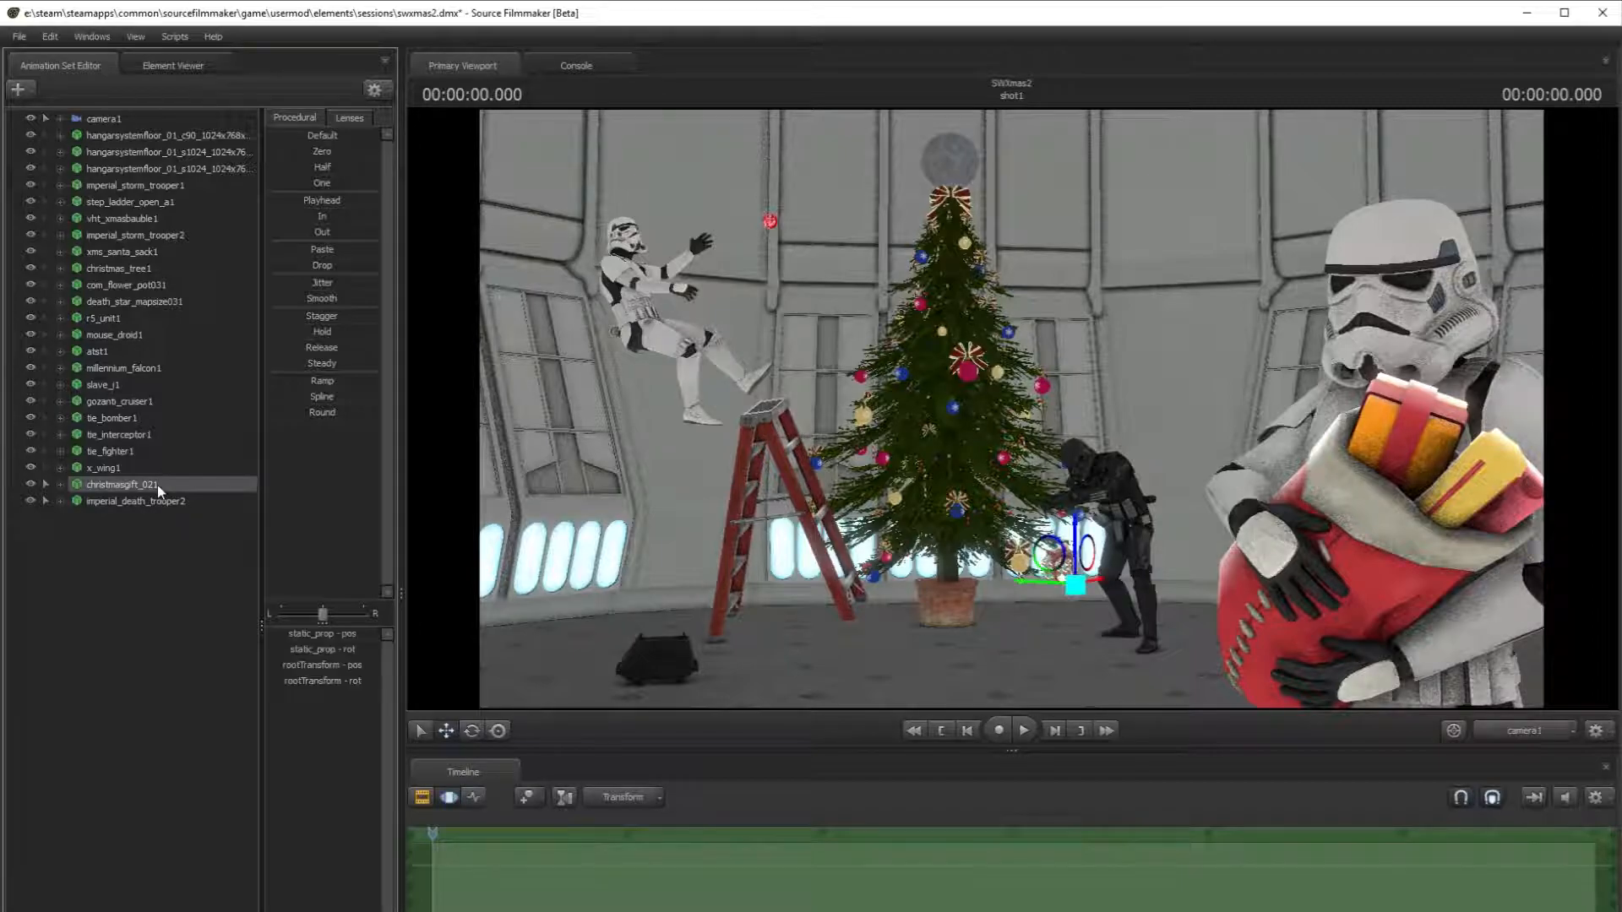
click(1525, 728)
drag(1056, 341, 1014, 416)
drag(883, 390, 1011, 453)
key(w)
key(s)
drag(1073, 523, 1176, 314)
click(470, 732)
click(446, 730)
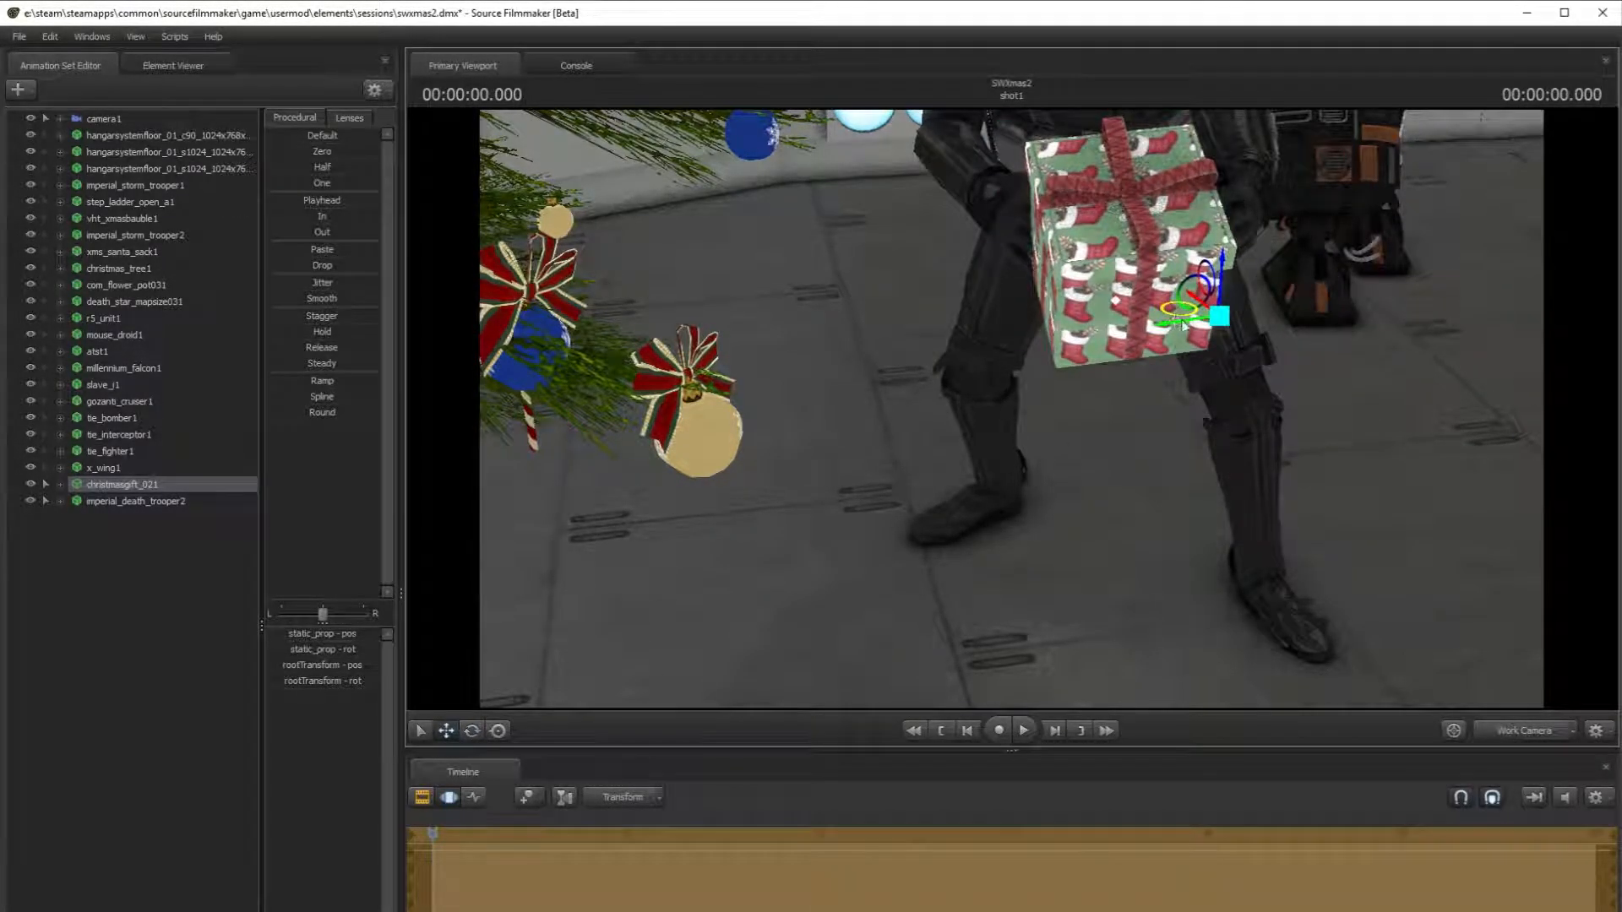
click(1513, 731)
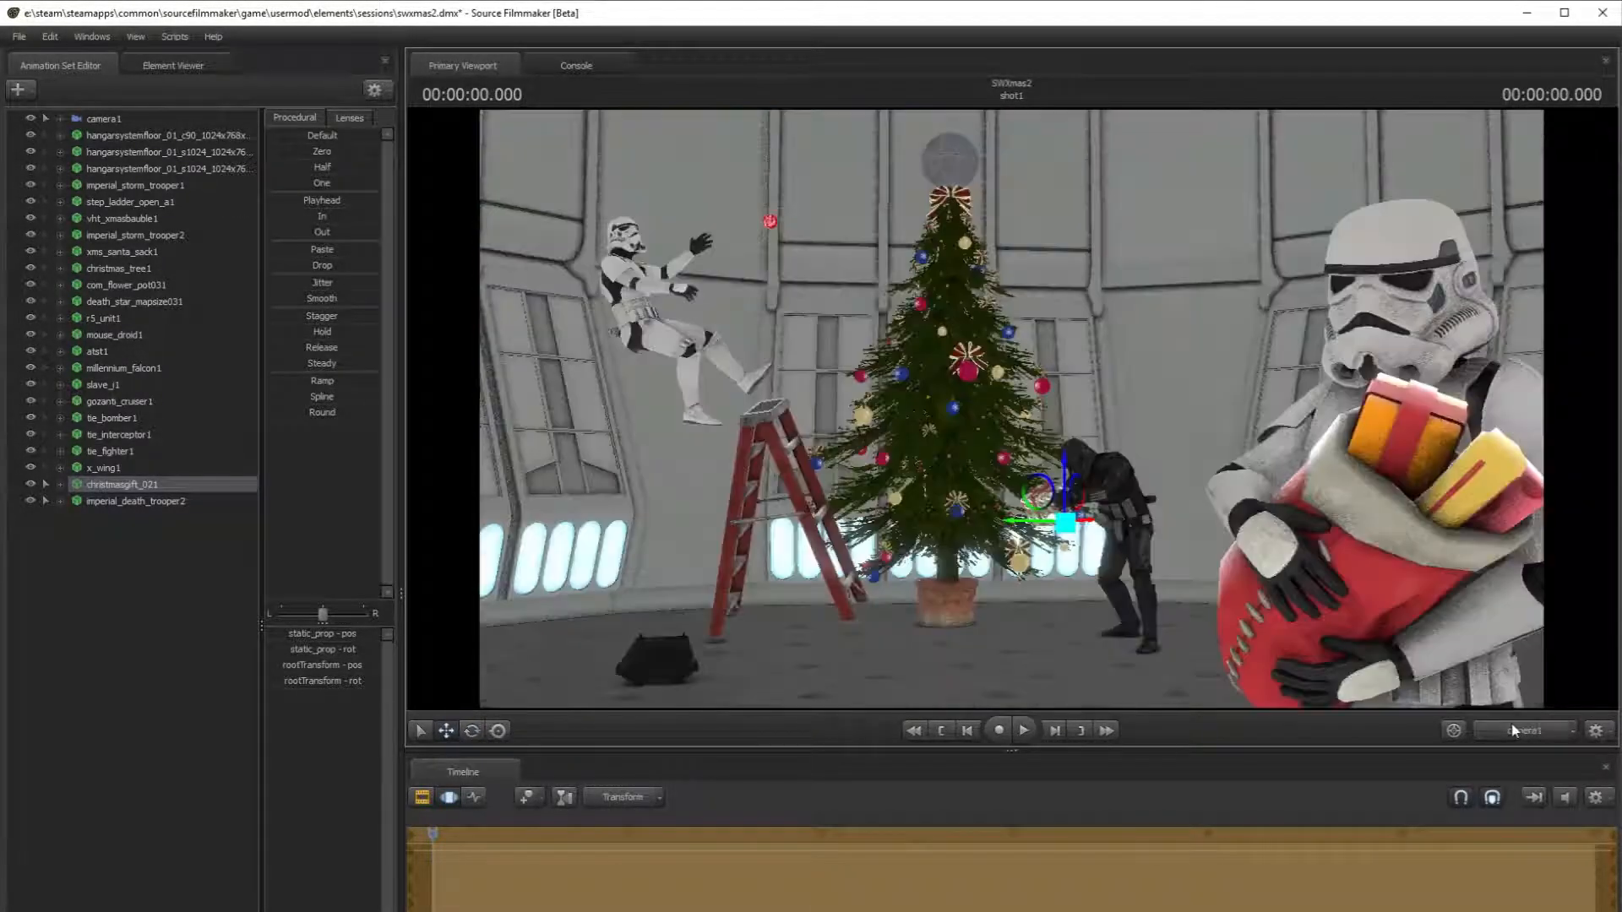
- Move christmasgift_021 and imperial_death_trooper2 together back from the tree and inspect their placement in the work camera
ctrl+click(168, 501)
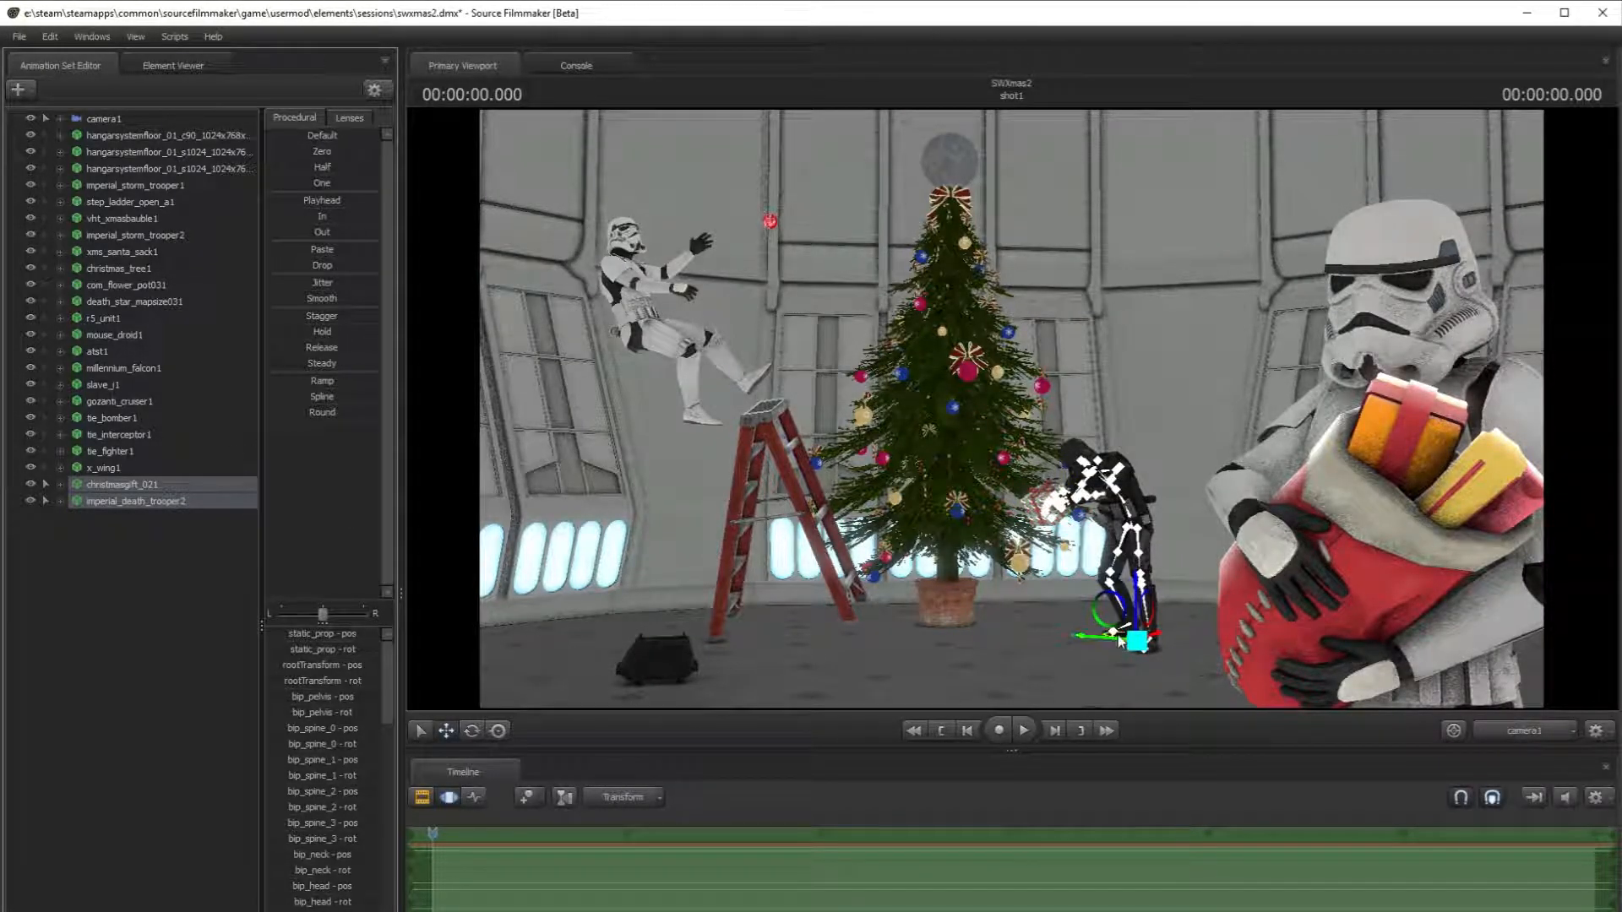
drag(1124, 640, 1144, 613)
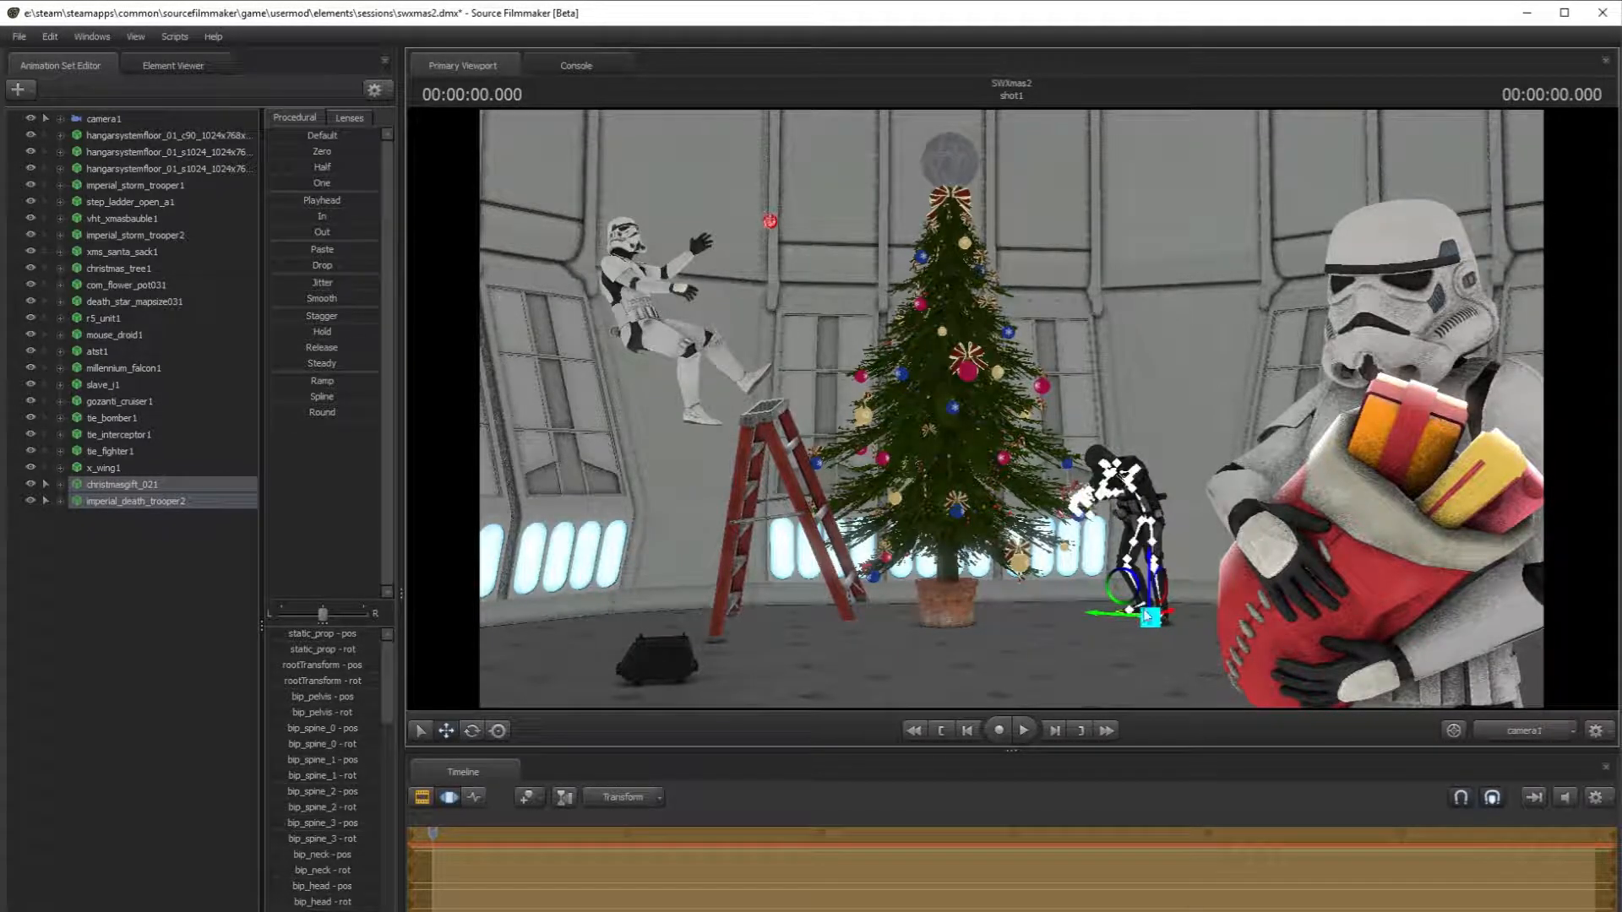
click(1515, 728)
drag(1147, 347, 1003, 417)
key(w)
key(s)
key(s)
drag(980, 555, 1259, 447)
key(w)
key(s)
drag(938, 346, 887, 281)
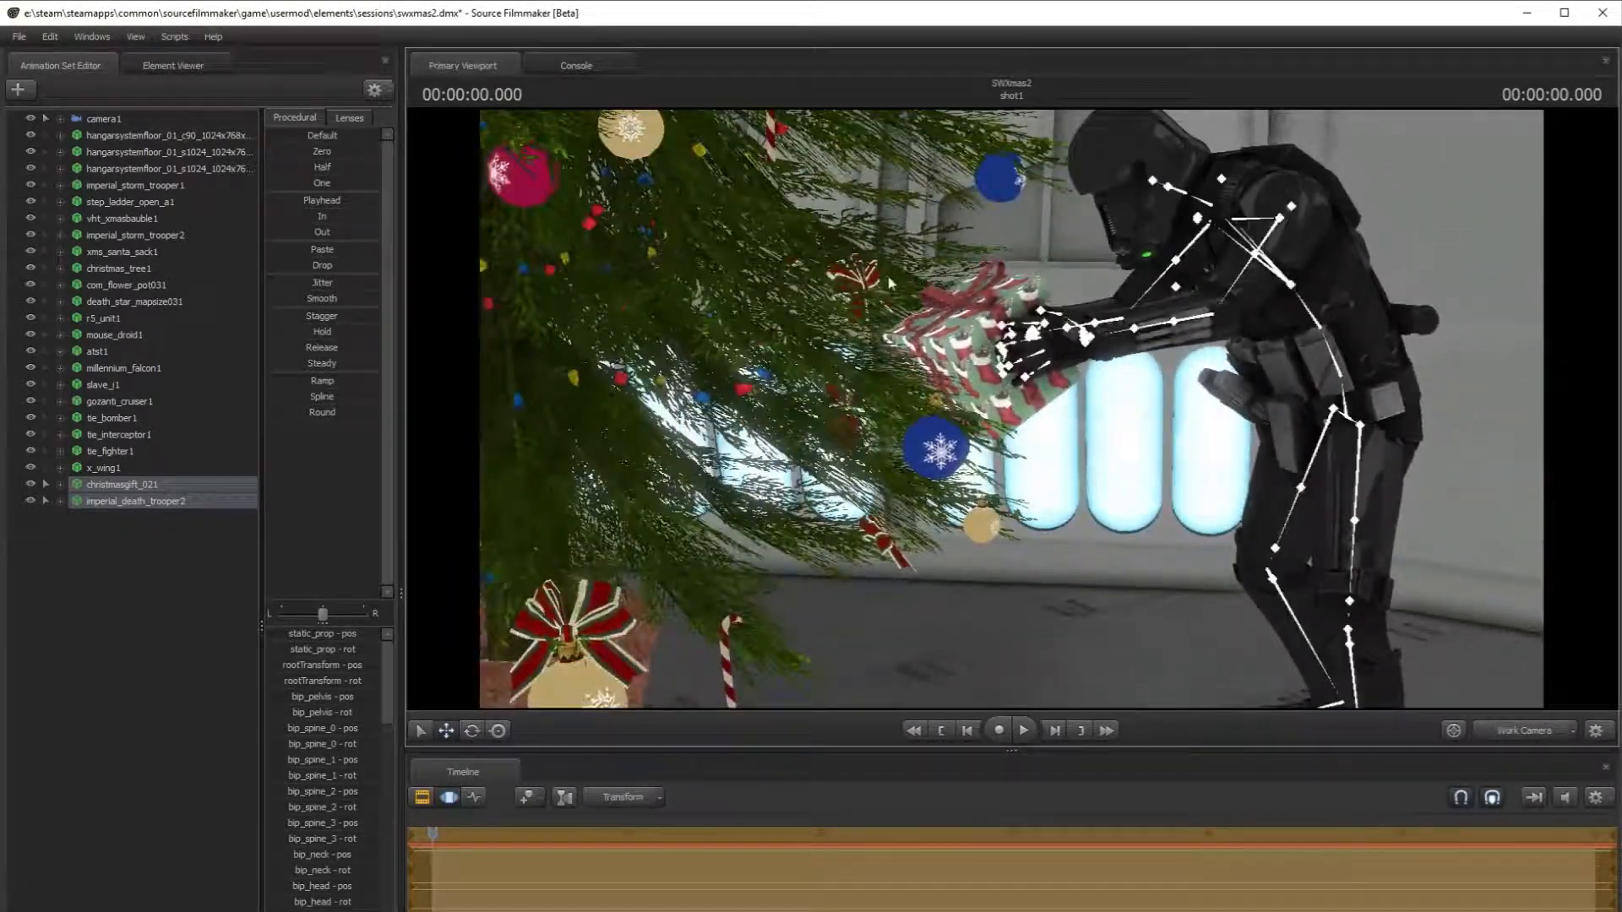
drag(1129, 392, 1183, 456)
key(s)
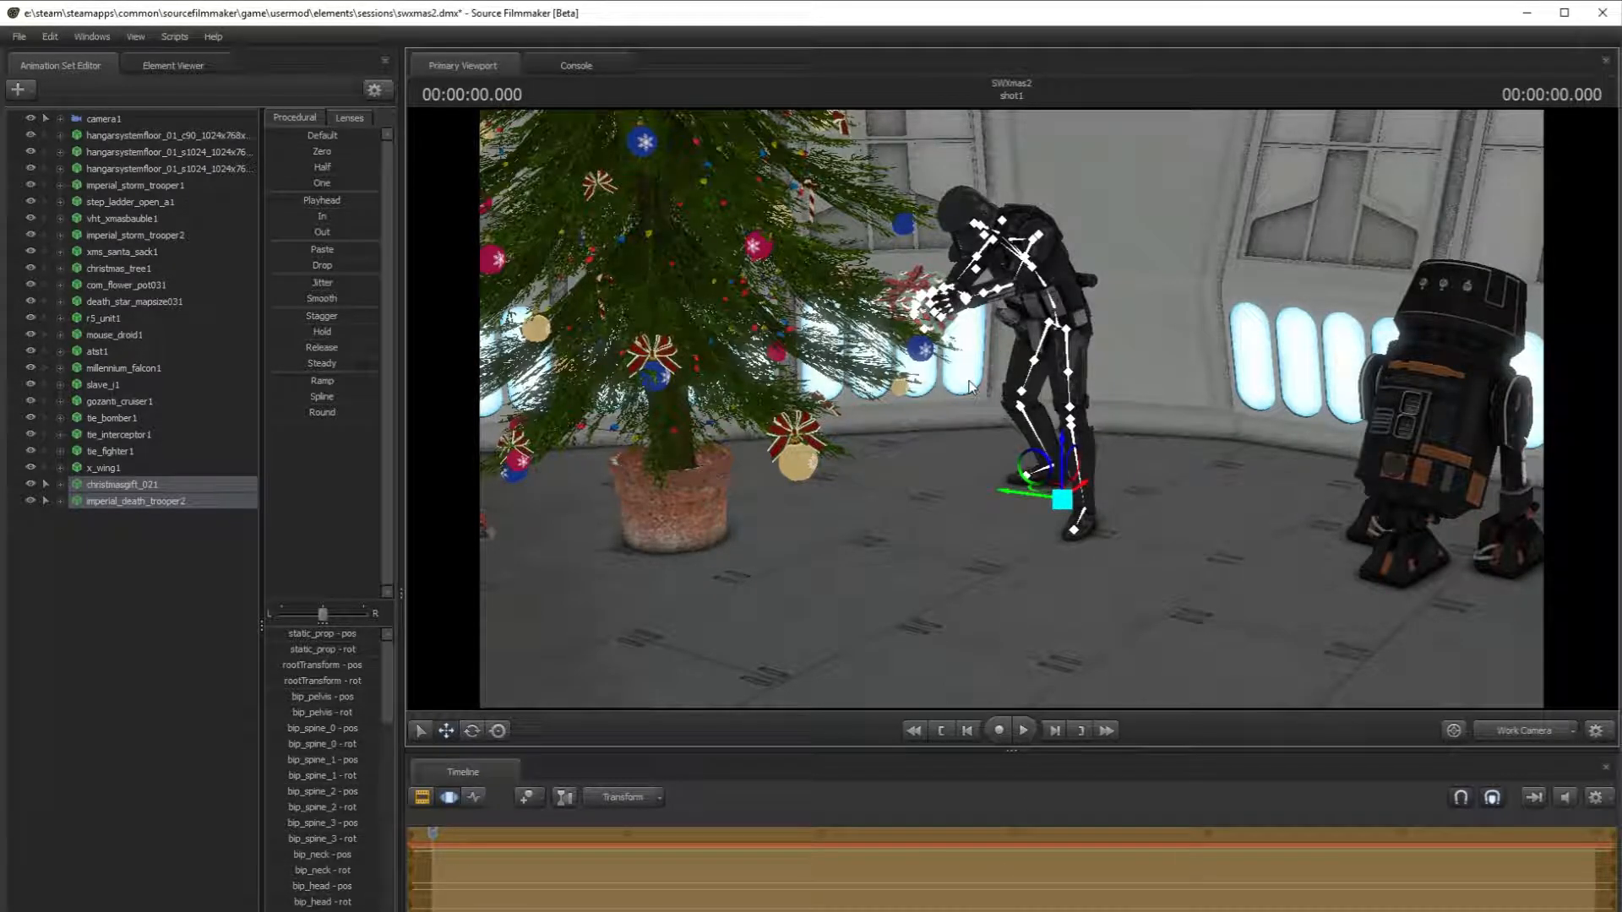
- Rotate bip_hand_L and the left forearm so the standing trooper's left palm rests along the gift's side
key(w)
drag(1185, 321, 1077, 460)
key(w)
key(w)
click(1114, 414)
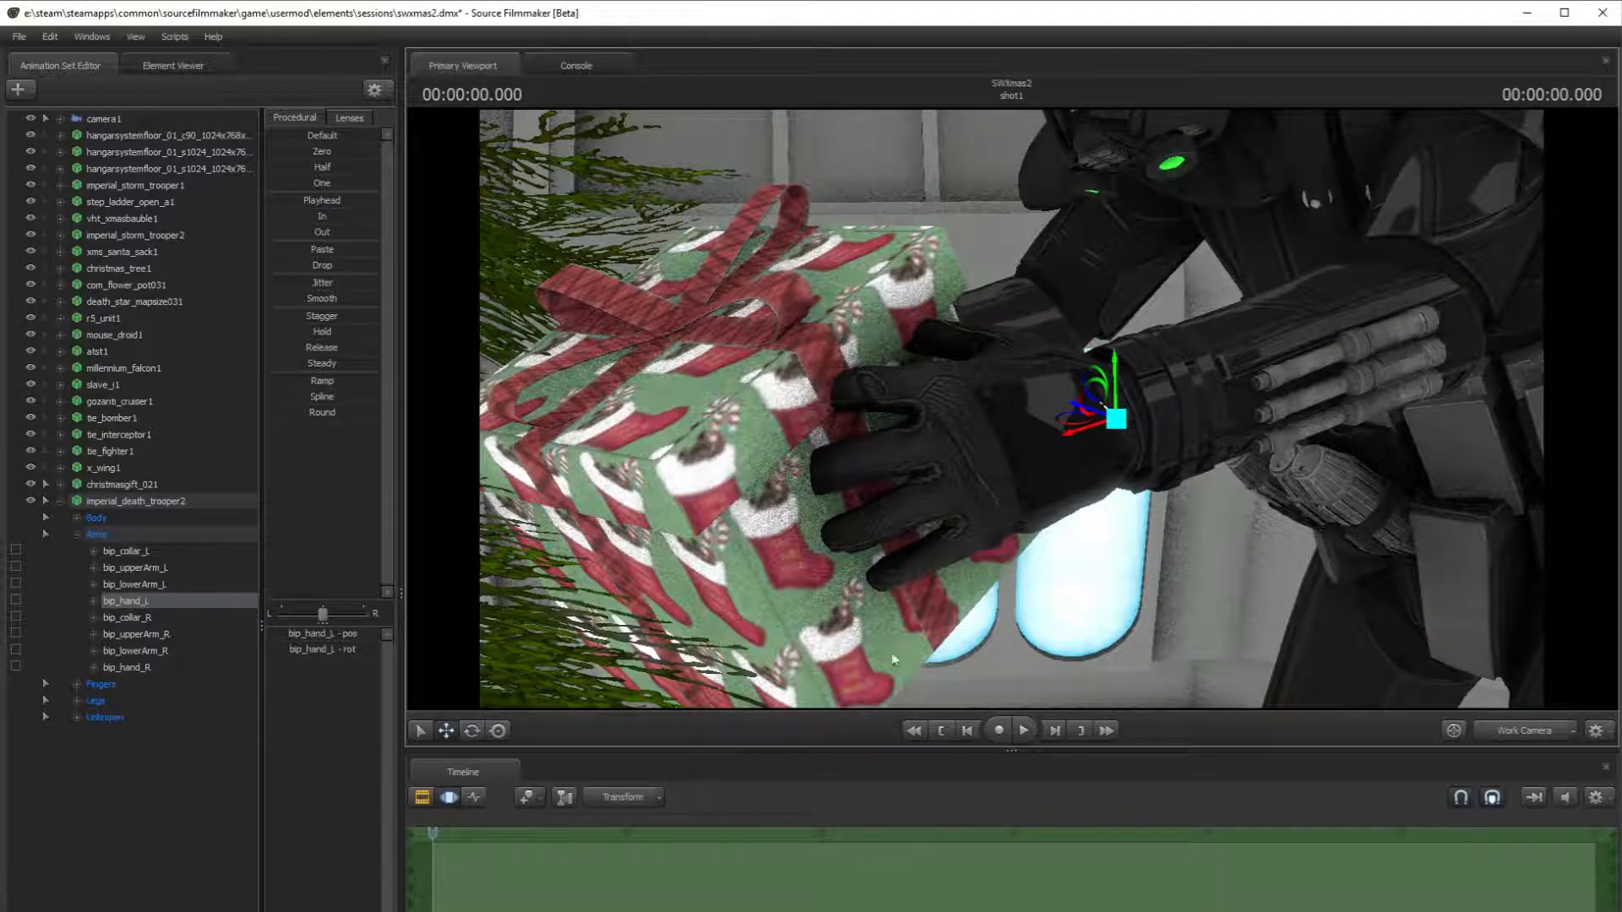
click(475, 732)
mouse_move(1137, 433)
mouse_down()
mouse_move(1156, 455)
mouse_move(1066, 398)
mouse_move(1145, 454)
mouse_move(1110, 453)
mouse_move(1134, 448)
mouse_up()
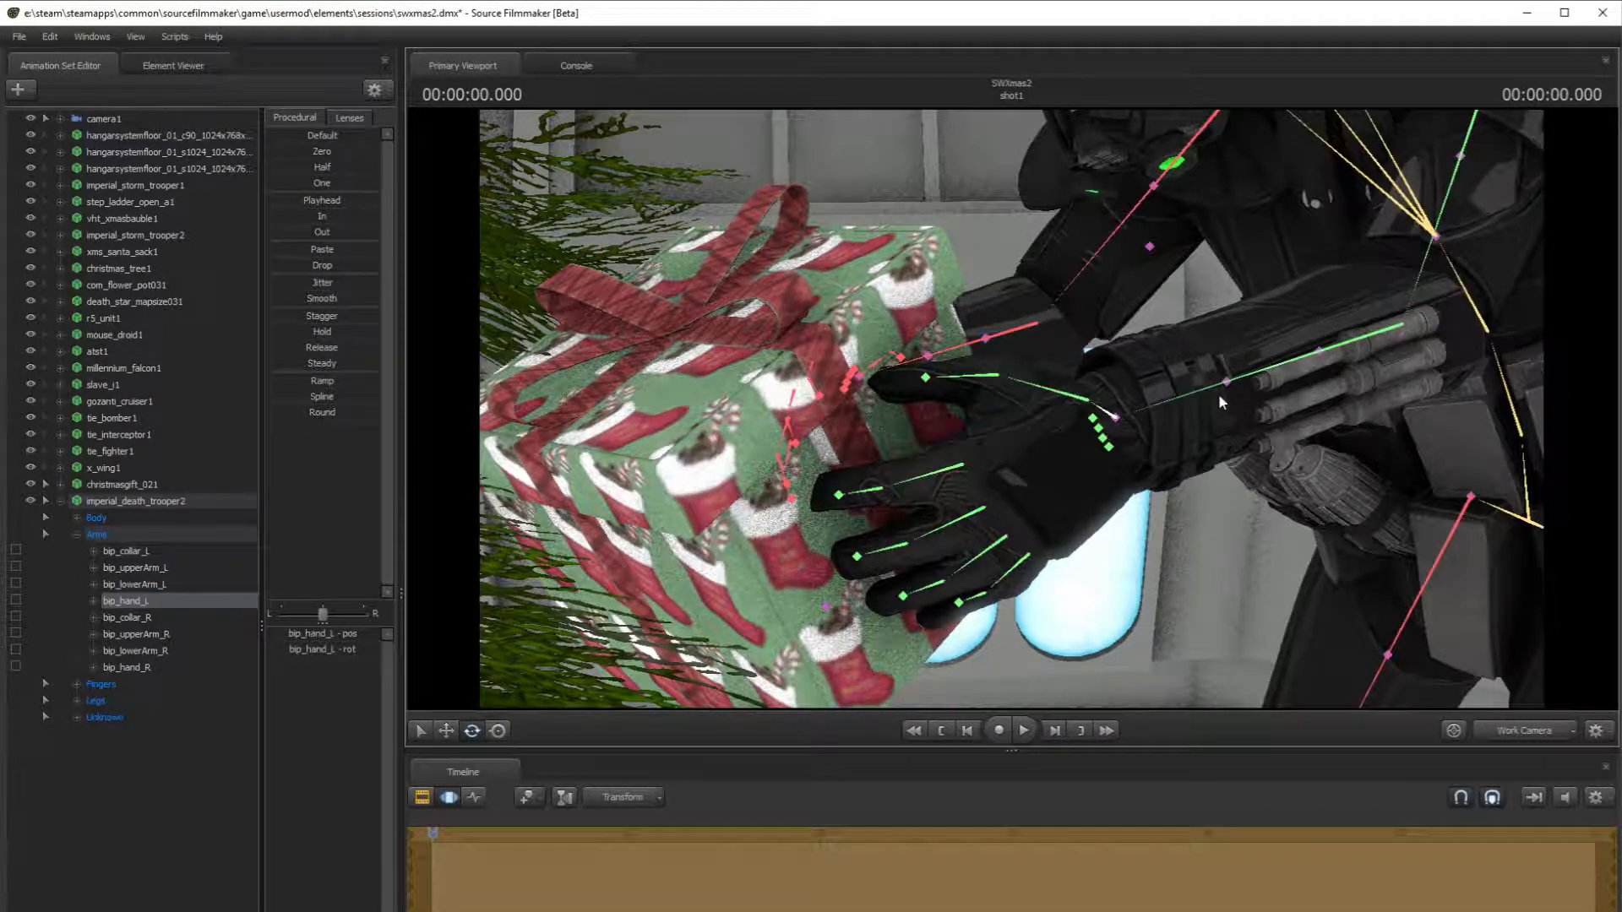
click(1218, 395)
drag(1405, 343, 1388, 353)
- Rotate the left hand's thumb and index finger bones, including bip_index_0_L, to lie against the gift
ctrl+click(1067, 399)
drag(1072, 393, 1014, 300)
ctrl+click(1006, 380)
ctrl+click(979, 344)
key(w)
drag(1027, 409, 1024, 382)
ctrl+click(1115, 461)
mouse_move(1127, 463)
mouse_down()
mouse_move(1155, 439)
mouse_move(1178, 447)
mouse_move(1148, 466)
mouse_up()
drag(955, 384, 911, 414)
ctrl+click(936, 369)
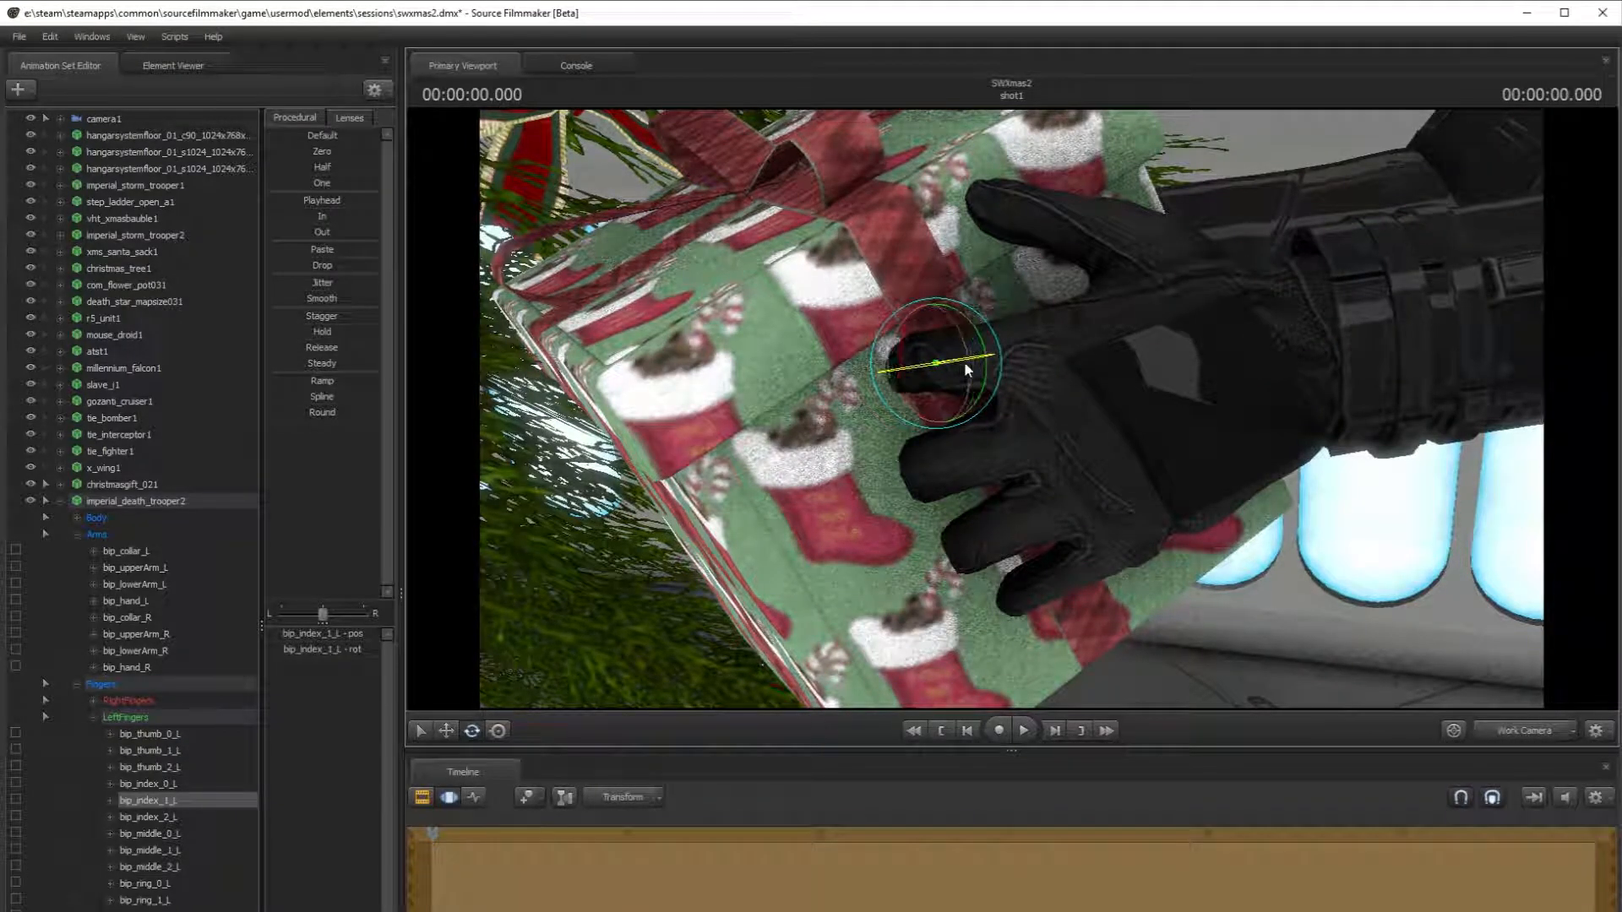
ctrl+click(1017, 387)
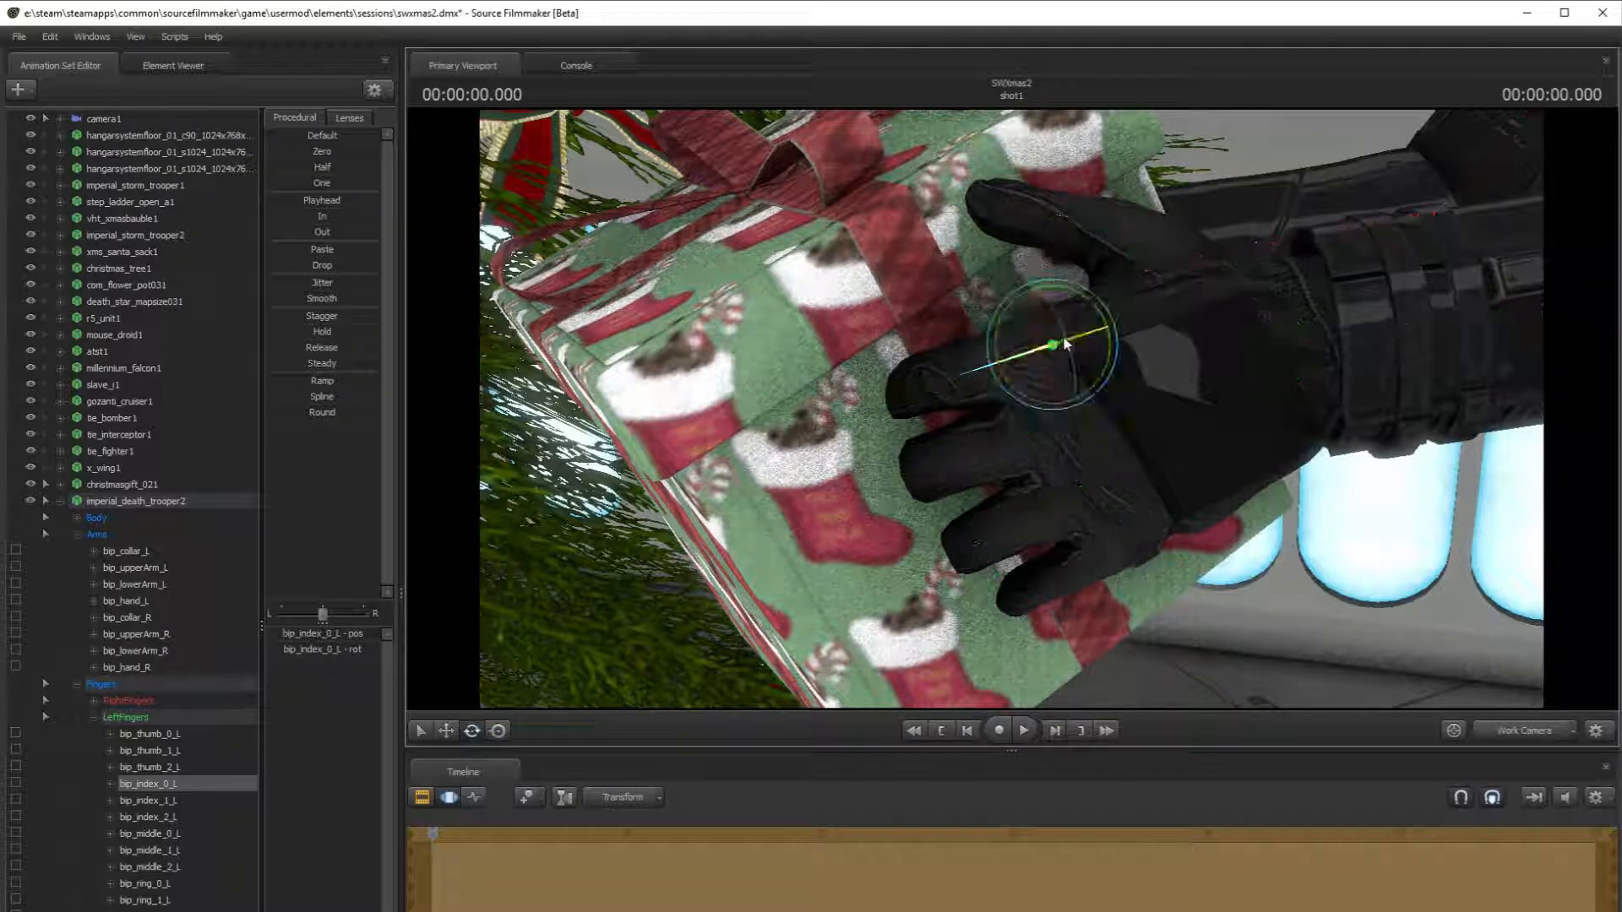
drag(1068, 344, 1071, 377)
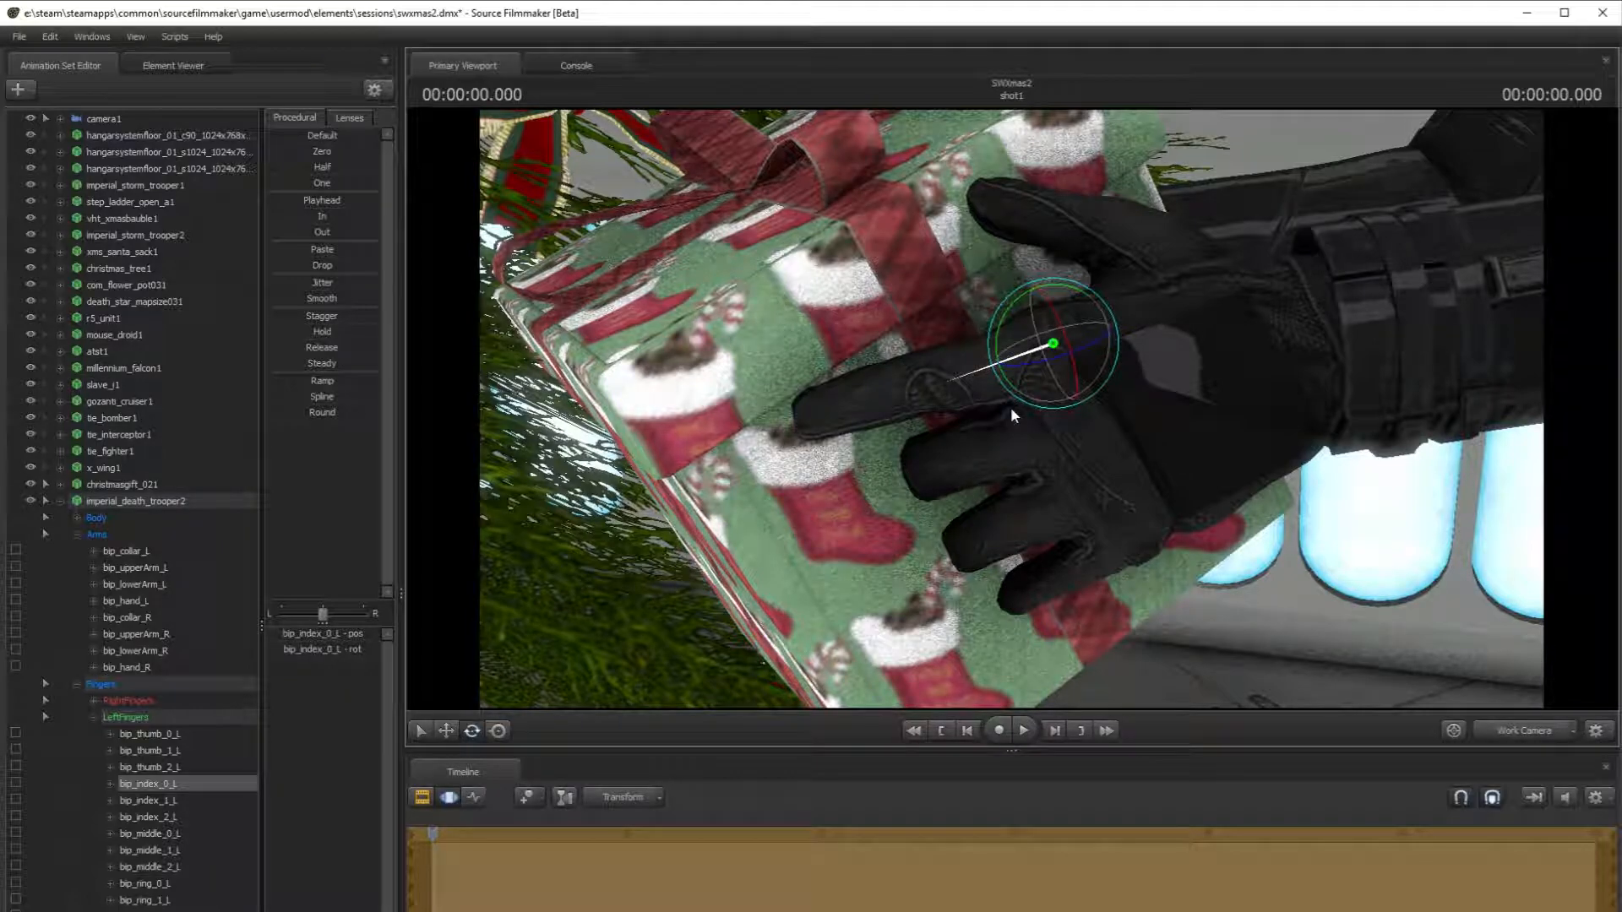
- Straighten the left middle, ring and pinky fingers across the gift by rotating their bones, checking the result through camera1
click(986, 447)
drag(1038, 454, 1088, 428)
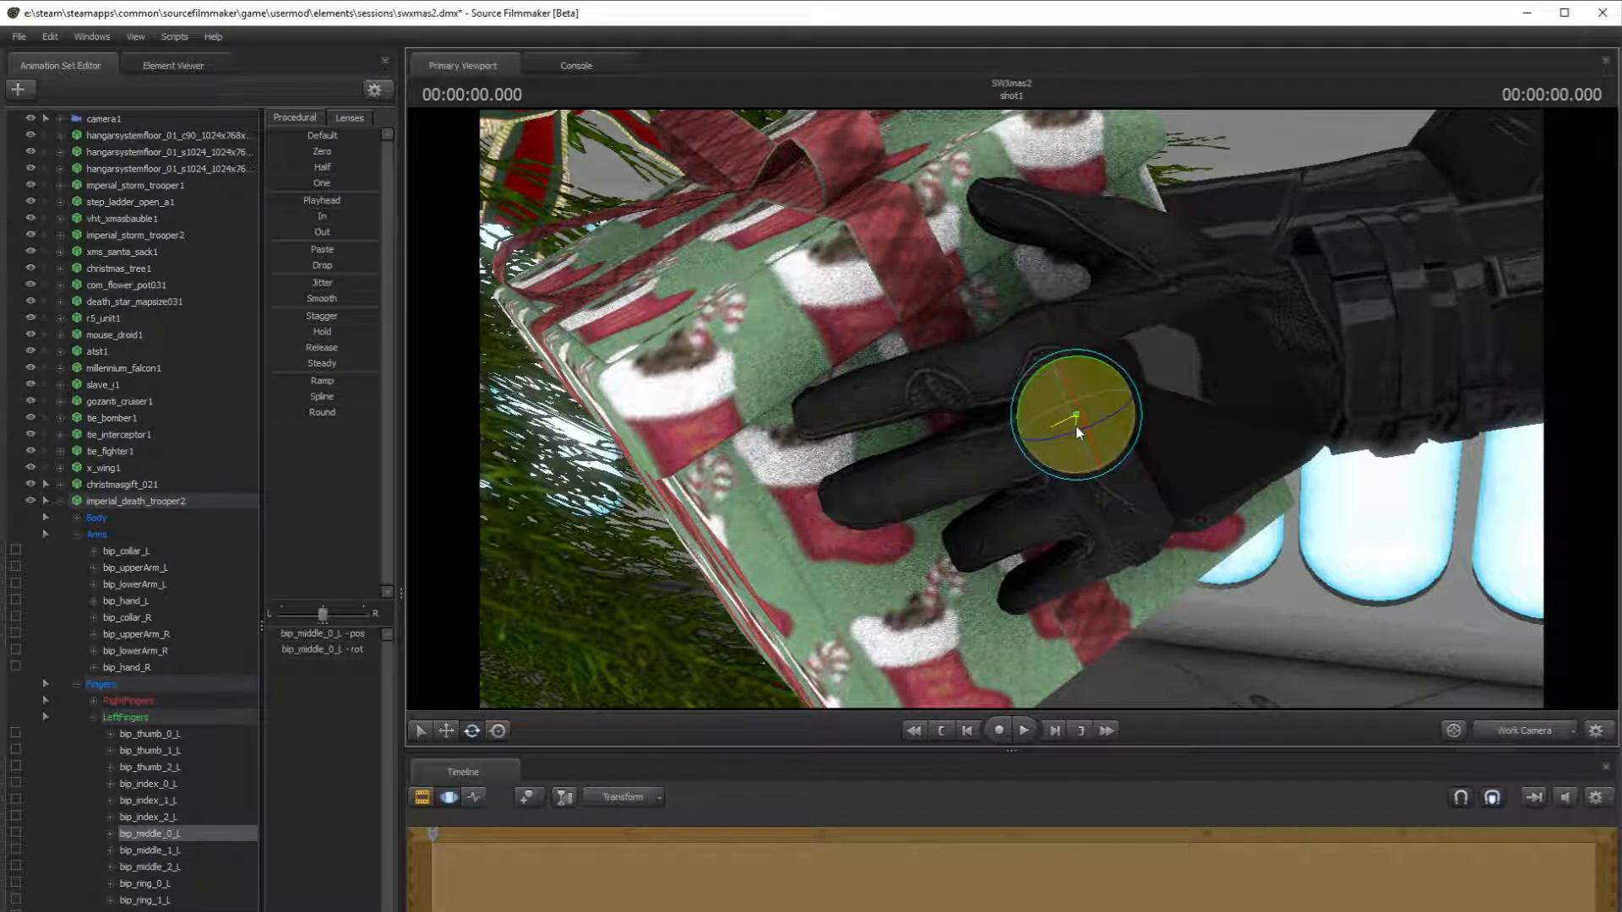
click(1102, 473)
drag(1103, 486, 1113, 494)
drag(1096, 417, 1101, 418)
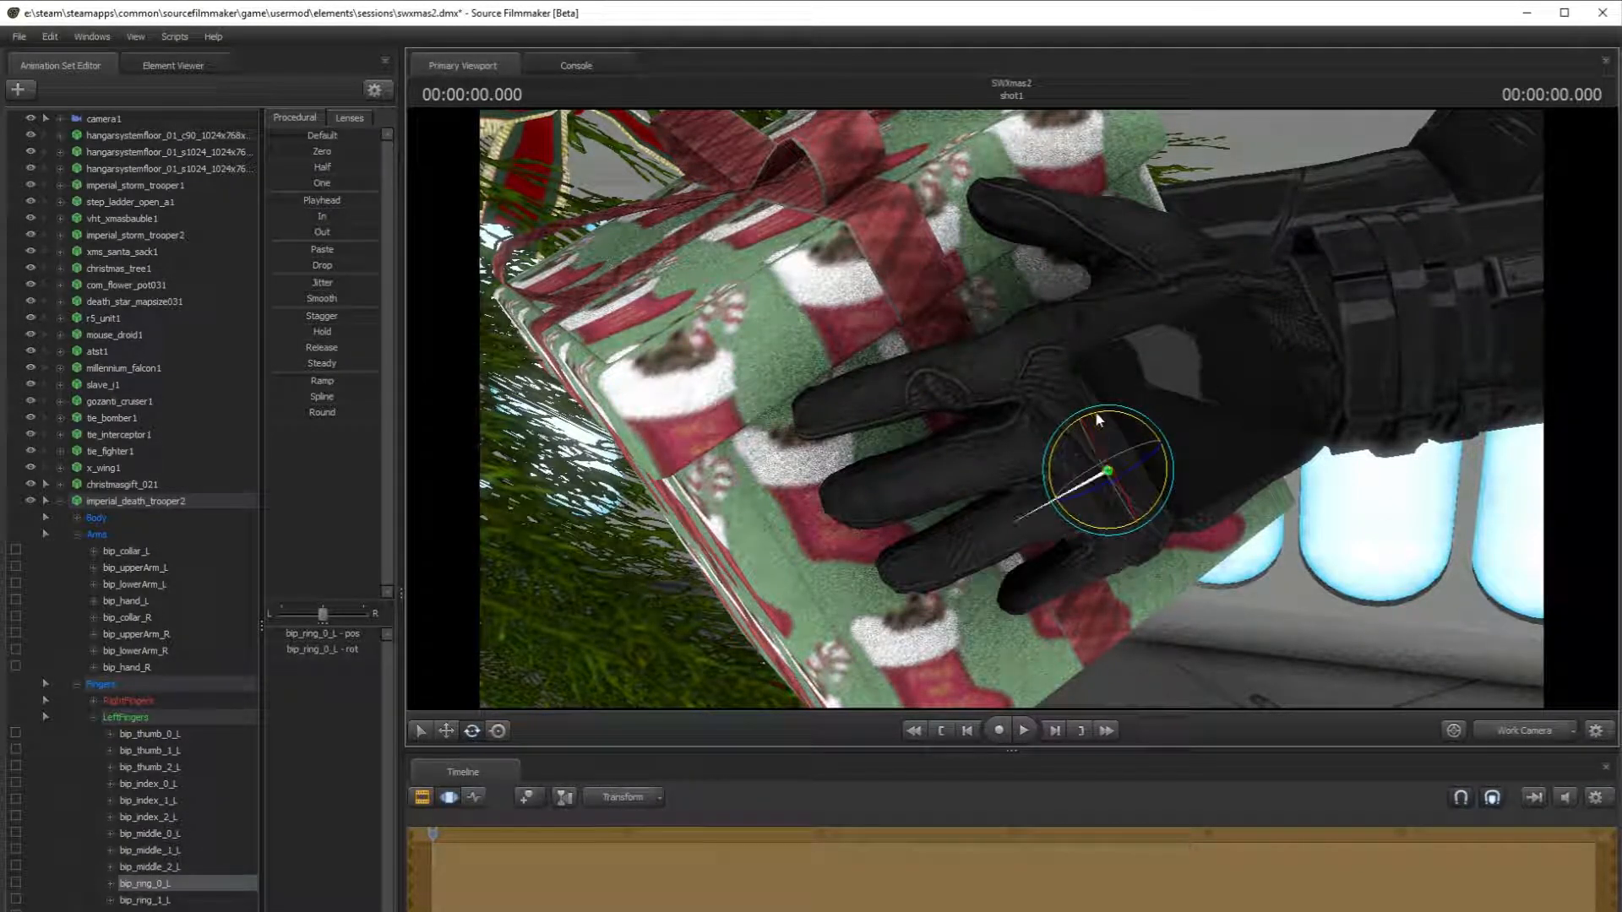
click(1113, 554)
key(f)
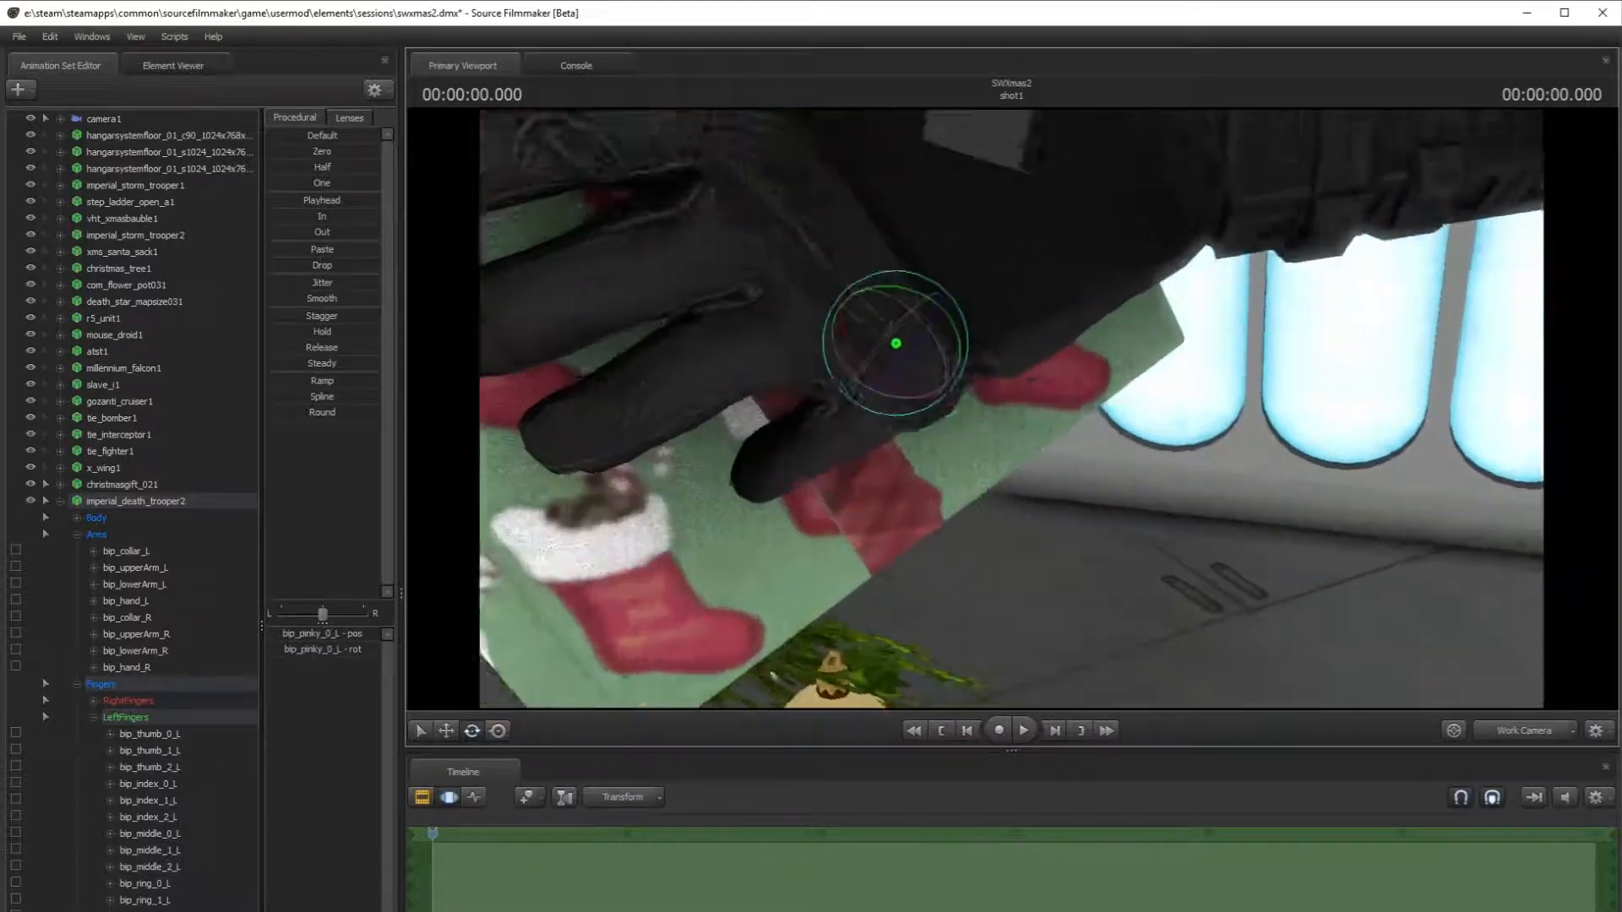
mouse_move(963, 376)
mouse_down()
mouse_move(982, 350)
mouse_move(944, 326)
mouse_move(955, 350)
mouse_up()
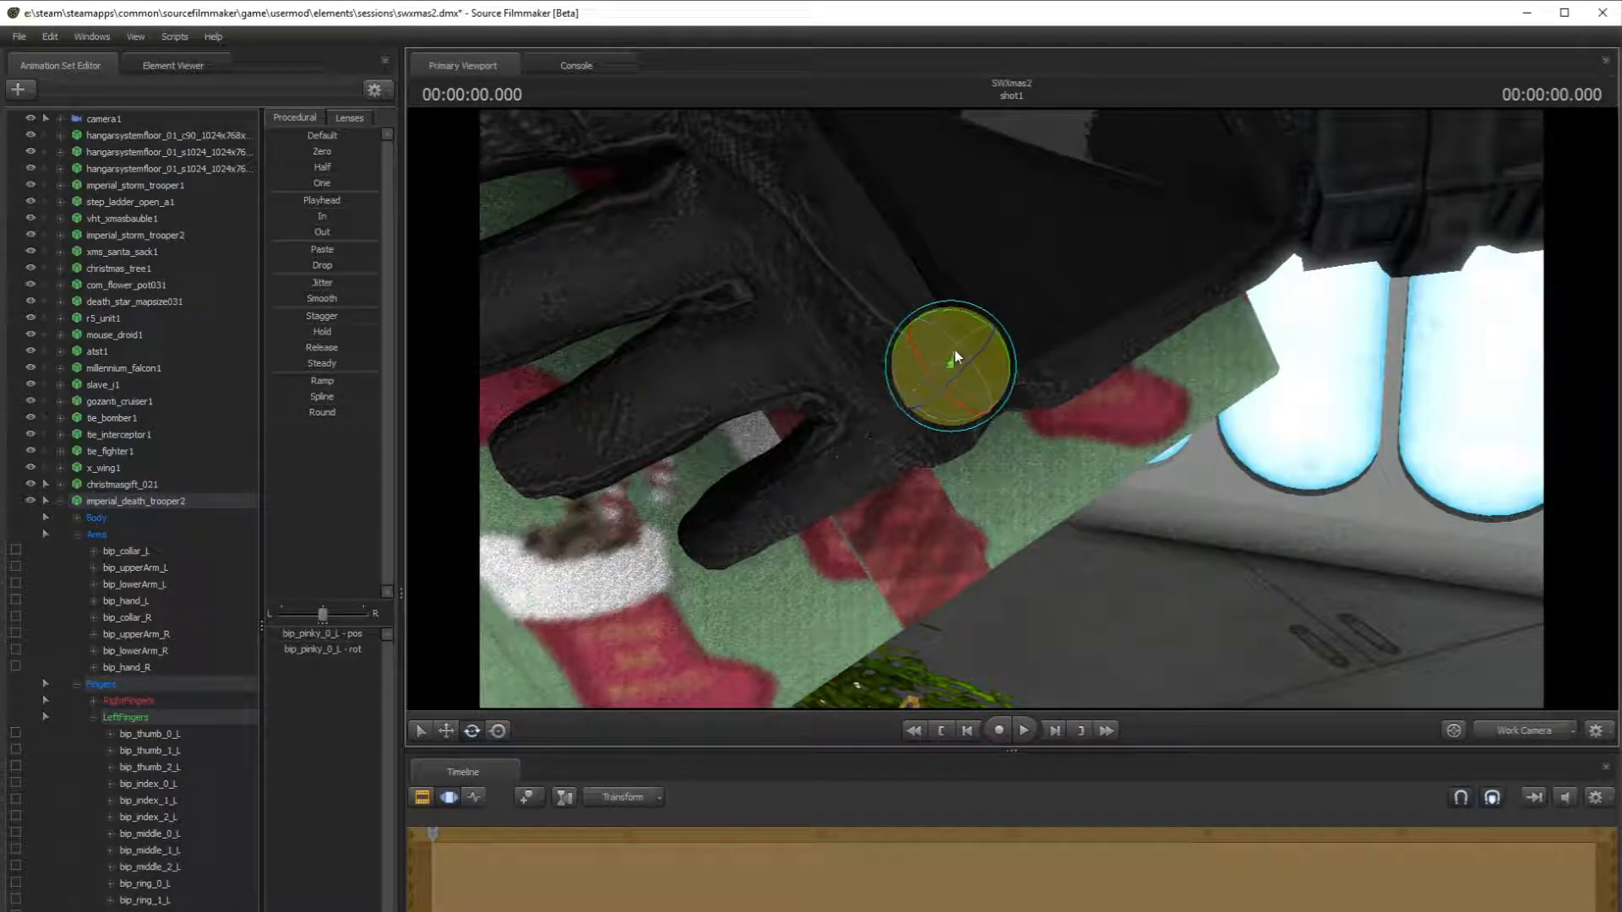
drag(1032, 277, 1161, 302)
key(ctrl)
click(1536, 730)
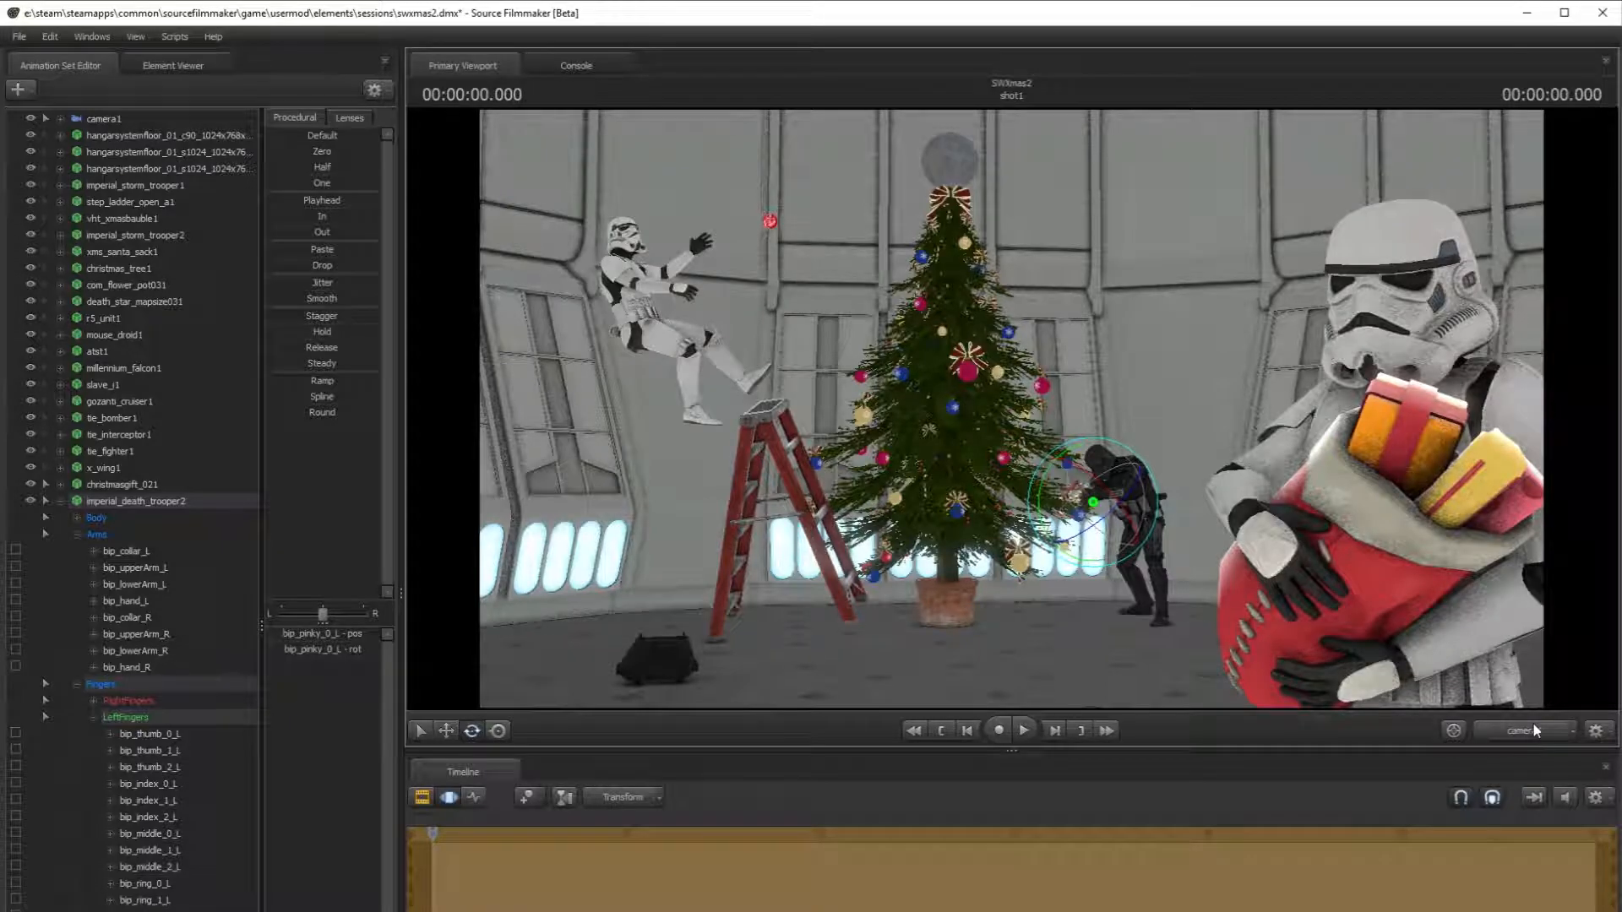
click(1533, 730)
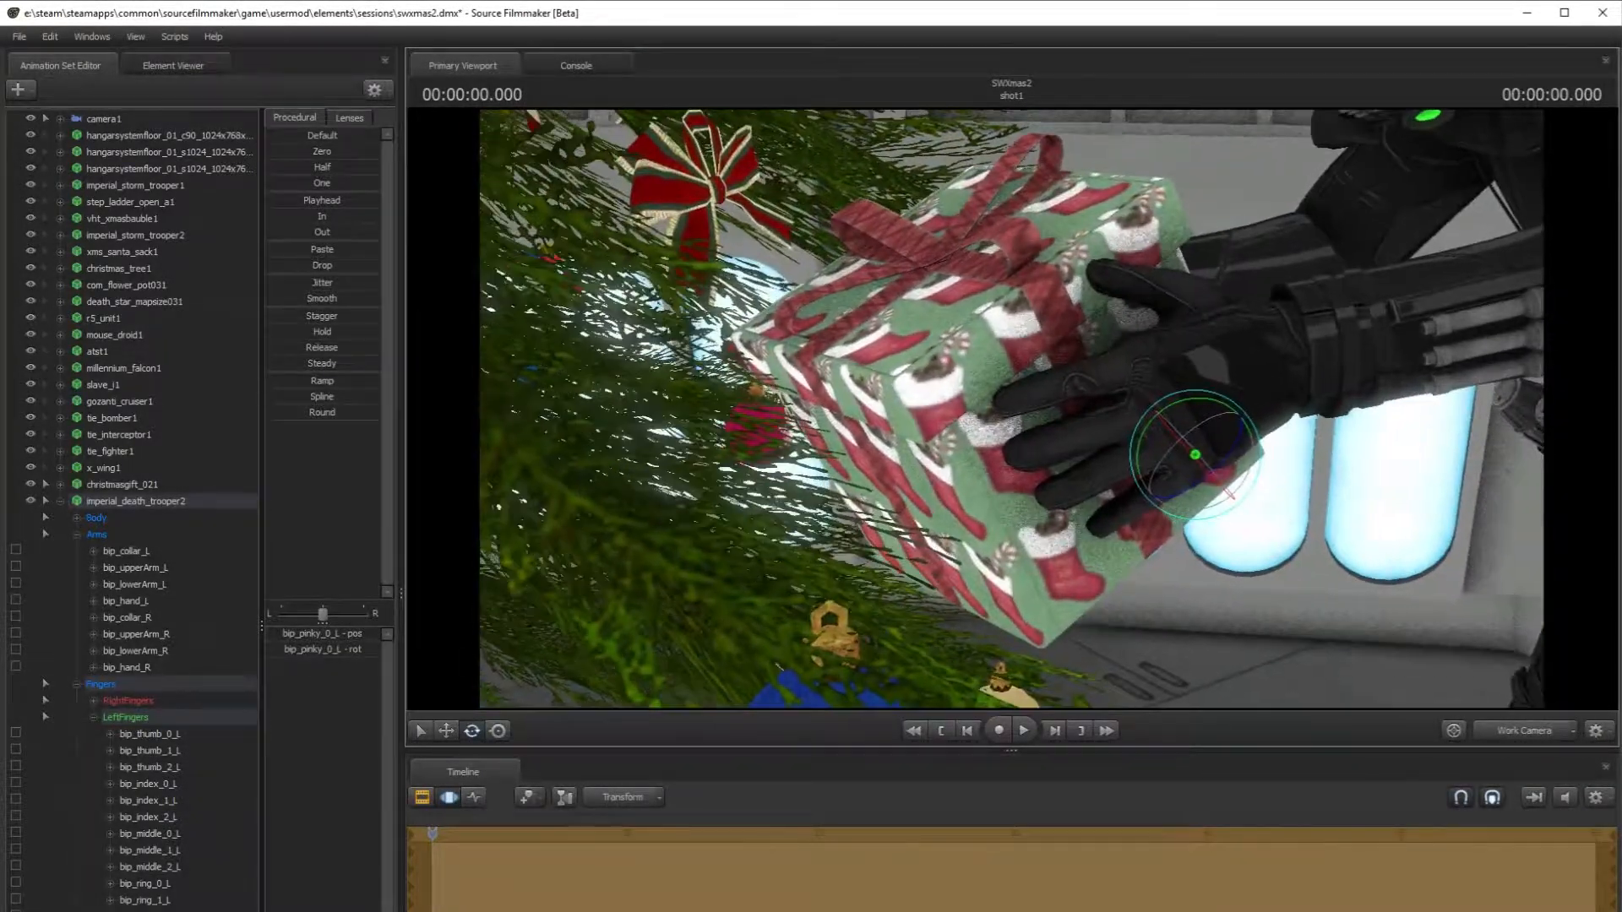
- Rotate bip_hand_R so the standing trooper's right palm lies against the opposite side of the gift
drag(1011, 408, 1052, 347)
key(w)
key(s)
key(w)
key(s)
key(w)
key(s)
key(w)
key(s)
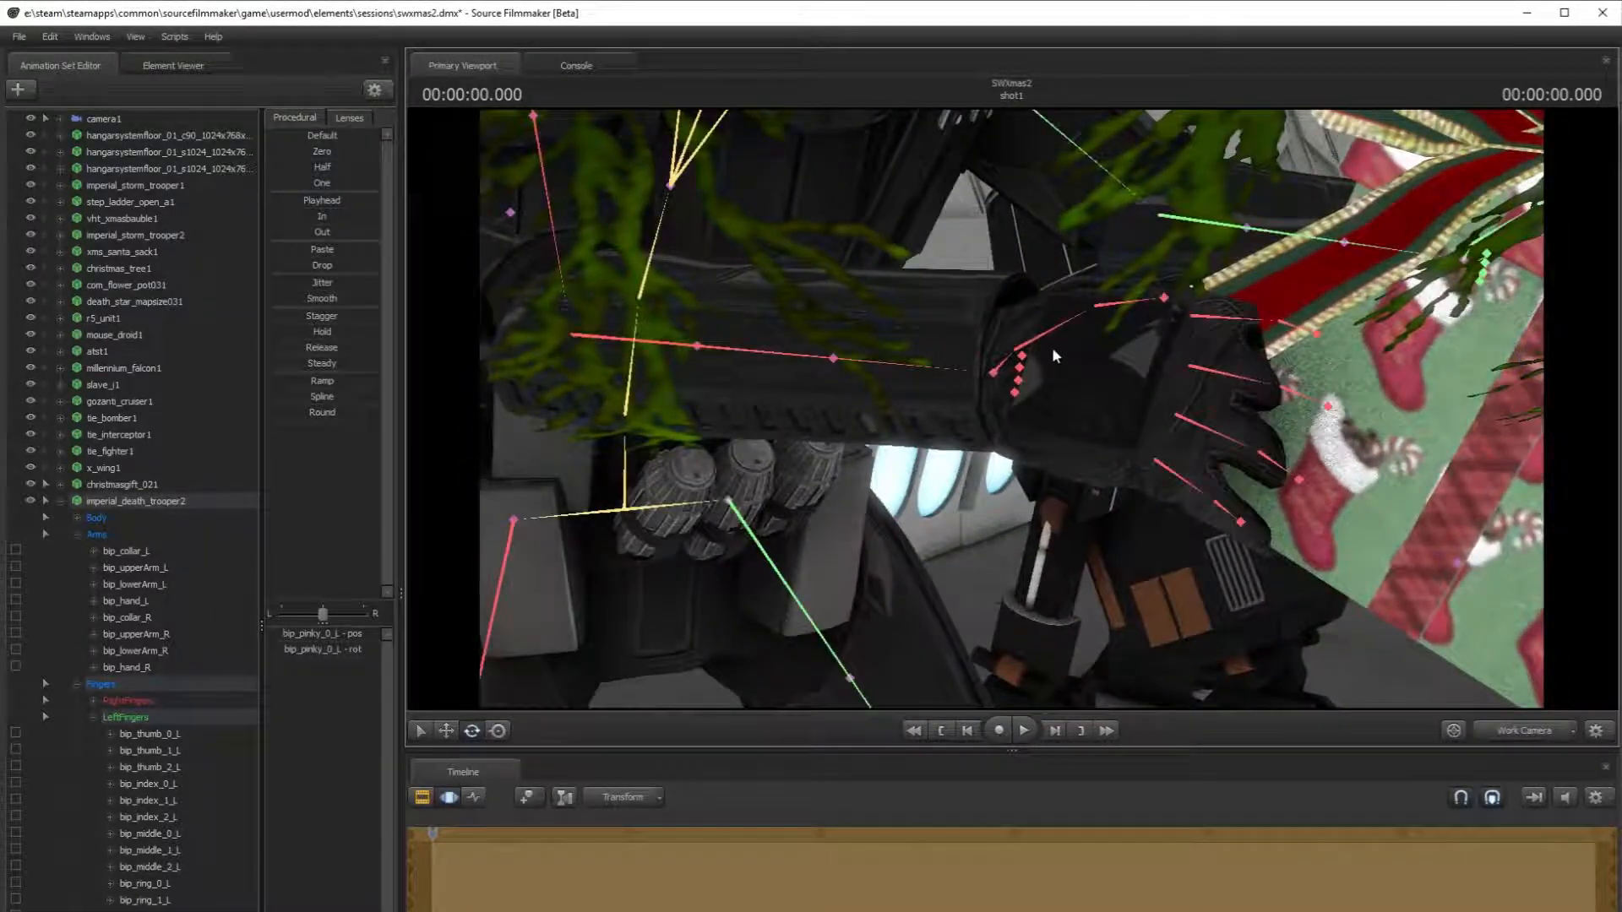
click(1014, 366)
mouse_move(997, 345)
mouse_down()
mouse_move(1021, 353)
mouse_move(1001, 356)
mouse_up()
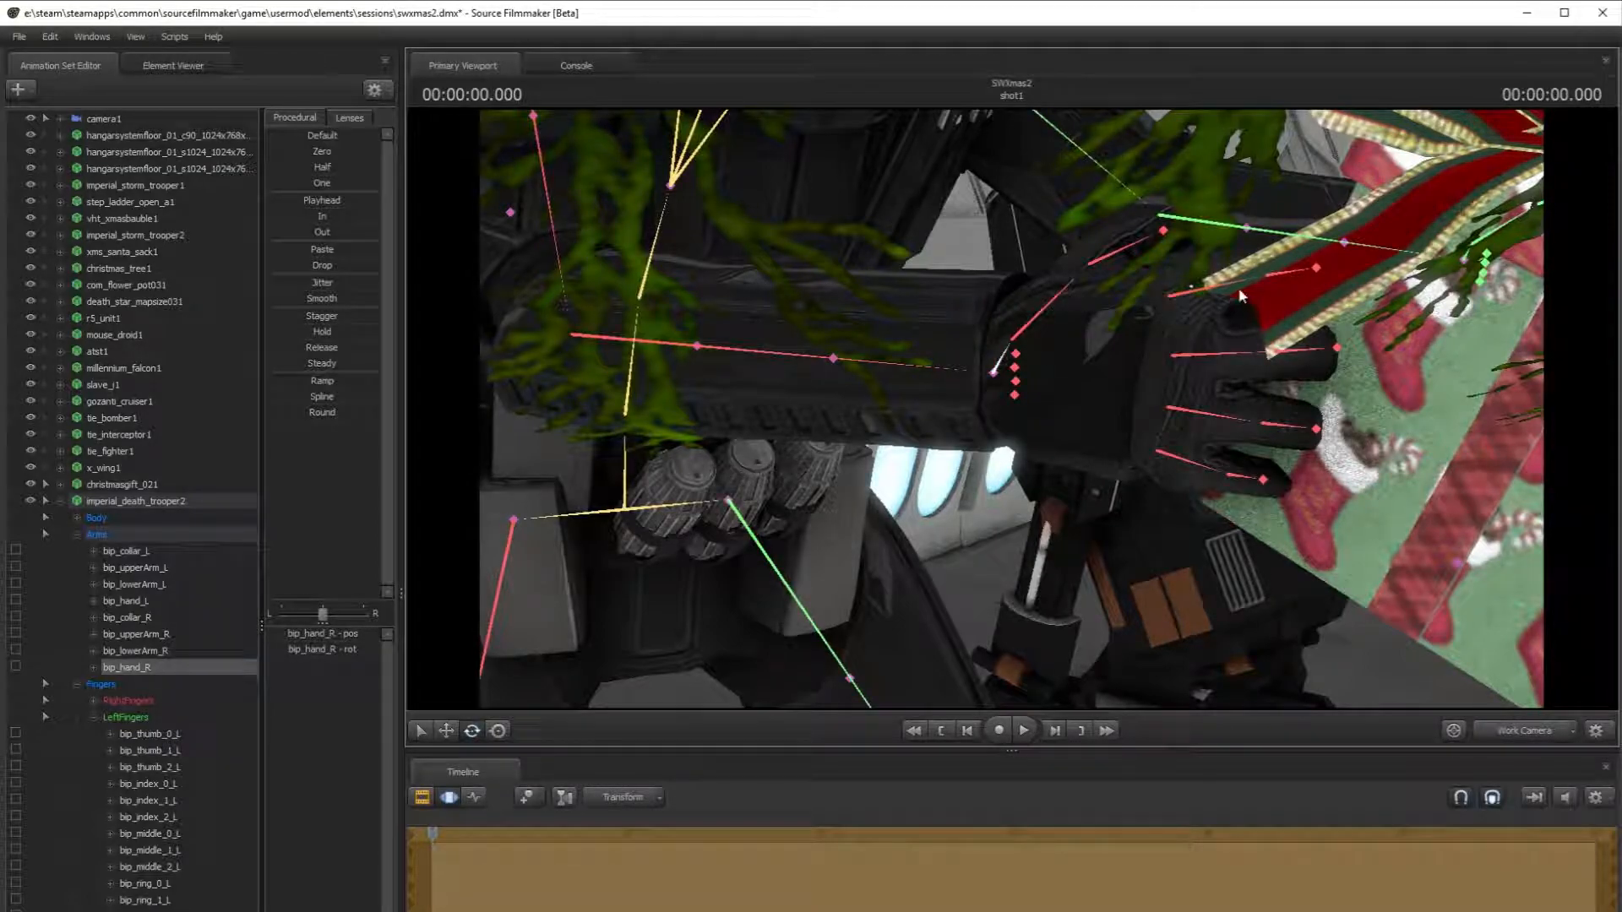
- Straighten the right index, middle and ring fingers over the gift, rotating bip_middle_0_R and bip_ring_0_R
click(1206, 291)
mouse_move(1367, 325)
mouse_down()
mouse_move(1394, 320)
mouse_move(1377, 325)
mouse_up()
drag(1106, 338, 1068, 355)
click(1103, 385)
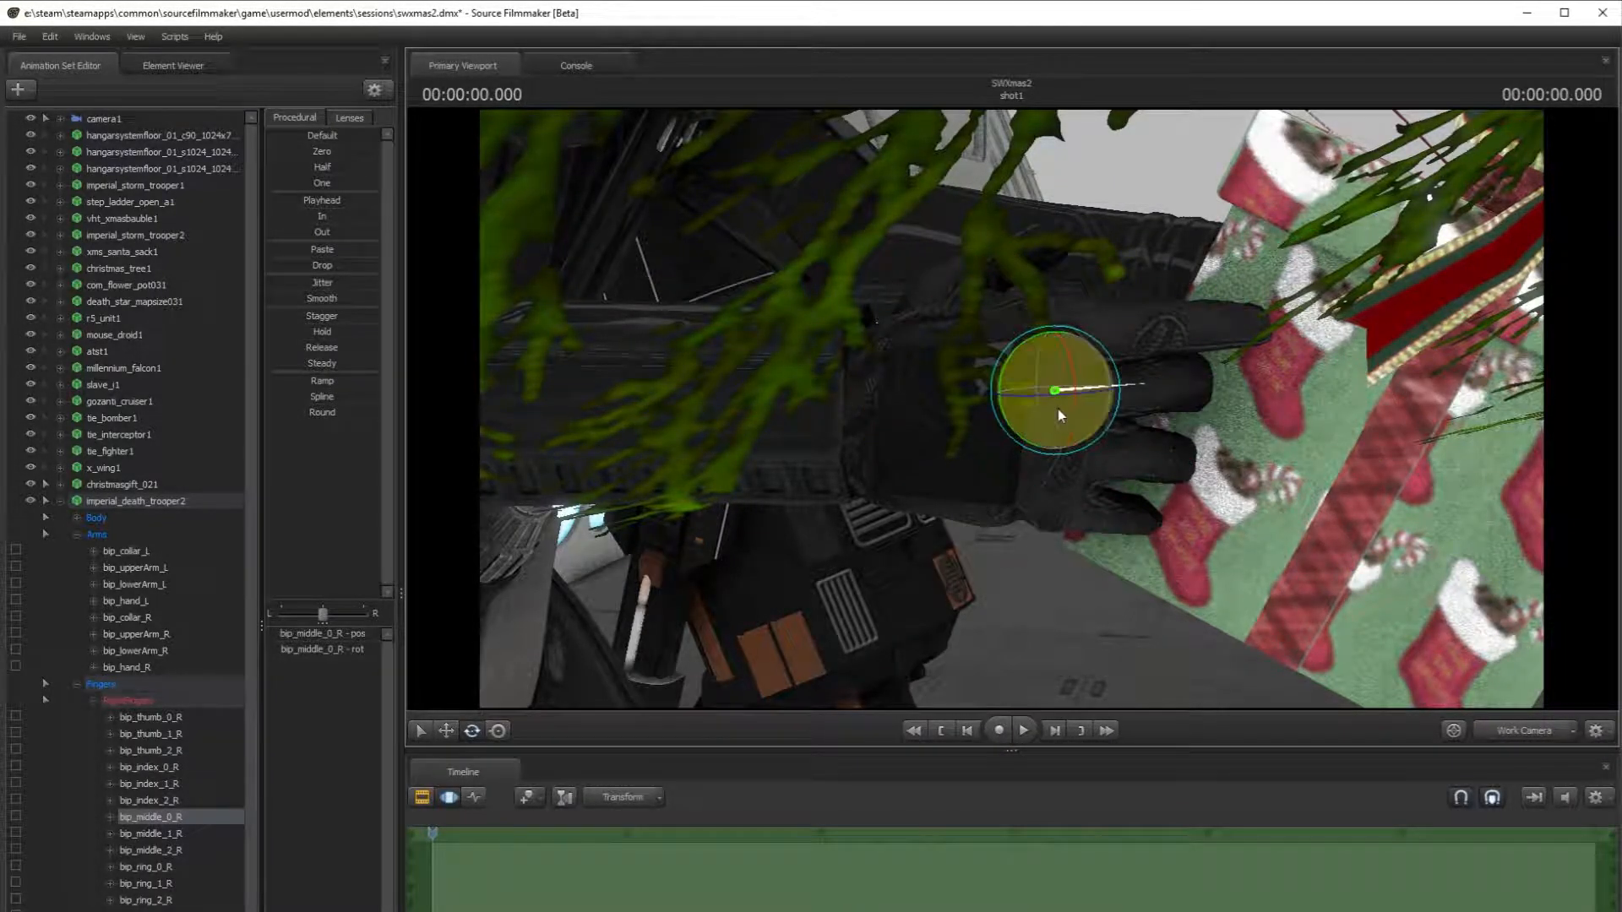
drag(1107, 416, 1087, 394)
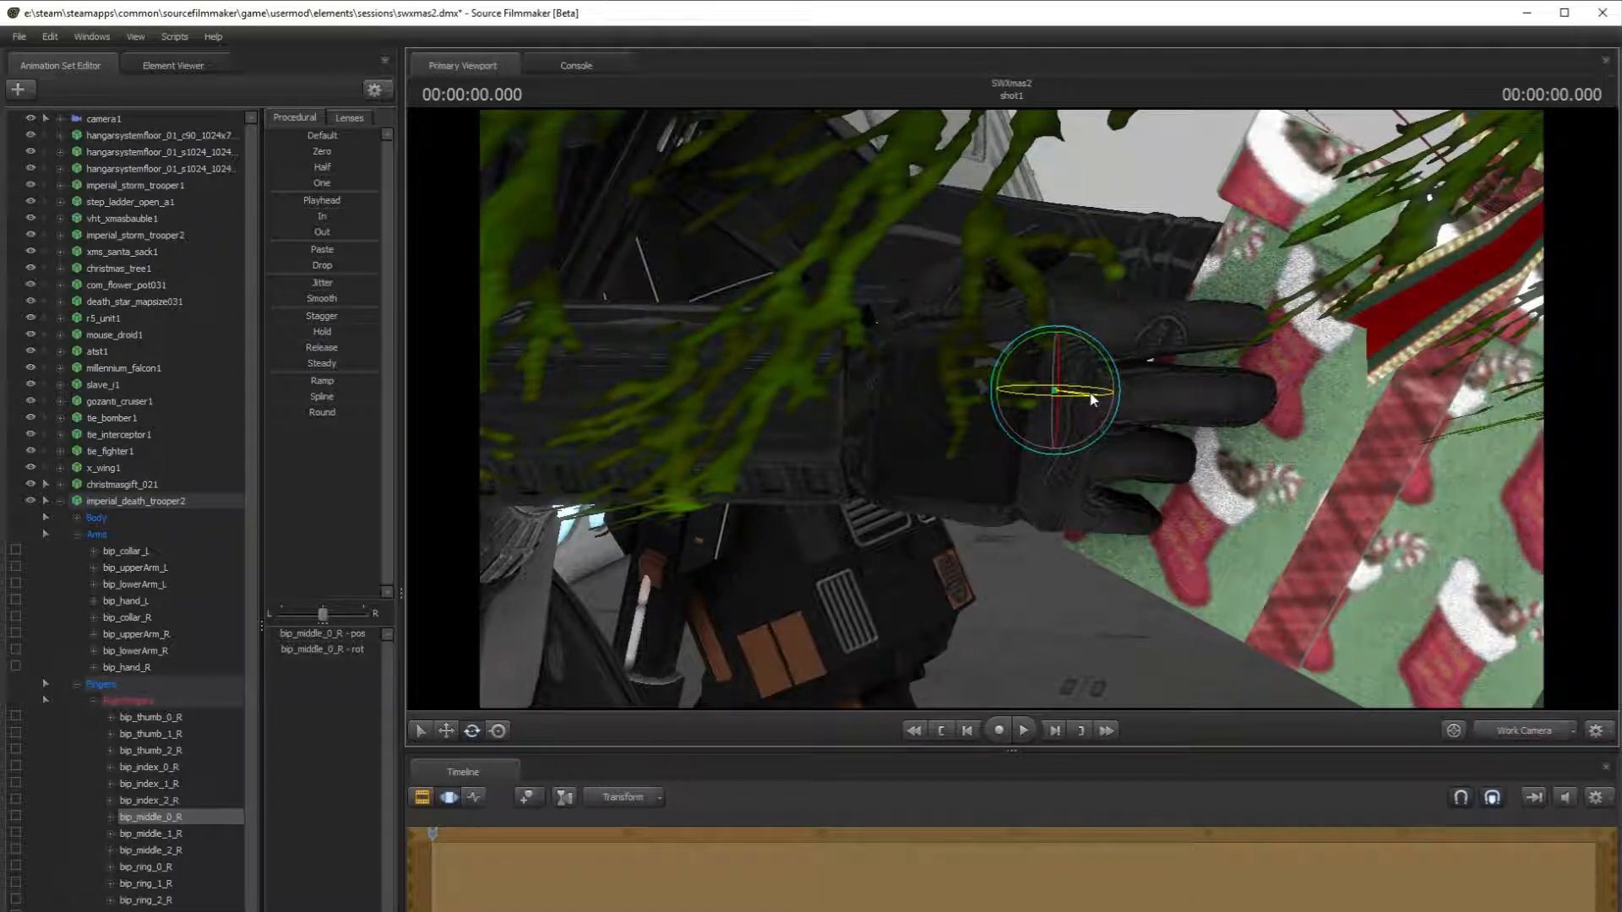
click(1122, 453)
drag(1066, 457, 1062, 460)
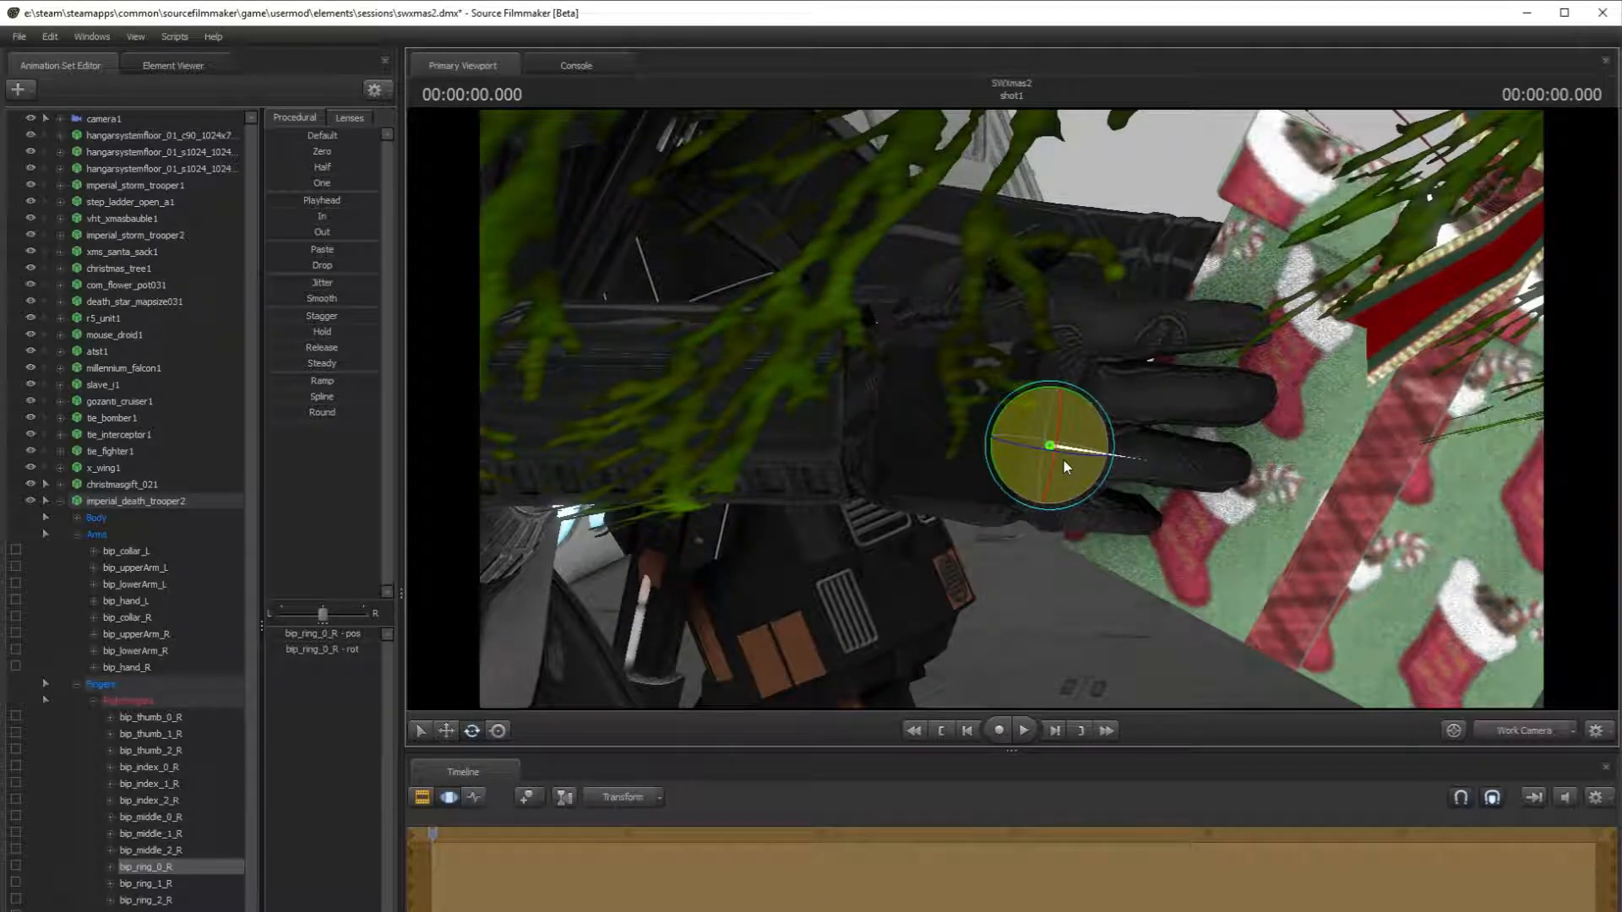
- Rotate bip_pinky_1_R and bip_pinky_0_R to extend the right little finger along the gift
key(ctrl)
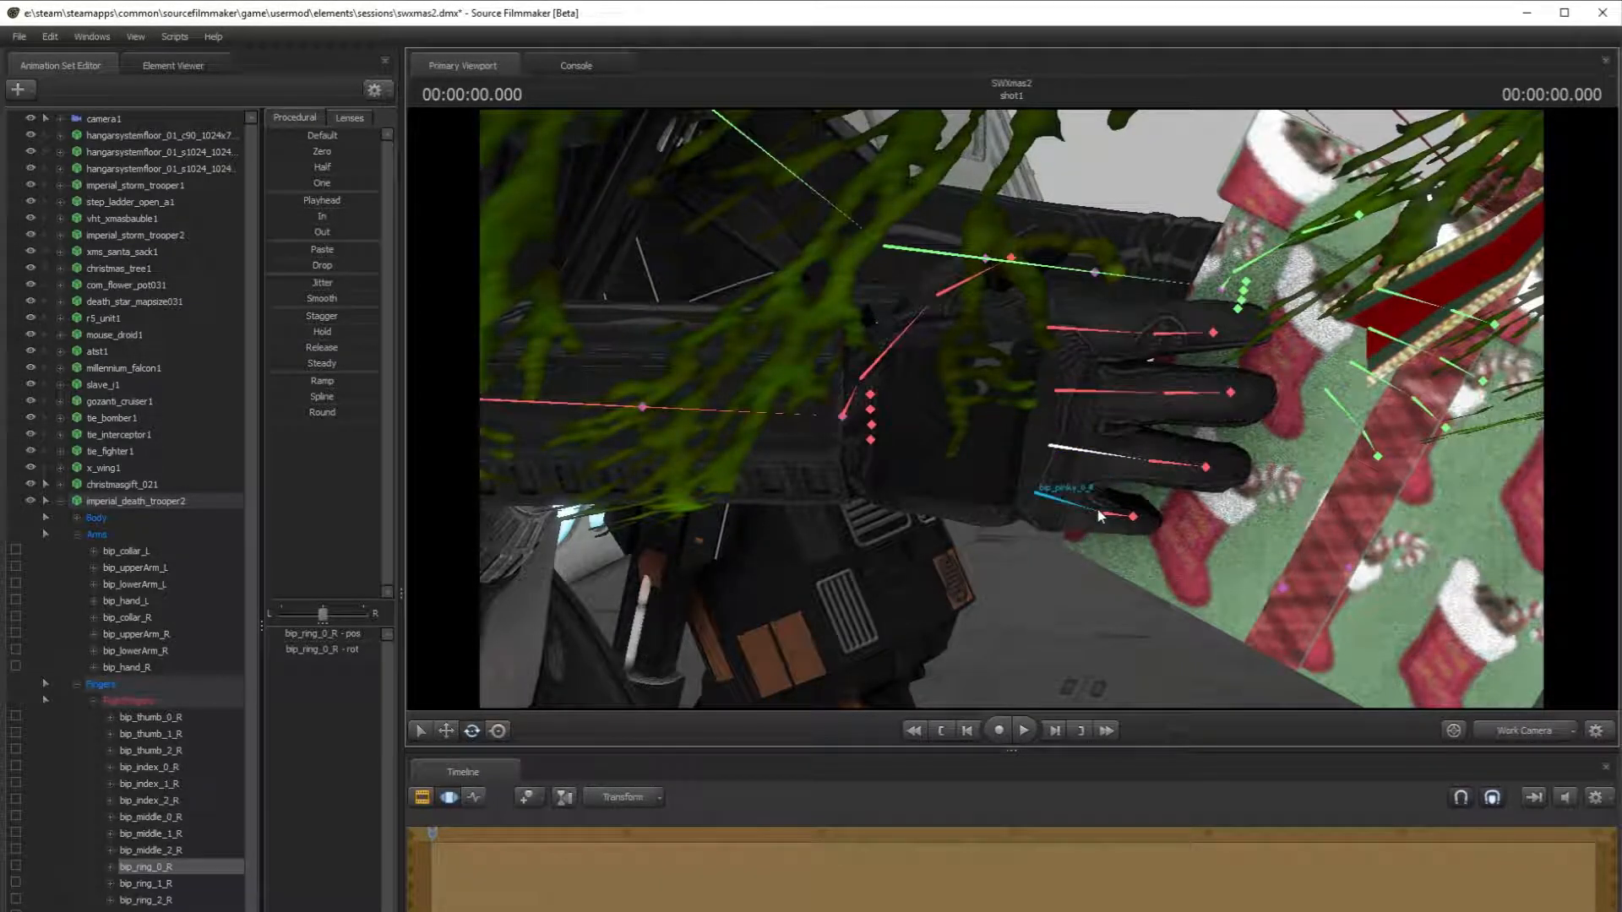
click(1114, 514)
drag(1115, 538, 1091, 544)
key(ctrl)
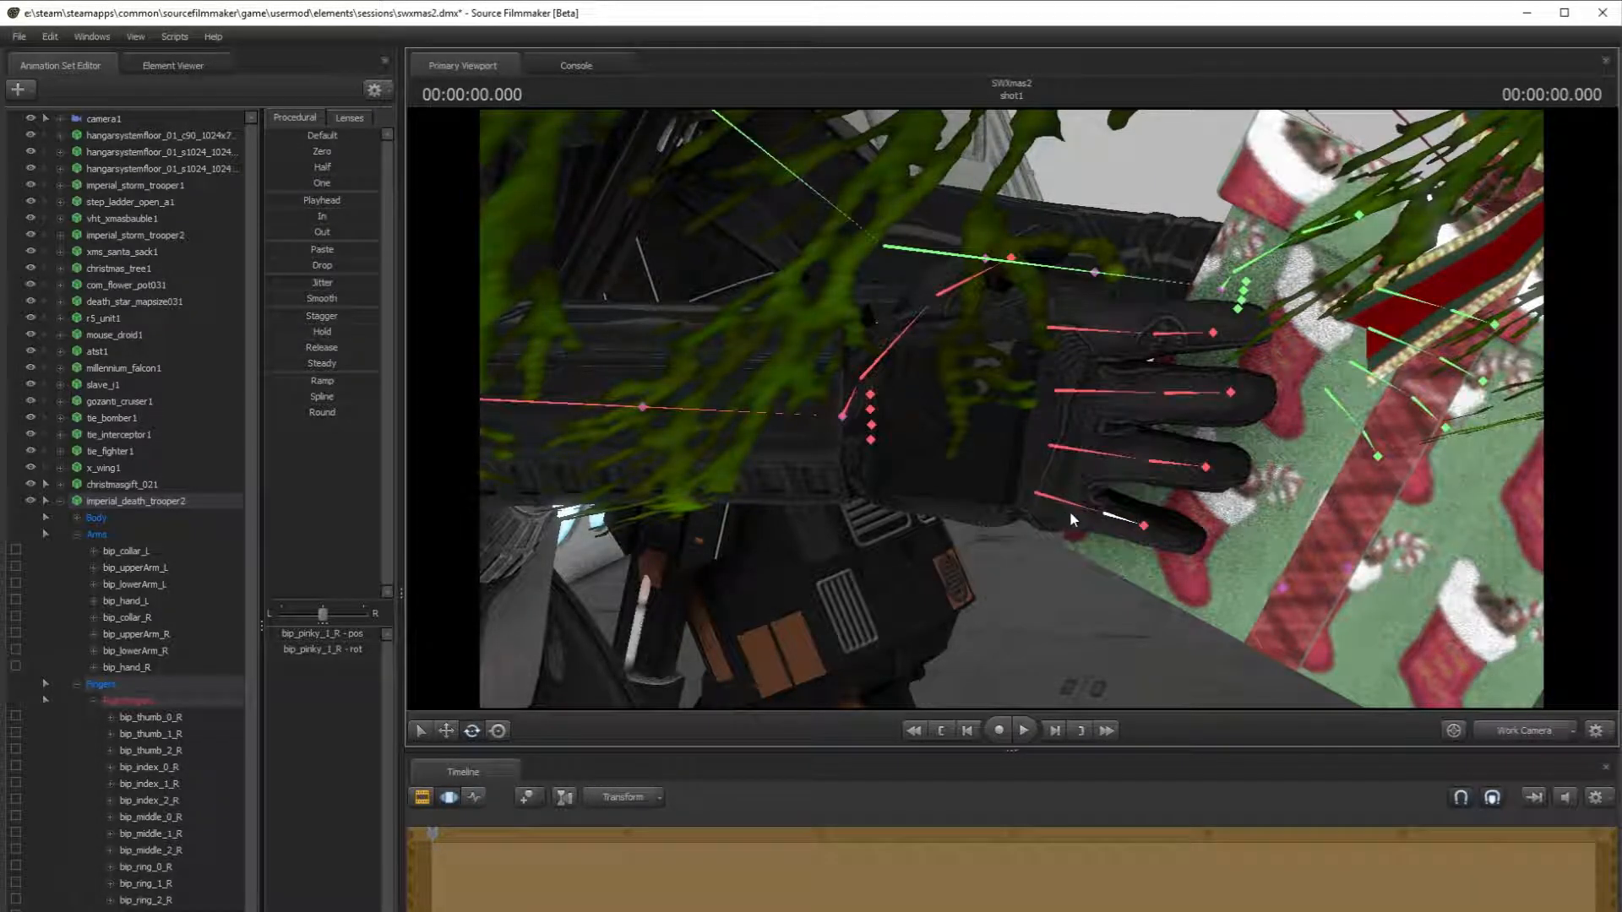
click(1075, 509)
drag(1094, 475, 1096, 480)
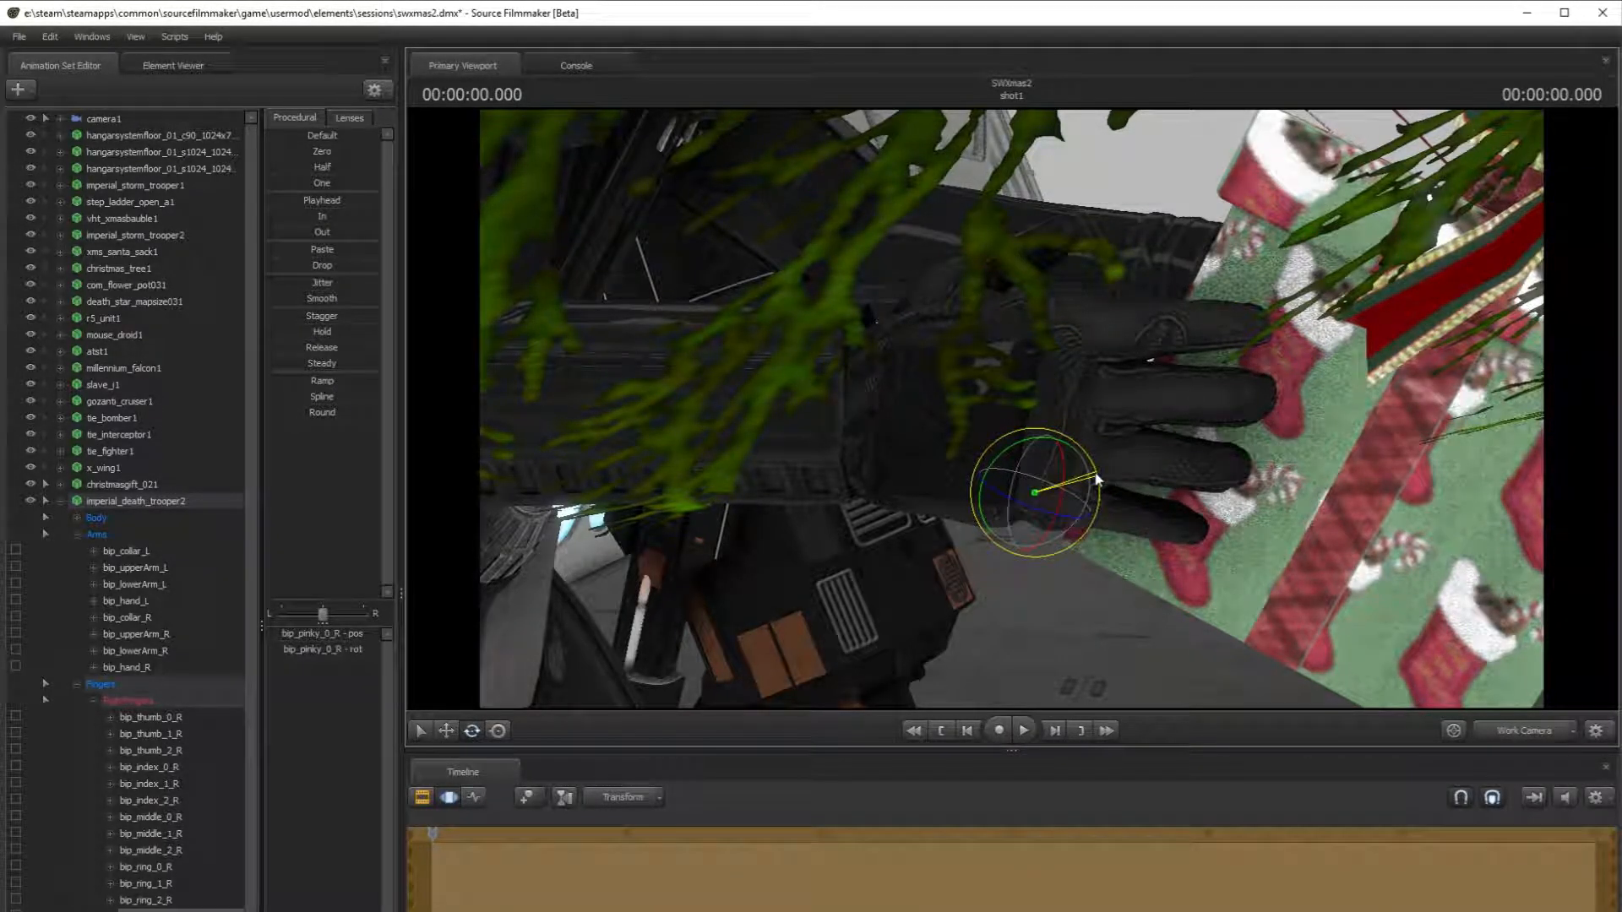
- Fine-tune the rotation of the standing trooper's right fingers over the gift and check the pose through camera1
key(ctrl)
mouse_move(1235, 331)
mouse_down()
mouse_move(1217, 330)
mouse_move(1335, 338)
mouse_move(1250, 351)
mouse_up()
key(s)
key(F4)
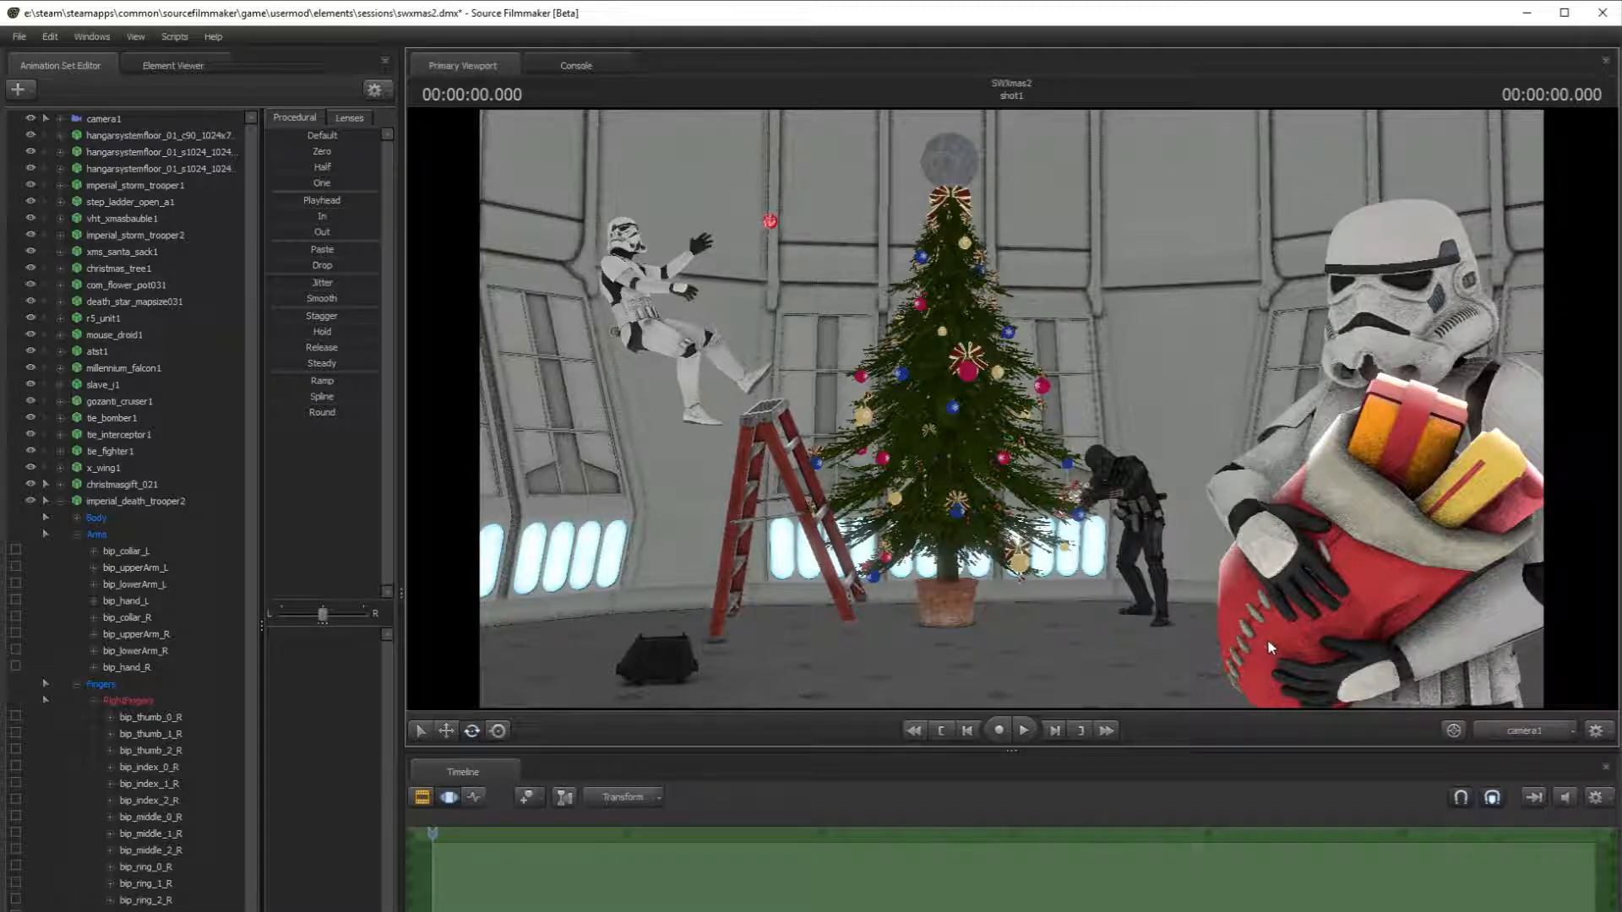
- Collapse the imperial_death_trooper2 bone controls and bring the R5 droid into the work camera's view
click(1508, 744)
key(w)
drag(1428, 583, 1394, 419)
key(s)
key(s)
key(w)
key(w)
mouse_move(653, 429)
mouse_down()
mouse_move(744, 507)
mouse_move(654, 429)
mouse_up()
key(s)
key(w)
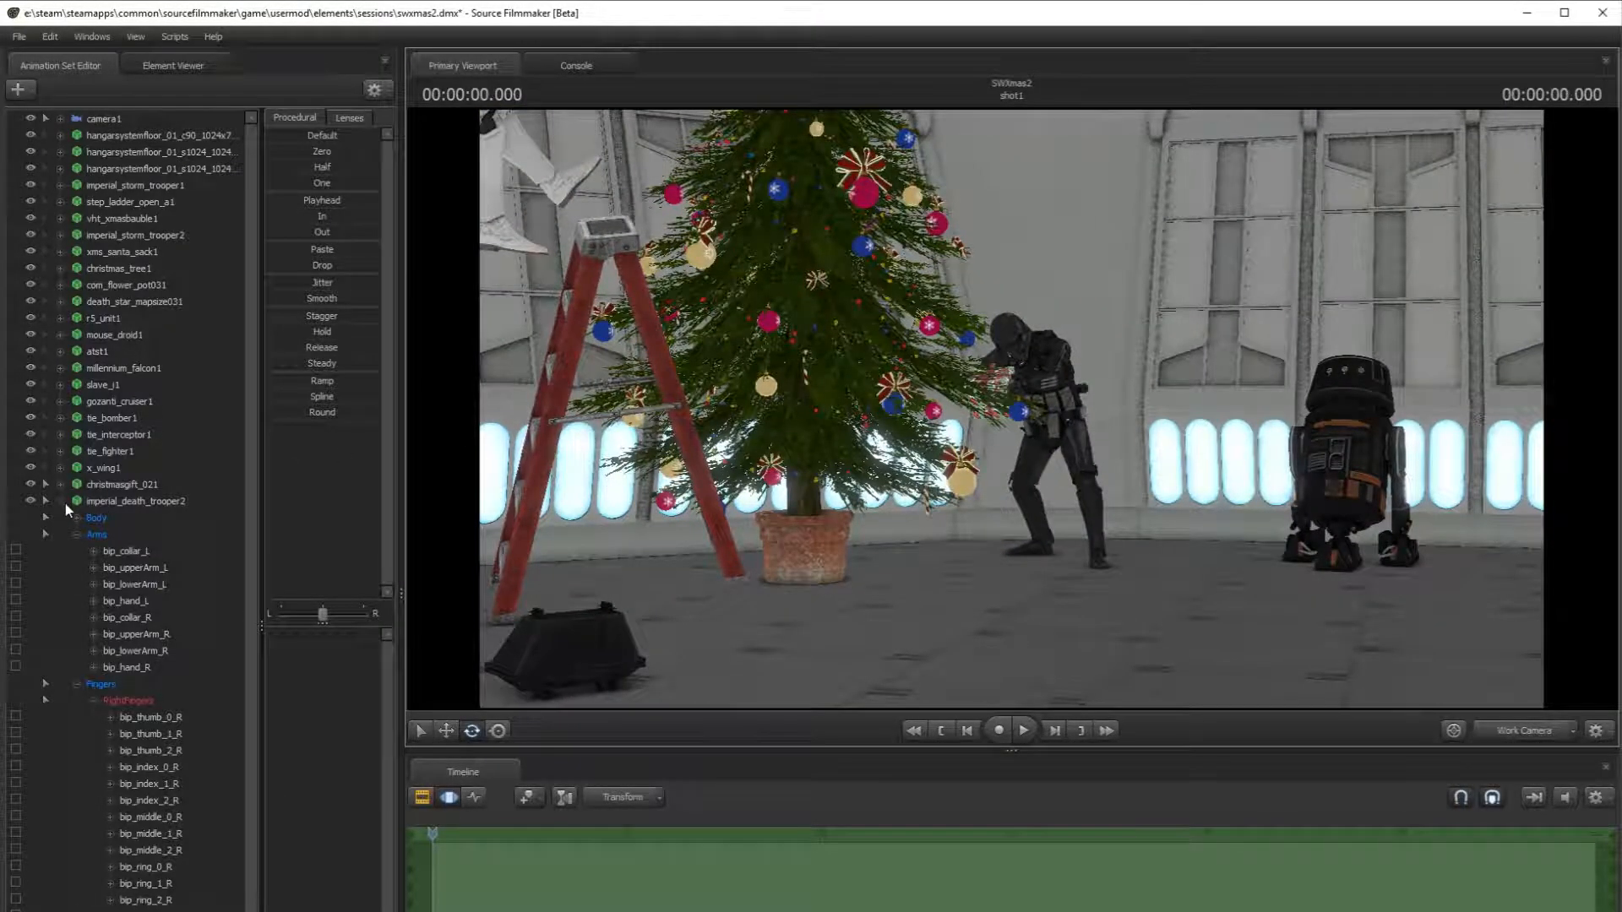
click(66, 502)
- Move r5_unit1 across the hangar floor to stand near the wall beside the miniature ship models, clear of camera1's framing
click(120, 321)
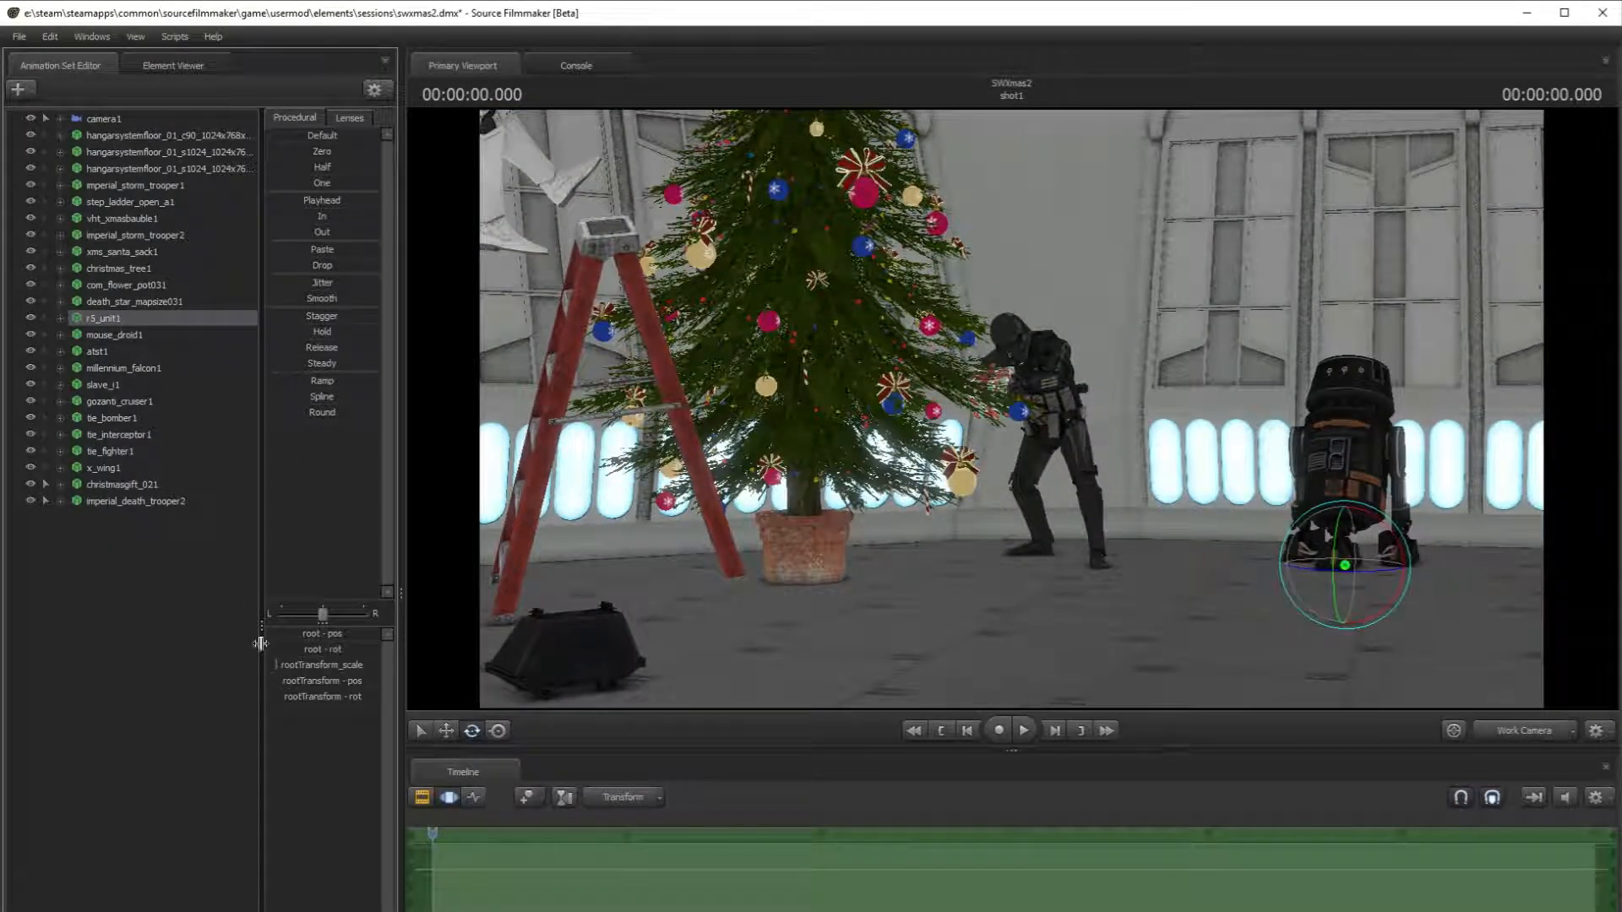
click(446, 730)
click(1514, 737)
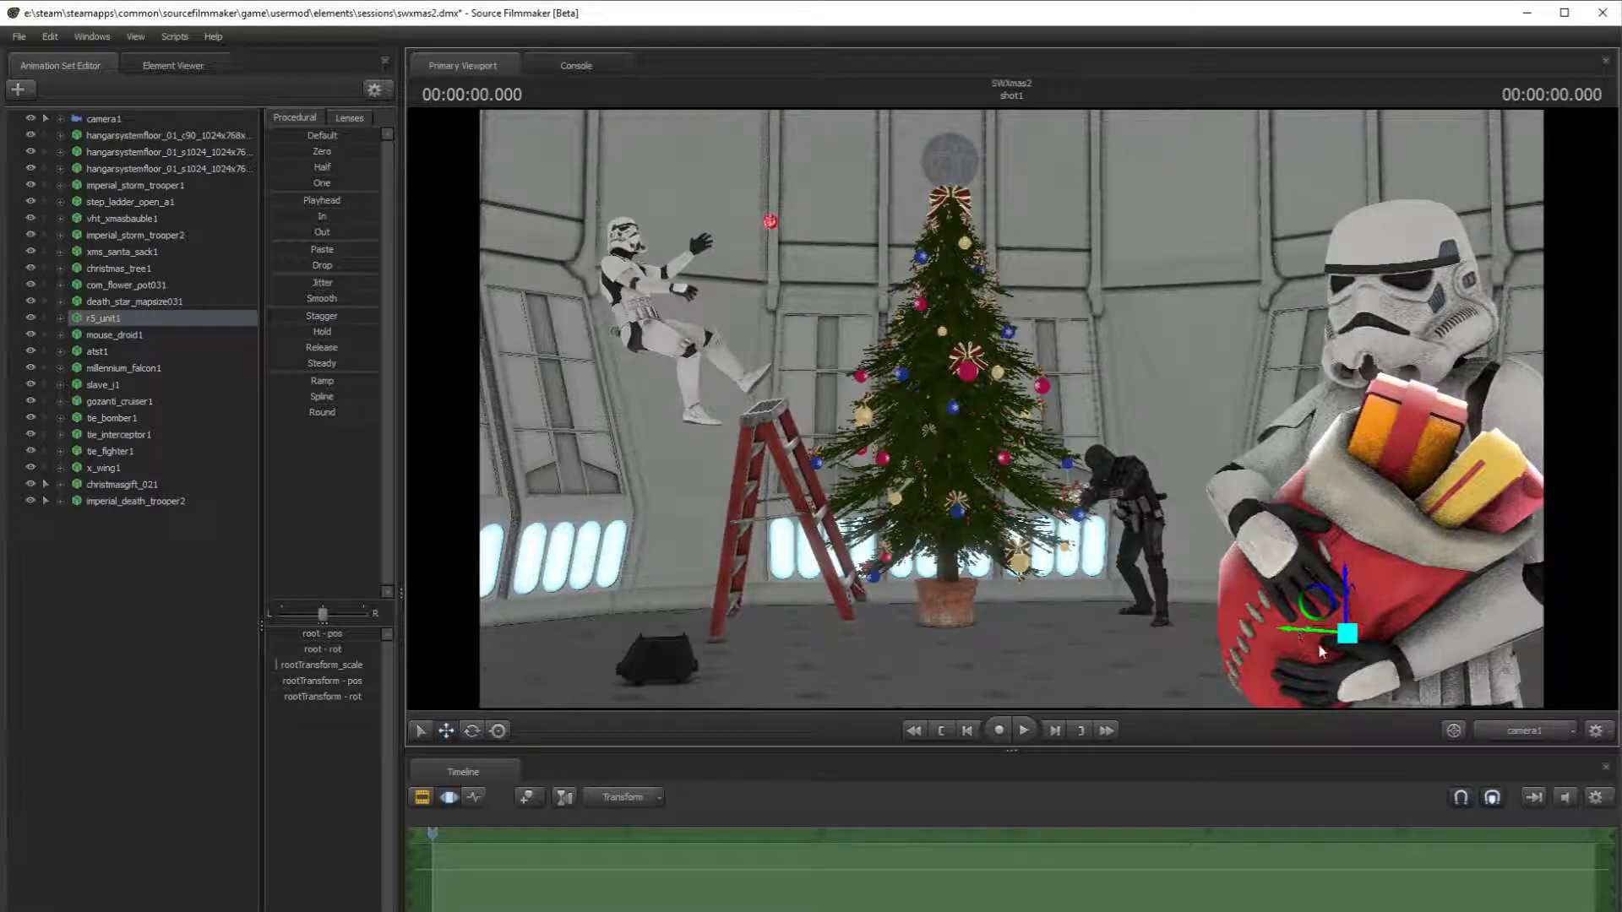
drag(1325, 632, 270, 840)
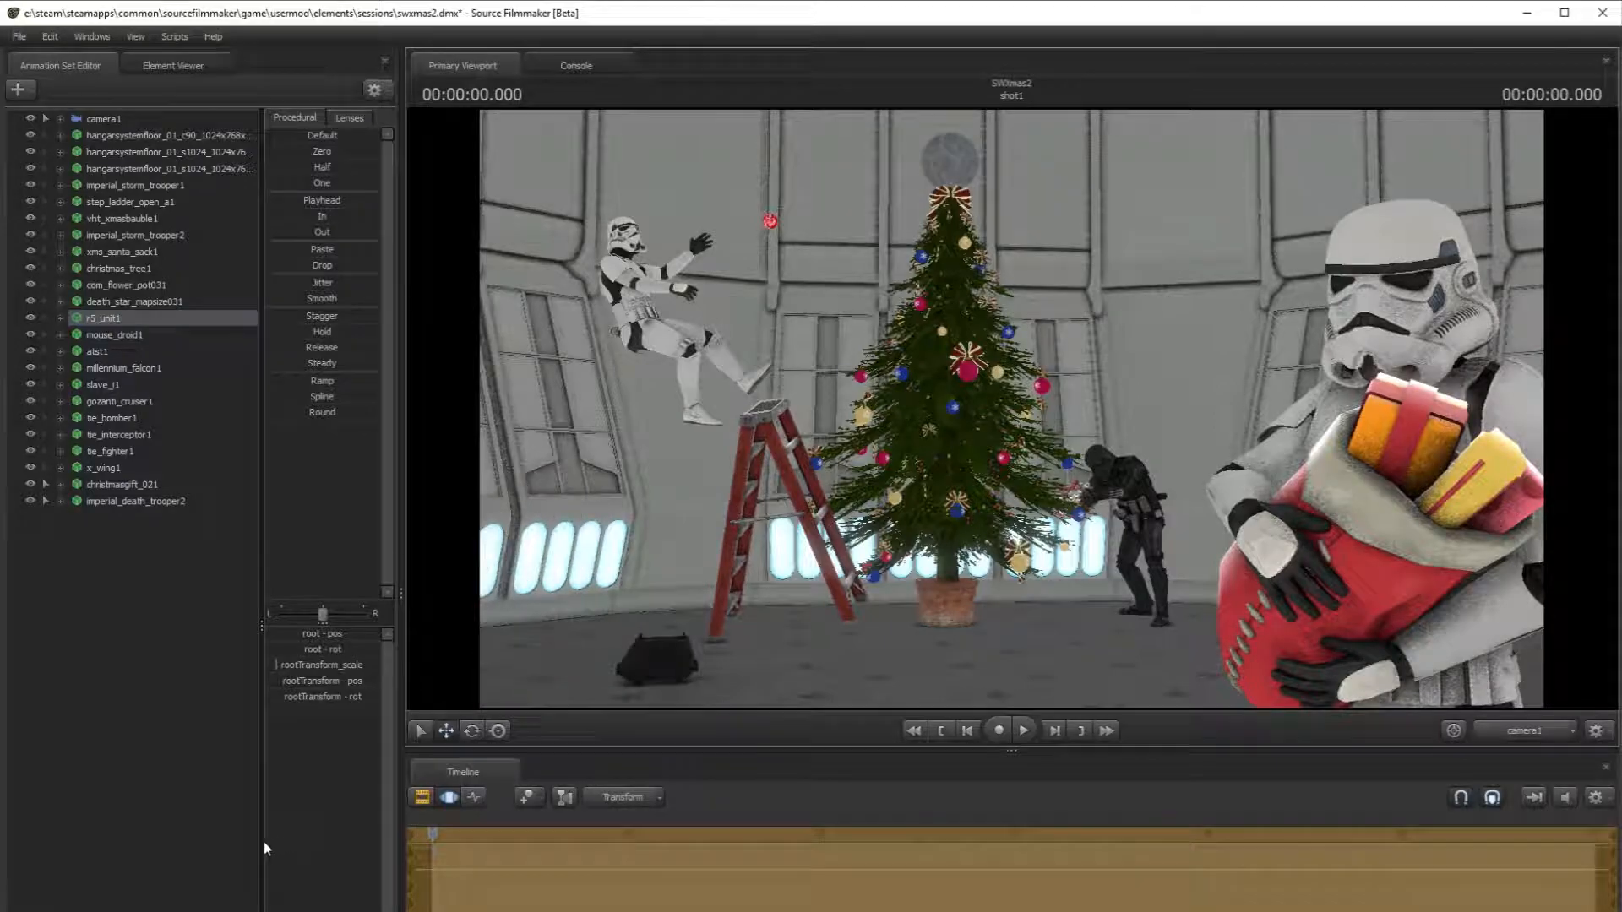
drag(128, 908, 1621, 701)
click(1528, 735)
drag(1354, 635, 1508, 663)
drag(1064, 440, 1365, 452)
click(1098, 585)
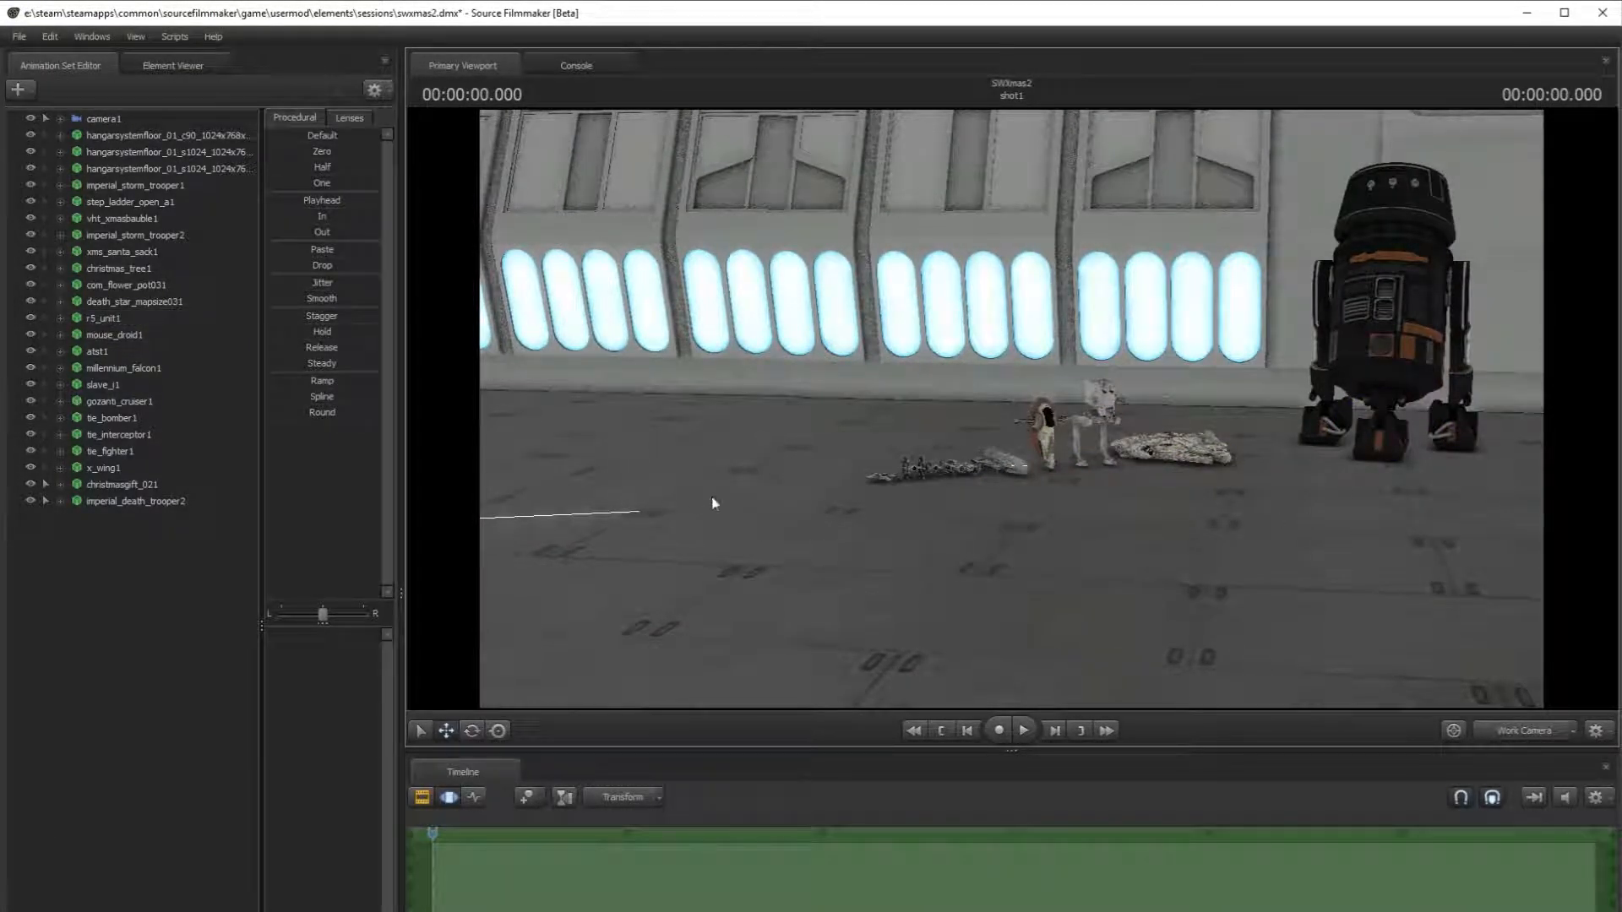
- Open the model browser for a new animation set, filter by "christmas" and preview the ribbon and present models
drag(908, 573, 672, 613)
click(19, 89)
click(137, 148)
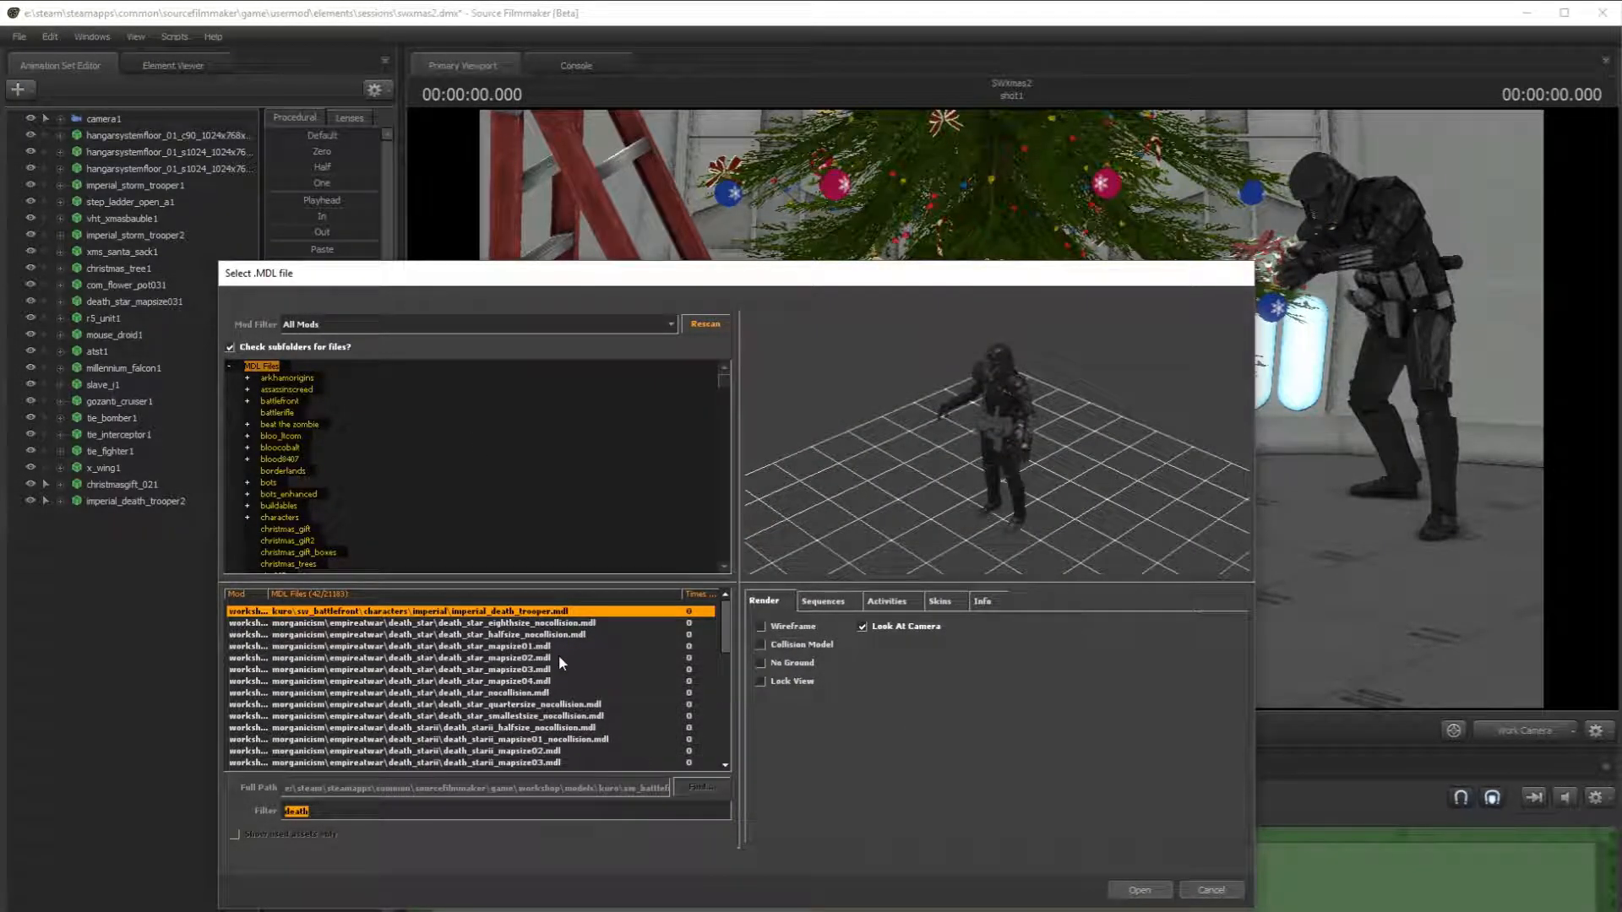
text(christmas)
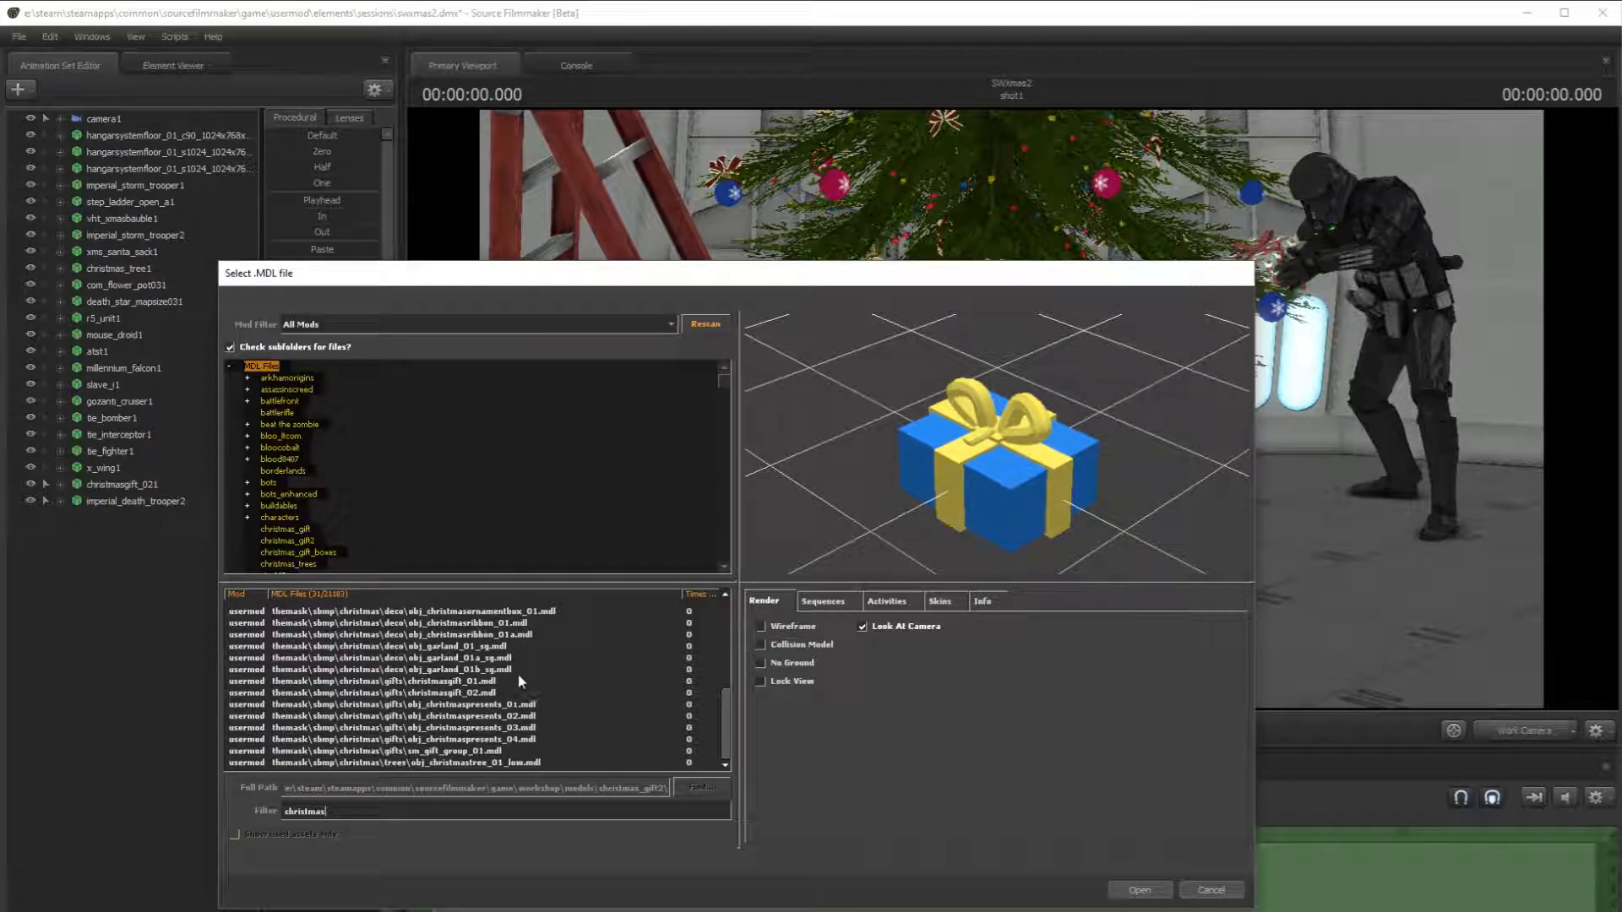
click(523, 658)
click(556, 623)
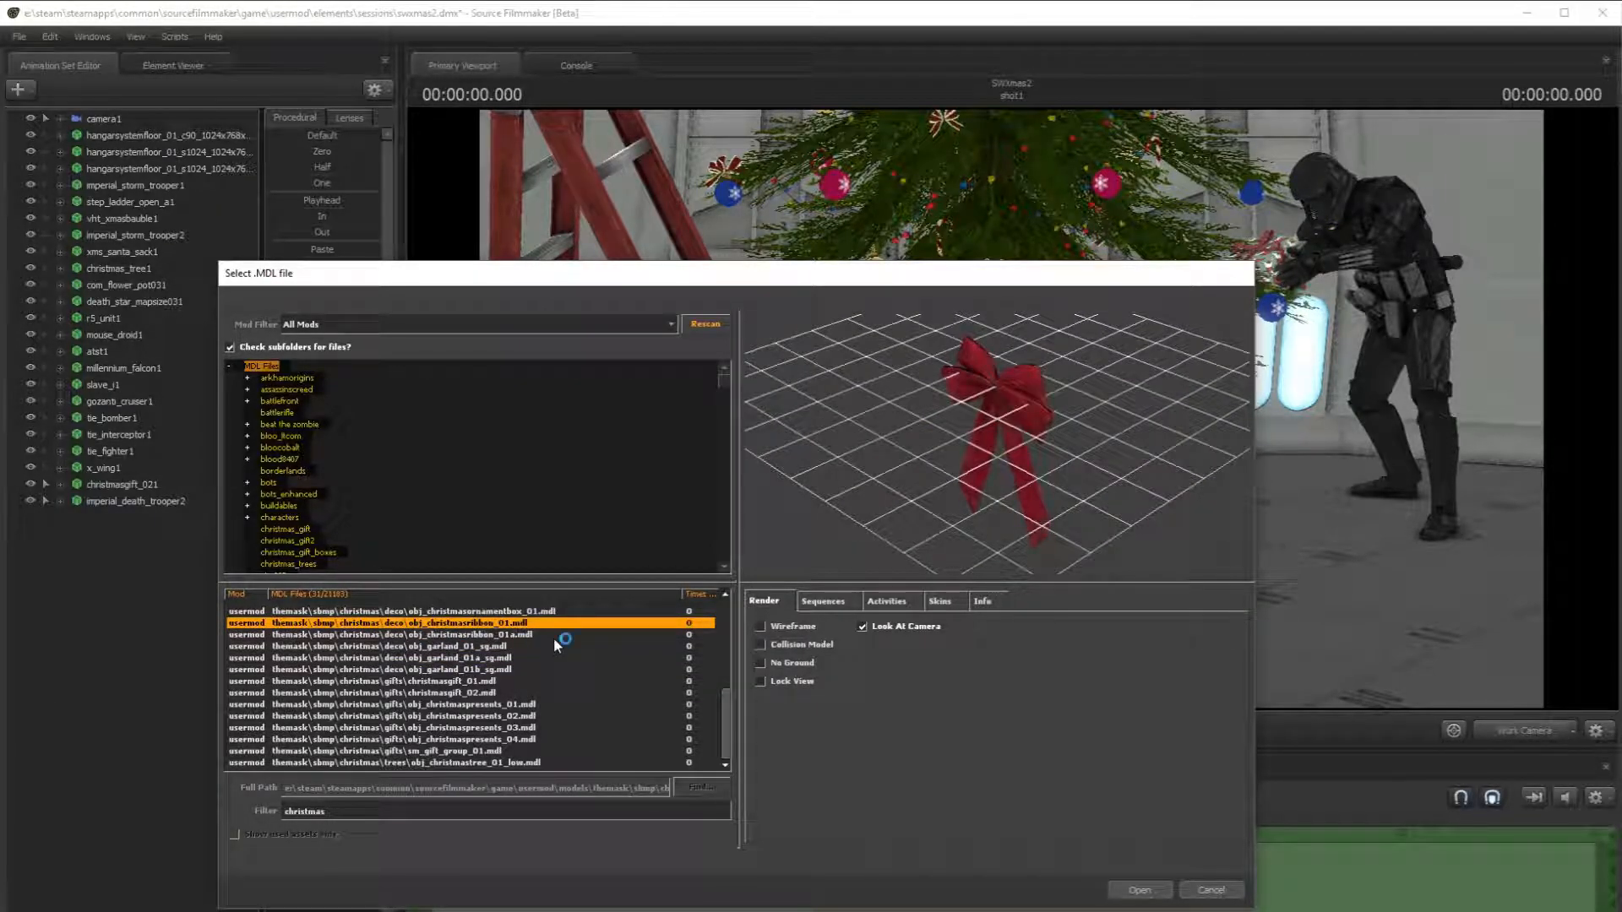
key(Up)
click(503, 705)
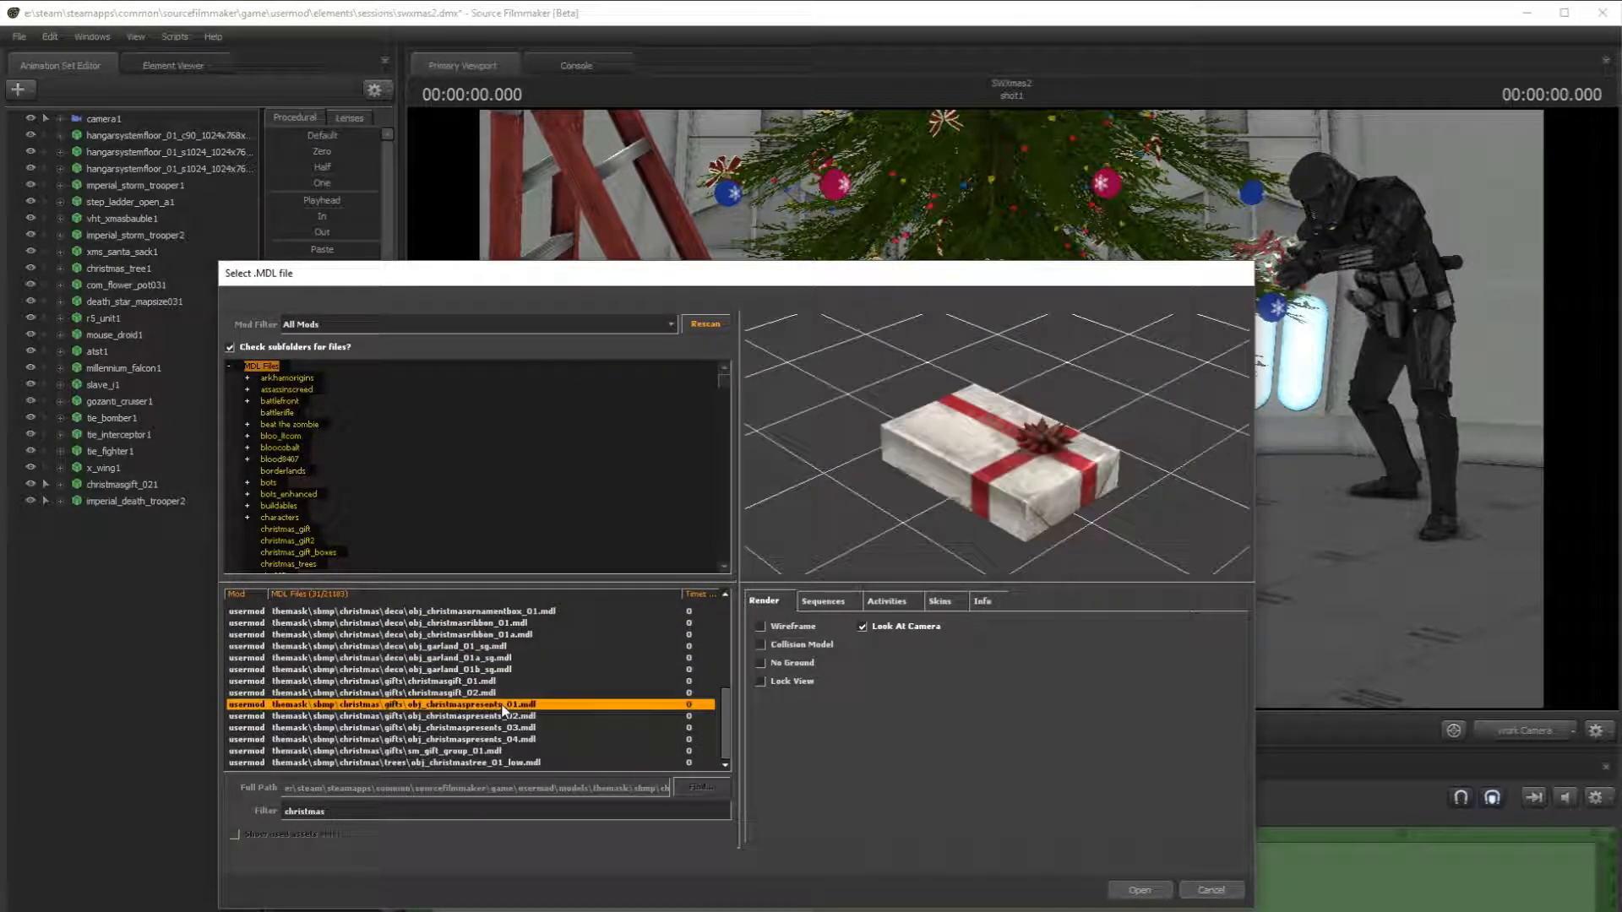
click(510, 717)
scroll(520, 727, up, 5)
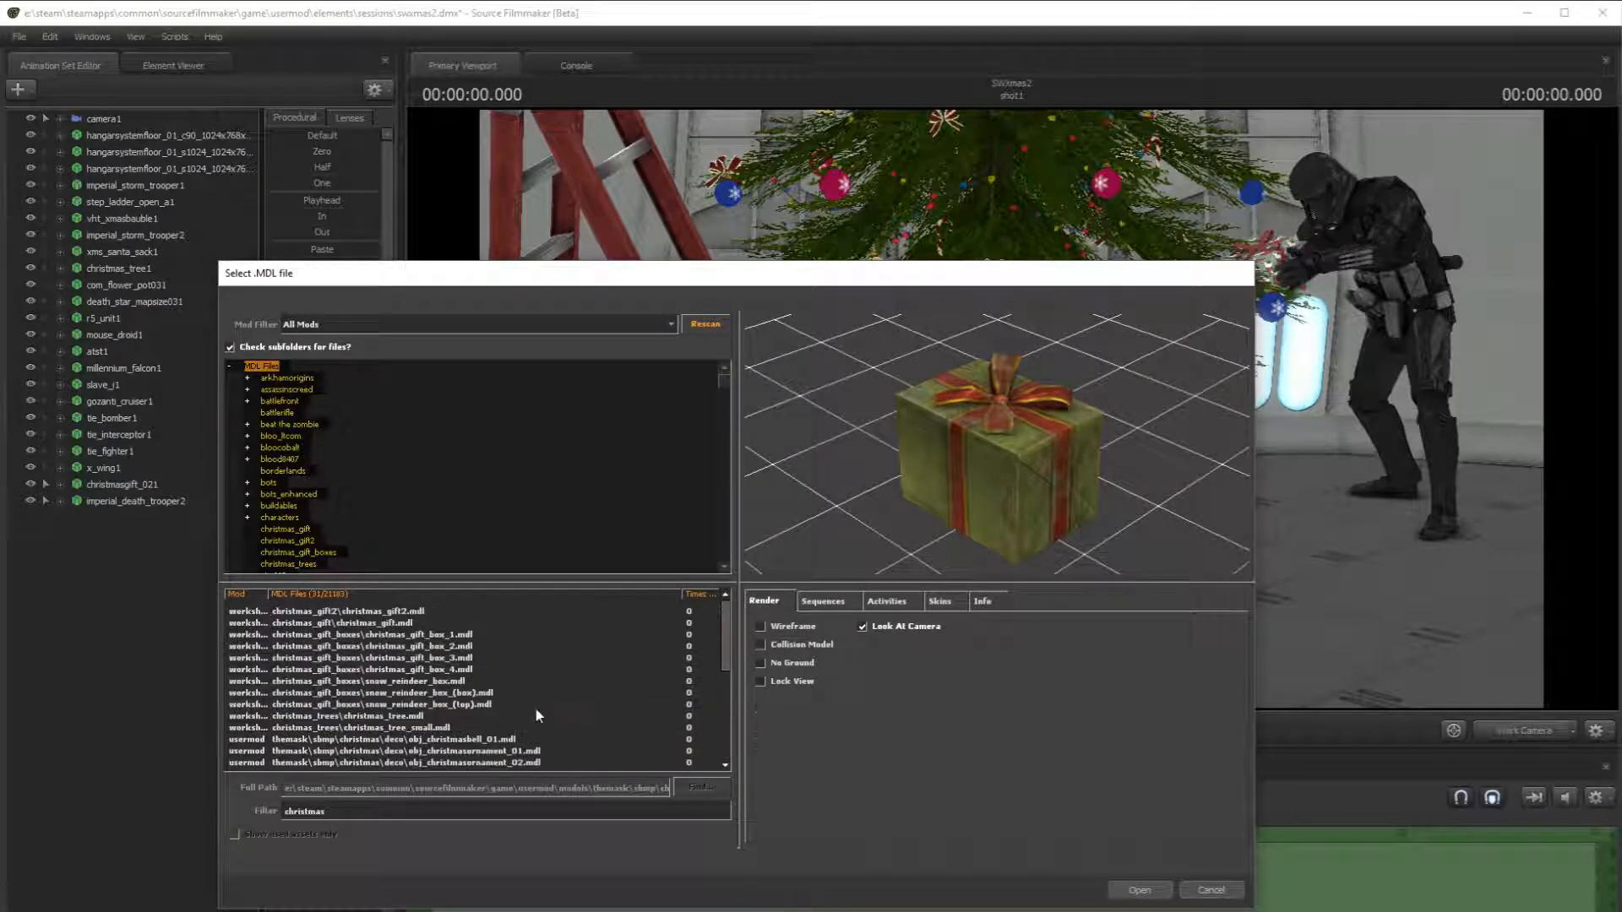
- Compare the christmas_gift_box models and add christmas_gift_box_1.mdl to the scene
click(491, 639)
click(489, 649)
click(494, 635)
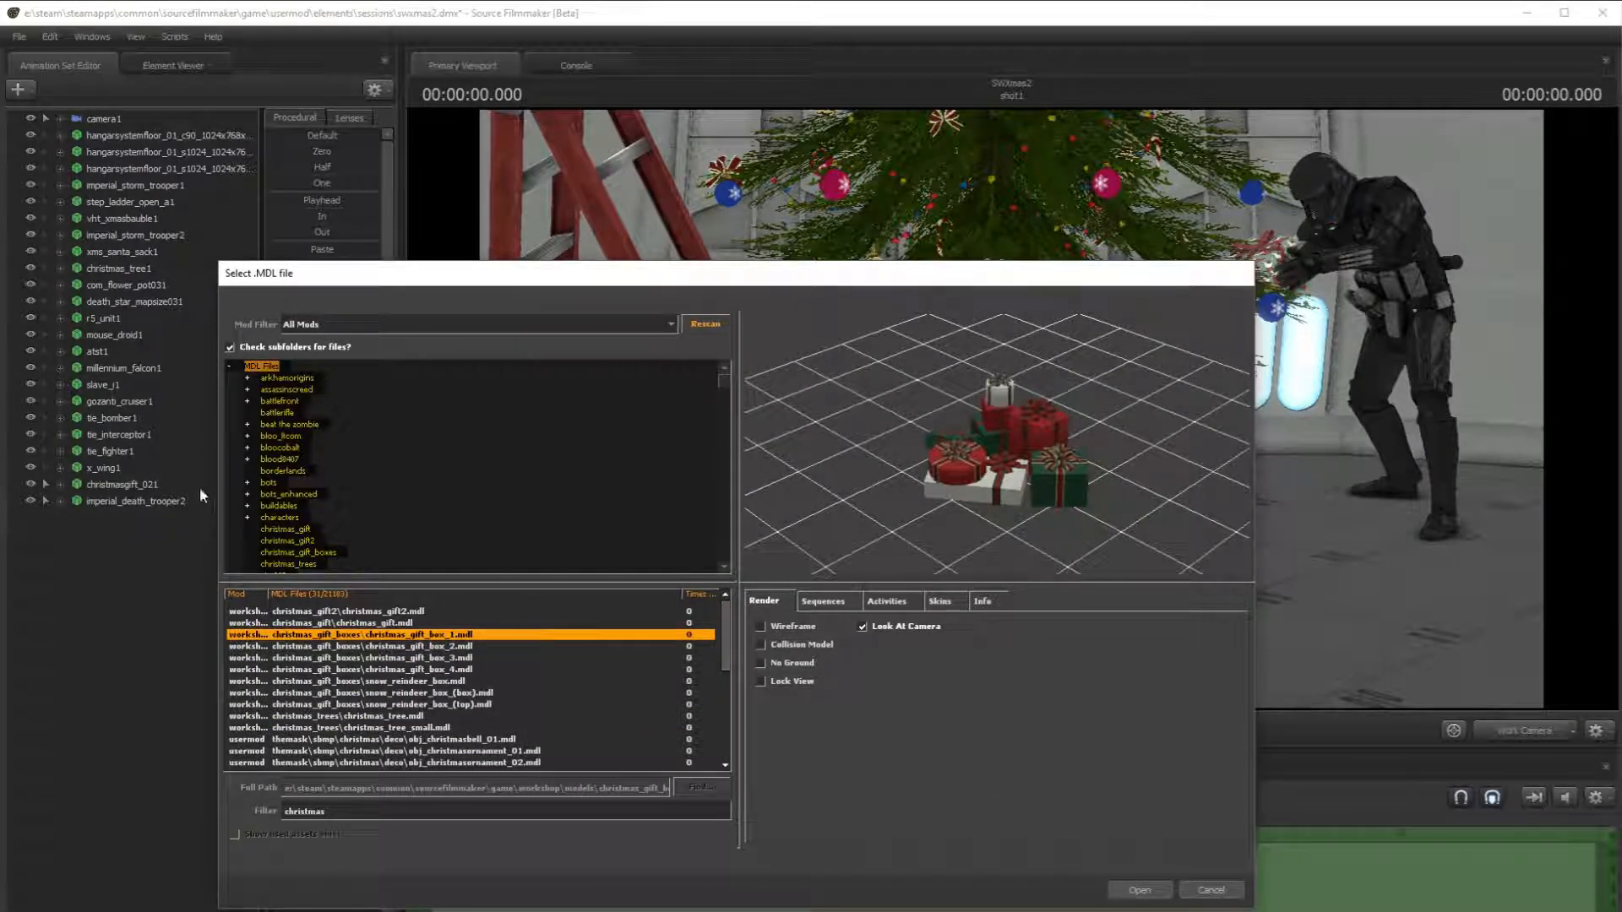
click(1154, 894)
- Move the new stacked gift pile across the floor to the foot of the tree, near the death trooper
key(f)
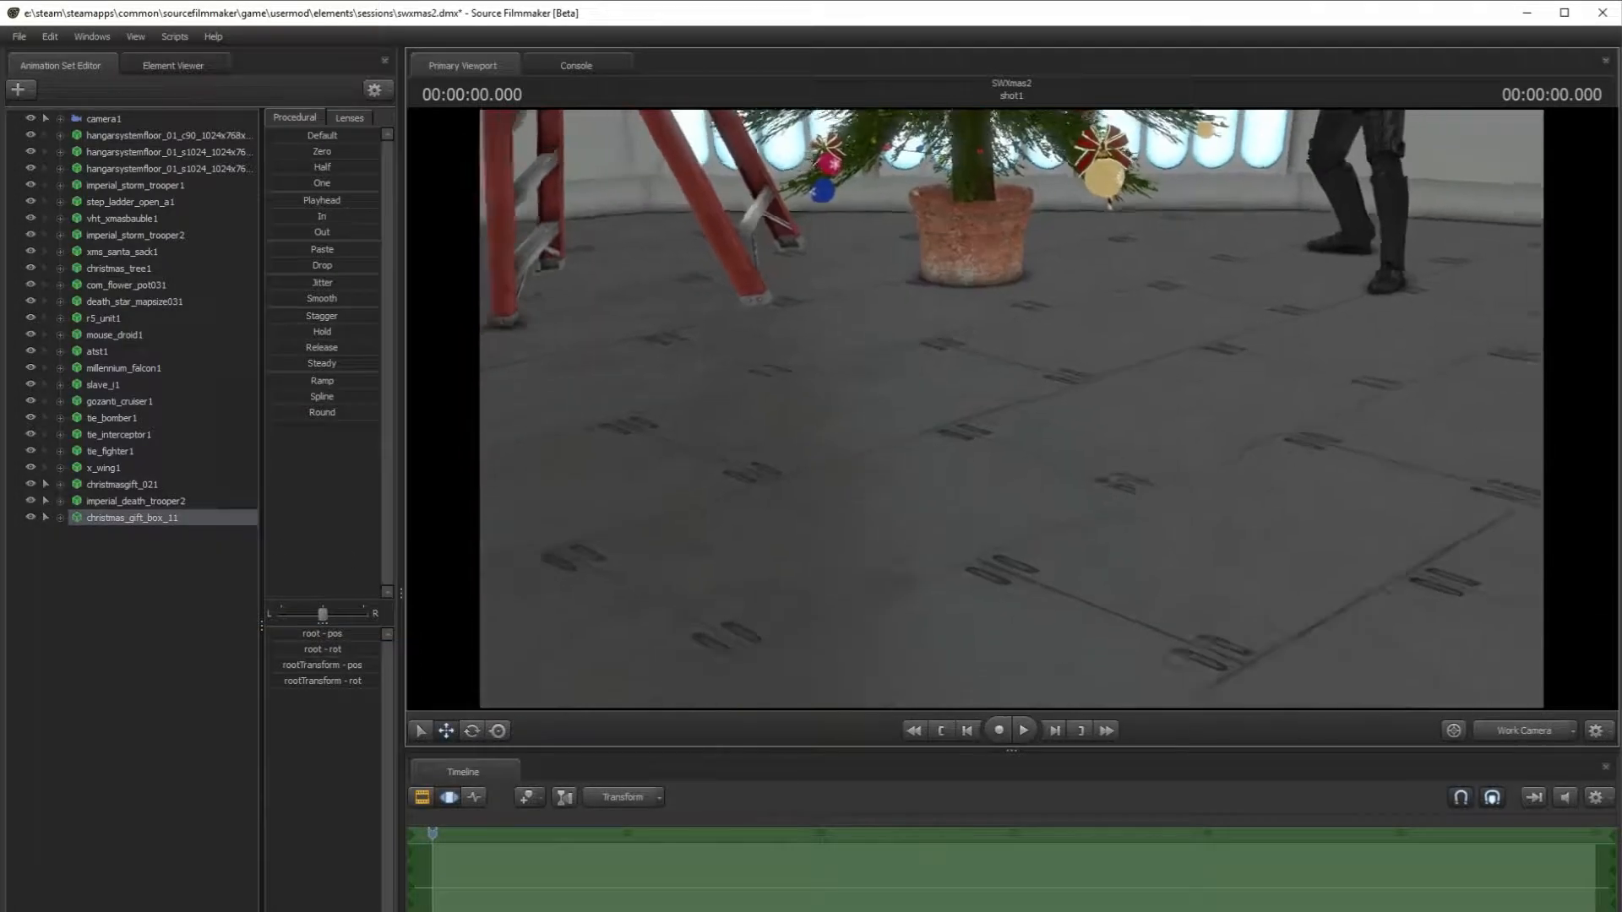
drag(1032, 625, 1068, 284)
key(f)
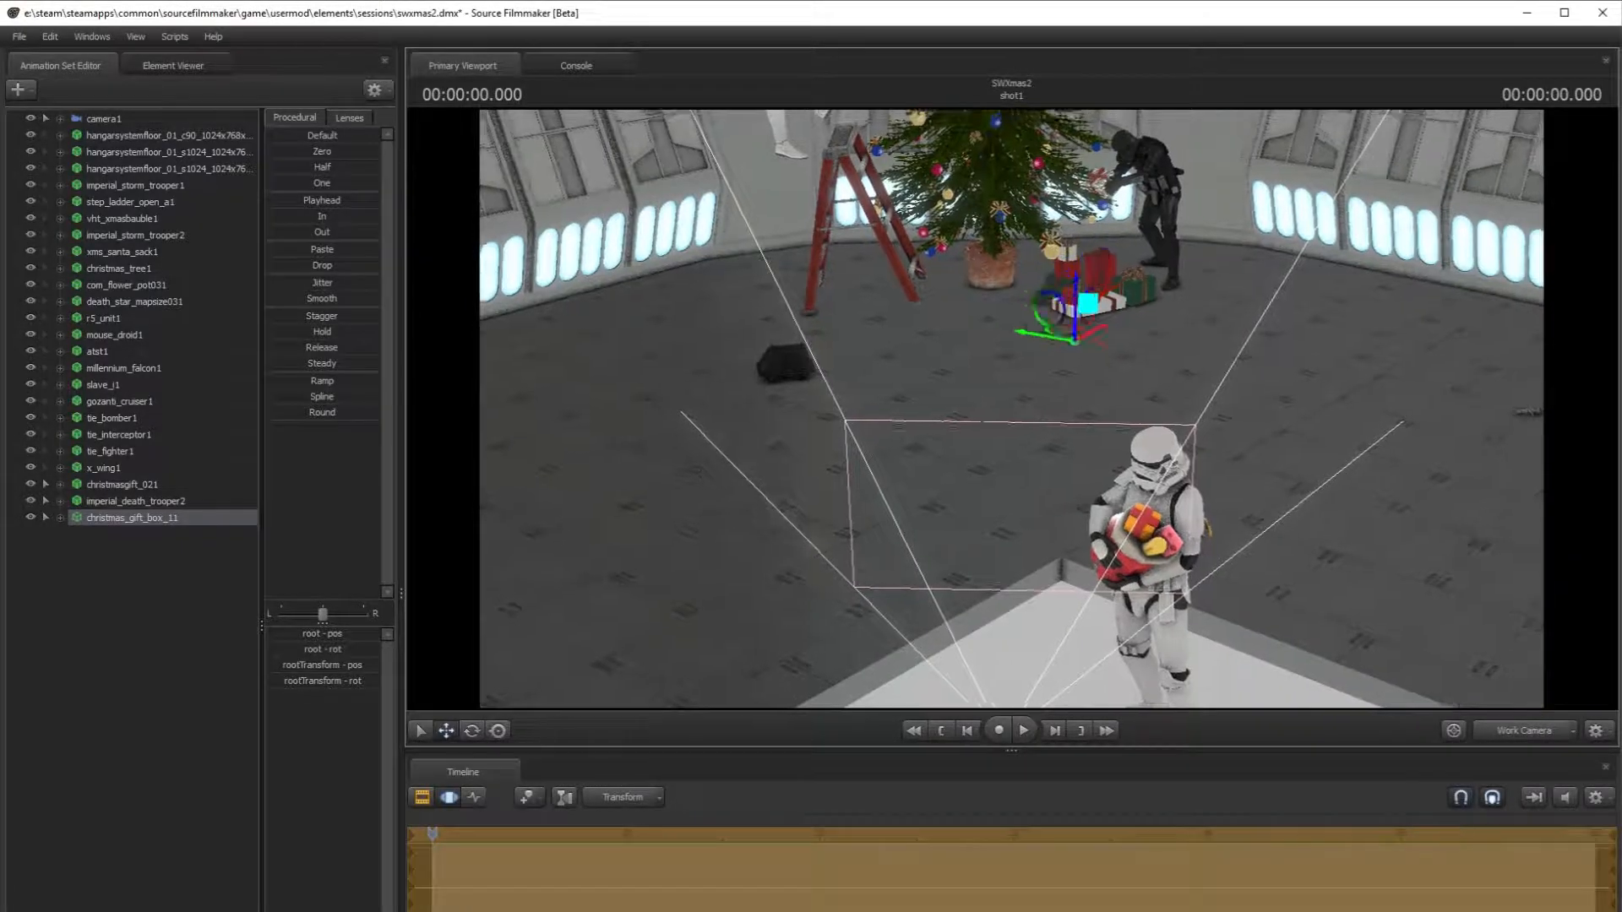
- Rotate christmas_gift_box_11 and shift it so the pile sits close beside the tree pot on the death trooper's side
click(472, 731)
drag(1122, 553, 937, 583)
click(446, 731)
click(472, 731)
drag(1112, 520, 1009, 475)
click(446, 731)
key(s)
key(w)
- Preview the other gift box models and add christmas_gift_box_4.mdl to the scene
click(19, 88)
click(76, 118)
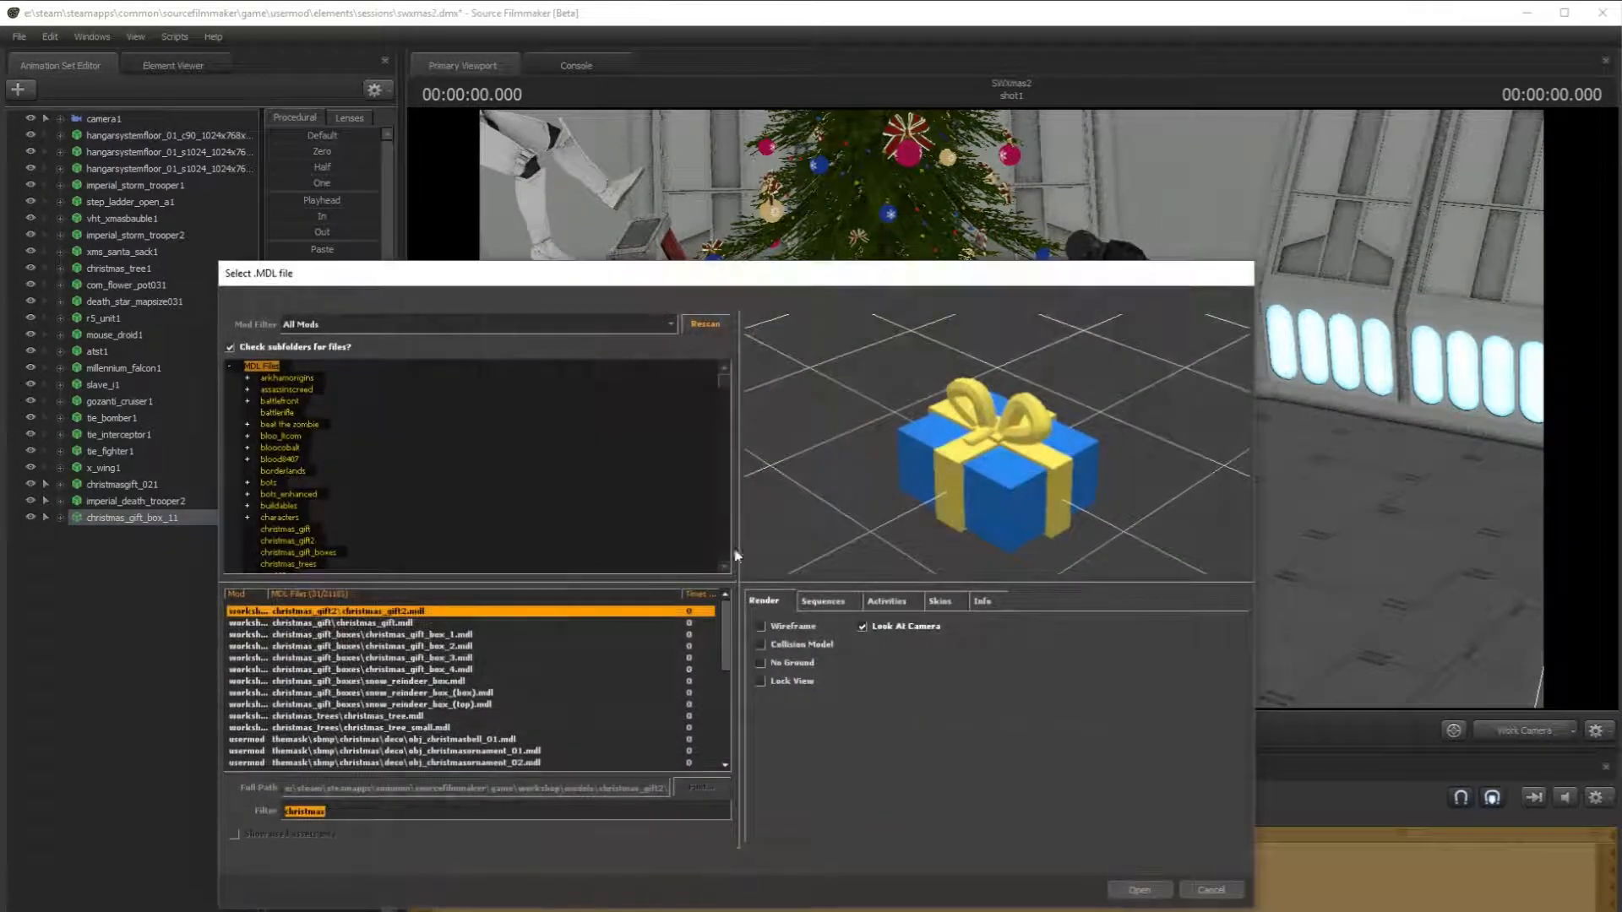
click(469, 669)
click(472, 660)
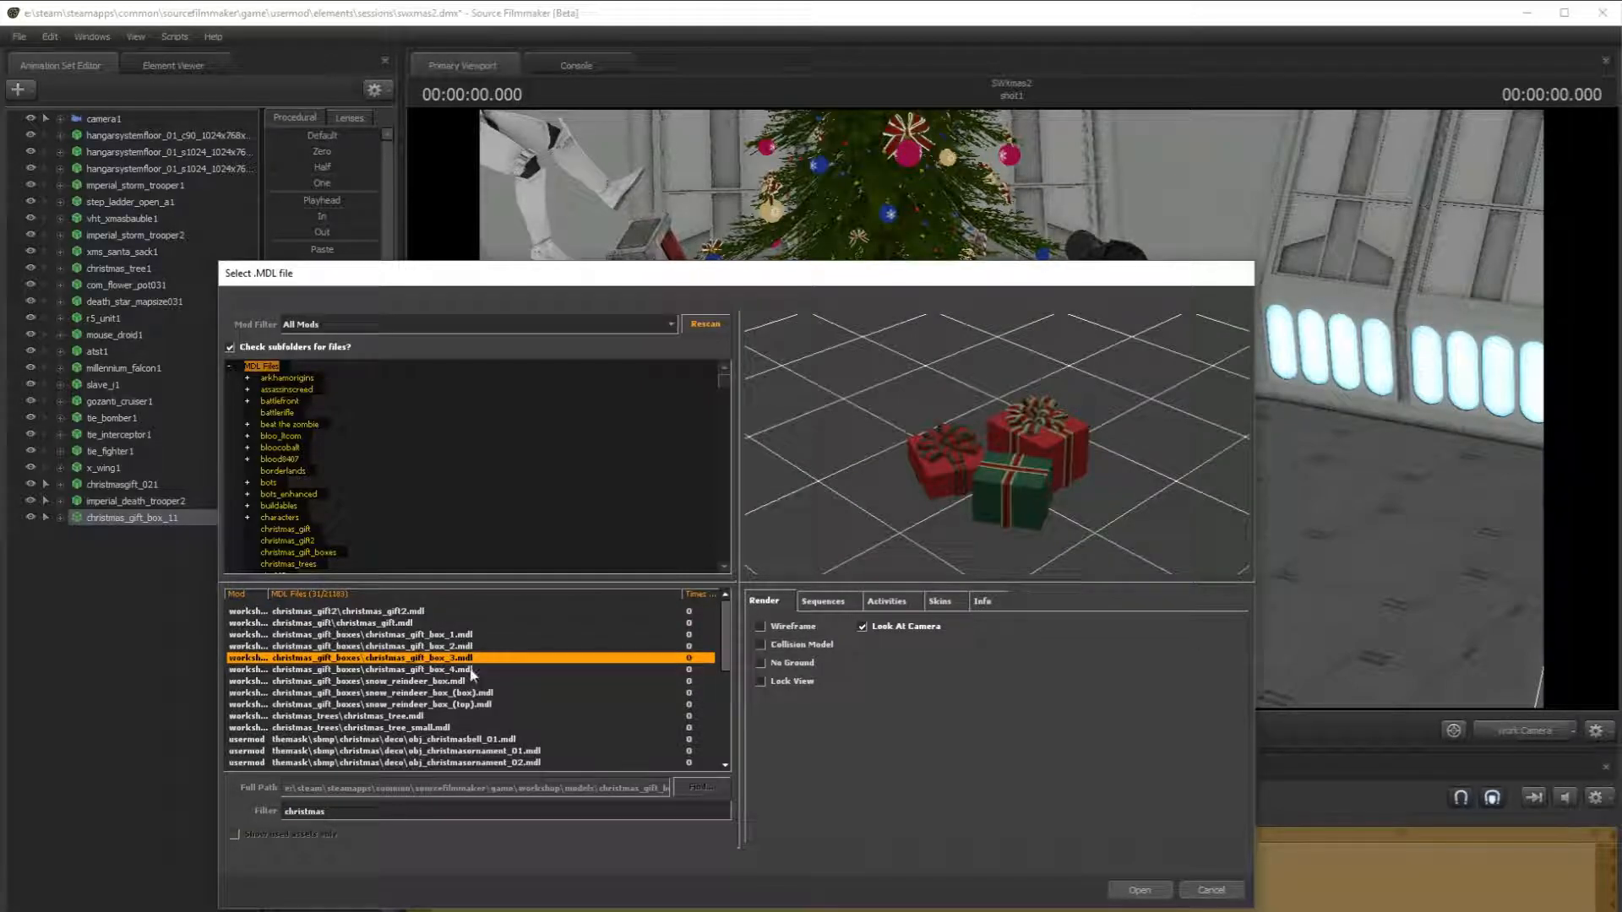
click(471, 670)
click(1142, 891)
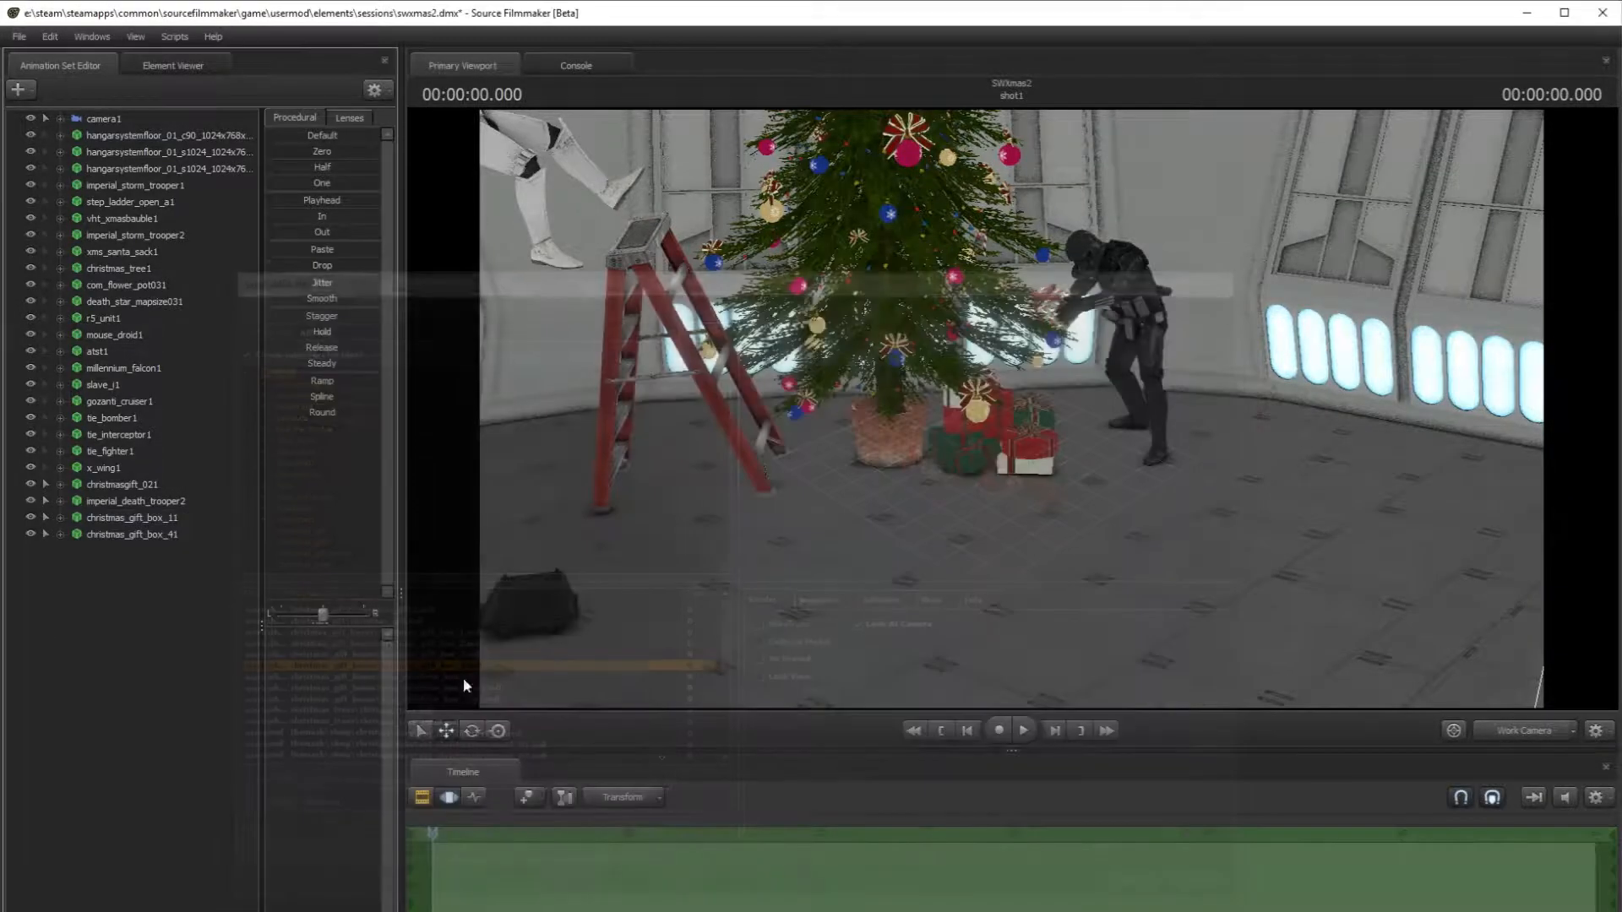
- Move christmas_gift_box_41 to the ladder side of the tree, behind the ladder's legs, and check it through camera1
click(172, 534)
mouse_move(1037, 493)
mouse_down()
mouse_move(1098, 591)
mouse_move(1037, 493)
mouse_up()
drag(975, 599, 693, 246)
click(472, 730)
click(1521, 731)
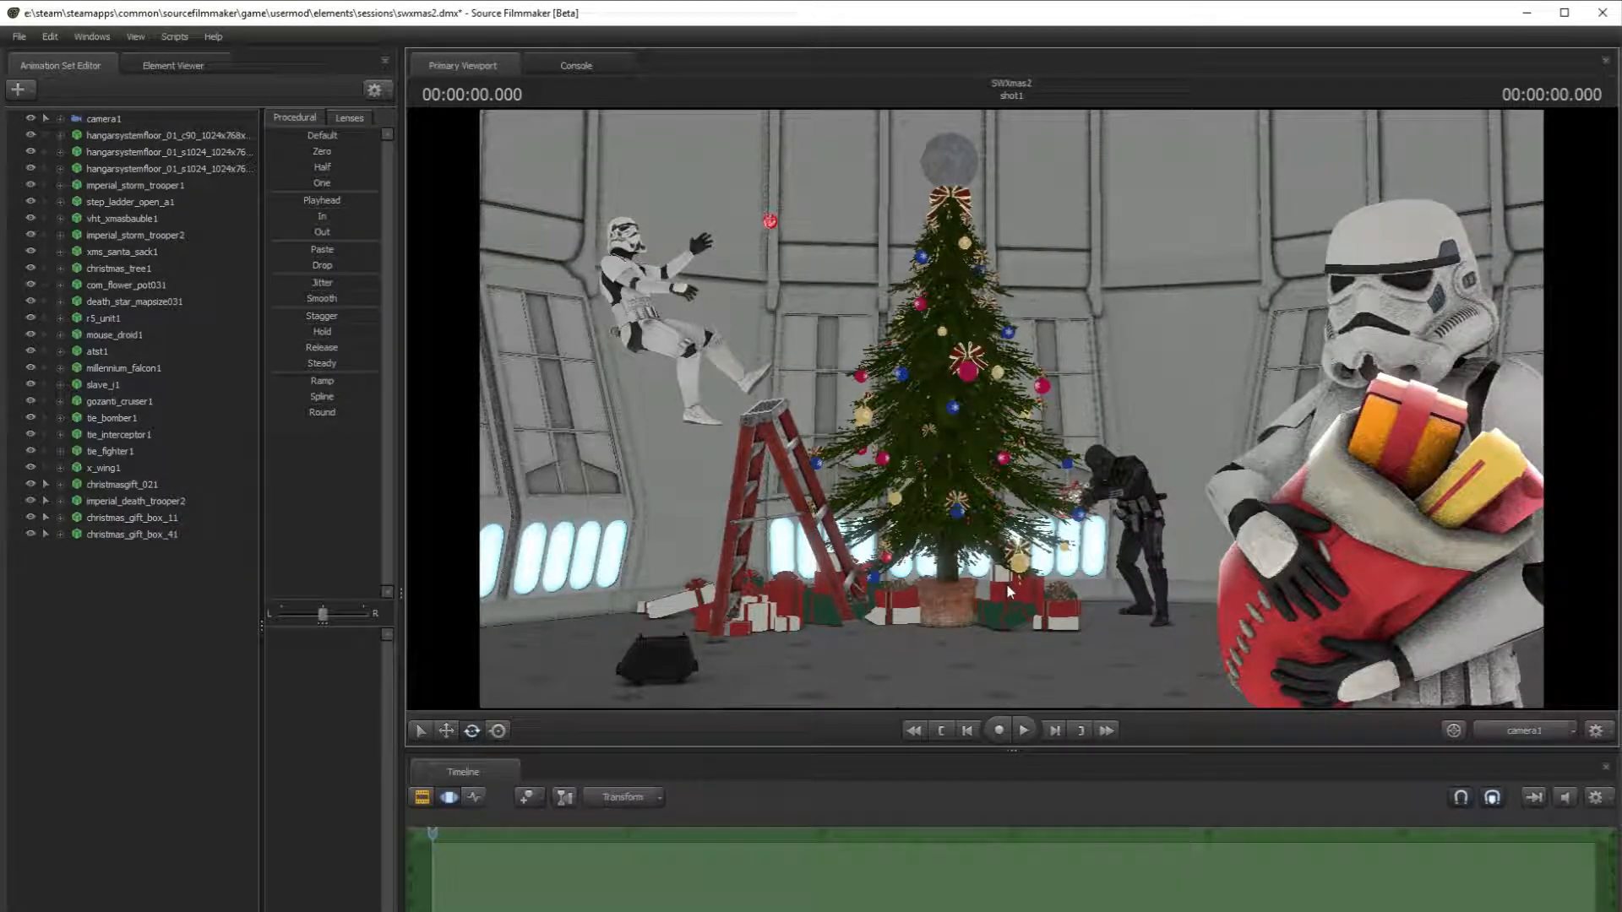
- Shift christmas_gift_box_41 closer to the tree so its boxes fill the gap between ladder and pot, checking through camera1
click(1514, 737)
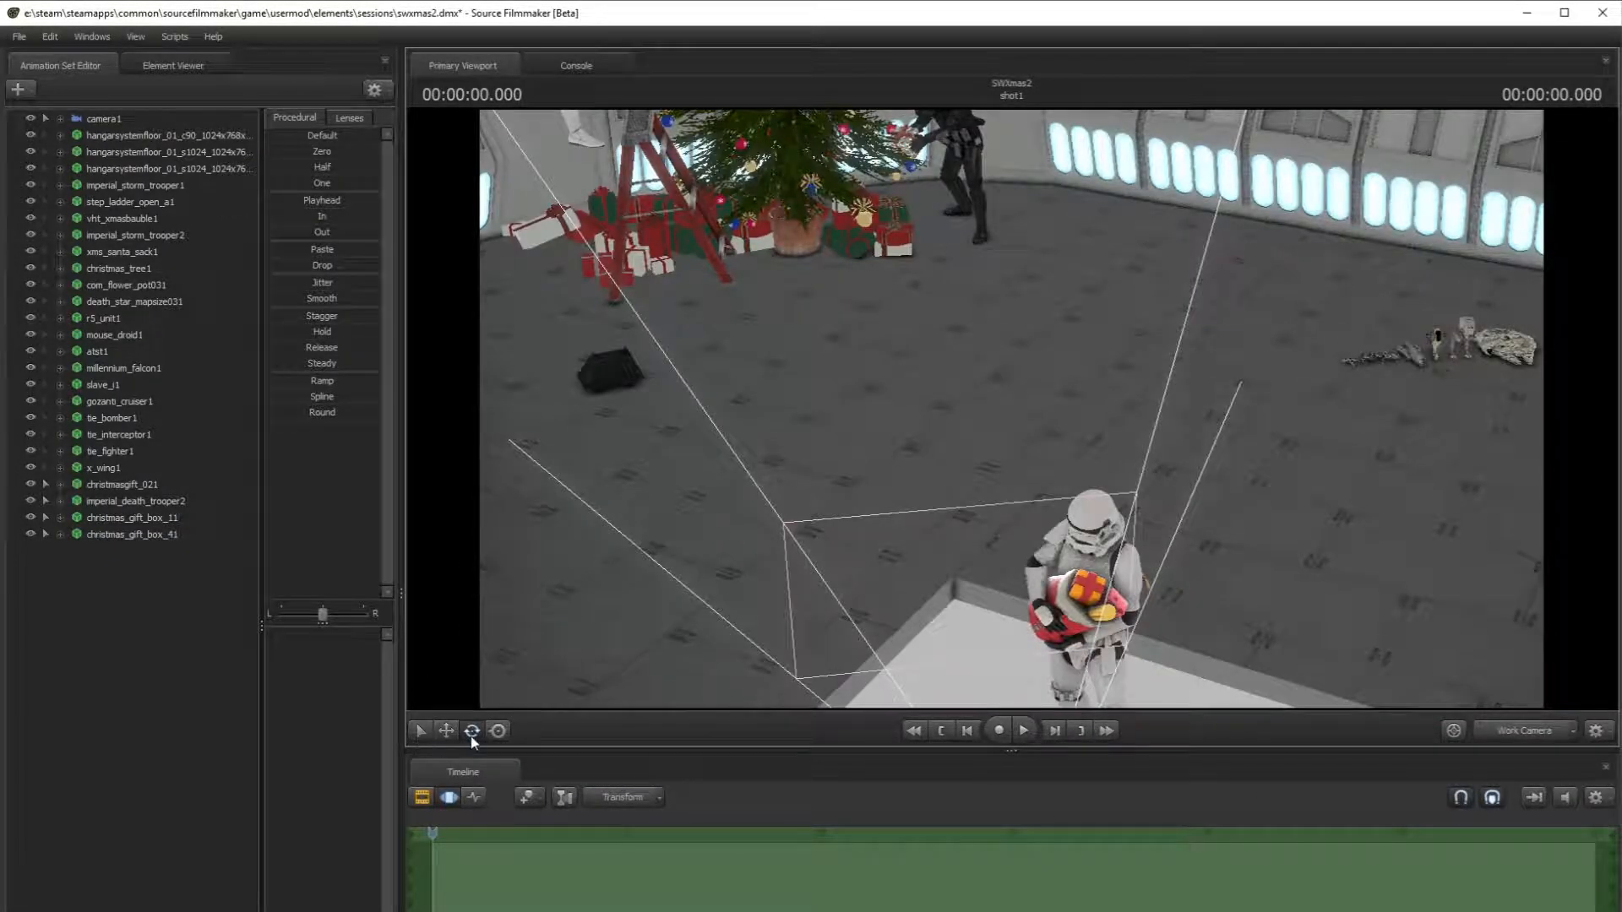
click(188, 535)
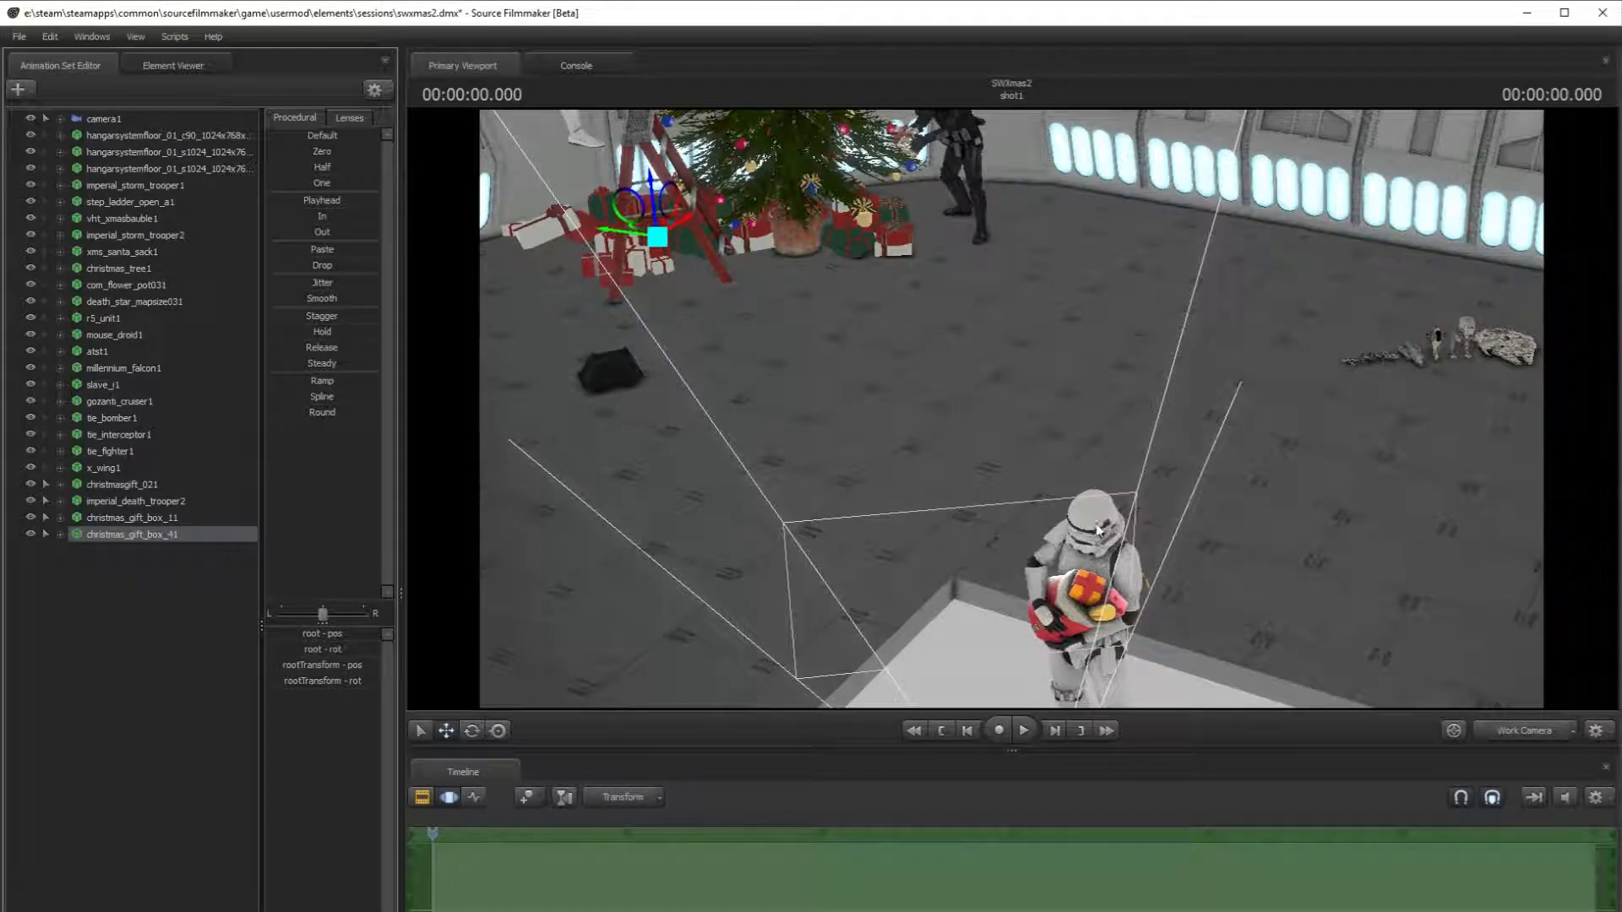
key(f)
drag(868, 450, 1100, 420)
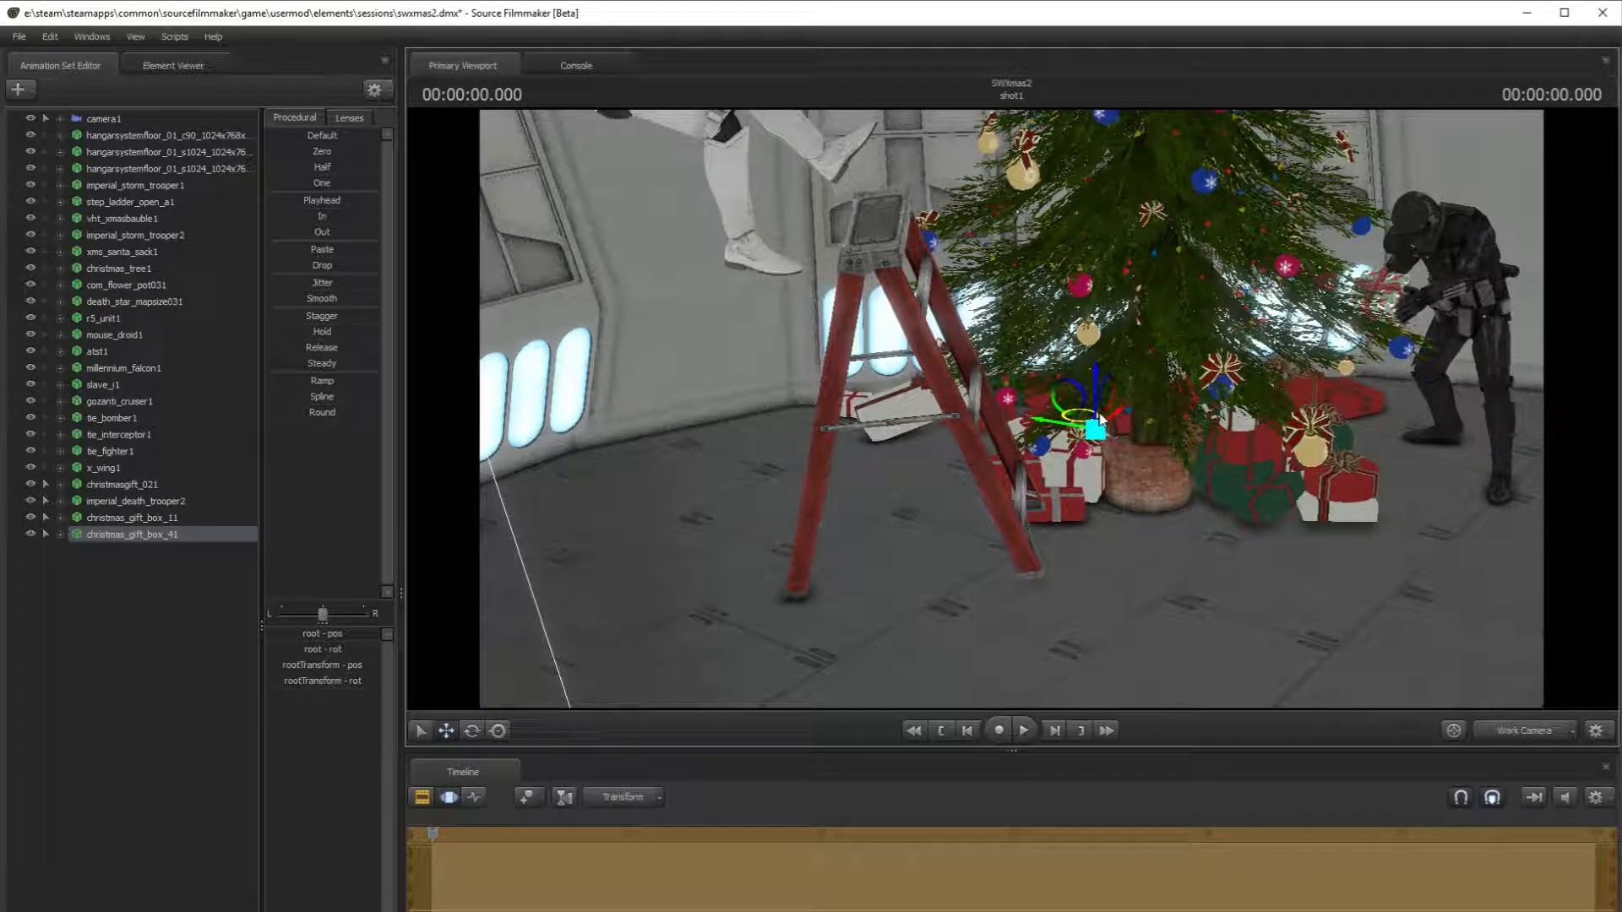
click(1525, 733)
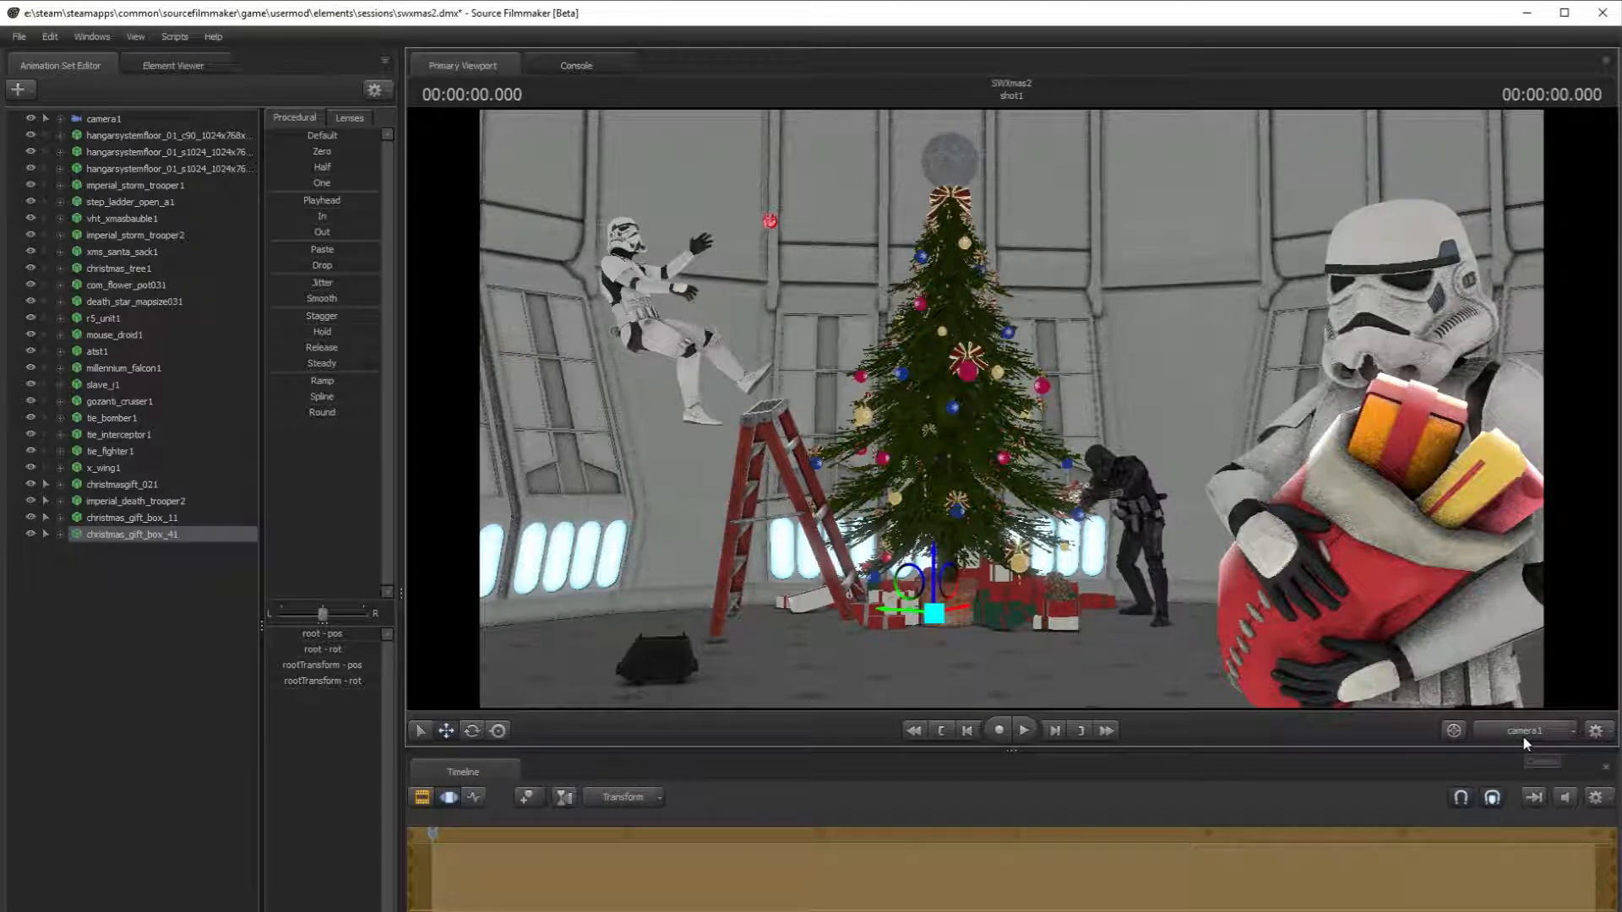
click(1522, 733)
- Adjust christmas_gift_box_41 so its boxes rest on the floor beside the pot, checking the result through camera1
drag(1394, 279, 1434, 174)
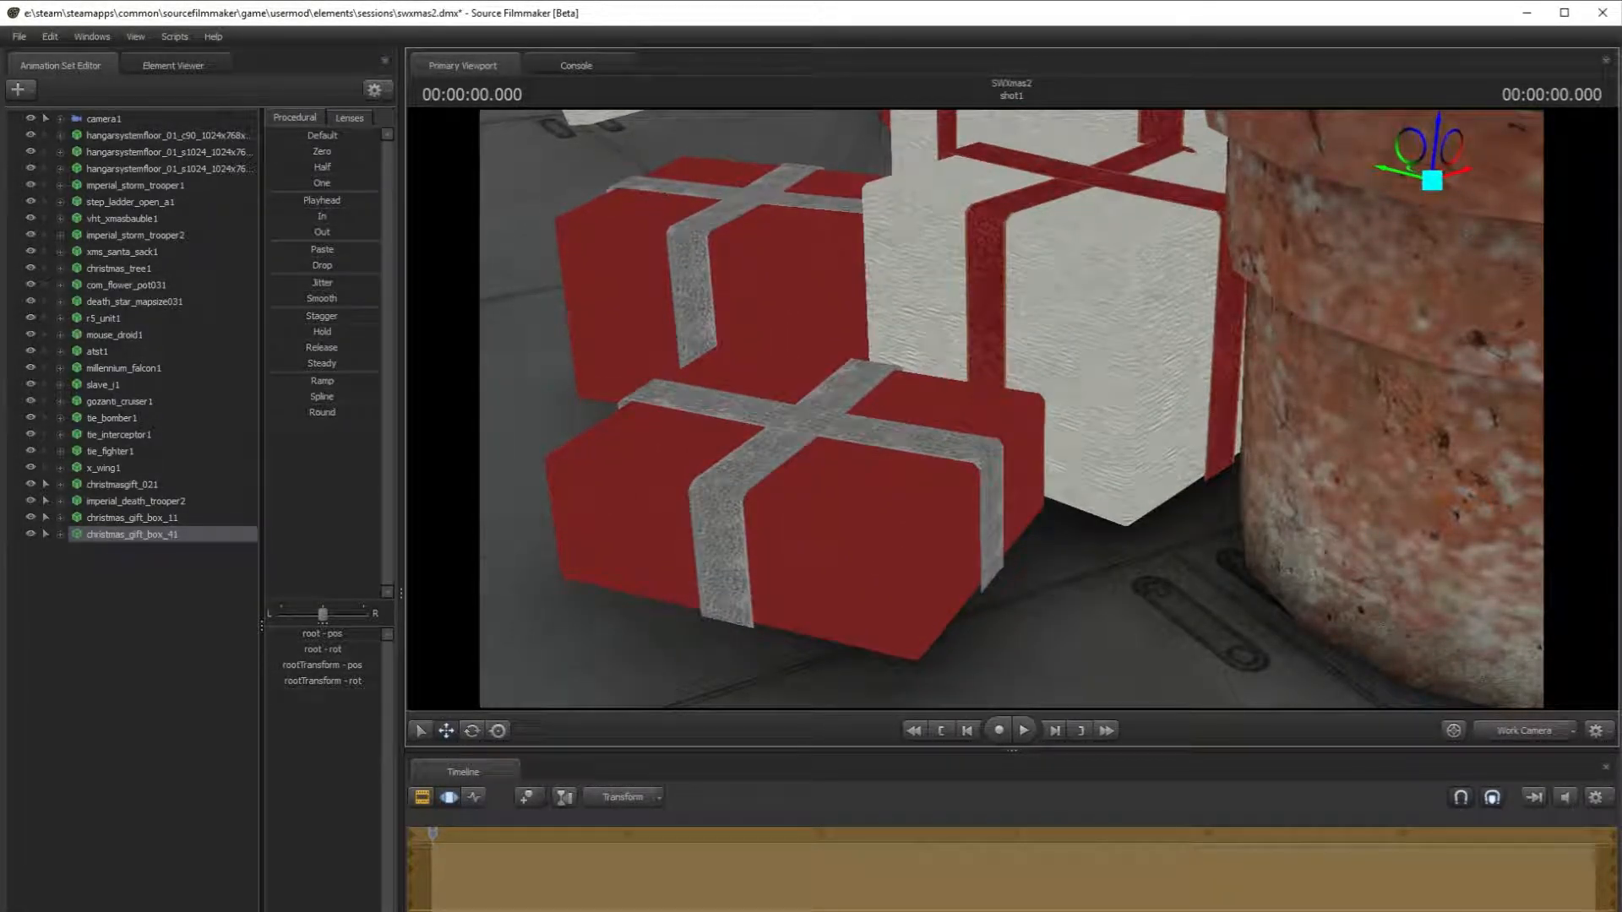
click(1545, 735)
click(1281, 641)
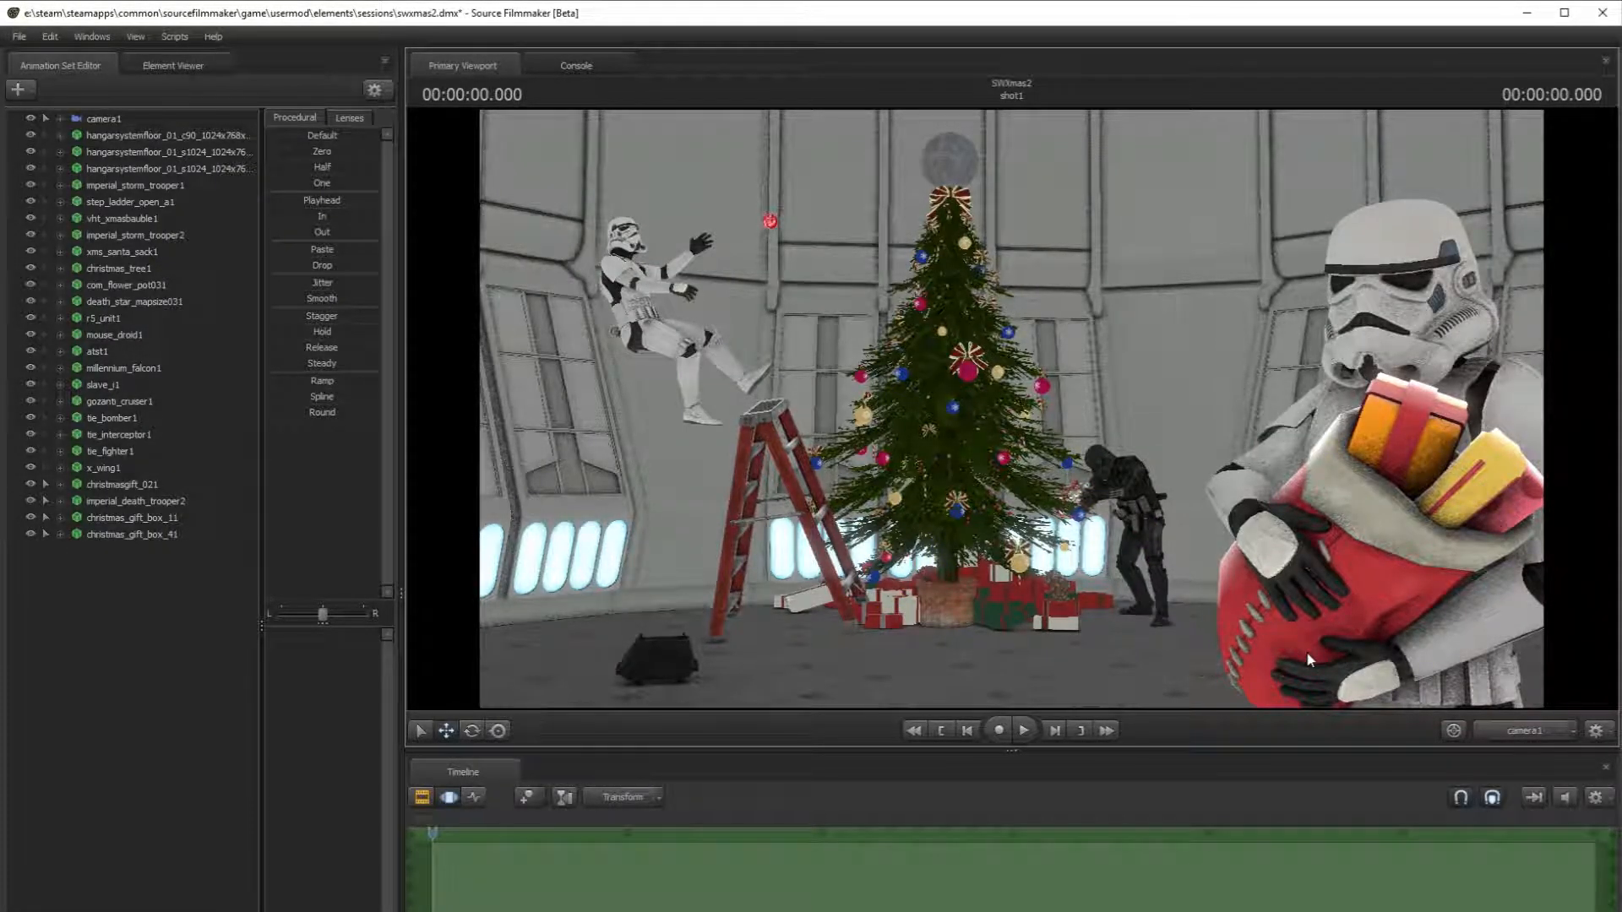
click(1525, 731)
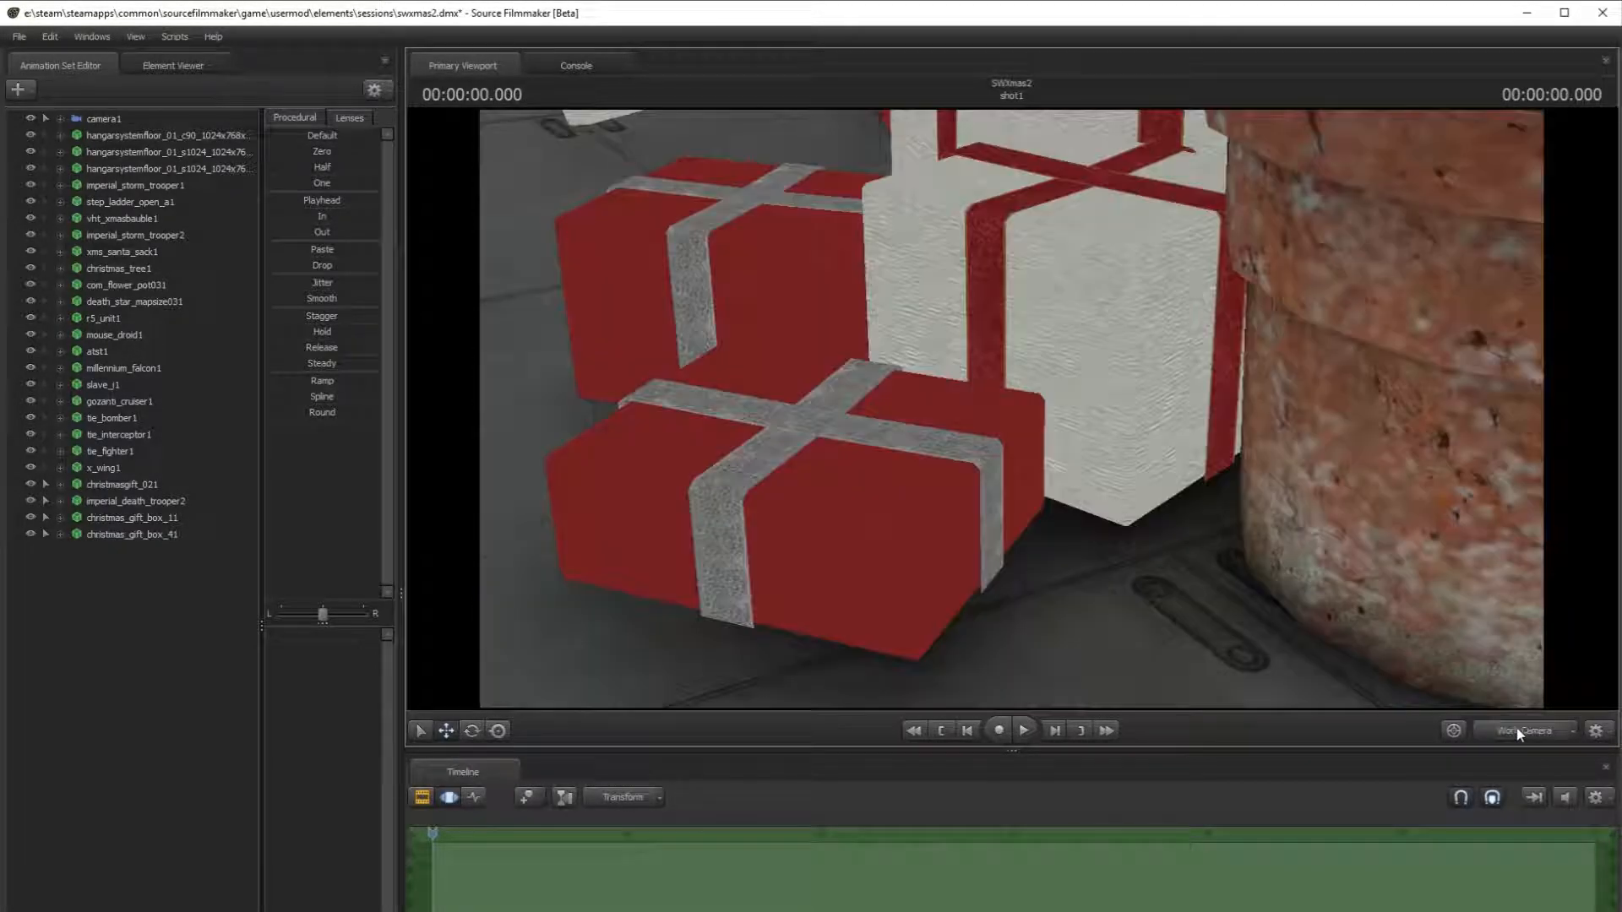
- Add the three-box model christmas_gift_box_3.mdl to the scene as a new animation set
click(20, 90)
click(73, 145)
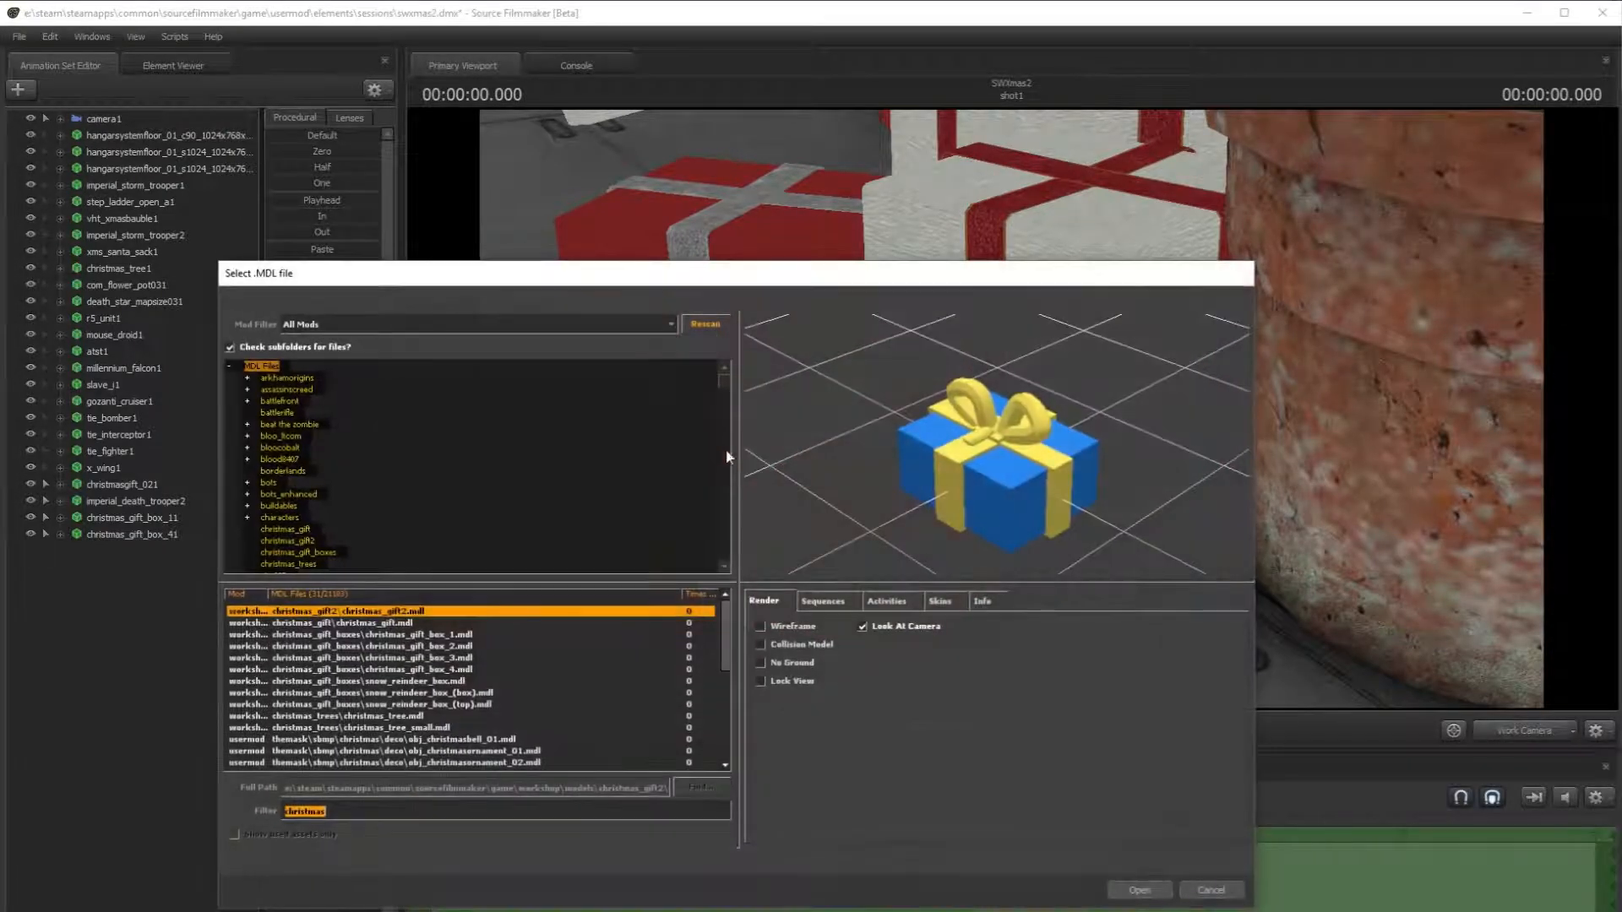
click(485, 646)
click(507, 658)
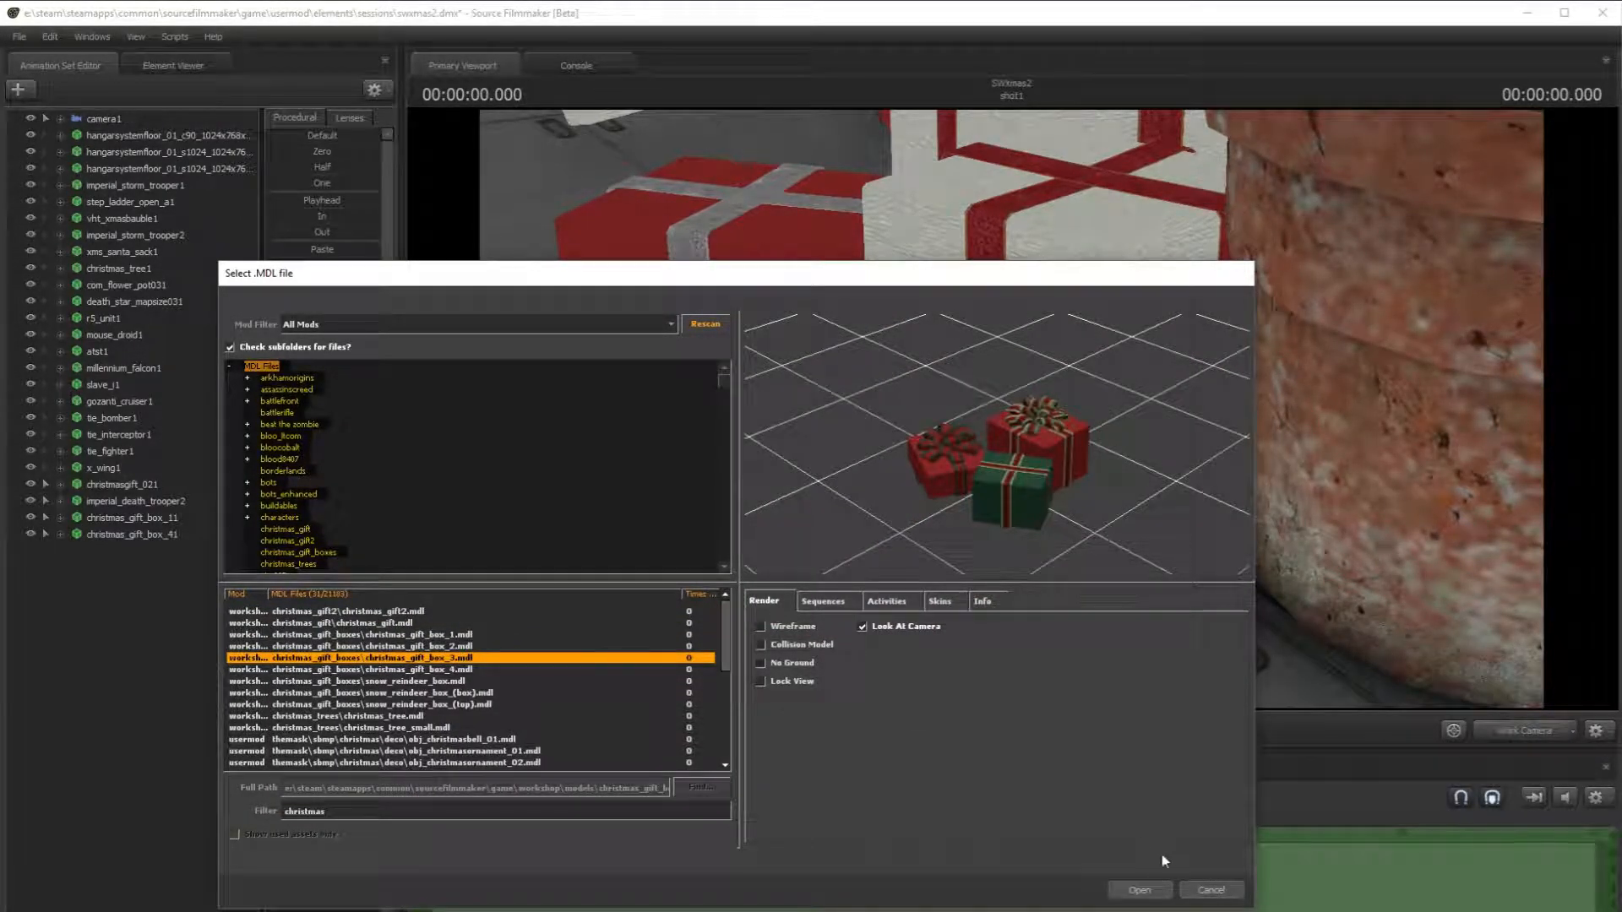
click(1151, 890)
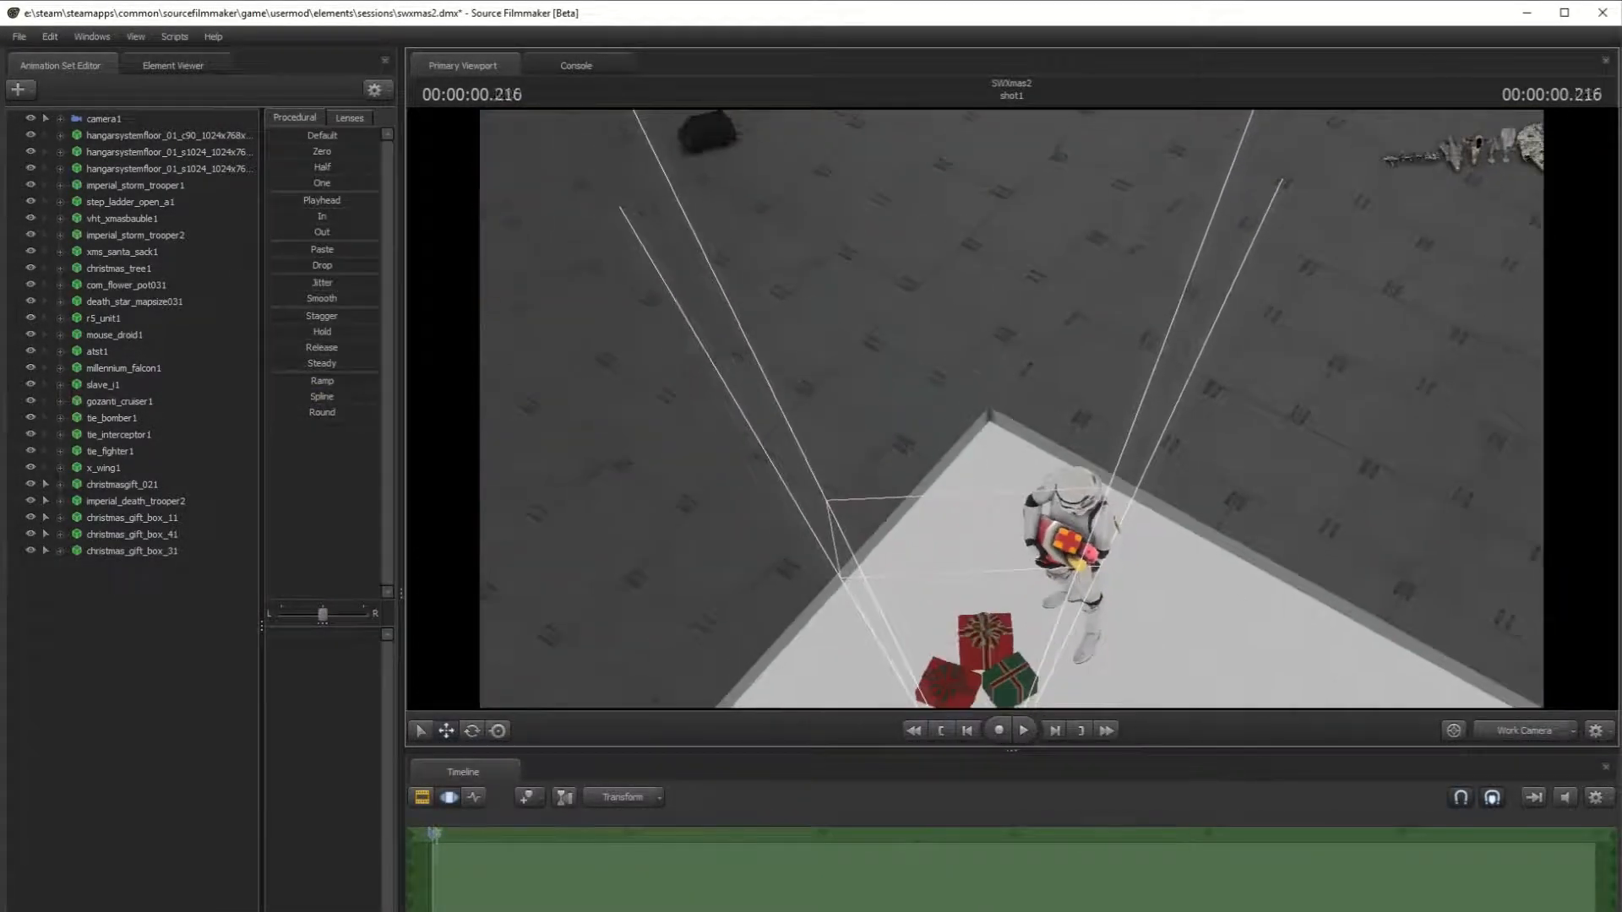
- Move christmas_gift_box_31 across the floor to the base of the tree, directly in front of the pot
click(135, 551)
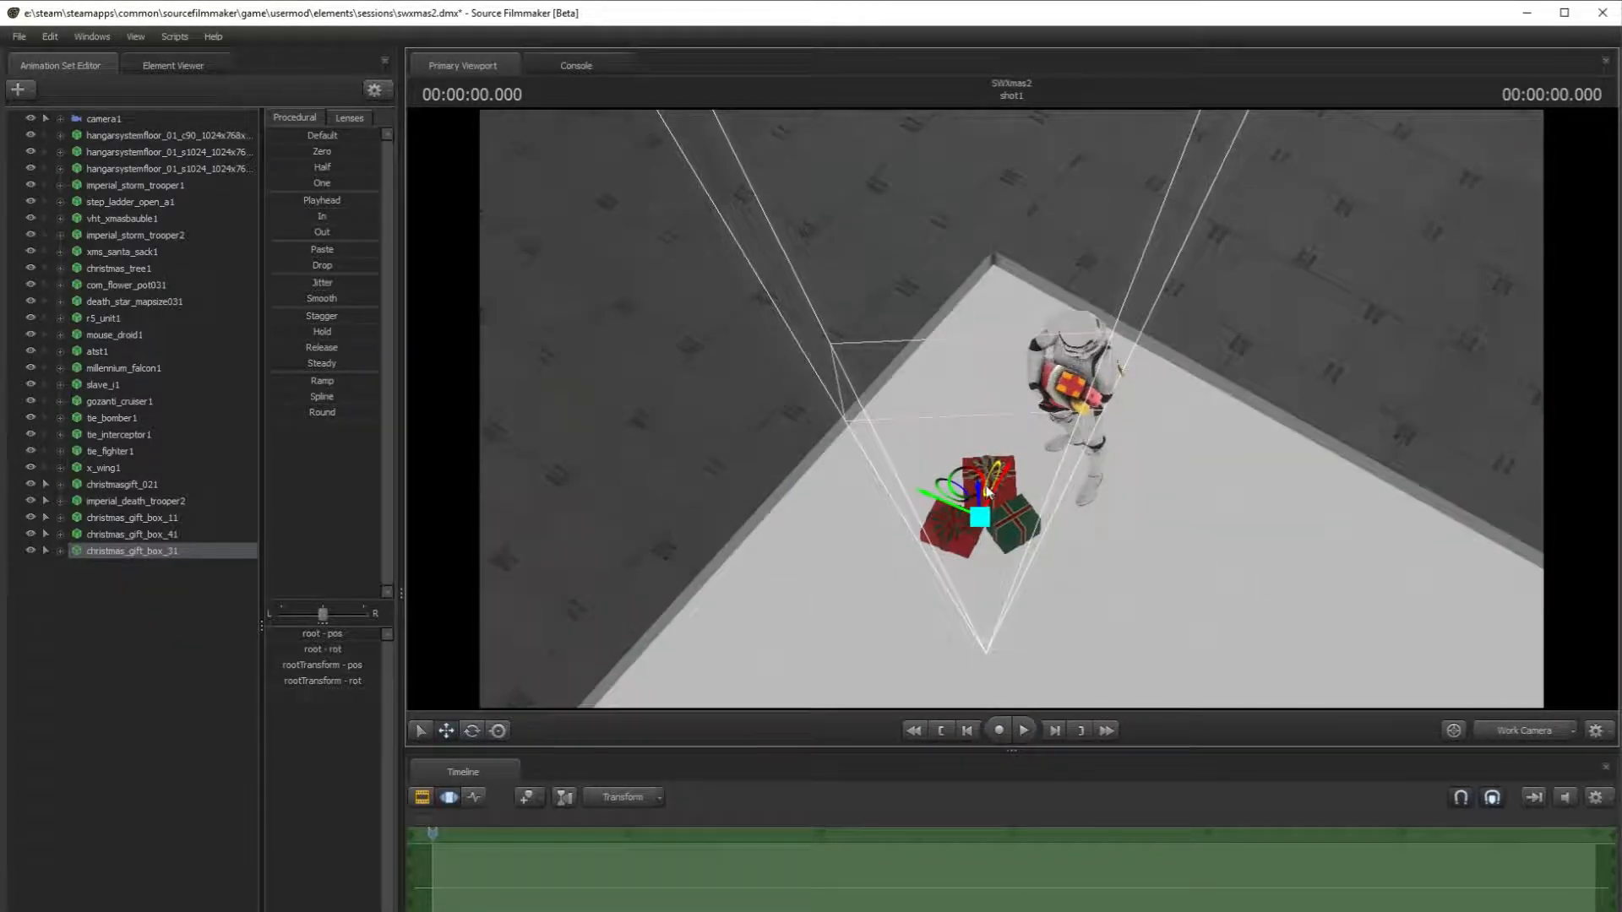
key(w)
mouse_move(1024, 554)
mouse_down()
mouse_move(1024, 422)
mouse_move(1023, 555)
mouse_up()
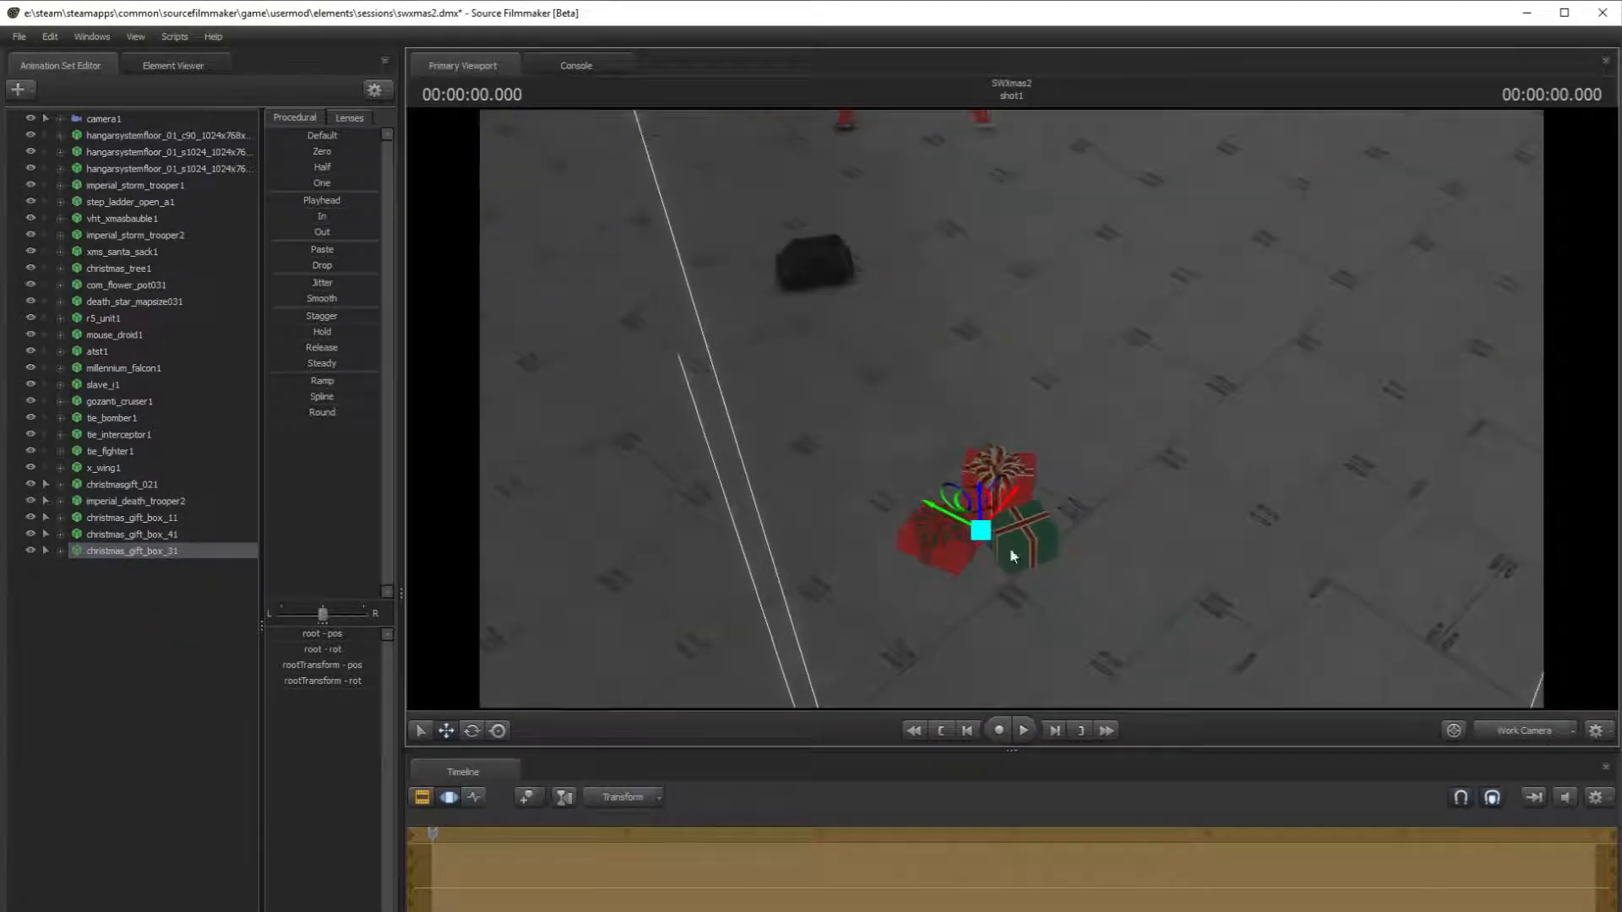
drag(972, 500, 1054, 133)
drag(1048, 253, 1048, 161)
key(w)
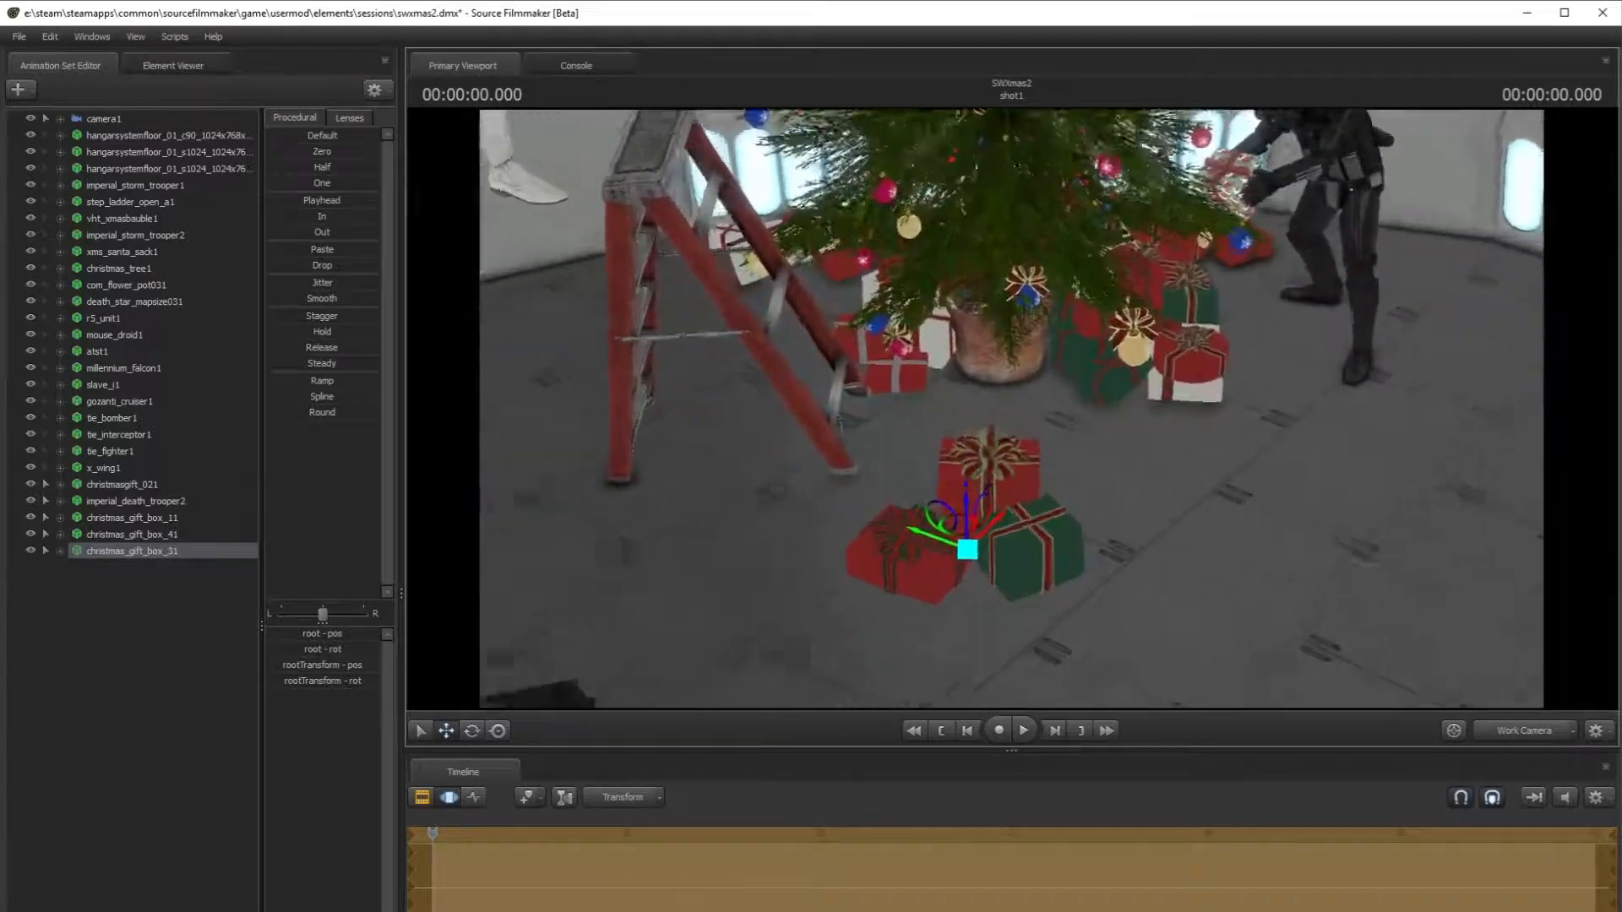
drag(929, 564, 1089, 372)
key(w)
key(s)
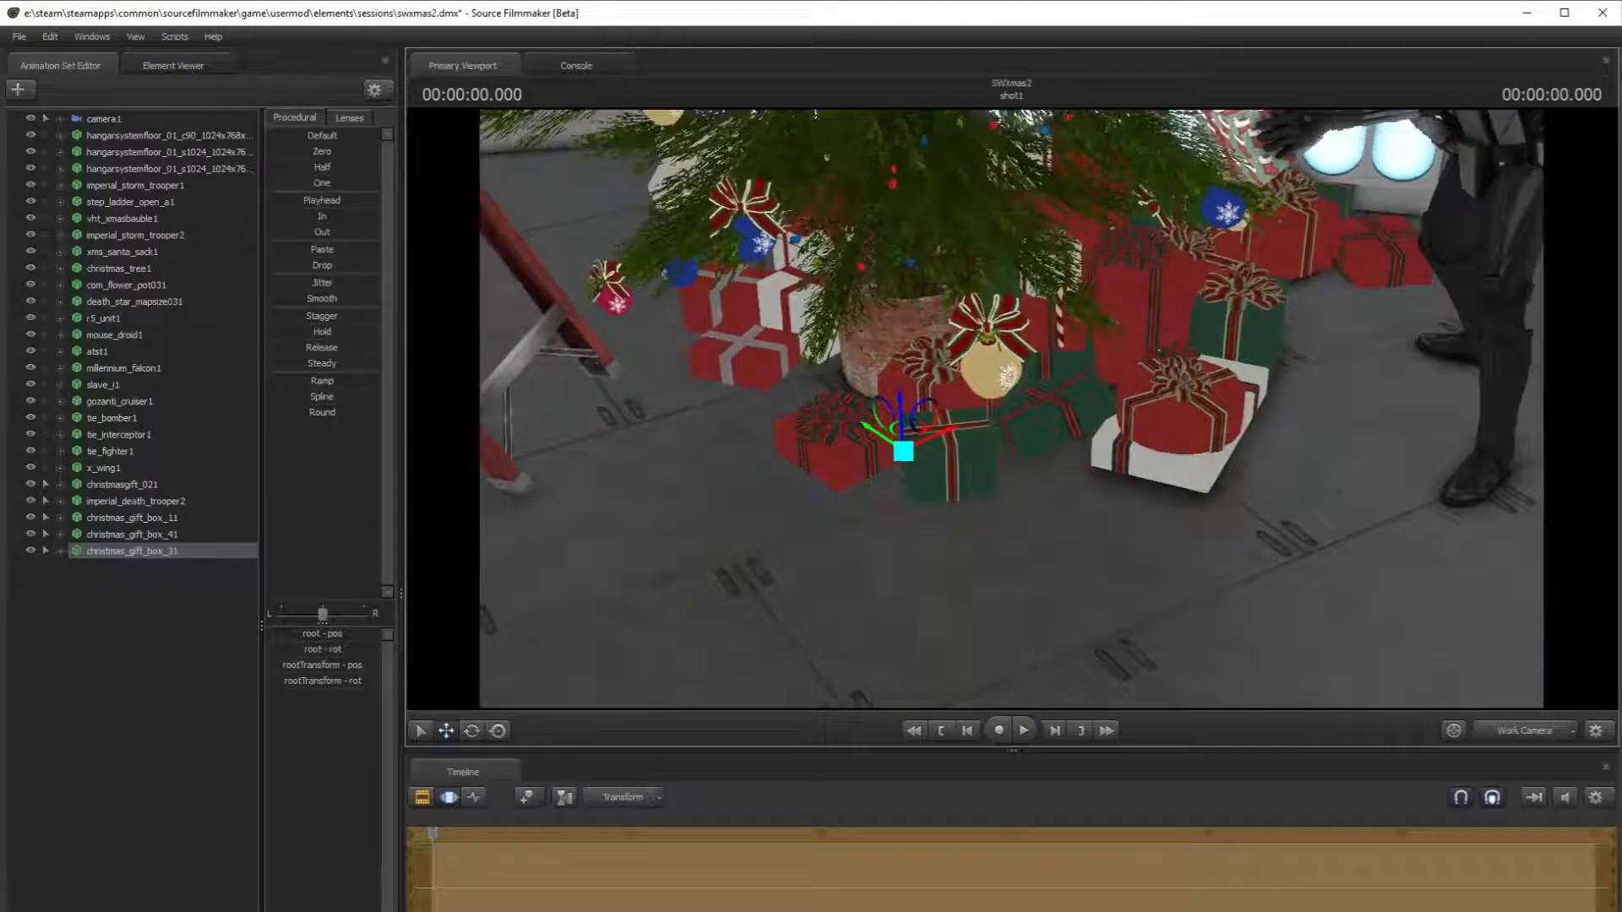
- Duplicate the three-box gift set and move the copy behind the pile on the death trooper's side of the tree
right_click(133, 551)
click(170, 606)
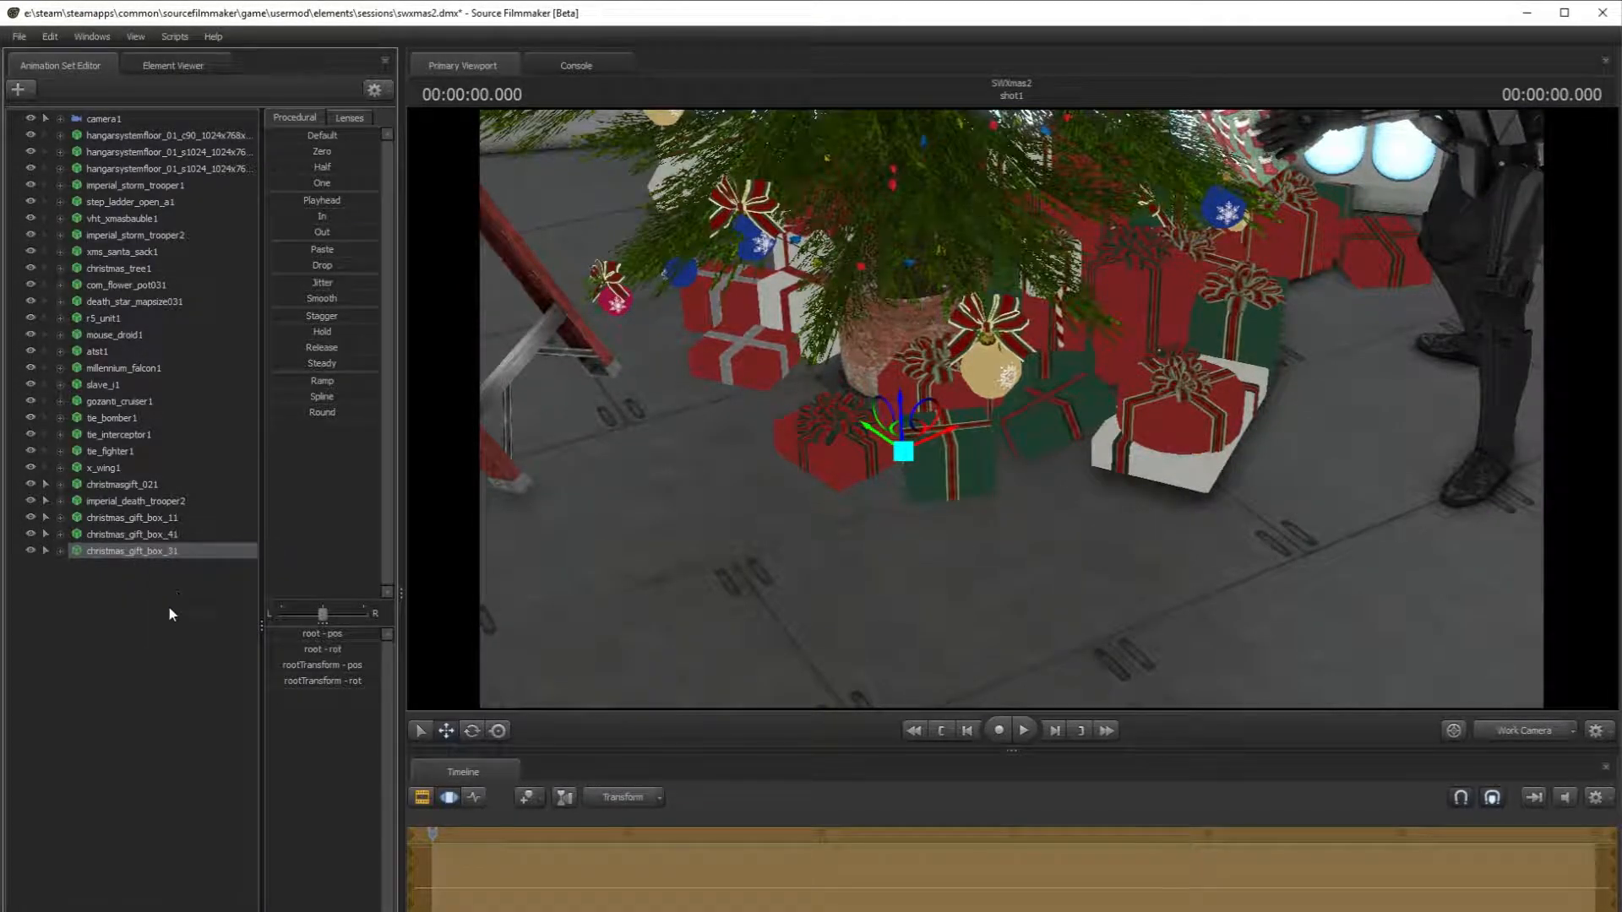
right_click(170, 606)
click(225, 693)
click(135, 568)
drag(903, 433, 1215, 262)
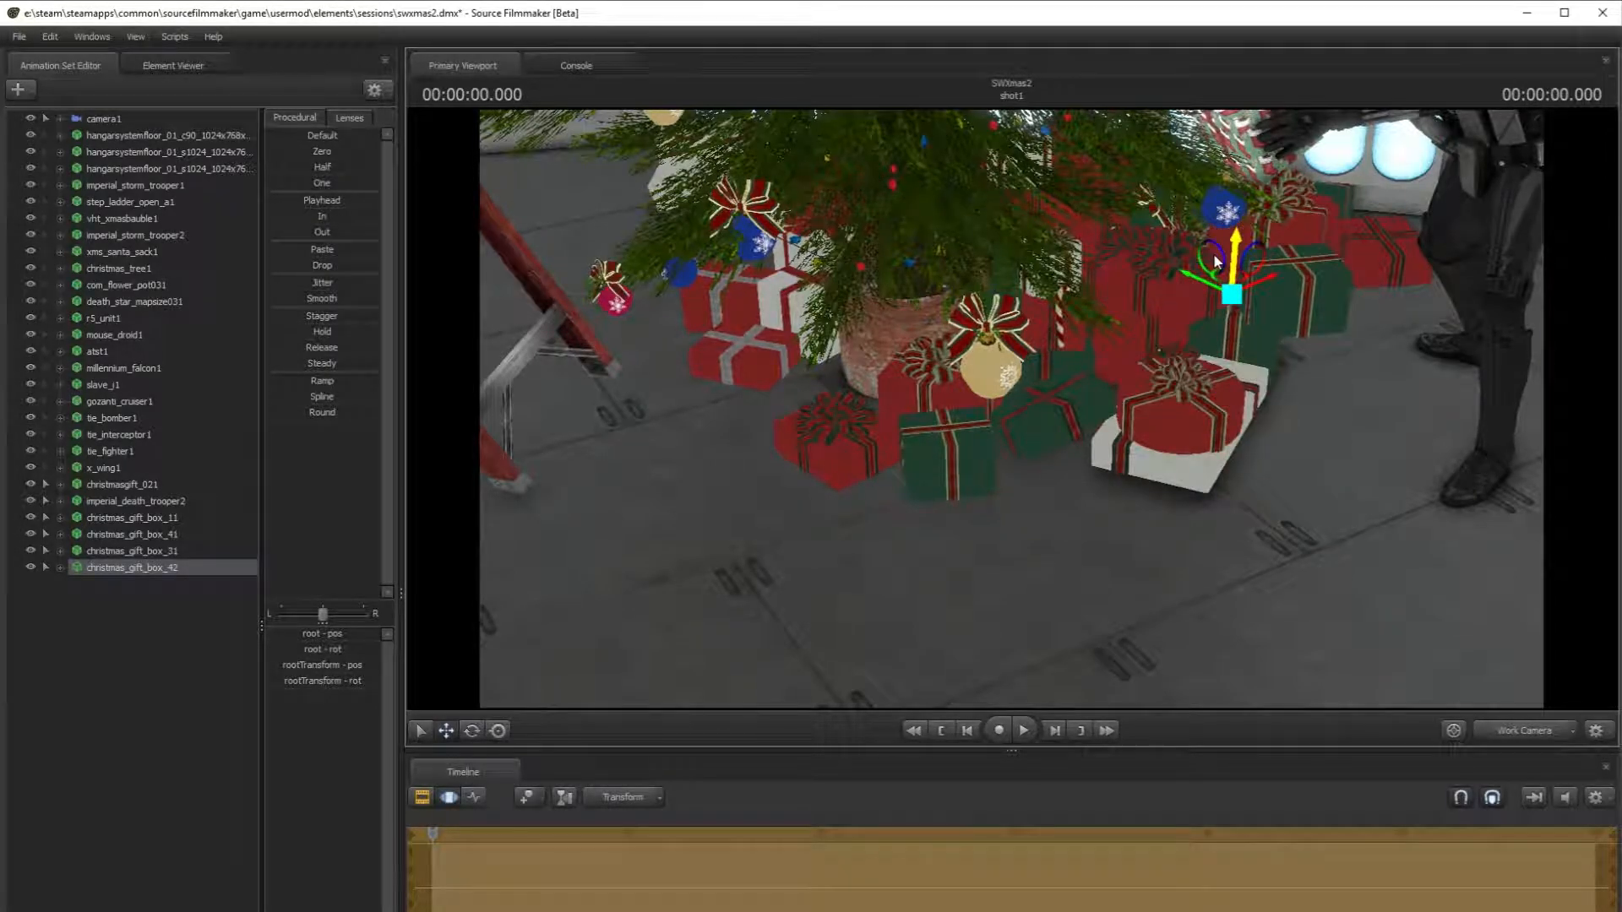
- Rotate the copied three-box gift set so its arrangement differs from the original in front of the pot
click(472, 730)
key(f)
drag(1111, 399, 1158, 343)
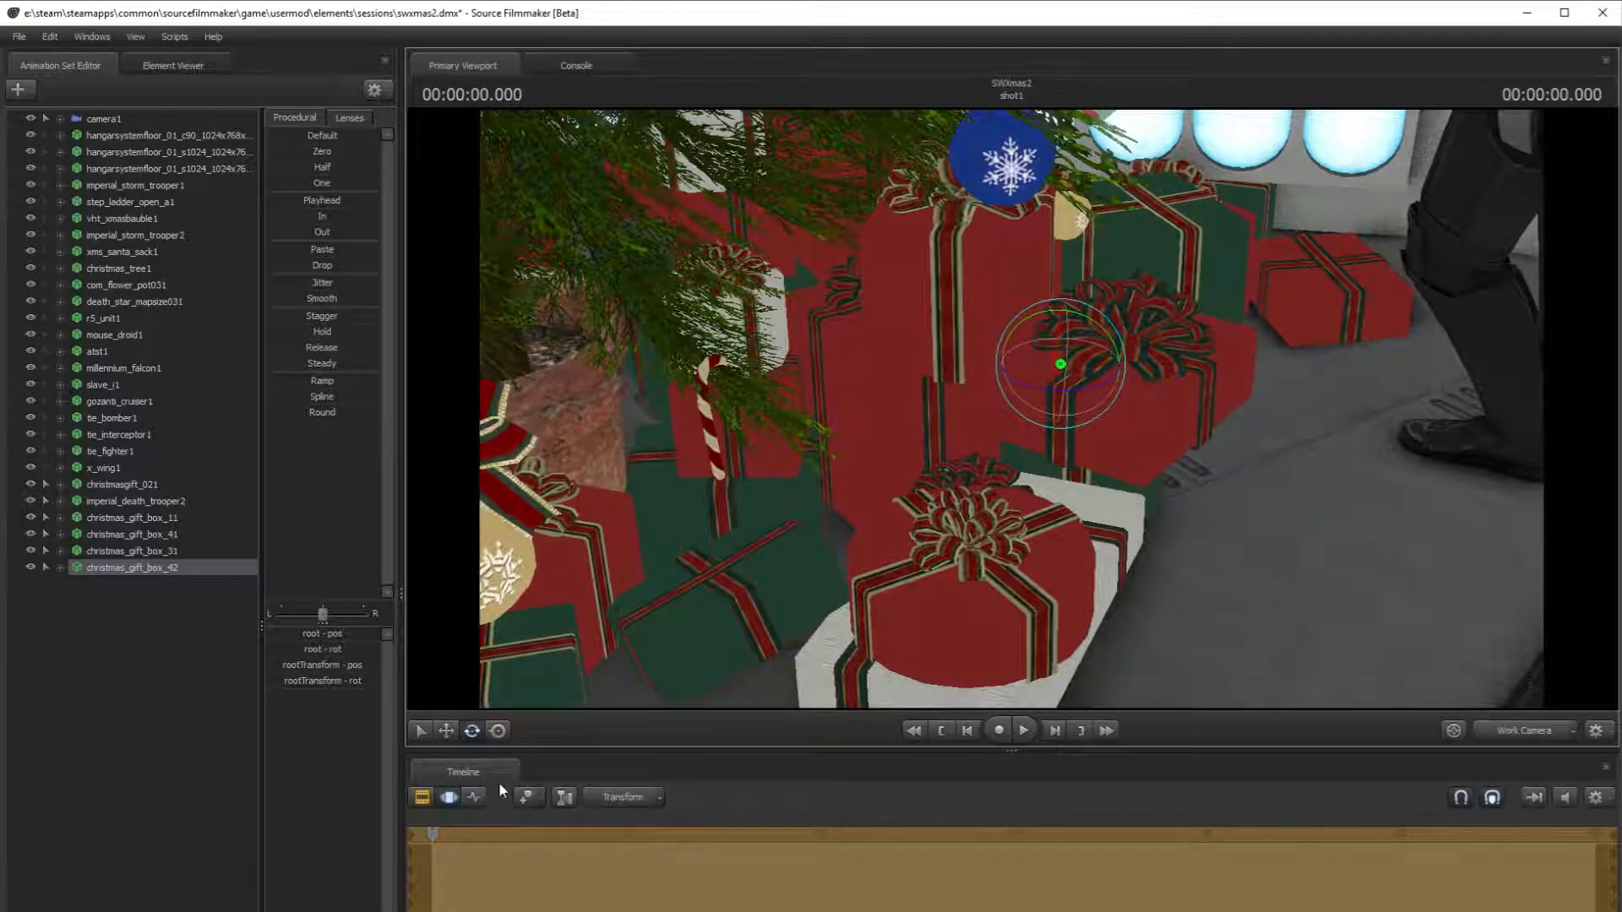
- Move christmas_gift_box_42 into the gift pile on the death trooper's side of the tree
click(445, 733)
drag(727, 541, 757, 568)
right_click(871, 534)
click(917, 578)
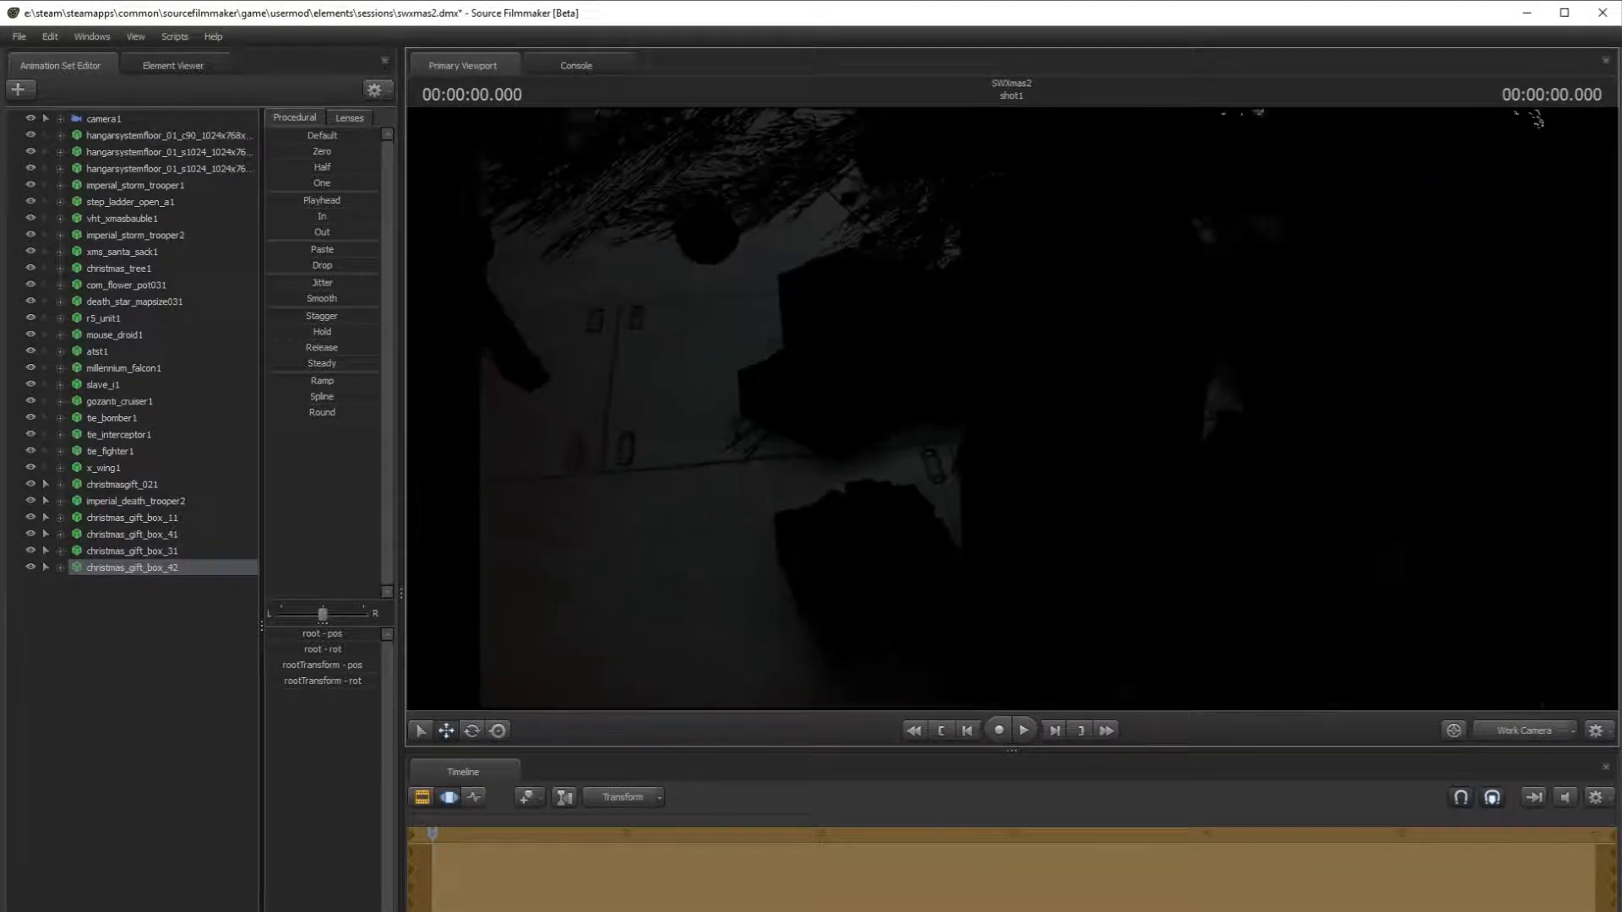
drag(916, 579, 1039, 473)
right_click(1087, 437)
click(1130, 482)
key(s)
drag(1210, 400, 1019, 408)
key(w)
key(s)
key(a)
drag(1007, 350, 1332, 295)
drag(1324, 351, 1322, 475)
drag(1014, 491, 1086, 557)
key(w)
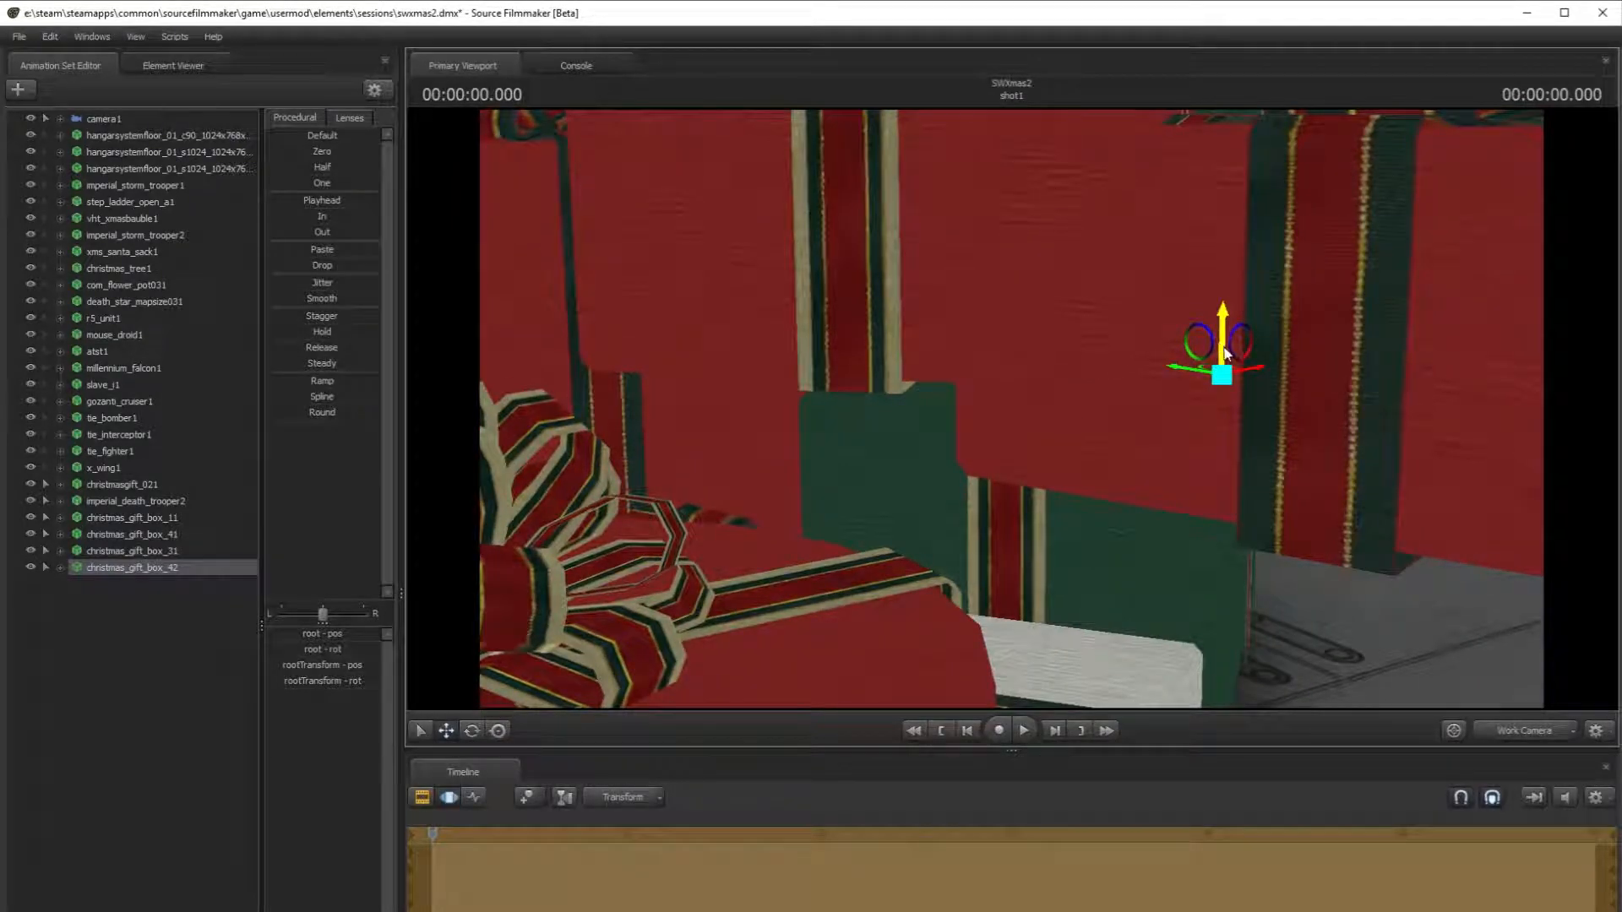
- Fine-tune the position of christmas_gift_box_42 among the neighbouring gifts and undo the unwanted move
drag(1208, 370, 1314, 377)
drag(1208, 406, 1068, 363)
key(w)
key(s)
key(s)
key(ctrl+z)
drag(1082, 483, 990, 401)
key(w)
key(s)
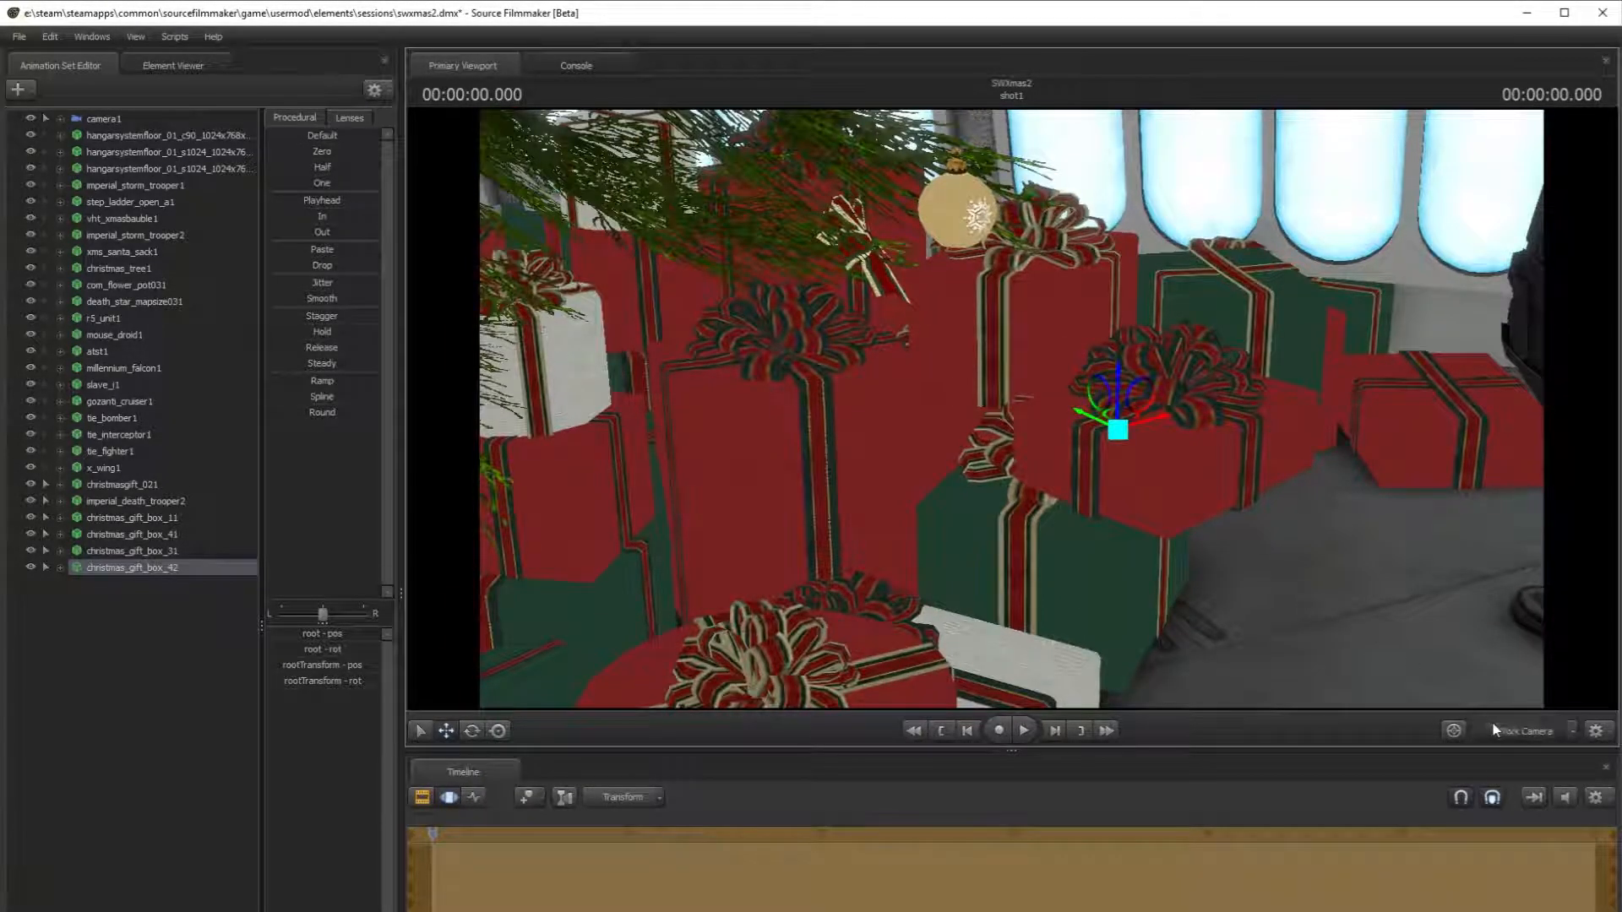
- Check the shot through the scene camera and add the model christmas_gift_box_2.mdl as a new animation set
click(1494, 730)
click(1494, 730)
click(20, 89)
click(119, 139)
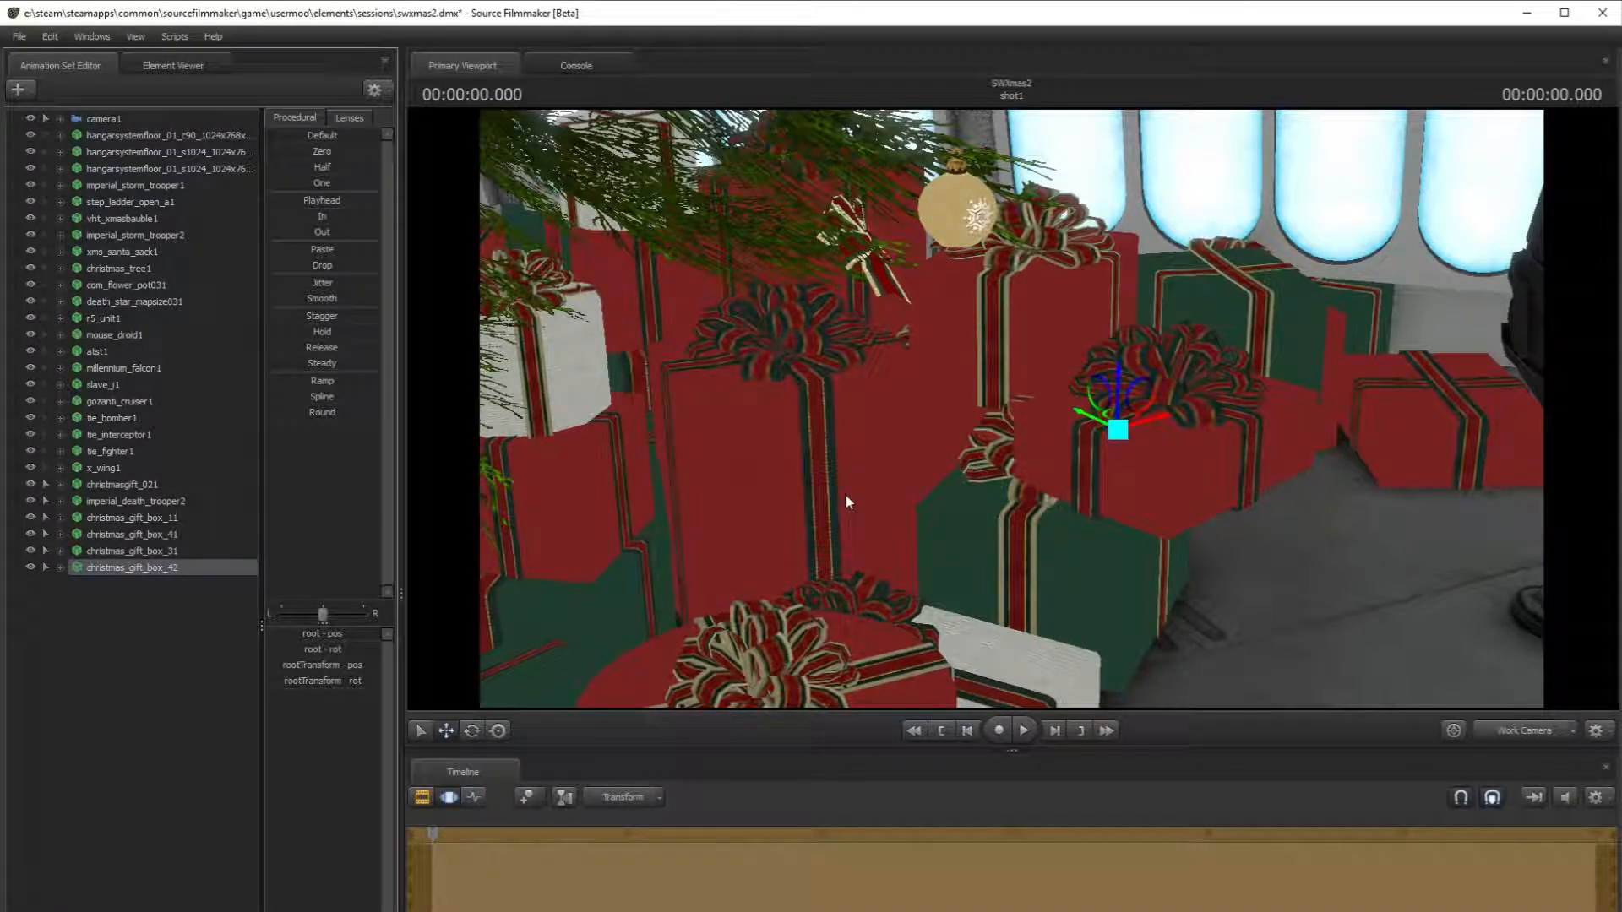
click(467, 658)
click(468, 648)
click(472, 659)
click(482, 668)
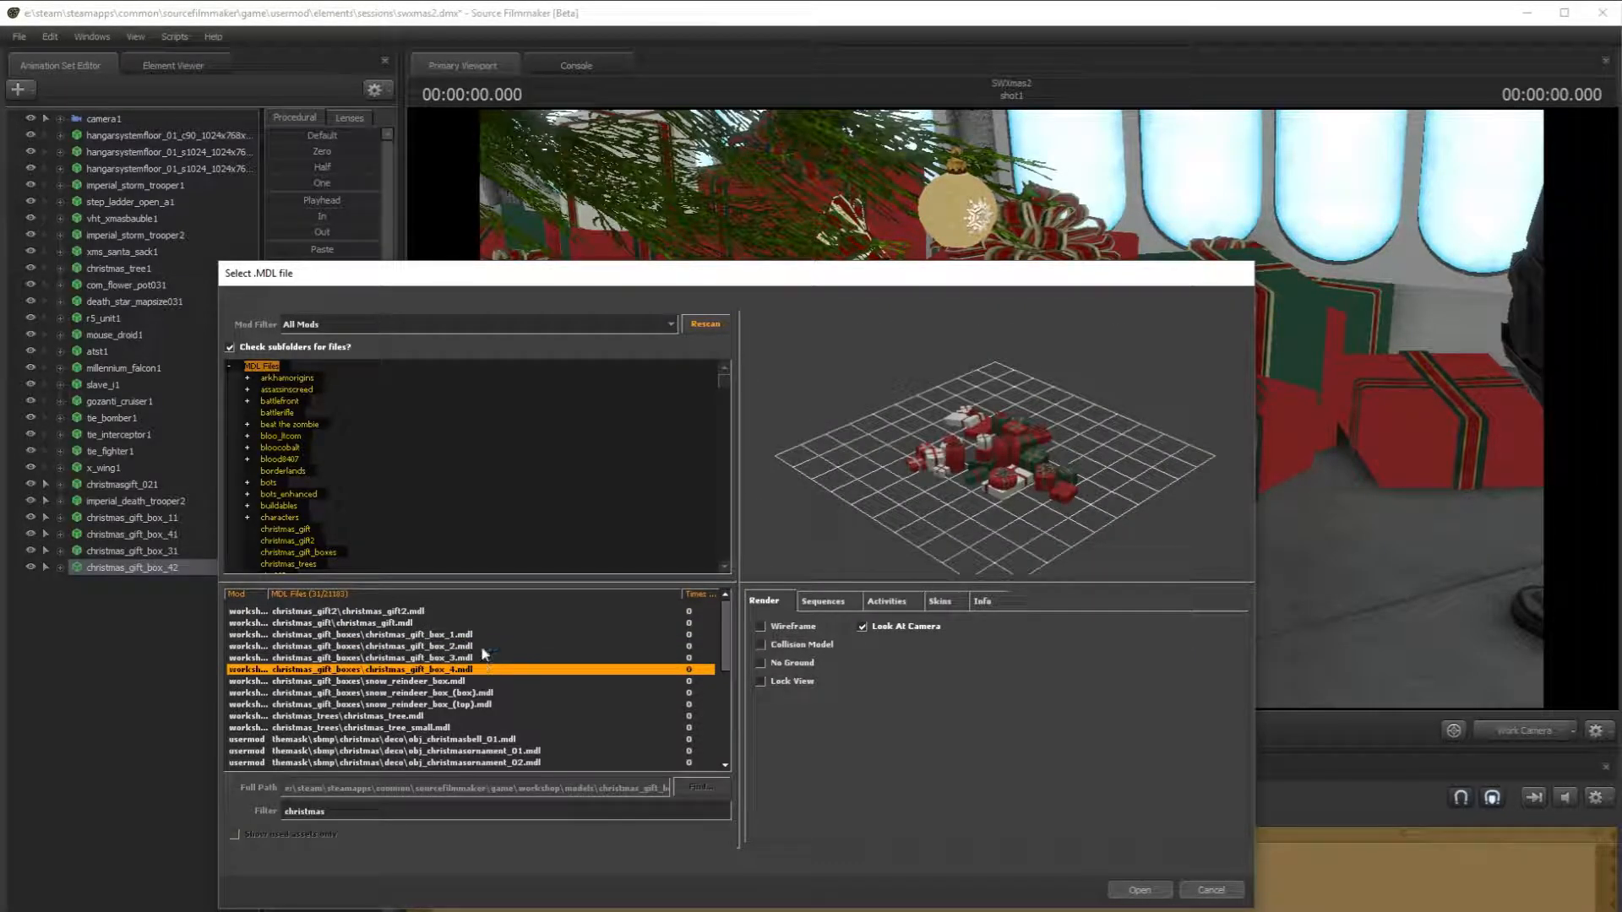
click(481, 649)
click(1140, 890)
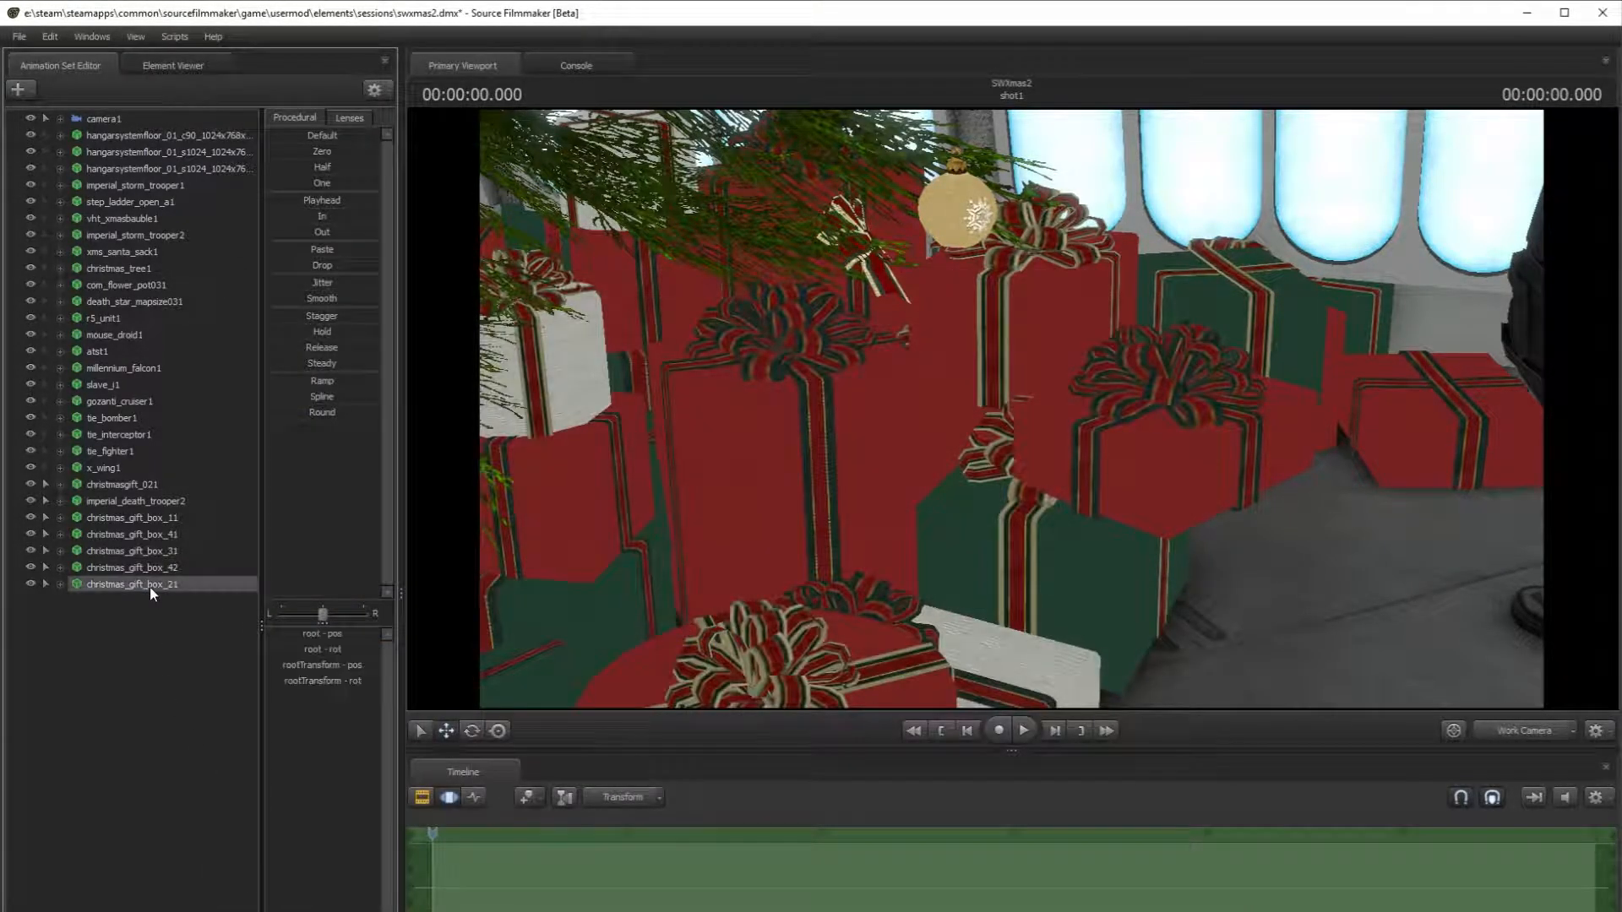
- Move christmas_gift_box_21 across the hangar floor to the back of the pile, between the tree and the death trooper
drag(1011, 409, 963, 401)
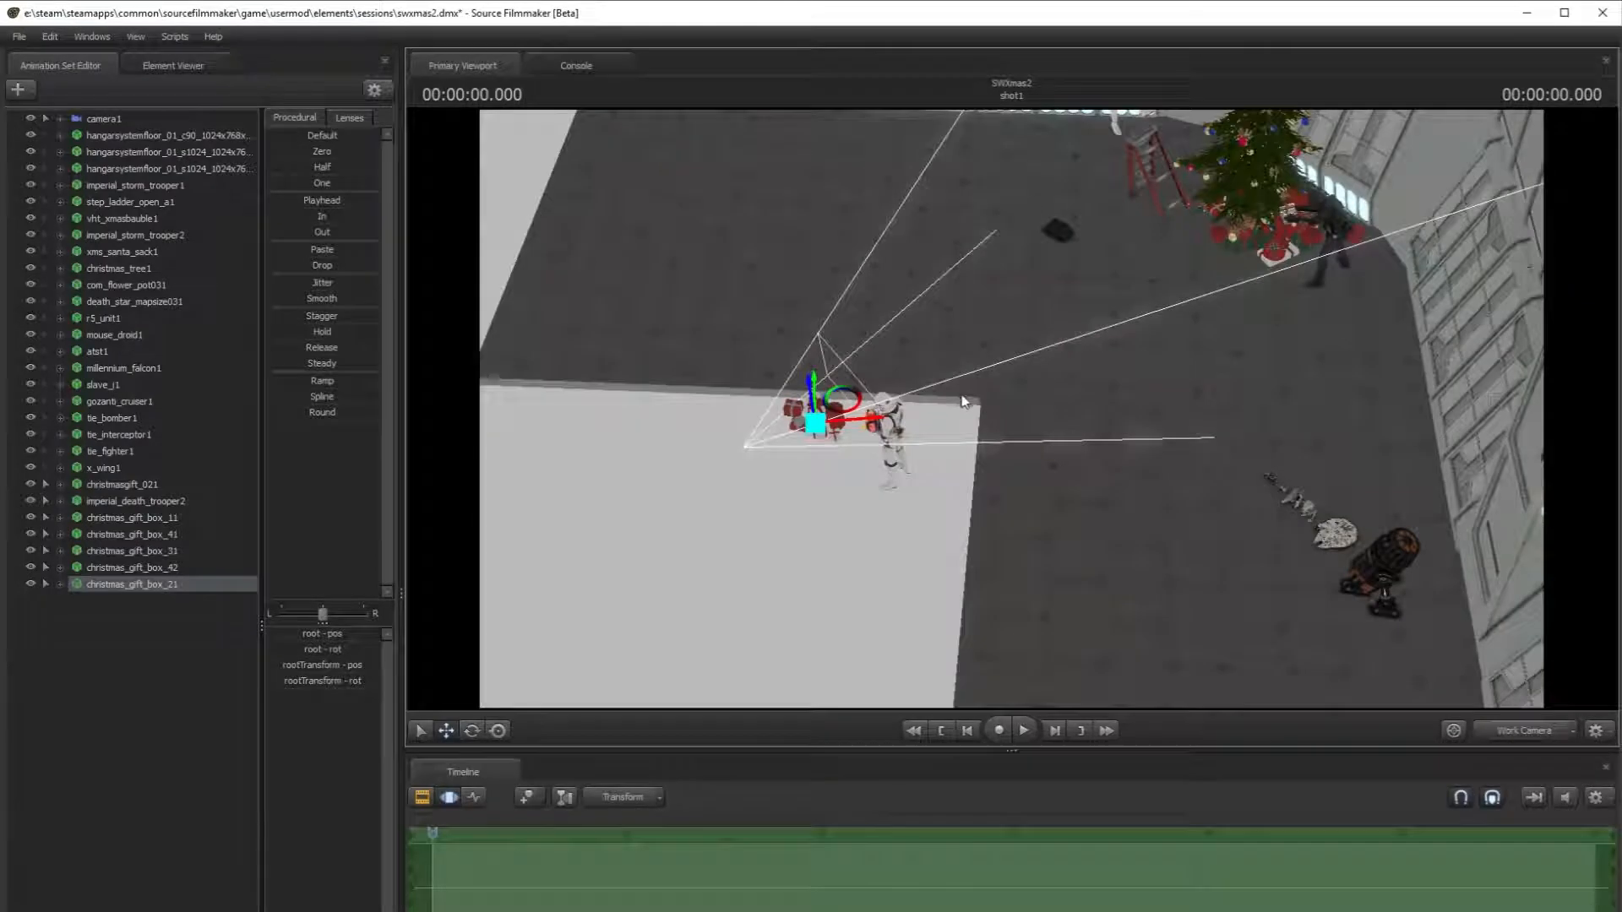
drag(843, 407, 1385, 157)
key(w)
drag(1011, 409, 1019, 409)
drag(1214, 264, 1107, 406)
mouse_move(1105, 540)
mouse_down()
mouse_move(1123, 551)
mouse_move(1105, 540)
mouse_move(1121, 530)
mouse_up()
key(w)
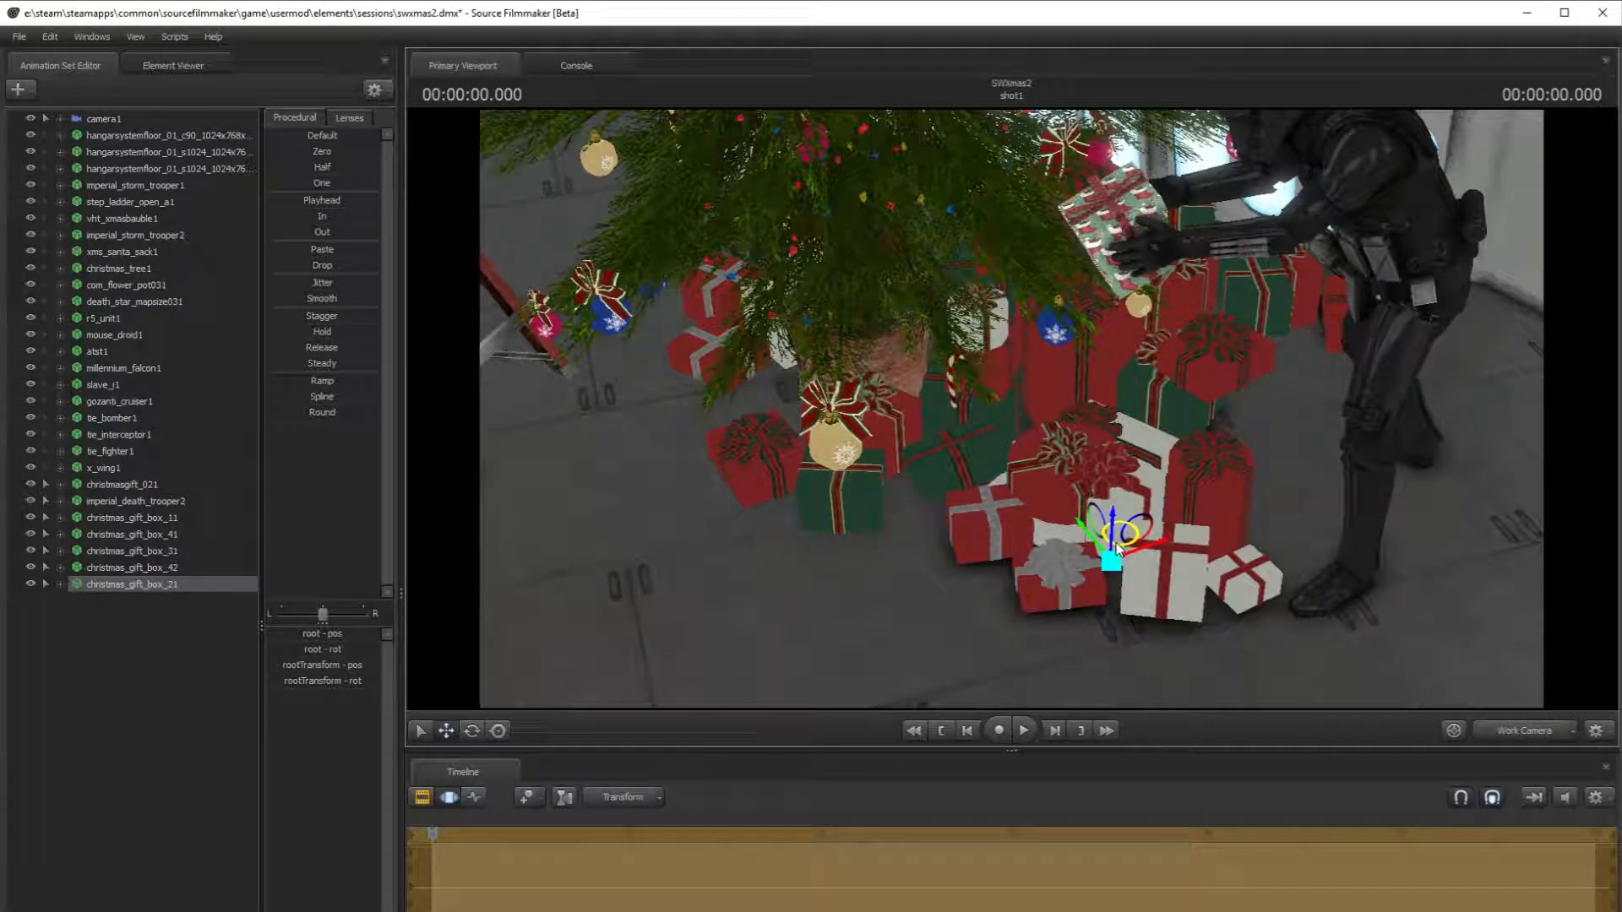
drag(1117, 548, 1113, 275)
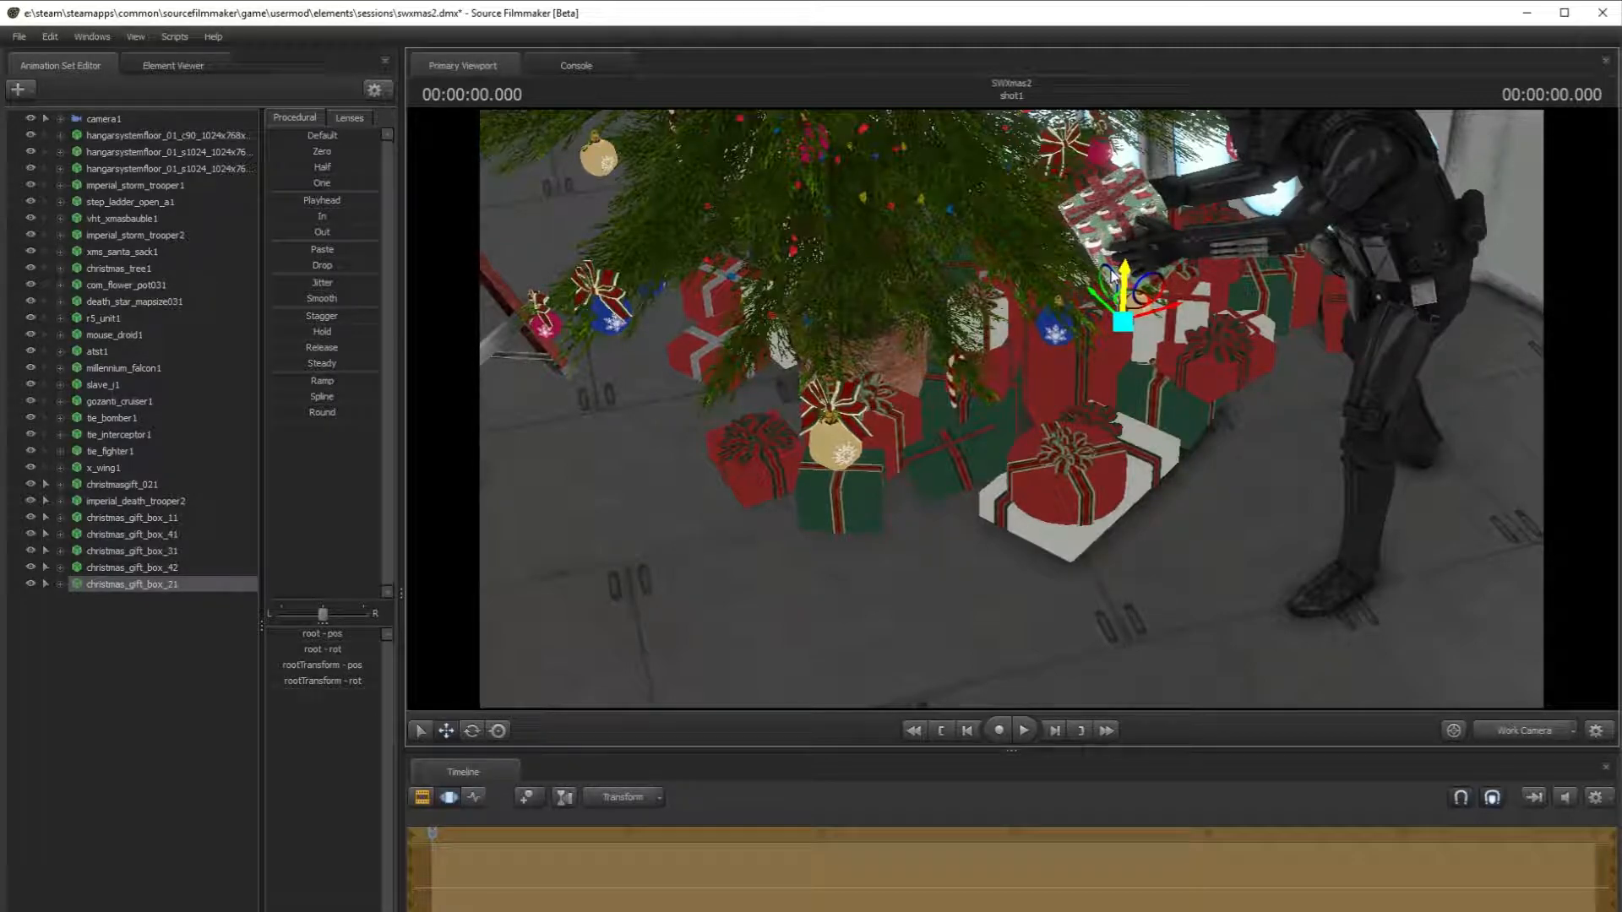
key(f)
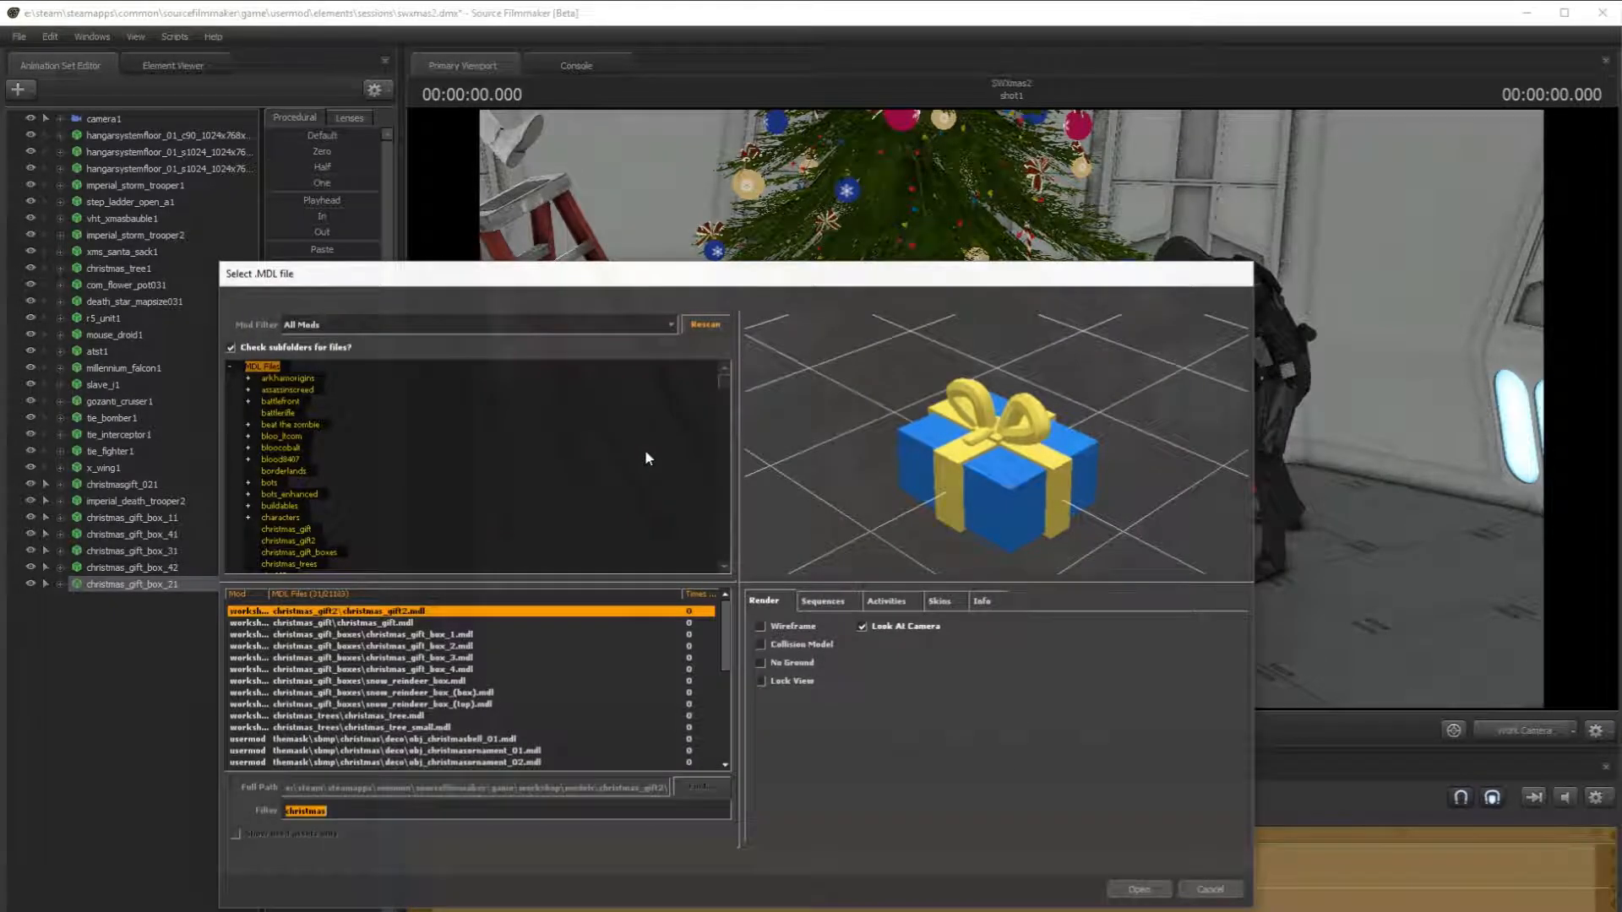
- Add the plaid gift model christmasgift_01.mdl to the scene as a new animation set and select it
click(474, 646)
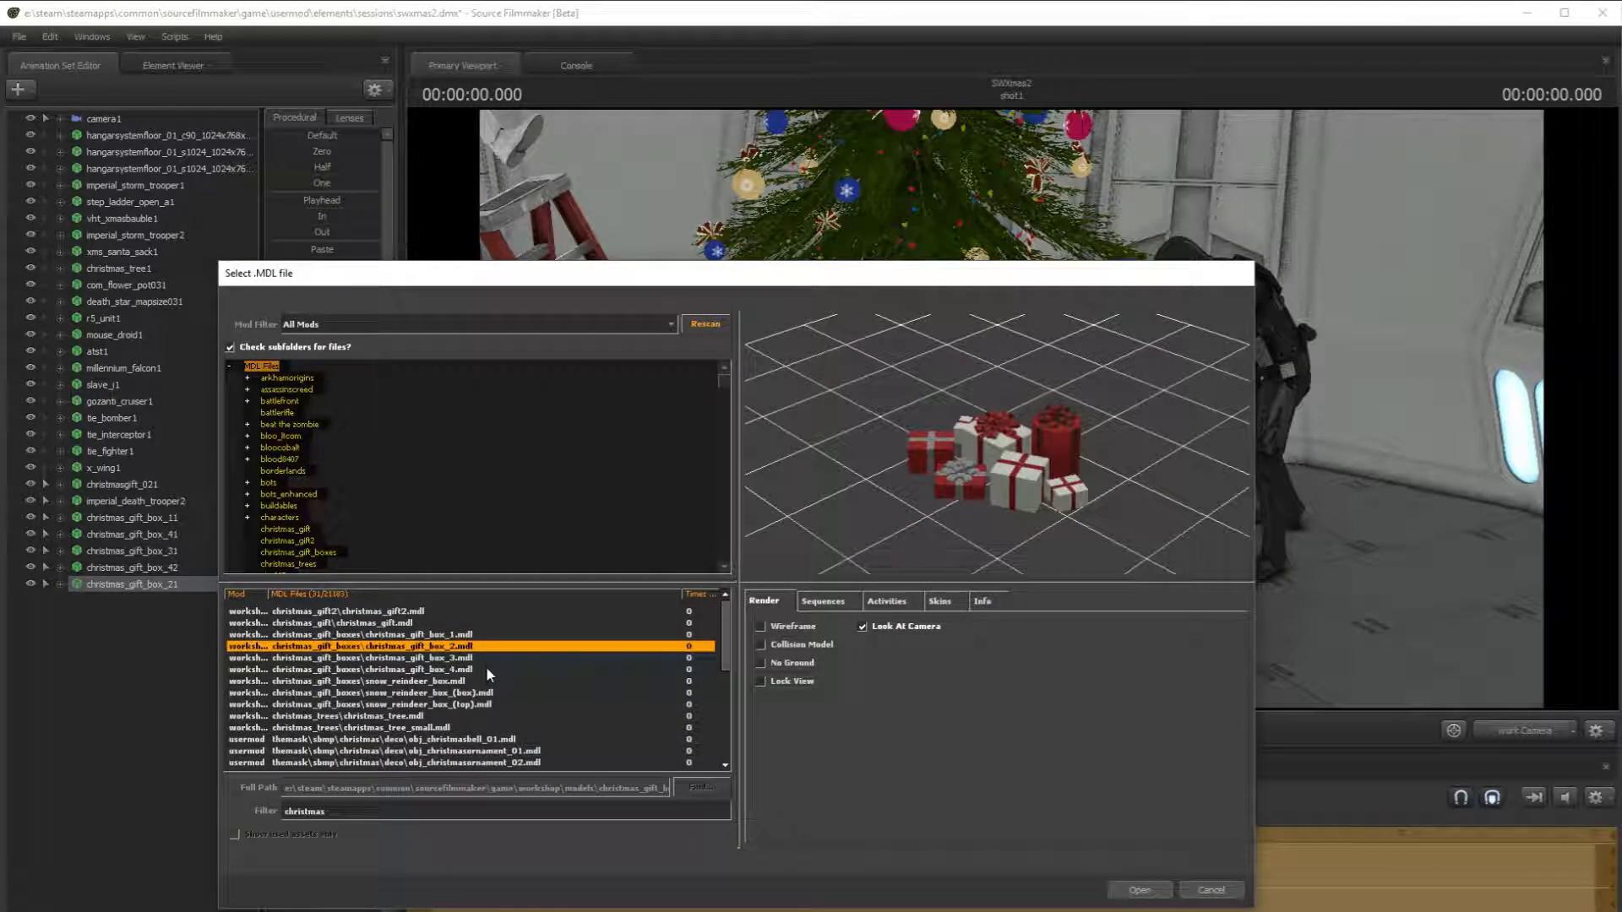
scroll(487, 673, down, 6)
click(509, 762)
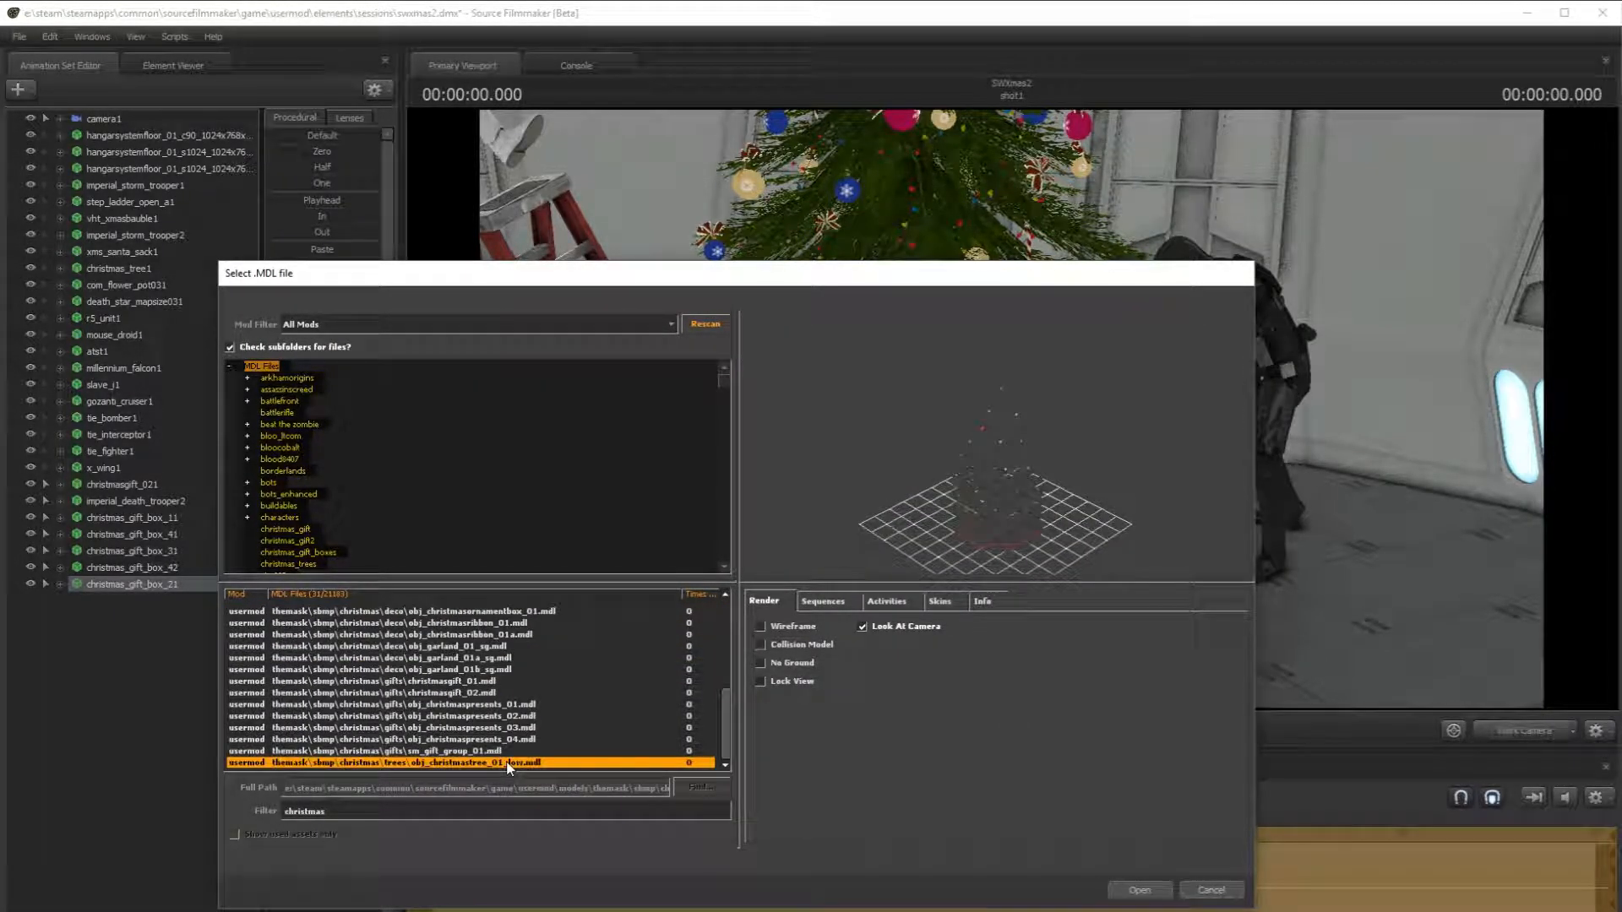
click(534, 681)
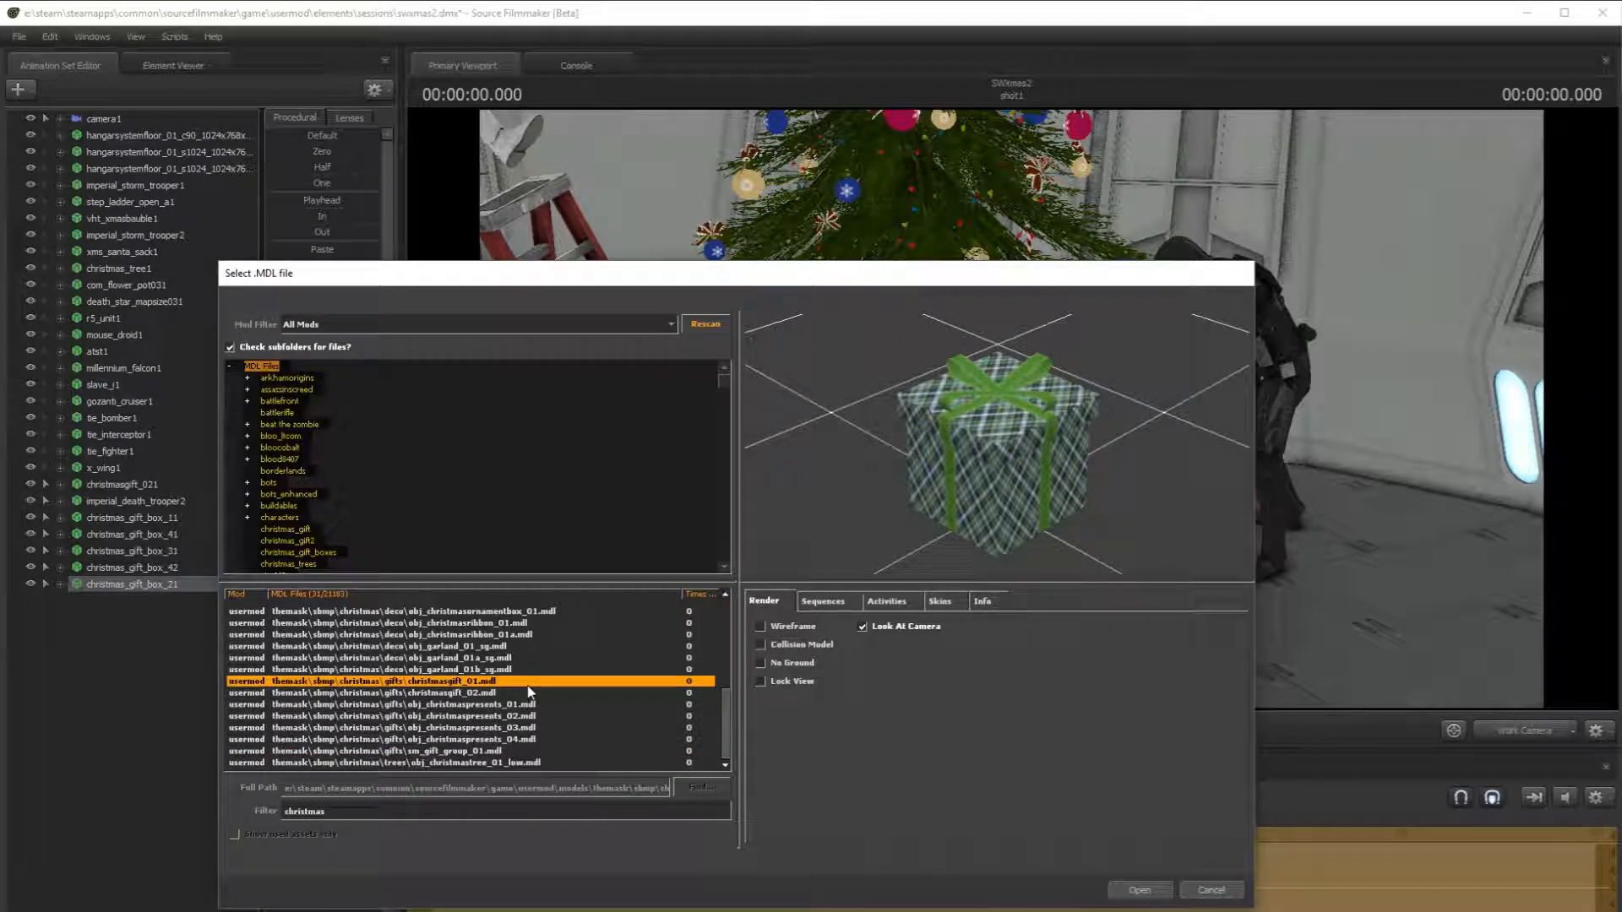
click(1139, 890)
click(127, 600)
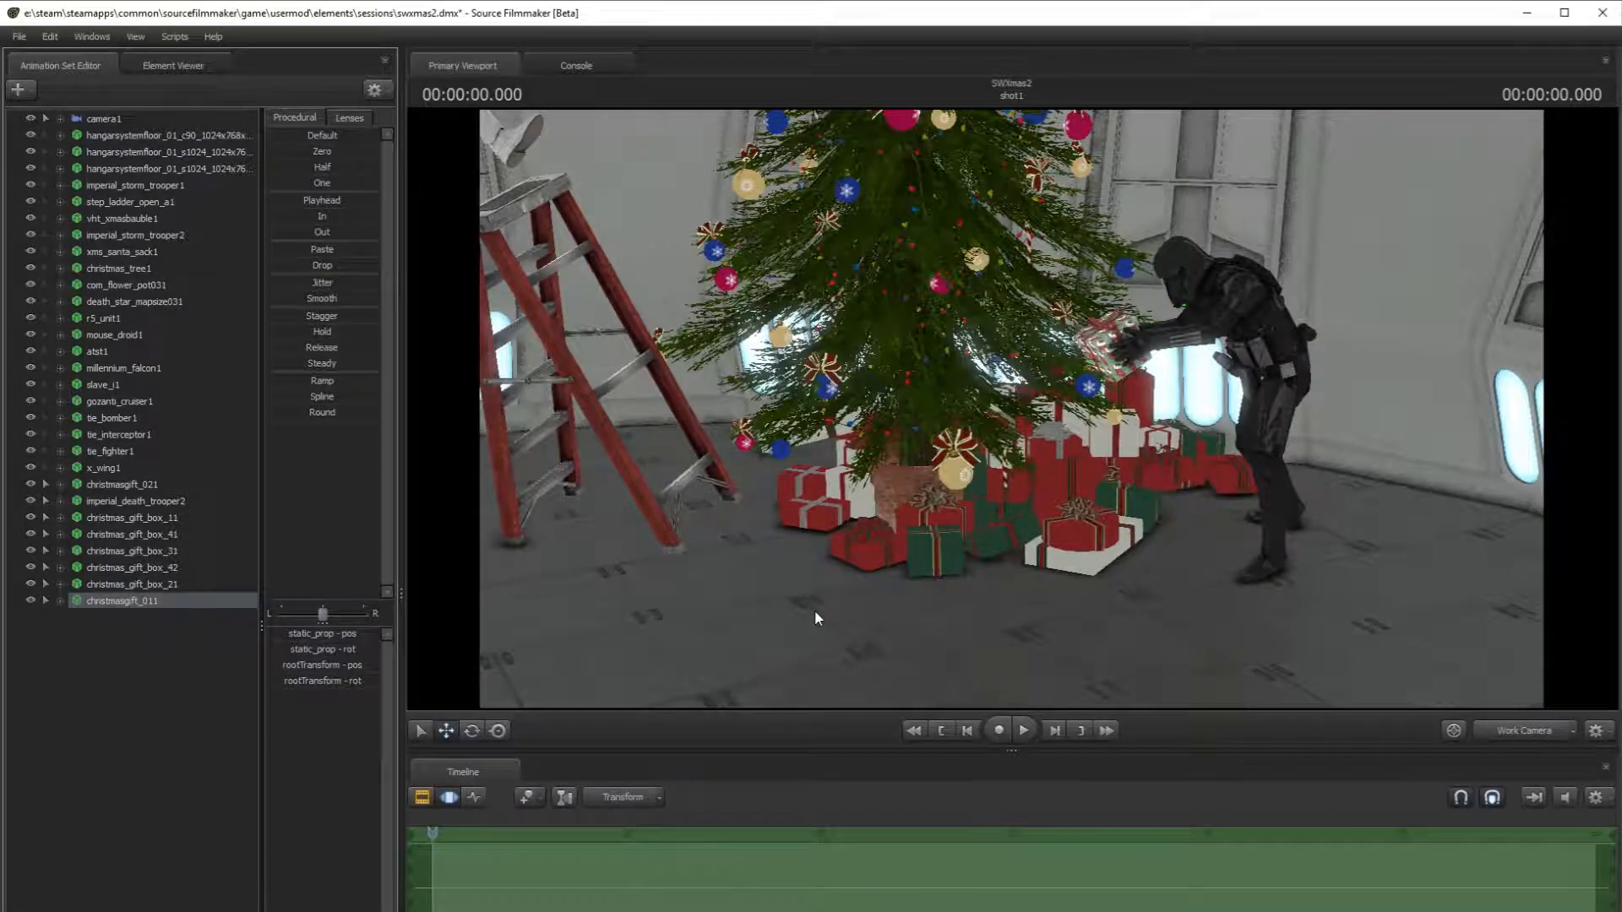
- Move christmasgift_011 to the front of the pile, between the green box and the white box with the red gift
drag(1011, 409, 999, 439)
drag(641, 478, 1147, 235)
drag(1098, 380, 1203, 211)
key(w)
mouse_move(1011, 409)
mouse_down()
mouse_move(912, 440)
mouse_move(1011, 409)
mouse_up()
mouse_move(1011, 338)
mouse_down()
mouse_move(995, 513)
mouse_move(1016, 672)
mouse_move(1032, 432)
mouse_move(1045, 453)
mouse_move(1181, 296)
mouse_move(1061, 302)
mouse_move(1068, 328)
mouse_move(1019, 320)
mouse_up()
key(w)
key(s)
key(w)
key(s)
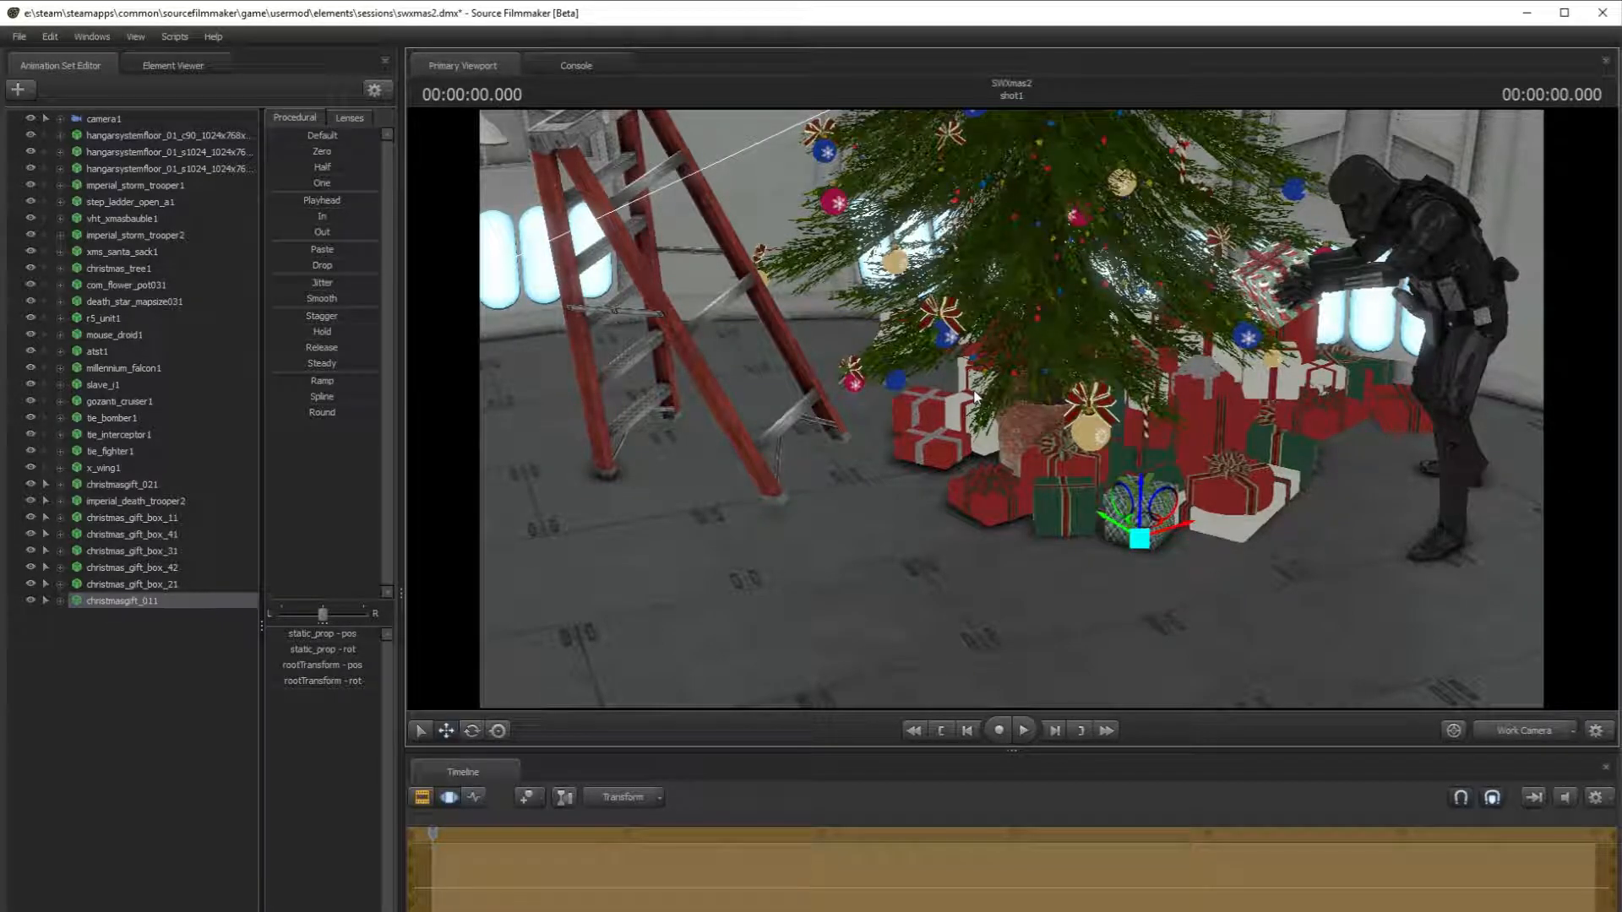
- Preview the available Christmas models and add sm_gift_group_01.mdl to the scene as a new animation set
click(32, 85)
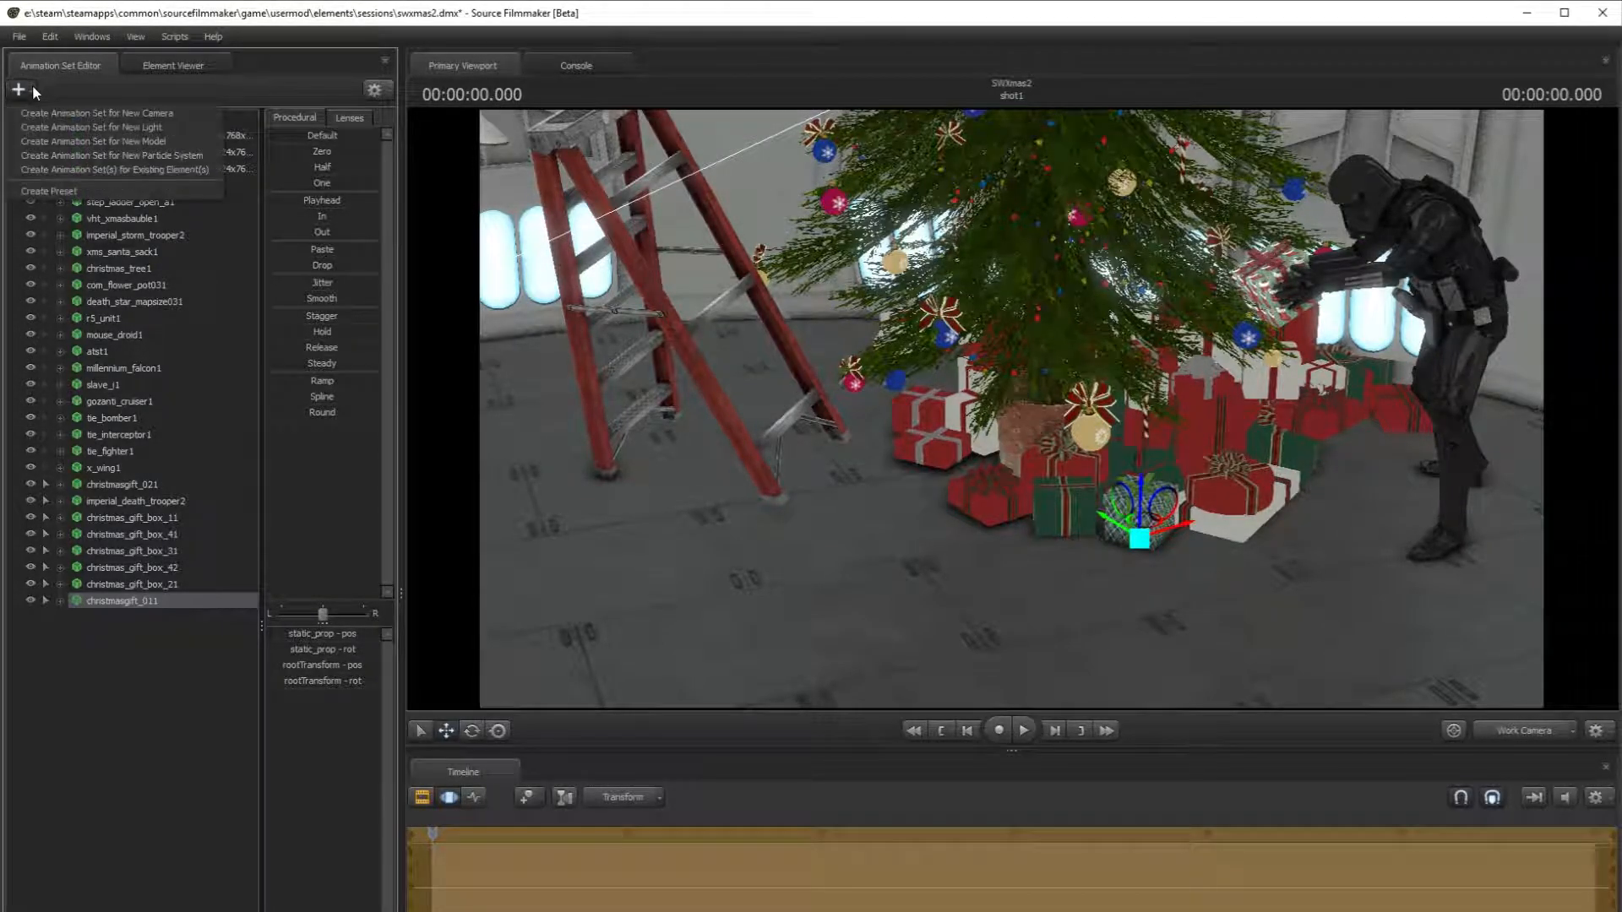
click(122, 139)
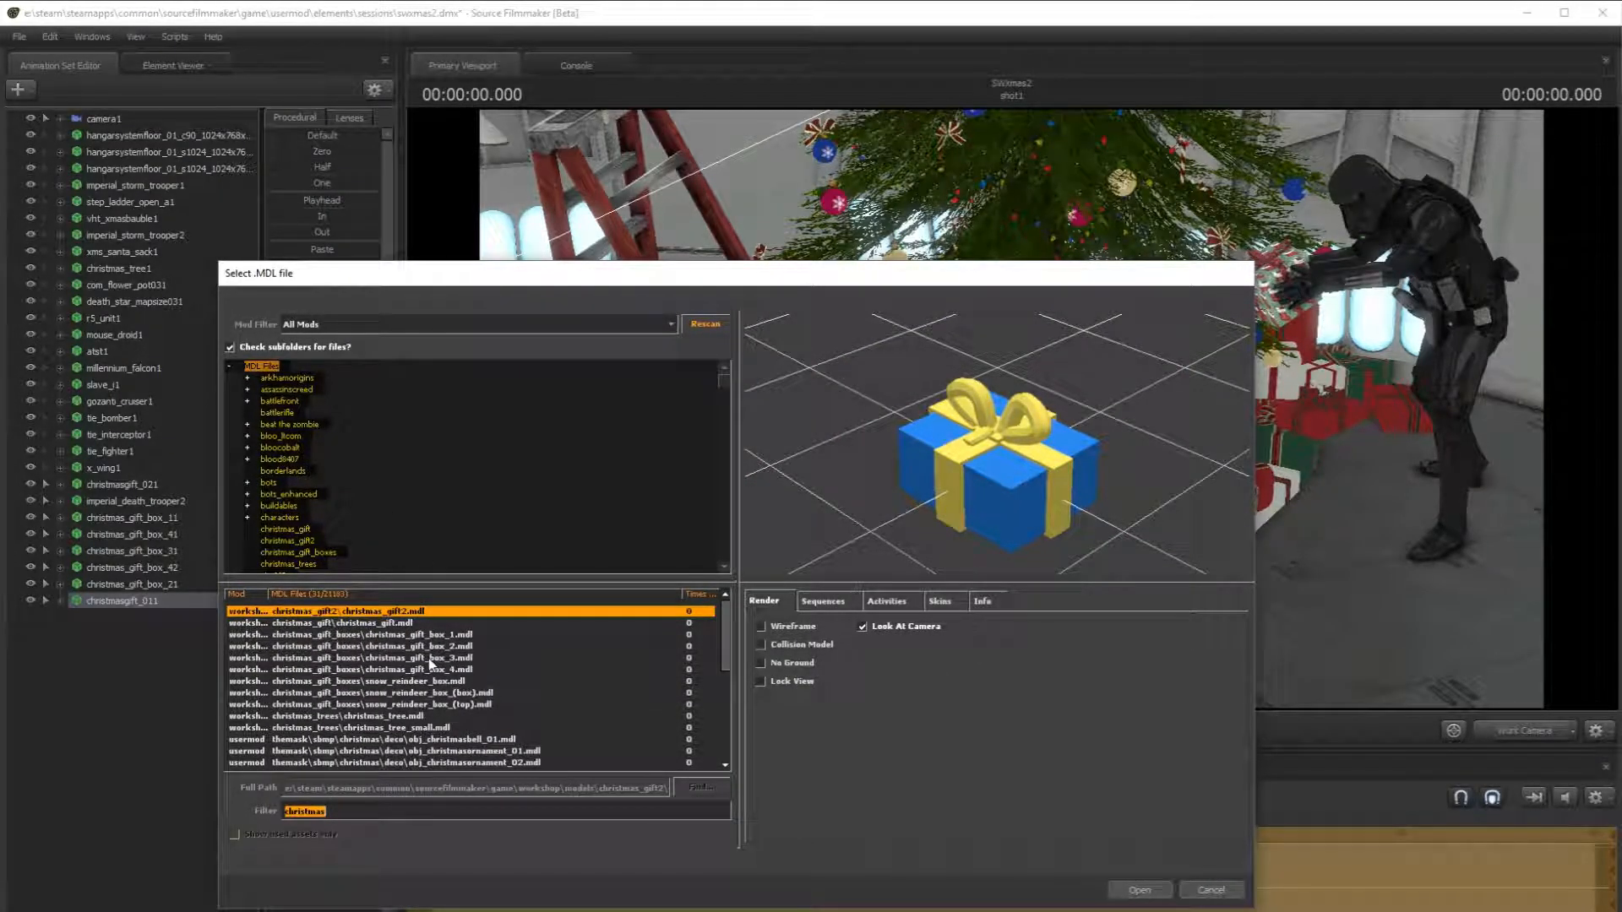
click(491, 694)
click(495, 711)
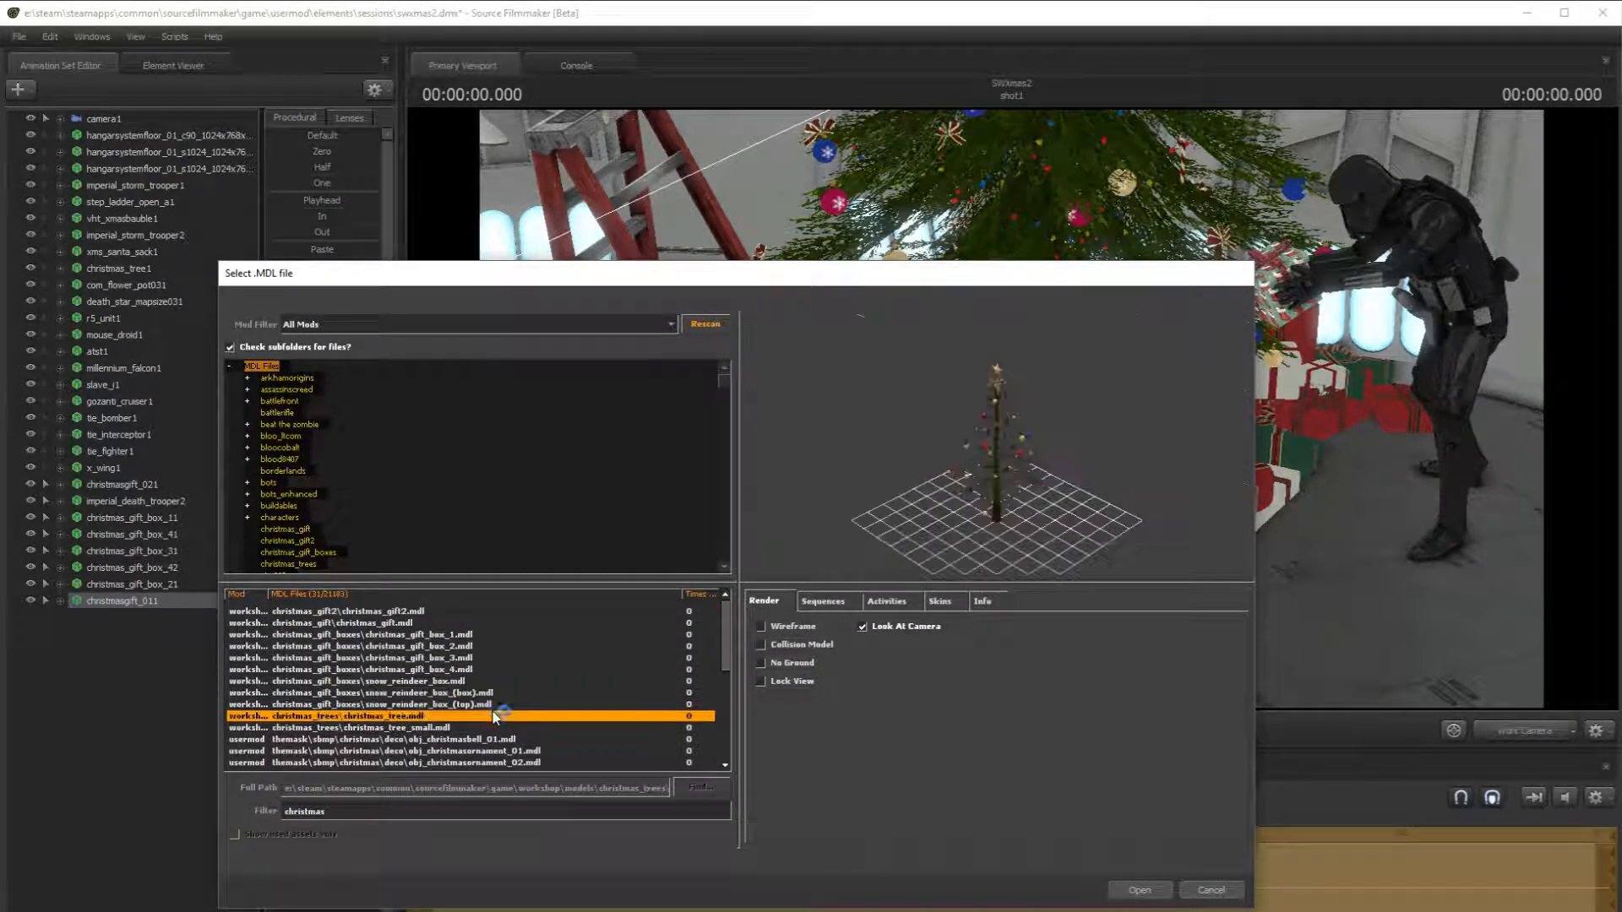
click(443, 681)
scroll(460, 671, down, 2)
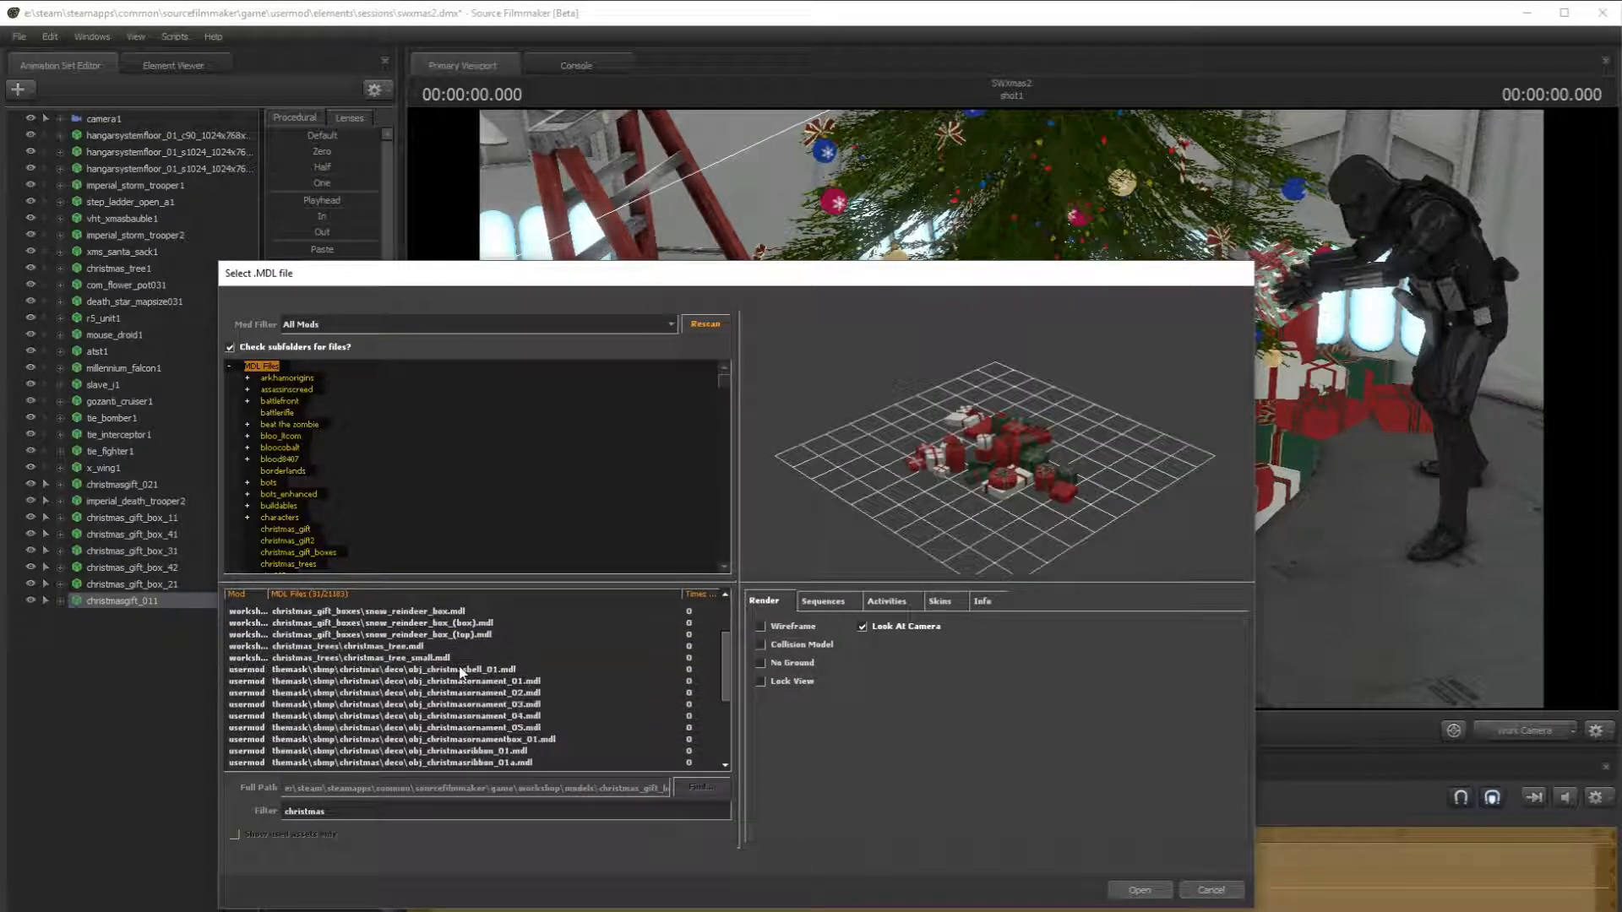
click(468, 659)
click(489, 710)
scroll(499, 701, down, 3)
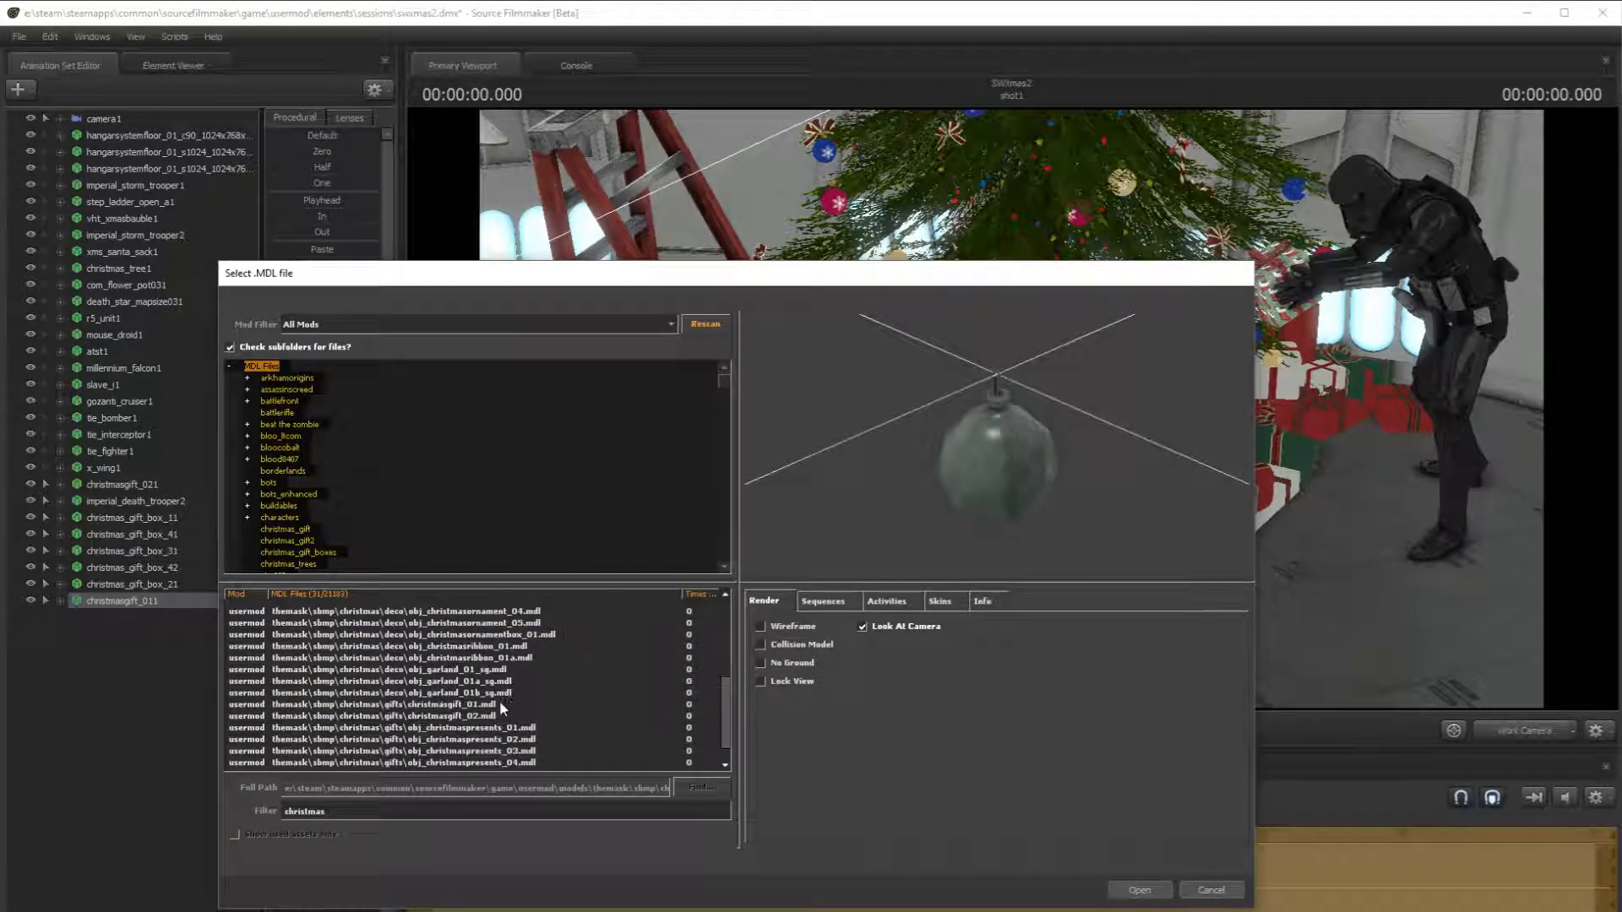
click(500, 703)
click(510, 715)
scroll(511, 718, down, 2)
click(537, 731)
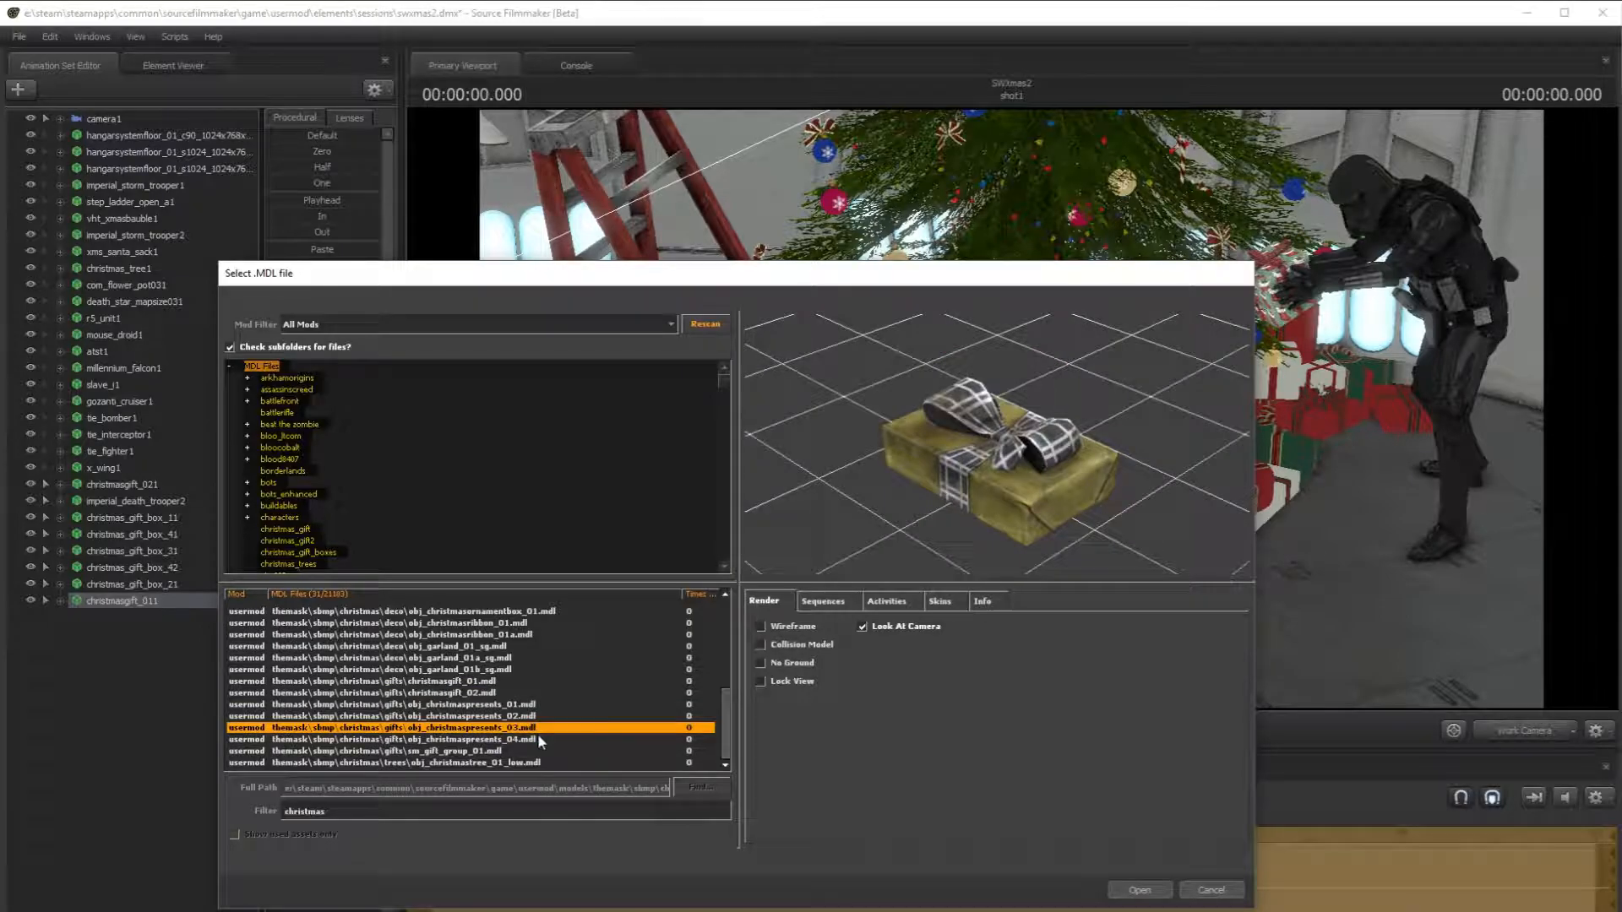
click(550, 708)
click(543, 751)
click(540, 762)
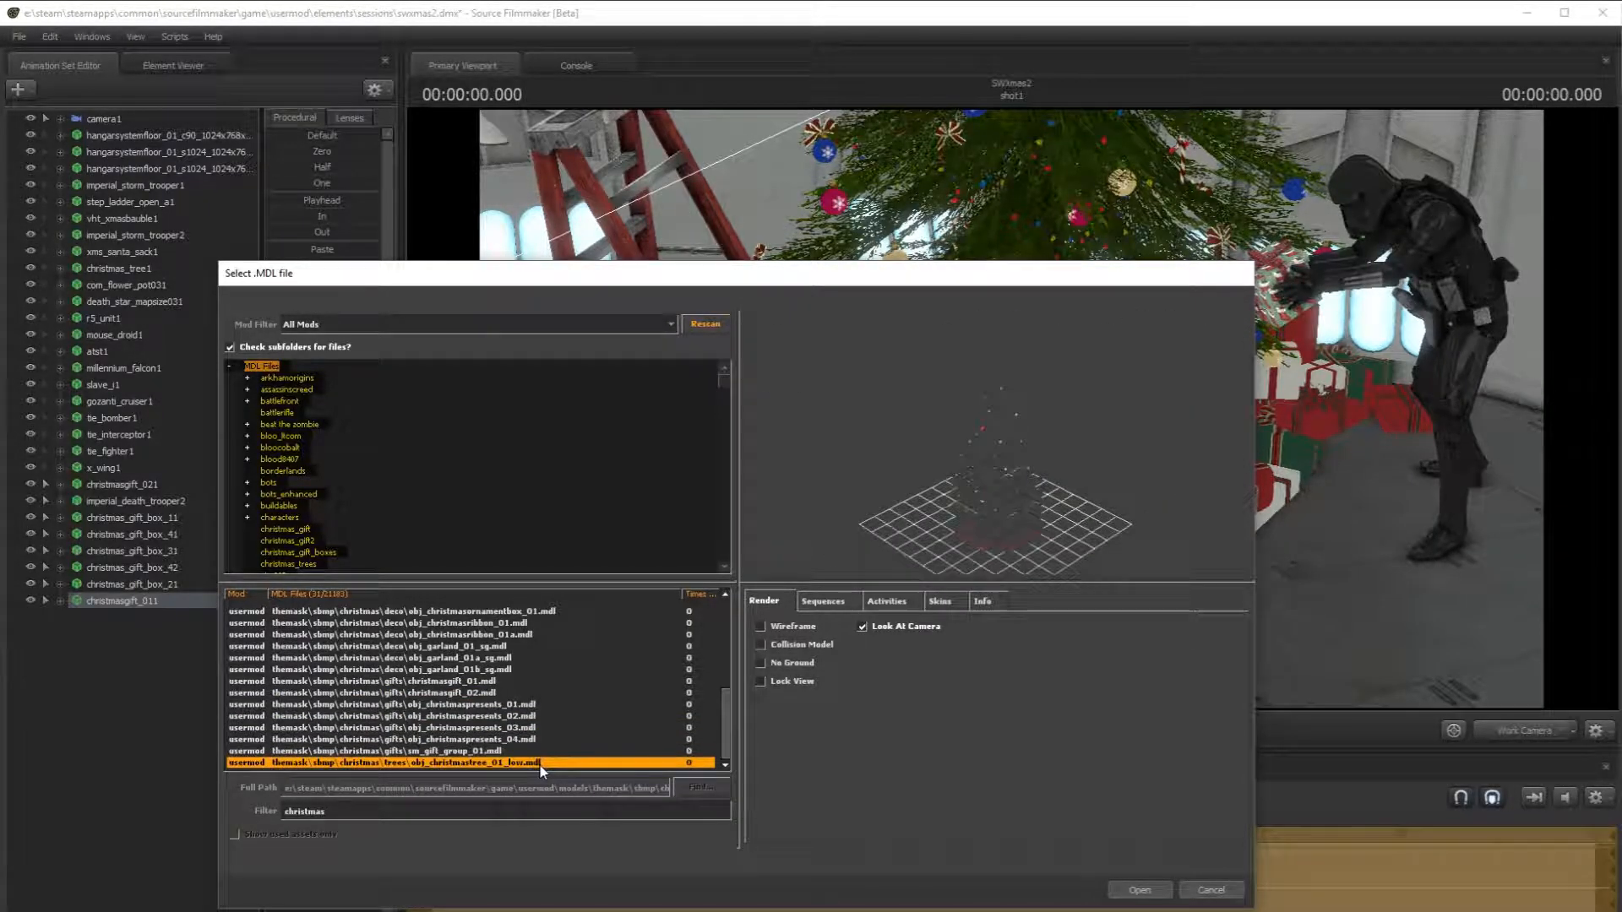
click(548, 751)
click(1140, 890)
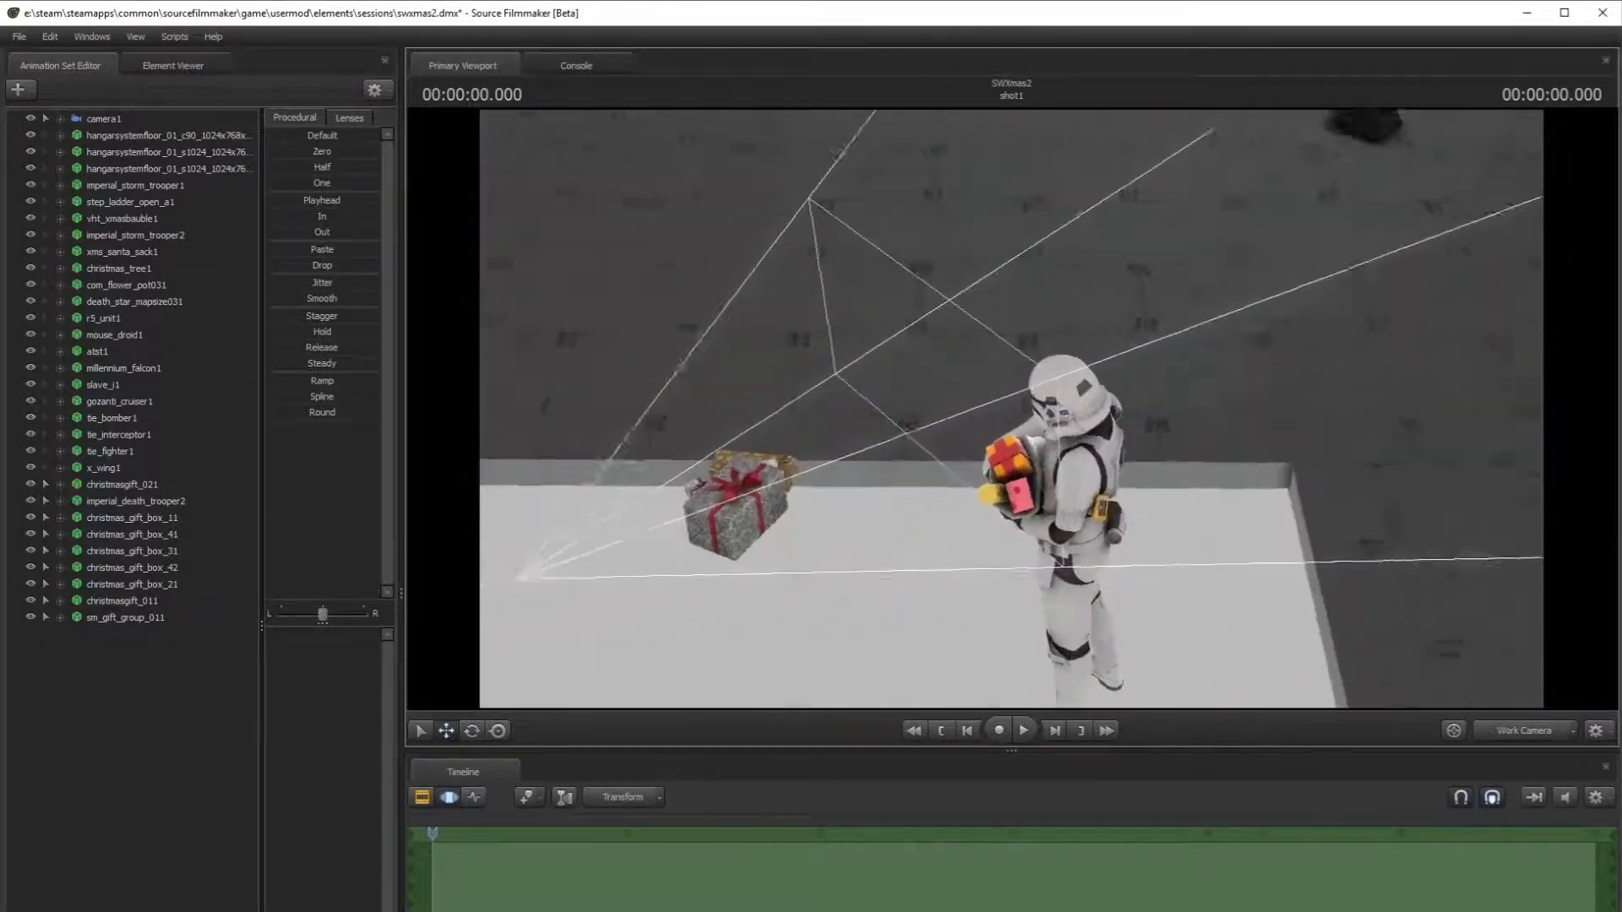
- Move sm_gift_group_011 across the hangar floor to the open area in front of the gift pile
click(132, 617)
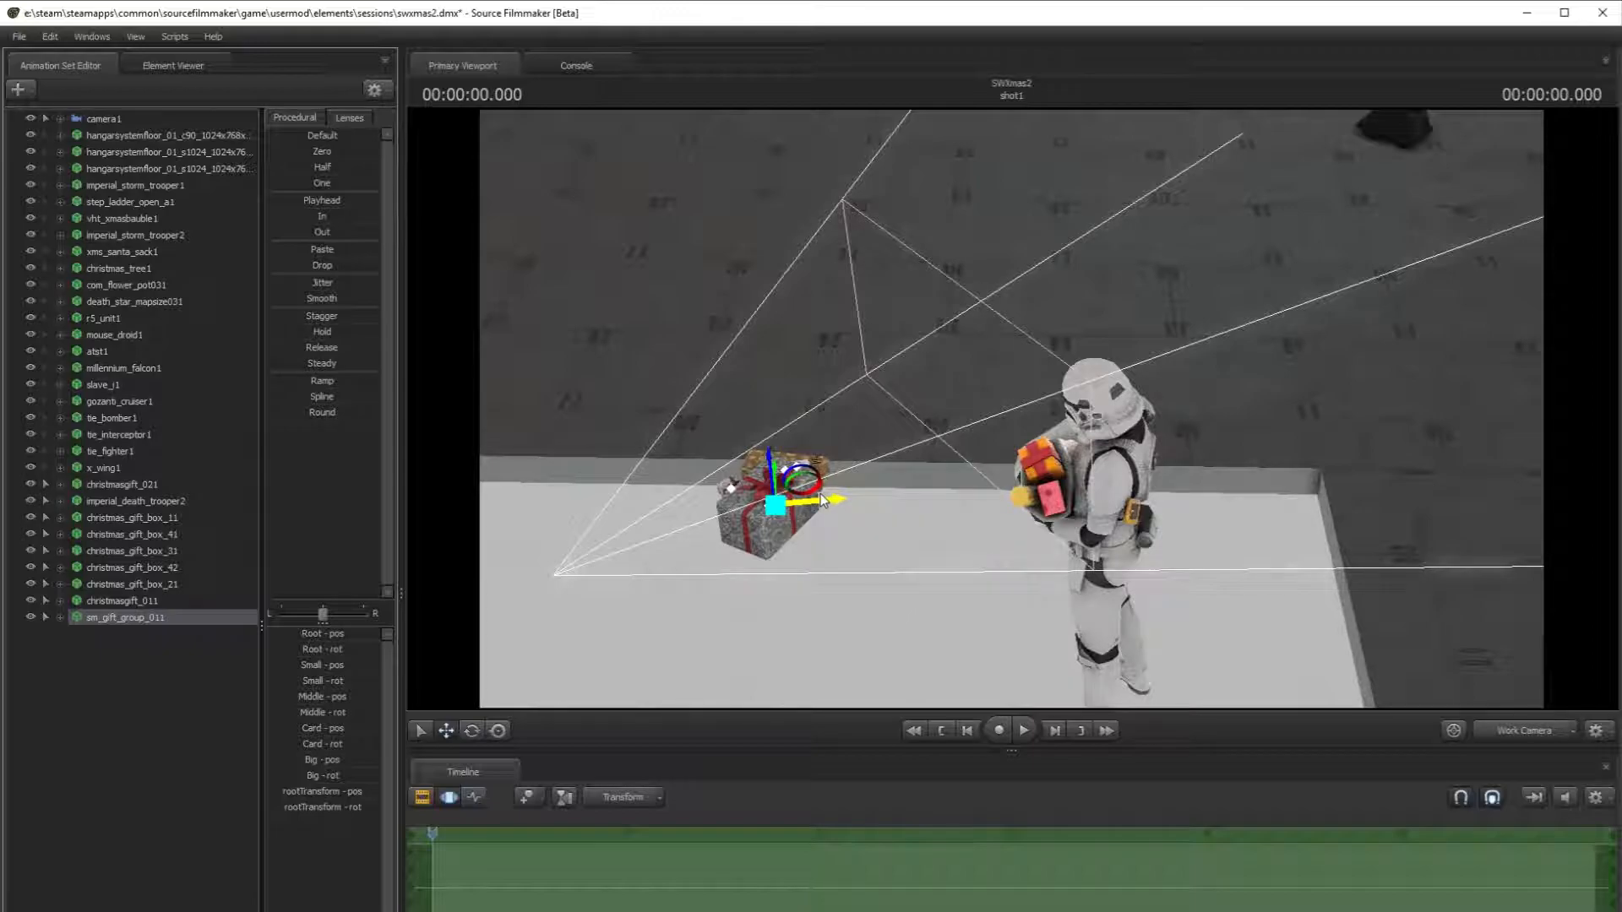
drag(804, 485, 1539, 155)
key(w)
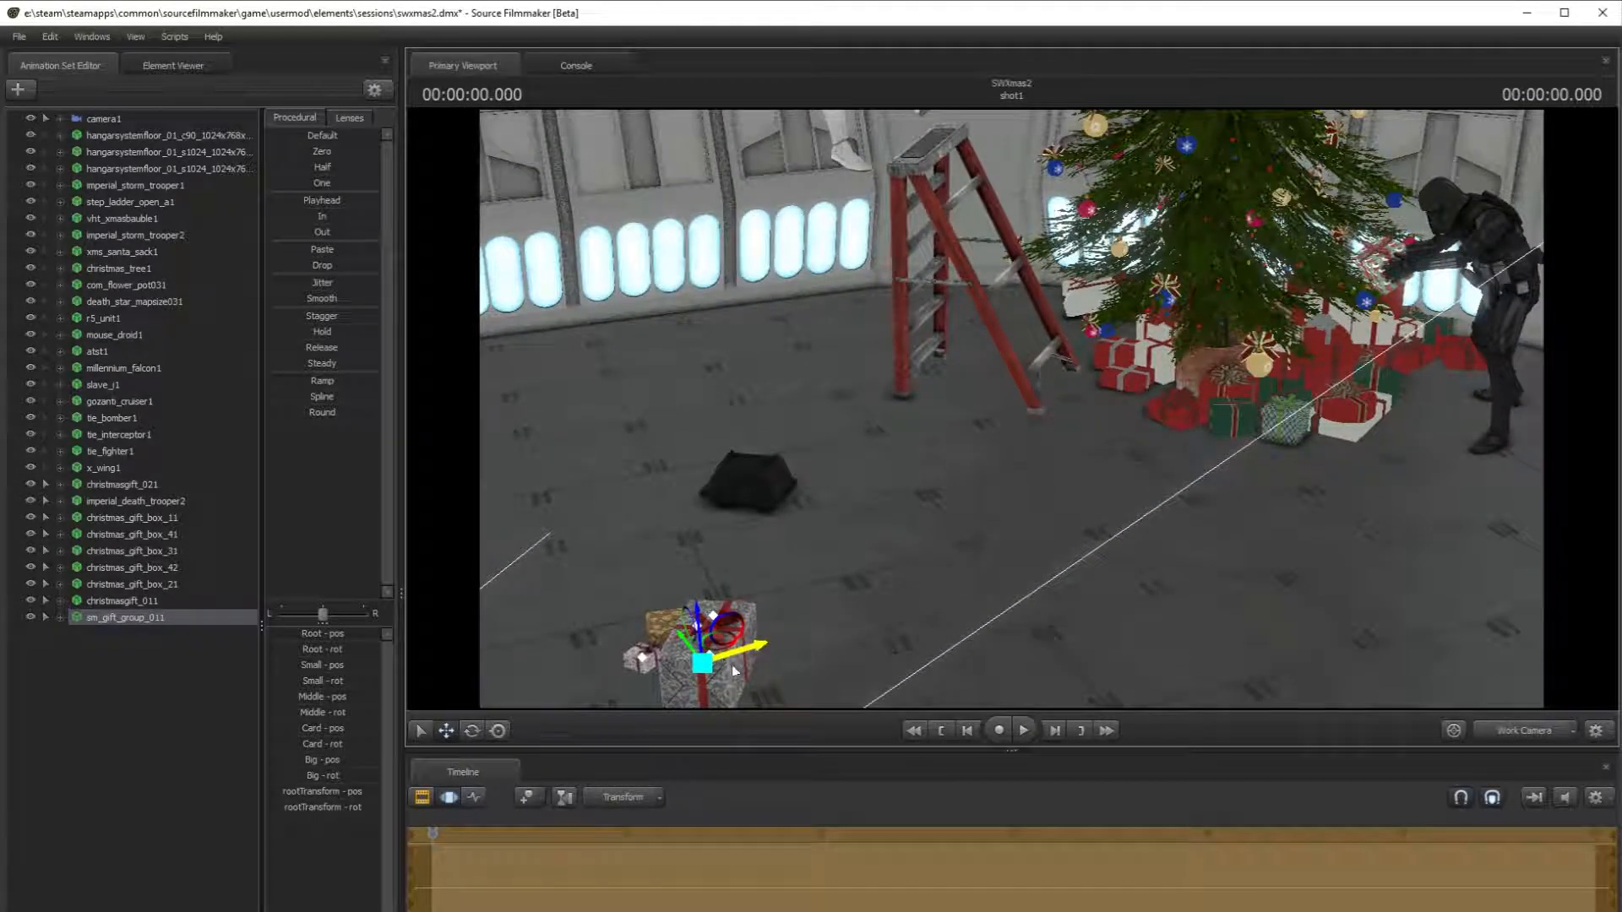
drag(724, 660, 1436, 355)
drag(1011, 409, 997, 401)
key(w)
drag(1022, 467, 995, 681)
key(f)
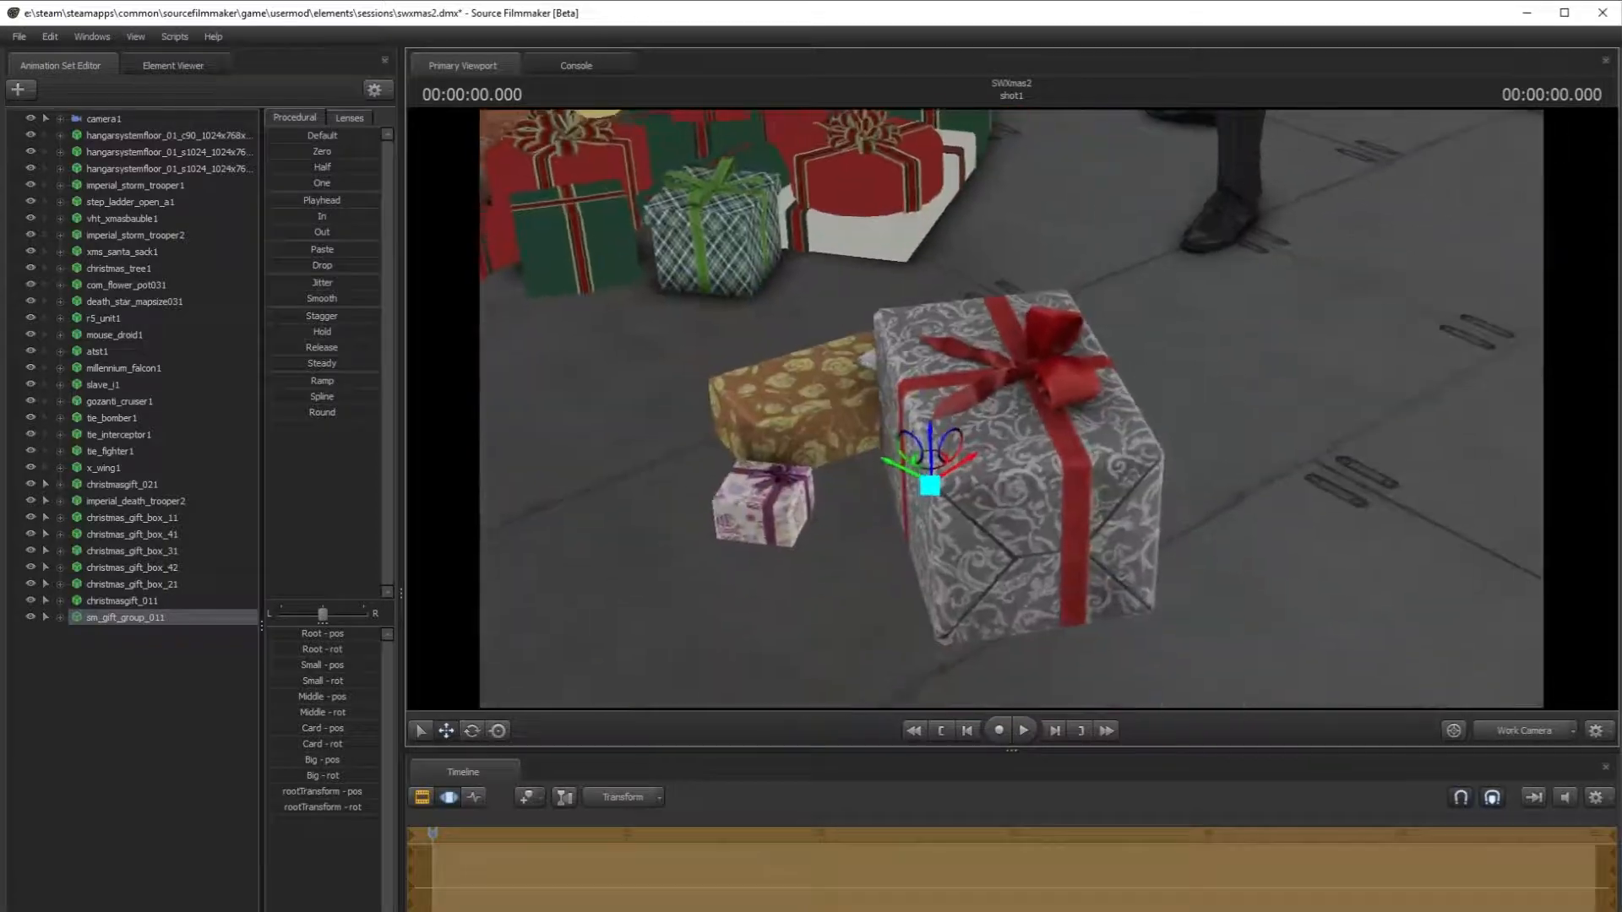
- Rotate sm_gift_group_011 so its small gifts face the front and move it beside the plaid gift
mouse_move(1014, 428)
mouse_down()
mouse_move(1025, 211)
mouse_move(1024, 418)
mouse_up()
click(469, 734)
drag(1050, 487, 1132, 406)
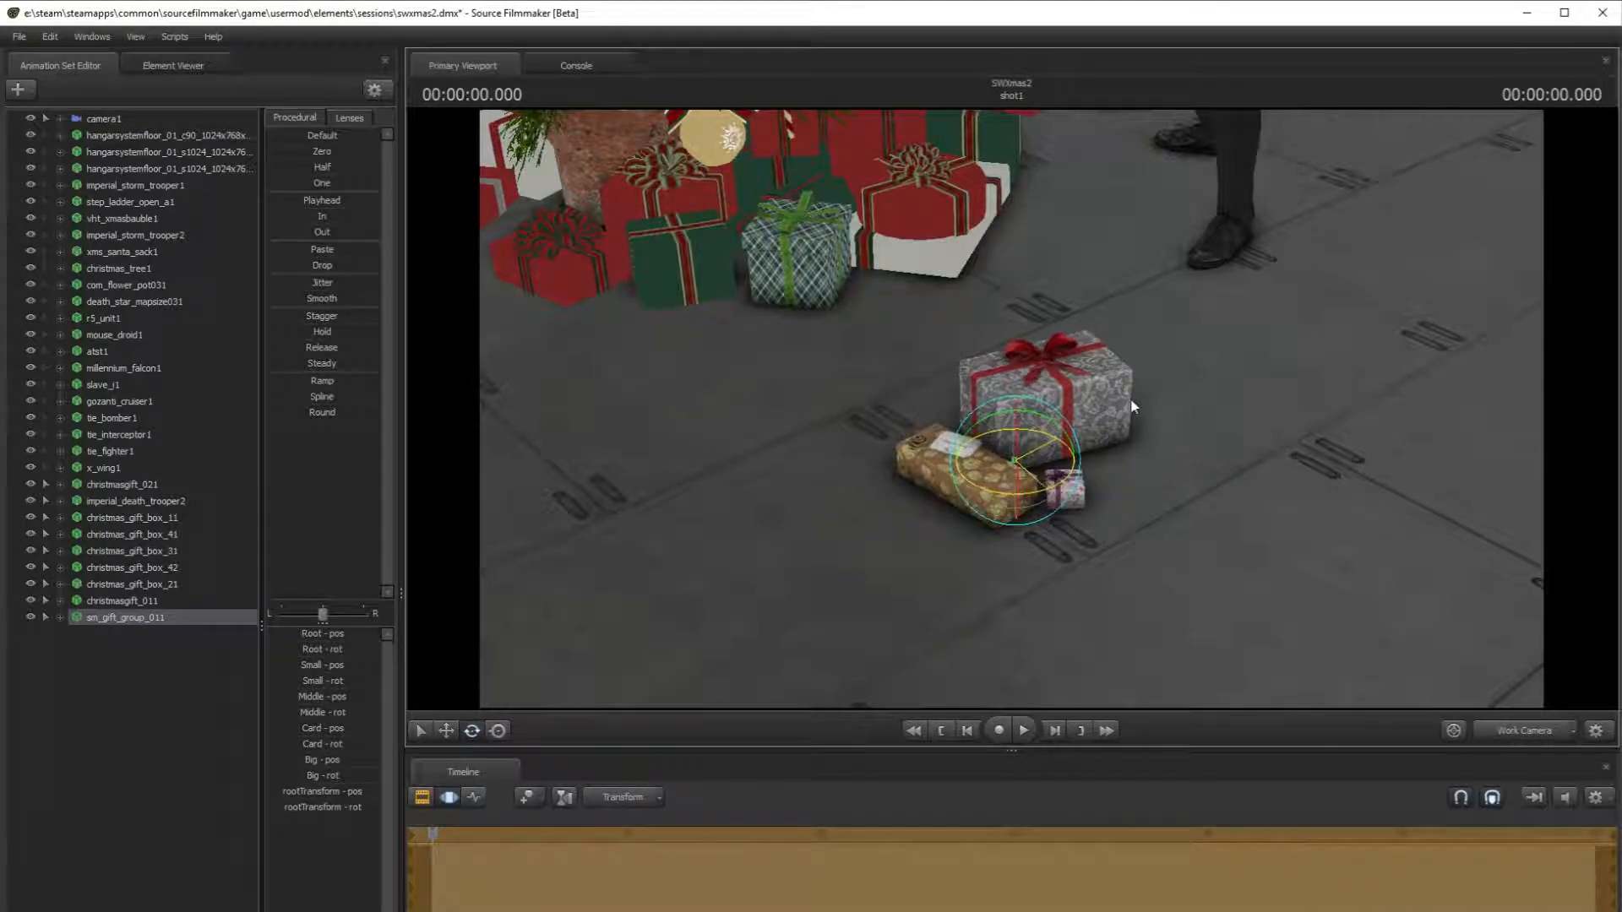
click(446, 731)
drag(995, 453, 911, 314)
- Inspect the gifts around the tree from floor level for gaps between the boxes and the floor
click(1132, 365)
key(s)
drag(1132, 365, 1038, 346)
key(w)
key(s)
key(d)
key(s)
key(d)
key(w)
key(w)
key(s)
key(d)
key(w)
key(s)
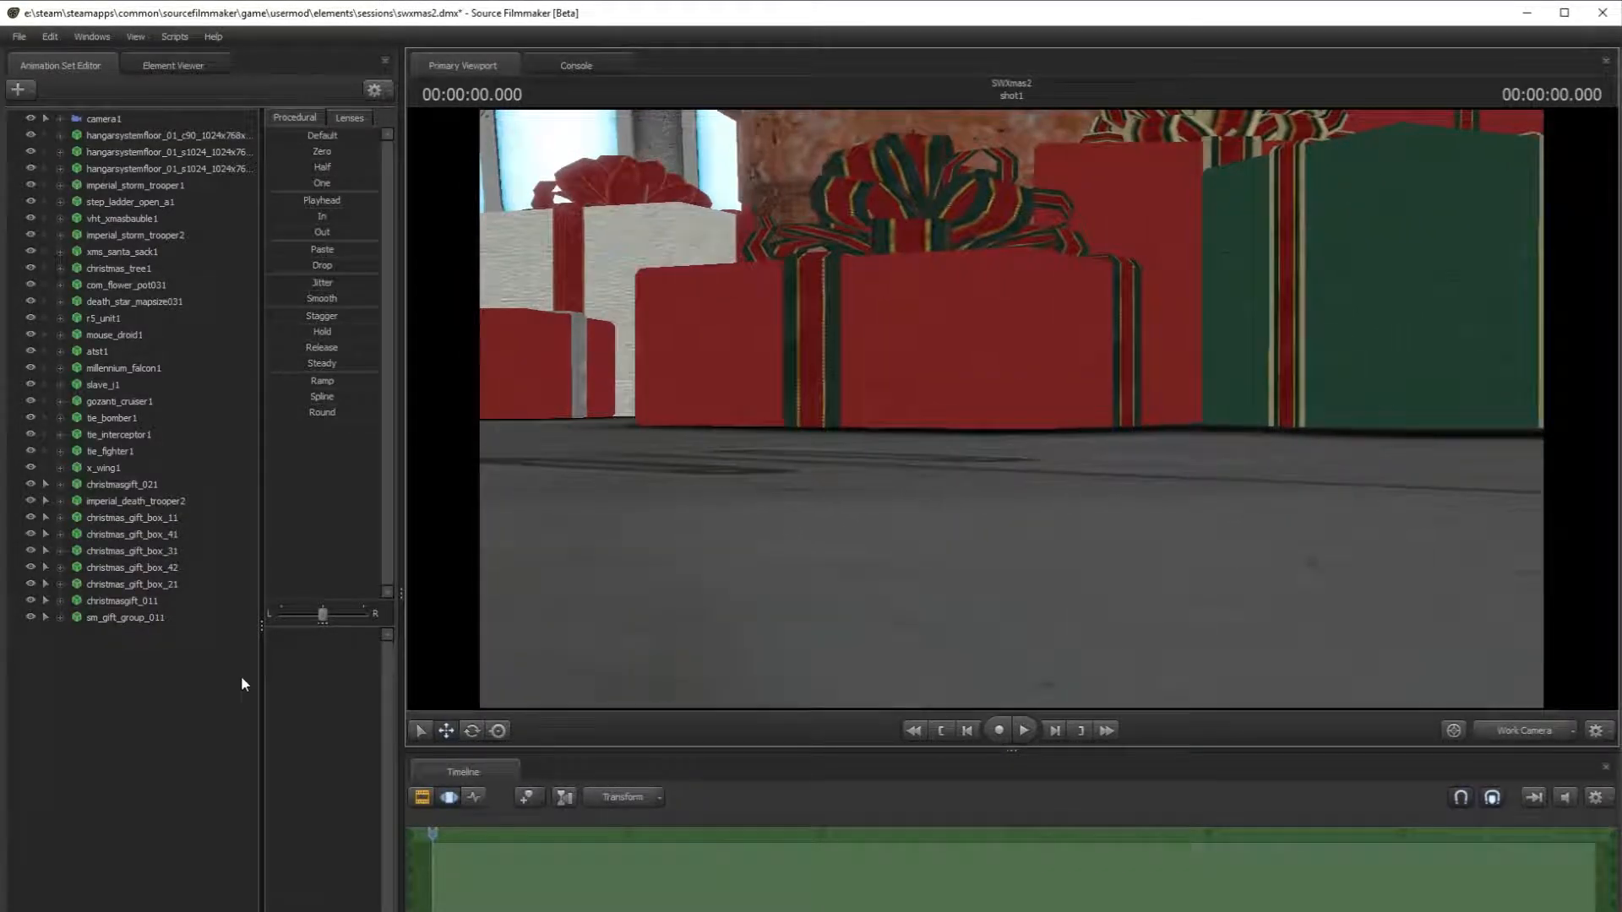
- Adjust the height of christmas_gift_box_41 and christmas_gift_box_31 so the boxes rest on the hangar floor
click(172, 534)
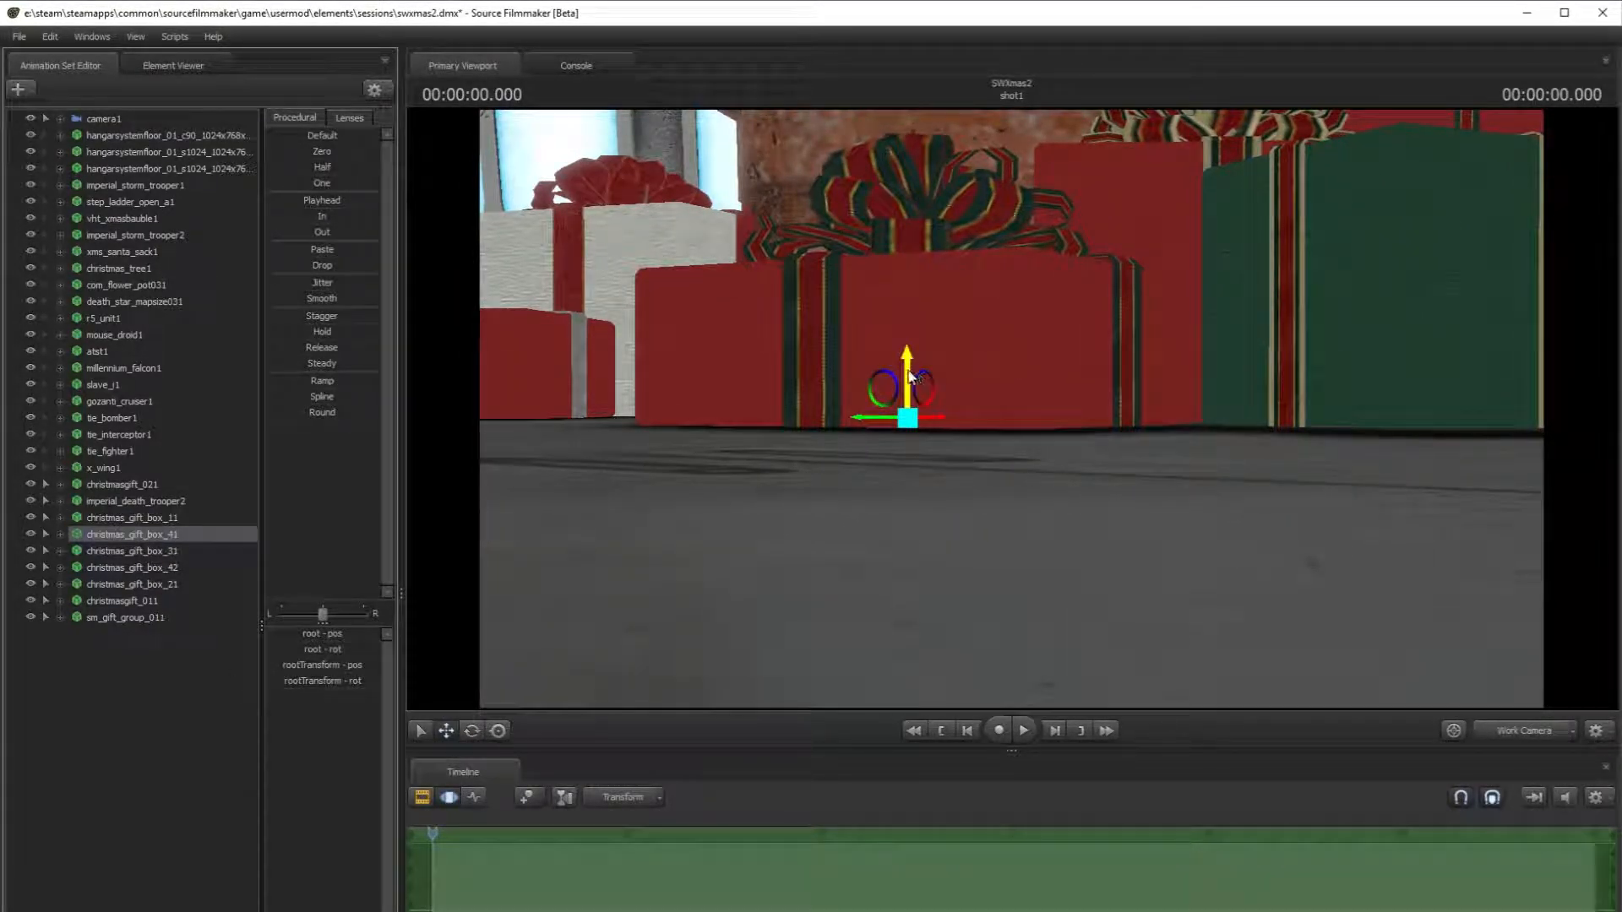
click(184, 551)
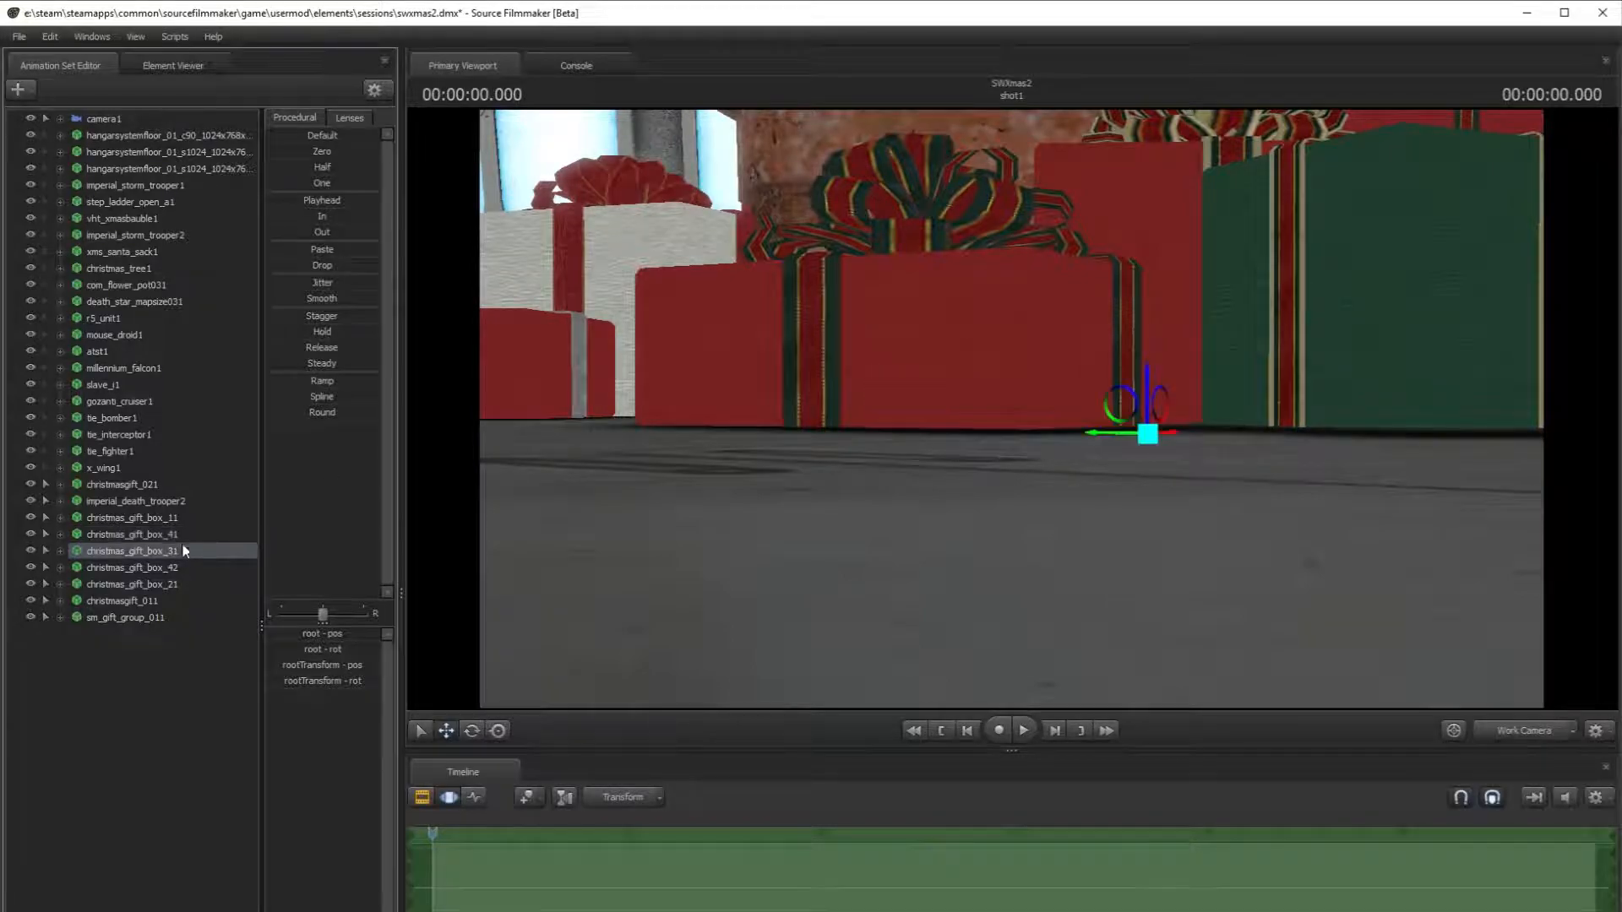
drag(1152, 390, 1150, 388)
key(s)
drag(1140, 395, 1198, 455)
key(w)
key(s)
key(w)
drag(528, 592, 497, 568)
- Check the full composition through camera1 and examine the row of small vehicle models on the hangar floor
click(125, 120)
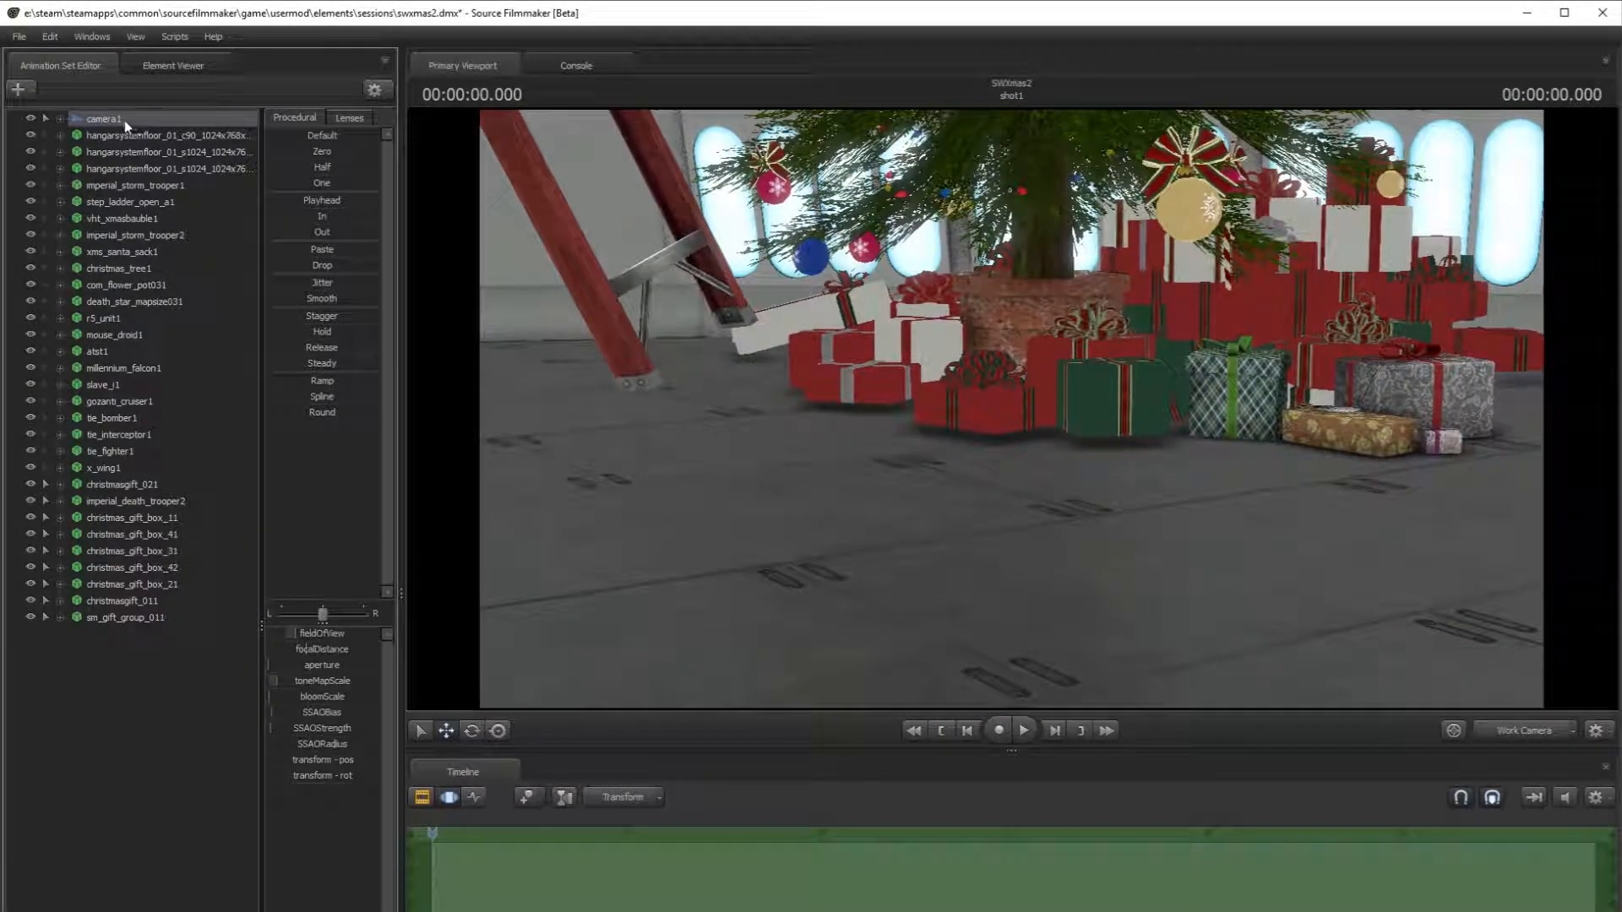
right_click(124, 120)
click(1520, 734)
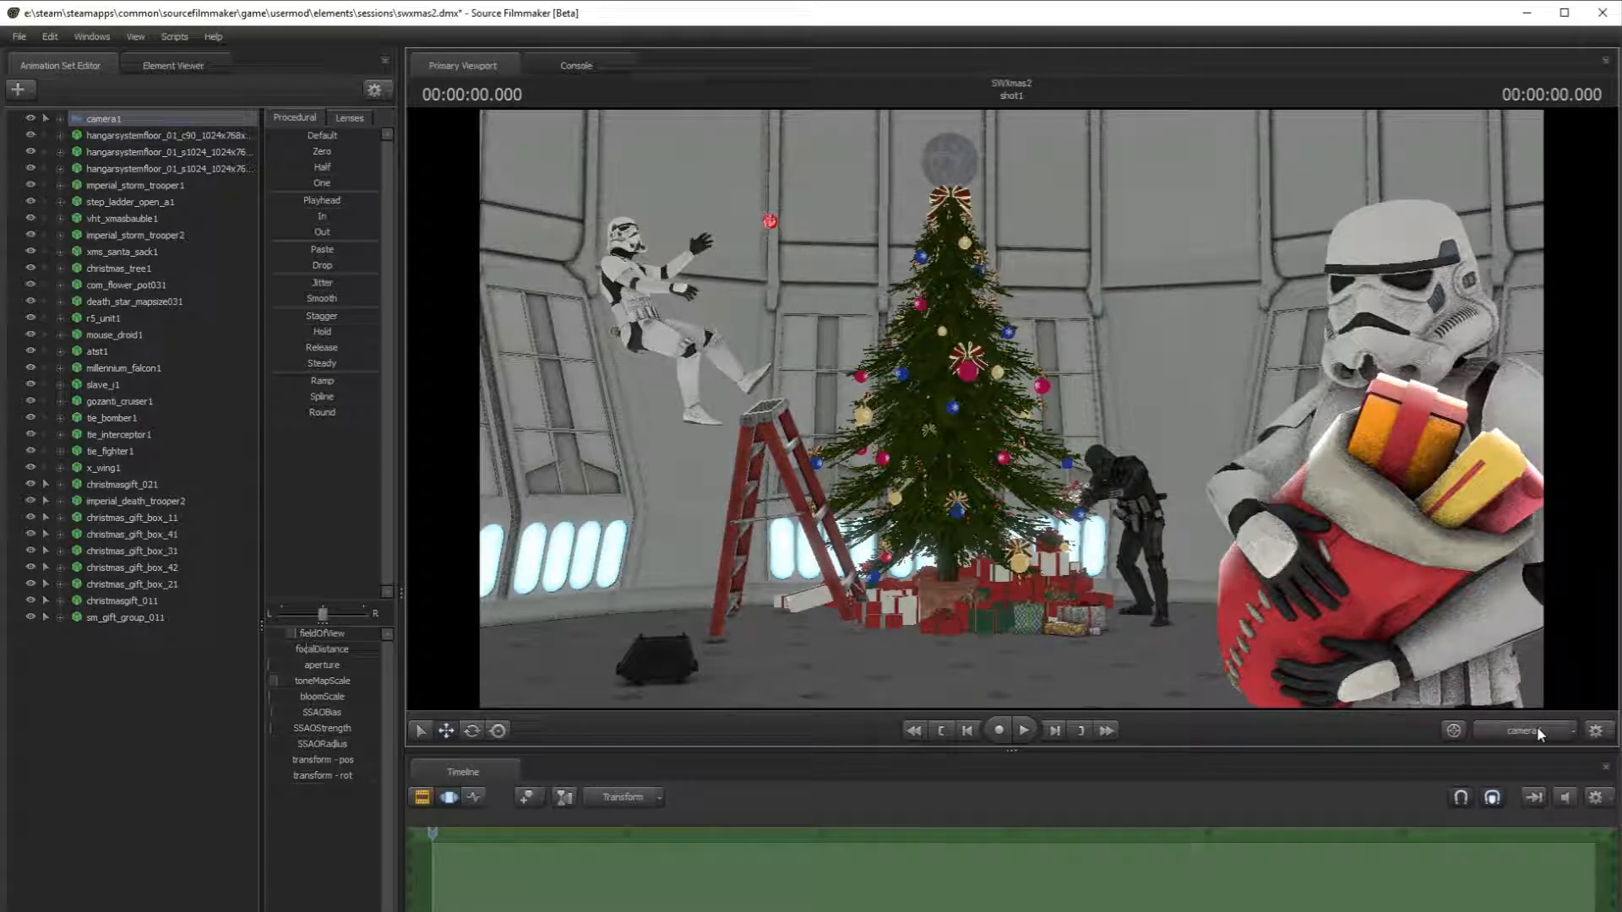
click(1539, 729)
key(s)
drag(1361, 604, 1474, 621)
key(w)
key(s)
key(w)
drag(525, 364, 555, 357)
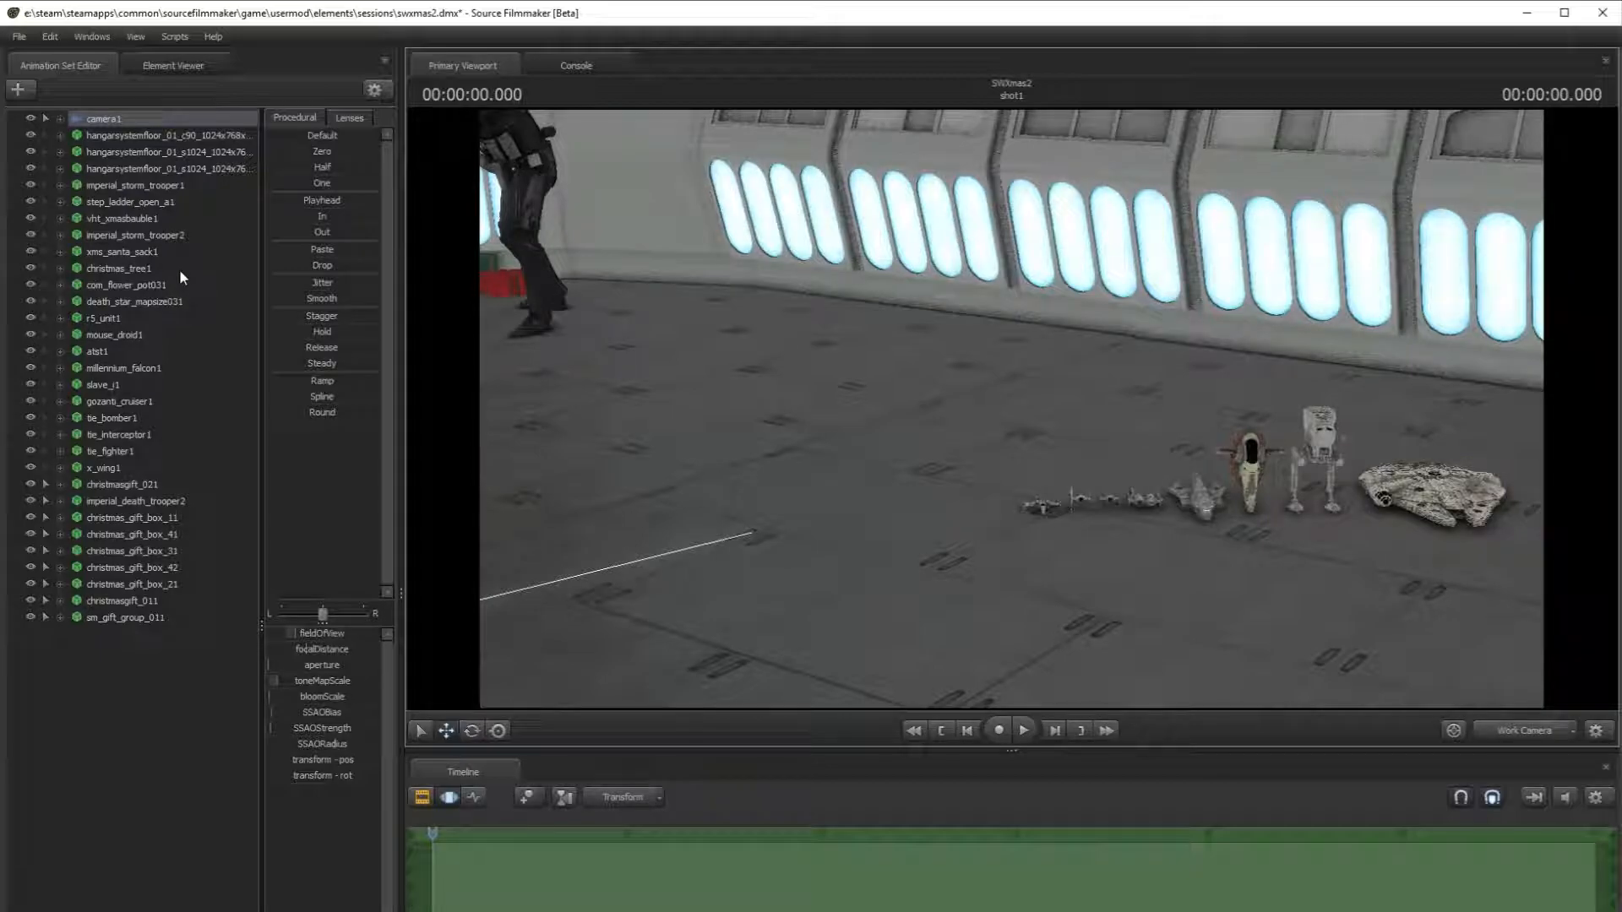
- Make the death trooper and gift sets unselectable in the viewport, and move atst1 through x_wing1 to the end of the animation set list
click(44, 519)
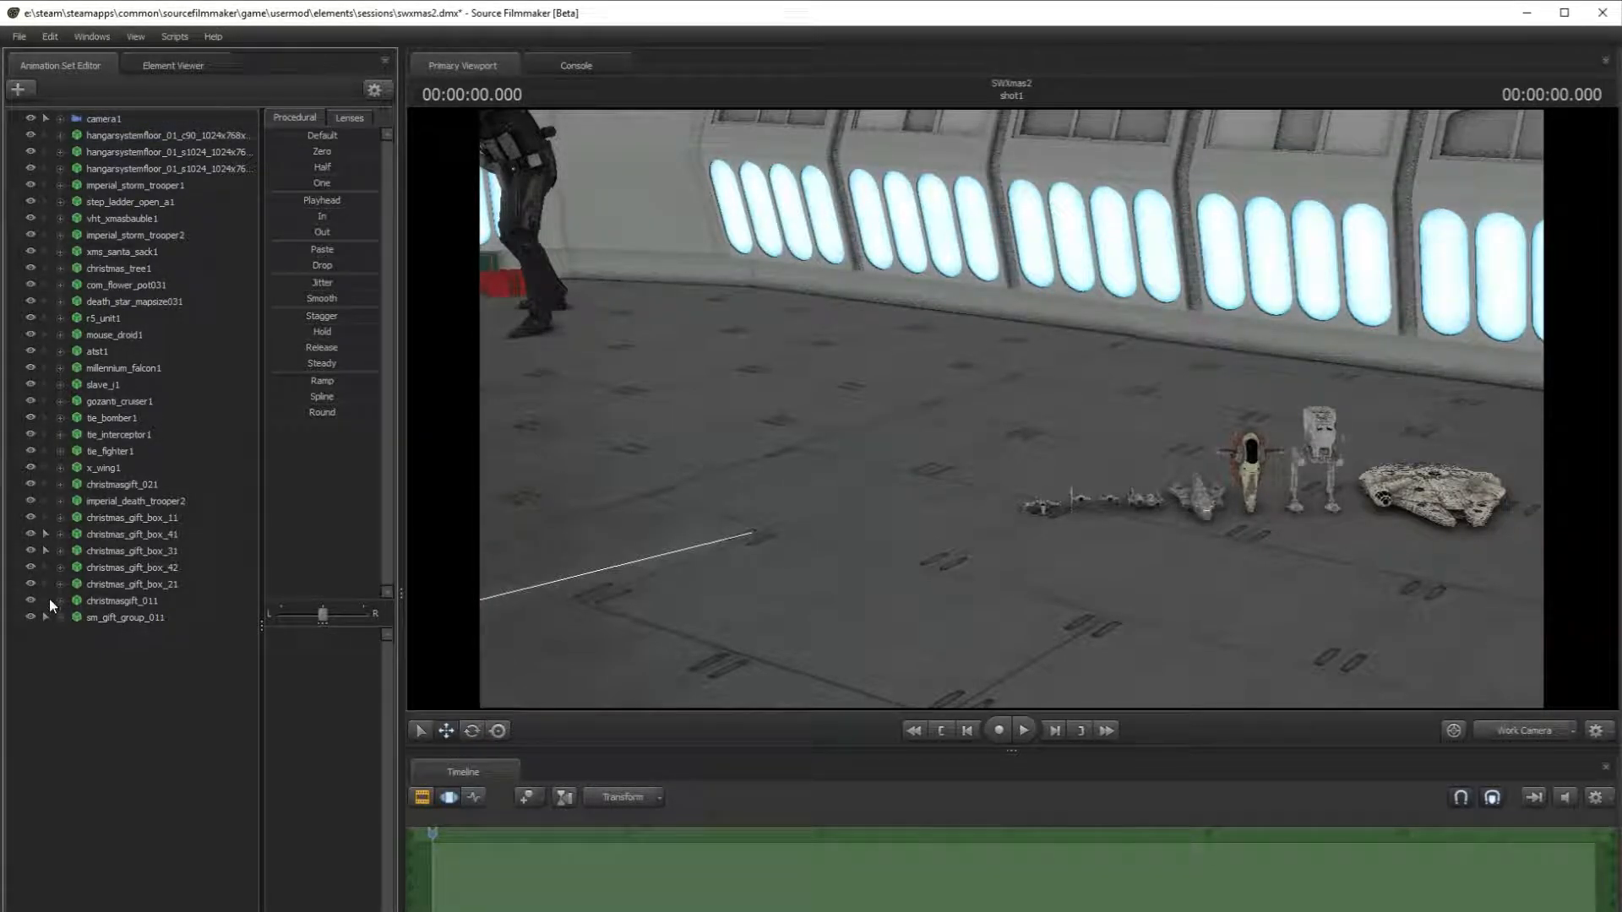
click(118, 351)
shift+click(129, 467)
drag(120, 346, 144, 667)
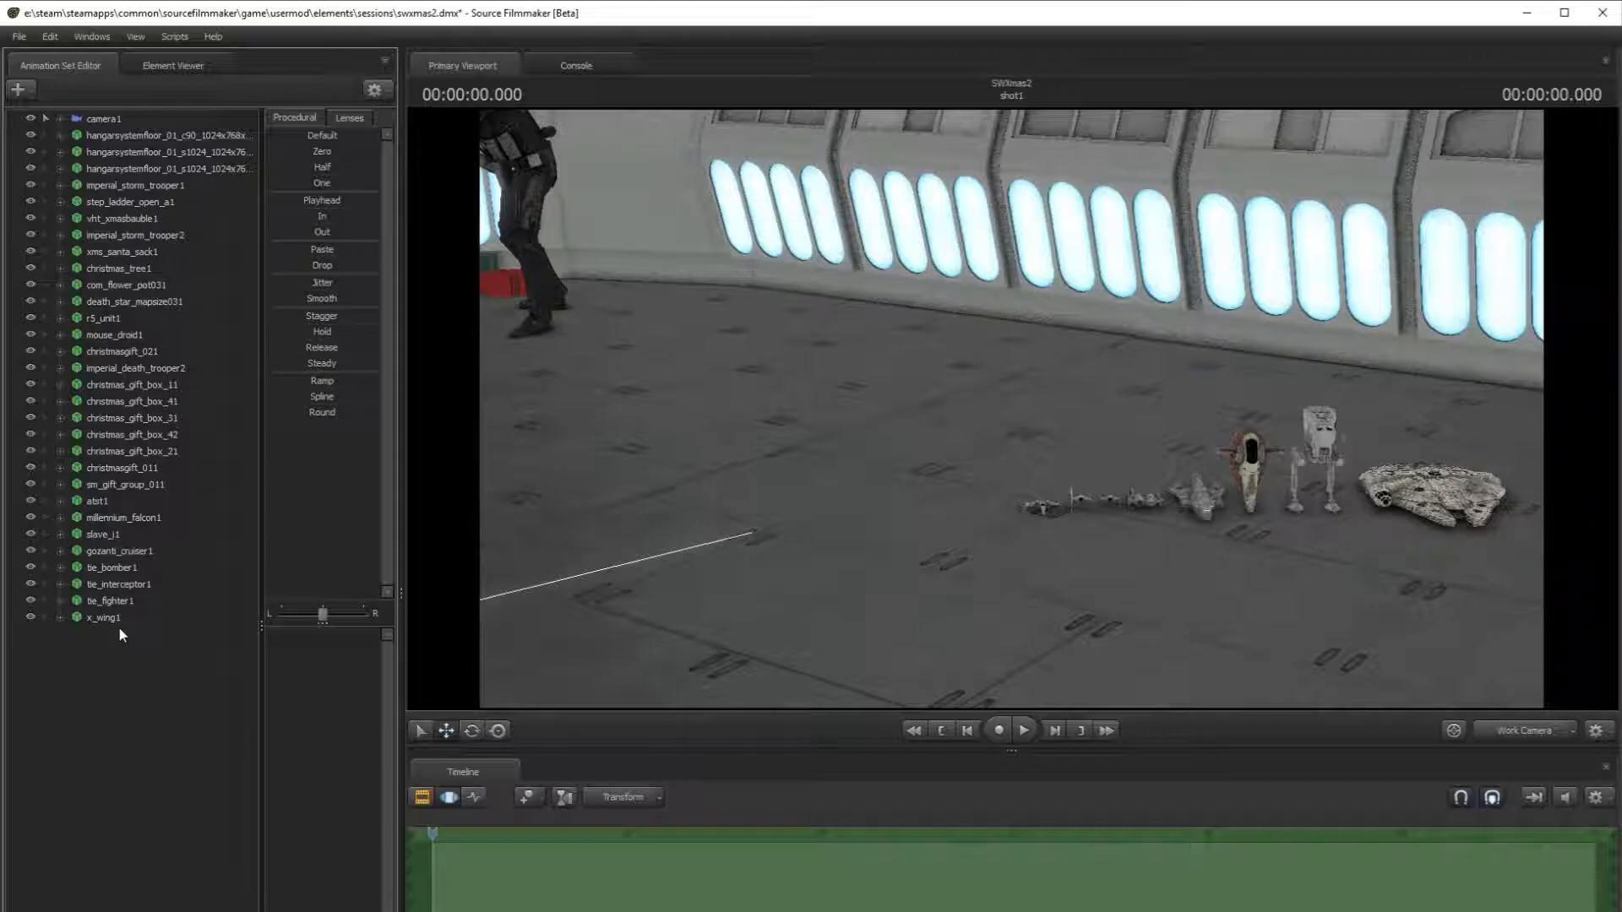
- Move tie_fighter1 from the hangar floor up to the lower branches of the Christmas tree
click(113, 600)
drag(1066, 496, 583, 537)
drag(726, 473, 718, 507)
drag(1301, 414, 1250, 398)
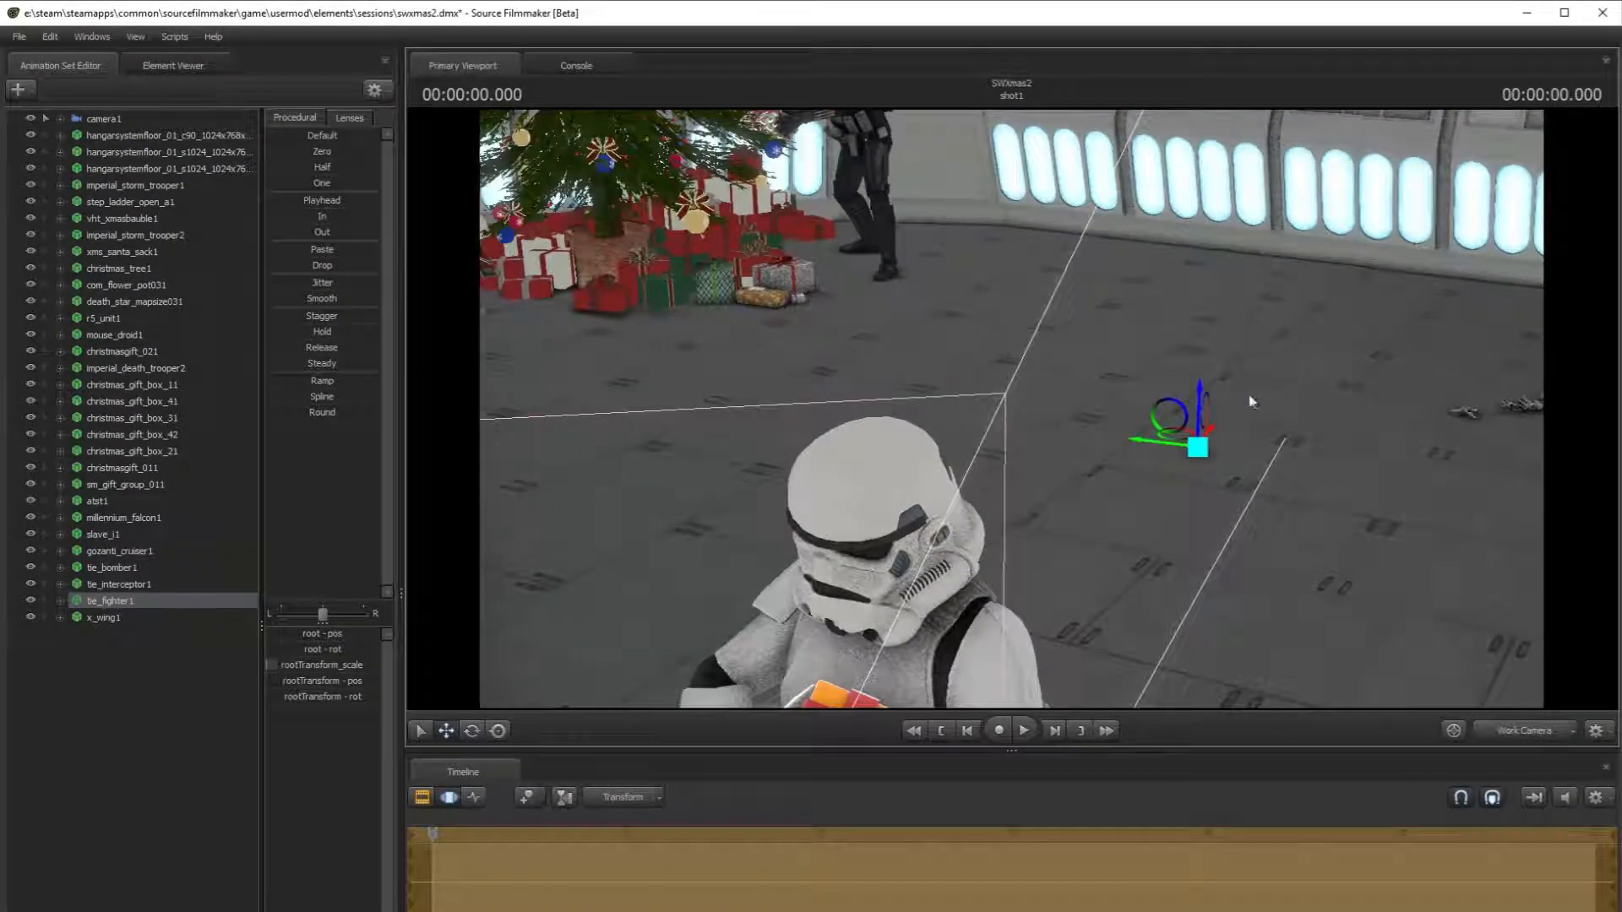
drag(1169, 440, 538, 351)
drag(642, 405, 524, 287)
key(w)
drag(1011, 408, 1073, 550)
drag(855, 626, 838, 176)
drag(845, 321, 773, 127)
key(w)
drag(1012, 409, 1005, 604)
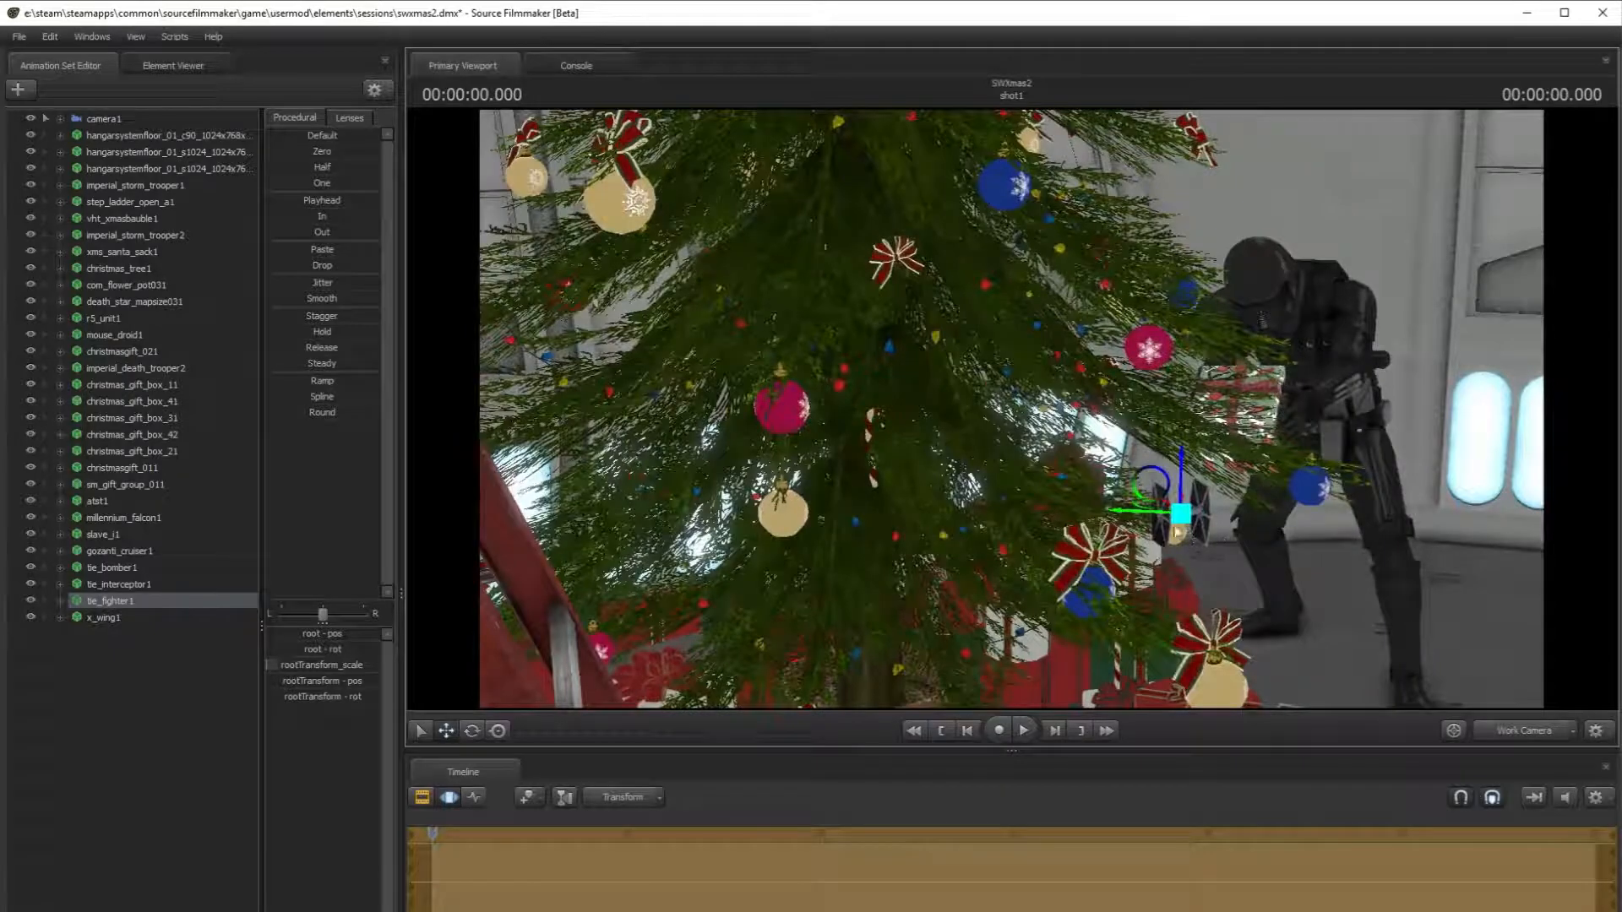
- Position tie_fighter1 in front of the branches between the candy cane and the magenta bauble
key(w)
mouse_move(1003, 395)
mouse_down()
mouse_move(1004, 334)
mouse_move(1182, 338)
mouse_move(1014, 371)
mouse_up()
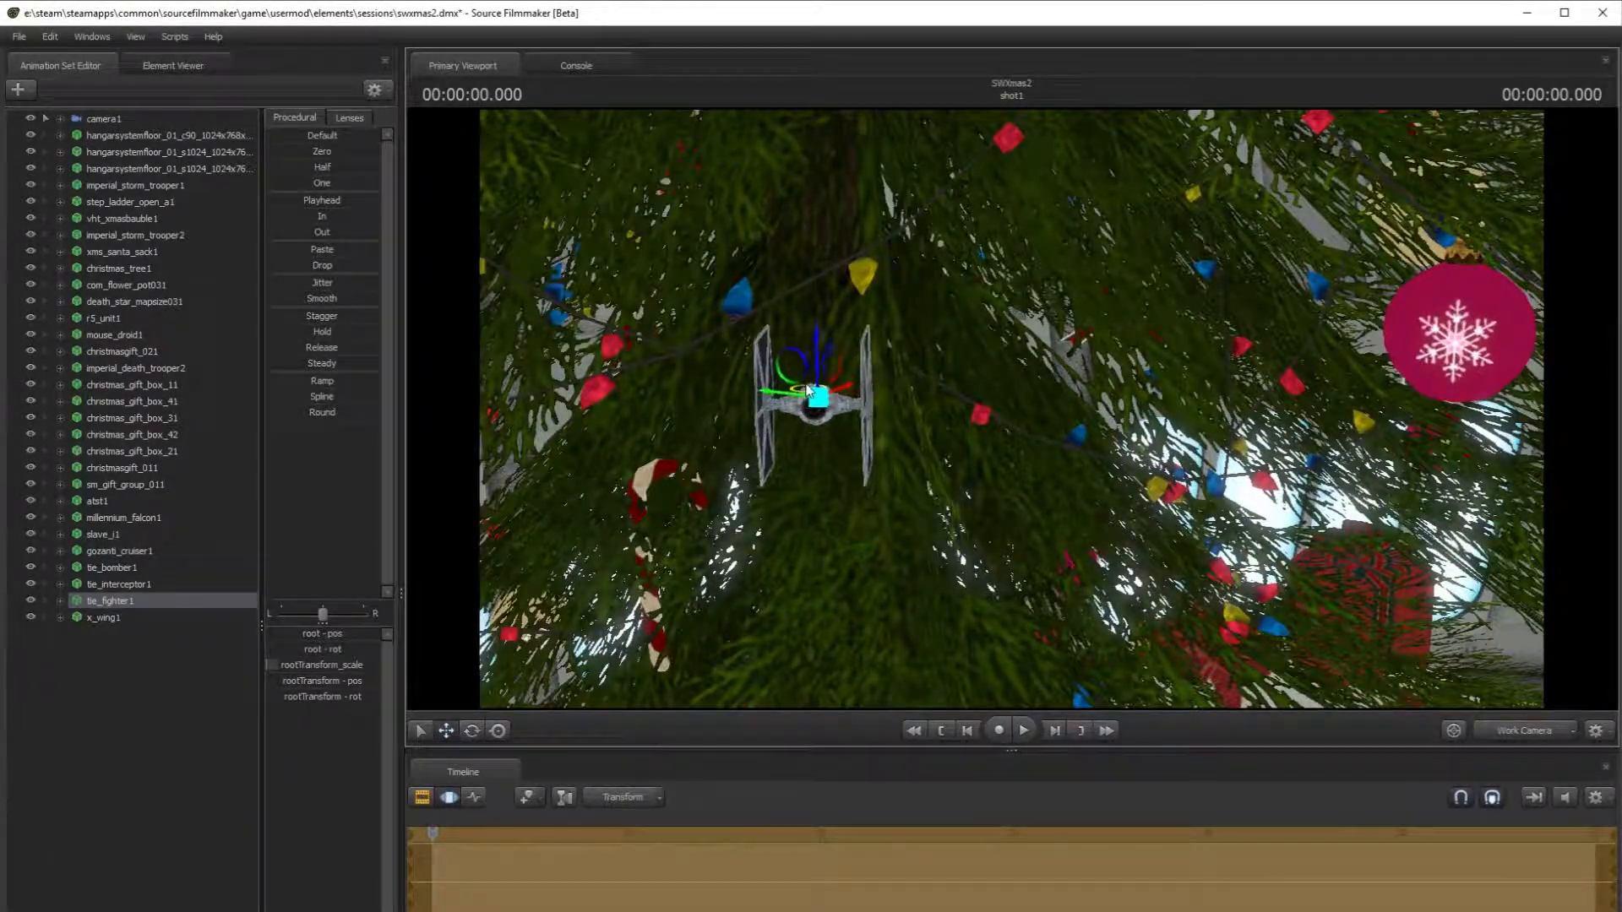
drag(832, 340, 811, 376)
key(w)
key(s)
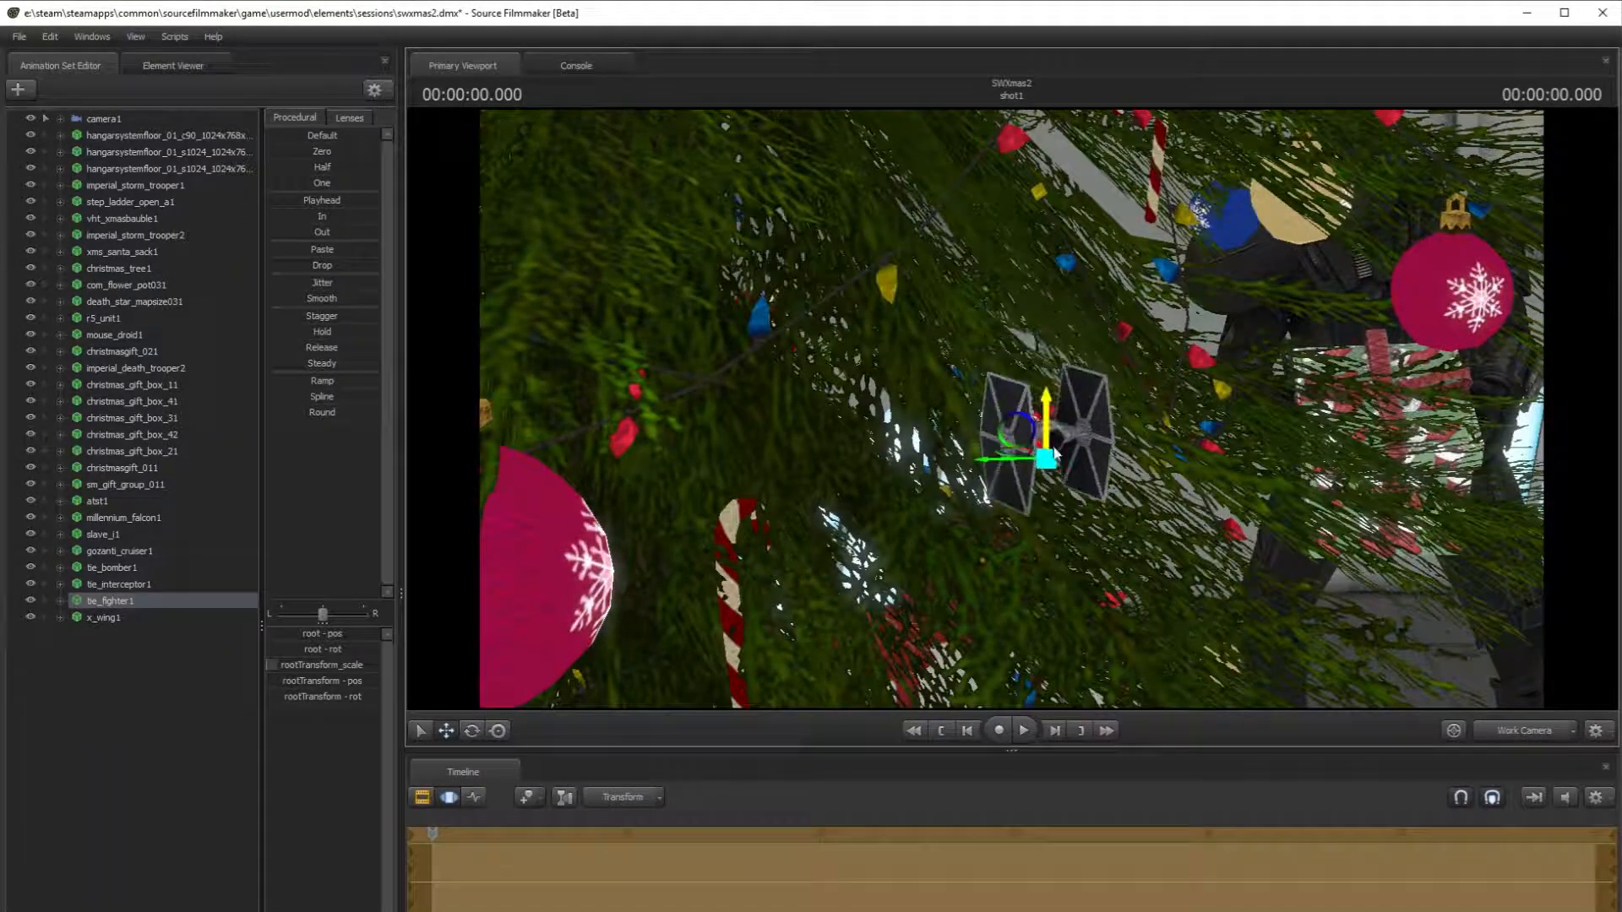
drag(1029, 467, 676, 587)
key(d)
key(s)
key(a)
key(w)
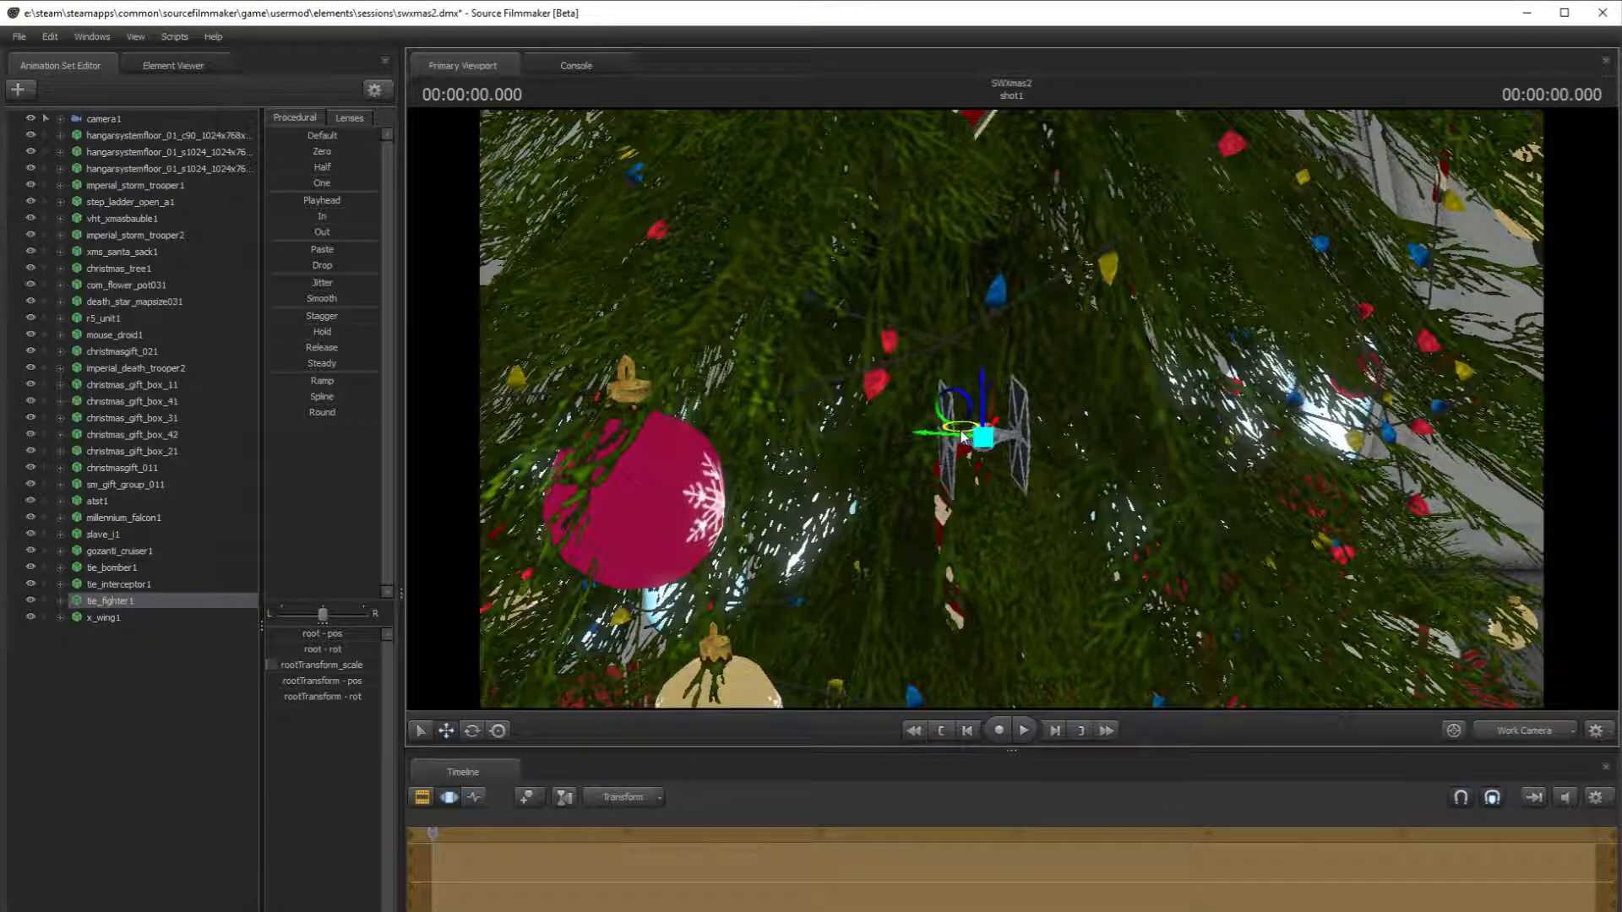
- Adjust tie_fighter1's depth from the side so it hangs close to the branches on the tree's ladder side
key(d)
drag(1019, 416, 684, 398)
key(w)
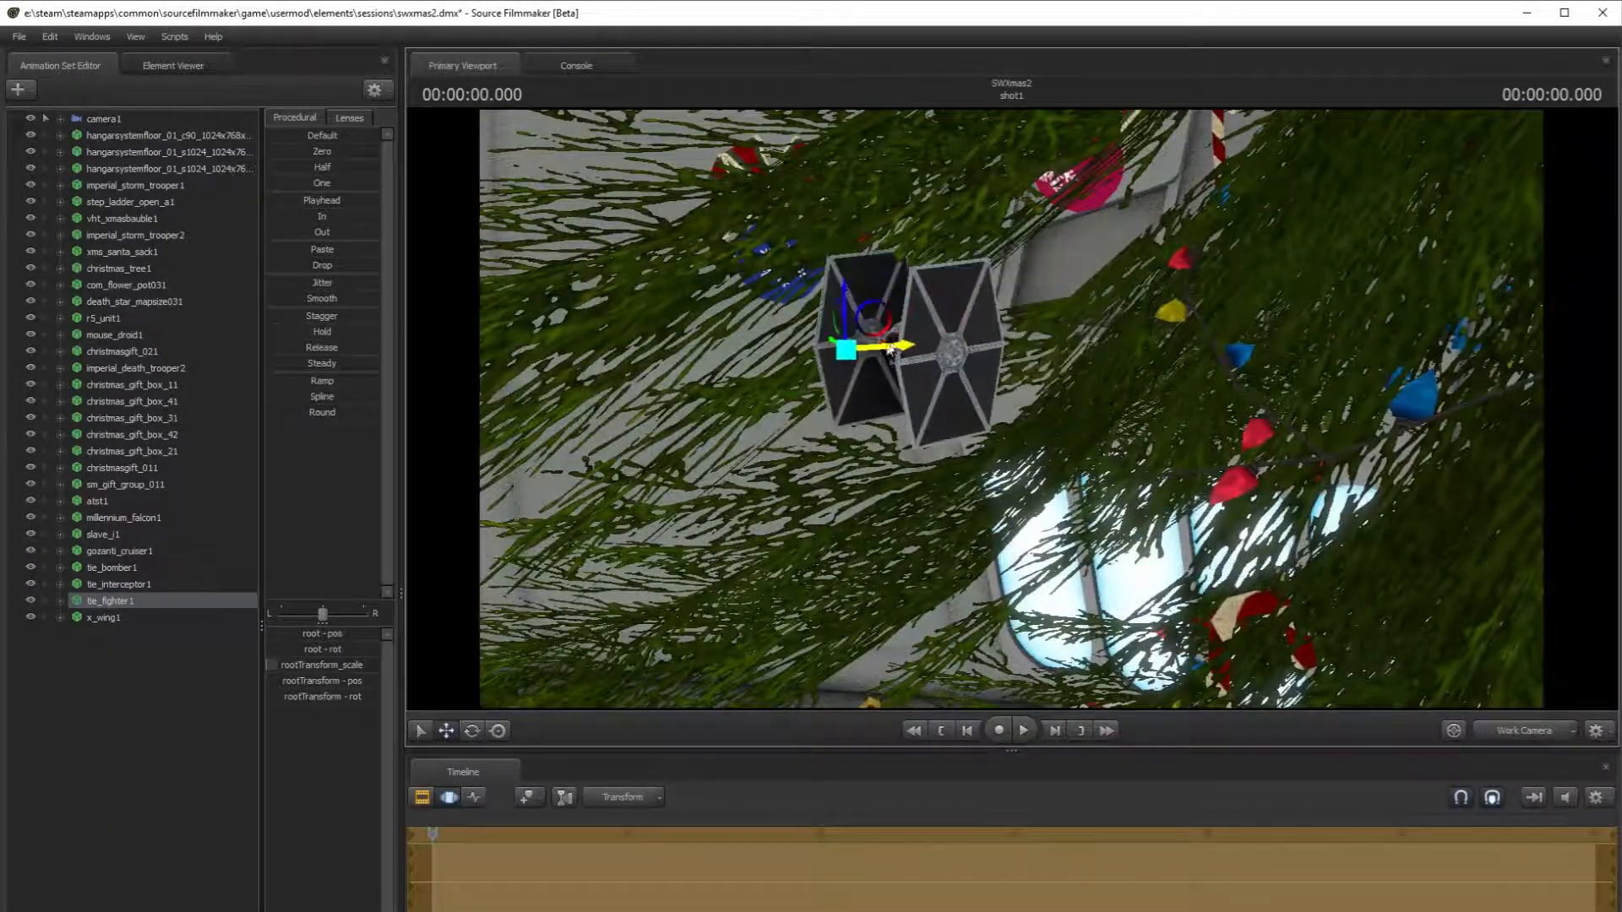
key(a)
drag(1109, 343, 1170, 427)
key(s)
key(w)
key(s)
key(s)
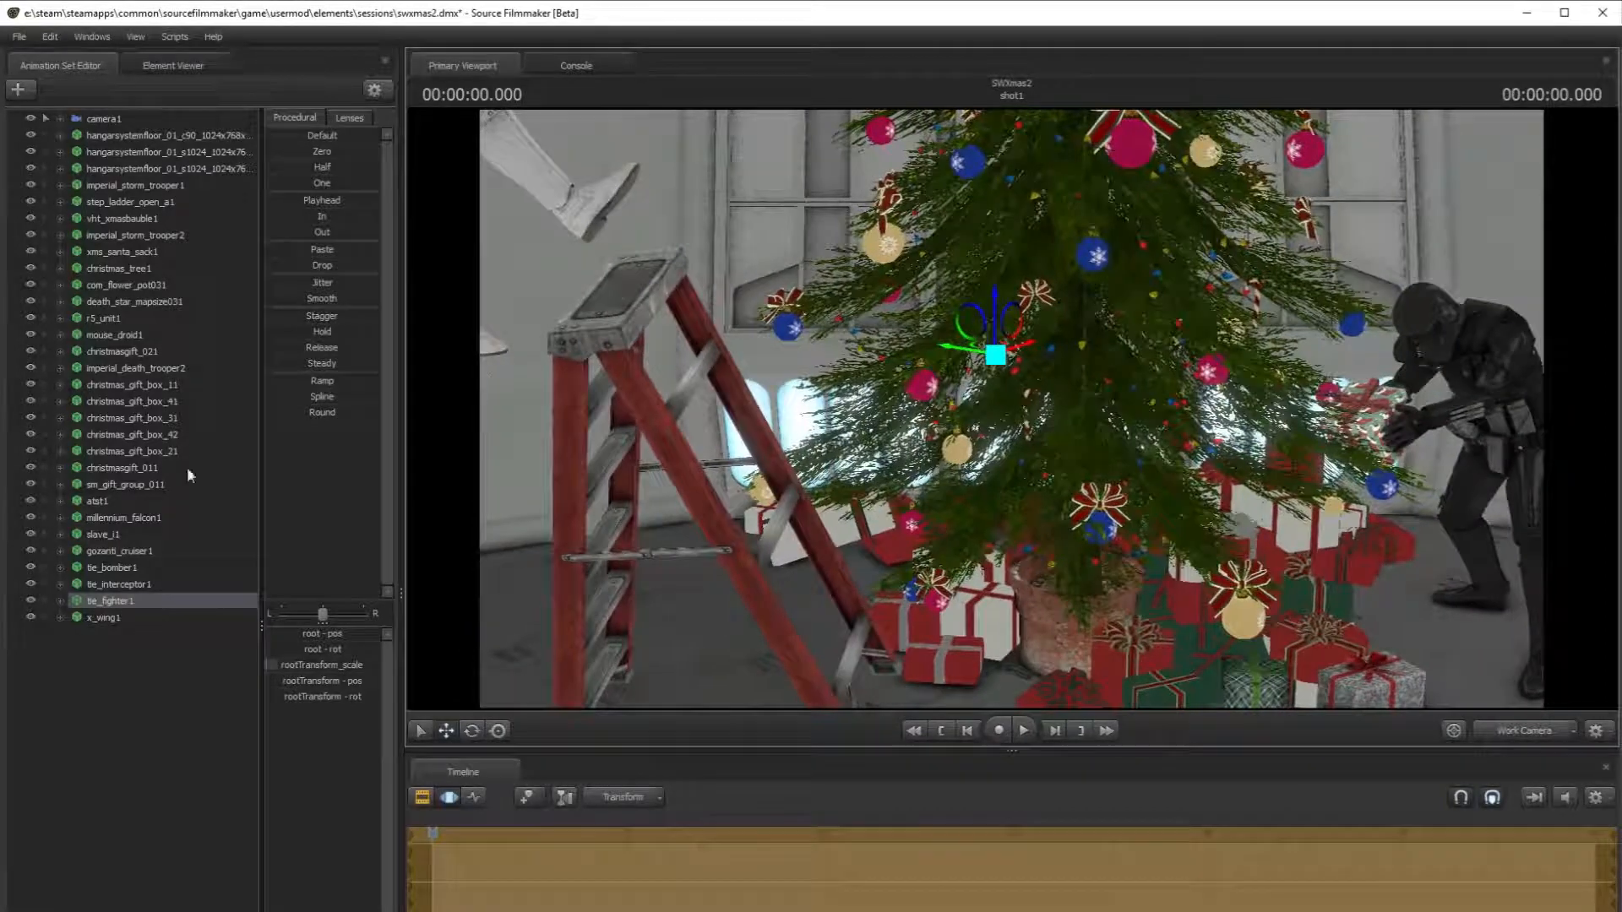
- Duplicate the tie_fighter1 animation set and bring the selected copy into view
right_click(160, 598)
click(206, 621)
click(376, 89)
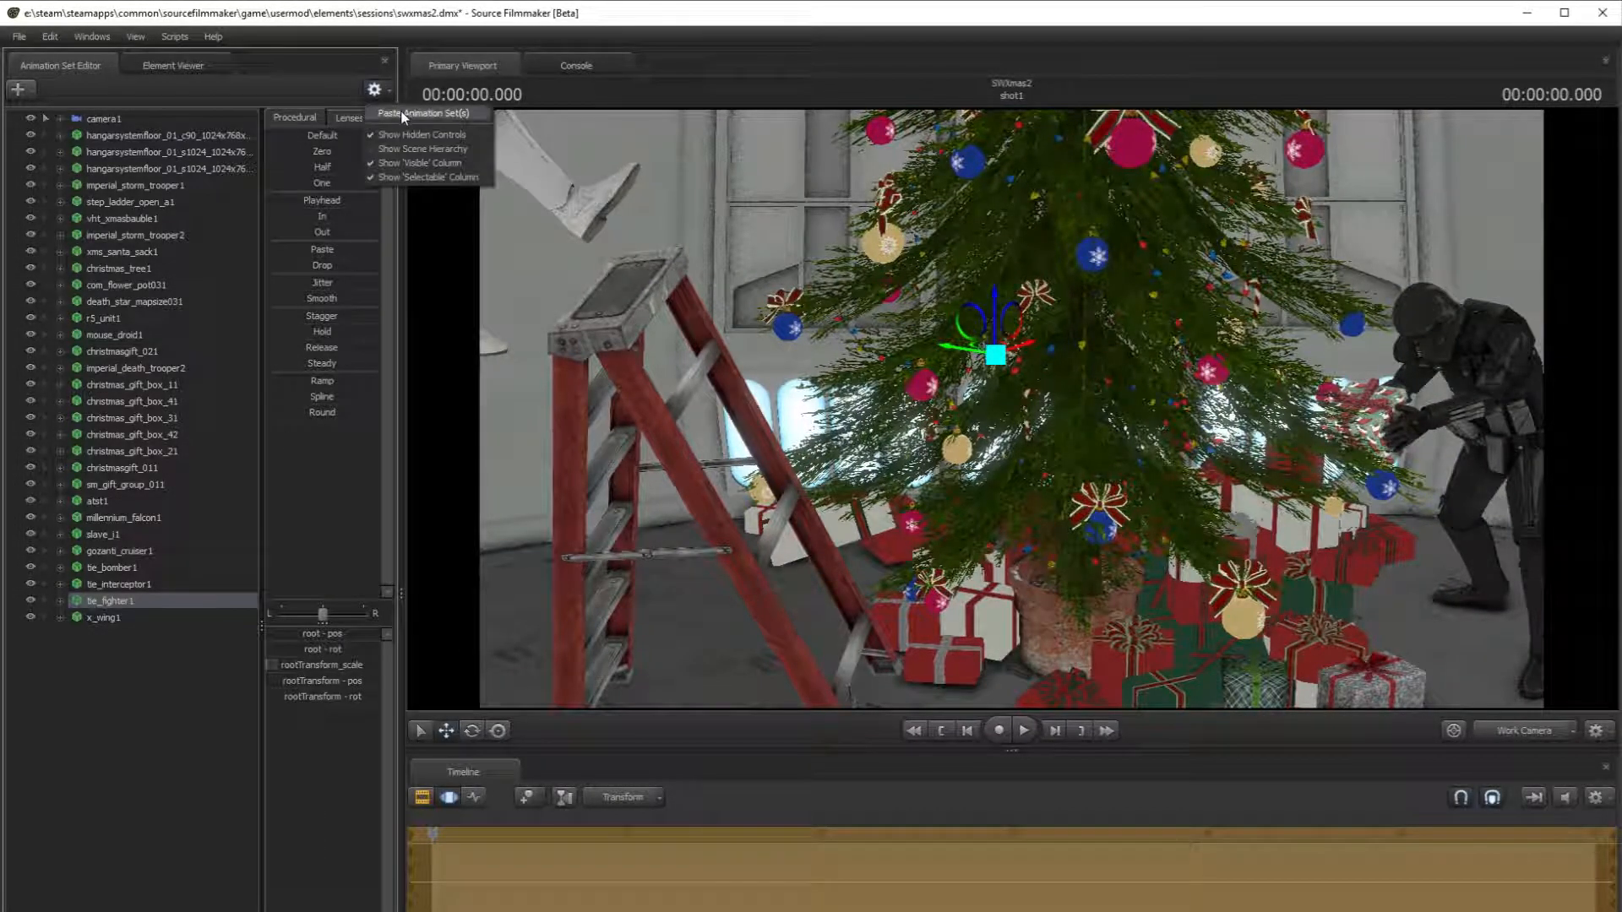
click(404, 113)
click(167, 633)
key(f)
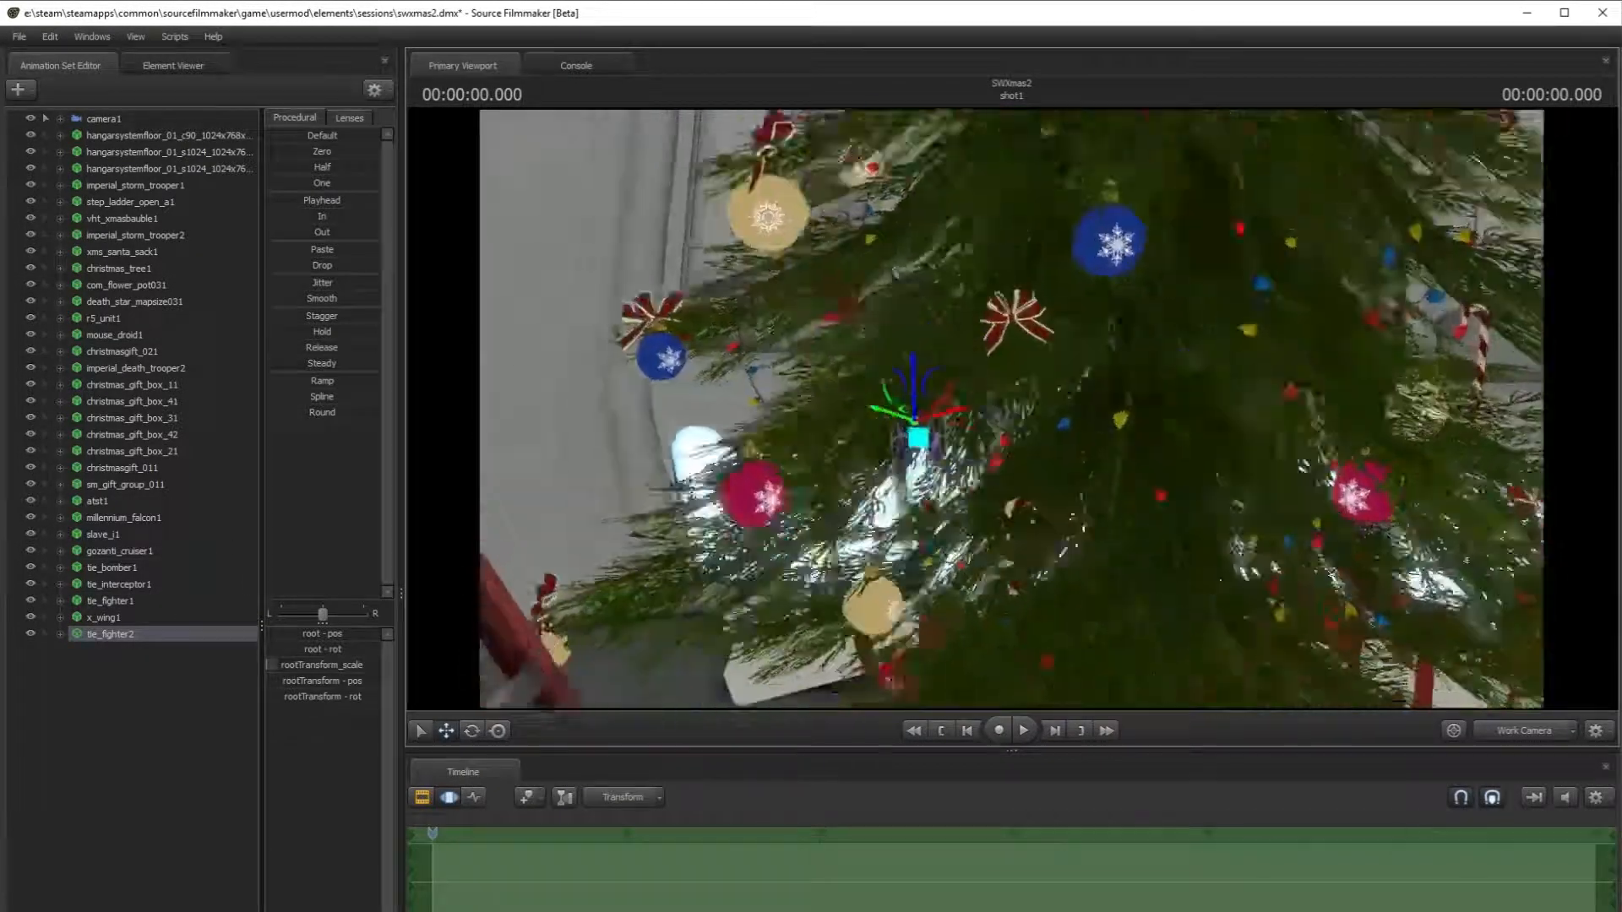
- Place tie_fighter2 among the branches on the death trooper's side of the tree, near the magenta bauble
drag(854, 417, 873, 419)
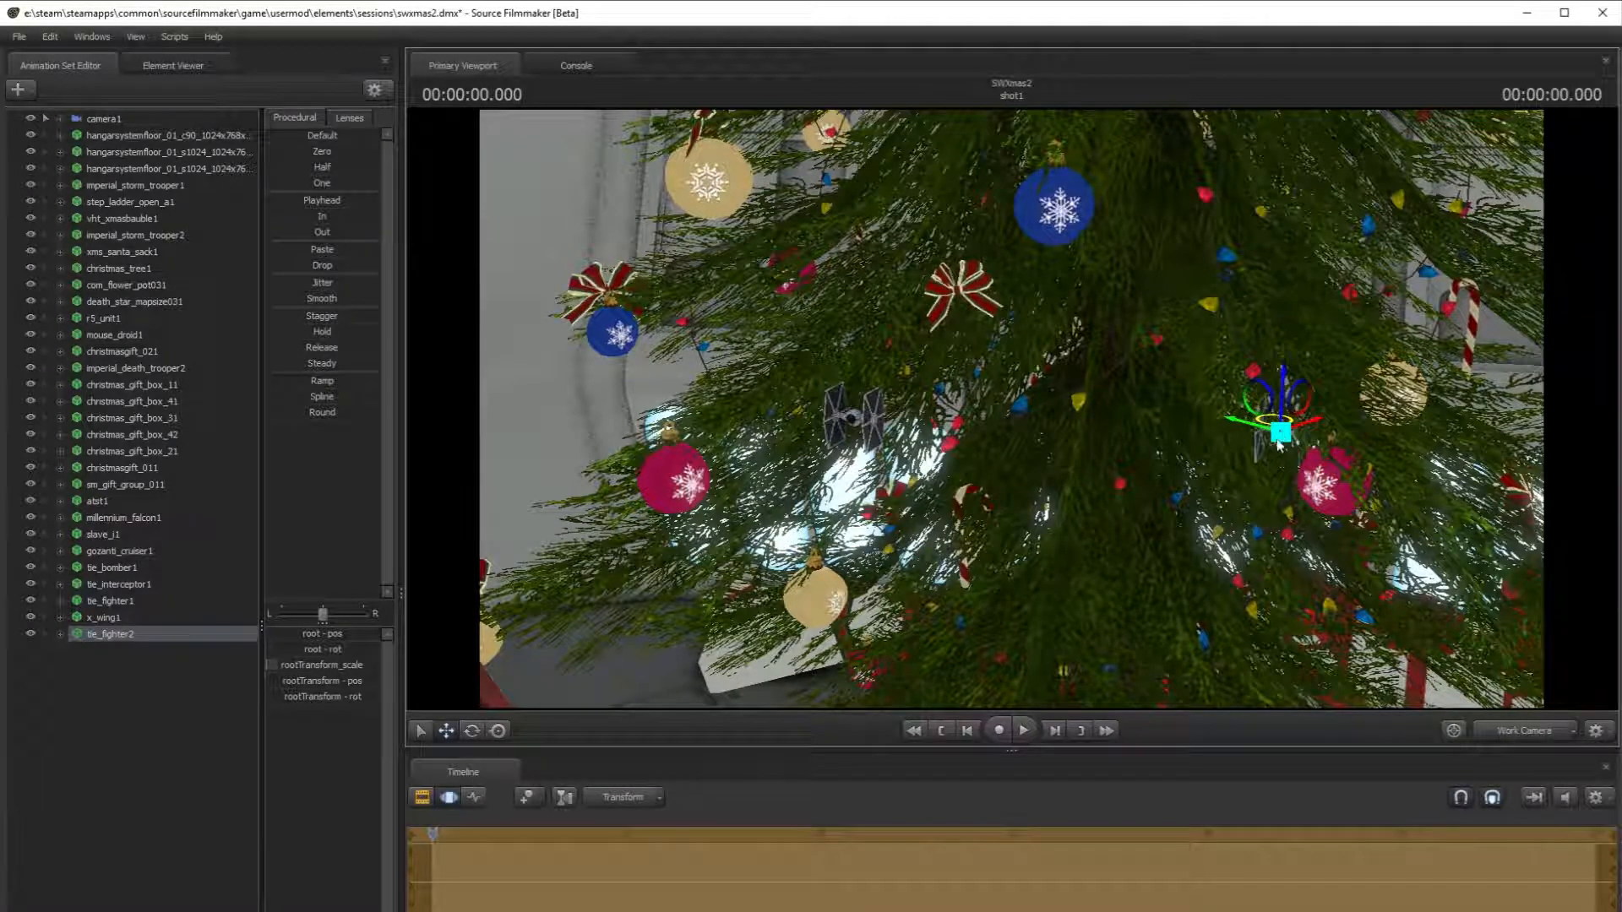
drag(1485, 534, 1508, 558)
key(w)
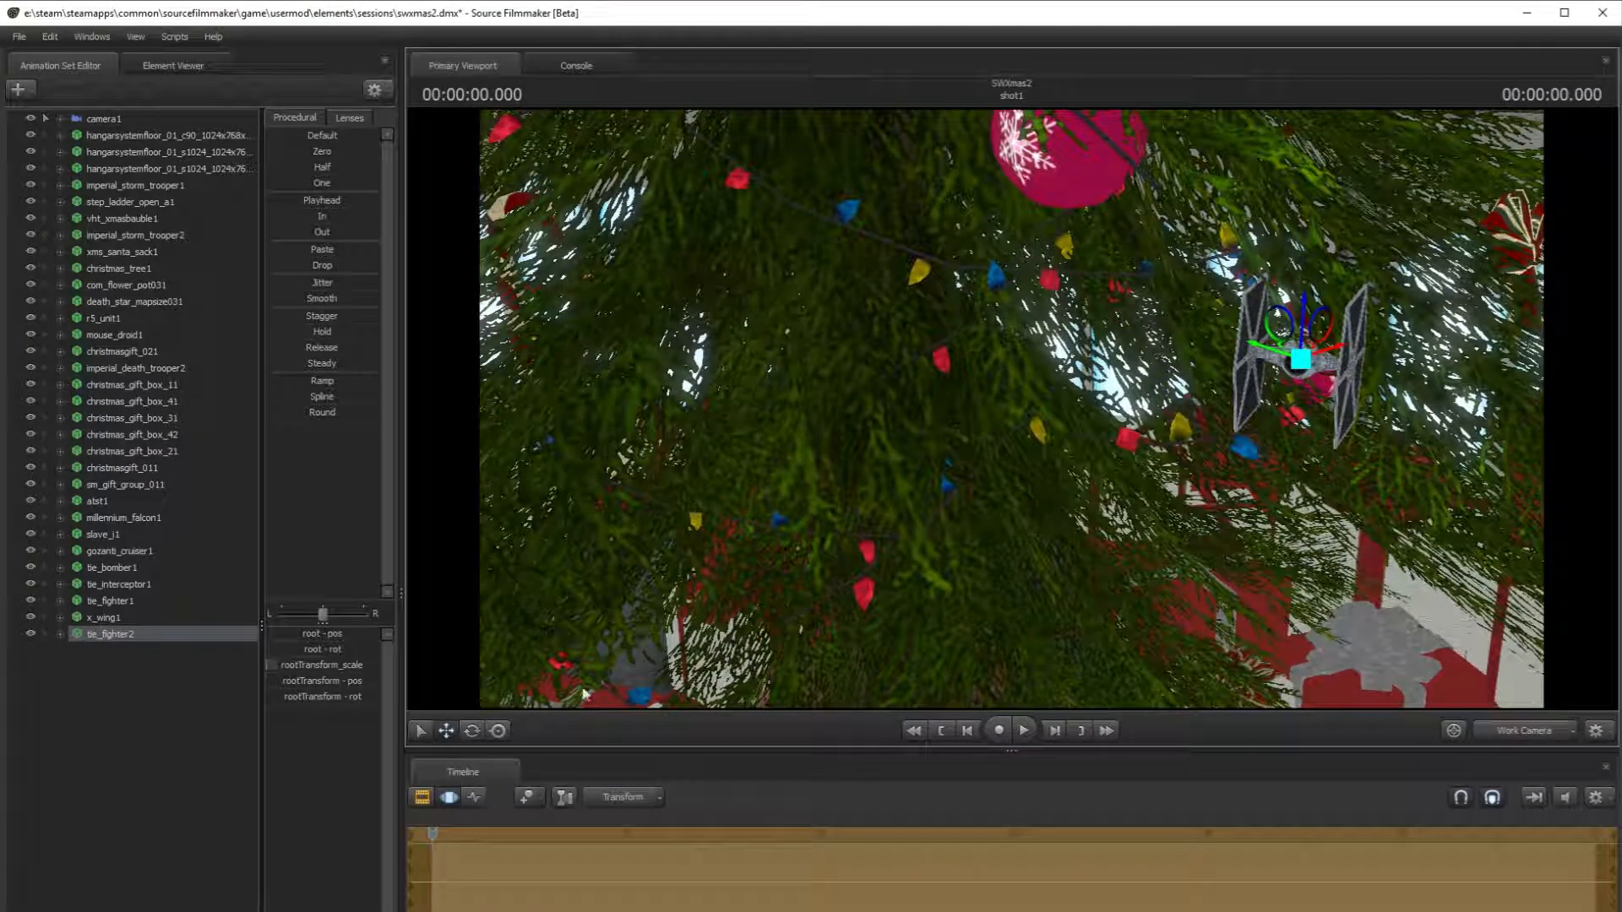
drag(1314, 375, 1432, 392)
key(d)
key(a)
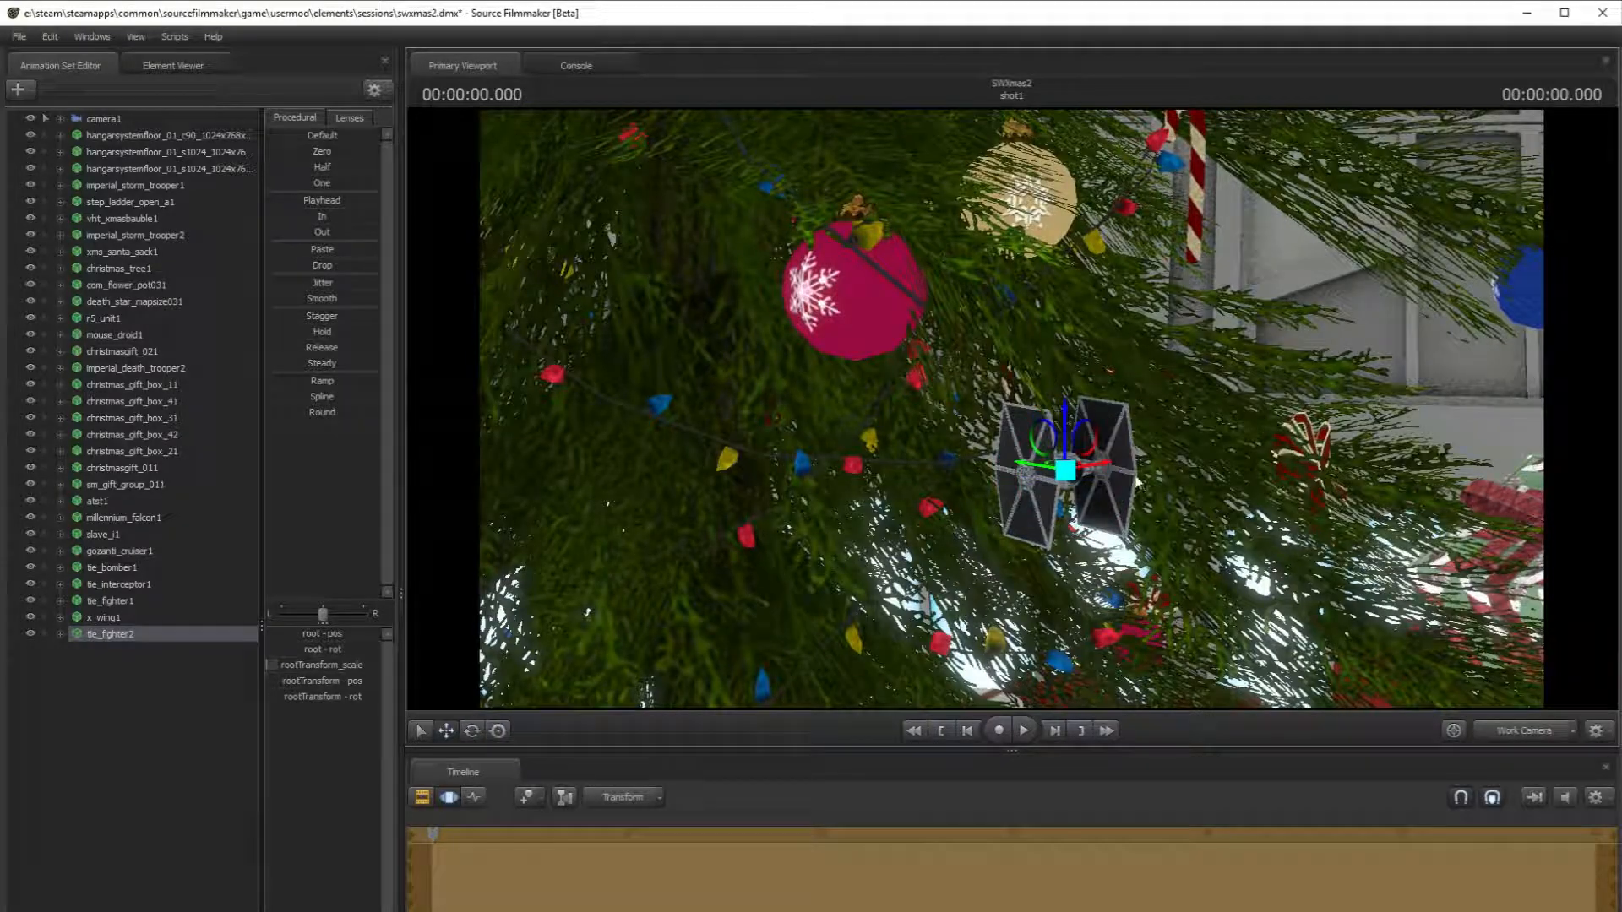
key(a)
drag(976, 323, 985, 248)
key(s)
key(s)
- Duplicate tie_fighter2 and move the copy higher up the tree on the death trooper's side
right_click(119, 640)
click(205, 737)
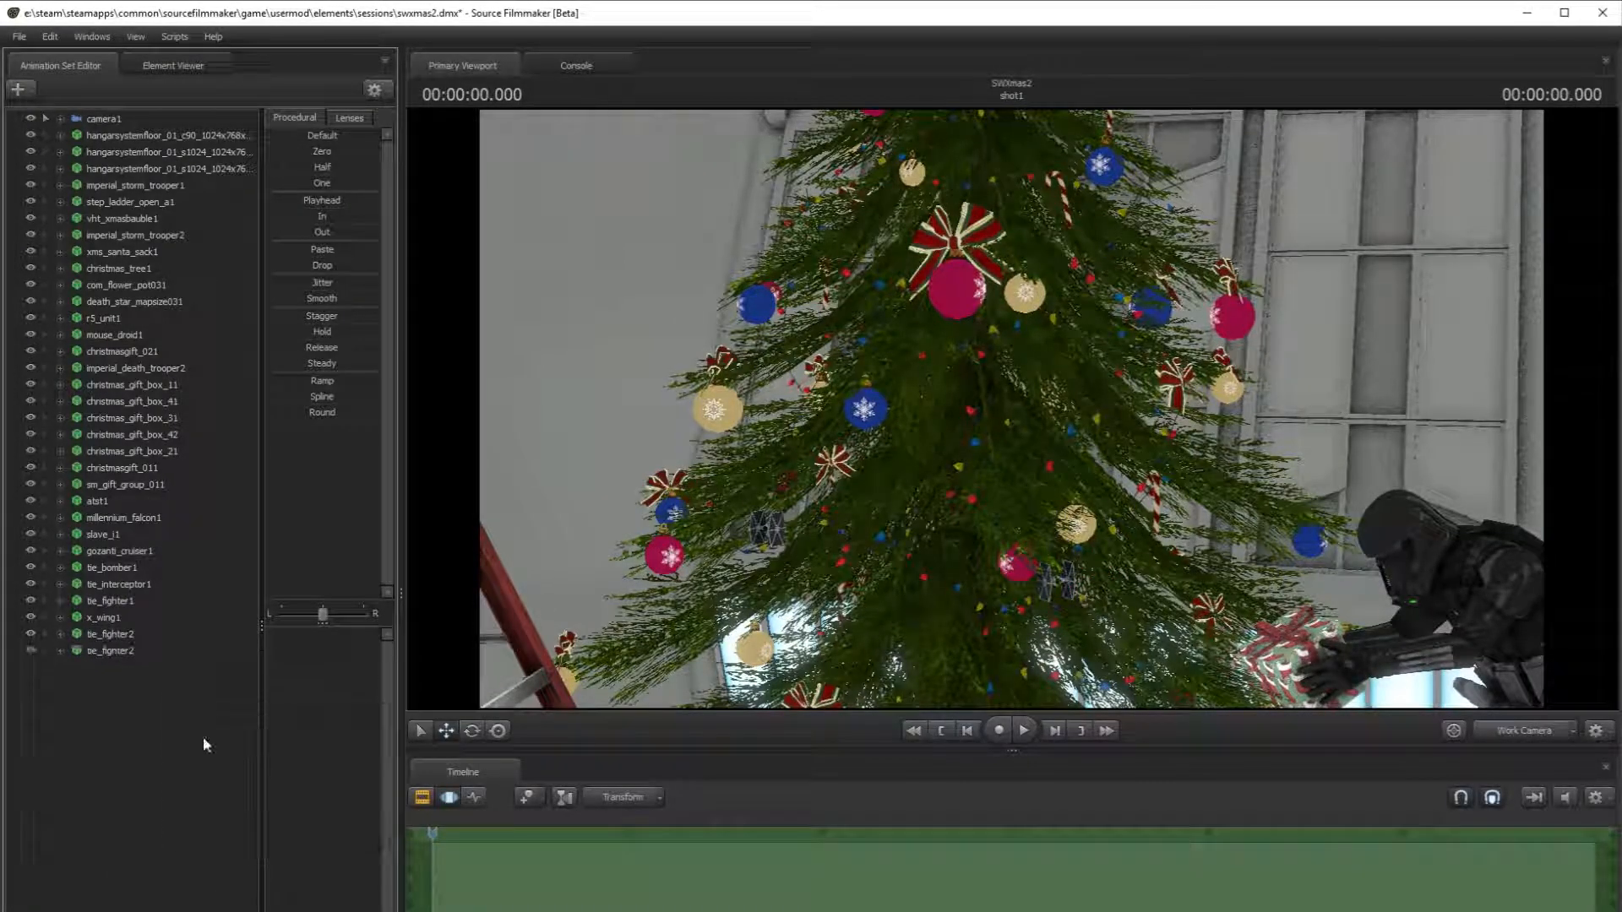
click(253, 648)
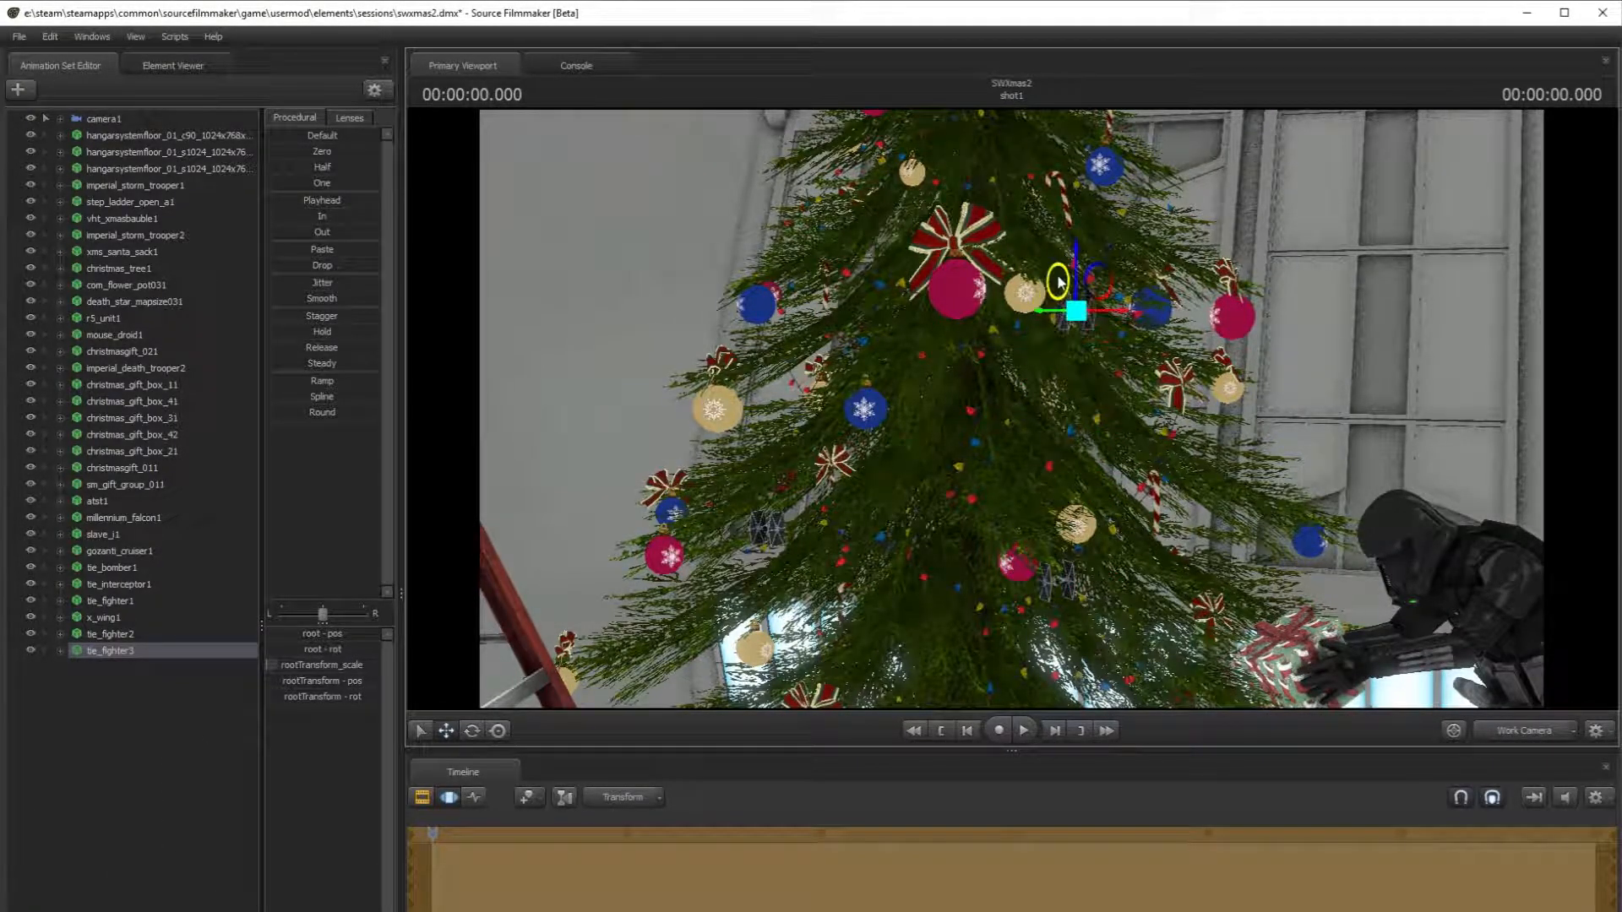
drag(1196, 278, 1149, 262)
drag(806, 437, 807, 437)
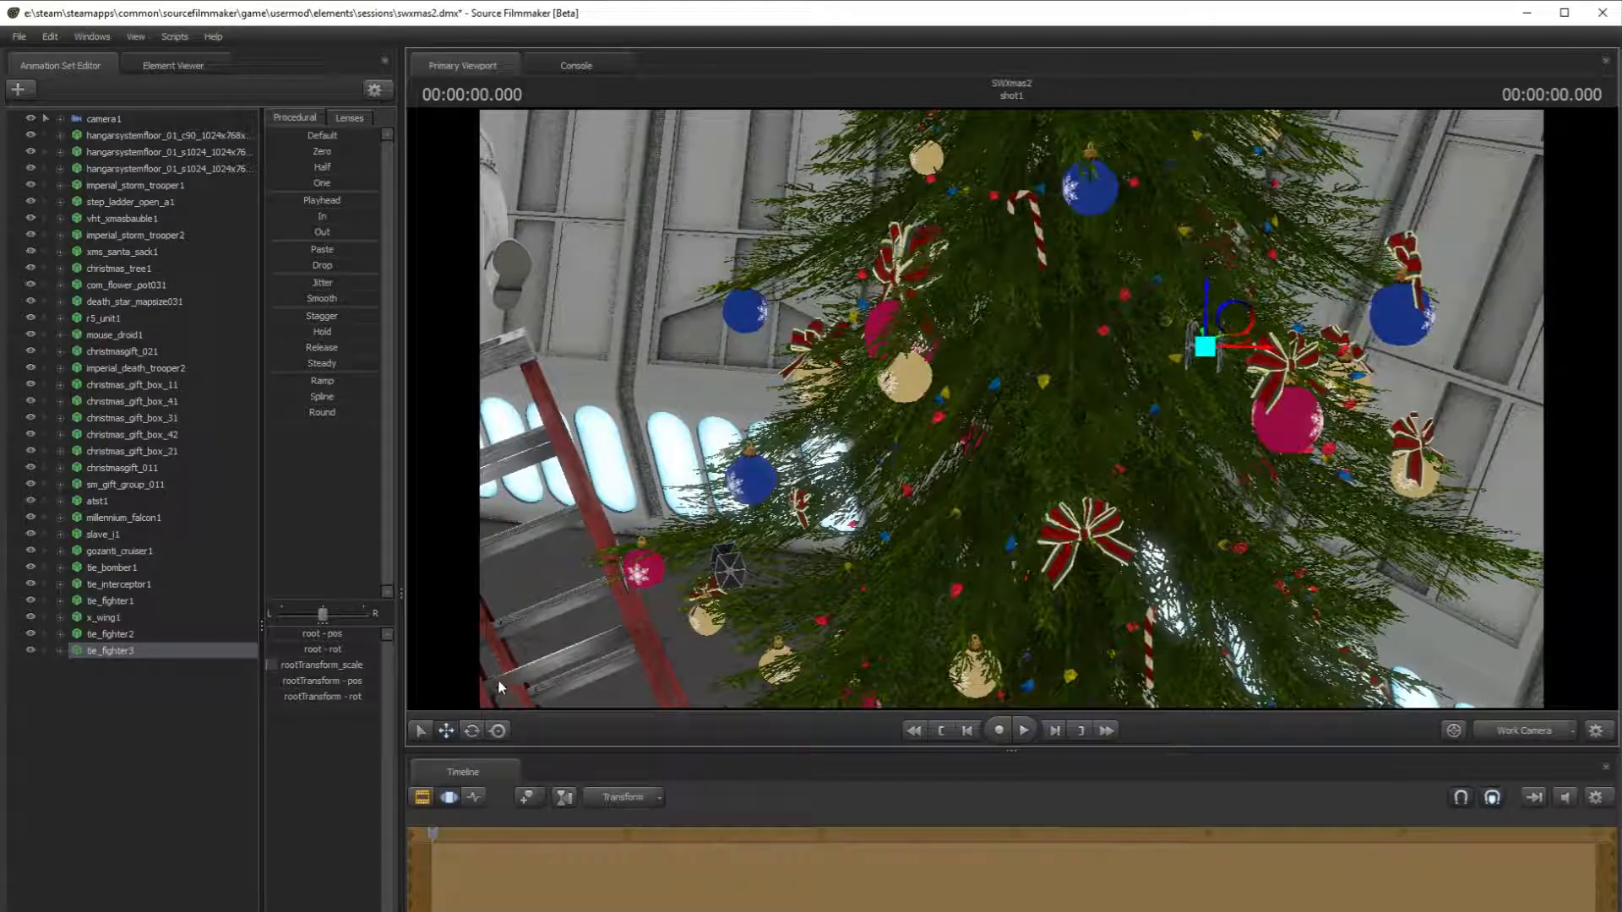
- Rotate tie_fighter3 so it faces a different direction among the upper branches
click(472, 730)
mouse_move(1325, 451)
mouse_down()
mouse_move(1369, 422)
mouse_move(1331, 435)
mouse_move(1349, 470)
mouse_move(1319, 421)
mouse_up()
key(w)
key(s)
key(s)
key(s)
key(w)
key(s)
key(w)
- Duplicate tie_fighter3 and move the copy across to the ladder side of the tree
right_click(128, 651)
right_click(129, 702)
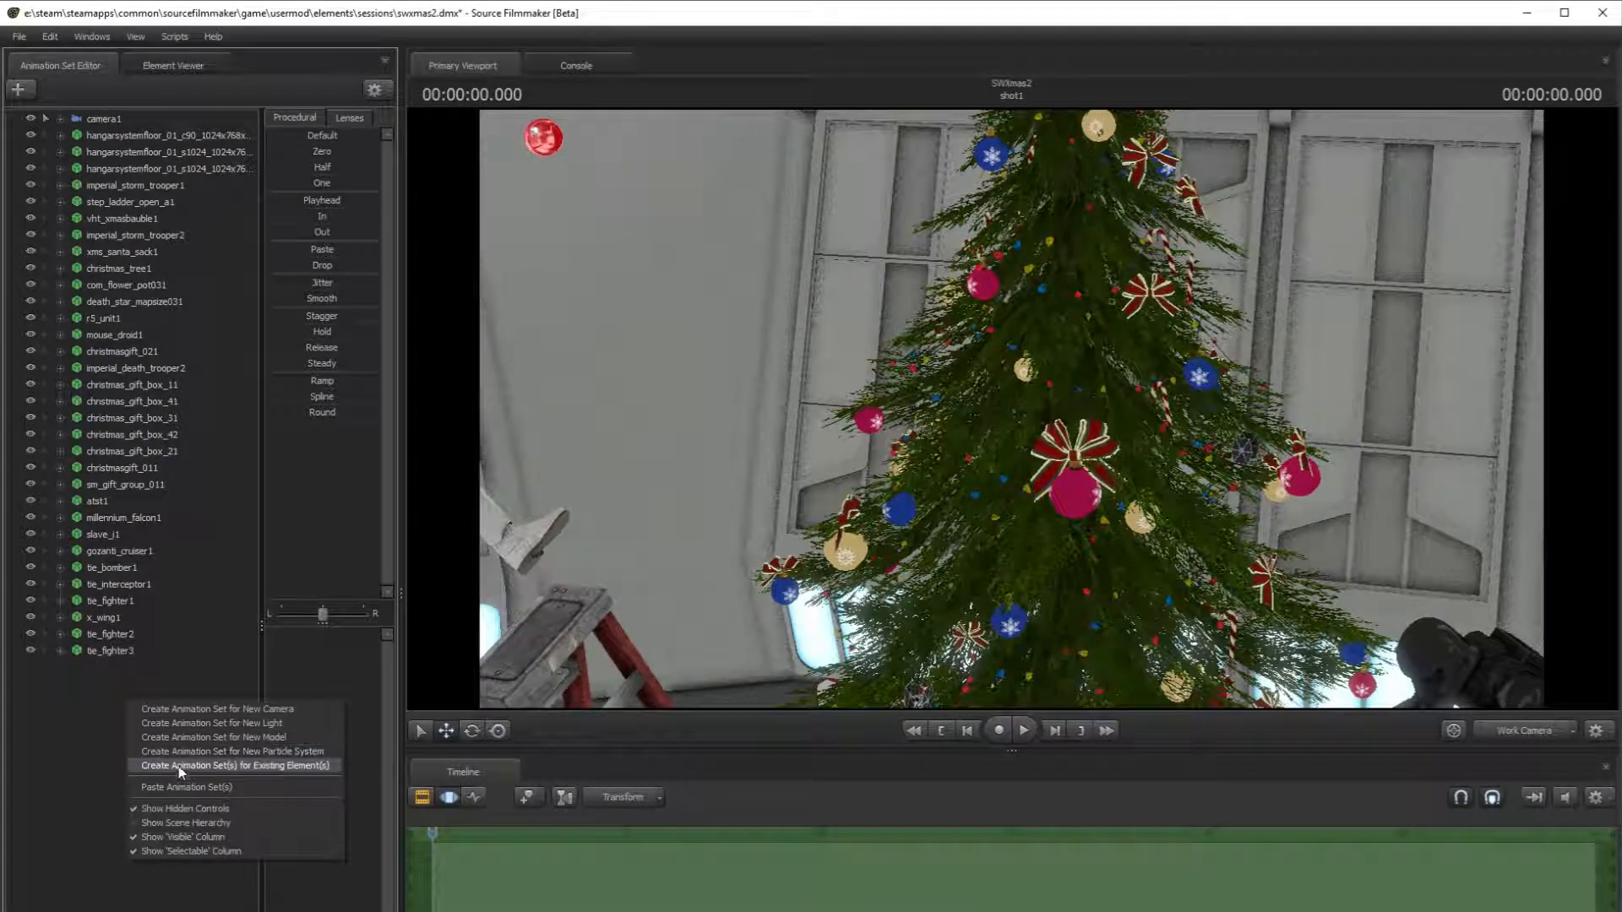
click(182, 787)
click(473, 732)
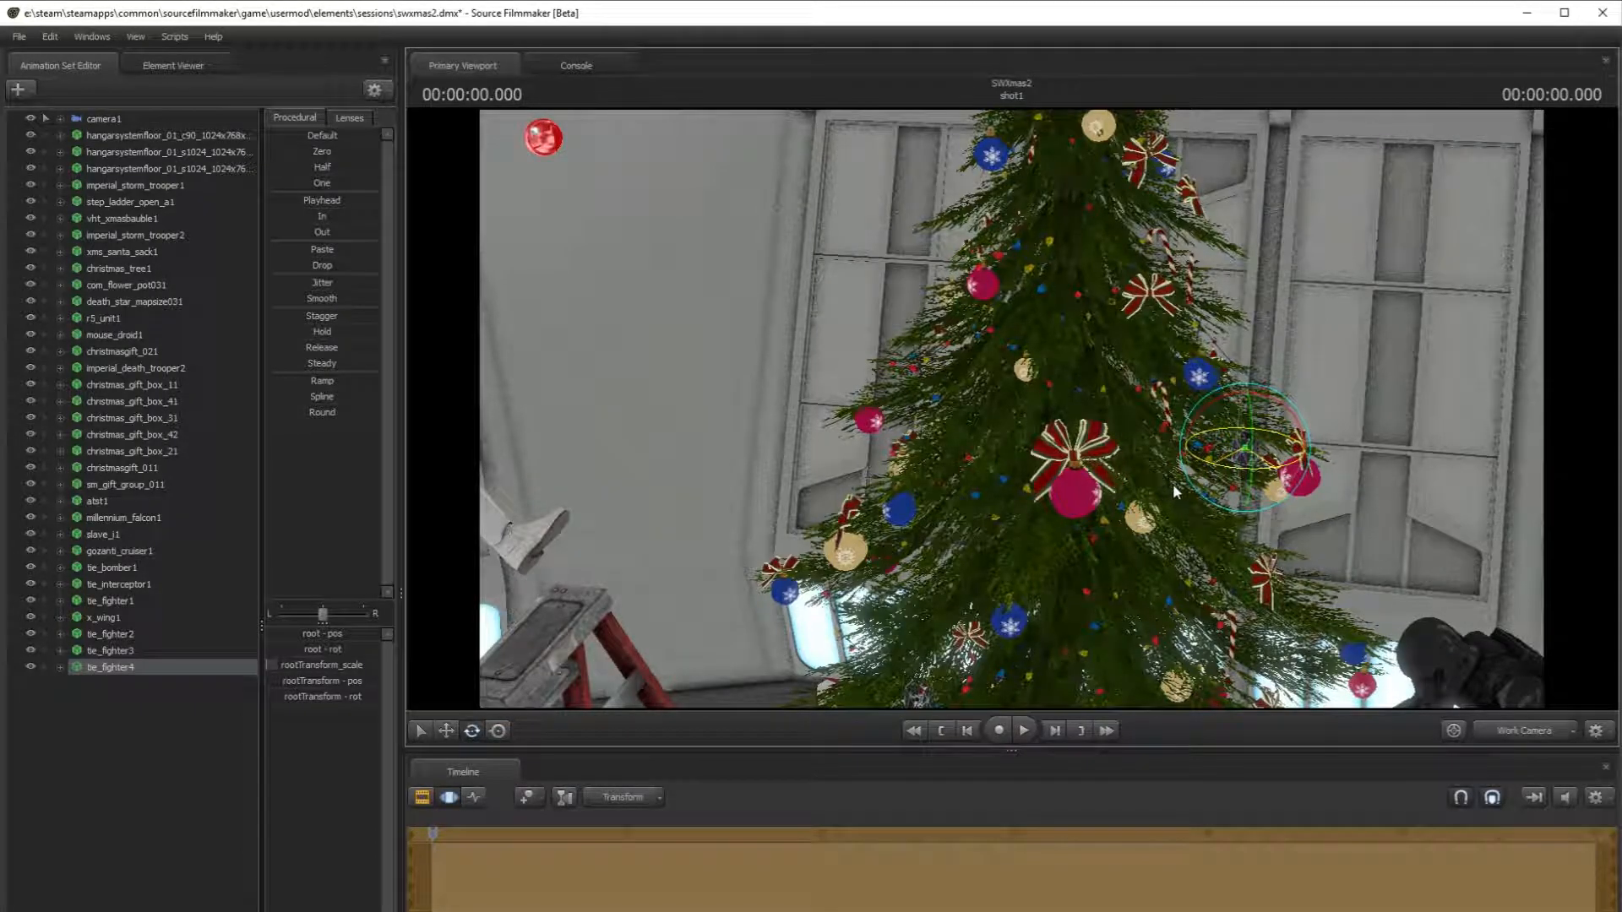
click(446, 732)
drag(1245, 448, 832, 596)
- Rotate tie_fighter4 to give it a different heading from the other TIE fighters
key(w)
click(478, 732)
drag(1105, 547, 1044, 558)
click(448, 732)
click(468, 733)
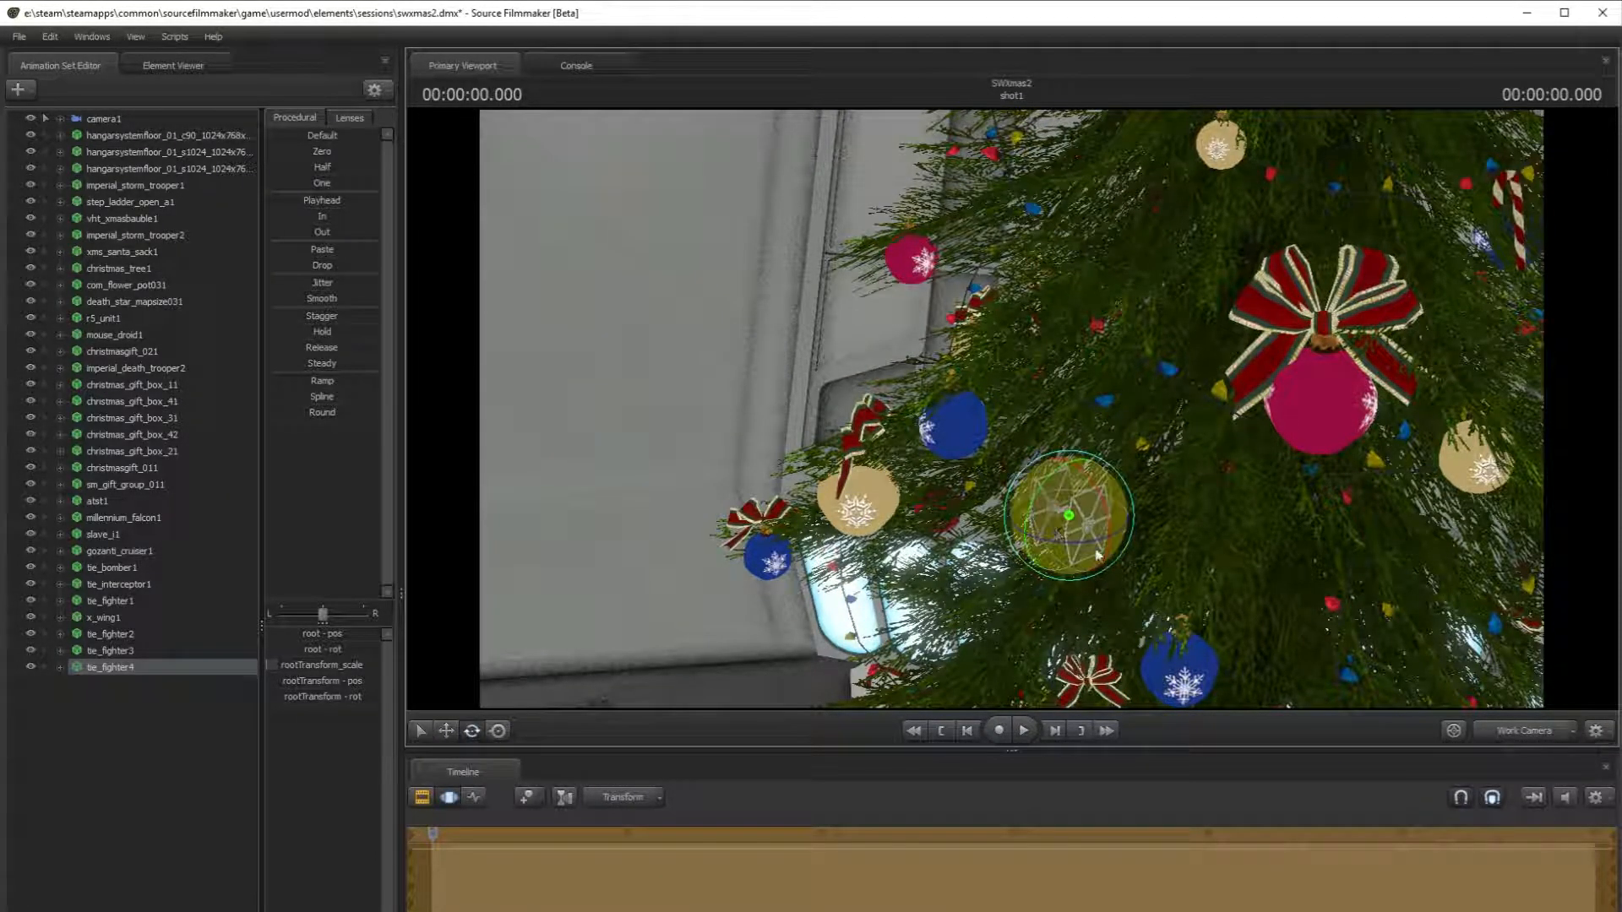
- Raise tie_fighter4 to the upper branches and fit it close to the tree
click(446, 732)
drag(1070, 509, 1054, 114)
drag(1035, 169, 1037, 76)
drag(1058, 297, 1057, 225)
key(w)
drag(1058, 225, 1026, 165)
mouse_move(1154, 389)
mouse_down()
mouse_move(1165, 420)
mouse_move(1142, 401)
mouse_up()
click(1285, 429)
key(s)
drag(1285, 429, 1297, 481)
- Check the TIE fighters on the tree through camera1 and locate tie_fighter1 in the composition
key(w)
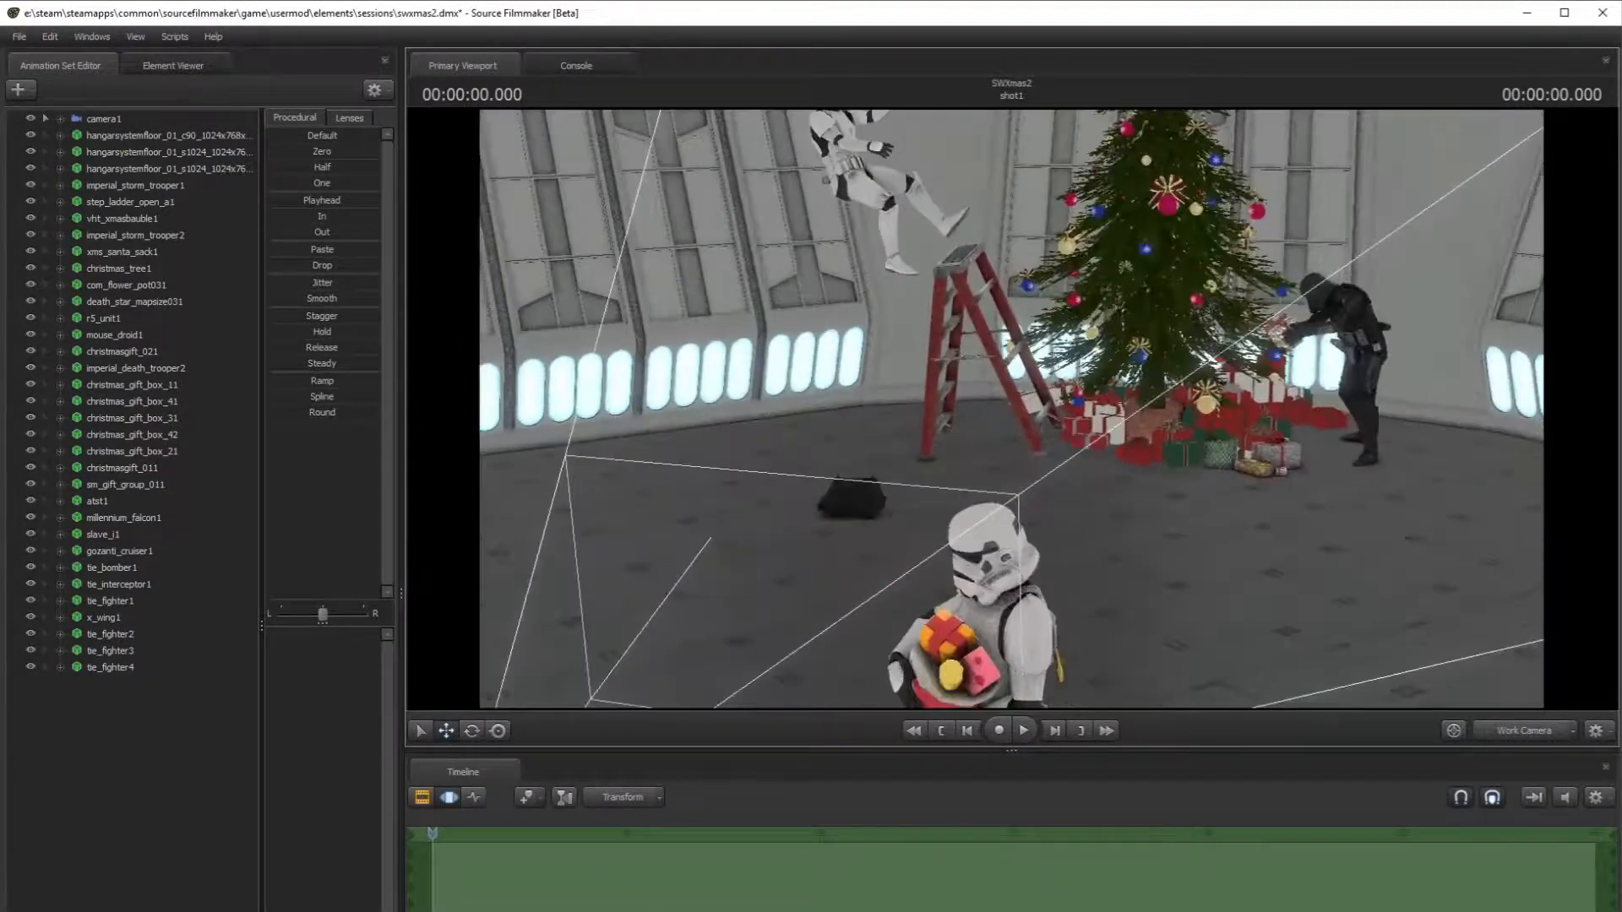
click(1488, 737)
click(422, 795)
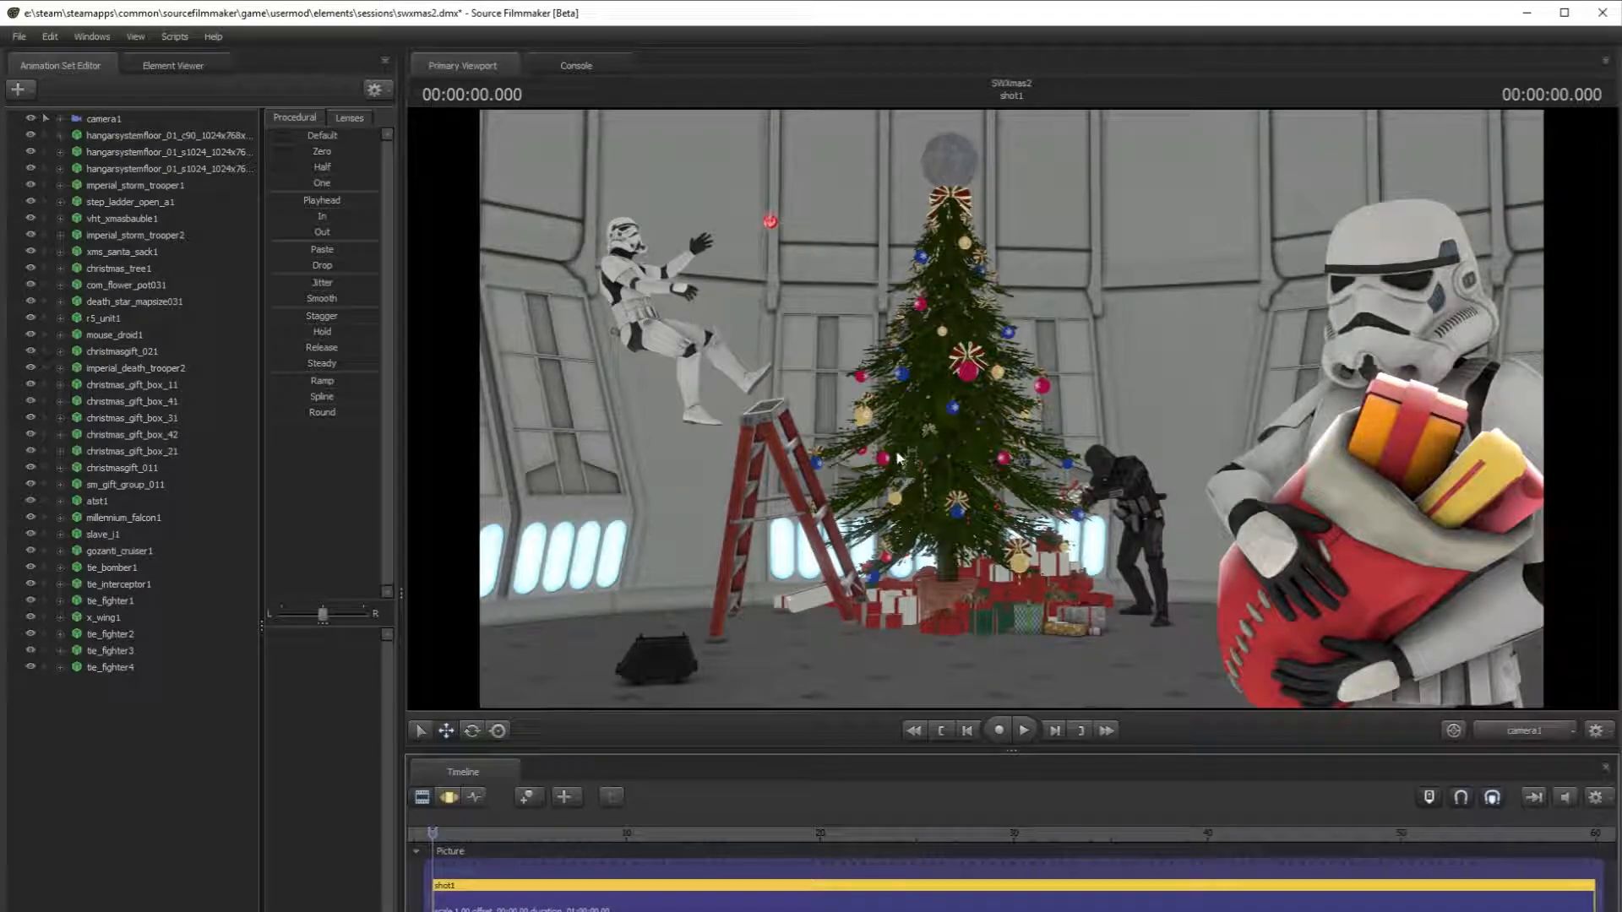
click(118, 600)
click(472, 732)
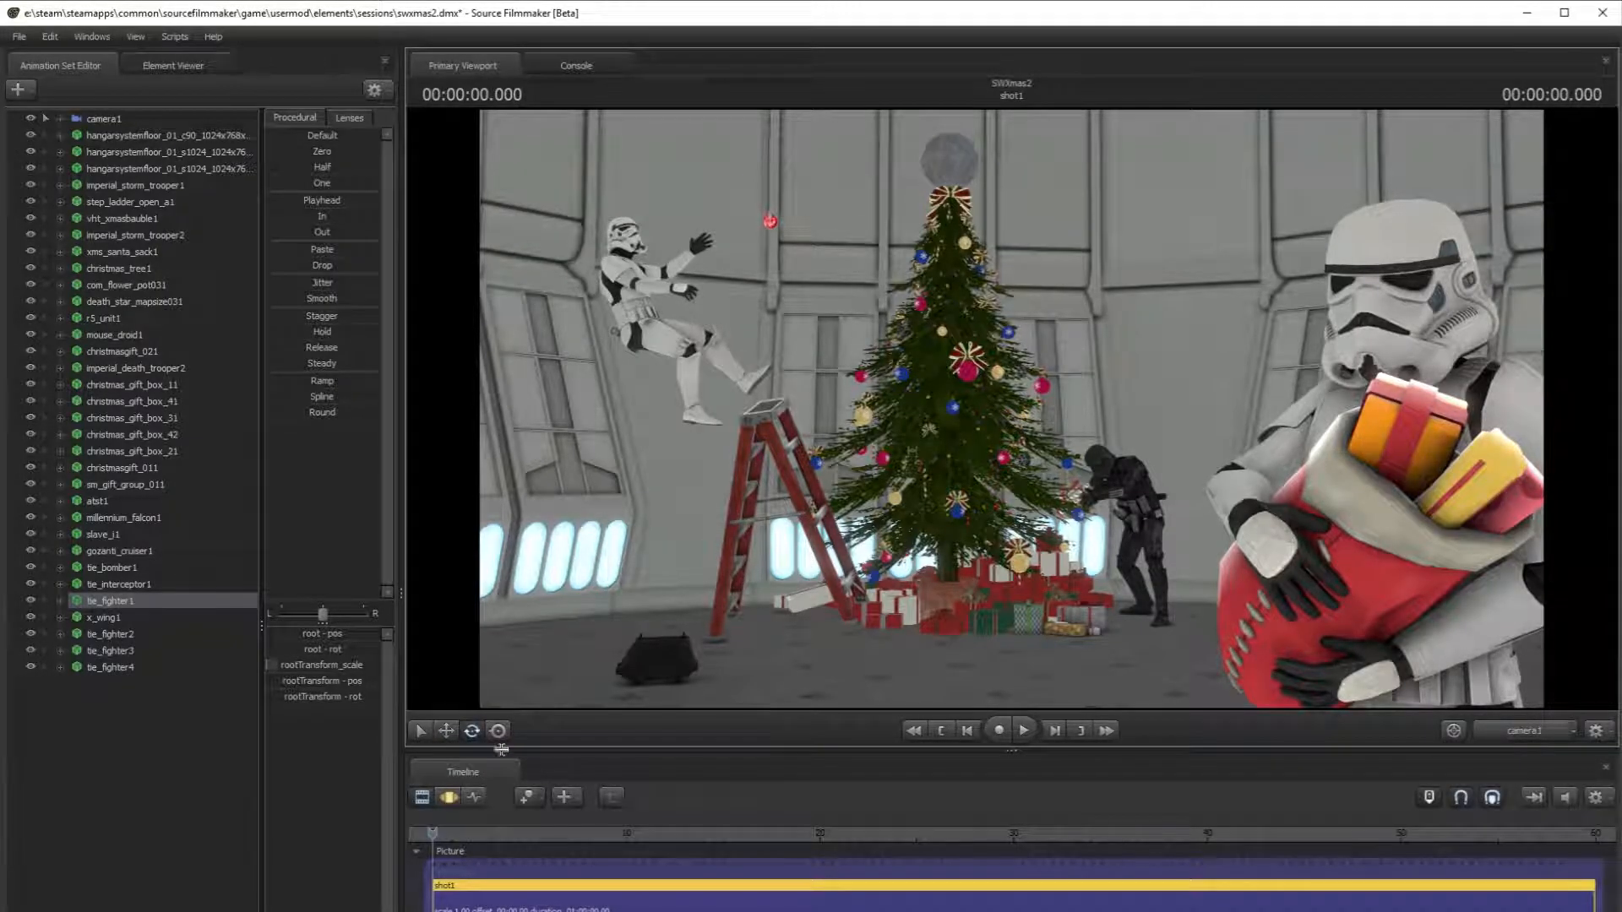
click(448, 797)
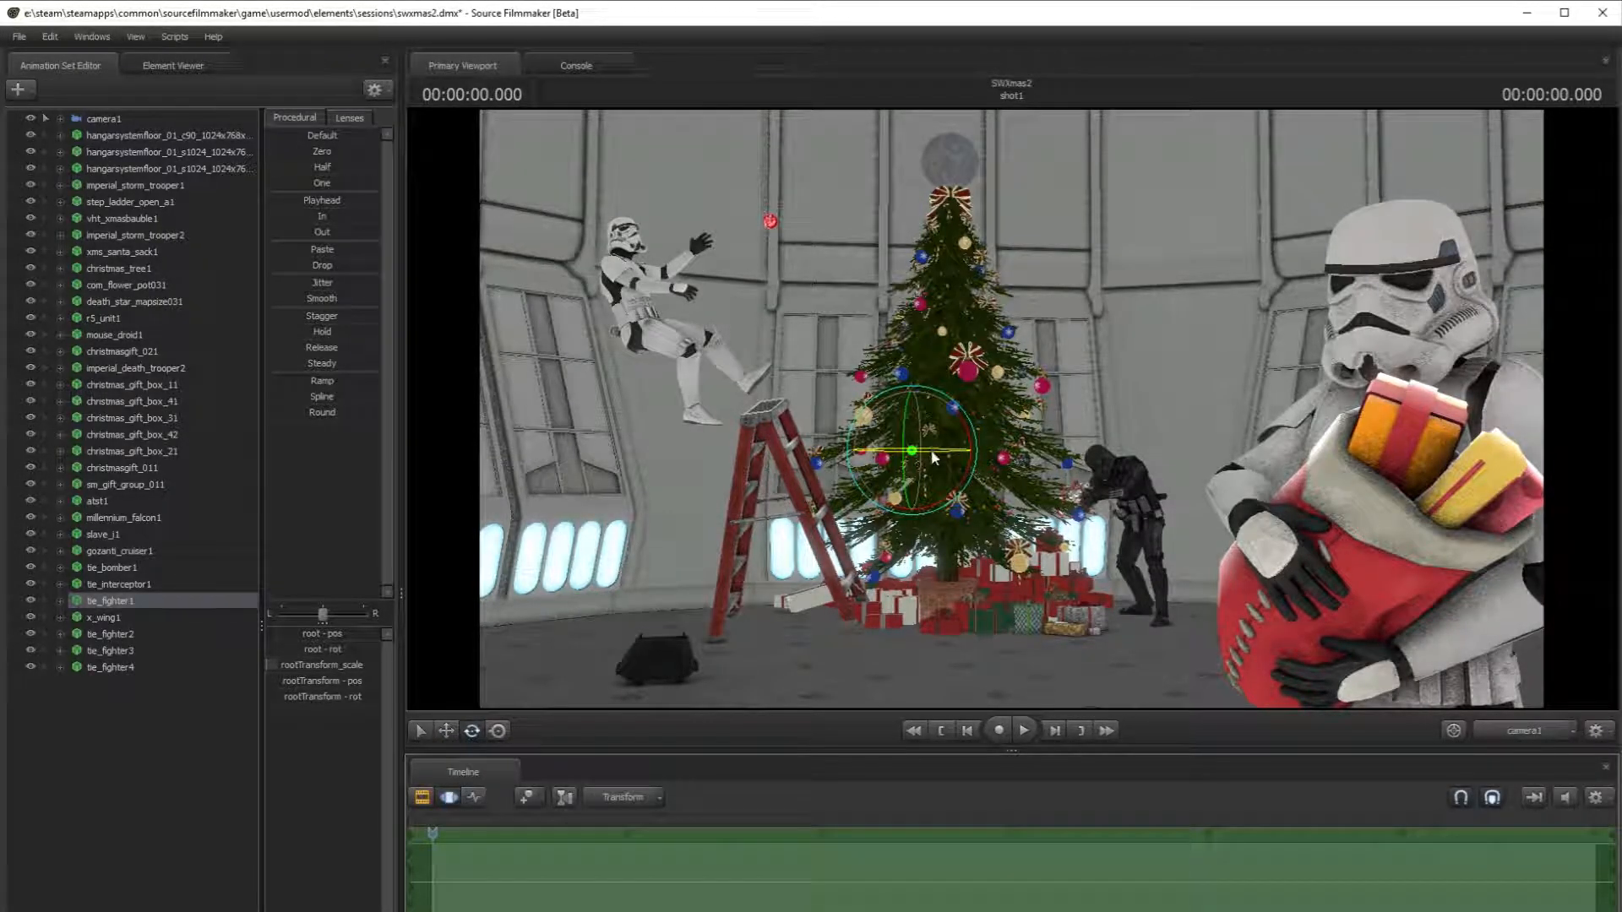
click(421, 797)
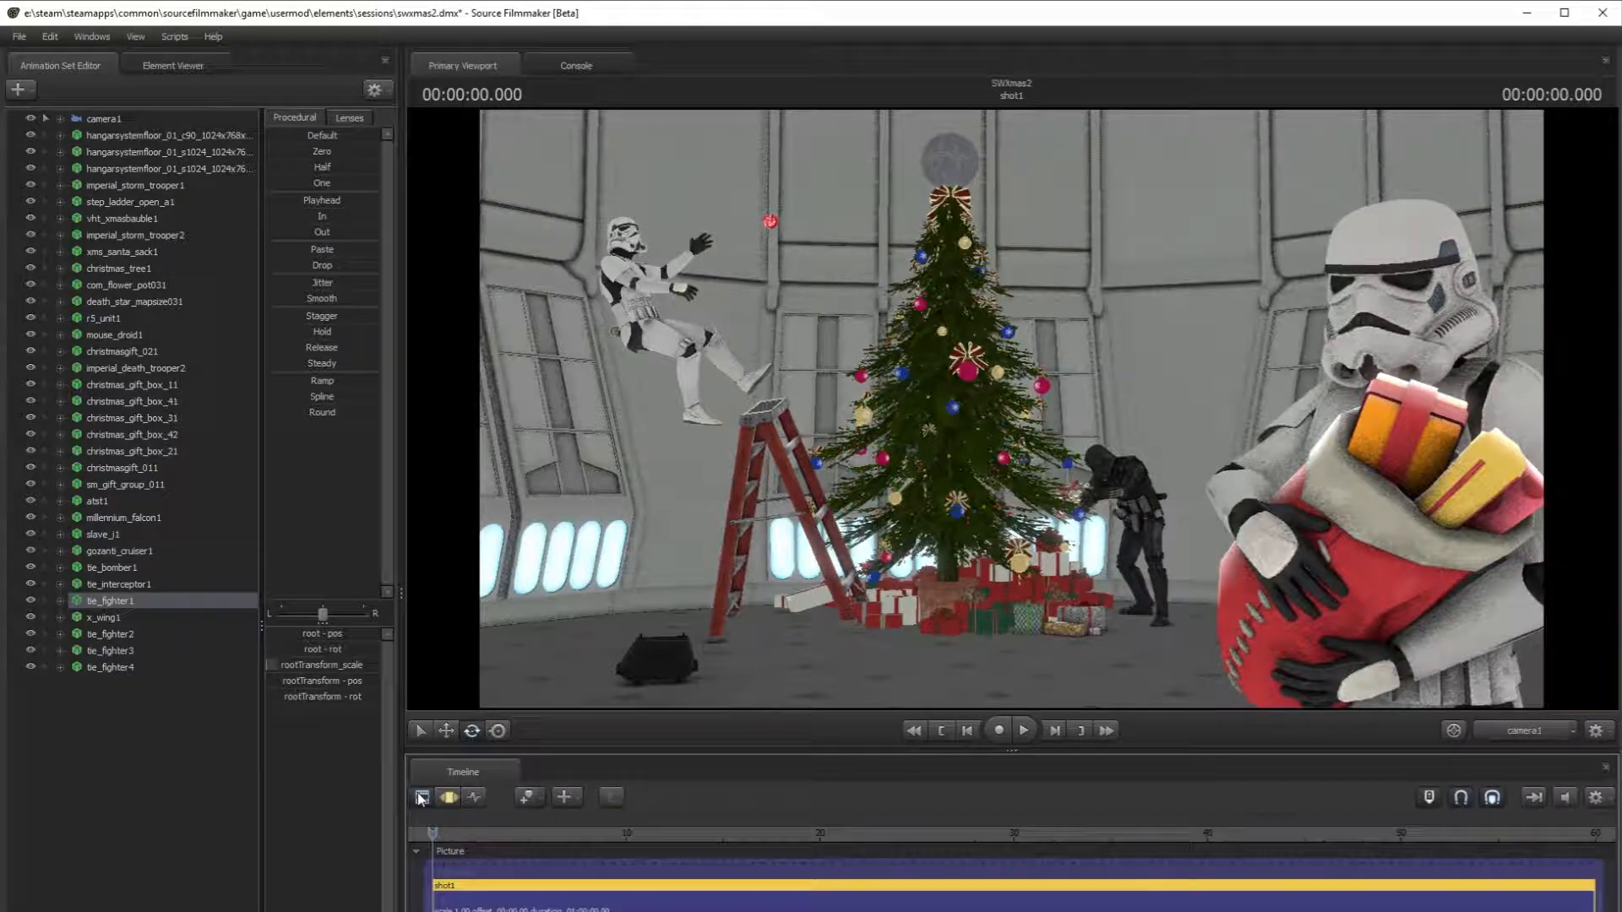
click(449, 798)
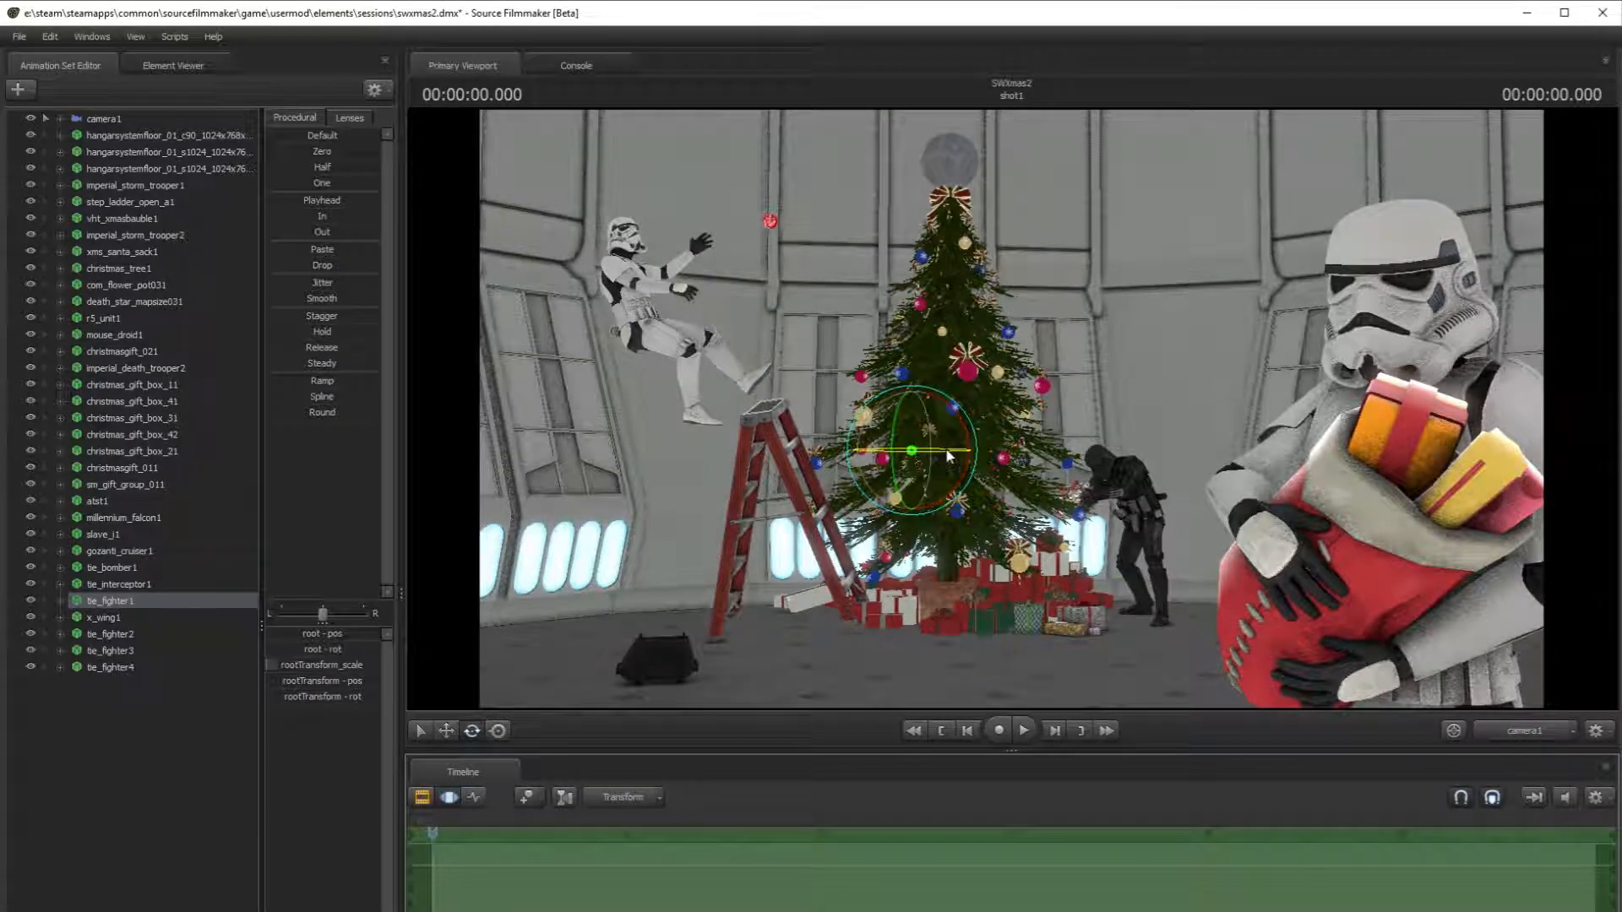
click(423, 796)
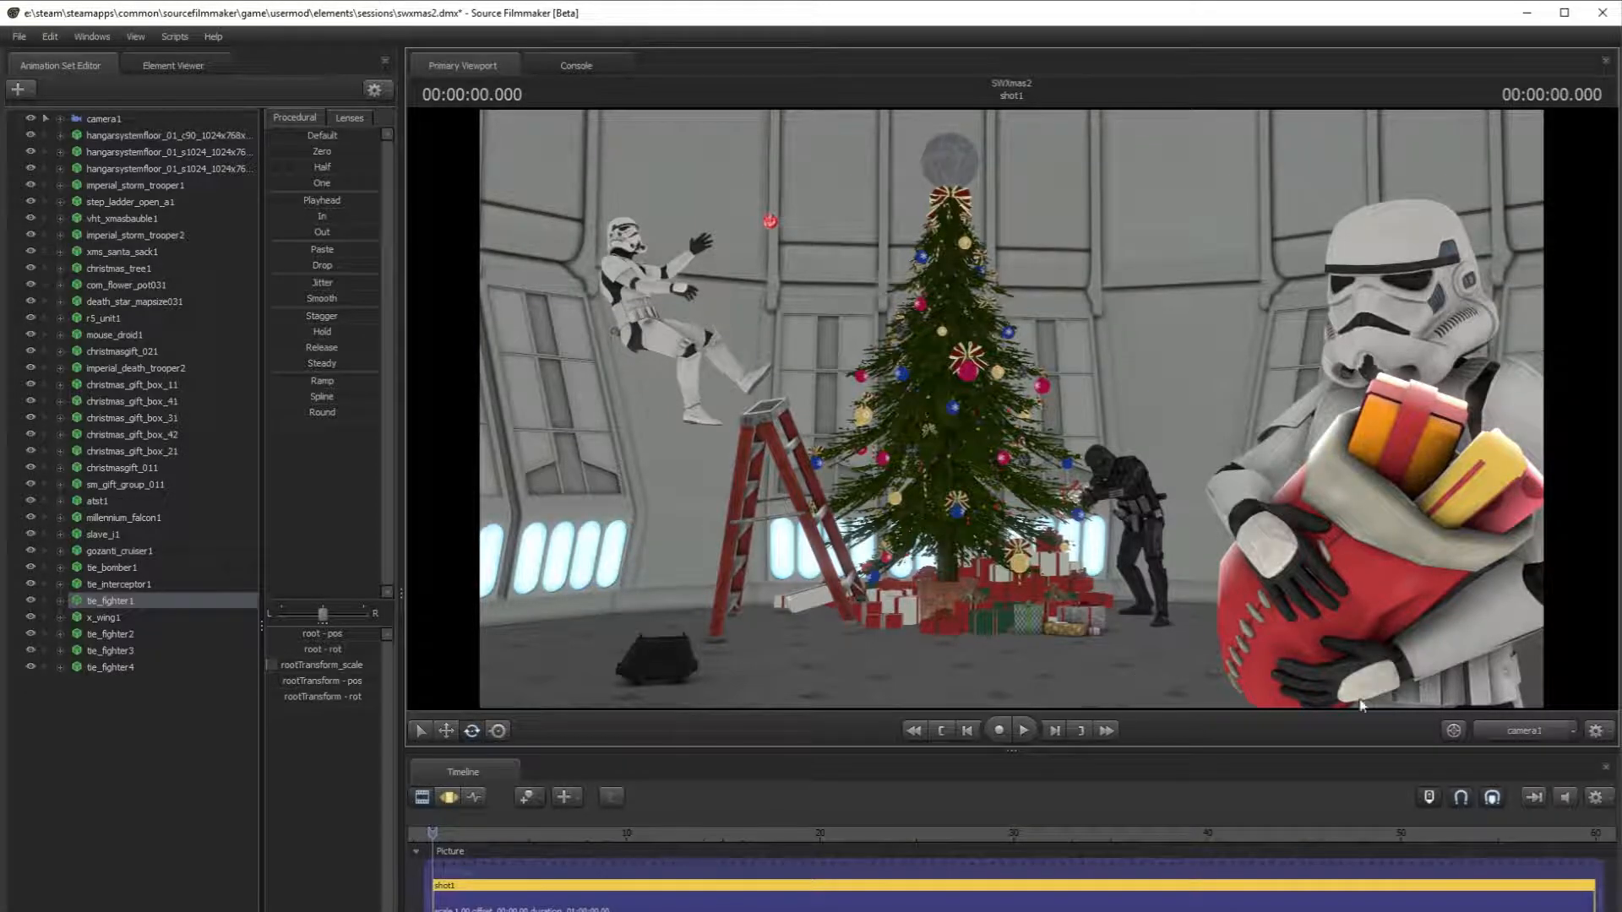
- Return to the work camera and move x_wing1 from the hangar floor over to the Christmas tree
click(1514, 732)
drag(1434, 676, 1529, 646)
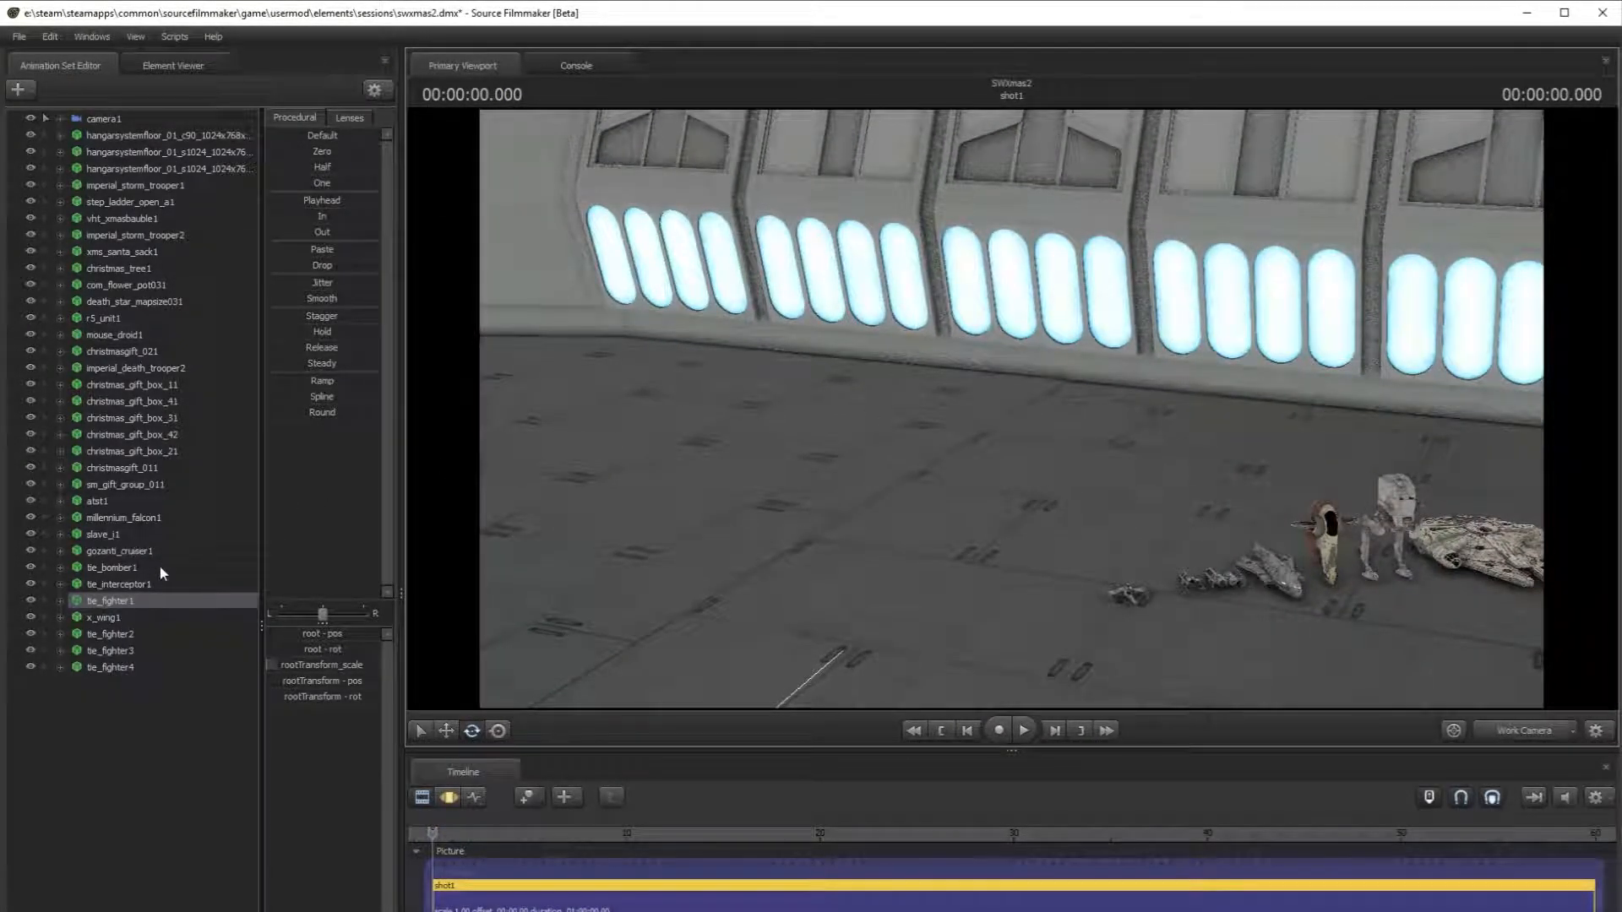
click(123, 624)
drag(904, 607, 693, 633)
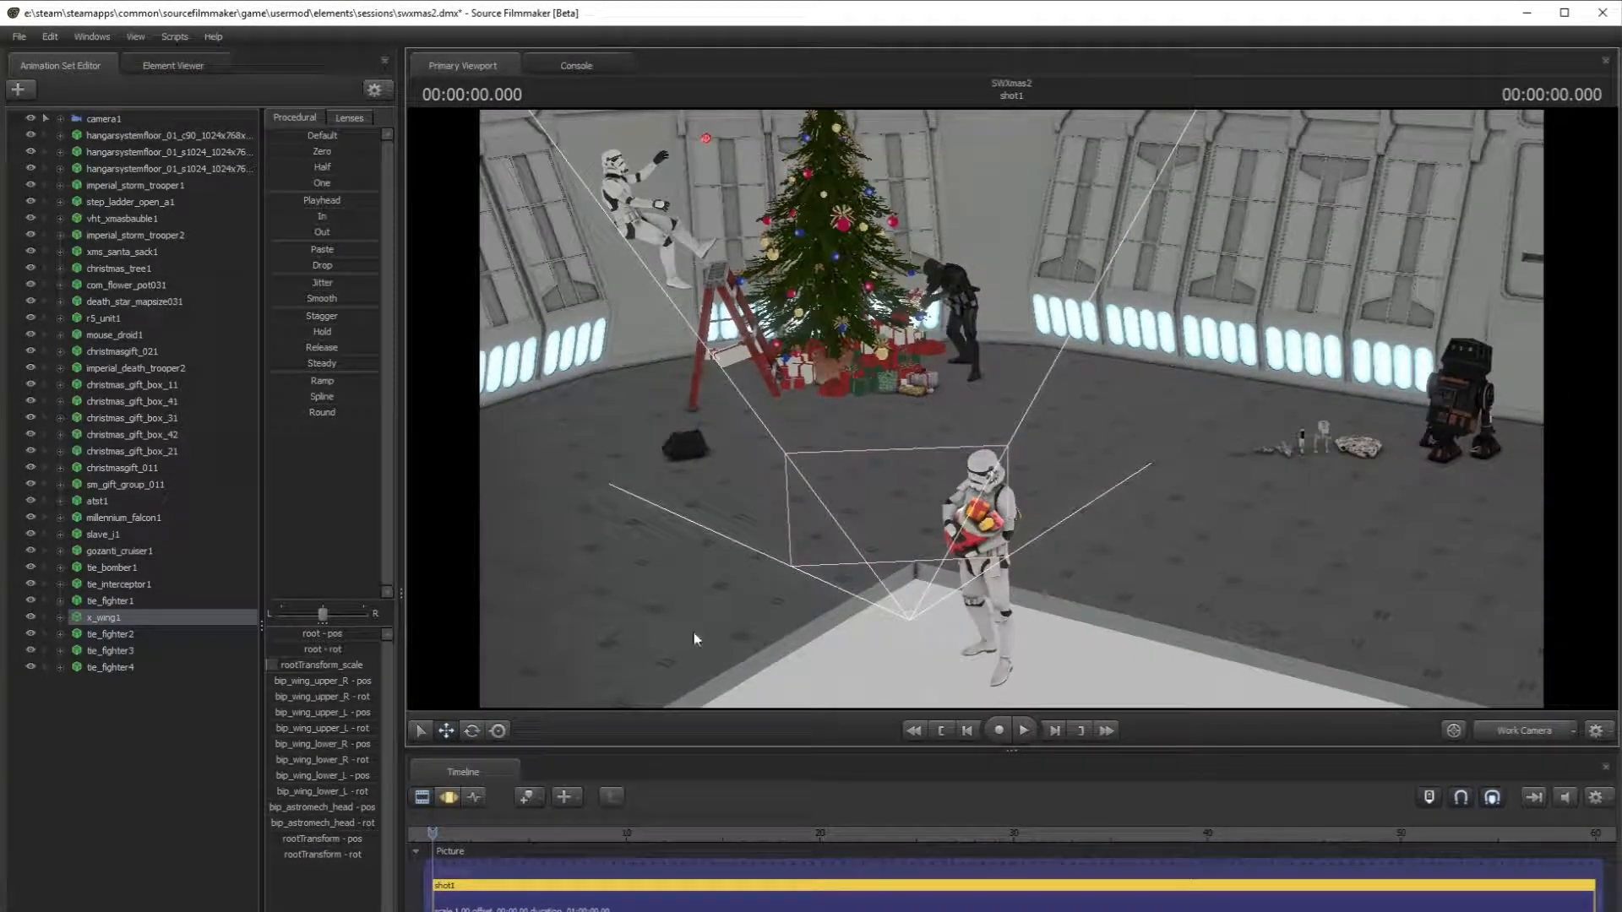
click(449, 798)
drag(1180, 445, 810, 306)
key(w)
- Refine x_wing1's position so it flies in front of the branches beside tie_fighter1
drag(940, 375, 879, 331)
drag(1102, 601, 1115, 431)
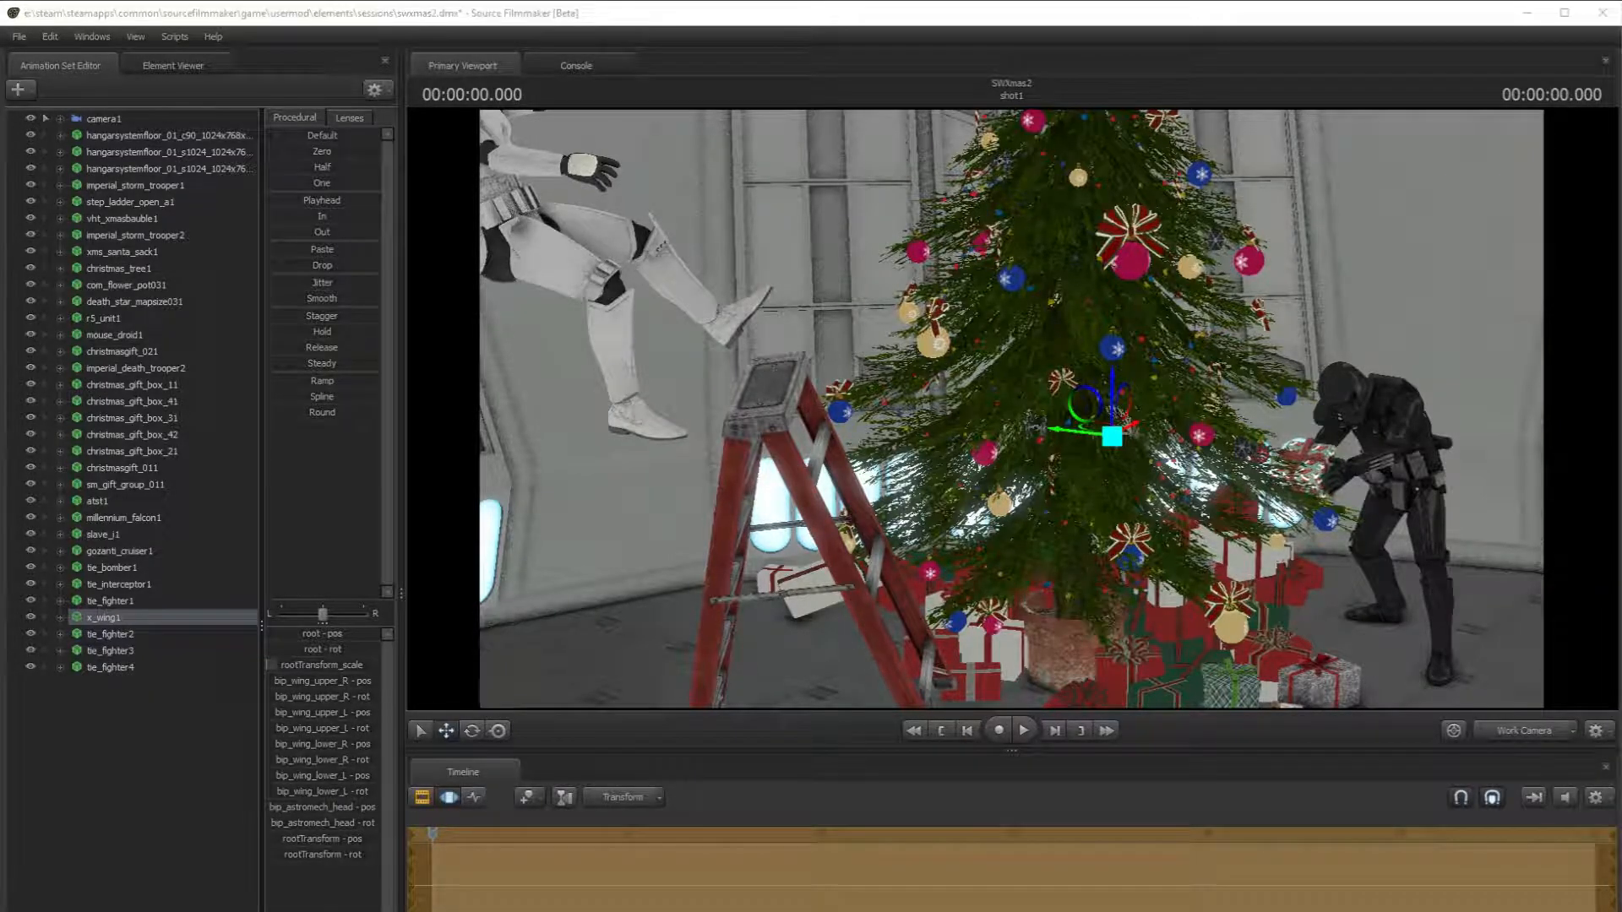
key(w)
drag(1182, 511, 1217, 513)
mouse_move(1155, 374)
mouse_down()
mouse_move(1169, 382)
mouse_move(1156, 374)
mouse_up()
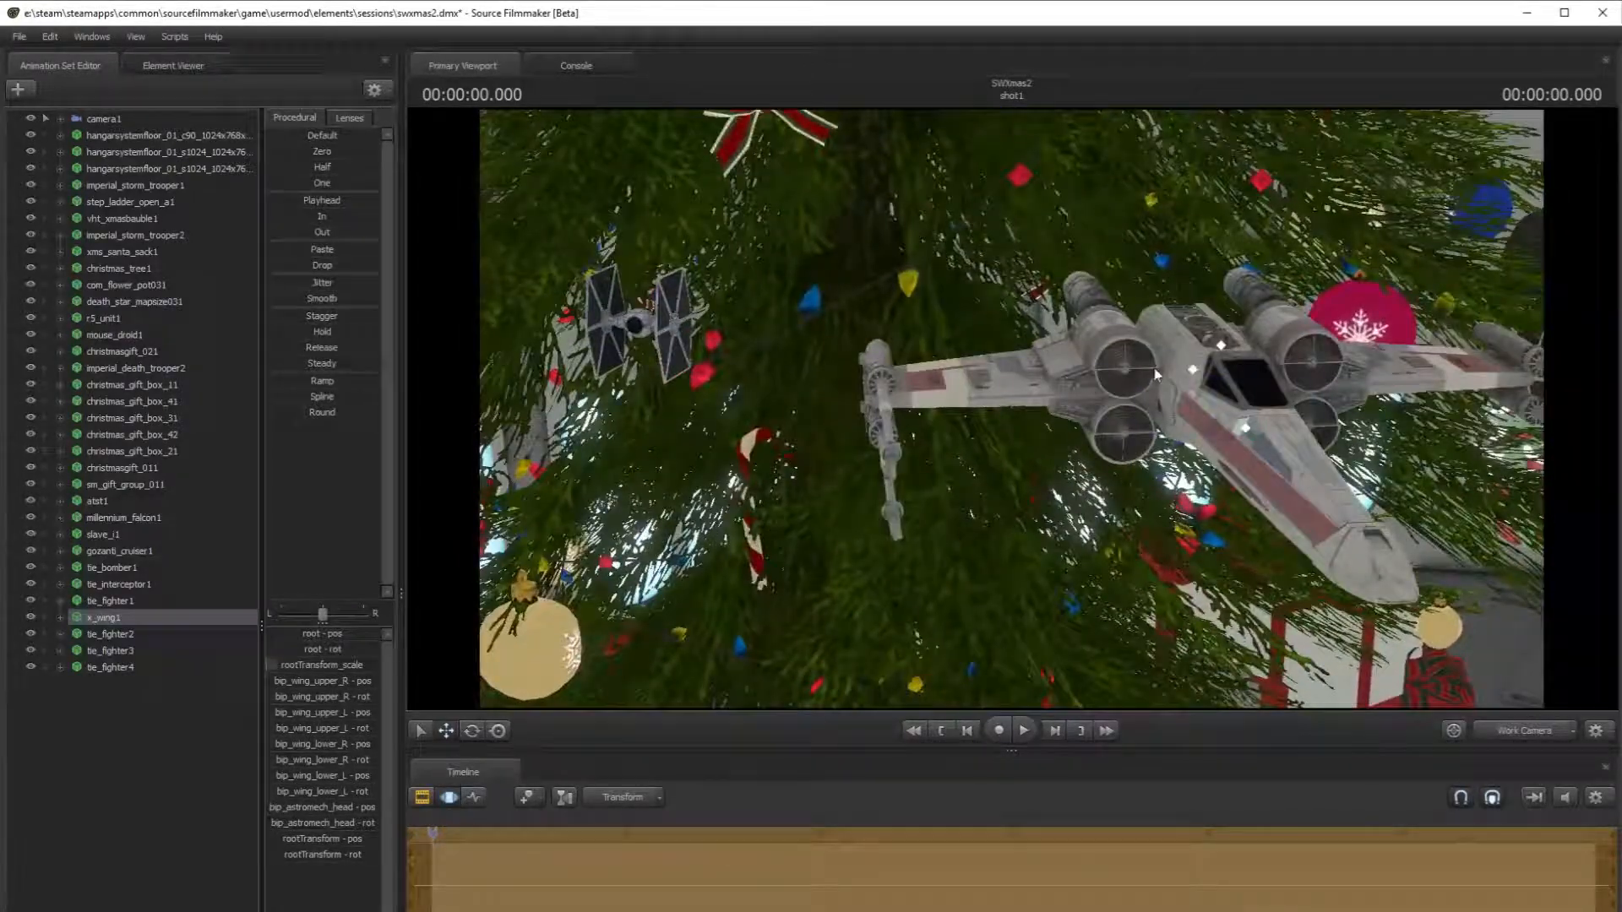
- Rotate x_wing1's lower wing bones, bip_wing_lower_L and bip_wing_lower_R, downward to open the wings
click(1195, 371)
click(471, 731)
drag(1208, 319, 1157, 334)
drag(1011, 409, 977, 385)
key(w)
drag(956, 243, 958, 246)
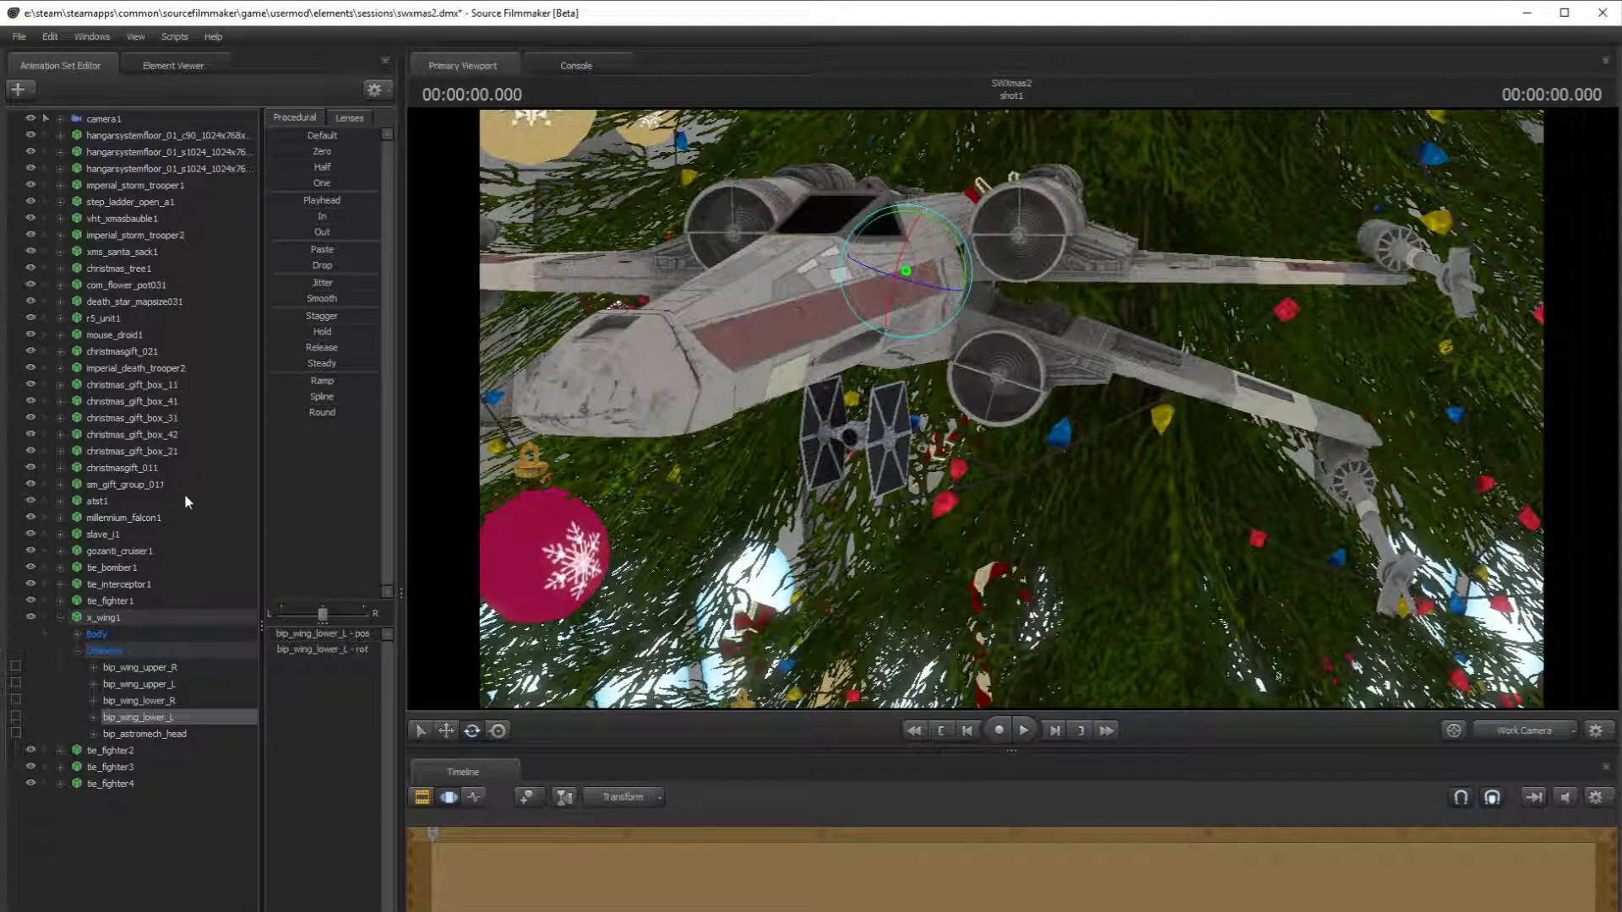
click(185, 702)
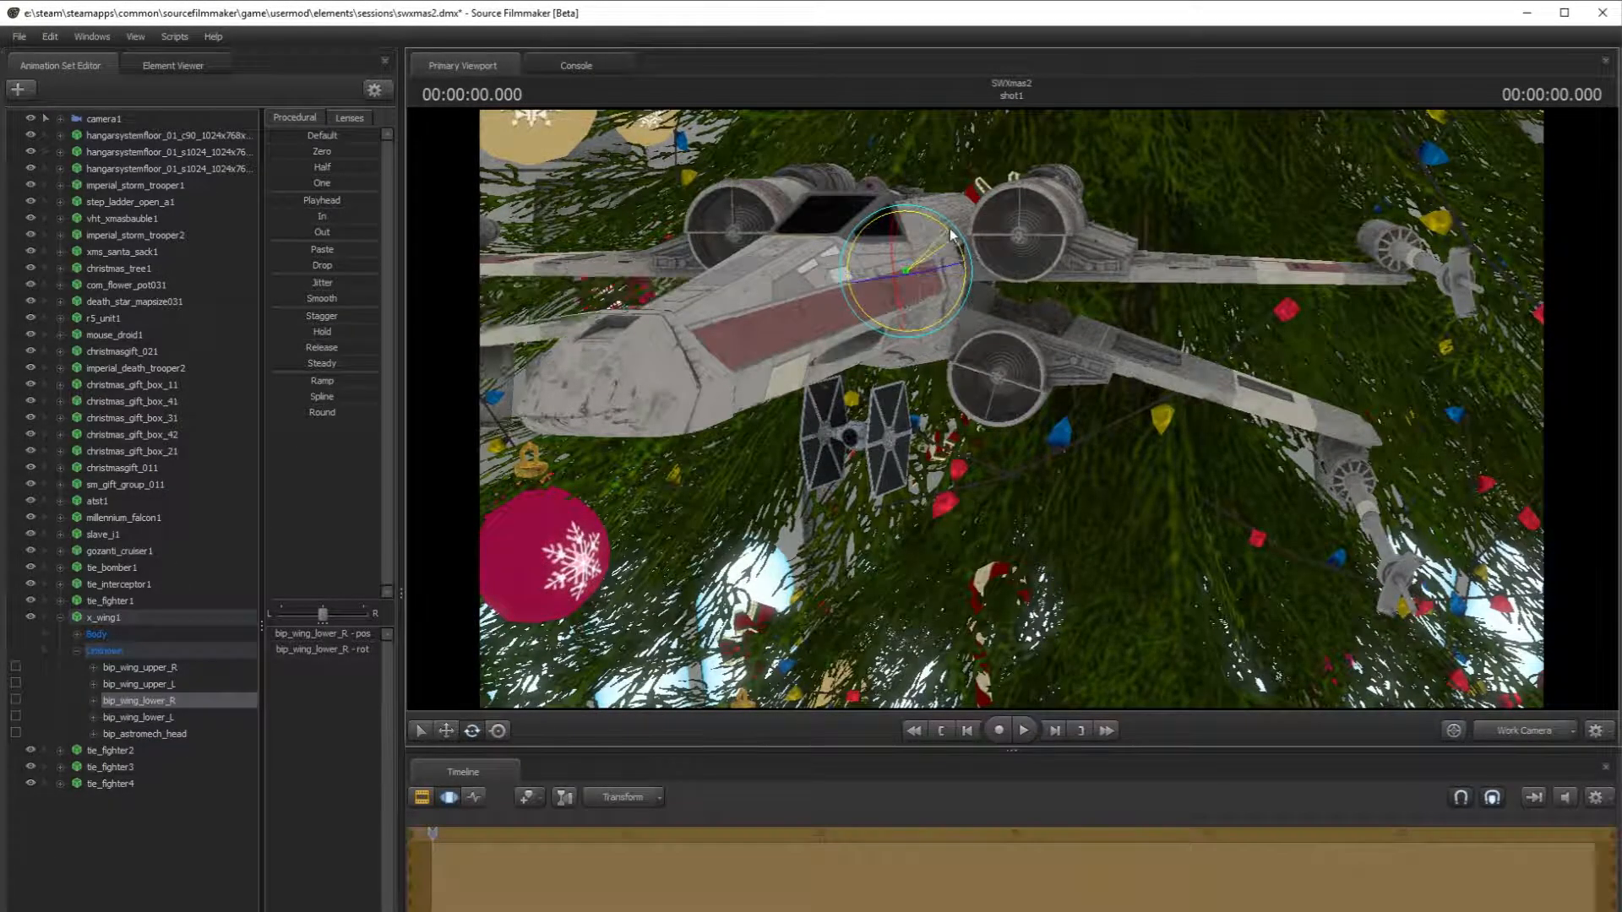
mouse_move(1007, 423)
mouse_down()
mouse_move(972, 422)
mouse_move(1005, 423)
mouse_up()
- Try to copy the rotation of bip_wing_lower_L onto bip_wing_lower_R, and undo the paste
click(193, 716)
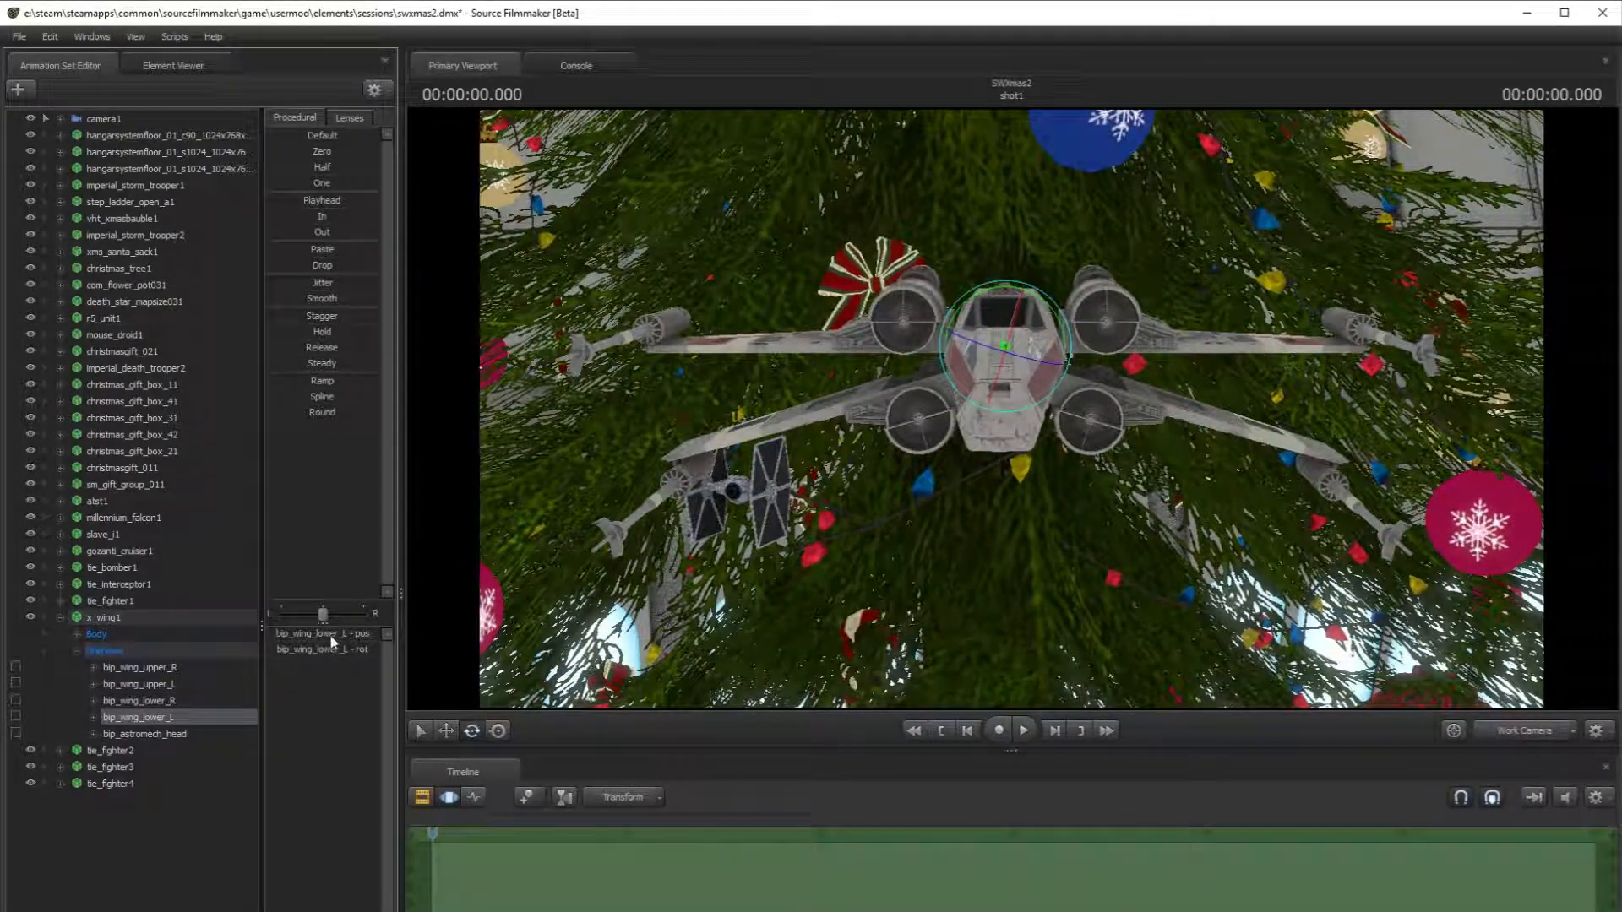
click(316, 649)
key(ctrl+c)
double_click(172, 703)
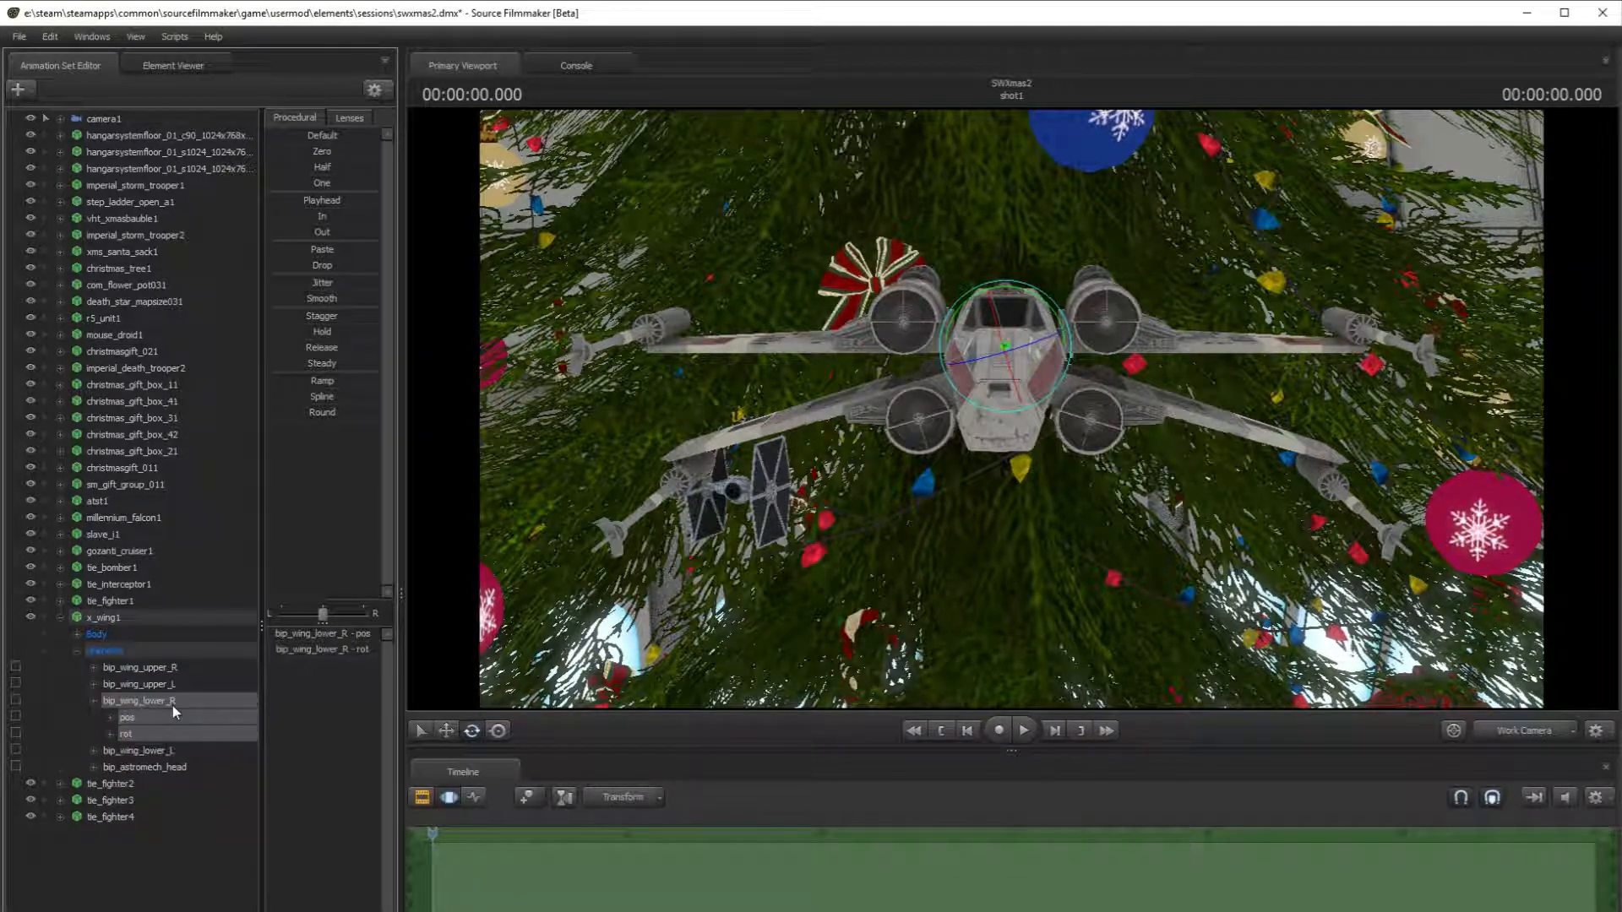
mouse_move(302, 651)
mouse_down()
mouse_move(266, 650)
mouse_move(304, 651)
mouse_up()
click(321, 708)
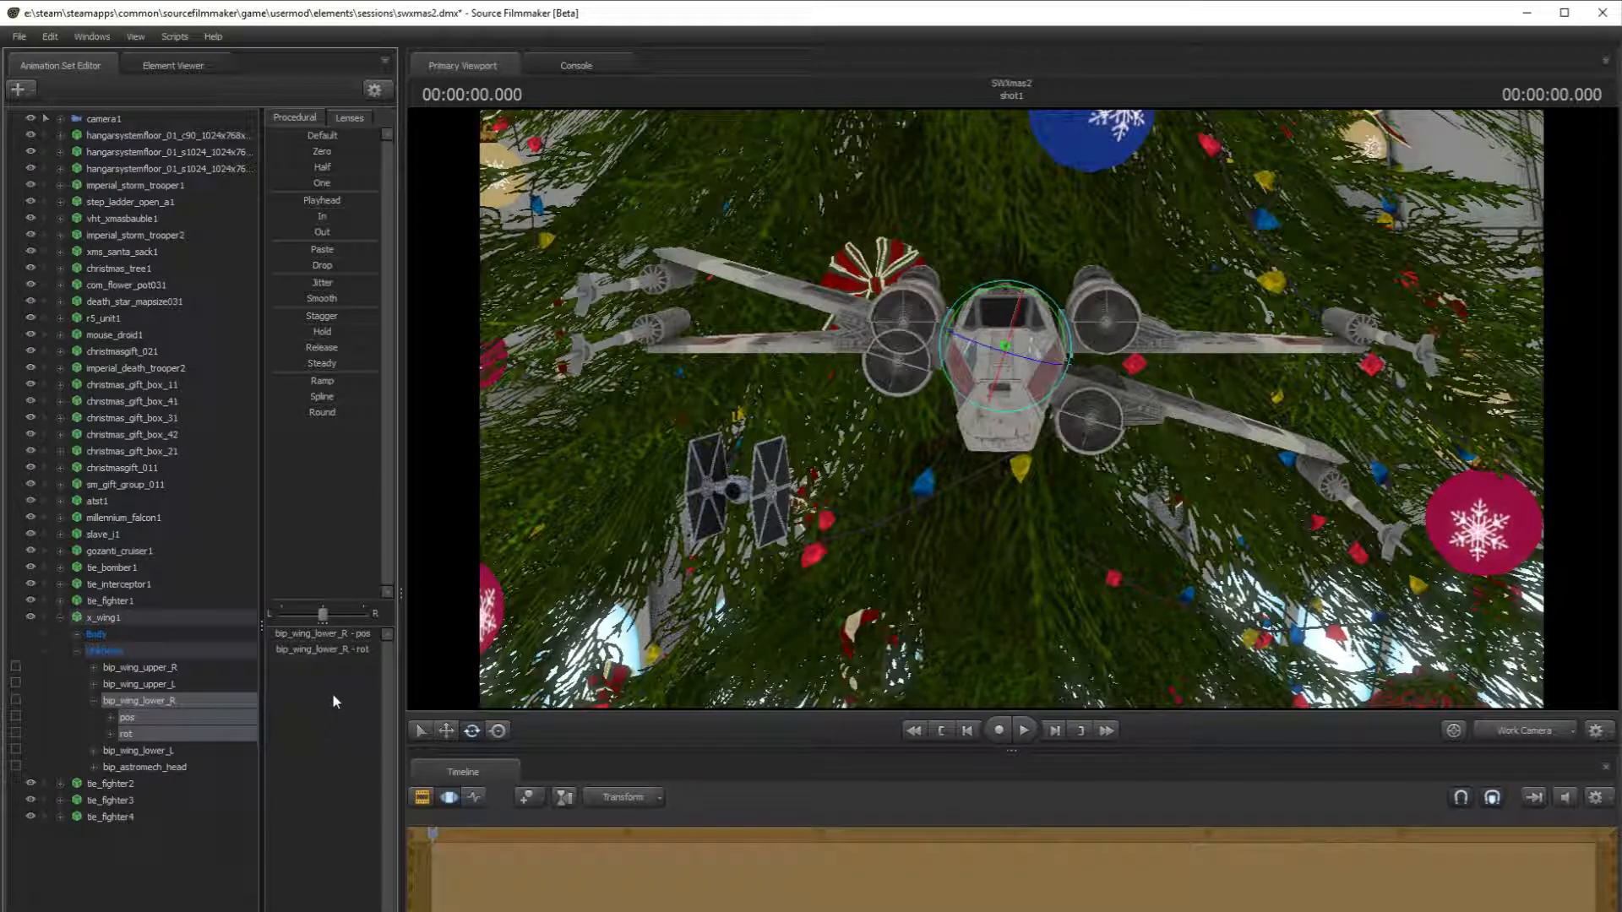
key(ctrl+z)
- Set the rotation of x_wing1's bip_wing_lower_R bone to -17.0077 so it mirrors the other lower wing
double_click(326, 651)
double_click(330, 651)
triple_click(330, 651)
key(ctrl+v)
click(306, 650)
click(381, 691)
double_click(325, 651)
key(ctrl+v)
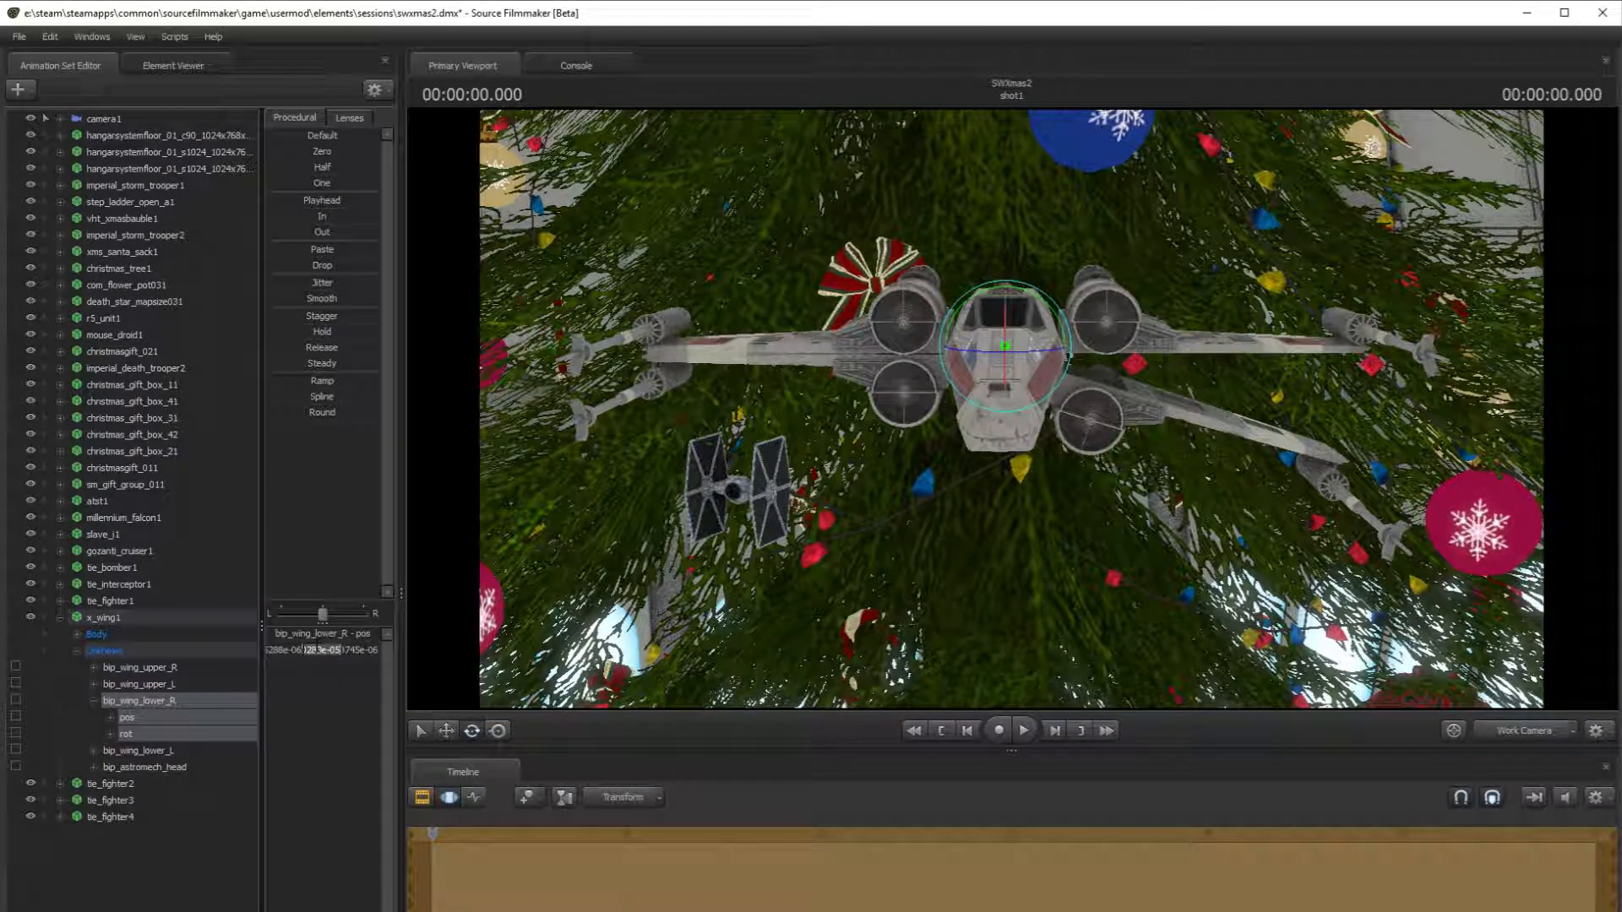
text(-17.0077)
key(Return)
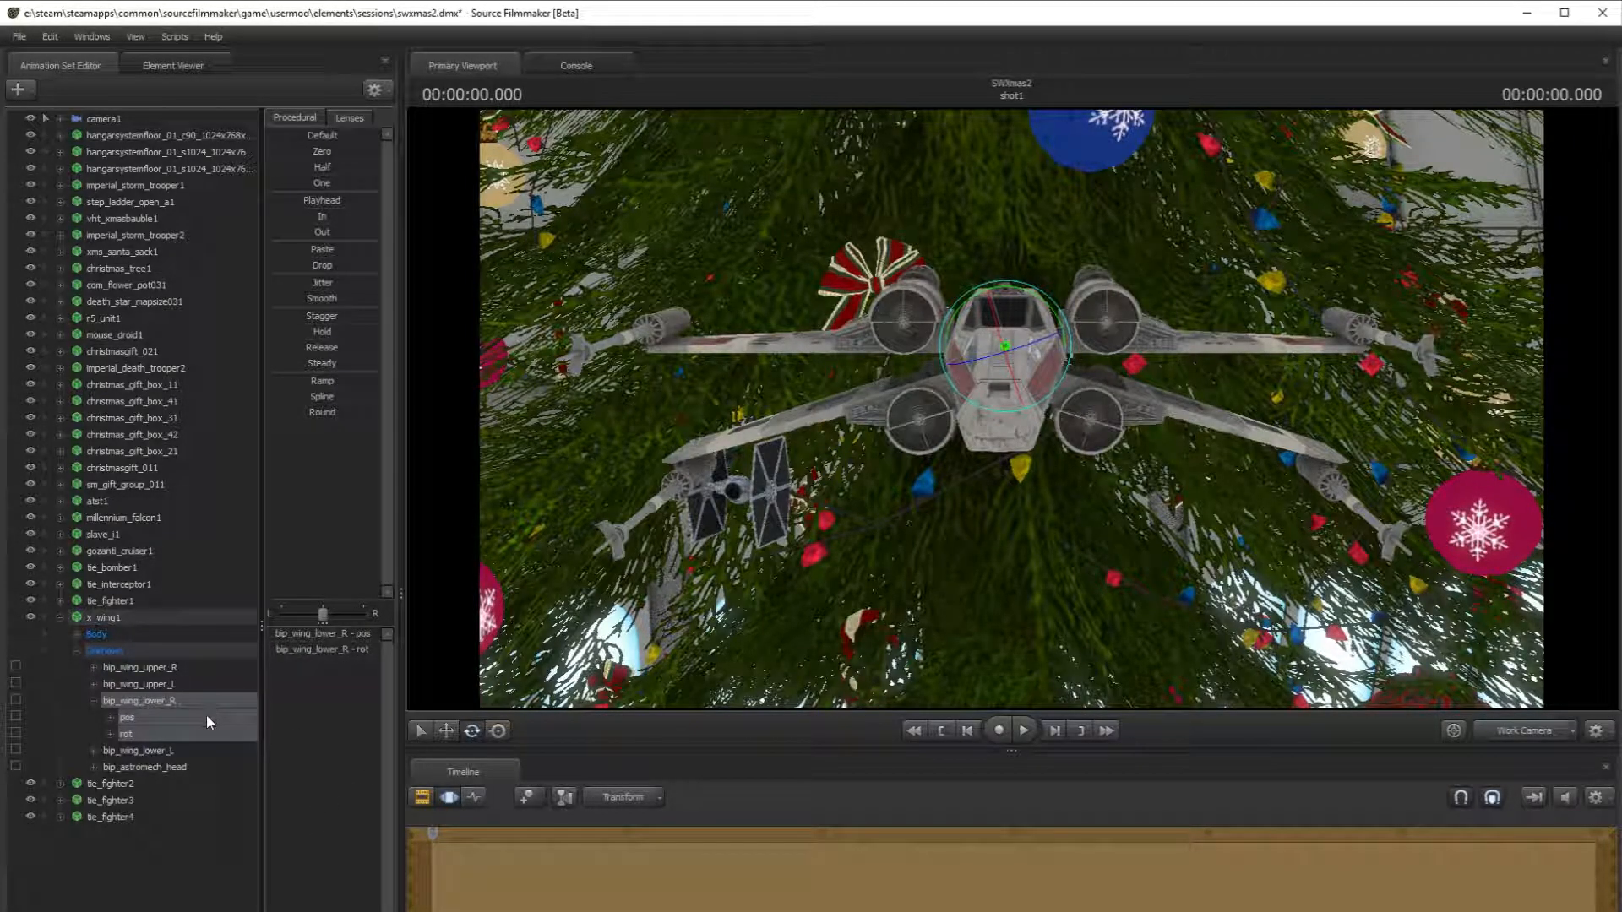
- Rotate x_wing1's bip_wing_upper_R bone upward by entering a rotation value, opening that upper wing
click(149, 662)
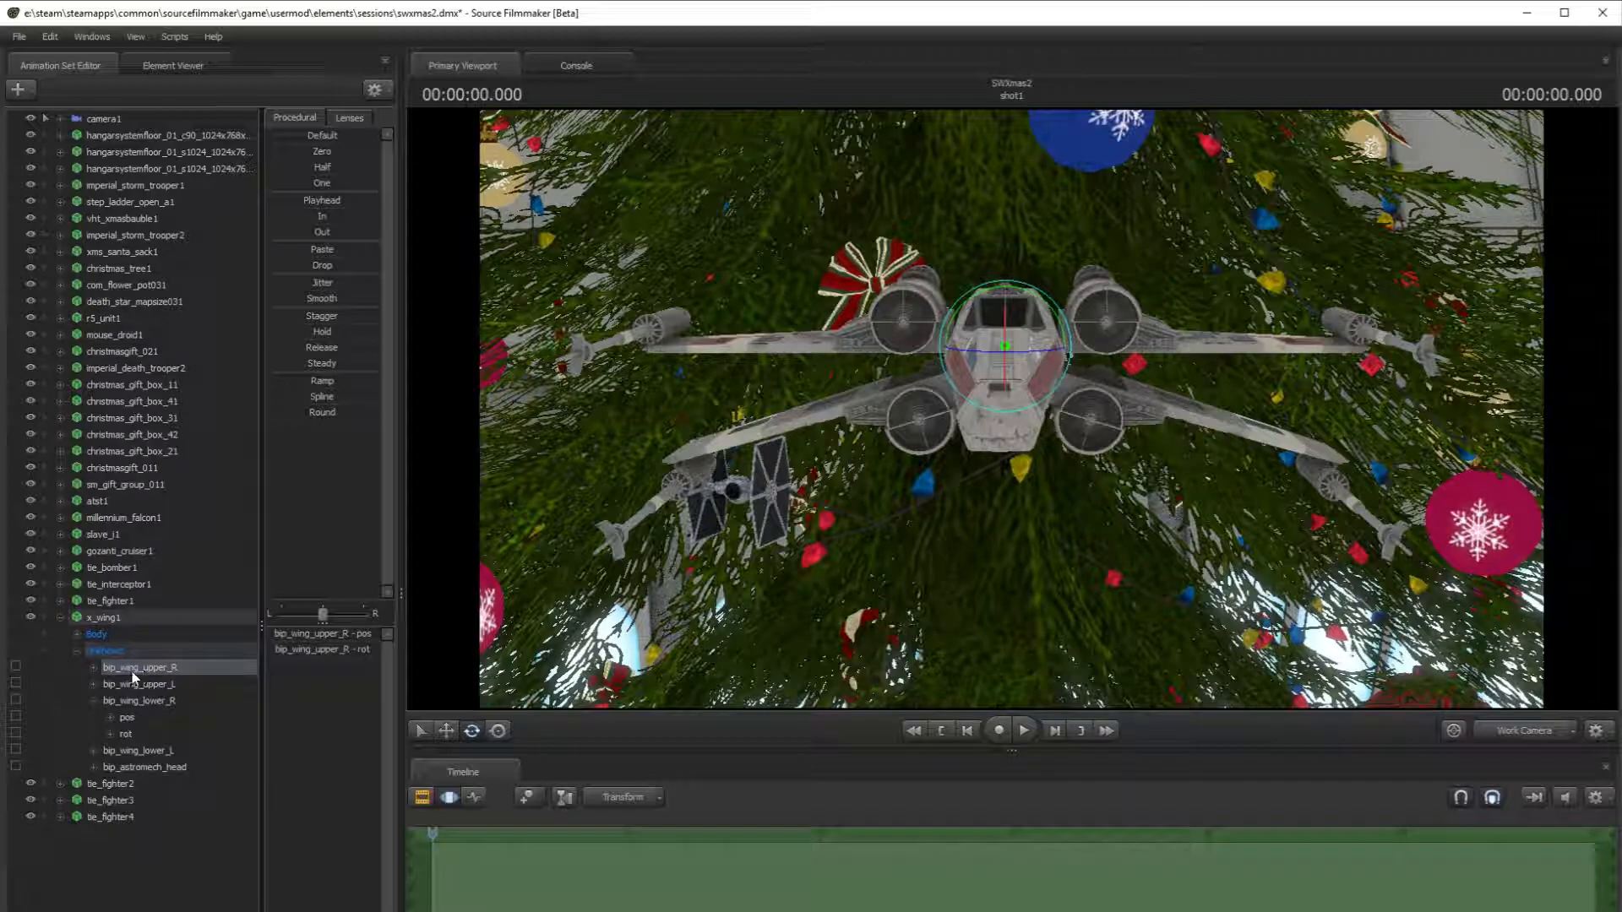
click(93, 669)
double_click(315, 647)
text(15)
click(255, 757)
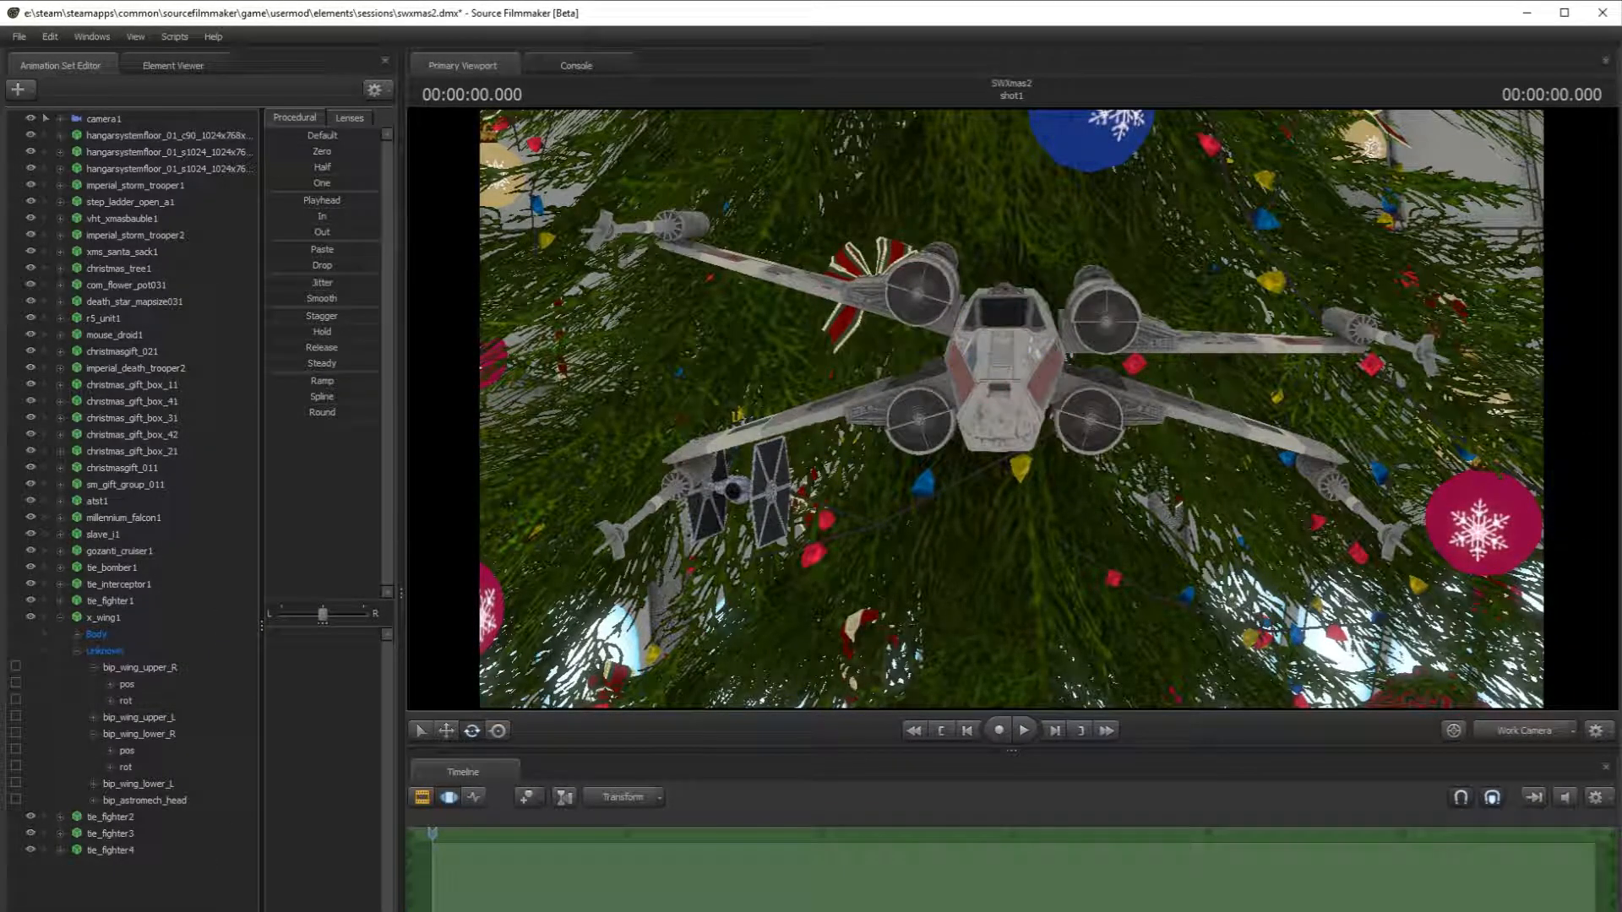
- Set the rotation of x_wing1's bip_wing_upper_L bone to -17.0077, opening the remaining upper wing upward
click(111, 719)
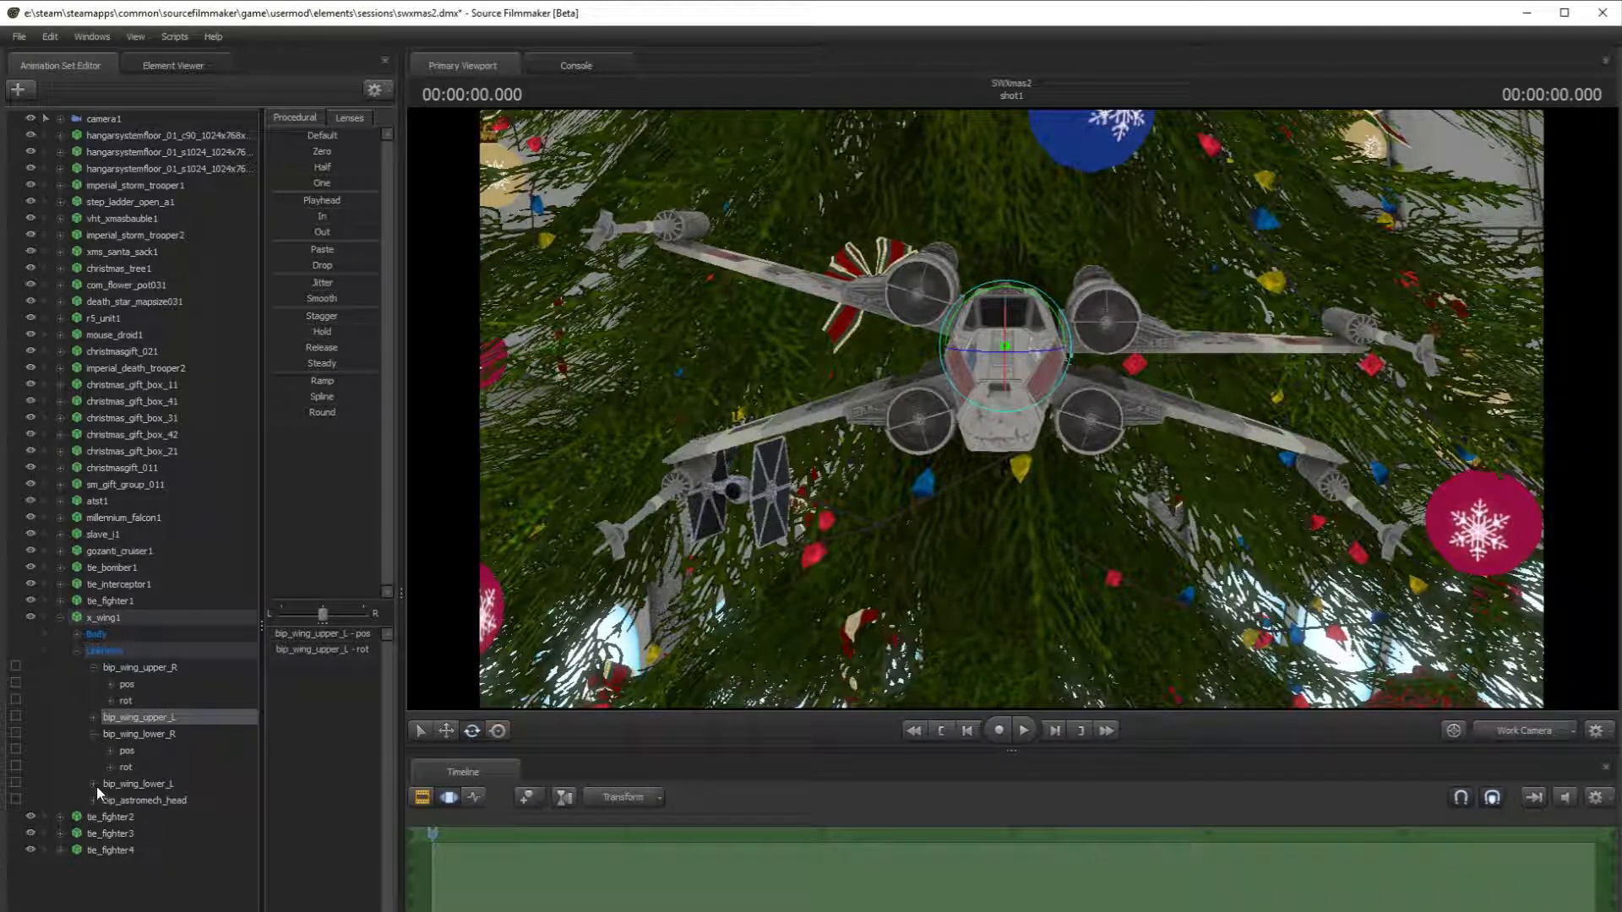
click(94, 718)
click(174, 733)
click(164, 751)
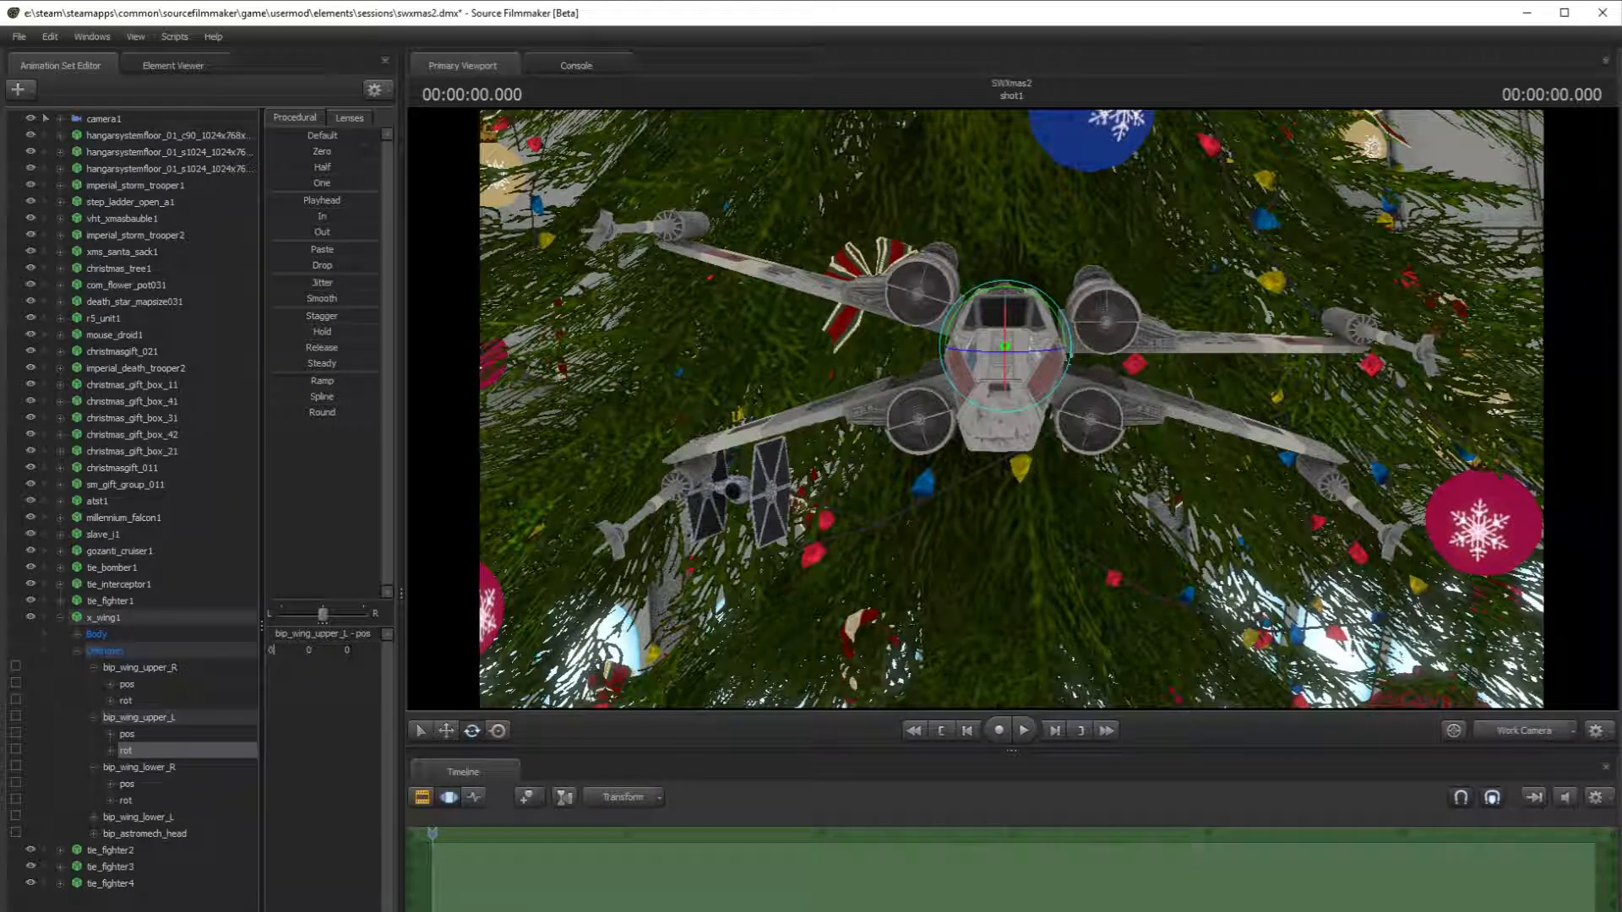
text(17.0077)
key(Return)
double_click(309, 653)
double_click(326, 652)
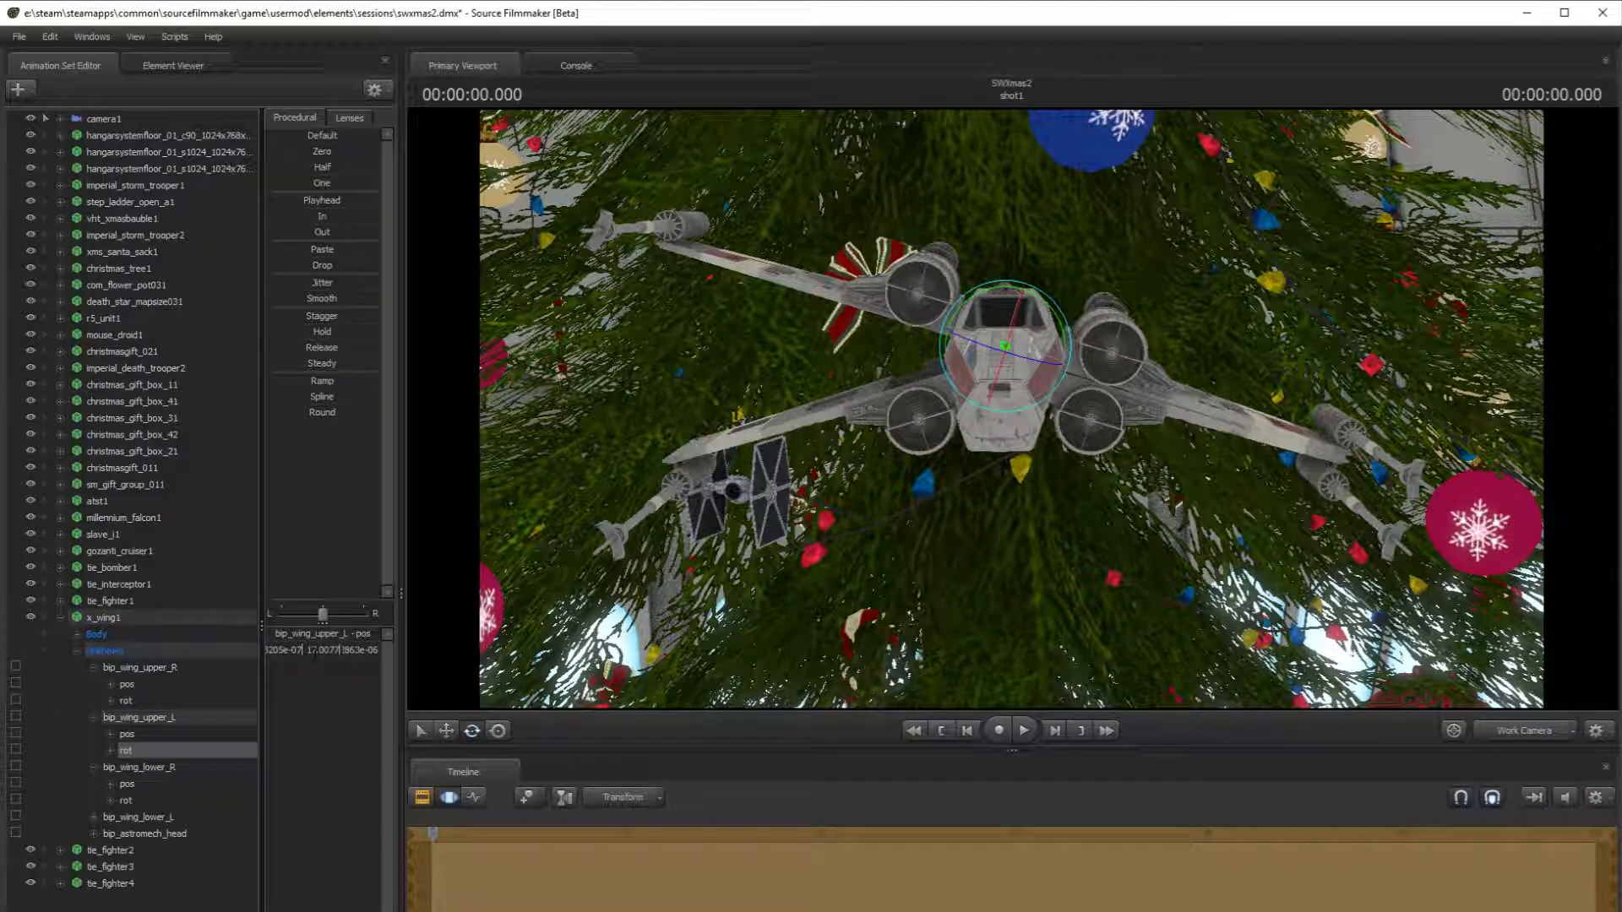
text(-)
key(Return)
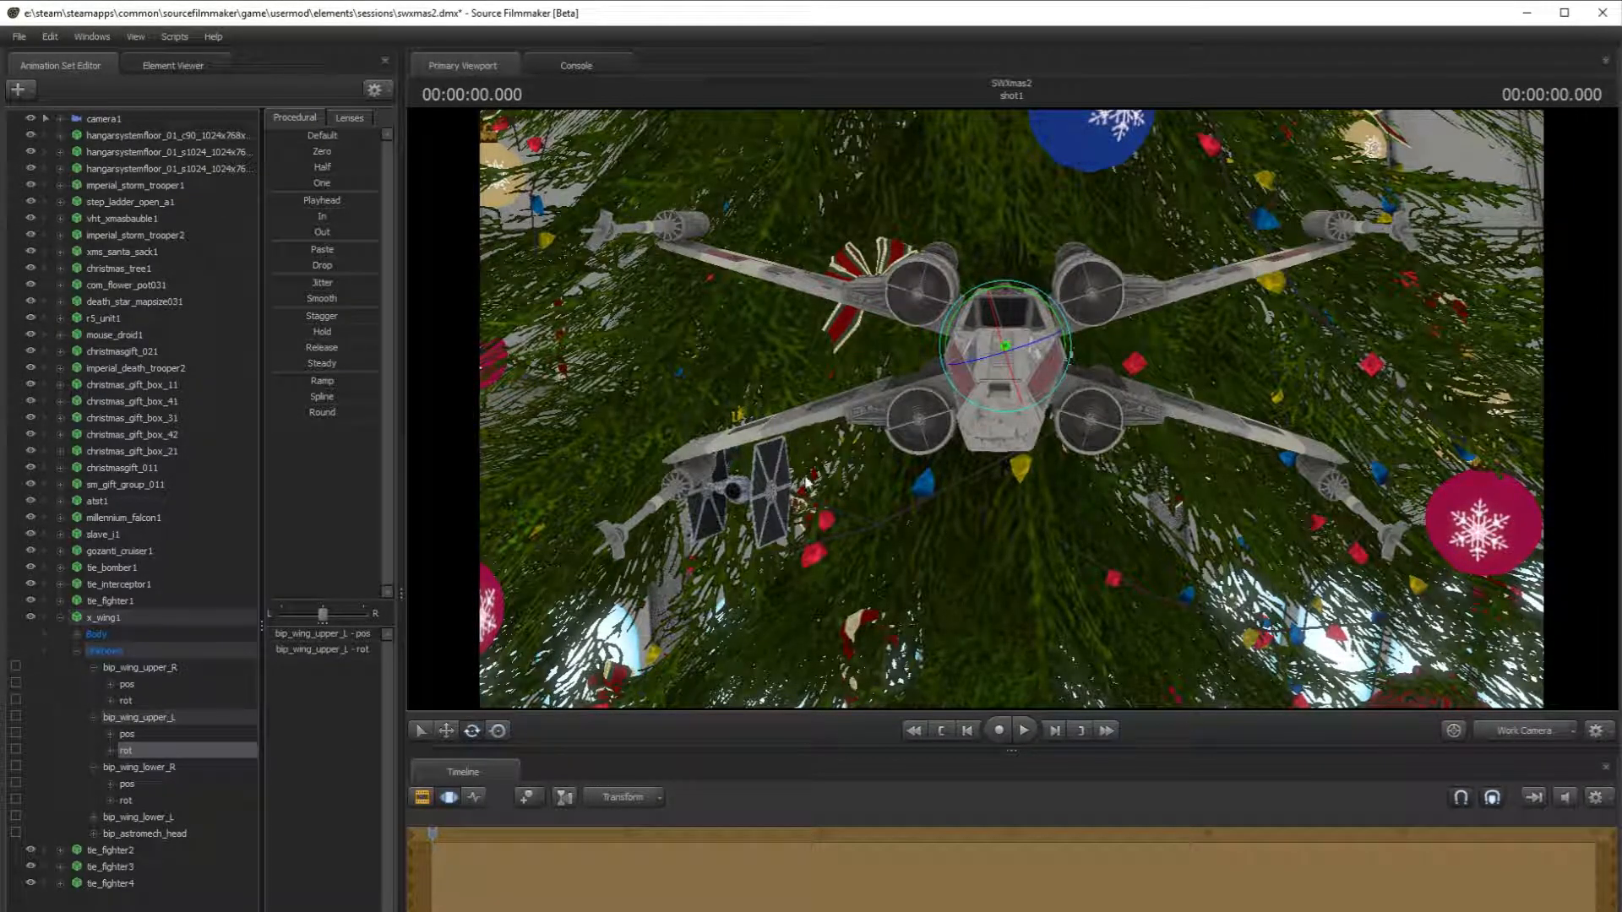
- Collapse x_wing1's controls, copy its animation set, and paste a duplicate X-wing into the scene
click(71, 622)
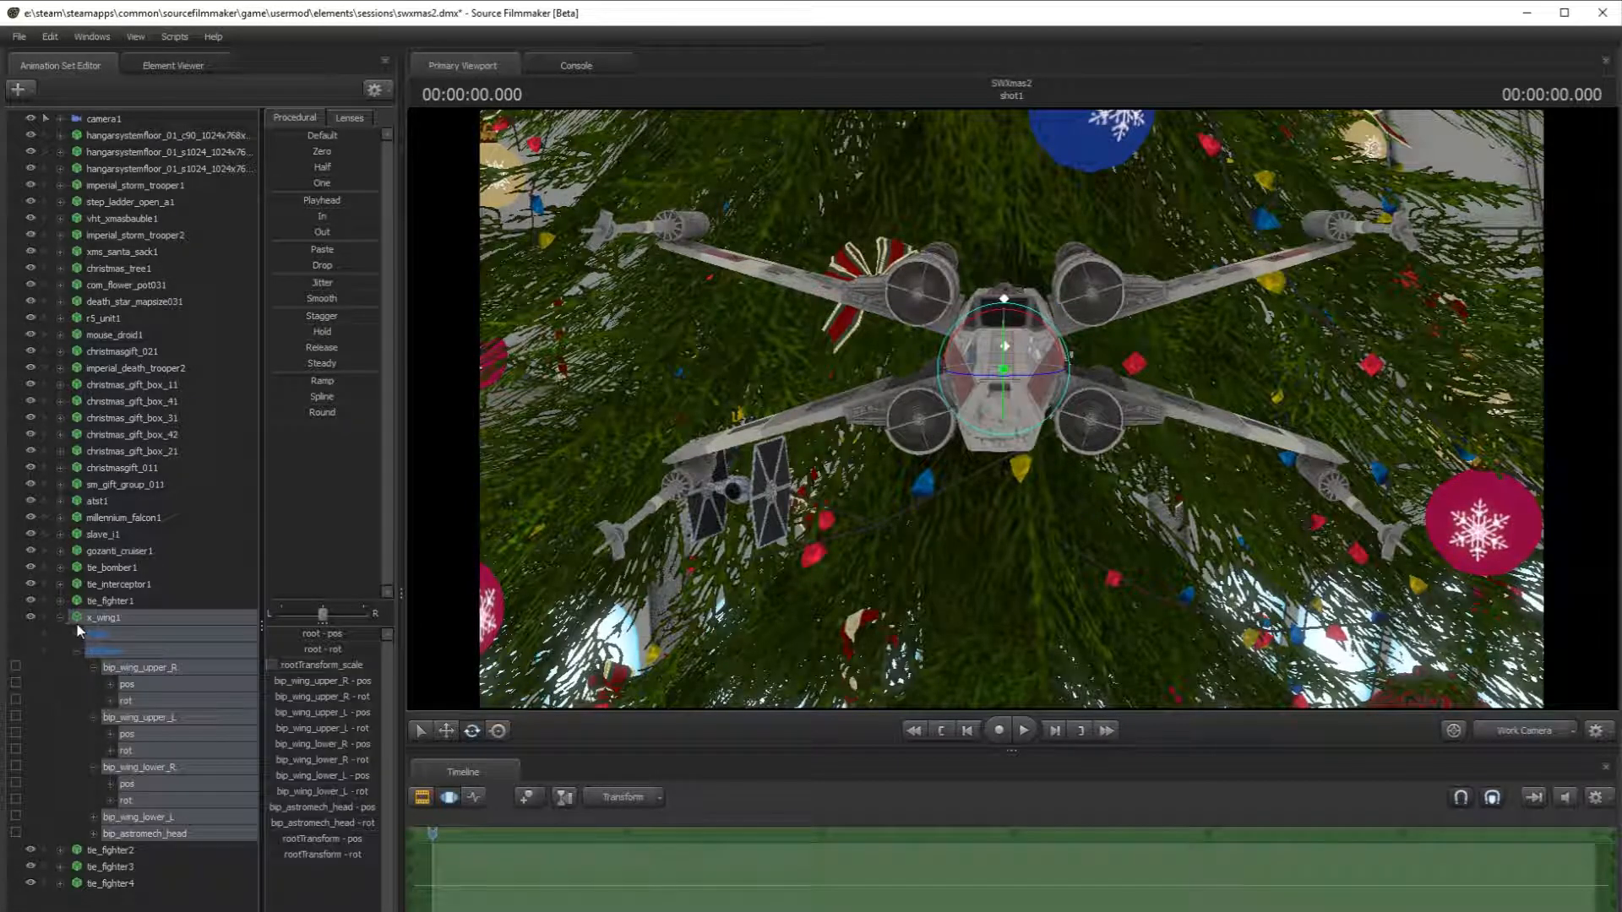
click(60, 617)
key(s)
drag(929, 423, 823, 245)
key(w)
scroll(870, 270, up, 2)
key(s)
right_click(170, 617)
click(191, 652)
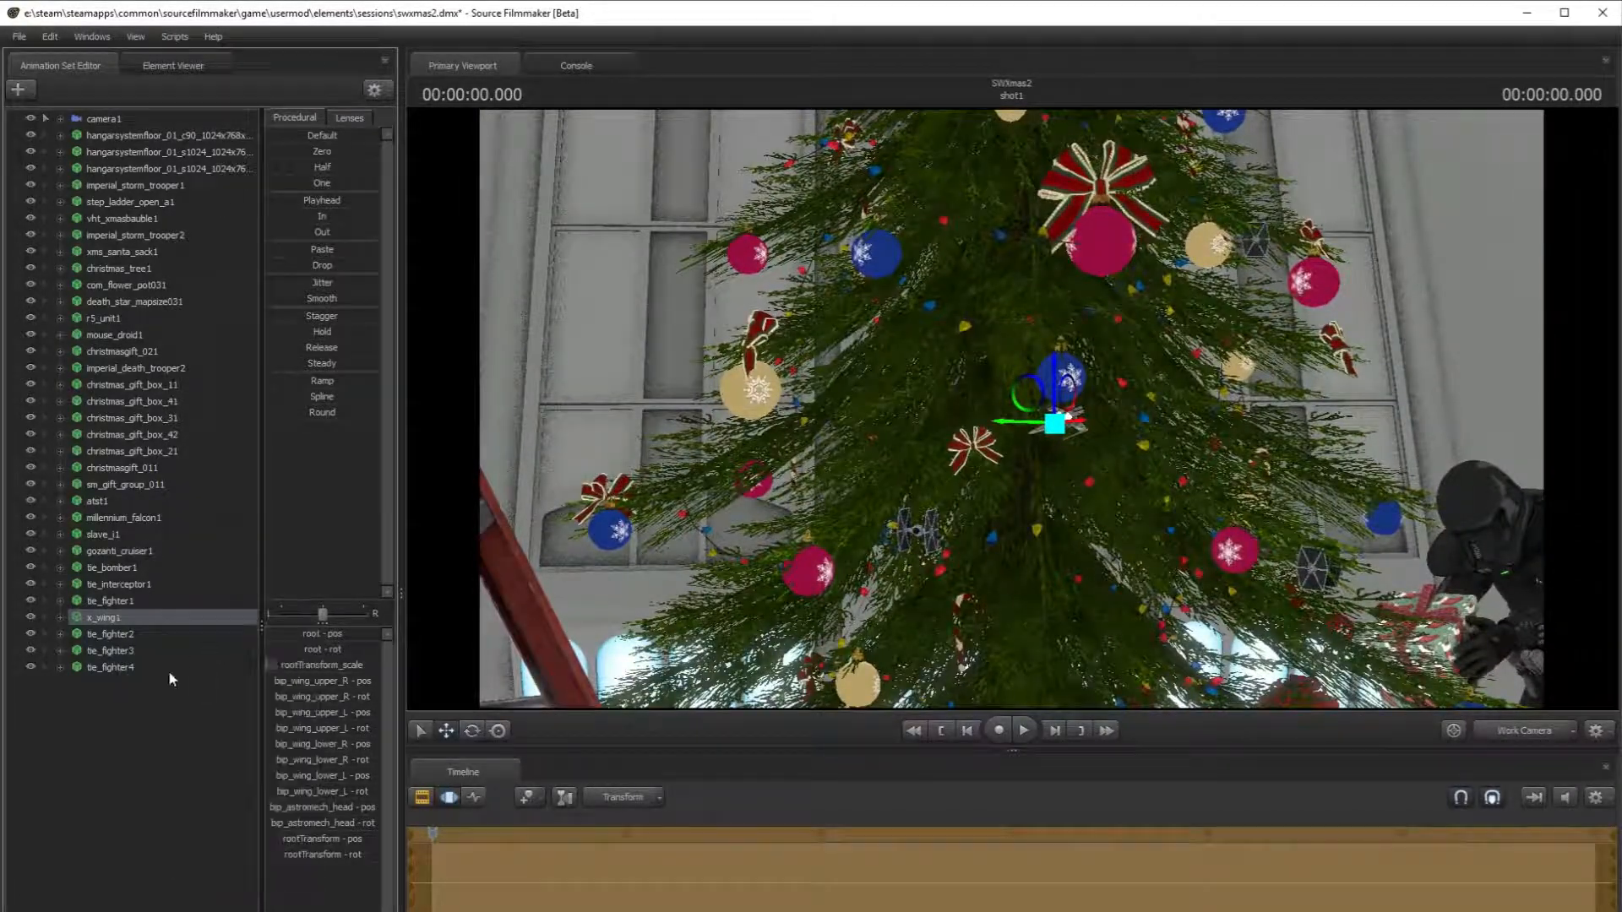
right_click(111, 715)
click(162, 798)
click(130, 685)
- Move x_wing2 around the Christmas tree to the branches beside the beige bauble on the ladder side
click(472, 732)
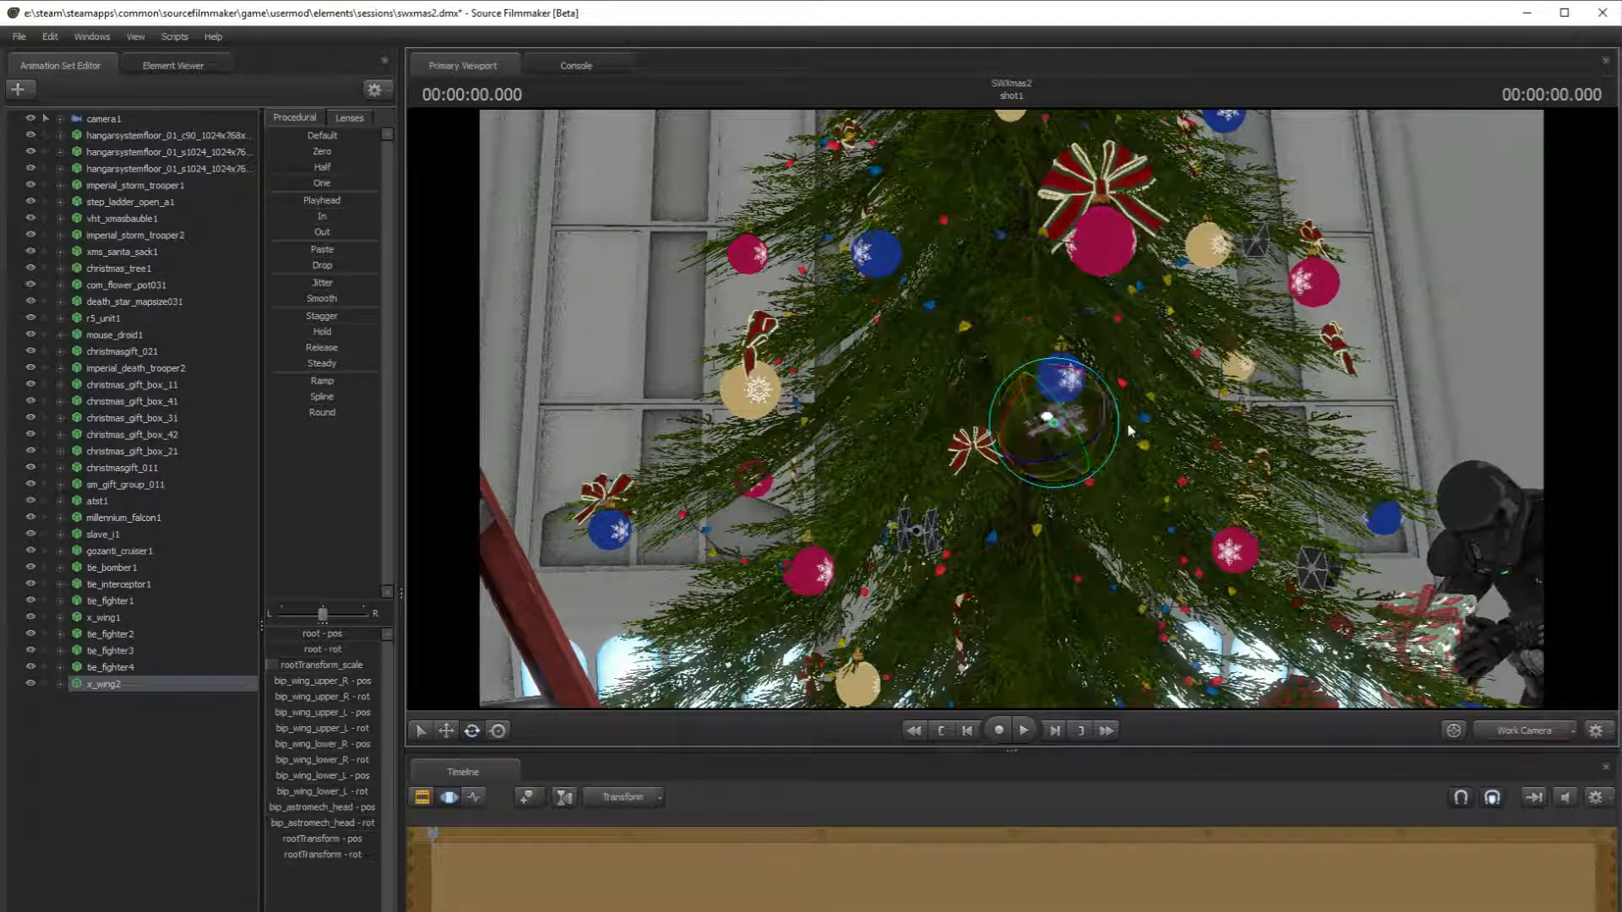
click(446, 732)
drag(1045, 420, 1098, 448)
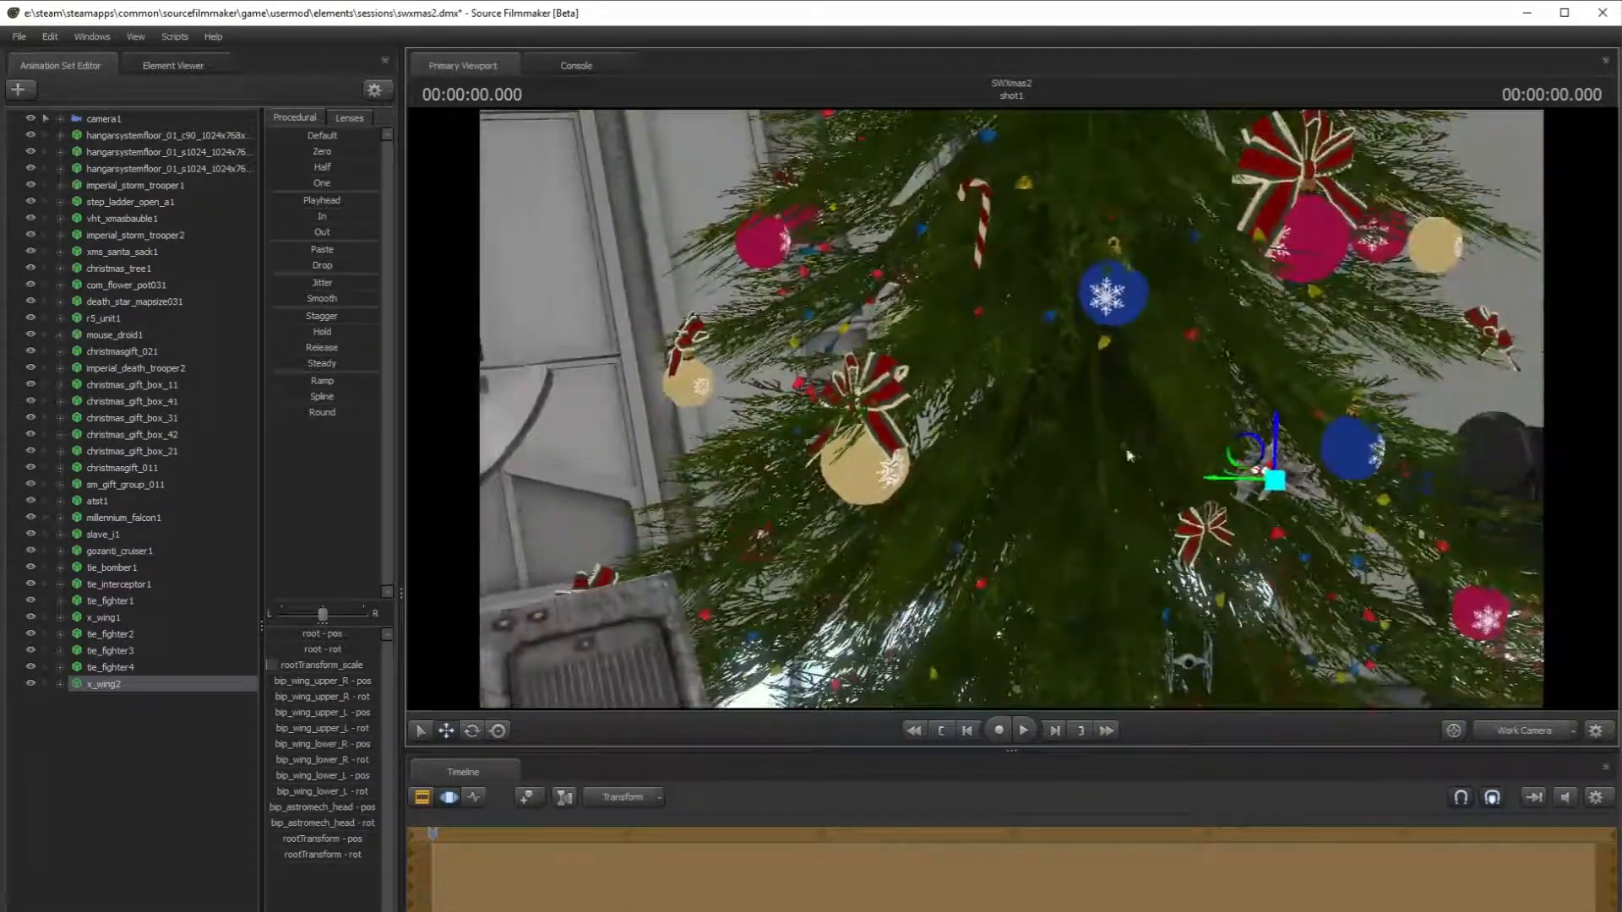
drag(1249, 478, 1026, 395)
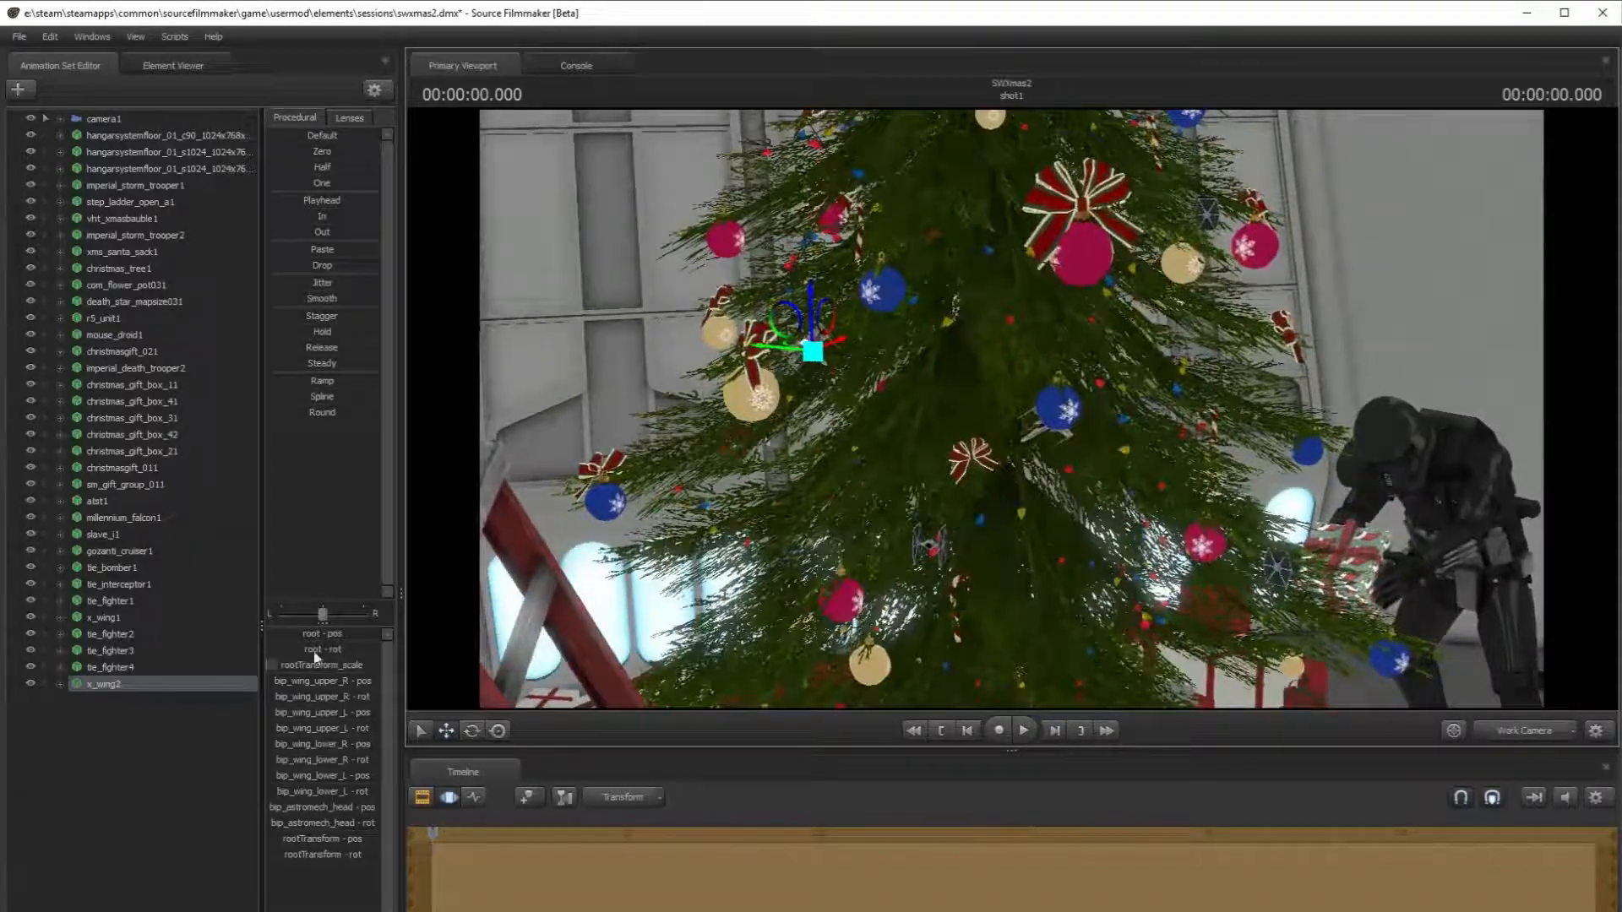
- Paste another copy of the X-wing animation set and select the new model
right_click(159, 676)
right_click(130, 771)
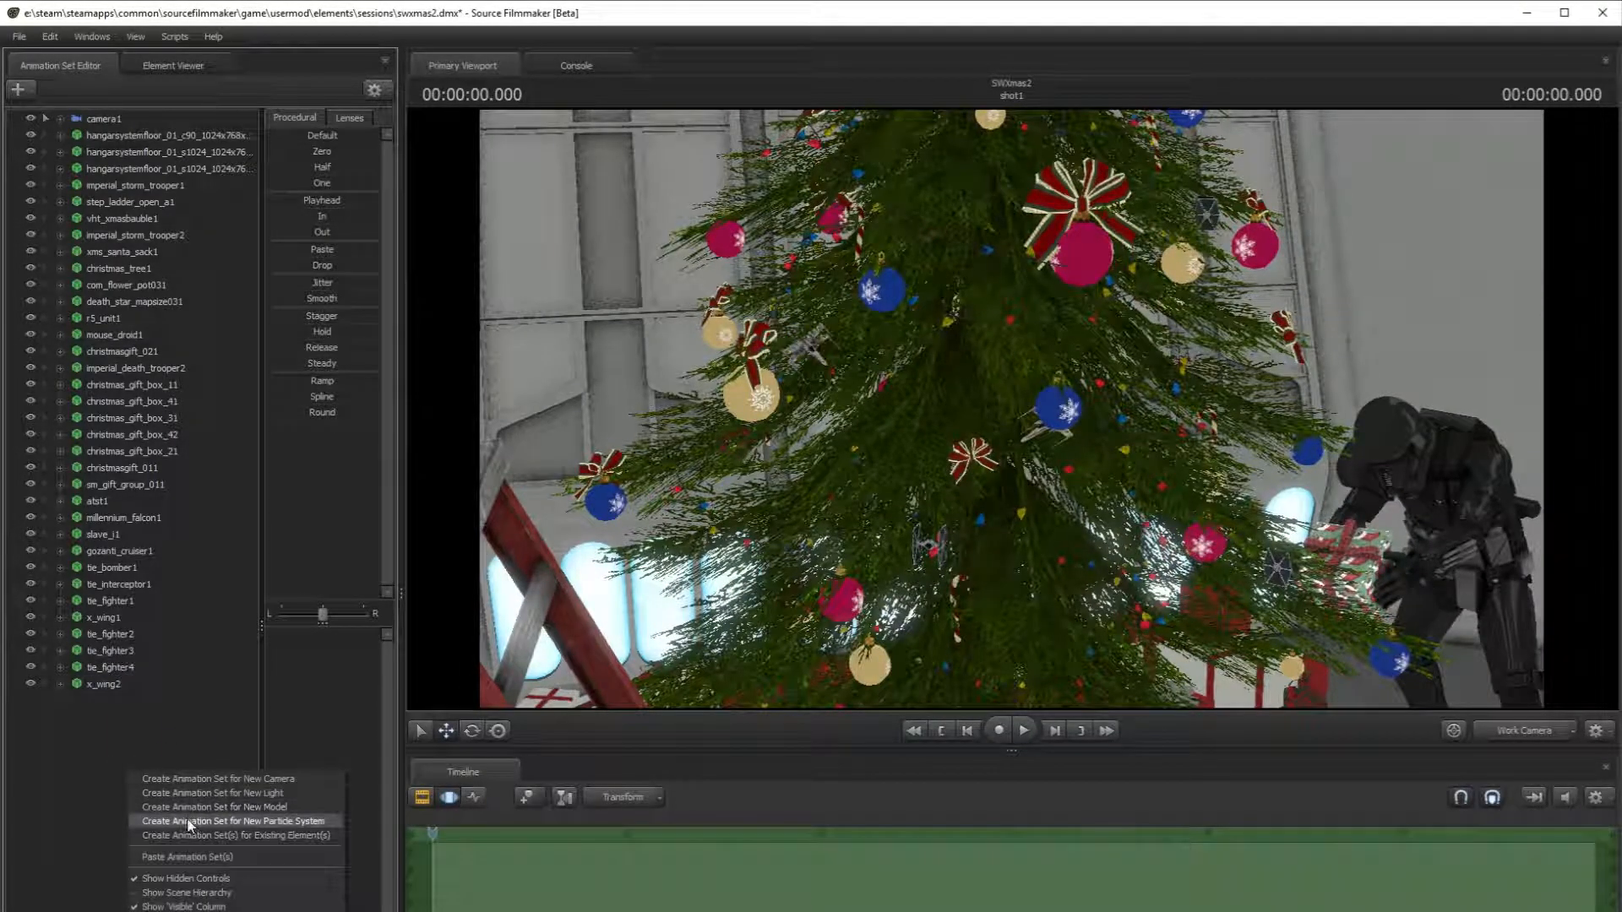
click(206, 857)
click(133, 698)
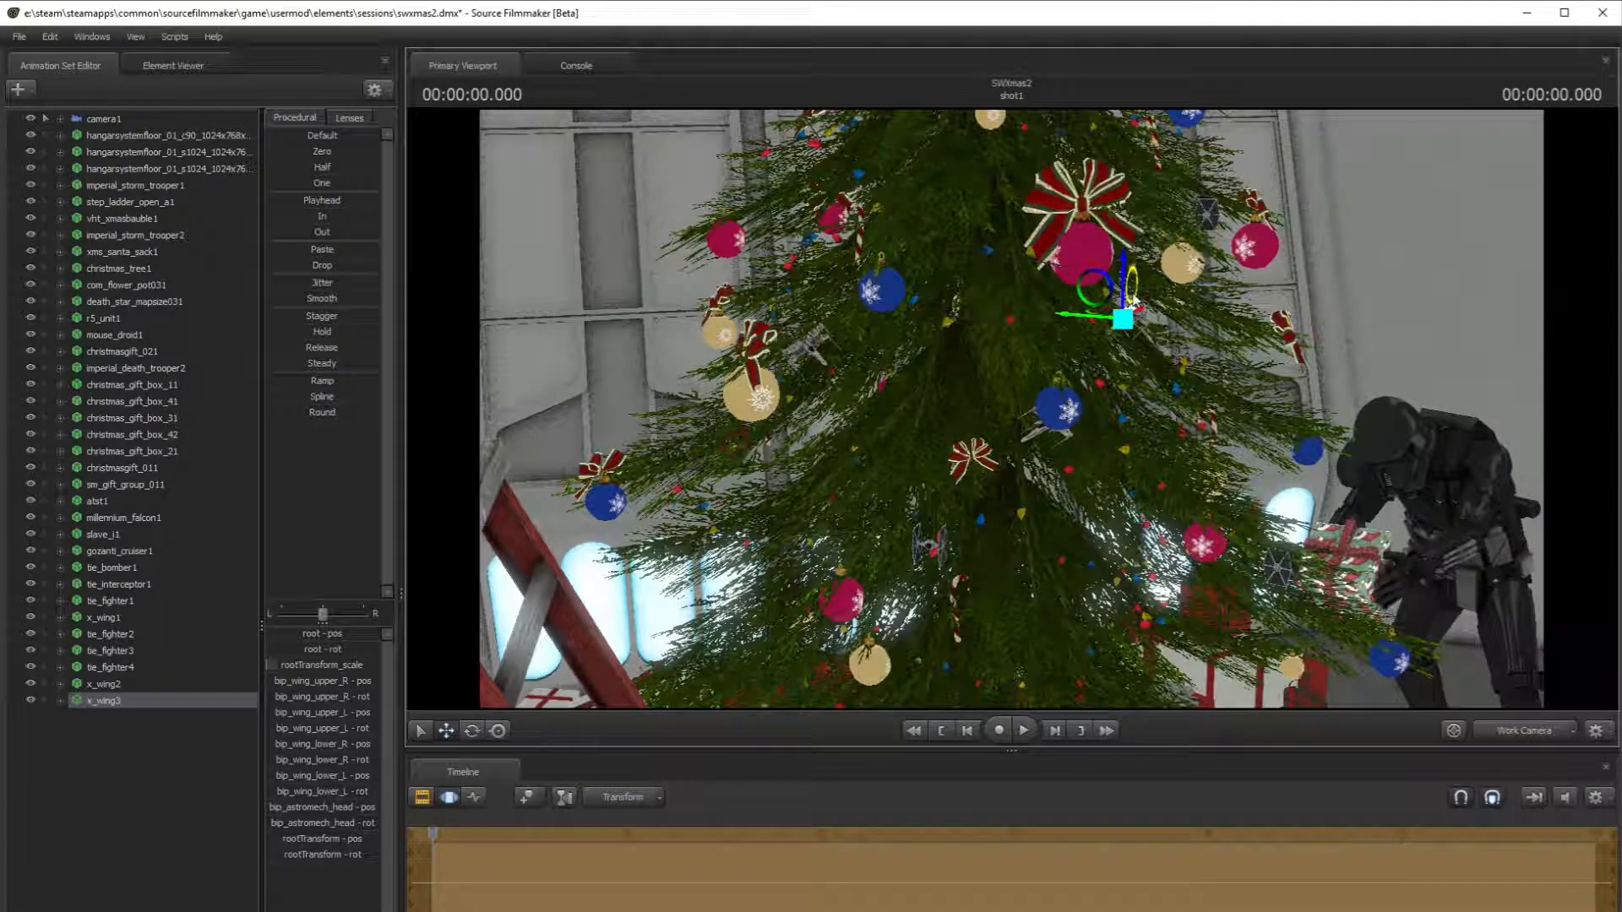
- Position x_wing3 in the tree's upper branches, near the candy cane and the blue snowflake bauble
mouse_move(1113, 509)
mouse_down()
mouse_move(1113, 397)
mouse_move(1114, 509)
mouse_up()
key(w)
key(s)
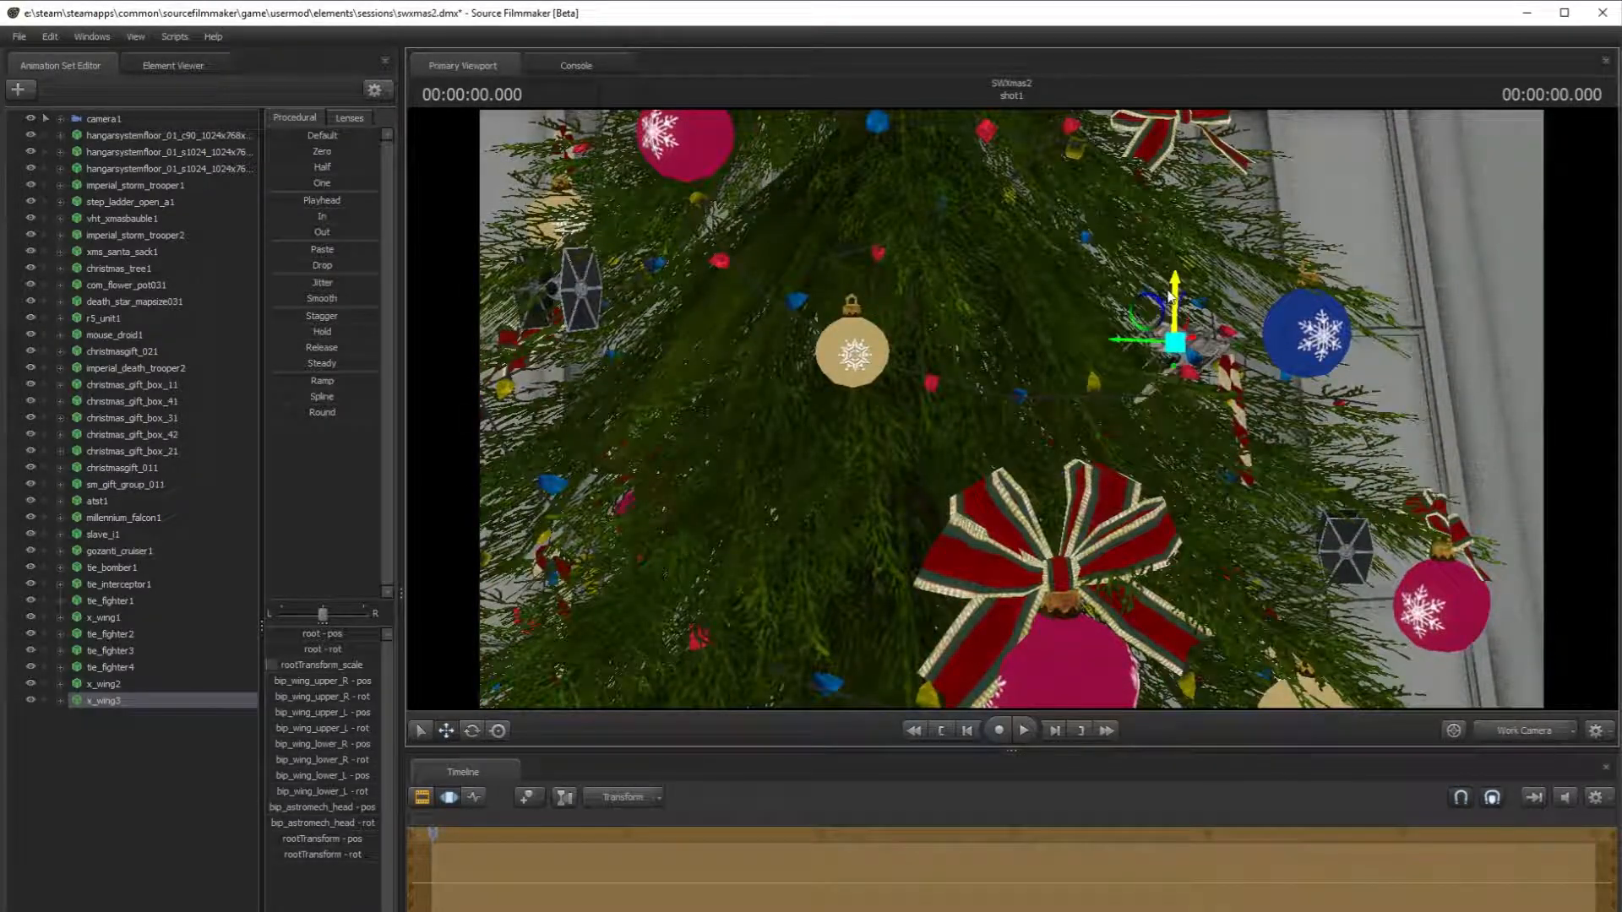
key(f)
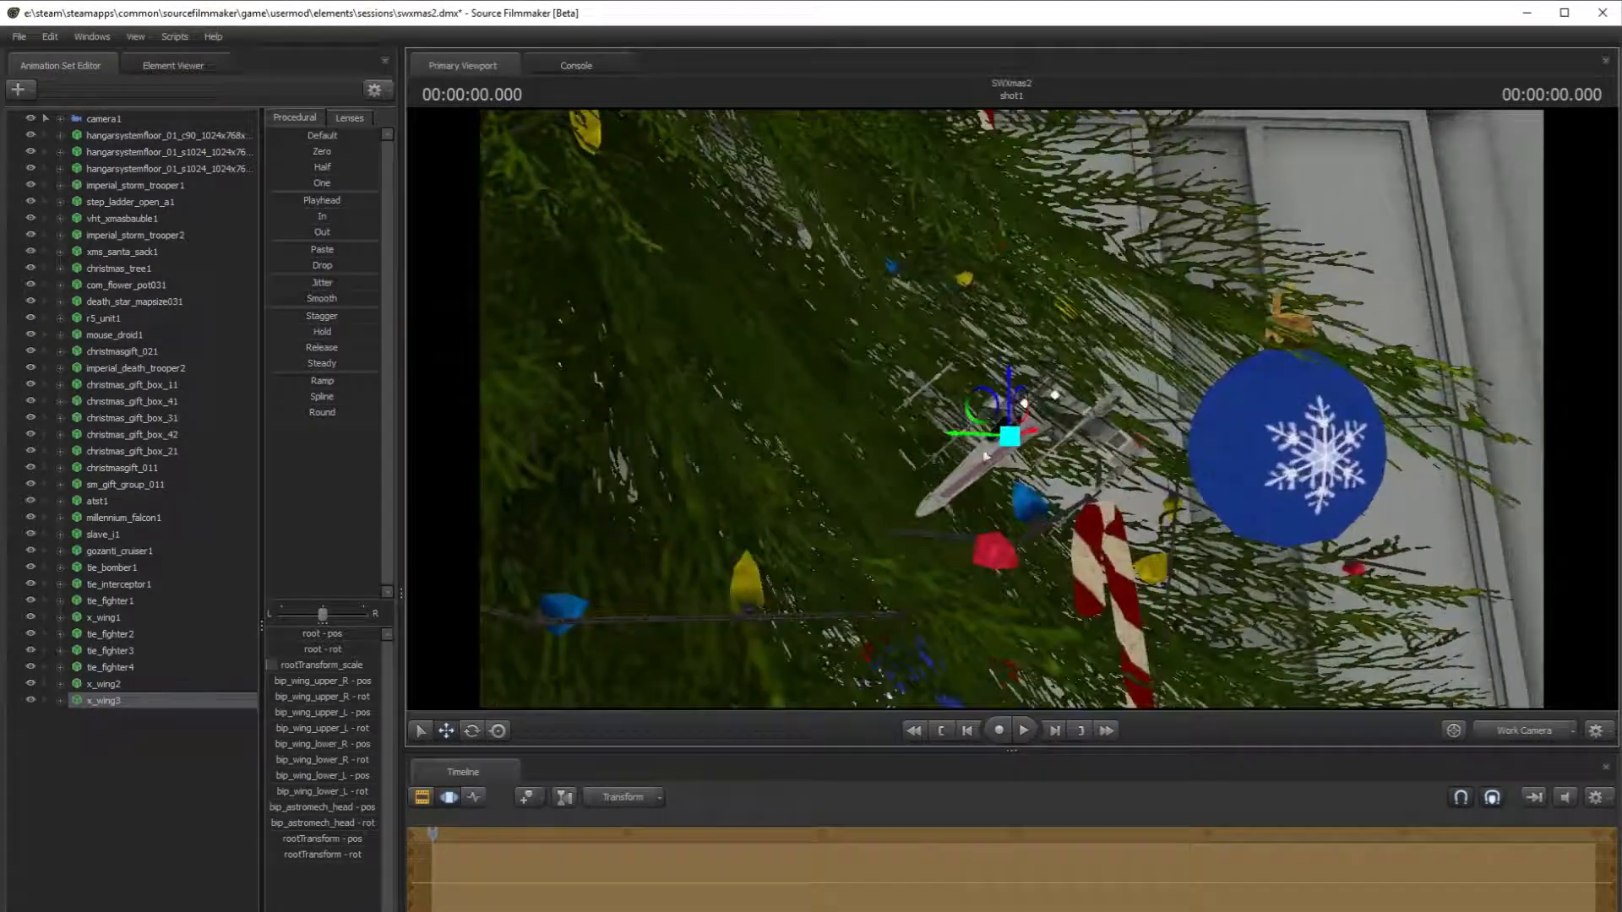
drag(1044, 433, 803, 574)
key(s)
key(s)
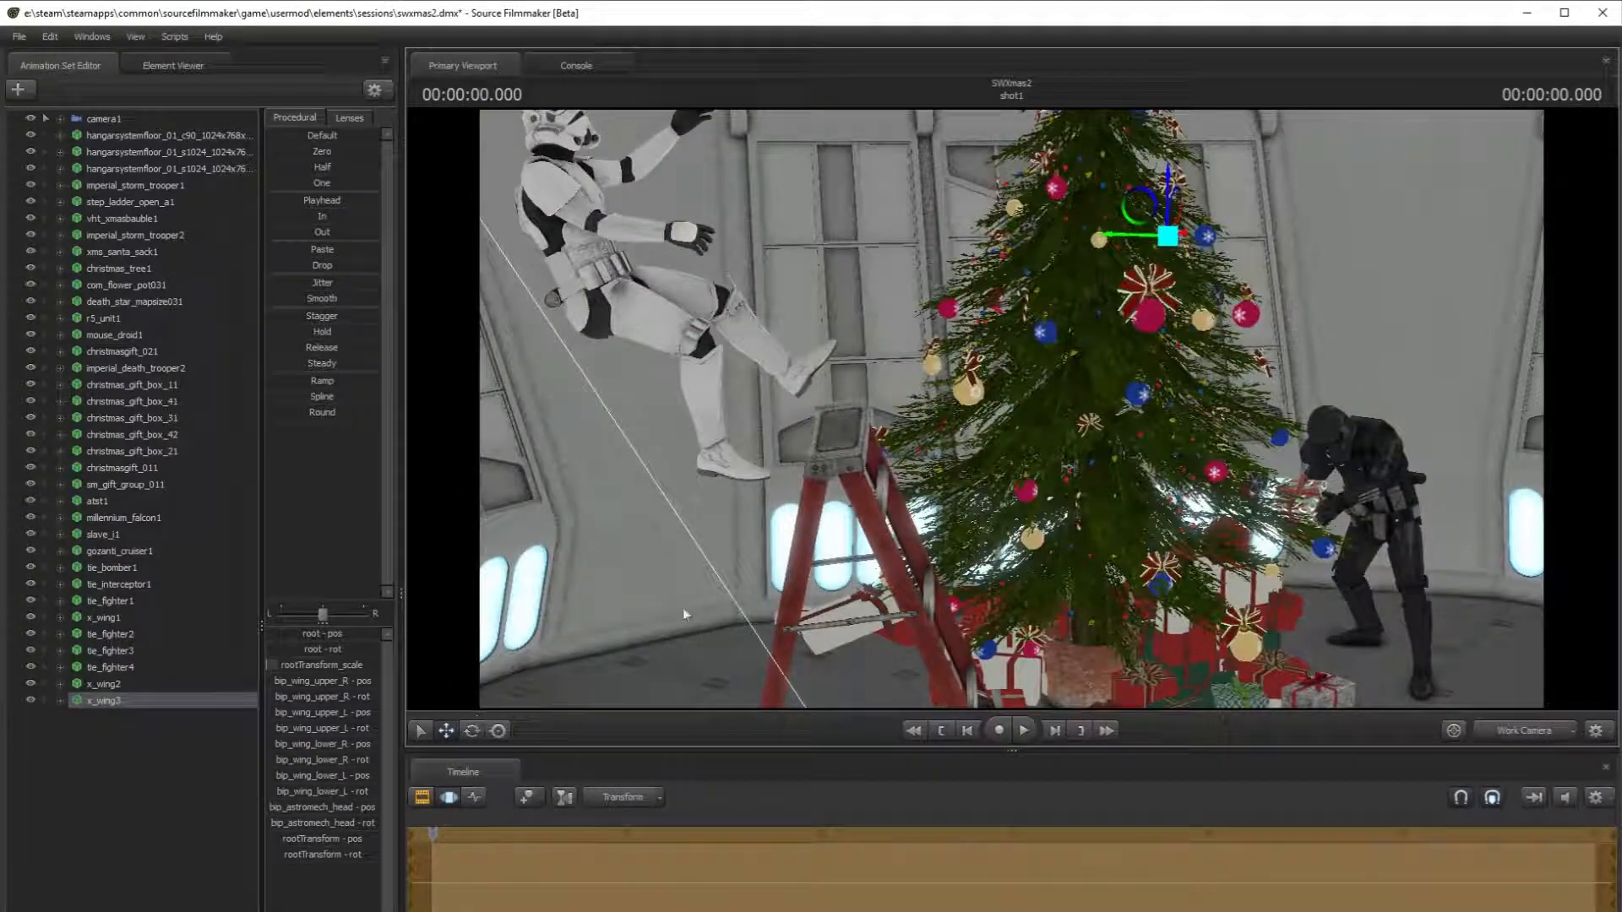
- Deselect x_wing3, check the decorated tree through camera1, and return to the work camera
click(472, 731)
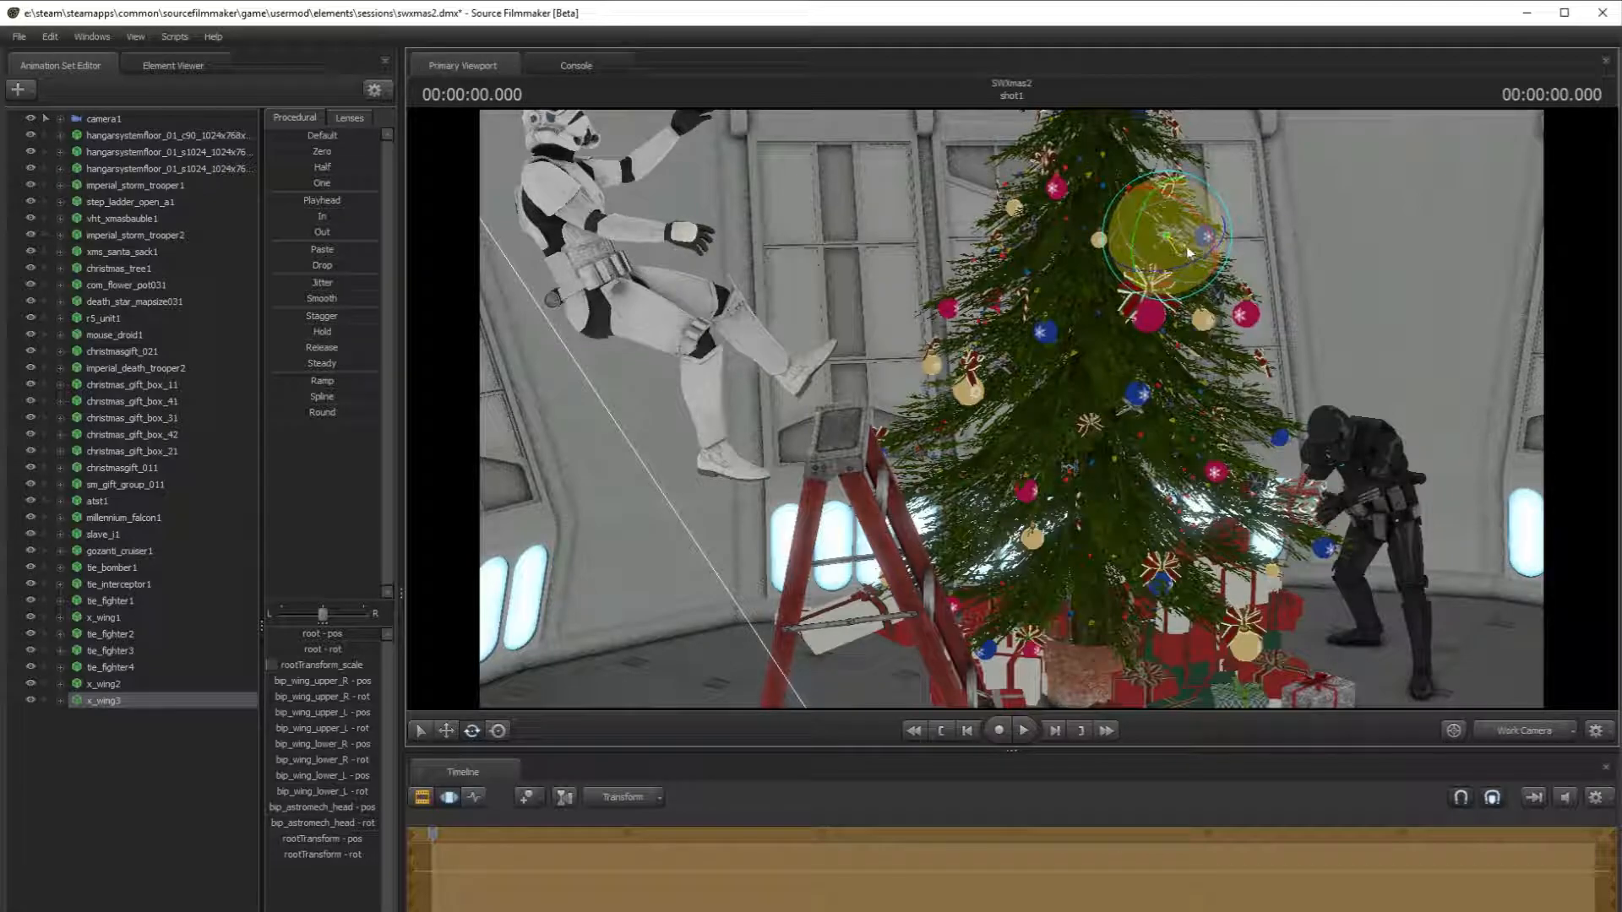
key(Escape)
click(1541, 736)
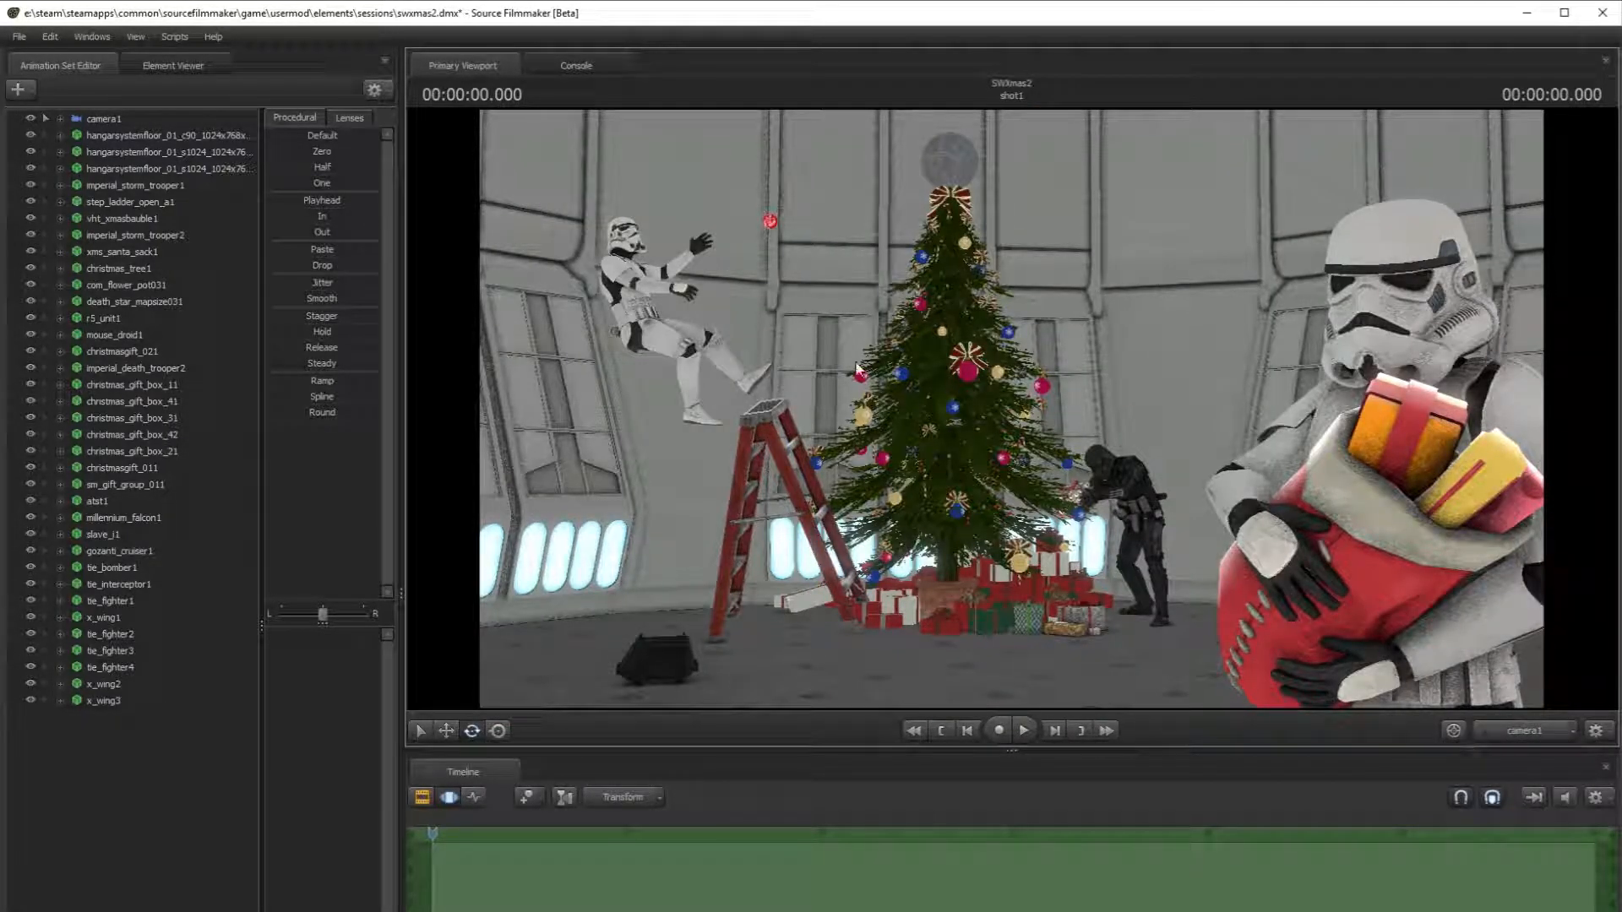
click(1535, 735)
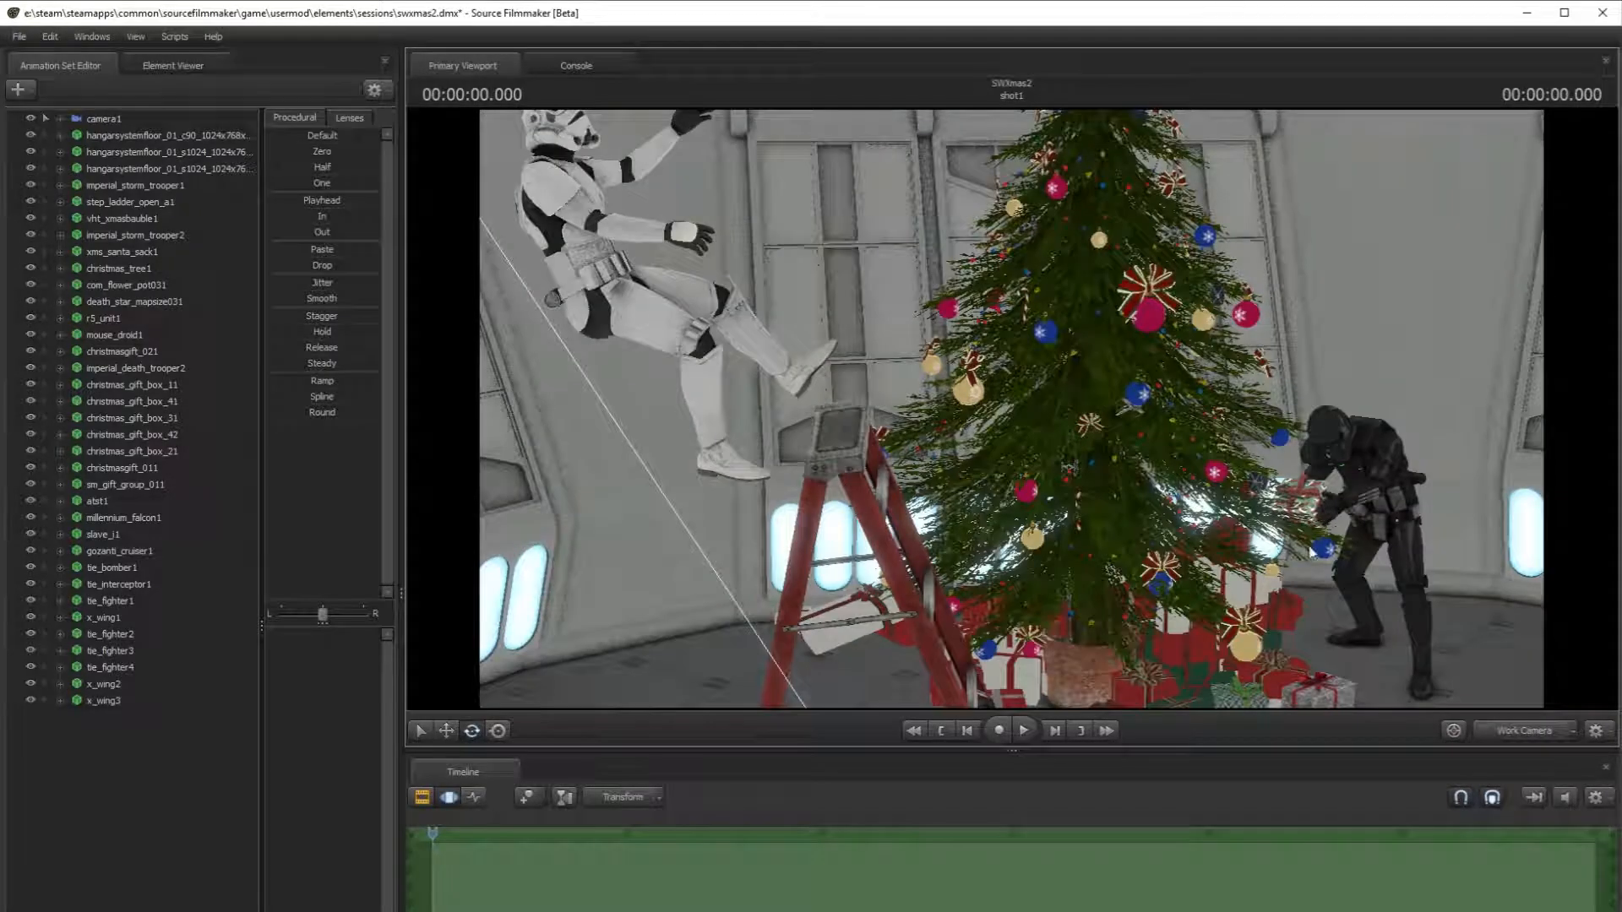
- Move millennium_falcon1 from the open hangar floor to the gifts in front of the tree's flower pot
drag(1012, 409, 1461, 465)
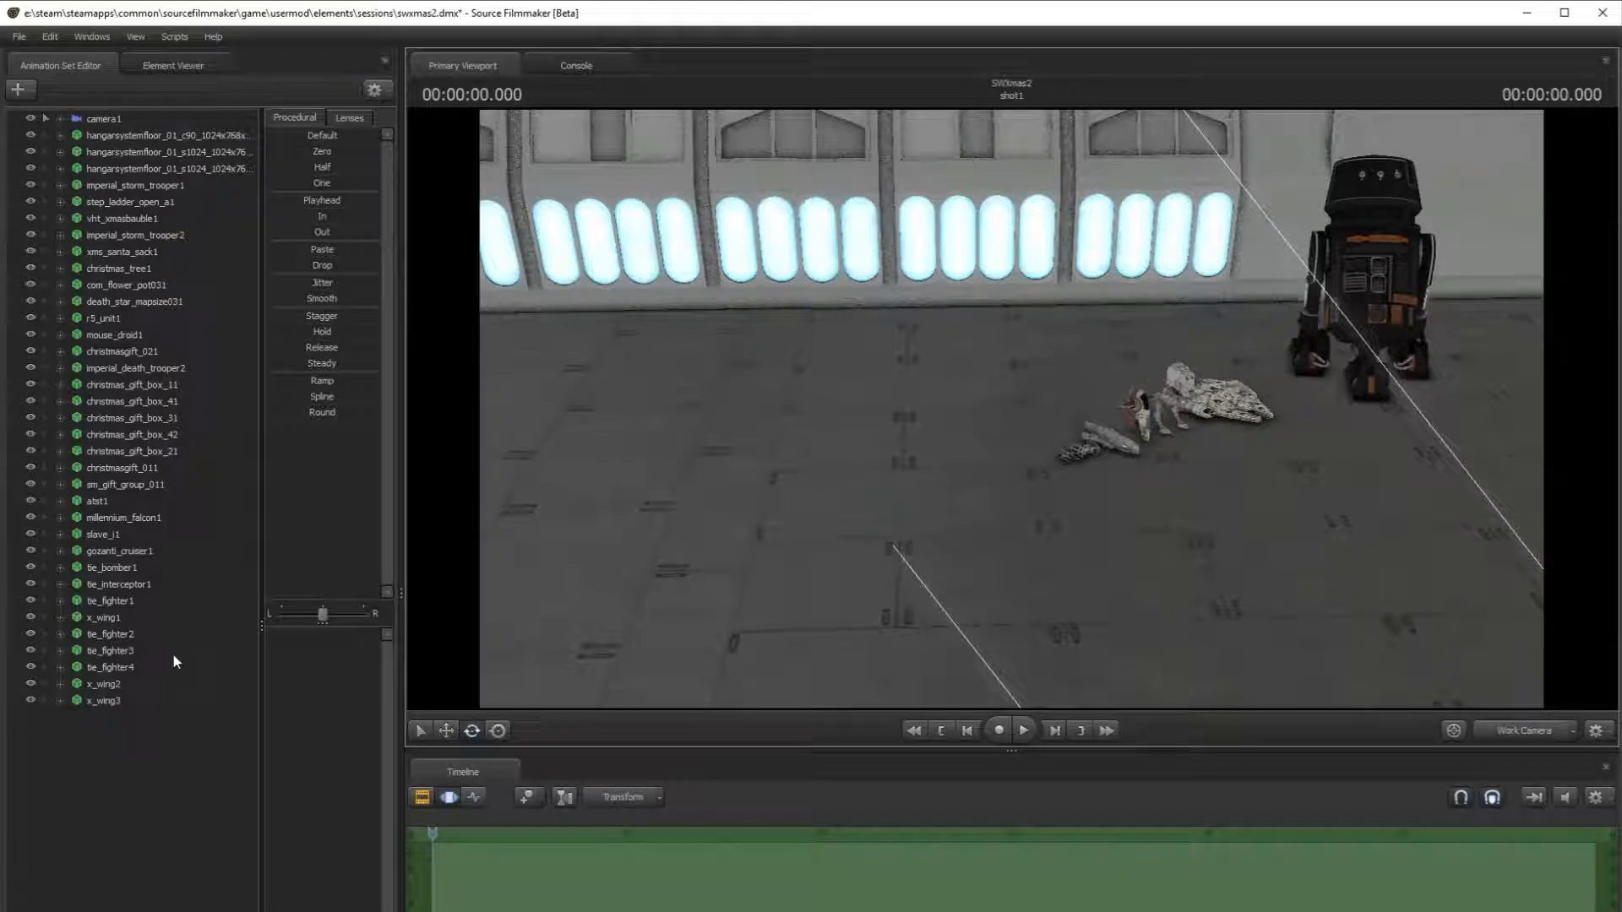
click(159, 518)
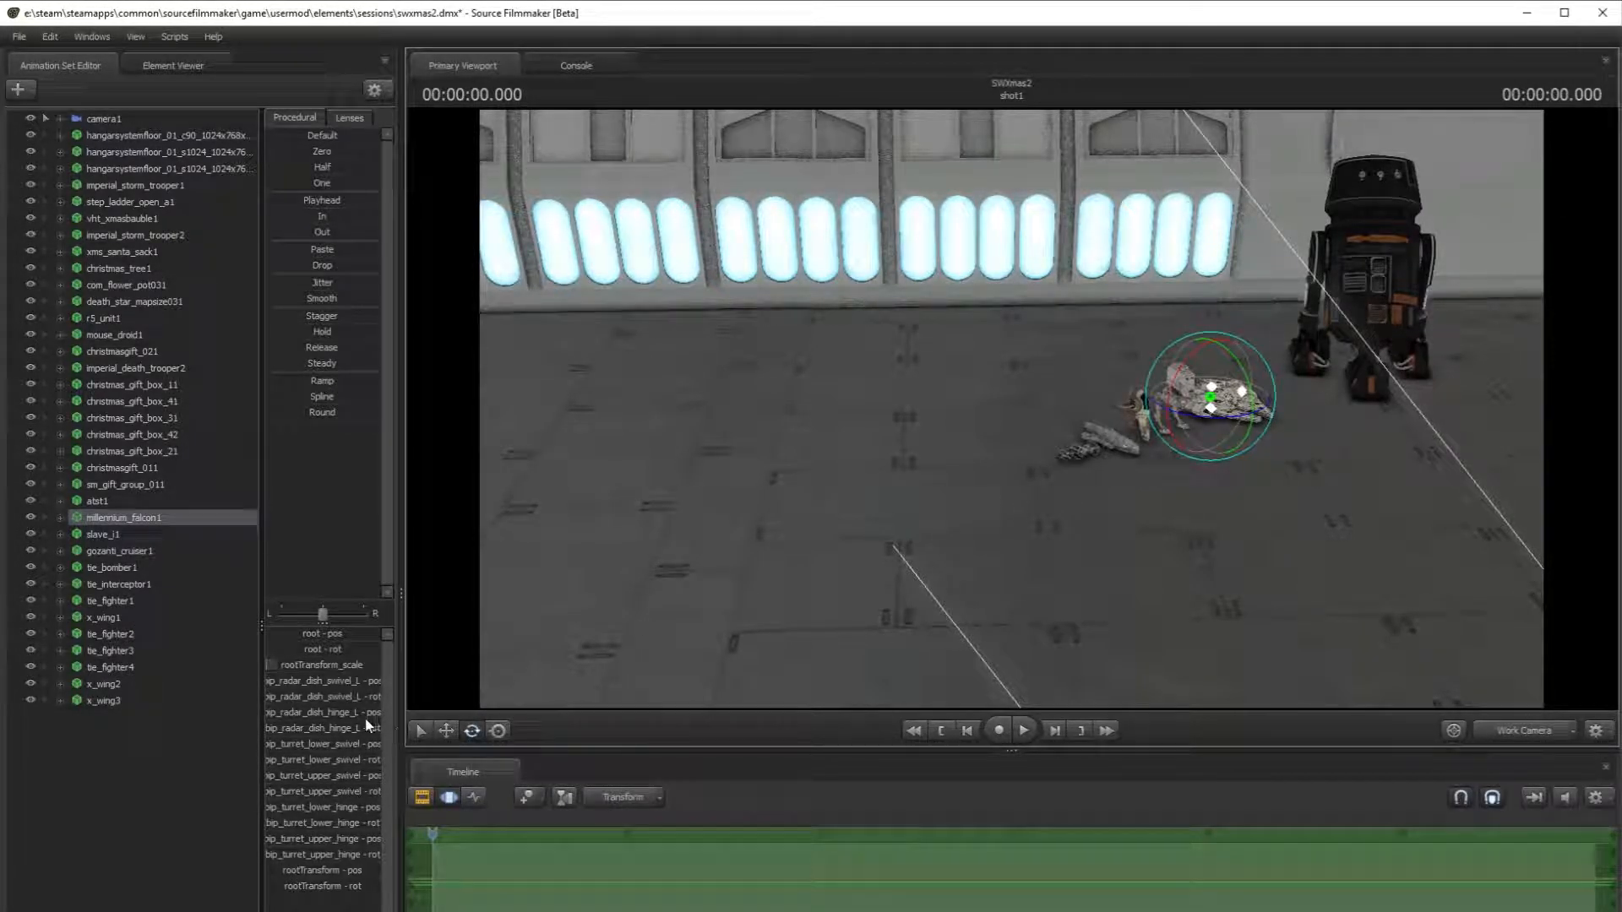
click(446, 732)
drag(1172, 398, 596, 520)
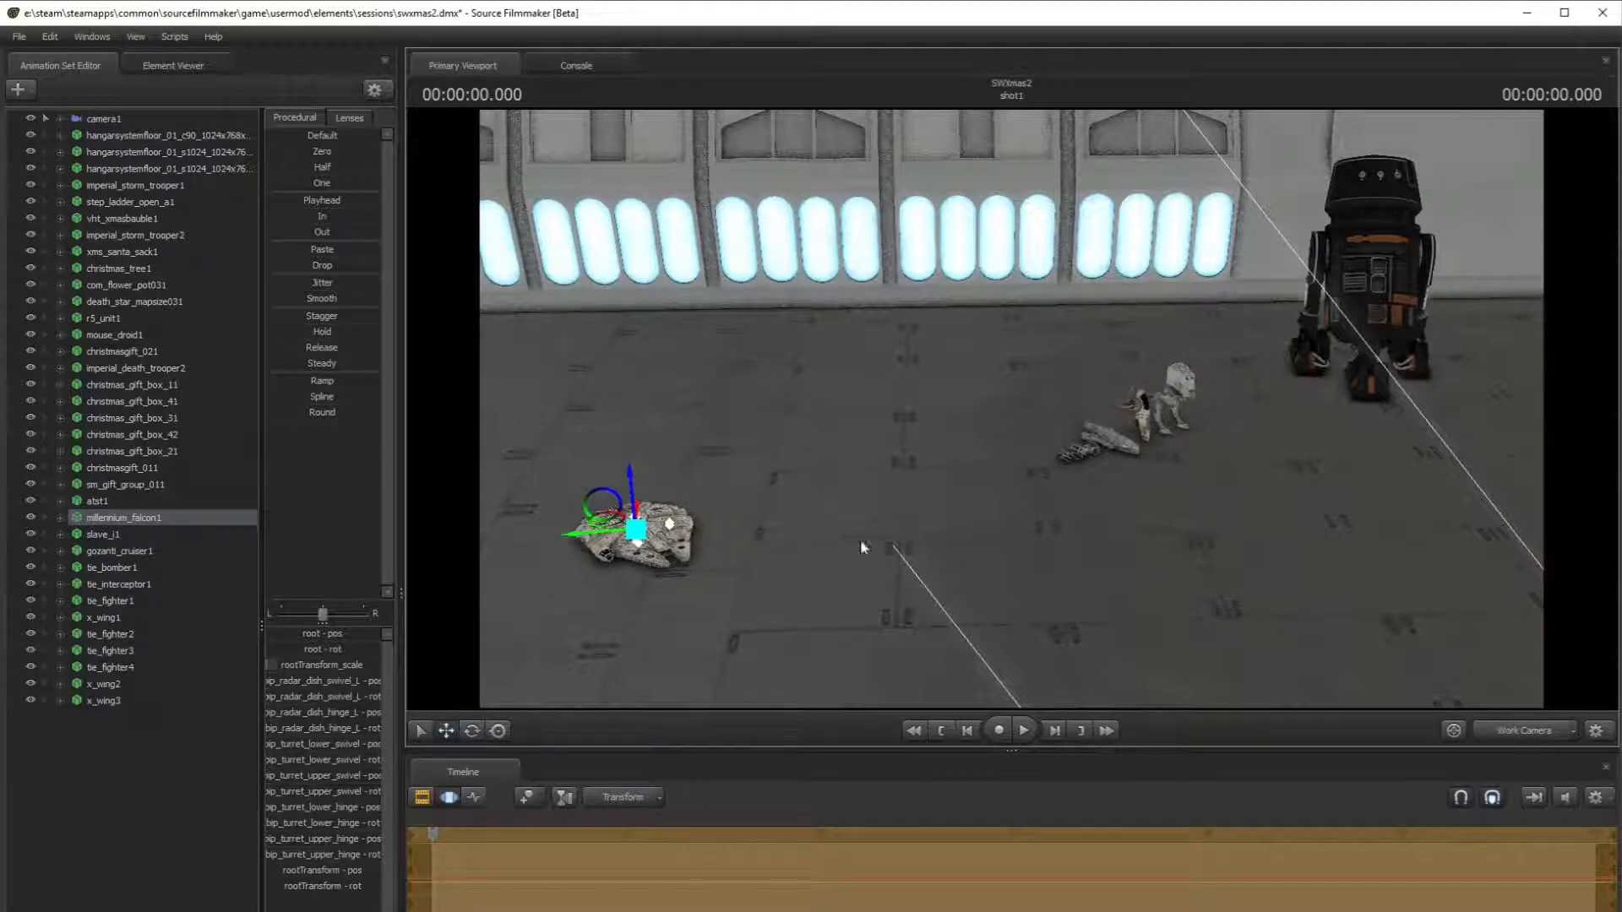
drag(809, 541, 1232, 392)
drag(1024, 500, 626, 485)
drag(659, 532, 1028, 422)
key(w)
drag(1308, 583, 871, 416)
drag(673, 632, 673, 631)
key(w)
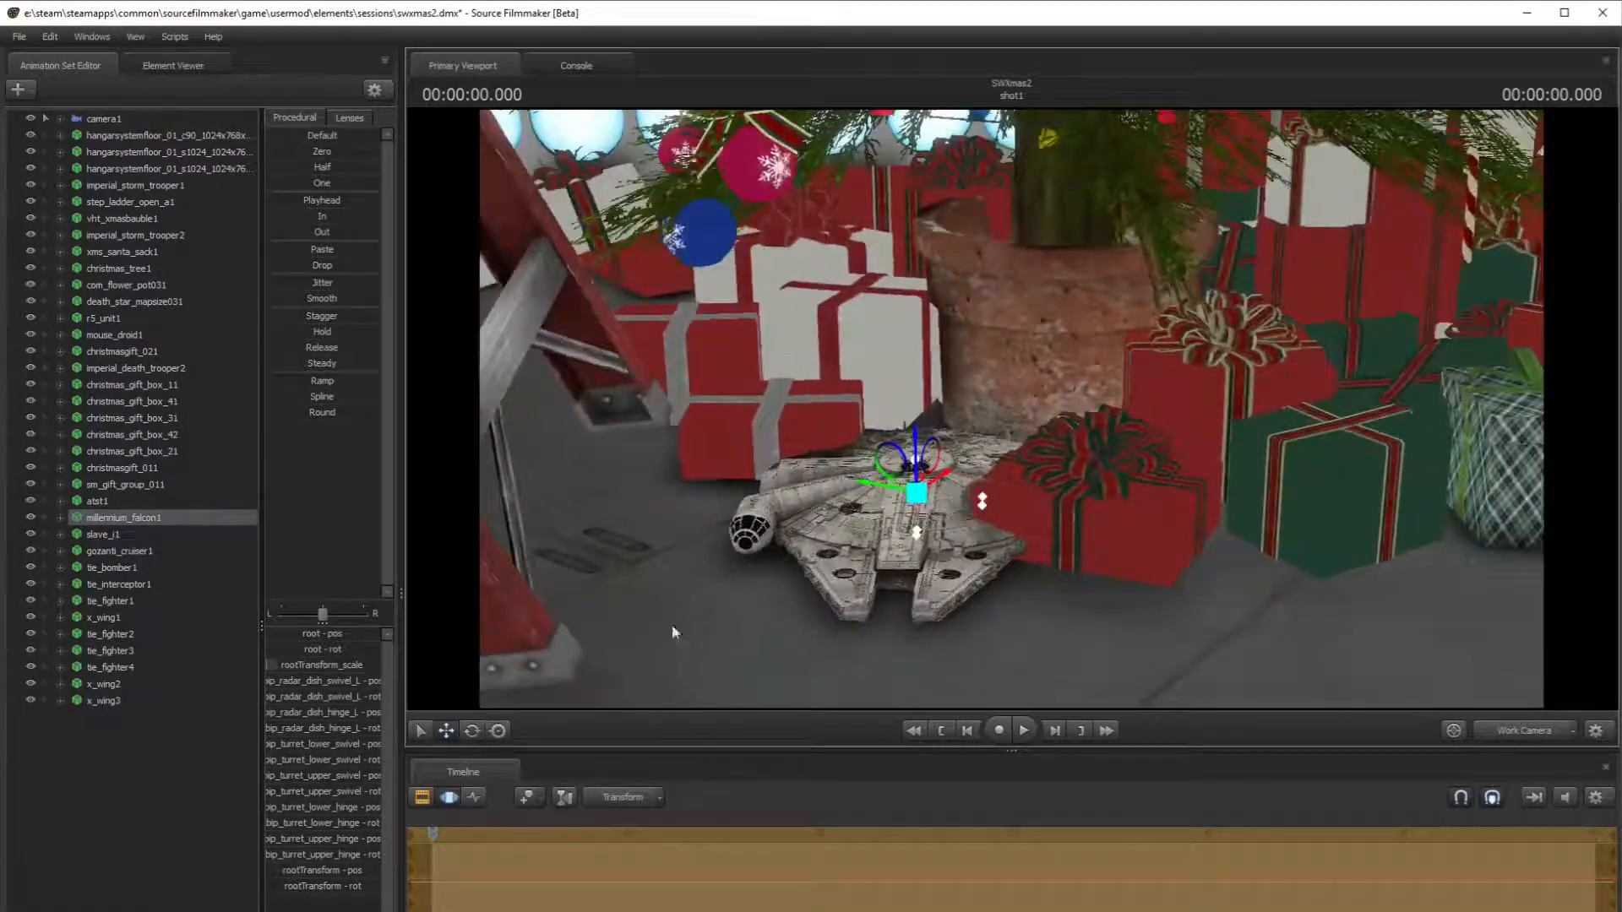
- Rotate millennium_falcon1 so it leans tilted against the gift boxes, and check its placement through camera1
click(472, 731)
drag(976, 494, 862, 415)
click(446, 732)
click(1157, 590)
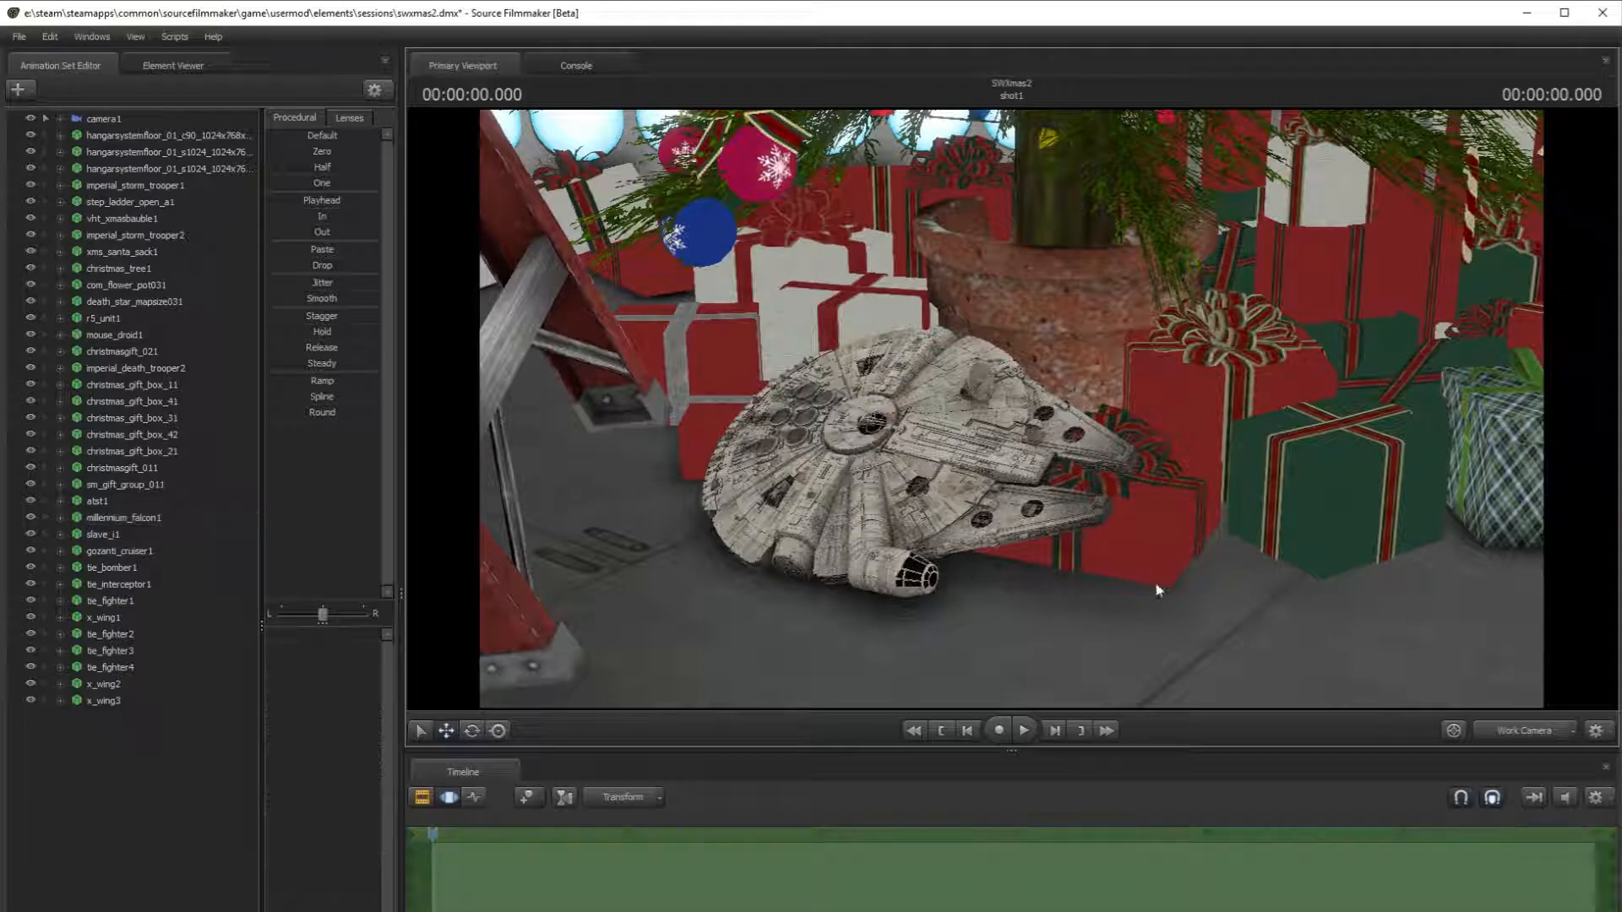
click(1521, 731)
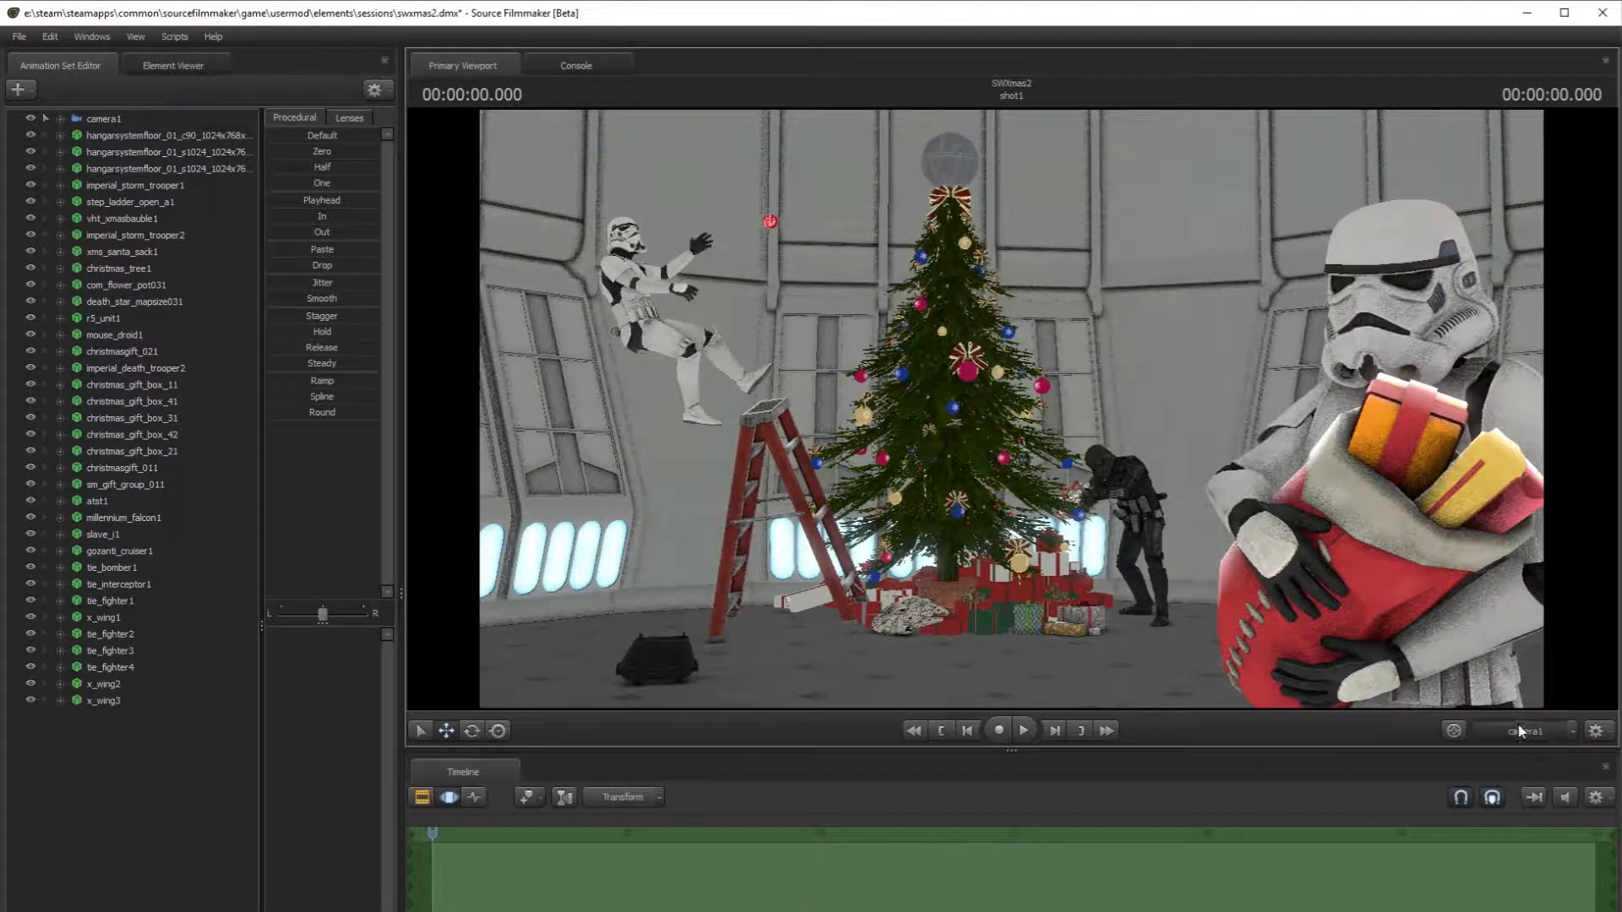
click(1520, 730)
- Move atst1 from the open hangar floor to stand between the green and plaid gift boxes
drag(1201, 543, 1310, 564)
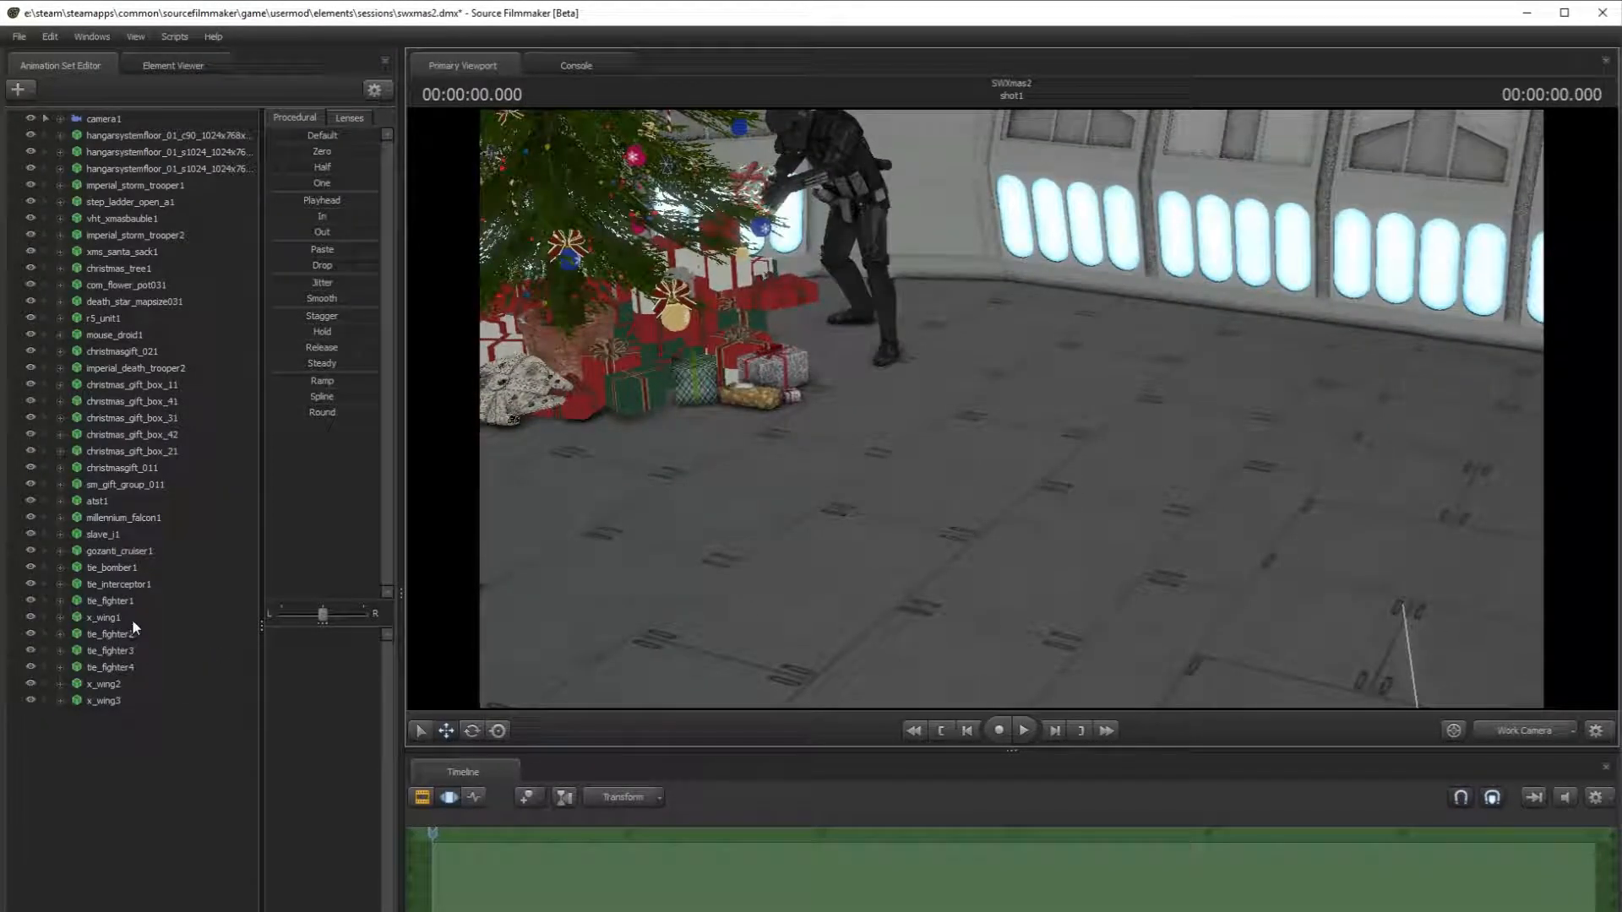
click(126, 494)
key(f)
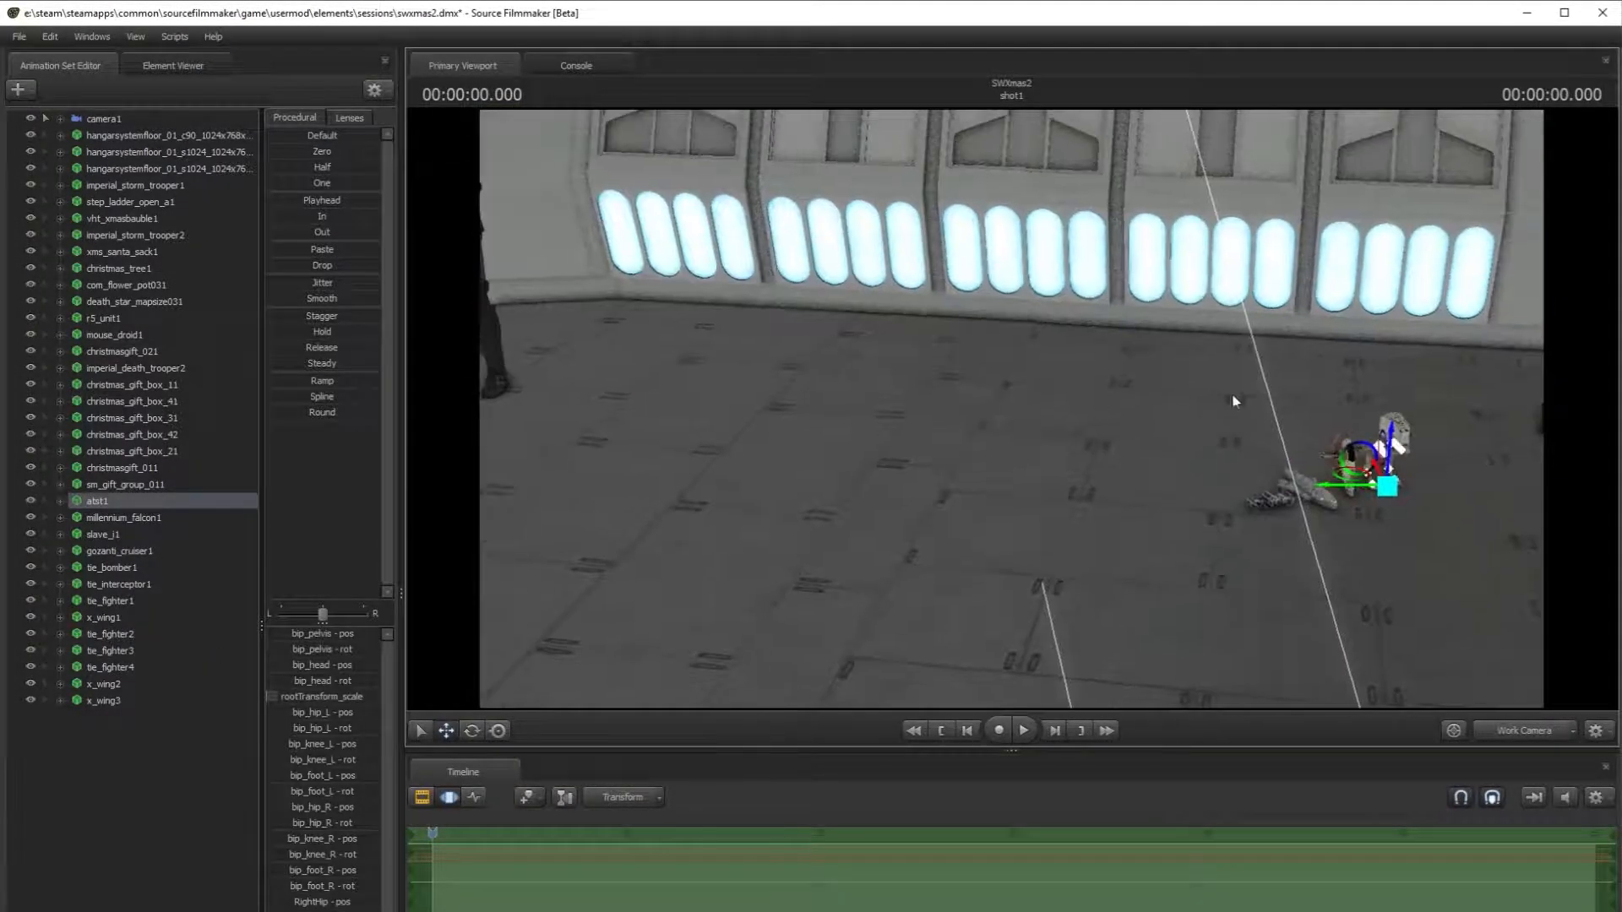
drag(1386, 486, 612, 510)
drag(790, 473, 647, 469)
drag(1229, 549, 860, 439)
key(f)
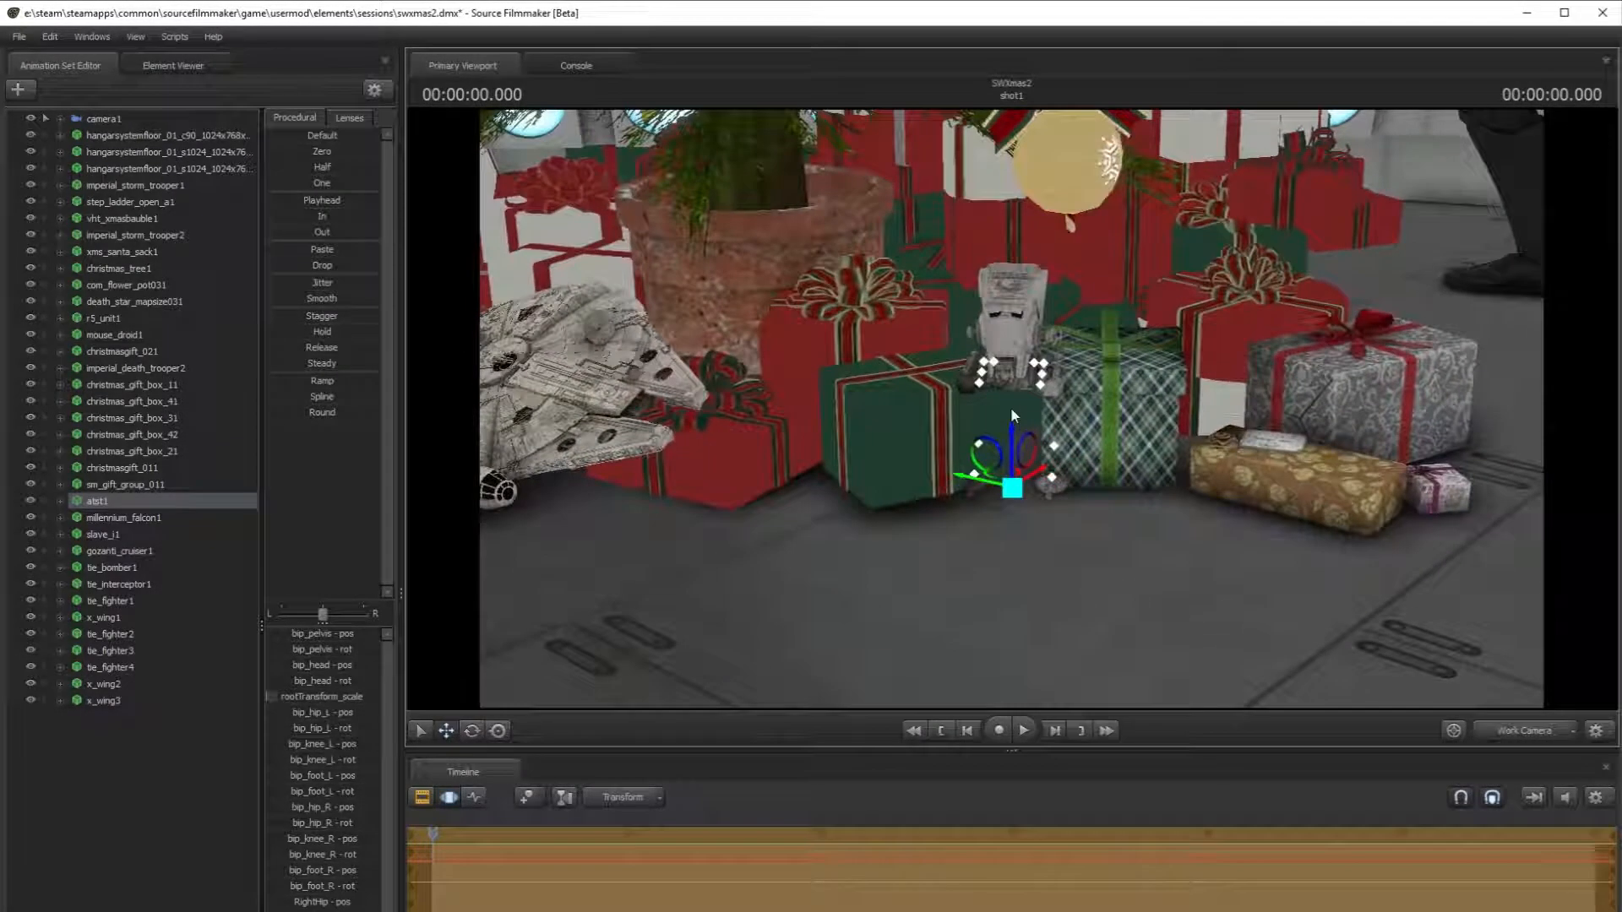
- Rotate atst1 onto its side and move it to lie on the floor in front of the gifts
click(471, 730)
drag(989, 372, 938, 439)
drag(1048, 503, 1026, 541)
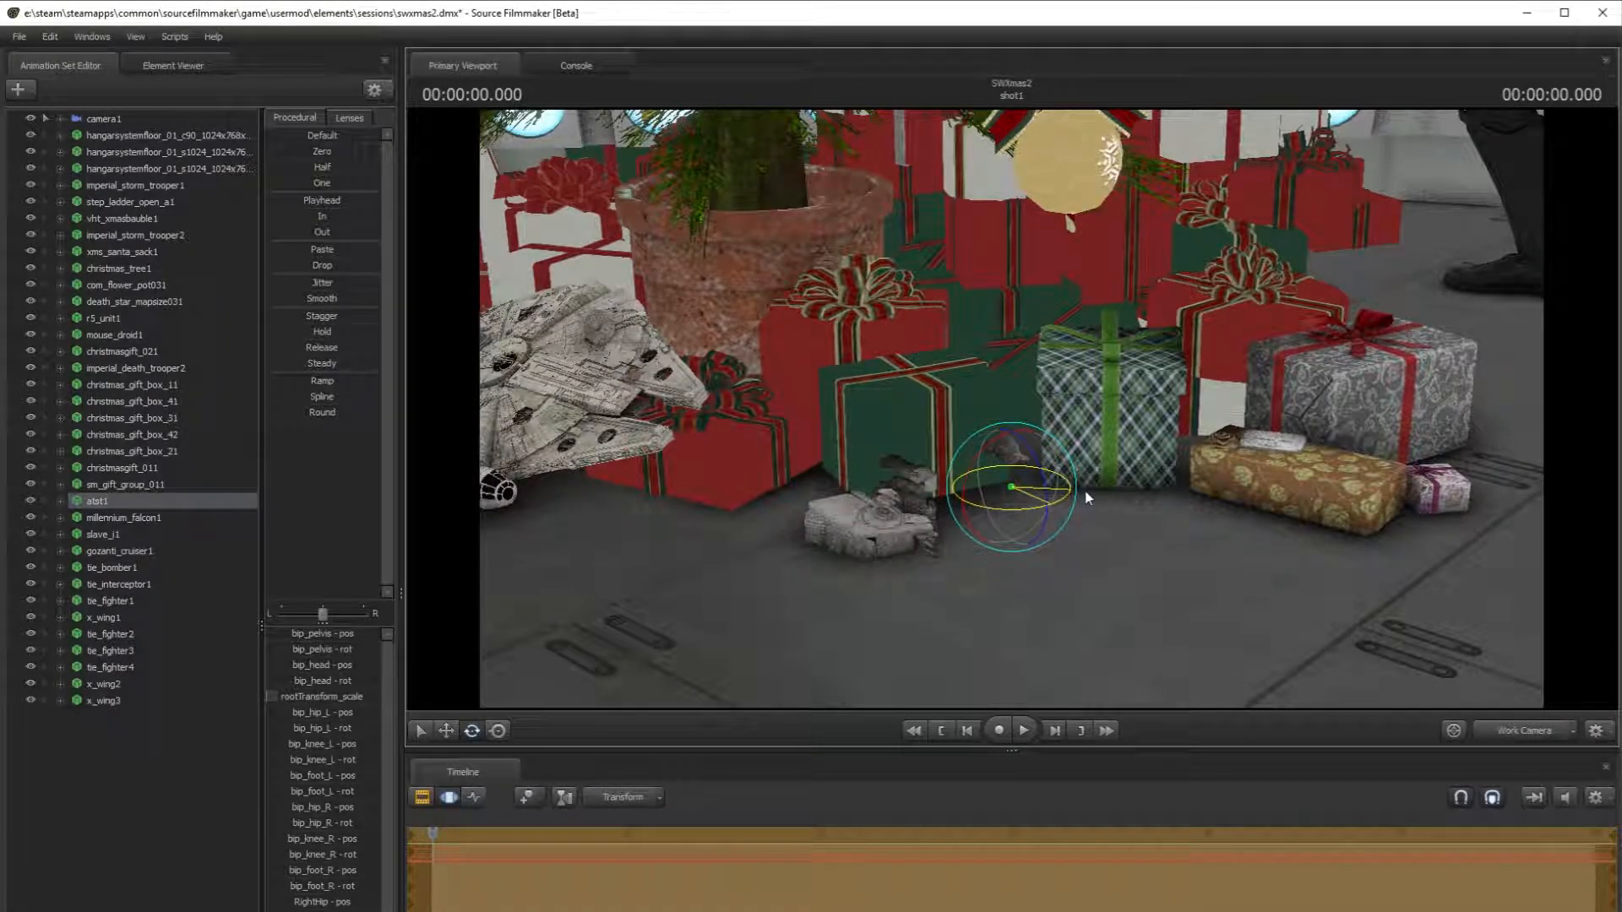
drag(1014, 448, 1069, 591)
click(446, 731)
key(w)
key(w)
drag(1069, 253, 1100, 221)
drag(1054, 286, 1009, 172)
- Rotate atst1's RightUpLegHinge bone so the lower leg lies along the floor
click(811, 322)
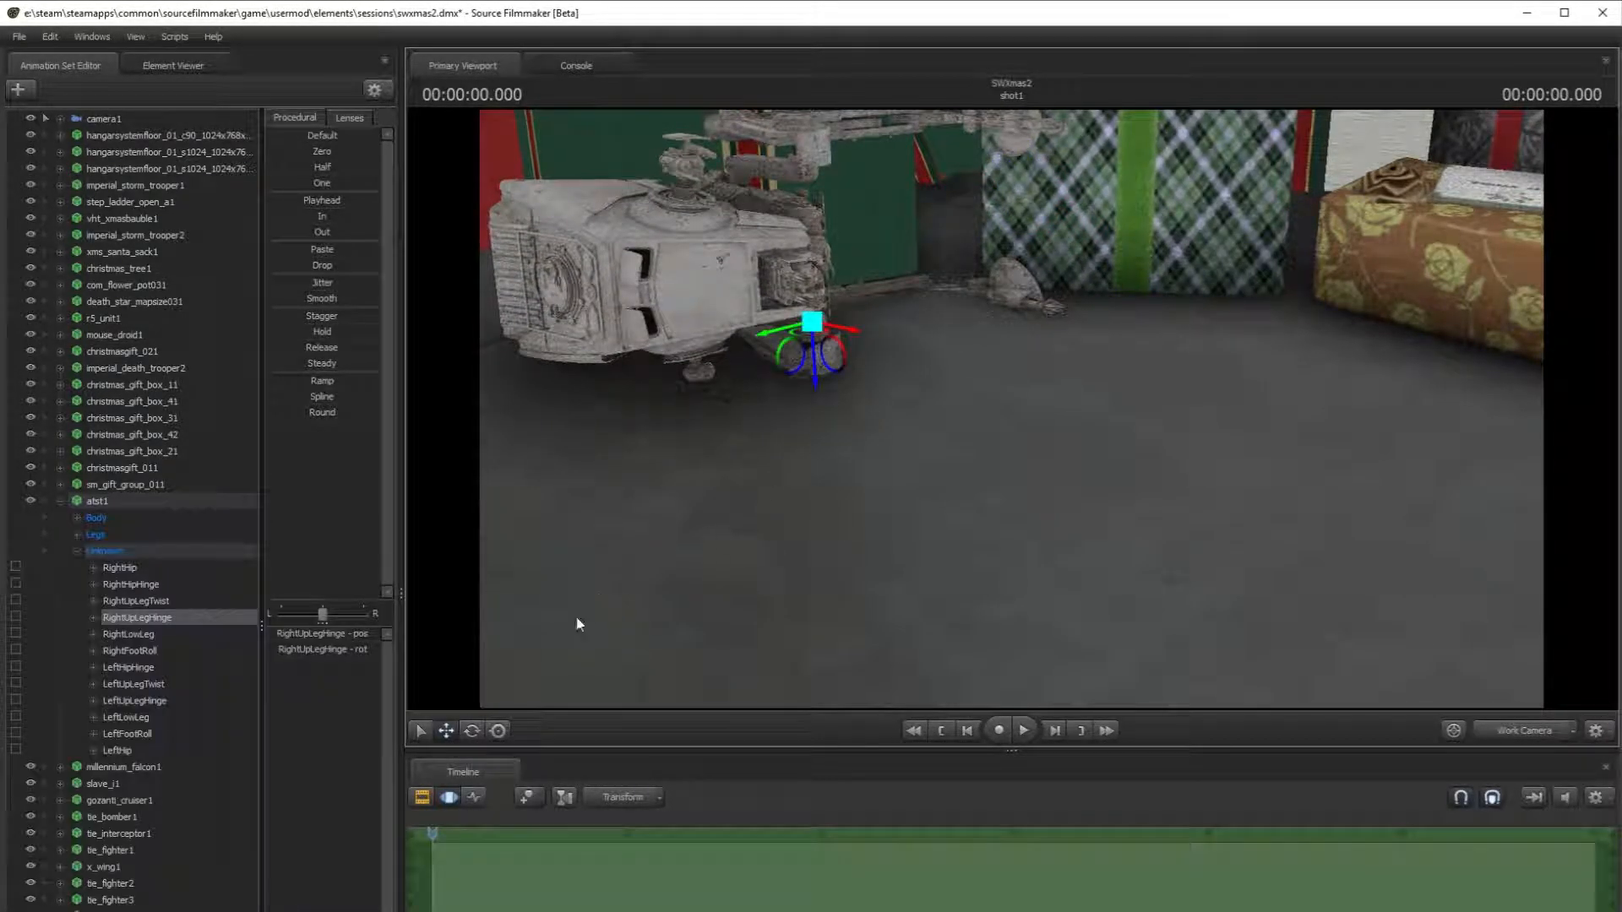
click(472, 731)
mouse_move(839, 333)
mouse_down()
mouse_move(778, 334)
mouse_move(791, 338)
mouse_up()
drag(978, 258, 963, 156)
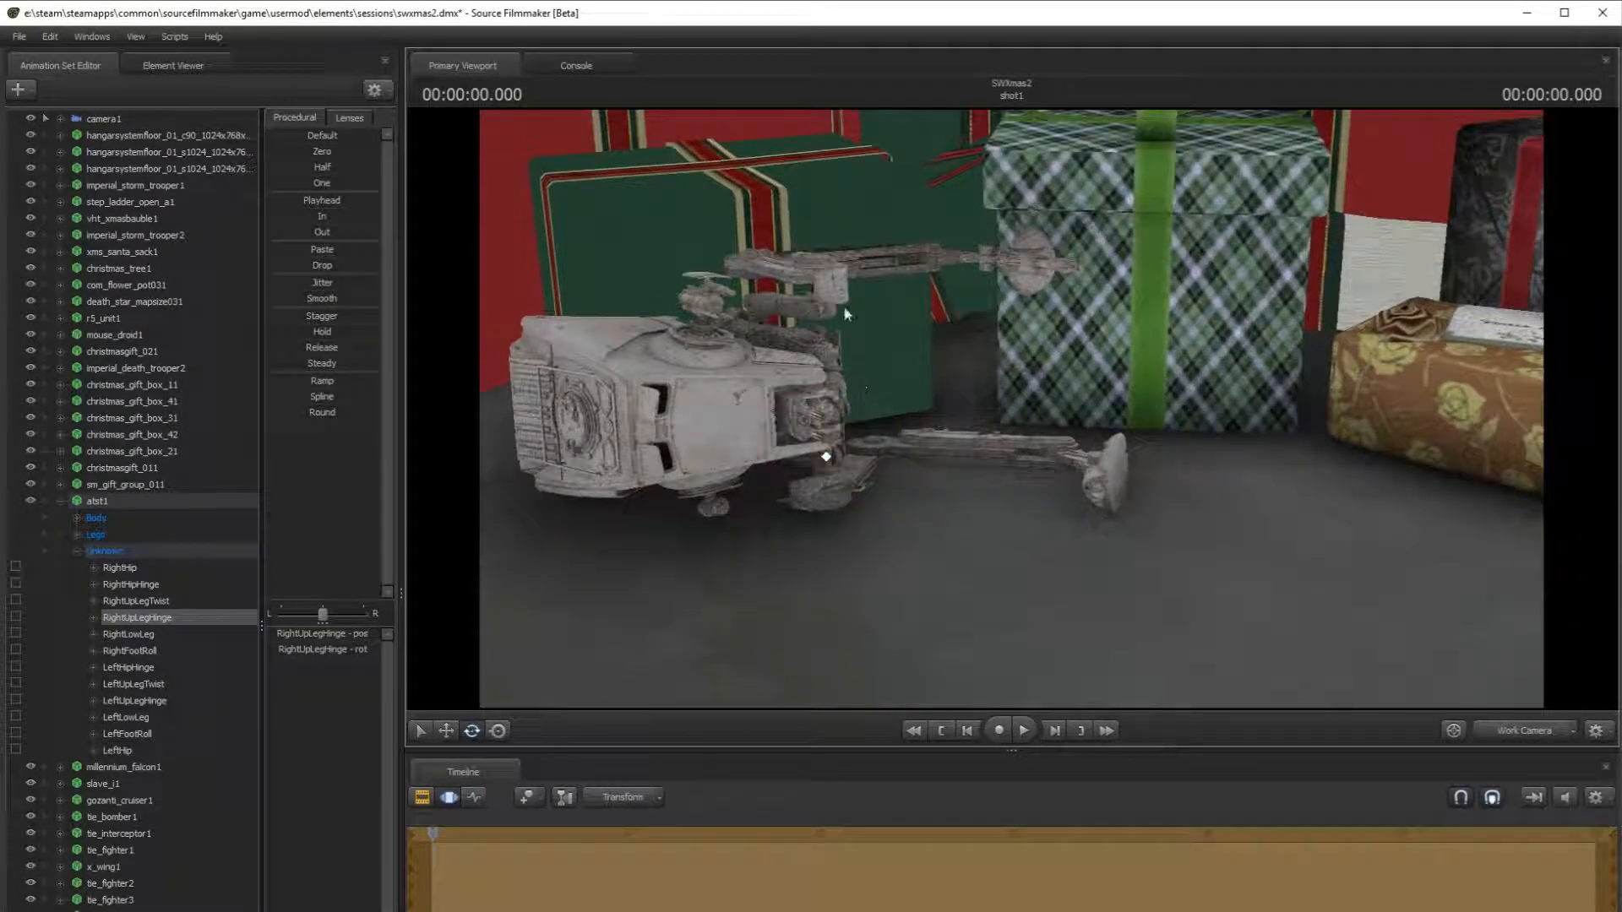
- Expand atst1's controls and adjust the pose of its raised left leg, including the LeftLowLeg bone
click(826, 456)
click(53, 500)
ctrl+click(800, 288)
drag(843, 281, 902, 265)
click(954, 258)
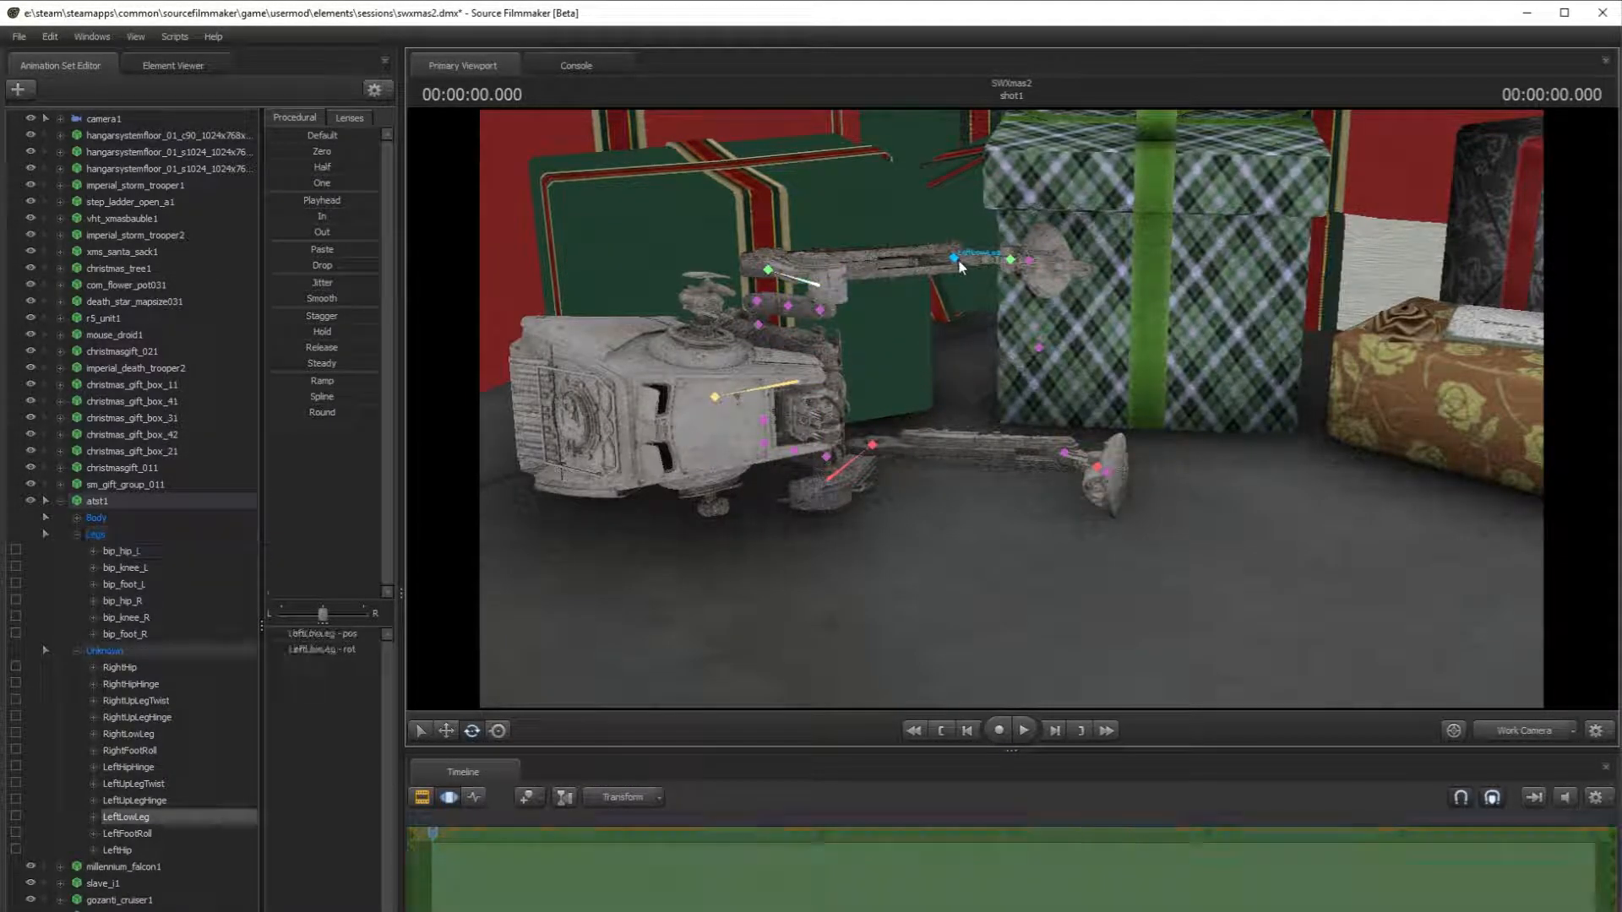
drag(970, 269, 1014, 233)
key(ctrl)
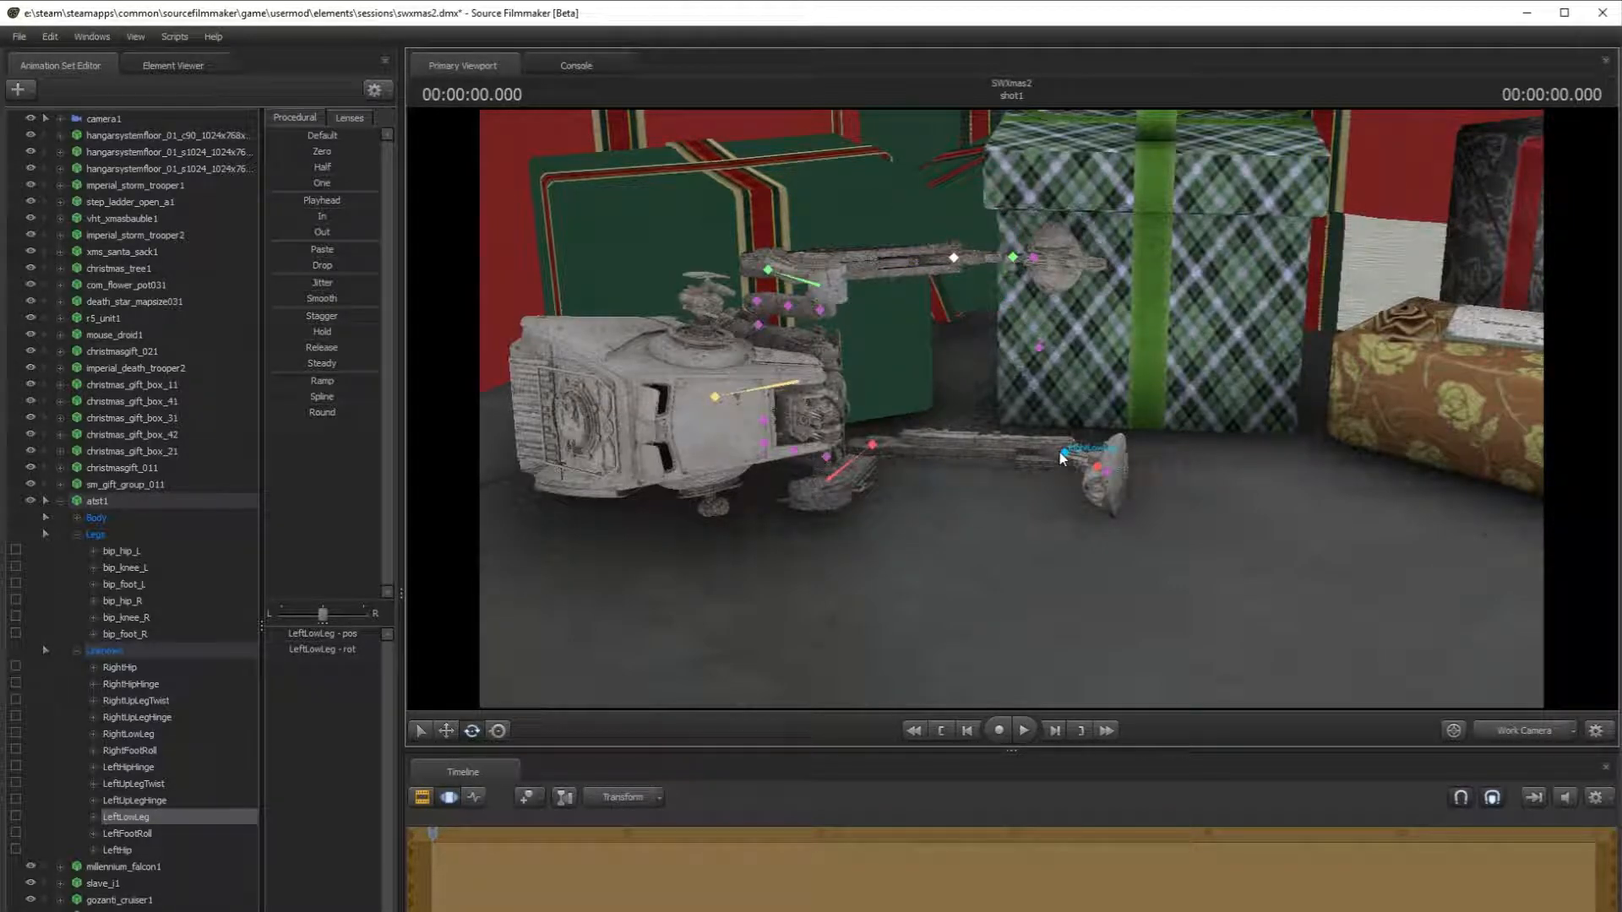
- Rotate the ankle joint of atst1's floor-level leg so the foot points along the floor
ctrl+click(1063, 456)
mouse_move(1064, 457)
mouse_down()
mouse_move(1137, 464)
mouse_move(1118, 421)
mouse_up()
click(1134, 394)
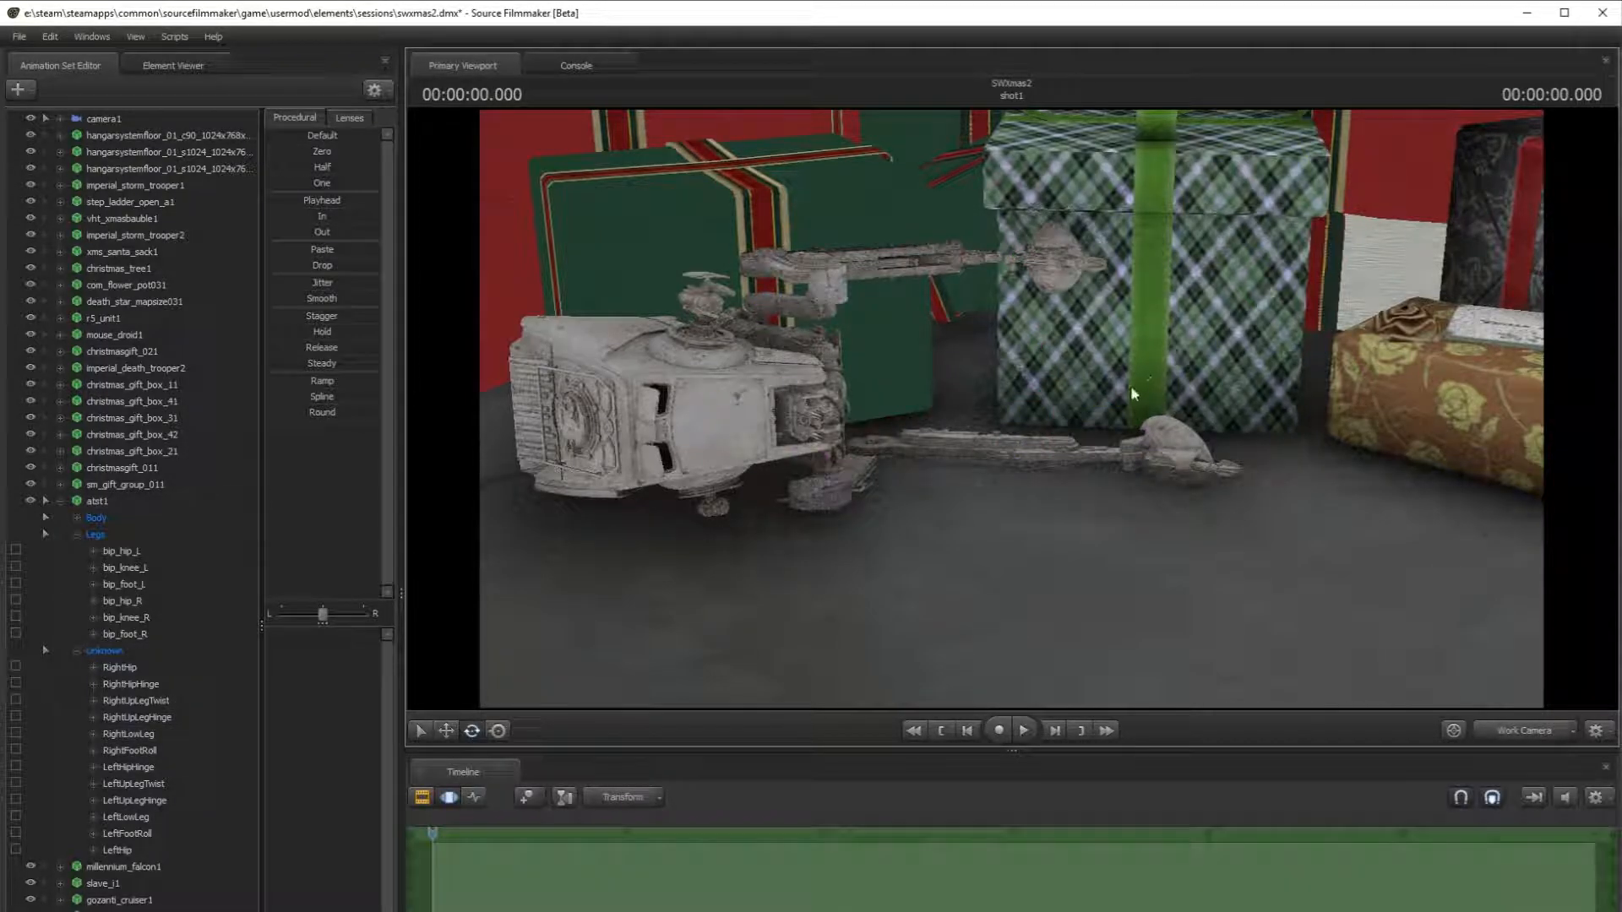
- Adjust the rotation of atst1's head relative to its legs and check the pose through camera1
click(765, 420)
mouse_move(778, 422)
mouse_down()
mouse_move(810, 387)
mouse_move(703, 410)
mouse_up()
key(ctrl+z)
ctrl+click(717, 399)
key(ctrl+z)
key(ctrl+z)
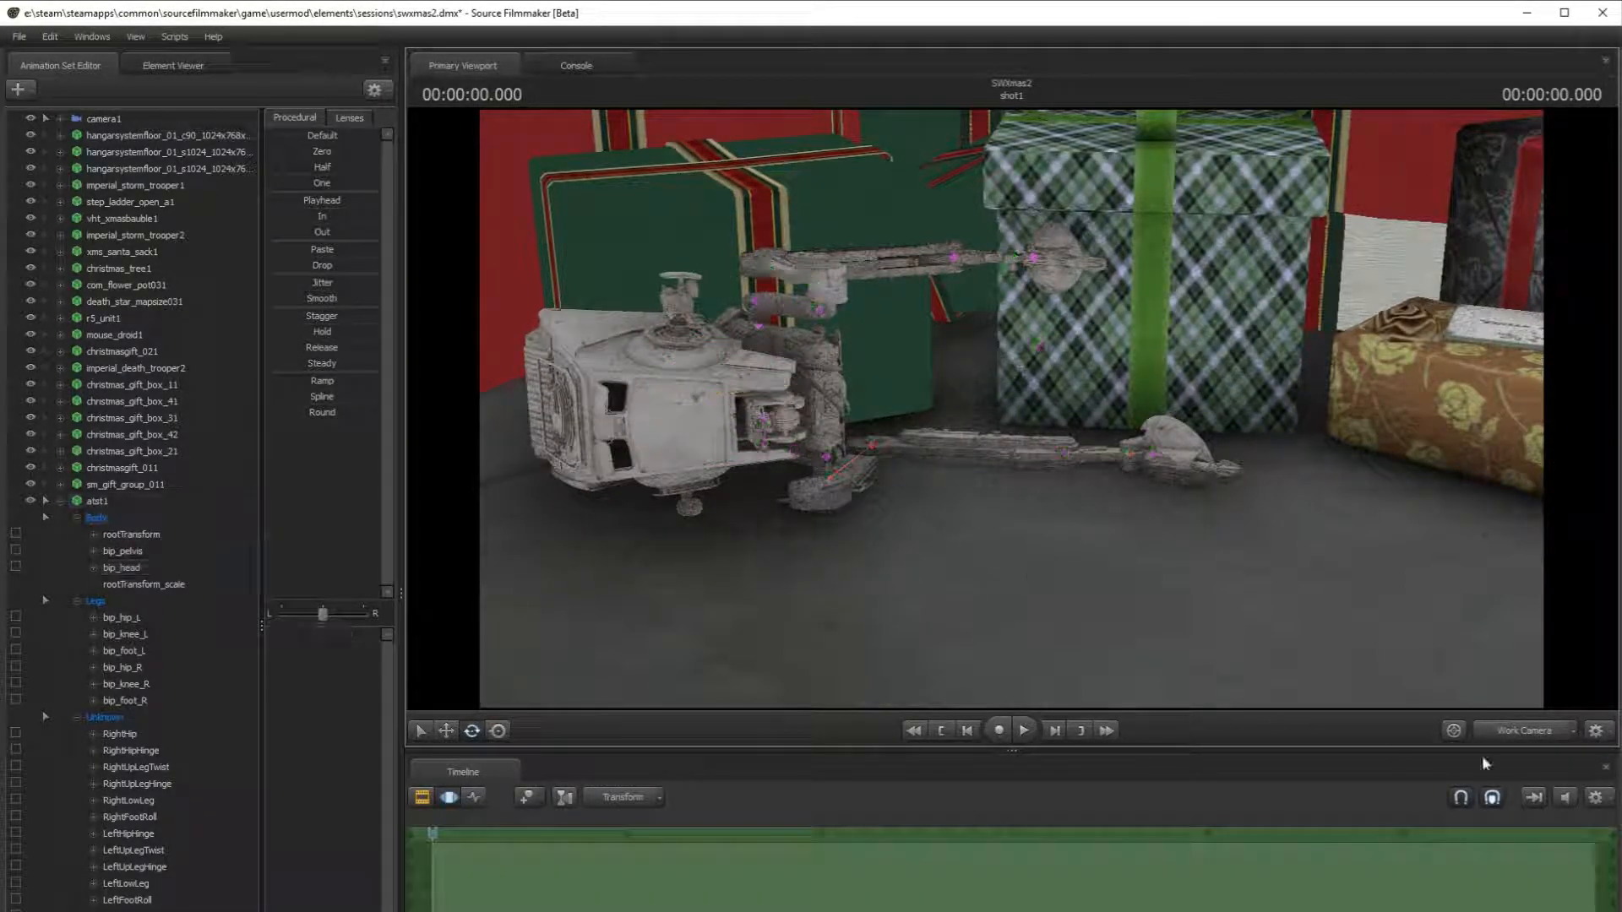
click(1505, 740)
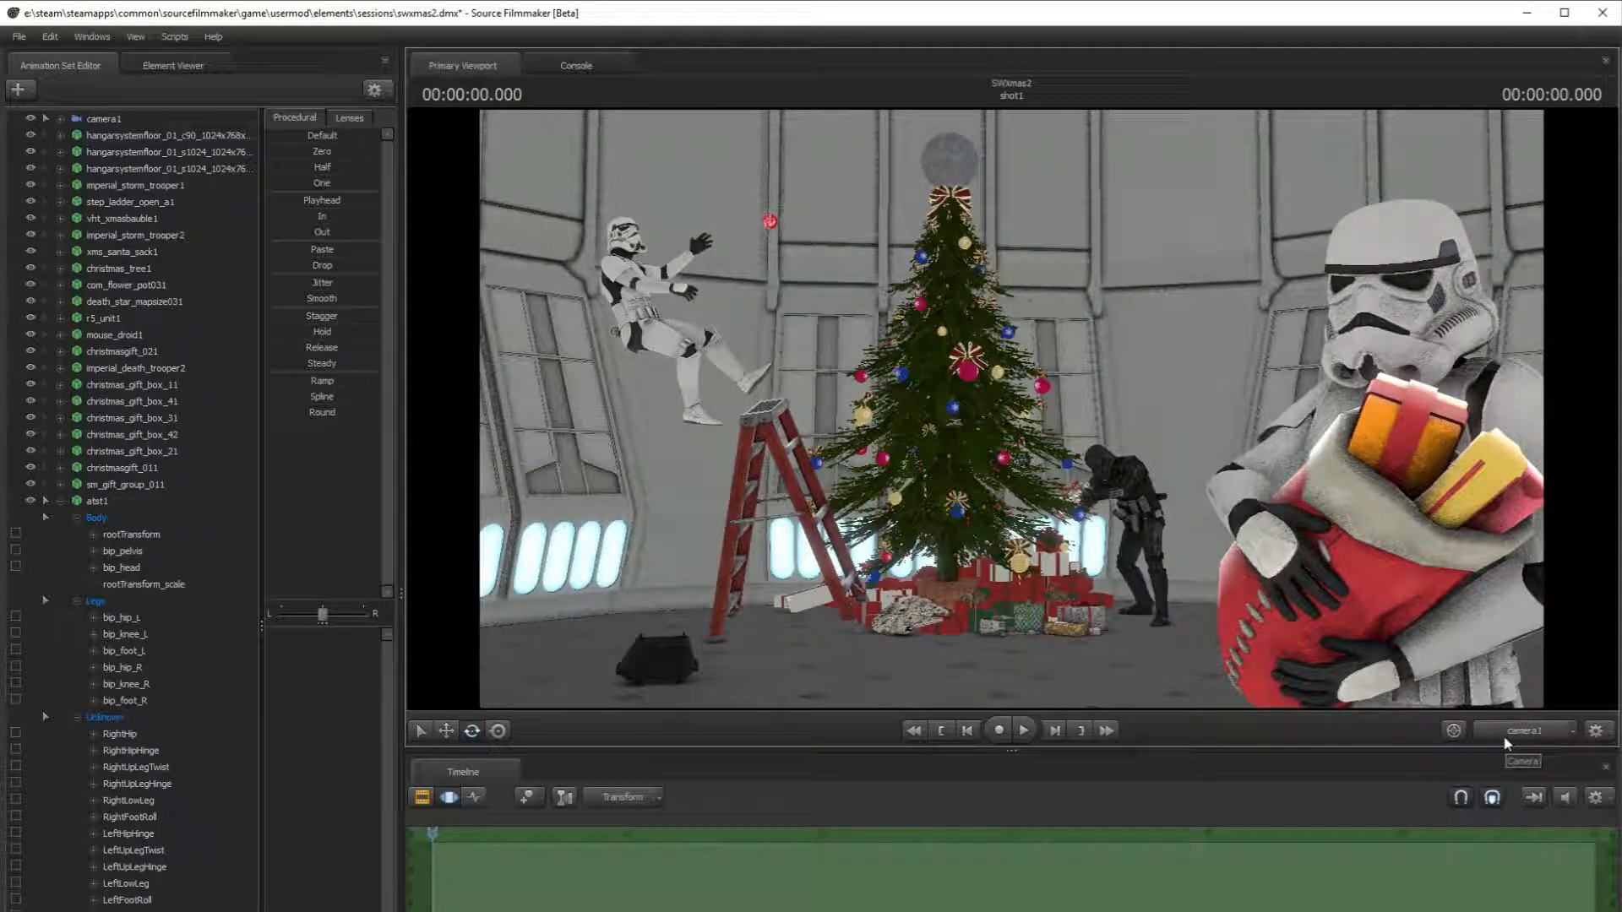
click(1506, 739)
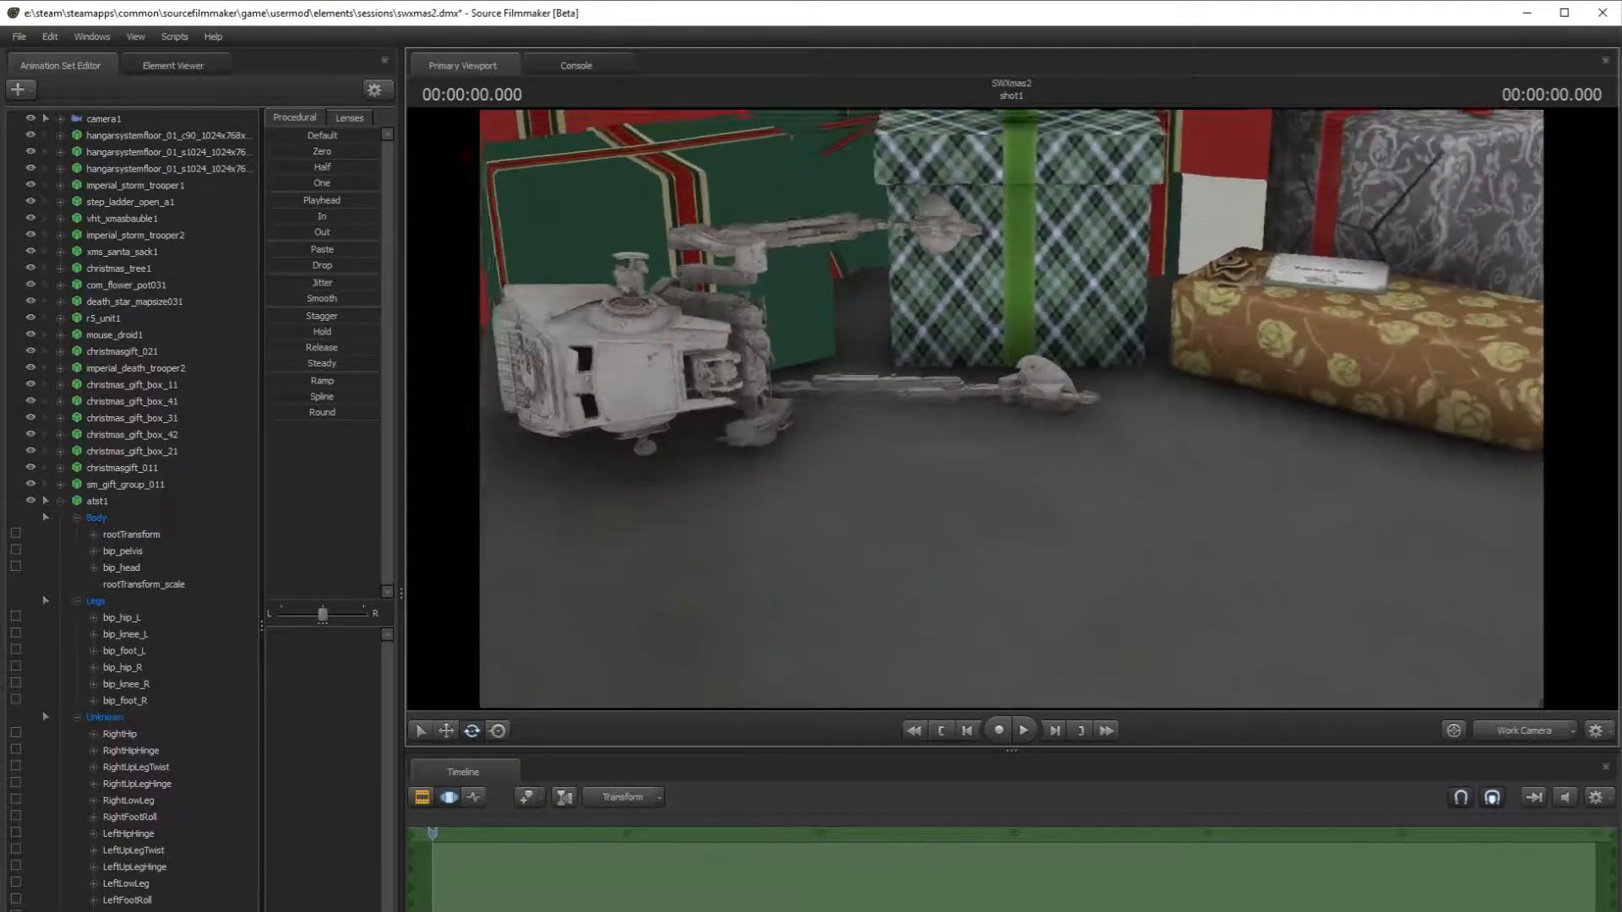
- Collapse atst1's controls and move slave_i1 from the open hangar floor over to the Christmas tree
drag(1011, 409, 1322, 409)
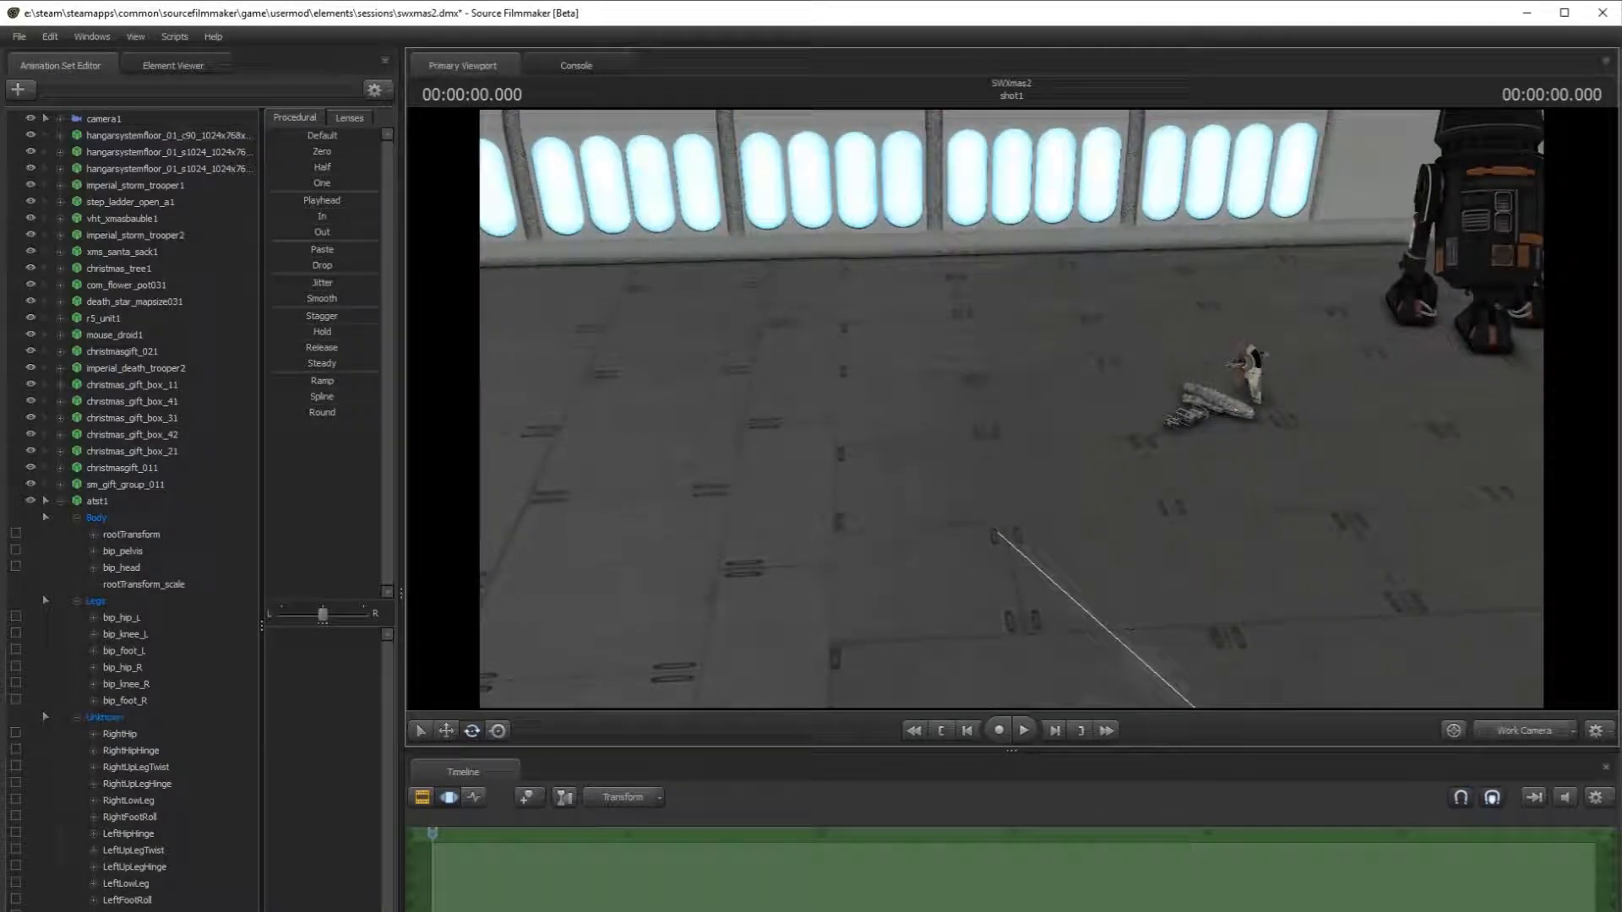
click(49, 500)
click(47, 501)
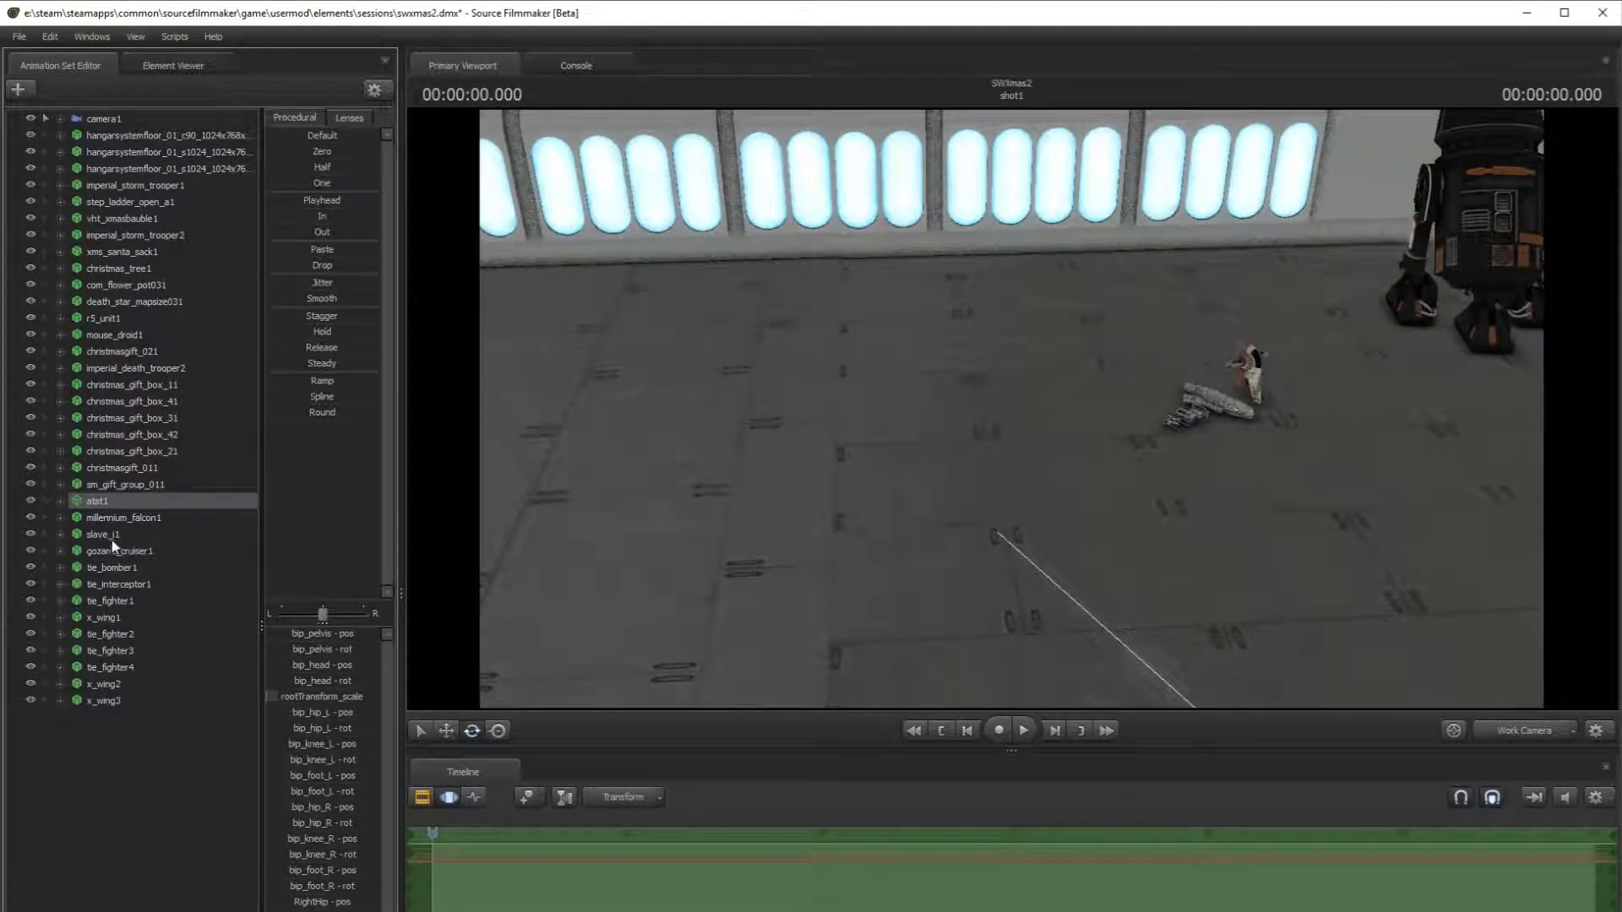
click(52, 536)
click(446, 730)
key(s)
drag(1012, 409, 811, 414)
drag(1359, 381, 681, 390)
drag(740, 338, 727, 152)
drag(818, 315, 743, 203)
drag(1011, 409, 938, 481)
key(w)
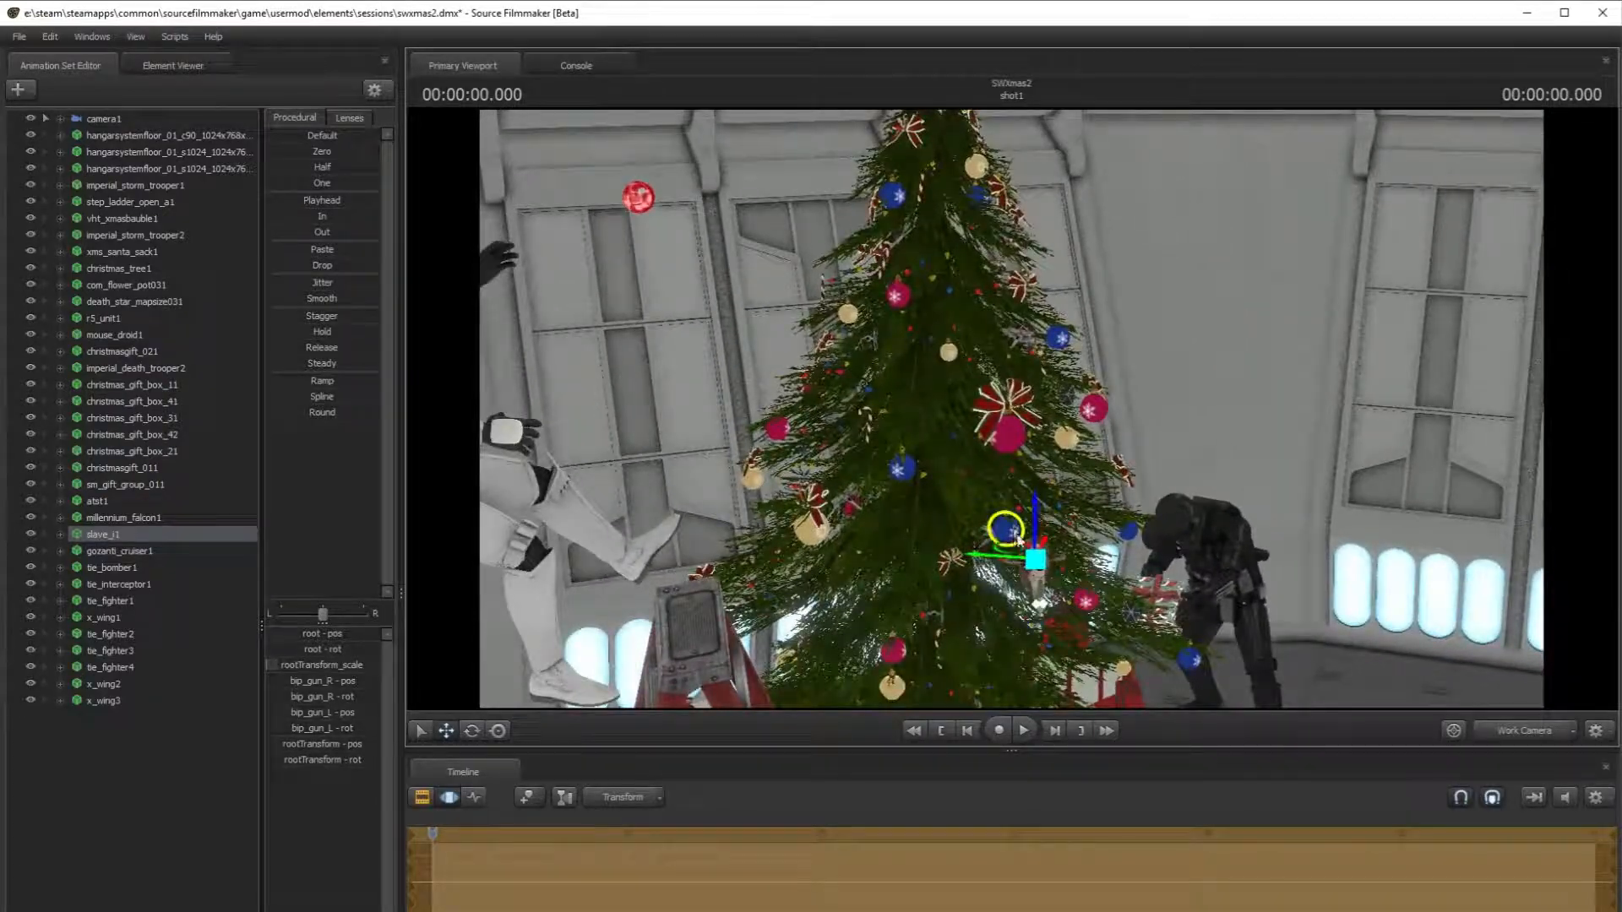
- Position slave_i1 against the upper branches of the Christmas tree
drag(1023, 549, 1127, 544)
key(w)
key(s)
key(w)
key(s)
key(w)
key(s)
- Rotate slave_i1 so it stands upright facing outward from the tree, and check it through camera1
click(472, 731)
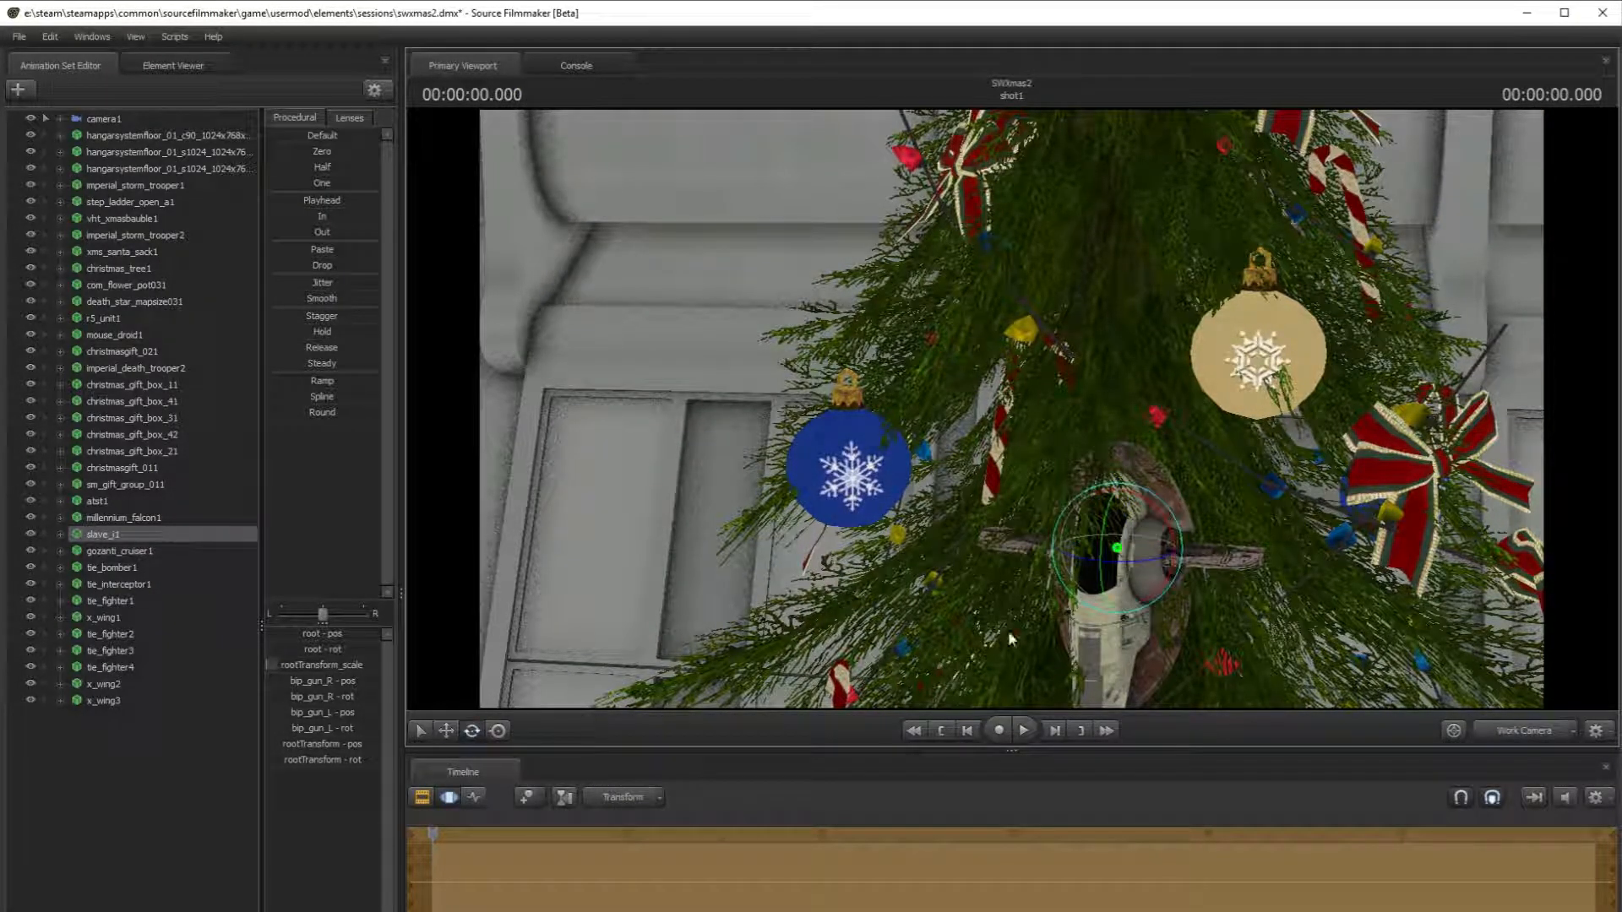
drag(1159, 559, 1171, 561)
key(Escape)
click(1555, 732)
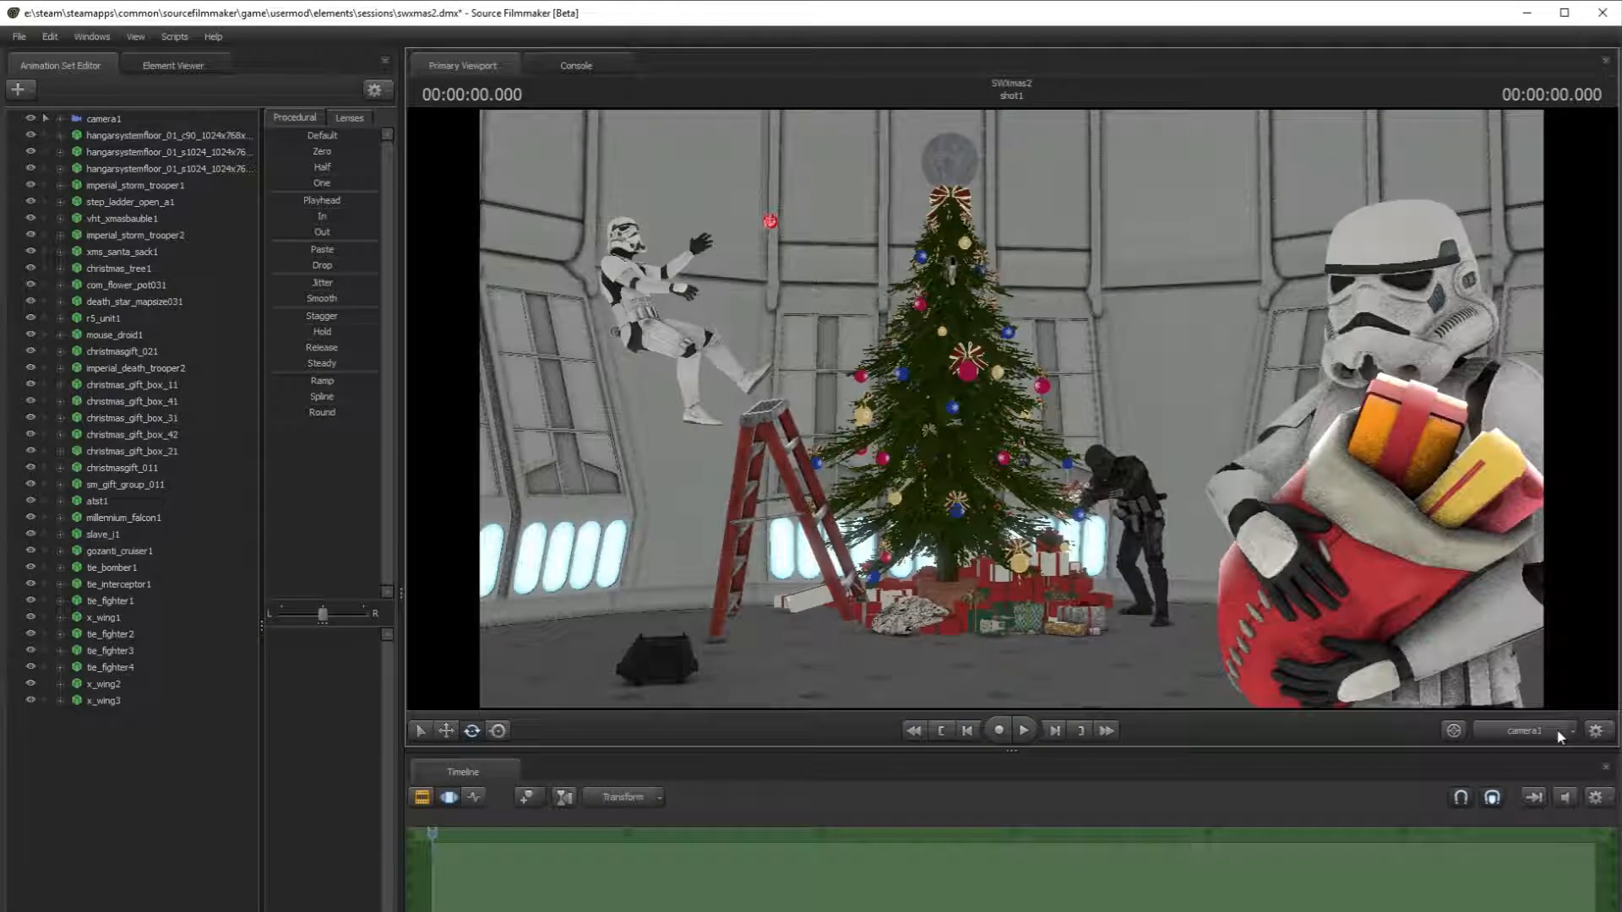
click(1557, 732)
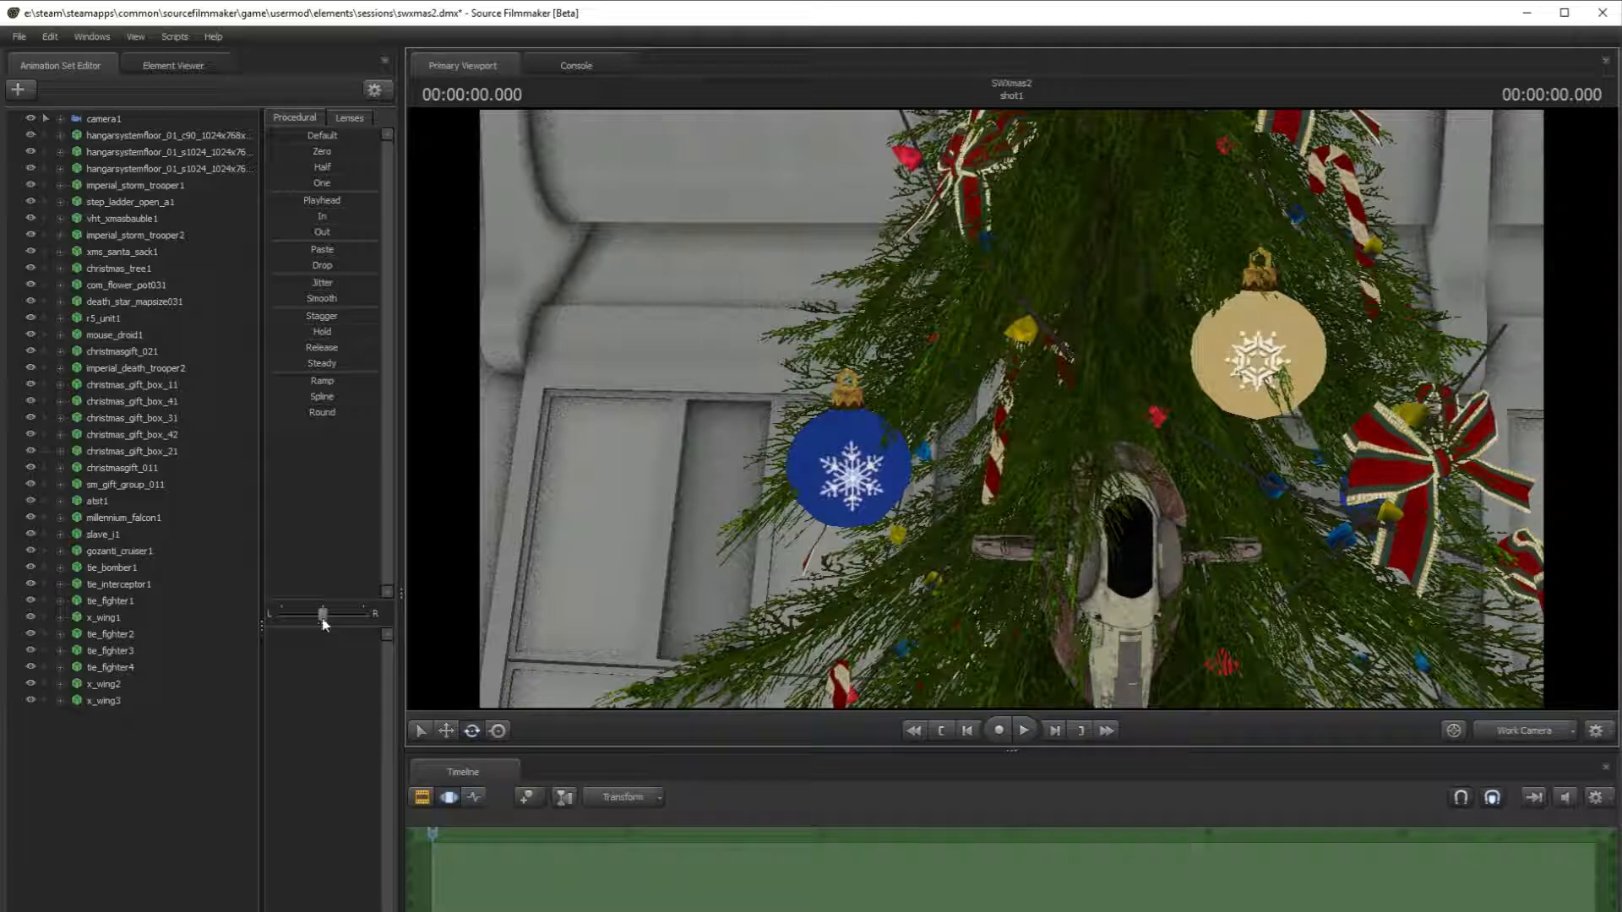
- Expand slave_i1's Body controls and reduce its rootTransform_scale so the ship is smaller on the tree
click(103, 619)
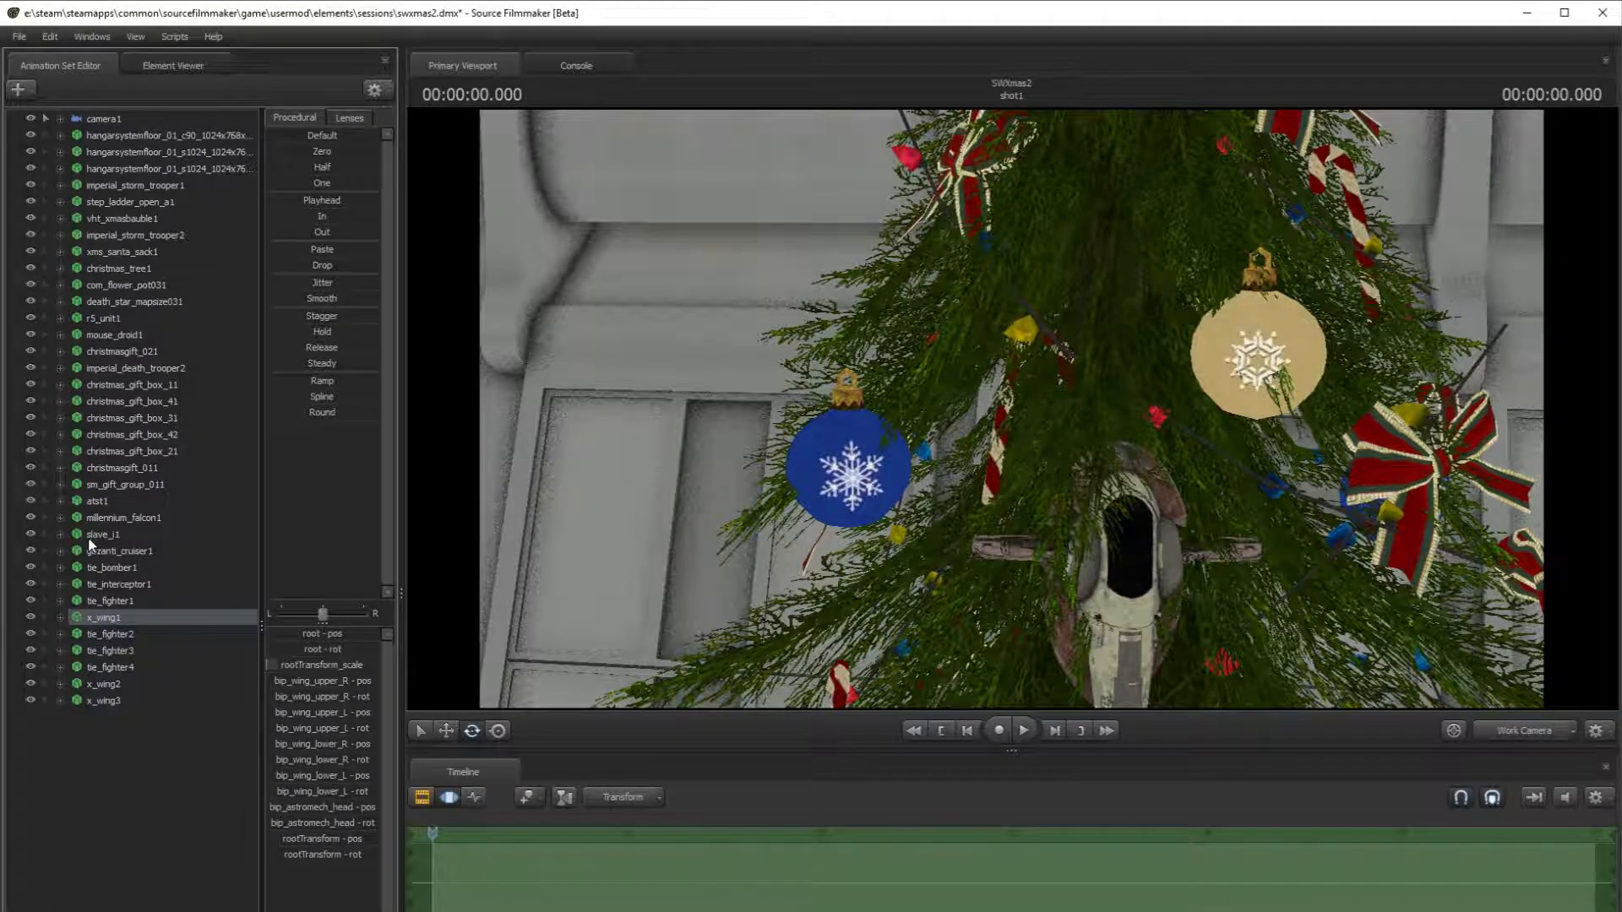
click(60, 534)
click(77, 551)
click(160, 605)
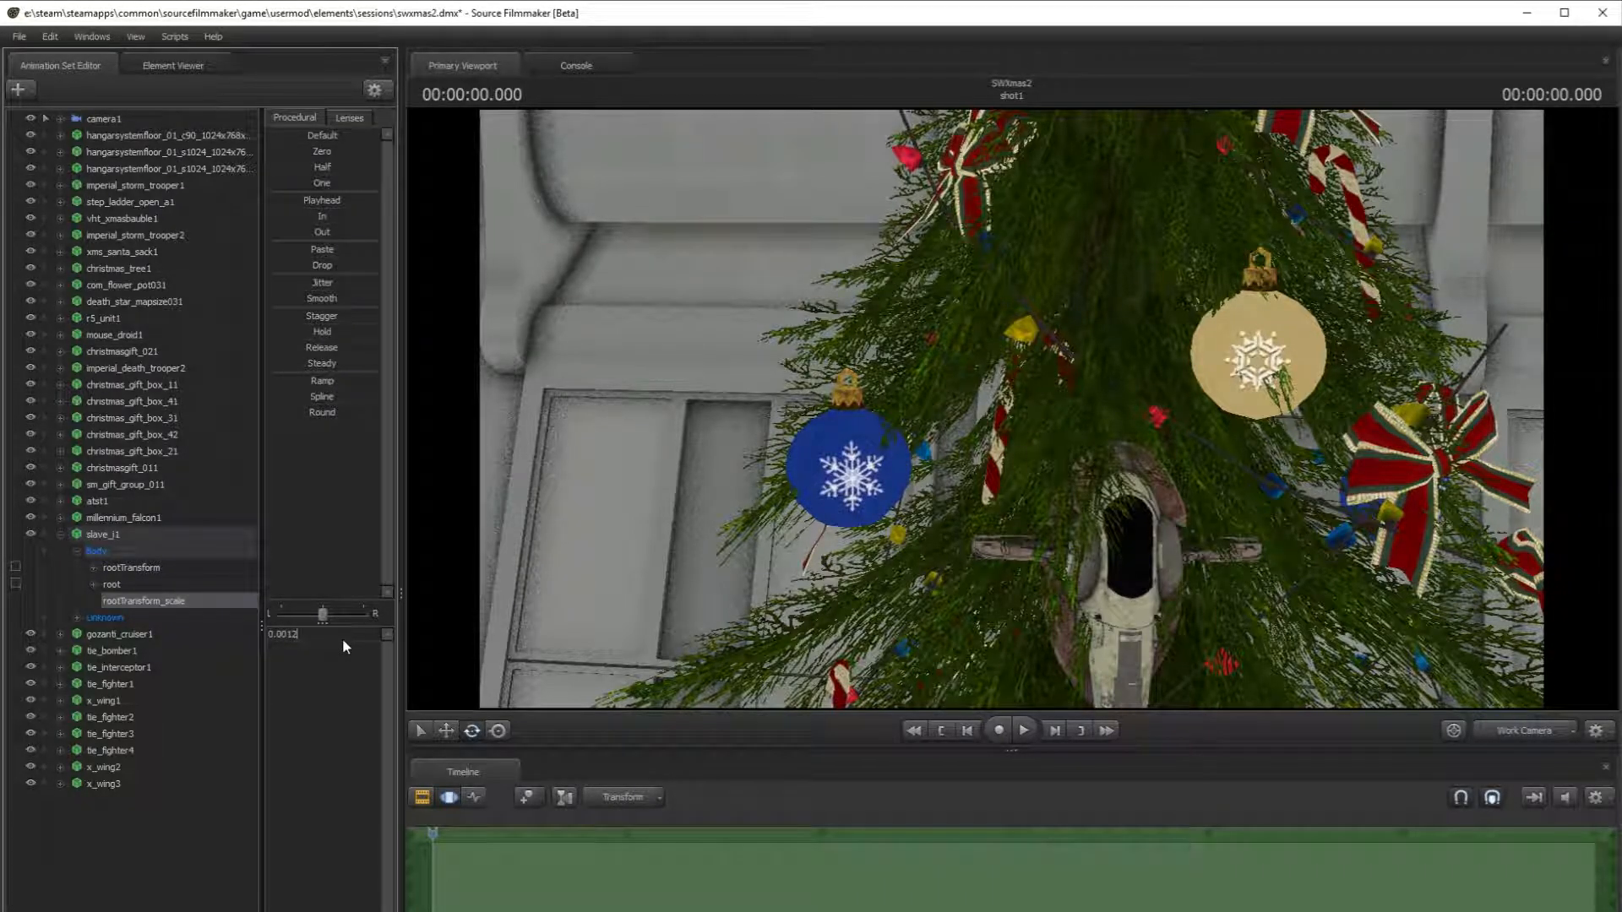
double_click(346, 635)
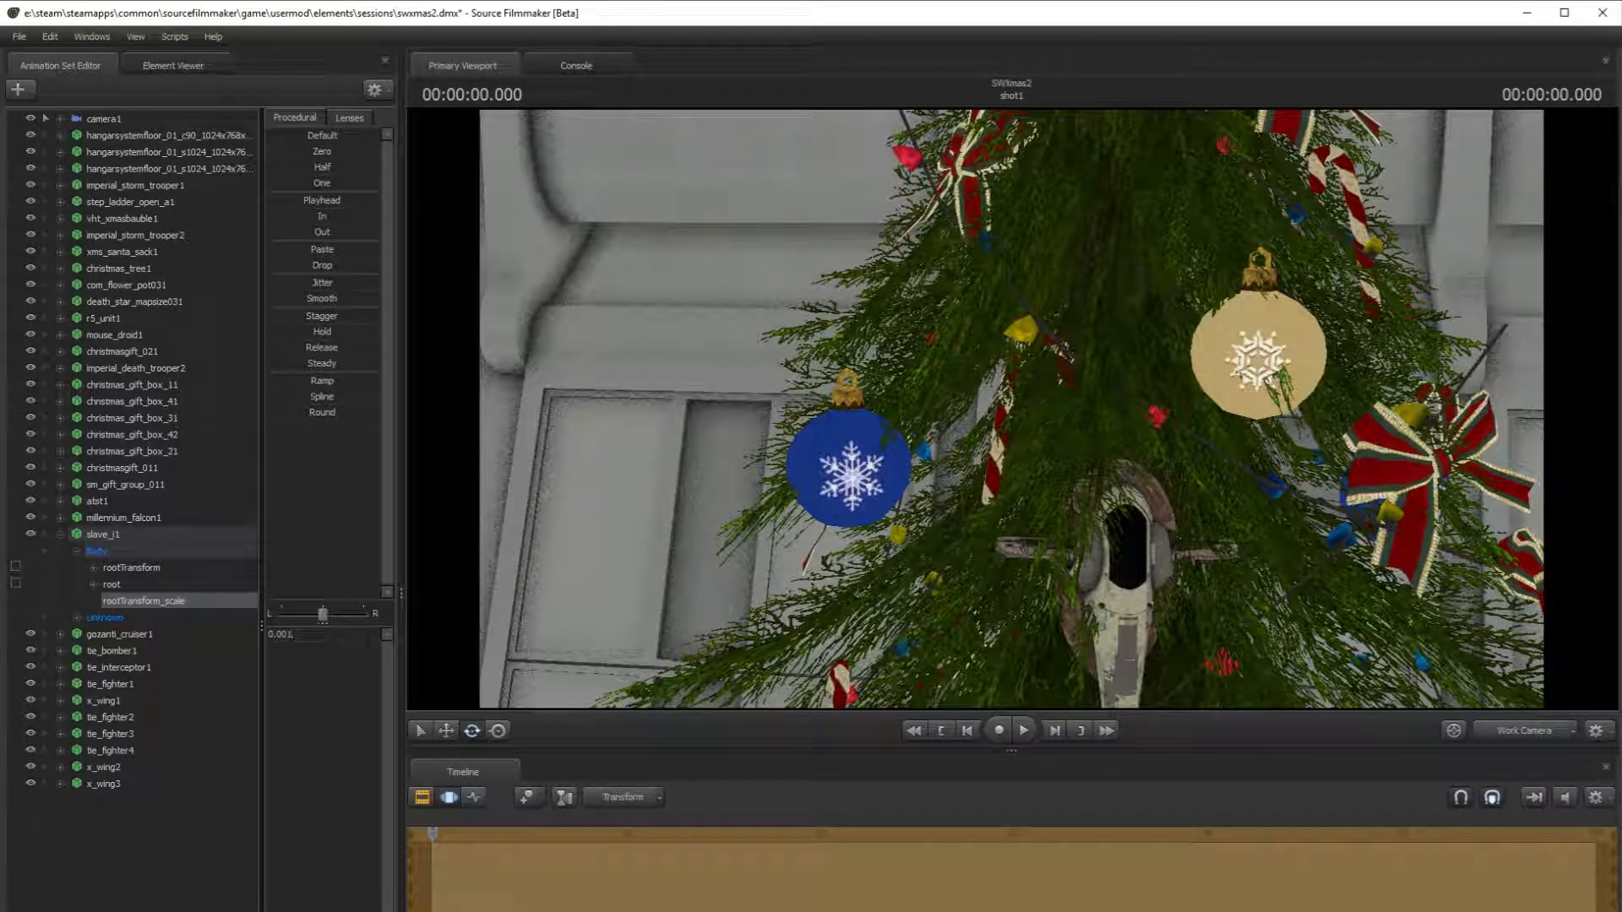
key(Return)
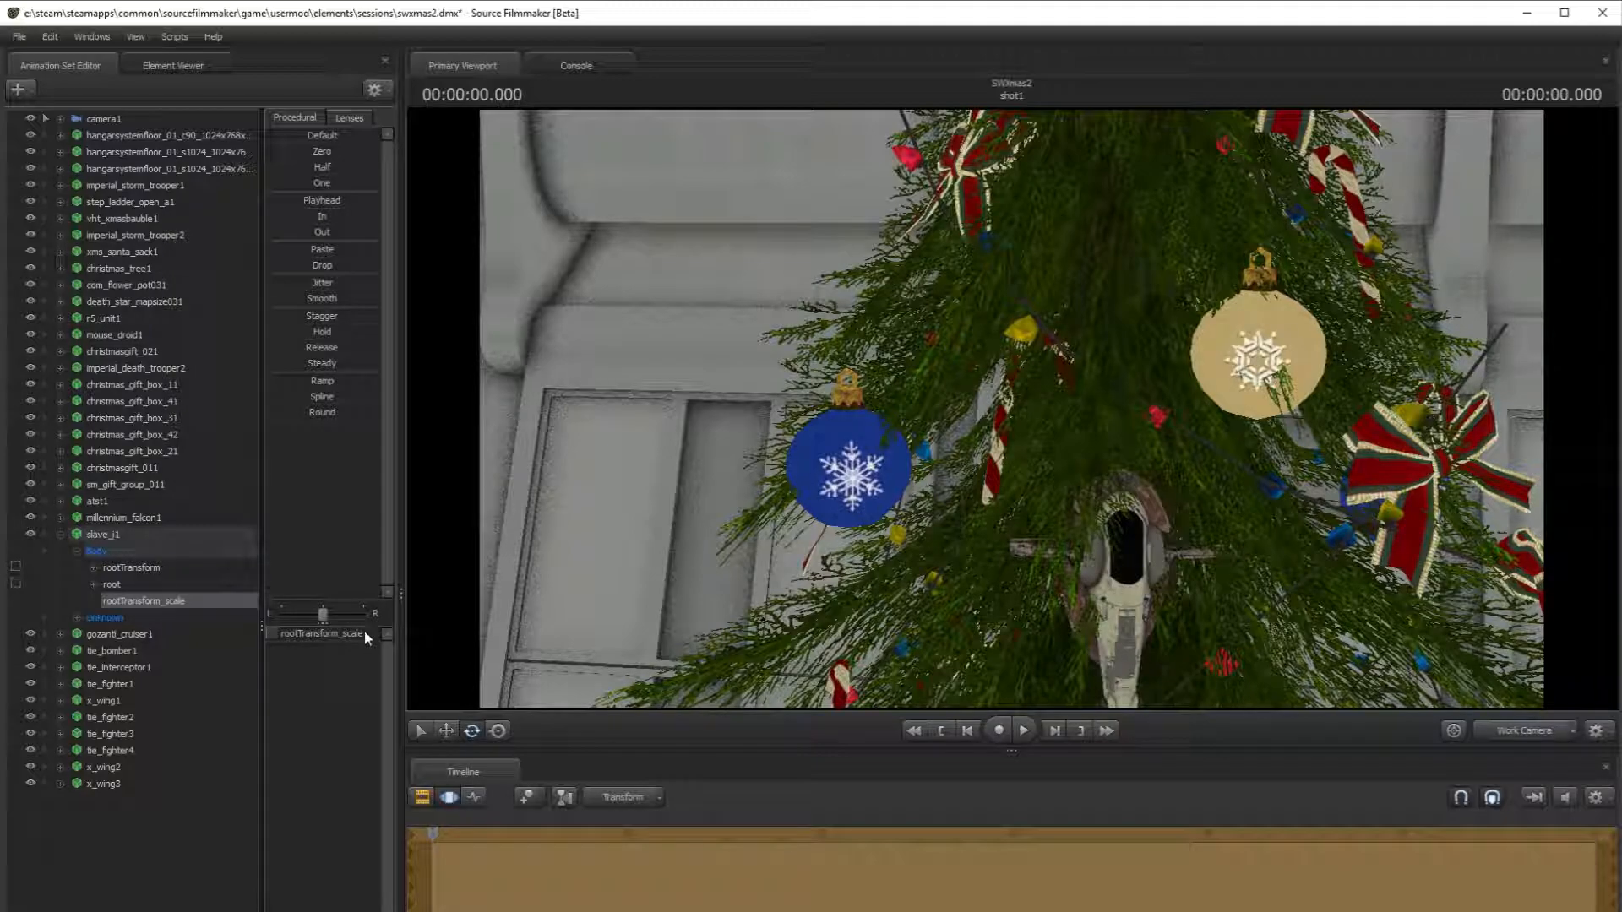
- Shift slave_i1's rootTransform slightly on the upper branches and check the placement through camera1
click(135, 569)
click(450, 735)
mouse_move(1105, 544)
mouse_down()
mouse_move(1132, 557)
mouse_move(1141, 528)
mouse_move(1137, 549)
mouse_up()
click(1508, 727)
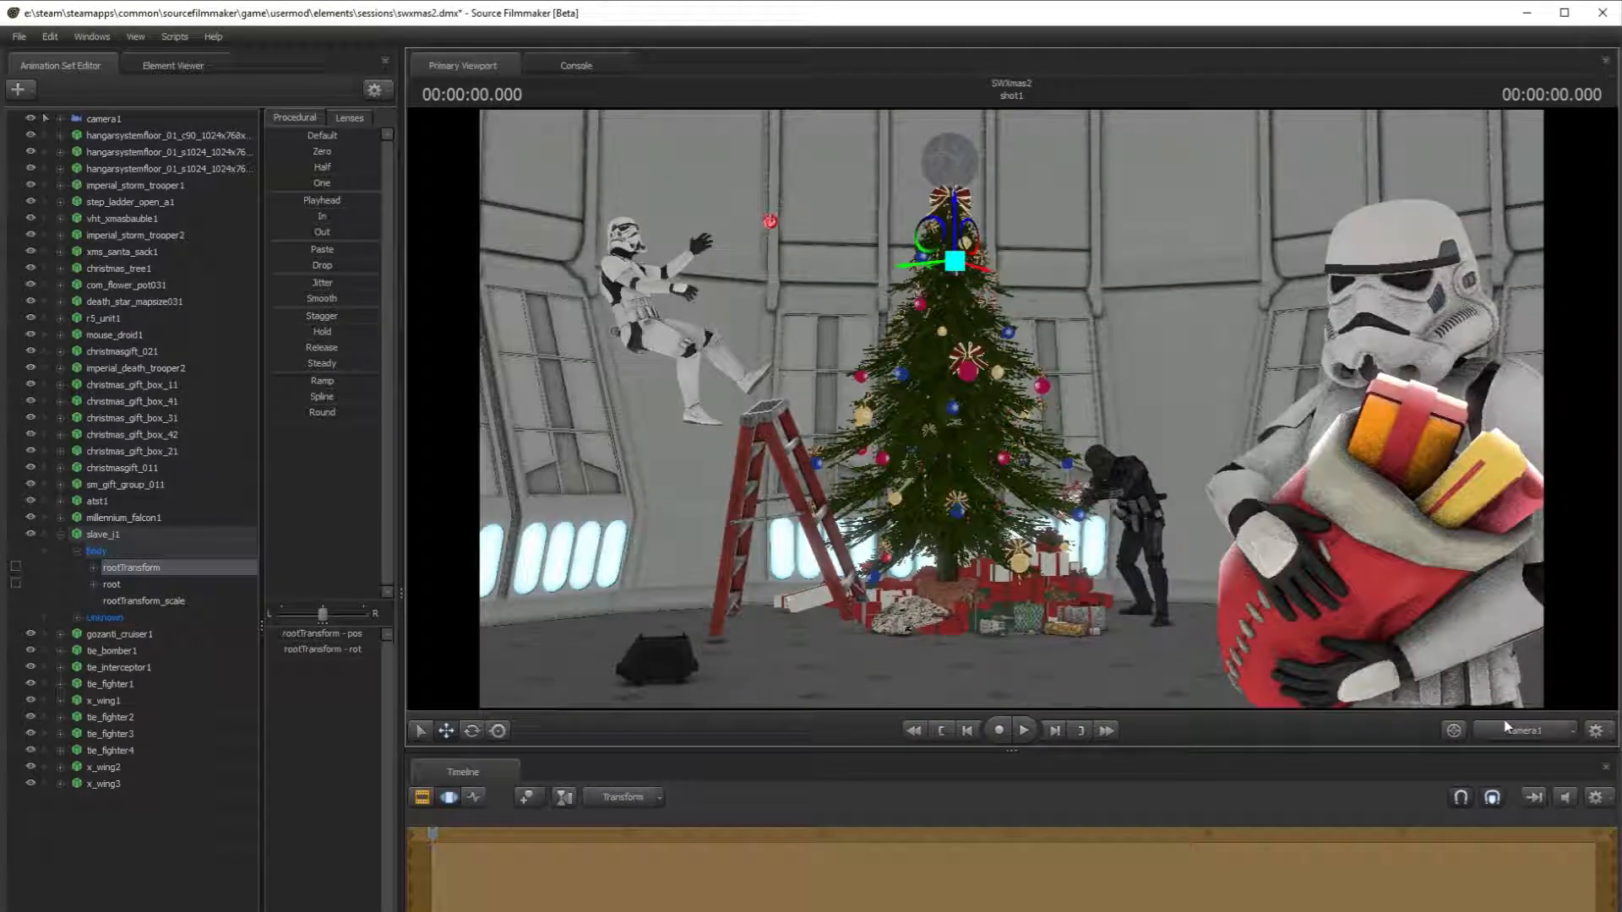
click(1200, 369)
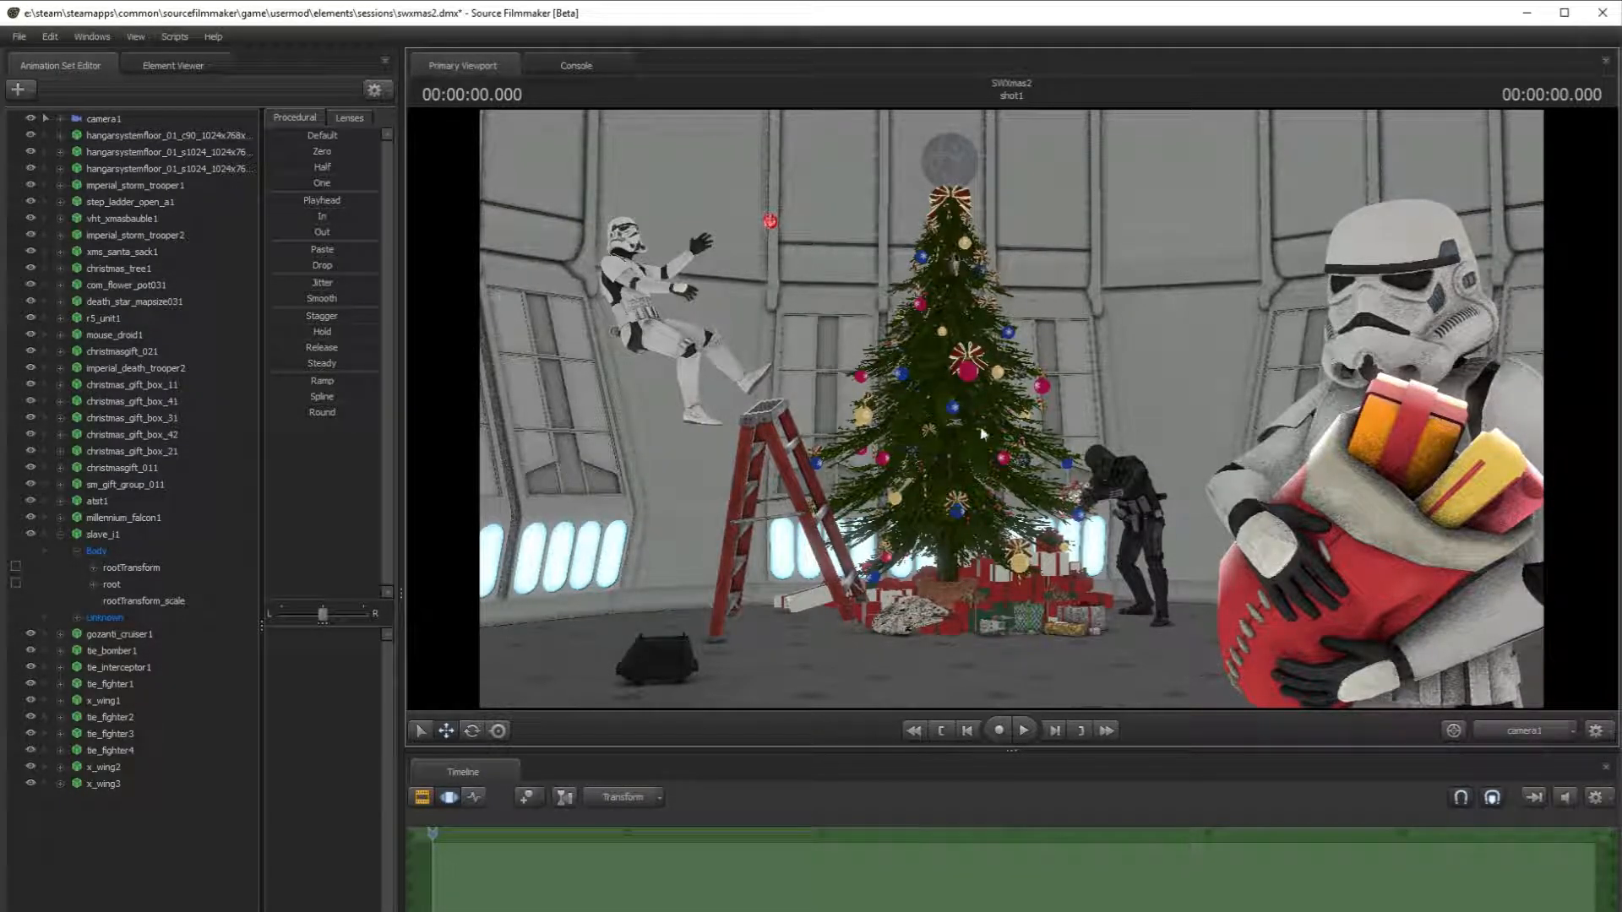
- Move gozanti_cruiser1 from the hangar floor to the tree's left-side branches, near the cream and blue baubles
click(1510, 735)
drag(1252, 570, 1225, 668)
drag(971, 407, 1011, 409)
click(108, 634)
drag(1175, 387, 1010, 409)
drag(1090, 449, 1012, 409)
key(w)
drag(985, 585, 978, 209)
drag(1079, 329, 1011, 409)
drag(1051, 504, 926, 520)
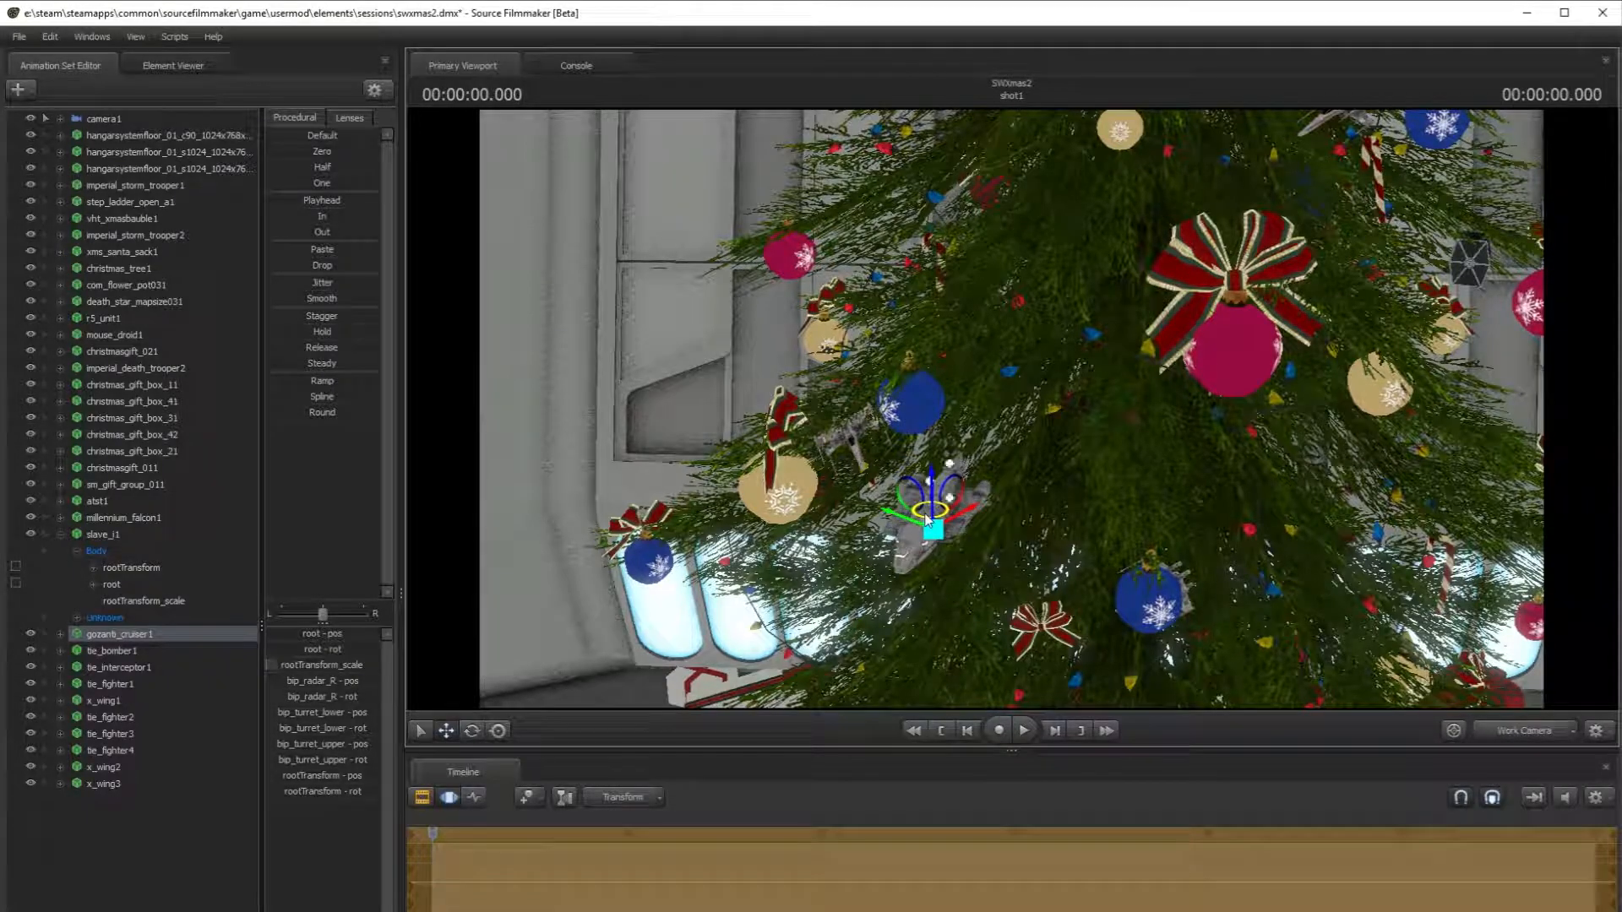
- Rotate gozanti_cruiser1 so its hull lies diagonally among the branches below the X-wing
click(471, 733)
drag(921, 423, 875, 431)
key(w)
mouse_move(703, 682)
mouse_down()
mouse_move(709, 743)
mouse_move(703, 682)
mouse_up()
key(w)
key(s)
key(ctrl+z)
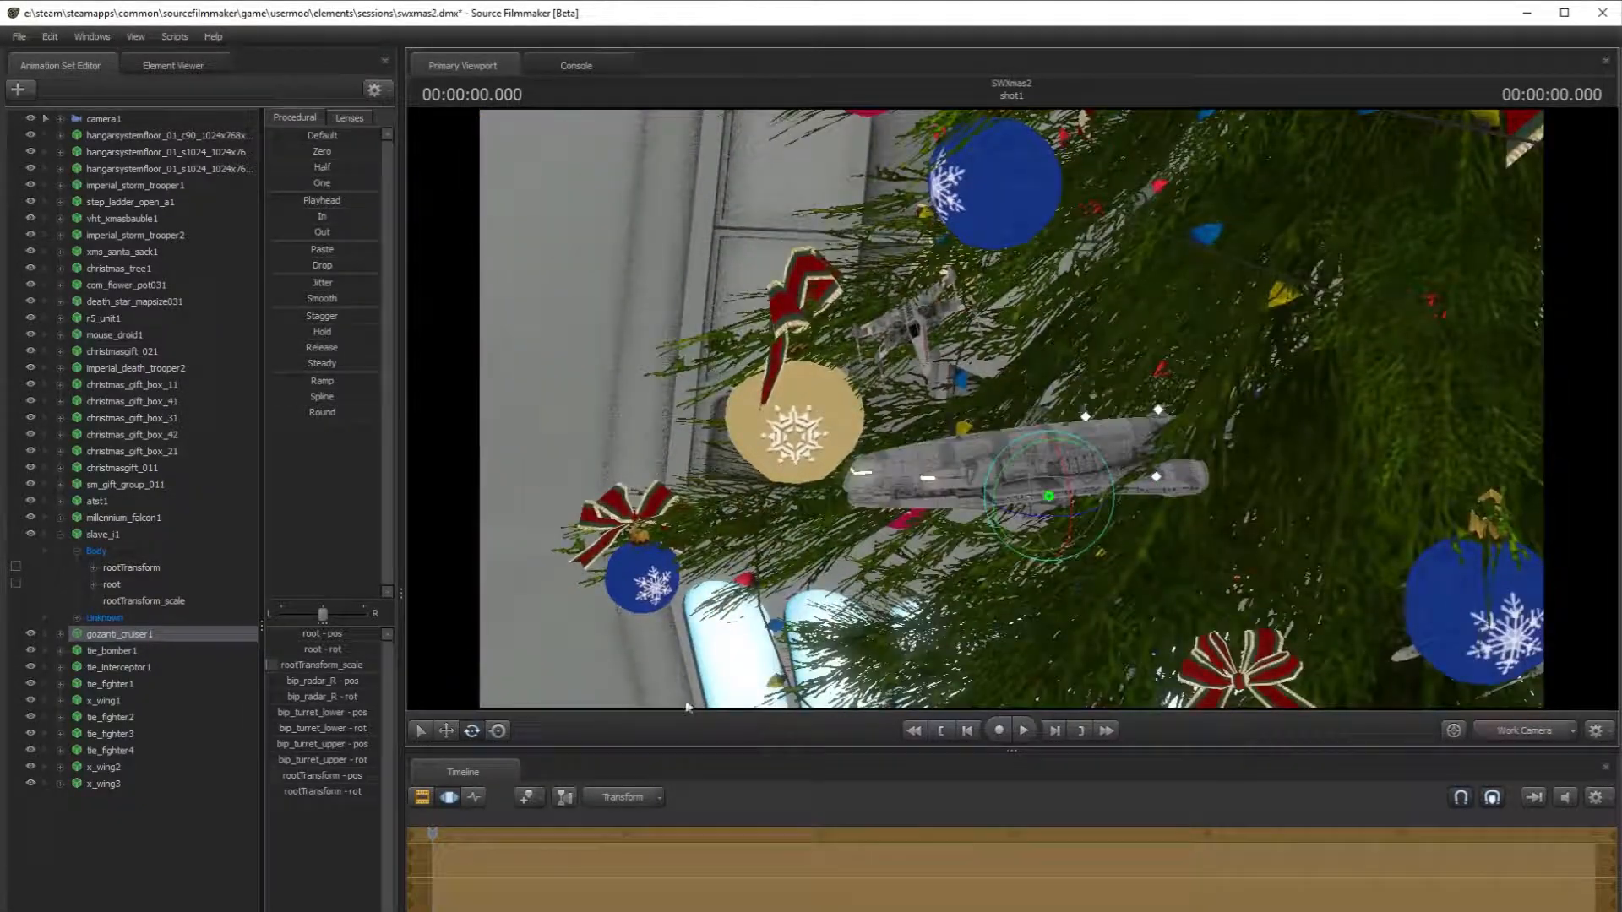
drag(1060, 508, 1027, 557)
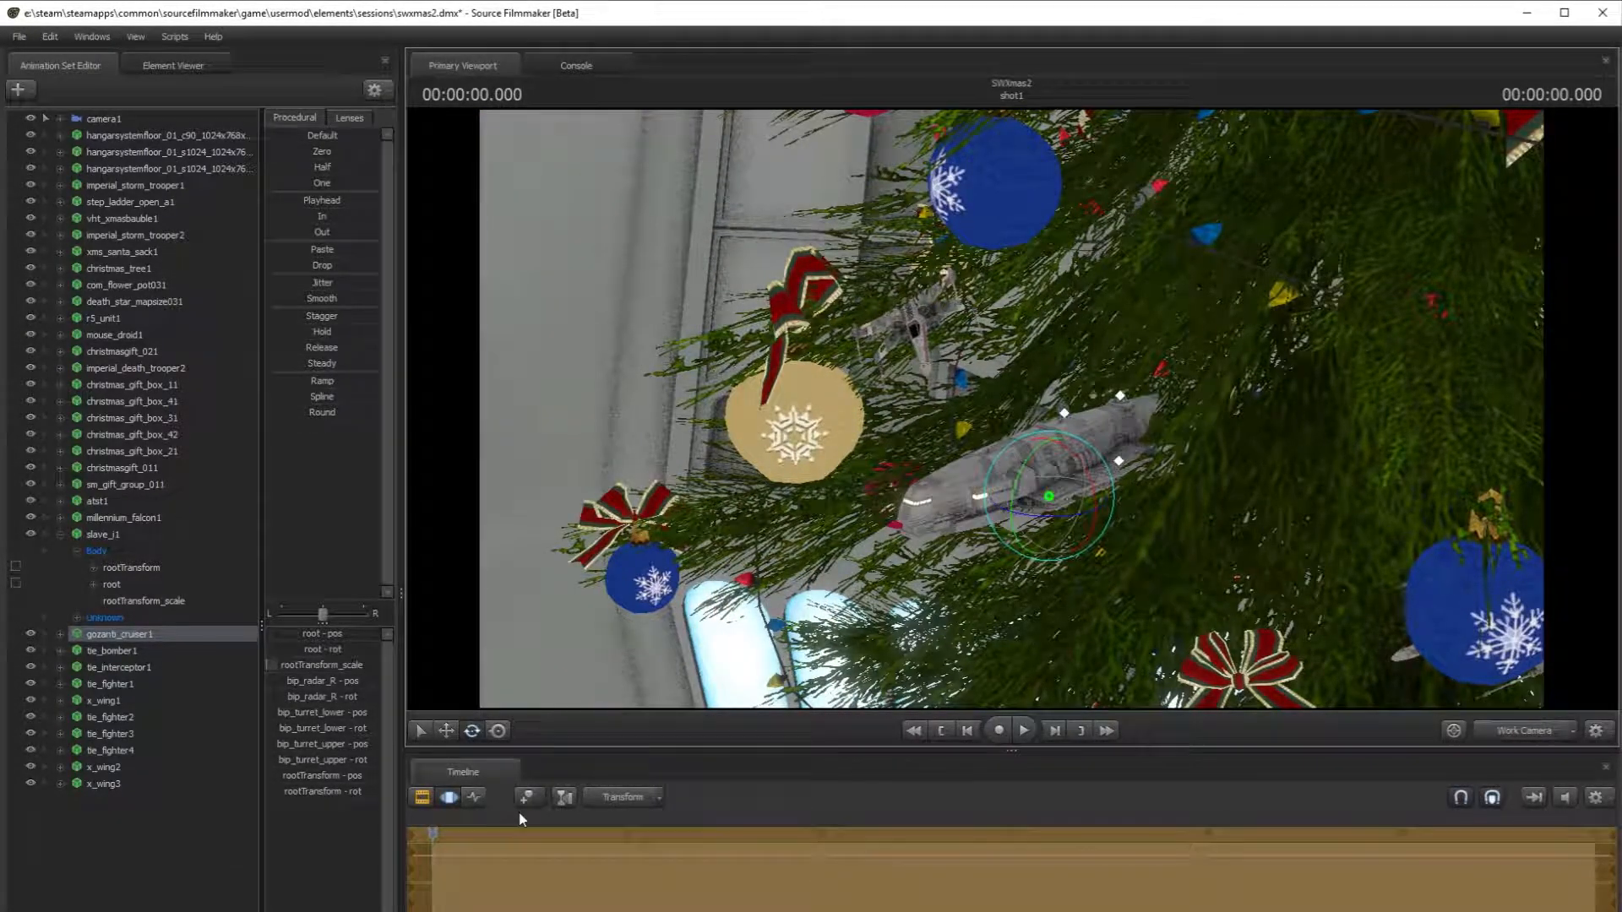
- Reposition gozanti_cruiser1 among the left-side branches and check its placement through camera1
click(447, 731)
drag(1050, 459, 1048, 591)
key(w)
key(s)
drag(1047, 406, 892, 476)
click(1547, 738)
click(472, 731)
click(902, 433)
drag(902, 432, 911, 505)
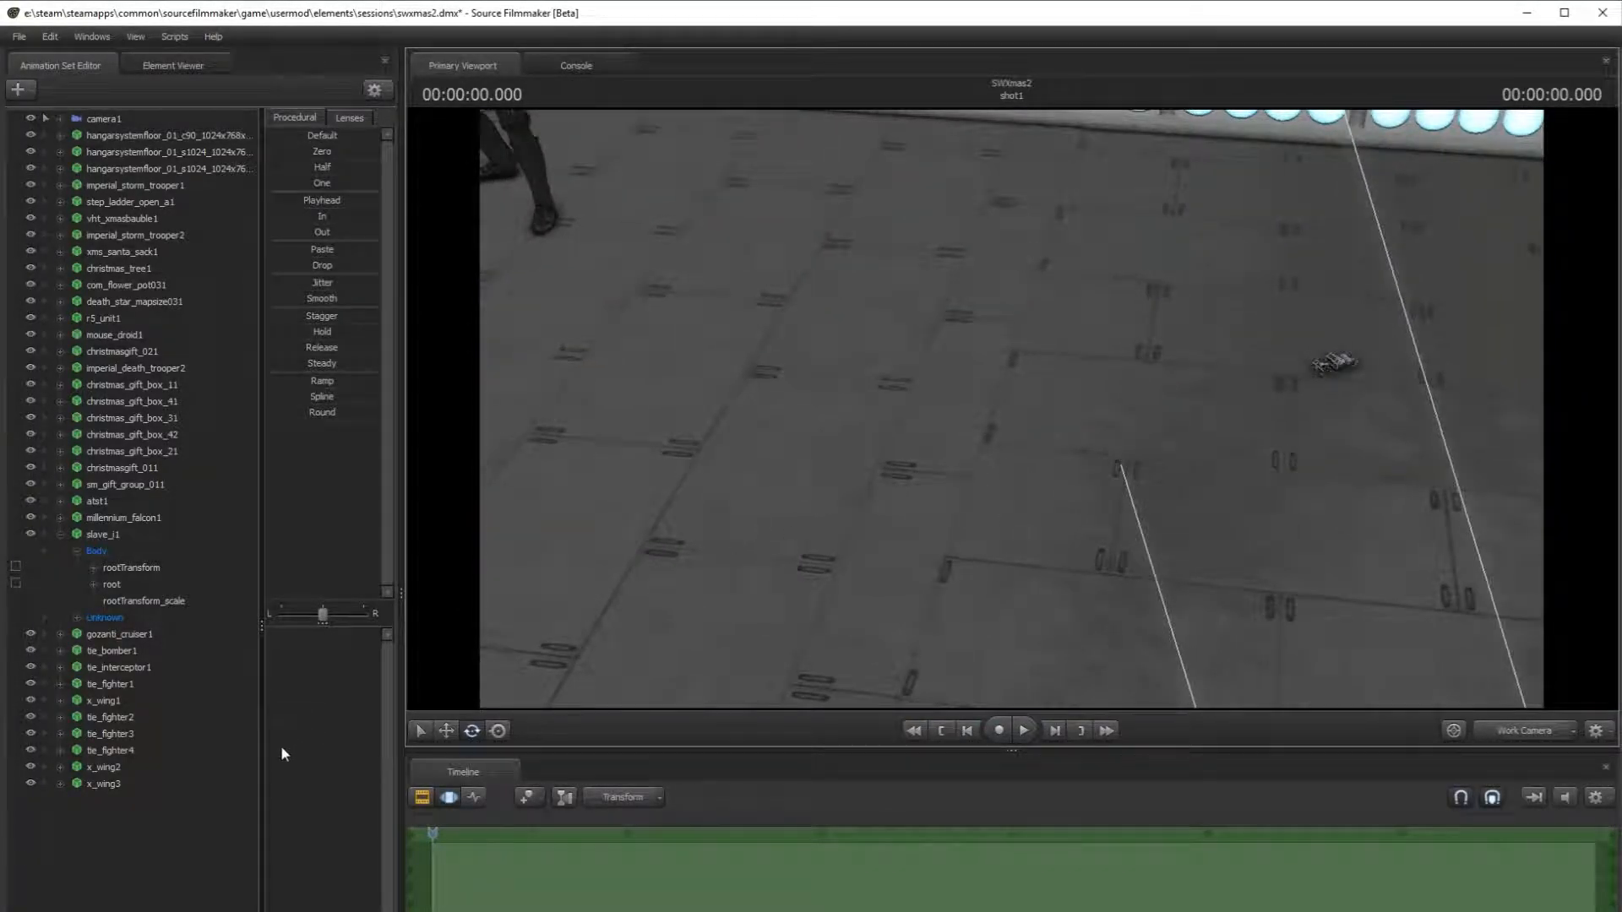
- Move tie_interceptor1 from the open hangar floor over to the Christmas tree
click(131, 668)
click(446, 731)
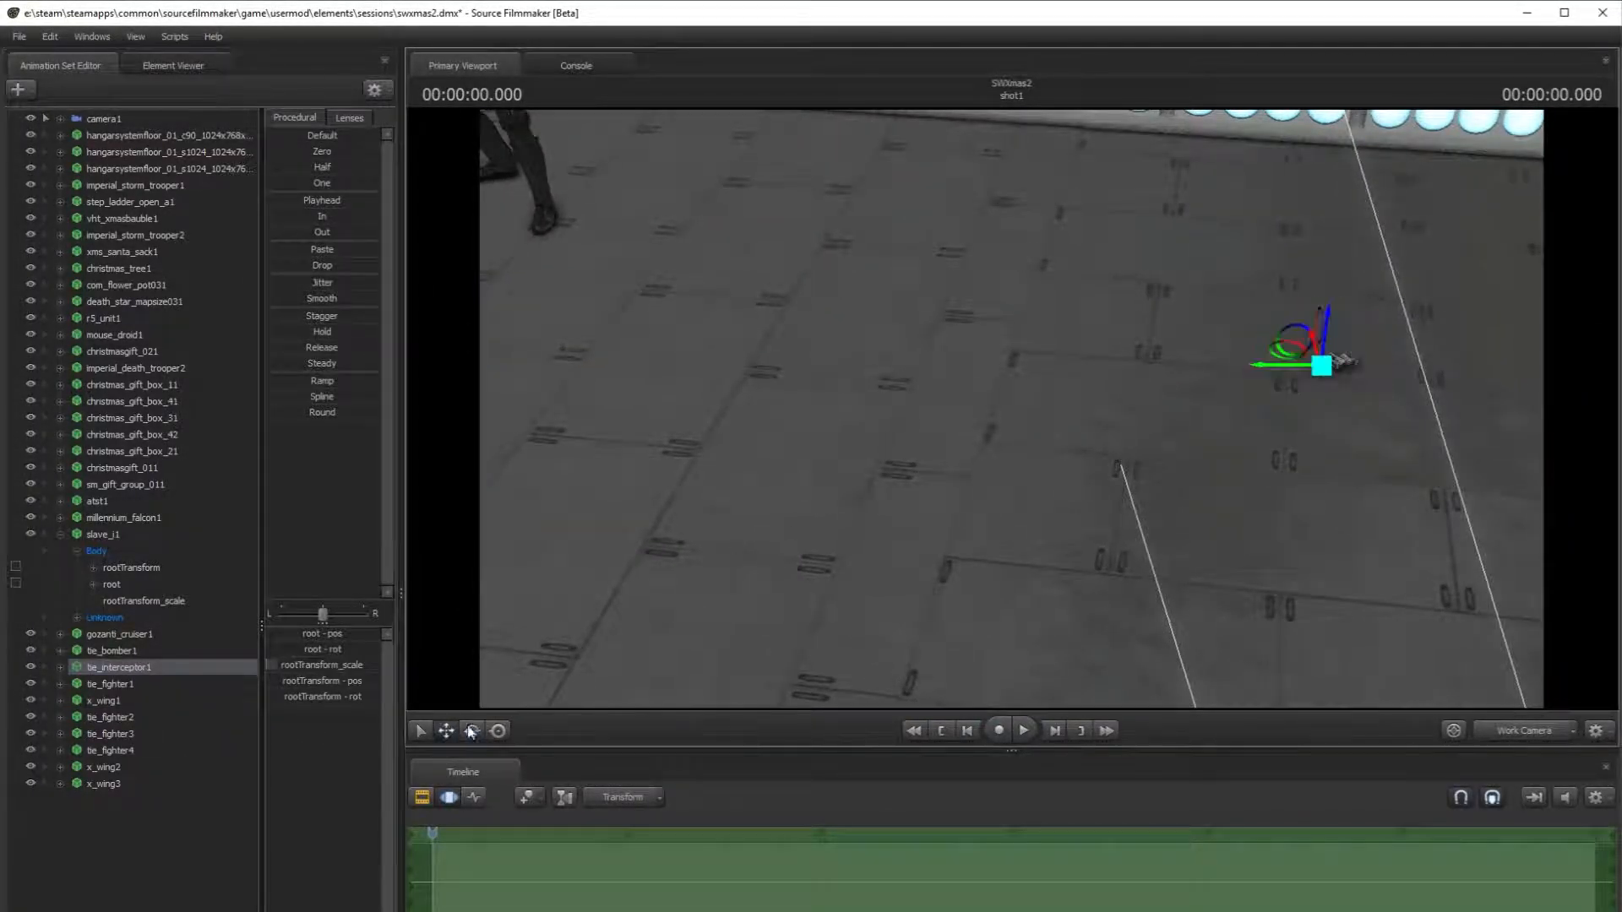
drag(1284, 366, 1071, 389)
drag(829, 445, 1031, 452)
drag(930, 577, 617, 156)
key(w)
key(w)
drag(685, 692, 650, 727)
- Rotate tie_interceptor1 and adjust its position among the lower middle branches of the tree
click(471, 731)
drag(1022, 397, 1069, 266)
key(w)
middle_drag(1070, 265, 990, 427)
drag(1111, 380, 1099, 435)
alt+right_drag(1099, 435, 1008, 421)
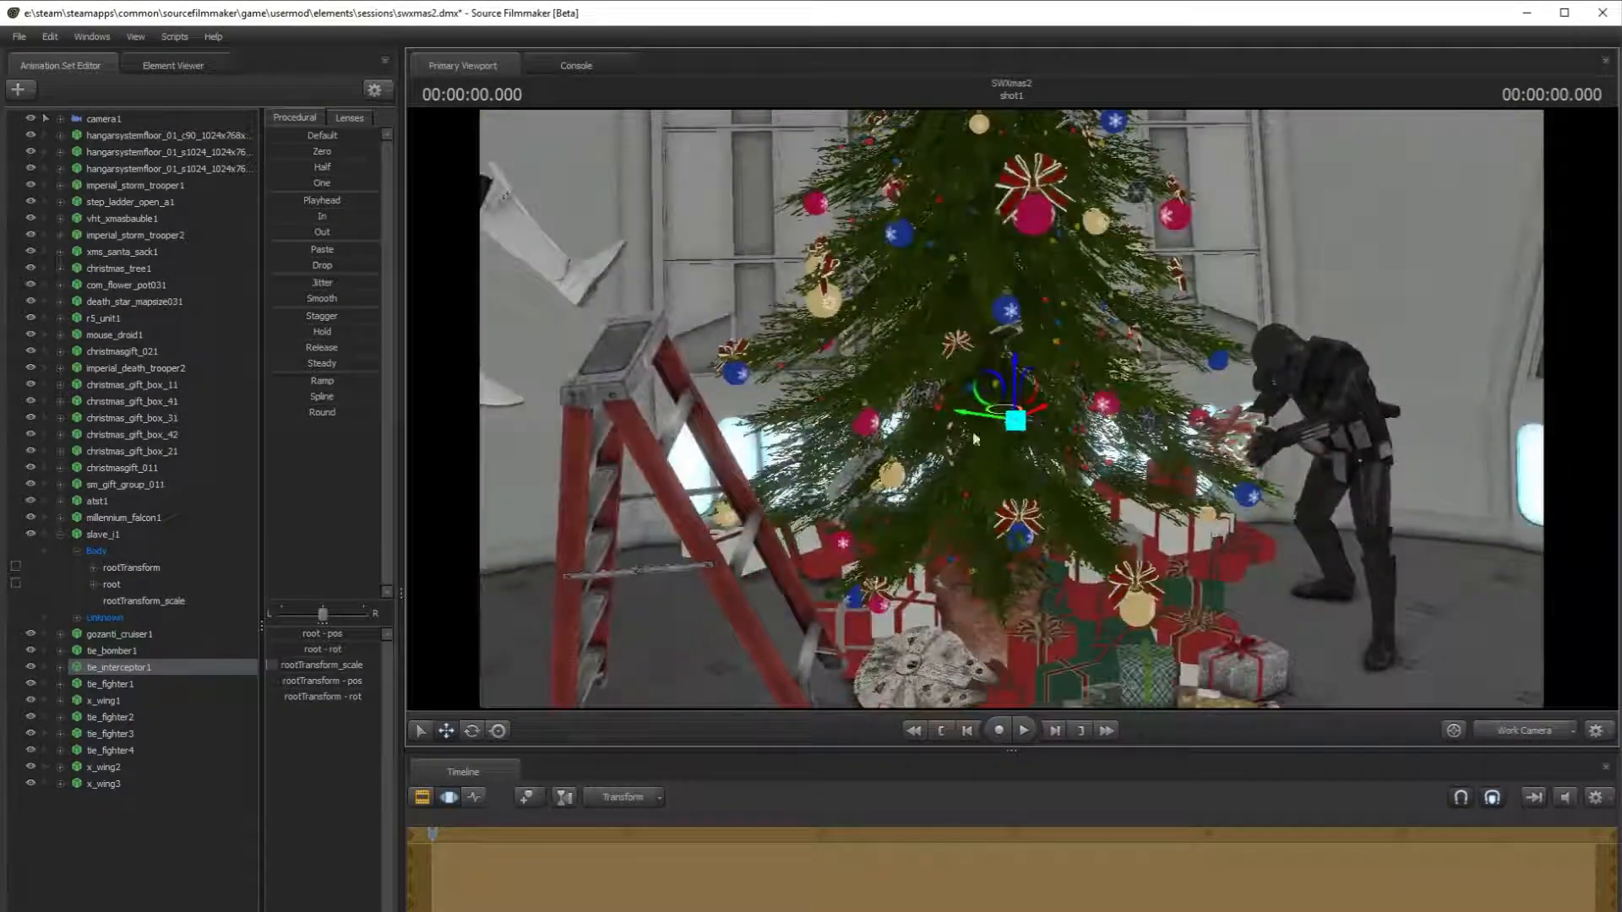
- Move tie_bomber1 from the hangar floor over to the Christmas tree
click(132, 655)
drag(675, 507, 1010, 512)
drag(1288, 530, 485, 541)
drag(675, 507, 498, 473)
drag(1153, 484, 1090, 511)
key(w)
drag(1145, 674, 1229, 342)
- Place tie_bomber1 on the tree's right-side branches beside the candy cane and check it through camera1
key(w)
key(w)
drag(1003, 487, 1252, 465)
key(e)
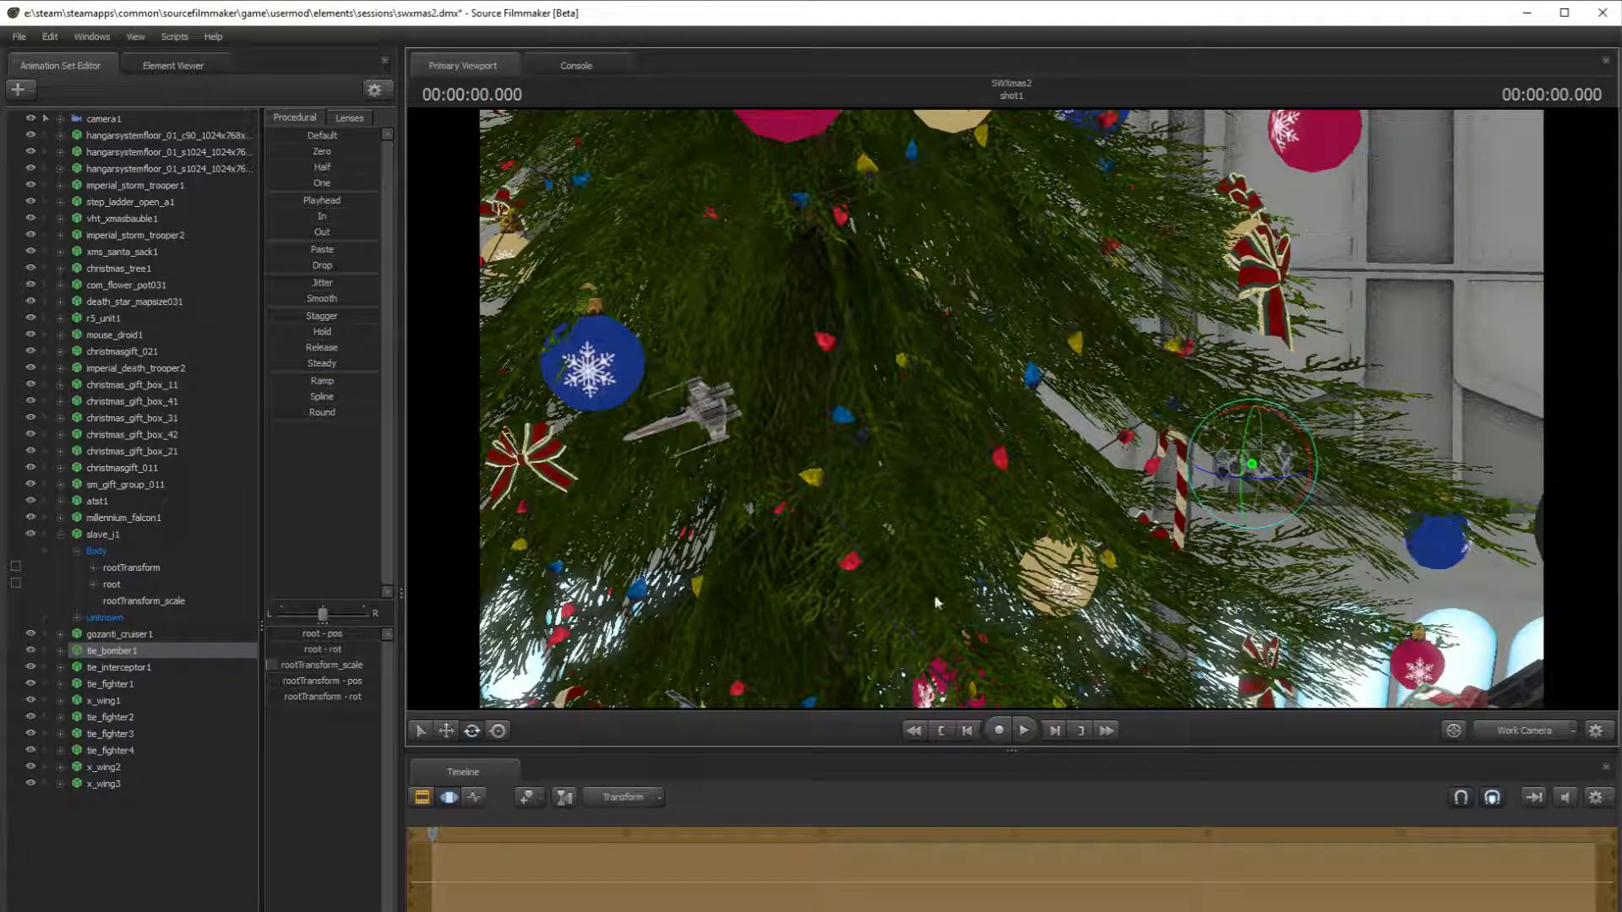
click(1549, 734)
click(1223, 397)
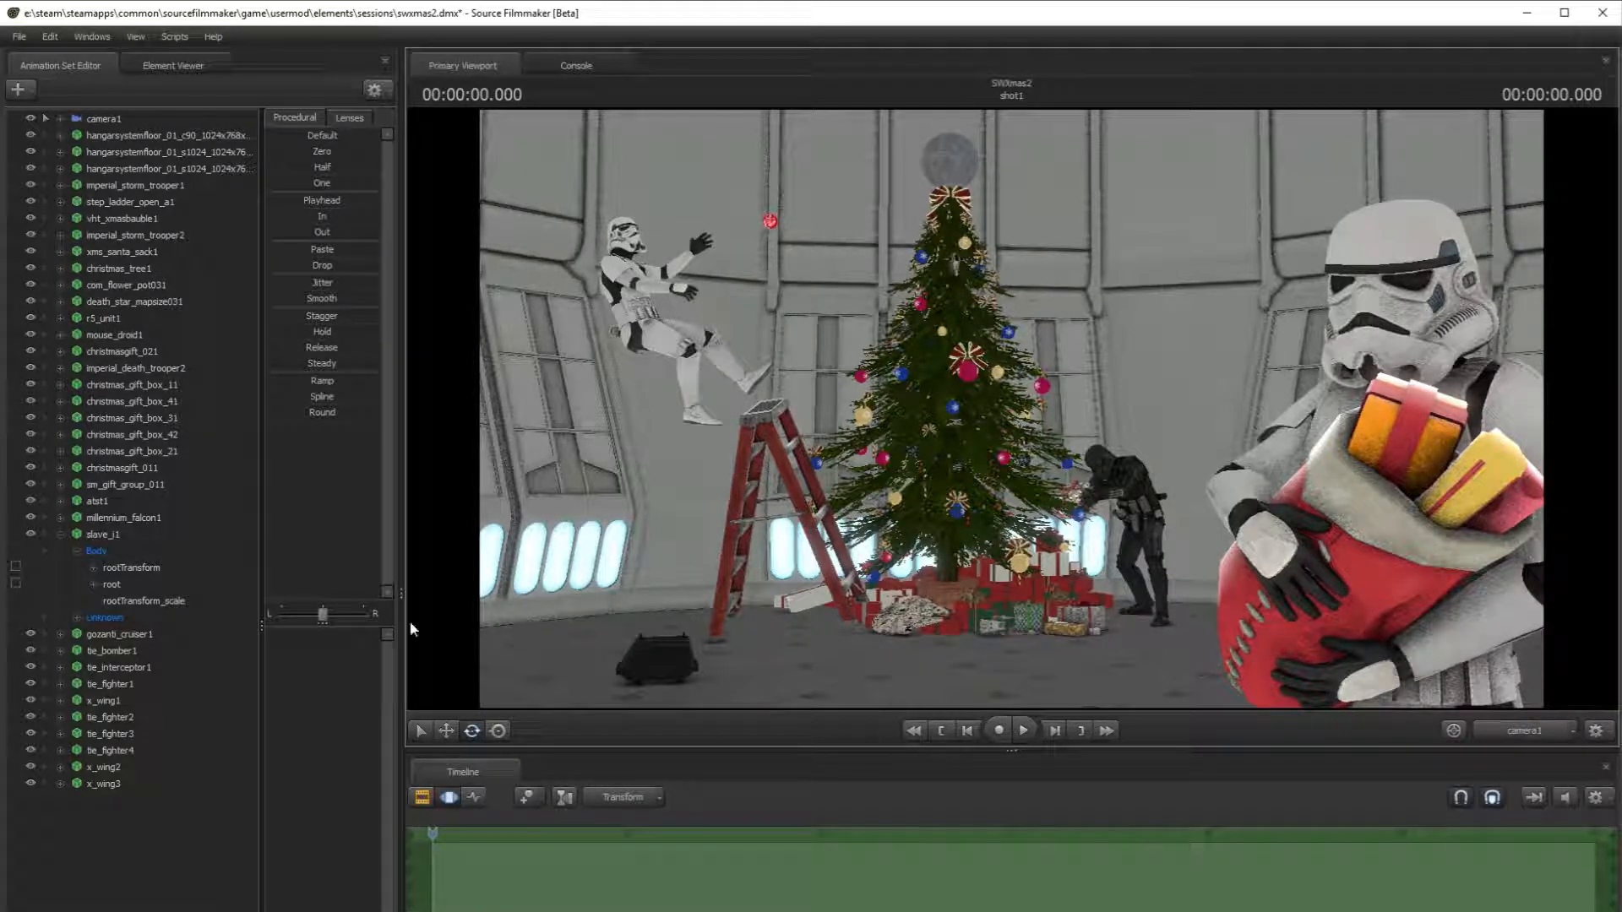
- Duplicate the x_wing2 and tie_fighter2 animation sets together by copying and pasting them
click(132, 765)
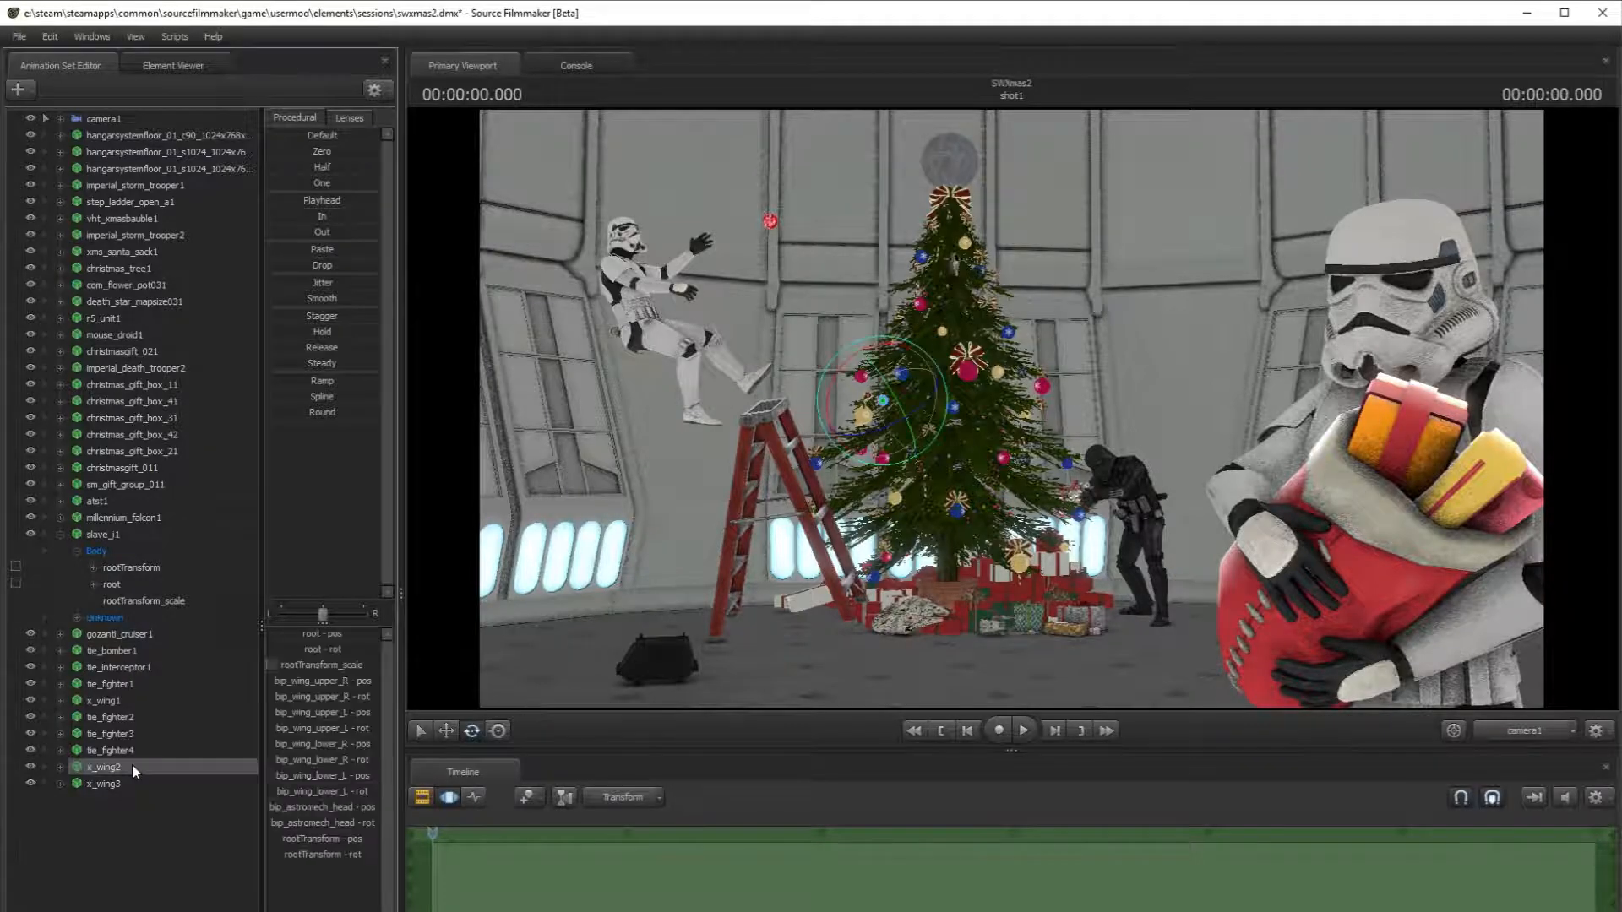
ctrl+click(137, 717)
right_click(143, 717)
click(167, 870)
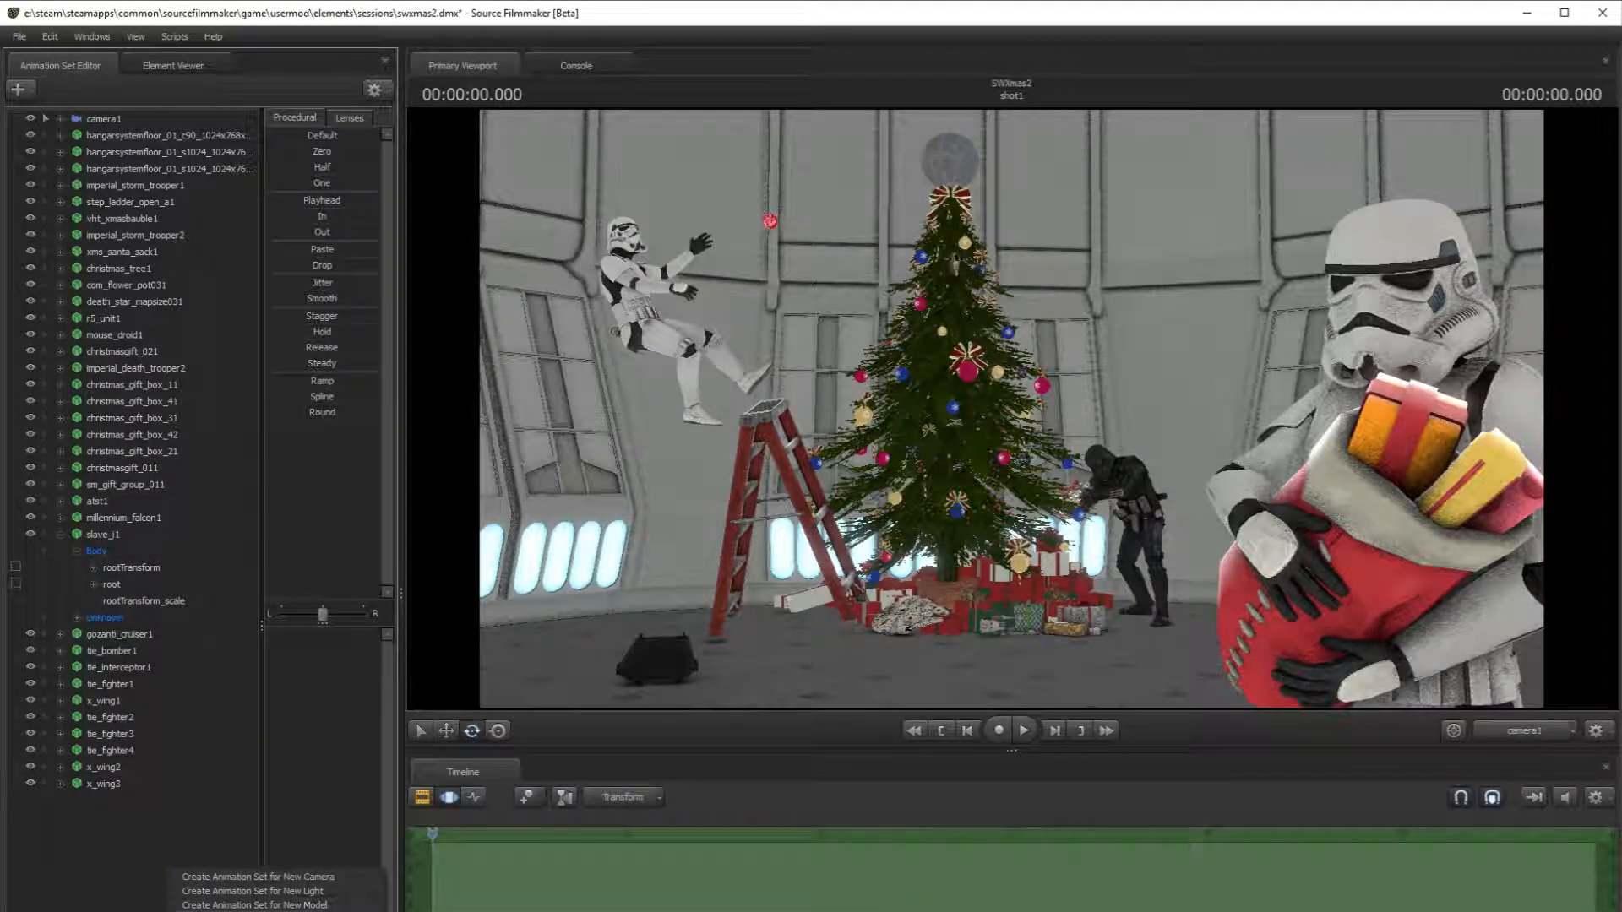
click(448, 736)
click(199, 854)
- Move tie_fighter5 from the tree down to the floor in front of the Millennium Falcon
click(145, 802)
click(1525, 738)
key(f)
drag(1022, 376, 1090, 625)
key(w)
drag(1083, 419, 867, 416)
drag(917, 439, 849, 475)
key(w)
drag(982, 404, 987, 534)
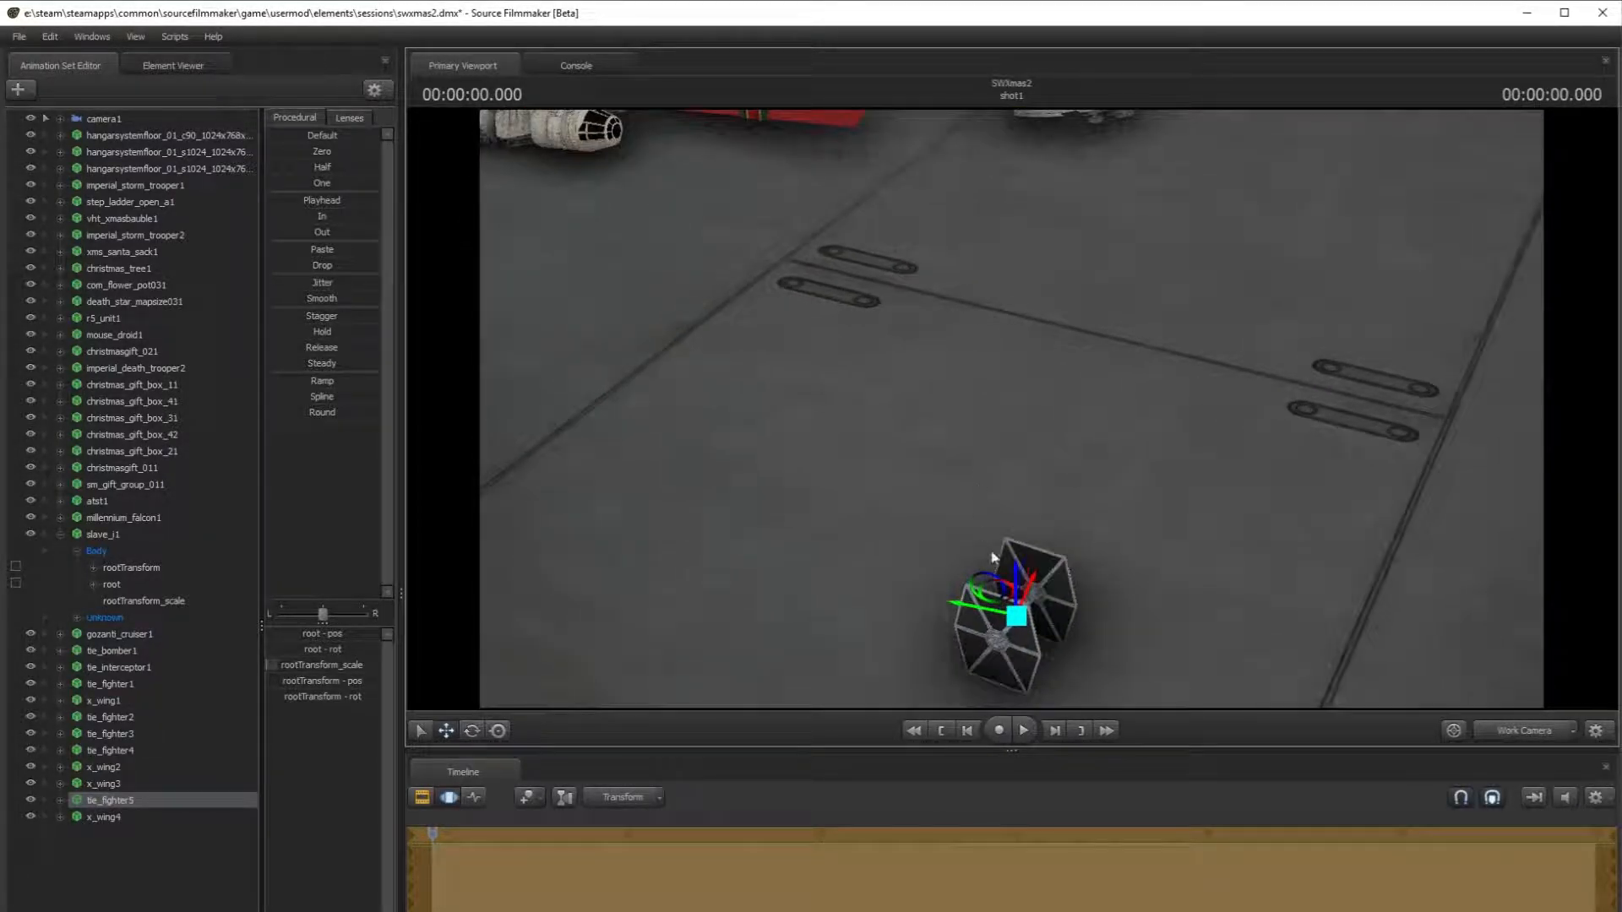
drag(1010, 597, 644, 166)
- Move x_wing4 from the tree down to the floor in front of the red and green gift boxes
click(101, 817)
key(f)
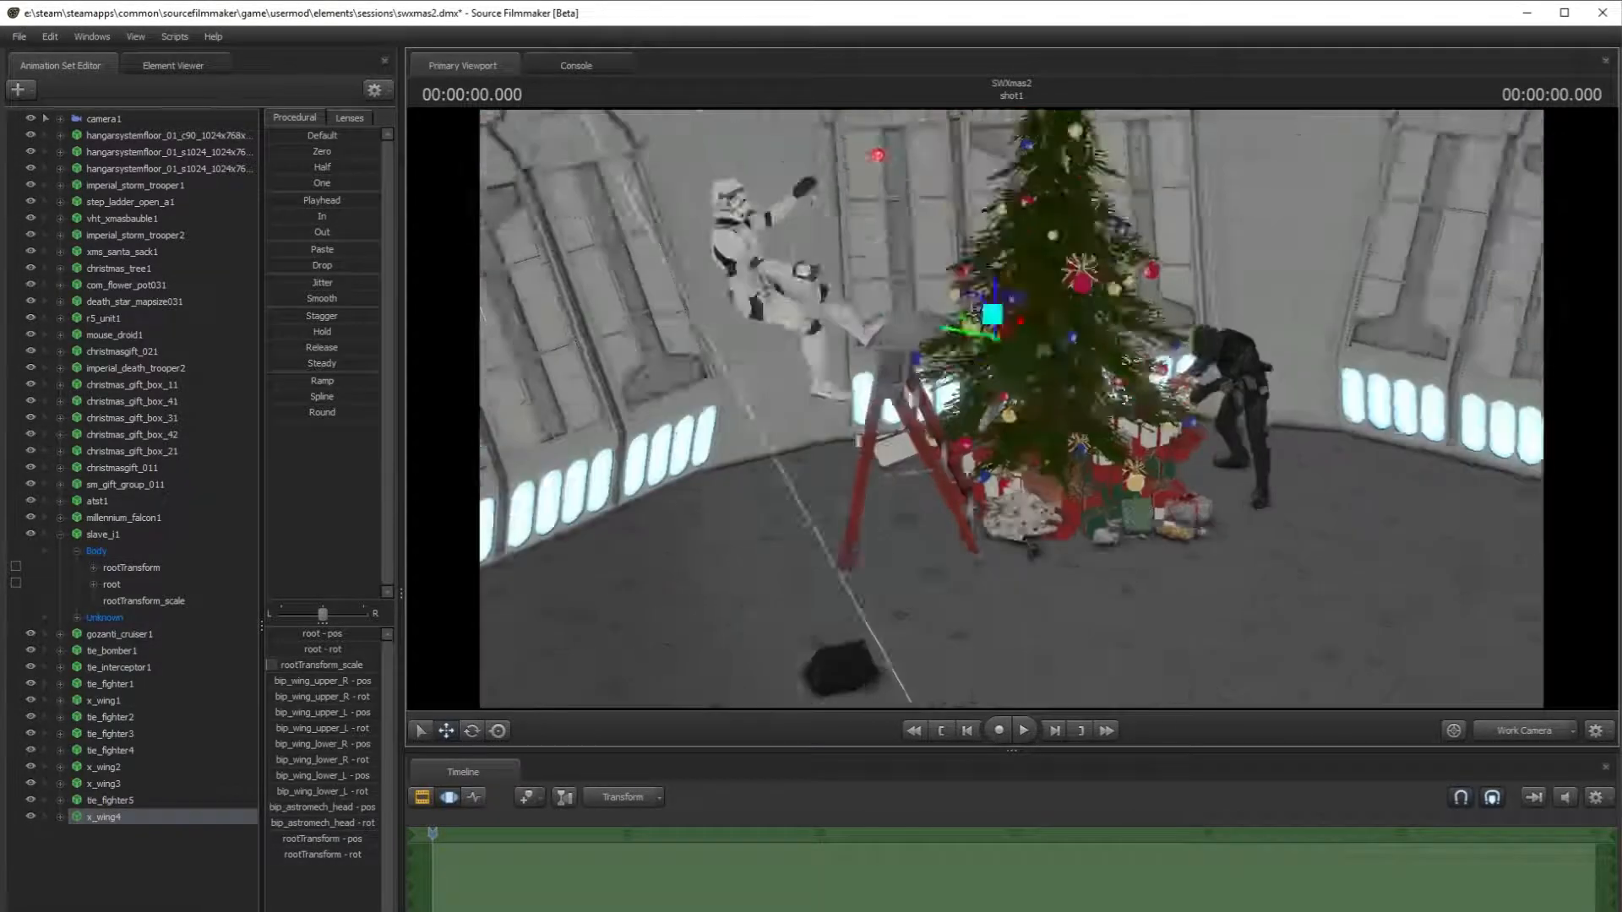
drag(997, 348, 1108, 533)
drag(1109, 534, 1132, 642)
key(w)
drag(1183, 478, 936, 296)
key(s)
key(w)
drag(828, 456, 751, 469)
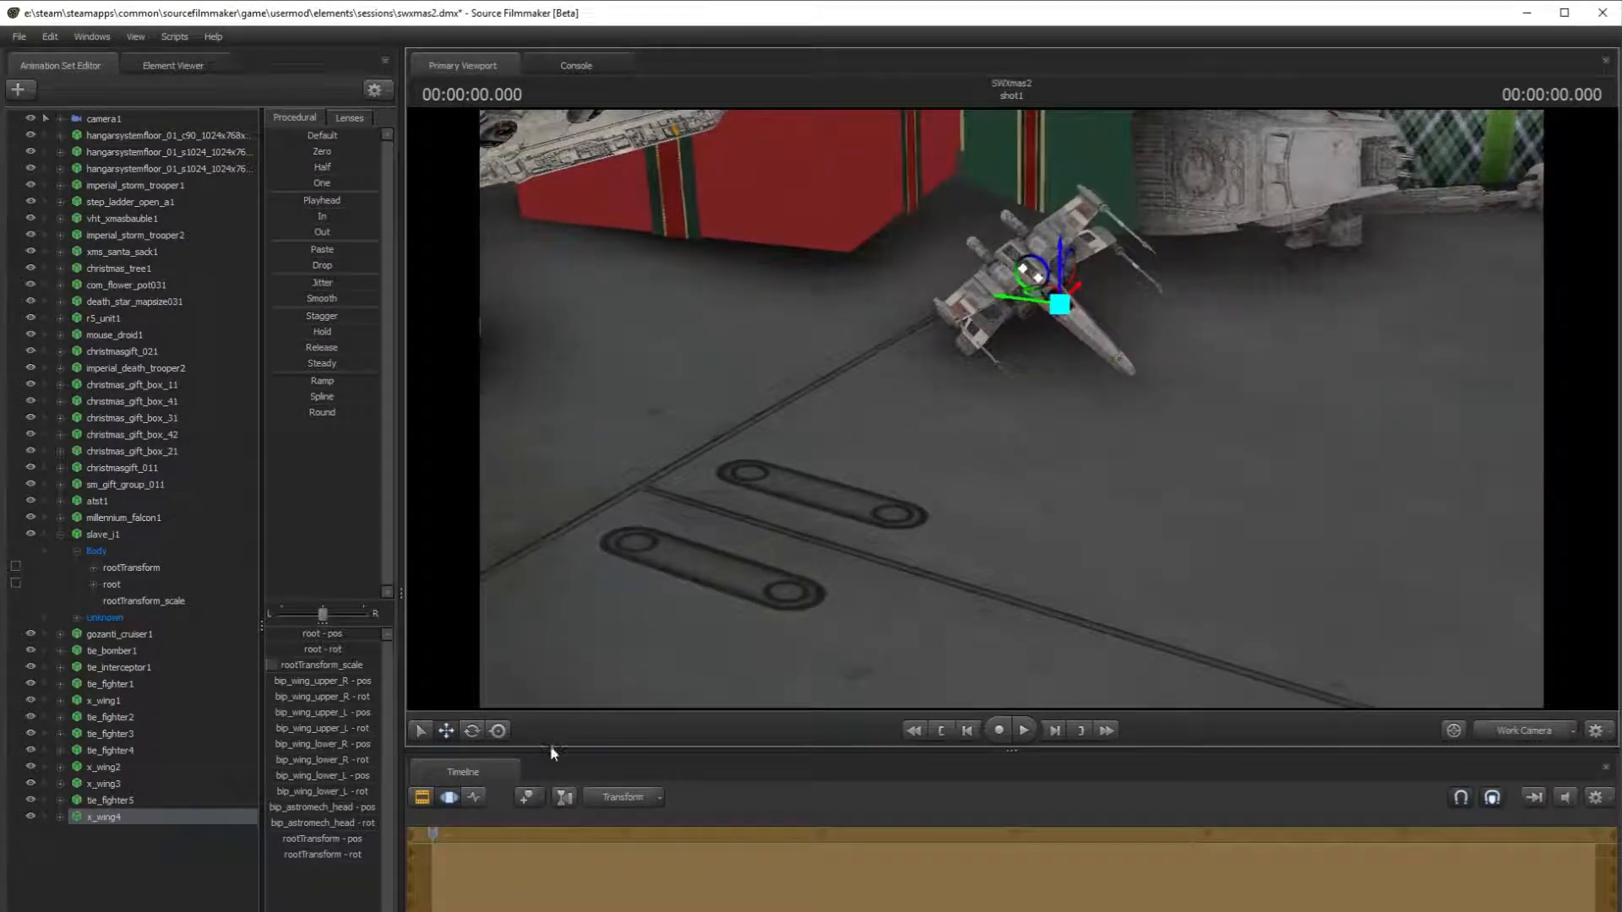
- Rotate x_wing4 so it sits level on the floor and check the arrangement through camera1
click(472, 730)
drag(1011, 275, 1057, 290)
click(447, 731)
click(472, 730)
click(446, 731)
click(1223, 420)
click(1529, 734)
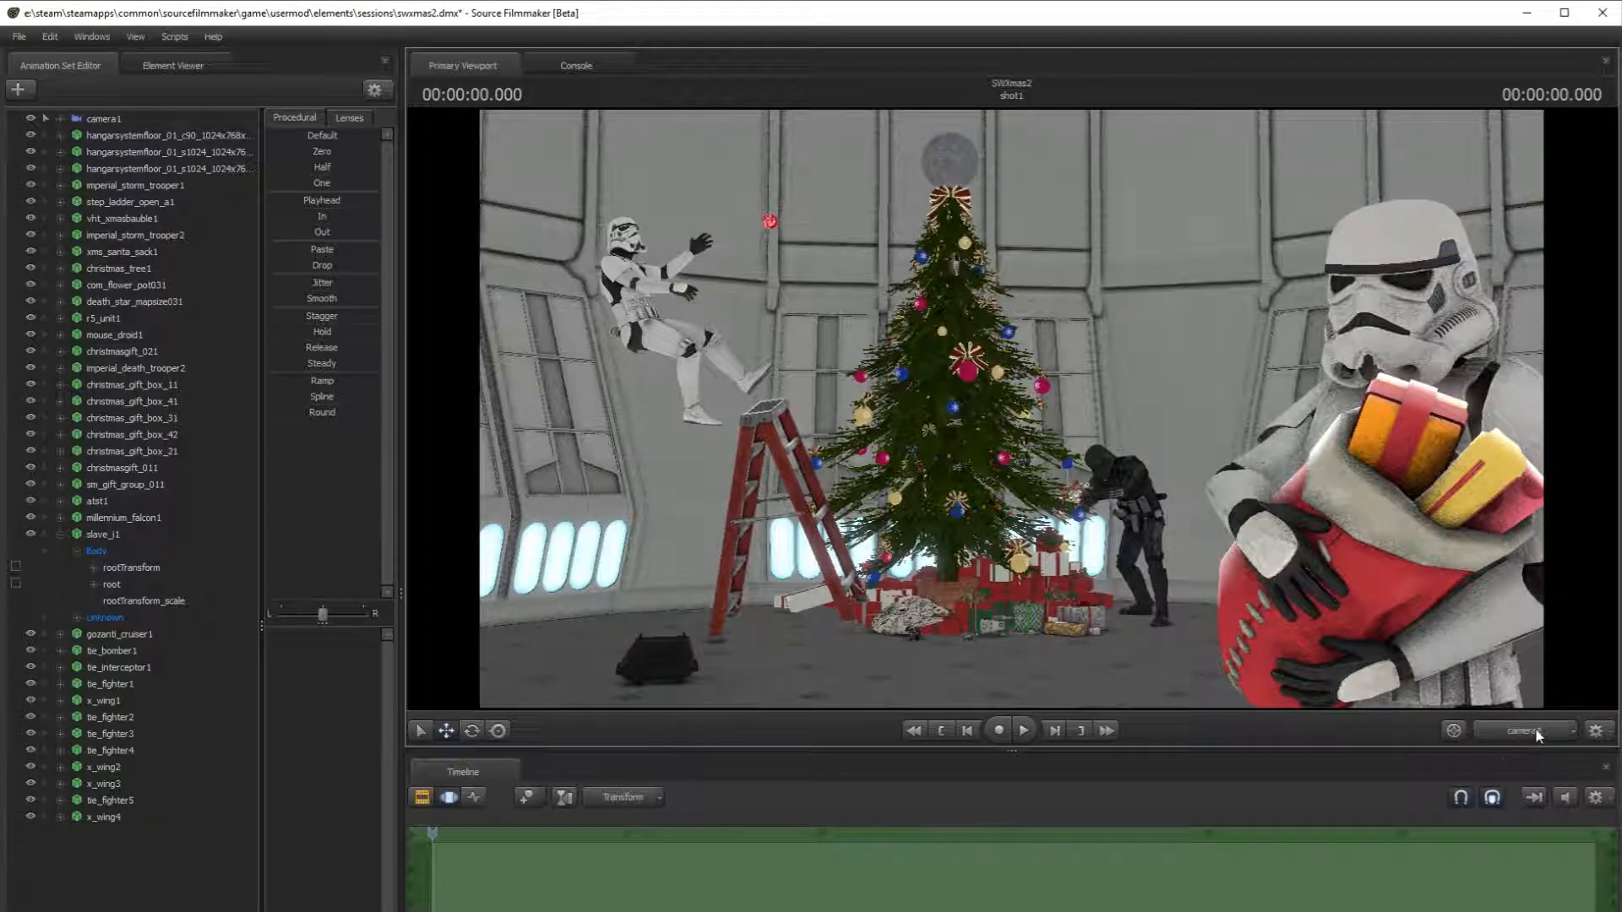
click(1531, 734)
- Move x_wing4 across the floor to beside the TIE fighter near the Millennium Falcon and adjust its rotation
click(105, 815)
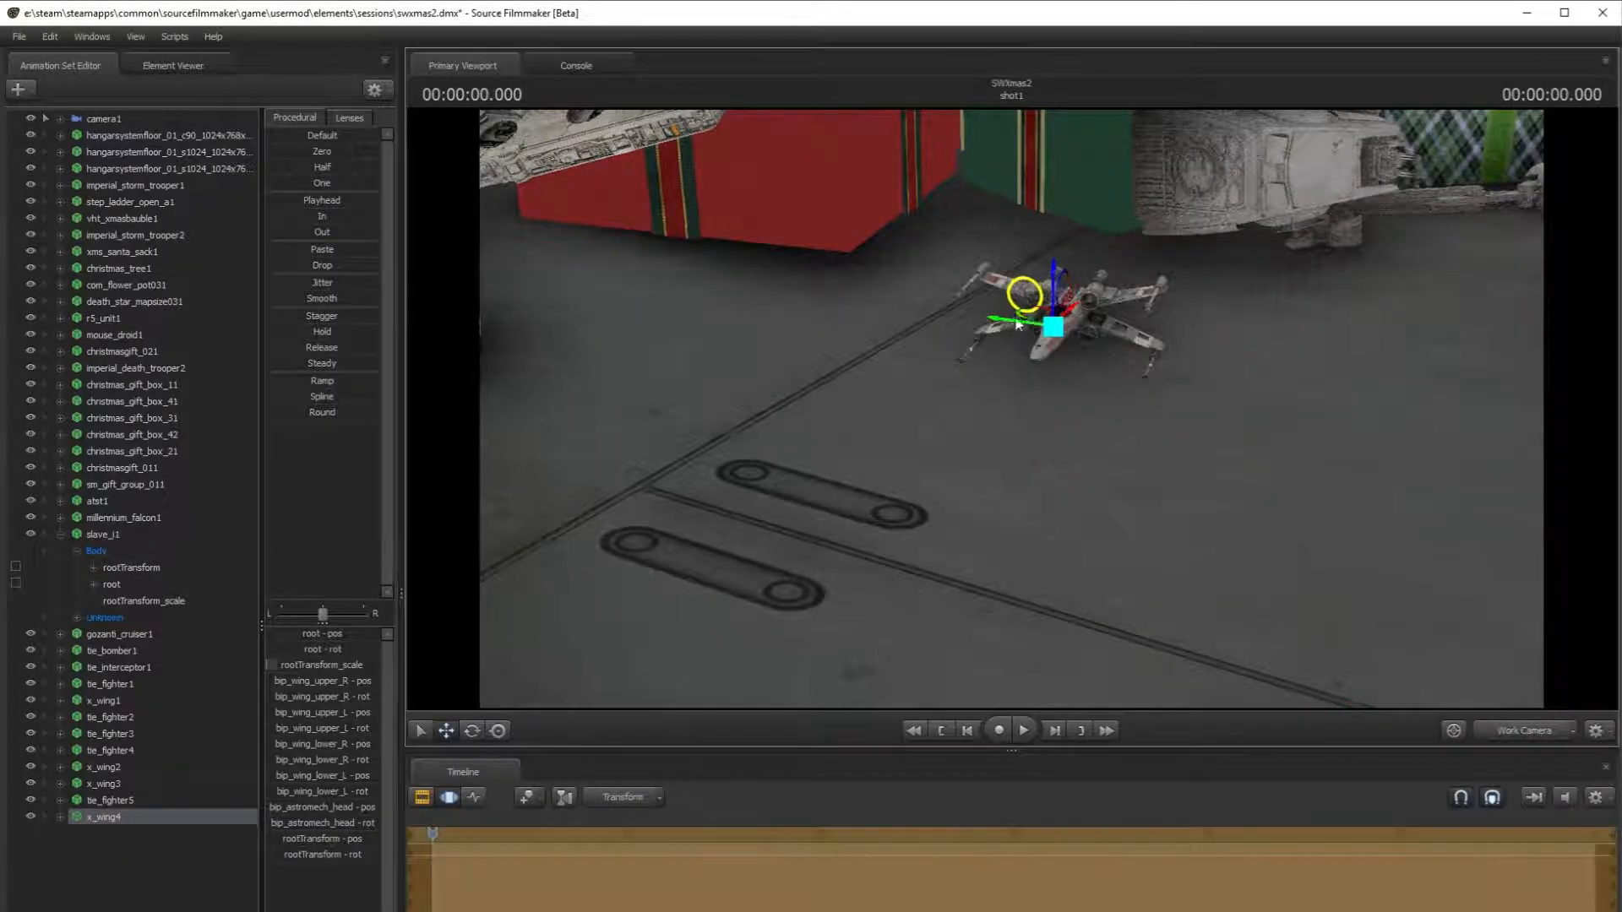
drag(1063, 321, 726, 355)
key(w)
key(s)
drag(642, 668, 608, 678)
click(472, 730)
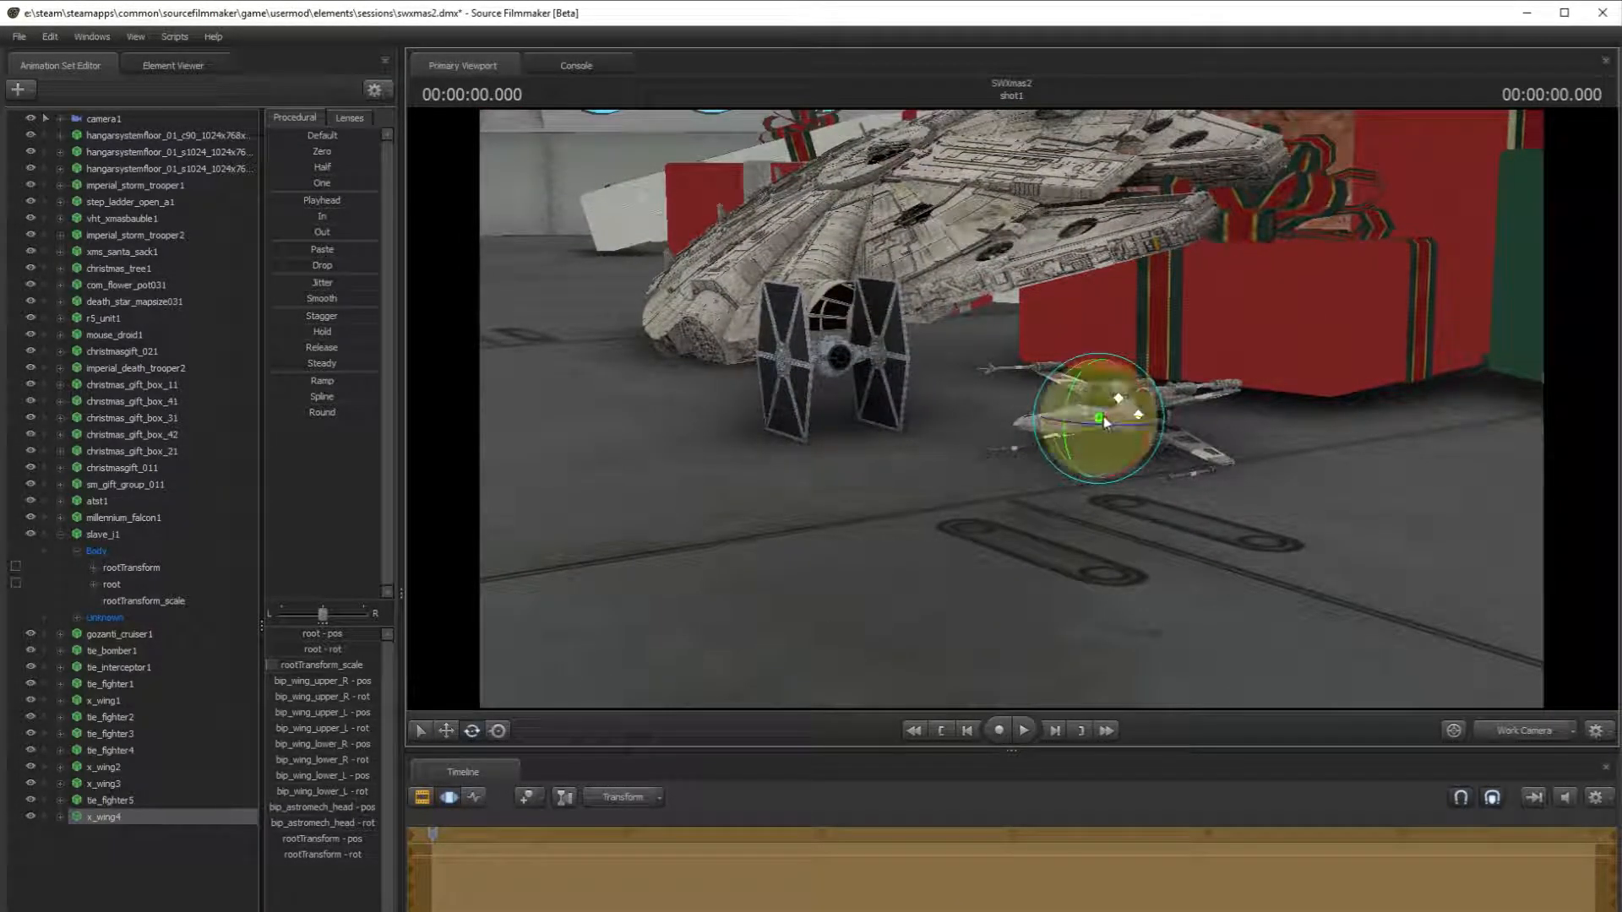
- Move the x_wing4 model slightly on the floor near the TIE fighter and Millennium Falcon, checking its placement through camera1
click(1521, 731)
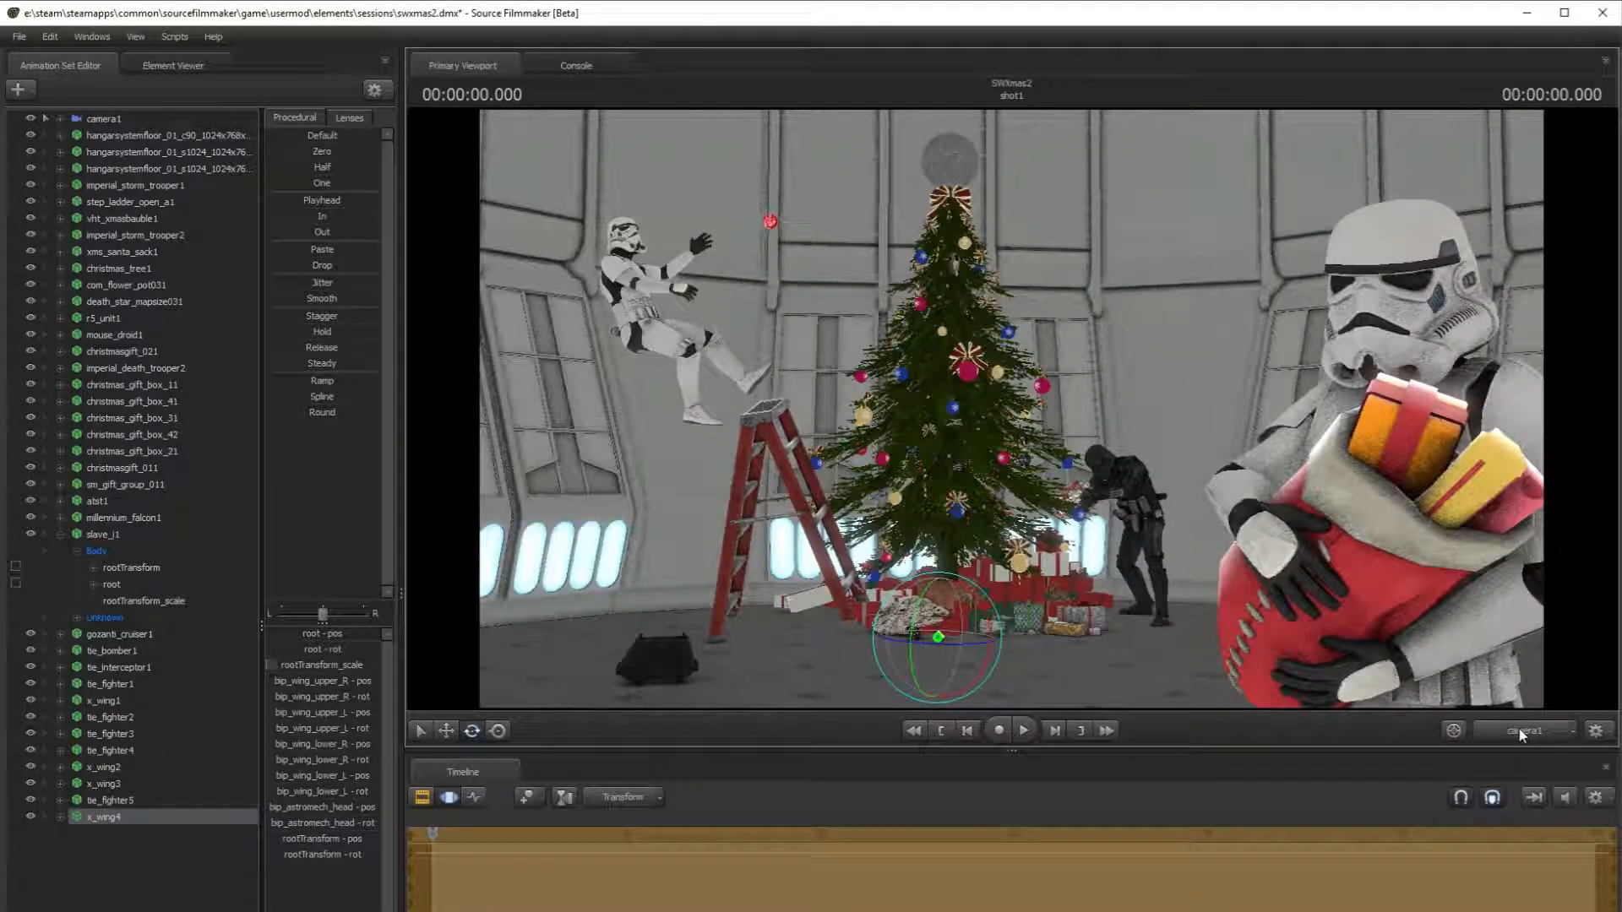
click(1521, 732)
click(498, 731)
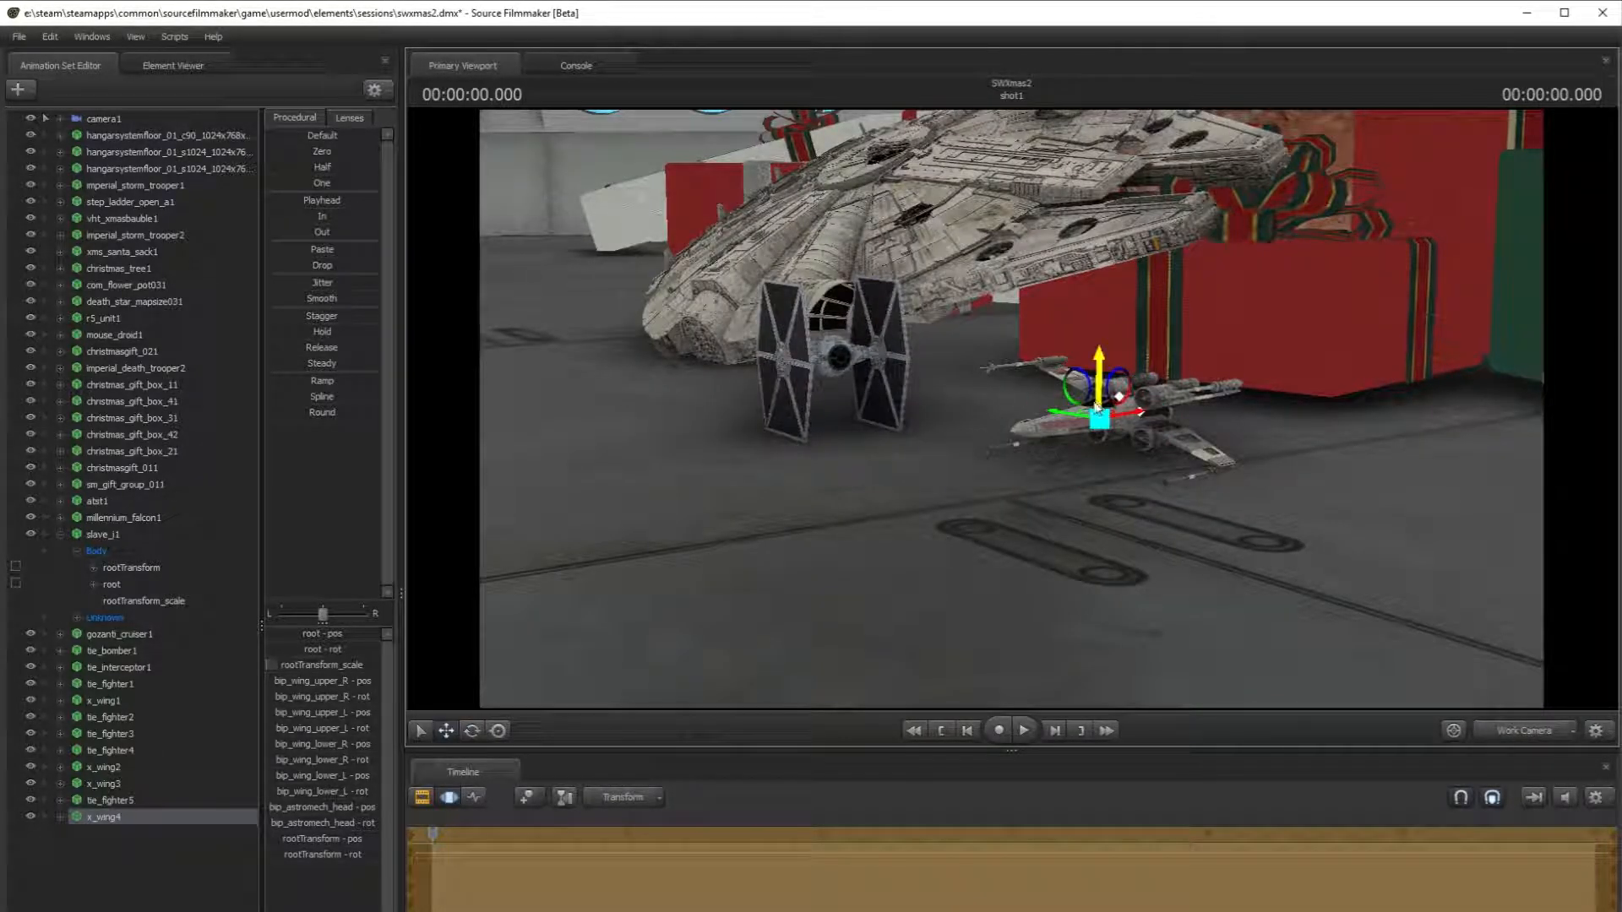
drag(1087, 417, 1127, 399)
click(1508, 732)
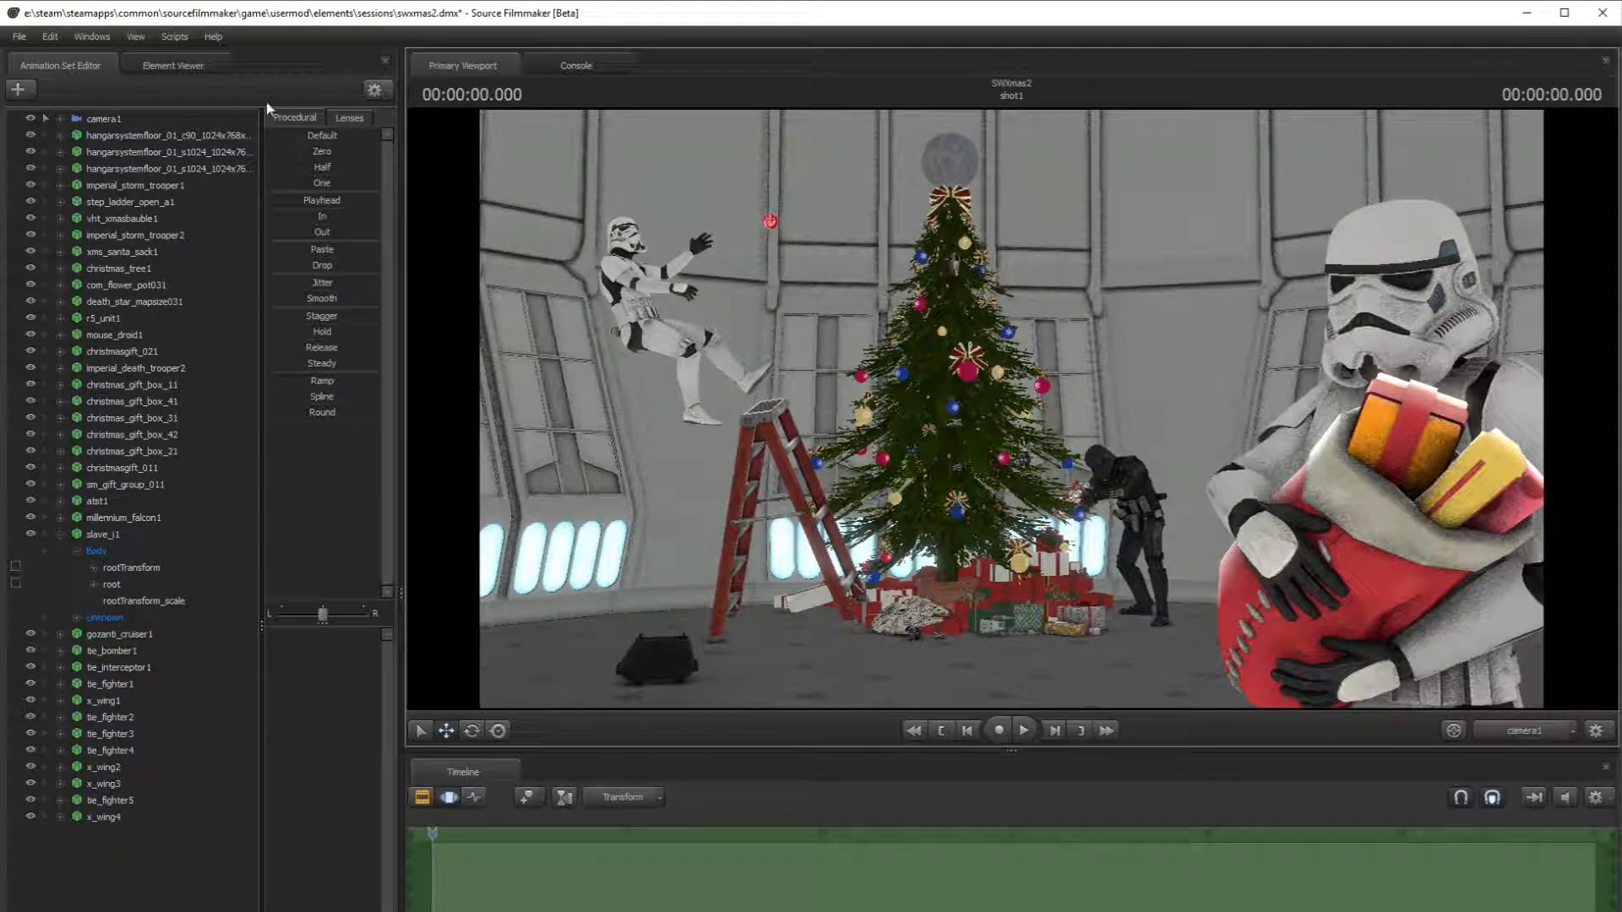
- Search the model library for "christmas" and "xms" models, look through both lists, and close the library without adding anything
click(18, 90)
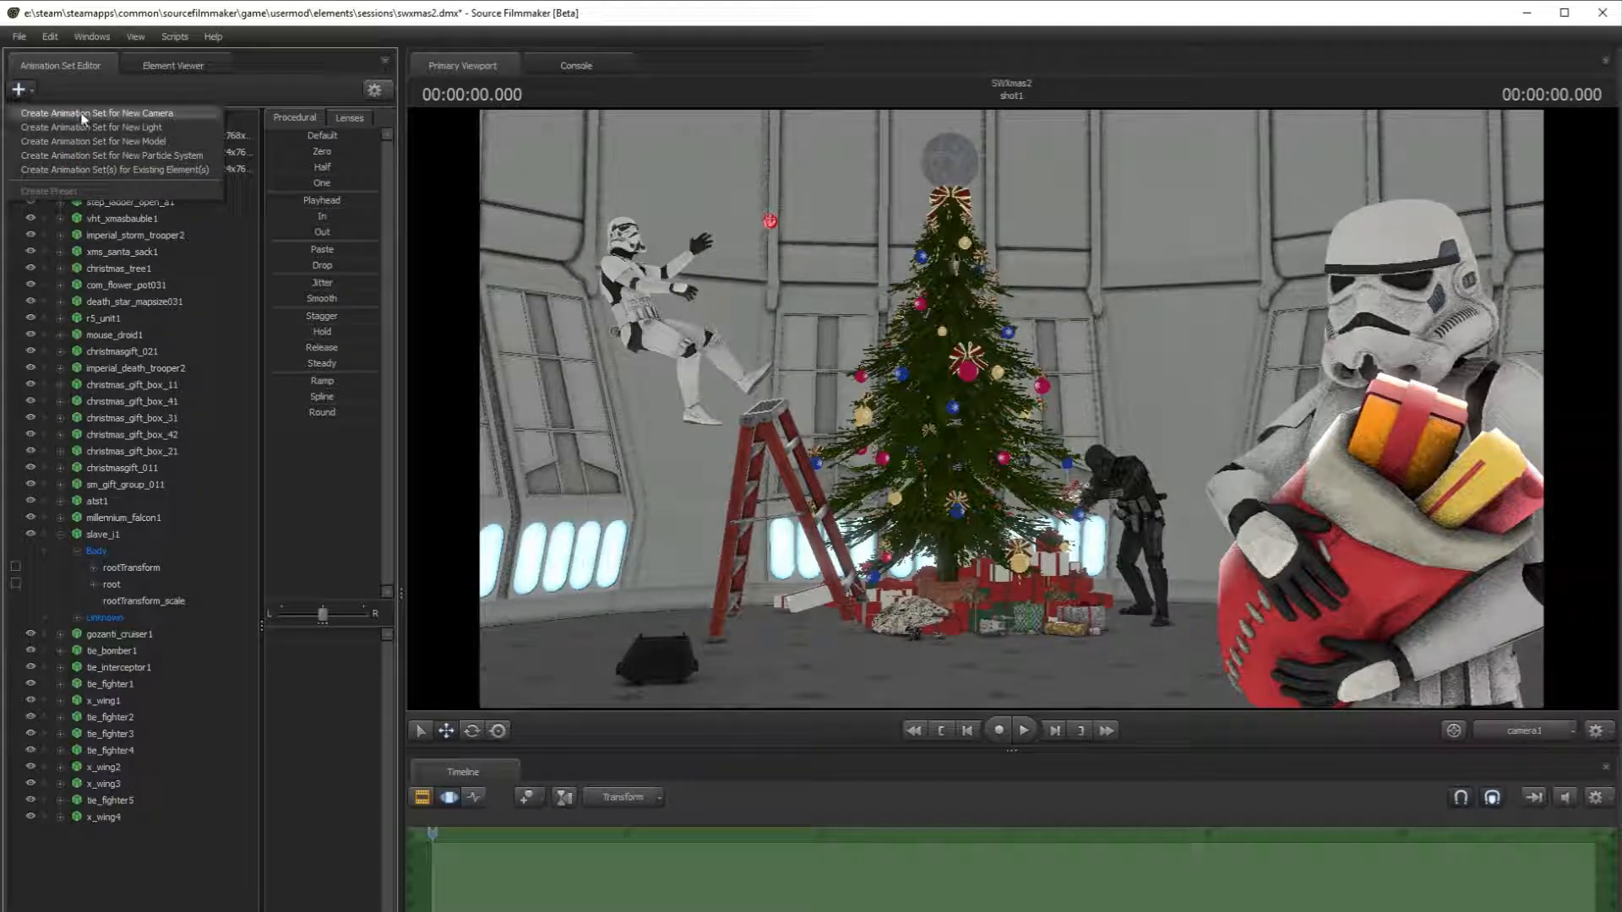
click(134, 142)
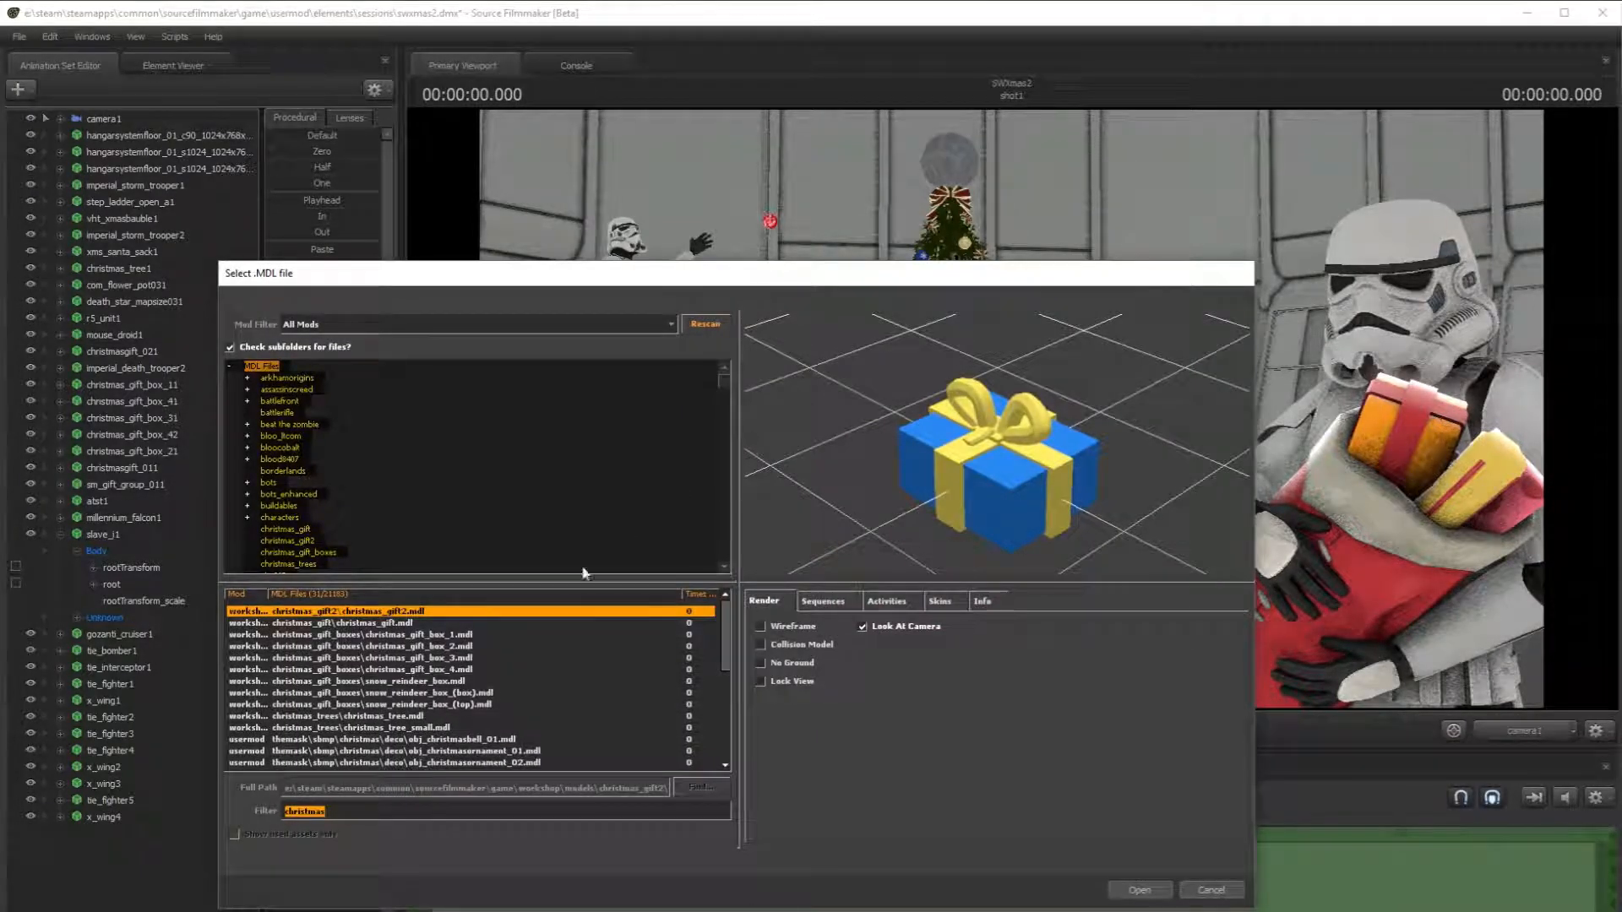
scroll(494, 694, down, 2)
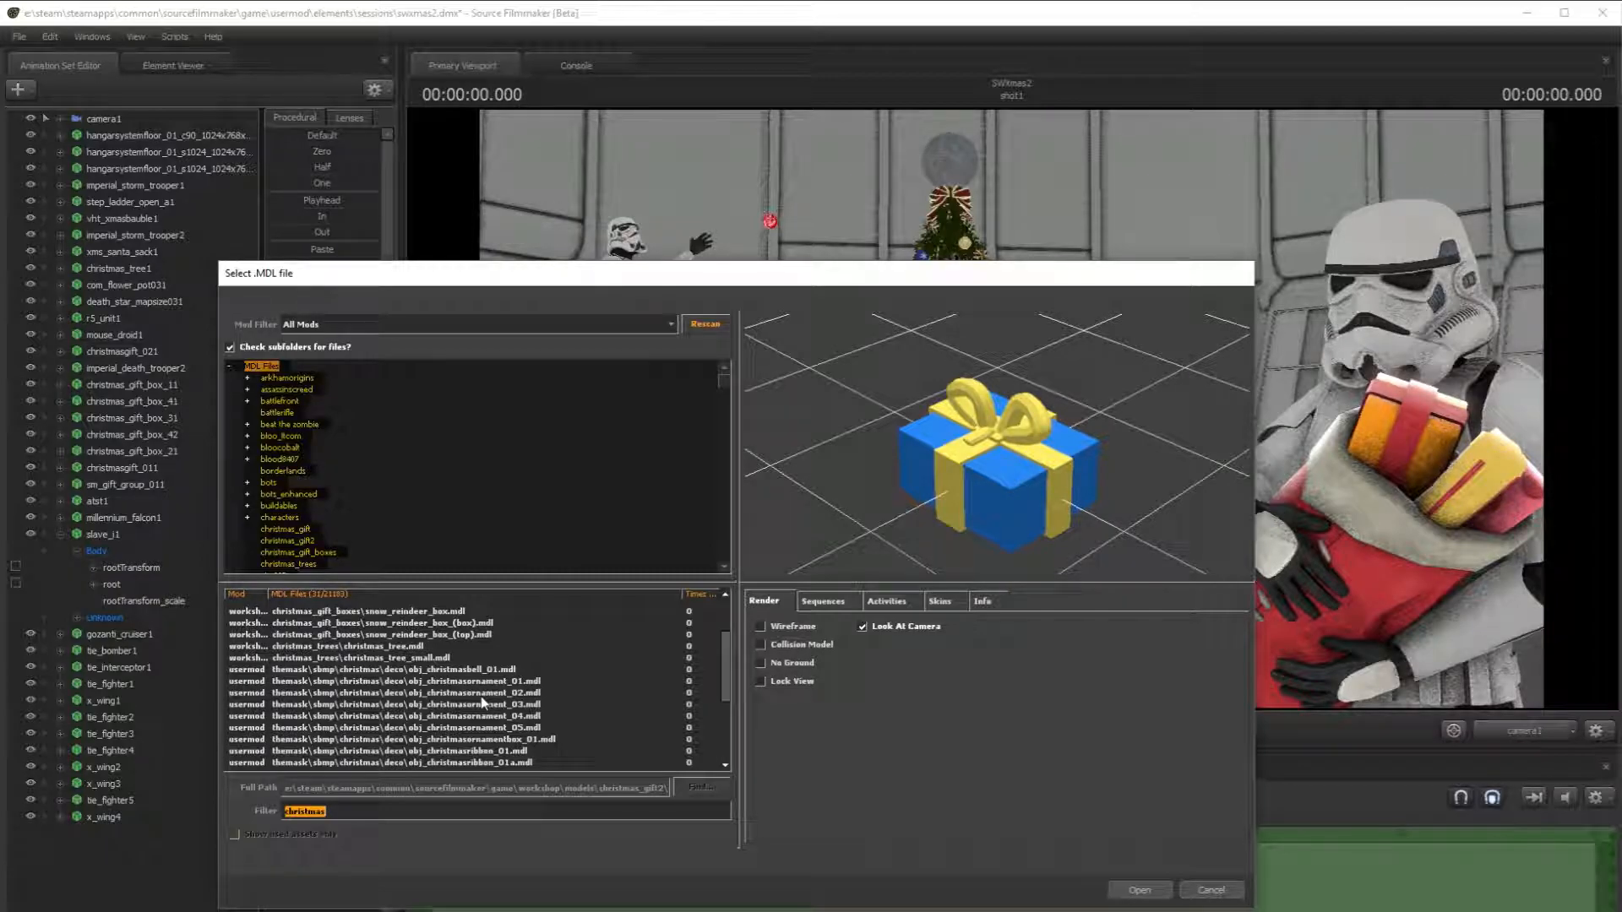
scroll(479, 696, down, 4)
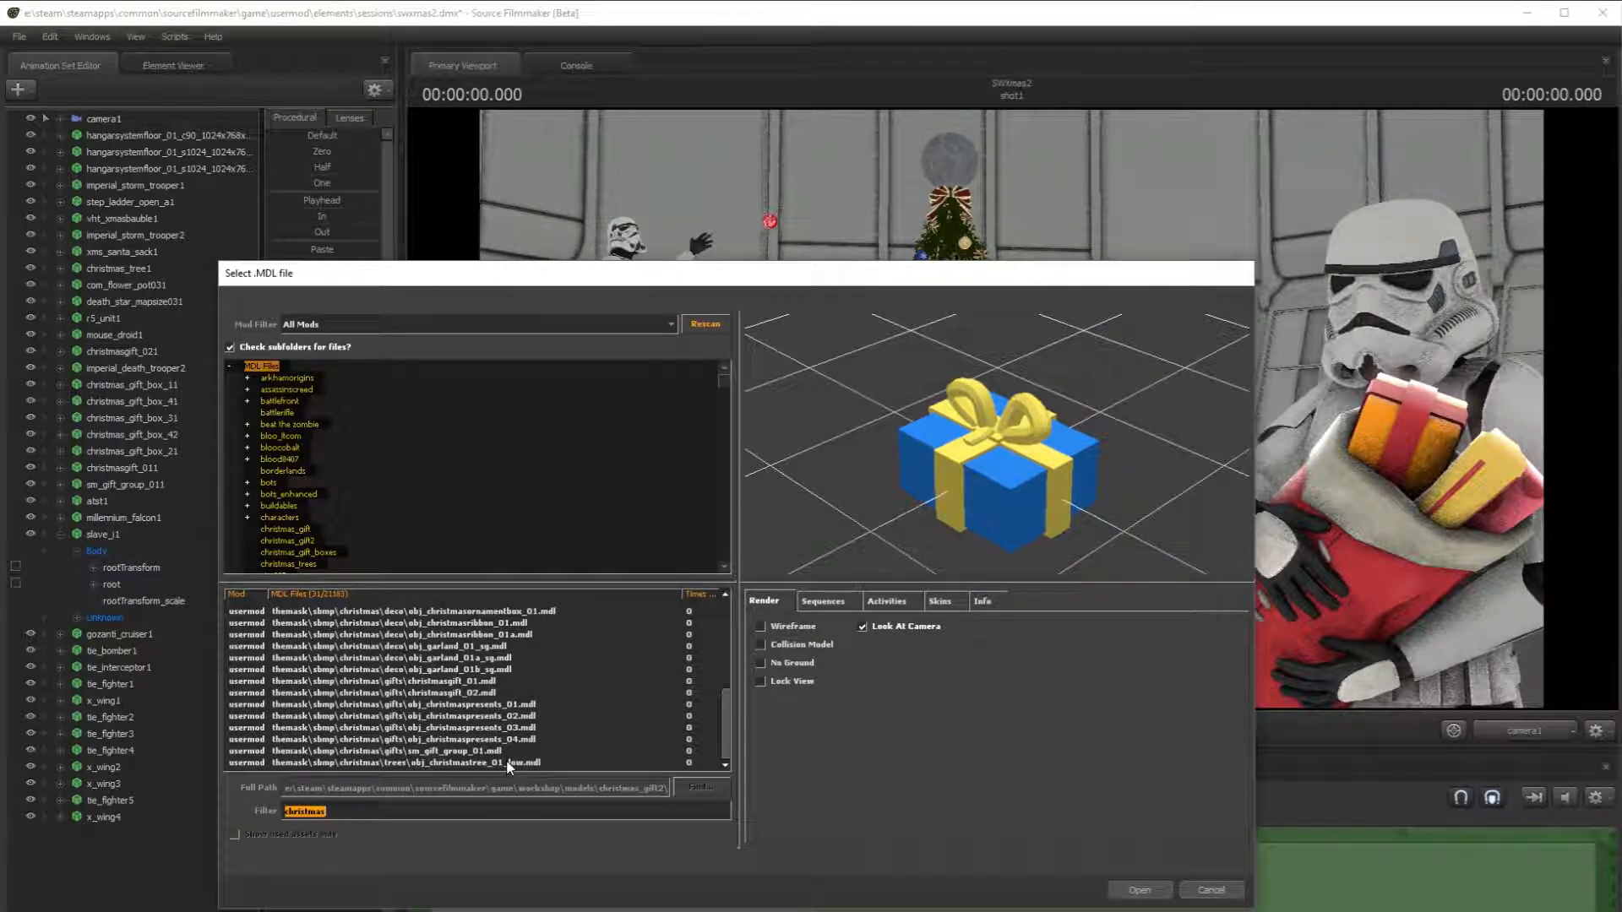
text(xms)
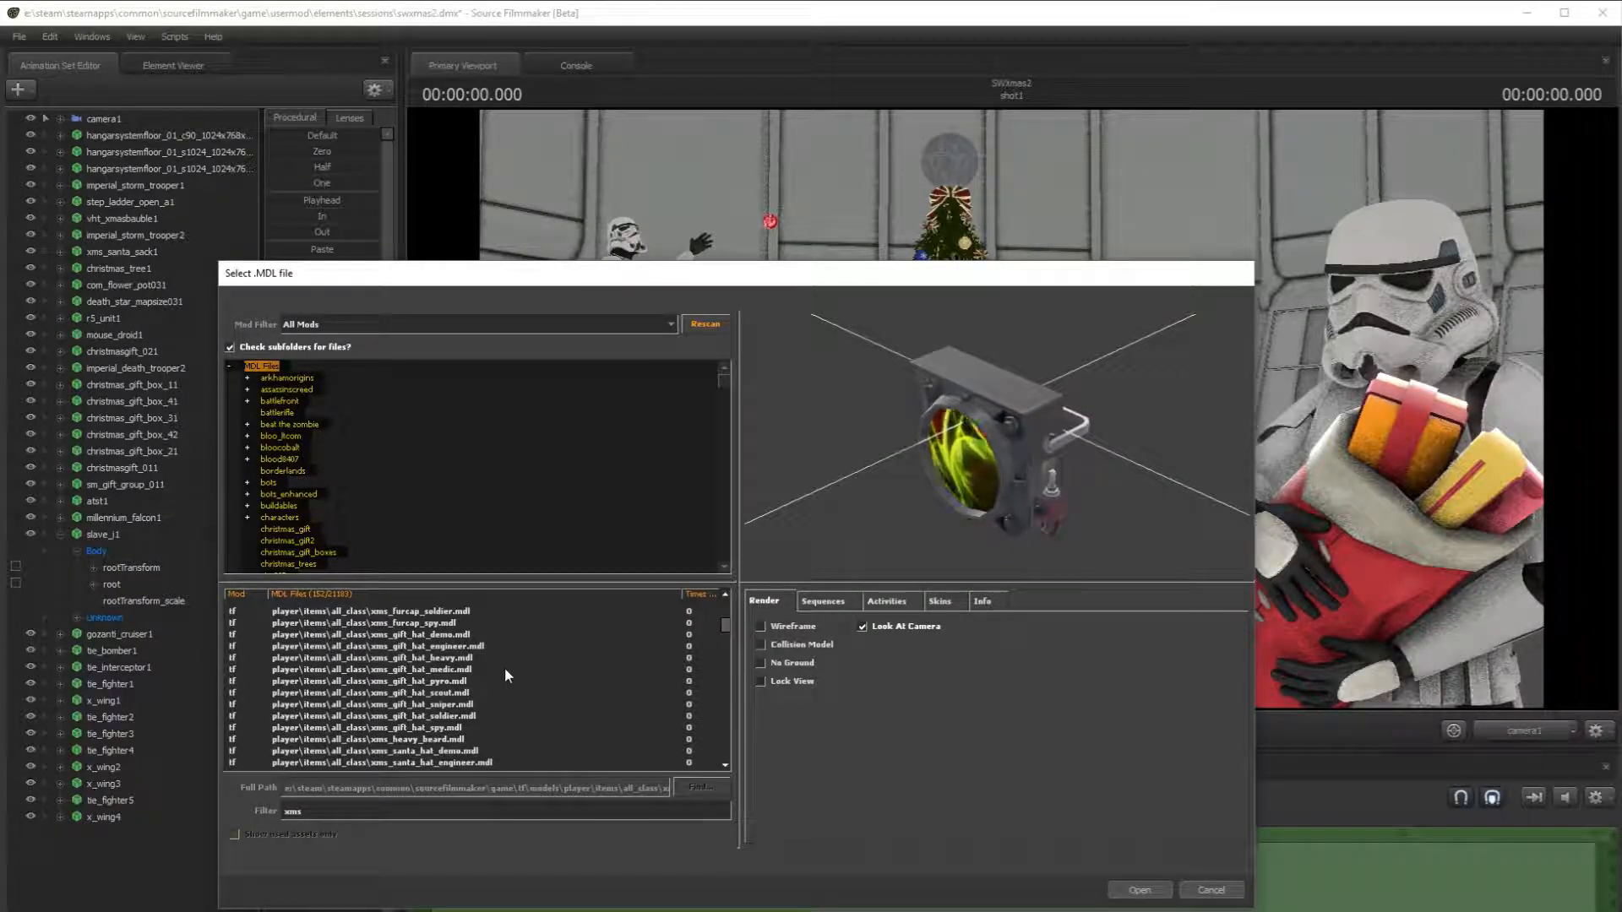
scroll(508, 705, down, 12)
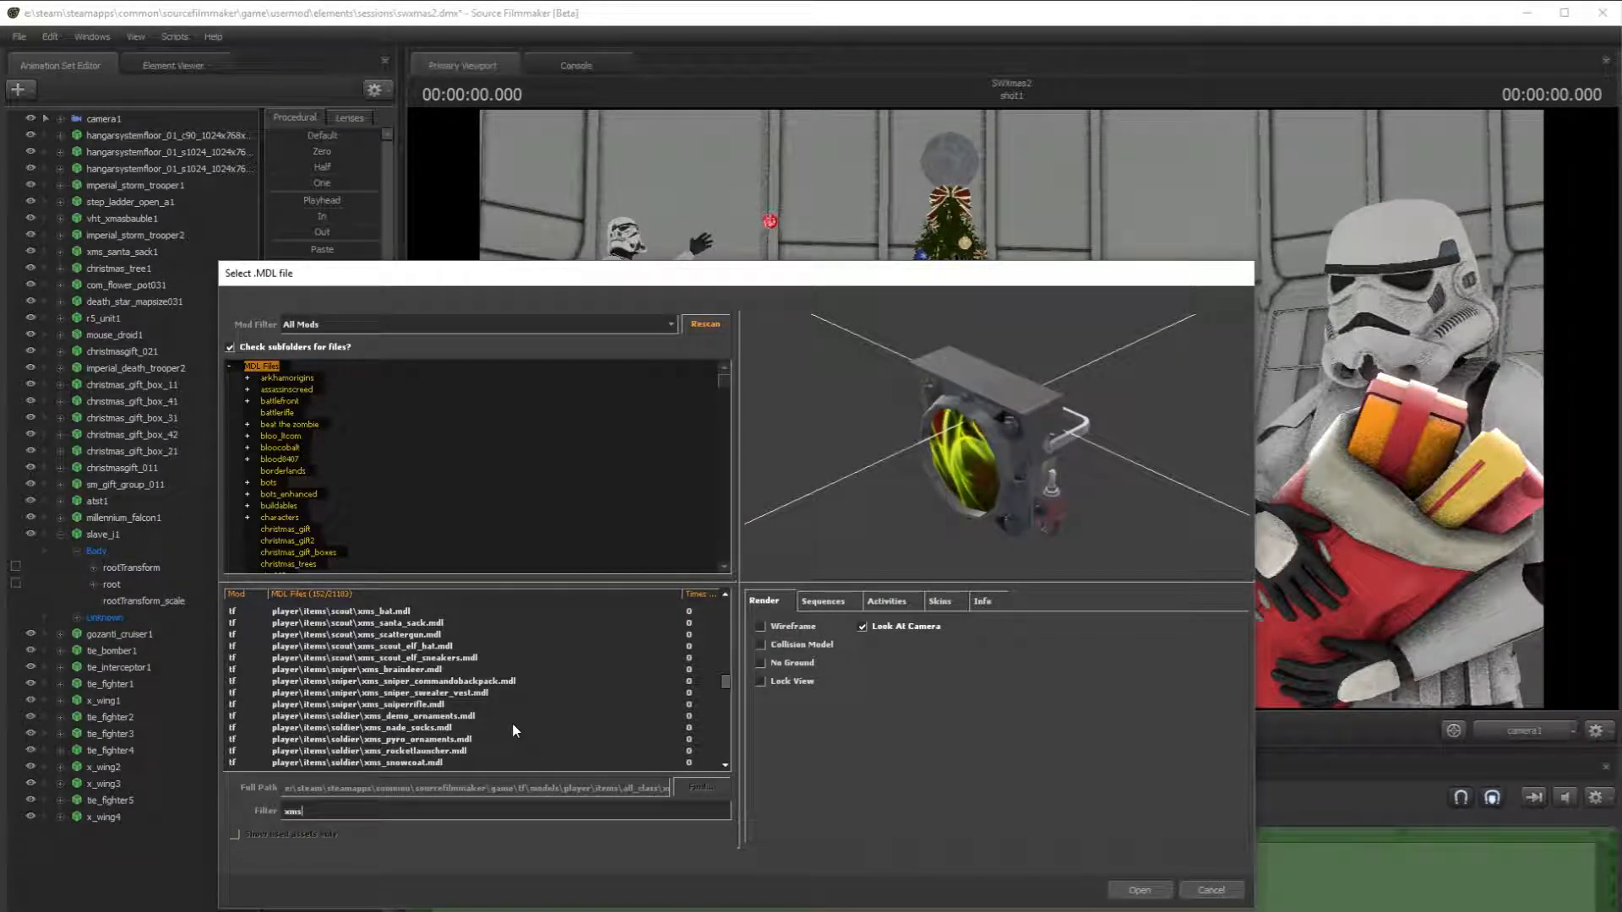
click(1187, 890)
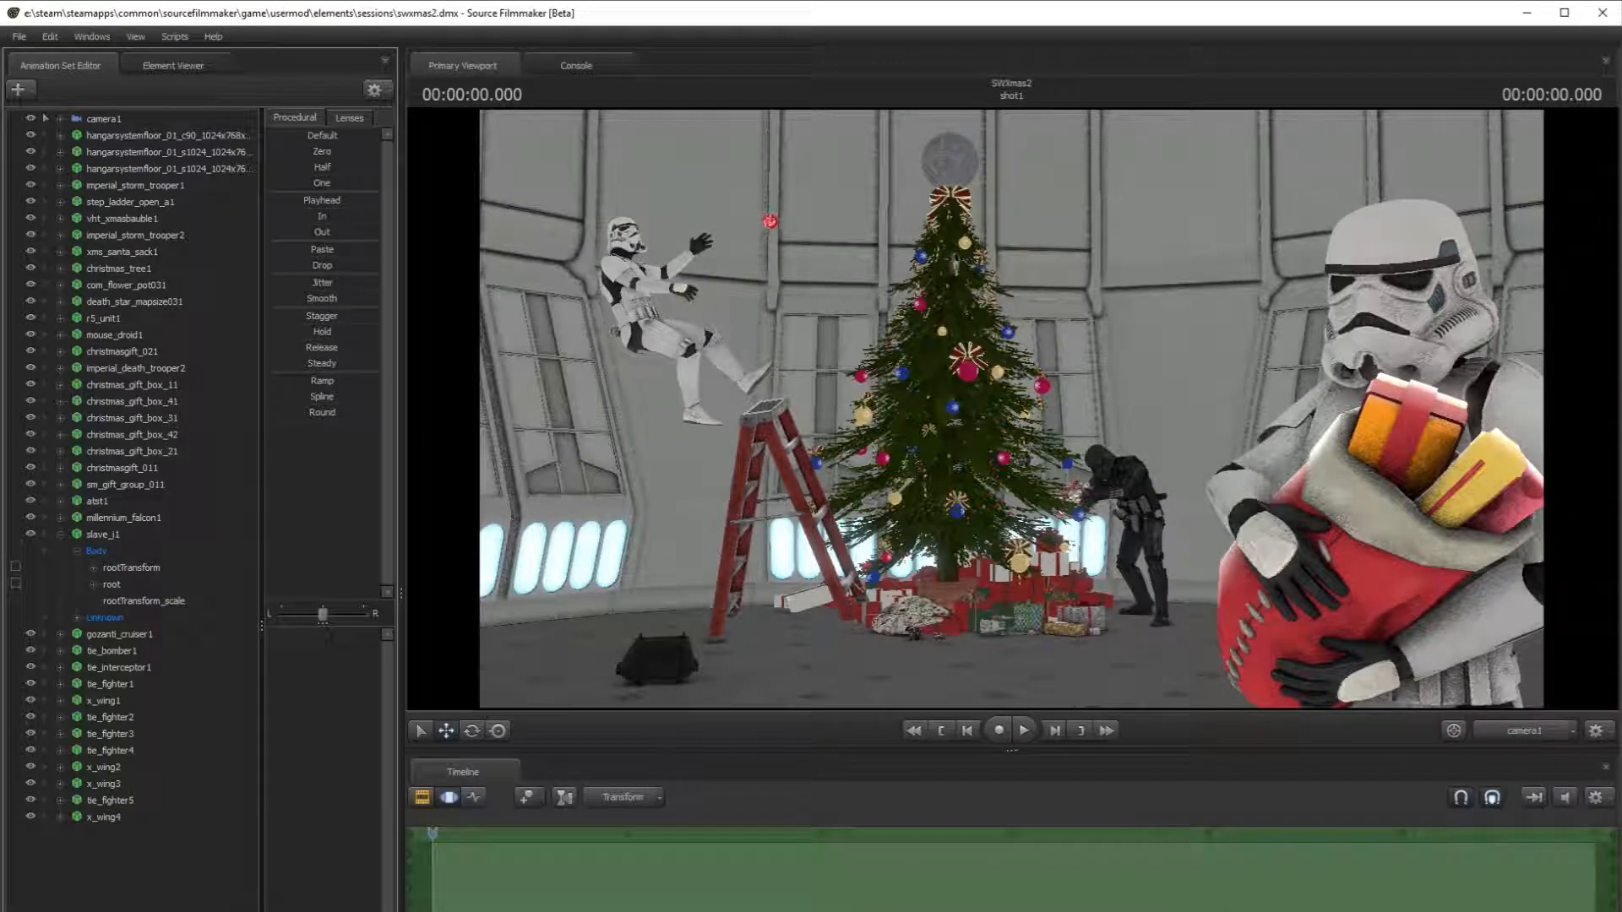
- Reopen the model library with the "xms" filter and preview the all-class hats, class items and c_xms weapon models
click(18, 37)
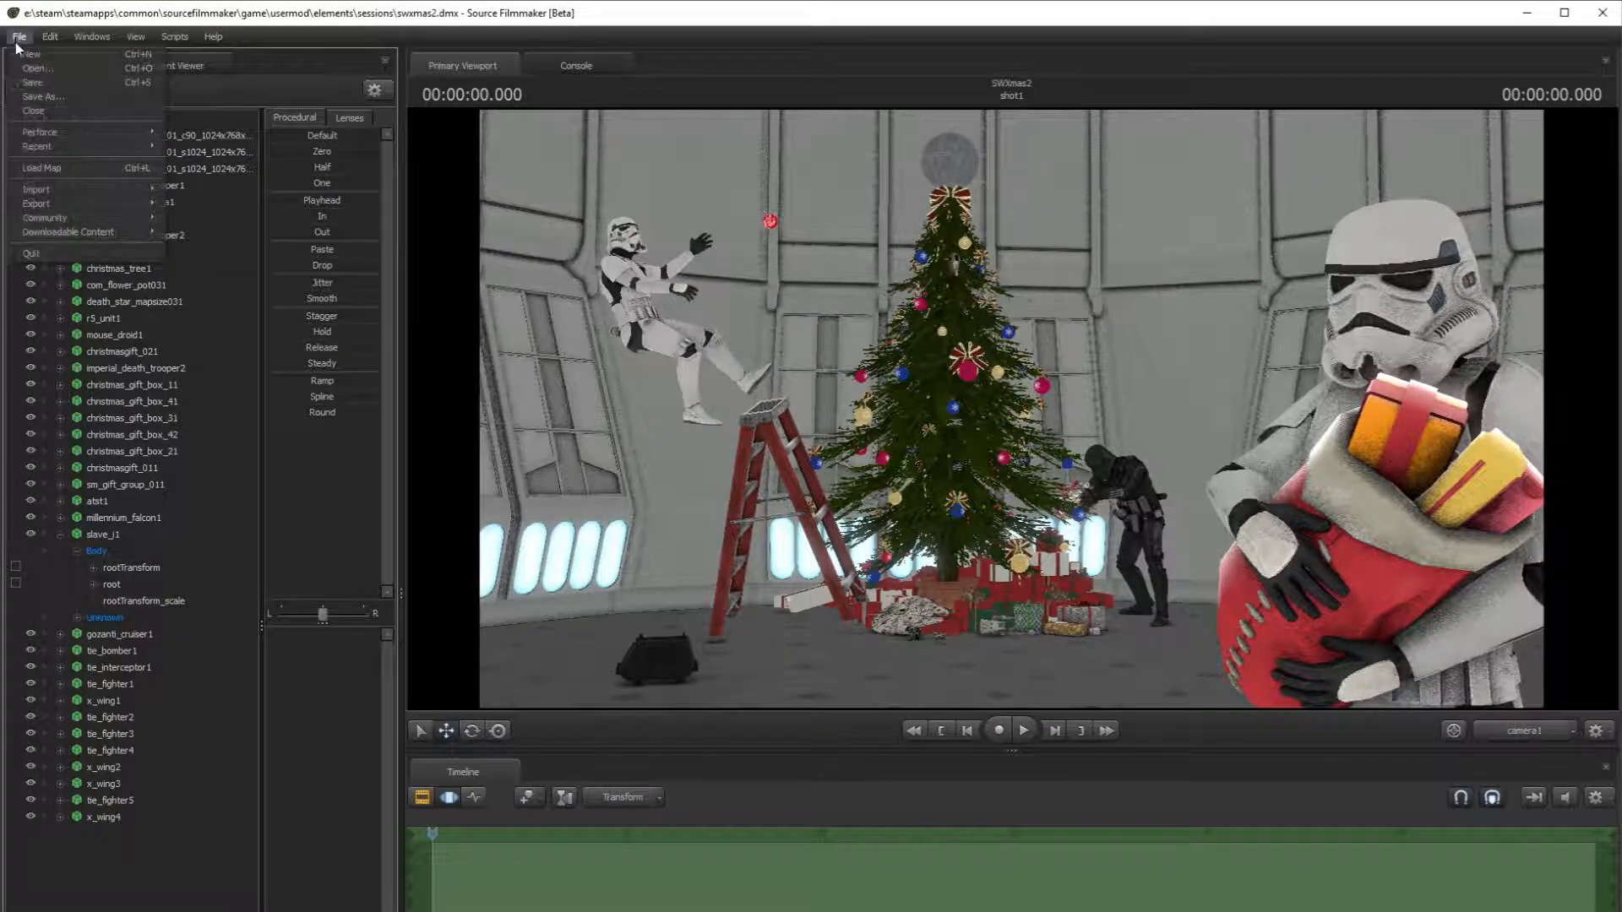
click(95, 345)
click(18, 88)
click(68, 119)
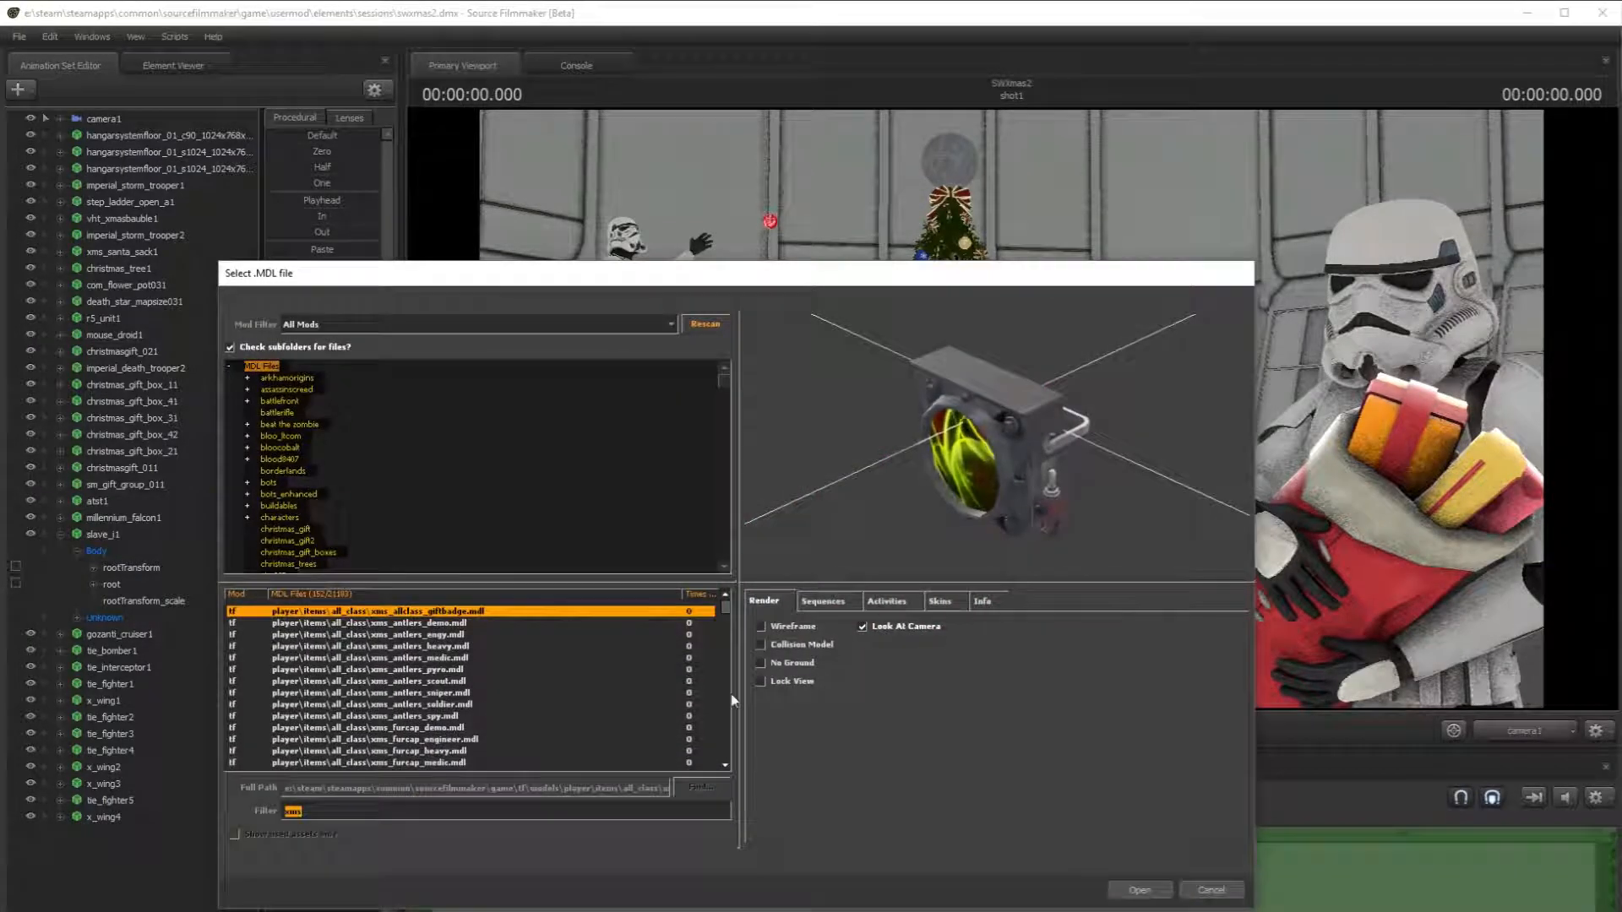
scroll(427, 708, down, 10)
click(469, 706)
click(488, 719)
scroll(488, 720, down, 5)
click(488, 720)
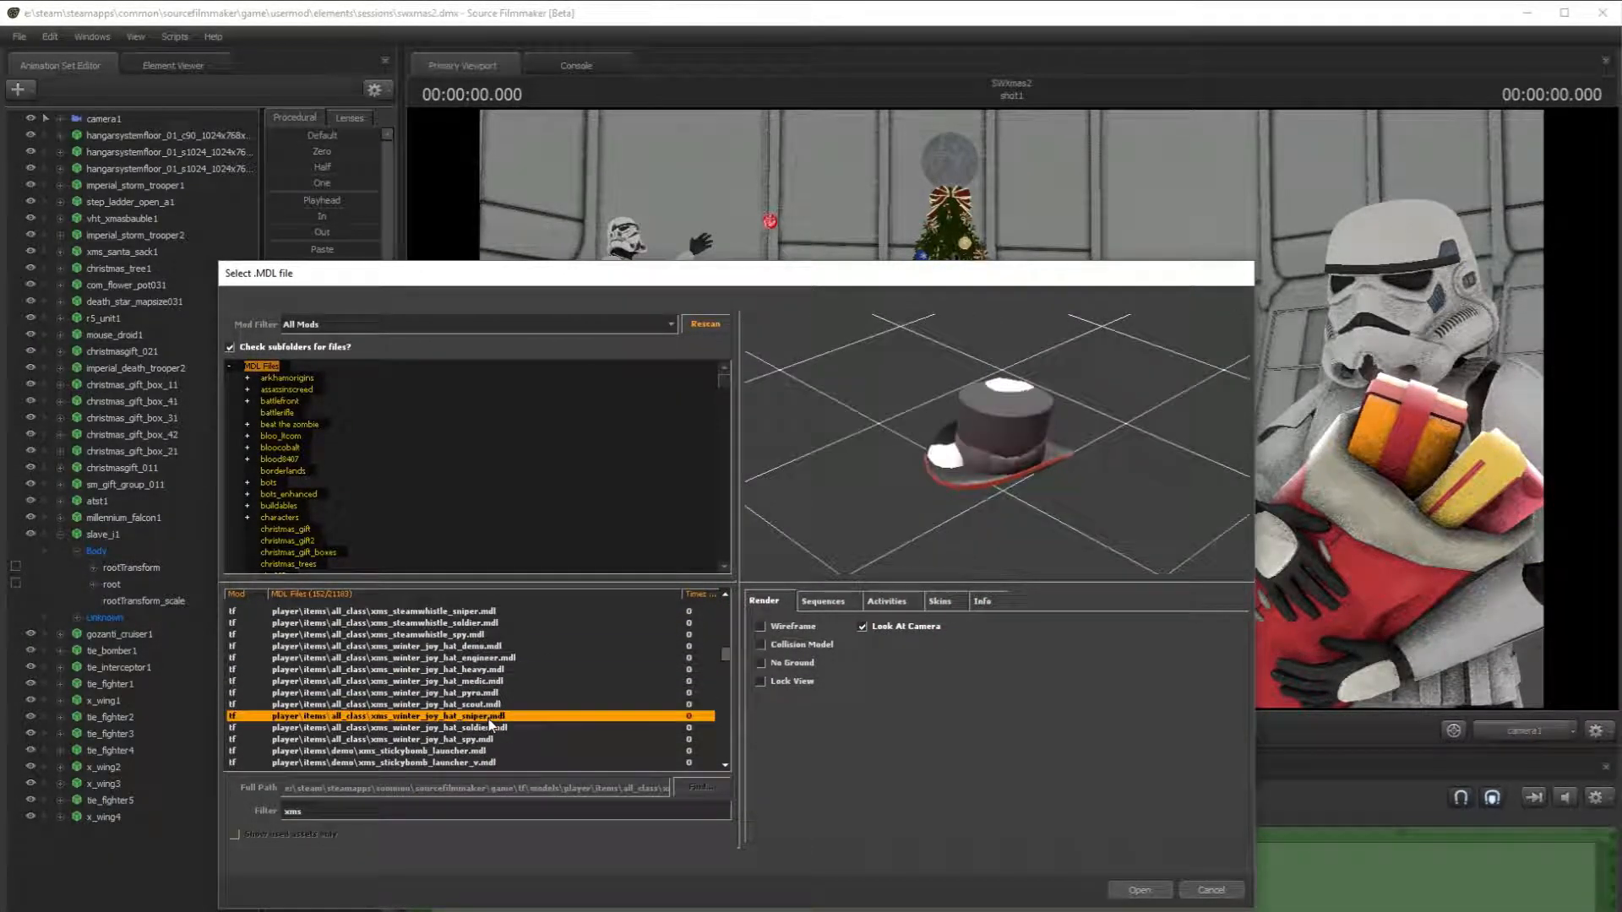
scroll(493, 717, down, 4)
click(494, 716)
scroll(493, 717, down, 4)
click(493, 714)
scroll(493, 716, down, 4)
click(493, 716)
scroll(493, 716, down, 3)
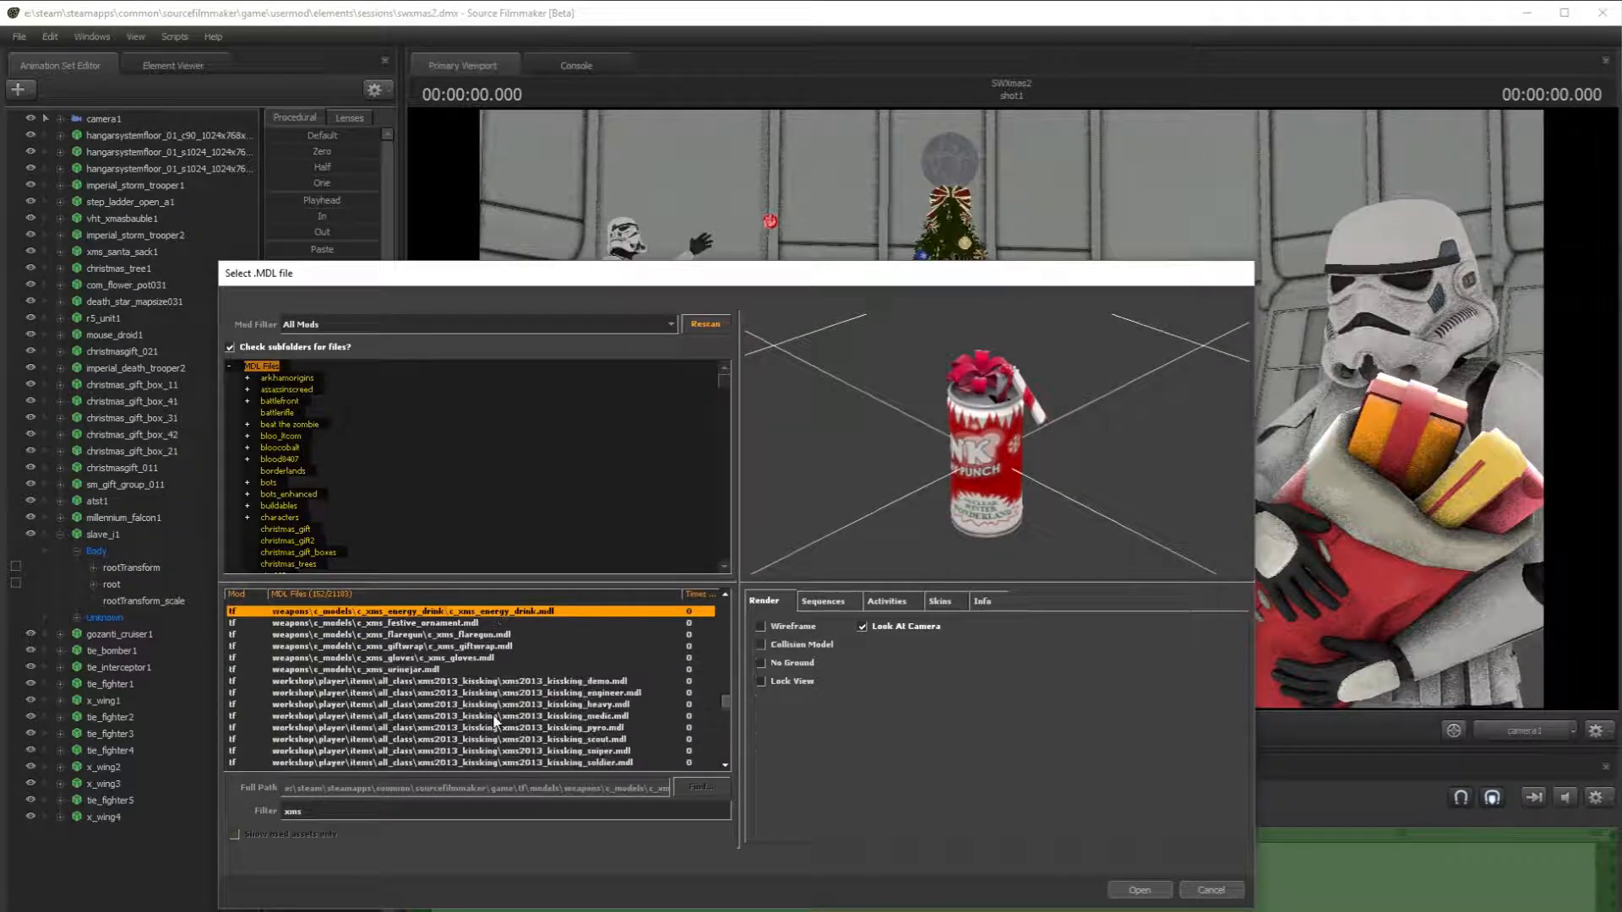
scroll(493, 717, down, 2)
click(494, 716)
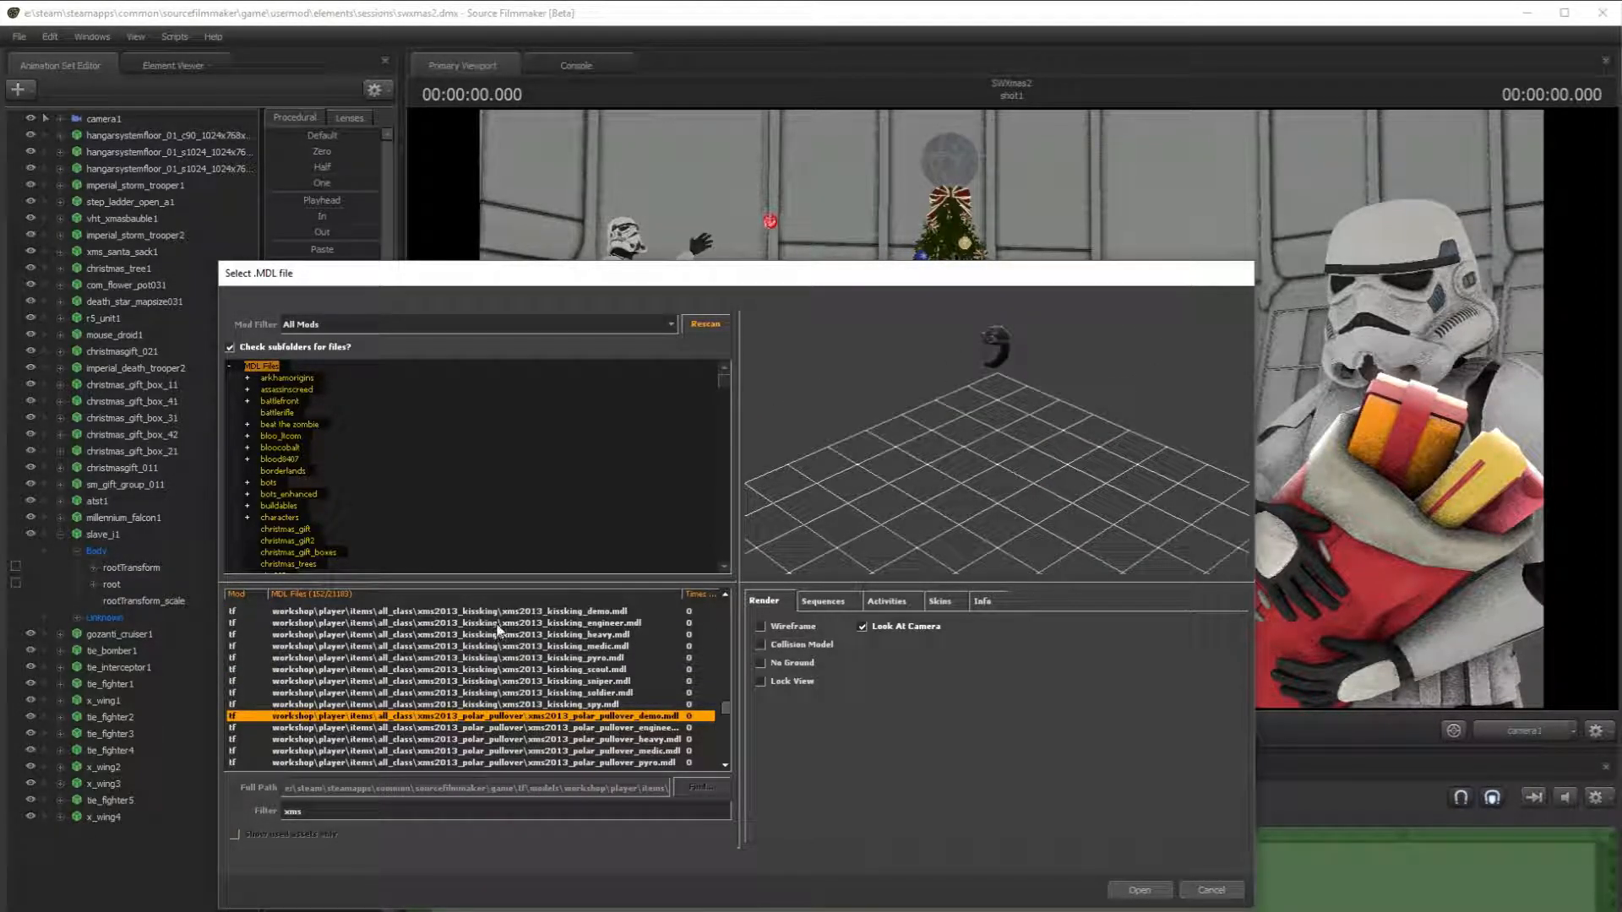
- Preview the xms2013 workshop items and the xms items for the heavy class in the model library
scroll(540, 672, down, 4)
click(554, 683)
click(573, 693)
scroll(585, 669, down, 5)
scroll(587, 664, down, 2)
click(588, 669)
click(593, 693)
scroll(593, 692, down, 3)
click(593, 694)
click(602, 717)
scroll(602, 716, up, 20)
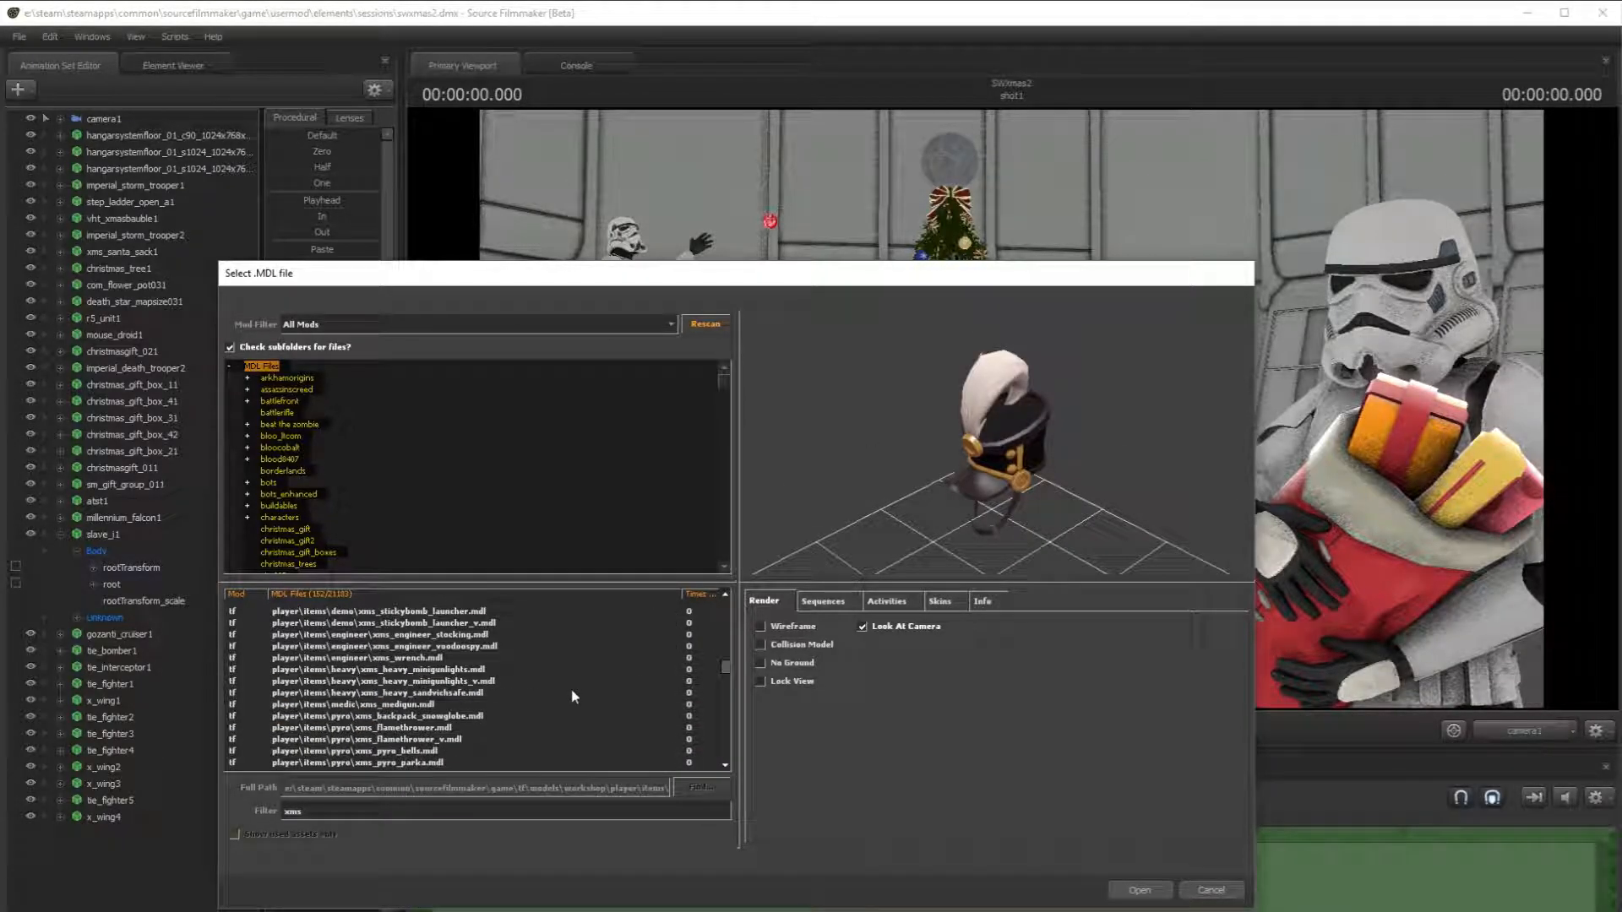
click(573, 693)
click(517, 705)
scroll(517, 705, up, 12)
scroll(463, 651, up, 5)
- Preview the "xms" models one by one from the start of the list, through the antlers, caps and winter joy hats
click(471, 610)
key(Down)
key(Down)
key(Down)
key(Down)
key(Down)
key(Down)
key(Down)
key(Down)
key(Down)
key(Down)
key(Down)
key(Down)
key(Down)
key(Down)
key(Down)
key(Down)
key(Down)
key(Down)
key(Down)
key(Down)
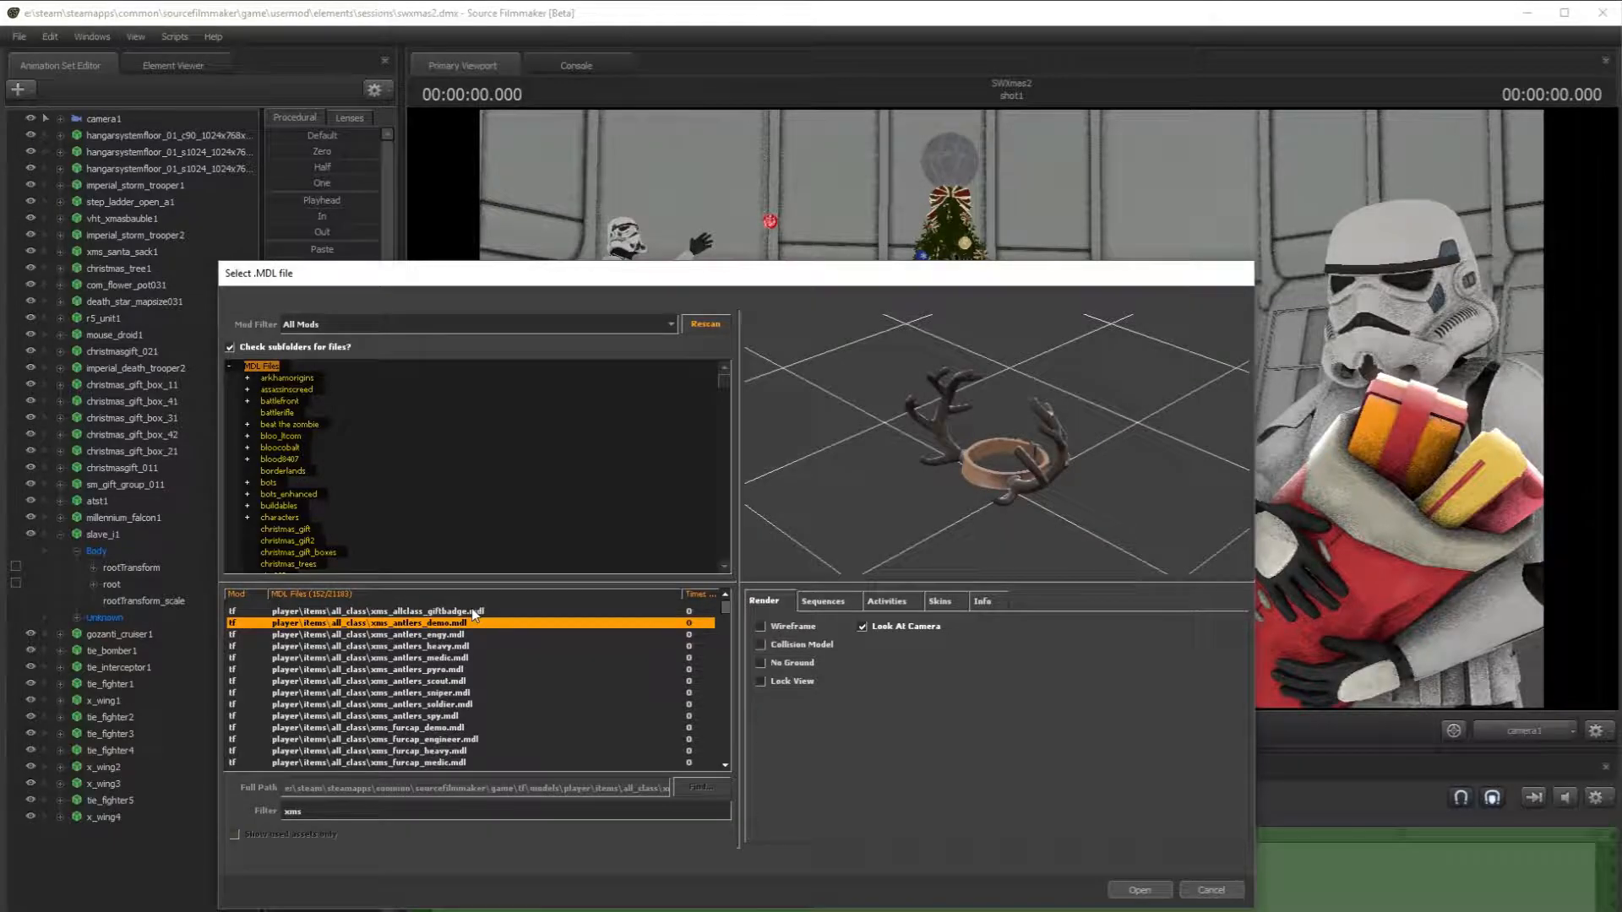
key(Down)
key(Down)
key(Down)
key(Down)
key(Down)
key(Down)
key(Down)
key(Down)
key(Down)
key(Down)
key(Down)
key(Down)
key(Down)
key(Down)
key(Down)
key(Down)
key(Down)
key(Down)
key(Down)
key(Down)
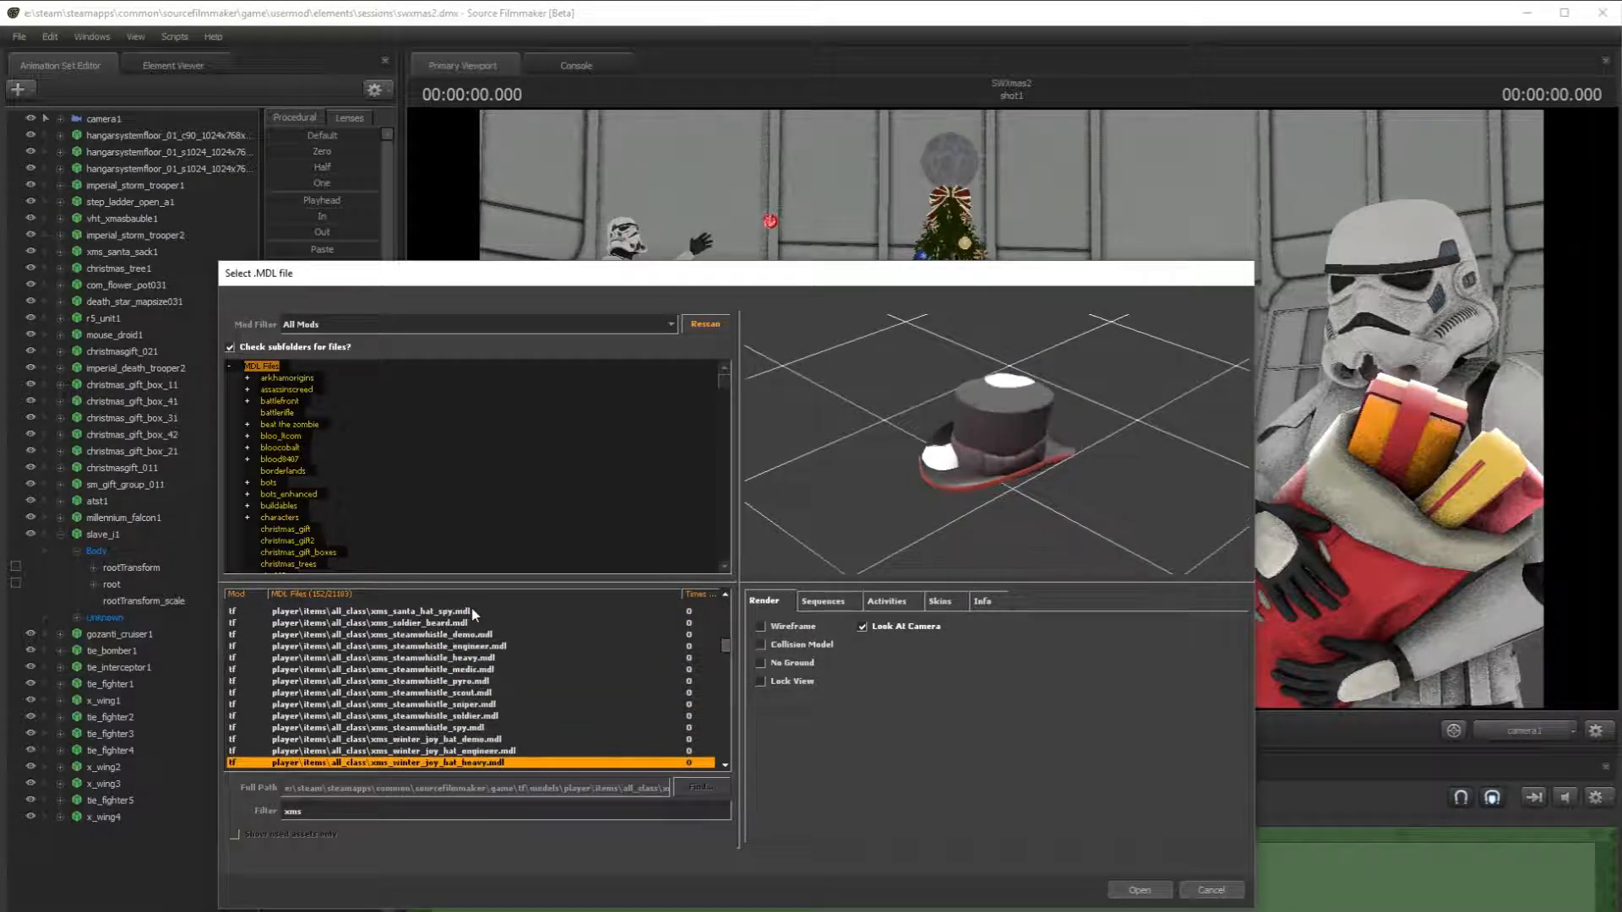
key(Down)
key(Up)
key(Up)
key(Up)
key(Up)
key(Up)
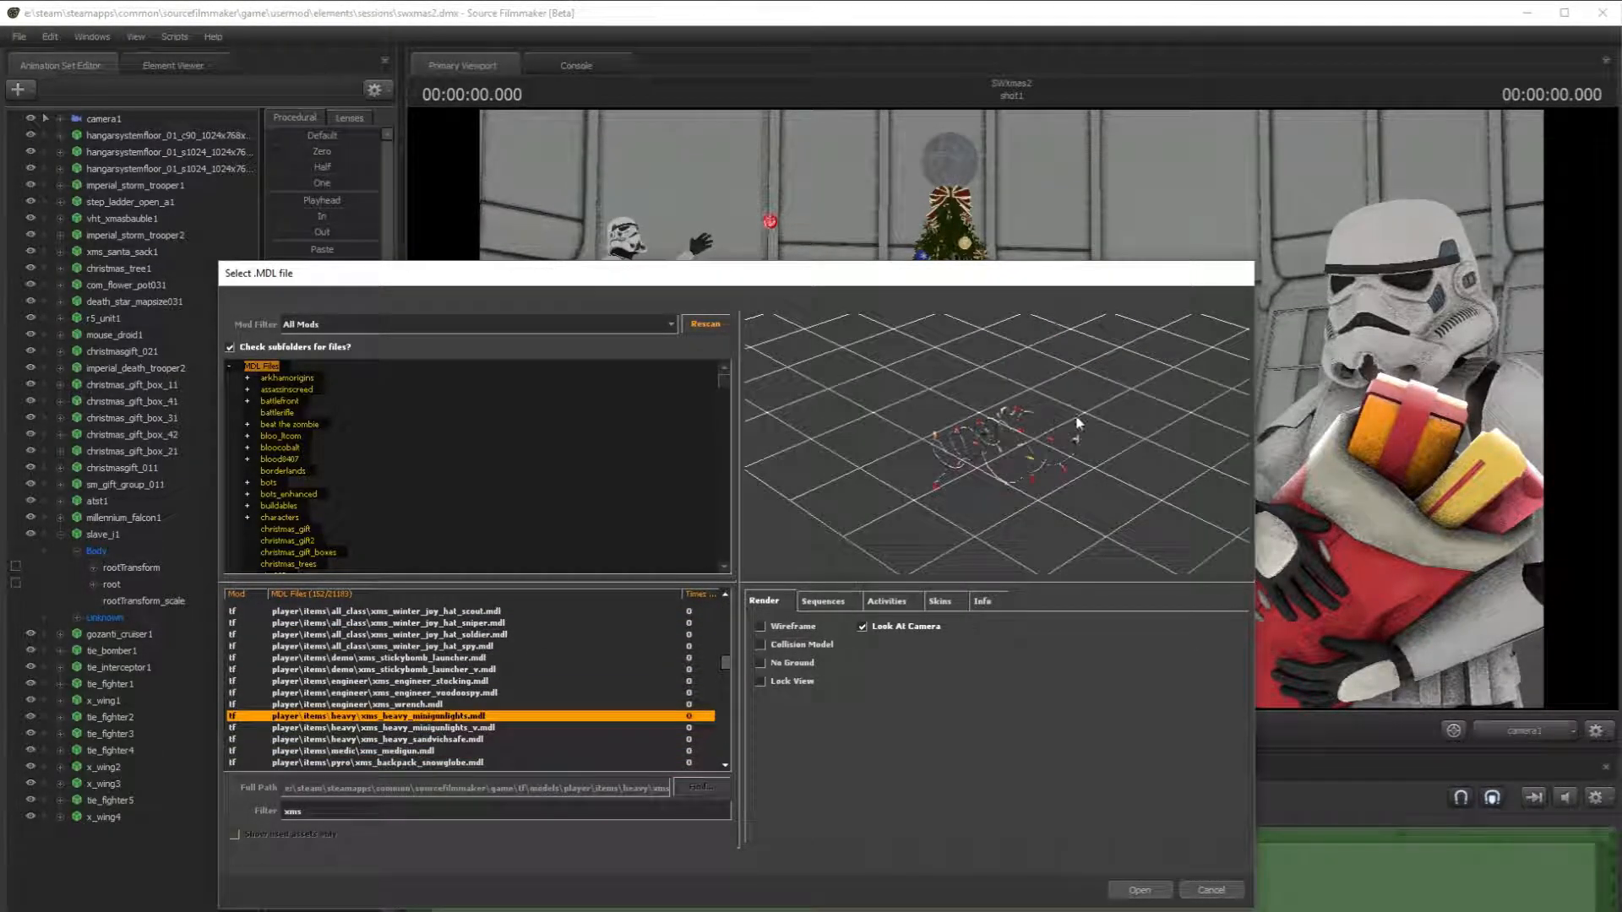
- Examine the class-specific "xms" models such as the string lights, santa sack, ornaments and flare gun as possible decorations
key(Down)
key(Down)
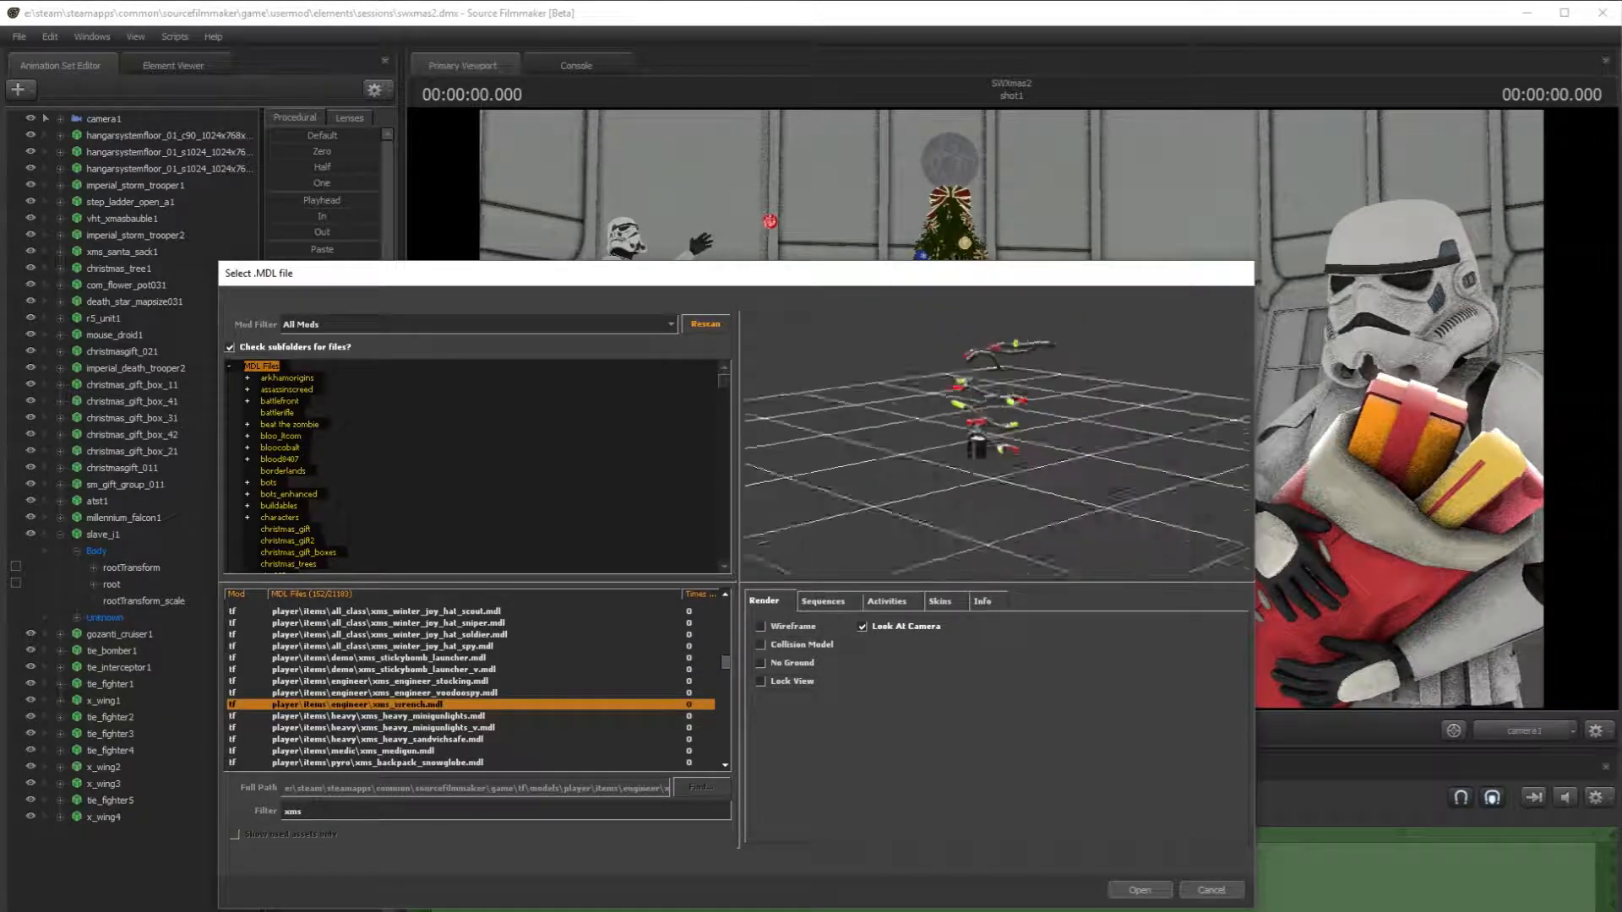
key(Down)
key(Down)
key(Down)
key(Down)
key(Down)
key(Down)
key(Down)
key(Down)
key(Down)
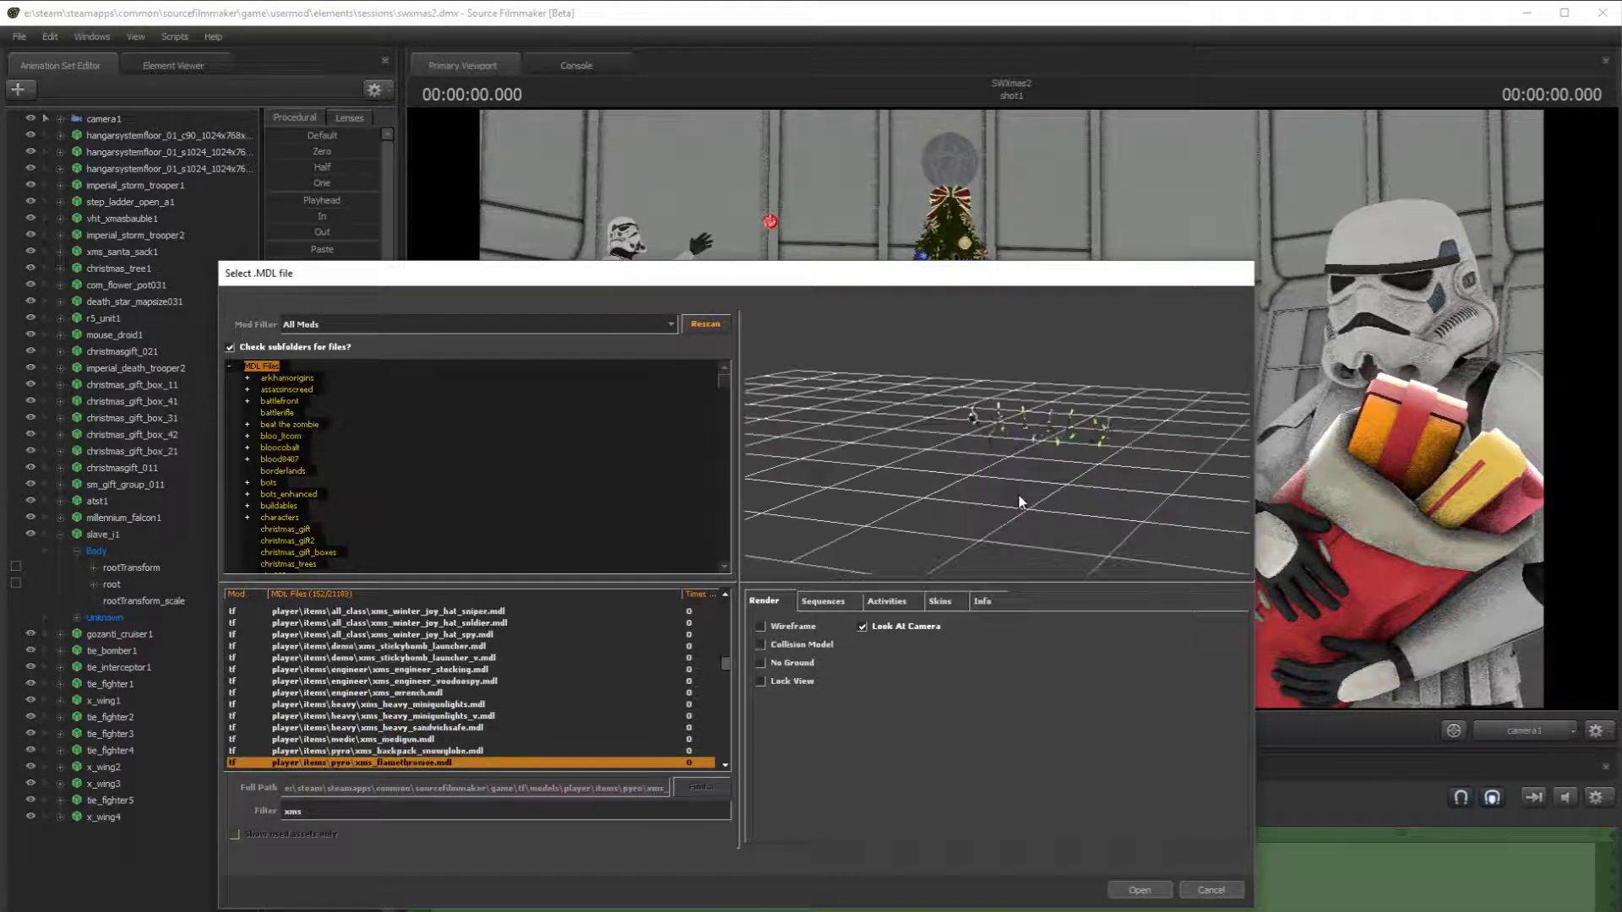
key(Down)
key(Down)
key(Down)
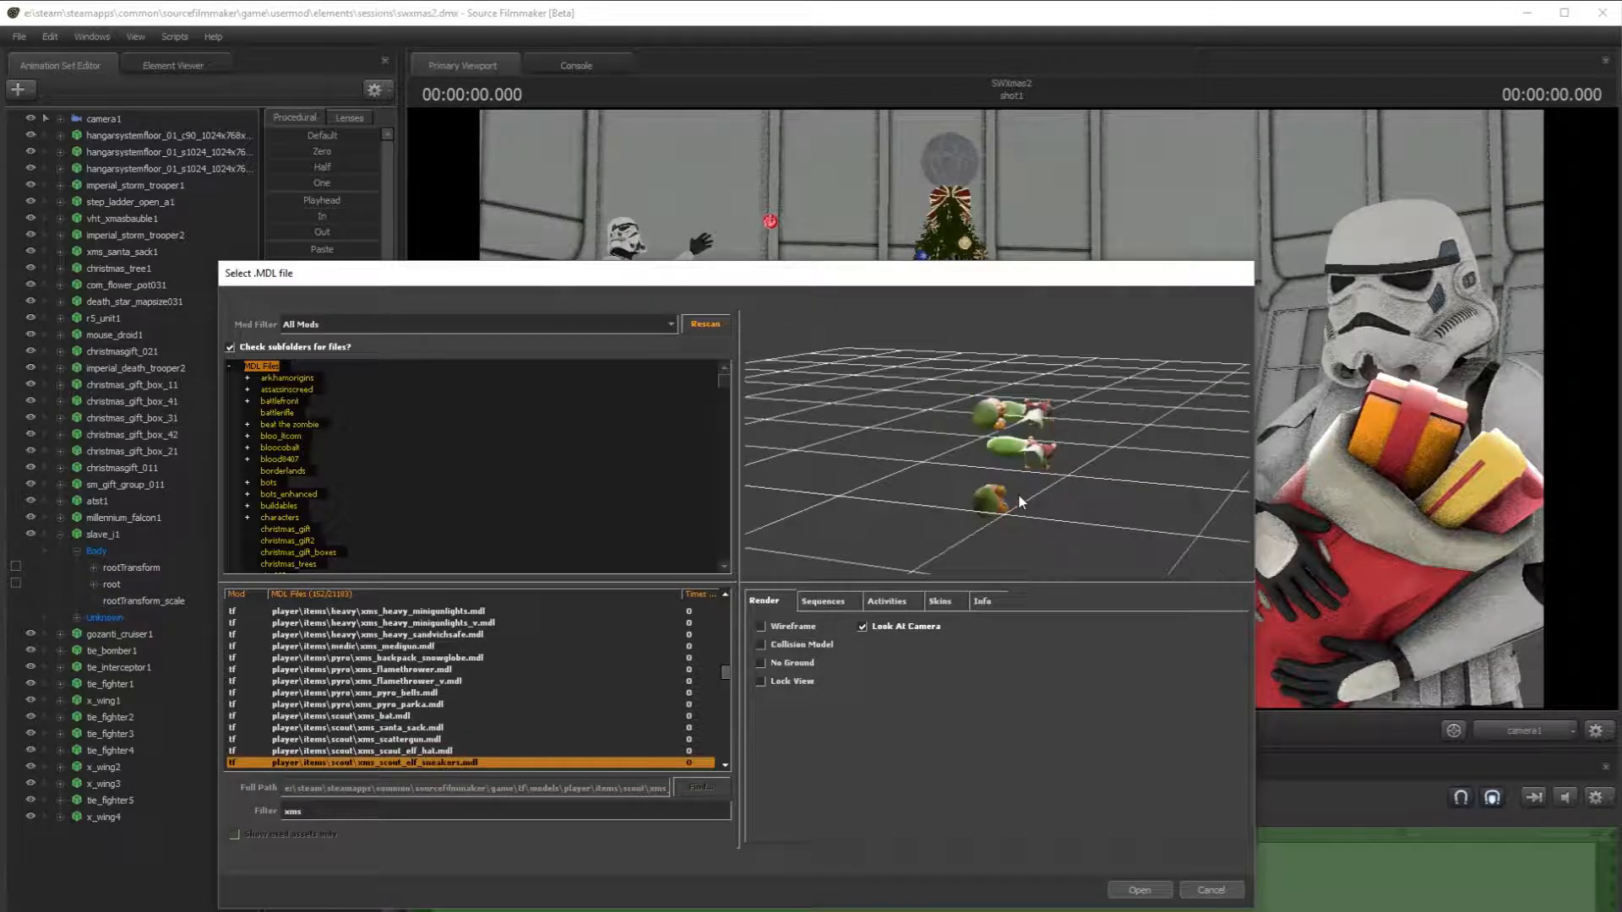
key(Up)
key(Up)
key(Up)
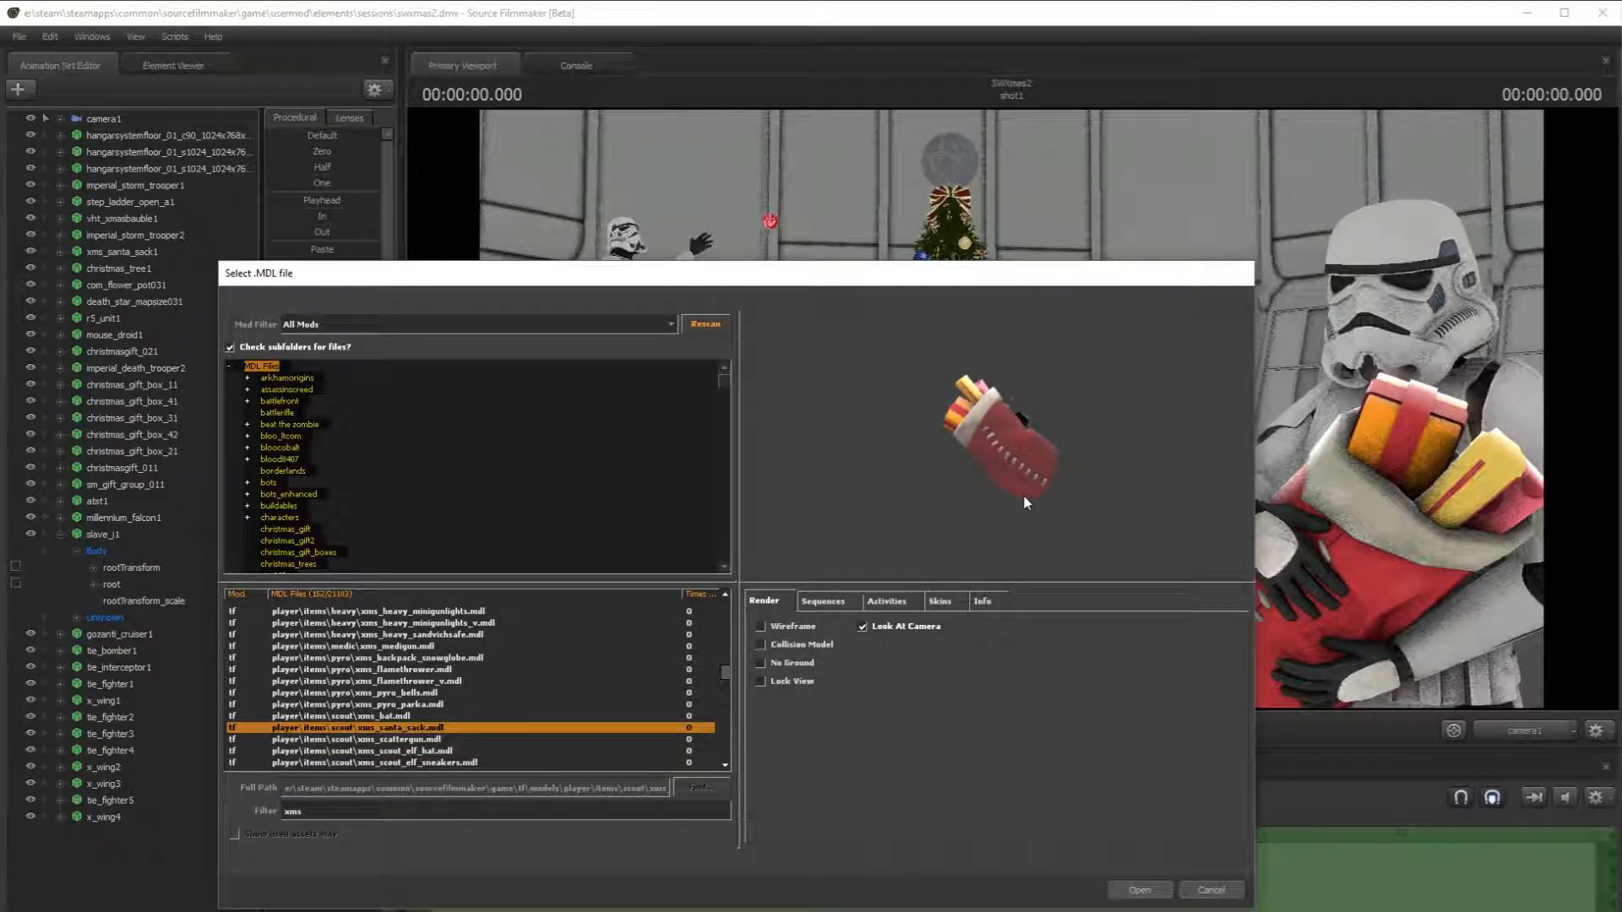
key(Down)
key(Down)
key(Down)
key(Down)
key(Down)
key(Down)
key(Down)
key(Down)
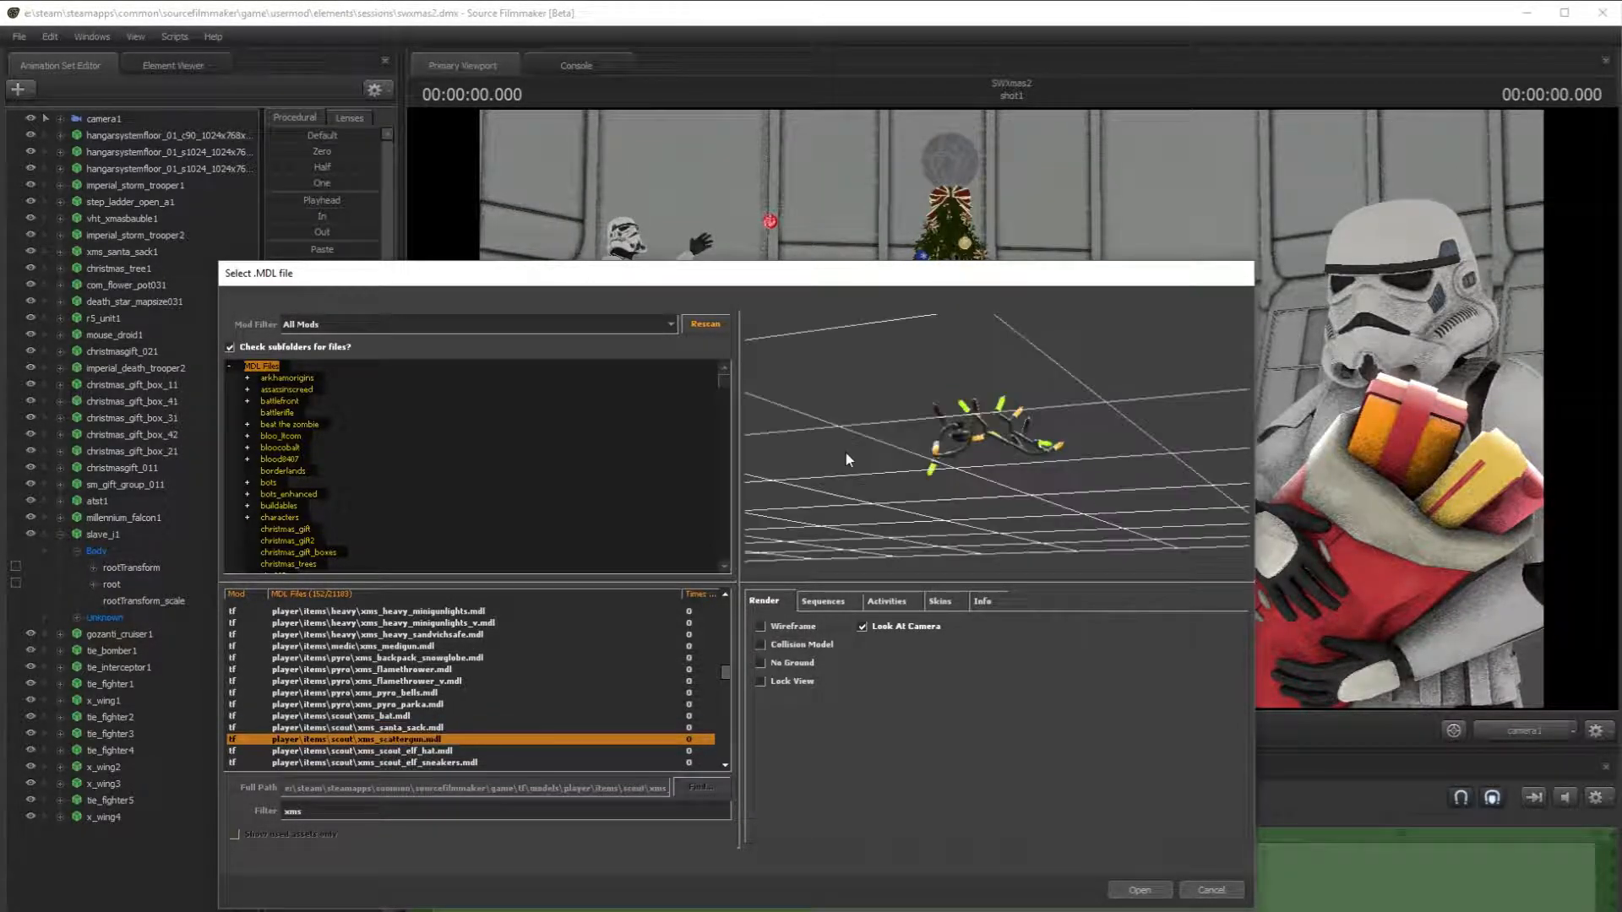
key(Down)
key(Down)
key(Down)
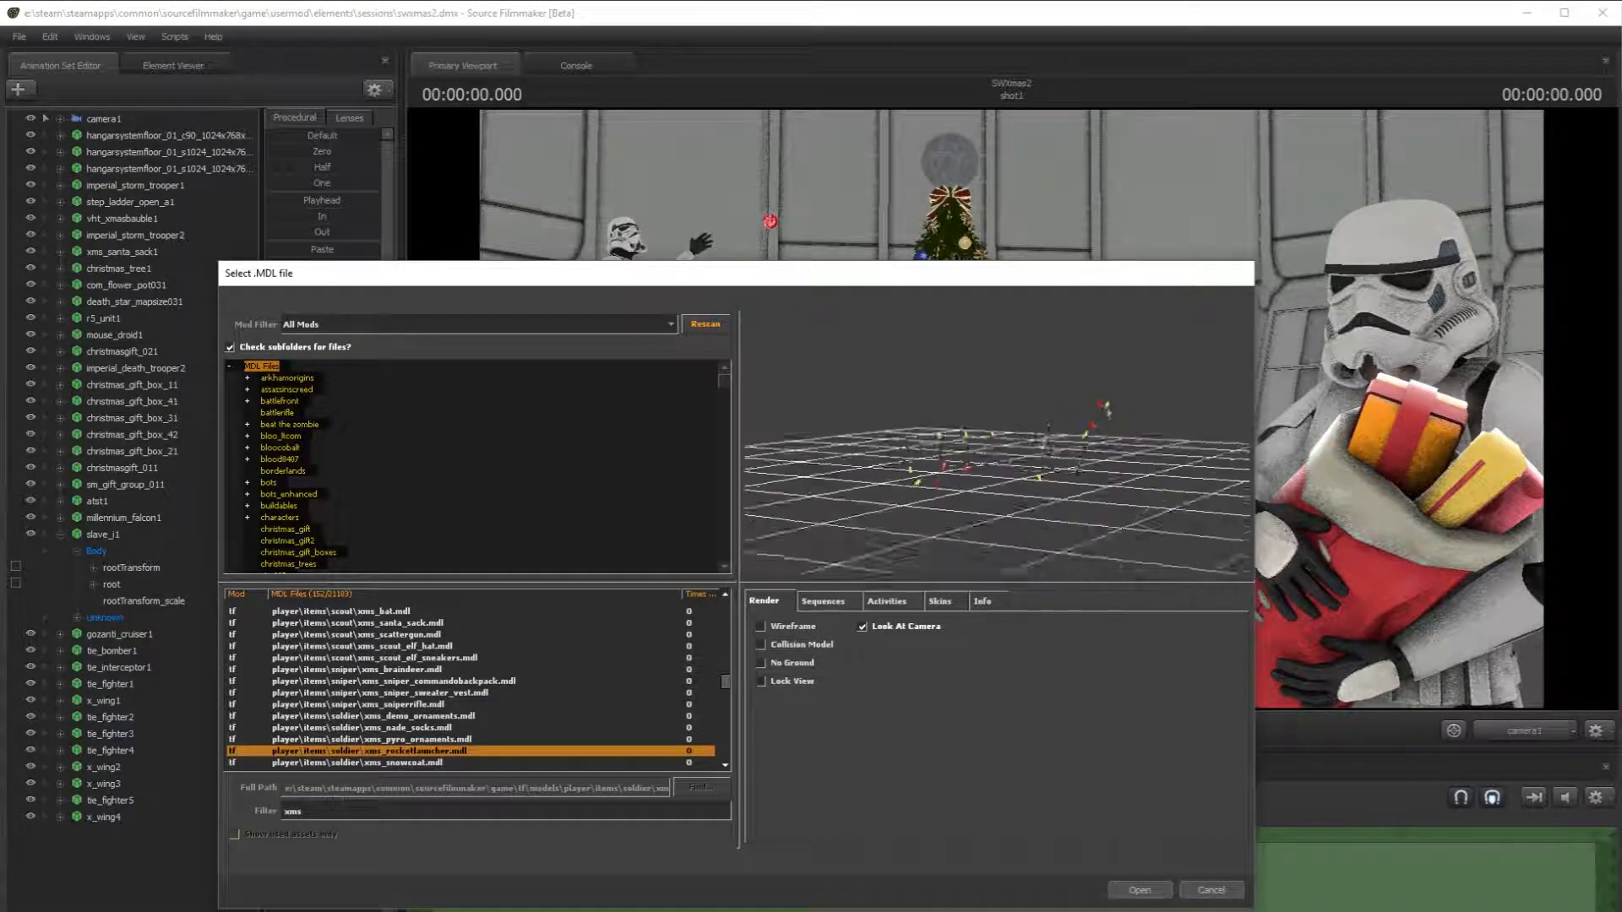
key(Down)
key(Down)
key(Down)
key(Down)
key(Down)
key(Down)
key(Down)
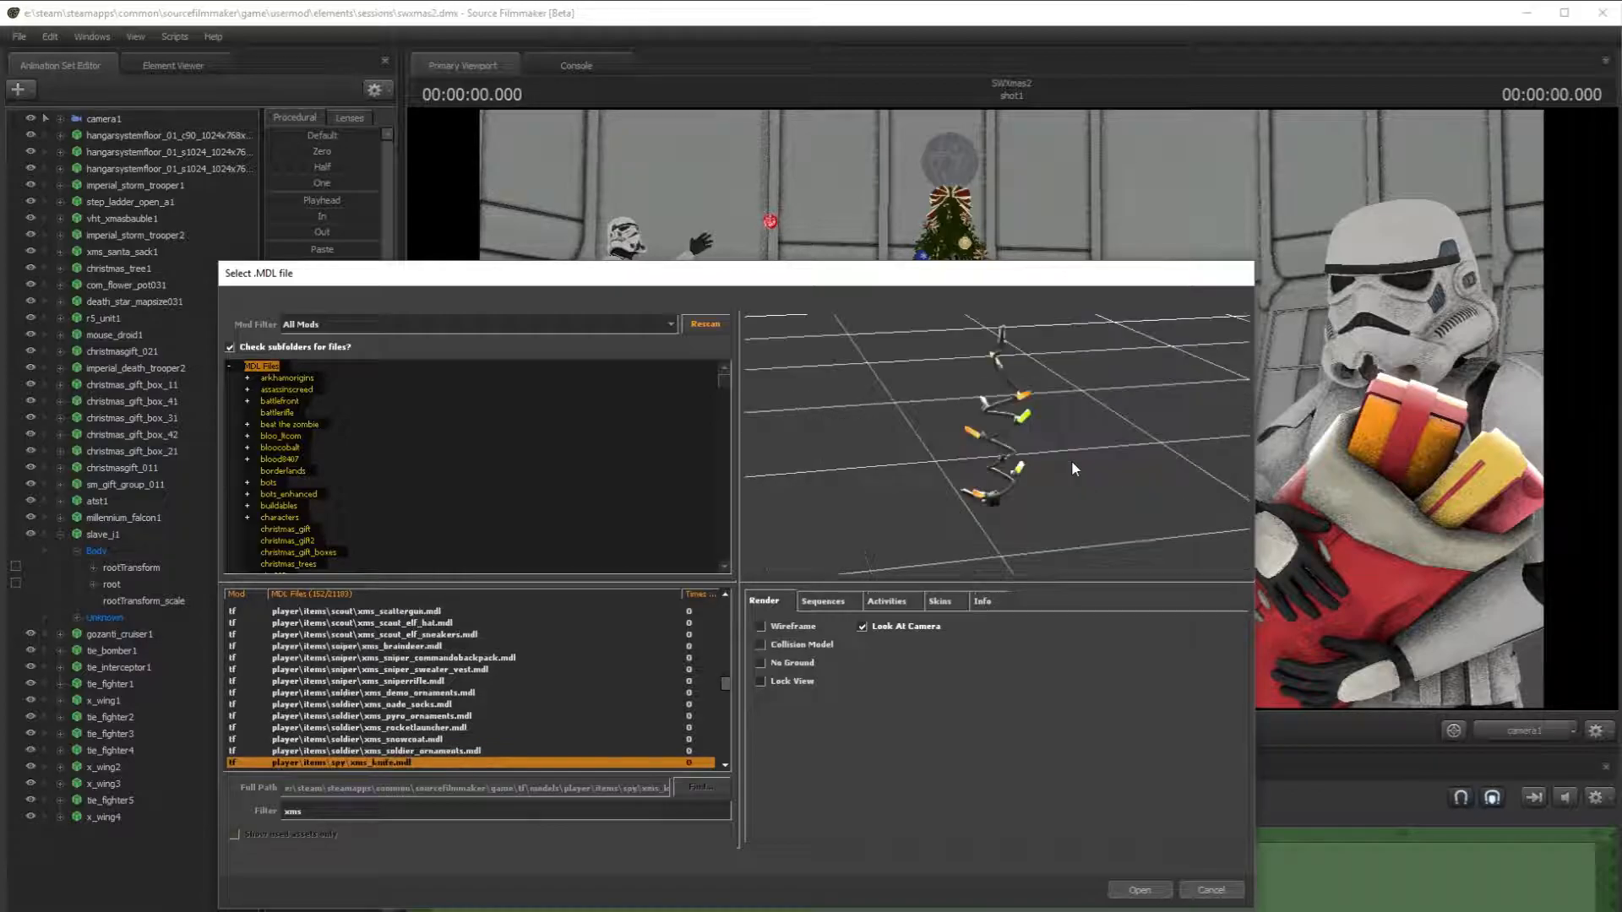
key(Down)
key(Down)
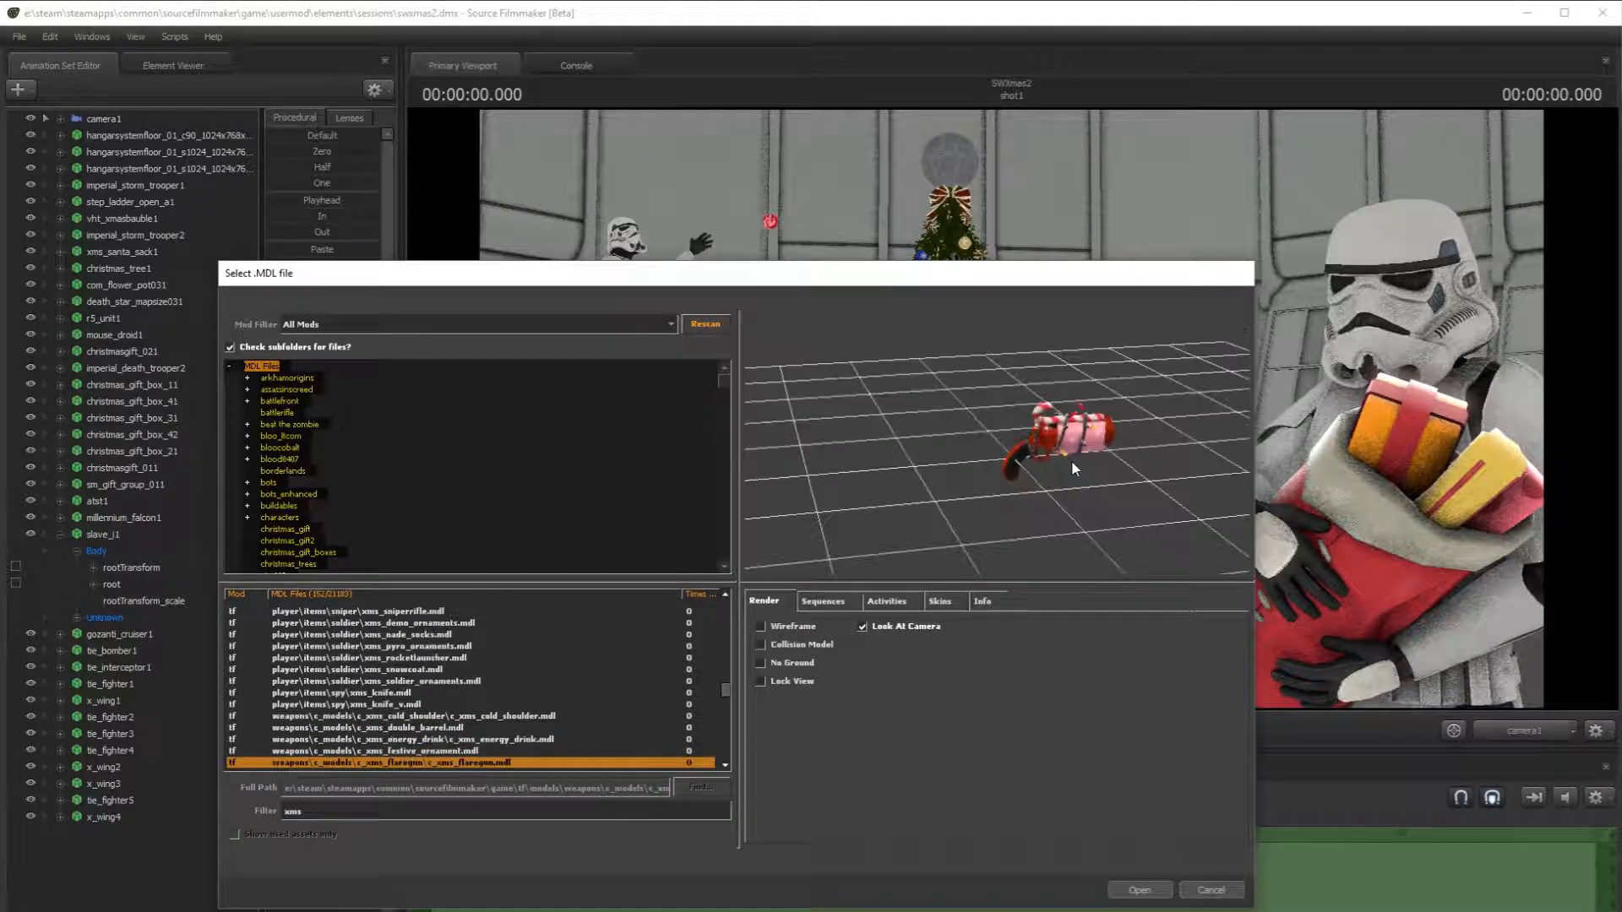
- Compare the c_xms models around the flare gun and add the c_xms_giftwrap model to the shot
key(Down)
key(Up)
key(Up)
drag(1071, 461, 1039, 520)
key(Down)
key(Down)
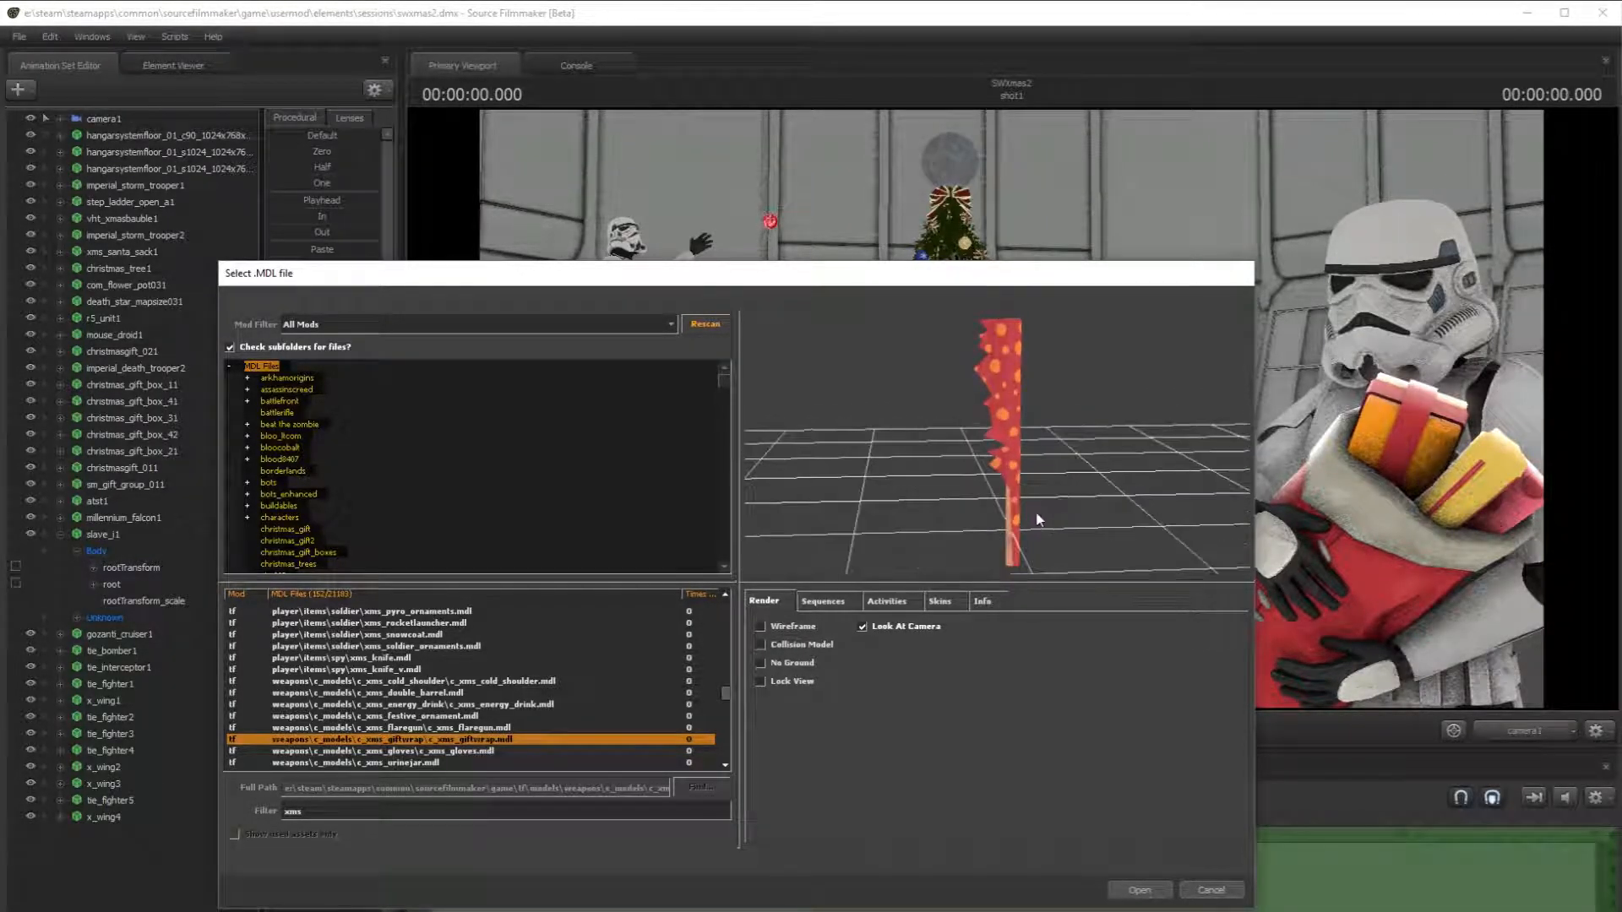
click(1132, 892)
- Search the model library for "xms light" and preview the xms_heavy_minigunlights models
click(28, 93)
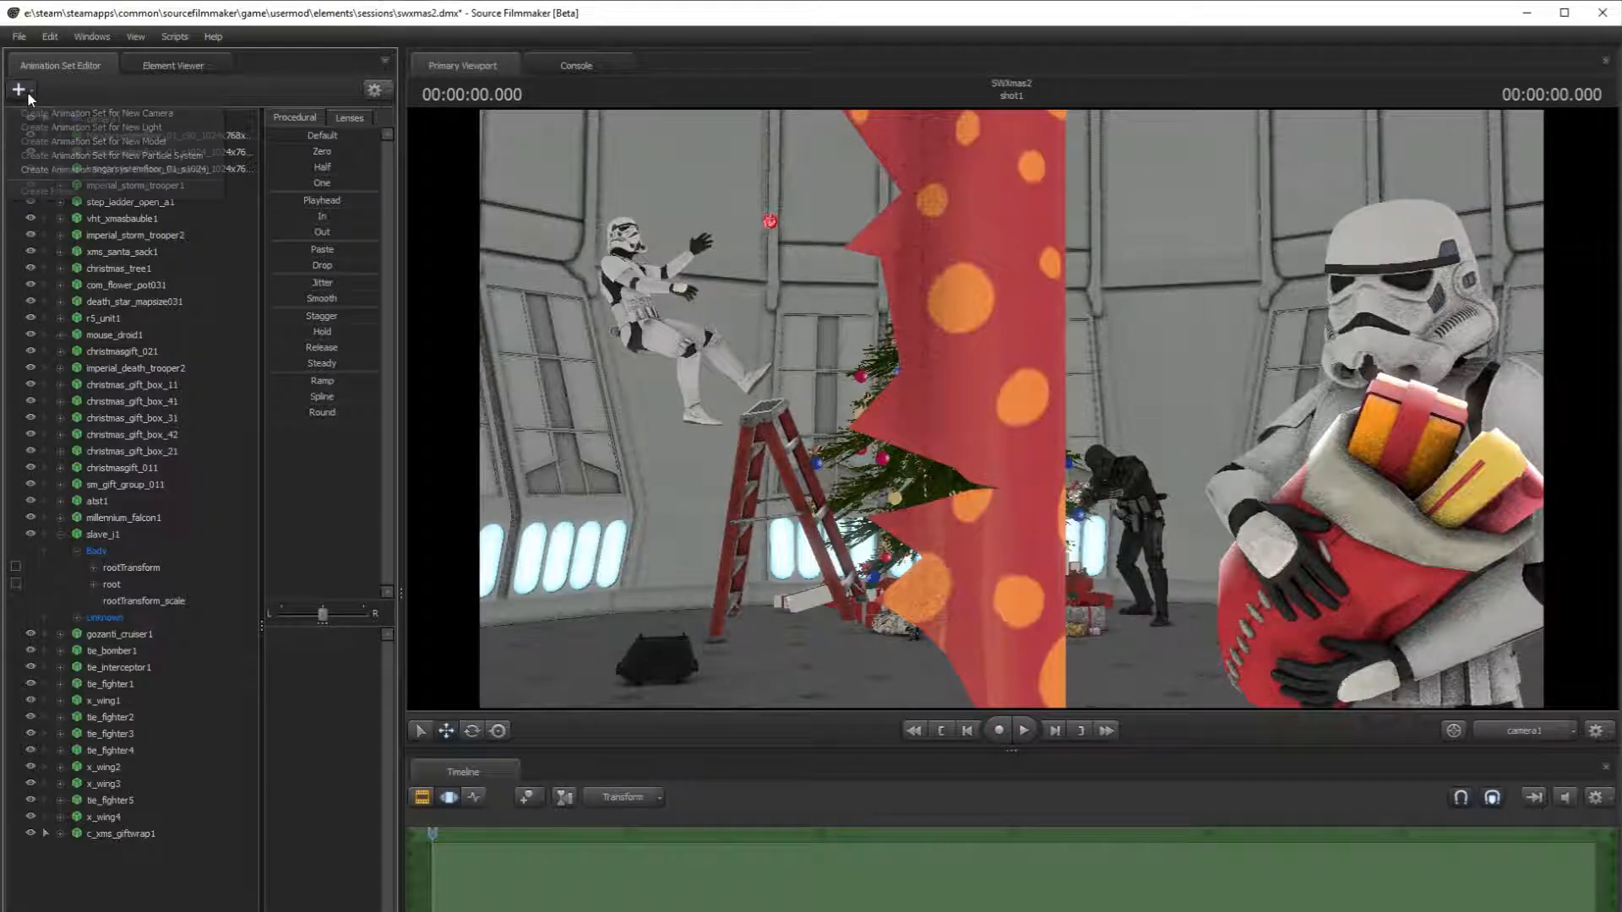
click(75, 140)
drag(730, 610, 734, 764)
click(513, 800)
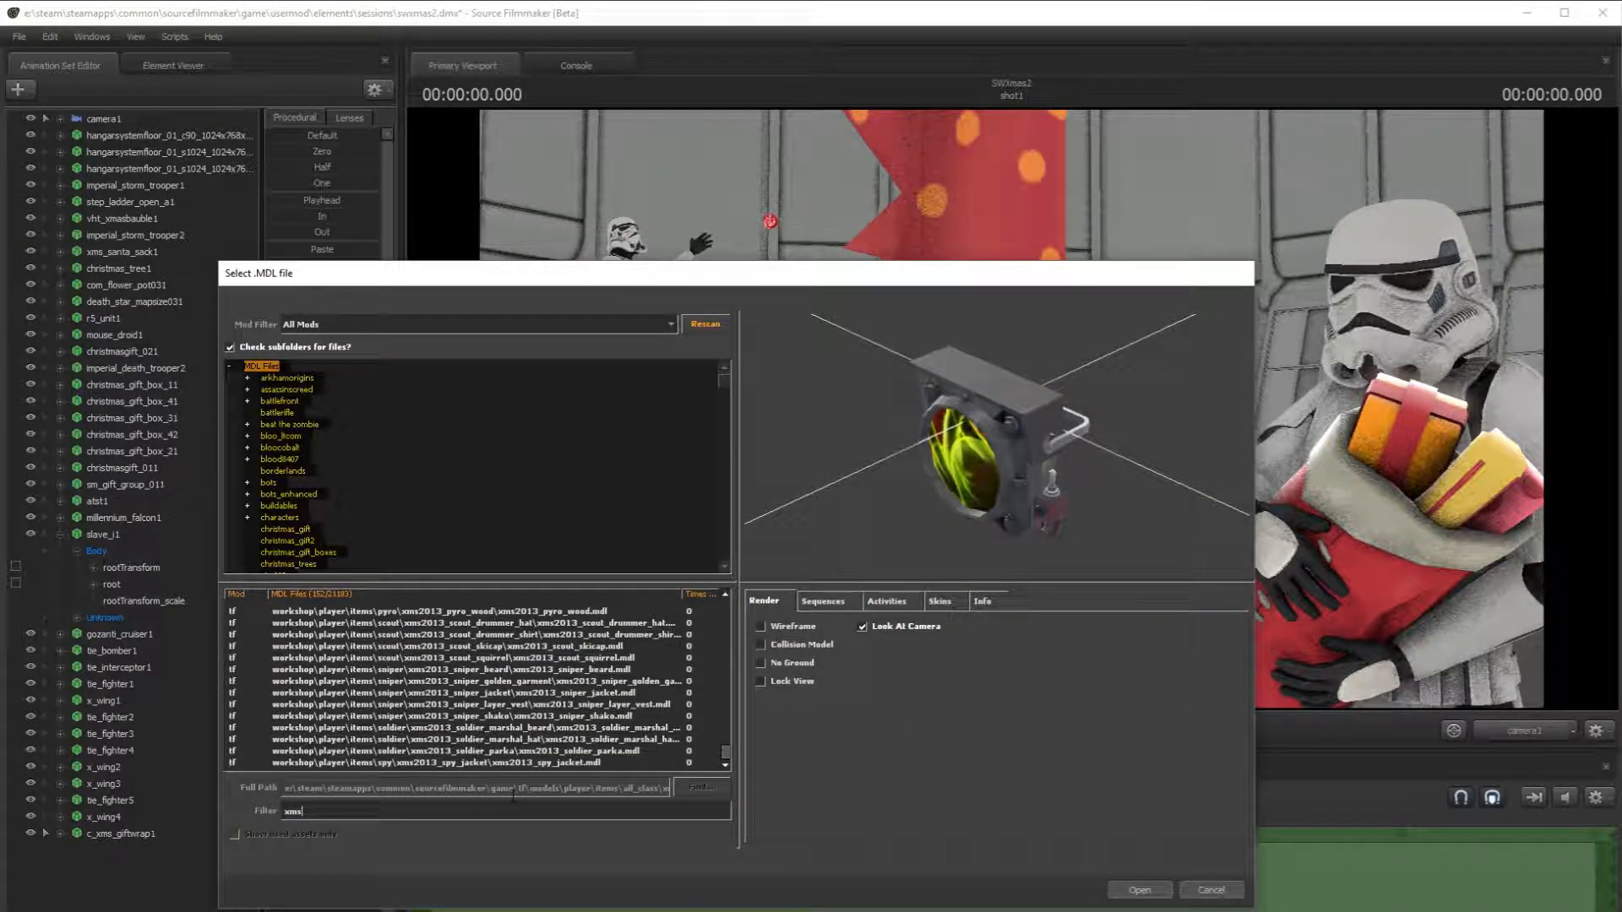
text(light)
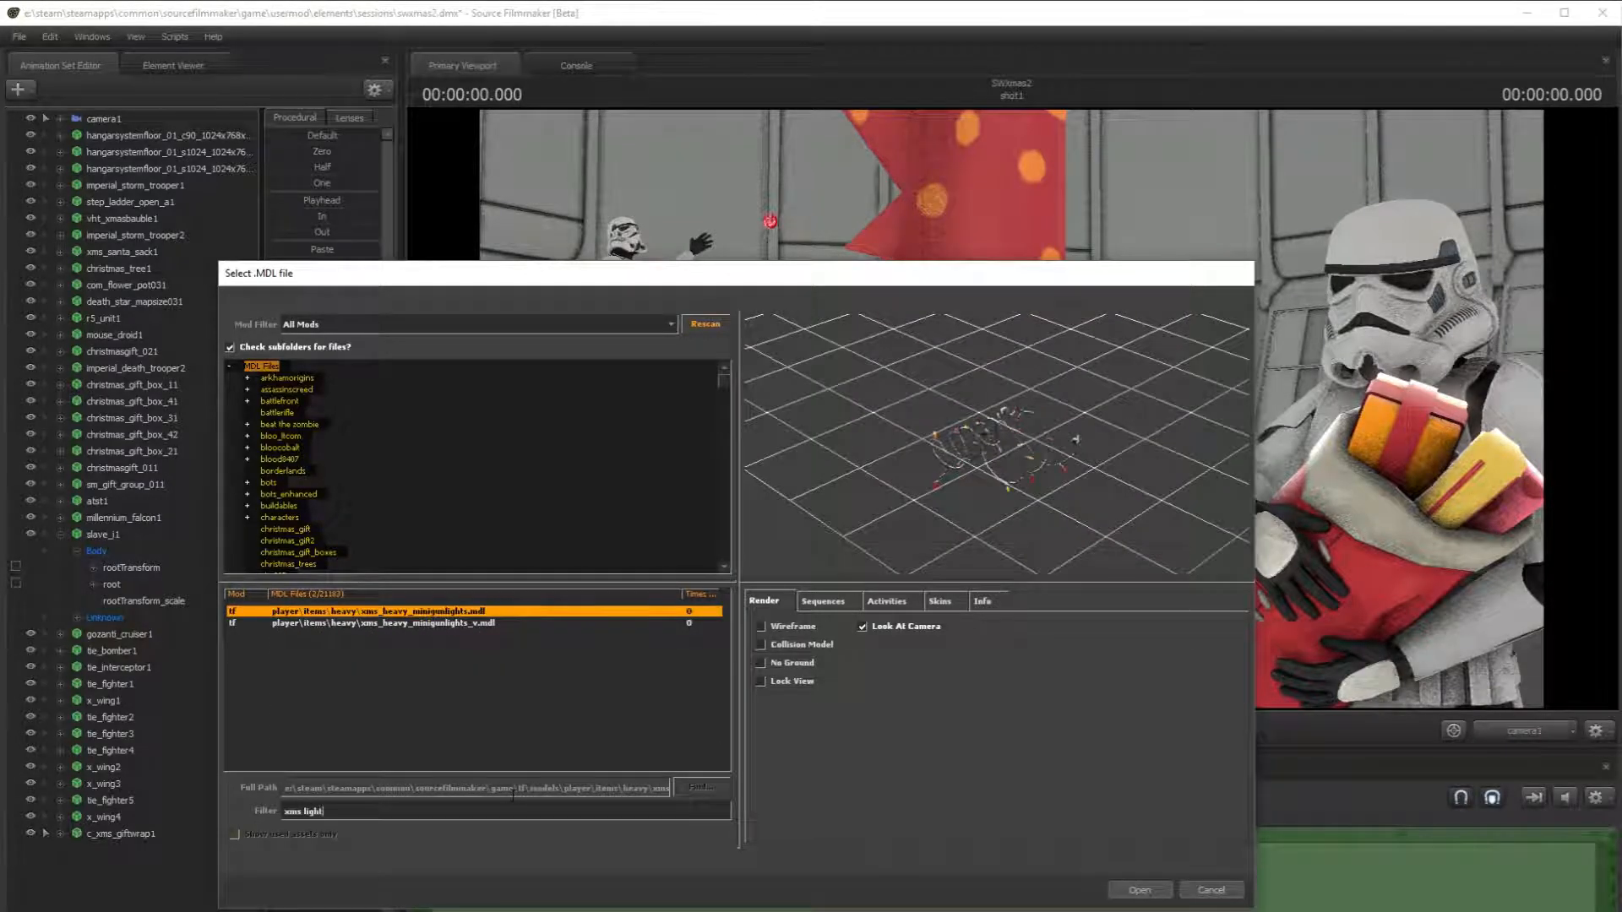
click(486, 623)
- Search the model library for "christmas" and preview the christmaspresents, christmasgift and gift group models
key(ctrl+a)
text(christmas)
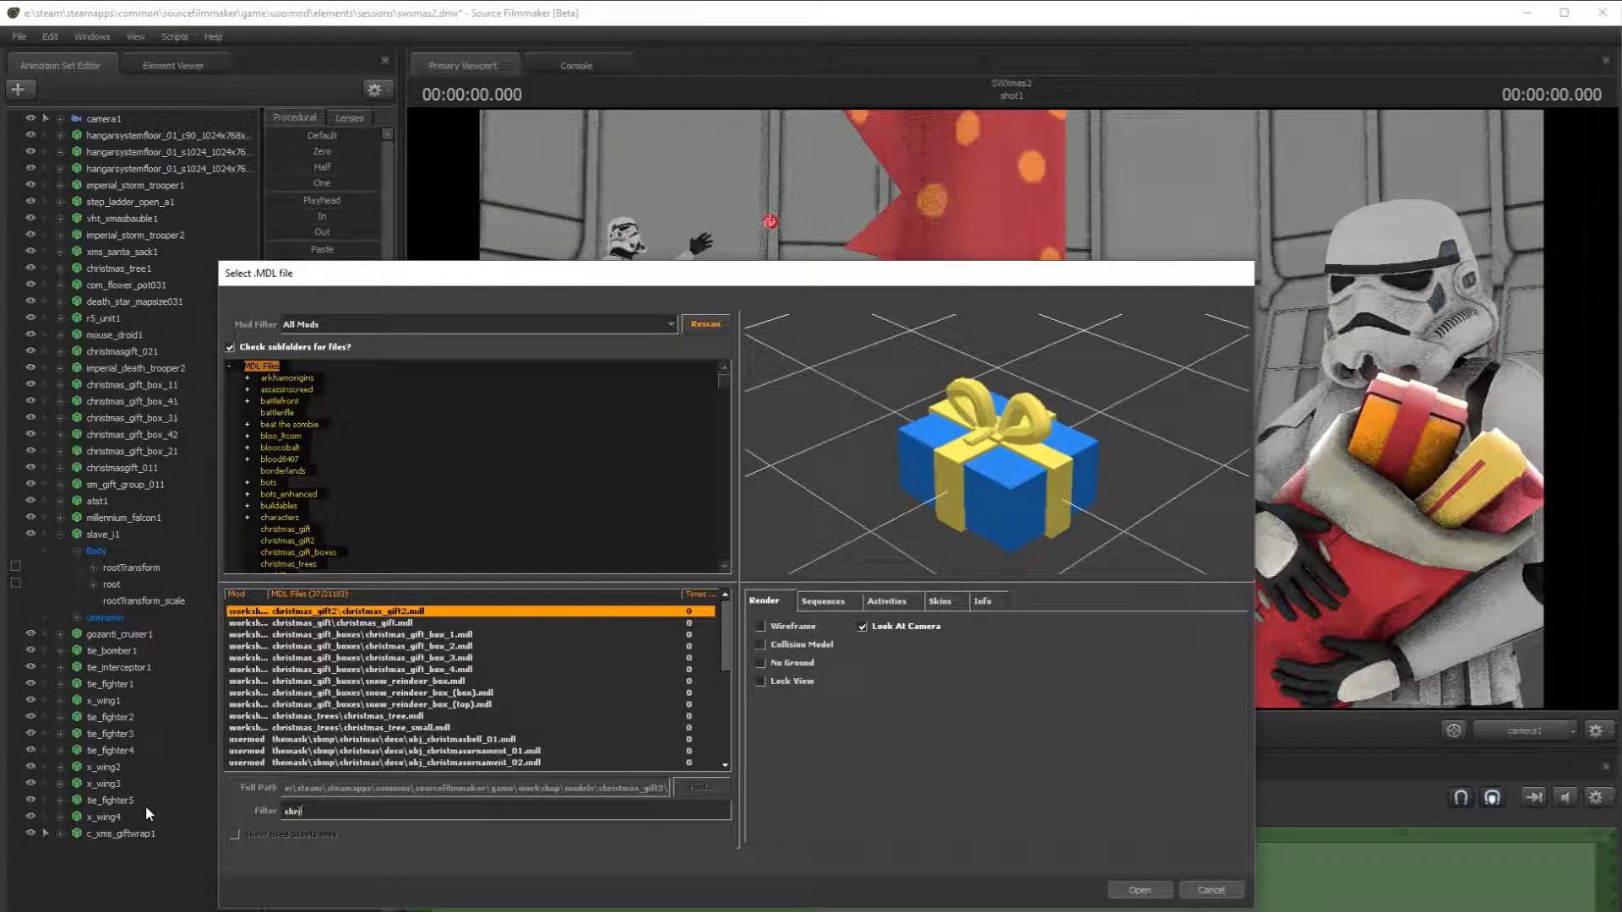
scroll(446, 703, down, 6)
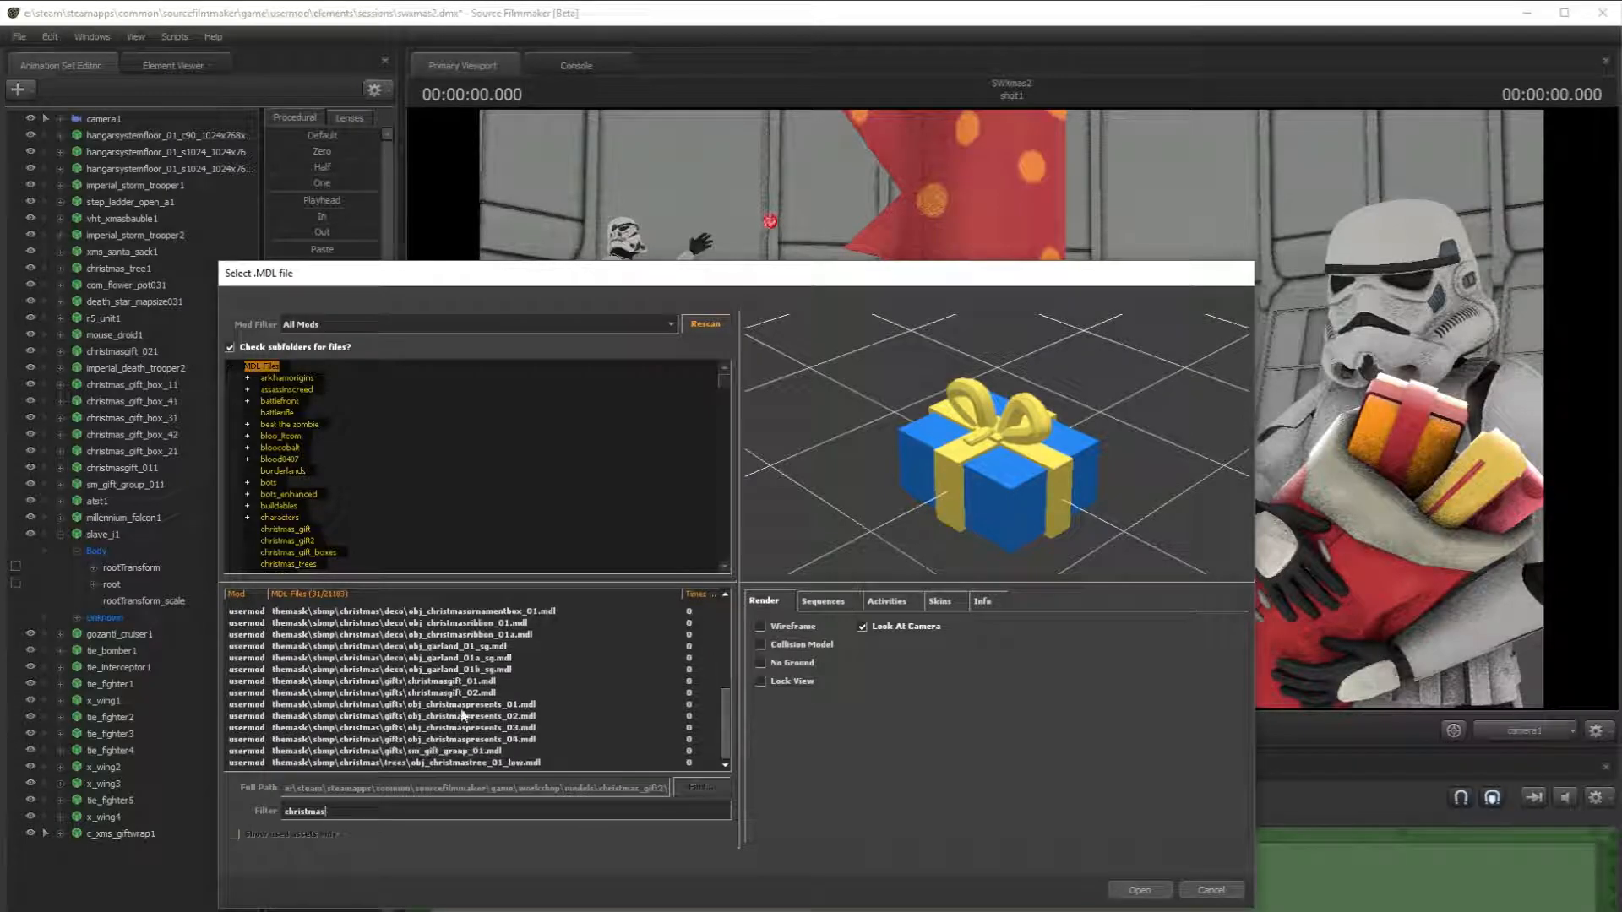
click(519, 740)
click(519, 751)
click(512, 728)
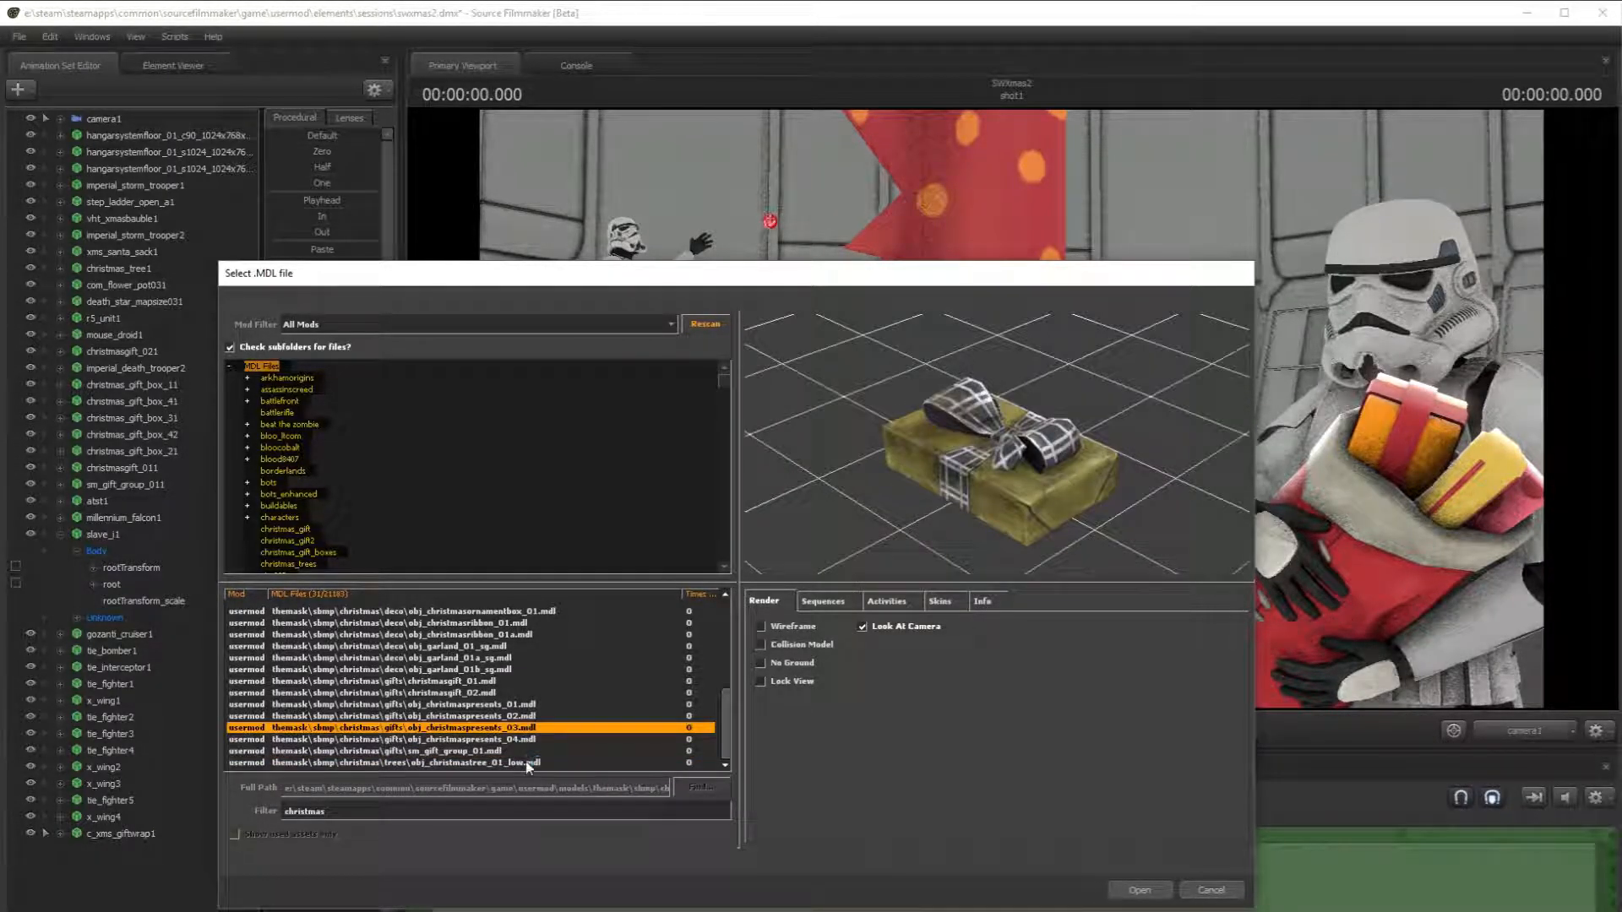
click(507, 693)
click(507, 716)
- Preview the small Christmas tree, snow reindeer box and gift box models among the "christmas" models
scroll(498, 718, up, 6)
click(490, 717)
click(478, 705)
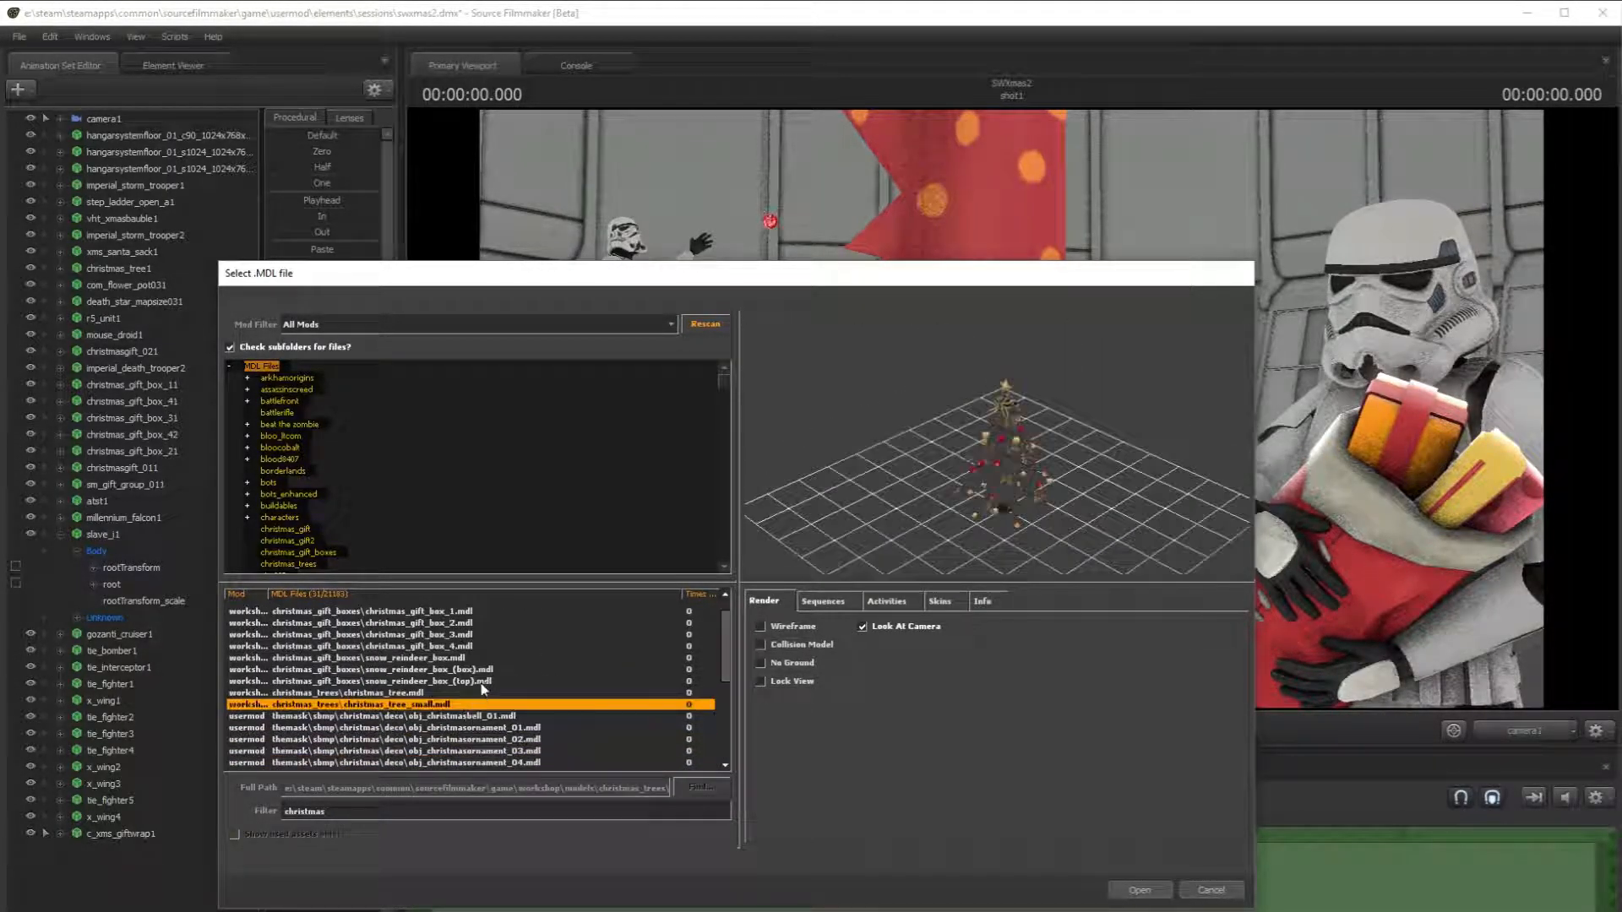
click(481, 680)
scroll(482, 681, up, 2)
click(458, 636)
click(451, 612)
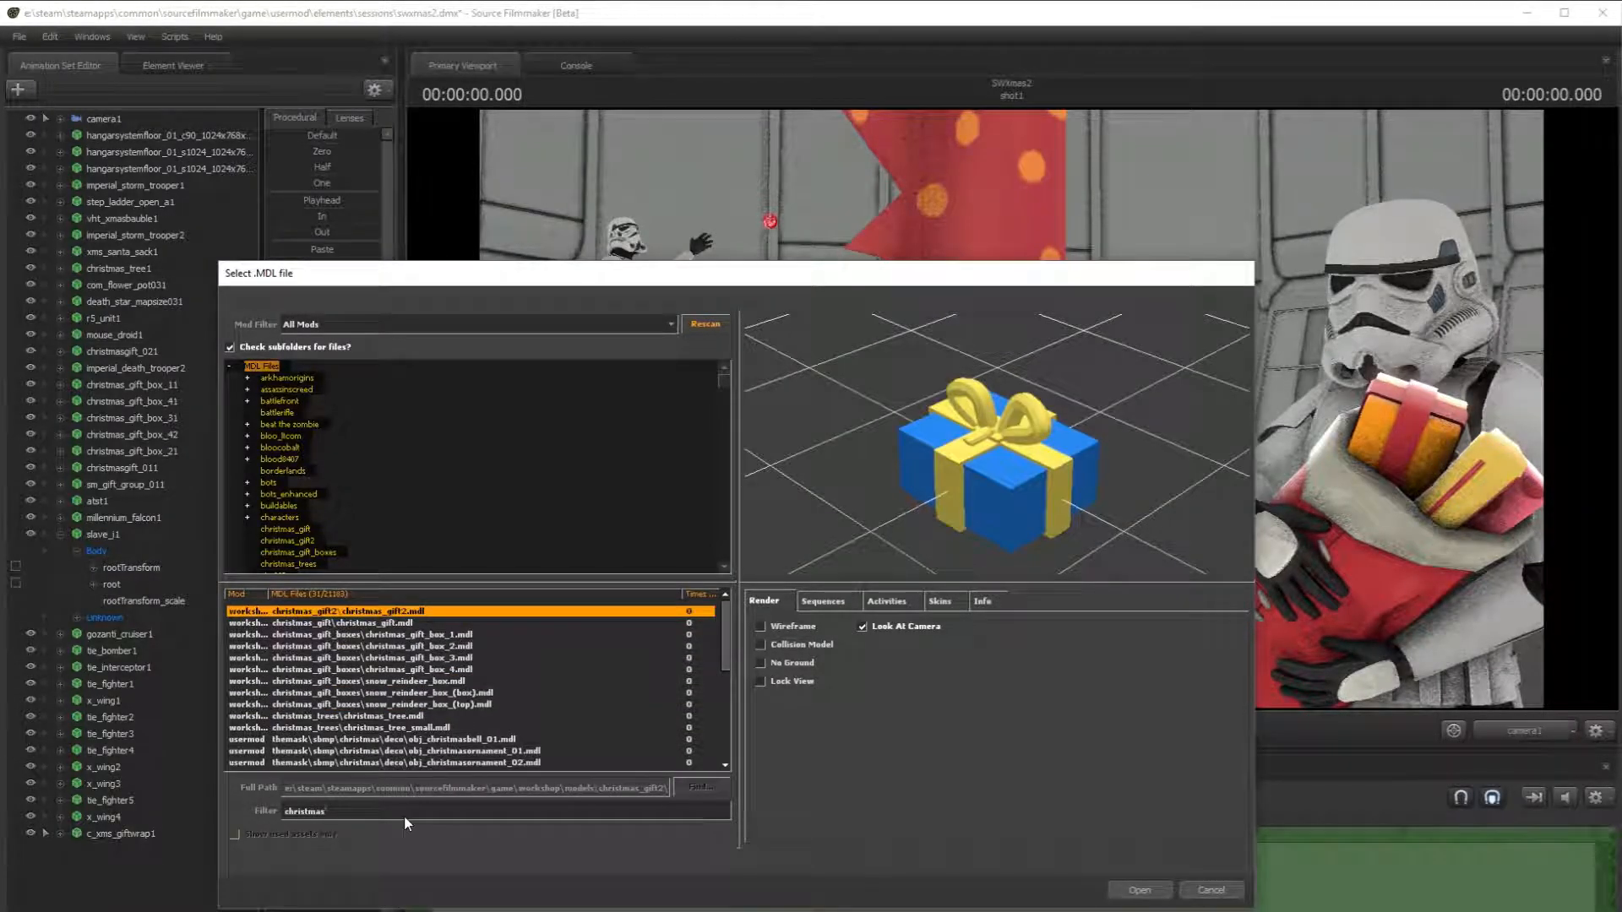
- Search the model library for "lights" and look through the full list for festive string lights
text(lights)
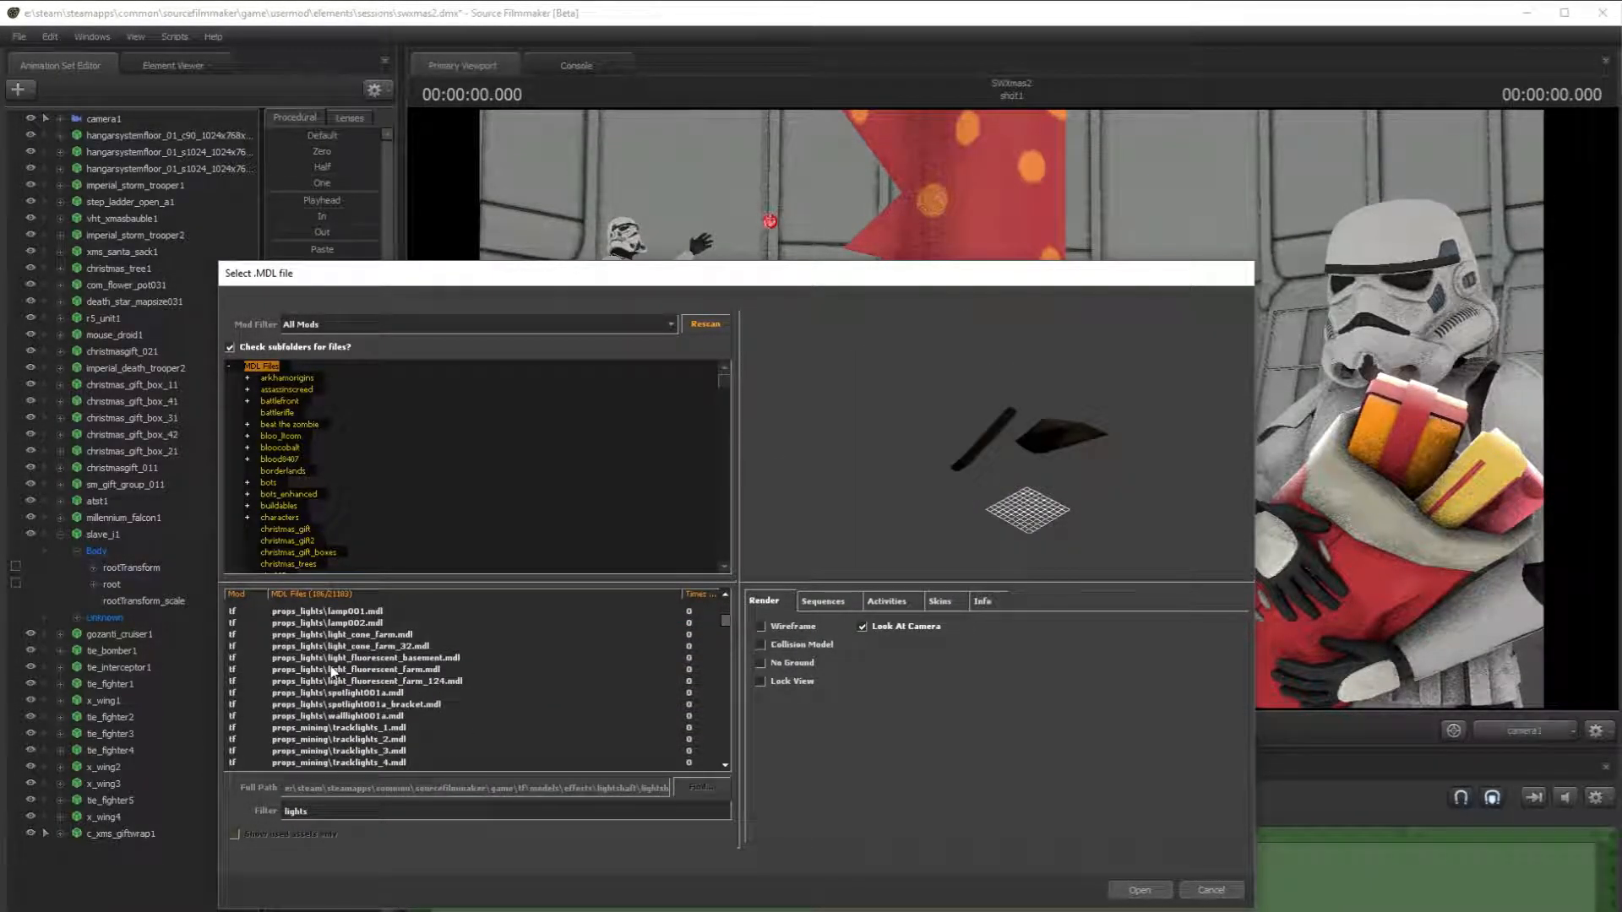
scroll(484, 665, down, 7)
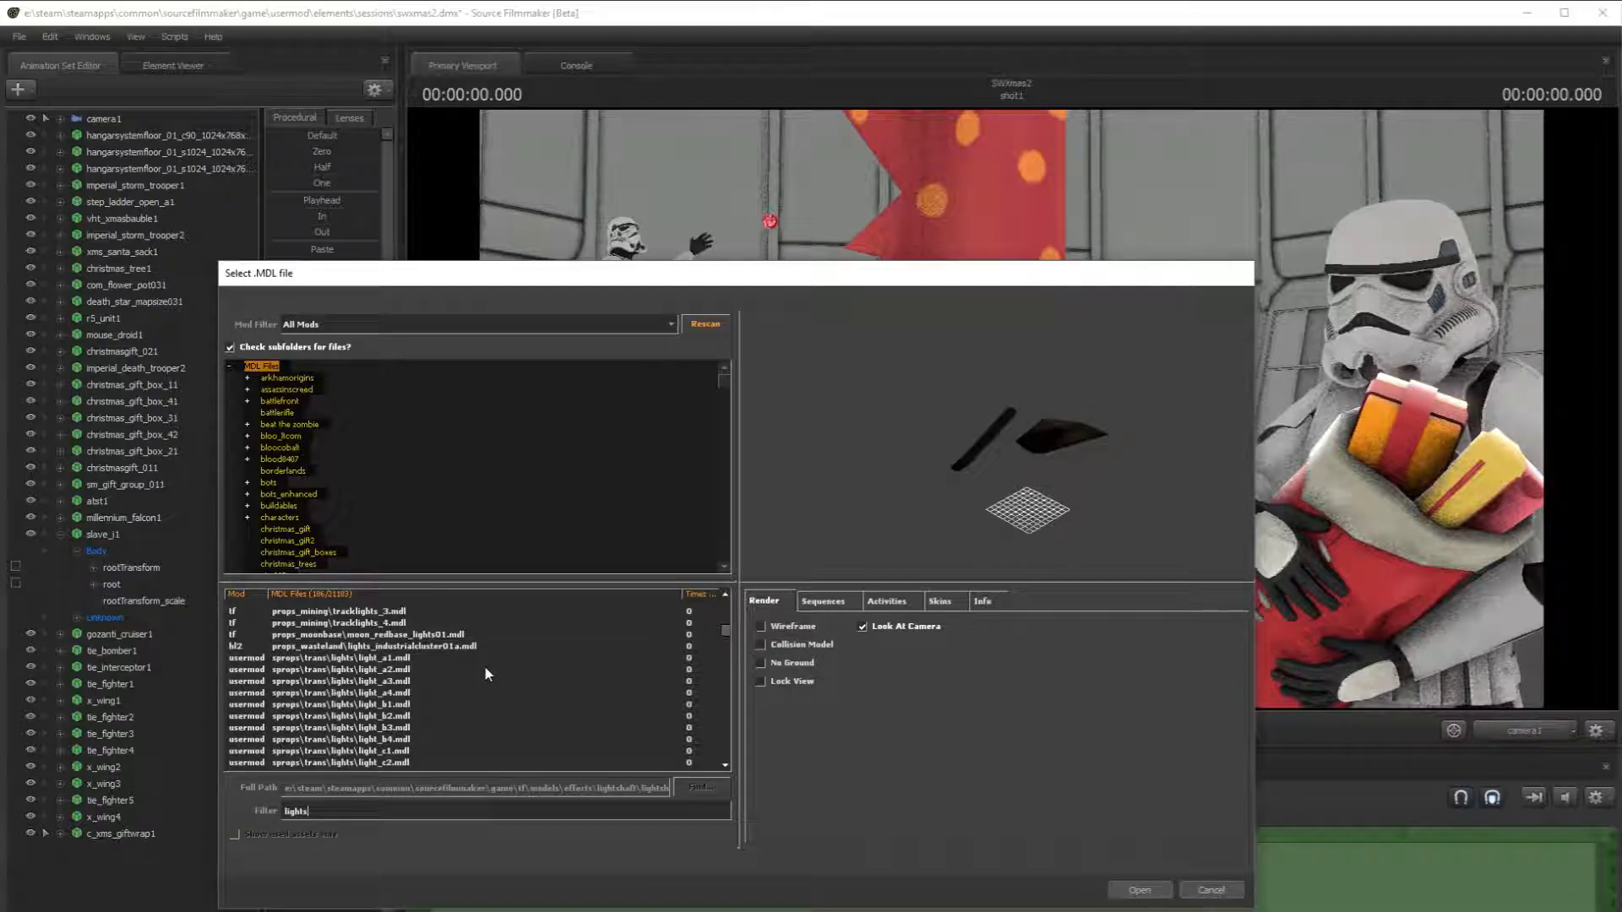
scroll(484, 667, down, 5)
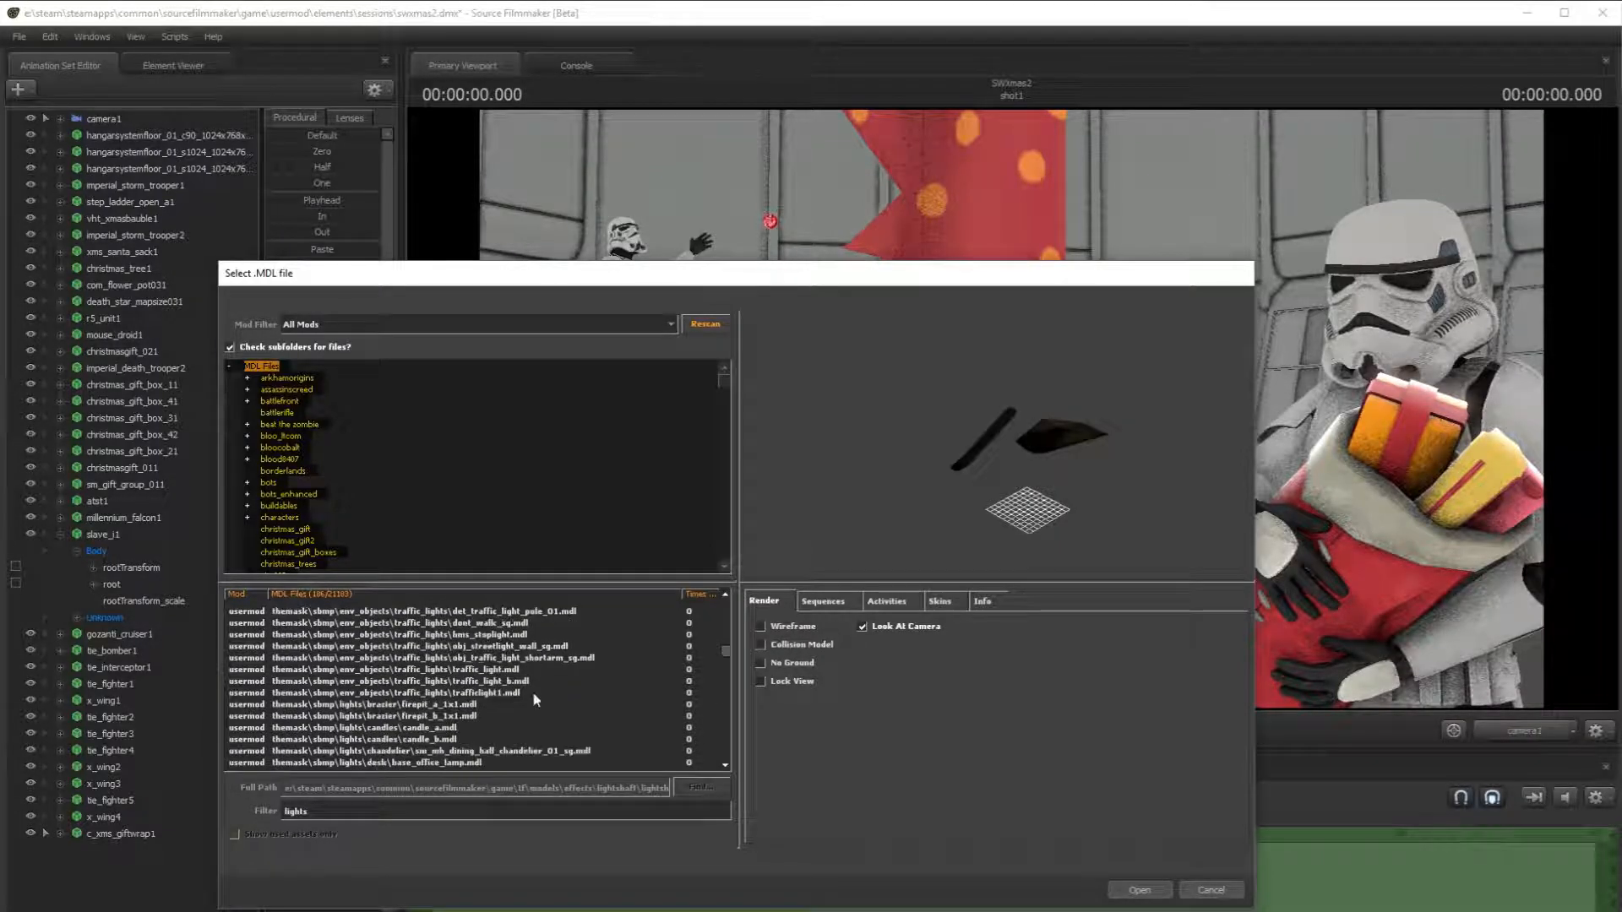
scroll(534, 692, down, 8)
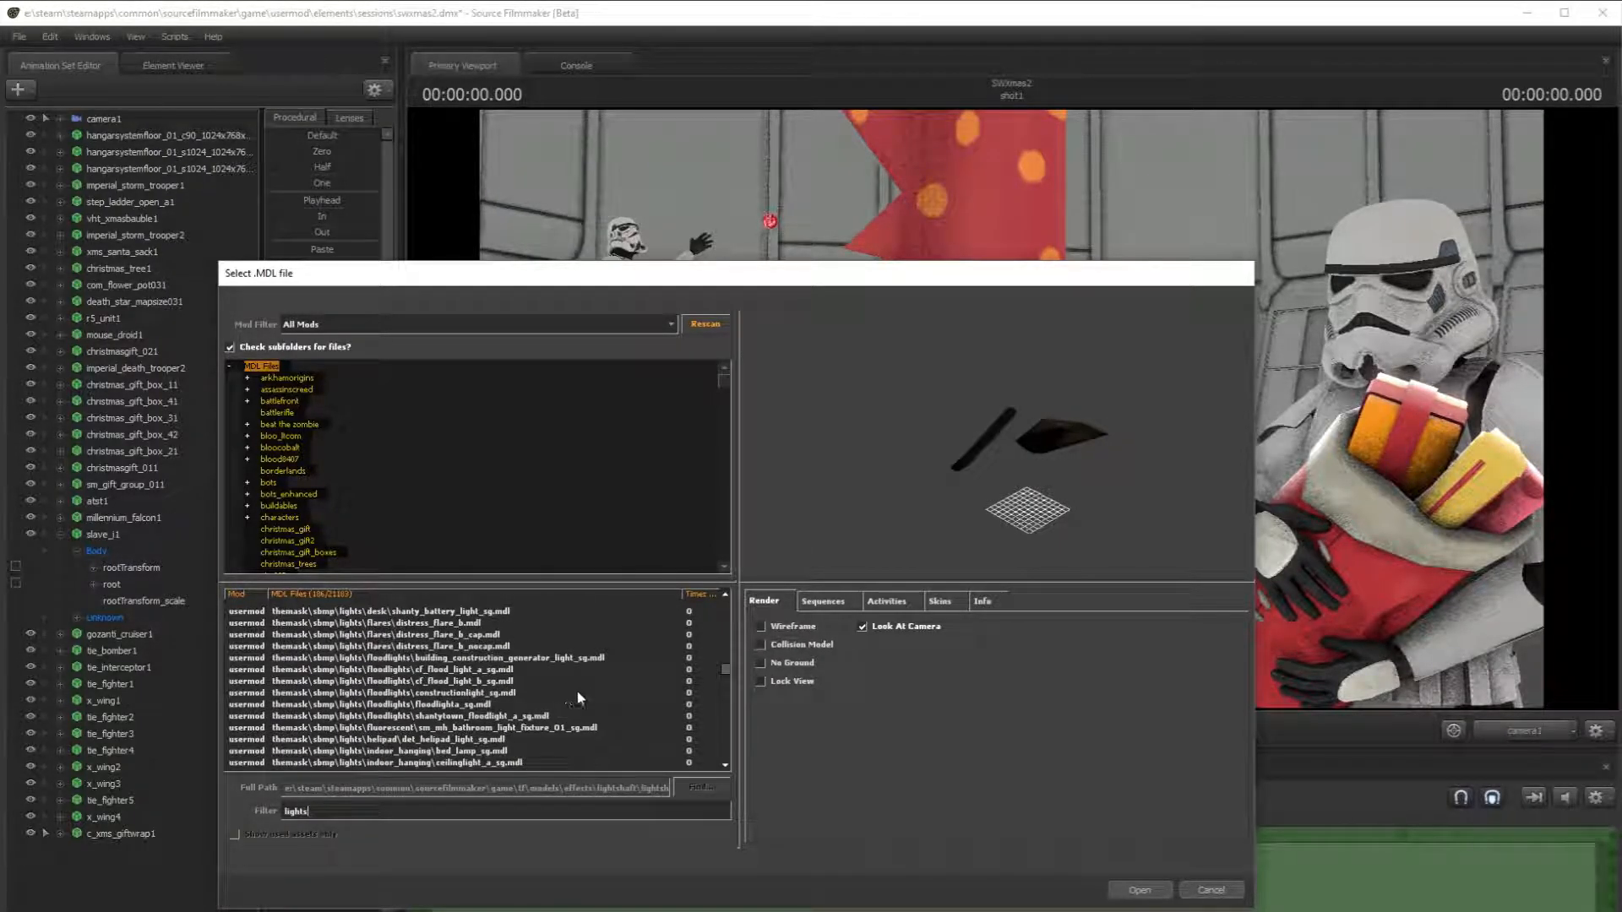
scroll(583, 698, down, 3)
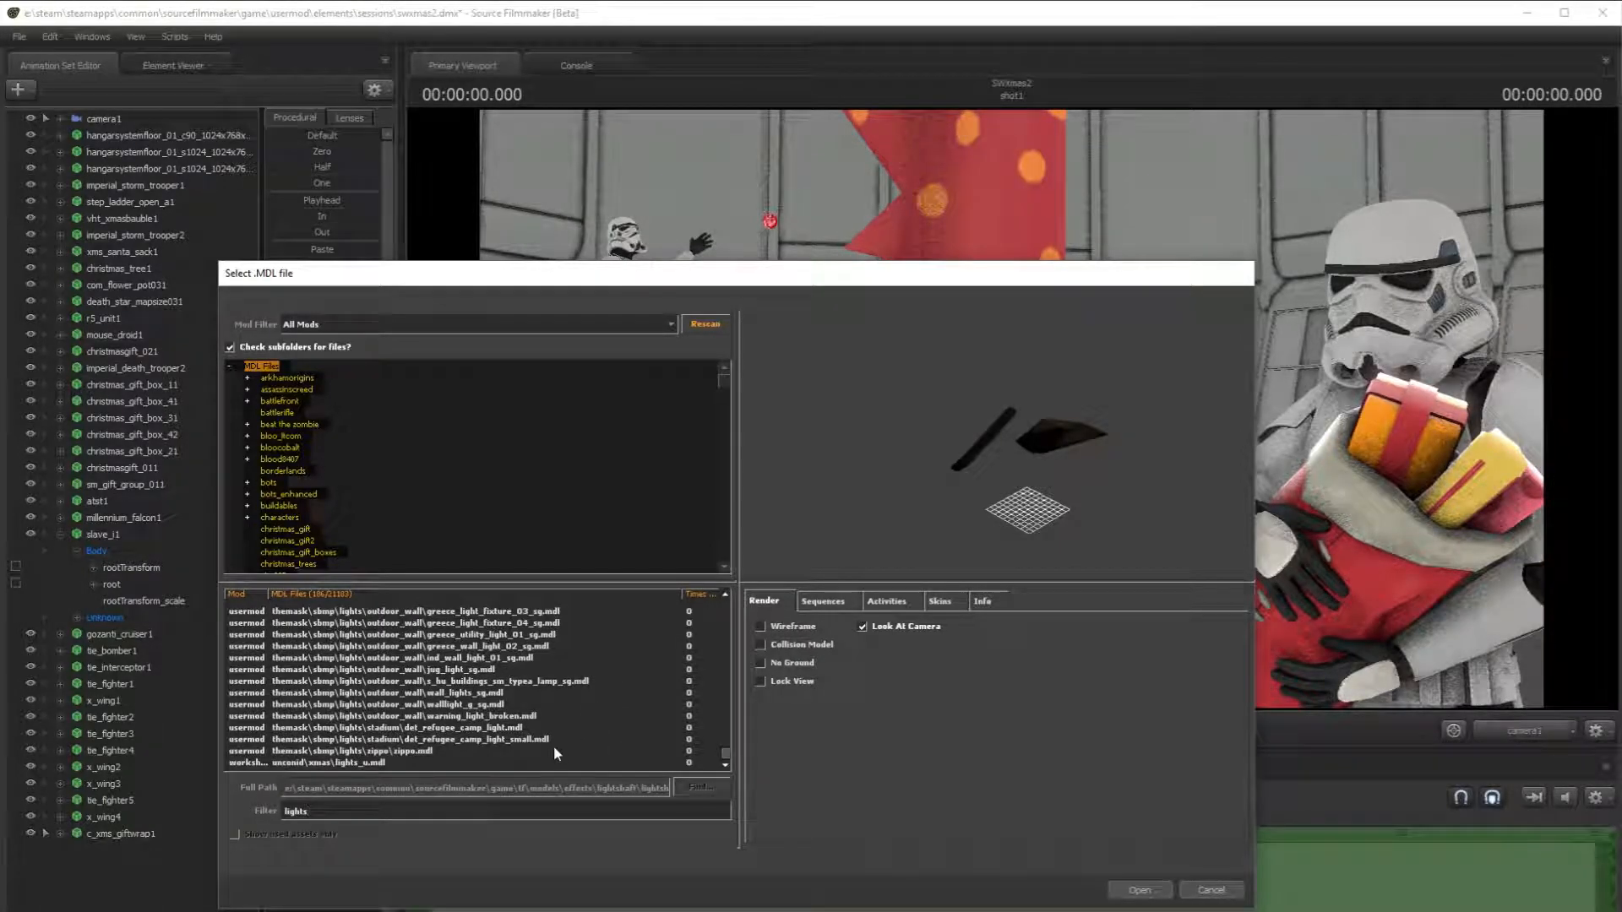
scroll(555, 743, up, 20)
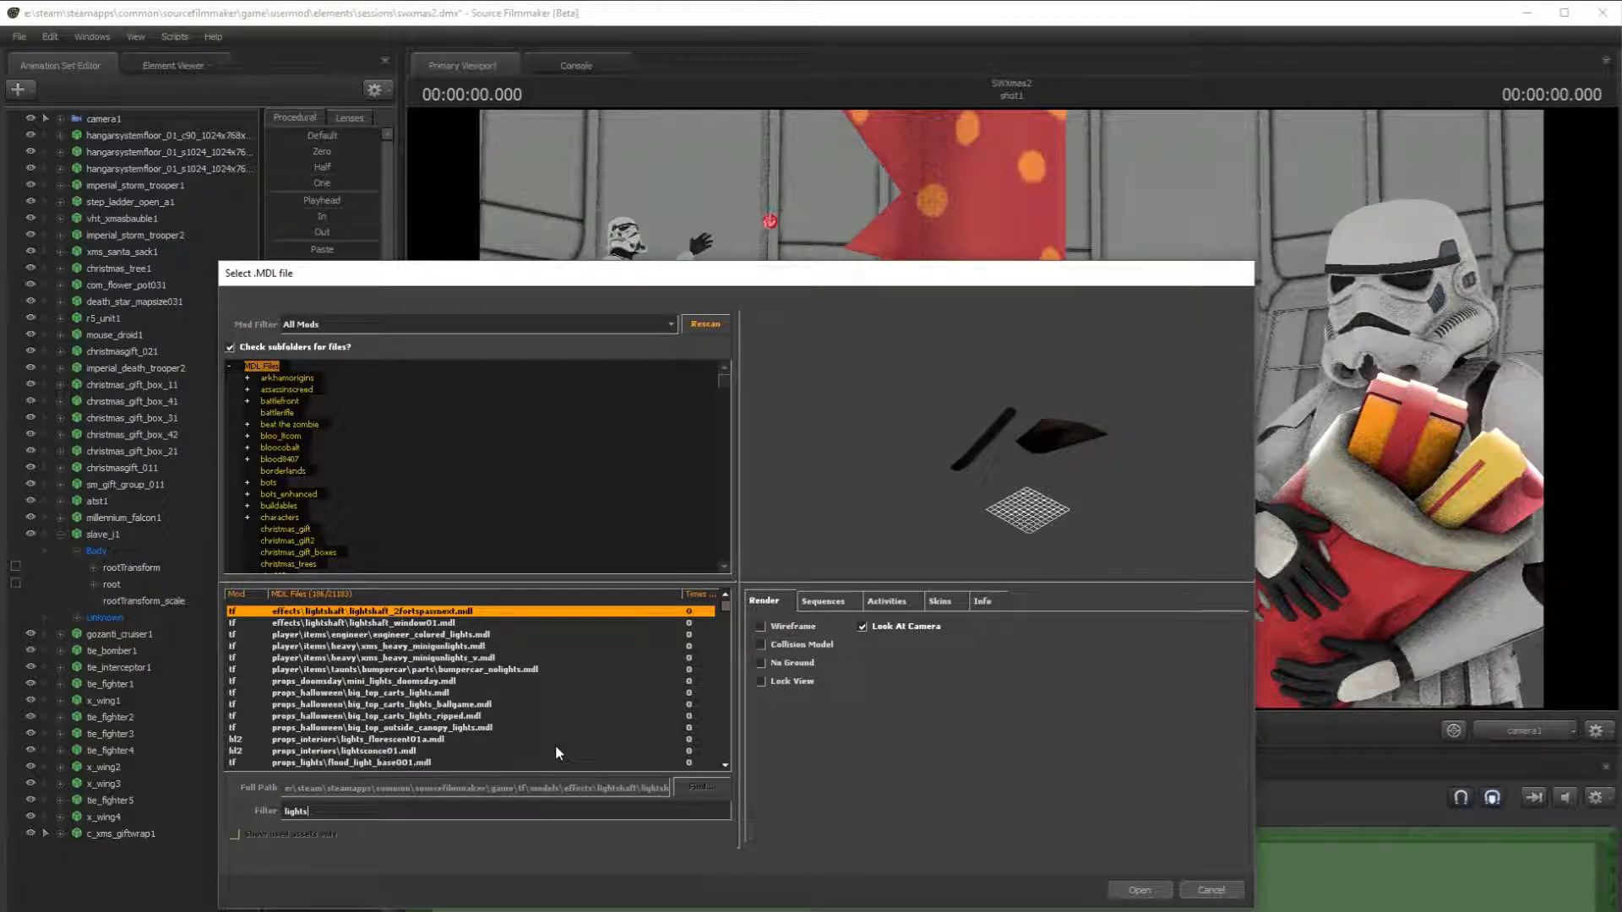
scroll(555, 744, down, 10)
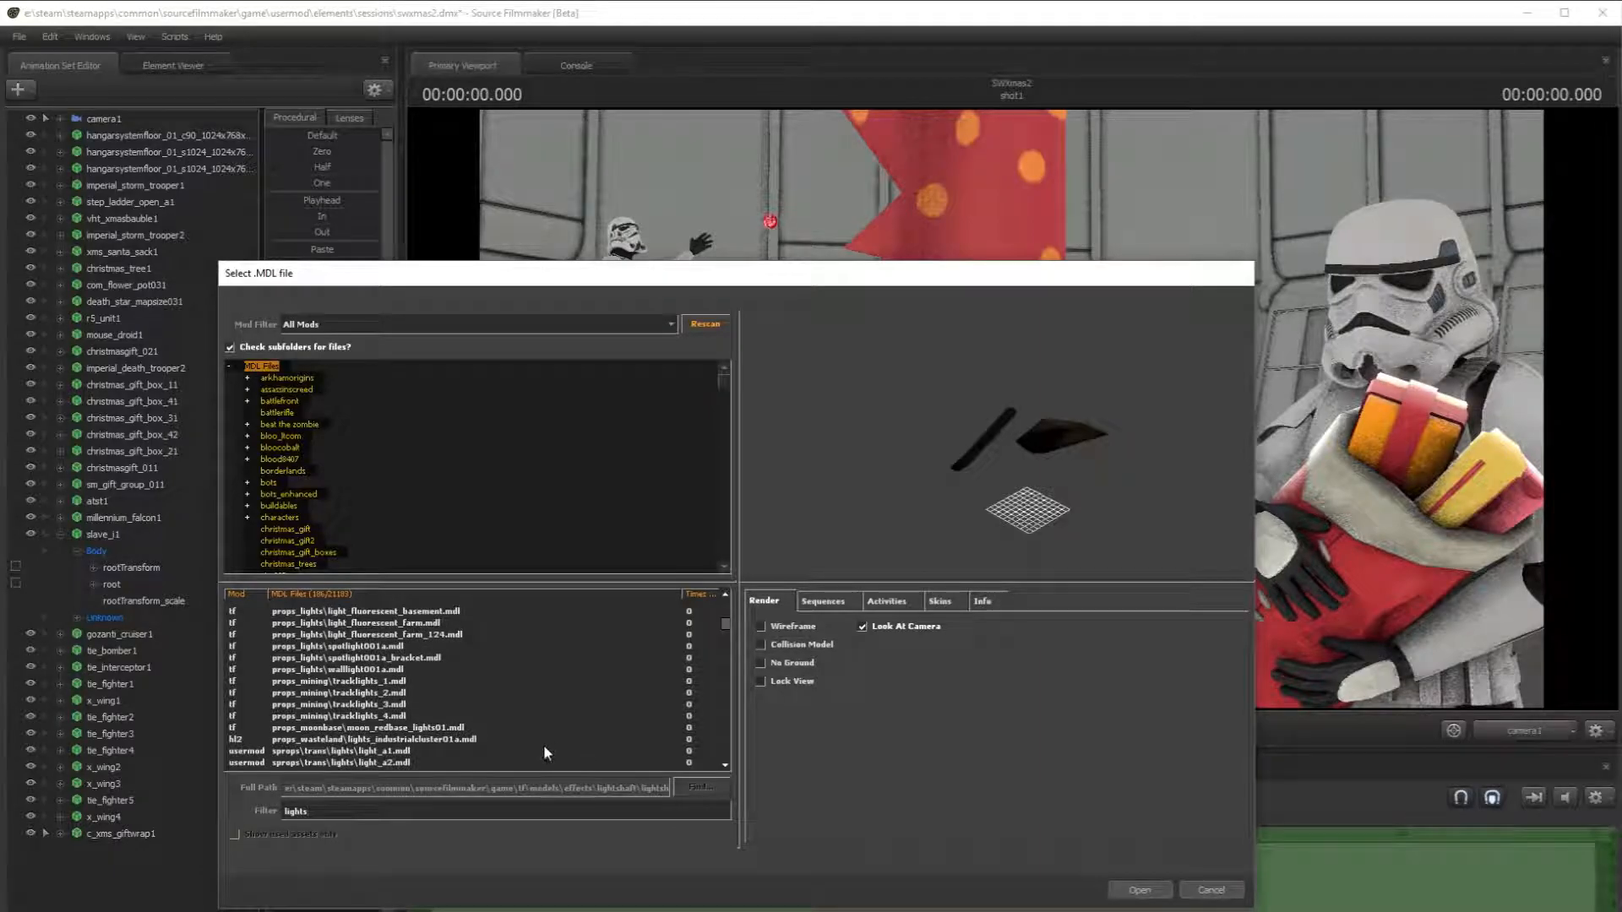
- Preview the prop light models, from the industrial cluster and track lights up through the hanging bulb and big top cart lights
click(437, 740)
click(448, 728)
click(453, 717)
click(471, 683)
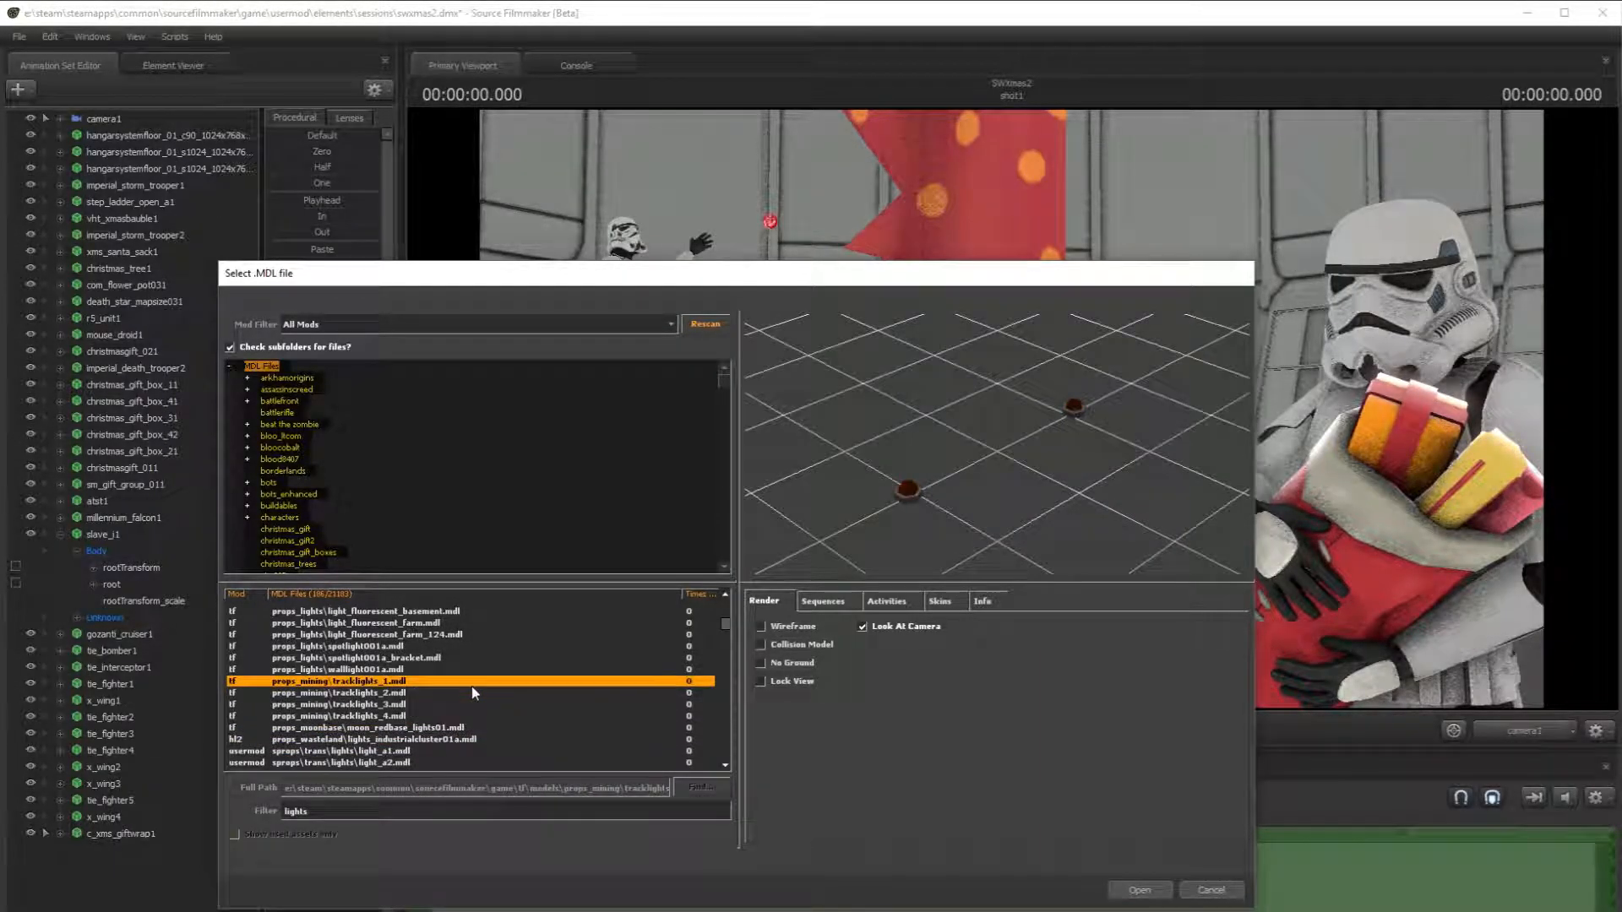
scroll(456, 676, up, 1)
click(453, 672)
click(464, 654)
scroll(464, 653, up, 2)
click(404, 666)
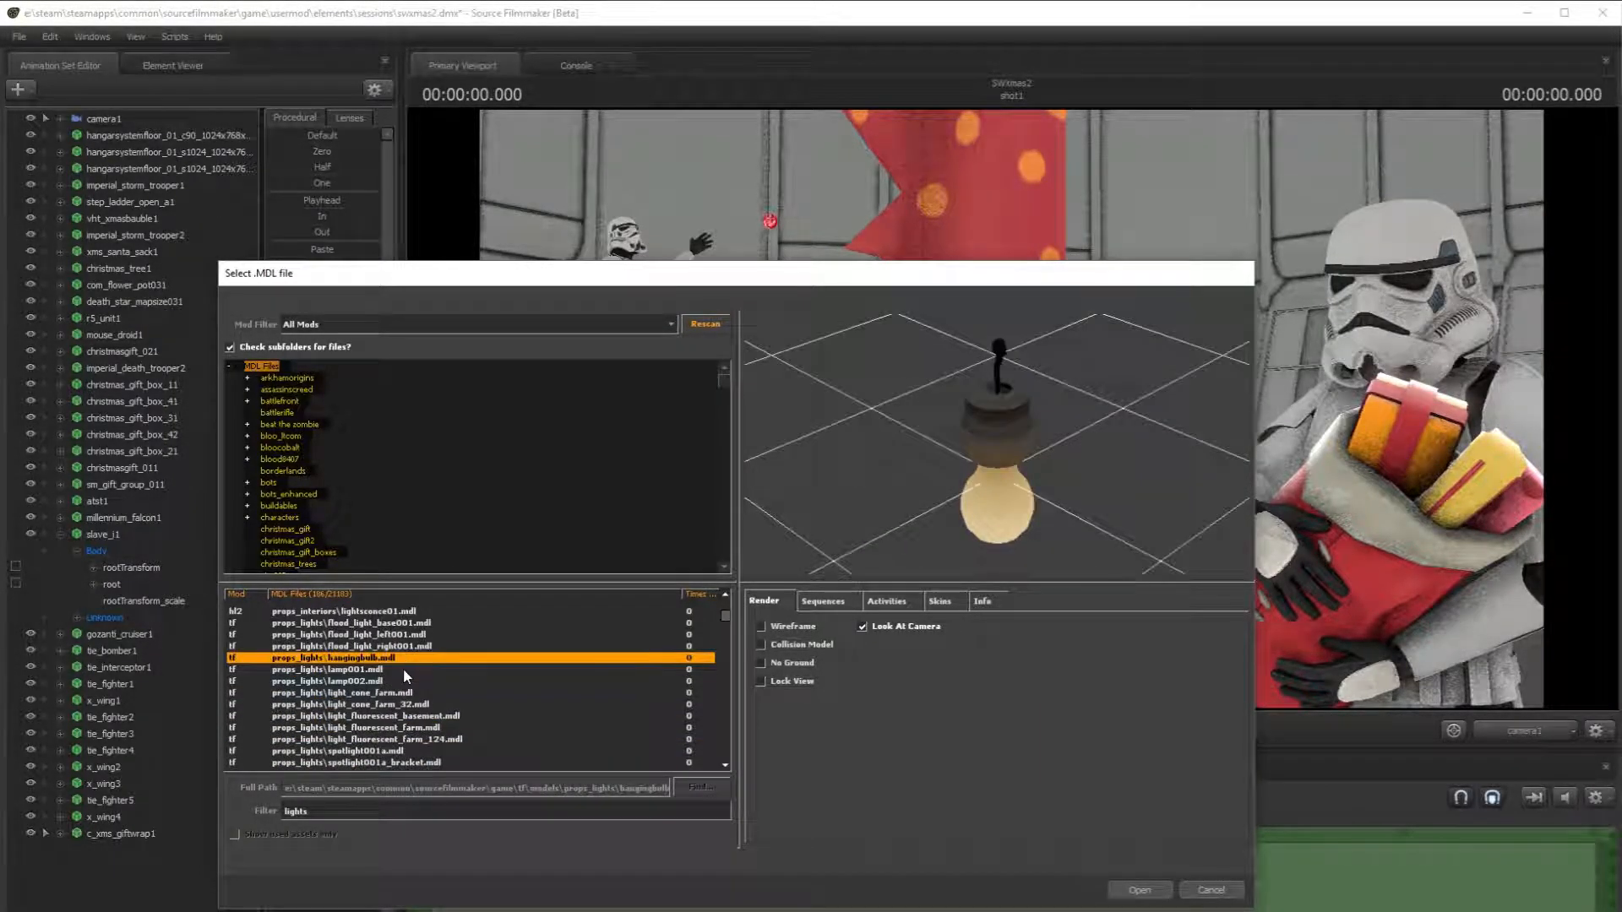
scroll(403, 676, up, 3)
click(405, 670)
scroll(458, 687, up, 3)
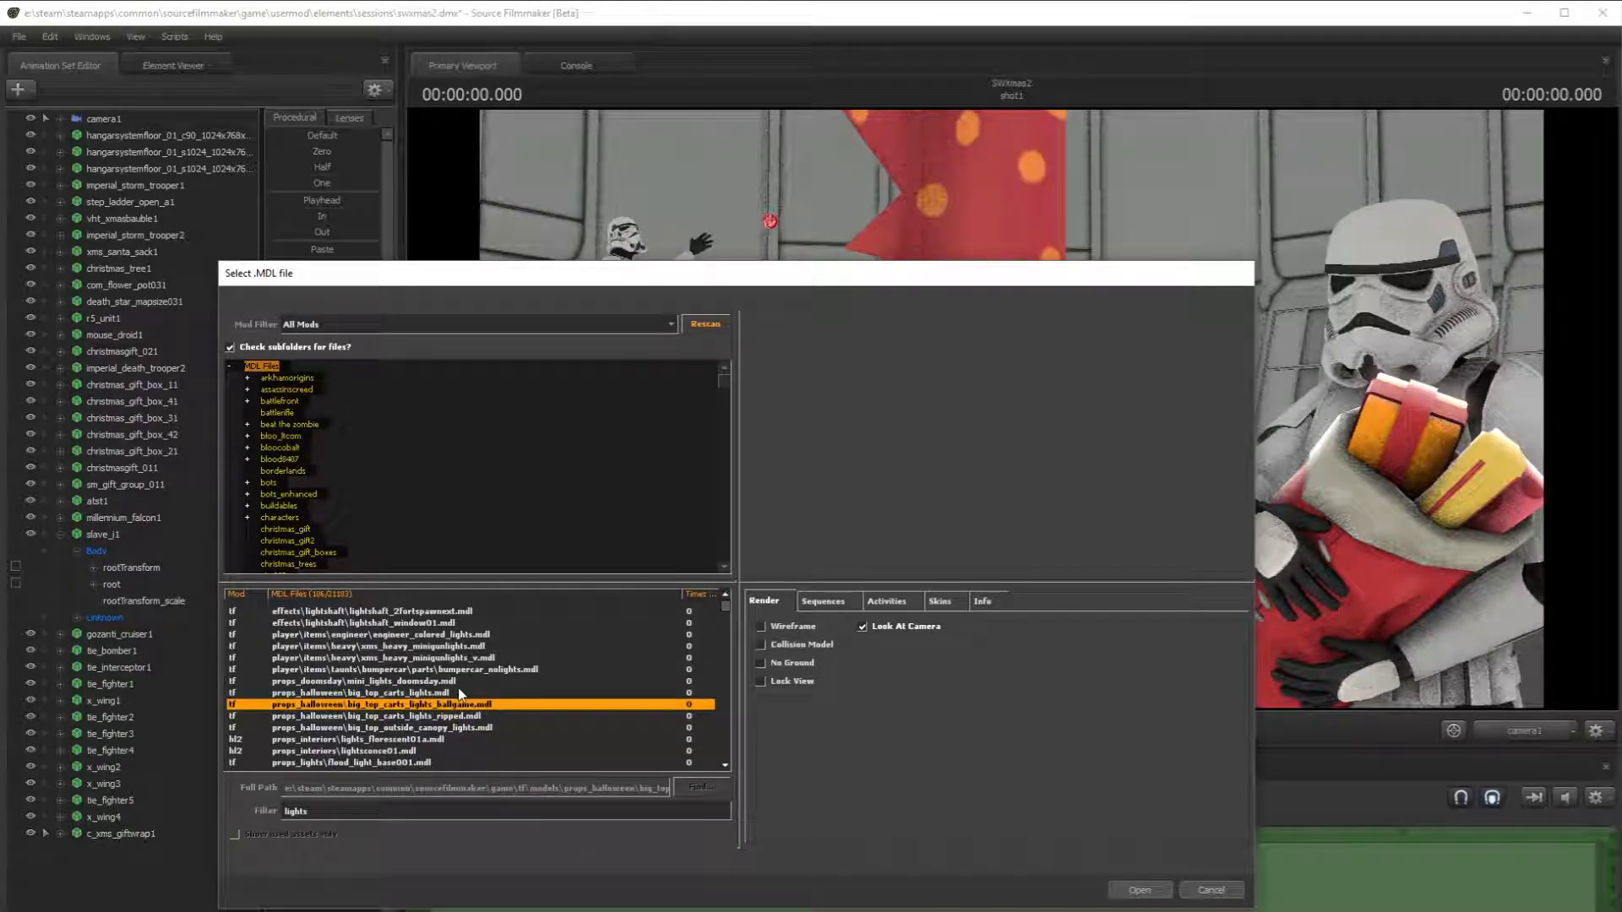
- Compare the cart, minigun and engineer light models and add engineer_colored_lights to the shot
click(463, 692)
click(488, 647)
click(474, 624)
click(478, 635)
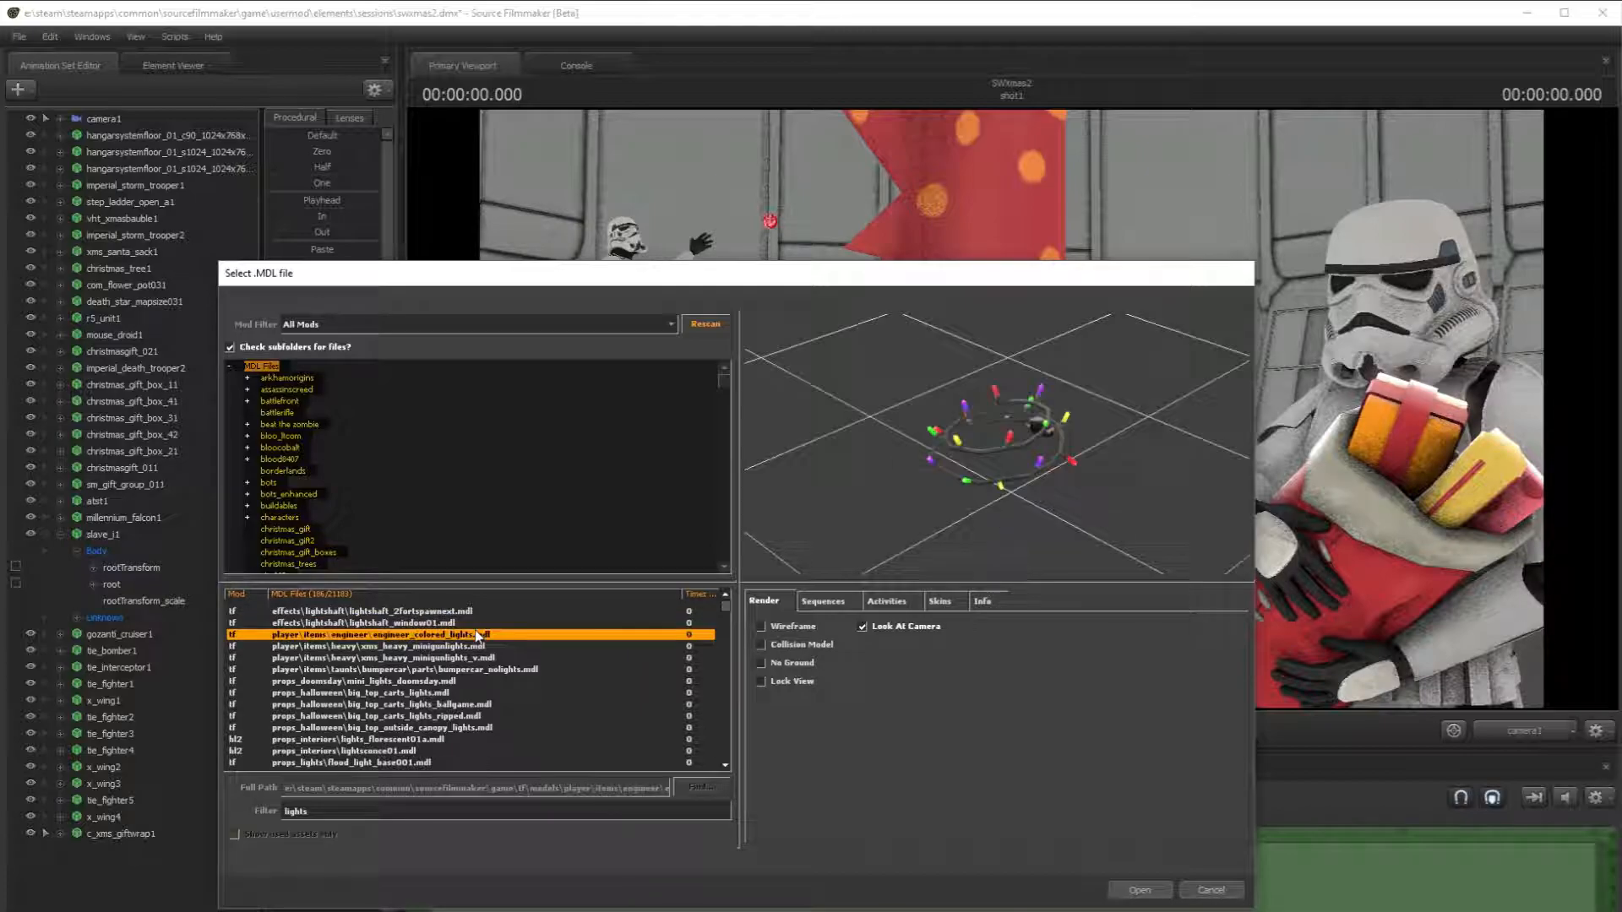
click(1140, 891)
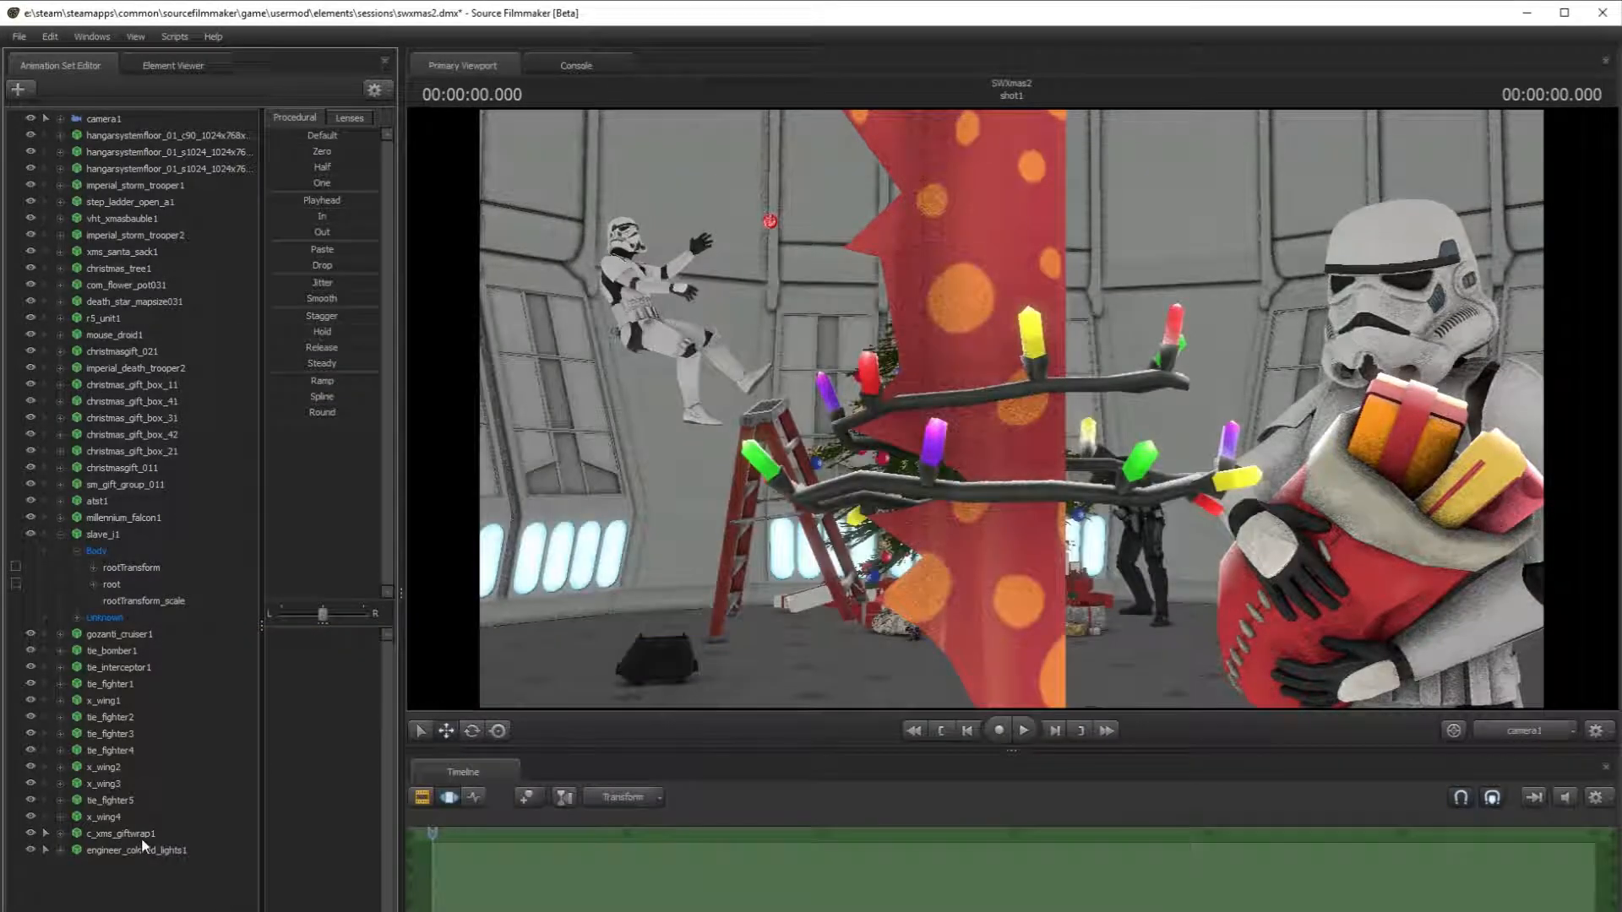
- Select c_xms_giftwrap1 and, using the work camera, move it from beside the foreground stormtrooper towards the Christmas tree
click(143, 835)
click(1526, 737)
drag(1385, 591, 1470, 566)
key(s)
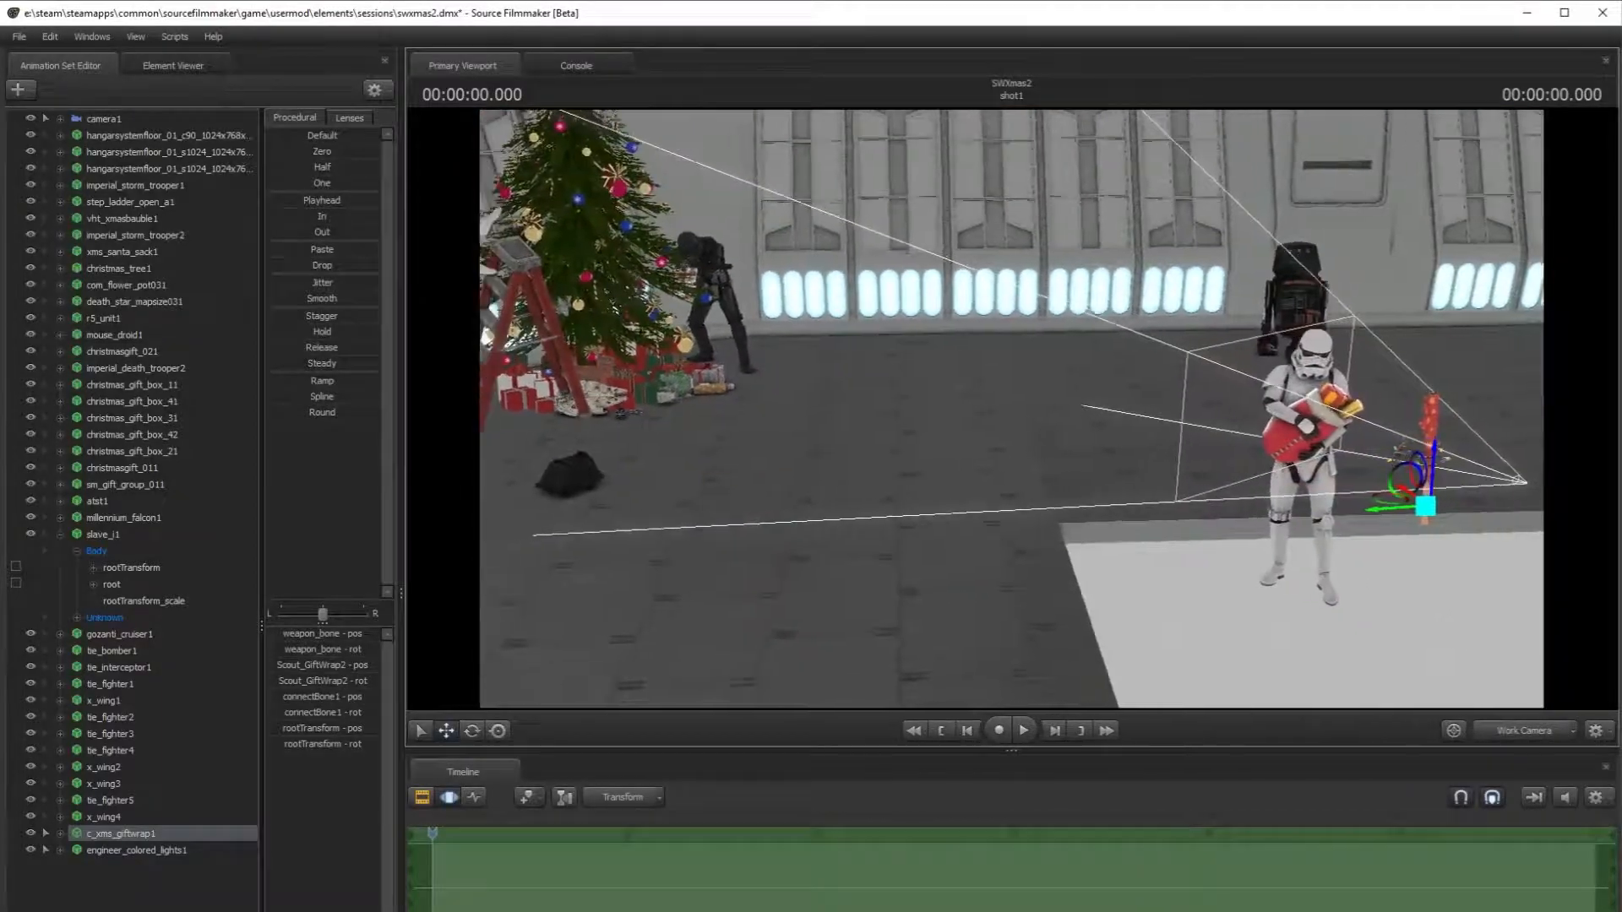
drag(1379, 505, 1328, 512)
drag(1430, 501, 815, 494)
- Rotate the gift wrap roll so it lies horizontally and lower it onto the hangar floor
click(472, 730)
key(w)
drag(963, 435, 993, 466)
click(450, 733)
drag(948, 412, 913, 681)
drag(913, 659, 1009, 408)
drag(974, 500, 982, 543)
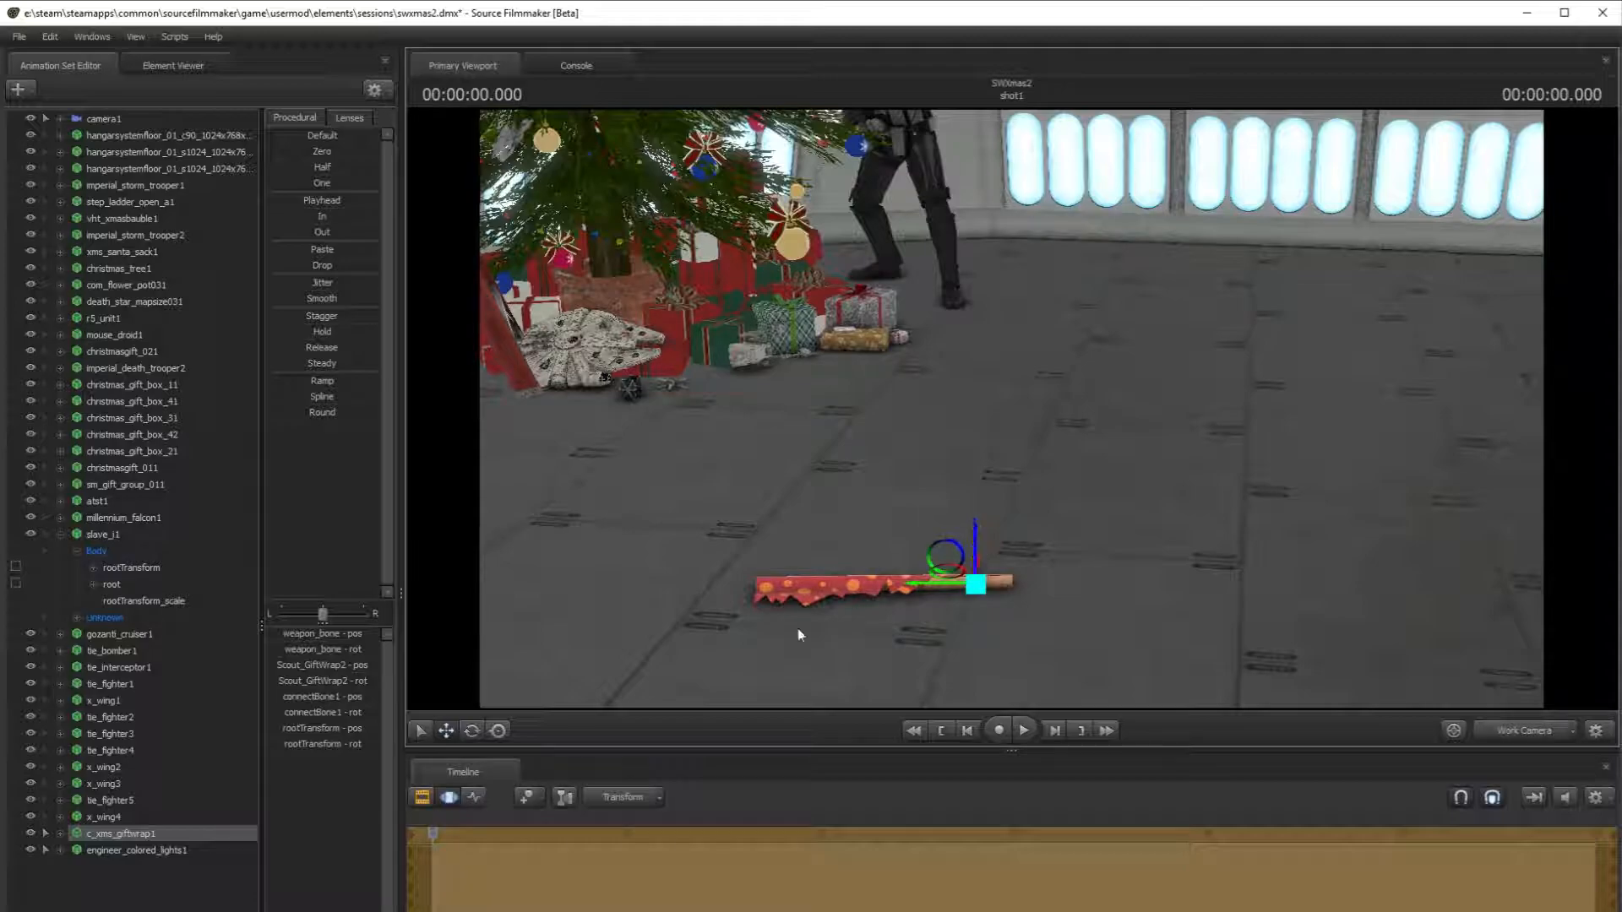
- Fine-tune the gift wrap's rotation, move it back beside the death trooper and check its placement through camera1
click(472, 731)
drag(958, 544, 955, 542)
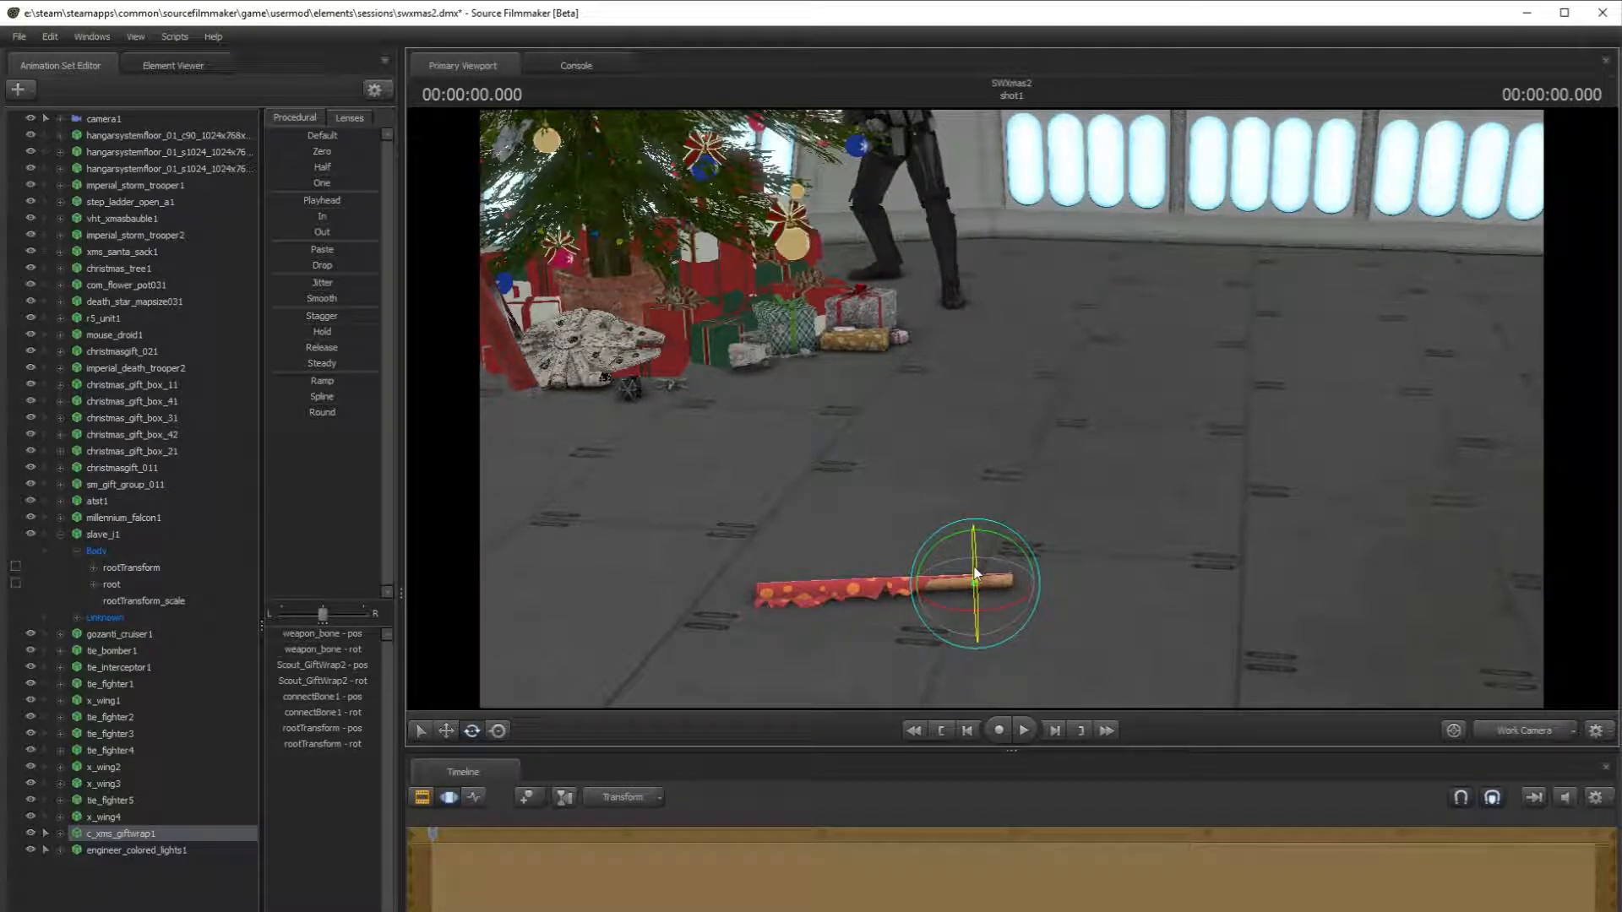
click(446, 731)
drag(973, 581, 954, 241)
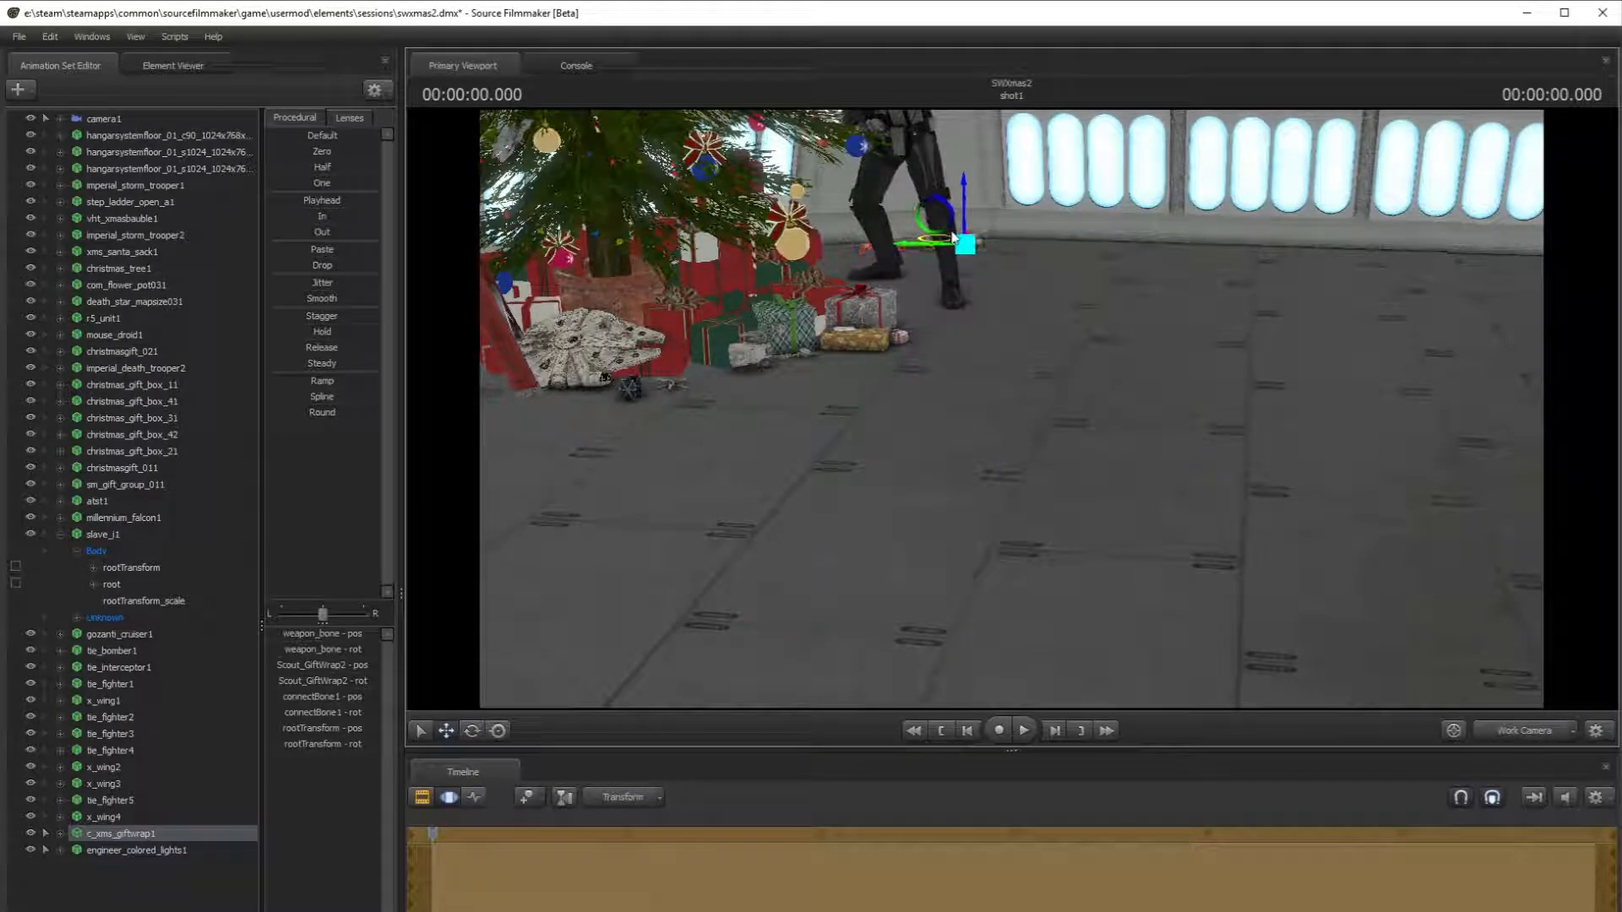
click(1525, 732)
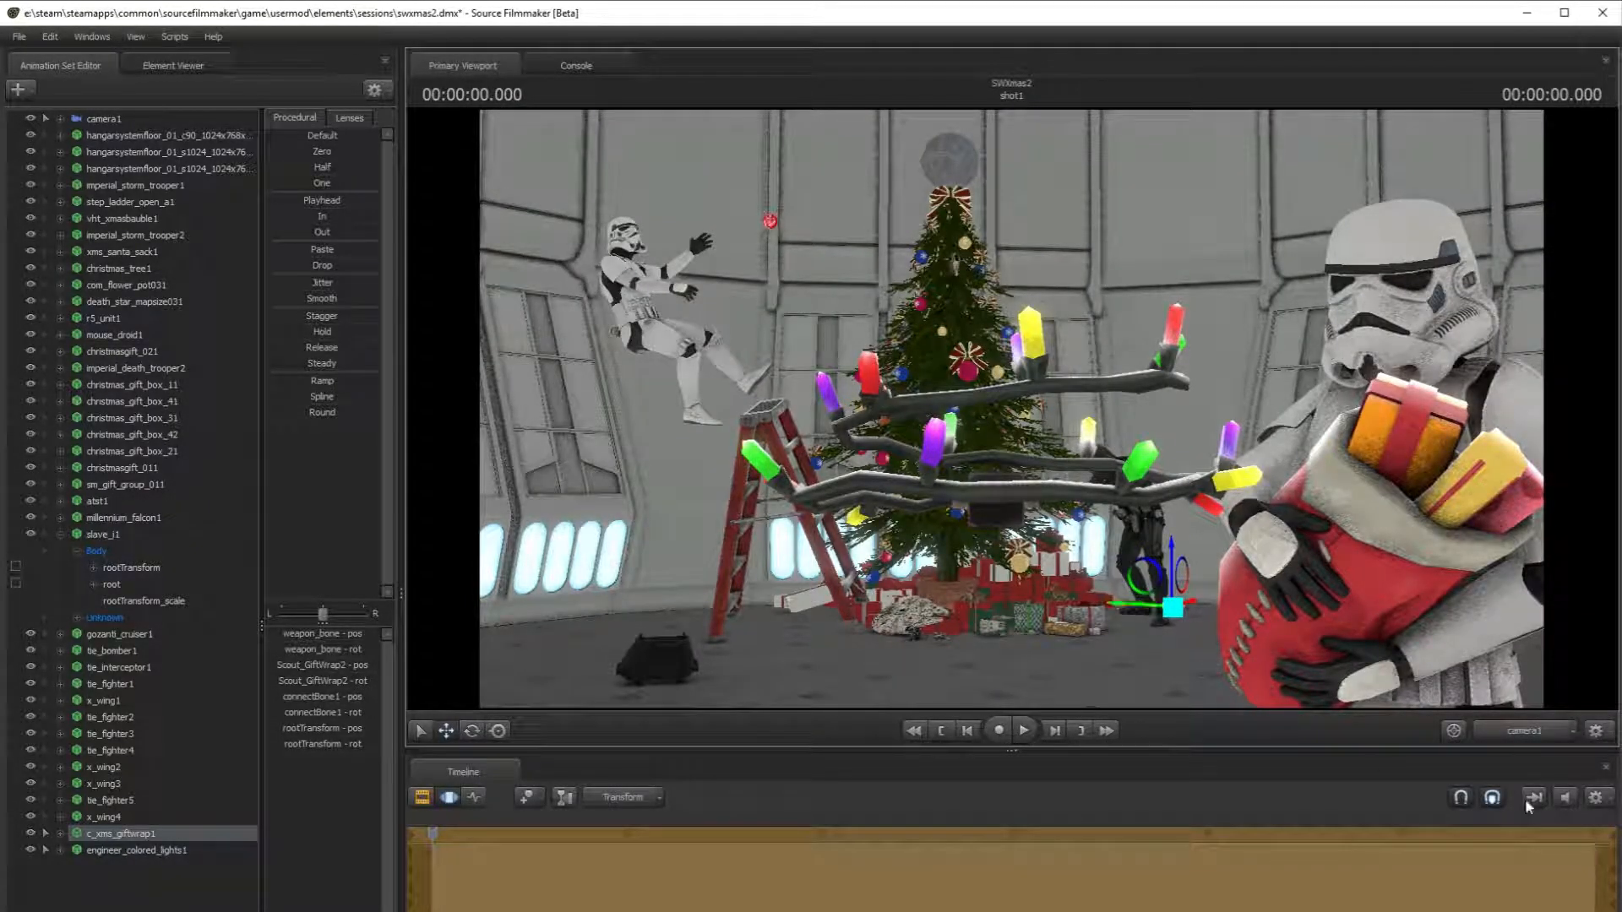
- In the work camera, adjust the gift wrap's position on the floor beside the red and green presents
click(1525, 731)
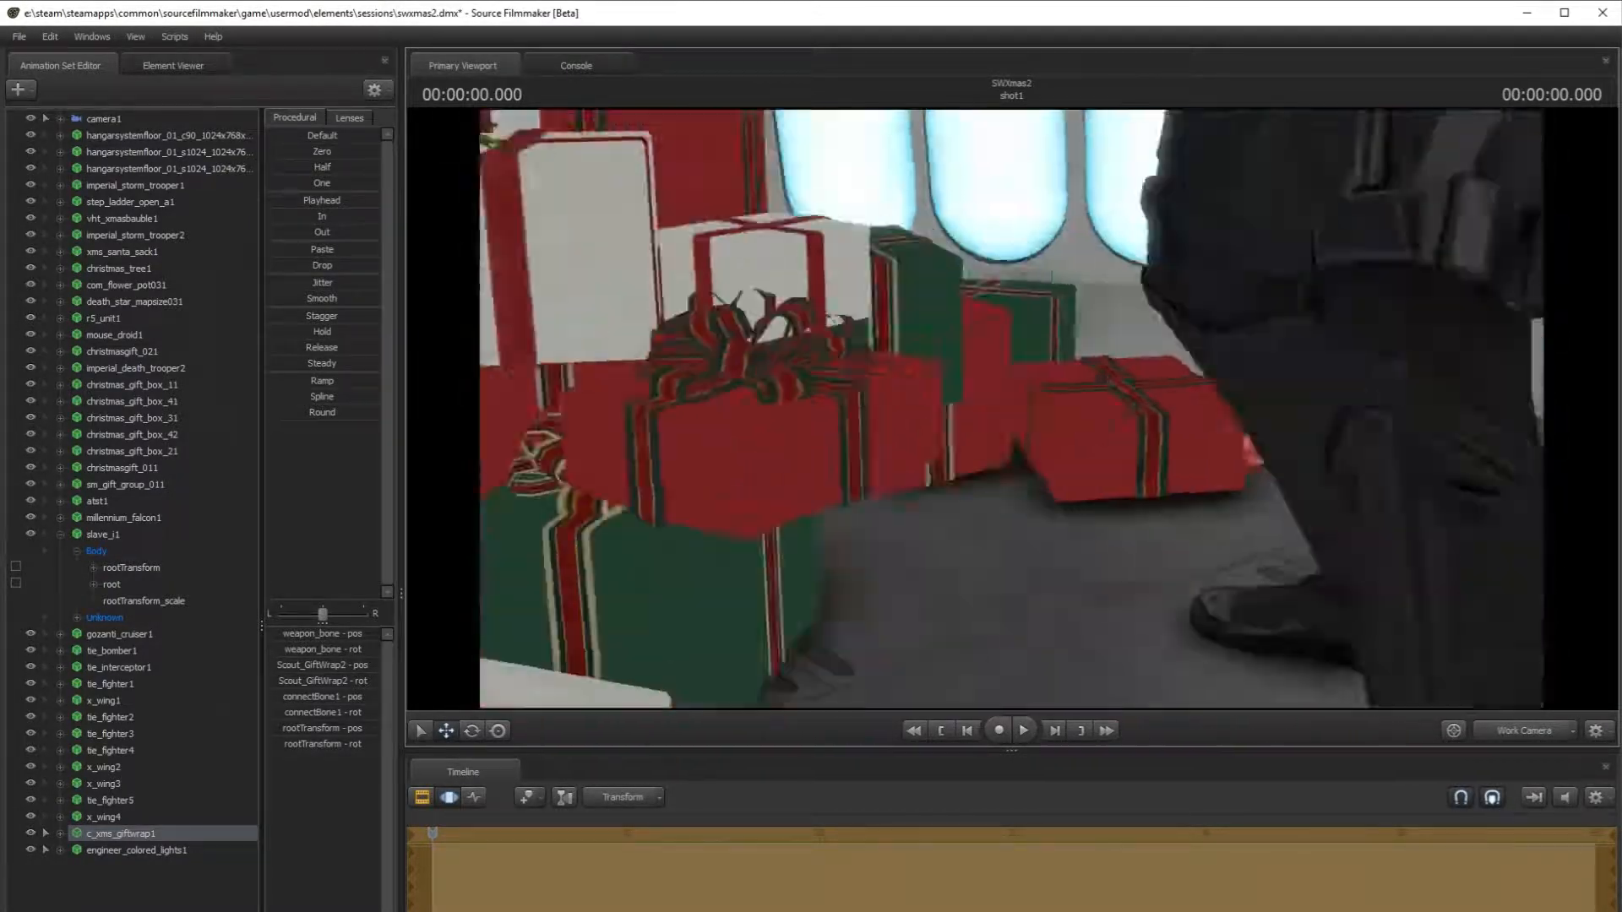
drag(1011, 409, 1140, 409)
key(d)
drag(1170, 517, 1213, 505)
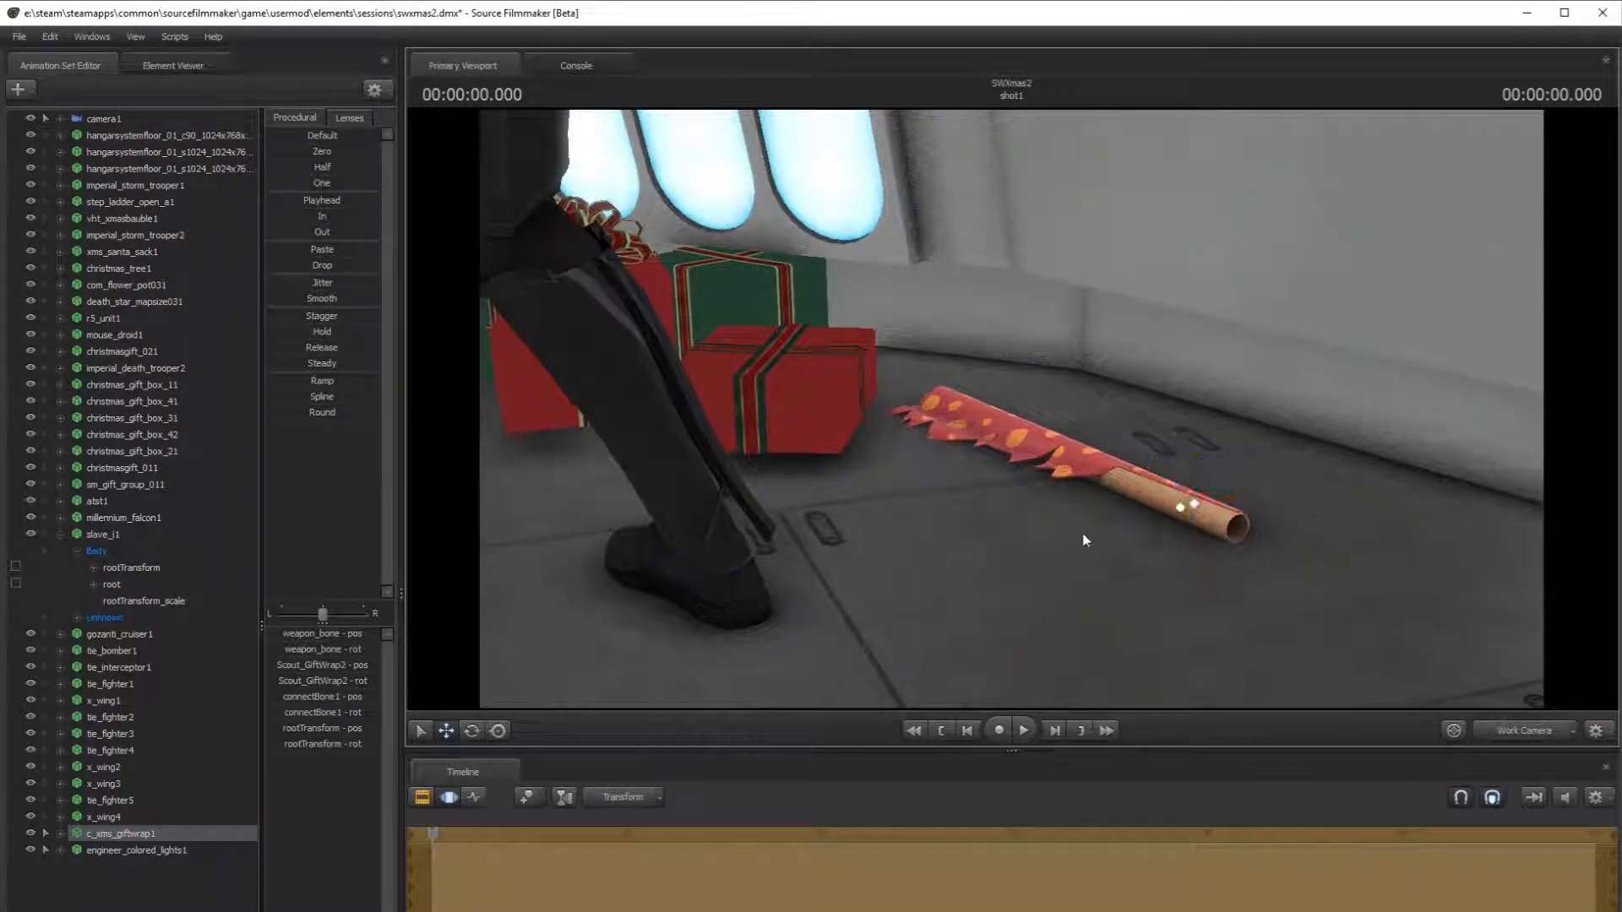
click(1083, 537)
- Select engineer_colored_lights1 and move the string lights across the floor to the presents under the tree
click(149, 850)
key(f)
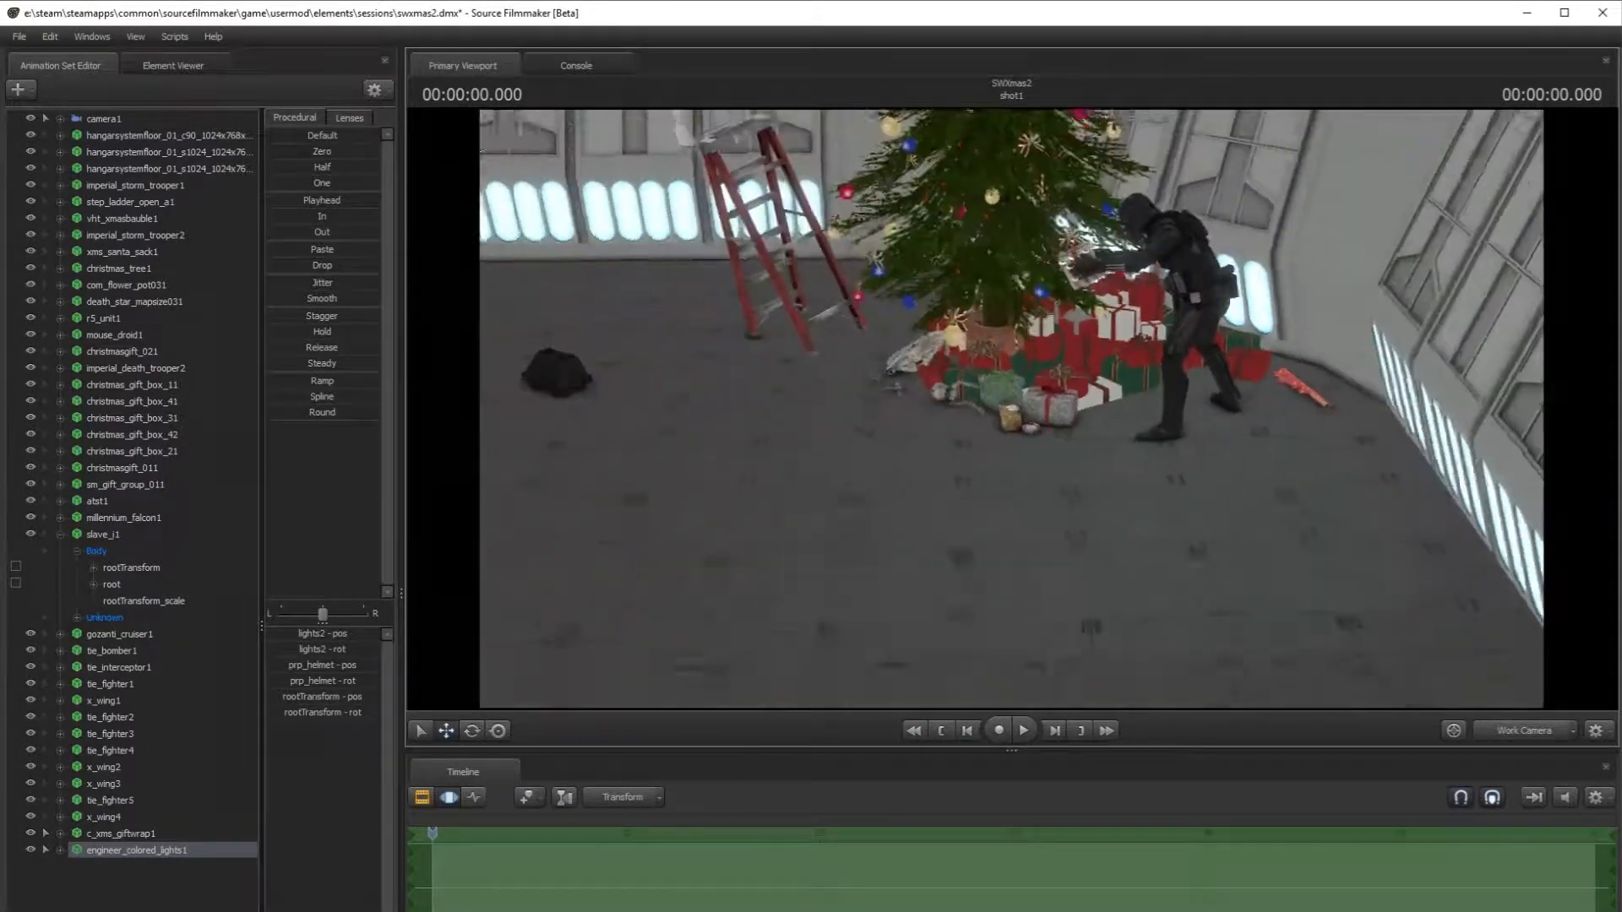
drag(697, 342, 1473, 305)
drag(1352, 380, 1516, 348)
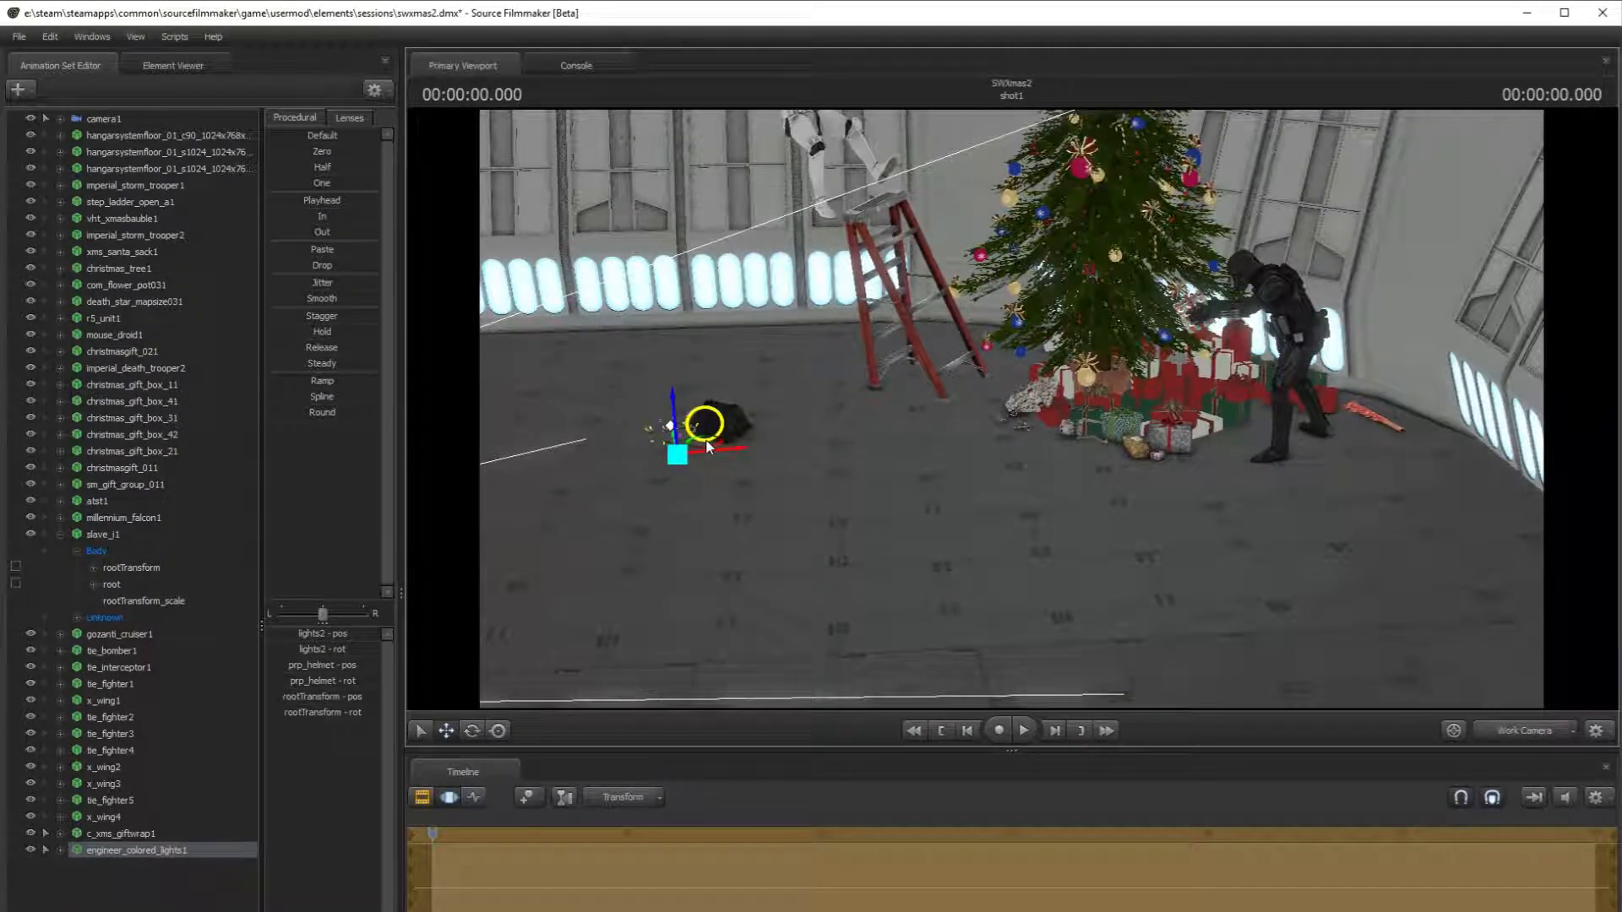
scroll(1095, 413, up, 5)
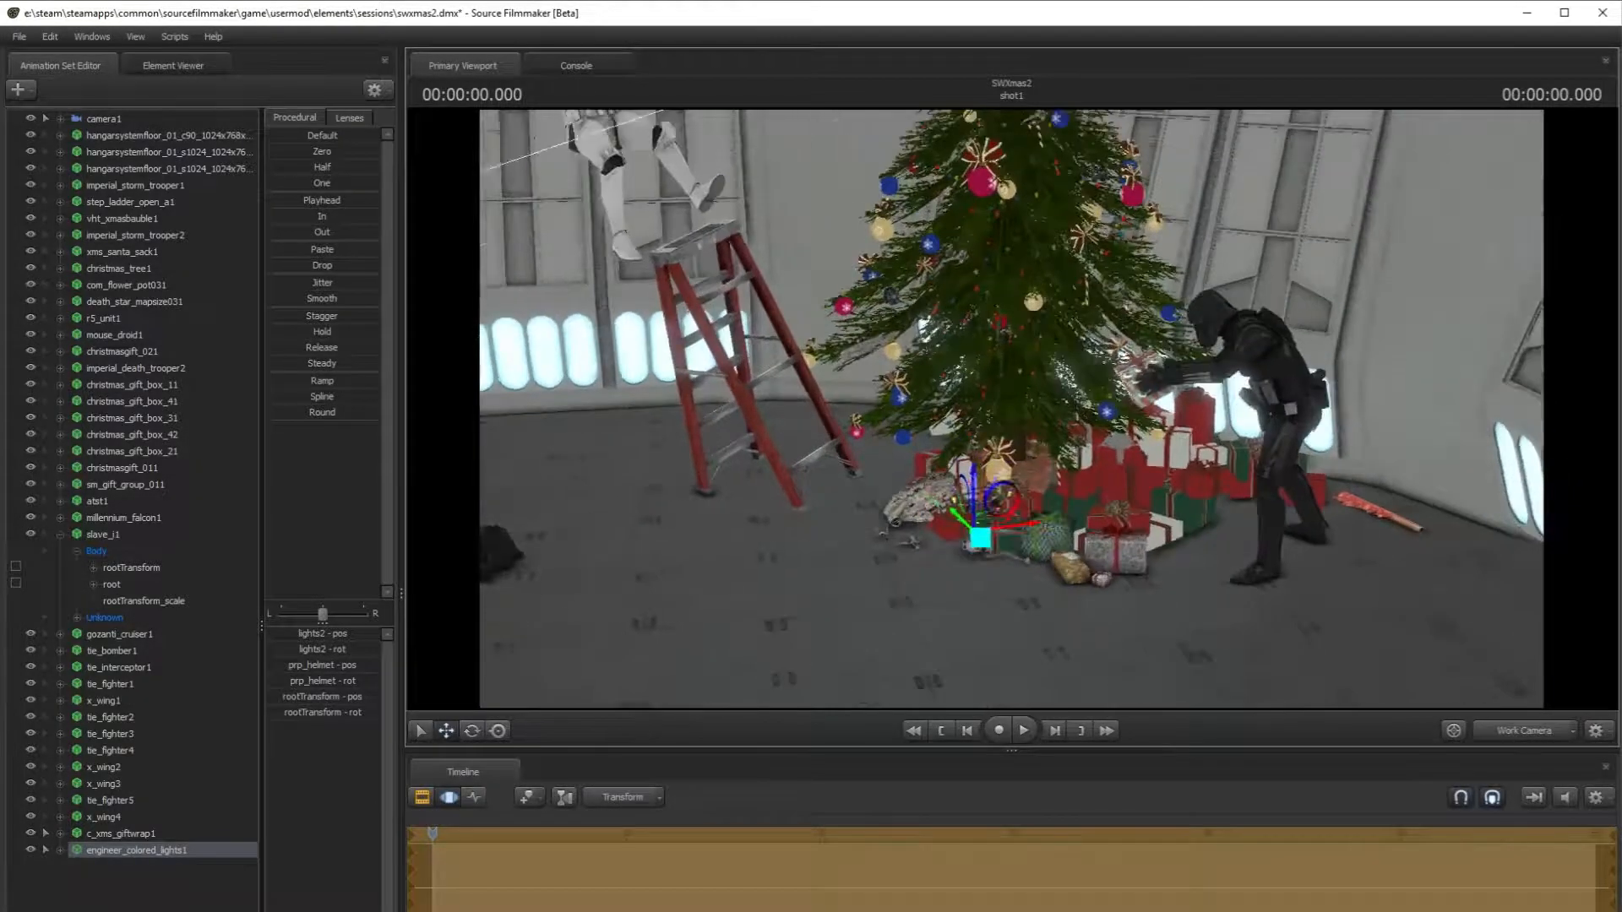
- Position the coloured string lights on the floor just in front of the presents and return to the camera1 view
drag(1062, 413, 1061, 681)
drag(1018, 549, 1015, 638)
drag(1050, 505, 1055, 328)
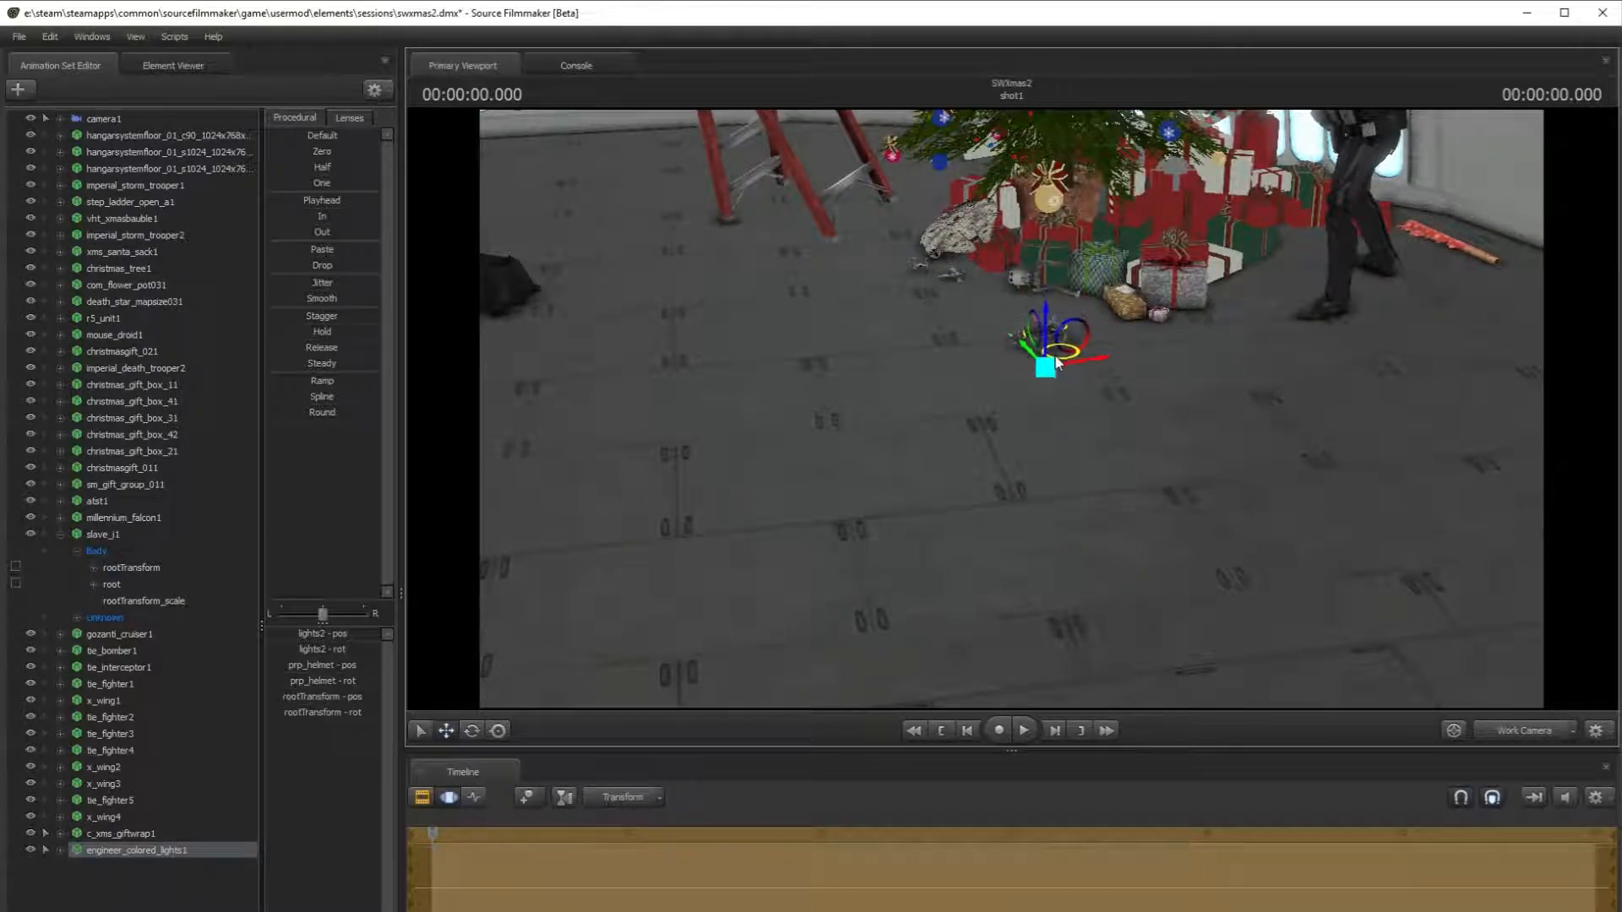
click(1521, 731)
click(216, 892)
- Start adding another model, search the library for "chris" and preview the ornament box and ribbon models
click(17, 91)
click(124, 137)
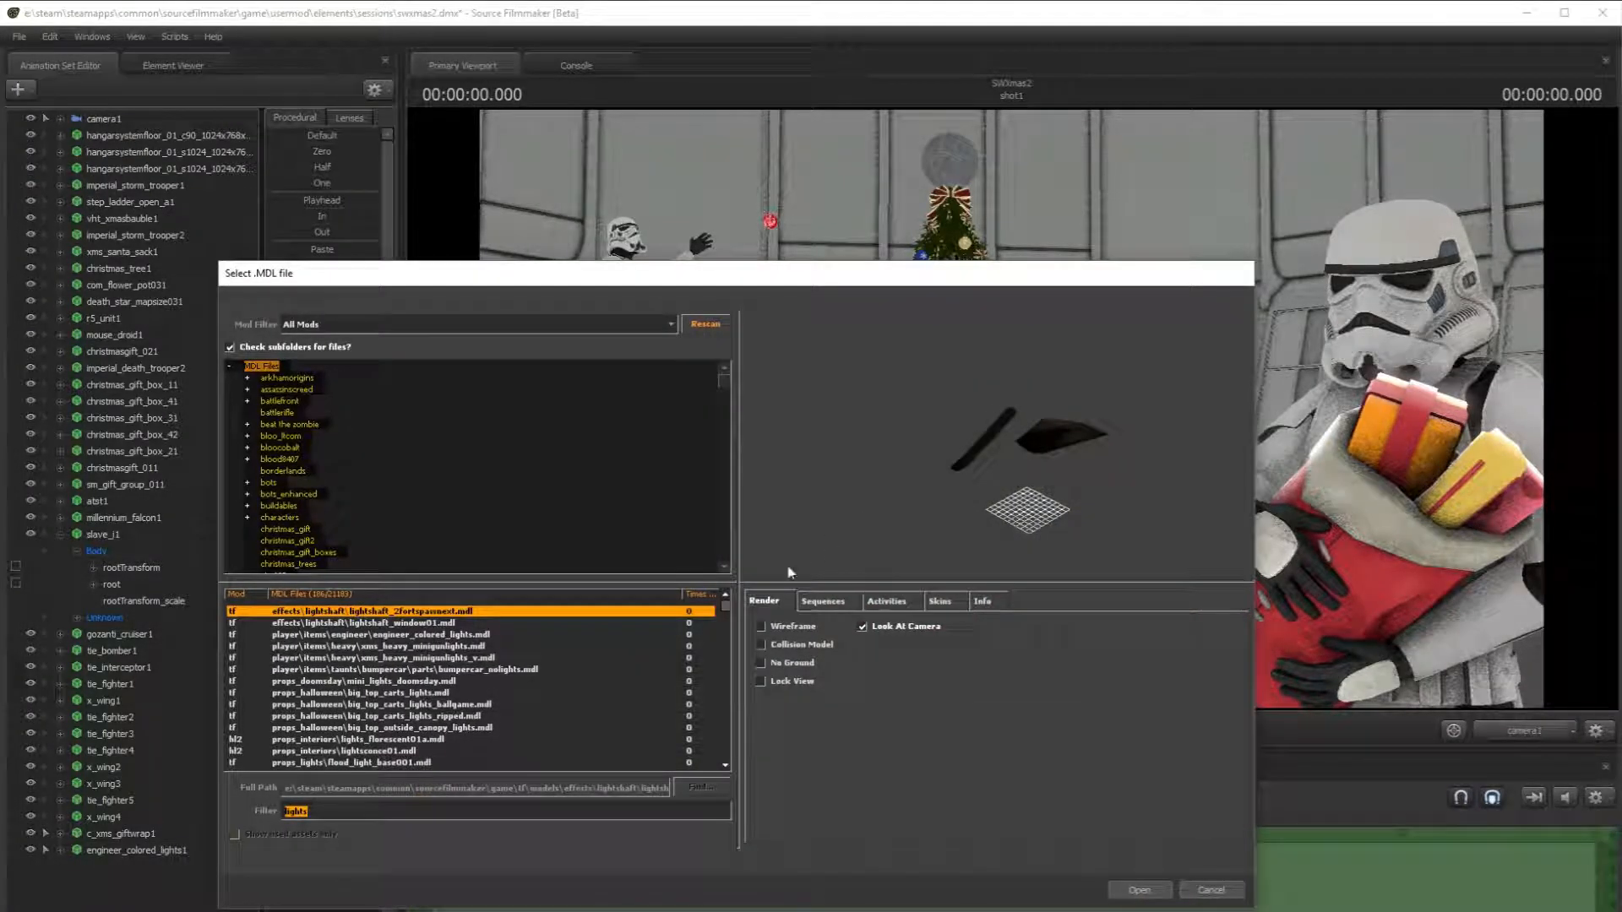
text(chr)
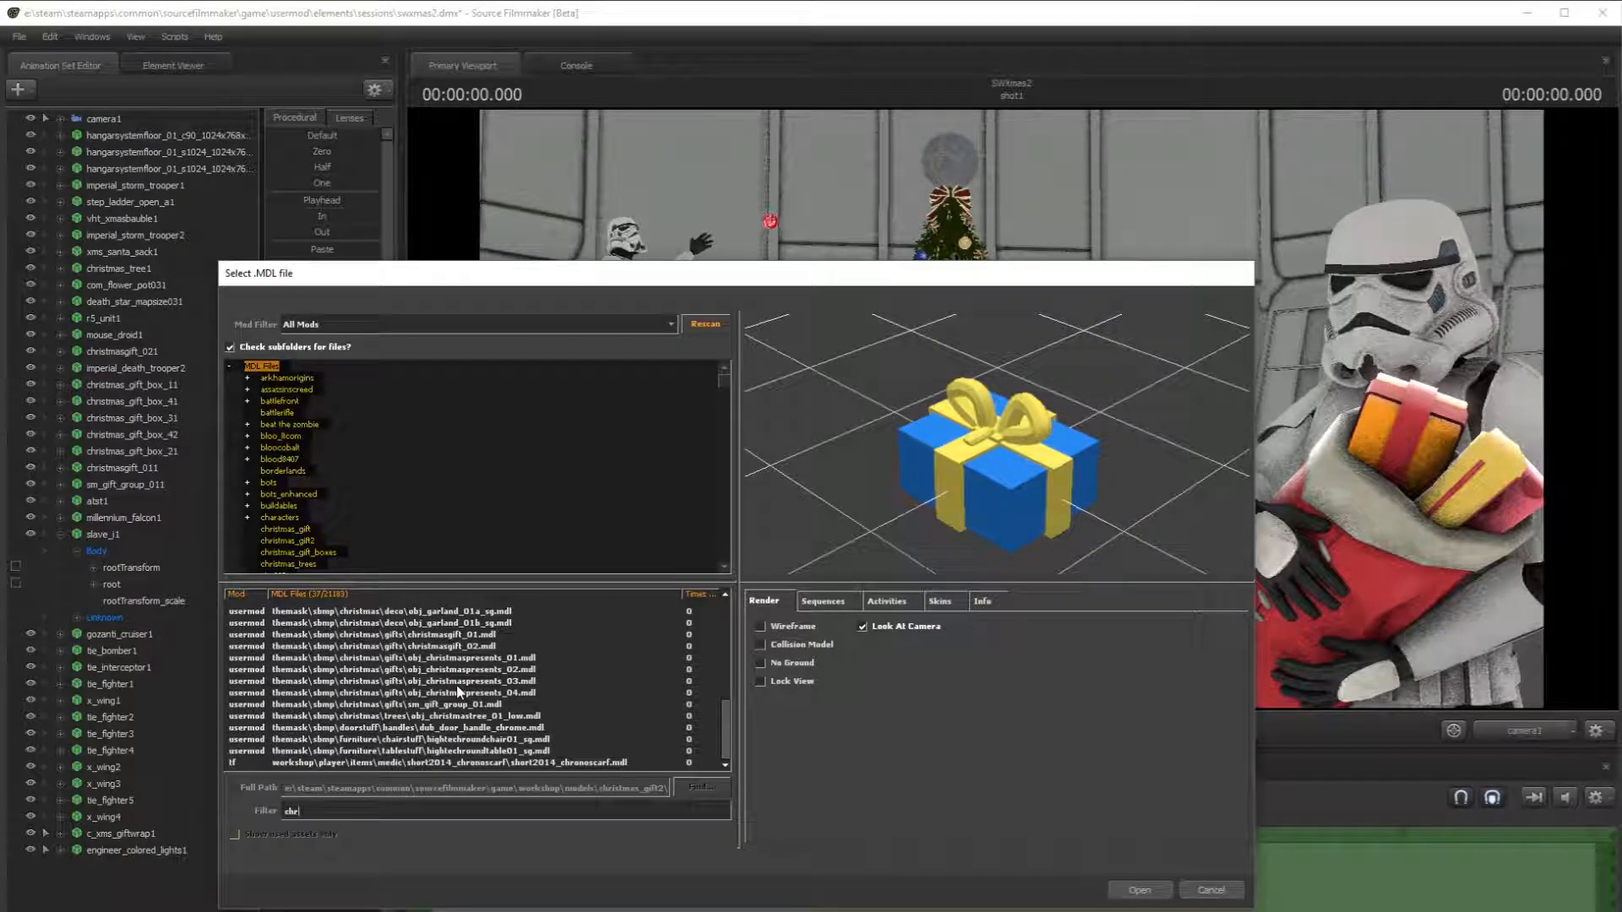
text(is)
click(524, 613)
click(522, 624)
- Compare the three obj_garland models and inspect obj_garland_01a_sg from a lower angle
click(523, 647)
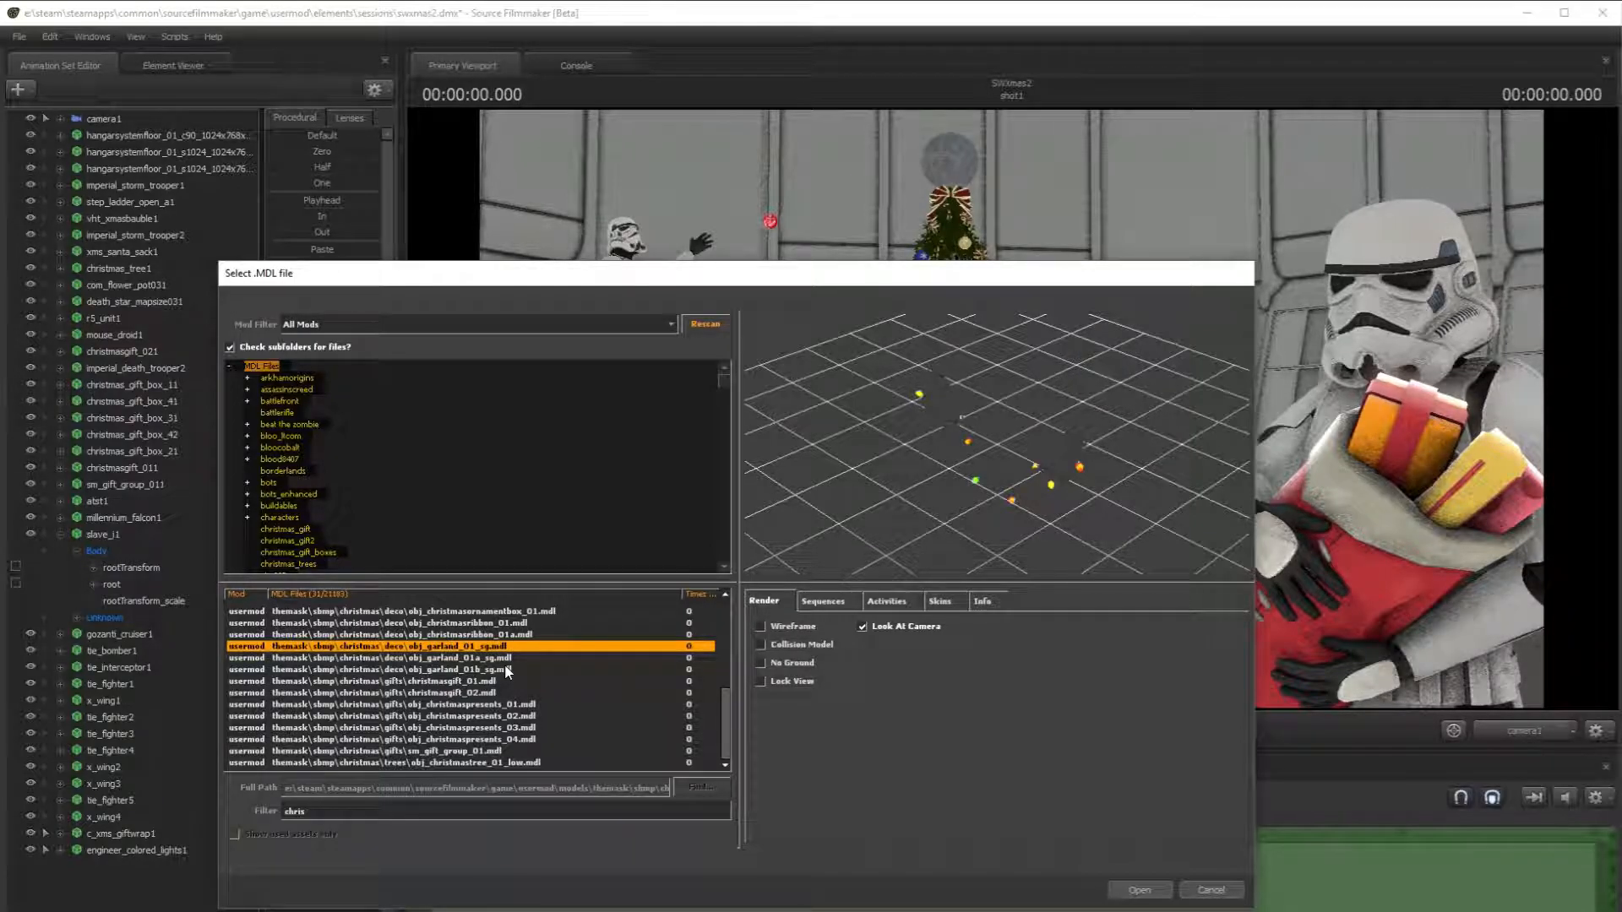
click(483, 659)
click(492, 670)
click(500, 682)
click(508, 669)
click(505, 649)
click(504, 658)
drag(828, 515, 882, 473)
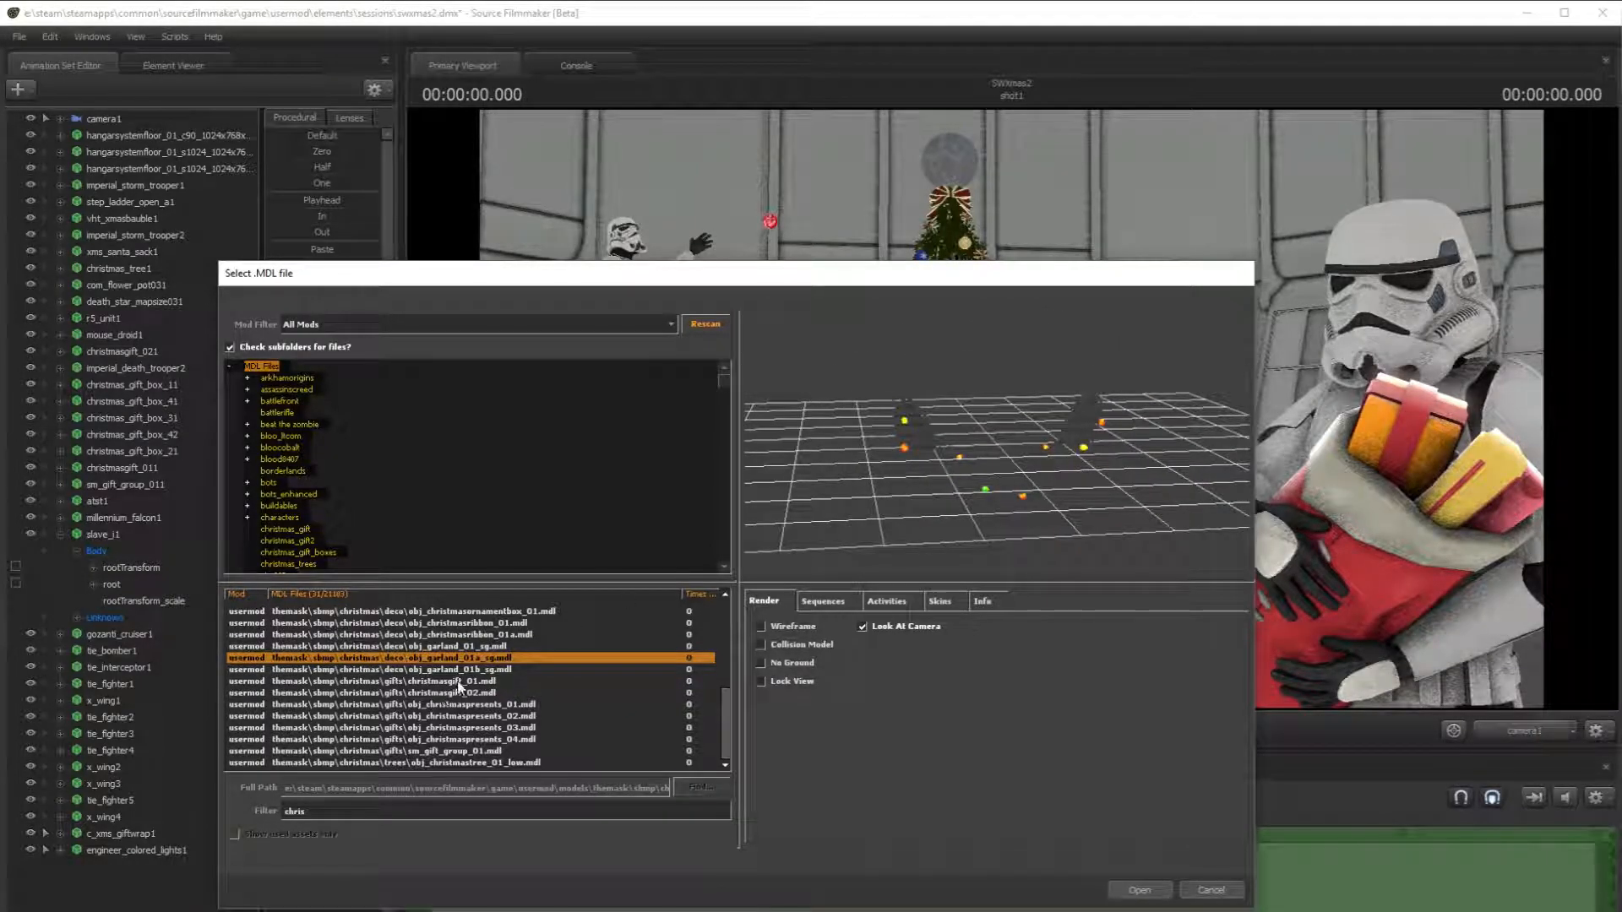
- Preview the christmasbell, christmasornament and ornament box models in the "chris" list
scroll(459, 687, up, 5)
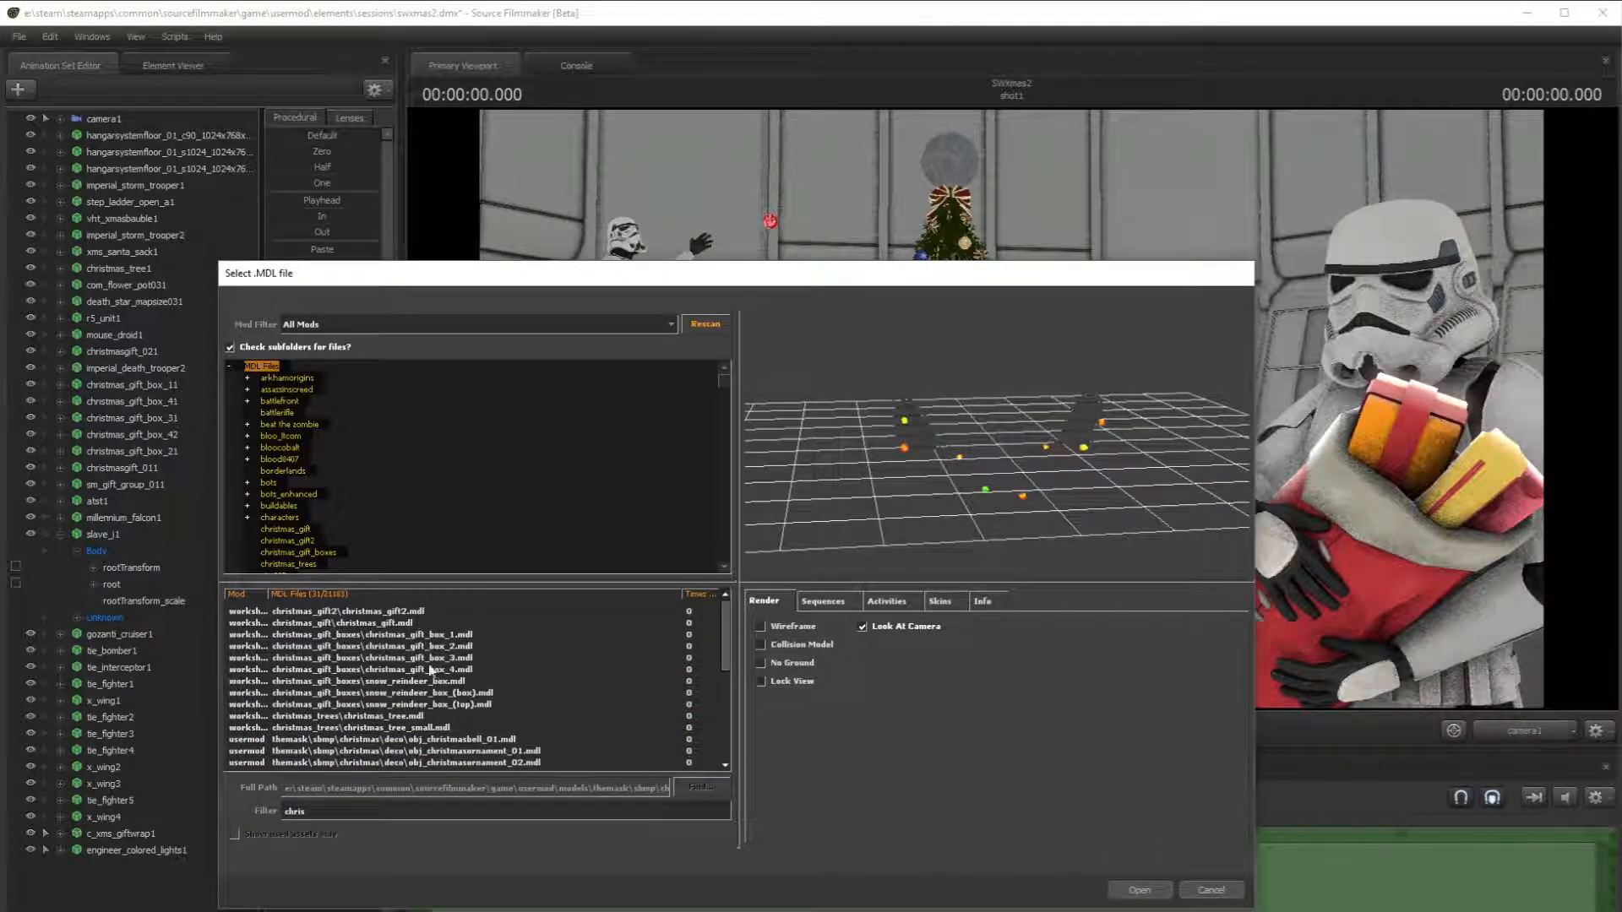
scroll(428, 659, down, 2)
click(503, 670)
click(514, 681)
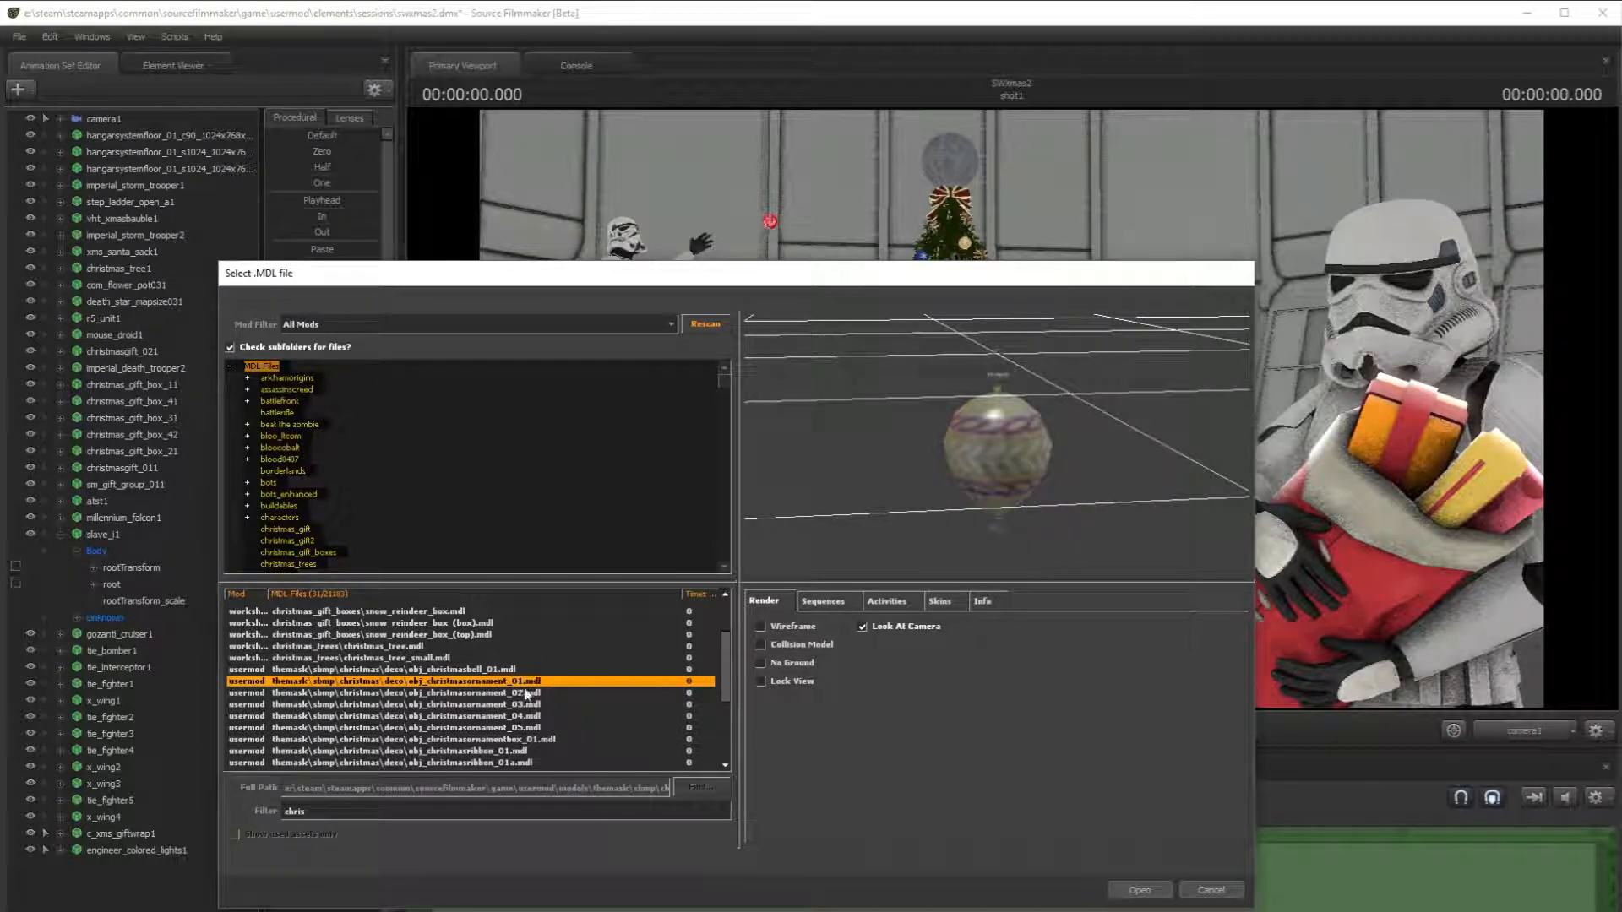
click(525, 693)
click(541, 740)
scroll(540, 727, down, 2)
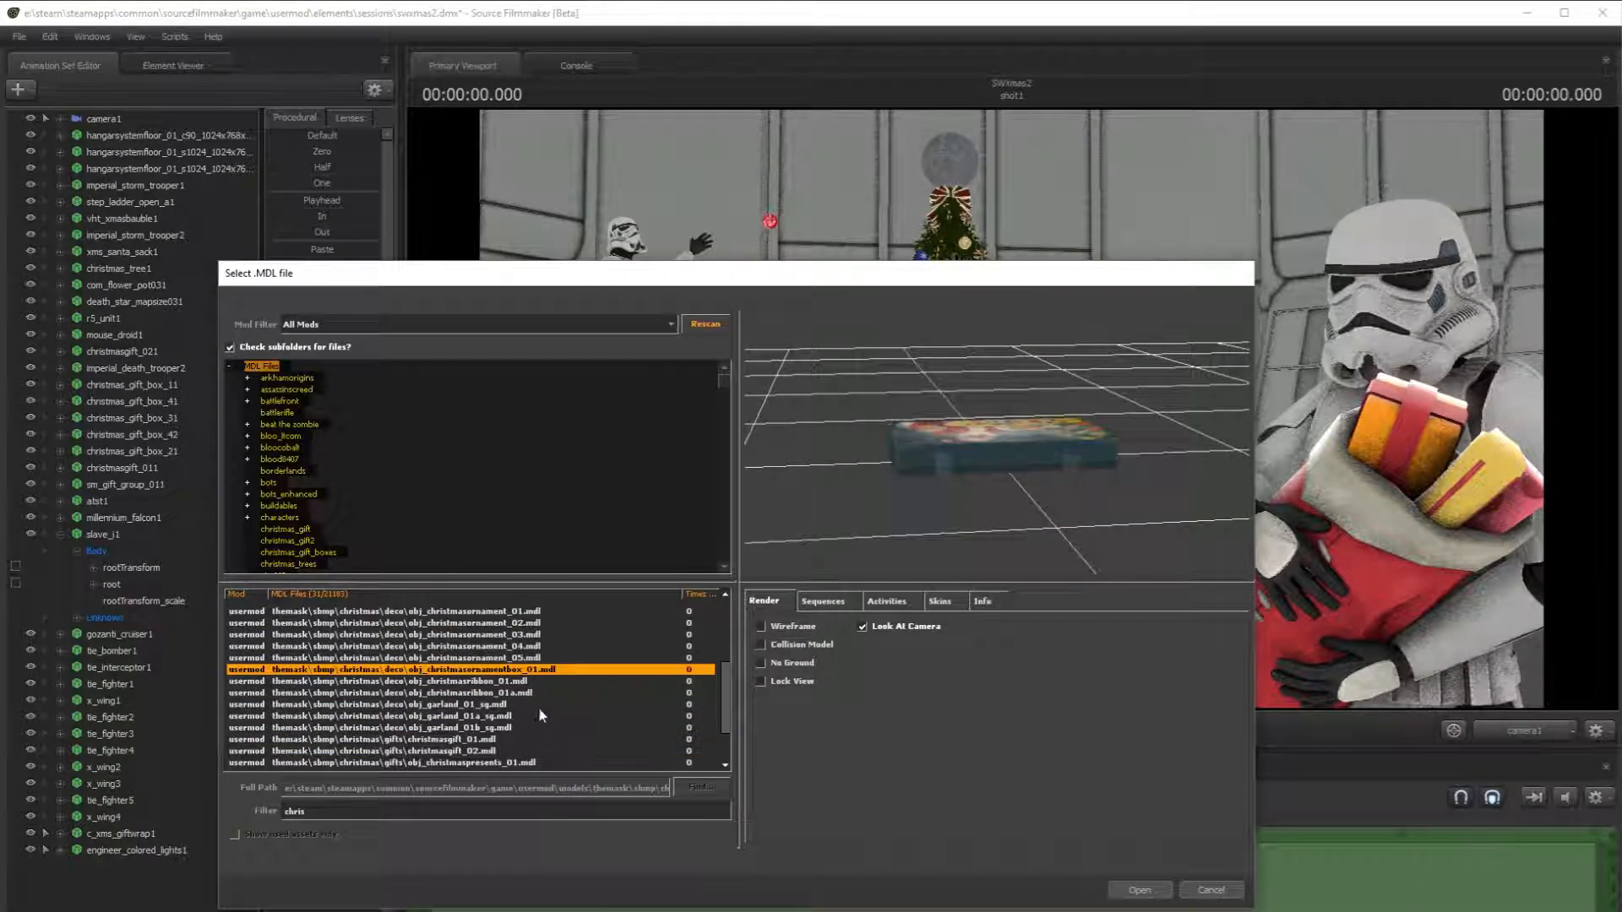
- Preview the ribbon, garland, christmasgift and christmaspresents models down to obj_christmastree_01_less in the "chris" list
click(529, 693)
scroll(527, 698, down, 1)
click(492, 695)
click(498, 681)
click(507, 716)
click(512, 705)
scroll(512, 708, down, 1)
click(517, 715)
click(520, 728)
click(531, 739)
click(529, 753)
click(531, 763)
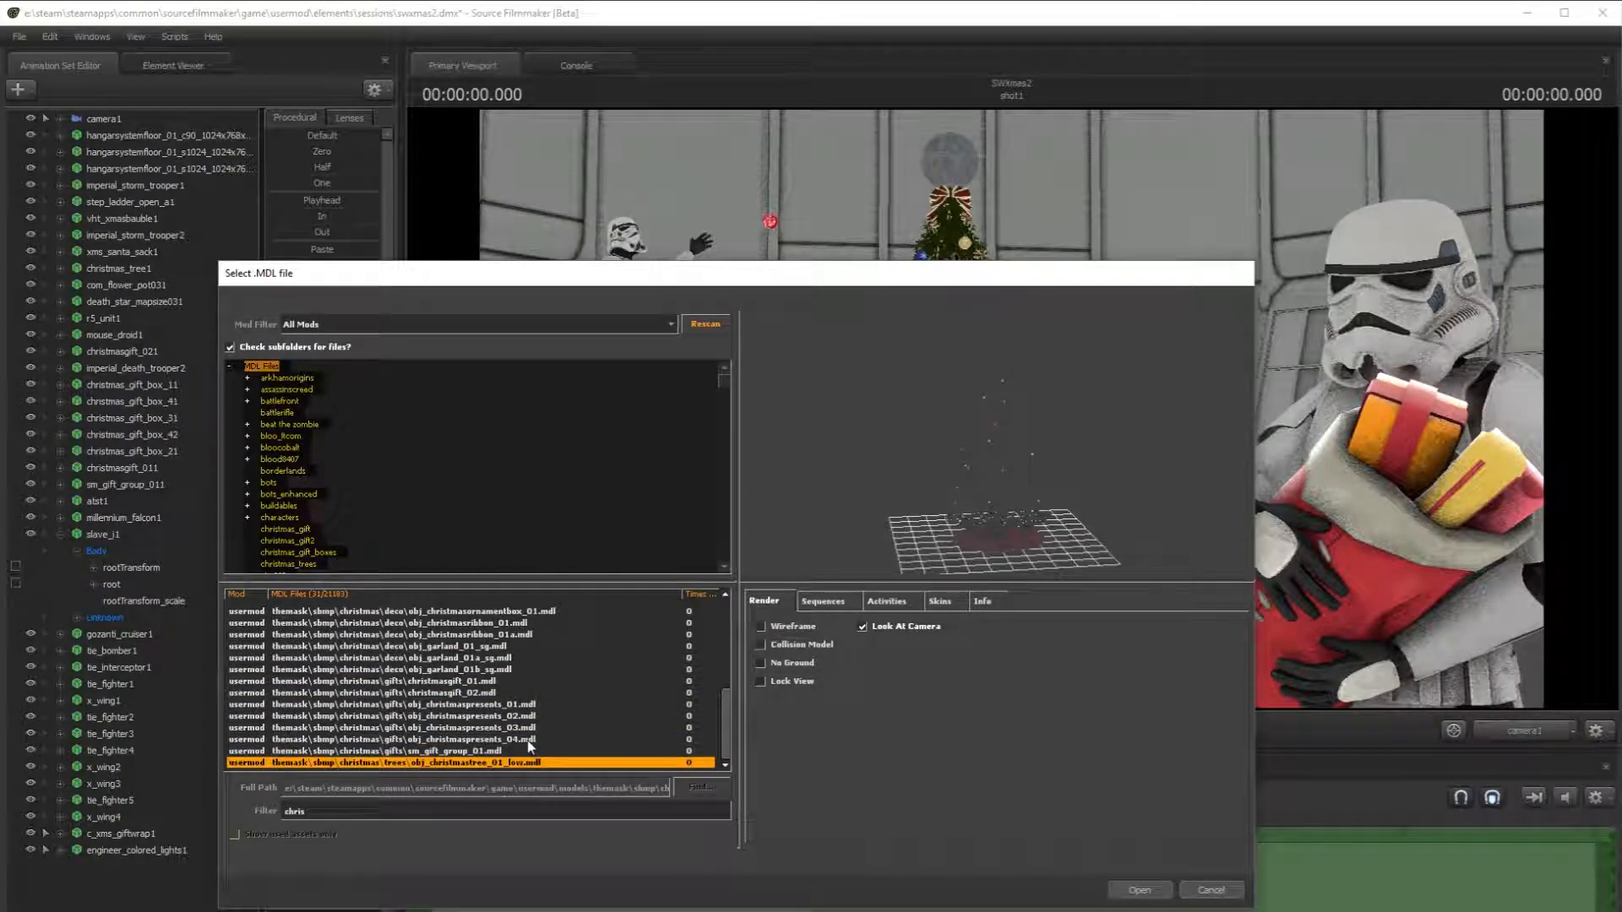
- Return to the start of the "chris" list and preview the christmas_gift, gift box, snow reindeer box and Christmas tree models
scroll(526, 730, up, 6)
click(419, 612)
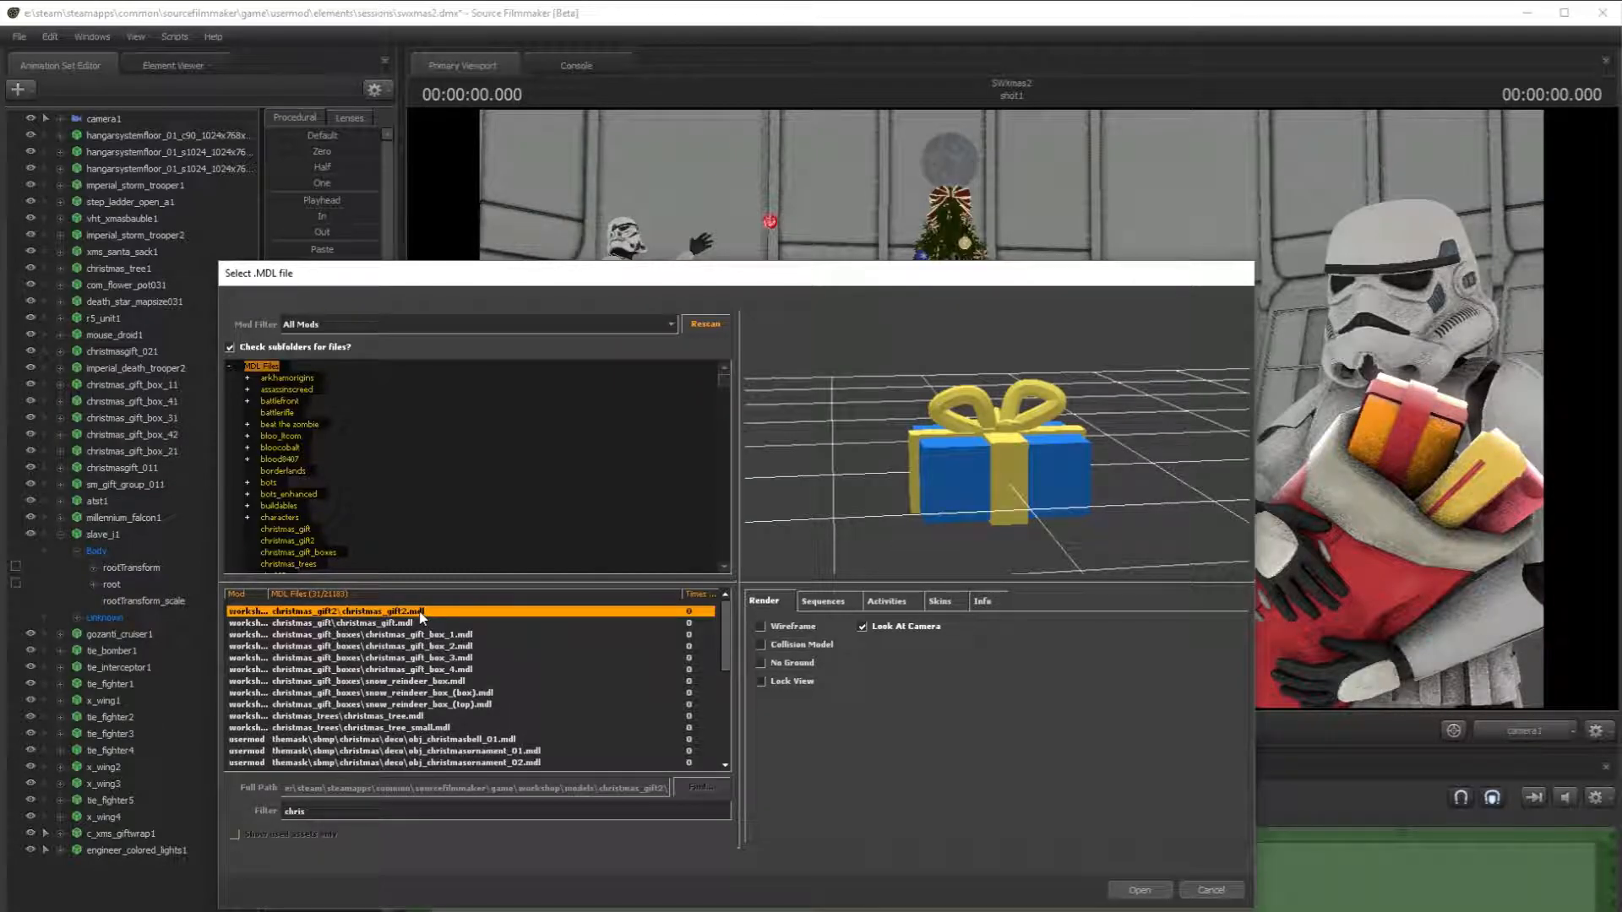
key(Down)
key(Down)
key(Down)
key(Down)
key(Down)
key(Down)
key(Down)
key(Down)
key(Down)
key(Down)
key(Down)
key(Down)
key(Down)
key(Down)
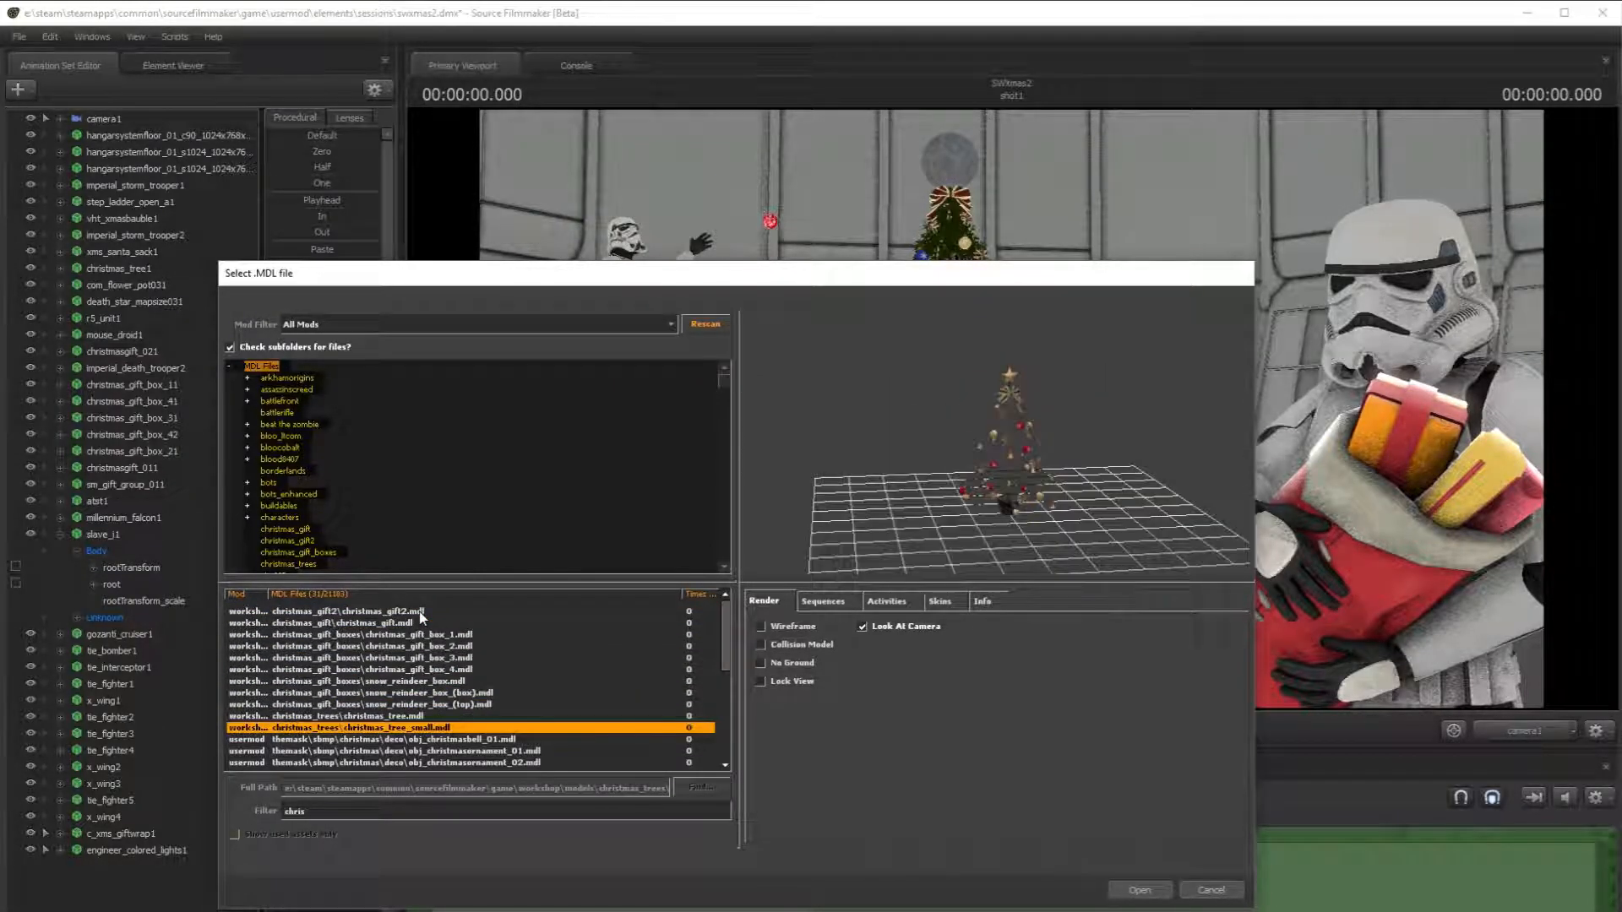
- Go through the rest of the "chris" models one by one, from the ornaments and ribbons to the last tree
key(Down)
key(Down)
key(Down)
key(Down)
key(Down)
key(Down)
key(Down)
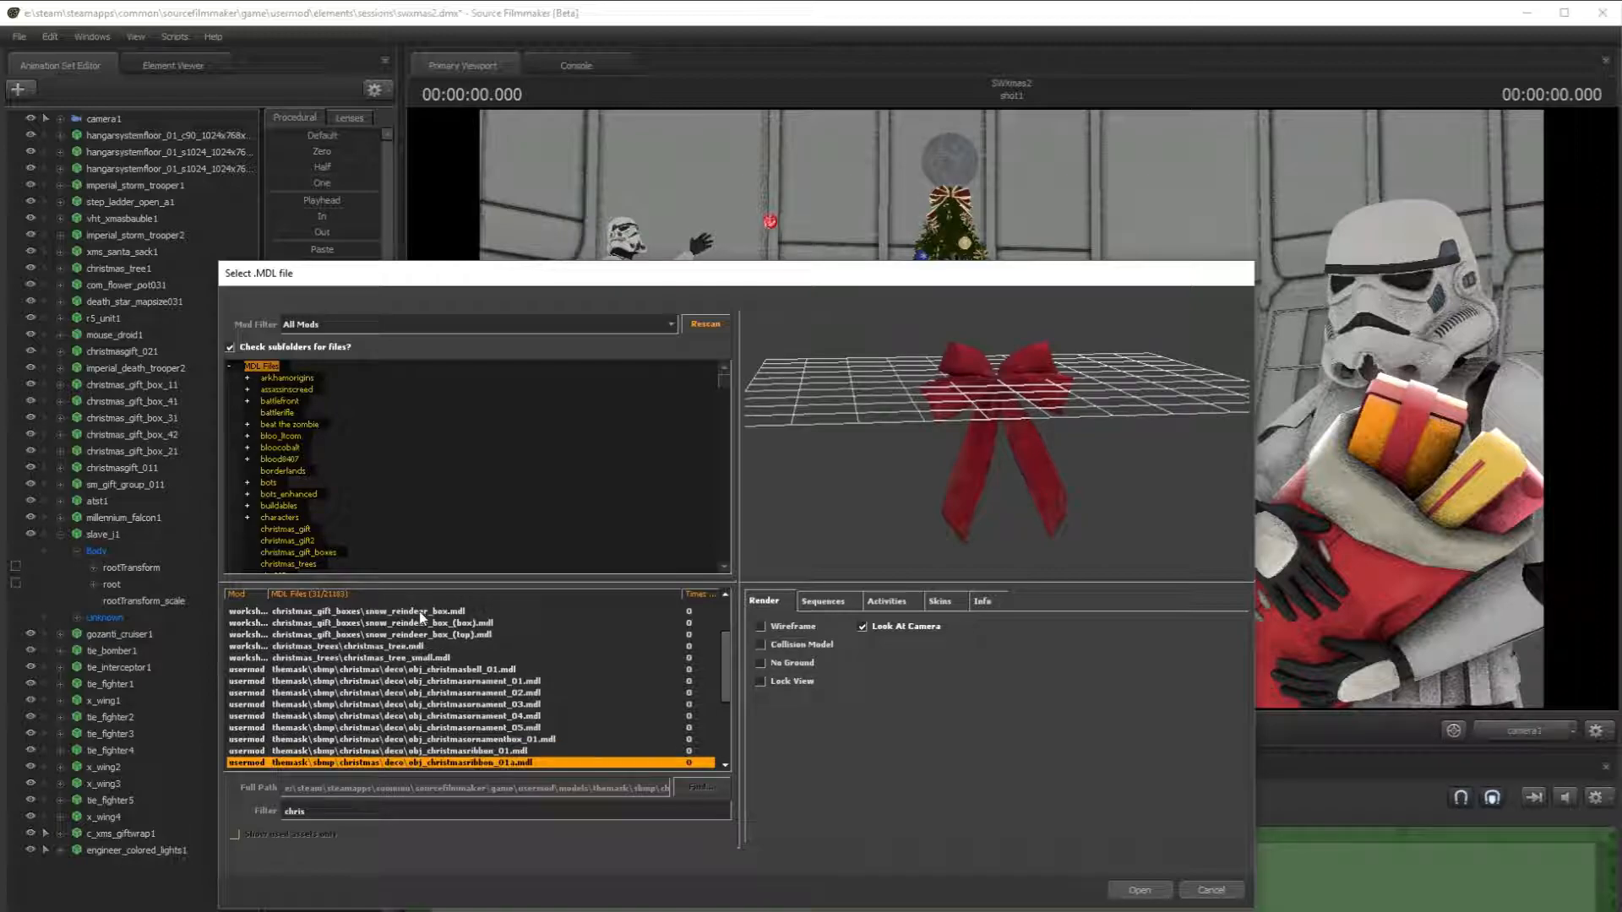
key(Down)
key(Down)
key(Down)
key(Down)
key(Down)
key(Down)
key(Down)
key(Down)
key(Down)
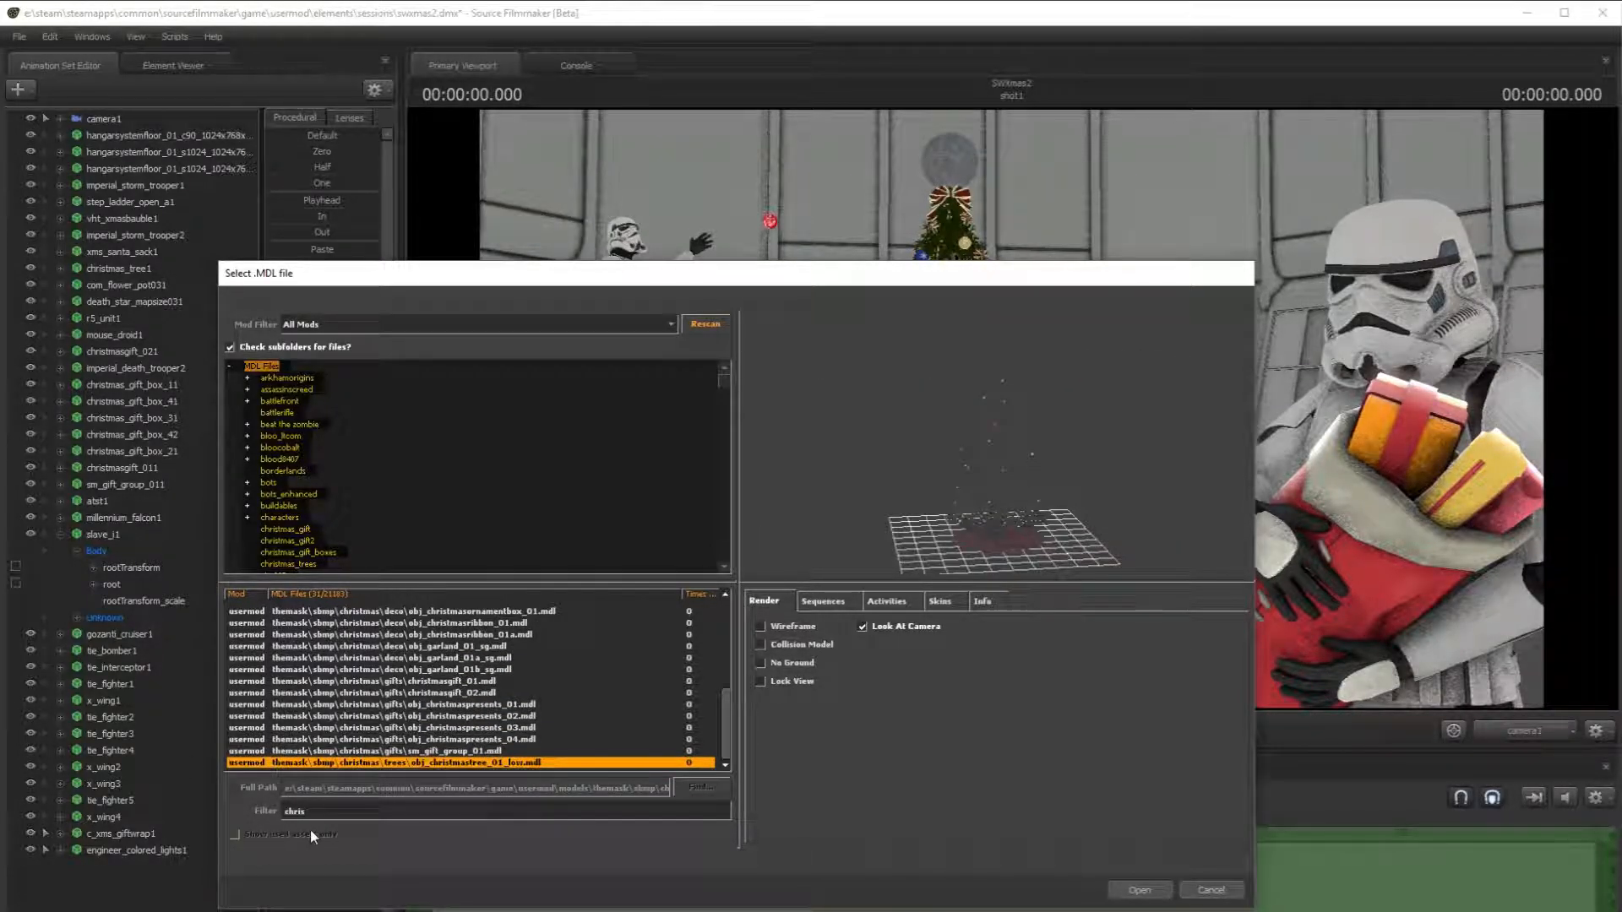
- Search the model library for "xmas" and preview the sapper, oh_xmas_tree and eggnog models
text(xmas)
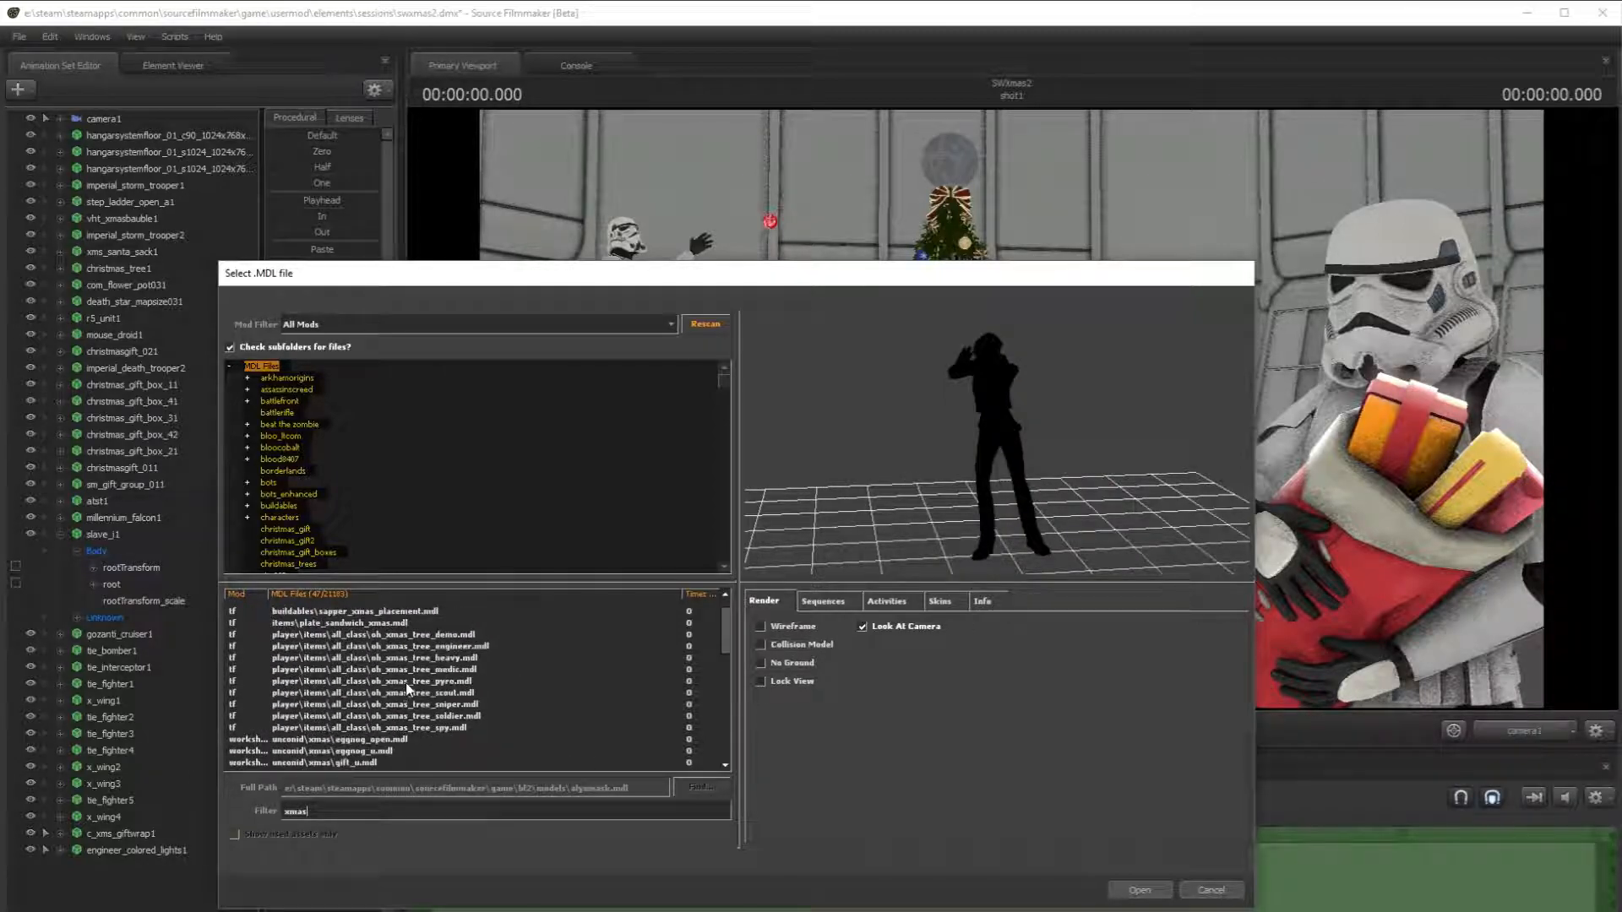
click(408, 624)
click(410, 635)
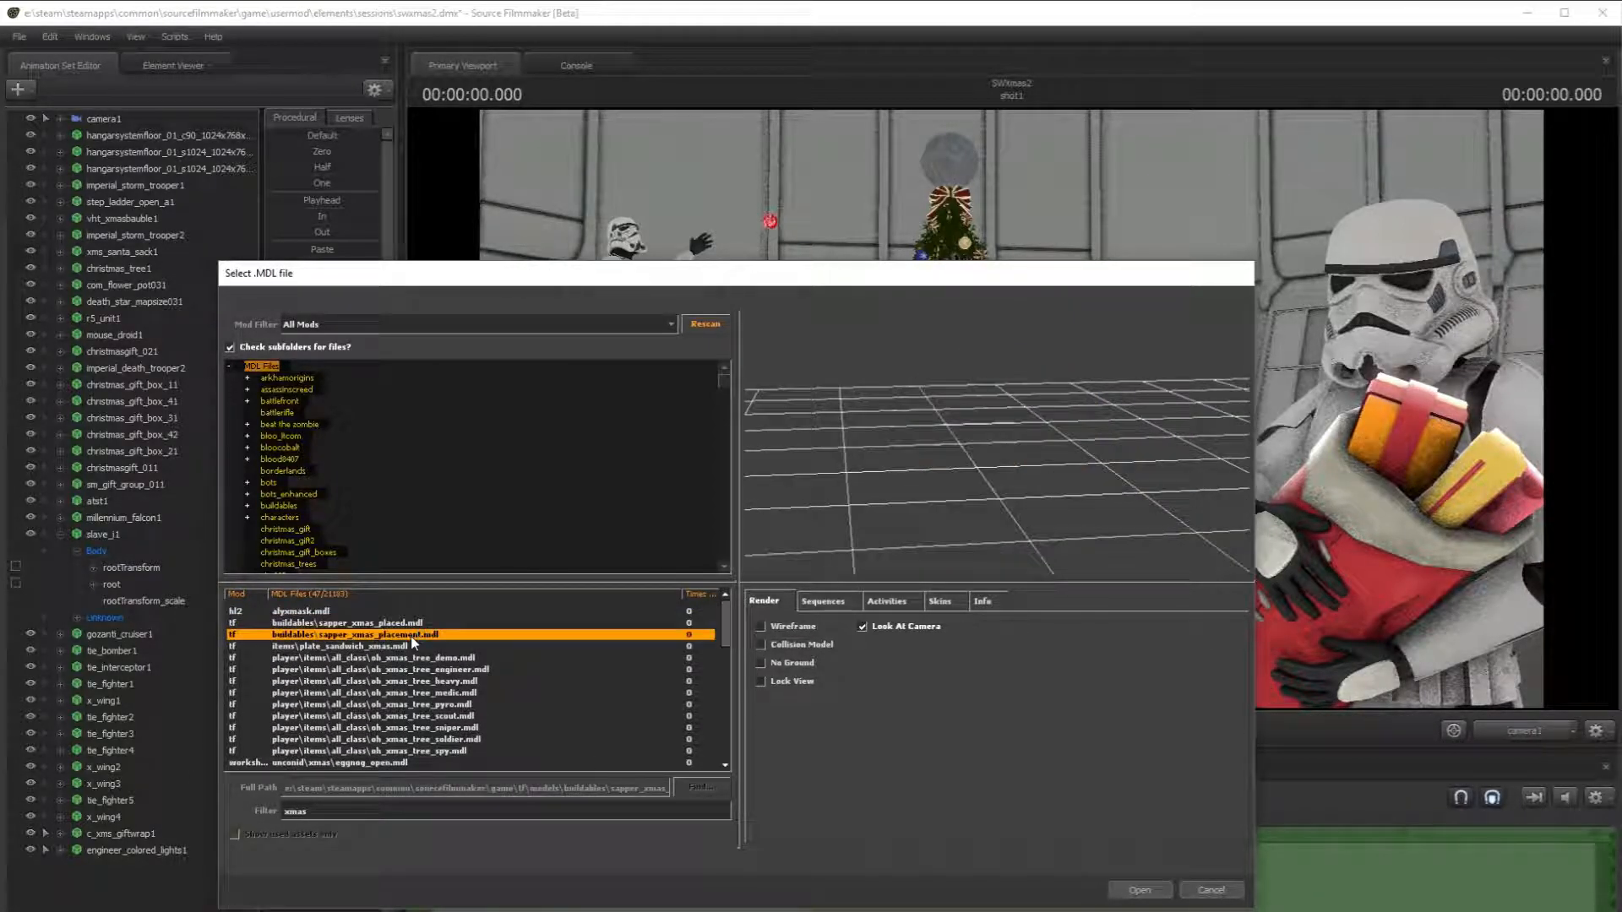
click(421, 669)
scroll(429, 687, down, 2)
click(430, 693)
click(424, 706)
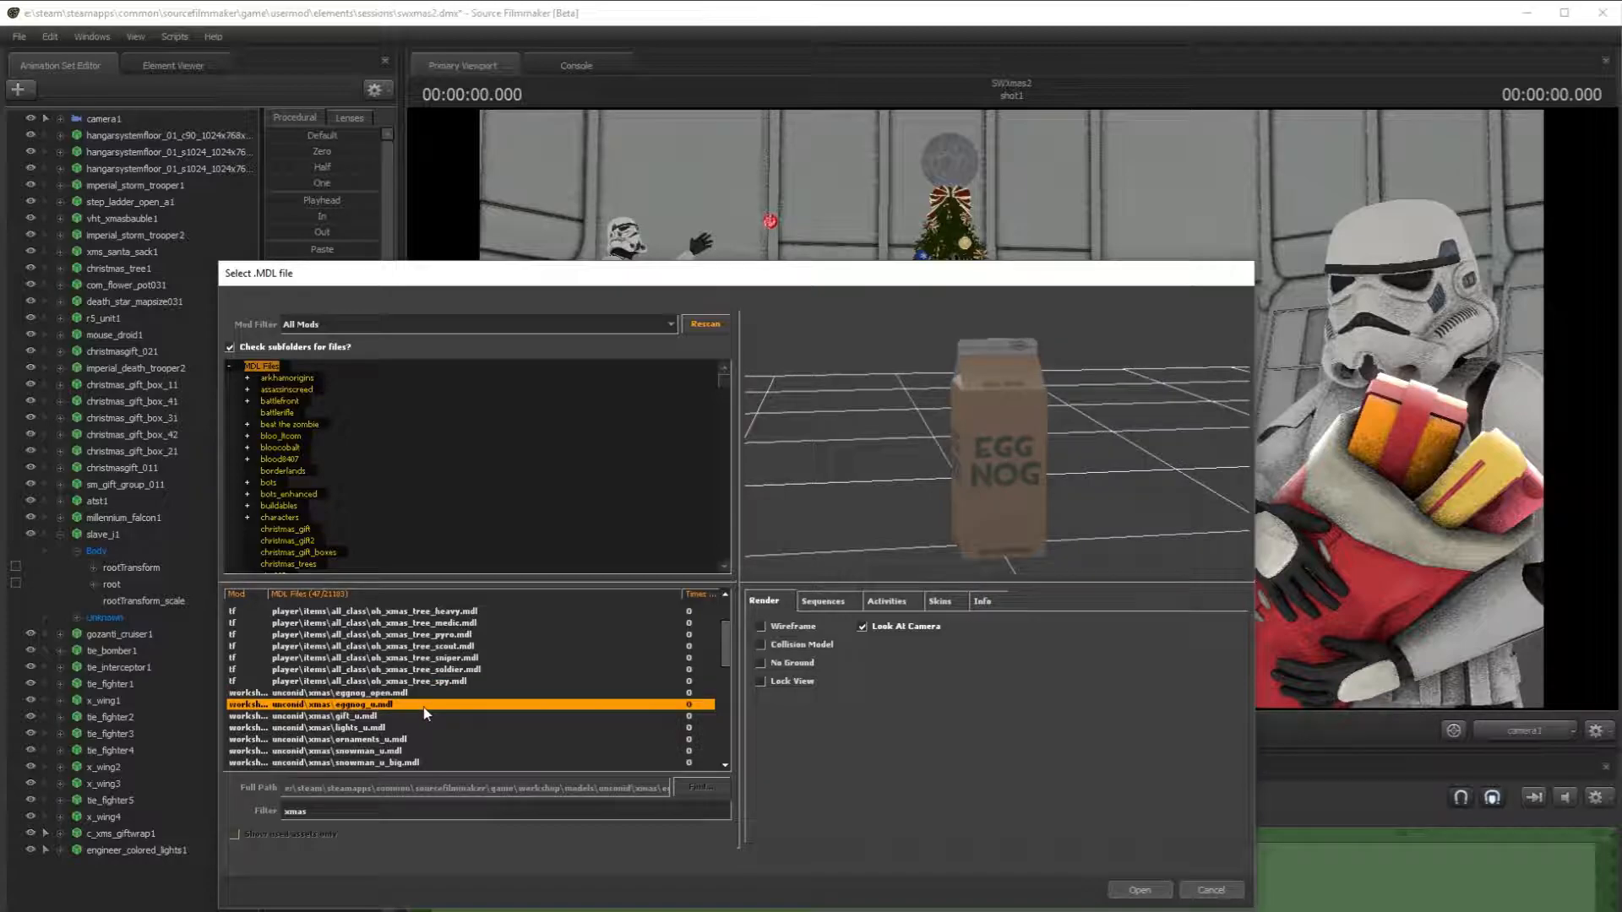
- Preview snowman_u, the xmasbauble model and the c_blackbox_xmas and c_ambassador_xmas weapons in the "xmas" list
scroll(423, 707, down, 3)
click(419, 682)
click(429, 647)
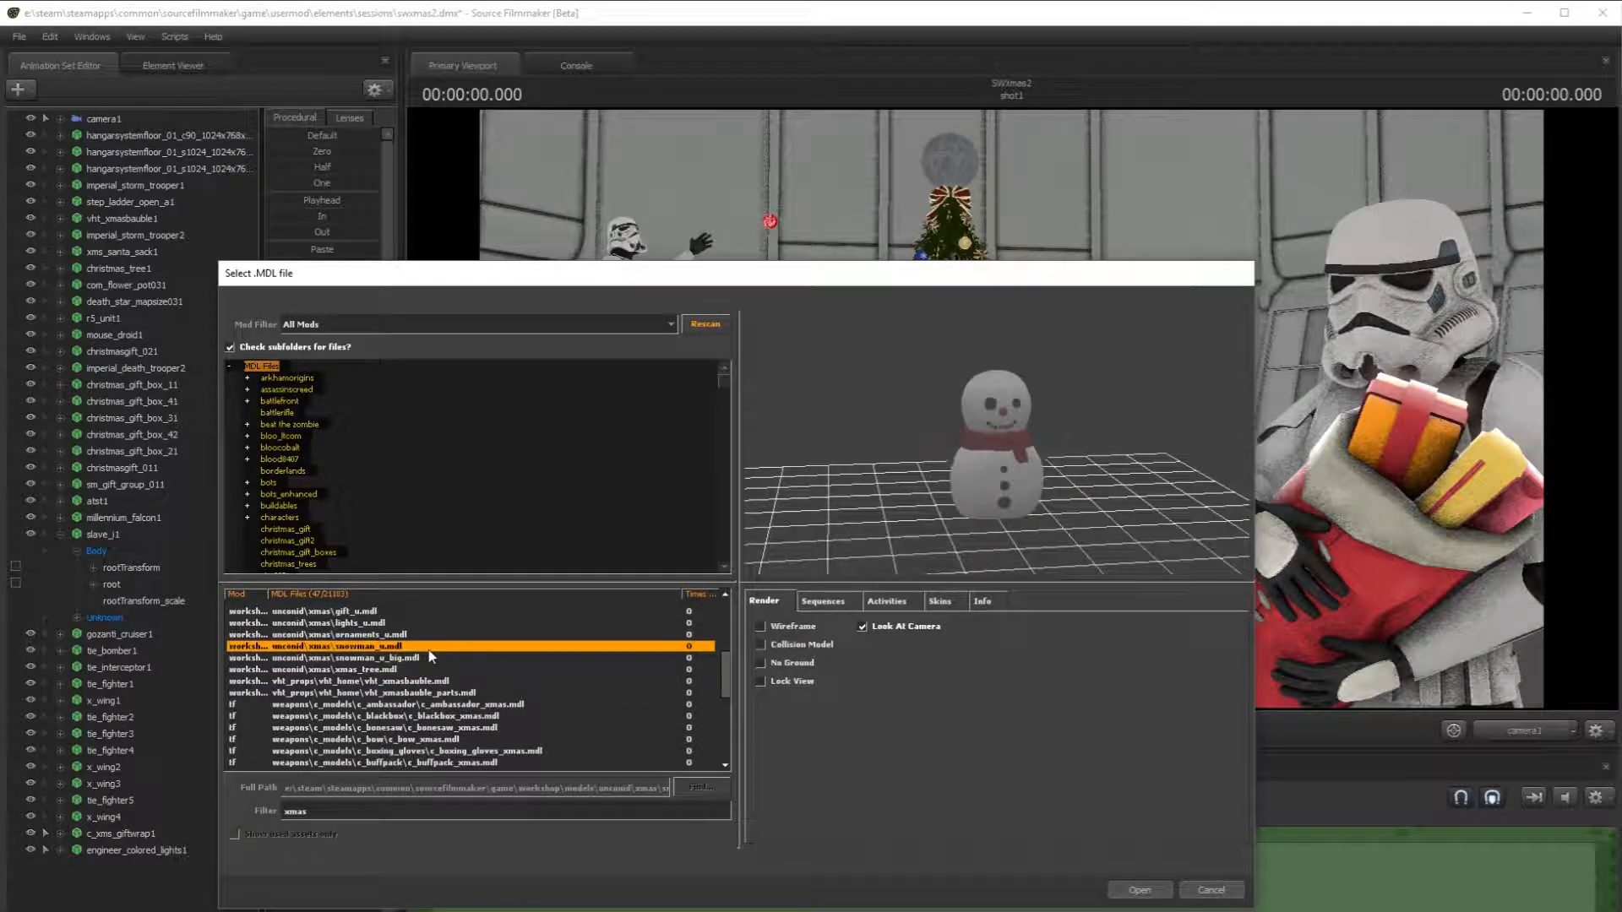
click(444, 682)
click(475, 704)
click(490, 715)
scroll(489, 716, down, 2)
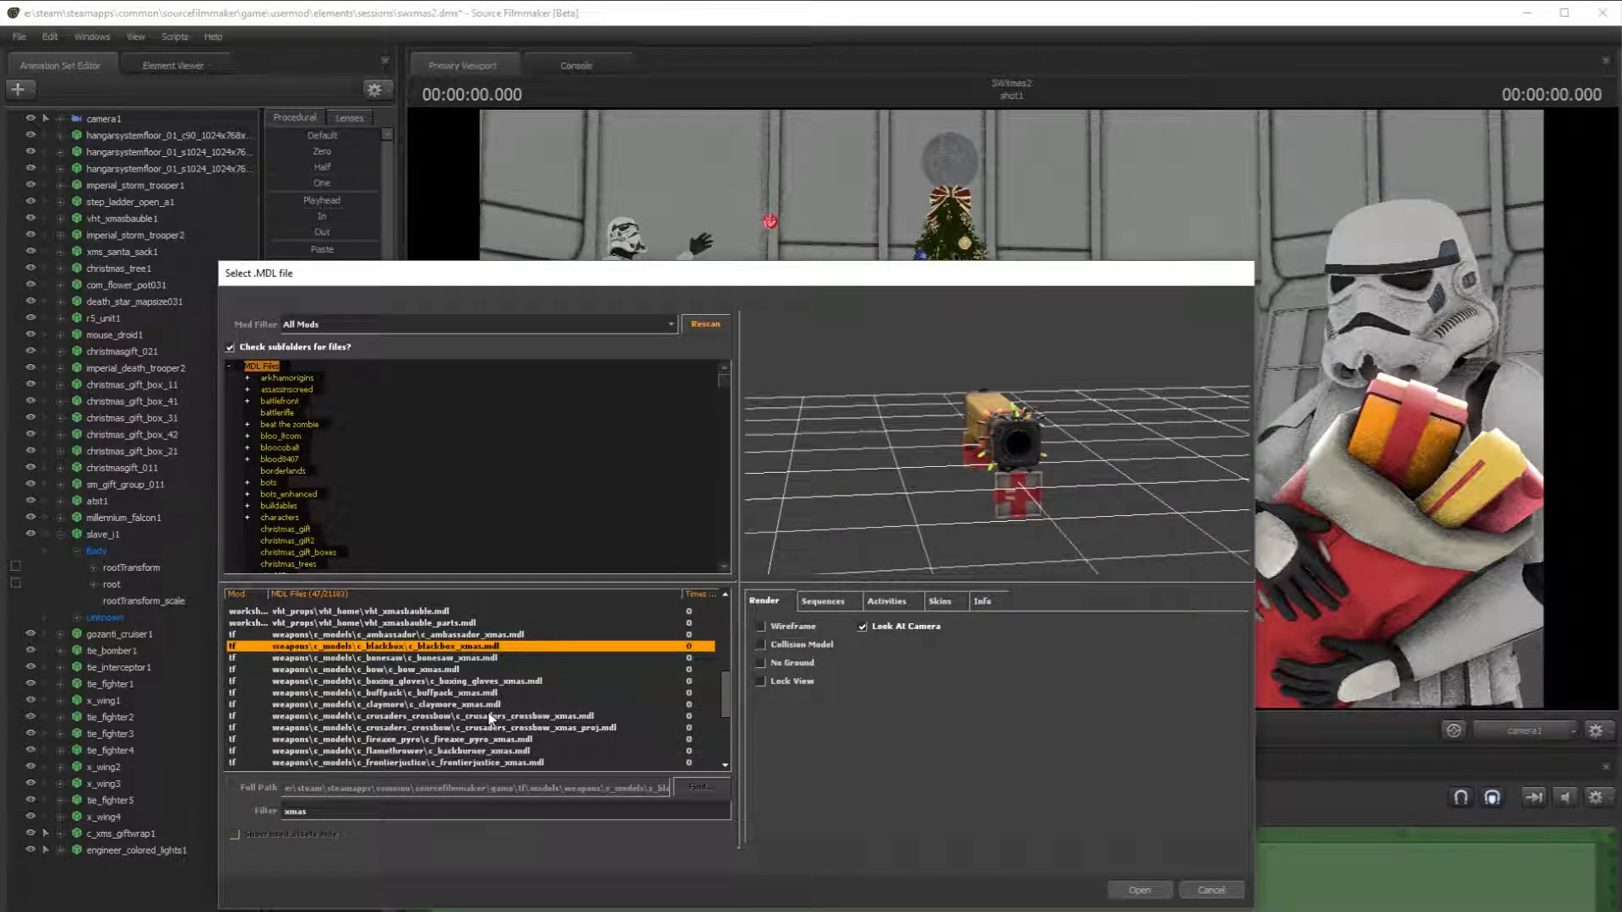
click(516, 634)
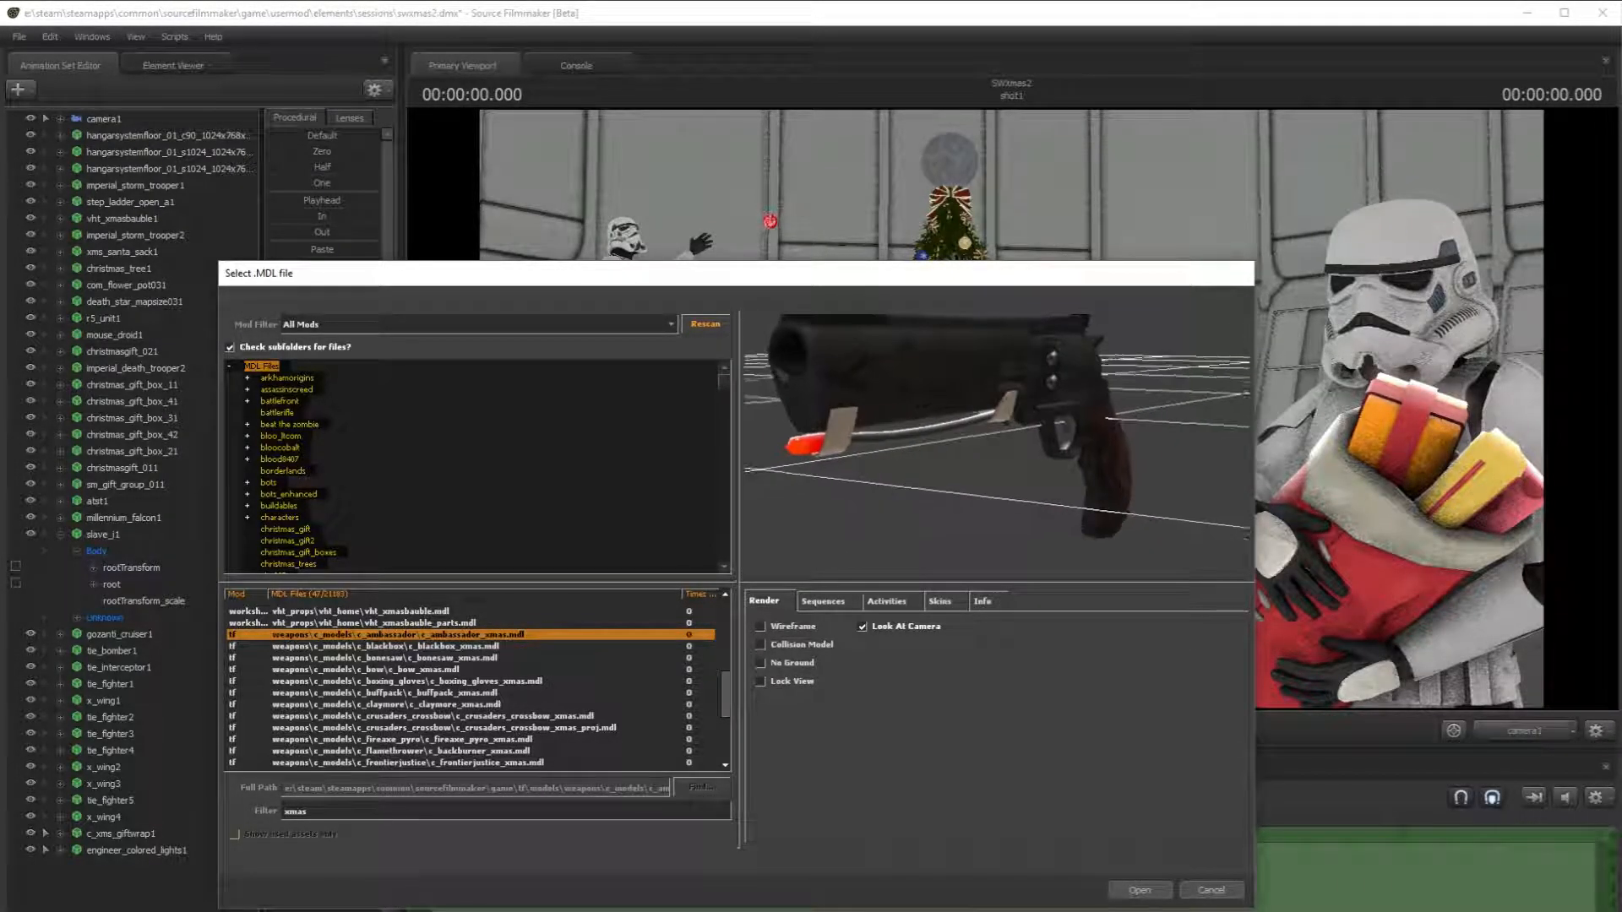
- Browse the remaining Christmas weapon models, including the grenade launcher, ubersaw and arrow versions, through the end of the "xmas" list
click(495, 704)
click(495, 681)
scroll(495, 683, down, 2)
click(490, 671)
click(492, 684)
click(493, 704)
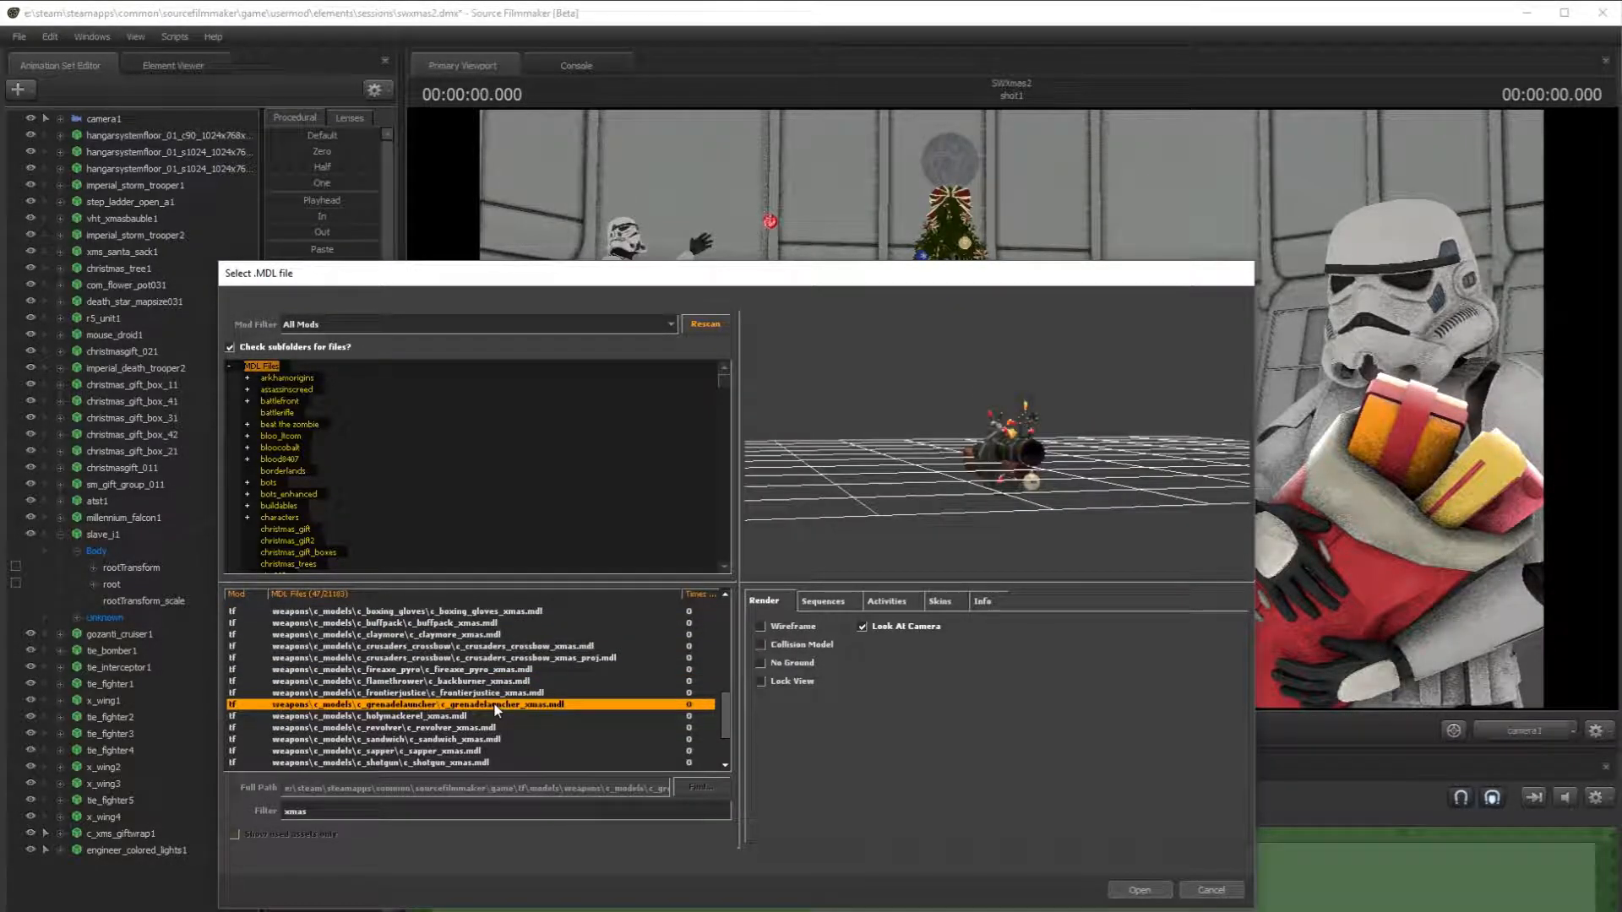
scroll(493, 703, down, 1)
click(493, 704)
click(489, 728)
scroll(488, 728, down, 1)
click(454, 729)
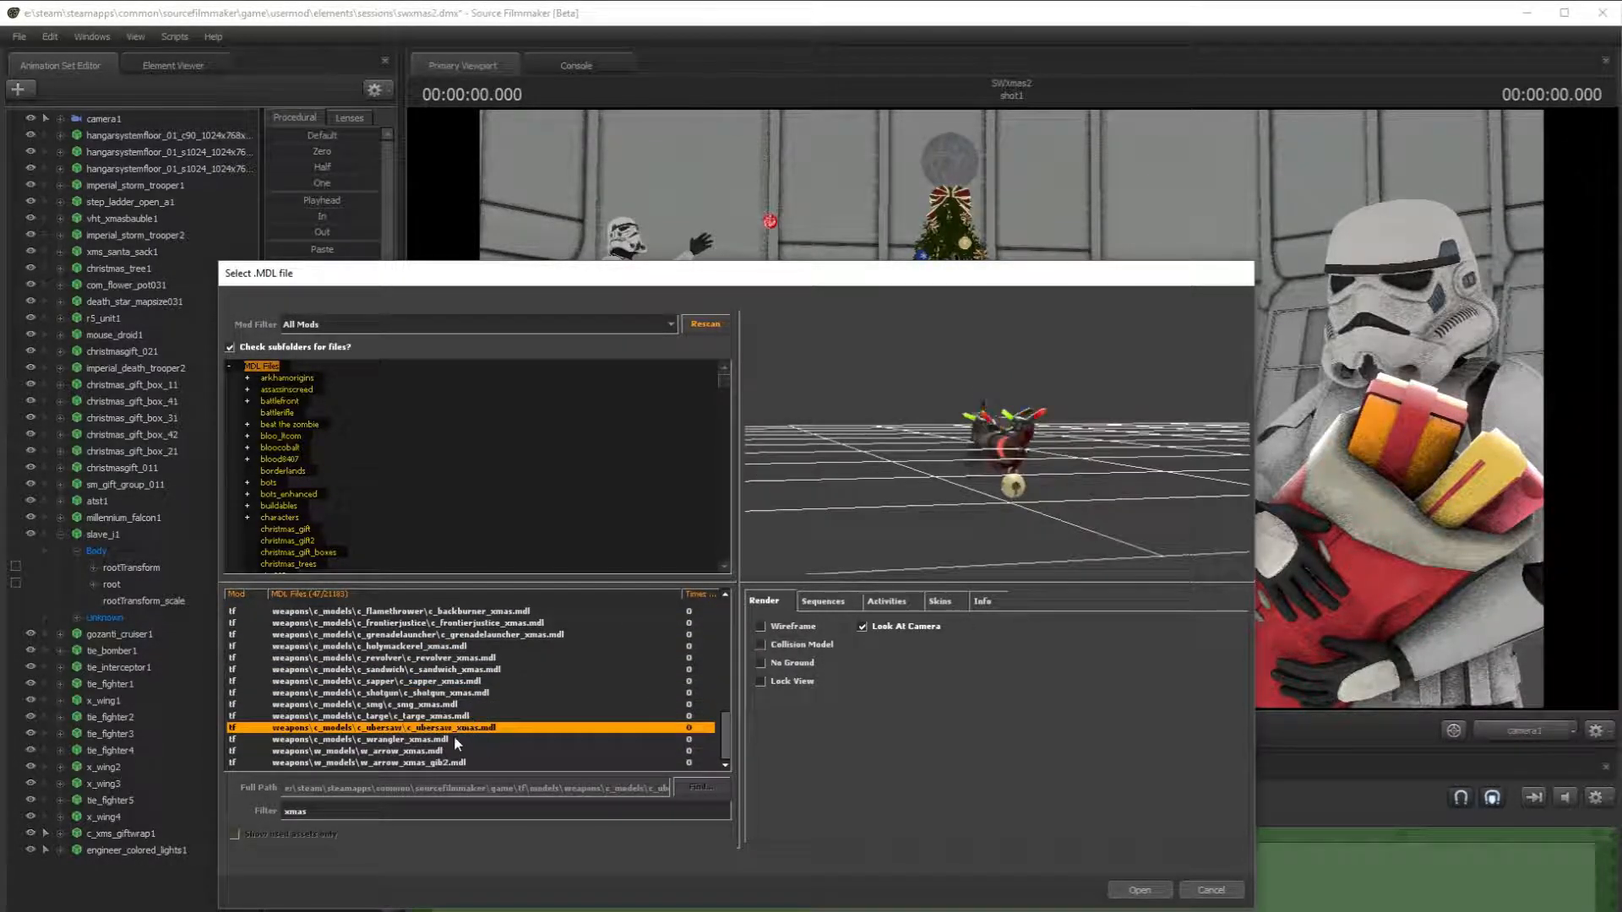
click(453, 751)
click(446, 763)
scroll(443, 767, up, 10)
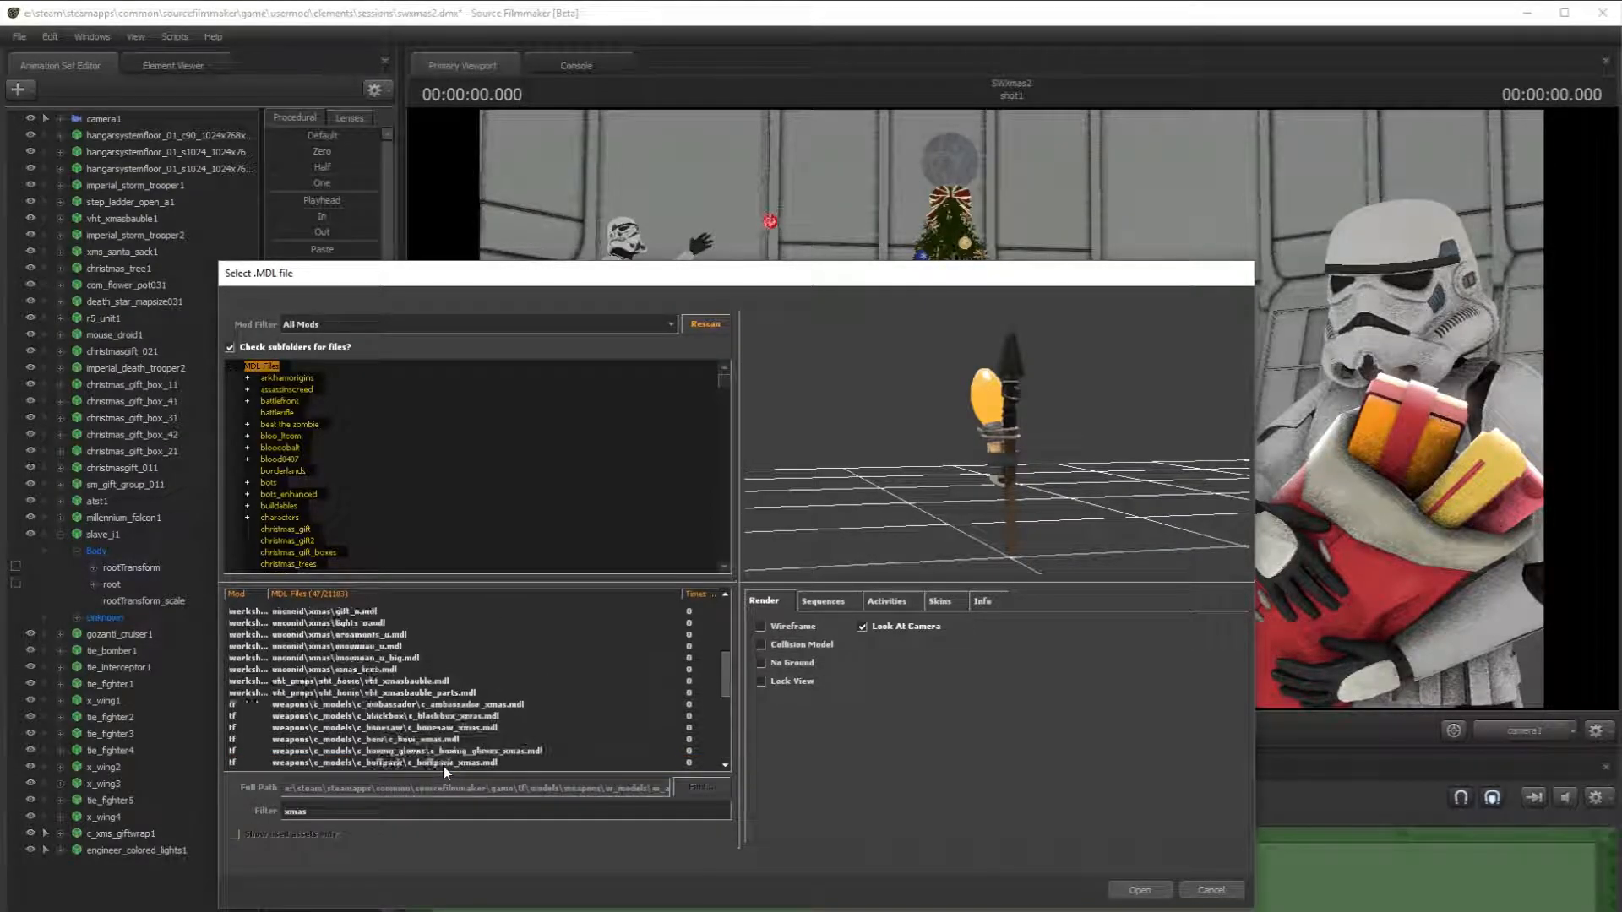
- Step through the "xmas" list from its start, previewing the sapper, tree hat and eggnog models up to gift_u
click(369, 609)
key(Down)
key(Down)
key(Down)
key(Down)
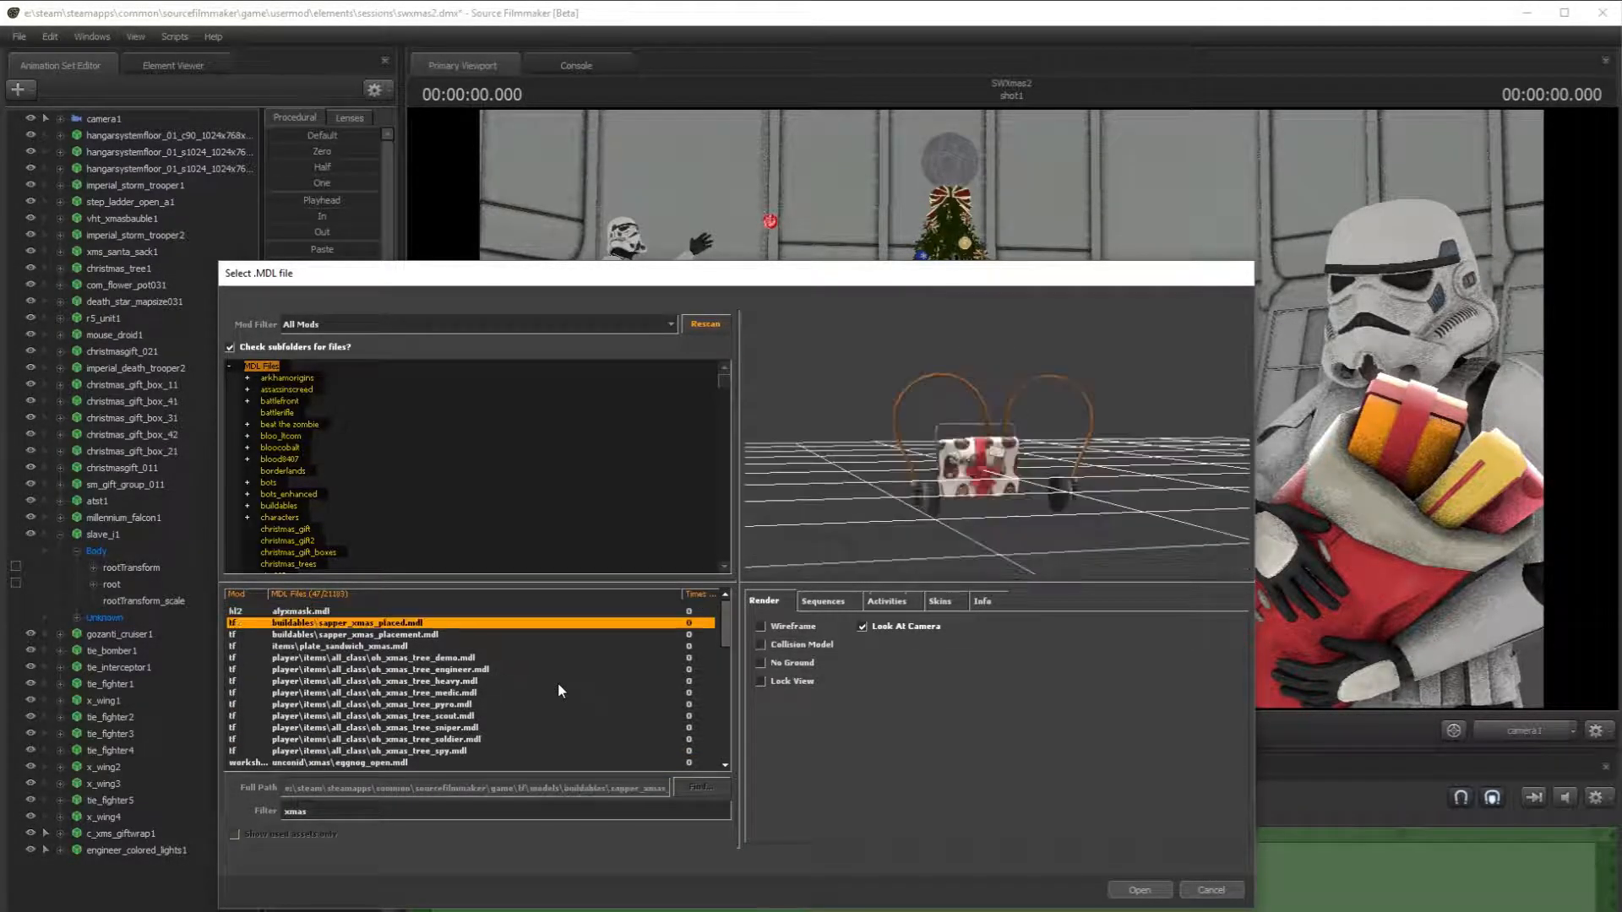
key(Down)
key(Down)
key(Down)
key(Down)
key(Down)
key(Down)
key(Down)
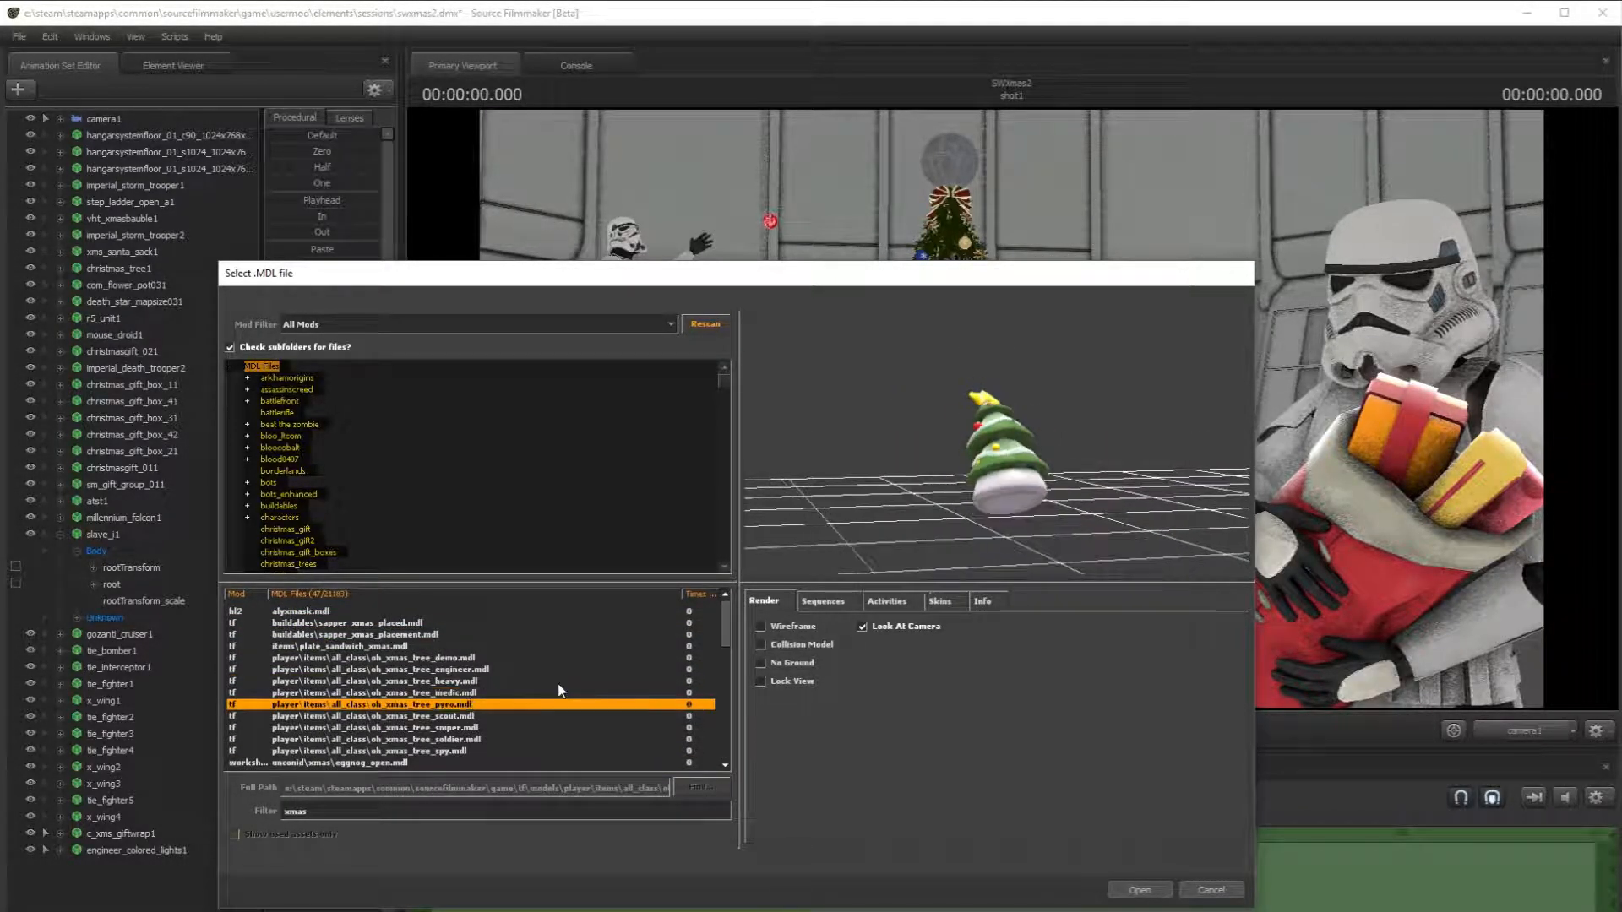
key(Down)
key(Down)
key(Down)
key(Down)
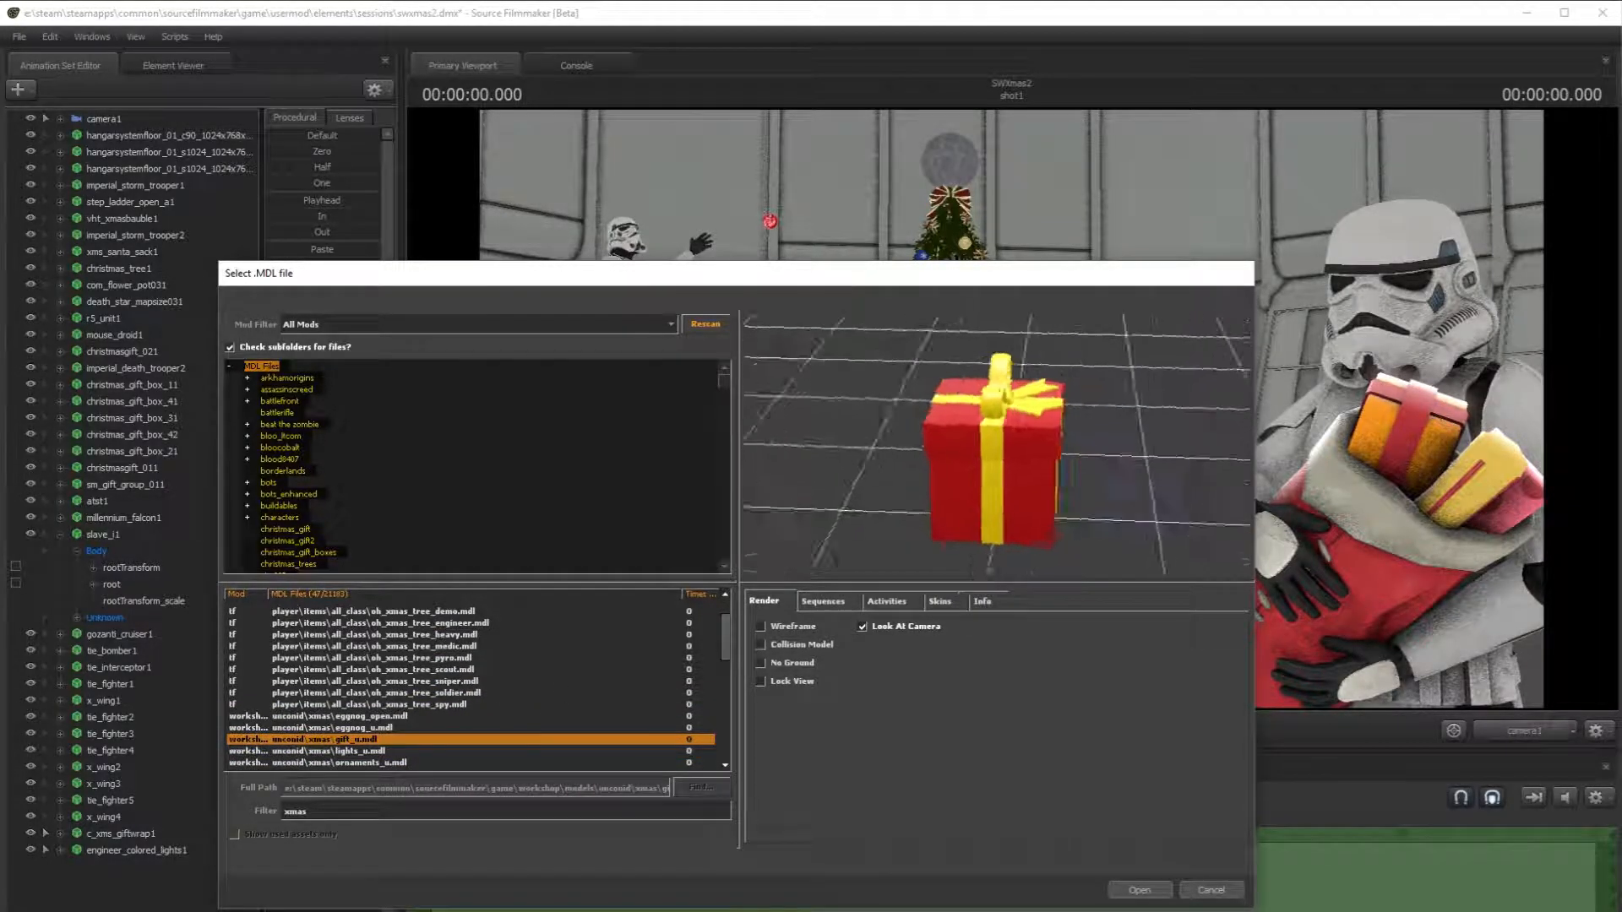
- Preview gift_u with skin1 and inspect the lights_u string of coloured bulbs
click(940, 601)
click(819, 651)
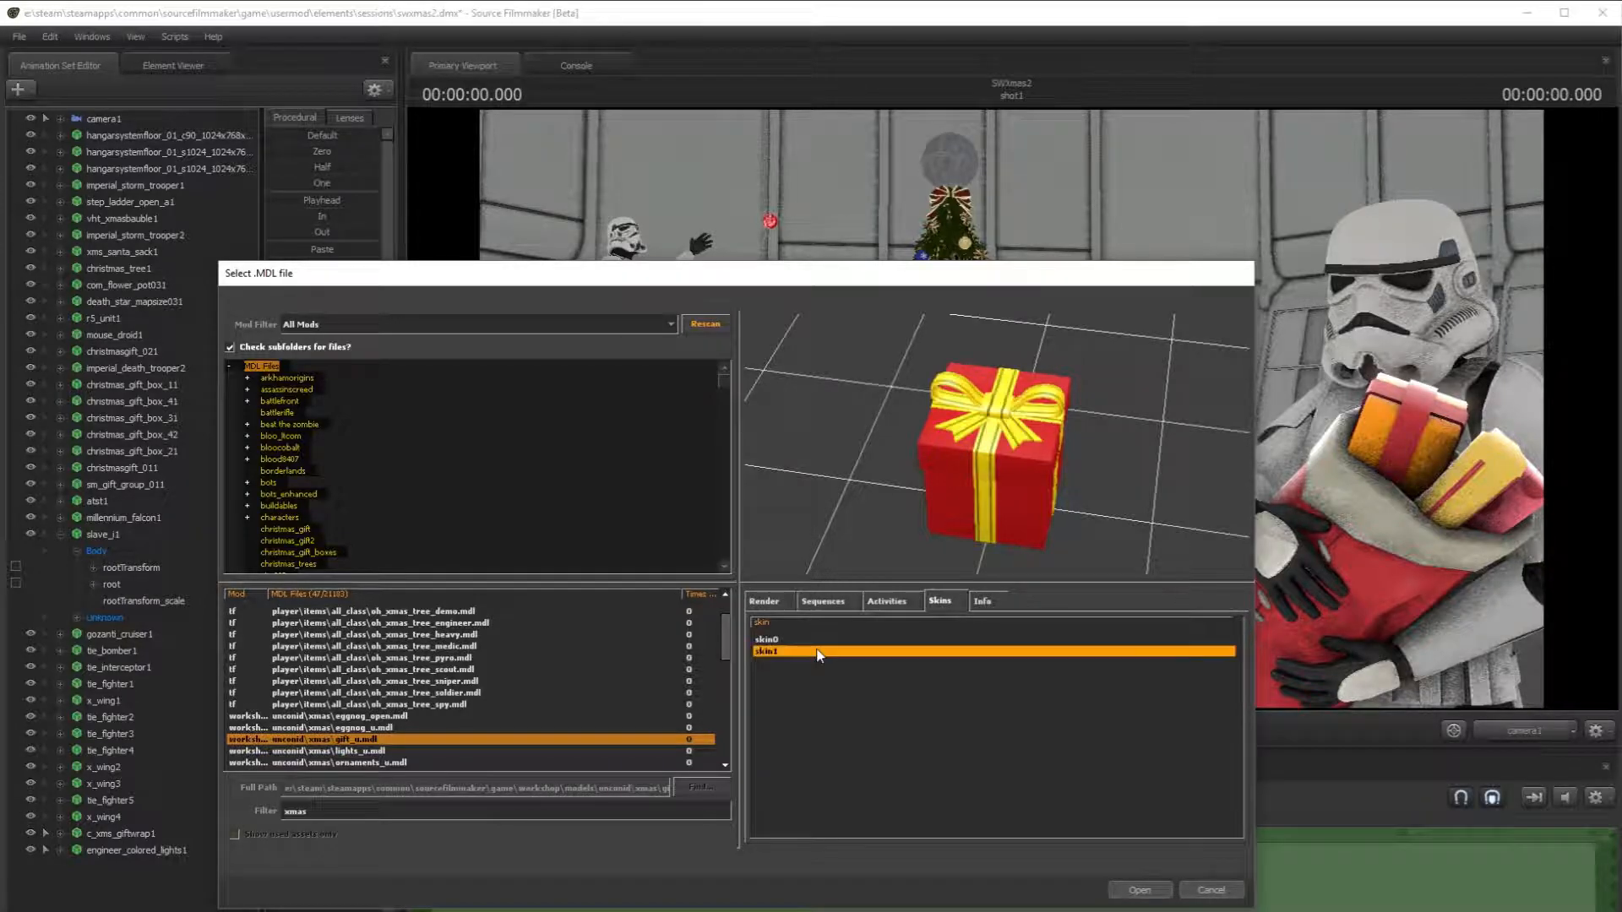
key(Down)
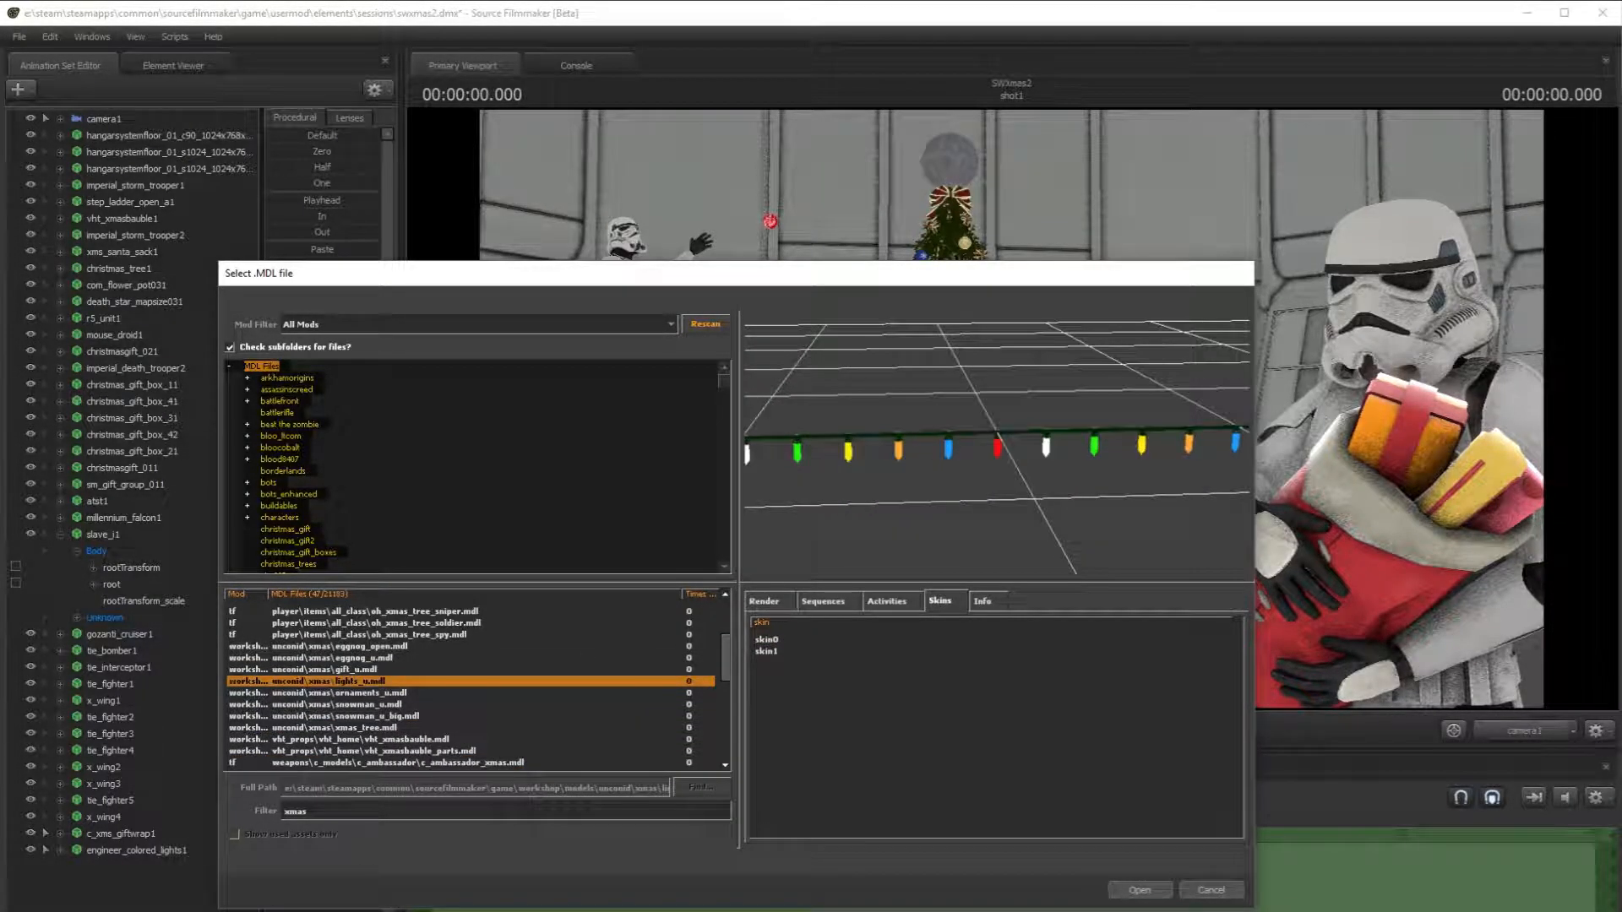
- Preview ornaments_u, snowman_u, snowman_u_big, xmas_tree and vht_xmasbauble in the "xmas" list
click(429, 692)
click(425, 704)
click(423, 717)
click(421, 728)
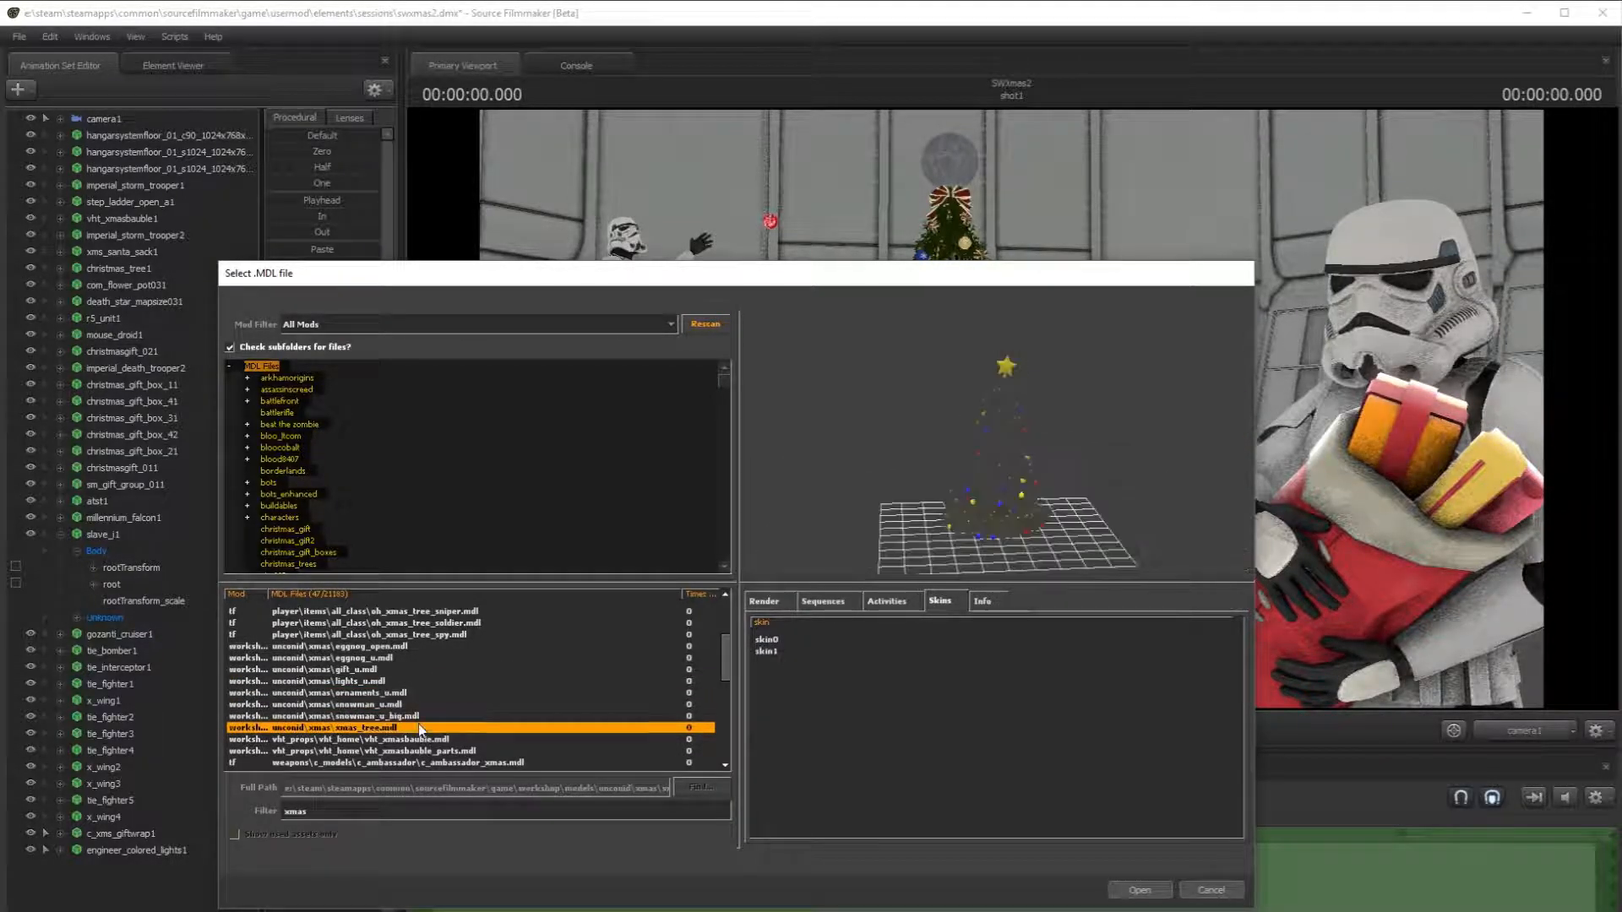
click(417, 740)
- Add the lights_u model to the scene and select its new animation set
click(367, 682)
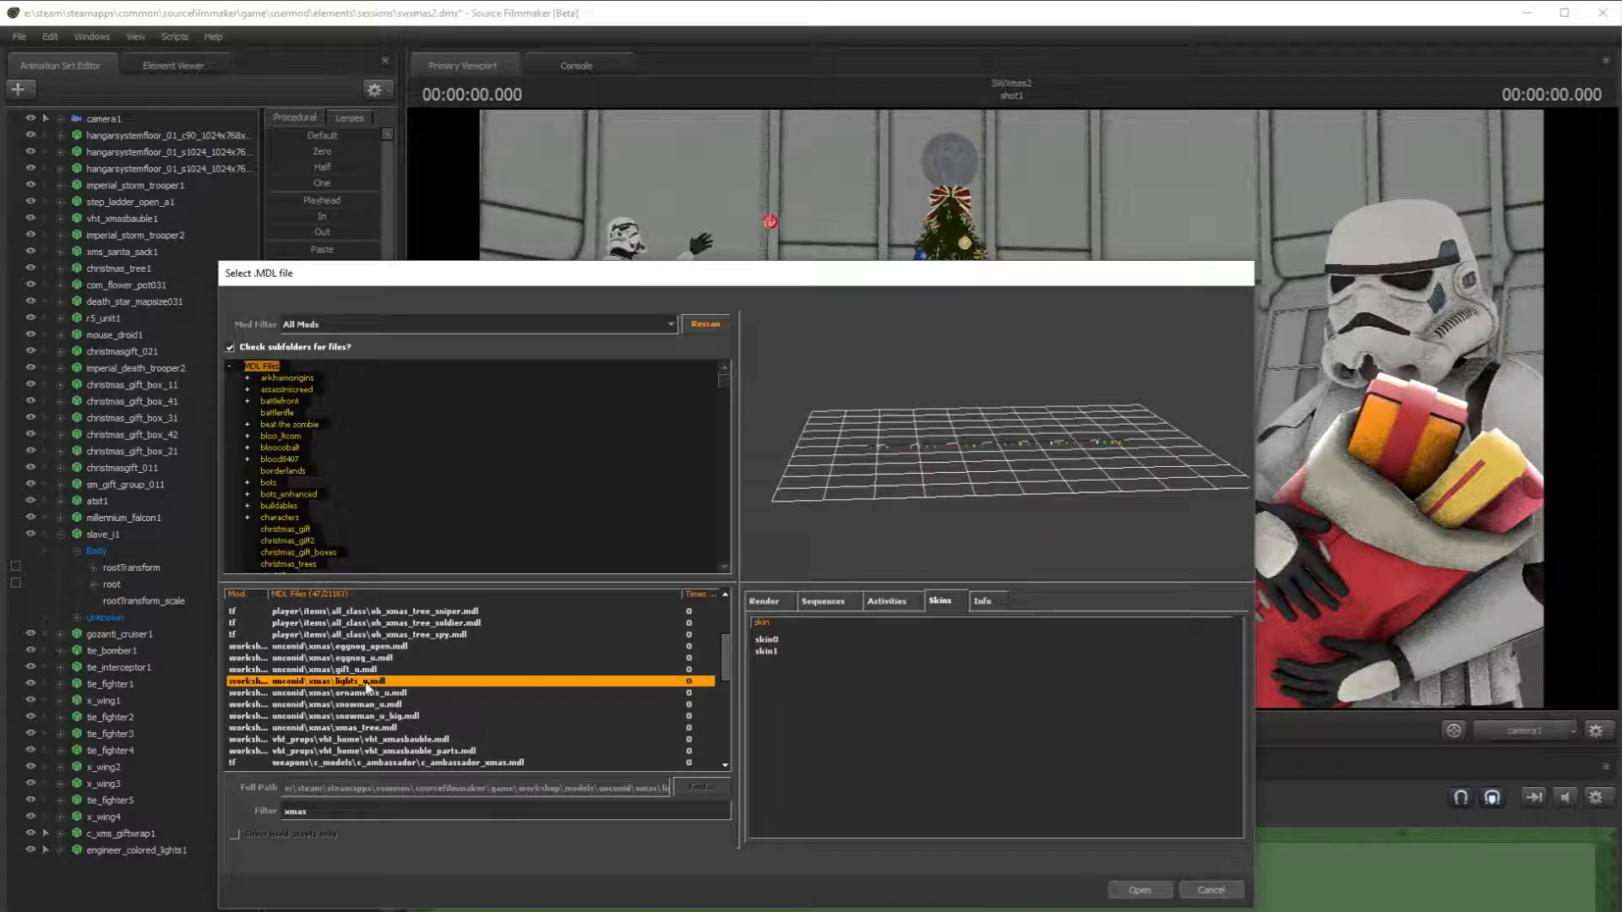
click(1140, 890)
click(113, 868)
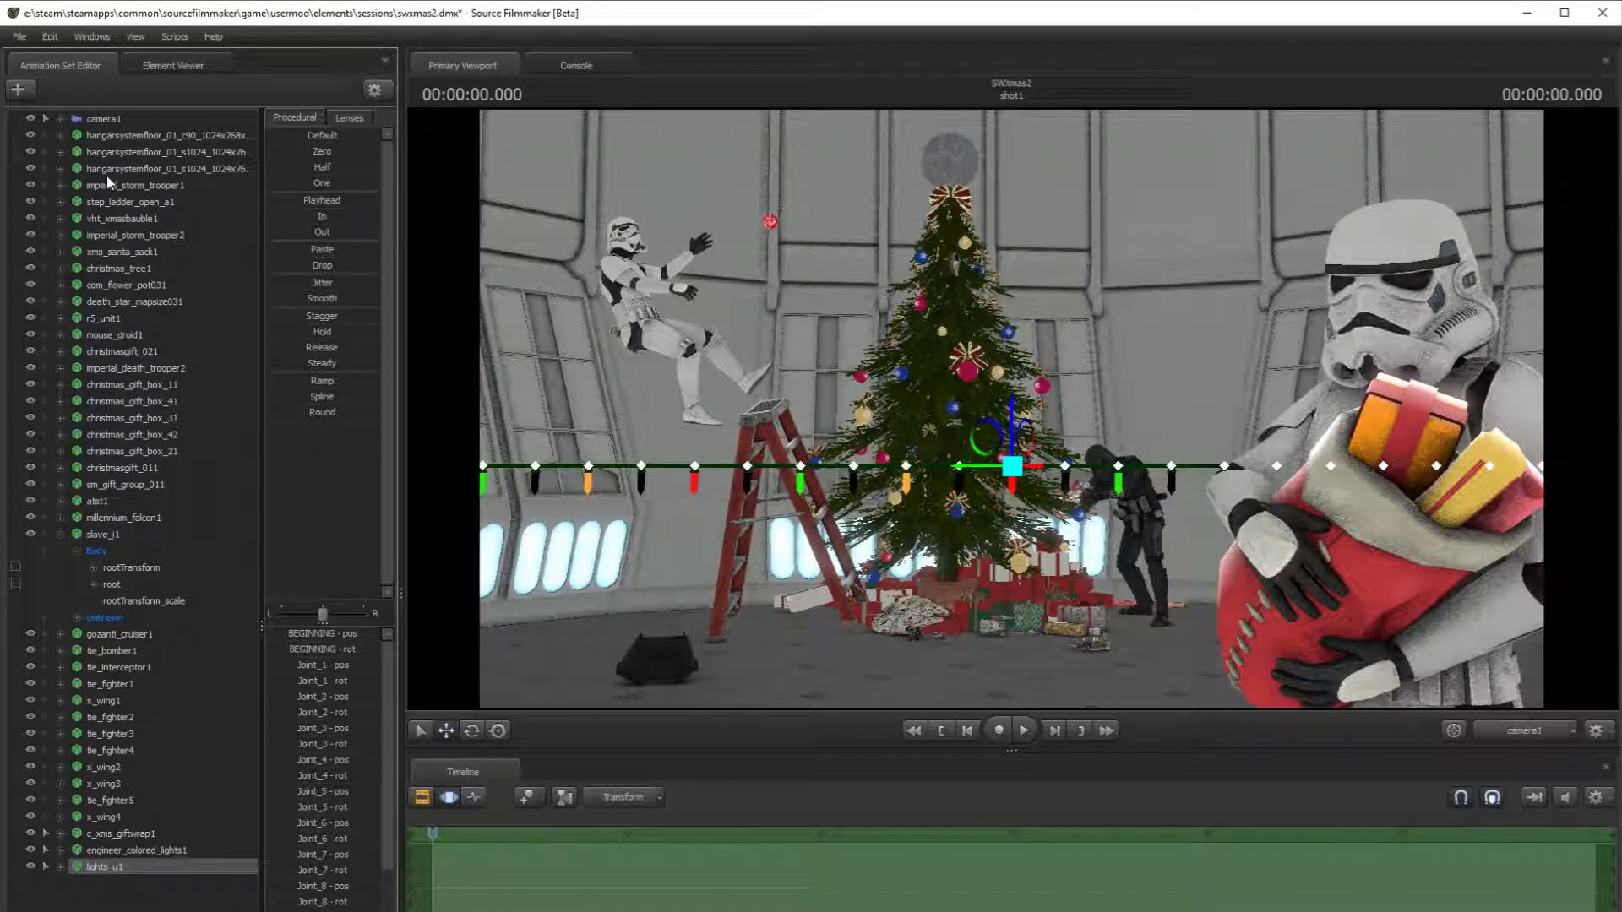
- Check how lights_u looks with skin1 in the model library and apply that skin to lights_u1 in the scene
click(21, 88)
click(135, 150)
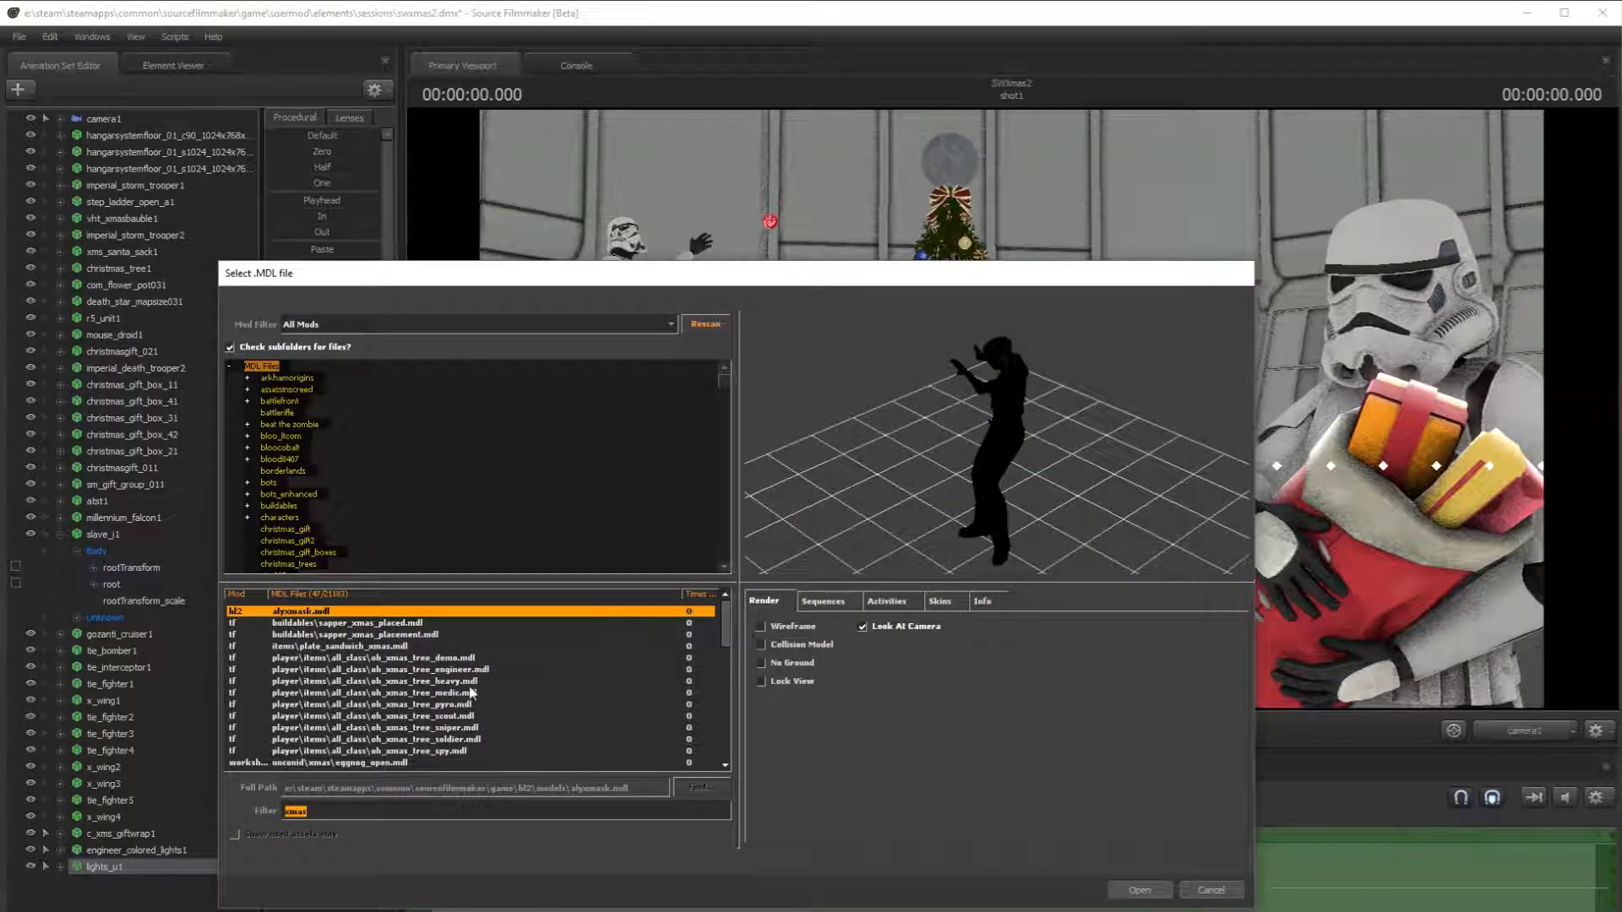
scroll(470, 692, down, 1)
scroll(463, 722, down, 2)
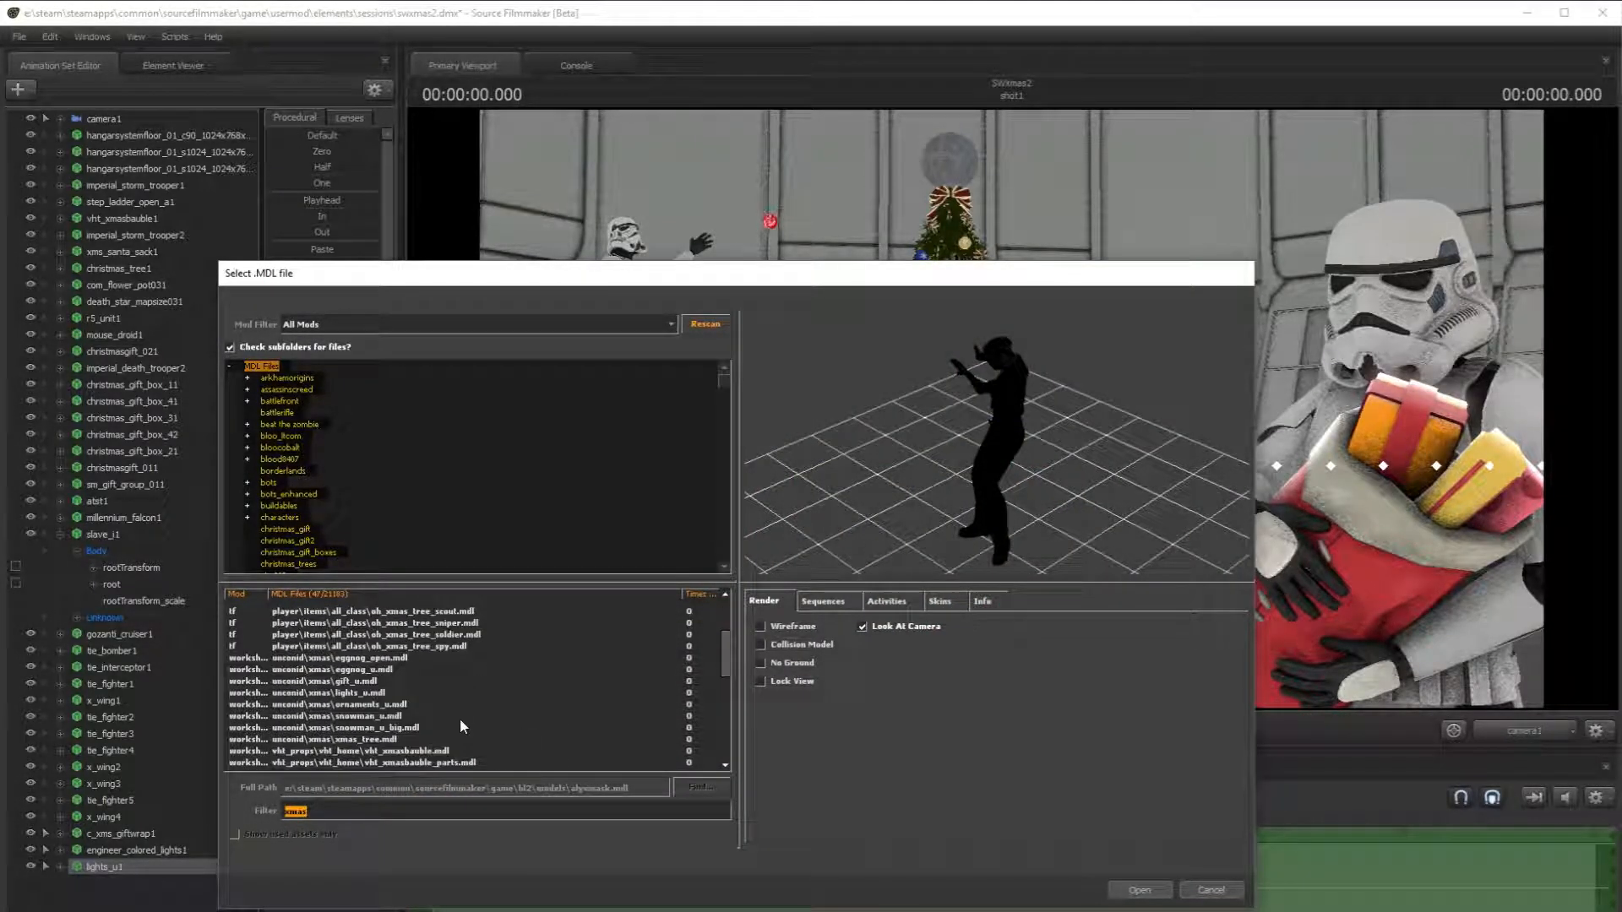
click(386, 693)
click(946, 603)
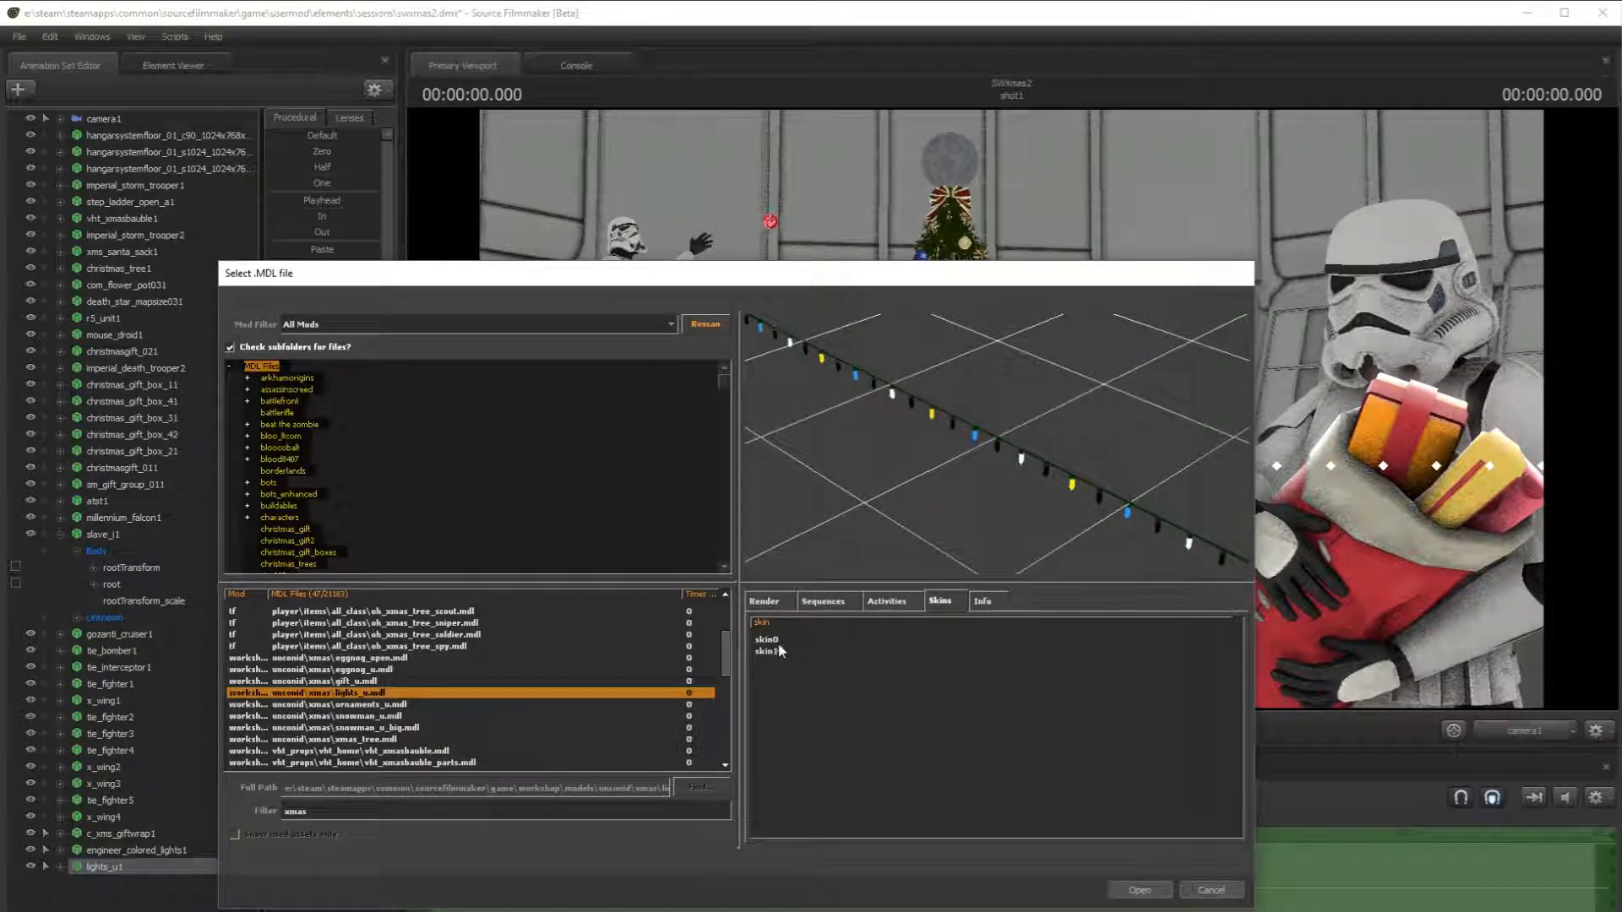
click(777, 652)
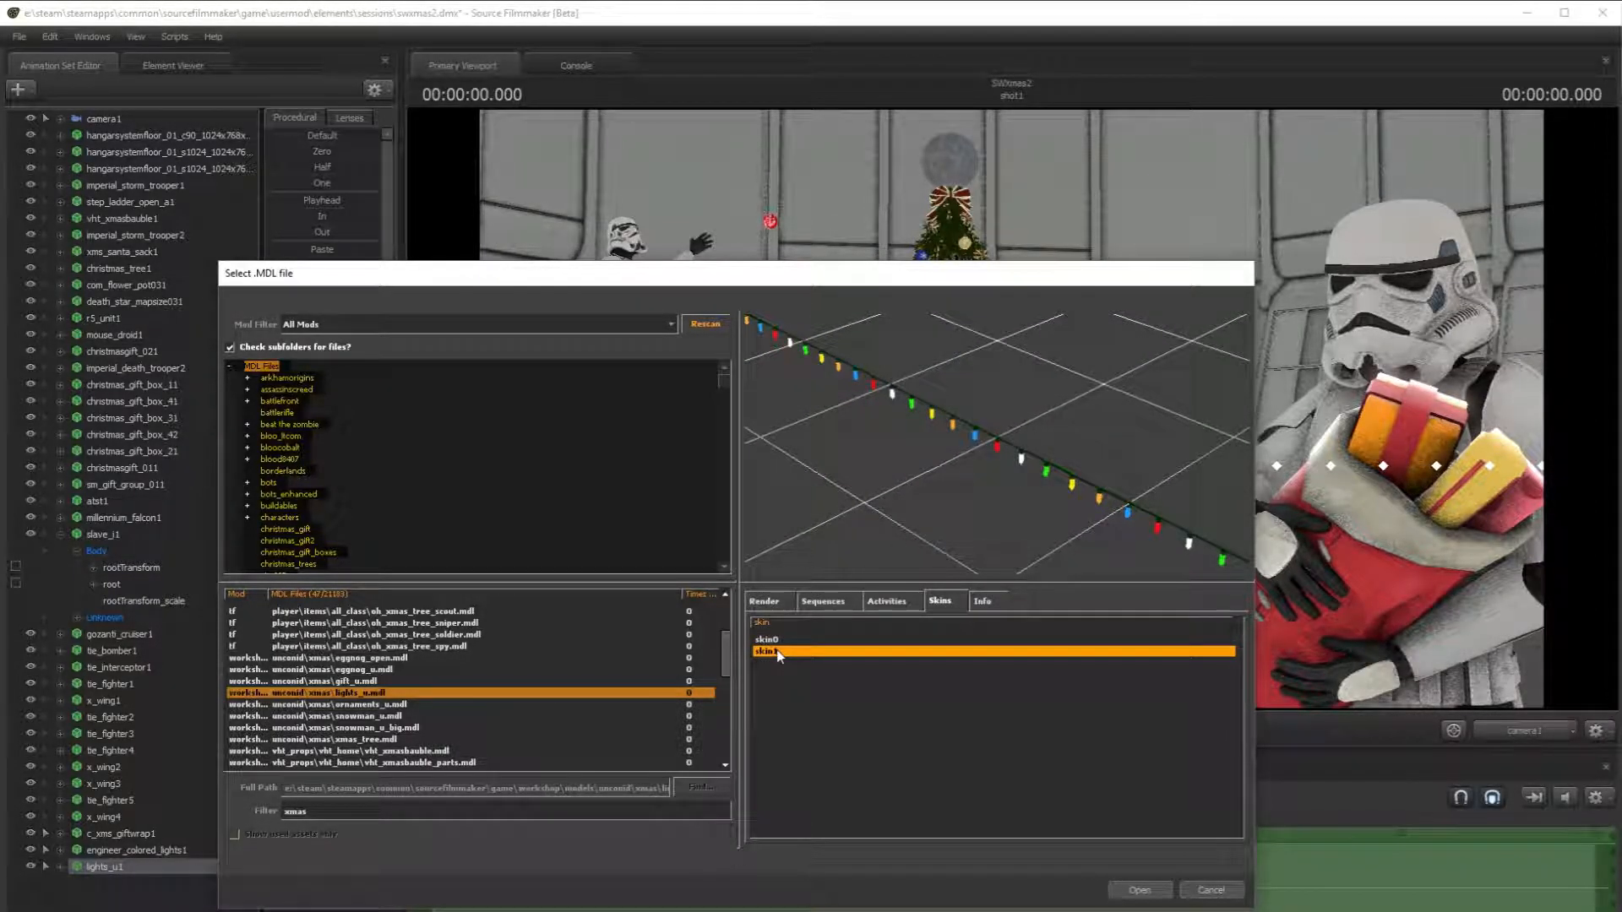
click(1211, 890)
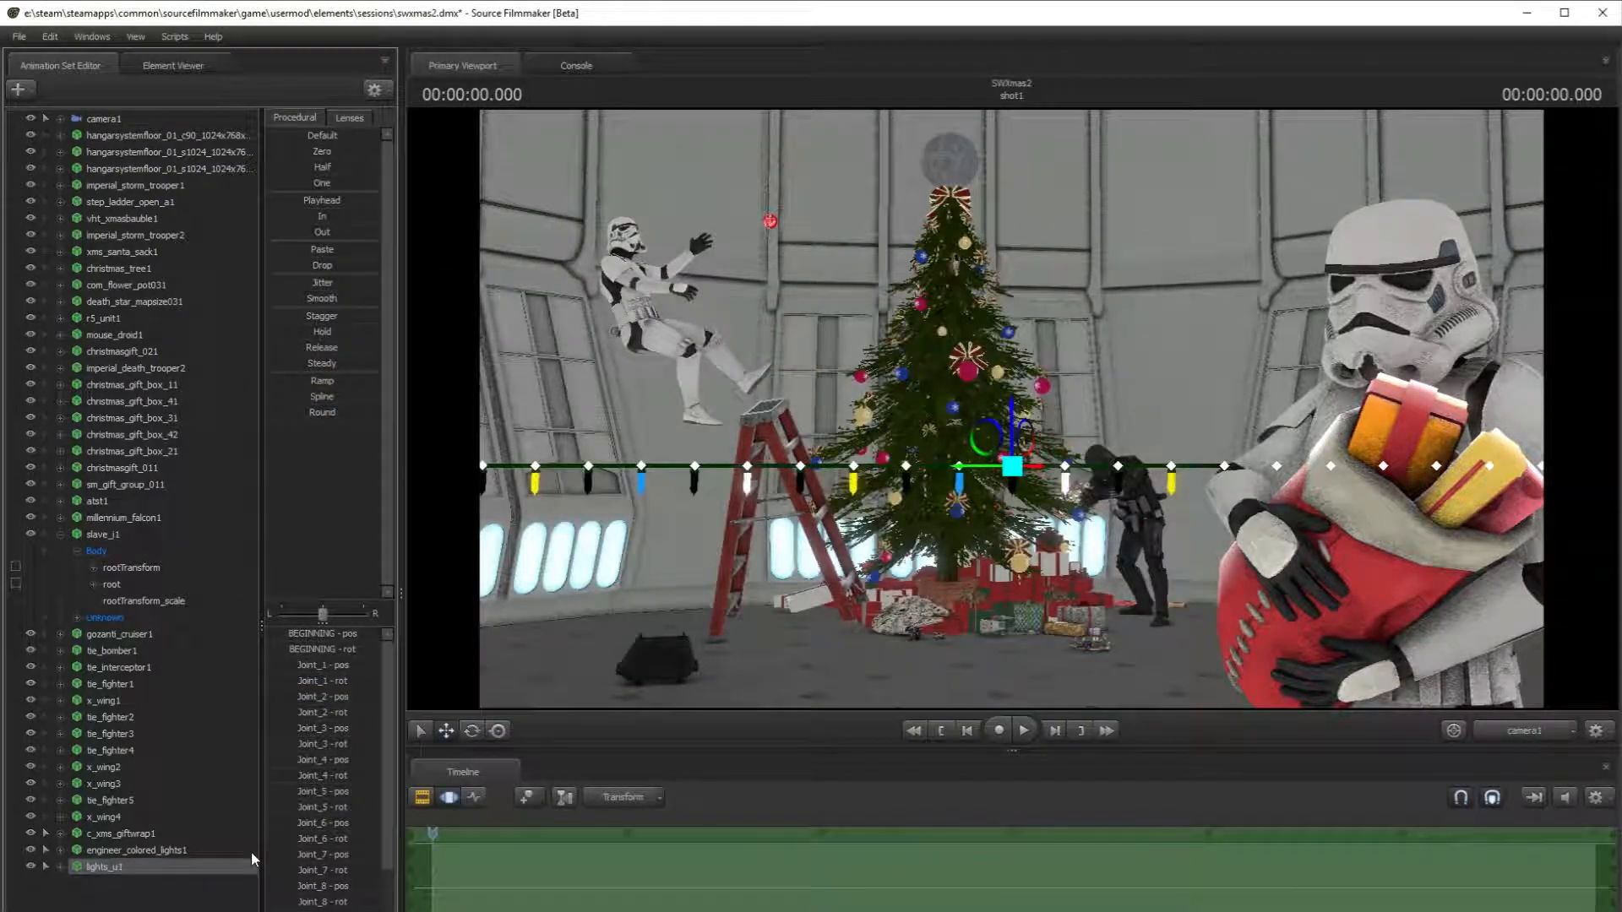
right_click(103, 870)
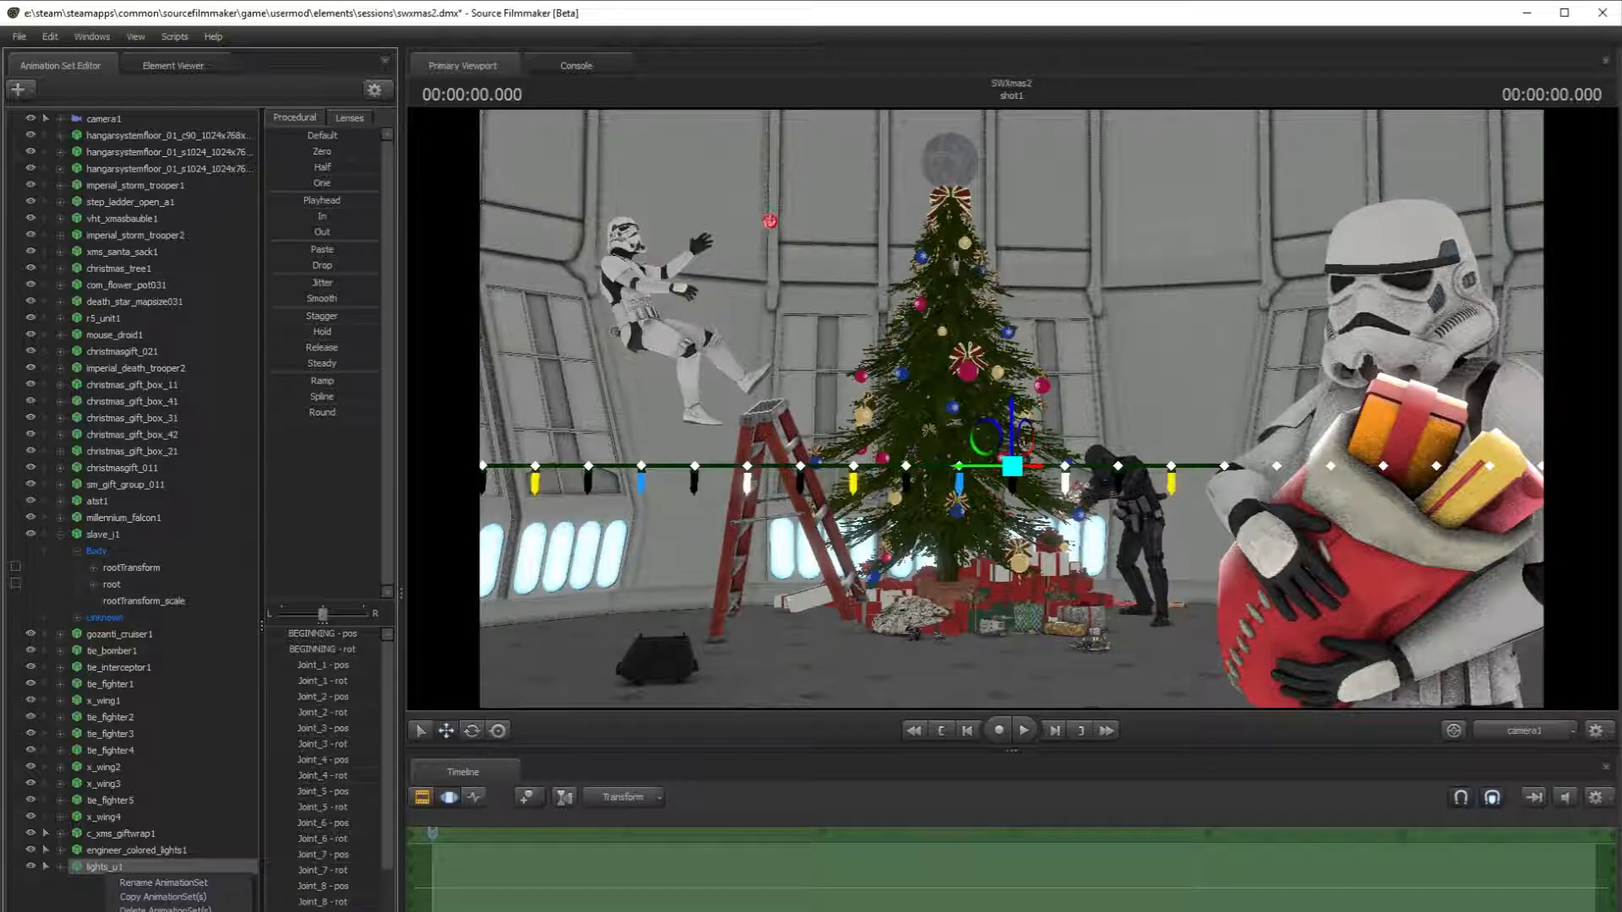
key(Escape)
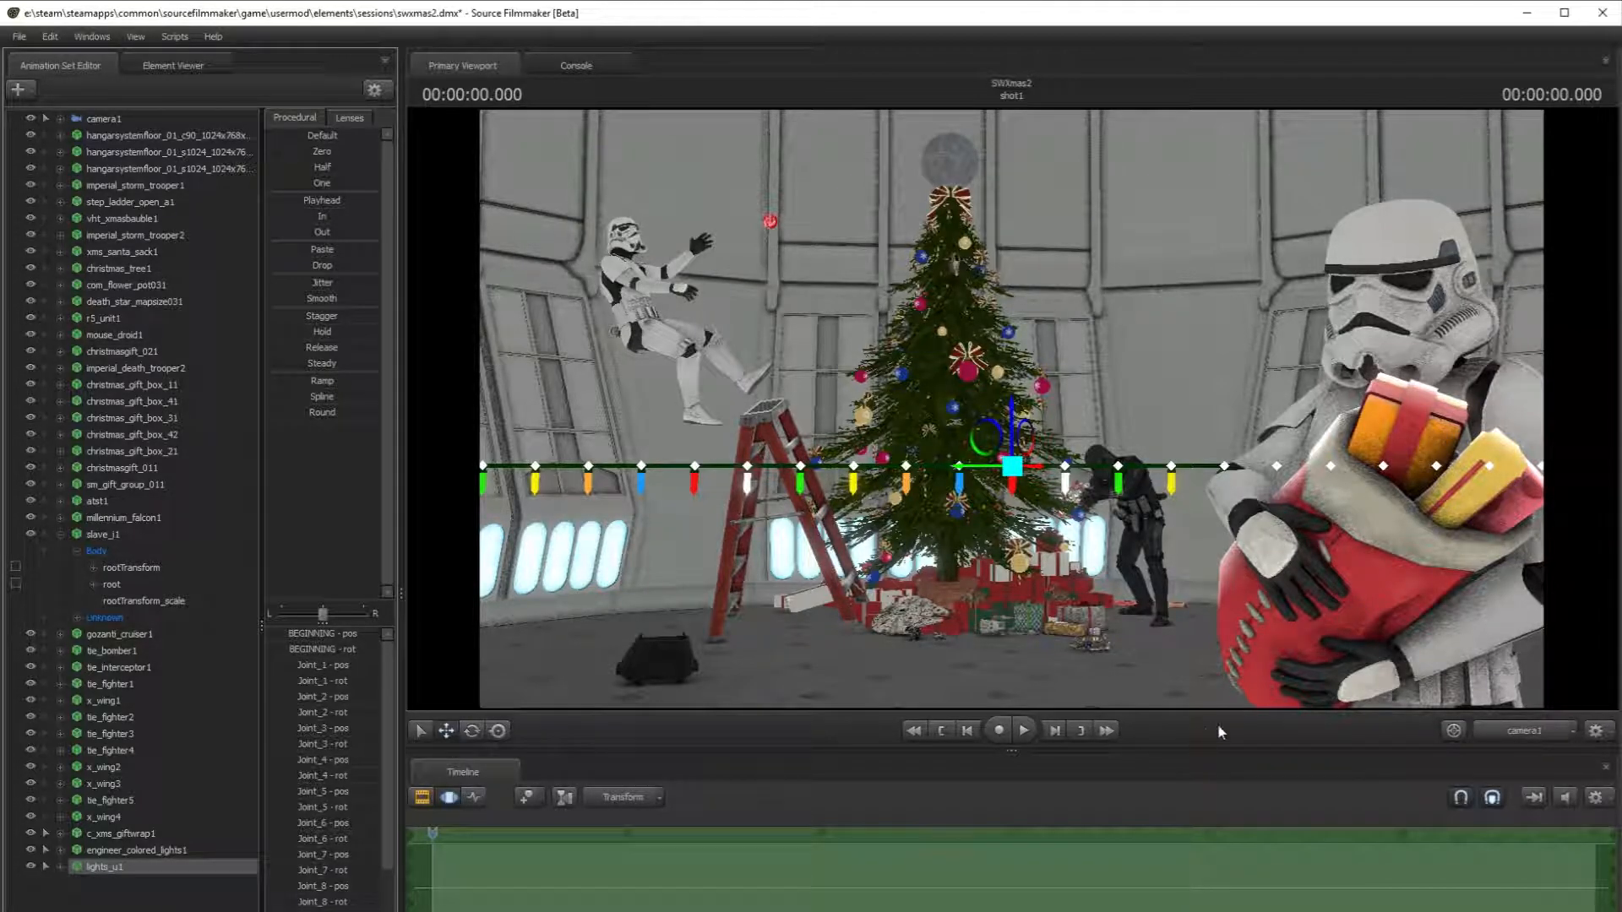
- Switch the viewport to the work camera and back away to bring the light string into view
click(1549, 738)
drag(1318, 616, 954, 419)
key(s)
key(w)
key(s)
- Try moving a single joint of the lights_u1 string in the viewport and undo the move
ctrl+click(935, 353)
drag(929, 316, 1002, 295)
key(ctrl+z)
- Move the lights_u1 string by its BEGINNING control to the ladder beside the tree and check it from camera1
drag(1083, 489, 1234, 473)
key(s)
drag(1012, 409, 922, 422)
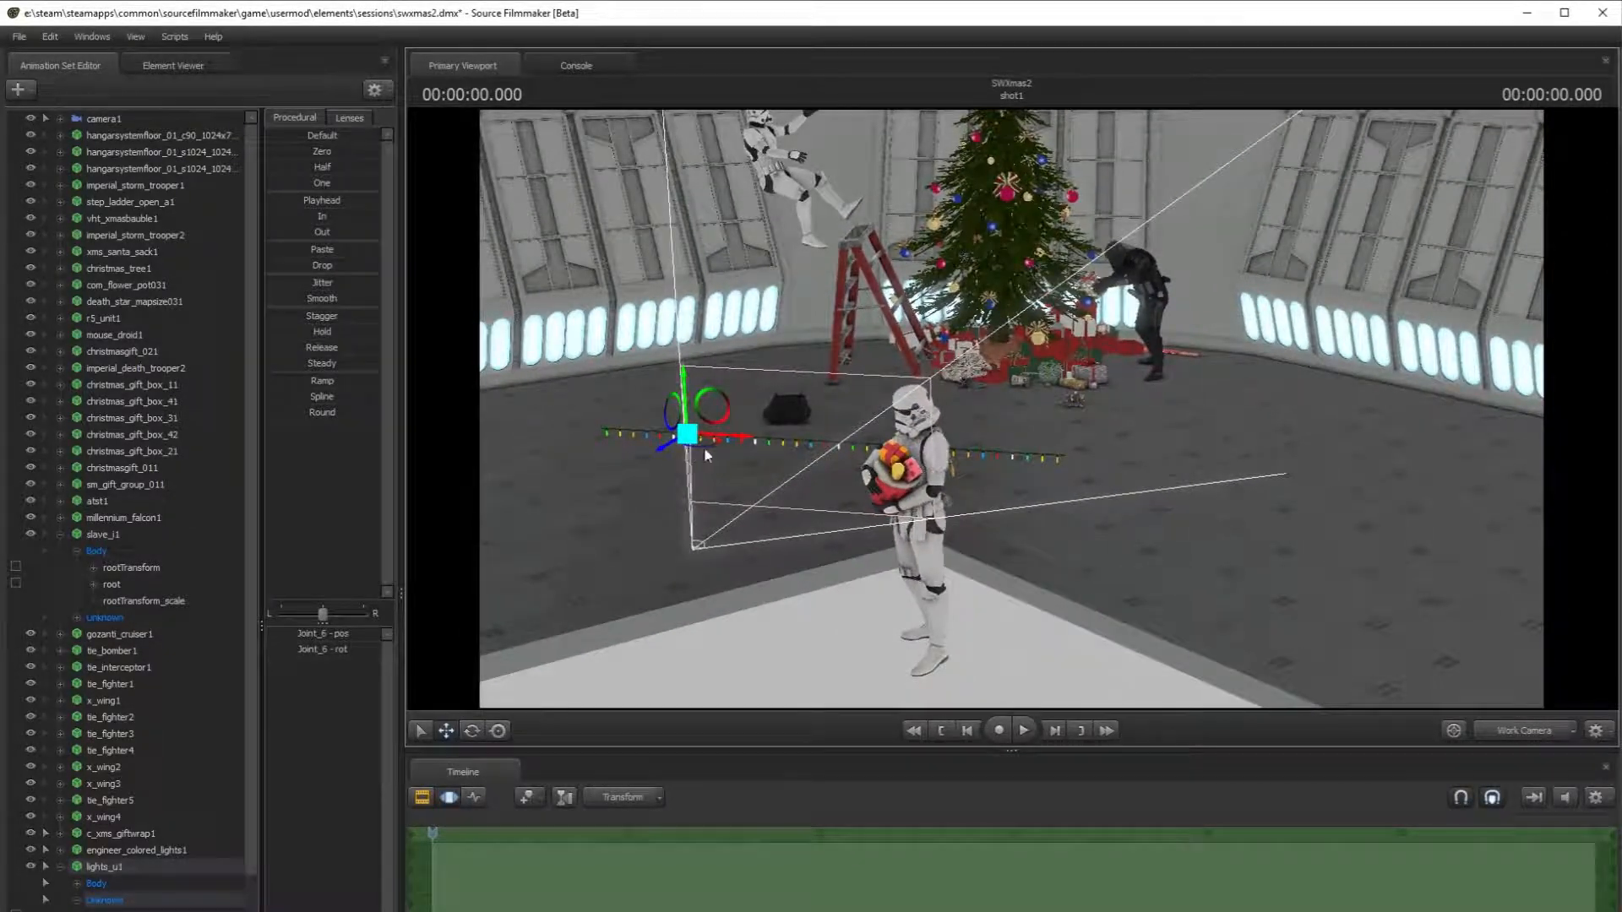
click(131, 910)
mouse_move(603, 378)
mouse_down()
mouse_move(602, 265)
mouse_move(612, 416)
mouse_move(610, 358)
mouse_up()
drag(634, 414, 896, 279)
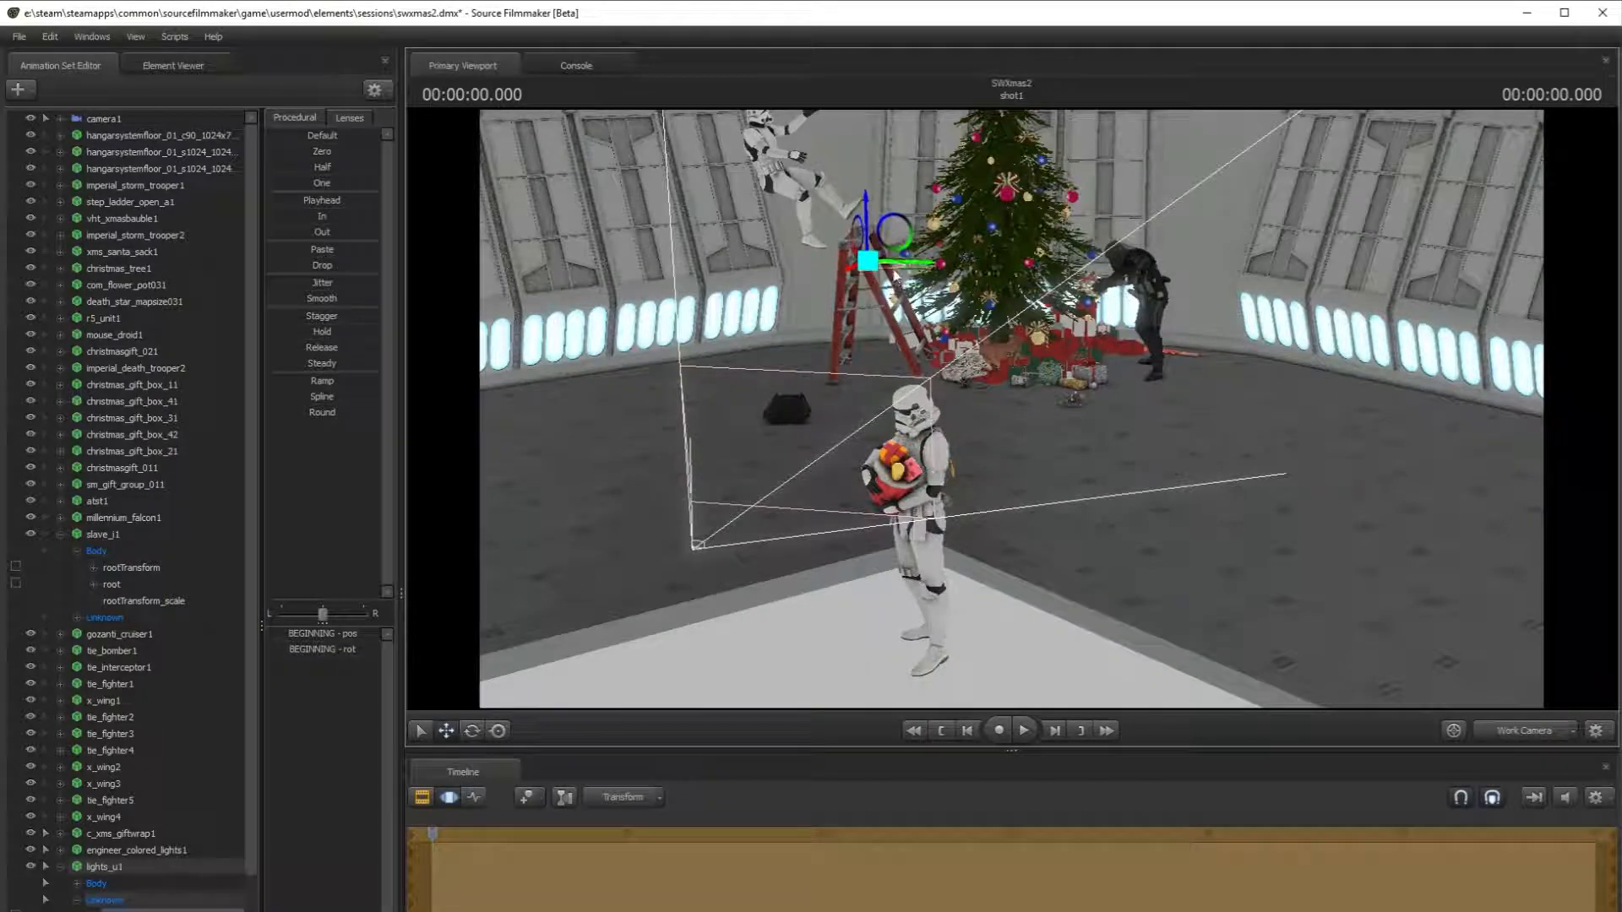
click(1562, 731)
click(1360, 663)
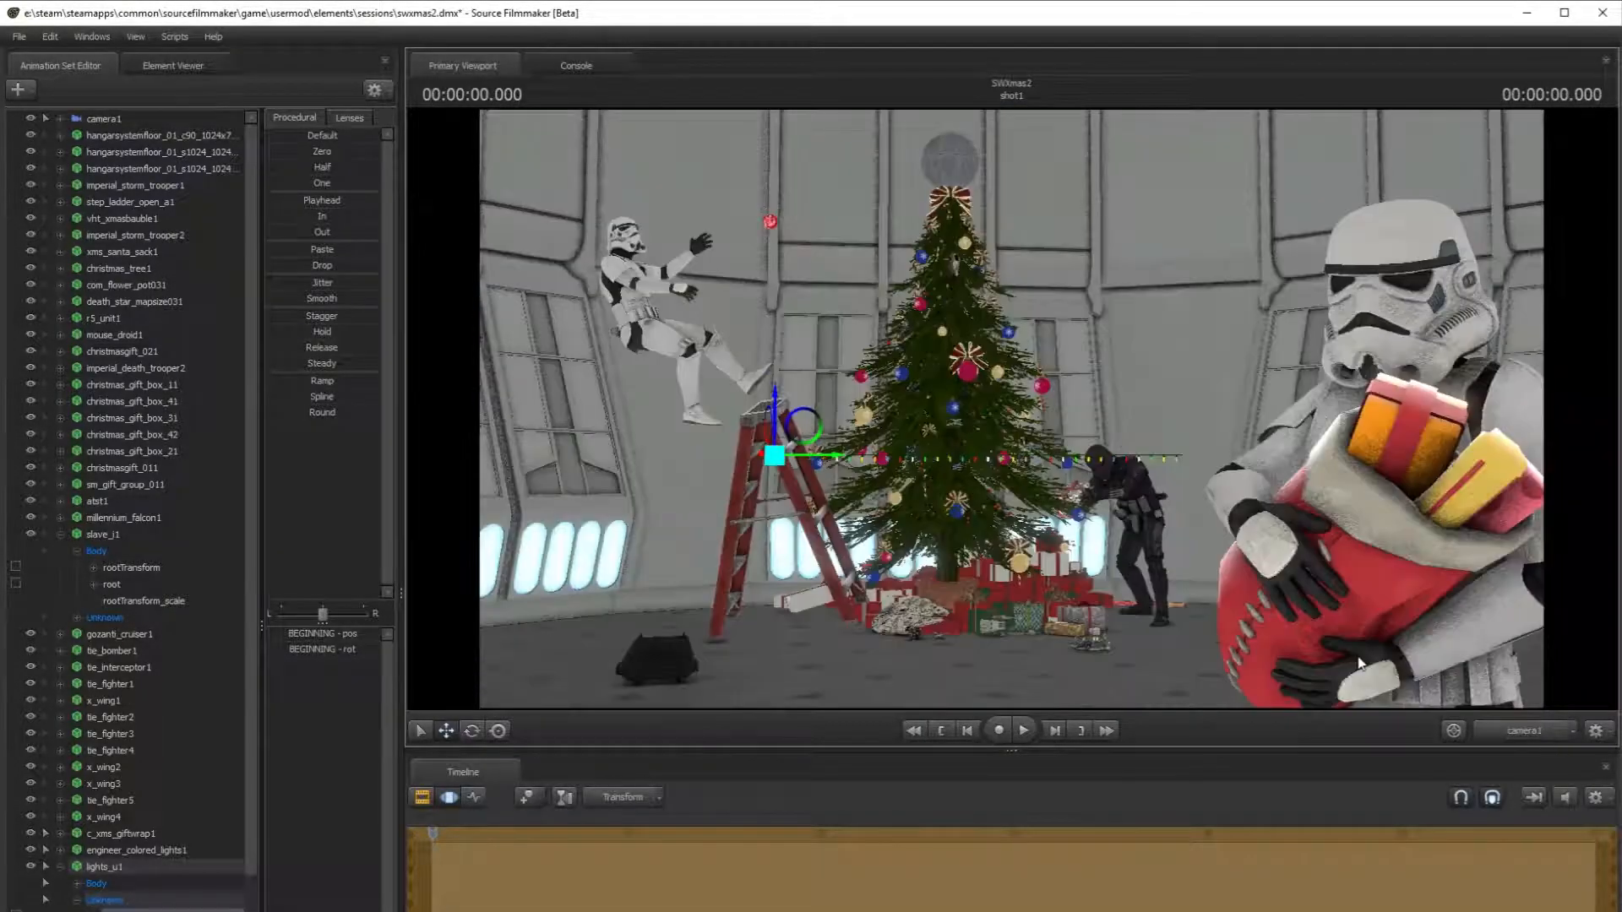
- Return to the work camera and move the light string up from the ladder towards the hangar wall behind the falling stormtrooper
click(1524, 732)
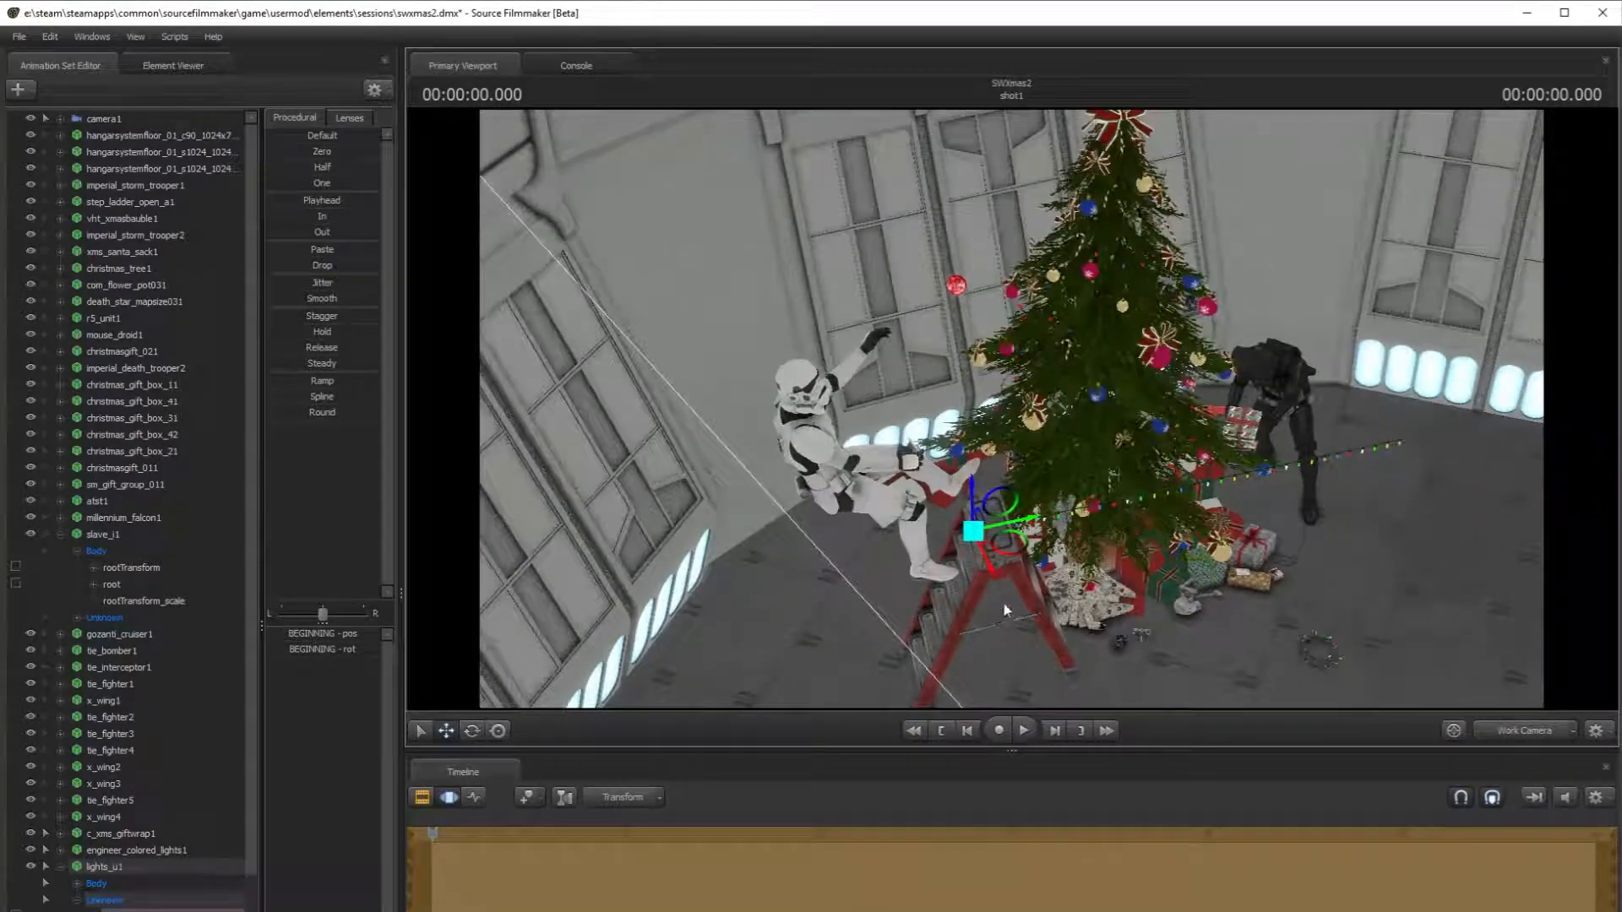
drag(897, 435, 756, 291)
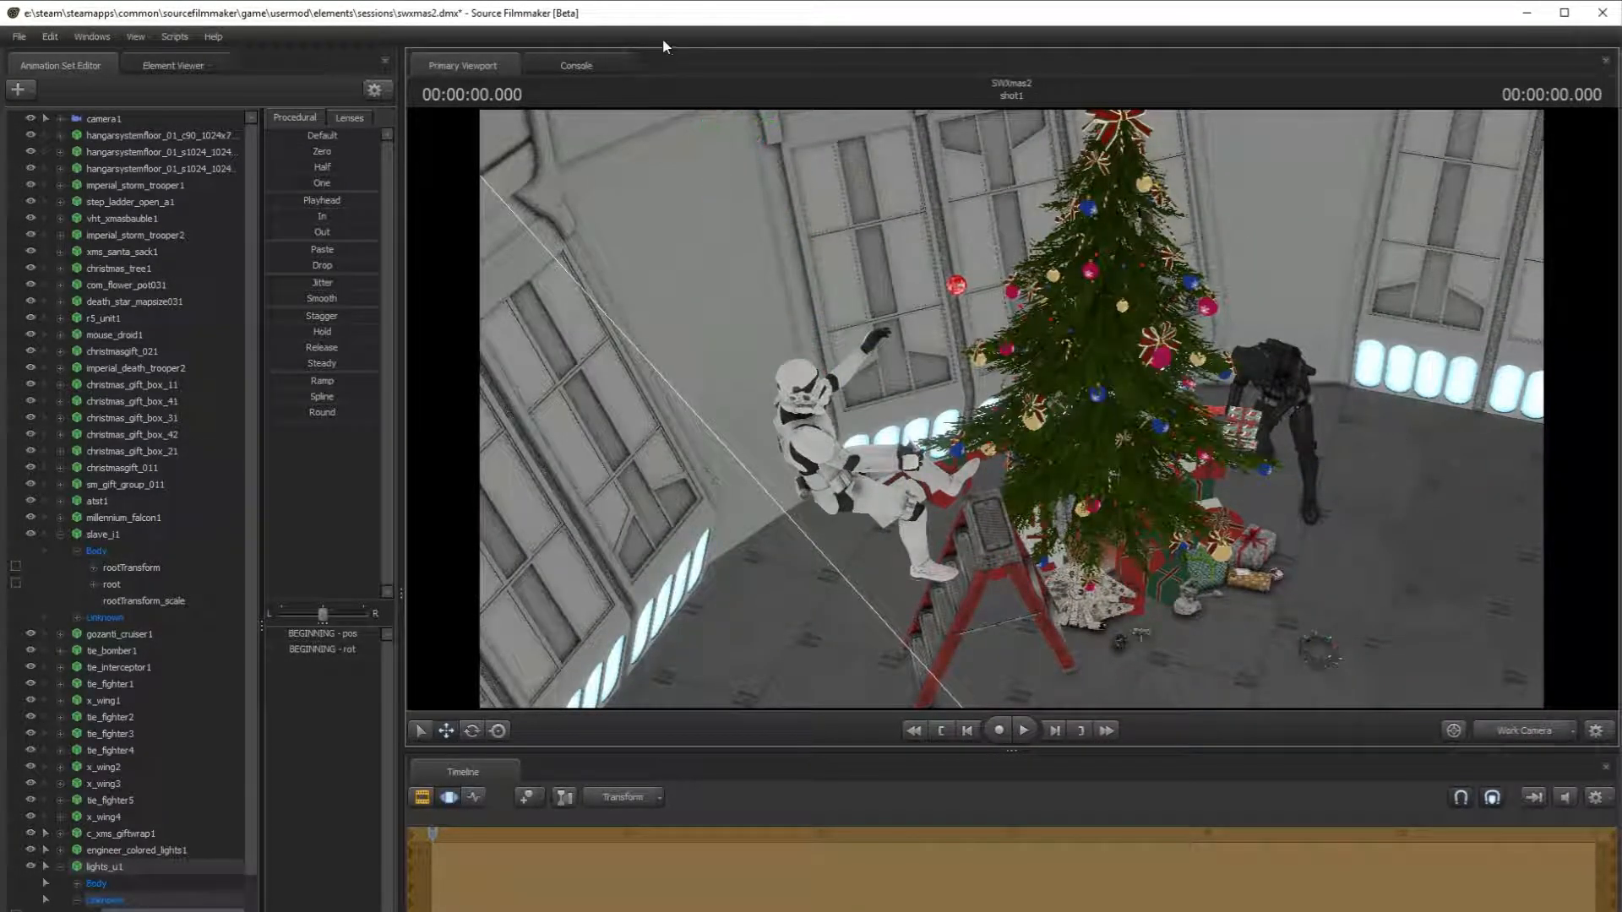
mouse_move(689, 128)
mouse_down()
mouse_move(701, 118)
mouse_move(693, 144)
mouse_up()
drag(895, 422, 991, 443)
- Rotate the light string parallel to the hangar wall and shift its start to the wall's corner beside the panels
click(472, 731)
drag(700, 594, 714, 581)
key(w)
drag(762, 677, 642, 667)
drag(1011, 423, 1154, 407)
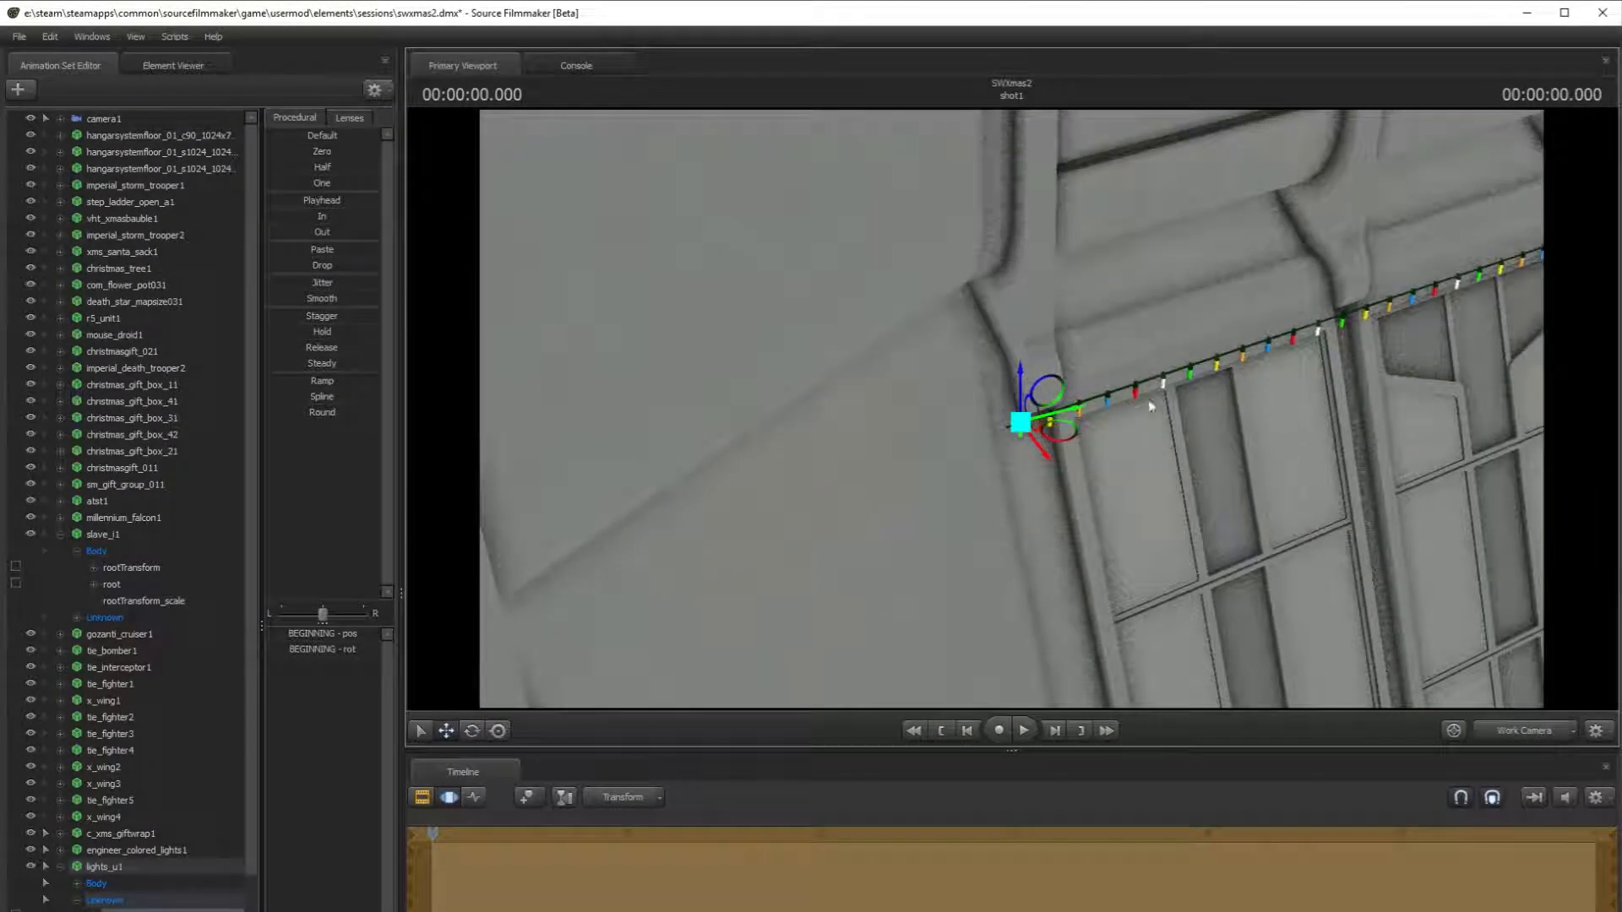
- Move the start of the lights_u1 string past the panelled wall's corner onto the adjoining plain wall section
drag(1061, 437, 871, 247)
drag(955, 363, 1086, 348)
key(s)
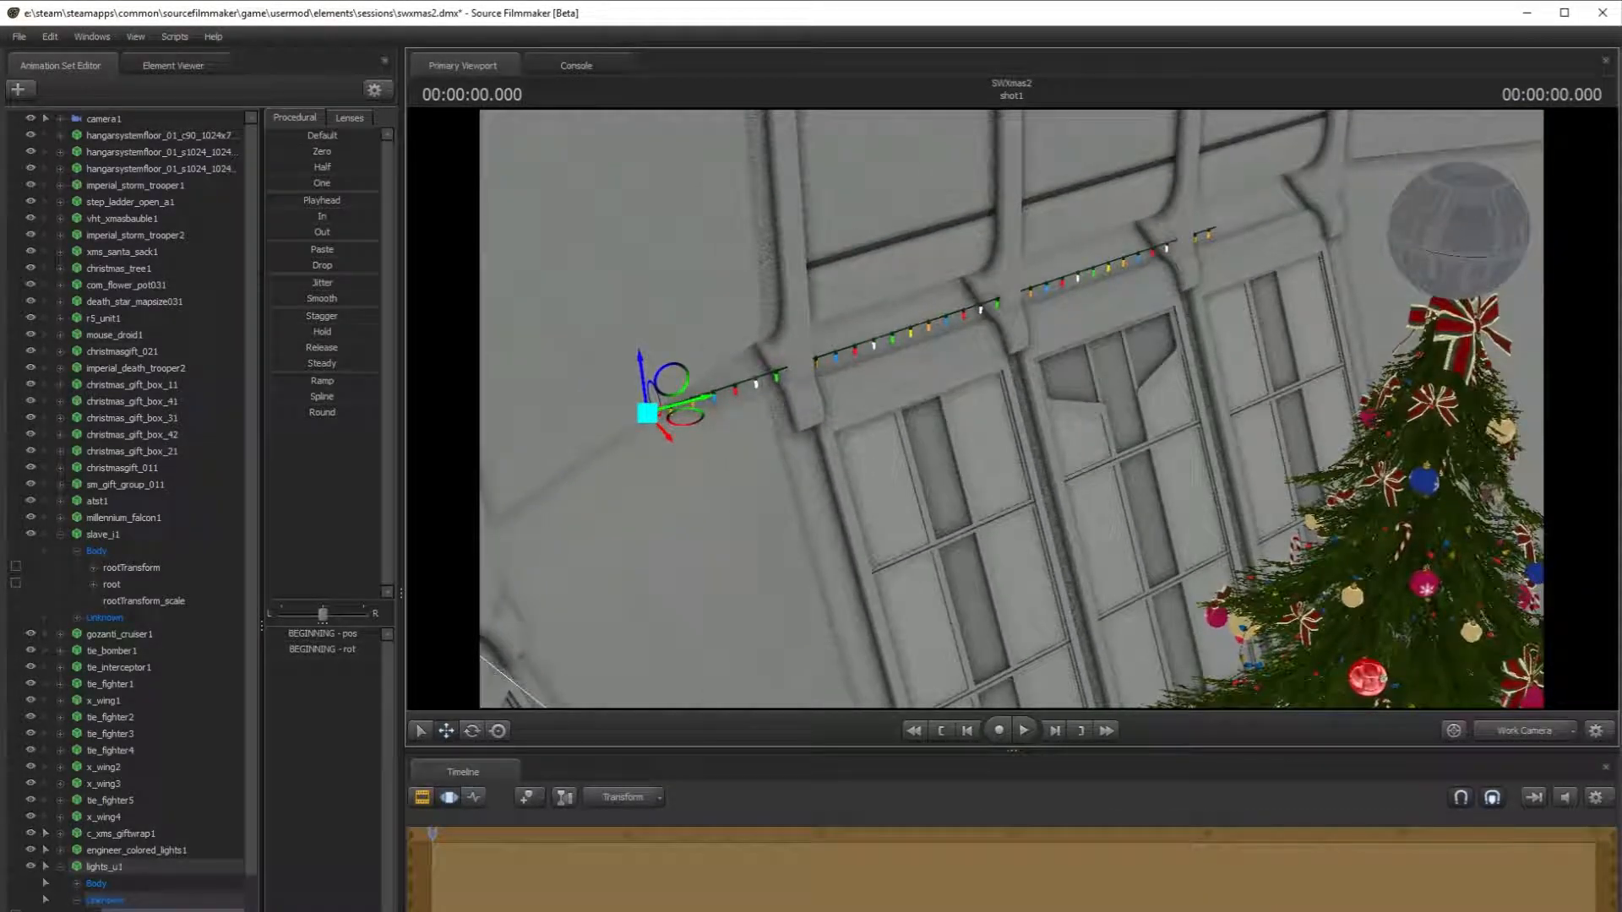
- Try scaling the light string through its rootTransform and undo the change
click(98, 884)
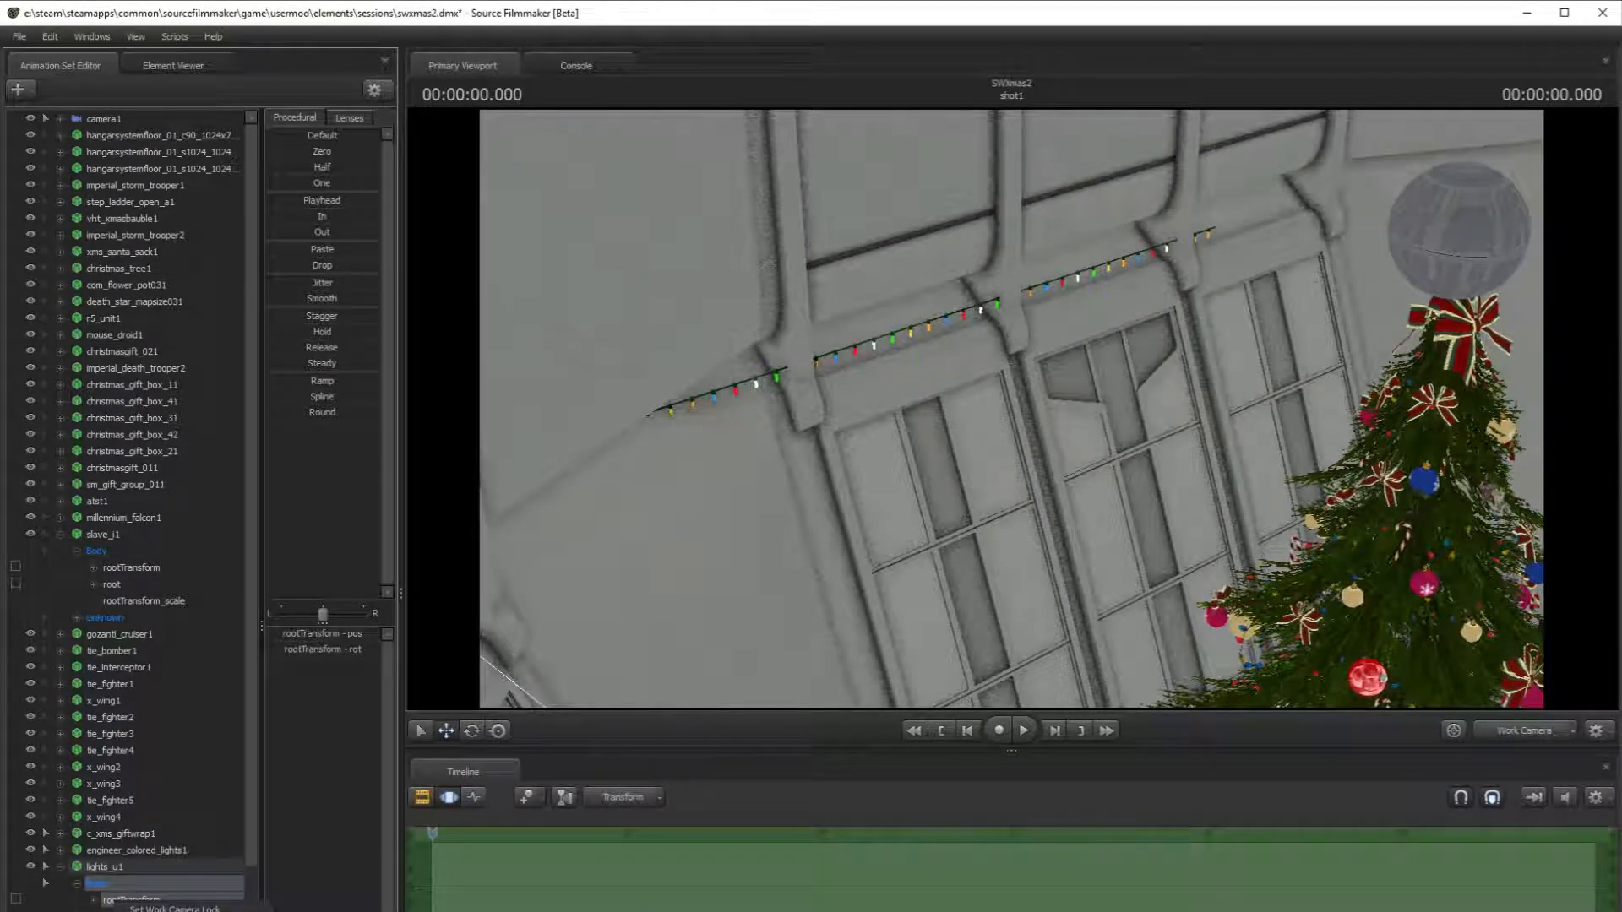
click(114, 899)
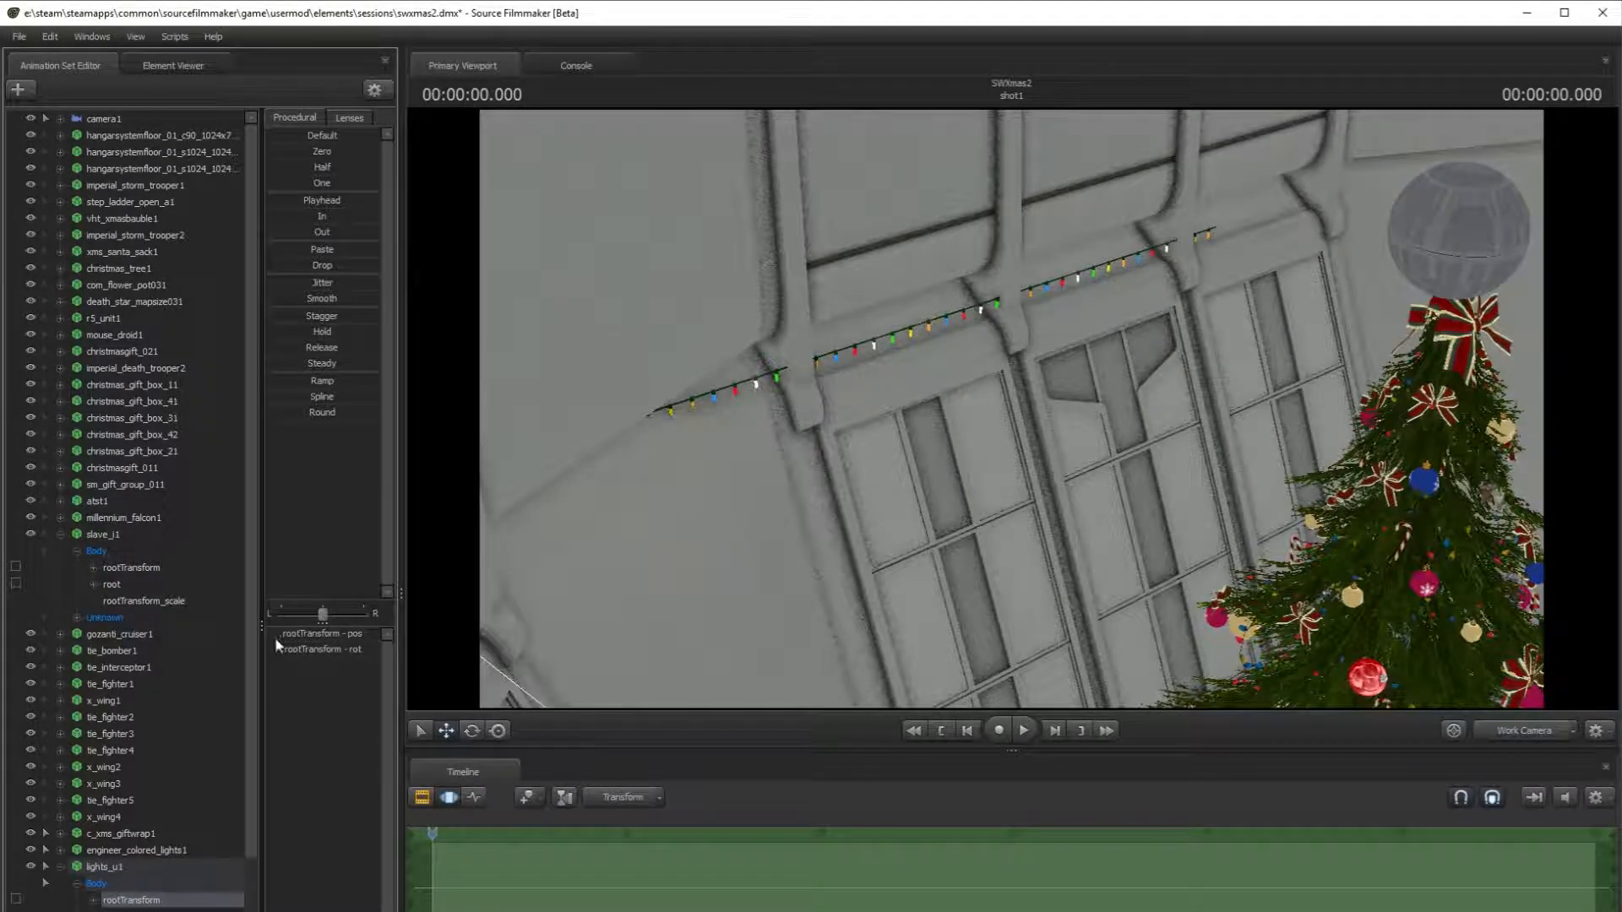
click(140, 911)
drag(277, 636, 267, 636)
key(ctrl+z)
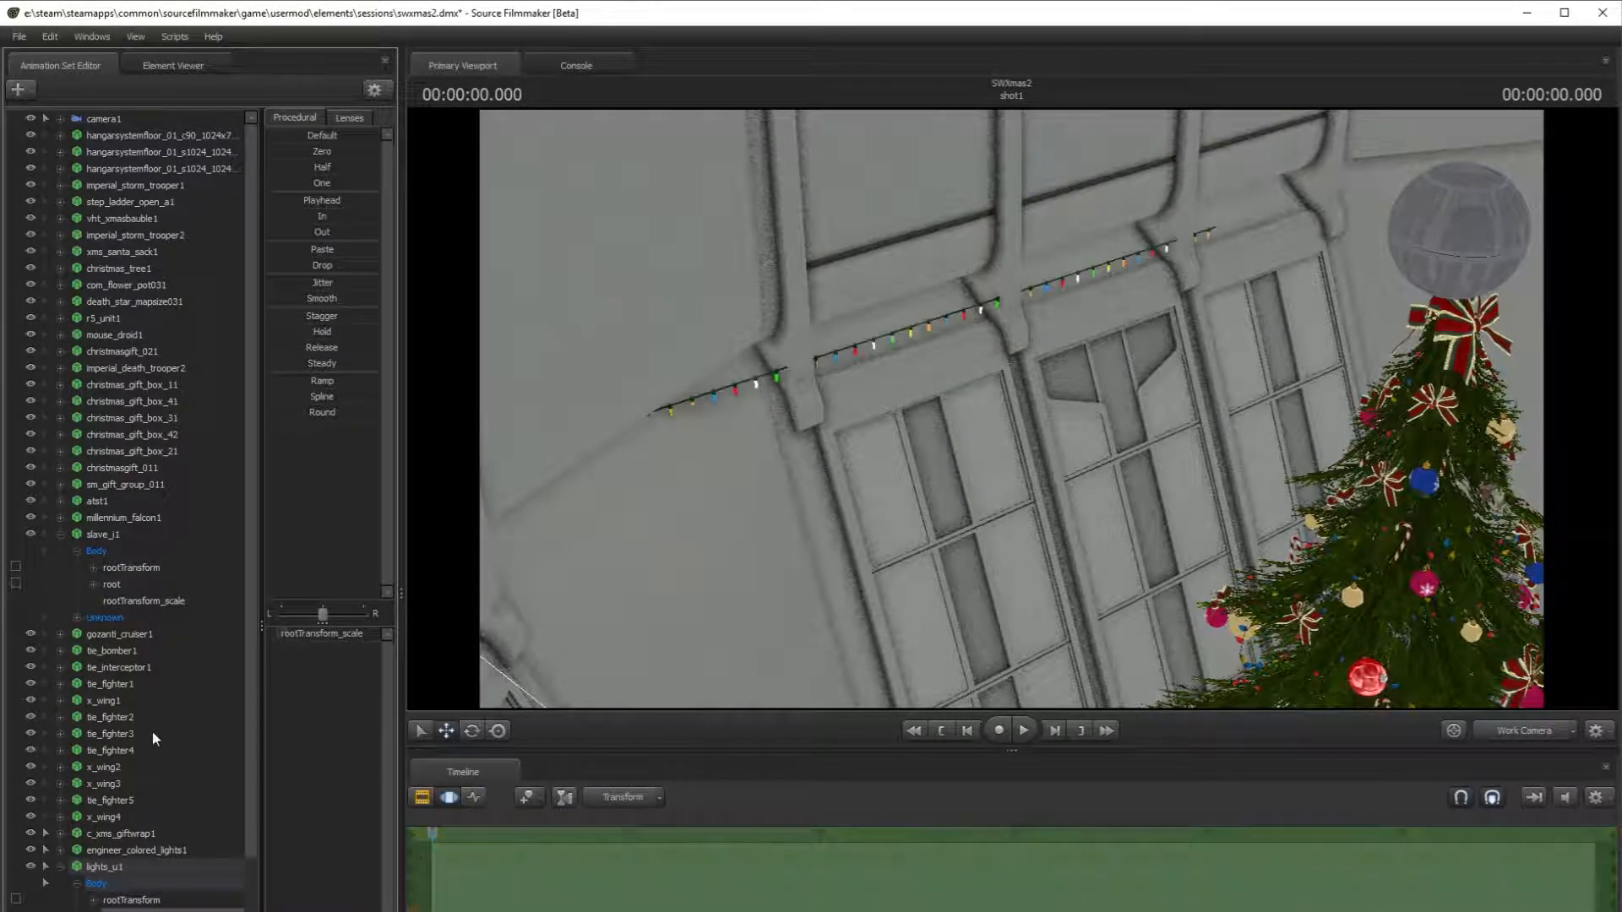
- Add a scale control to the light string's BEGINNING joint and adjust the string's scale with it
click(126, 911)
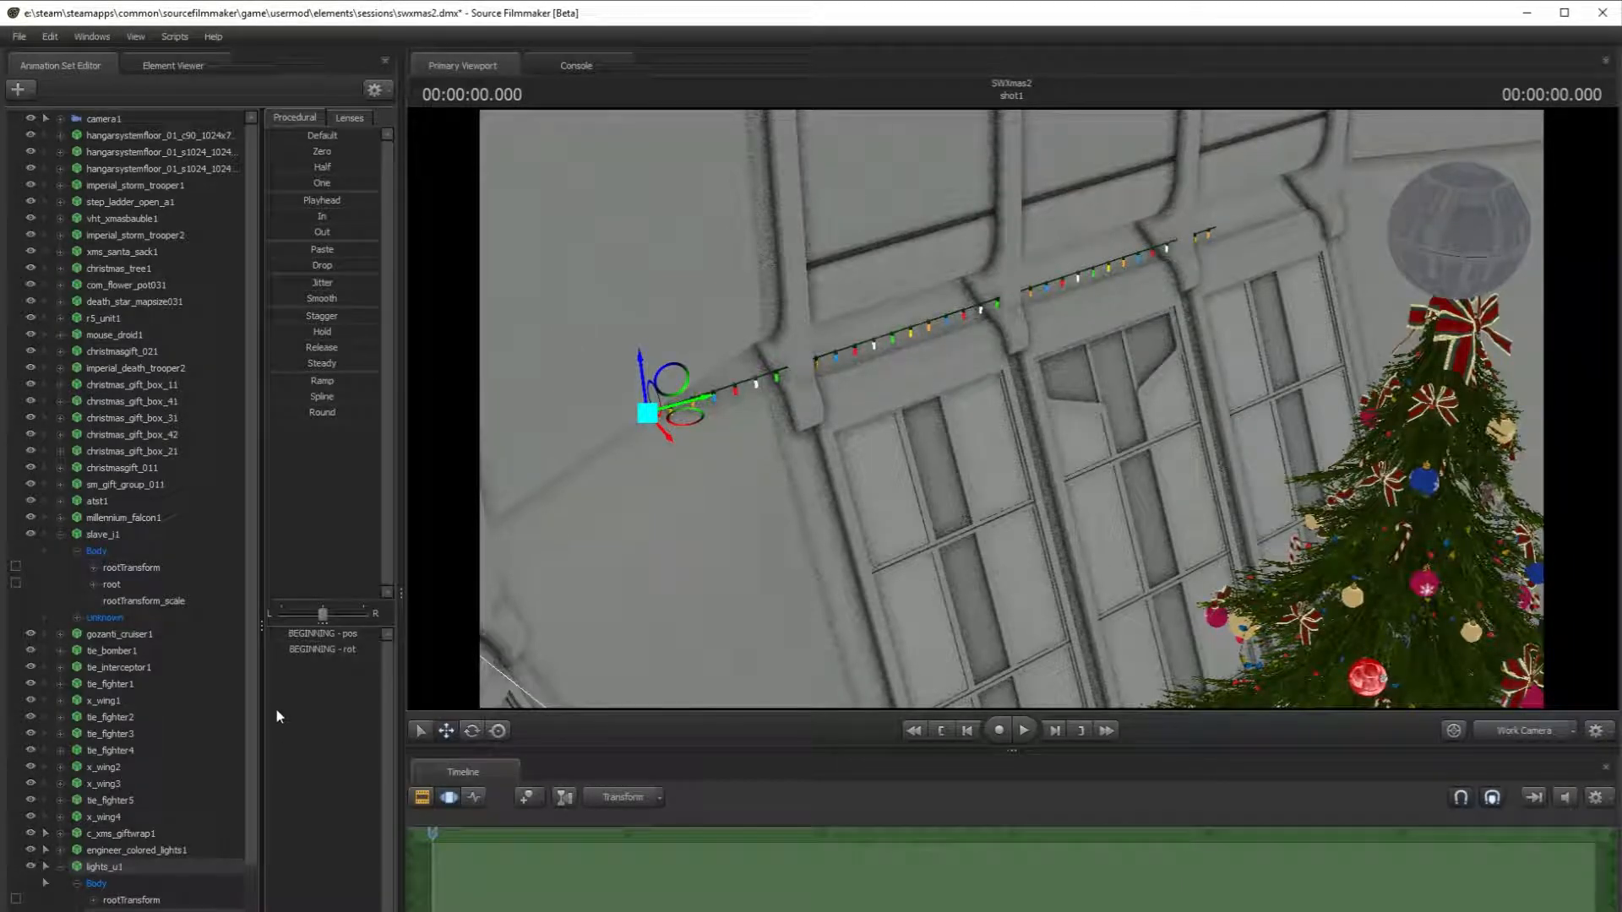
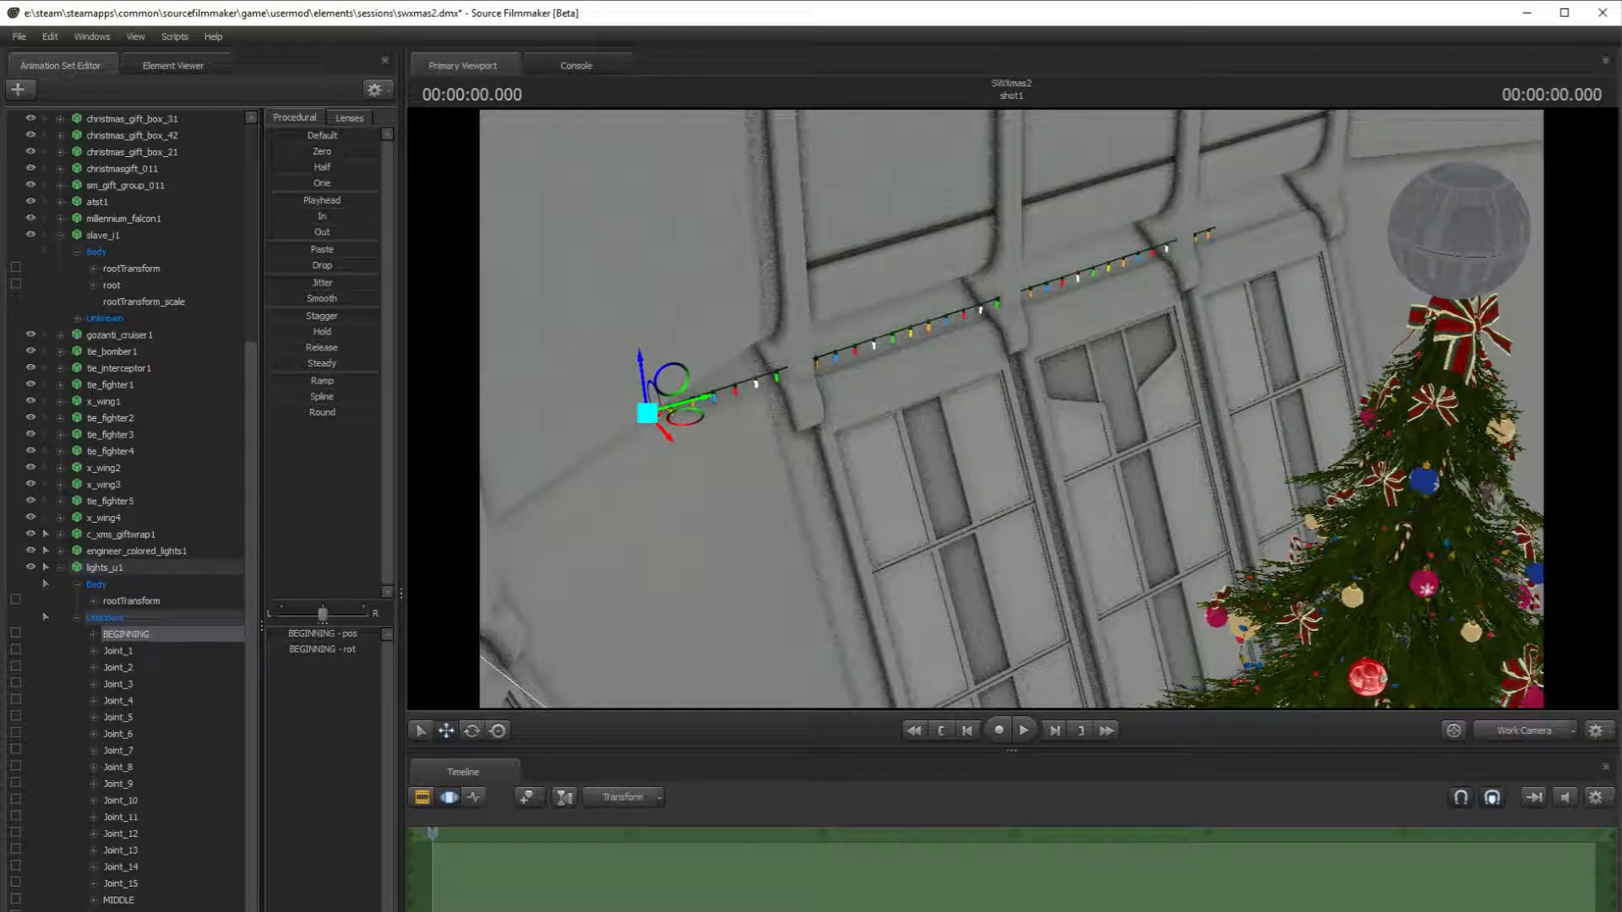
click(195, 911)
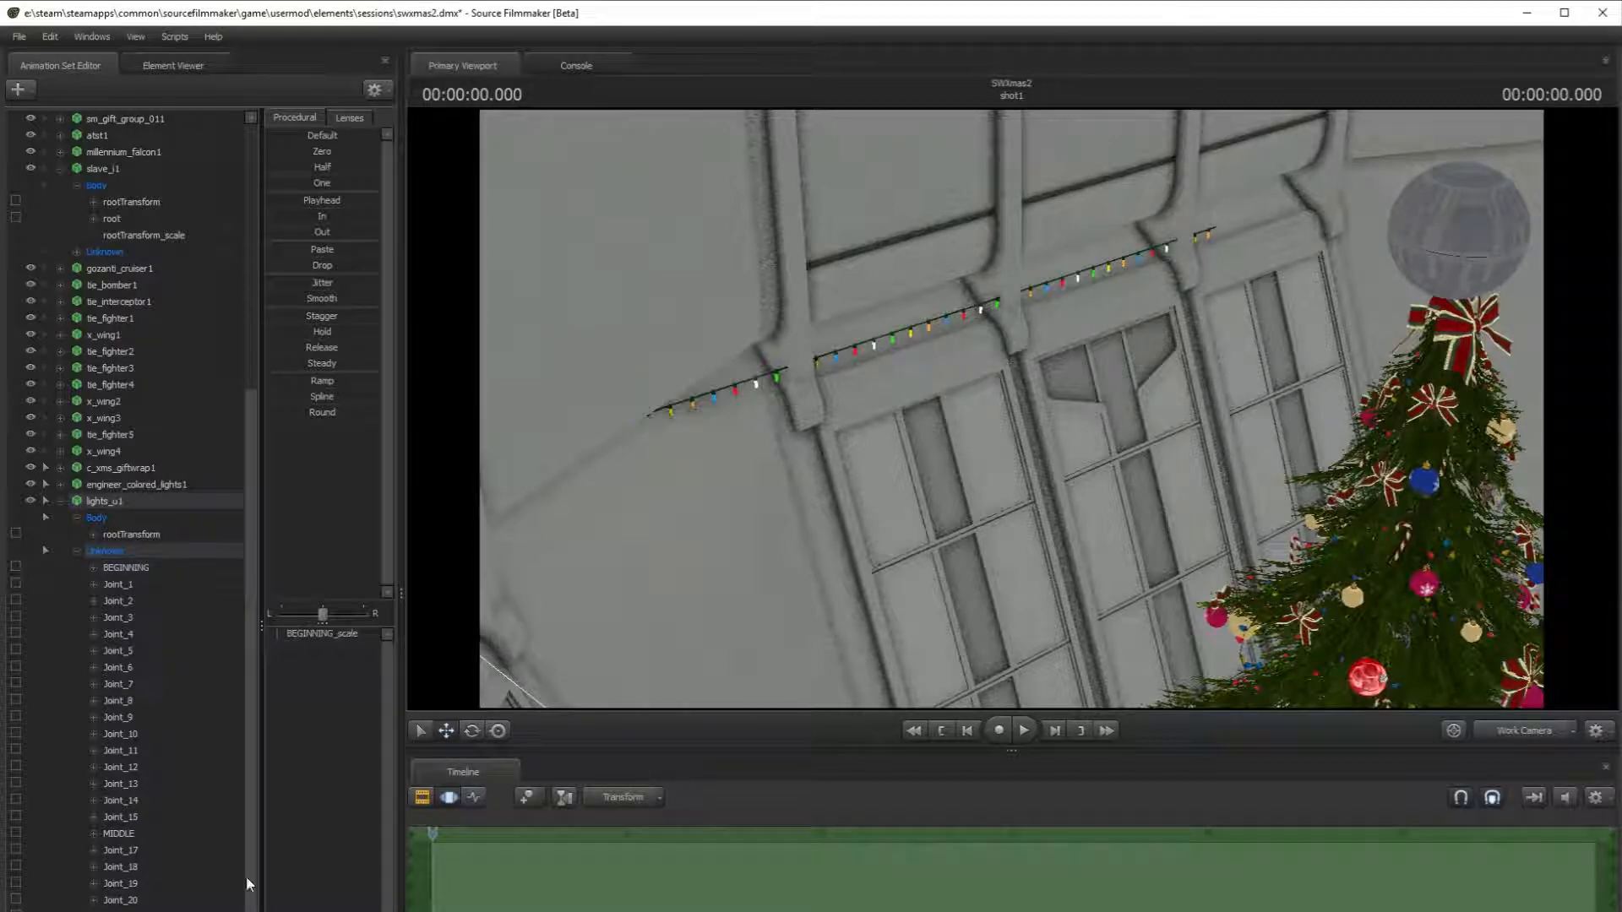
click(287, 635)
drag(286, 635, 285, 635)
- Reposition the string along the wall by its BEGINNING control and enlarge it slightly more
mouse_move(646, 633)
mouse_down()
mouse_move(726, 676)
mouse_move(646, 634)
mouse_move(659, 629)
mouse_up()
click(131, 566)
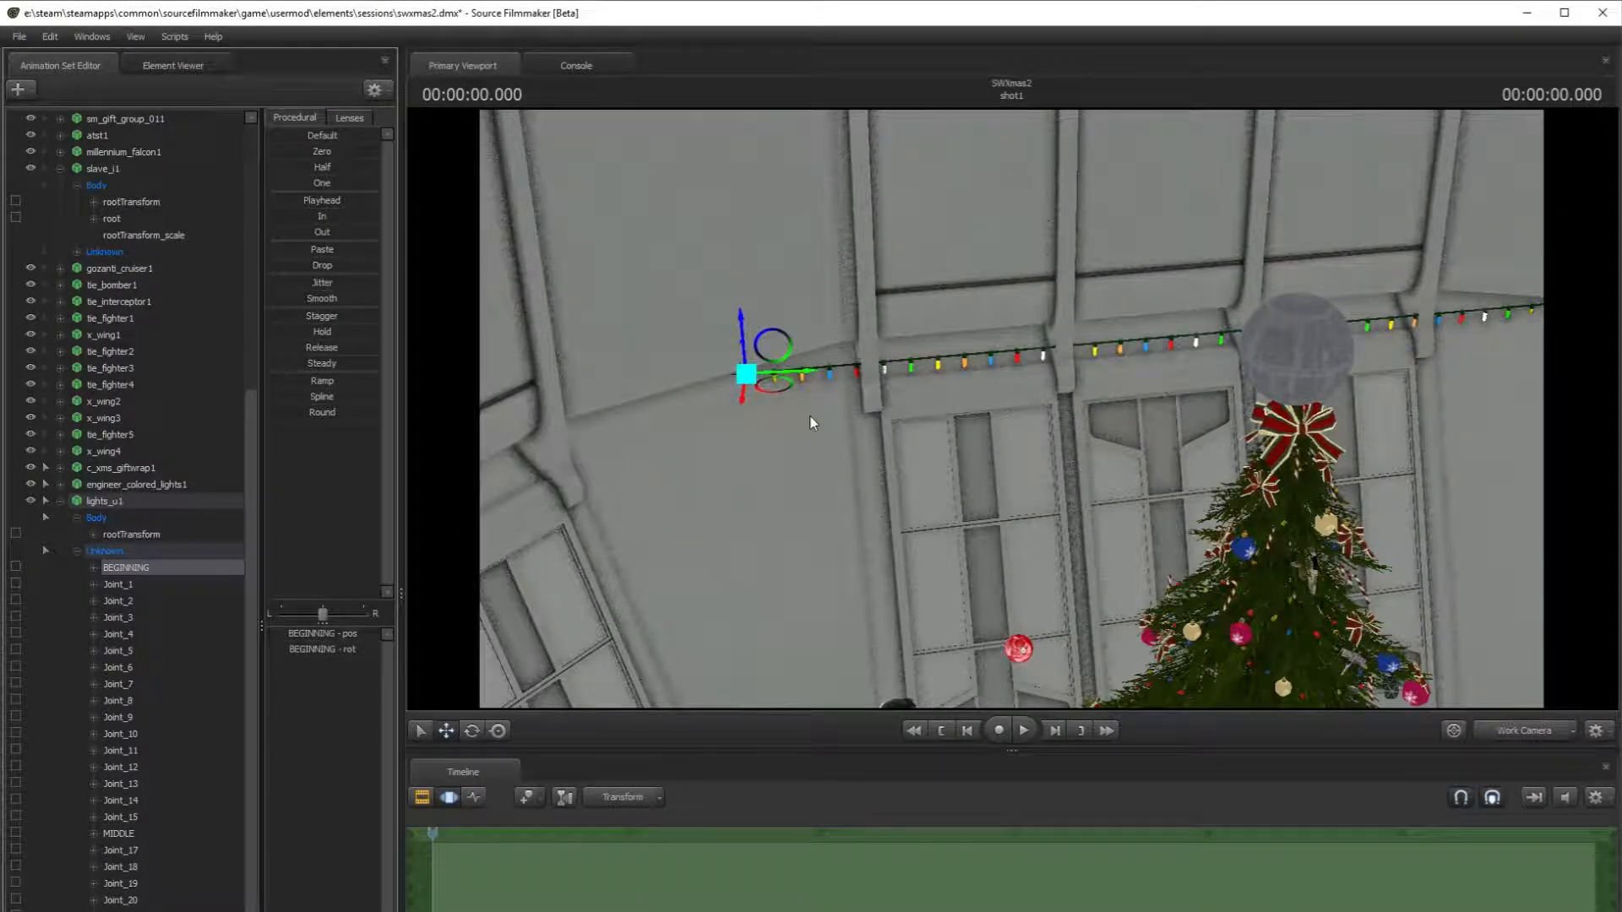
drag(767, 394, 1004, 413)
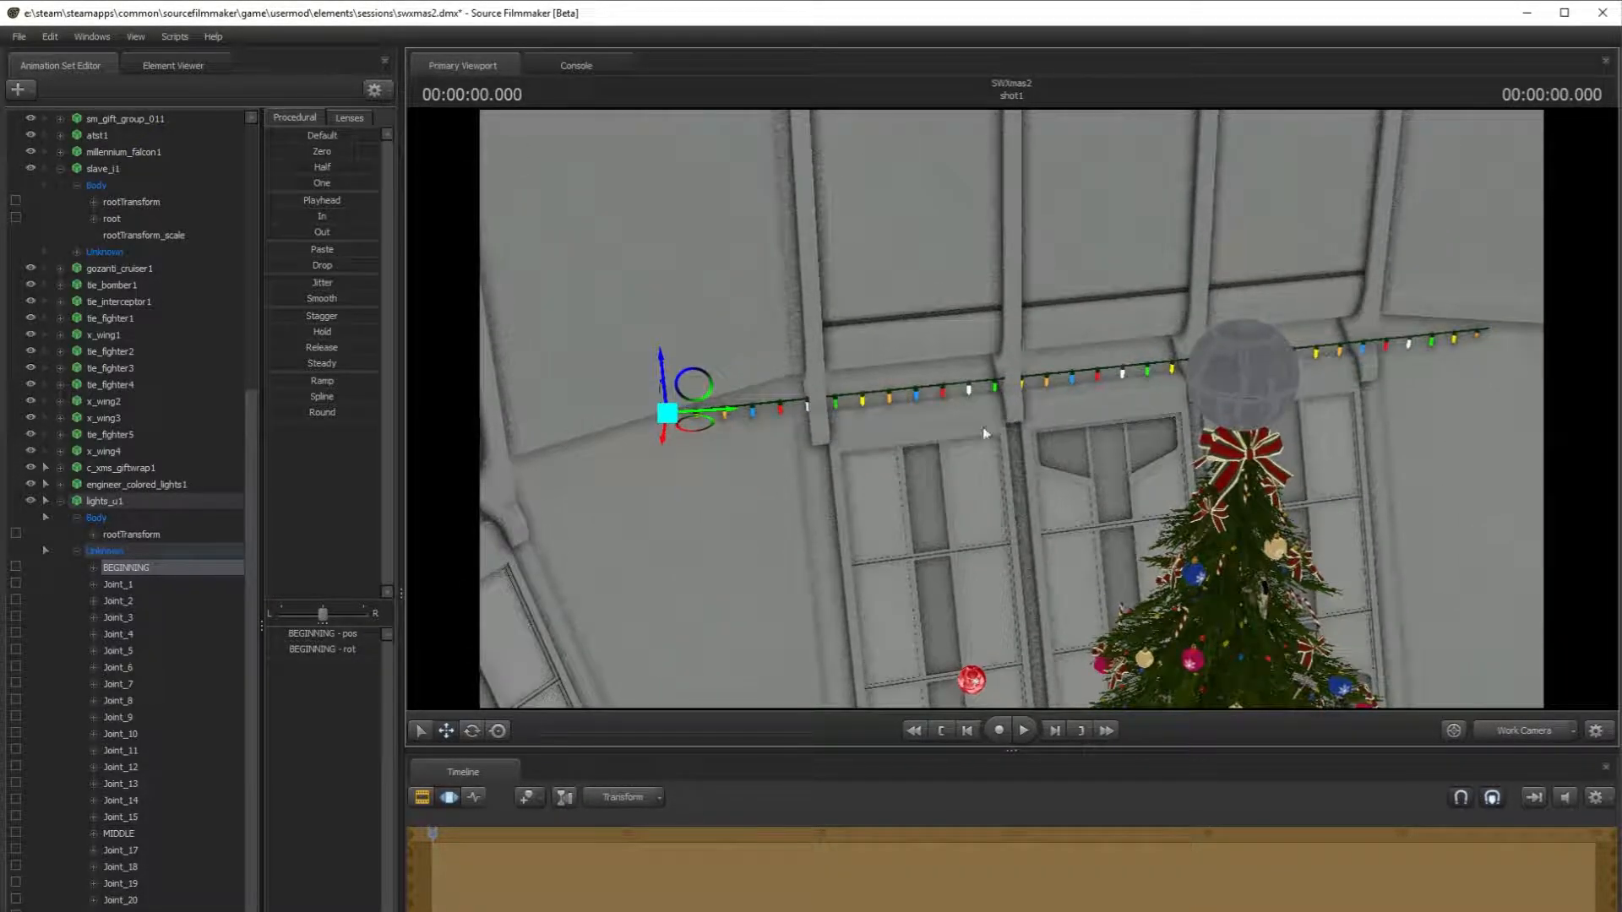
click(140, 911)
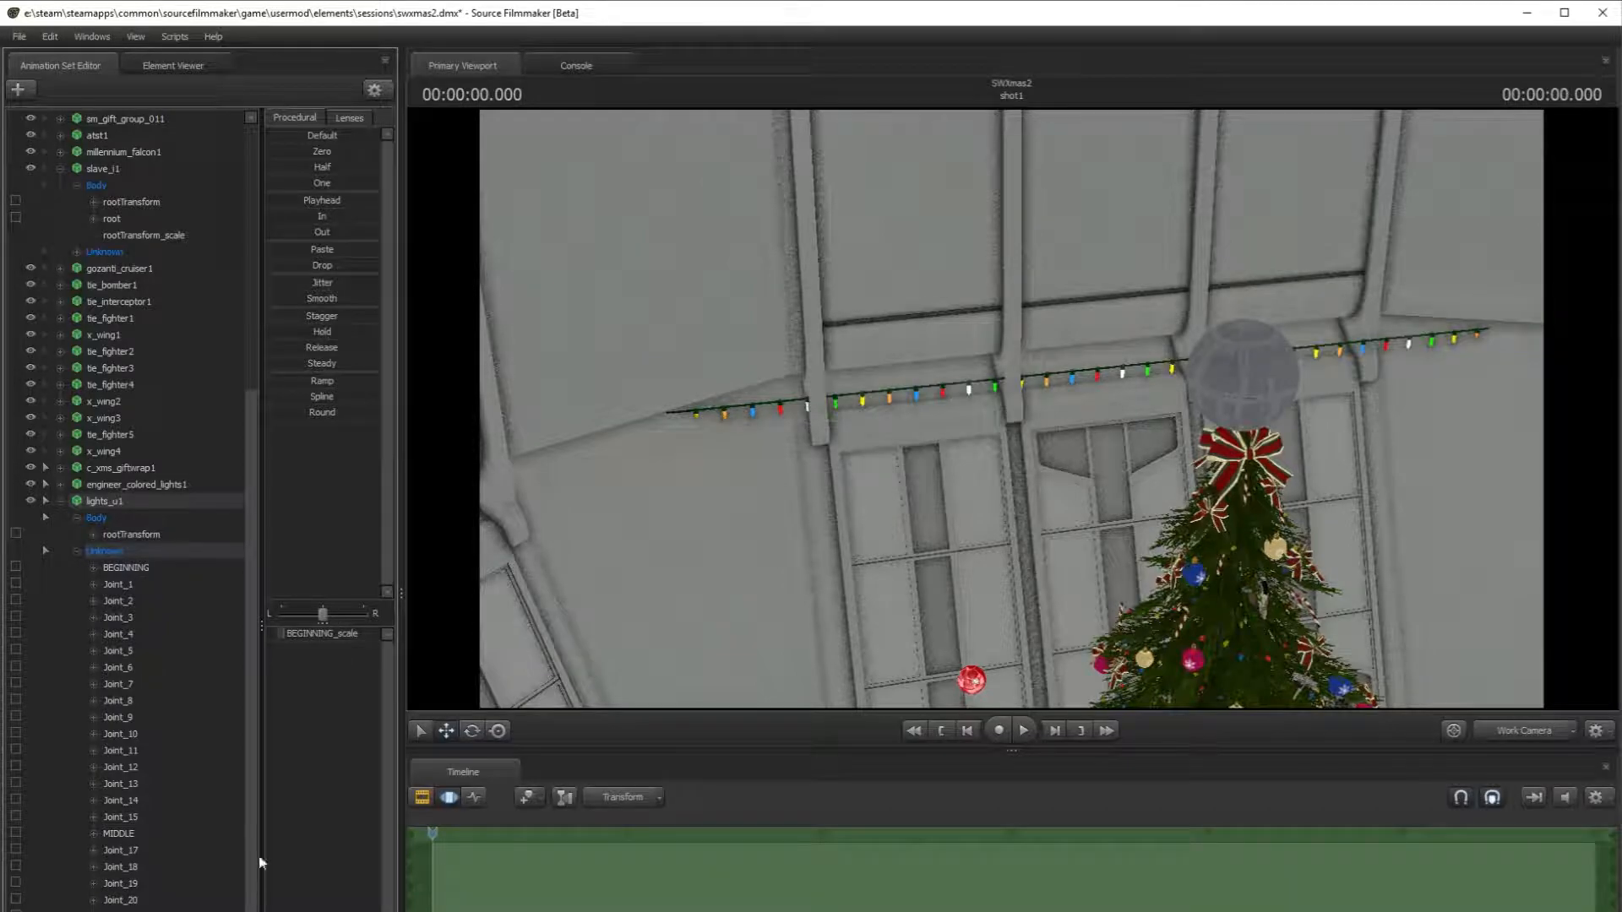
drag(287, 630, 289, 630)
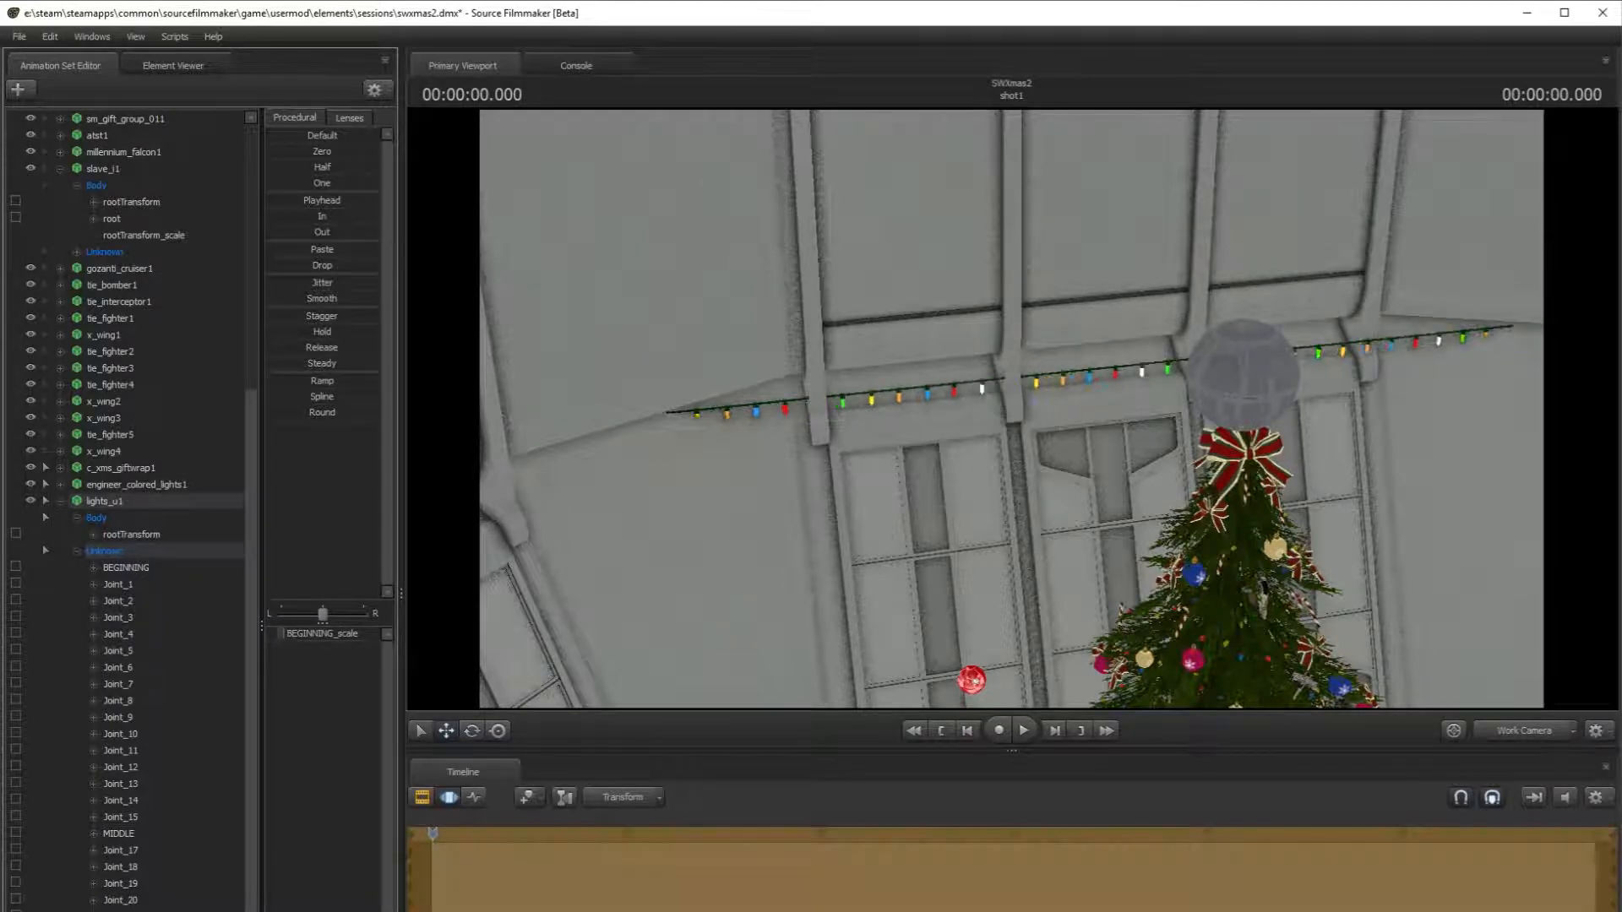
- Shift the string's BEGINNING control slightly outward along the wall and rotate it to refine the string's alignment
click(127, 567)
drag(702, 428, 681, 430)
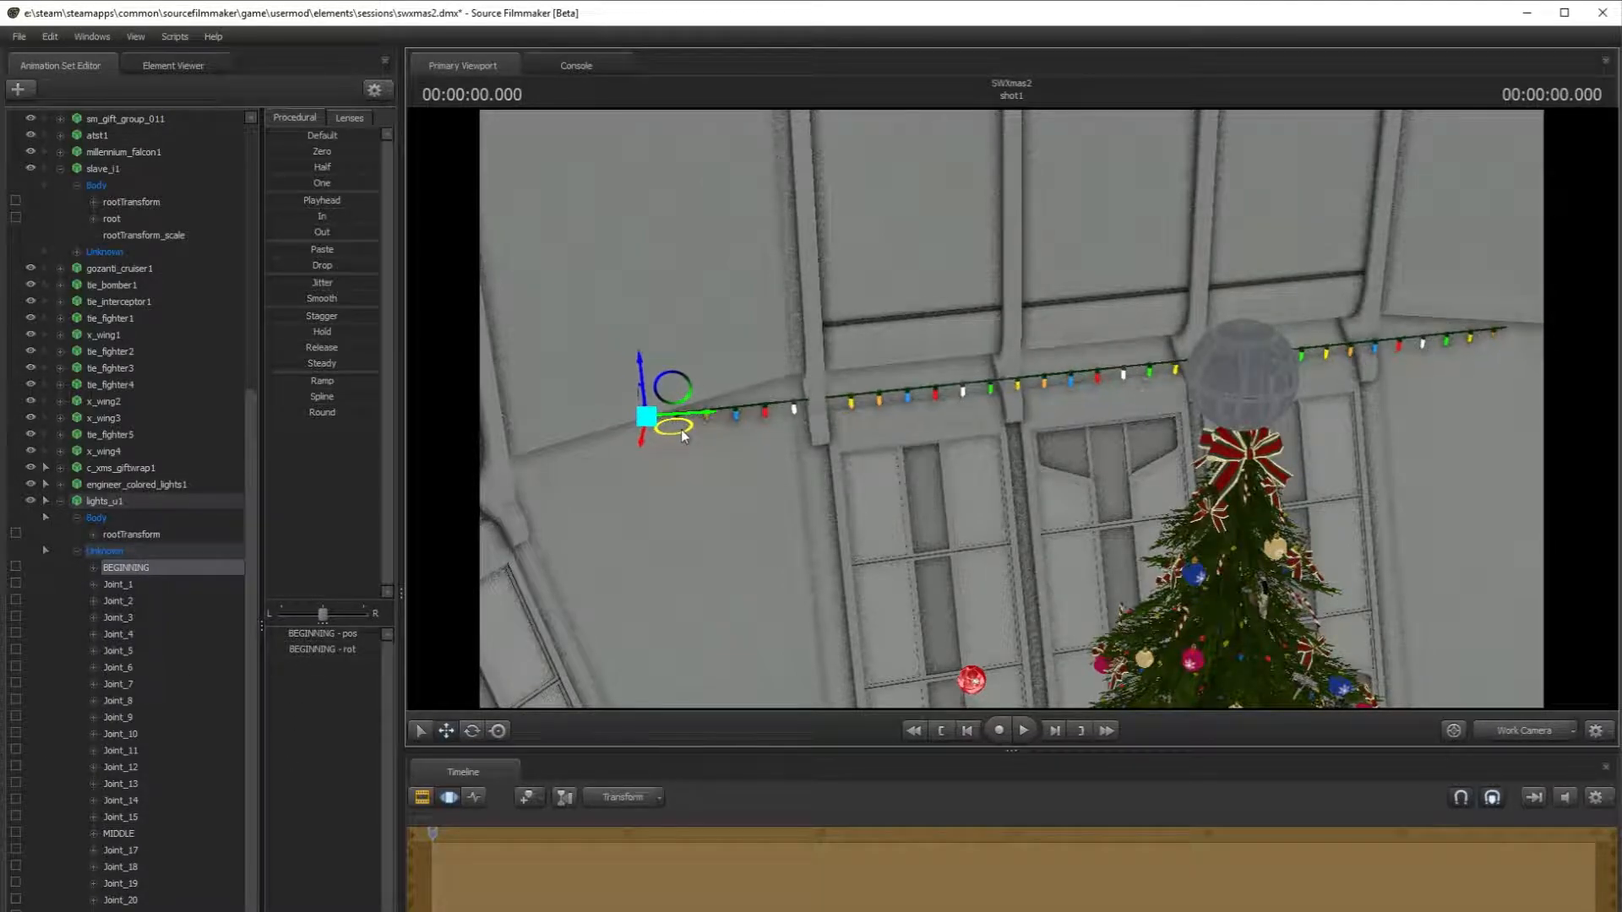
click(472, 731)
drag(654, 358, 656, 365)
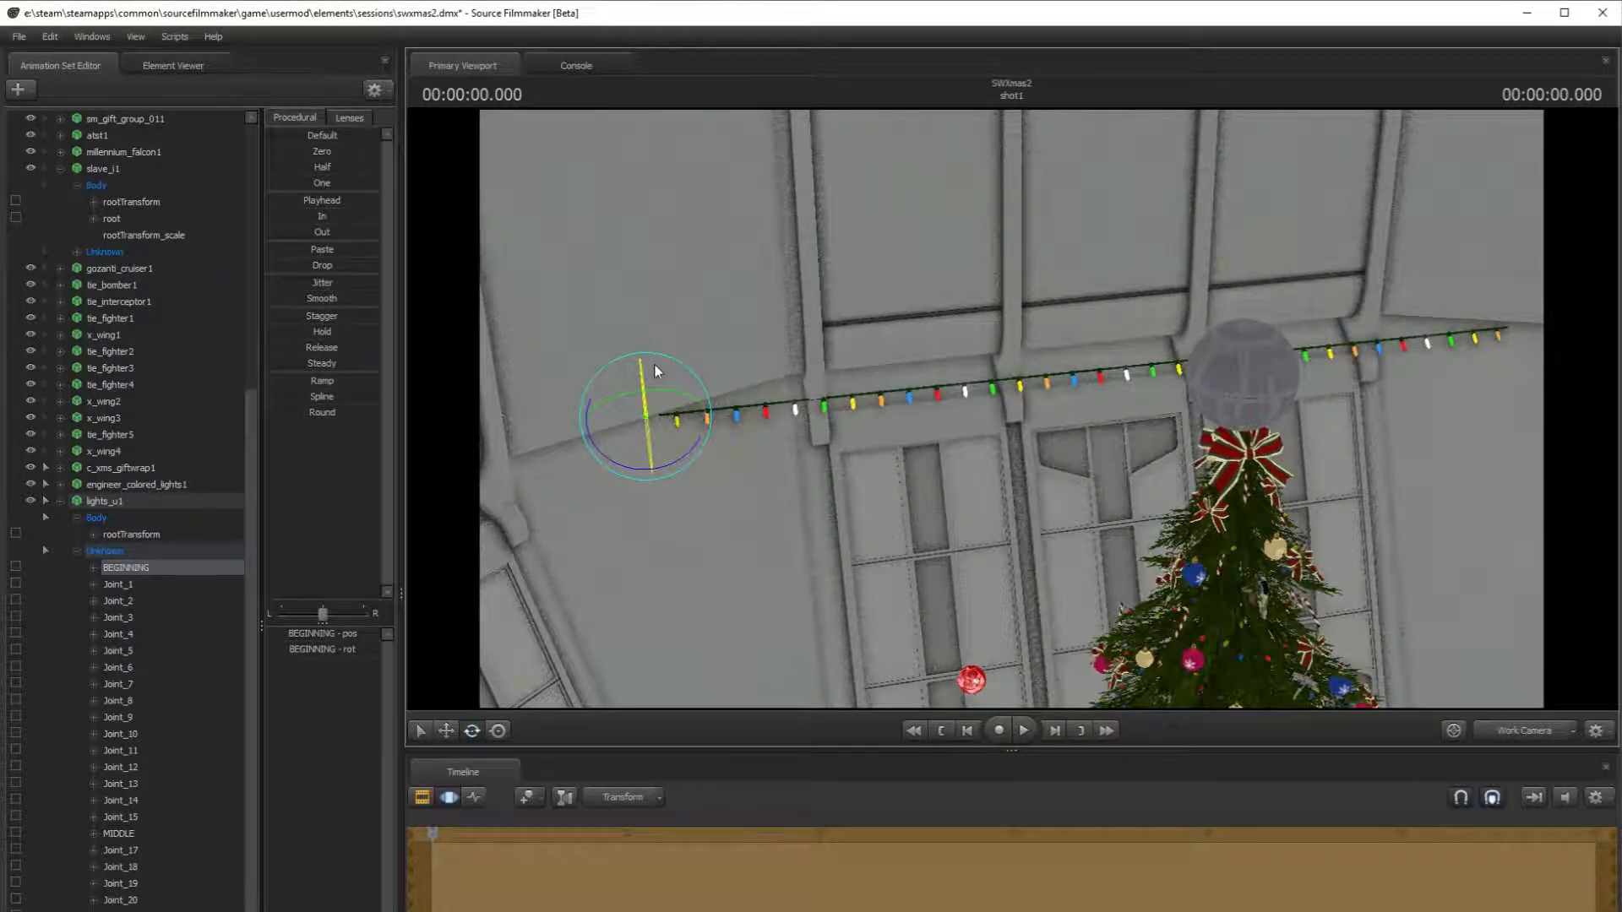
- Select all the string's joints except BEGINNING, switch the manipulator to global axes and lower them slightly
click(708, 412)
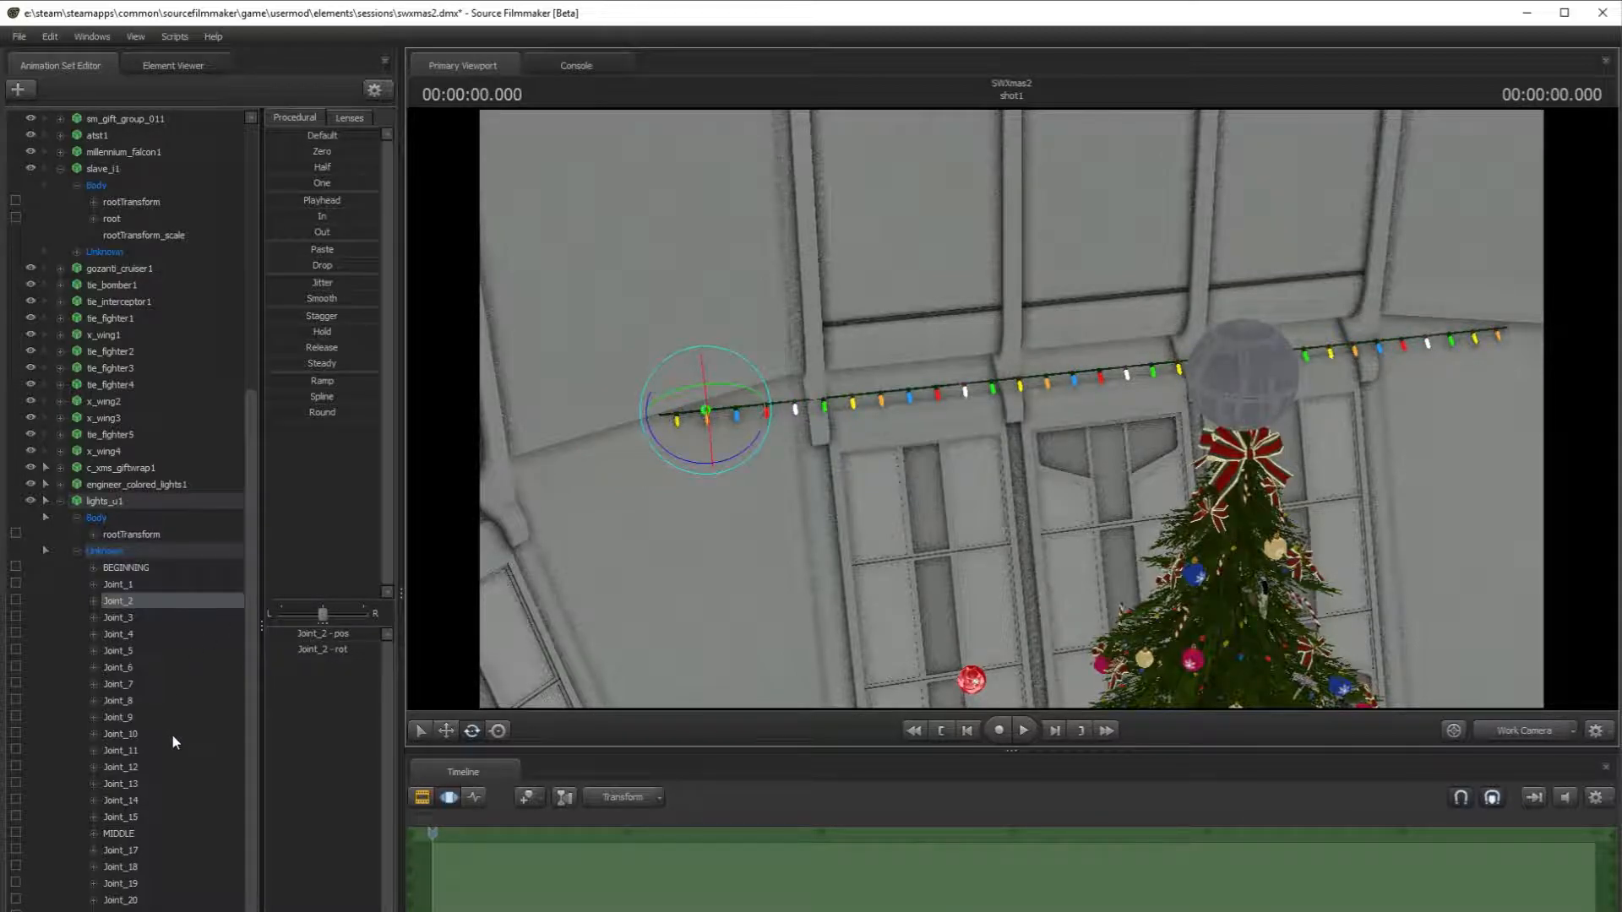
click(106, 551)
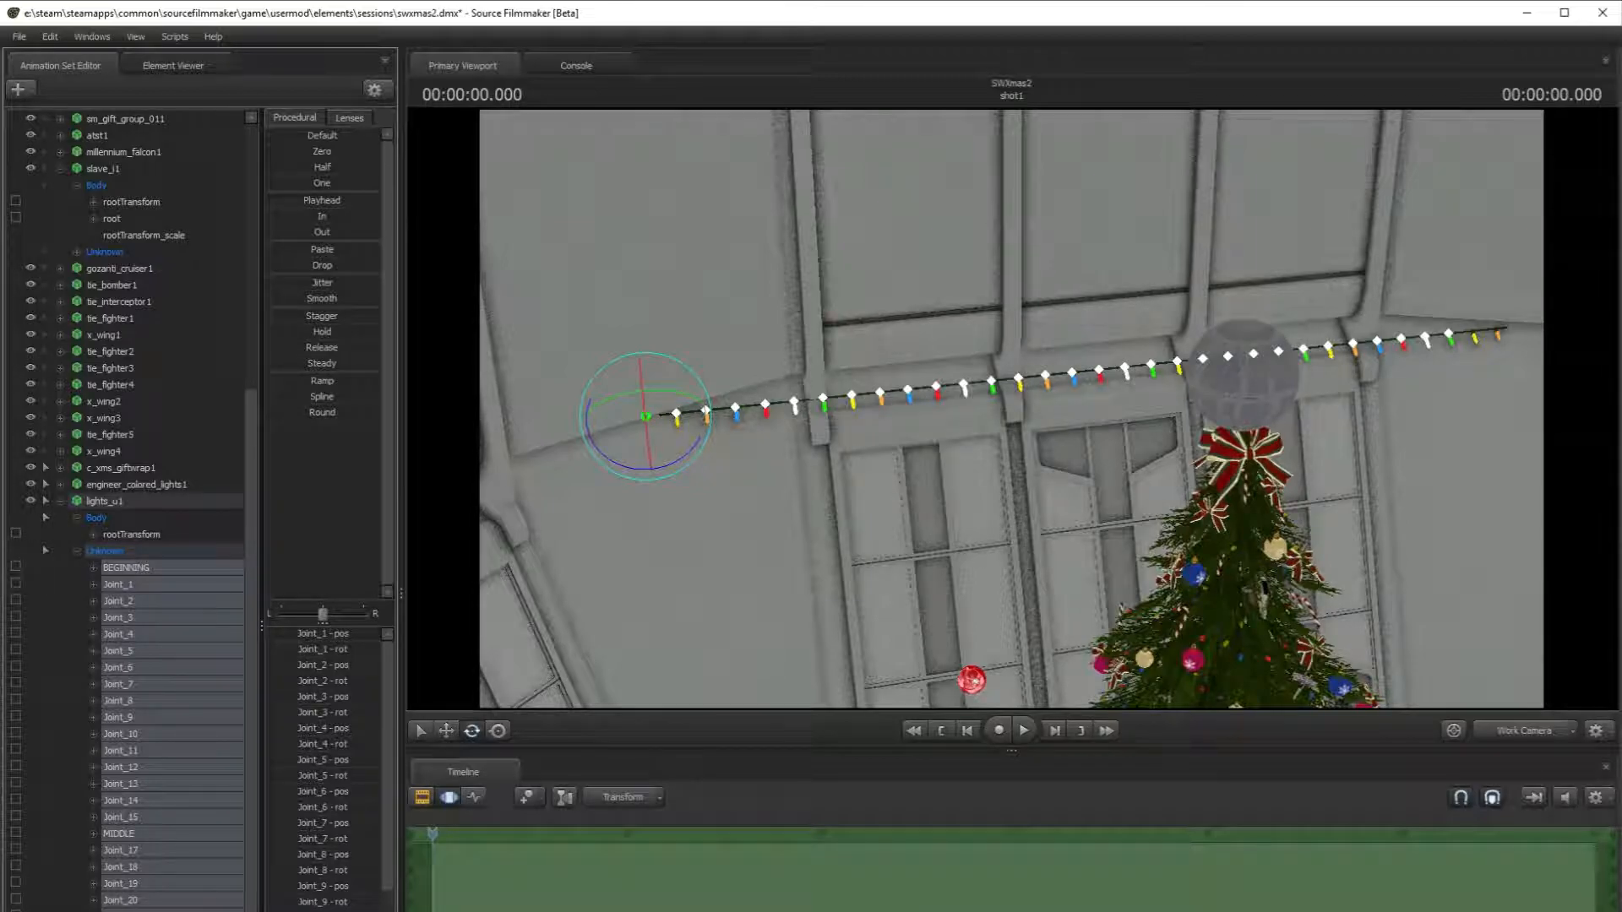
click(449, 732)
drag(1016, 330, 959, 328)
key(w)
mouse_move(788, 389)
mouse_down()
mouse_move(793, 407)
mouse_move(803, 386)
mouse_up()
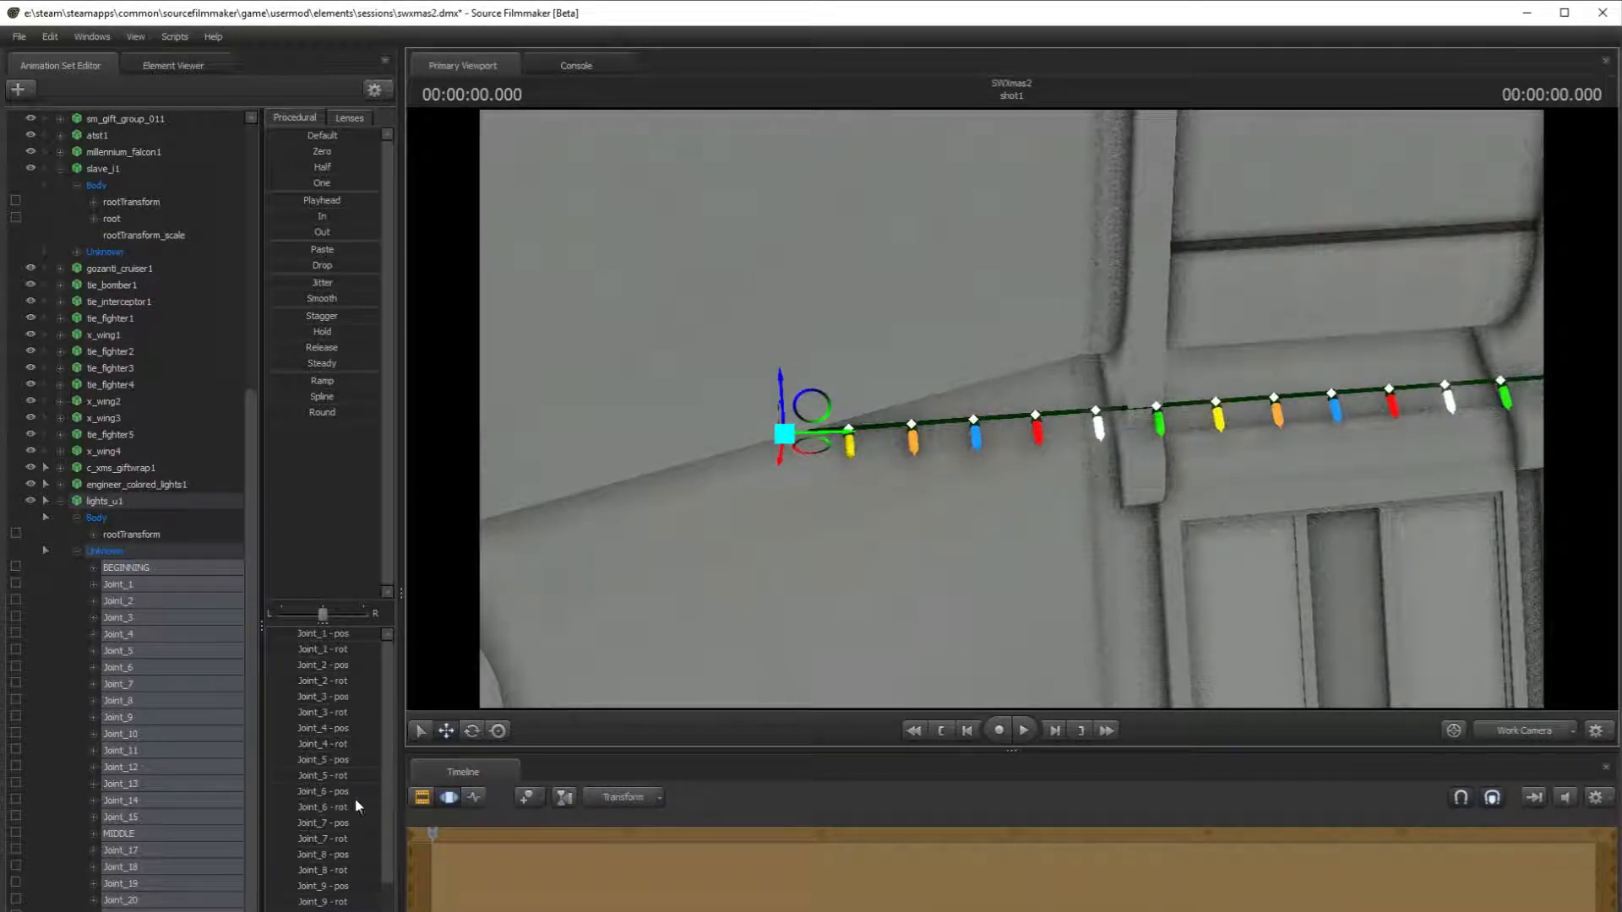
ctrl+click(144, 574)
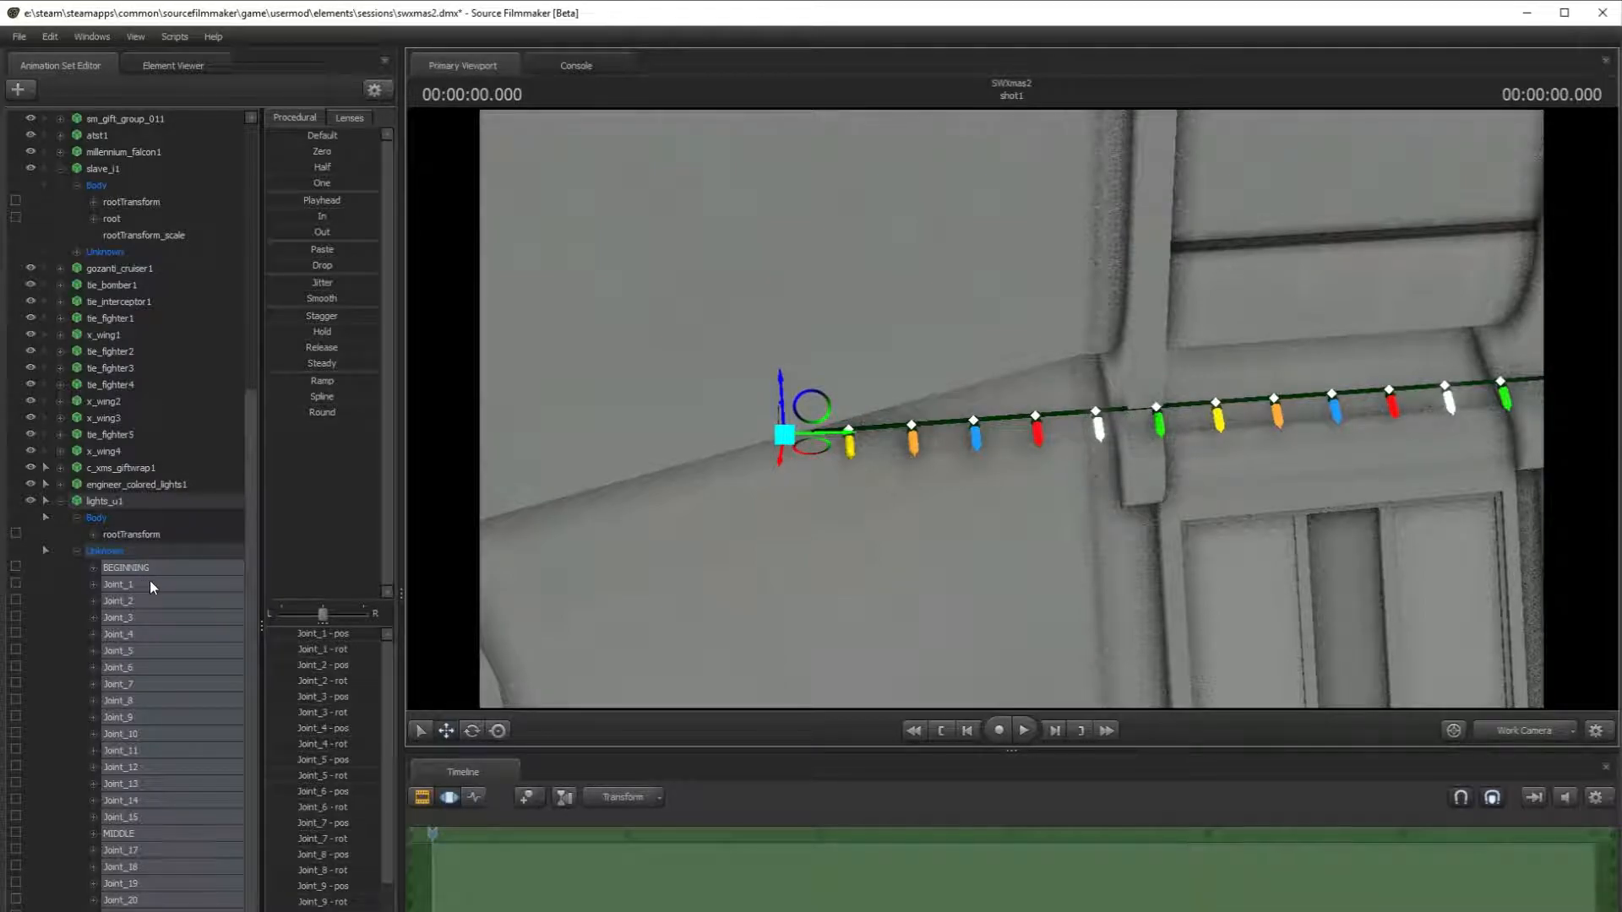
drag(862, 442, 996, 416)
key(s)
right_click(1464, 317)
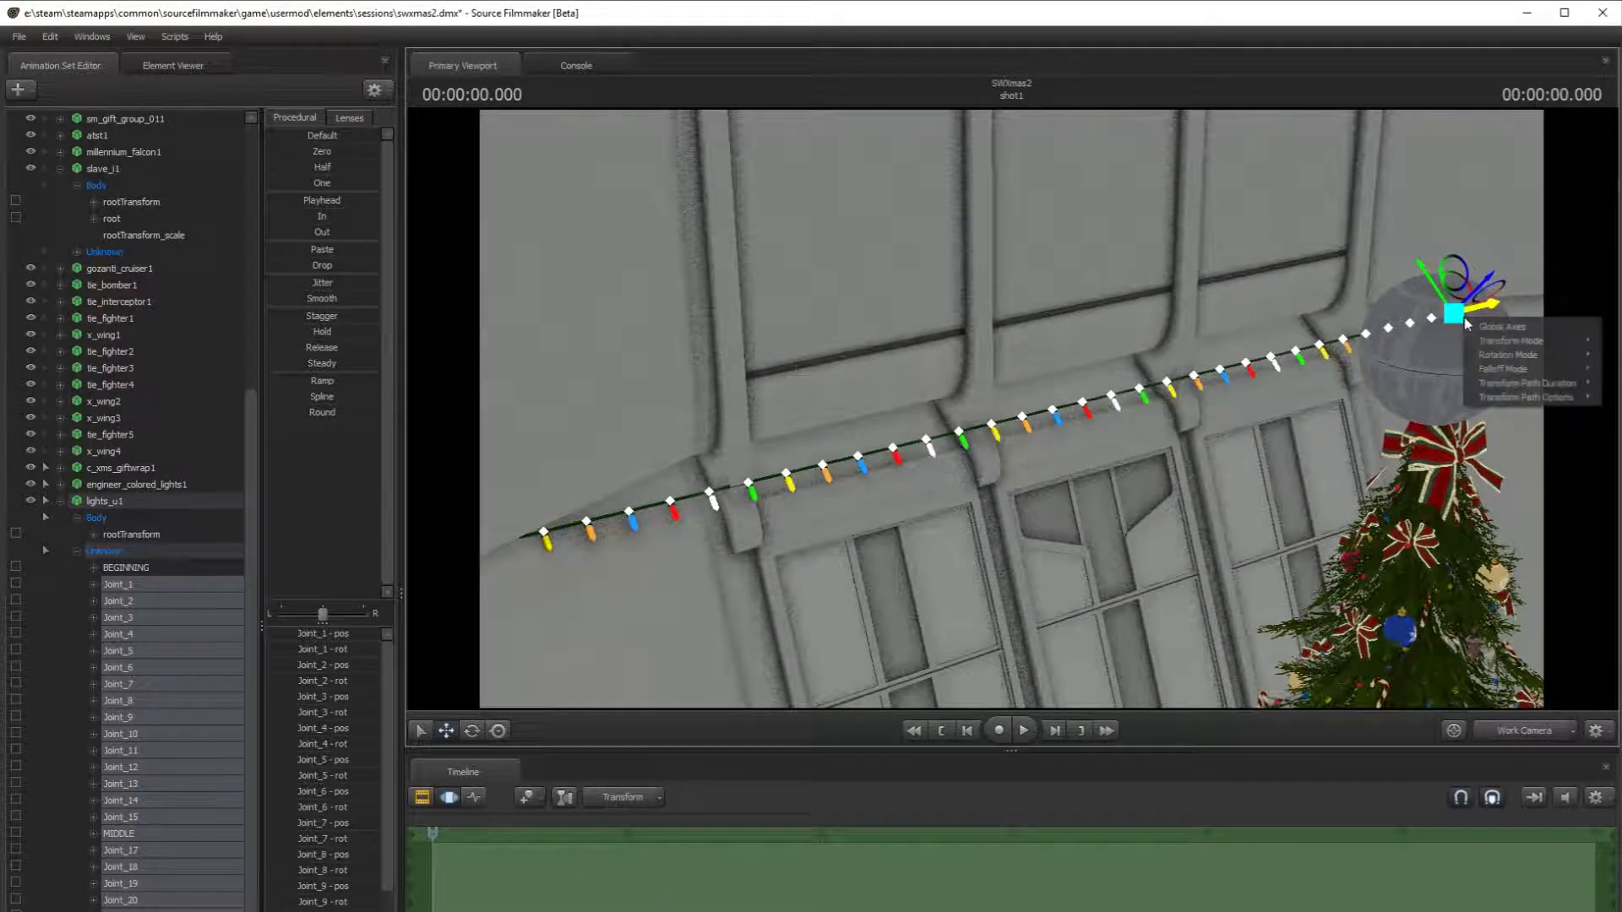
click(1477, 328)
drag(1457, 289, 1455, 291)
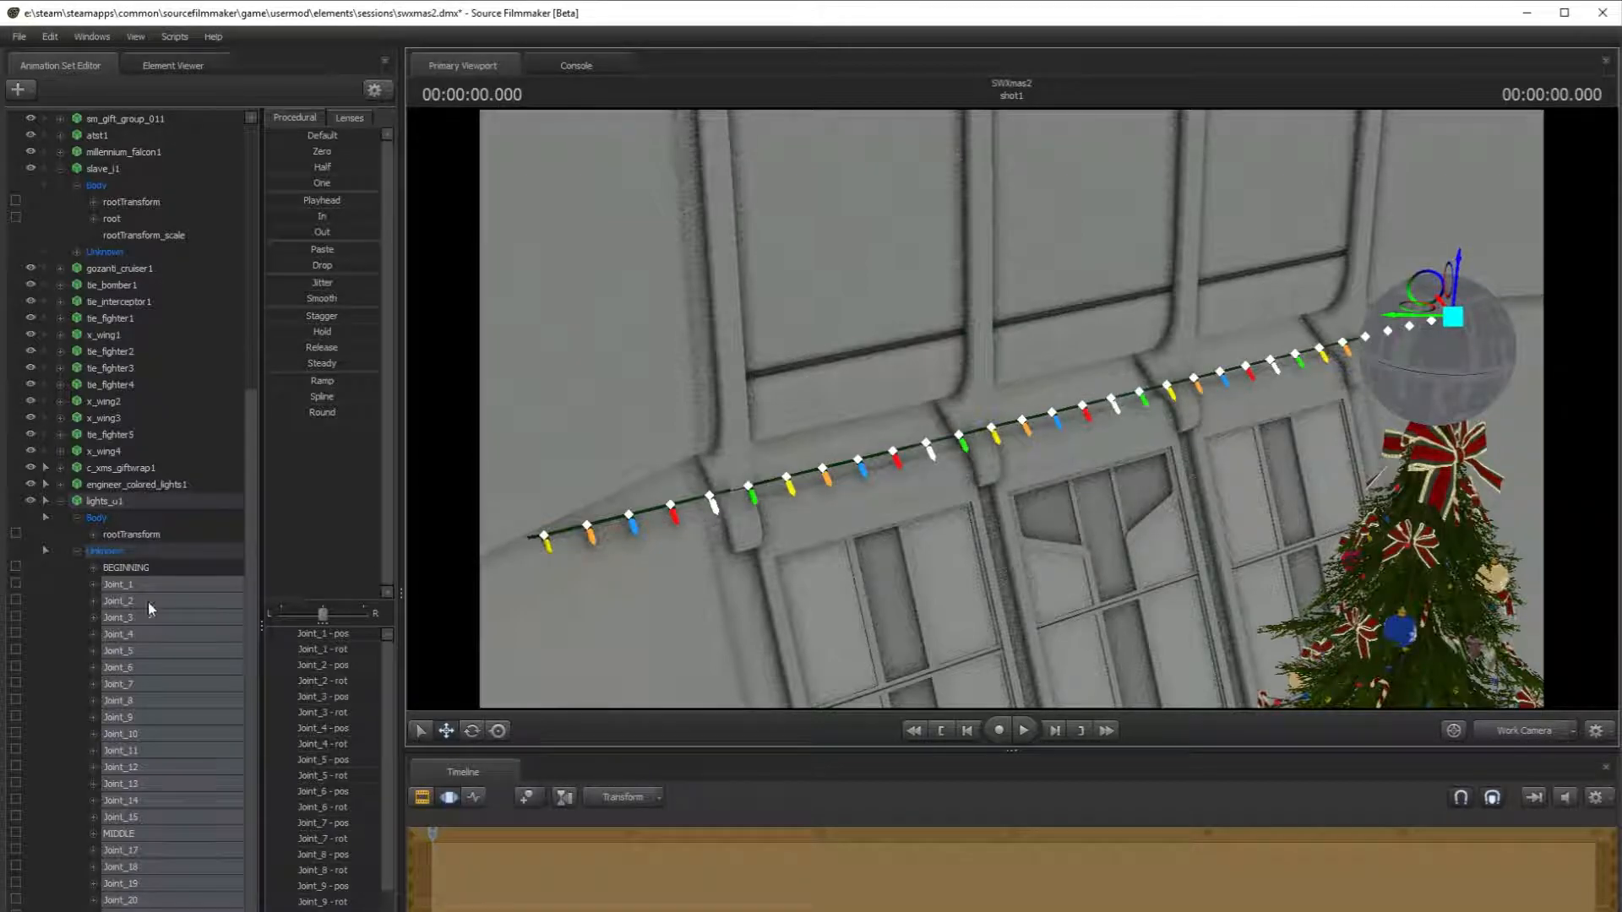
- Lower the light string progressively, first from Joint_2 onward and again from Joint_3 onward
ctrl+click(149, 587)
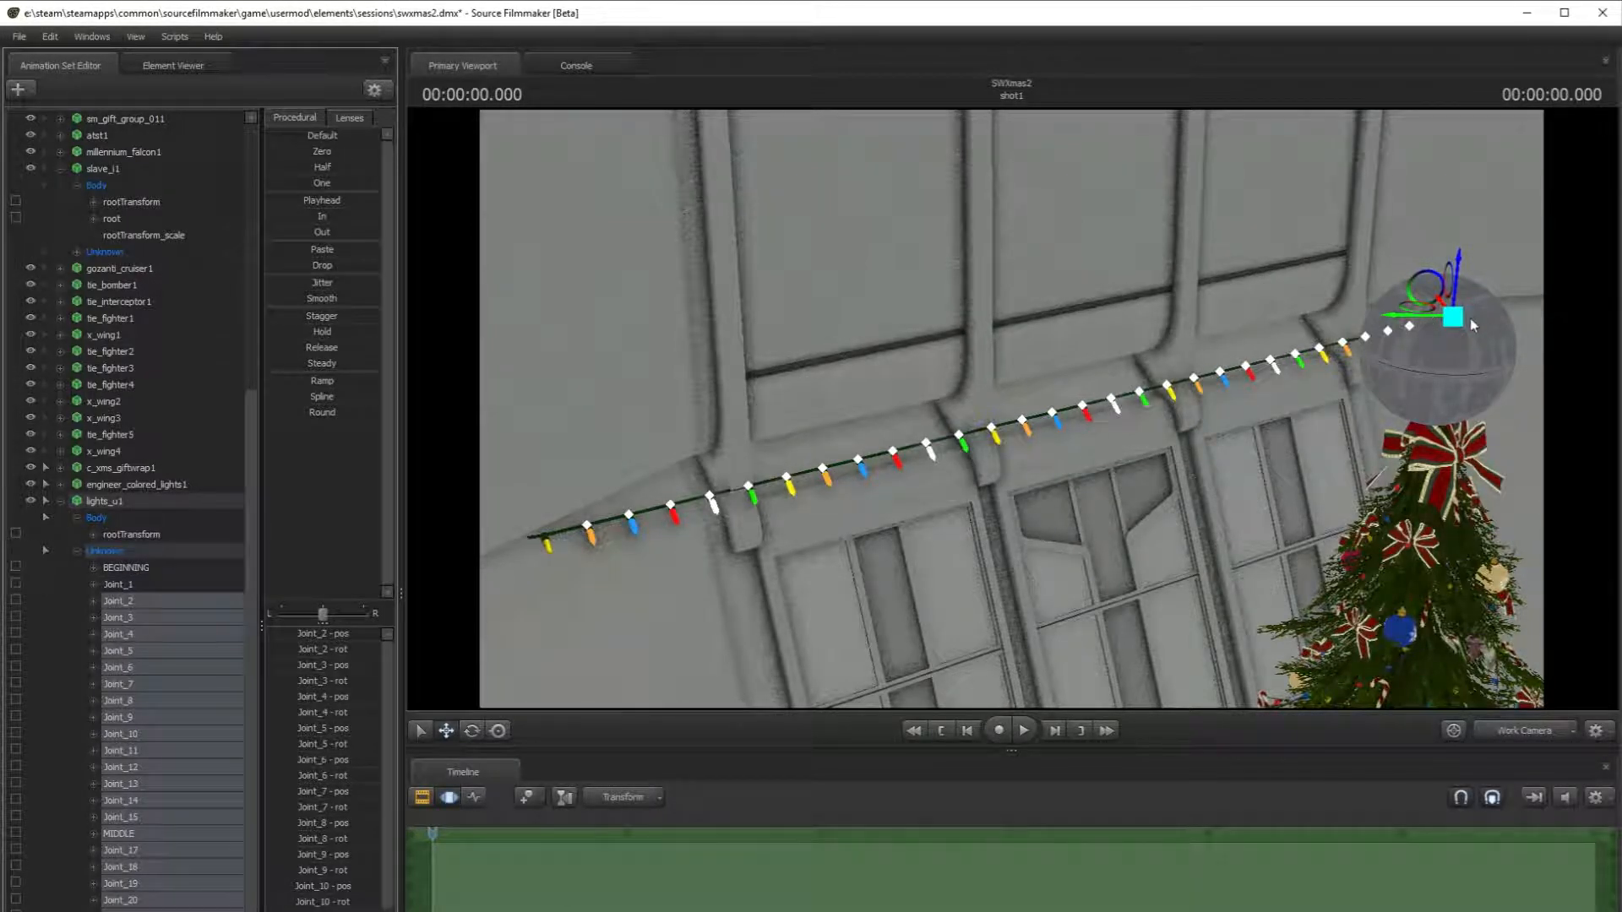
drag(1440, 280, 1439, 287)
mouse_move(794, 599)
mouse_down()
mouse_move(773, 644)
mouse_move(785, 599)
mouse_up()
key(w)
key(s)
drag(972, 414, 1012, 410)
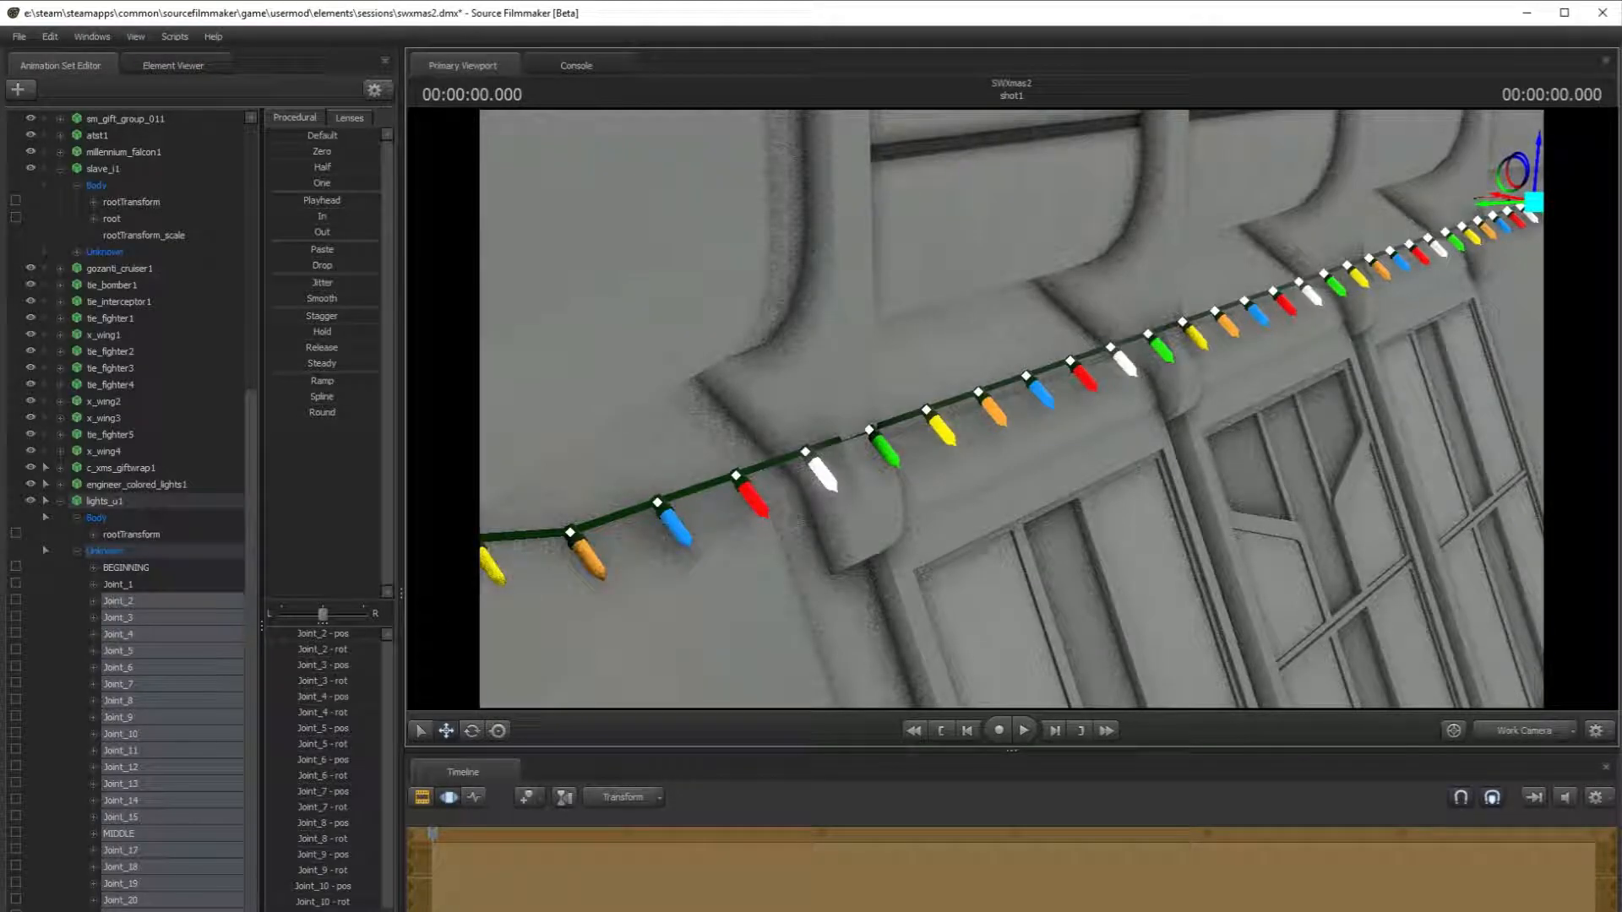
ctrl+click(130, 602)
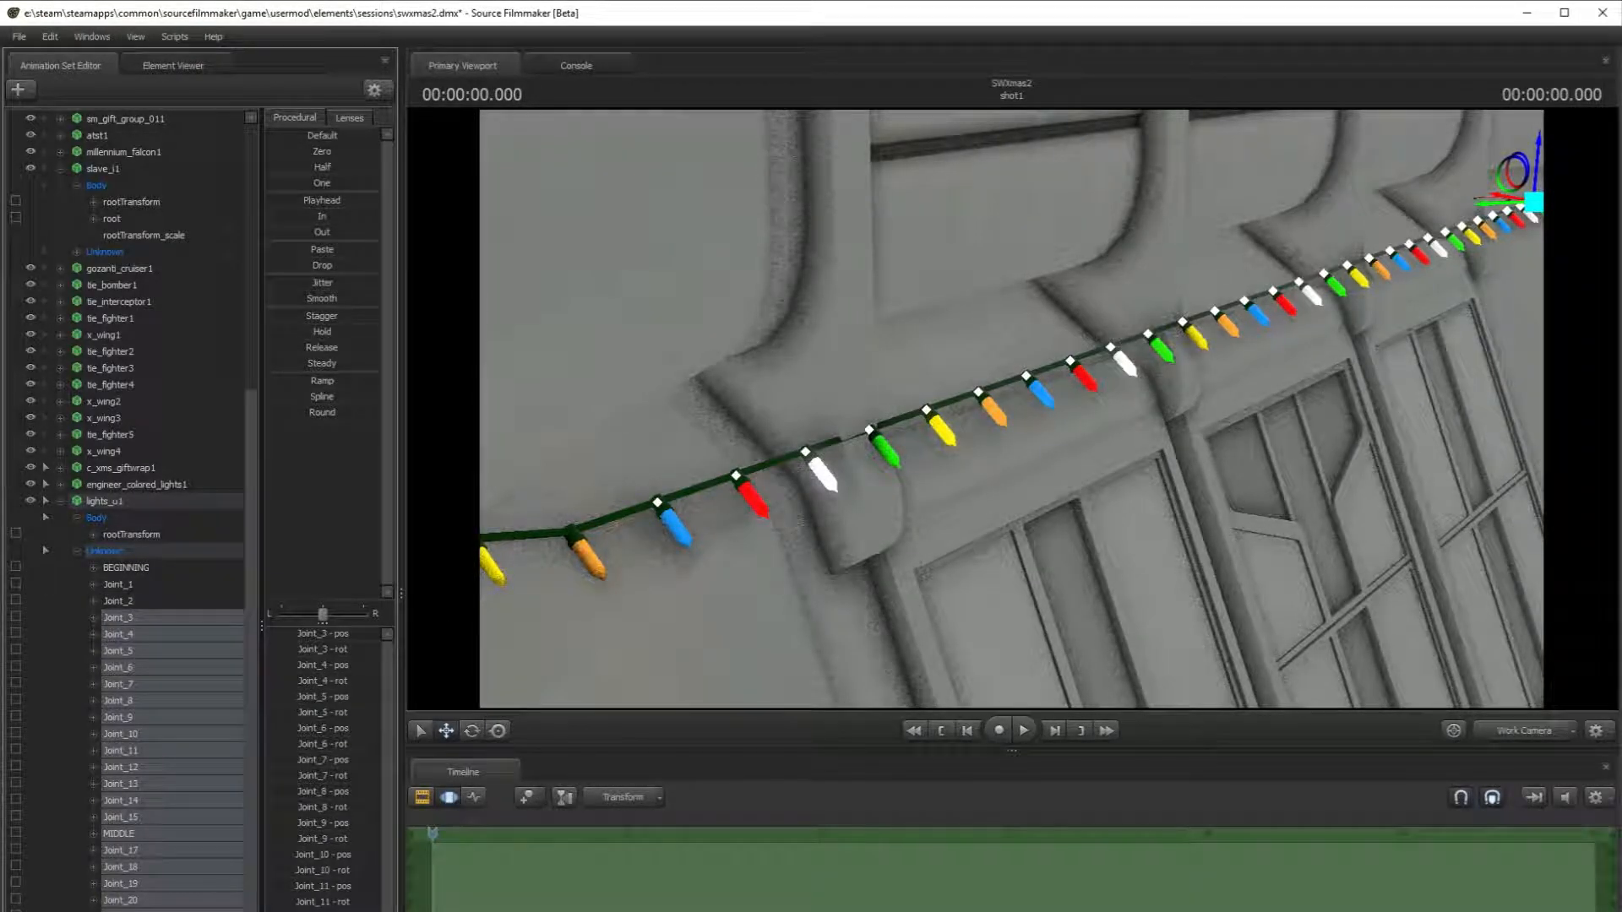
ctrl+click(122, 911)
drag(1530, 174, 1529, 191)
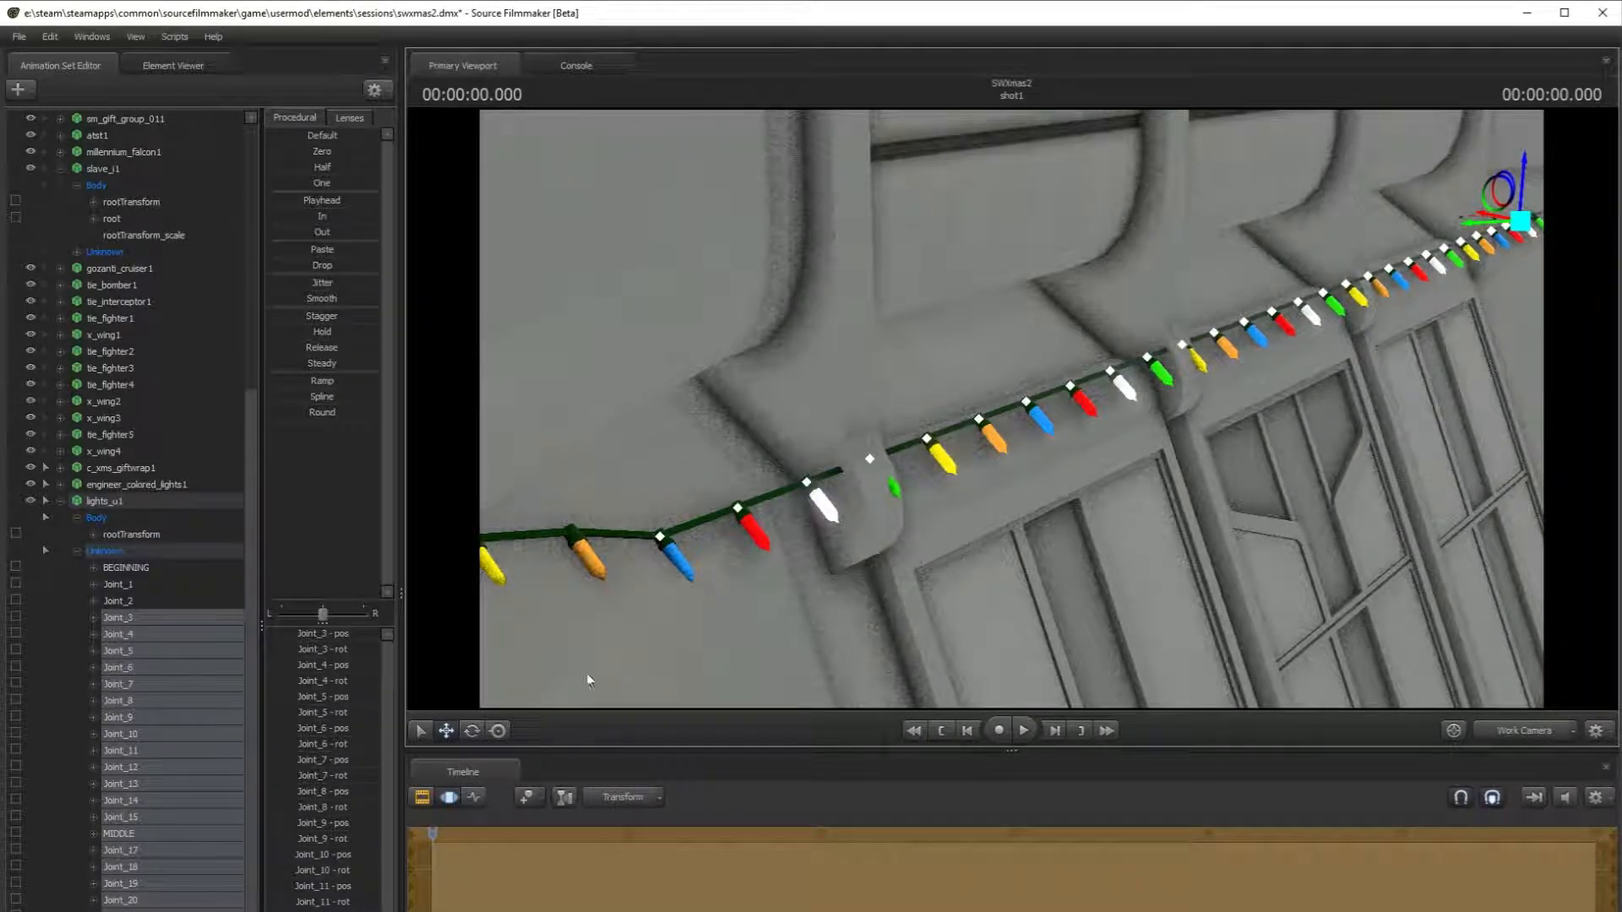
- Exclude Joint_3 from the selection and reposition the string from Joint_4 onward to shape the sag, undoing the last trial move
ctrl+click(118, 617)
key(e)
drag(1532, 181, 1477, 206)
key(d)
key(s)
drag(586, 697, 663, 697)
drag(1329, 258, 1339, 258)
key(w)
mouse_move(1147, 296)
mouse_down()
mouse_move(1018, 314)
mouse_move(1137, 305)
mouse_up()
drag(1253, 201, 1174, 211)
key(ctrl+z)
key(w)
drag(1012, 409, 872, 463)
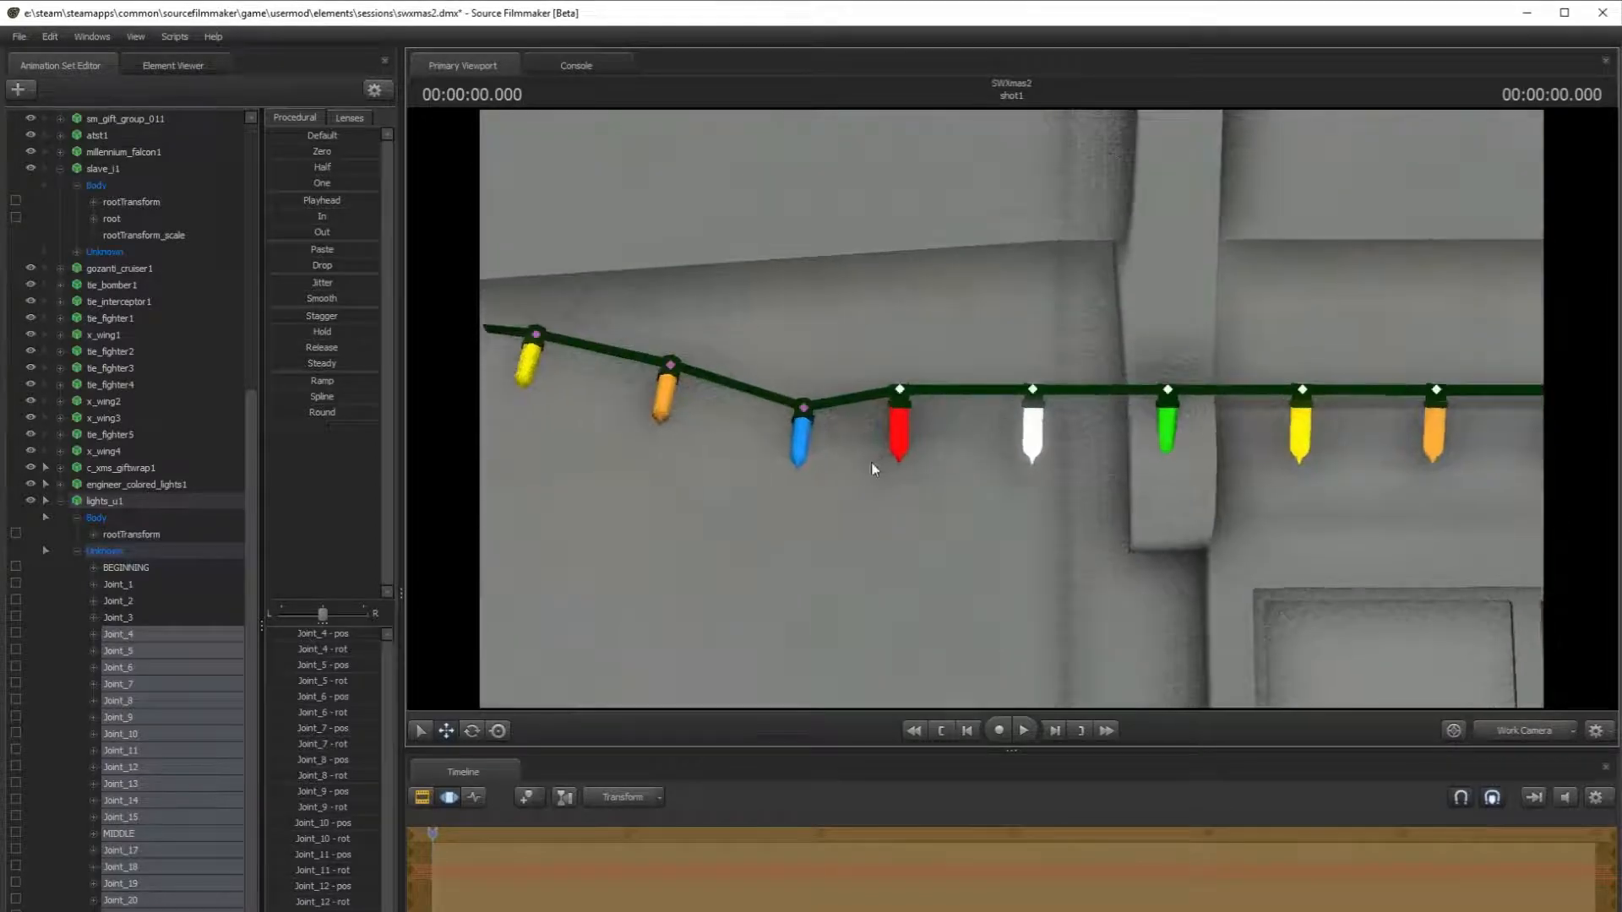
- Raise Joint_3 at the blue bulb along the vertical global axis to make the sag shallower
click(804, 410)
right_click(801, 407)
click(821, 428)
drag(803, 384, 808, 342)
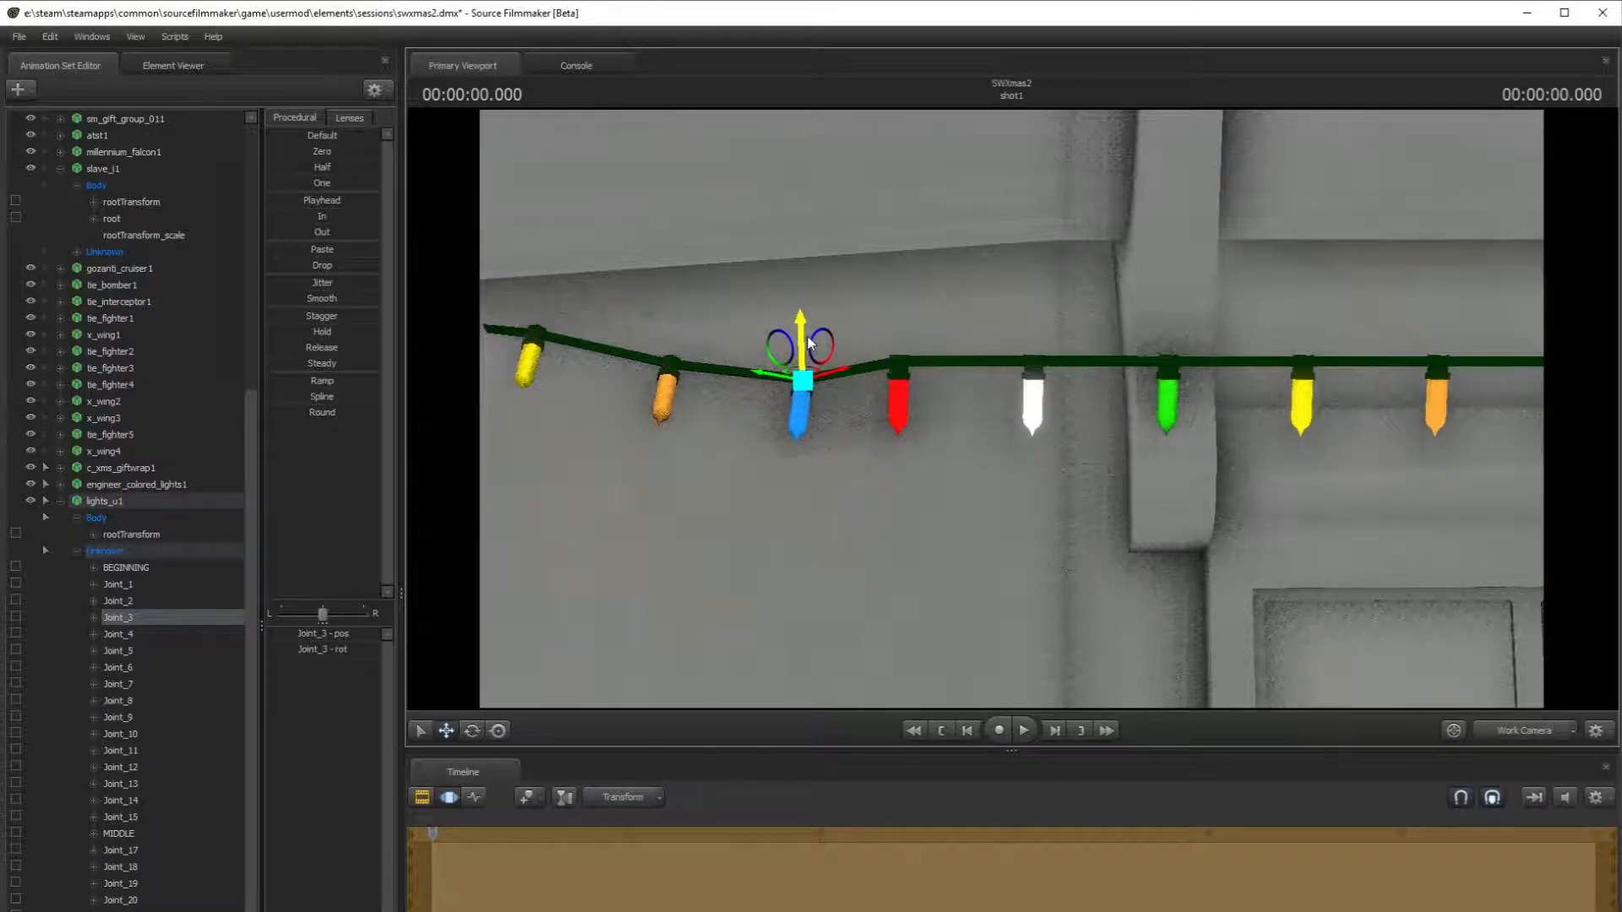
- Select the joints from Joint_4 onward and rotate them slightly to keep the string aligned with the wall
click(119, 635)
shift+click(120, 909)
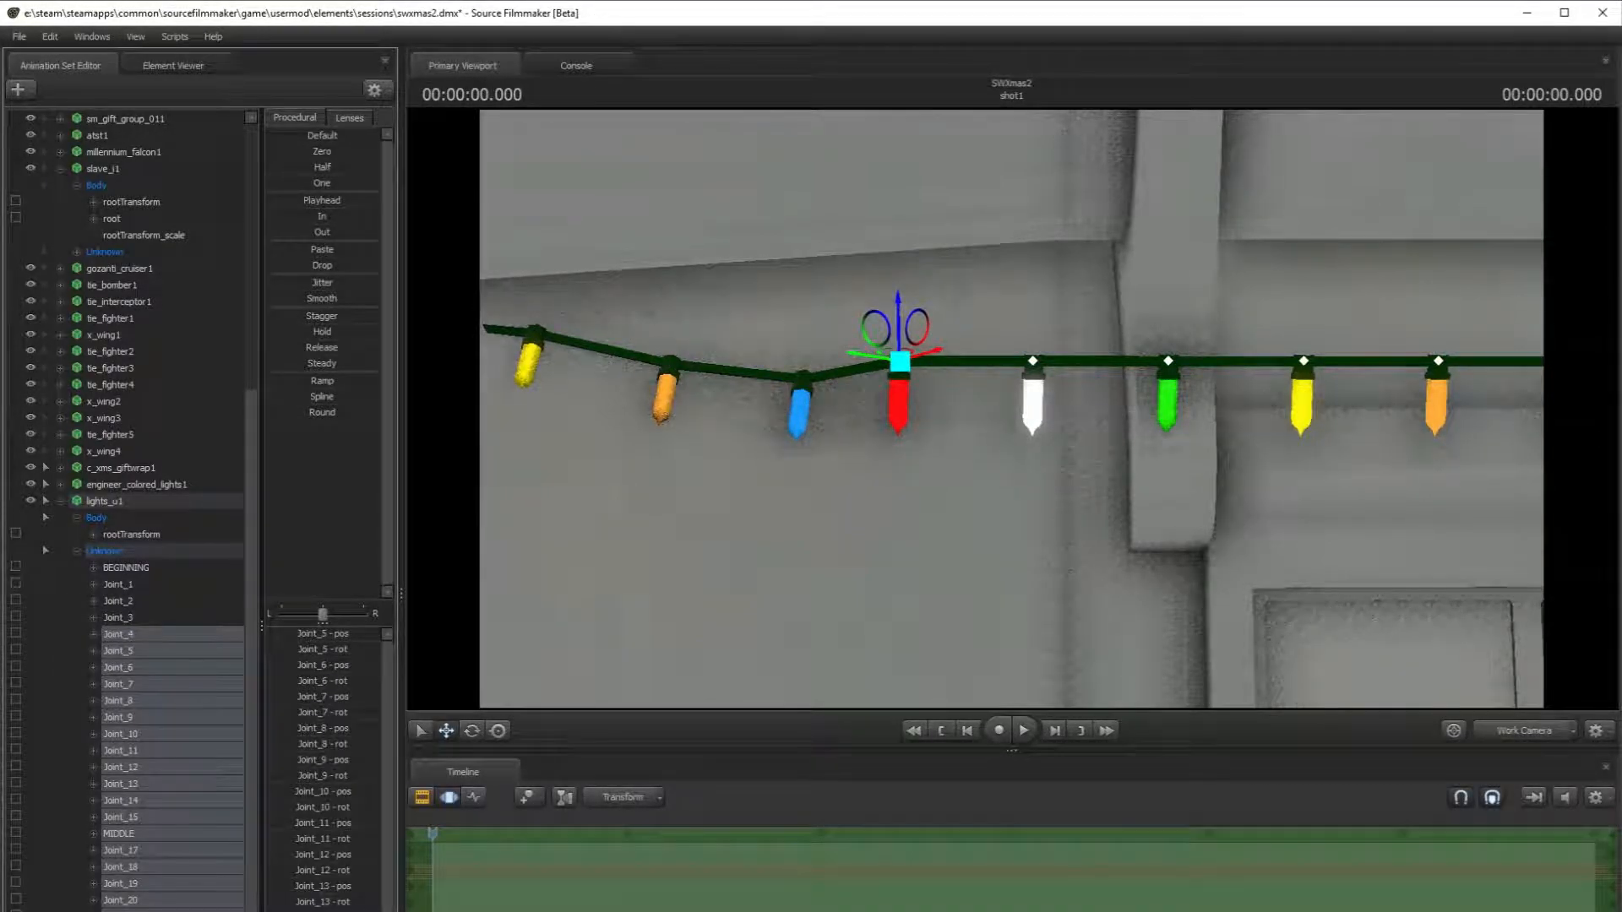
mouse_move(998, 654)
mouse_down()
mouse_move(1107, 638)
mouse_move(971, 646)
mouse_up()
key(w)
key(s)
mouse_move(1011, 409)
mouse_down()
mouse_move(938, 408)
mouse_move(1011, 409)
mouse_move(1001, 473)
mouse_move(1017, 392)
mouse_move(997, 414)
mouse_move(947, 409)
mouse_move(1012, 411)
mouse_up()
key(w)
key(s)
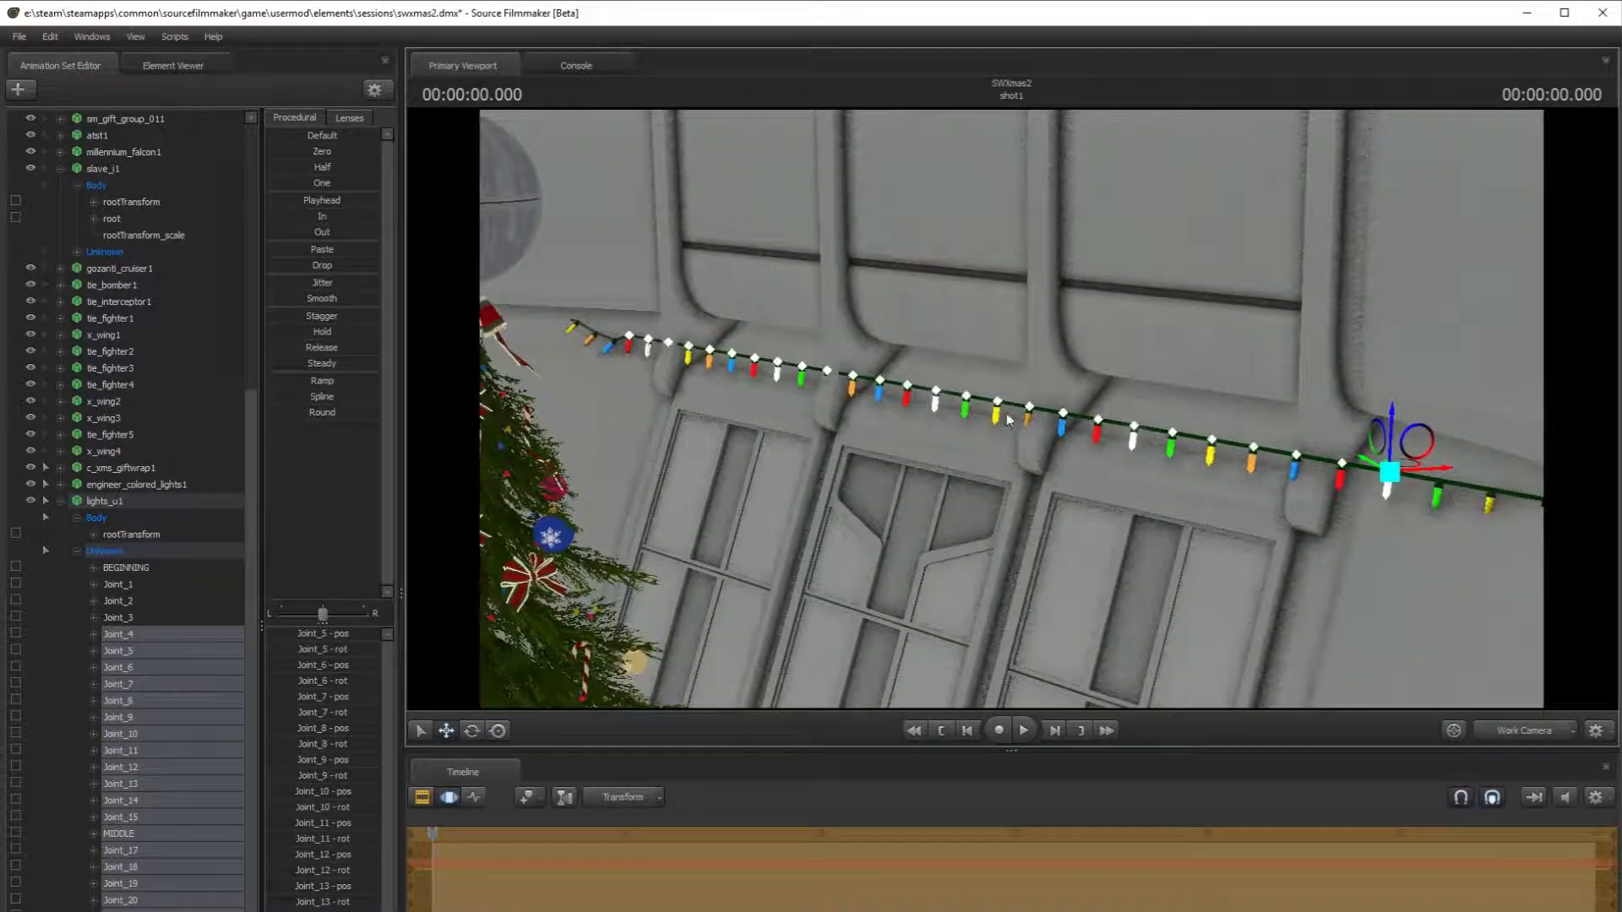
click(472, 730)
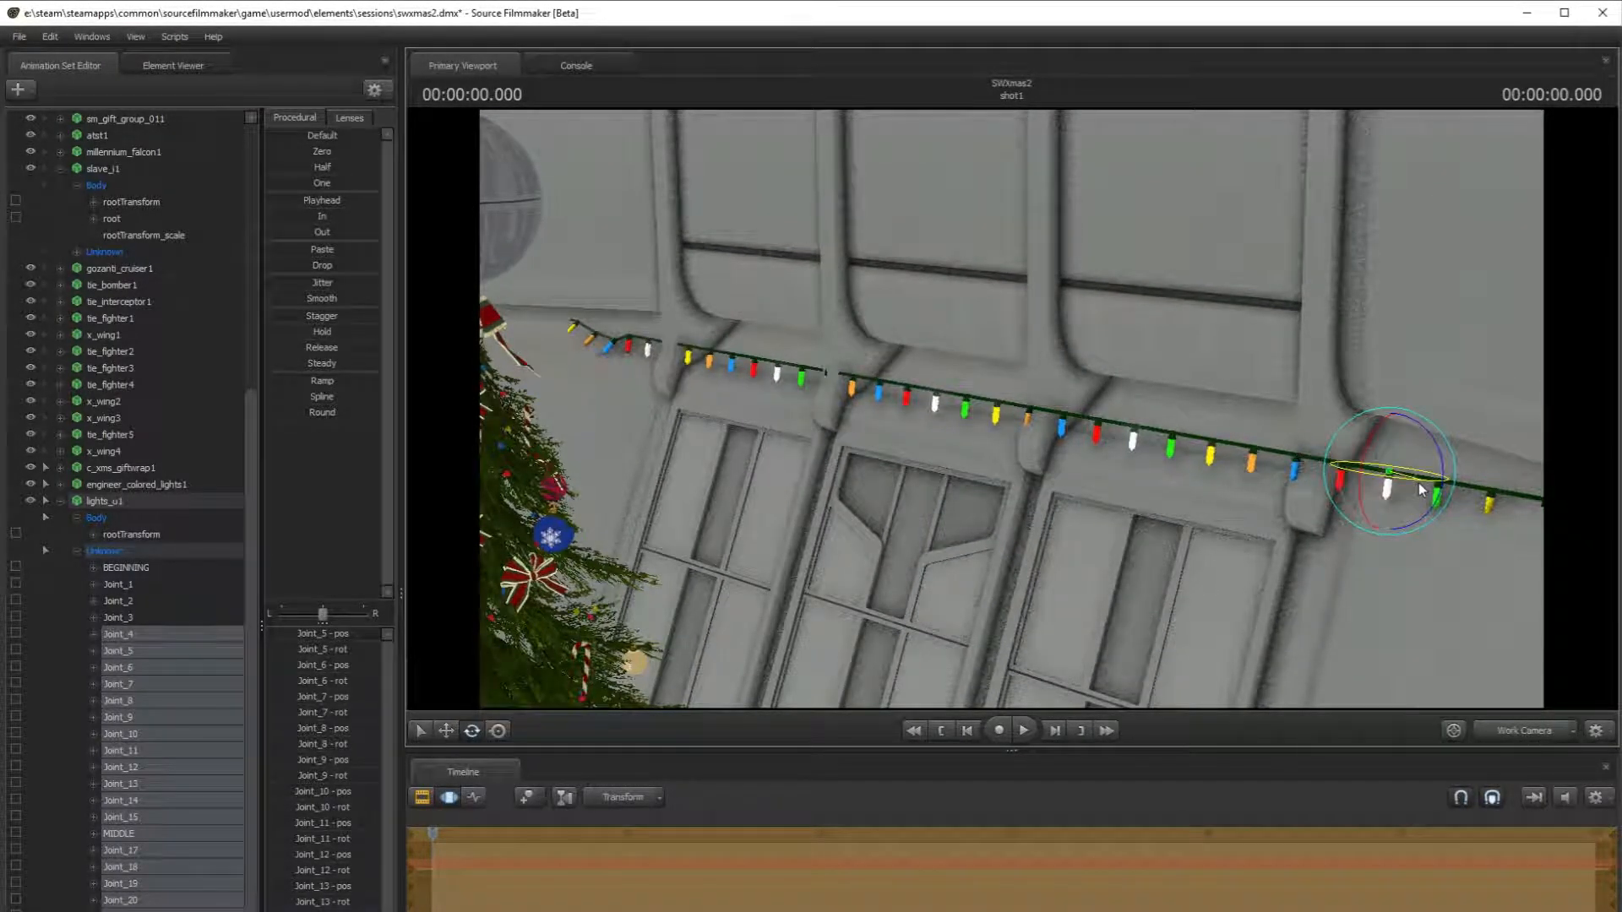
drag(1418, 483, 1419, 483)
- Raise the END joint of the light string slightly on the plain wall past the last panel
click(451, 734)
drag(1111, 415, 1111, 414)
key(w)
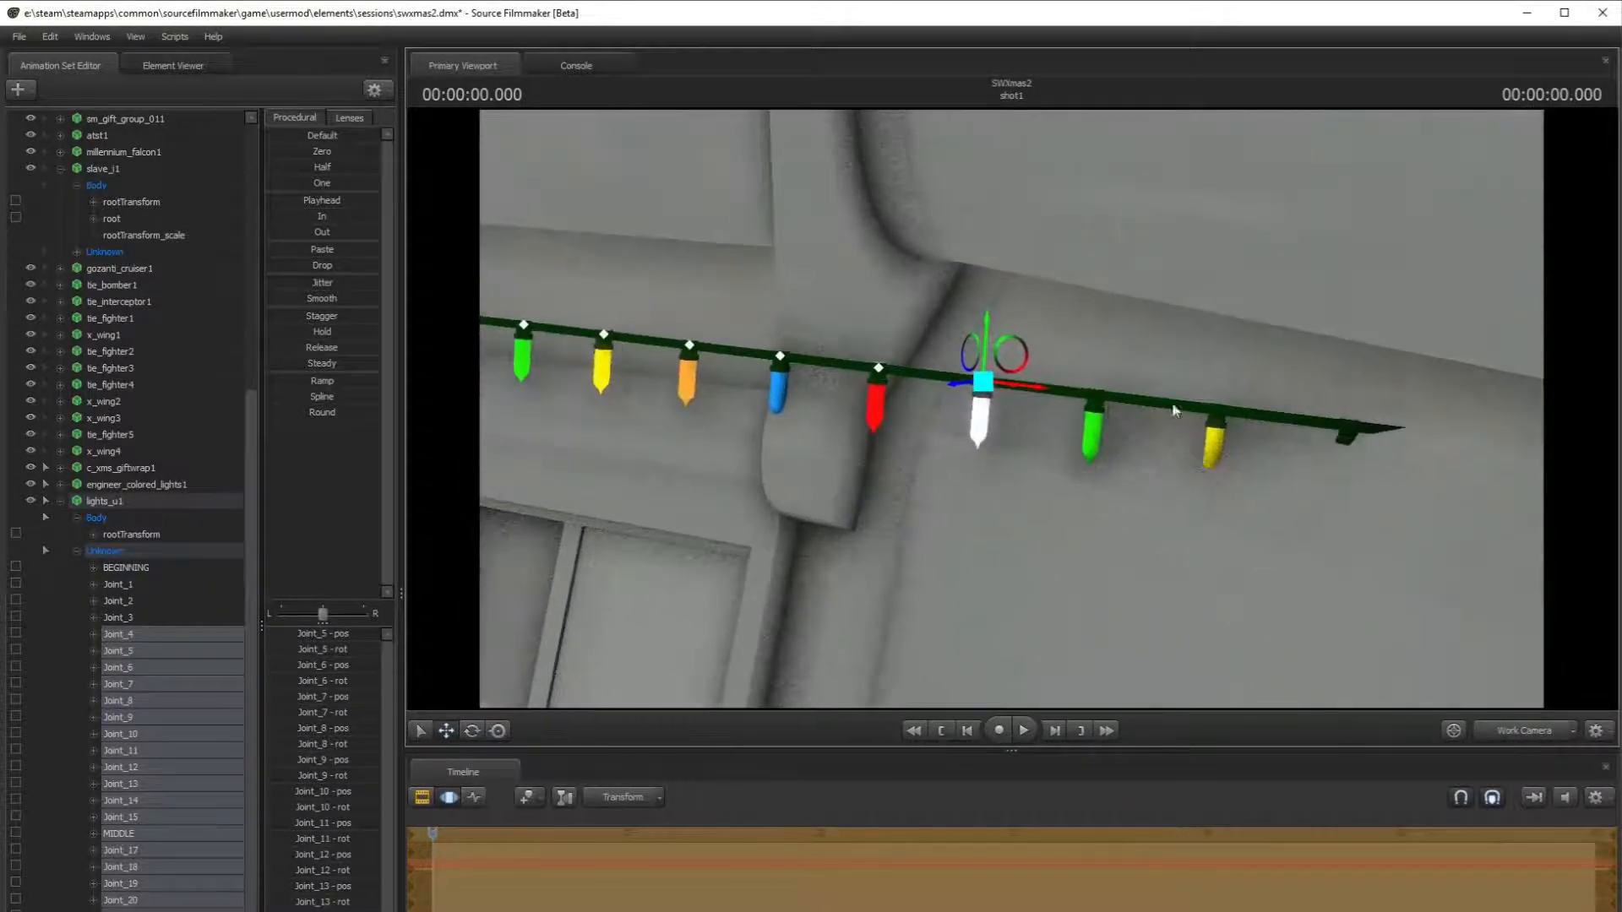
click(1349, 433)
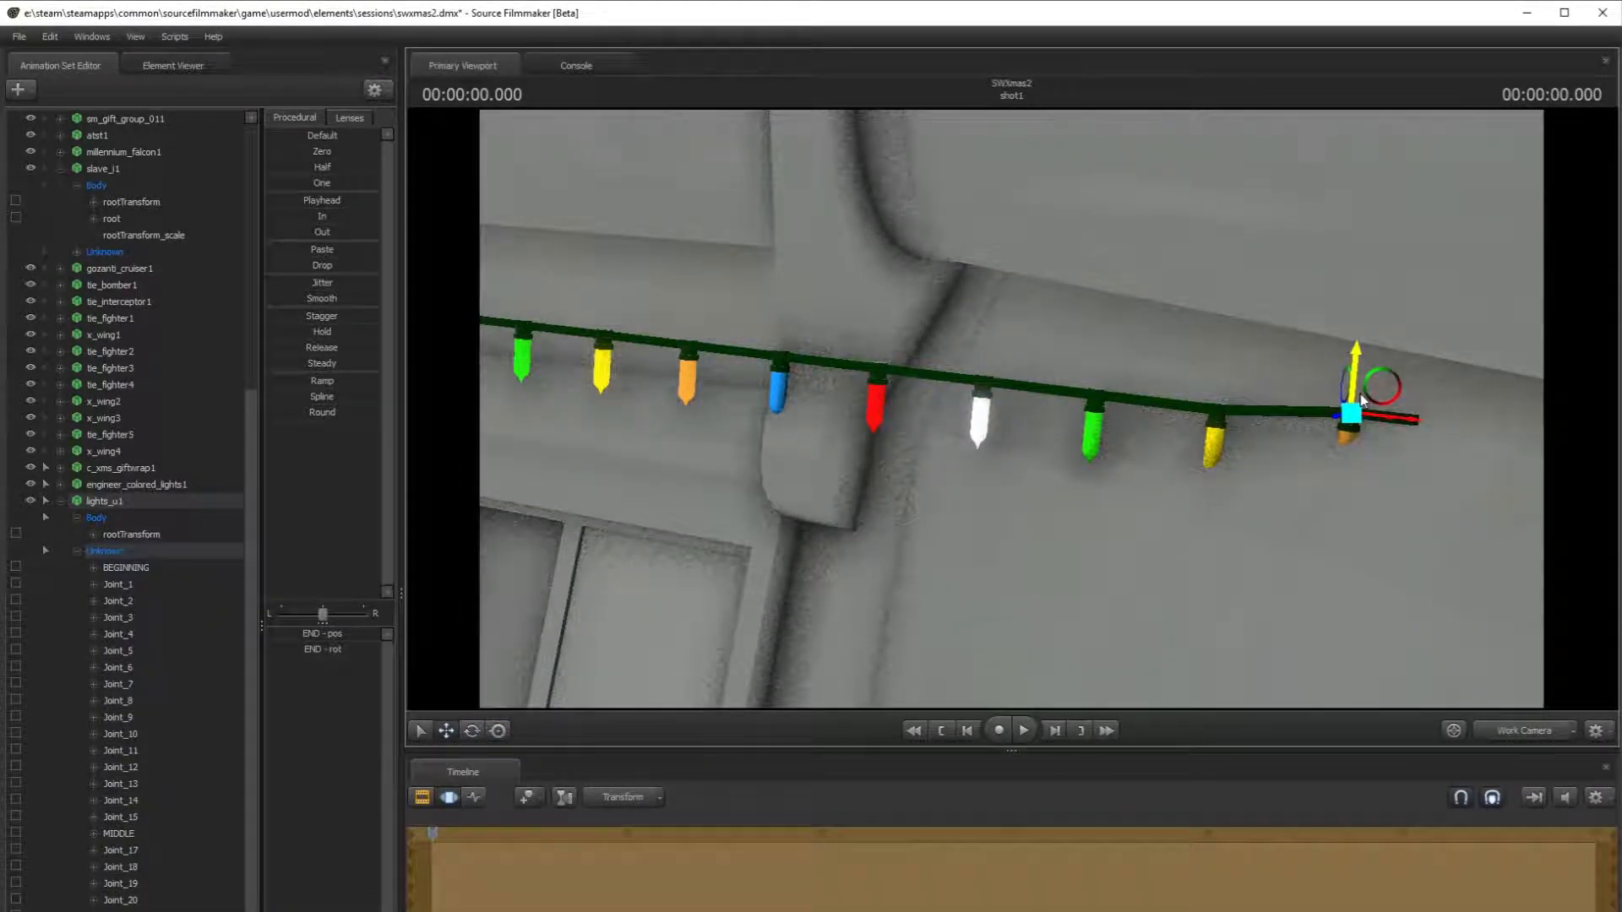
drag(1370, 417, 1360, 366)
- Rotate the END joint and Joint_31 so the last two bulbs hang at a slight tilt
click(472, 731)
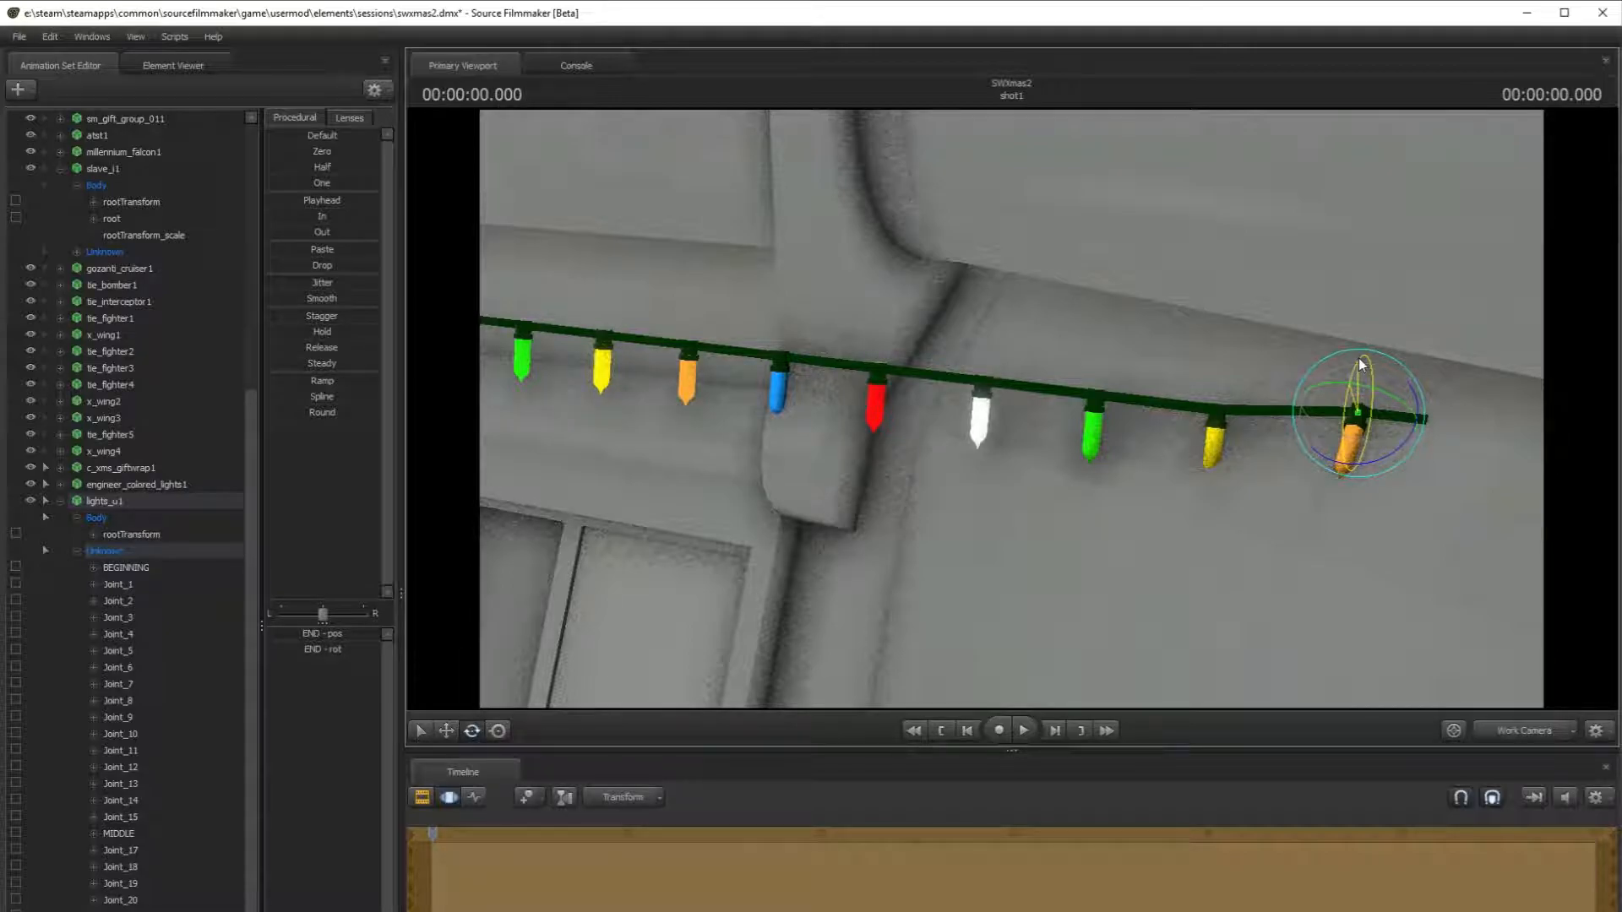
click(1214, 407)
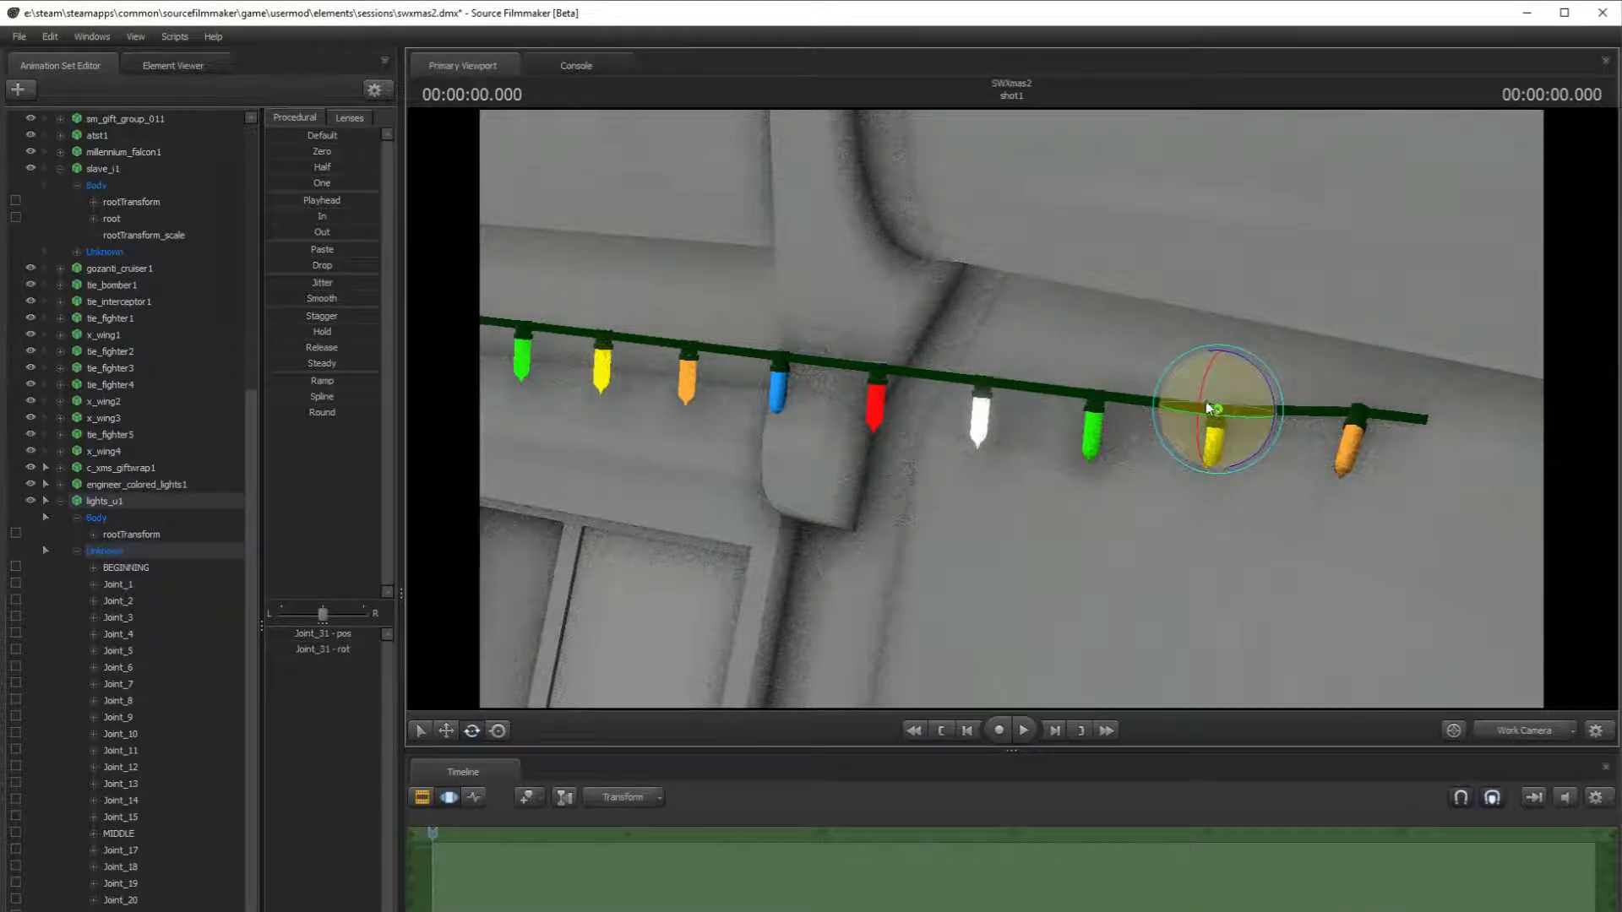
click(1346, 413)
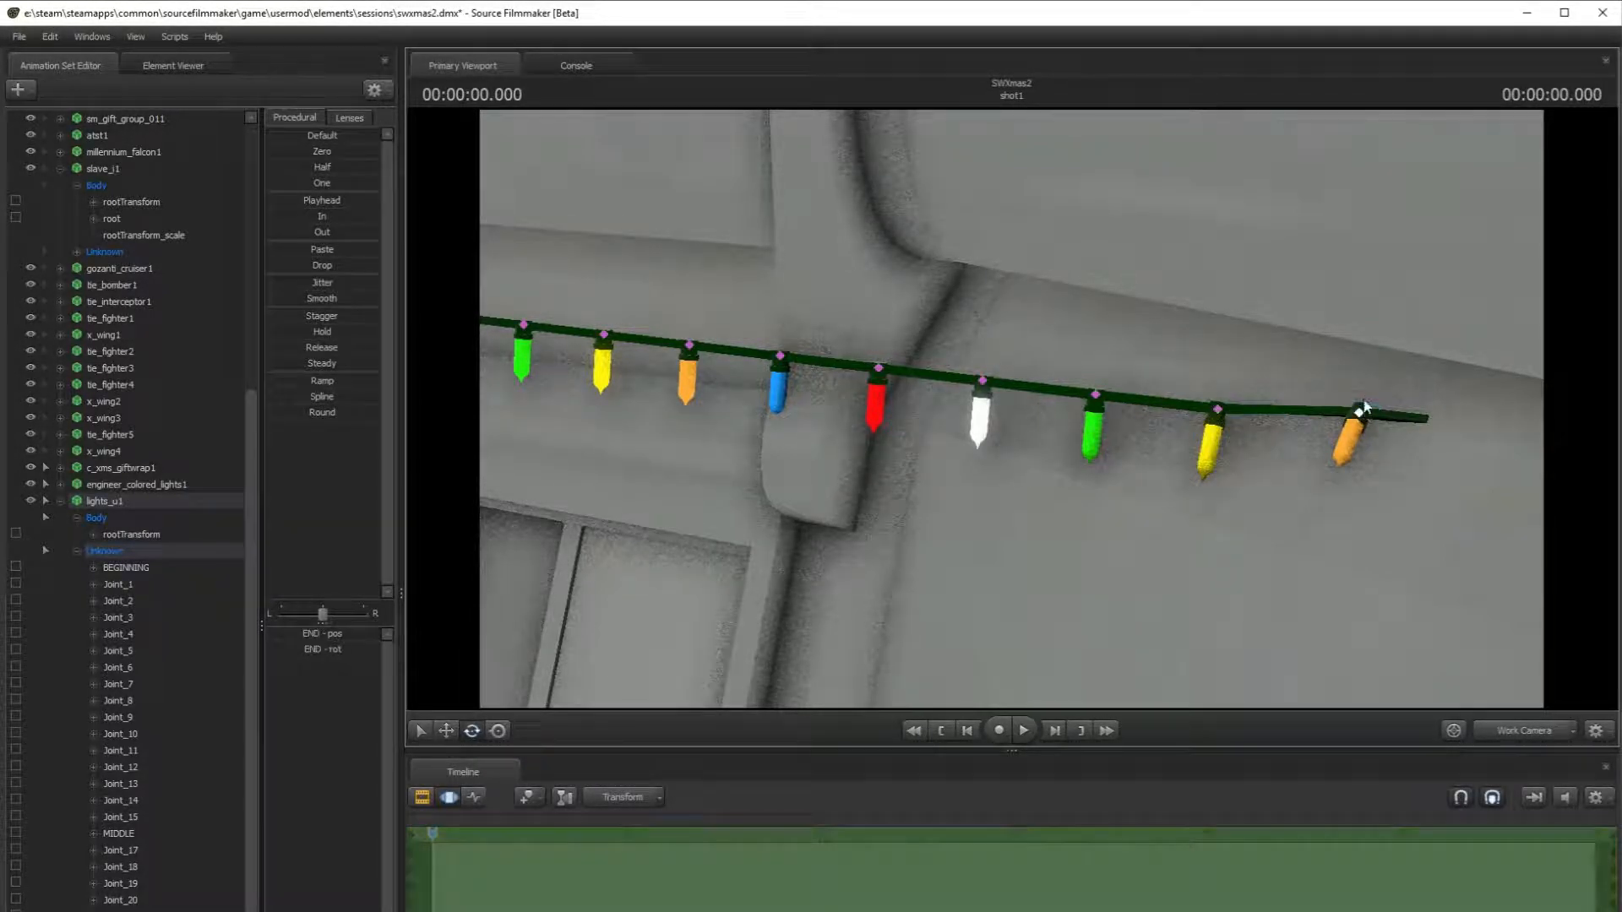
- Lower Joint_4 at the red bulb along the vertical axis so the start of the string sags smoothly
drag(1187, 451, 1019, 408)
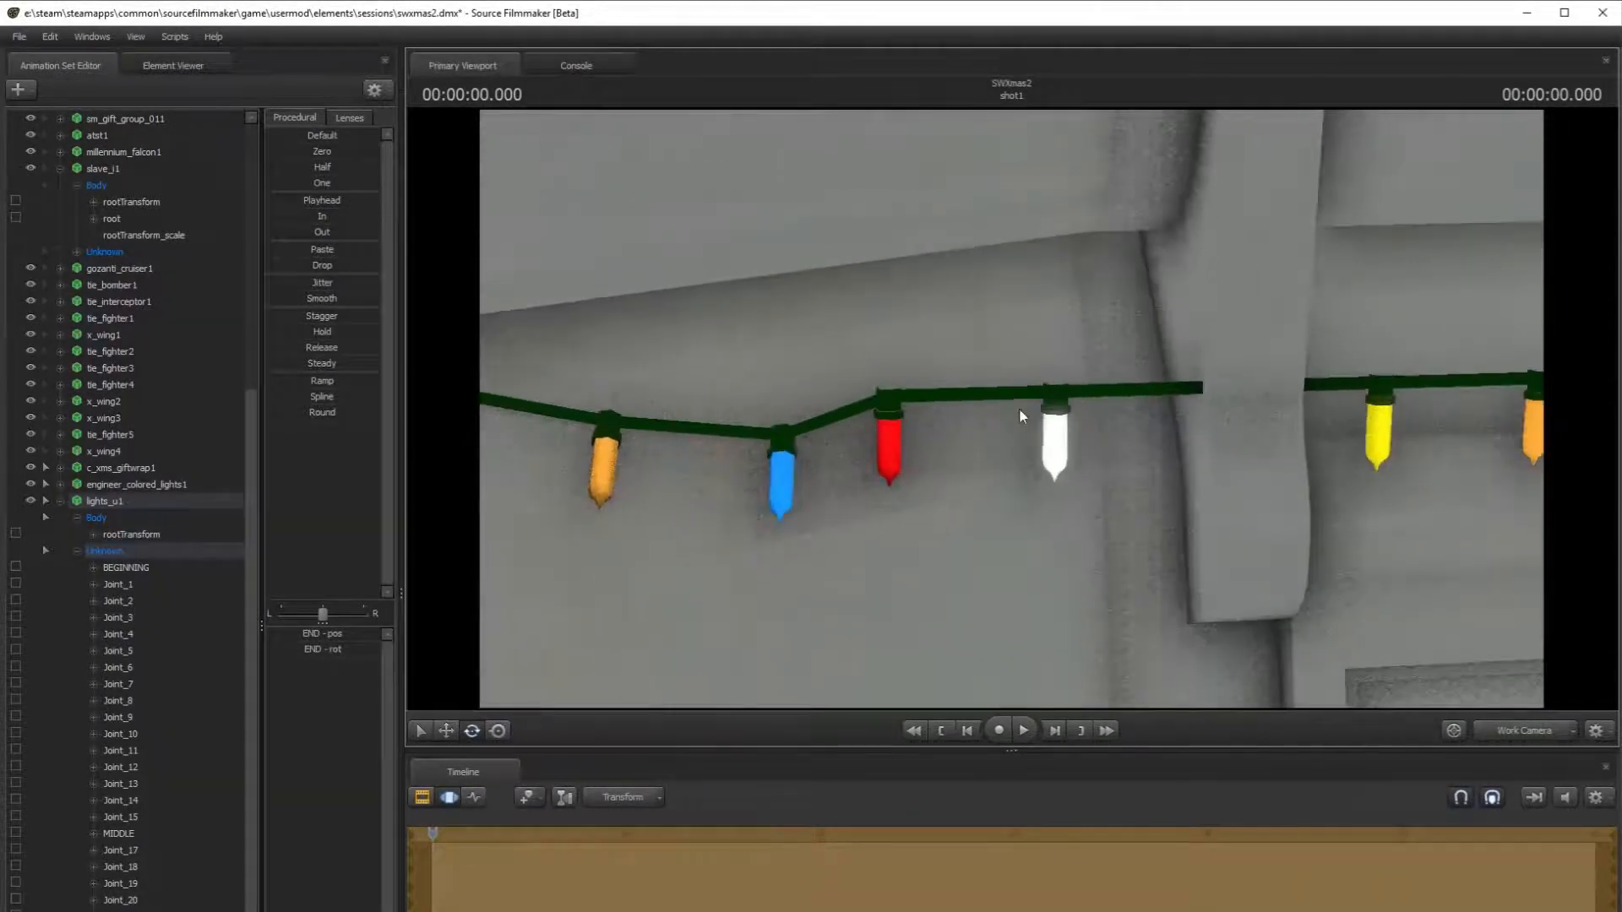
click(889, 401)
click(446, 731)
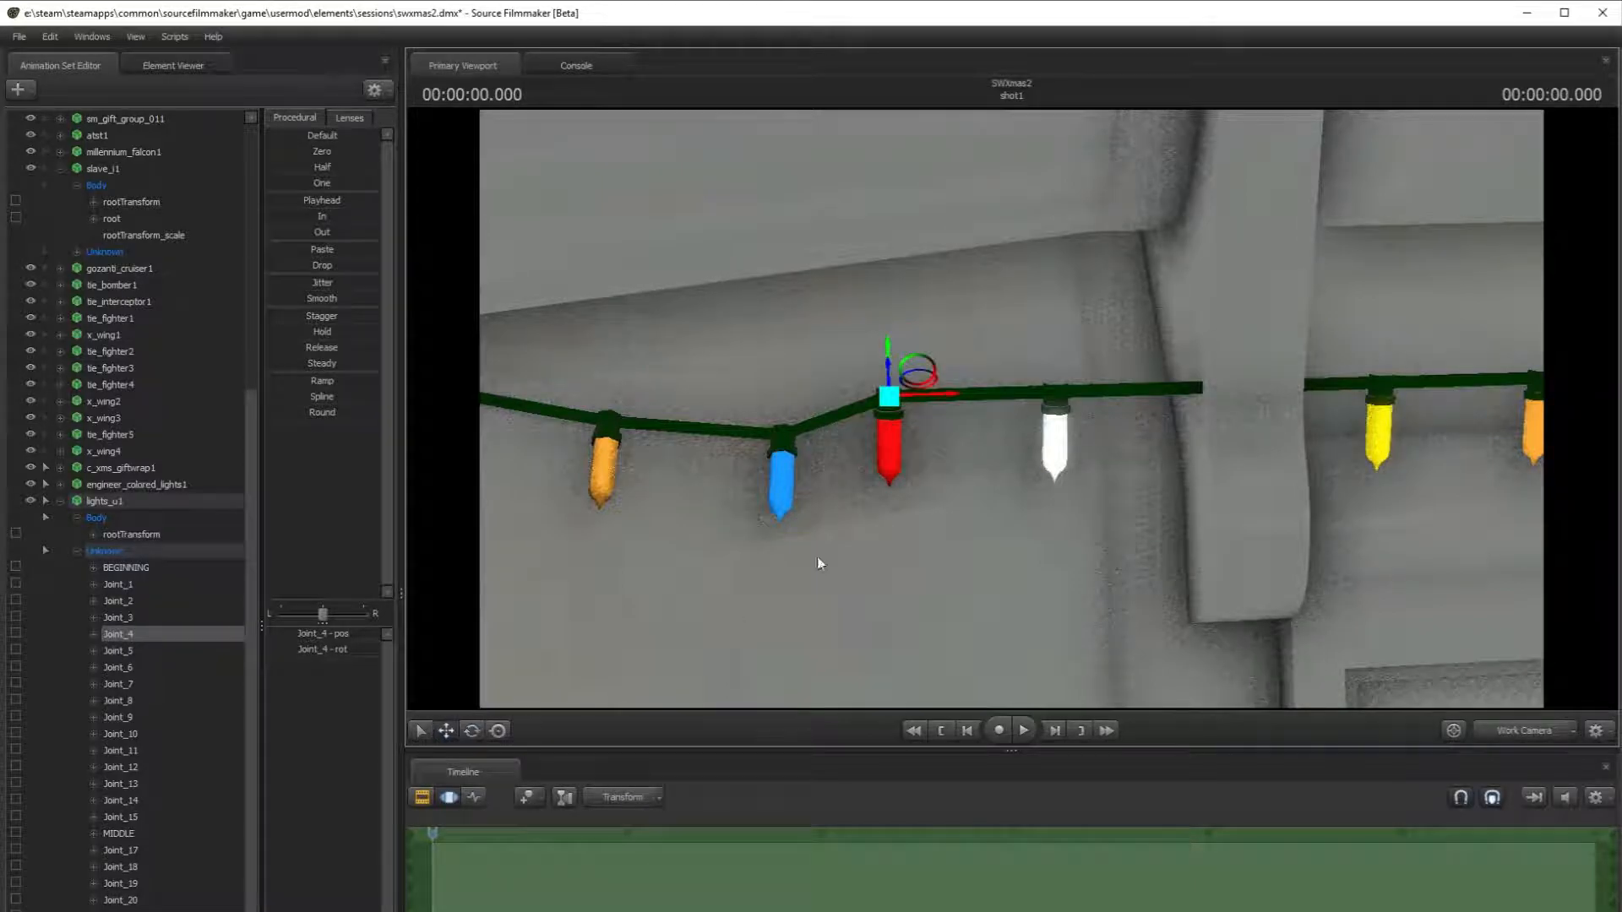
drag(886, 357, 947, 412)
- Rotate Joint_6 at the first wall beam so the buried green bulb comes out of the beam
click(1250, 433)
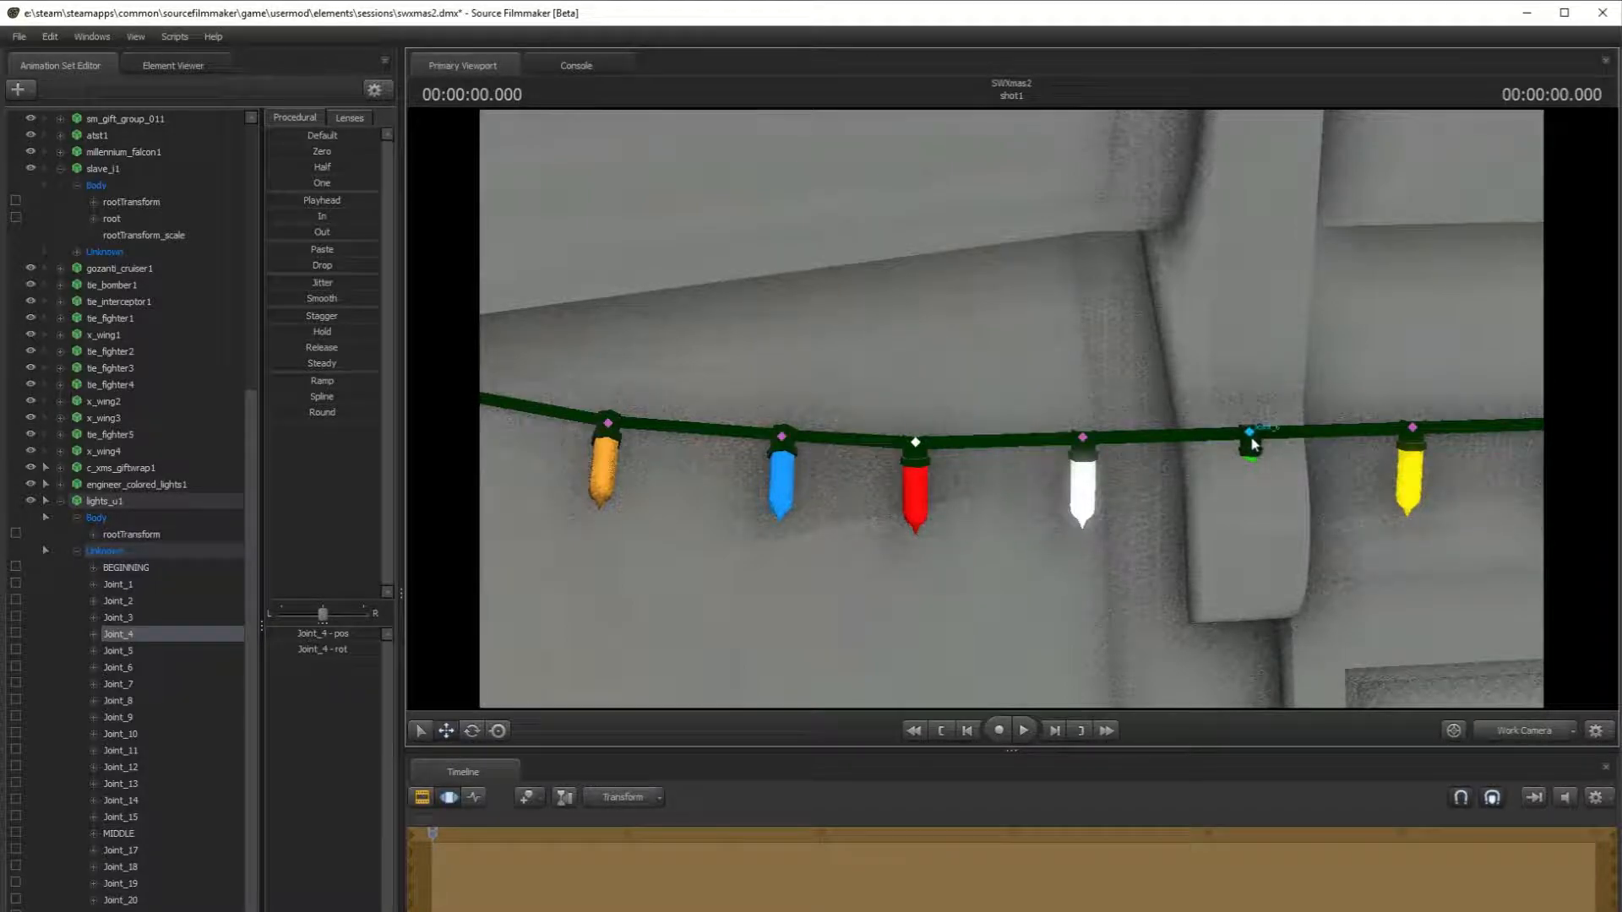
click(469, 732)
drag(1252, 416, 1260, 452)
key(ctrl+z)
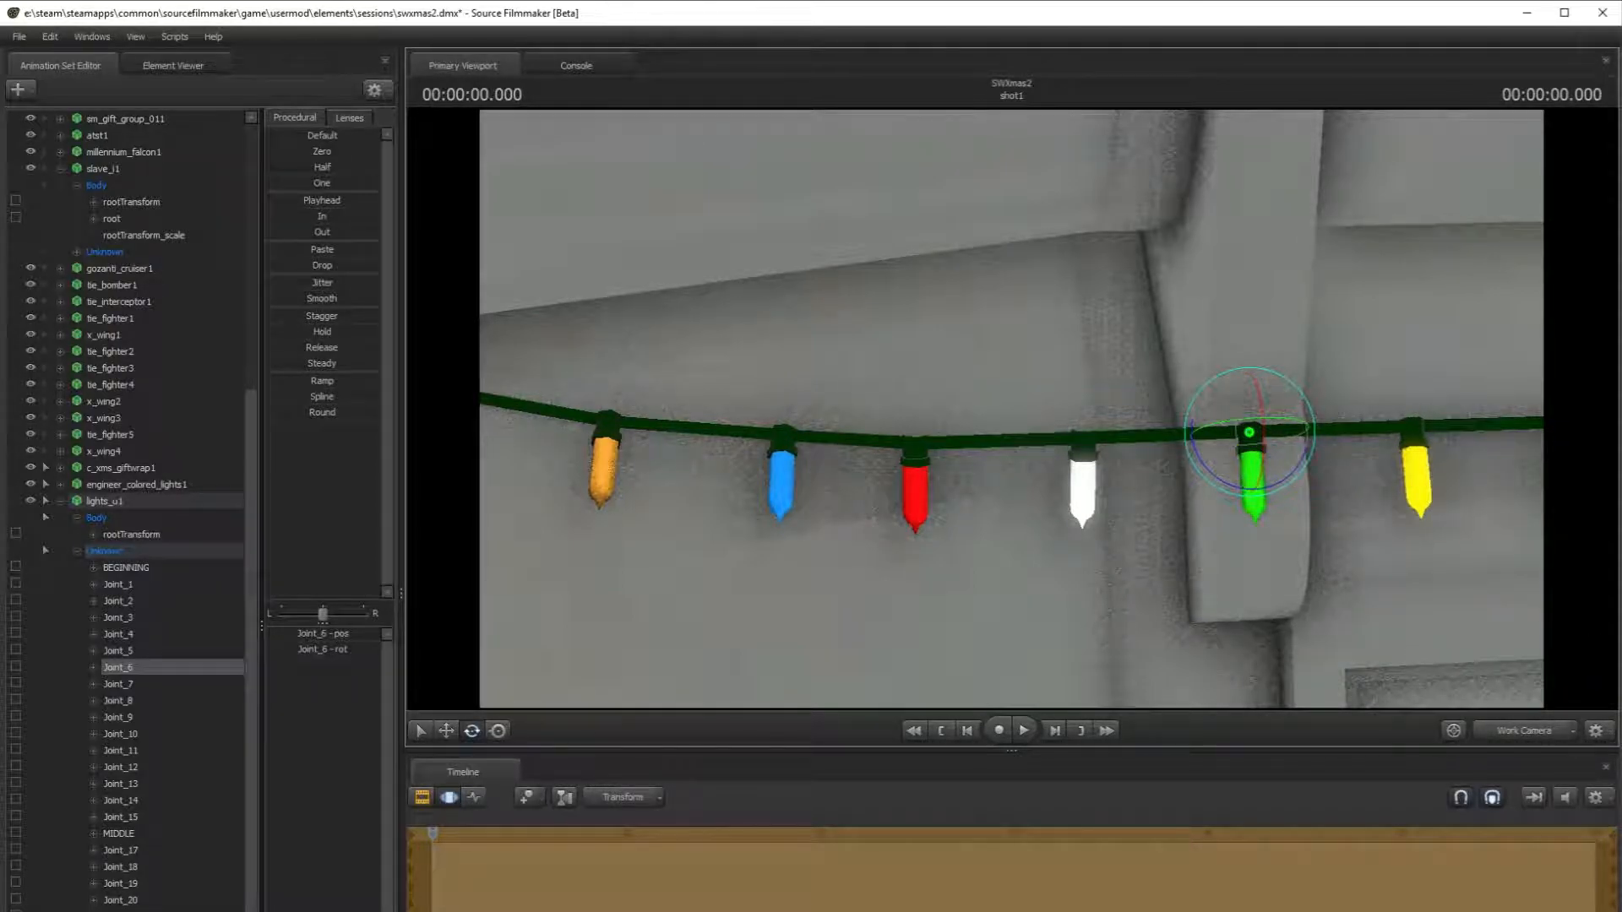
click(1524, 731)
click(1521, 735)
- Rotate the END joint so the last orange bulb turns into the wall
key(d)
drag(1347, 572, 1445, 572)
key(w)
drag(1035, 473, 1063, 431)
click(1385, 476)
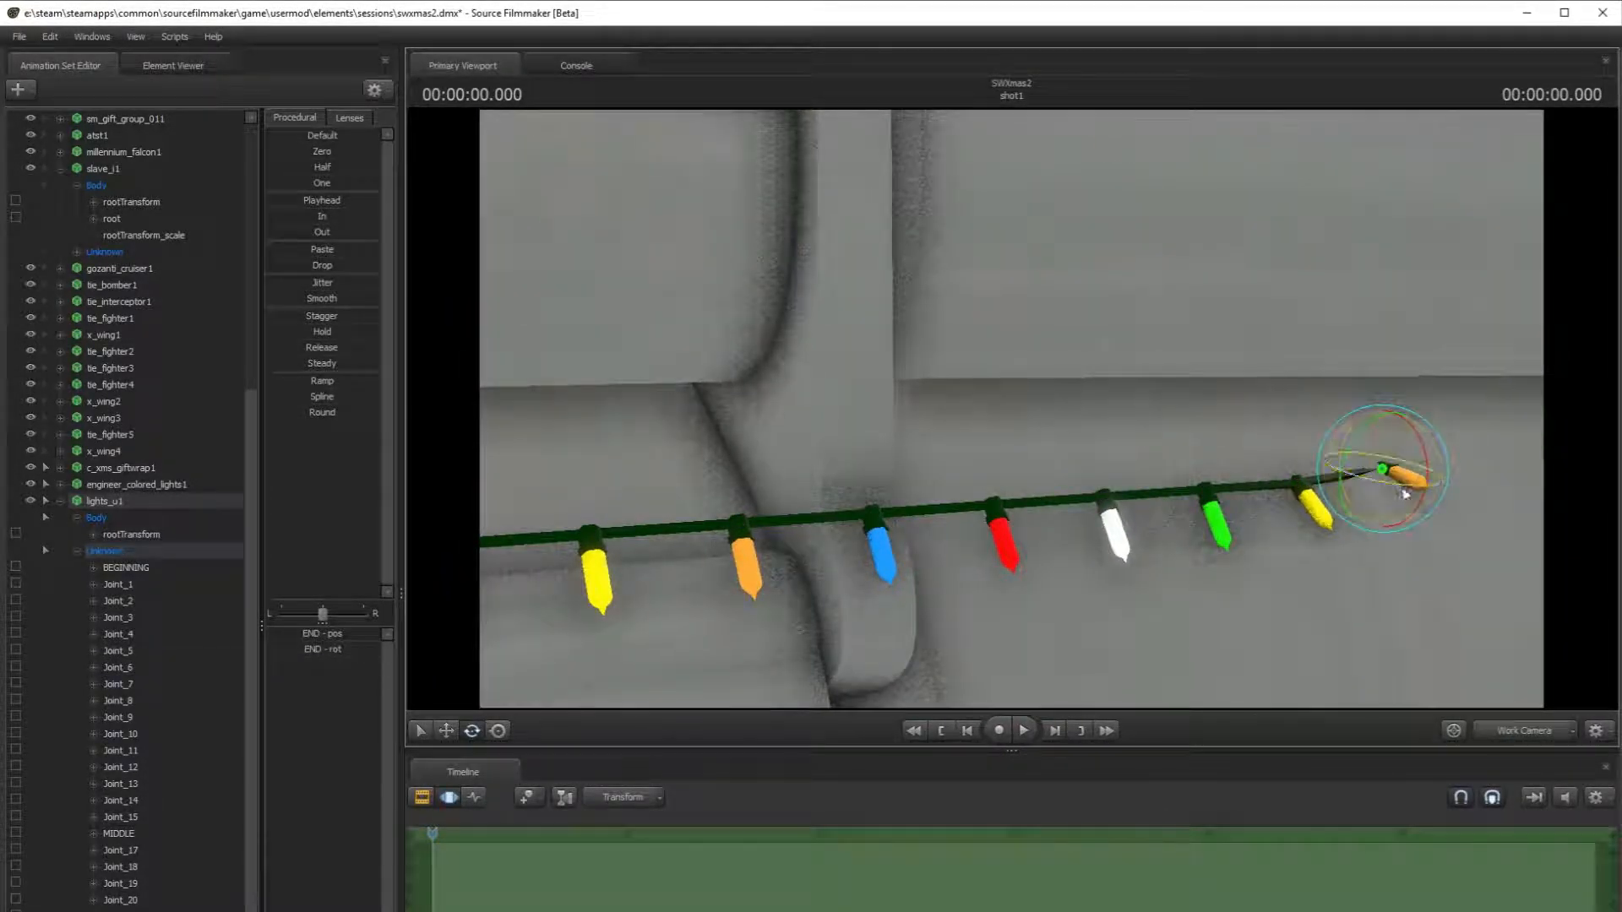
click(1523, 731)
click(1522, 731)
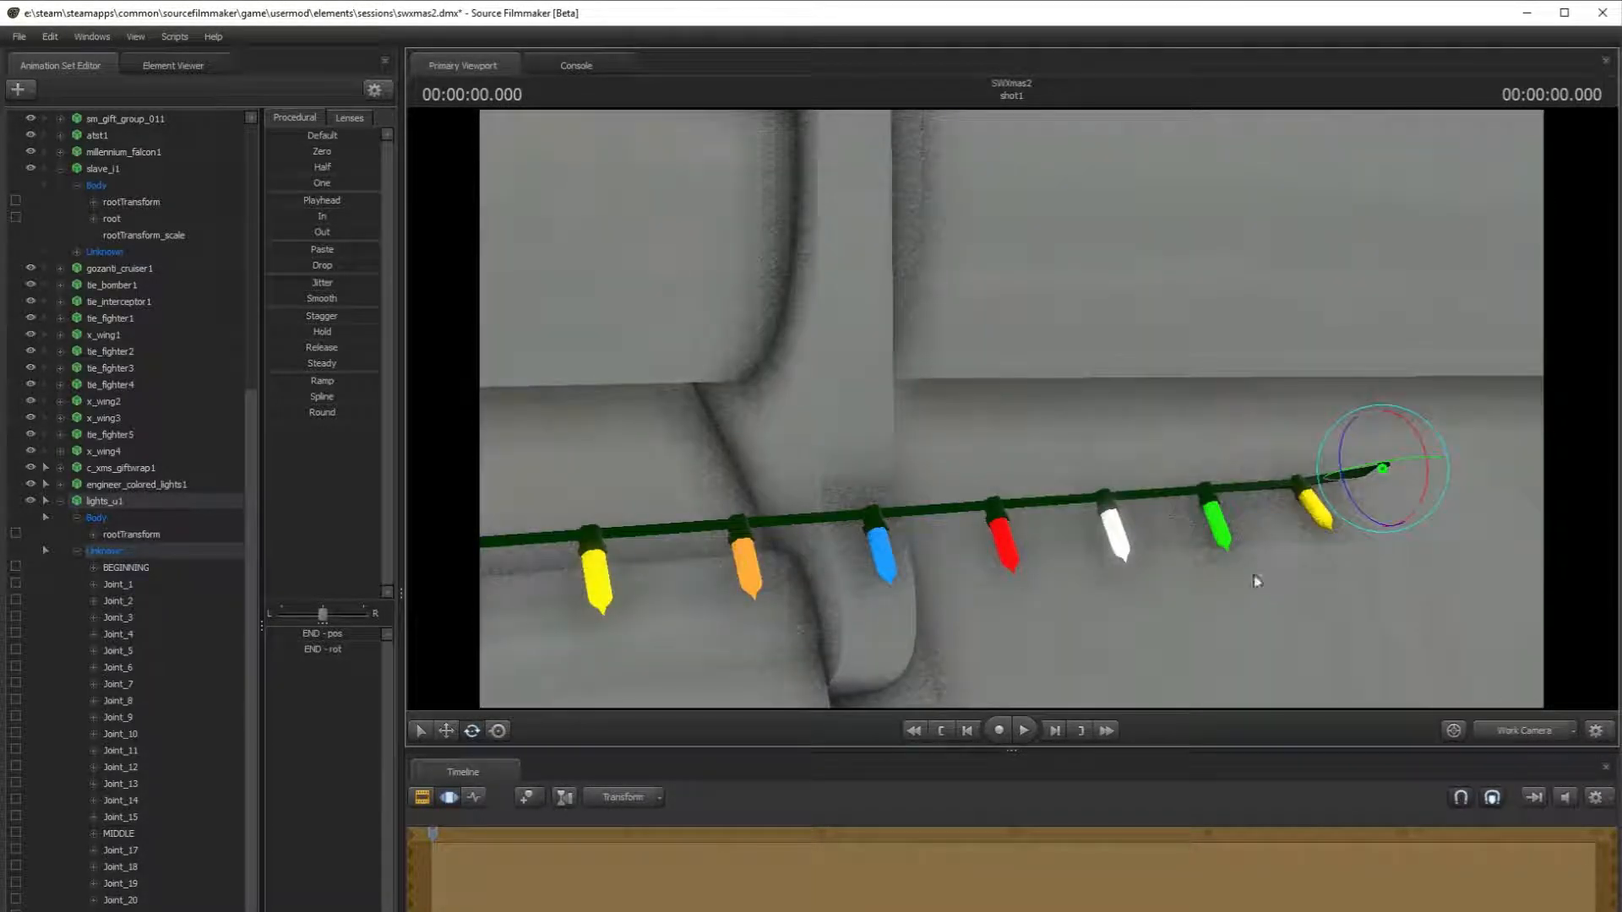
- Rotate Joint_30 and Joint_31 so the last green and yellow bulbs hang straighter
click(1217, 503)
drag(1237, 503, 1239, 528)
click(1310, 506)
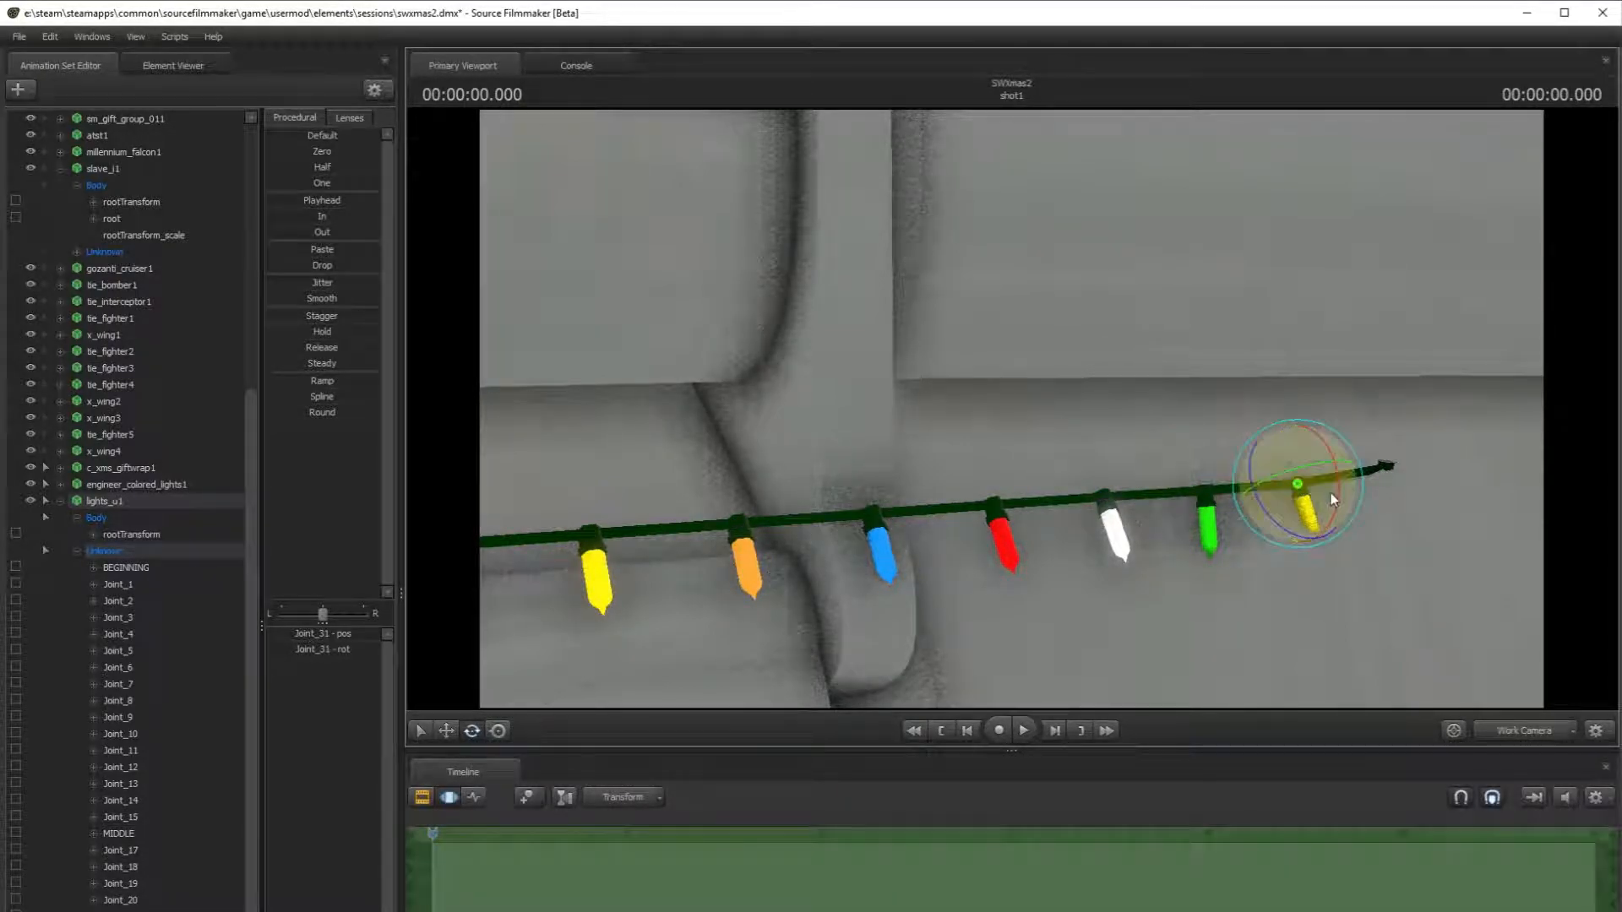
- Select the joints from Joint_4 onward, drop Joint_4 from the selection, and shift the rest slightly along the vertical axis
drag(1437, 532, 988, 432)
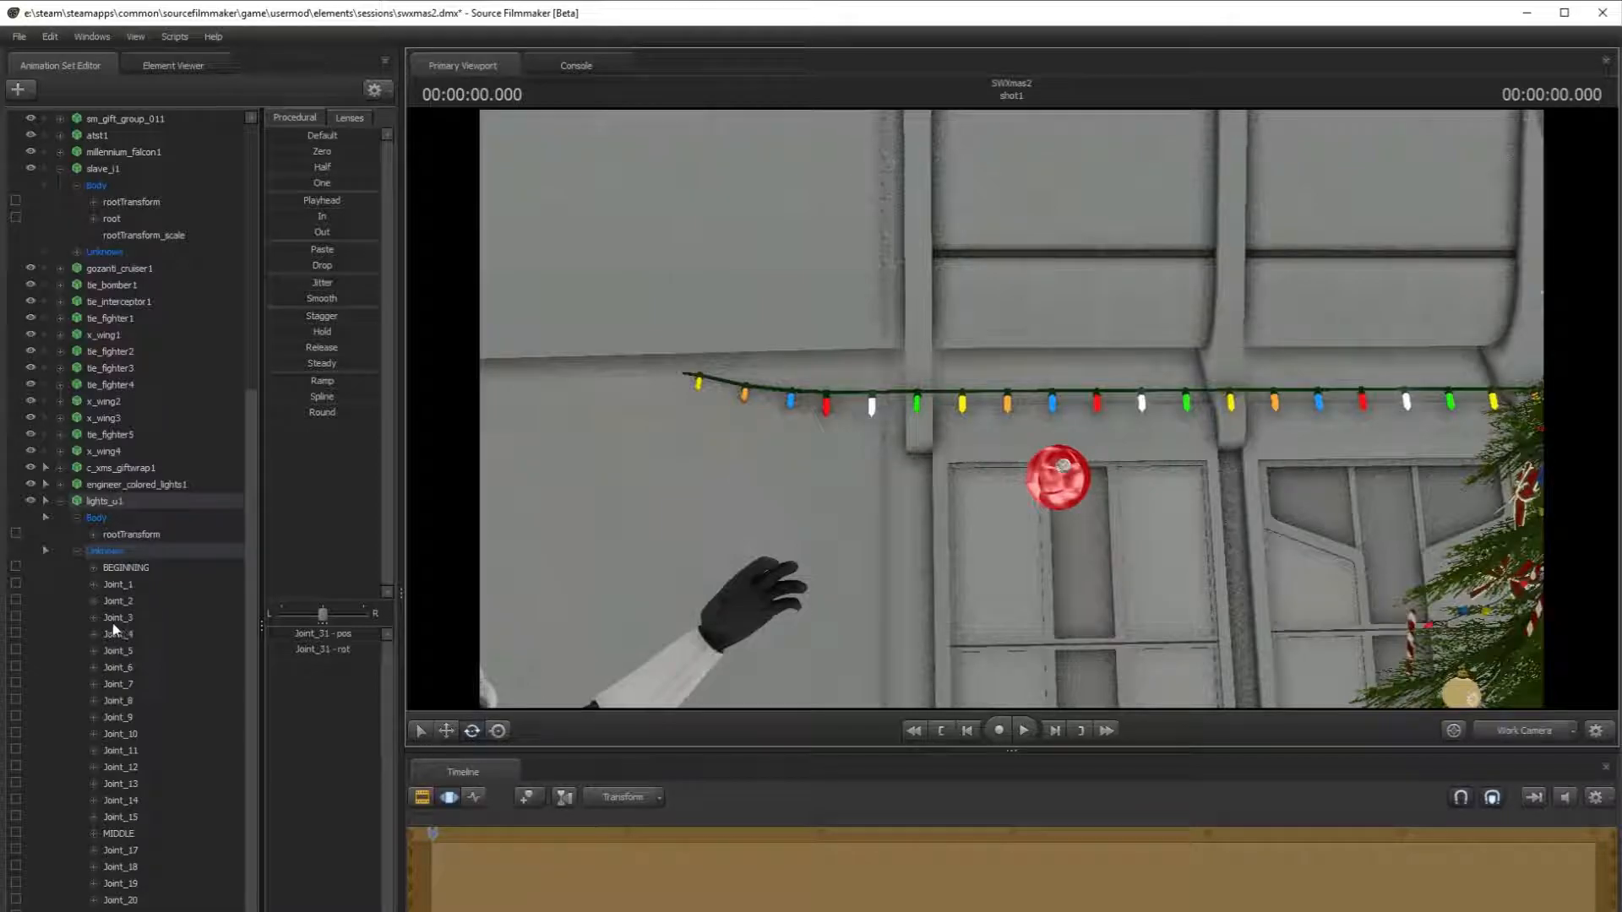
drag(118, 633, 122, 908)
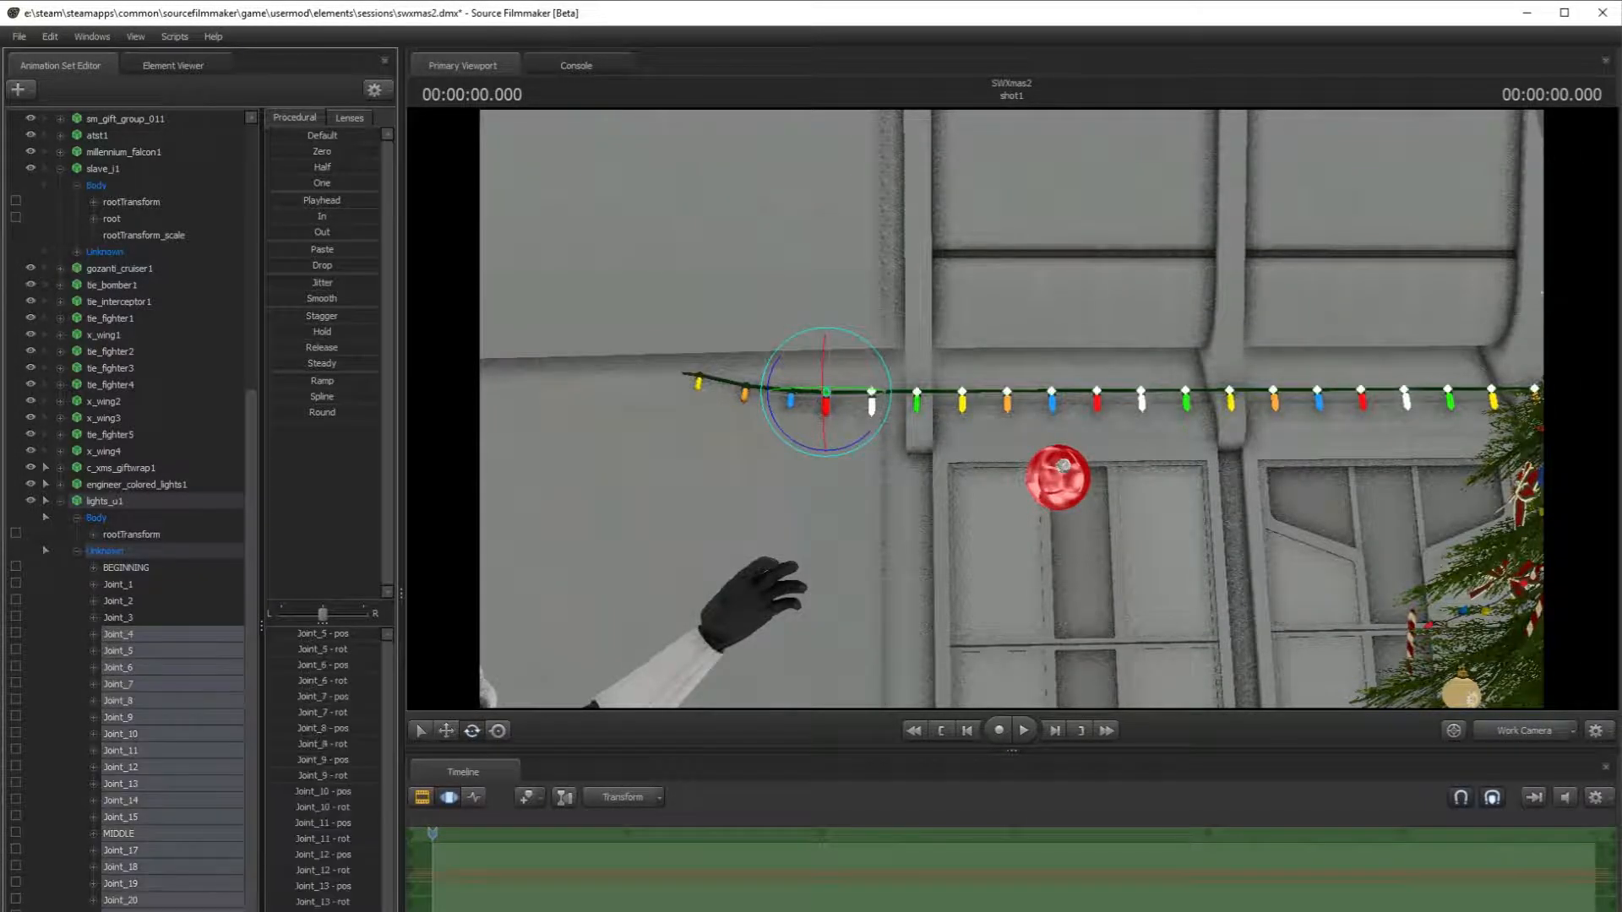
key(w)
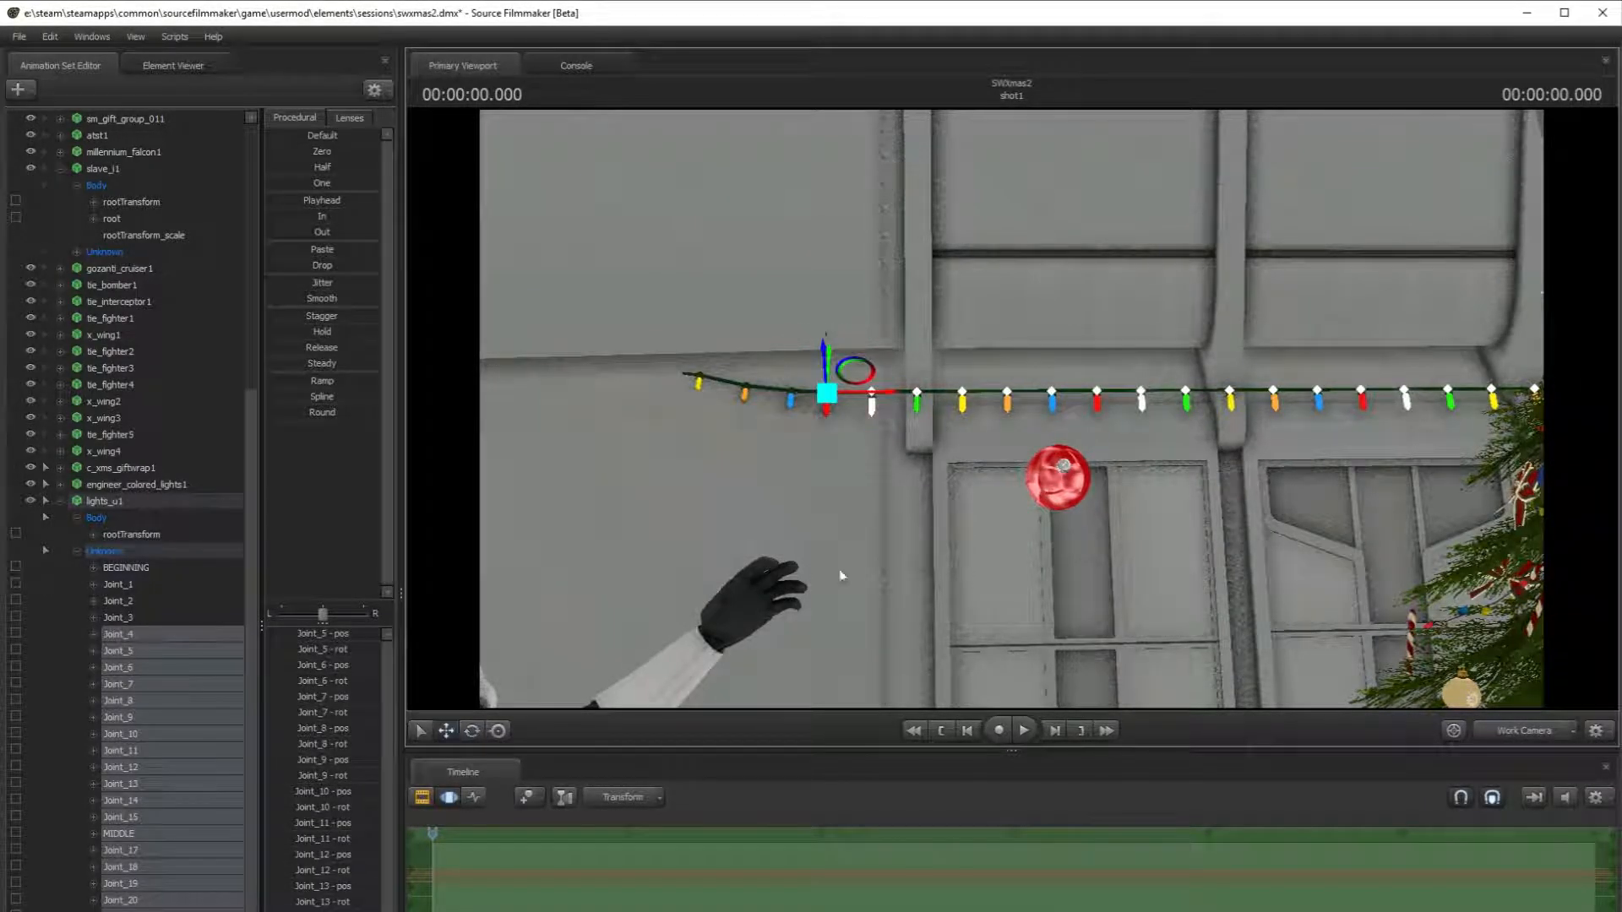
click(831, 354)
ctrl+click(119, 633)
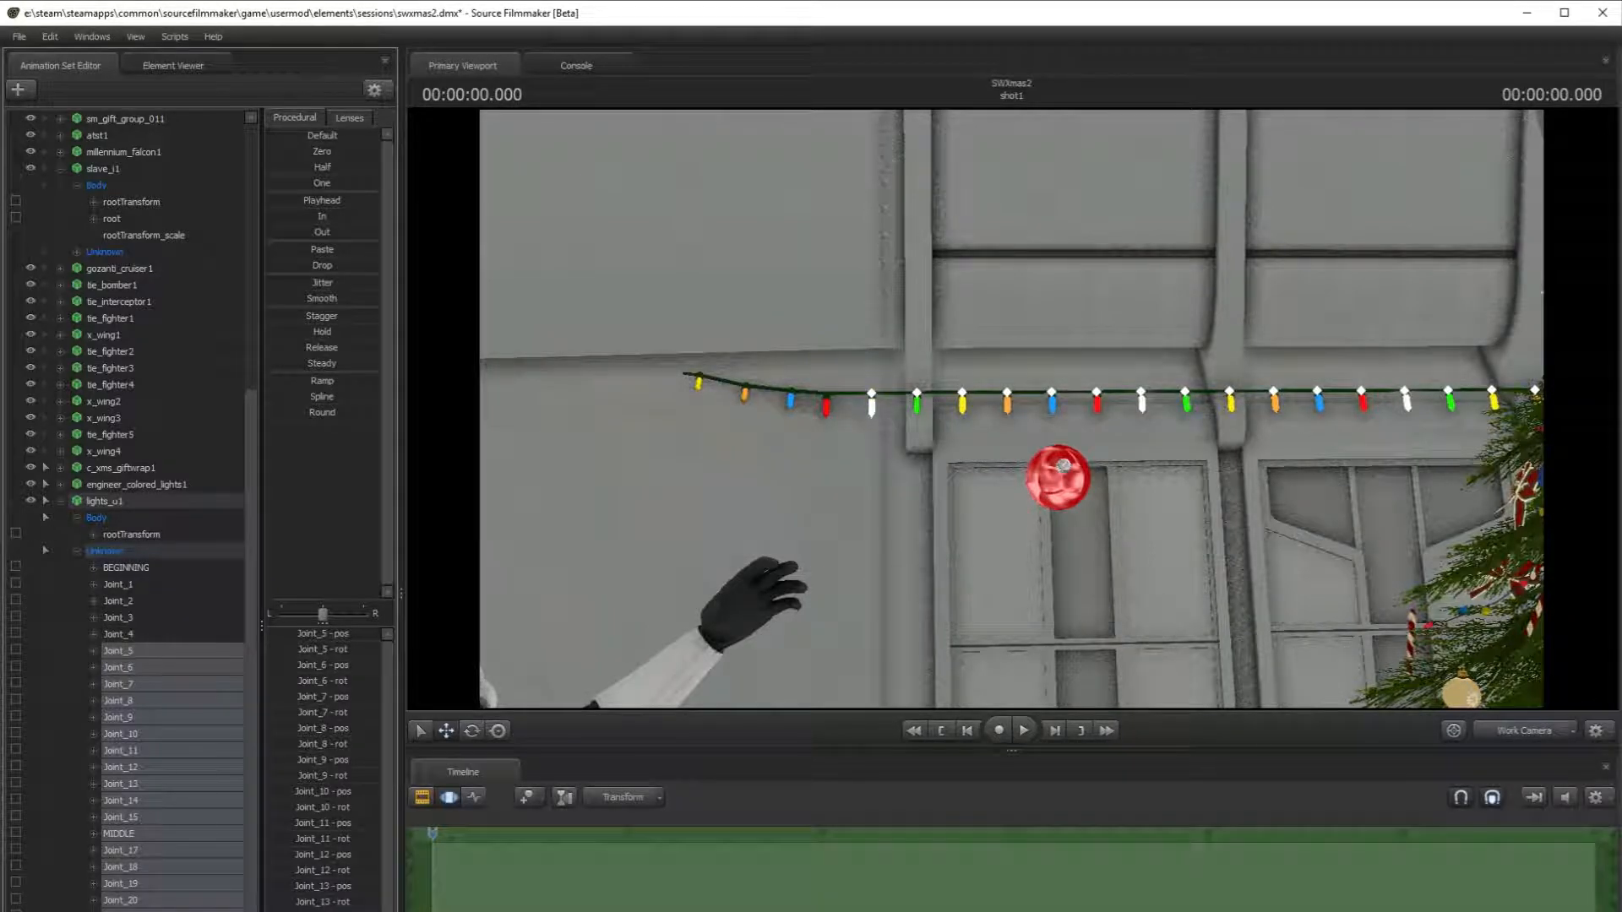
key(f)
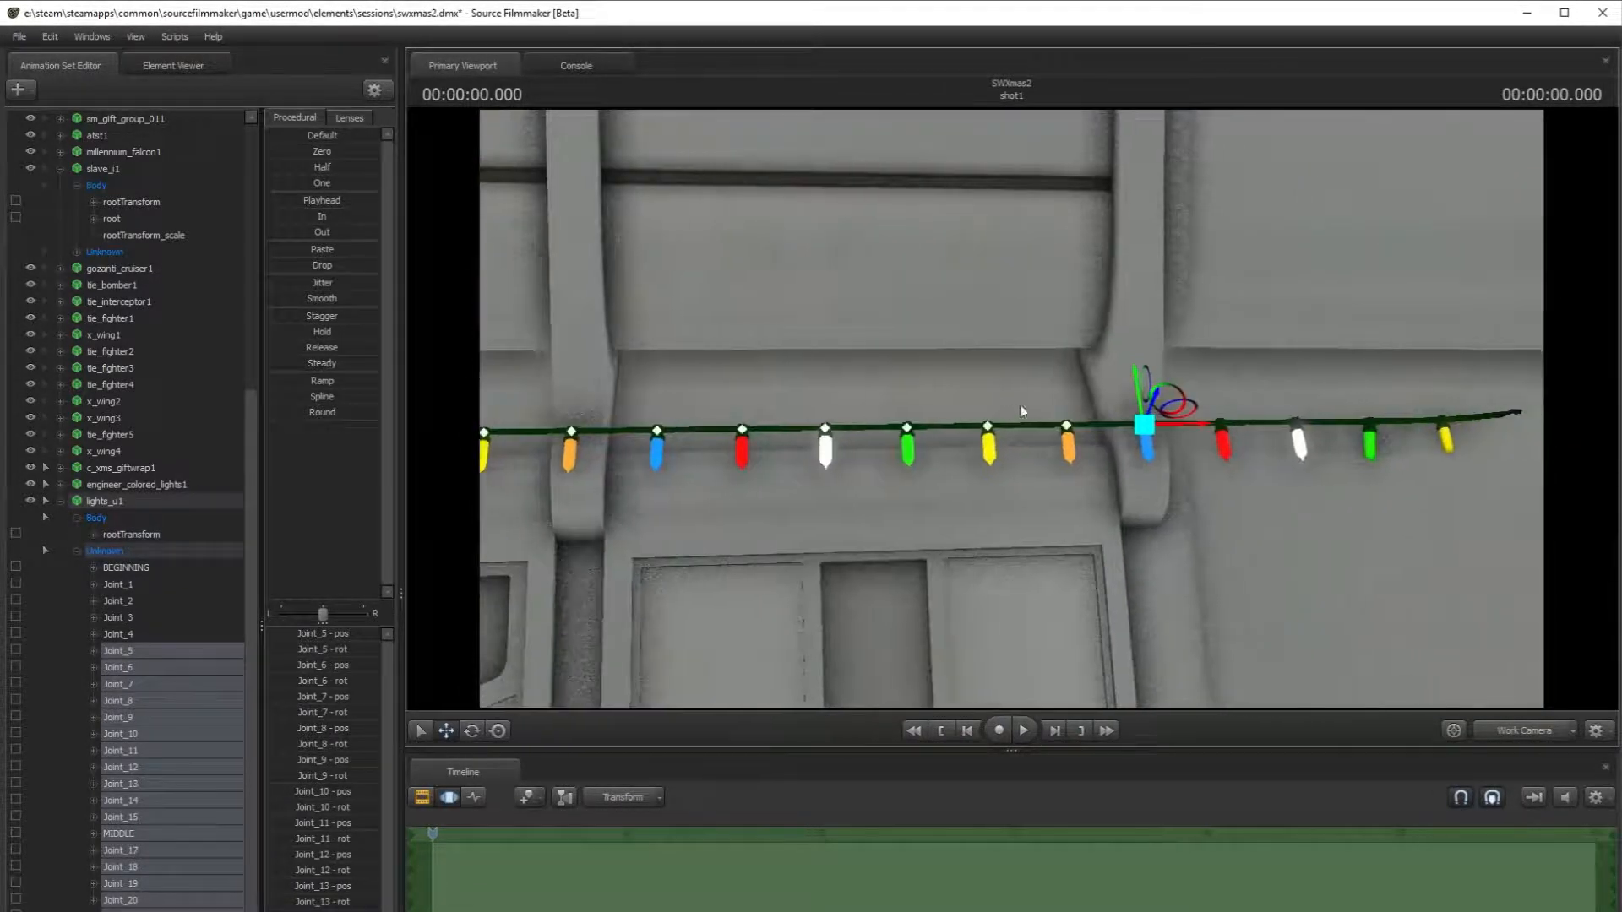
drag(1142, 384, 1134, 388)
key(ctrl+z)
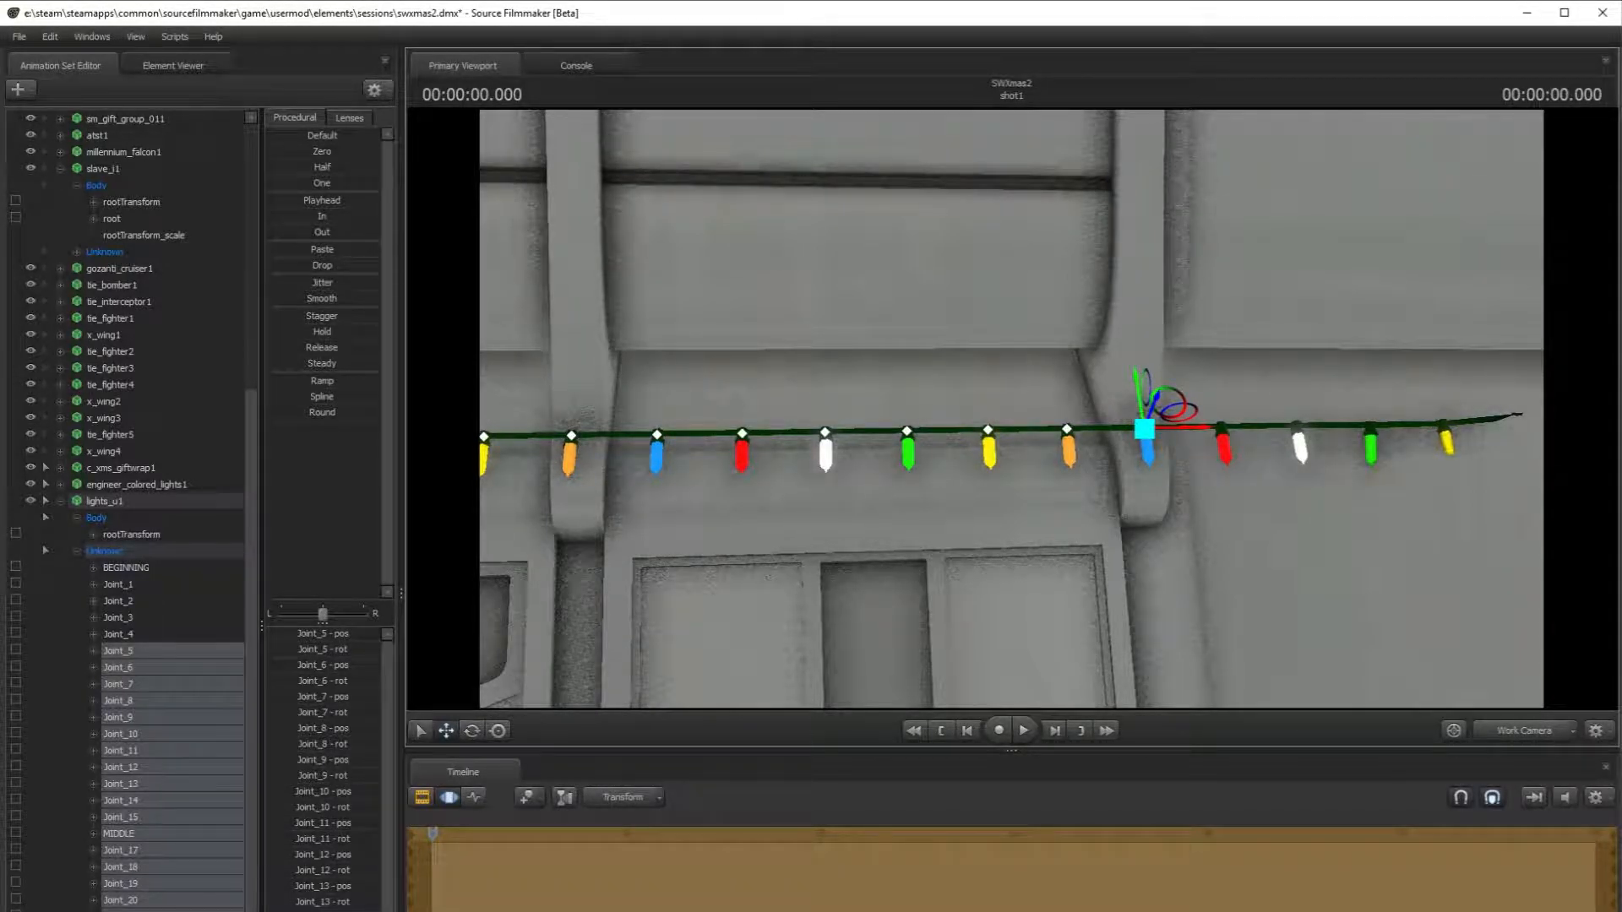
- Raise Joint_28 through Joint_31 past the last beam, then adjust Joint_29 through Joint_31 without Joint_28
drag(120, 911, 120, 906)
drag(1223, 389, 1204, 379)
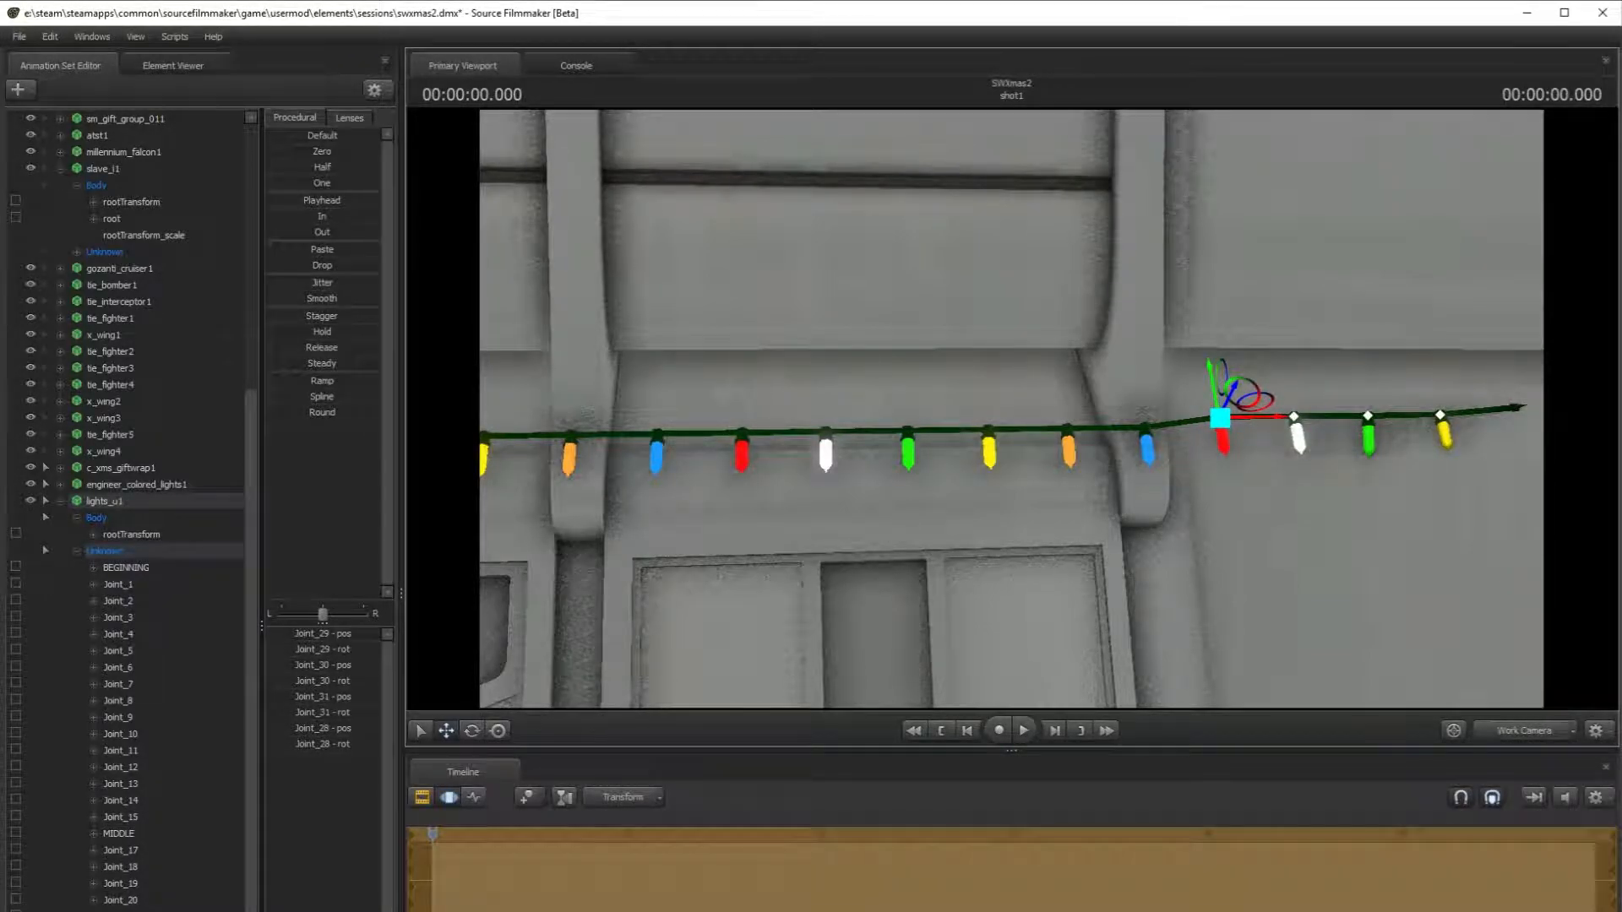
ctrl+click(120, 911)
drag(1438, 369, 1381, 355)
- Lower Joint_7 slightly just past the first beam to begin a sag between the beams
key(s)
key(a)
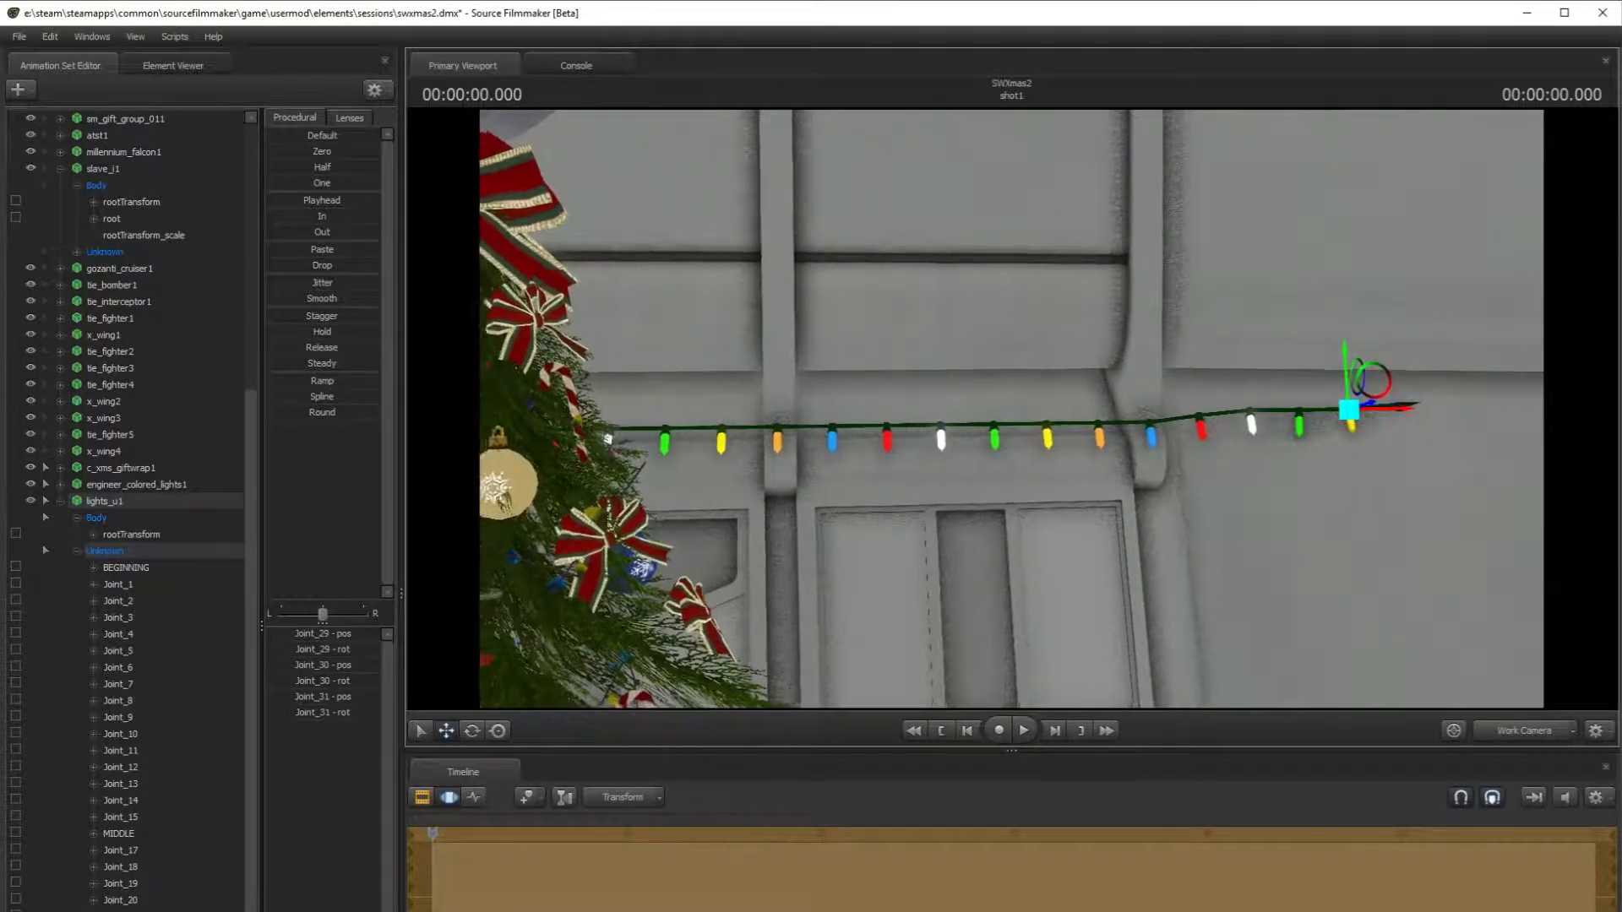
key(d)
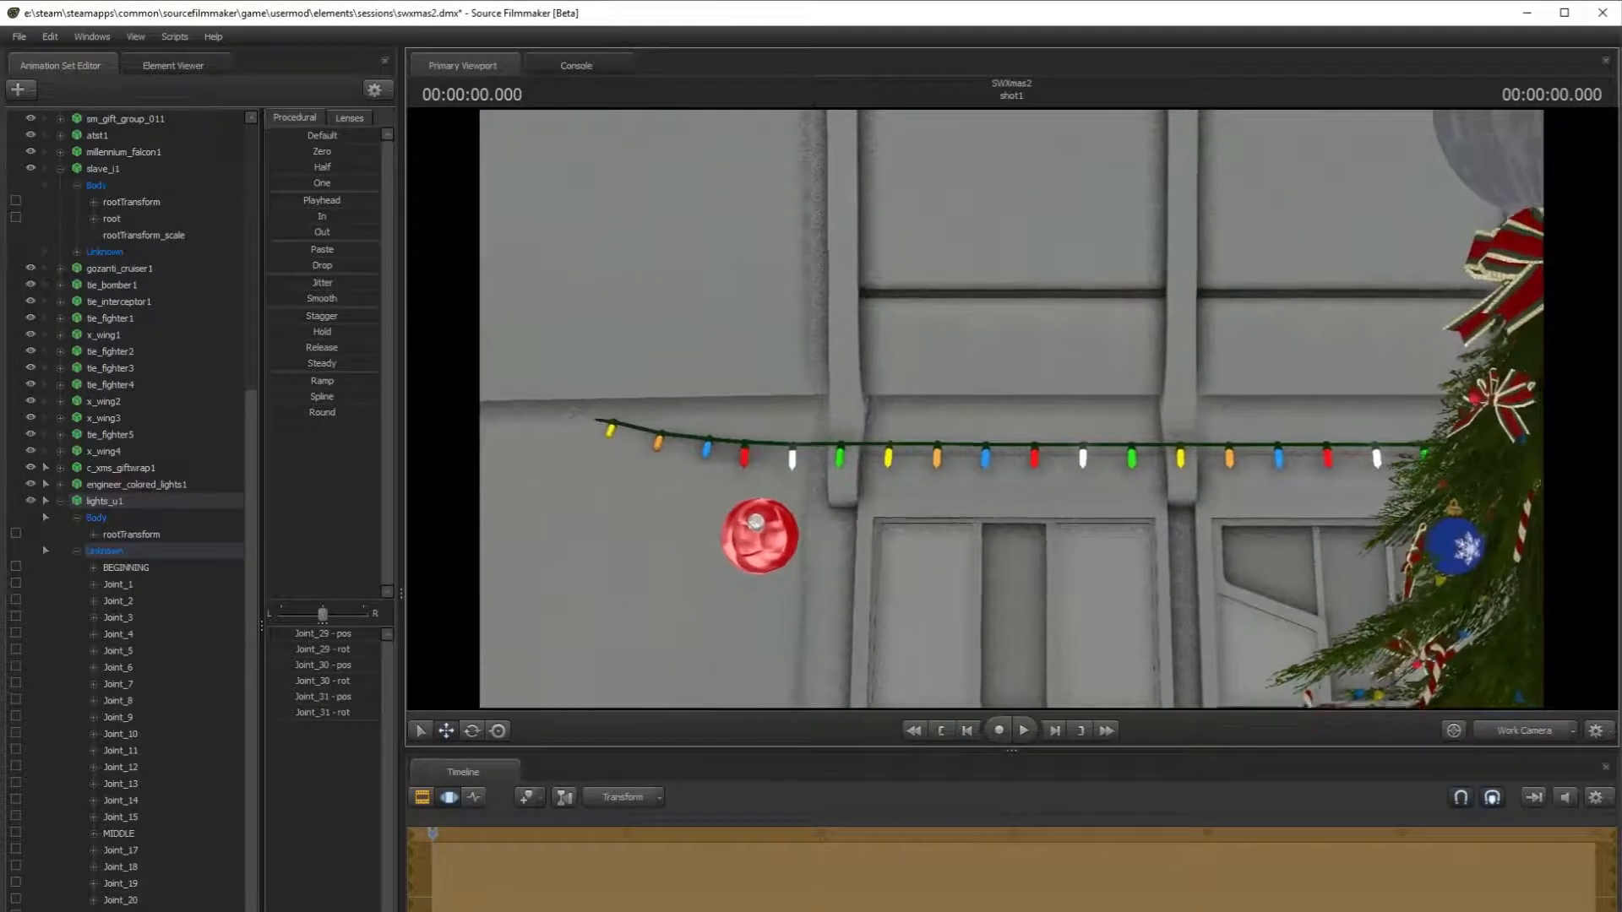
click(135, 688)
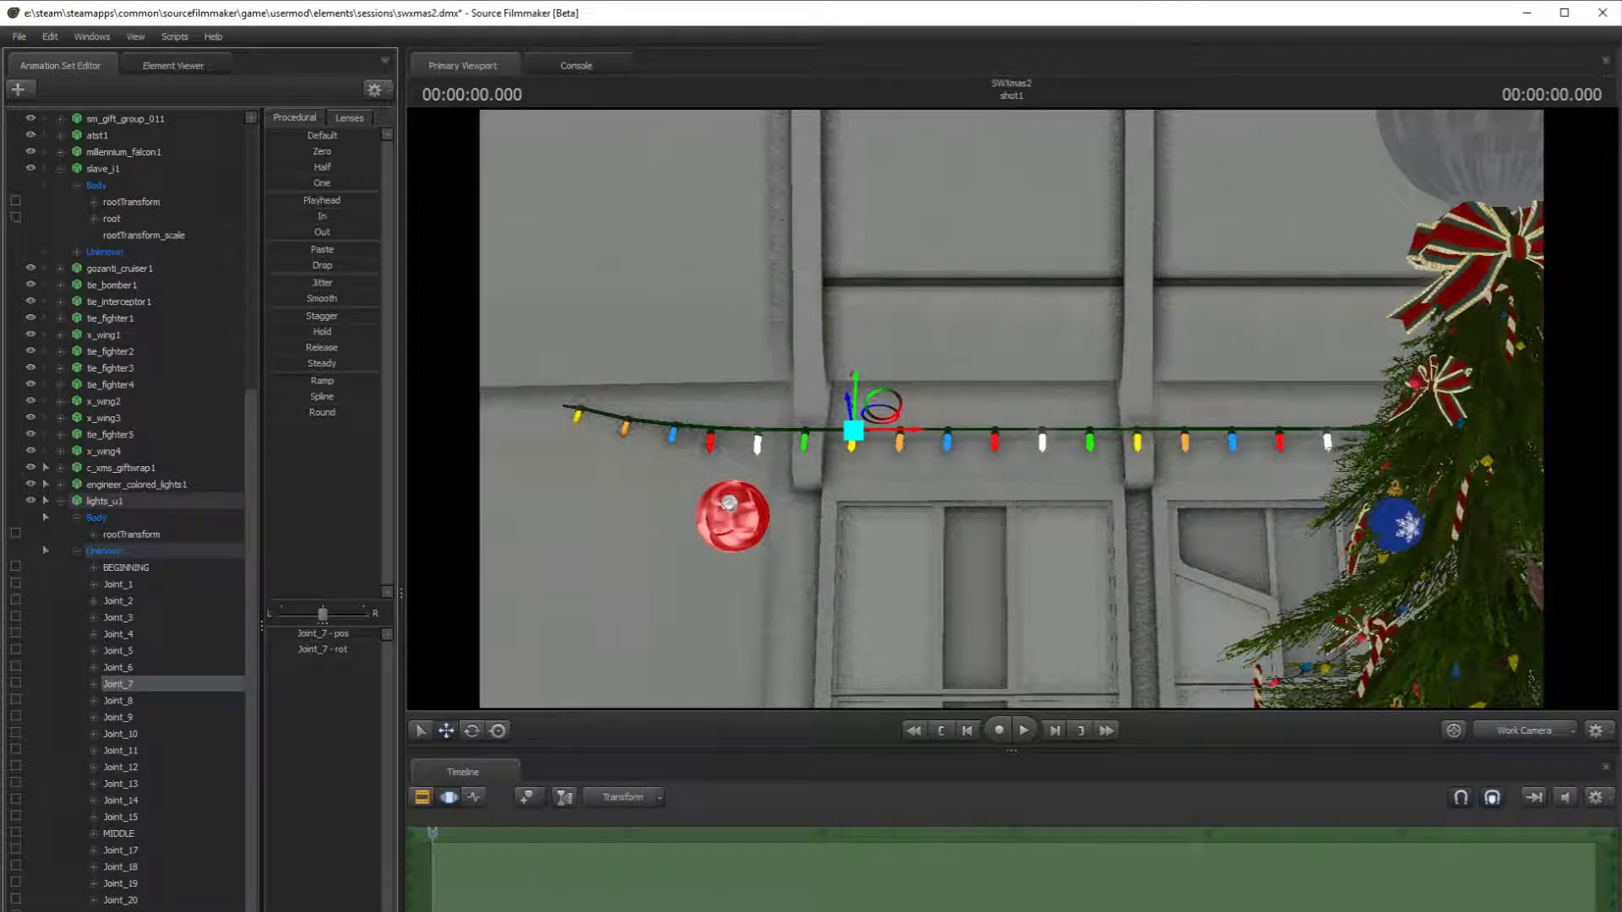
shift+click(127, 911)
drag(914, 561, 914, 561)
key(d)
key(s)
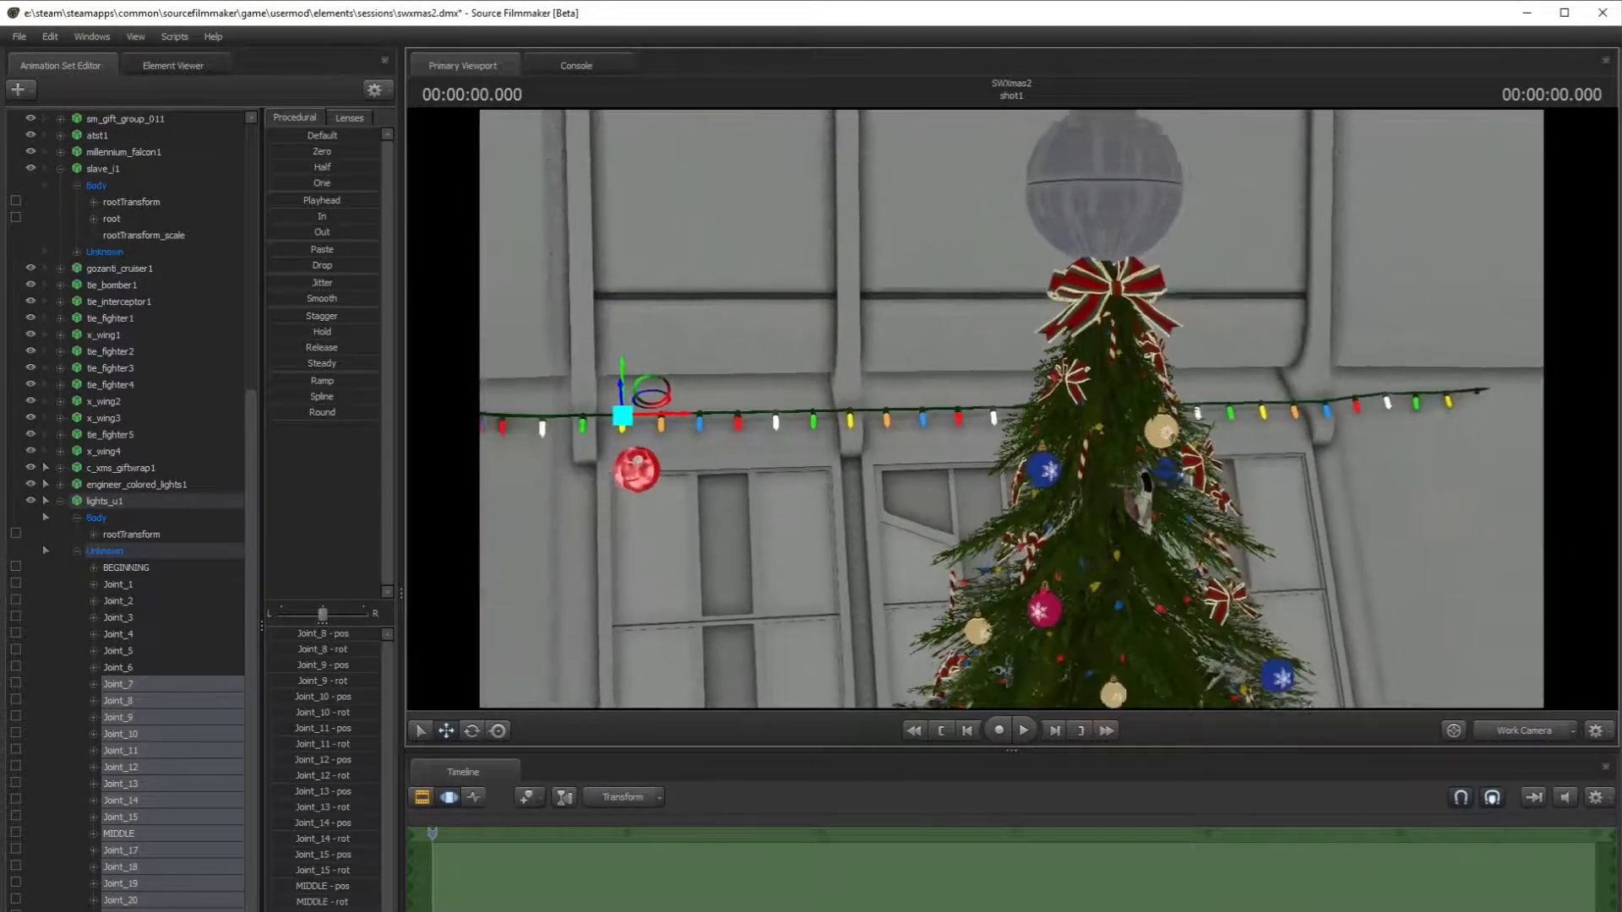
click(122, 682)
drag(643, 375, 644, 379)
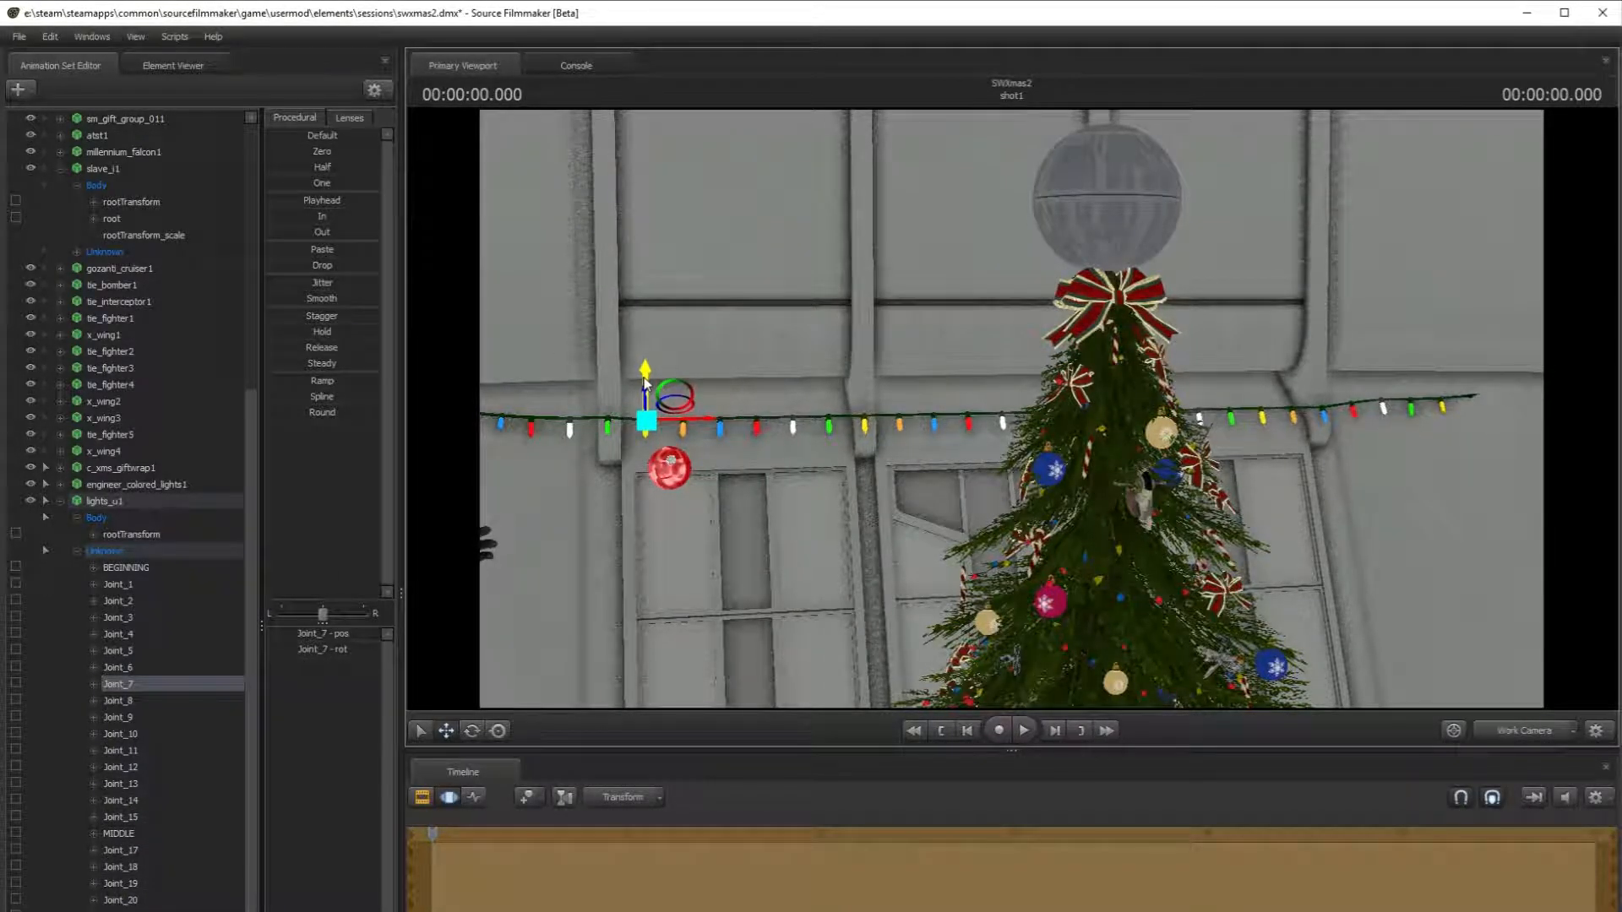
- Lower Joint_8, Joint_9 and Joint_10 one by one to deepen the sag between the first two beams
click(135, 699)
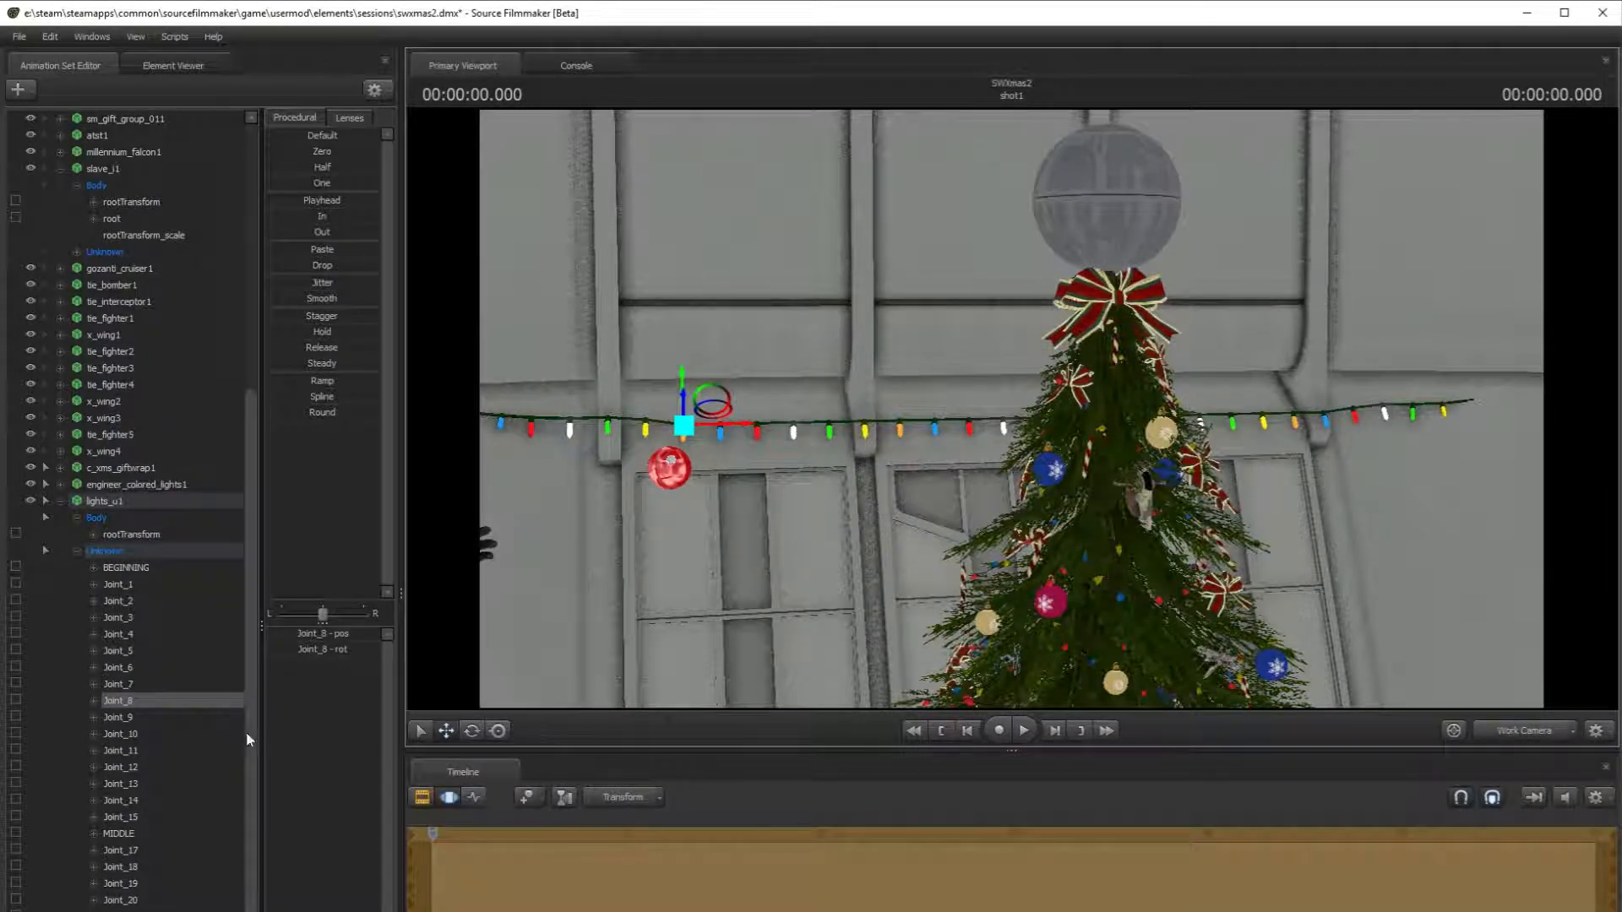
click(135, 717)
drag(719, 376, 756, 388)
click(169, 734)
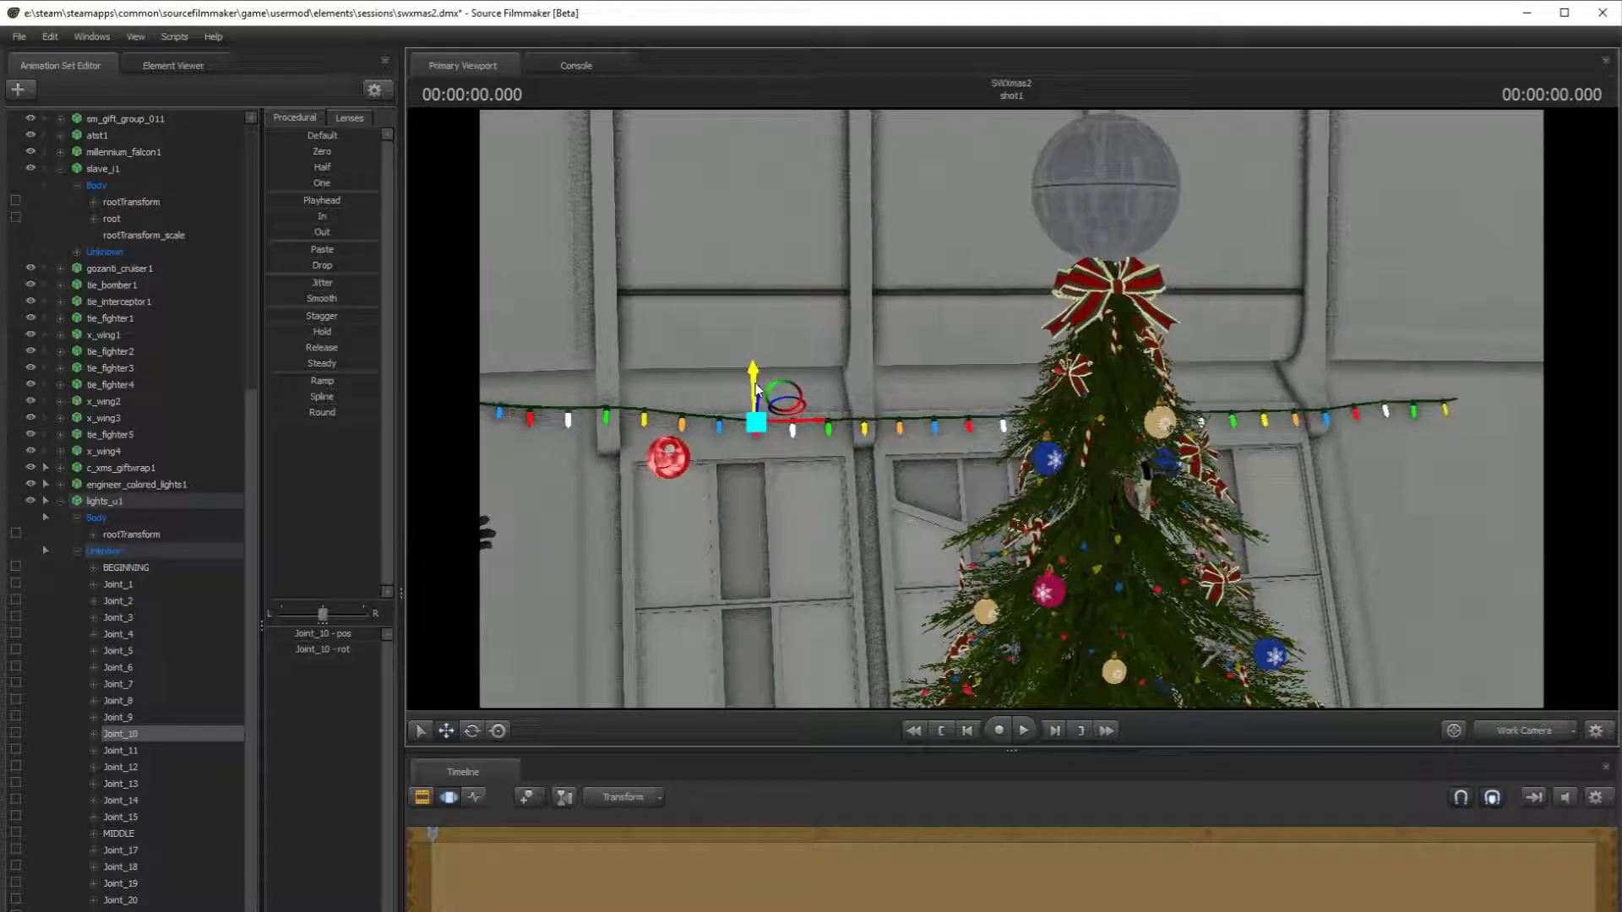
click(198, 733)
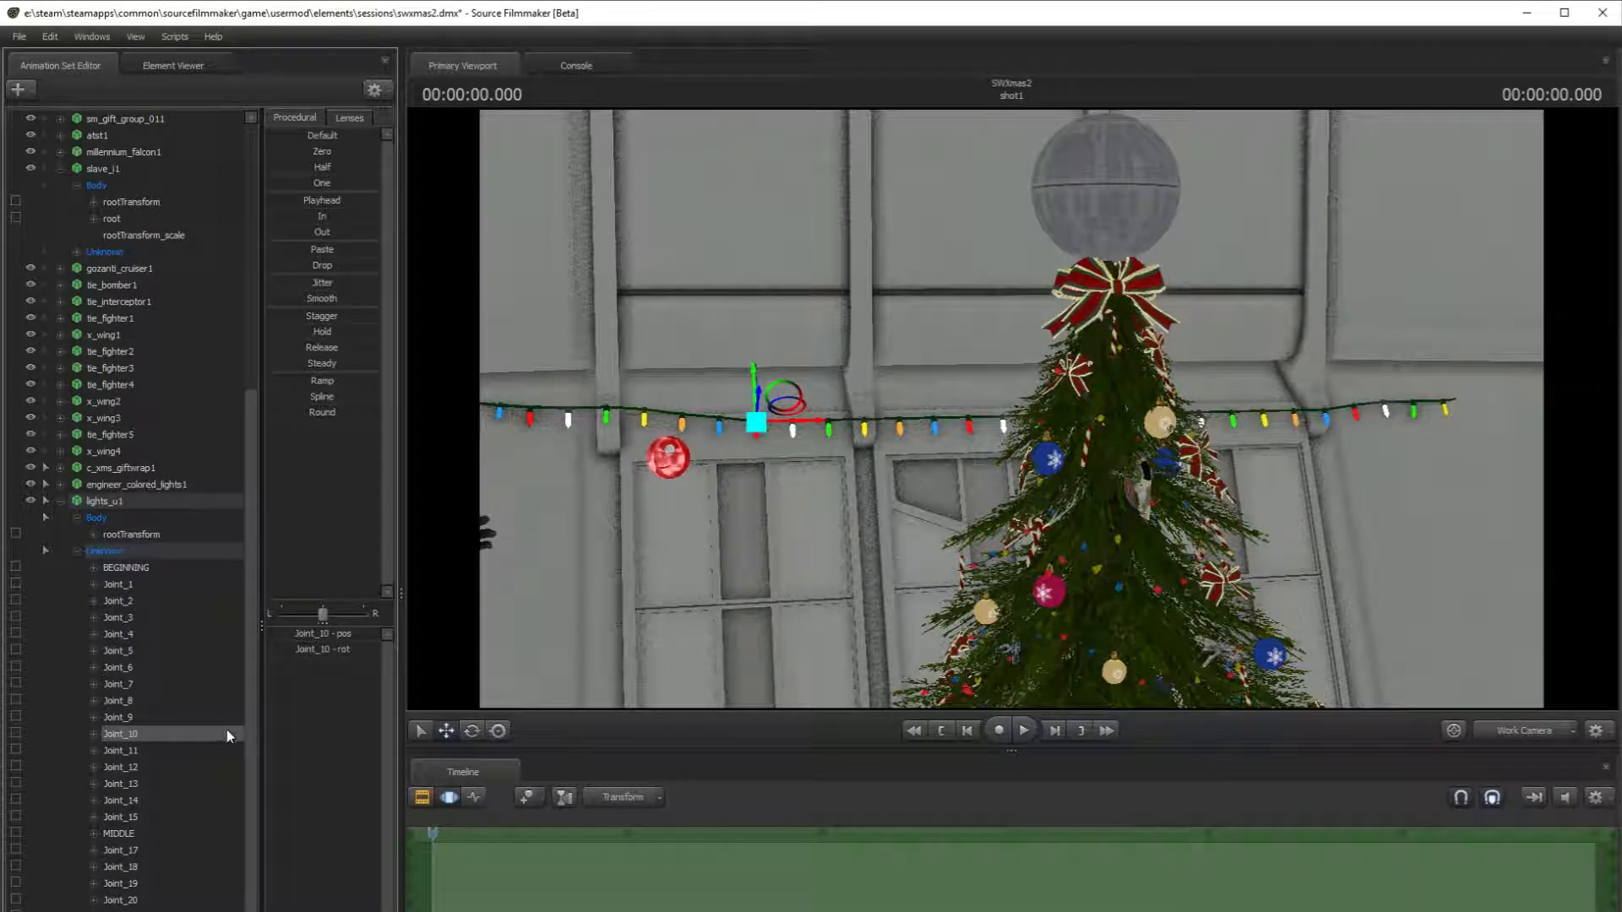
- Raise Joint_11, Joint_12 and Joint_13 one by one so the string climbs back up to the second beam
key(Down)
drag(794, 391, 857, 370)
click(131, 767)
click(181, 785)
click(148, 786)
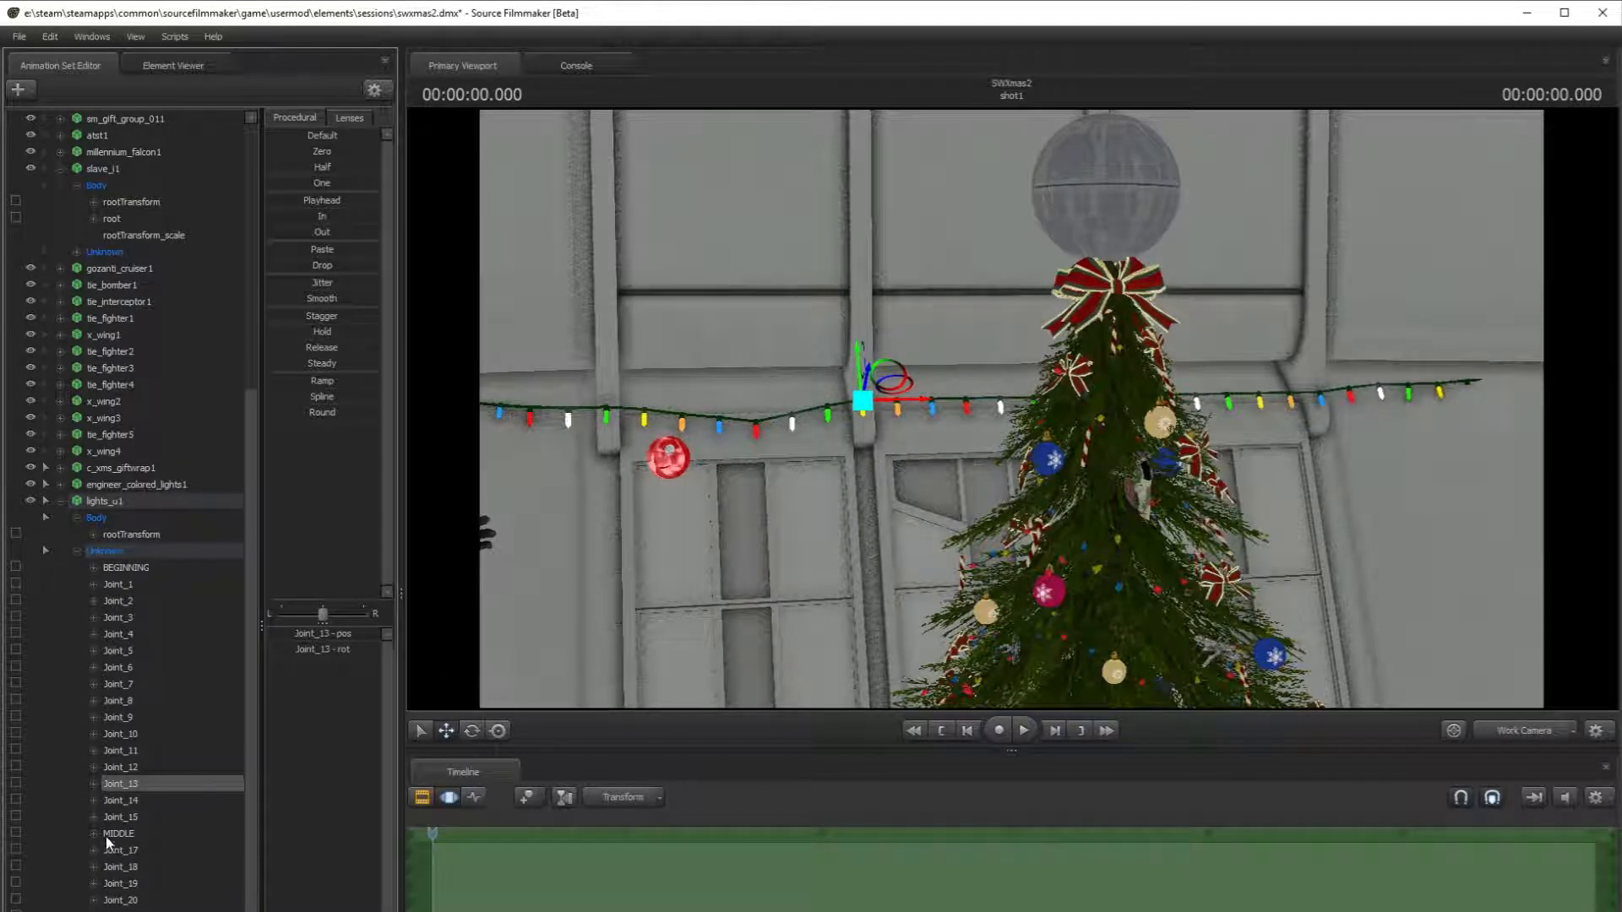
- Lower Joint_14 and Joint_15 slightly past the second beam to start the next sag behind the tree
click(160, 802)
click(895, 371)
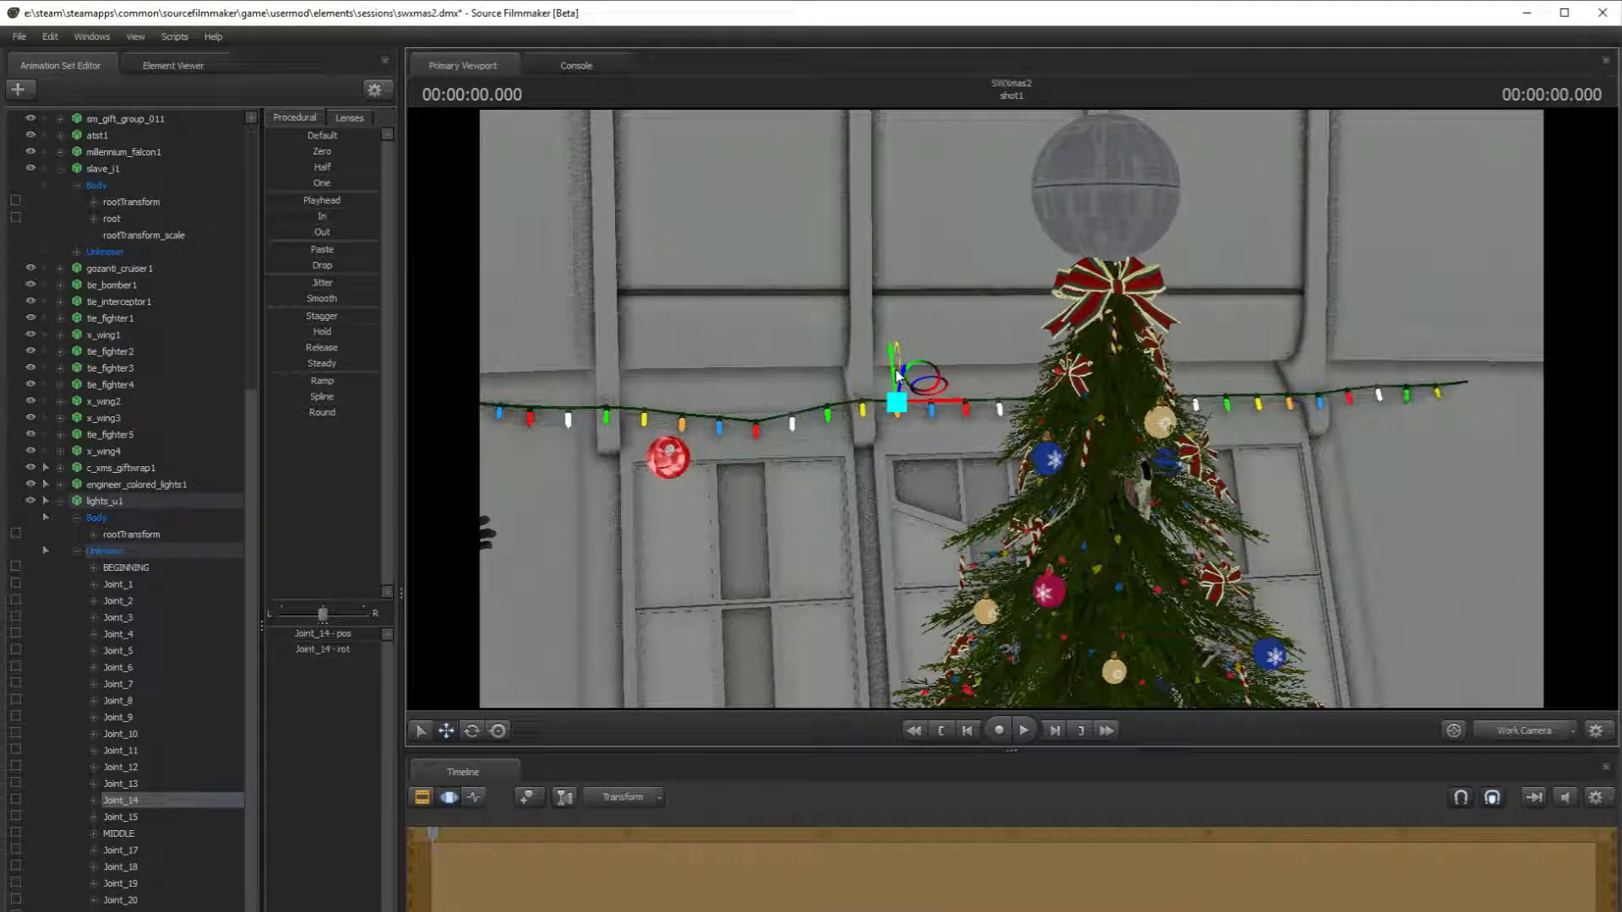
click(897, 378)
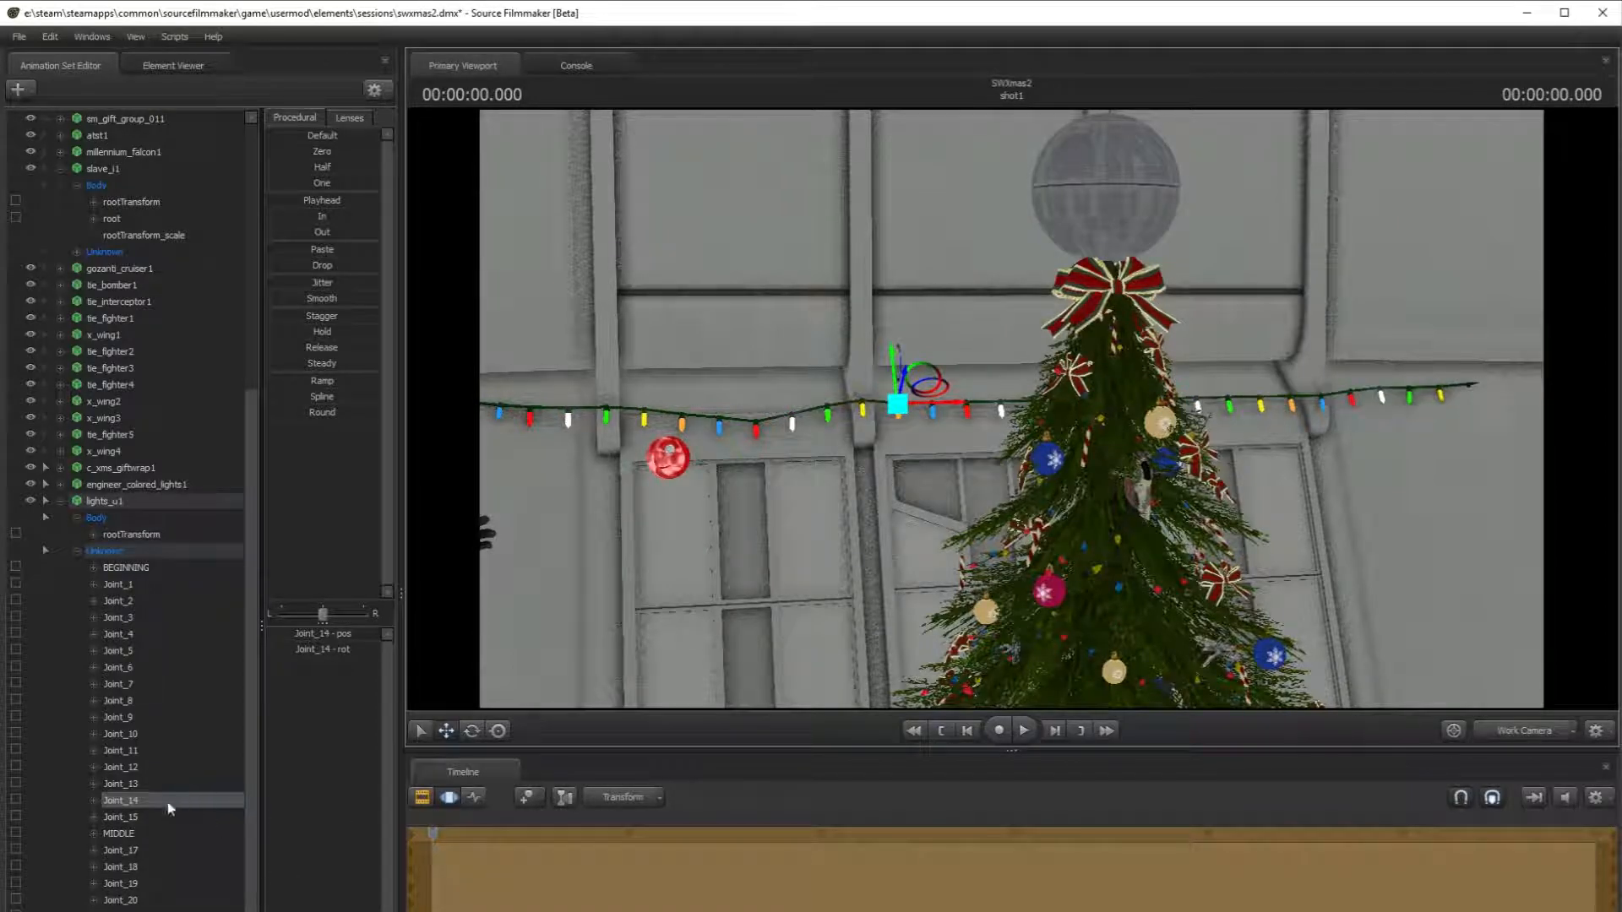
click(159, 818)
click(925, 389)
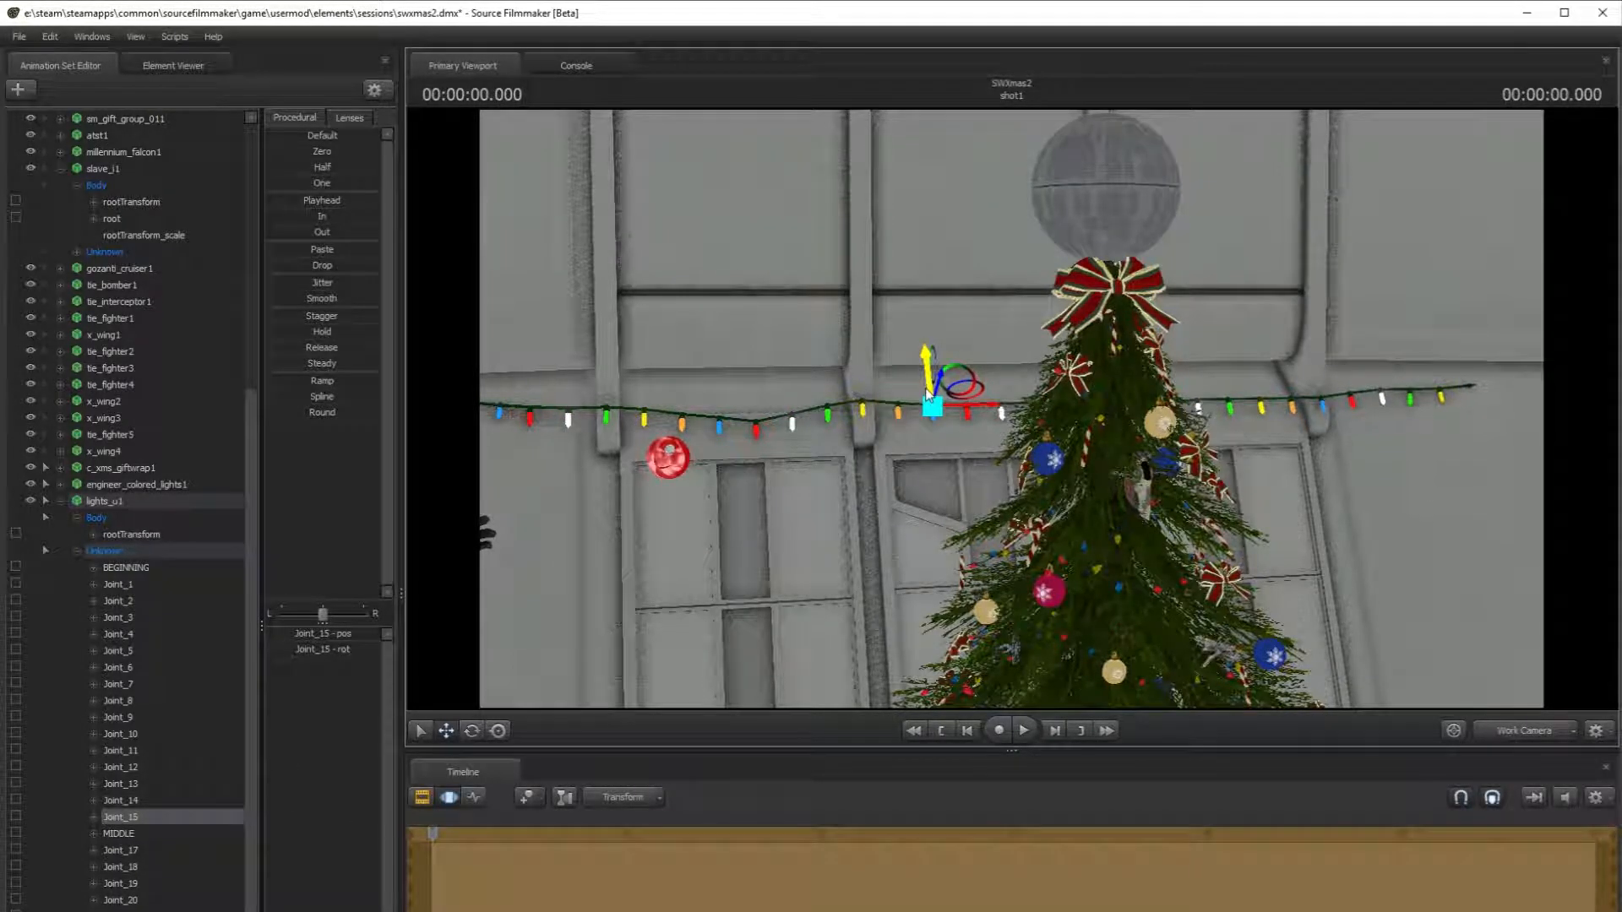
- Shape the sag behind the tree by adjusting MIDDLE and Joint_17 through Joint_20 so the string rises to the third beam
click(176, 835)
drag(961, 381, 761, 372)
click(225, 852)
drag(873, 420, 1371, 448)
click(169, 868)
click(177, 882)
click(174, 900)
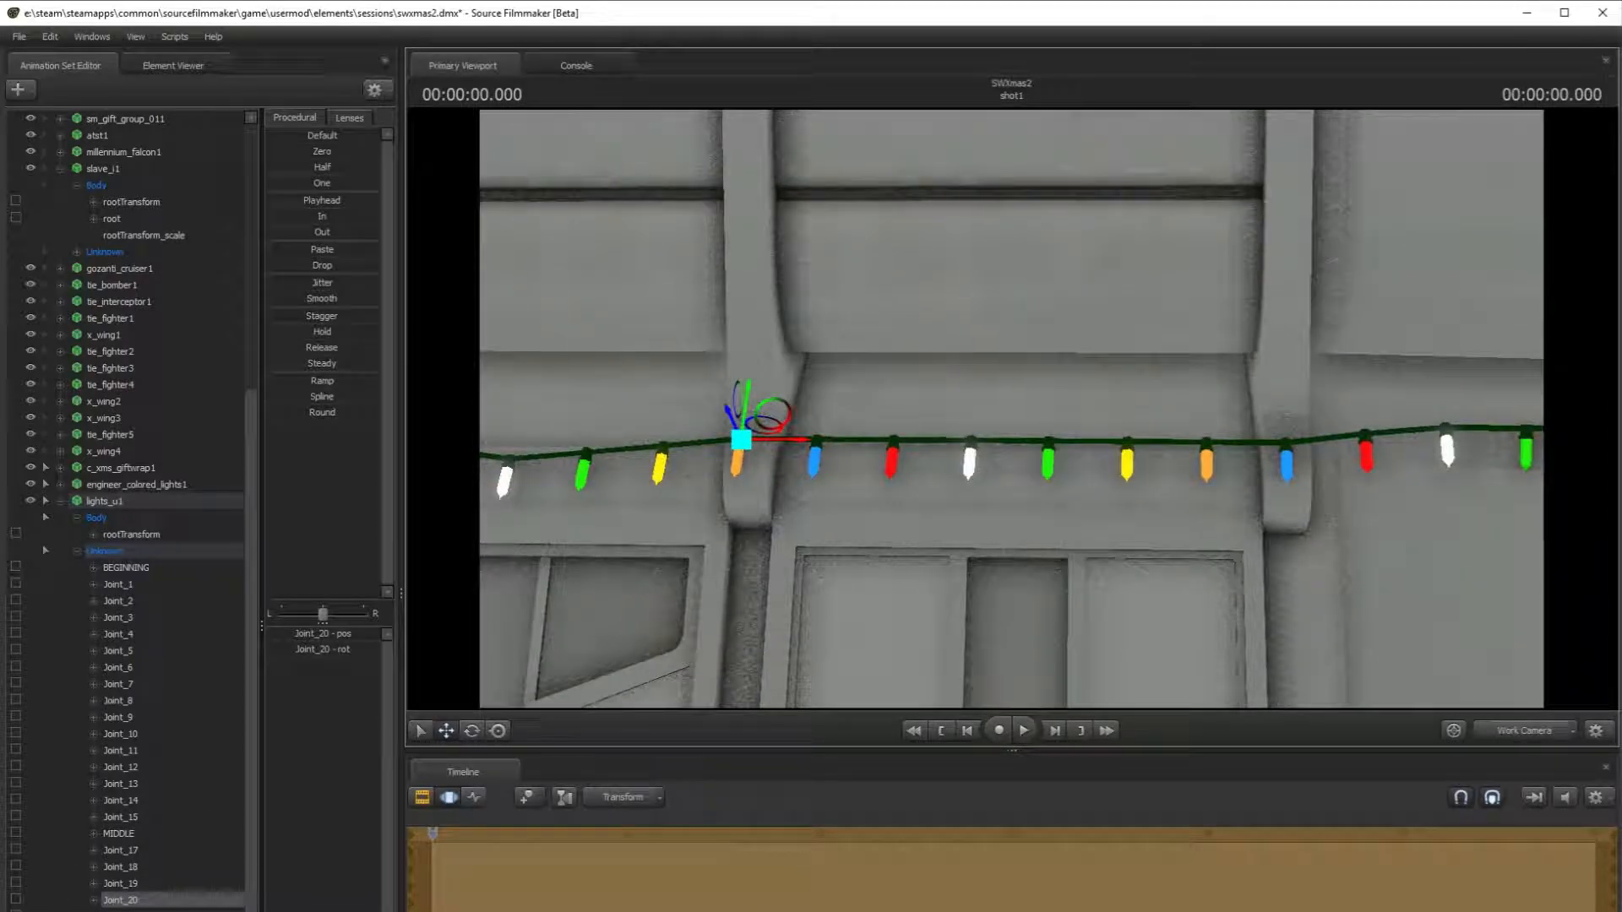
- Lower Joint_22 and Joint_23, then Joint_21, so the string dips past the third beam
click(169, 911)
drag(897, 394, 967, 428)
click(127, 911)
click(127, 911)
click(169, 883)
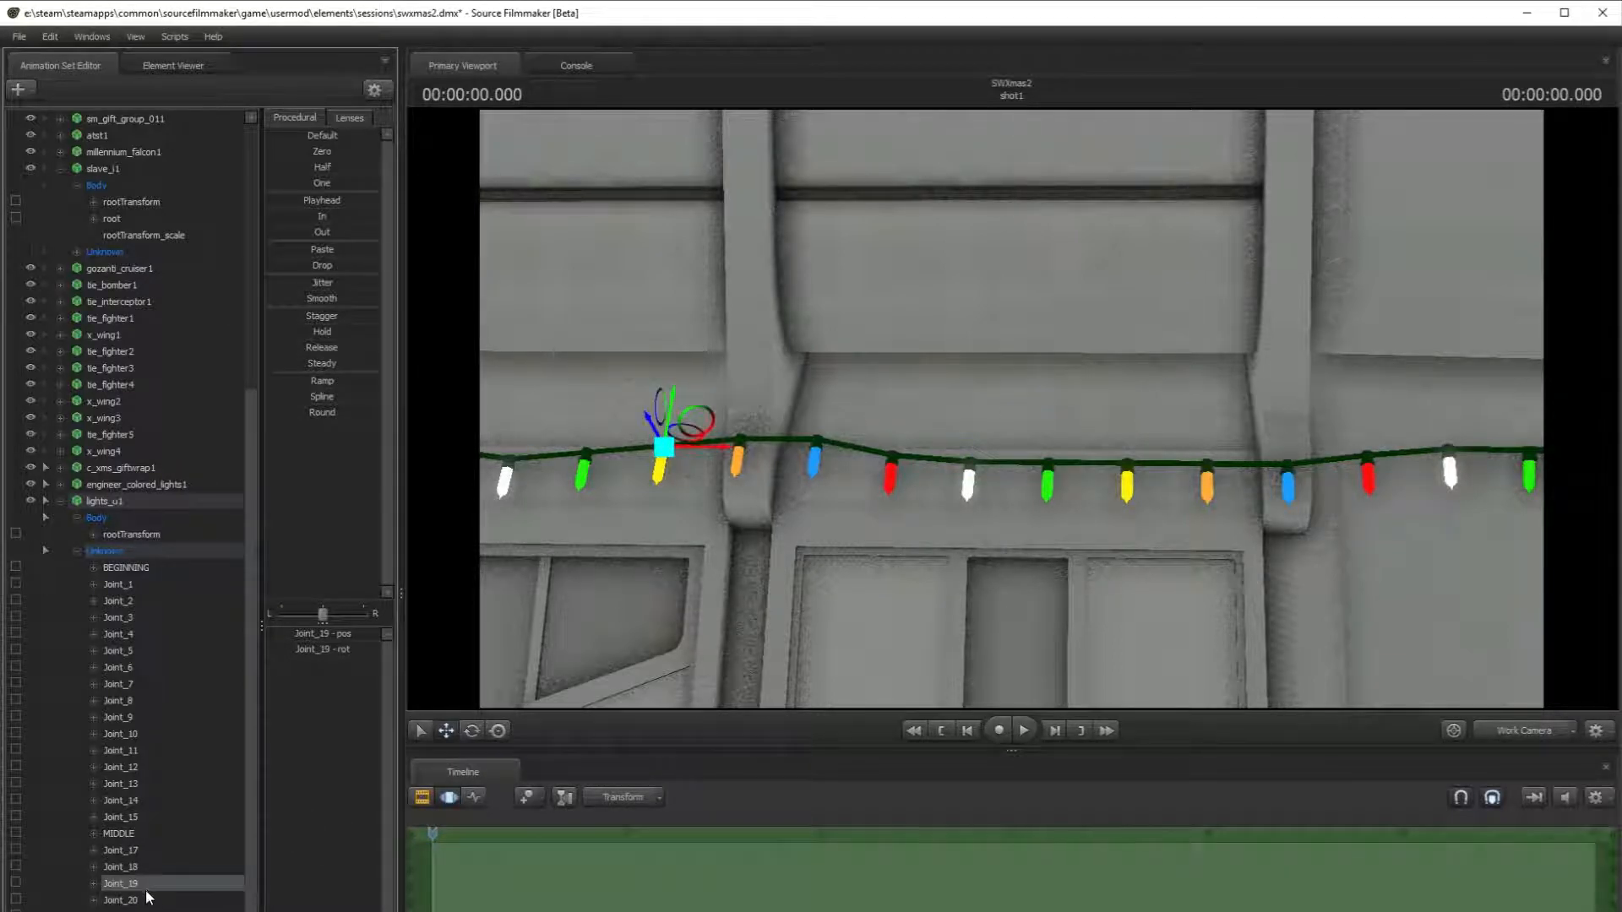
click(176, 901)
click(139, 910)
drag(822, 402, 822, 412)
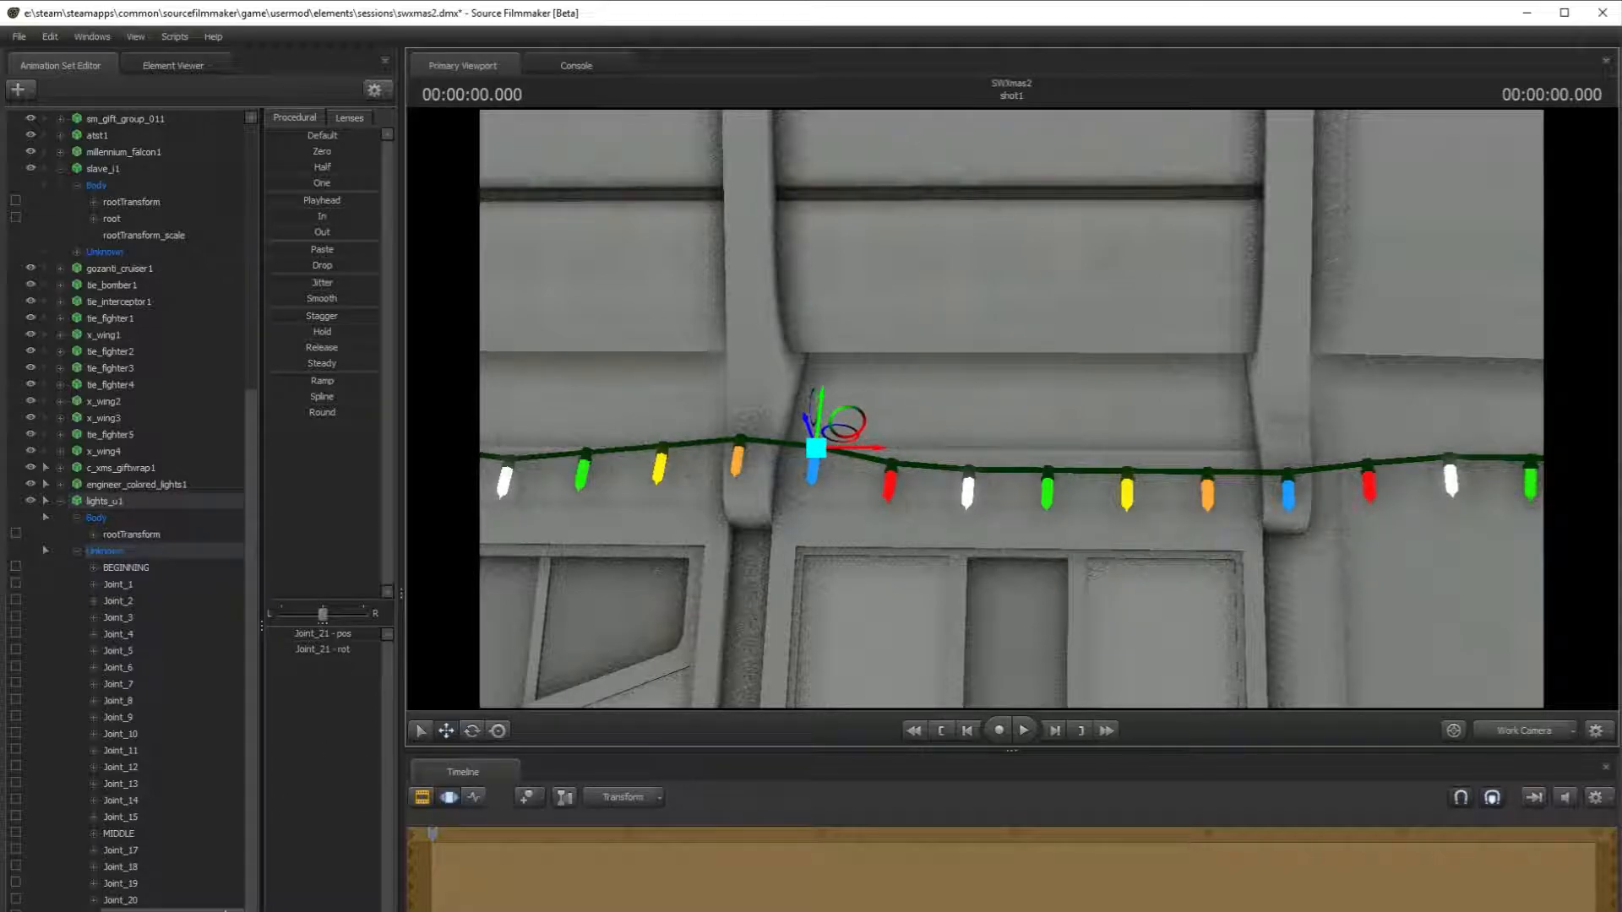
- Raise Joint_25, Joint_26 and Joint_27 one by one so the string climbs to the last beam
ctrl+click(1127, 490)
drag(1127, 420, 1444, 384)
ctrl+click(1208, 475)
ctrl+click(1286, 473)
key(w)
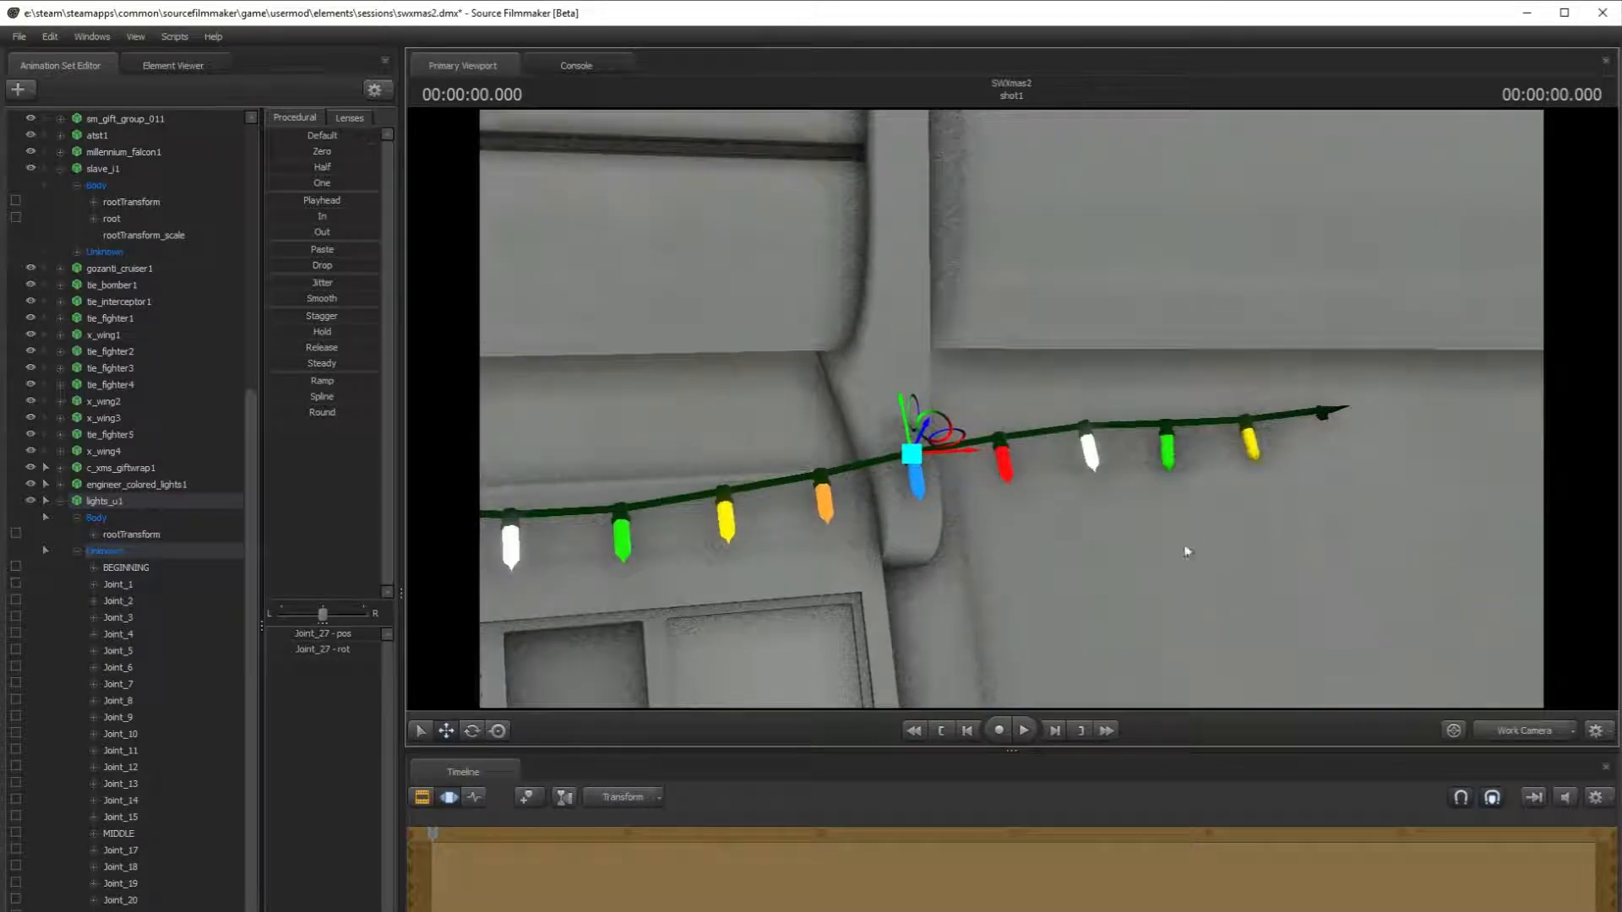
- Switch the viewport to camera1 and collapse the lights_u1 and slave_j1 animation sets
click(1551, 728)
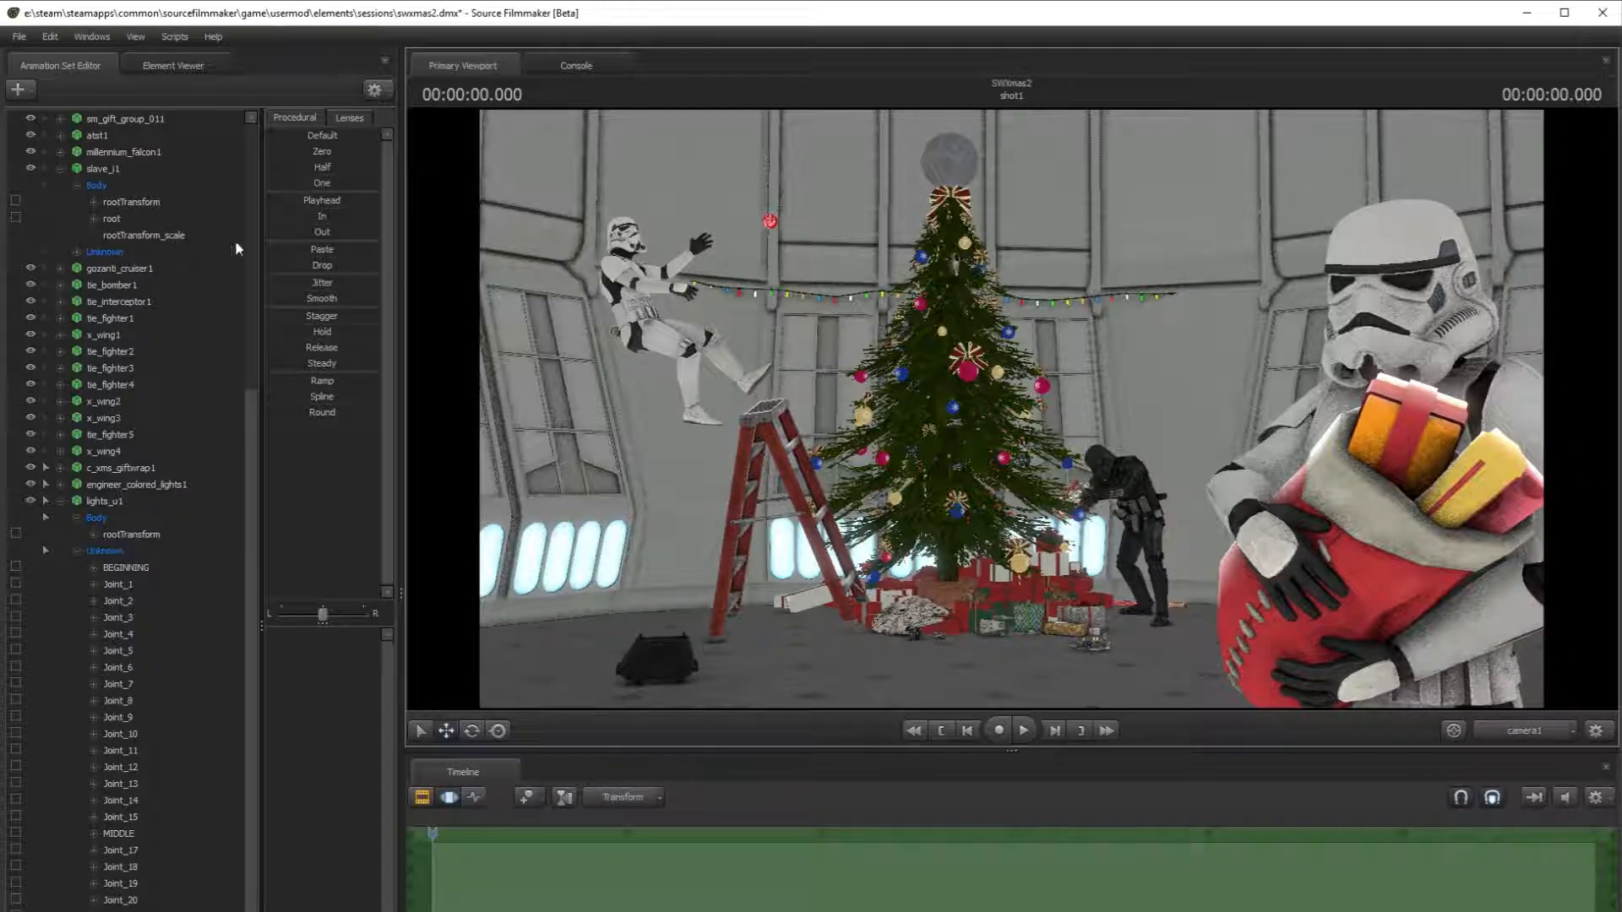
click(48, 502)
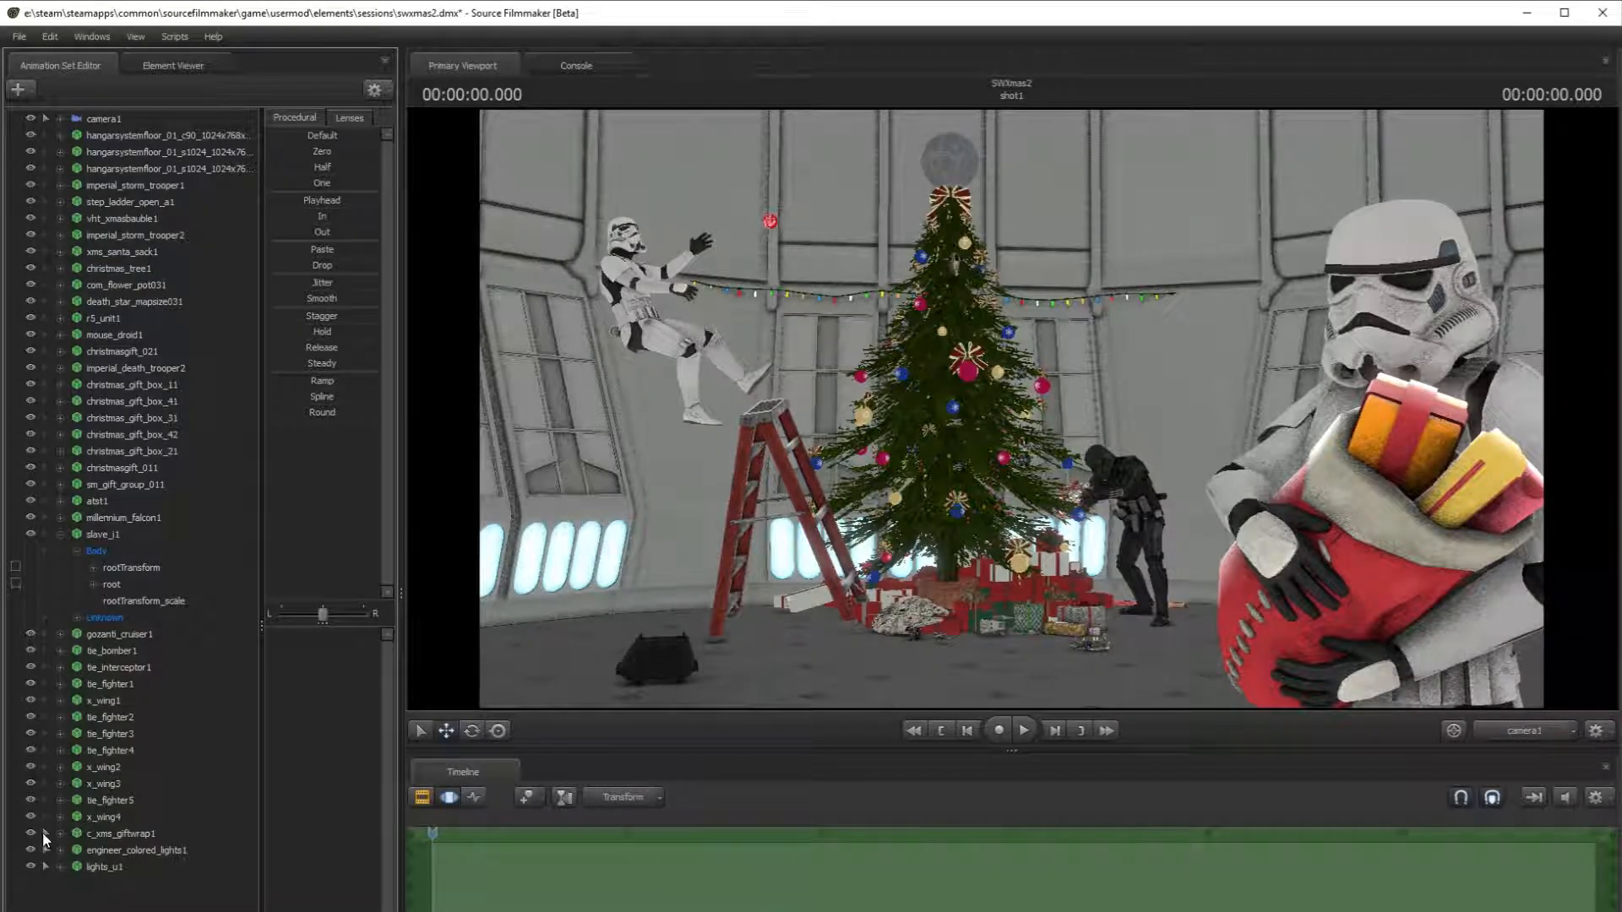
click(61, 534)
- Preview the xmas models in the model browser, including the small tree, snowman, gift, eggnog and xmas_tree, without adding any
click(18, 90)
click(142, 171)
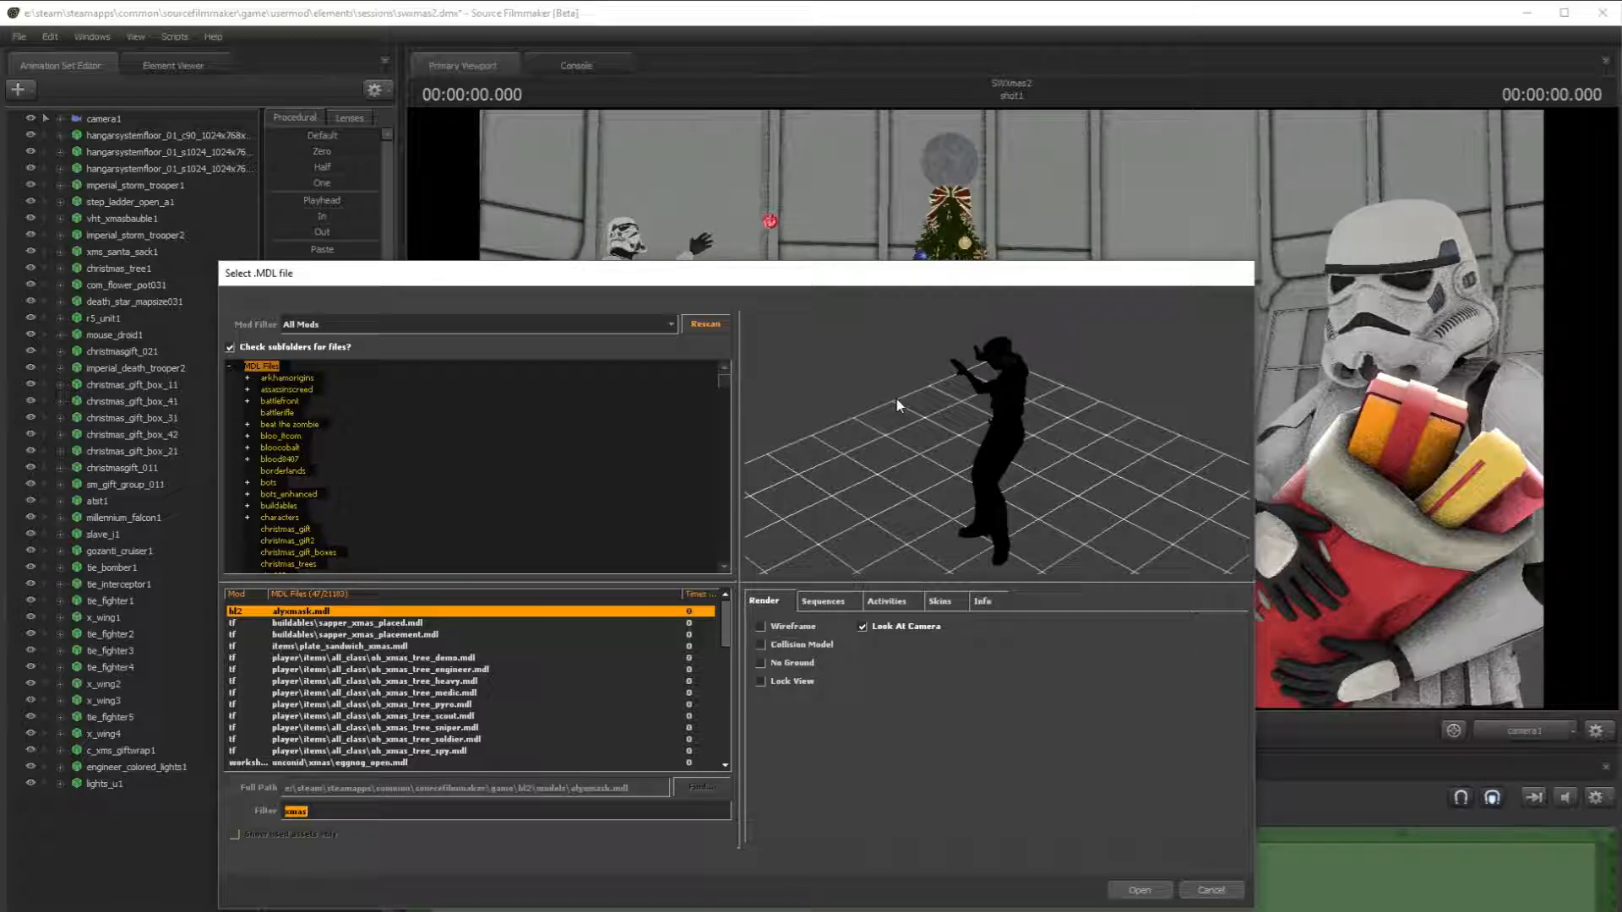
click(442, 670)
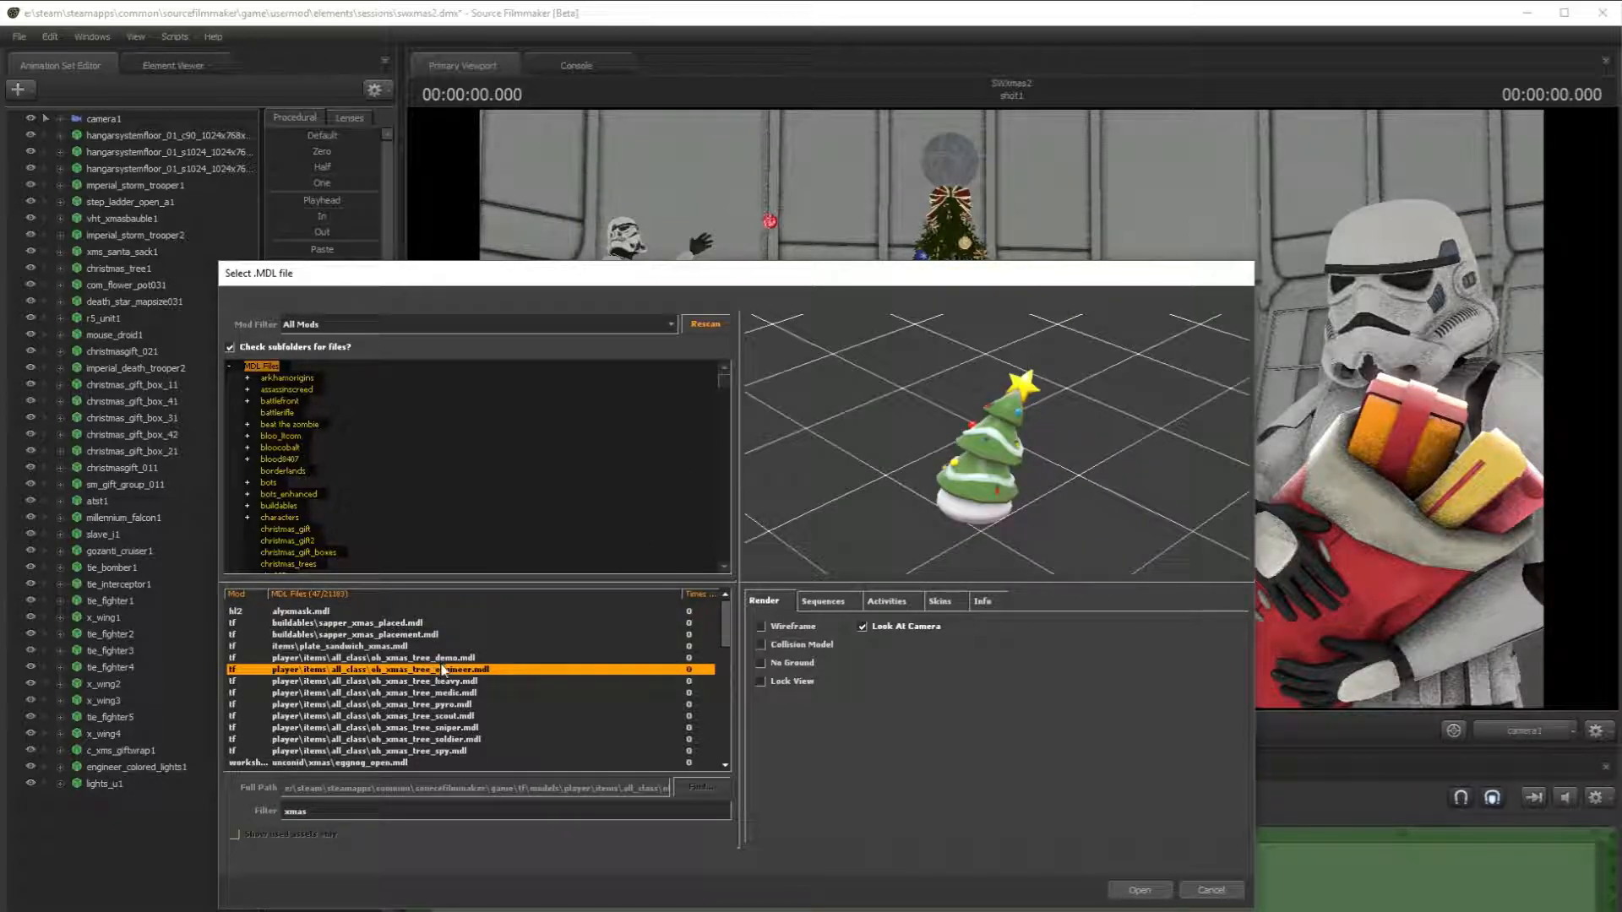
scroll(473, 693, down, 5)
scroll(445, 696, up, 2)
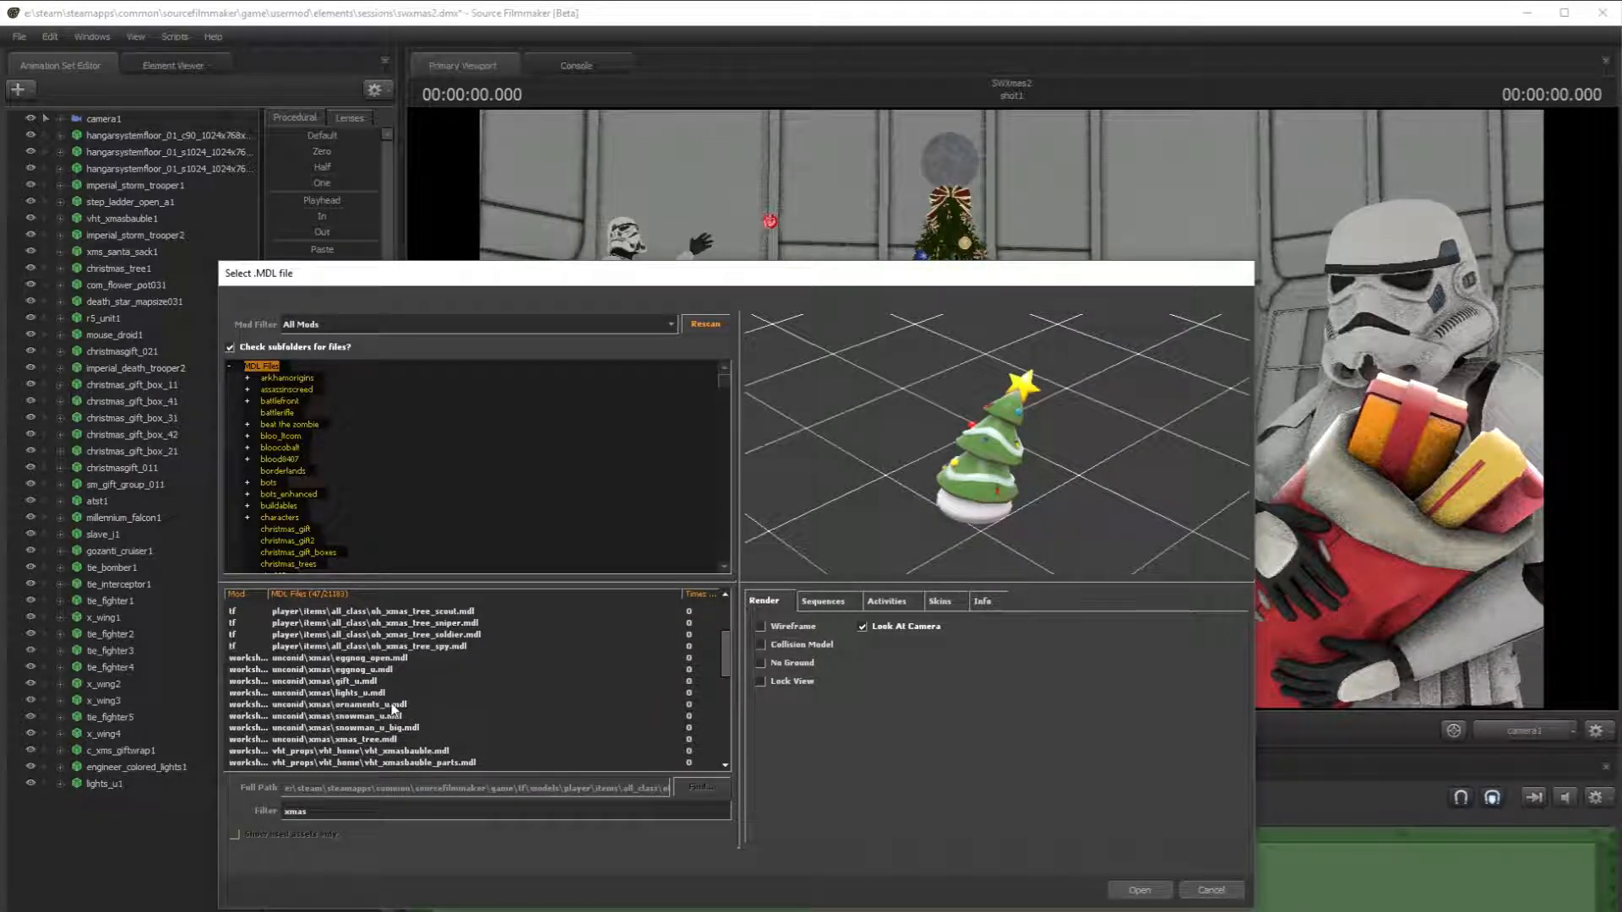
click(411, 728)
click(373, 683)
click(387, 670)
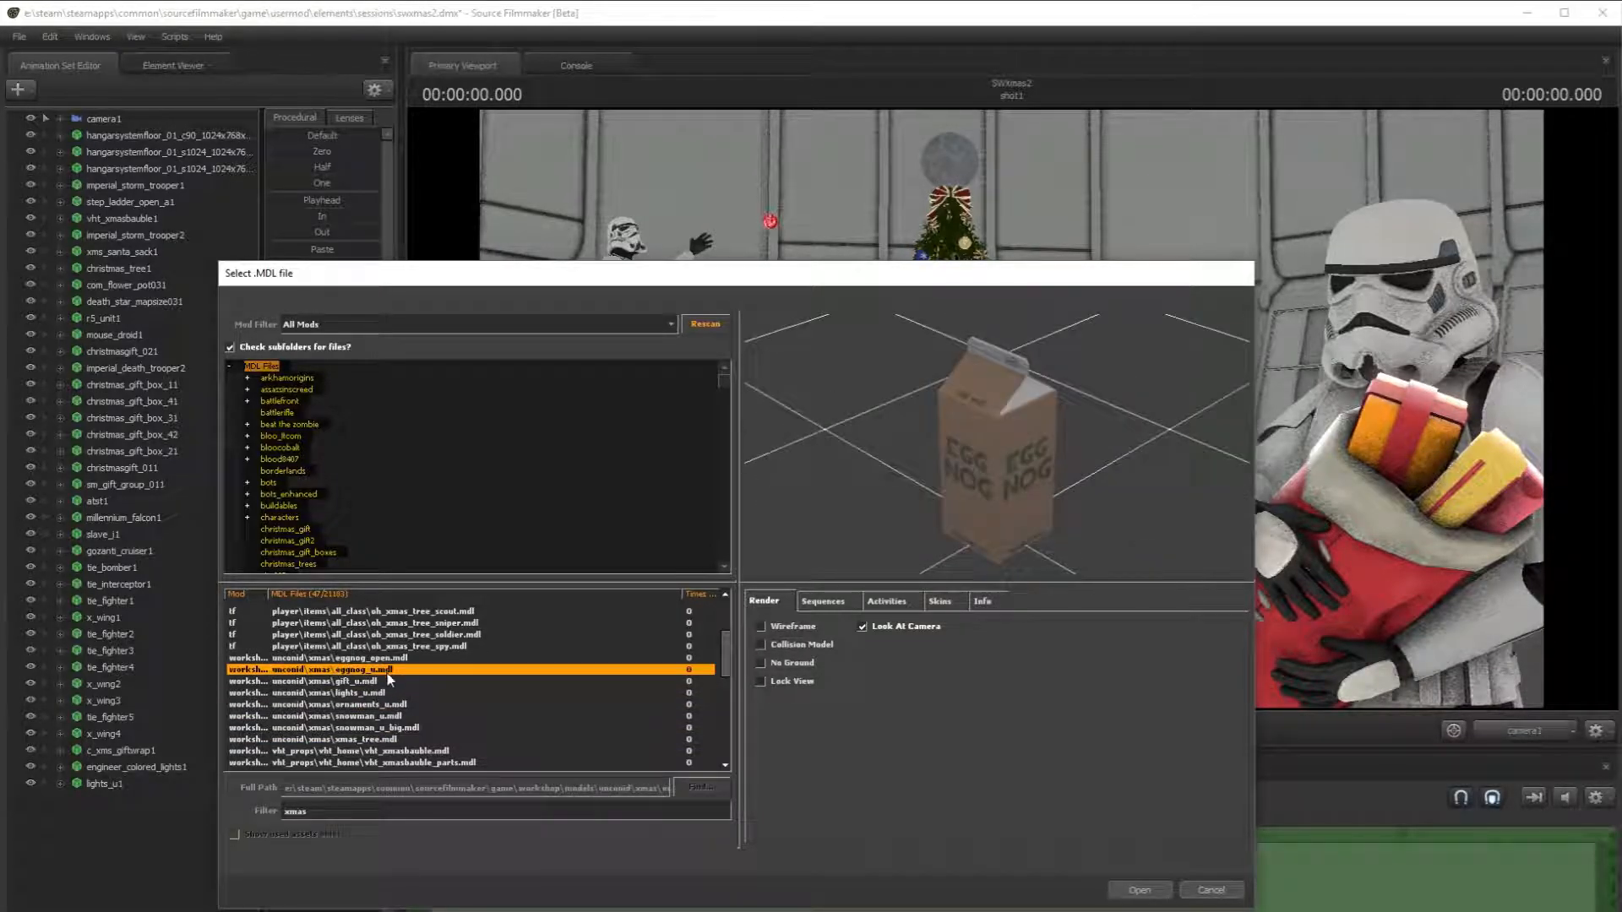
scroll(387, 671, down, 2)
click(393, 659)
click(396, 669)
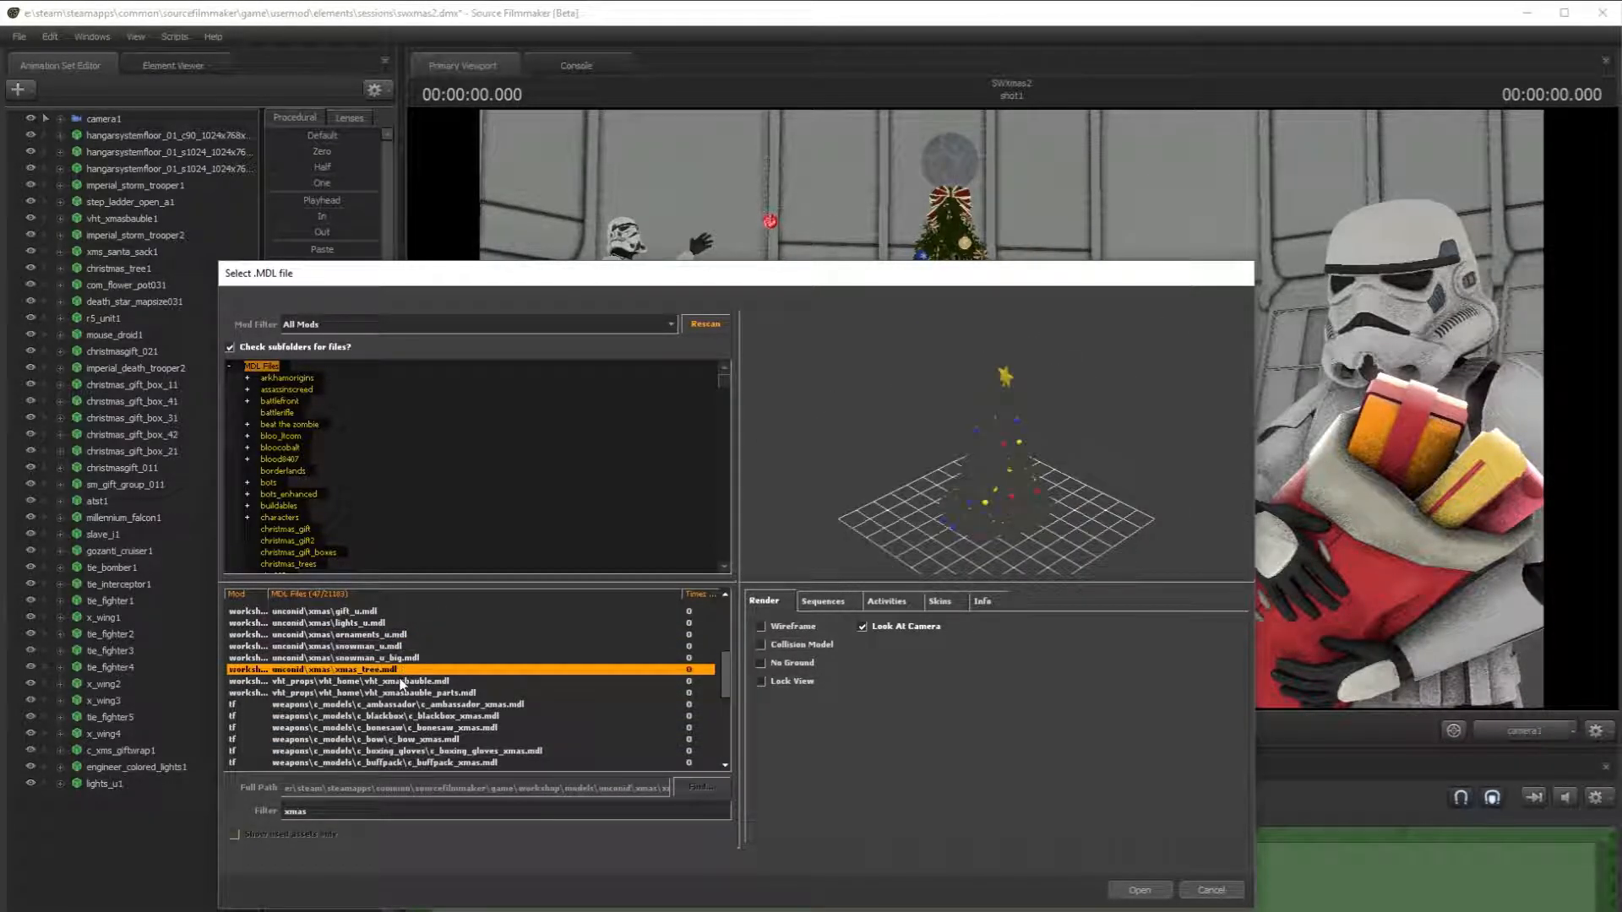
click(1208, 891)
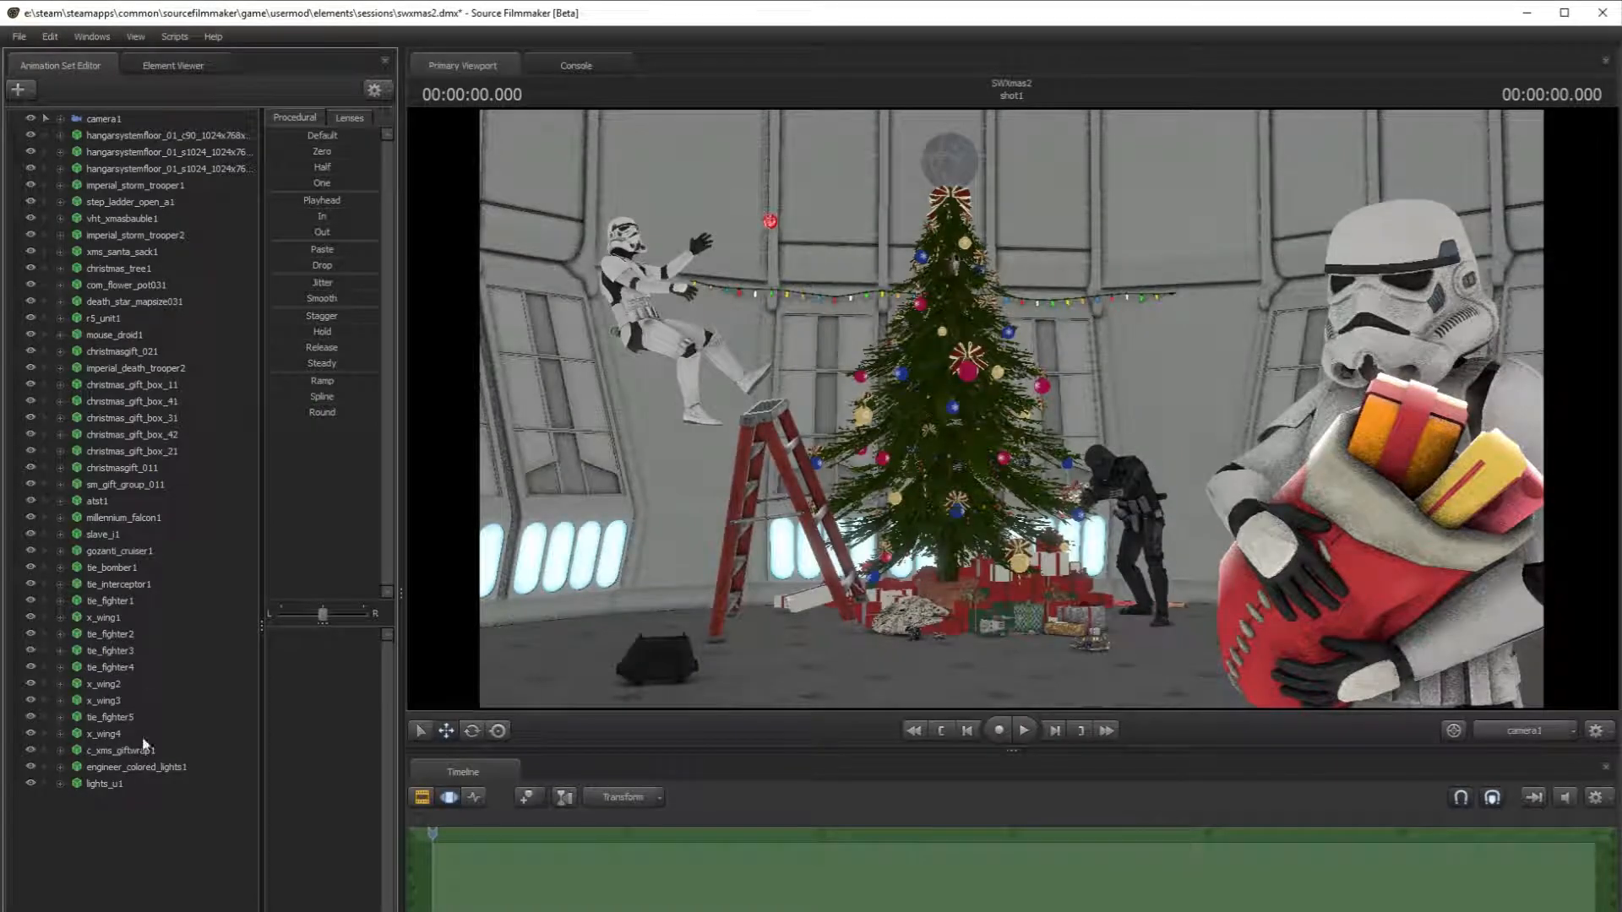
- Add a second string-light model, lights_u.mdl, to the scene and make all of its bulbs show their colours
right_click(18, 114)
click(119, 145)
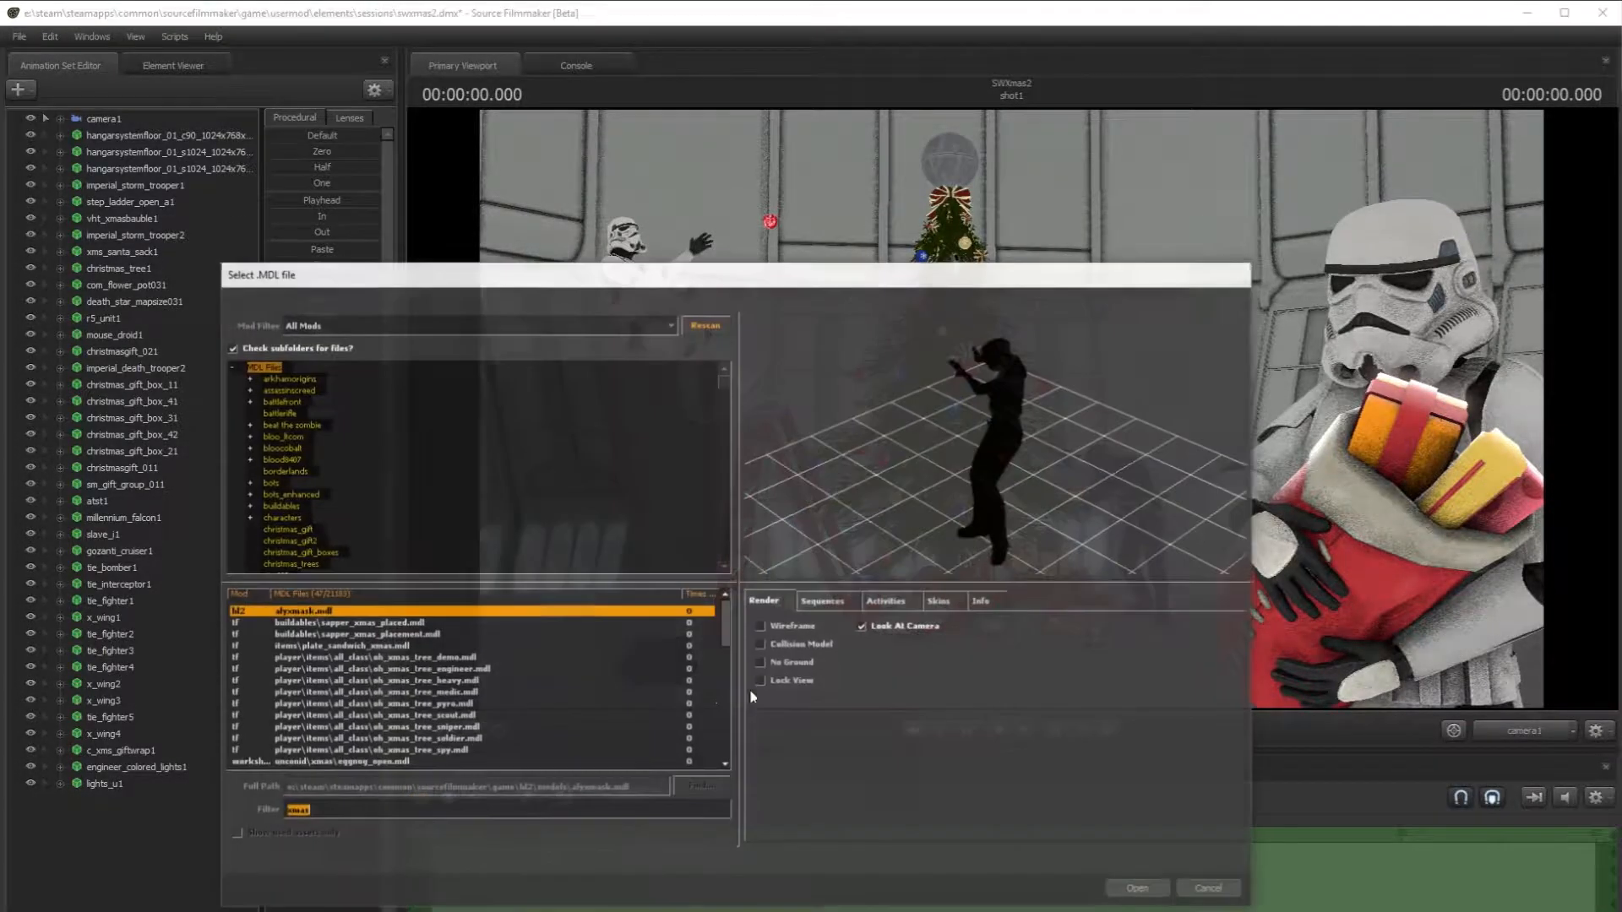
scroll(533, 686, down, 1)
click(406, 634)
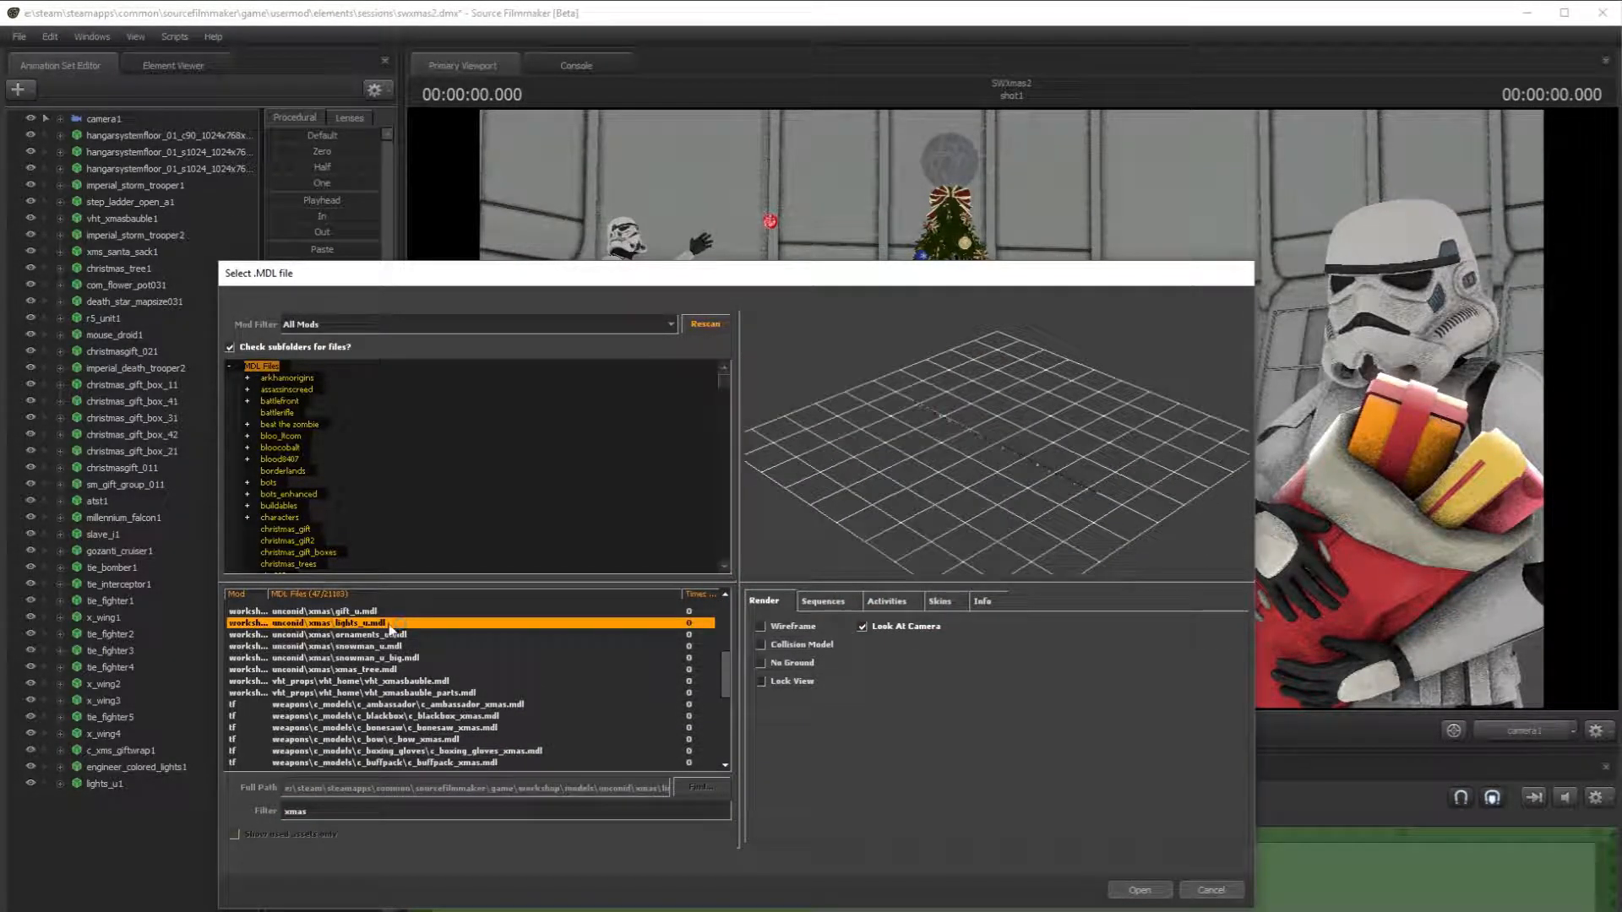
click(1140, 890)
right_click(132, 805)
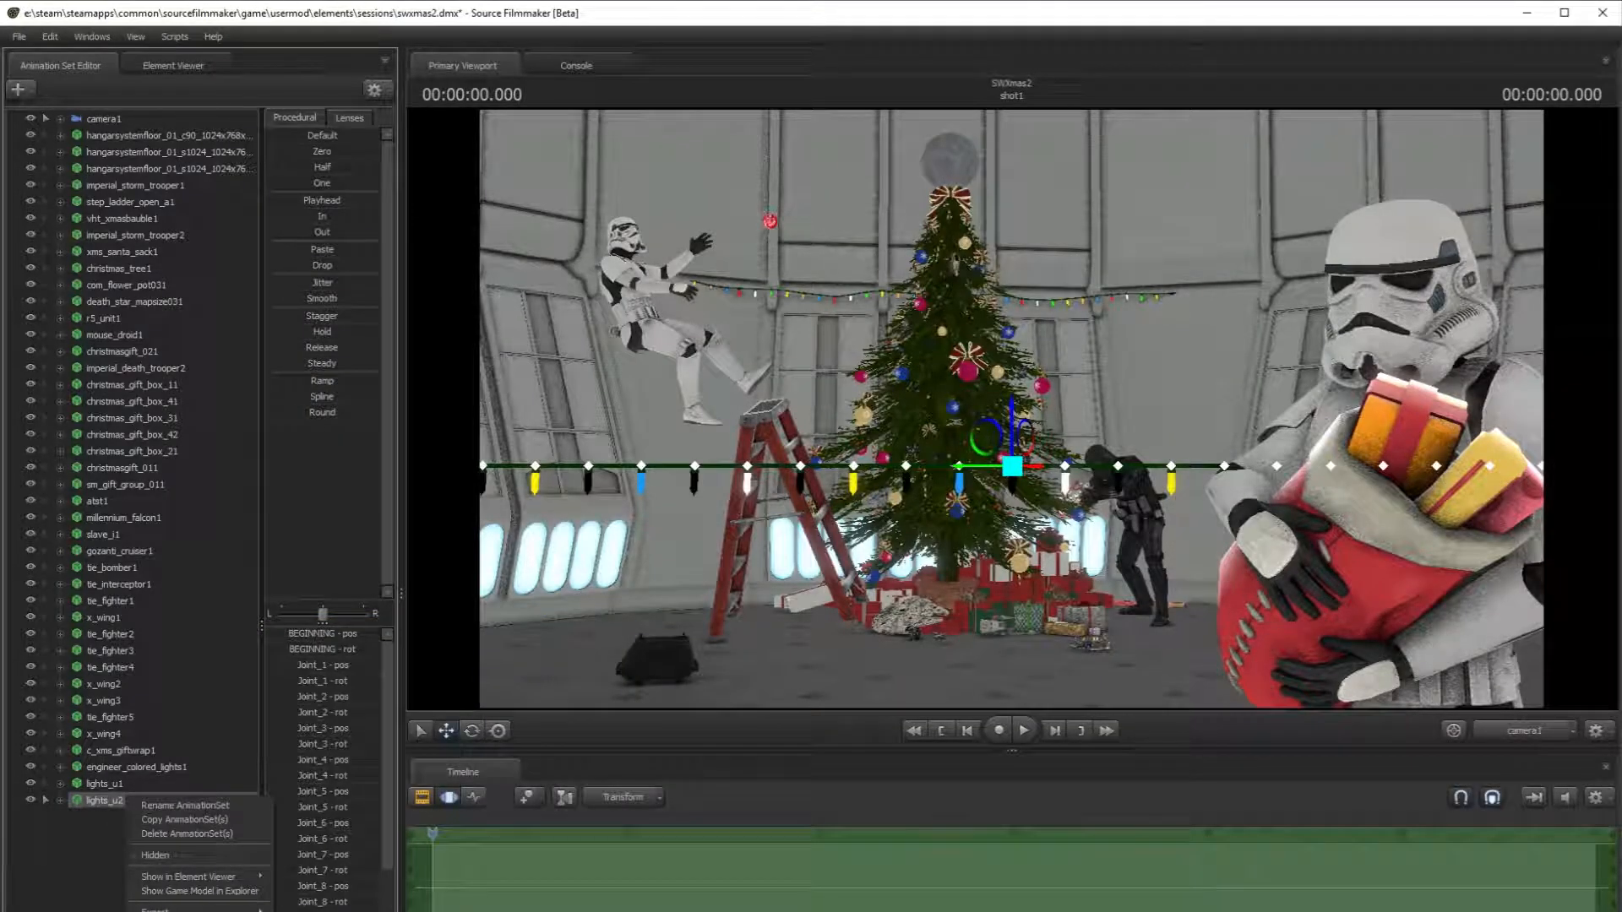
click(149, 895)
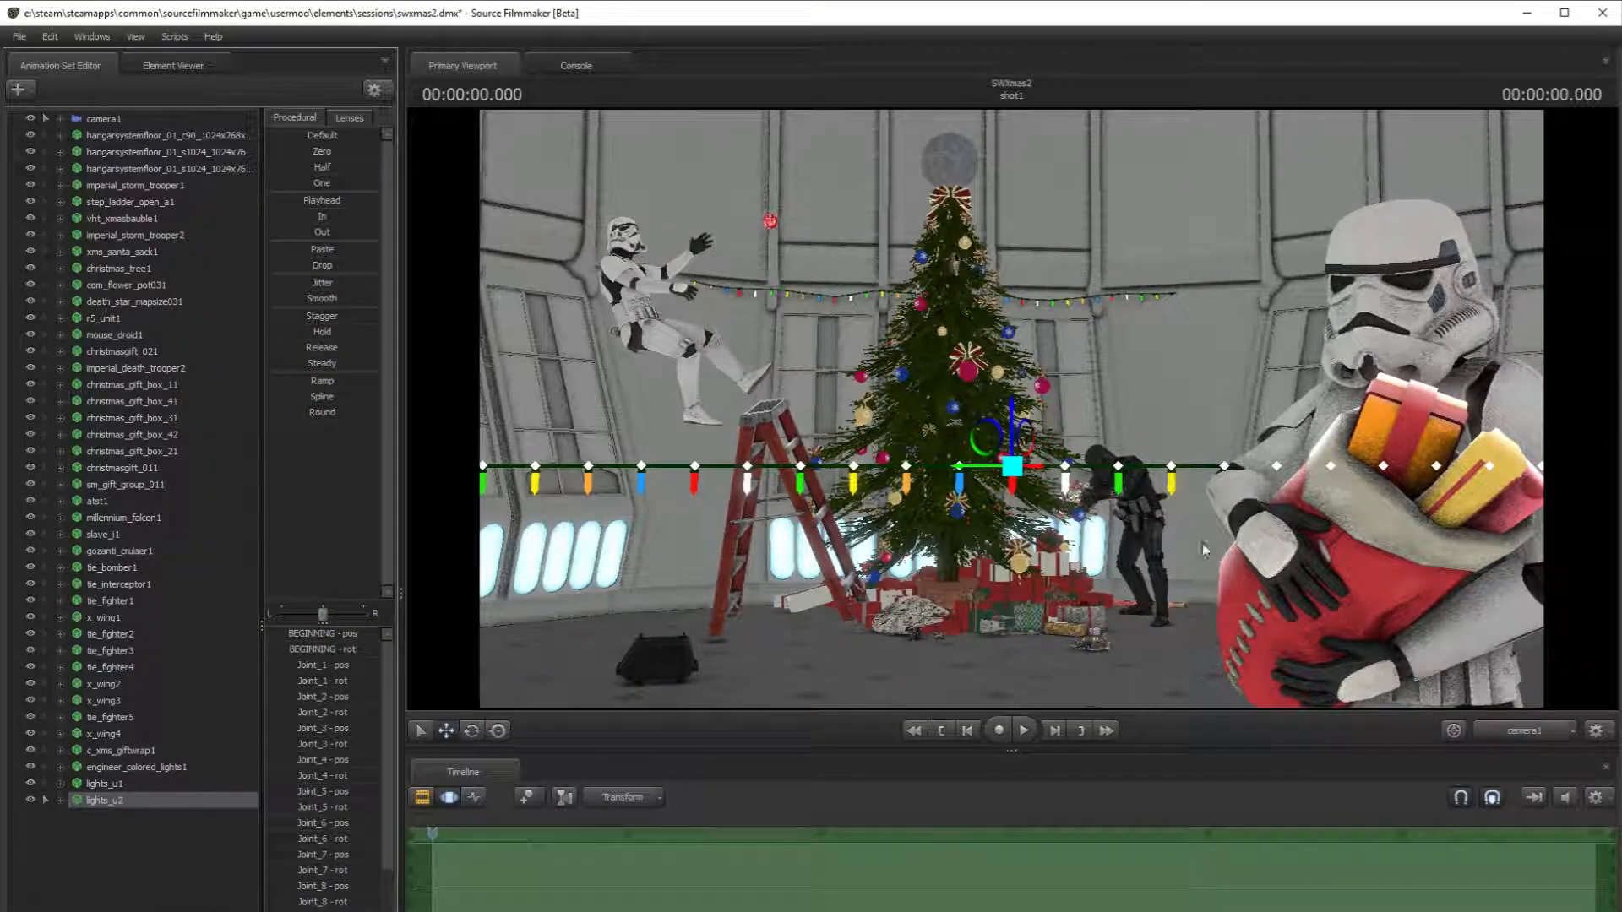
- Switch to the Work Camera, then rotate lights_u2 and move it down to the hangar floor in front of the tree
click(1547, 735)
key(s)
drag(1099, 473, 631, 427)
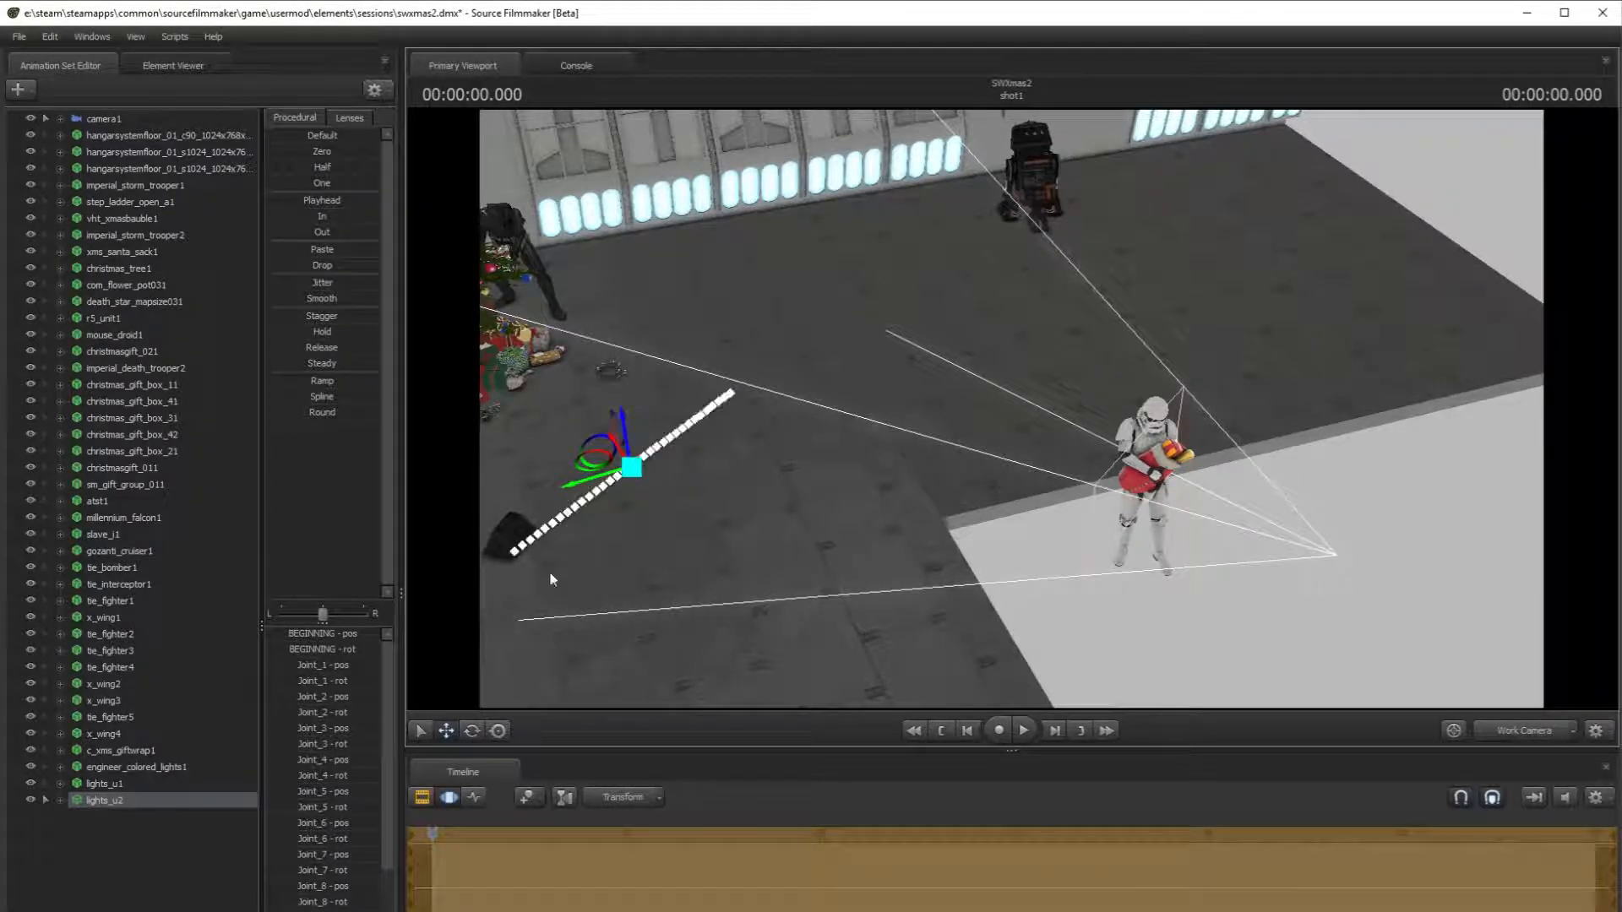
click(481, 731)
key(w)
drag(642, 591, 970, 342)
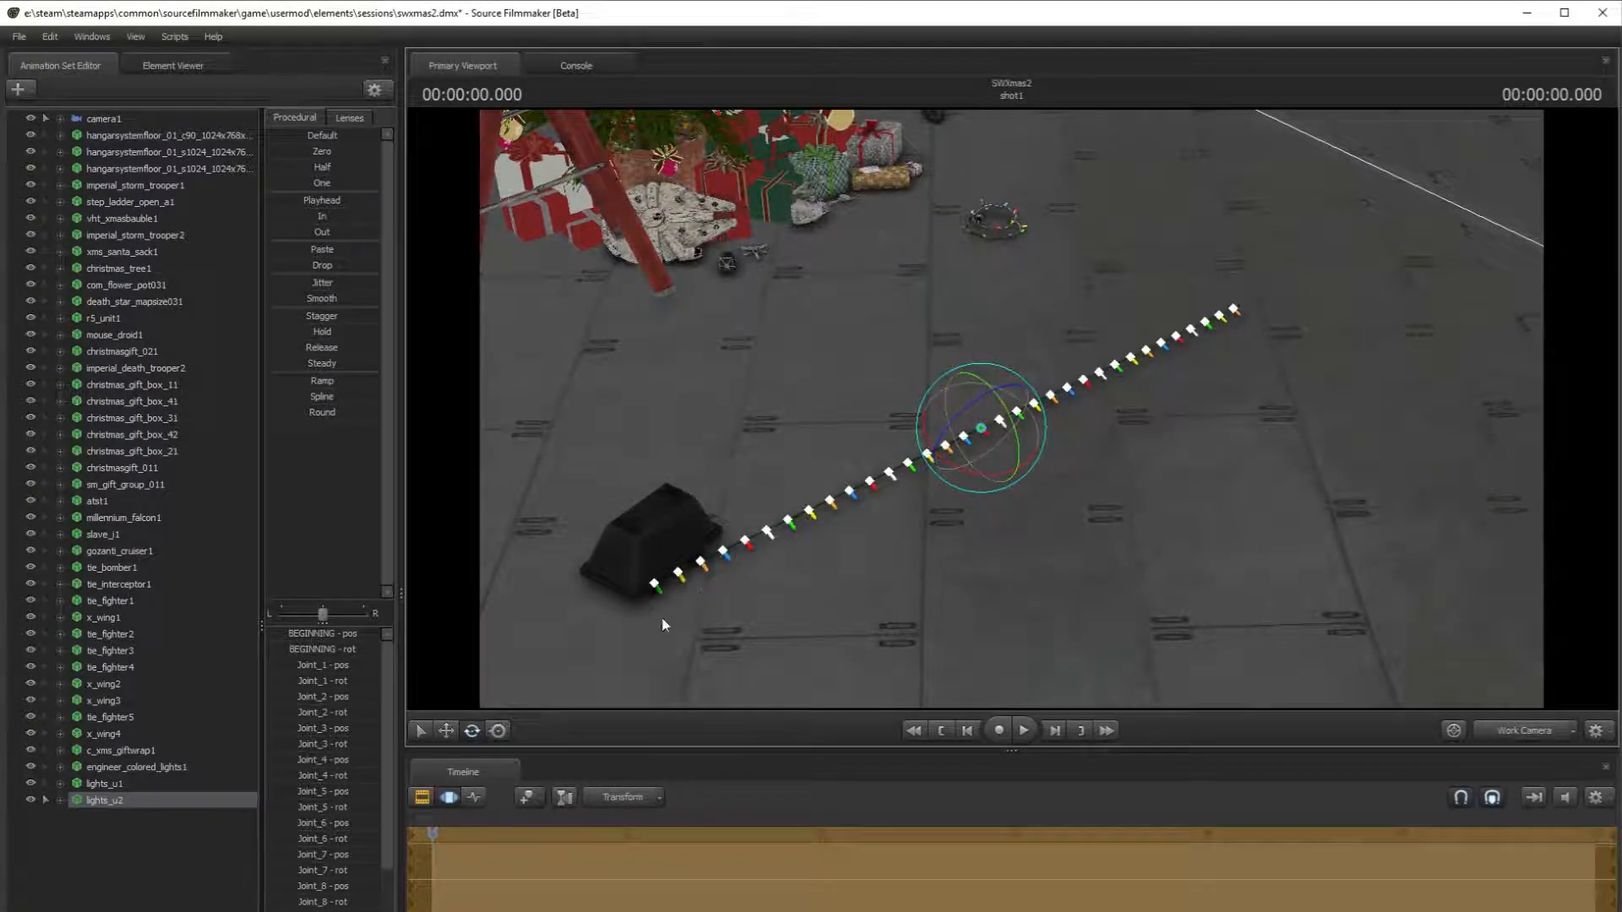
click(447, 731)
drag(676, 583, 1007, 394)
key(w)
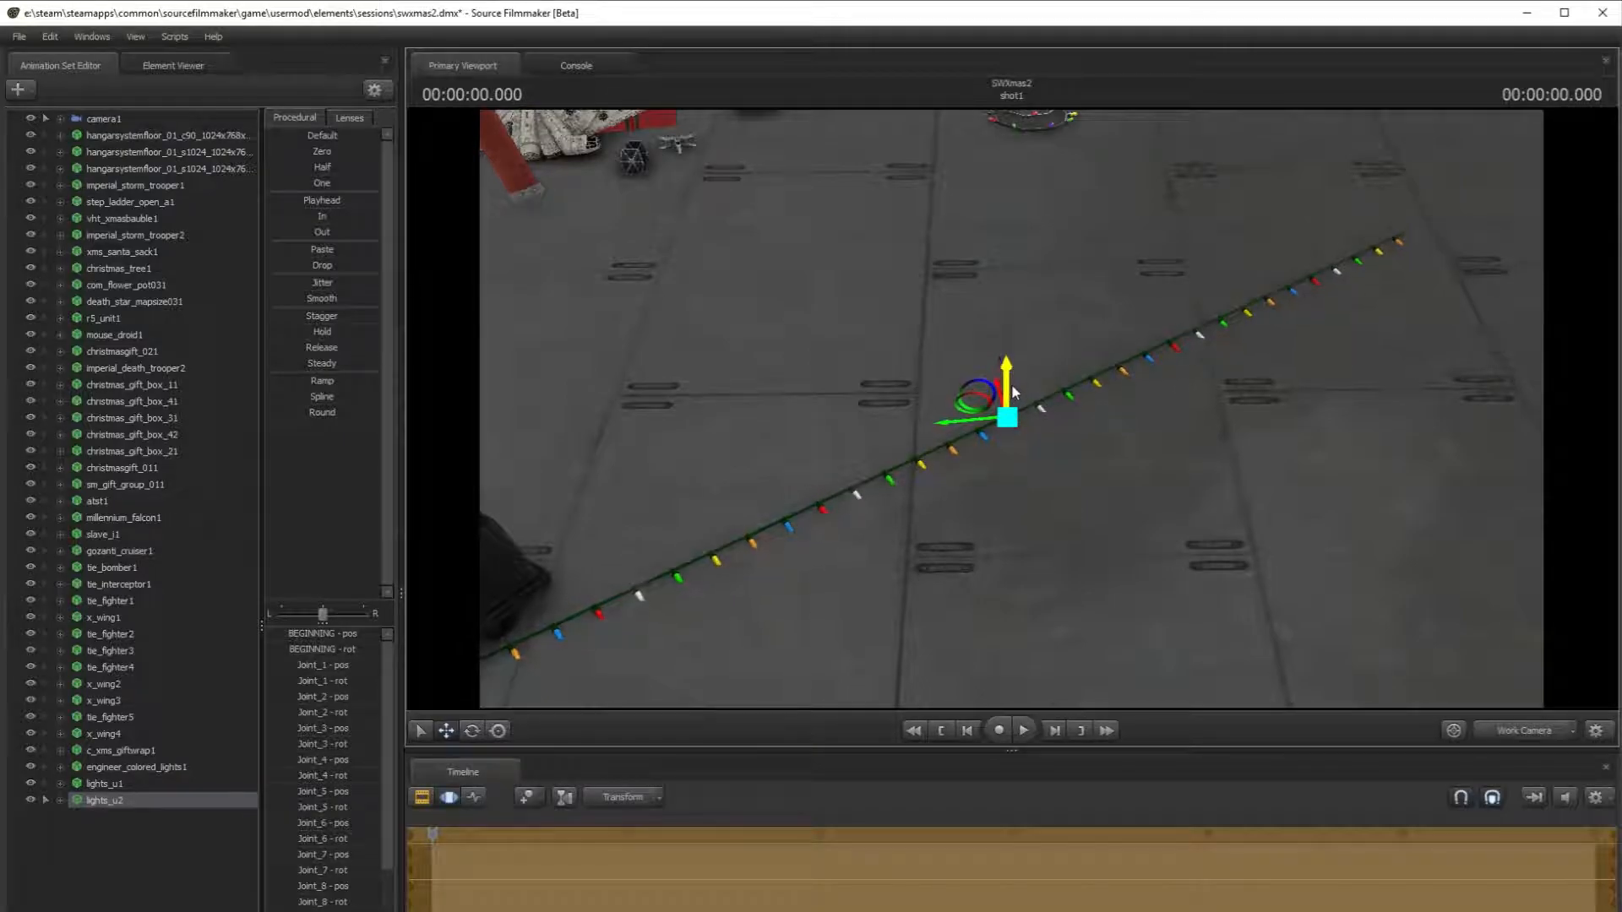
- Adjust the rotation of lights_u2 and shift it across the floor so the string runs past the coiled lights
click(472, 732)
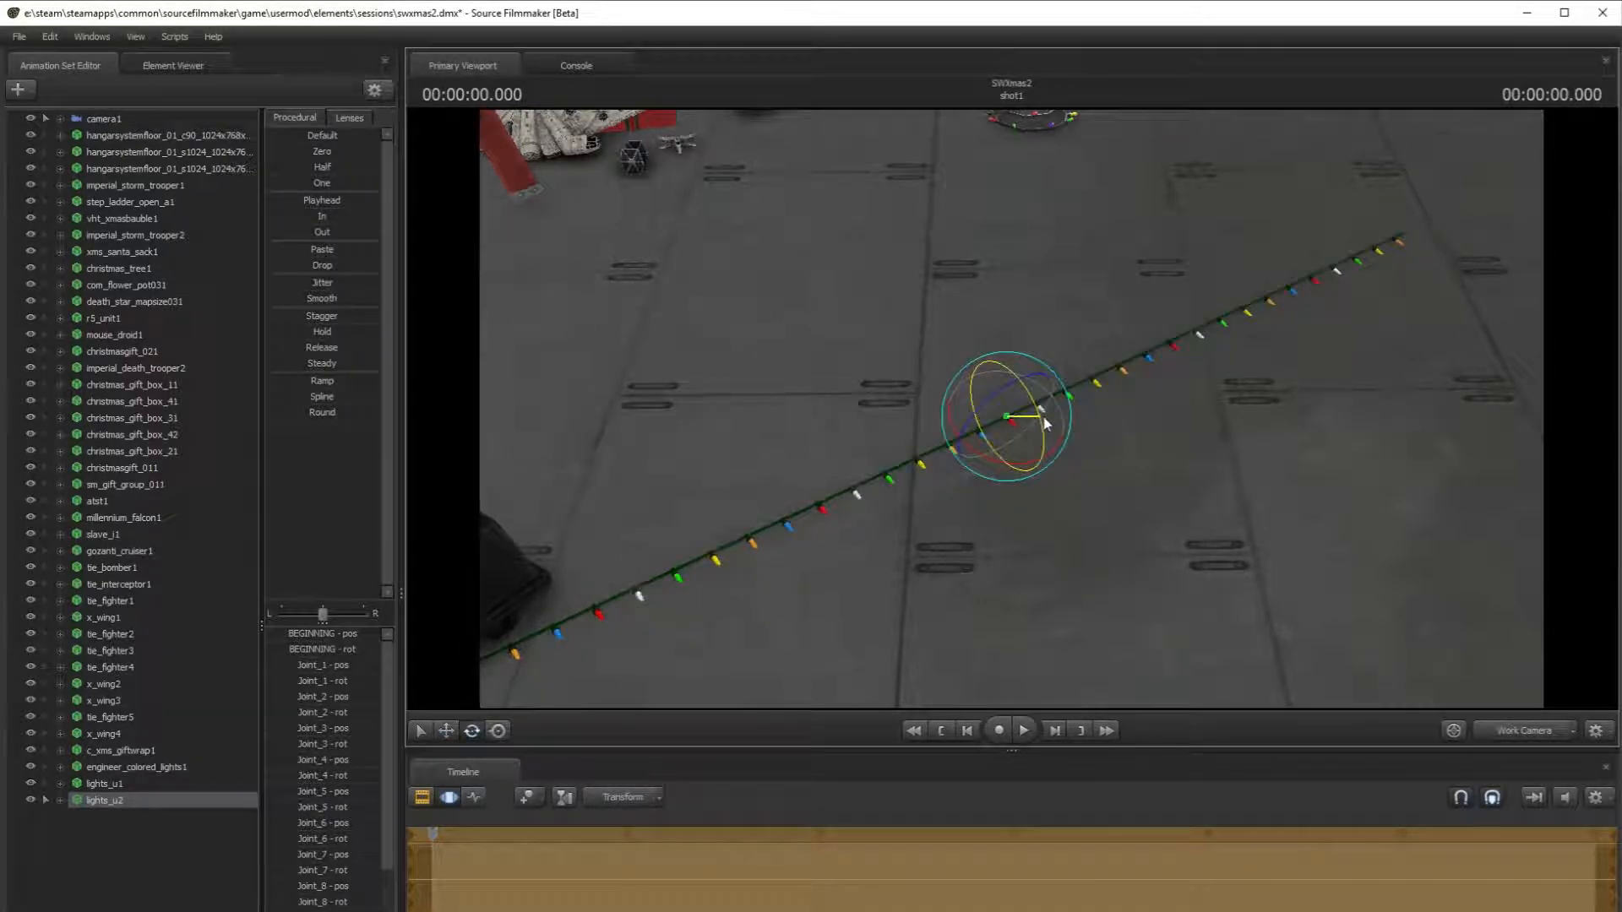
click(447, 731)
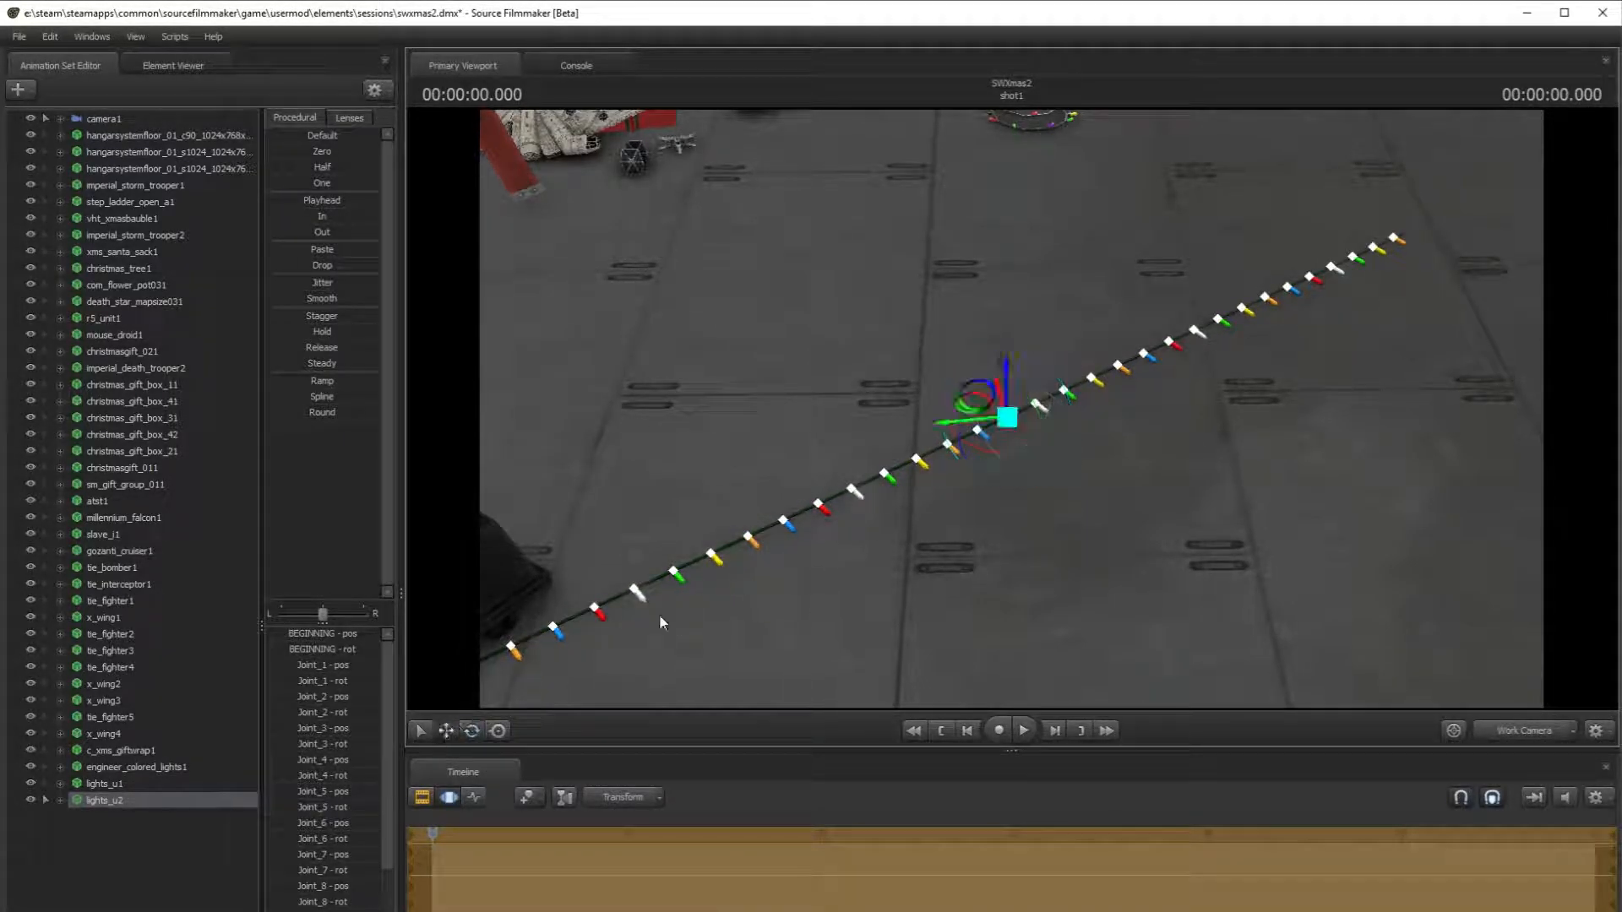
mouse_move(977, 413)
mouse_down()
mouse_move(896, 193)
mouse_move(904, 148)
mouse_move(938, 135)
mouse_move(938, 385)
mouse_move(896, 385)
mouse_up()
key(w)
key(d)
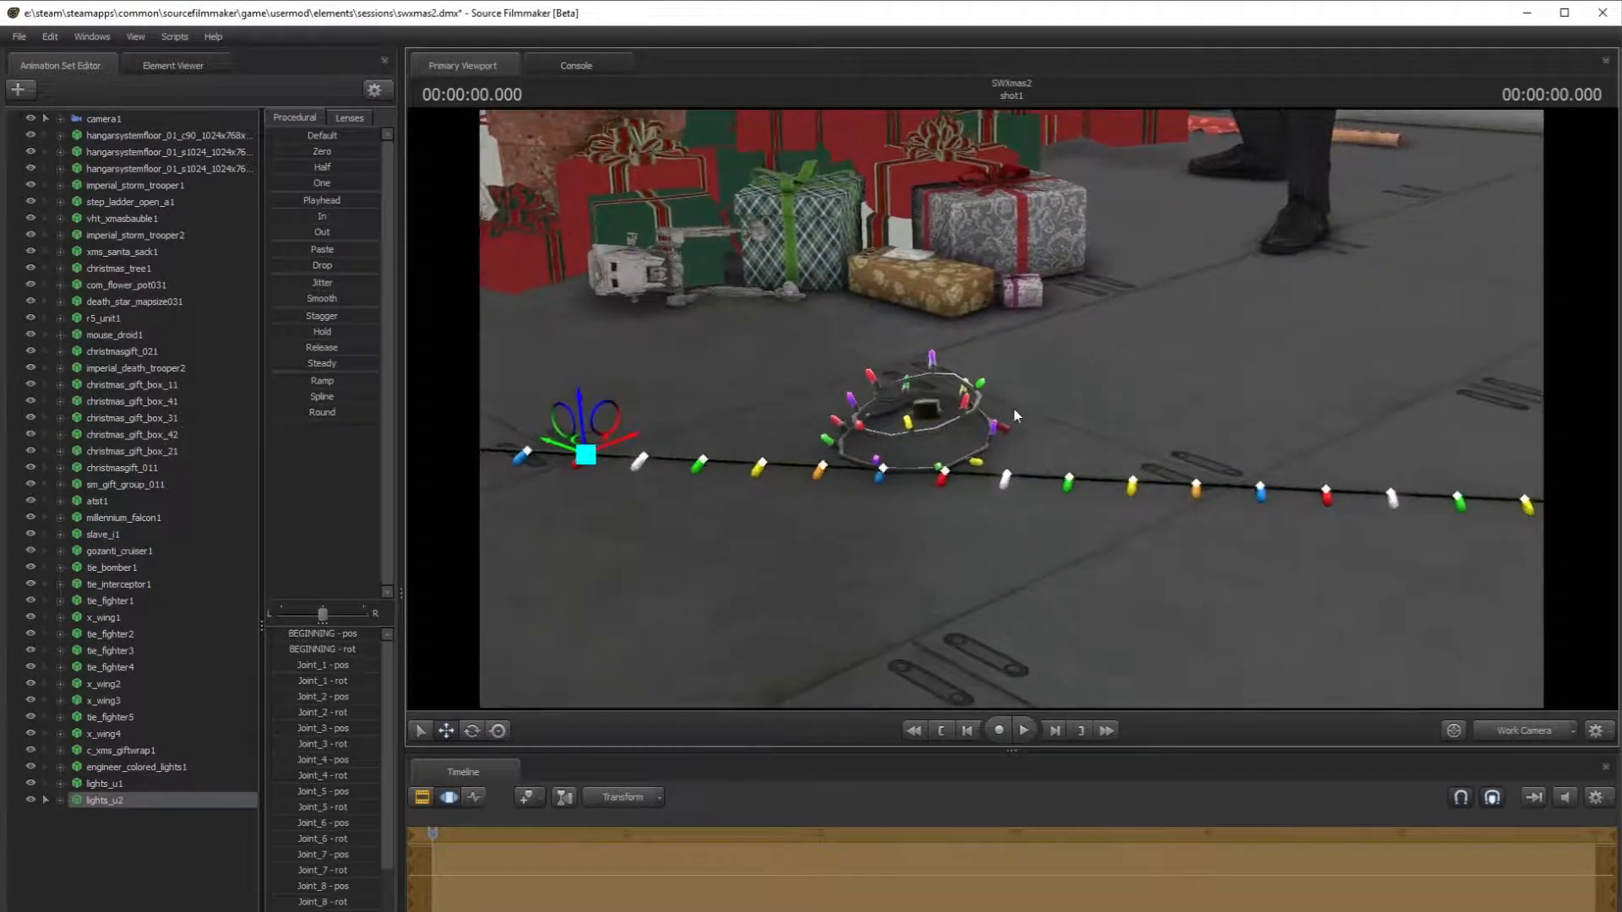
- Bend the end of lights_u2 joint by joint, up to Joint_31, so it curls around the coiled lights
ctrl+click(1011, 478)
drag(1011, 478, 1064, 545)
key(w)
key(s)
drag(987, 414, 870, 342)
ctrl+click(1022, 411)
ctrl+click(1031, 384)
ctrl+click(1033, 363)
ctrl+click(1031, 338)
ctrl+click(1020, 332)
ctrl+click(1000, 334)
ctrl+click(948, 335)
ctrl+click(925, 337)
ctrl+click(906, 336)
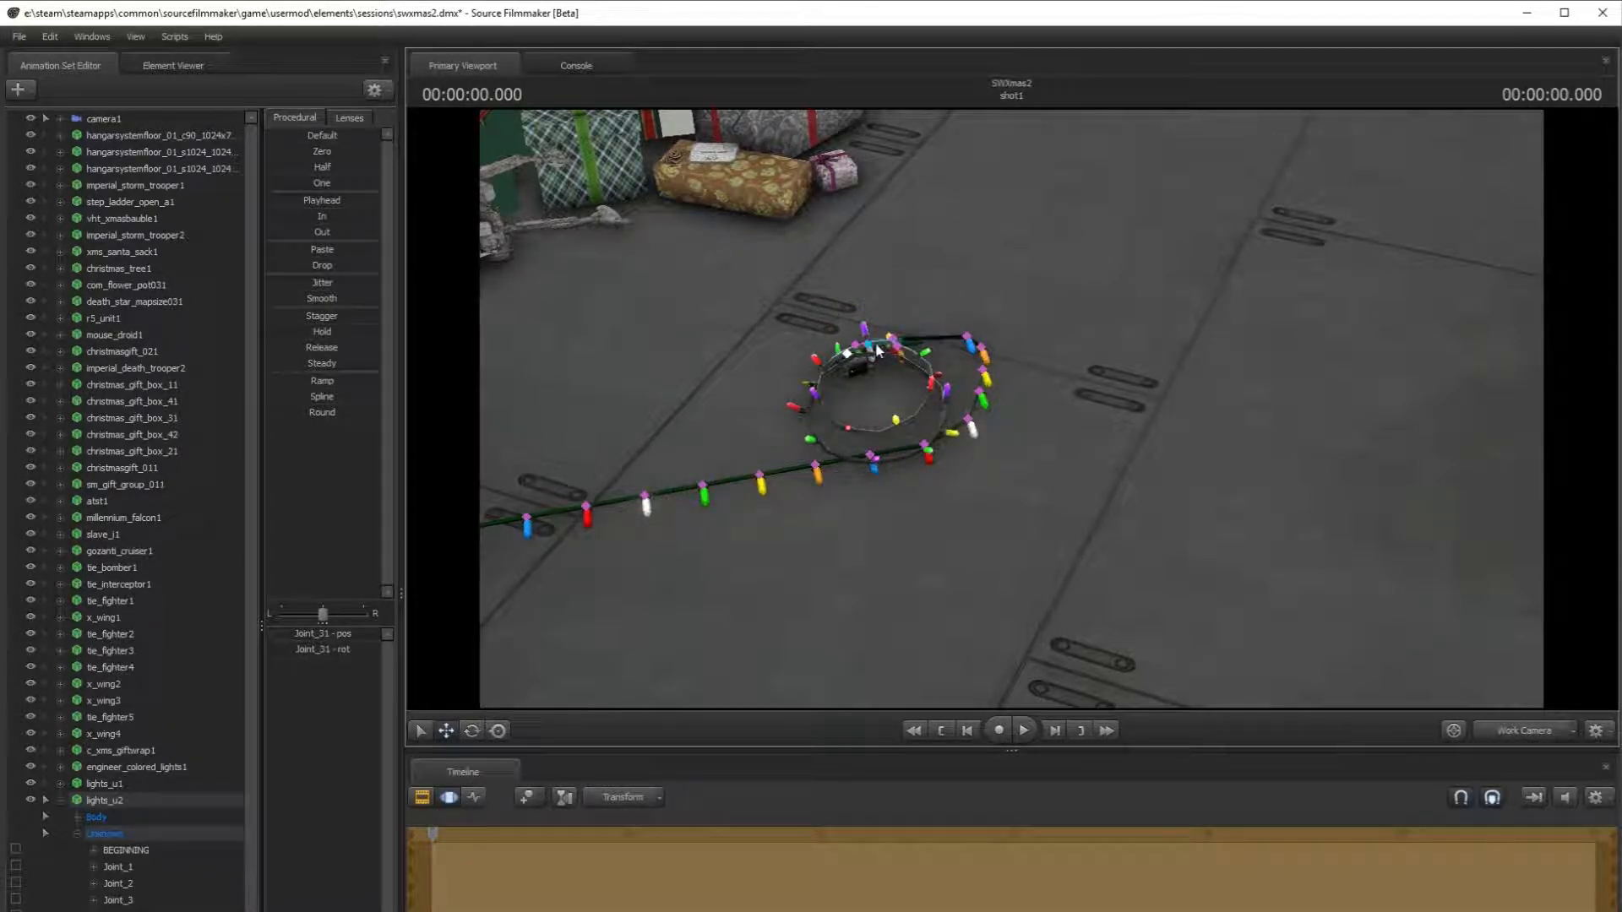
- Adjust the position of the whole lights_u2 string on the floor and check its placement through camera1
click(999, 403)
click(102, 800)
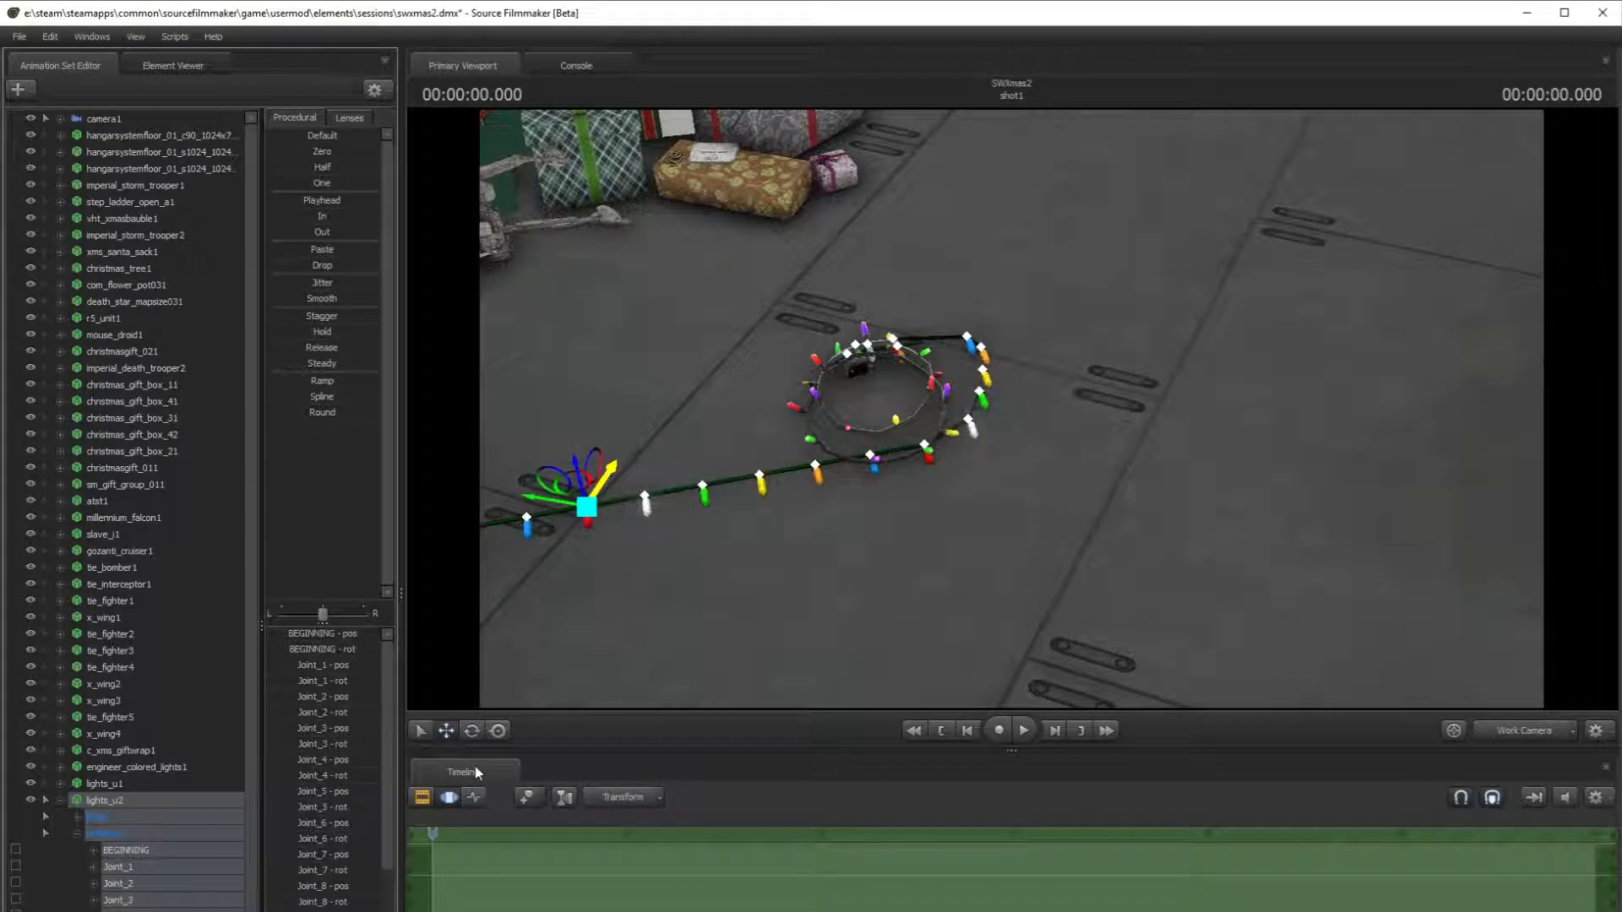
drag(578, 497, 532, 526)
click(1112, 507)
drag(1112, 507, 1031, 389)
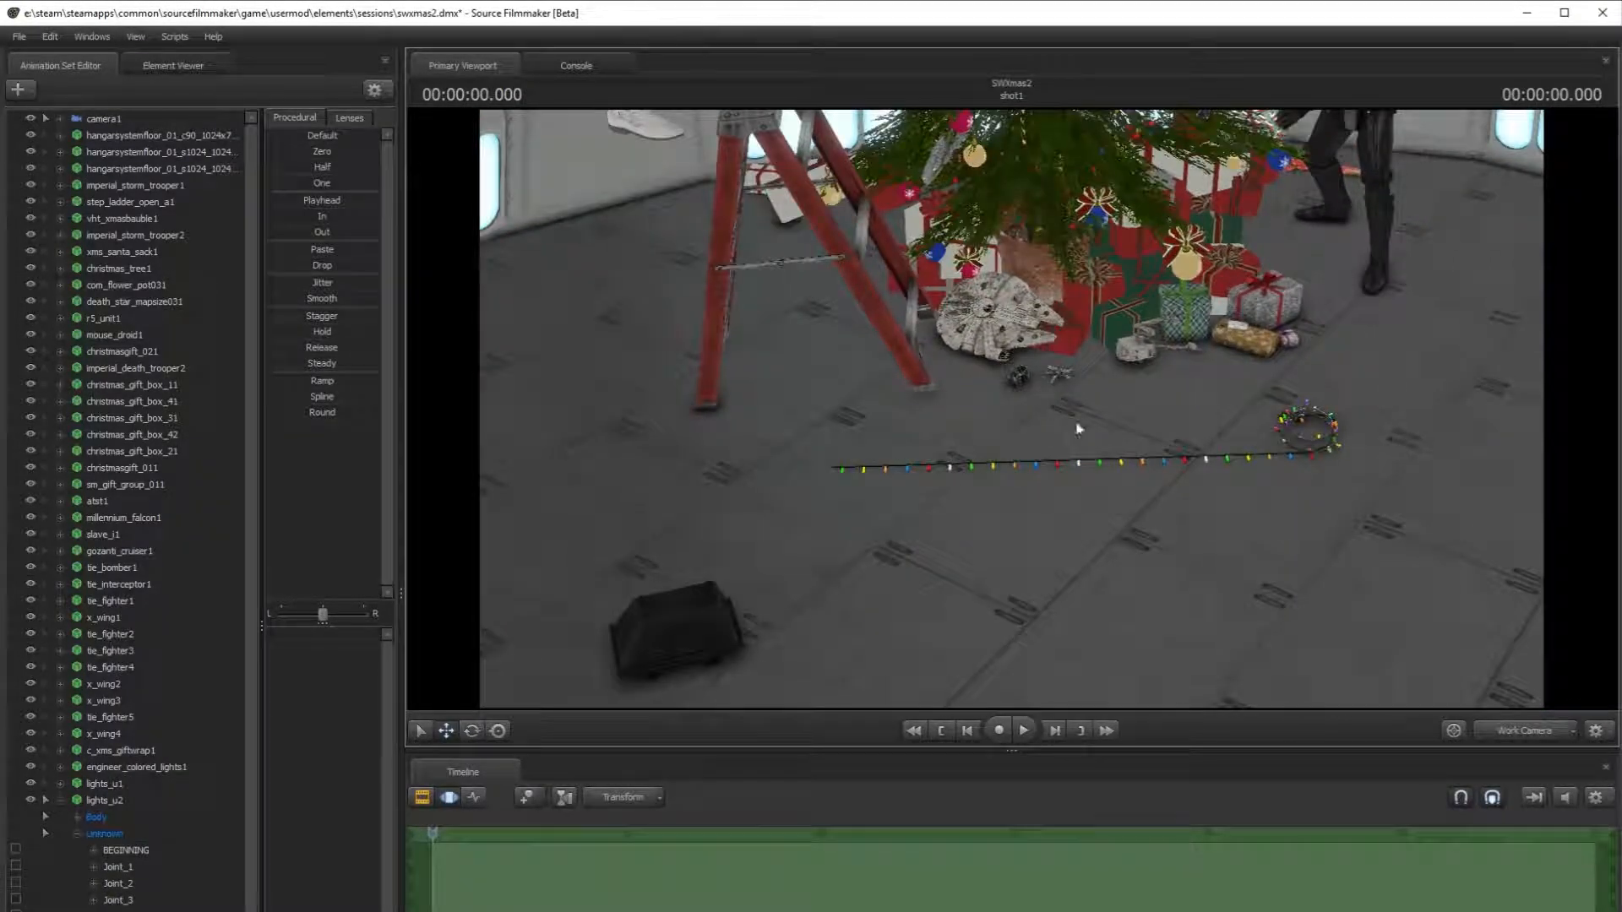
click(1512, 735)
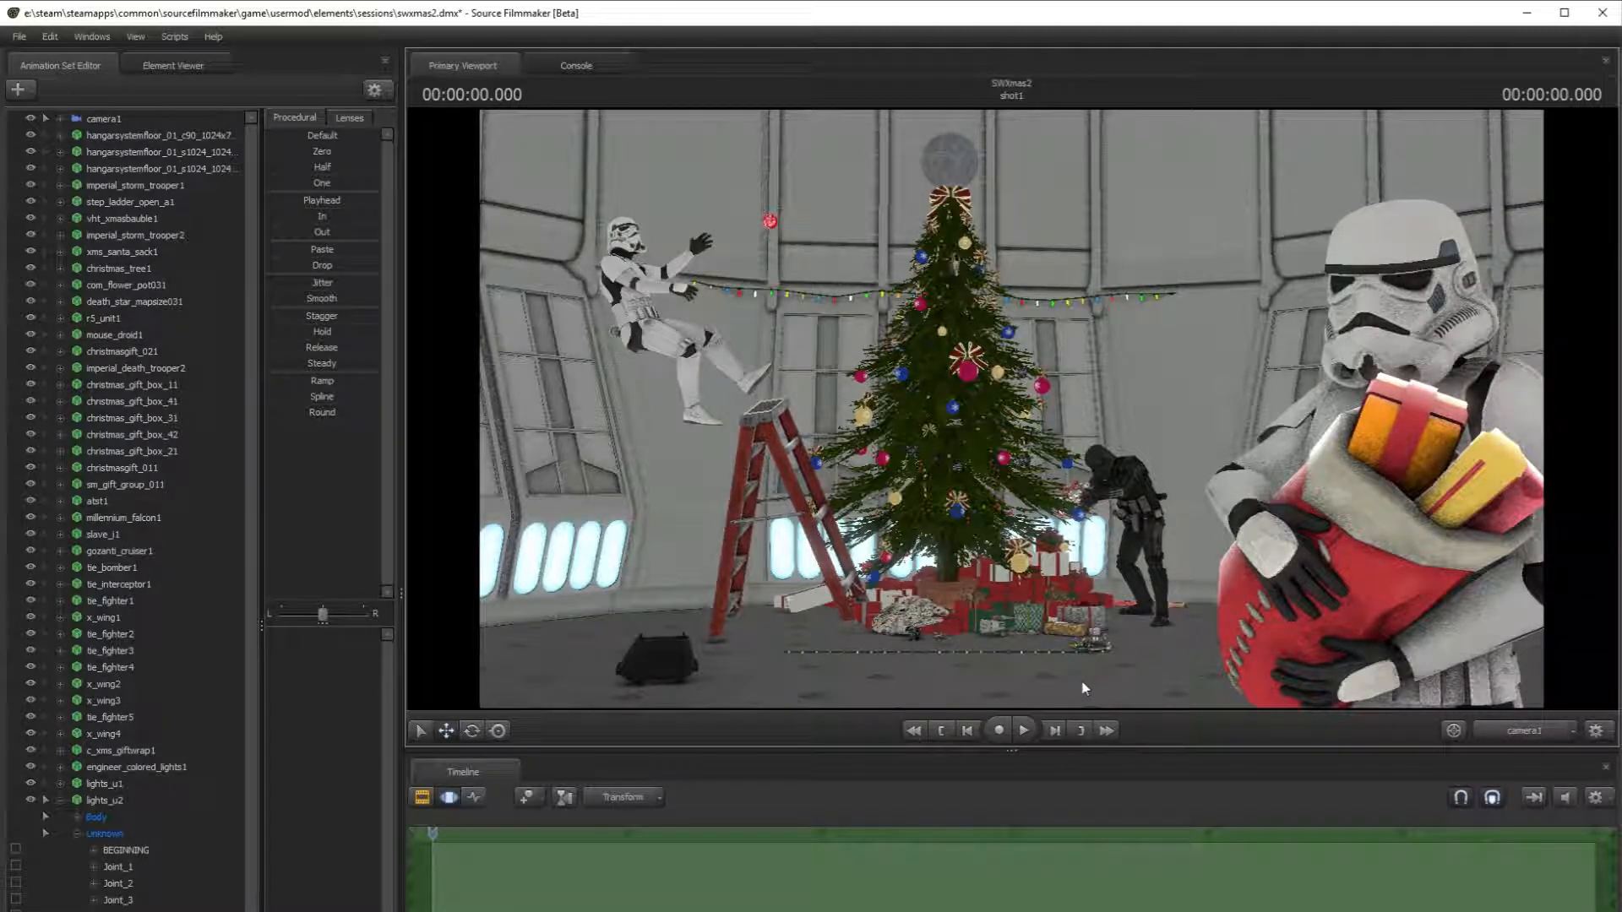
click(1521, 732)
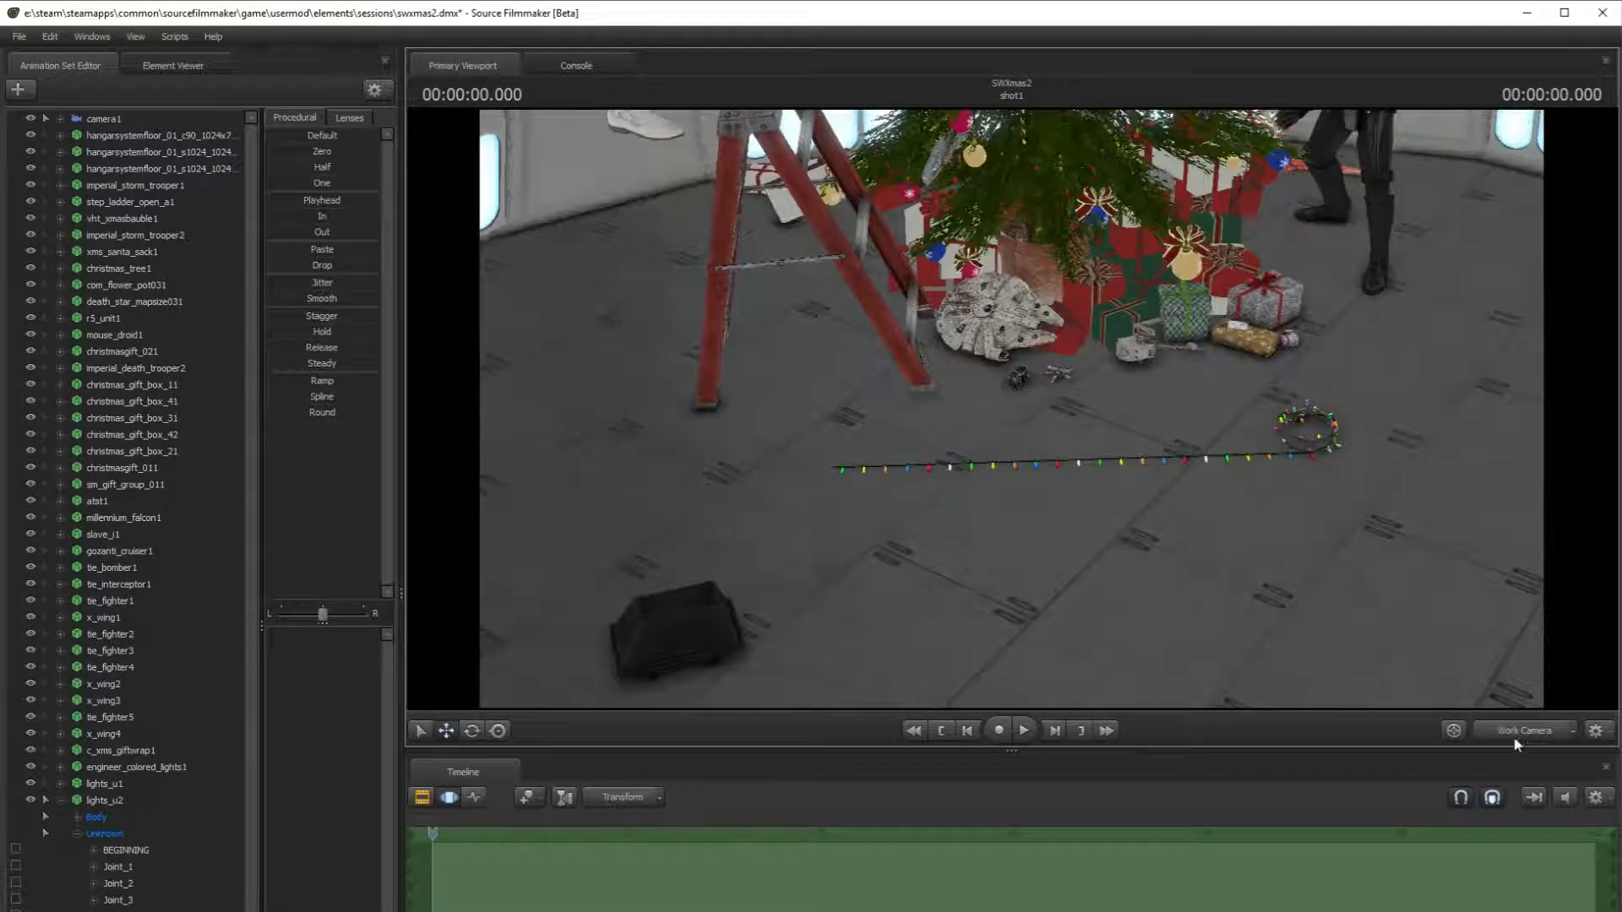
- Offset Joint_1, Joint_5, Joint_10 and Joint_14 of lights_u2 so the straight part of the string lies in gentle waves
click(118, 866)
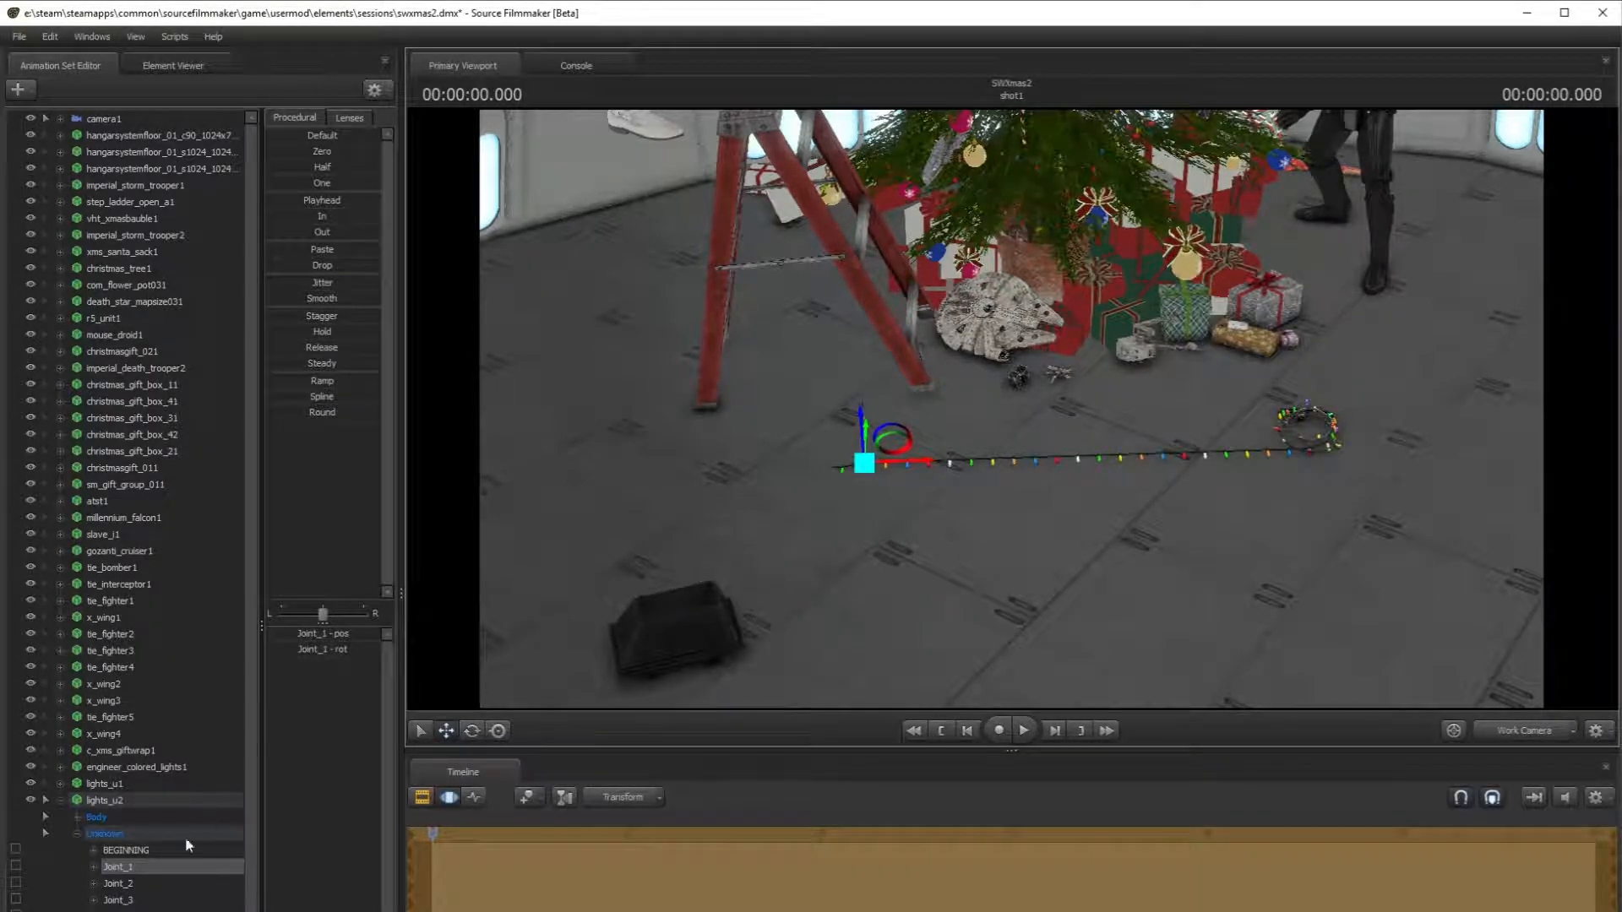
click(986, 466)
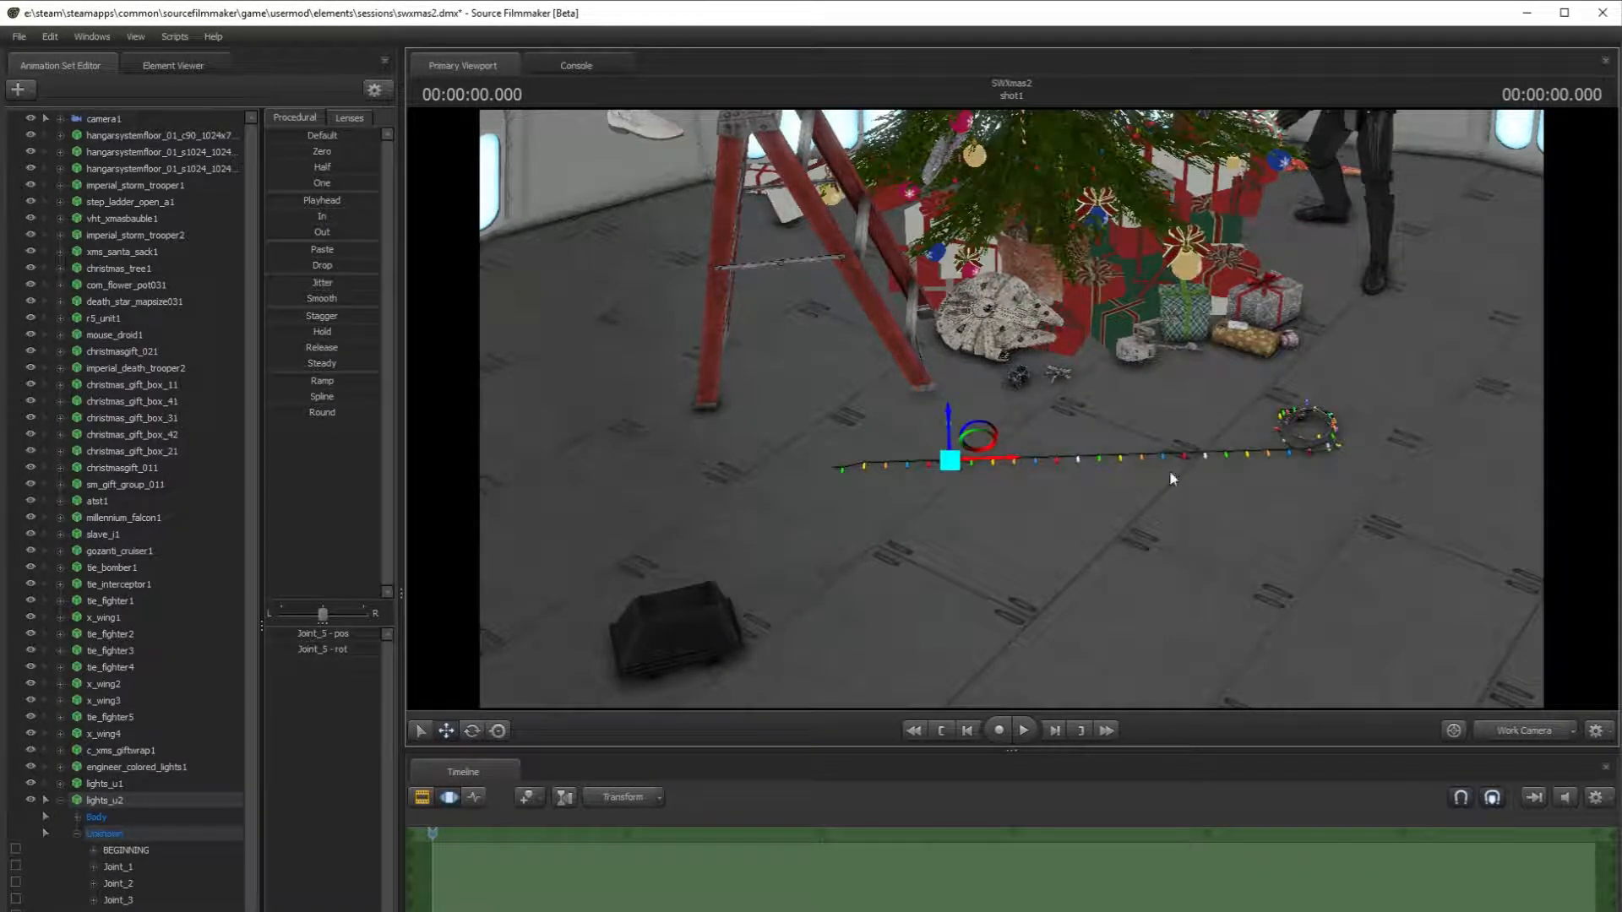
scroll(1115, 471, up, 5)
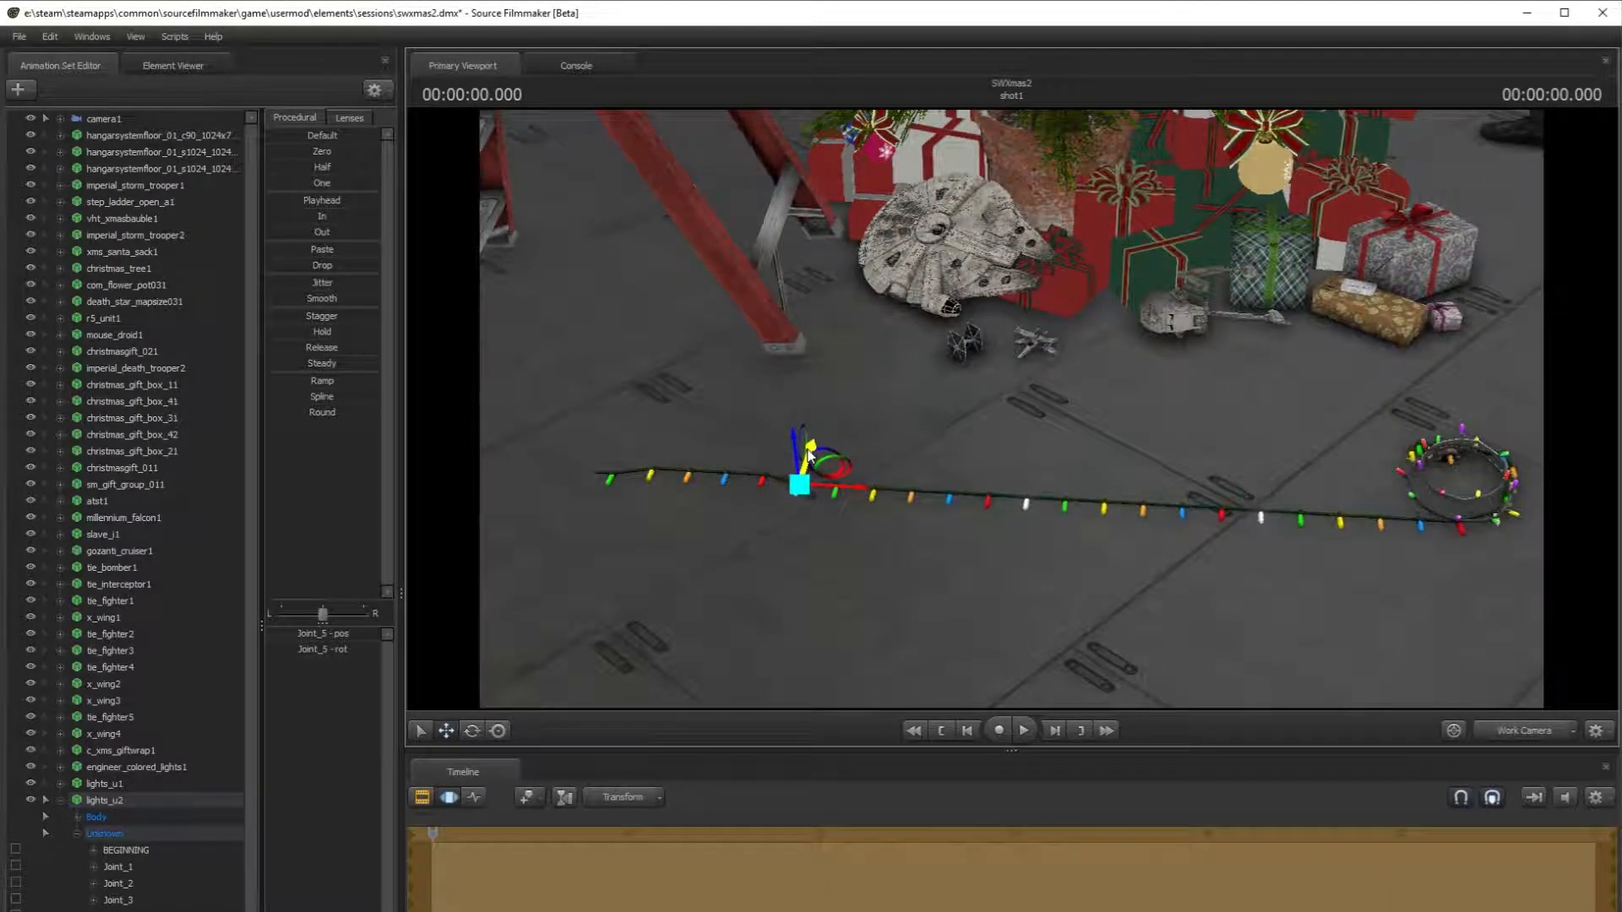
click(989, 498)
click(990, 498)
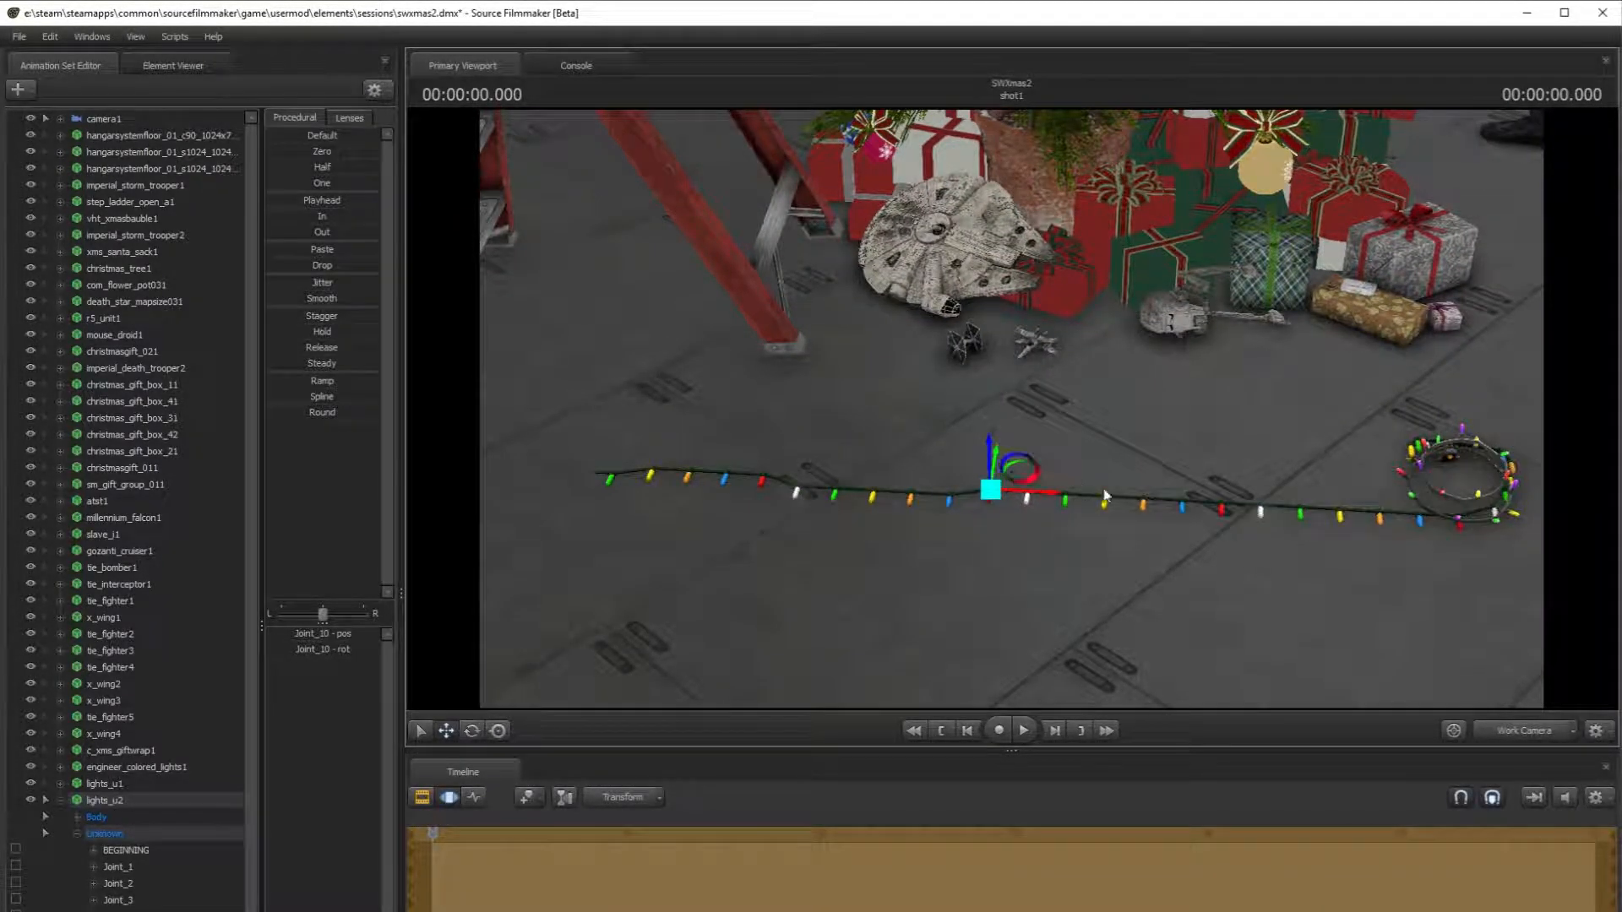
click(1144, 499)
click(1145, 499)
drag(1146, 479, 1146, 474)
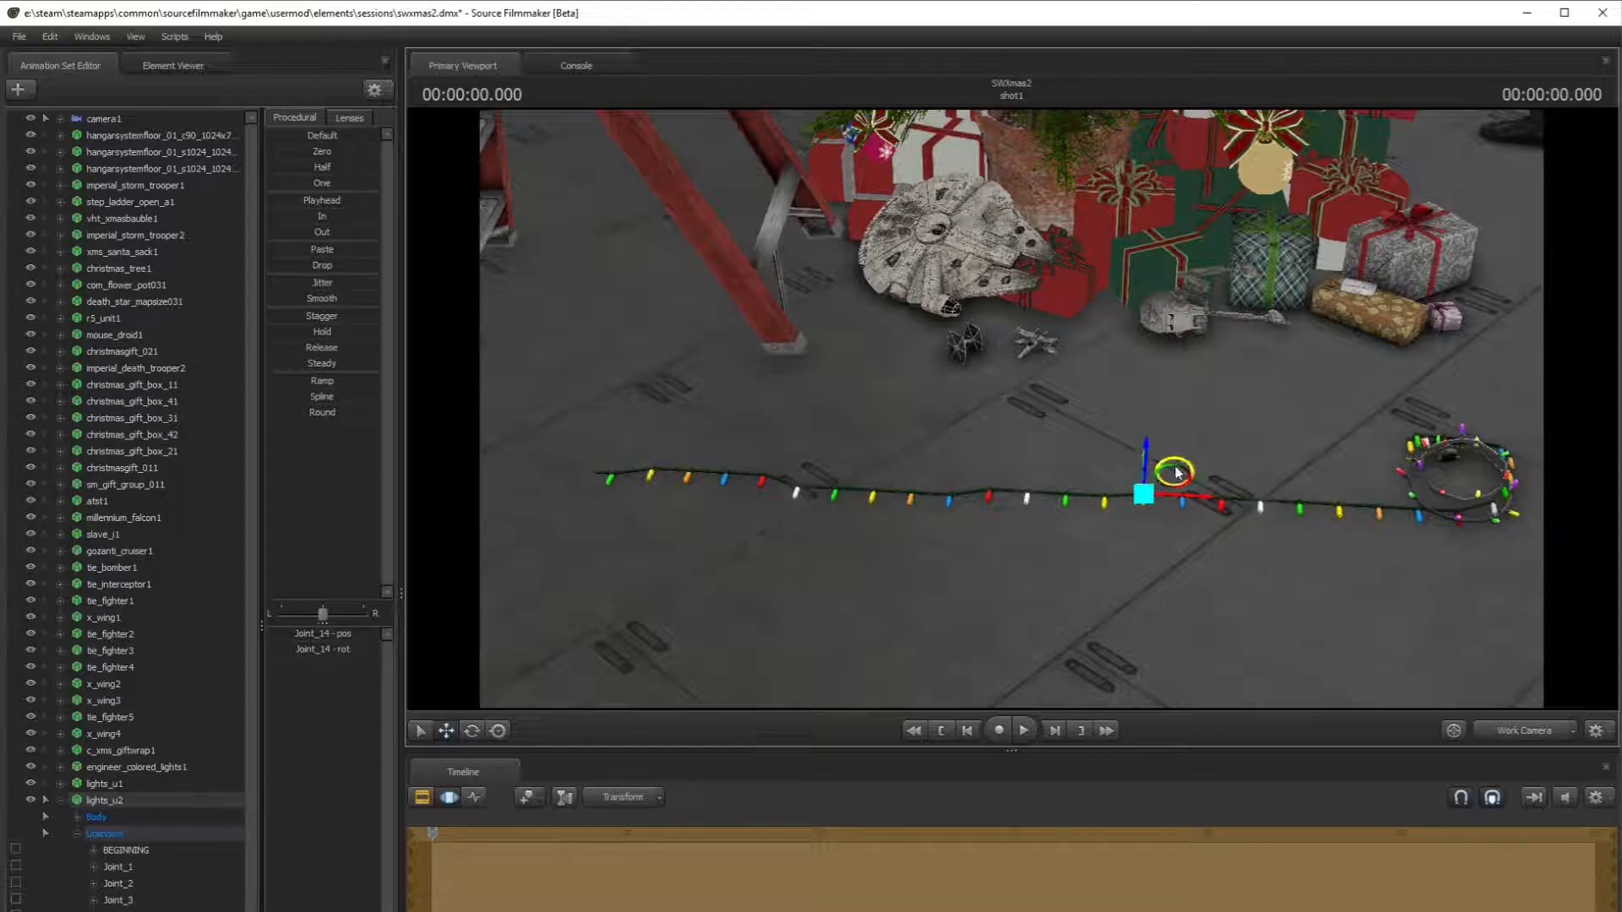
- Offset Joint_17 and the joints up to Joint_21 where the string nears the coil, and return to camera1
ctrl+click(1260, 500)
drag(1258, 482, 1257, 492)
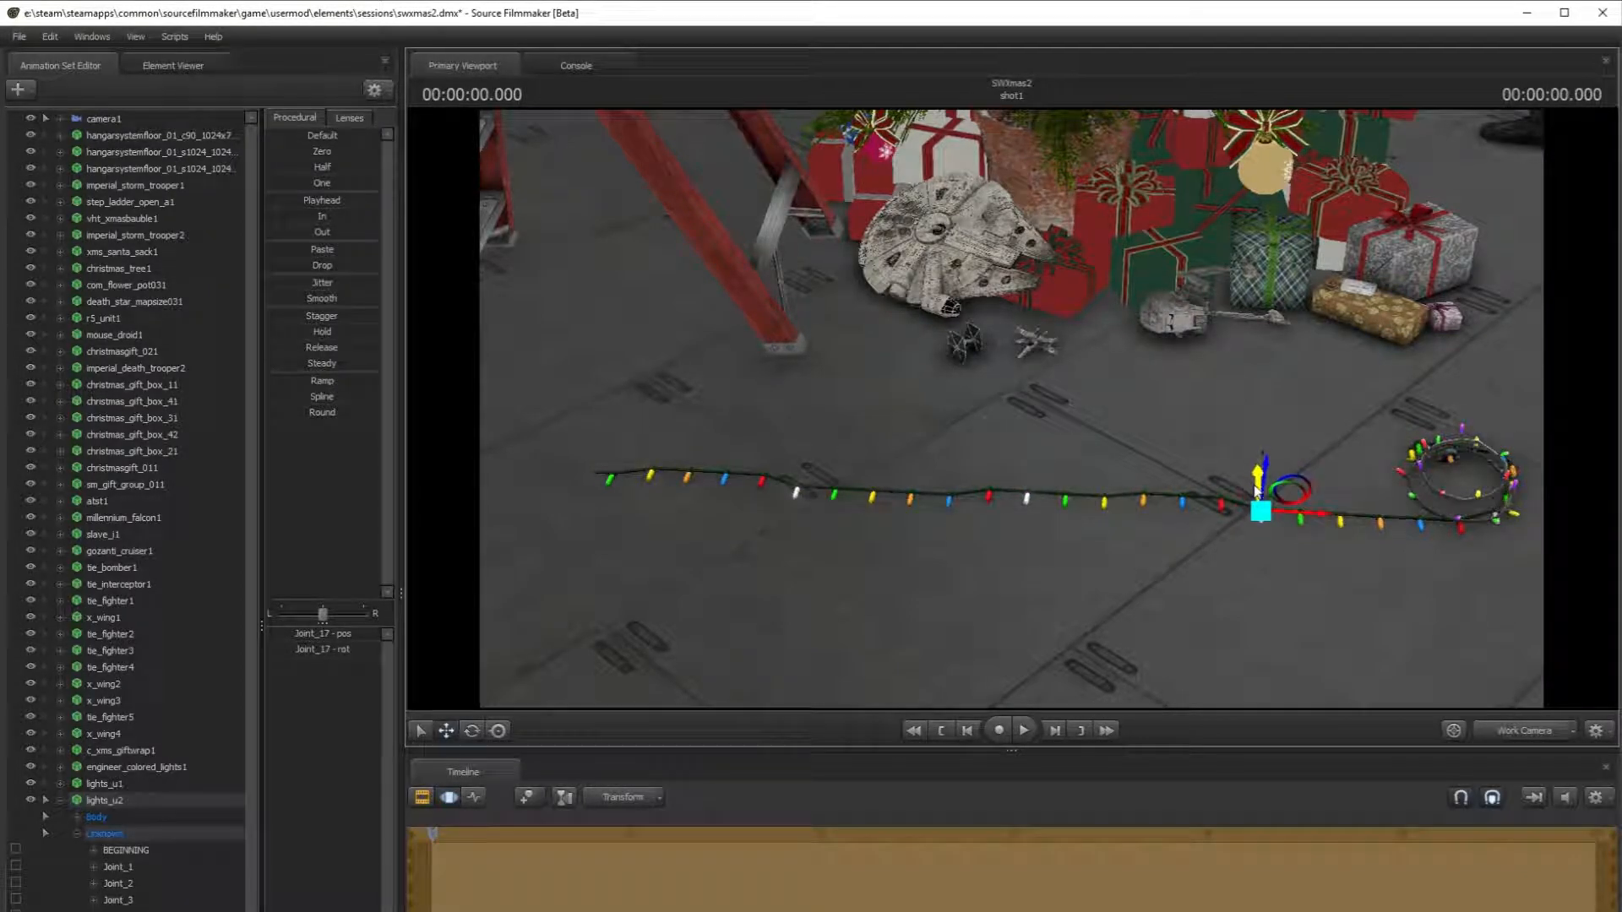
ctrl+click(1378, 522)
drag(1376, 482, 1410, 493)
ctrl+click(1421, 515)
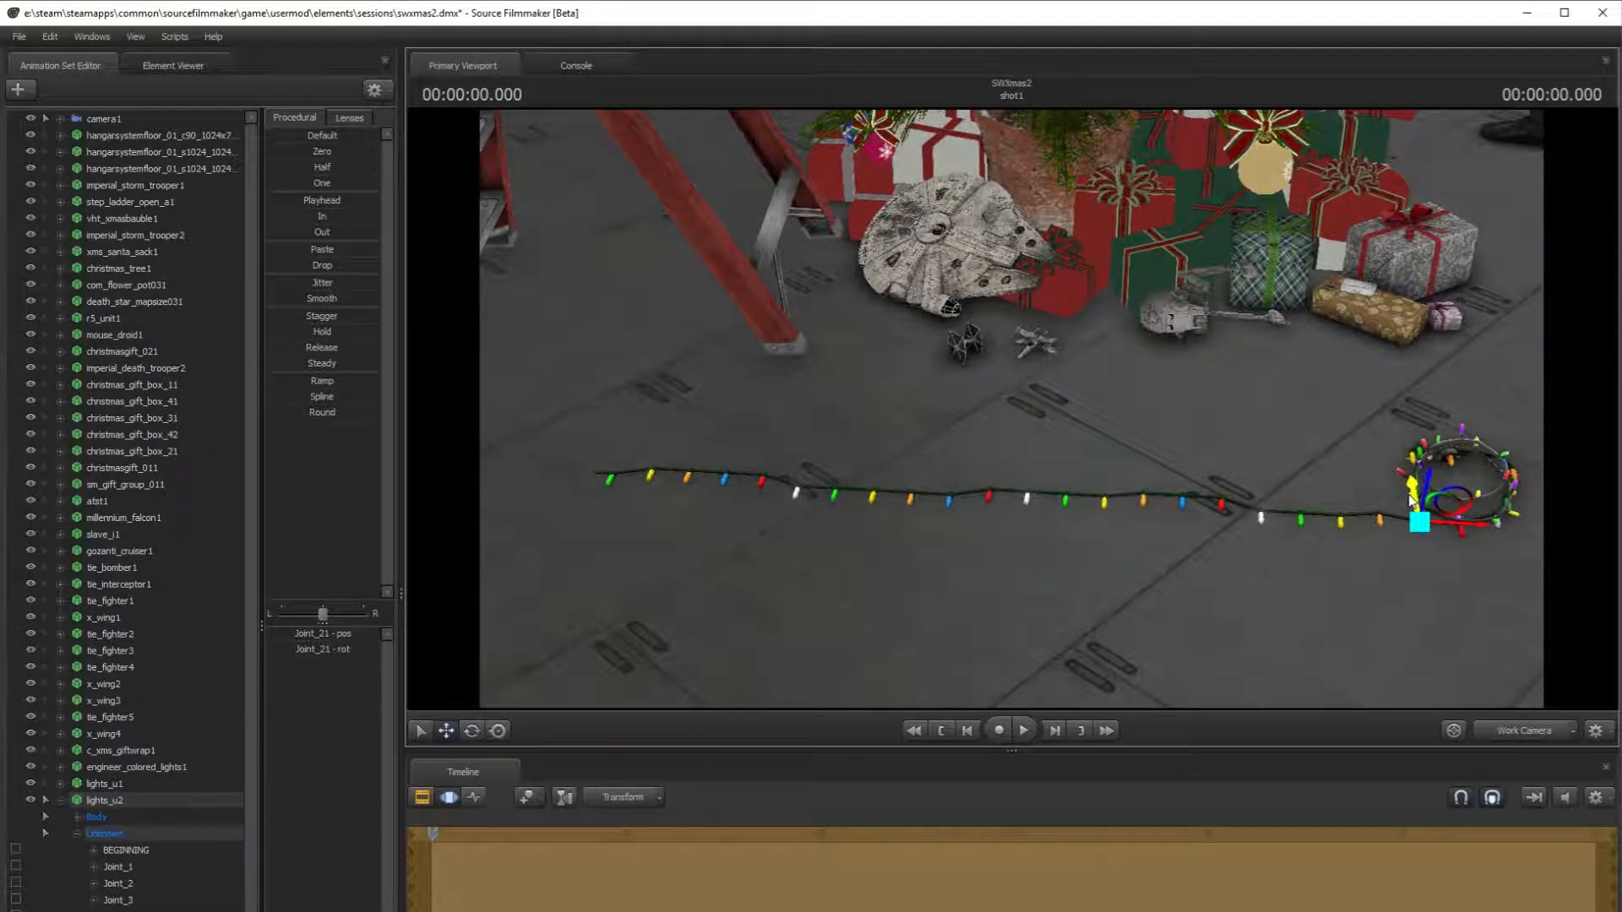
ctrl+click(1381, 595)
click(1536, 727)
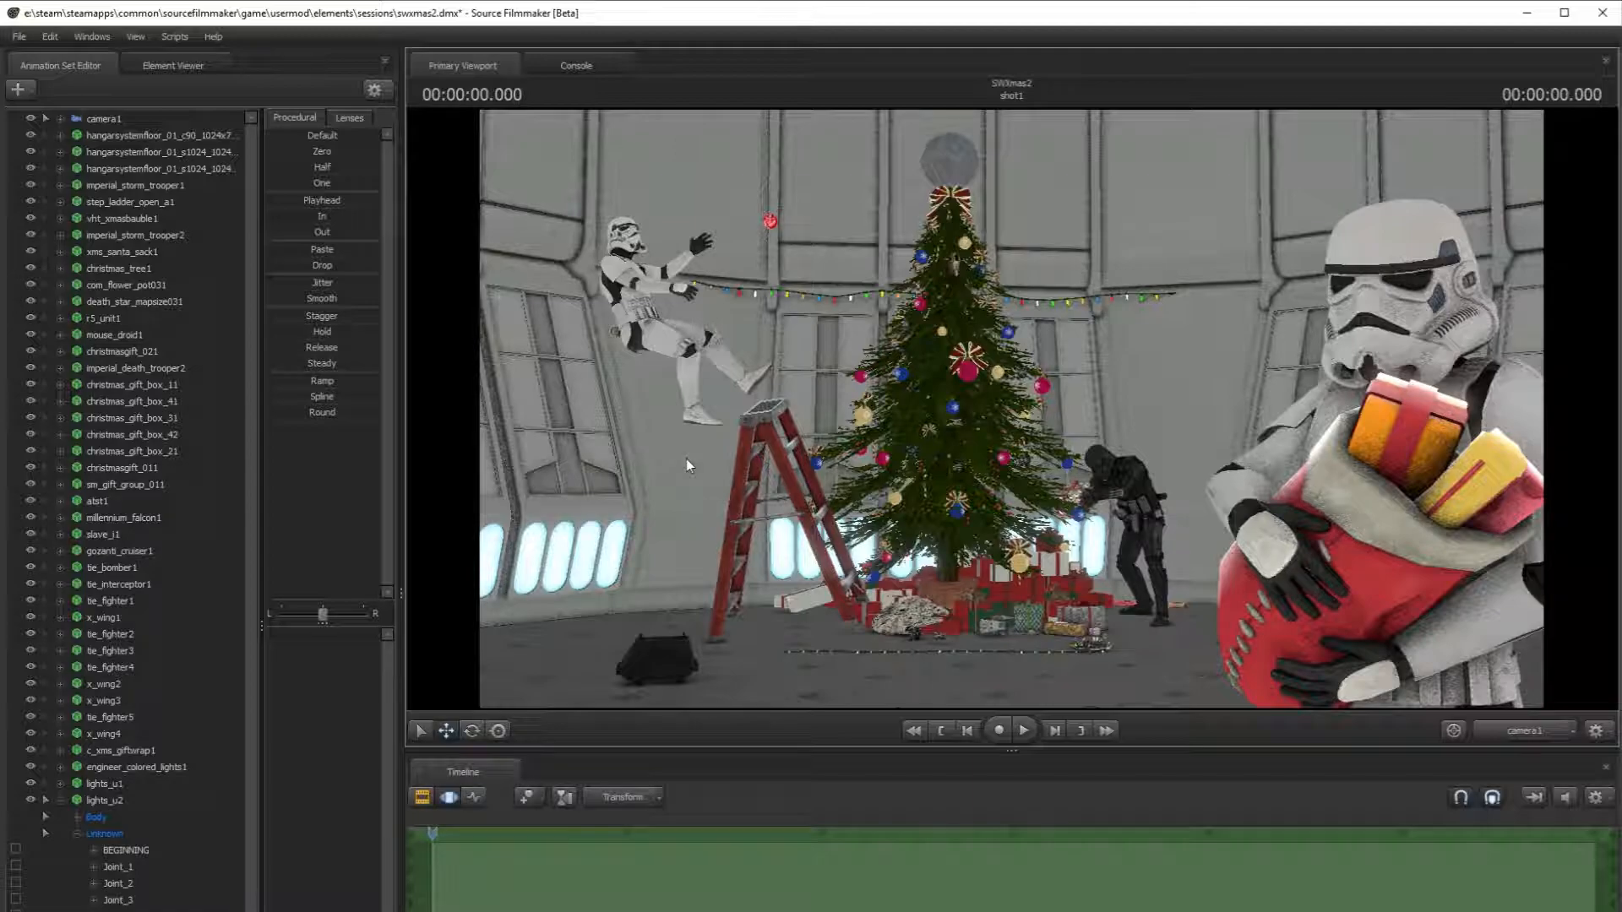
- Collapse lights_u2 and look through the xmas models again, previewing the lights, ornaments, gift, eggnog, snowmen, tree and baubles
click(81, 803)
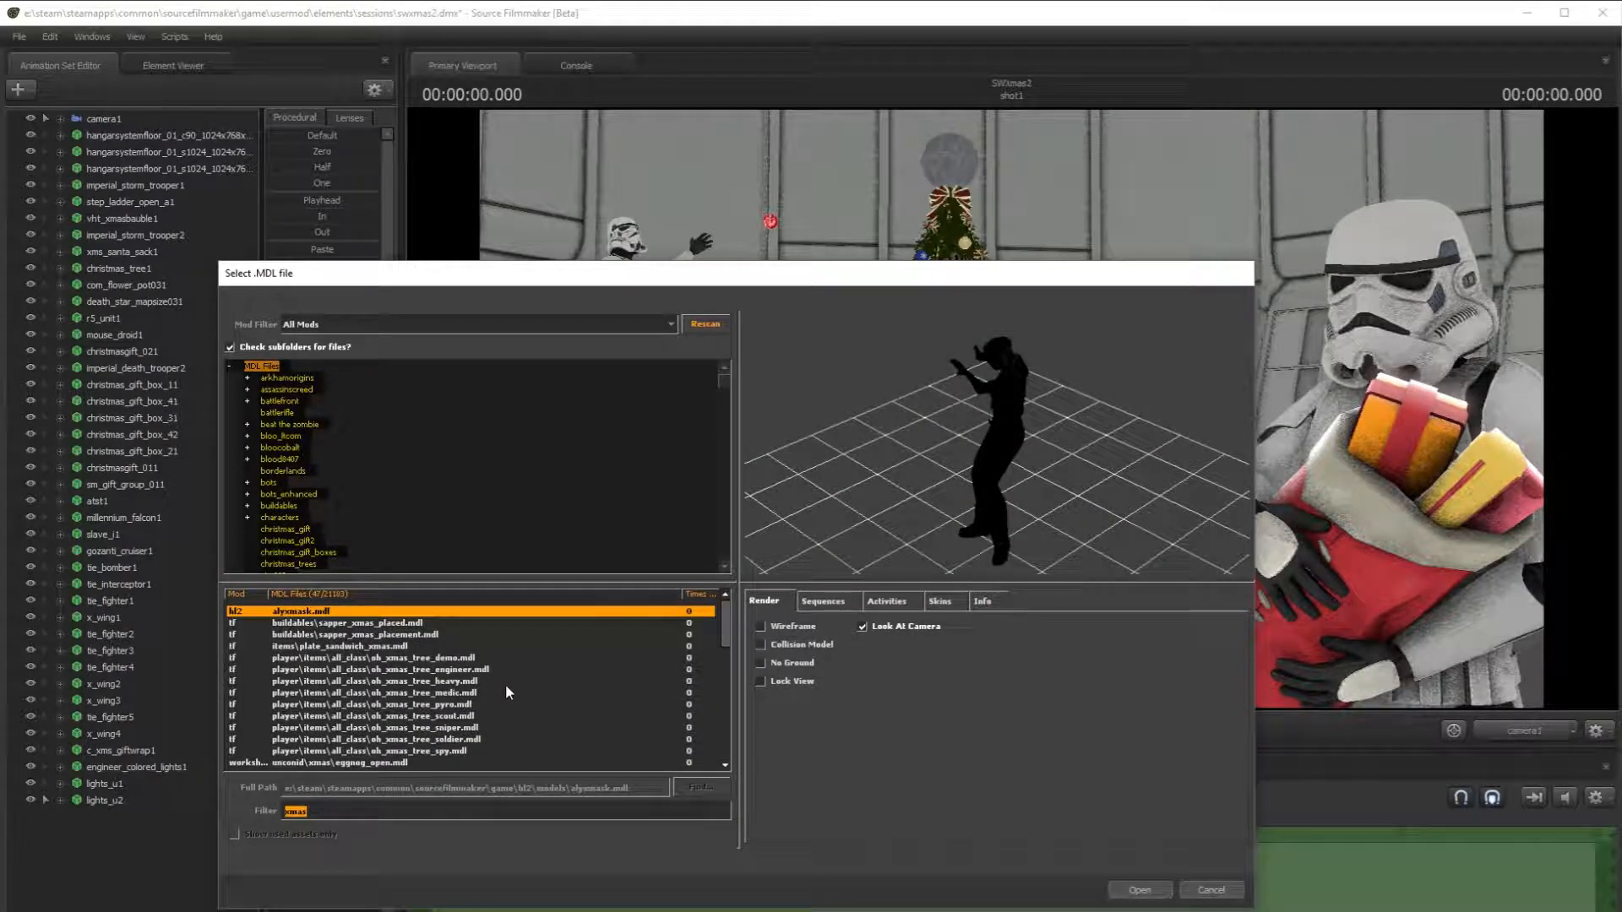
scroll(506, 684, down, 7)
scroll(489, 748, up, 4)
click(372, 658)
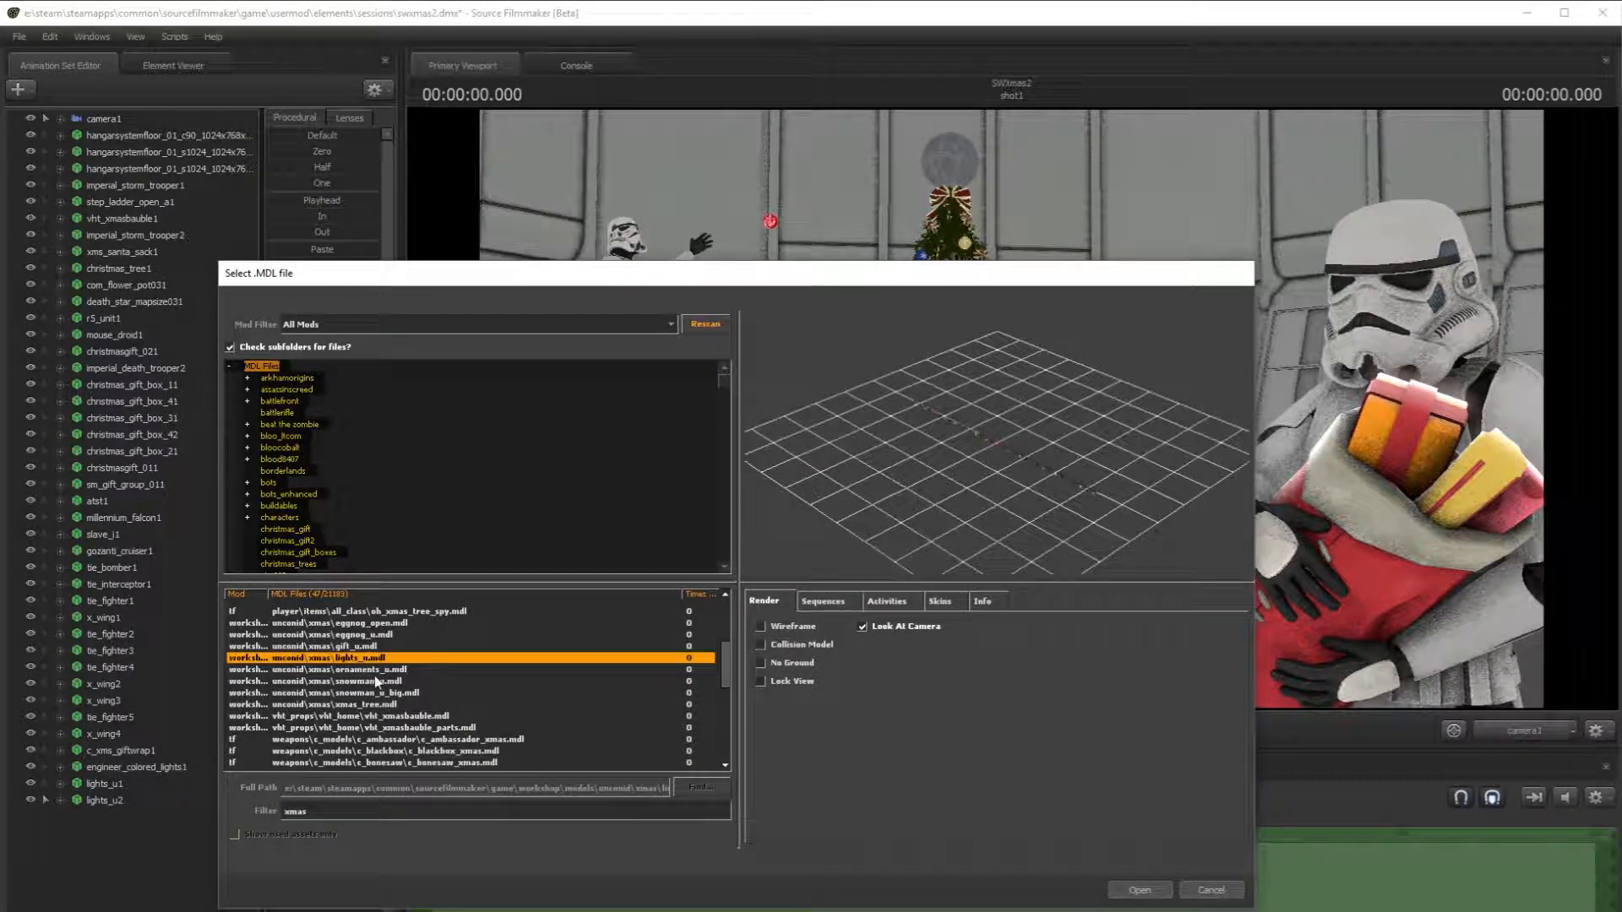
click(394, 670)
click(397, 646)
click(391, 635)
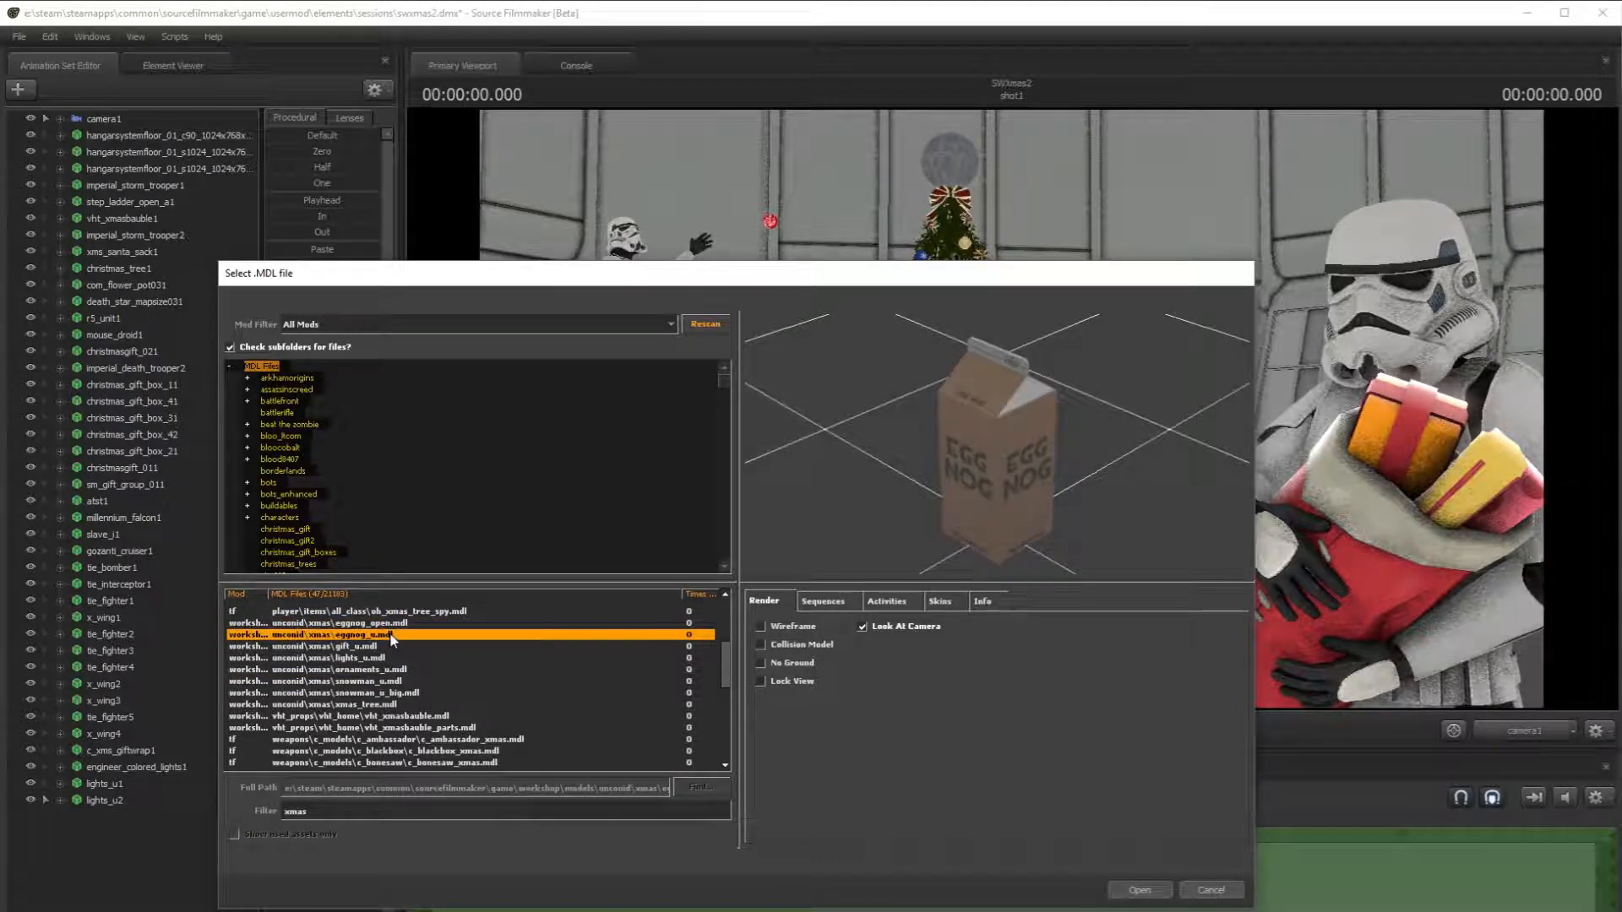
click(382, 667)
click(350, 682)
click(382, 704)
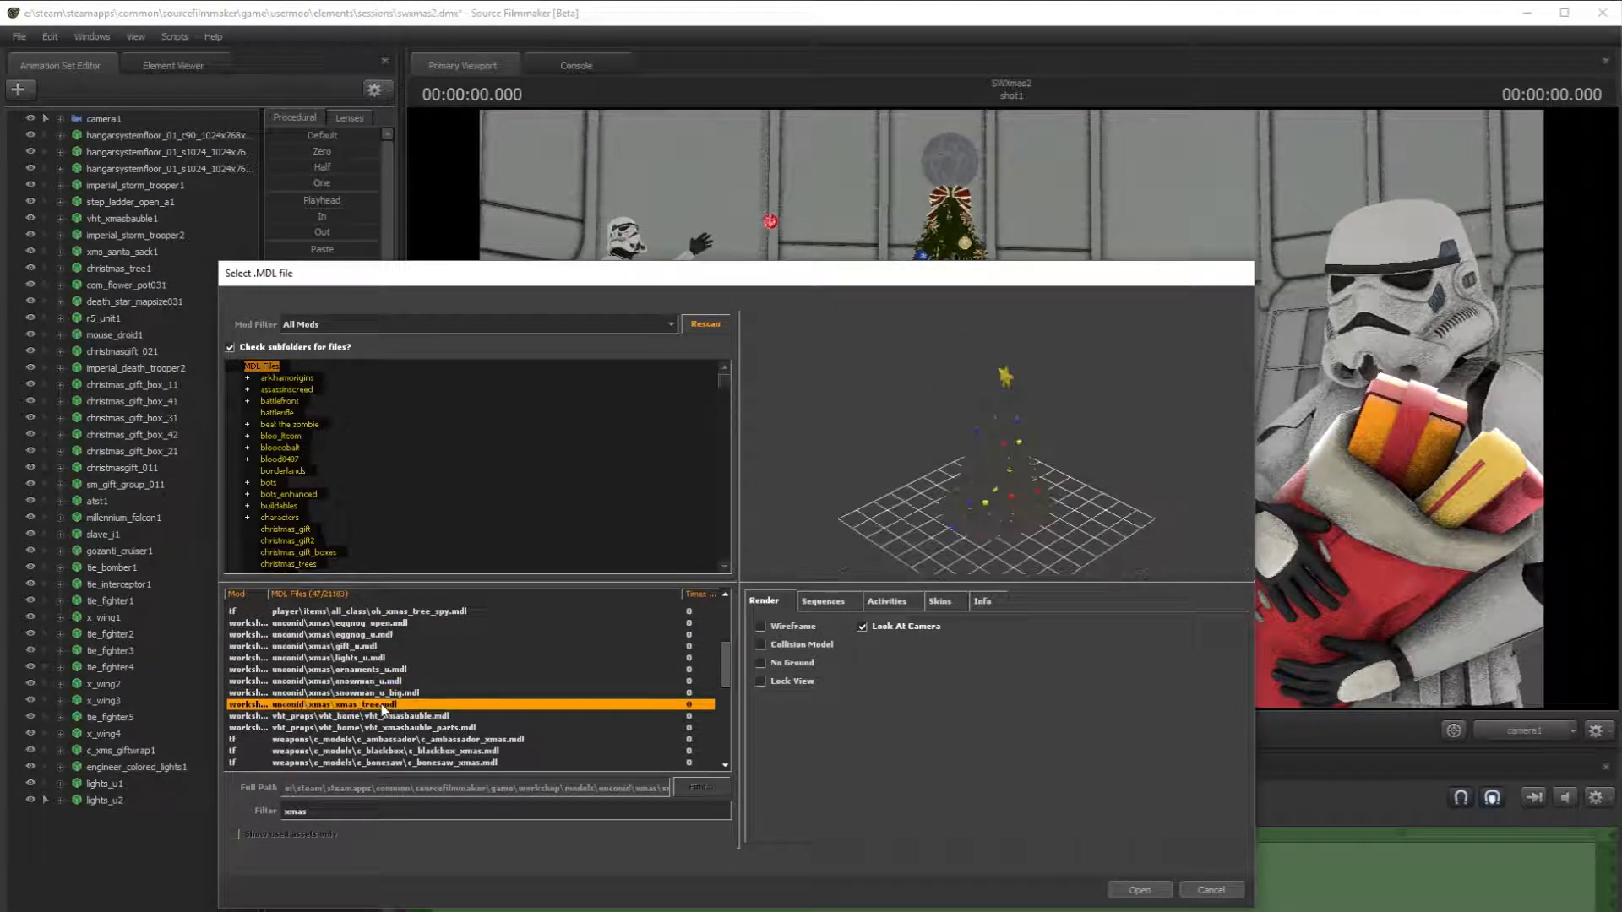
click(402, 716)
click(409, 728)
click(395, 670)
click(401, 681)
click(401, 704)
scroll(401, 705, up, 4)
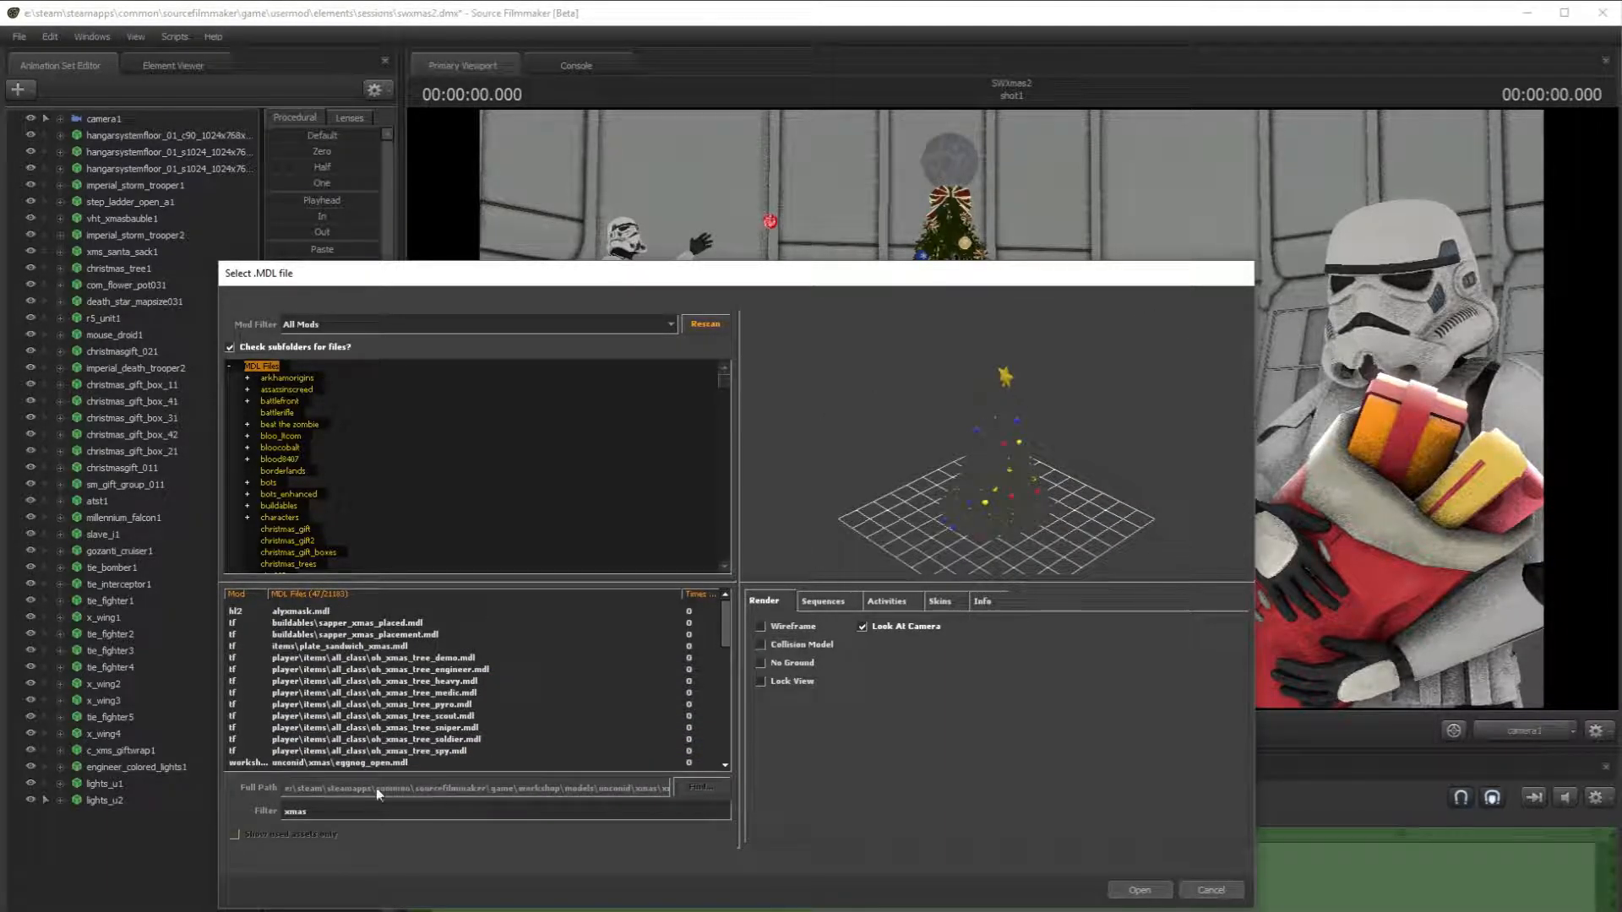
- Filter the model list by "christmas" and preview the ornament, ribbon and garland decorations
drag(375, 808, 249, 783)
text(christmas)
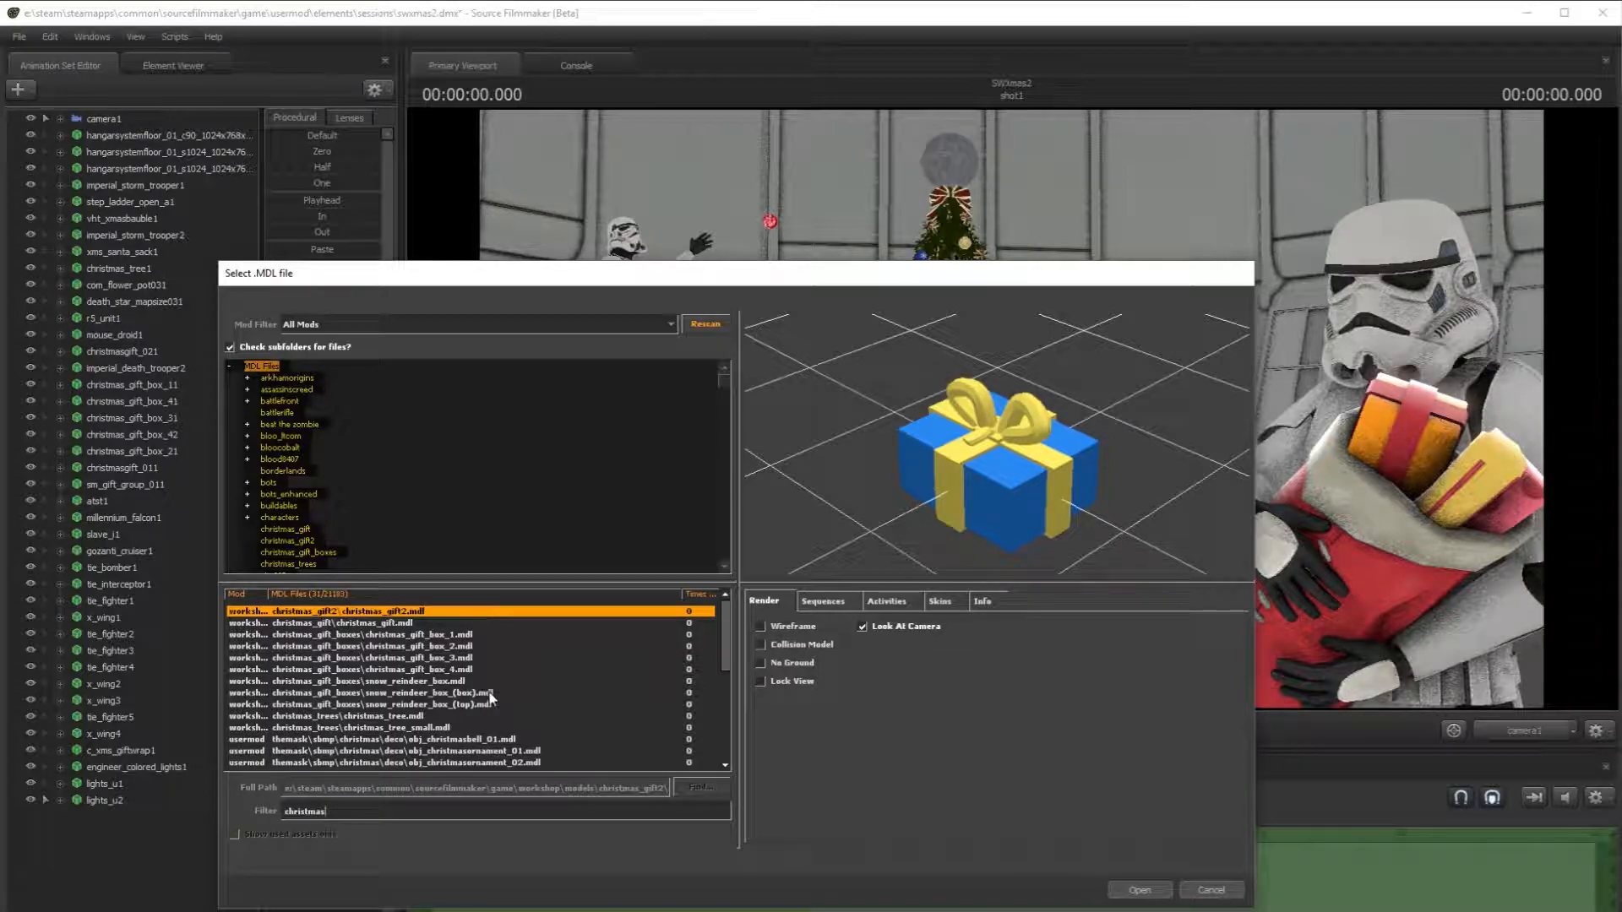
scroll(490, 691, down, 1)
click(517, 704)
click(545, 717)
scroll(548, 725, down, 3)
click(514, 692)
click(515, 704)
click(518, 716)
- Compare the three obj_garland models and add obj_garland_01_sg to the scene
click(513, 706)
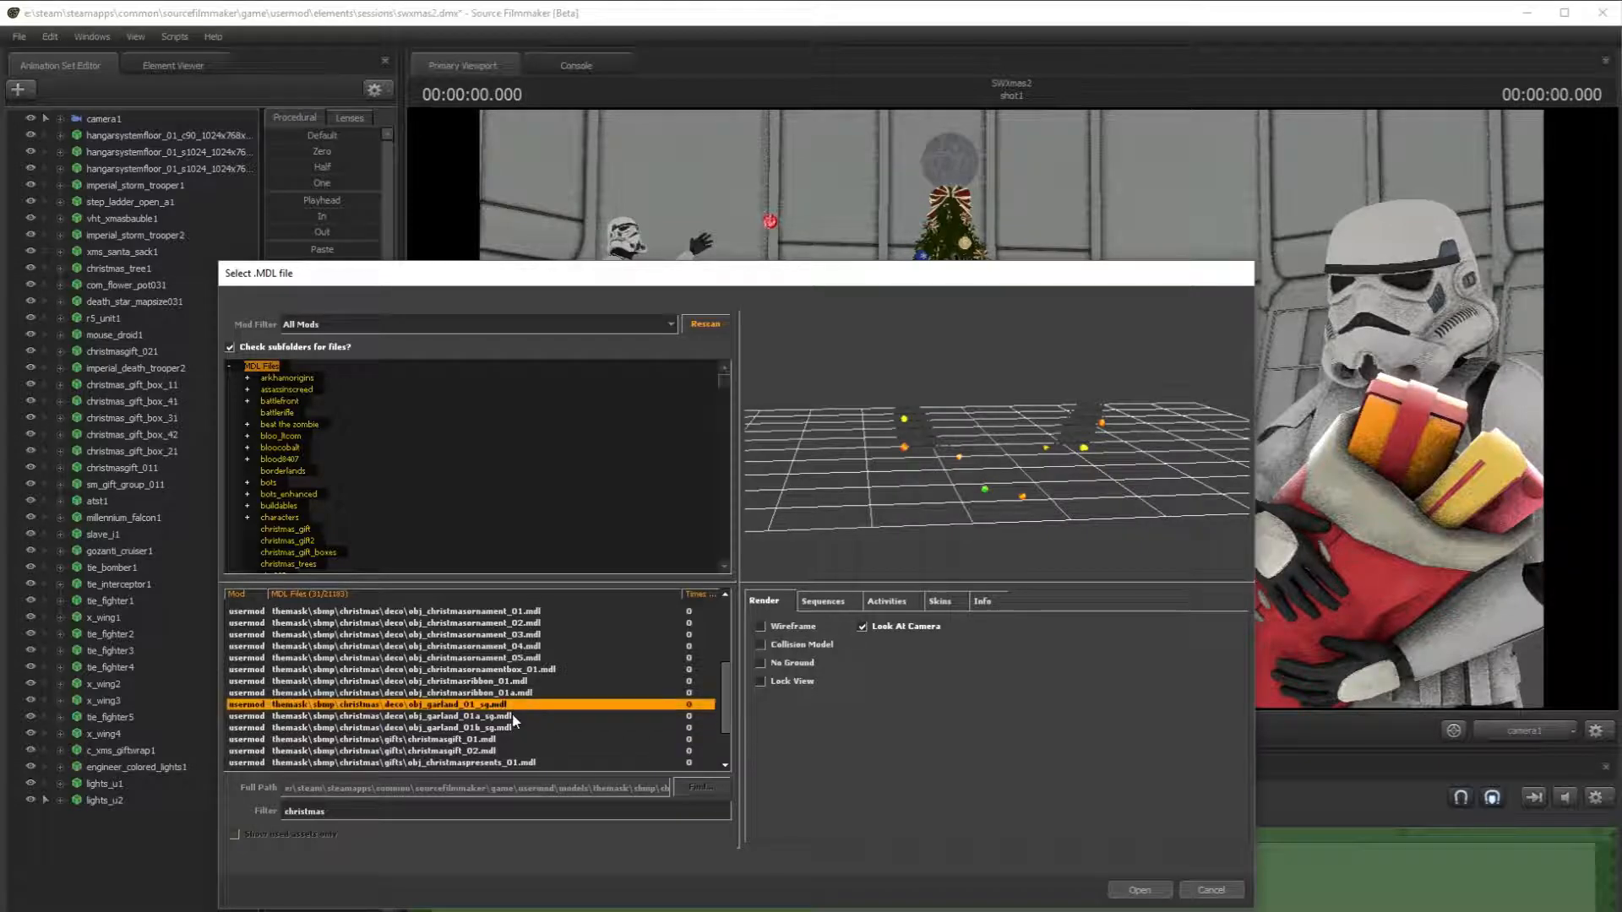
click(511, 718)
click(510, 727)
click(528, 716)
click(534, 705)
click(1140, 890)
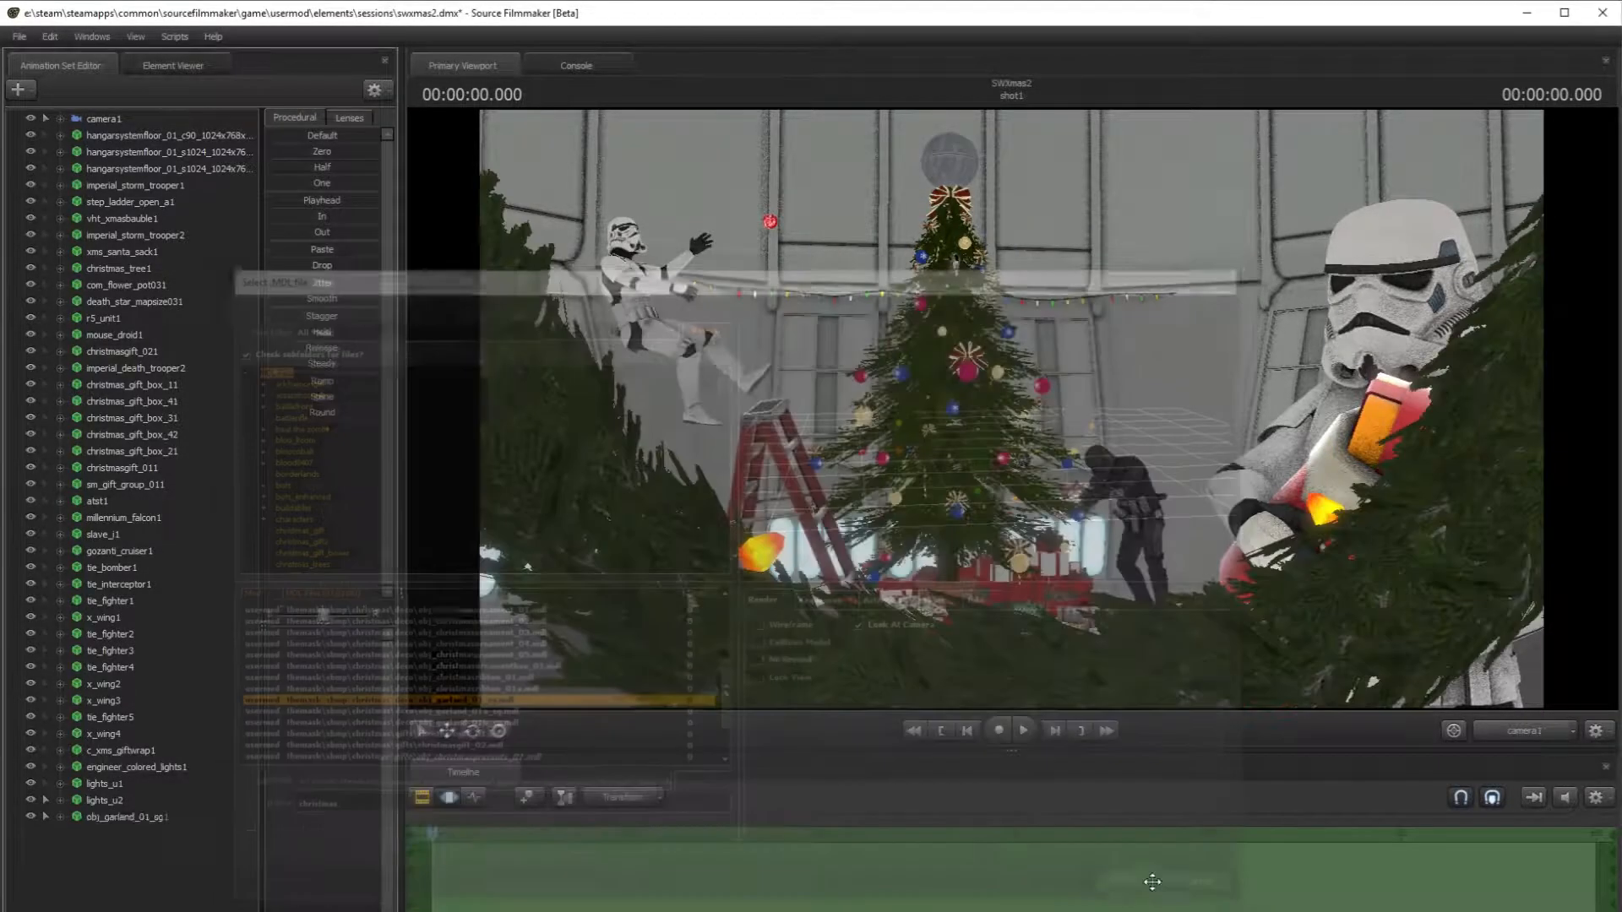
- Switch the viewport to the Work Camera and select the new garland
click(1524, 732)
key(s)
drag(1011, 409, 1011, 409)
click(127, 817)
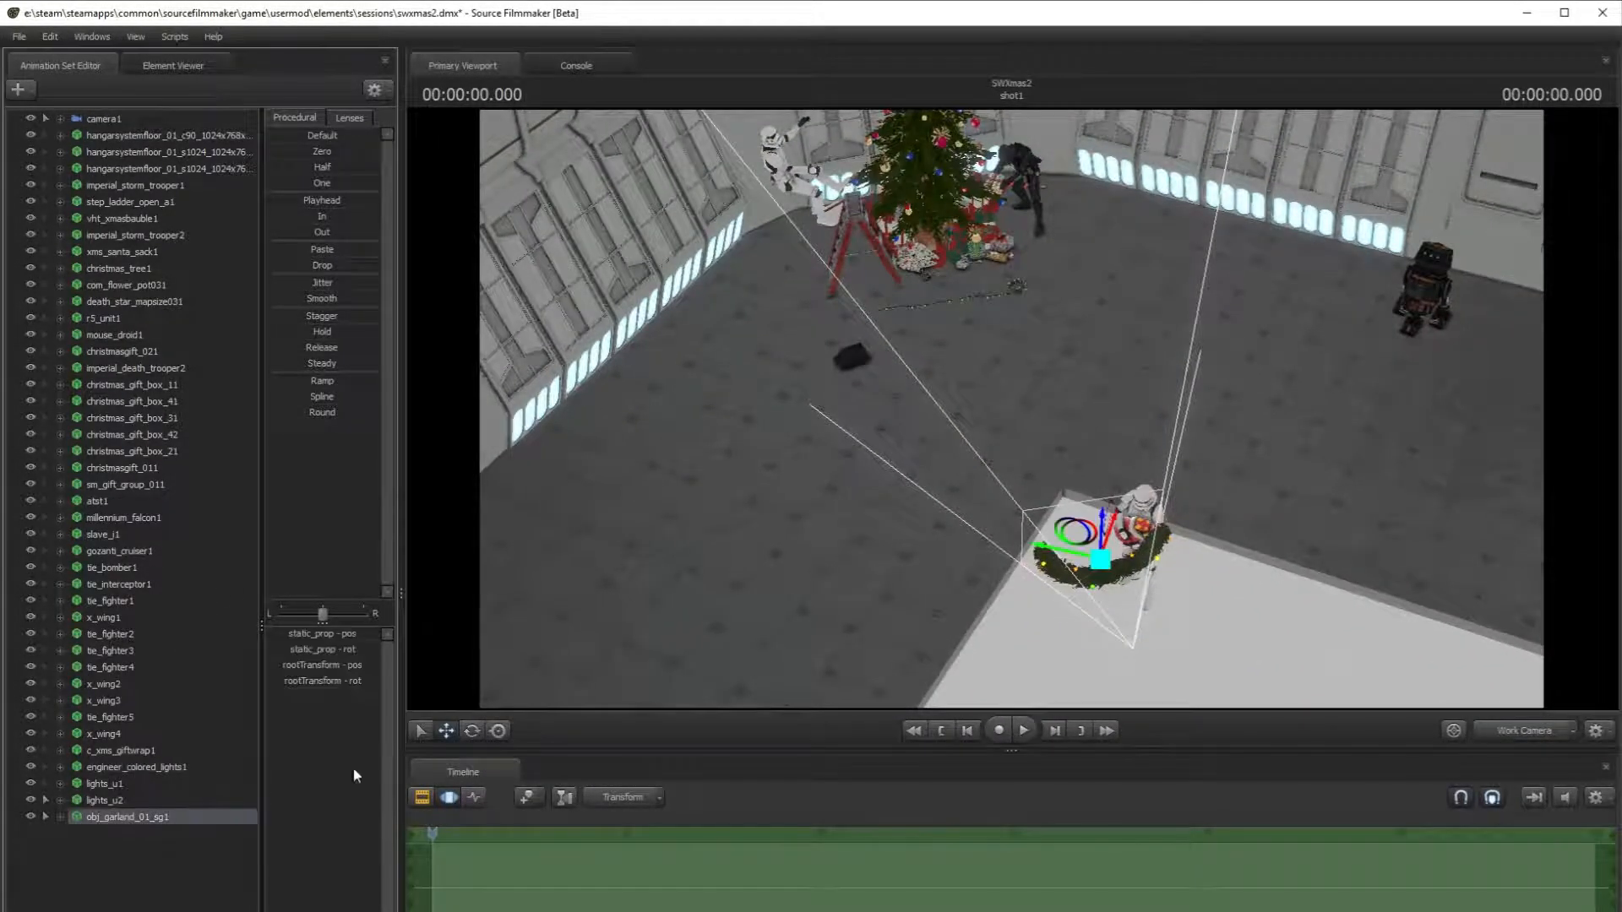
- Try to move the garland across the floor towards the Christmas tree
drag(1089, 521, 906, 391)
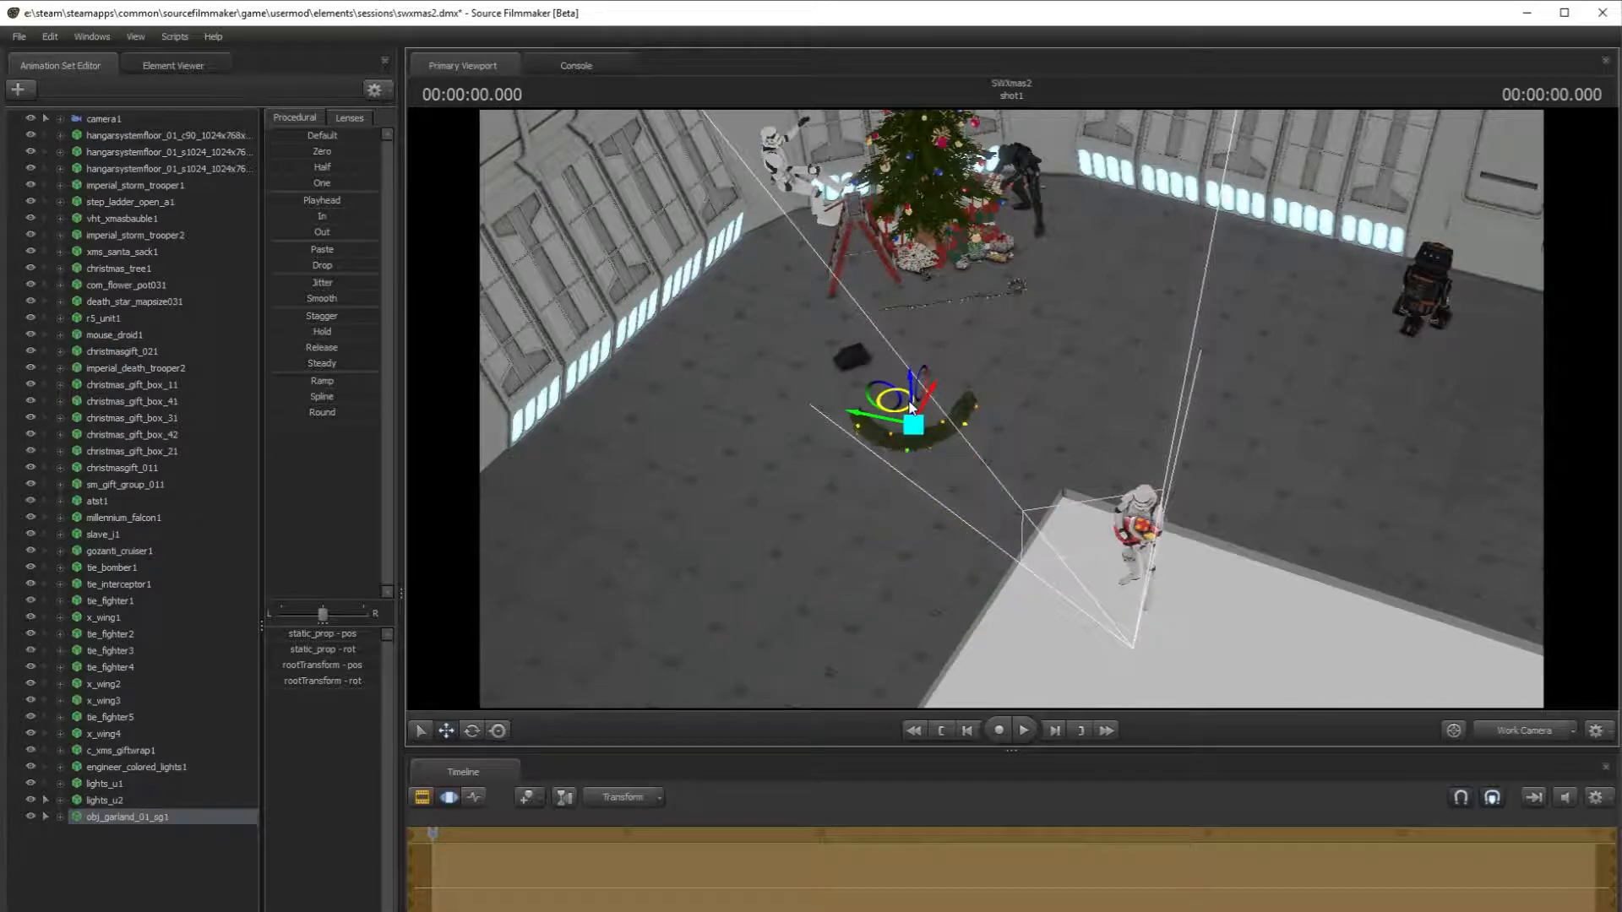
drag(1011, 410, 1011, 410)
drag(910, 397, 901, 225)
key(w)
drag(1011, 409, 1011, 409)
key(s)
drag(1003, 338, 1011, 409)
key(ctrl+z)
key(w)
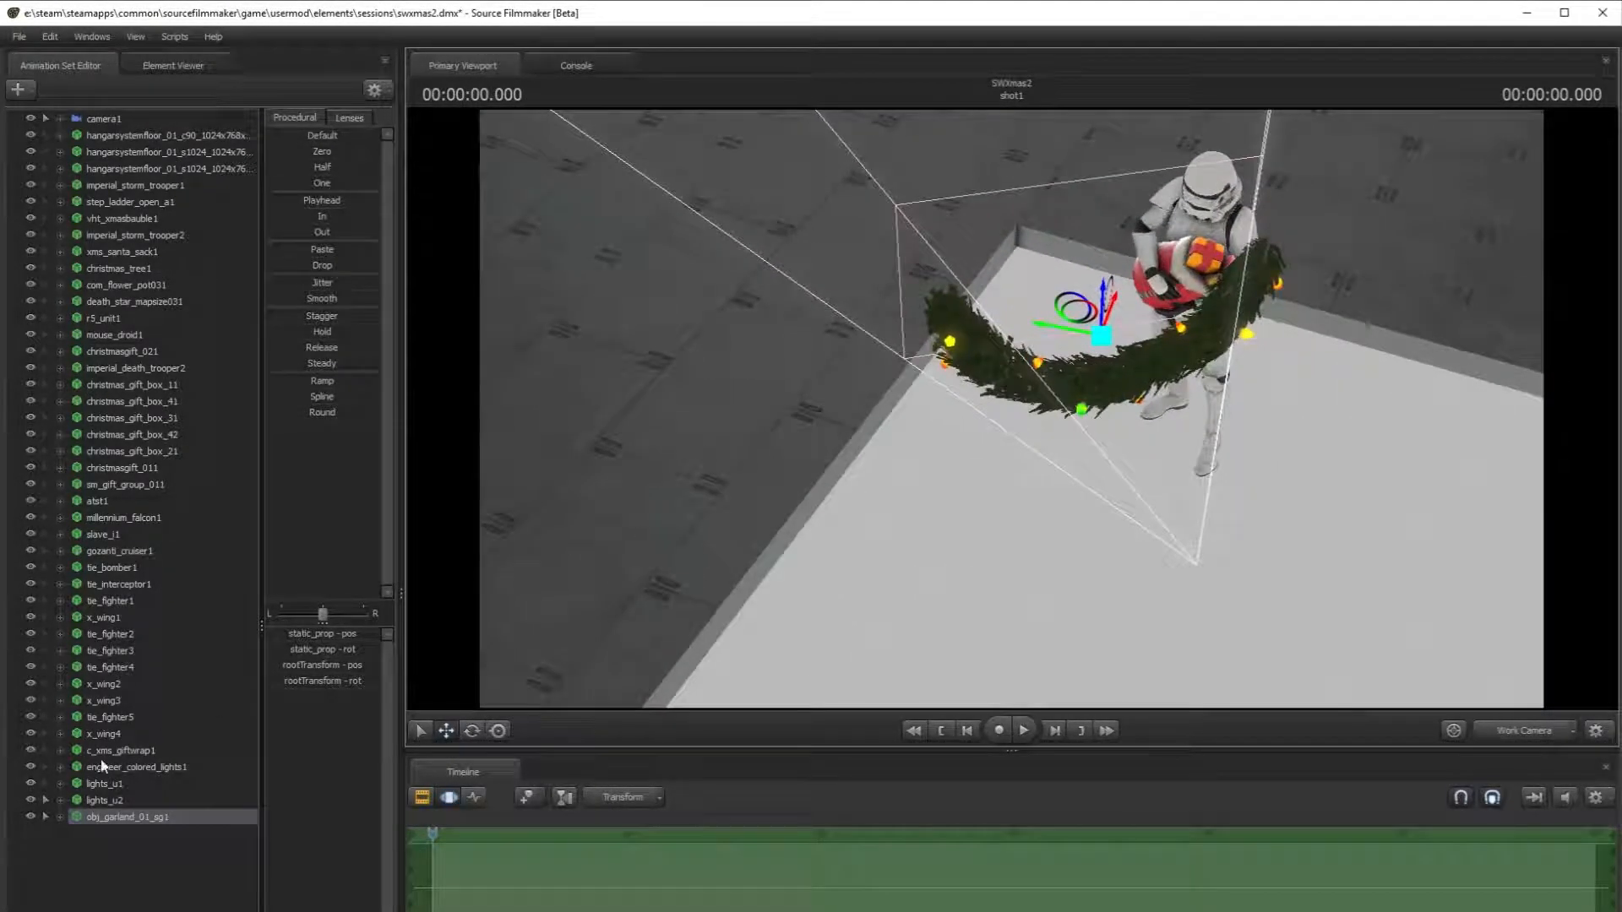
- Compare the other garland variants and the christmasgift models under the christmas filter without adding any of them
right_click(110, 814)
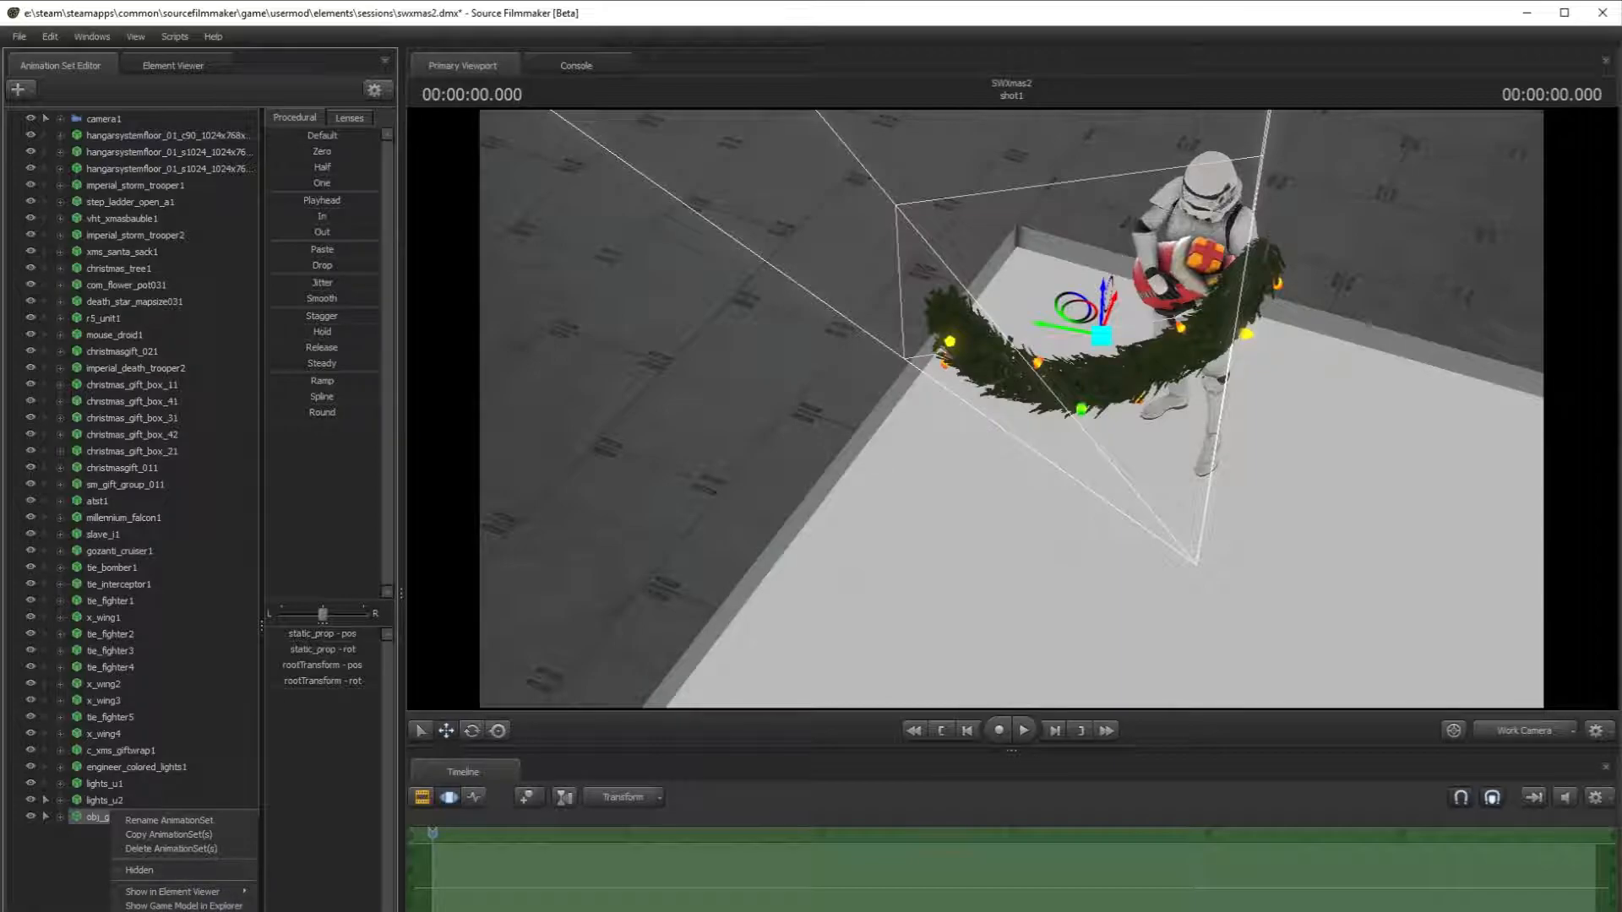
key(Escape)
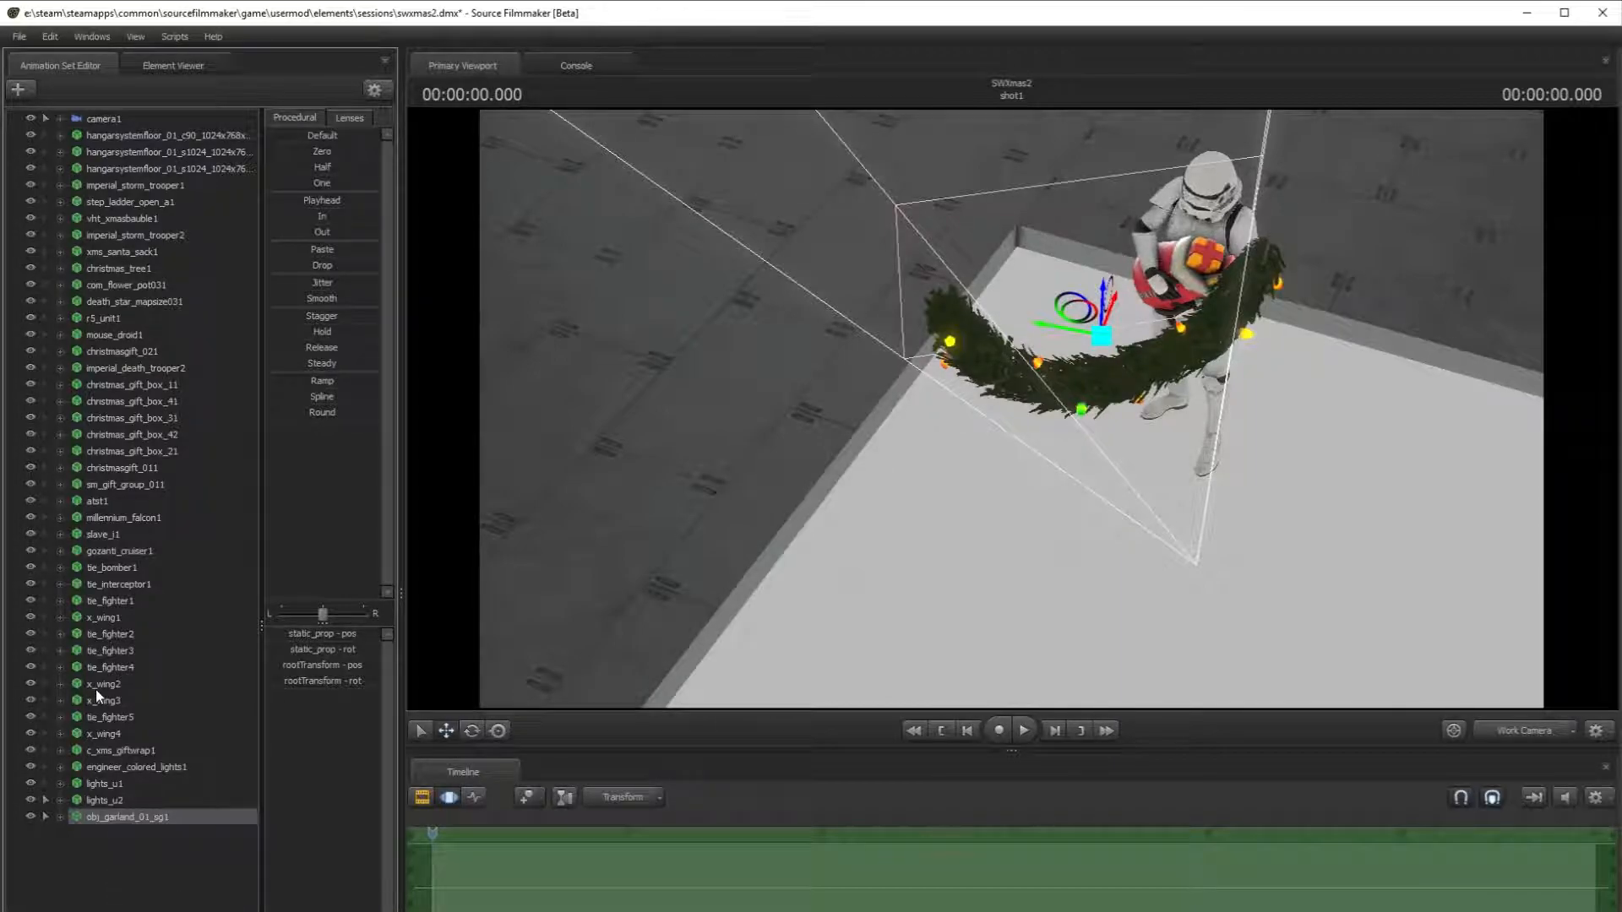
click(19, 89)
click(51, 113)
scroll(505, 738, down, 6)
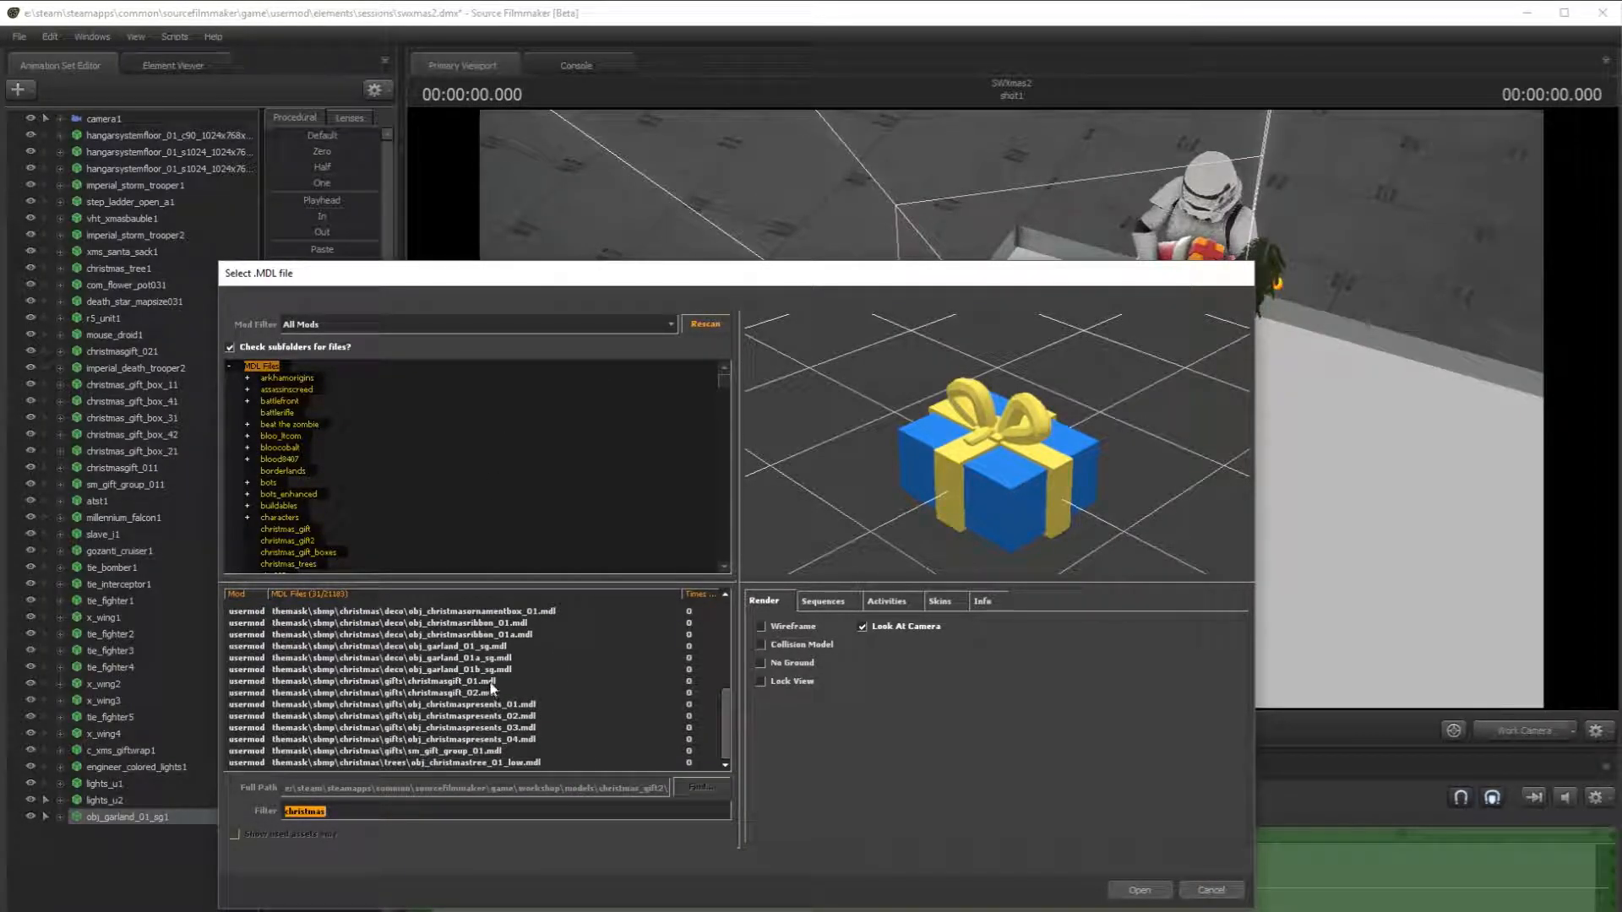
click(497, 669)
click(502, 662)
drag(963, 490, 912, 588)
click(502, 647)
click(509, 669)
click(508, 691)
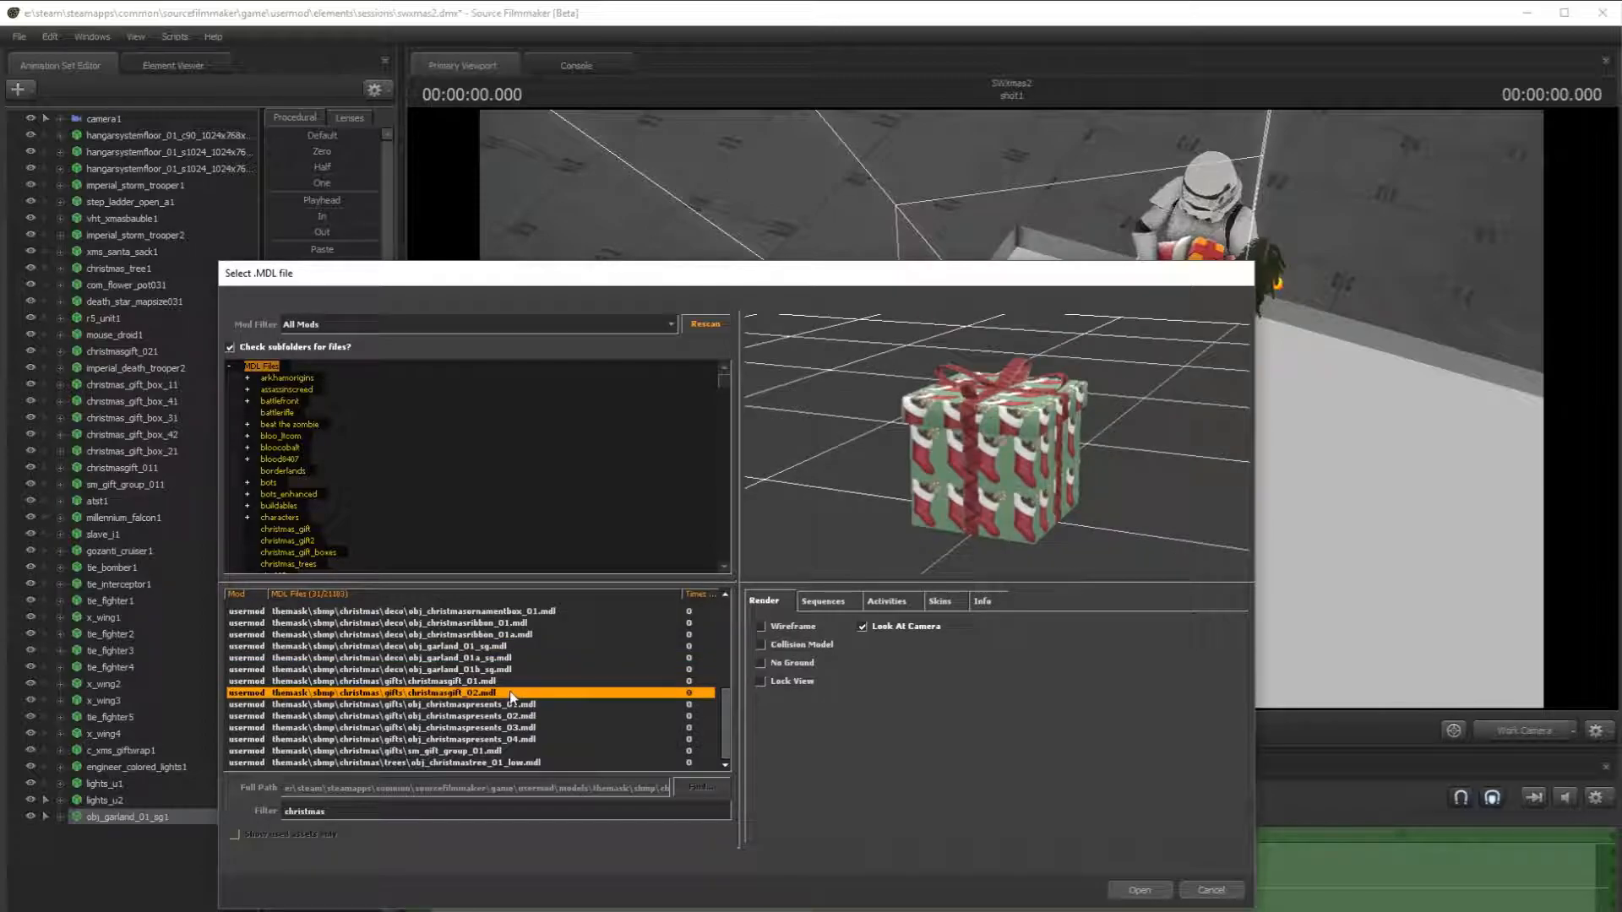
click(502, 681)
key(Up)
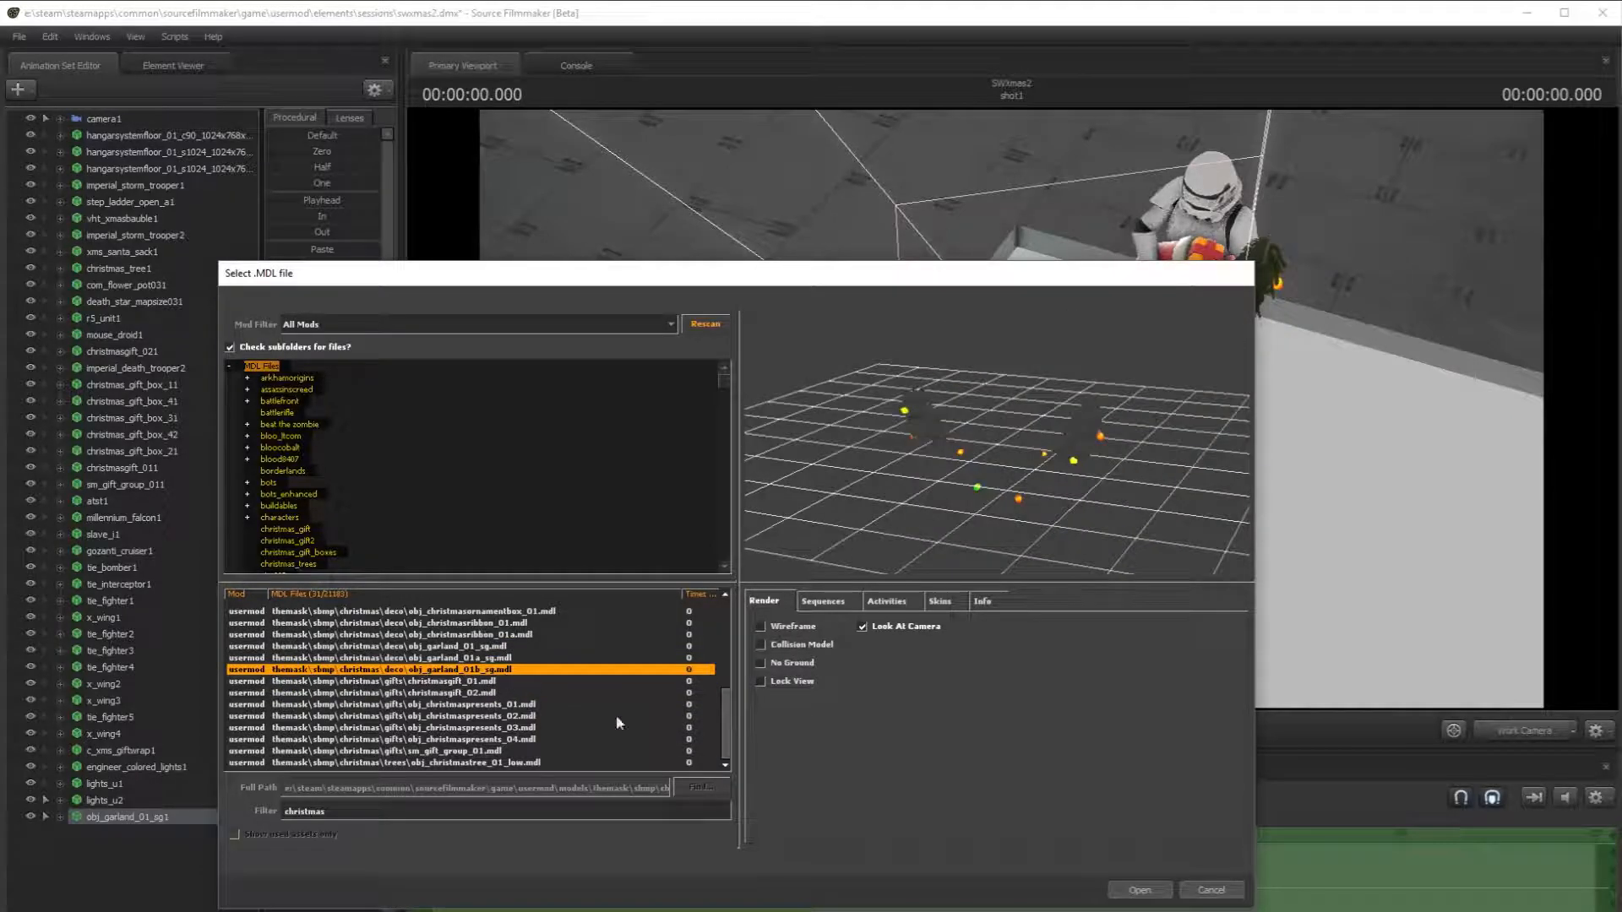
click(1225, 895)
- Move the garland across the hangar to beside the Christmas tree and check its placement through camera1
drag(1107, 502, 1107, 492)
drag(1154, 543, 714, 237)
drag(752, 295, 720, 218)
key(s)
drag(1063, 551, 988, 314)
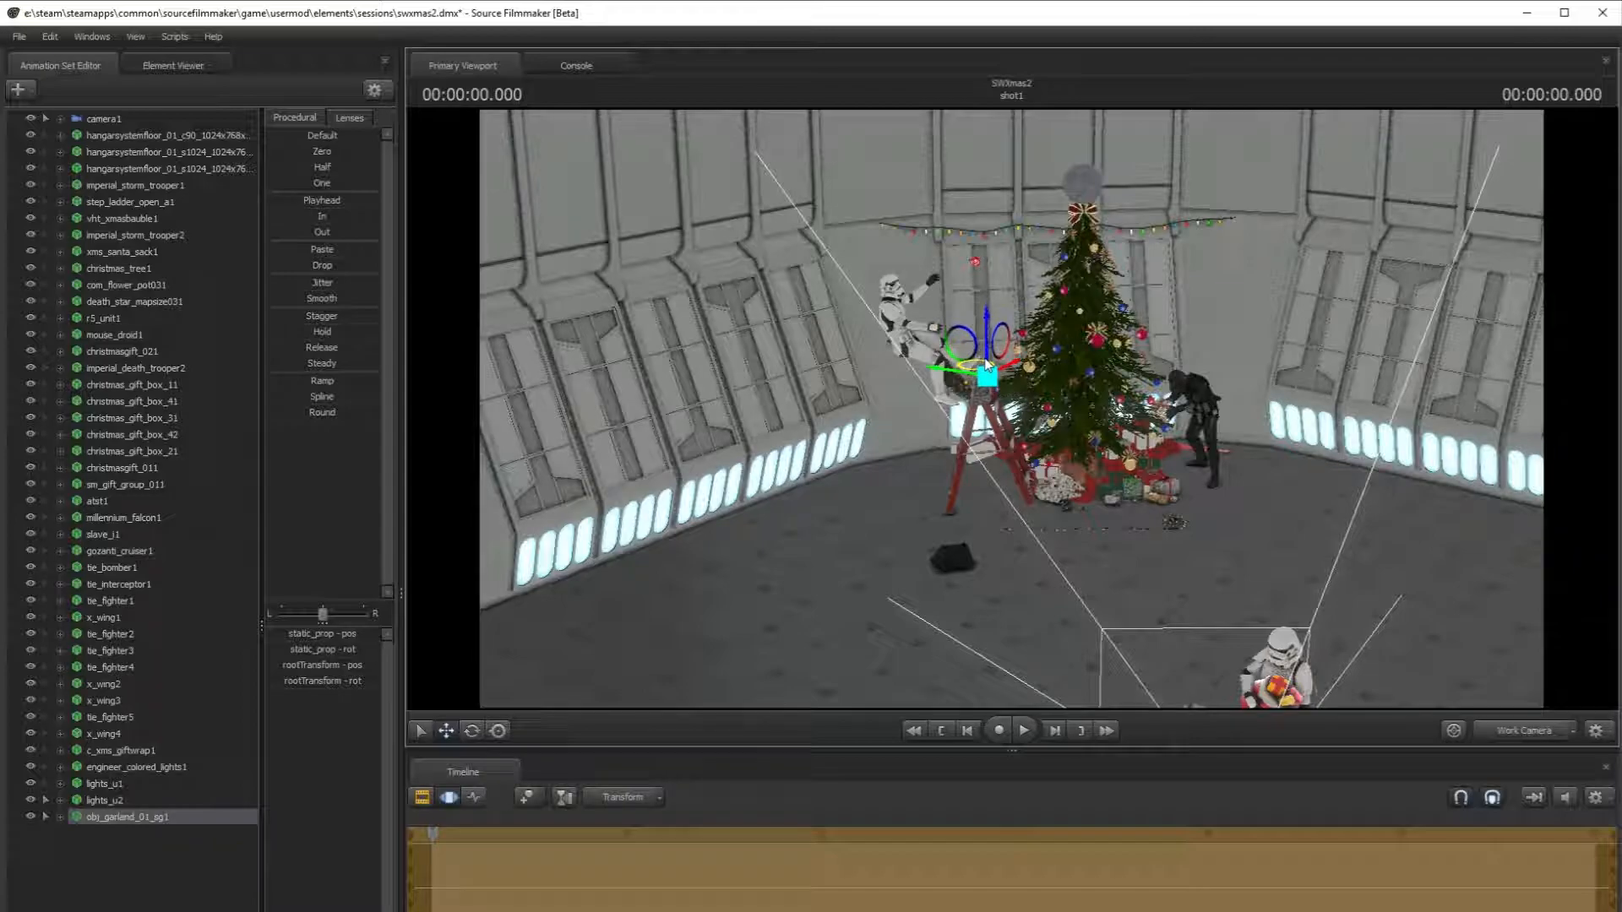
click(1524, 732)
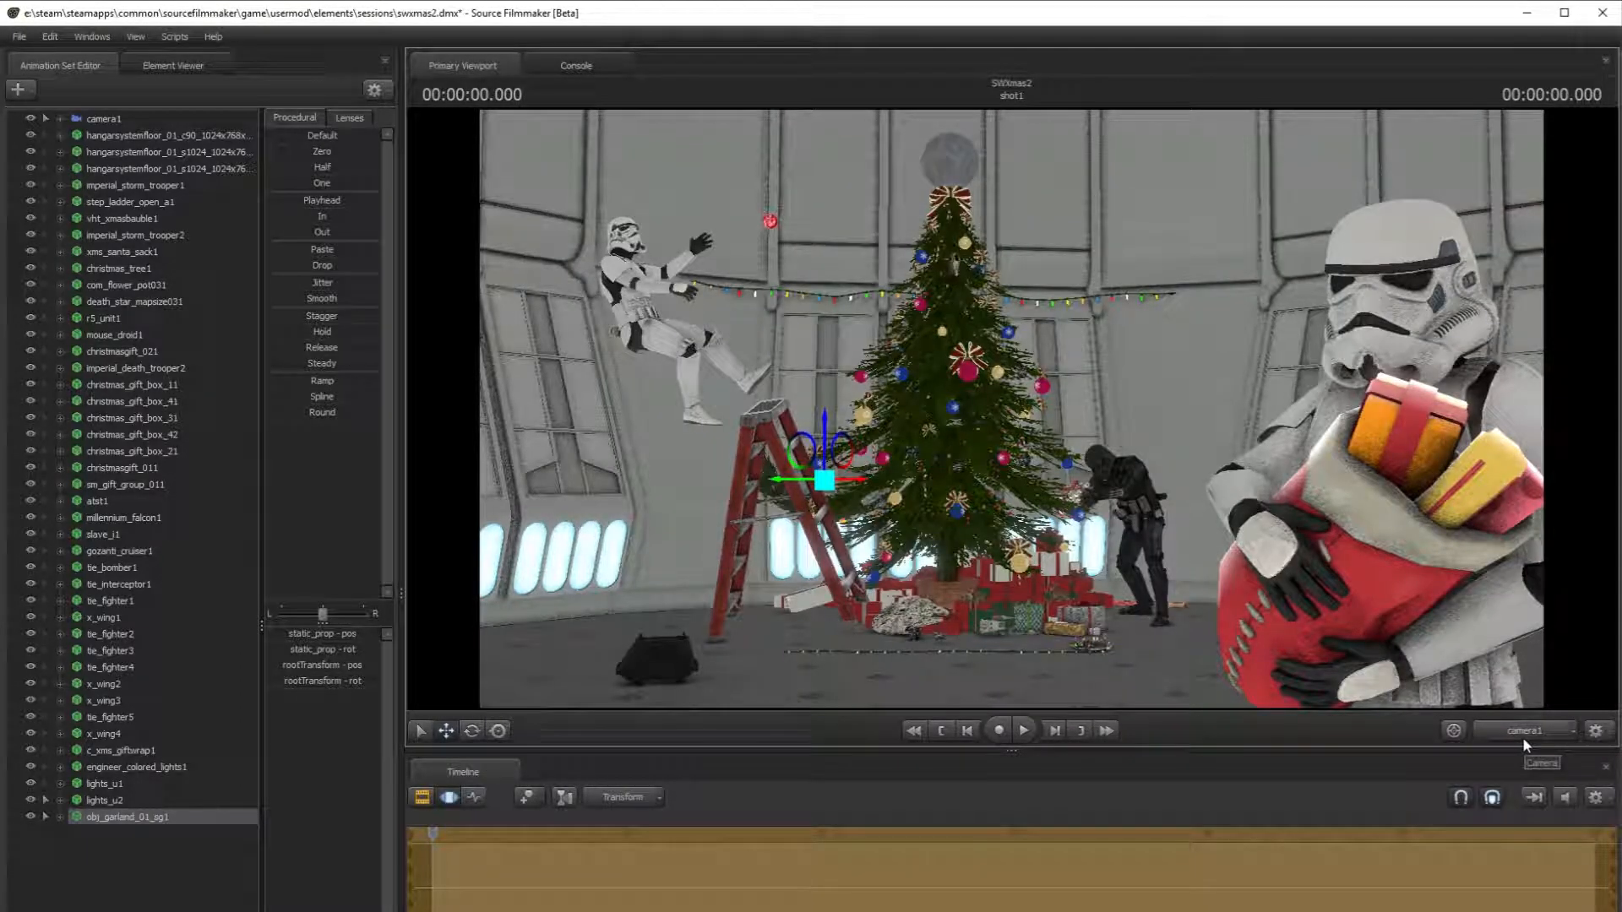
click(1524, 734)
- Move the garland up to the back wall above the string lights
drag(983, 361, 843, 420)
key(w)
key(s)
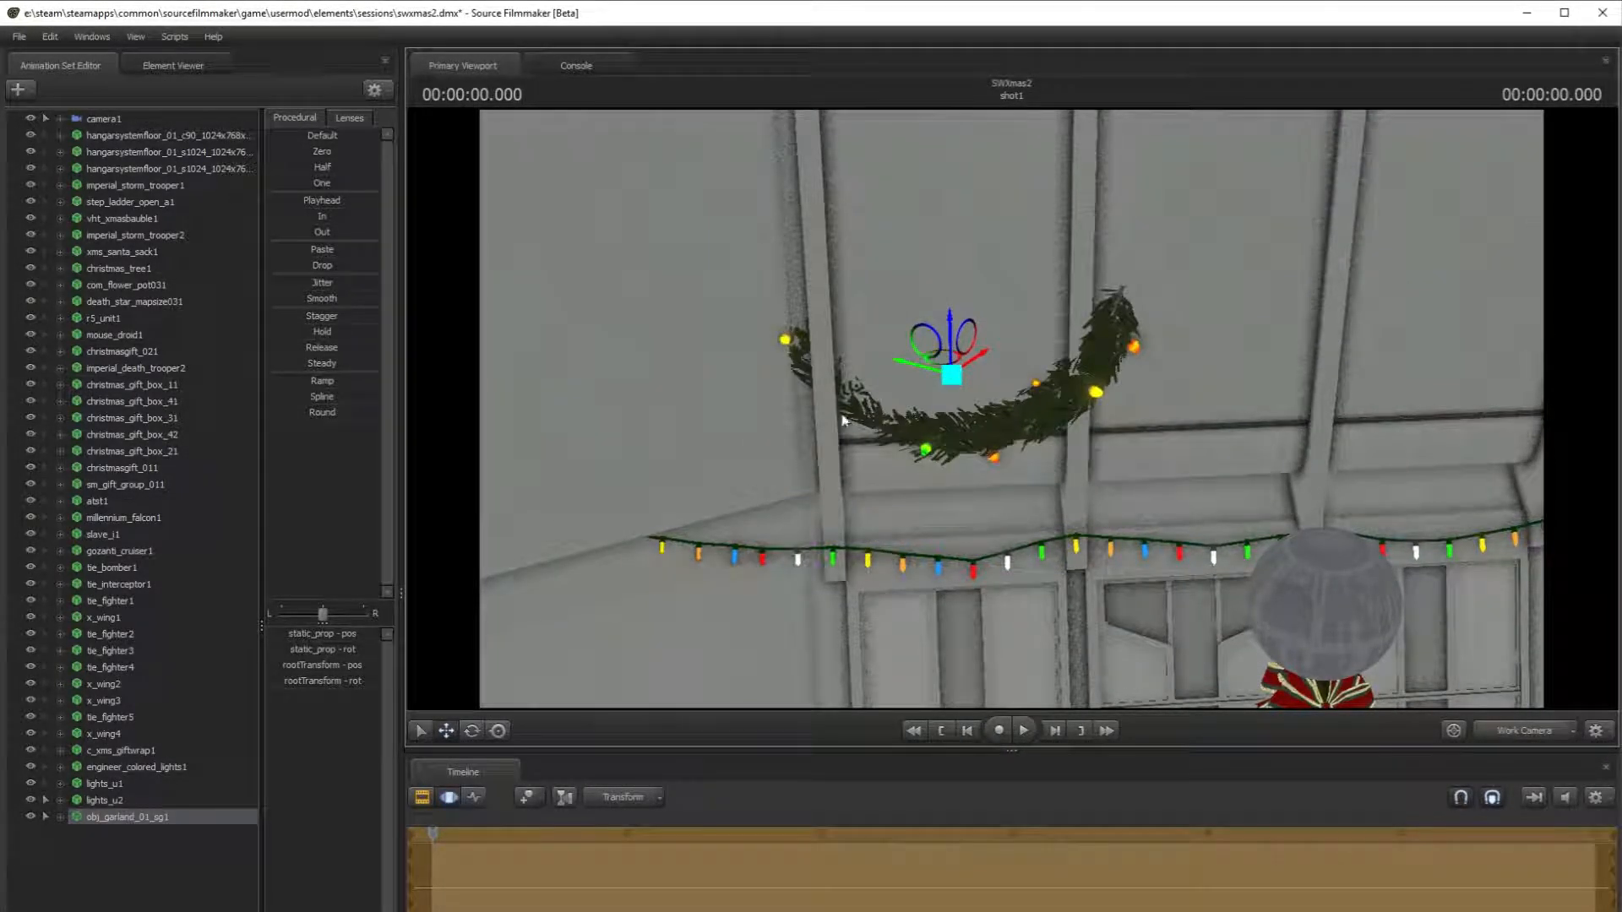
- Add a scale control to the garland's rootTransform and shrink the garland
click(58, 816)
click(83, 840)
click(76, 835)
right_click(122, 855)
click(195, 895)
click(185, 868)
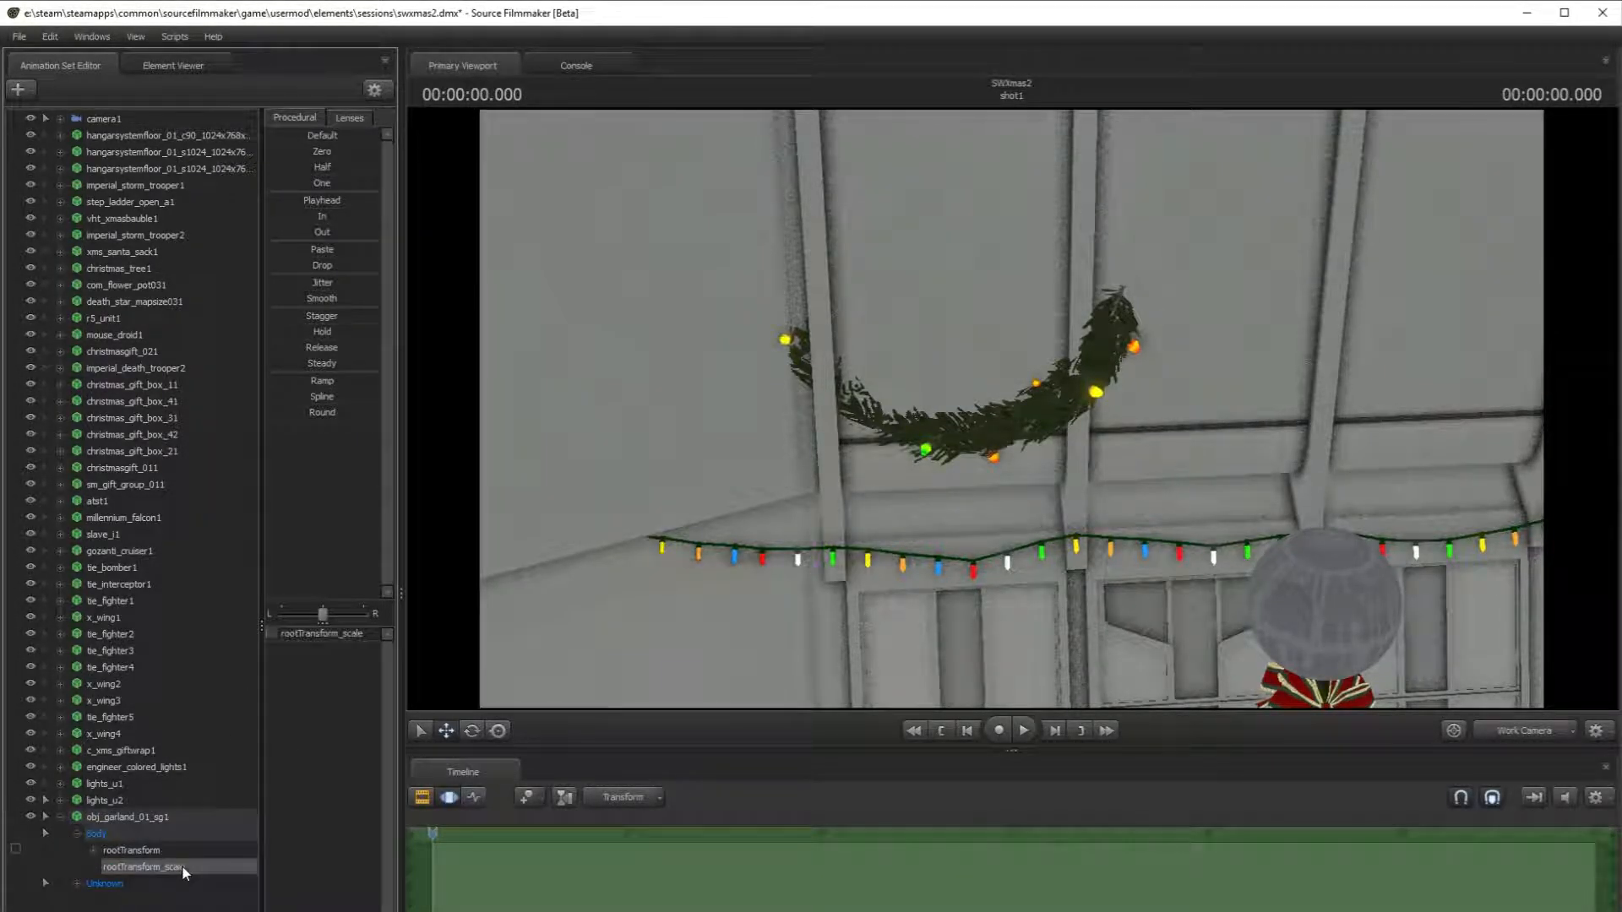
drag(279, 632, 275, 631)
- Rotate the garland parallel to the back wall and enlarge it to span two neighbouring wall ribs
click(473, 731)
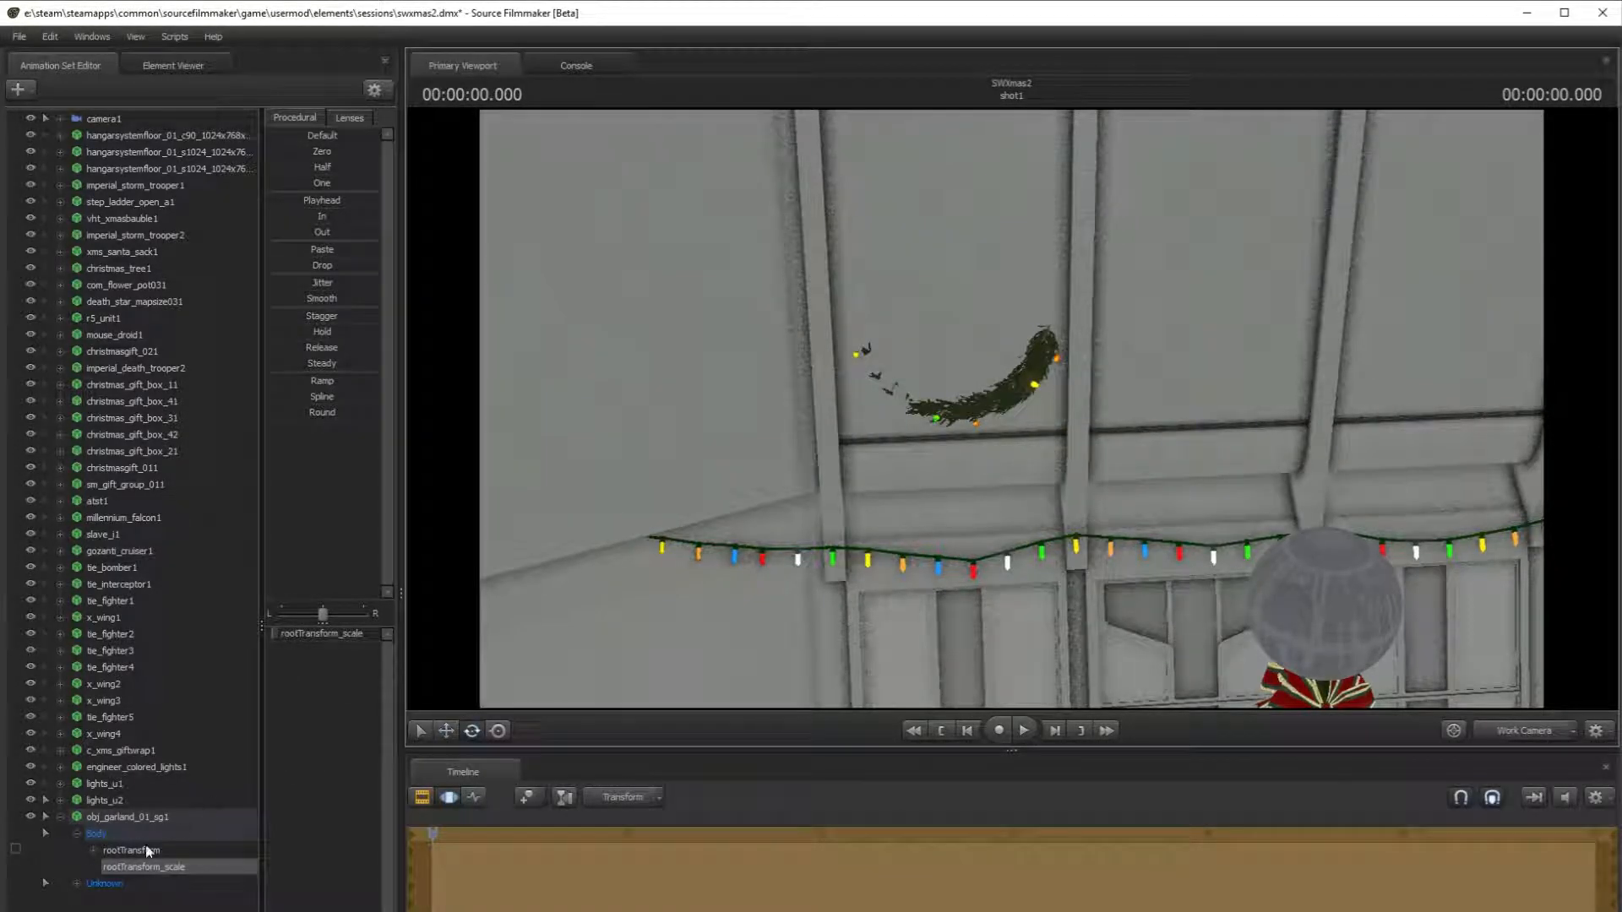
click(135, 850)
drag(902, 456, 862, 469)
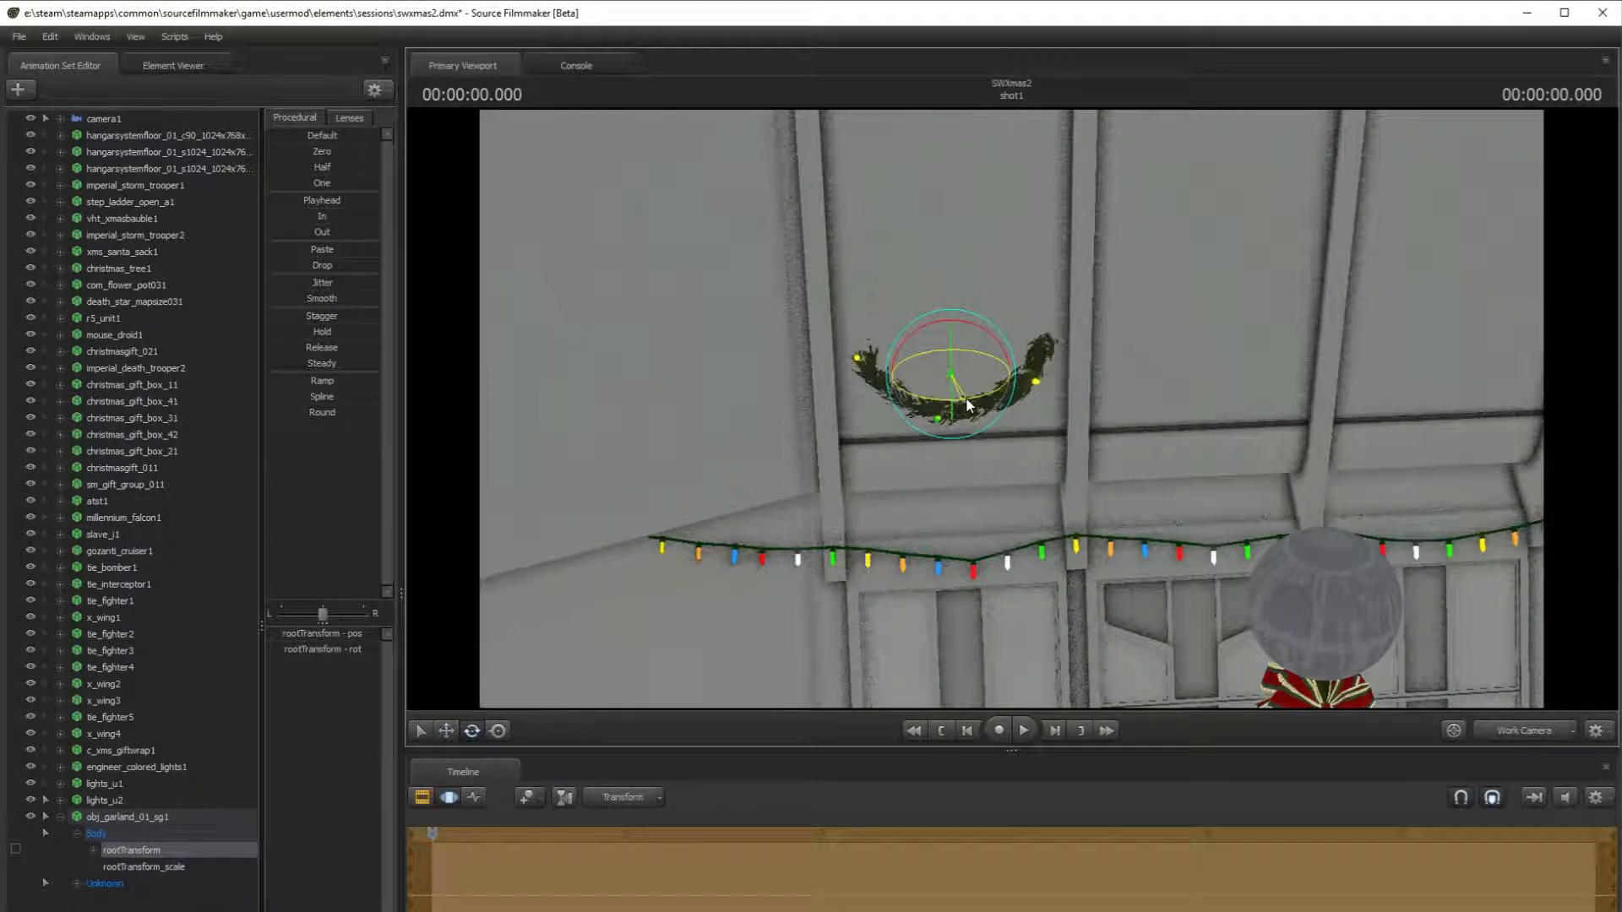
click(154, 870)
drag(274, 633, 273, 633)
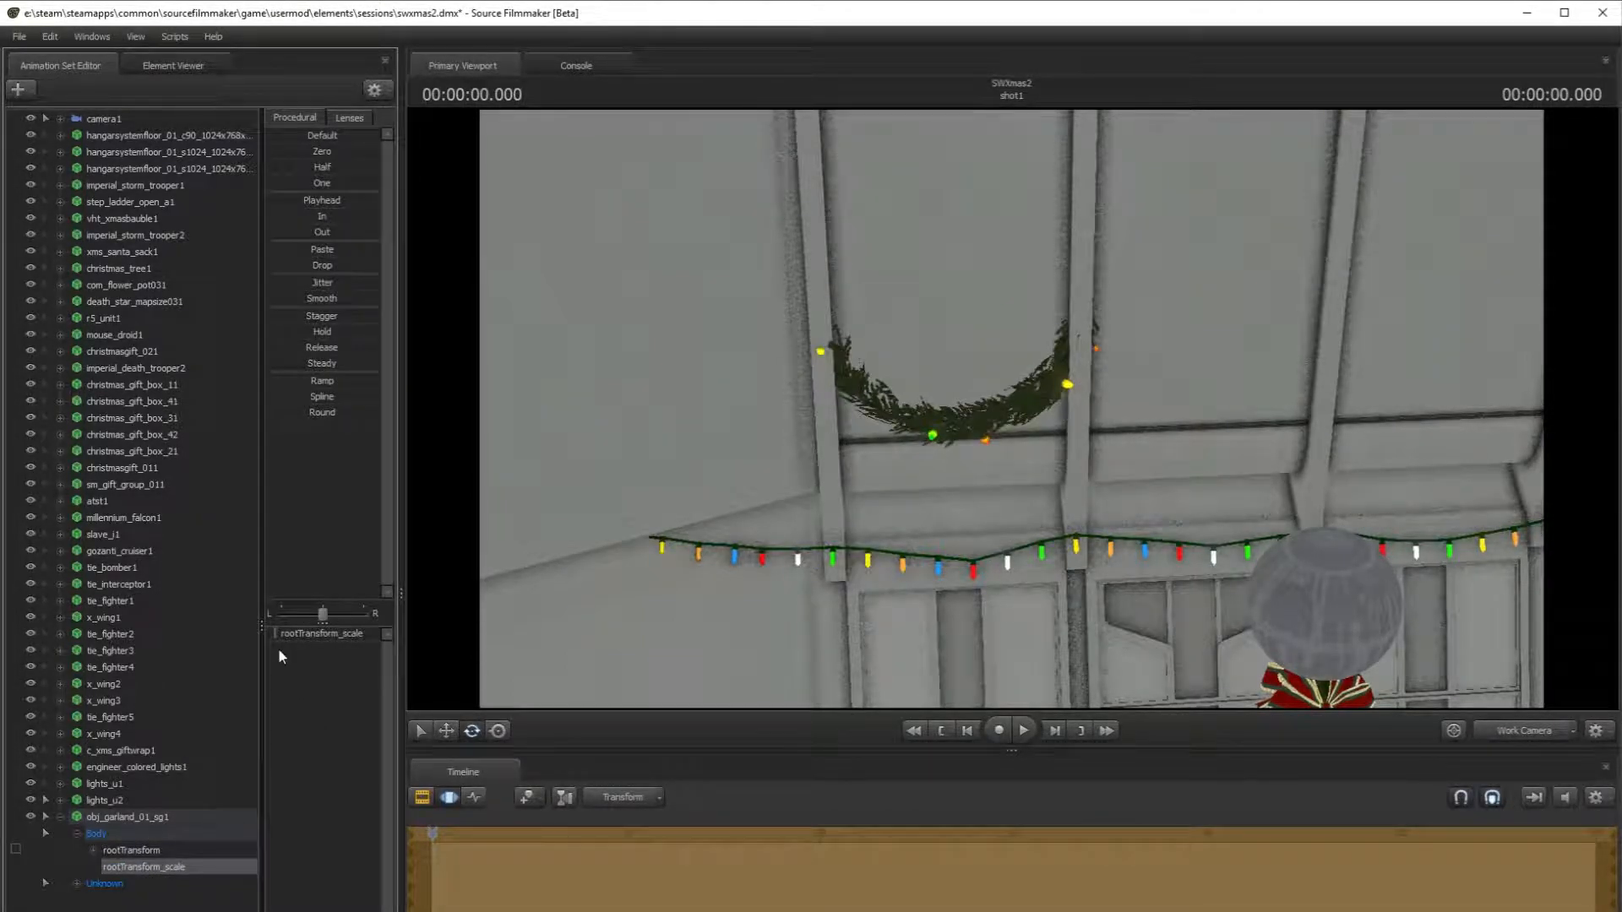
- Lower the garland to just above the string lights and check it through camera1
click(133, 849)
drag(938, 364, 941, 458)
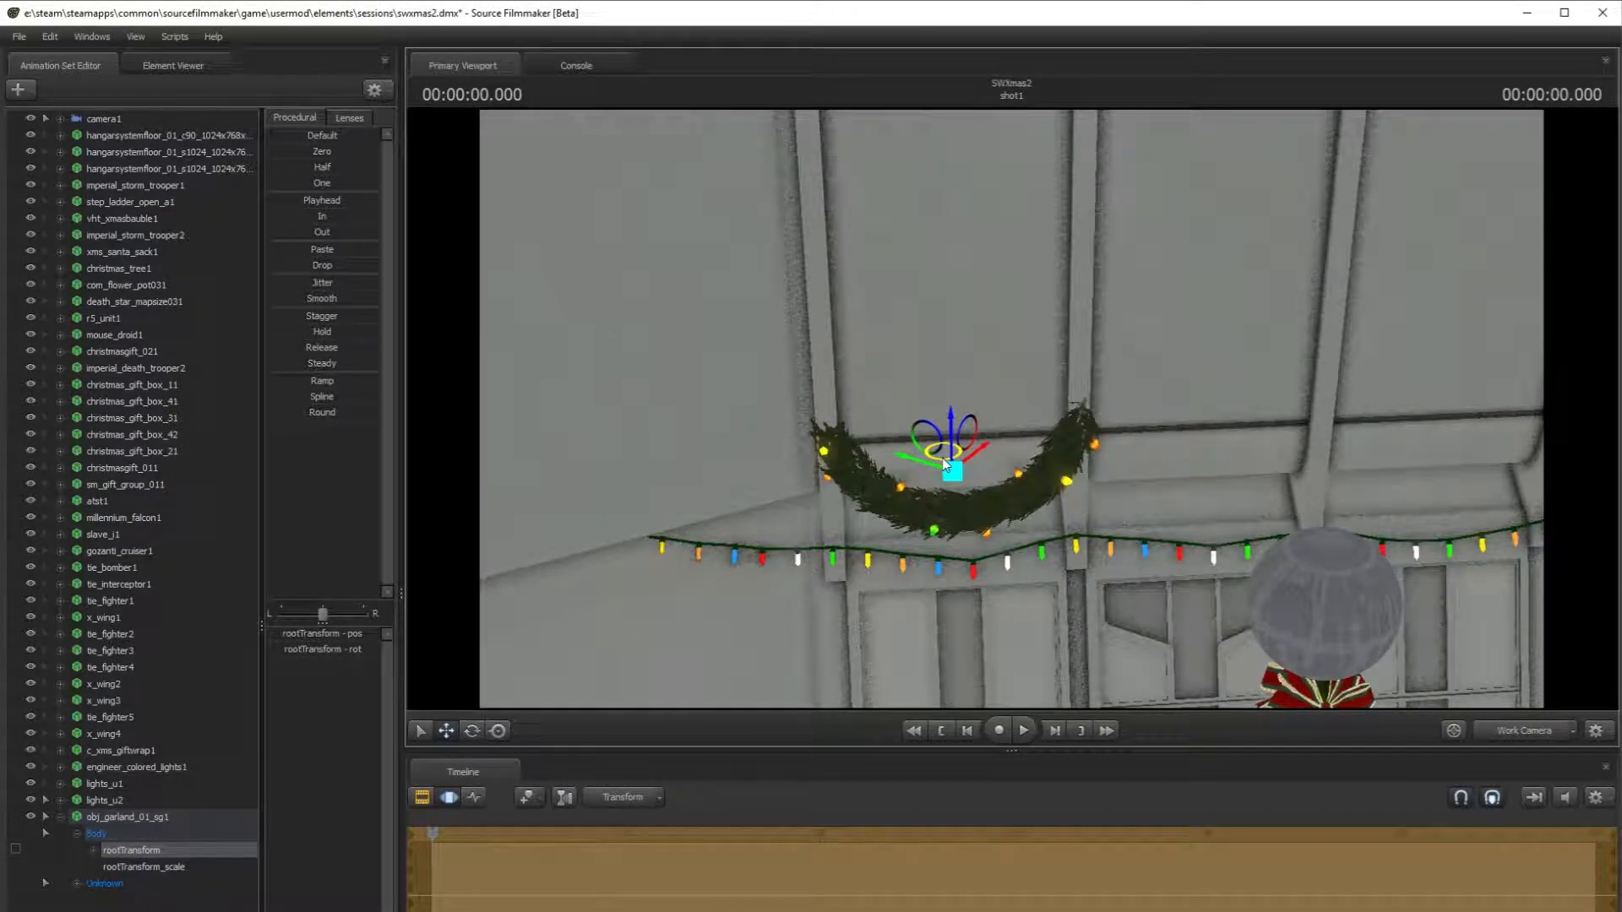
click(1522, 725)
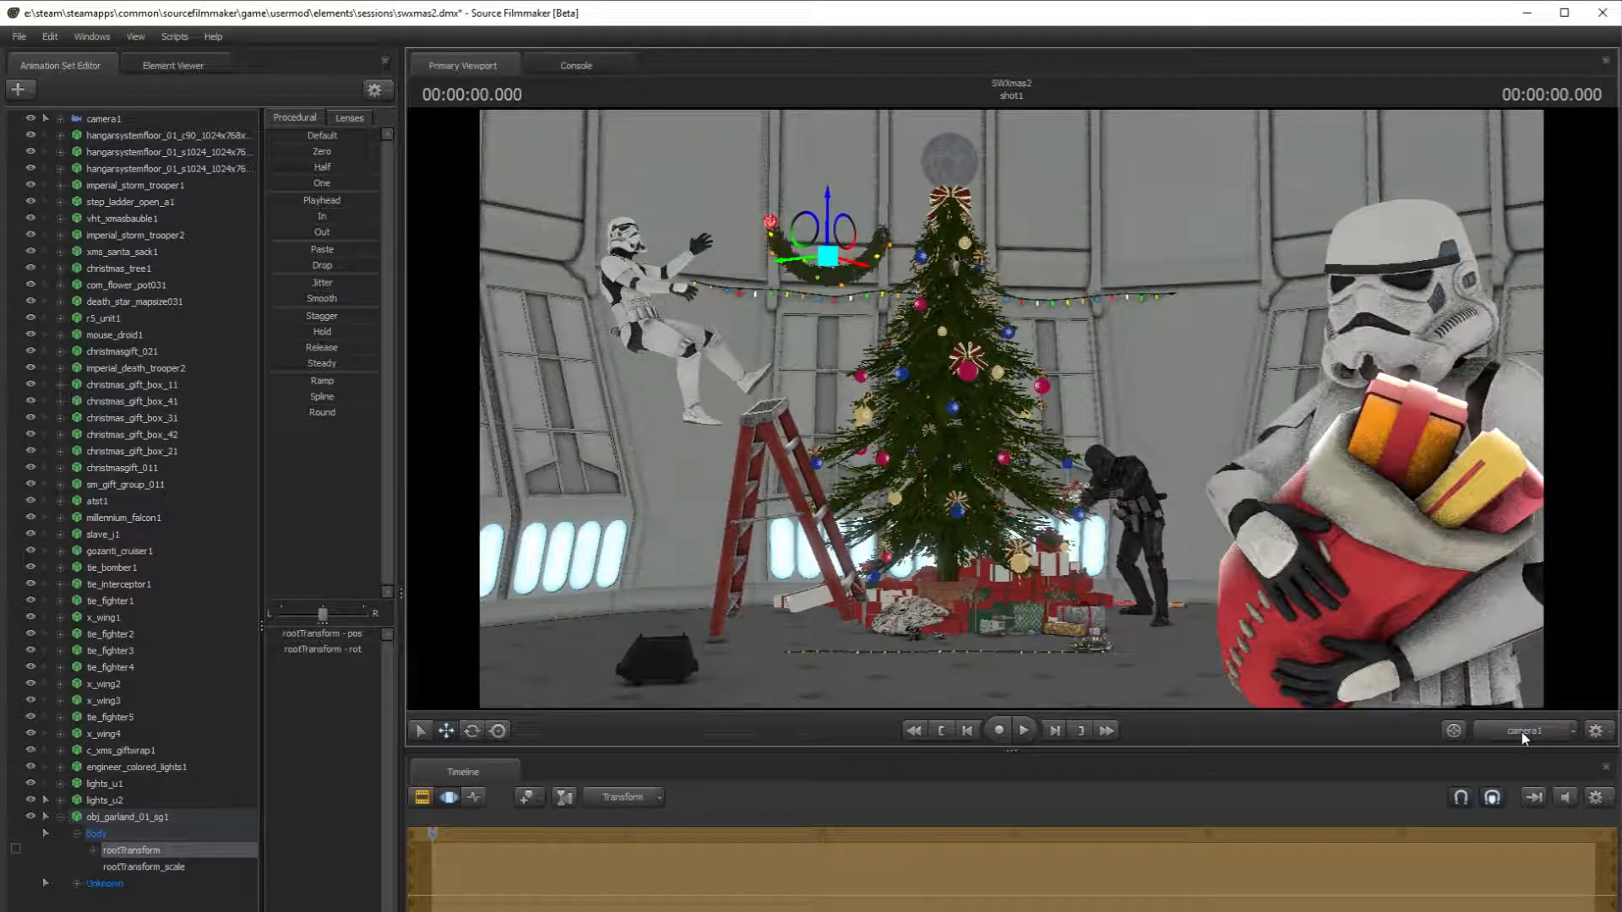
click(1524, 735)
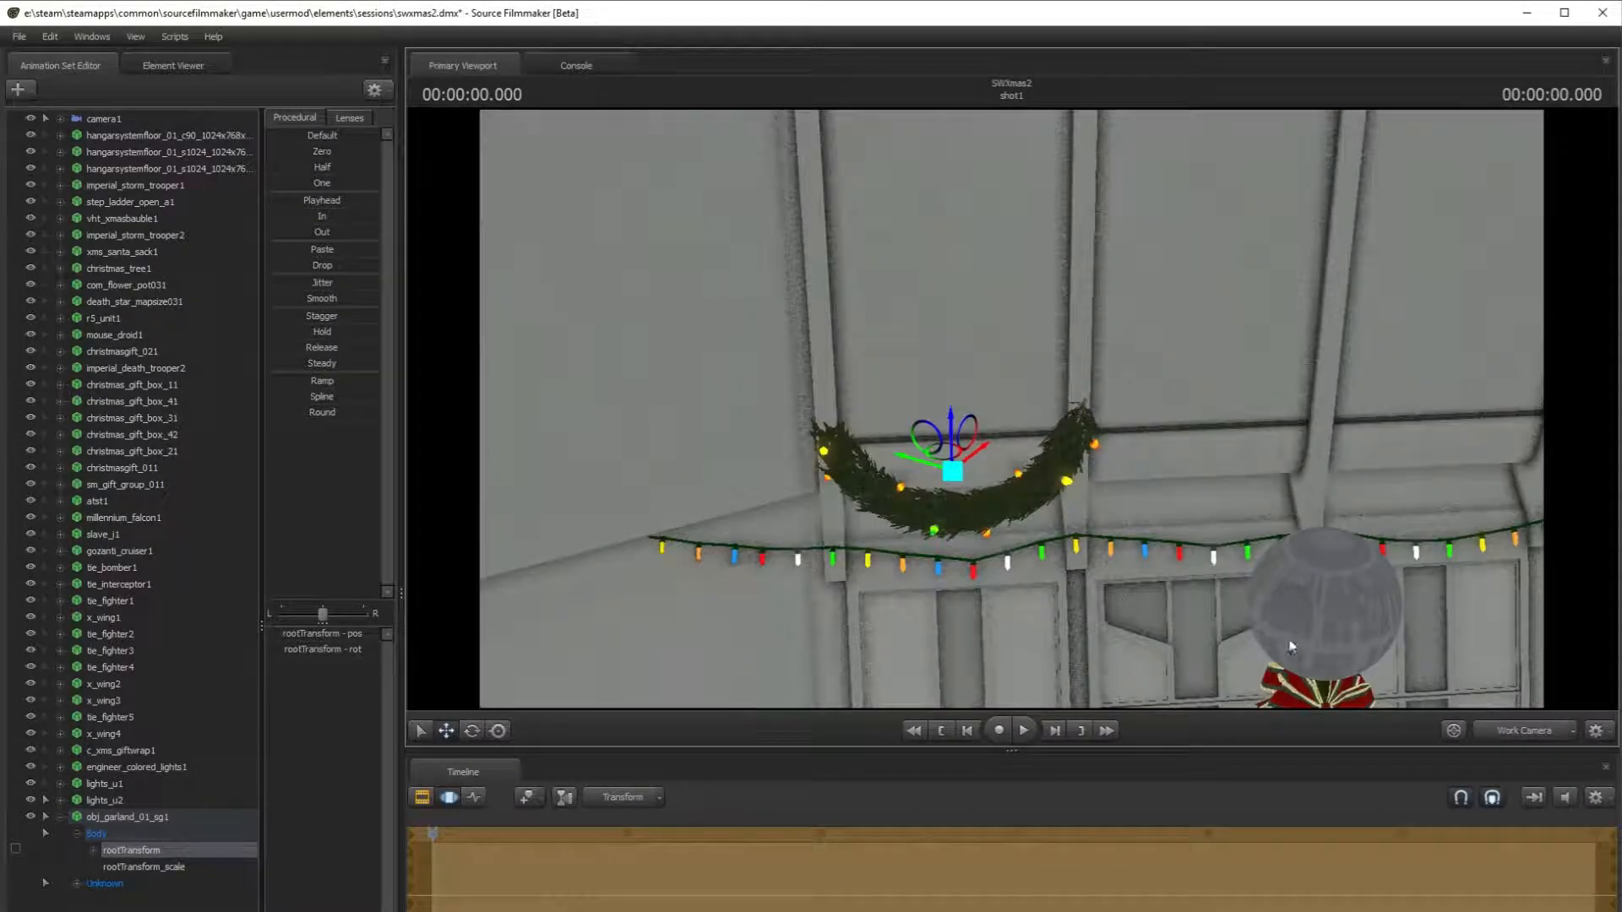
- Duplicate the garland and place the copy between the next two wall ribs, joined to the first
click(158, 815)
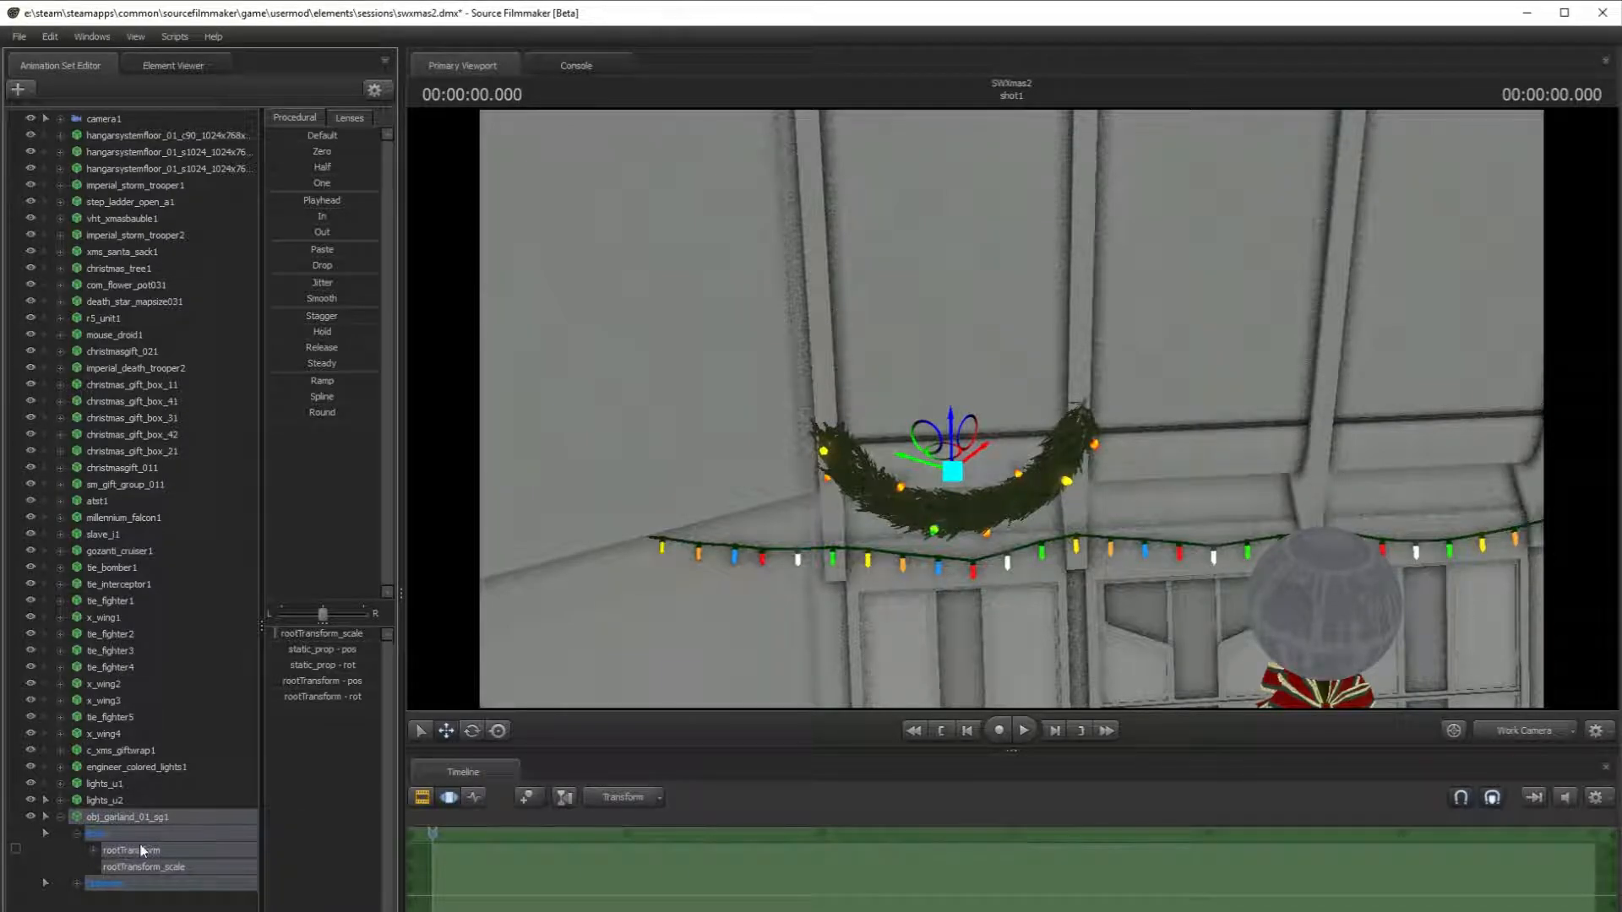
click(149, 906)
click(127, 899)
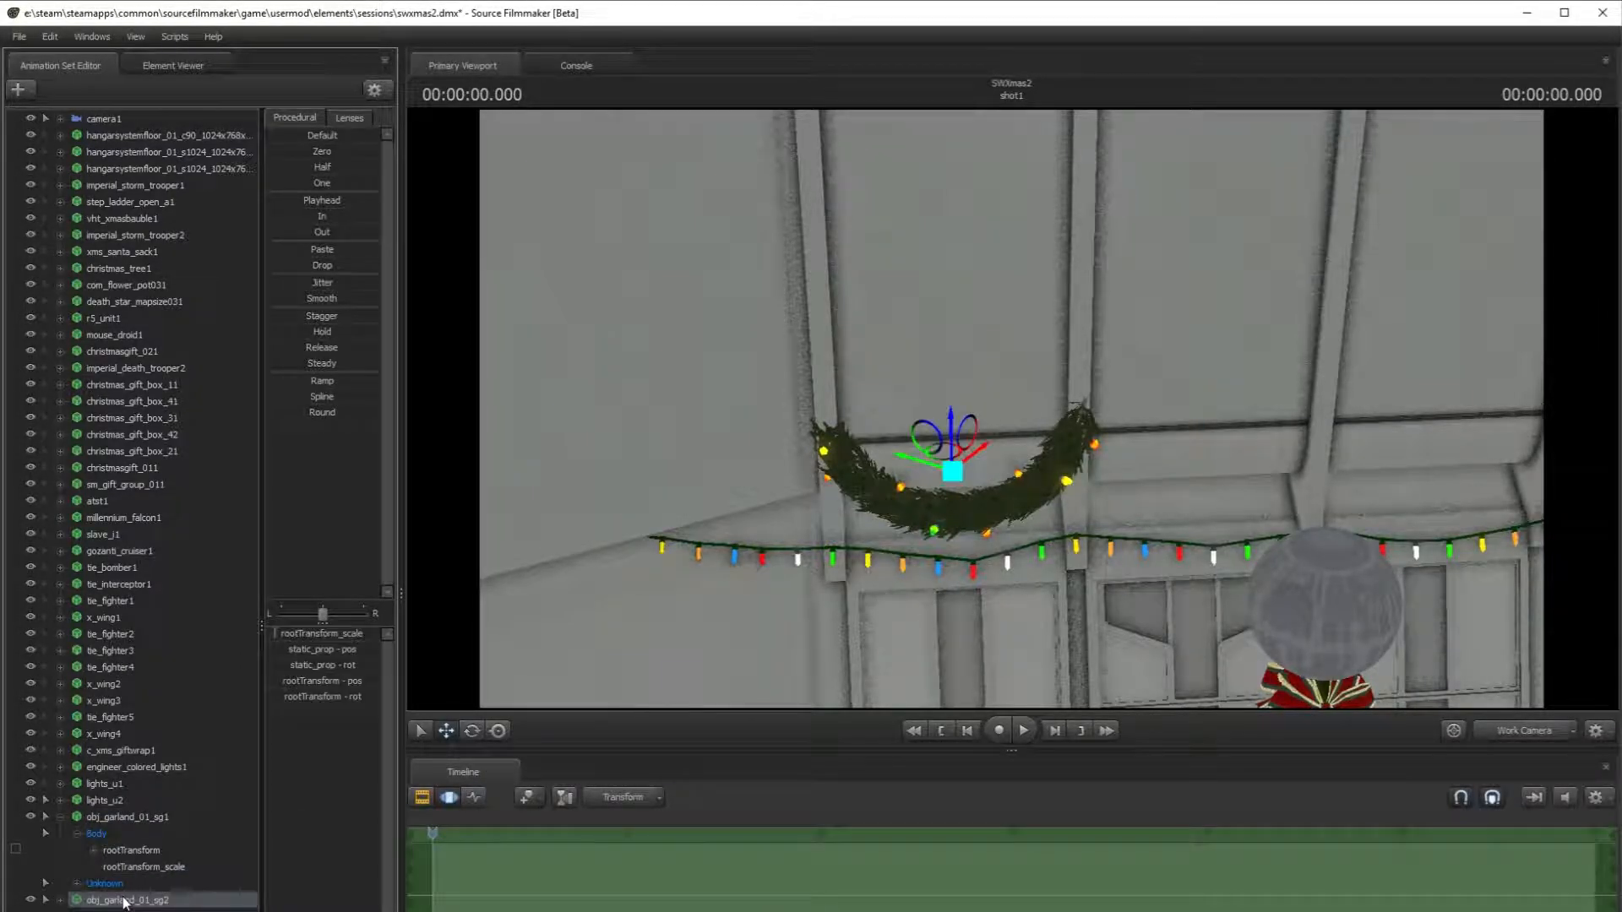
click(1082, 454)
drag(1019, 452, 1203, 444)
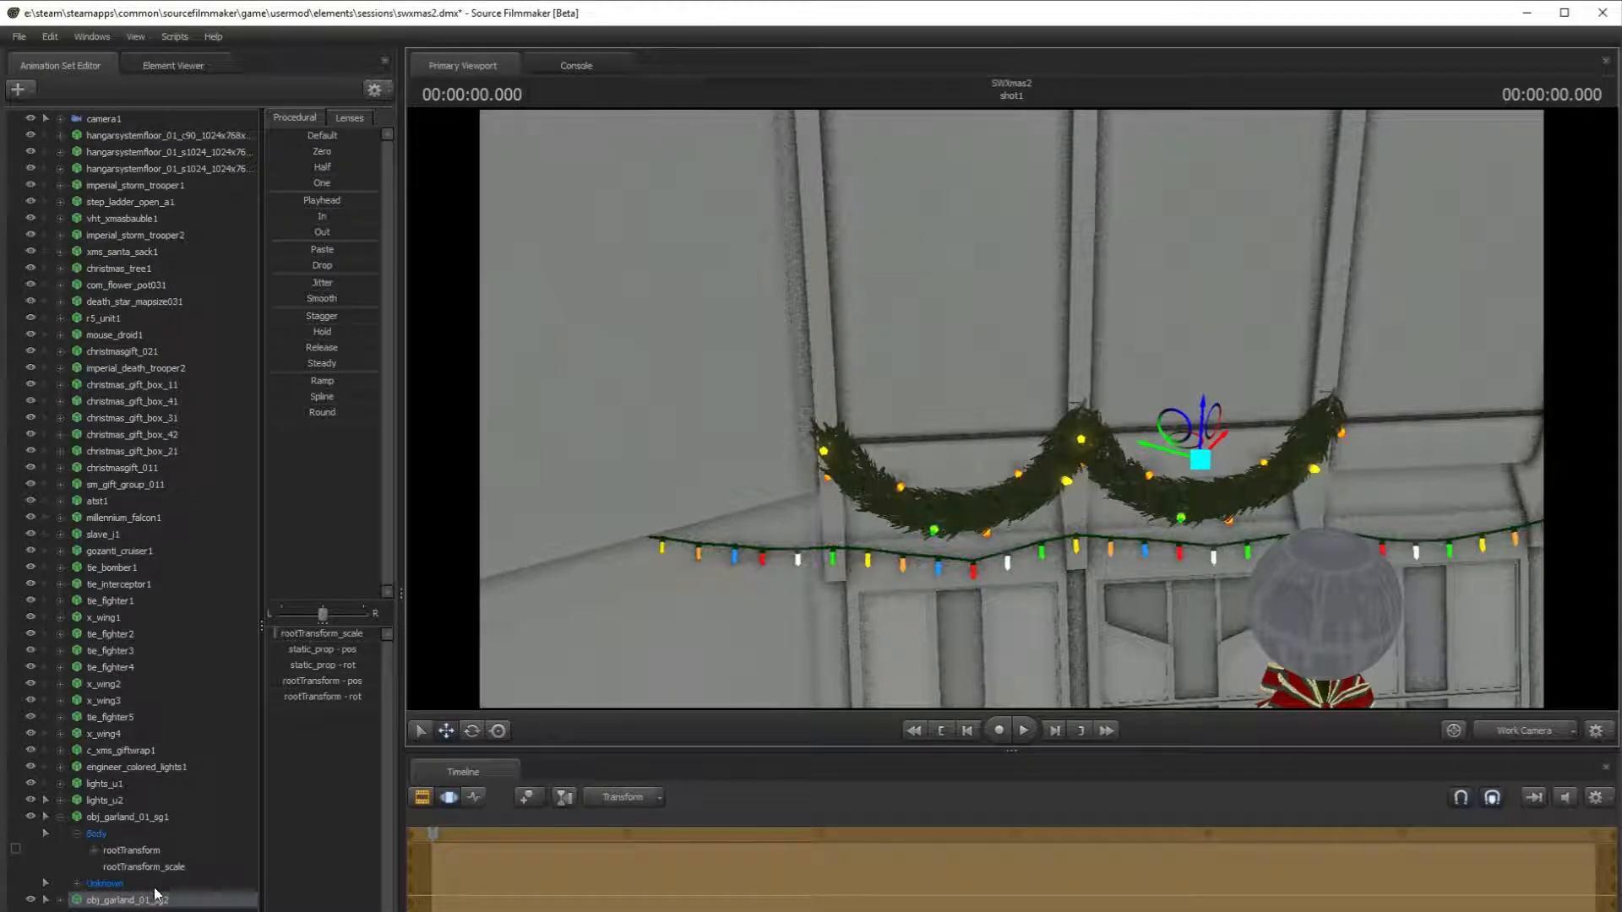
- Place a third garland copy to continue the row along the back wall, and view it through camera1
key(Escape)
click(1183, 448)
drag(1182, 447, 1446, 443)
drag(1428, 372, 1011, 409)
drag(1185, 456, 1173, 455)
click(1449, 730)
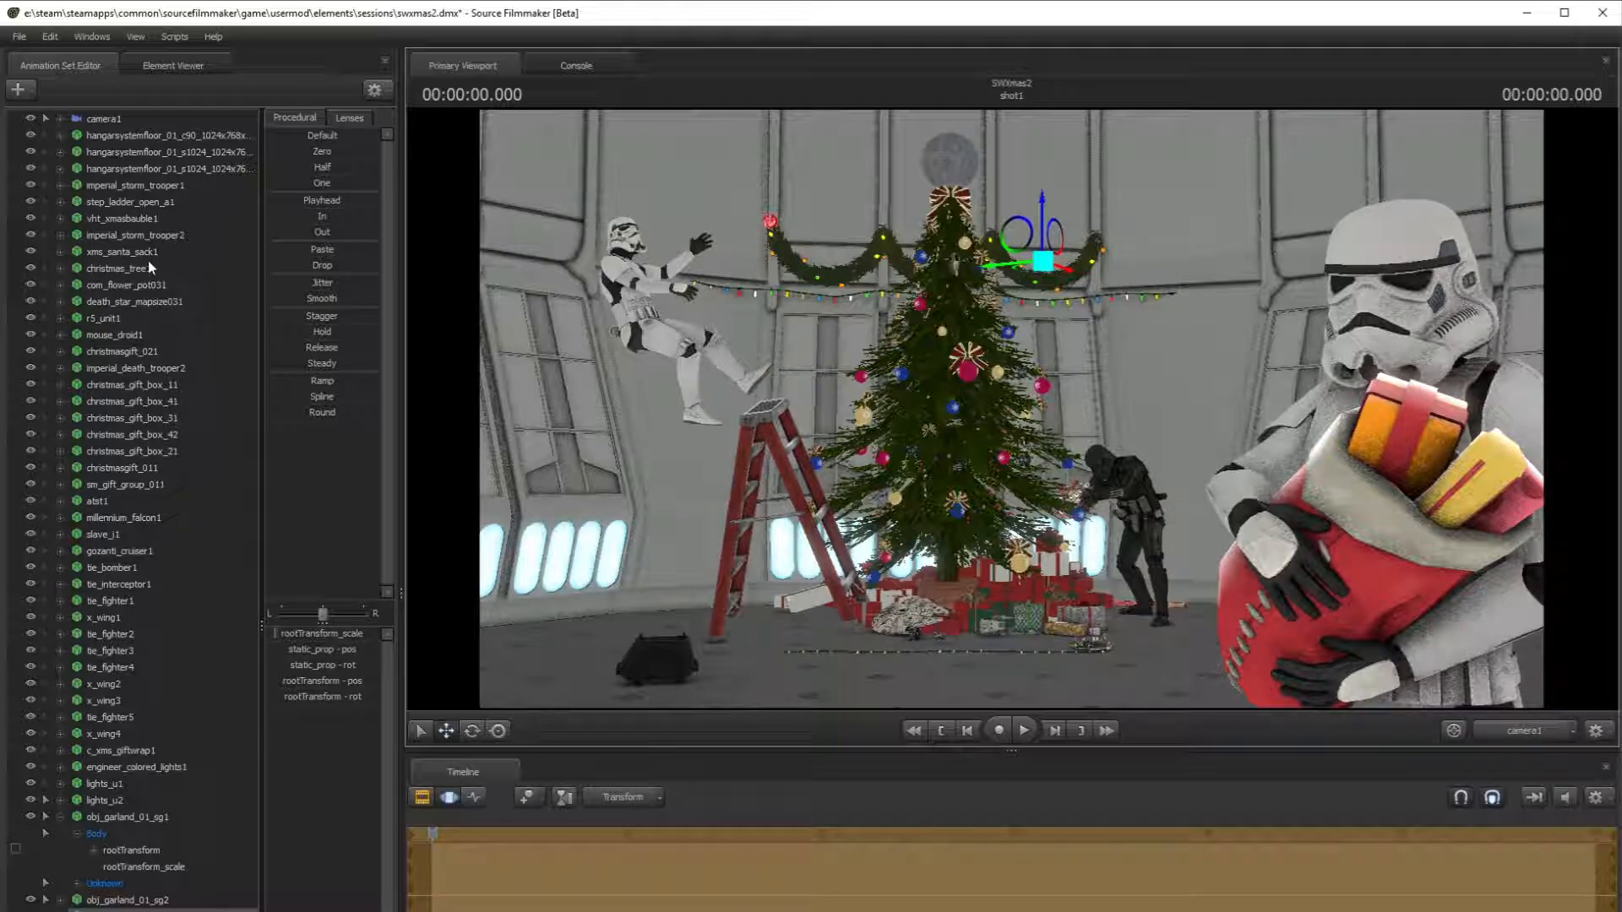
- Move the red bauble vht_xmasbauble1 closer to the falling stormtrooper's hand, and collapse the first garland's controls
click(144, 218)
drag(727, 201, 716, 213)
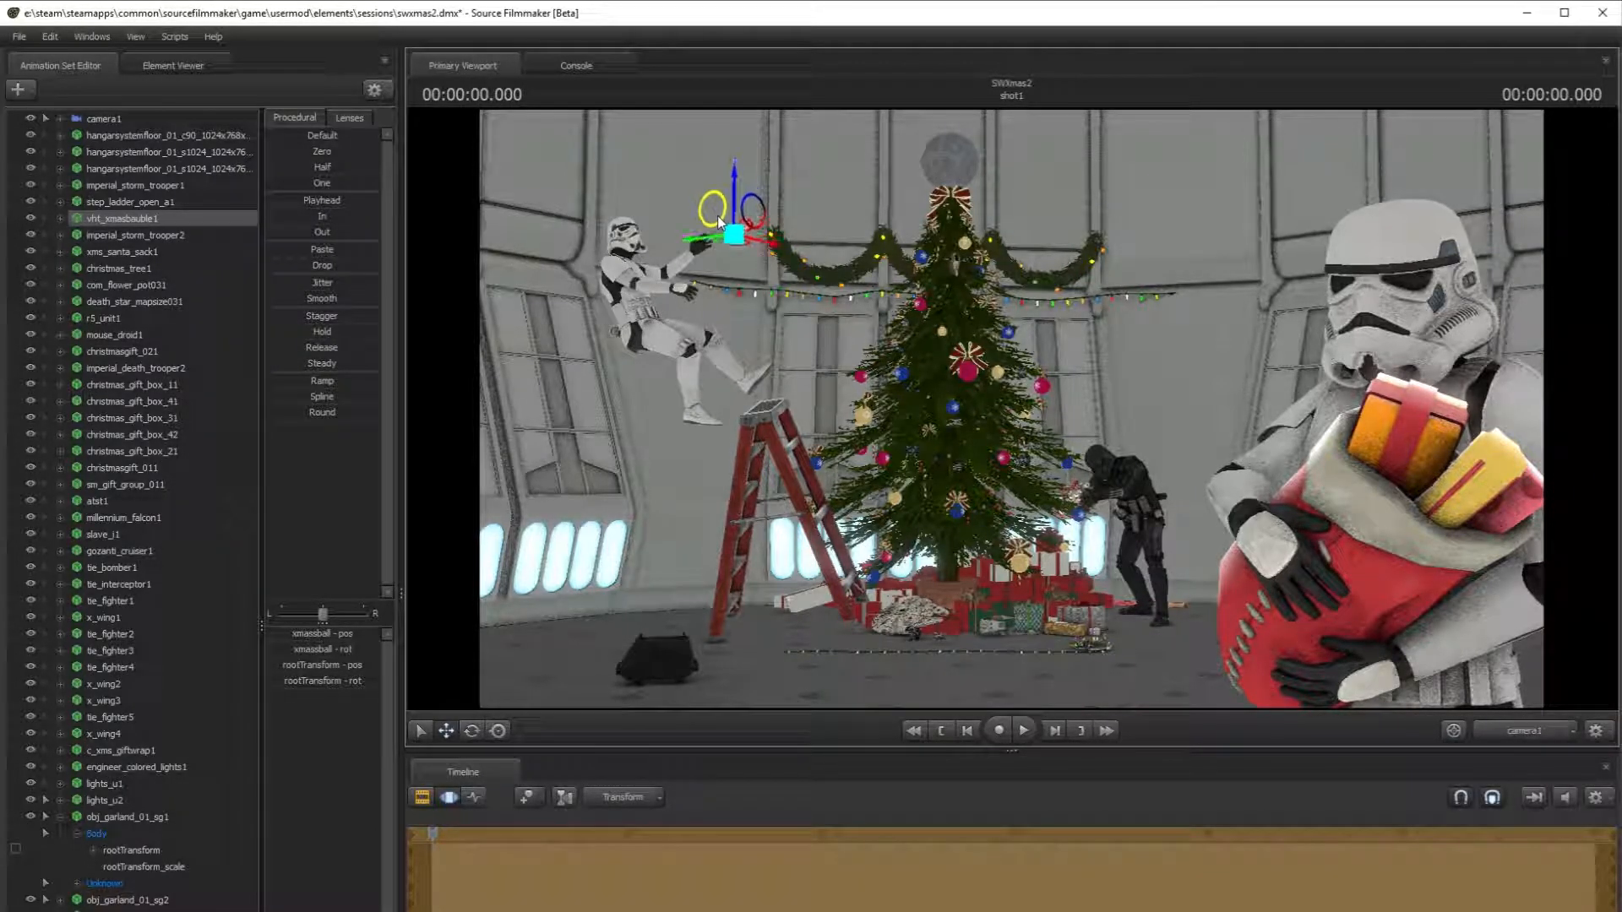
click(768, 267)
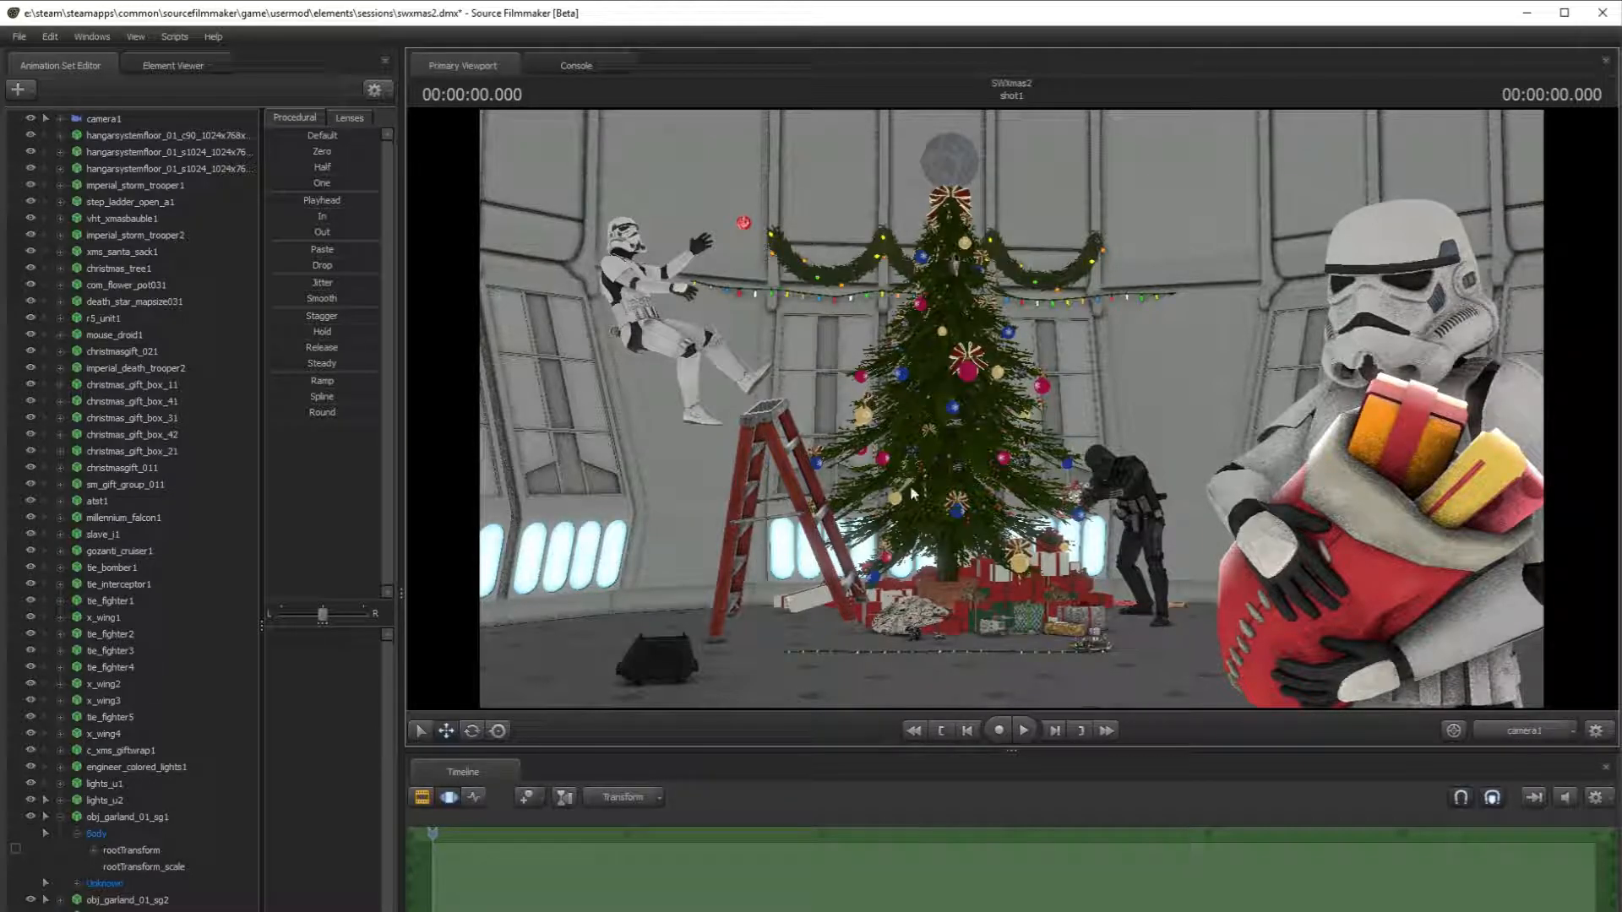
click(62, 817)
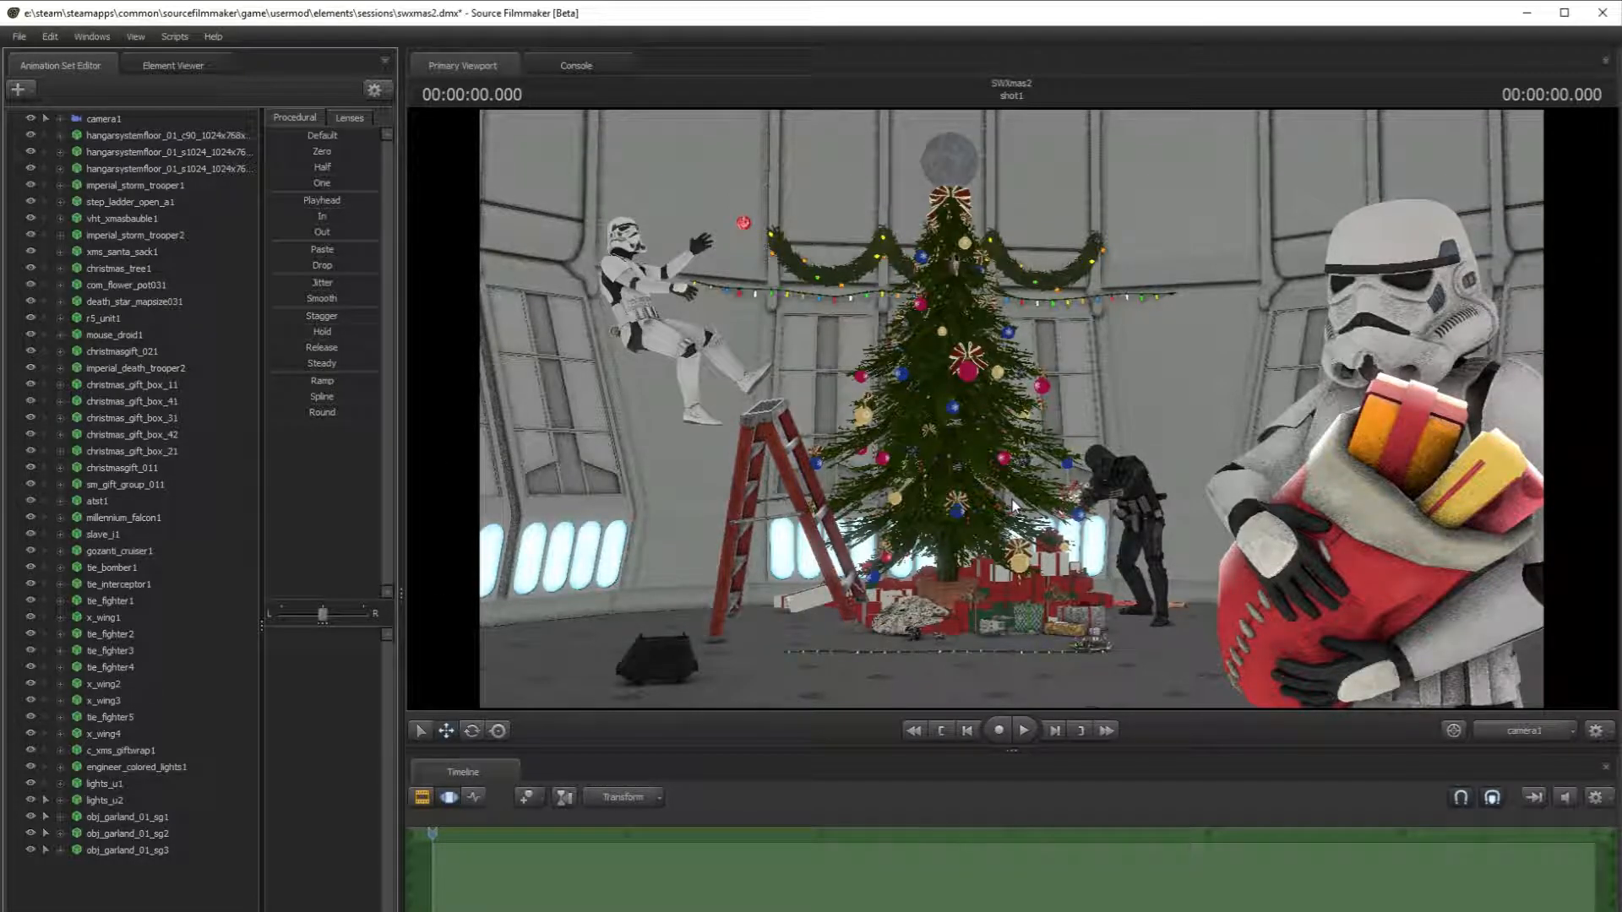
- Try a light preset on bip_head of imperial_storm_trooper2 and turn on scene lighting in the viewport
click(60, 185)
click(76, 201)
click(60, 185)
click(120, 234)
click(60, 234)
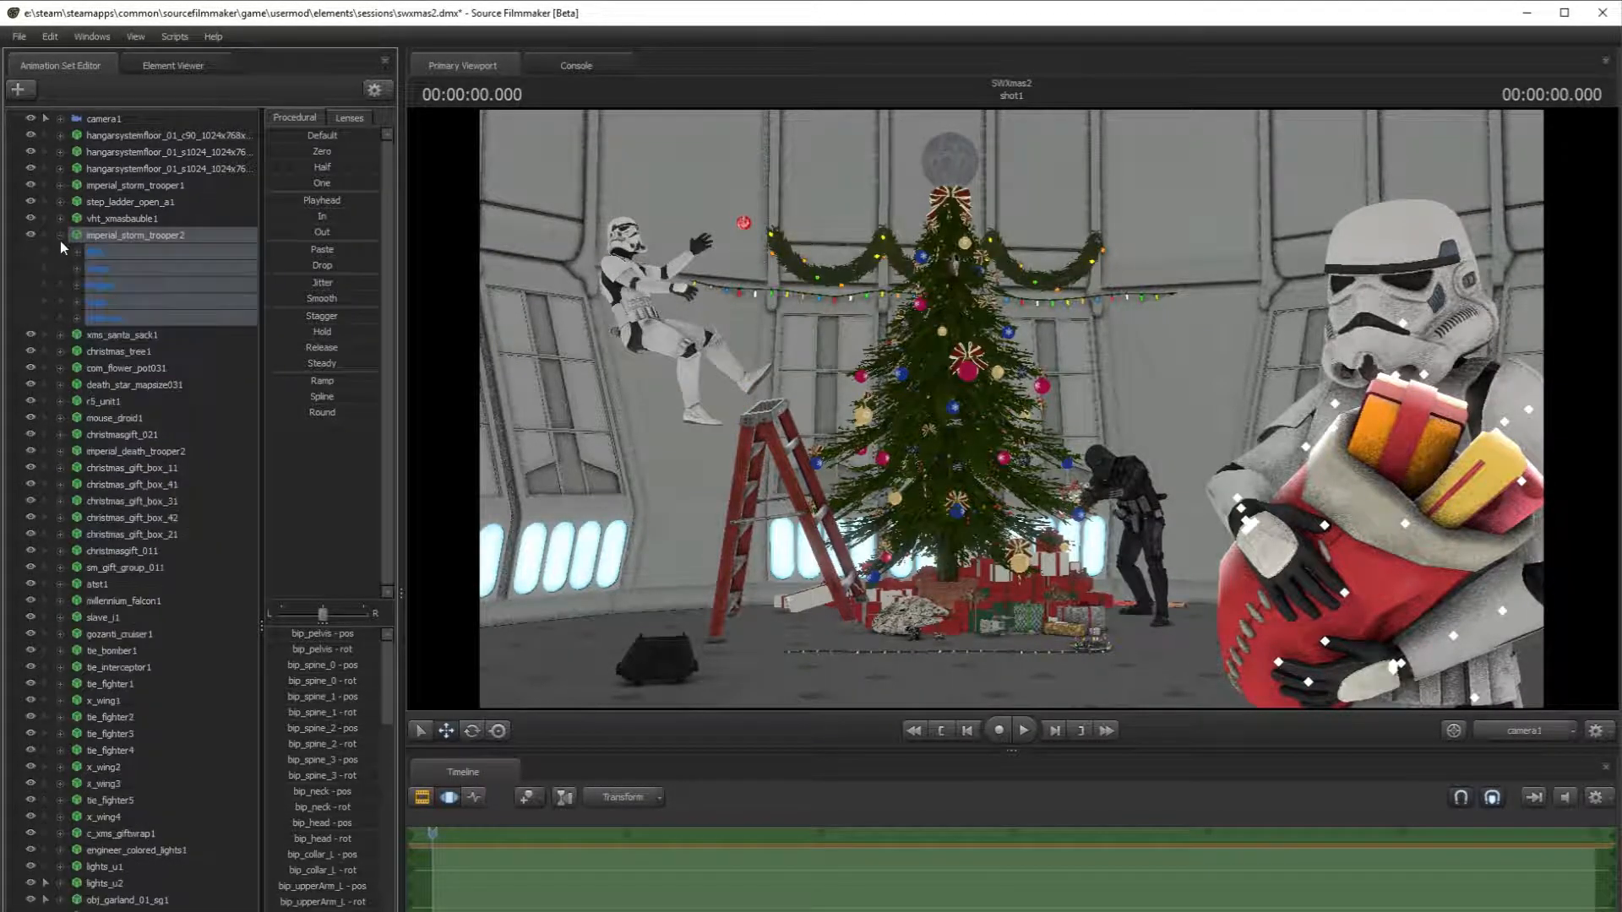
click(77, 252)
click(149, 384)
right_click(149, 384)
mouse_move(252, 439)
click(390, 424)
right_click(1146, 597)
click(1227, 621)
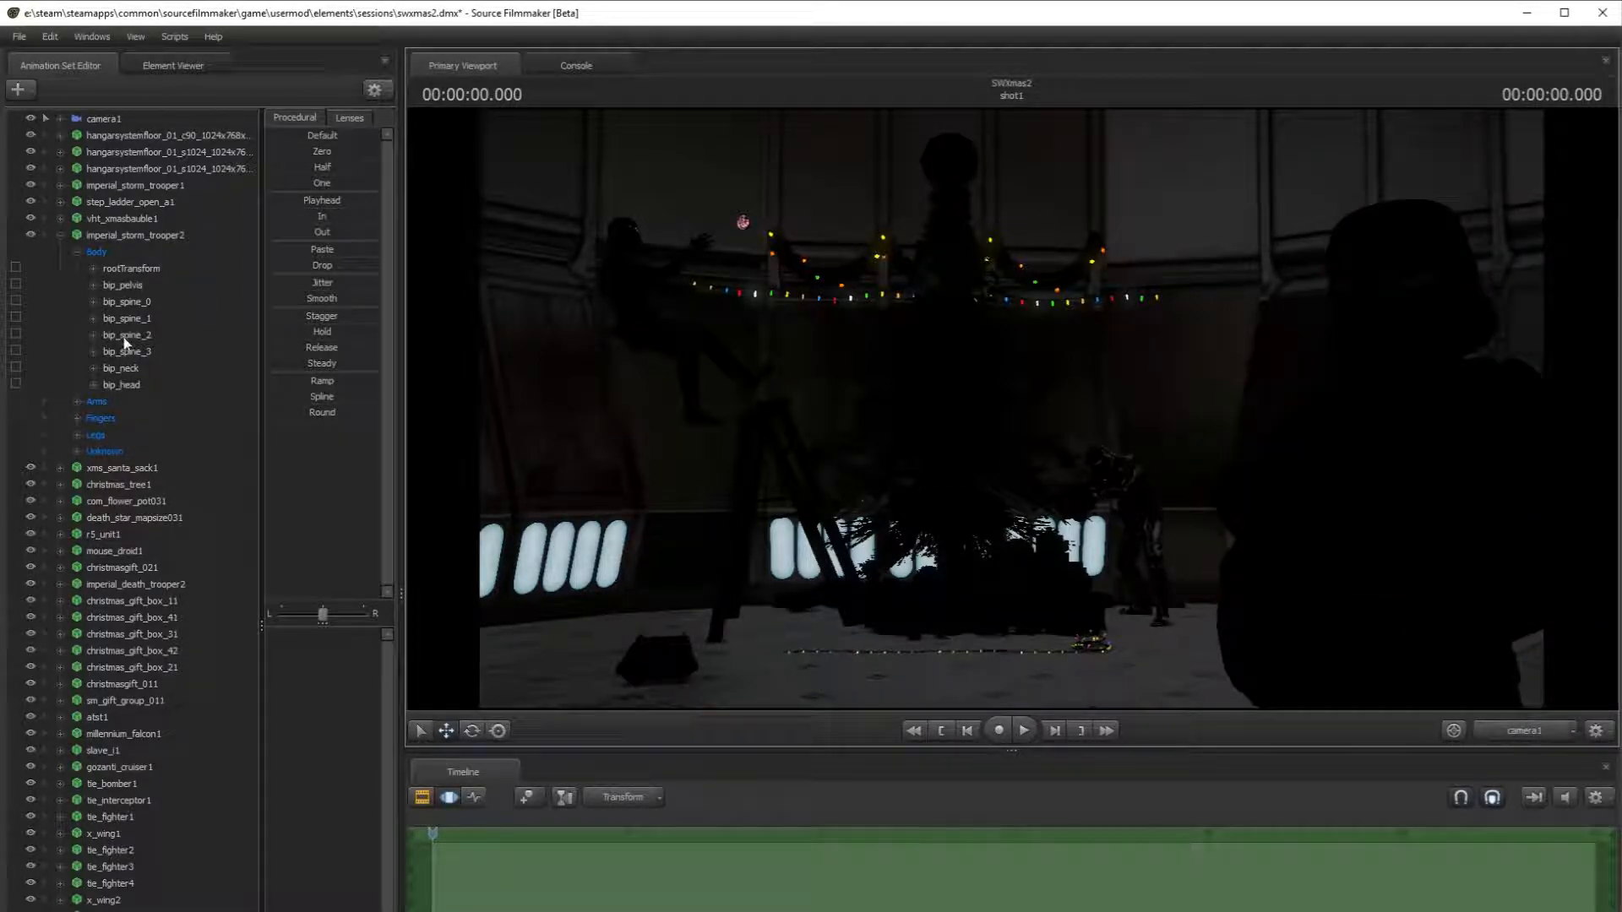
- Try the light presets 19_last_of_us and 28_panda_3 on bip_head of imperial_storm_trooper2
right_click(135, 385)
mouse_move(257, 429)
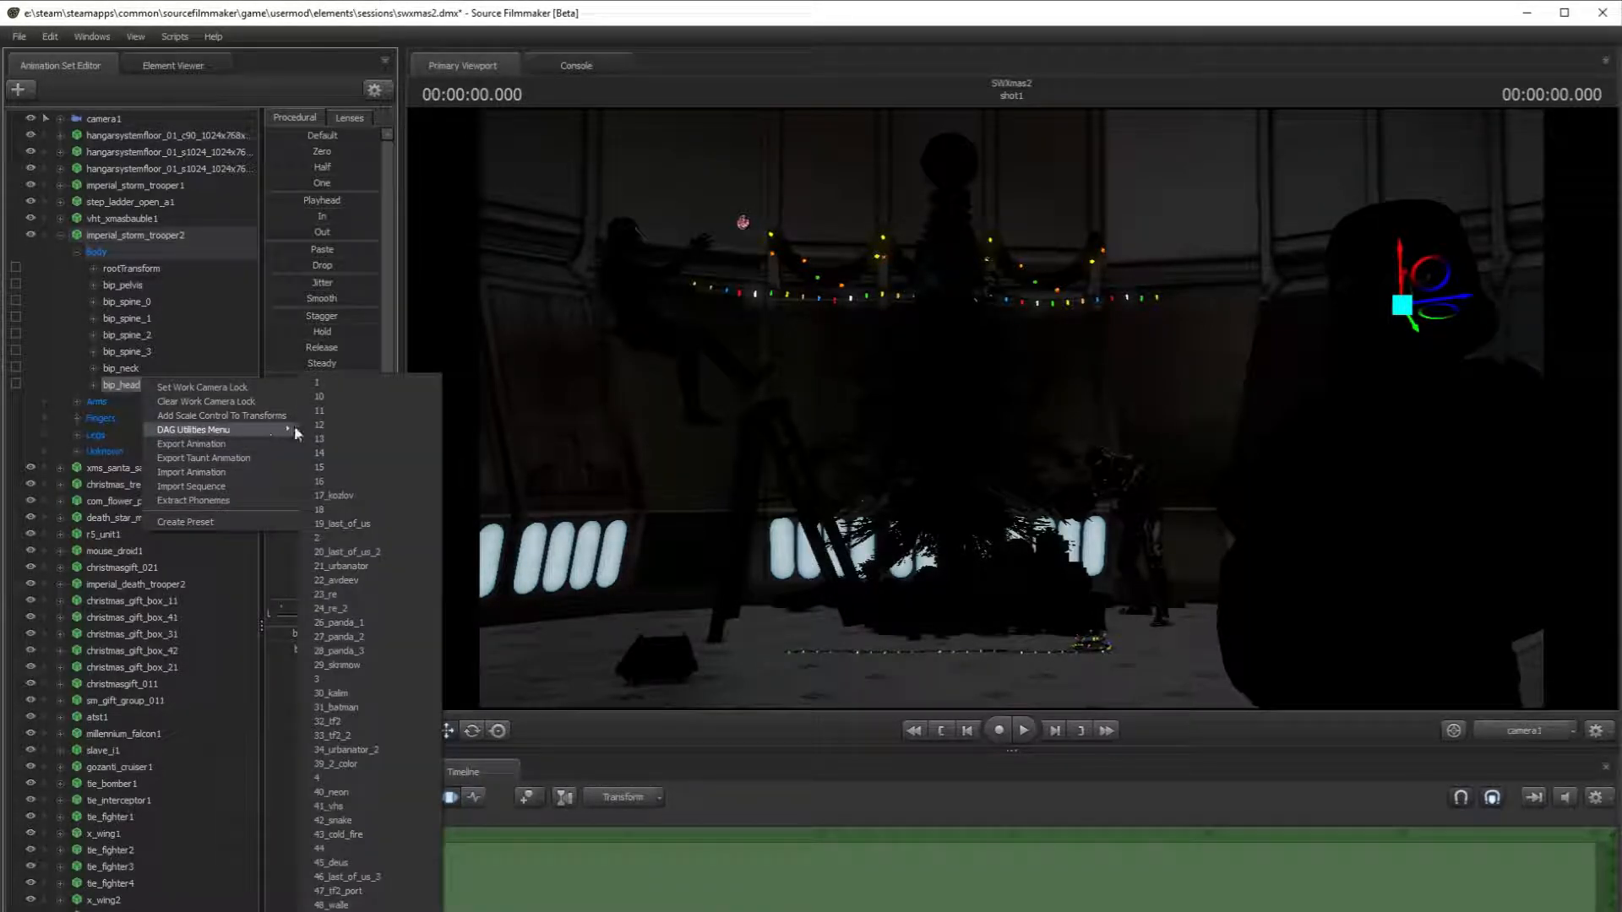
click(377, 522)
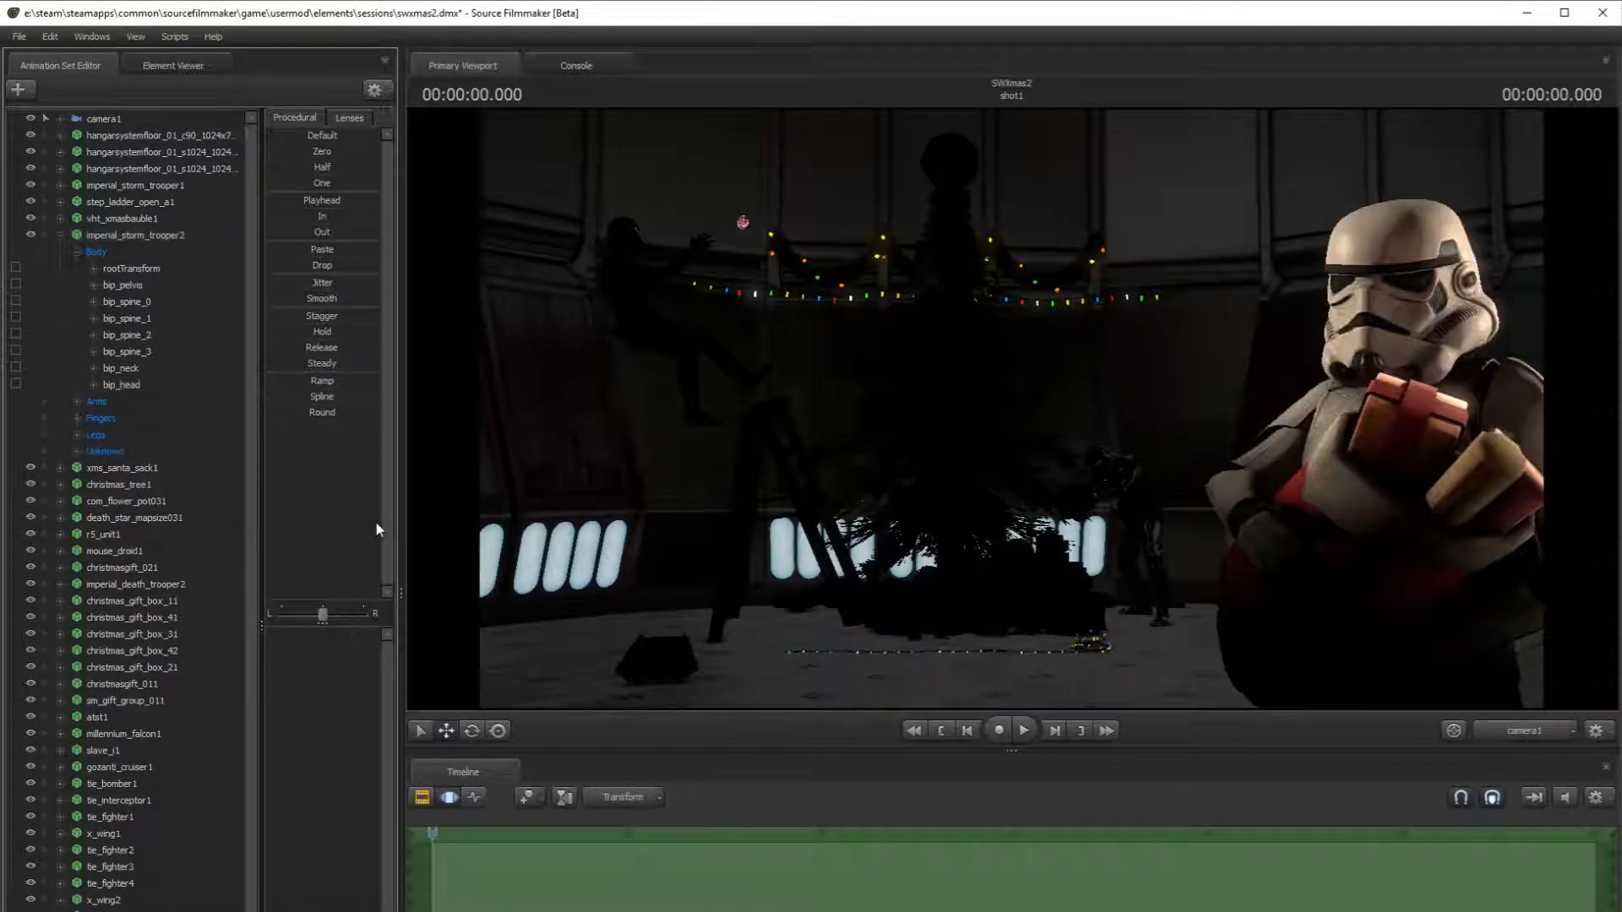
right_click(134, 385)
mouse_move(240, 438)
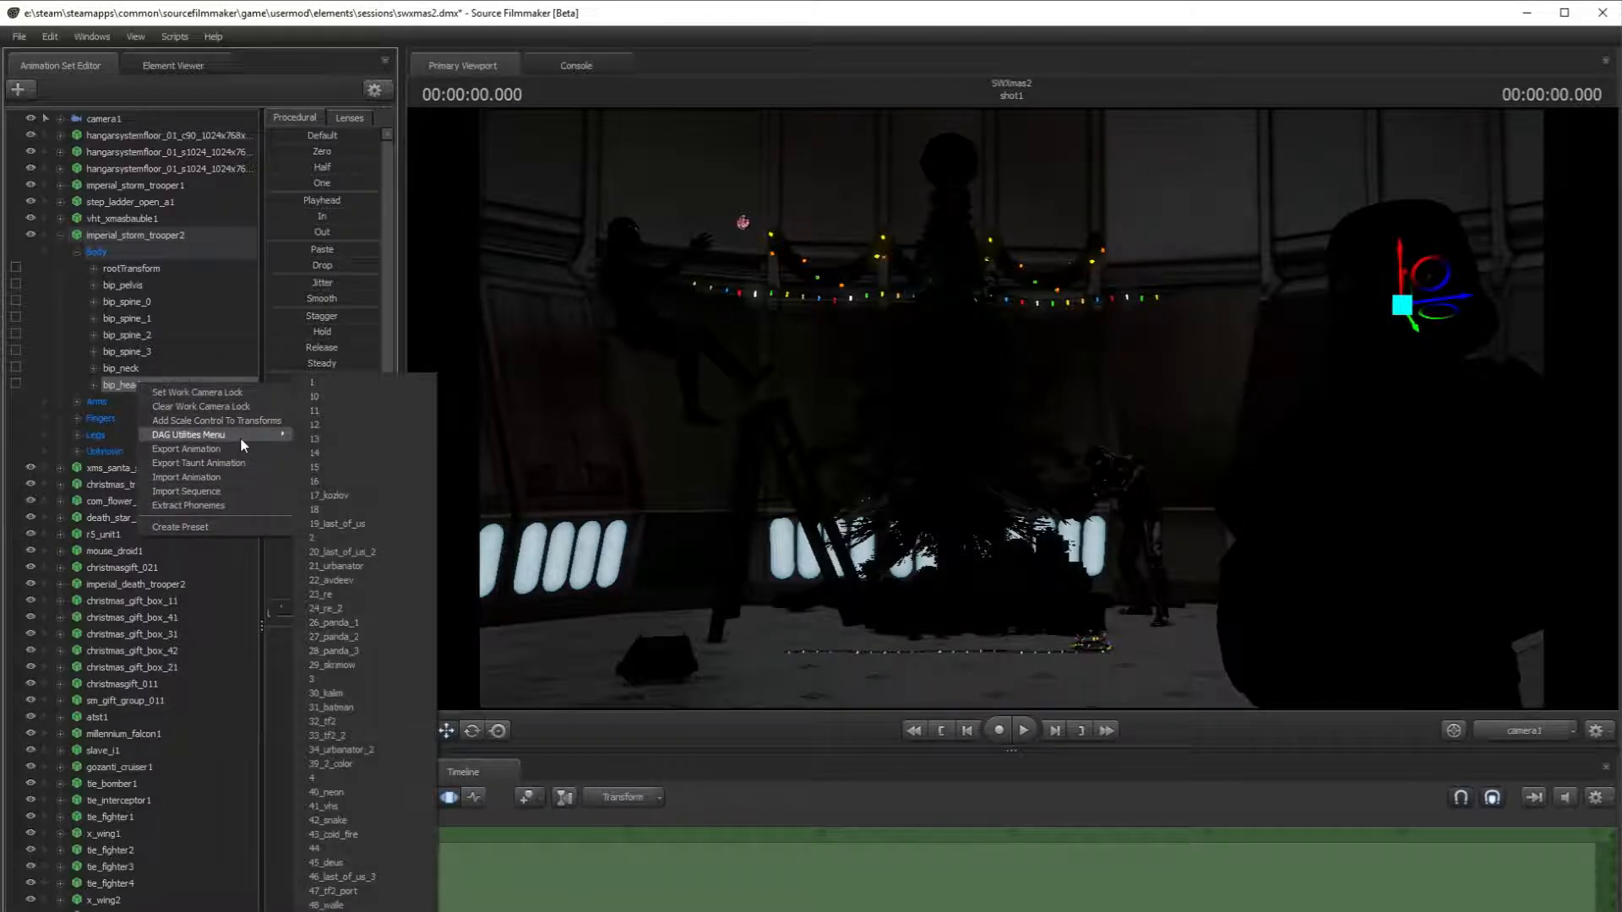
click(353, 654)
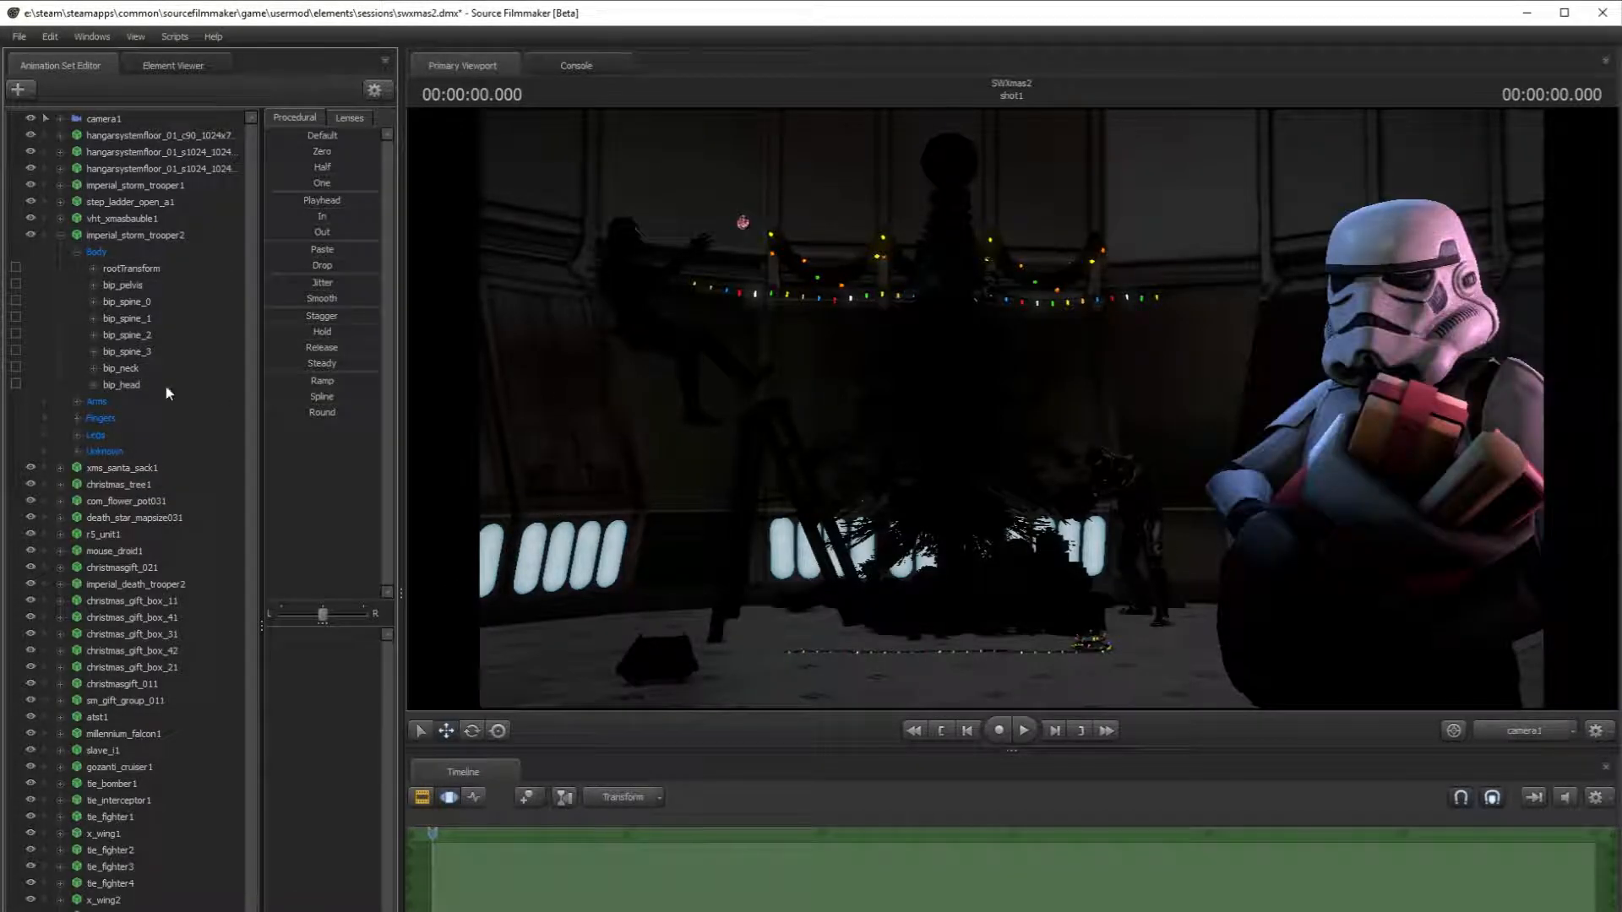
- Try the light preset 33_tf2_2 on bip_head of imperial_storm_trooper2
right_click(133, 382)
mouse_move(256, 431)
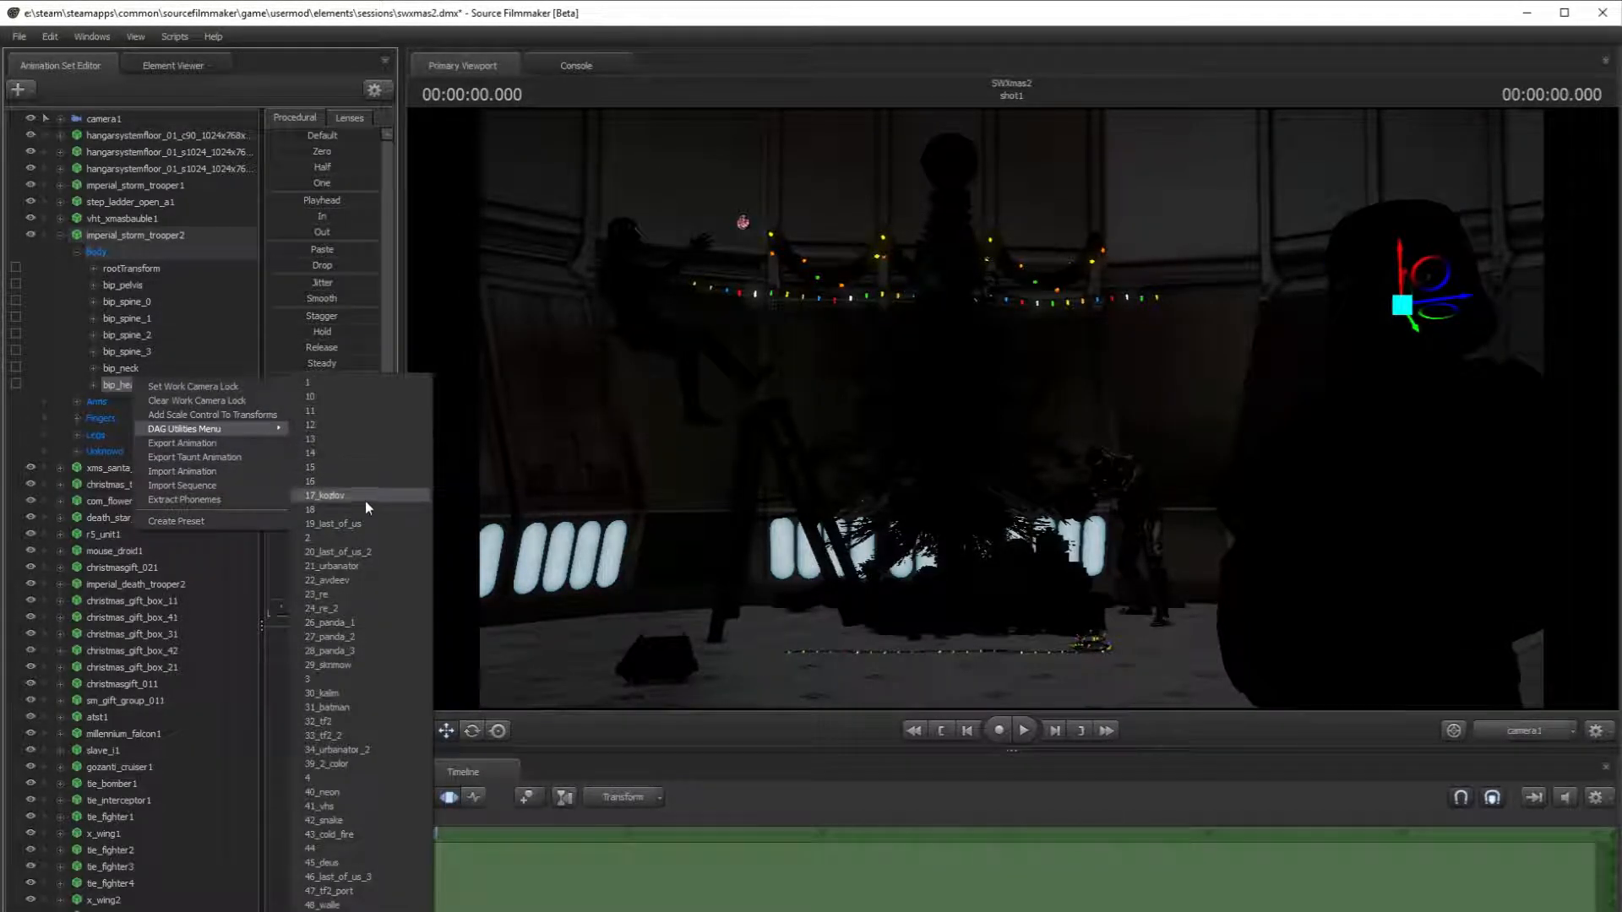
click(373, 734)
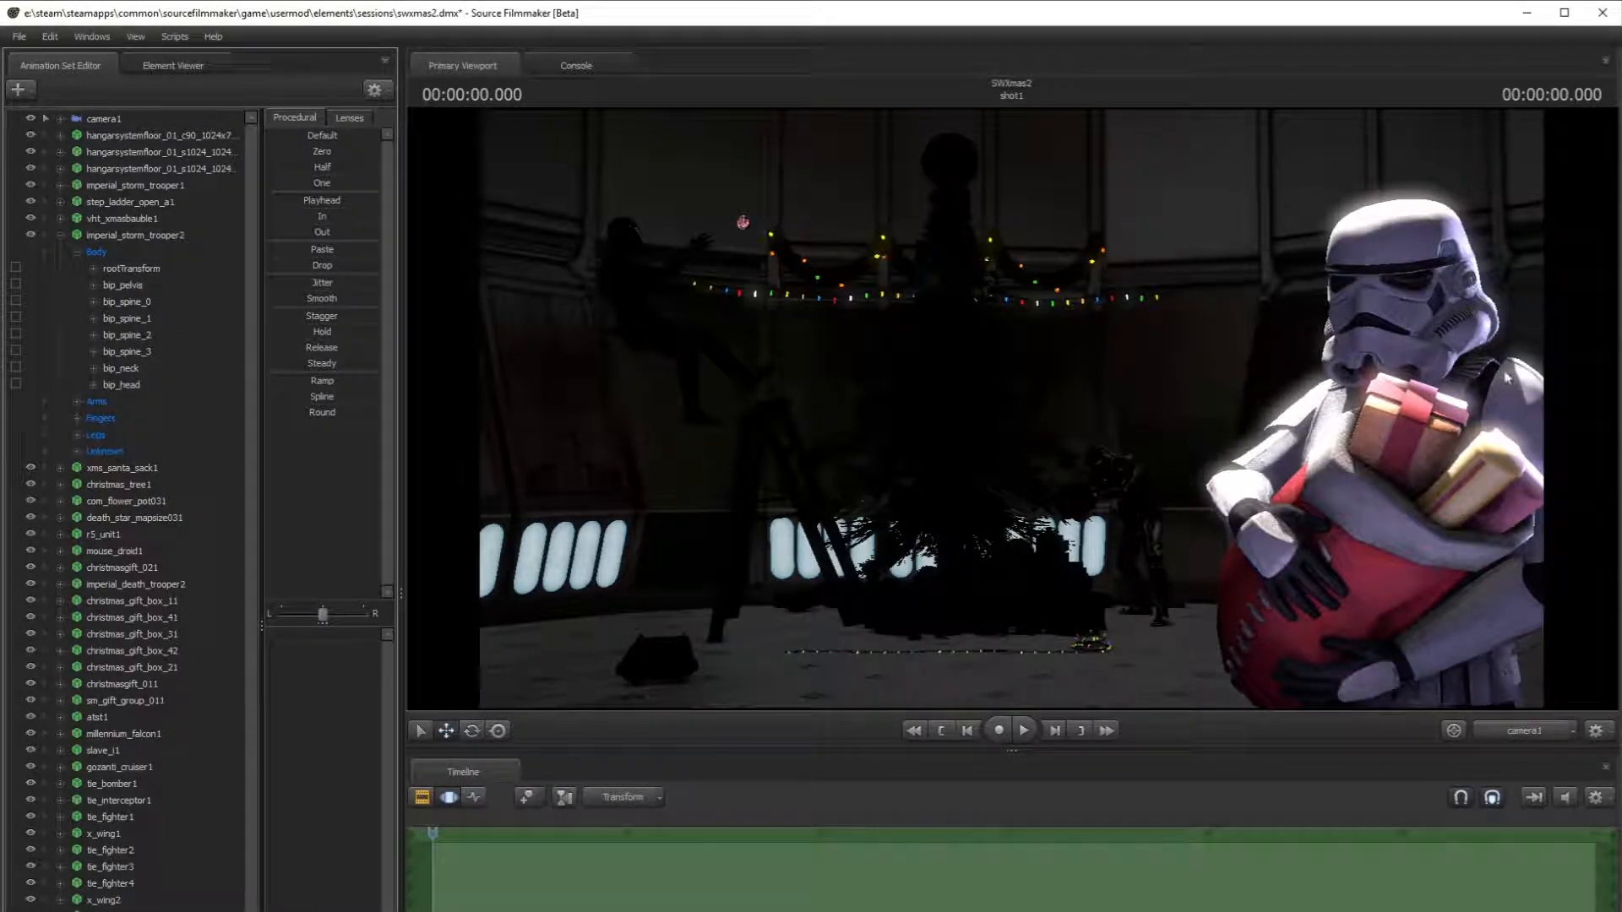
- Adjust camera1's toneMapScale and bloomScale, and raise its SSAOBias, SSAOStrength and SSAORadius
click(127, 119)
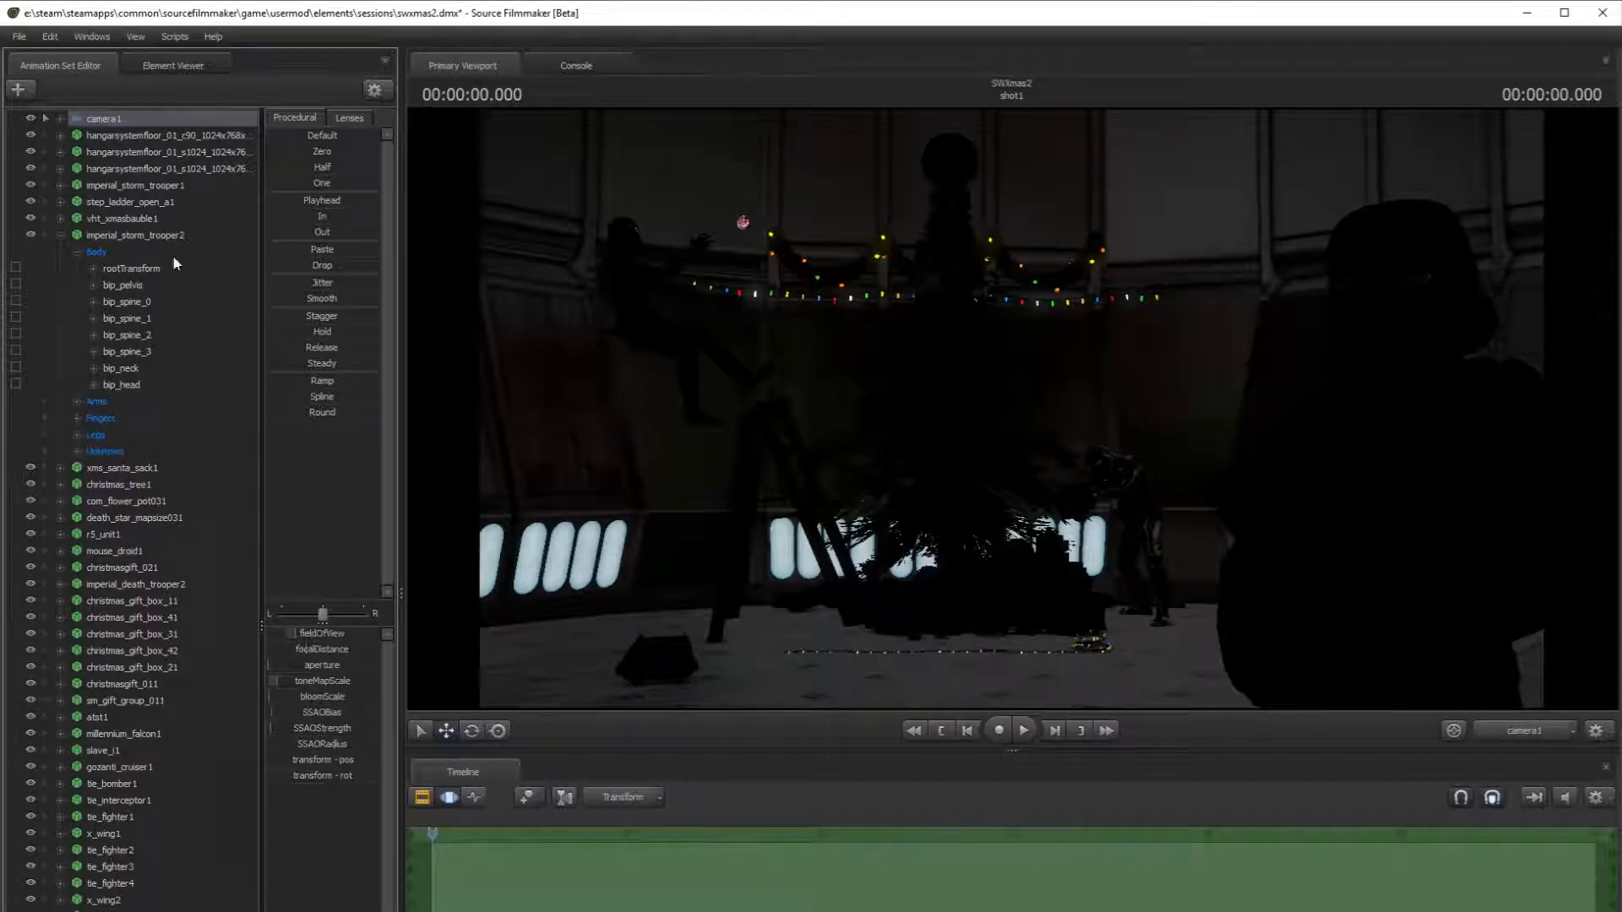
drag(272, 681, 277, 681)
double_click(274, 698)
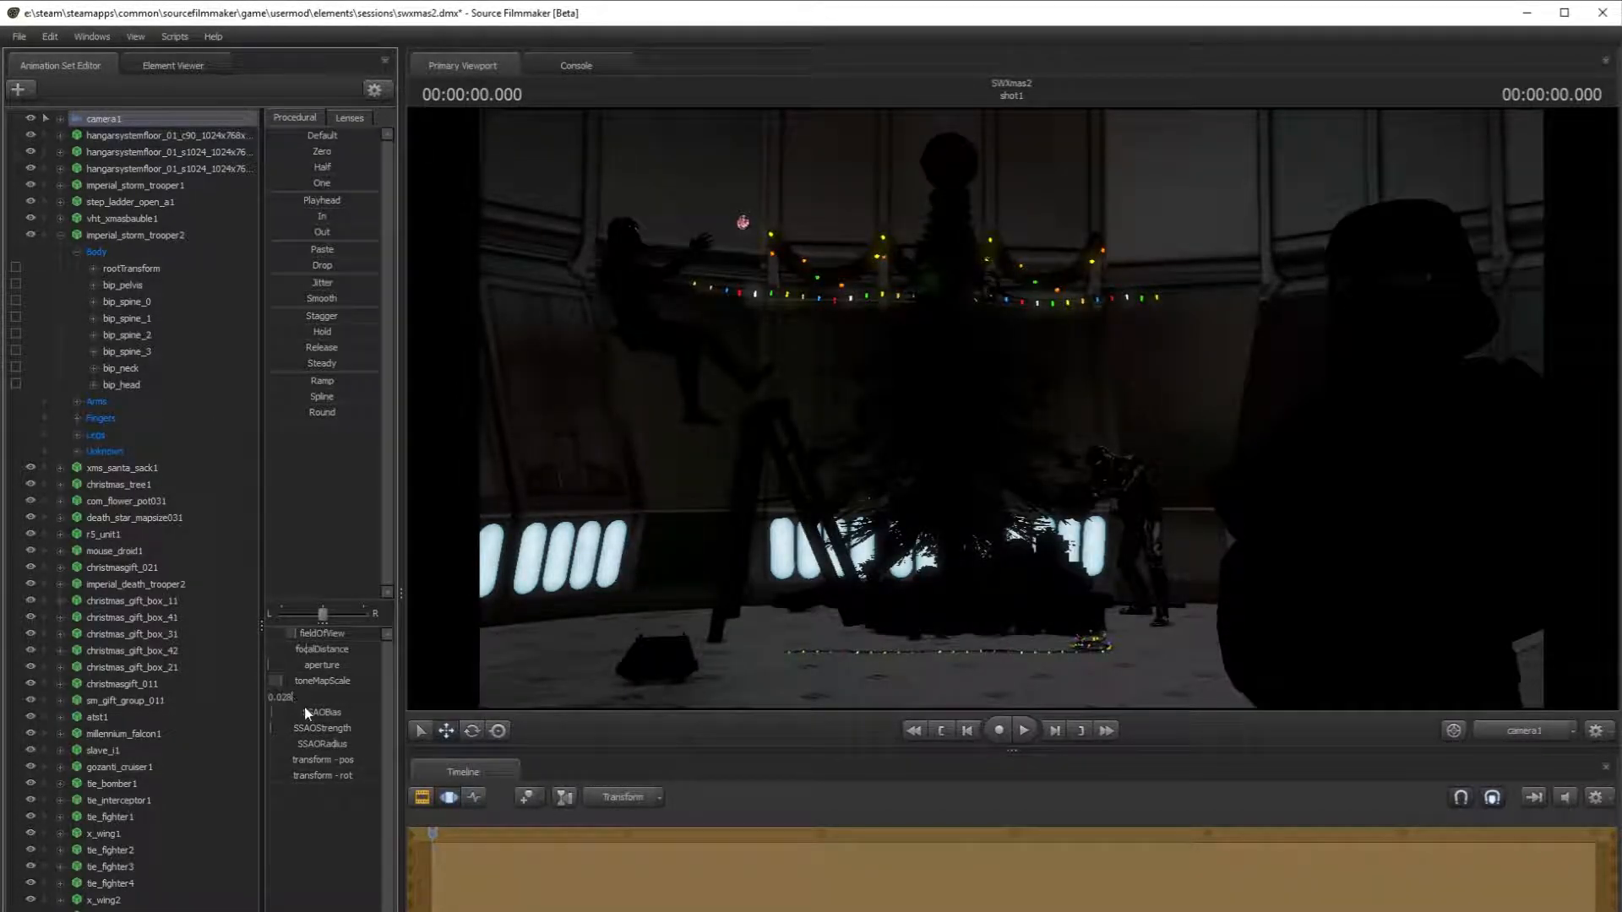
key(Return)
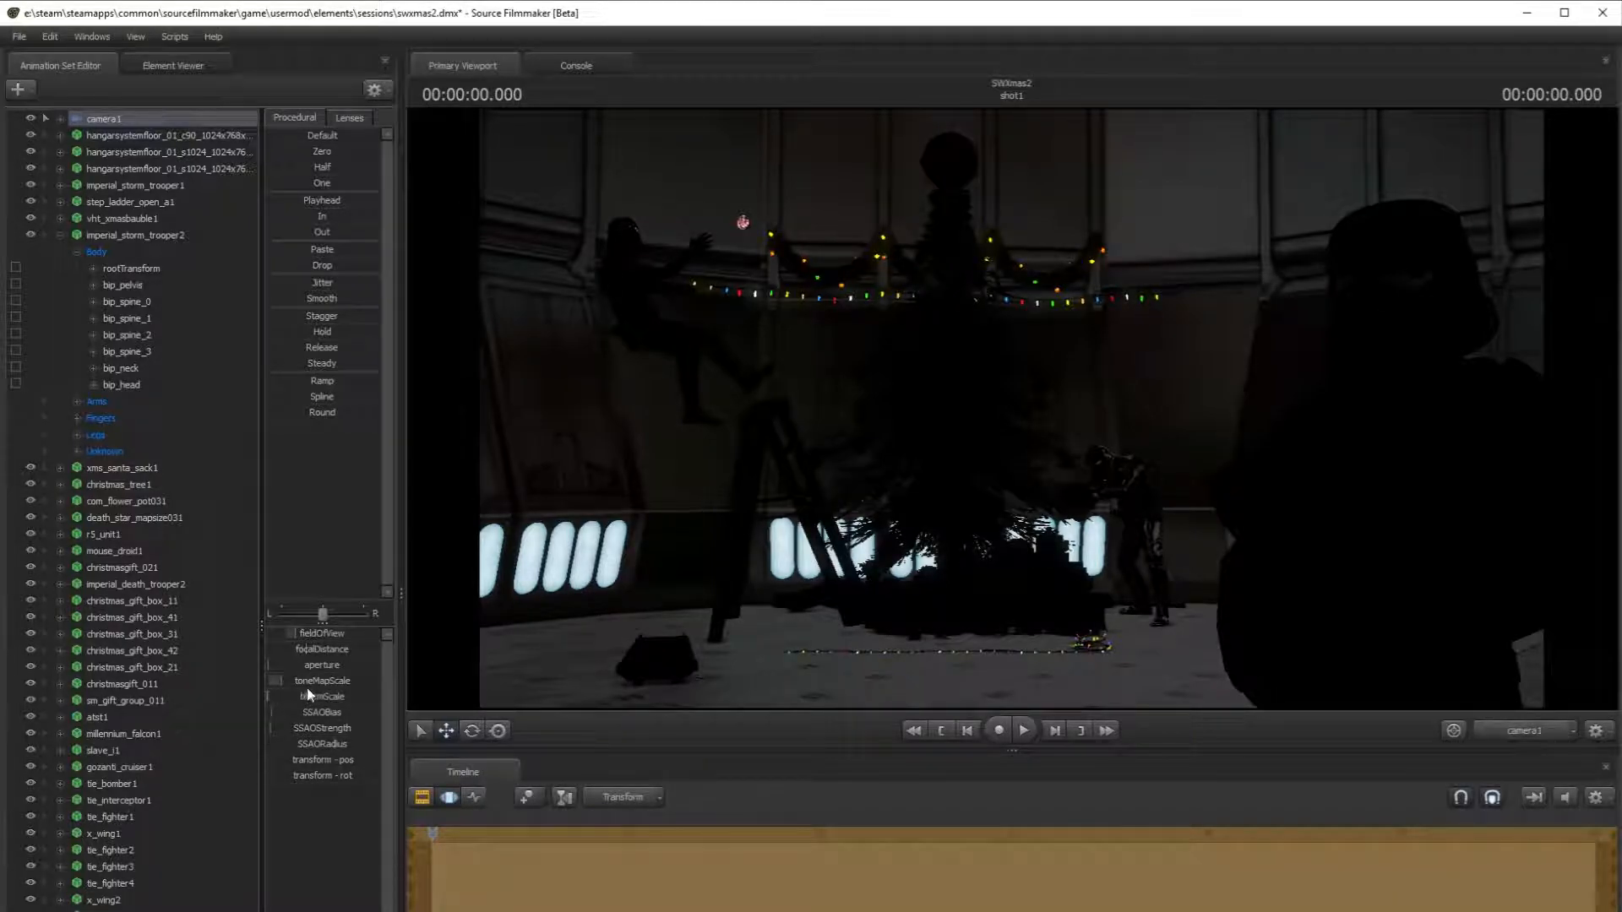
mouse_move(287, 712)
mouse_down()
mouse_move(324, 728)
mouse_move(275, 728)
mouse_move(356, 745)
mouse_up()
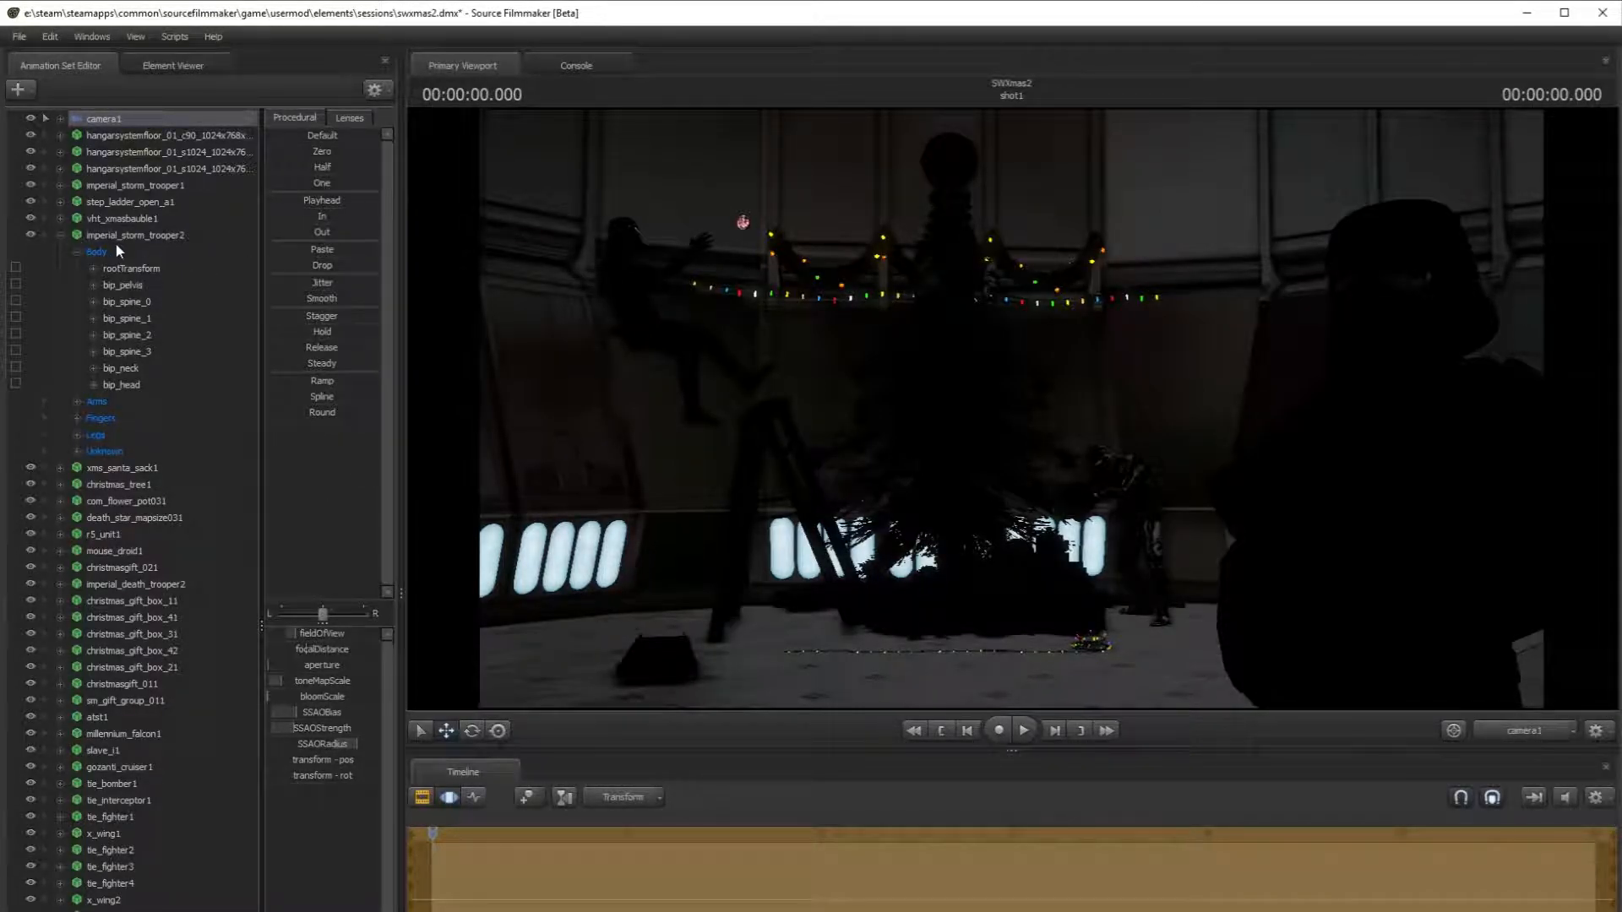
- Edit the range of camera1's focalDistance and move the focus distance to the background around the tree
drag(316, 647, 434, 665)
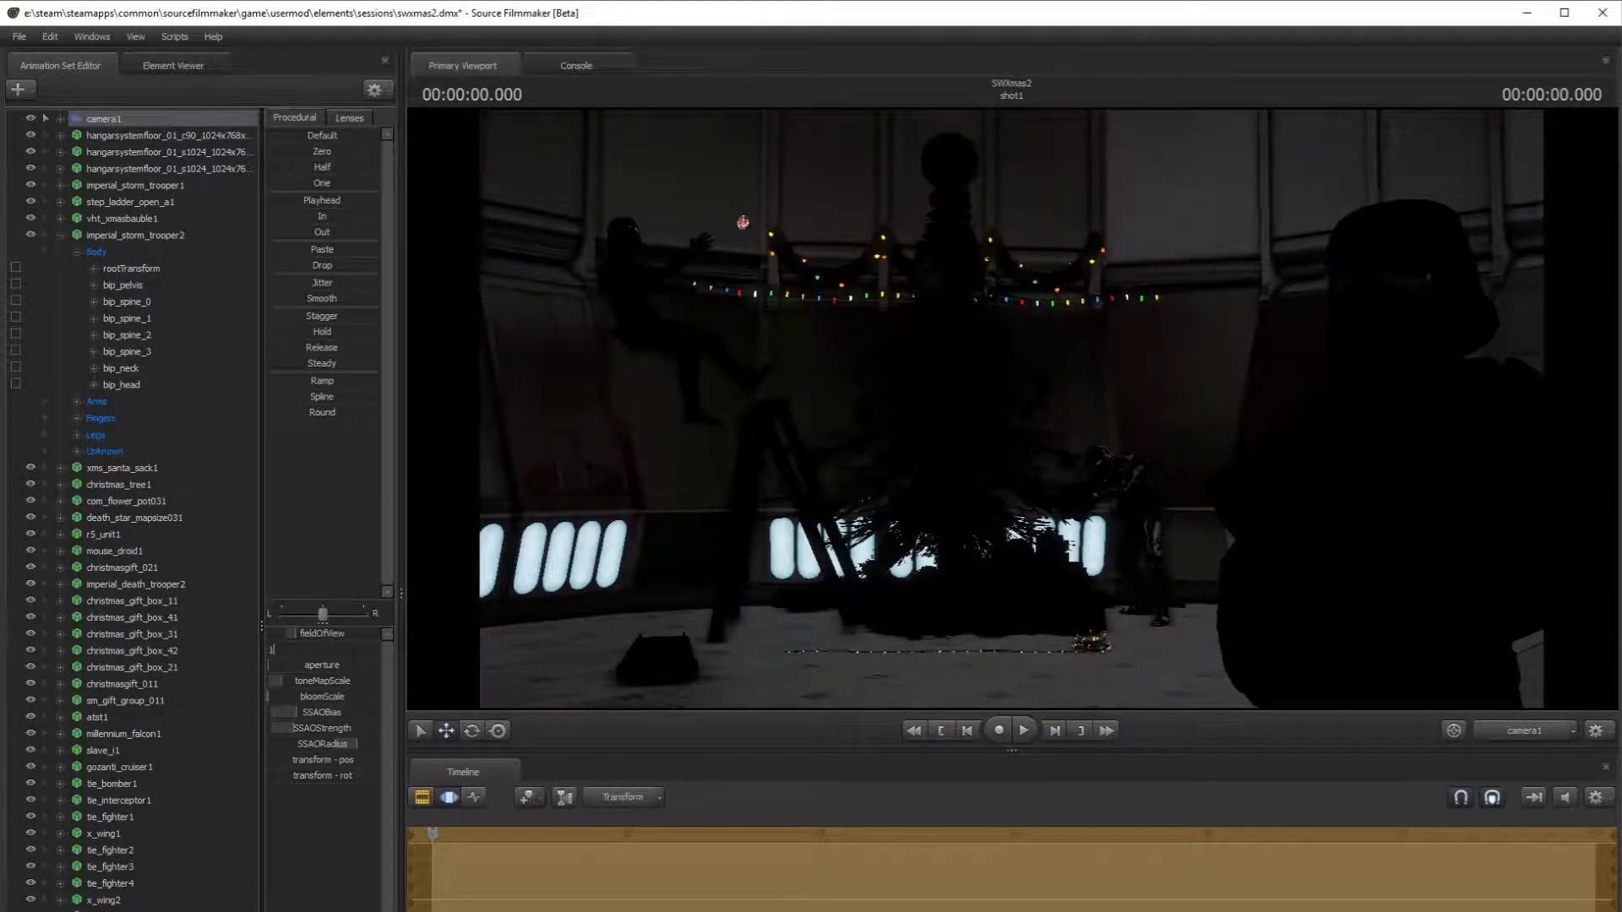
right_click(331, 651)
click(380, 677)
click(773, 577)
click(788, 624)
drag(324, 649, 307, 650)
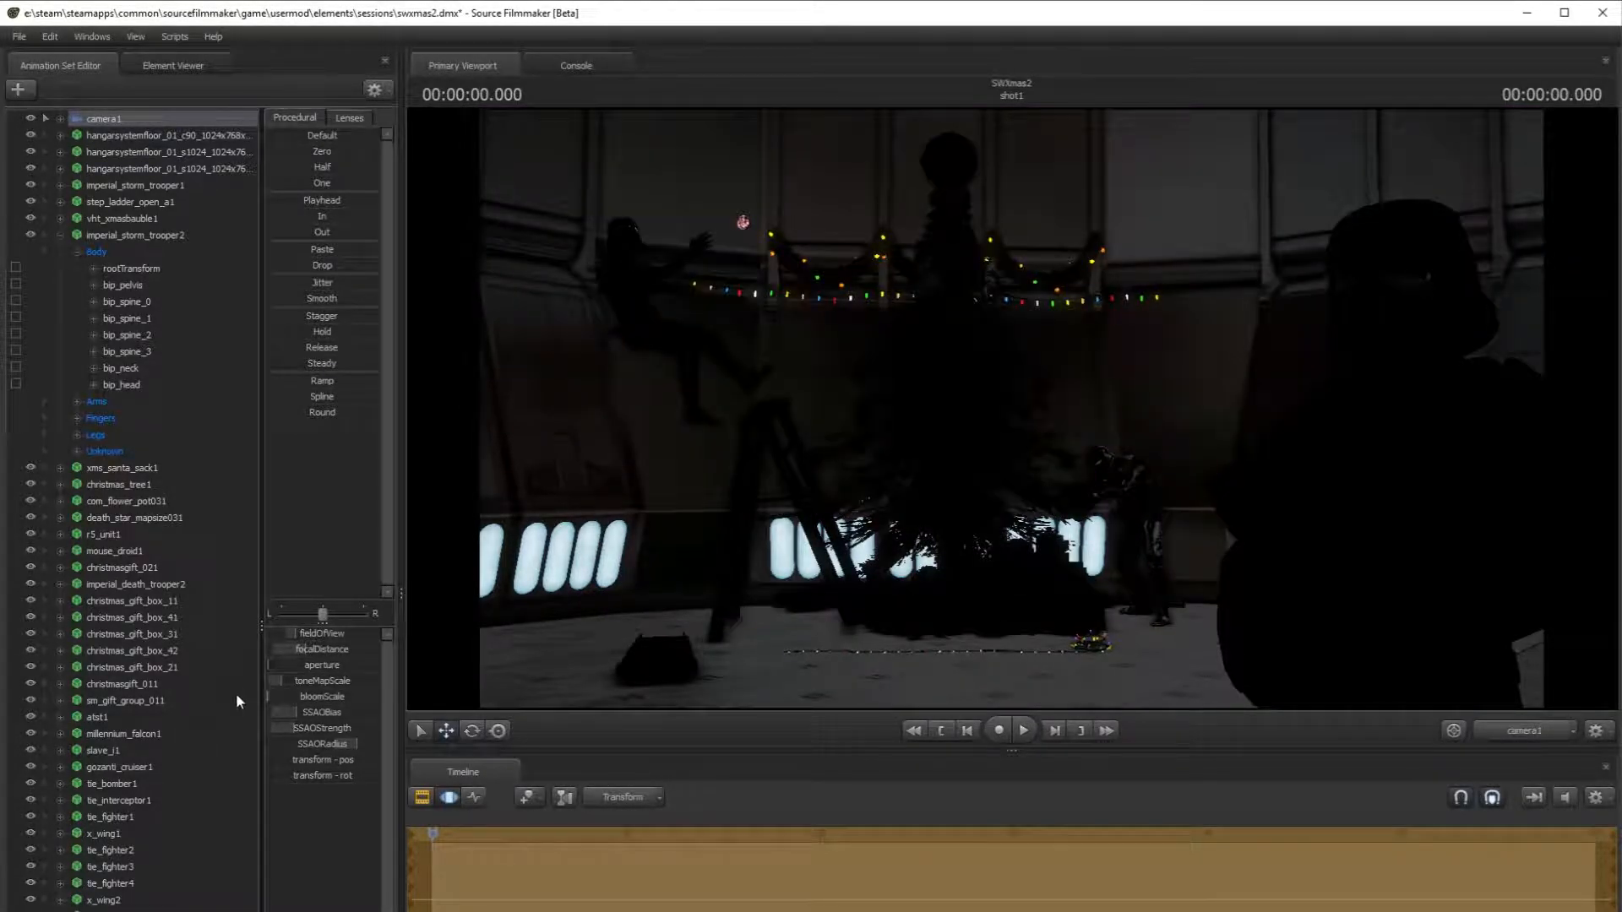
- Preview camera1's depth of field in the Clip Editor, return to the Motion Editor and reduce the aperture to its minimum
click(425, 799)
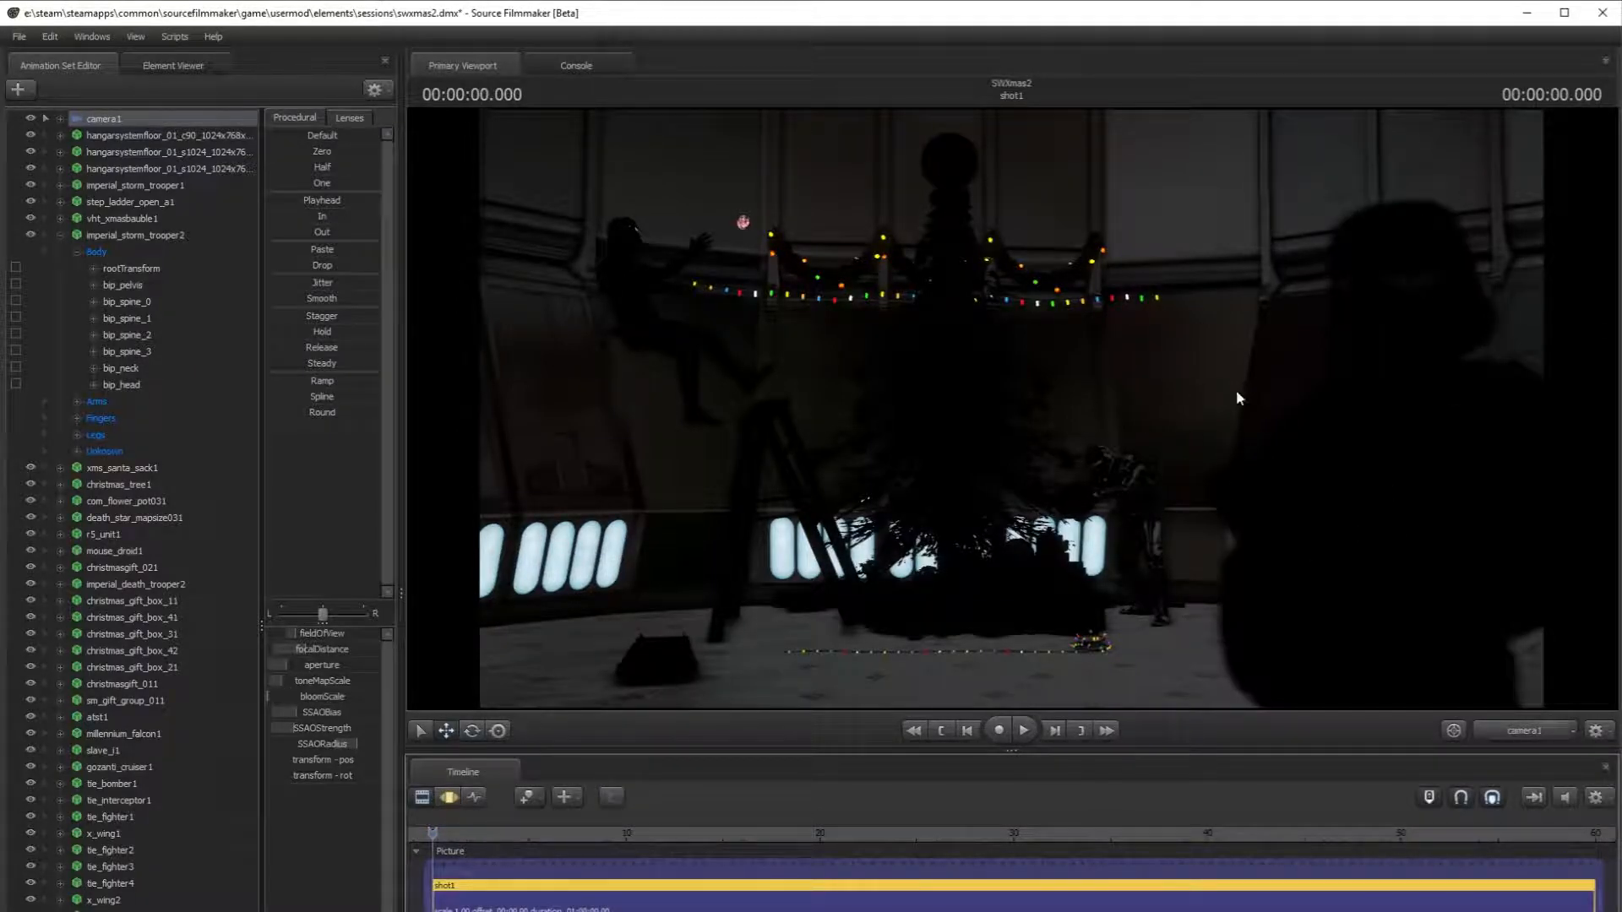
click(444, 800)
drag(292, 669, 2, 767)
click(130, 699)
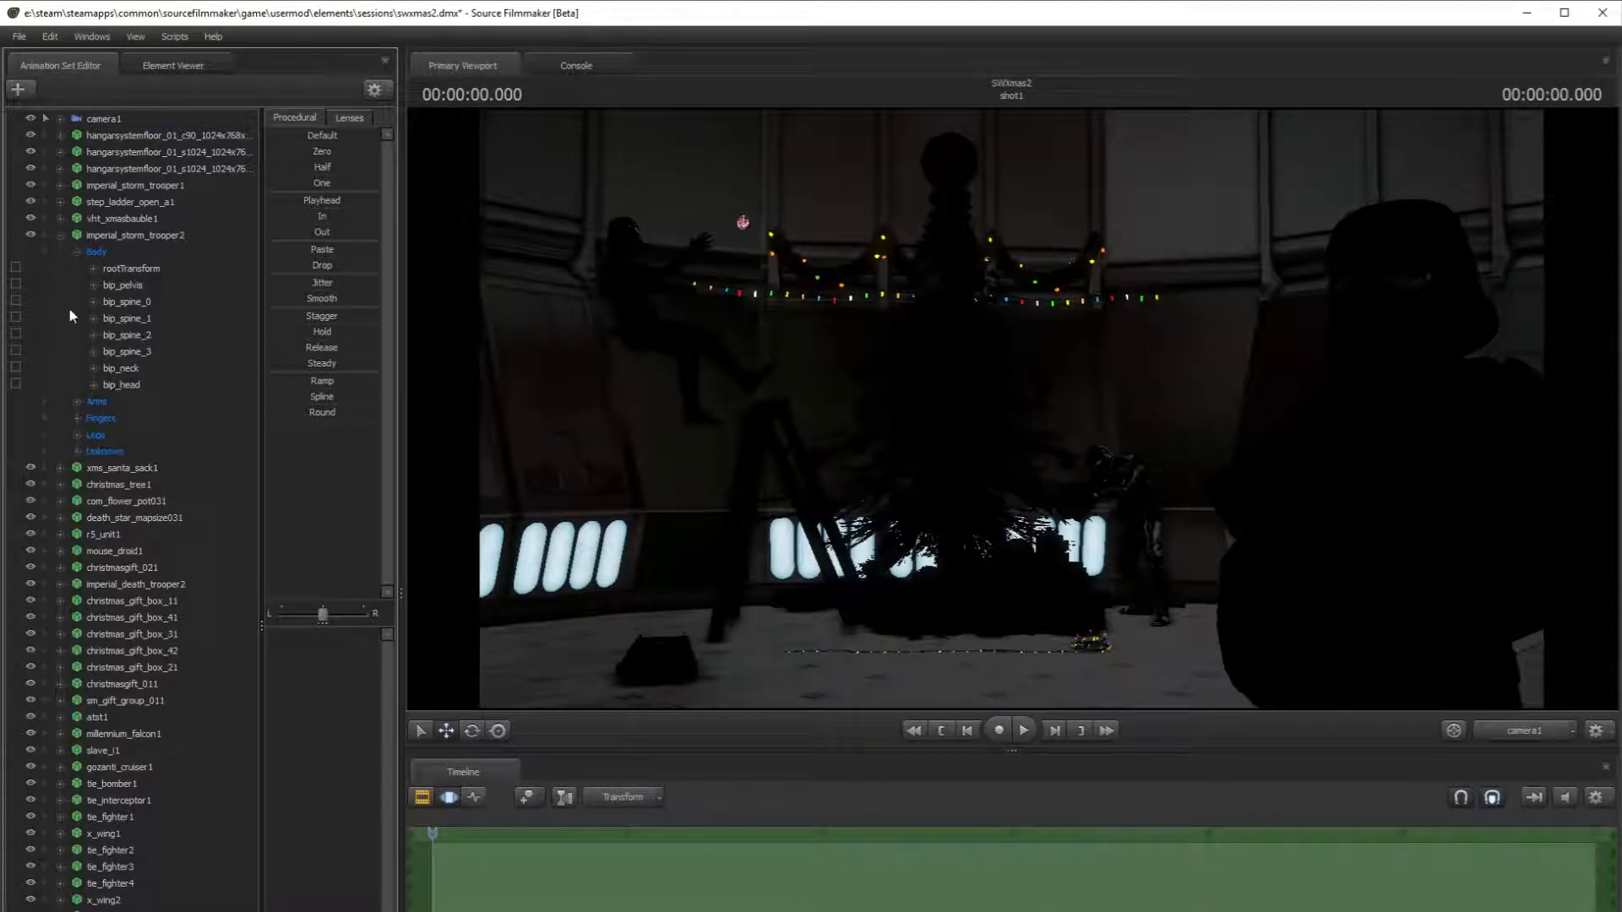
- Try the light preset 43_cold_fire on bip_head of imperial_storm_trooper2
click(101, 237)
right_click(135, 384)
mouse_move(216, 435)
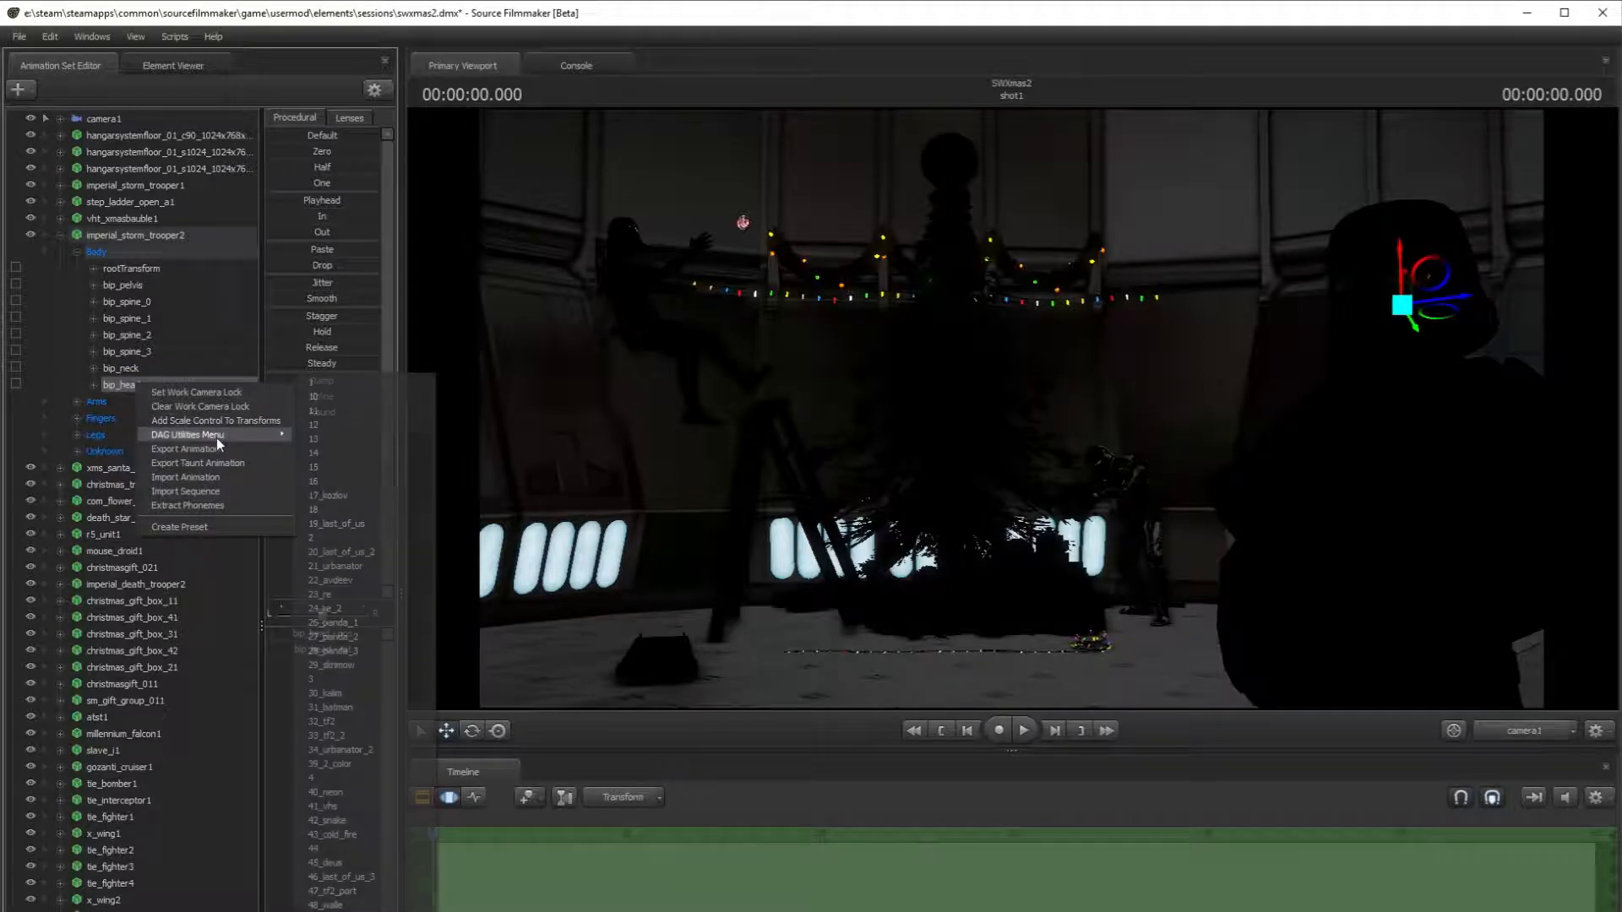
click(361, 837)
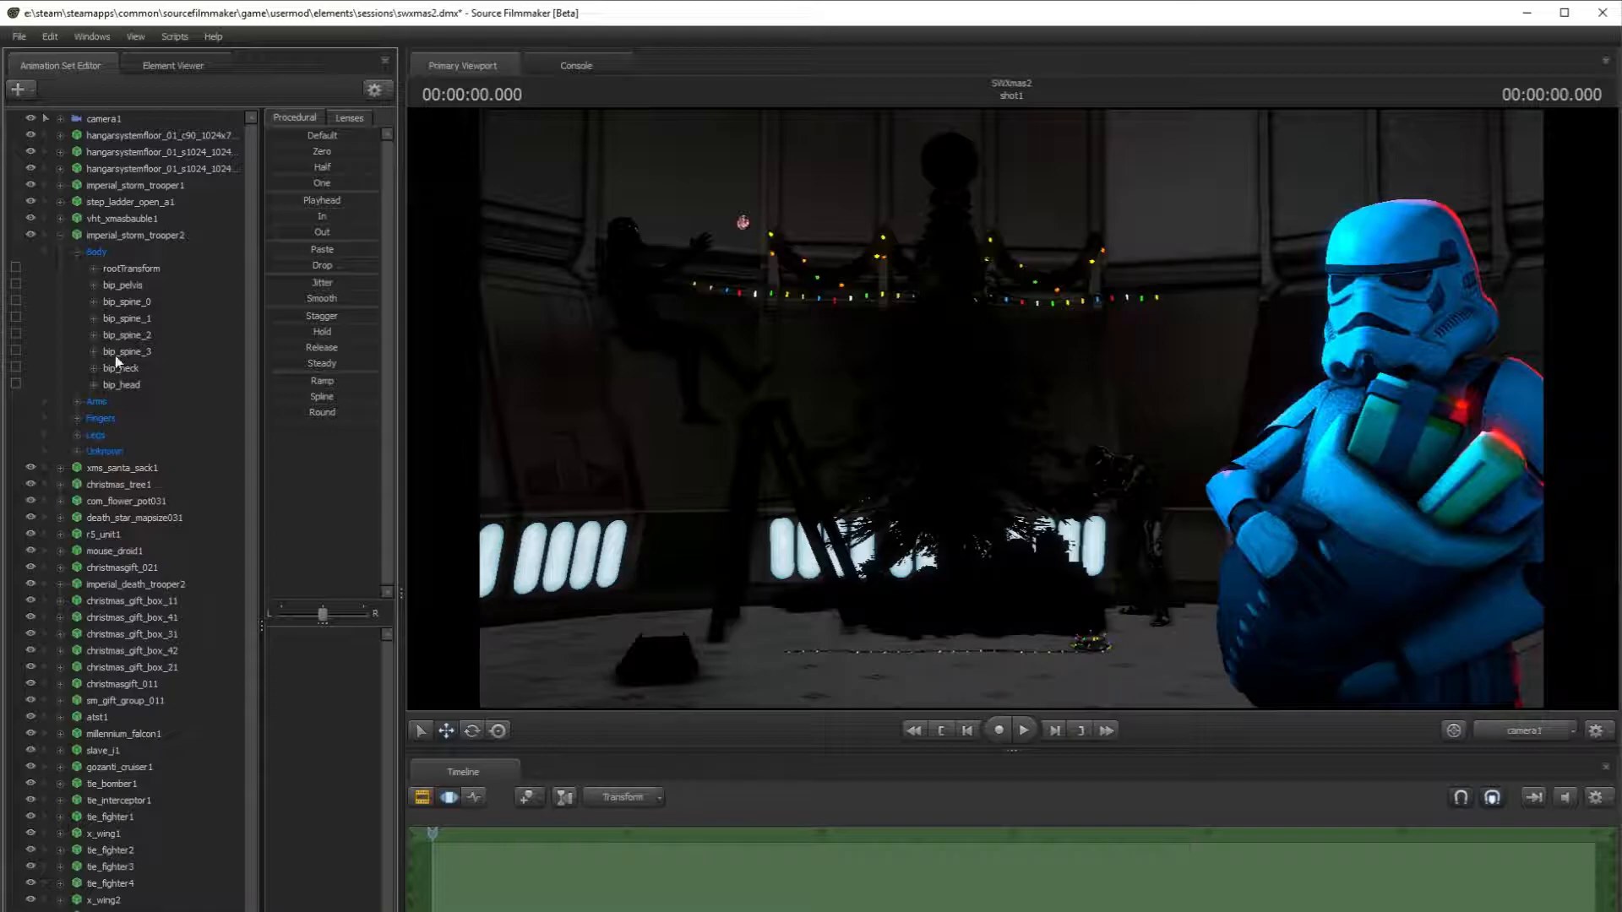
- Apply a light preset with a white key light to bip_head of imperial_storm_trooper2 and collapse the model's controls
right_click(113, 386)
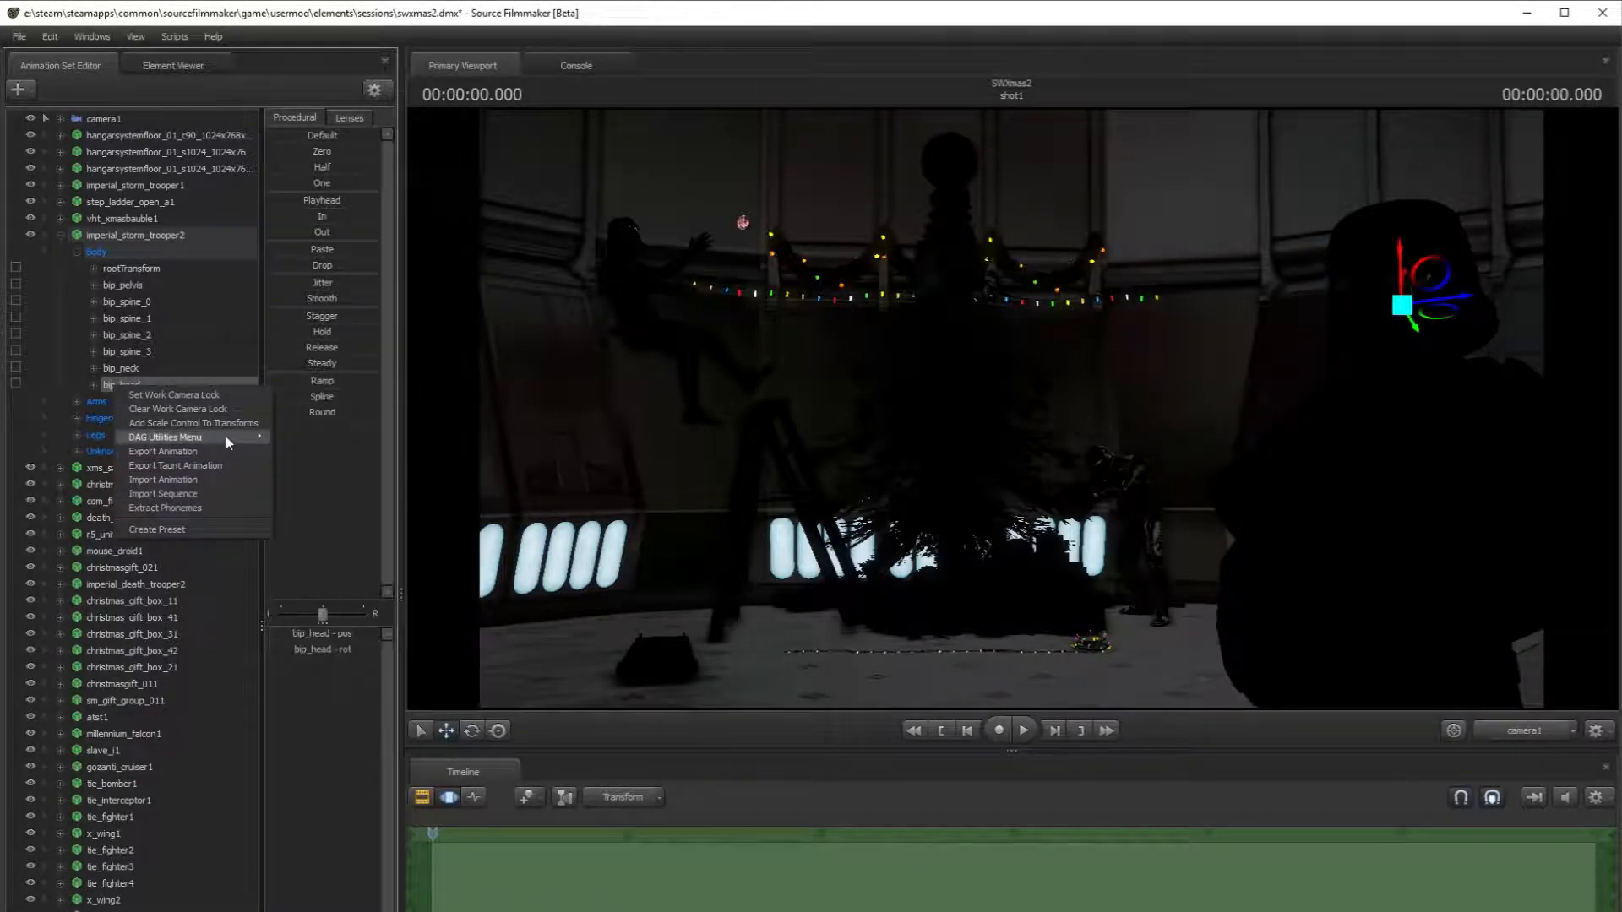
mouse_move(226, 436)
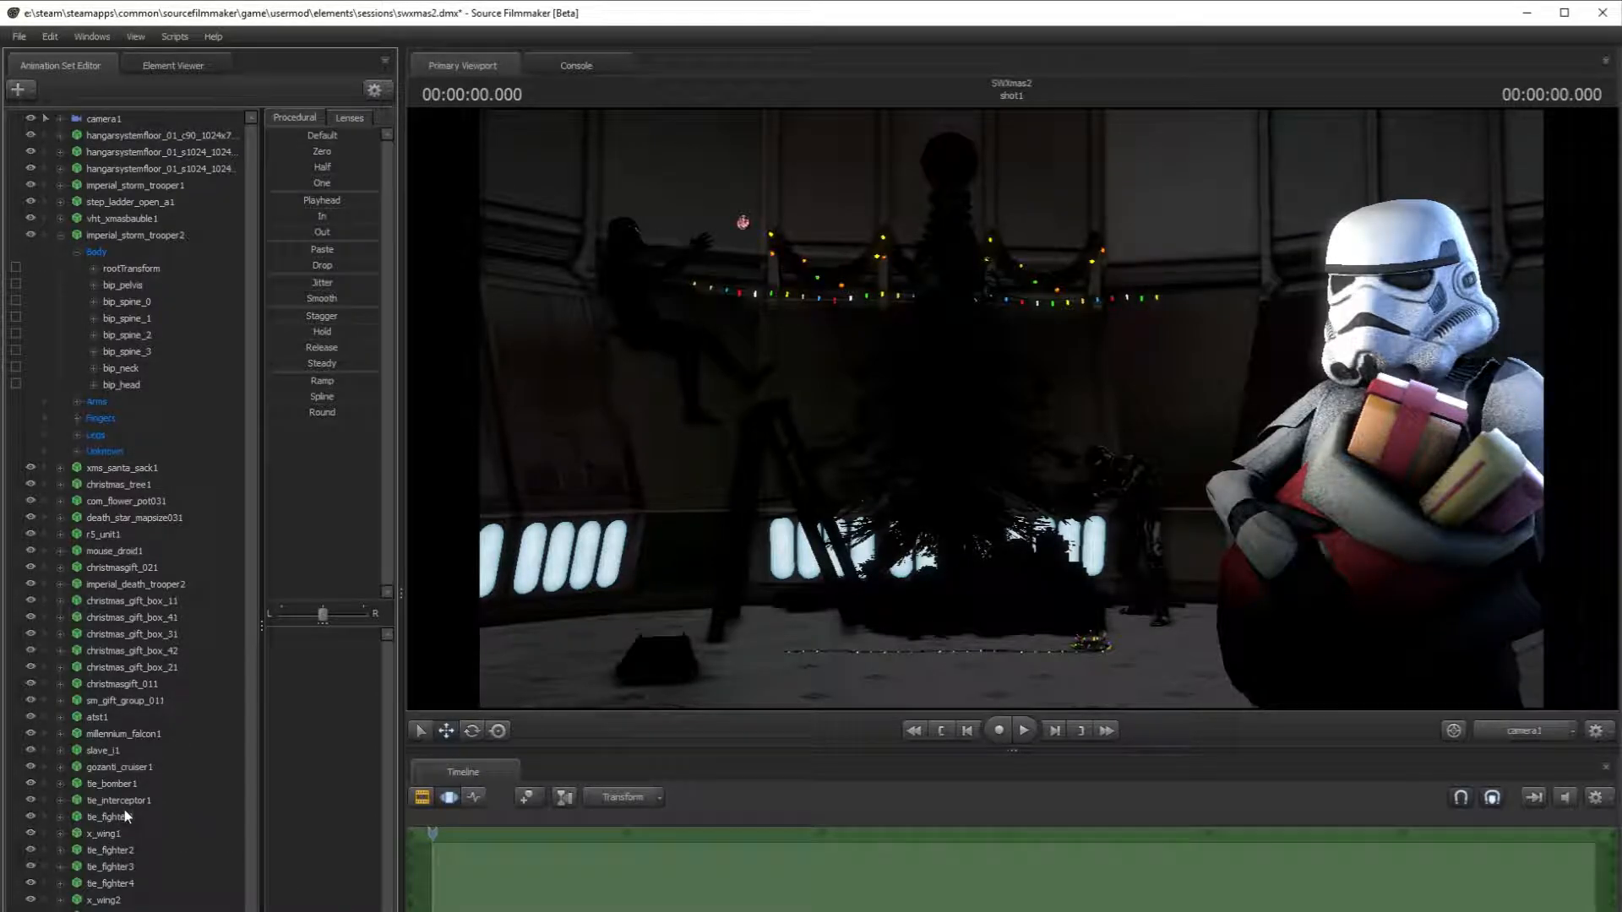
click(65, 235)
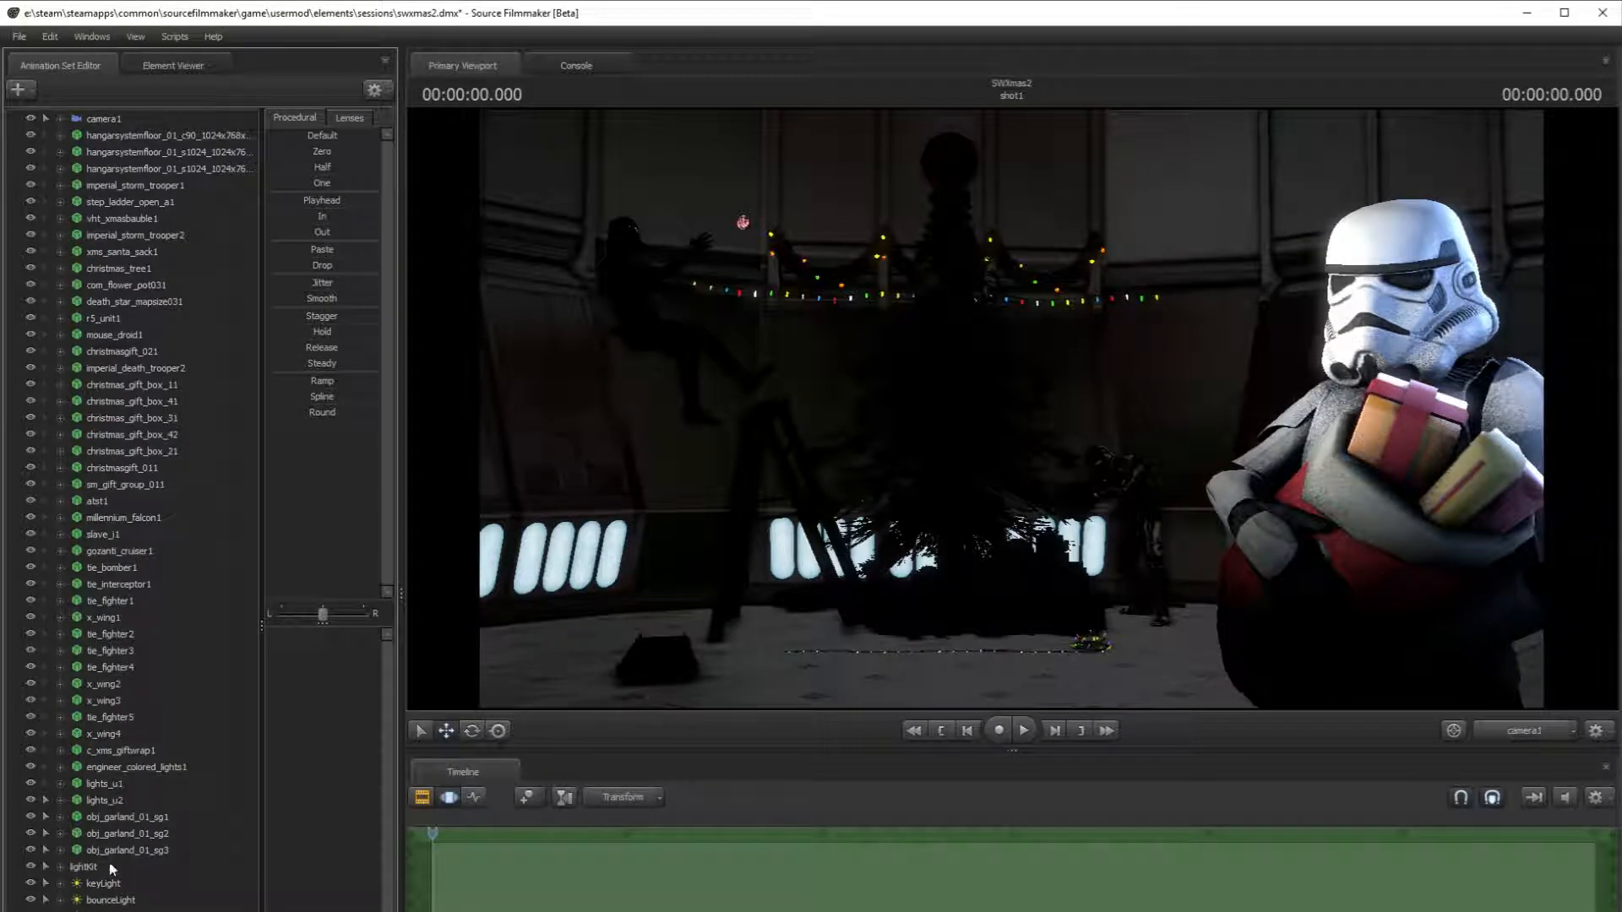
- Through the Work Camera, move the light kit's keyLight away from the foreground stormtrooper, sideways across the hangar floor
click(109, 865)
click(1518, 732)
drag(1141, 439, 1018, 523)
key(s)
click(115, 885)
drag(1014, 406, 988, 436)
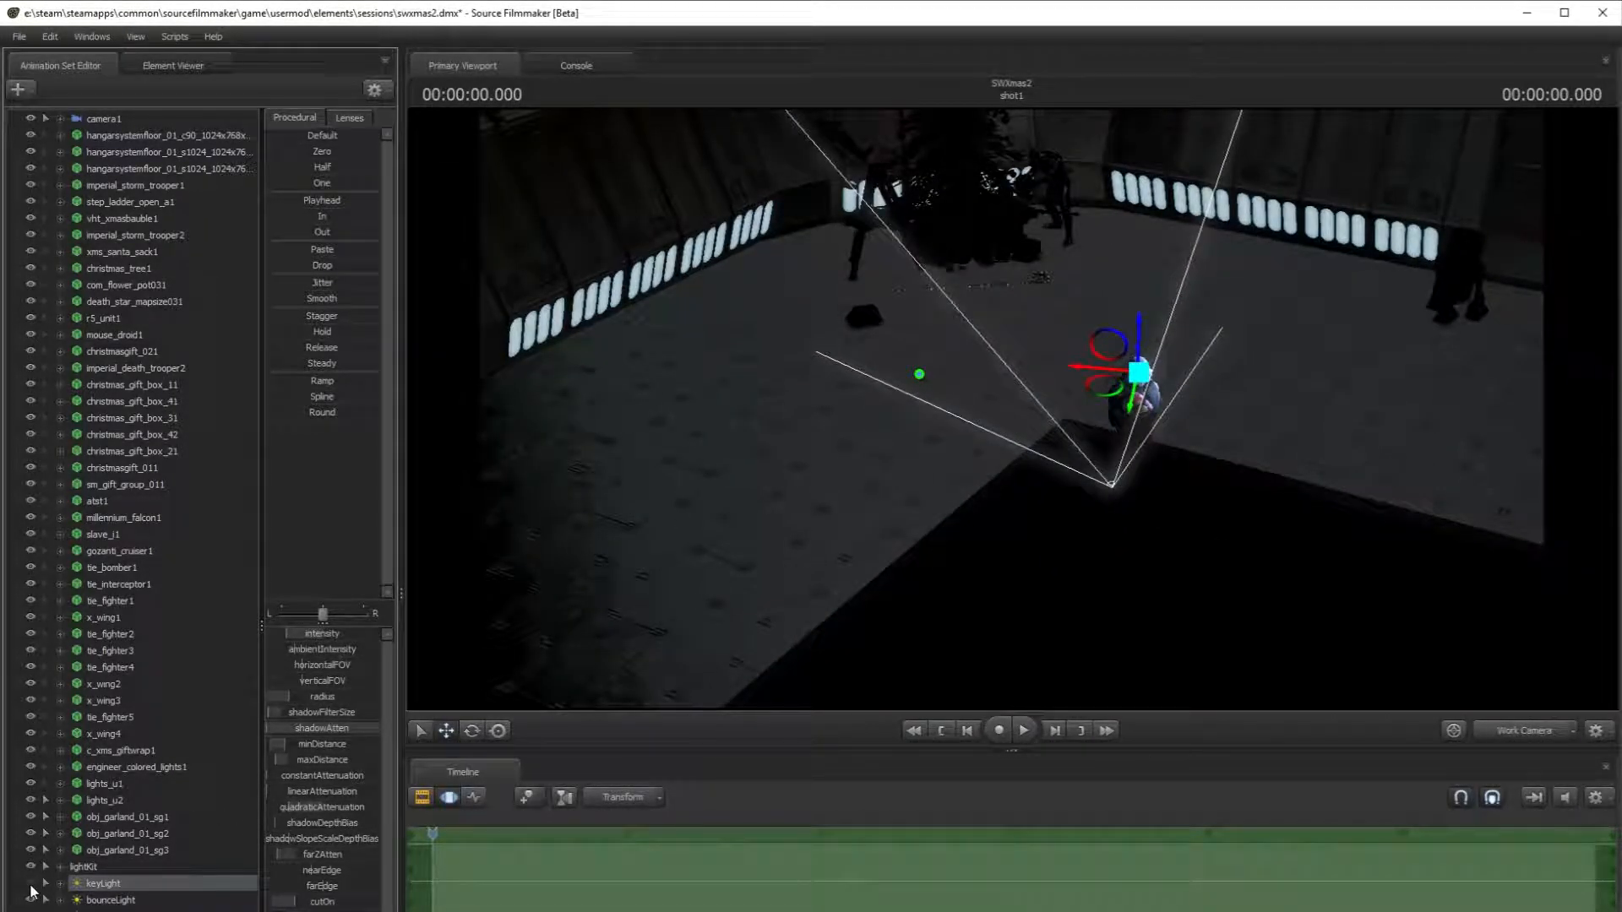
drag(750, 524, 837, 591)
mouse_move(1291, 429)
mouse_down()
mouse_move(902, 392)
mouse_move(932, 338)
mouse_move(1016, 362)
mouse_move(948, 356)
mouse_move(927, 388)
mouse_up()
click(472, 731)
click(446, 731)
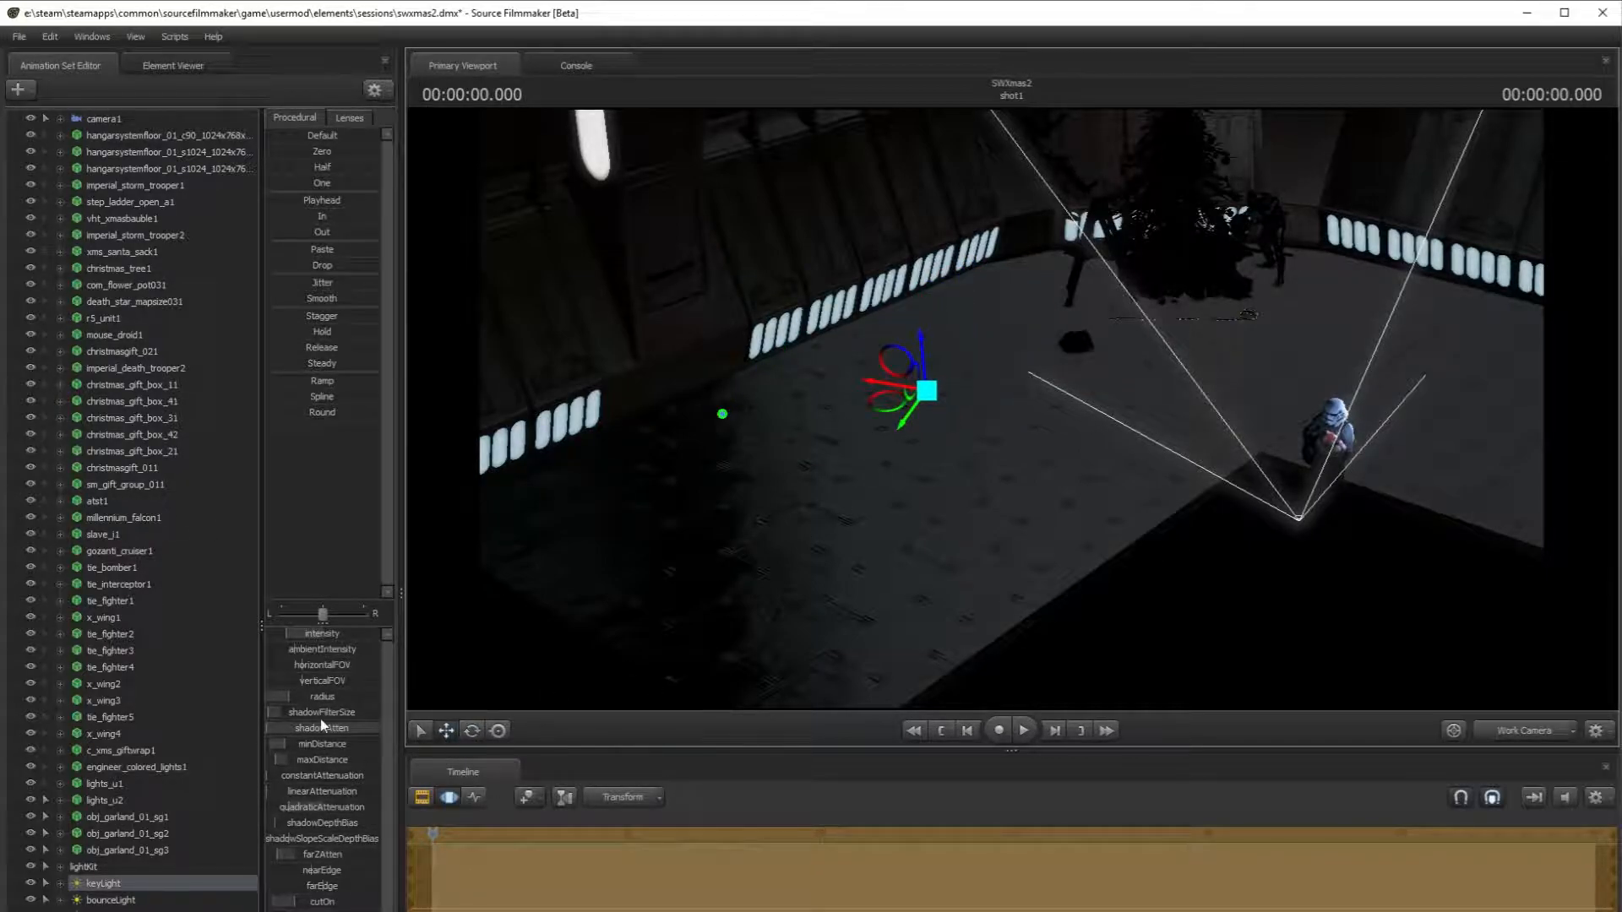
- Raise keyLight's maxDistance and farZAtten, and extend the upper limit of the maxDistance range
drag(318, 764, 568, 765)
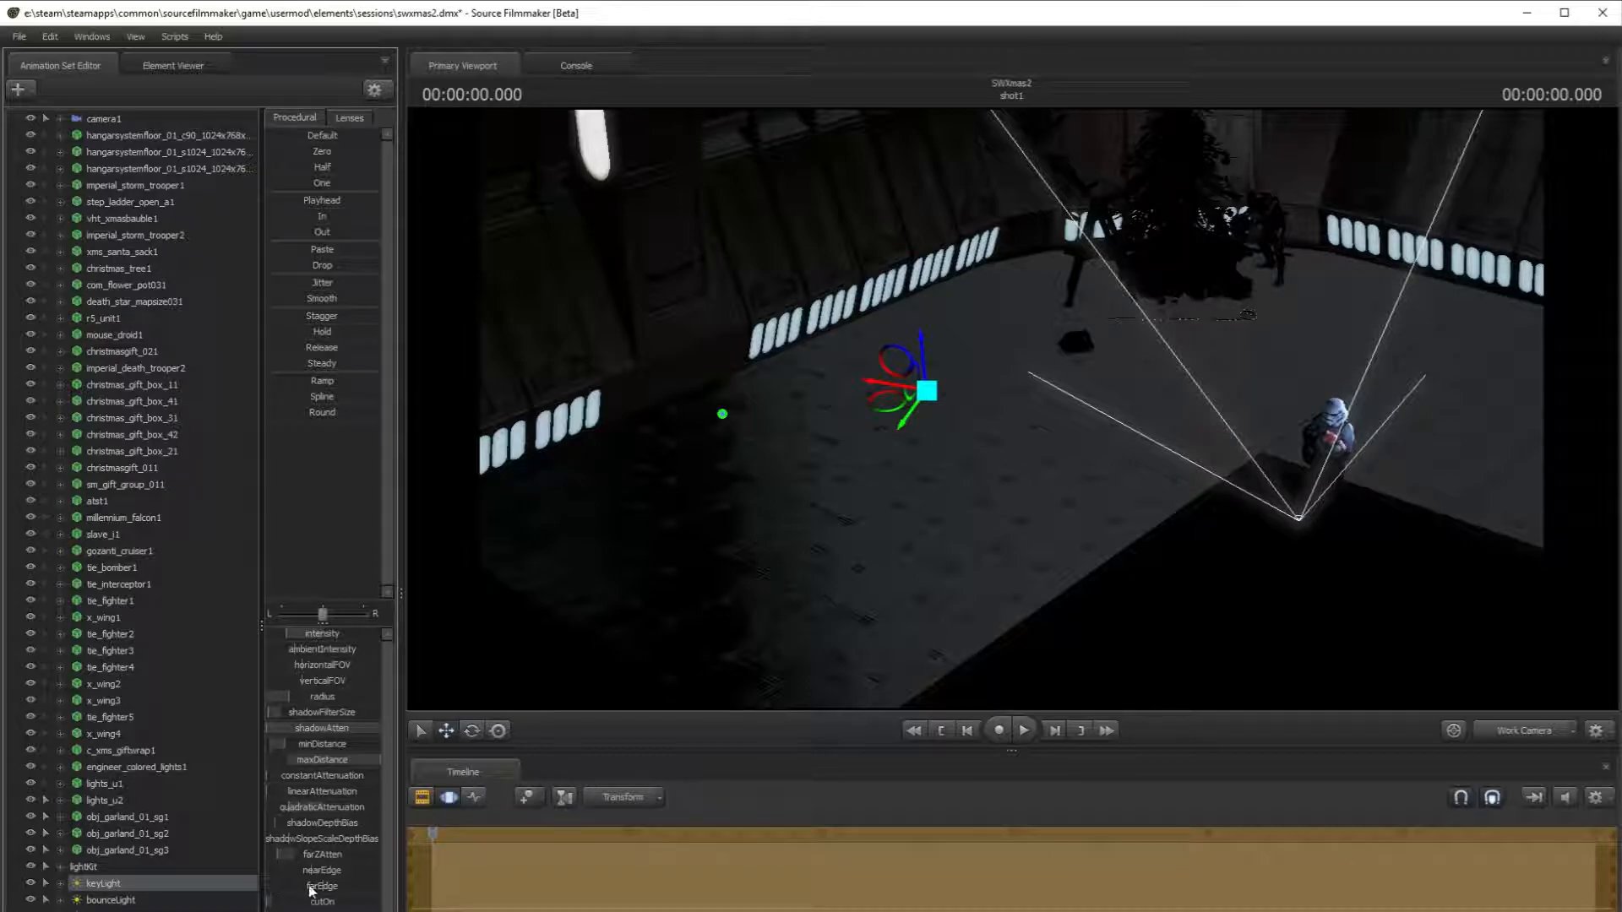
drag(343, 855, 505, 903)
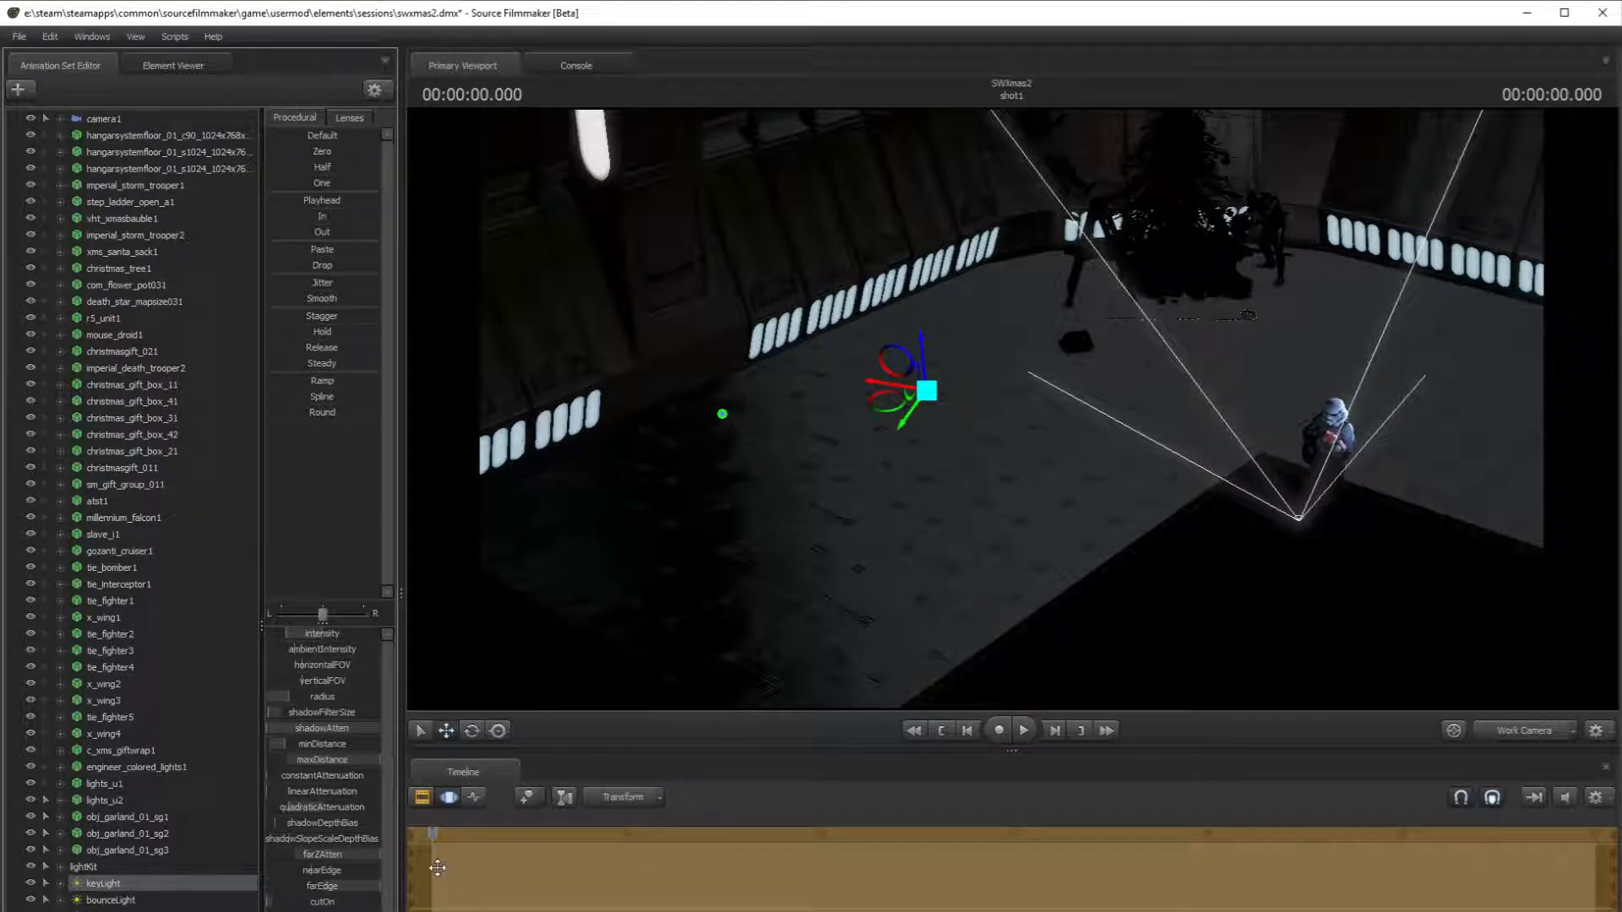
click(358, 759)
right_click(331, 762)
click(394, 783)
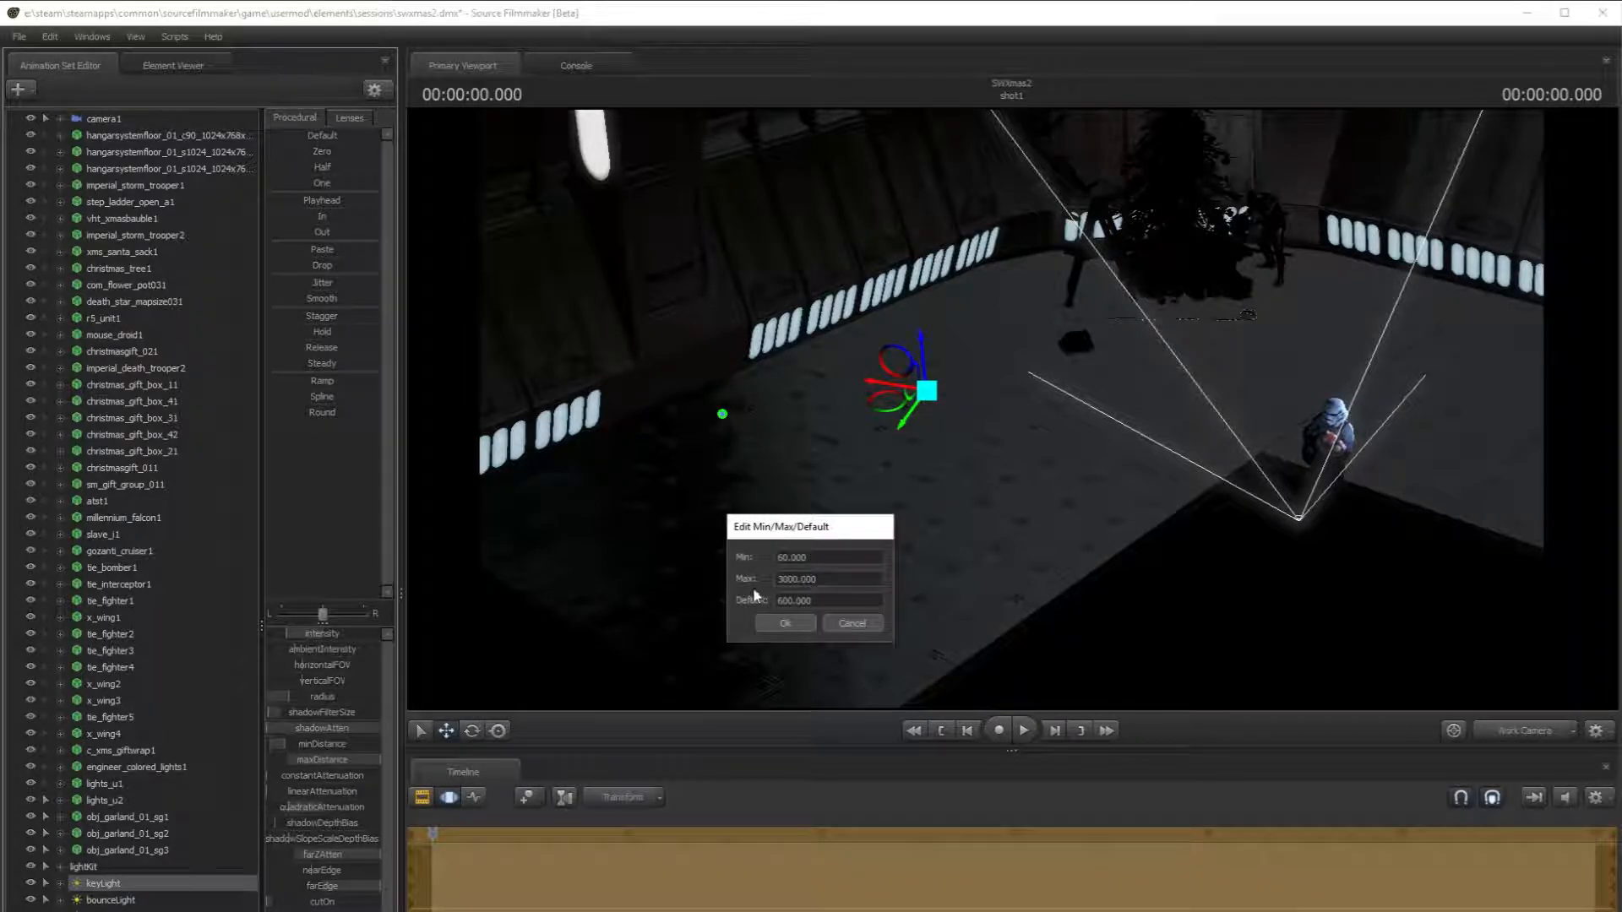
click(779, 580)
key(Return)
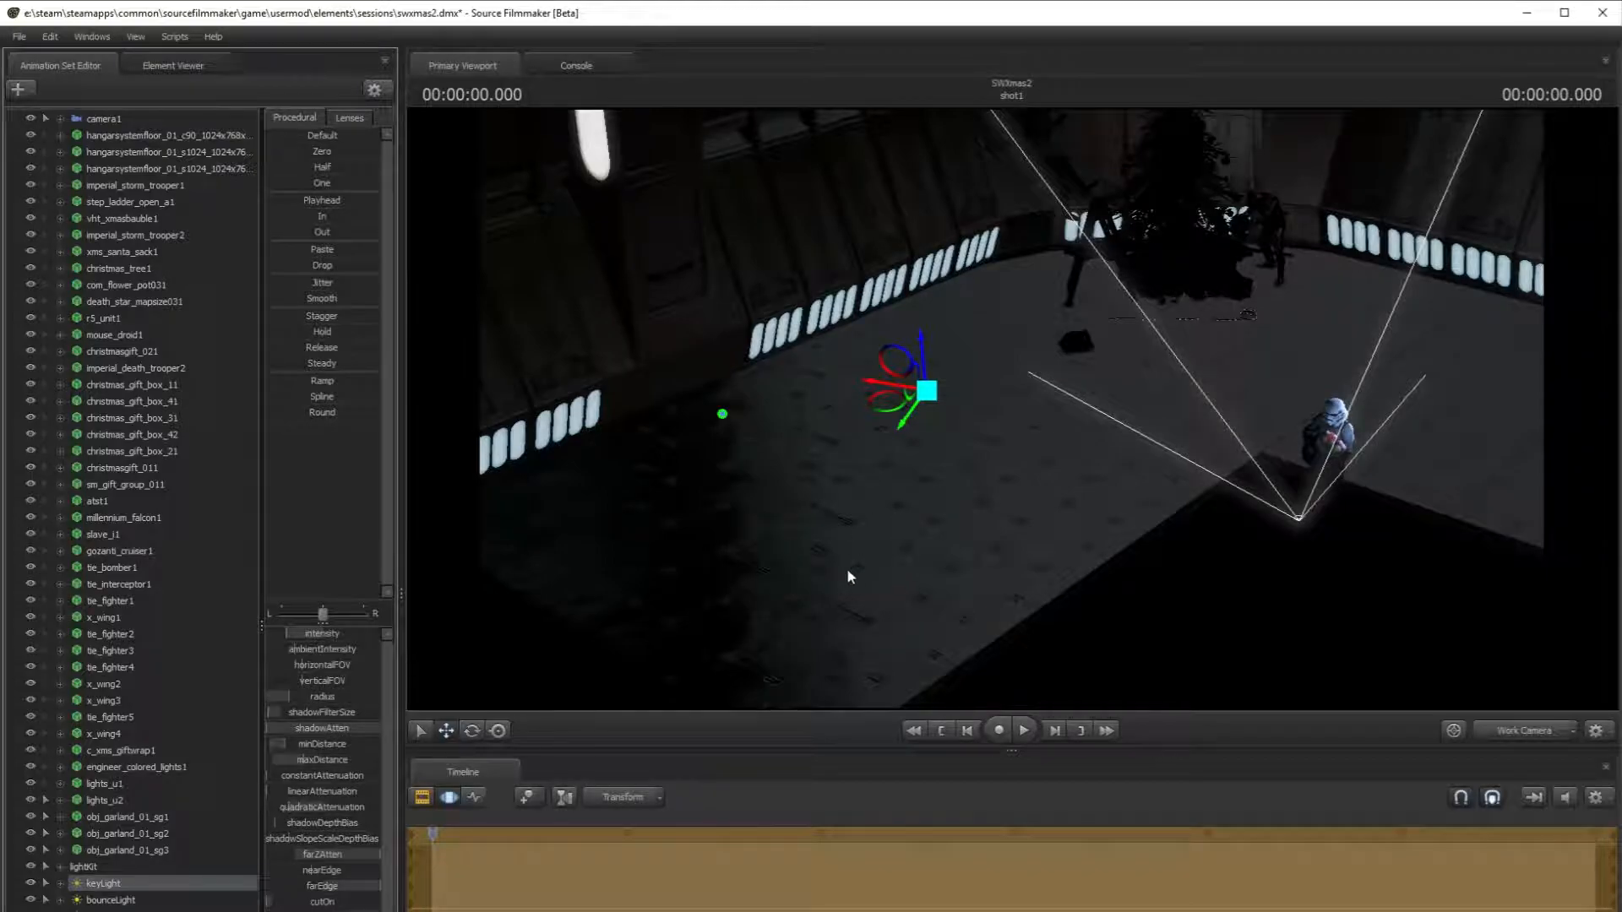
click(321, 759)
- Turn on volumetric lighting for keyLight and adjust its maxDistance
right_click(139, 884)
drag(1012, 410, 1074, 379)
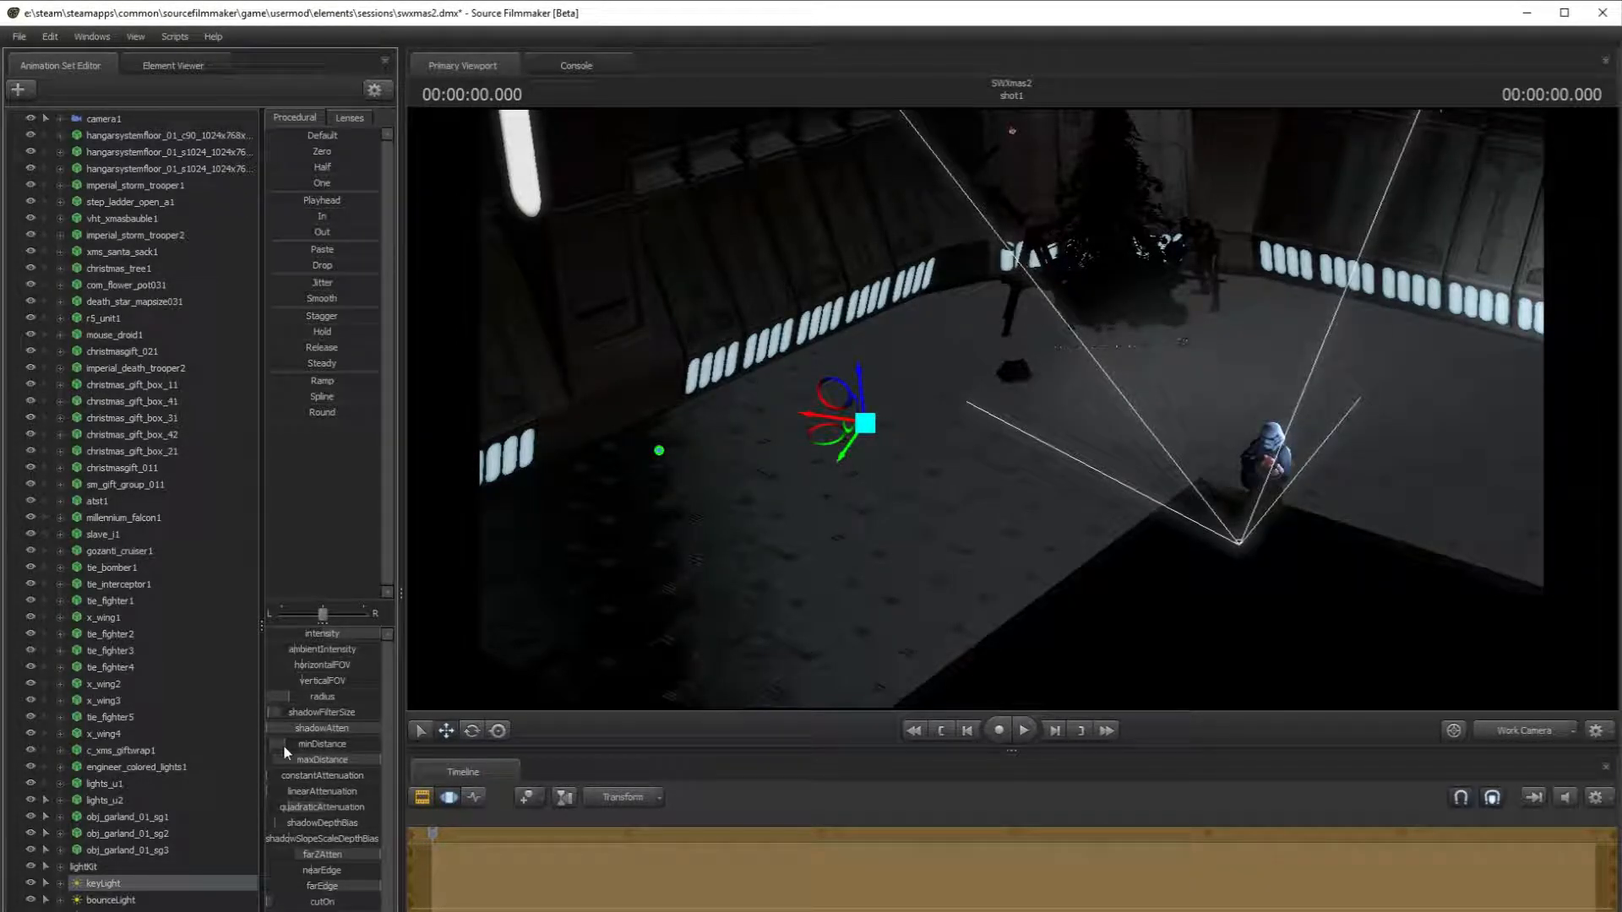
drag(349, 763, 269, 764)
- Move keyLight farther out across the hangar floor and aim its beam into the scene
mouse_move(1415, 326)
mouse_down()
mouse_move(1486, 287)
mouse_move(1415, 326)
mouse_up()
click(472, 730)
drag(748, 511, 580, 610)
click(472, 732)
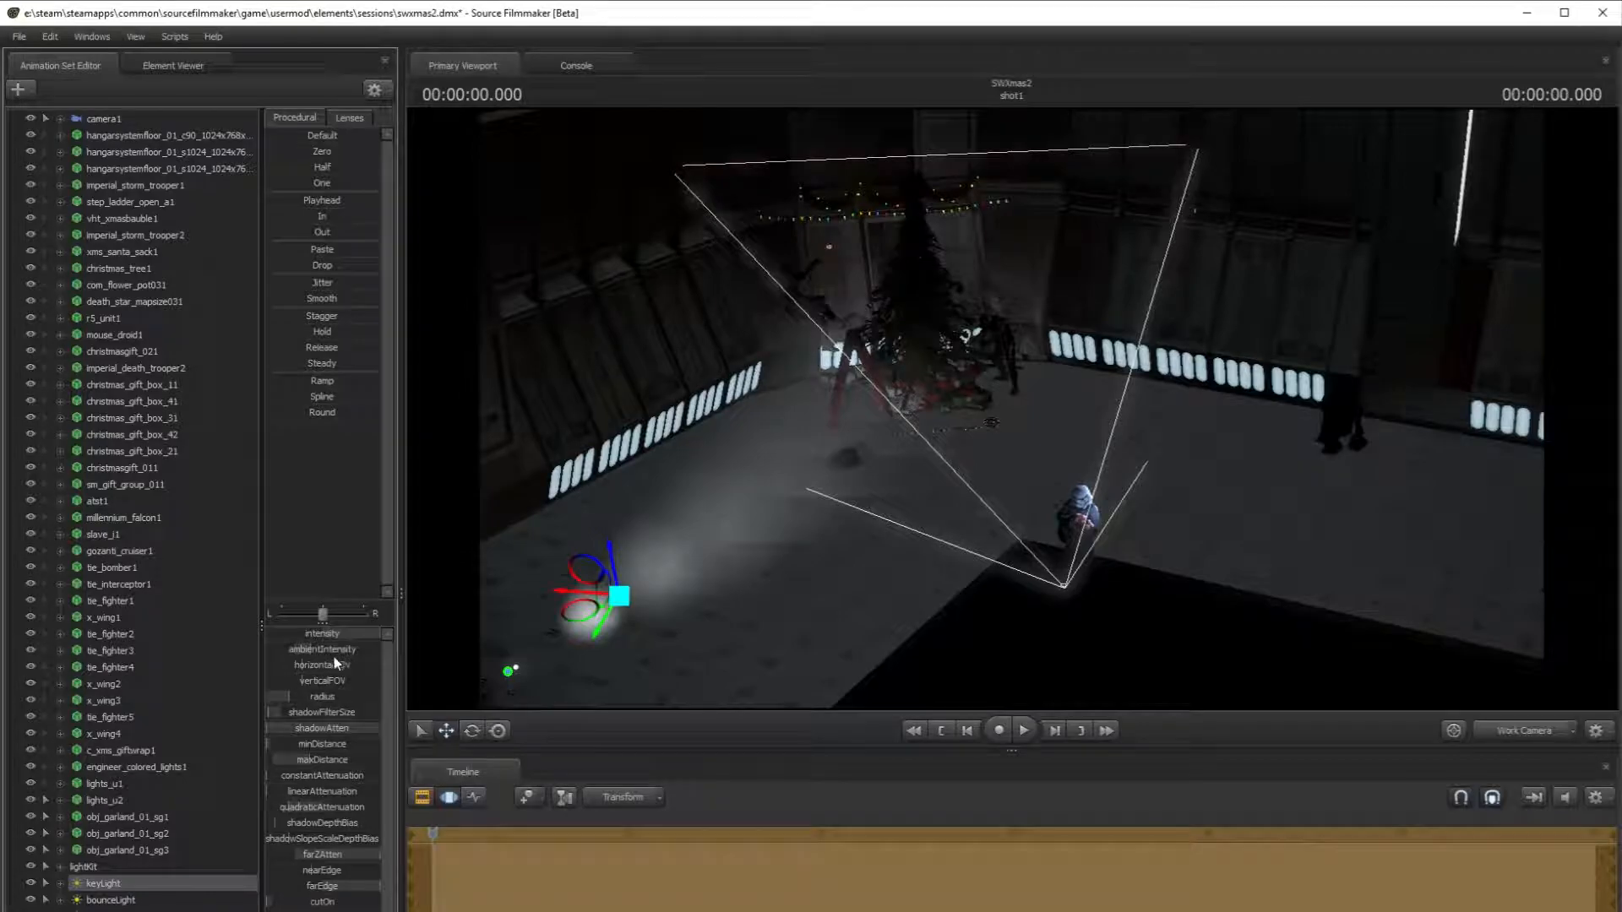
- Widen keyLight's horizontalFOV and verticalFOV to the maximum, and turn off its volumetric lighting while viewing through camera1
drag(335, 665, 525, 675)
mouse_move(351, 681)
mouse_down()
mouse_move(313, 681)
mouse_move(342, 681)
mouse_up()
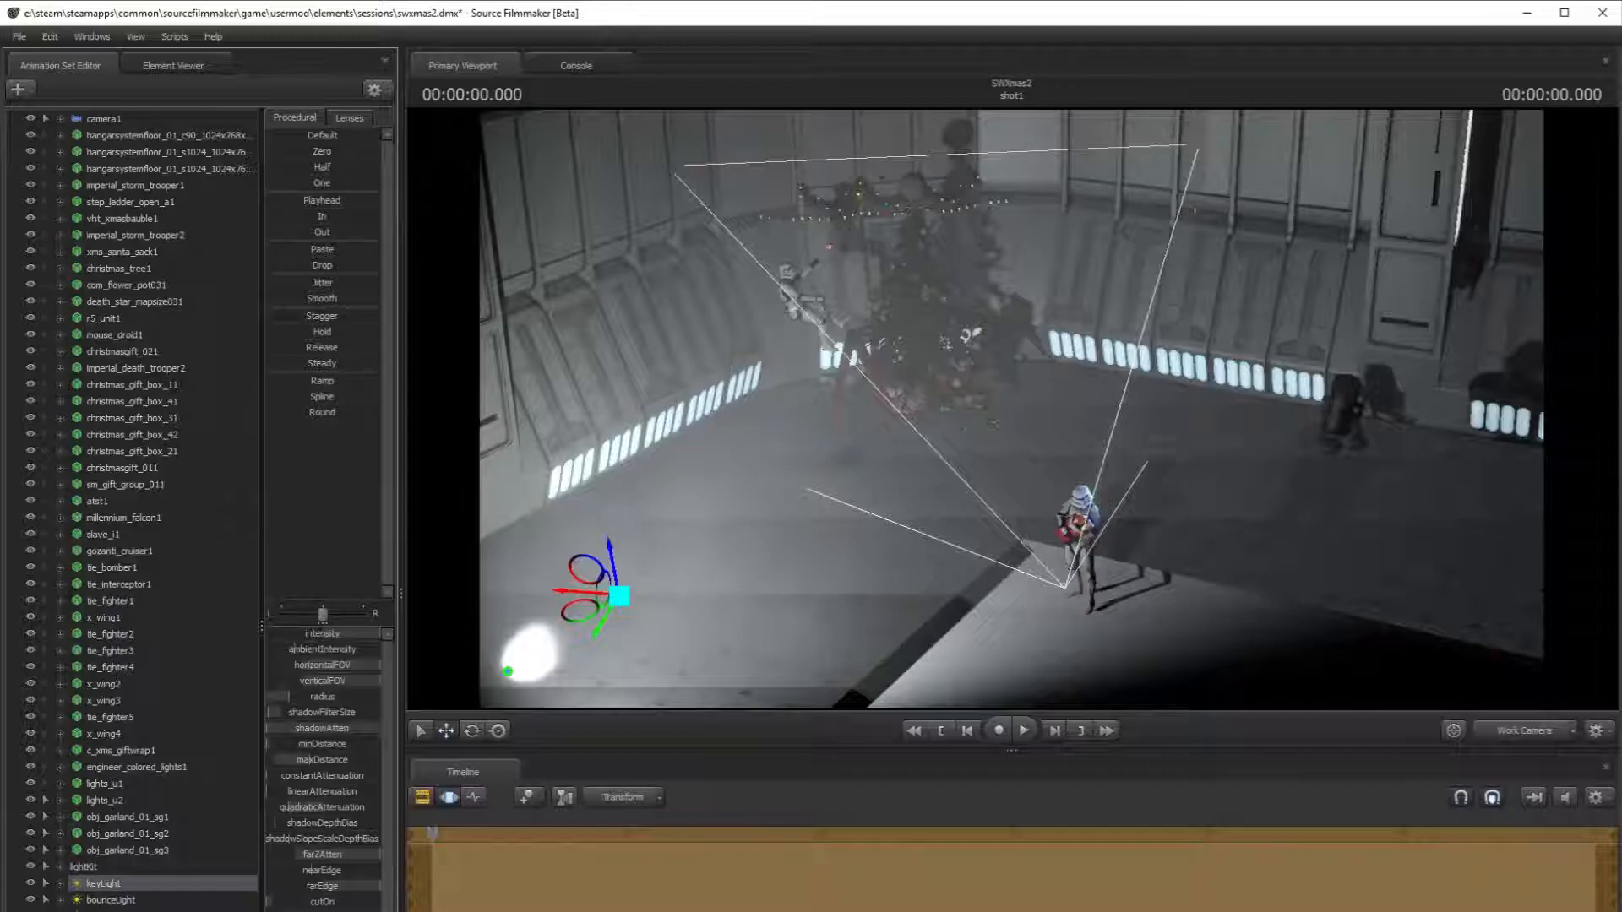
click(1526, 728)
right_click(173, 880)
click(231, 909)
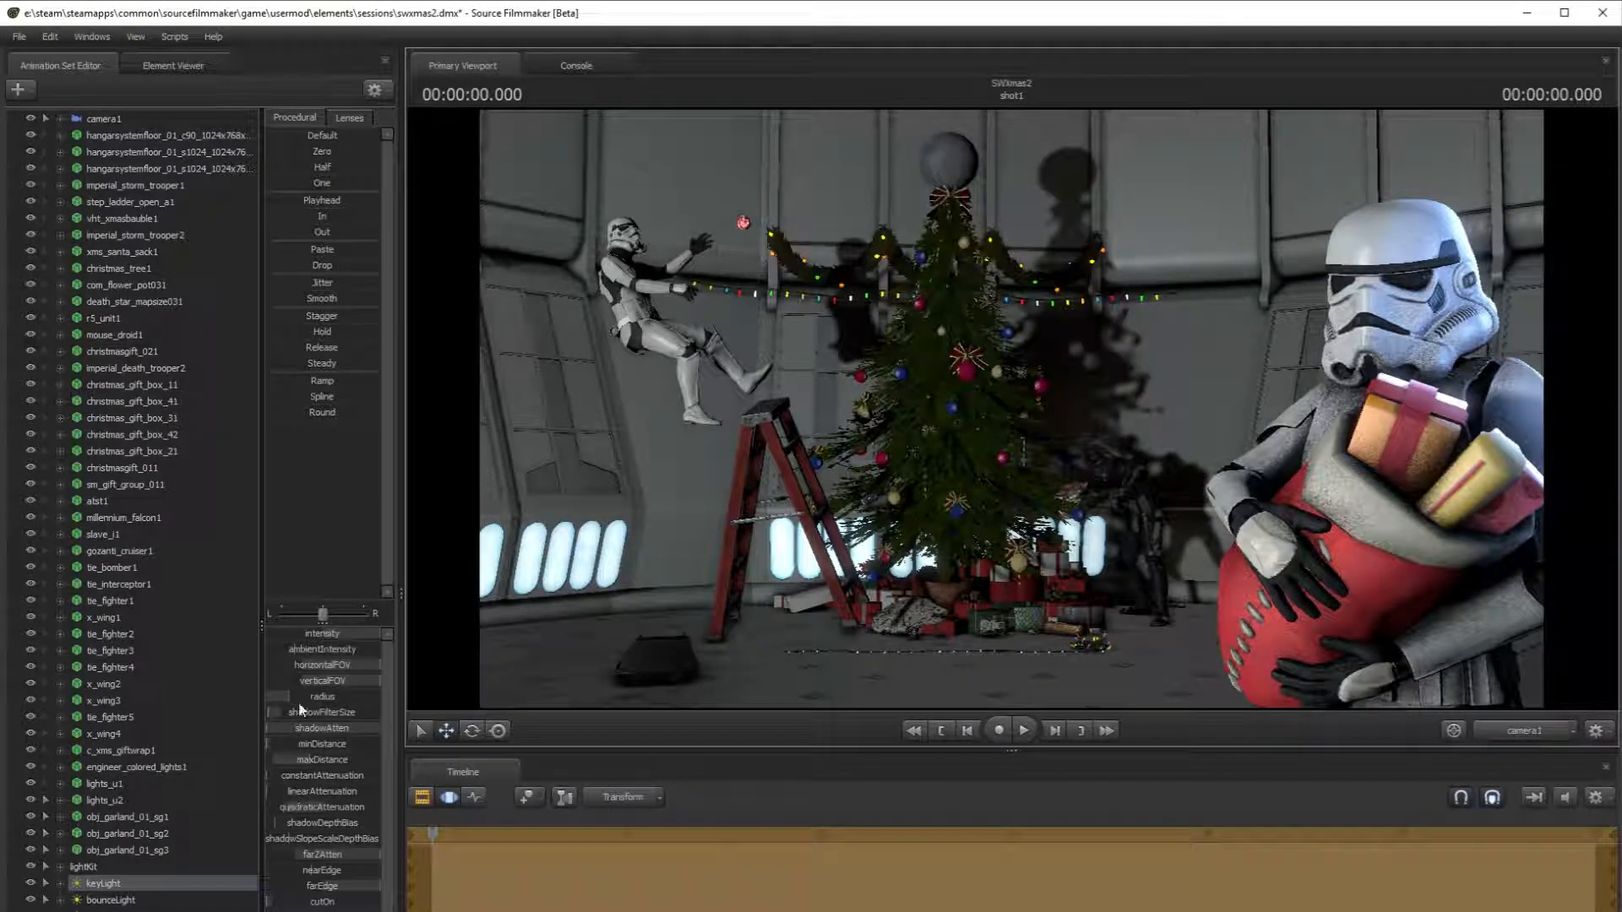
- Lower keyLight's intensity until the background is only dimly lit, and preview the shot in the Clip Editor
drag(351, 633, 282, 634)
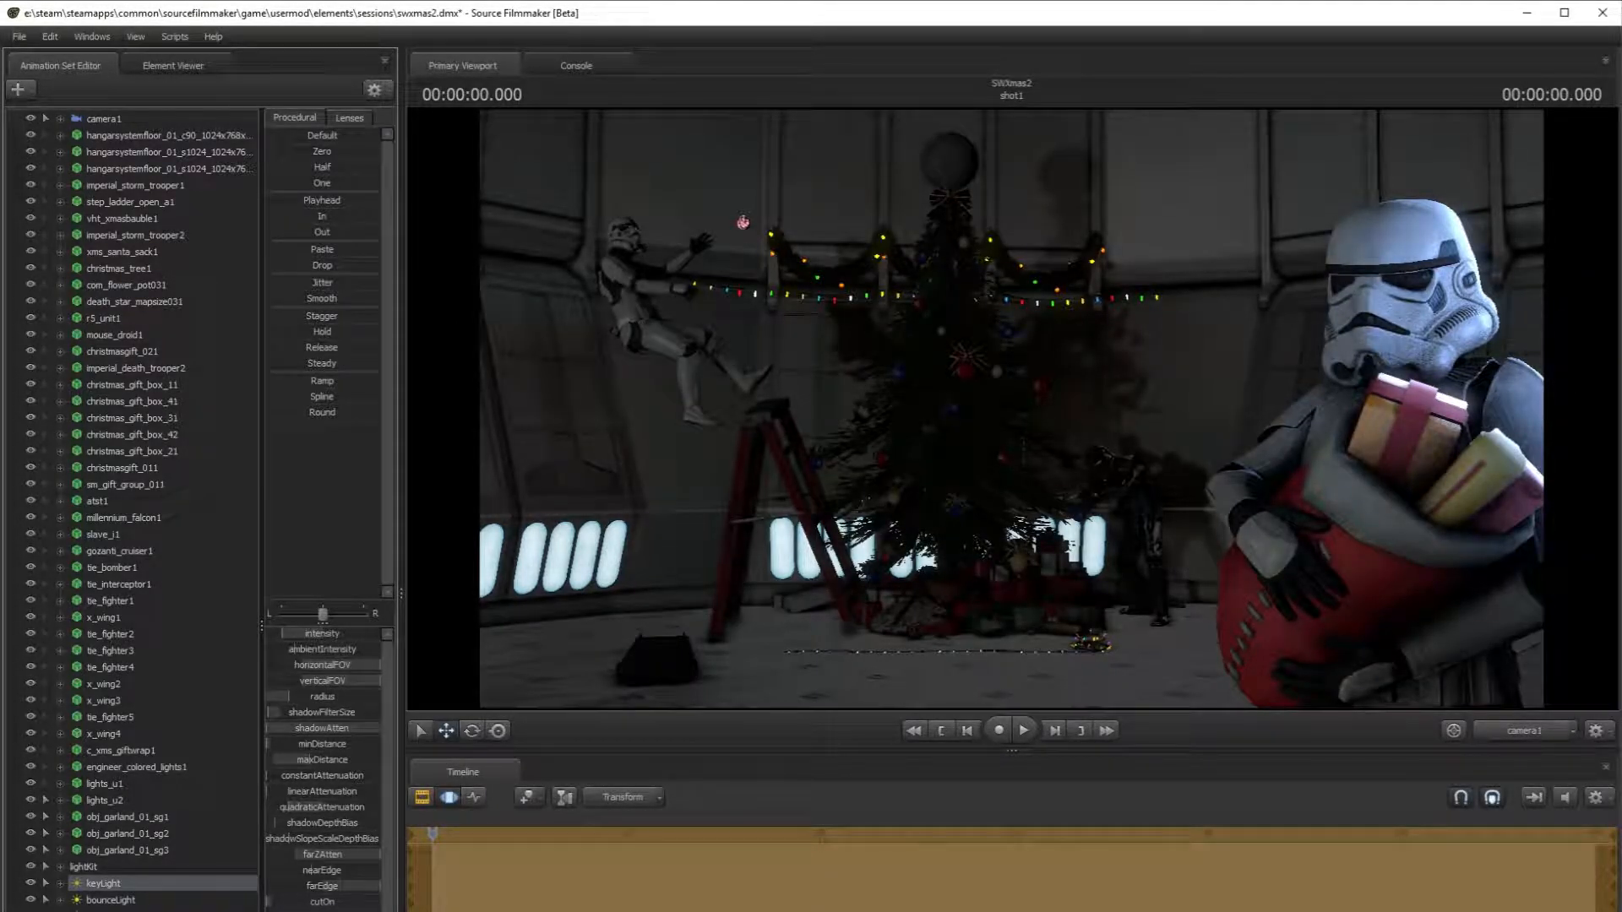
click(445, 798)
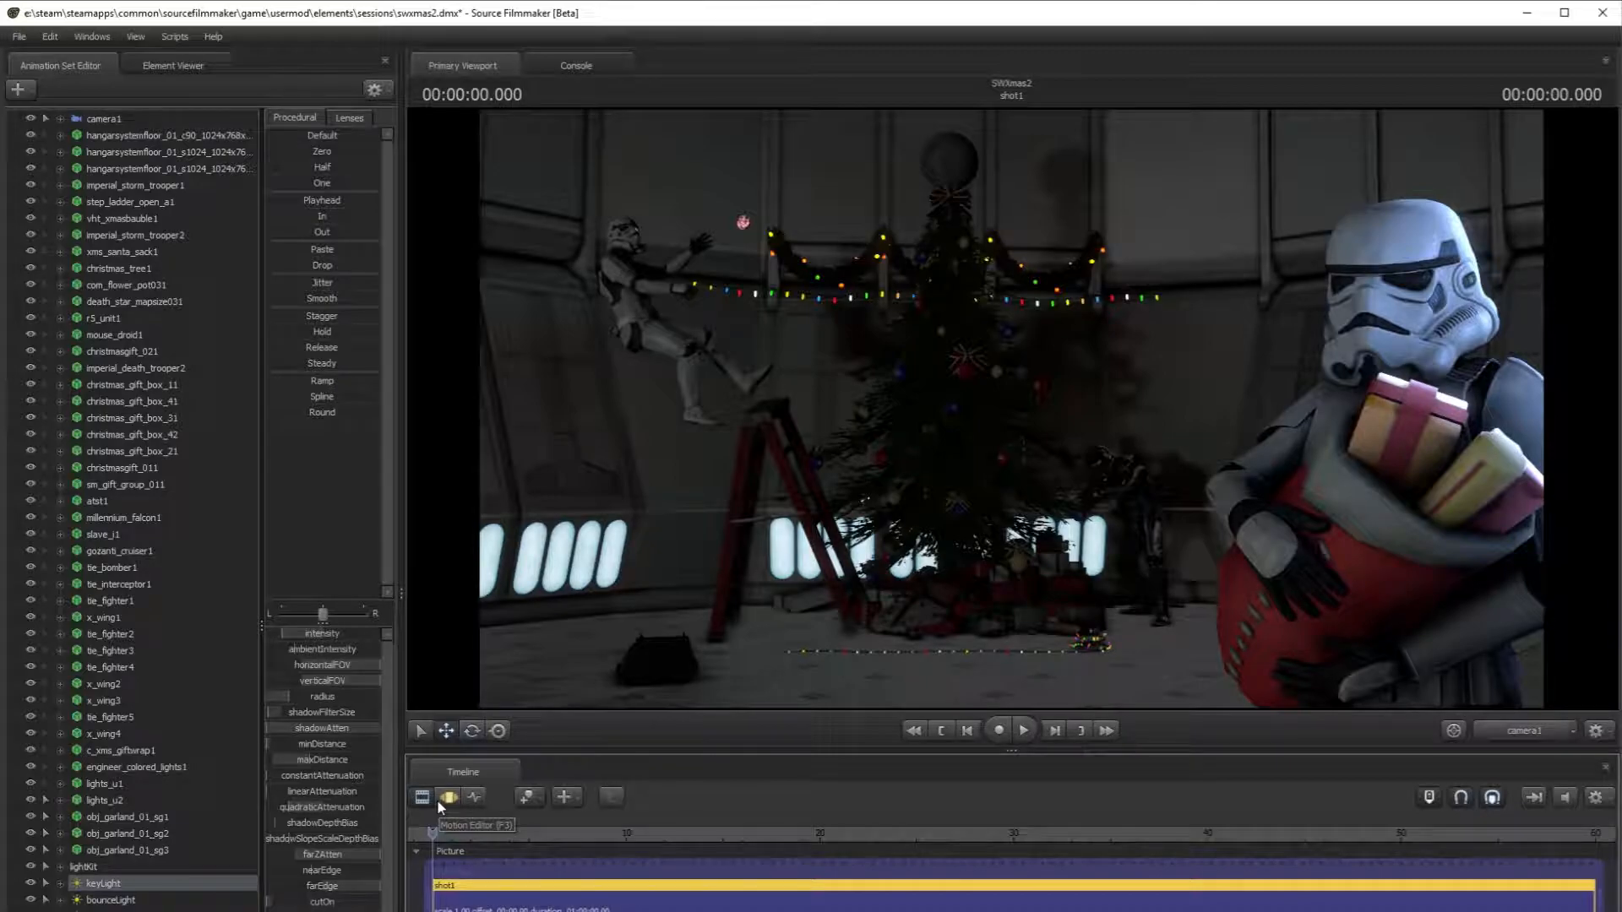
click(452, 798)
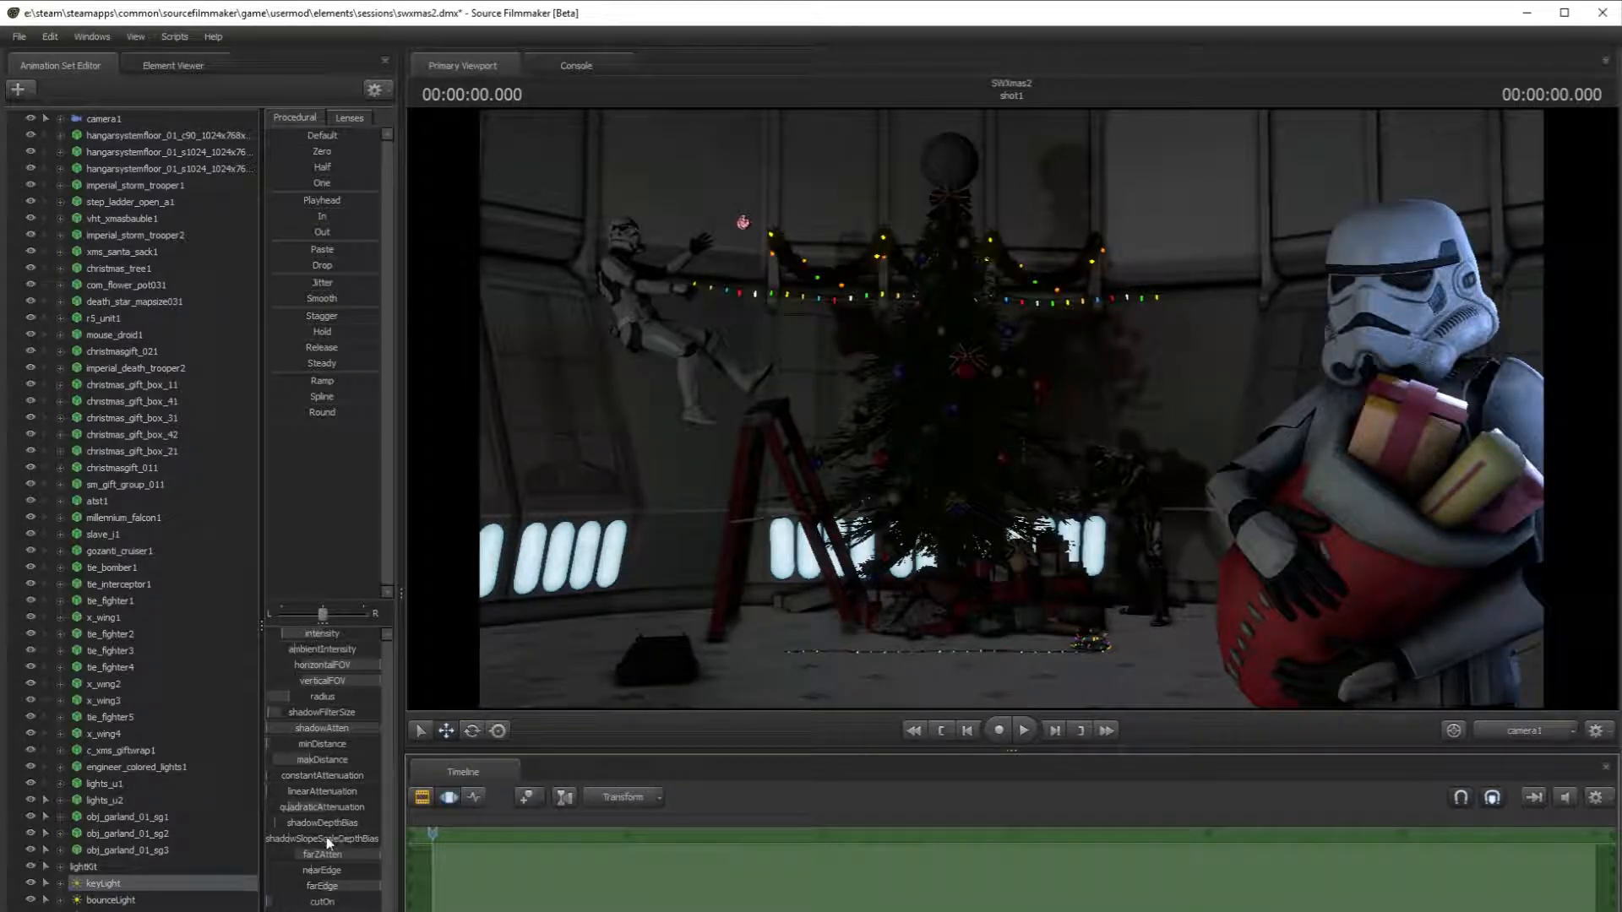
click(286, 805)
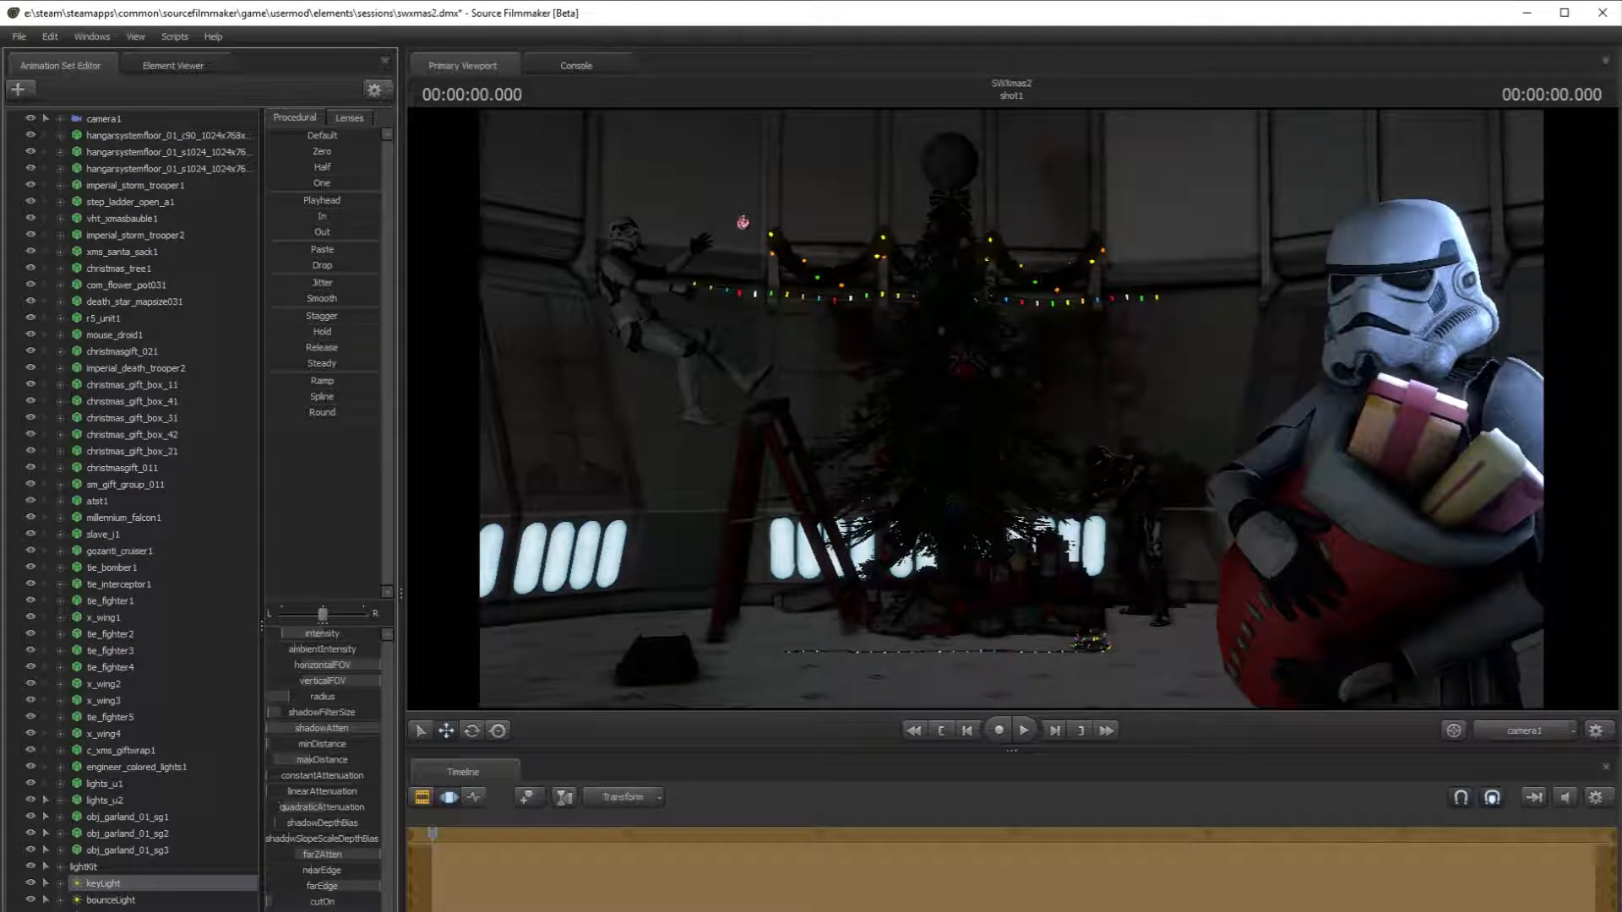
- Through the Work Camera, move bounceLight from the stormtrooper to the opposite side of the hangar from keyLight and toggle its visibility to compare
click(101, 899)
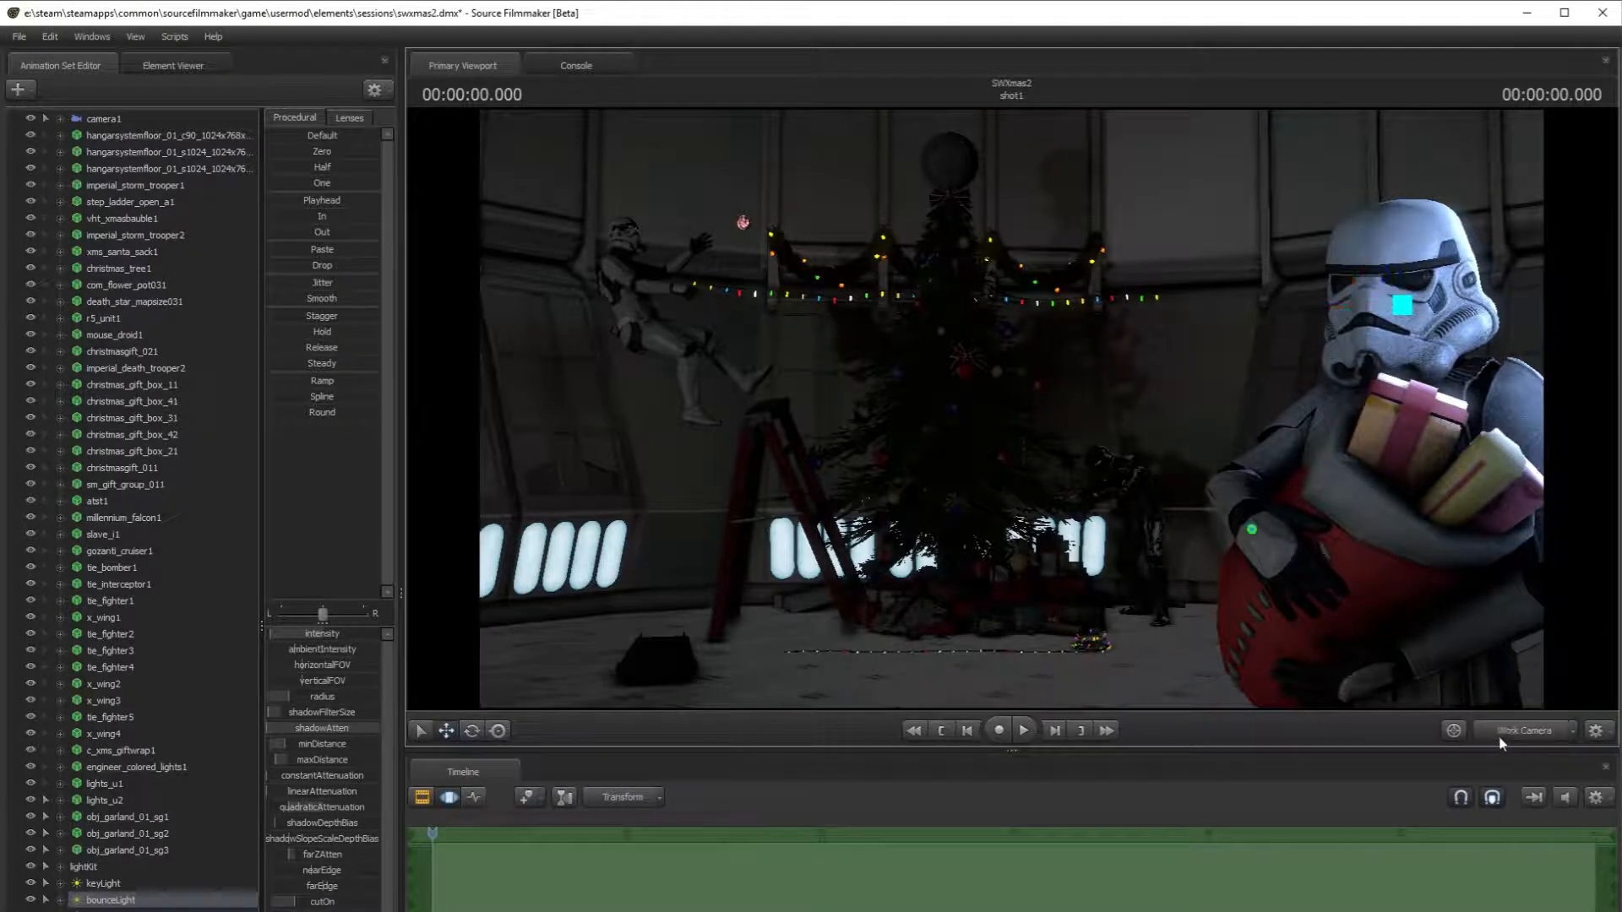
click(1502, 740)
drag(1027, 498, 1010, 407)
key(s)
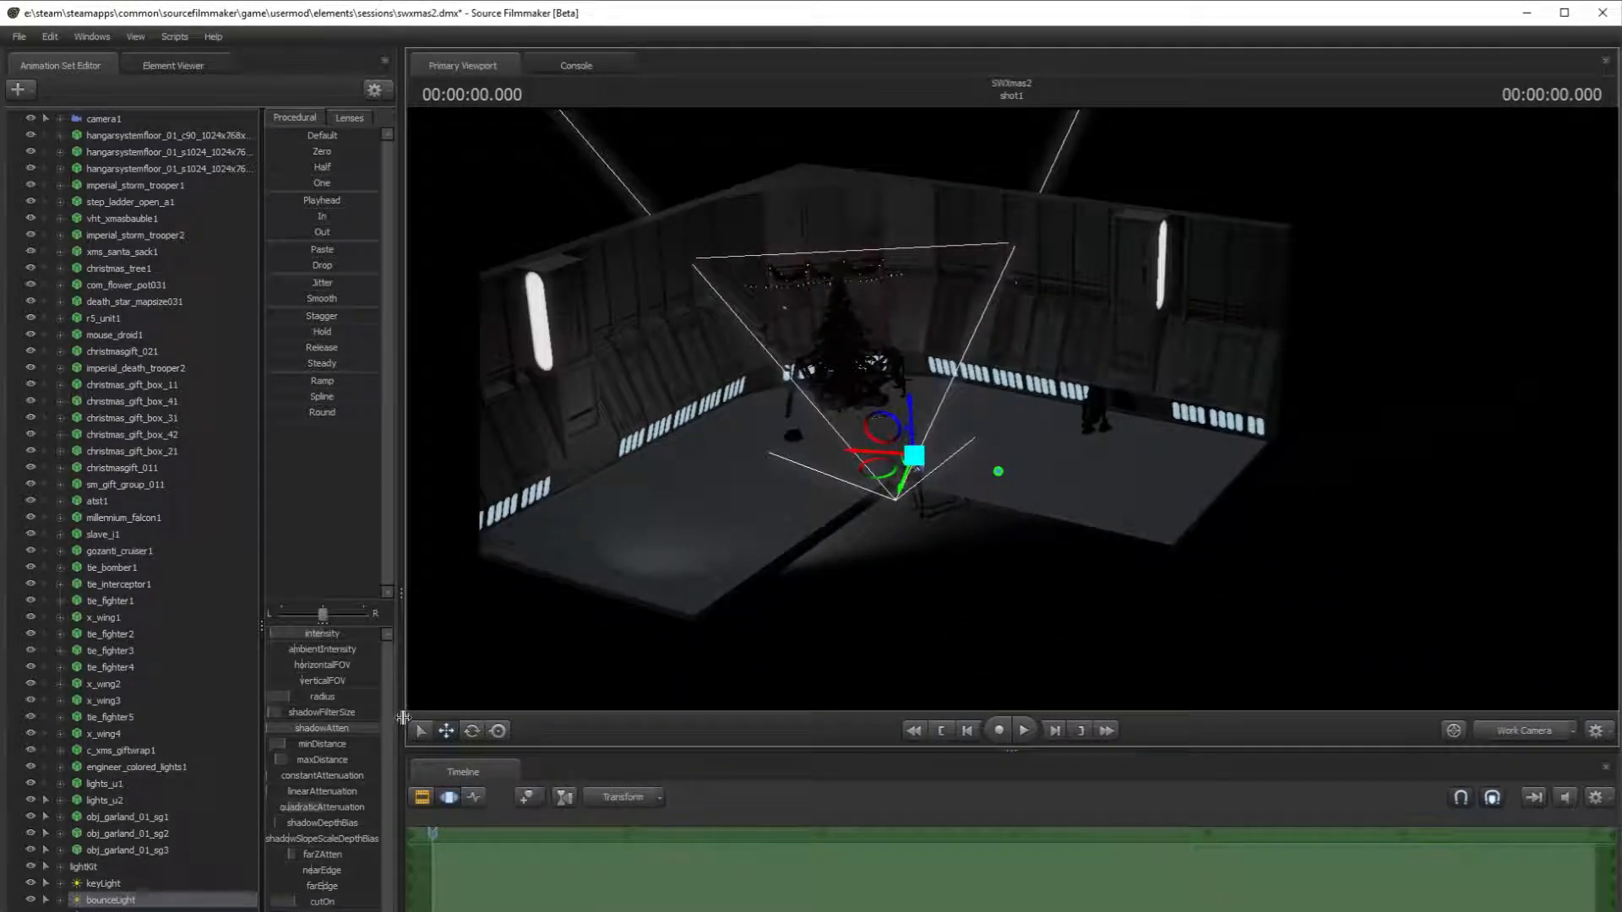
drag(865, 478, 1176, 480)
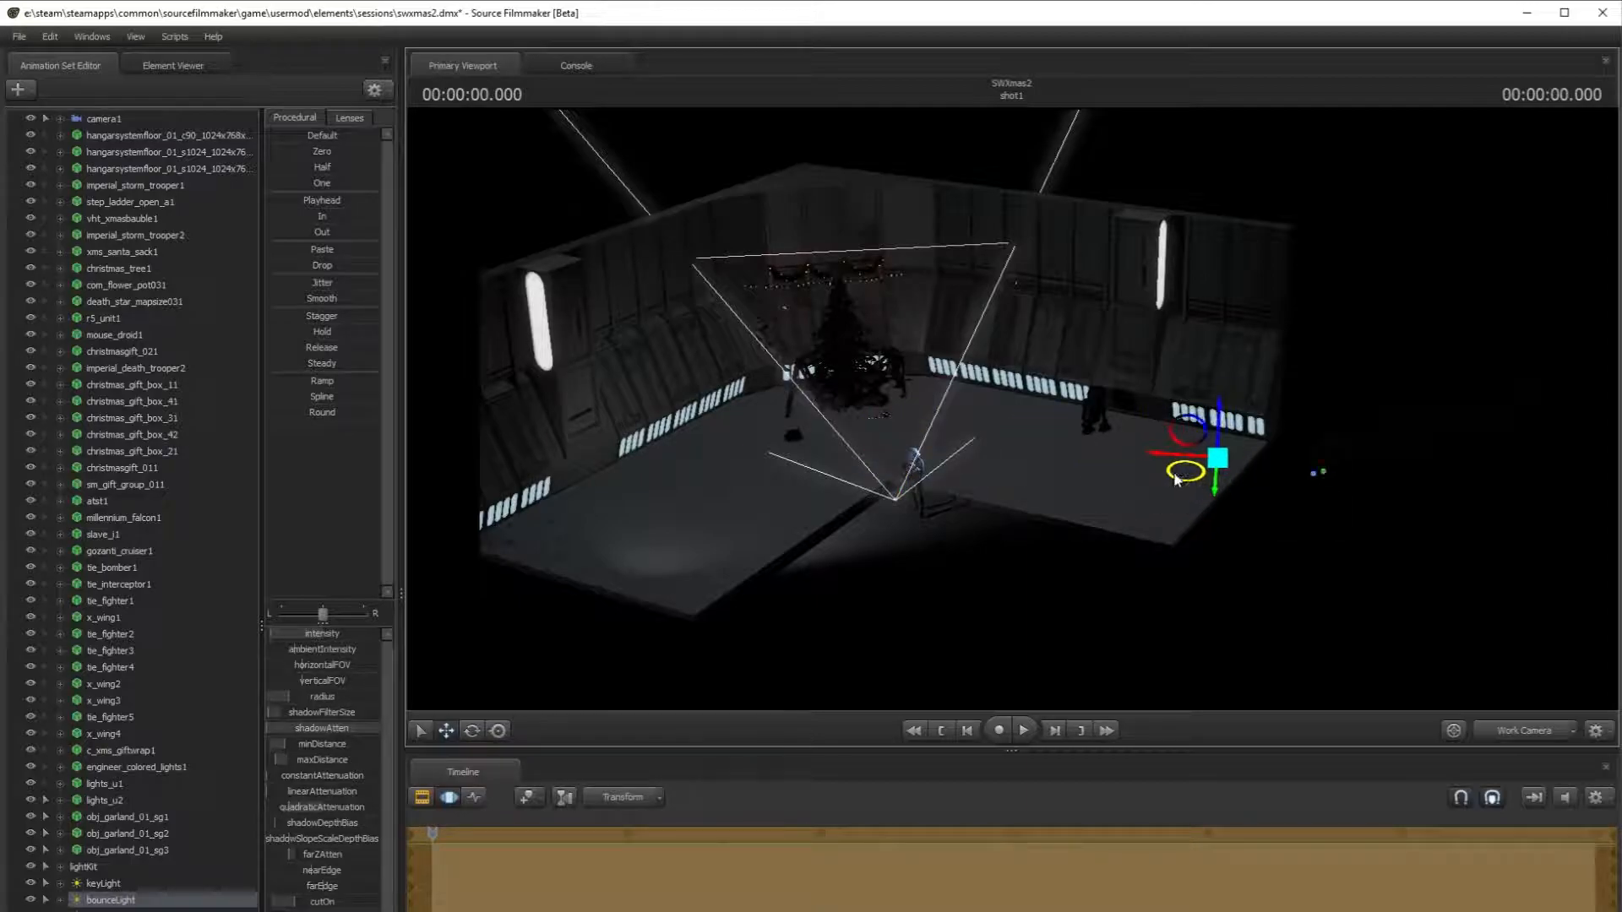
key(ctrl+z)
key(ctrl+y)
drag(735, 645, 714, 642)
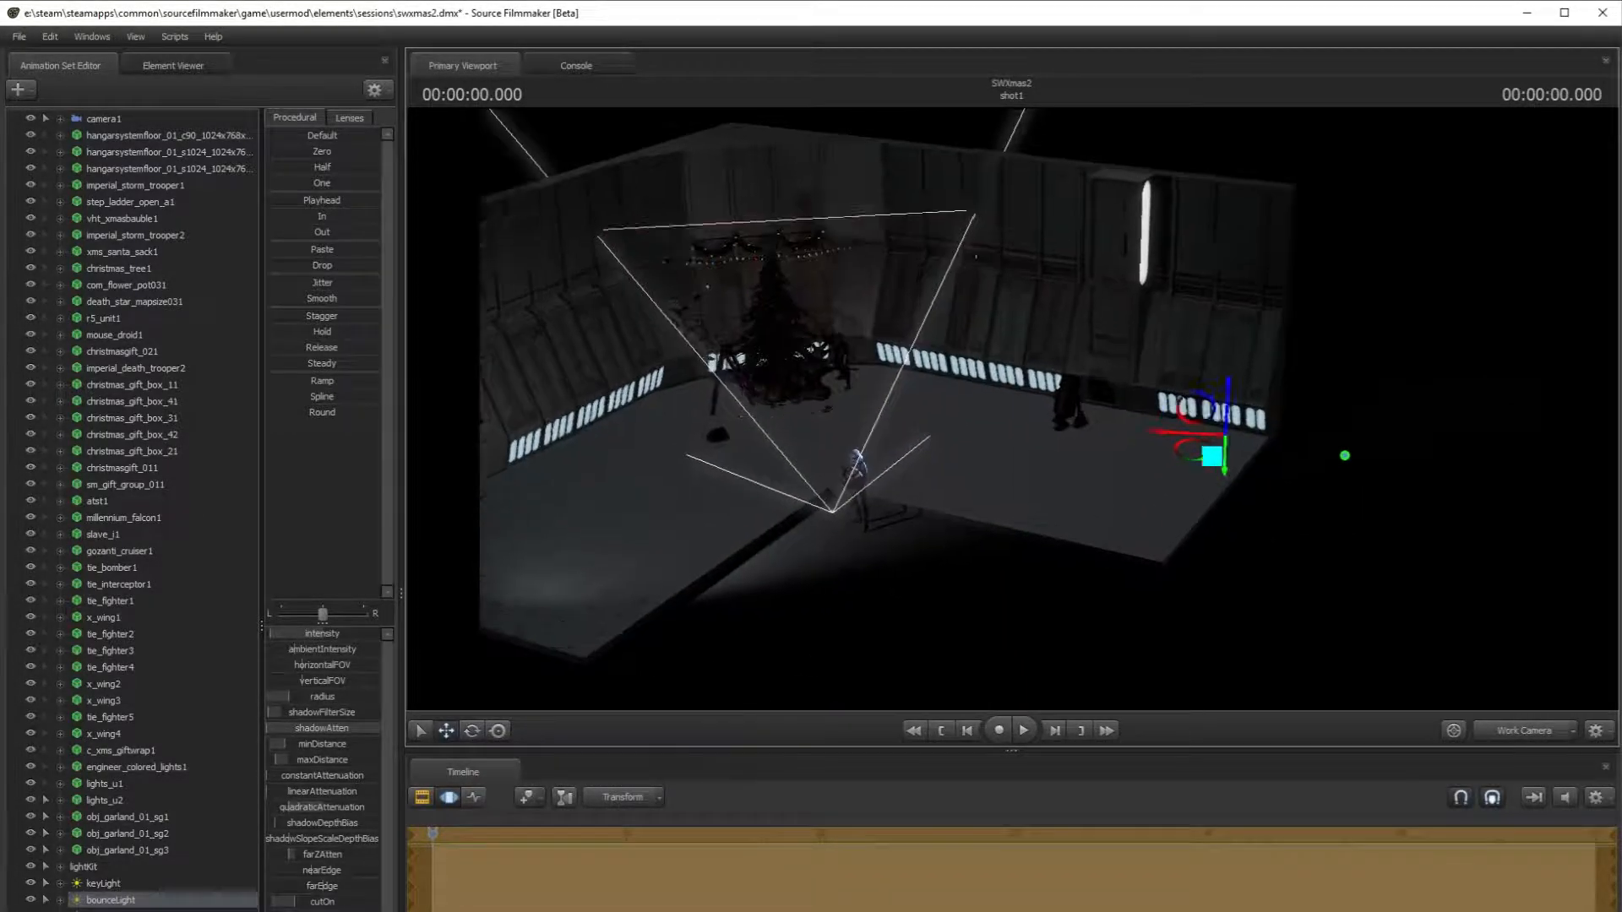
click(30, 901)
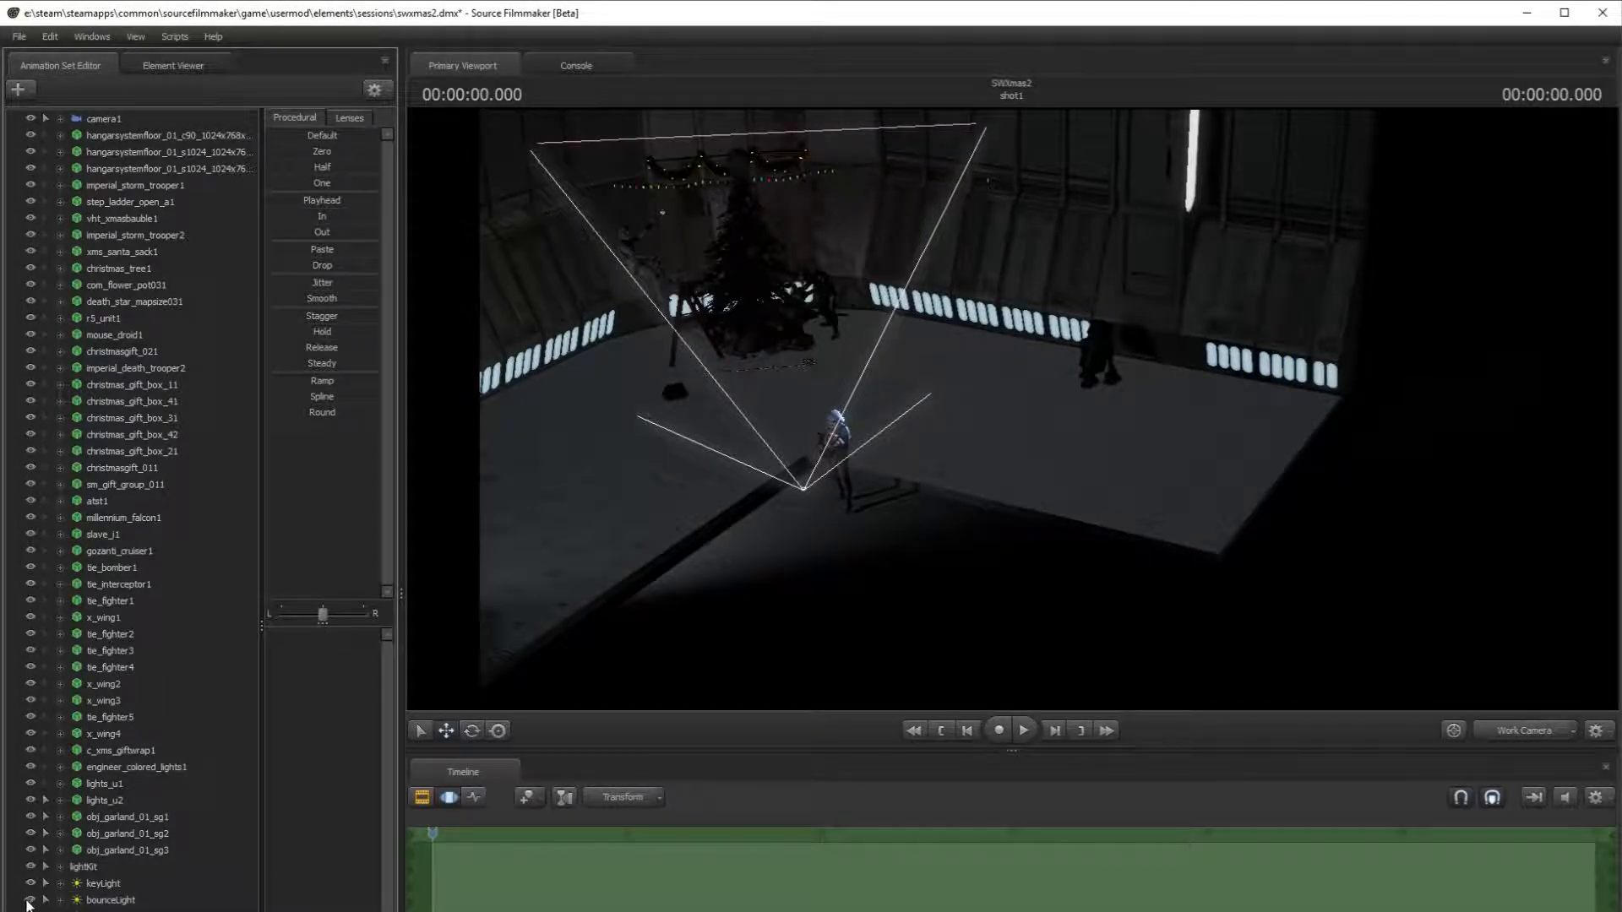
click(126, 900)
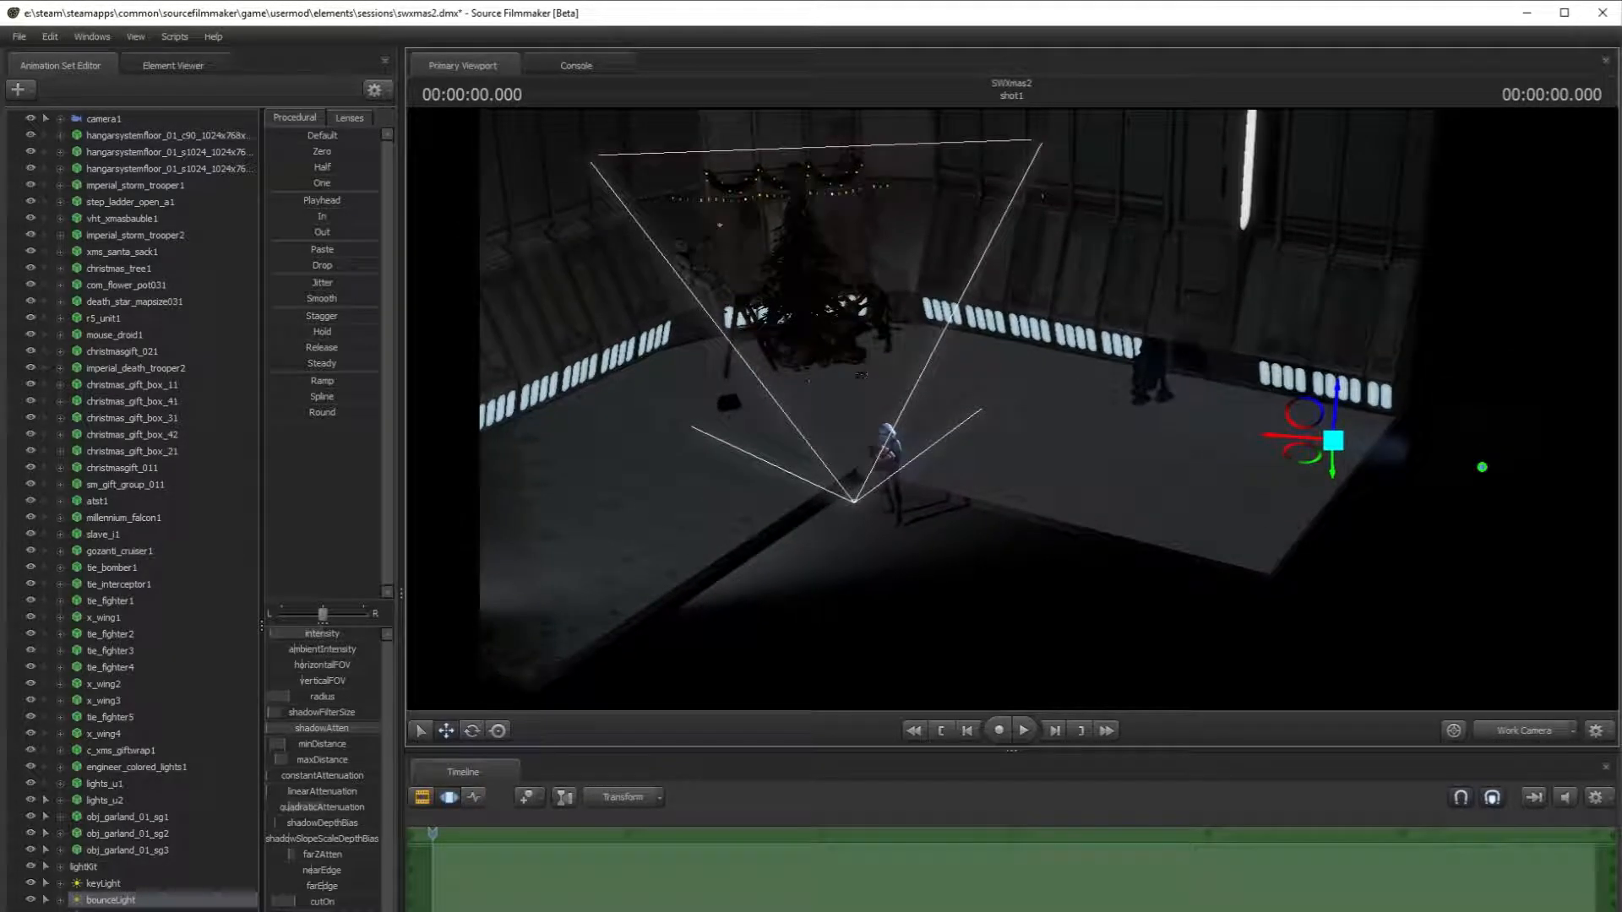
- Raise bounceLight's intensity, remap and increase its maxDistance, and increase its farZAtten so the beam reaches across the hangar
drag(295, 634, 375, 636)
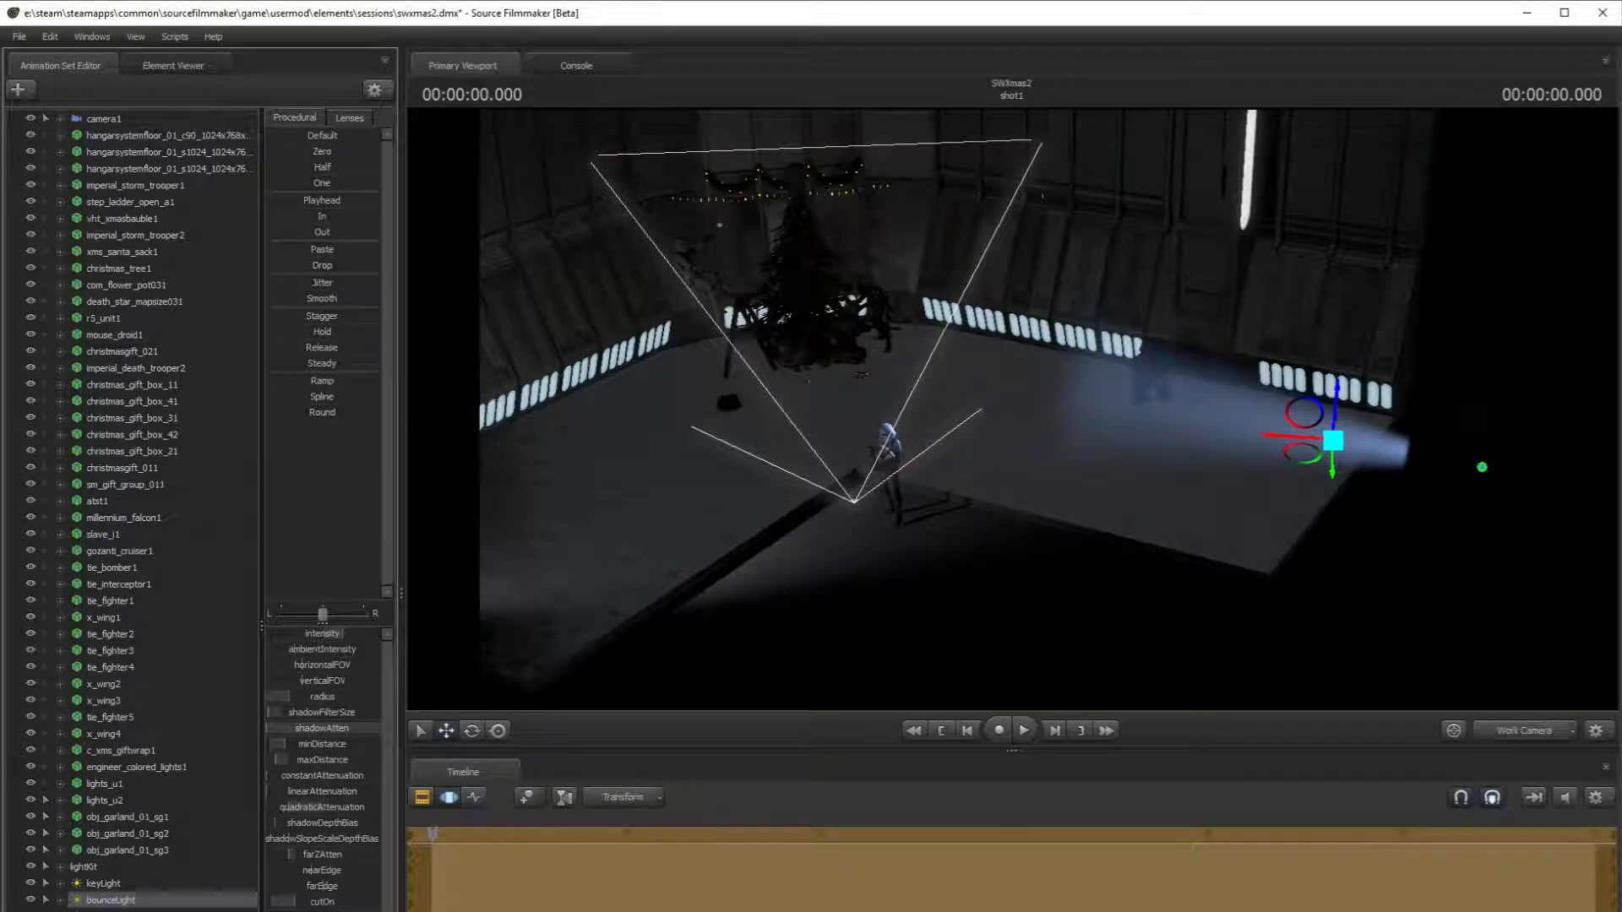
right_click(342, 758)
click(410, 777)
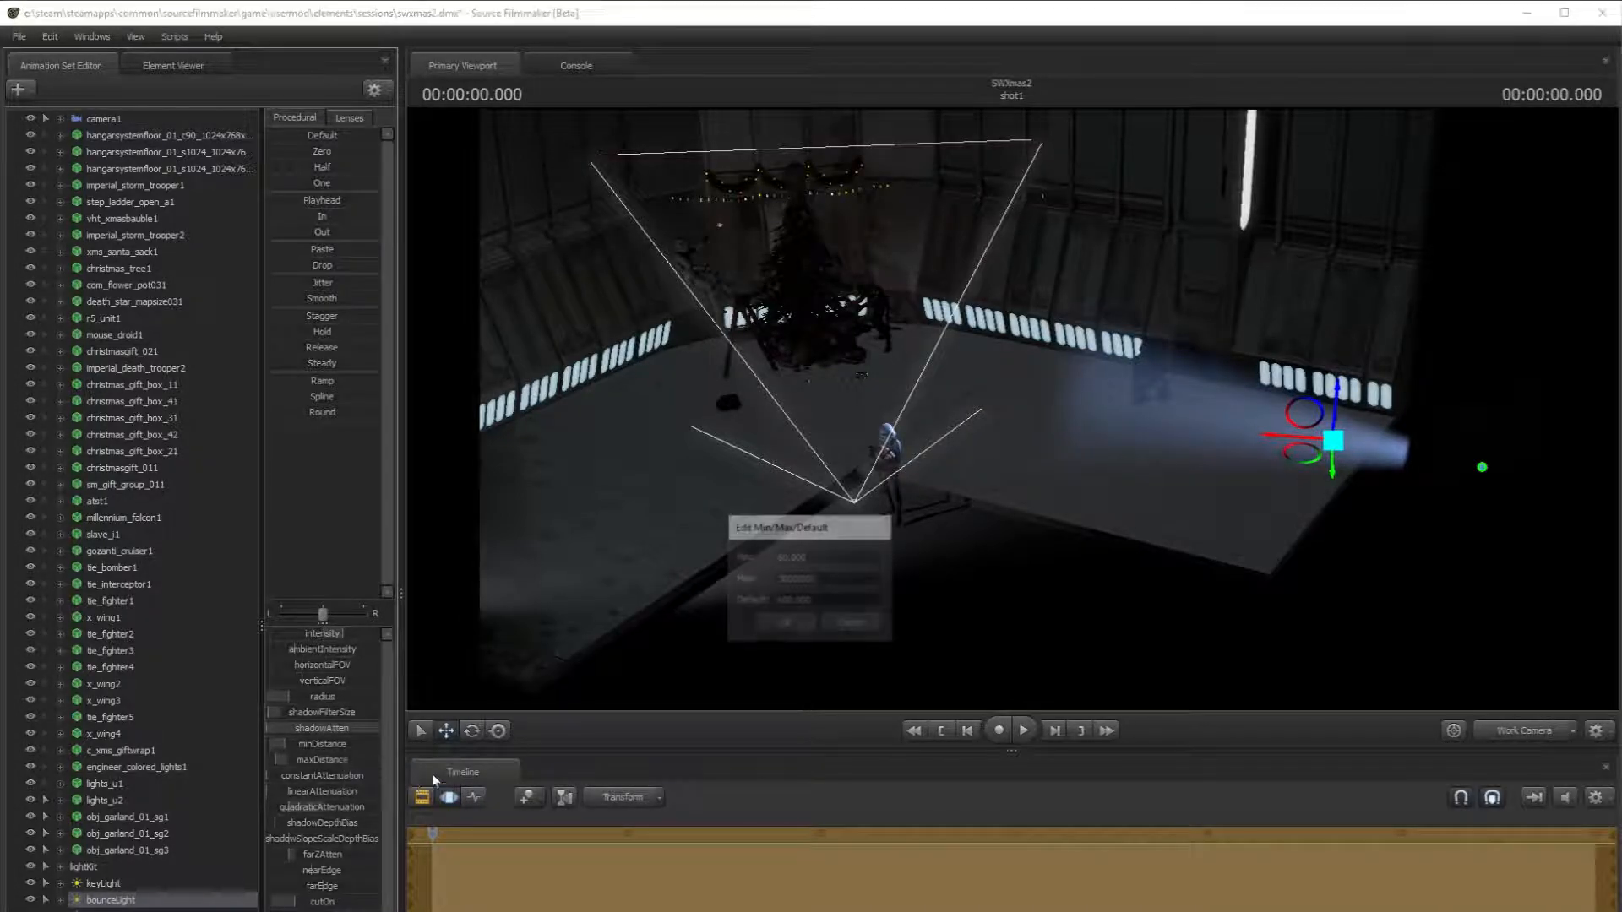
click(786, 622)
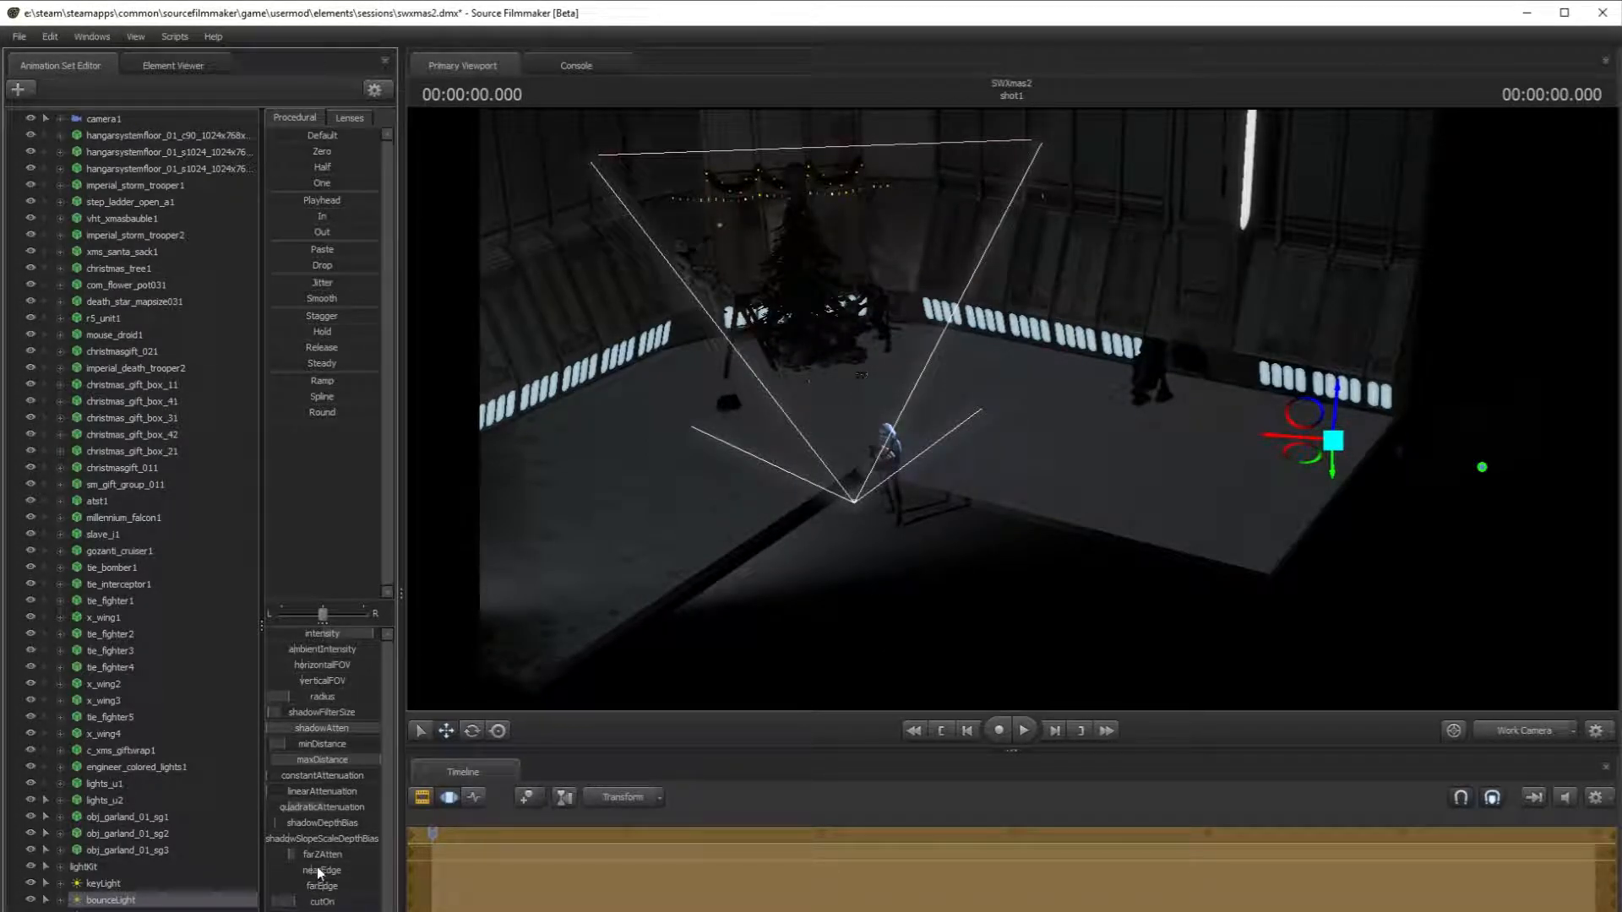
drag(316, 860, 387, 866)
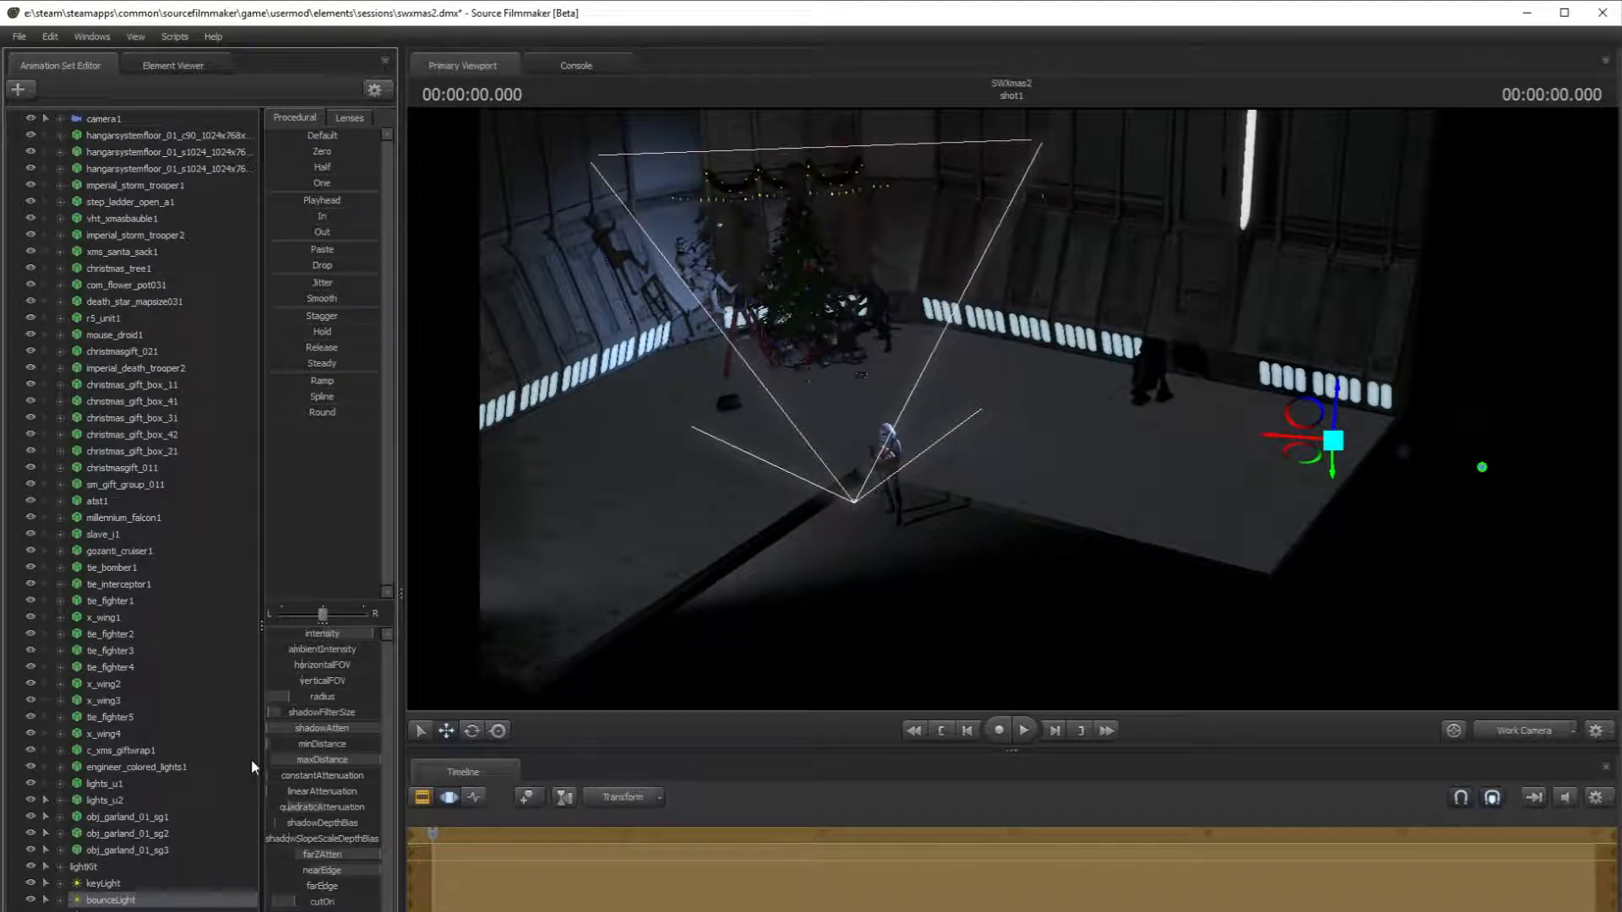
- Move bounceLight farther out from the hangar with its field of view at maximum, and lower its intensity while viewing through camera1
drag(309, 902, 275, 903)
drag(1302, 455, 1615, 528)
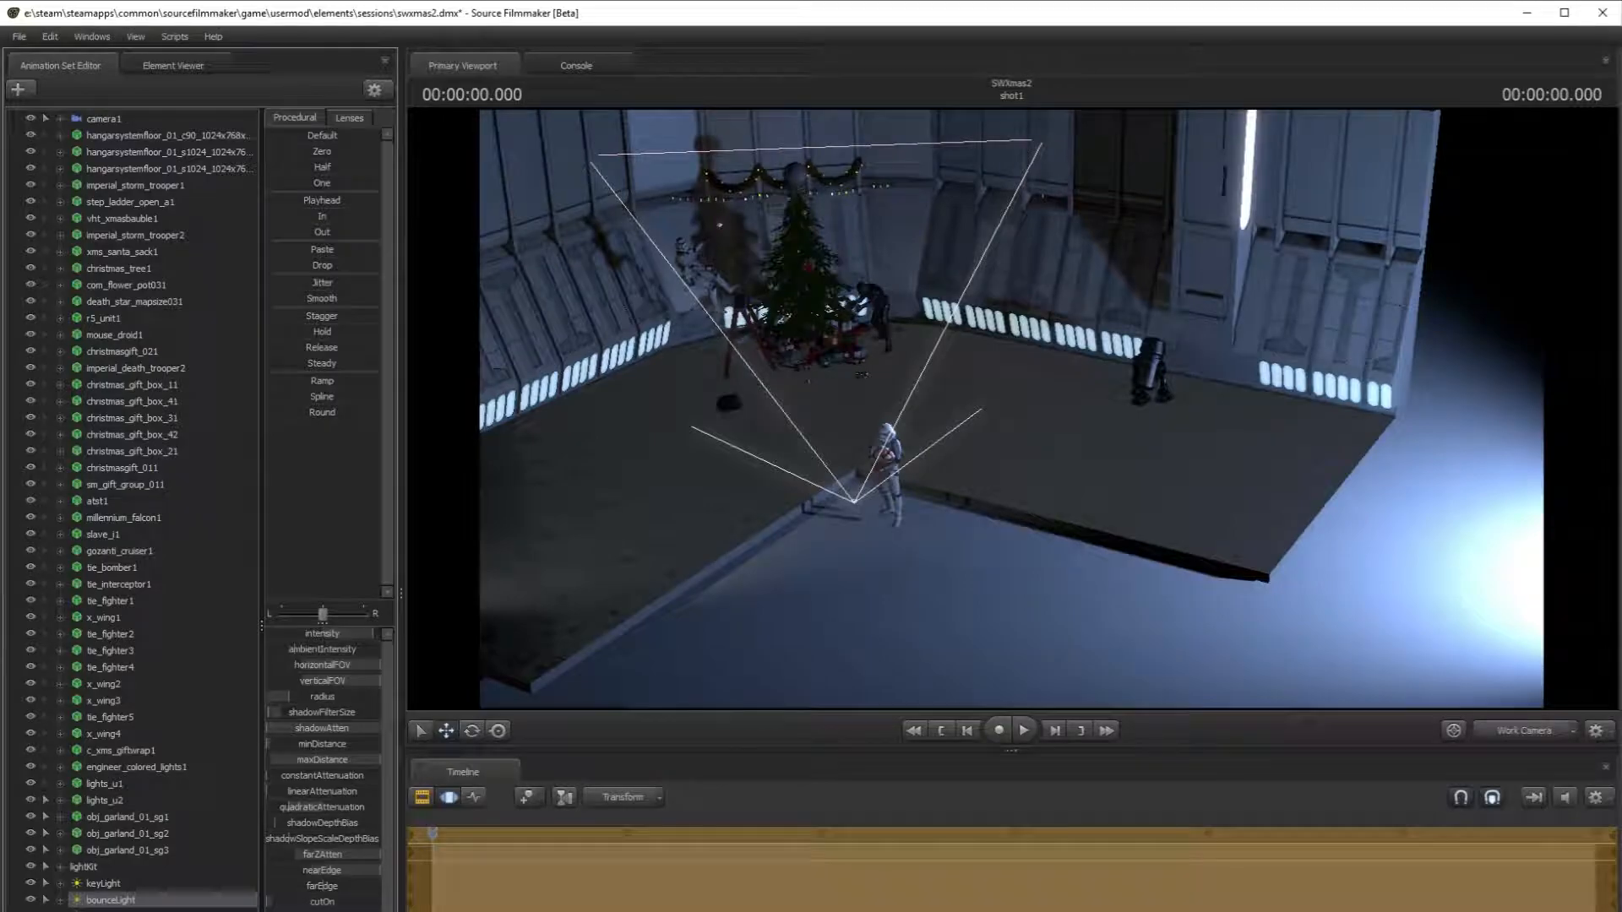
click(1510, 734)
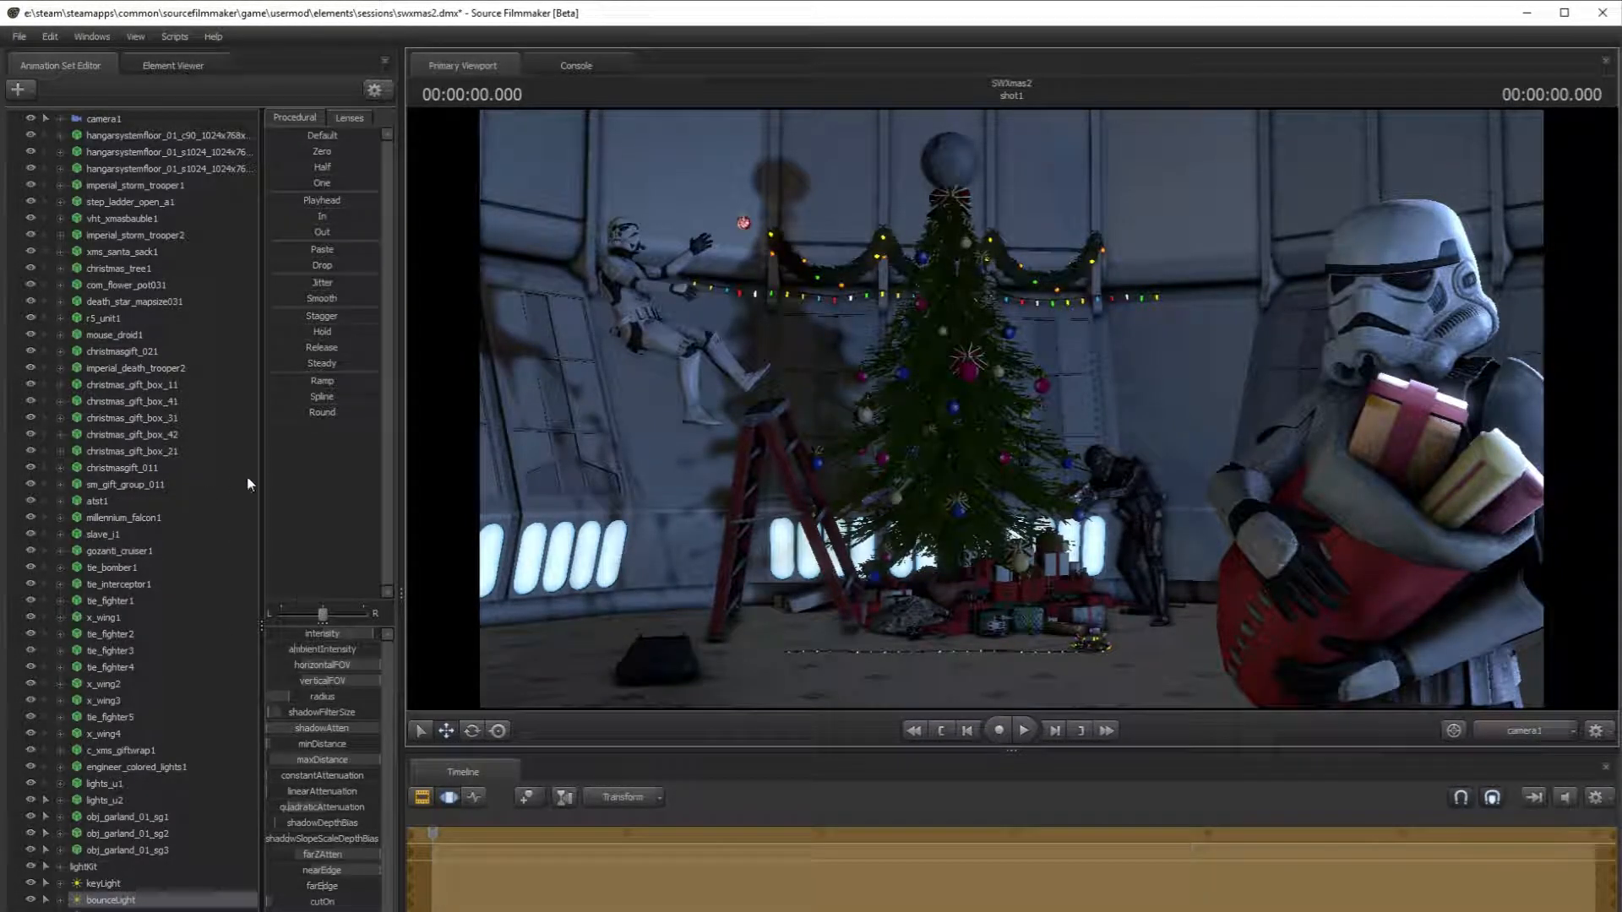
drag(343, 630, 285, 633)
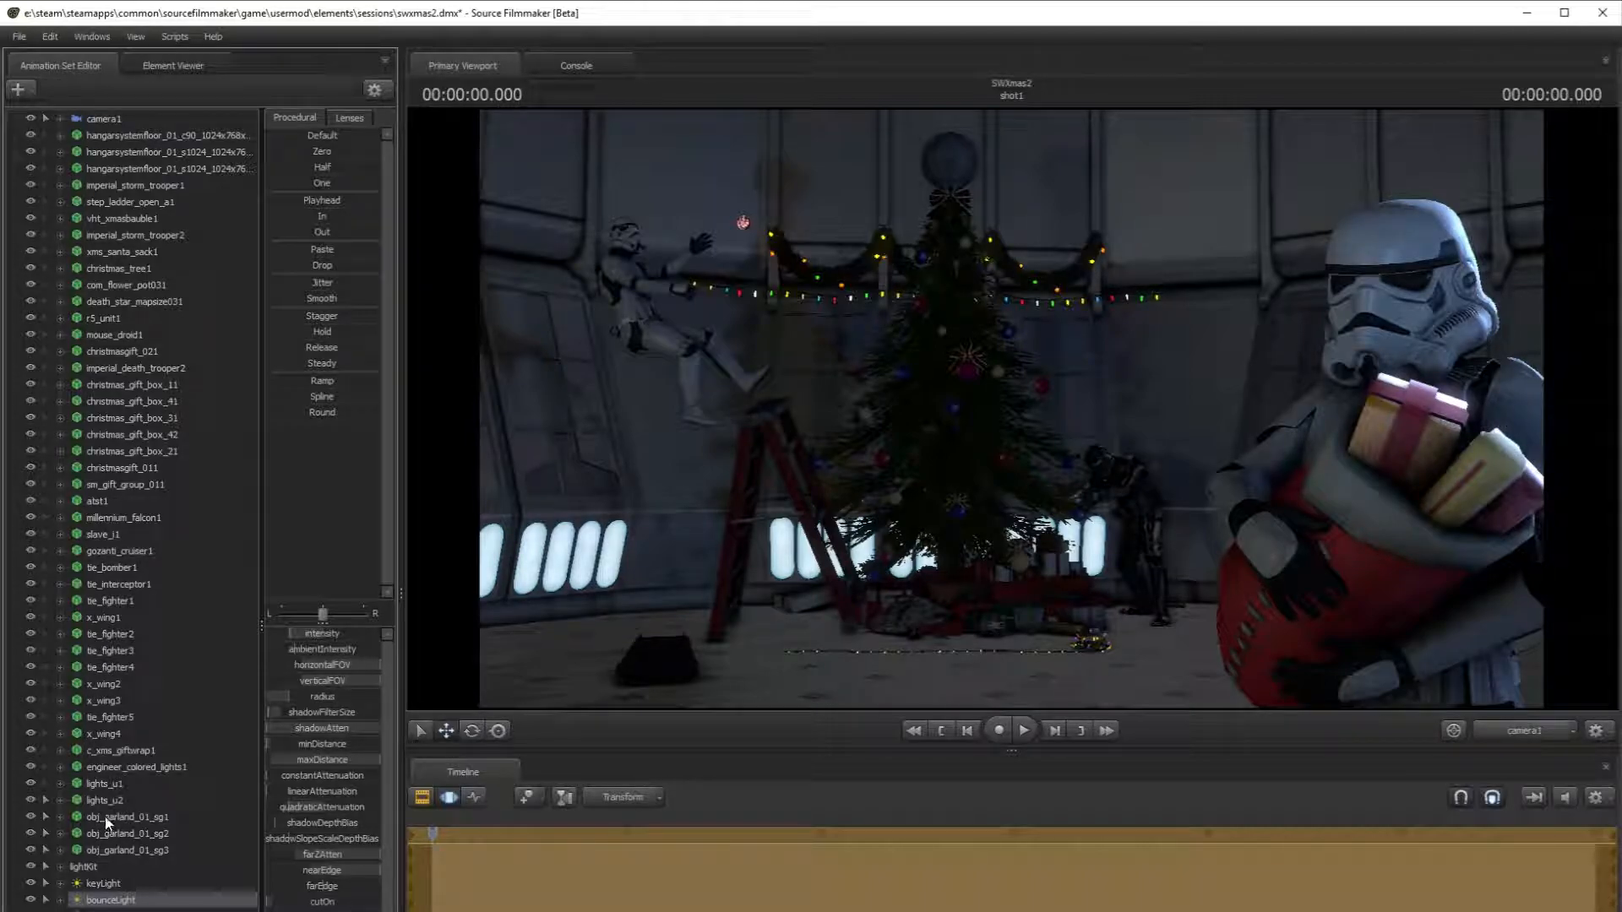
- Toggle the visibility of the kit lights listed below bounceLight to compare their effect on the foreground stormtrooper
click(135, 911)
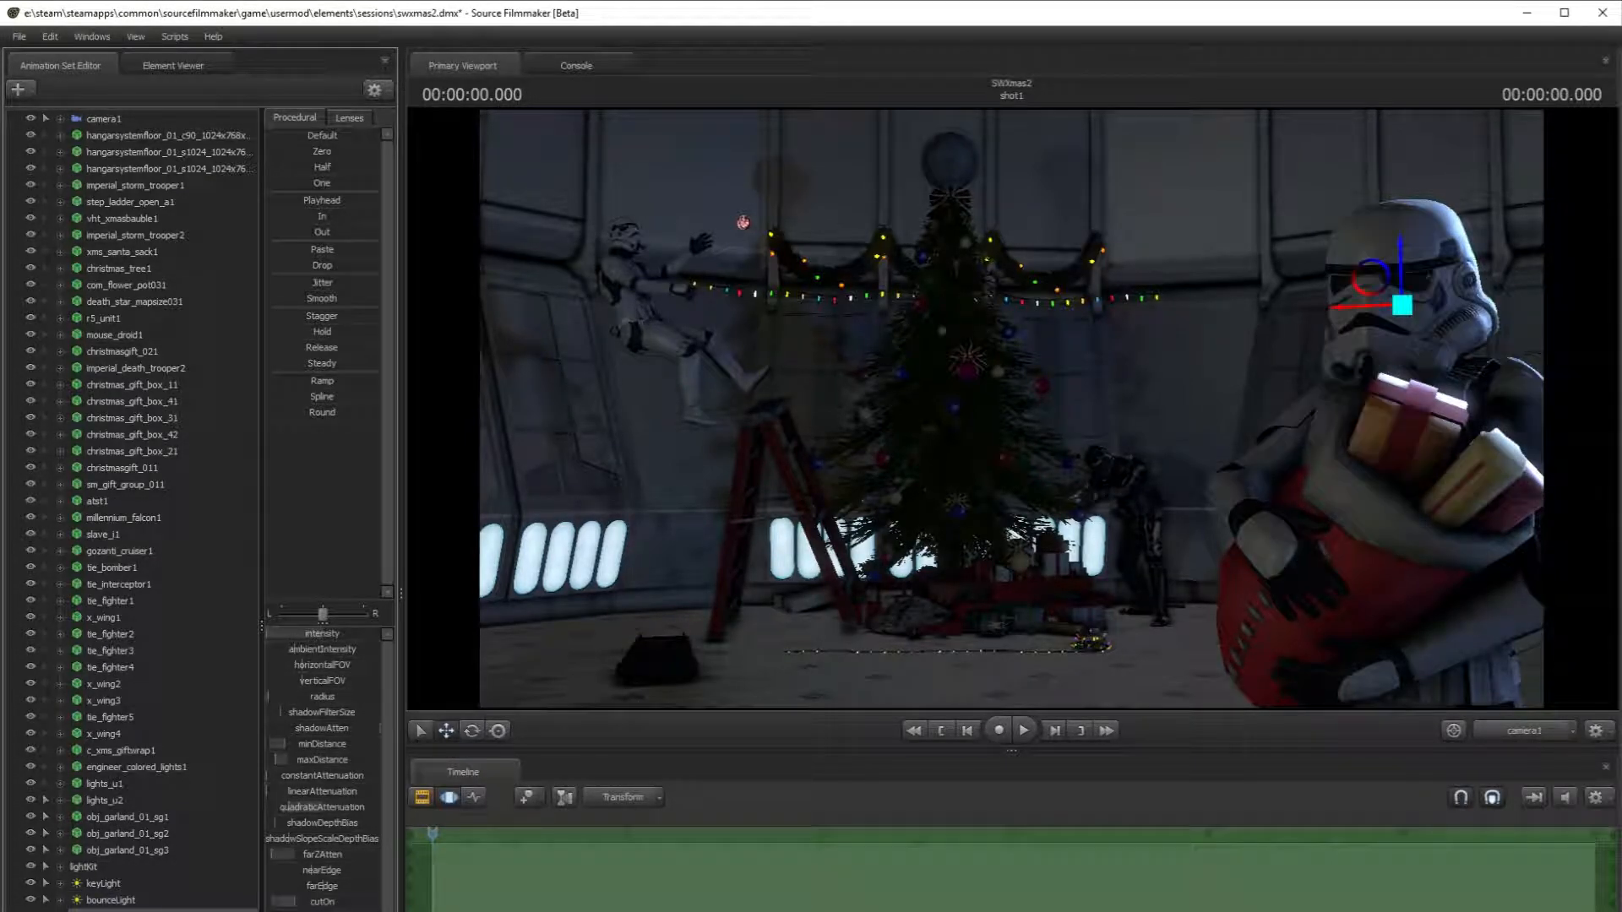
click(30, 911)
click(30, 911)
click(135, 911)
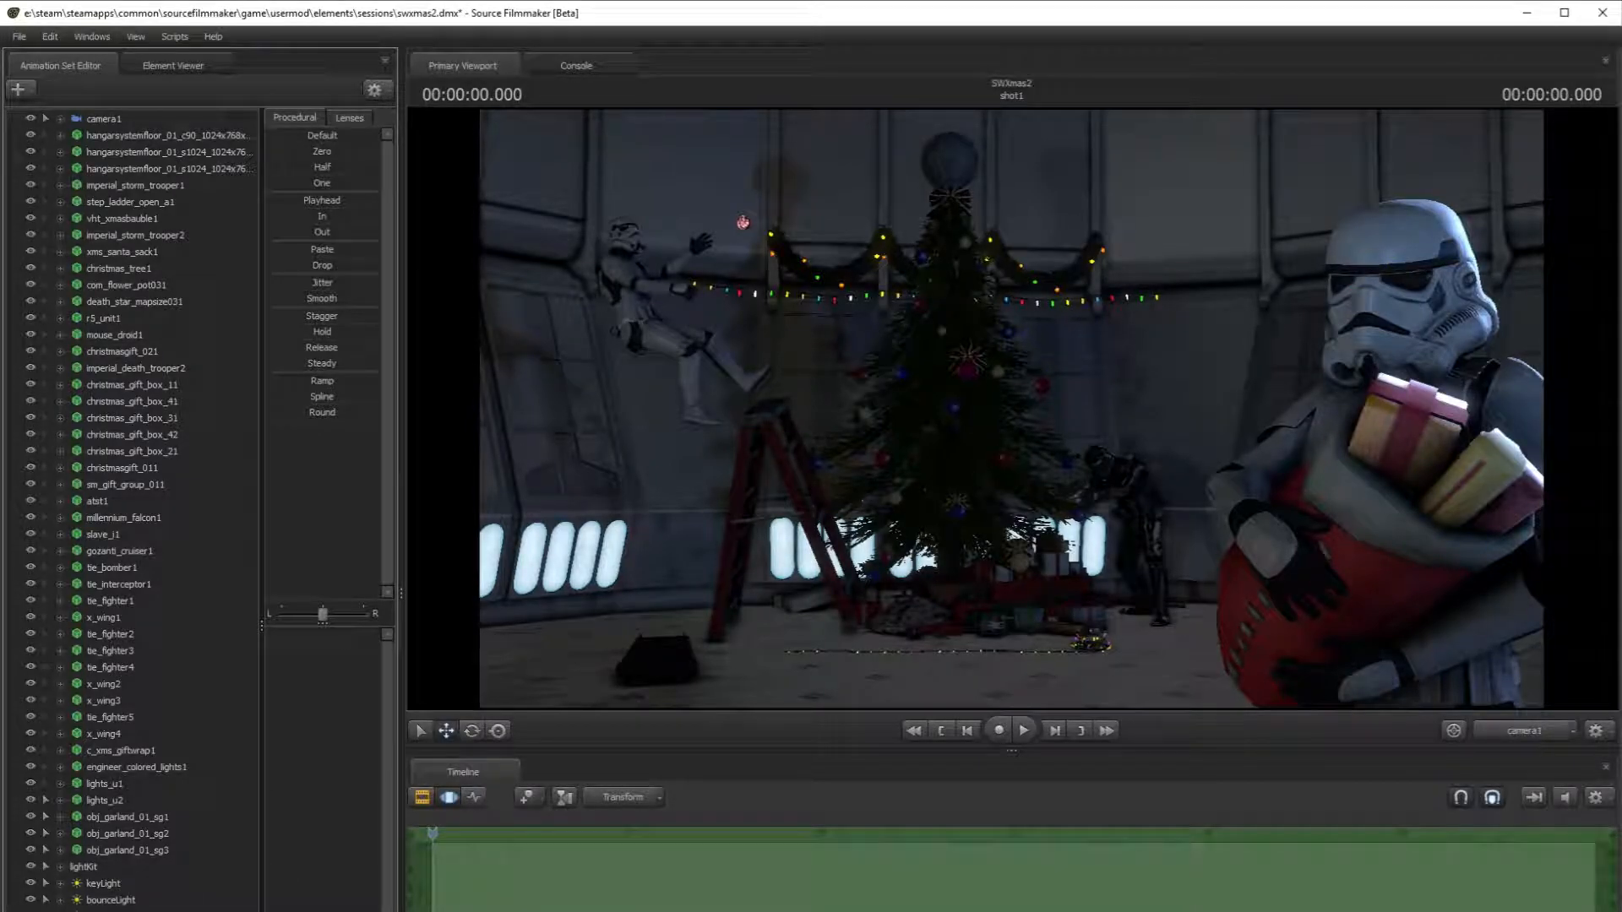
click(110, 911)
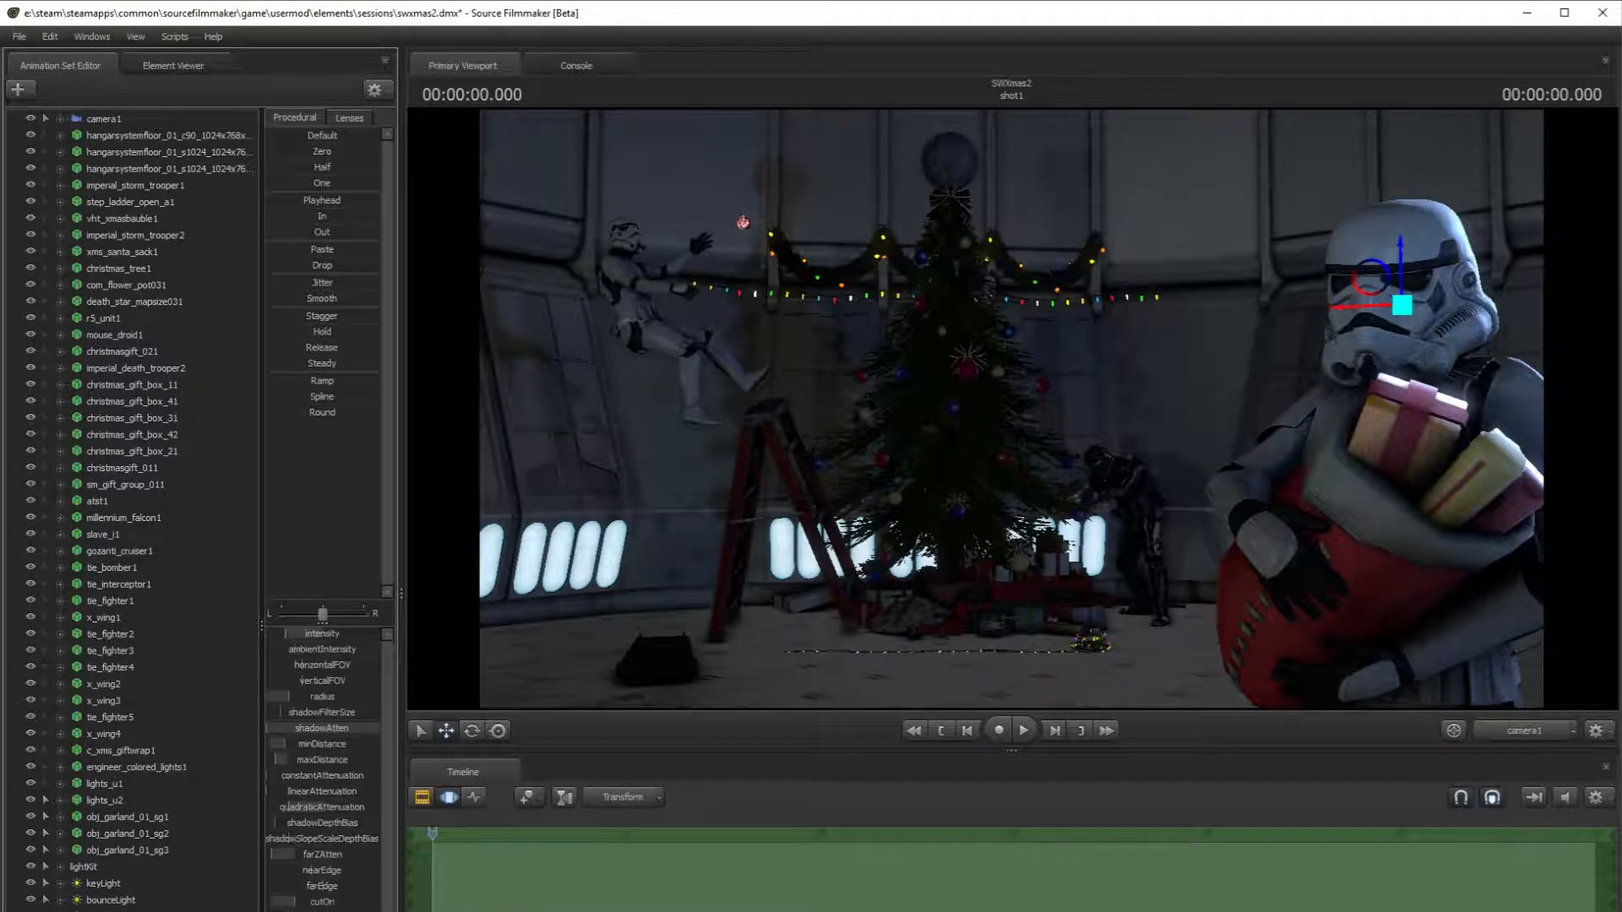
click(127, 911)
click(30, 911)
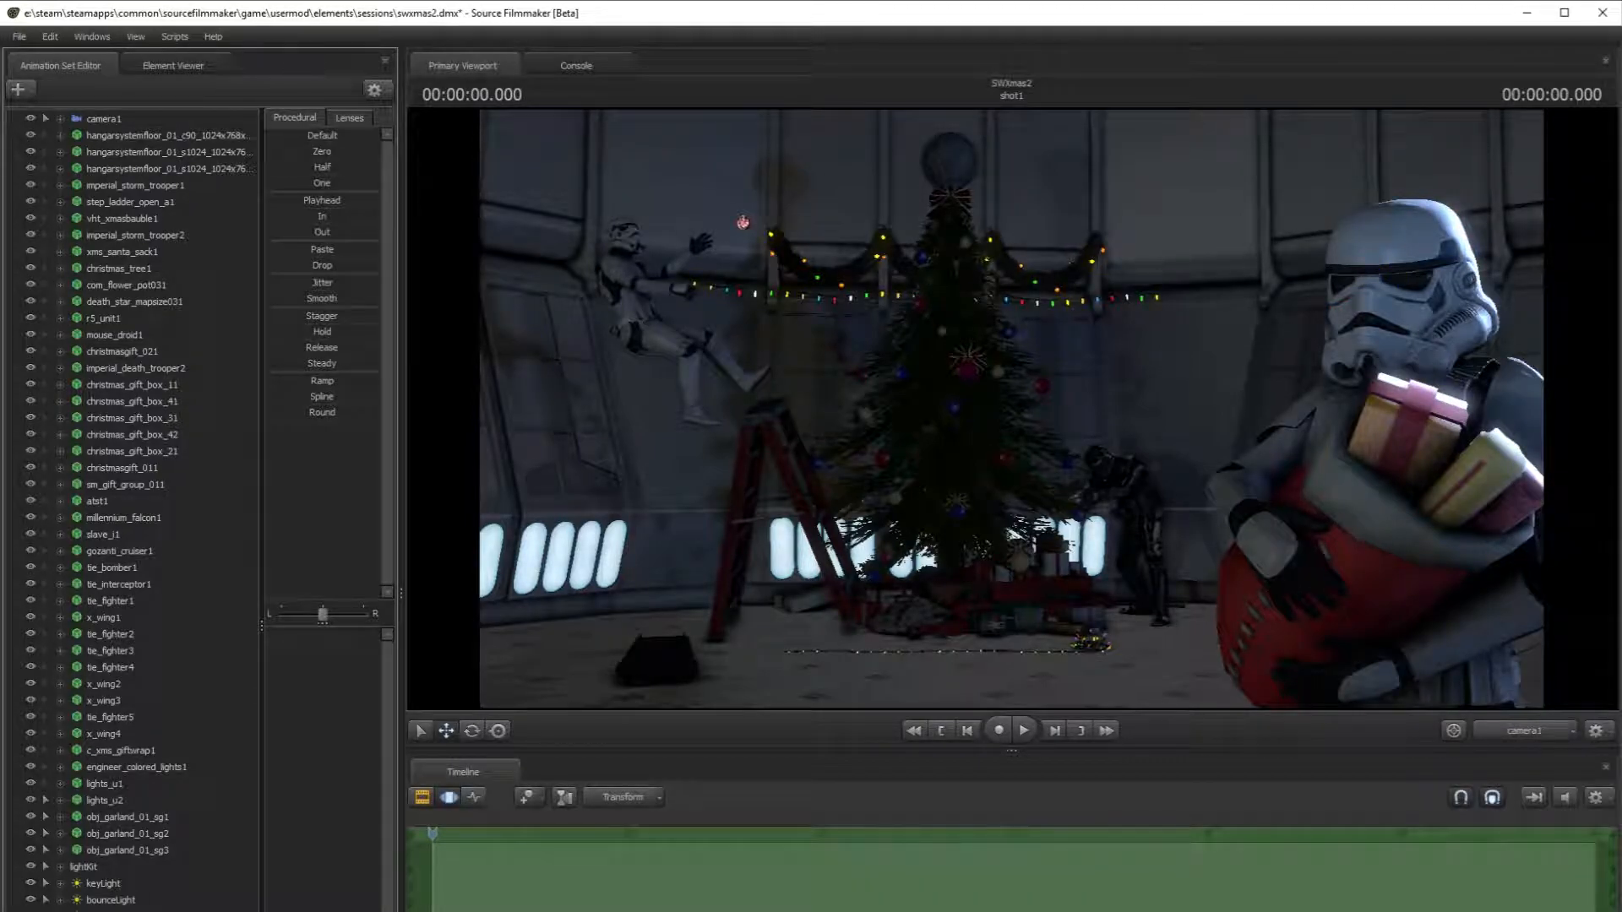
- Through the Work Camera, move the remaining kit light from the stormtrooper toward the hangar's far corner and raise it high above the floor
click(110, 911)
click(1479, 737)
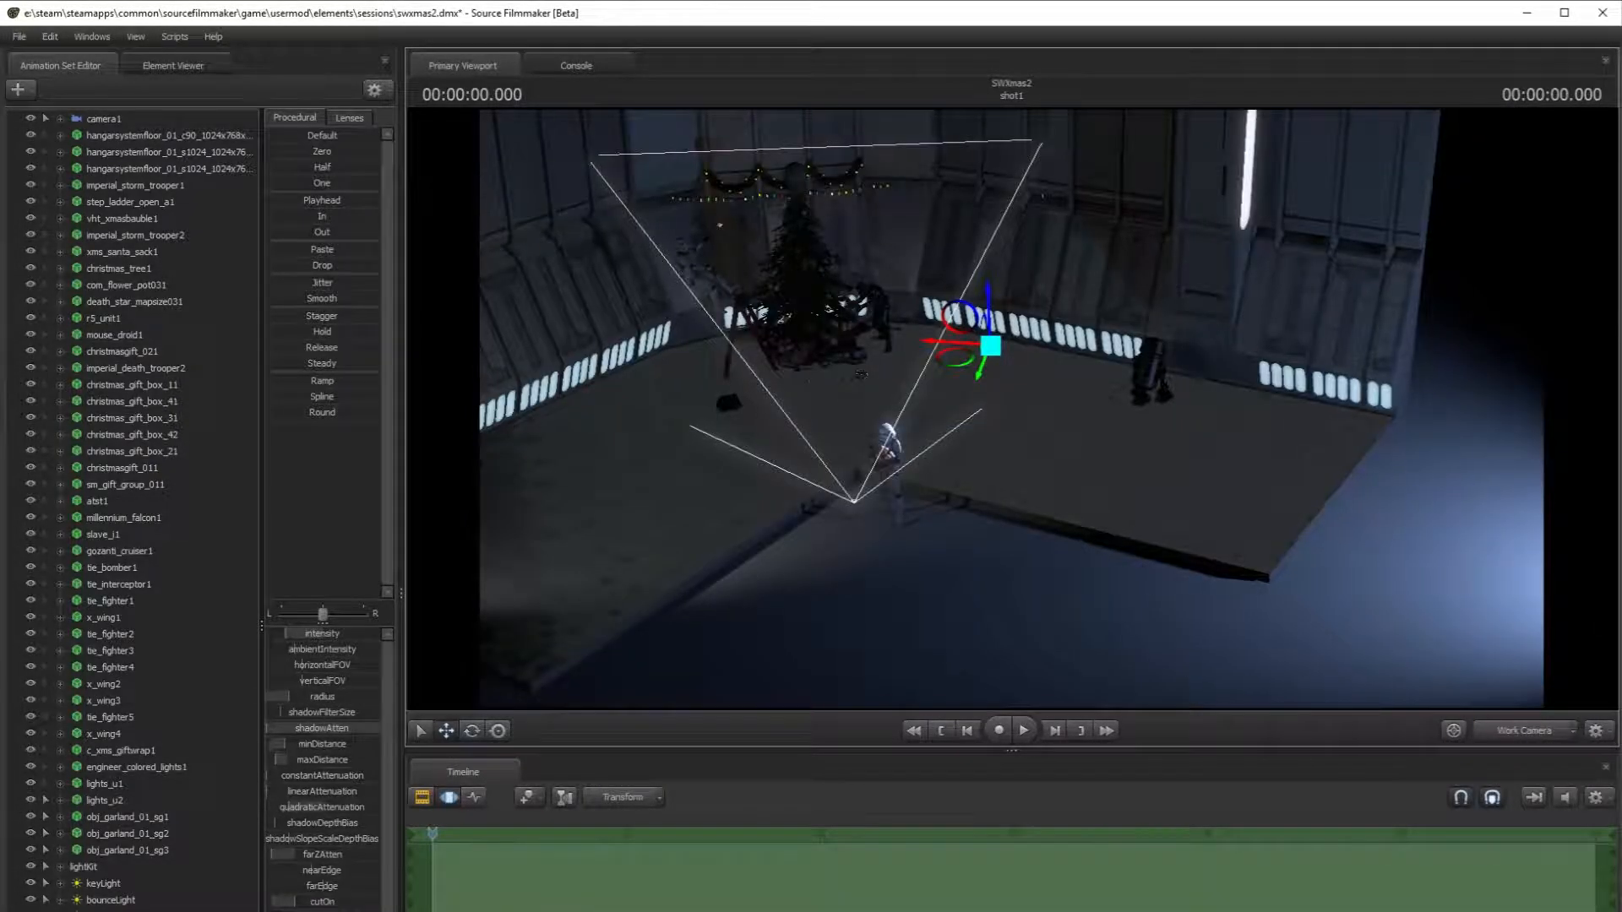
key(s)
drag(968, 377, 1192, 373)
drag(1228, 317, 1218, 188)
click(129, 898)
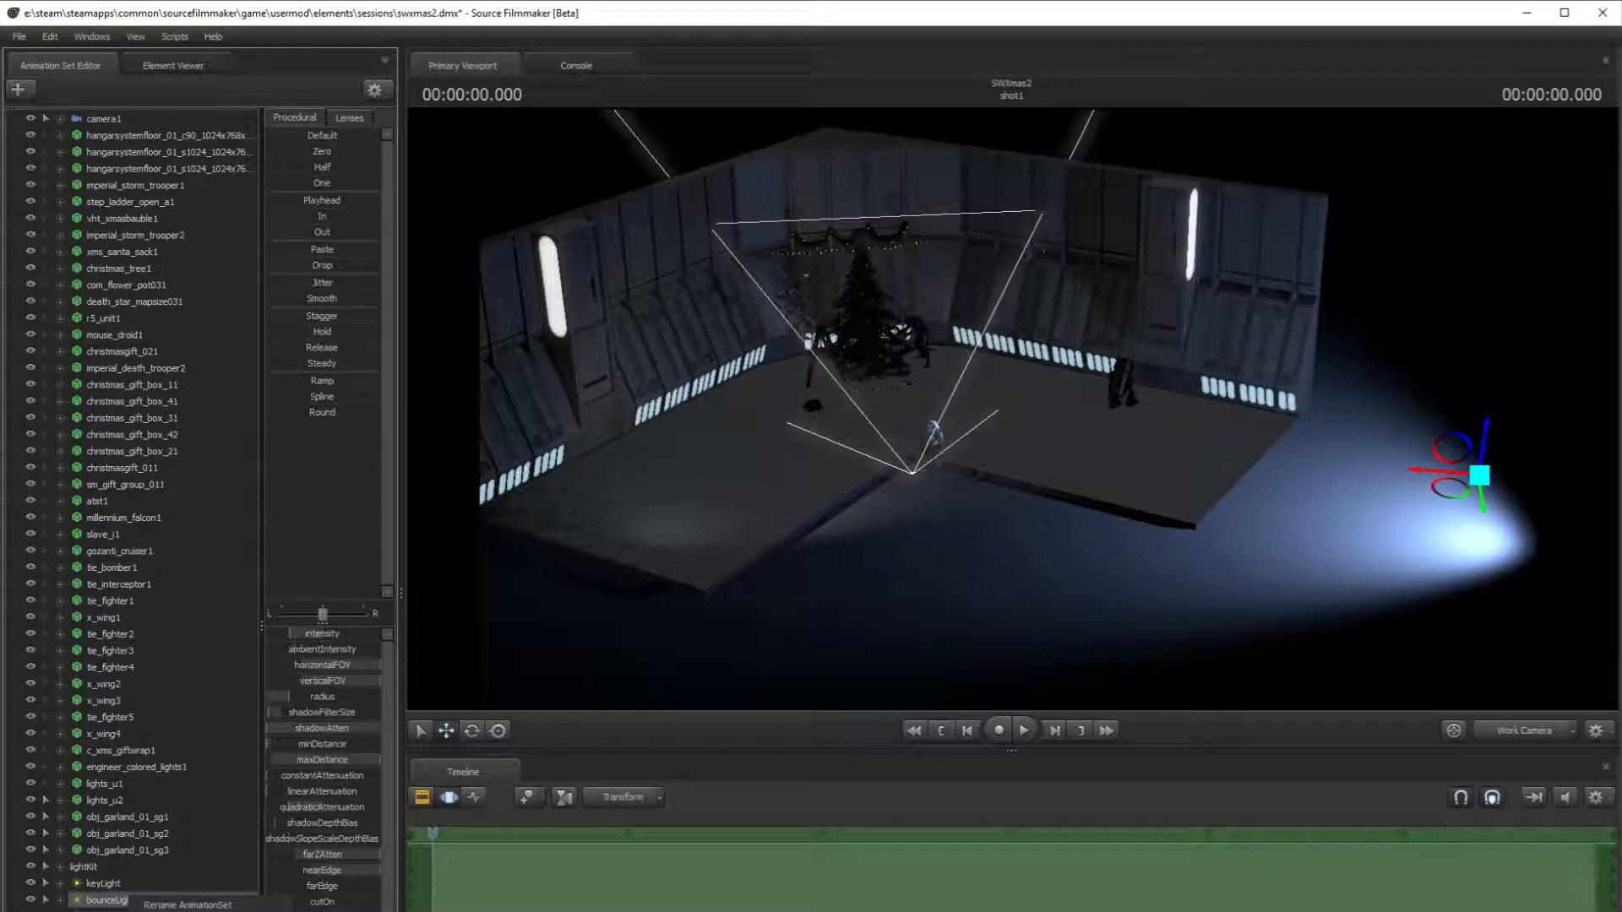
click(127, 911)
- Widen the raised light's horizontalFOV and verticalFOV, remap its maxDistance slider range, and increase its maxDistance and farZAtten
drag(718, 630, 715, 606)
drag(287, 681, 441, 698)
drag(297, 759, 511, 777)
double_click(343, 761)
right_click(339, 759)
click(315, 778)
right_click(338, 760)
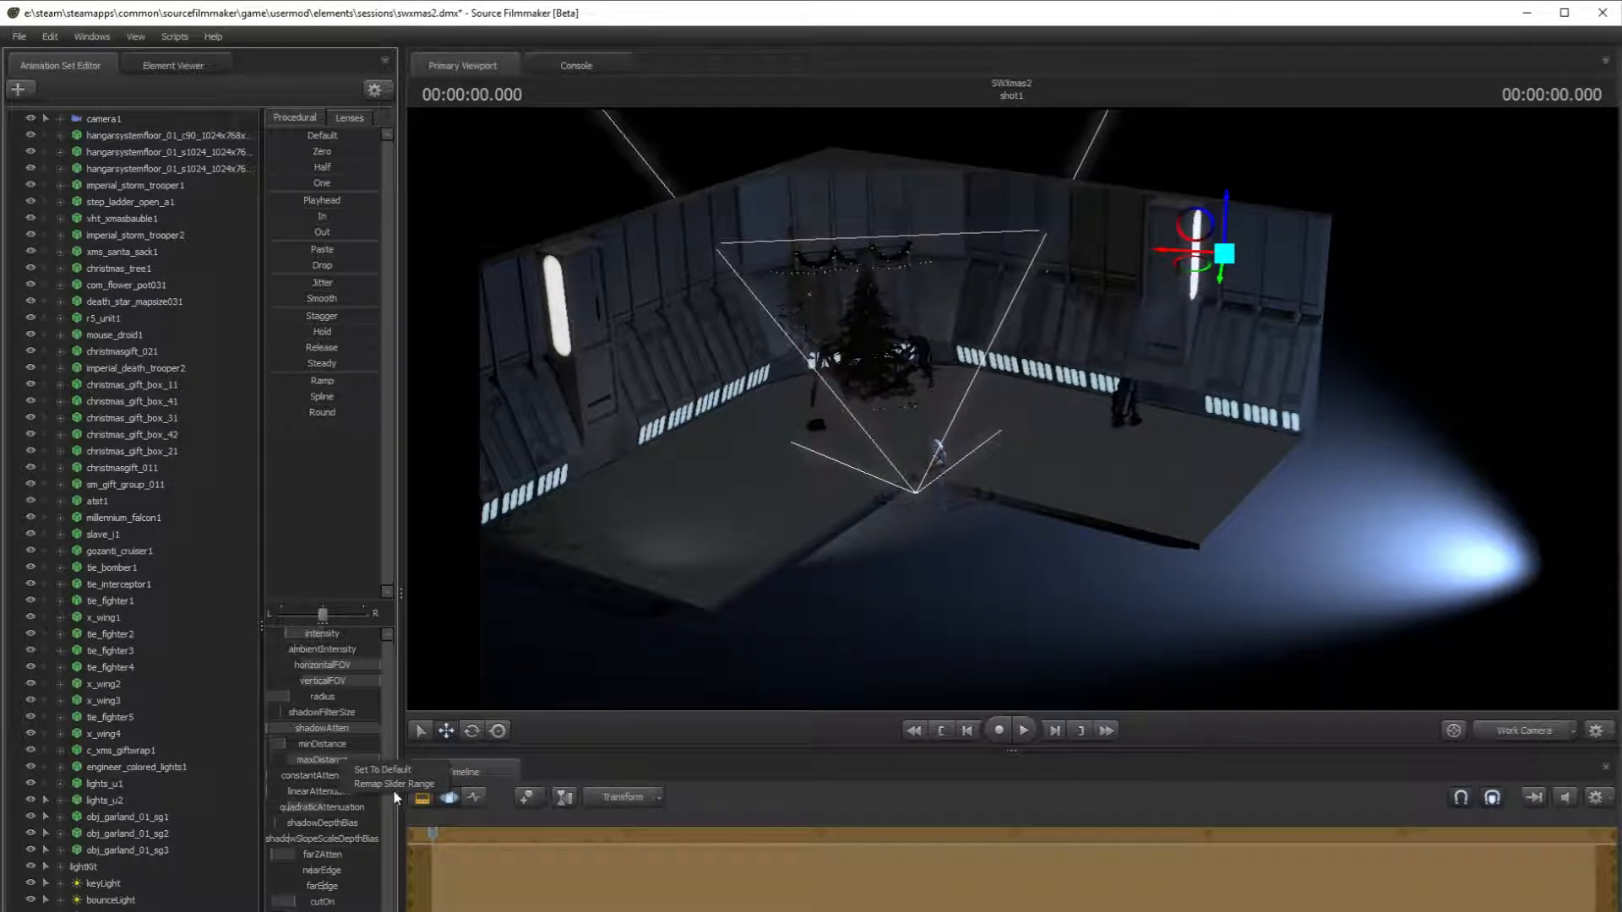
click(393, 792)
click(785, 622)
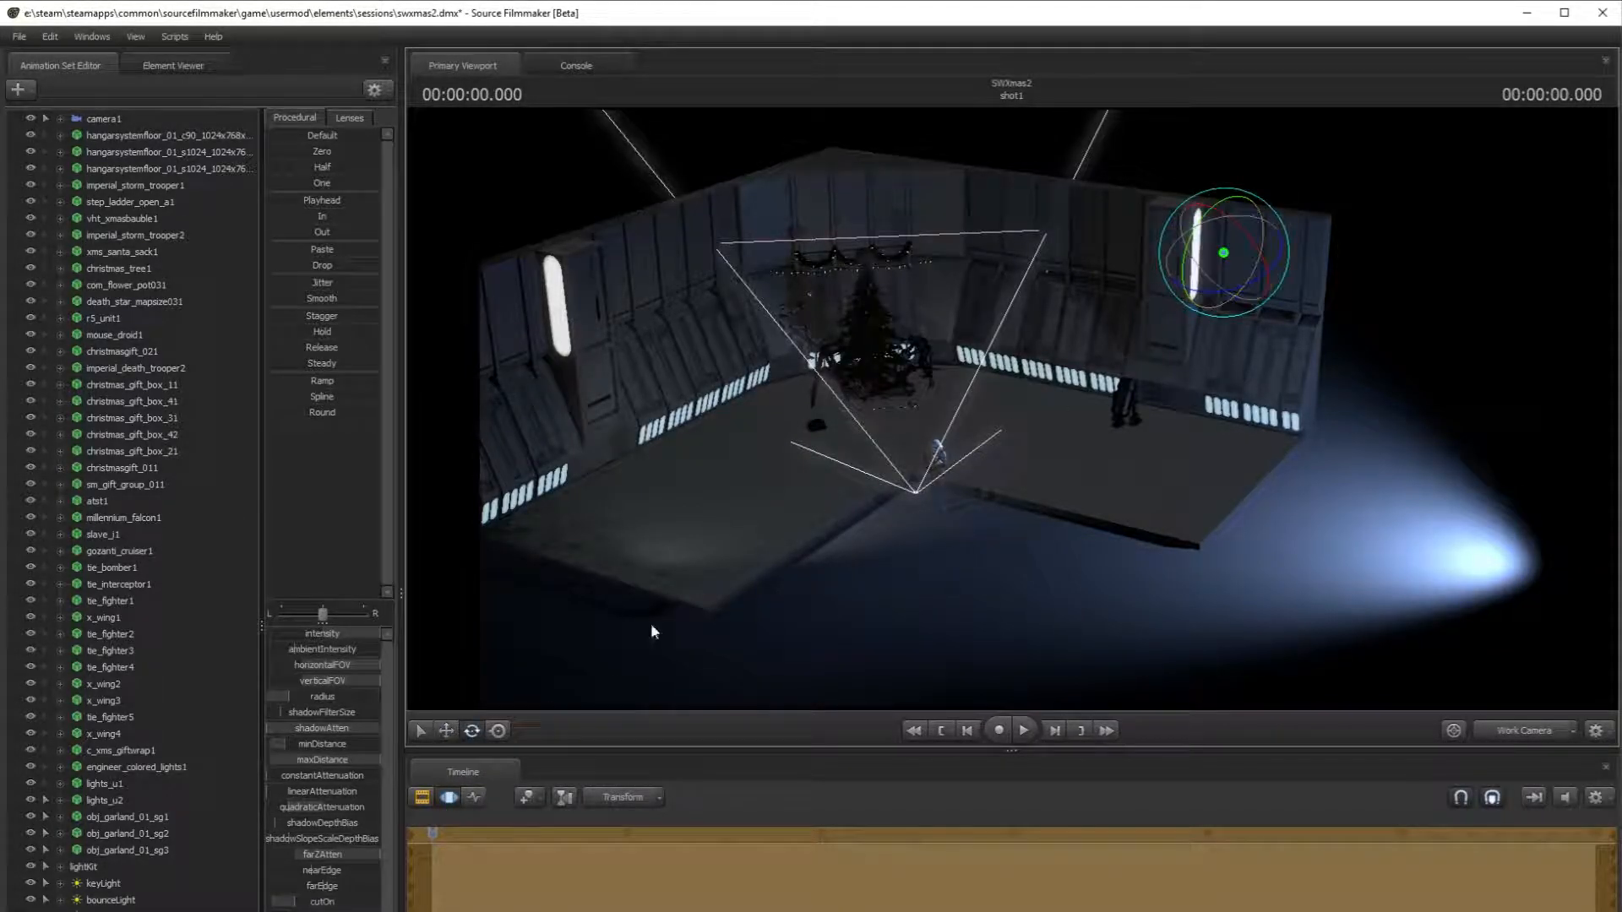
- Rotate the raised light to aim its beam down toward the stormtrooper and Christmas tree, undoing unwanted adjustments
drag(1224, 254, 1279, 209)
drag(1217, 288, 1246, 307)
click(471, 731)
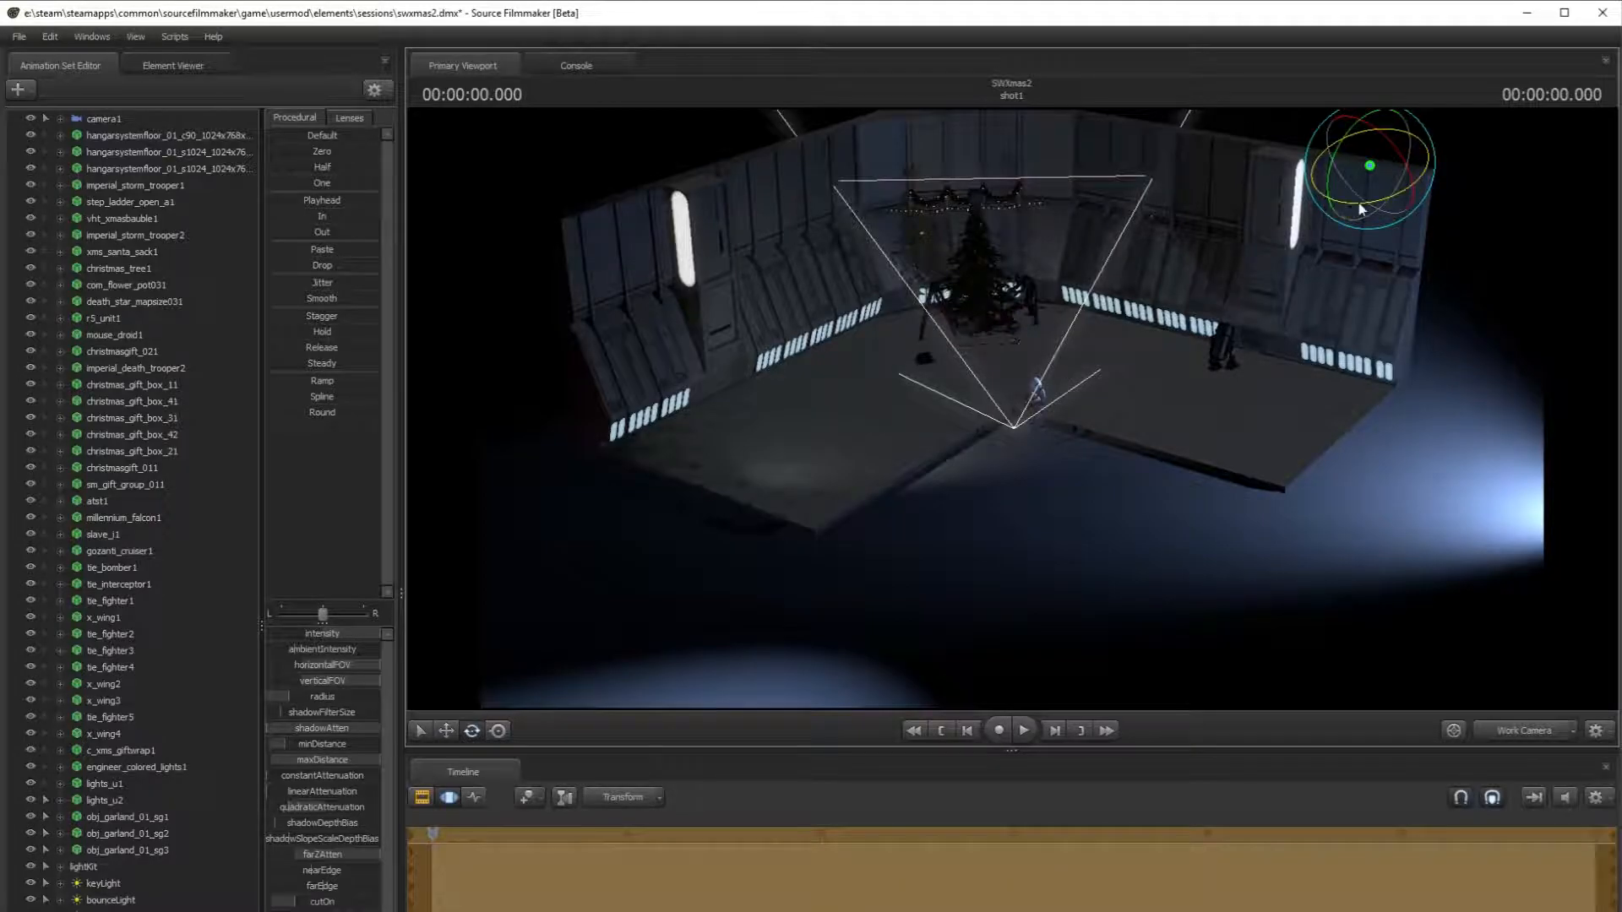
drag(1372, 207, 1308, 198)
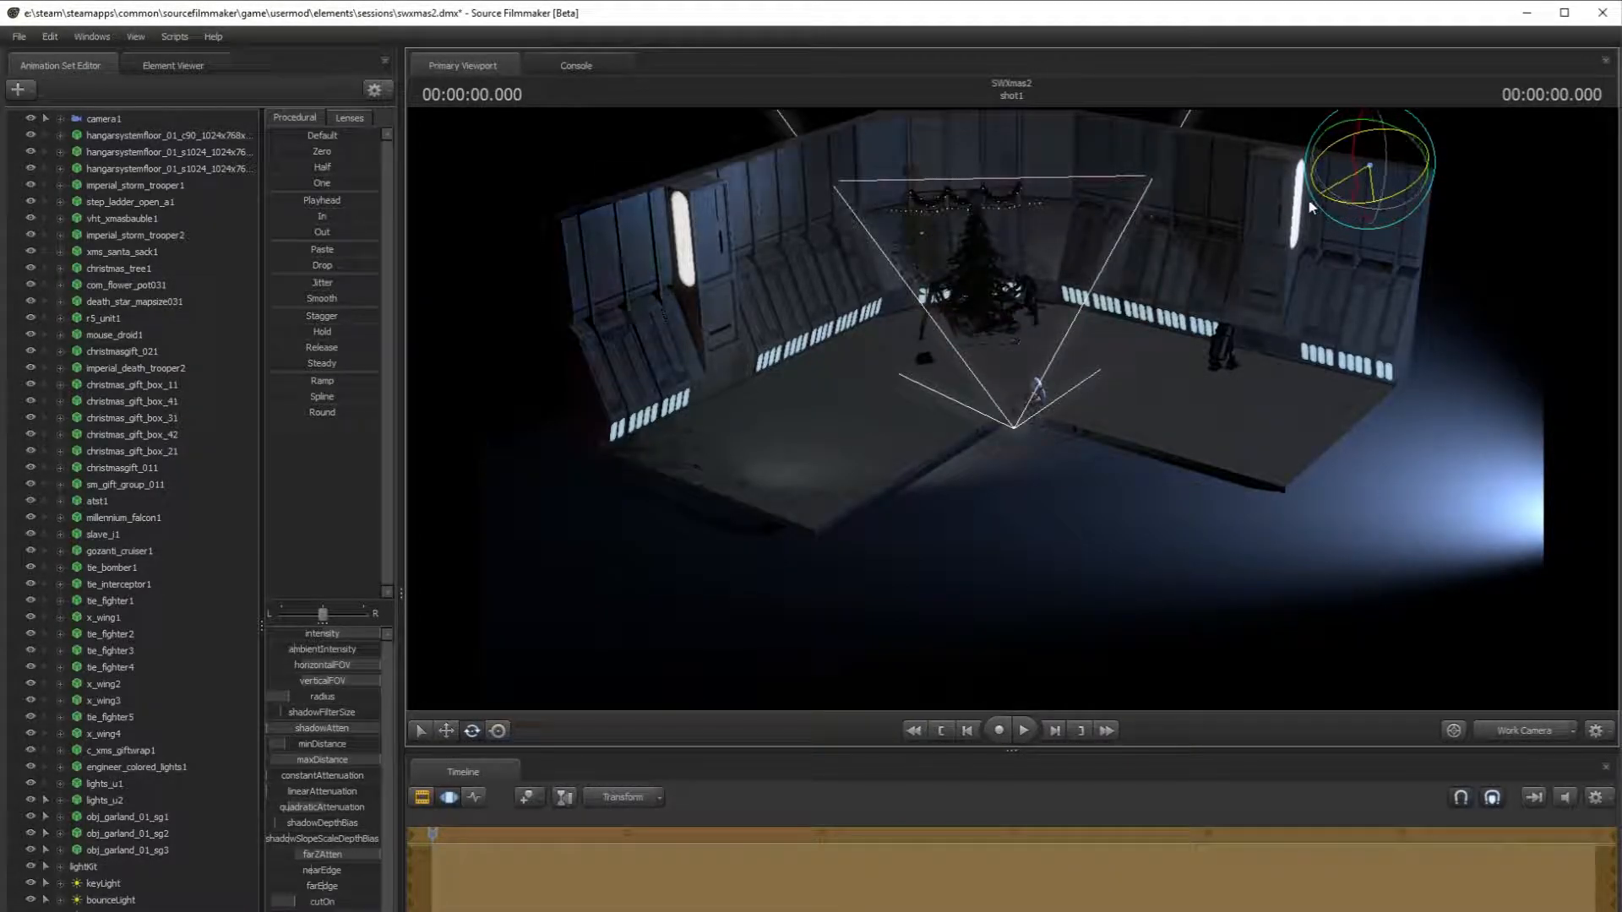
mouse_move(1415, 141)
mouse_down()
mouse_move(1397, 135)
mouse_move(1402, 155)
mouse_up()
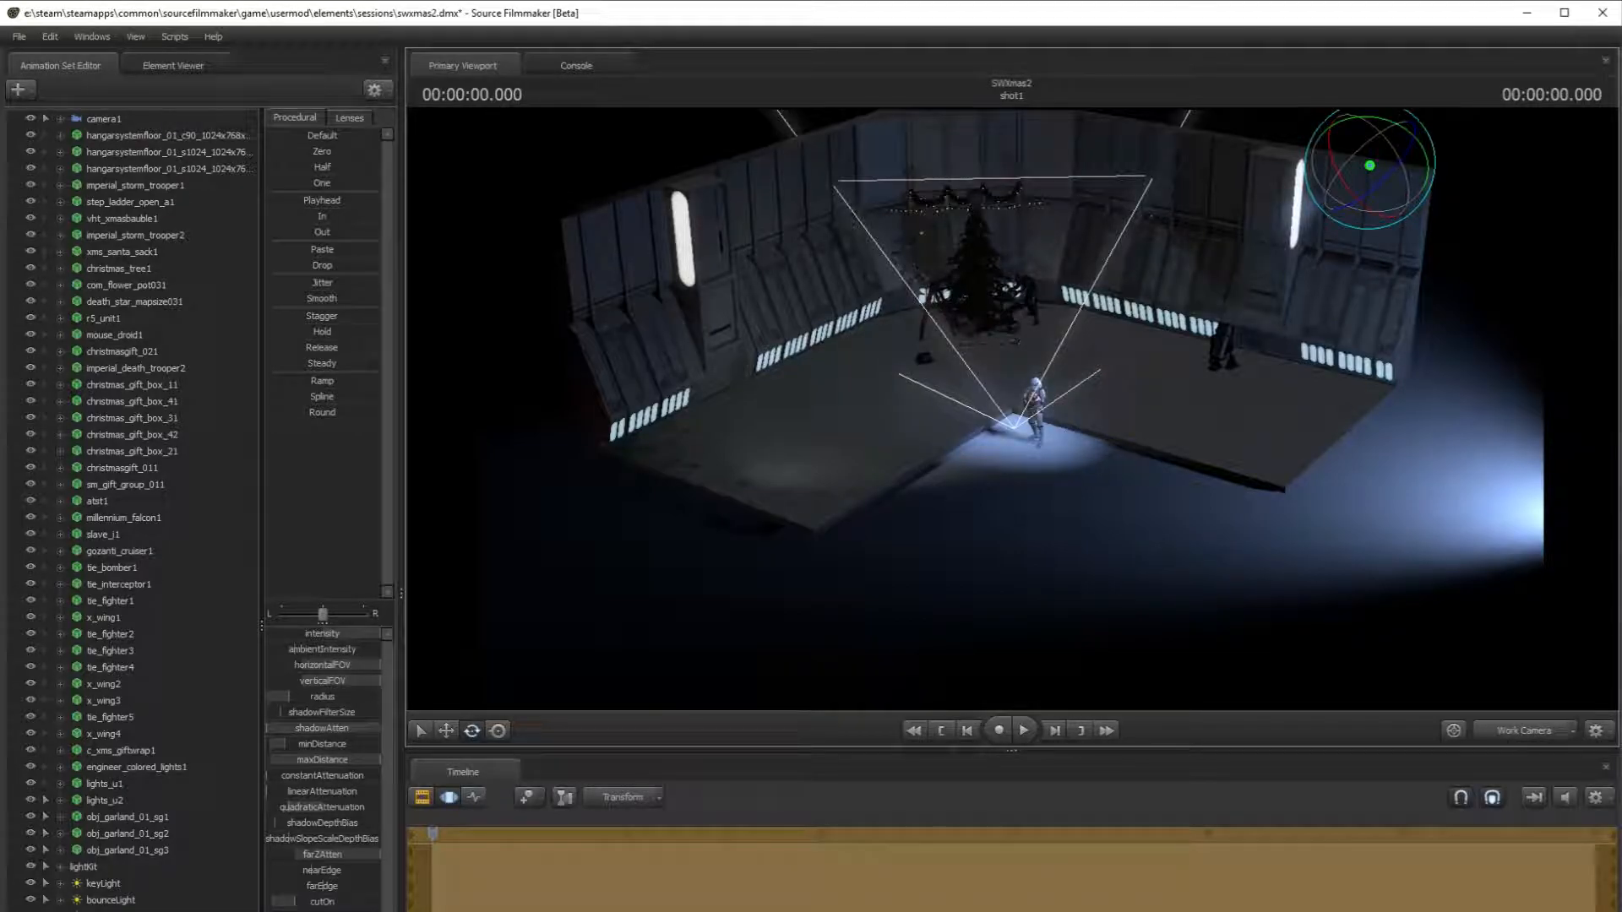
key(ctrl+z)
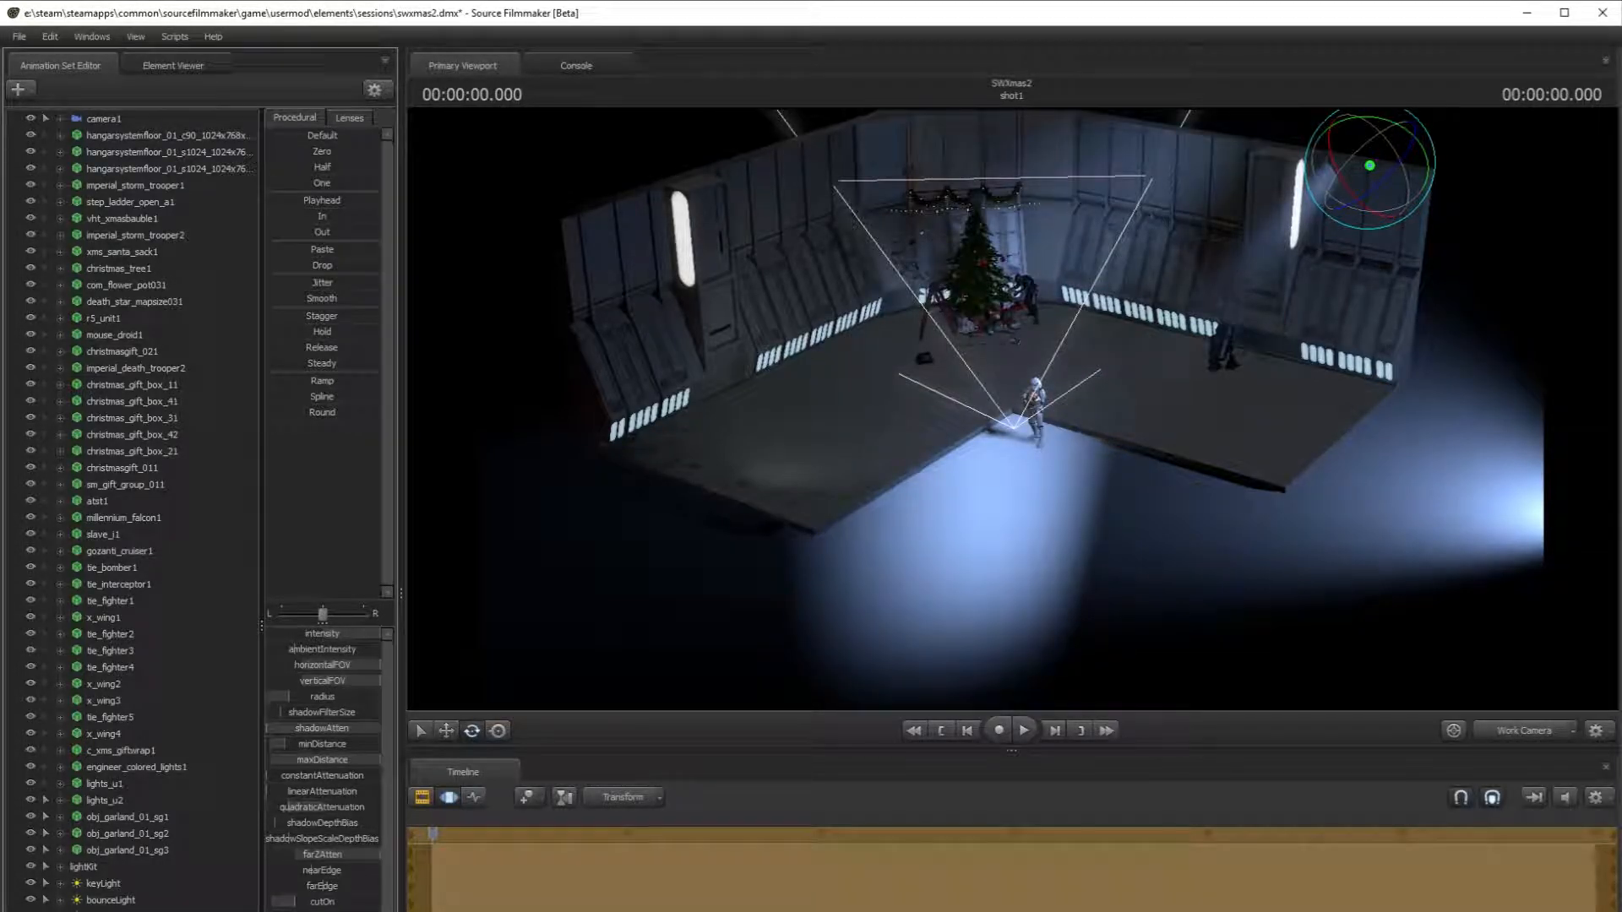
key(ctrl+z)
drag(1368, 194, 1356, 205)
- Lower the raised light's intensity and preview the shot through camera1 in the Clip Editor
drag(351, 636, 269, 635)
click(1525, 731)
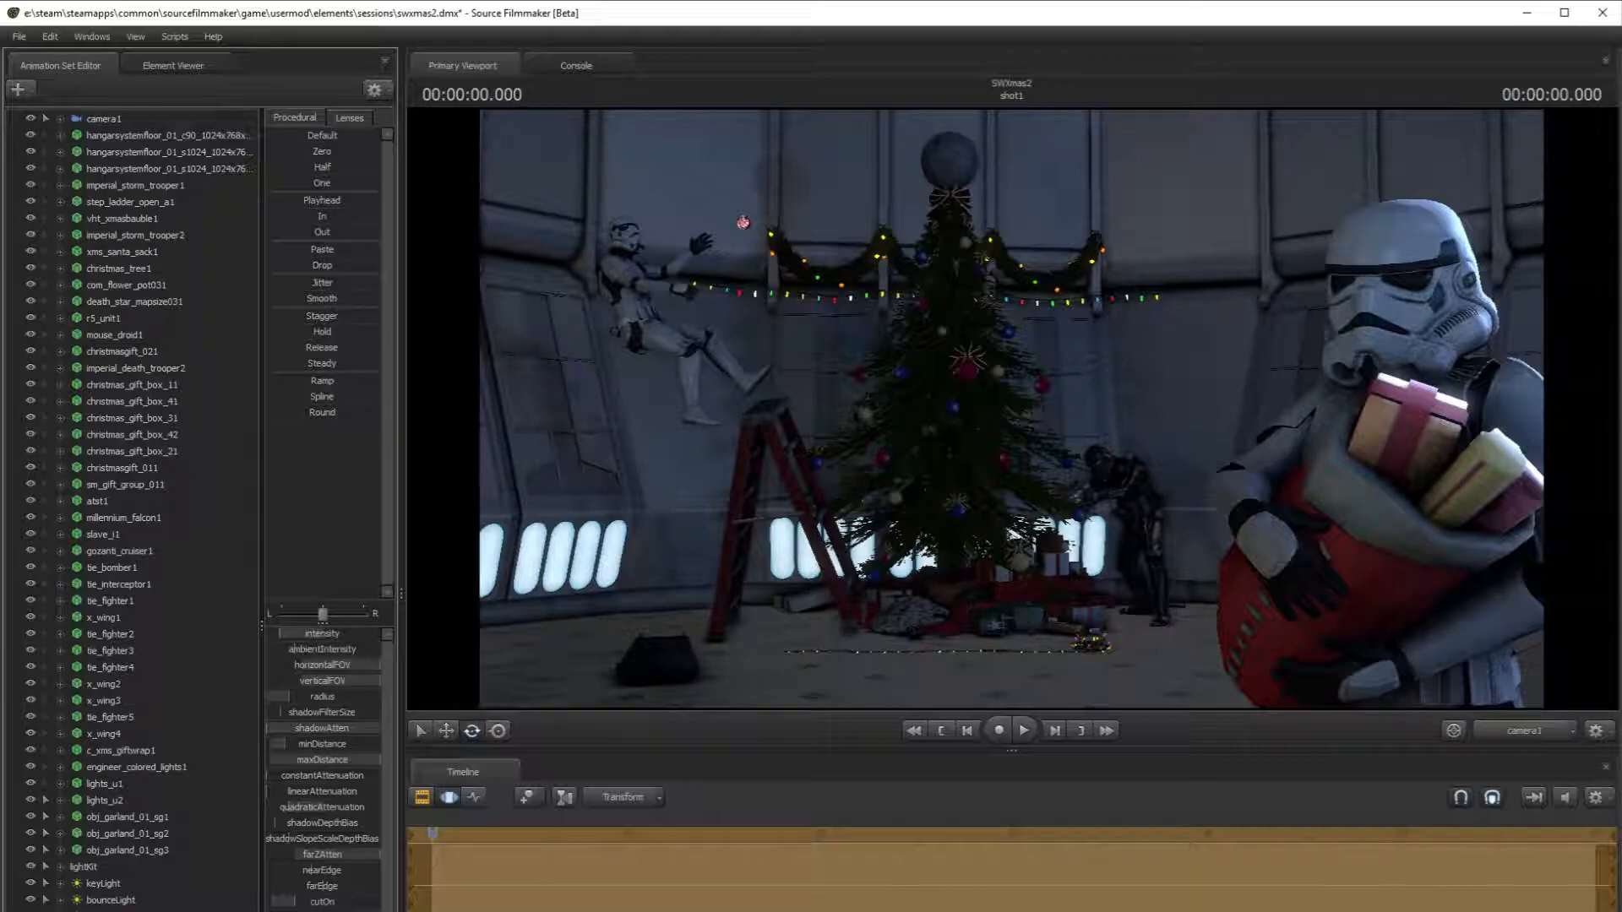
click(421, 797)
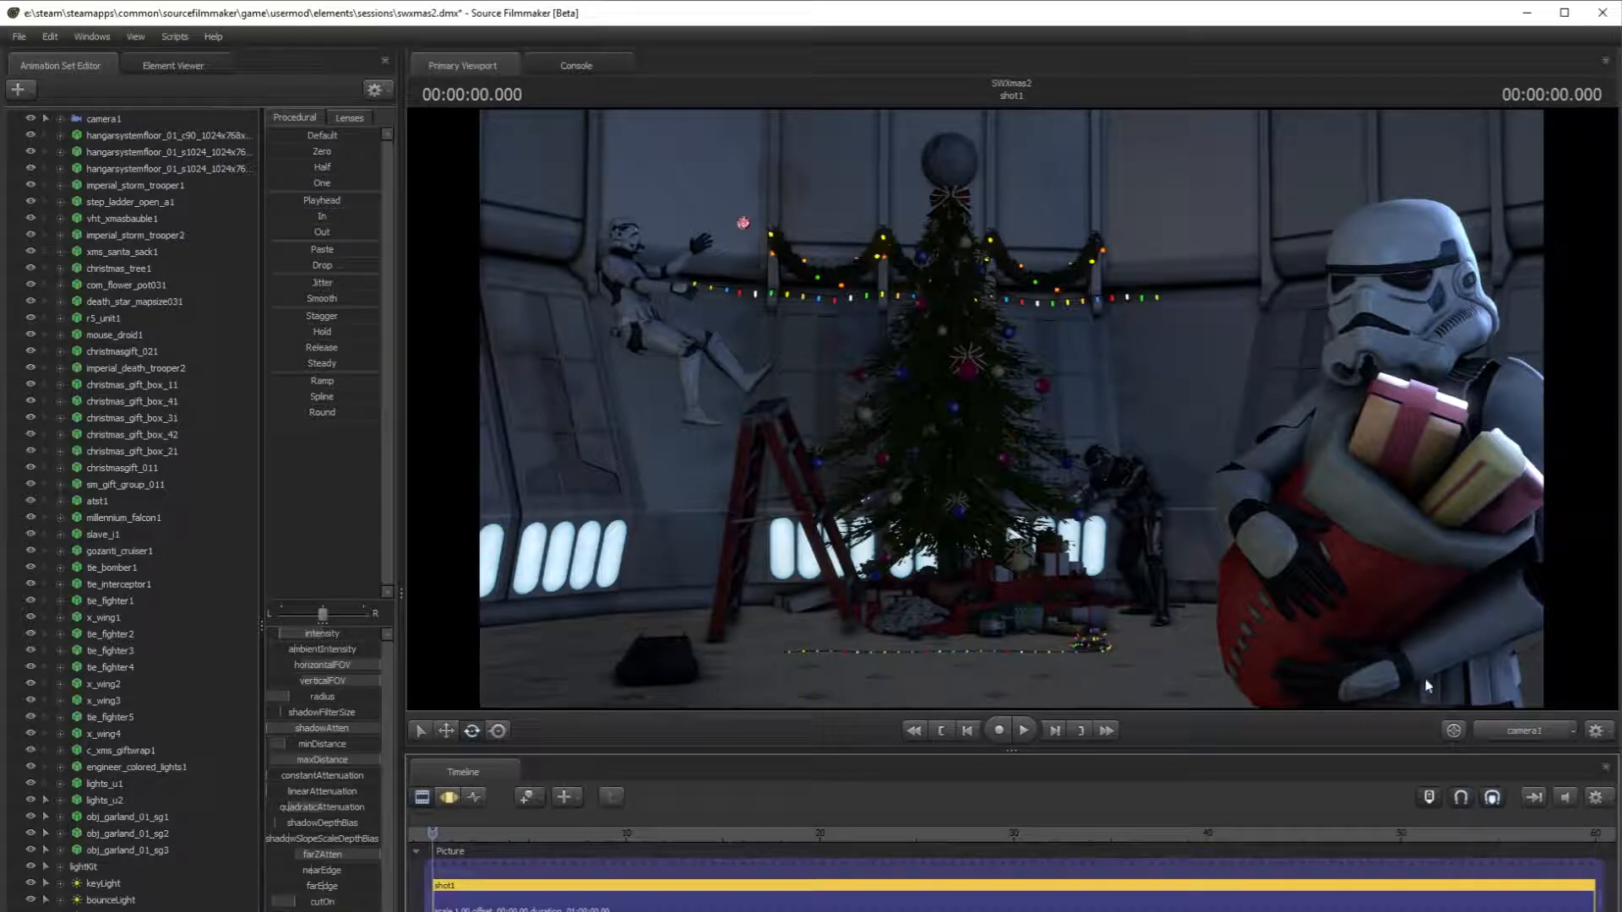
- Return to the Work Camera, frame the side wall with the lit panels, and create a new light
click(1555, 732)
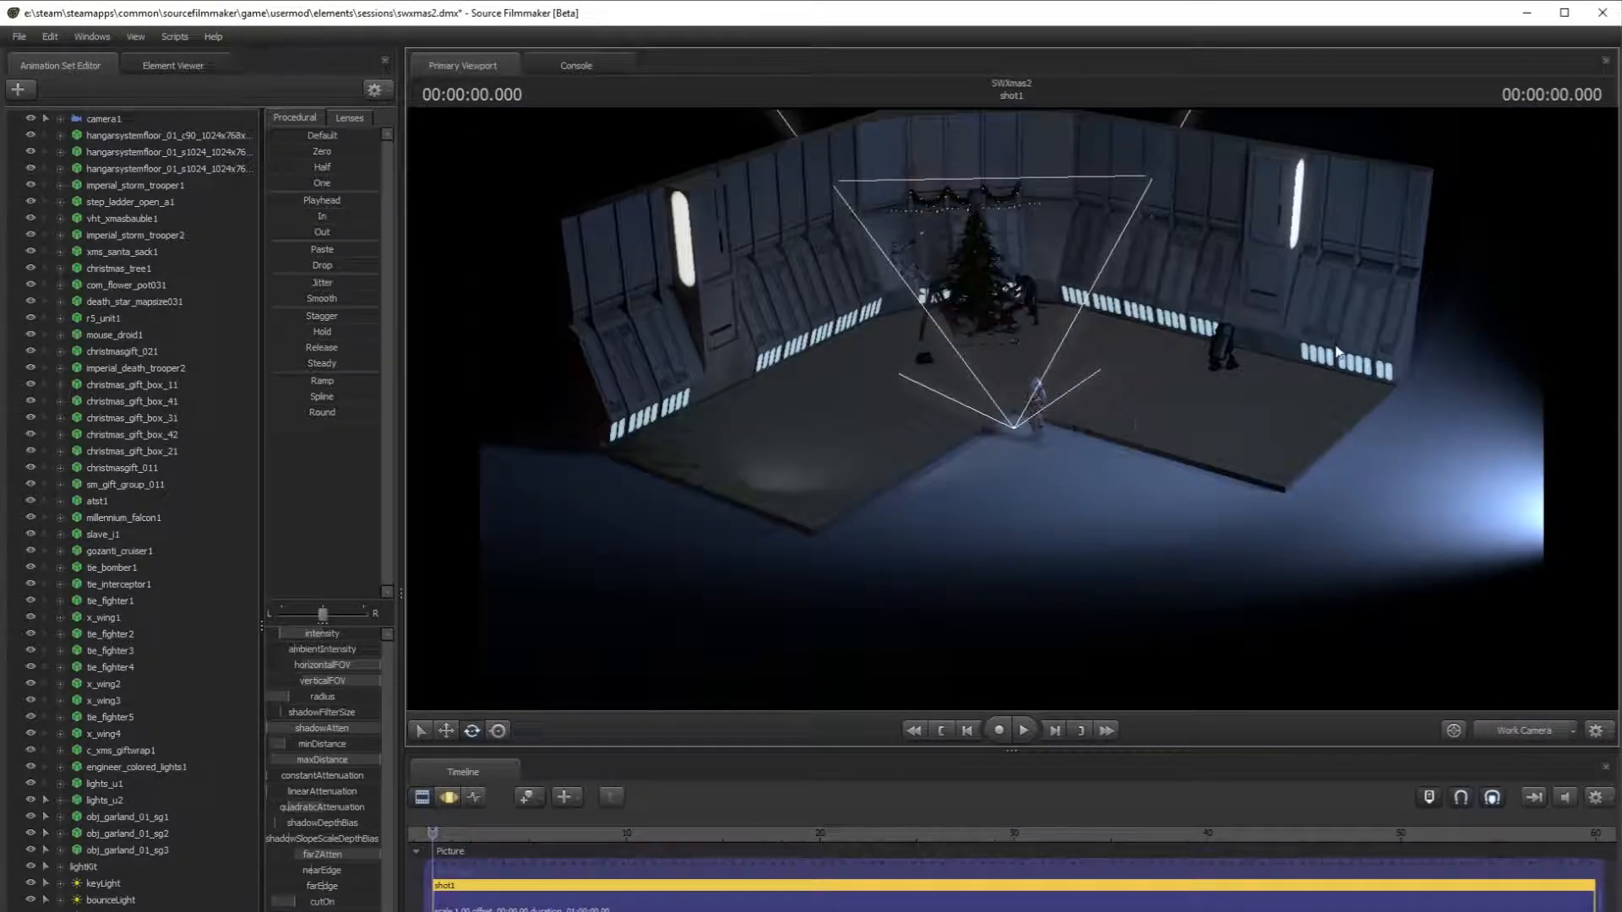
click(219, 828)
drag(1209, 478, 1157, 414)
key(w)
key(s)
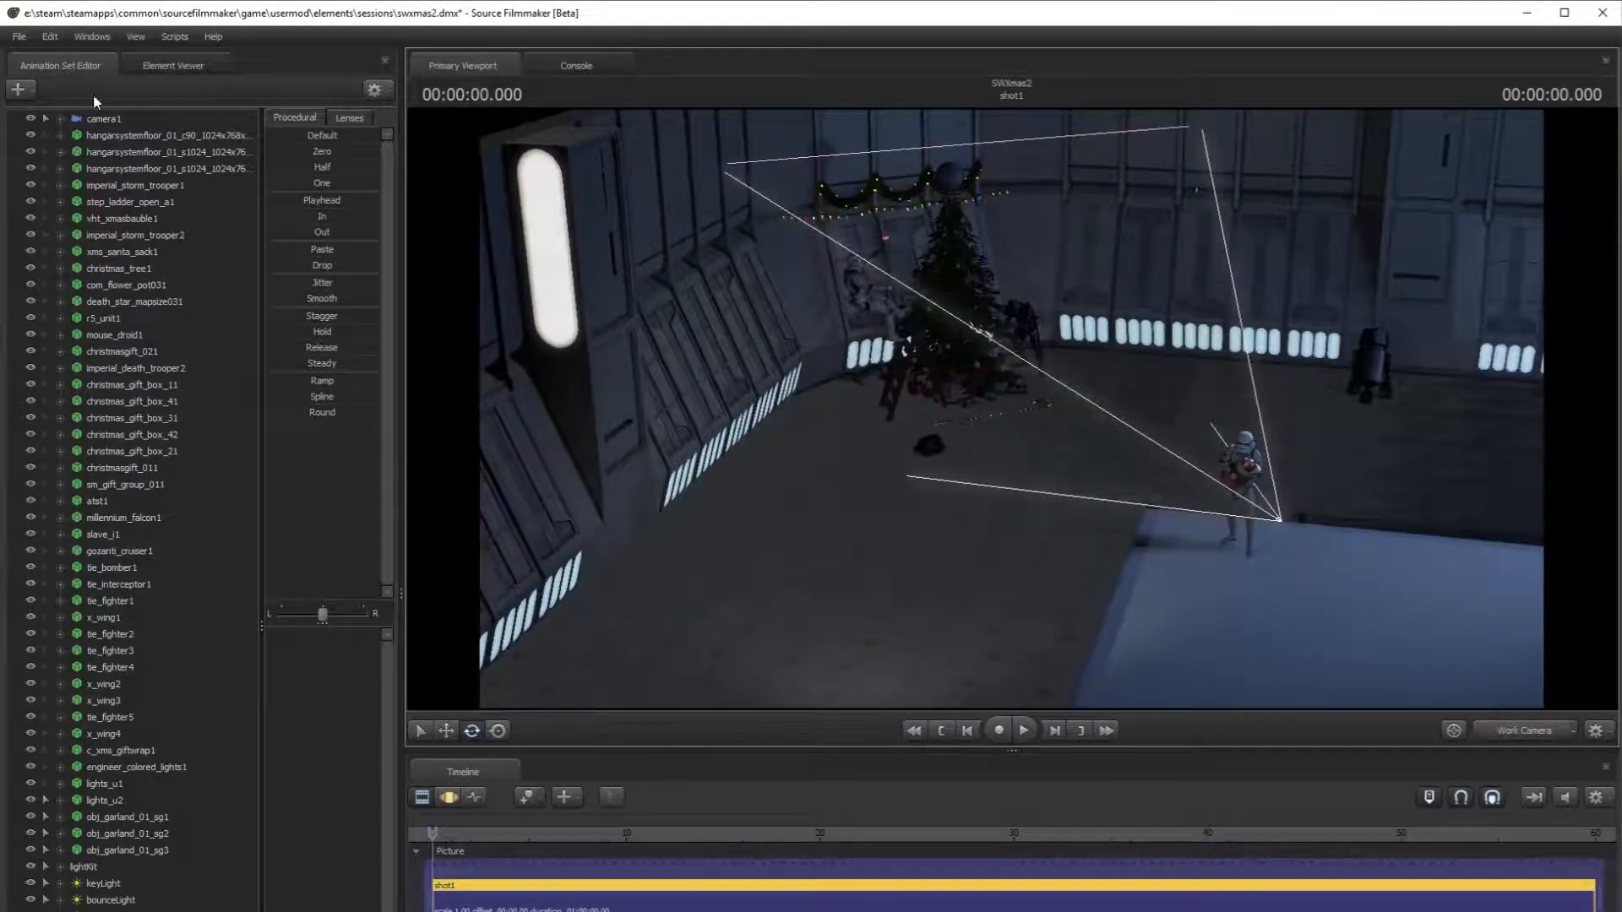
click(28, 94)
click(129, 134)
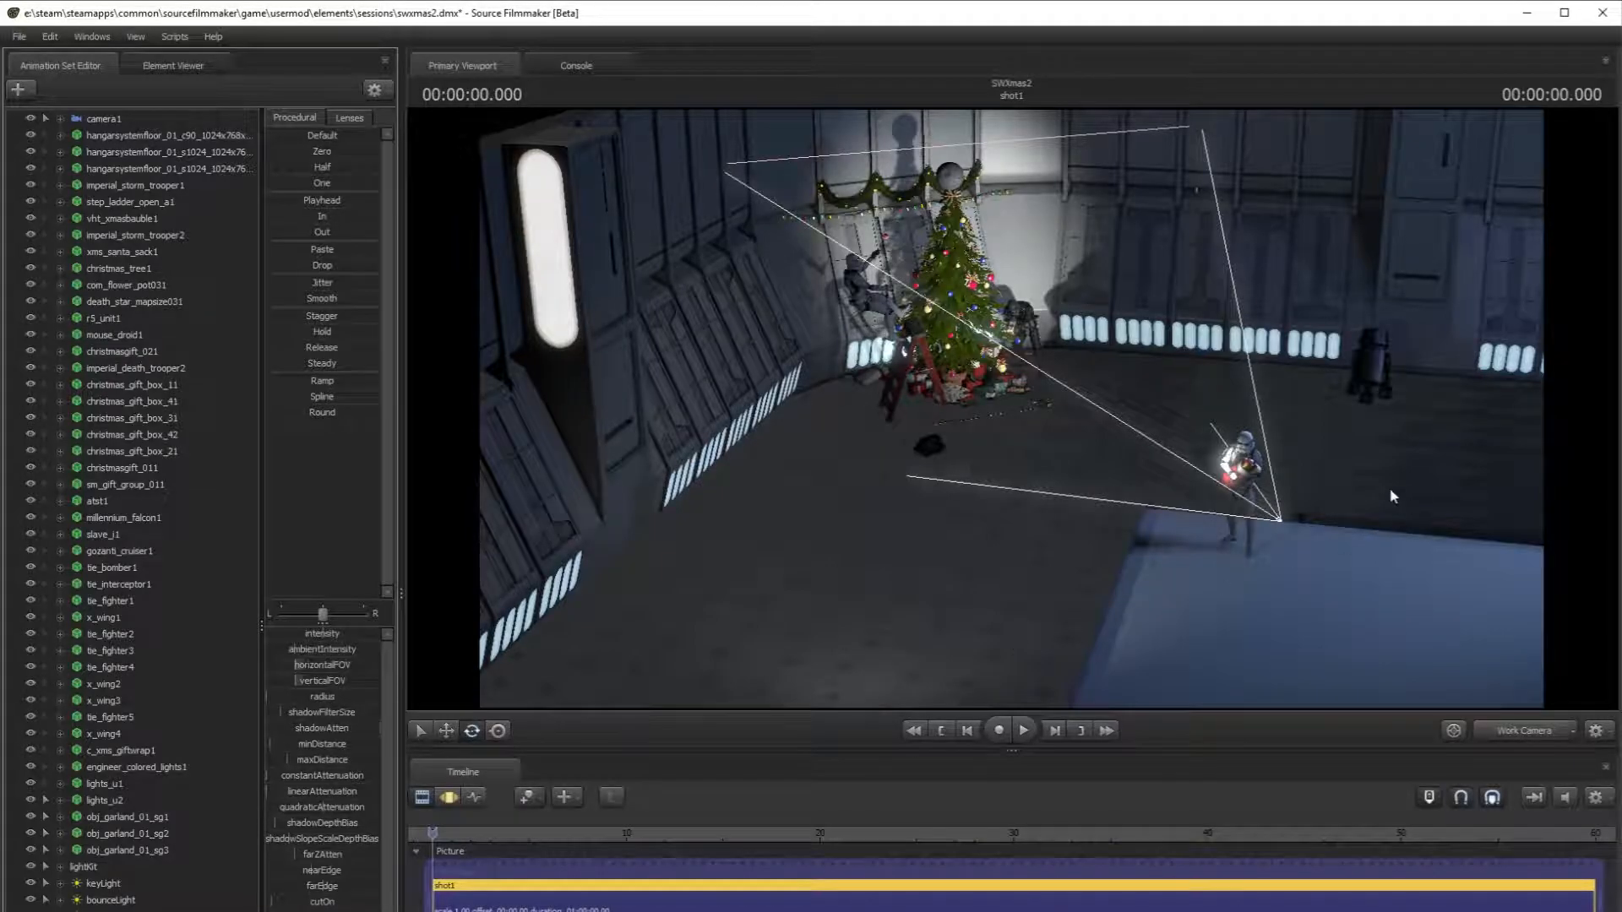
- In the Motion Editor, move the new light from the camera position to the side wall and rotate it to point down
click(444, 799)
drag(1298, 545, 1140, 505)
click(442, 730)
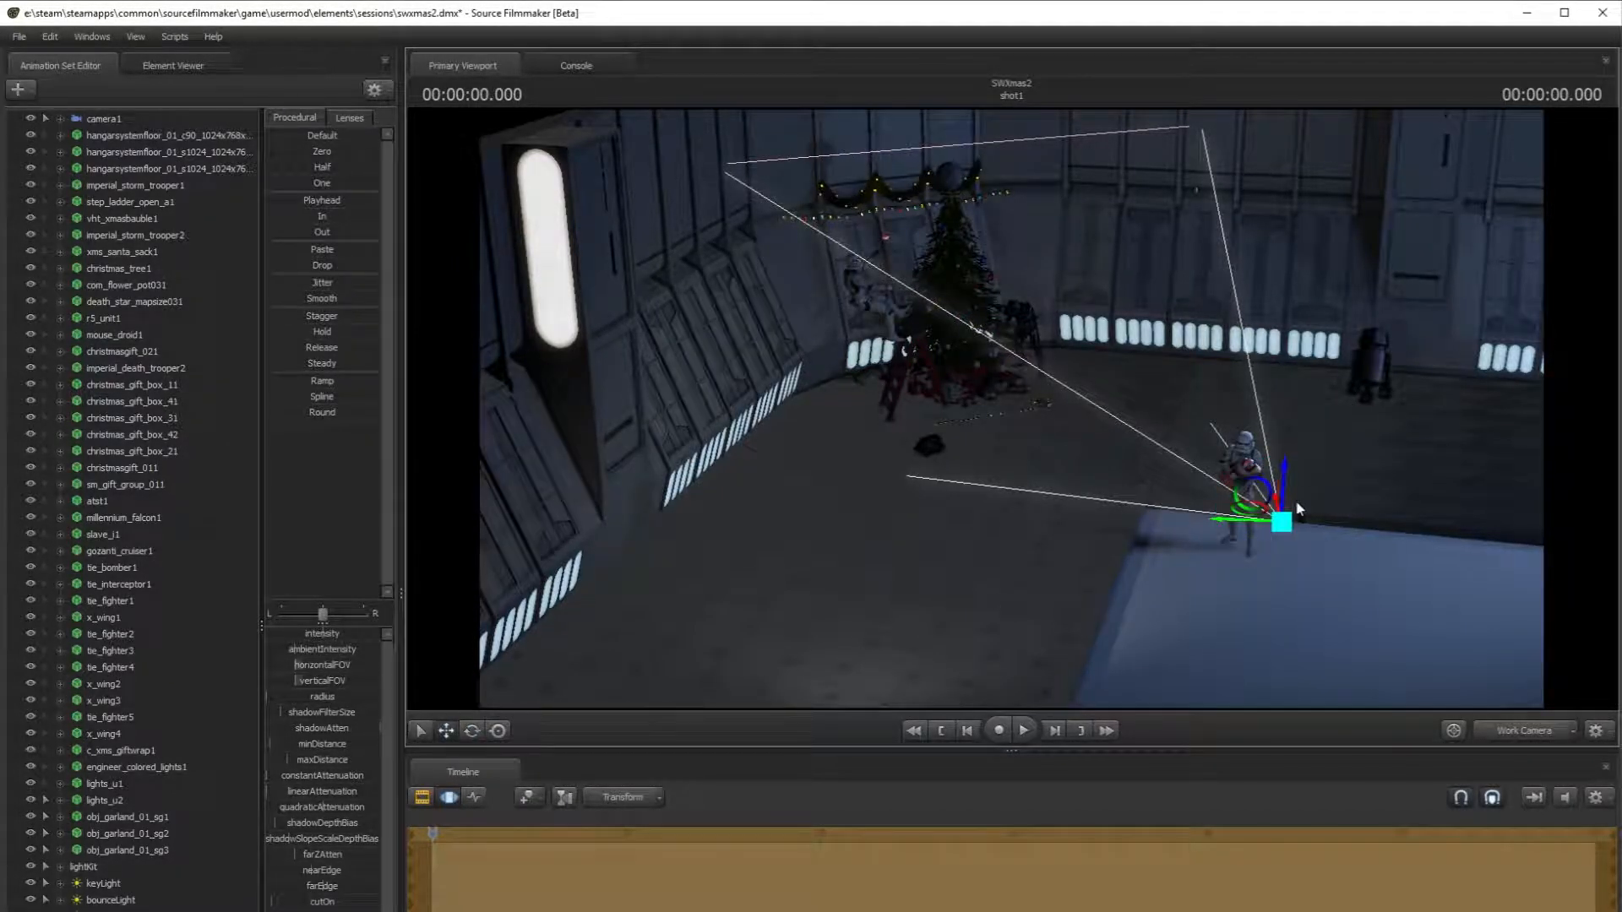
drag(1261, 512, 784, 434)
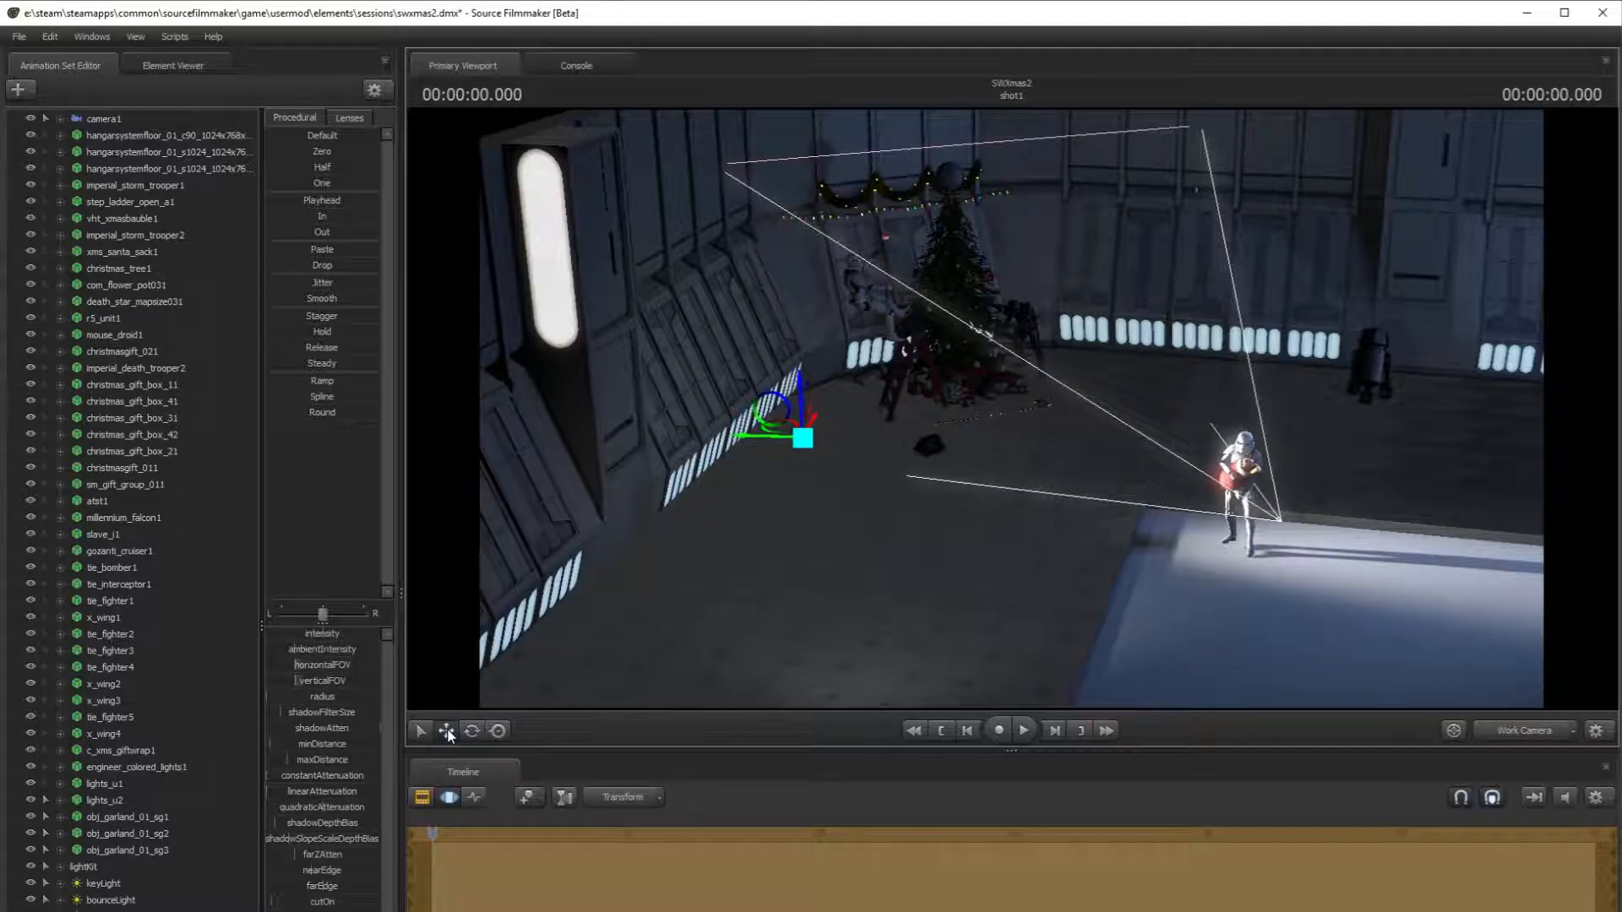
click(475, 729)
drag(848, 409, 847, 473)
click(446, 730)
- Reposition the new light close against the side wall, above the row of glowing wall panels
drag(724, 634, 1022, 398)
key(w)
key(w)
drag(1062, 305, 1073, 348)
key(s)
key(w)
drag(1139, 292, 995, 279)
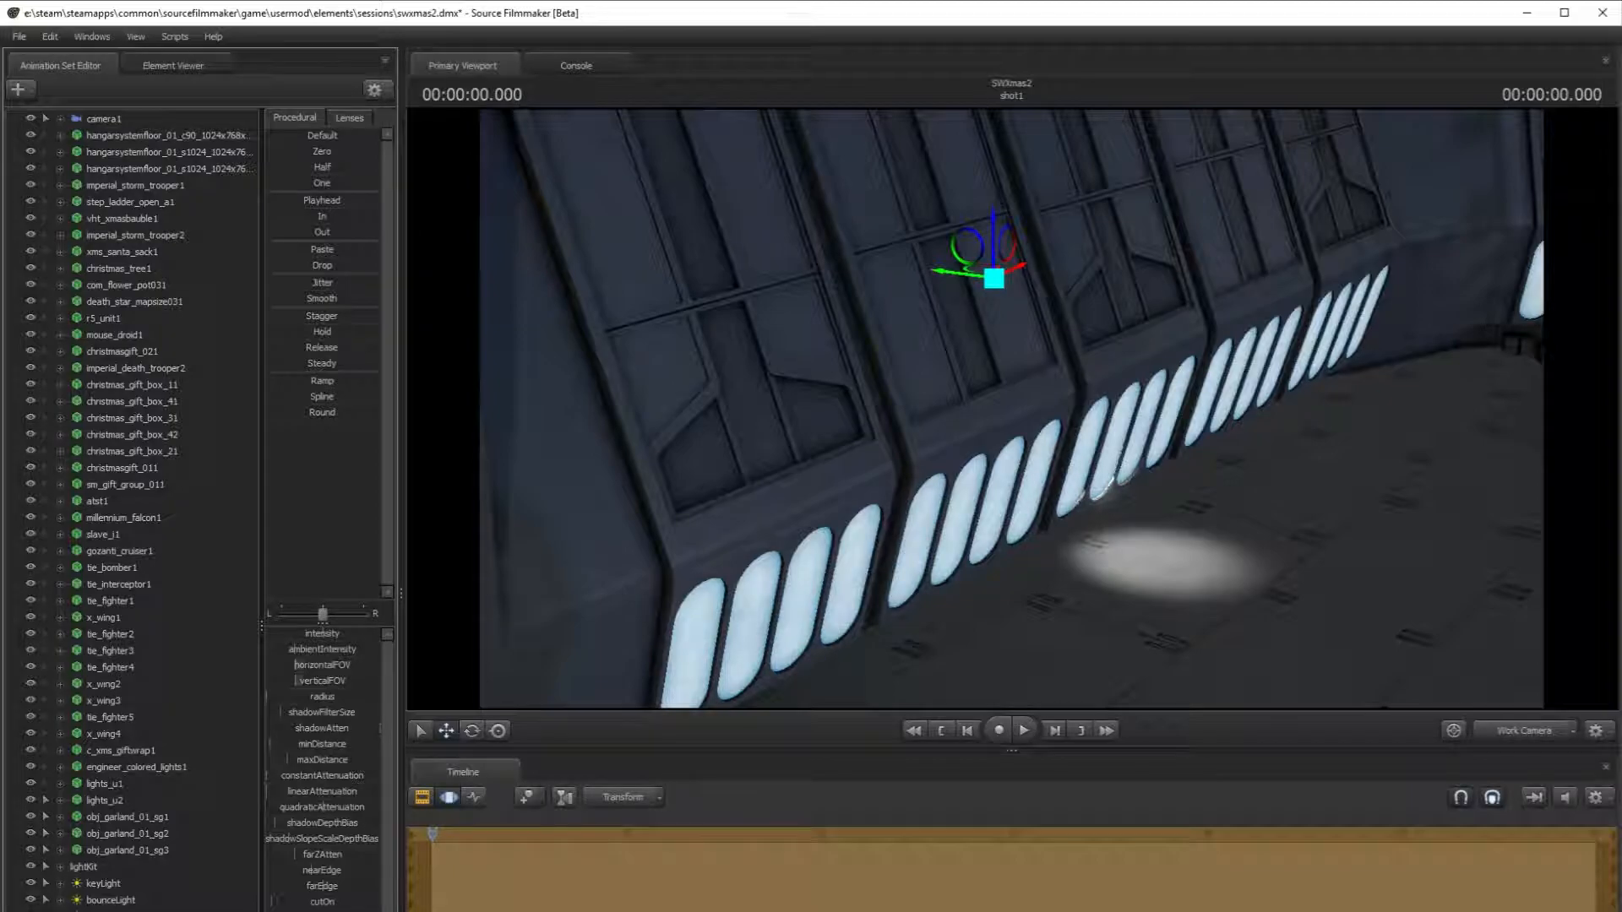
- Widen the new light's field of view and align it above one group of wall panels, shining onto the floor
drag(313, 661, 355, 661)
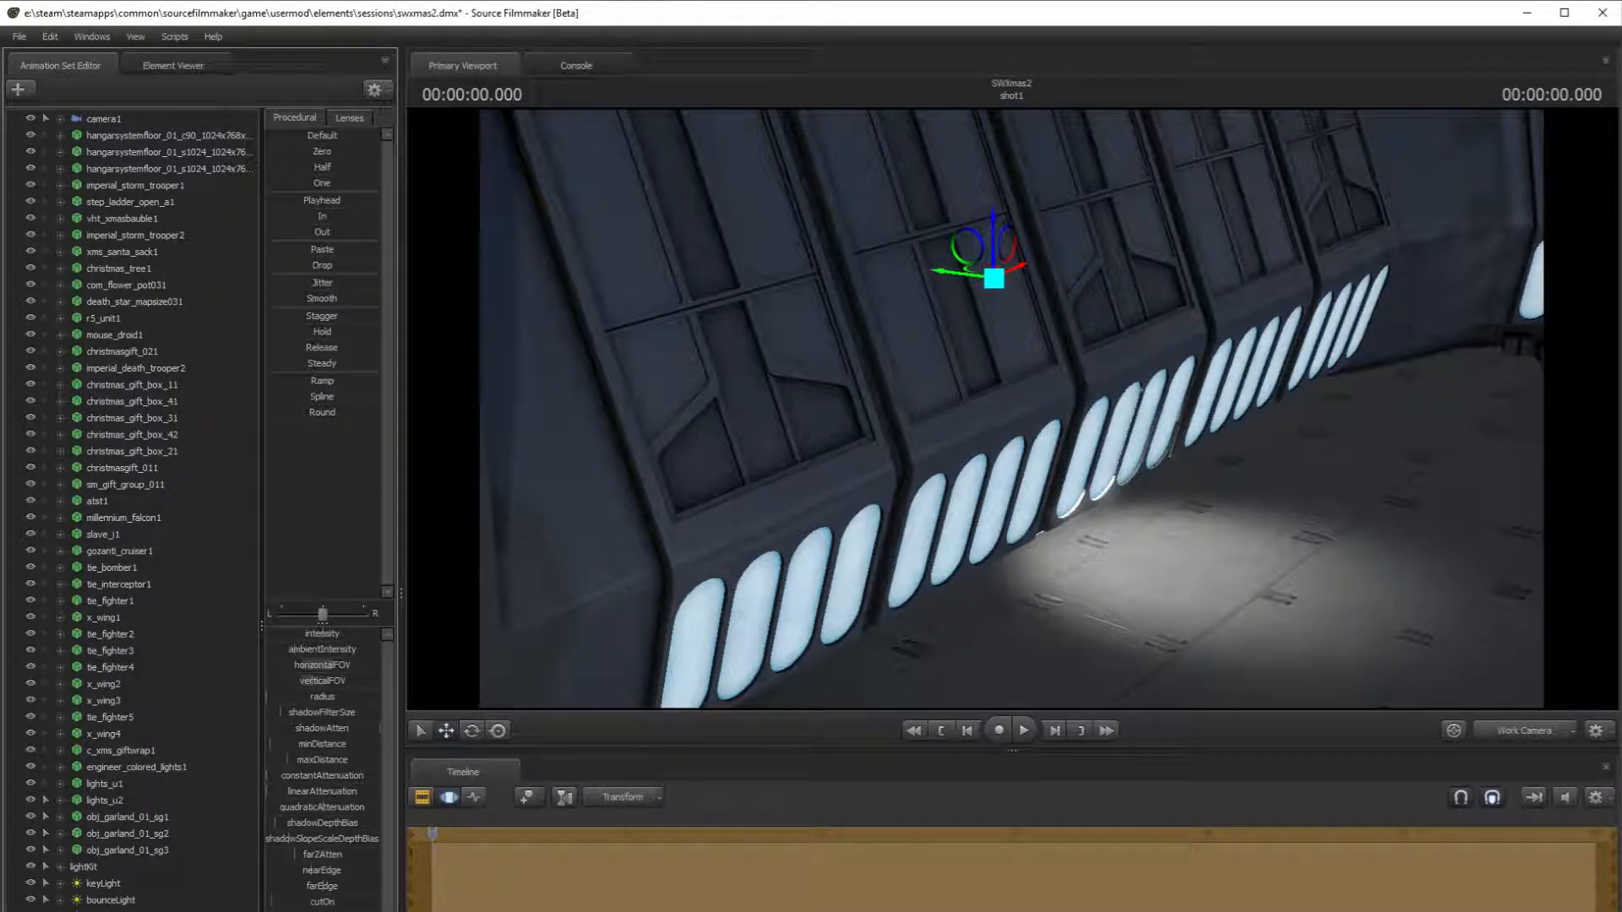
drag(1011, 408, 1193, 270)
key(s)
drag(1066, 294, 1090, 296)
click(475, 731)
right_click(1071, 302)
click(1092, 315)
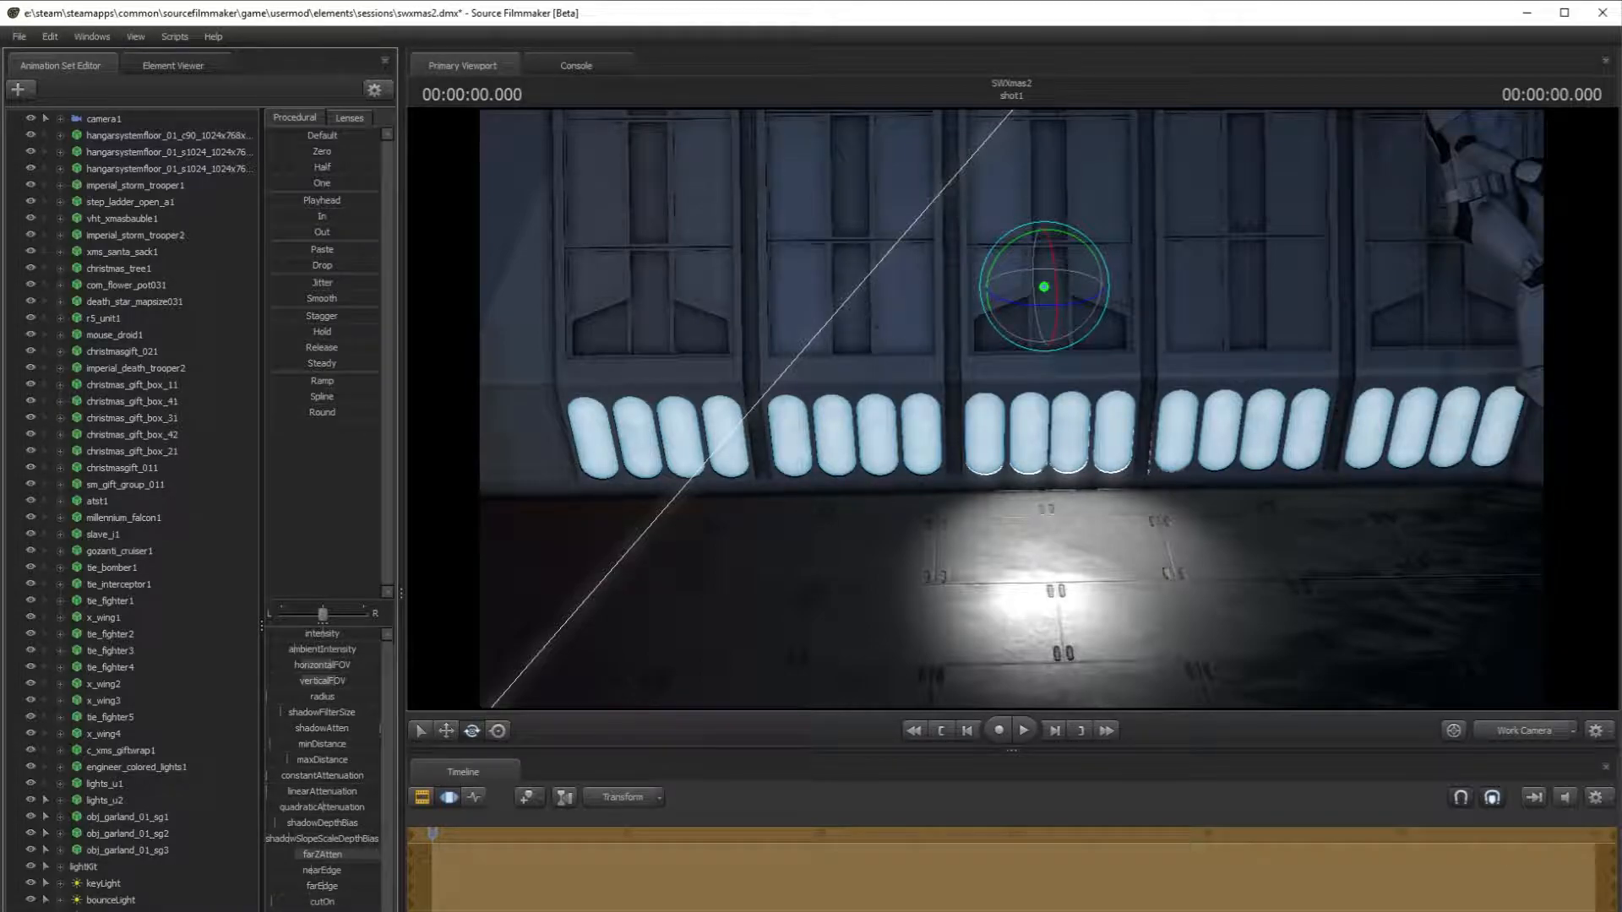
- Increase the new light's farZAtten, reduce its minDistance, and adjust its linear and quadratic attenuation
drag(295, 855, 353, 856)
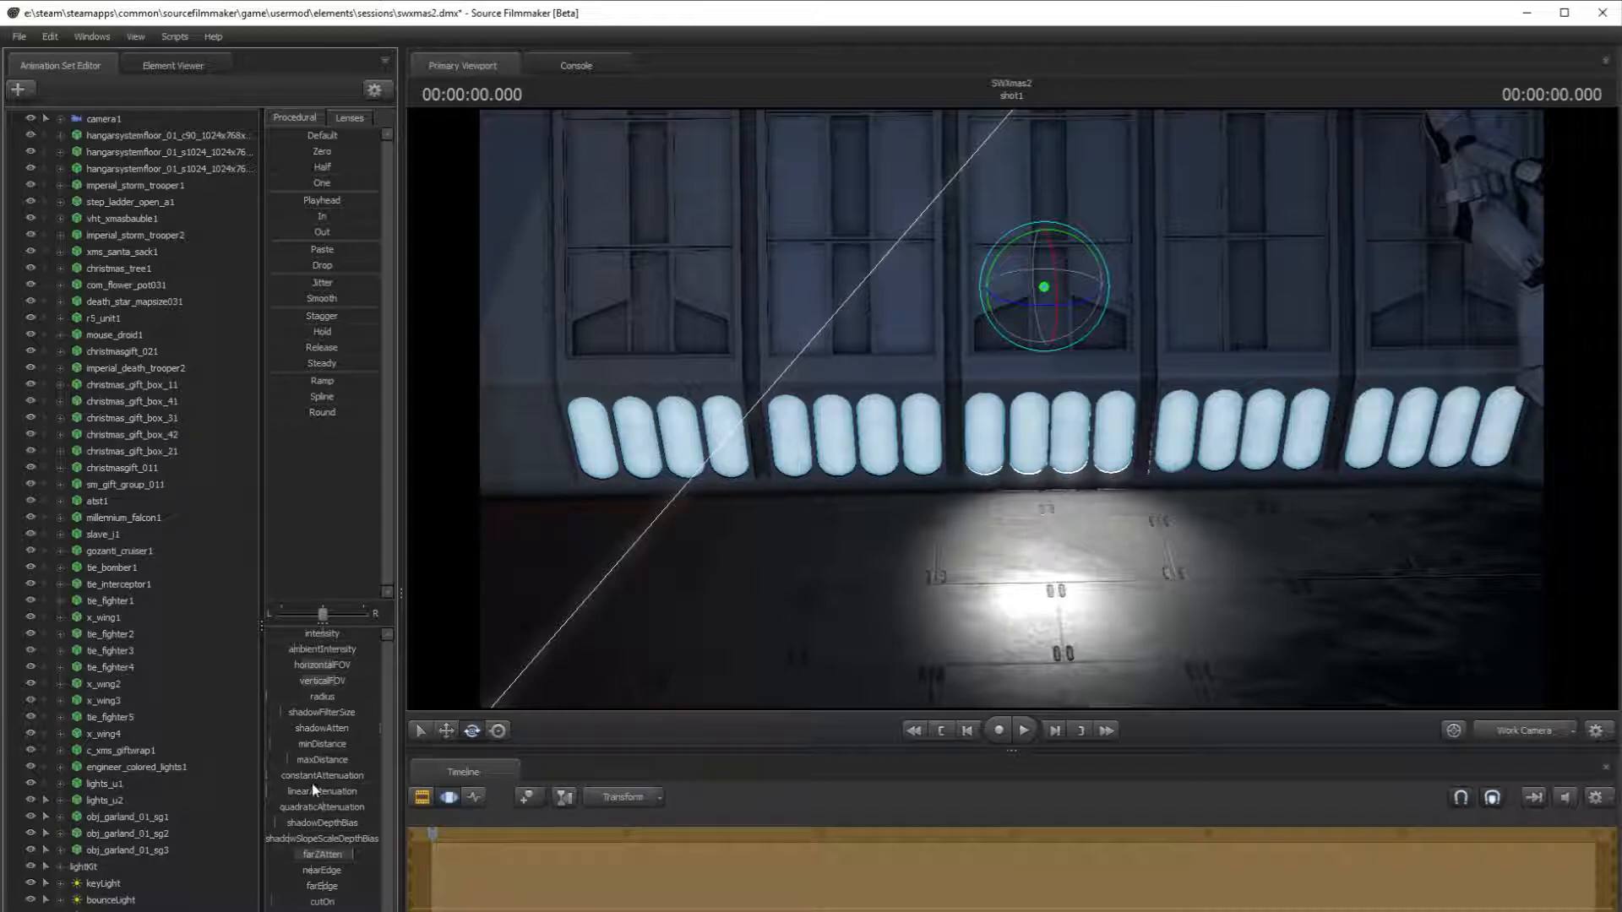
drag(275, 745, 324, 759)
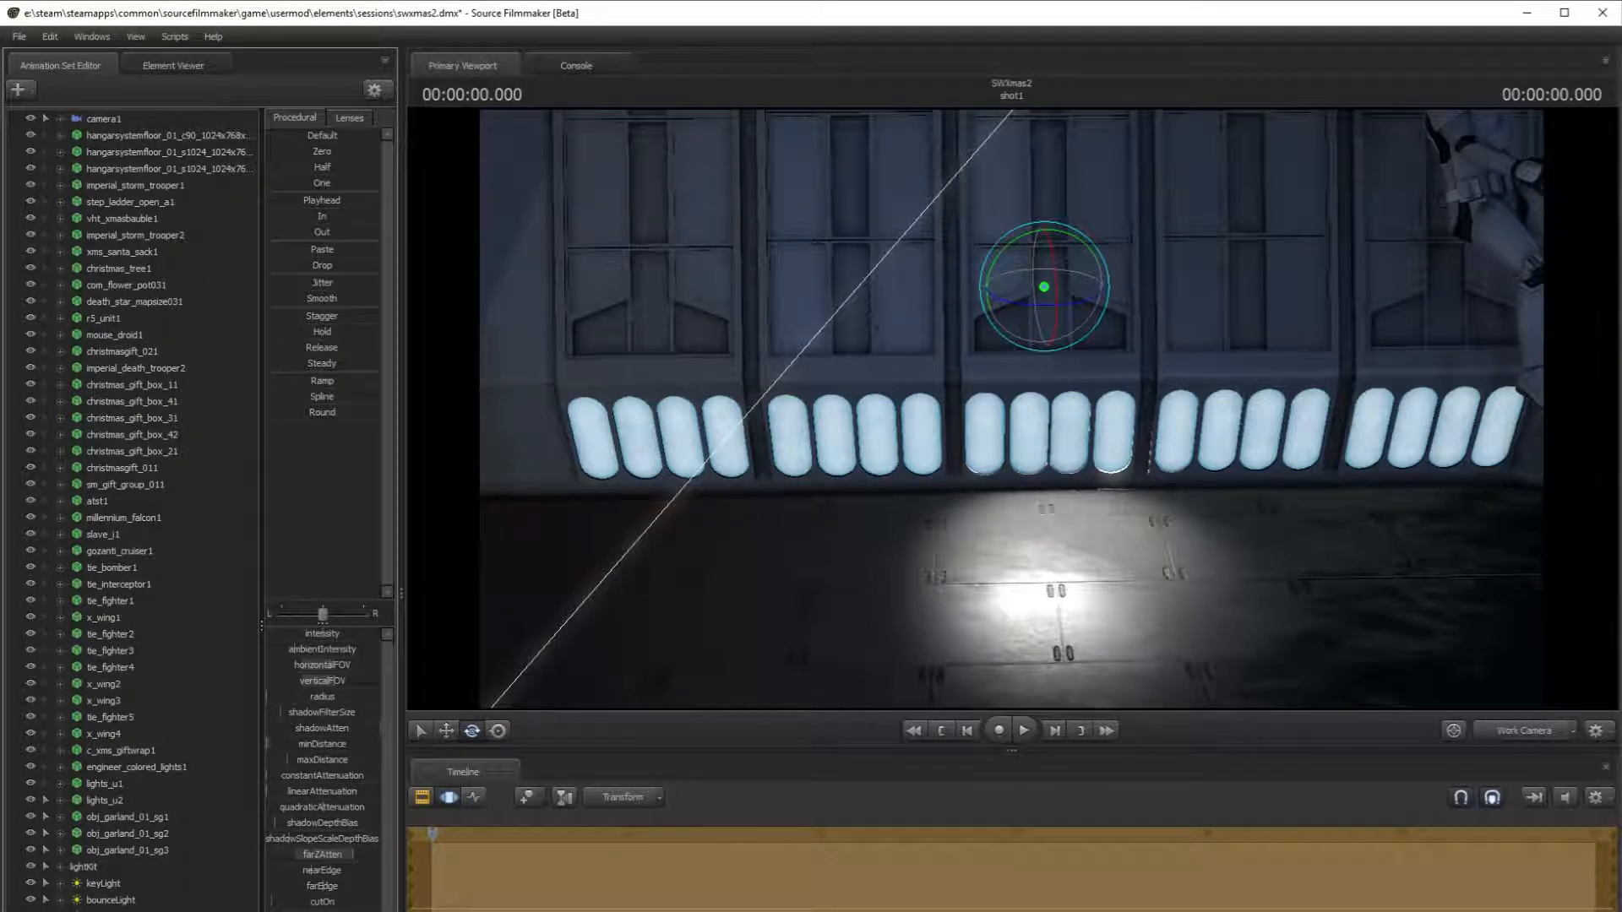
drag(285, 746, 283, 746)
mouse_move(287, 794)
mouse_down()
mouse_move(304, 794)
mouse_move(221, 794)
mouse_move(329, 808)
mouse_move(315, 808)
mouse_up()
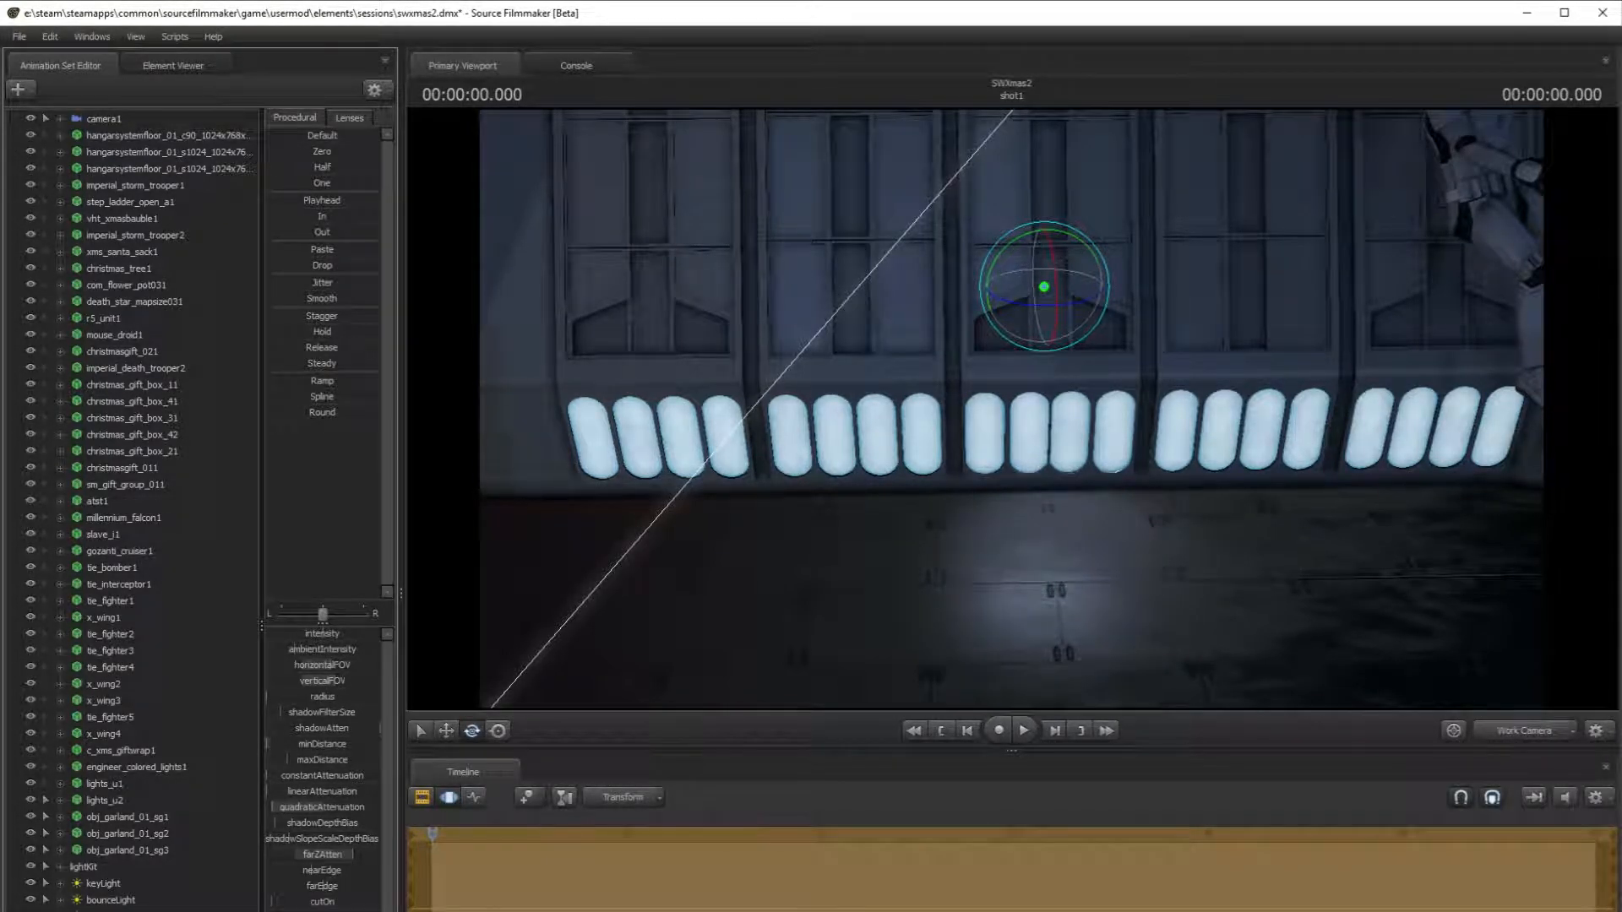
- Check the floor glow from another angle, then increase the new light's maxDistance and widen its field of view
mouse_move(1011, 409)
mouse_down()
mouse_move(1098, 393)
mouse_move(1031, 439)
mouse_move(1183, 444)
mouse_move(1106, 422)
mouse_move(1174, 419)
mouse_move(1107, 414)
mouse_move(1166, 440)
mouse_move(1009, 409)
mouse_up()
key(s)
key(w)
key(s)
key(w)
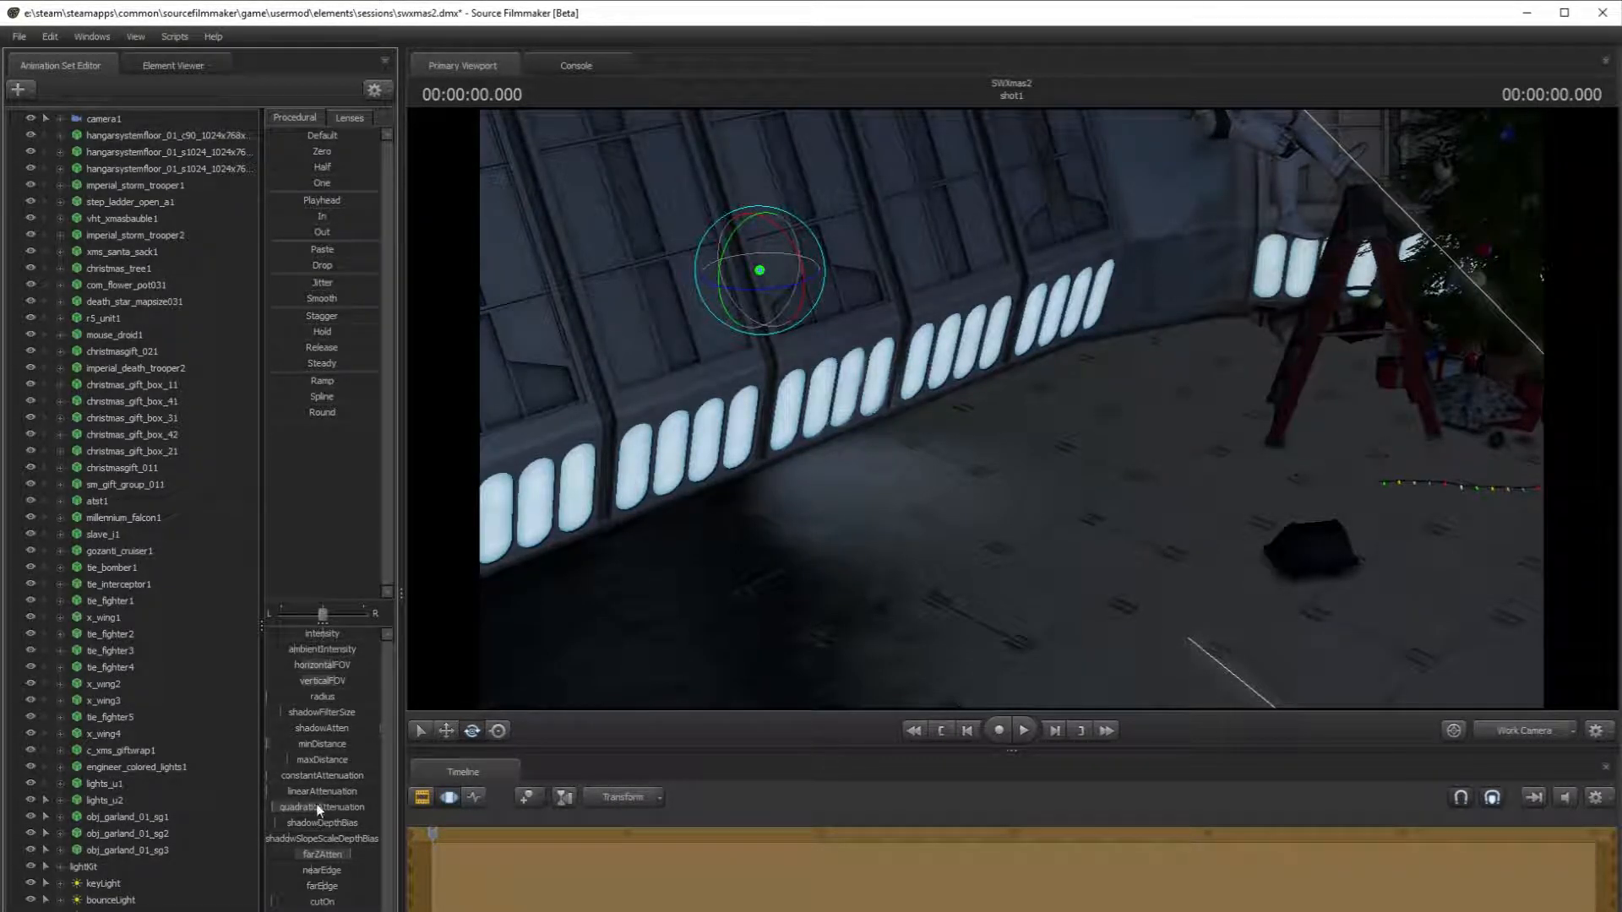
click(302, 759)
drag(296, 792, 298, 791)
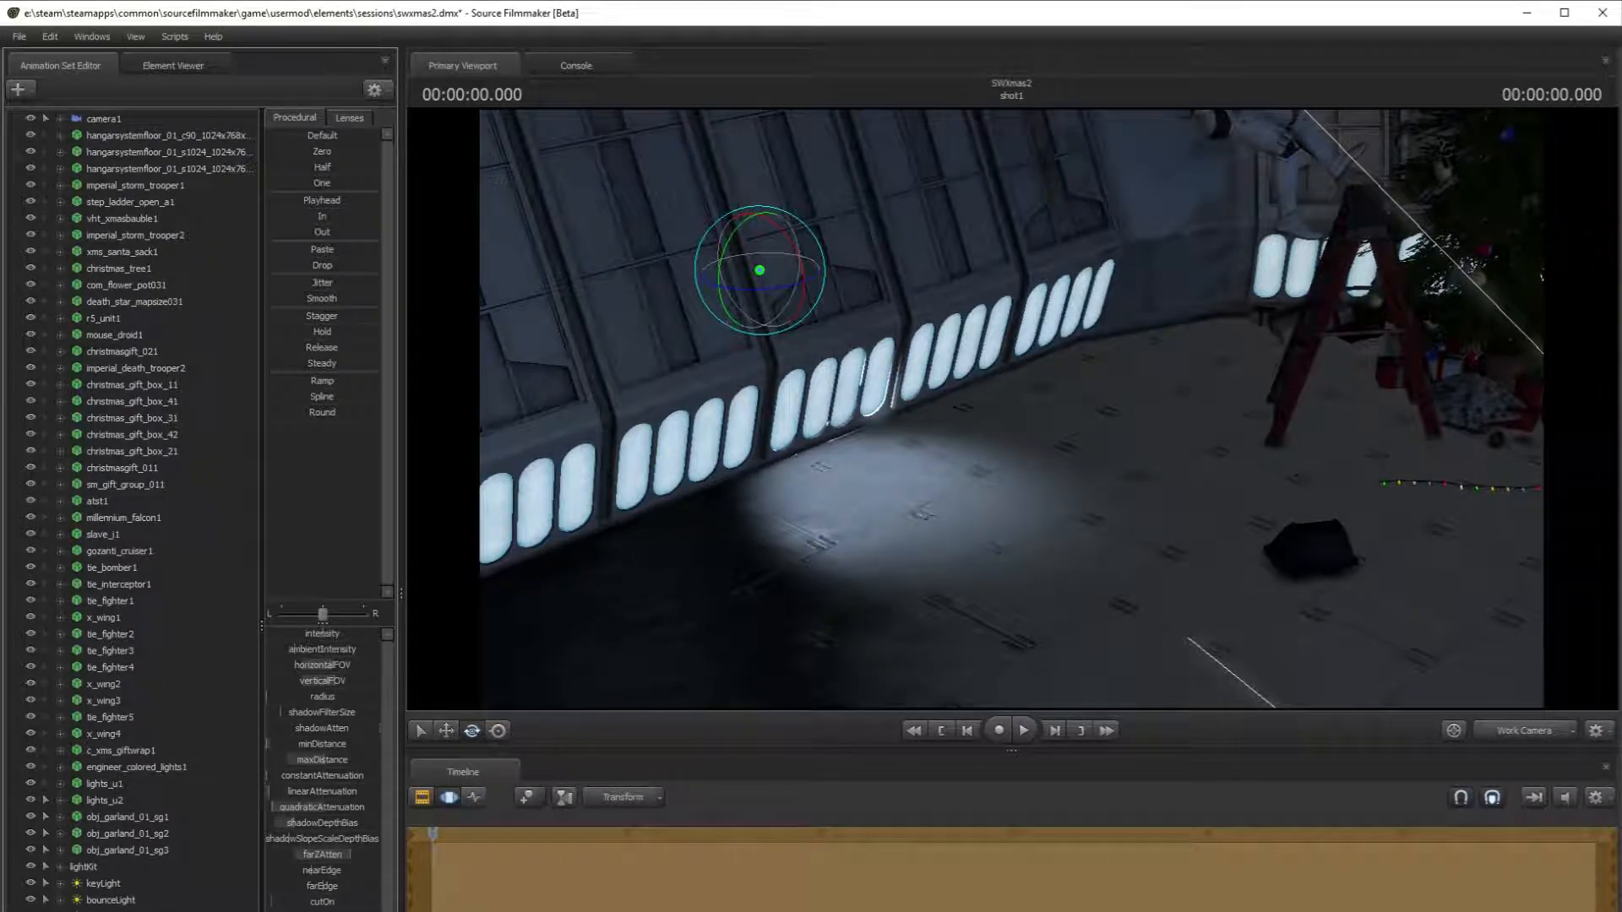
drag(337, 671, 343, 672)
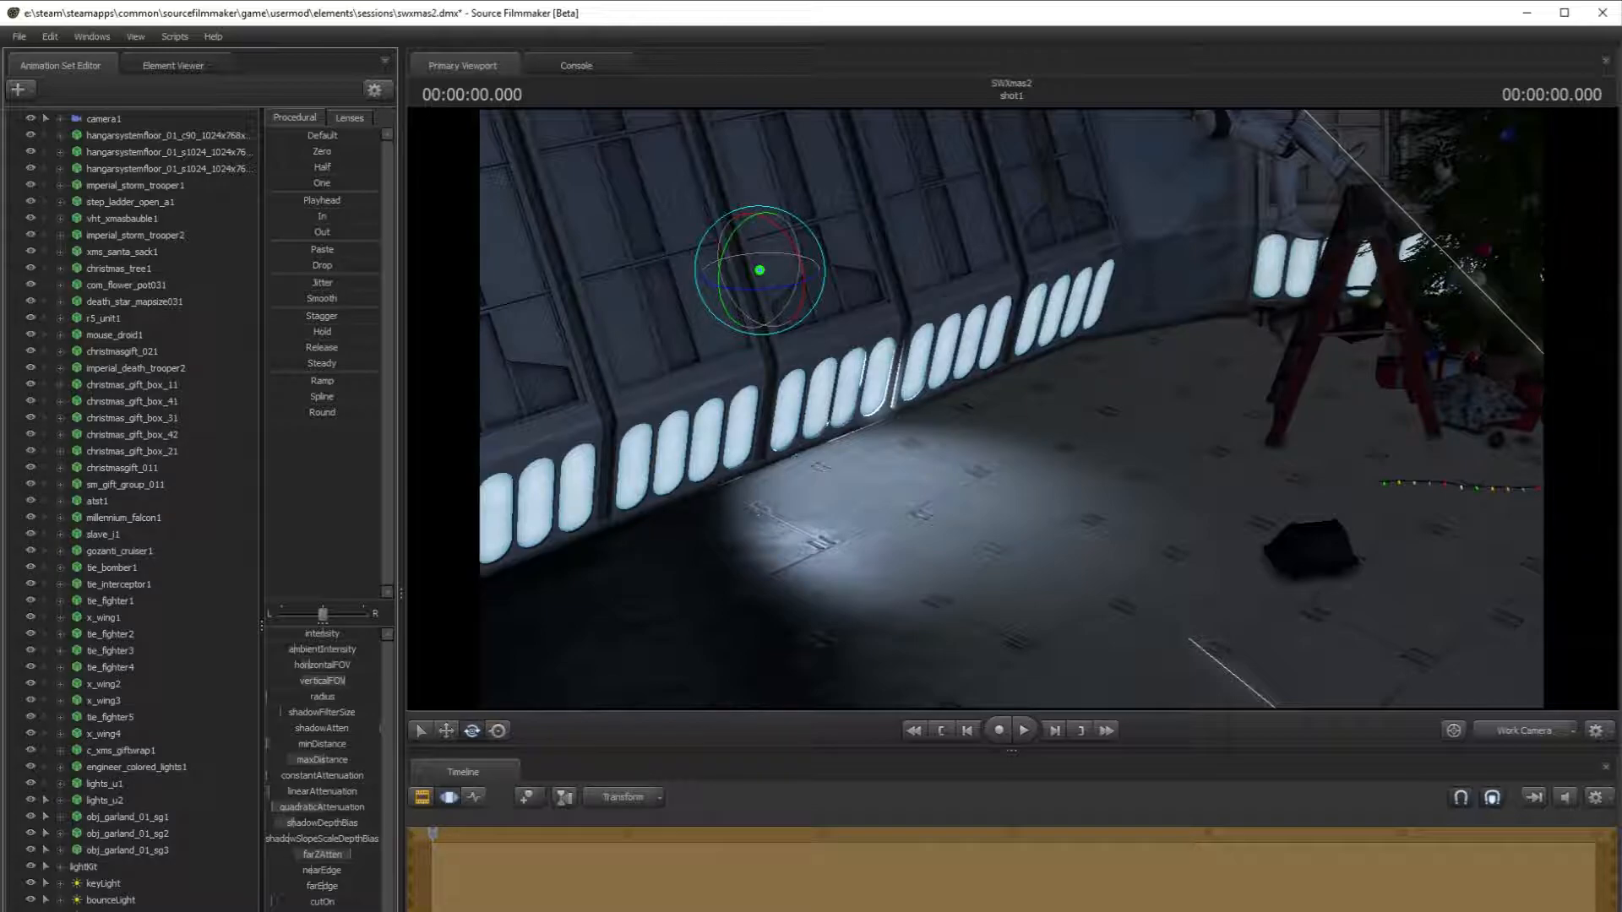
- Fine-tune the wall light's verticalFOV and rotation so it falls on the floor, and lower its intensity
drag(337, 680, 339, 680)
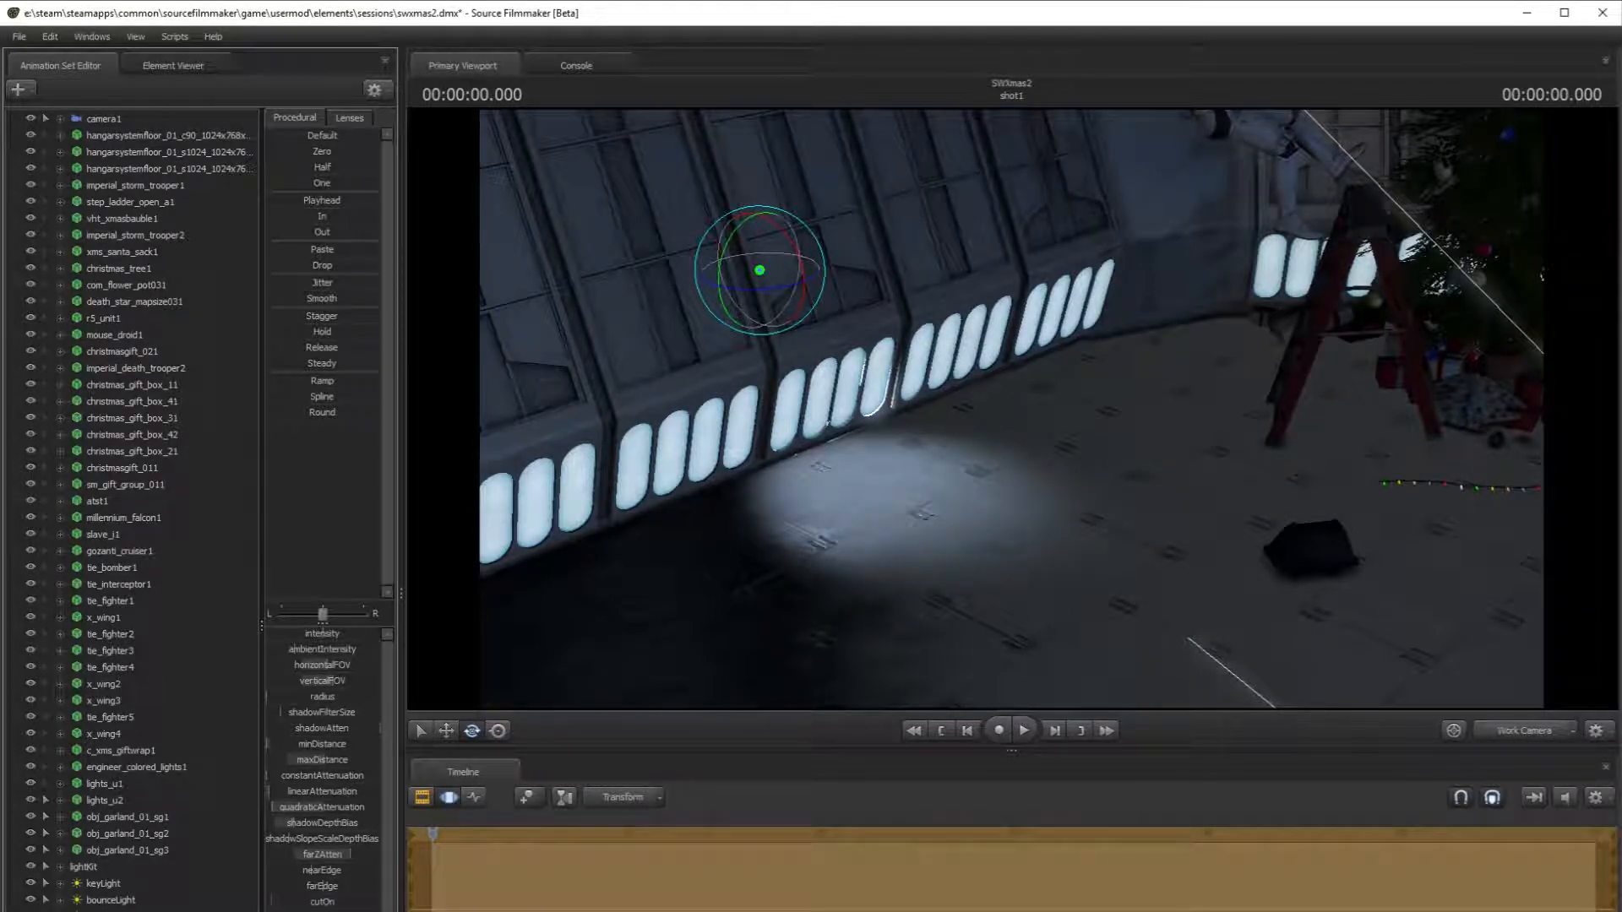
drag(335, 681, 345, 681)
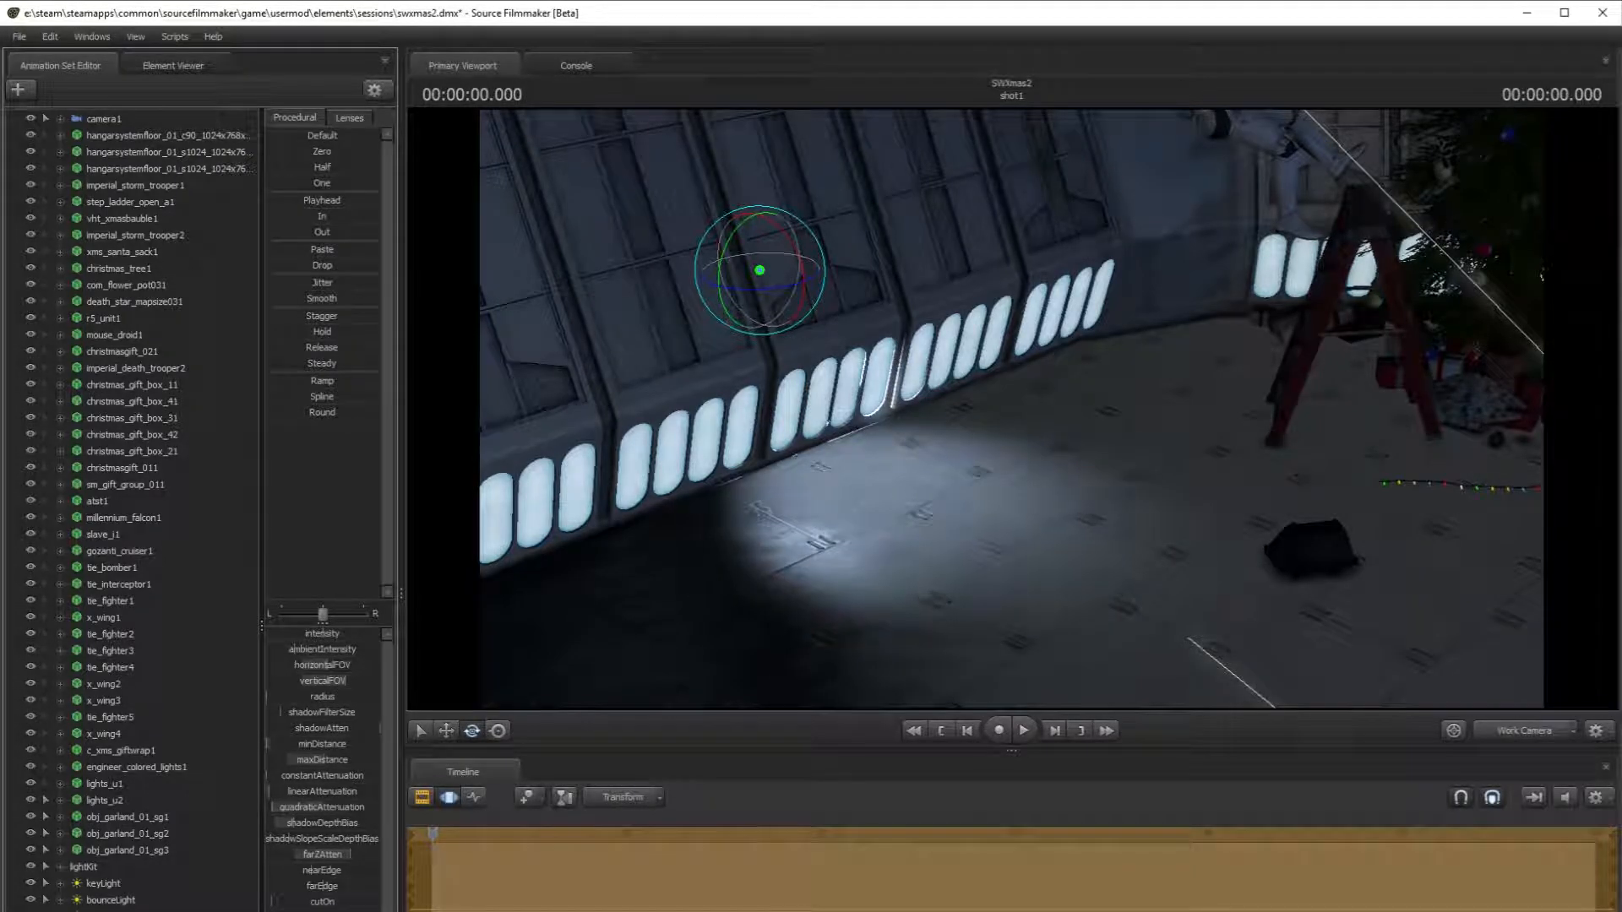
mouse_move(1189, 292)
mouse_down()
mouse_move(1090, 291)
mouse_move(1189, 291)
mouse_up()
drag(1053, 301, 1233, 328)
key(s)
key(w)
drag(1090, 409, 1012, 409)
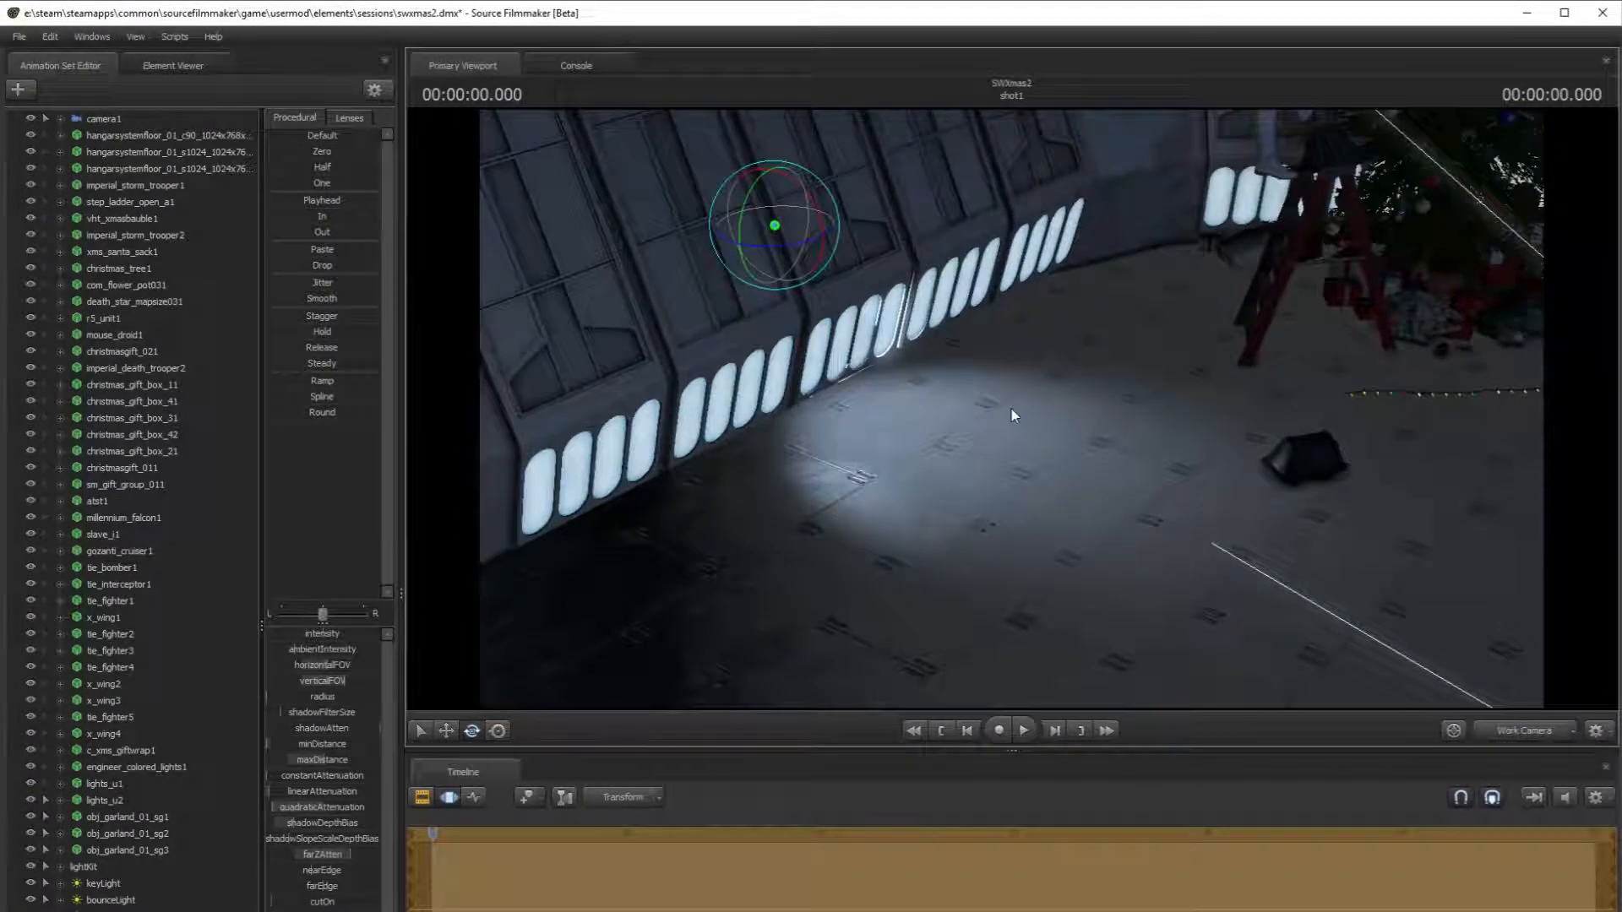
drag(815, 258, 819, 253)
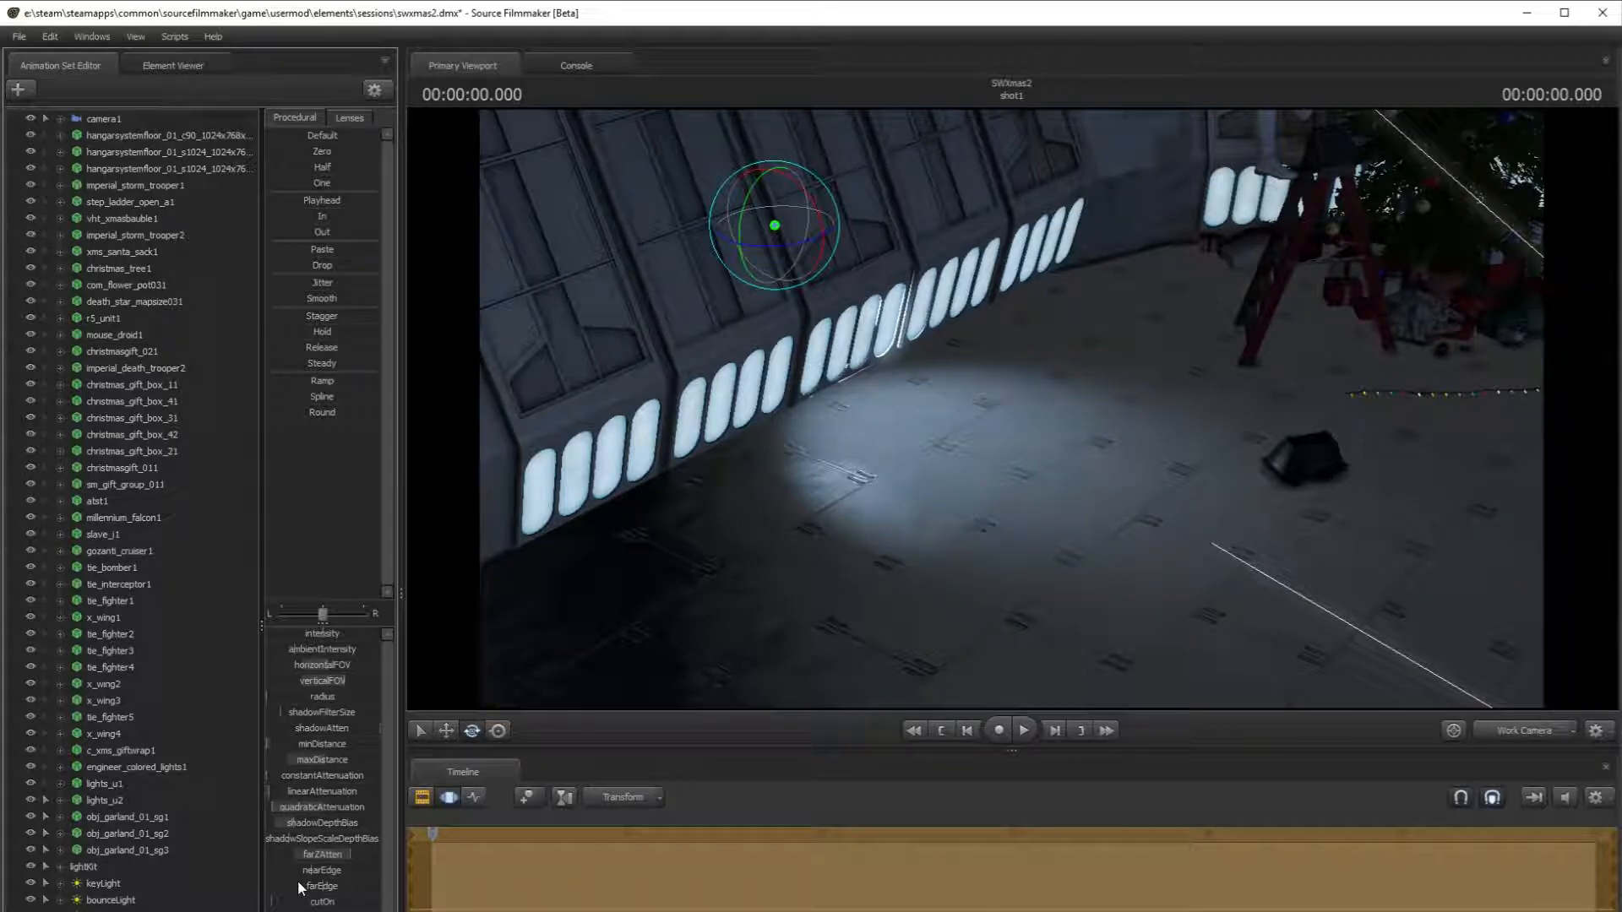
drag(323, 635, 287, 636)
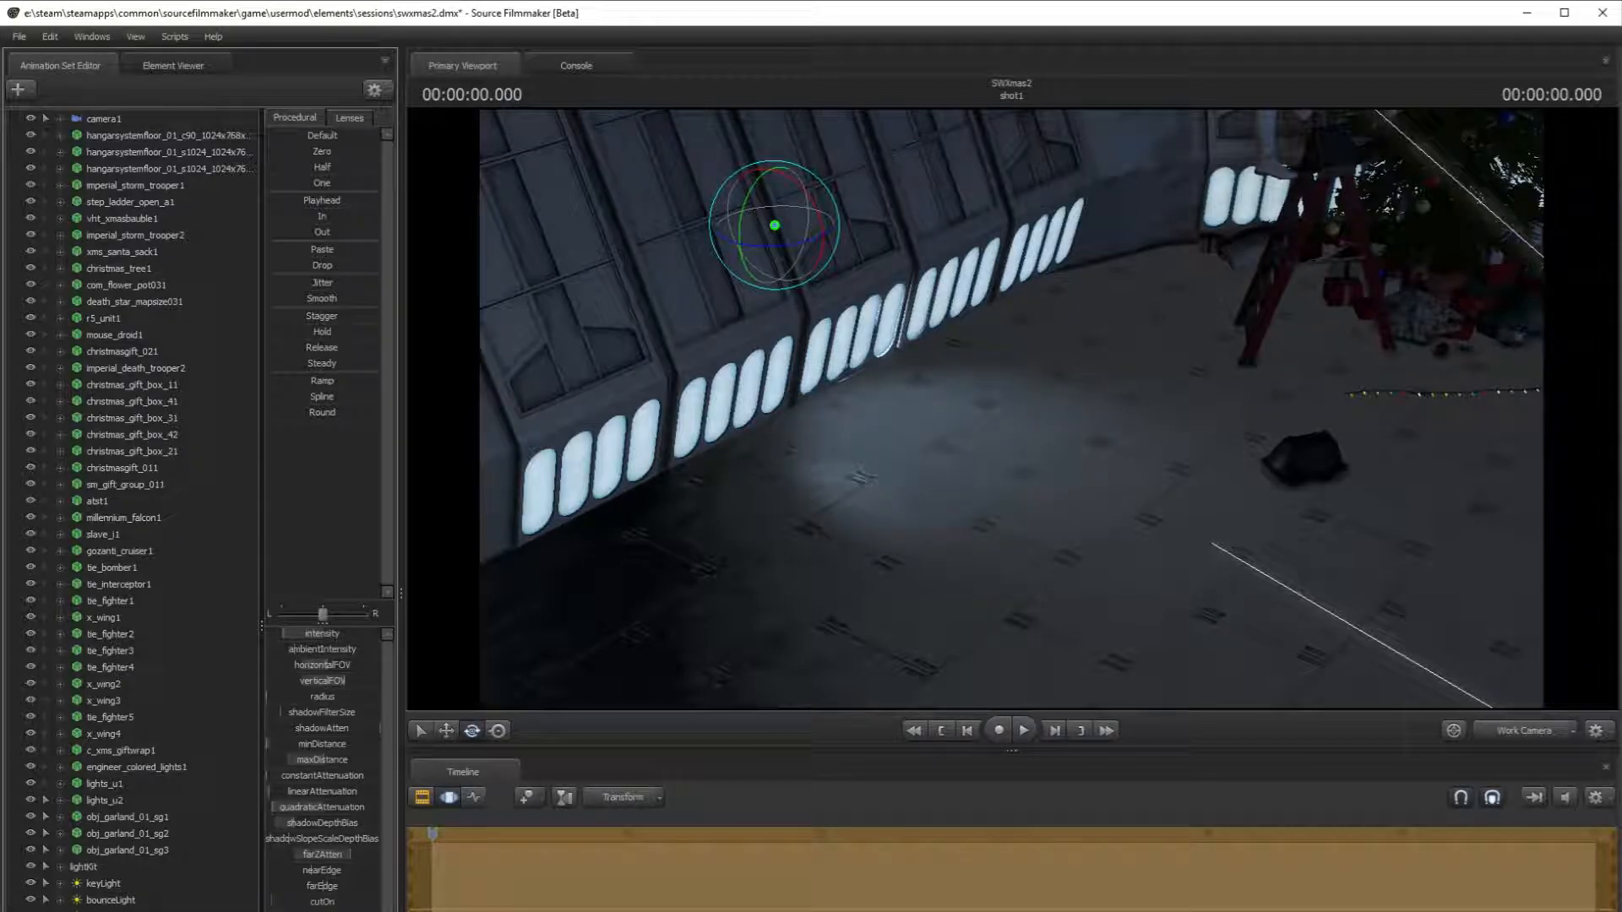
- Duplicate the wall light and slide the copy along the wall above the next panel group toward the tree
click(447, 729)
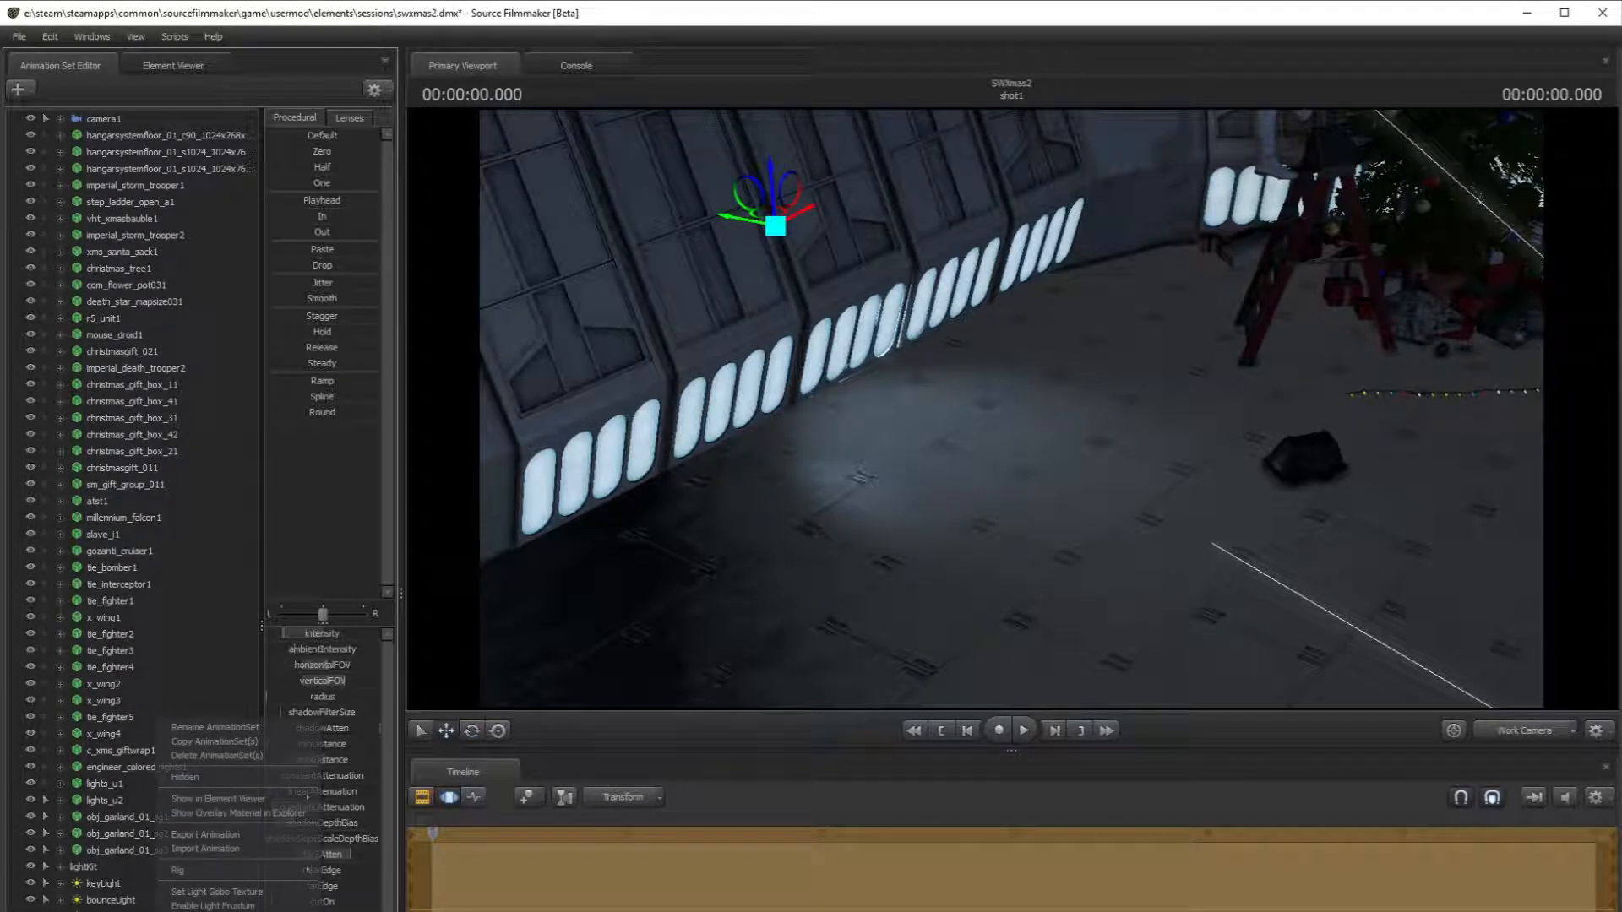
click(385, 98)
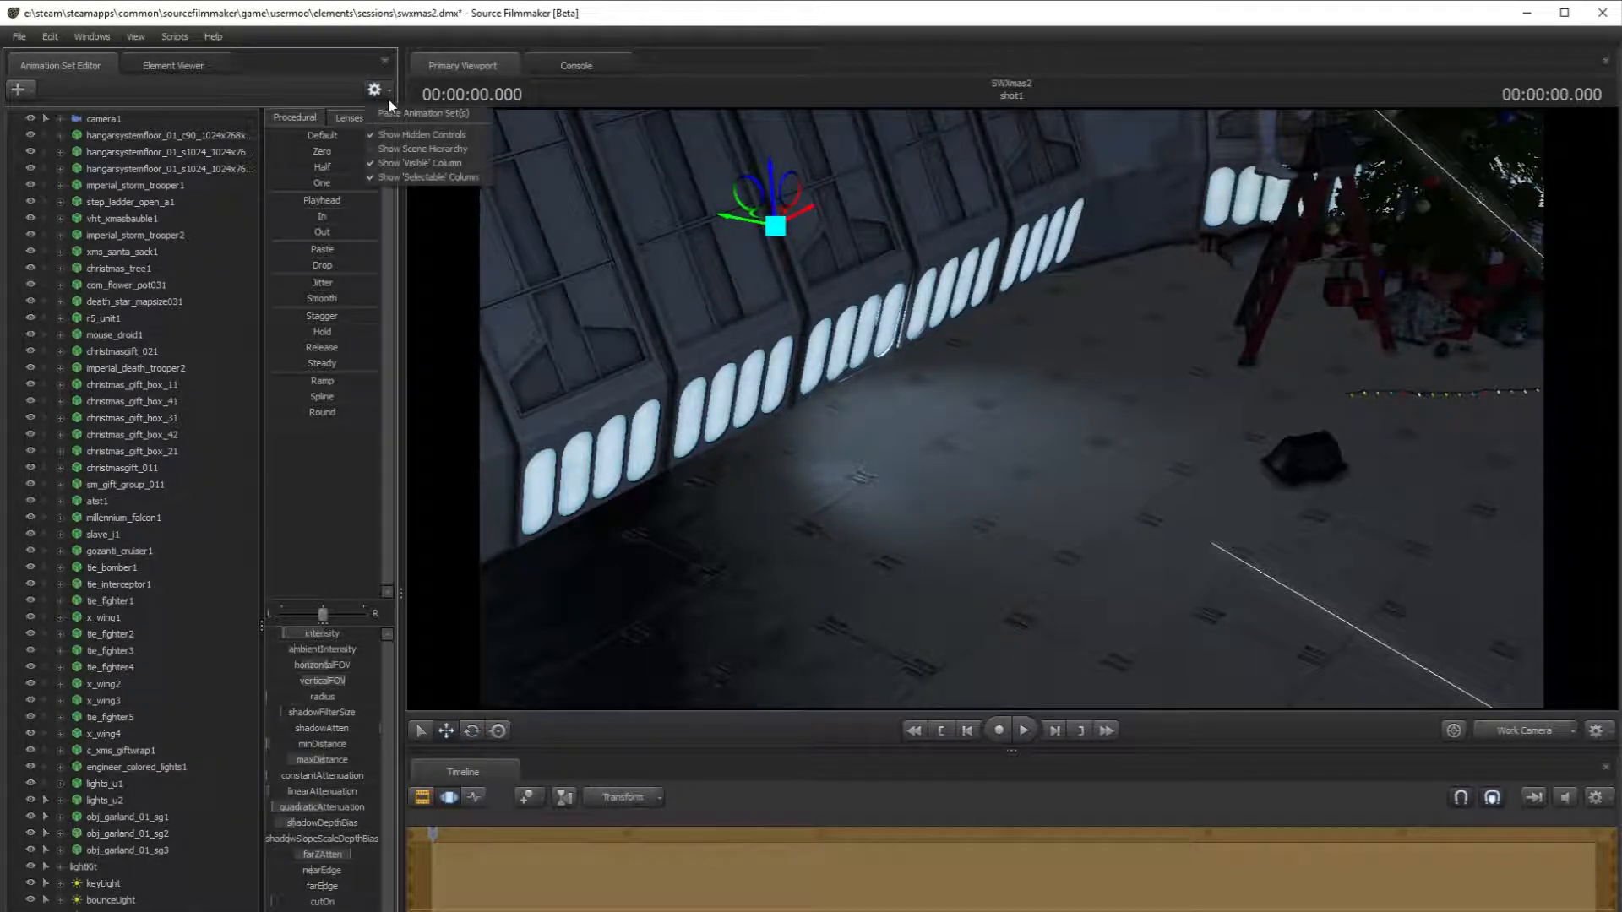
click(395, 113)
key(ctrl+z)
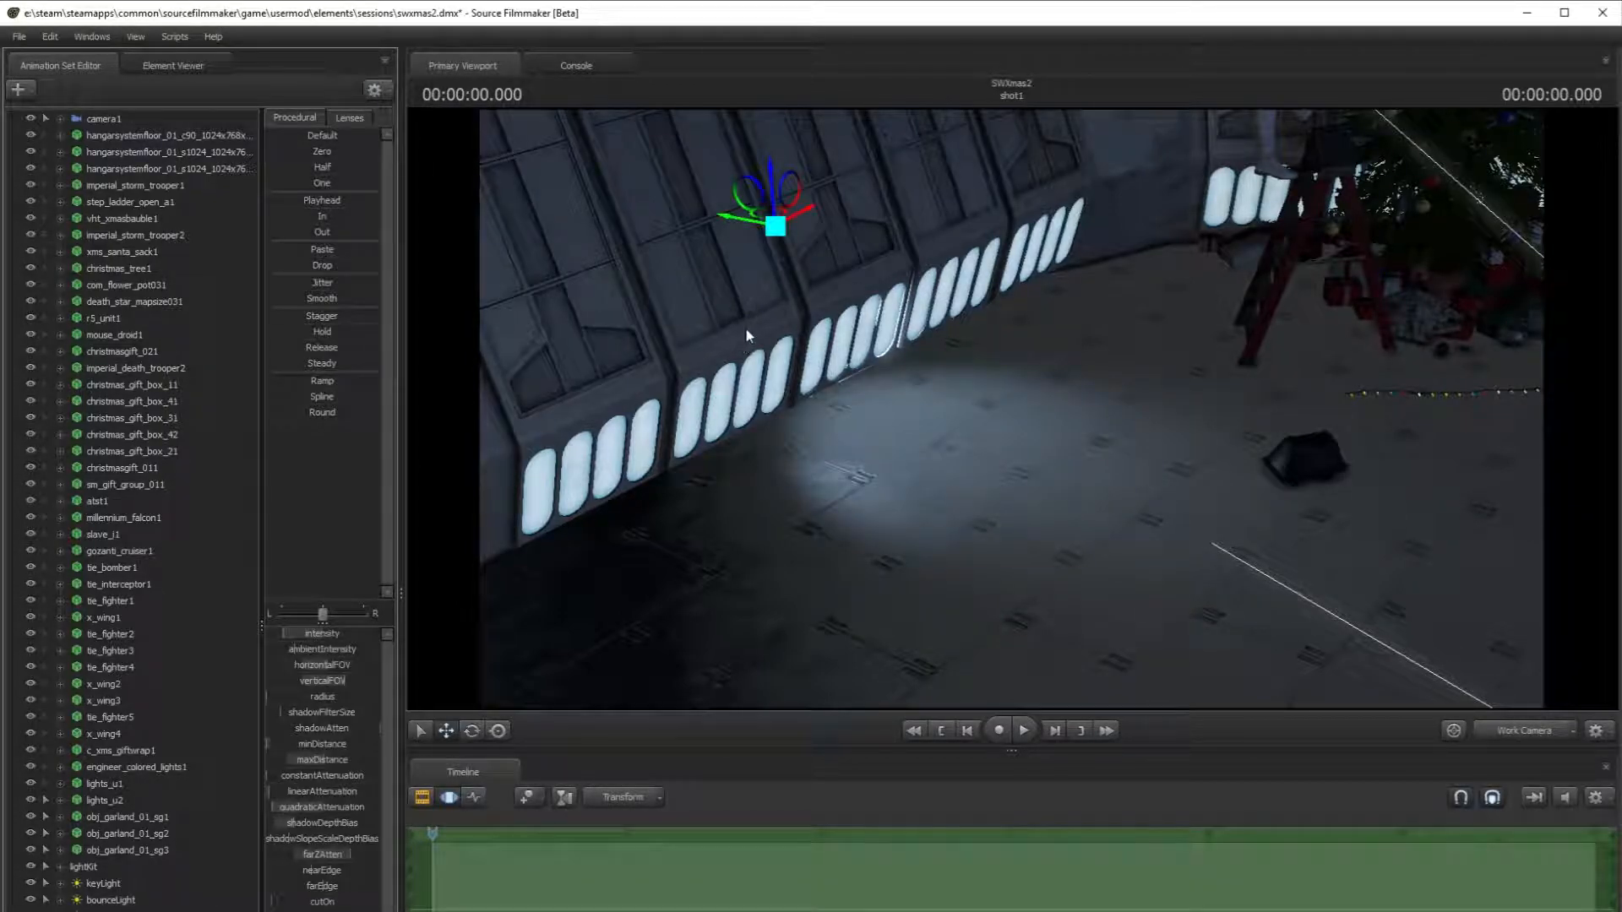
drag(800, 217, 972, 186)
drag(989, 502, 909, 477)
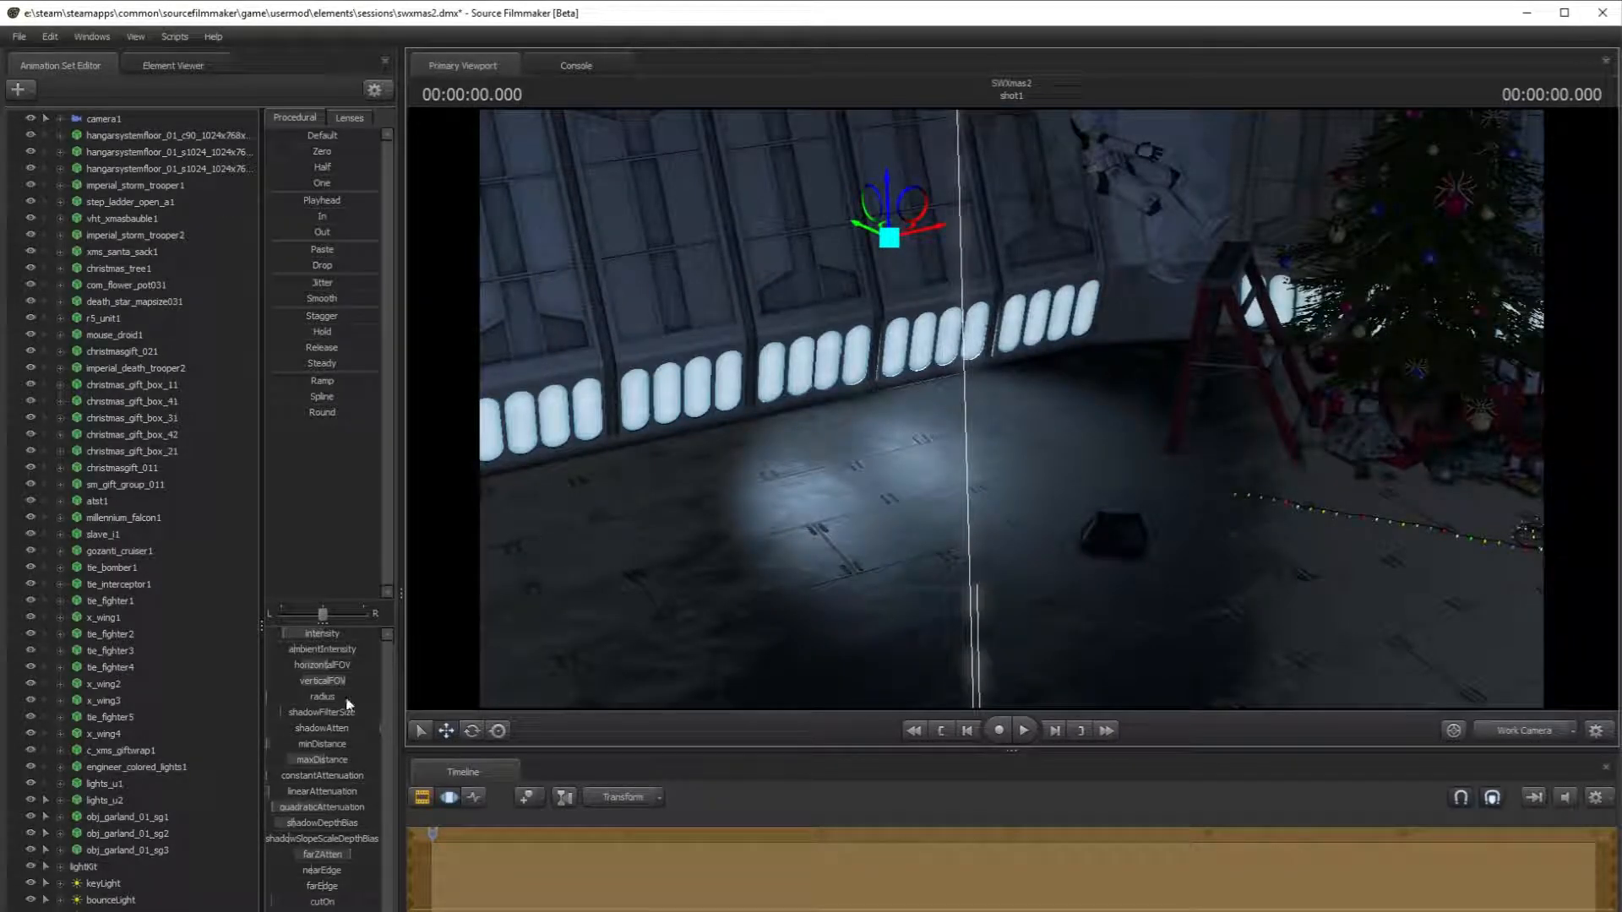
- Duplicate the wall light again and place the copy above the panel group nearest the tree
right_click(107, 909)
click(164, 764)
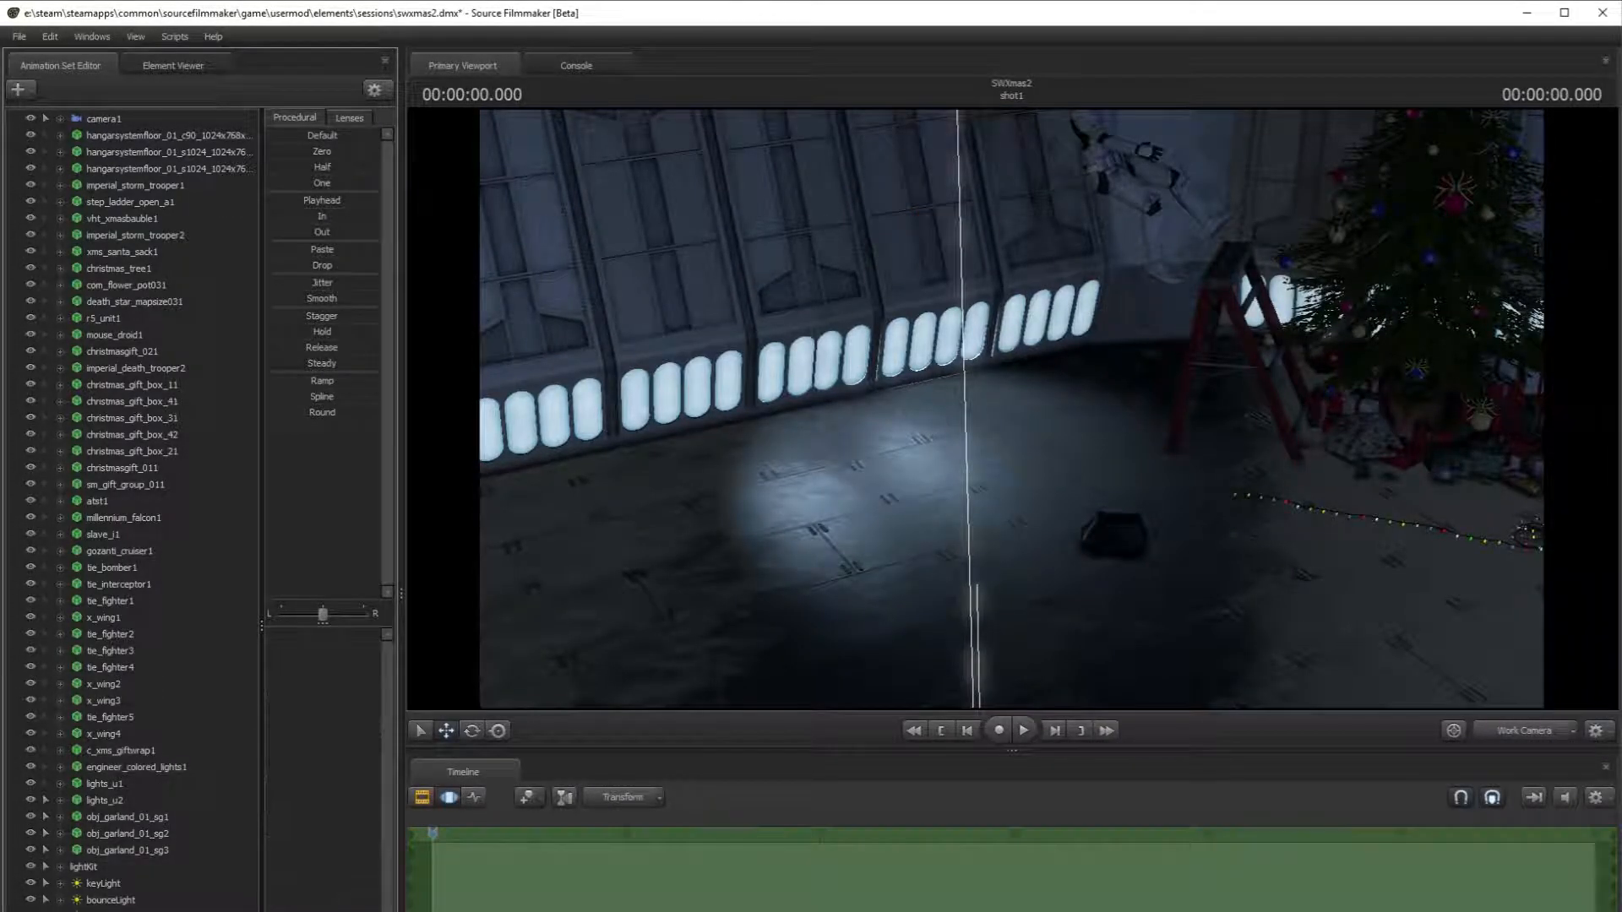
mouse_move(934, 225)
mouse_down()
mouse_move(1048, 230)
mouse_move(947, 221)
mouse_up()
key(ctrl+z)
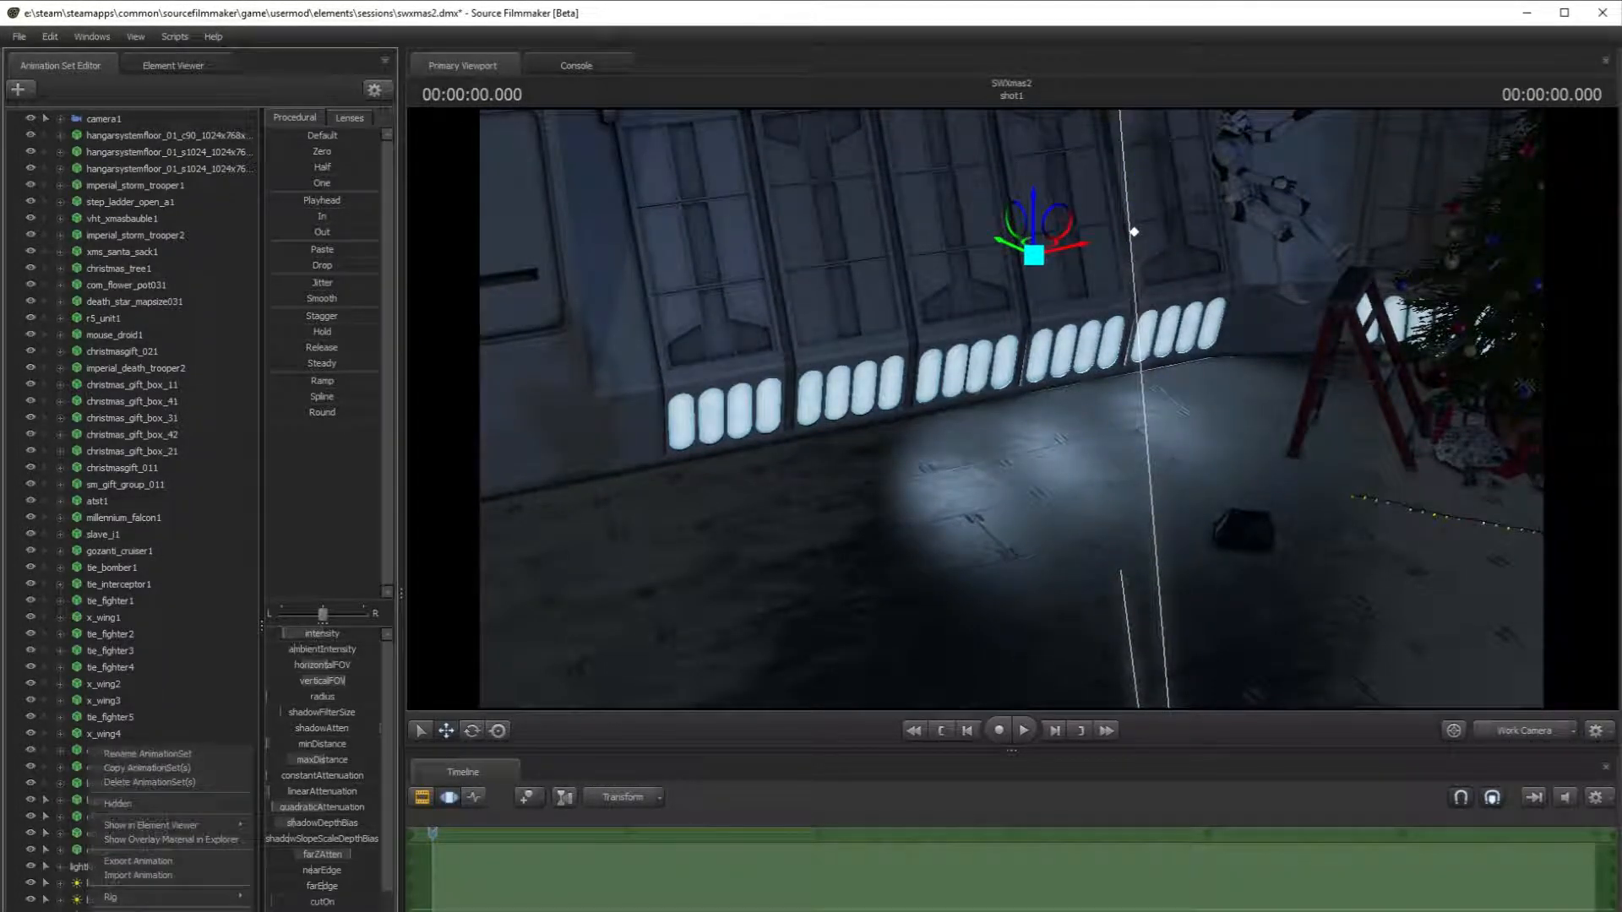
- Add further copies of the wall light and slide them above the two panel groups farthest from the tree
right_click(156, 897)
click(220, 911)
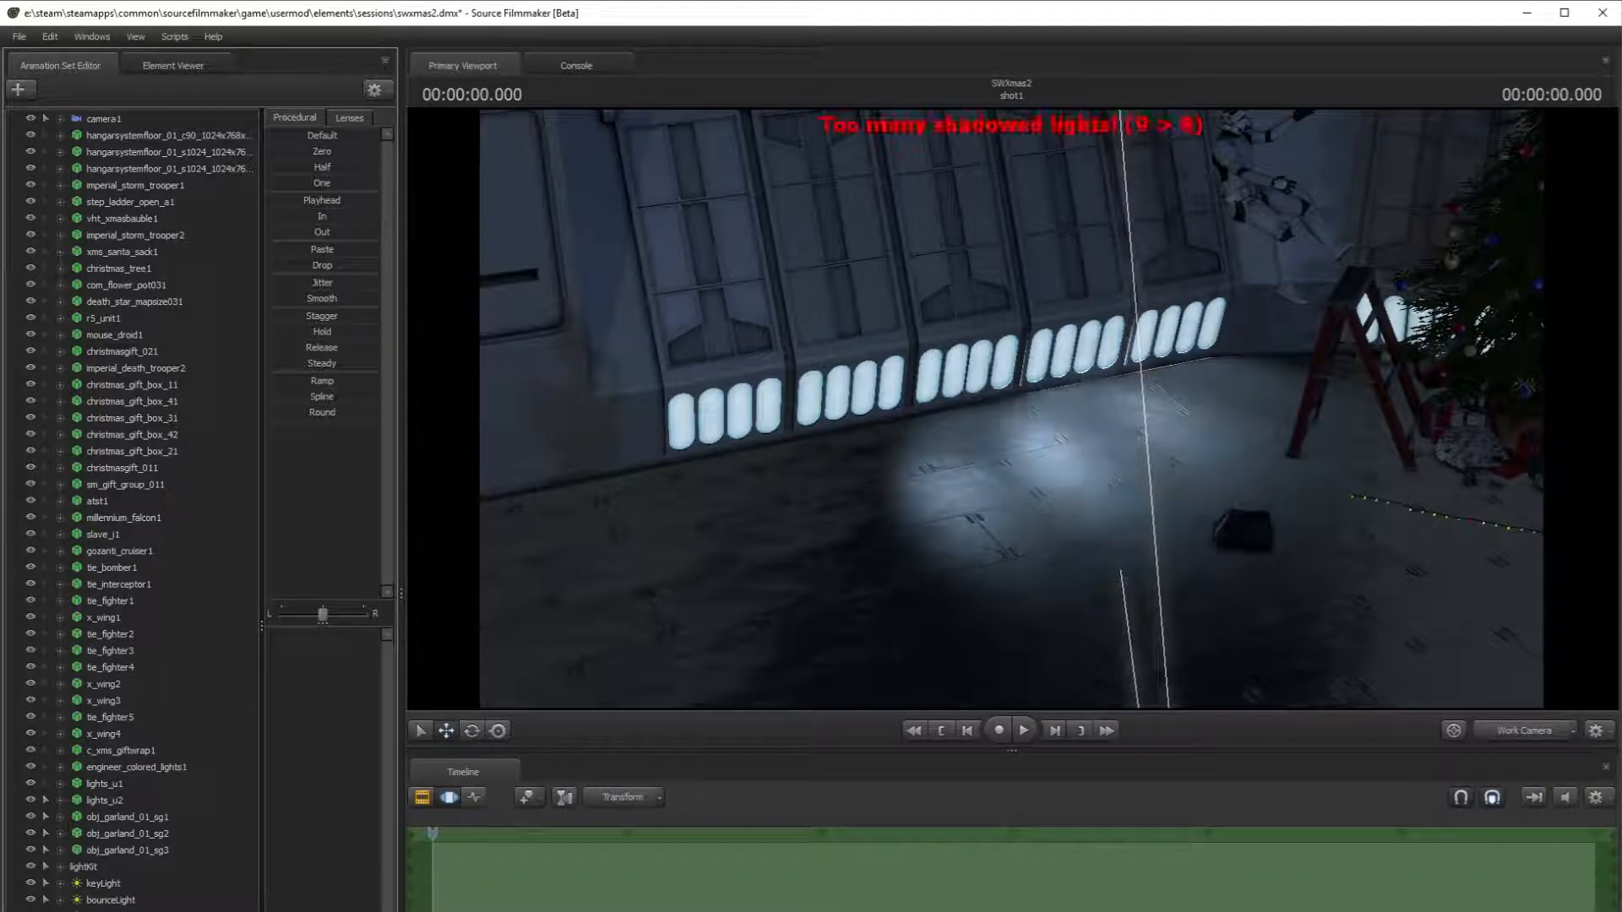
click(109, 910)
click(110, 911)
drag(1173, 227, 886, 317)
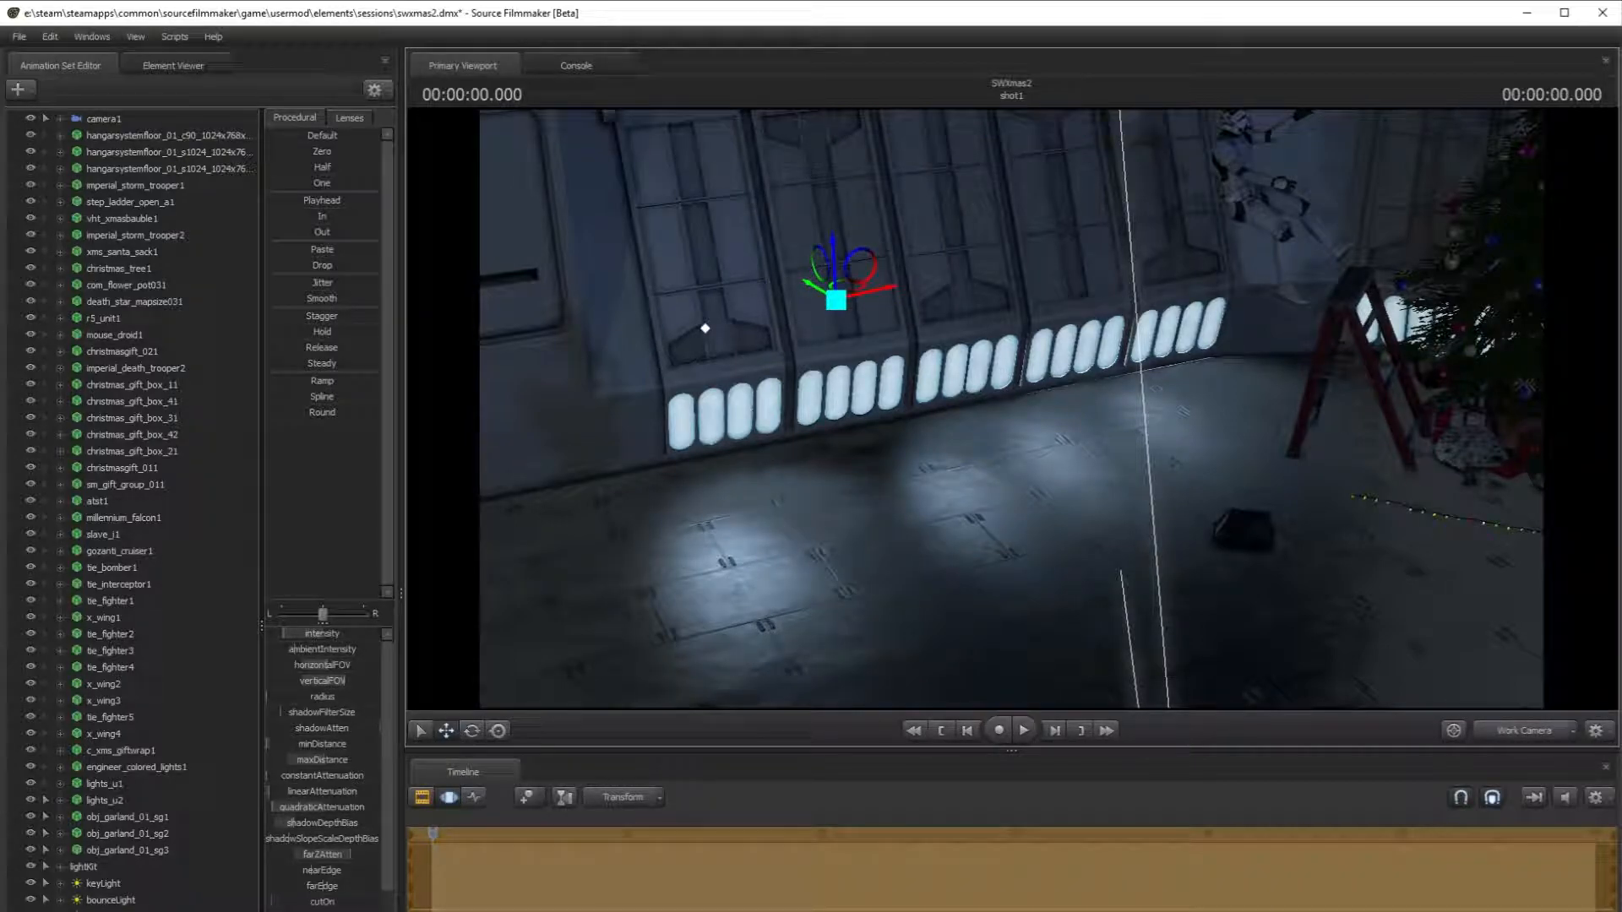
- Toggle the wall lights' visibility to find the one that does not light the floor
click(110, 911)
shift+click(110, 911)
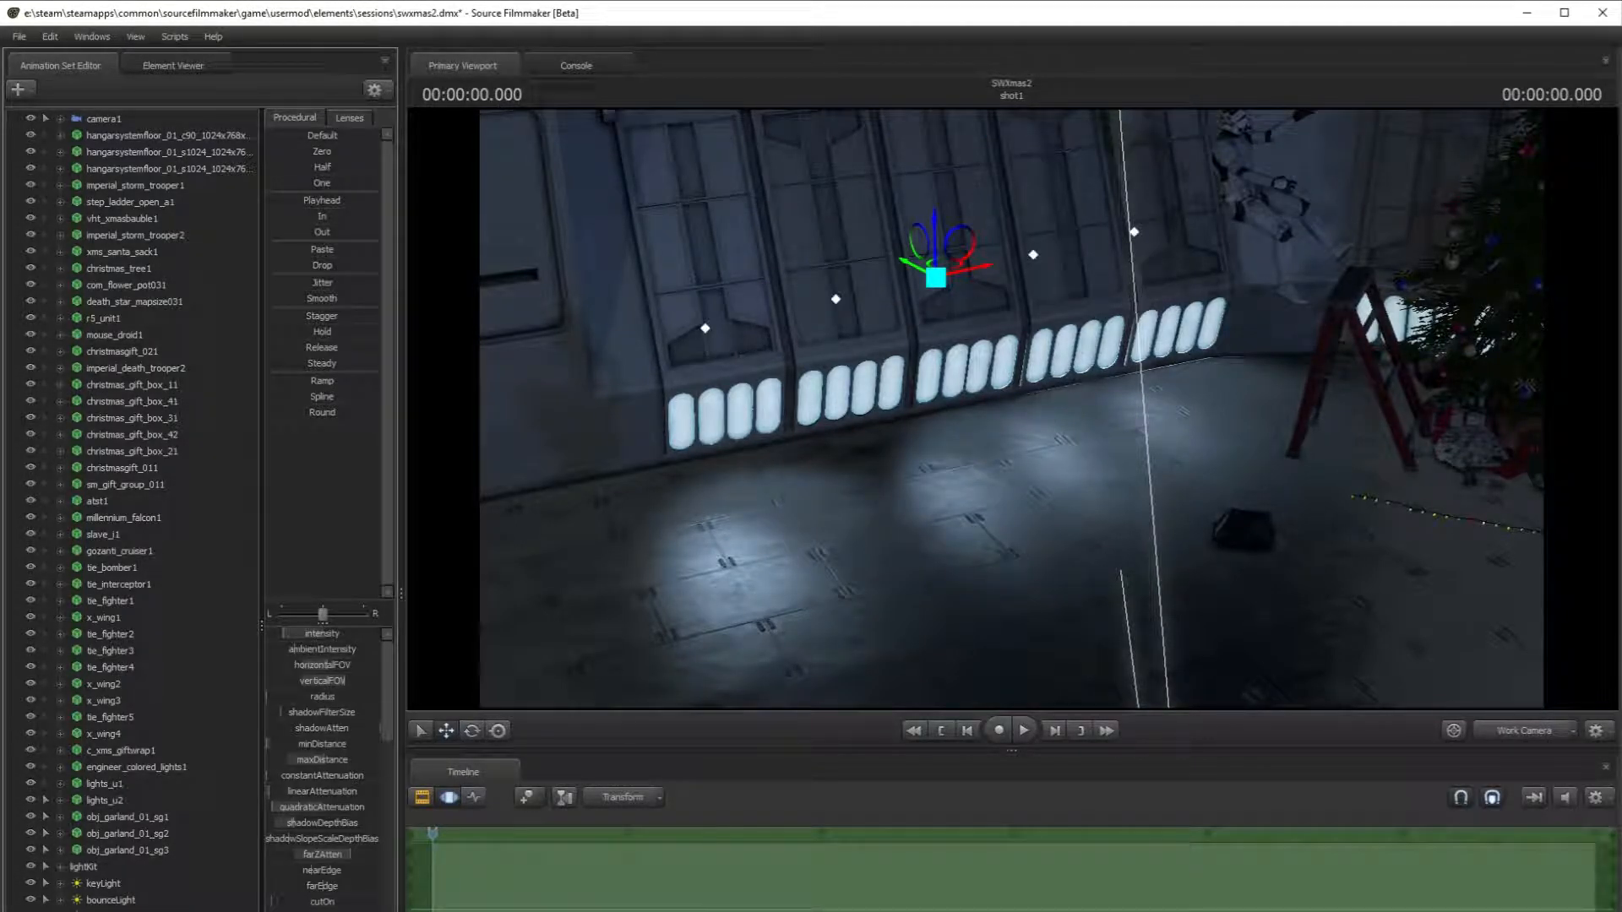
right_click(124, 911)
key(Escape)
drag(1014, 578, 1013, 620)
click(110, 911)
click(31, 910)
click(31, 911)
click(30, 911)
click(31, 911)
- Delete the light above the second panel group from the end farthest from the tree
click(110, 910)
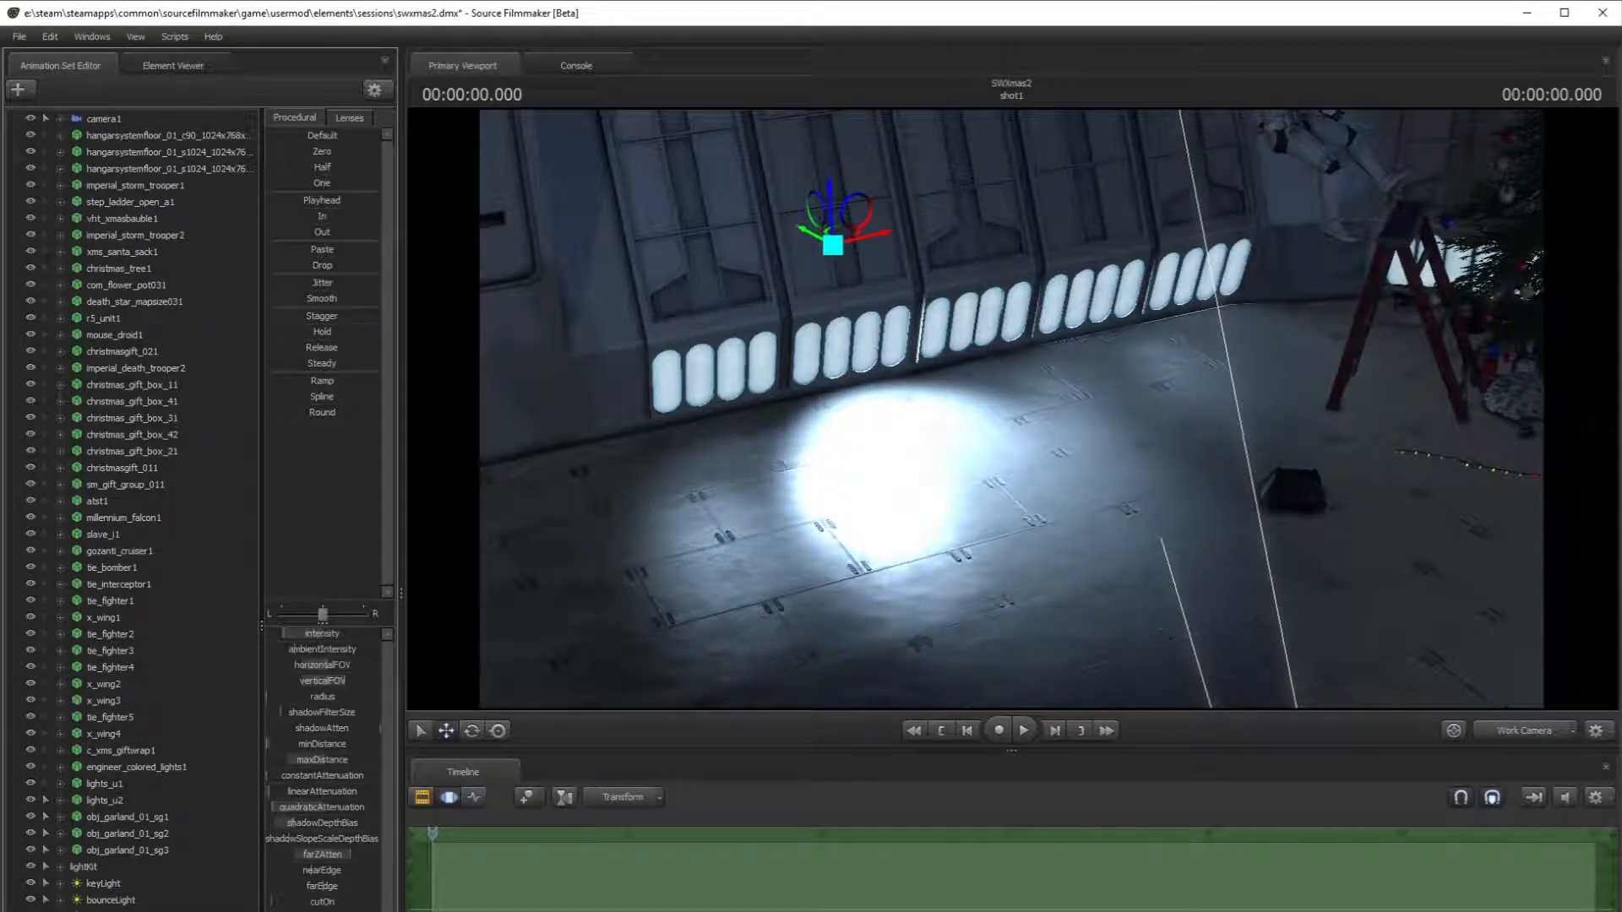
right_click(119, 911)
click(174, 821)
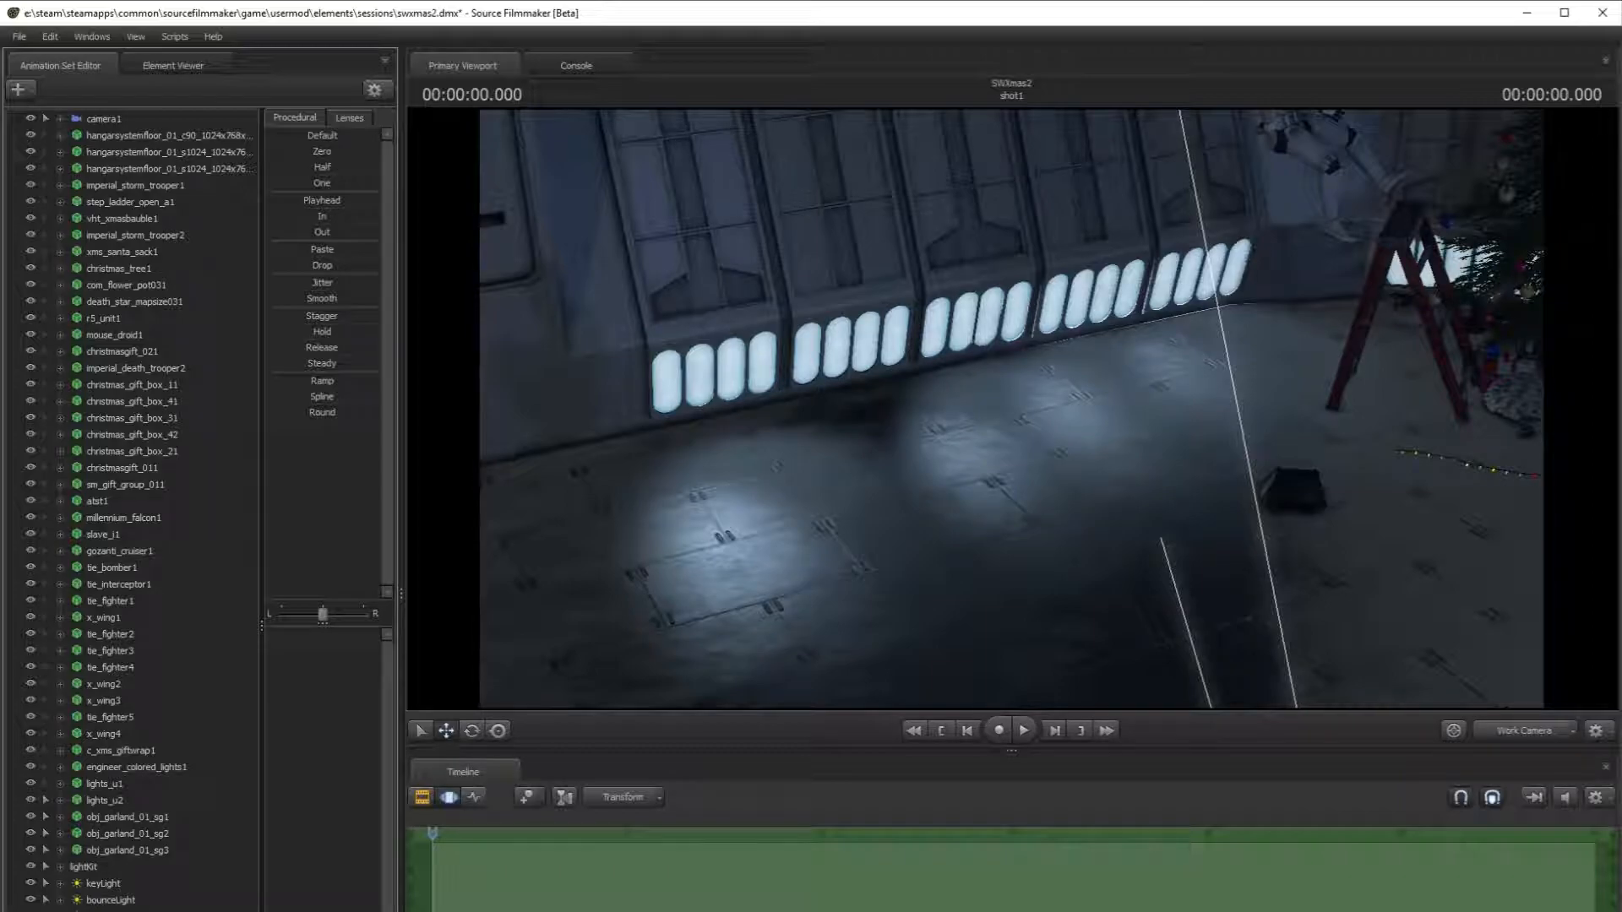
- Try replacing the deleted light with a fresh copy of the end light moved above the second panel group
right_click(95, 911)
click(173, 807)
right_click(137, 911)
click(220, 909)
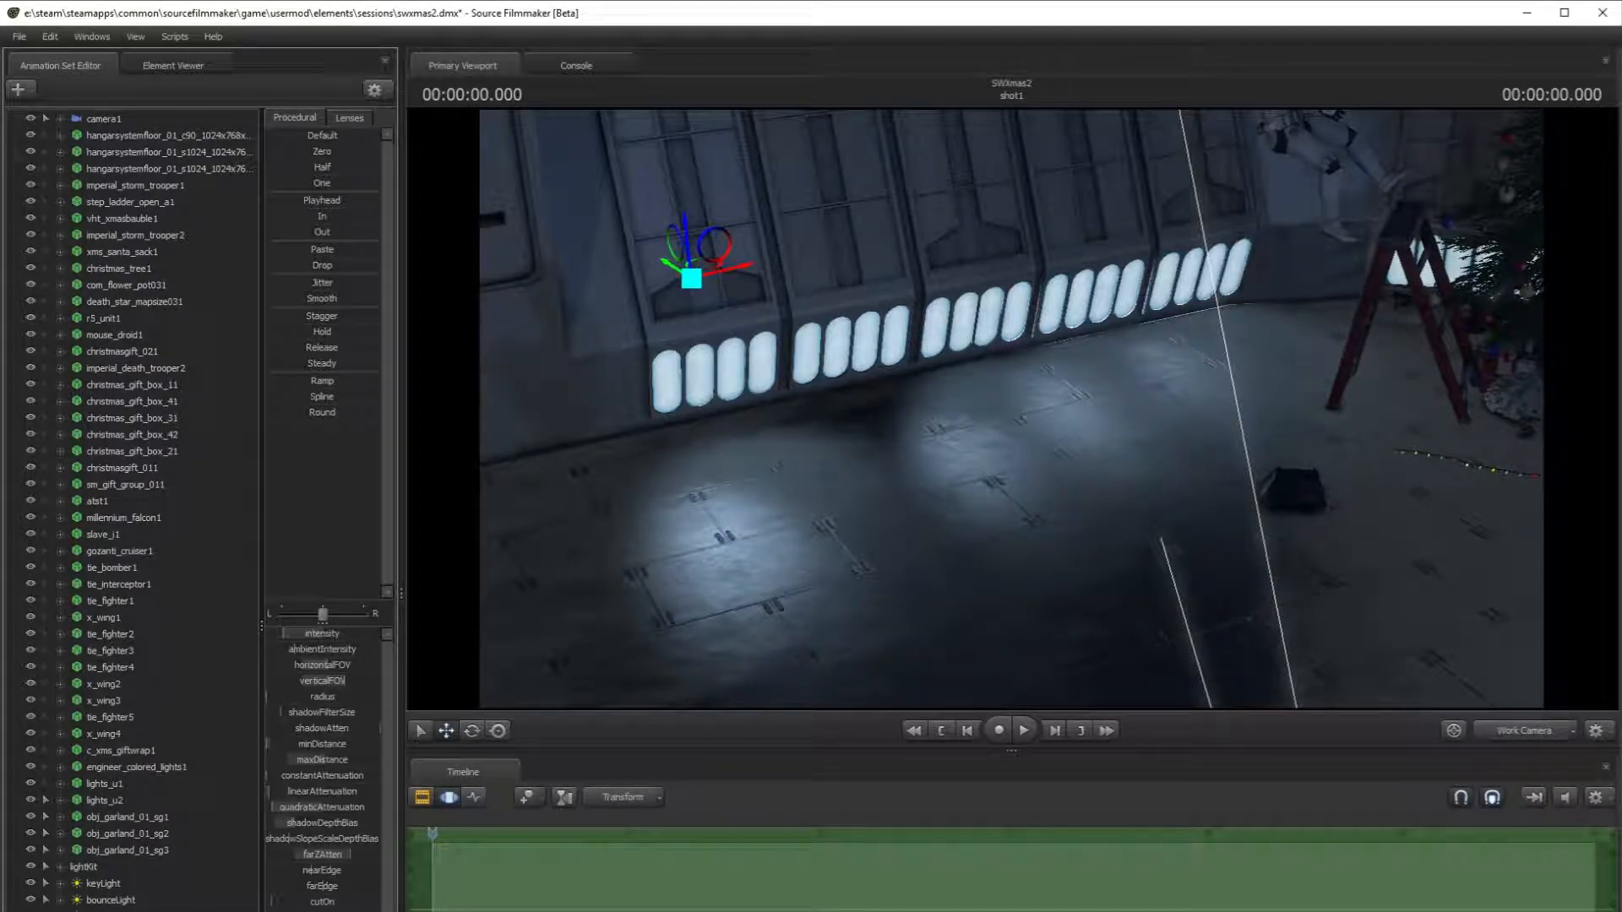
drag(717, 299, 859, 262)
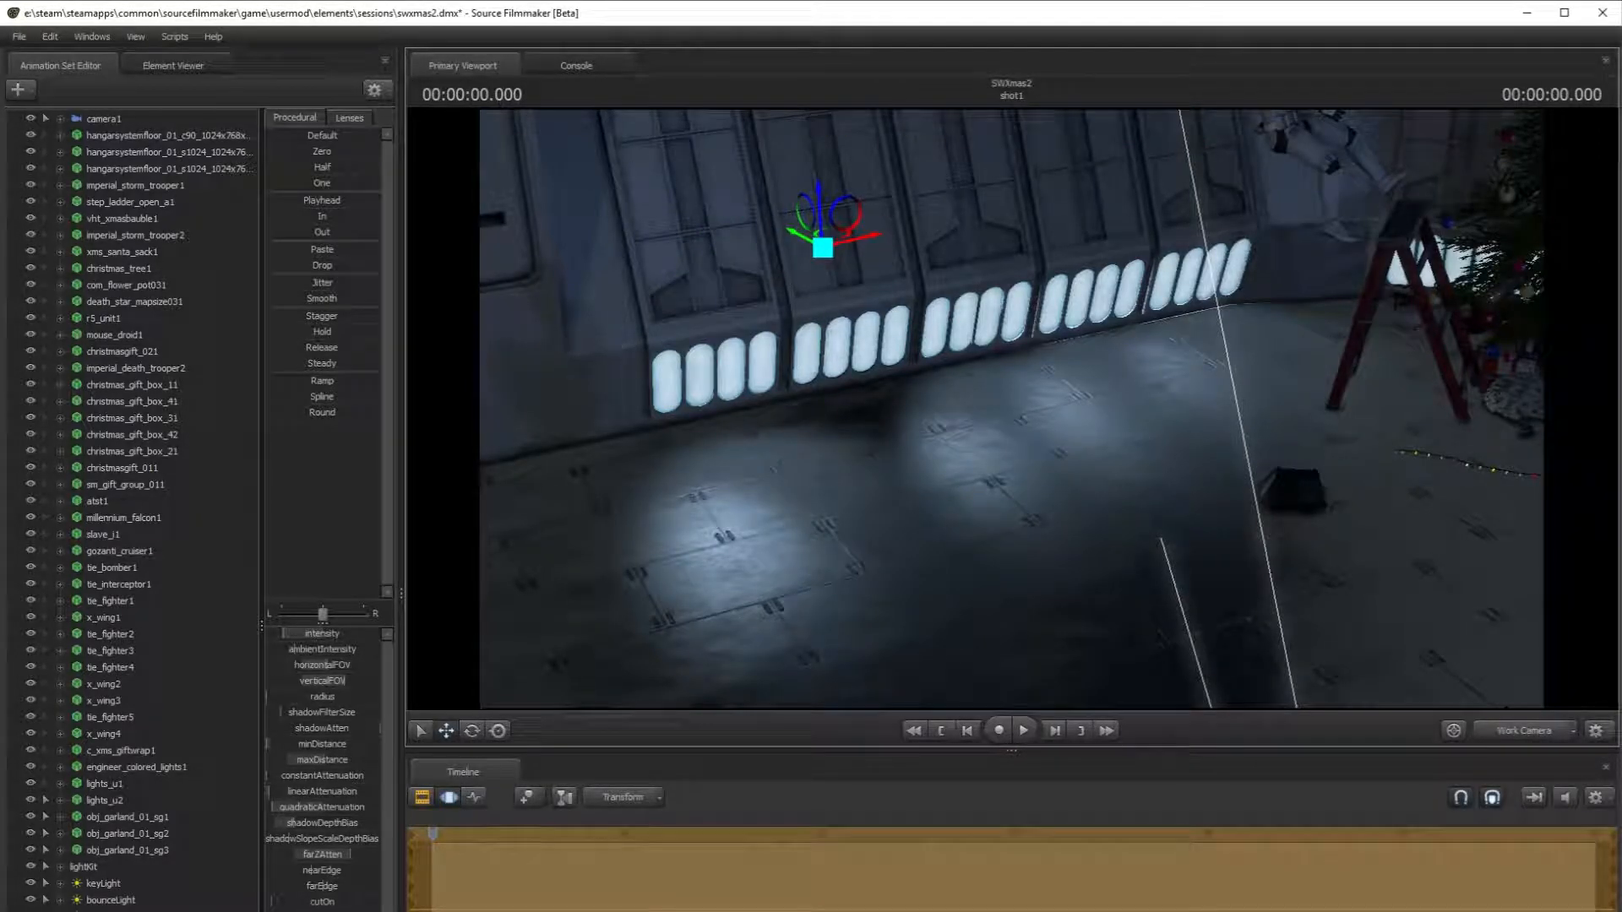
right_click(103, 911)
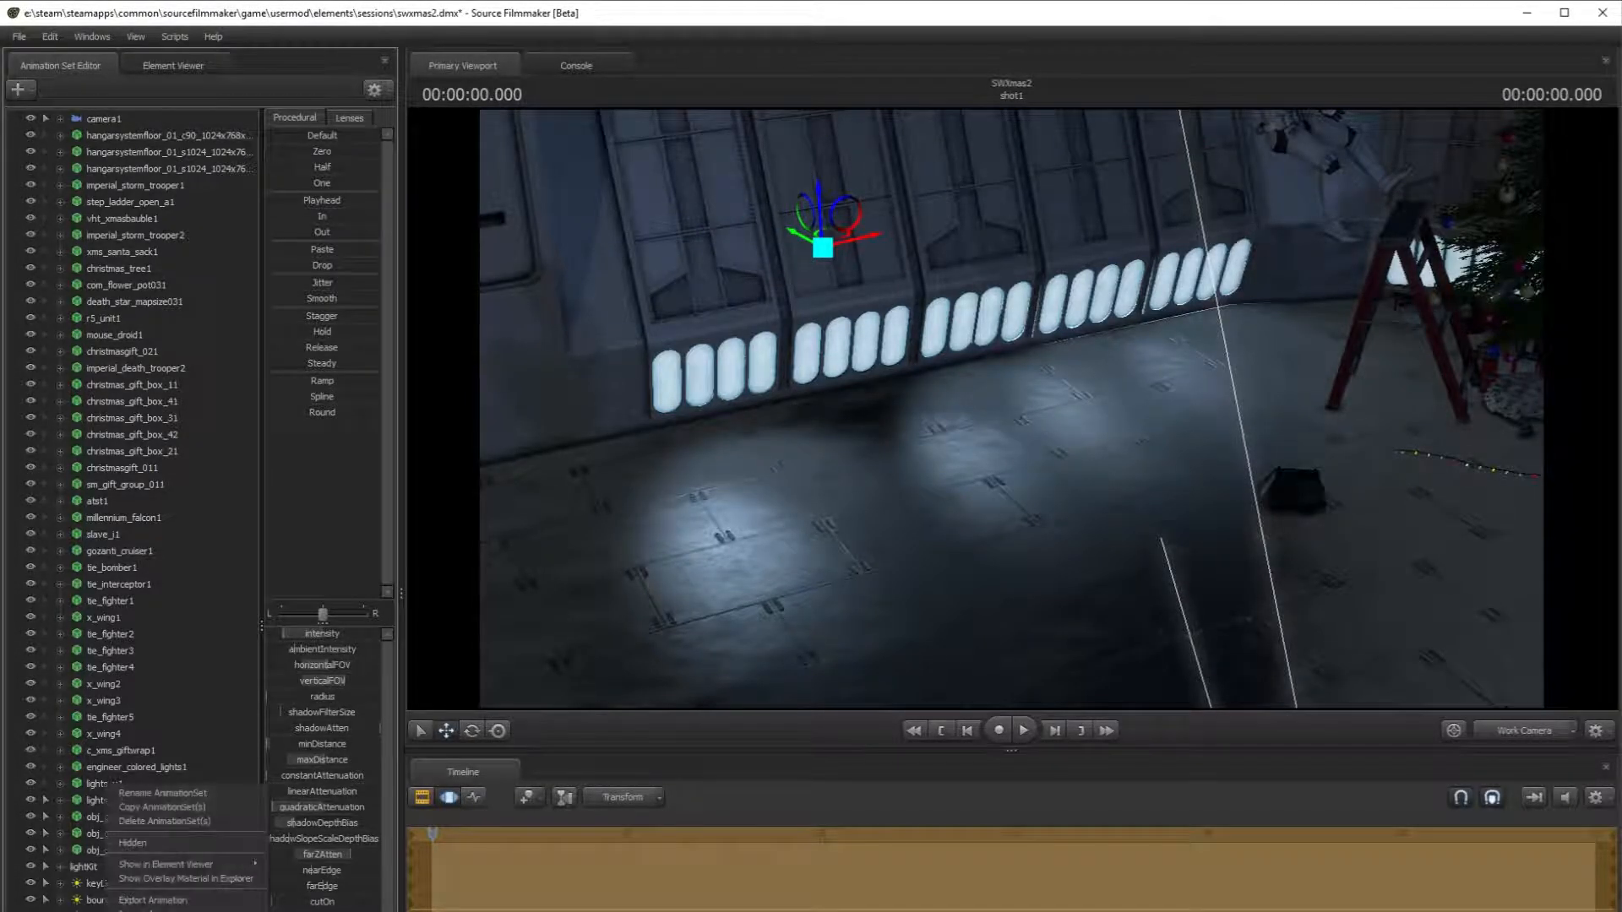
click(171, 820)
key(ctrl+z)
- Turn off shadows on each of the four remaining wall-panel lights
right_click(99, 721)
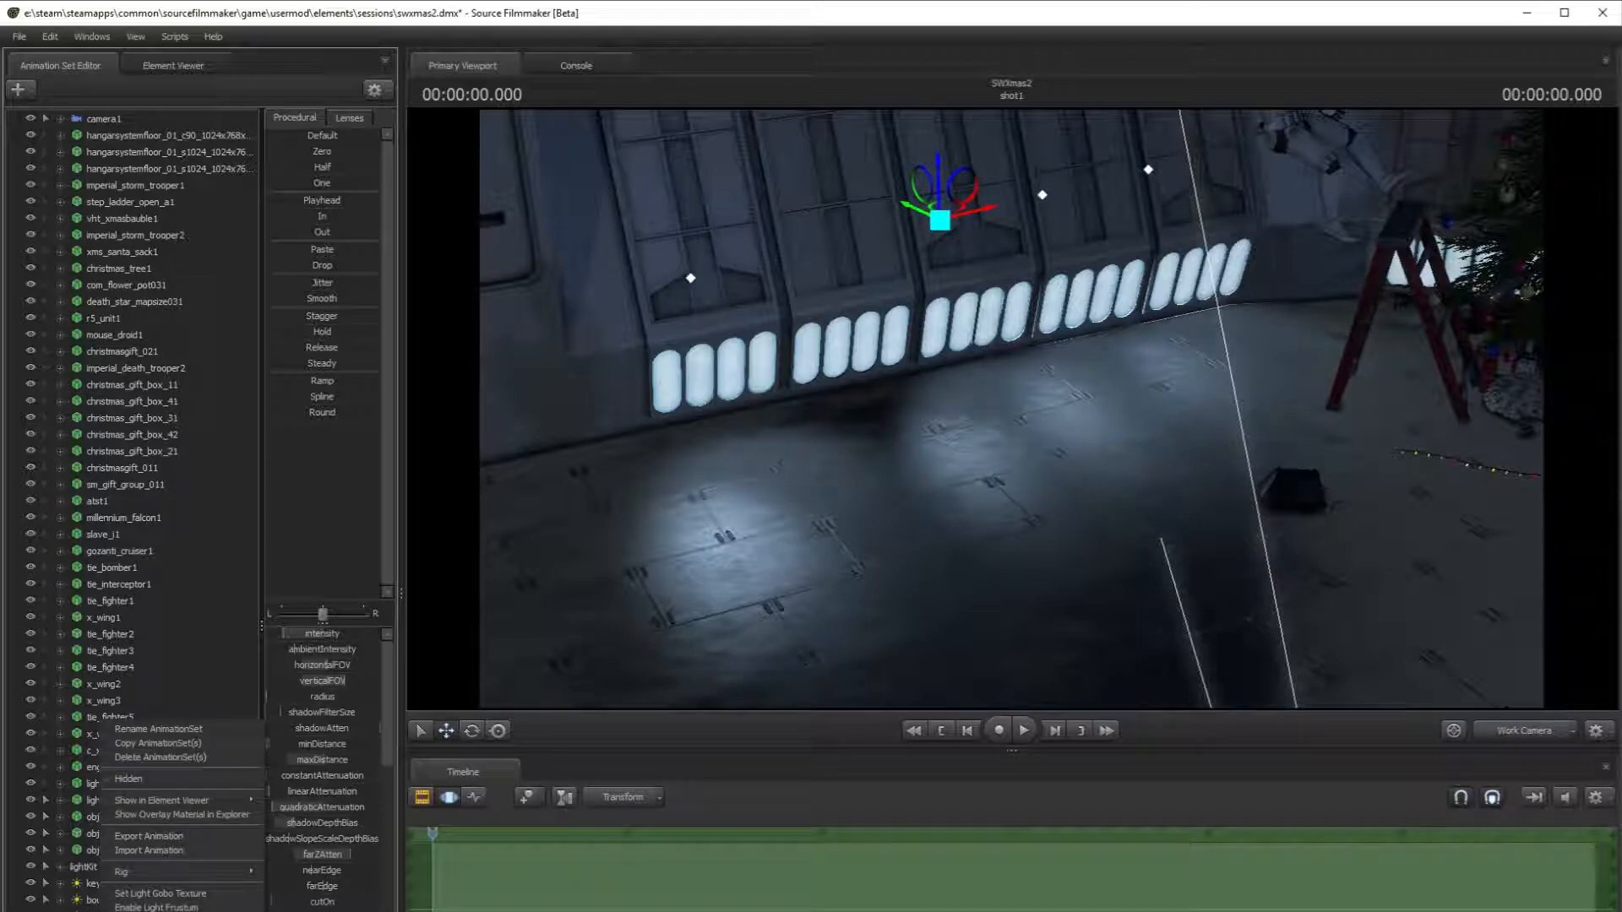
click(157, 911)
right_click(102, 911)
click(158, 910)
click(106, 911)
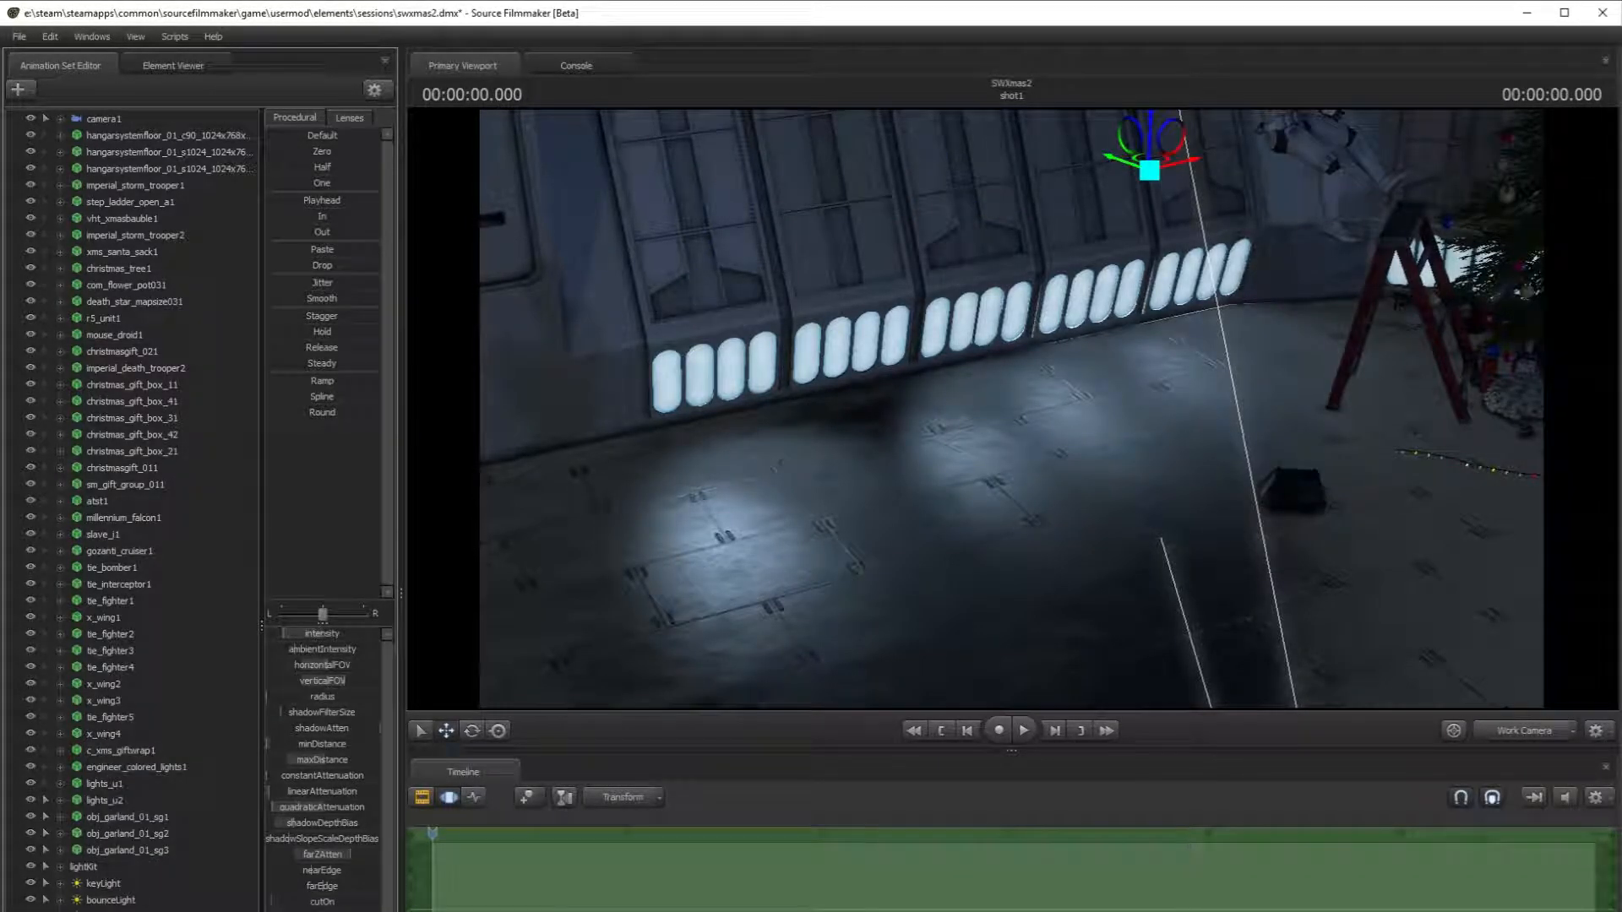
right_click(109, 910)
click(158, 911)
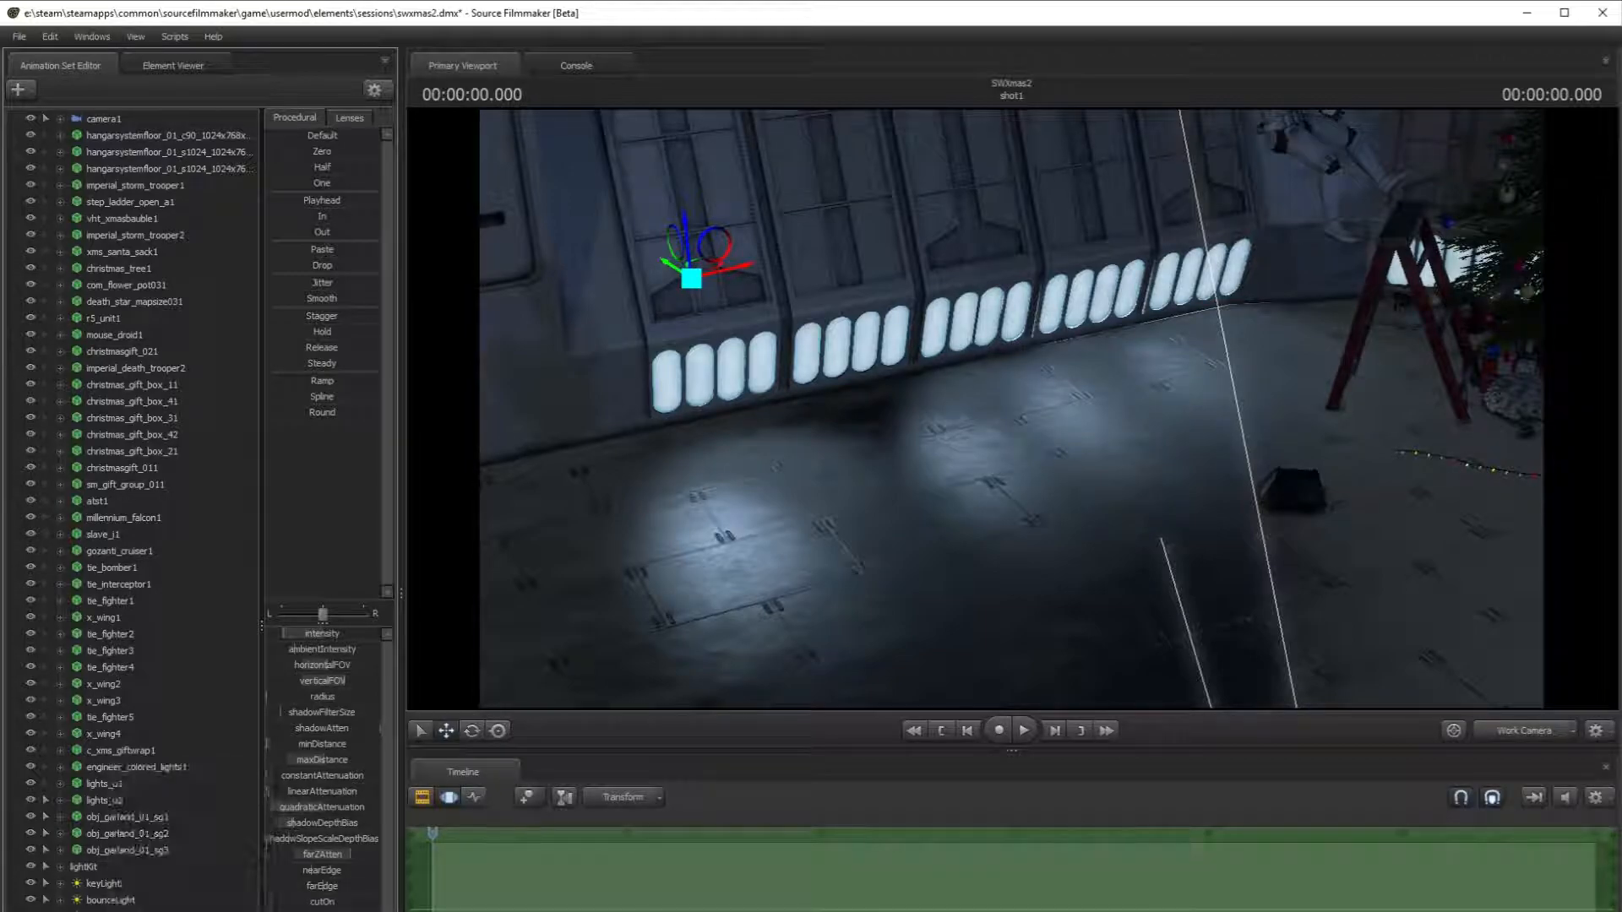
right_click(108, 911)
click(157, 911)
right_click(104, 910)
click(157, 911)
- Nudge the wall light farthest from the tree slightly to align it with its panel group
drag(769, 577, 754, 549)
drag(1014, 409, 1014, 410)
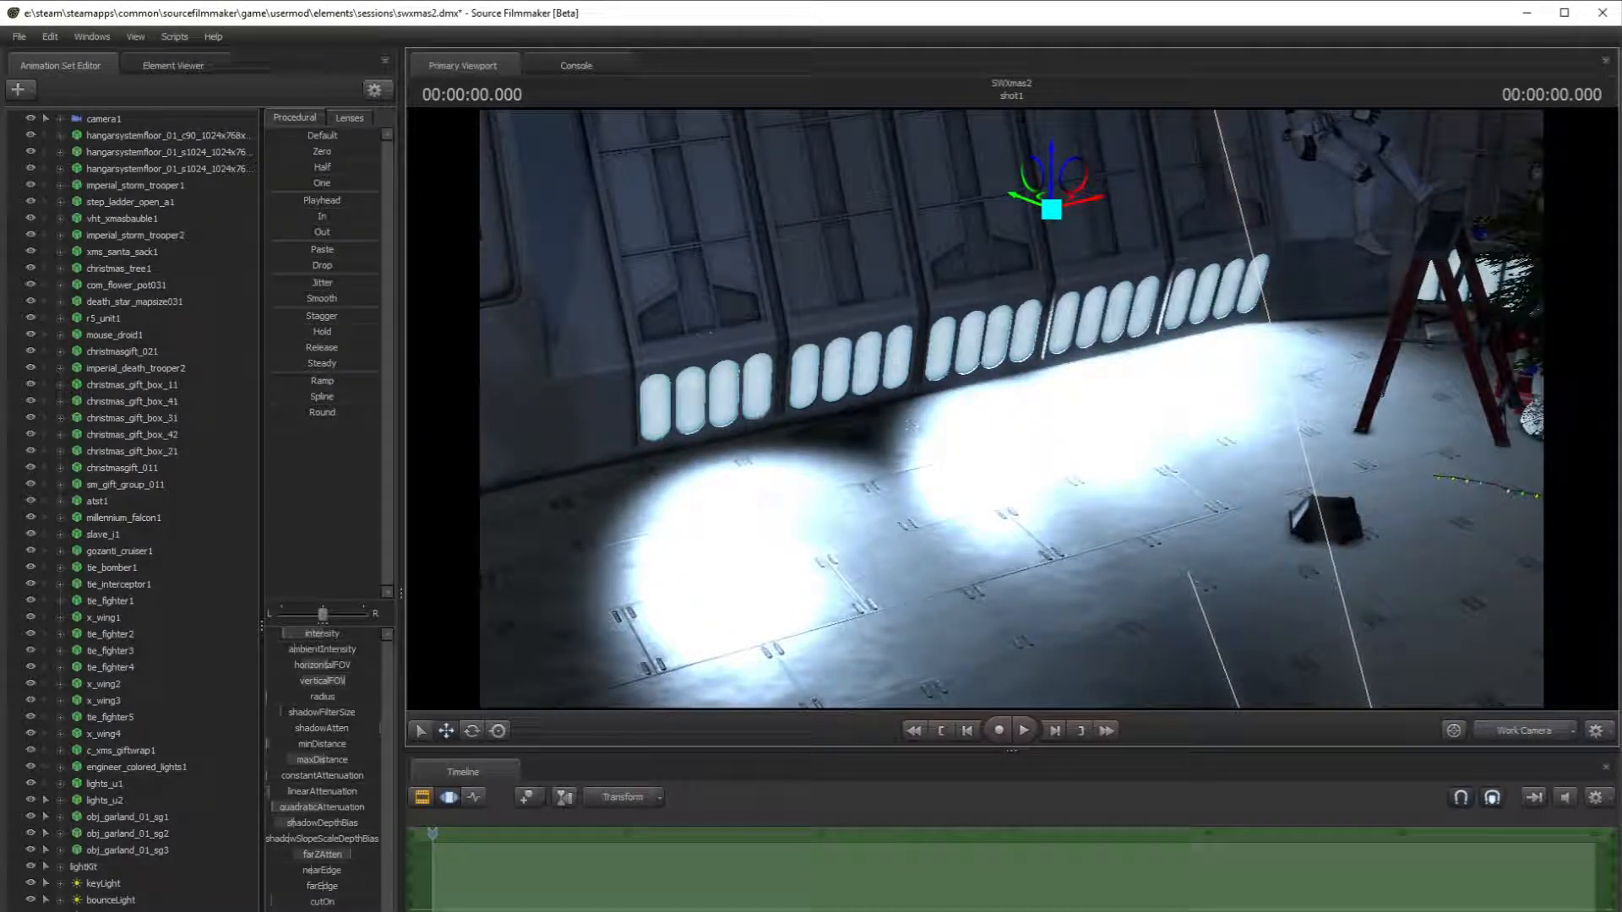
click(109, 911)
drag(691, 287, 685, 272)
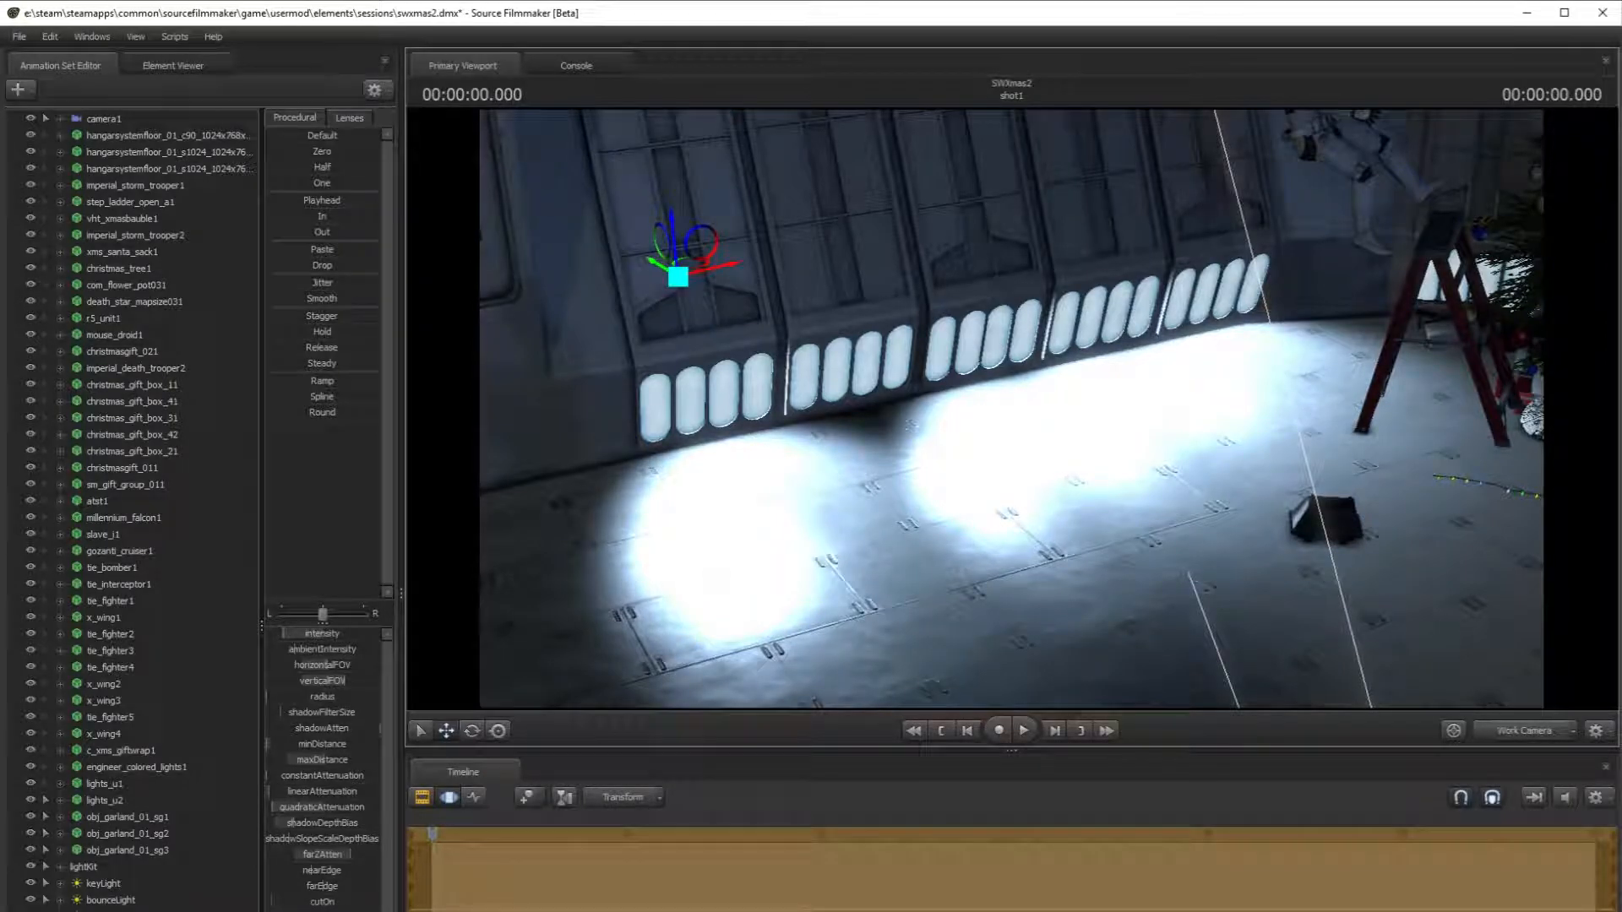
- Duplicate the shadowless end light and slide the copy above the empty second panel group
right_click(98, 911)
click(152, 787)
right_click(174, 909)
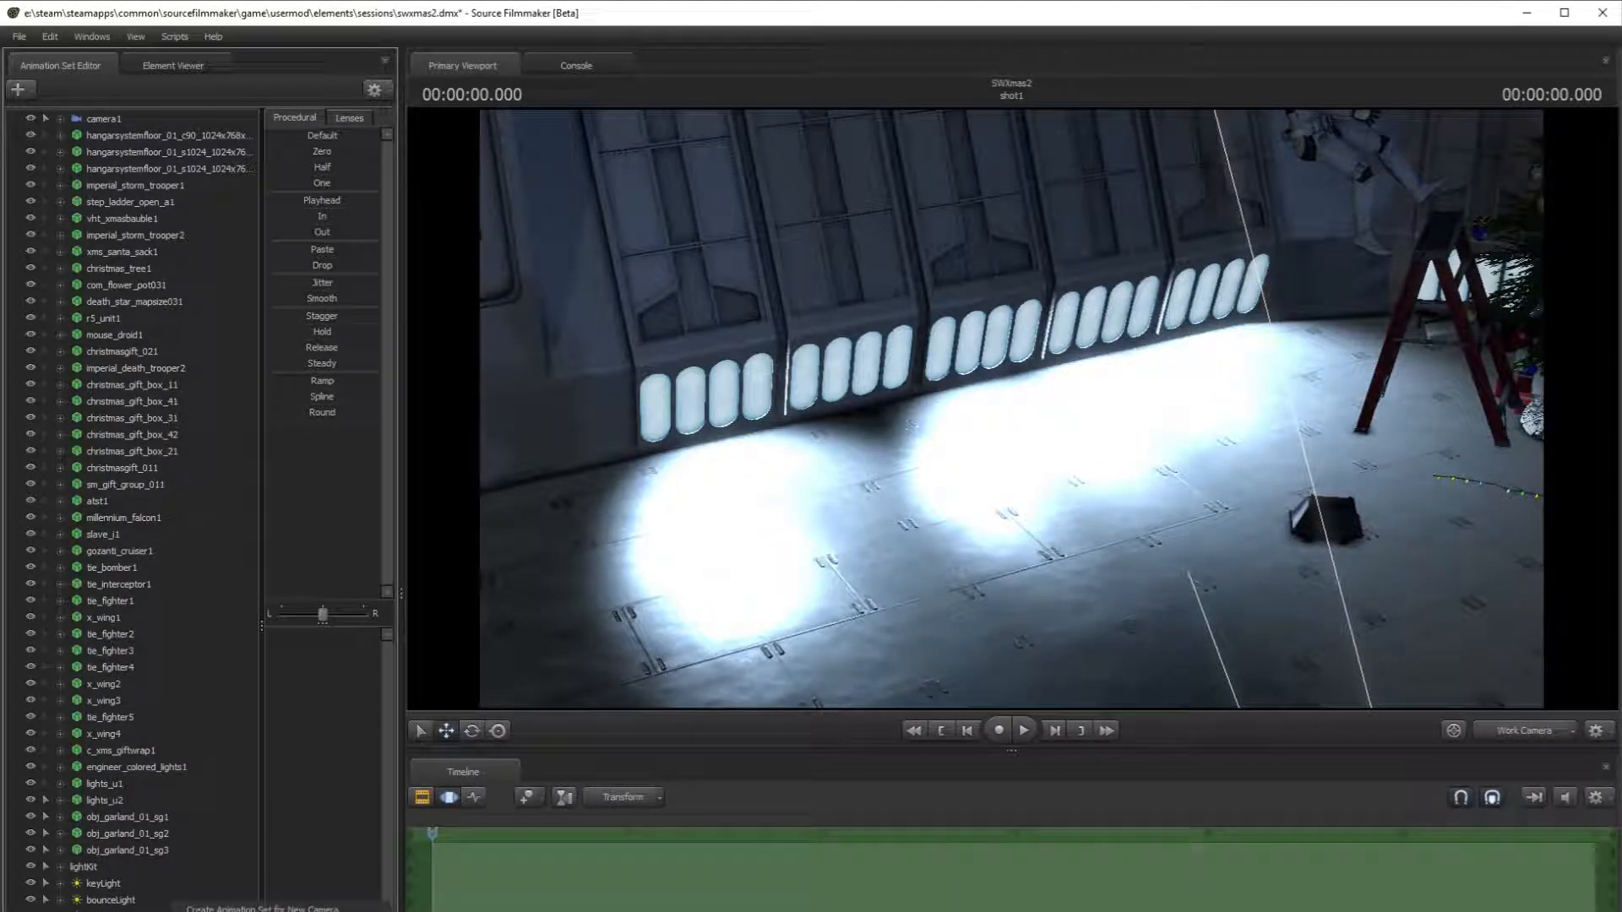
click(211, 911)
click(110, 911)
drag(703, 259, 843, 243)
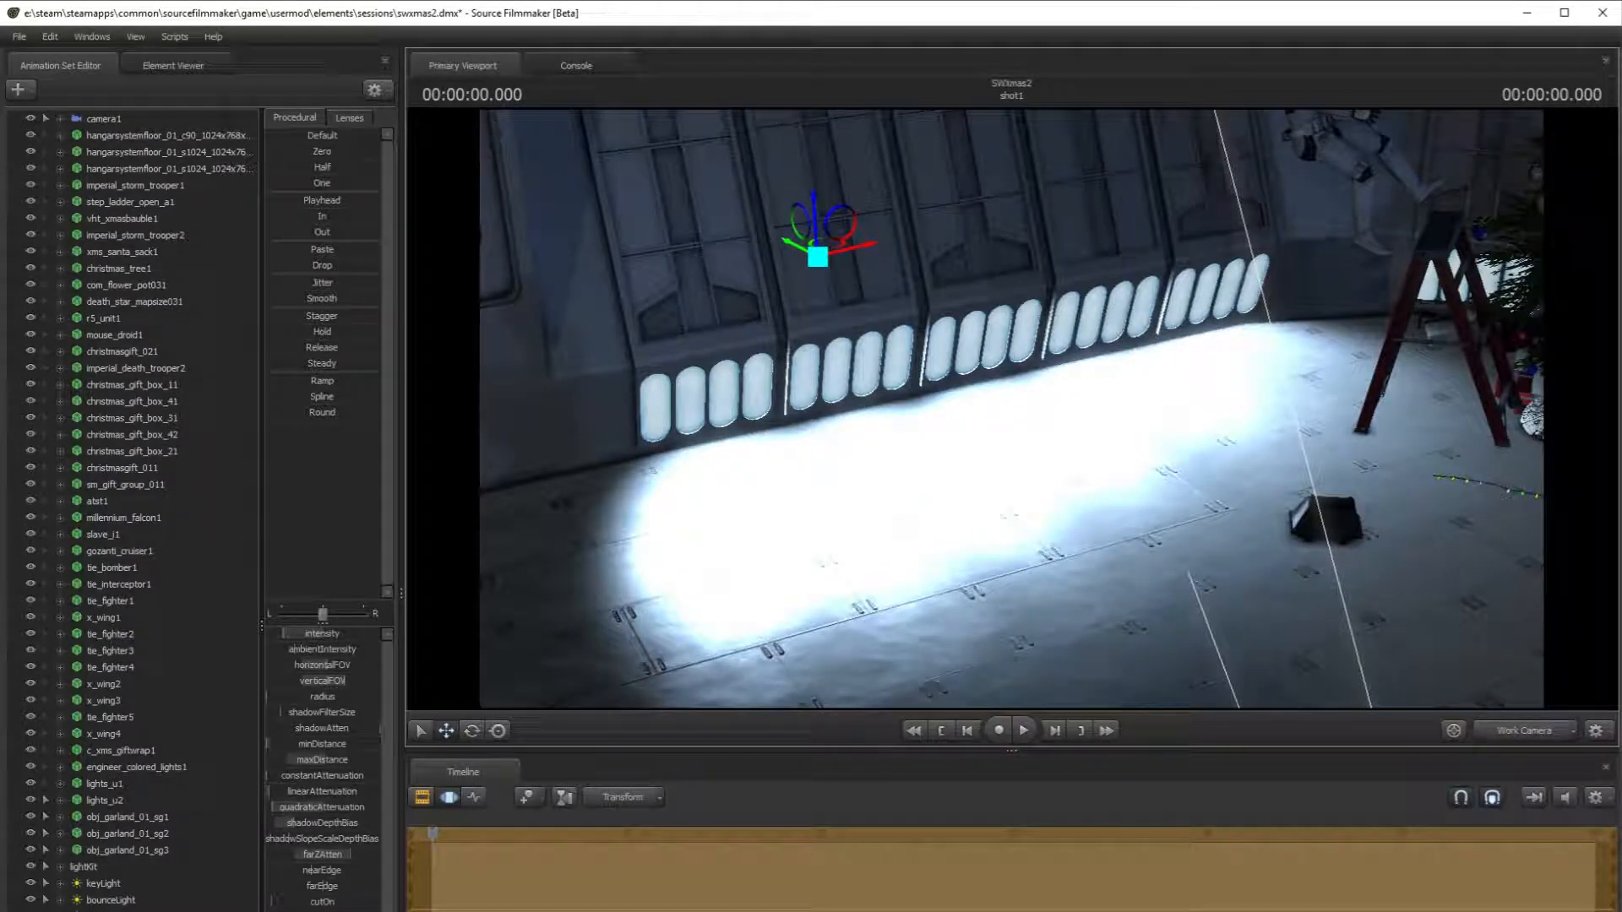
- Lower the intensity of the middle wall-panel light and copy its value
click(110, 911)
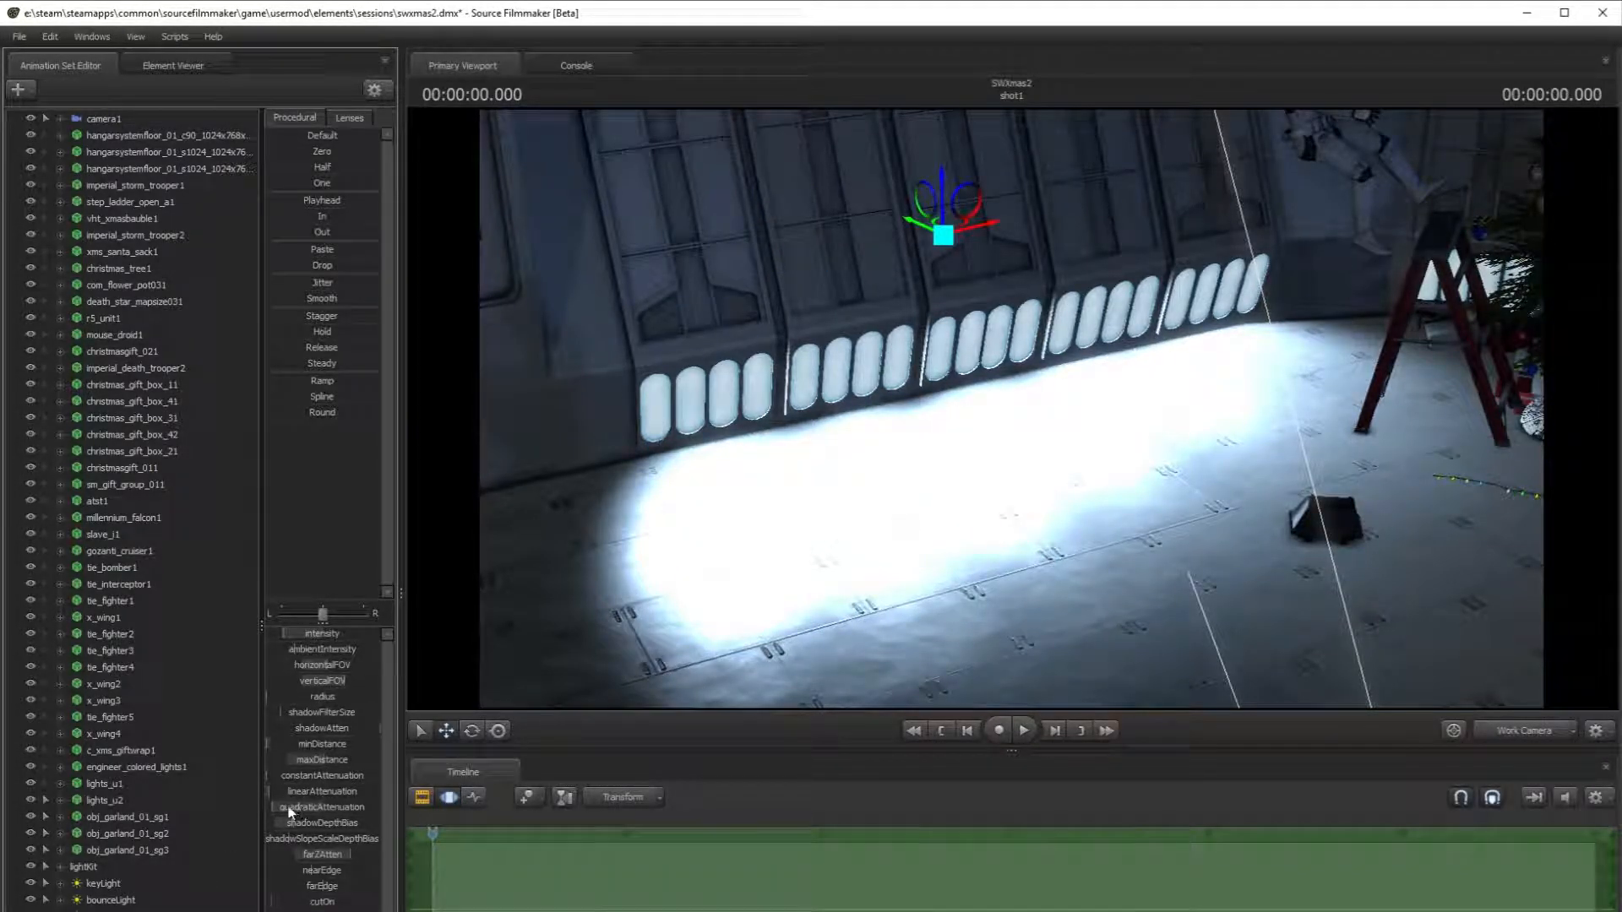
drag(301, 634, 284, 635)
click(282, 640)
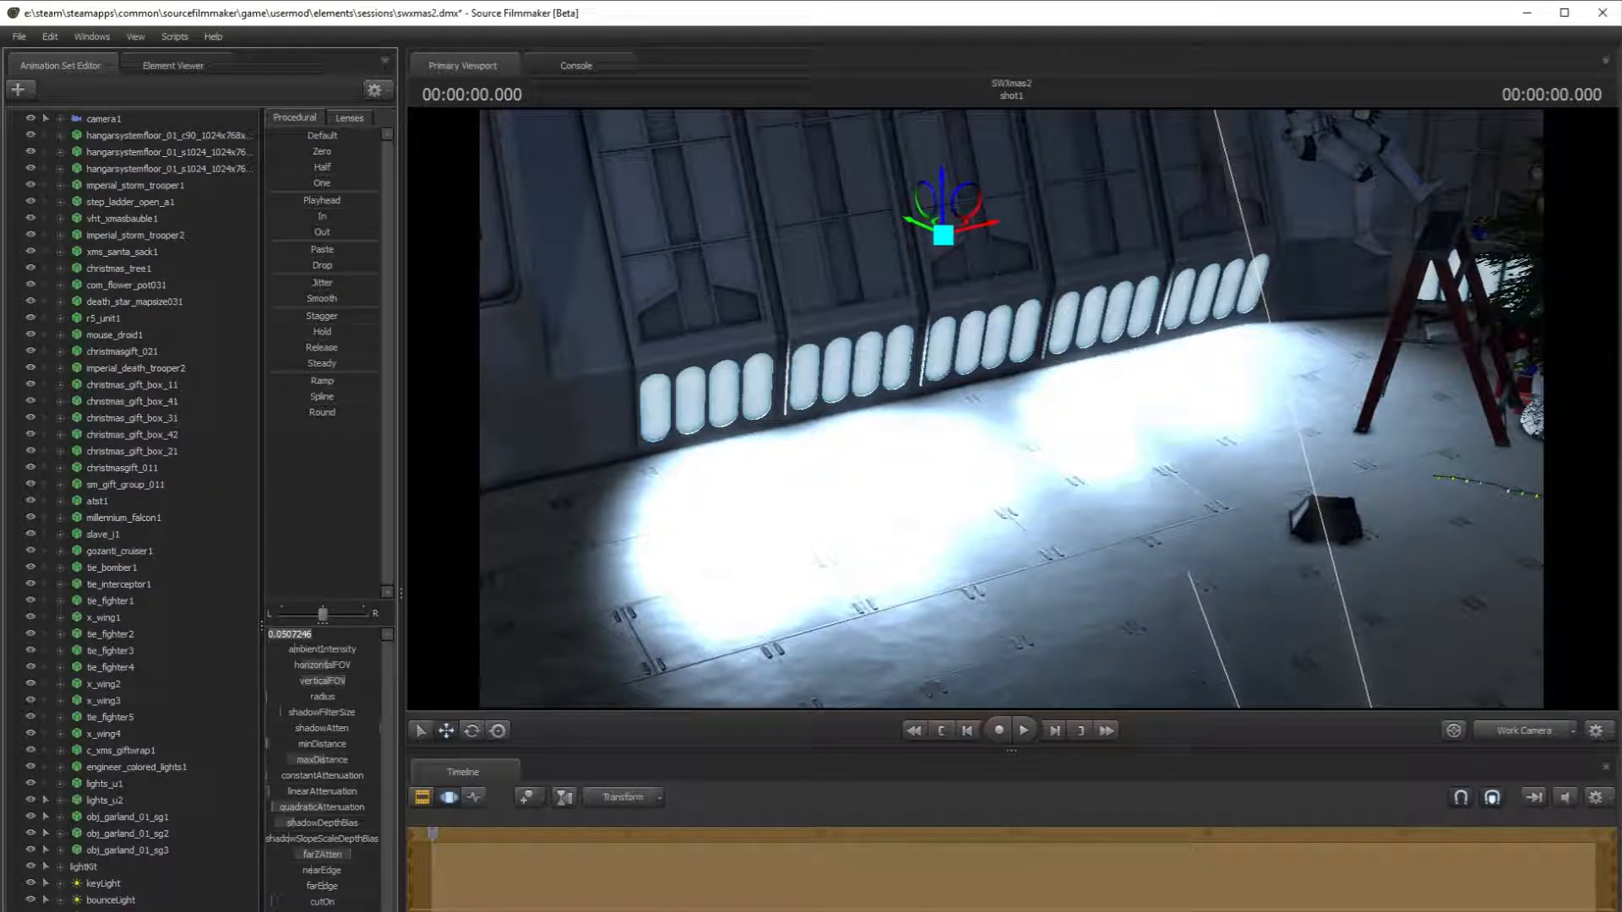
- Apply the middle light's intensity value to the two wall-panel lights nearest the tree
click(127, 911)
double_click(322, 634)
key(ctrl+v)
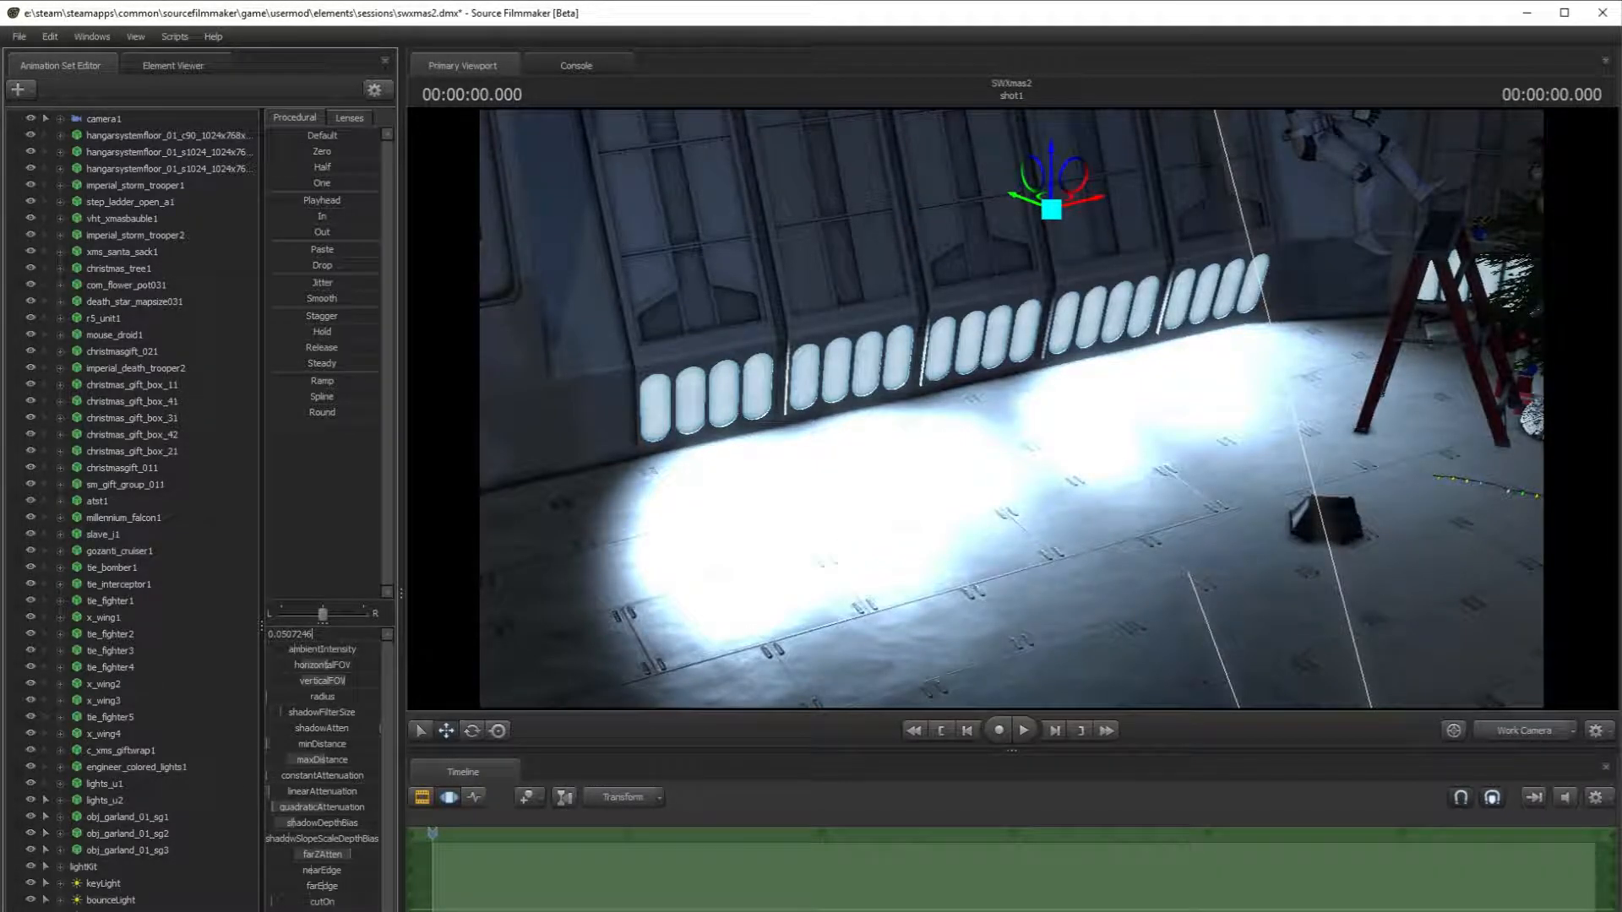
click(127, 911)
double_click(329, 634)
drag(328, 634, 276, 692)
key(ctrl+v)
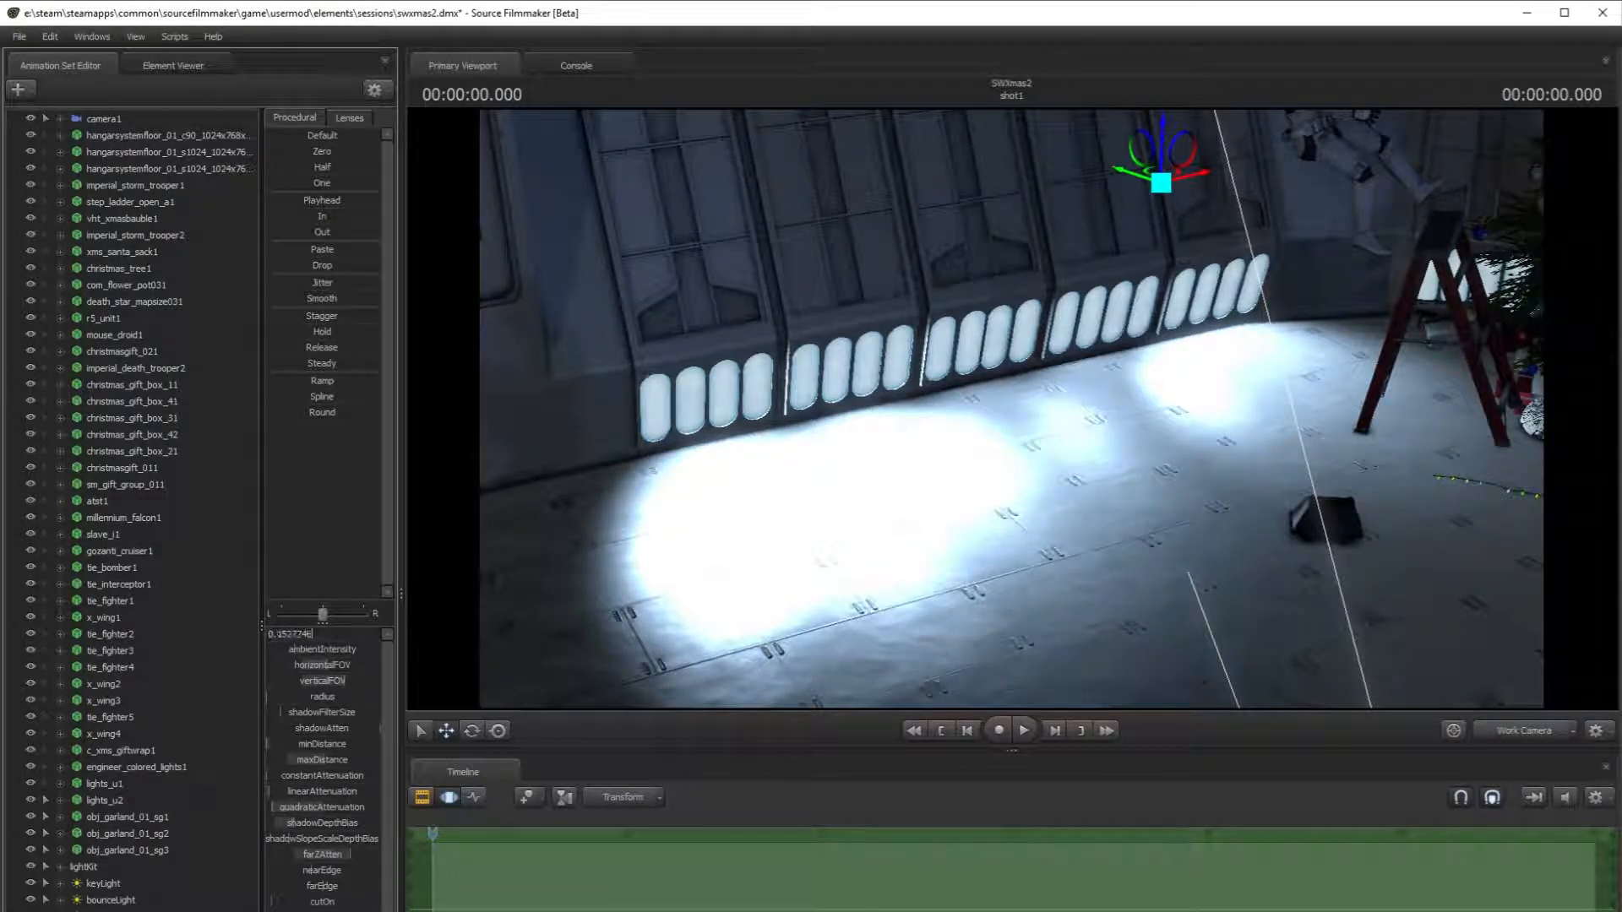
- Apply the same reduced intensity to the two wall-panel lights farthest from the tree
click(127, 911)
double_click(332, 634)
key(ctrl+v)
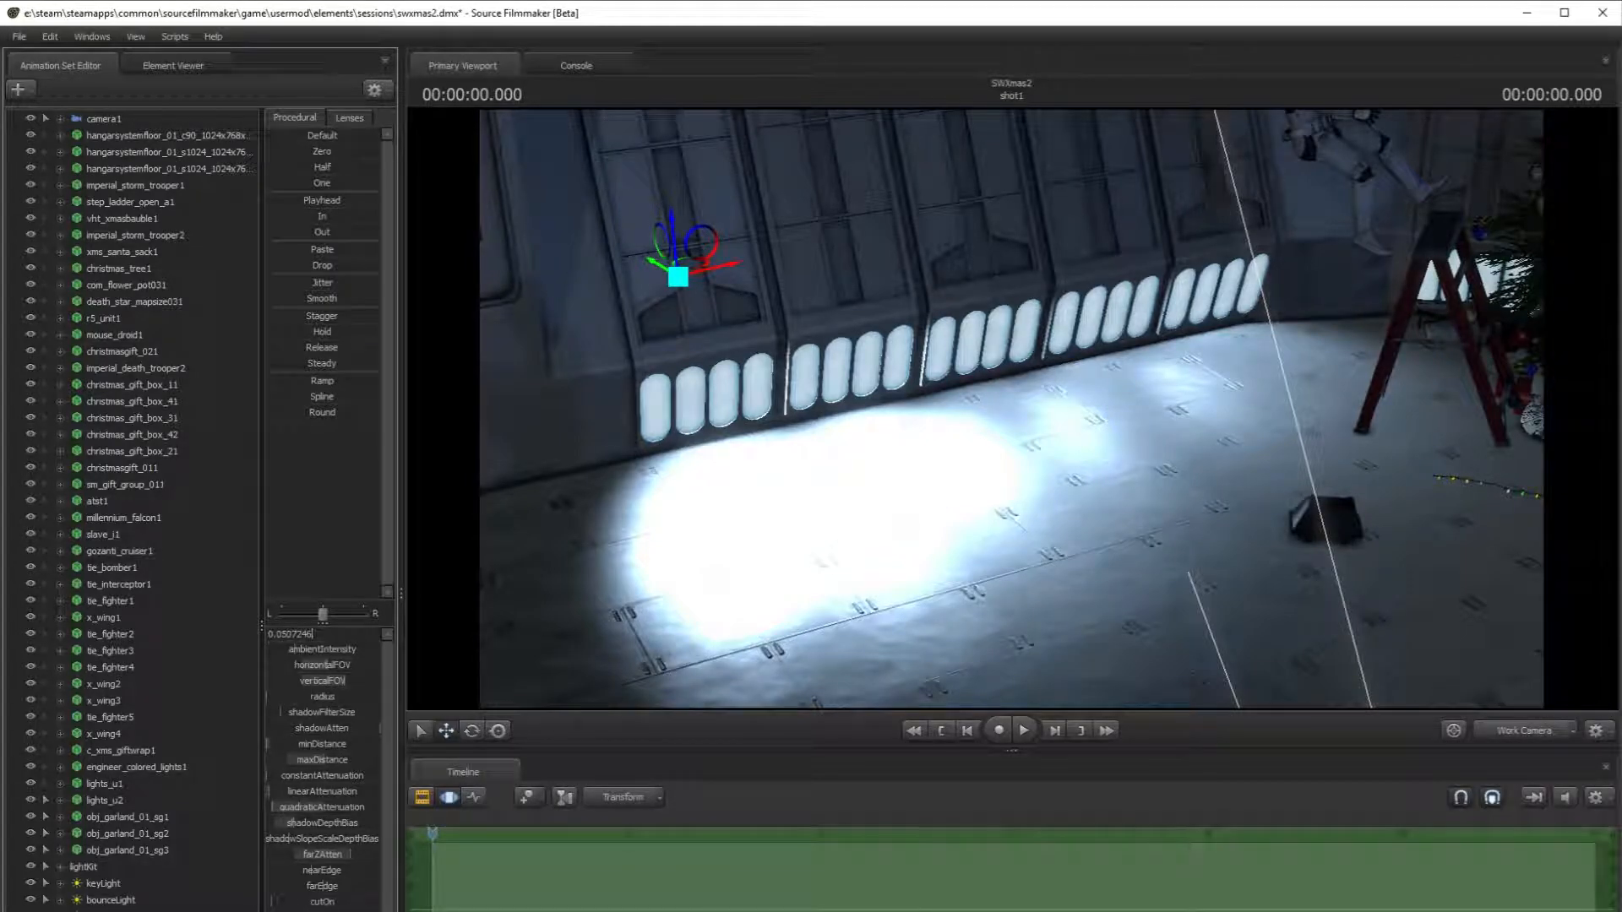
click(127, 911)
double_click(328, 636)
drag(328, 635, 265, 642)
key(ctrl+v)
- Check the row of floor lights from farther back and through camera1, then return to the work camera
click(962, 594)
key(s)
drag(950, 551, 1229, 539)
key(w)
key(s)
key(w)
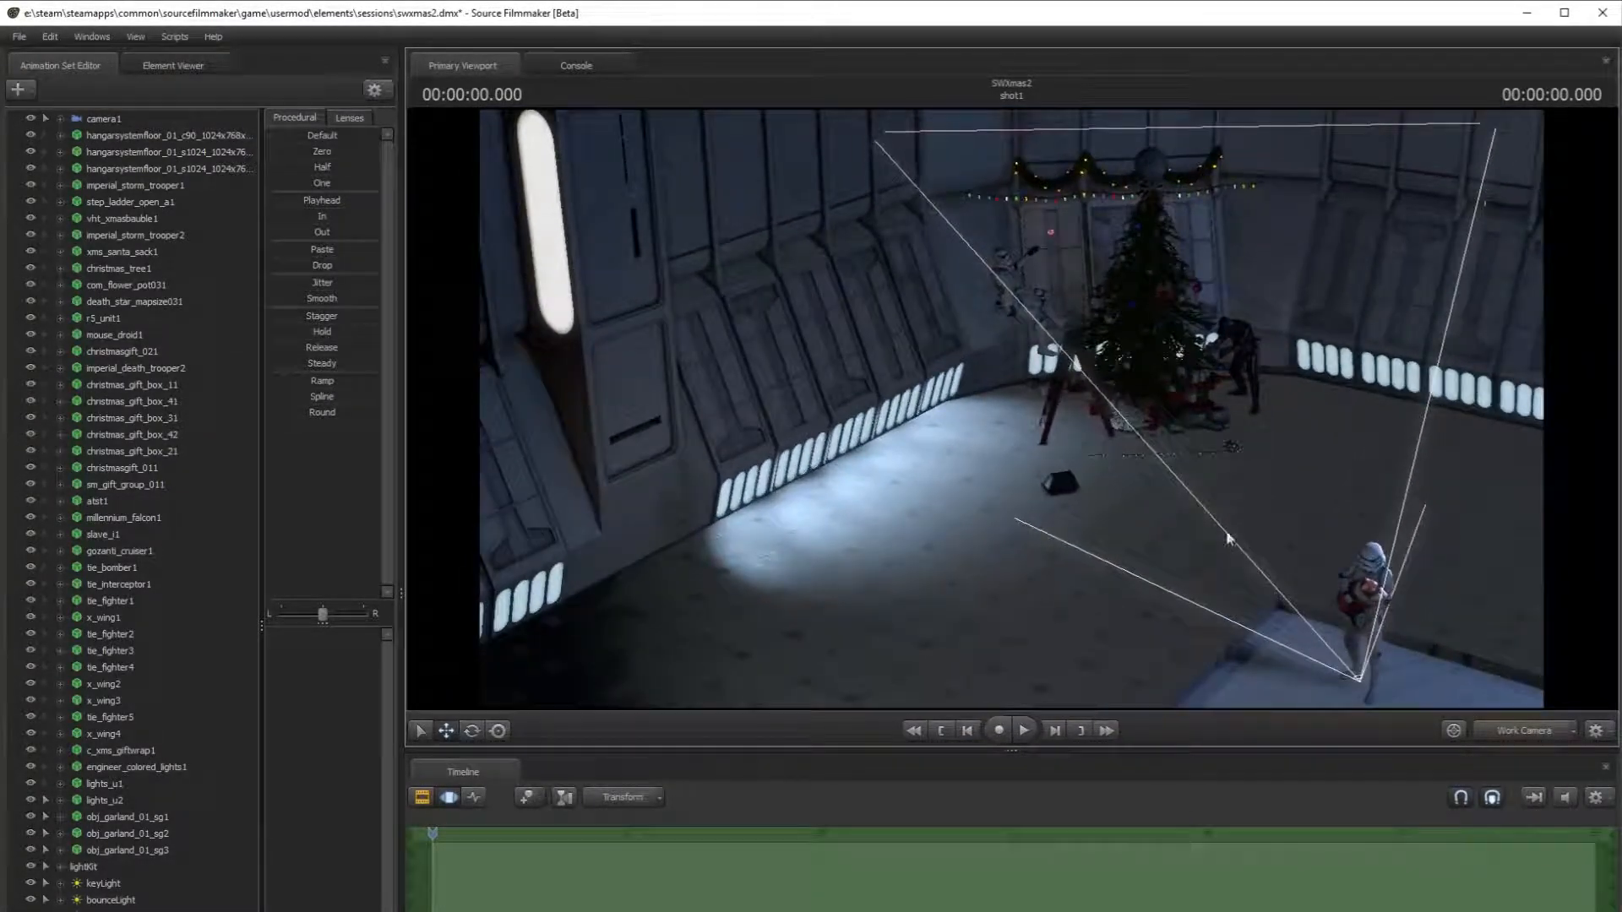
click(1543, 733)
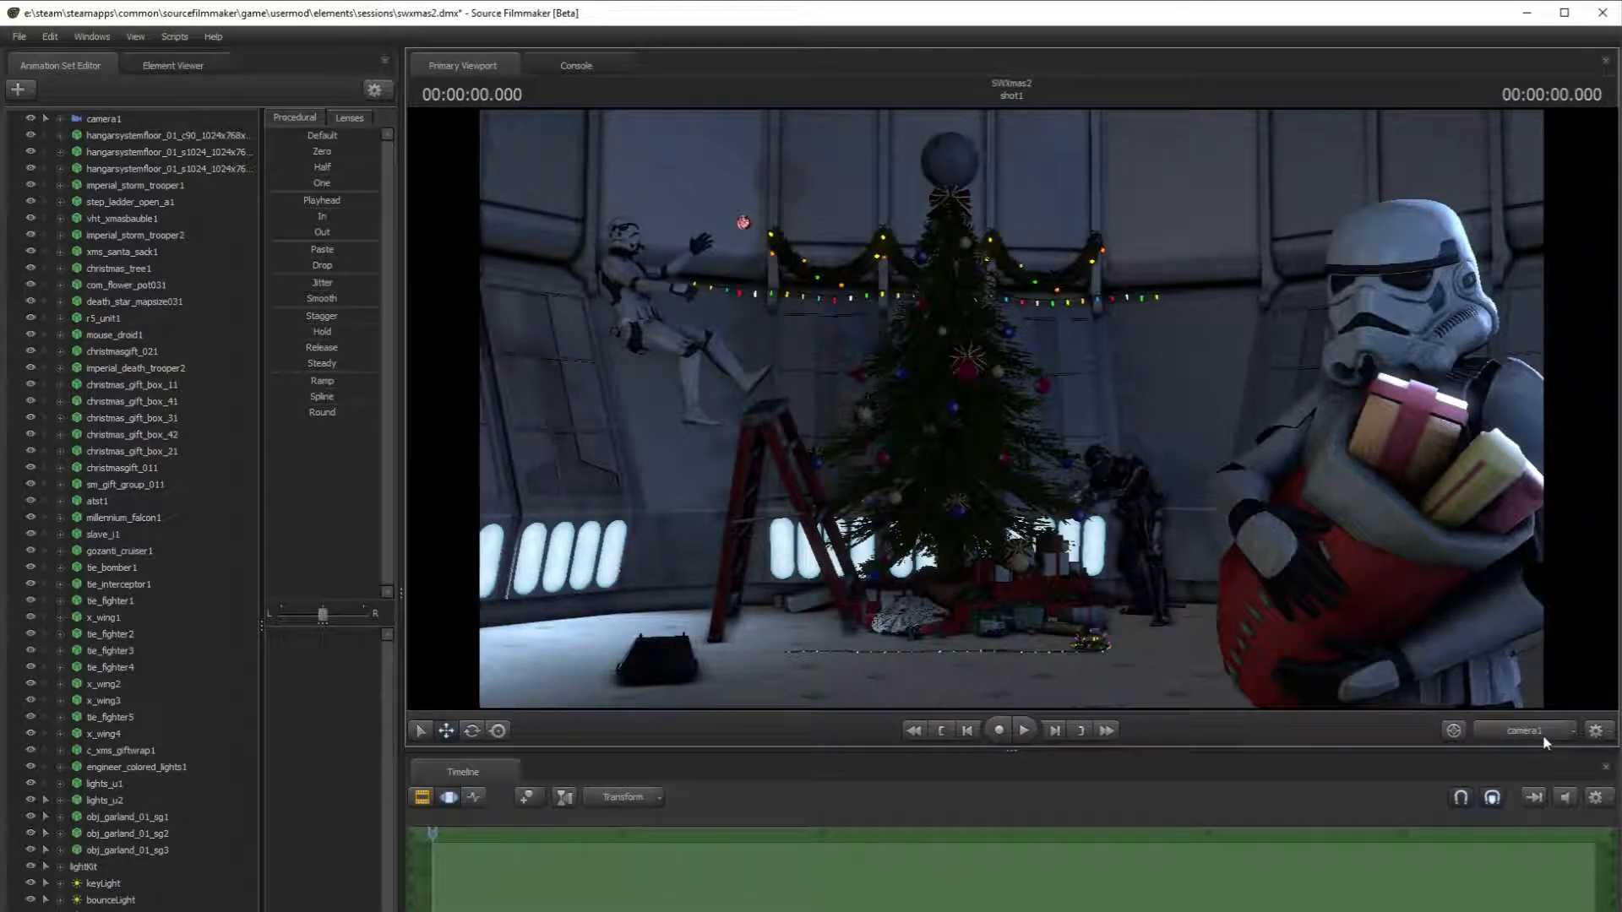
click(1544, 737)
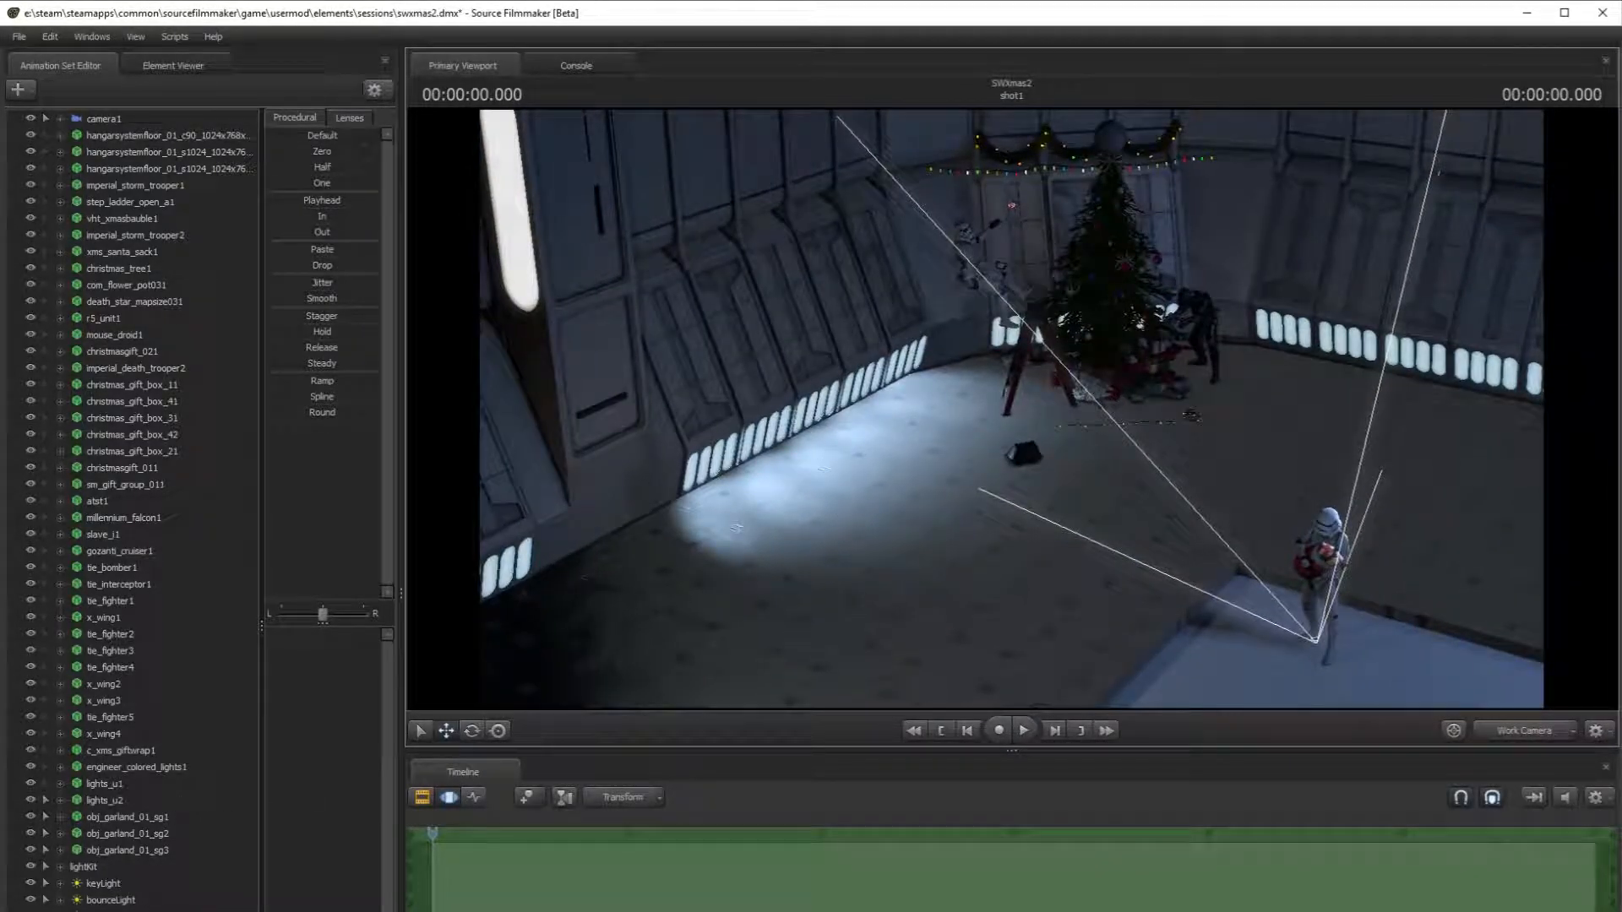
- Copy the five wall-panel floor lights and paste them as a second set
click(118, 910)
shift+click(127, 911)
right_click(145, 911)
click(211, 737)
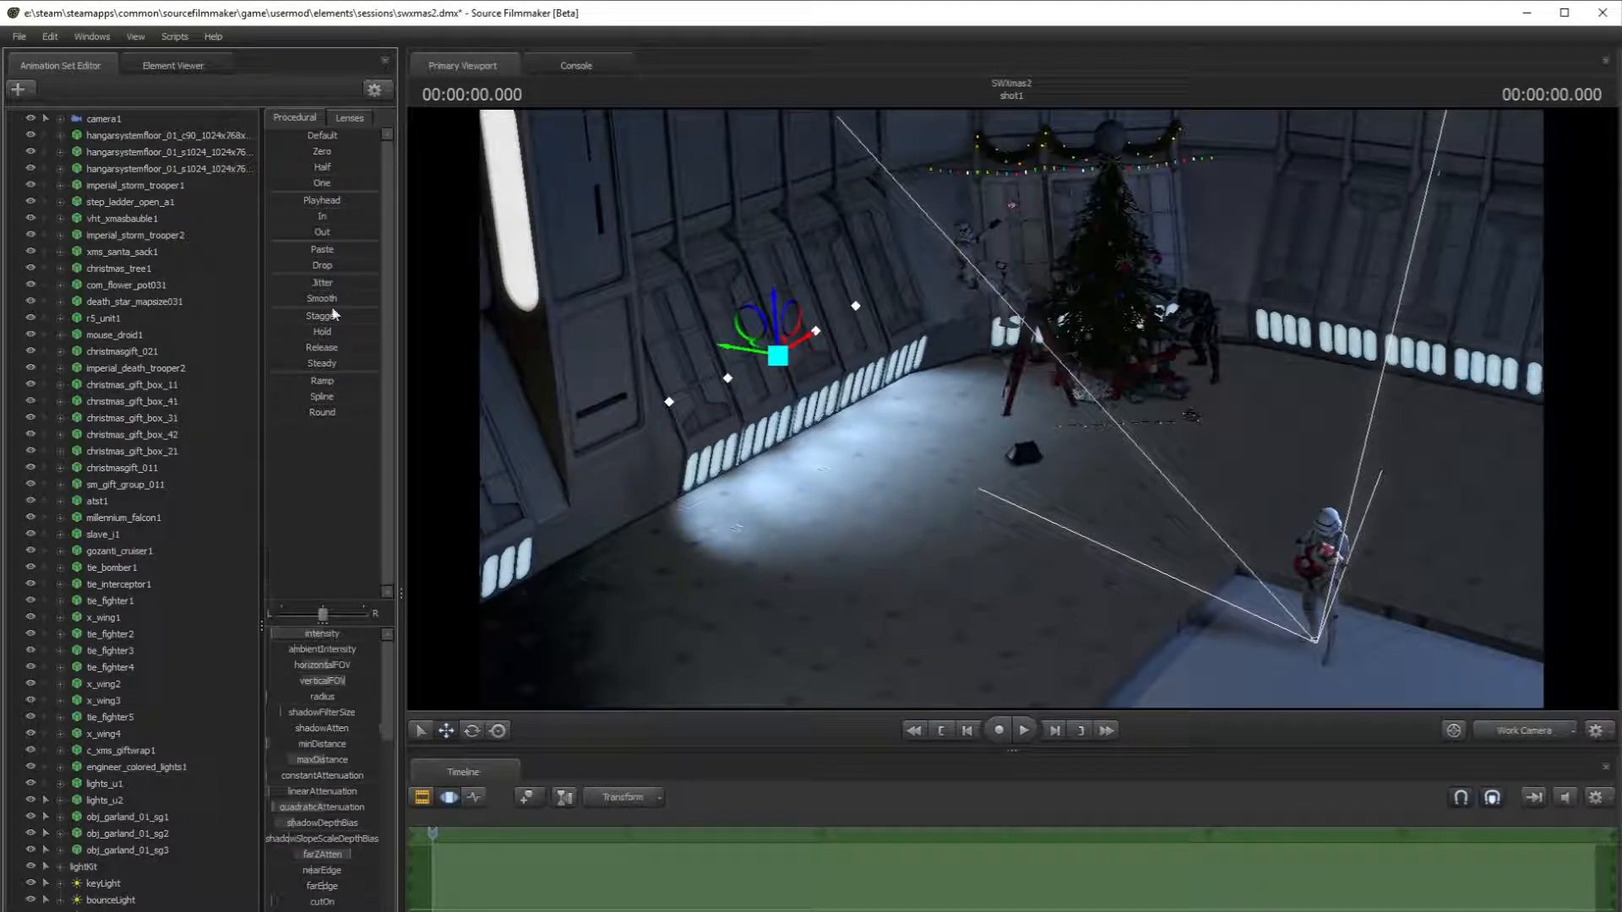
click(370, 92)
click(409, 115)
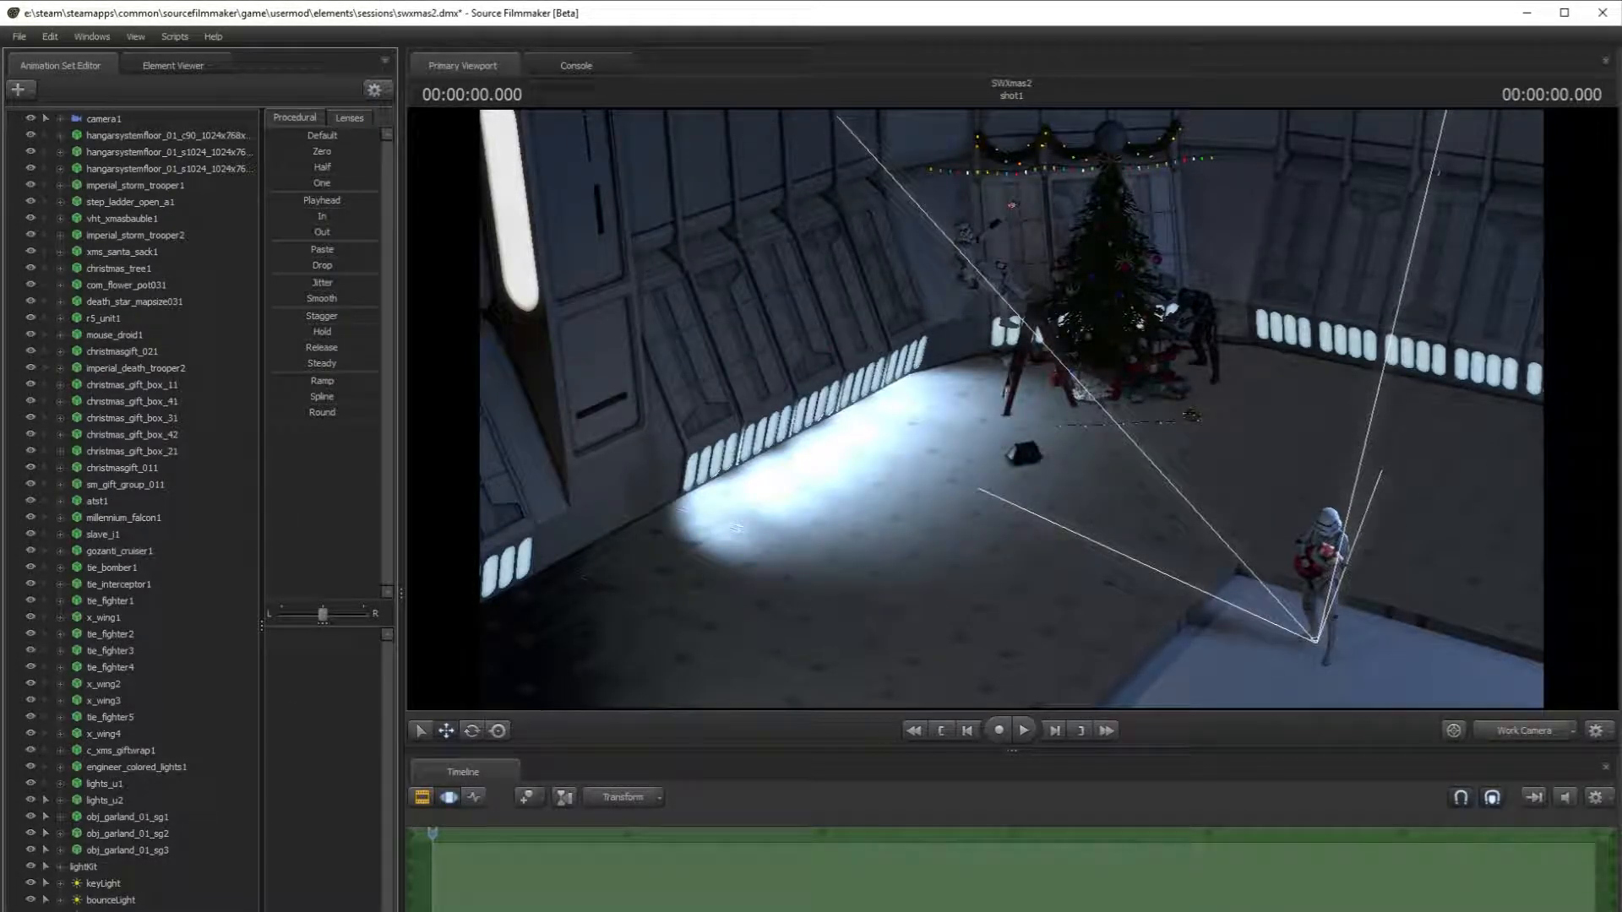
- Rotate and move the duplicated five lights to the opposite wall's glowing panels, and check them through camera1
click(118, 910)
shift+click(126, 910)
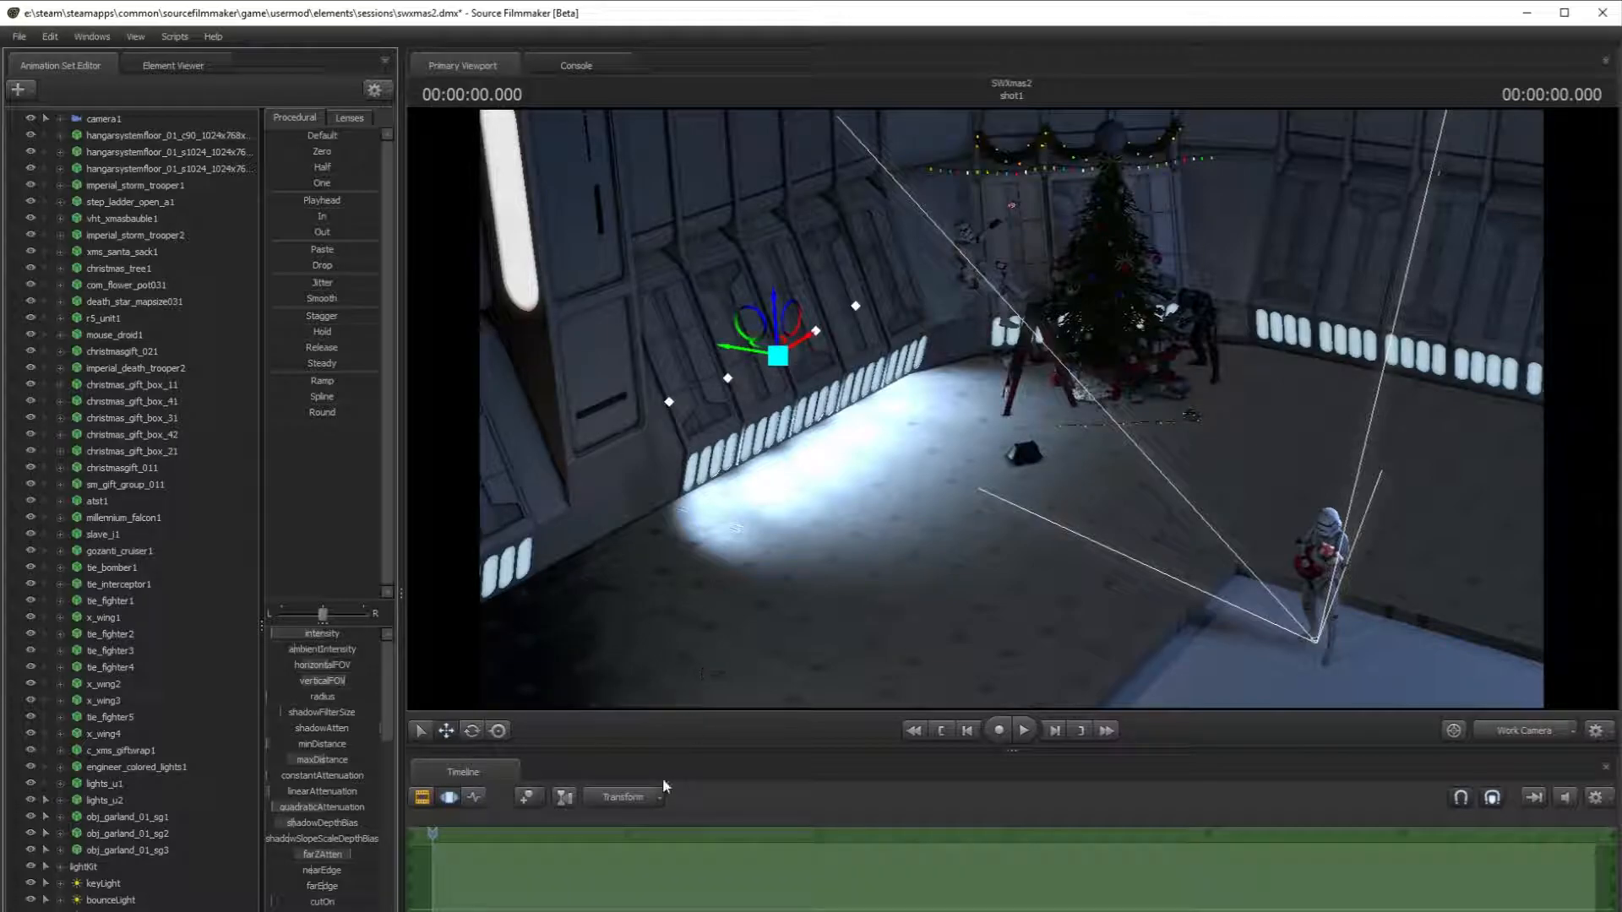
click(472, 731)
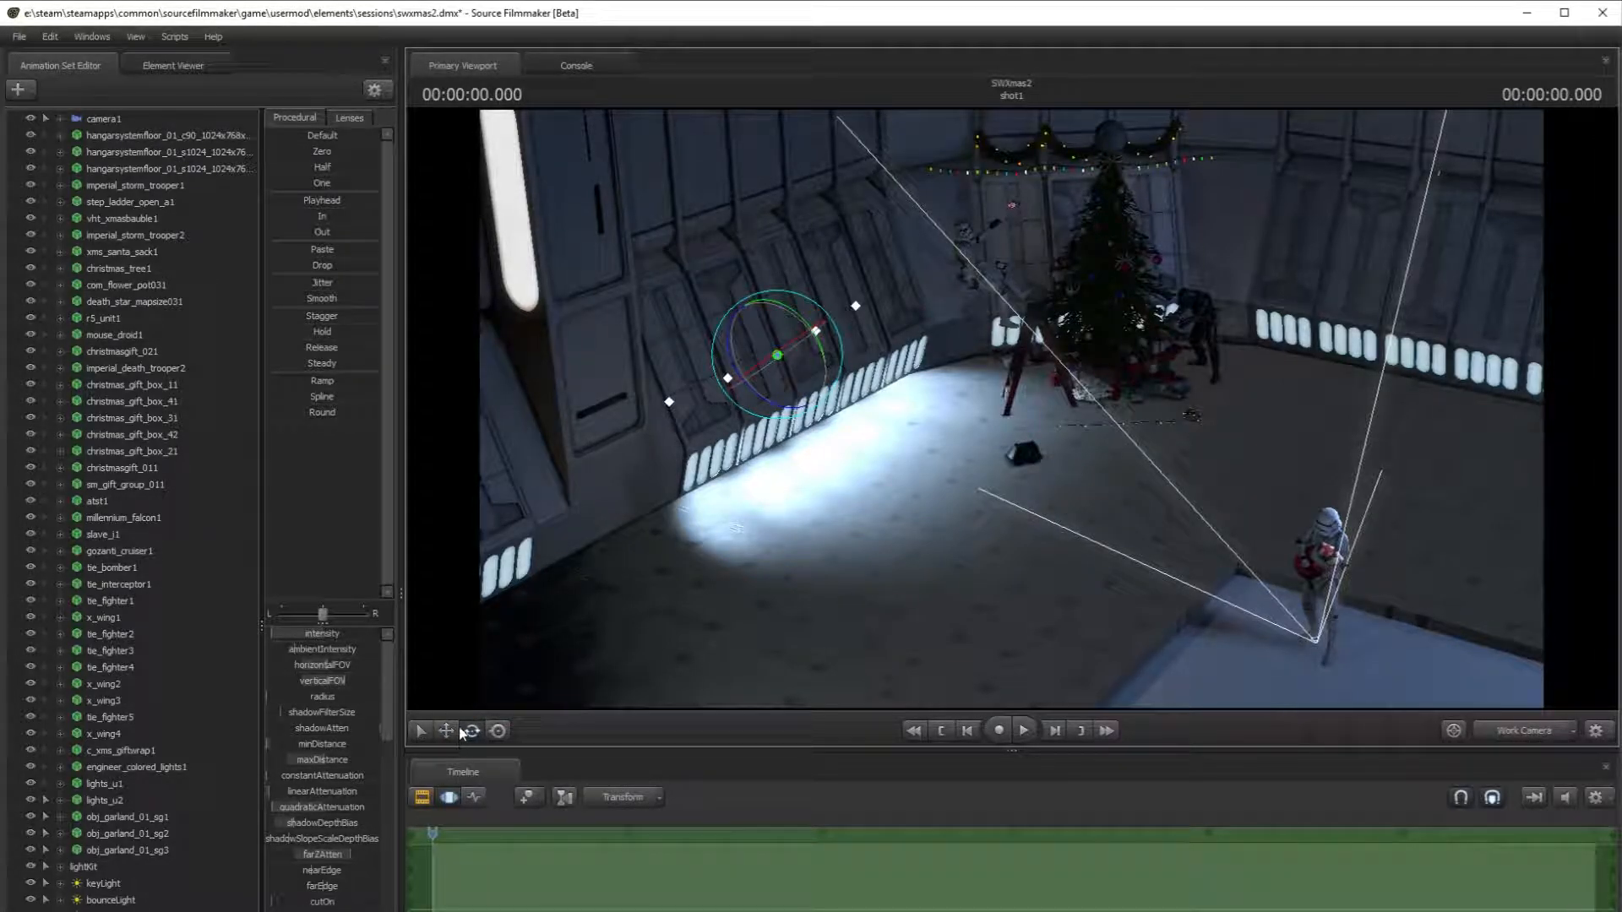
right_click(789, 354)
click(796, 369)
click(448, 731)
drag(801, 355, 1200, 370)
click(478, 732)
click(421, 731)
click(446, 732)
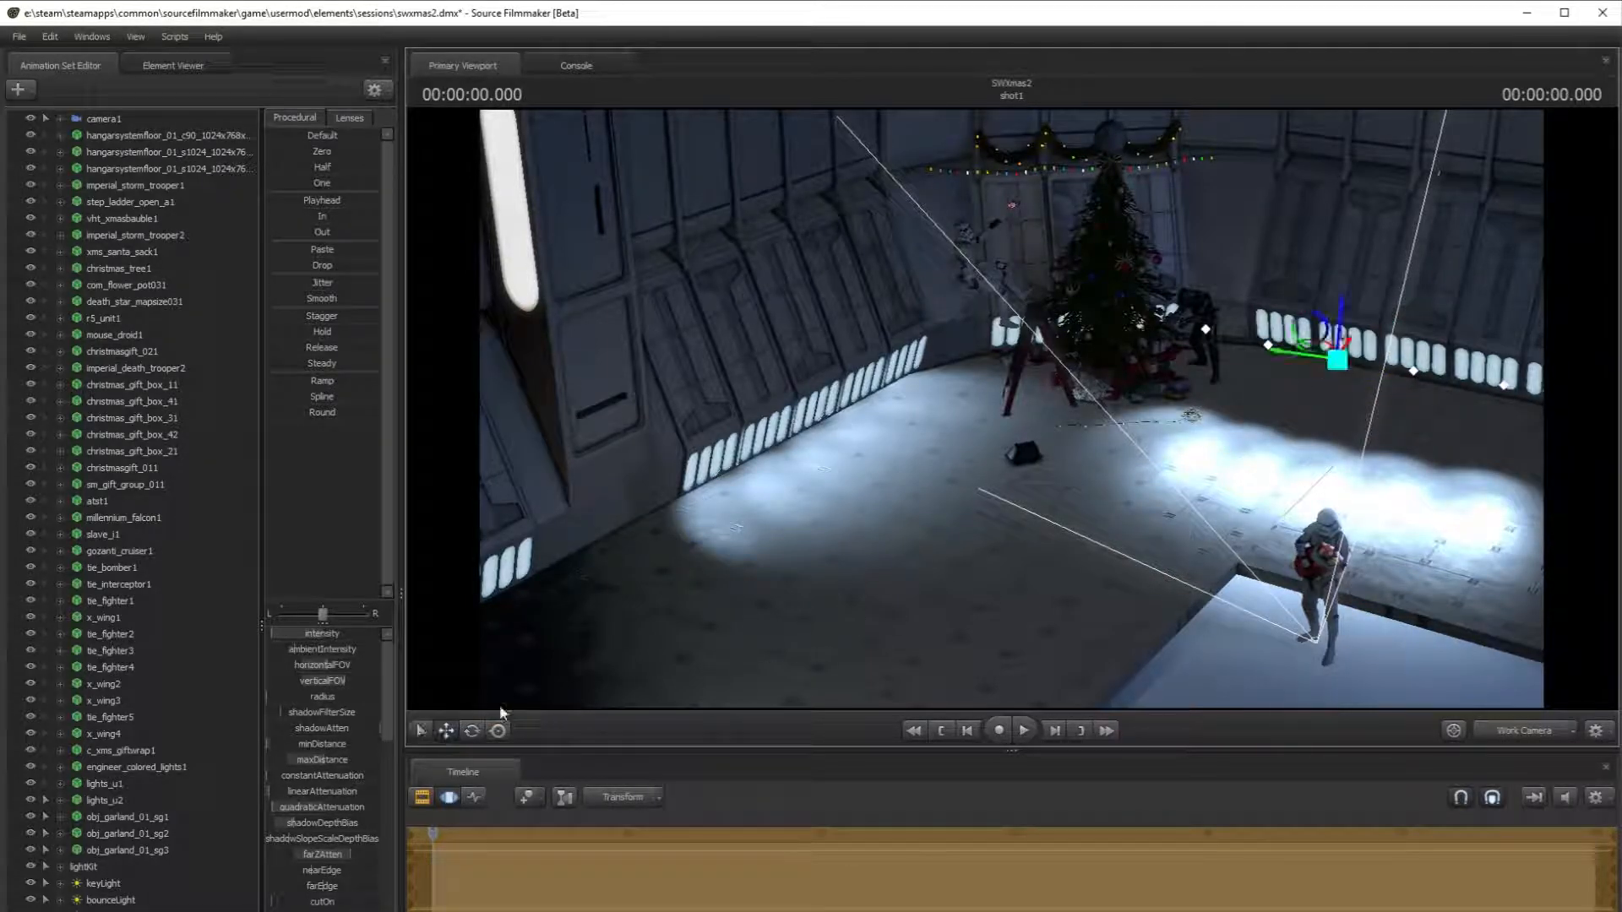
drag(1332, 354, 1562, 289)
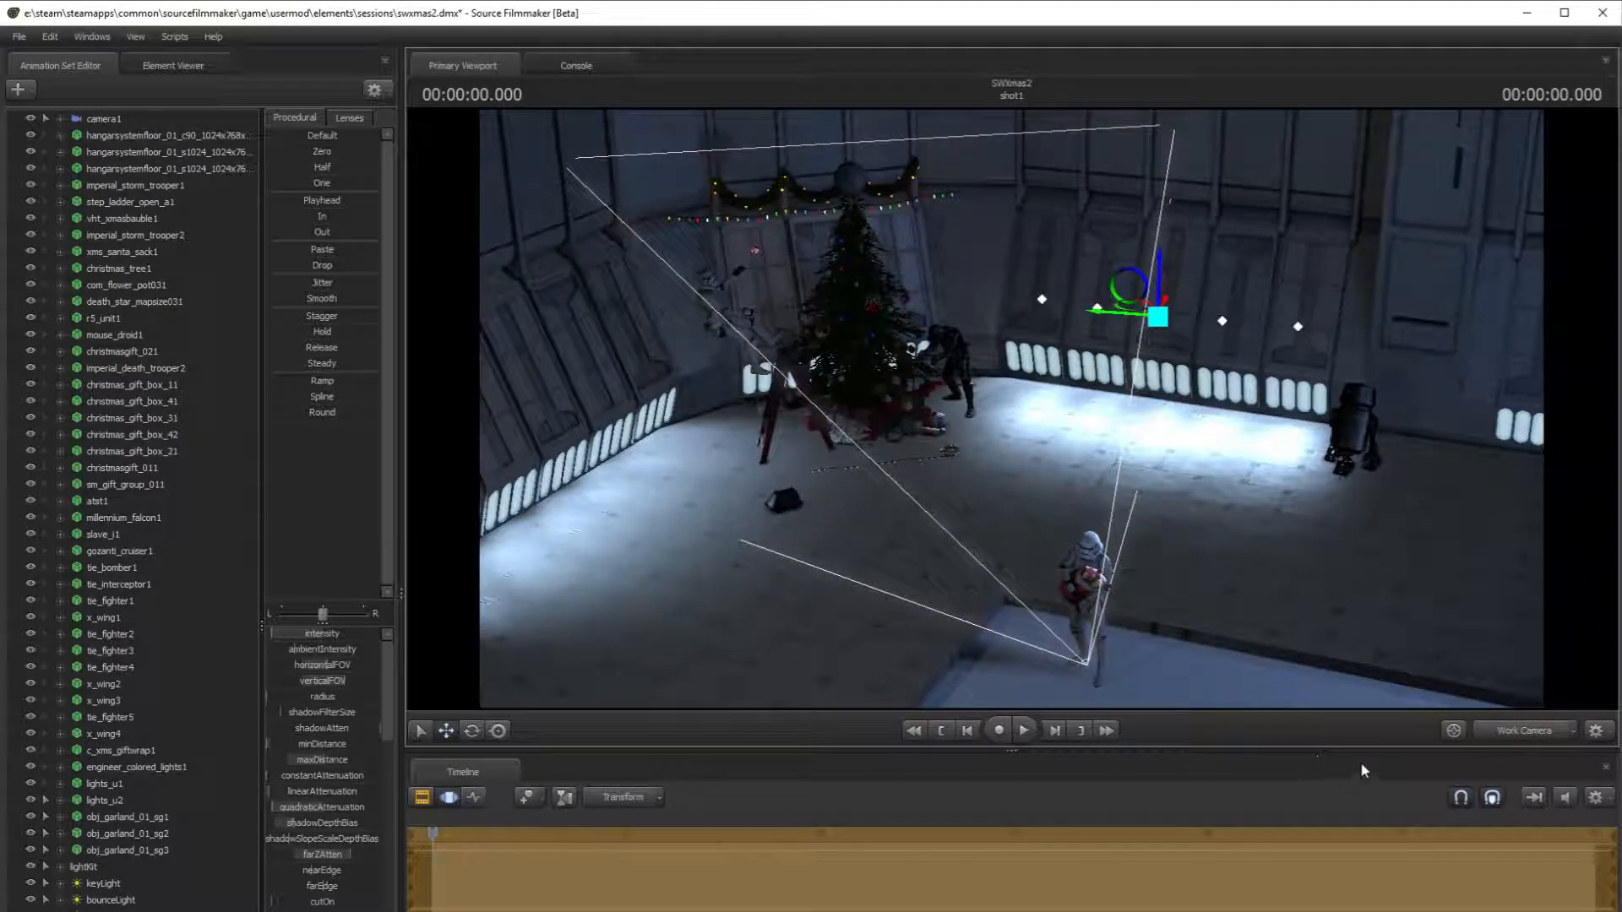
click(1555, 730)
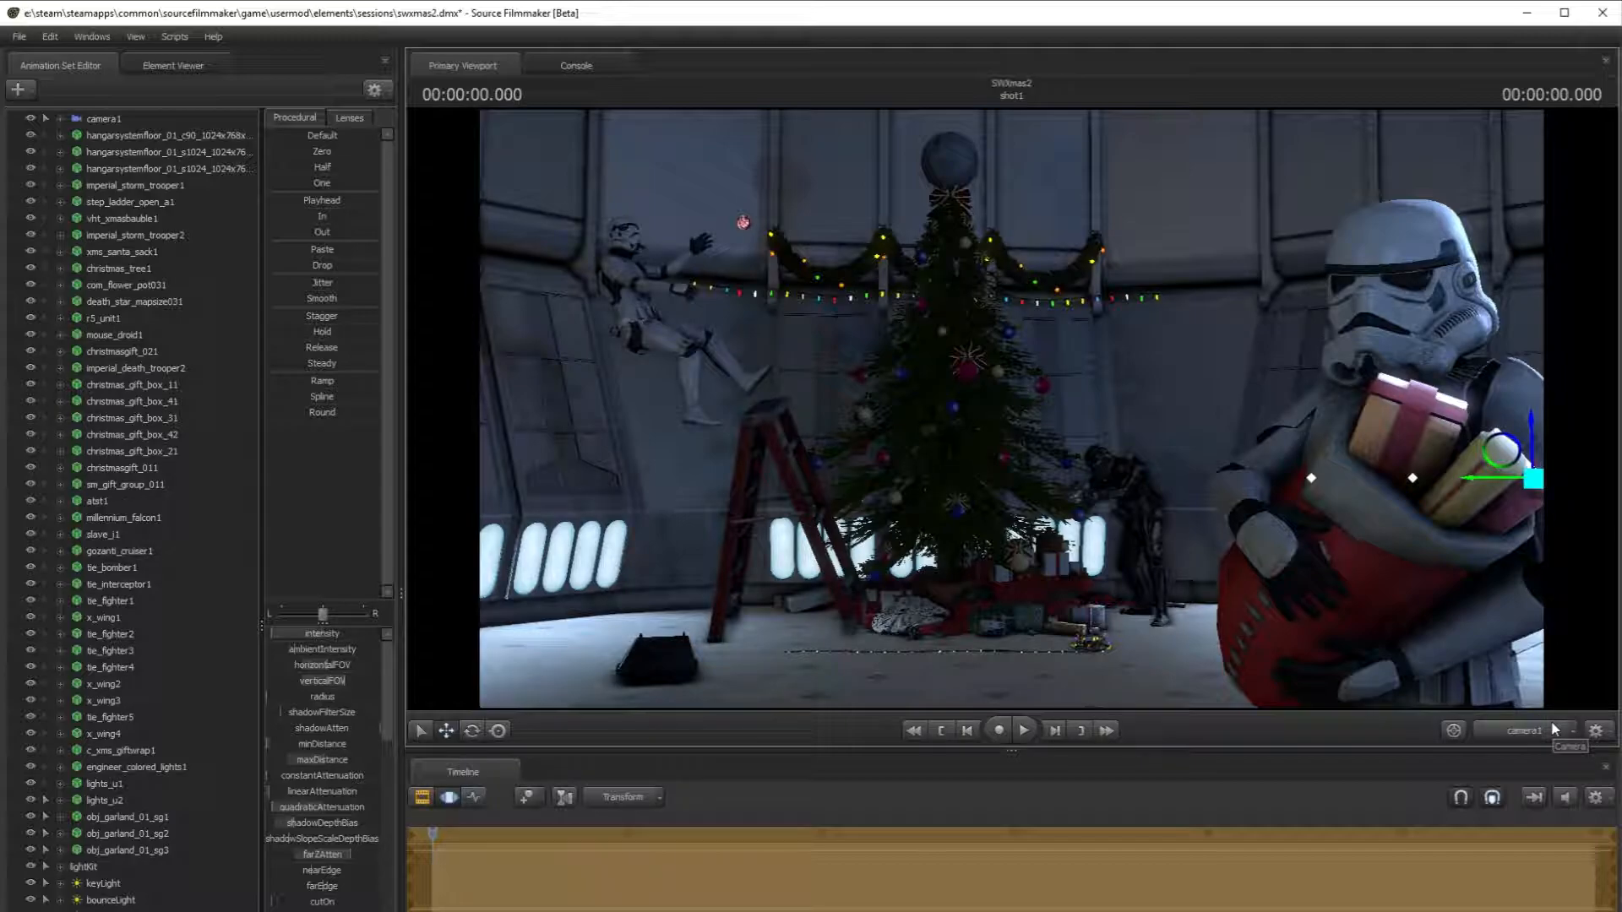
click(1555, 730)
- Copy the opposite wall's five lights and paste them as a third set
right_click(179, 801)
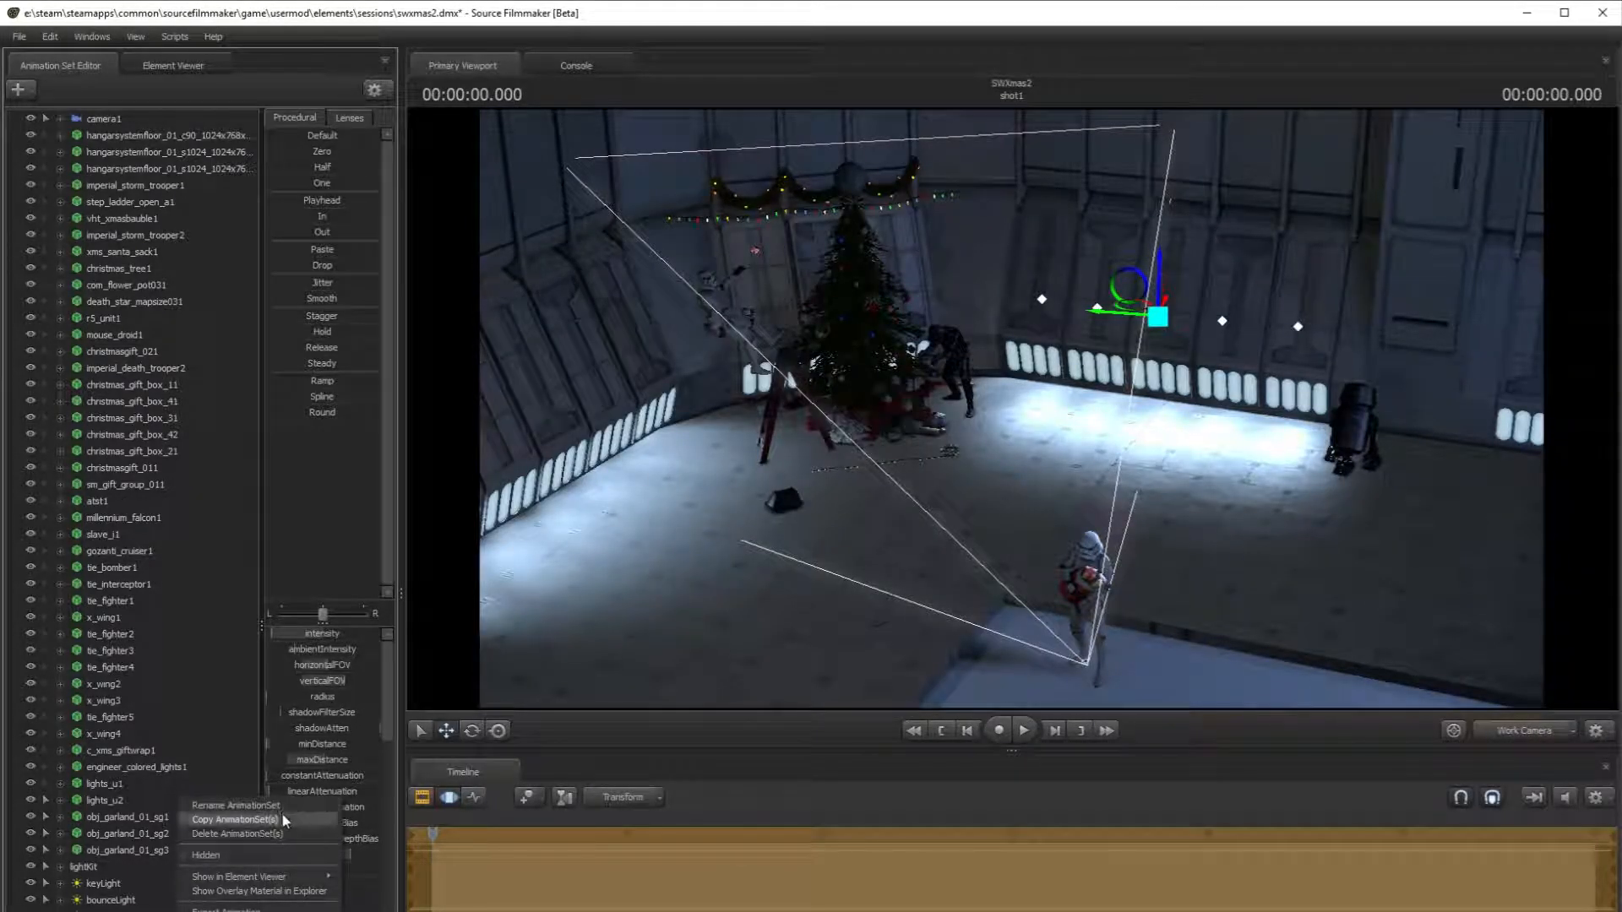
click(334, 623)
click(386, 97)
click(447, 114)
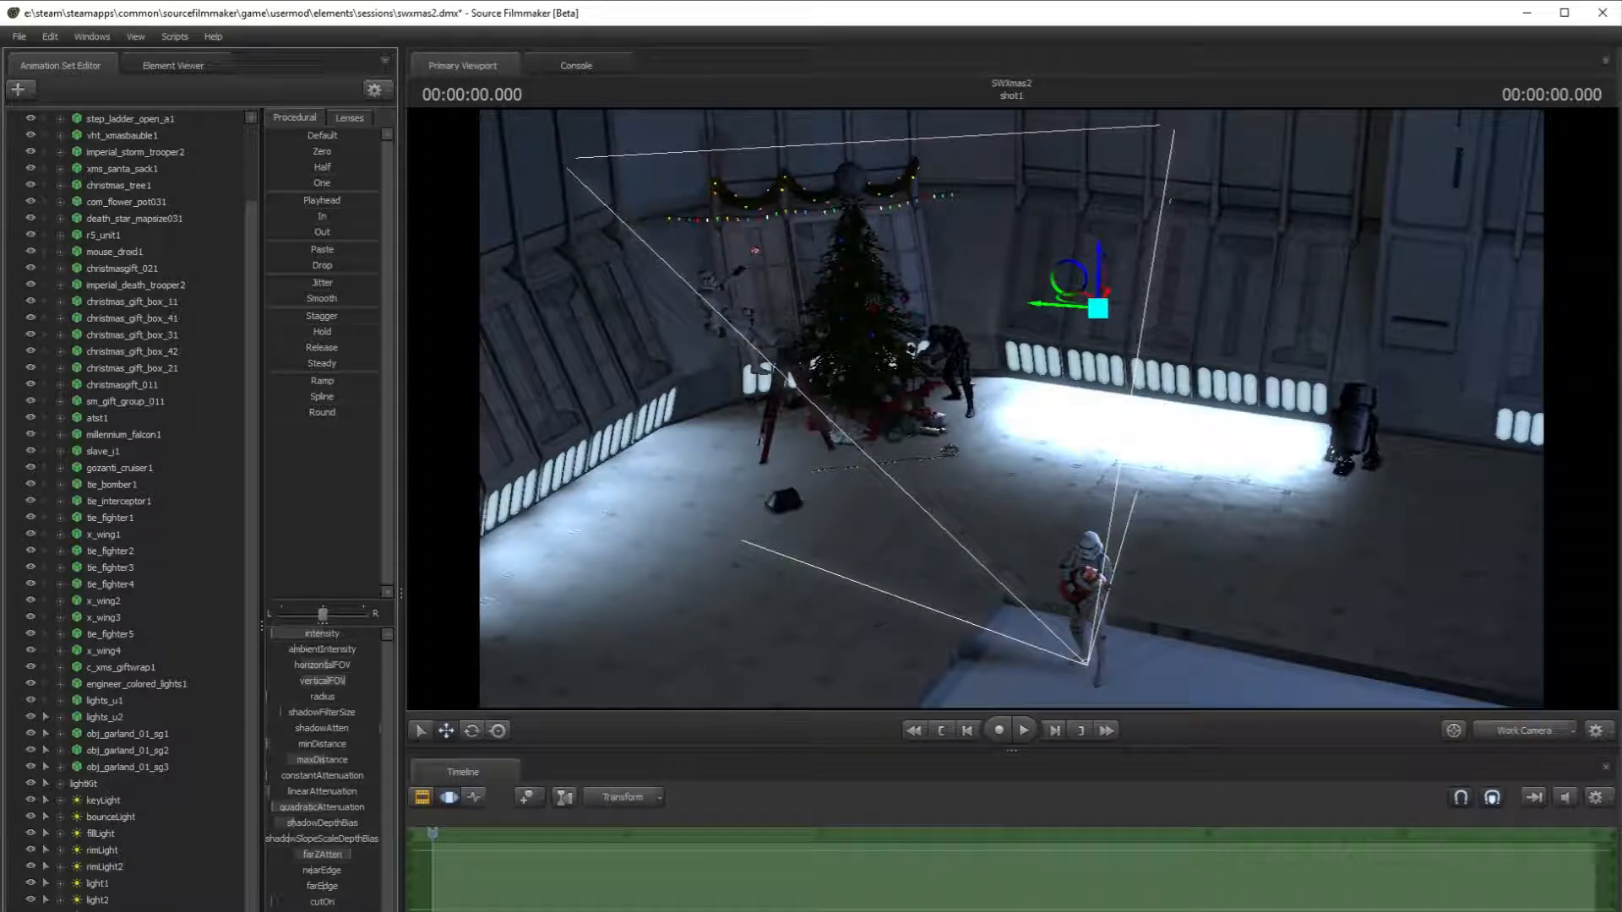
- Move and rotate the third set of five lights along the back wall behind the Christmas tree
drag(1098, 308, 1157, 317)
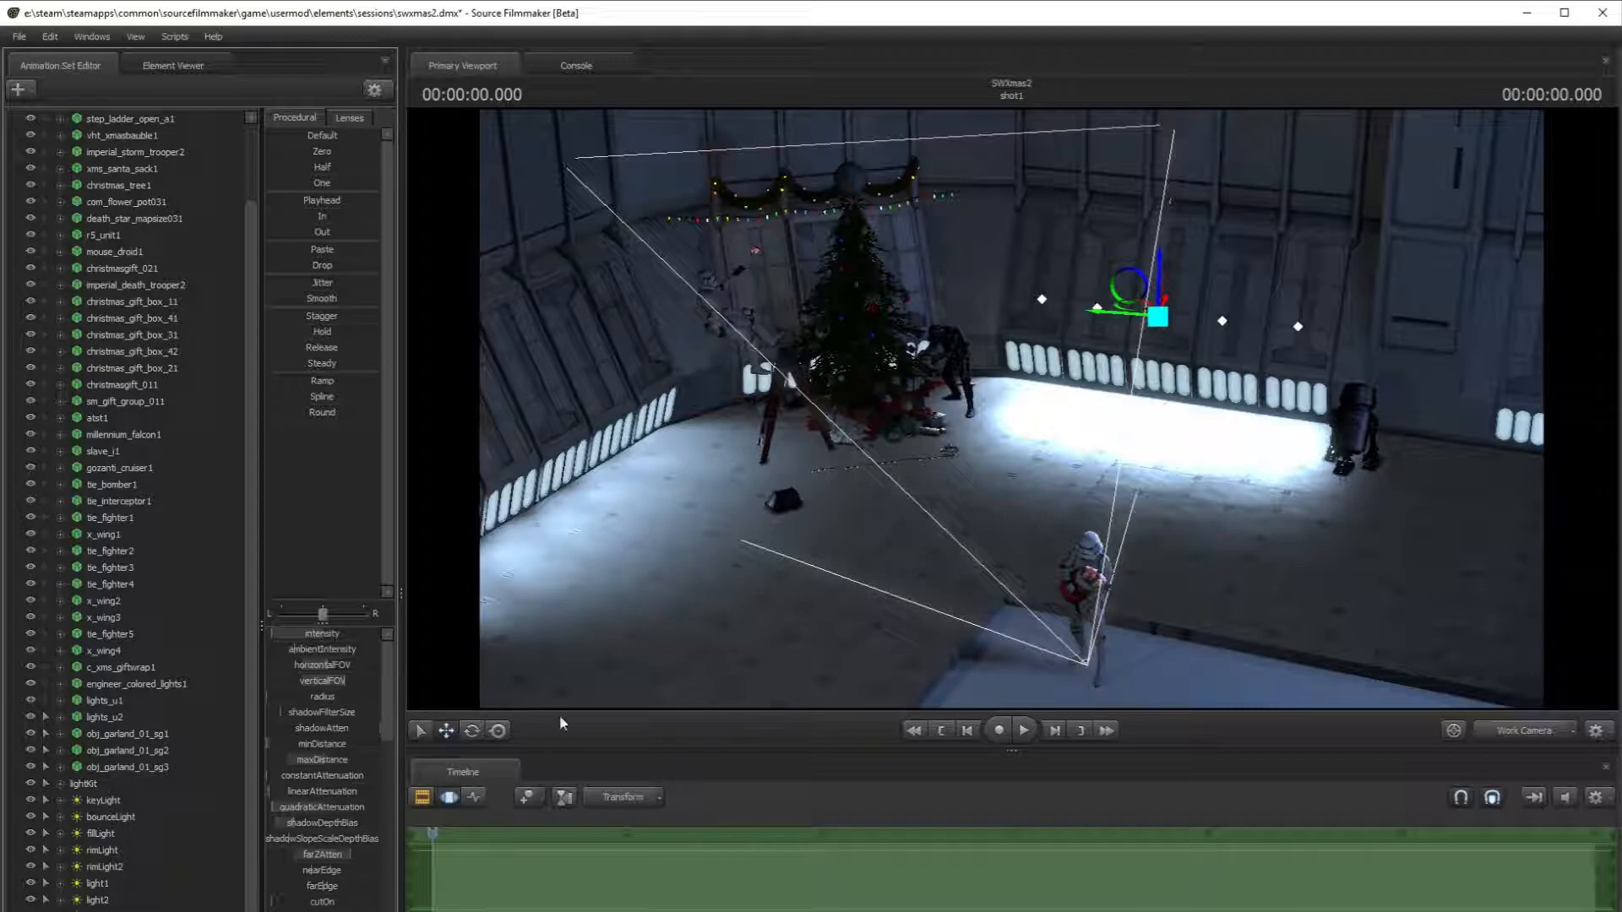
drag(1109, 328, 892, 366)
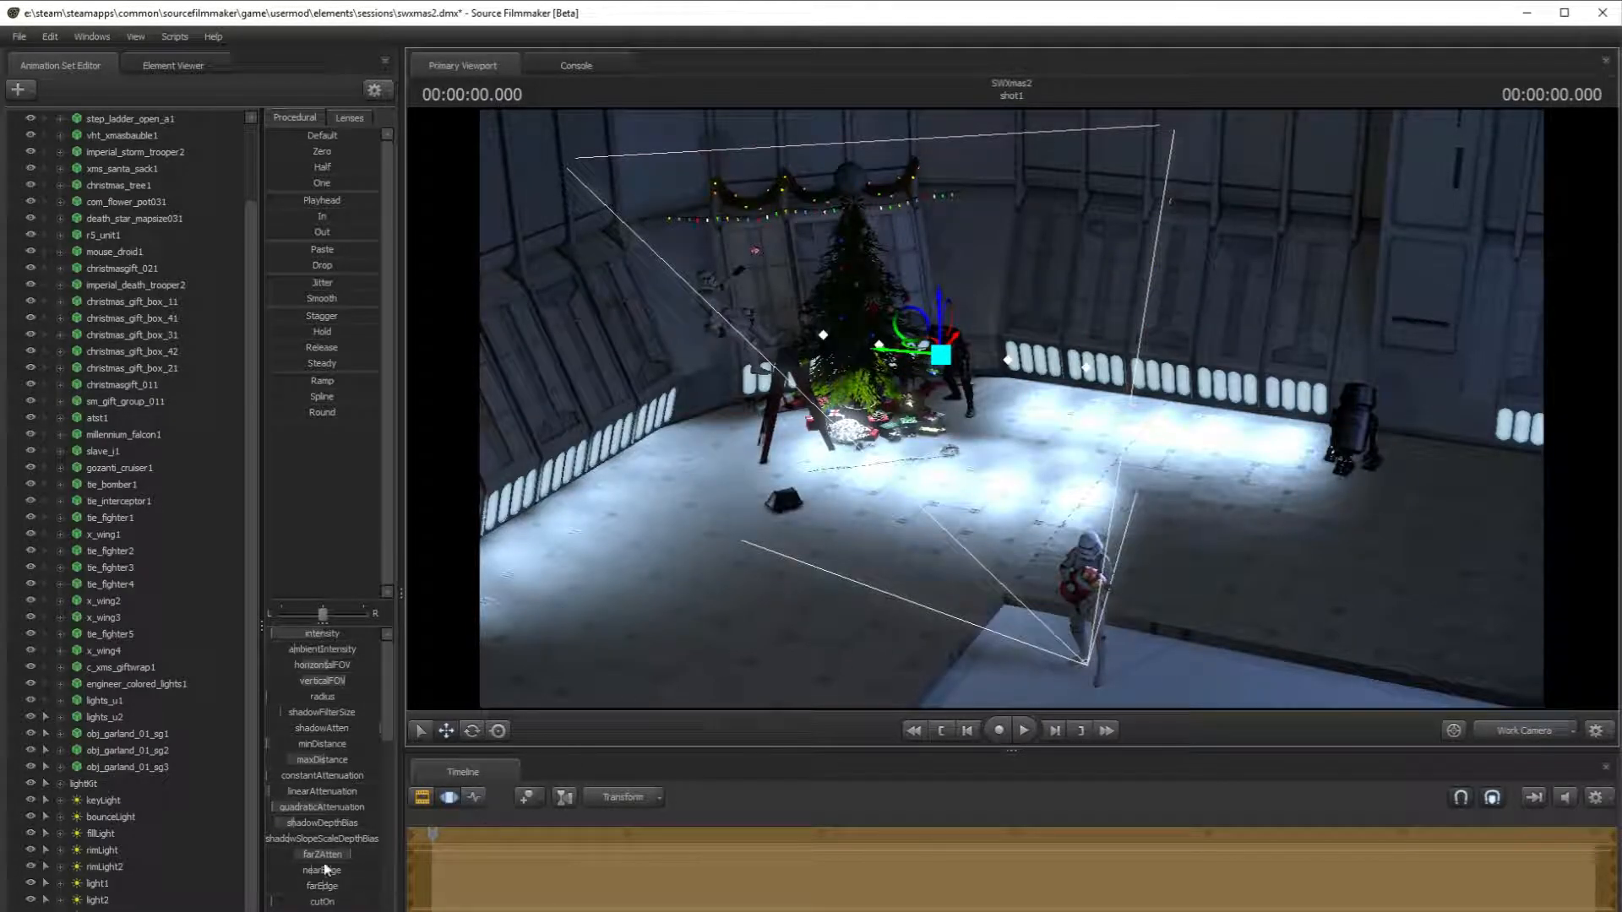
click(473, 731)
drag(938, 422, 828, 443)
key(w)
drag(1011, 358, 729, 252)
click(449, 731)
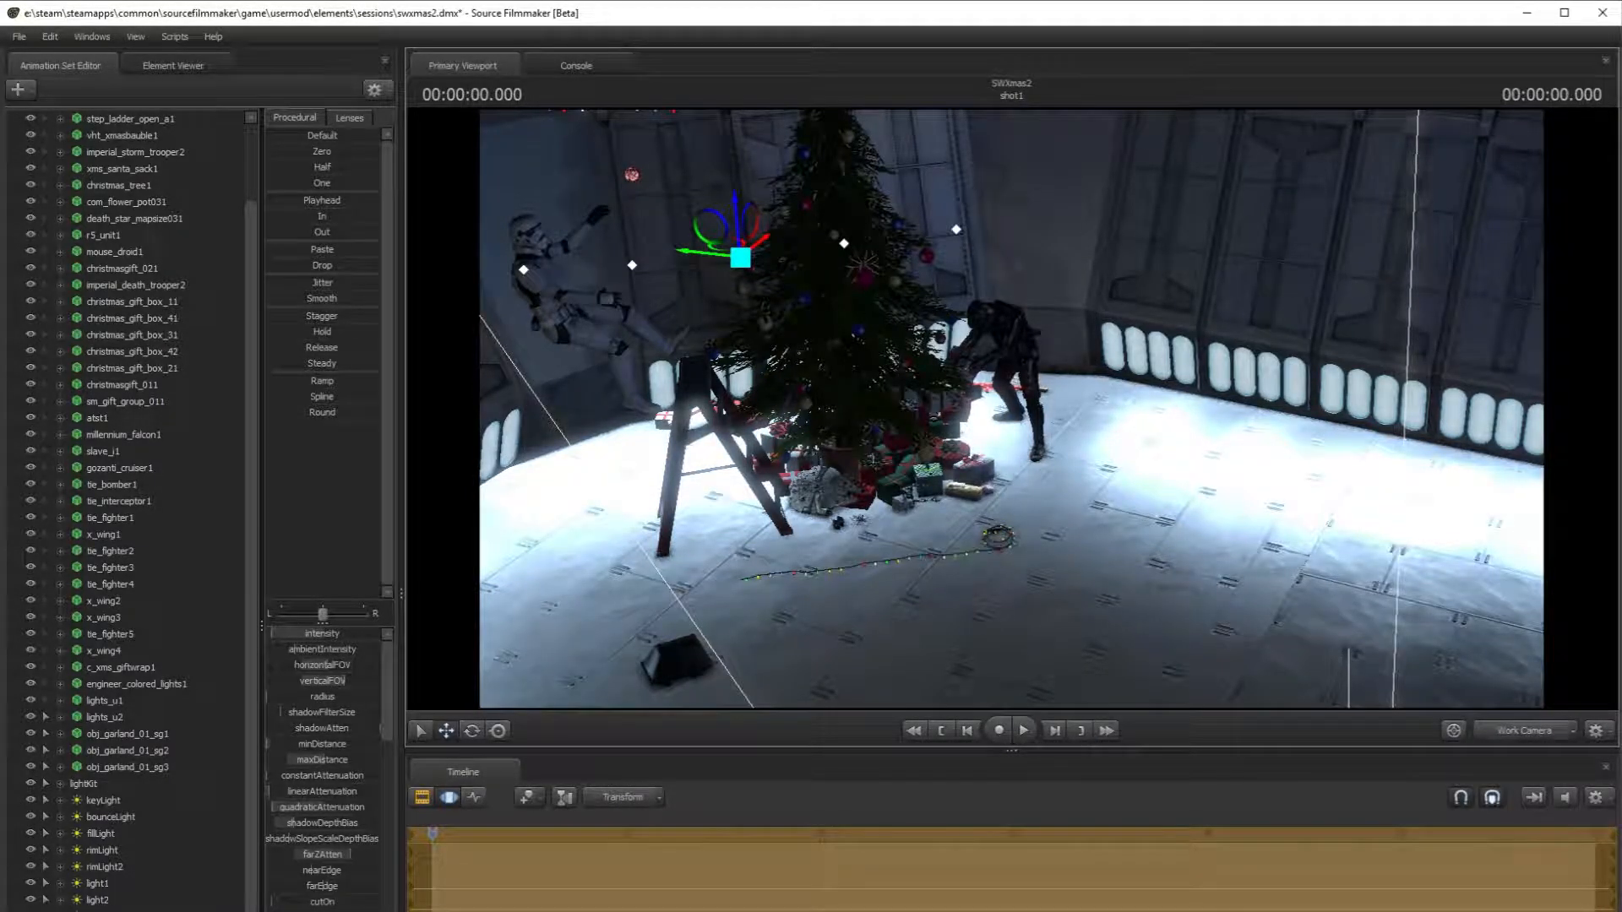
- Delete the two lights of the back-wall set that are nearest the falling stormtrooper
click(124, 910)
ctrl+click(124, 911)
right_click(124, 911)
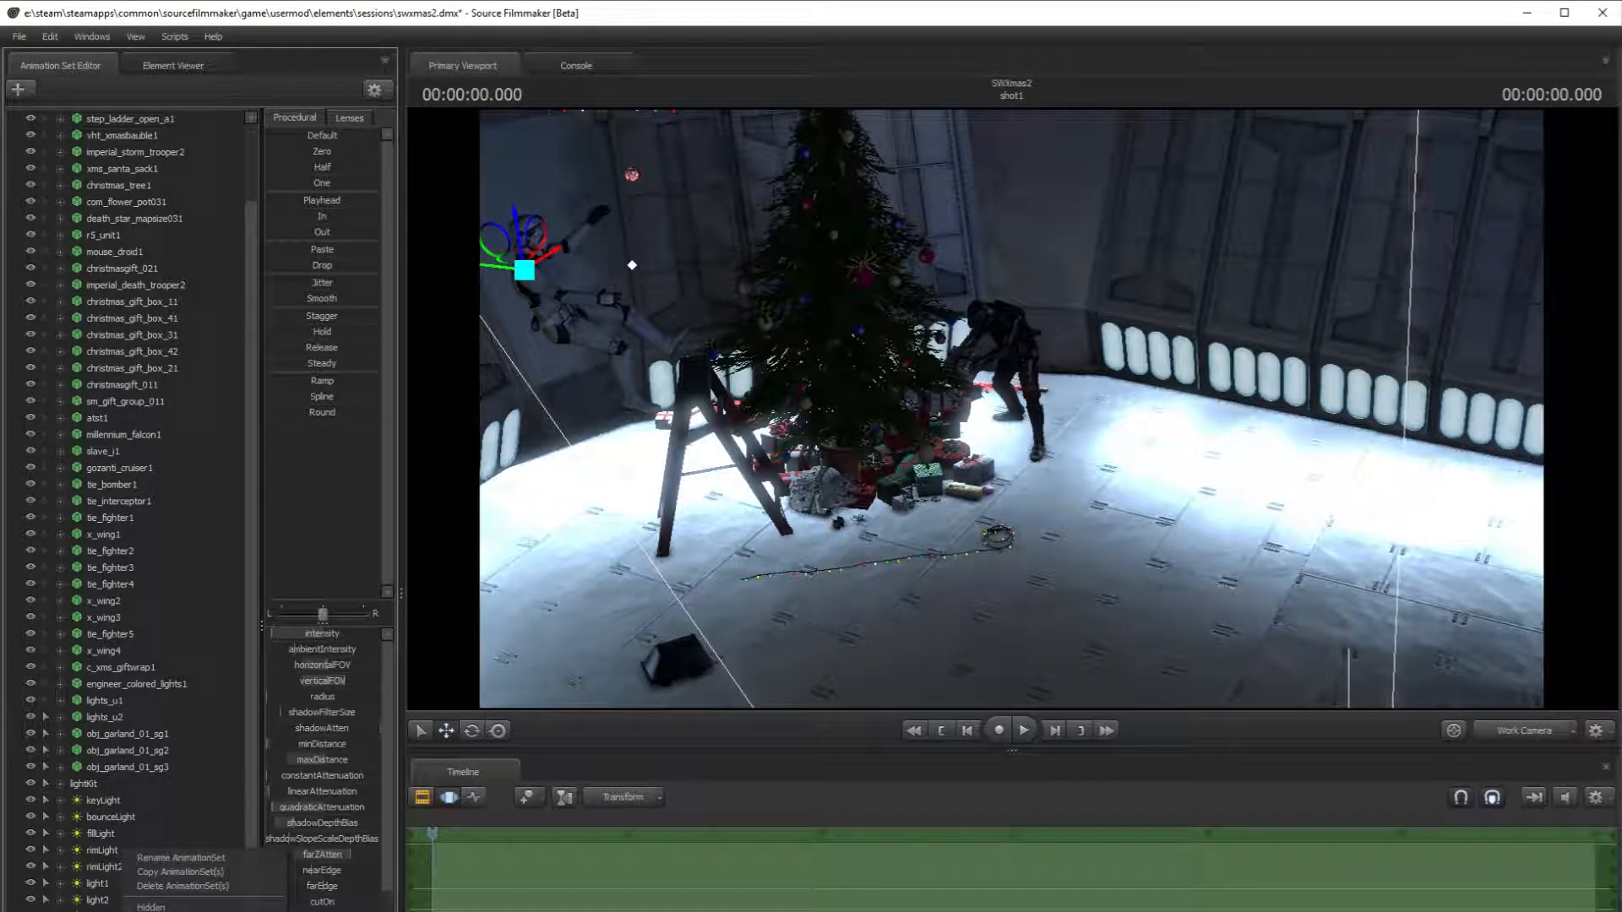
click(184, 886)
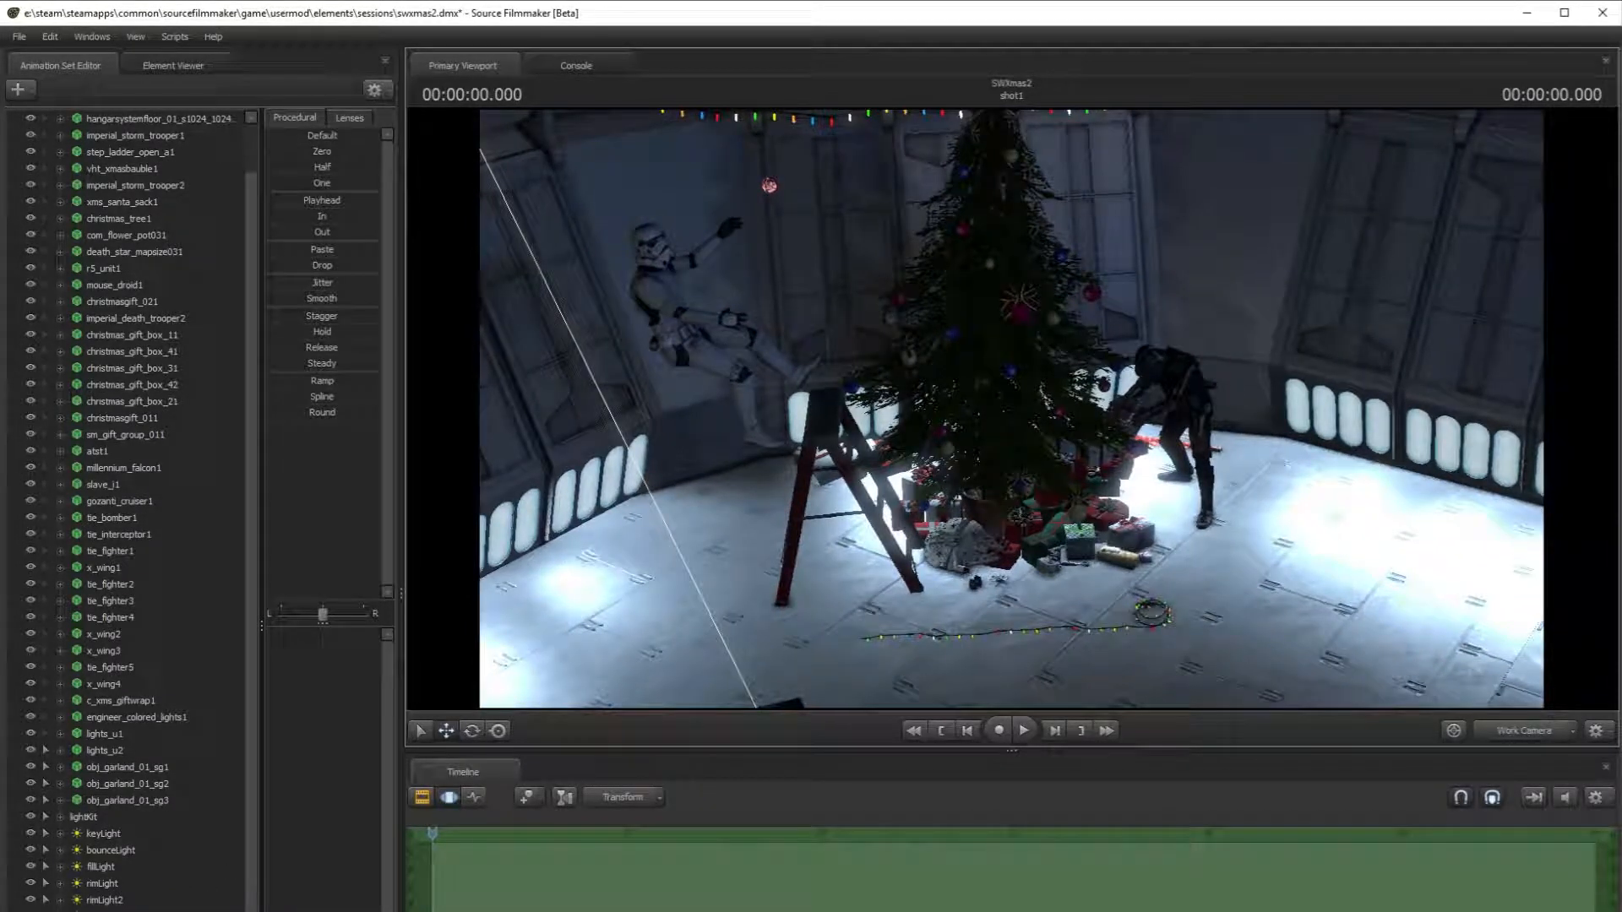
- Reposition the three remaining back-wall lights behind the tree and check the floor lighting through camera1
click(110, 911)
shift+click(110, 910)
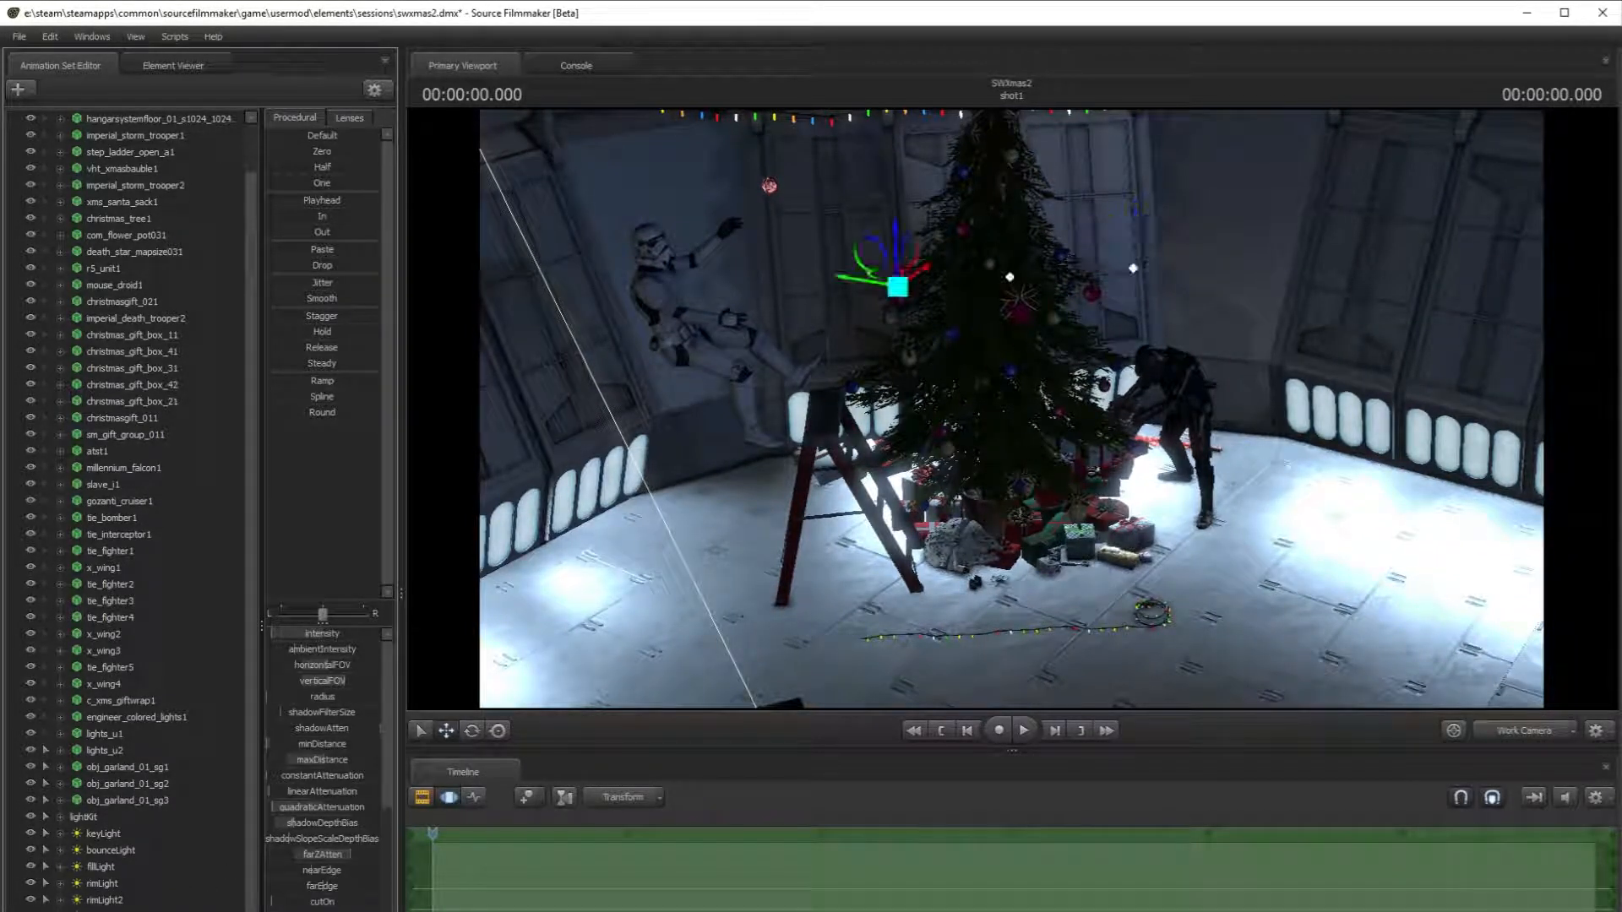
drag(894, 277, 854, 305)
click(1331, 519)
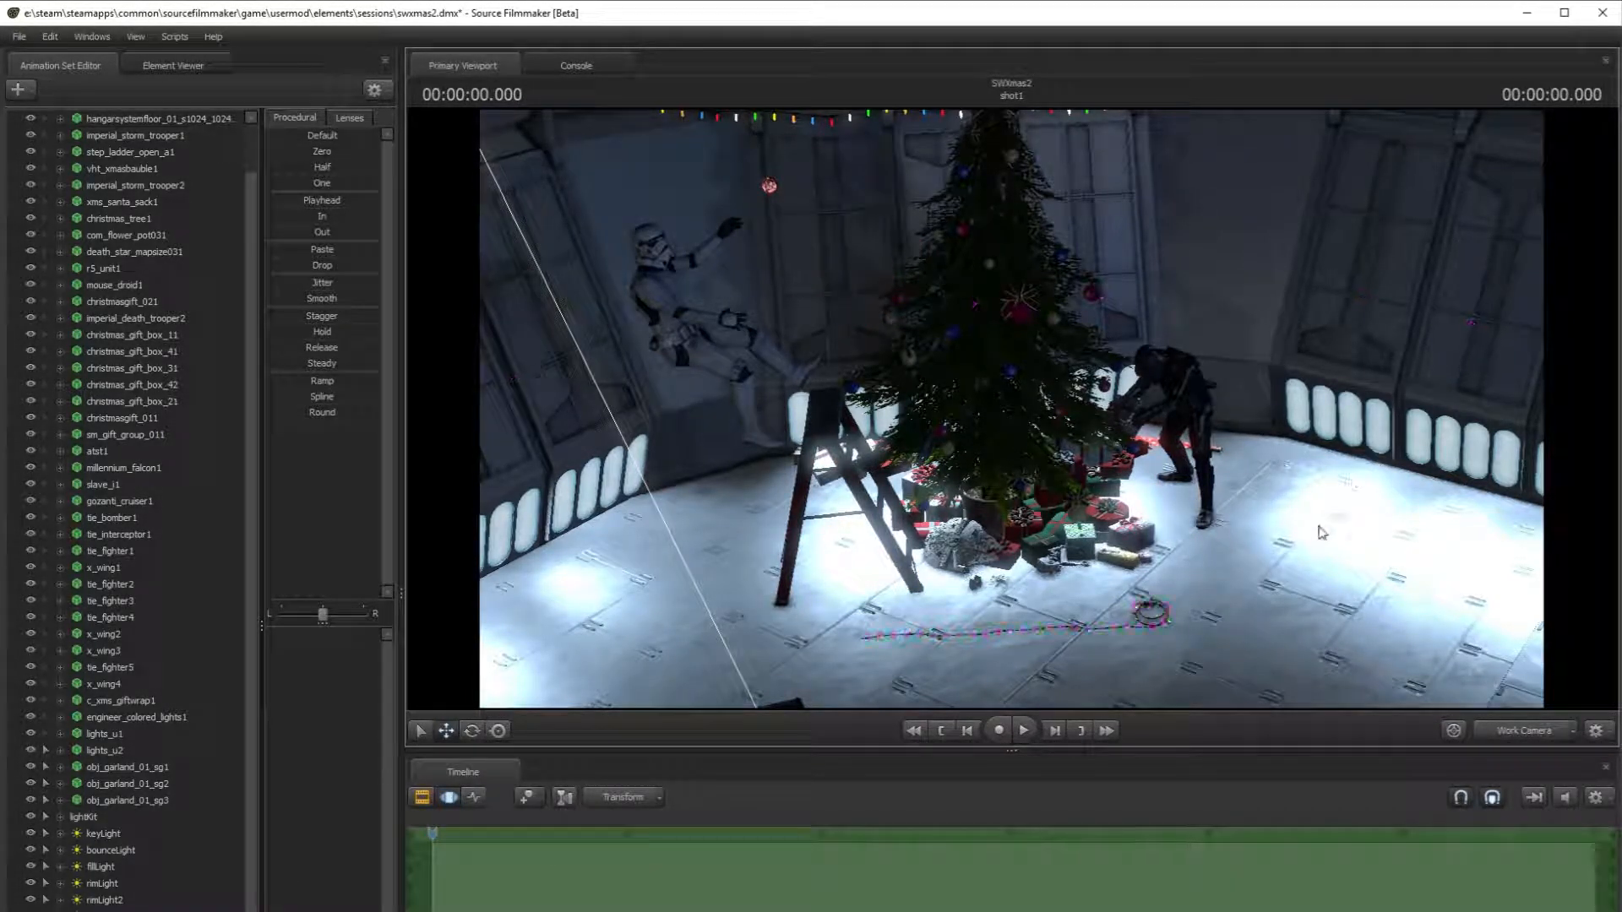
click(1504, 733)
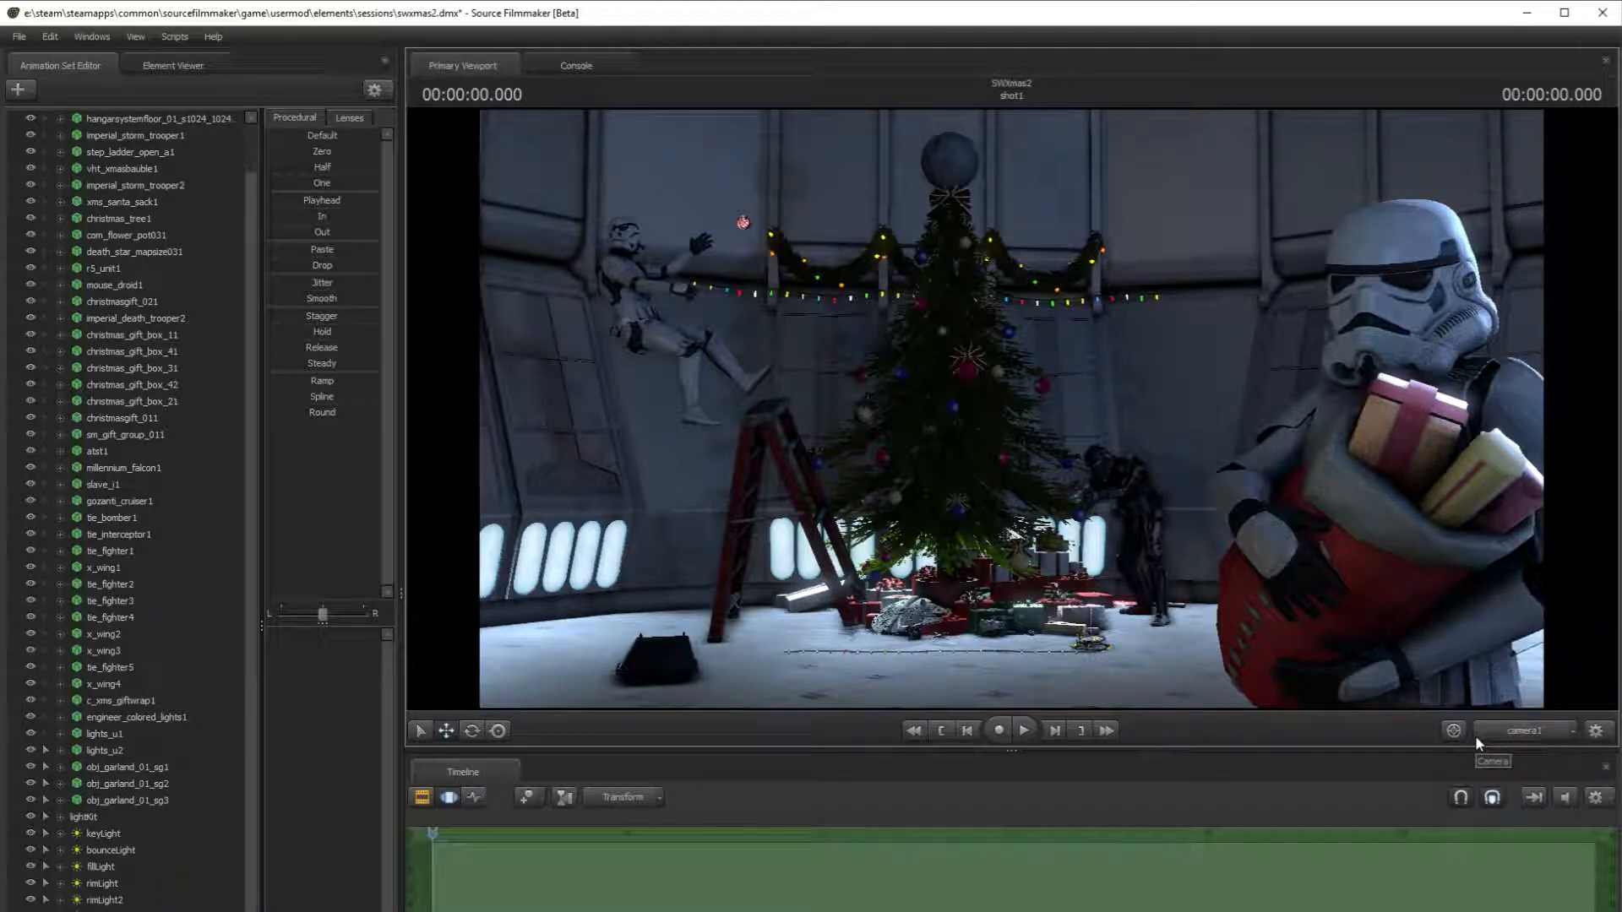
click(1477, 737)
- Duplicate the middle light of the first wall-panel row by copying and pasting its animation set
drag(1449, 678, 1367, 740)
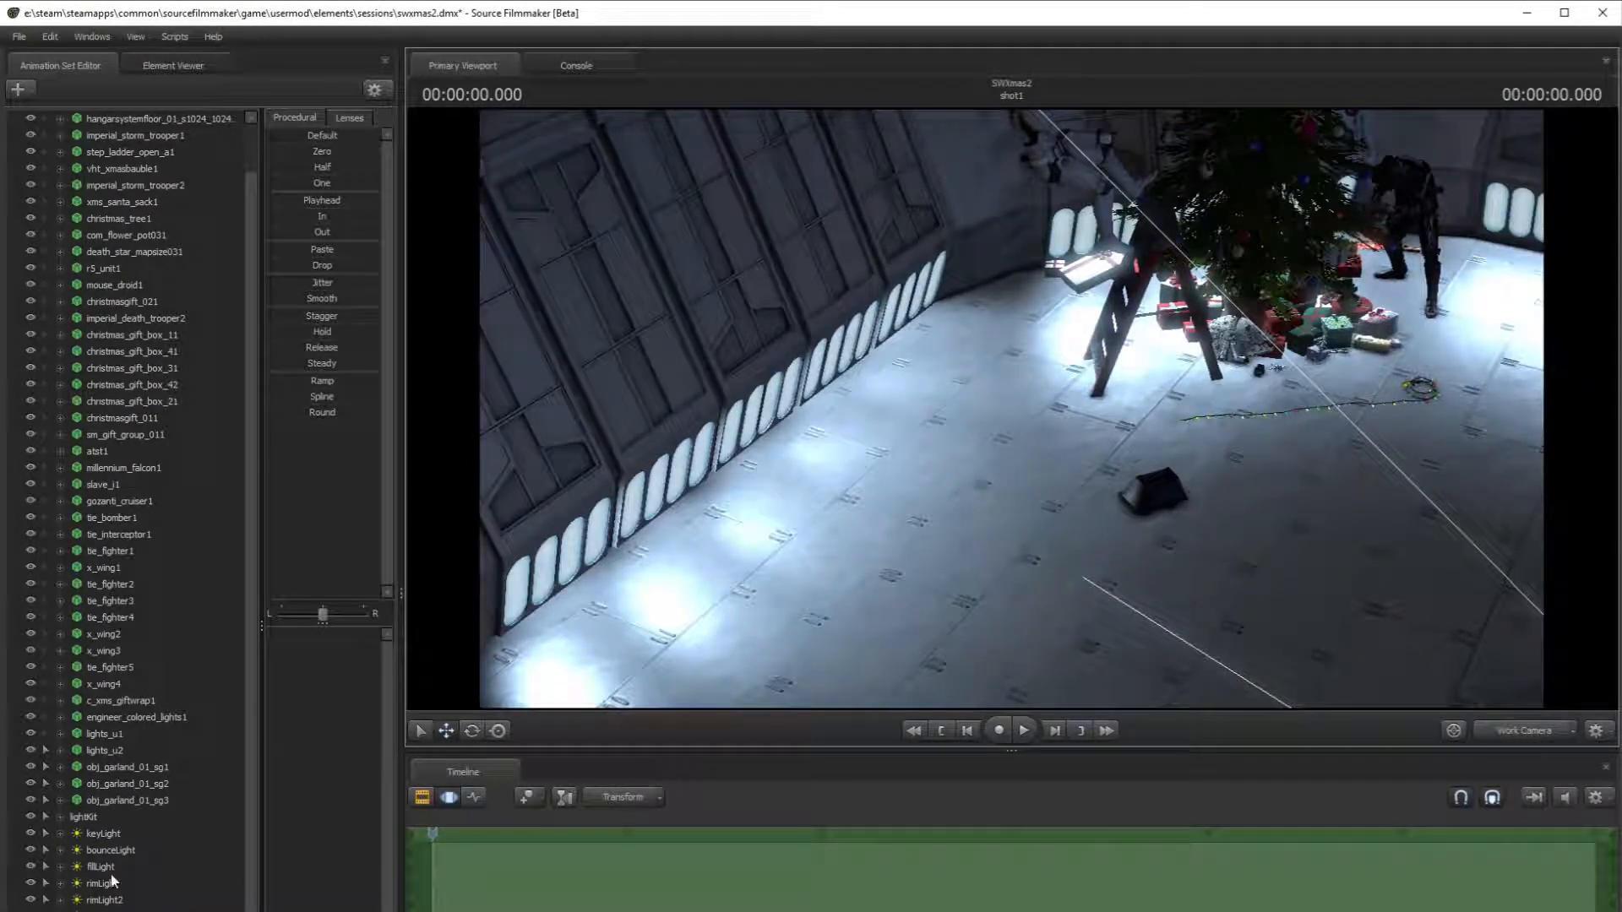
click(114, 911)
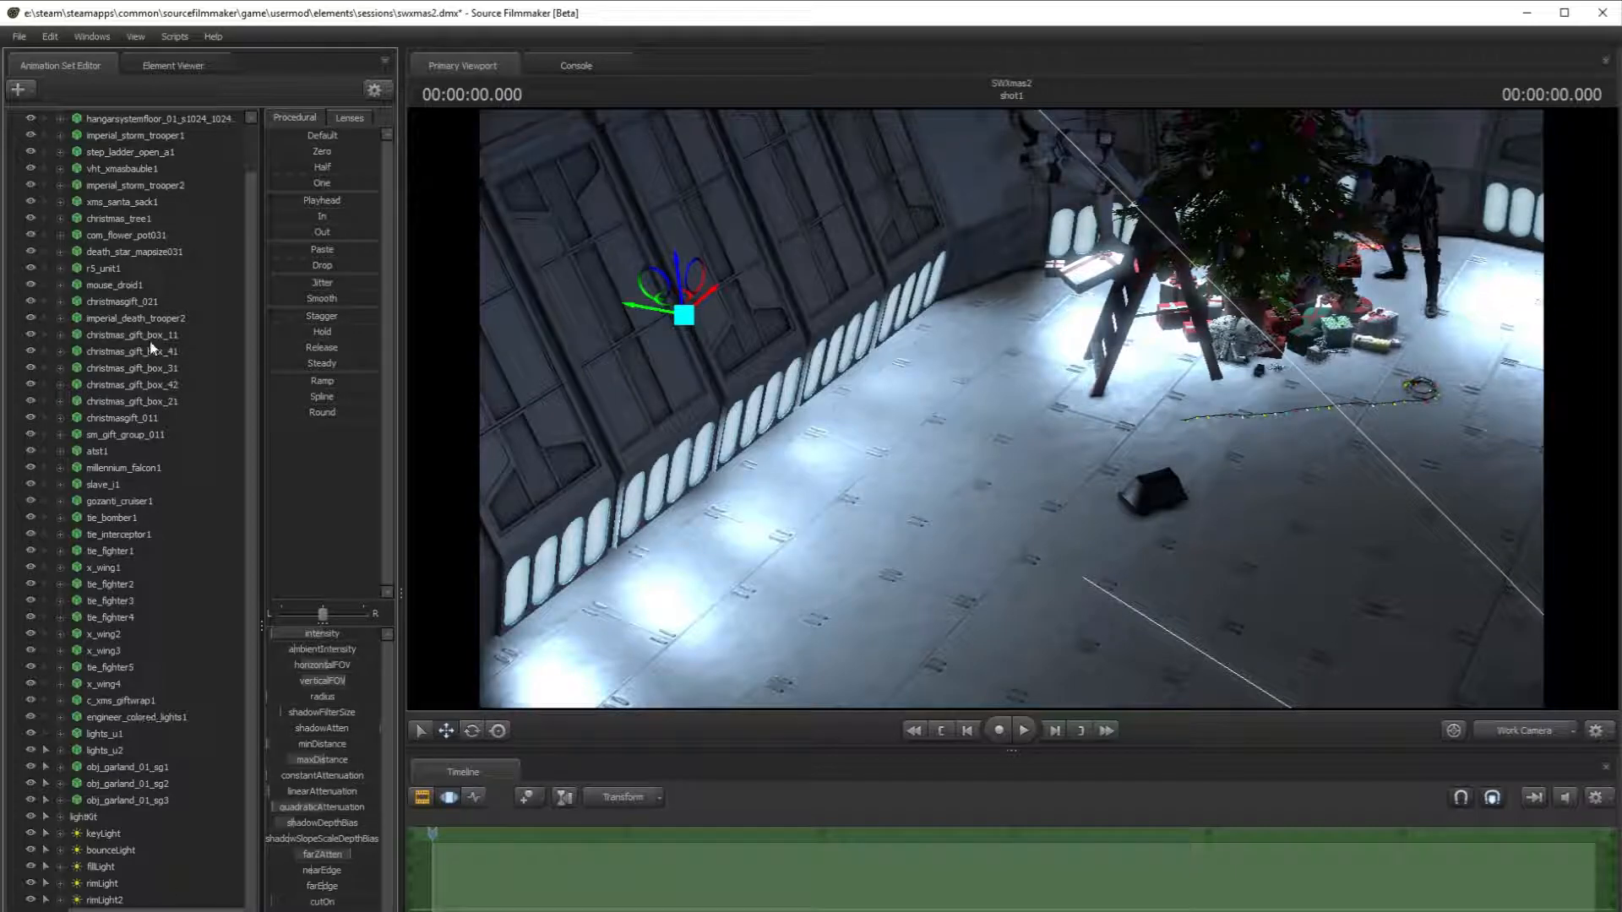
click(20, 88)
click(373, 91)
click(373, 92)
click(418, 113)
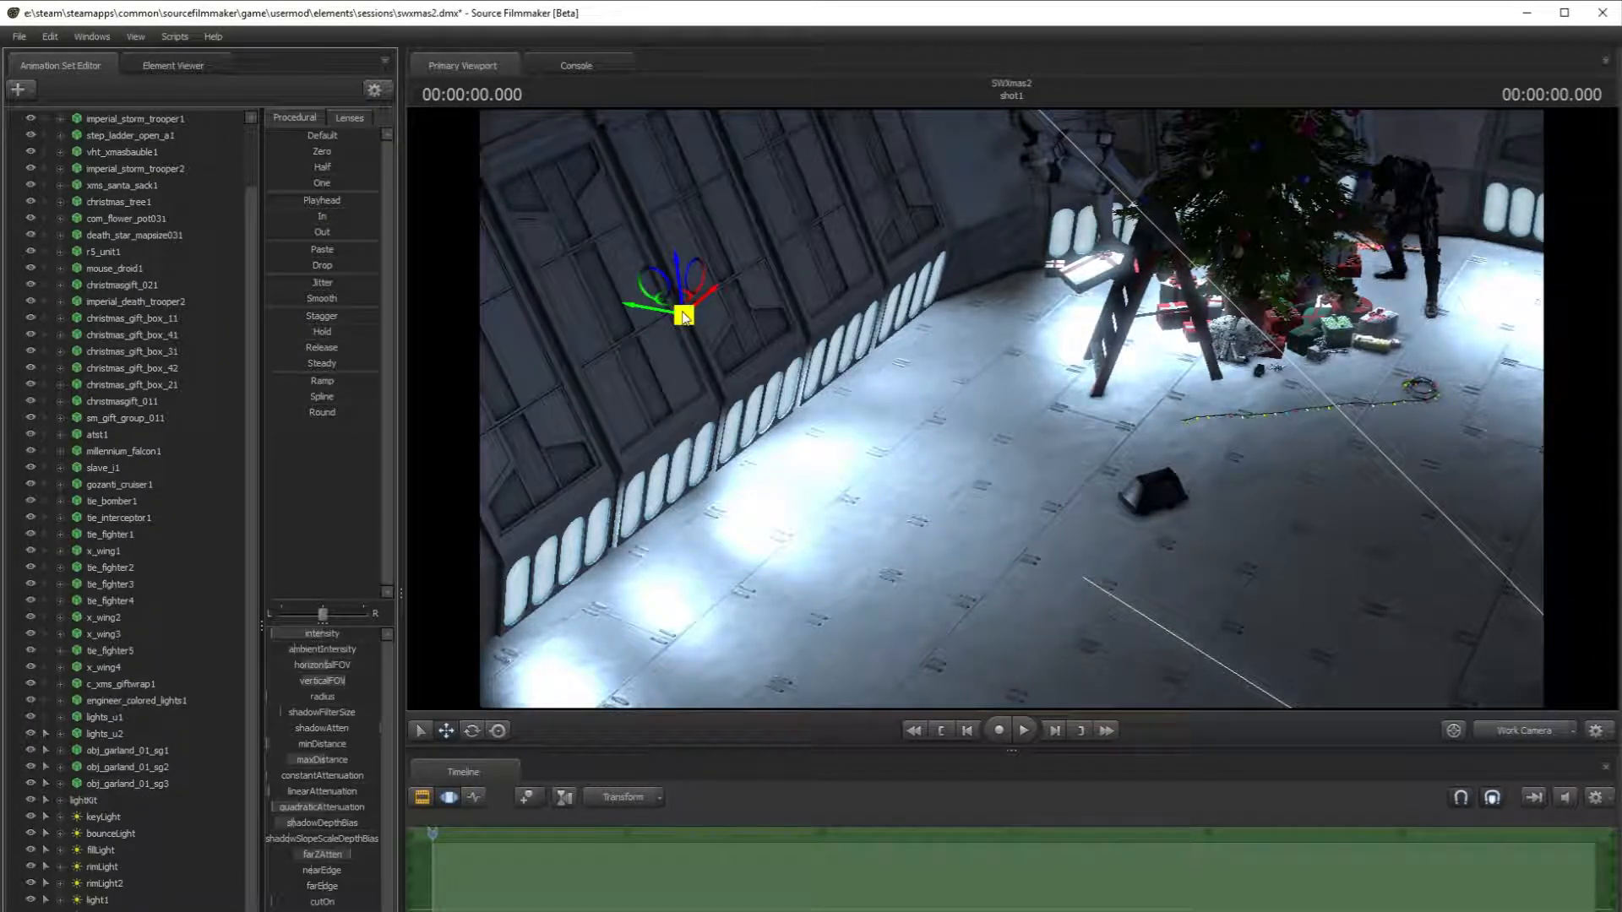
- Place the duplicated light by the wall near the ladder and rotate it toward the falling stormtrooper, adjusting it through camera1
drag(798, 283, 917, 199)
click(471, 732)
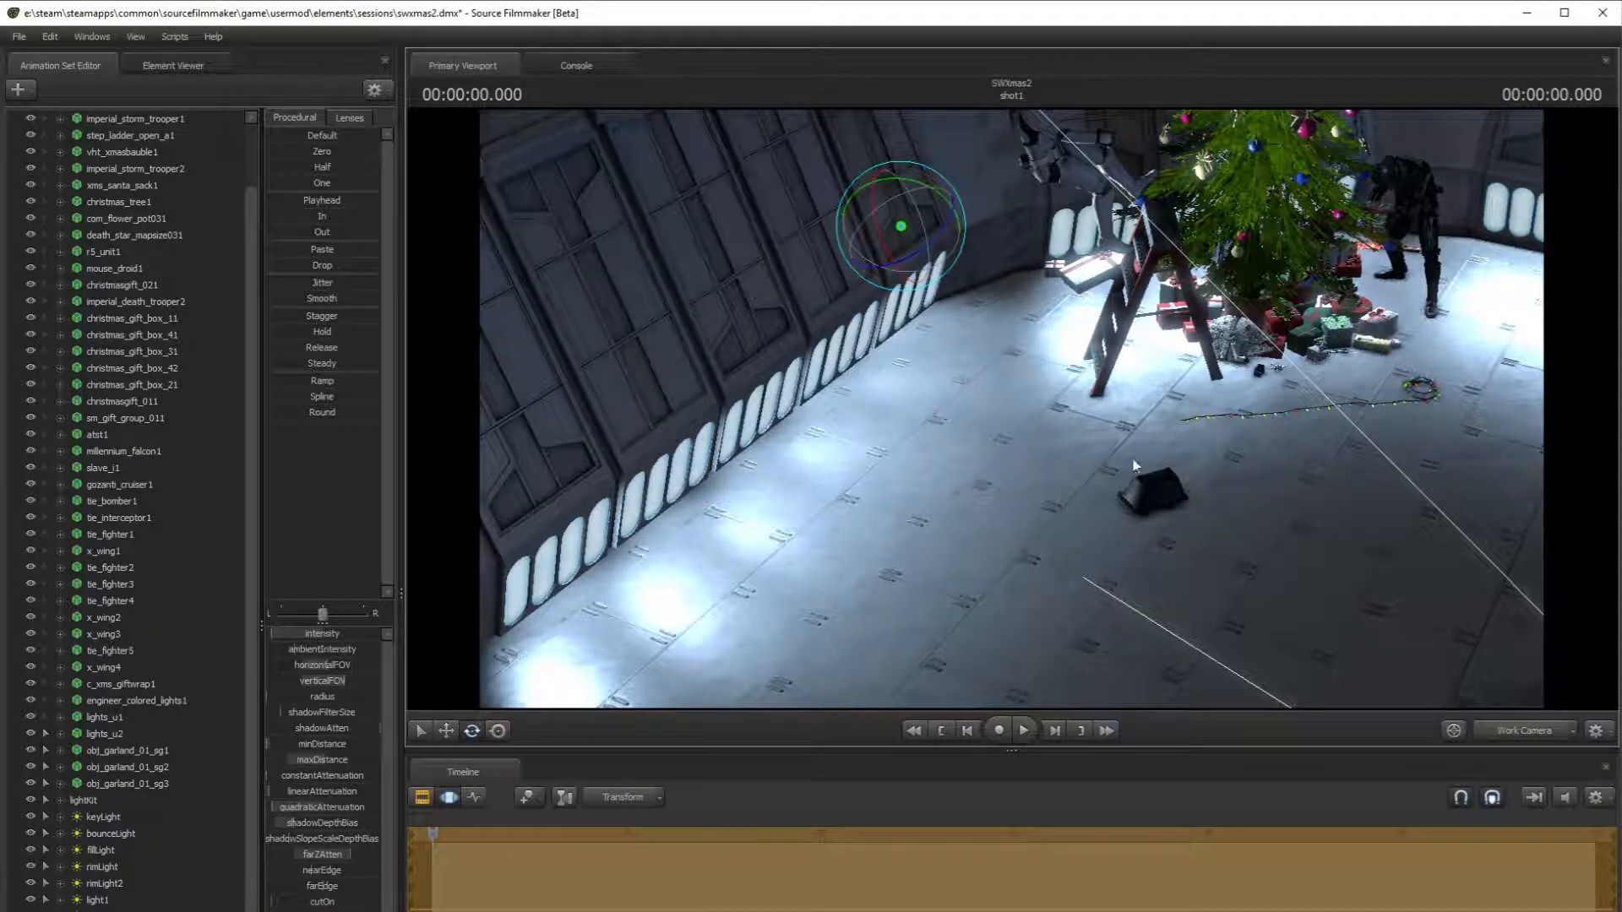
click(1552, 731)
click(447, 730)
drag(589, 484, 535, 489)
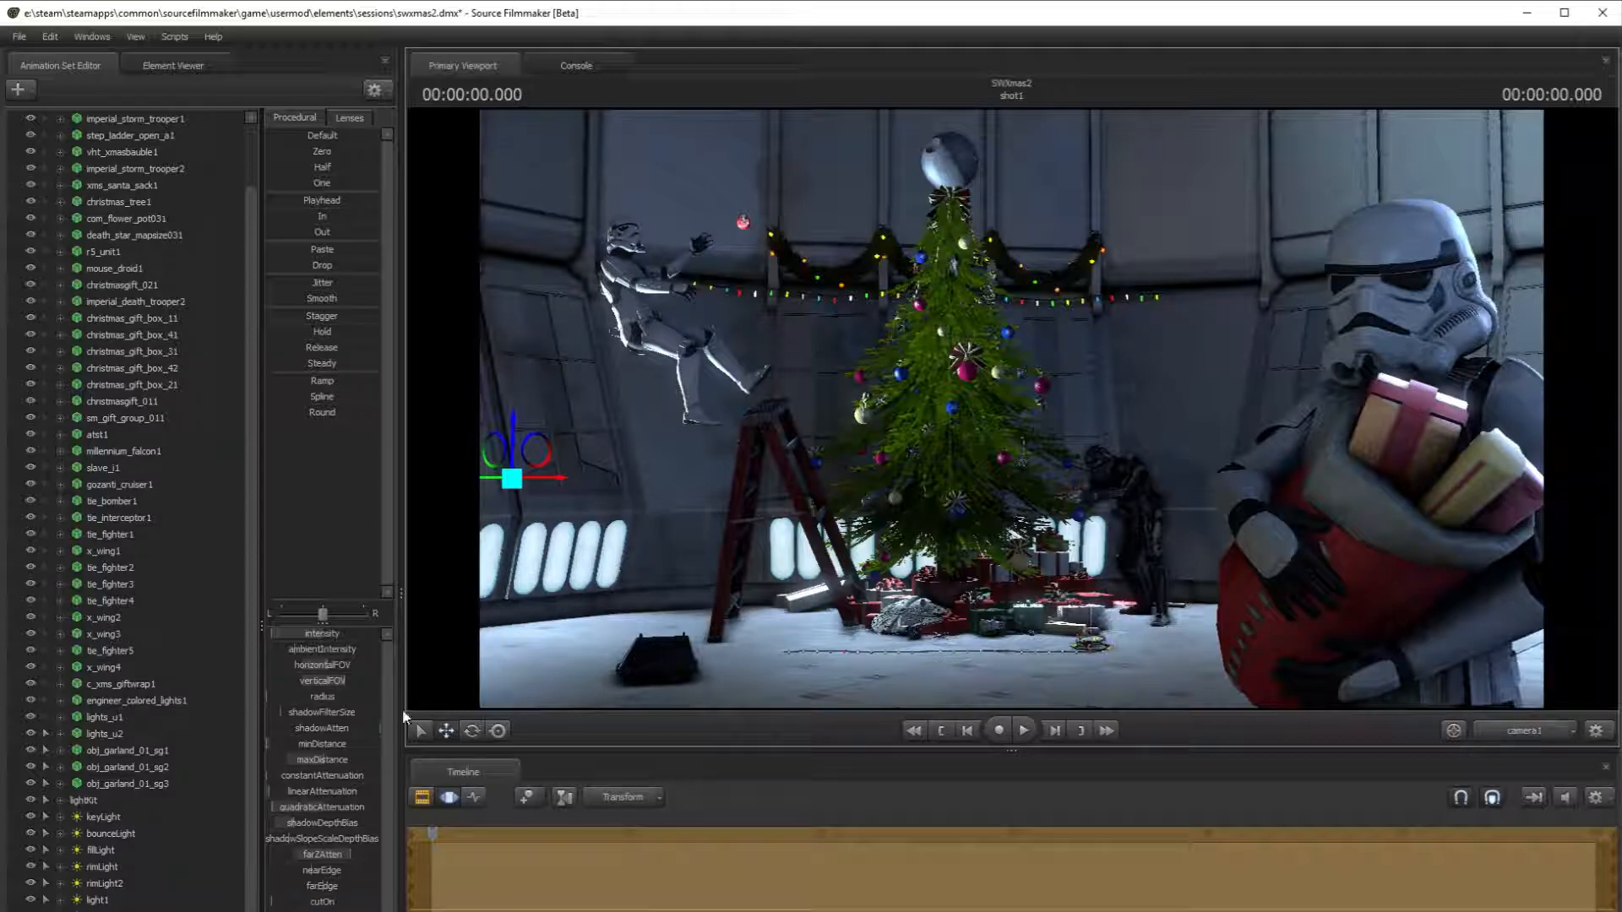
- Lower the stormtrooper light's maxDistance and inspect that slider's minimum, maximum and default values
drag(314, 760, 281, 760)
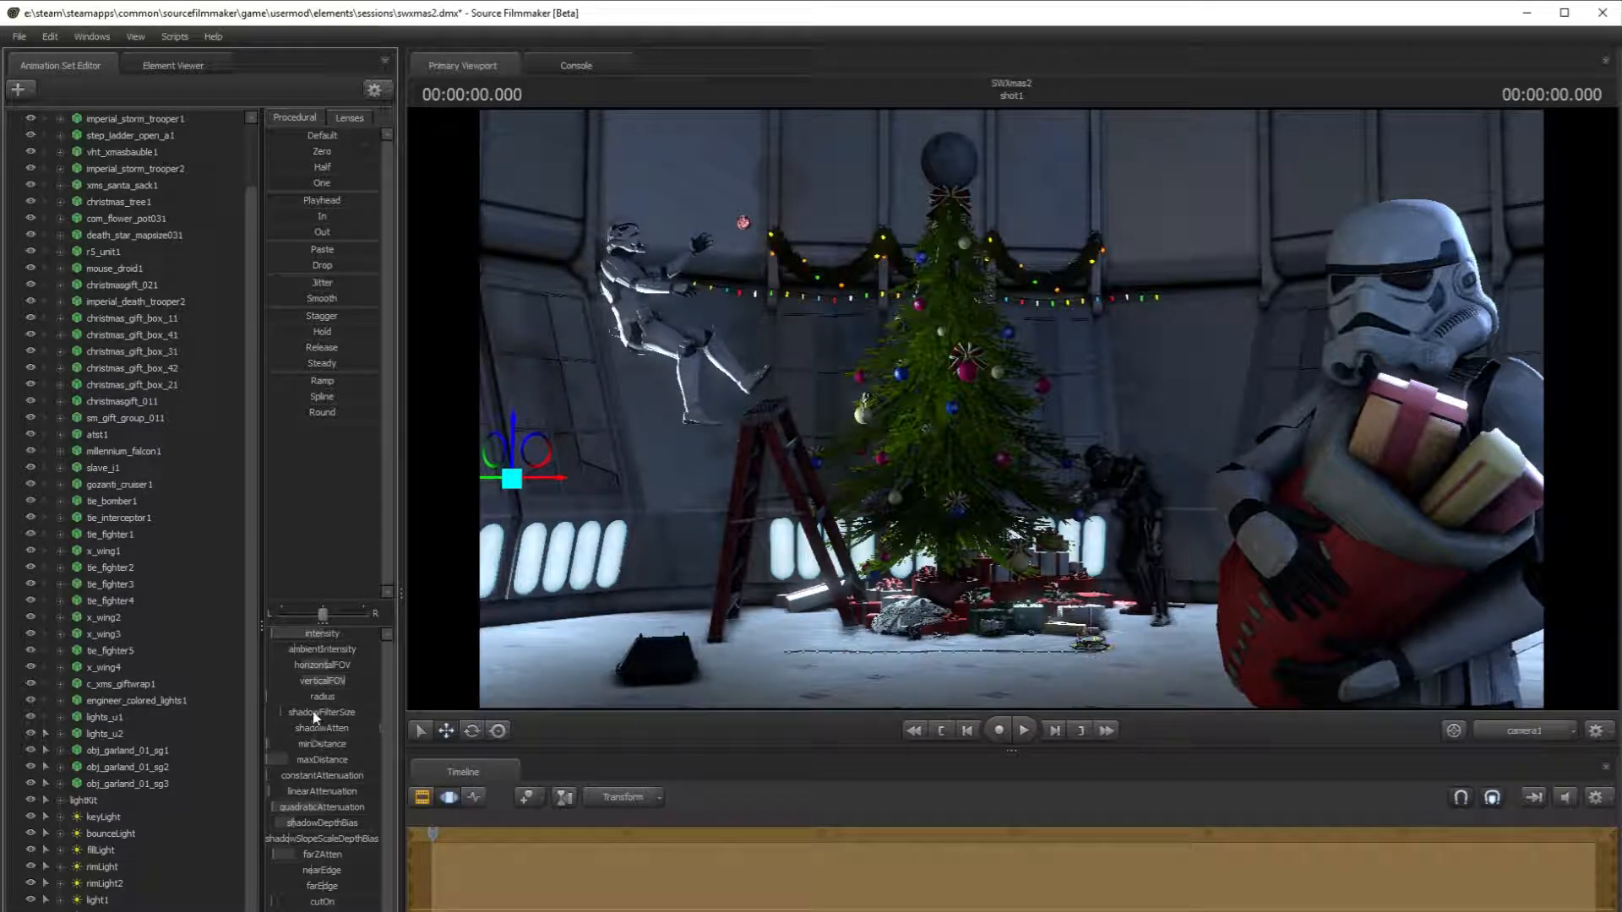
click(326, 760)
right_click(322, 762)
click(363, 788)
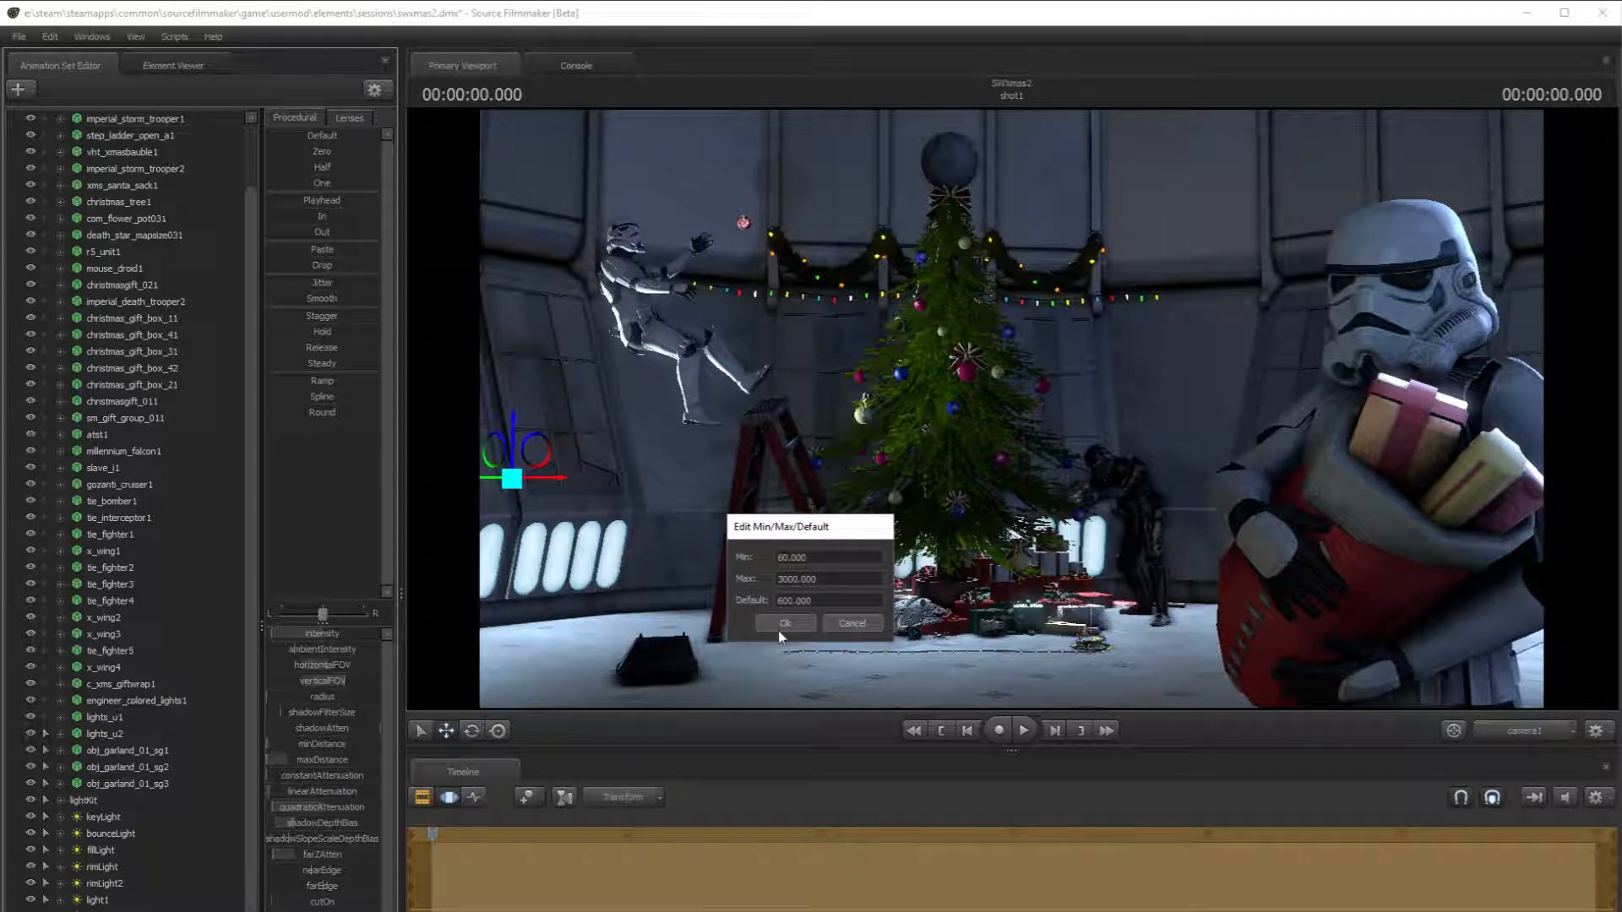
double_click(784, 557)
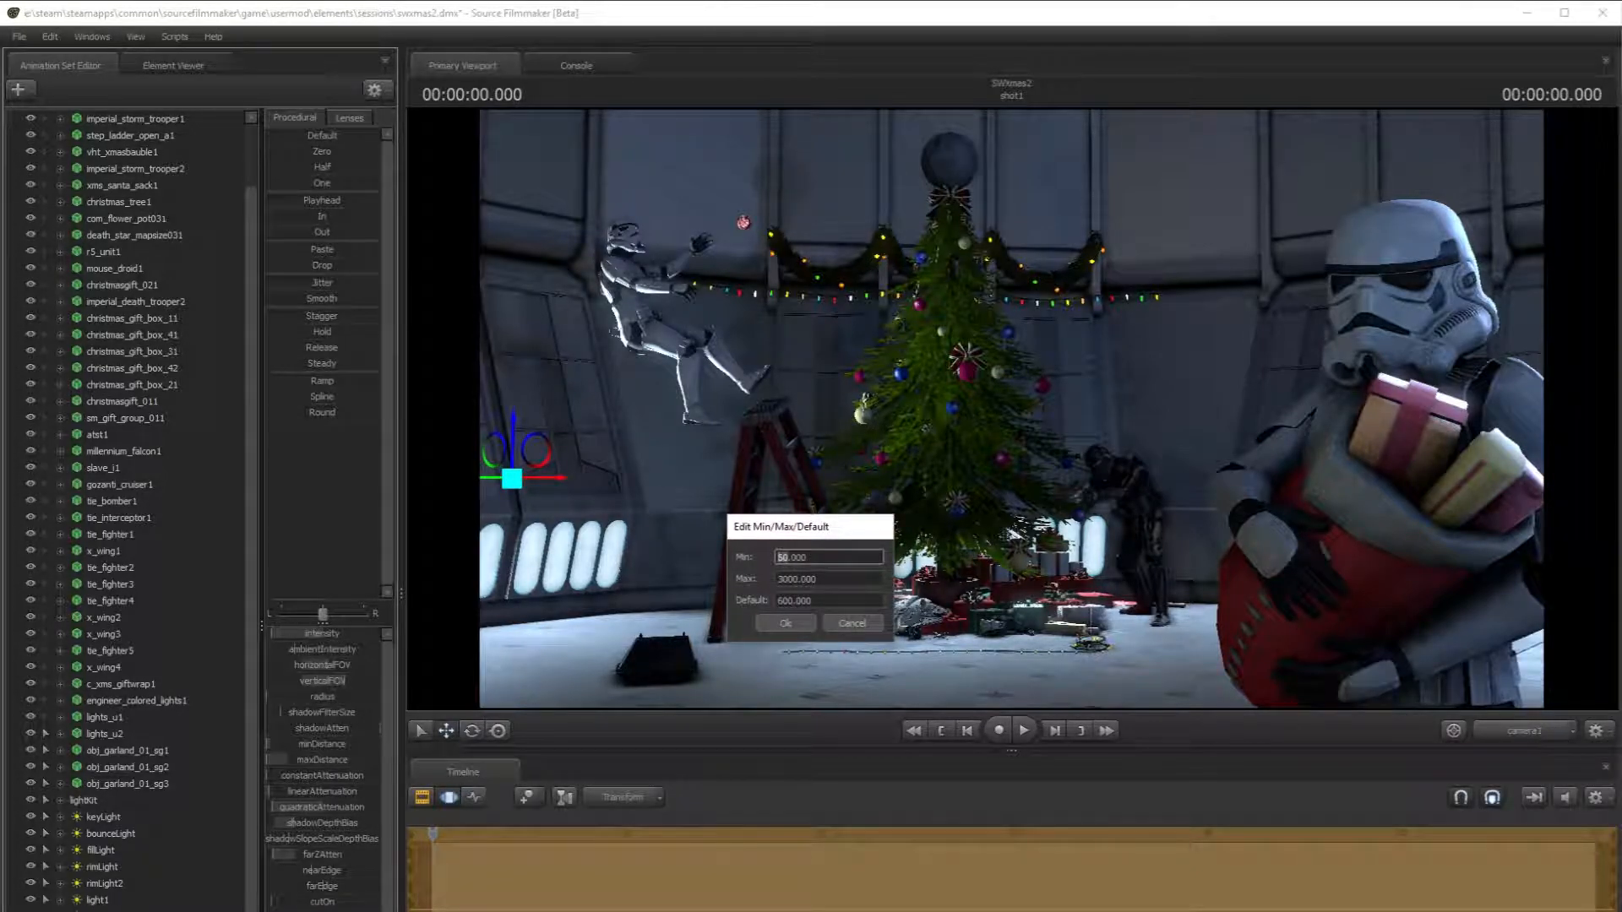
click(785, 622)
- Compare the scene with and without the last light adjustment by repeatedly undoing and redoing it
key(ctrl+z)
key(ctrl+y)
key(ctrl+z)
key(ctrl+y)
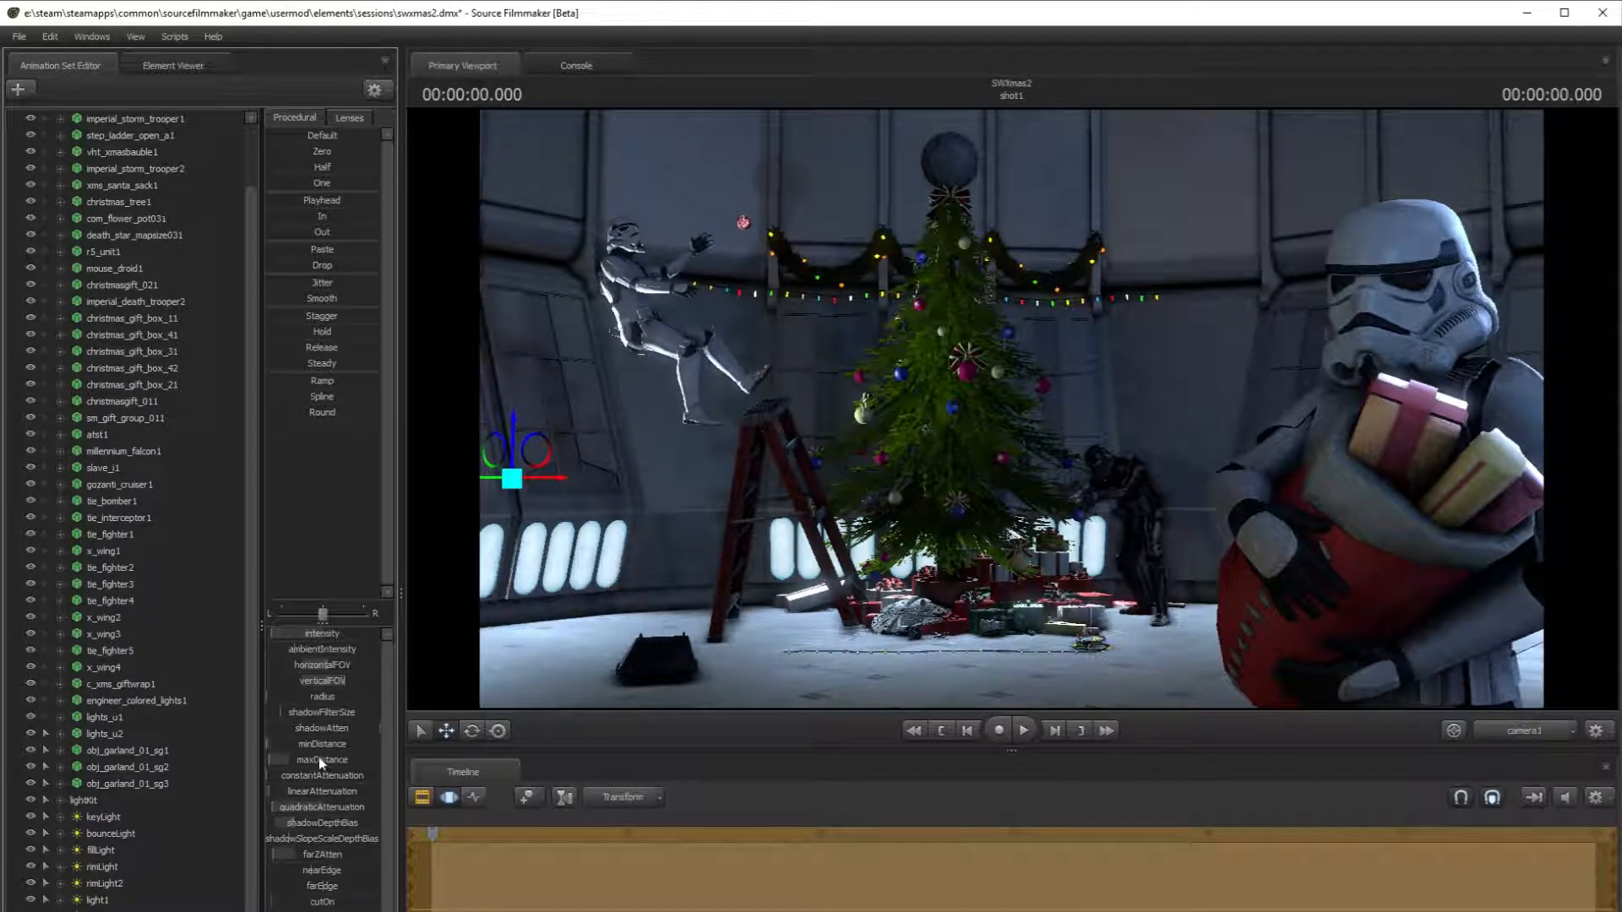
key(Return)
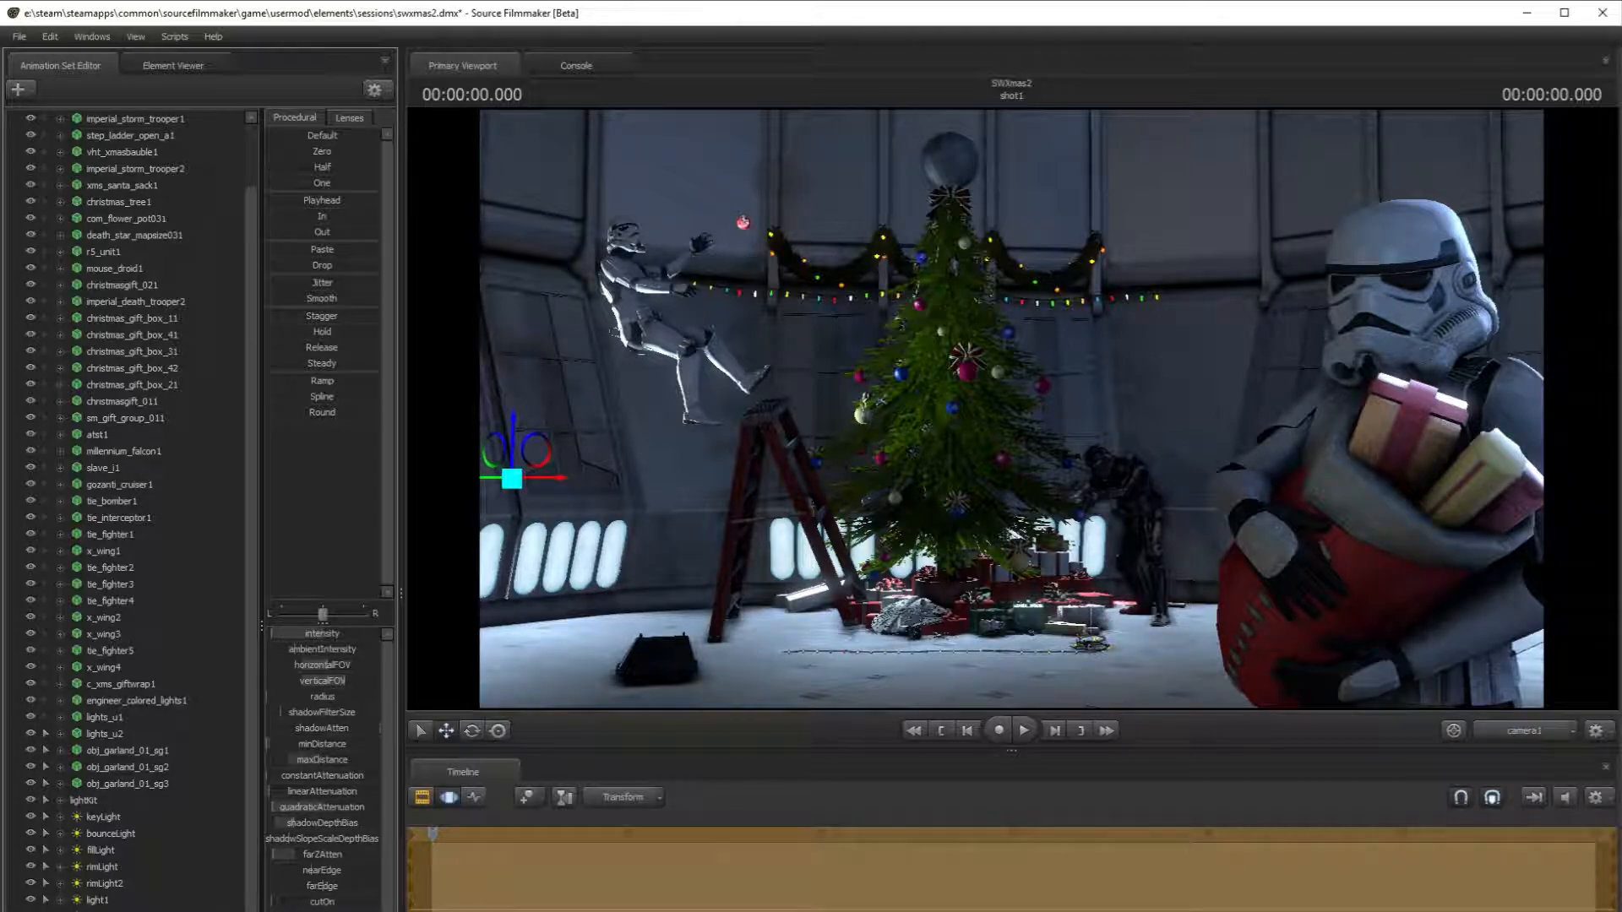
key(ctrl+z)
key(ctrl+y)
key(ctrl+z)
key(ctrl+y)
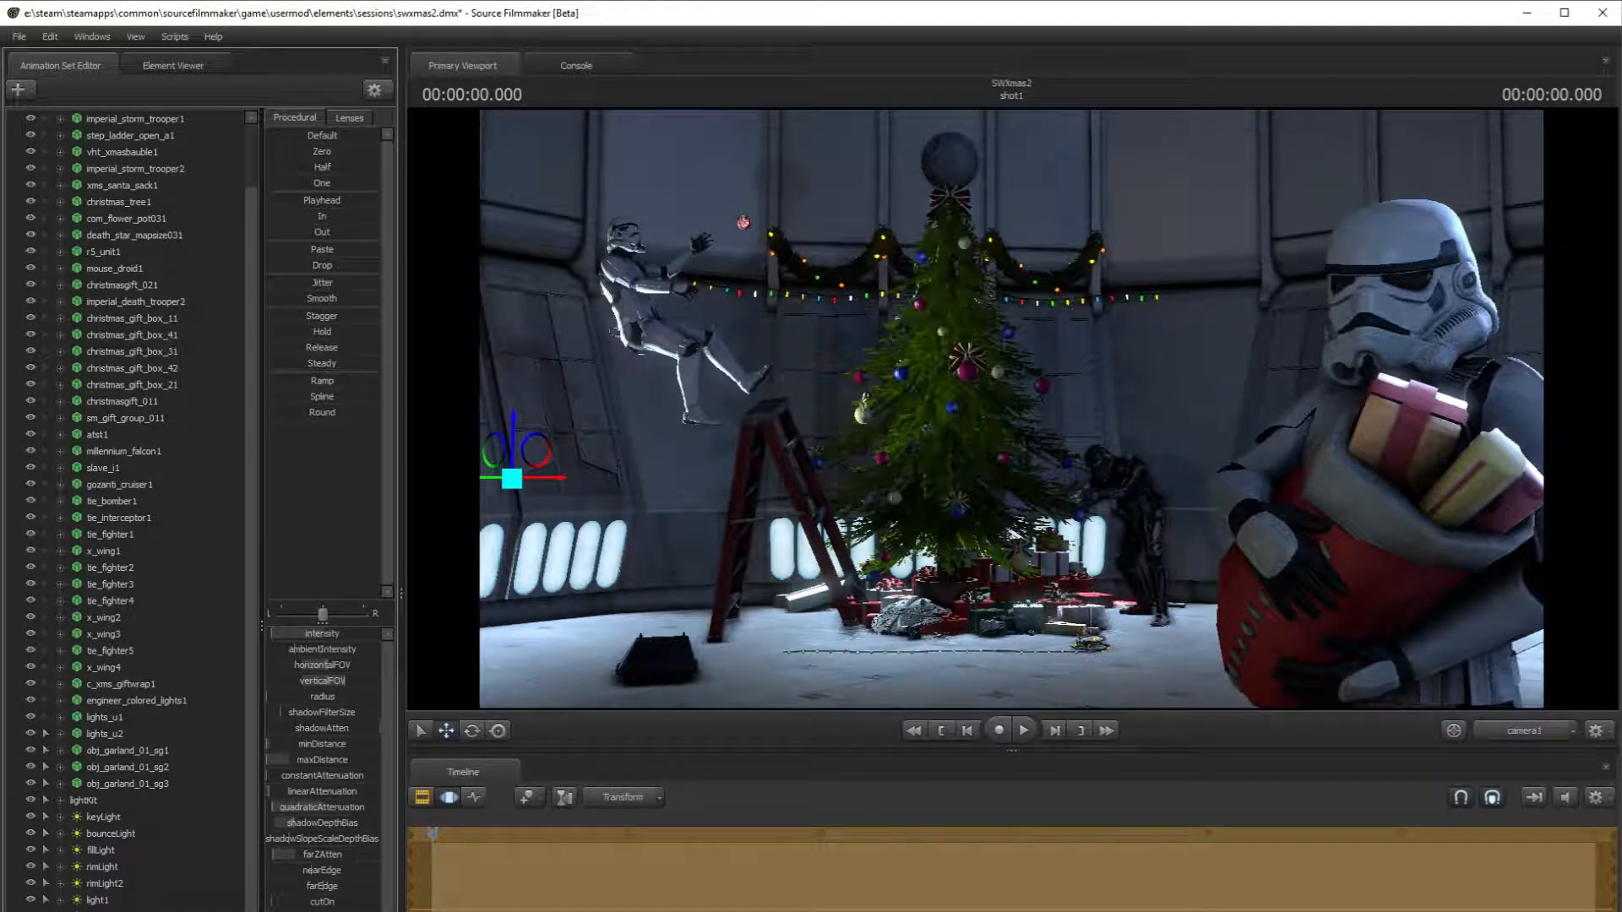
- Lower the stormtrooper light's farZAtten so it stops short of the tree, and deselect the light
drag(274, 855, 270, 855)
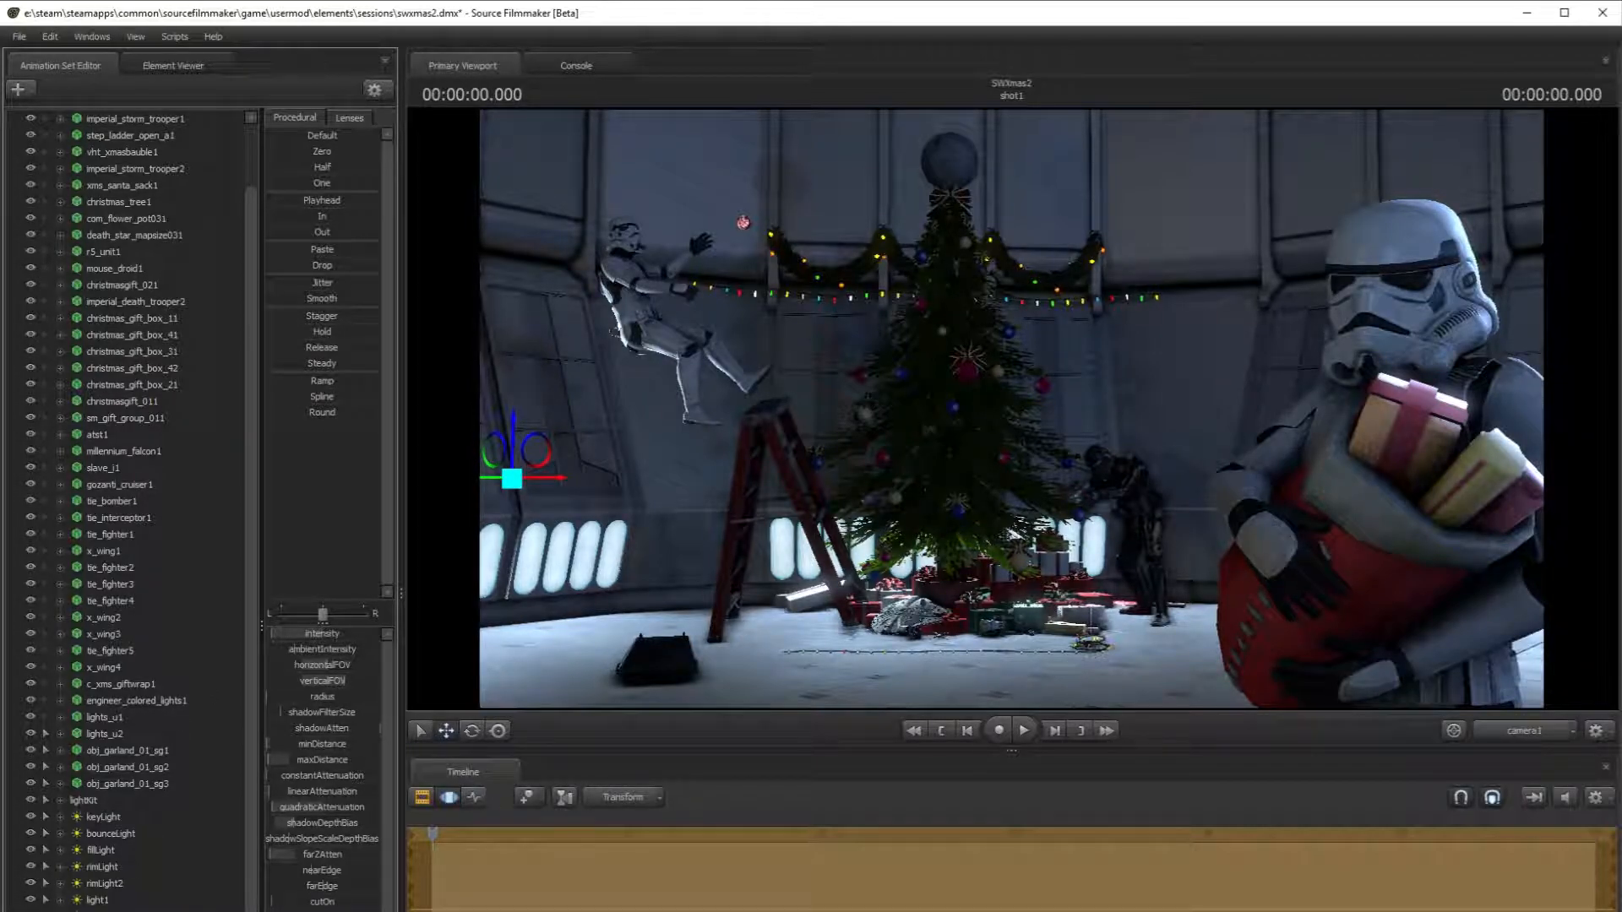
key(Escape)
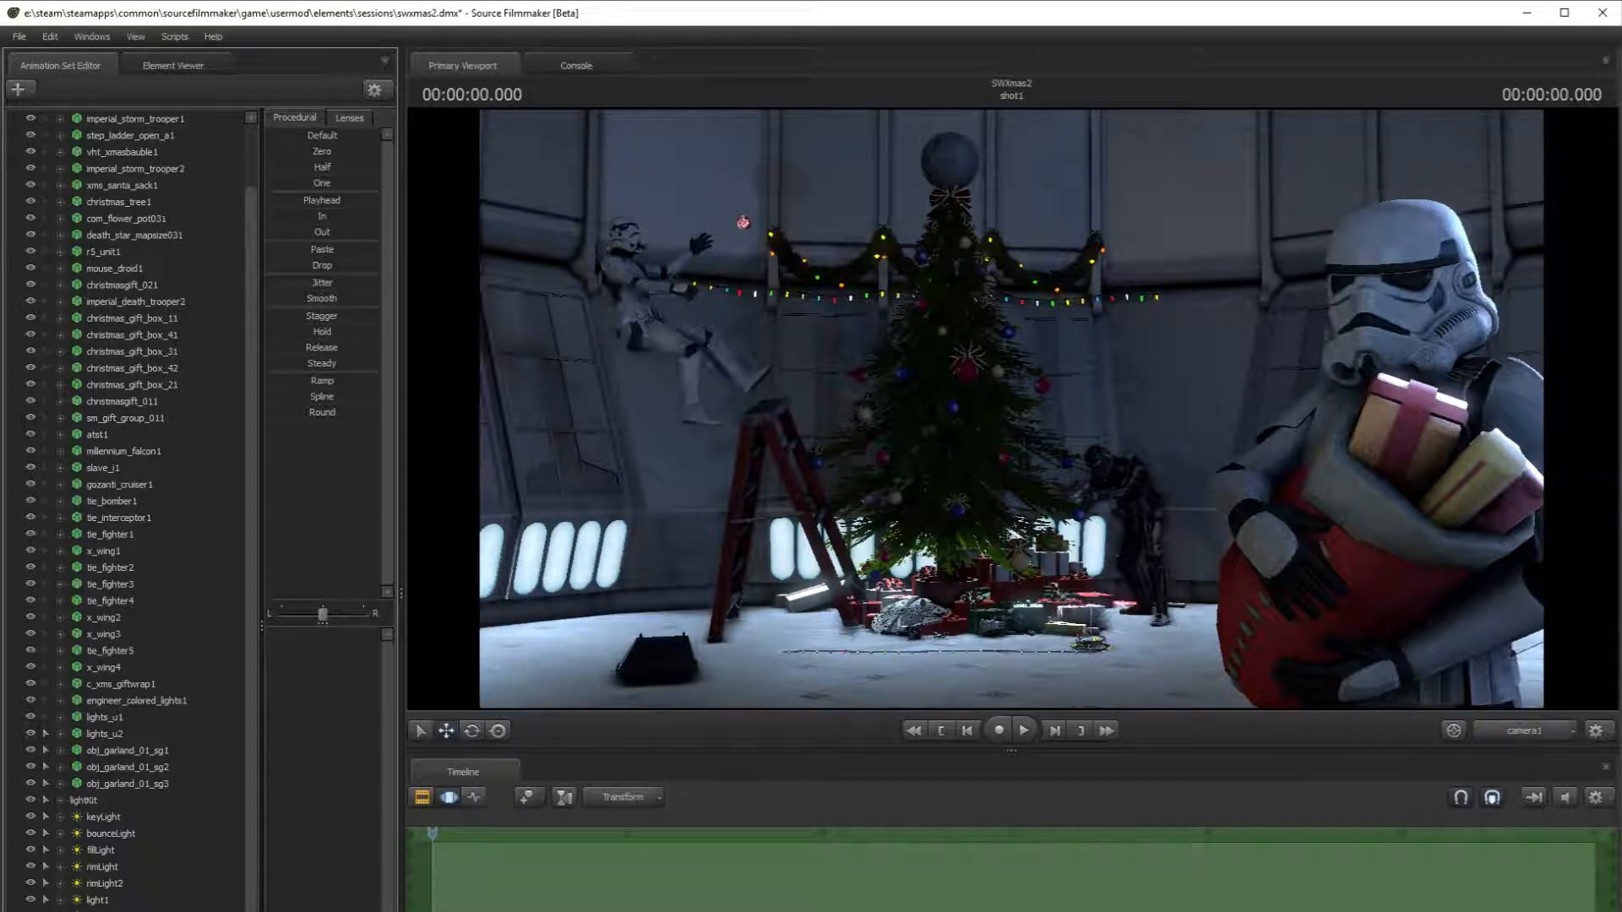
- Duplicate the stormtrooper light and move the copy across the scene to the death trooper's side of the tree
right_click(123, 910)
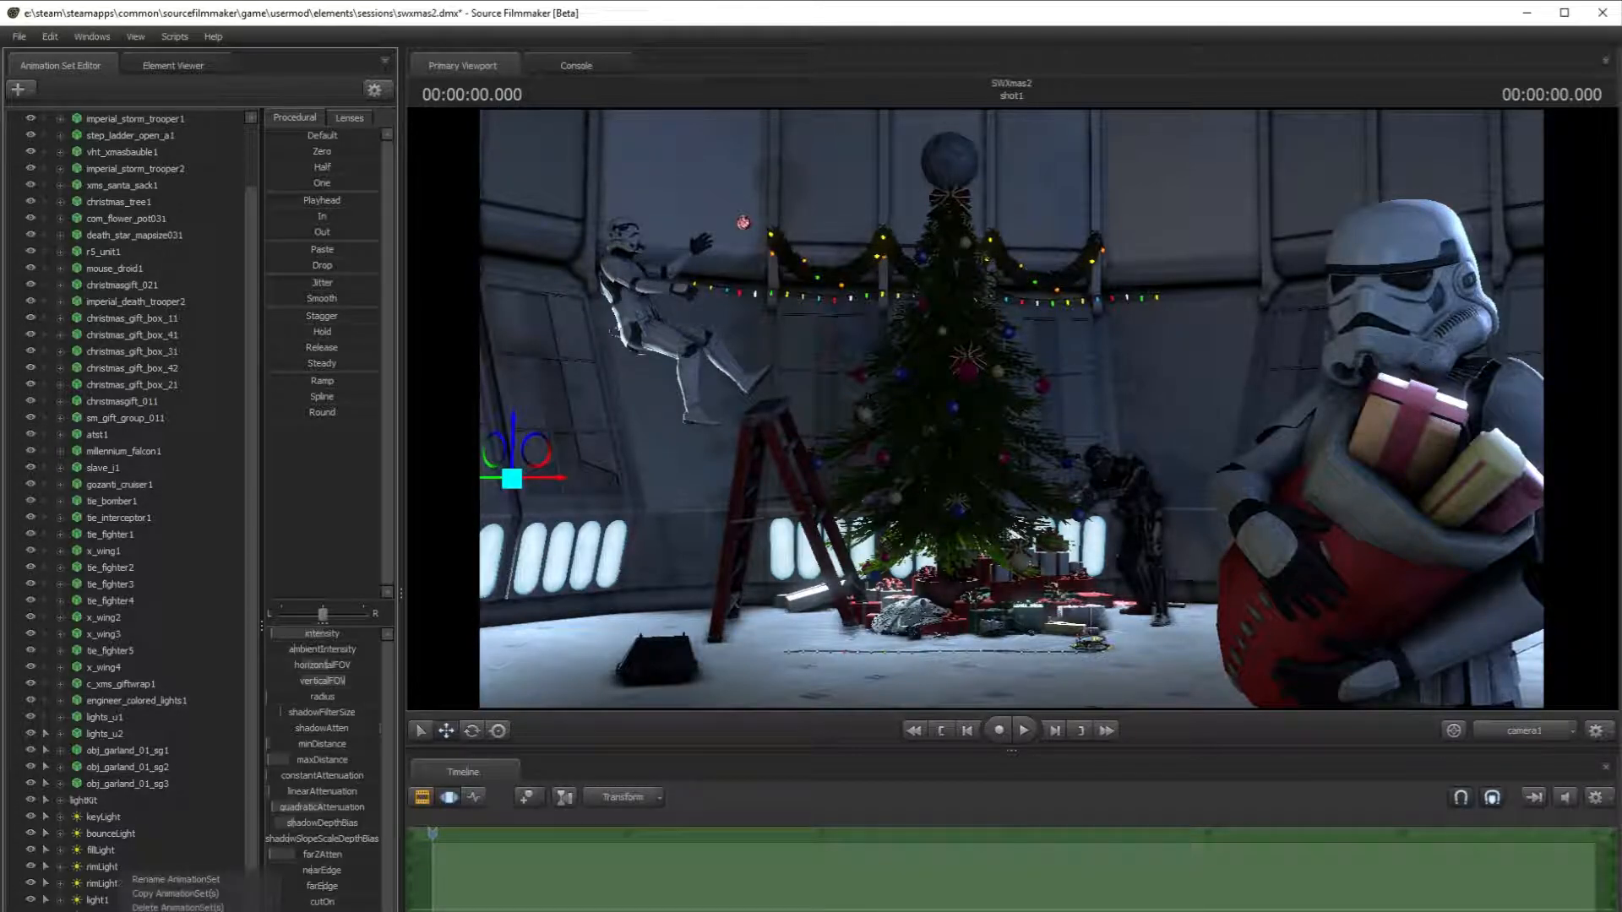
click(169, 893)
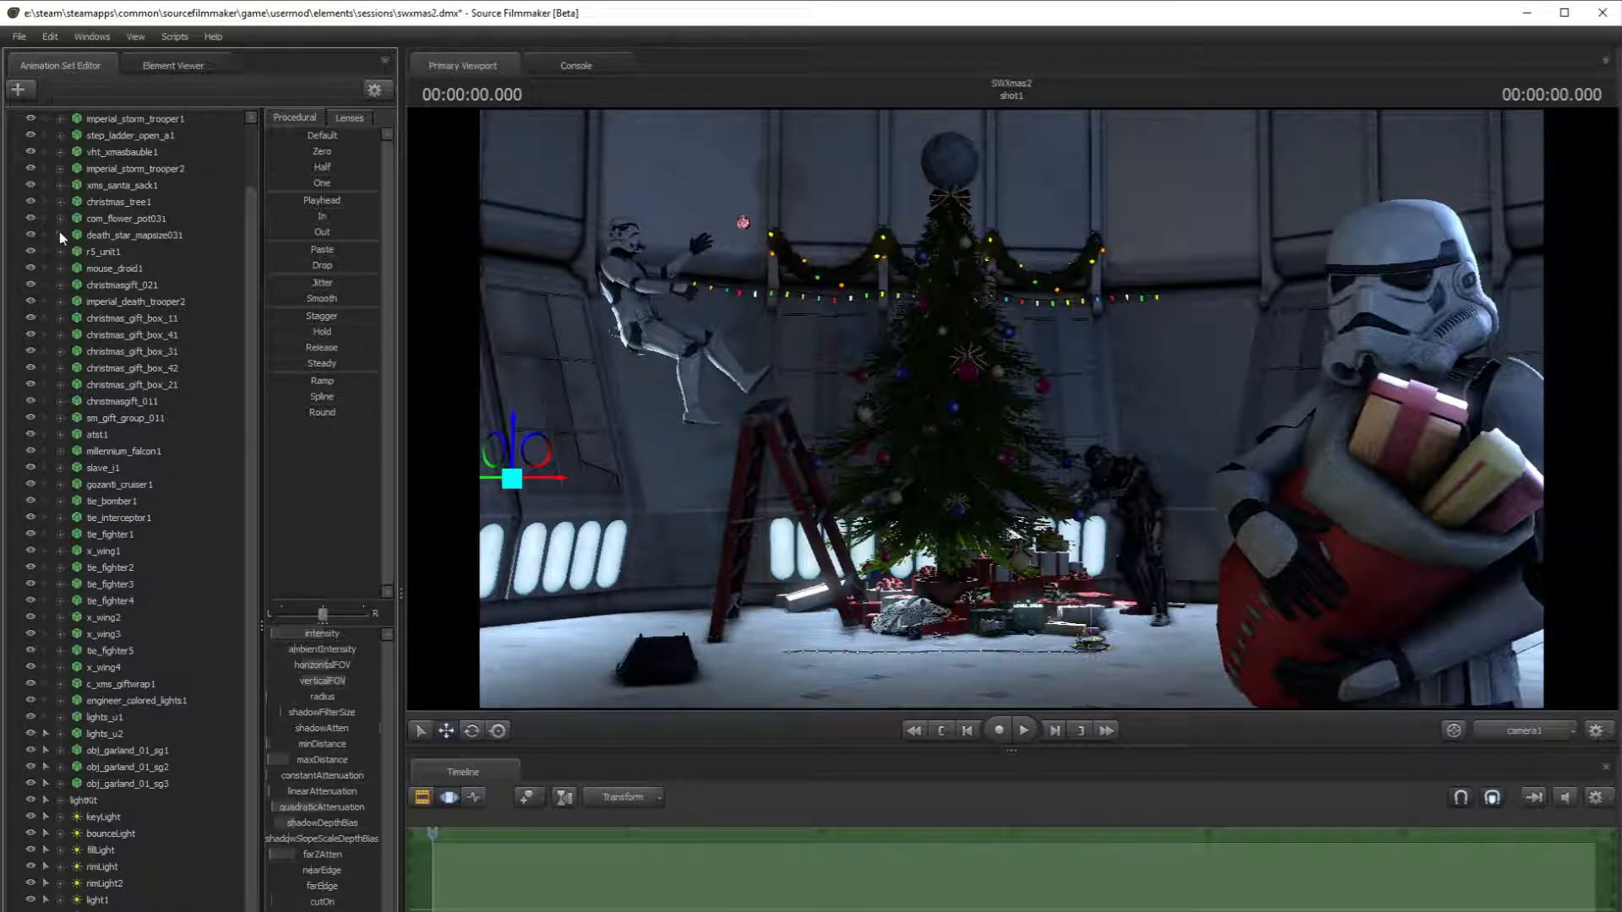
click(374, 94)
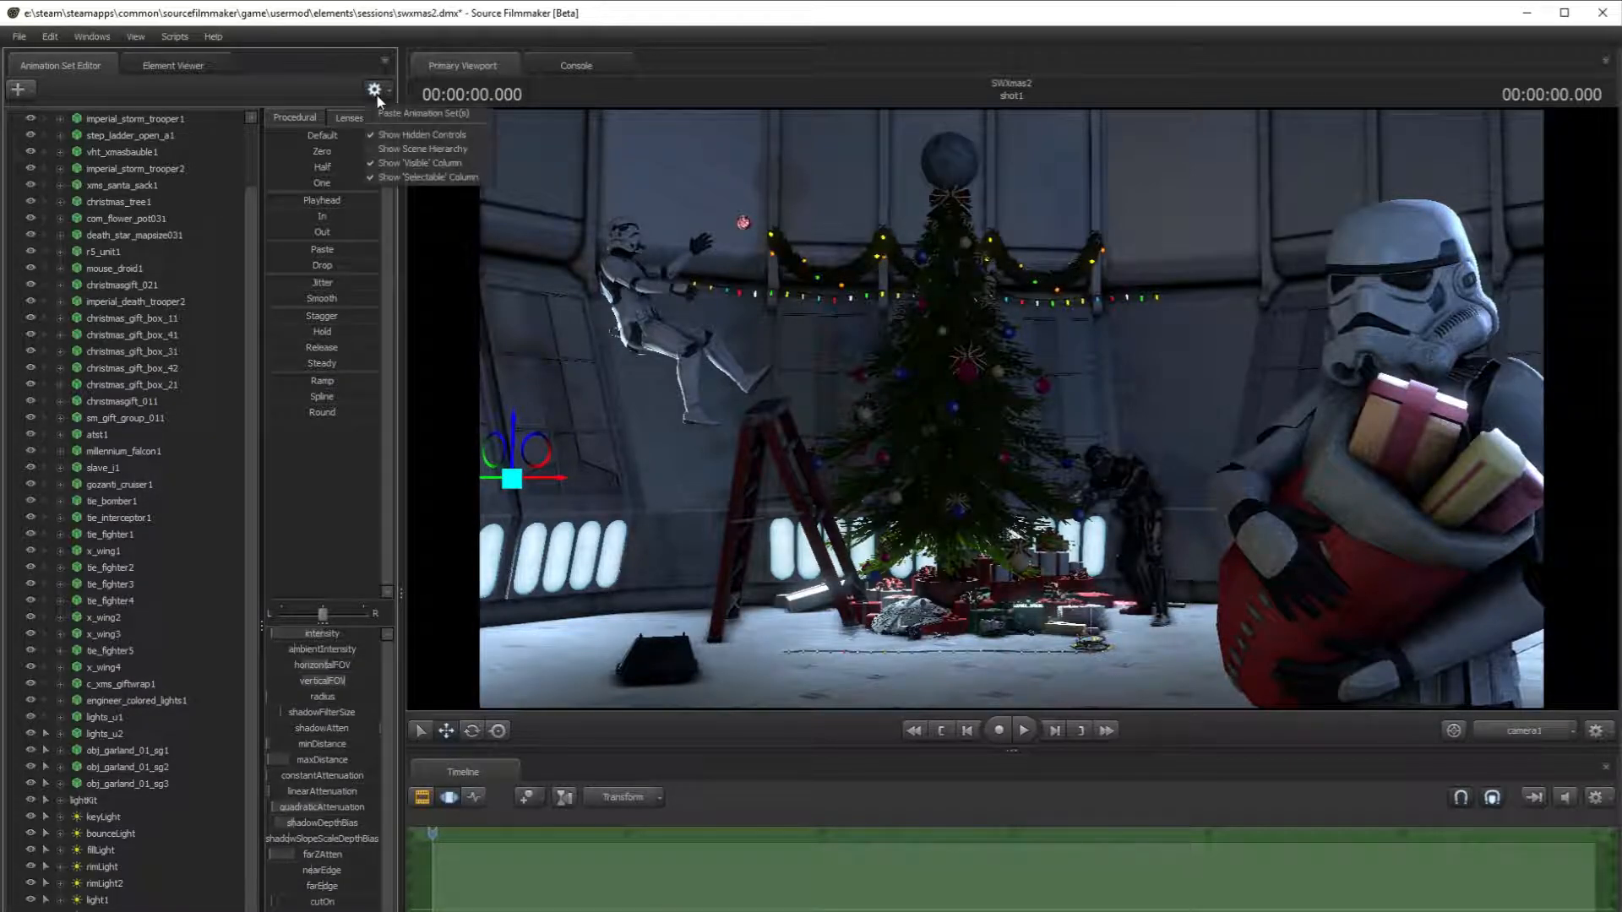
click(396, 114)
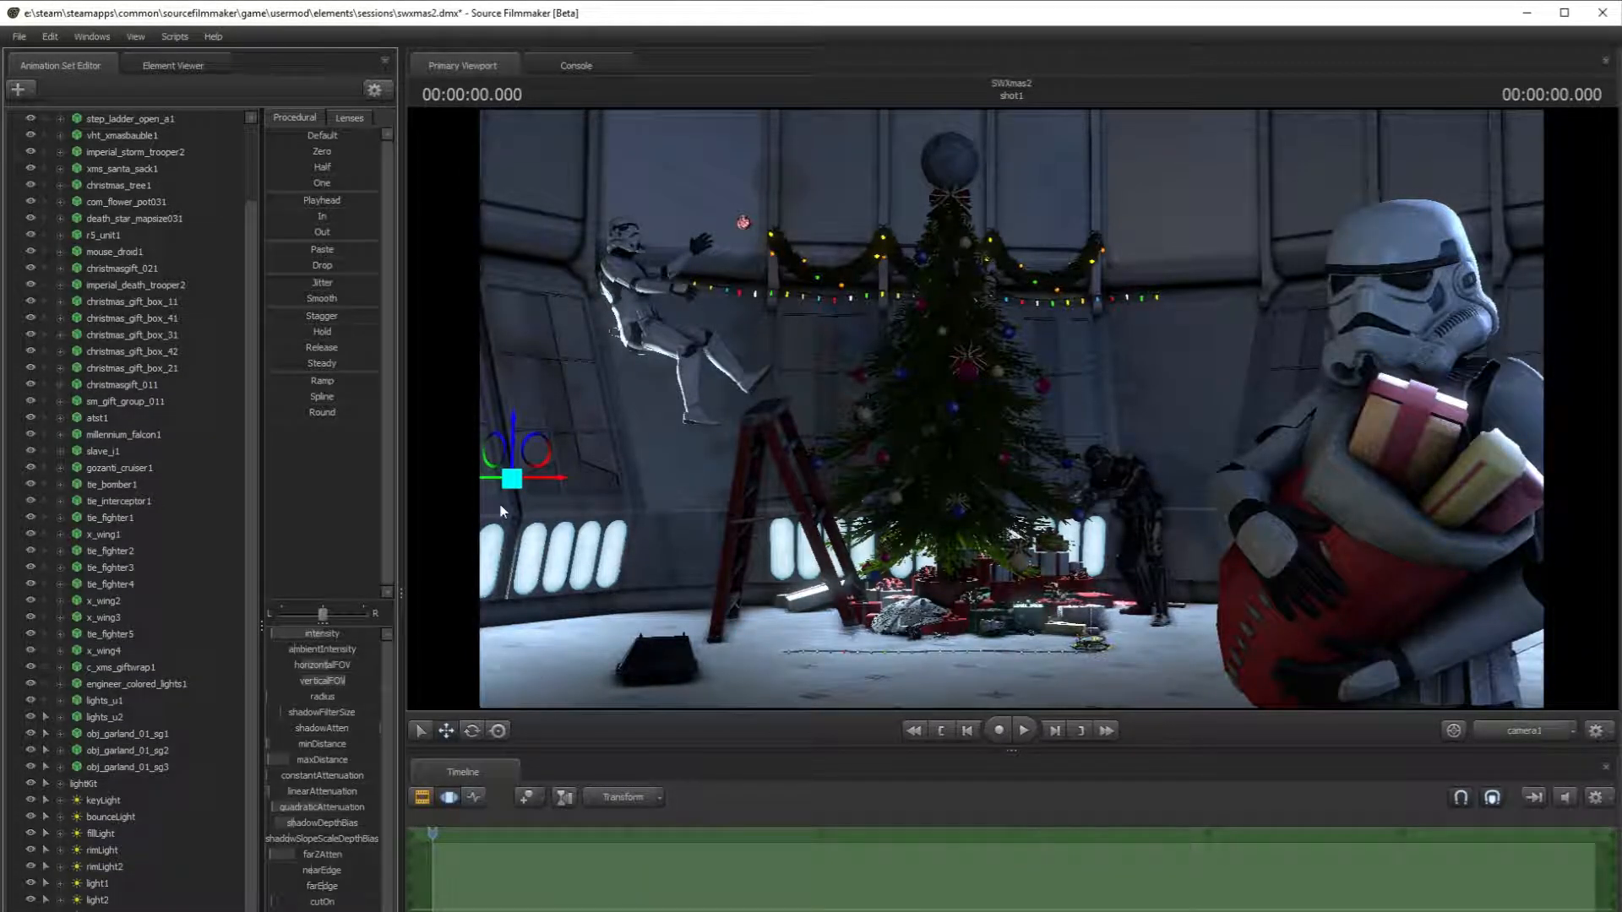
drag(542, 481, 901, 488)
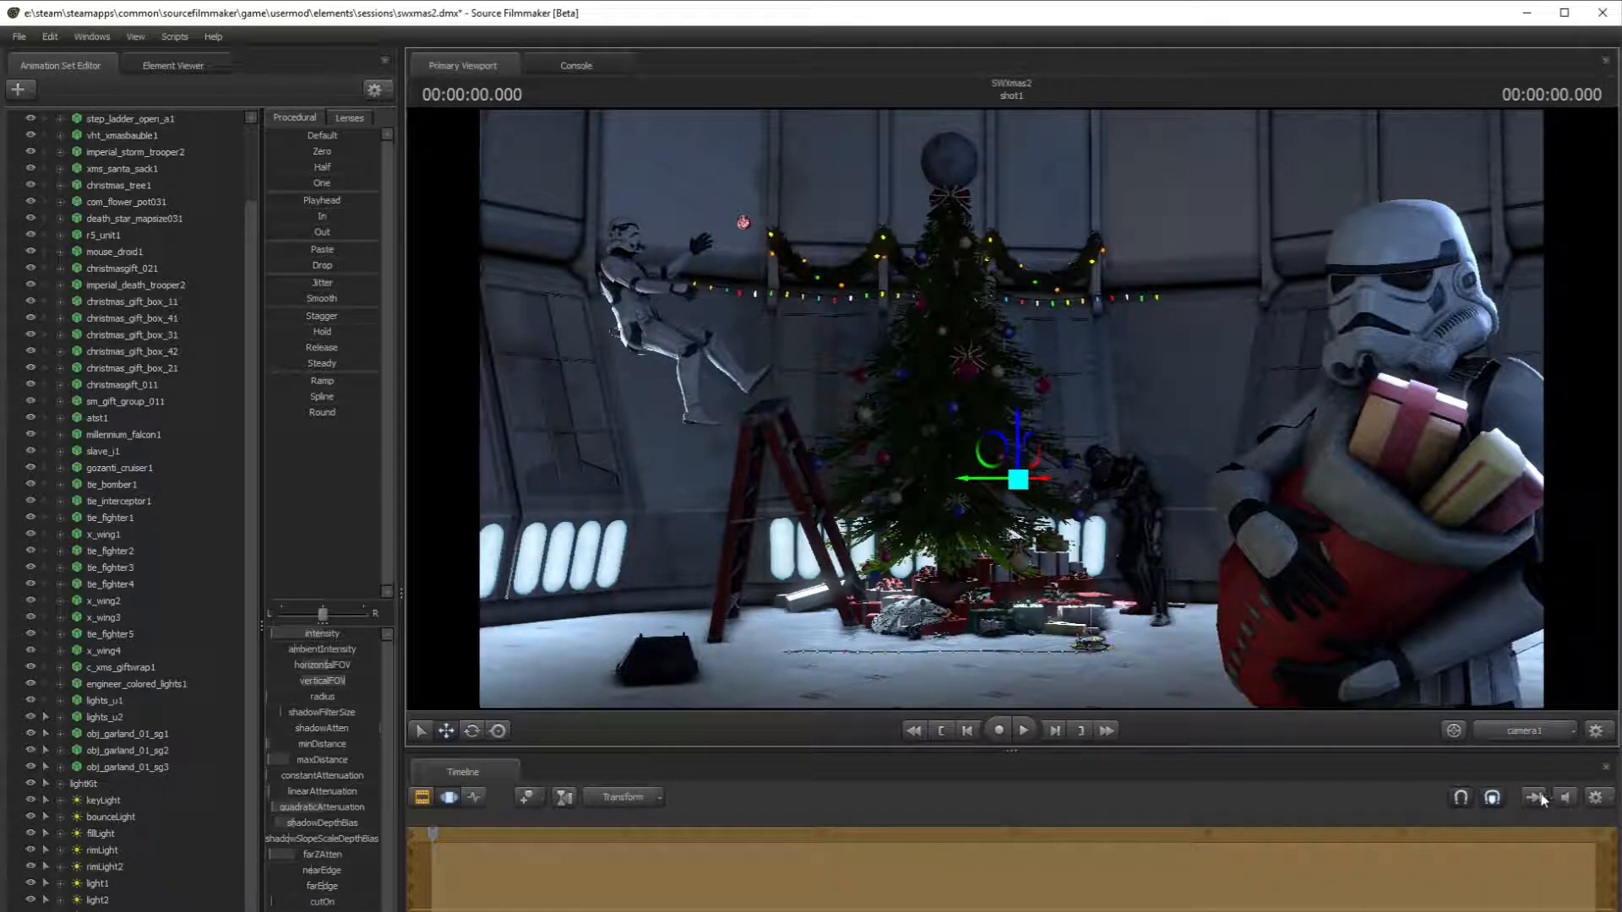
- From the work camera, move and rotate the selected light so it sits on the floor beside the black trooper
click(1539, 733)
drag(1182, 473, 1178, 380)
key(s)
drag(1081, 265, 1103, 498)
click(473, 731)
key(w)
key(s)
click(448, 732)
drag(1060, 326, 1083, 319)
key(w)
drag(1109, 389, 1110, 591)
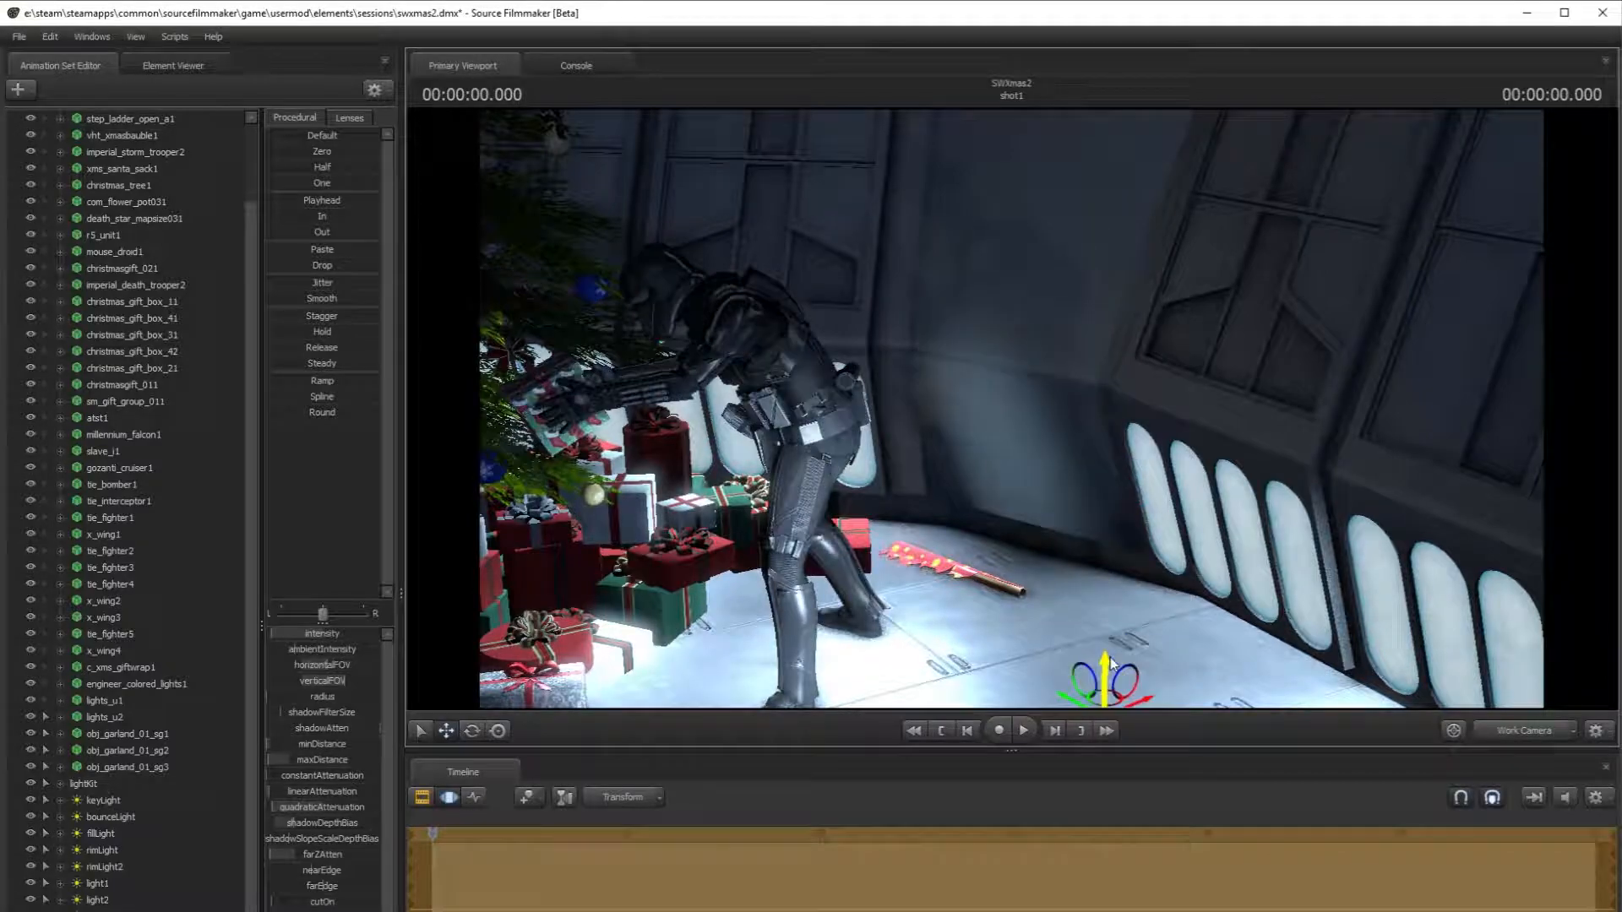
- Shift the light across the floor toward the wall behind the black trooper and re-aim it
drag(972, 422, 991, 414)
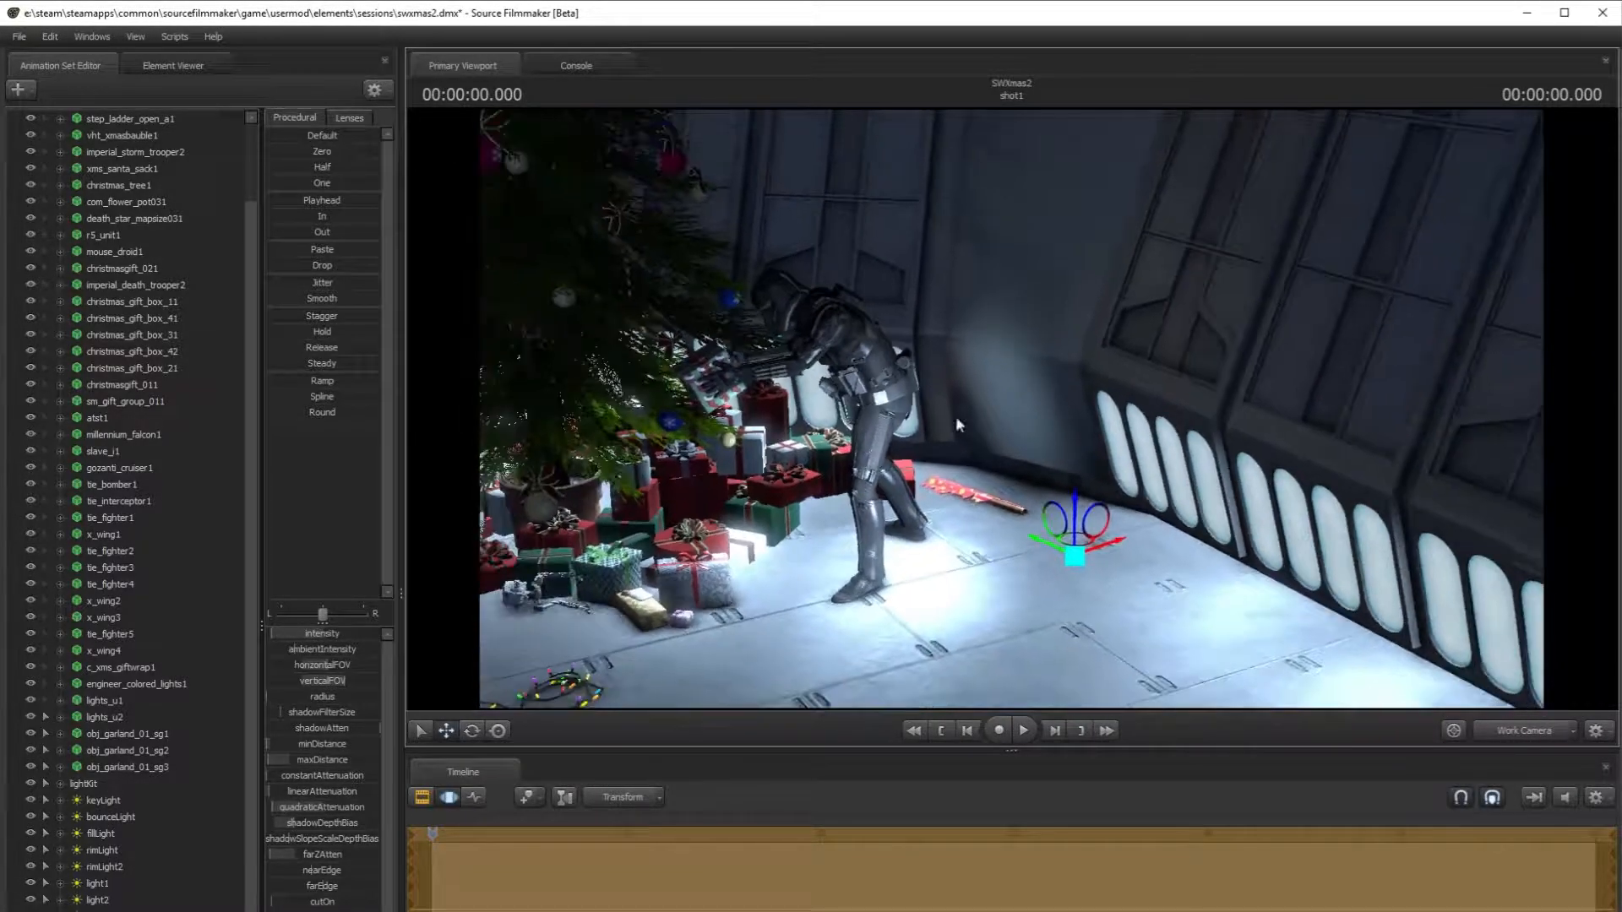
mouse_move(1074, 556)
mouse_down()
mouse_move(1076, 470)
mouse_move(1109, 549)
mouse_move(1079, 605)
mouse_move(1109, 554)
mouse_move(1099, 539)
mouse_up()
click(472, 732)
click(446, 731)
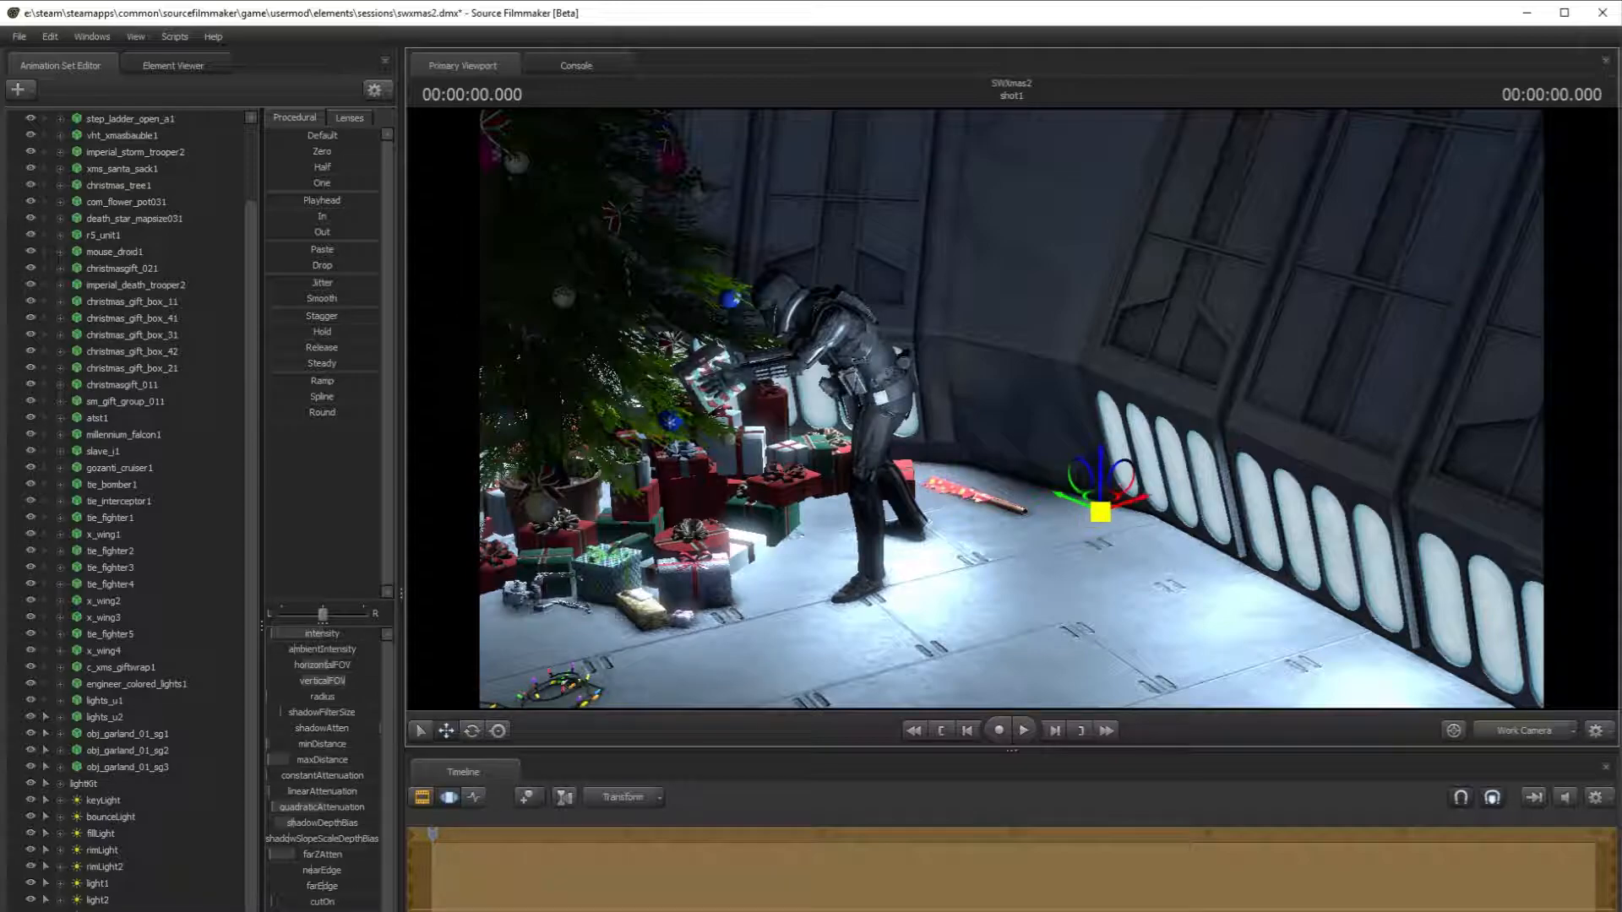
drag(1100, 480, 1142, 583)
click(472, 731)
drag(1127, 571, 1148, 640)
- In the camera1 view, adjust the light's rotation and raise its maxDistance and farZAtten
click(1503, 731)
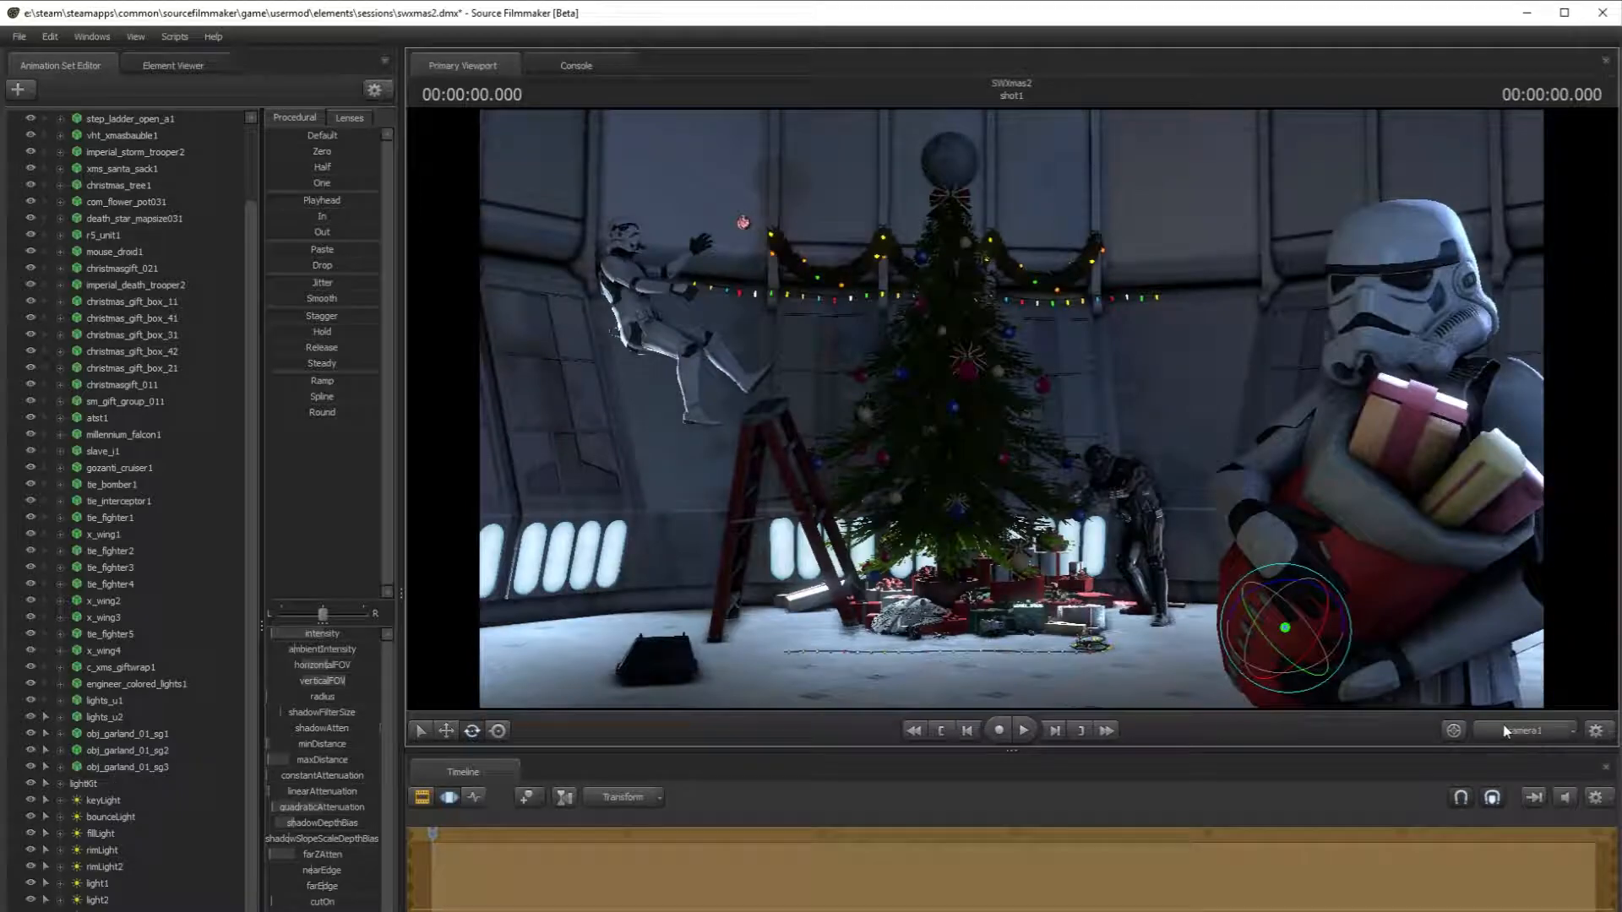
drag(1328, 595, 1344, 616)
drag(268, 764, 287, 764)
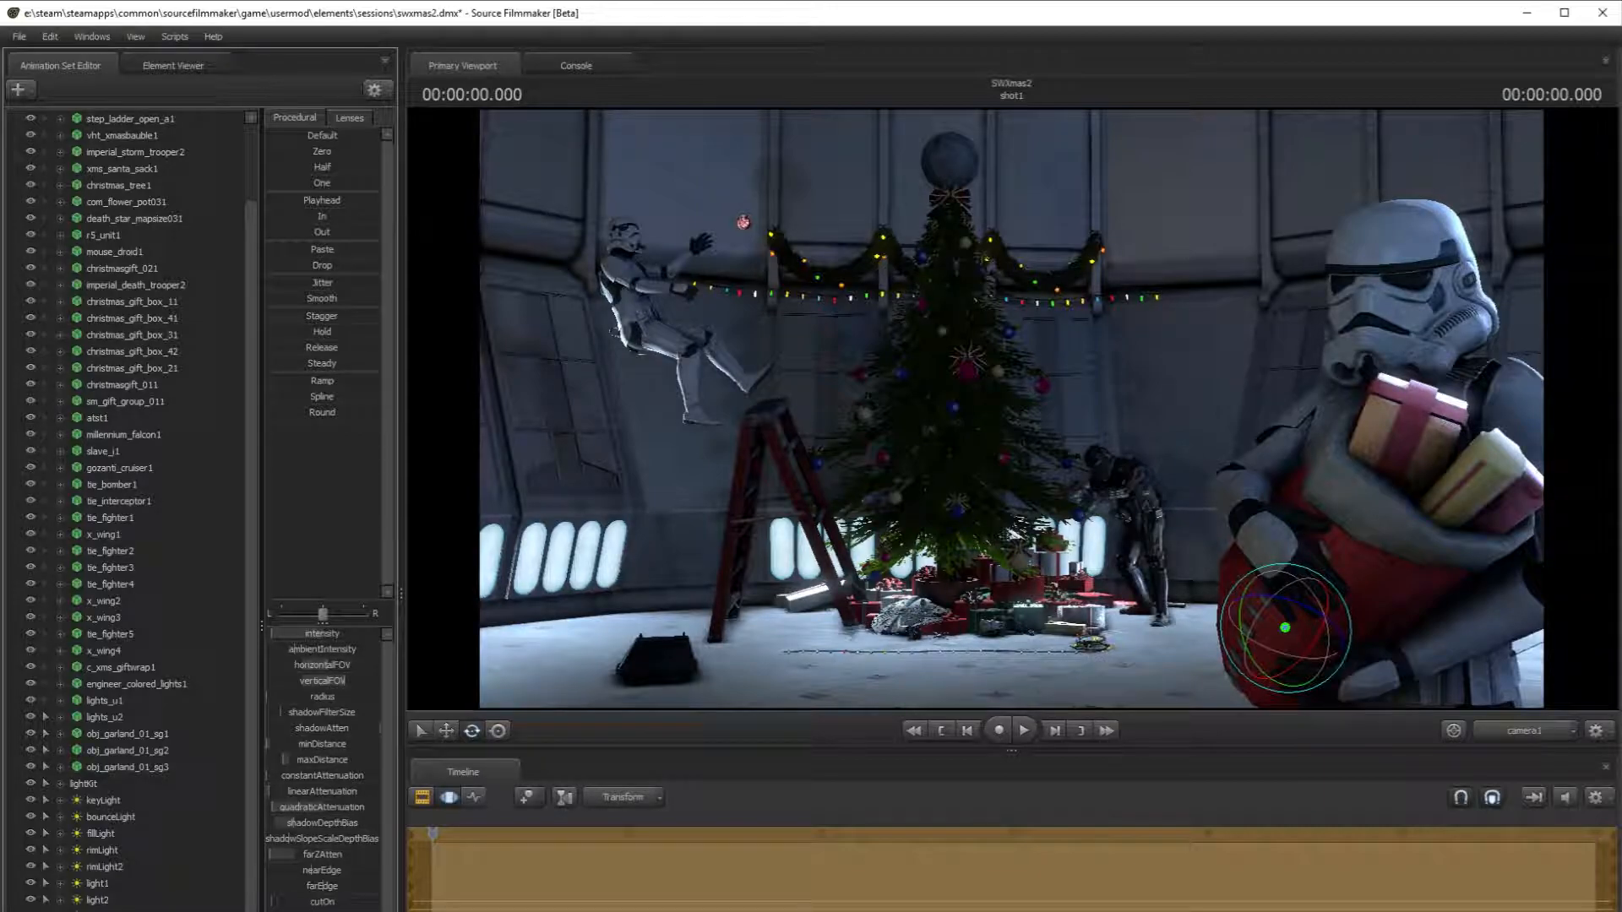
drag(277, 854, 295, 854)
- Move the light farther from the tree, preview the shot in the Clip Editor, and return to the work camera for an overview of the set
click(446, 734)
drag(1264, 595, 1341, 610)
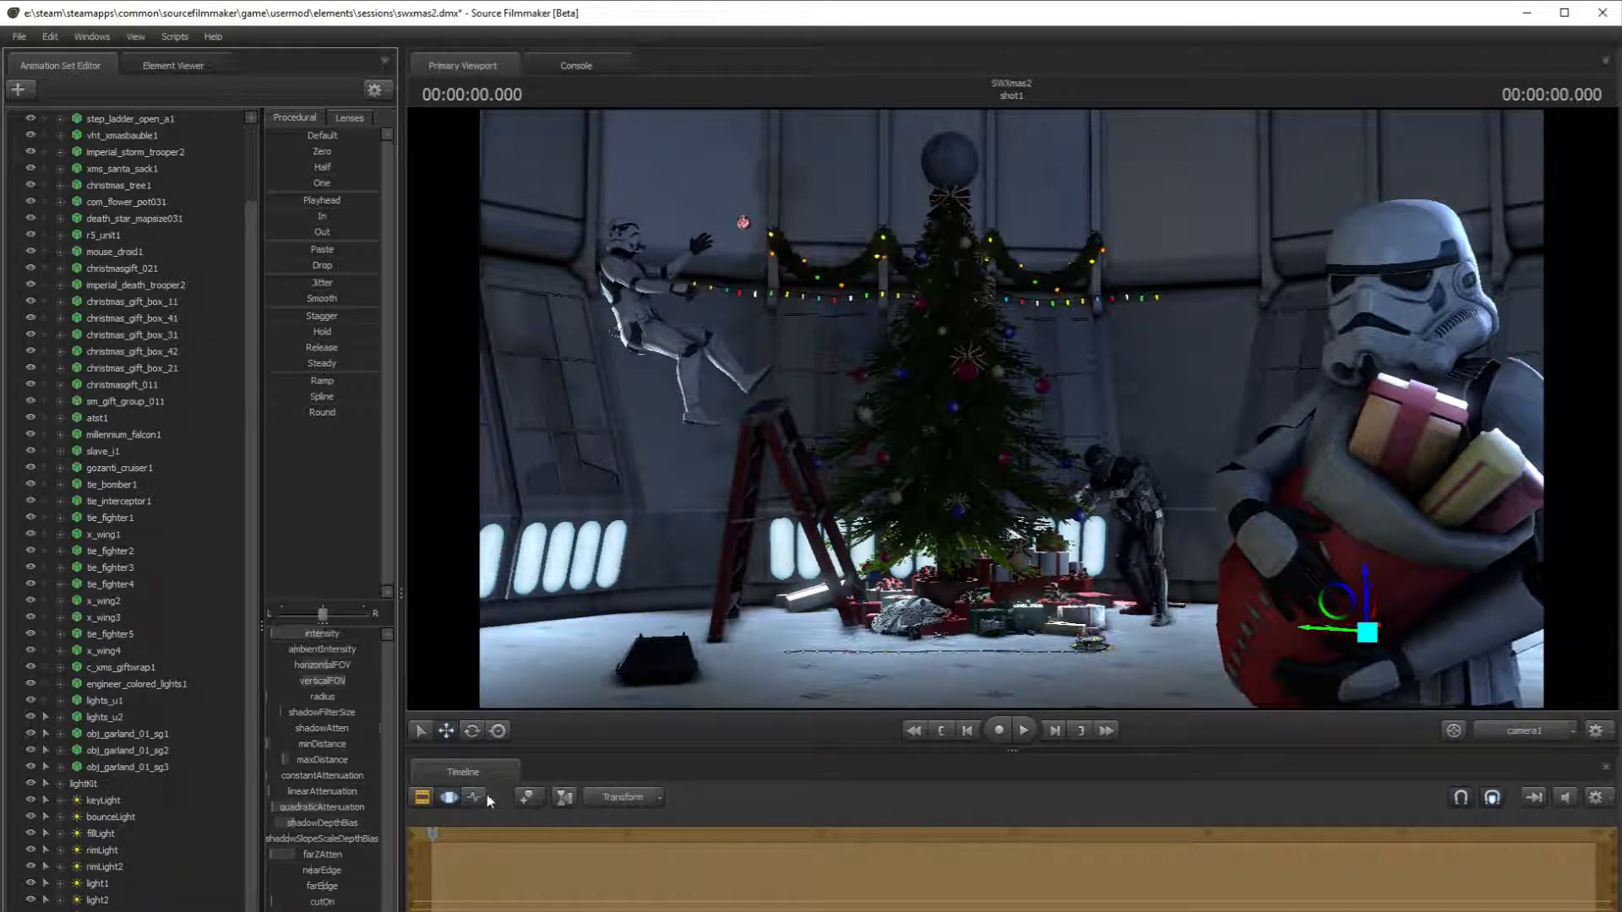
click(422, 797)
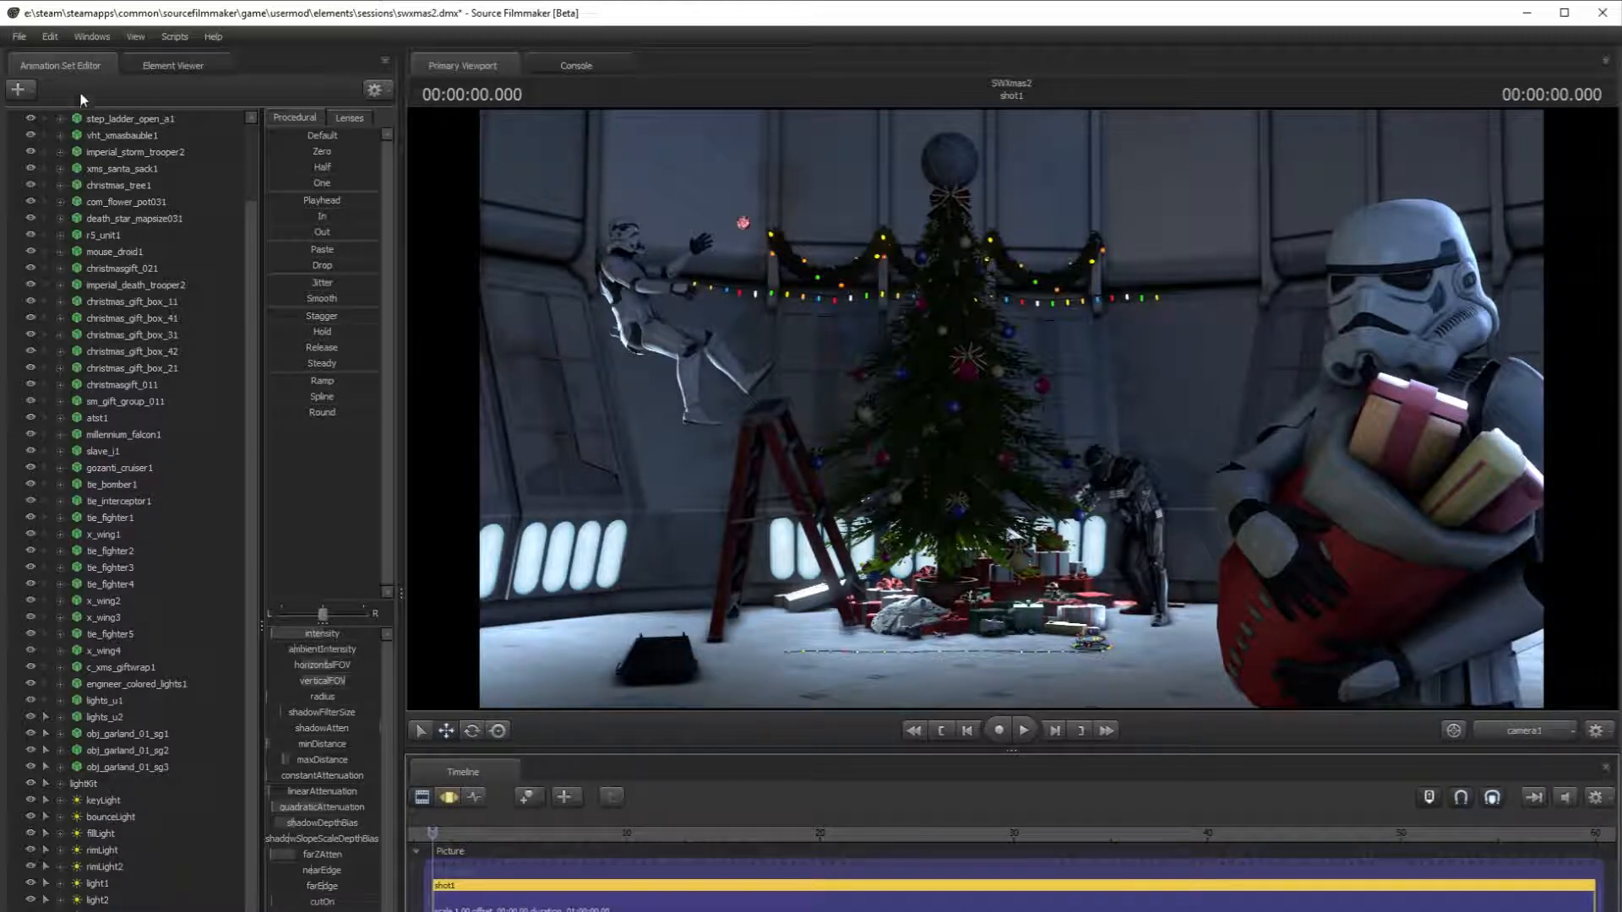
click(1525, 731)
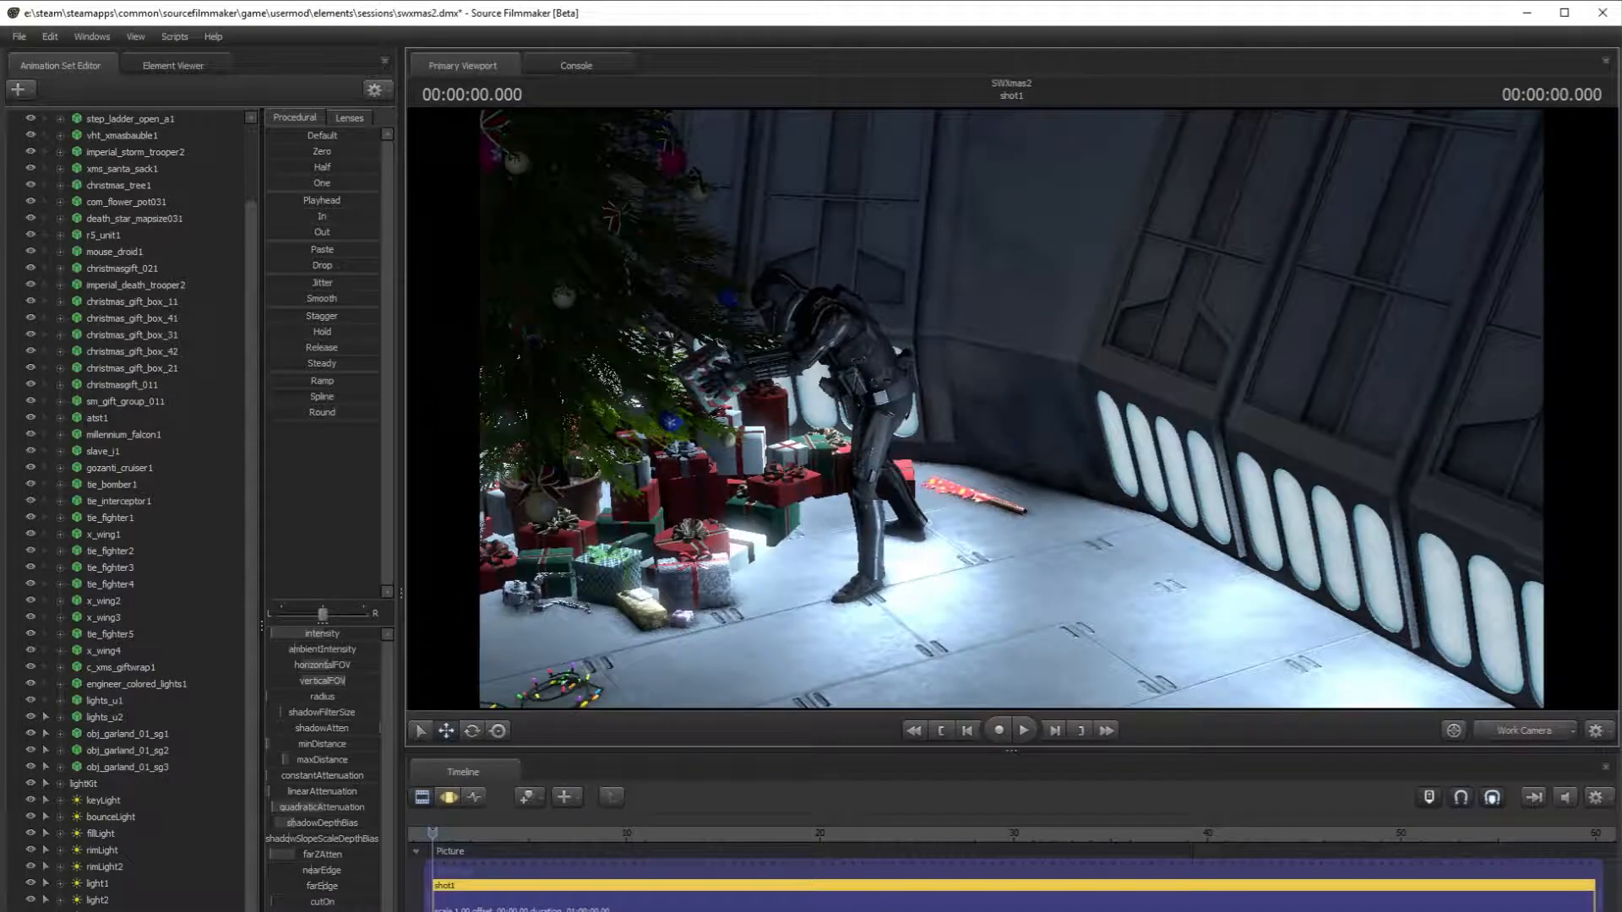
scroll(1012, 407, up, 5)
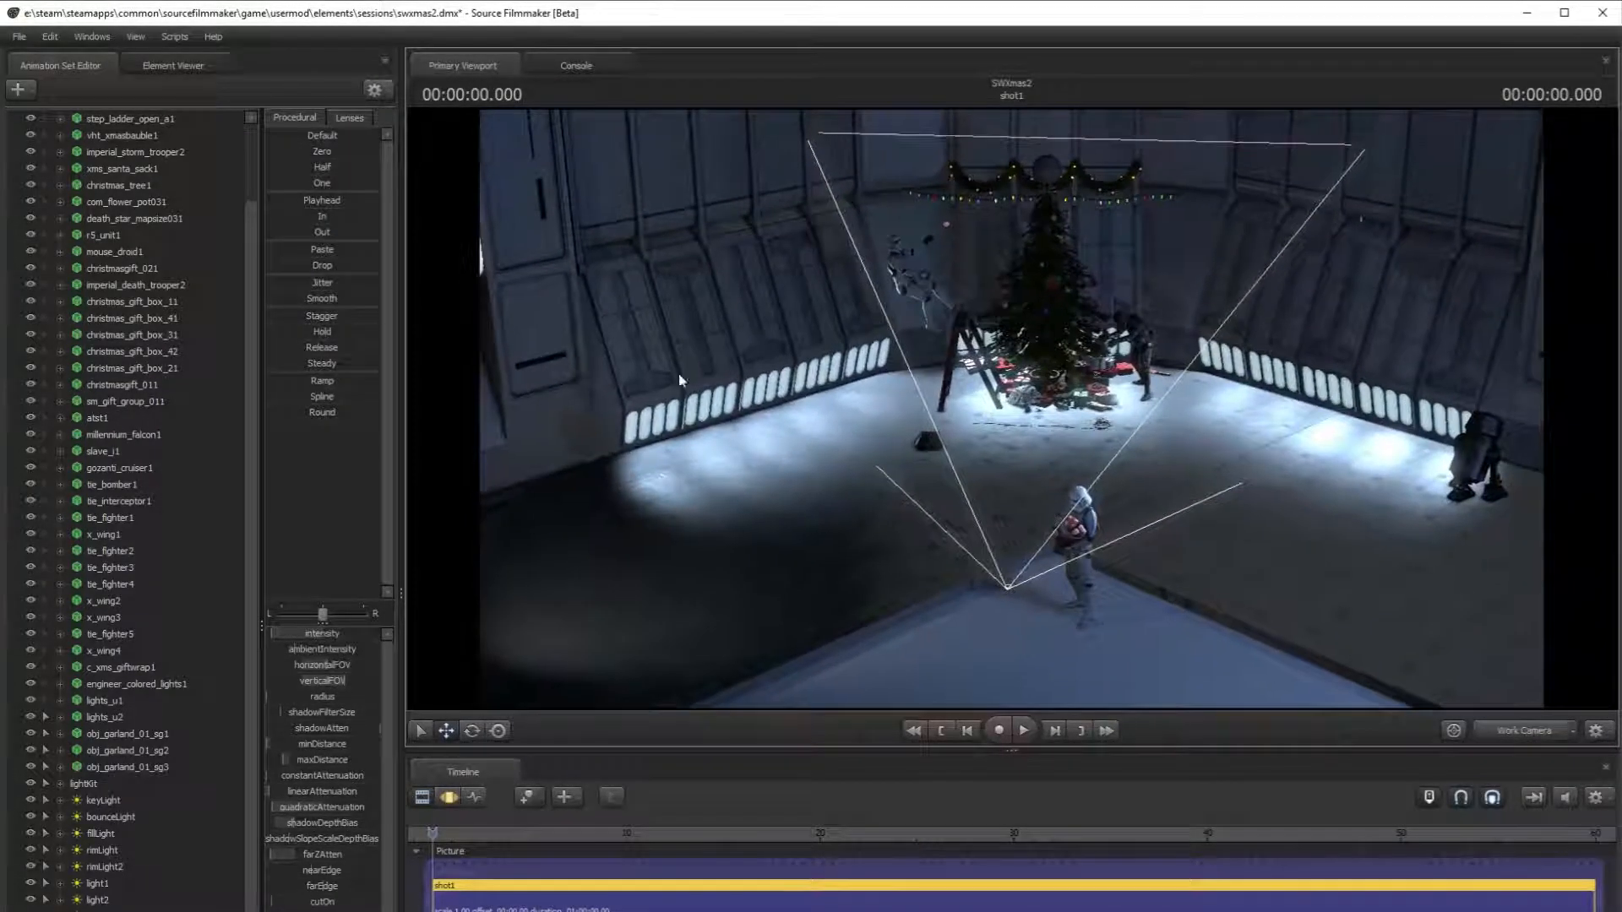
click(17, 89)
click(69, 129)
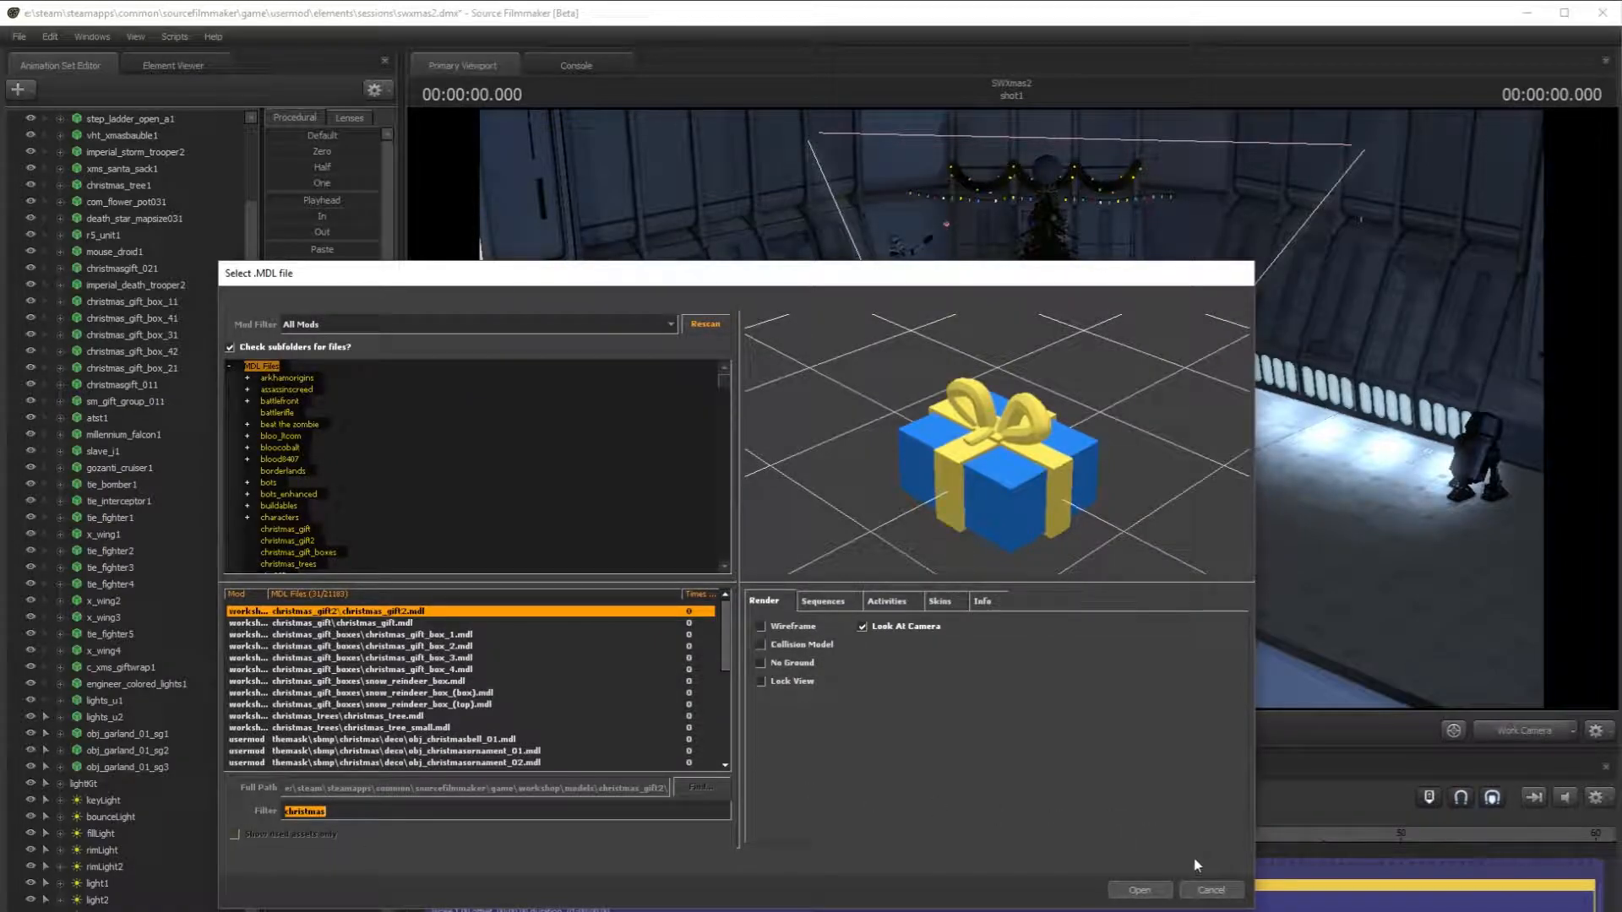
click(1209, 890)
click(18, 89)
key(Escape)
- Save the session
key(ctrl+s)
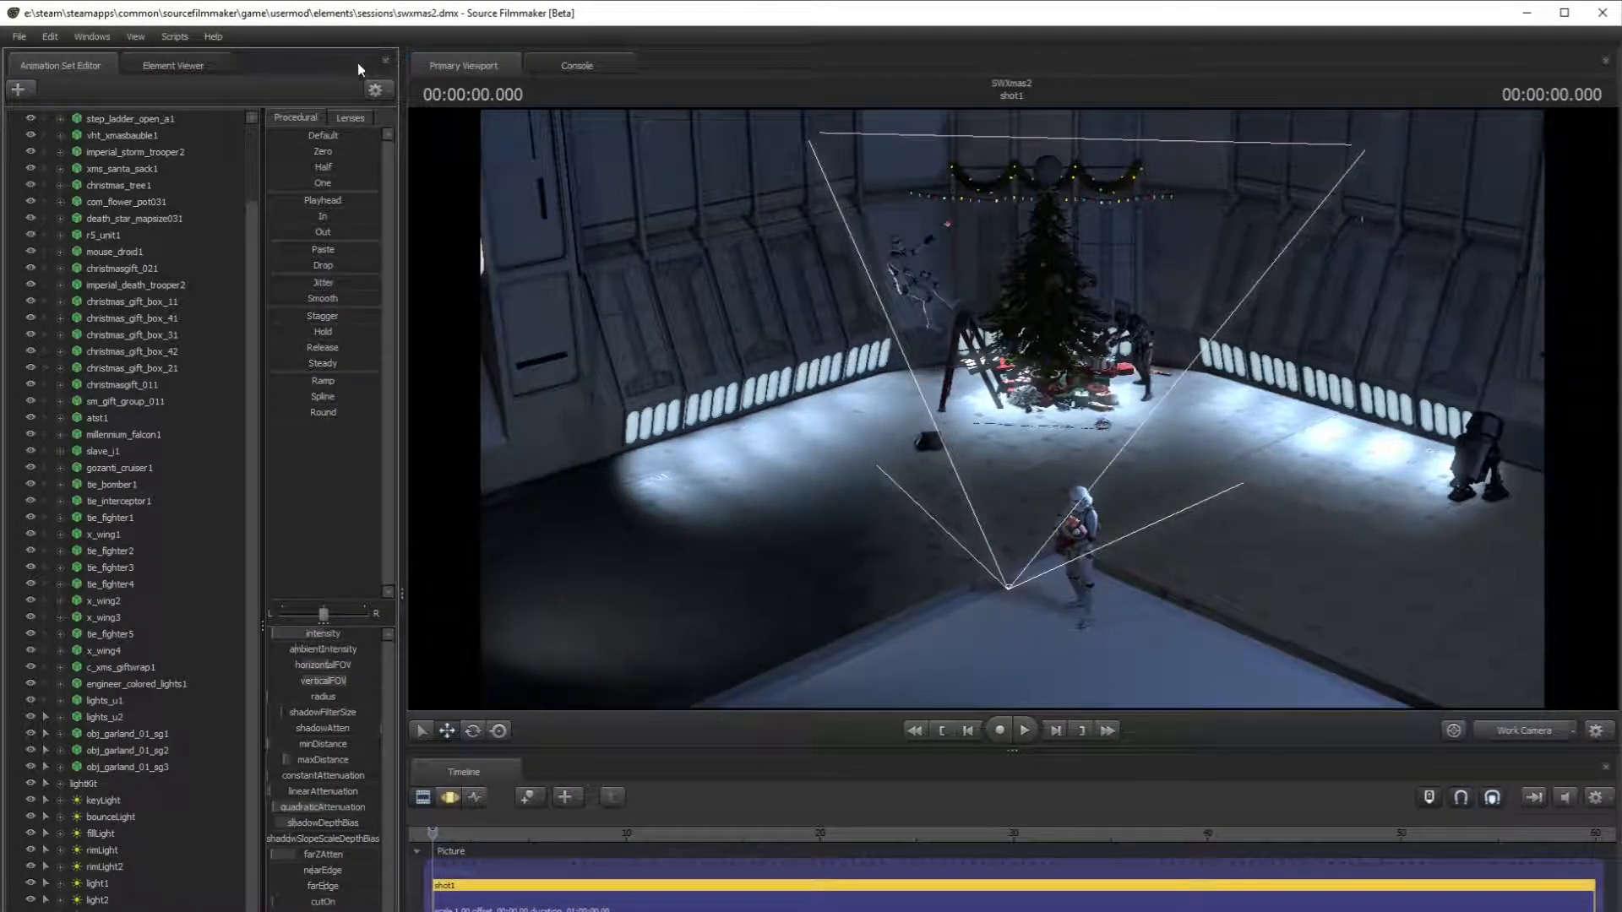
click(19, 37)
mouse_move(101, 201)
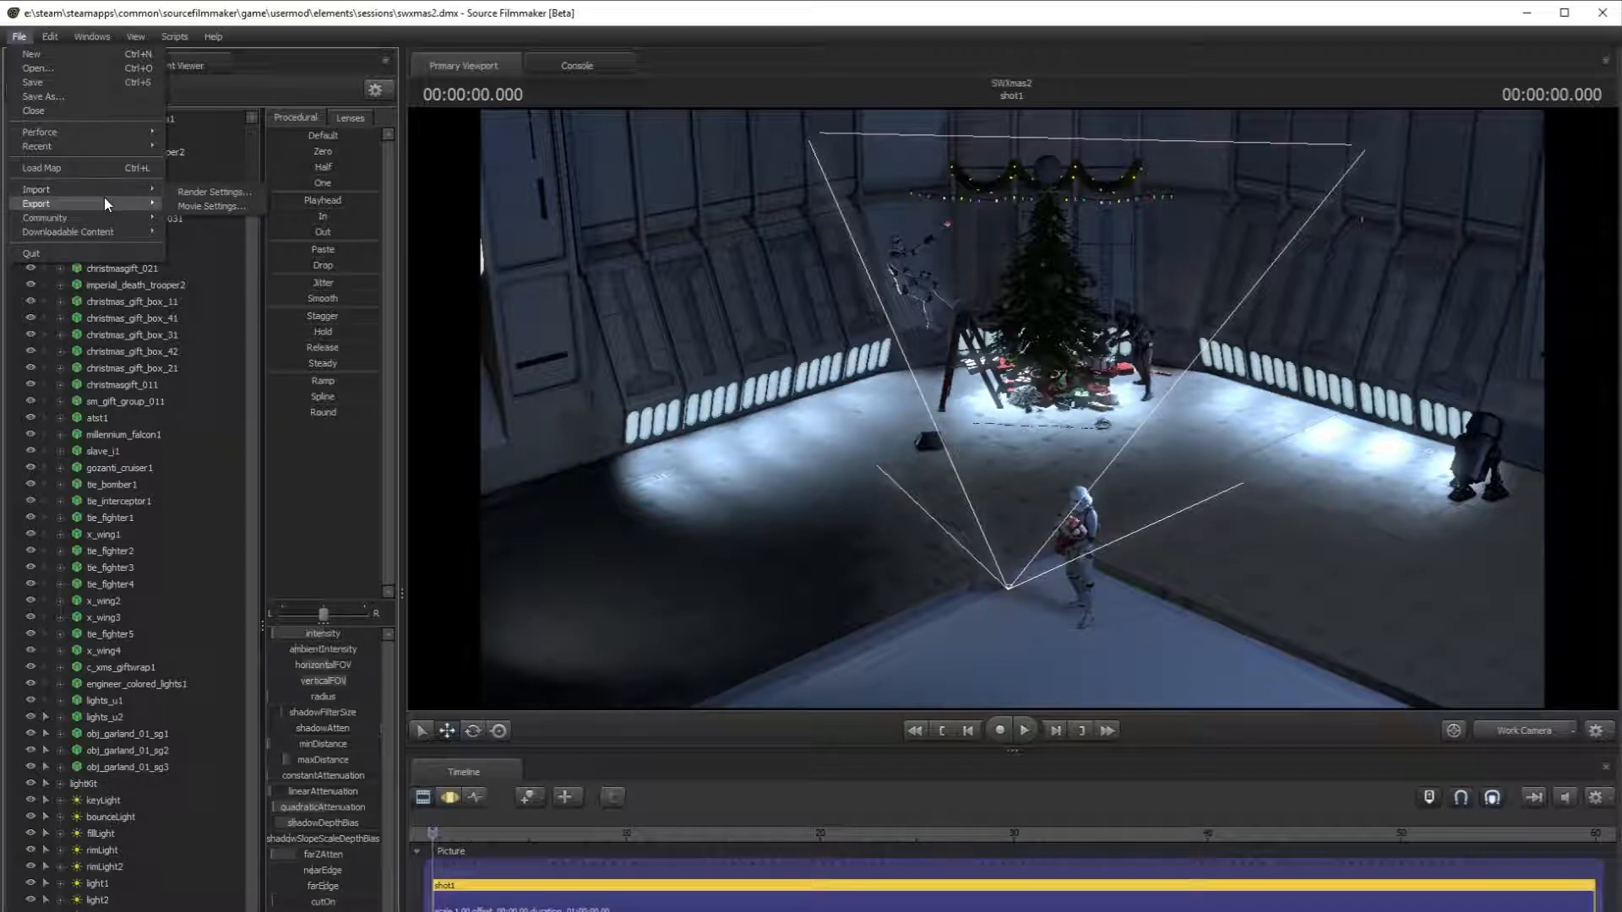
key(Escape)
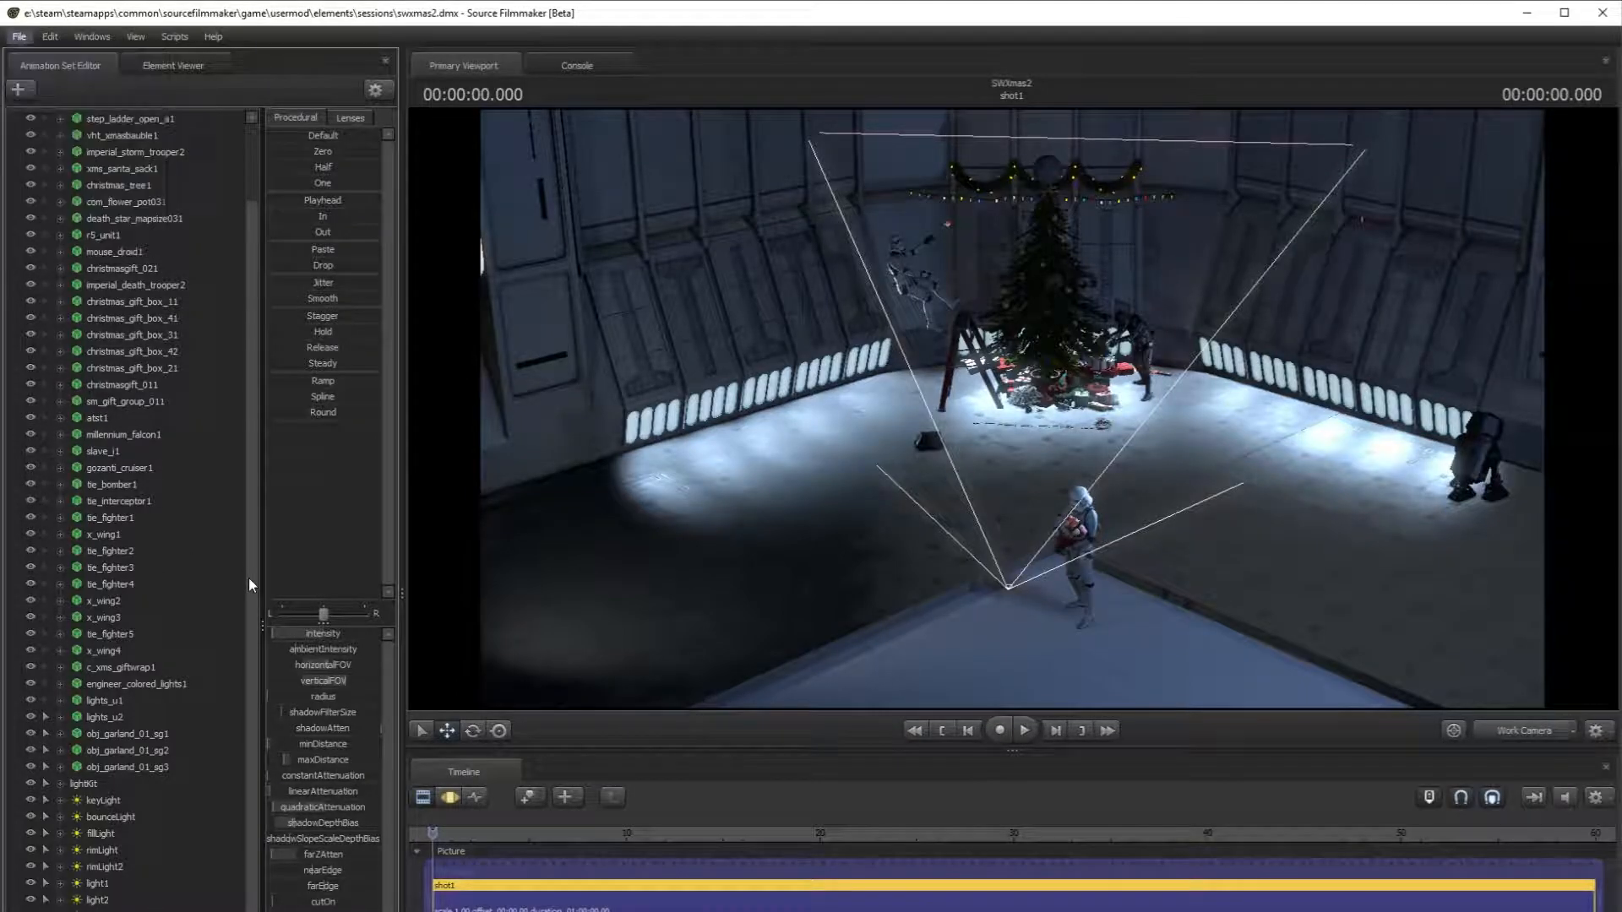
- Create a new light, place it beside the camera near the foreground stormtrooper, and aim it toward the Christmas tree
click(18, 88)
click(105, 128)
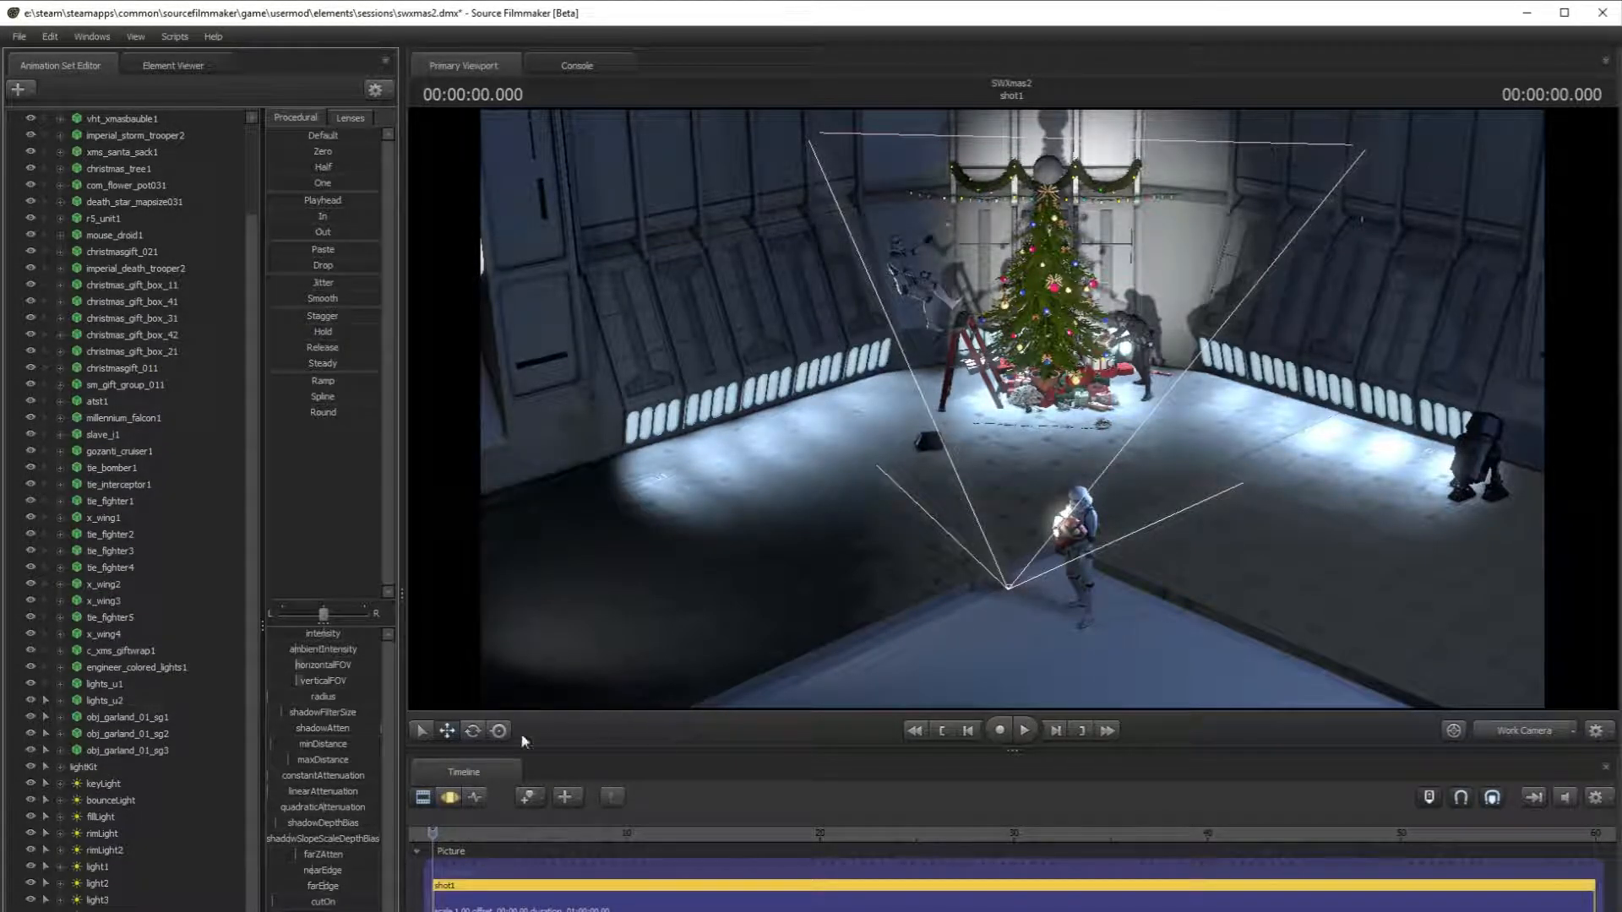
click(450, 797)
drag(1009, 576, 1027, 656)
drag(965, 494, 918, 457)
key(s)
click(474, 730)
key(w)
key(e)
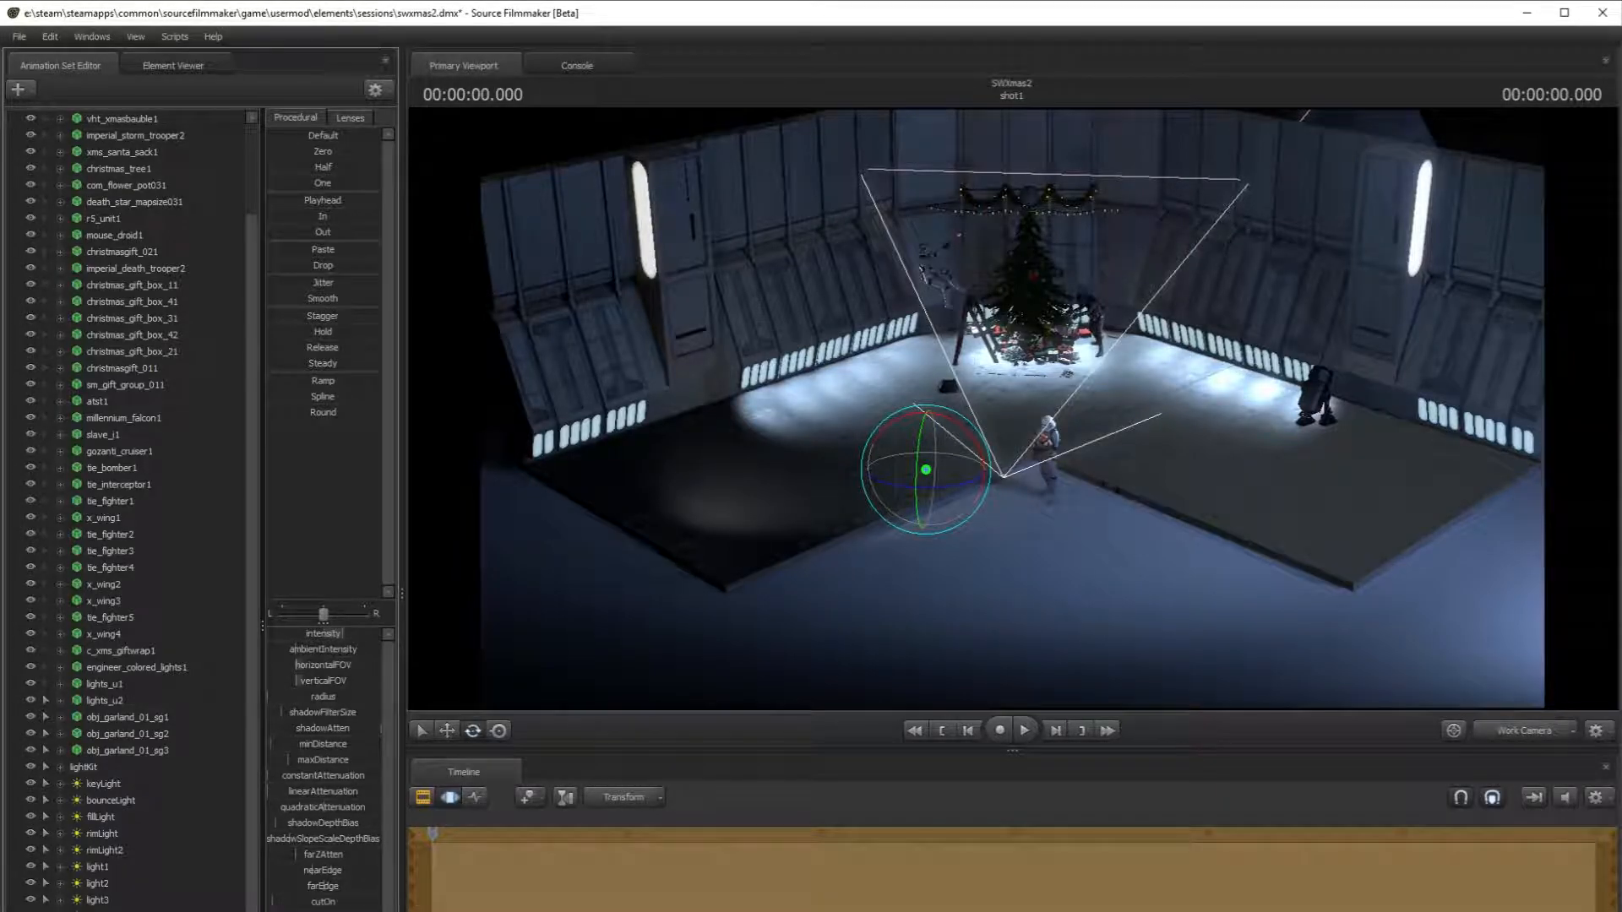
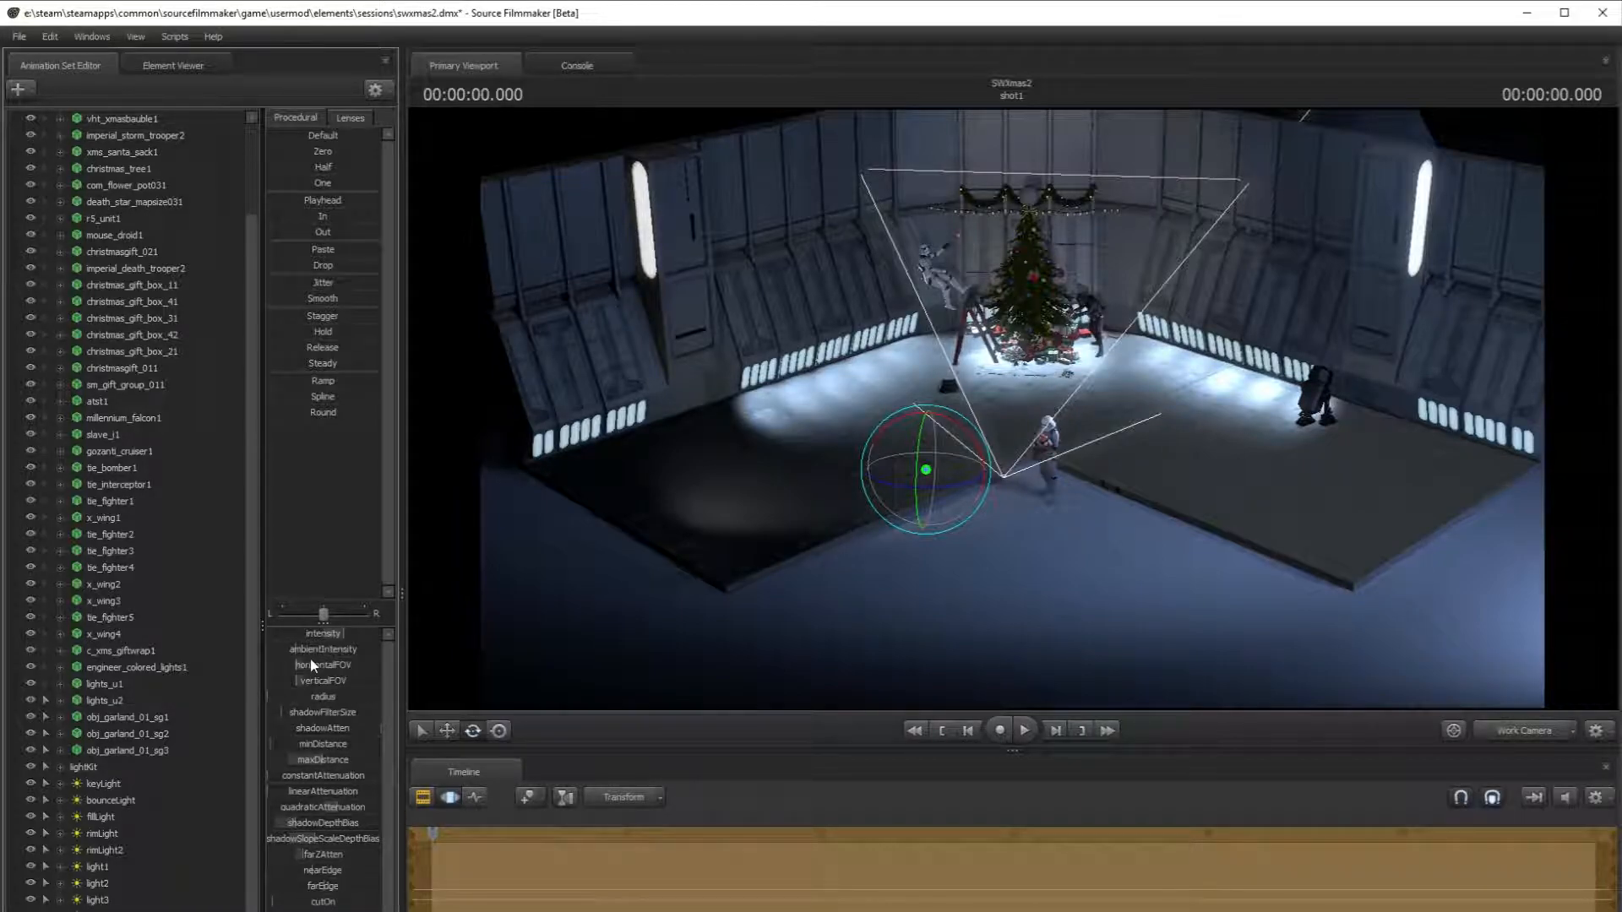
- Widen the new light's horizontalFOV and check its coverage
drag(327, 666, 355, 665)
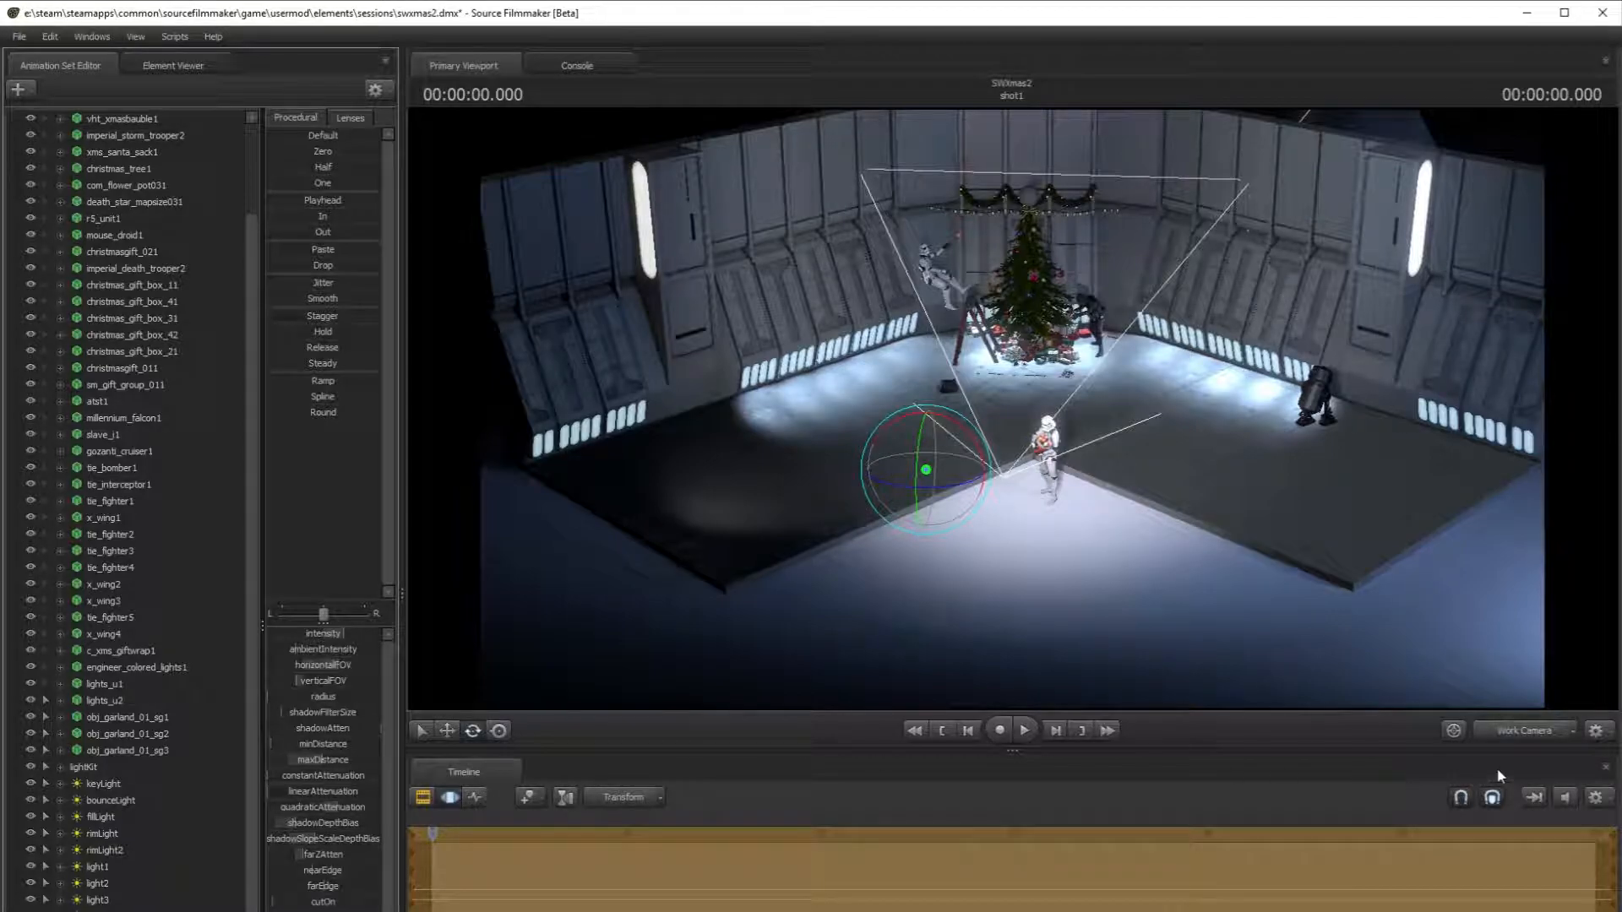
click(1521, 731)
click(1517, 732)
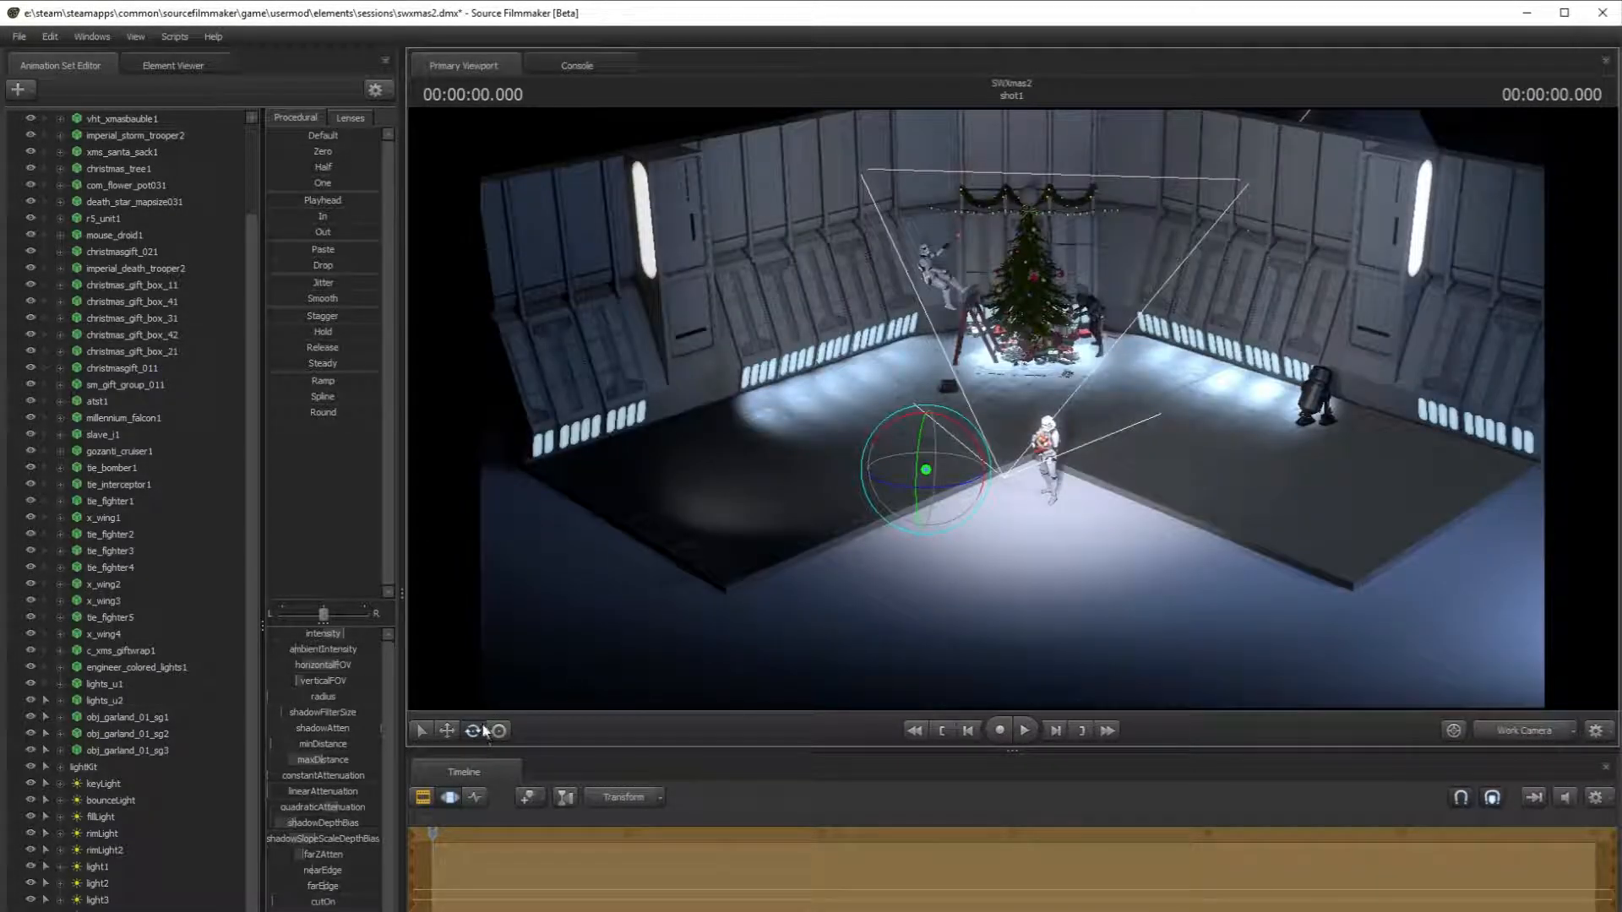
- Move the new light to a better position for lighting the set and view the shot through camera1
click(447, 731)
drag(944, 454, 974, 337)
click(1512, 730)
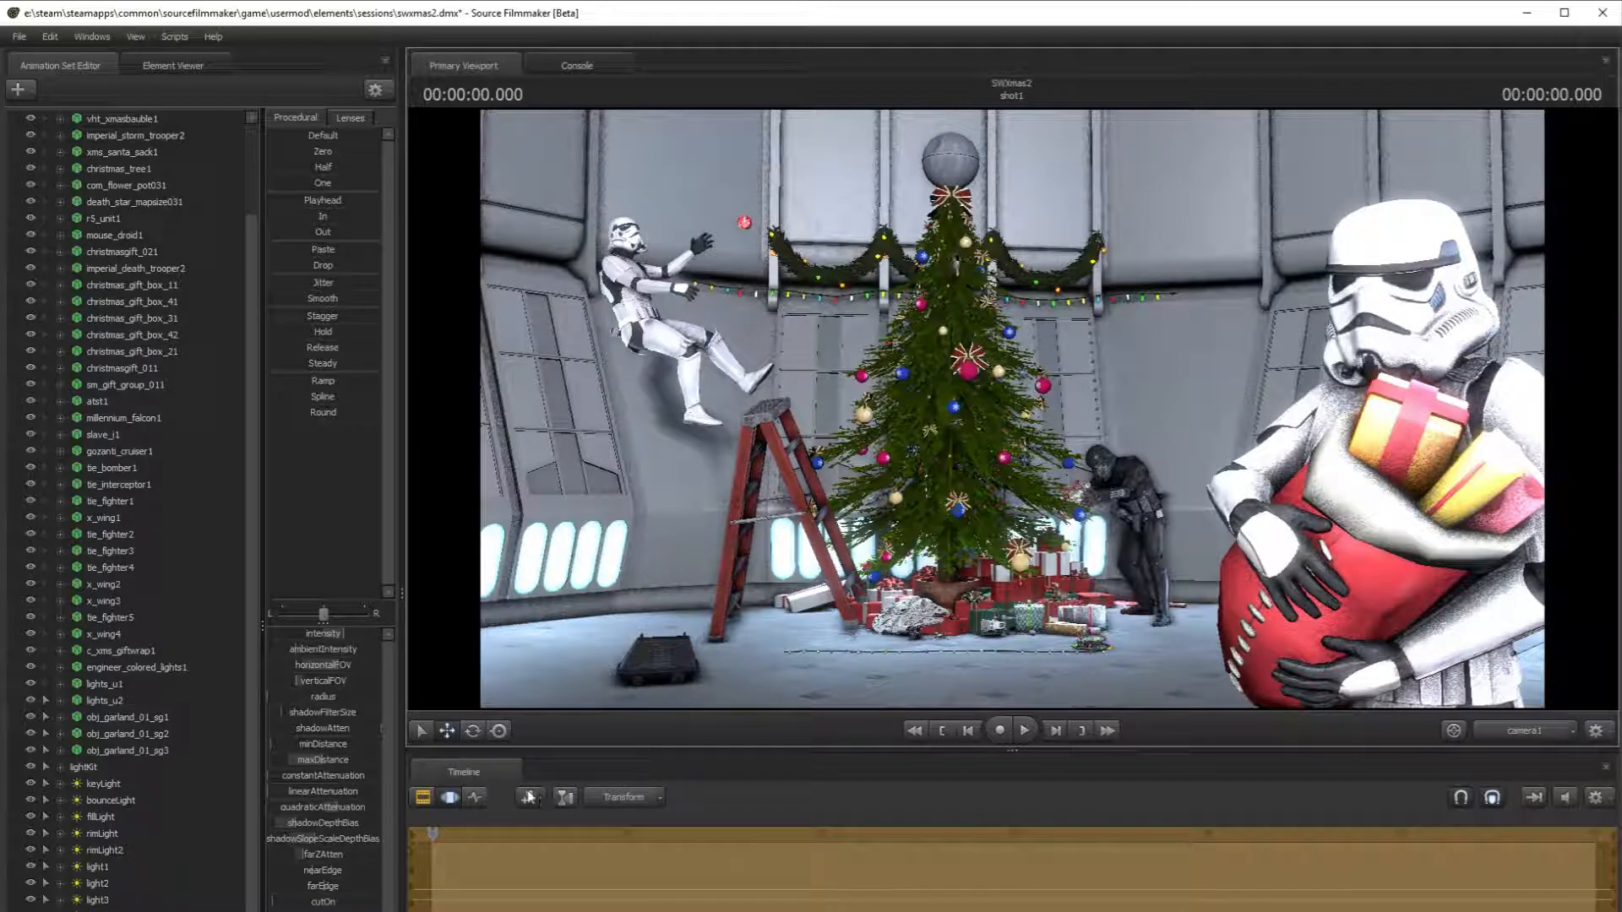
- Lower the new light's intensity, comparing the lit shot between the Clip Editor and Motion Editor
click(449, 799)
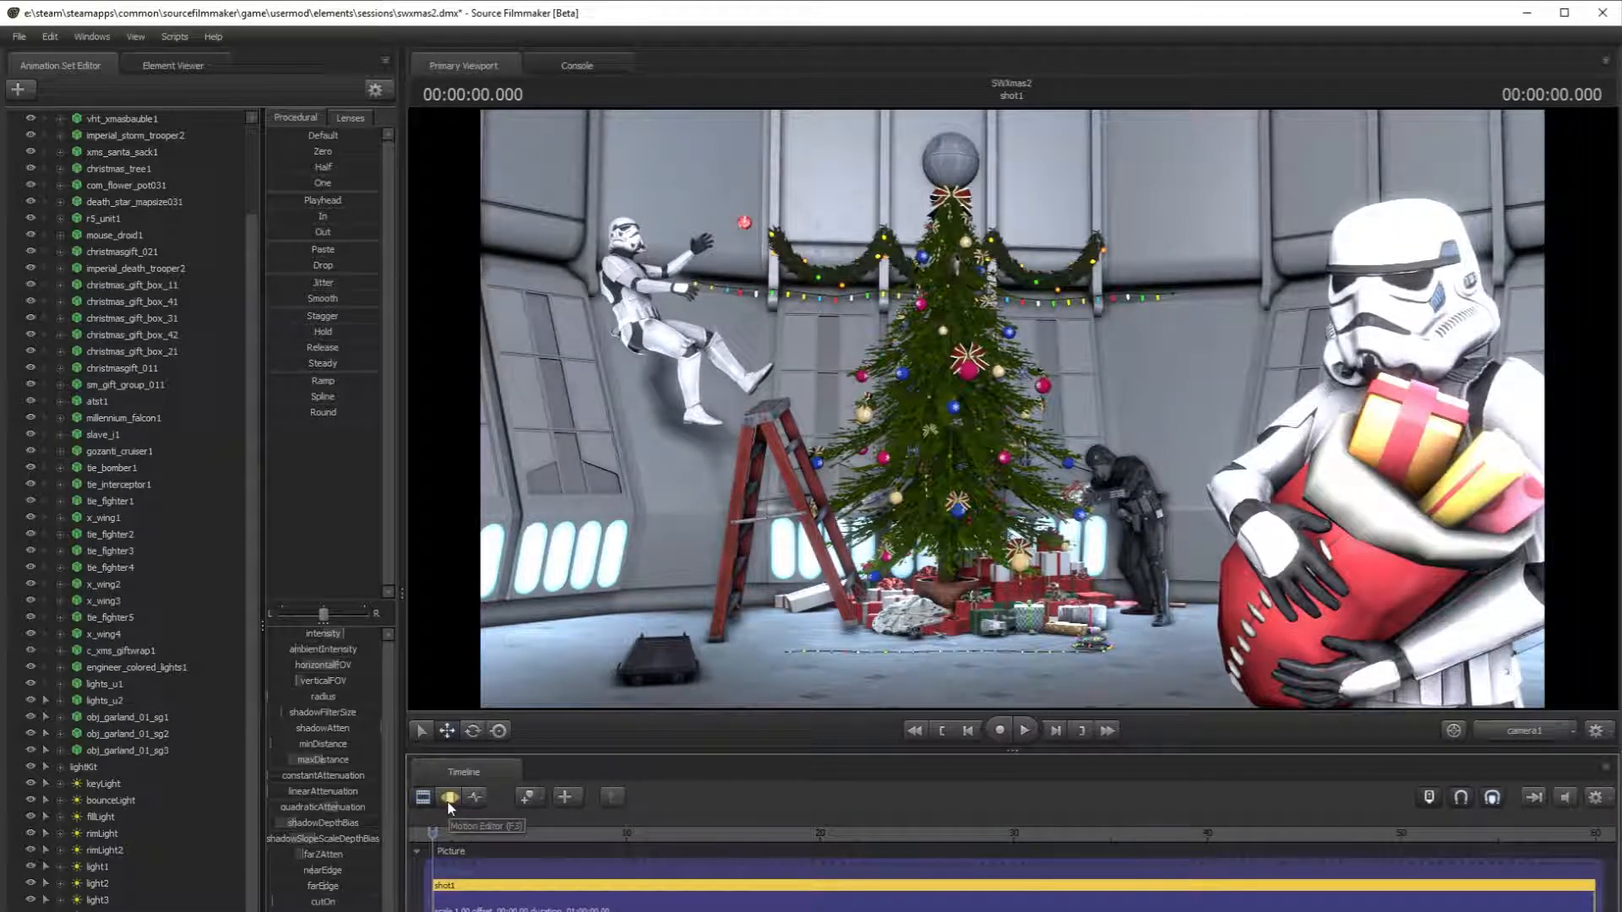
click(449, 799)
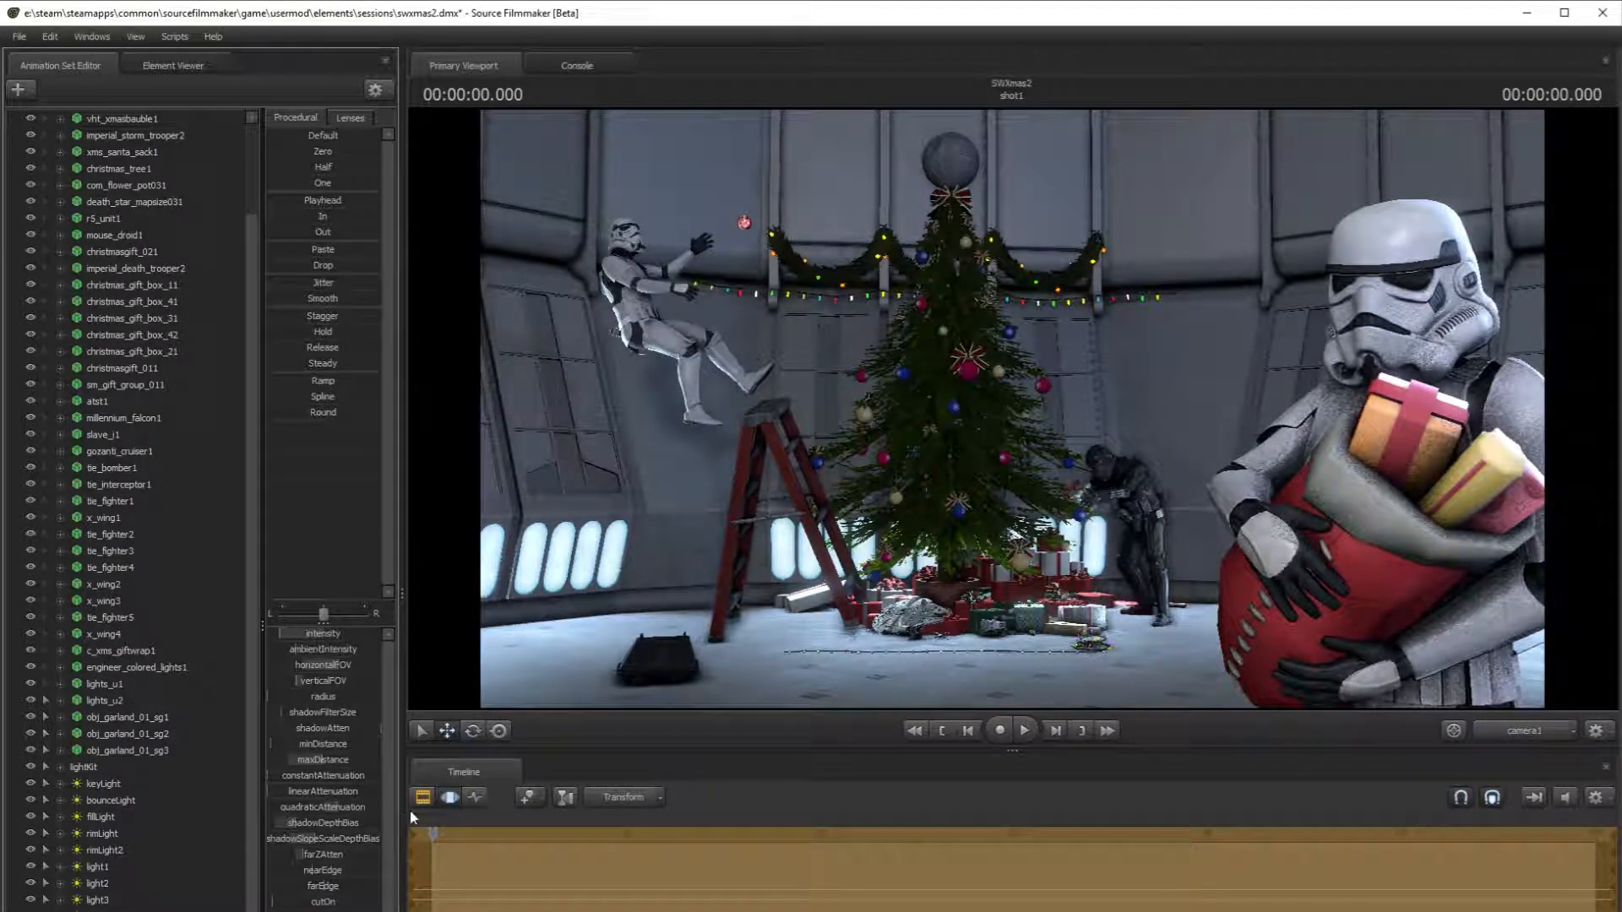
click(449, 799)
click(449, 798)
click(284, 632)
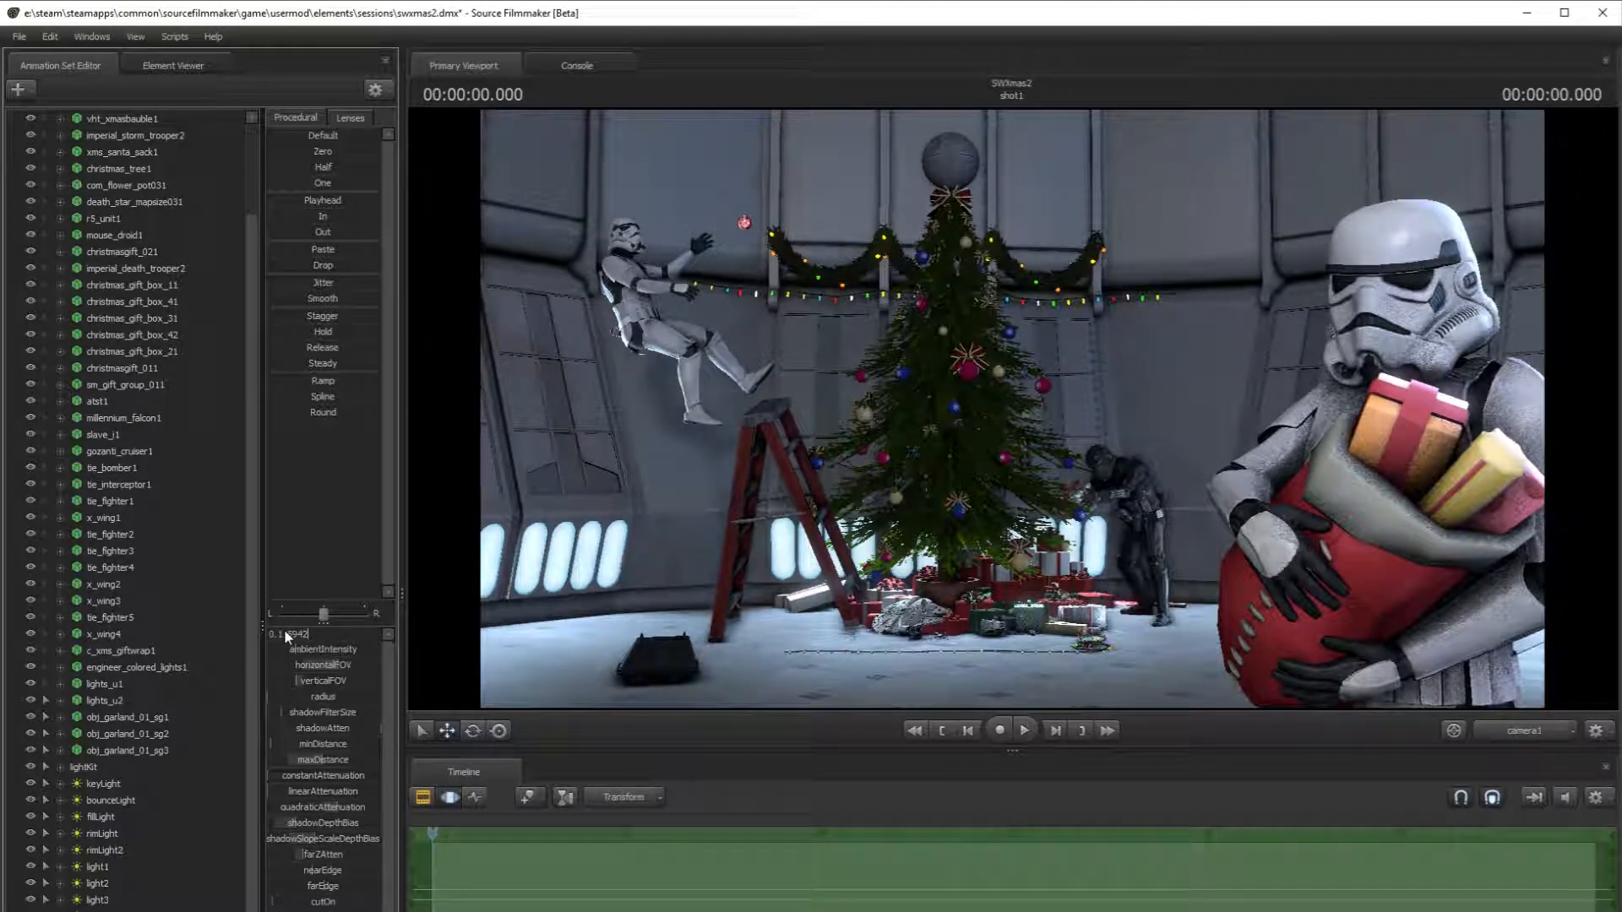
mouse_move(298, 662)
mouse_down()
mouse_move(278, 672)
mouse_move(284, 633)
mouse_up()
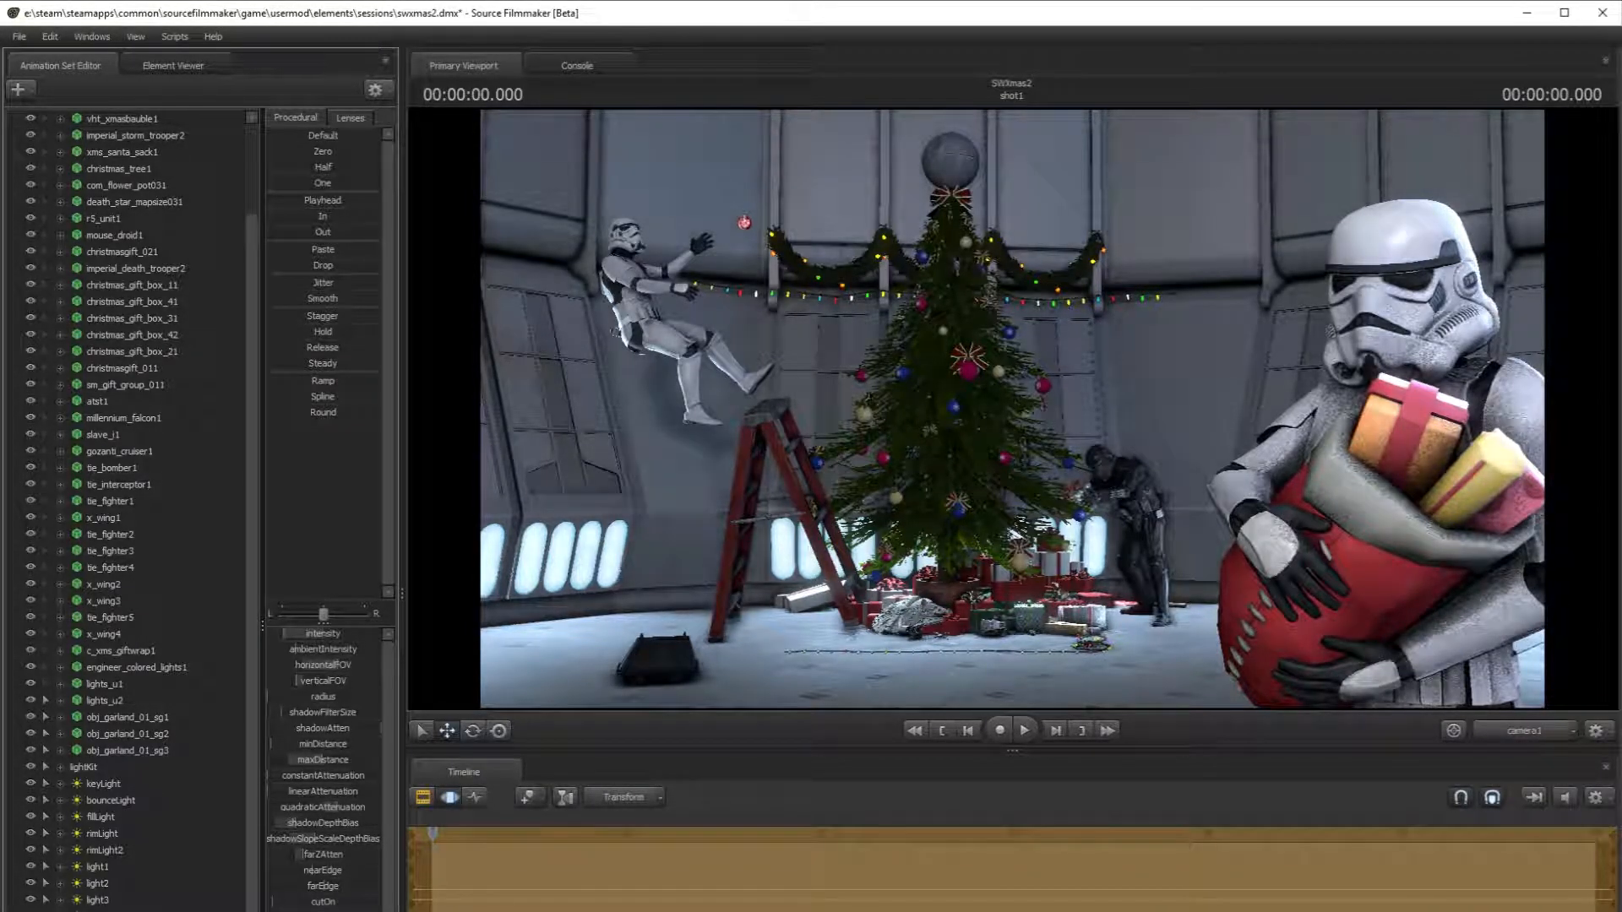
click(422, 798)
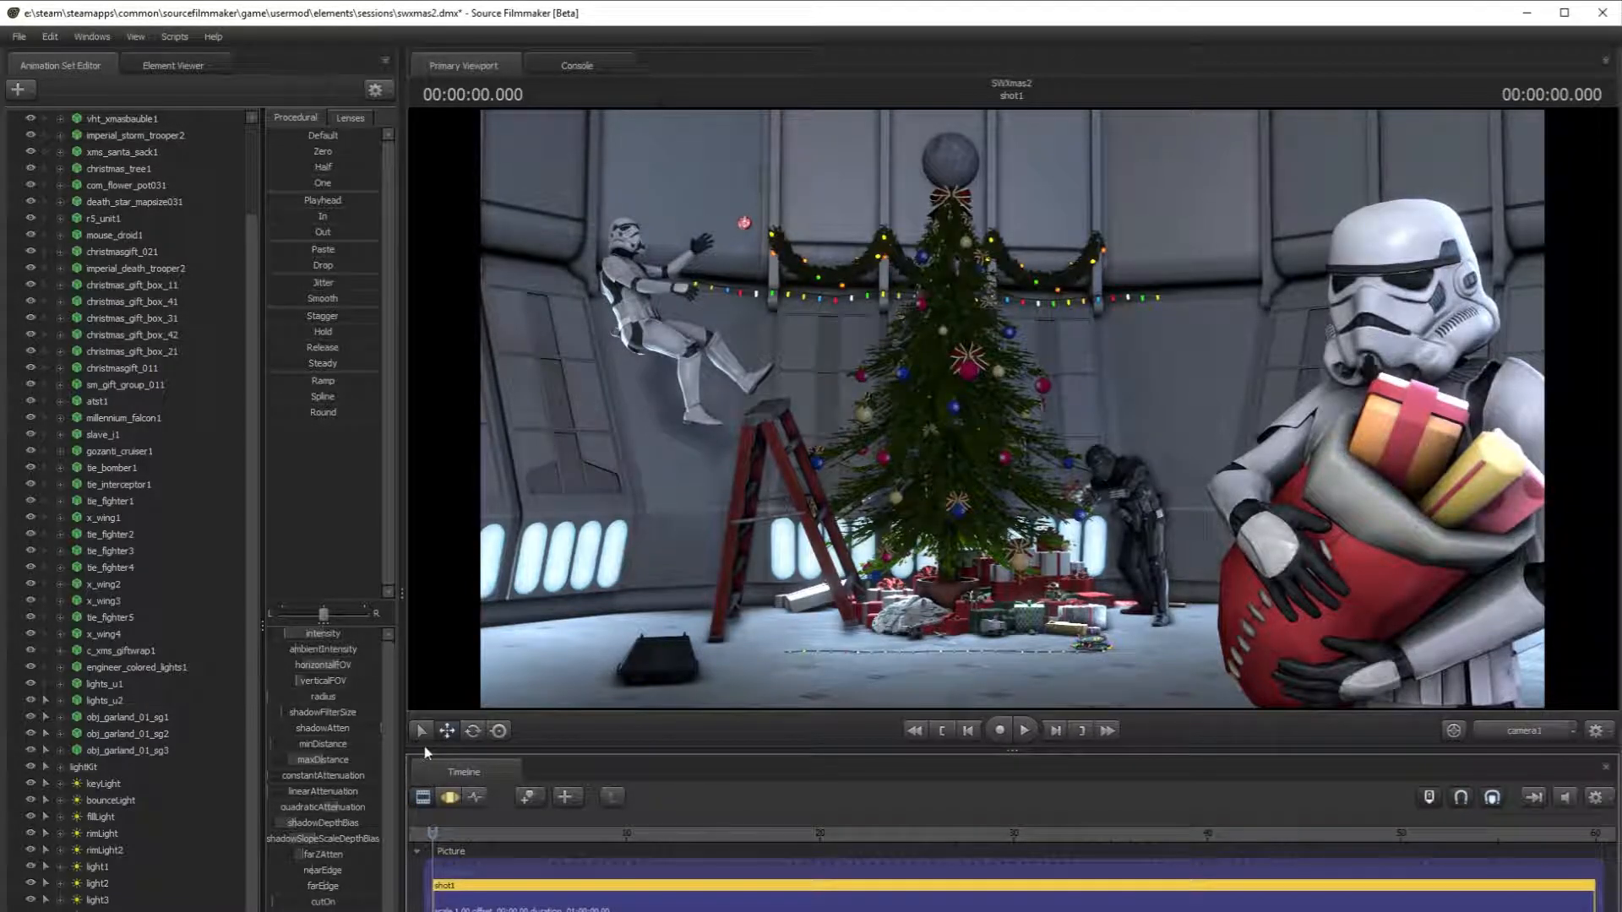
click(450, 799)
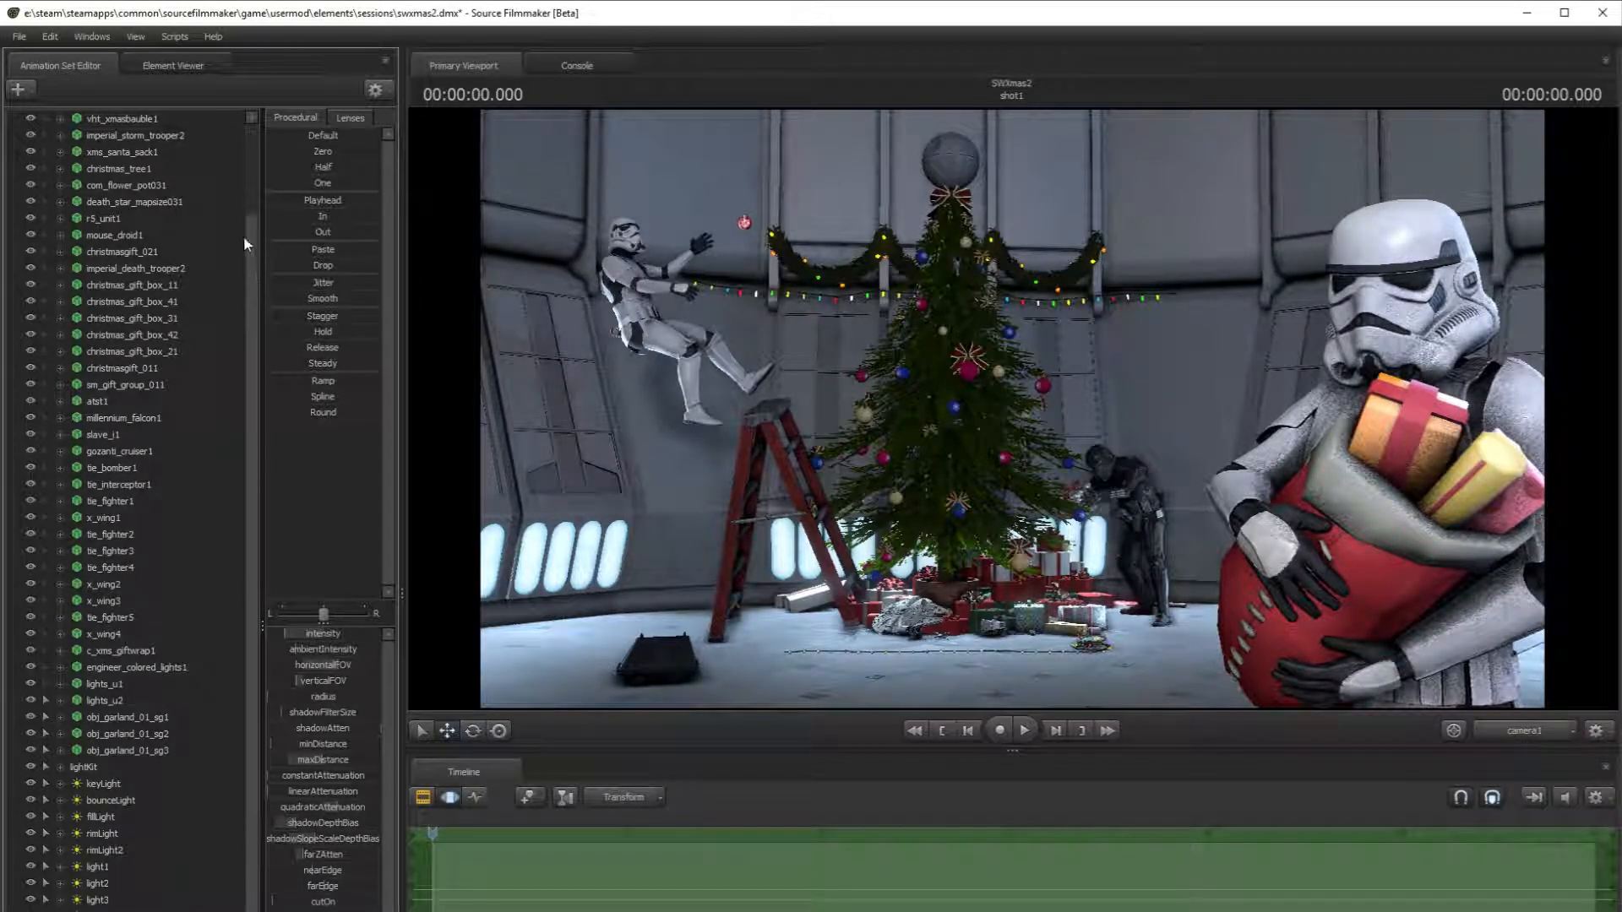
- Duplicate the new light as another animation set and adjust the copy's minDistance from the work camera
click(375, 90)
click(405, 112)
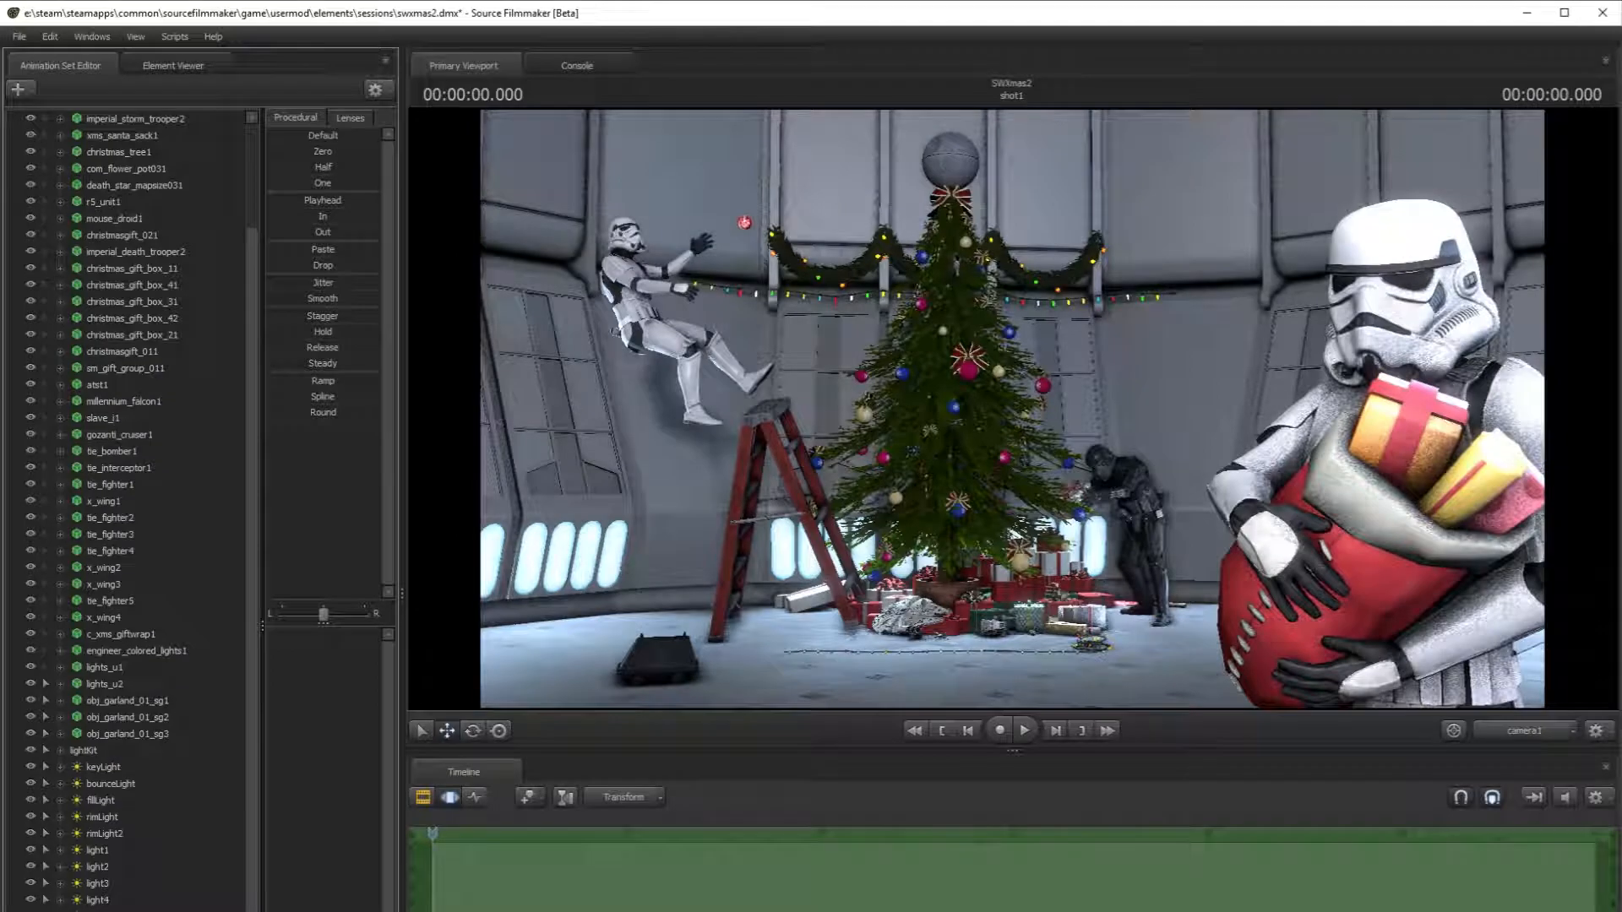
click(1517, 732)
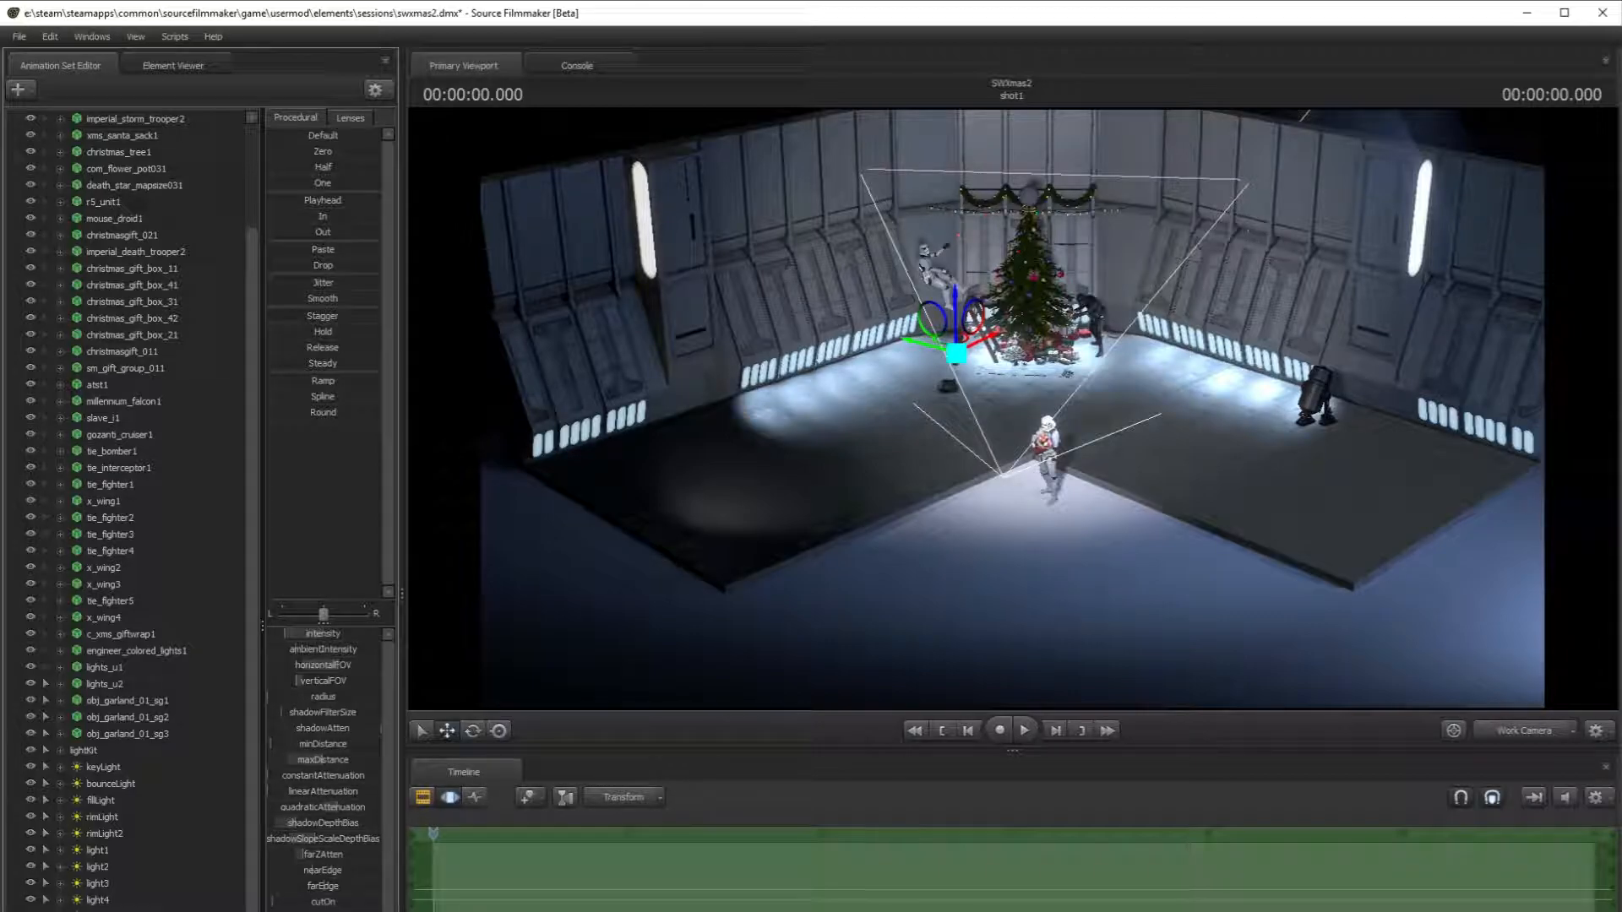
drag(275, 743, 321, 744)
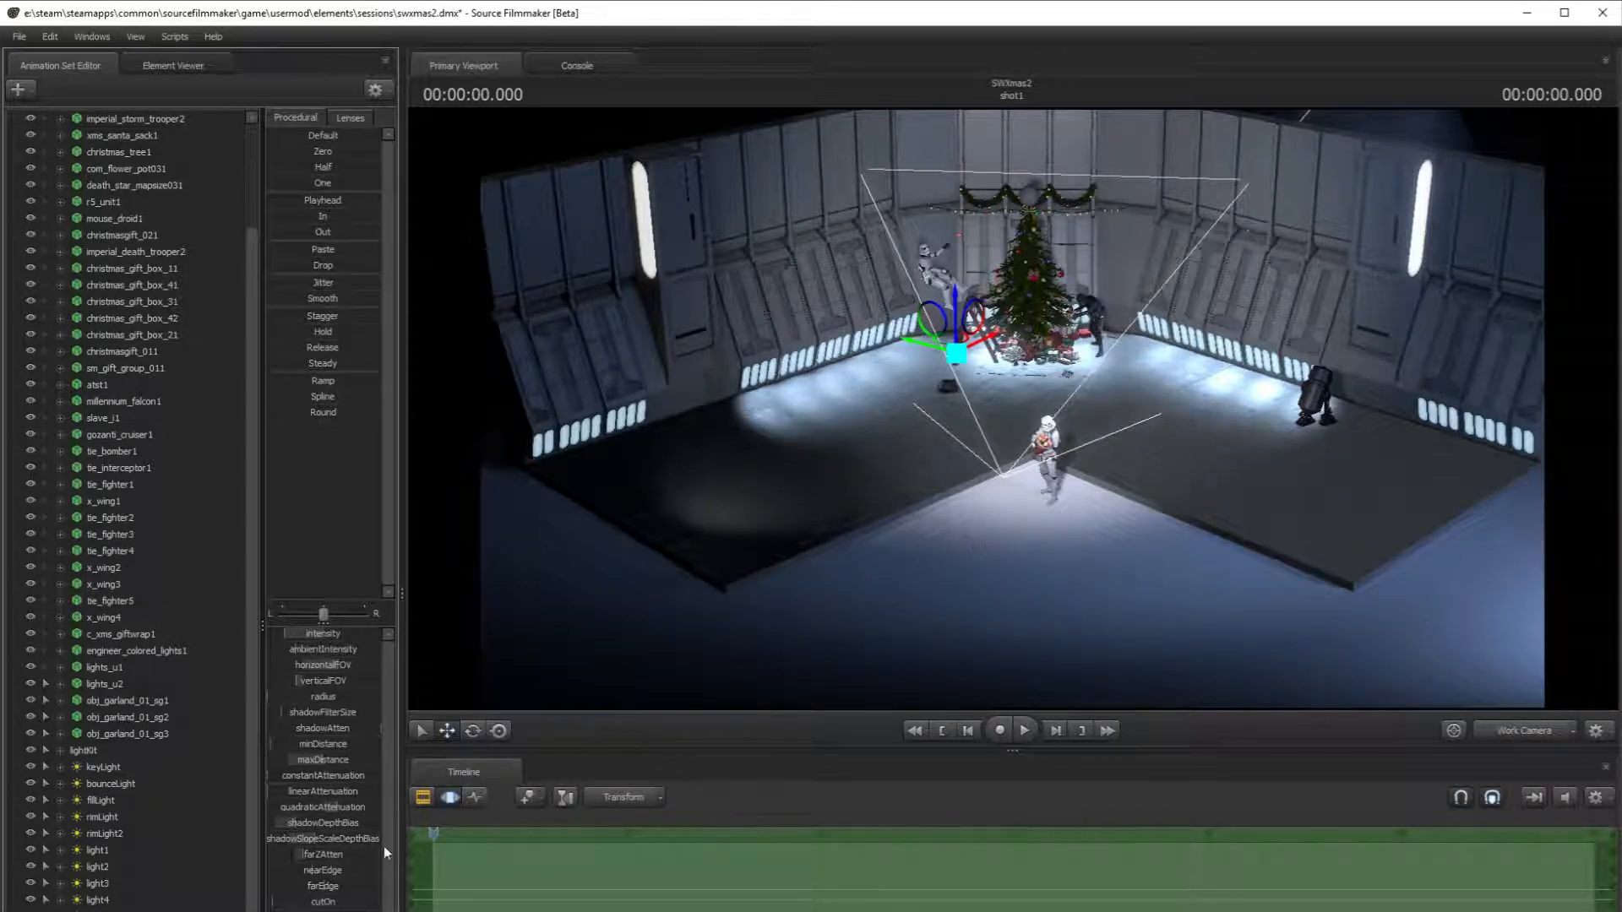
- Enable the volumetric beam on the duplicated light and examine it from the side of the set
right_click(128, 865)
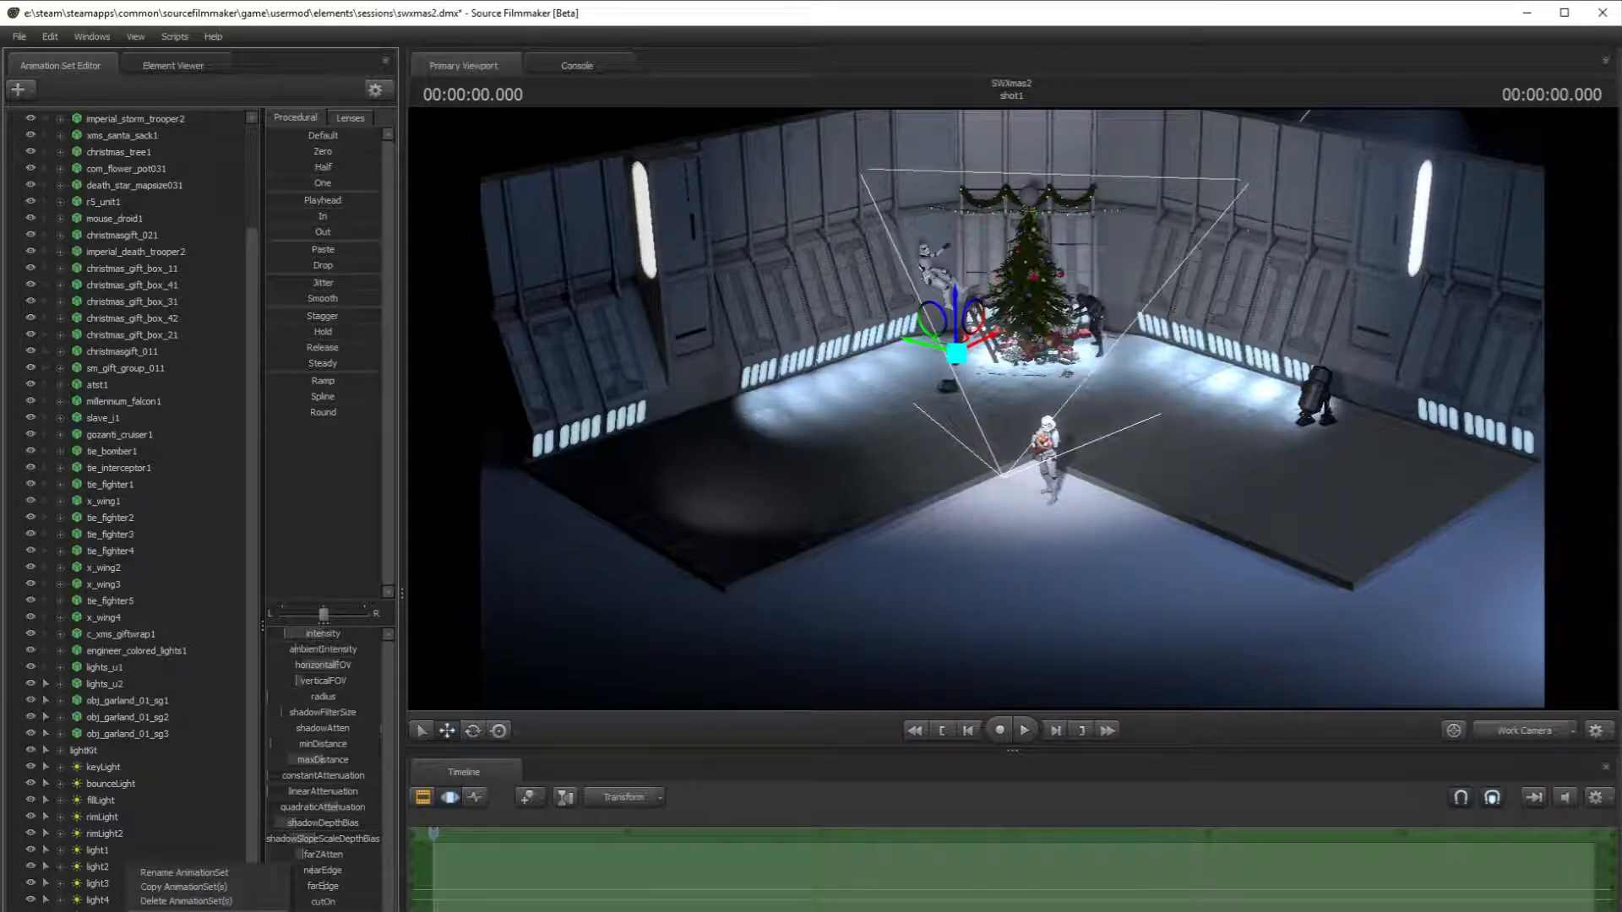
click(185, 910)
key(w)
drag(1012, 422, 880, 414)
key(d)
key(s)
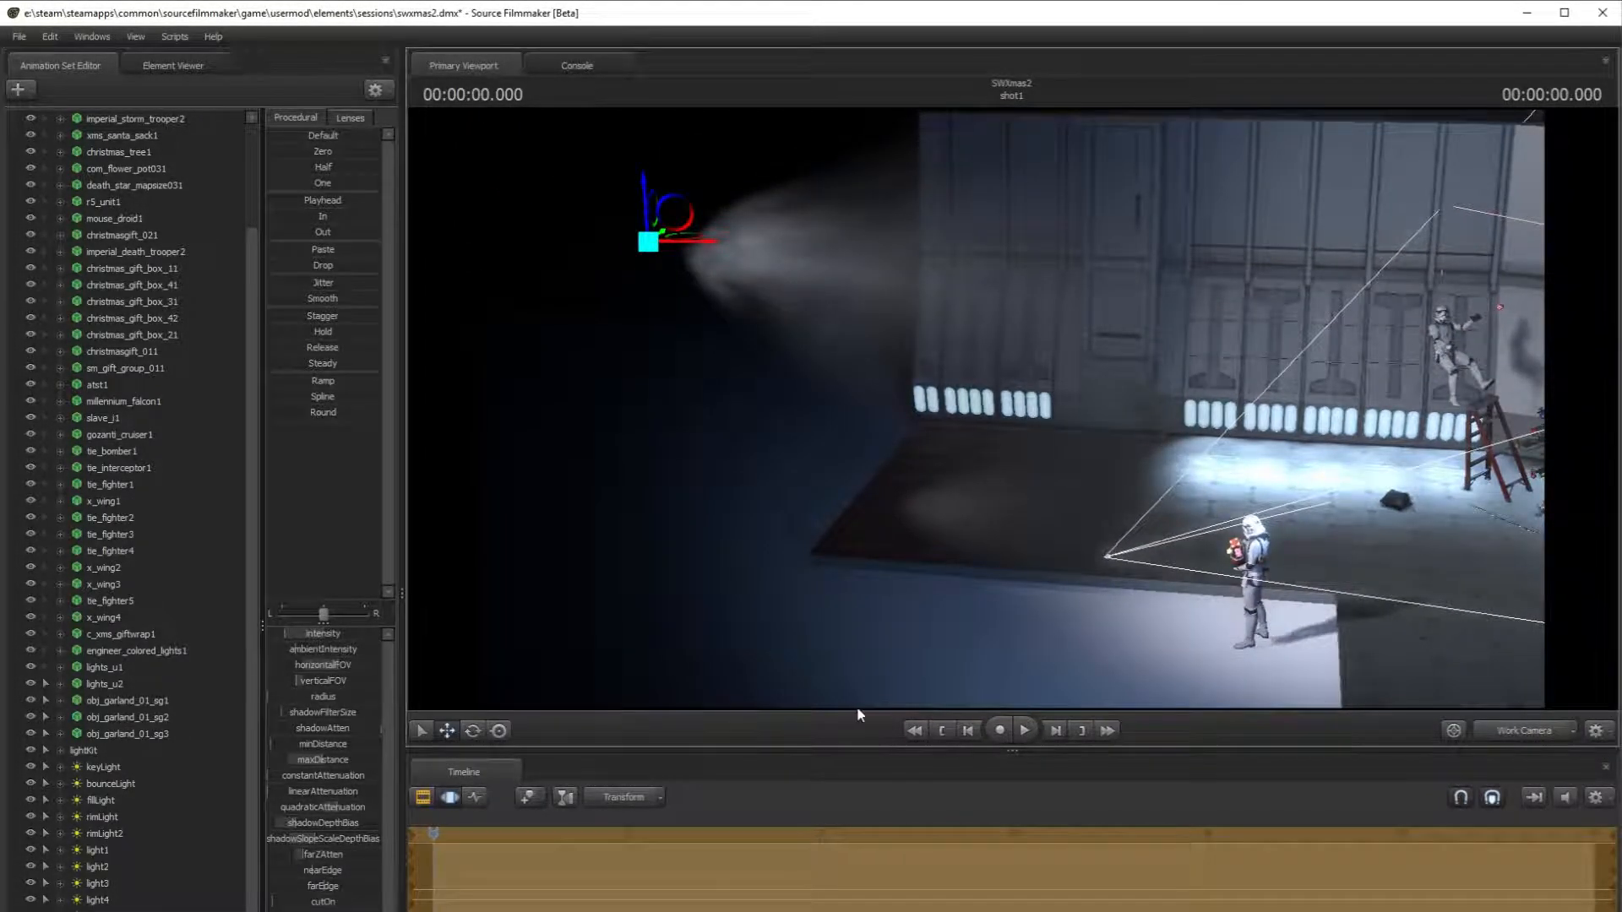
key(s)
drag(976, 410, 838, 401)
key(d)
key(d)
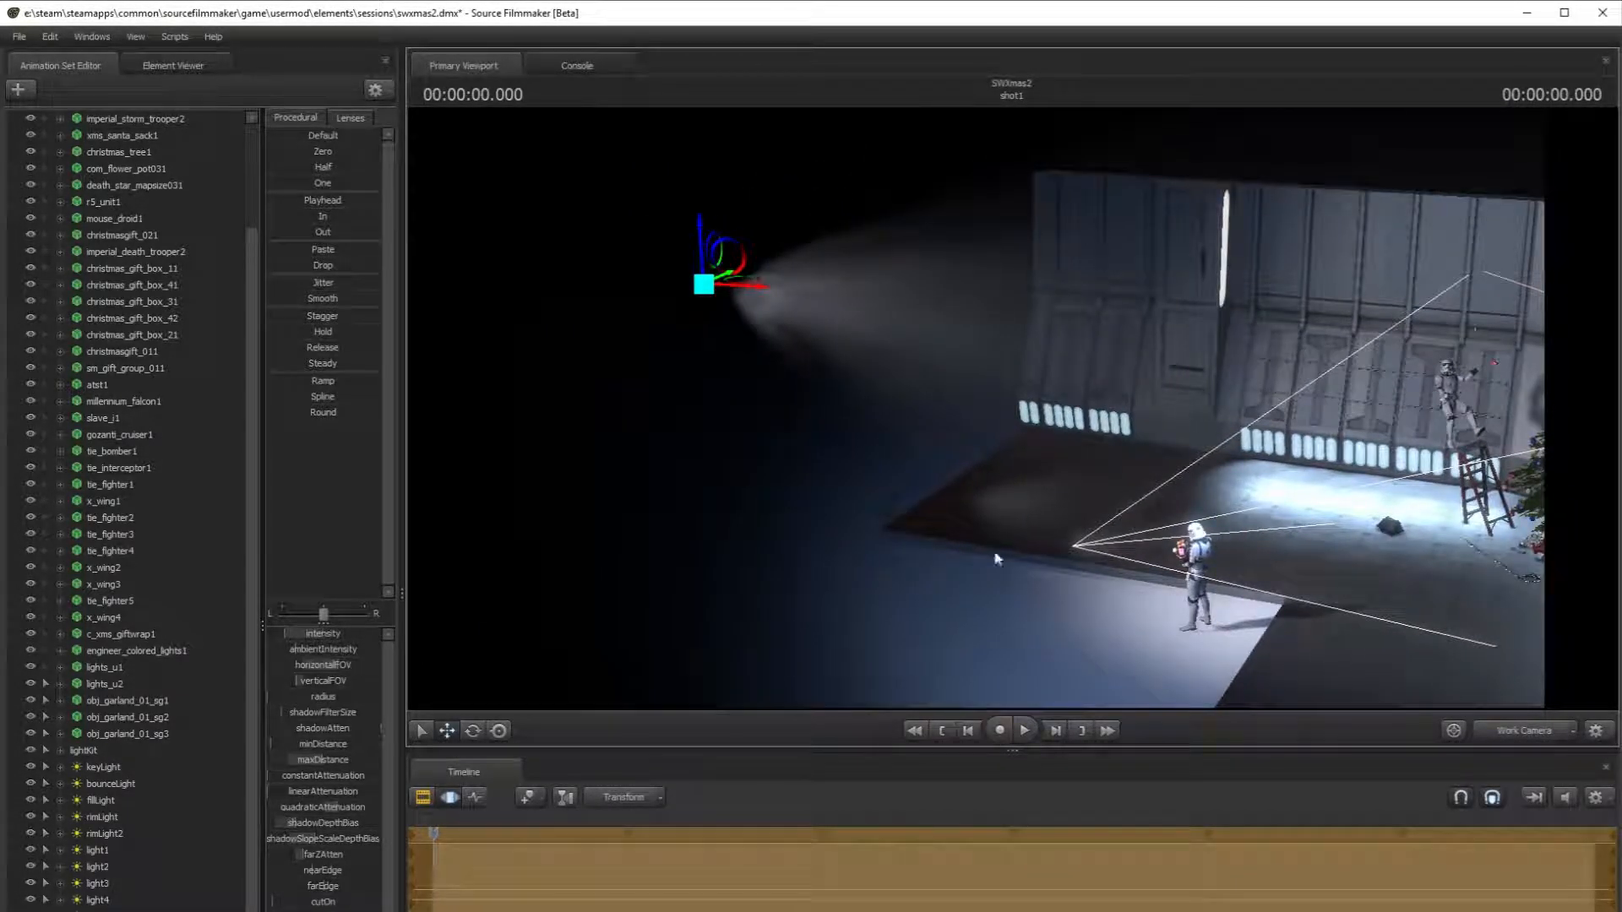
- Edit the maximum of the light's minDistance slider range and raise the minDistance value
drag(279, 751, 360, 744)
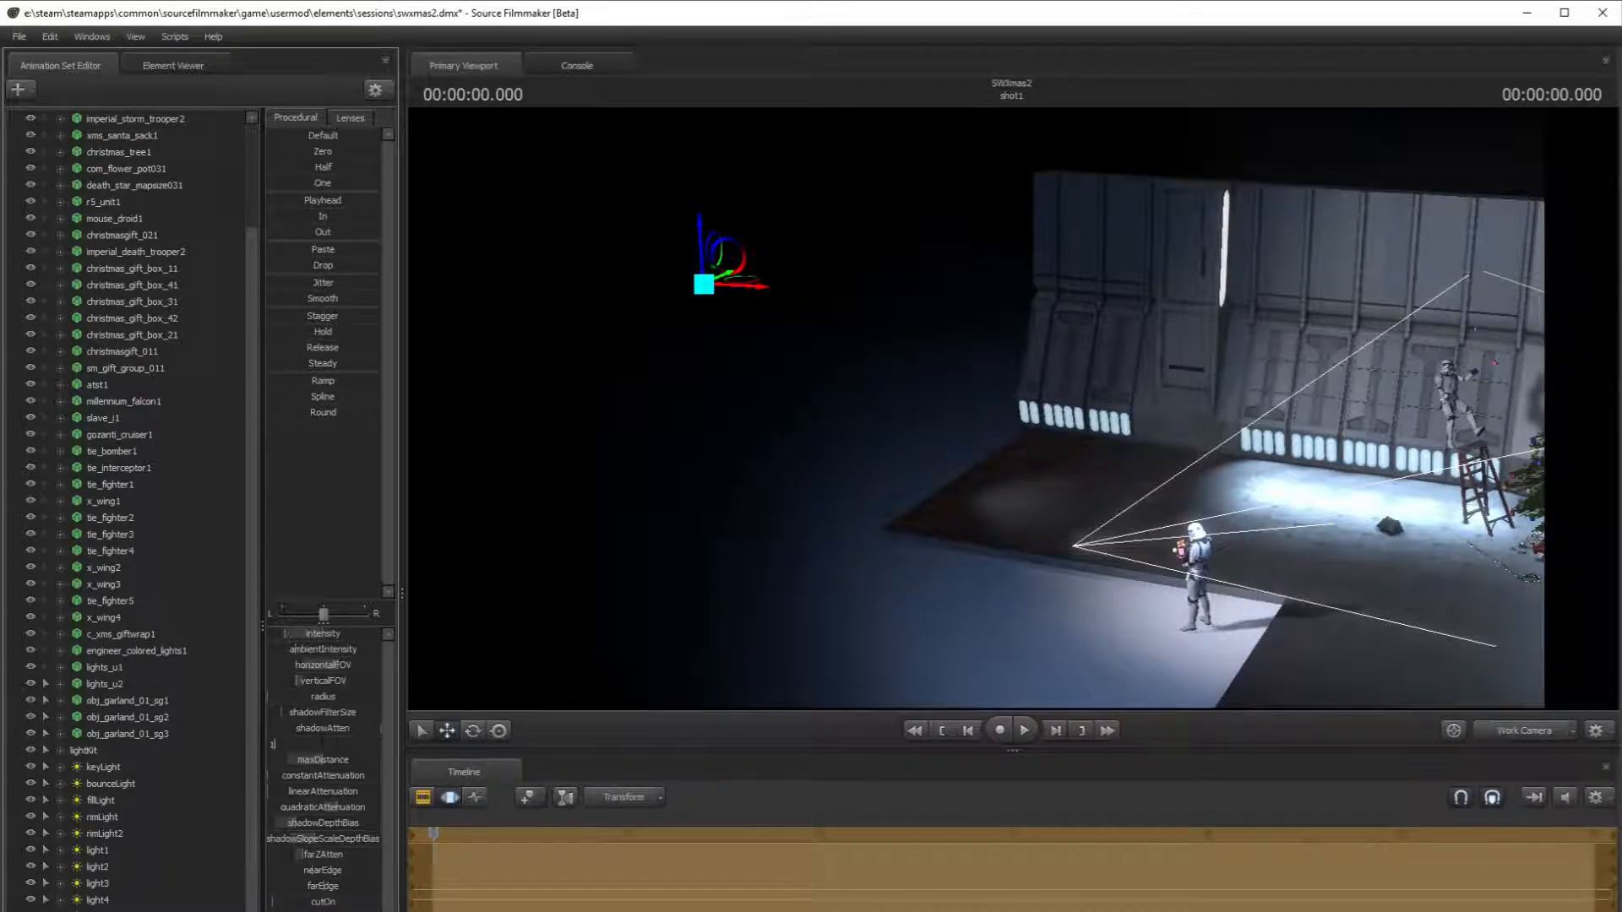
right_click(332, 745)
click(372, 770)
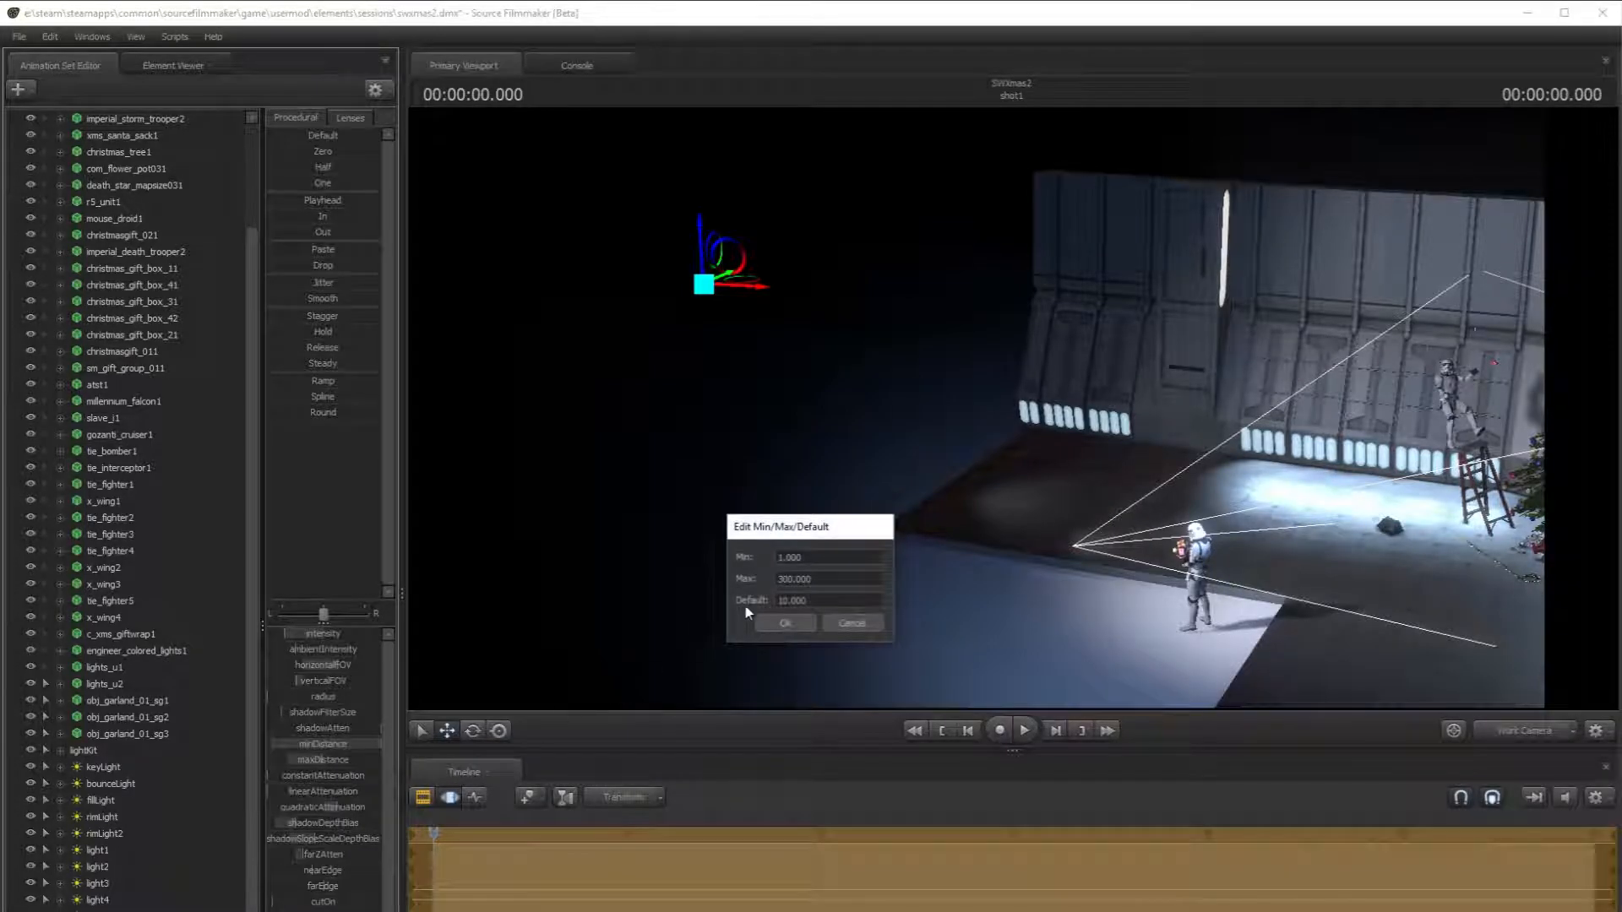
click(782, 579)
key(Return)
drag(347, 744, 355, 744)
right_click(143, 909)
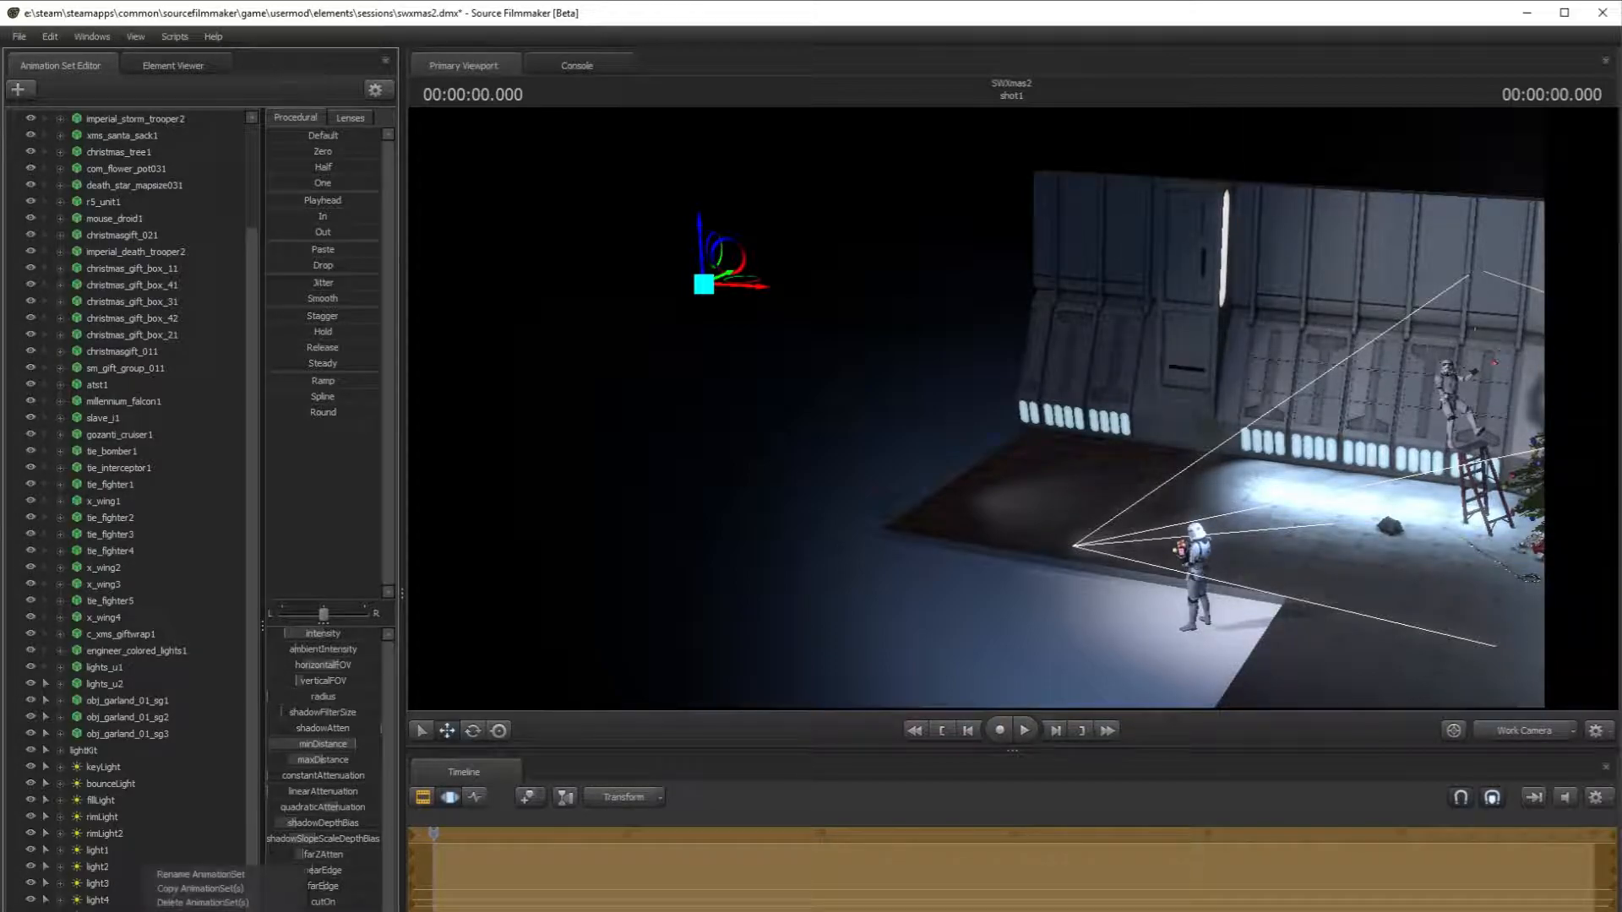
key(Escape)
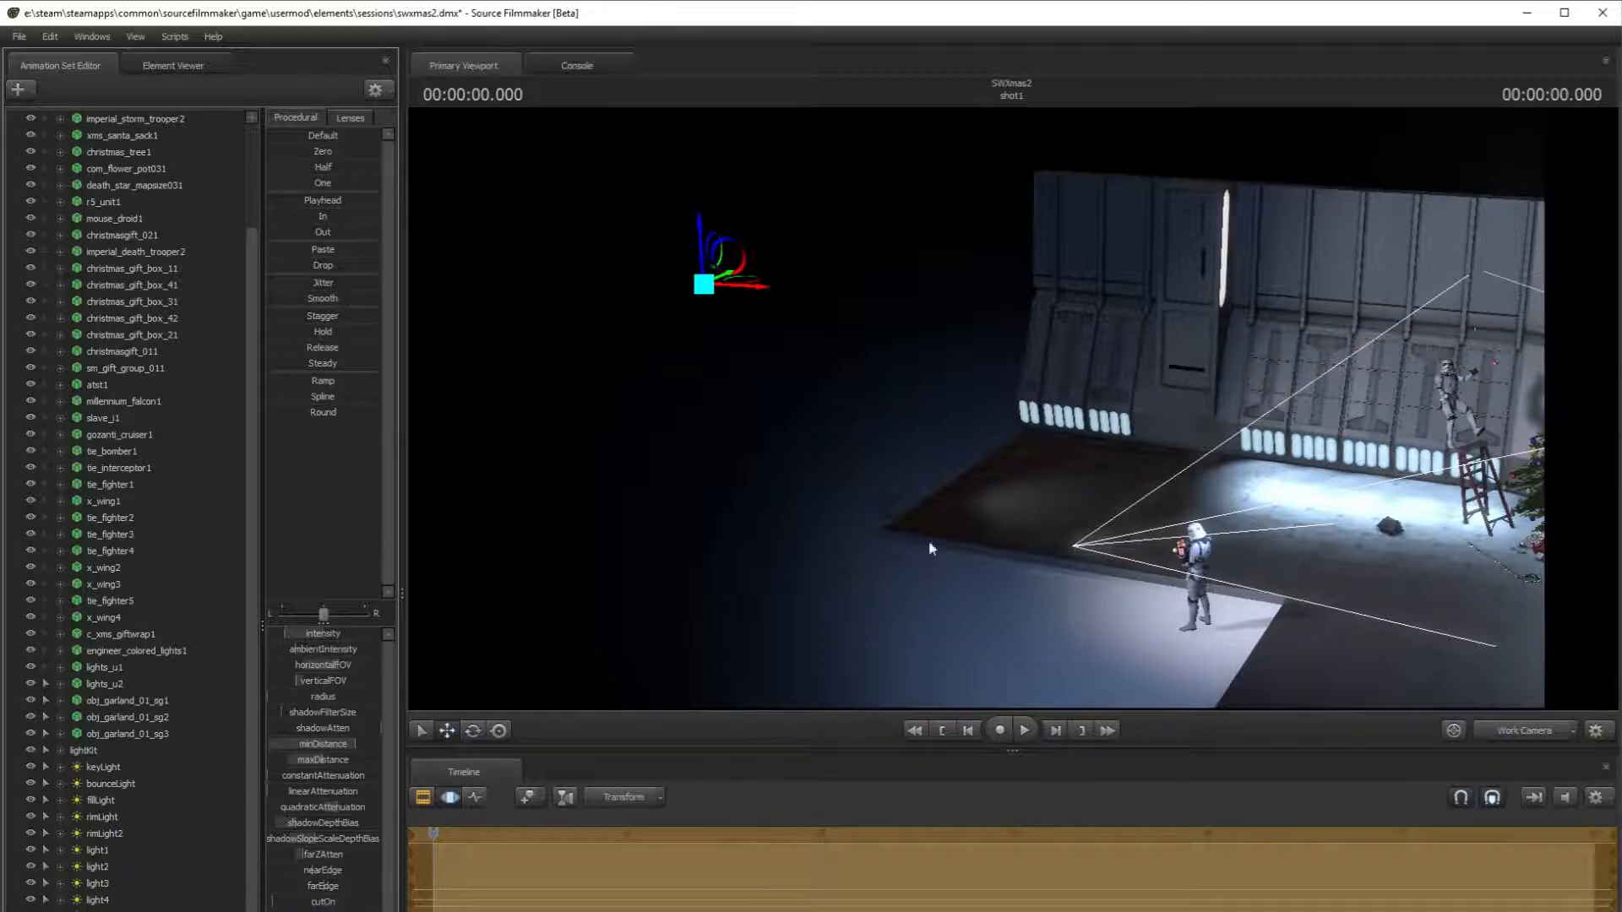
- Toggle the newest light's visibility in the camera1 view to compare the shot with and without it
drag(920, 564, 980, 564)
click(1571, 730)
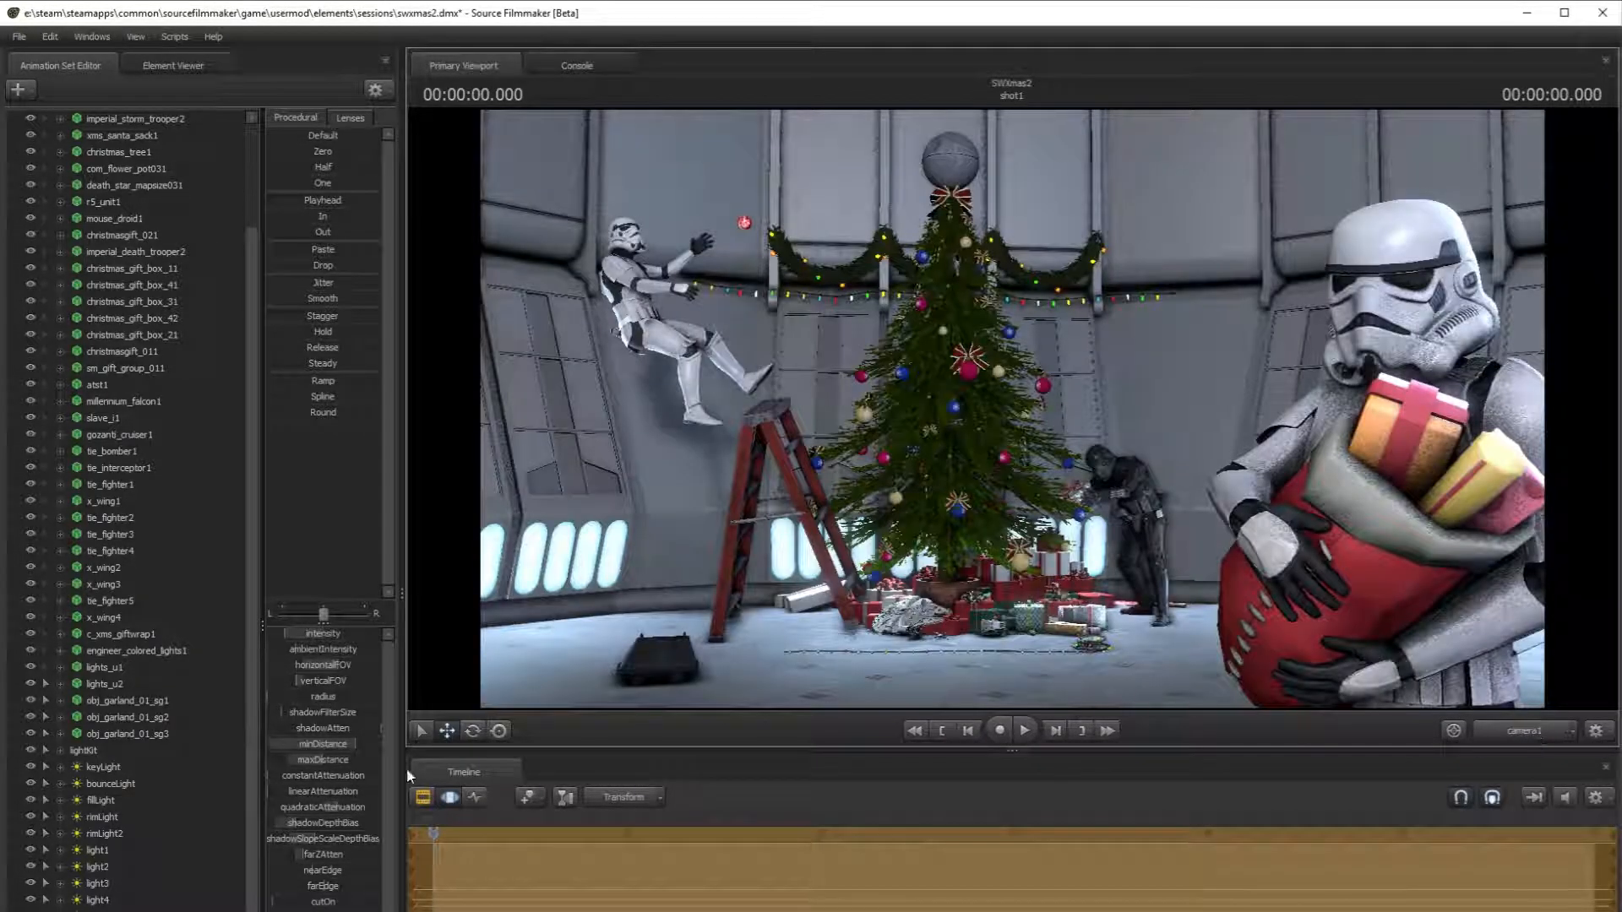
click(30, 909)
click(30, 909)
click(31, 909)
click(30, 909)
click(31, 909)
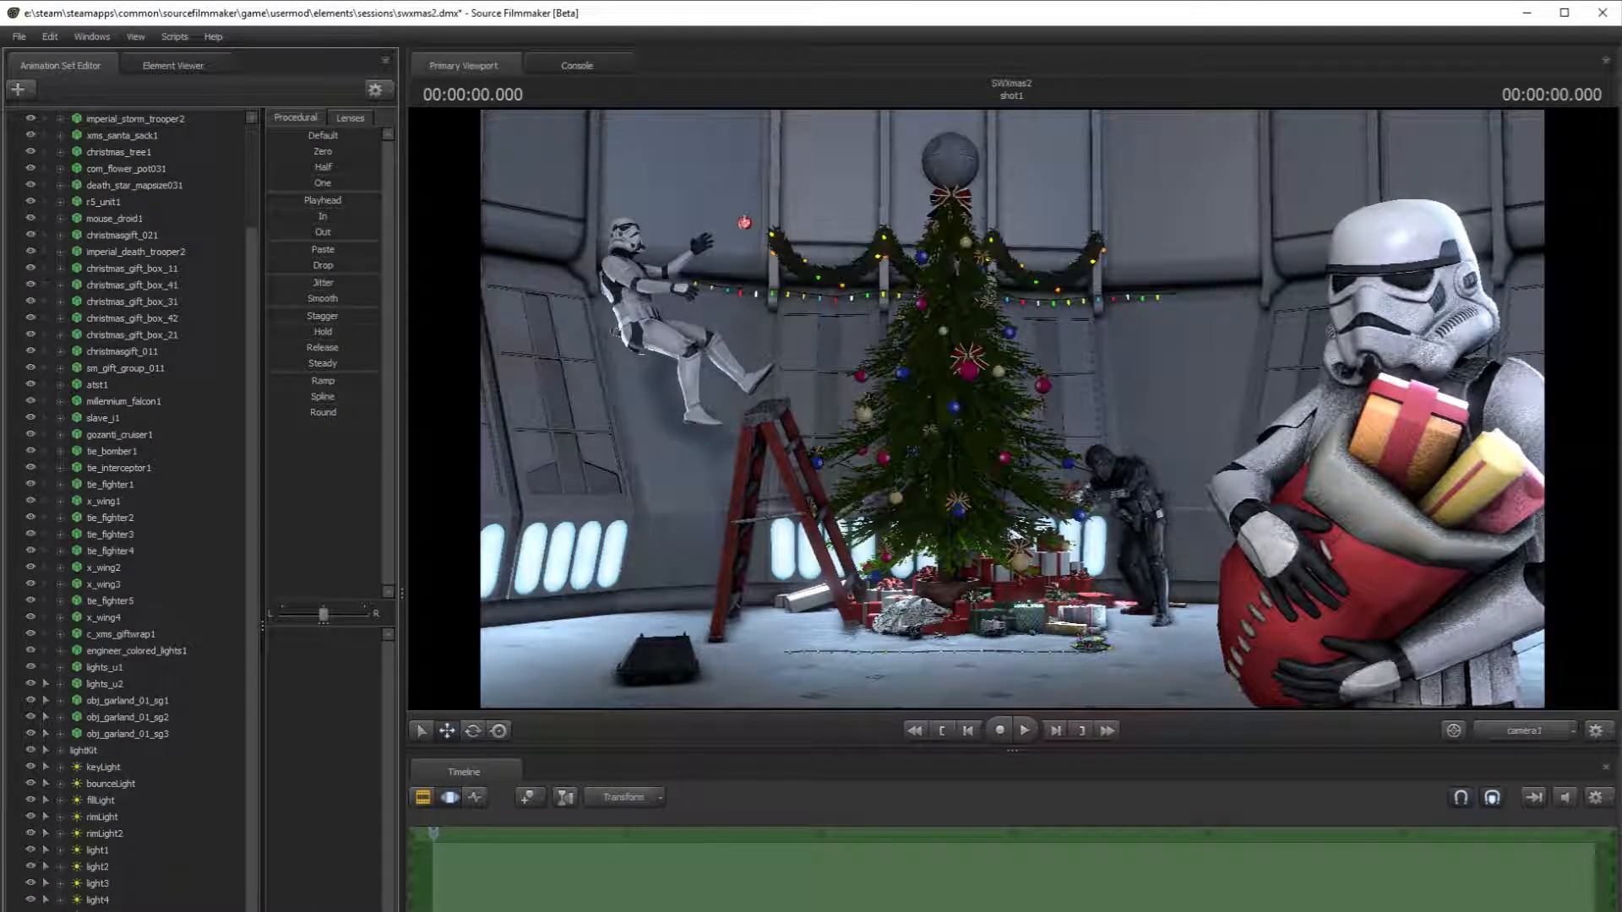
- Change the depth of field and motion blur sample settings in Progressive Refinement while in the Clip Editor
click(424, 803)
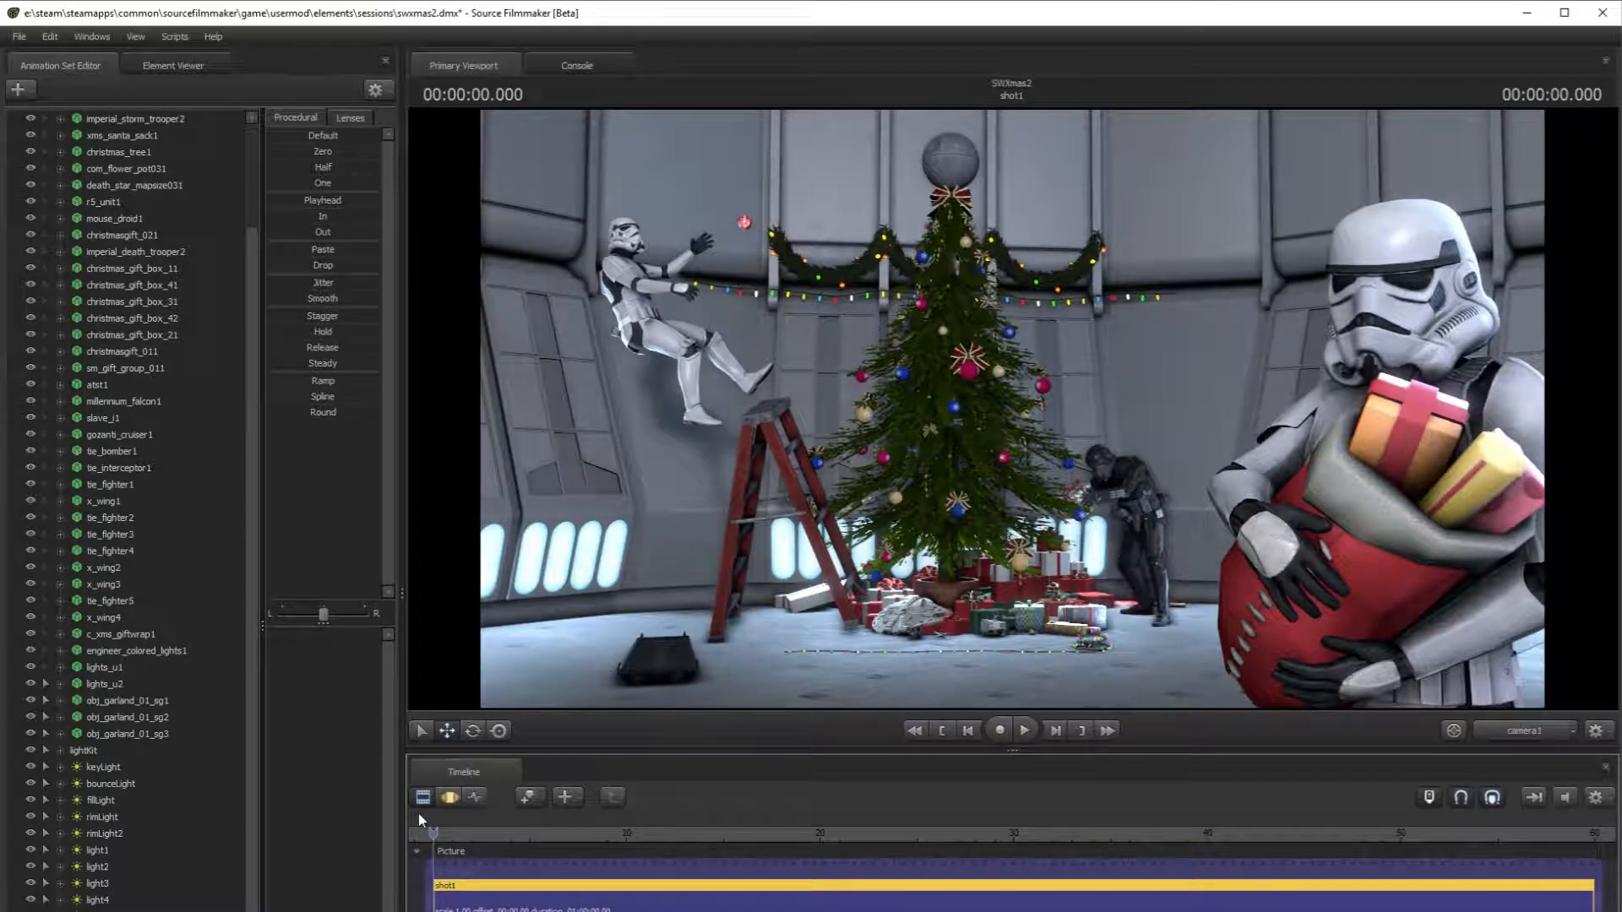
right_click(1092, 521)
click(1151, 543)
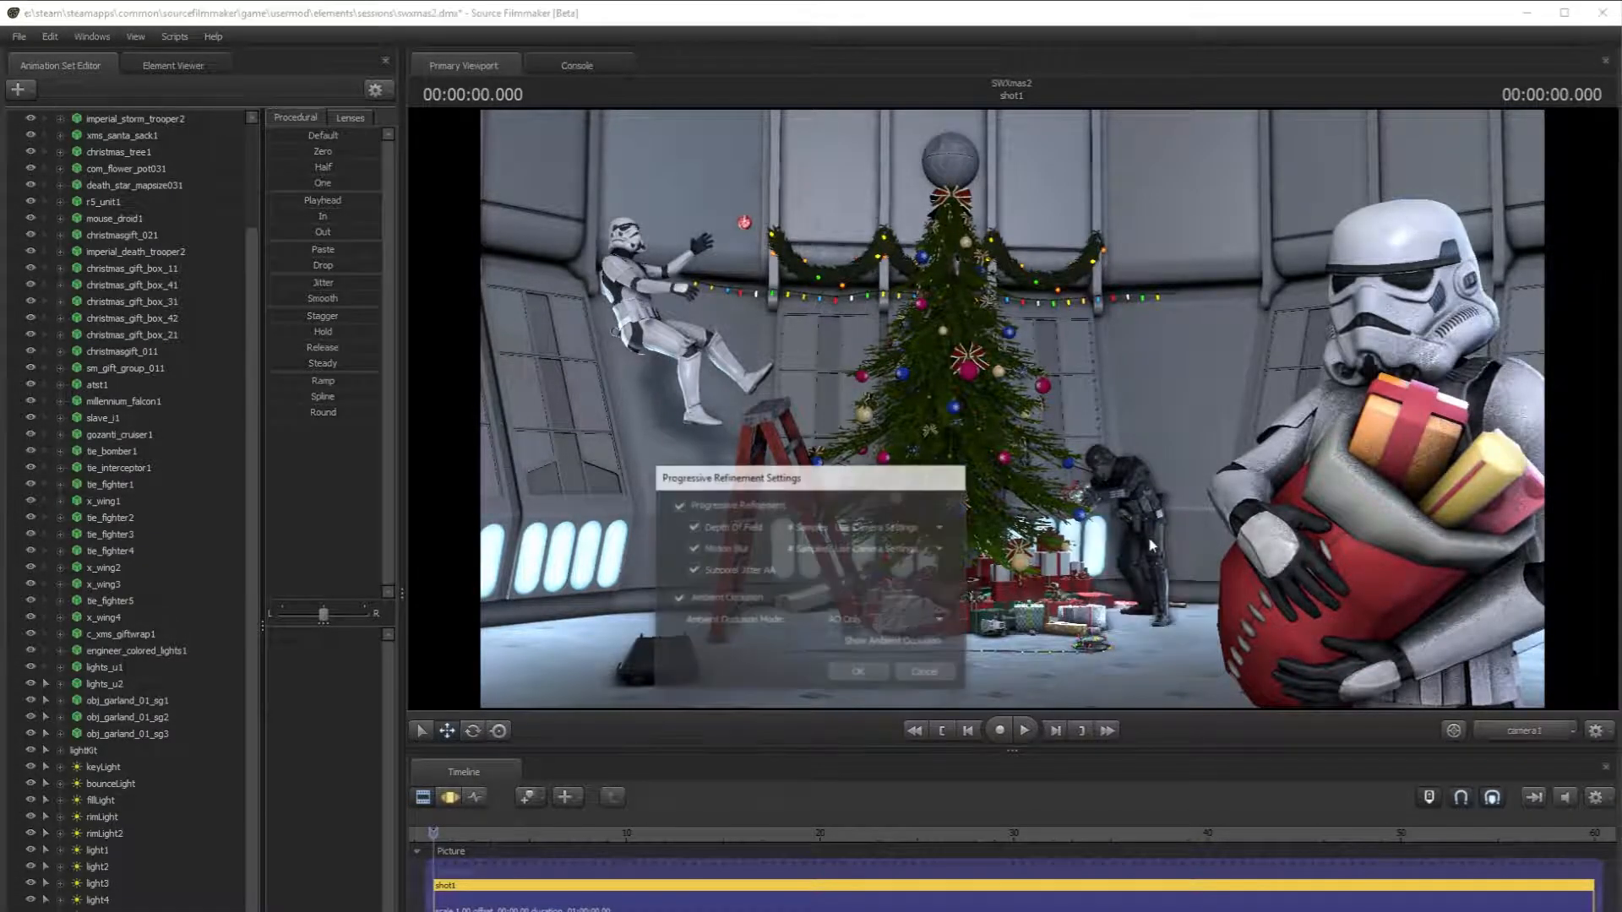
click(891, 527)
click(893, 629)
click(891, 548)
click(893, 640)
click(859, 673)
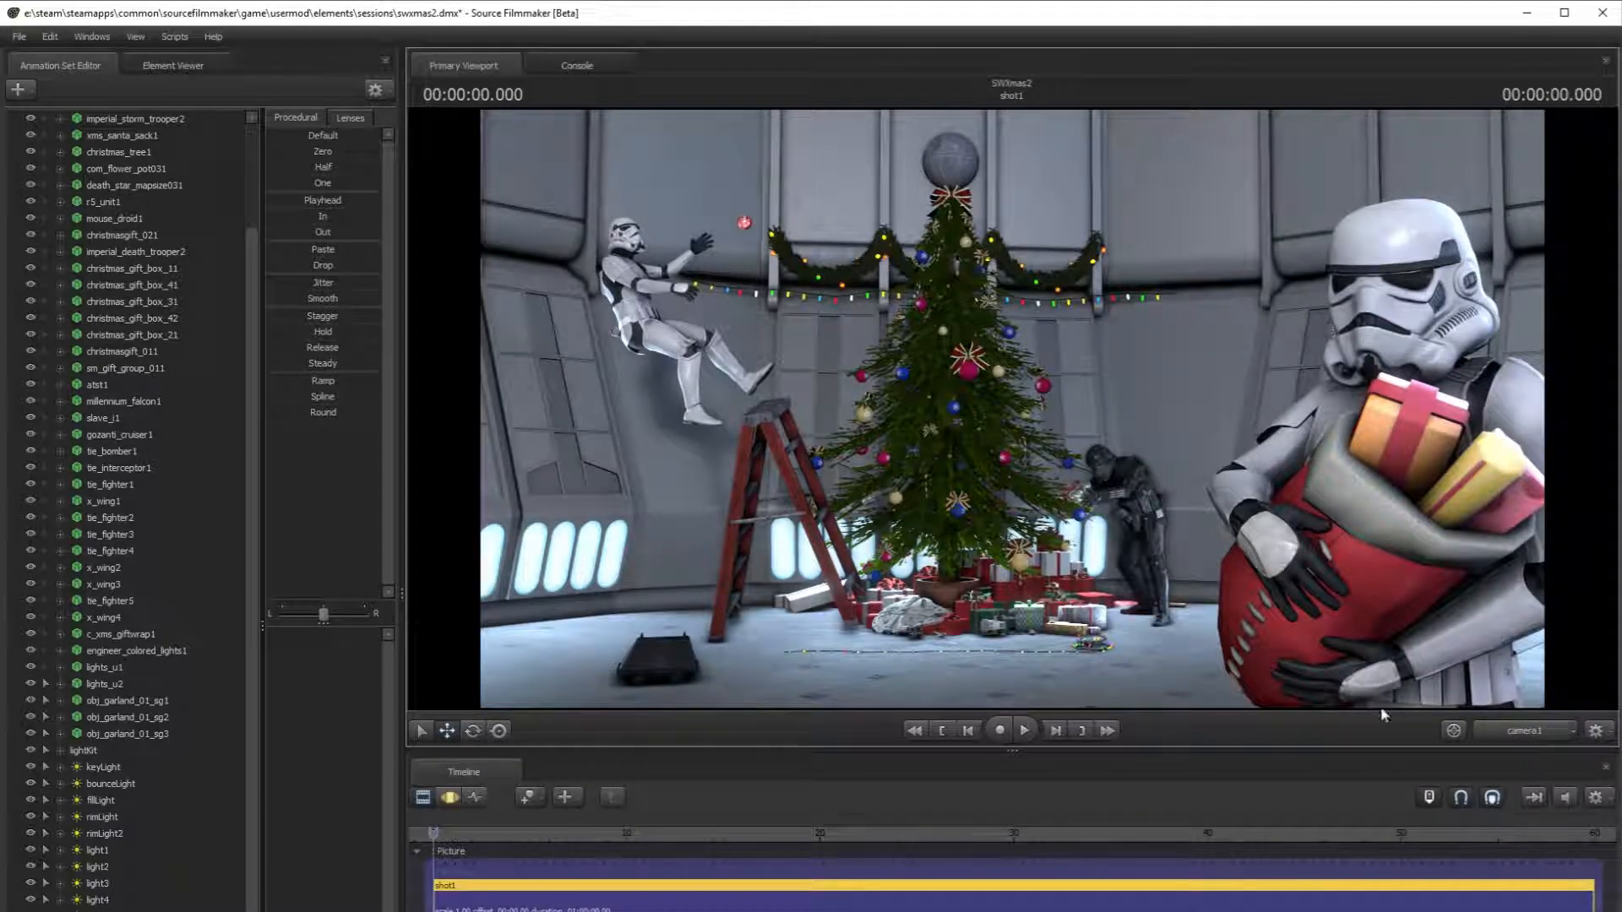
- Hide keyLight, bounceLight, fillLight, rimLight and rimLight2 from the work camera and return to the camera1 view
click(1525, 732)
drag(1459, 696, 1421, 652)
key(w)
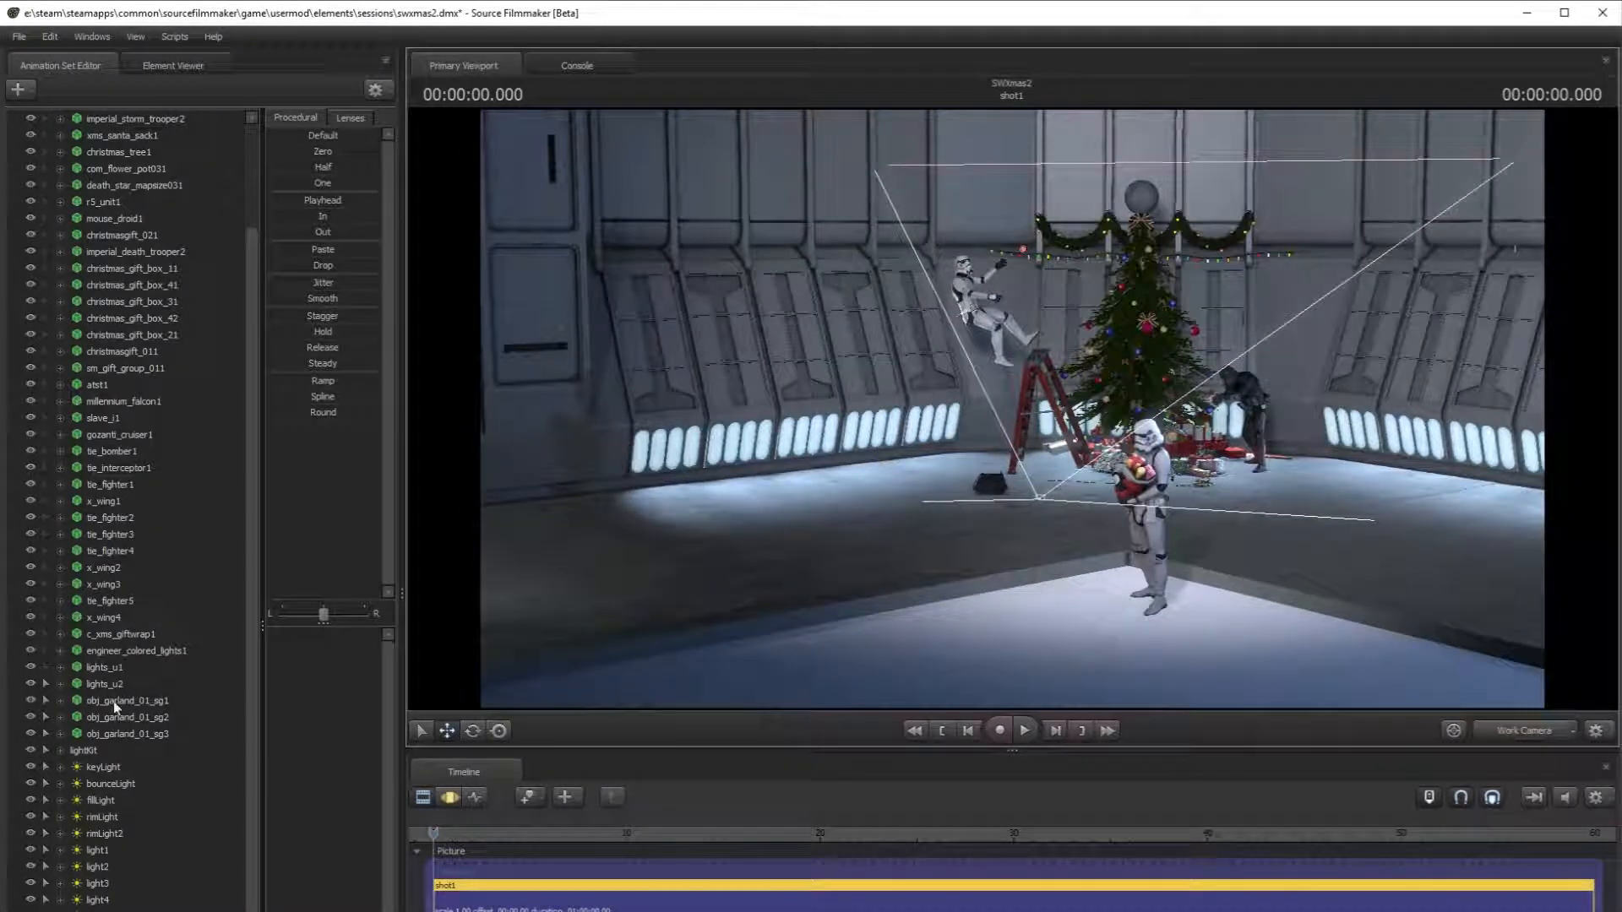
click(31, 767)
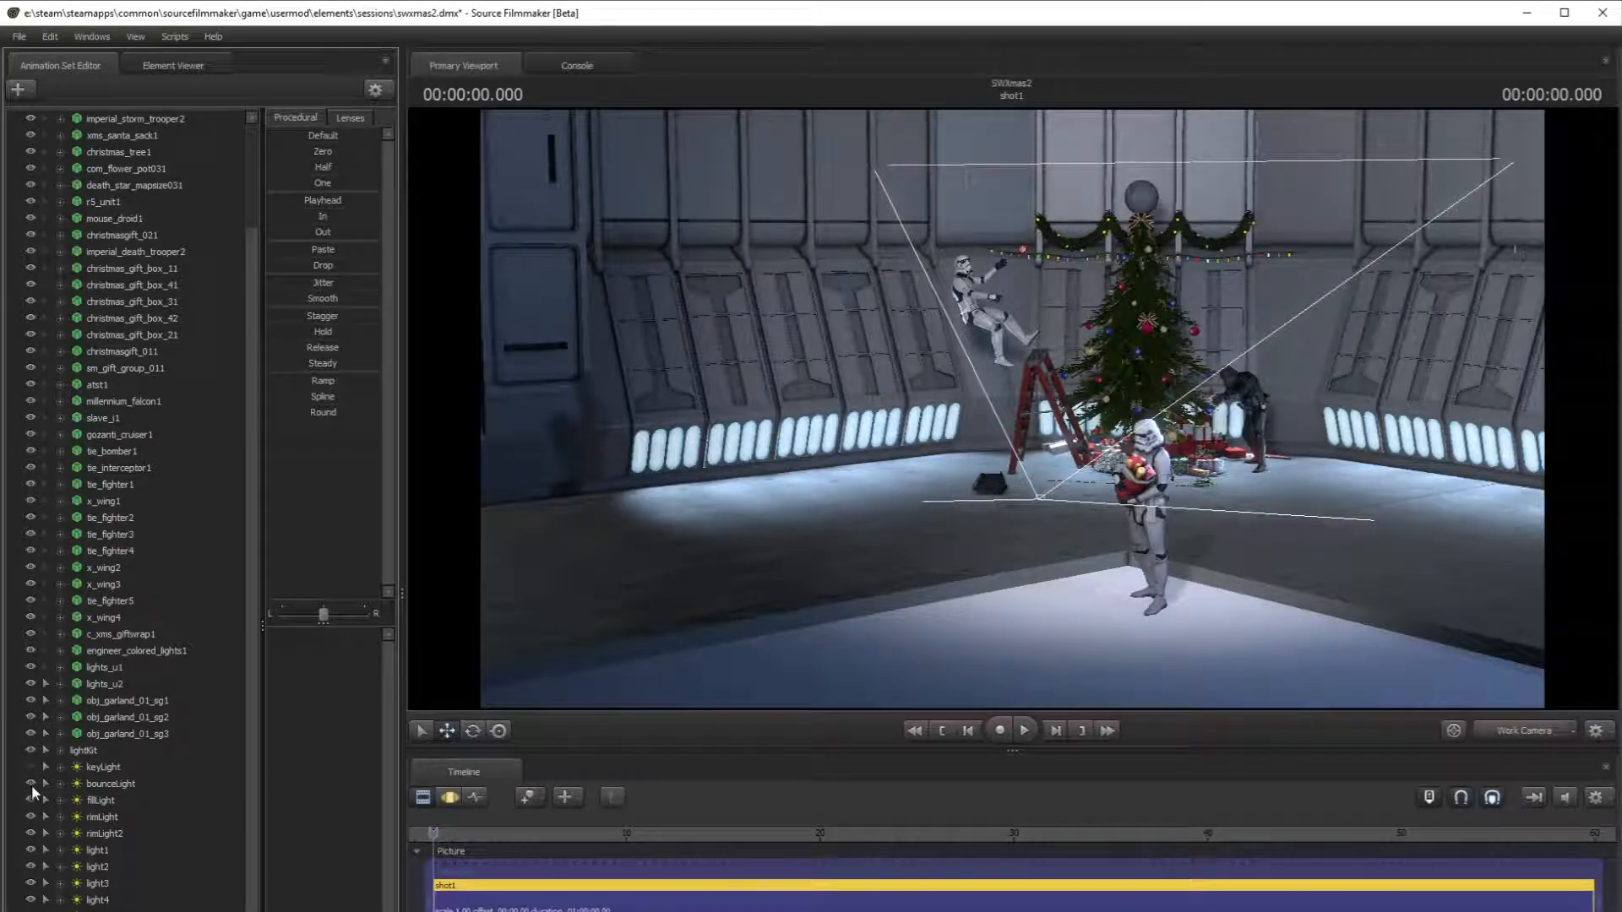
click(31, 784)
click(29, 800)
click(31, 817)
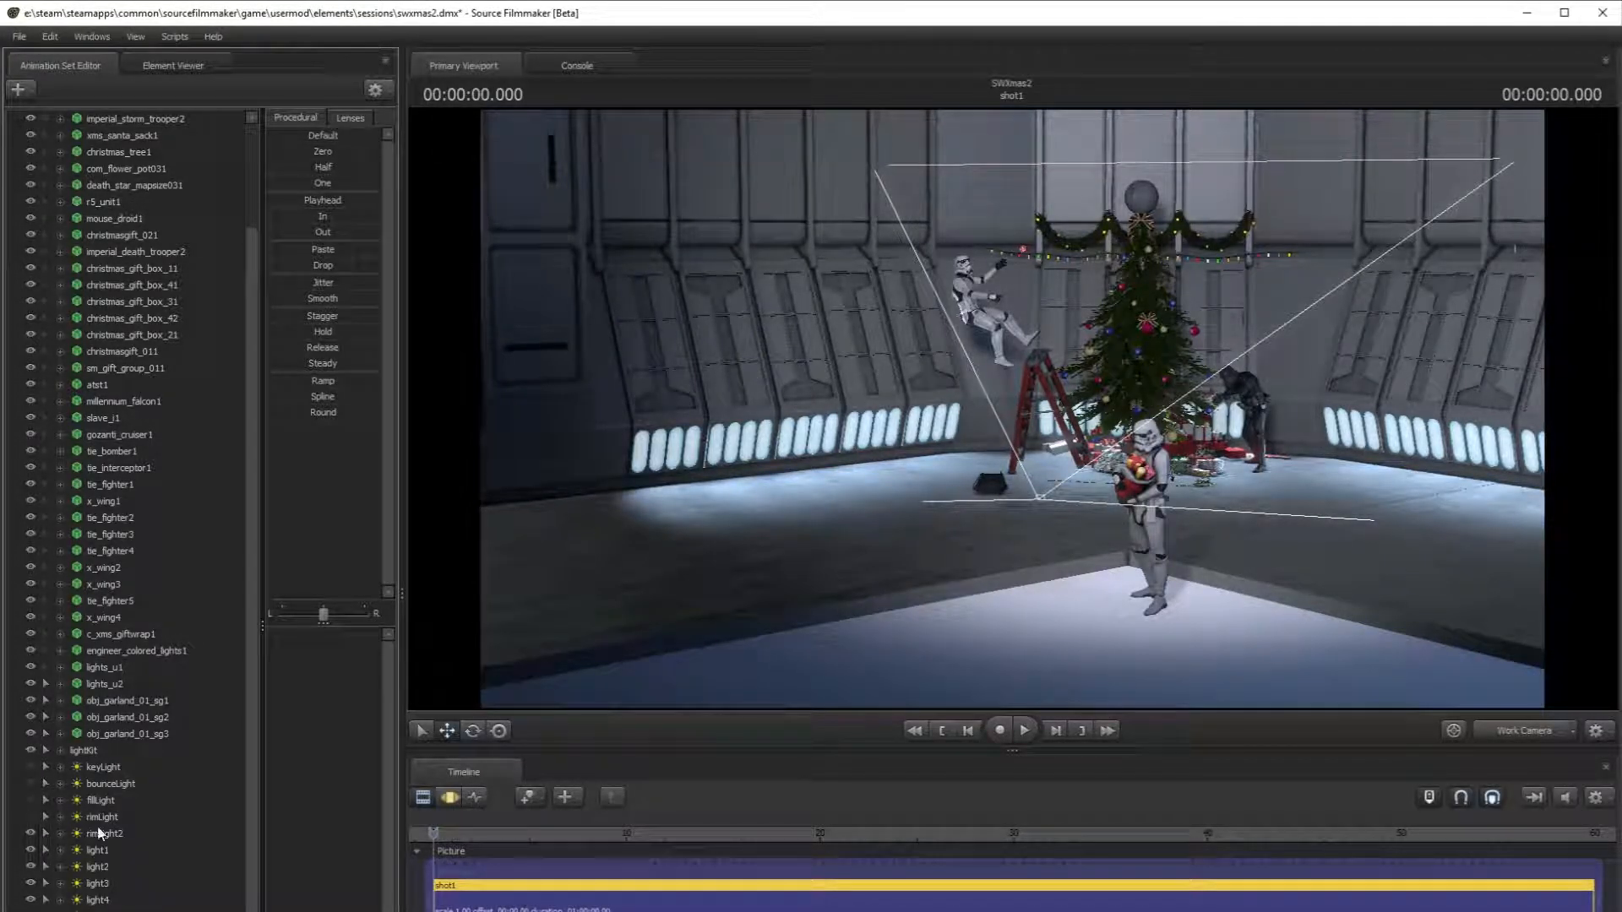
click(30, 834)
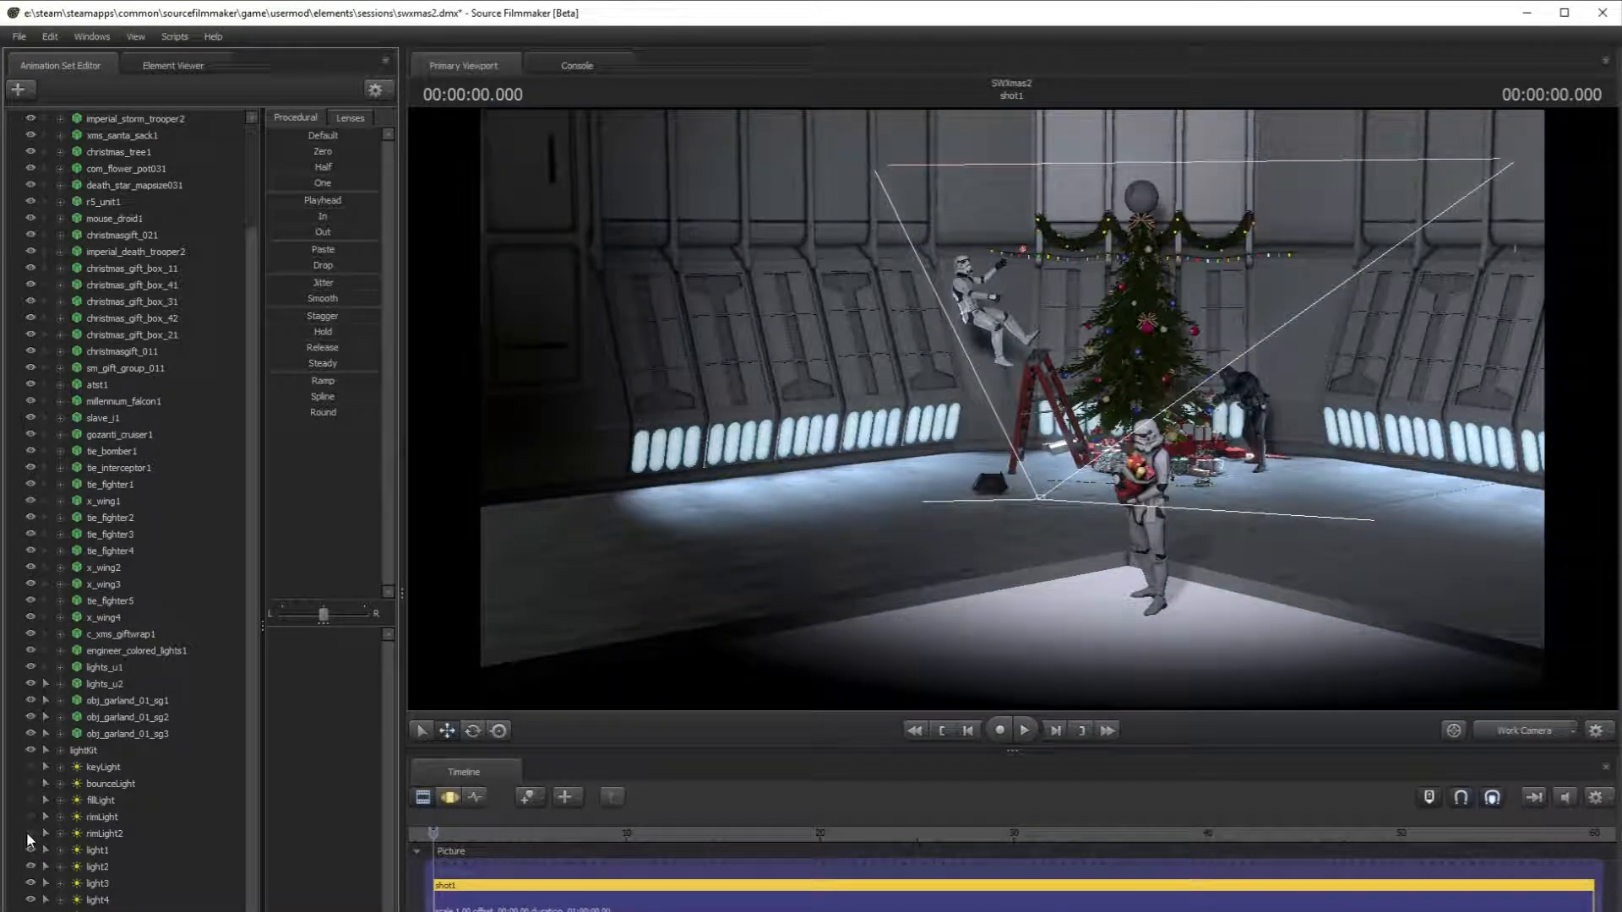
click(1514, 732)
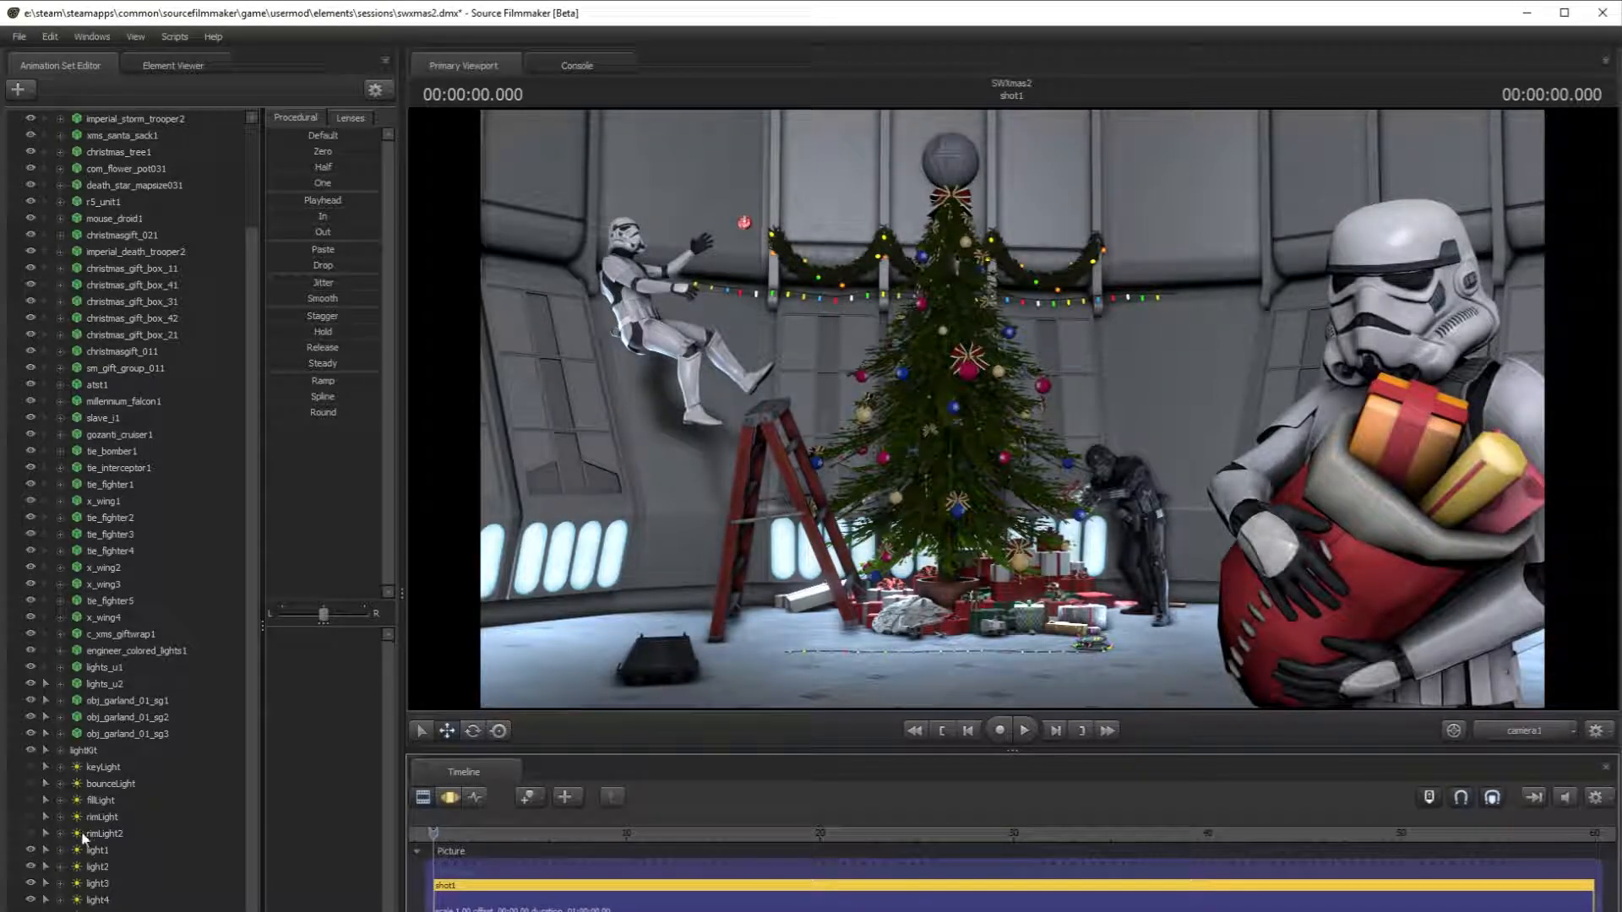
- Toggle light1, light2, light3 and the light listed below light4 to compare what each adds to the shot
click(106, 850)
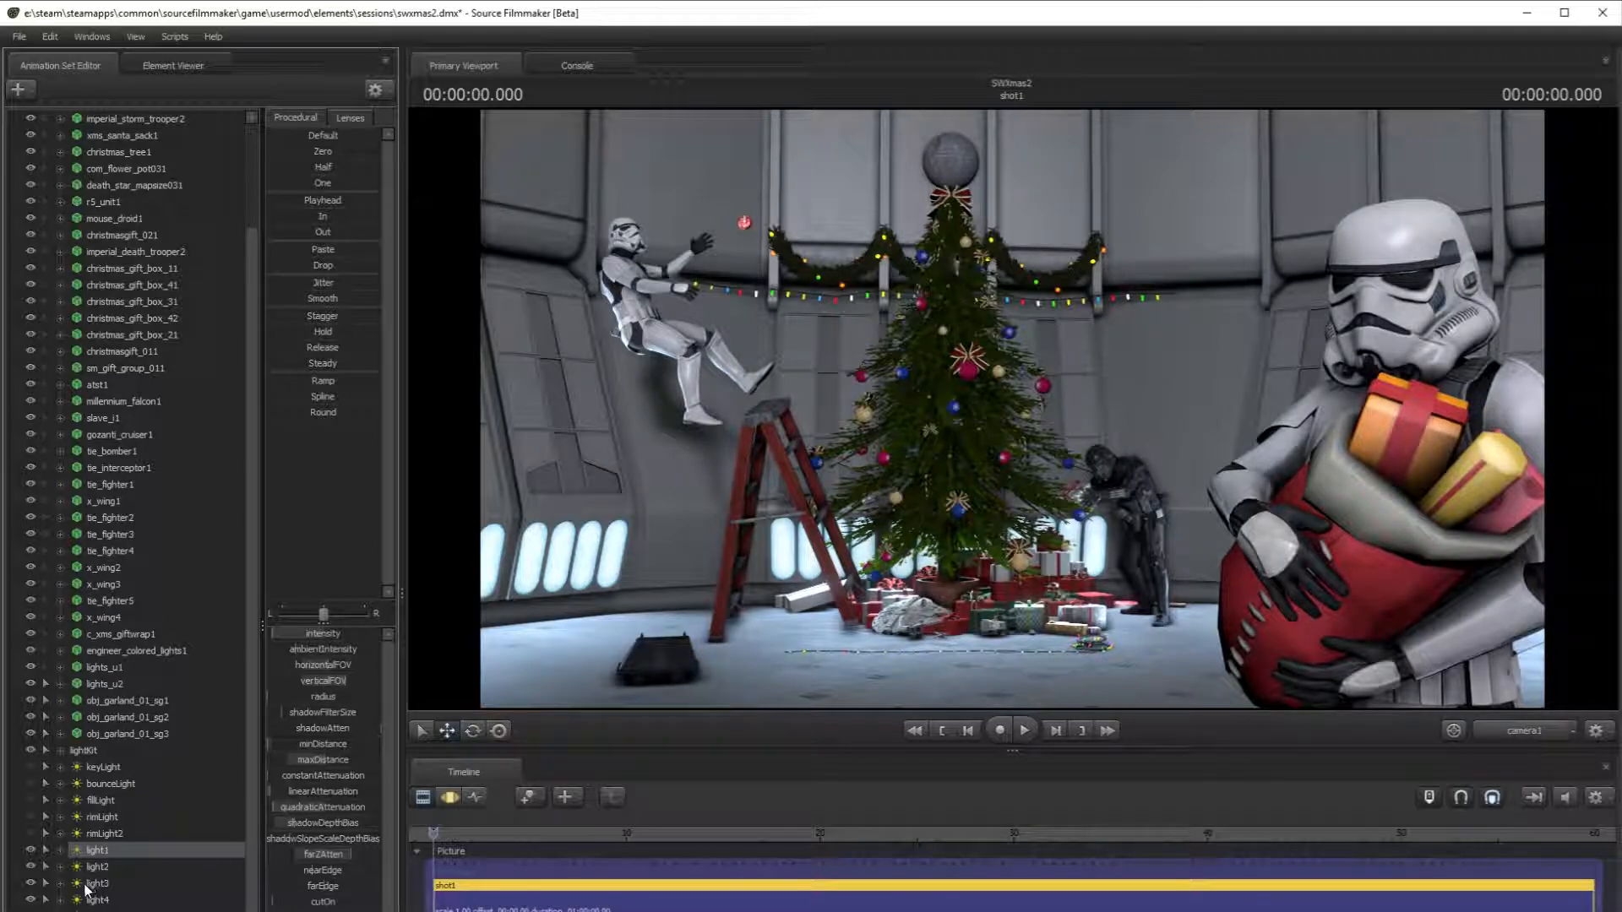
click(32, 851)
click(31, 867)
click(32, 883)
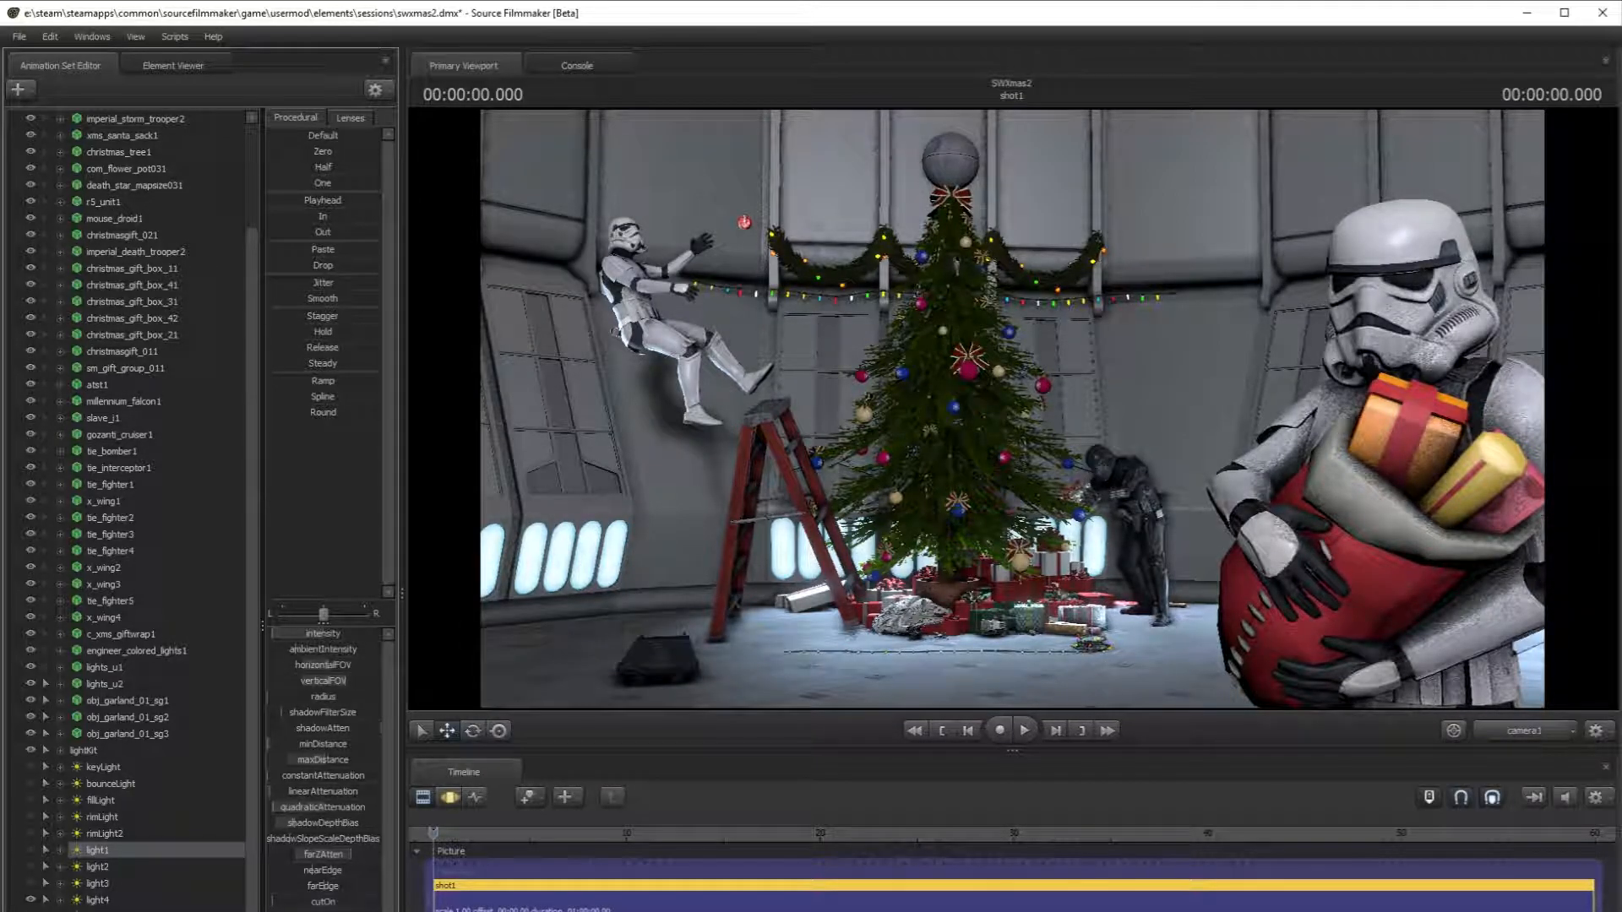
click(31, 883)
click(32, 867)
click(32, 851)
click(31, 850)
click(31, 911)
click(32, 911)
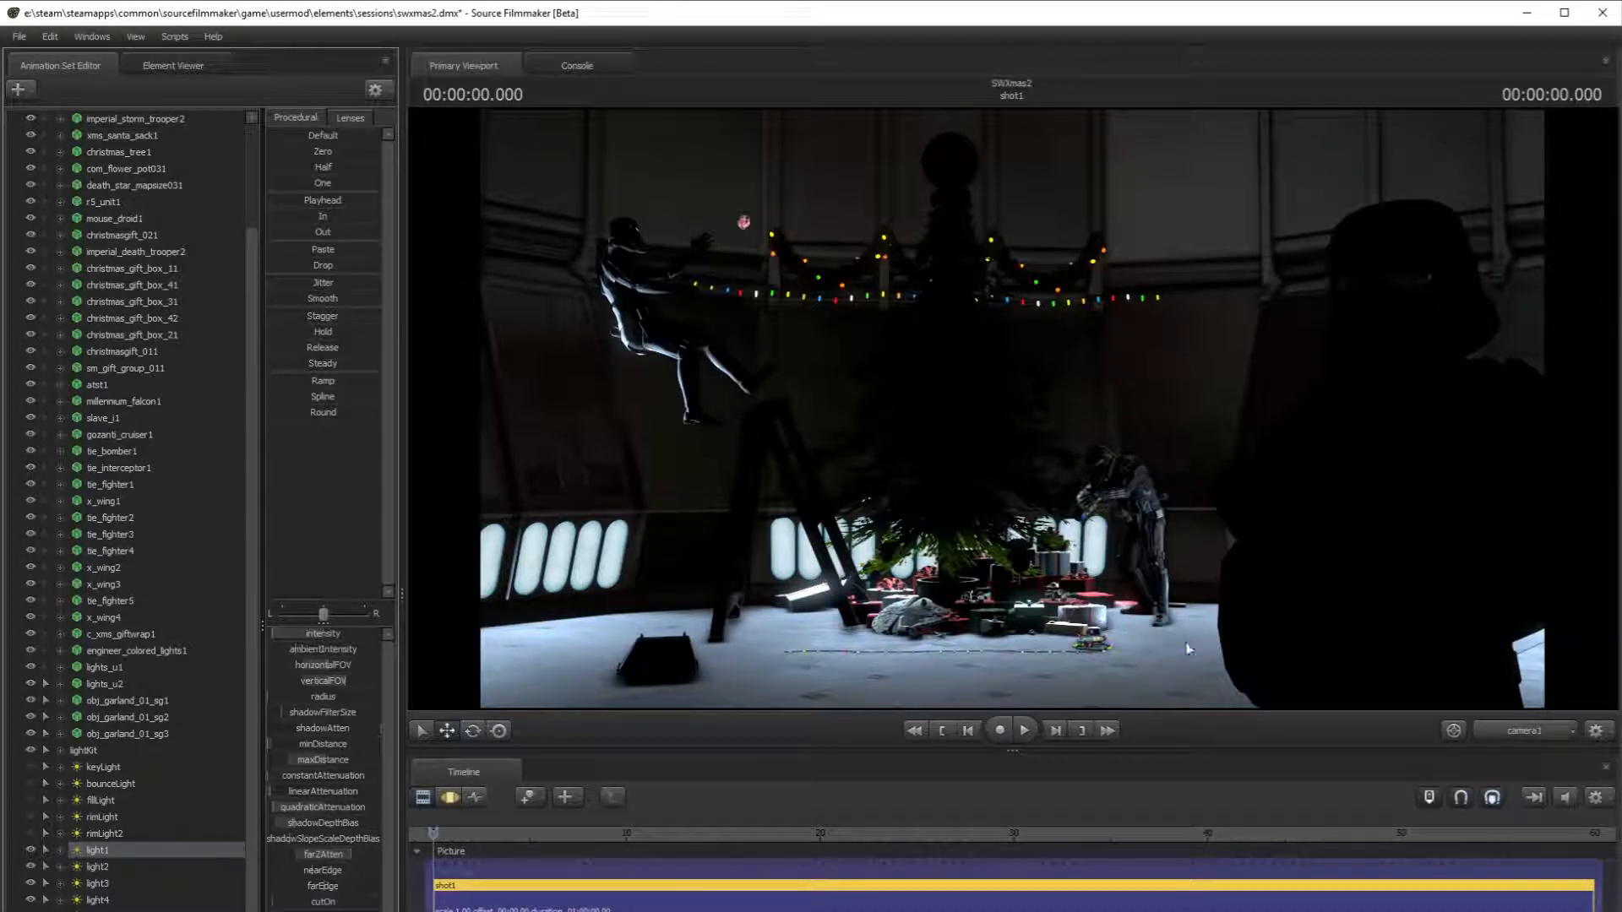
- Show keyLight, bounceLight, fillLight, rimLight and rimLight2 one at a time, examining each one's contribution and hiding it again
click(32, 767)
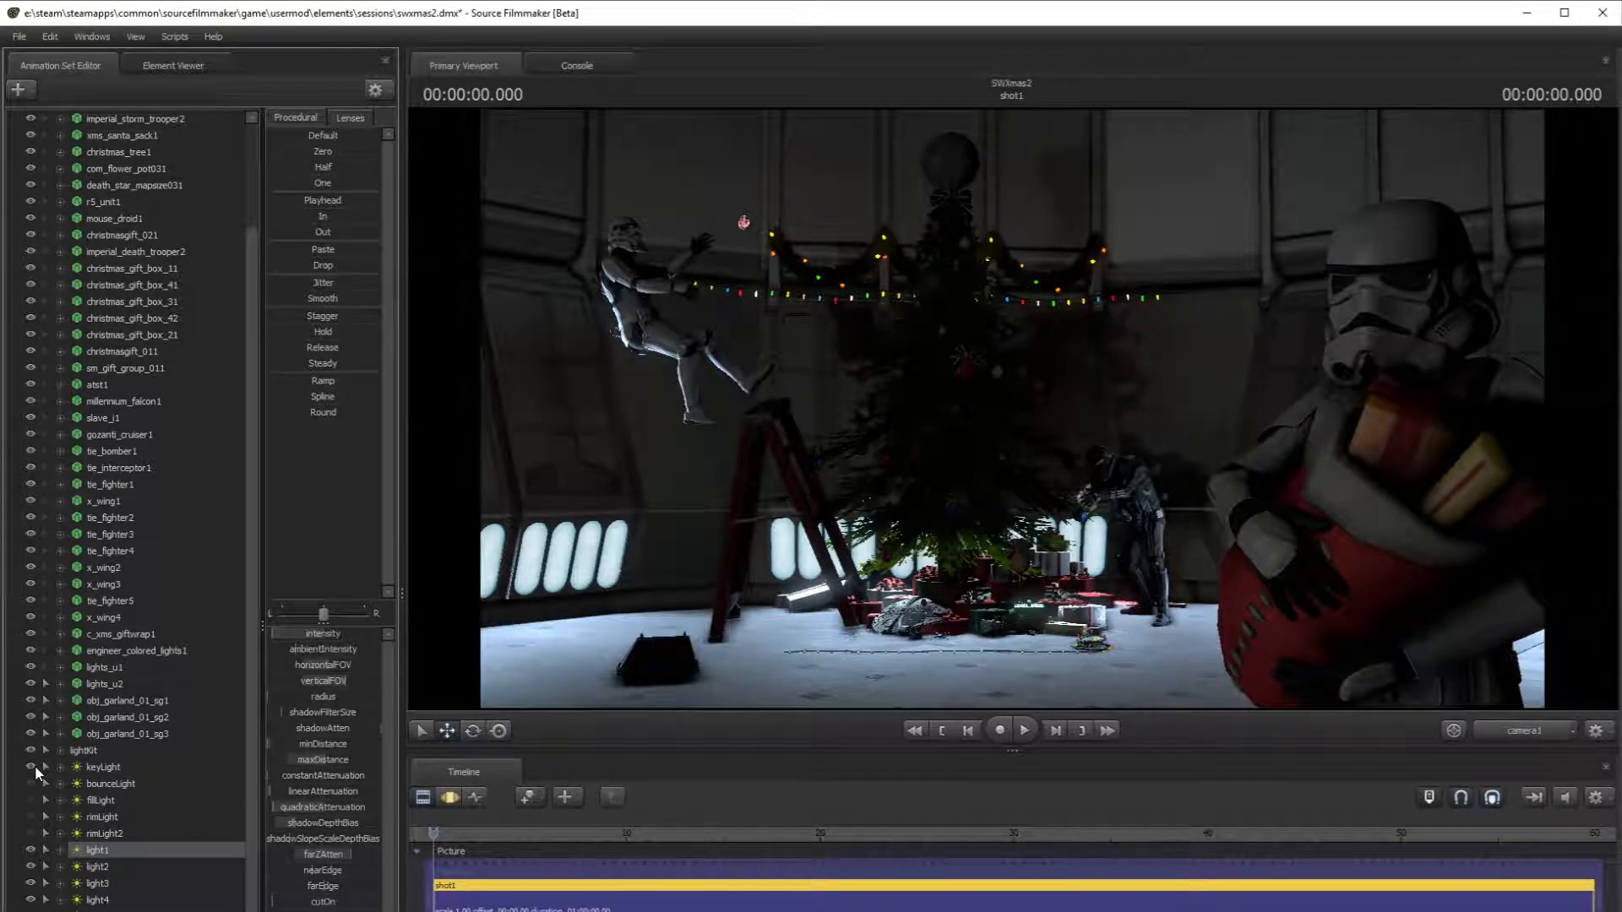
click(32, 768)
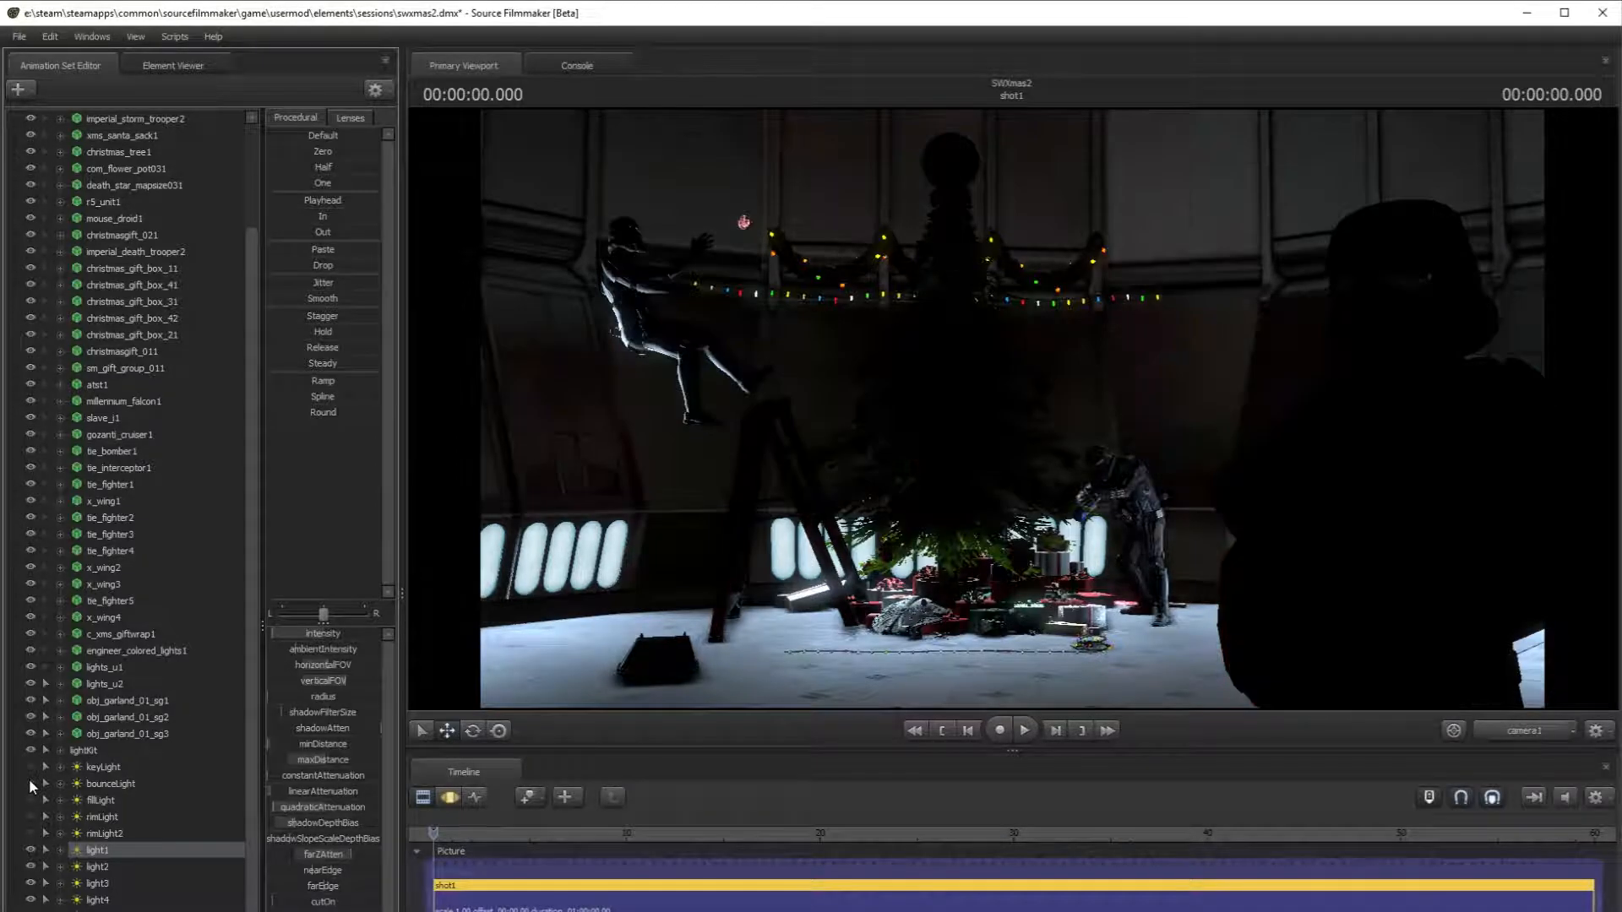
click(29, 781)
click(30, 783)
click(30, 799)
click(30, 799)
click(31, 815)
double_click(31, 815)
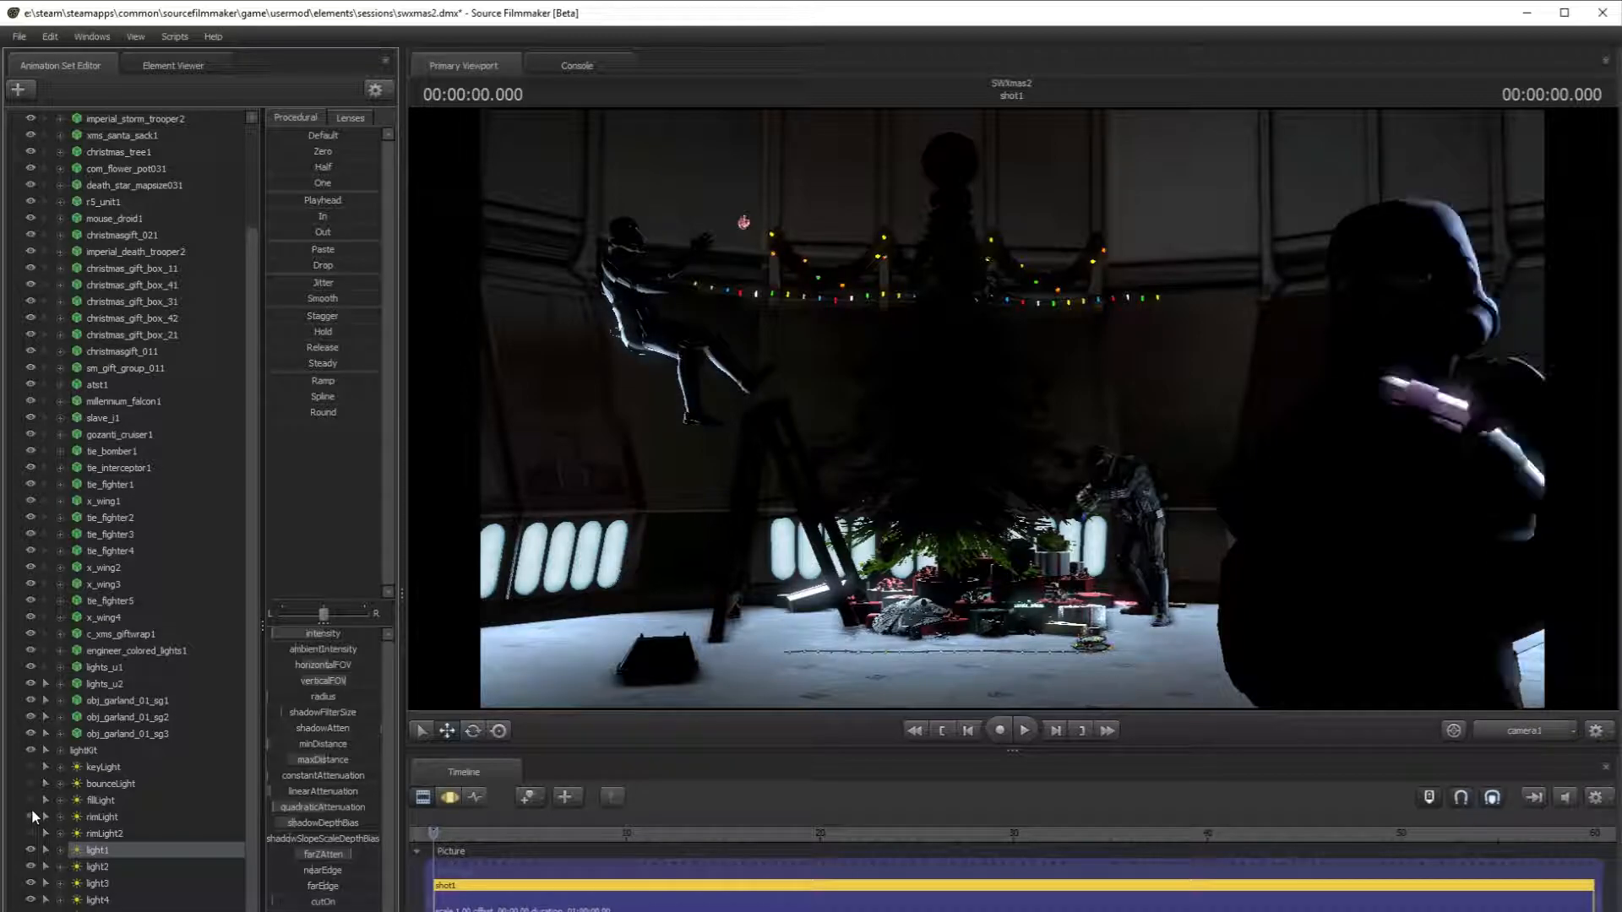
click(32, 809)
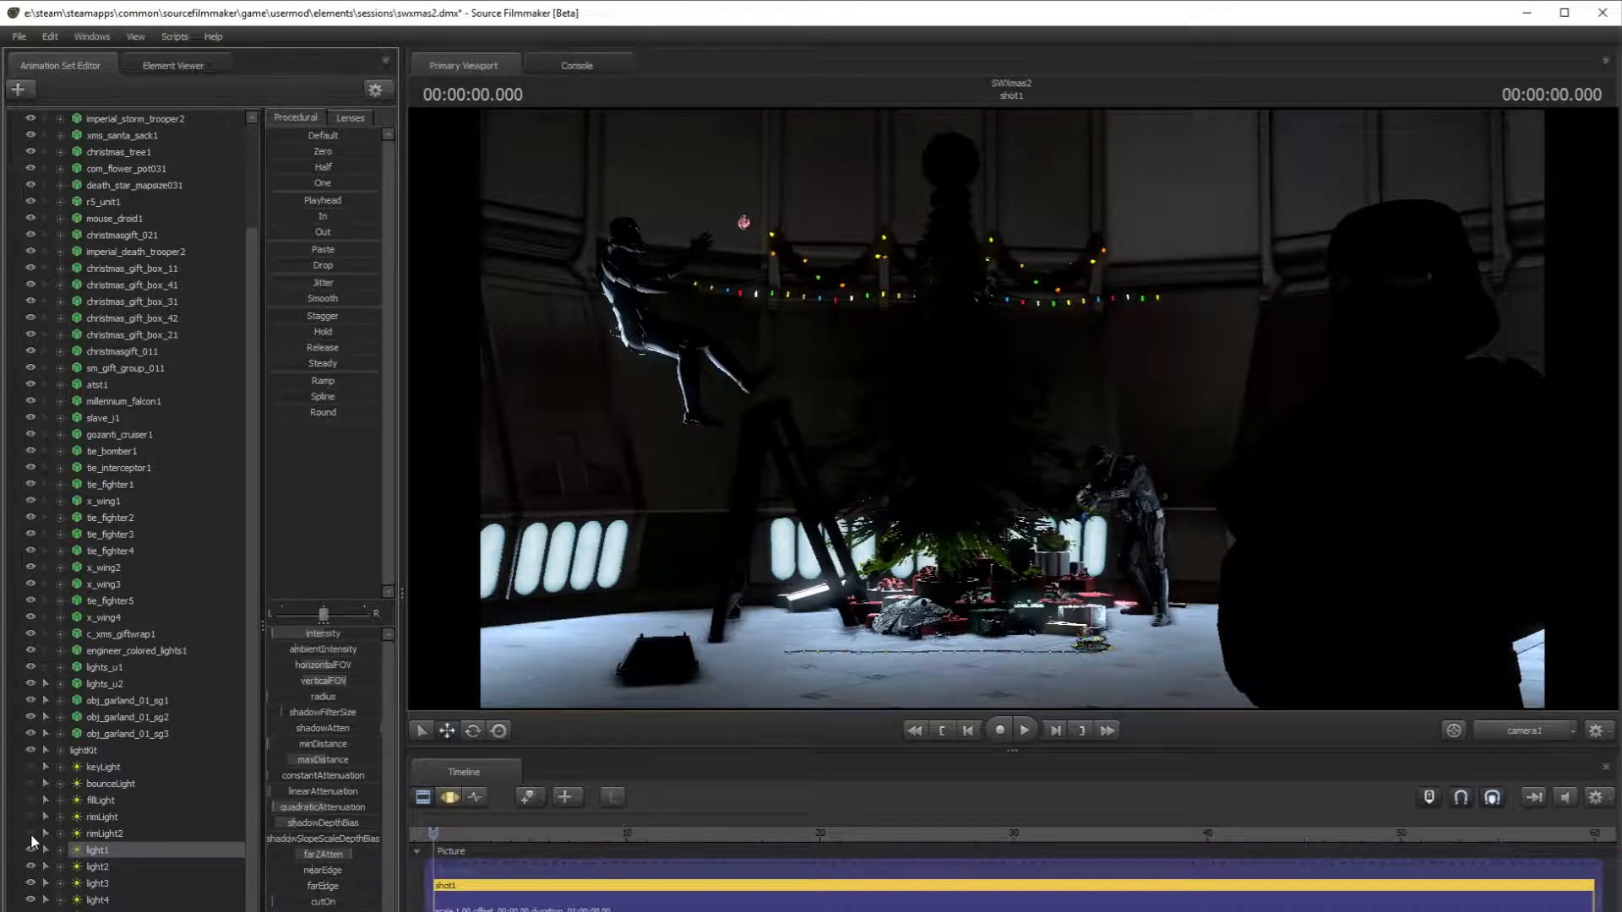
click(31, 834)
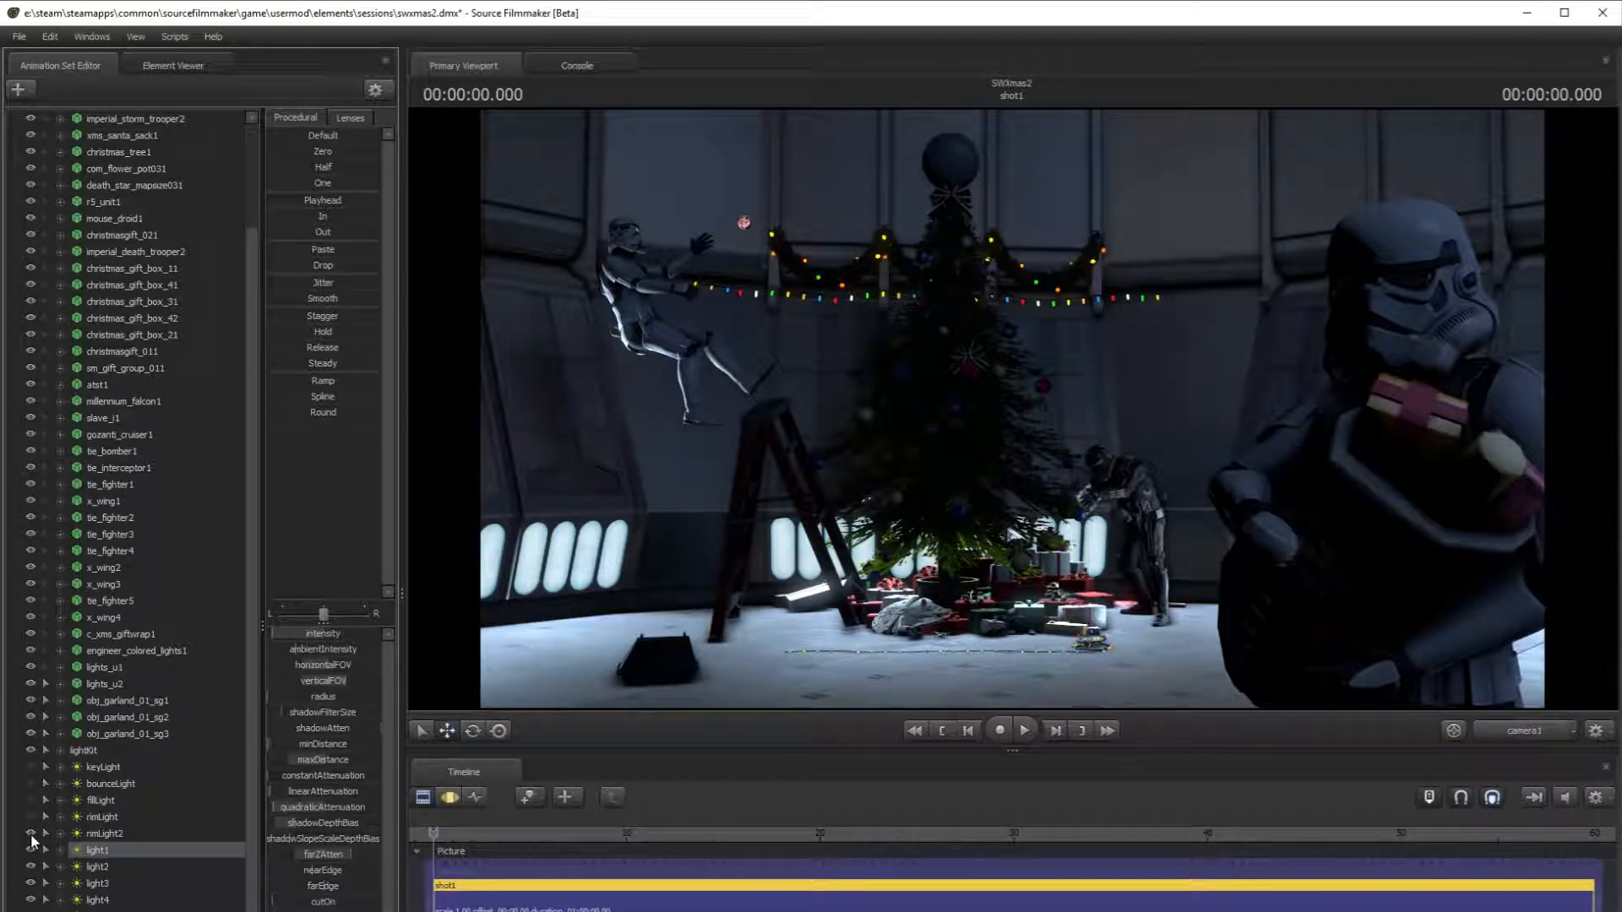
click(30, 834)
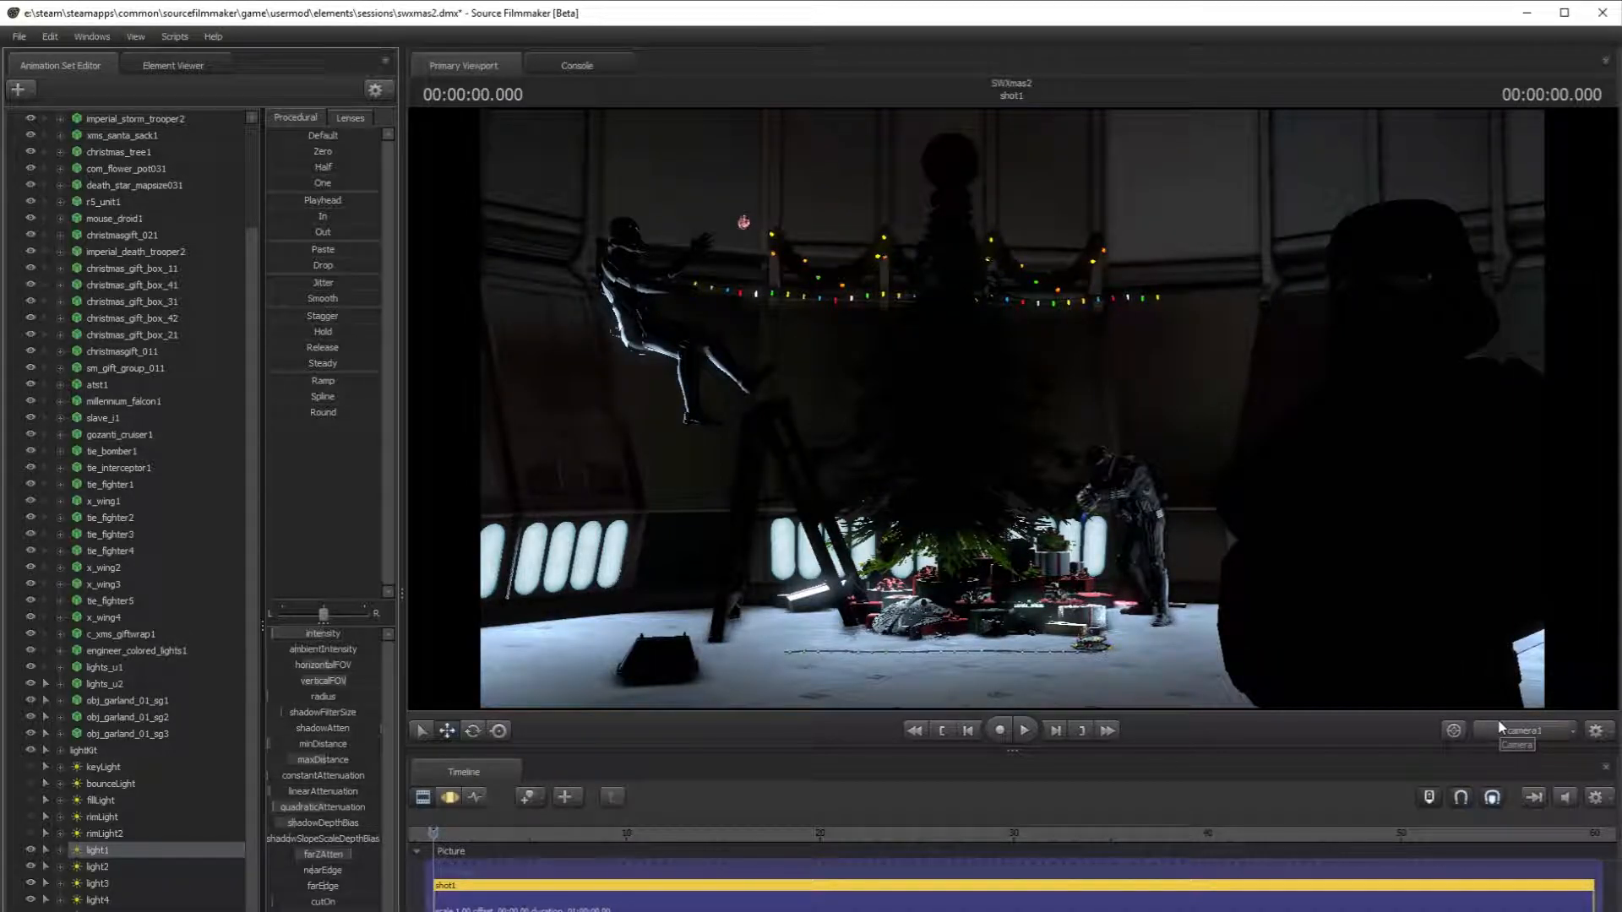
- Create a new red light from the work camera and place it by the far right side of the set
click(1521, 730)
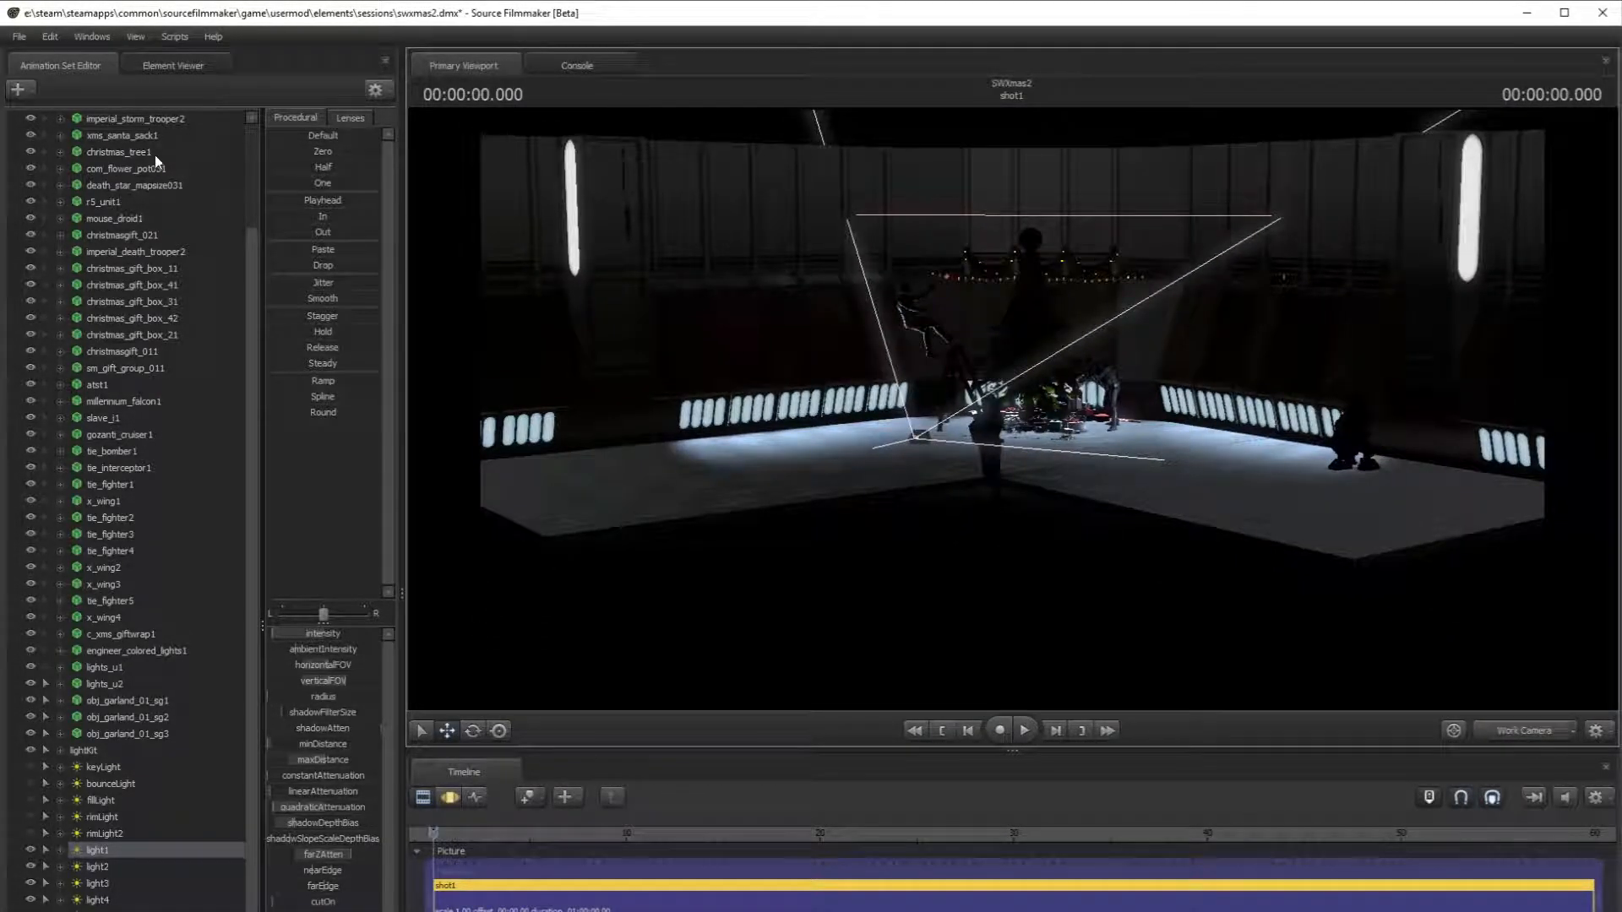
click(21, 90)
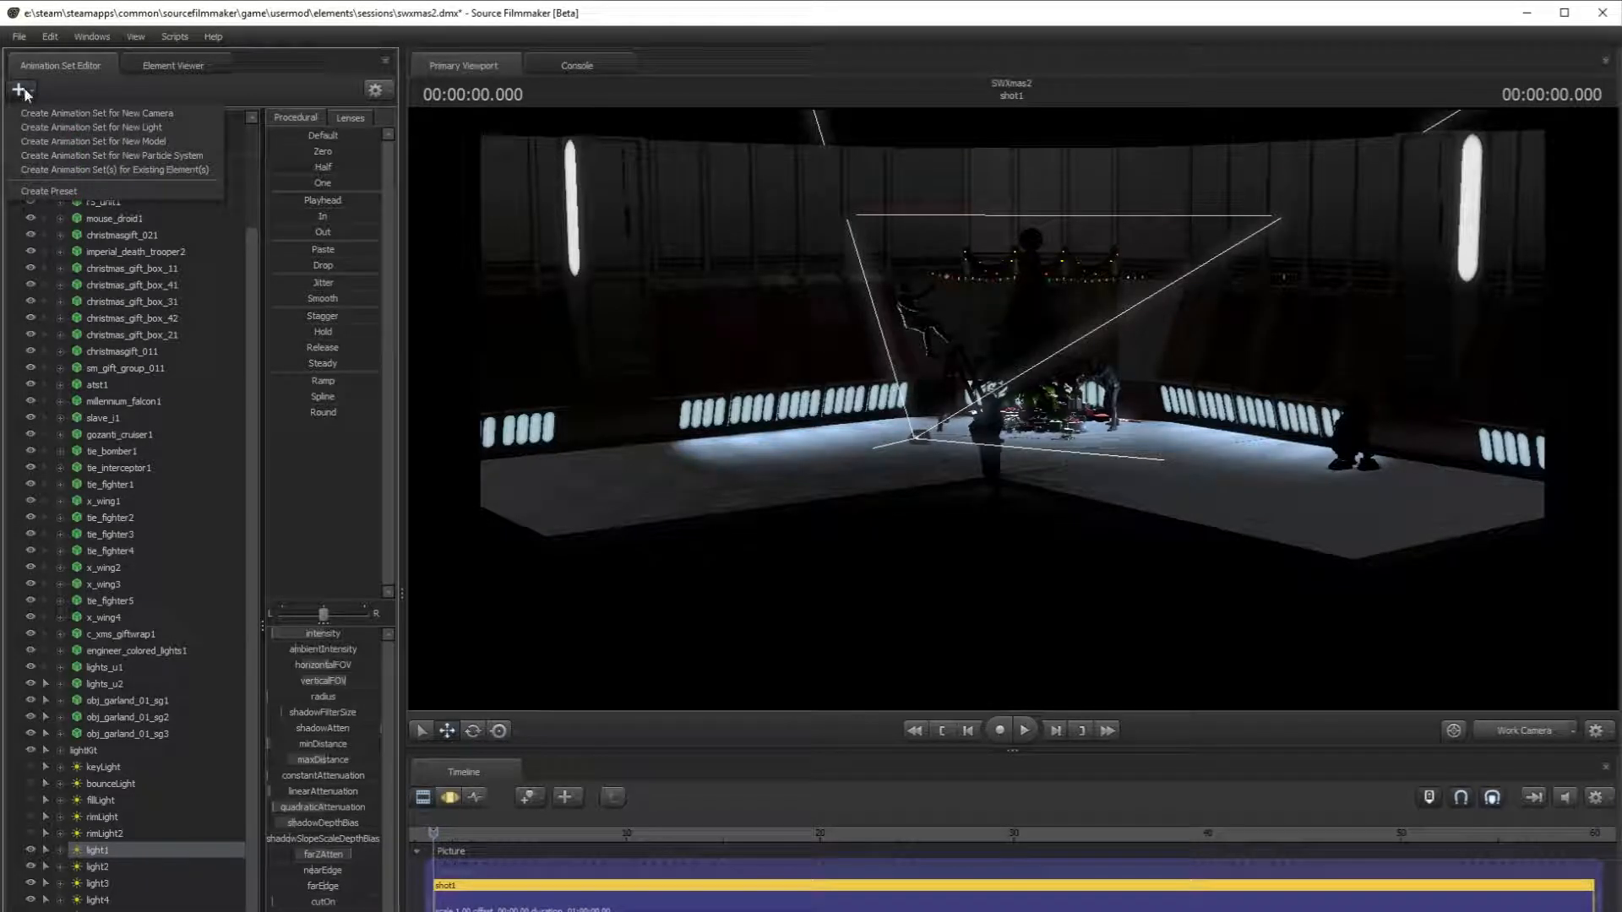
click(104, 130)
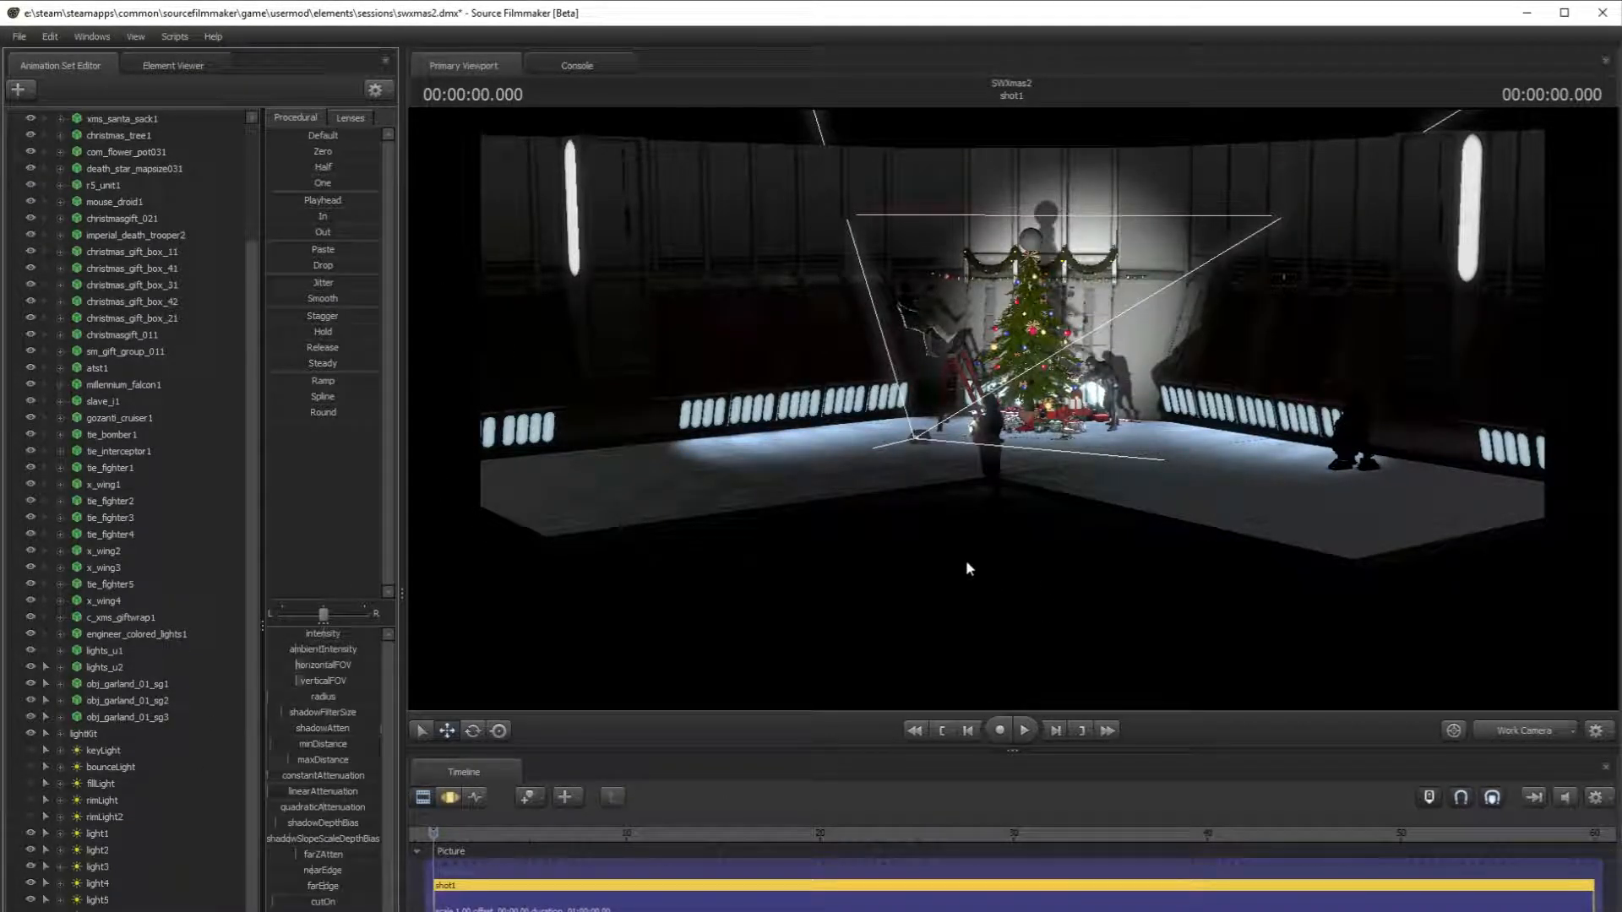
click(459, 793)
mouse_move(908, 449)
mouse_down()
mouse_move(948, 447)
mouse_move(922, 448)
mouse_up()
key(w)
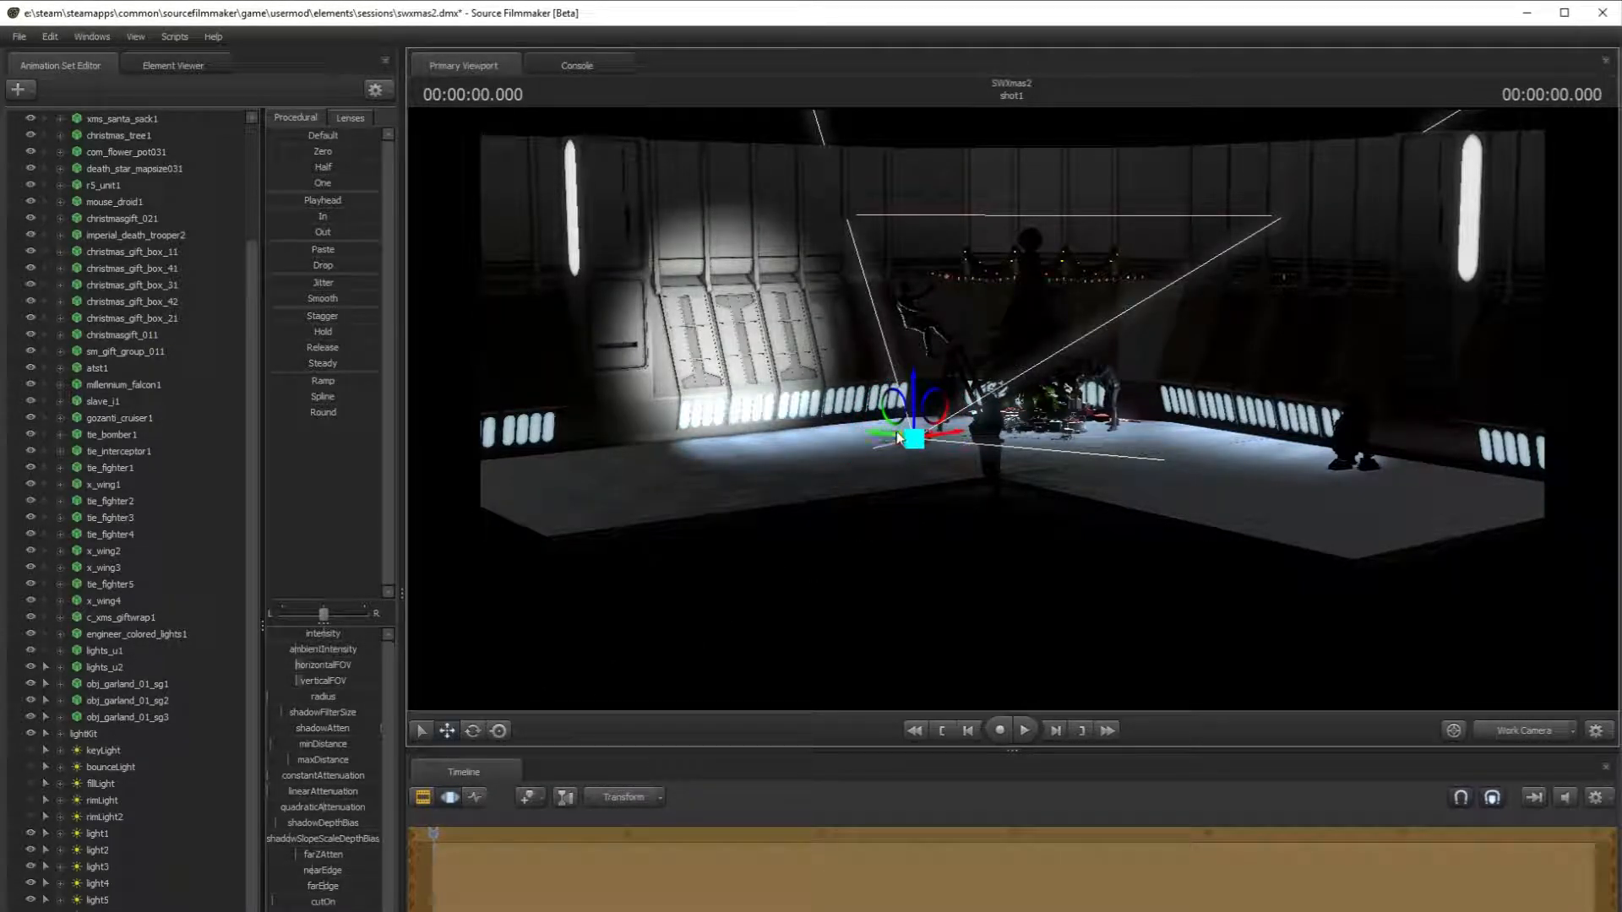
drag(913, 438, 1527, 480)
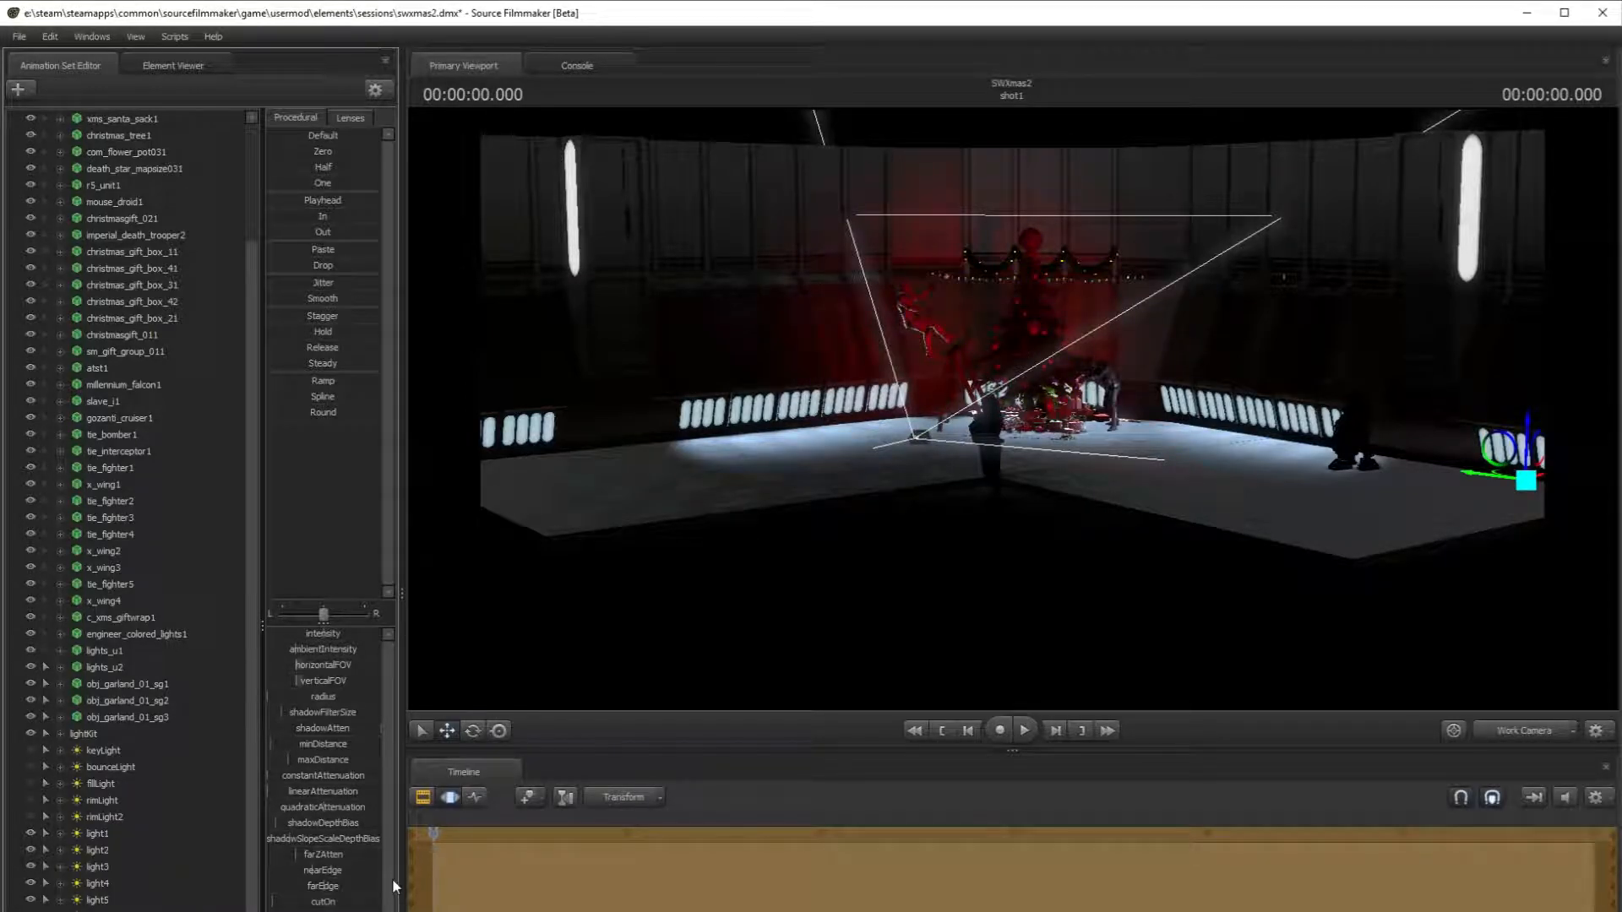
- Widen the red light's horizontal and vertical field of view and check its effect through camera1
drag(319, 666, 433, 682)
click(1525, 730)
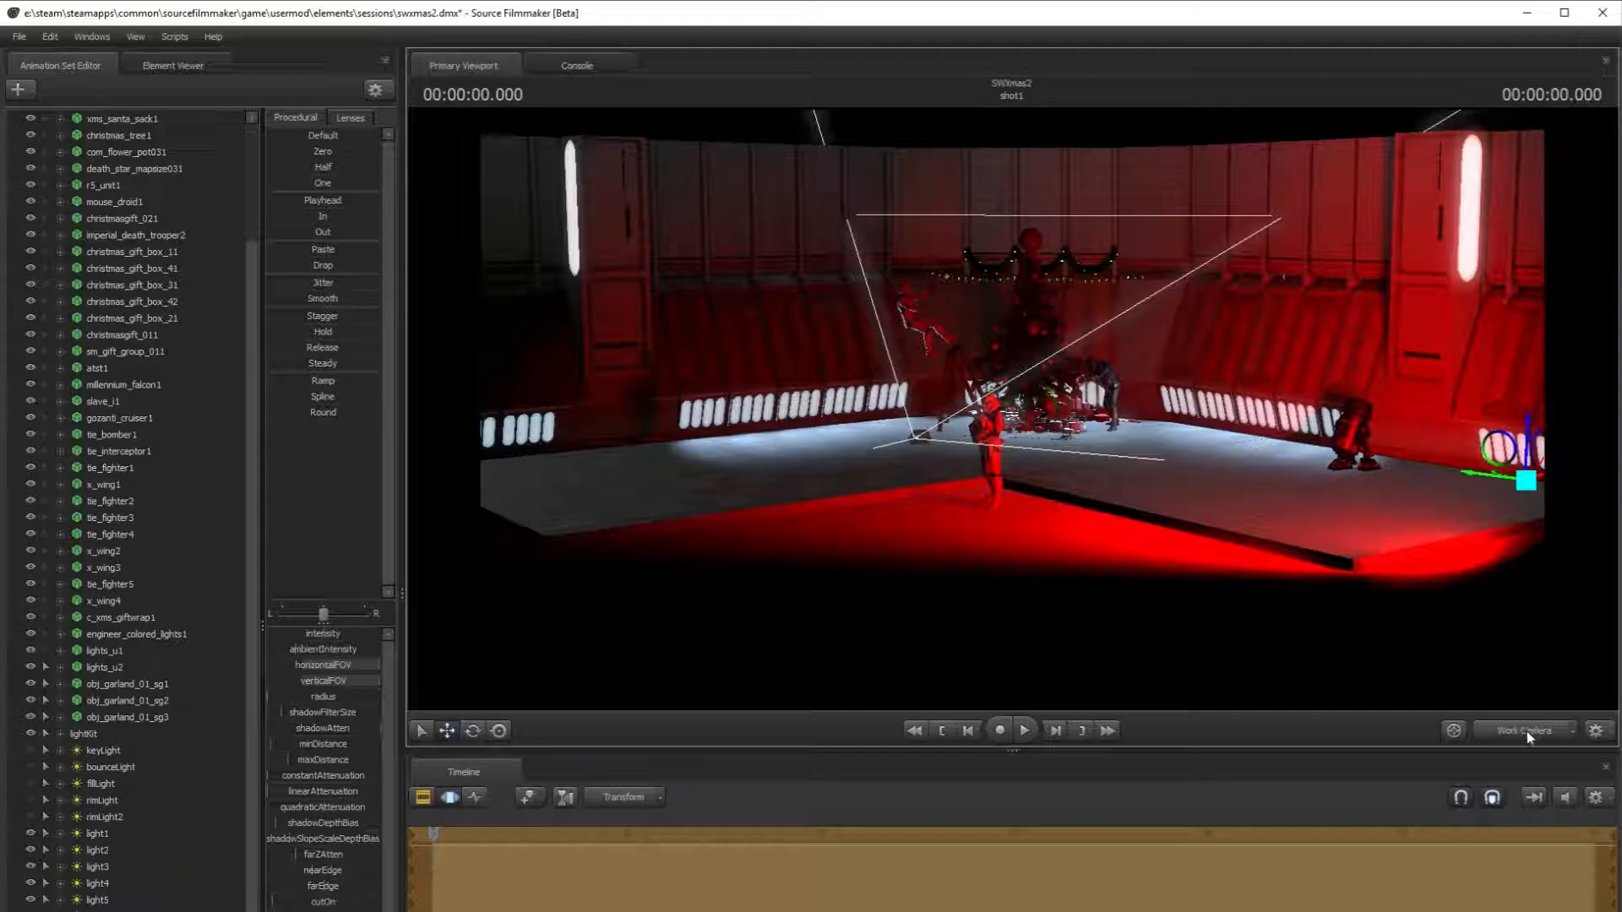
click(1533, 744)
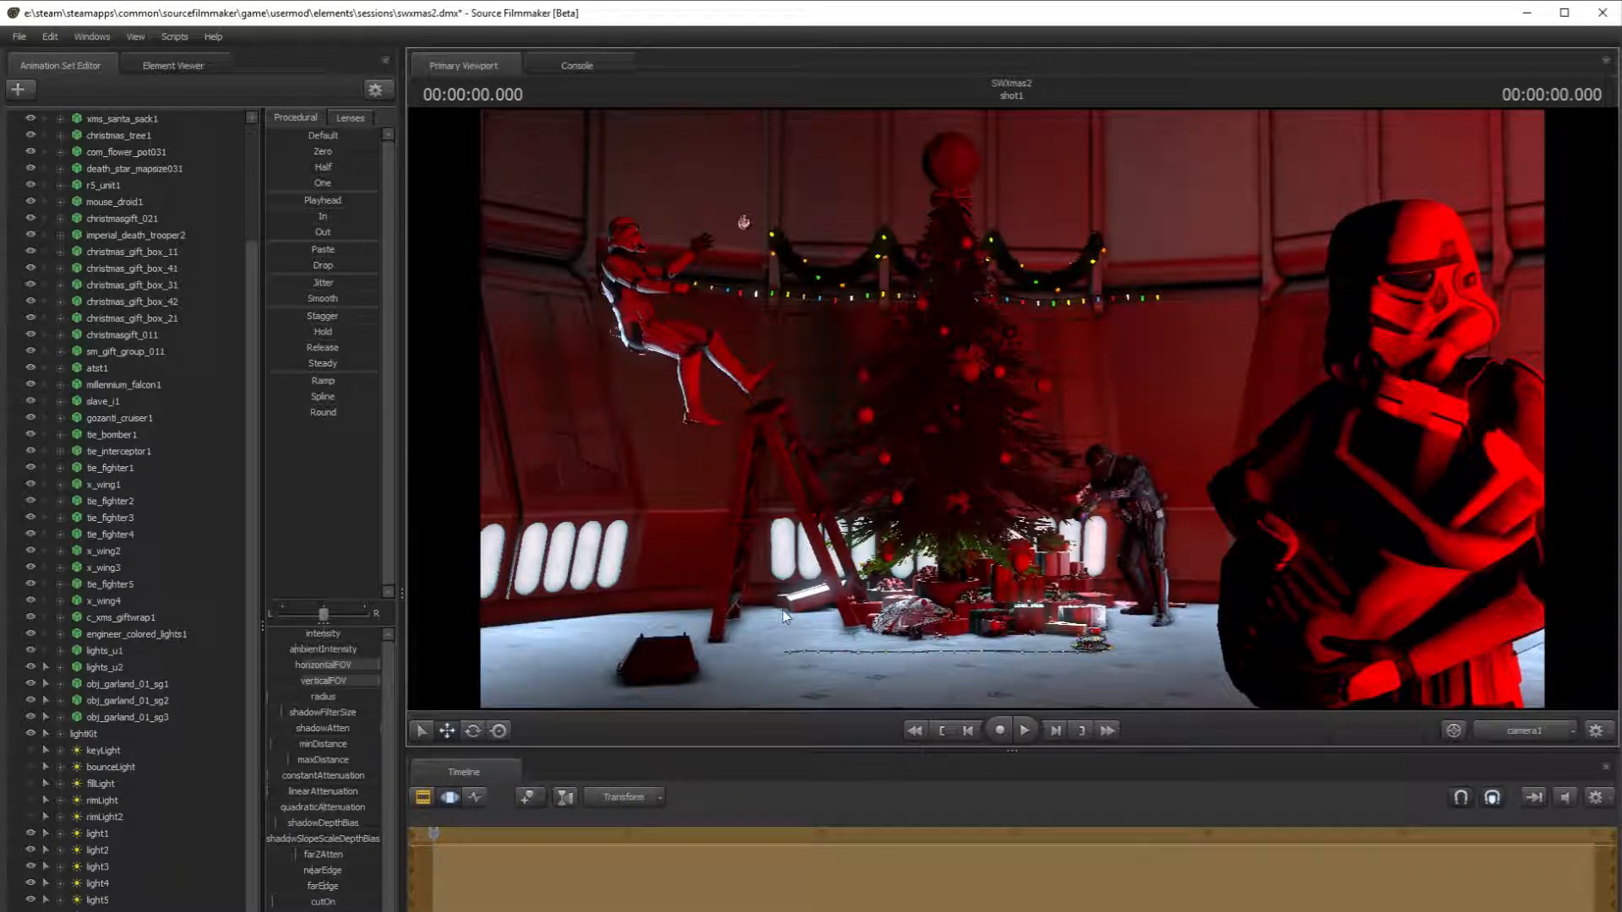
click(1507, 733)
- Rotate the red light toward the foreground stormtrooper's side of the set and slightly narrow its field of view
click(476, 731)
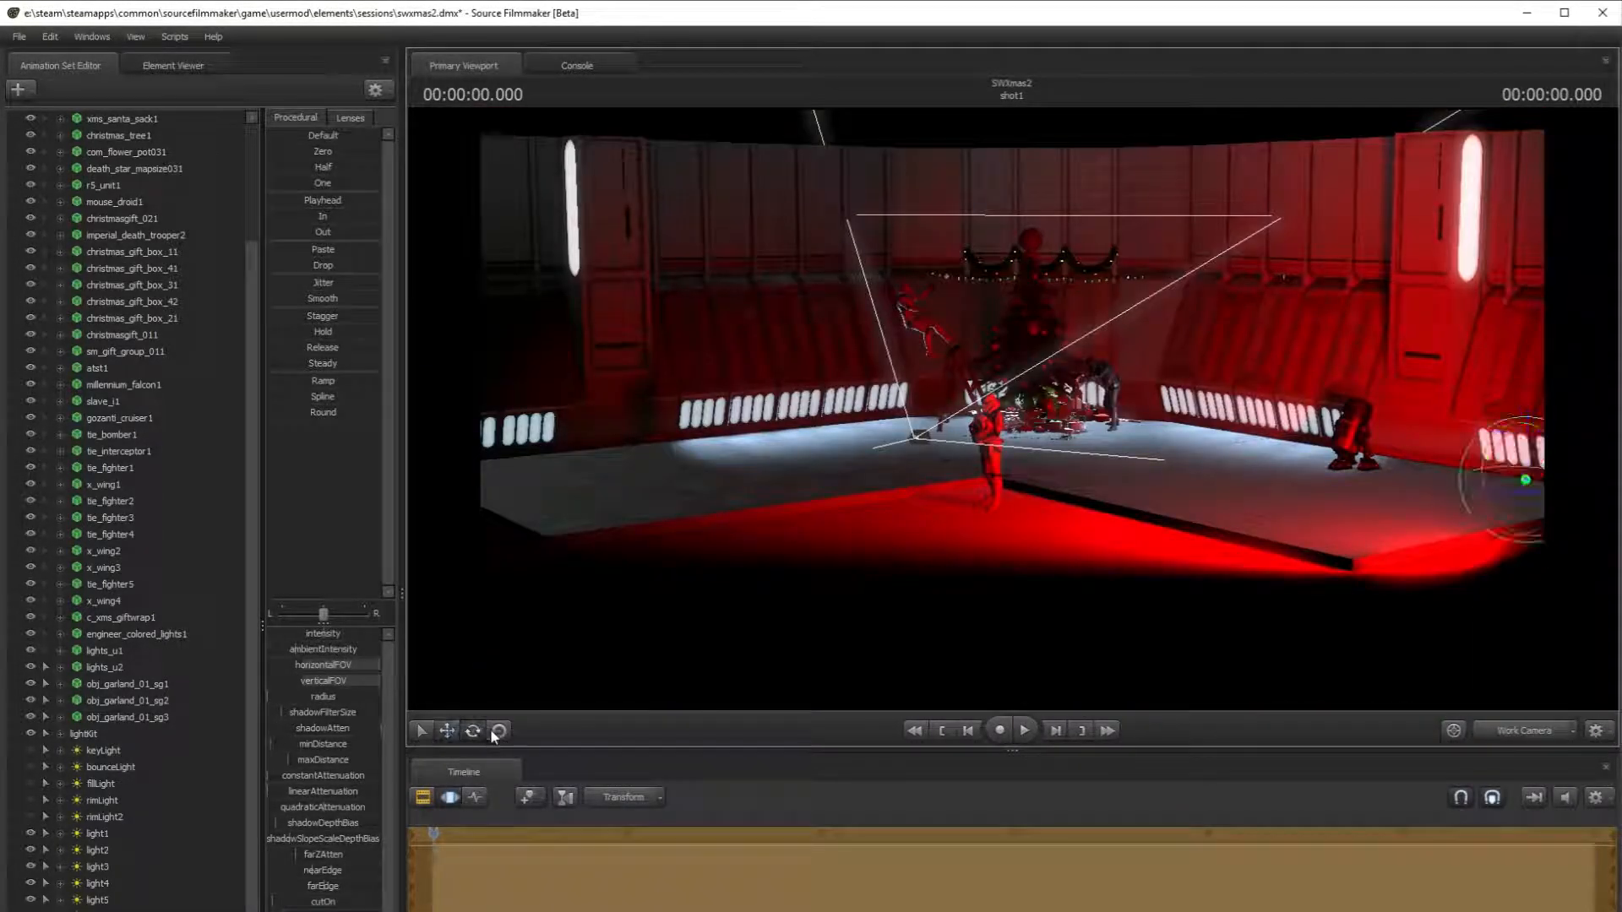
drag(1356, 494, 1372, 503)
drag(341, 680, 334, 680)
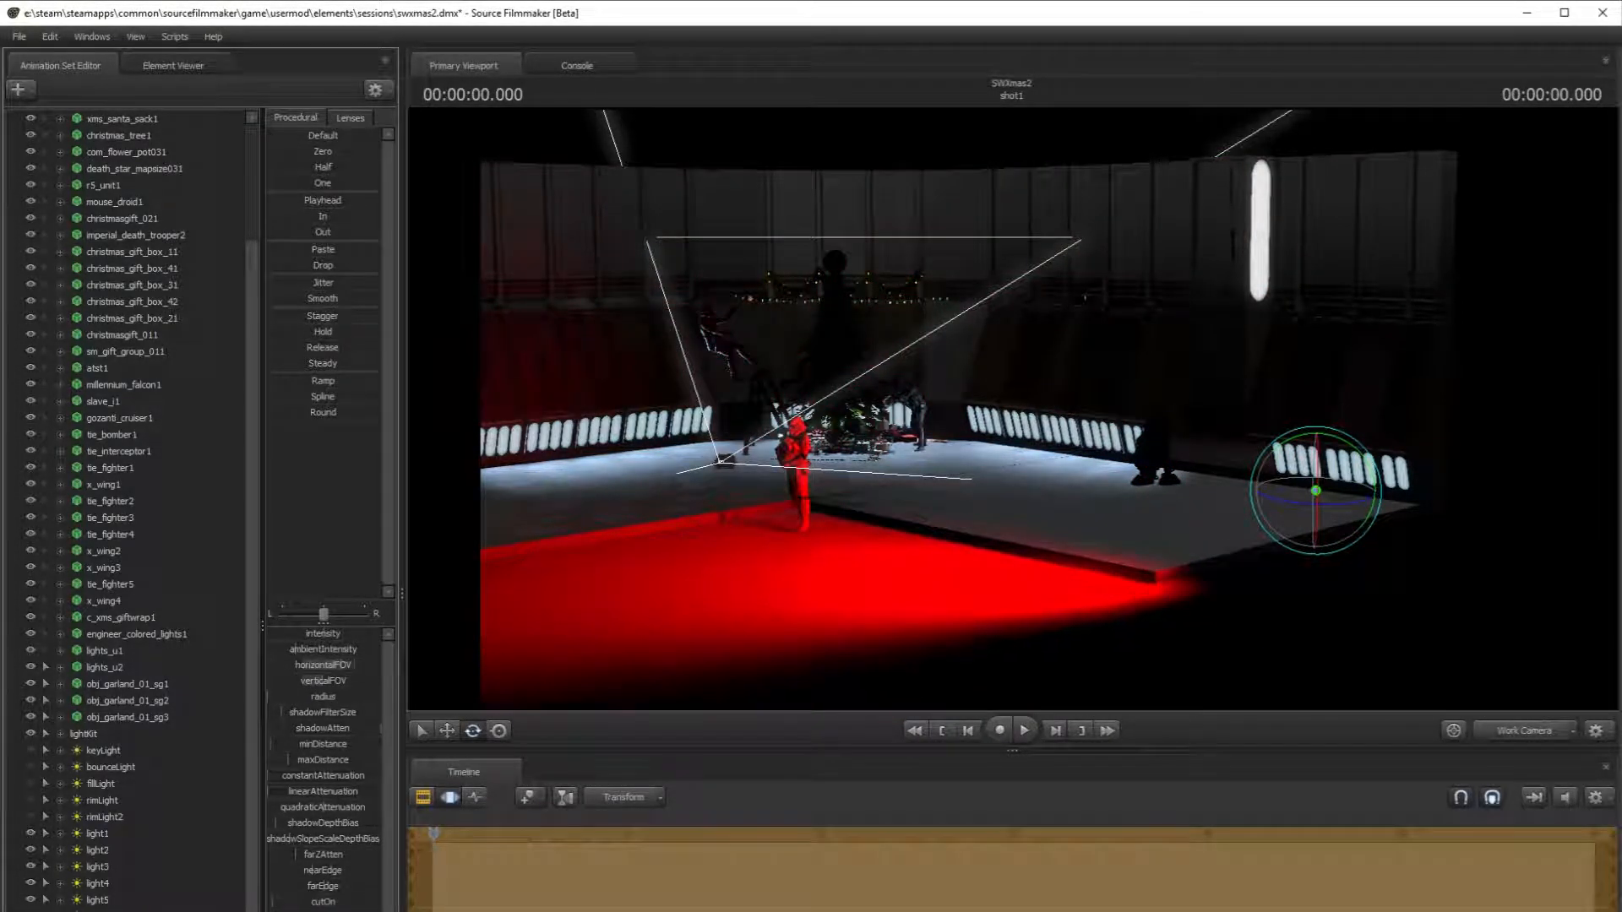
- Move the red light farther out beyond the right wall of the set and check the result through camera1
click(447, 730)
drag(1317, 490, 1497, 439)
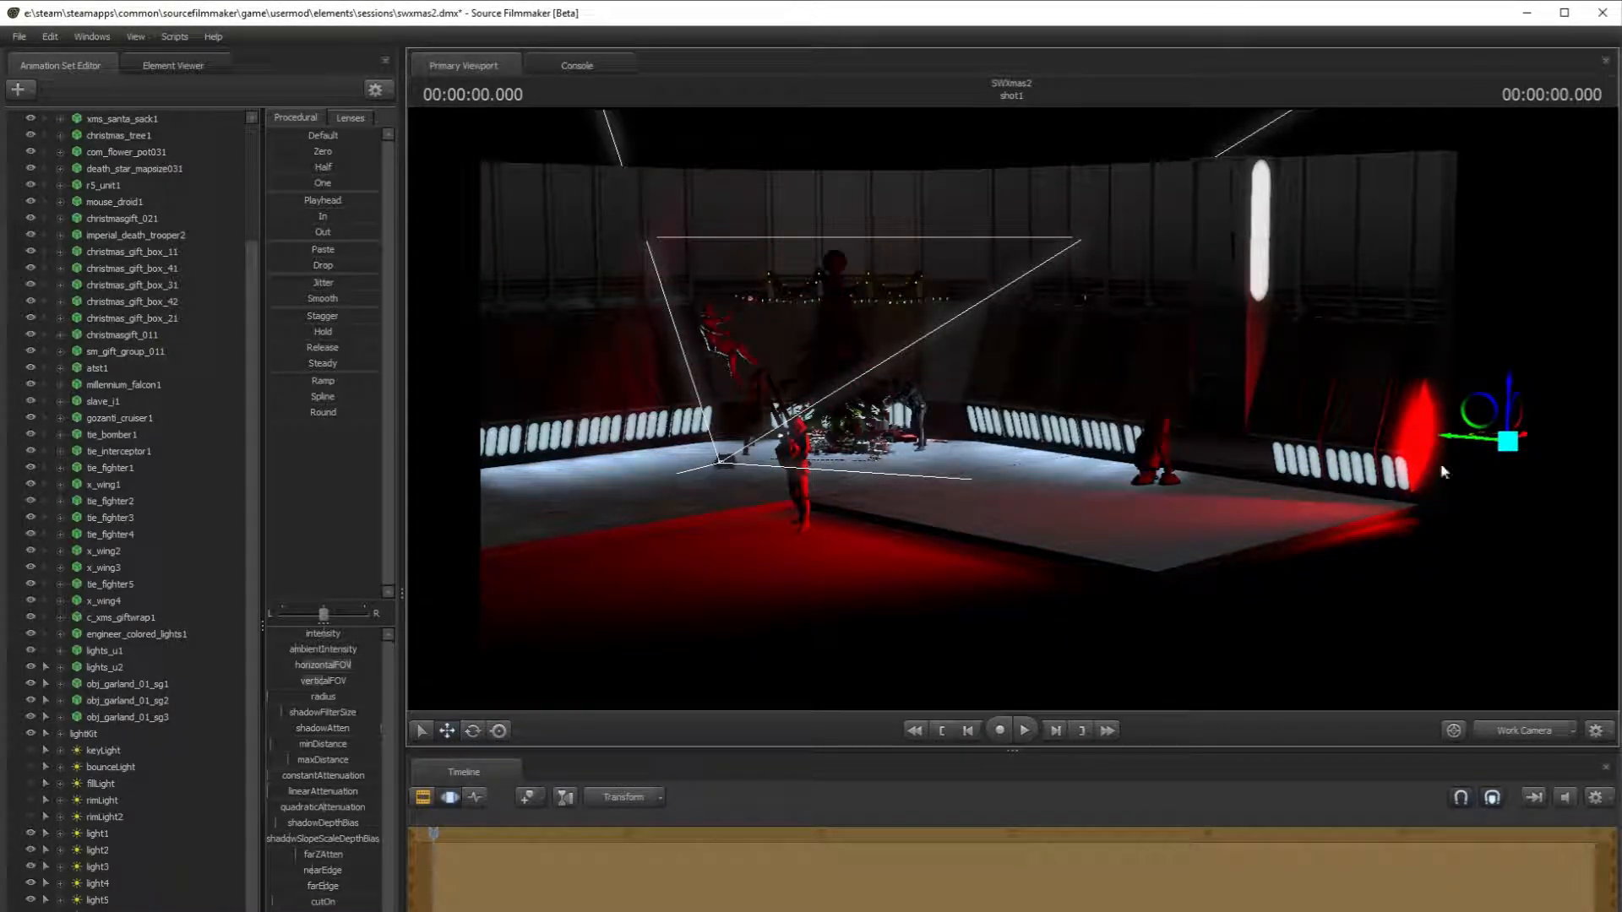
right_click(118, 875)
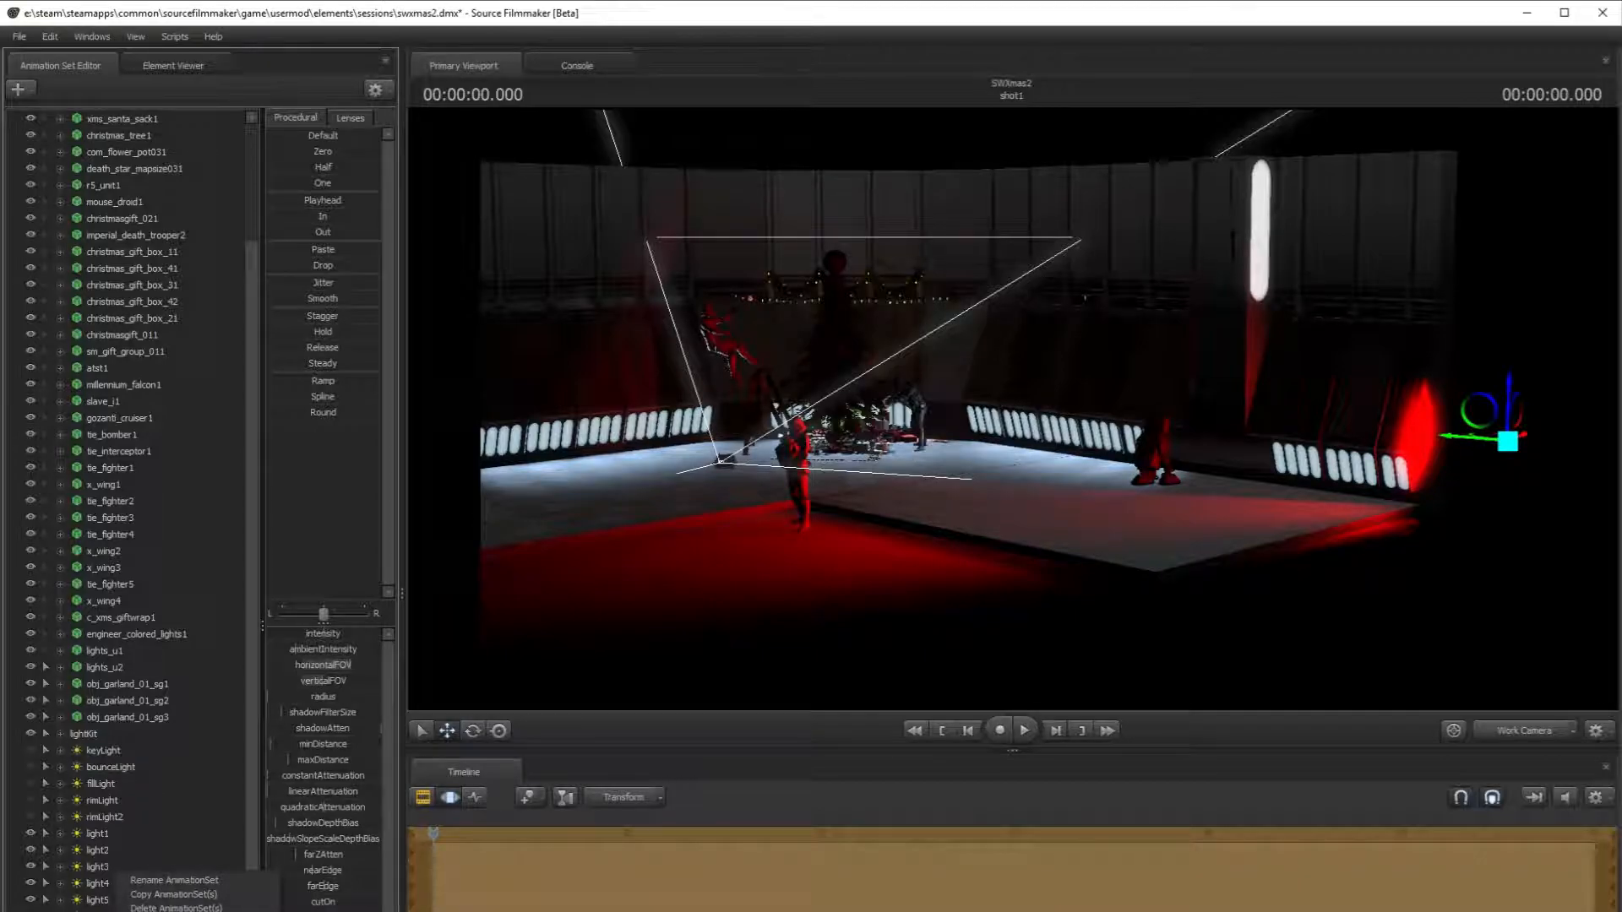
key(Escape)
drag(1497, 442, 1524, 440)
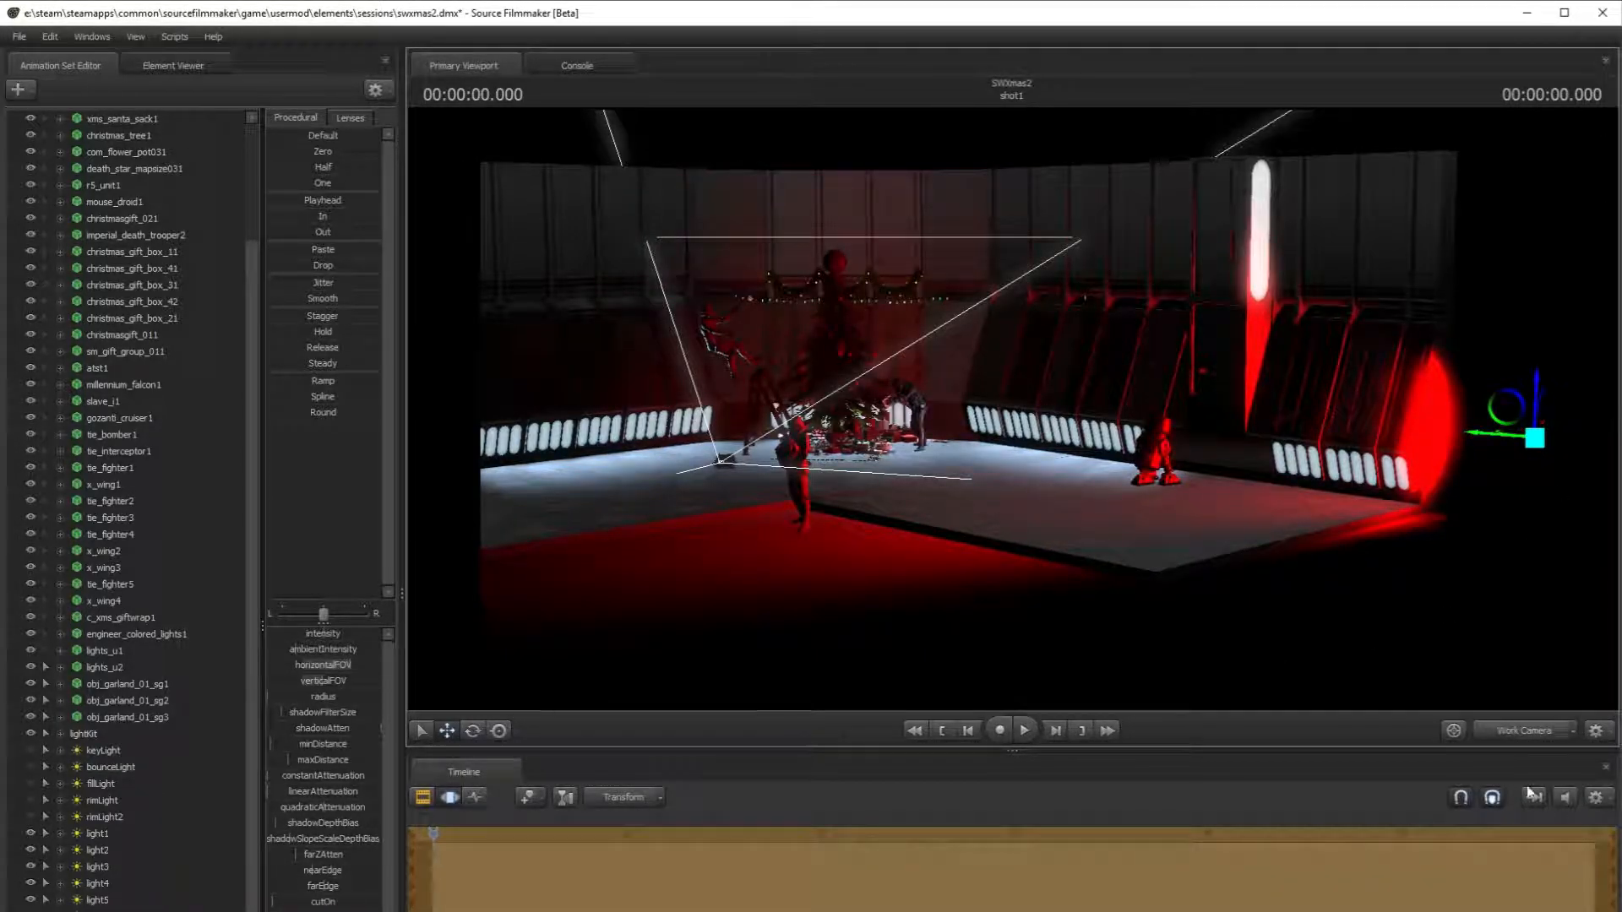
click(1519, 732)
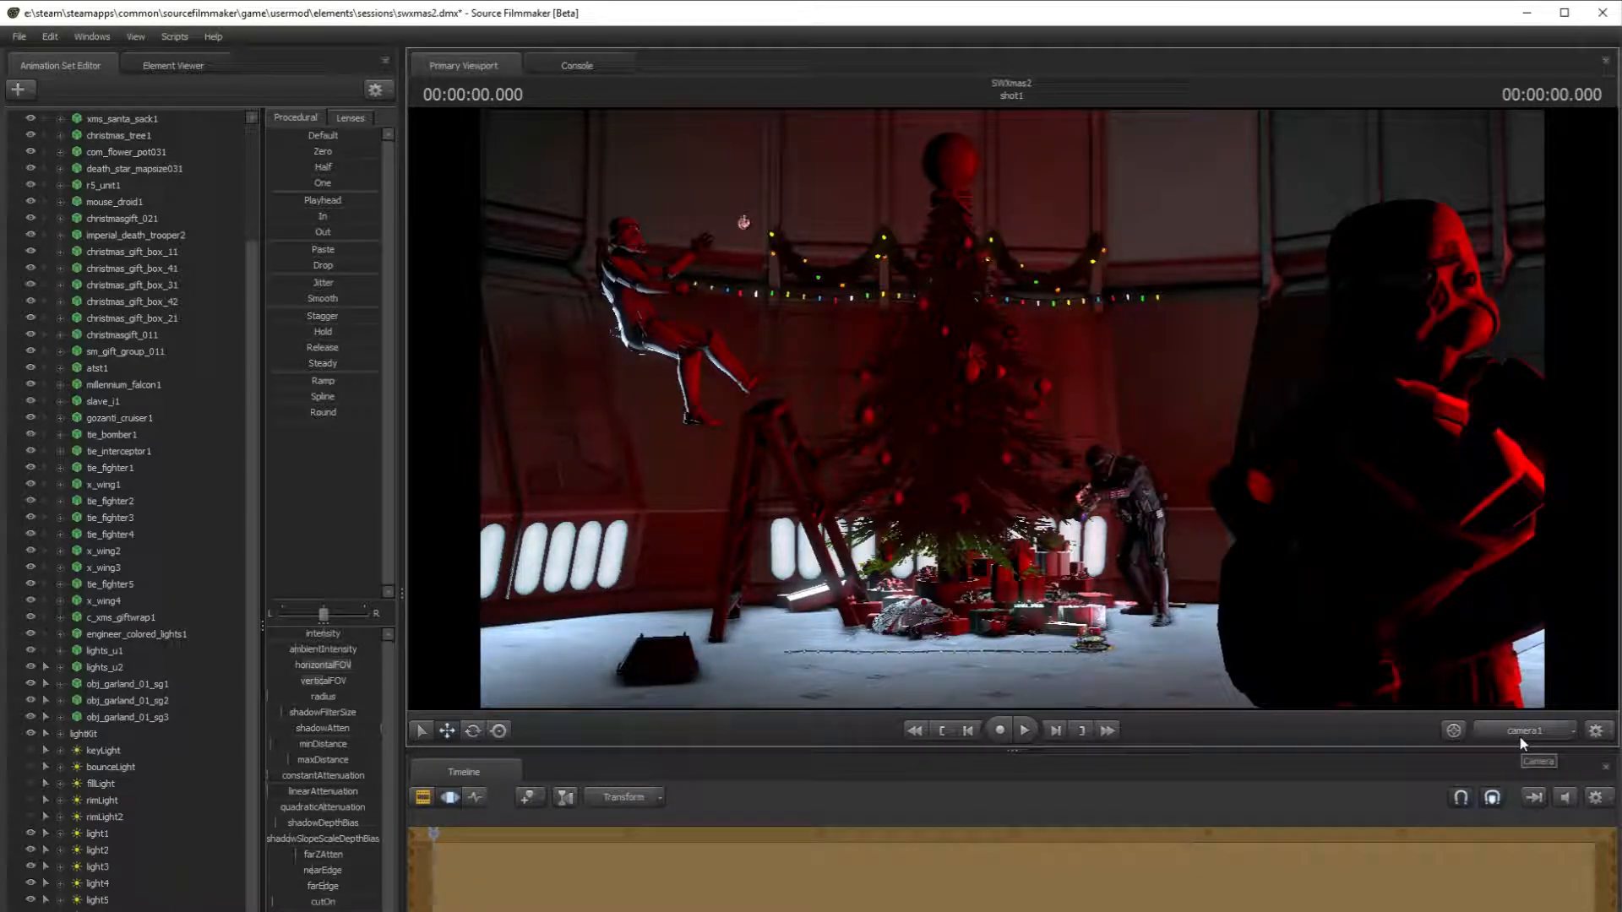
click(1520, 735)
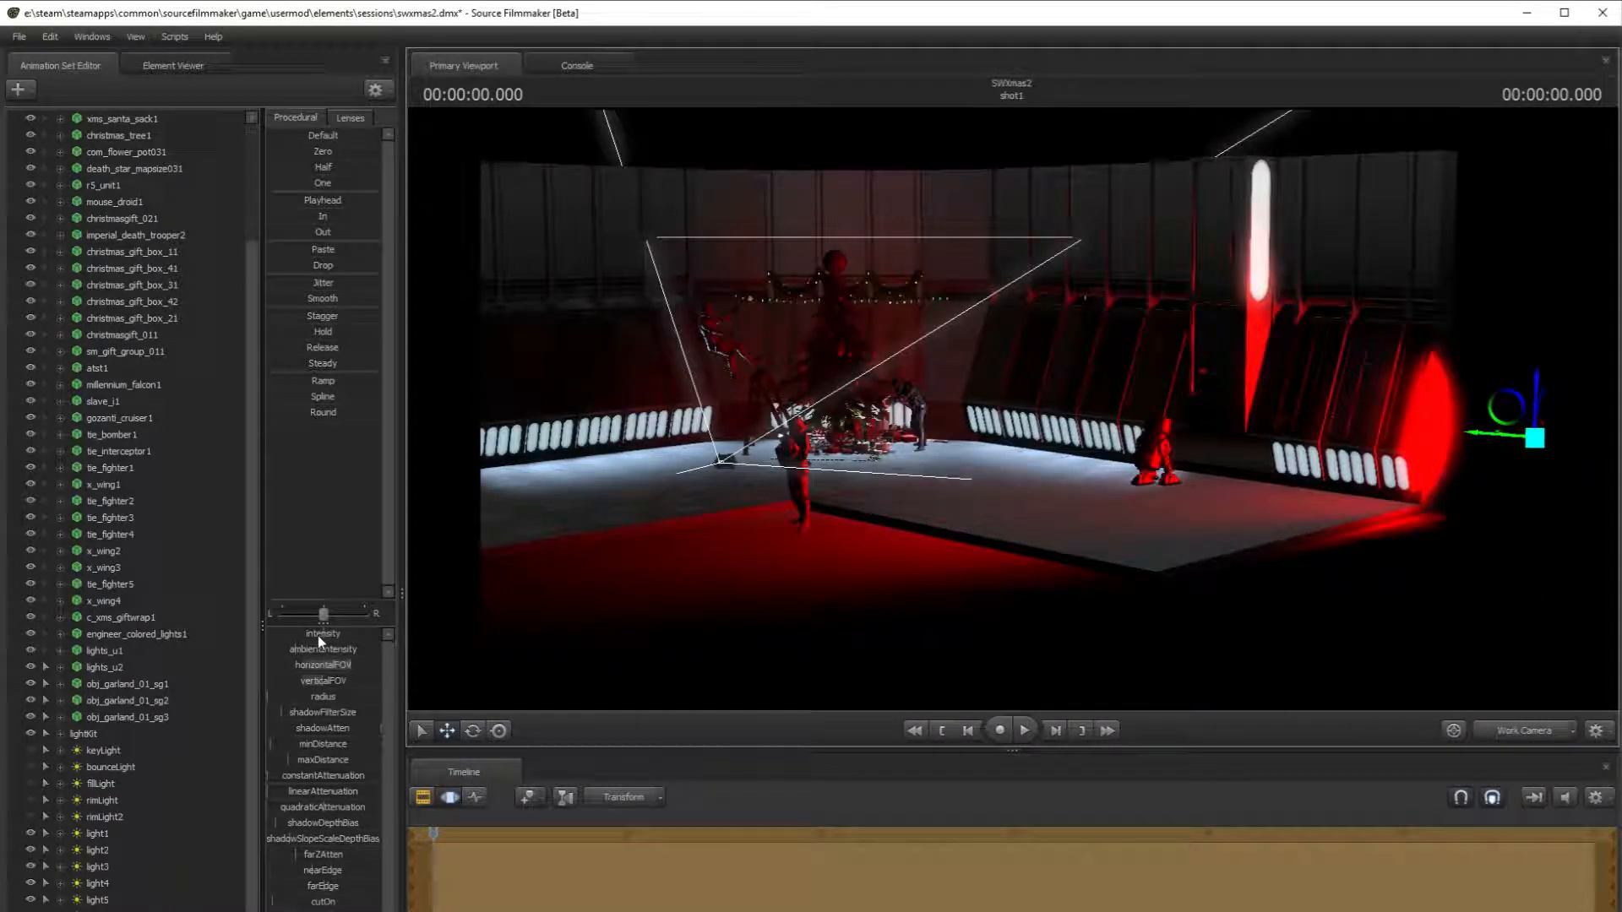
- Adjust the red light's quadraticAttenuation and compare its falloff in the camera1 shot
drag(293, 814, 309, 813)
click(1531, 733)
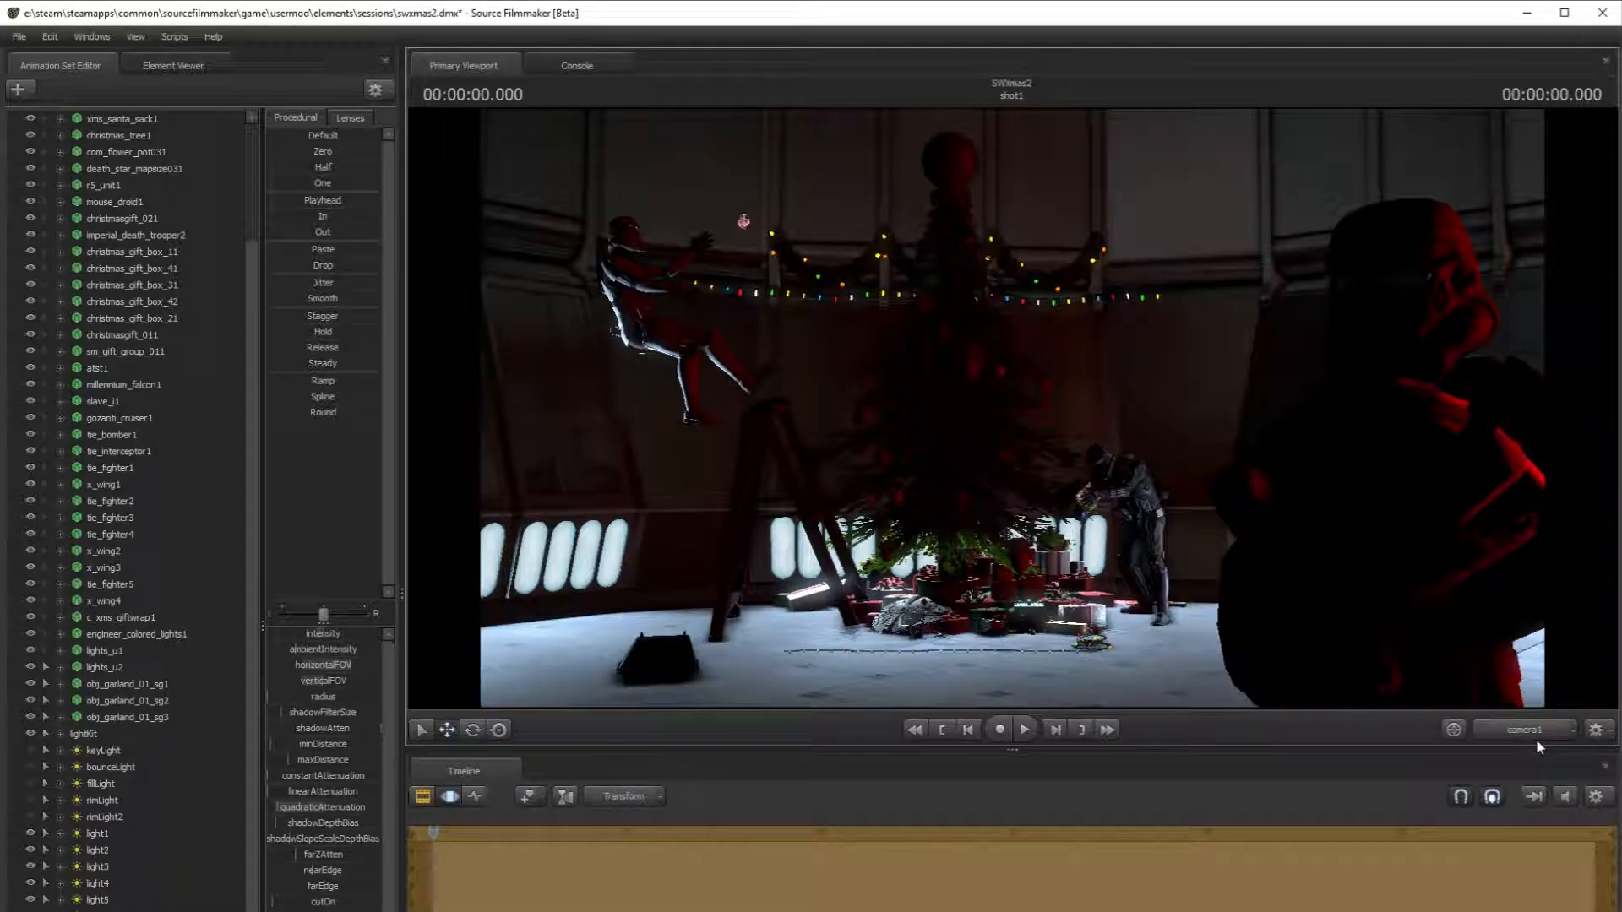
click(1536, 736)
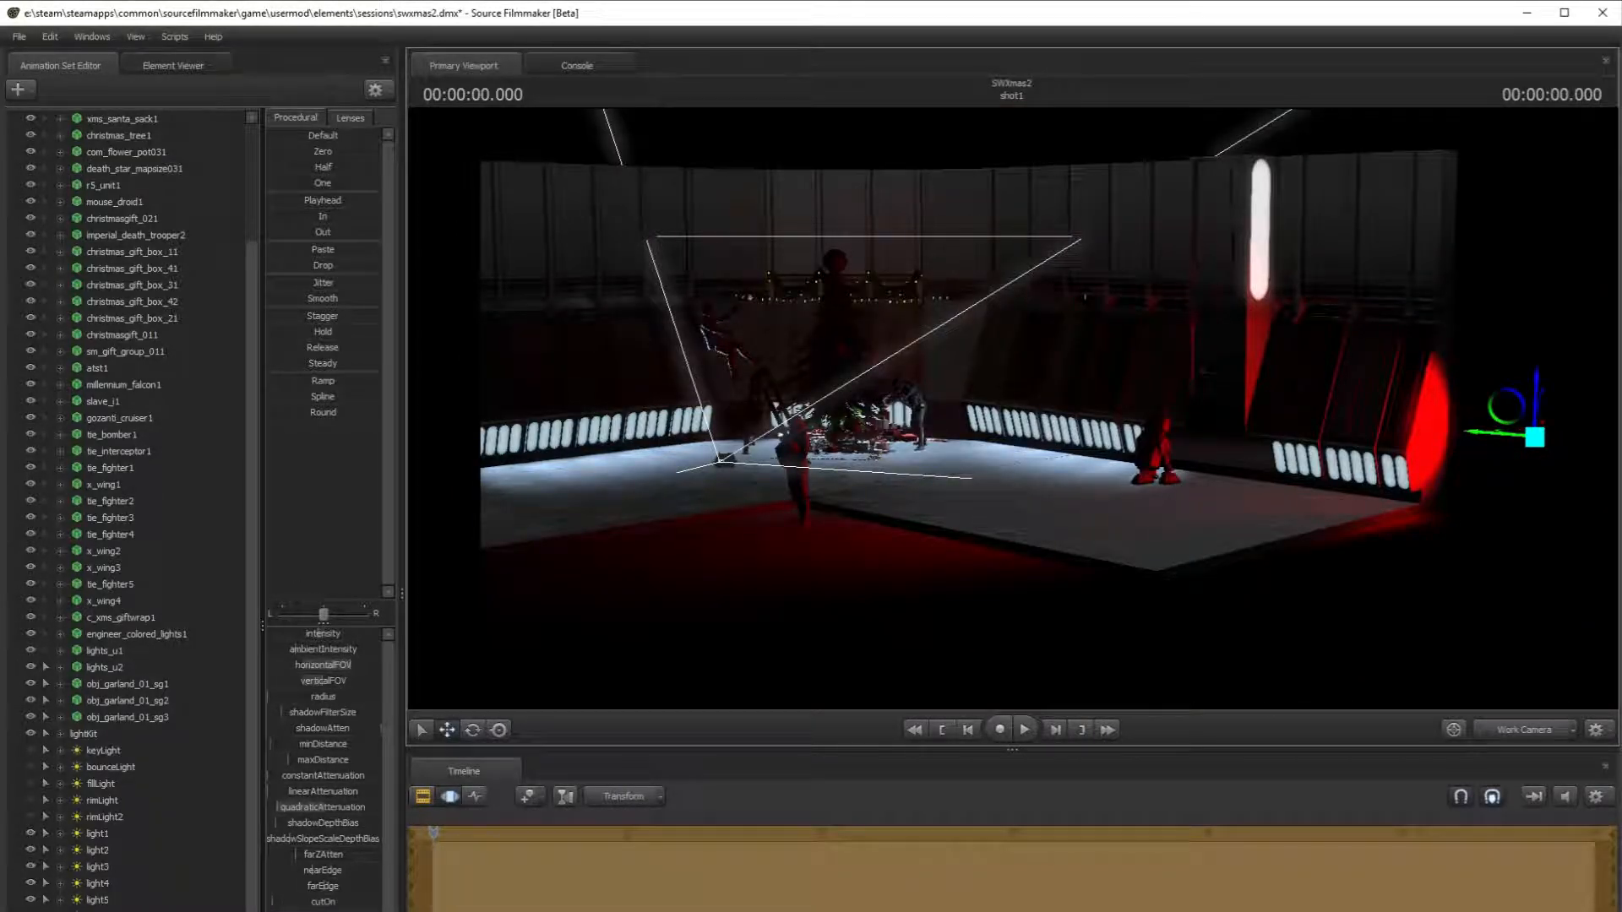
- Paste a copy of the red light and move the copy across to the opposite side of the set
click(385, 93)
click(408, 113)
click(98, 909)
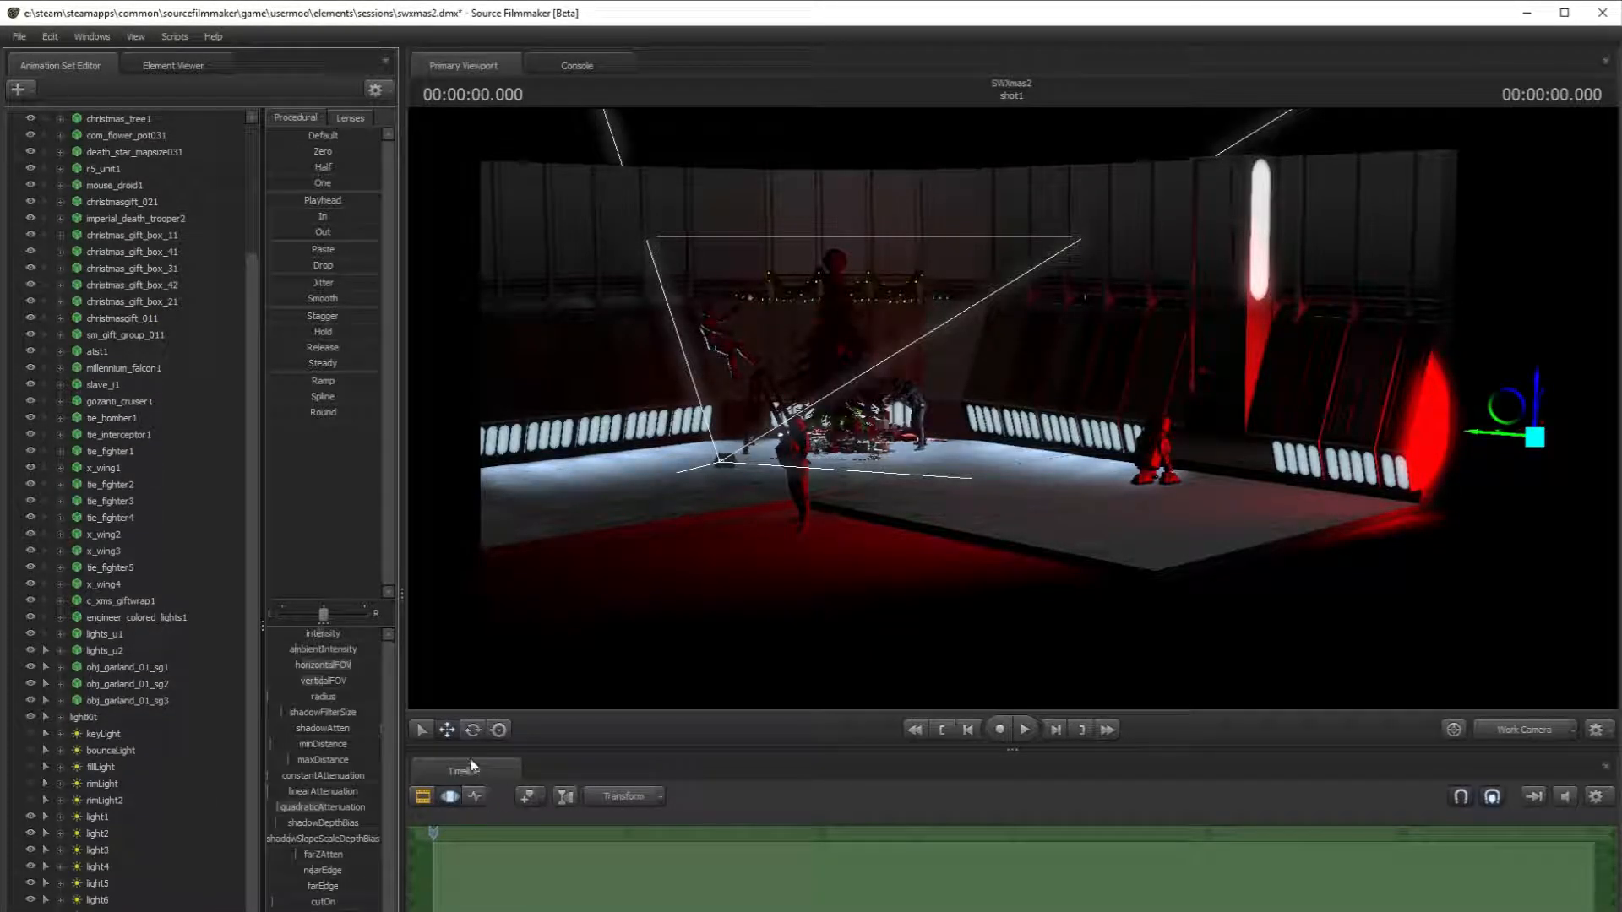
click(473, 732)
click(450, 730)
mouse_move(1316, 306)
mouse_down()
mouse_move(1316, 325)
mouse_move(1316, 305)
mouse_up()
key(s)
drag(1426, 388, 548, 392)
- Aim the copied light at the foreground stormtrooper and place it, tinted green, outside the set's left wall for the camera1 shot
click(473, 729)
drag(736, 600, 621, 557)
click(452, 735)
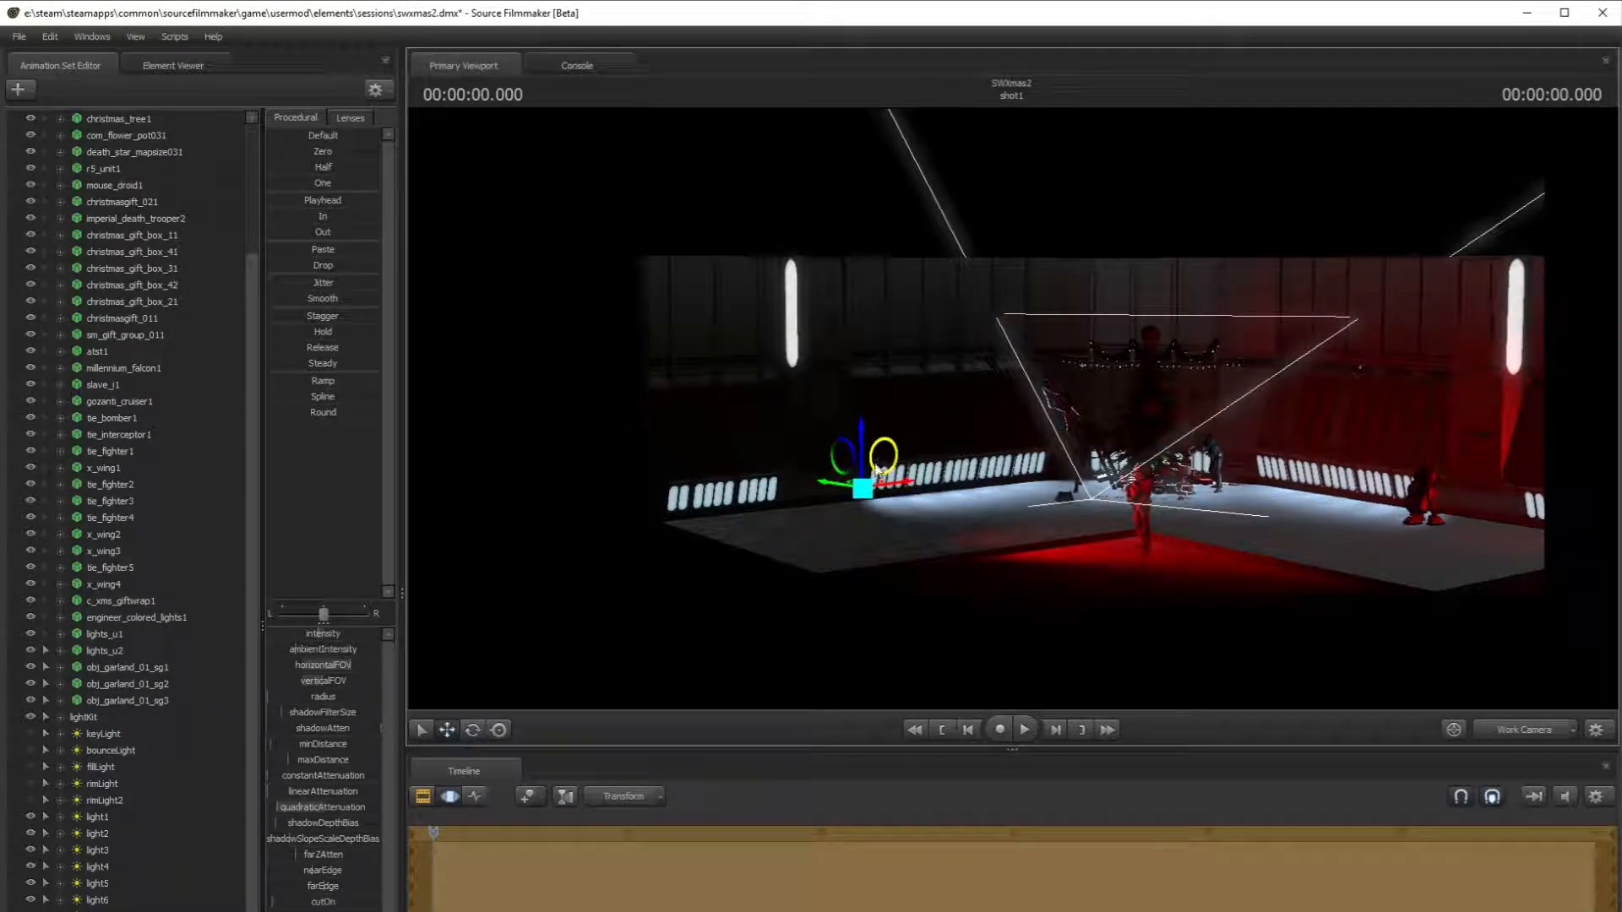
drag(892, 490, 598, 480)
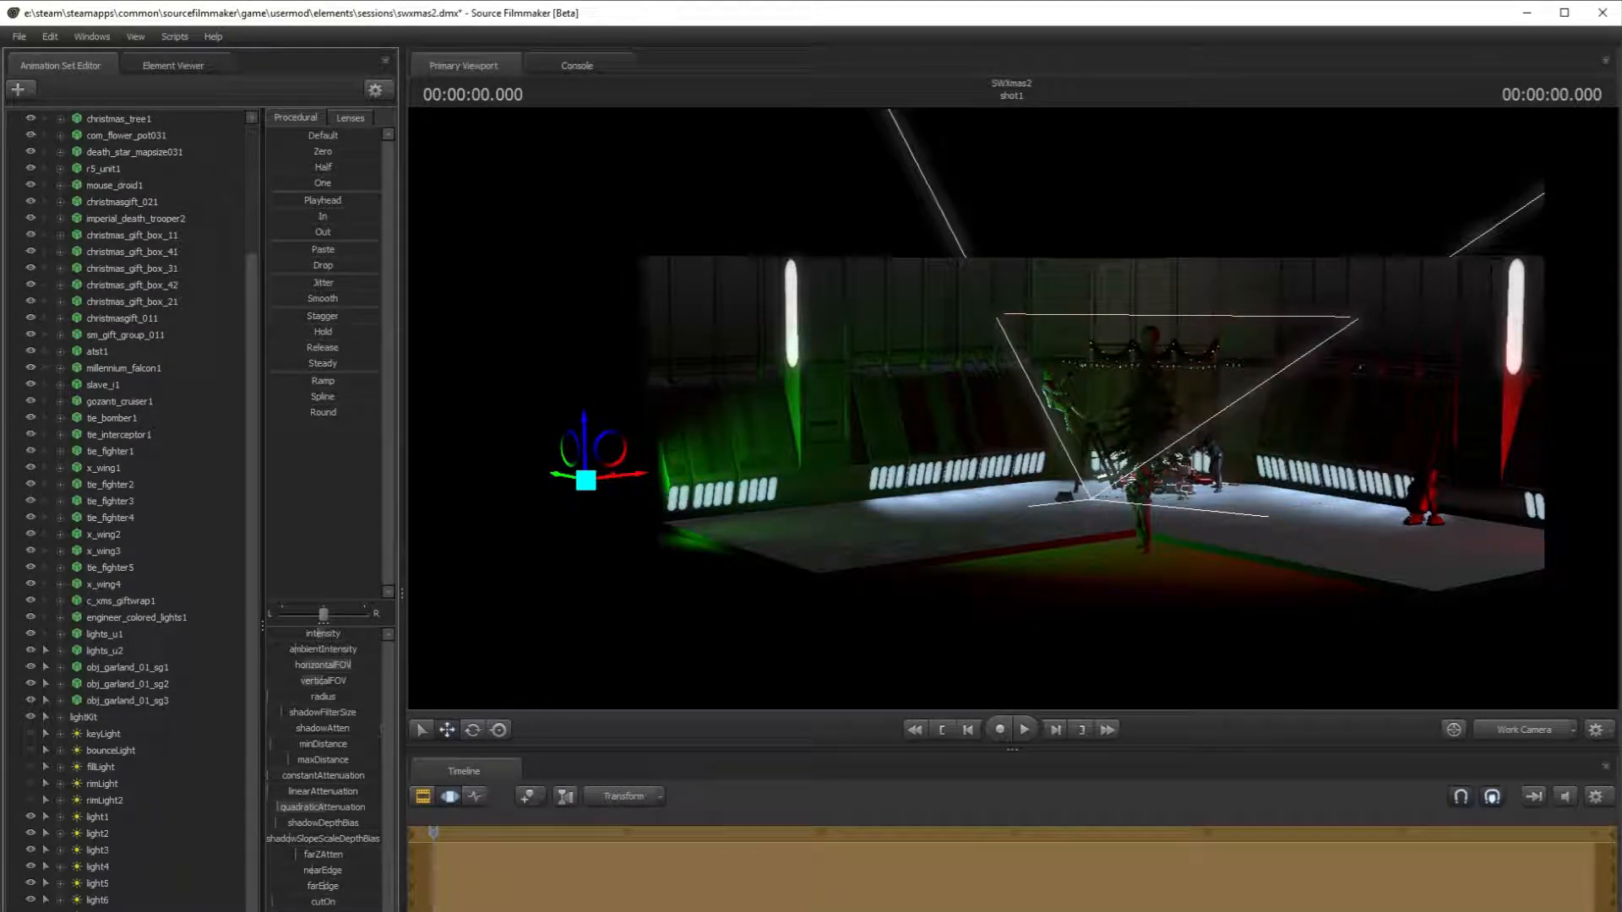
key(F4)
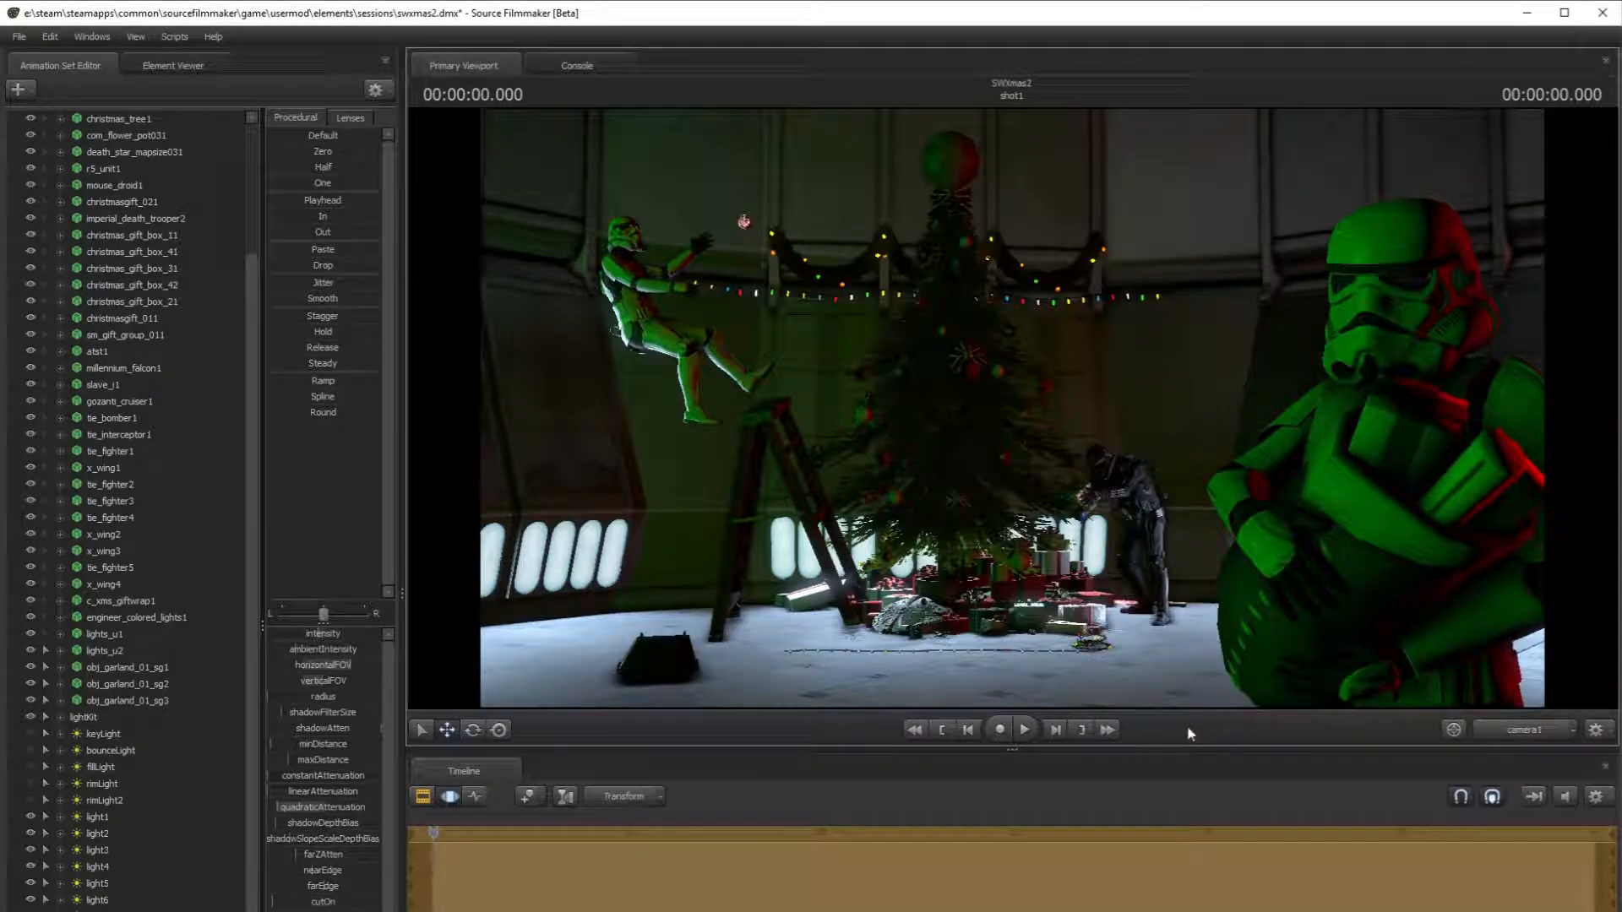
- Lower the green light's intensity and turn the hidden background and foreground lights back on in the camera1 shot
mouse_move(313, 636)
mouse_down()
mouse_move(281, 635)
mouse_move(303, 634)
mouse_up()
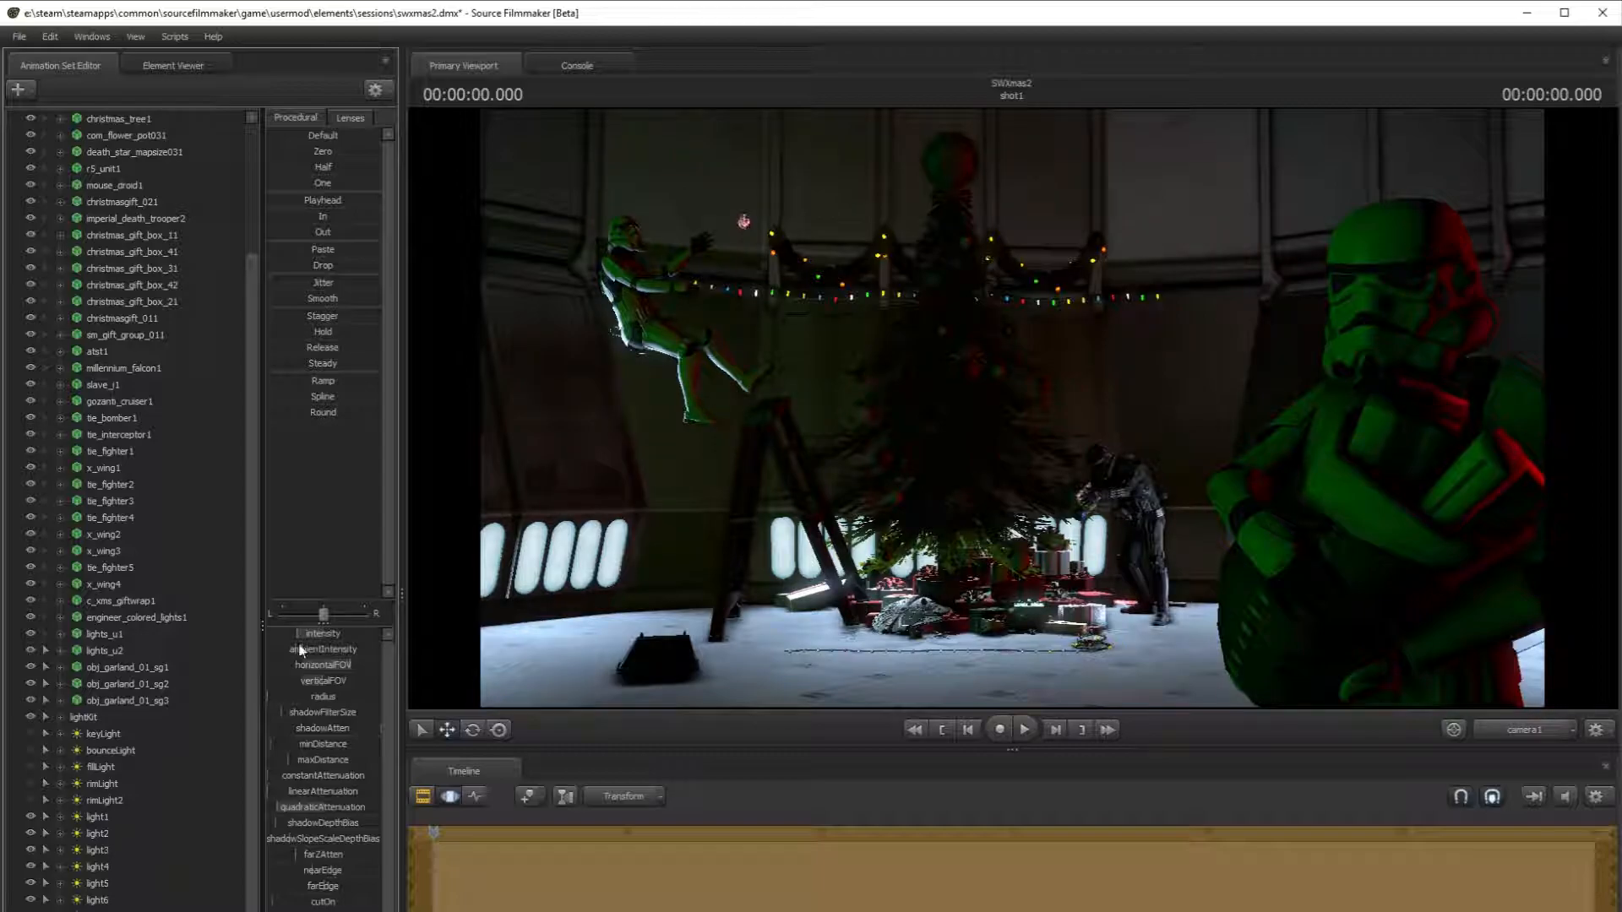
key(ctrl+z)
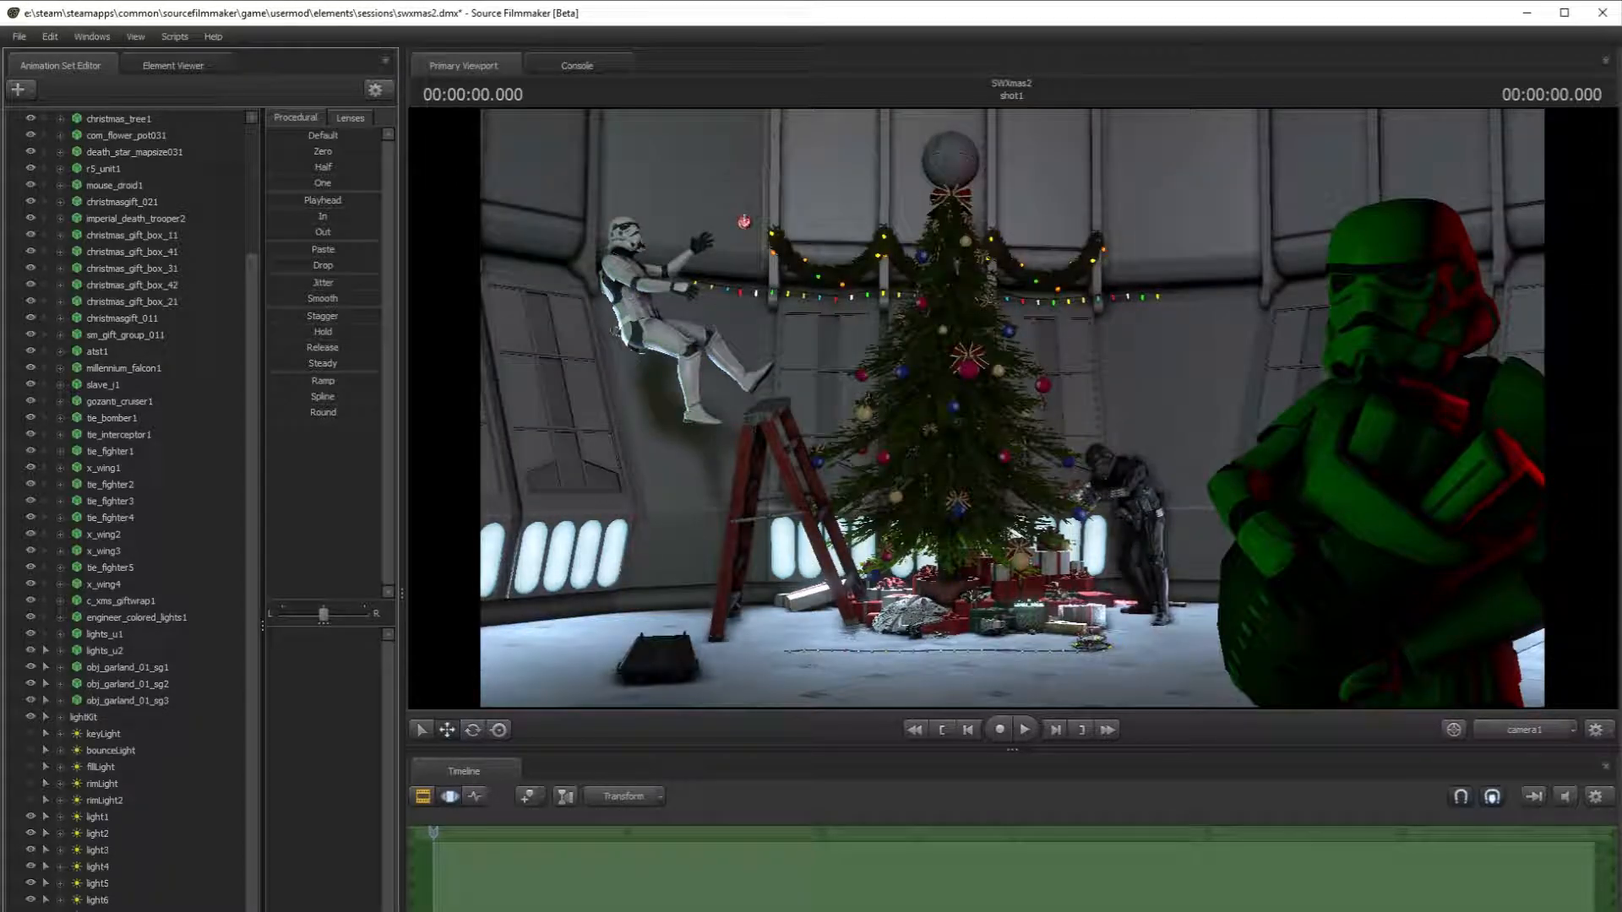
key(ctrl+z)
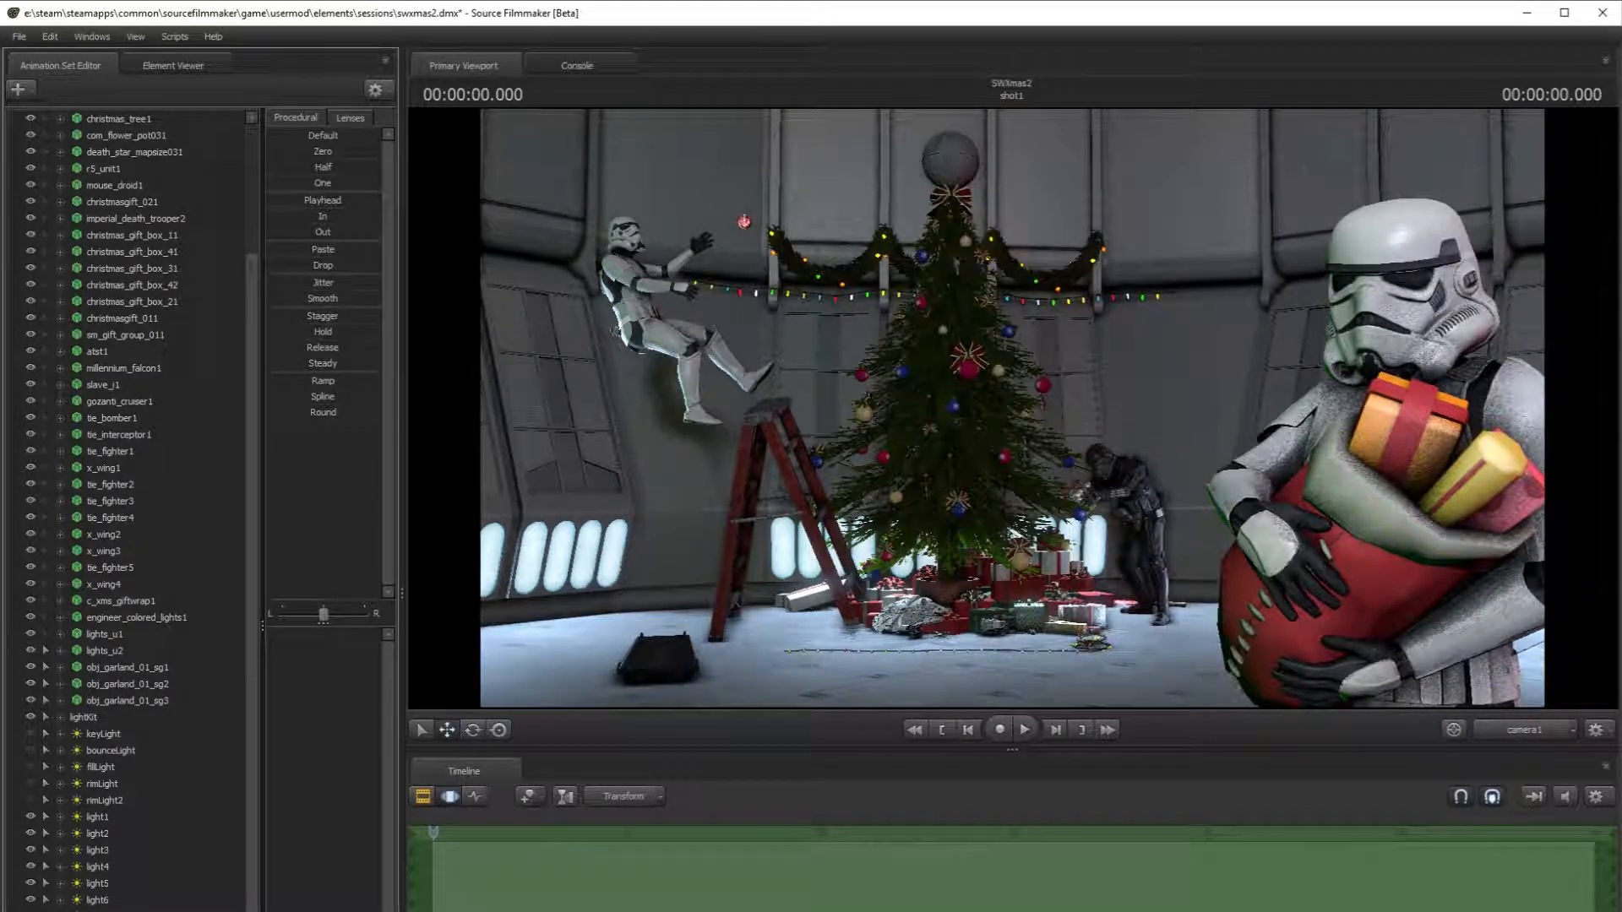
key(ctrl+z)
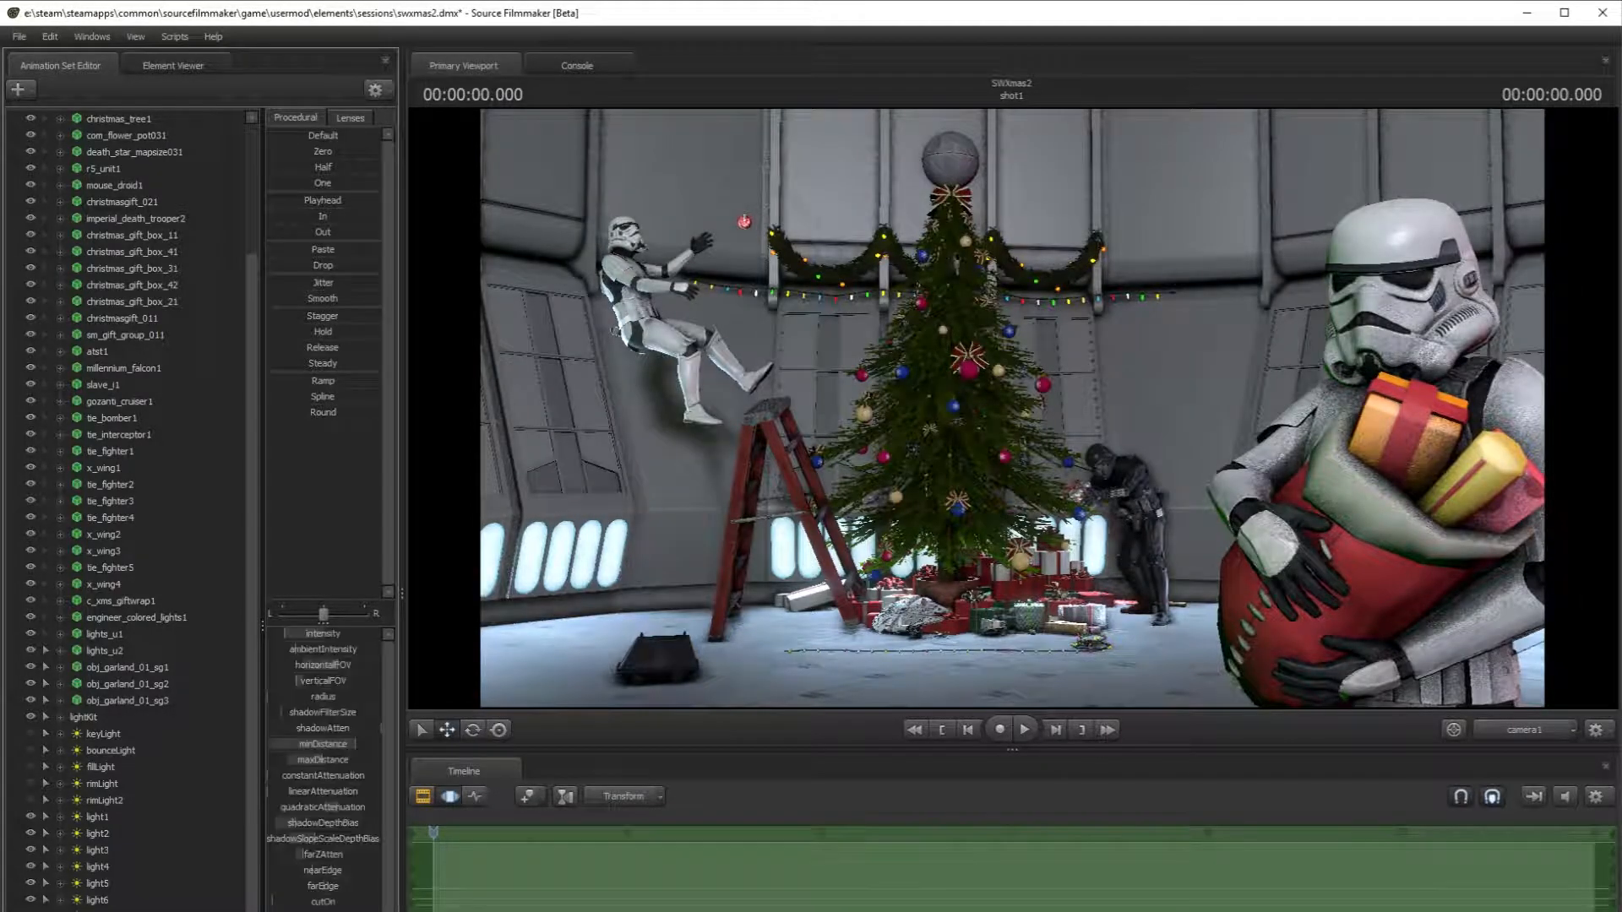
- Fine-tune the selected scene light's intensity, minDistance and shadowDepthBias
click(307, 632)
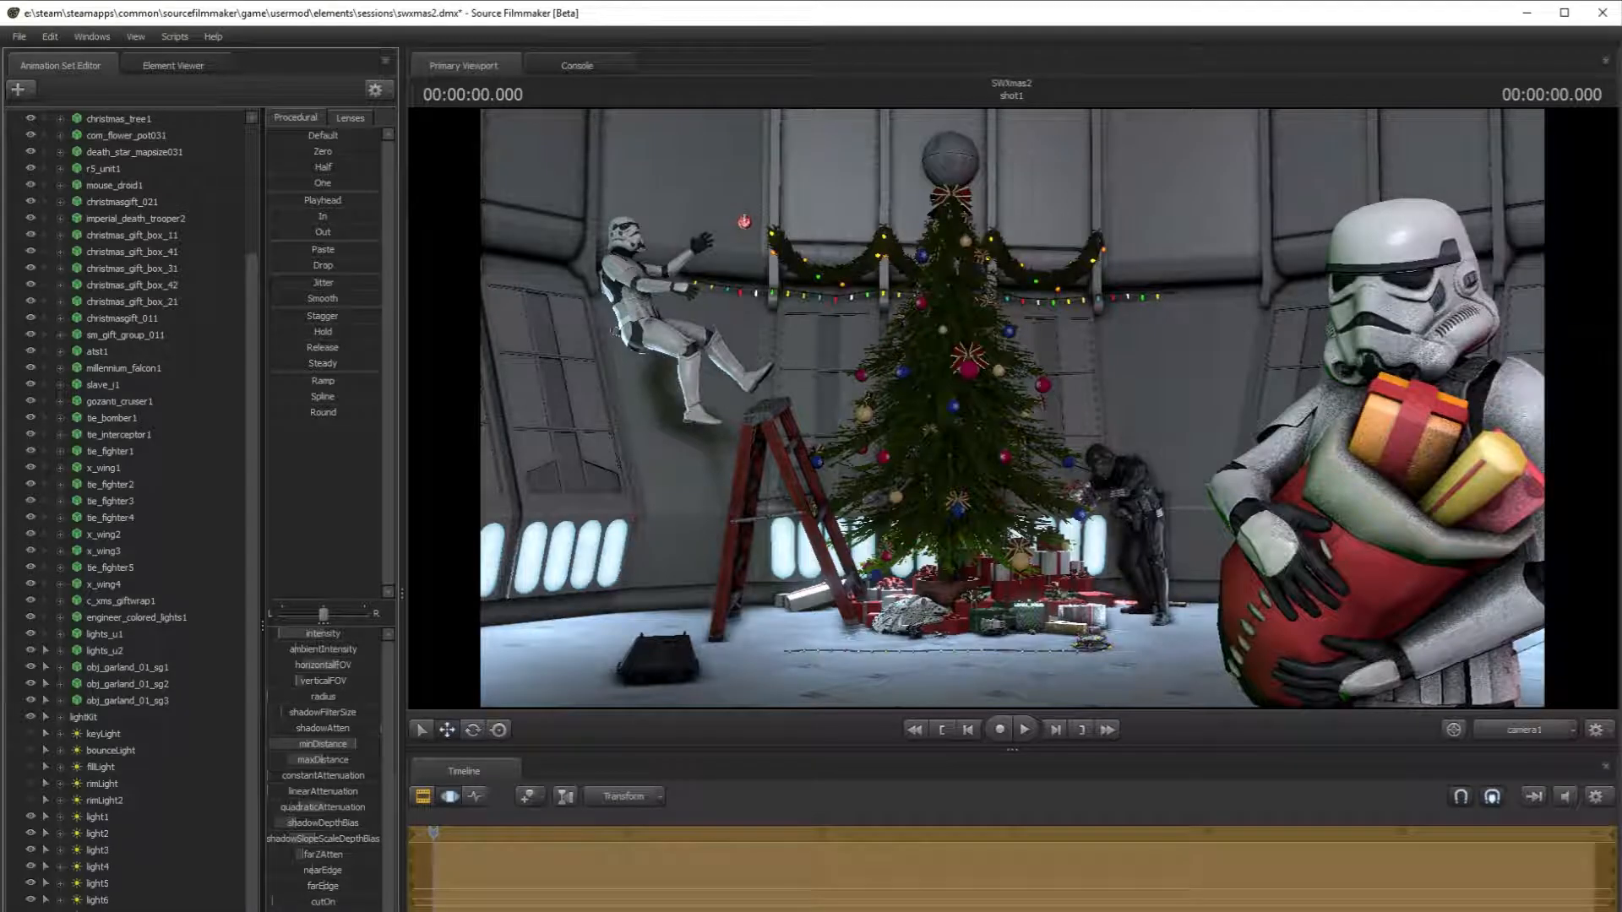
key(ctrl+z)
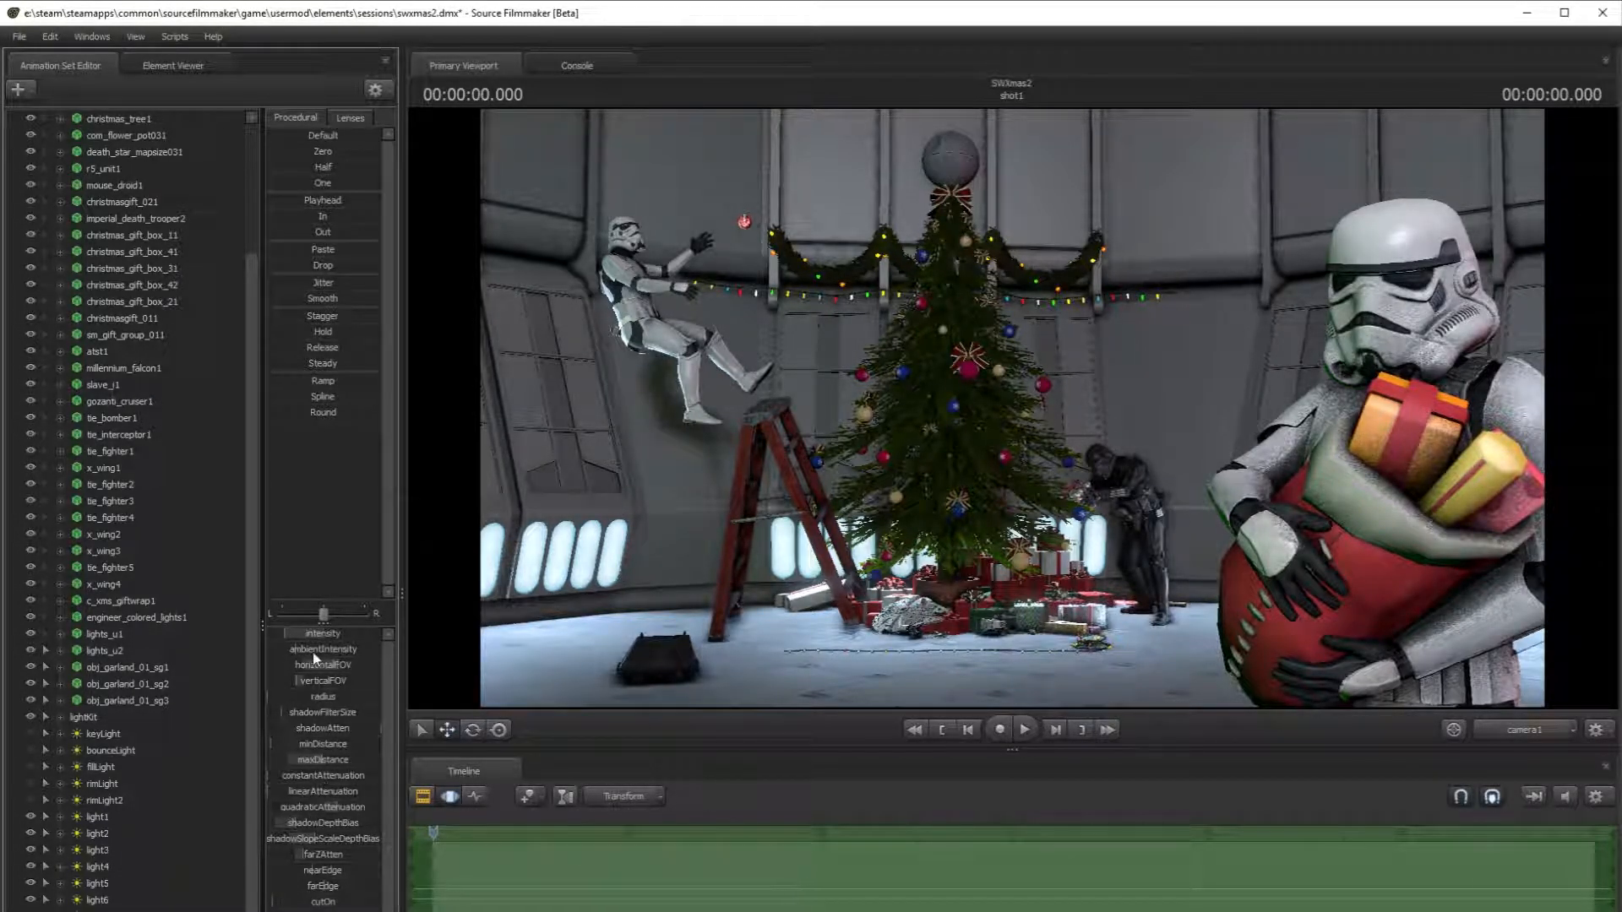
drag(317, 823, 309, 822)
- Make rimLight2, rimLight, fillLight, bounceLight and keyLight visible again
click(32, 797)
click(32, 798)
click(32, 798)
click(32, 784)
click(32, 768)
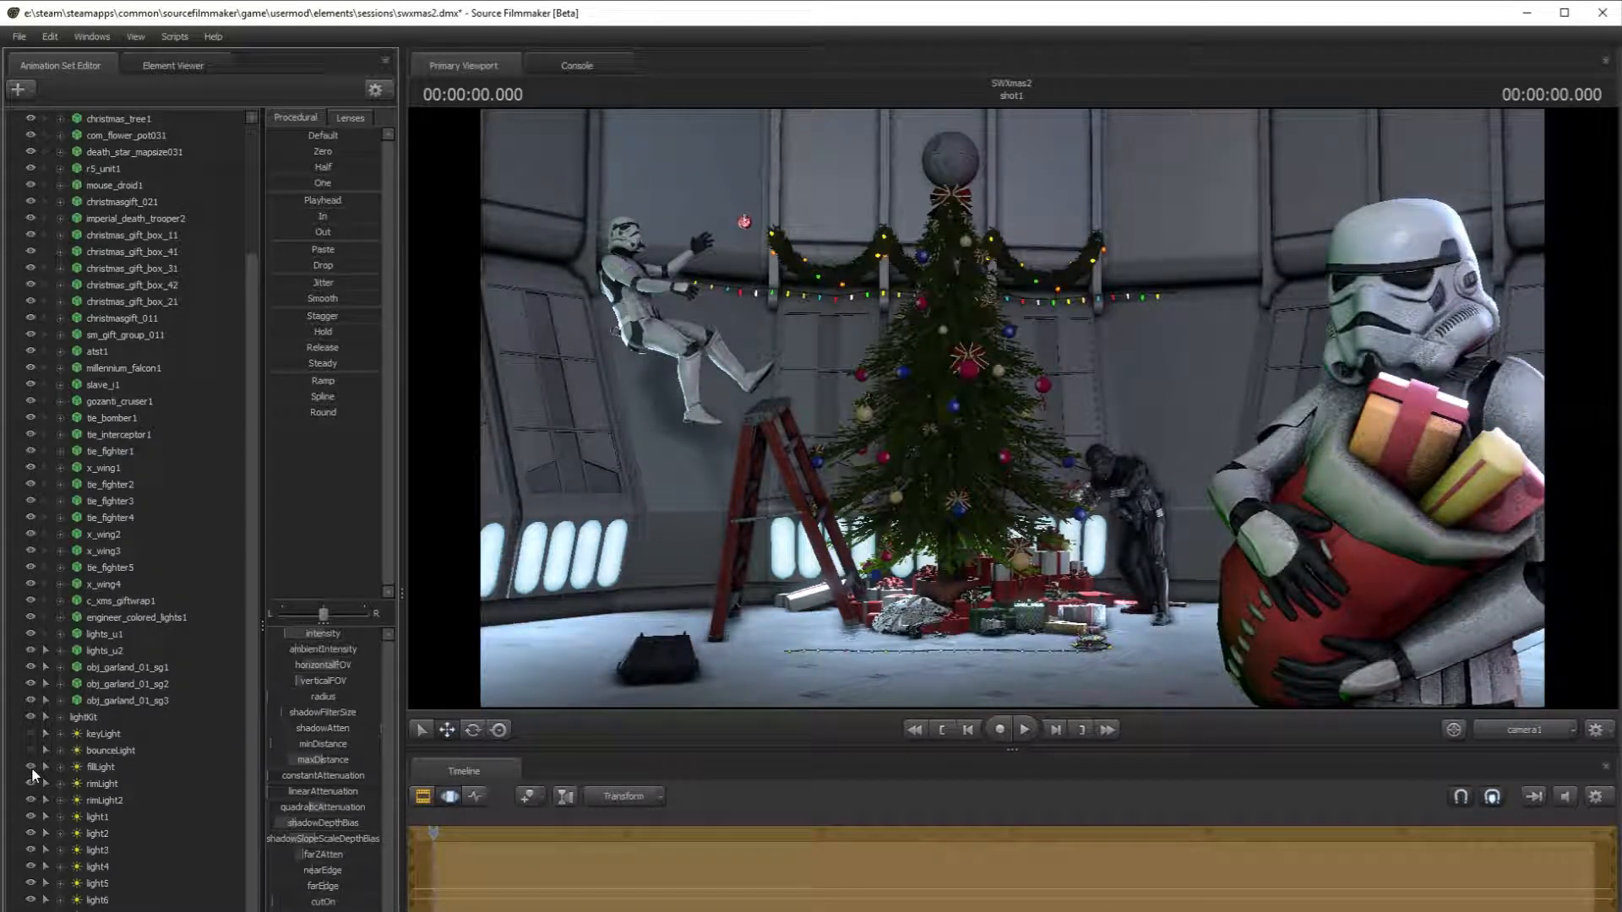
click(30, 749)
click(31, 734)
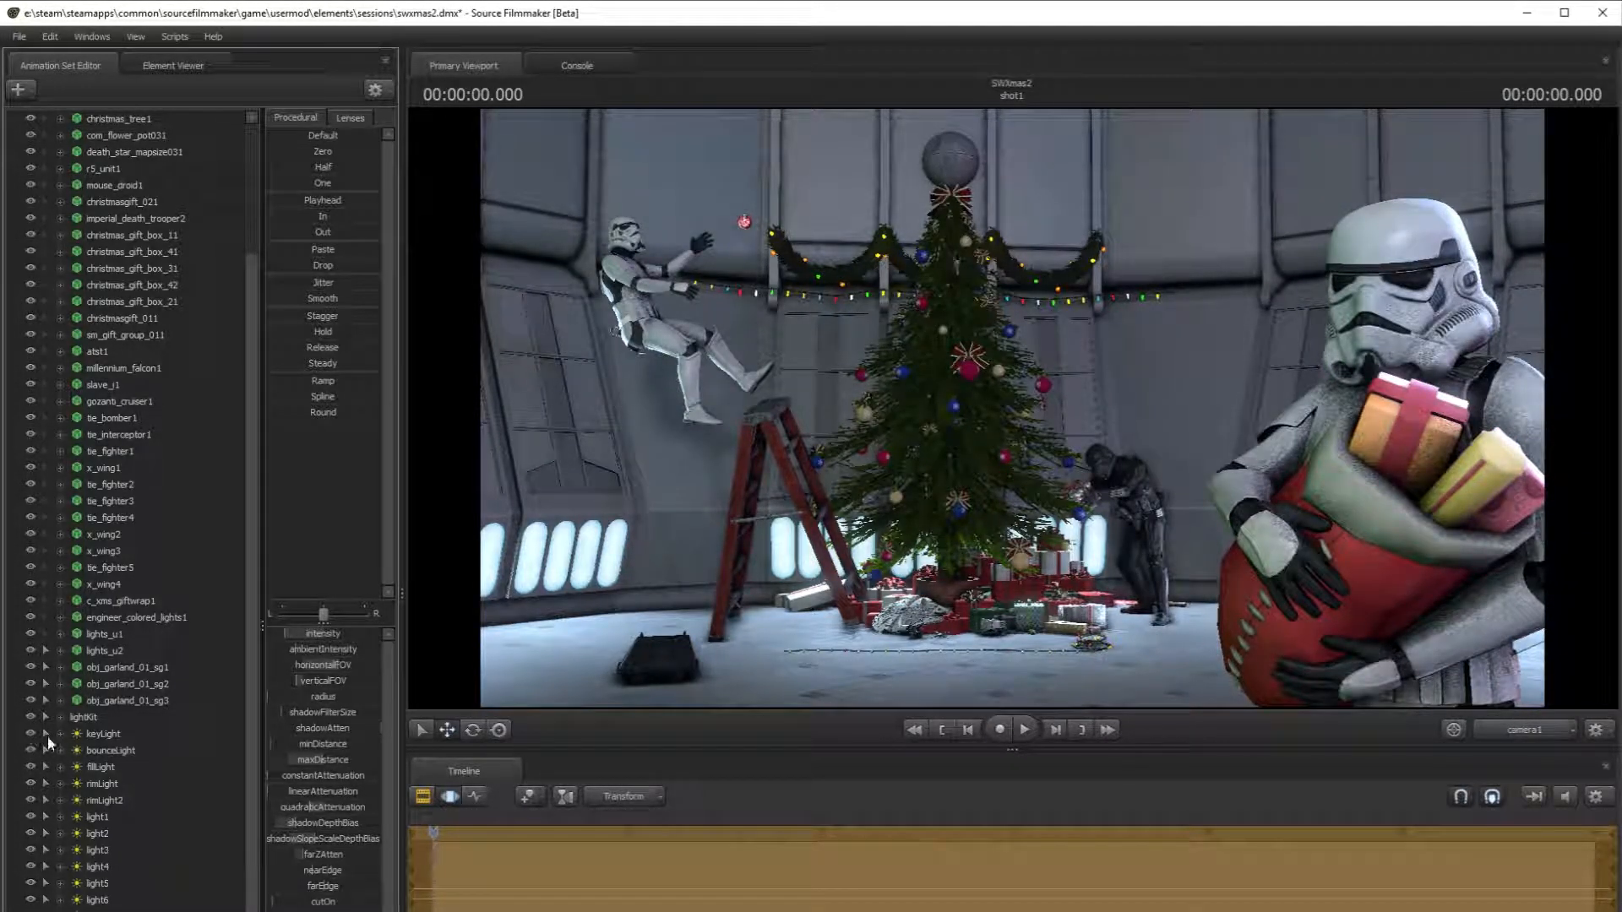
- Select the colored accent light and adjust its intensity to balance its tint in the camera1 shot
click(423, 797)
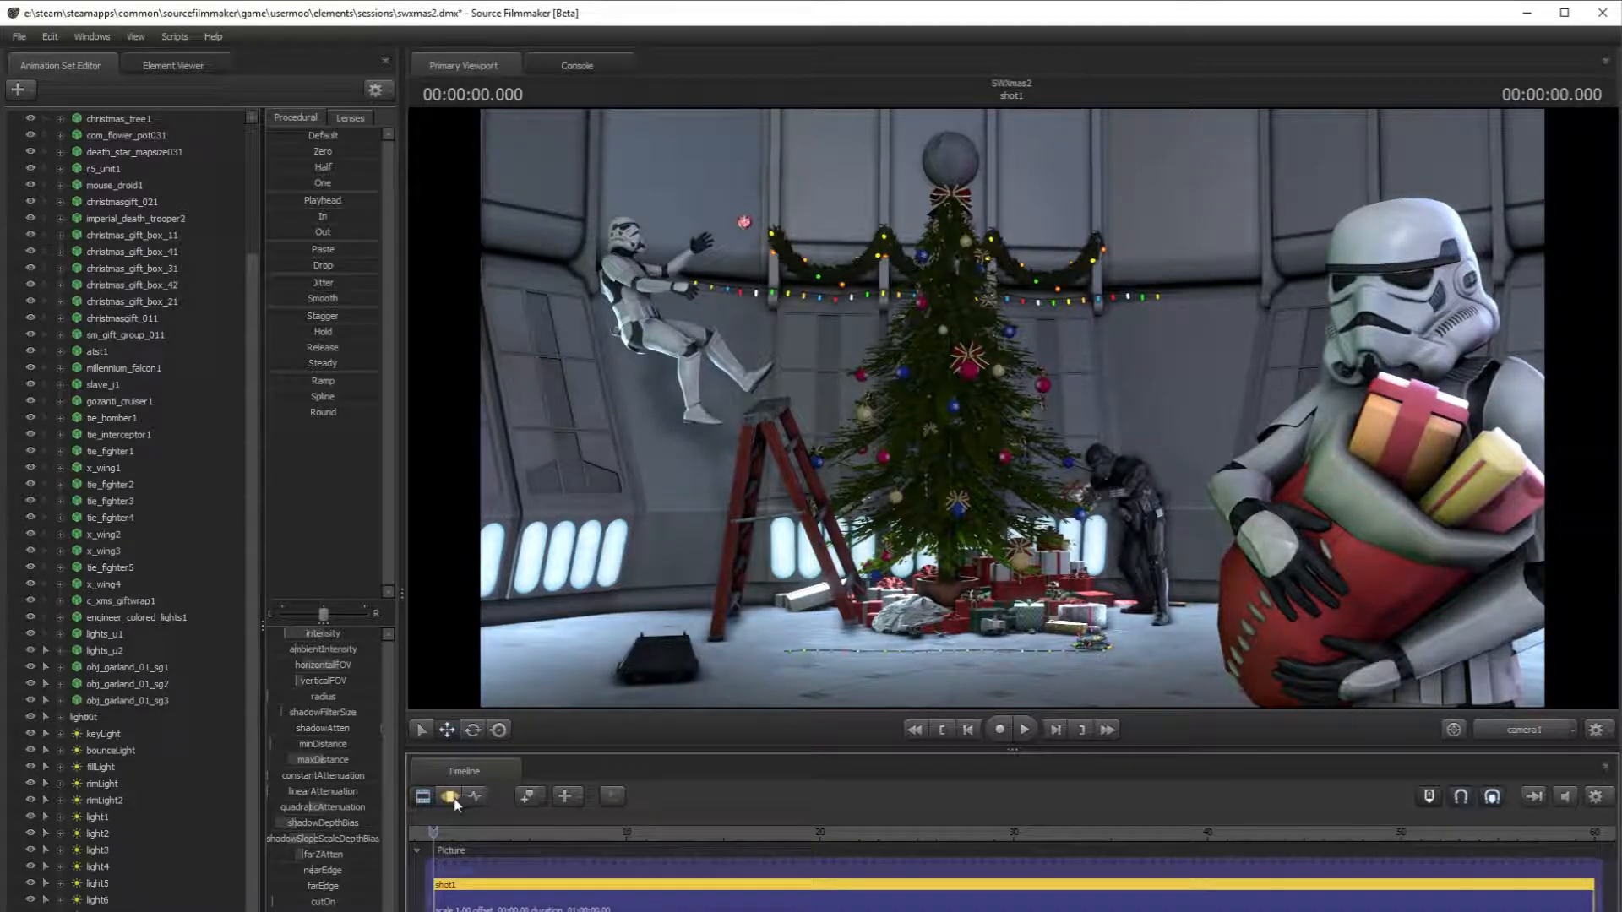
click(455, 797)
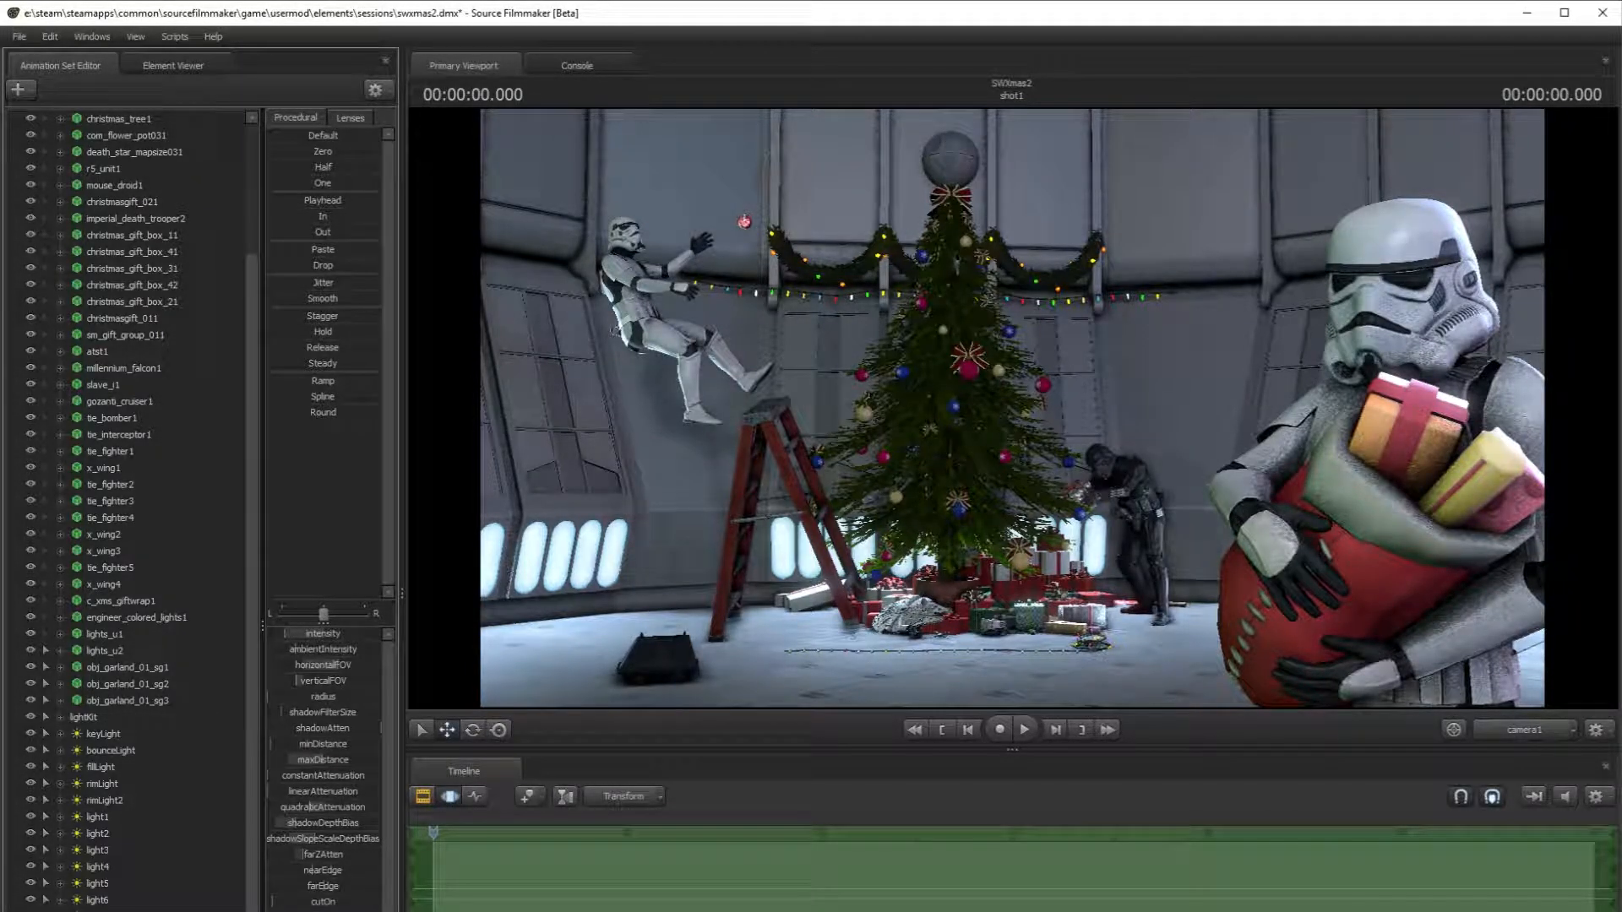
key(Escape)
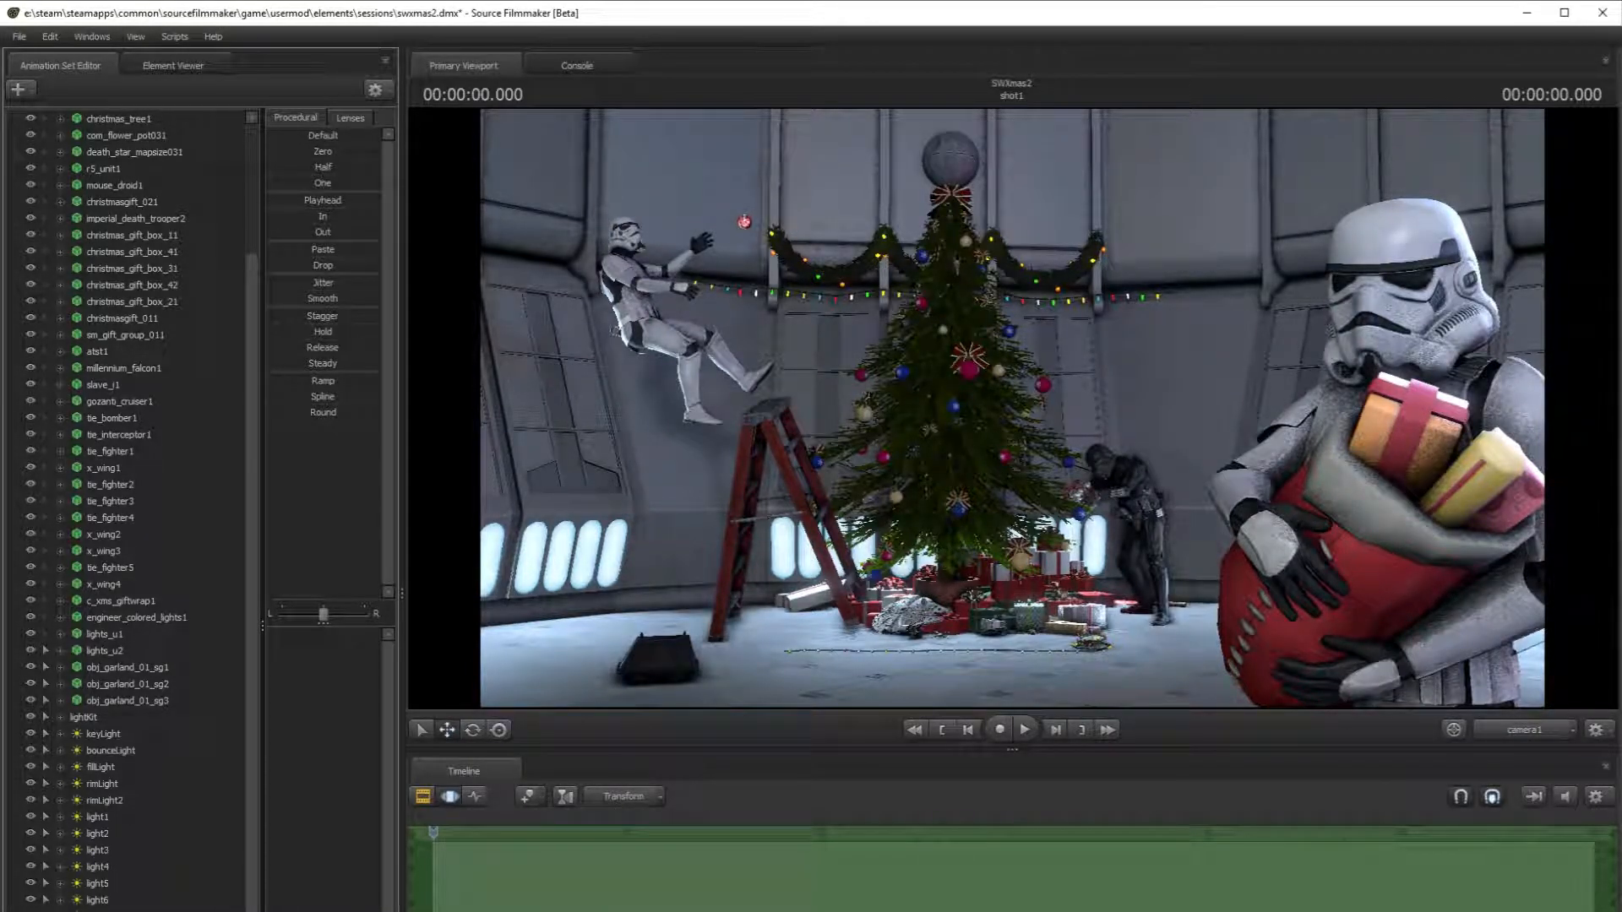
click(97, 910)
drag(298, 634, 345, 635)
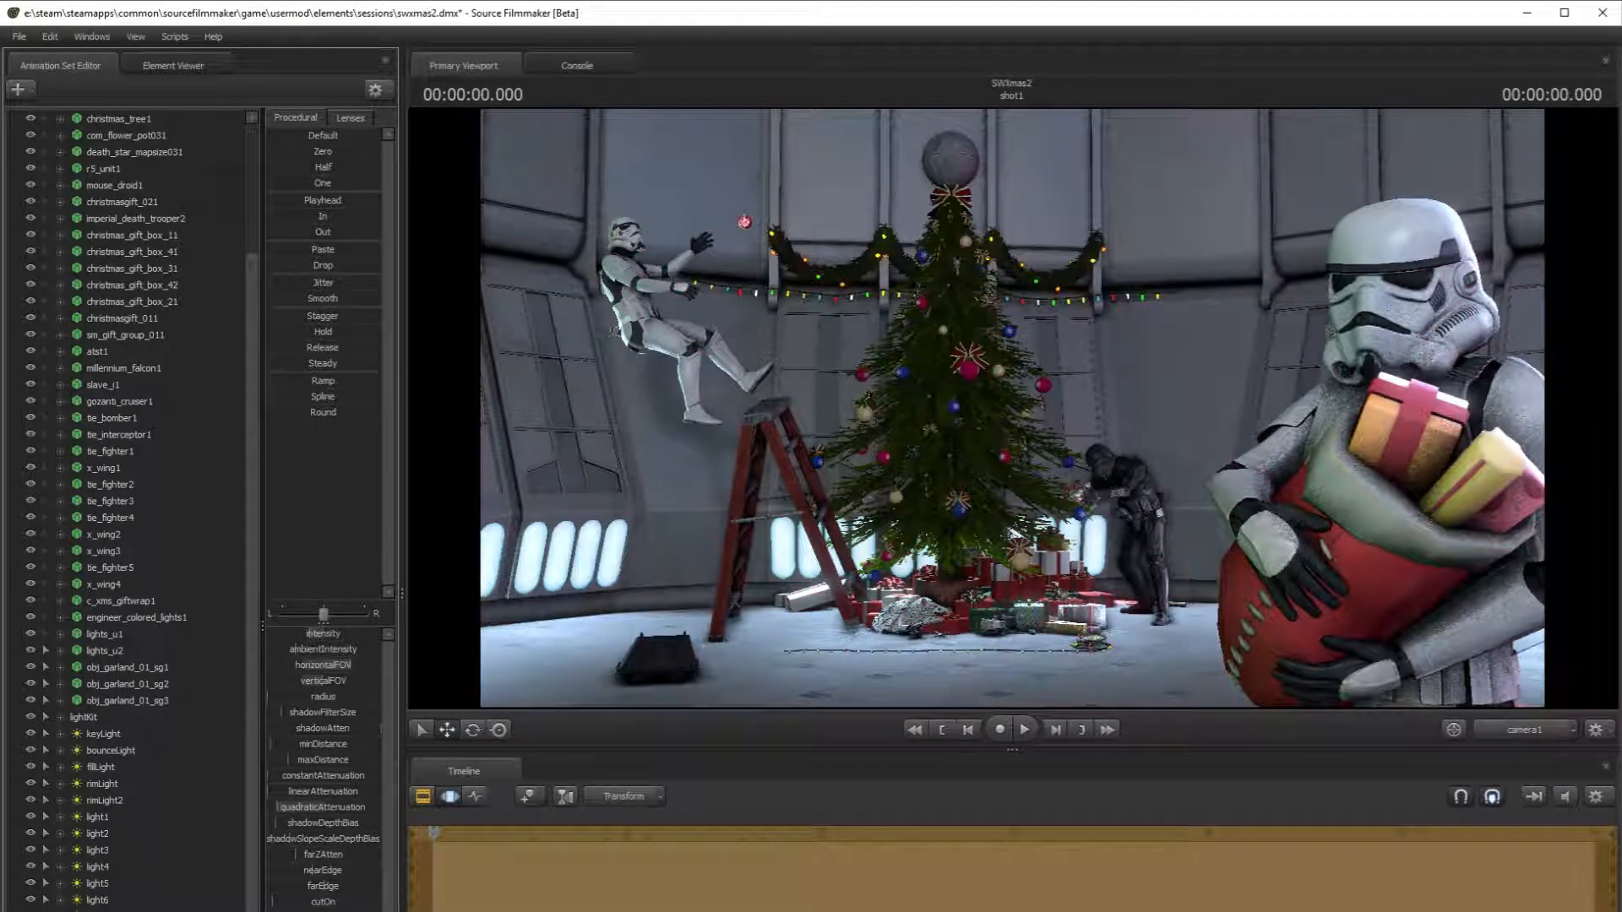
drag(321, 635, 288, 635)
- Paste a copy of the light as a new animation set and view the set through the Work Camera
click(416, 795)
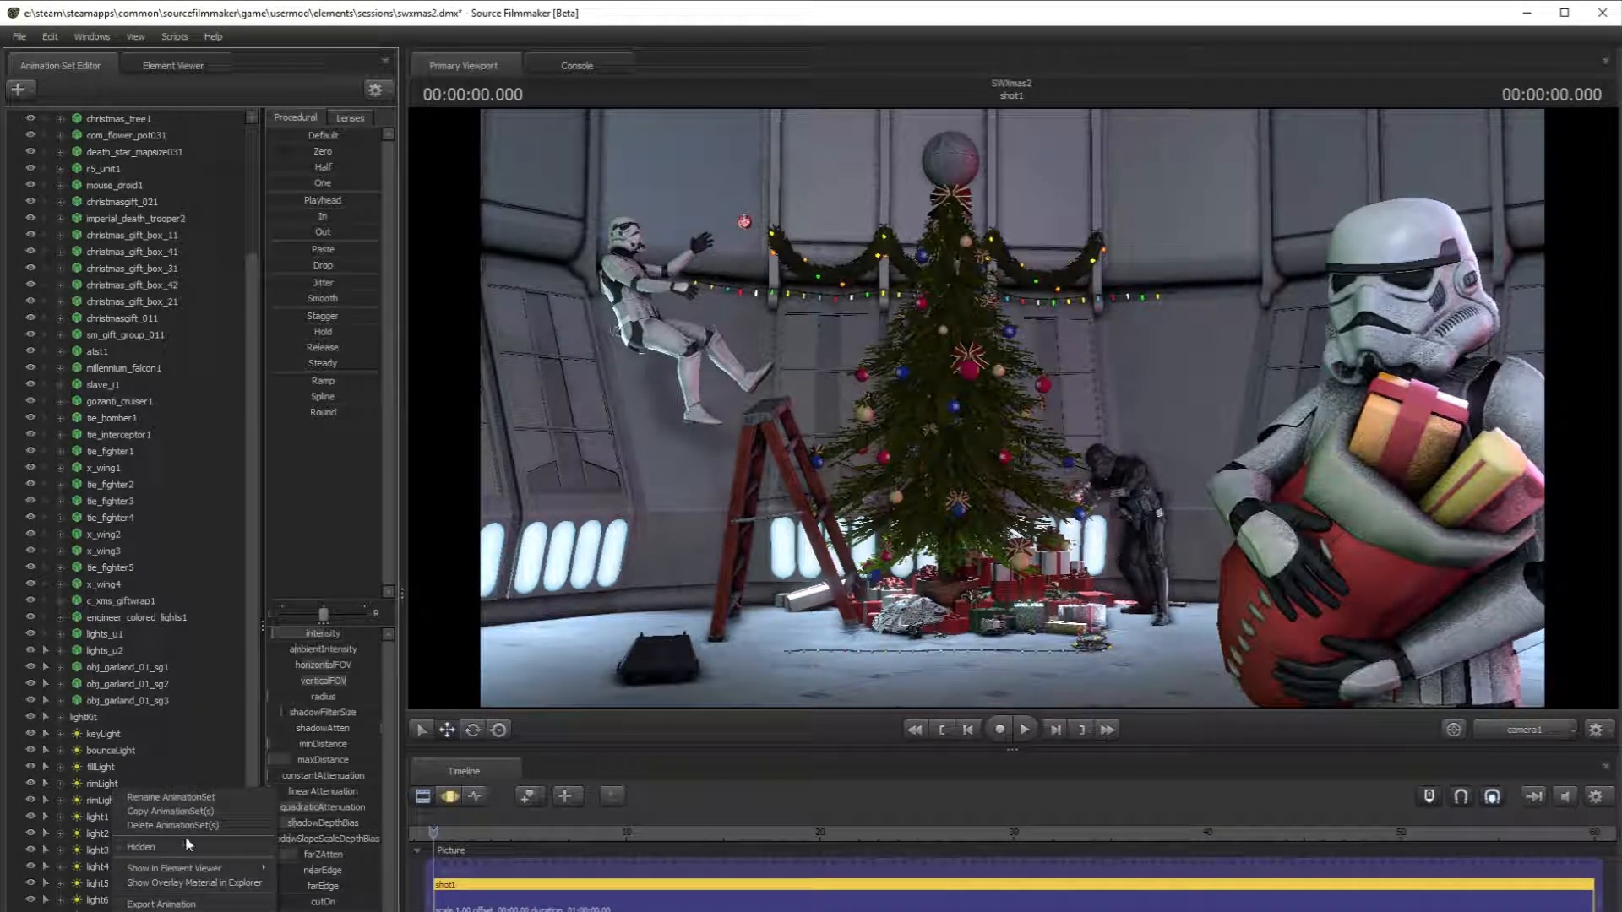
click(392, 95)
click(433, 117)
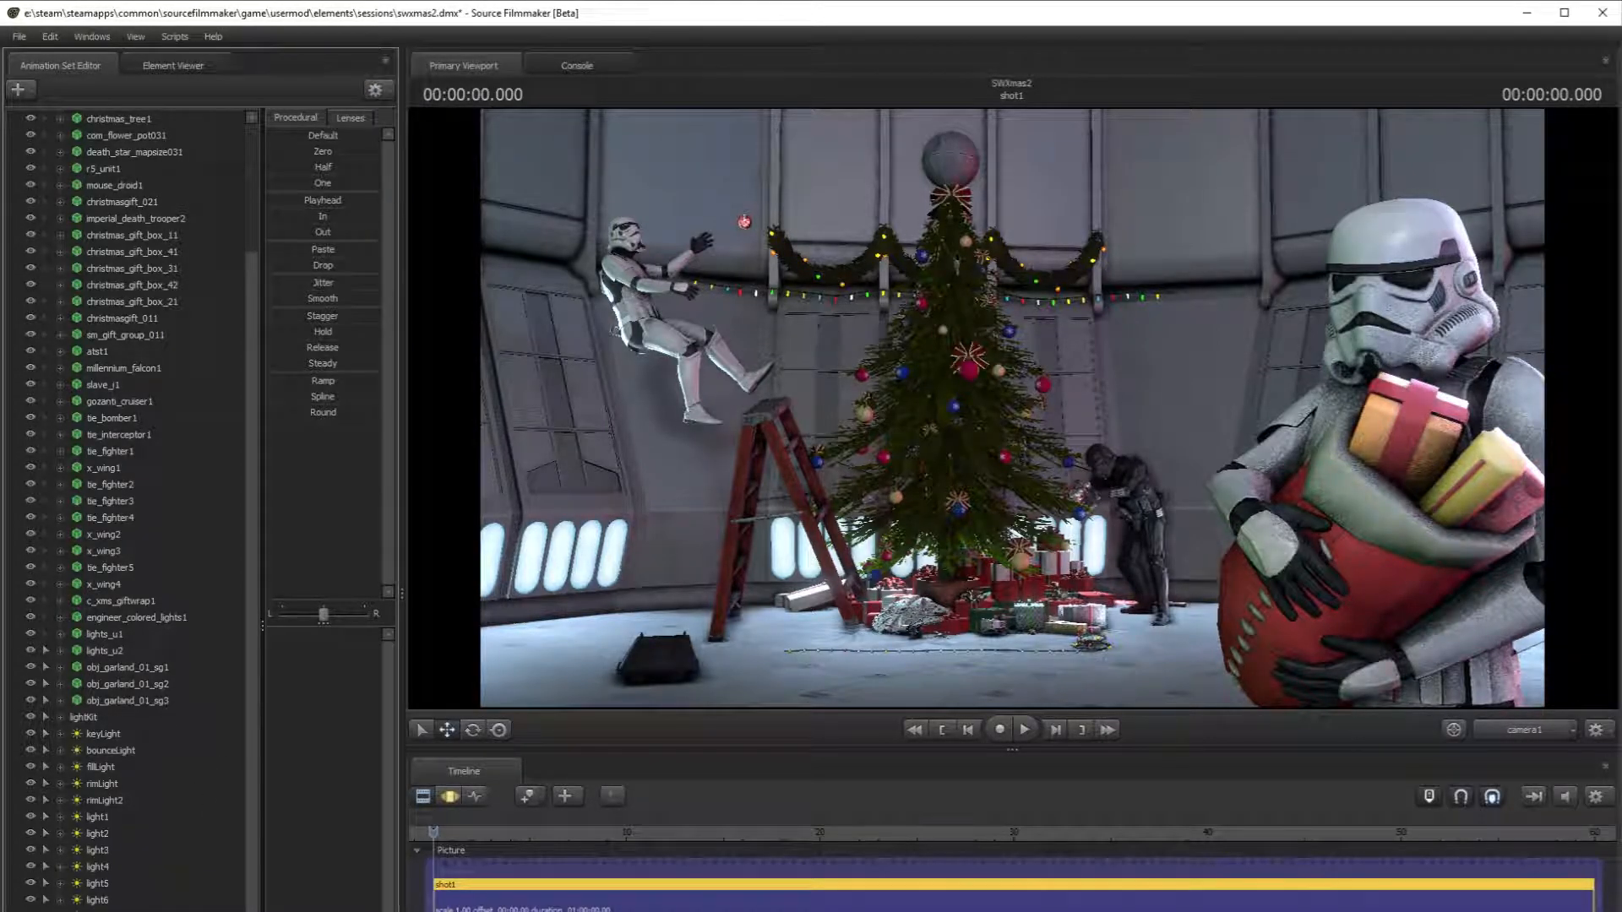
click(1527, 732)
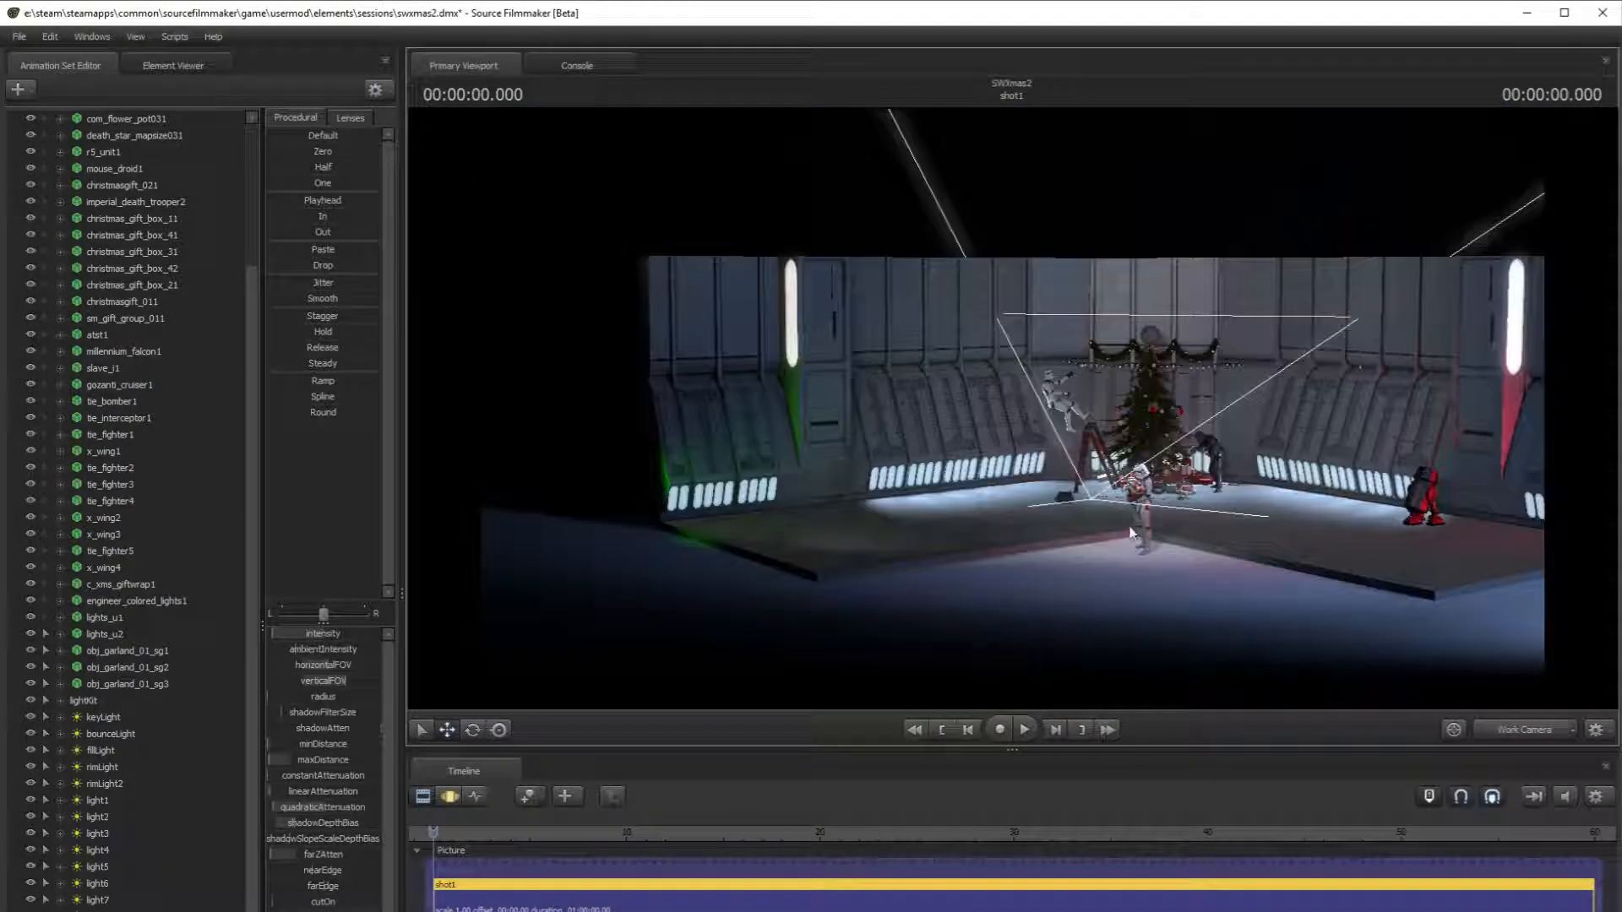
- Bring the pasted light into the middle of the set, just above the foreground stormtrooper and facing the tree
key(w)
mouse_move(1012, 409)
mouse_down()
mouse_move(1140, 393)
mouse_move(1002, 404)
mouse_move(966, 386)
mouse_move(1020, 407)
mouse_up()
key(s)
key(w)
key(s)
key(w)
key(s)
key(w)
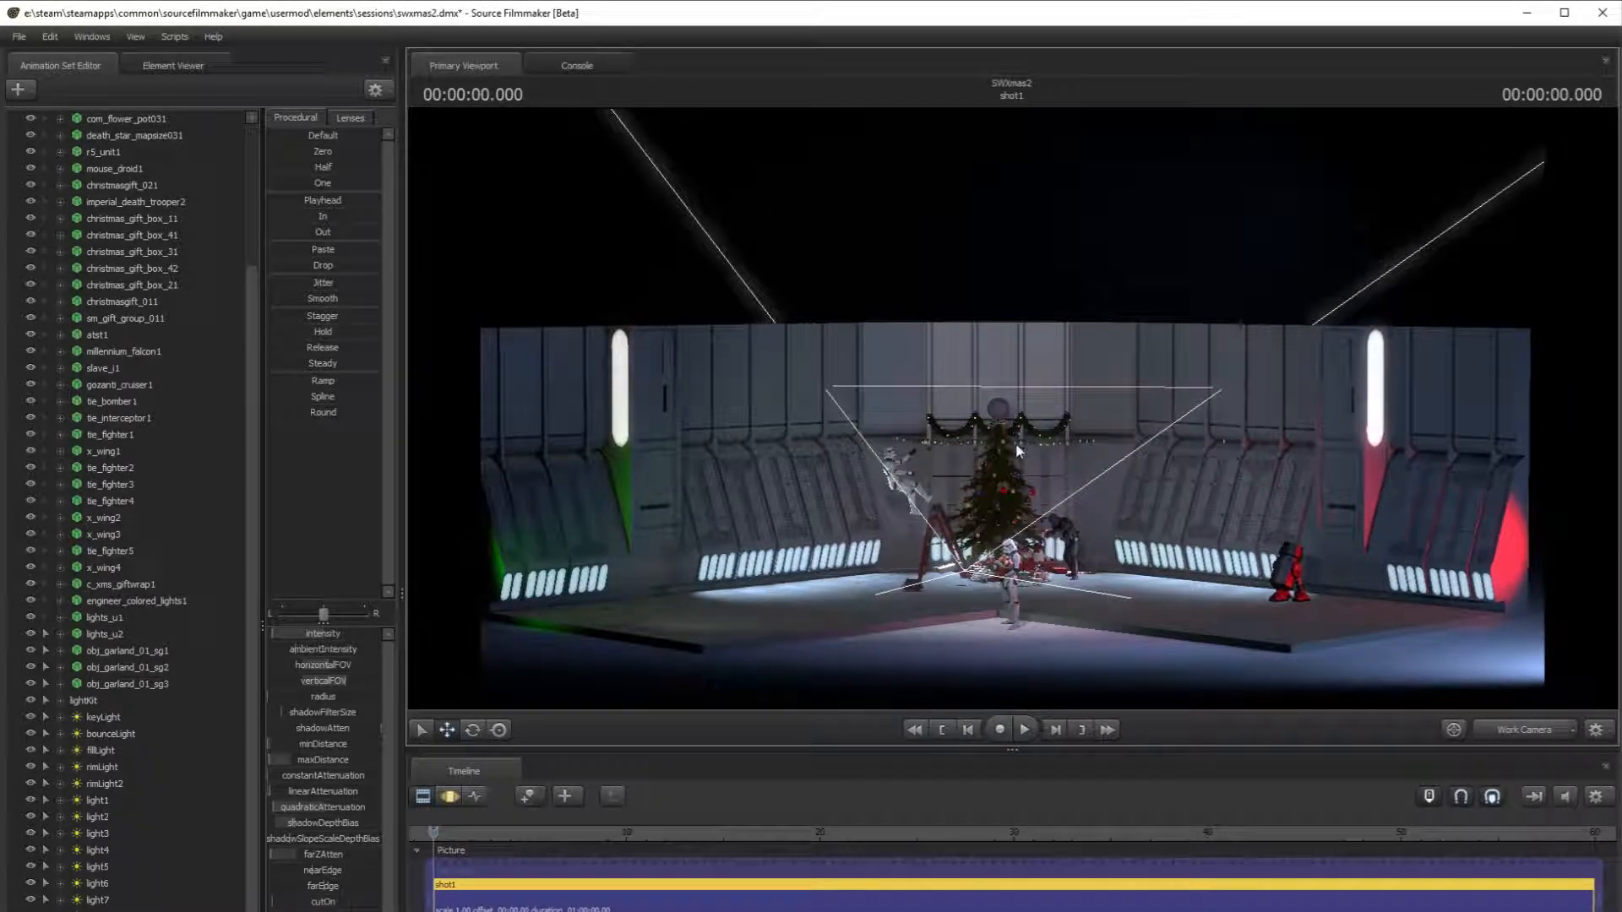
key(w)
drag(1035, 490, 1011, 407)
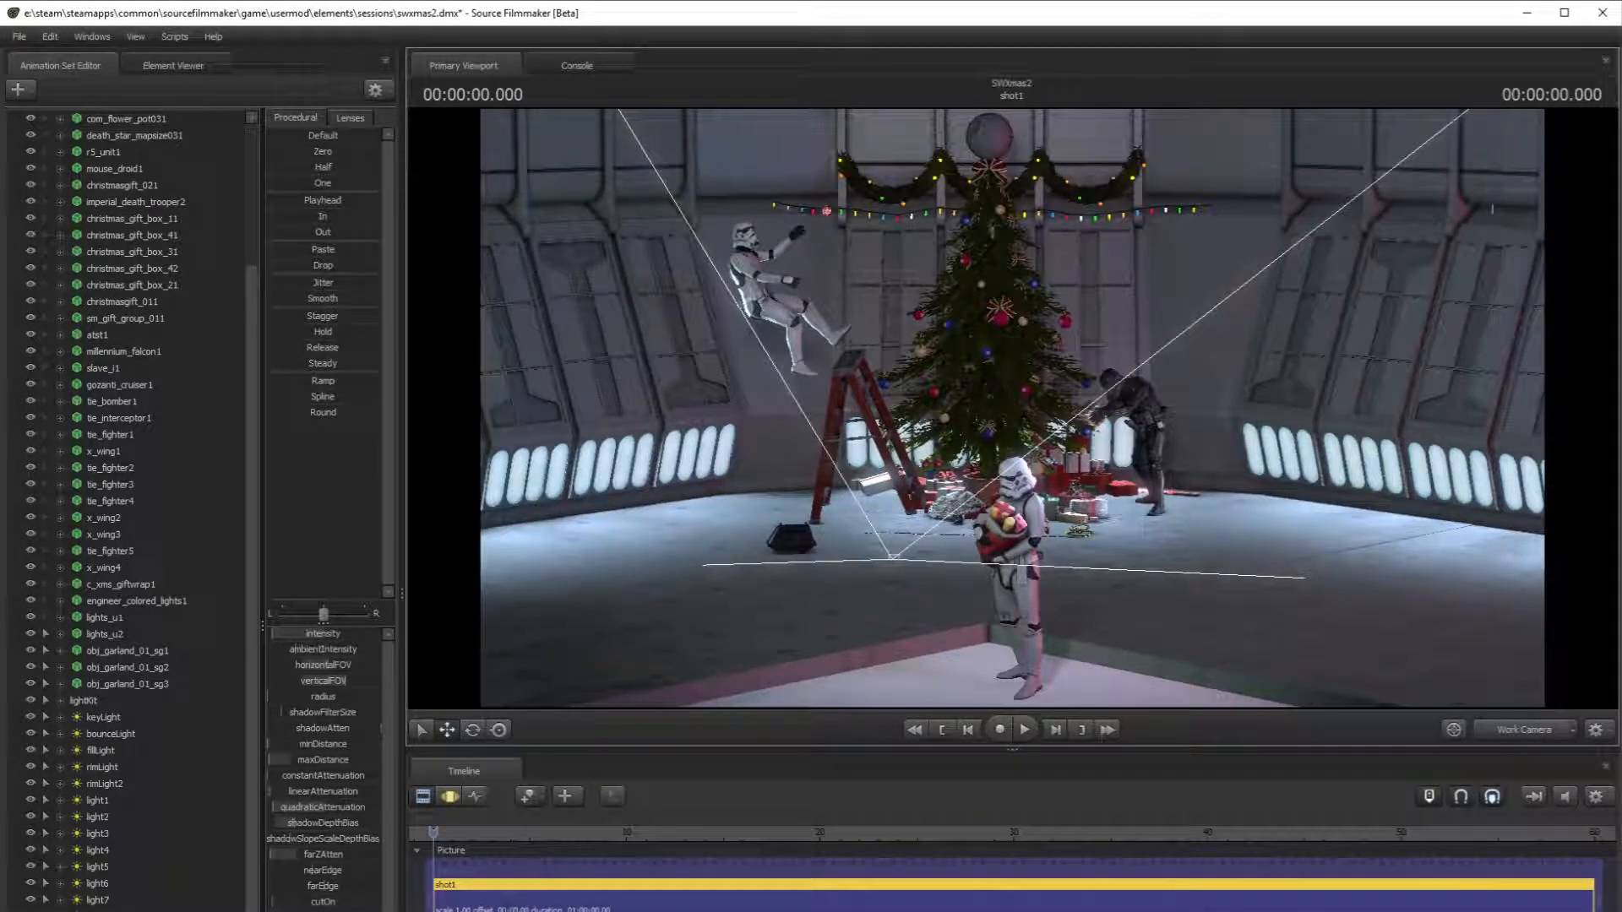
drag(565, 673, 1010, 407)
key(s)
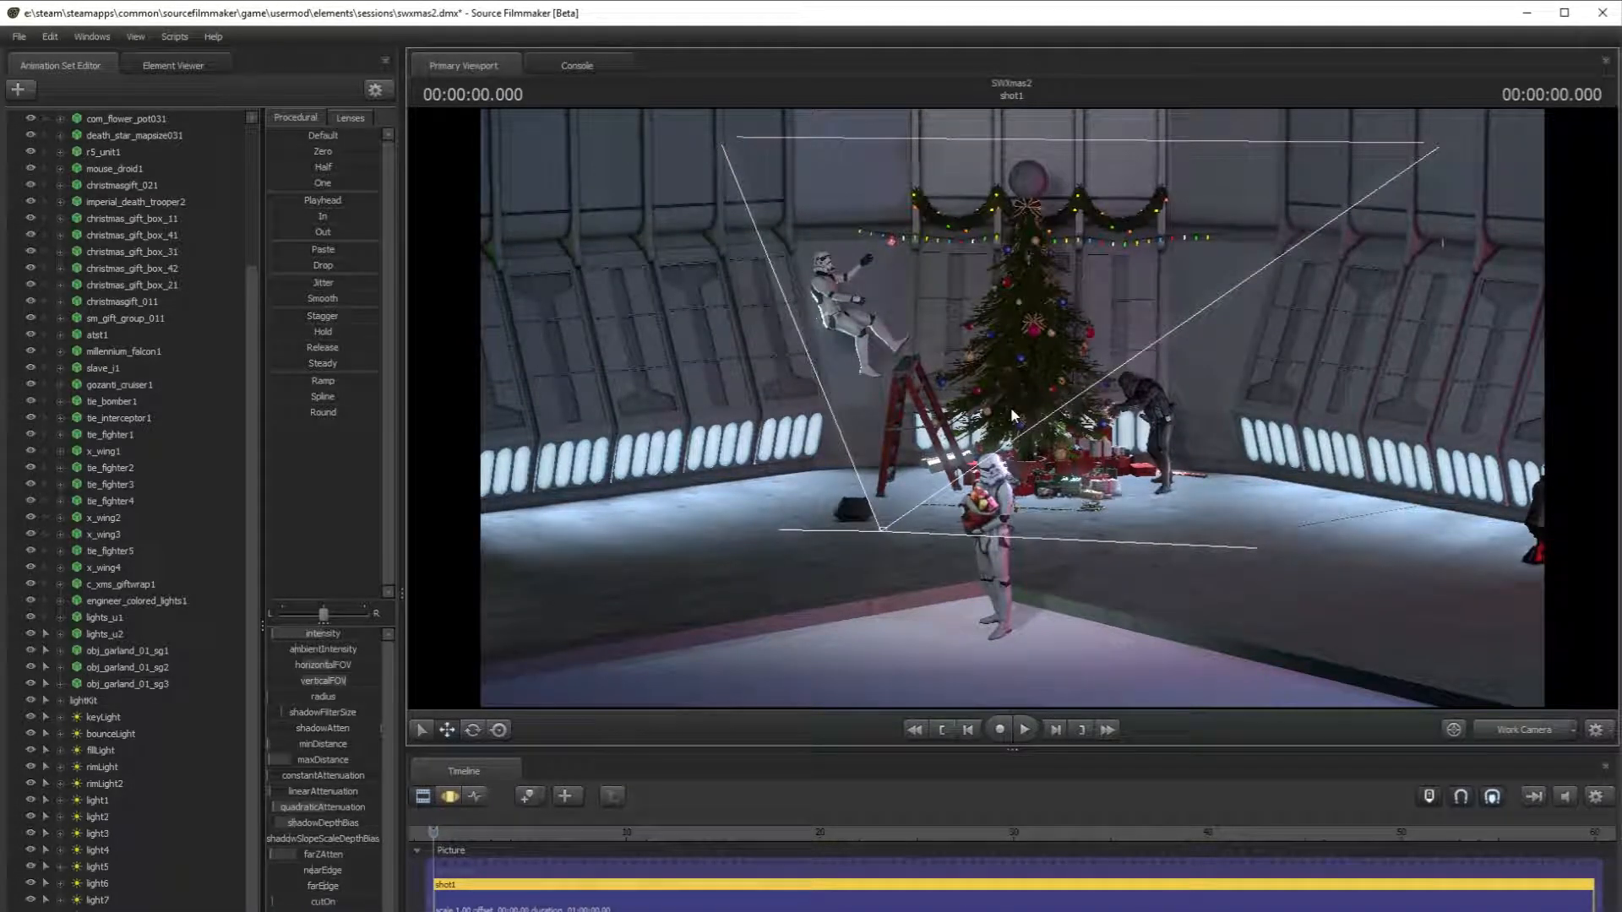
drag(769, 400, 1007, 462)
middle_drag(1007, 461, 988, 464)
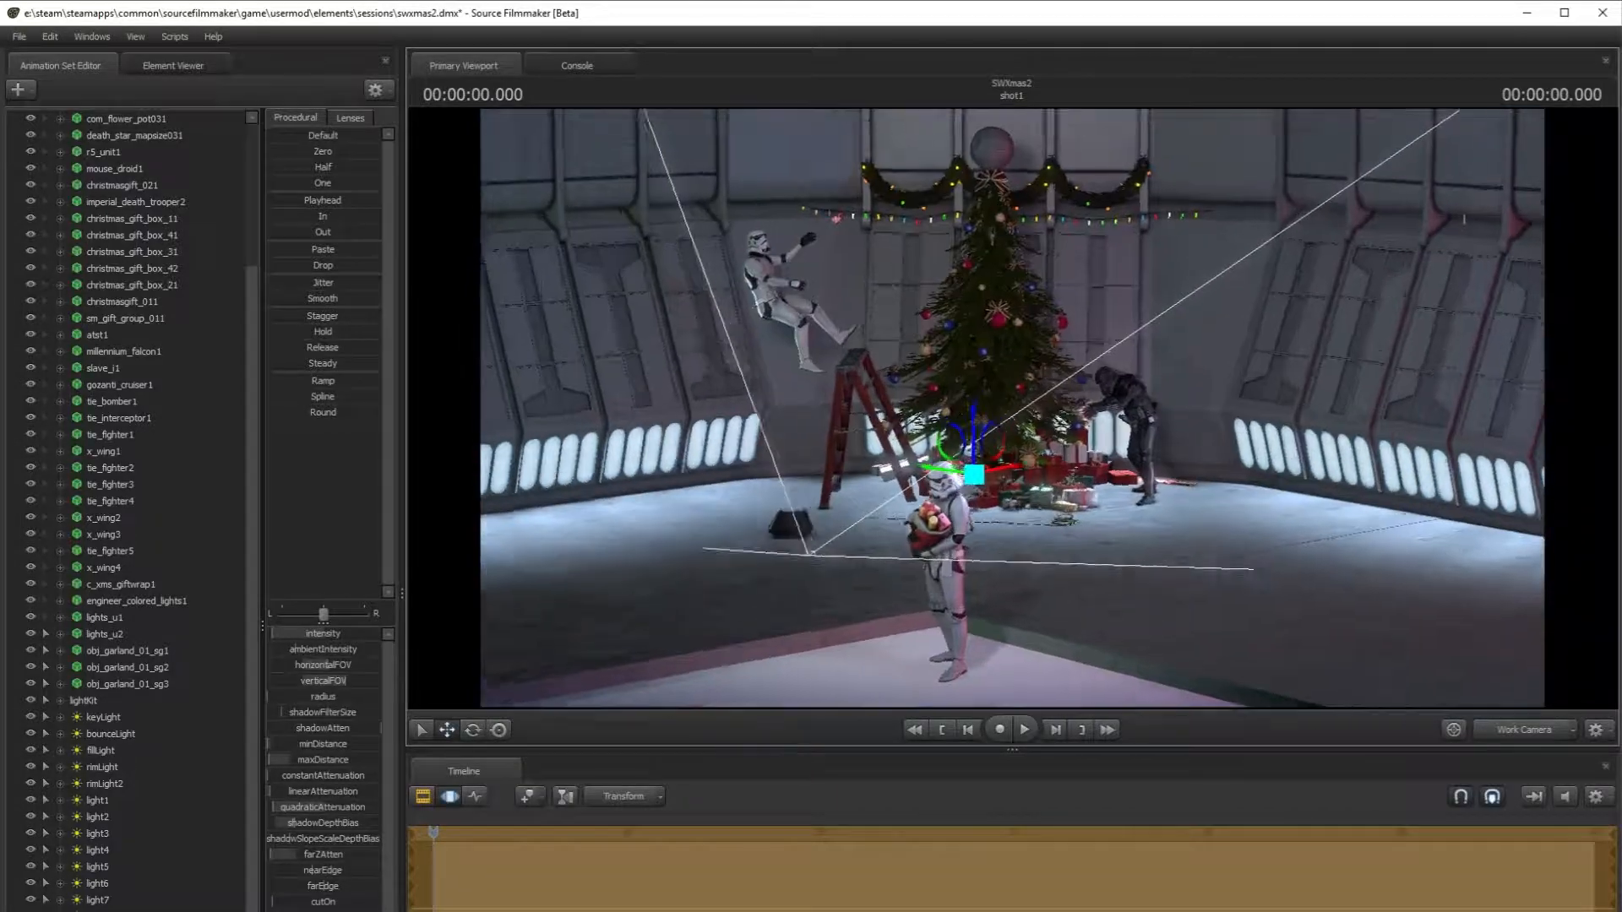
- Select the pasted light near the foreground stormtrooper and rotate it toward the back of the set
key(w)
click(160, 911)
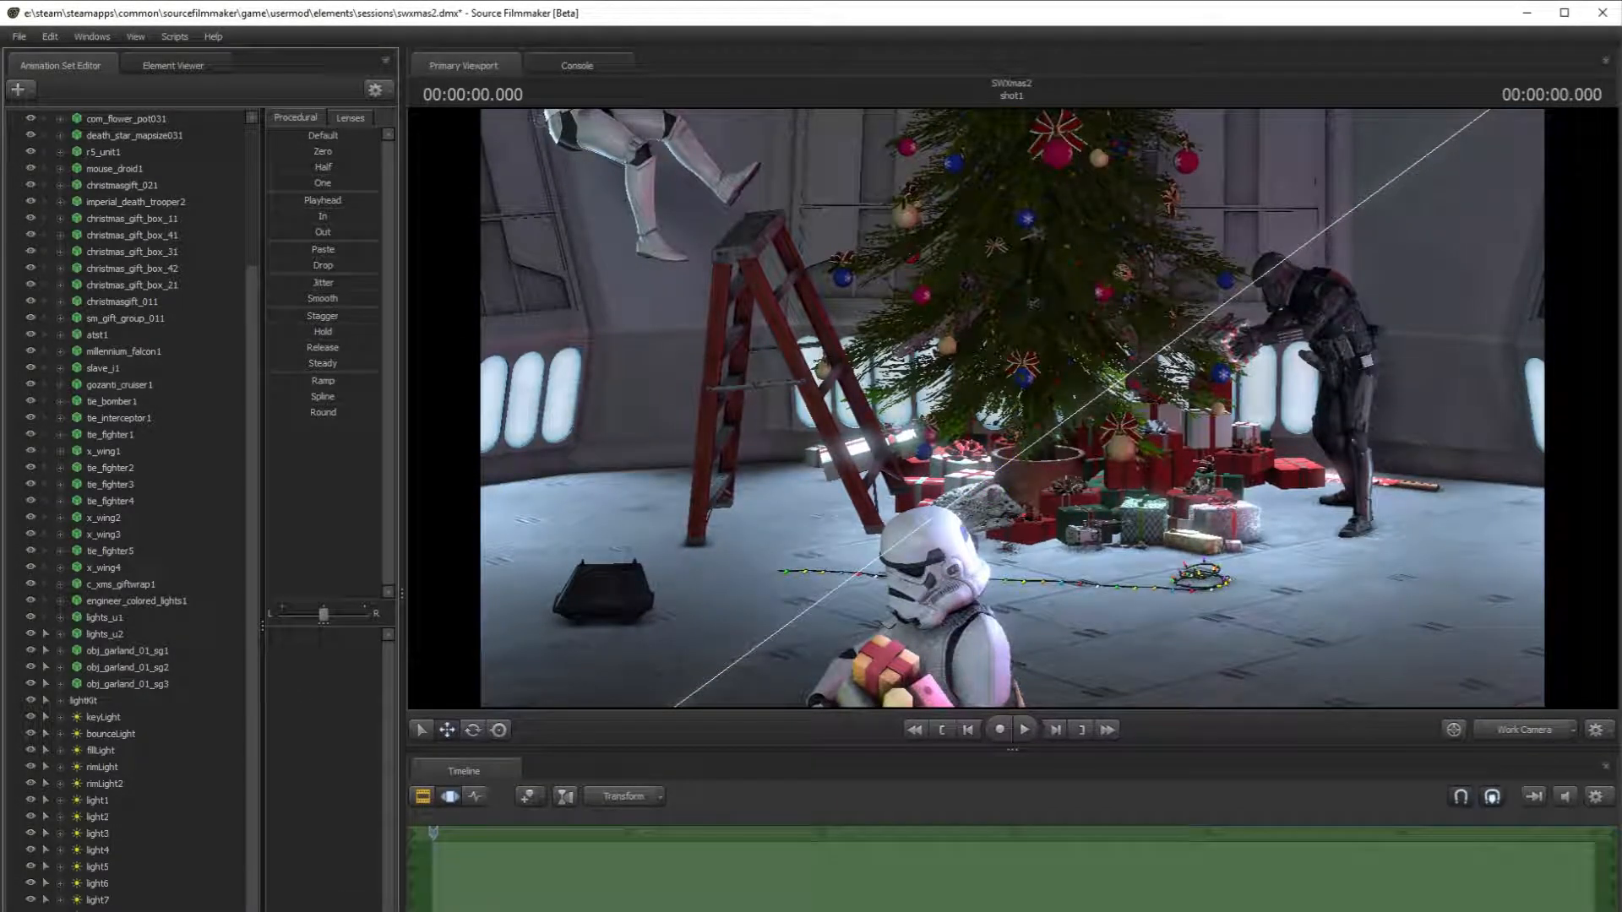
right_click(160, 911)
click(216, 902)
click(471, 732)
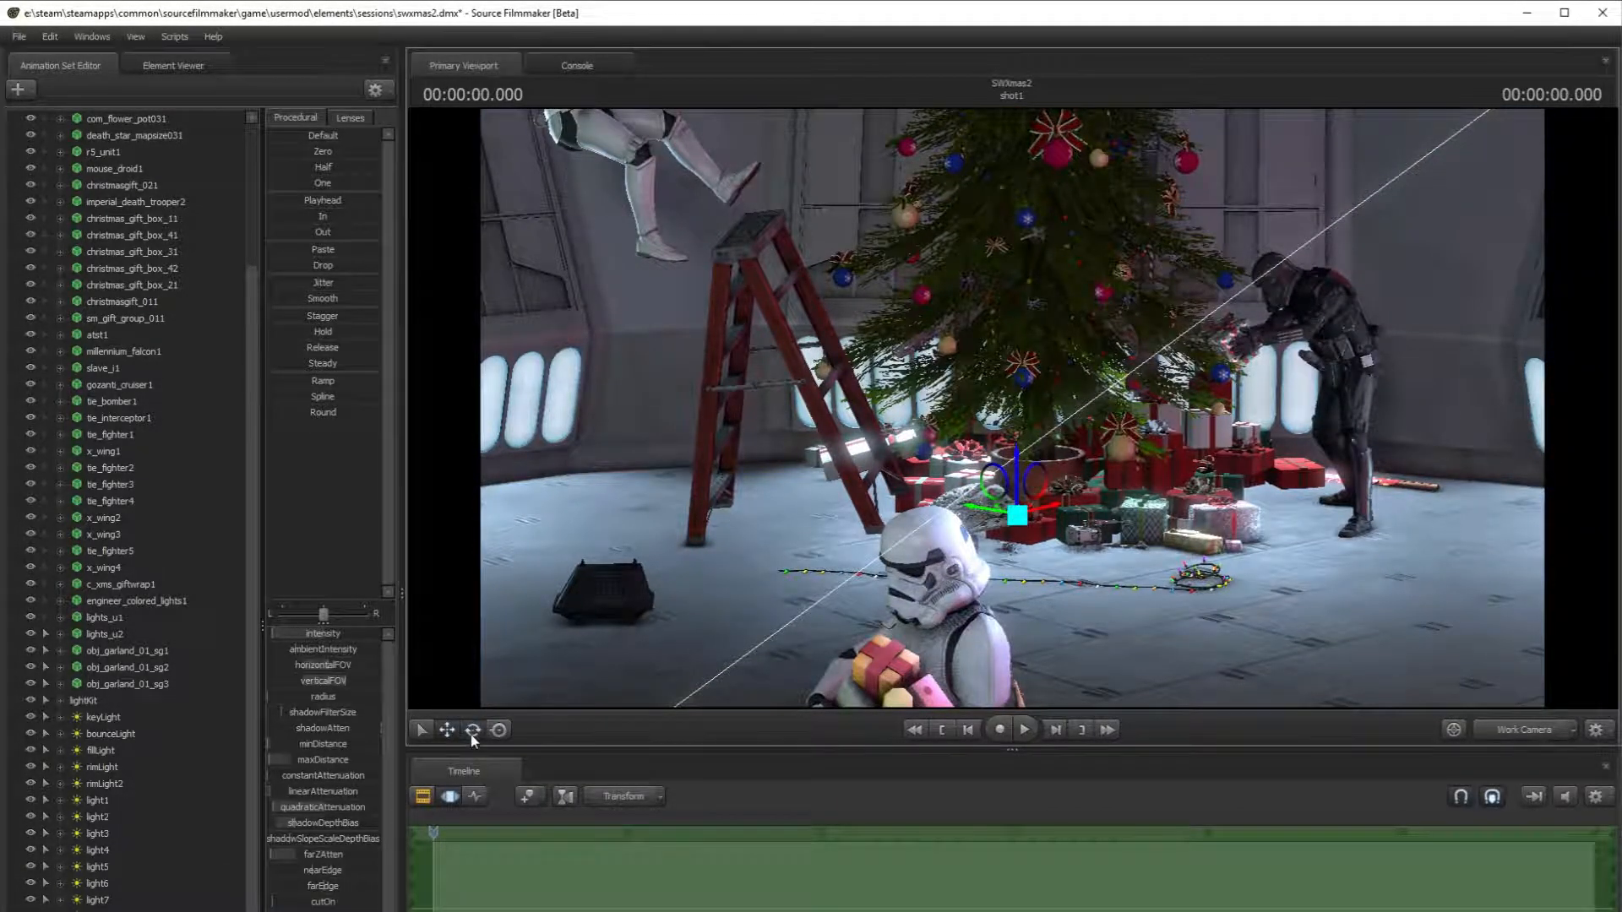
drag(1032, 521, 1026, 528)
- Move the light onto the floor in front of the presents under the Christmas tree
key(w)
drag(1131, 611, 1115, 604)
key(a)
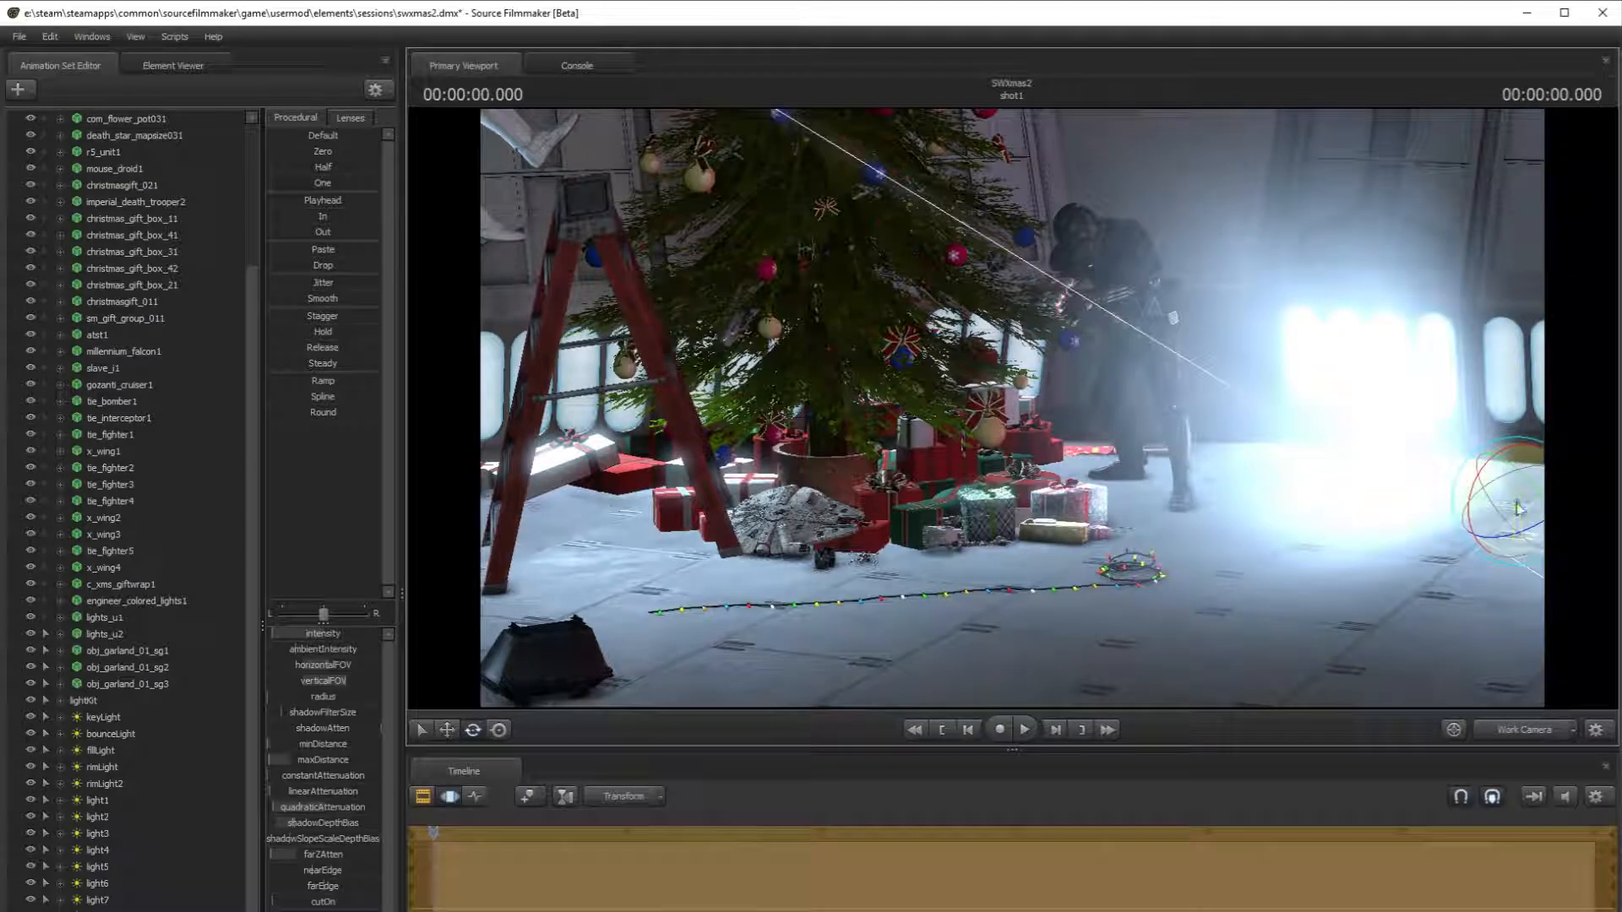
drag(1521, 463, 1016, 585)
key(w)
- Move the light close to the gift boxes and aim it up at the tree
right_click(93, 880)
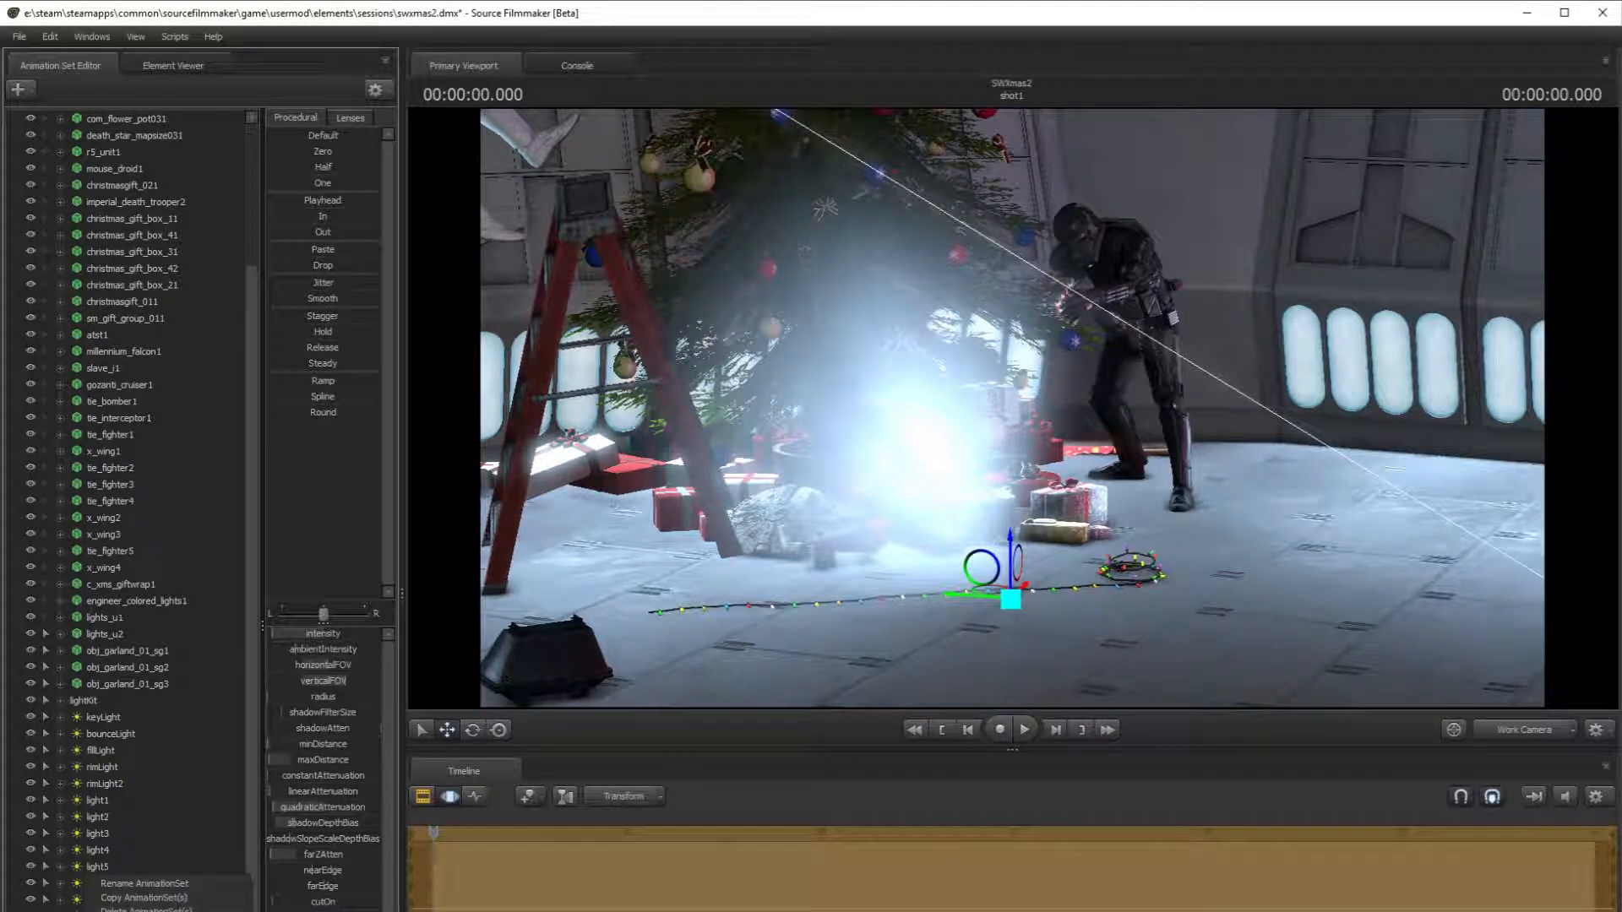
click(146, 910)
drag(845, 474, 997, 481)
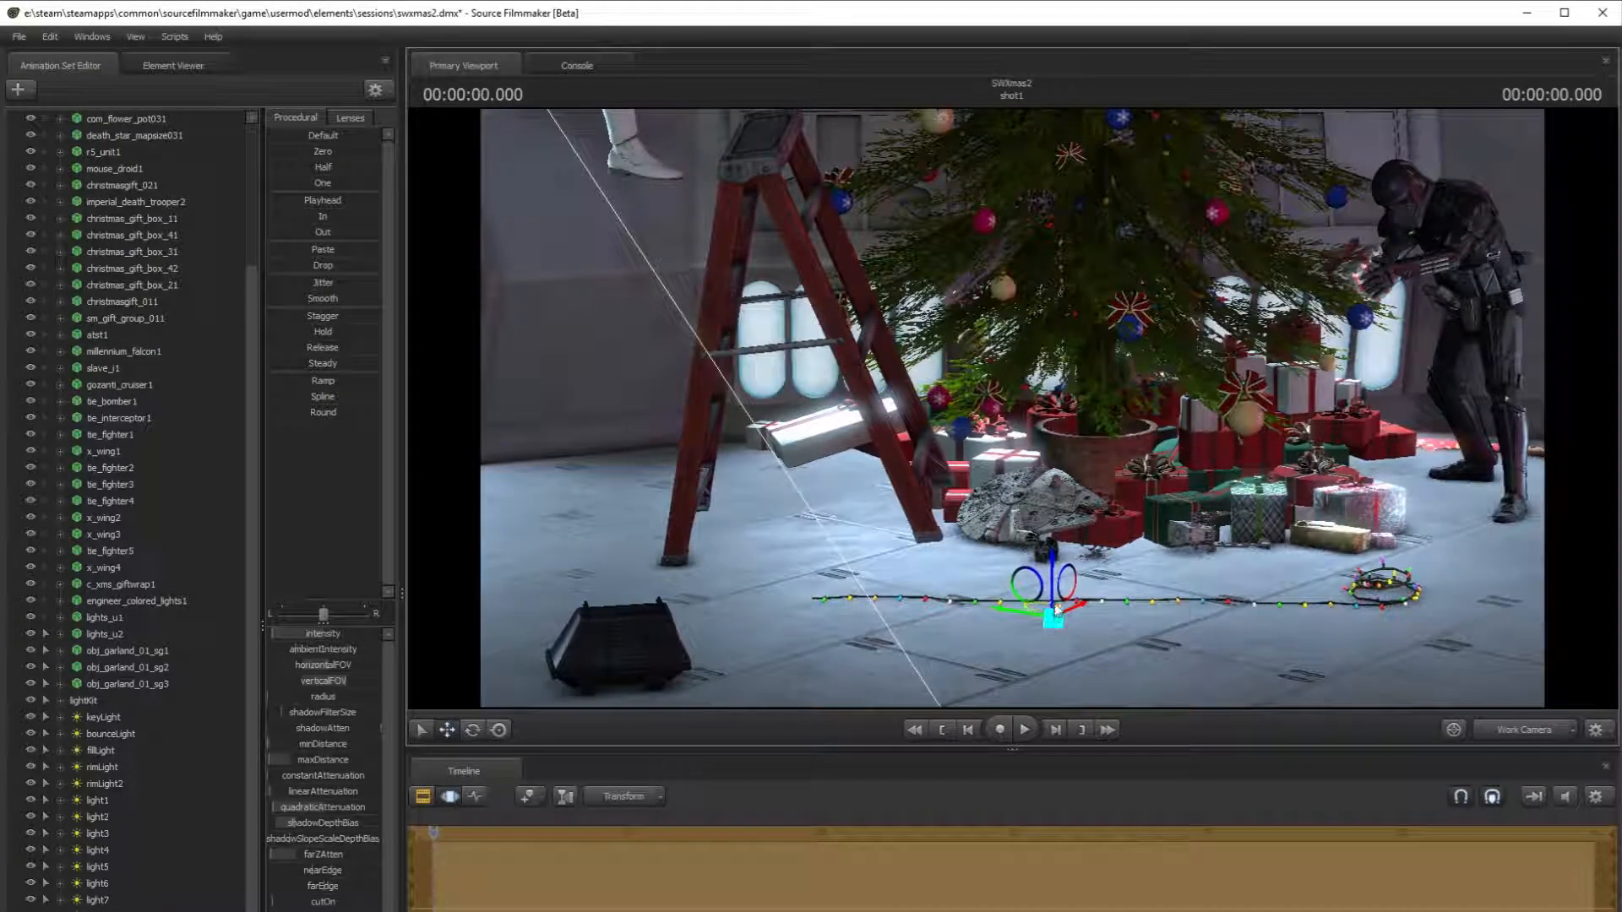
drag(1043, 615, 1169, 538)
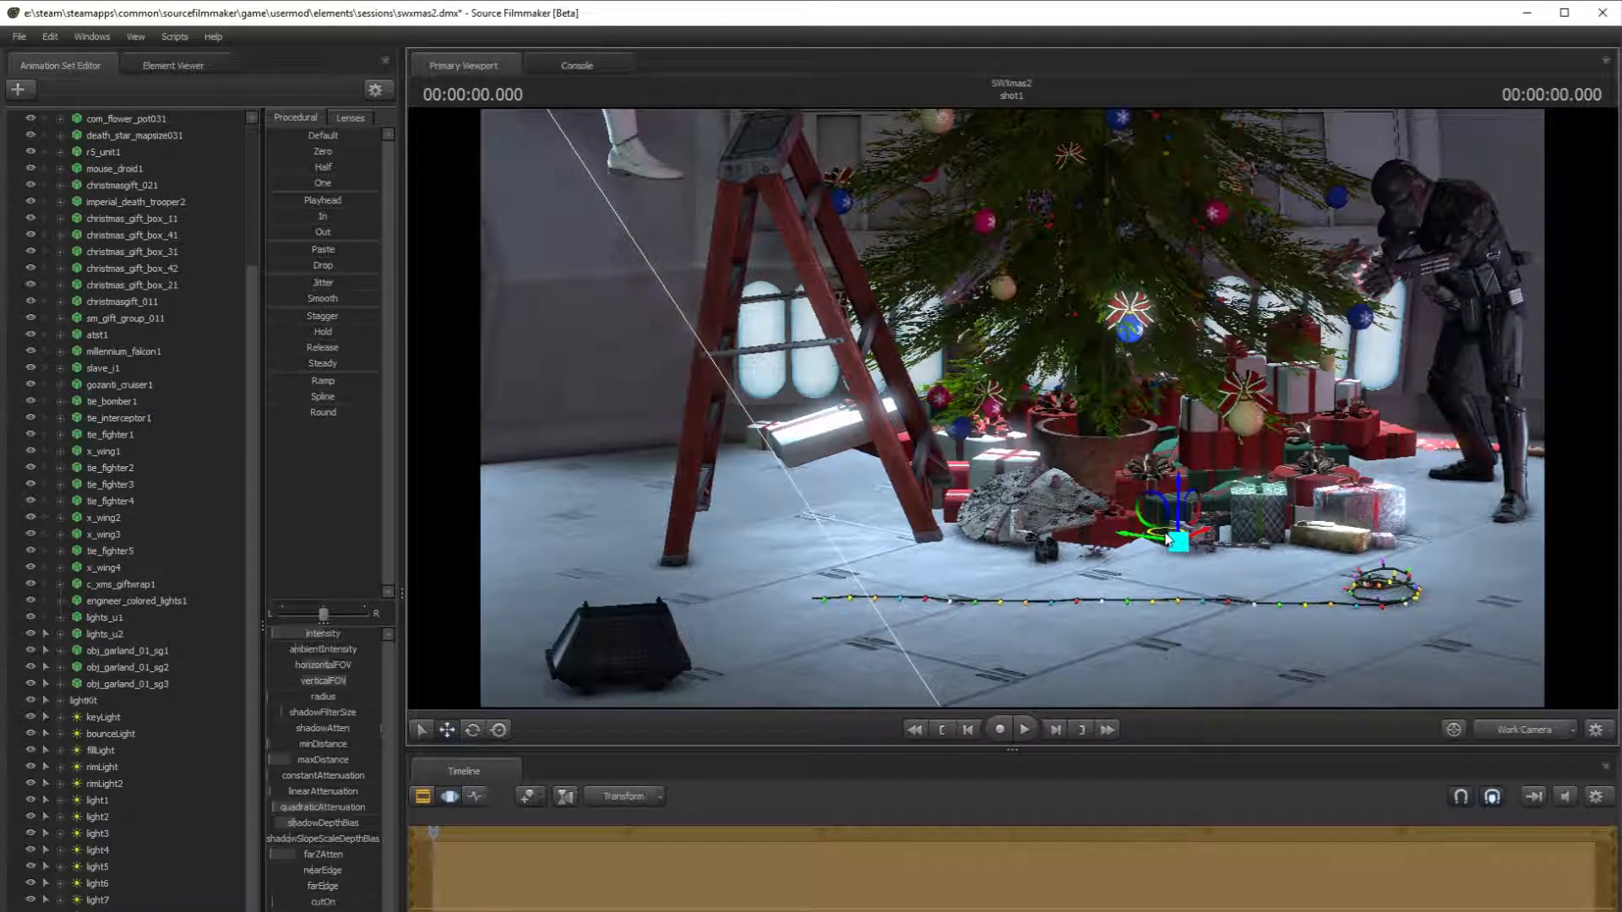
click(472, 730)
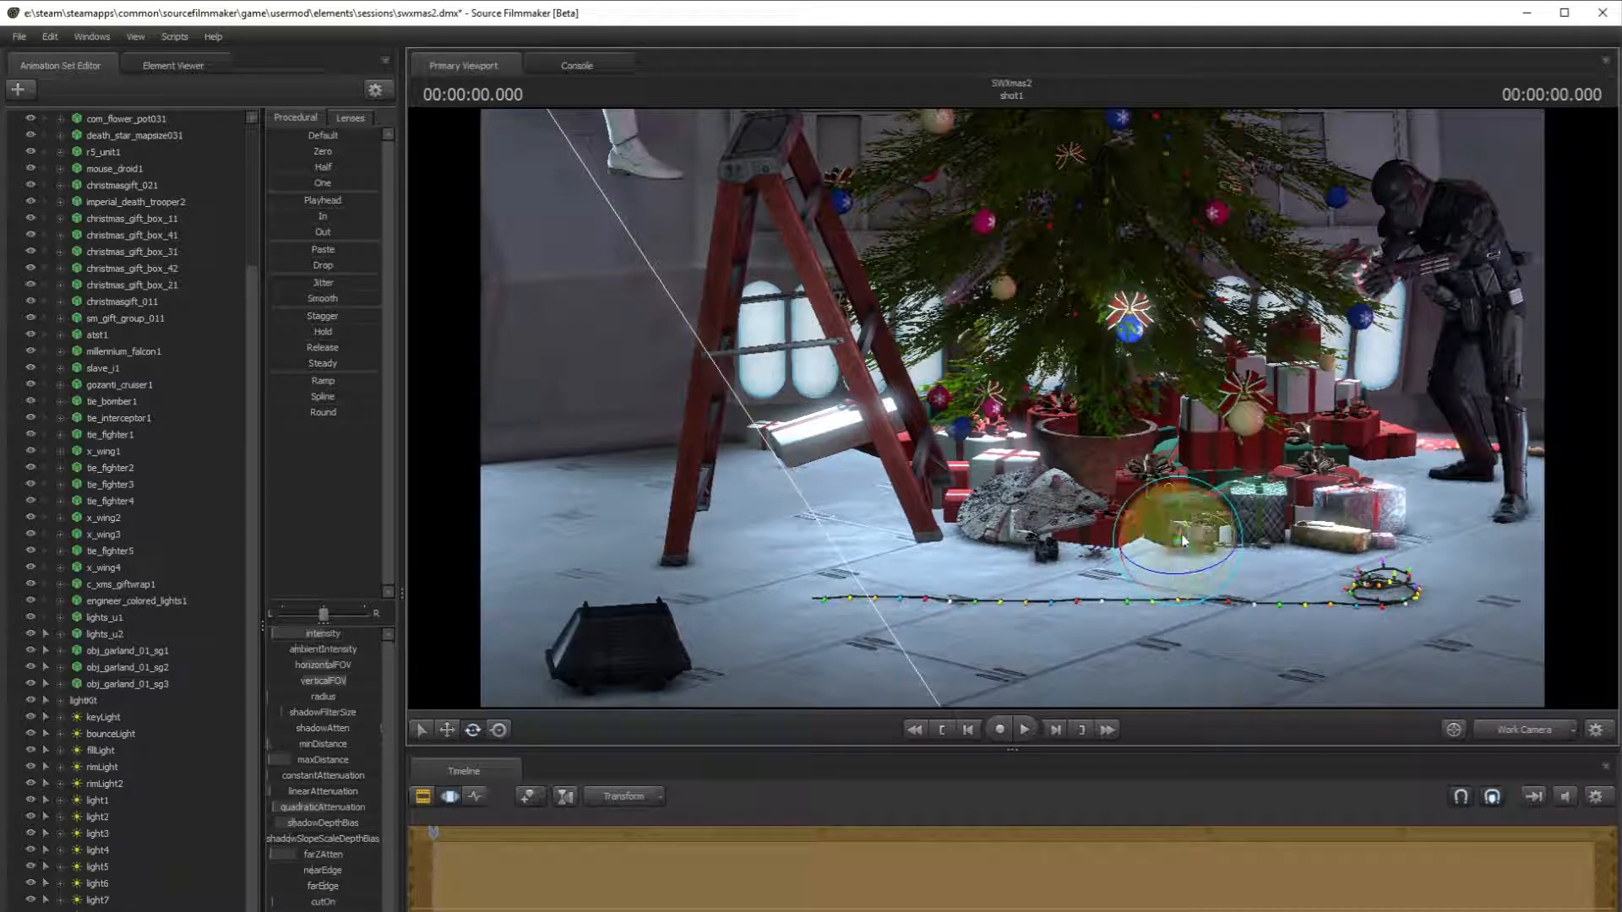
click(447, 730)
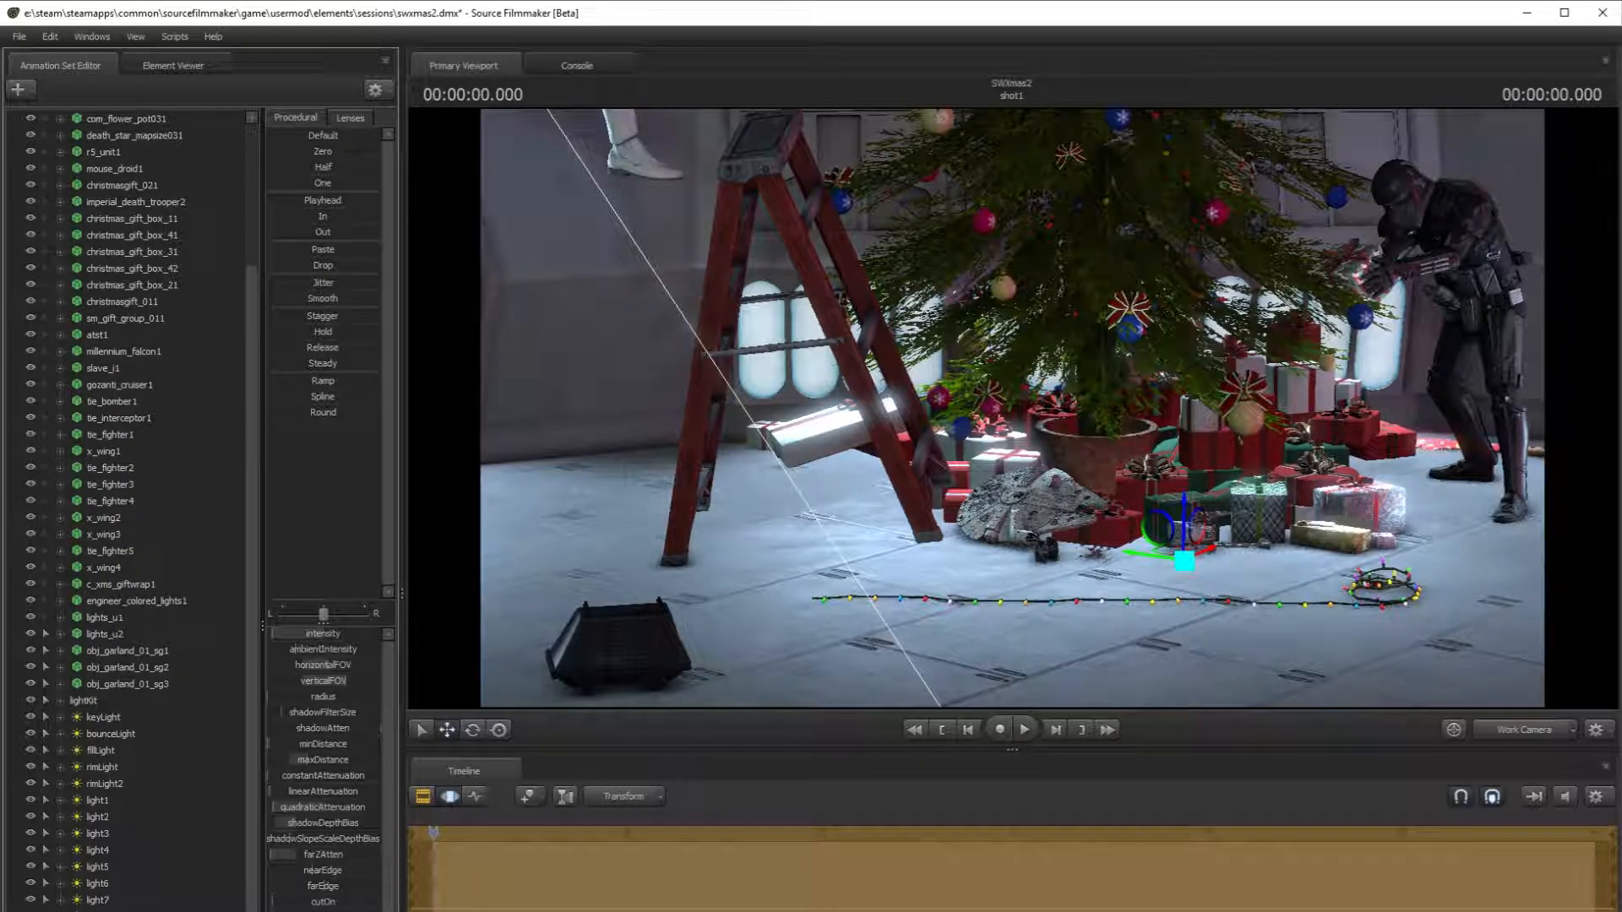
- Raise the light's farZAtten and move it back from the tree toward the foreground stormtrooper
drag(287, 852, 298, 854)
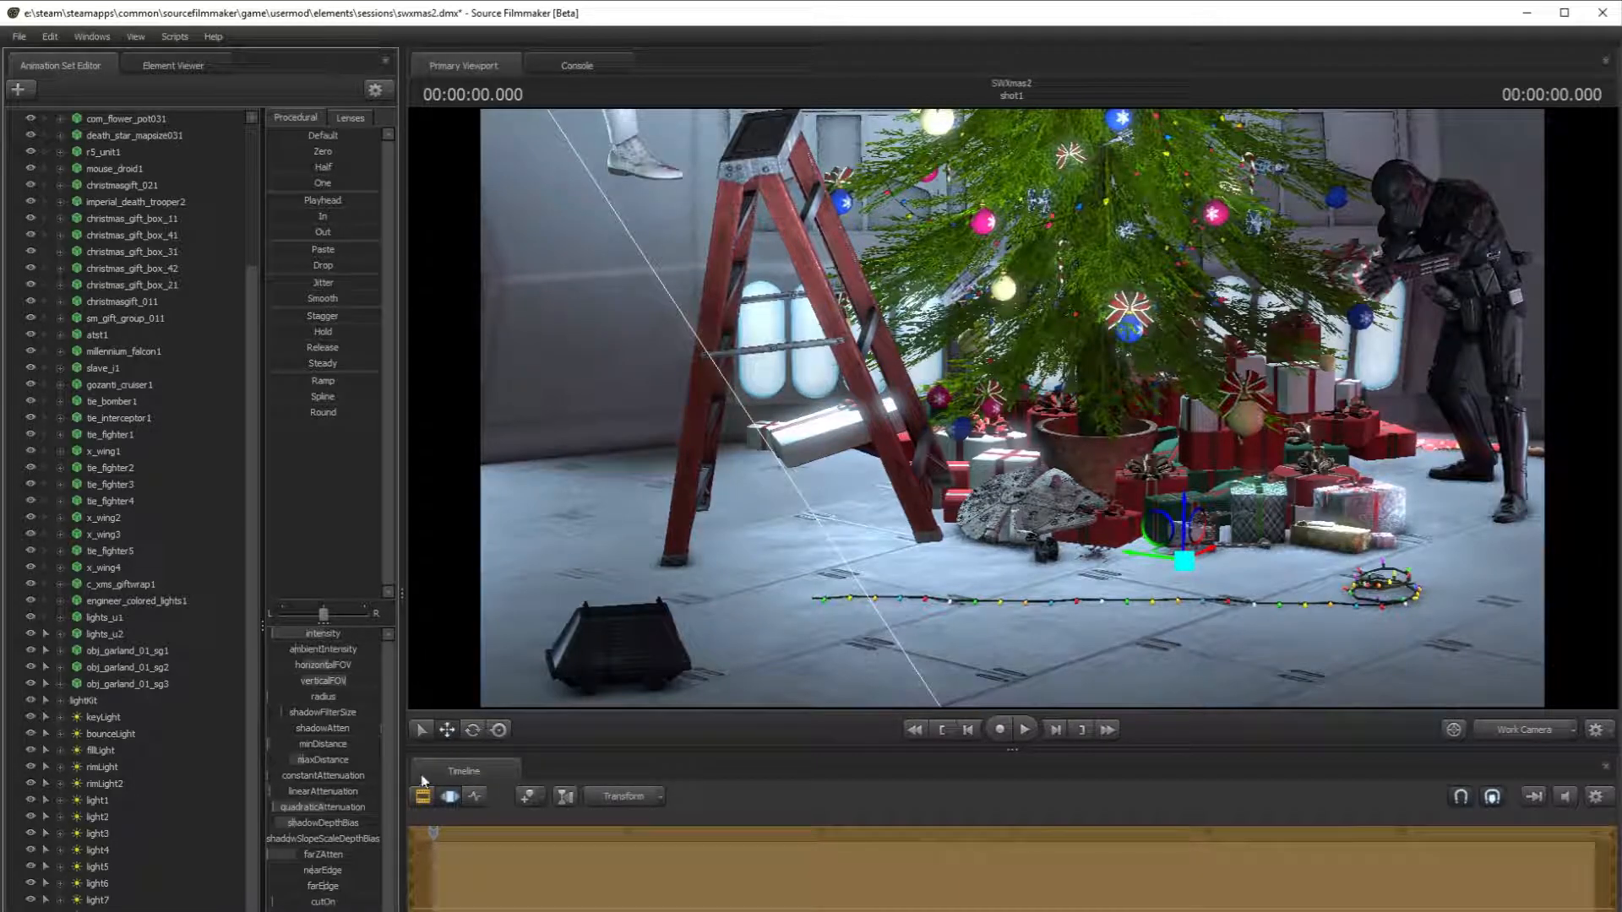
drag(1184, 515, 1182, 674)
key(s)
mouse_move(1245, 612)
mouse_down()
mouse_move(1229, 566)
mouse_move(1242, 627)
mouse_up()
drag(1050, 575, 1090, 629)
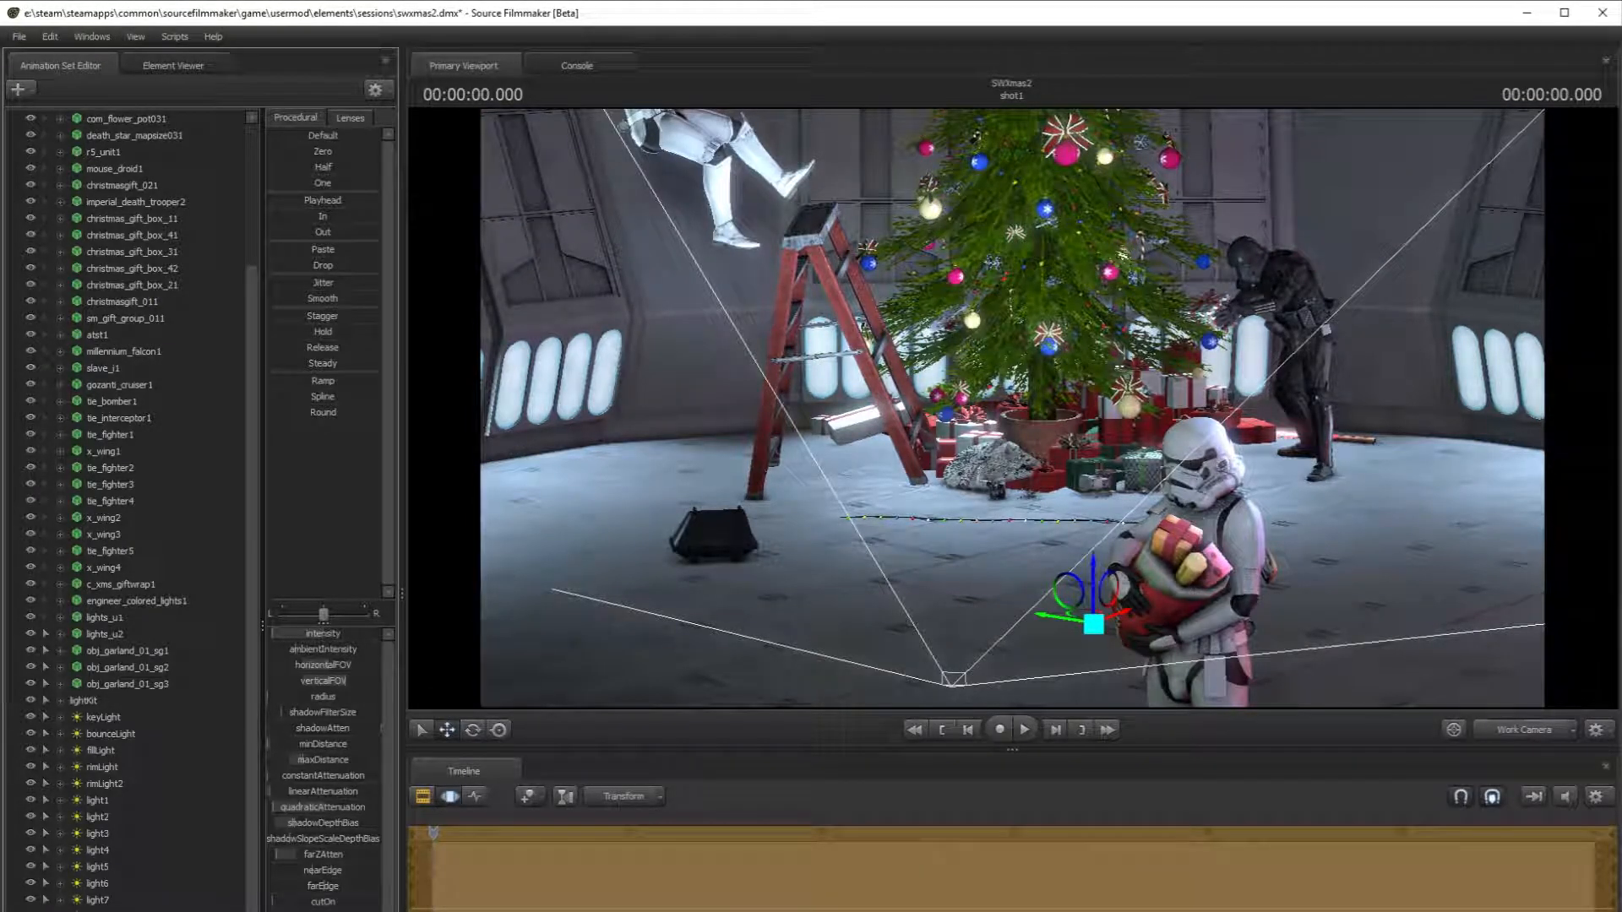
- Look through camera1 and shift the tree light lower, toward the foreground stormtrooper's side
click(1521, 730)
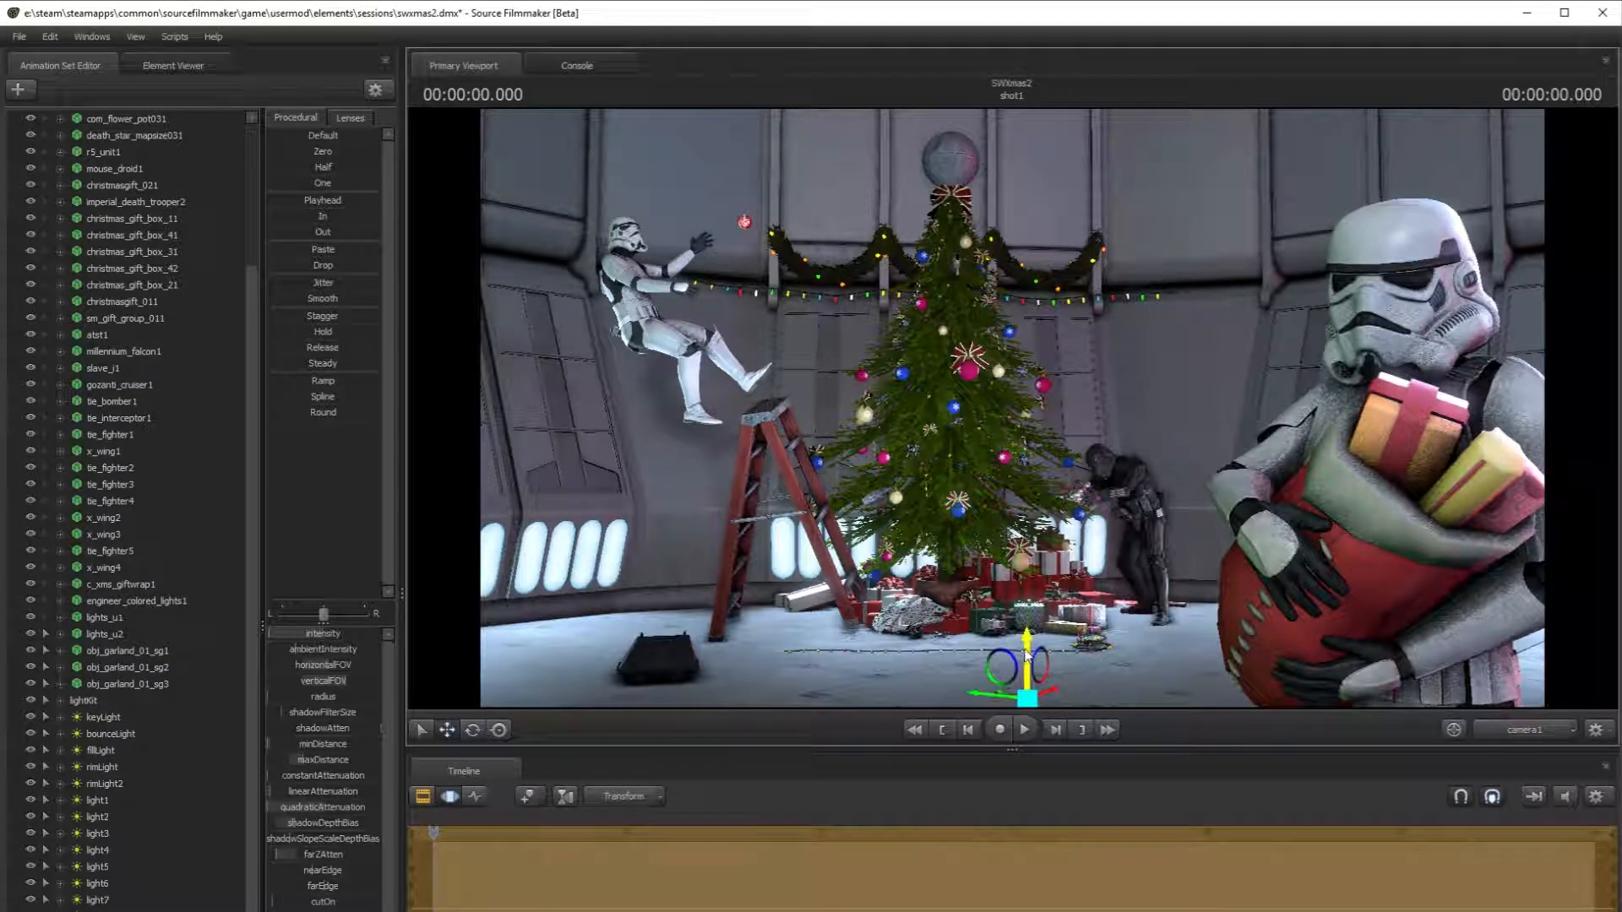
drag(1014, 688, 1075, 712)
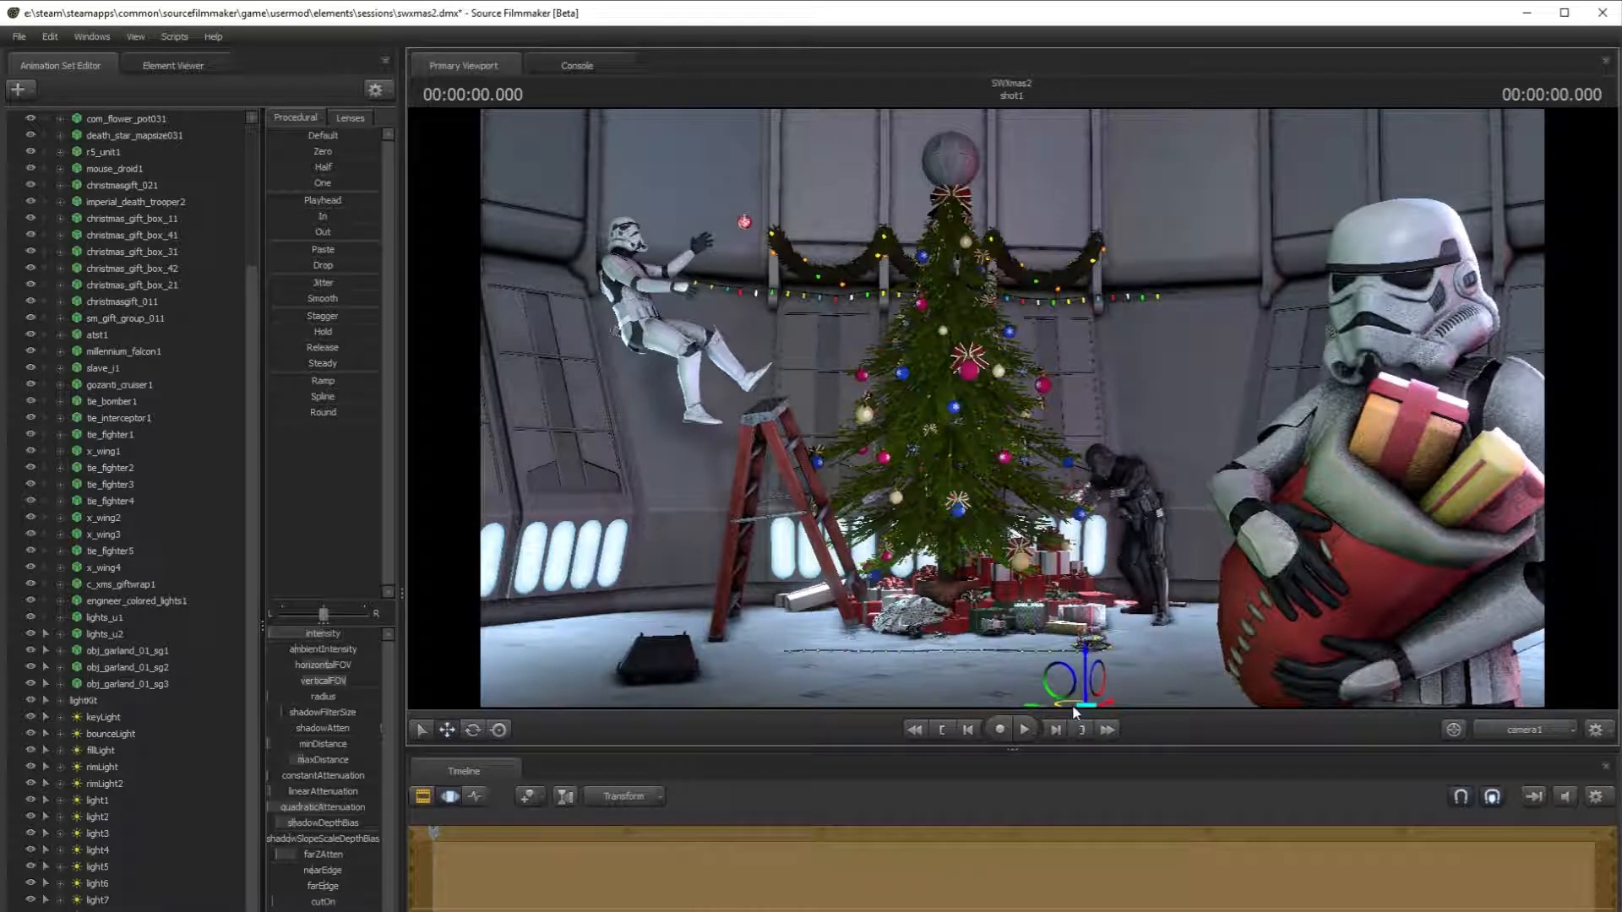
- Check the tree light in the full-quality preview and select camera1 for editing
click(422, 798)
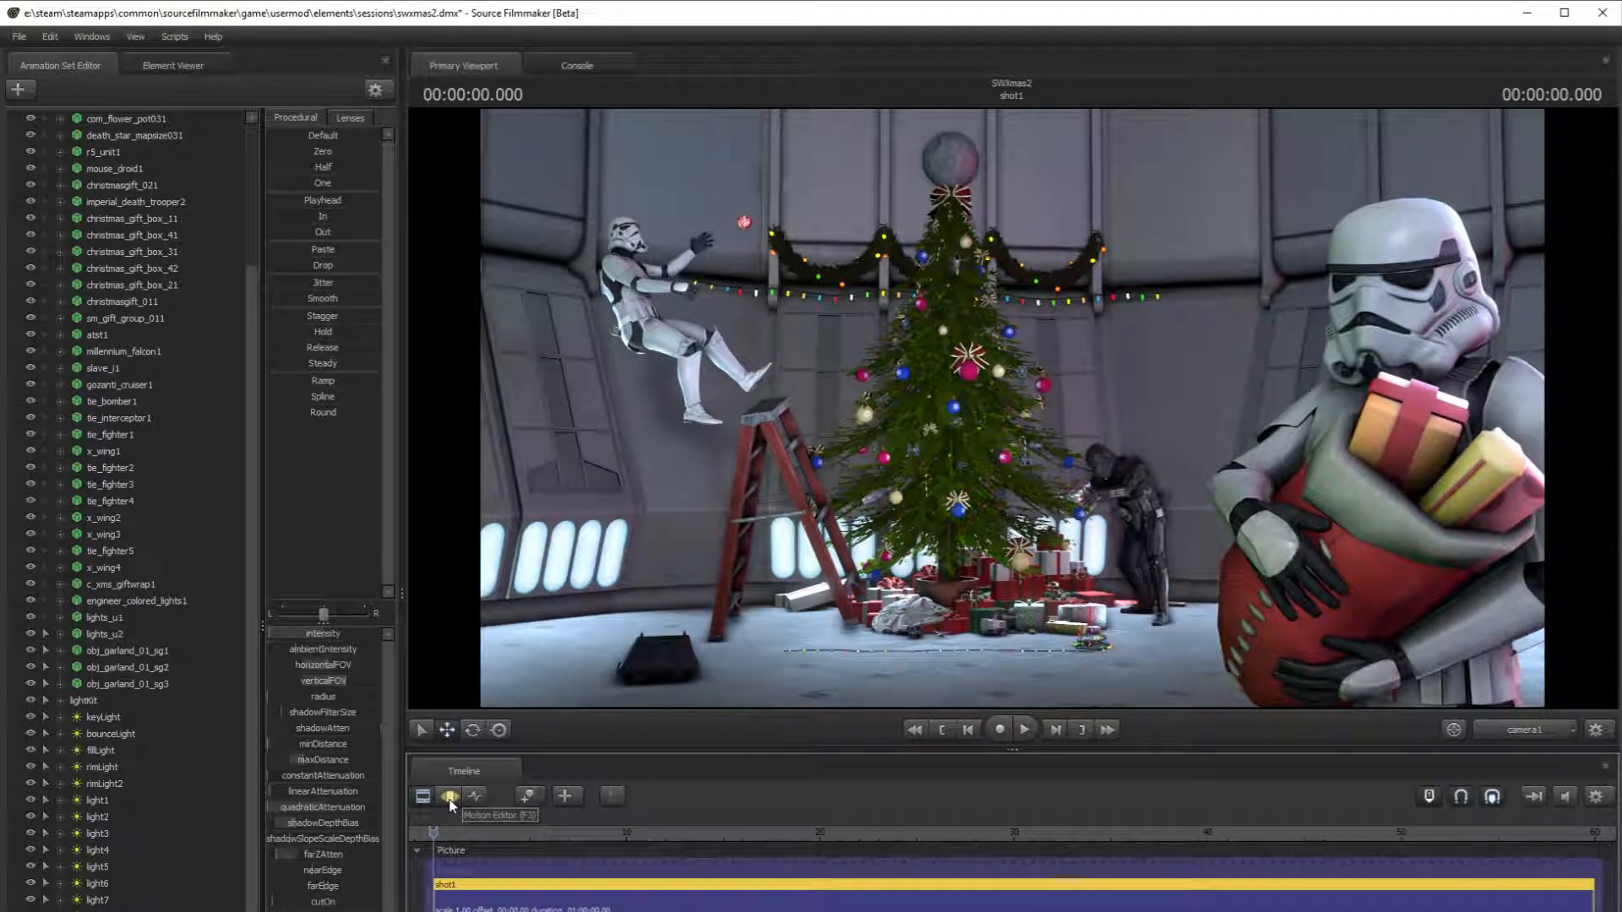
click(450, 797)
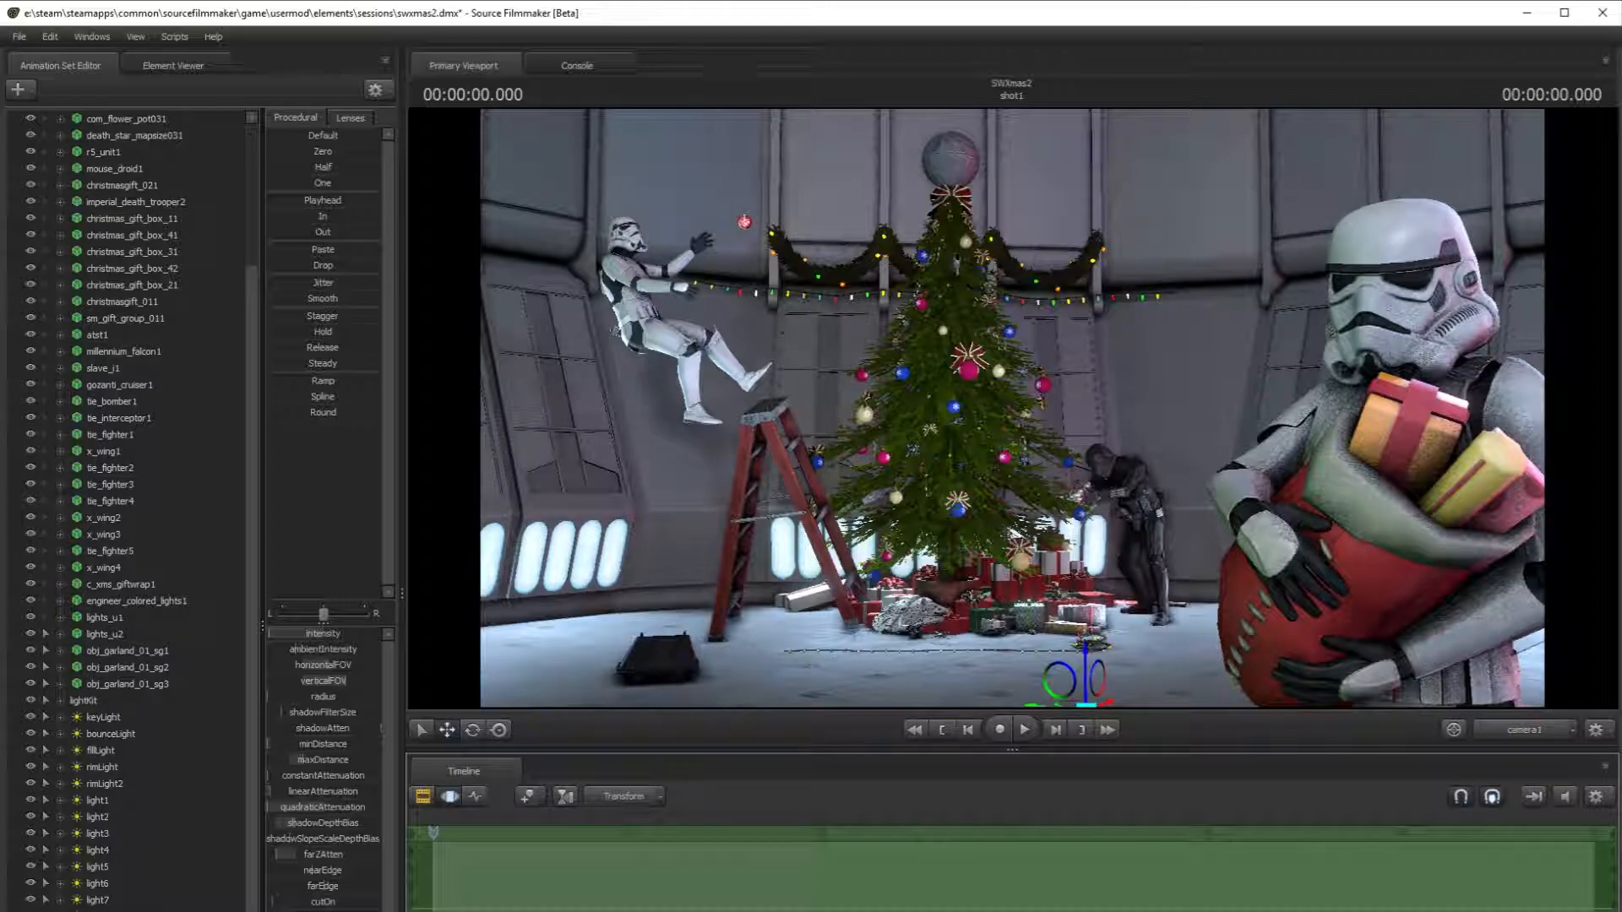
scroll(164, 773, up, 4)
click(176, 120)
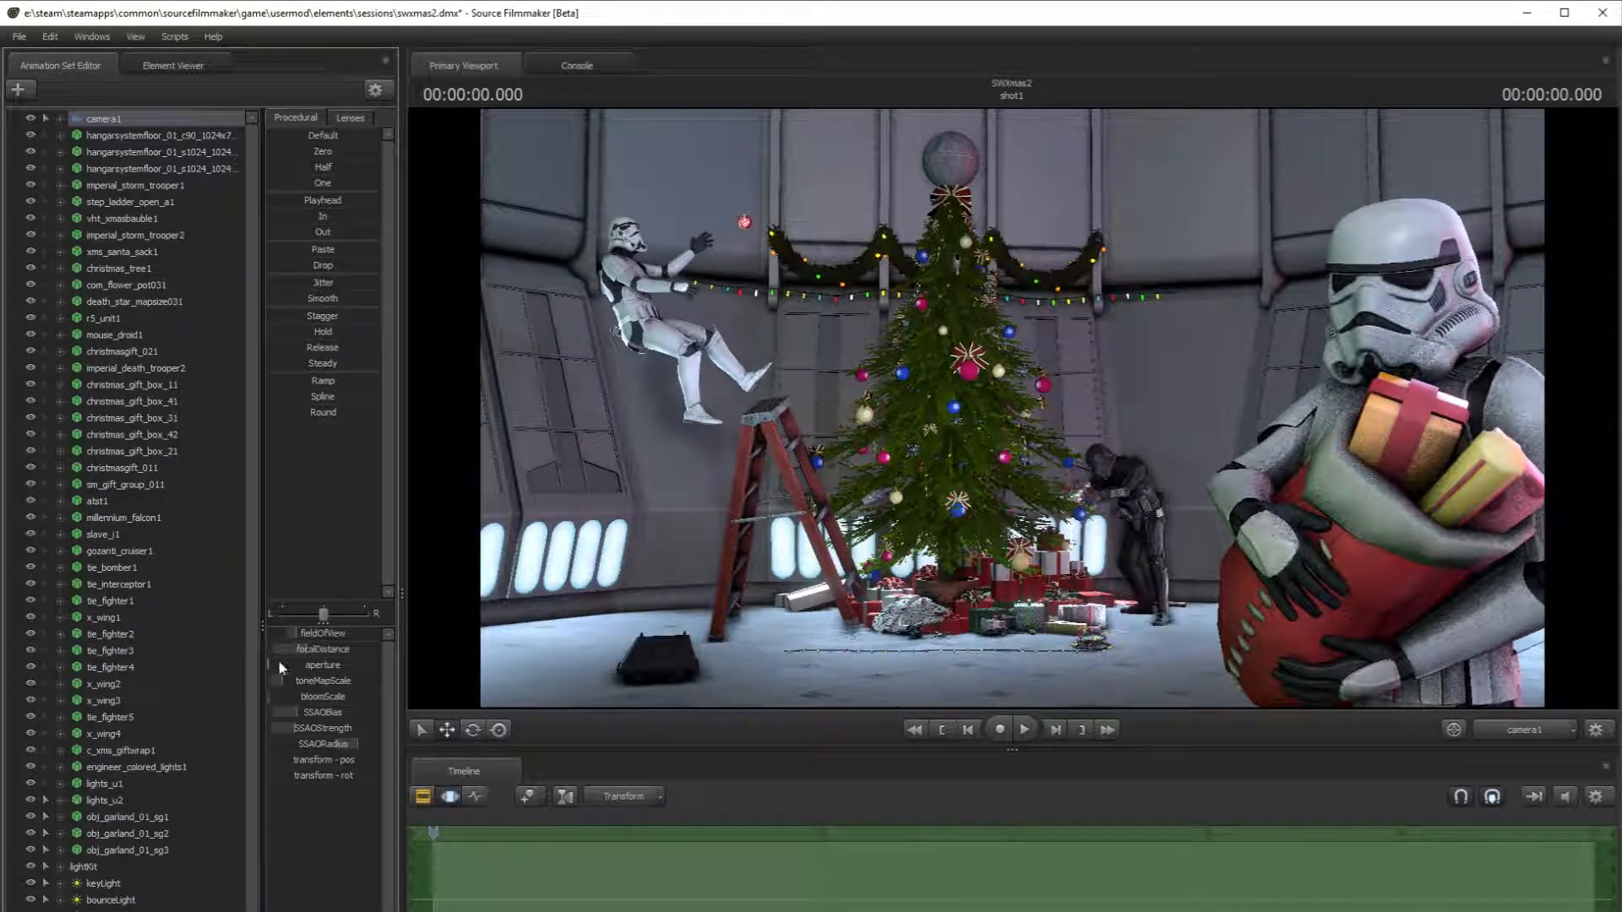
- Try a much higher aperture on camera1 and preview the depth of field
click(291, 669)
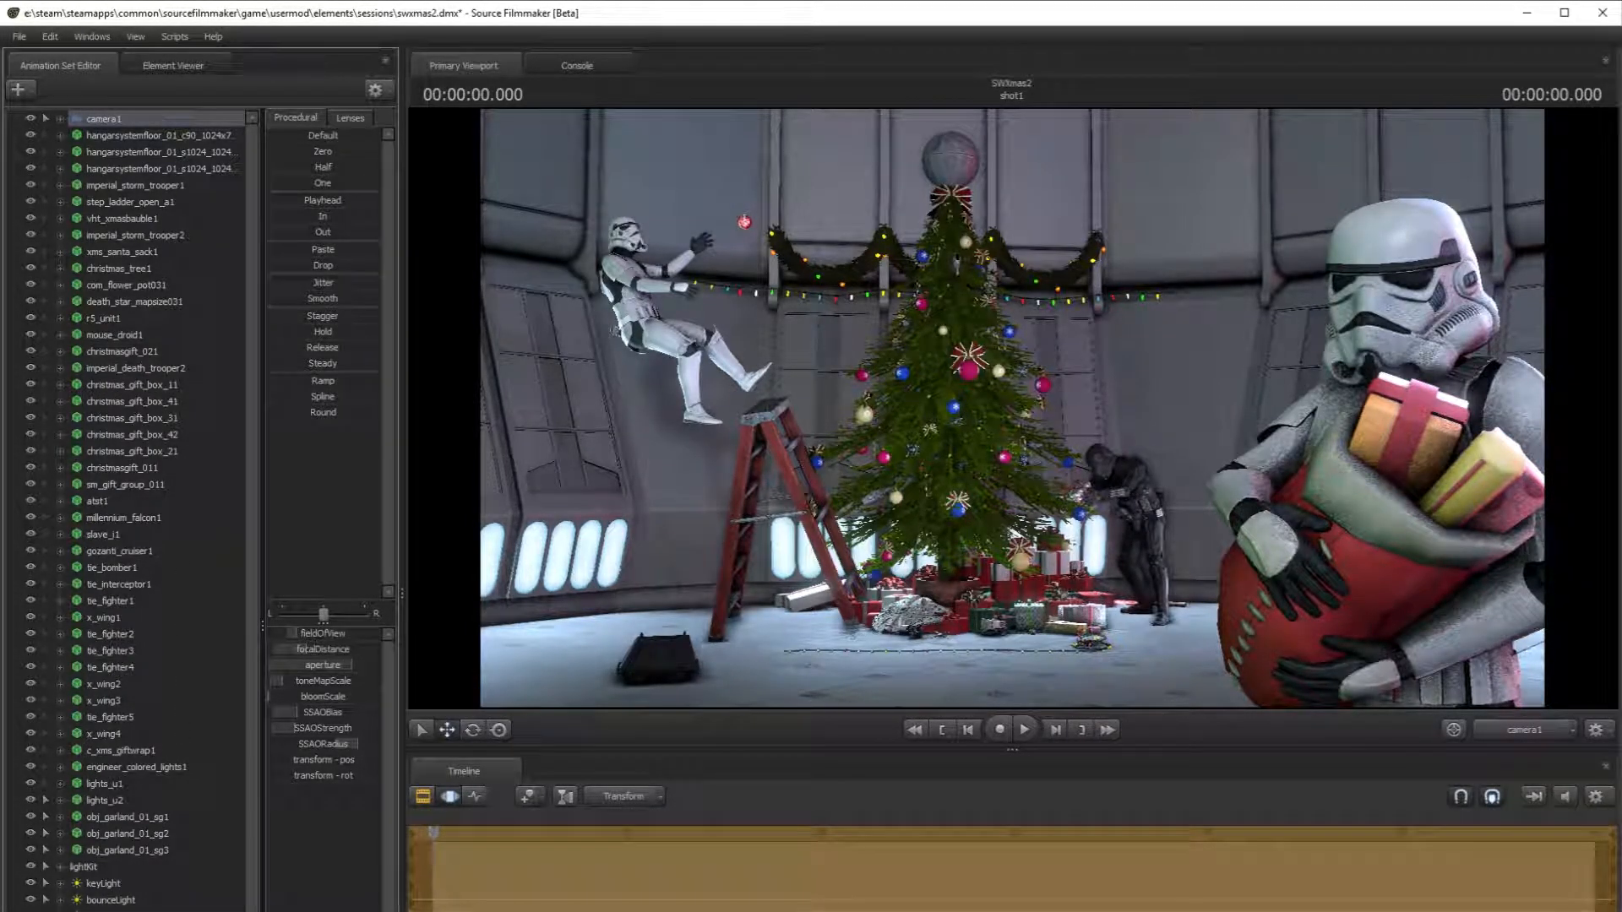
click(418, 800)
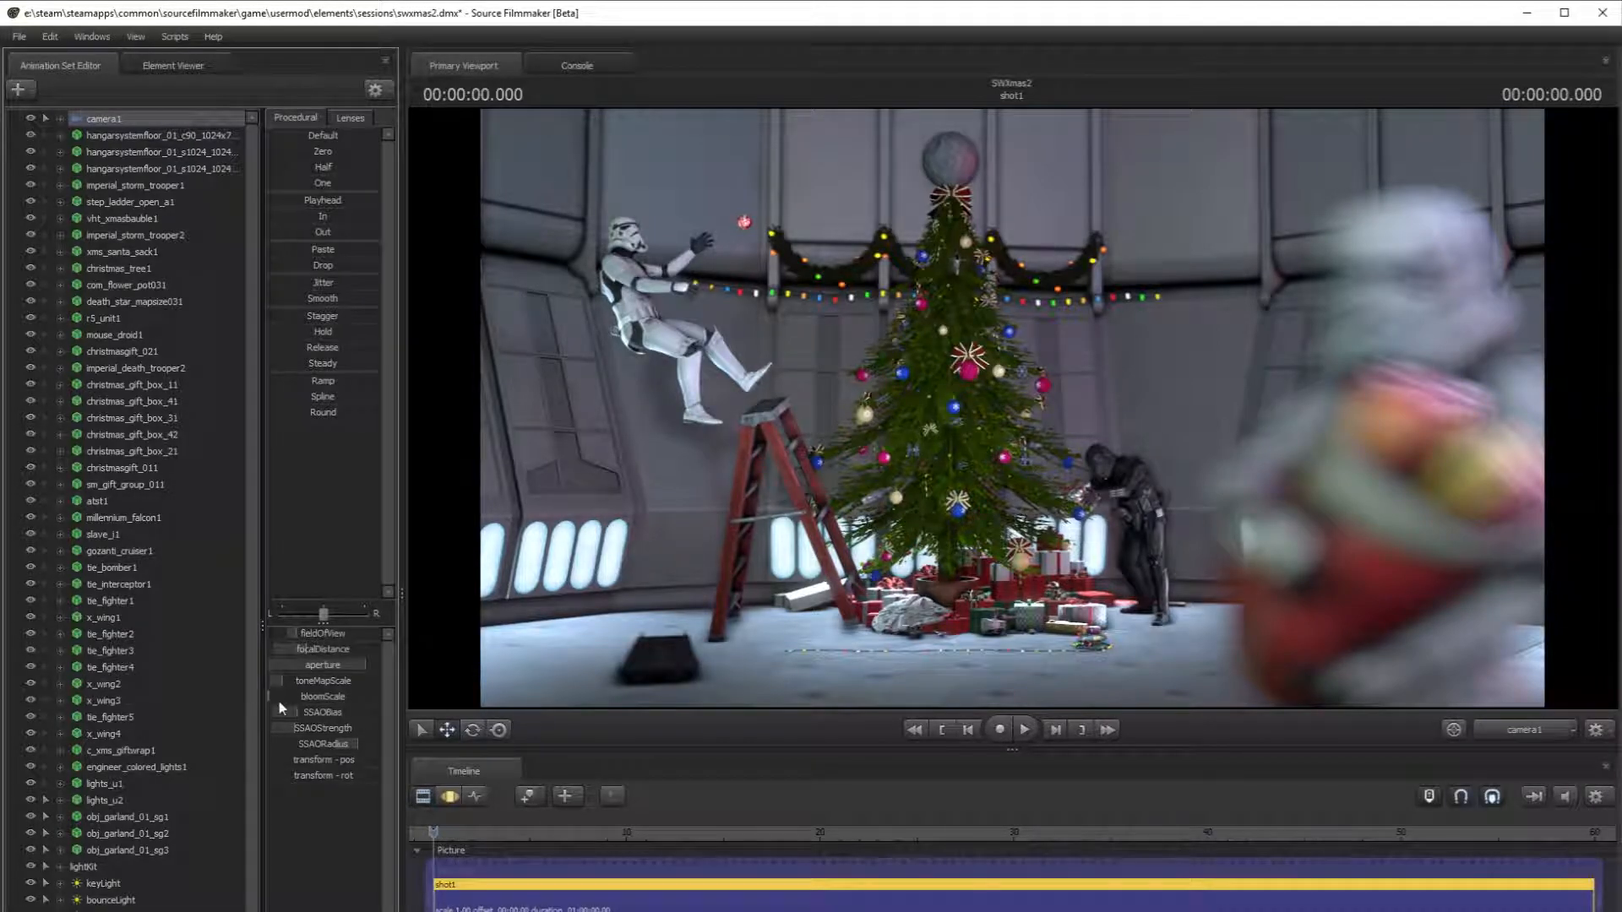
key(F4)
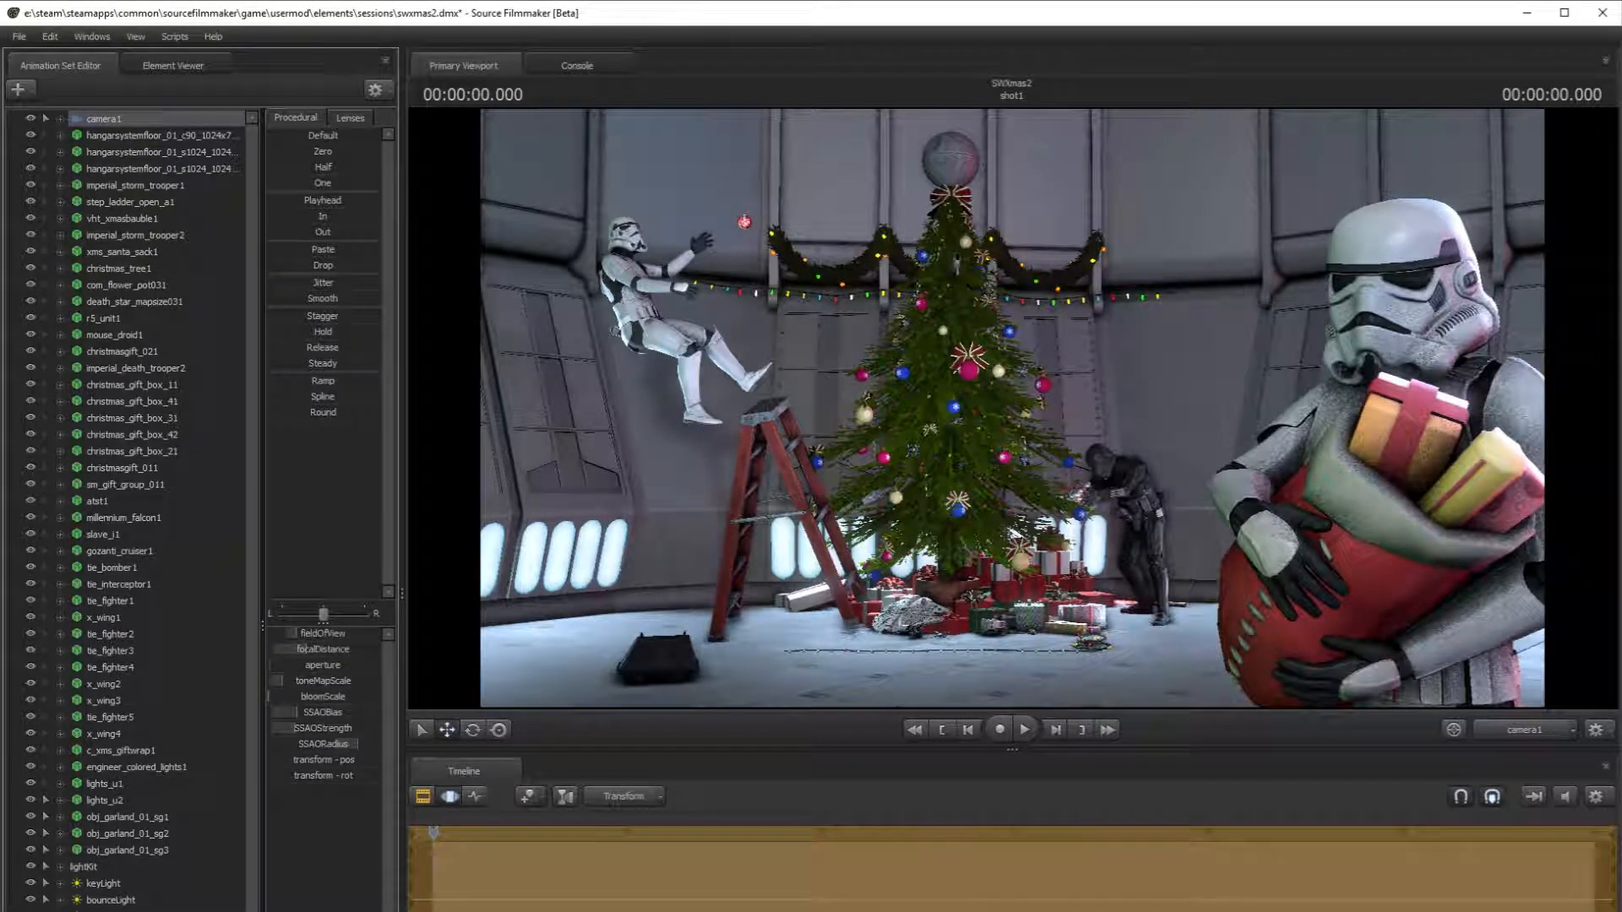
- Raise camera1's toneMapScale, bloomScale and SSAORadius, lower its SSAOBias, and preview the shot
mouse_move(283, 681)
mouse_down()
mouse_move(298, 712)
mouse_move(337, 713)
mouse_move(277, 713)
mouse_move(297, 728)
mouse_move(275, 729)
mouse_move(346, 728)
mouse_move(337, 745)
mouse_move(294, 745)
mouse_up()
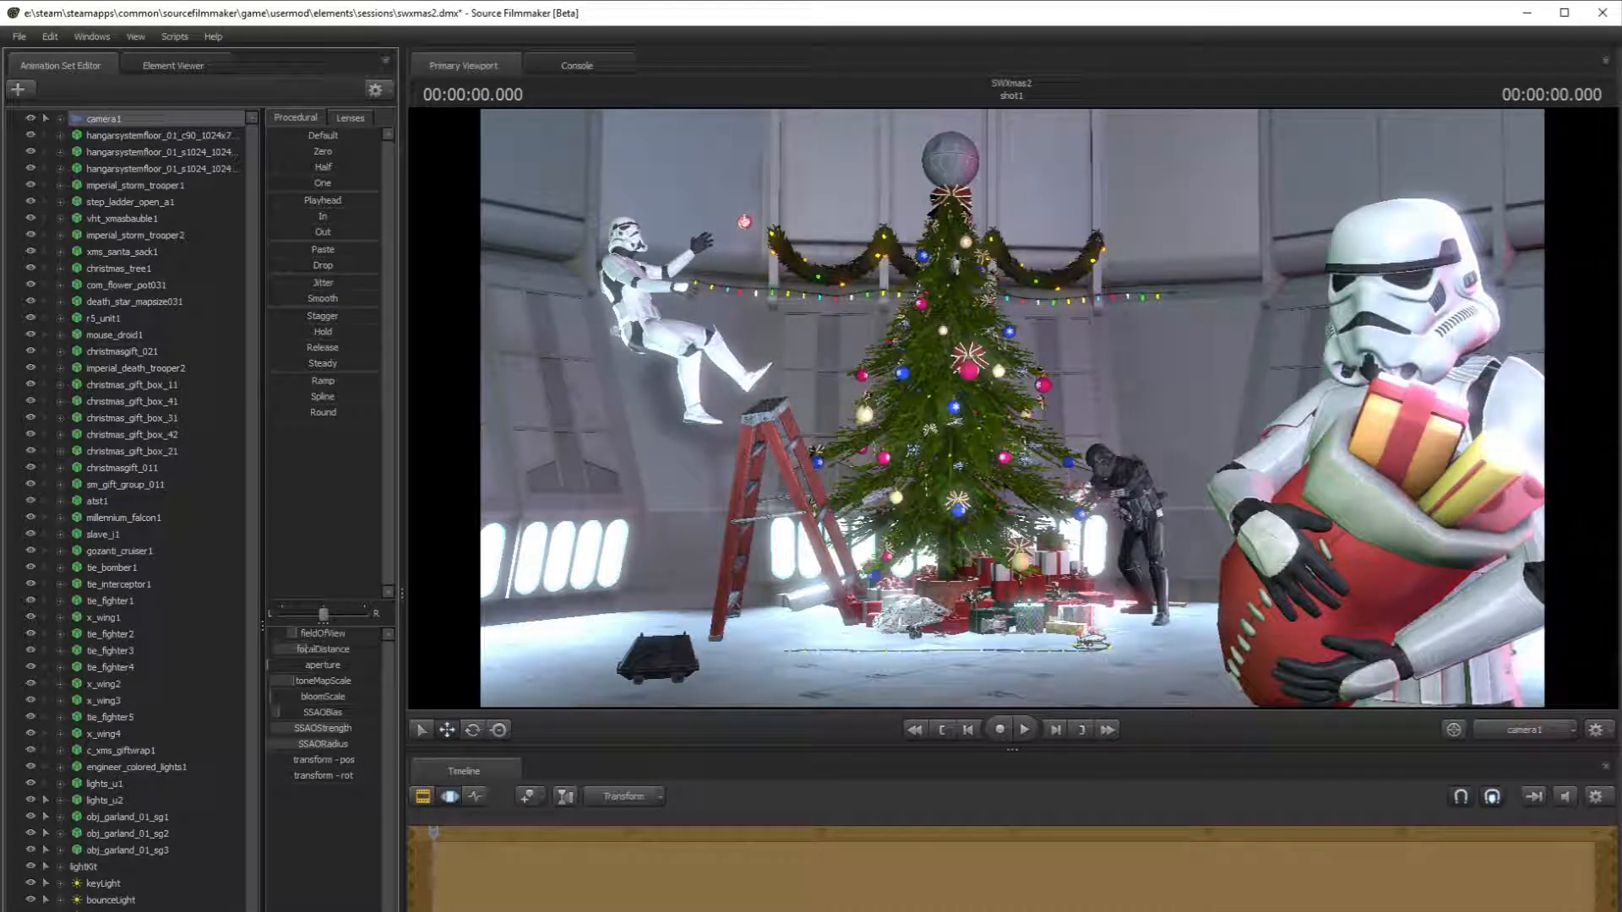
drag(294, 746, 343, 745)
click(422, 796)
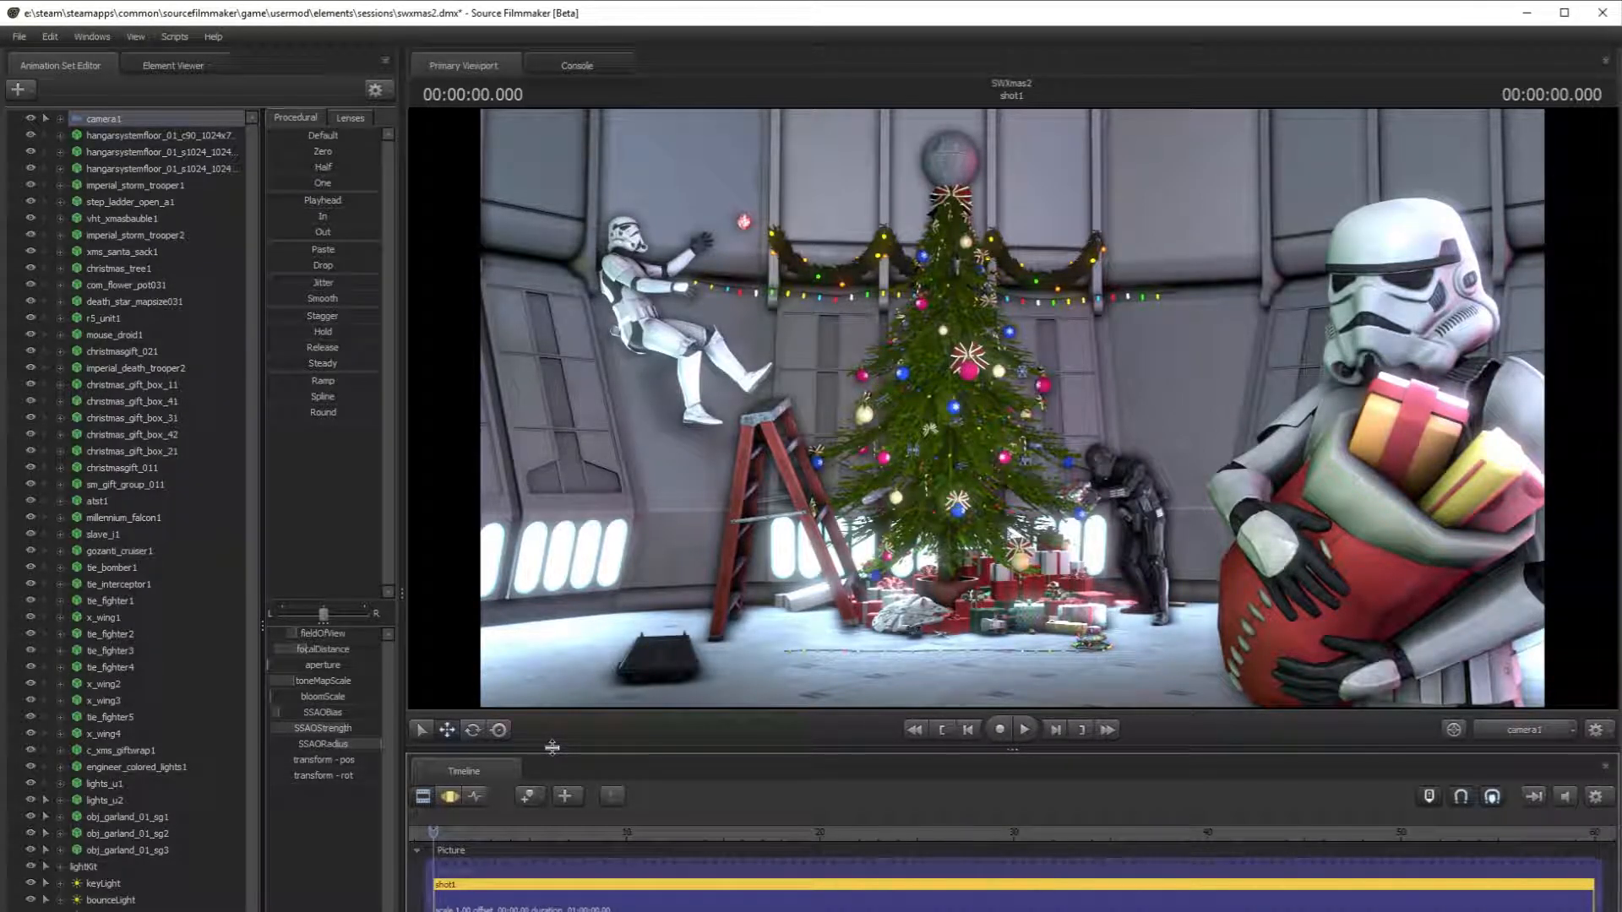
- Compare low and high SSAORadius on camera1, settle it below maximum and raise SSAOBias, previewing each variation
click(450, 797)
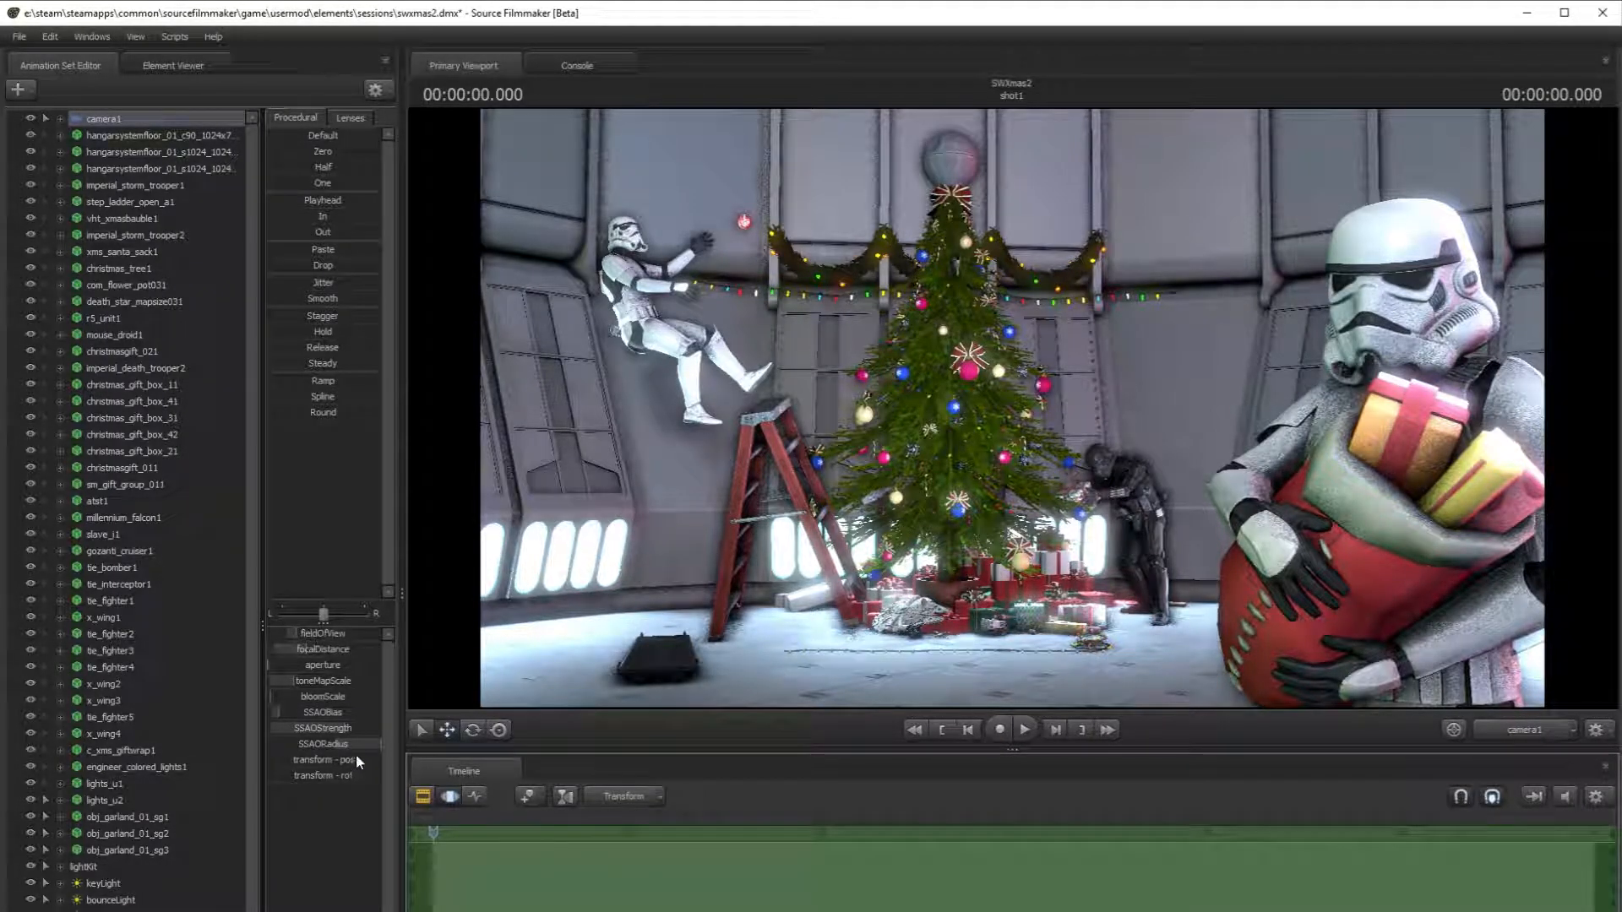
click(422, 797)
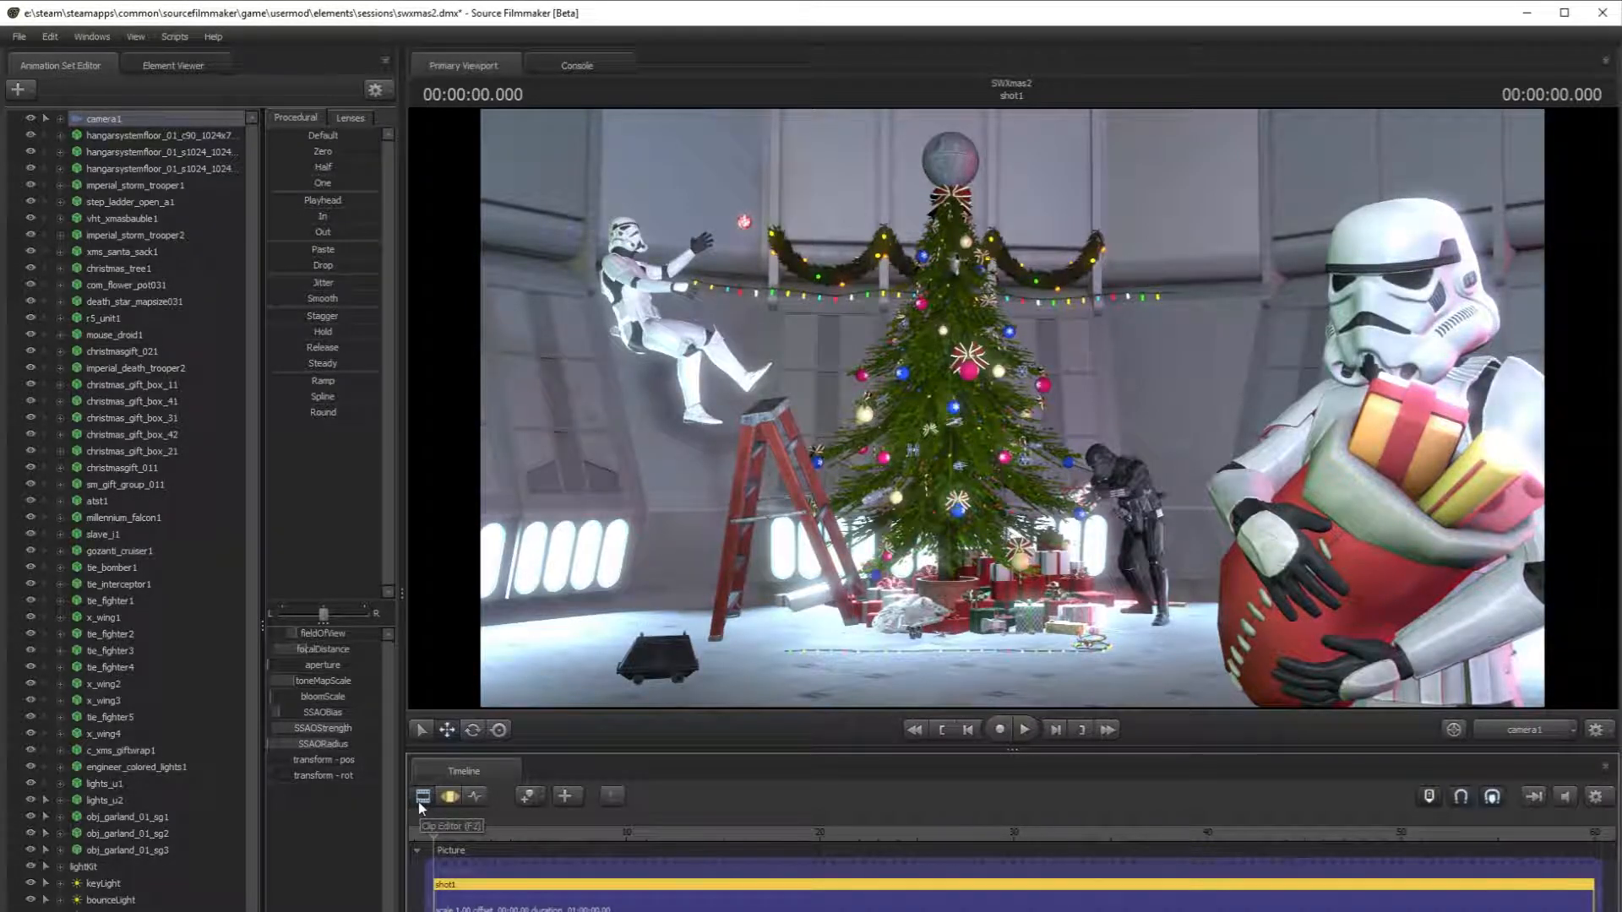
click(449, 797)
drag(338, 744, 374, 745)
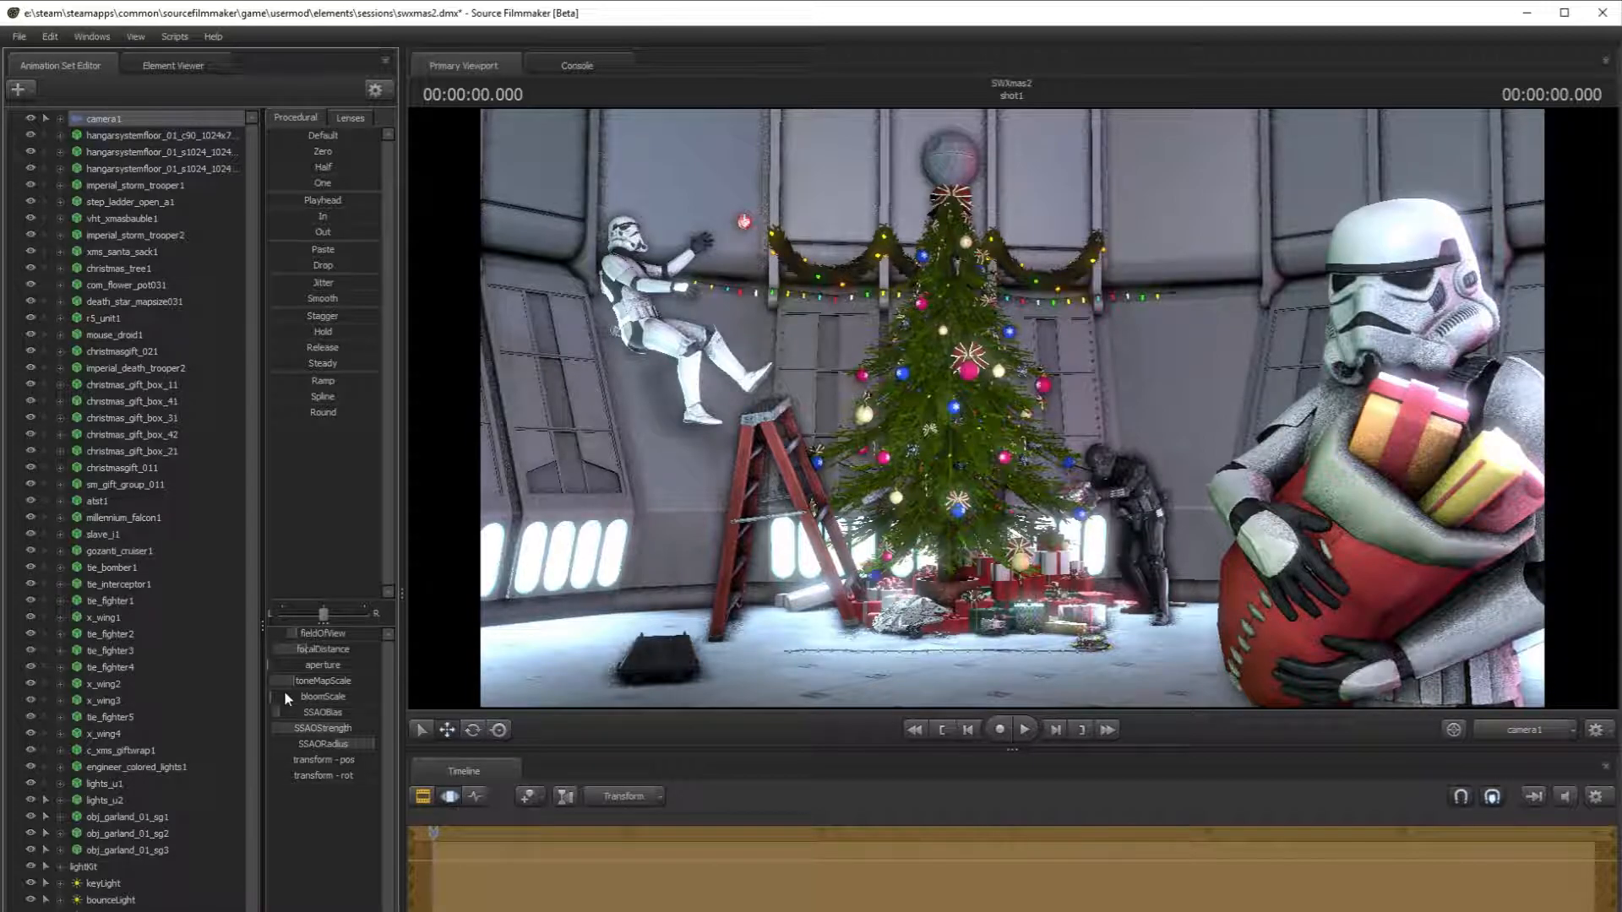
click(425, 798)
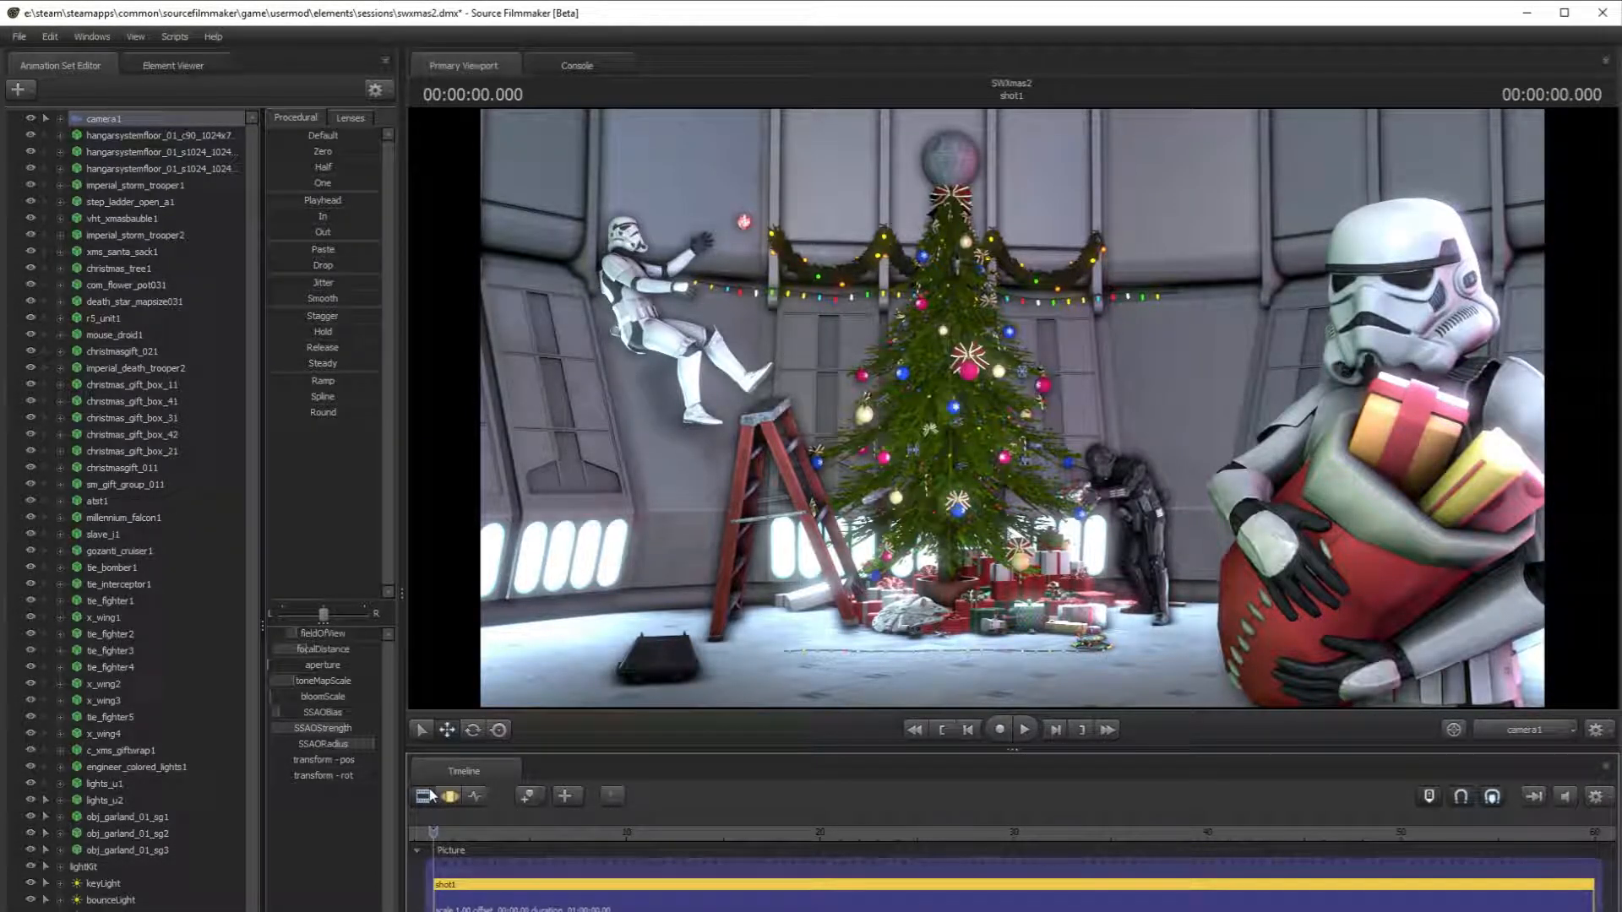
click(449, 795)
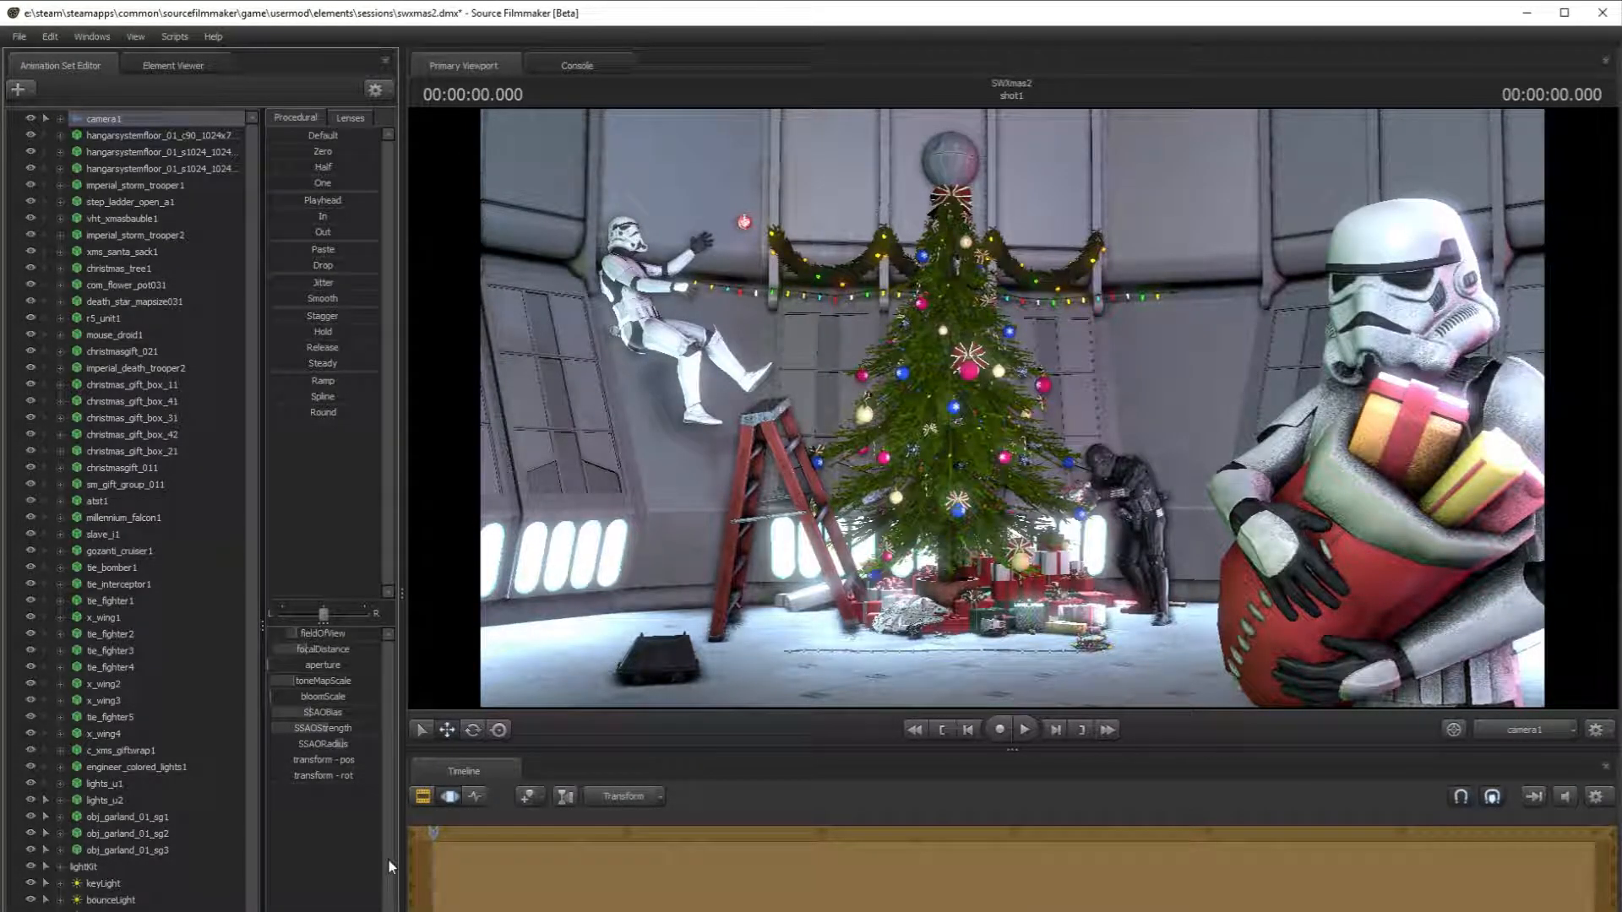
click(423, 796)
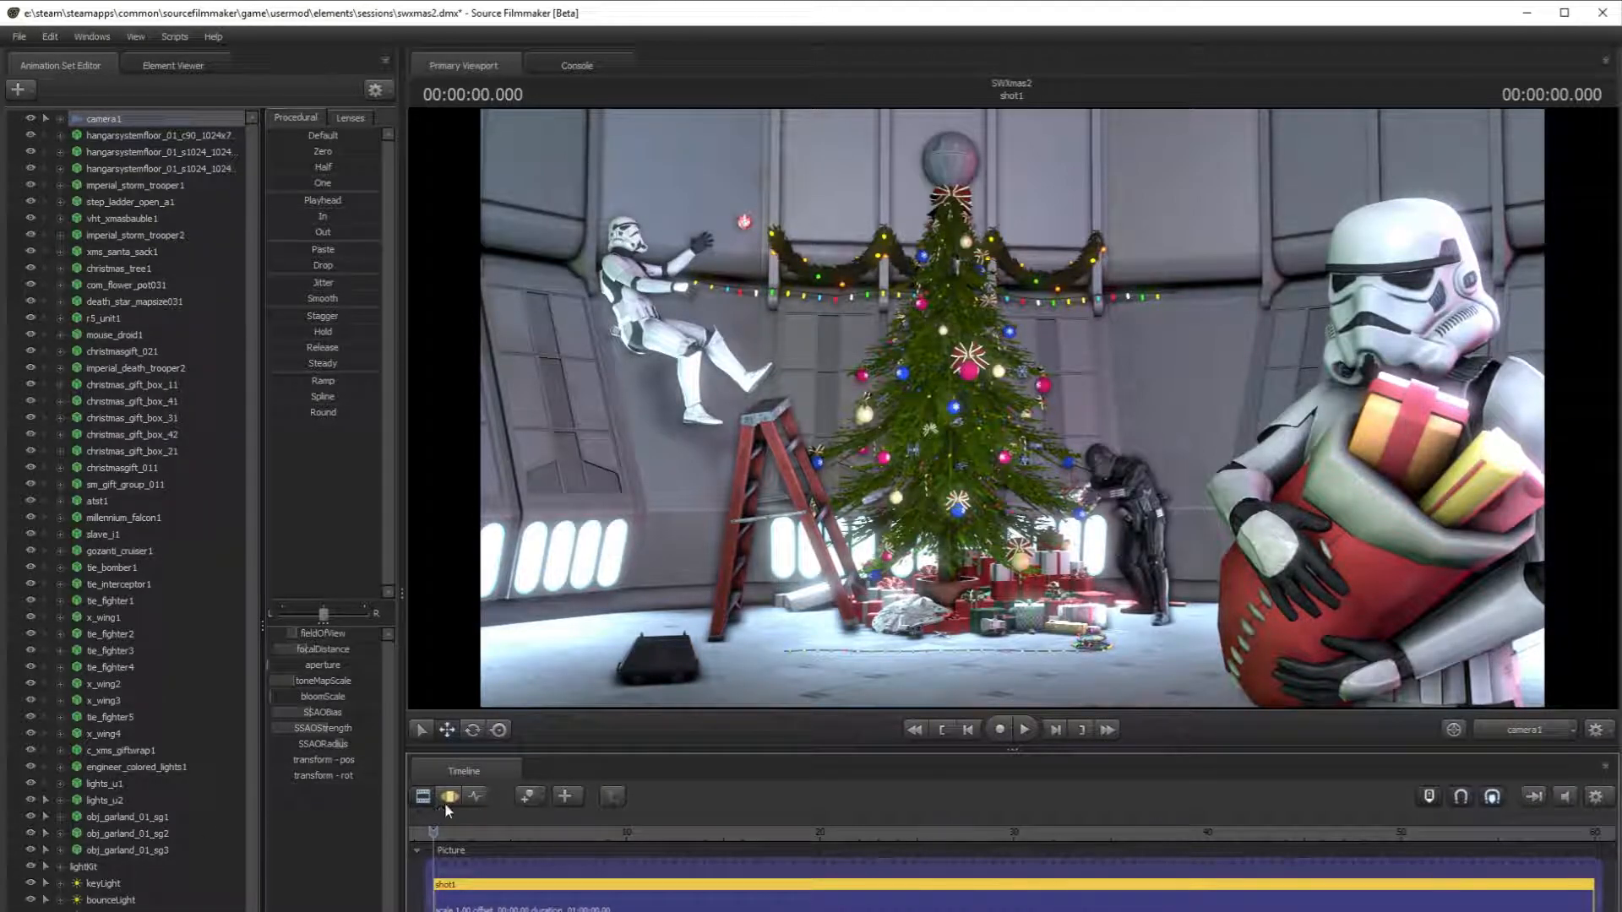
- Reduce camera1's toneMapScale and bloomScale to tone down the glow and preview the shot
click(443, 801)
drag(307, 682, 298, 681)
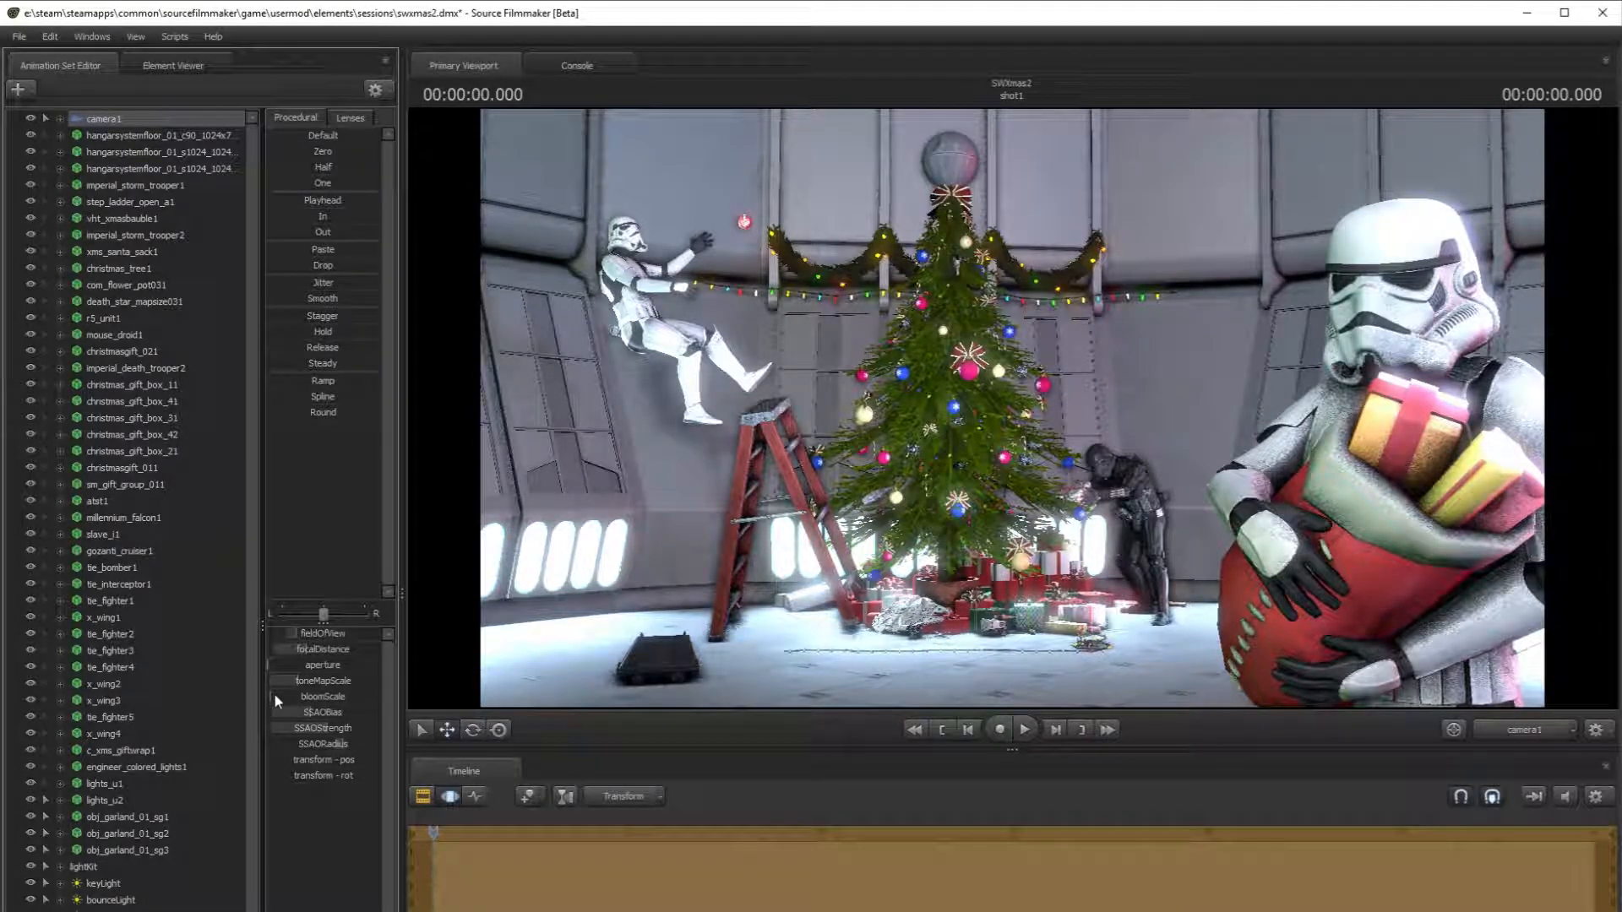
drag(307, 690, 301, 689)
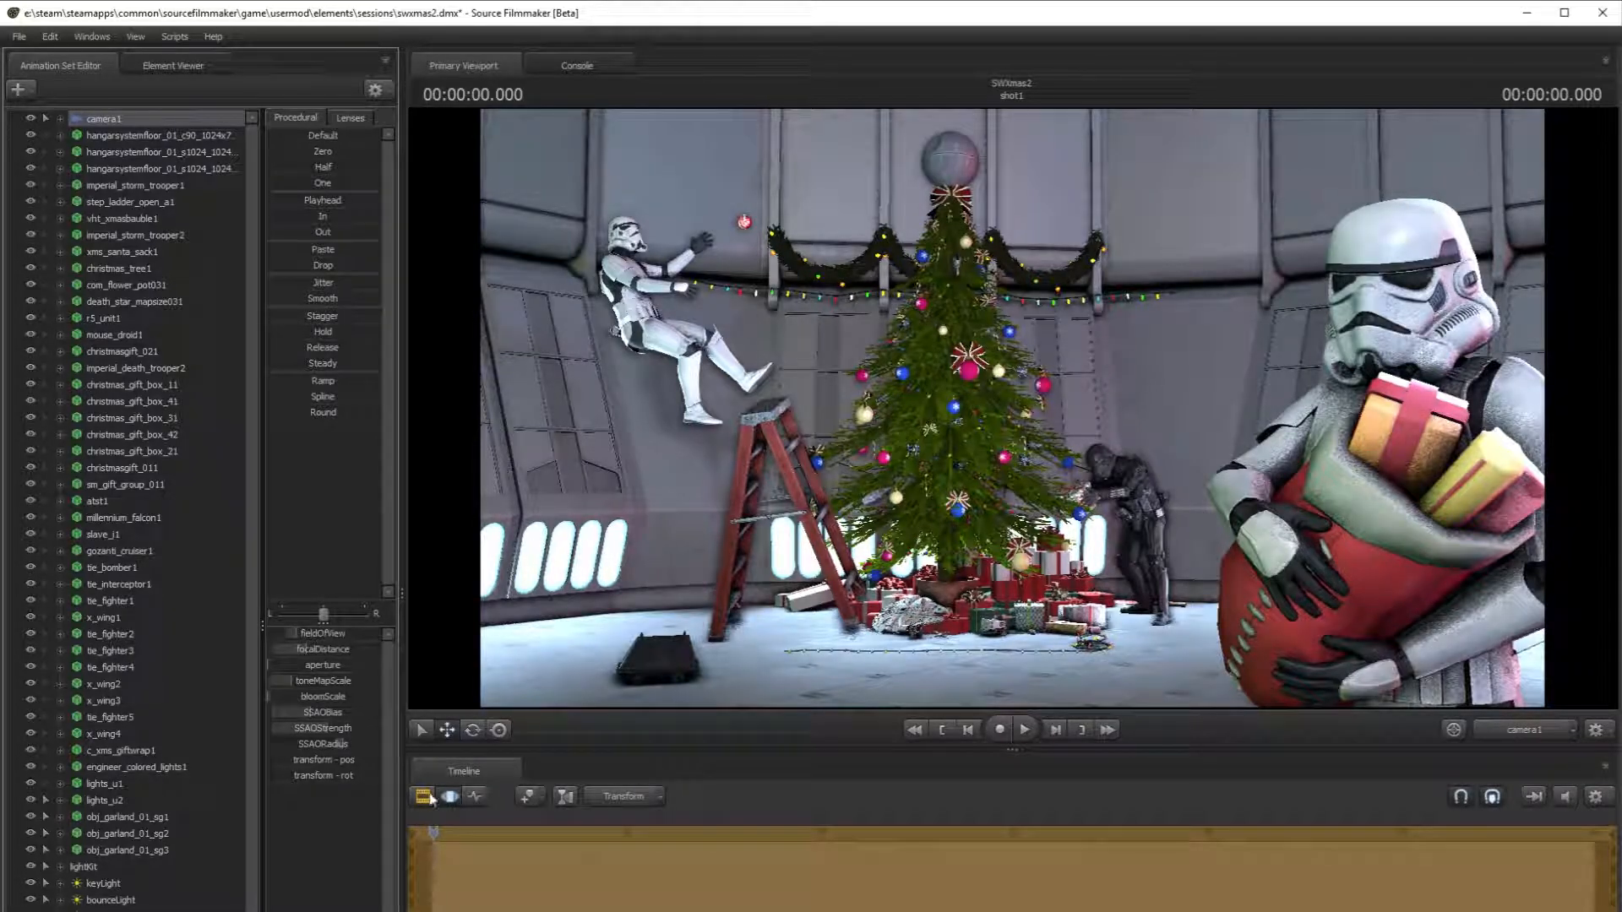
key(F2)
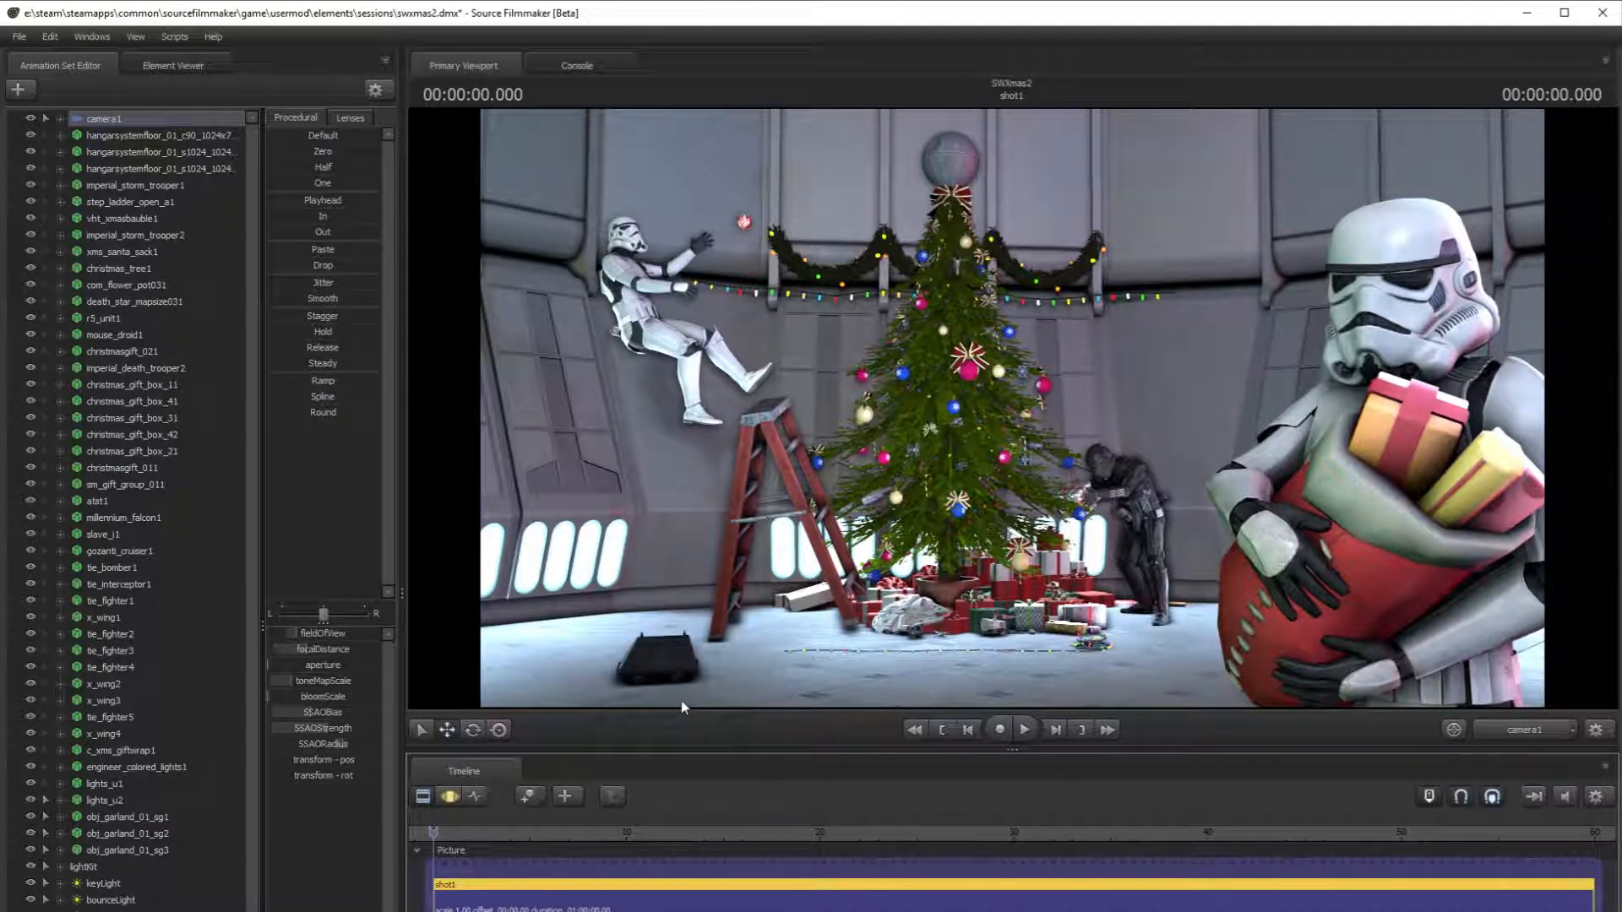
- Examine the tree, presents and stormtroopers up close with the work camera, and return to the camera1 view
click(1525, 730)
click(1488, 763)
key(w)
mouse_move(1014, 406)
mouse_down()
mouse_move(1014, 516)
mouse_move(978, 441)
mouse_move(983, 593)
mouse_move(994, 615)
mouse_move(1109, 616)
mouse_move(1102, 439)
mouse_move(1158, 431)
mouse_move(921, 427)
mouse_move(933, 245)
mouse_move(912, 270)
mouse_move(938, 338)
mouse_move(993, 385)
mouse_move(1022, 370)
mouse_move(1016, 485)
mouse_move(1014, 399)
mouse_up()
key(w)
key(w)
key(w)
key(s)
key(w)
key(s)
key(w)
key(s)
key(s)
key(s)
key(s)
key(w)
key(x)
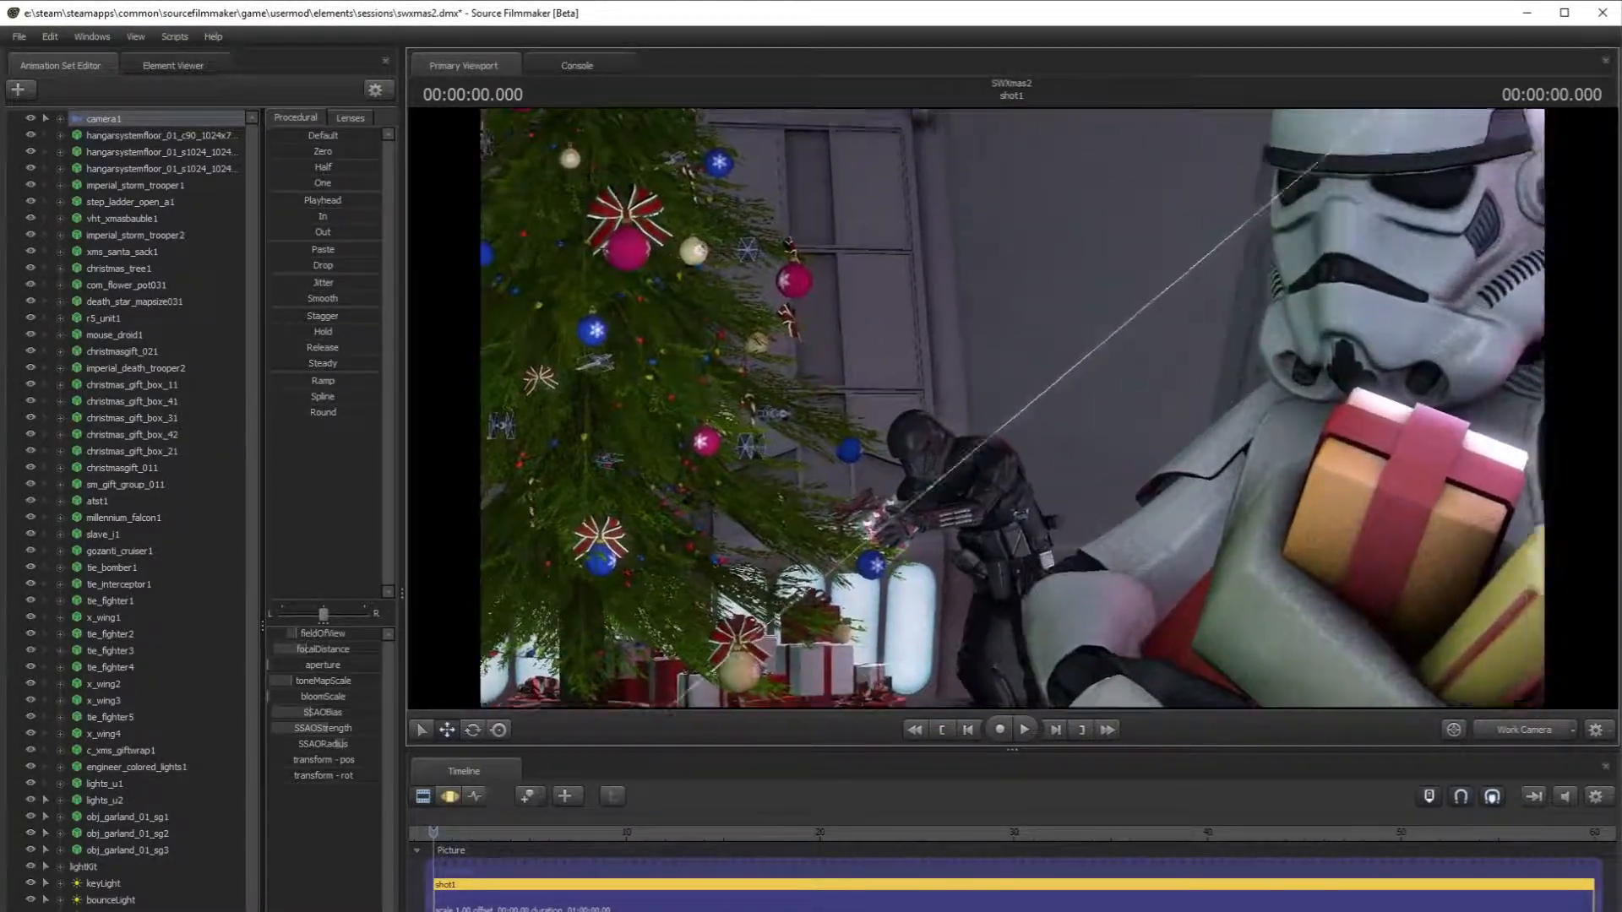
key(s)
mouse_move(1013, 408)
mouse_down()
mouse_move(1007, 384)
mouse_move(997, 433)
mouse_up()
key(s)
key(w)
drag(1436, 619, 1477, 619)
key(a)
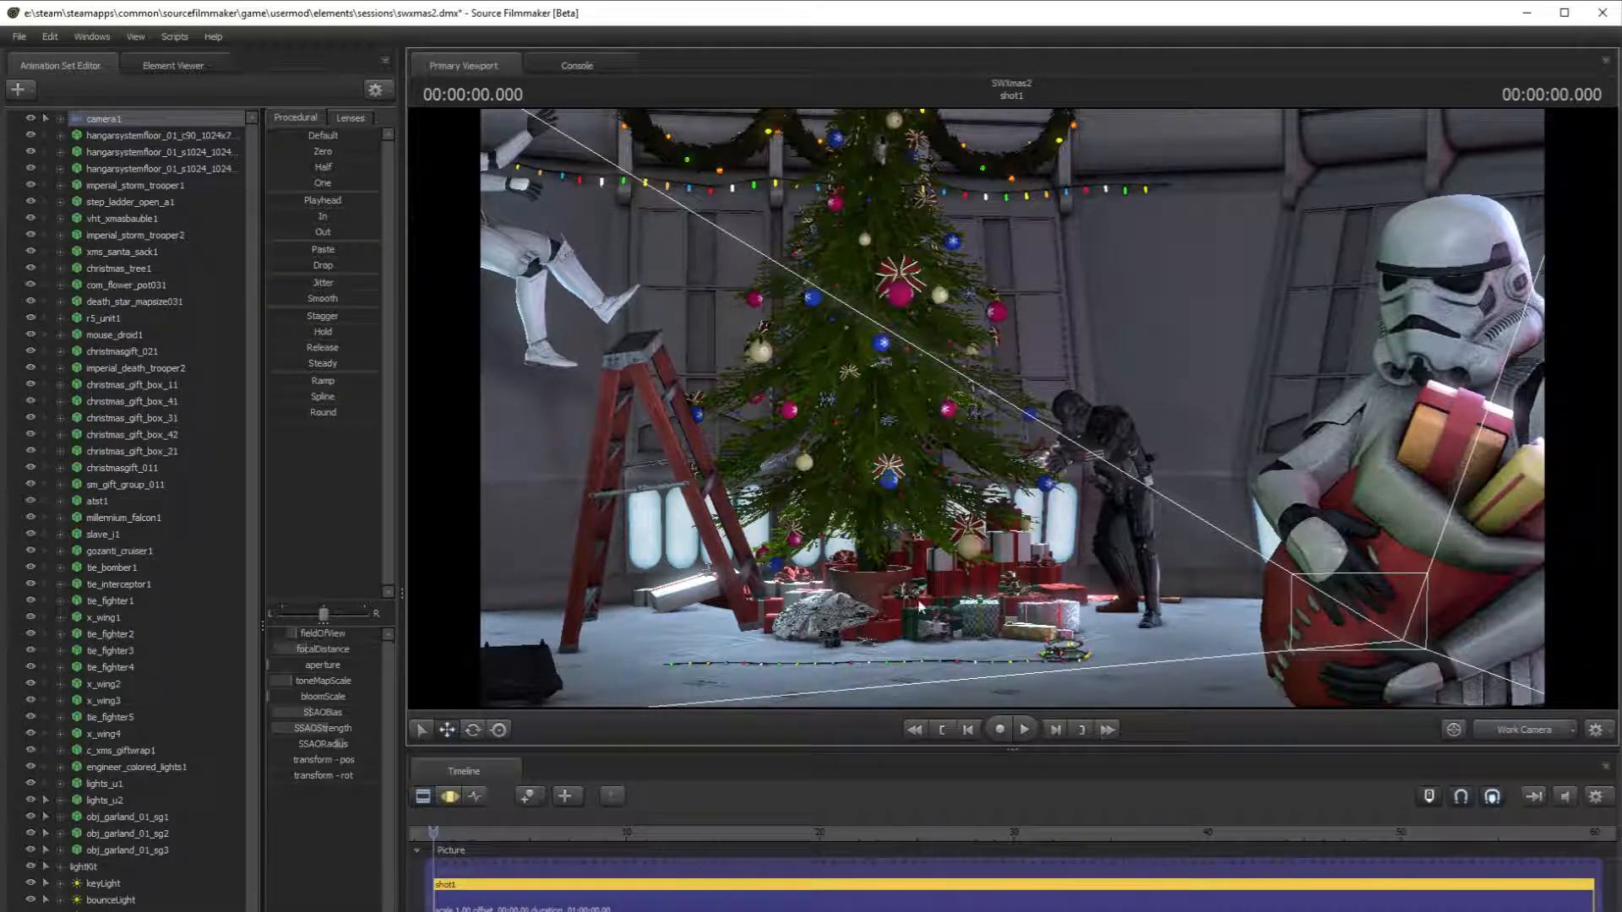
click(1526, 730)
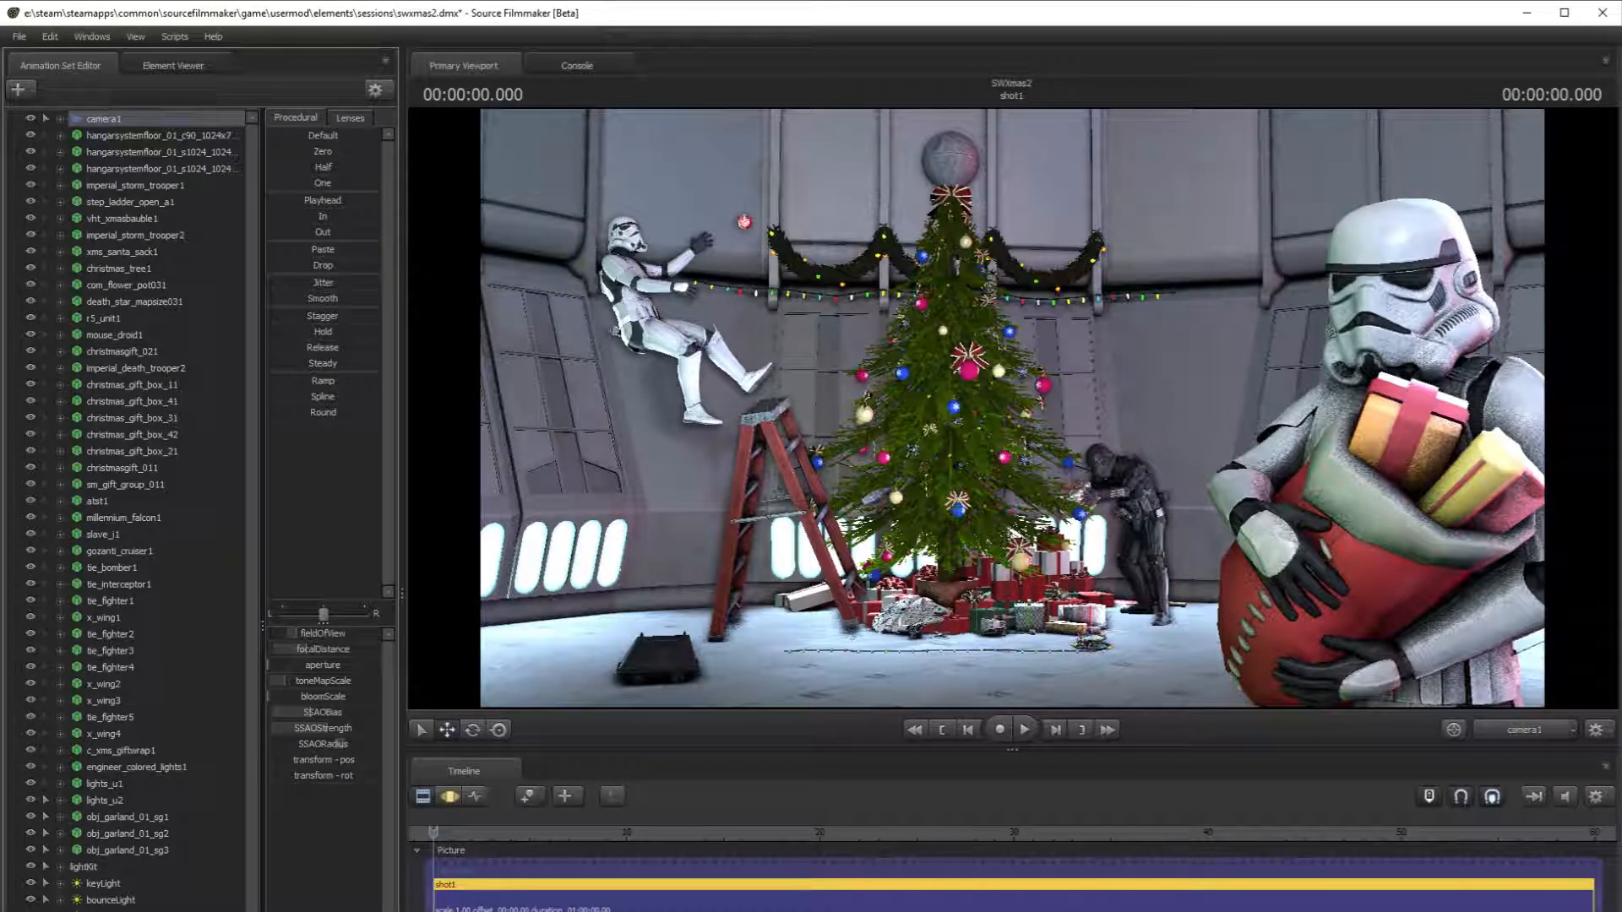
- Try adding a new light from the work camera view and delete it again
key(F3)
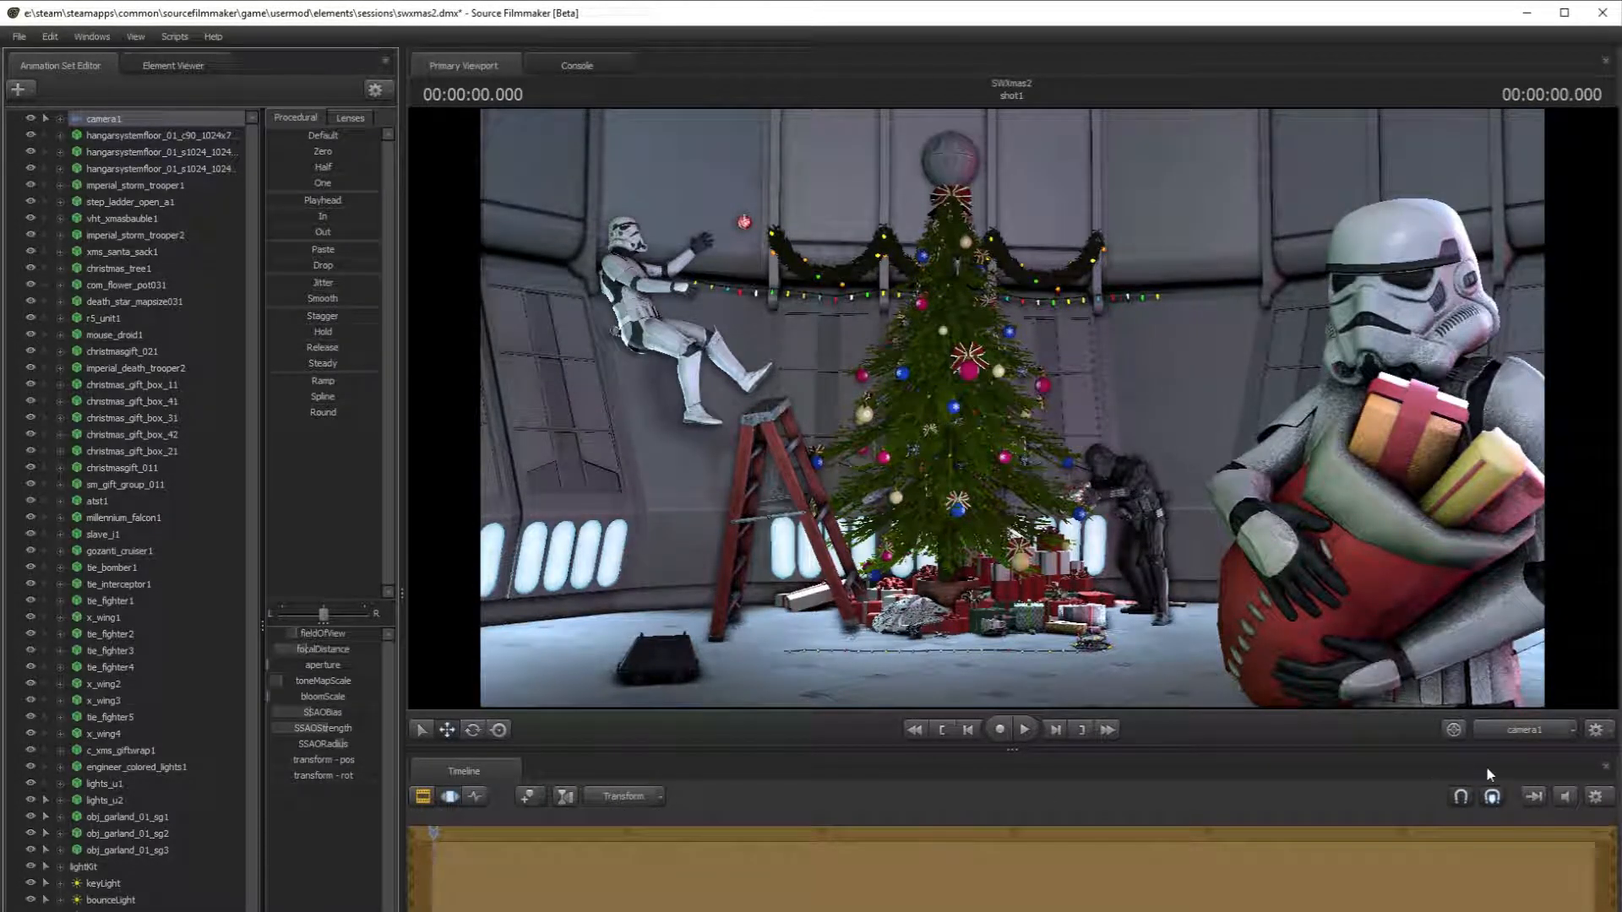
click(1512, 732)
drag(252, 513, 253, 654)
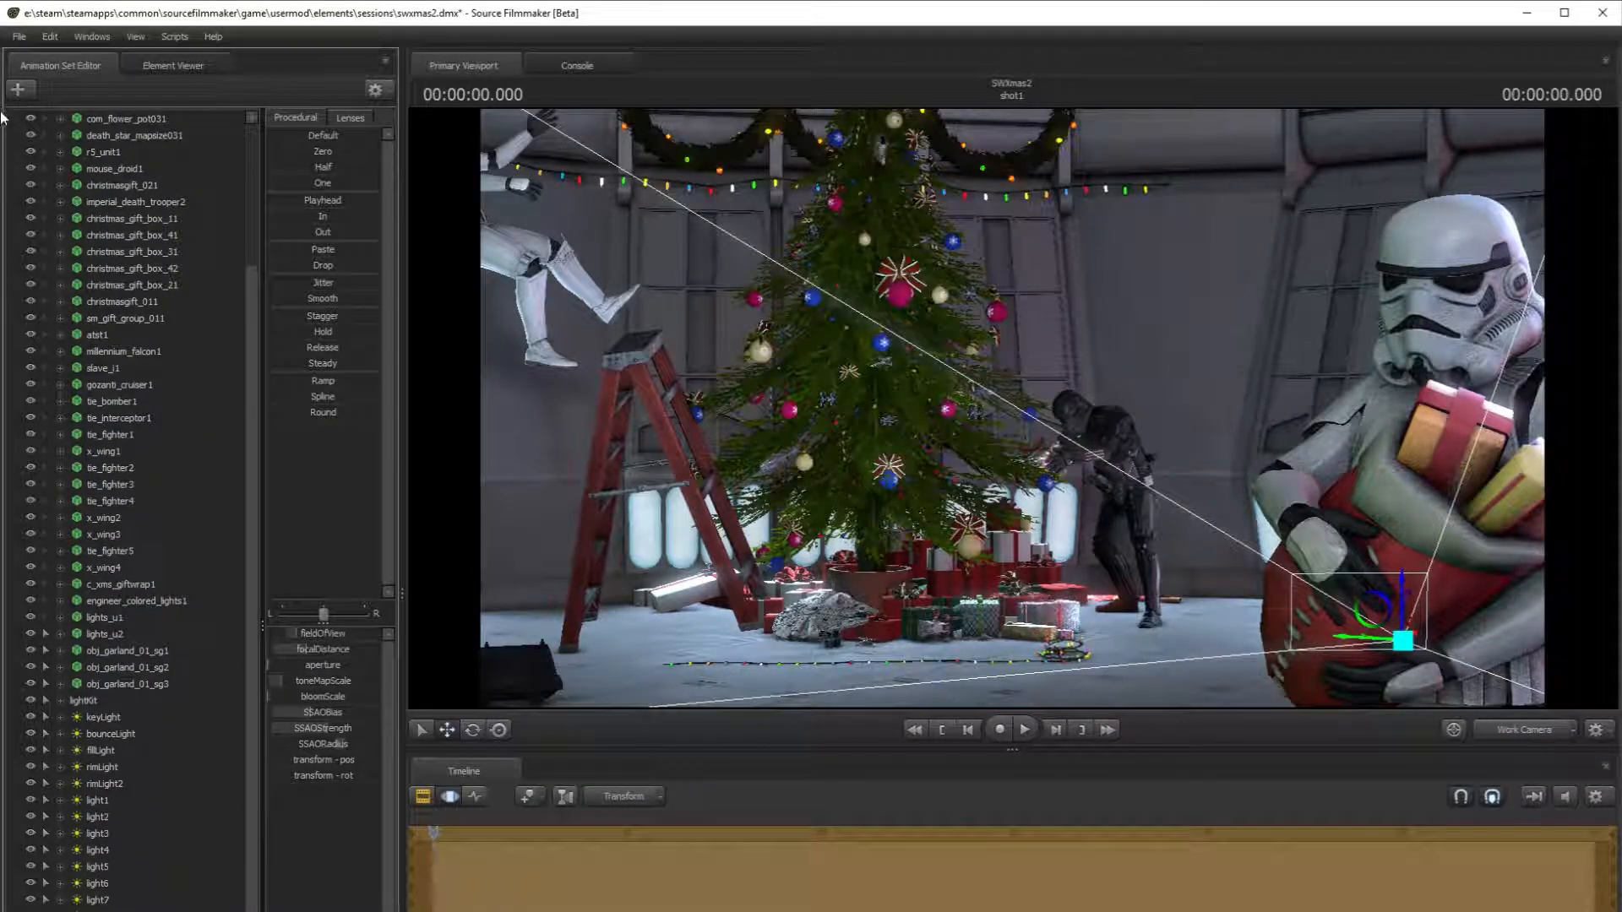
click(18, 89)
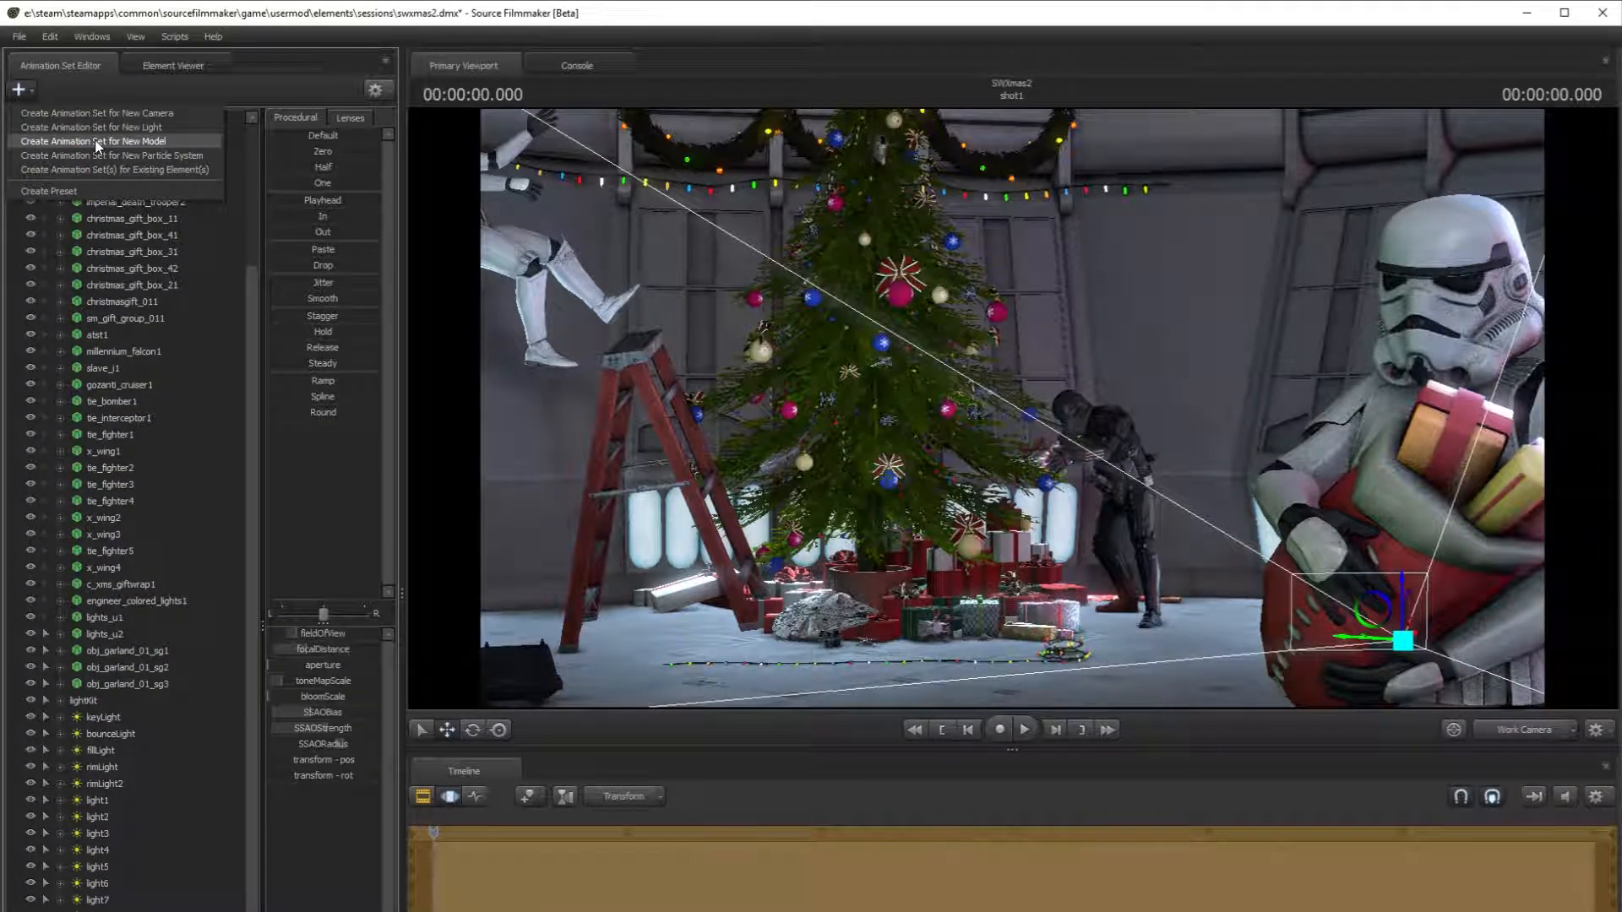
click(96, 142)
mouse_move(622, 533)
mouse_down()
mouse_move(623, 551)
mouse_move(623, 533)
mouse_up()
key(s)
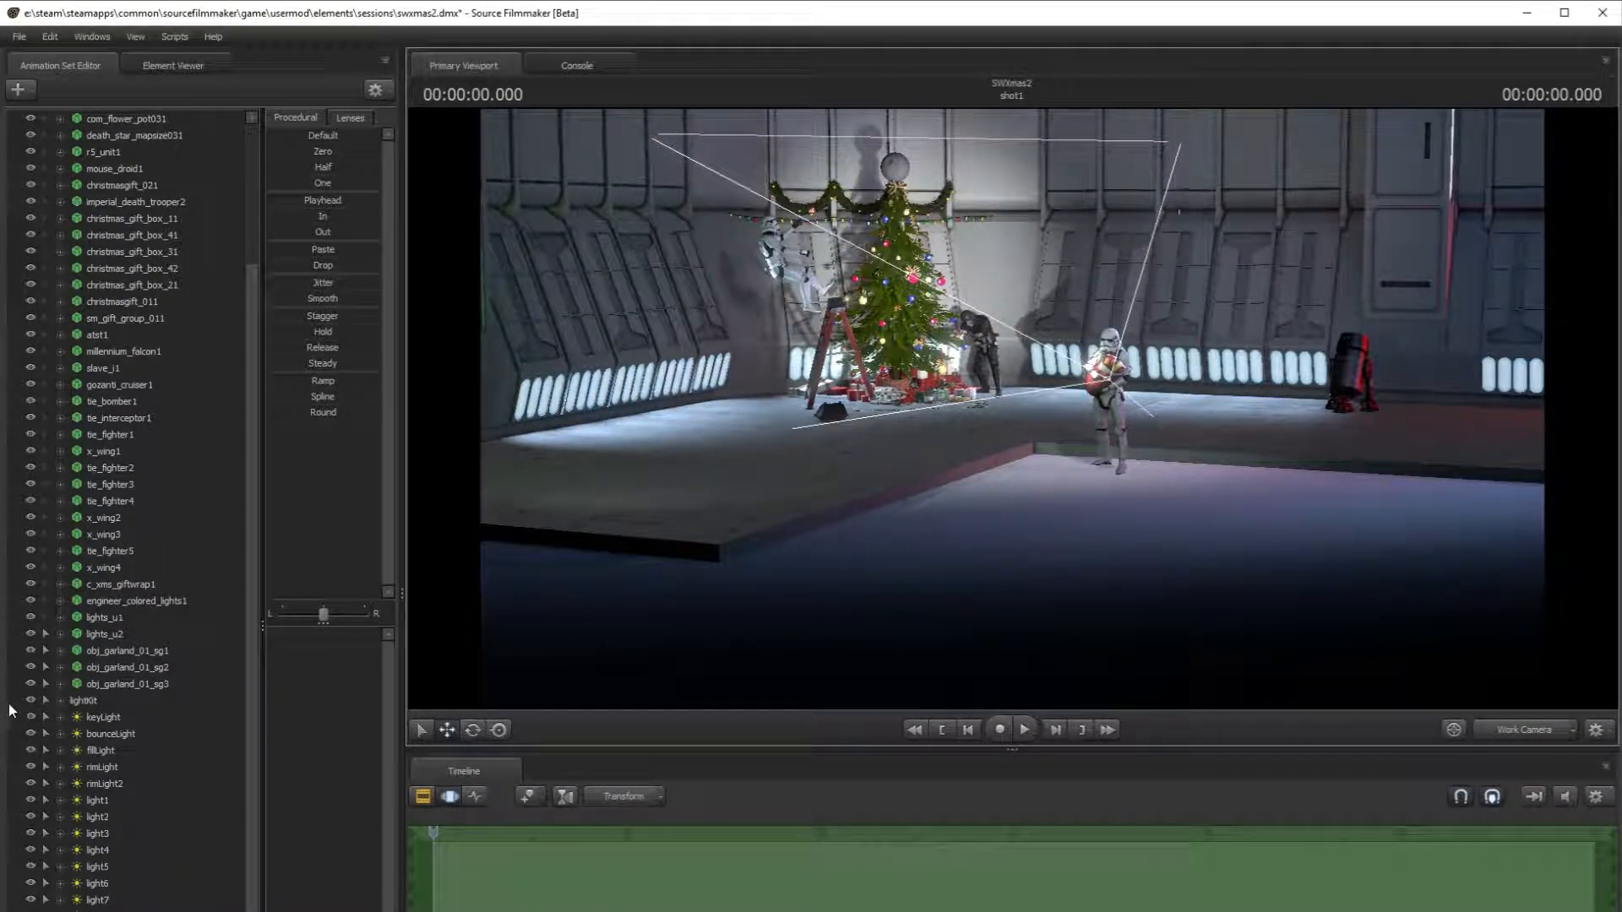
scroll(84, 844, down, 1)
right_click(100, 878)
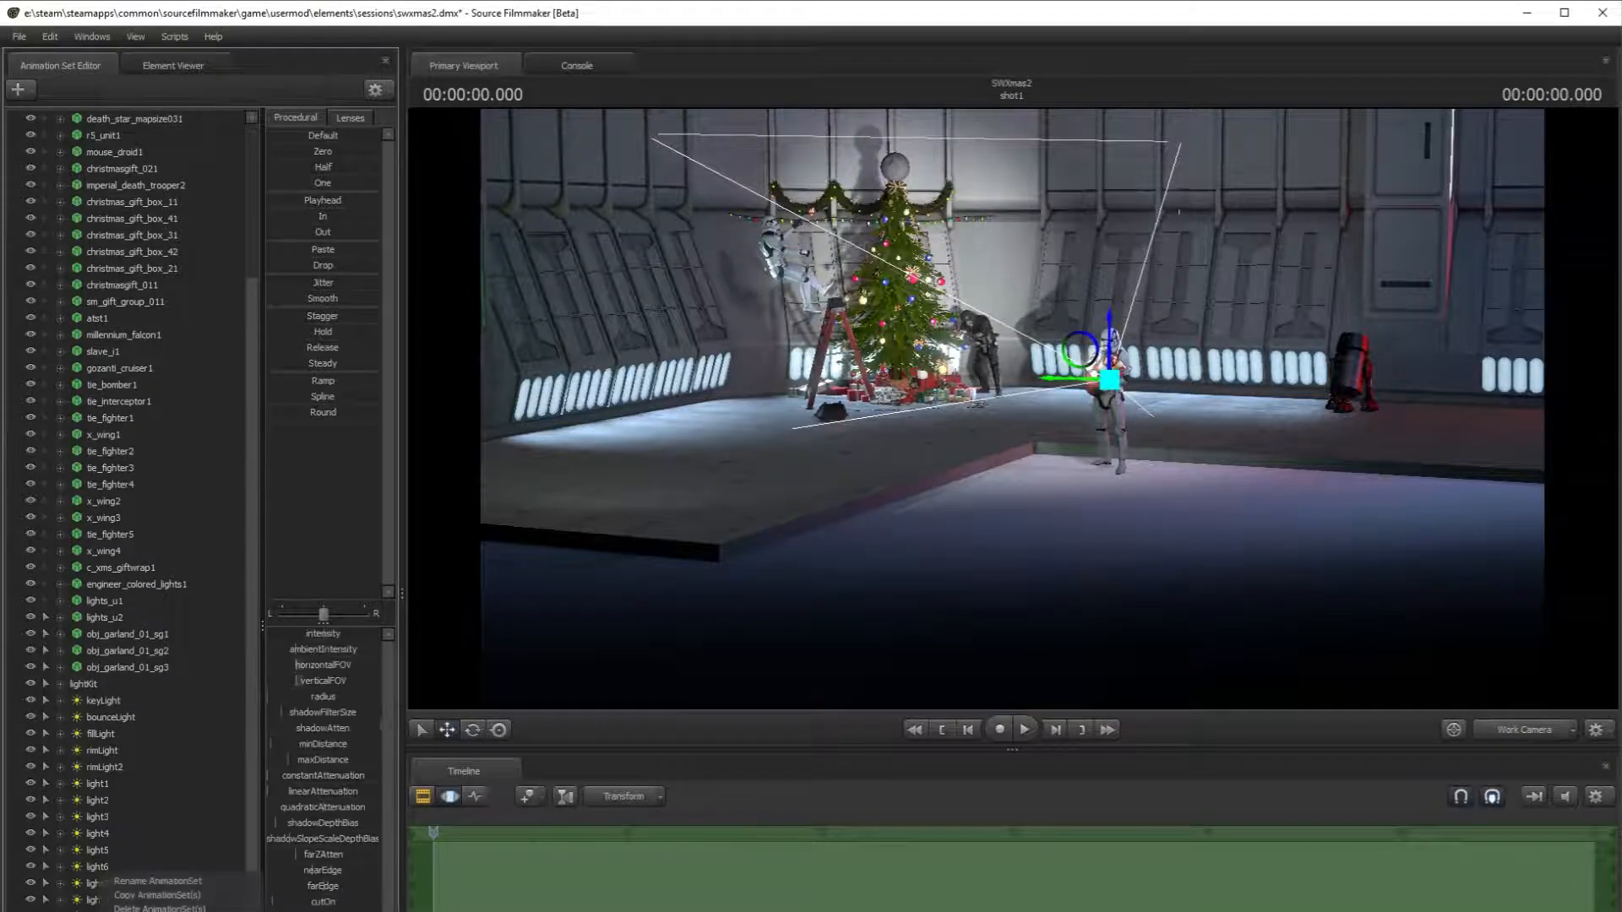
click(147, 908)
key(ctrl+z)
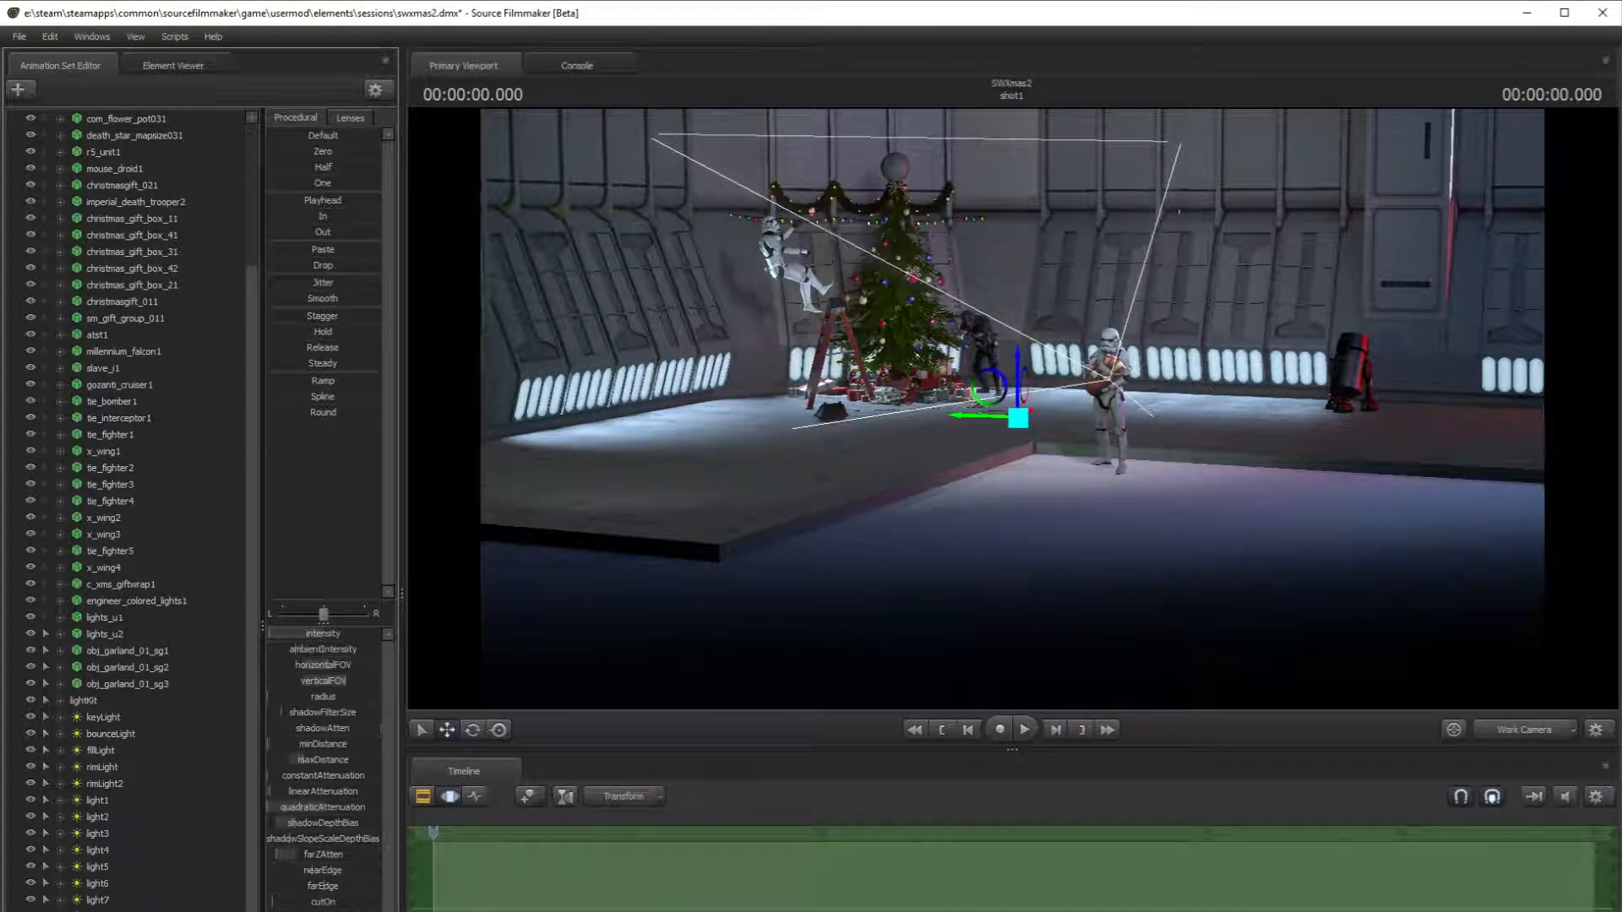
- Select the light listed after light7 and return to the camera1 view
click(115, 909)
right_click(115, 909)
click(160, 909)
right_click(116, 902)
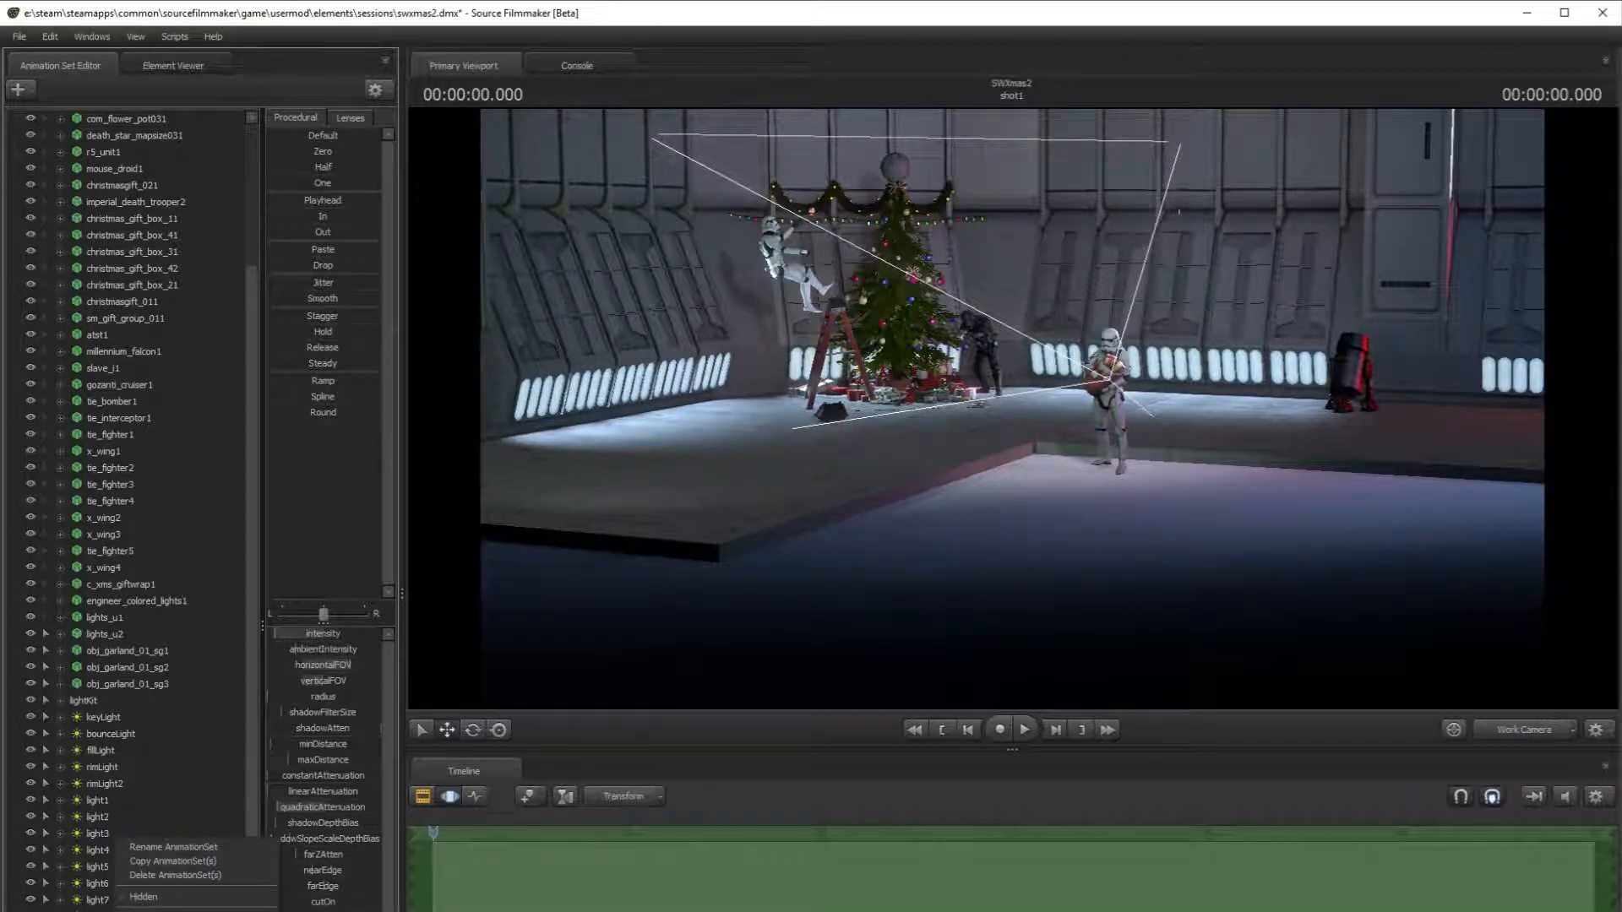
key(Escape)
middle_drag(980, 328, 1011, 408)
click(1543, 727)
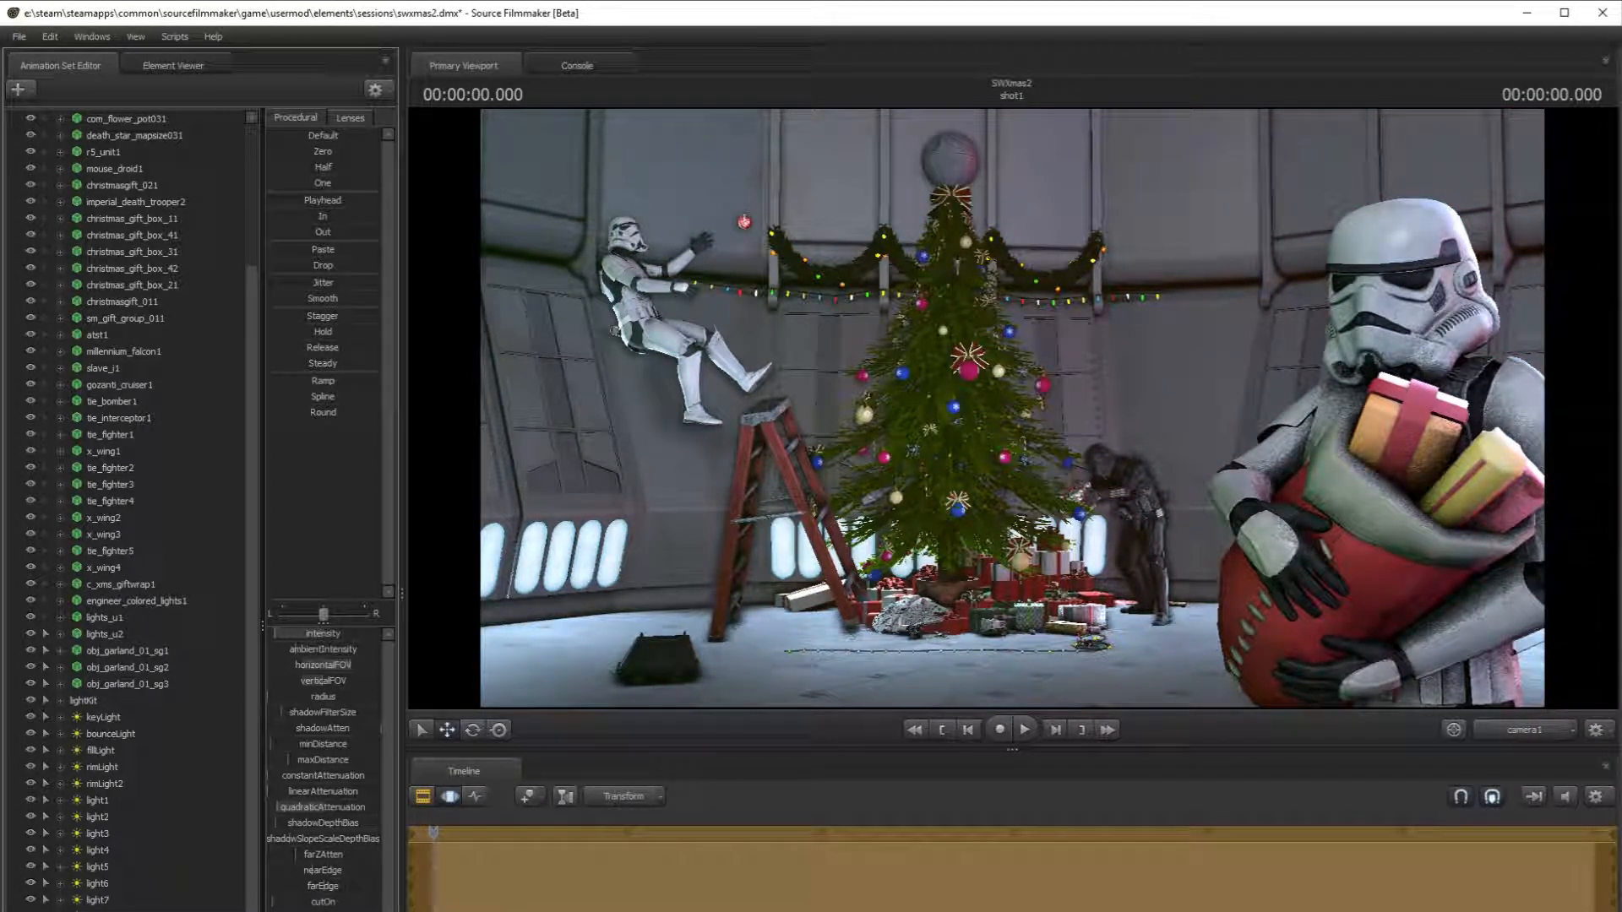
- Adjust the selected light's intensity and increase its radius, previewing the effect on the shot
key(ctrl+z)
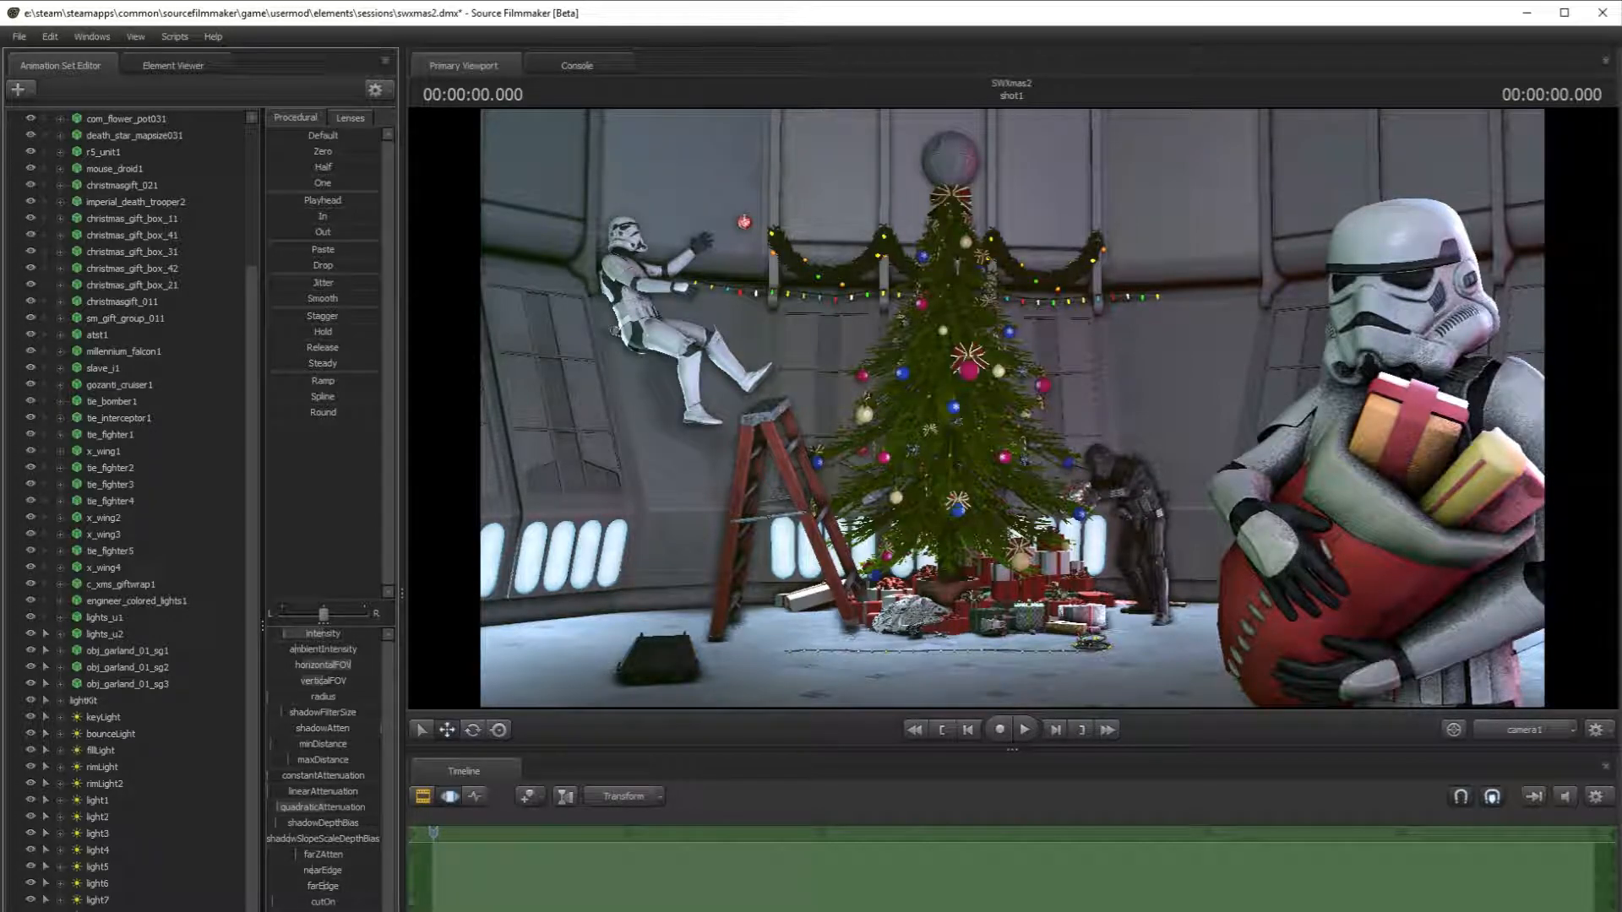
key(ctrl+y)
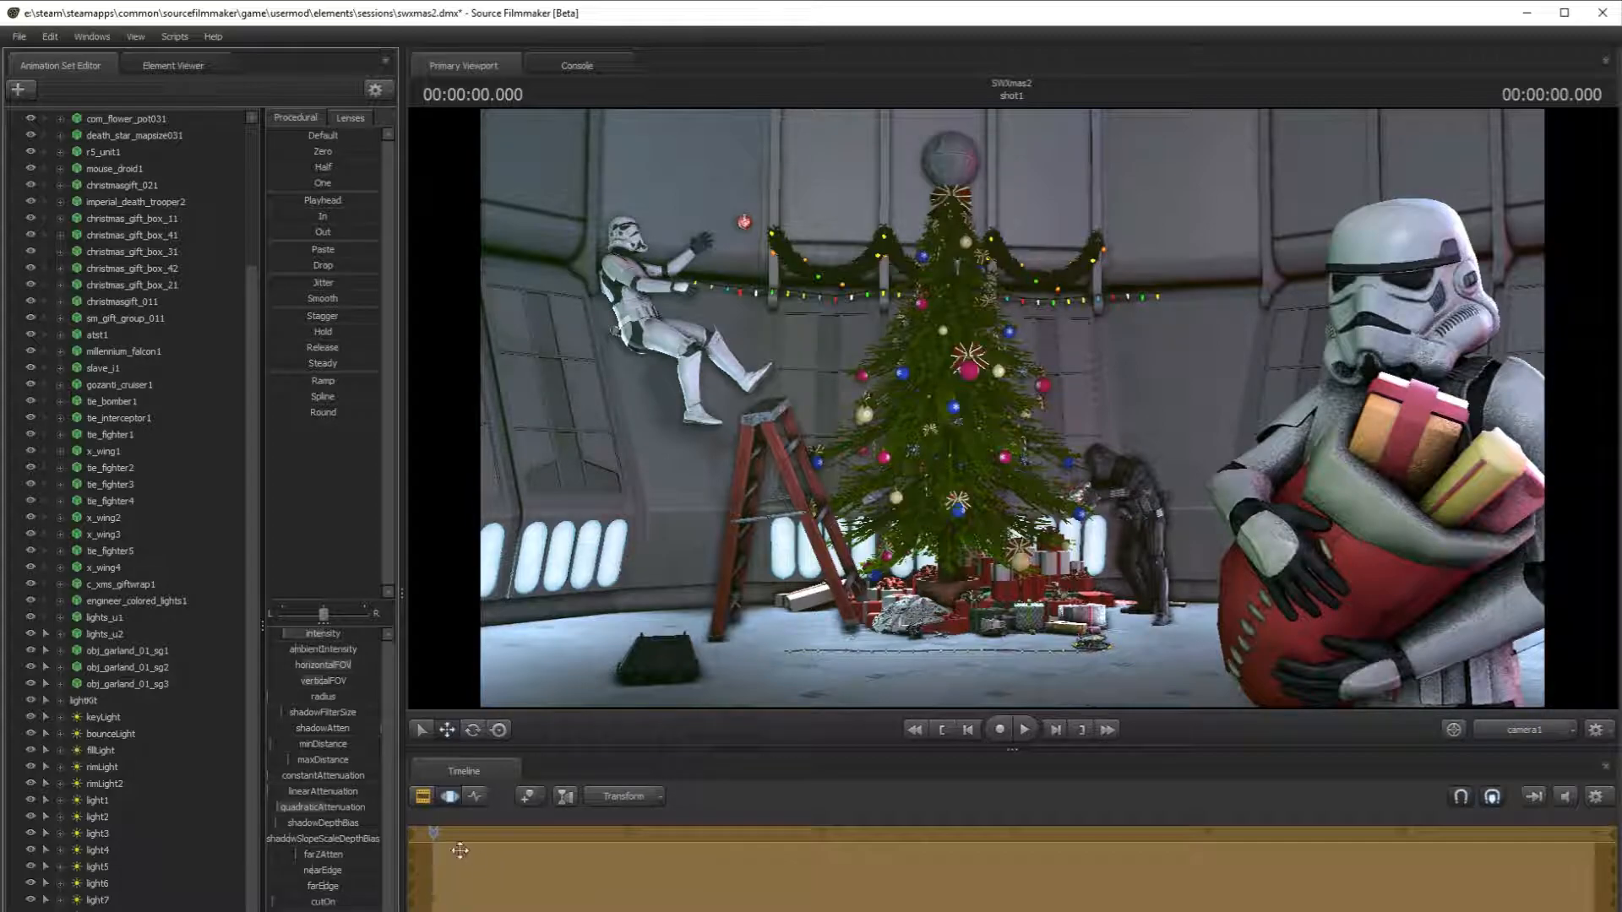
click(425, 802)
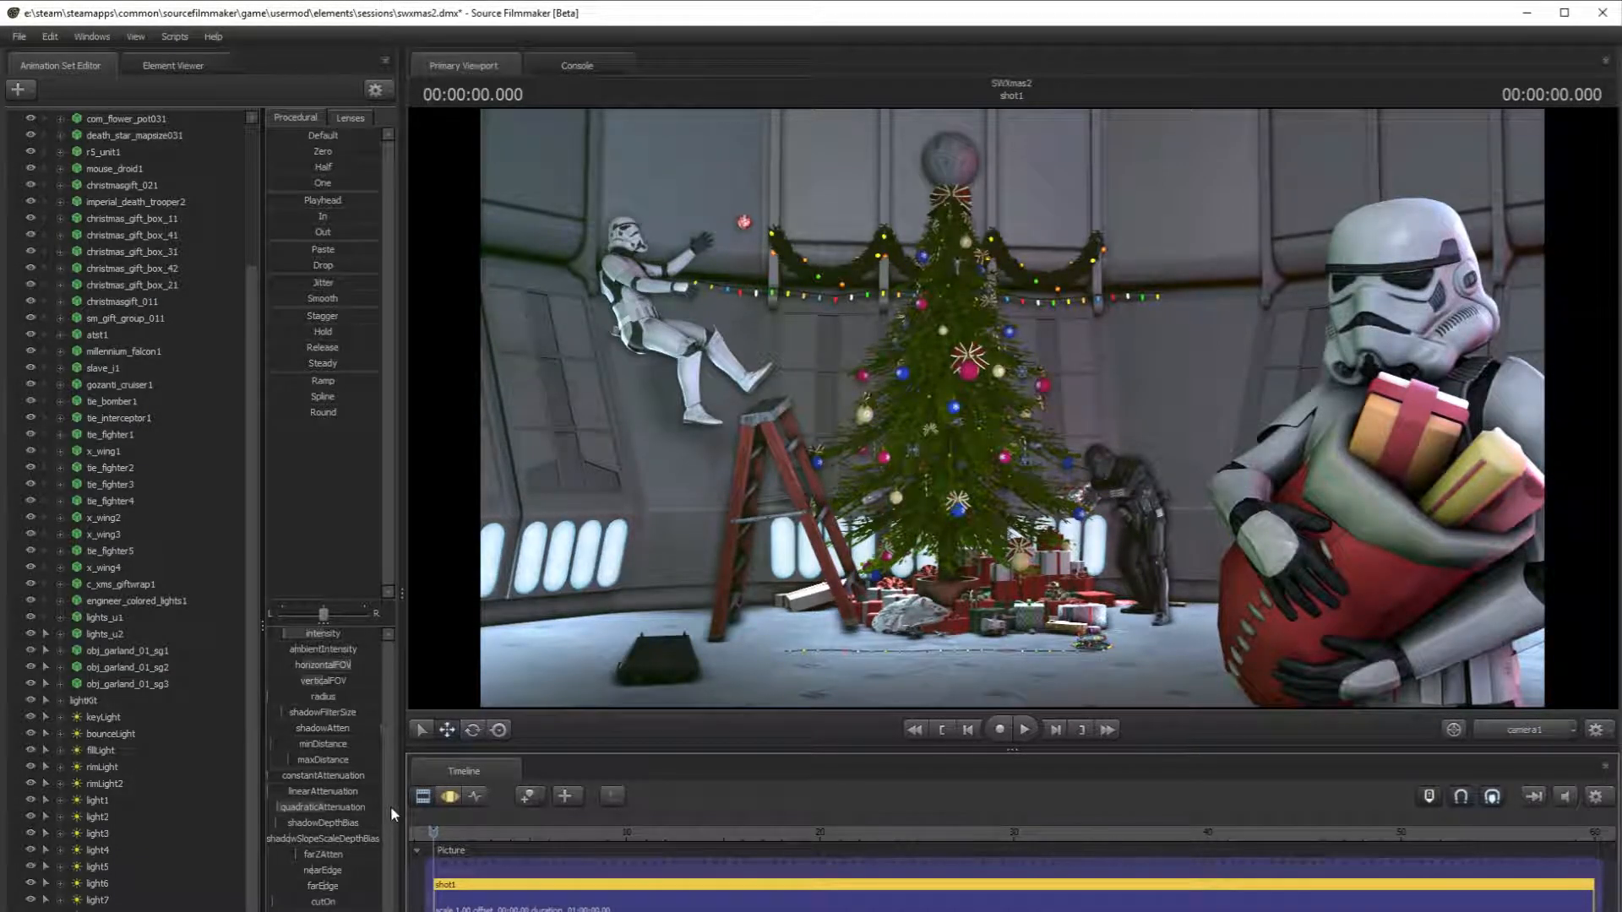
click(448, 796)
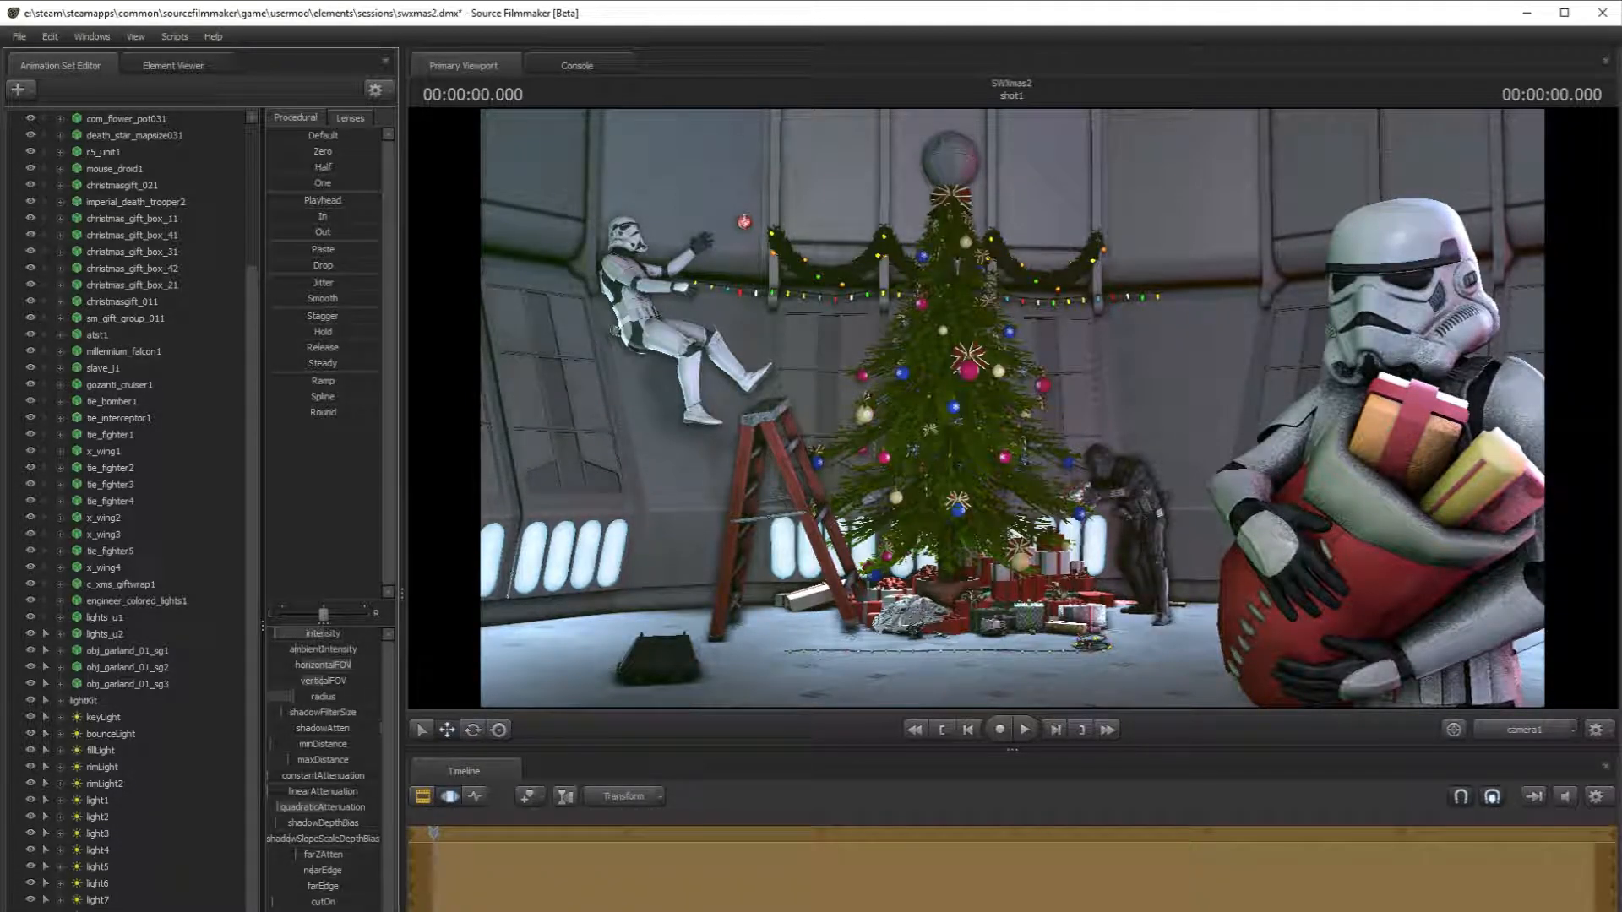
click(451, 798)
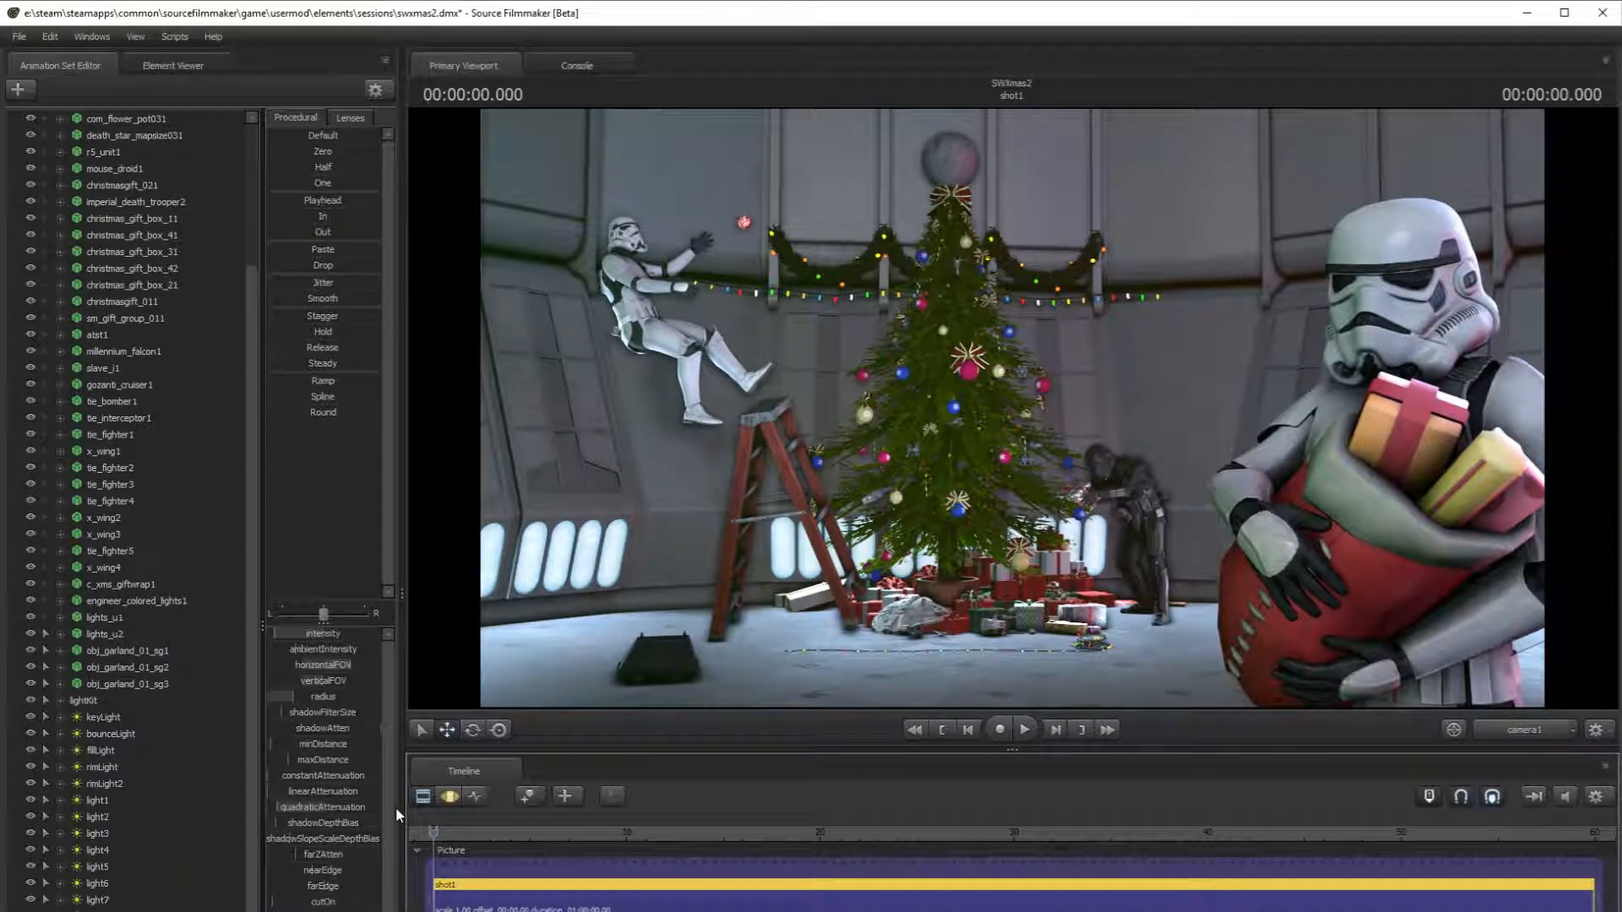
- Lower SSAOStrength and SSAOBias on camera1
click(447, 797)
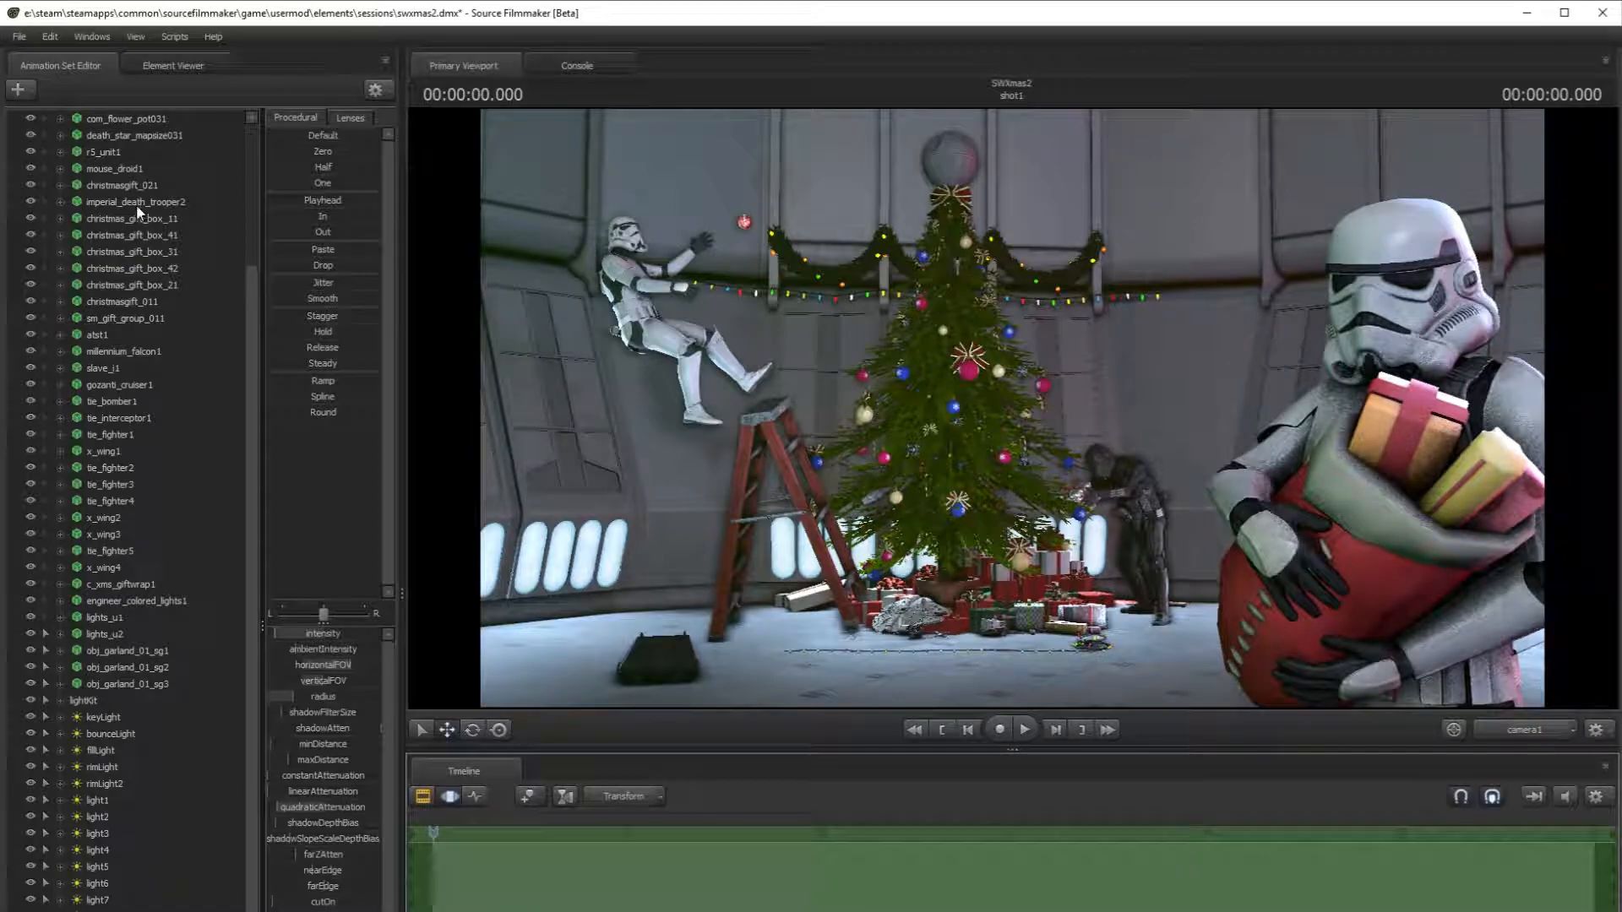
mouse_move(317, 713)
mouse_down()
mouse_move(276, 713)
mouse_move(273, 728)
mouse_move(298, 713)
mouse_up()
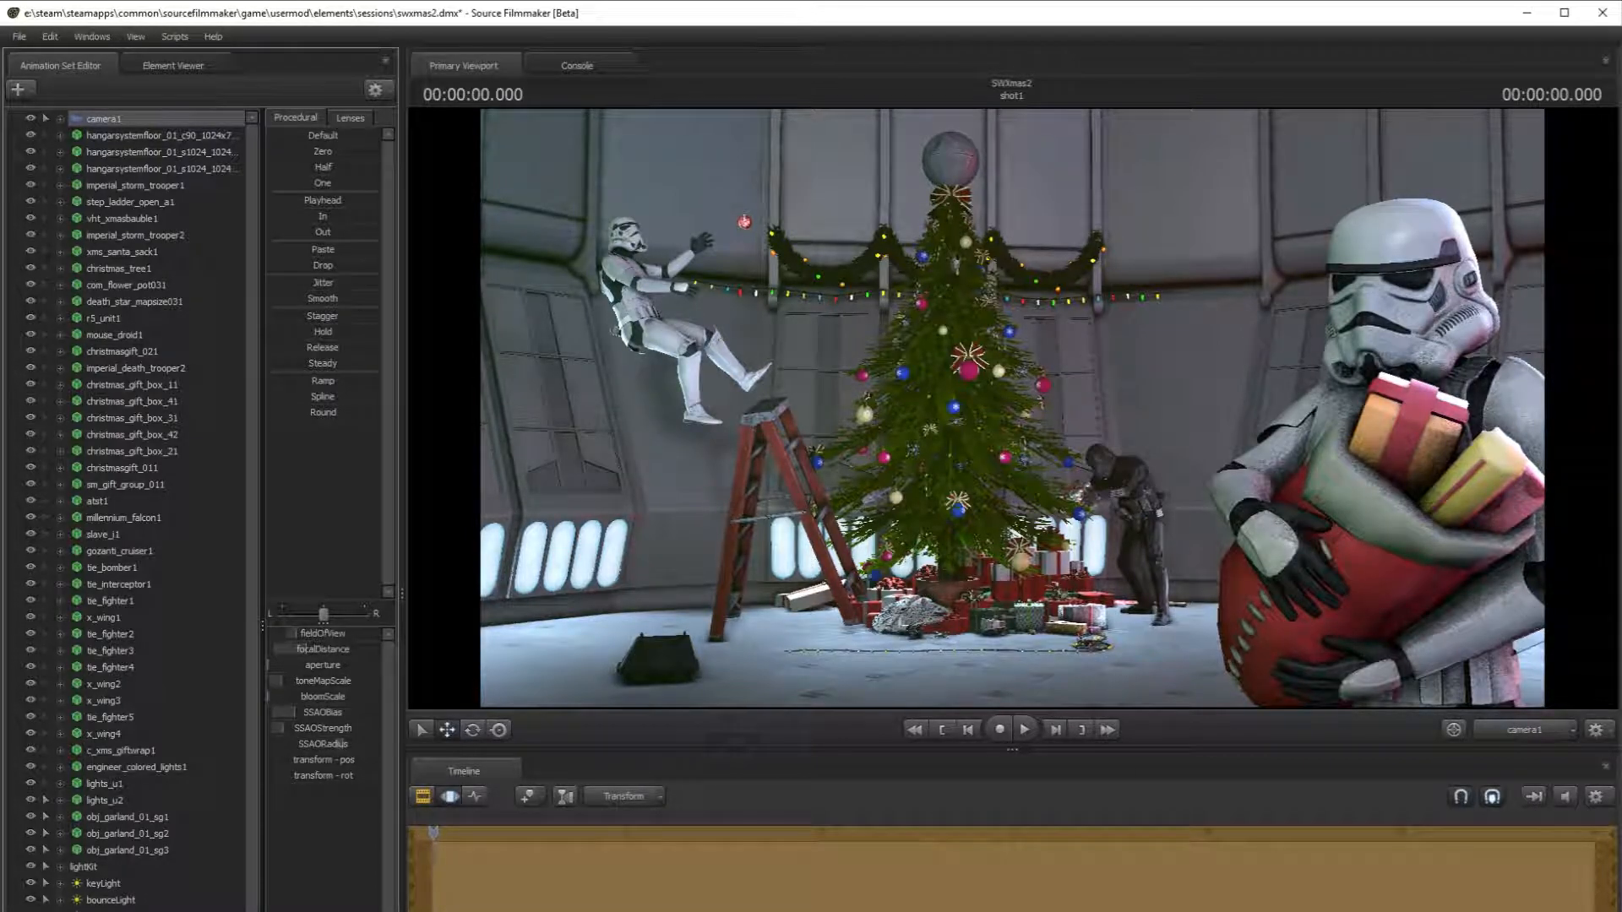
- Duplicate light2 from the work camera view by copying and pasting its animation set
click(425, 795)
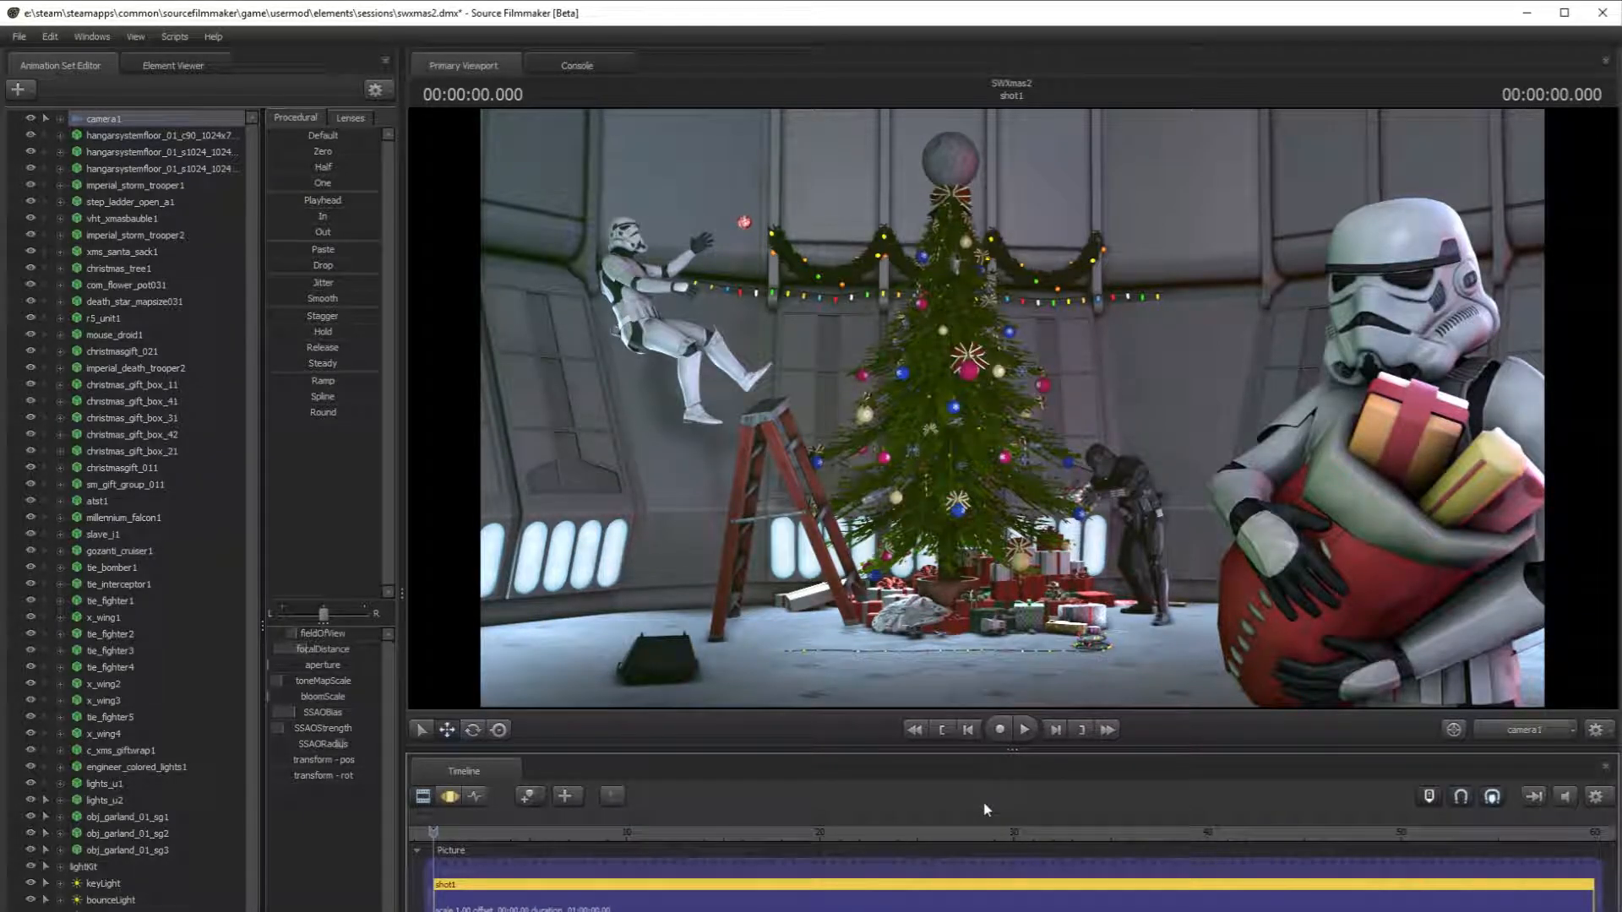
click(1533, 736)
drag(295, 729, 305, 729)
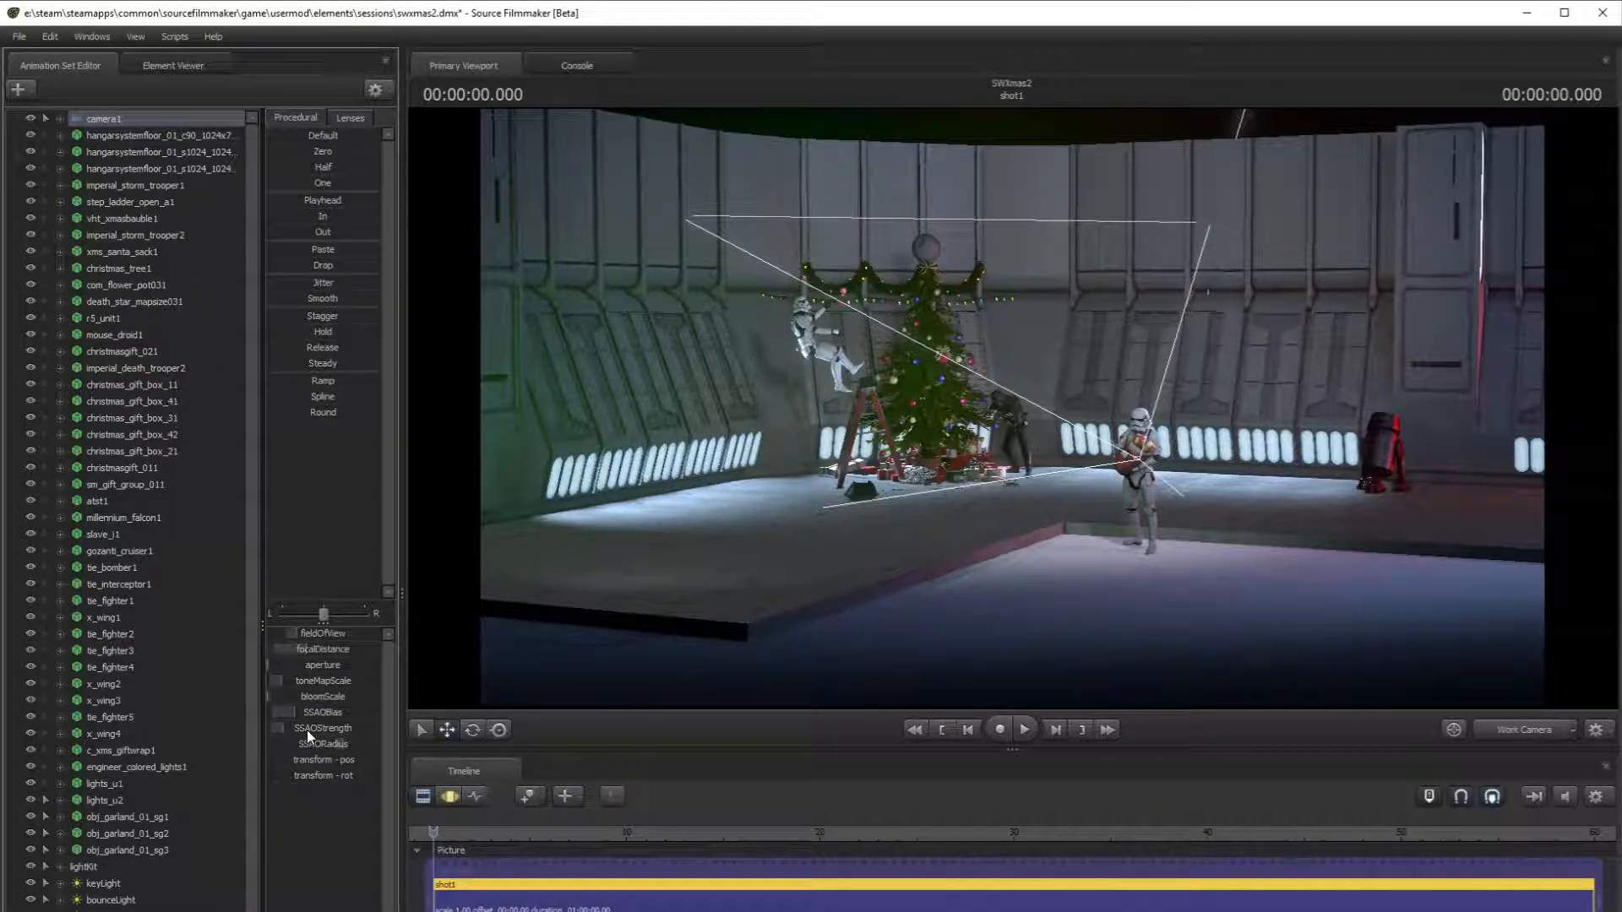
scroll(124, 898, down, 3)
click(99, 821)
click(29, 818)
right_click(123, 816)
click(169, 839)
click(379, 92)
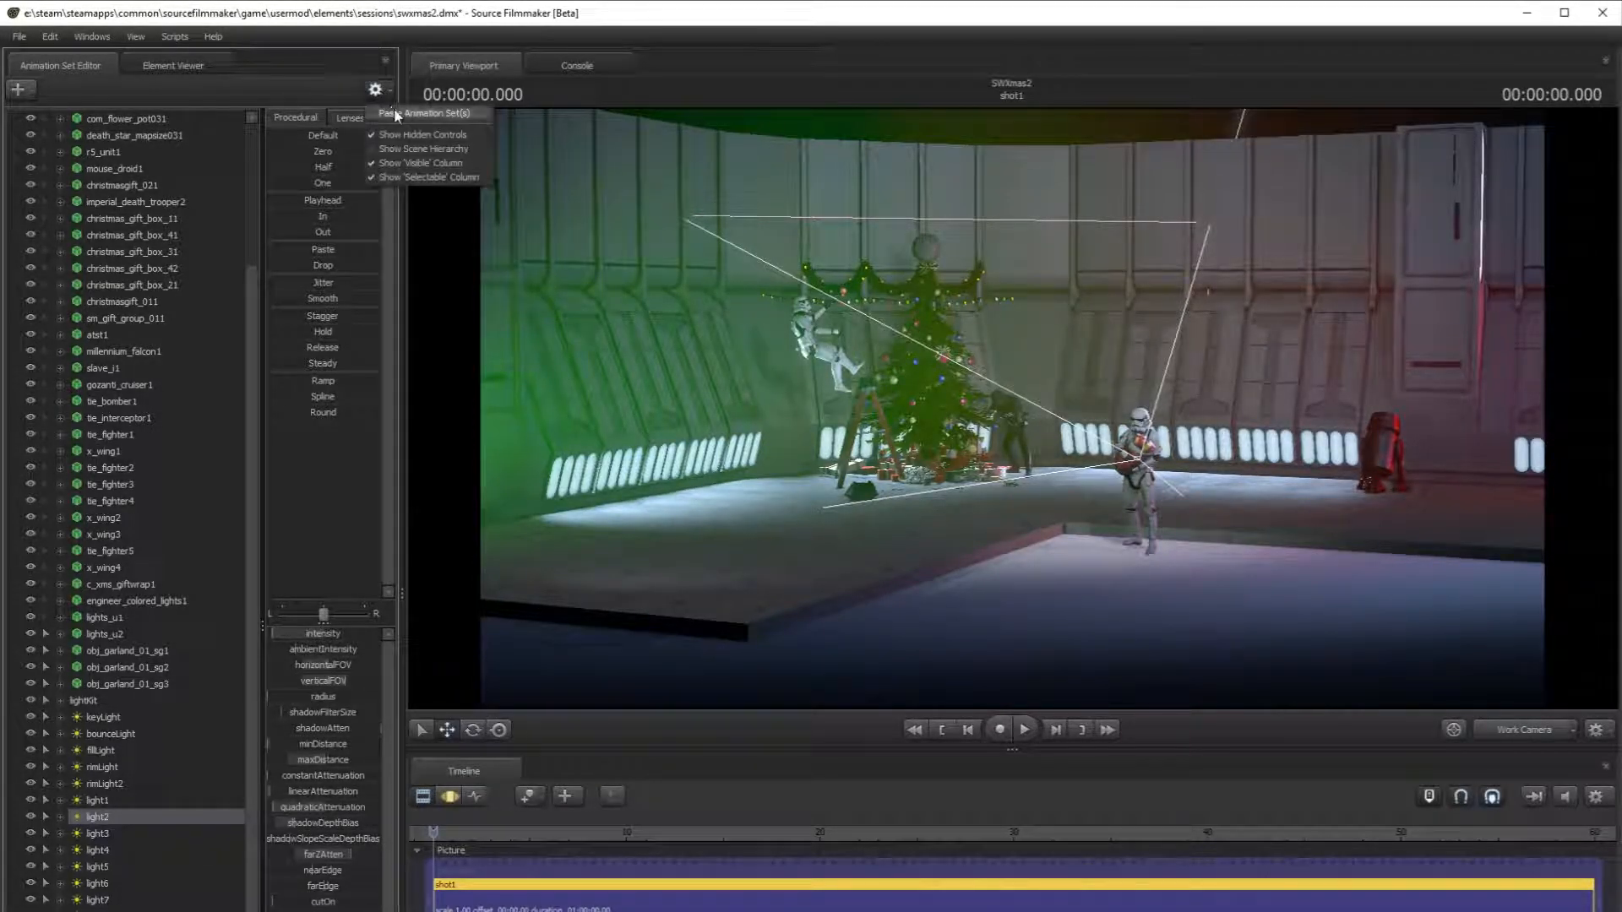
click(396, 114)
scroll(203, 904, down, 1)
right_click(126, 910)
click(182, 911)
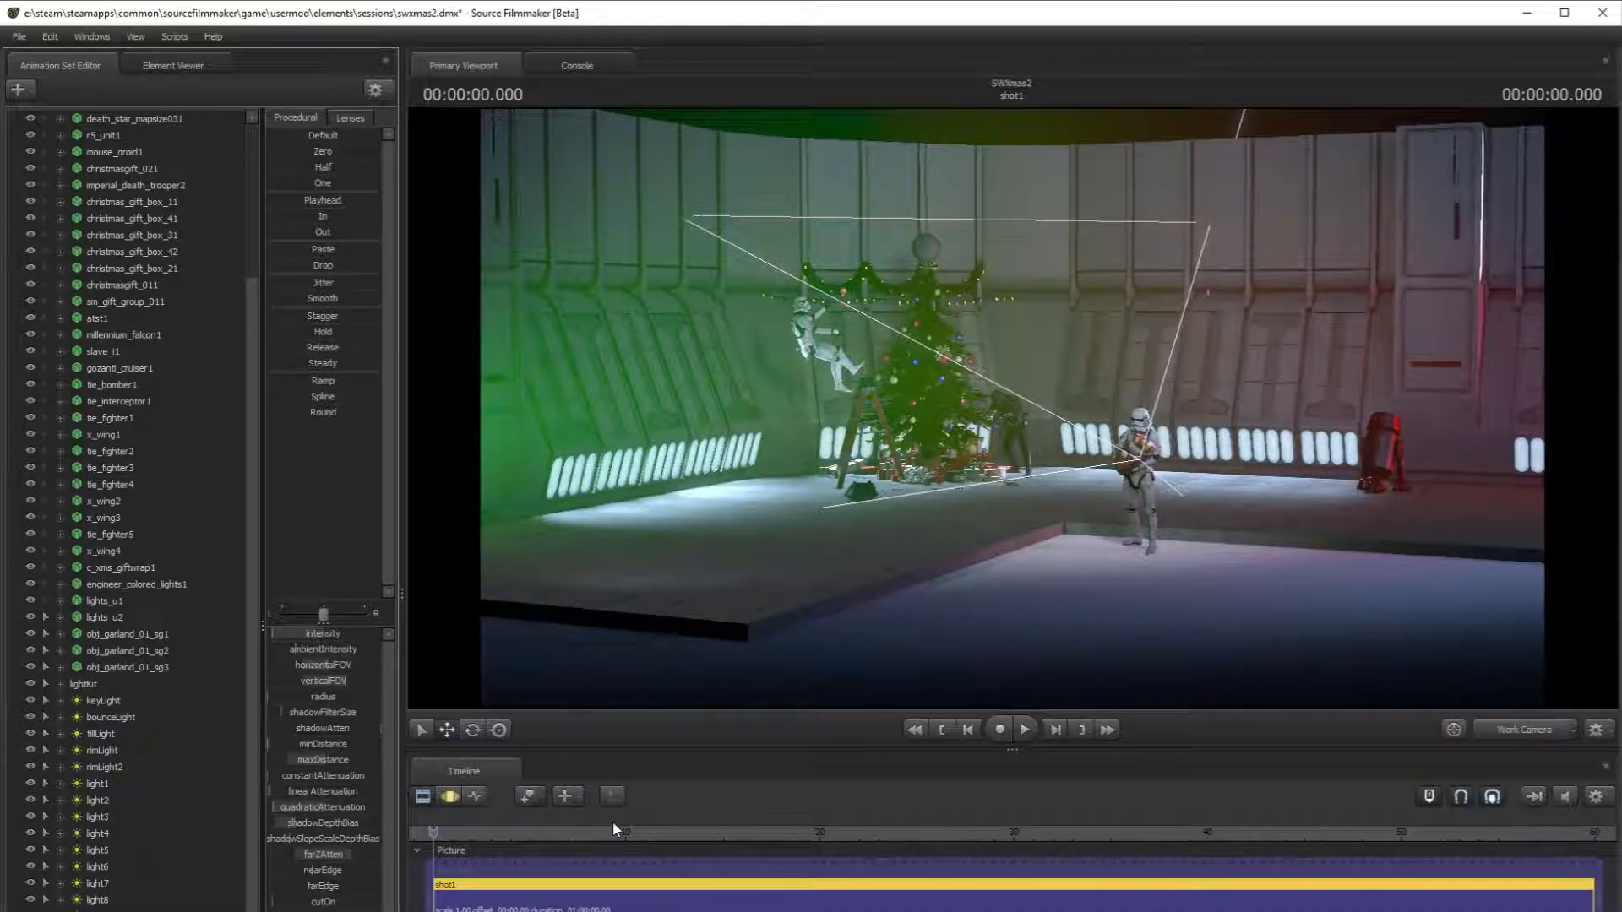
- Increase the copied light's intensity and constantAttenuation in the Motion Editor
click(446, 799)
drag(626, 414, 760, 418)
drag(799, 488, 743, 512)
key(w)
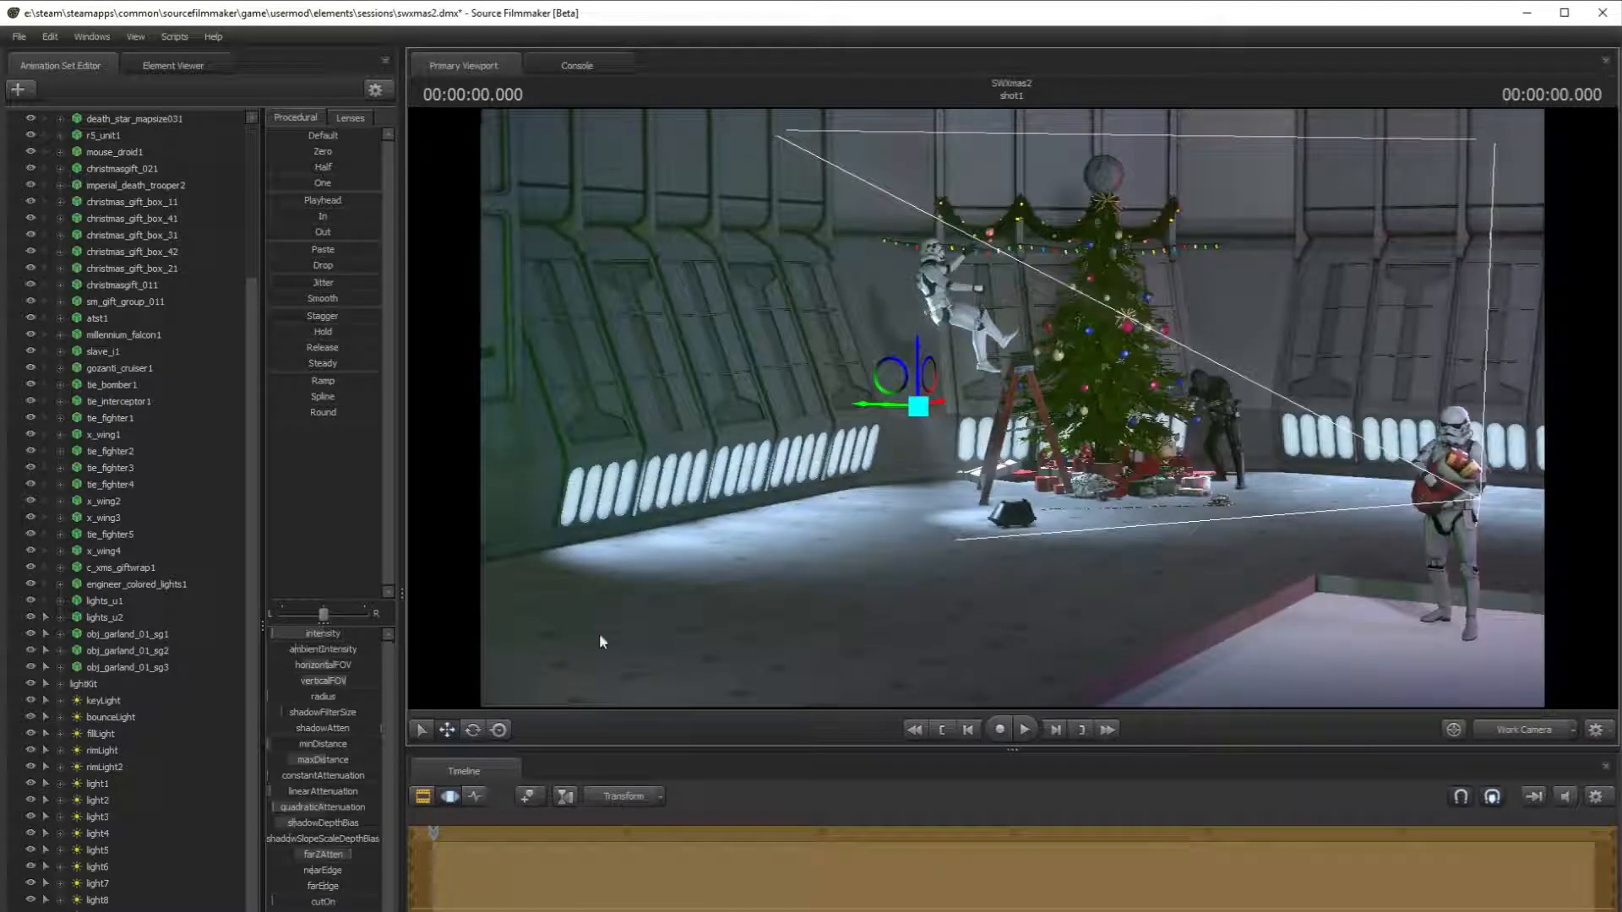
drag(302, 647, 333, 647)
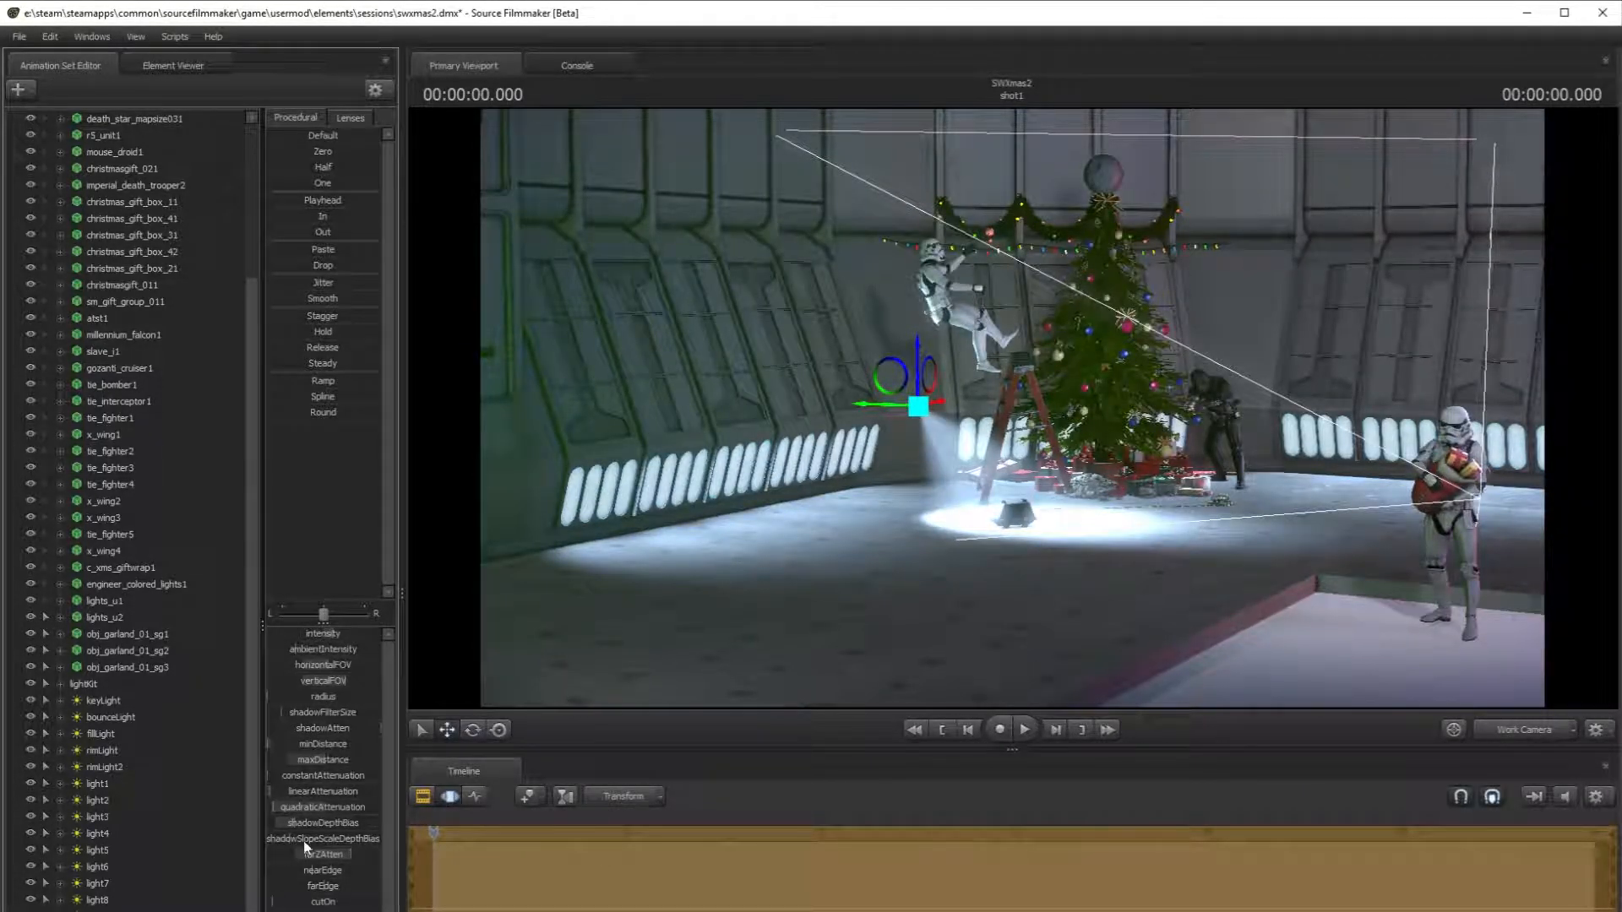
drag(279, 776, 294, 776)
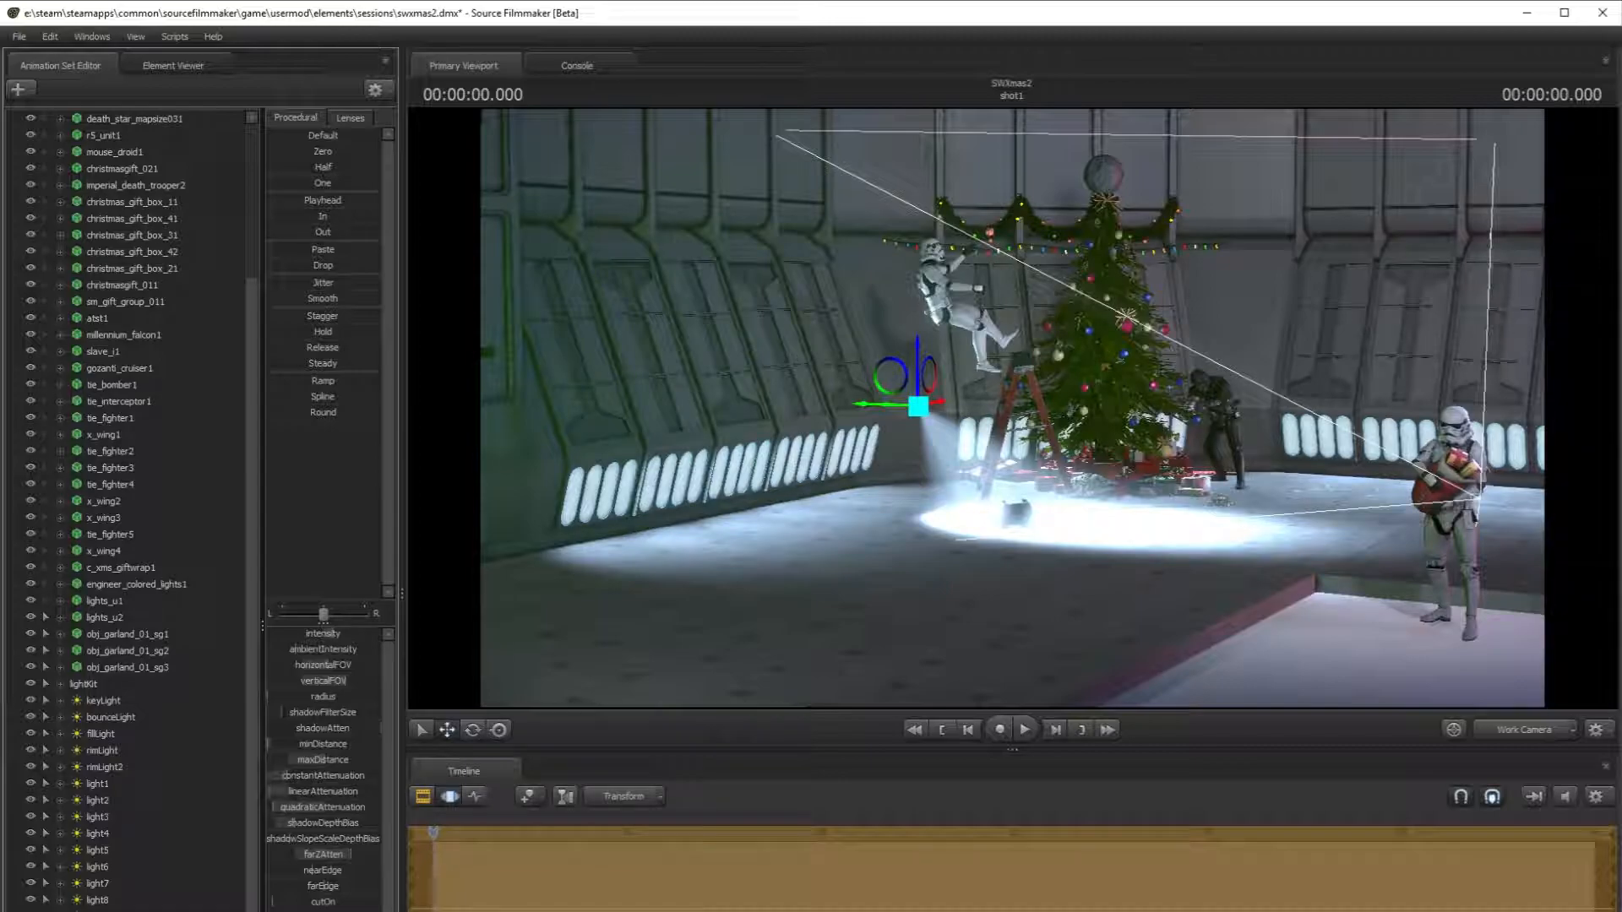
- Rotate the copied light toward the wall left of the tree and move it into the foreground near the floor
key(e)
drag(958, 397, 659, 422)
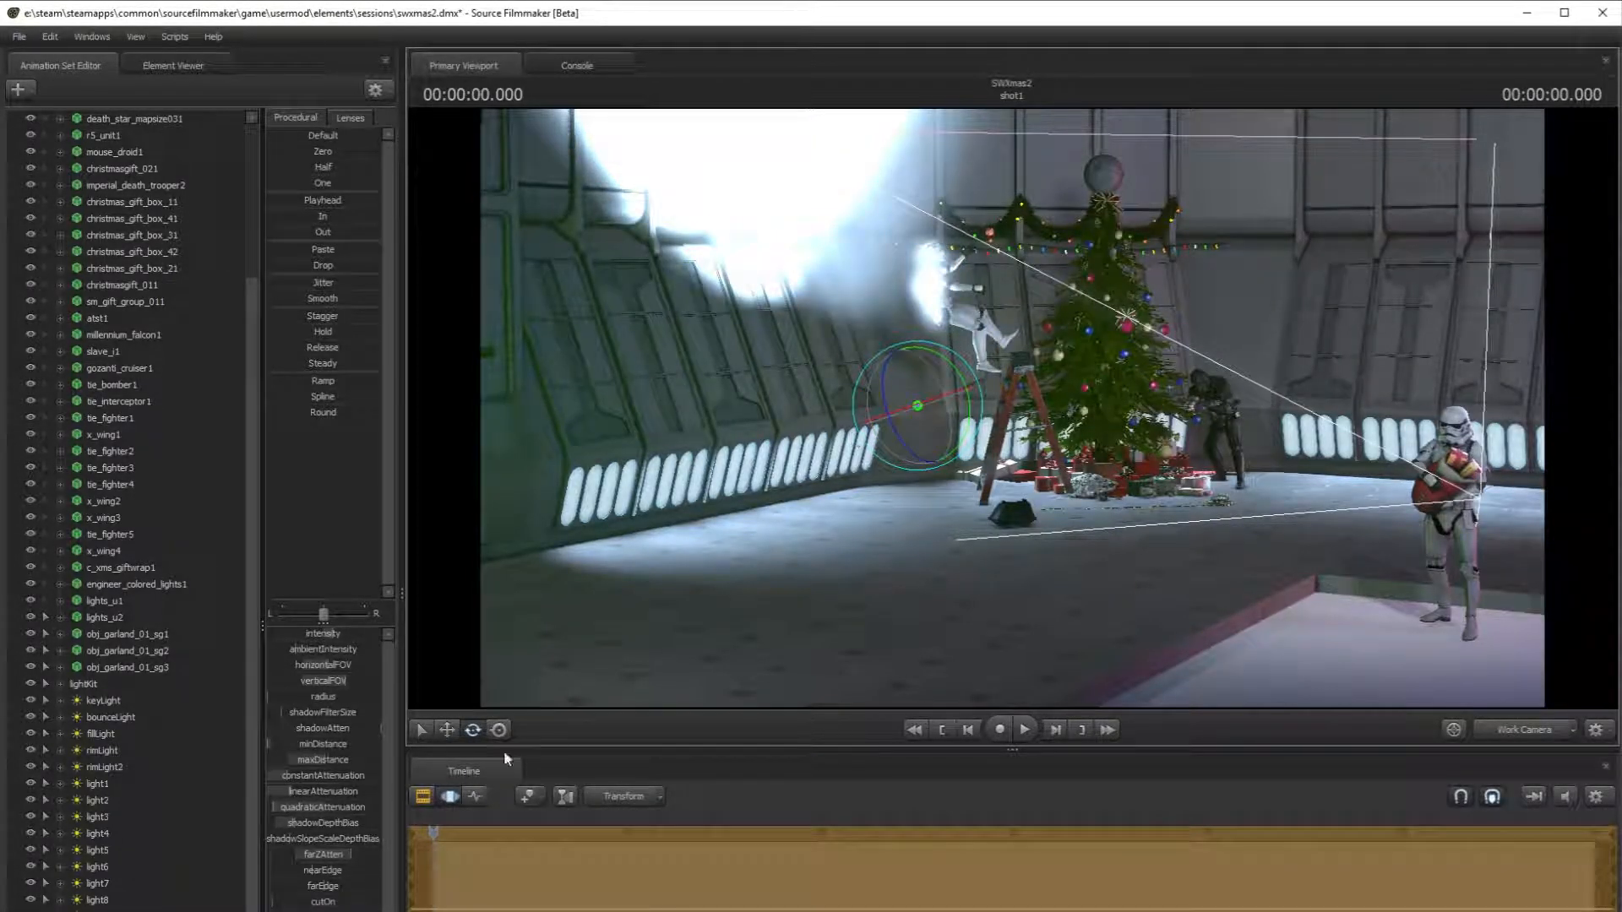
click(447, 730)
drag(918, 404, 941, 704)
drag(940, 583, 939, 614)
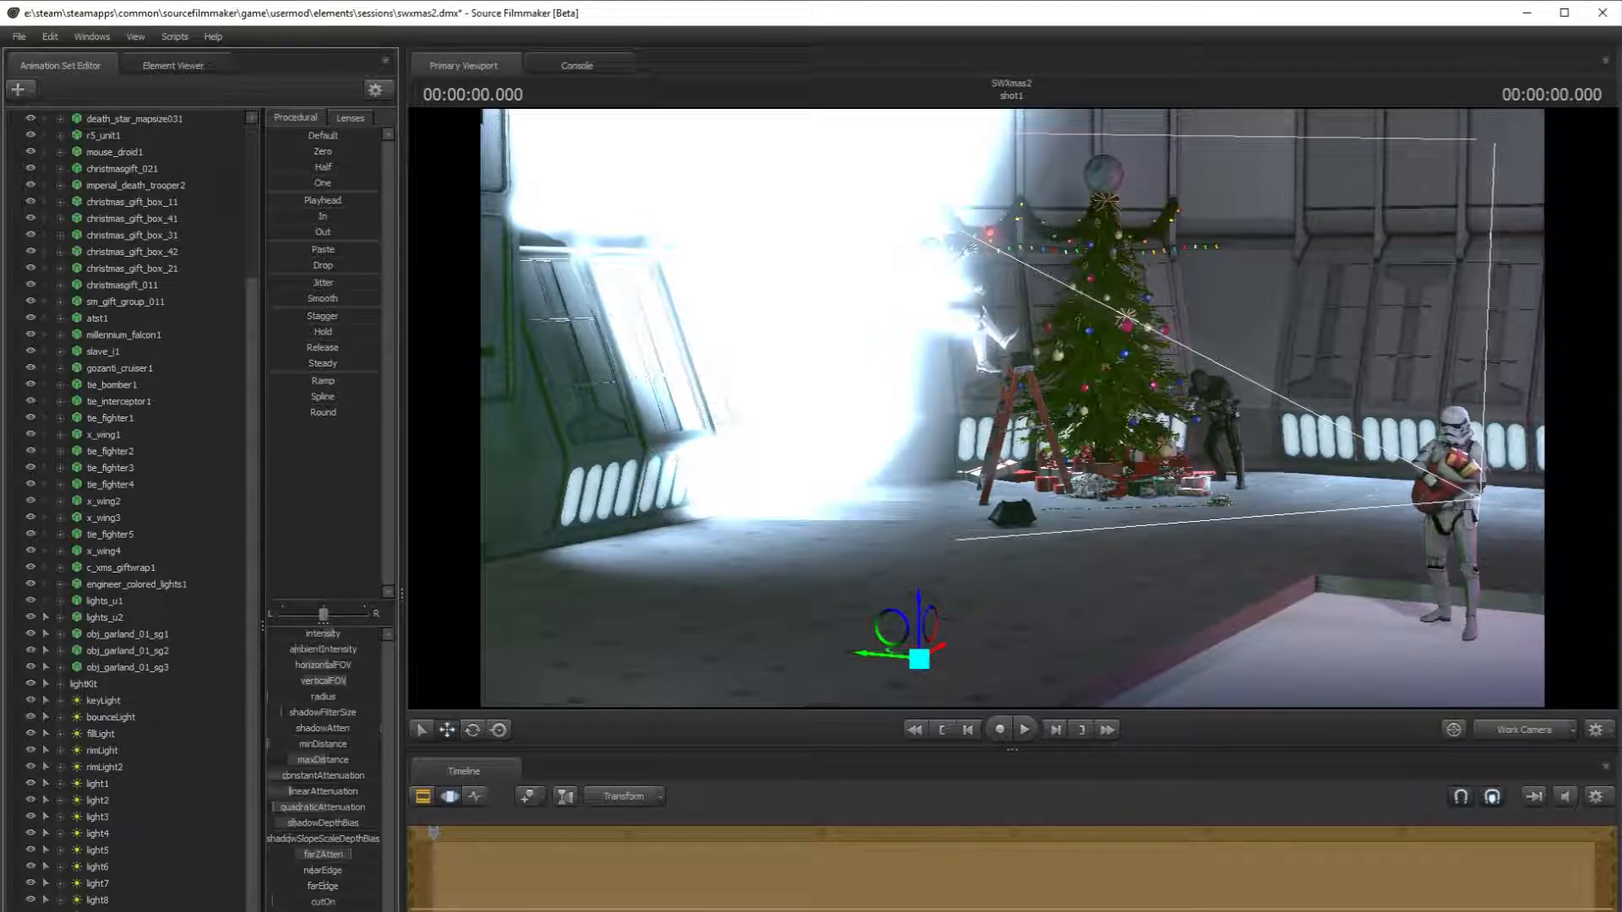
- Widen the copied light's horizontalFOV and reposition it so its beam covers the side wall
drag(341, 667, 397, 667)
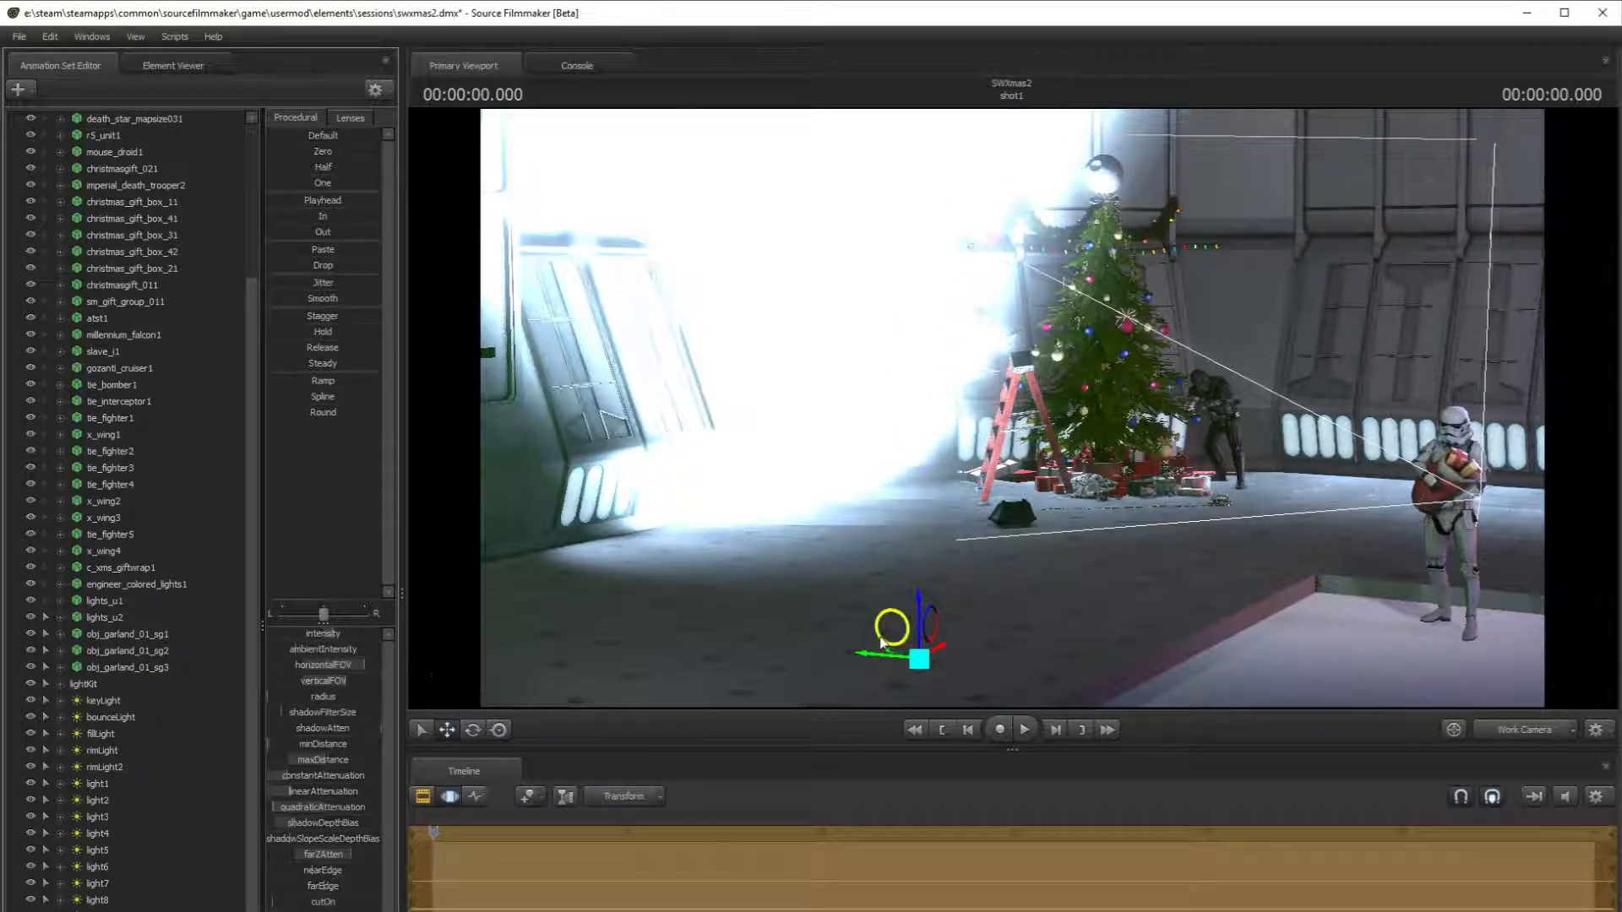
drag(919, 659, 879, 659)
click(473, 730)
click(446, 731)
drag(760, 625, 736, 676)
drag(898, 641, 973, 625)
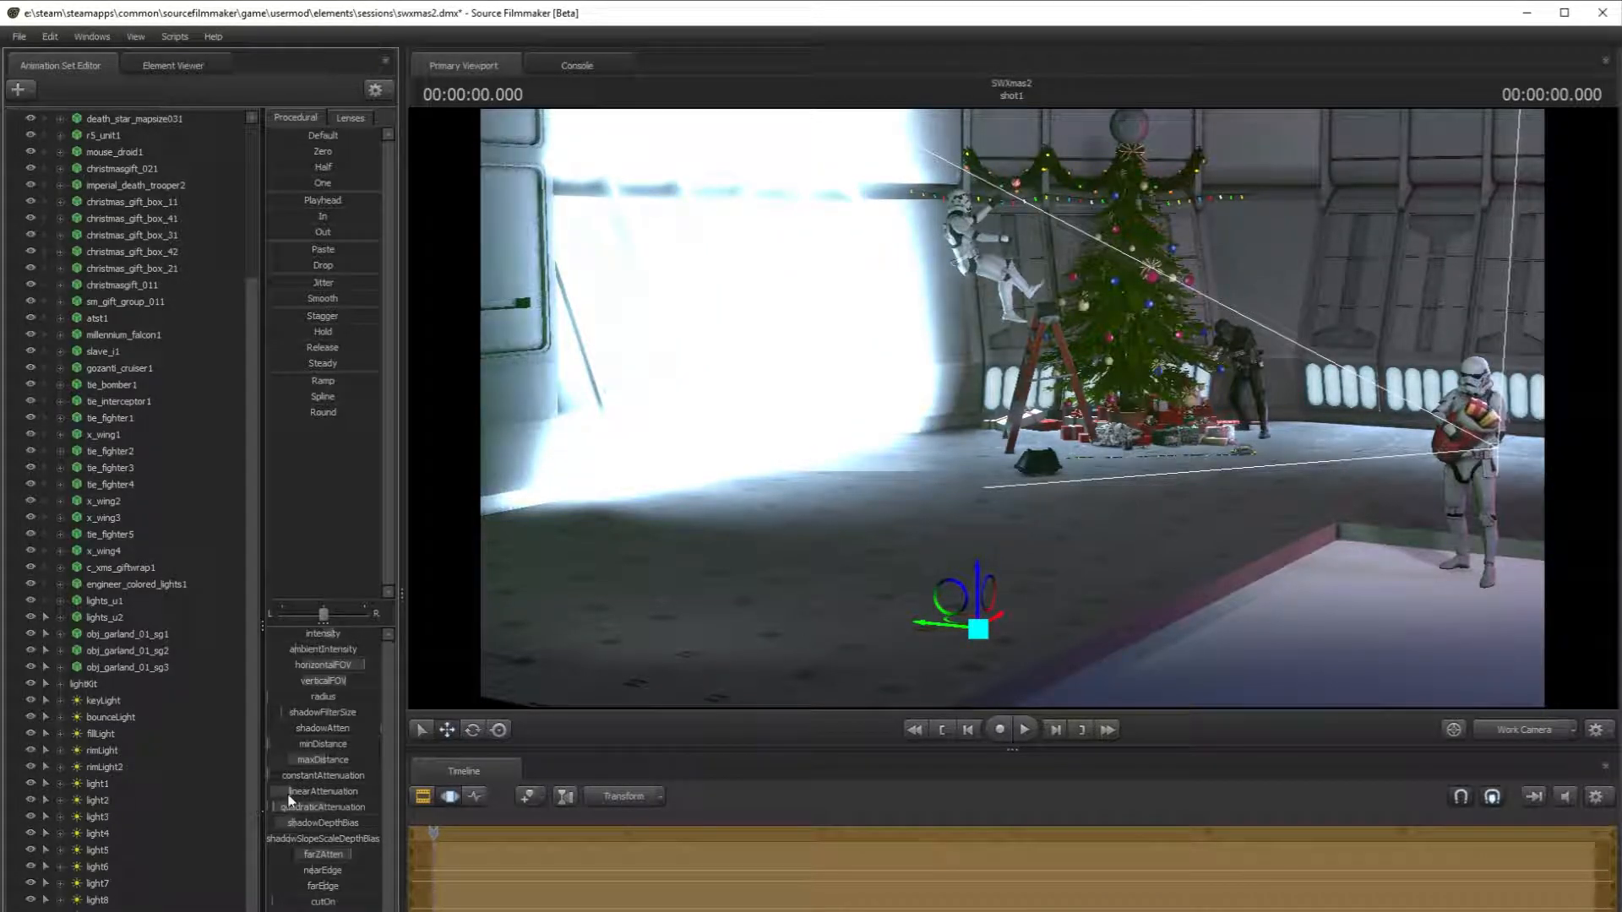
- Tune the light's attenuation to soften the side wall glow and shift it toward the raised platform, checking the shot through camera1
drag(289, 797, 308, 797)
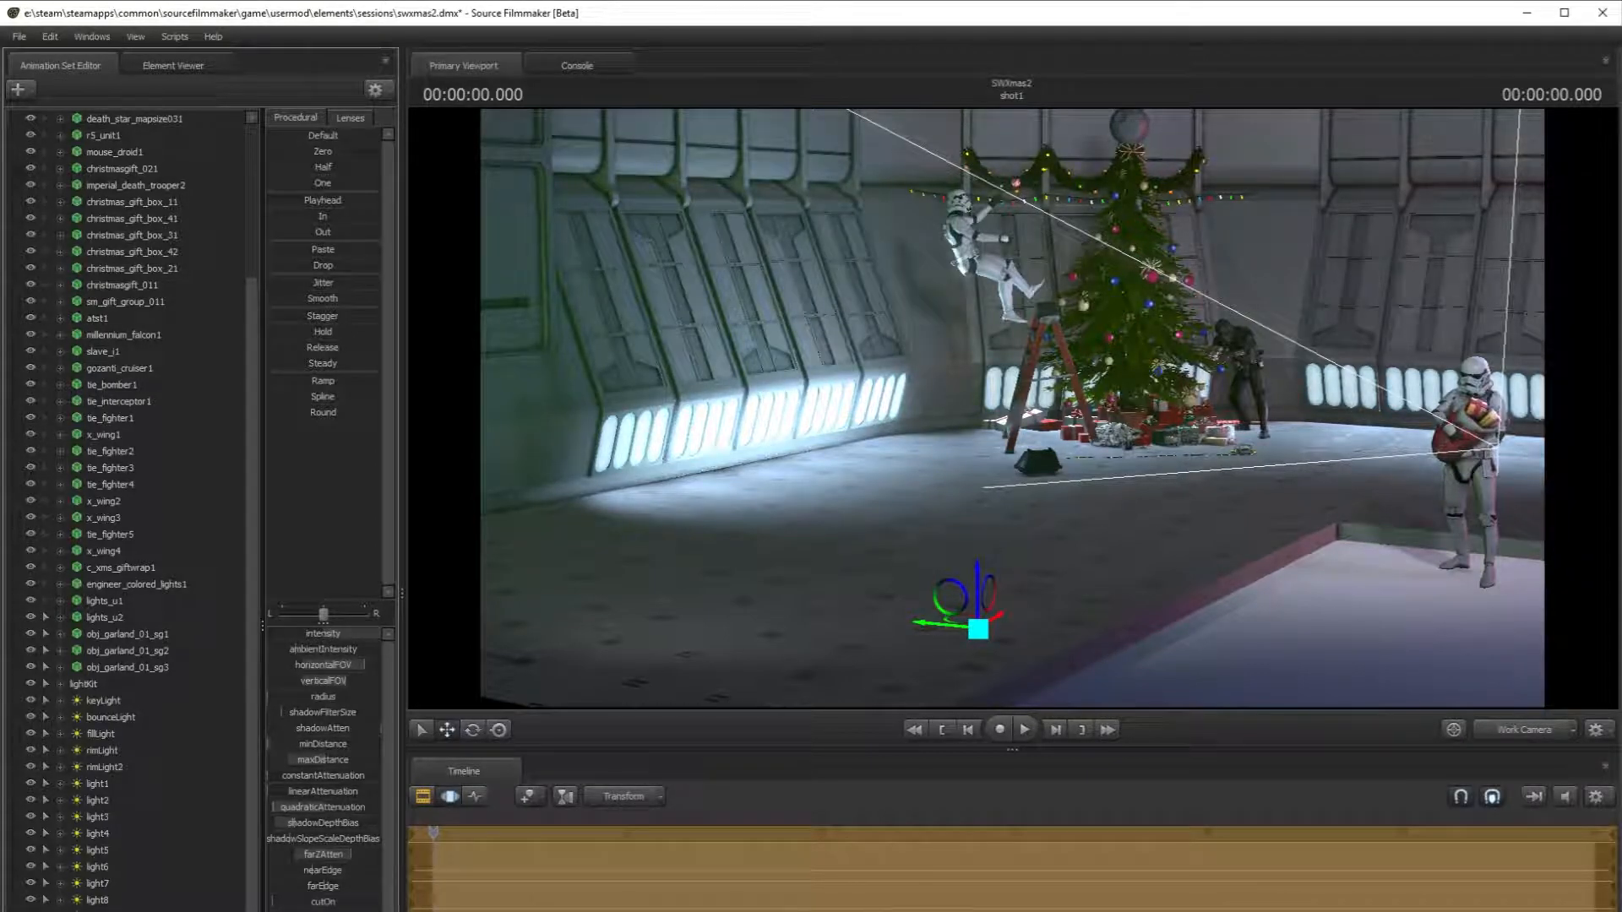
drag(961, 623, 1030, 624)
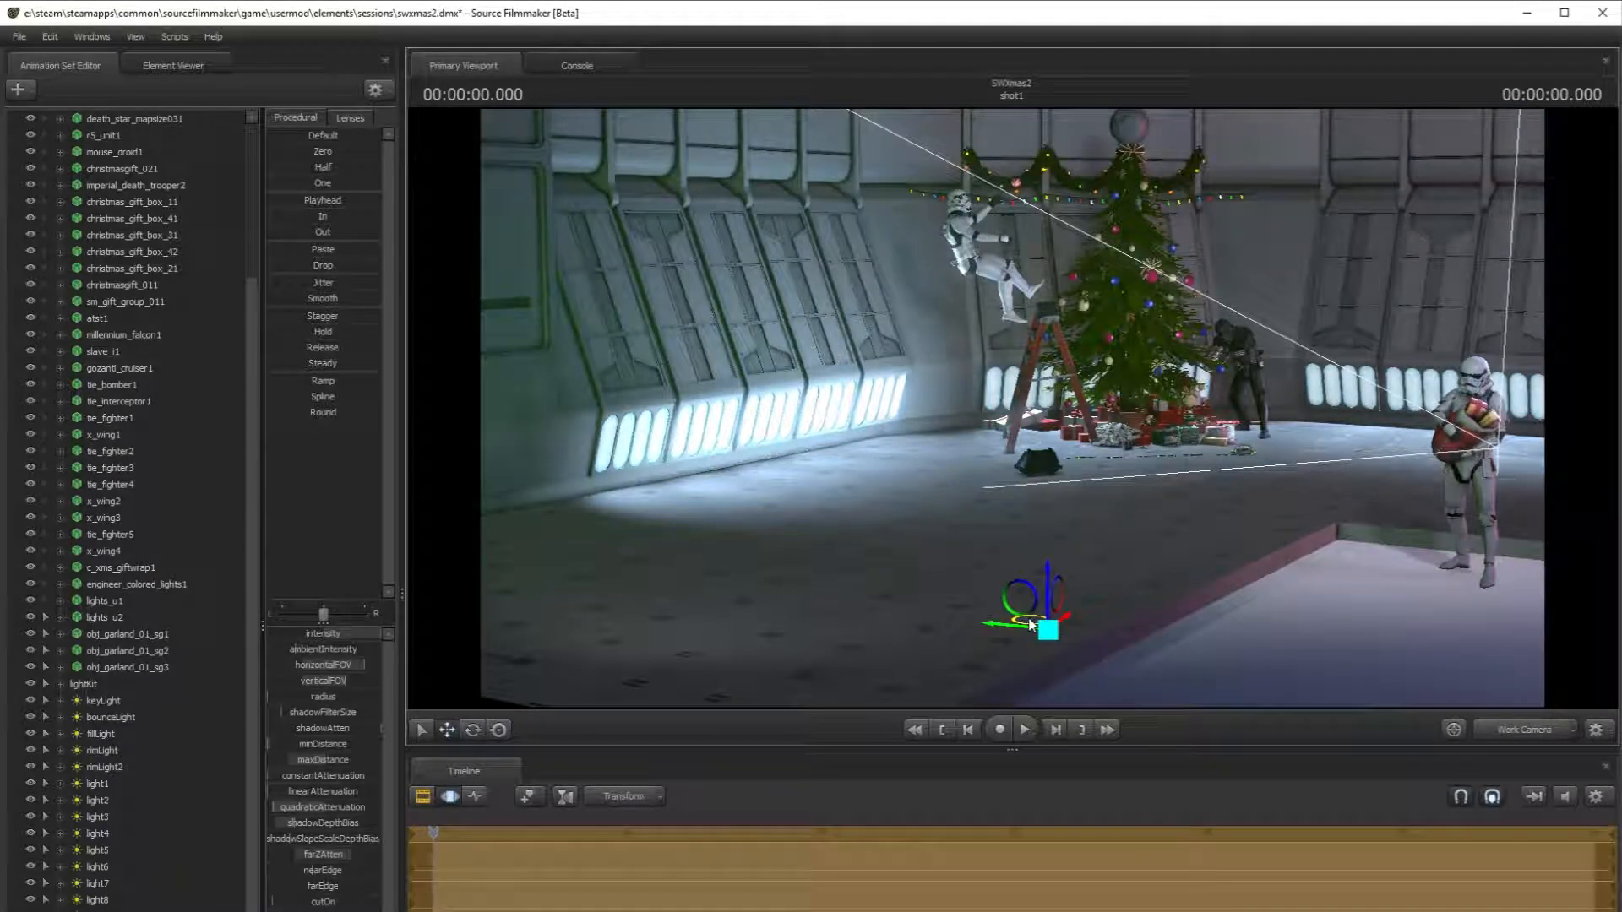
click(1551, 732)
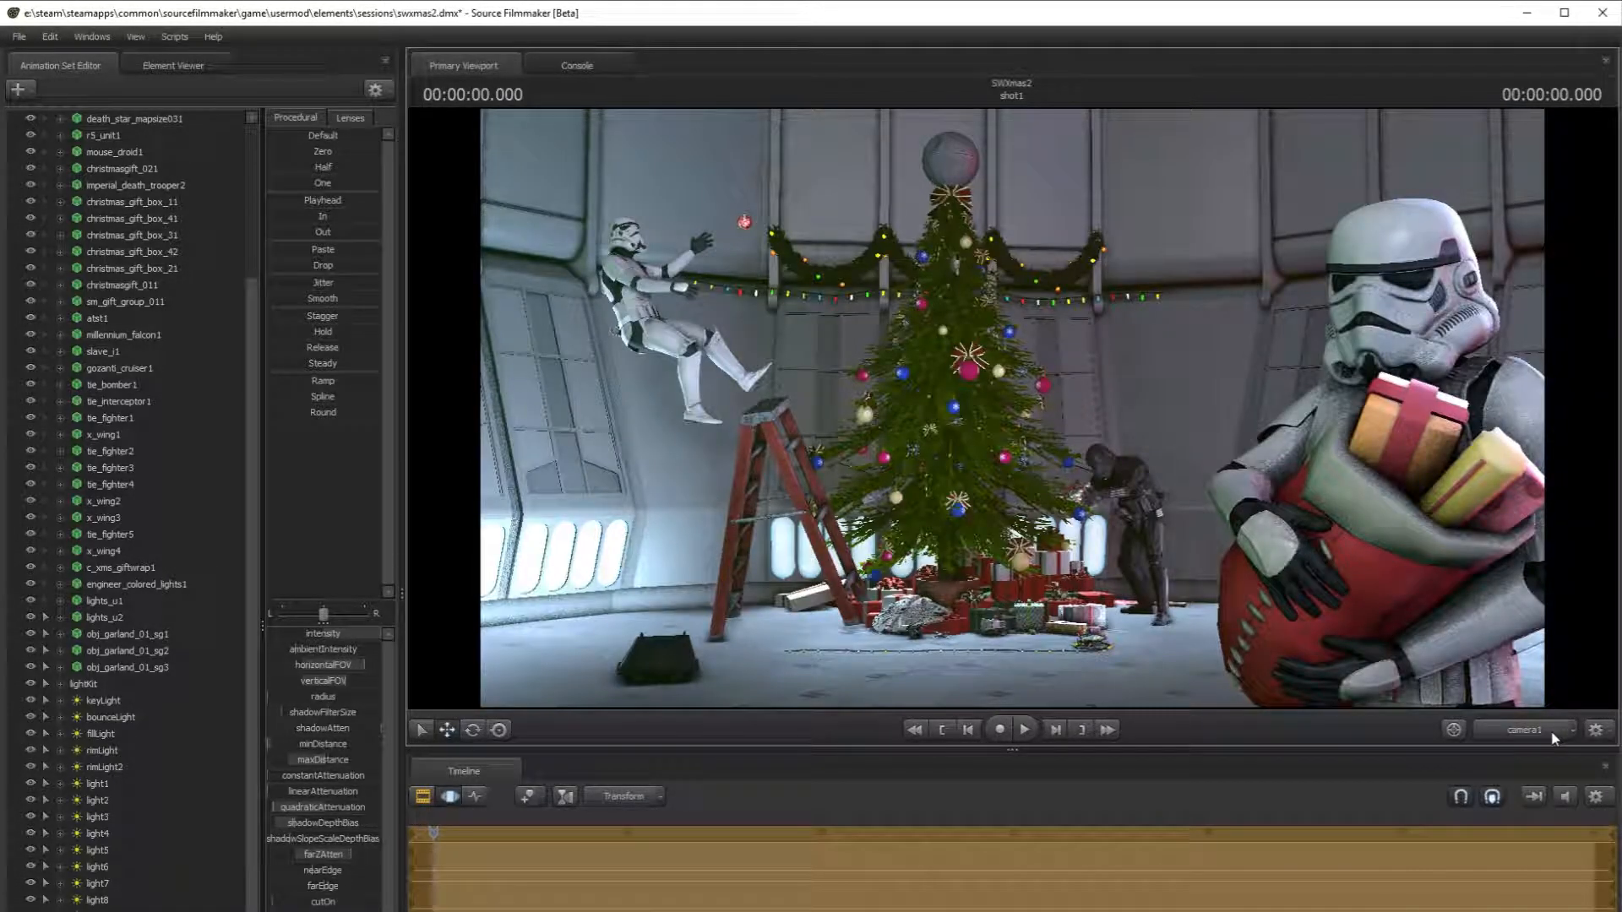
click(1553, 732)
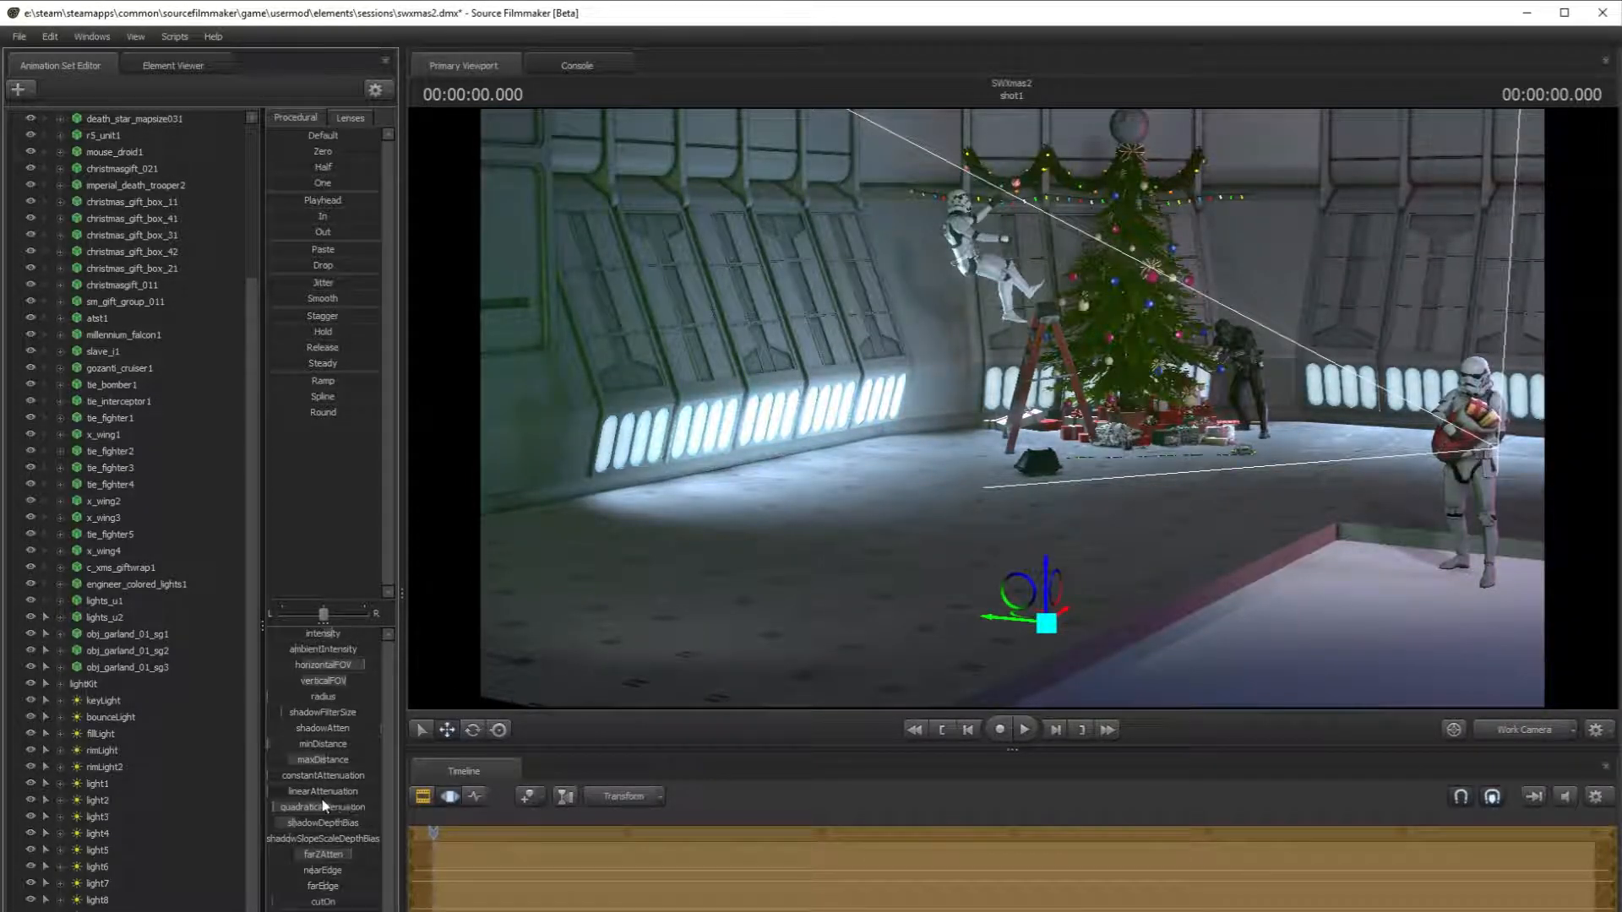
mouse_move(286, 806)
mouse_down()
mouse_move(302, 806)
mouse_move(286, 805)
mouse_up()
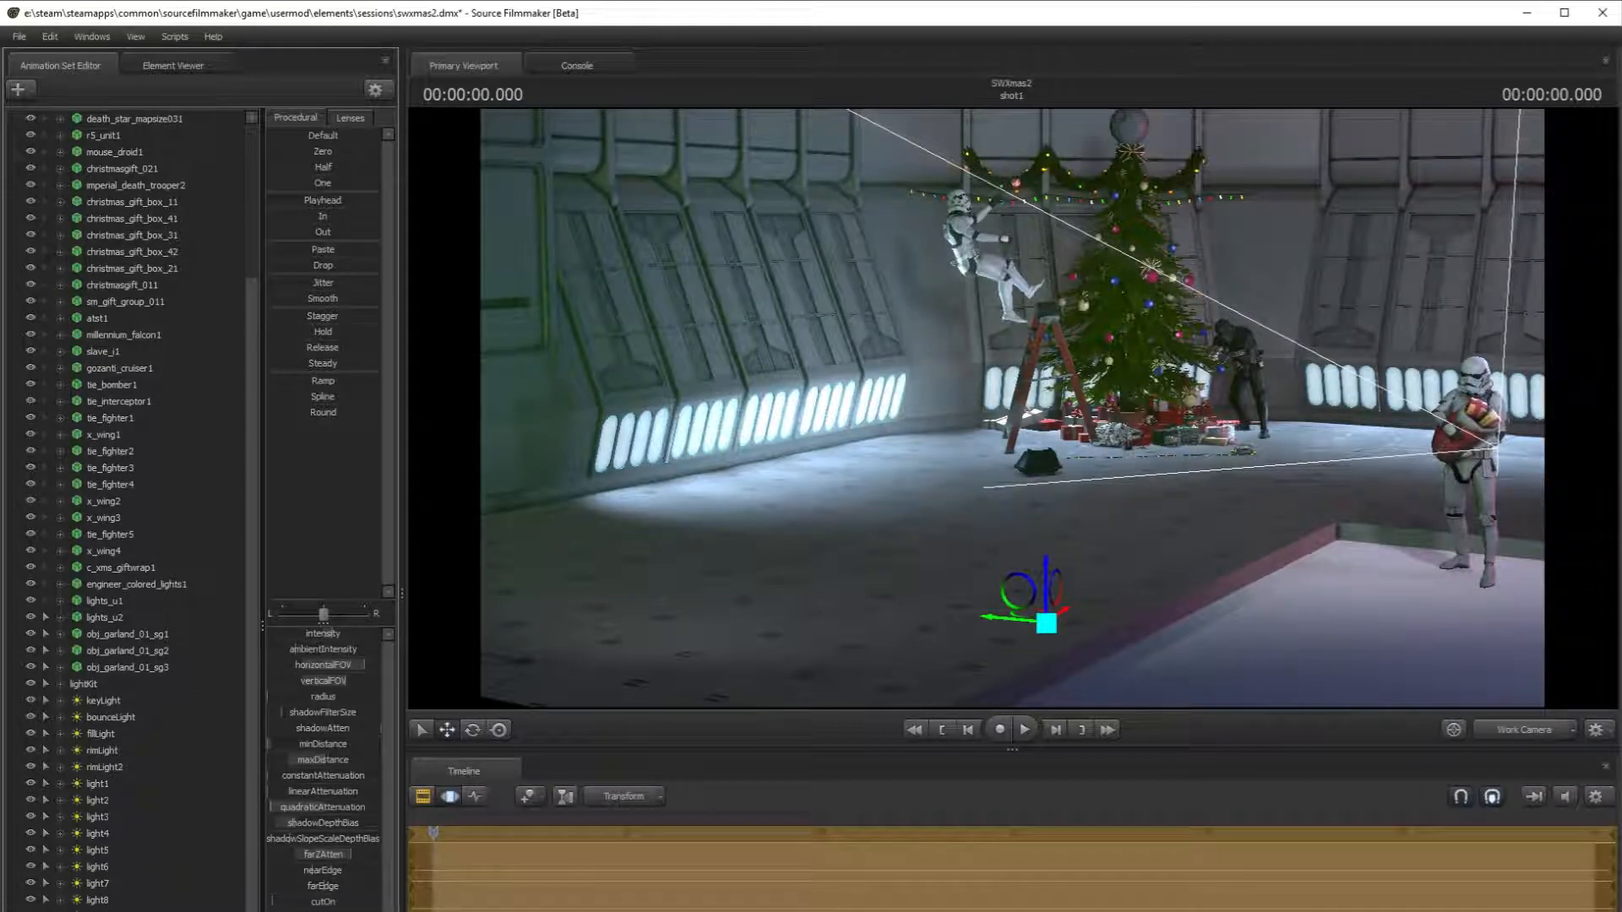
click(1508, 728)
click(1508, 728)
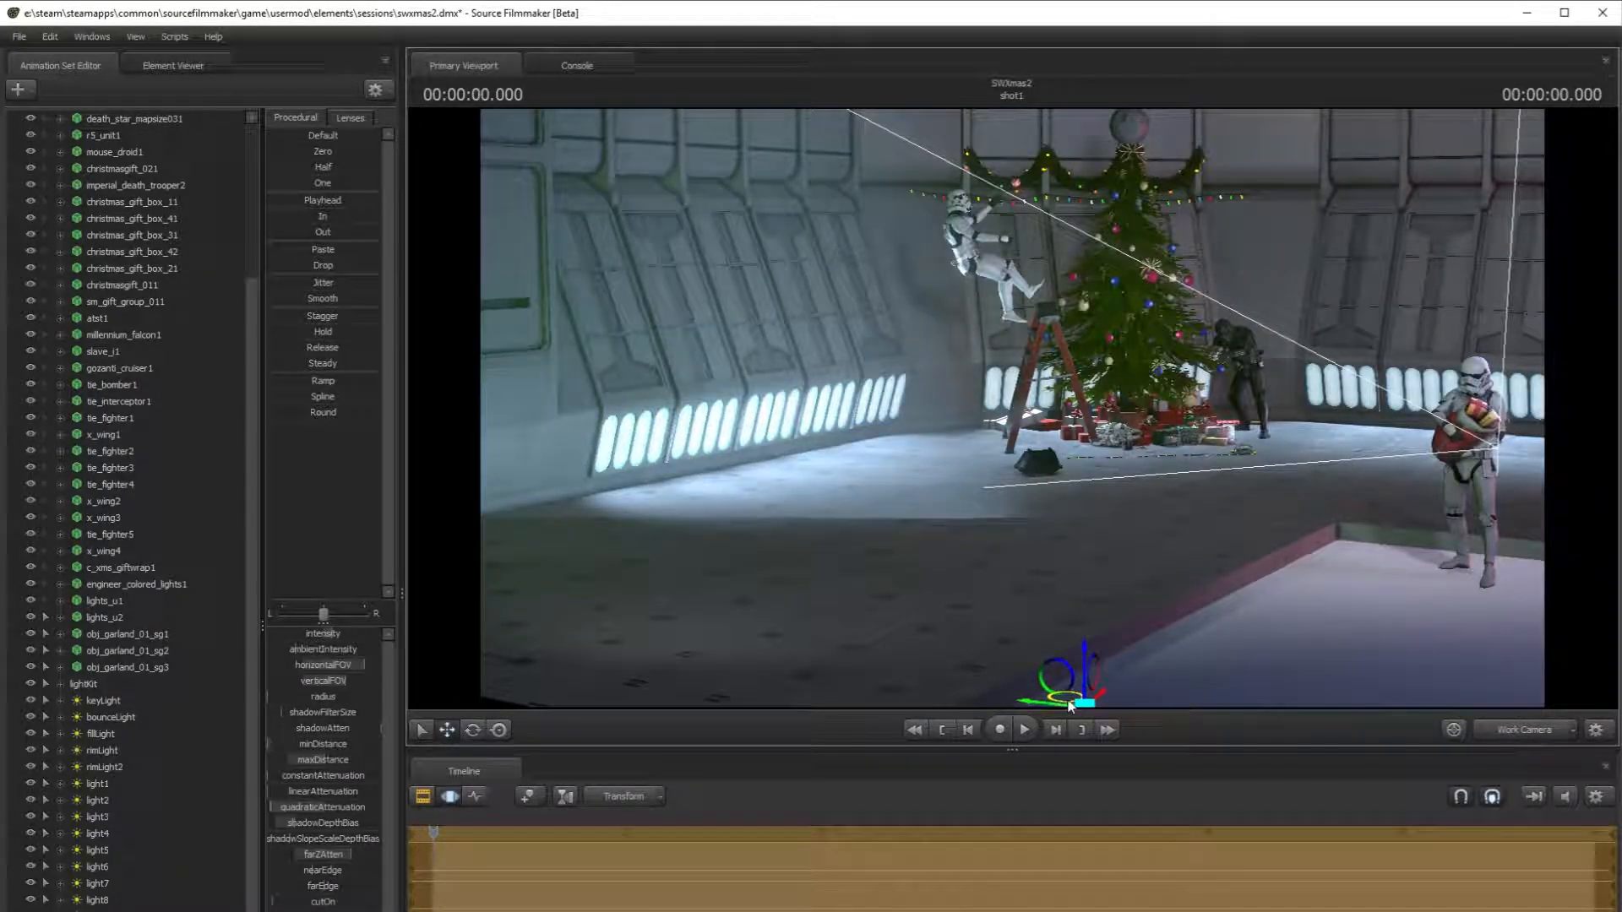
- Move the light back over the open floor and rotate it slightly, comparing the wall lighting in camera1
click(1512, 735)
click(1512, 735)
drag(1075, 684, 996, 596)
click(1523, 732)
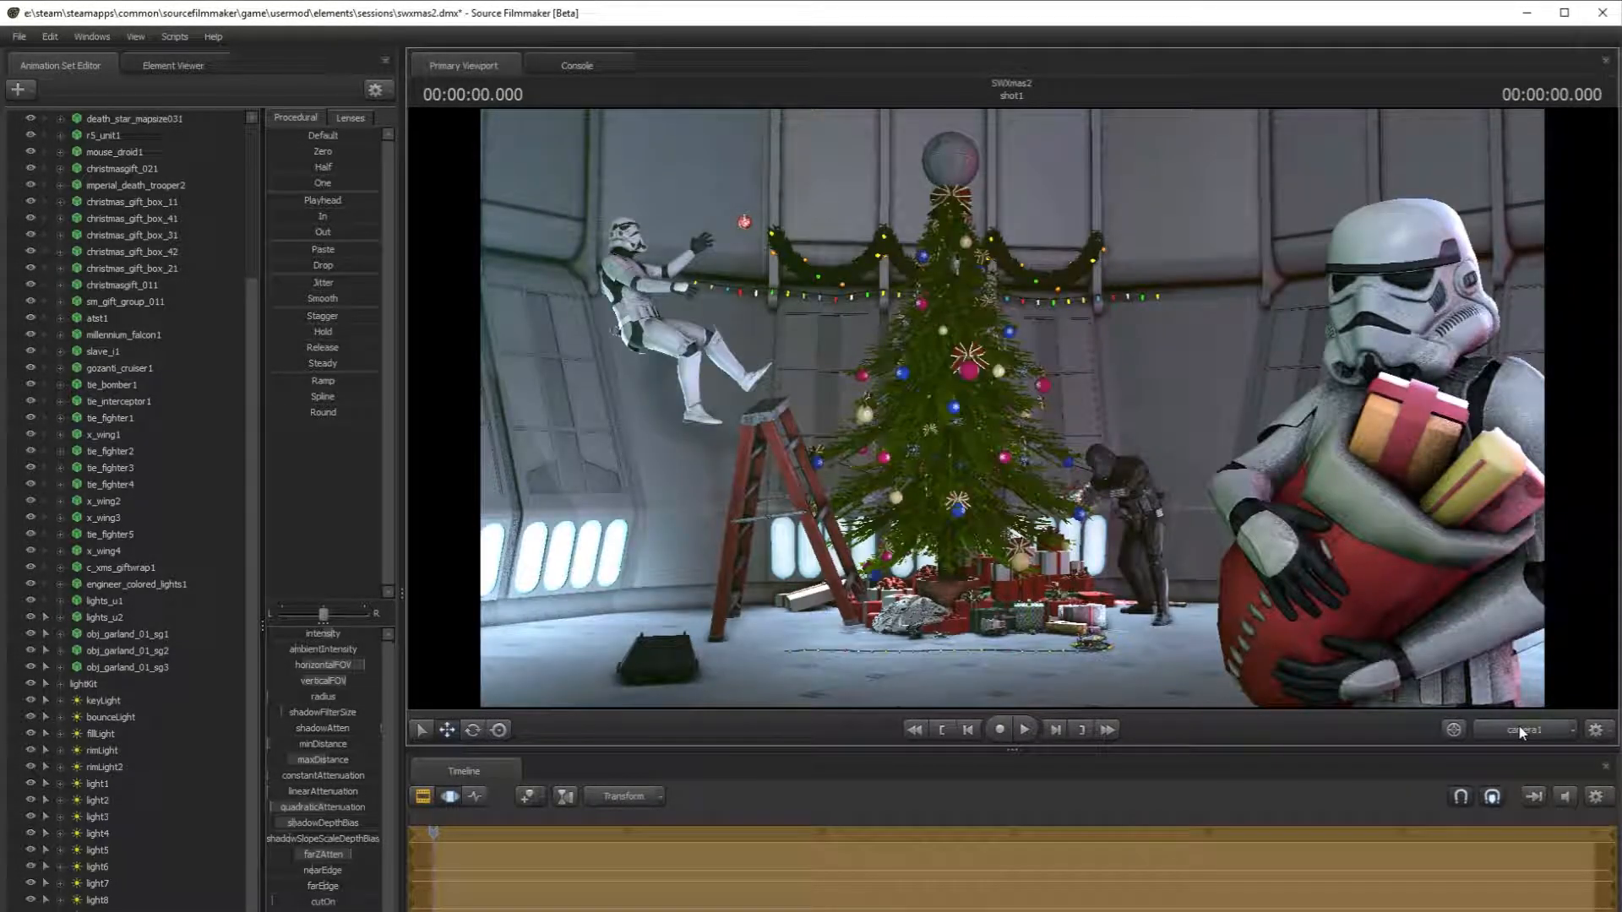
click(1520, 732)
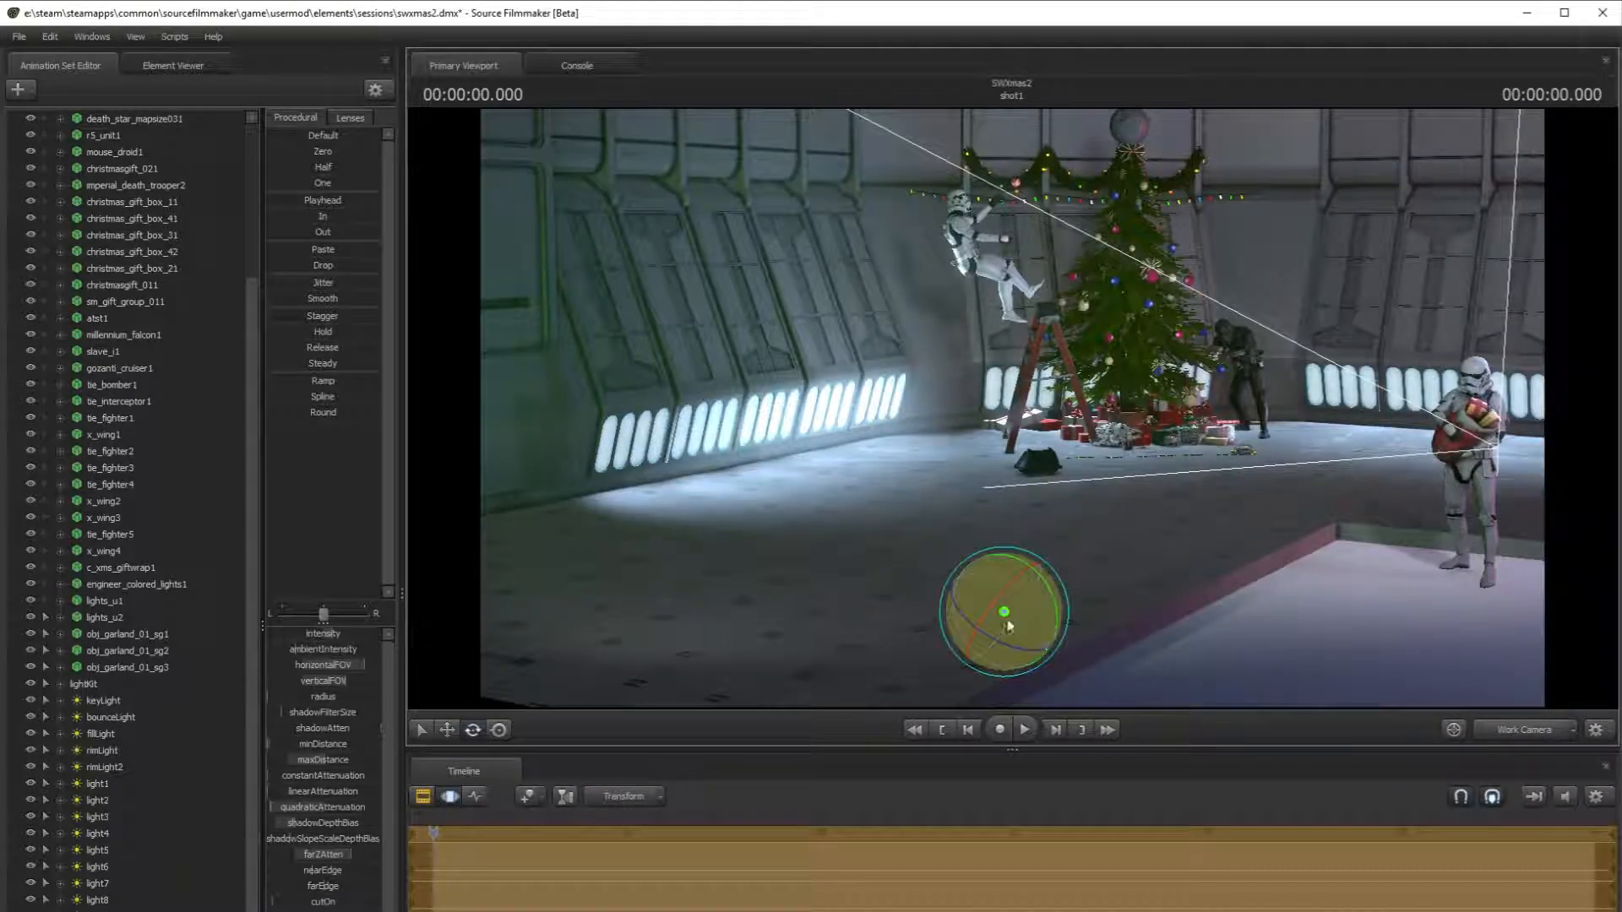
drag(1024, 656, 1023, 663)
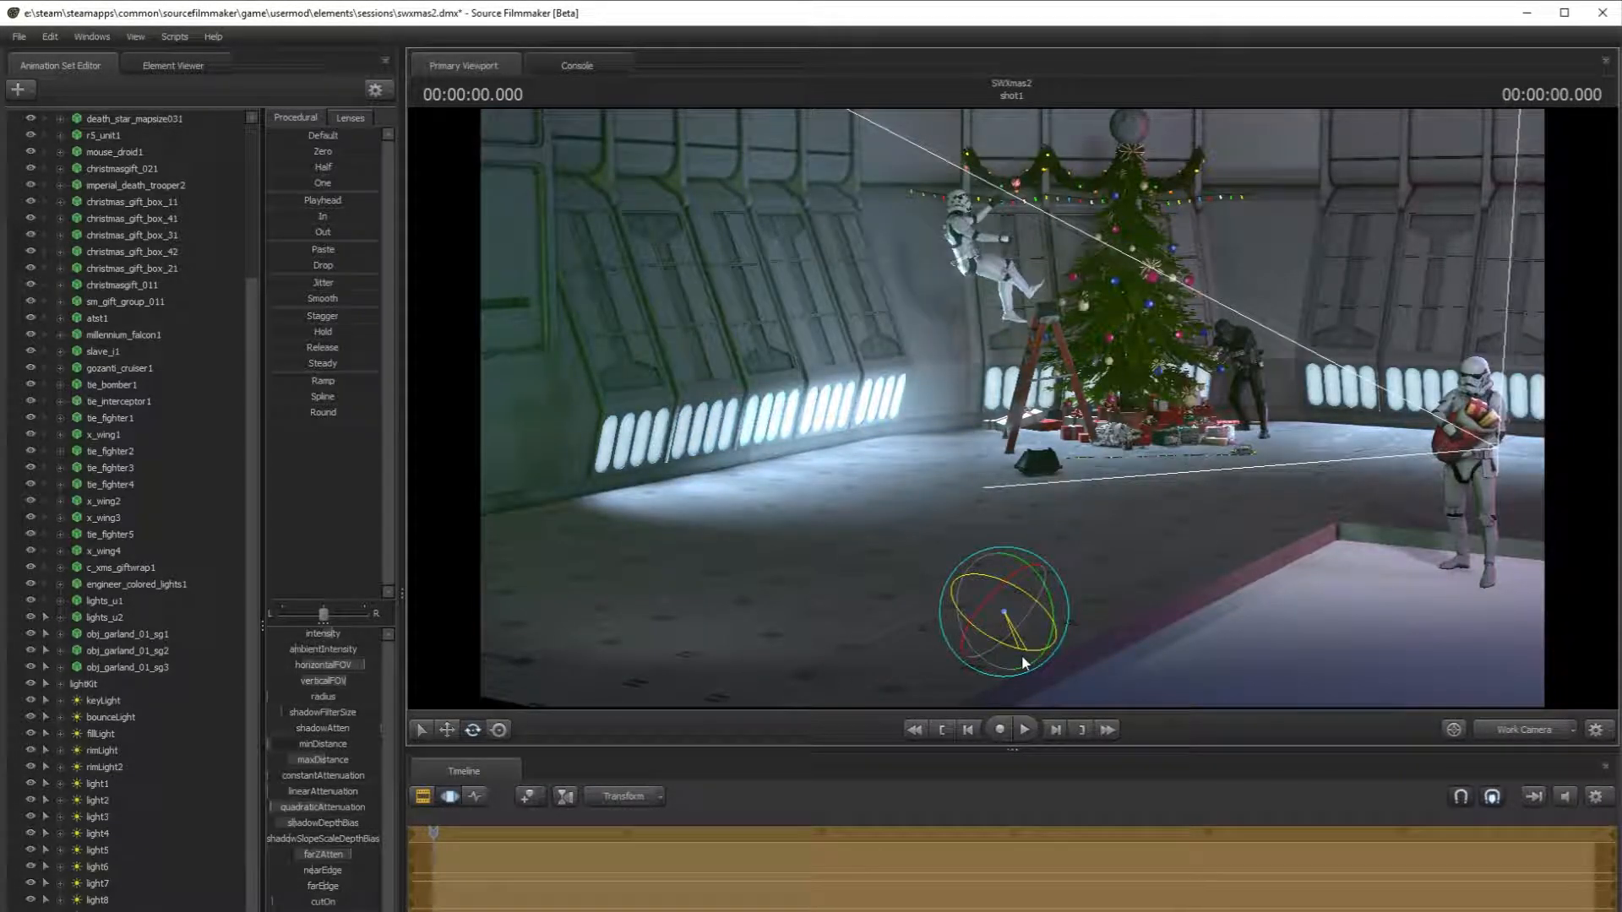
- Lower the light's intensity and rebalance its constantAttenuation and linearAttenuation to soften the wall lighting
click(447, 729)
drag(339, 635, 341, 635)
drag(274, 780, 250, 798)
drag(312, 640, 282, 638)
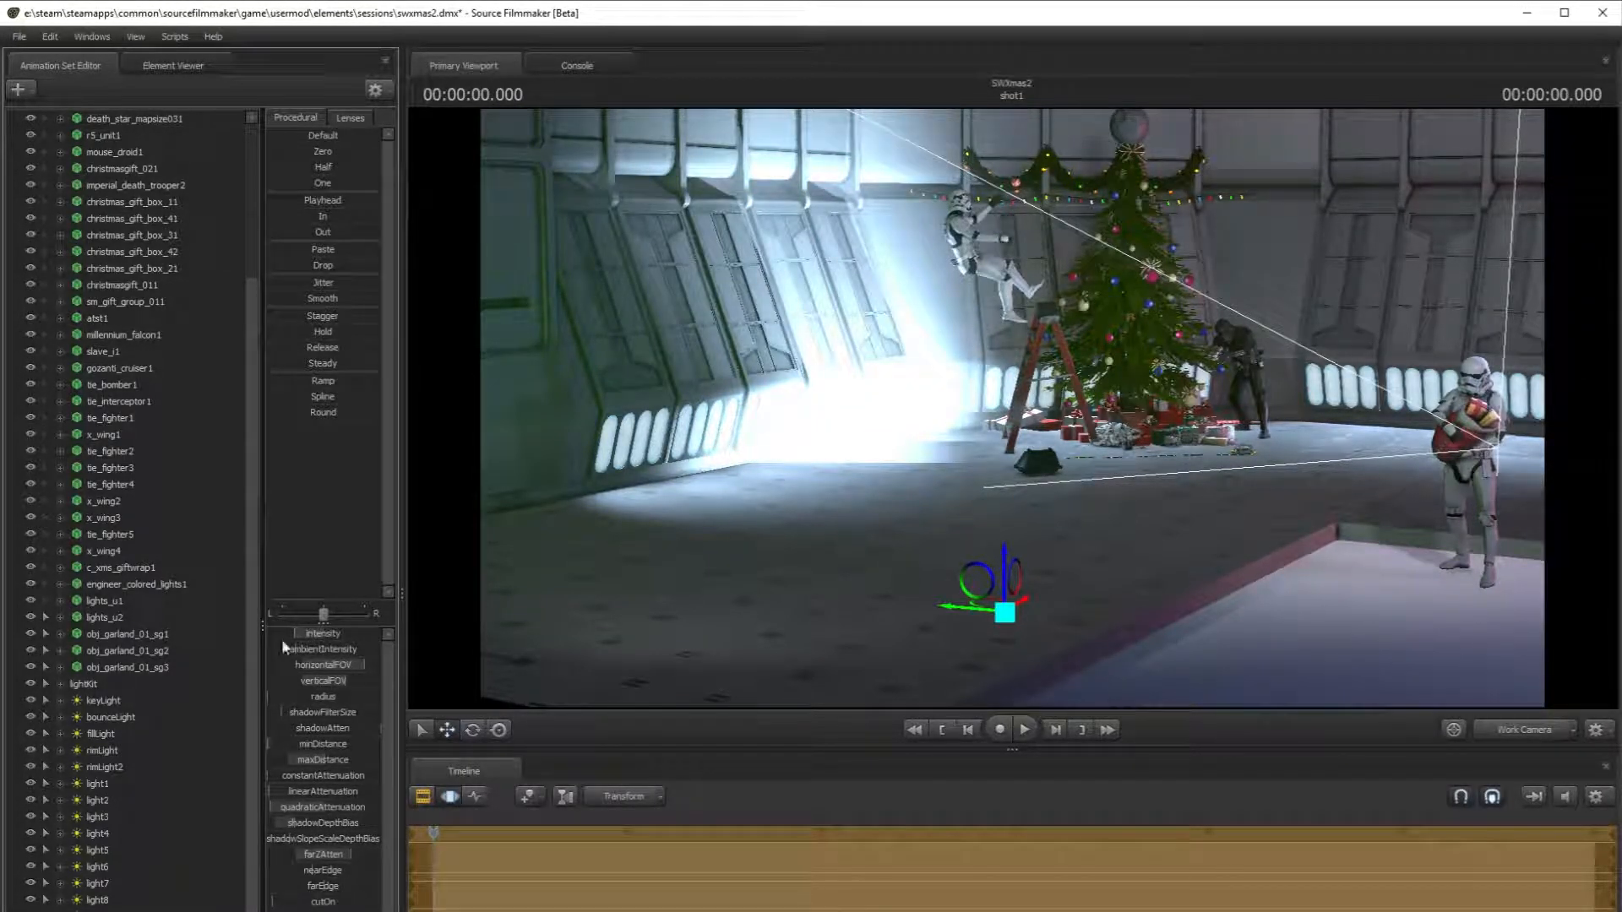
mouse_move(324, 791)
mouse_down()
mouse_move(309, 792)
mouse_move(332, 791)
mouse_up()
mouse_move(276, 792)
mouse_down()
mouse_move(309, 792)
mouse_move(254, 798)
mouse_move(269, 799)
mouse_up()
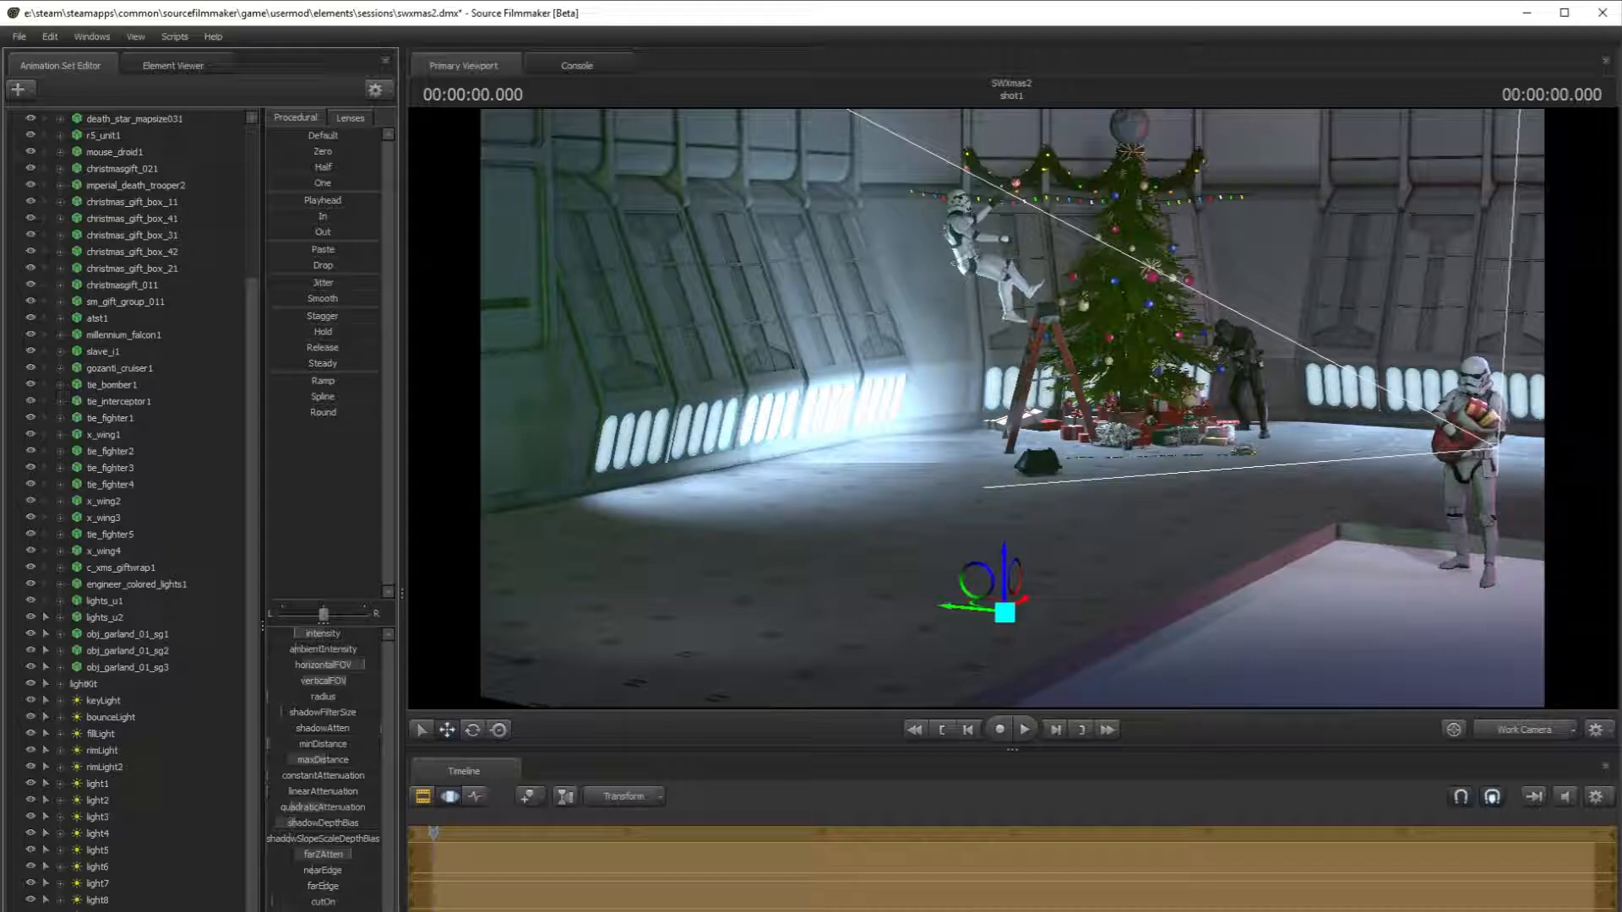
- Paste another copy of the light, aim it at the back wall behind the tree and move it onto the foreground platform
click(382, 91)
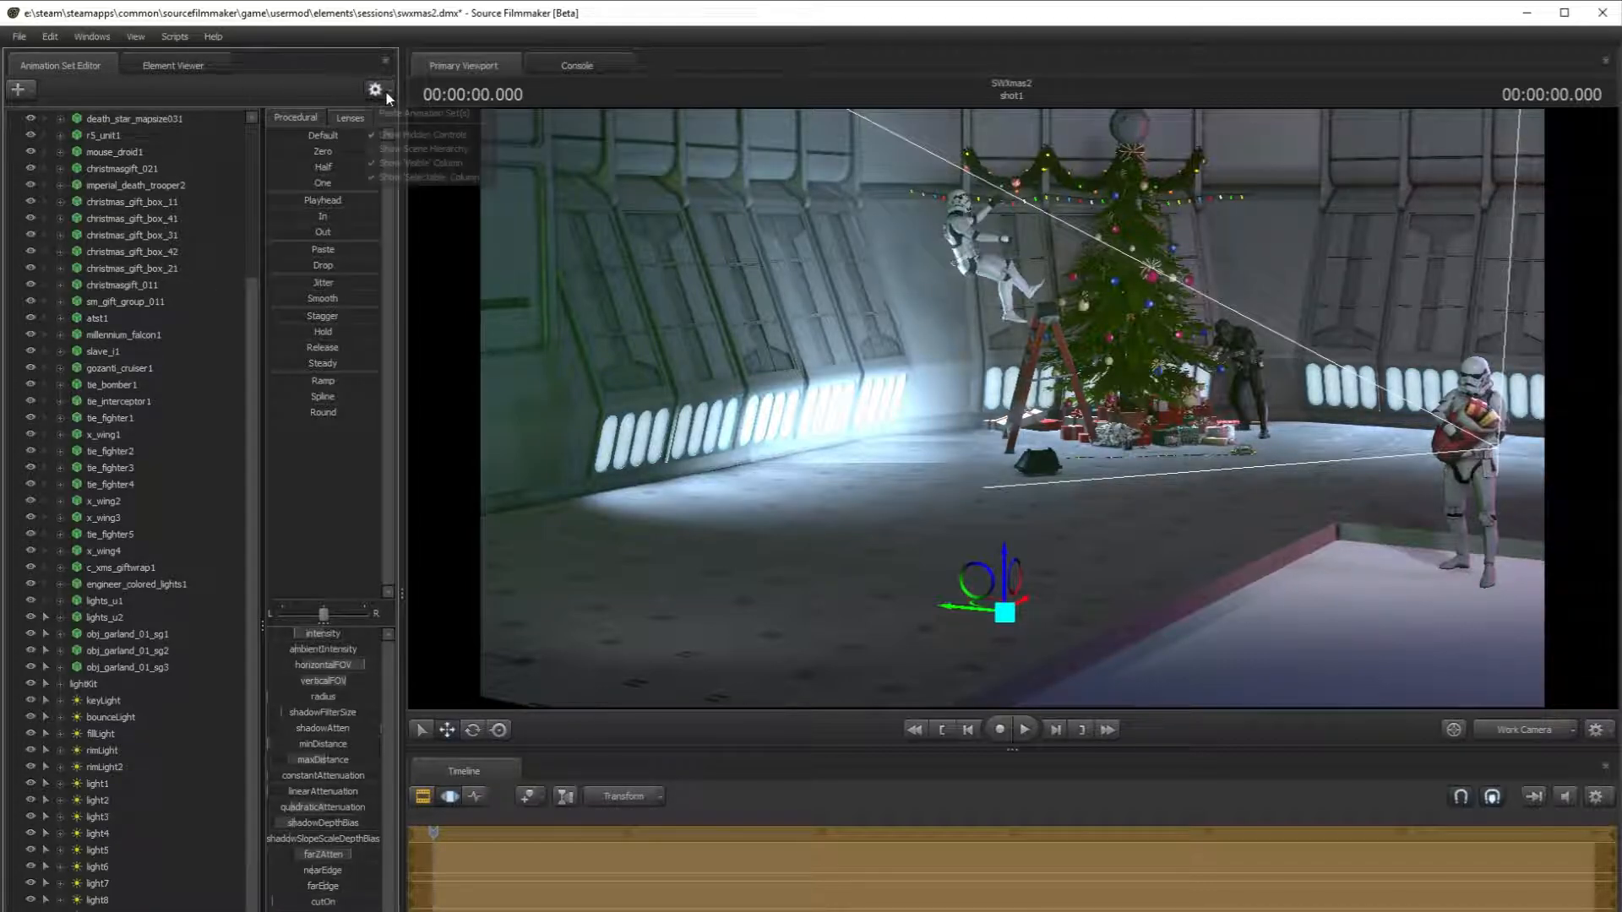
click(400, 112)
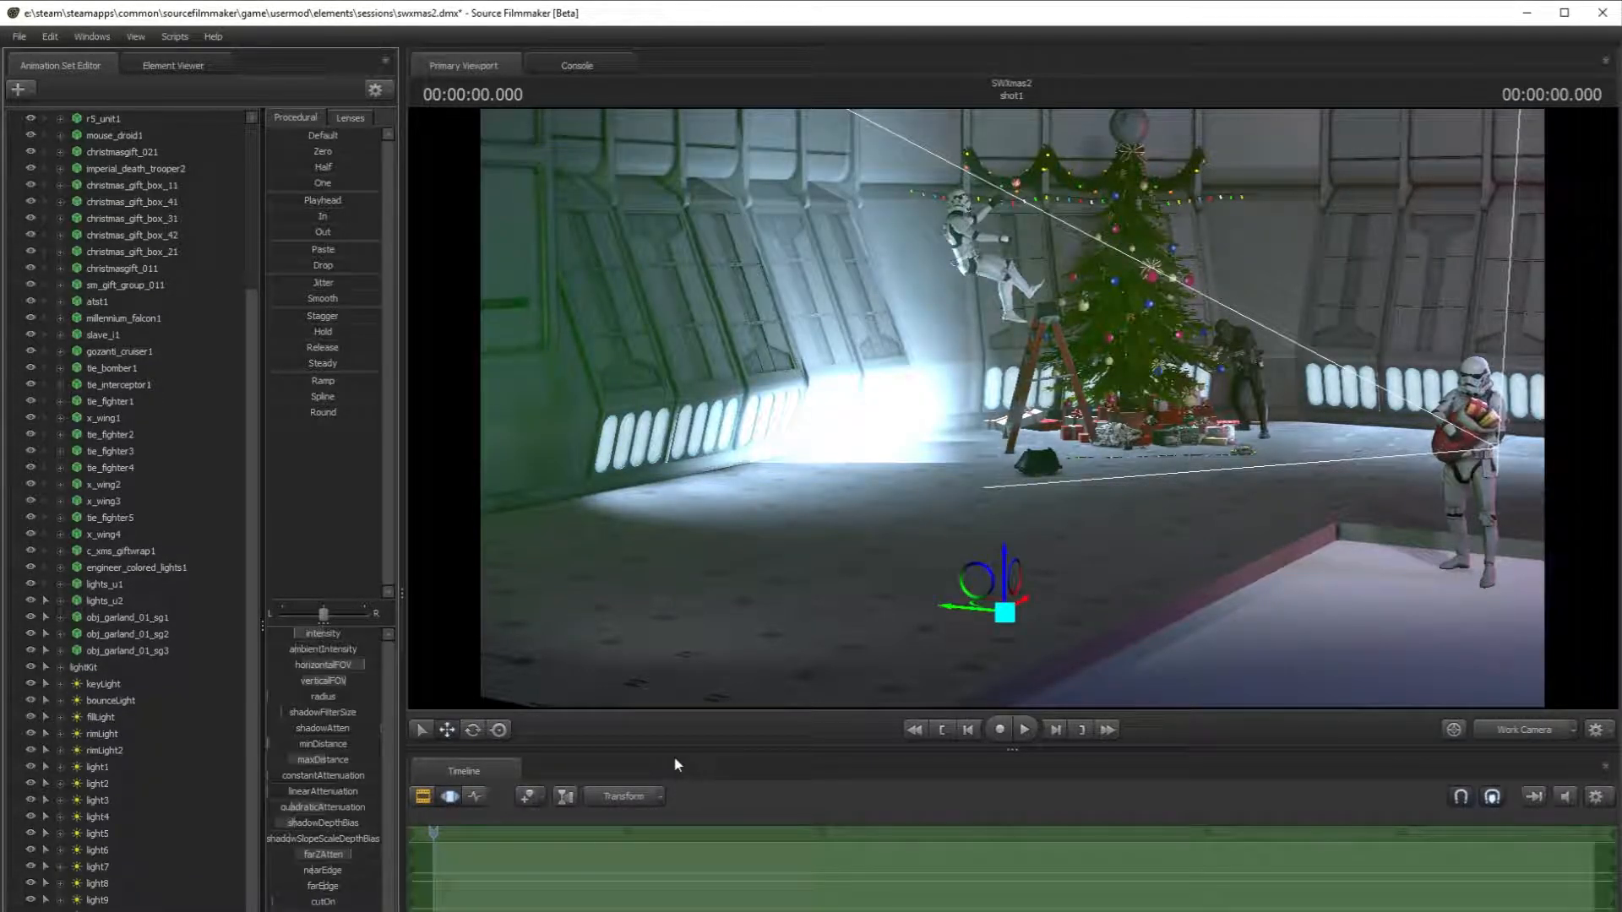
click(472, 730)
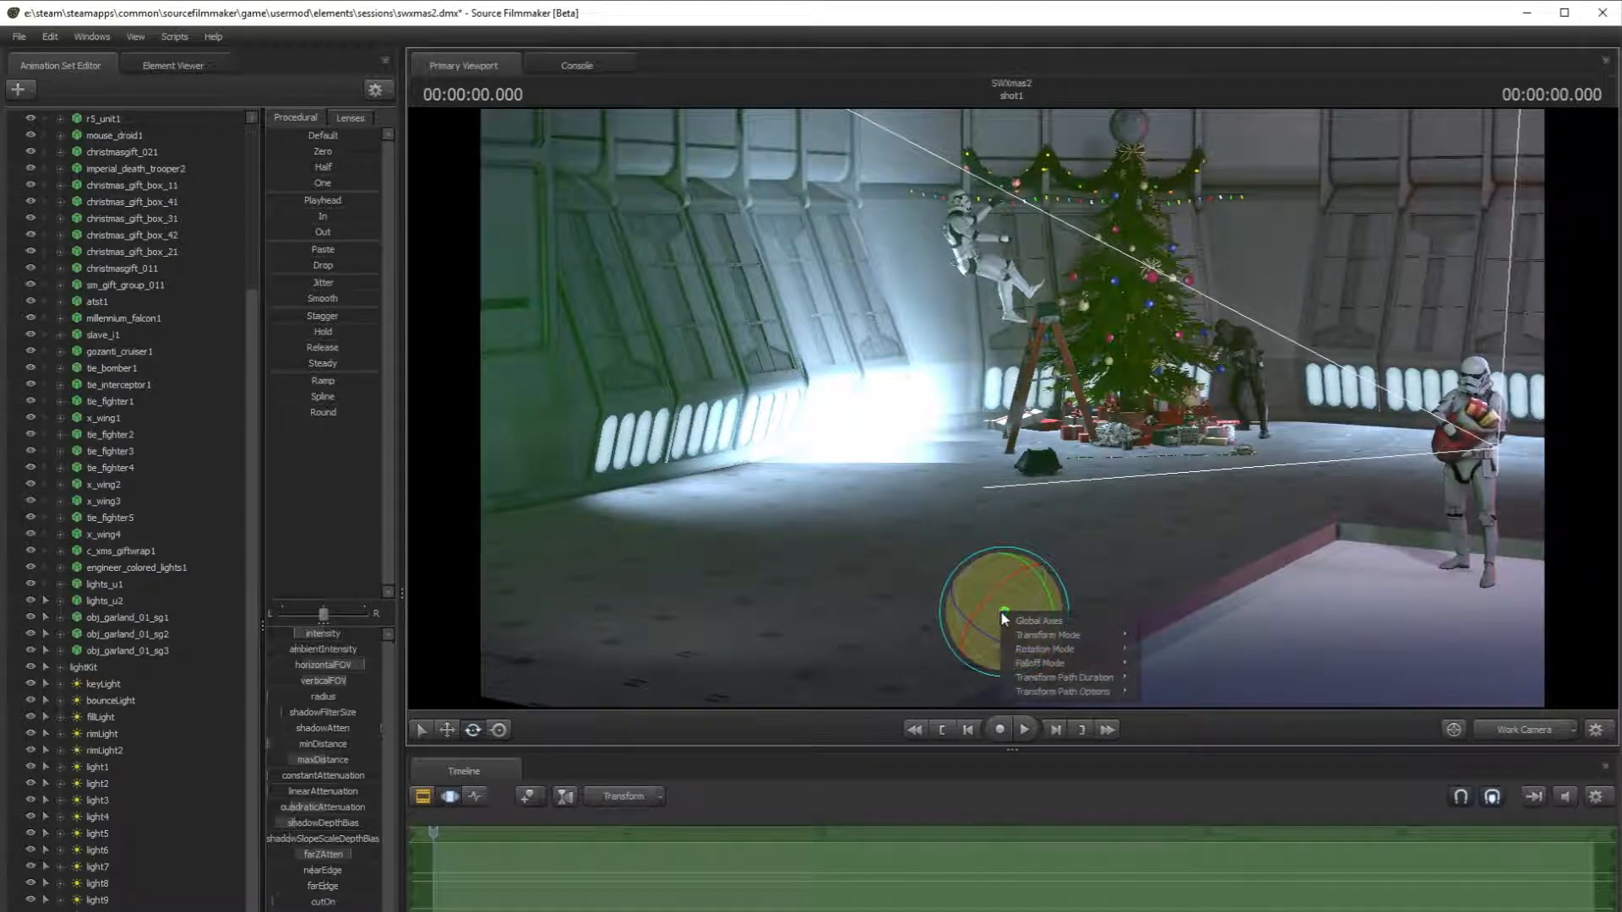
drag(1029, 647, 896, 629)
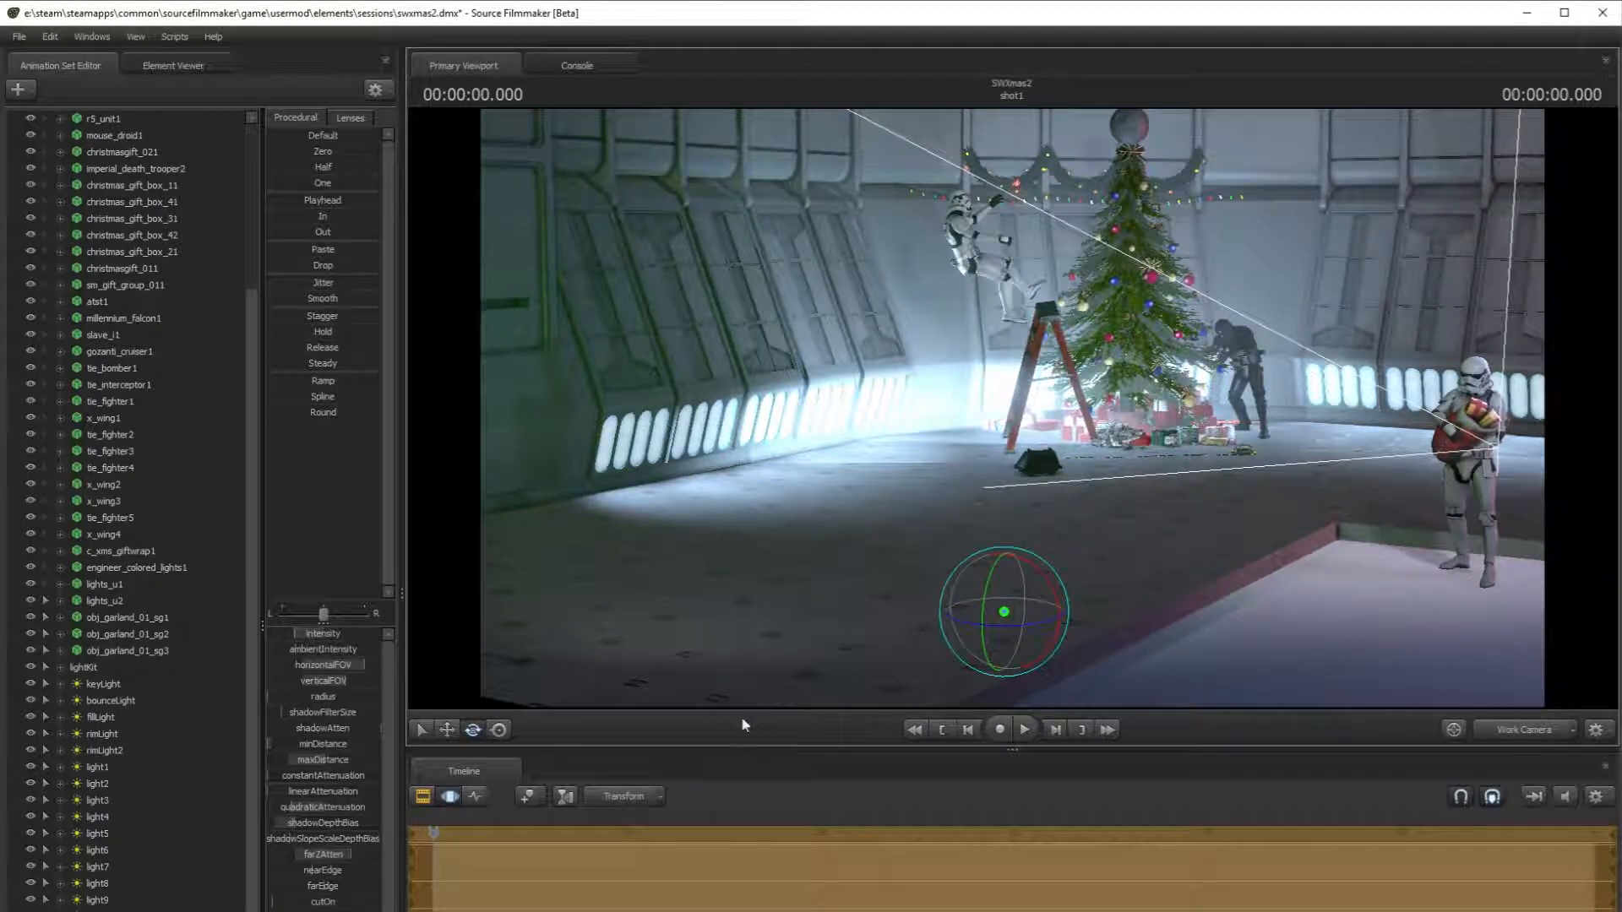
click(447, 730)
drag(996, 610, 1364, 642)
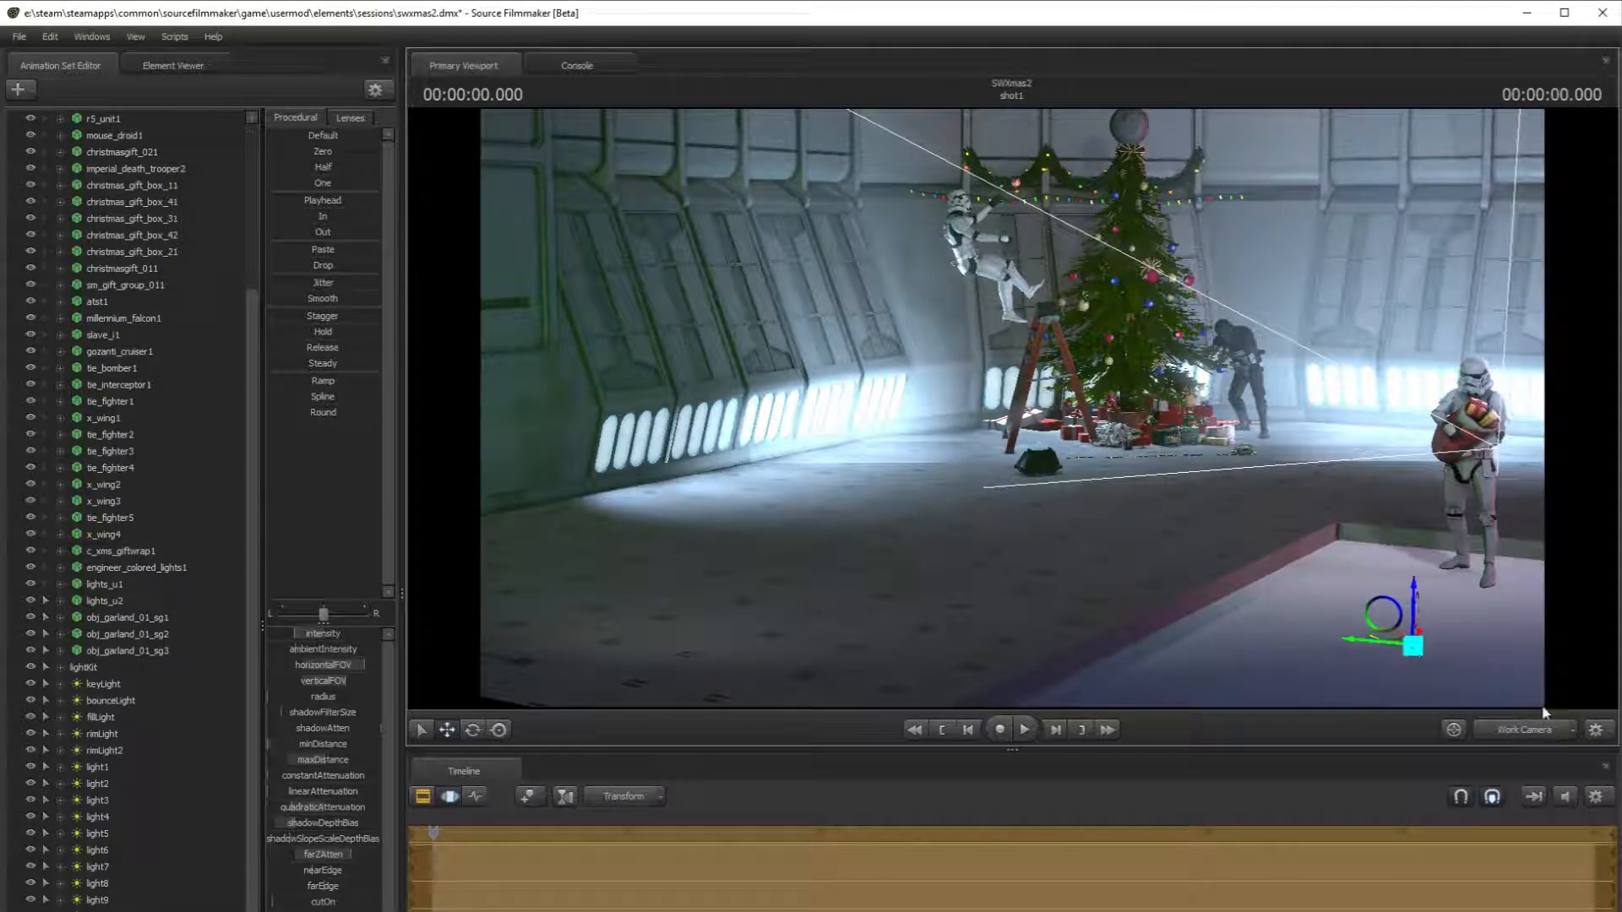
- Re-aim and slightly reposition the second pasted light and lower its intensity, checking the back wall through camera1
click(1530, 730)
click(1534, 735)
key(e)
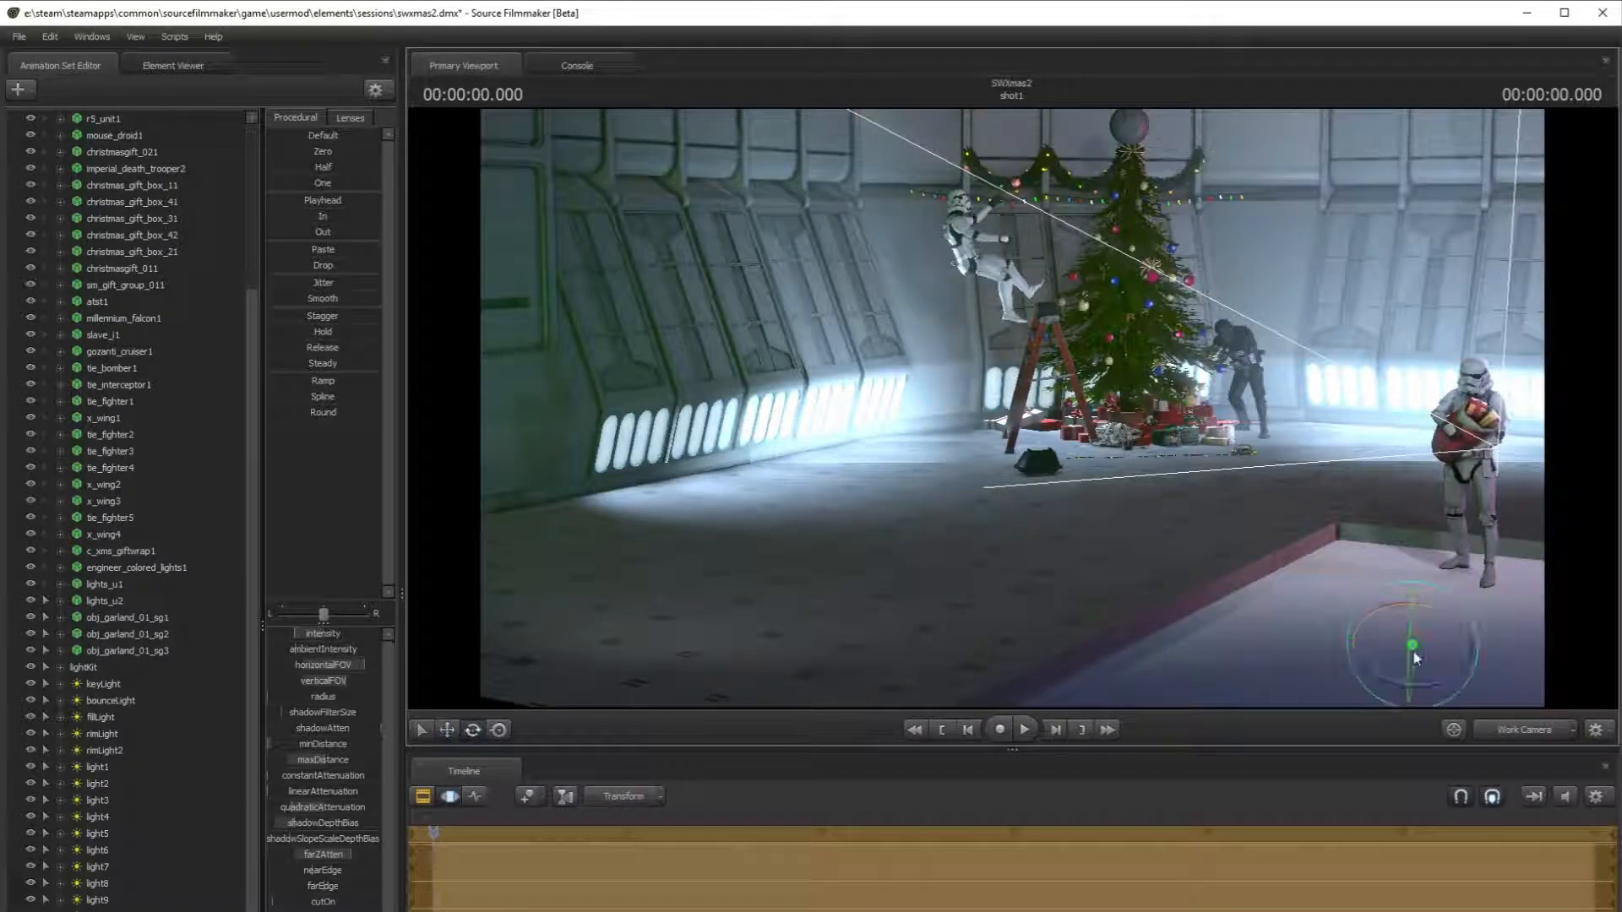
drag(1456, 686, 1291, 642)
key(w)
click(1536, 733)
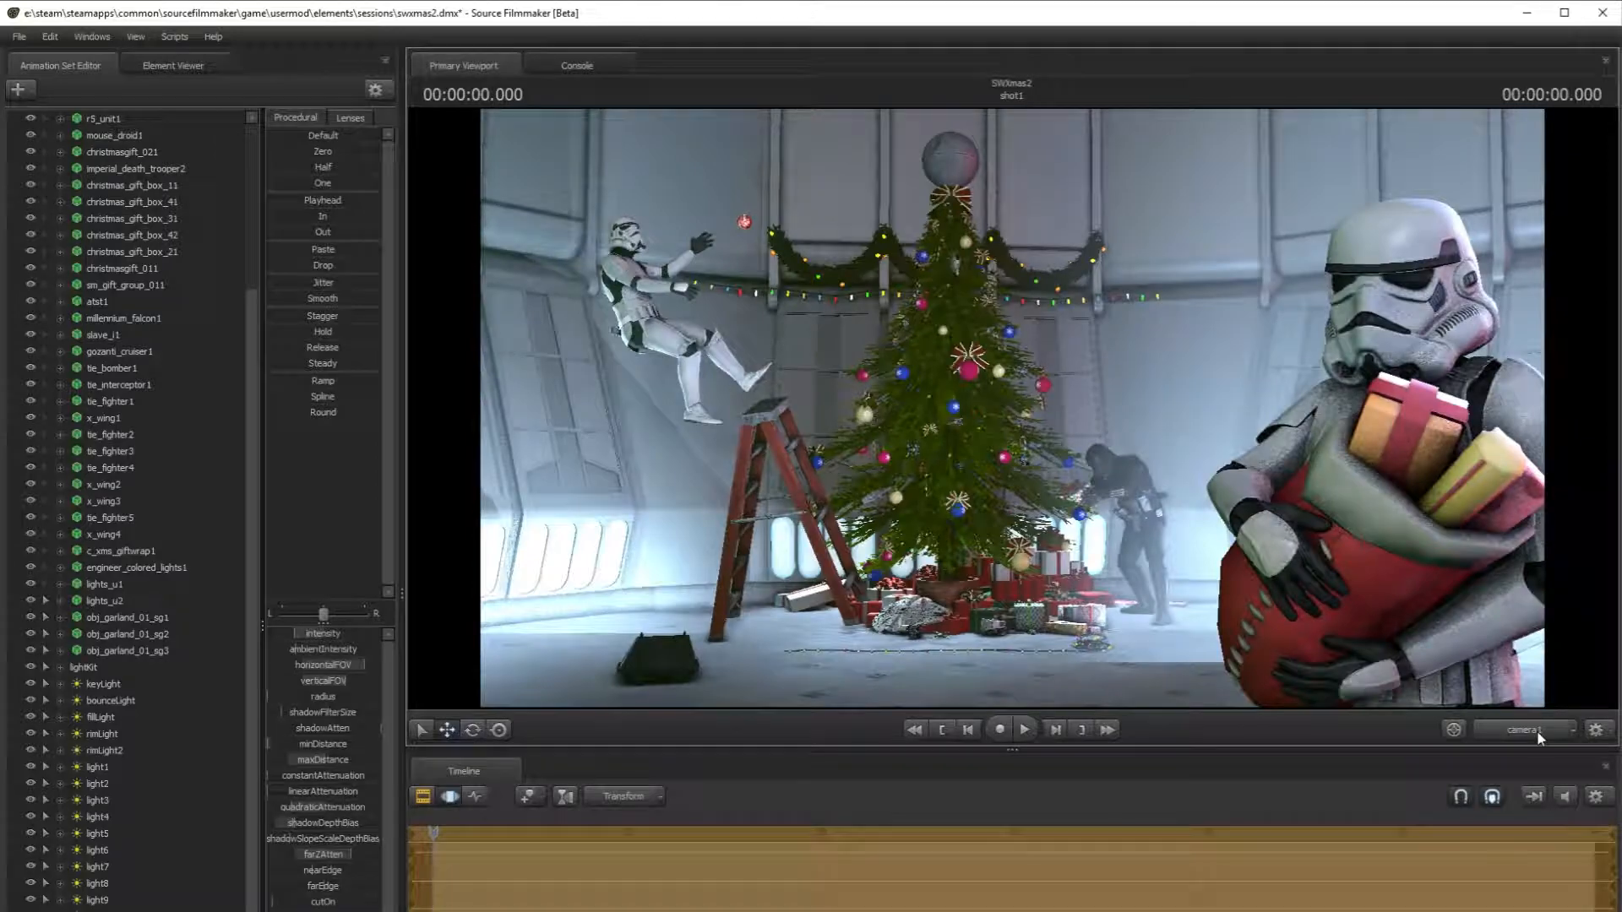
click(1540, 735)
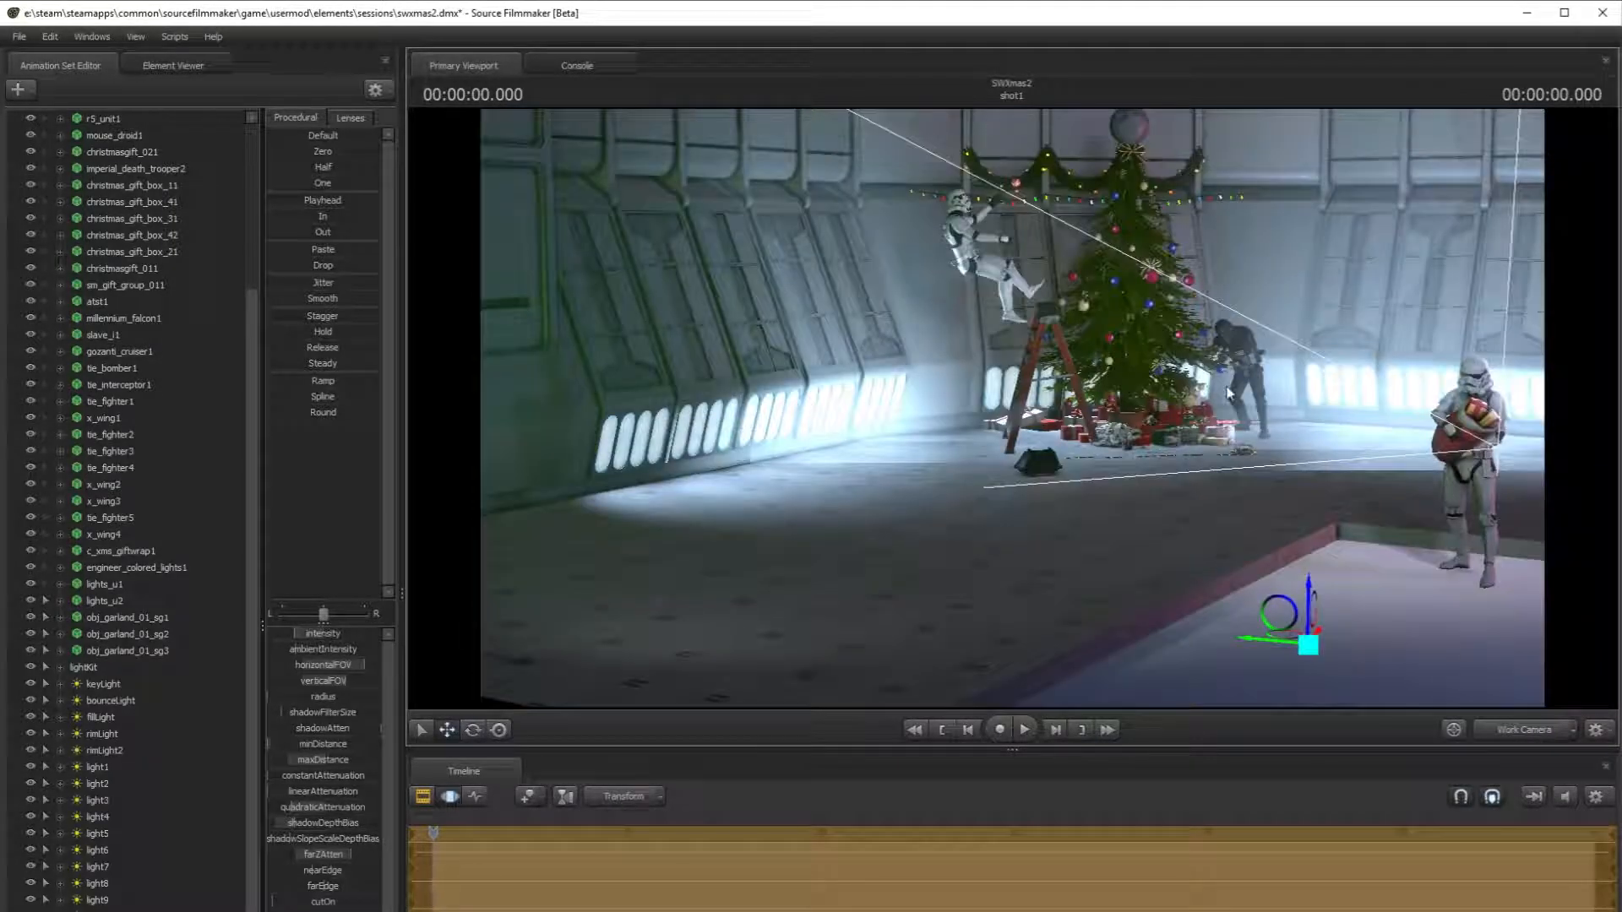
drag(1290, 632, 1301, 625)
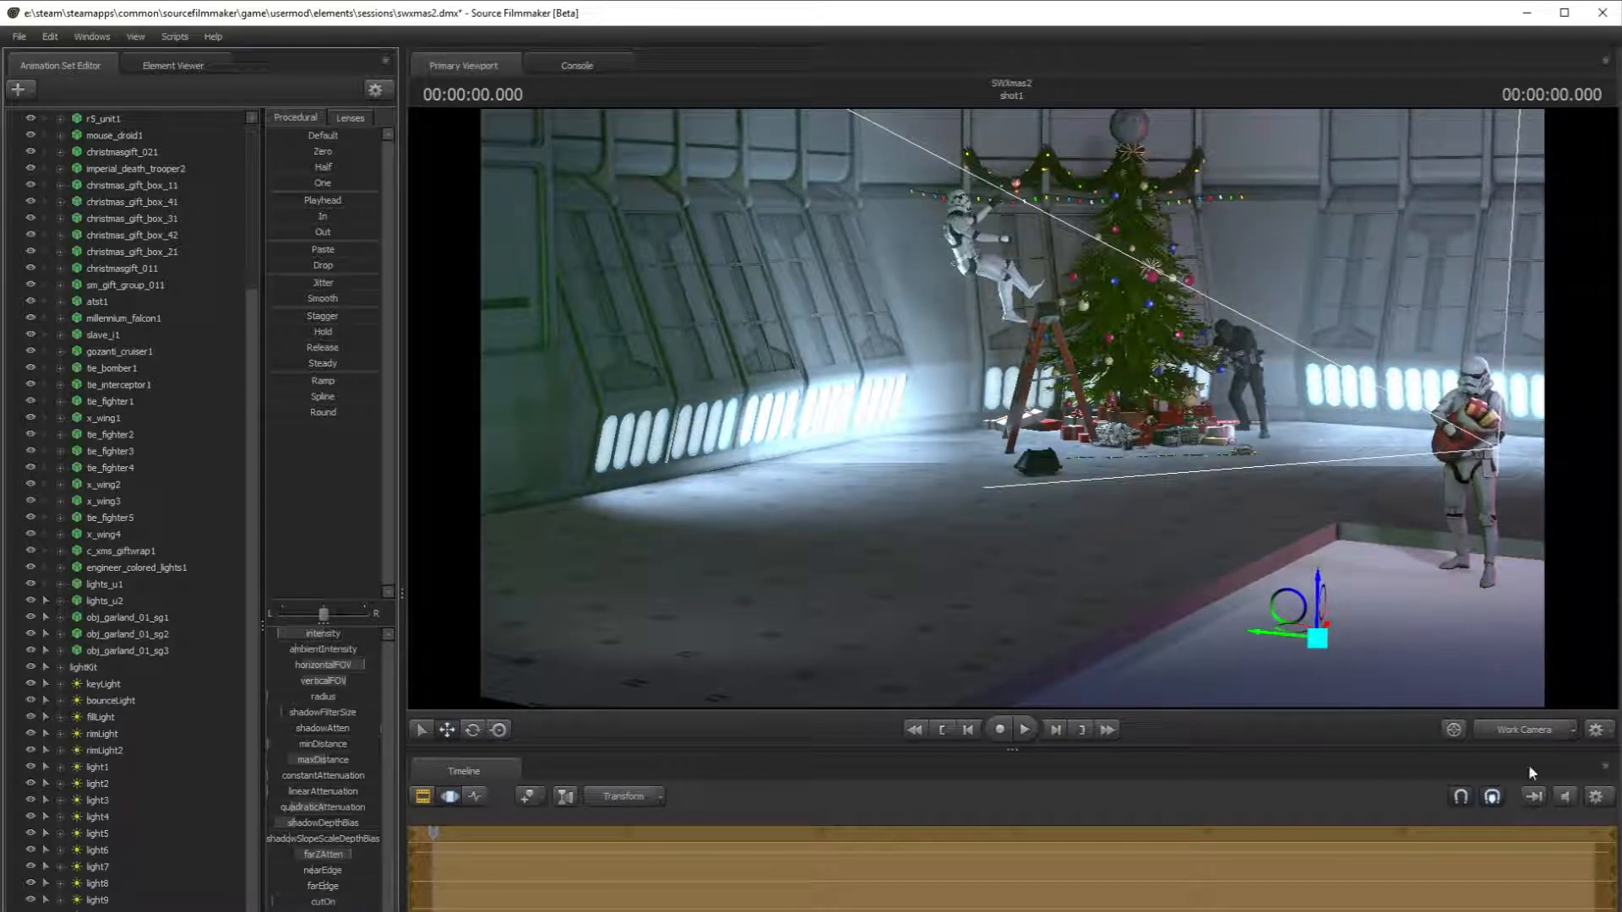
click(1494, 730)
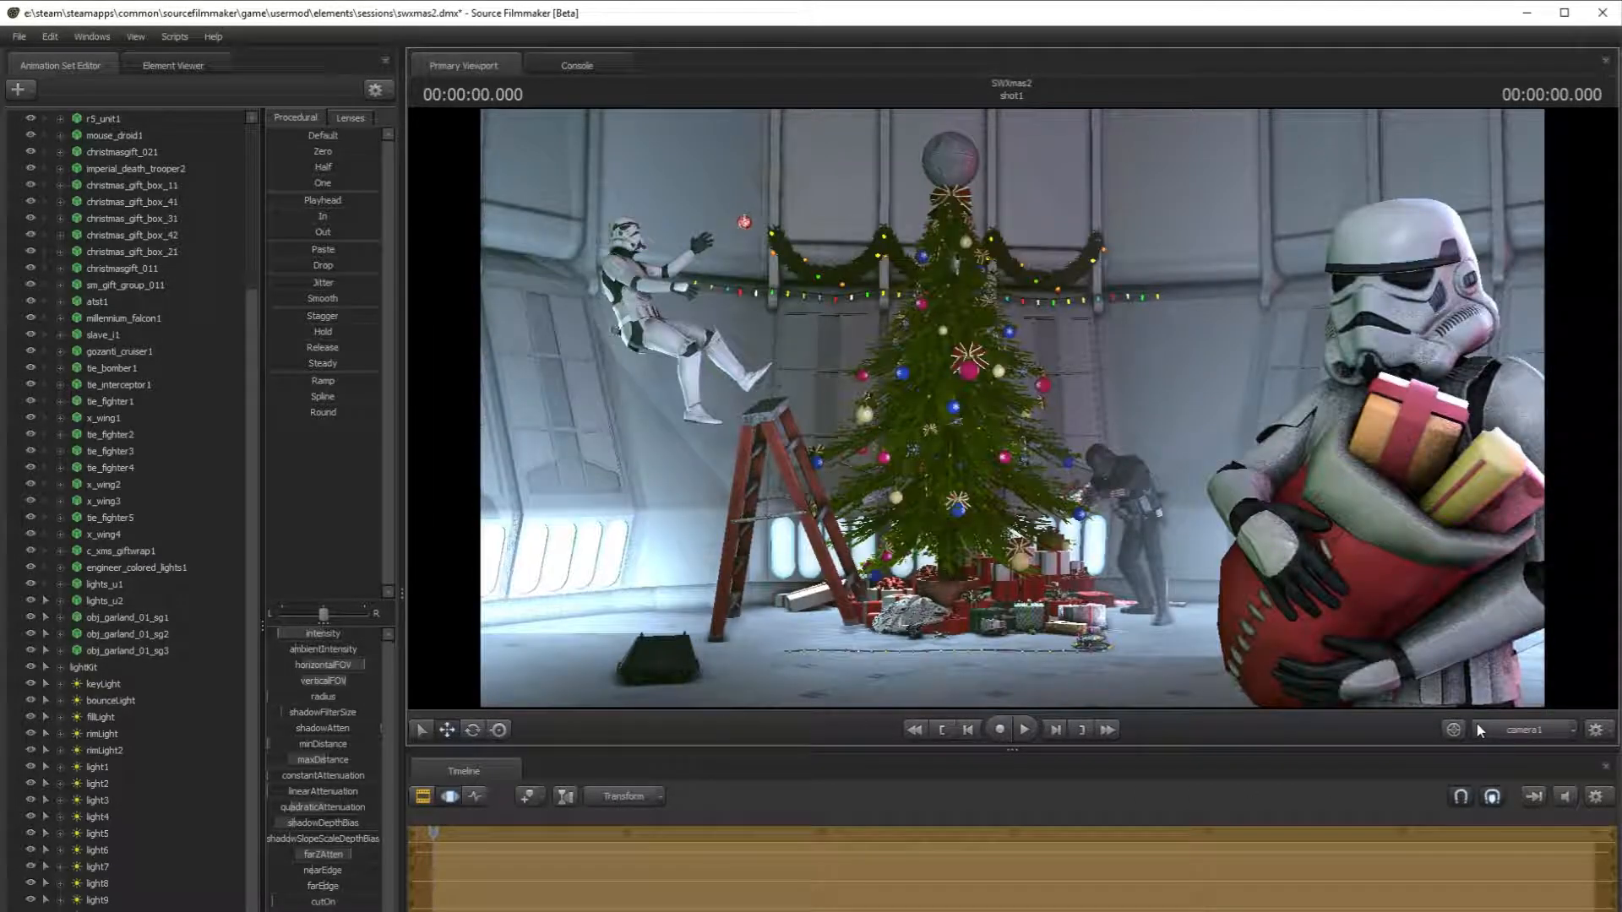
- Preview the lit shot from camera1 in the Clip Editor, and return to the work camera and Motion Editor
click(424, 796)
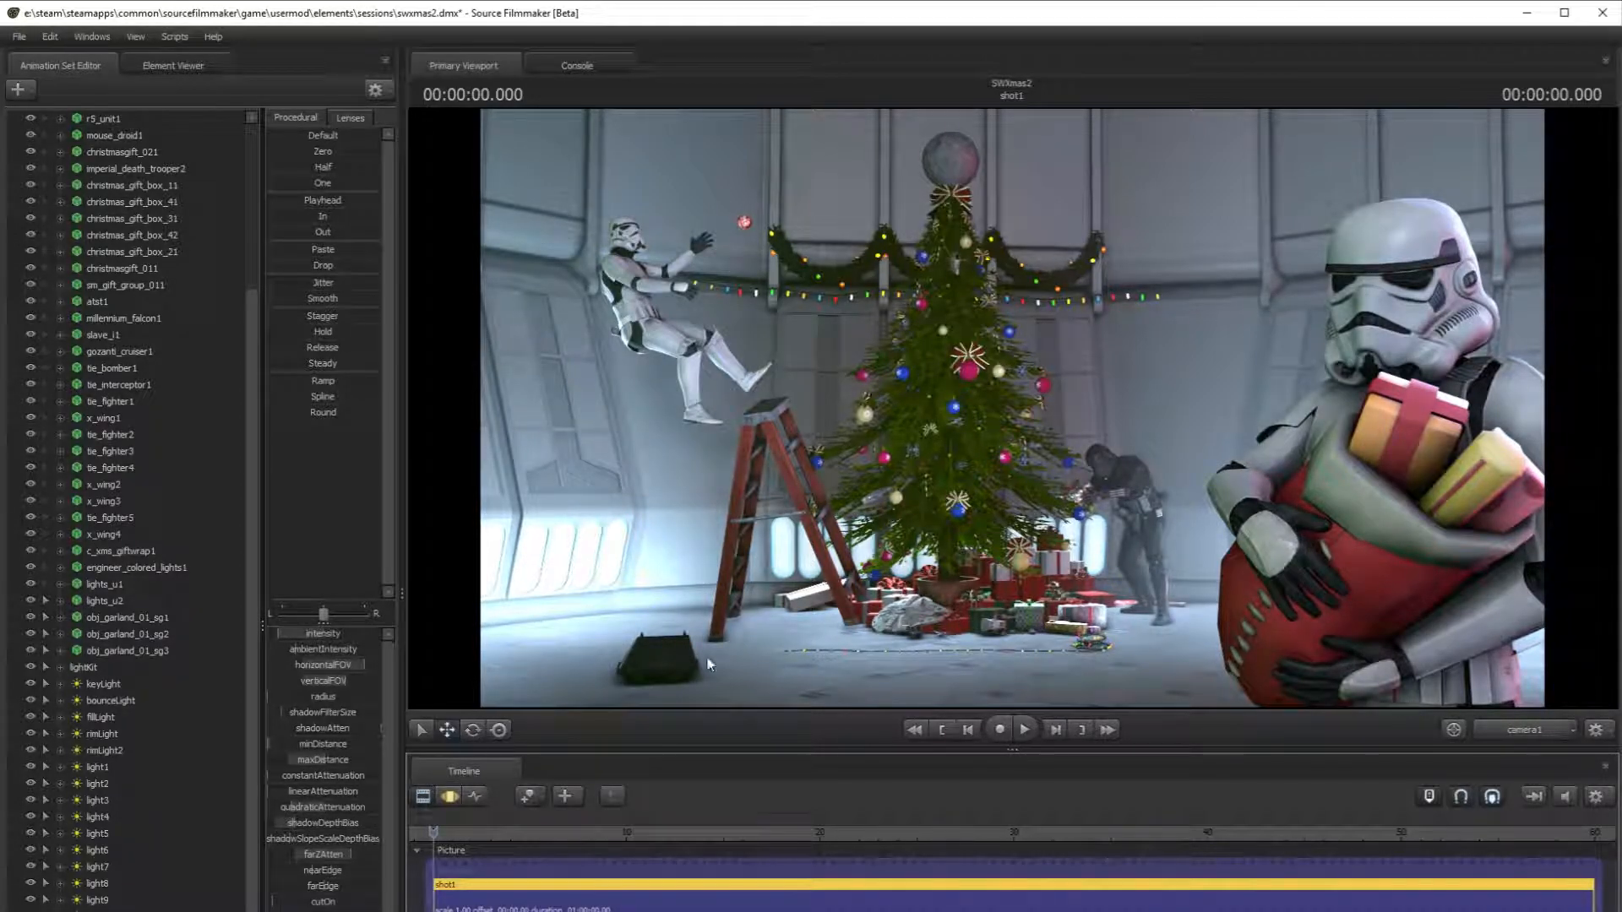
click(1543, 732)
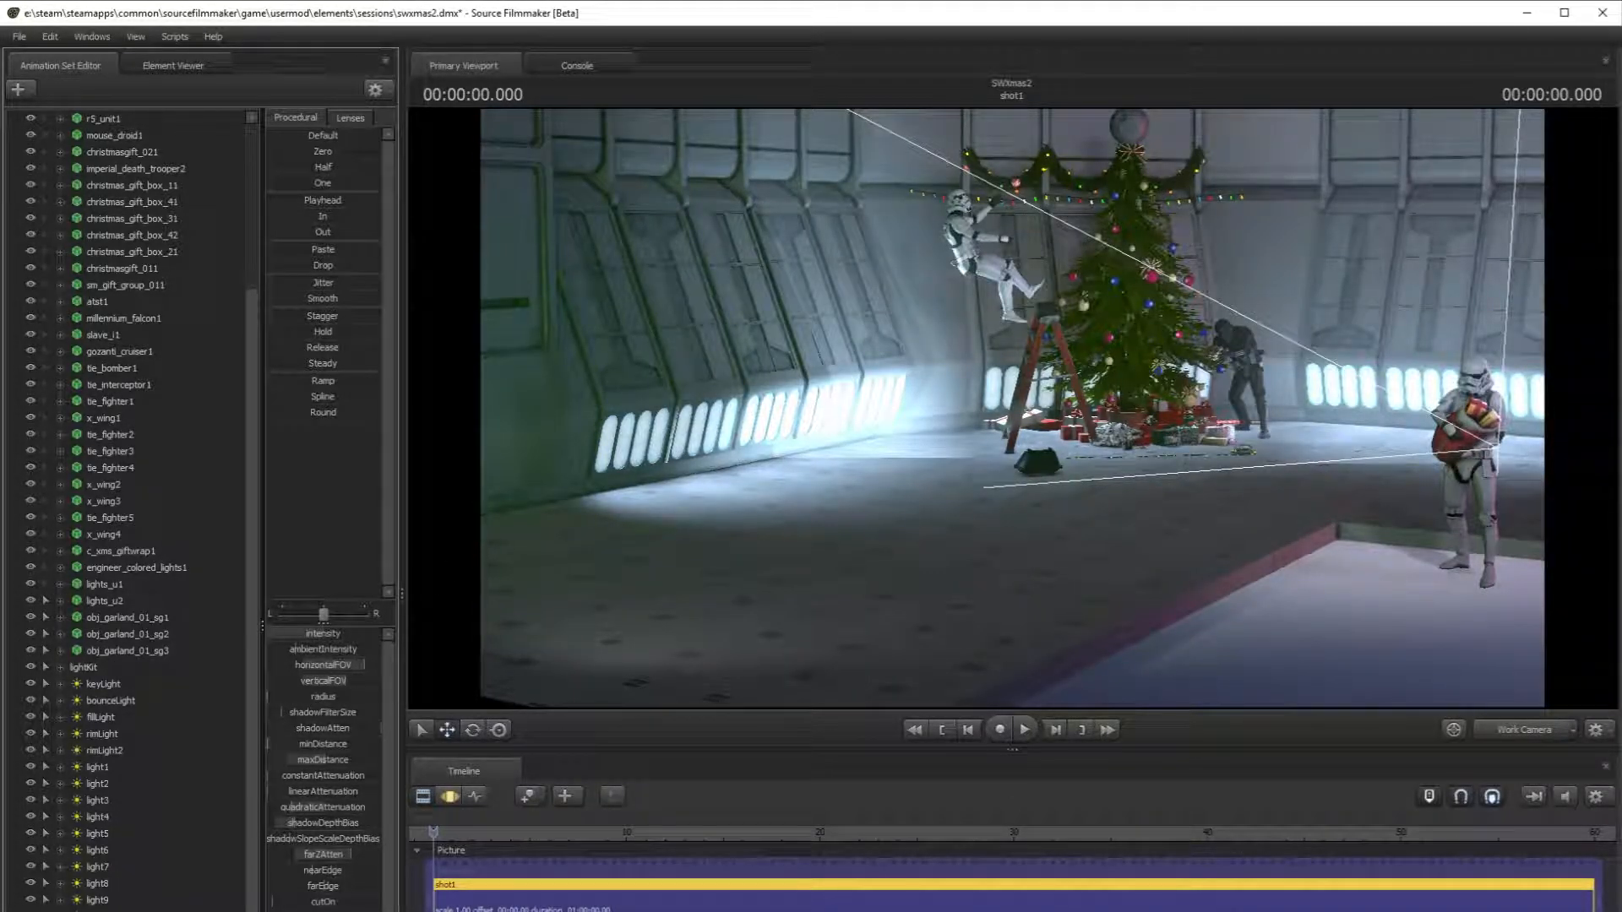
click(450, 795)
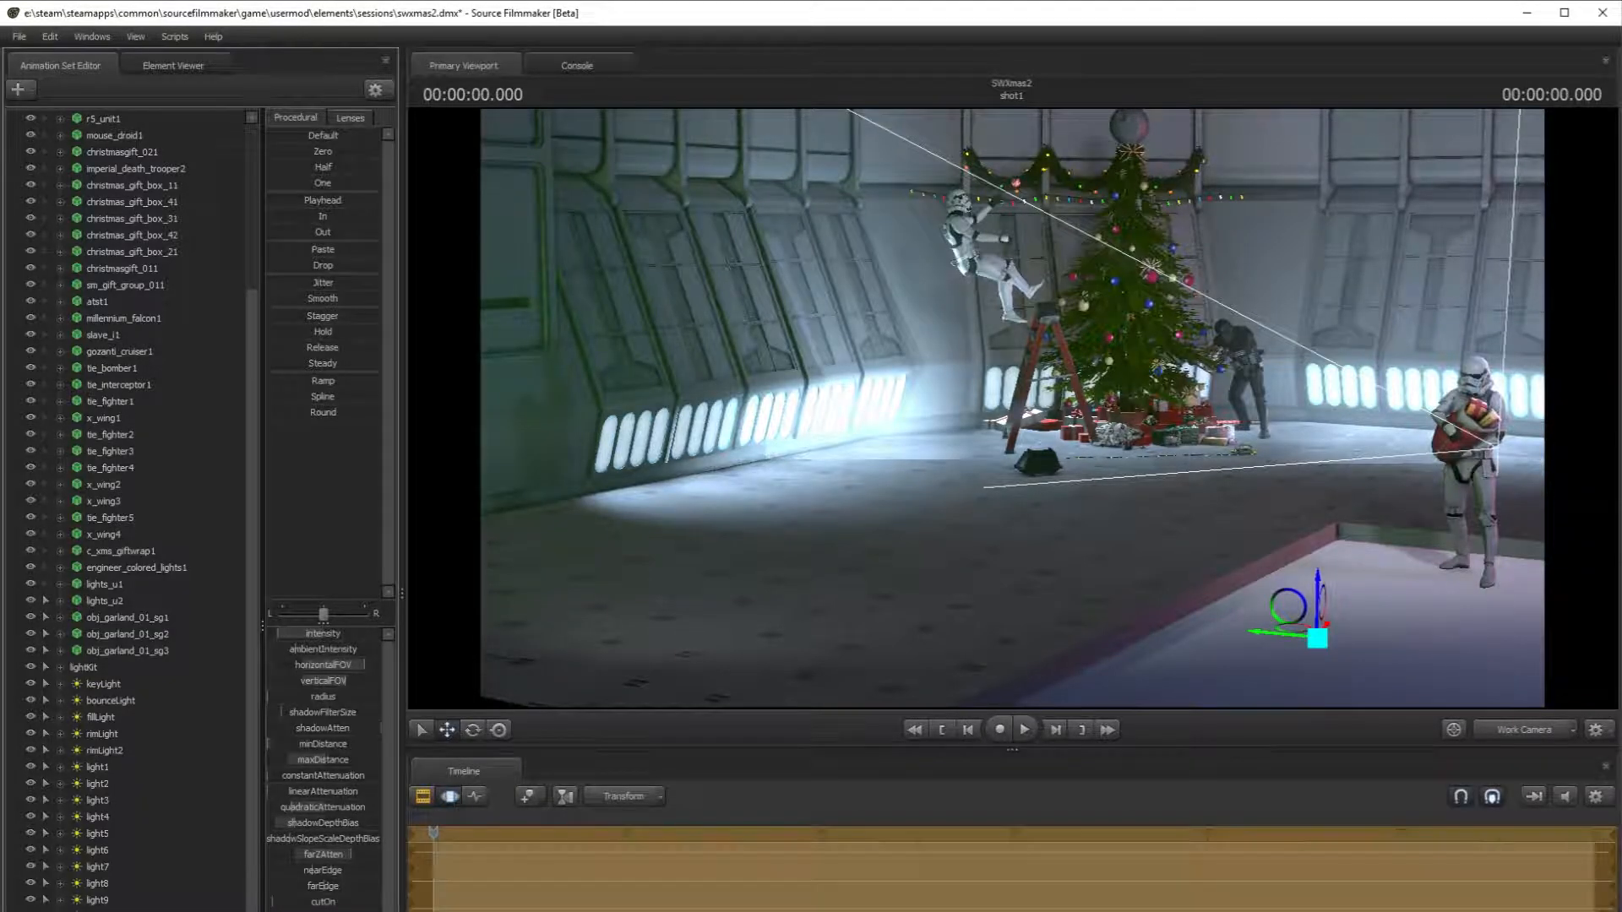
- Place light21 and light22 below rimLight2 in the animation set list and lower their intensities, checking the shot through camera1
drag(293, 631, 285, 633)
drag(100, 911, 156, 764)
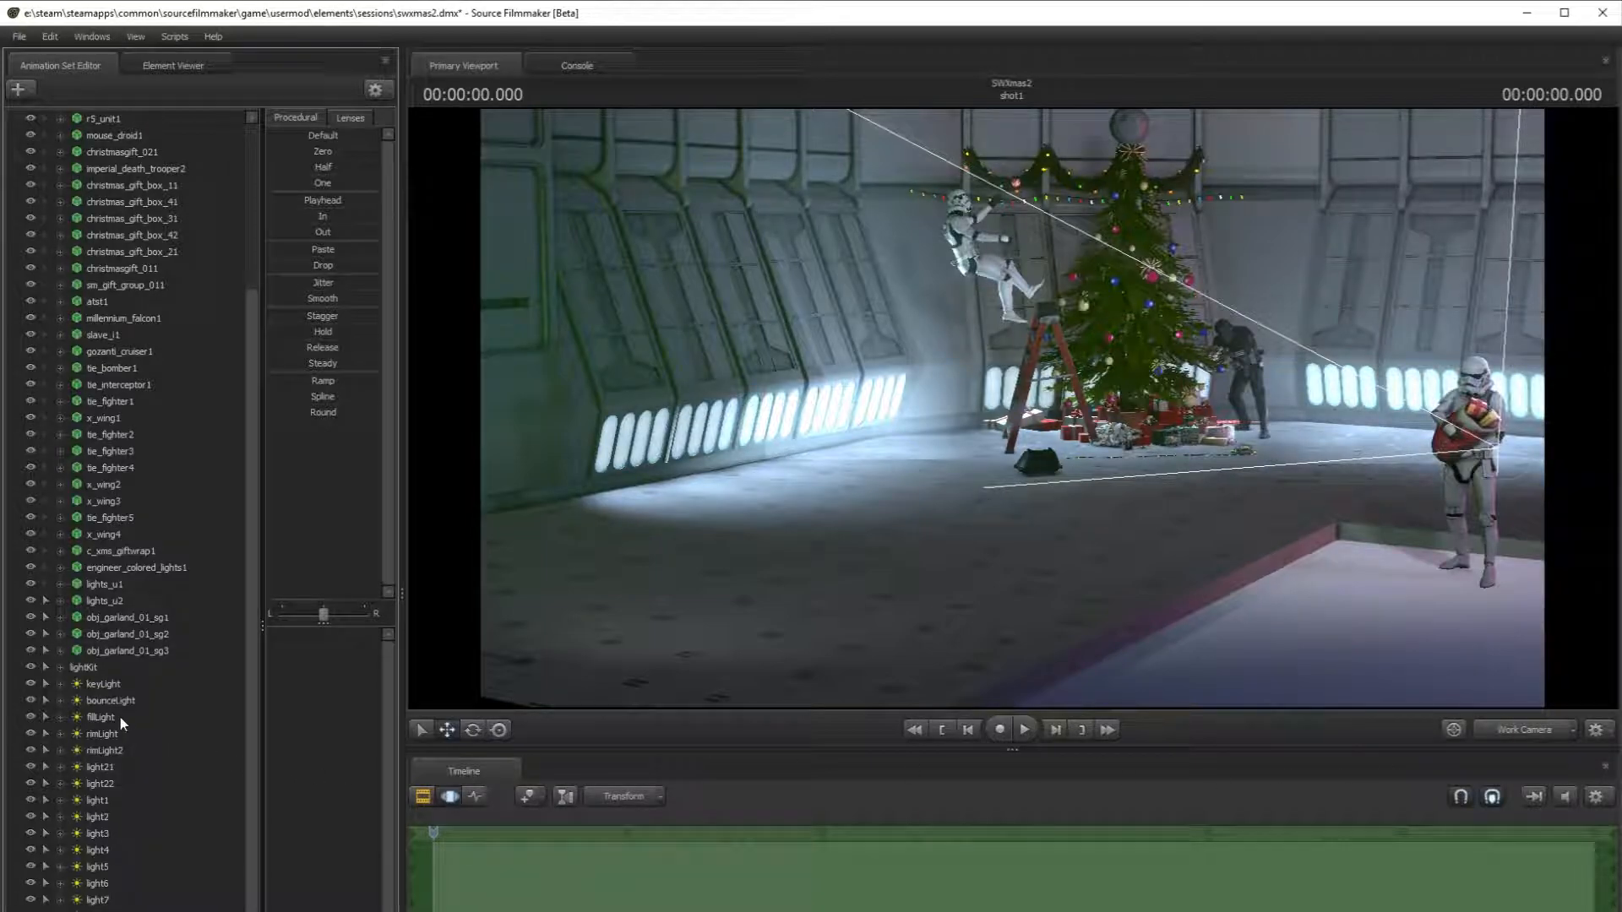
click(122, 768)
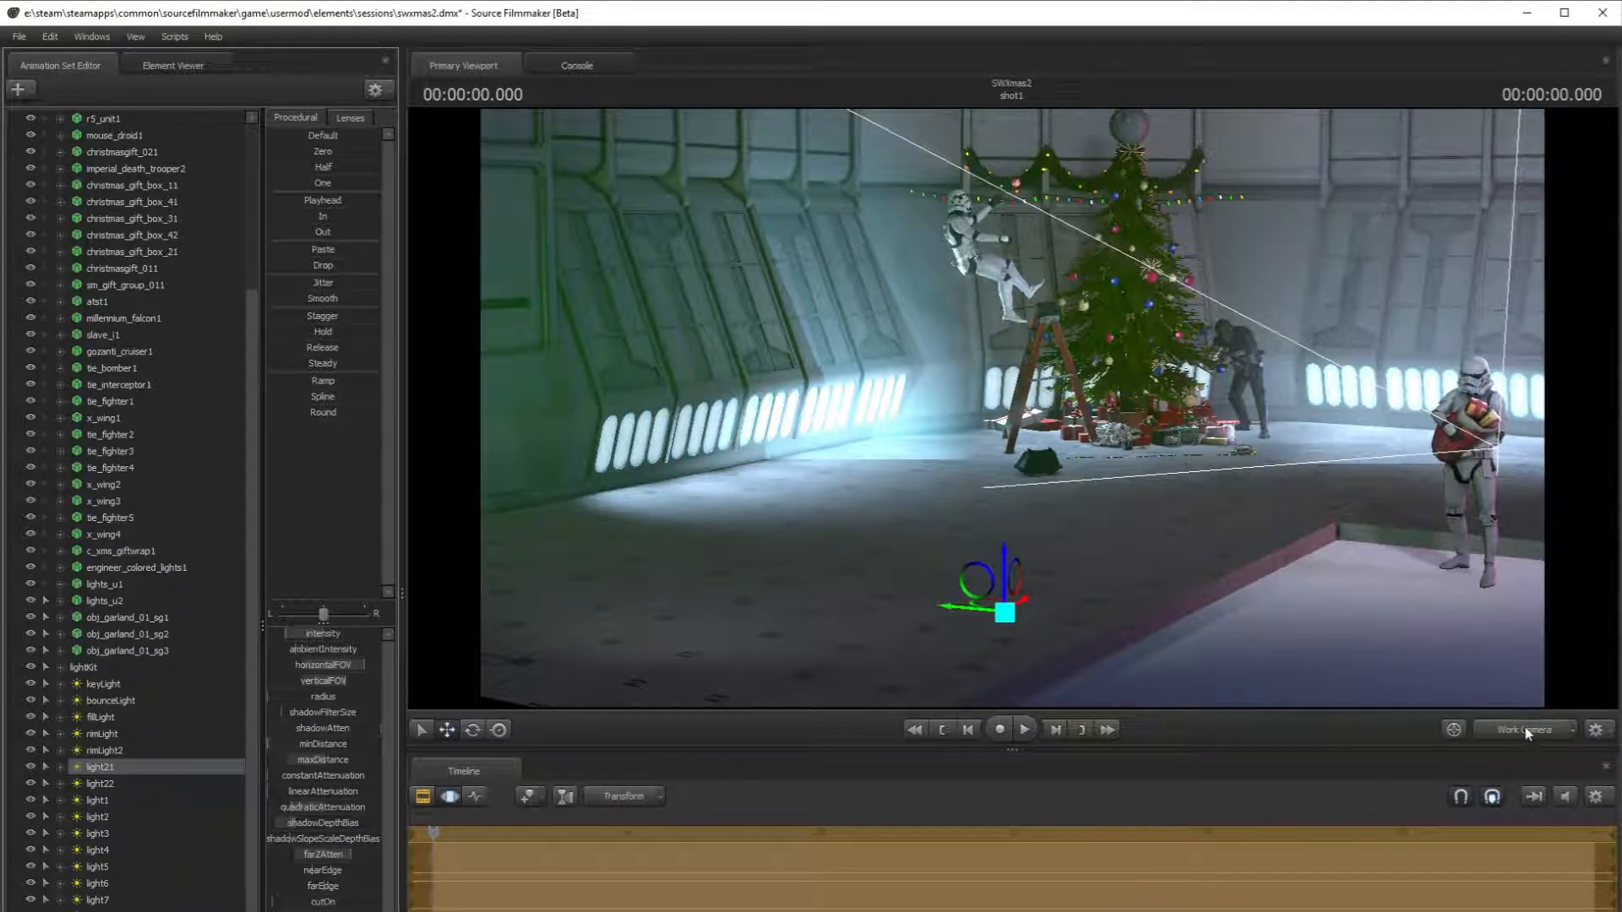
click(1523, 731)
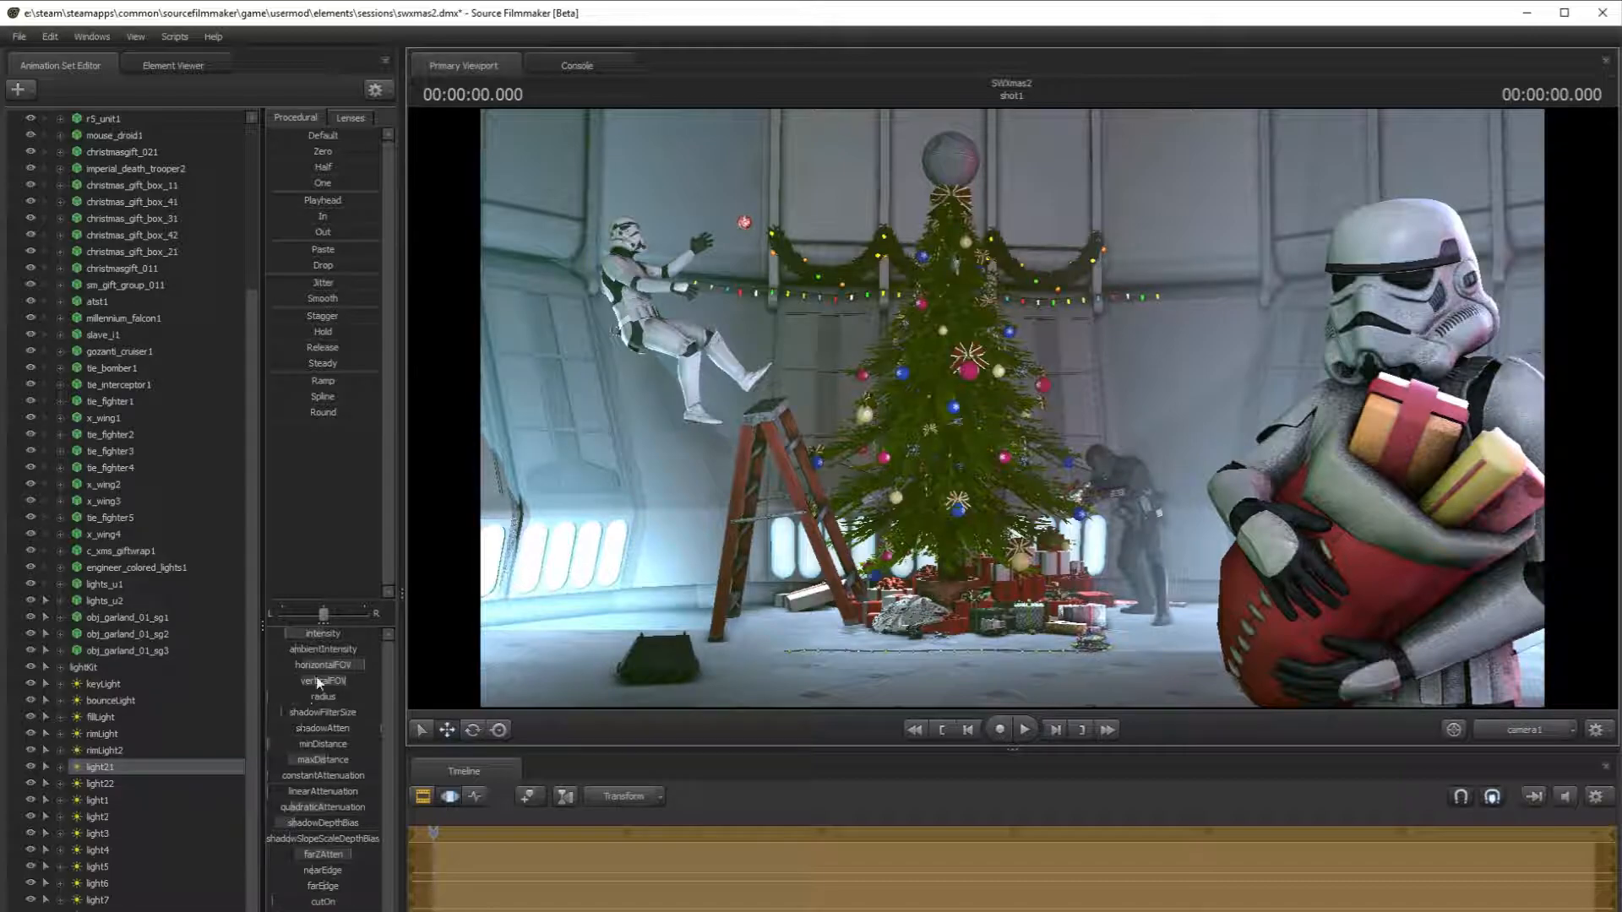
drag(286, 632, 279, 633)
click(129, 785)
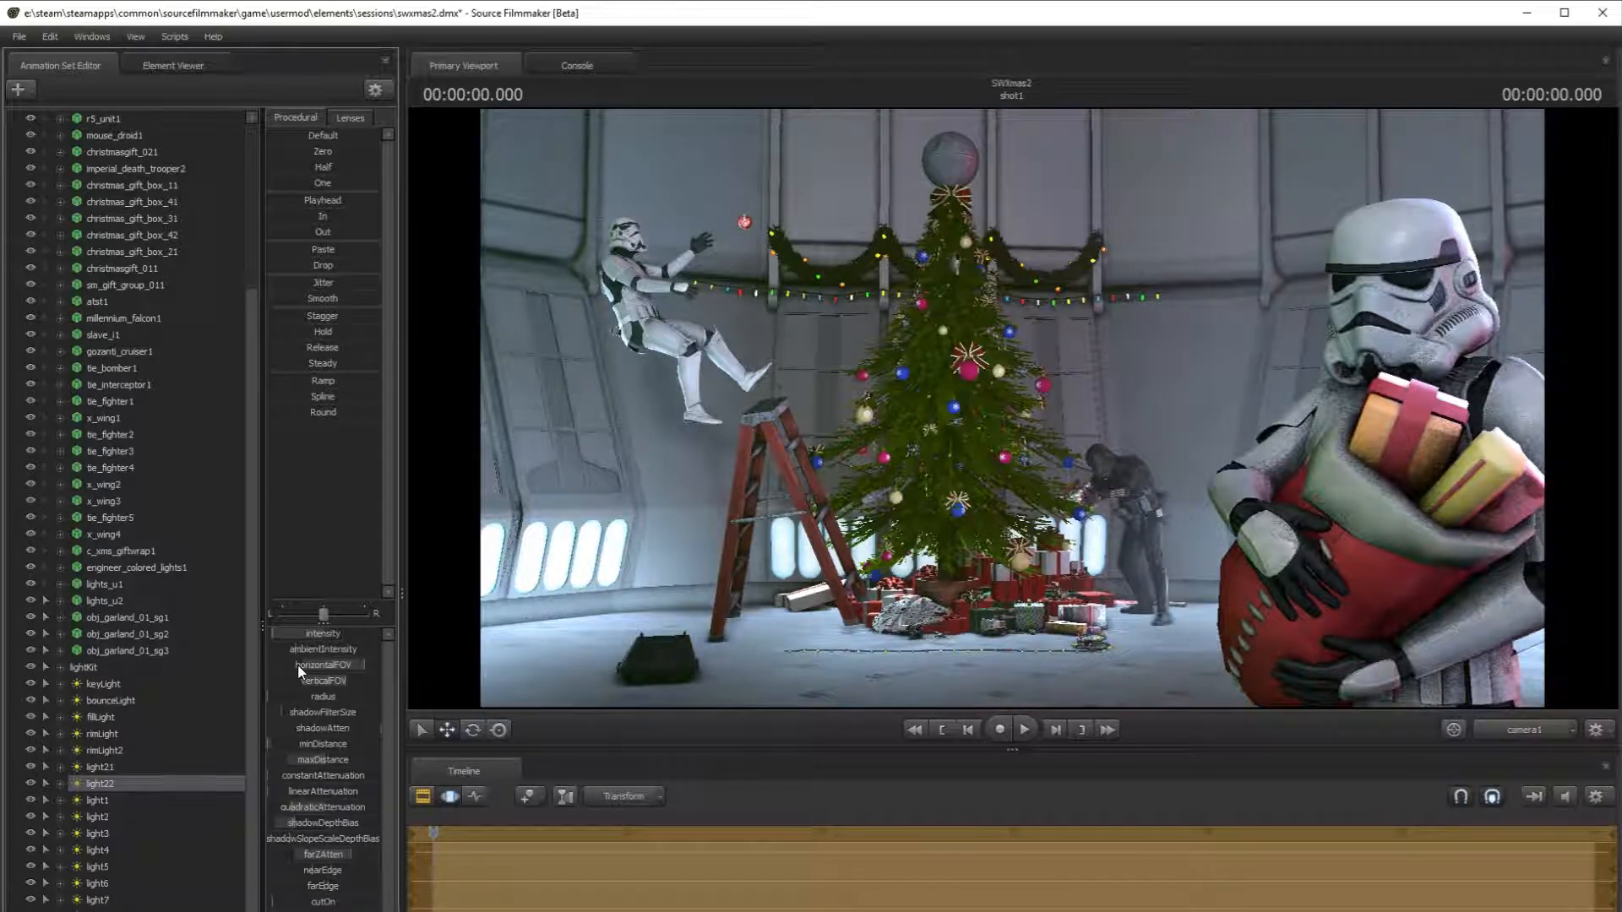
click(423, 796)
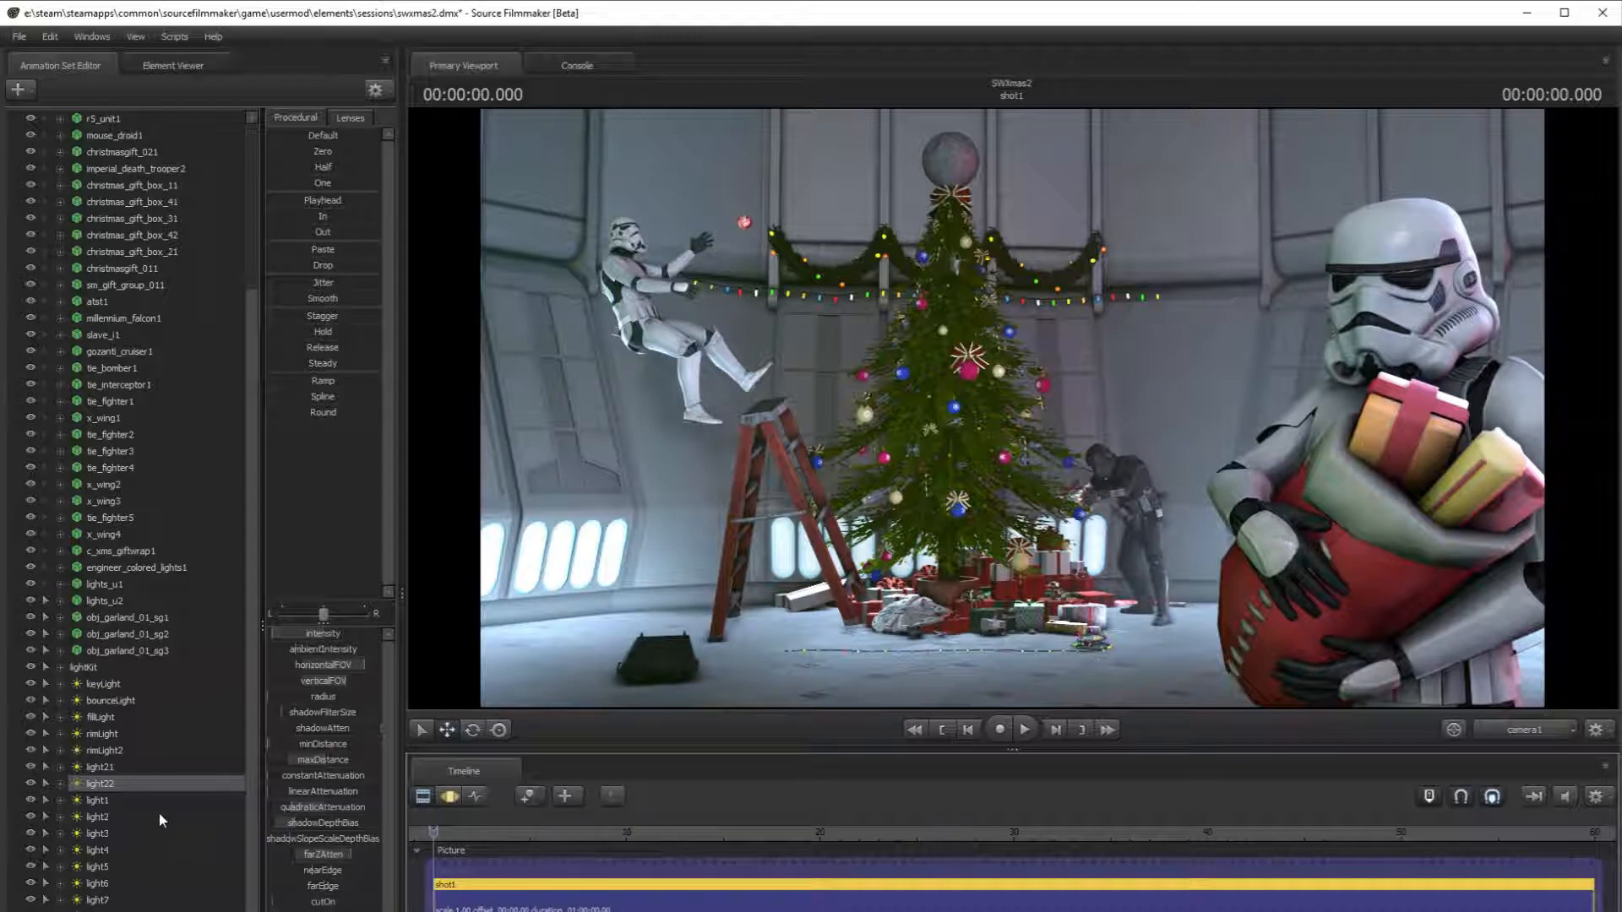
- Hide keyLight, bounceLight, fillLight, rimLight and rimLight2, and preview the shot in the Clip Editor
click(449, 796)
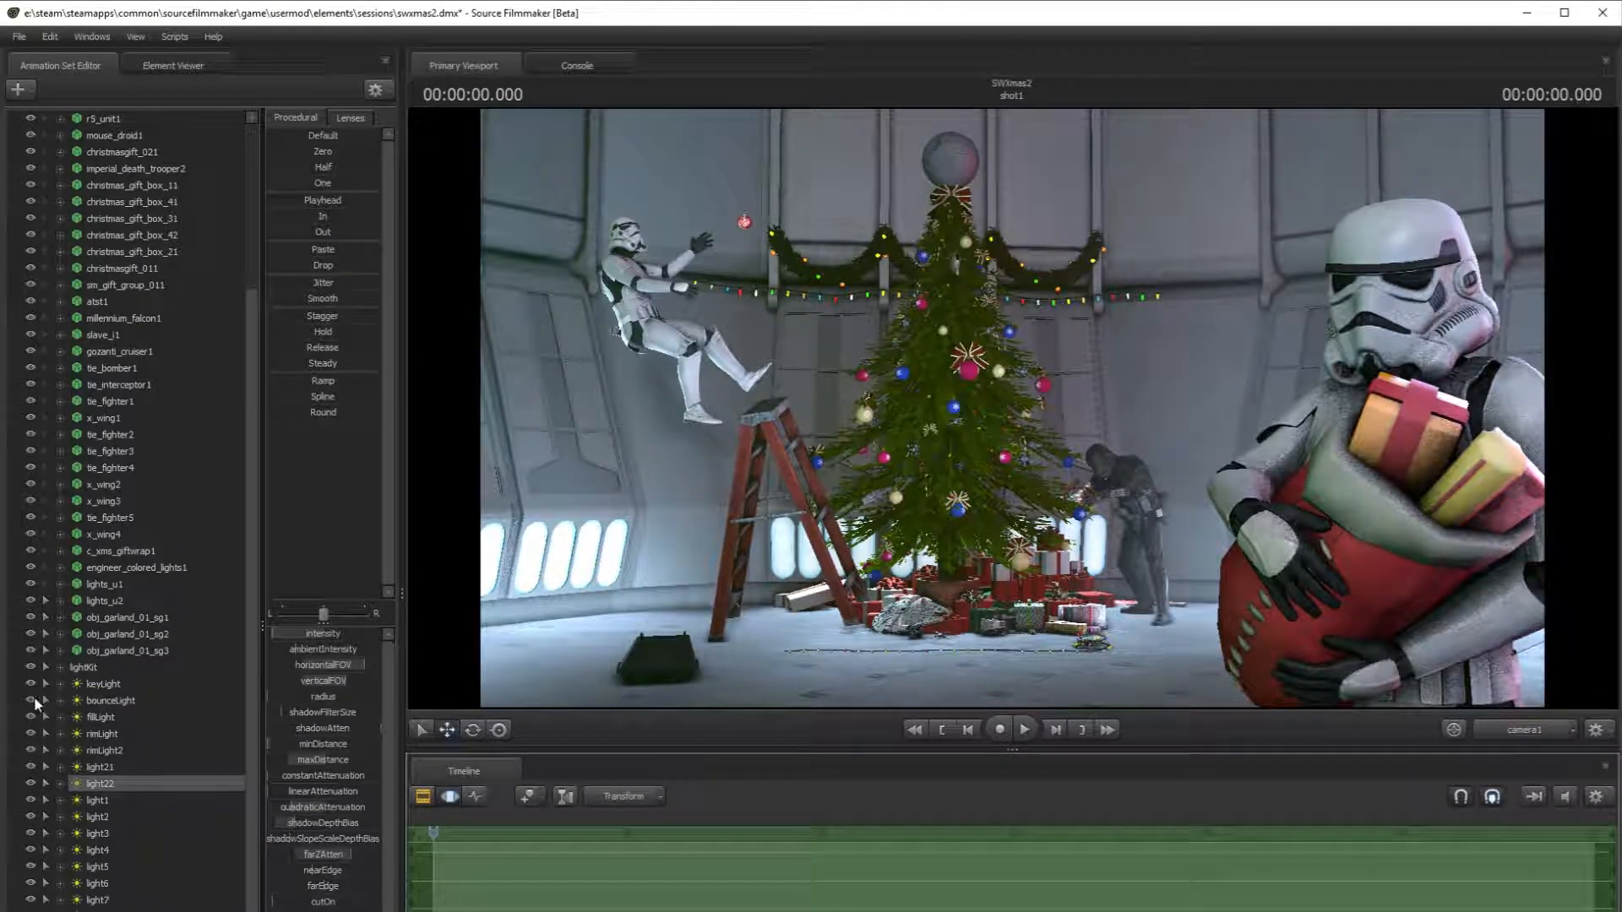
click(30, 684)
click(31, 700)
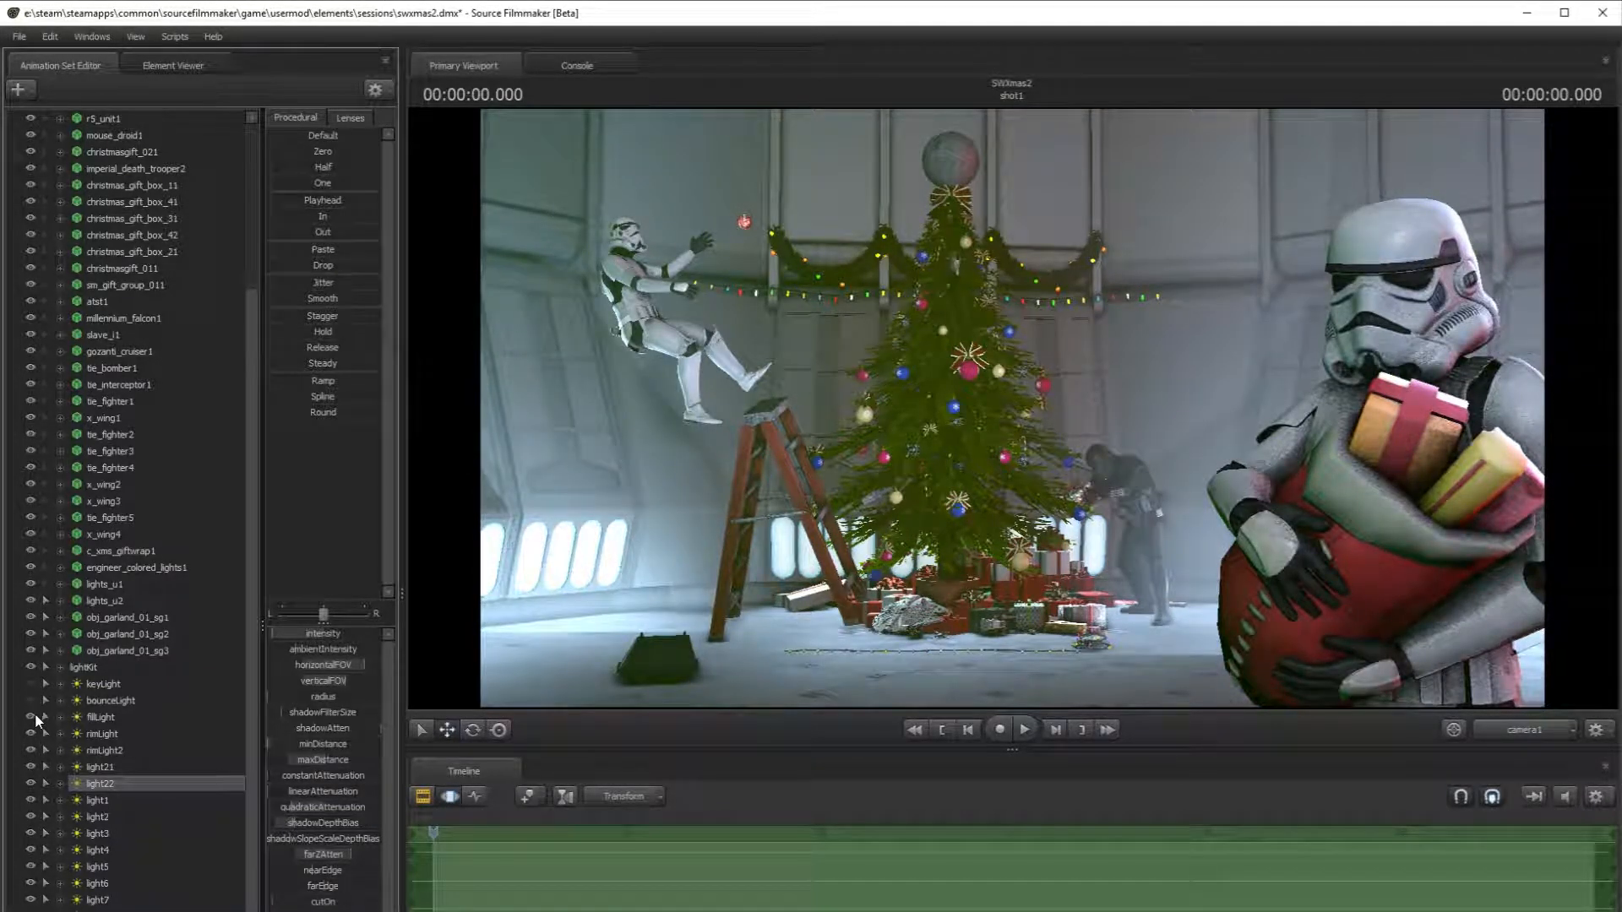
click(31, 716)
click(30, 733)
click(31, 750)
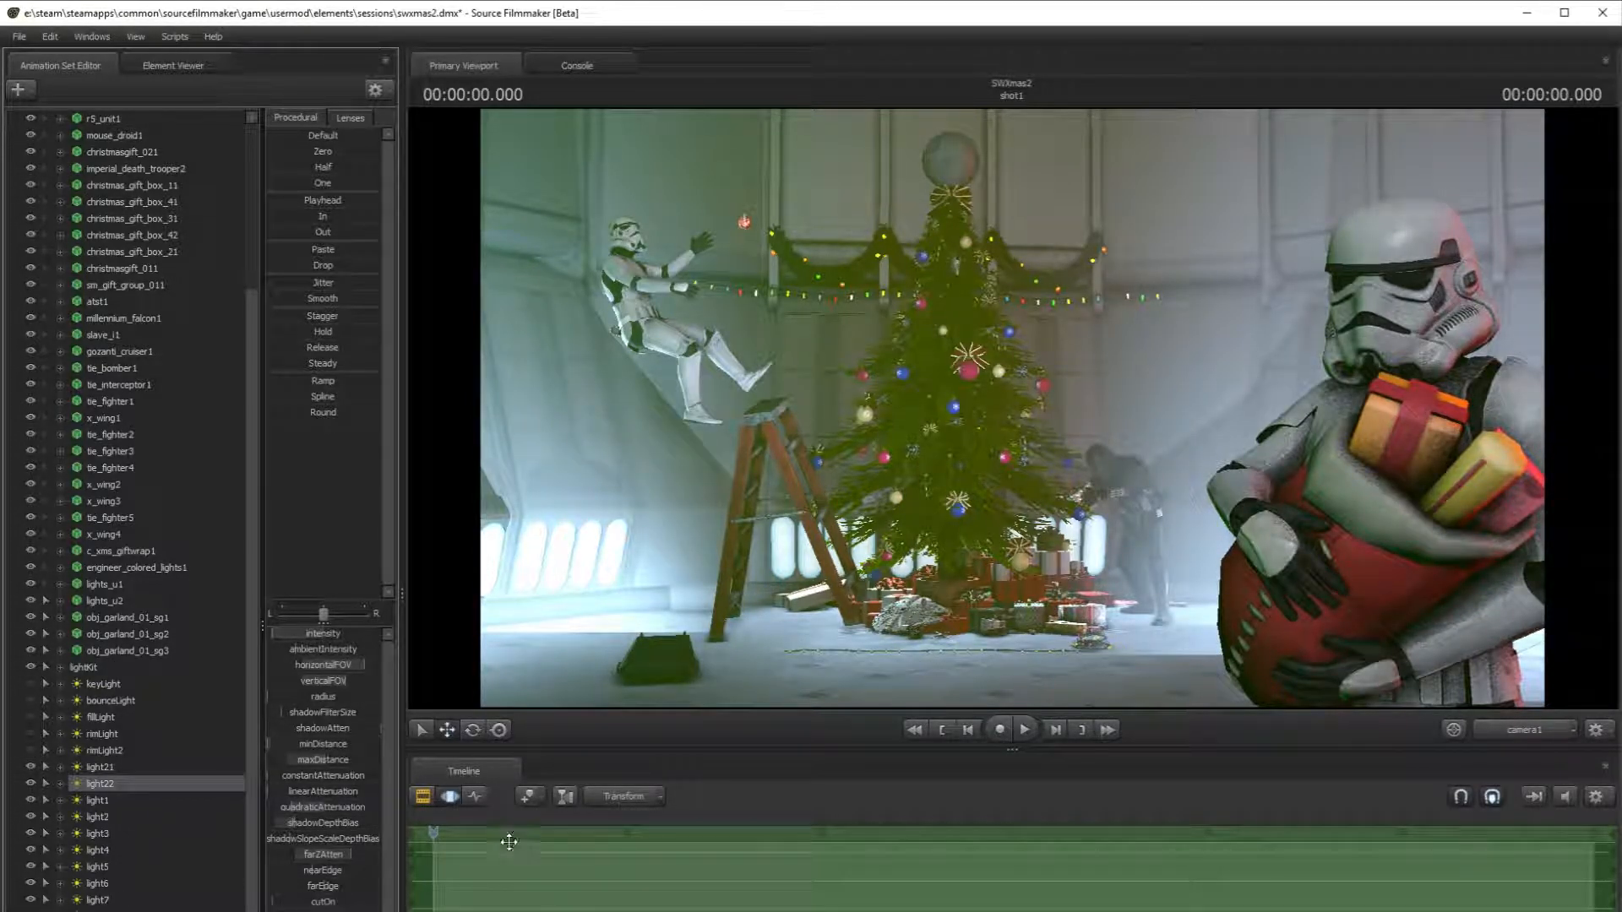
click(425, 797)
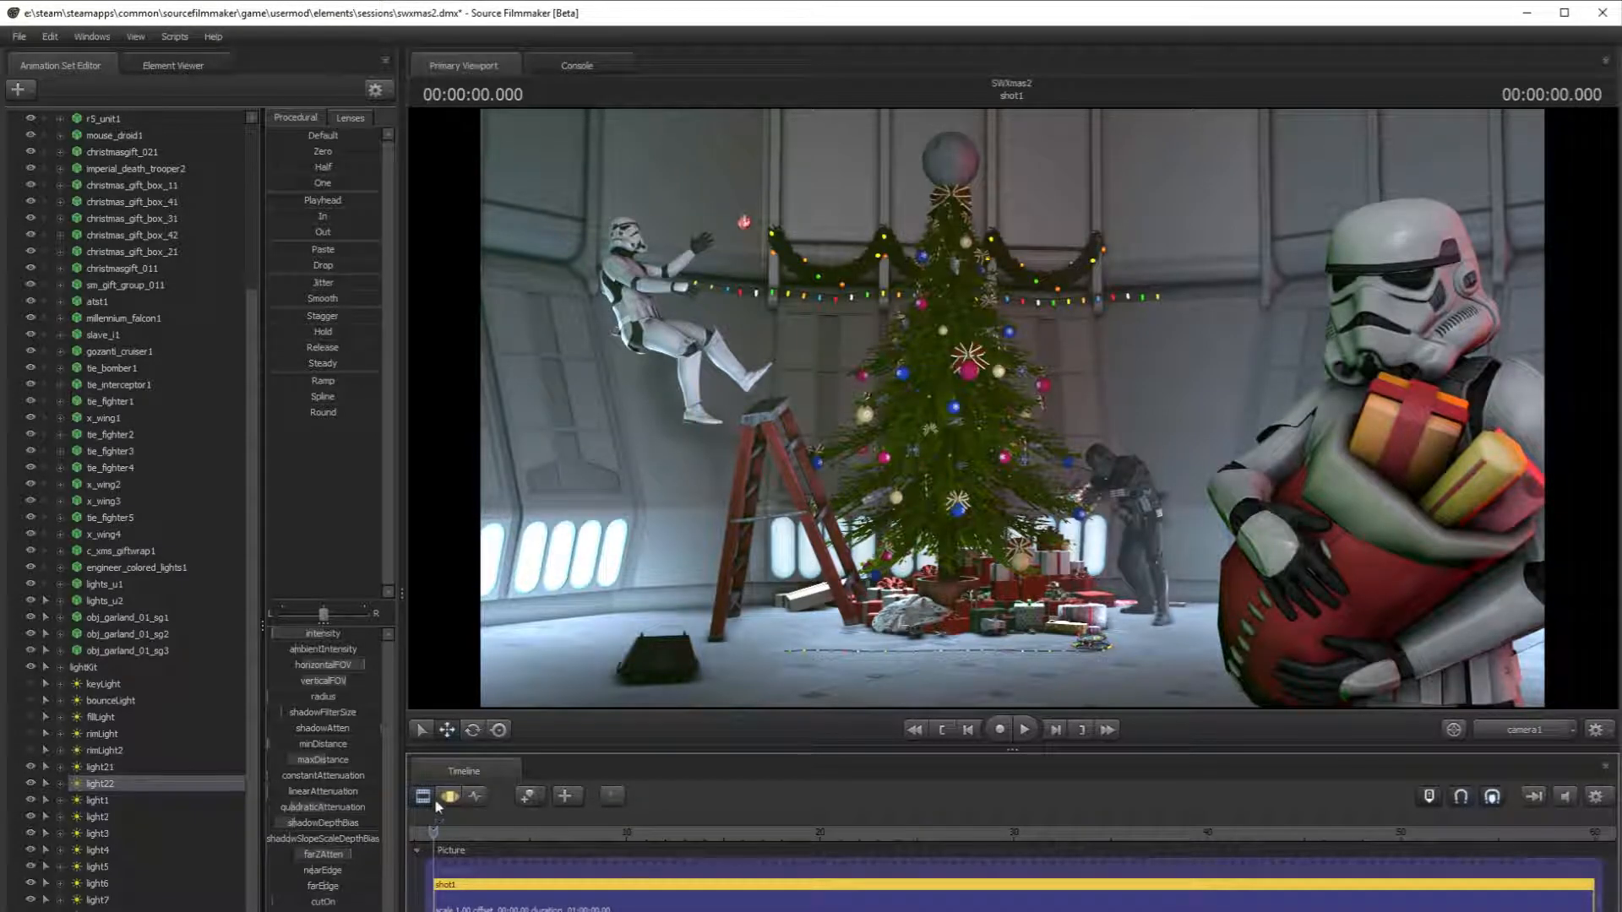
- Show rimLight2, rimLight and fillLight again, toggle bounceLight and keyLight to compare, leave both hidden and preview in the Clip Editor
click(449, 804)
click(31, 750)
click(31, 733)
click(31, 716)
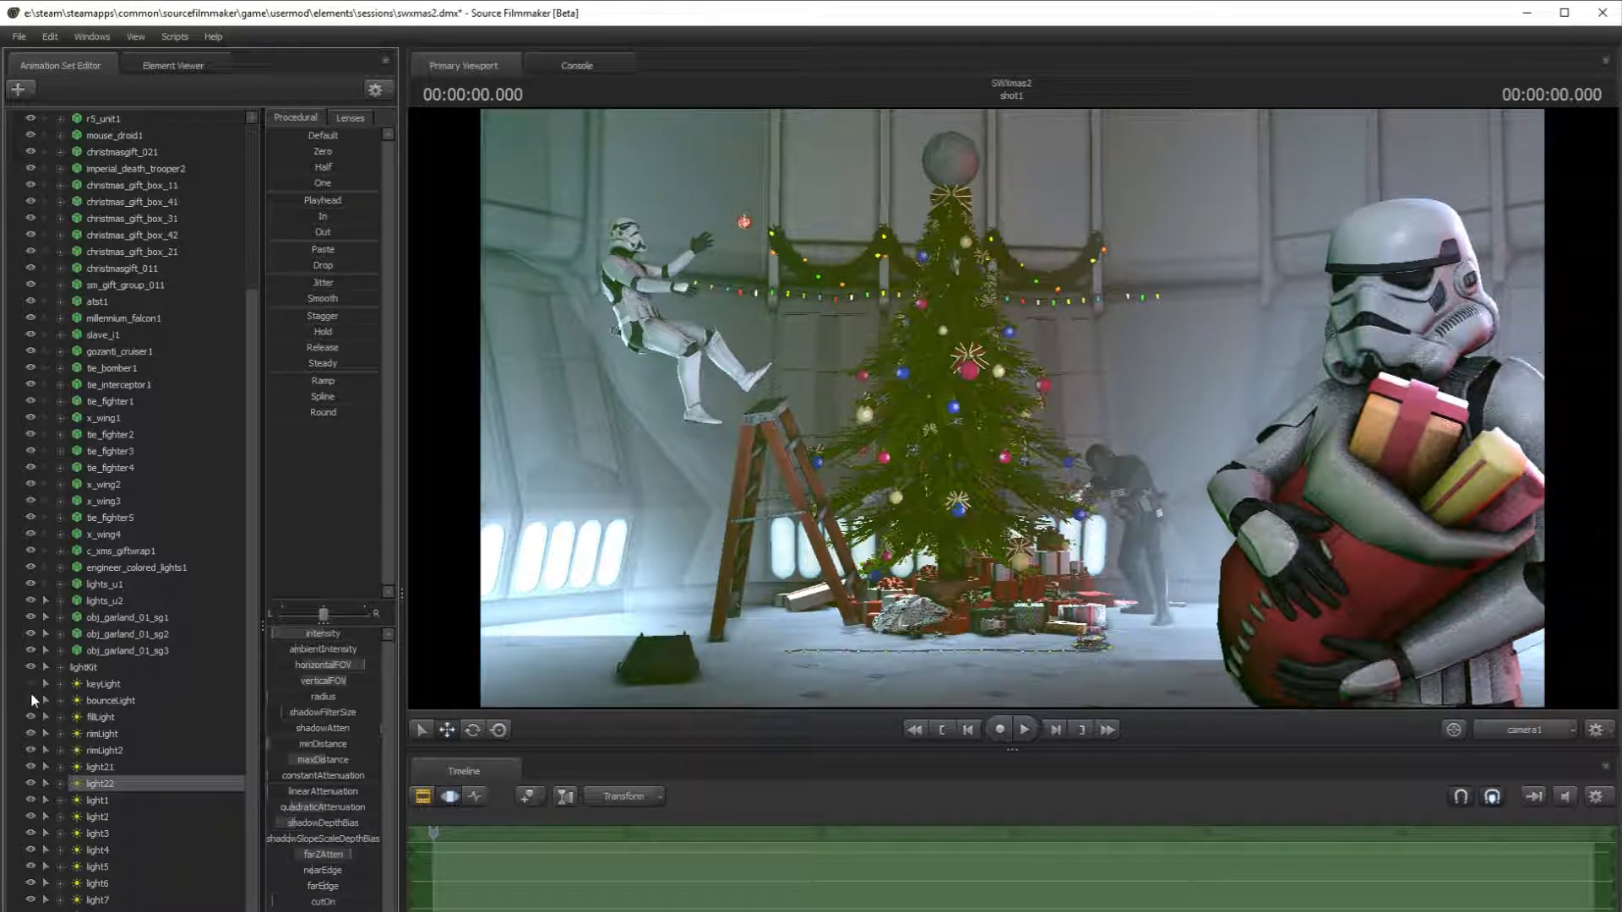
click(31, 695)
click(30, 683)
click(31, 700)
click(423, 797)
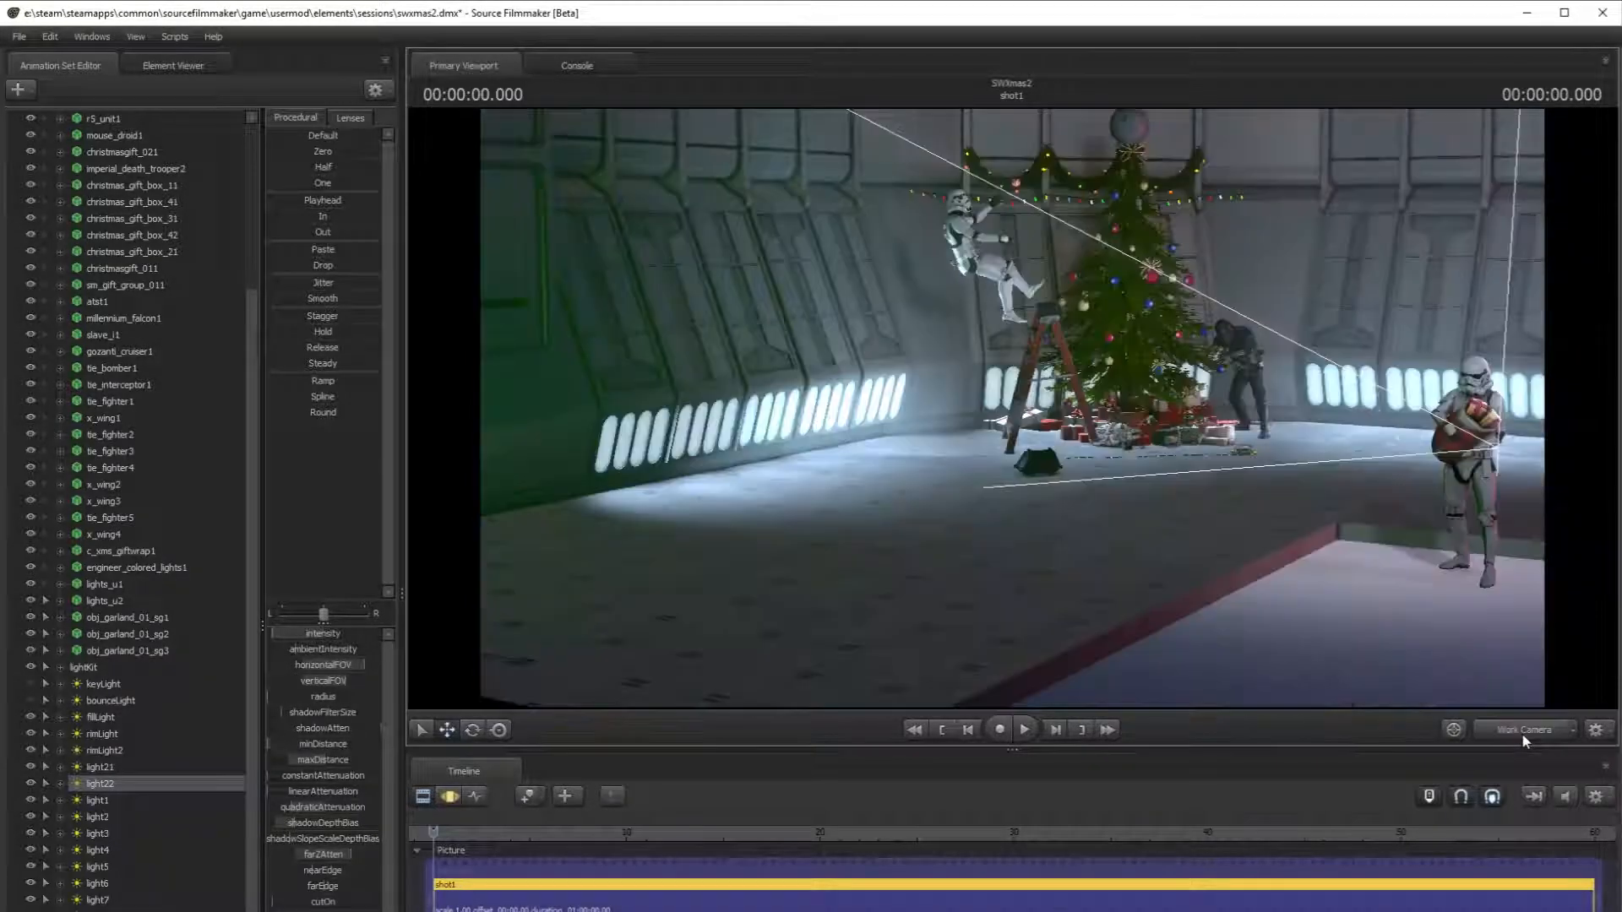
- Inspect the red lighting on the R5 droid and the surrounding hangar walls up close with the work camera
click(1523, 729)
drag(1178, 592, 1406, 605)
key(w)
key(w)
key(w)
key(s)
key(s)
drag(1012, 408, 1012, 409)
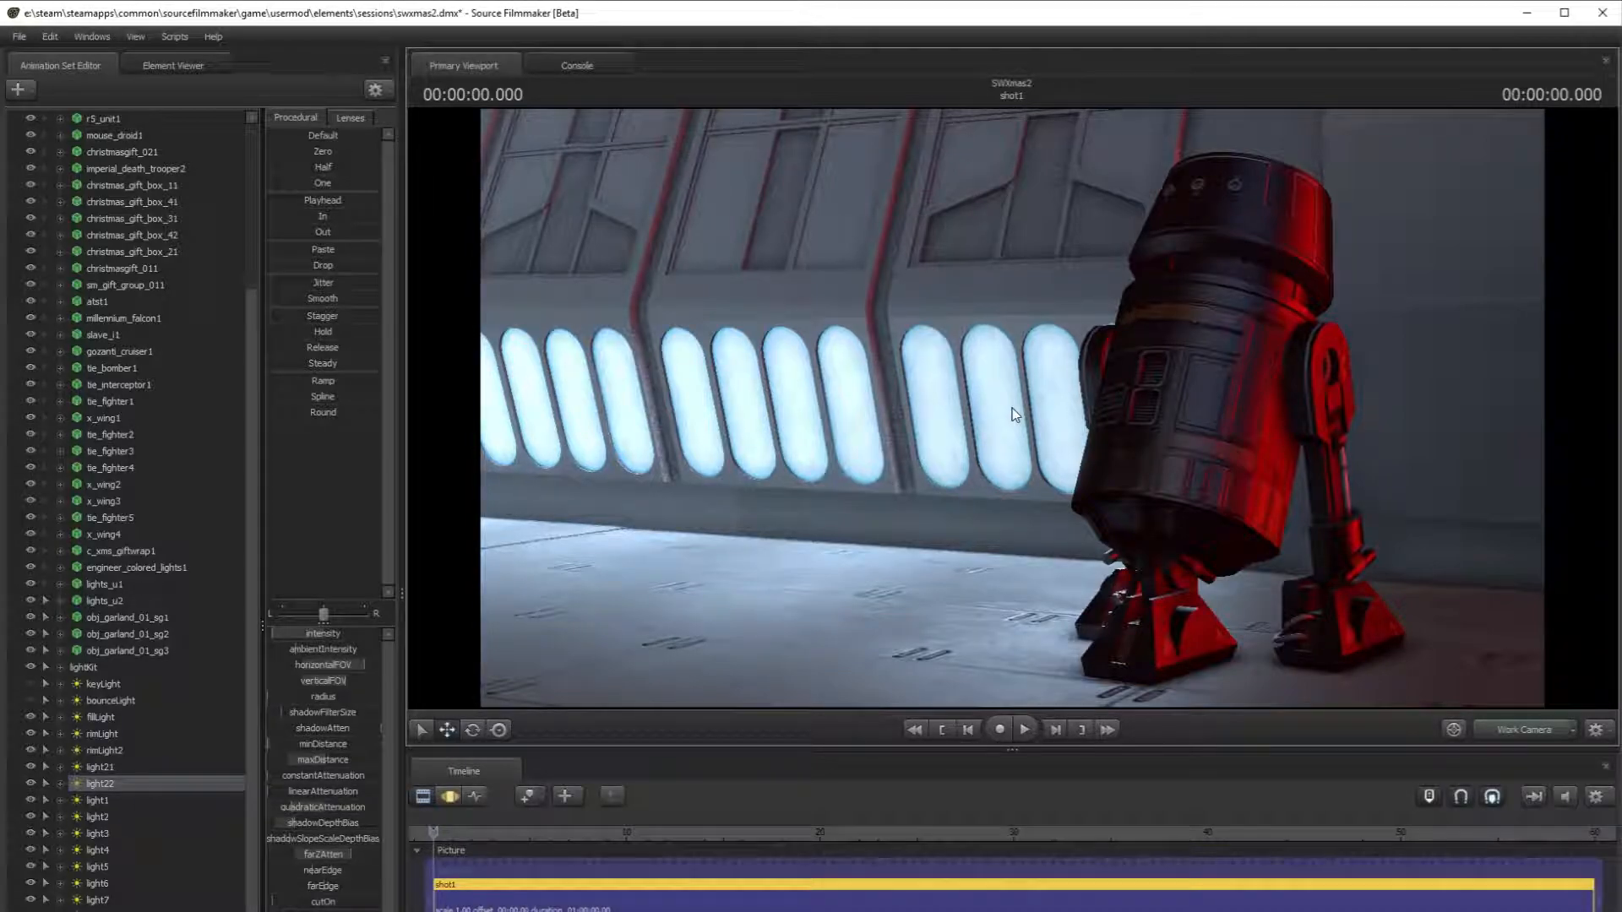
drag(1517, 421, 1012, 408)
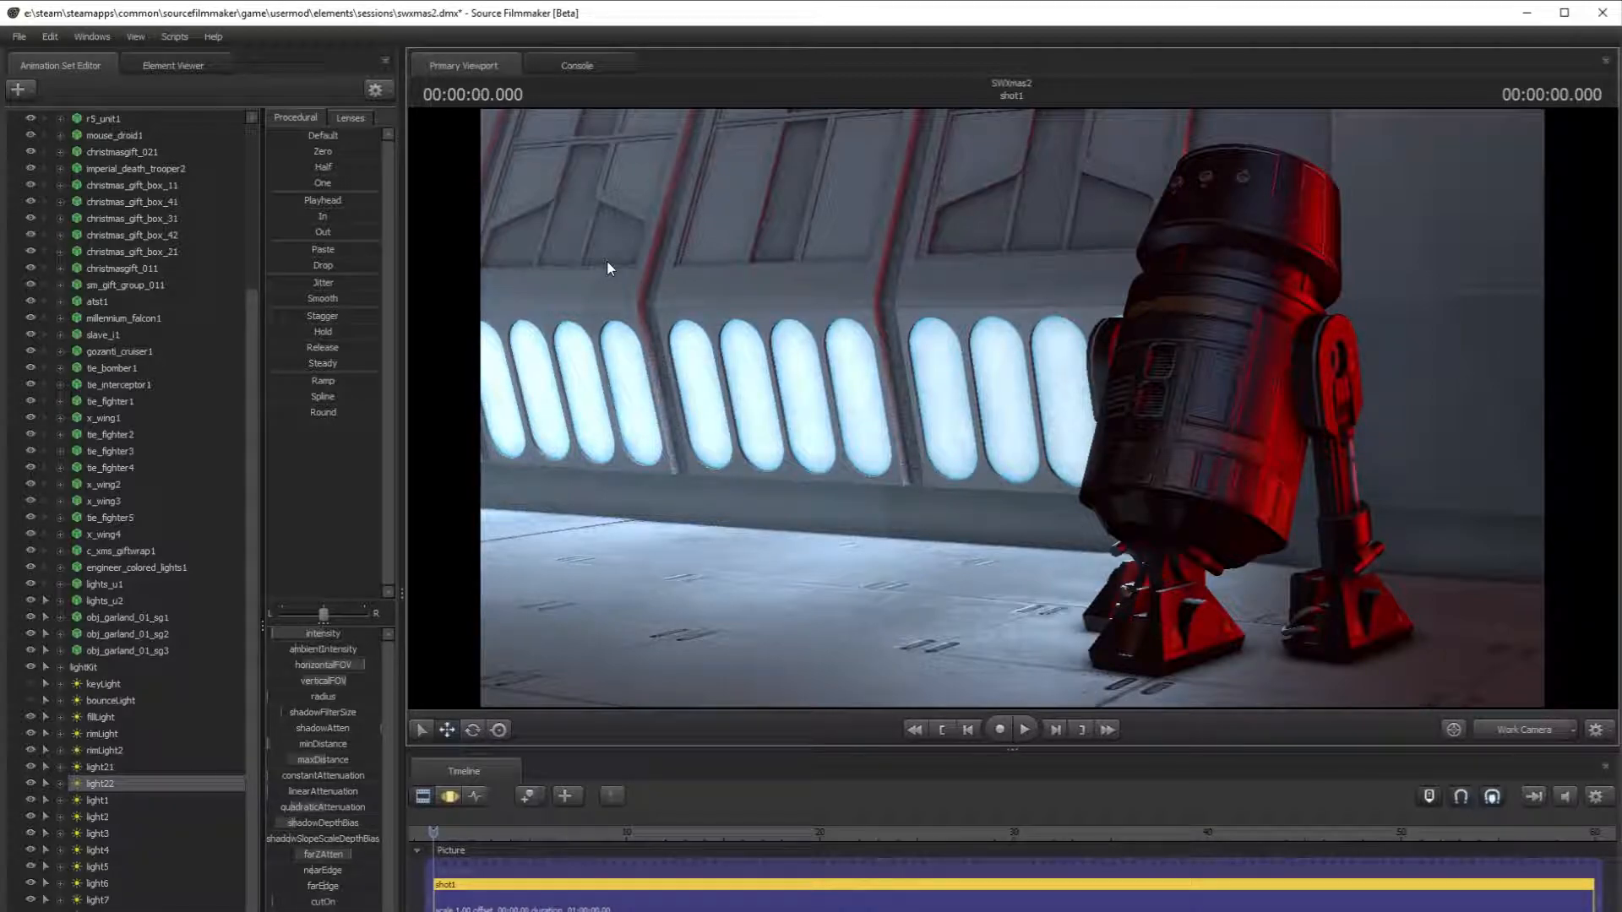
drag(606, 195, 467, 160)
key(s)
key(w)
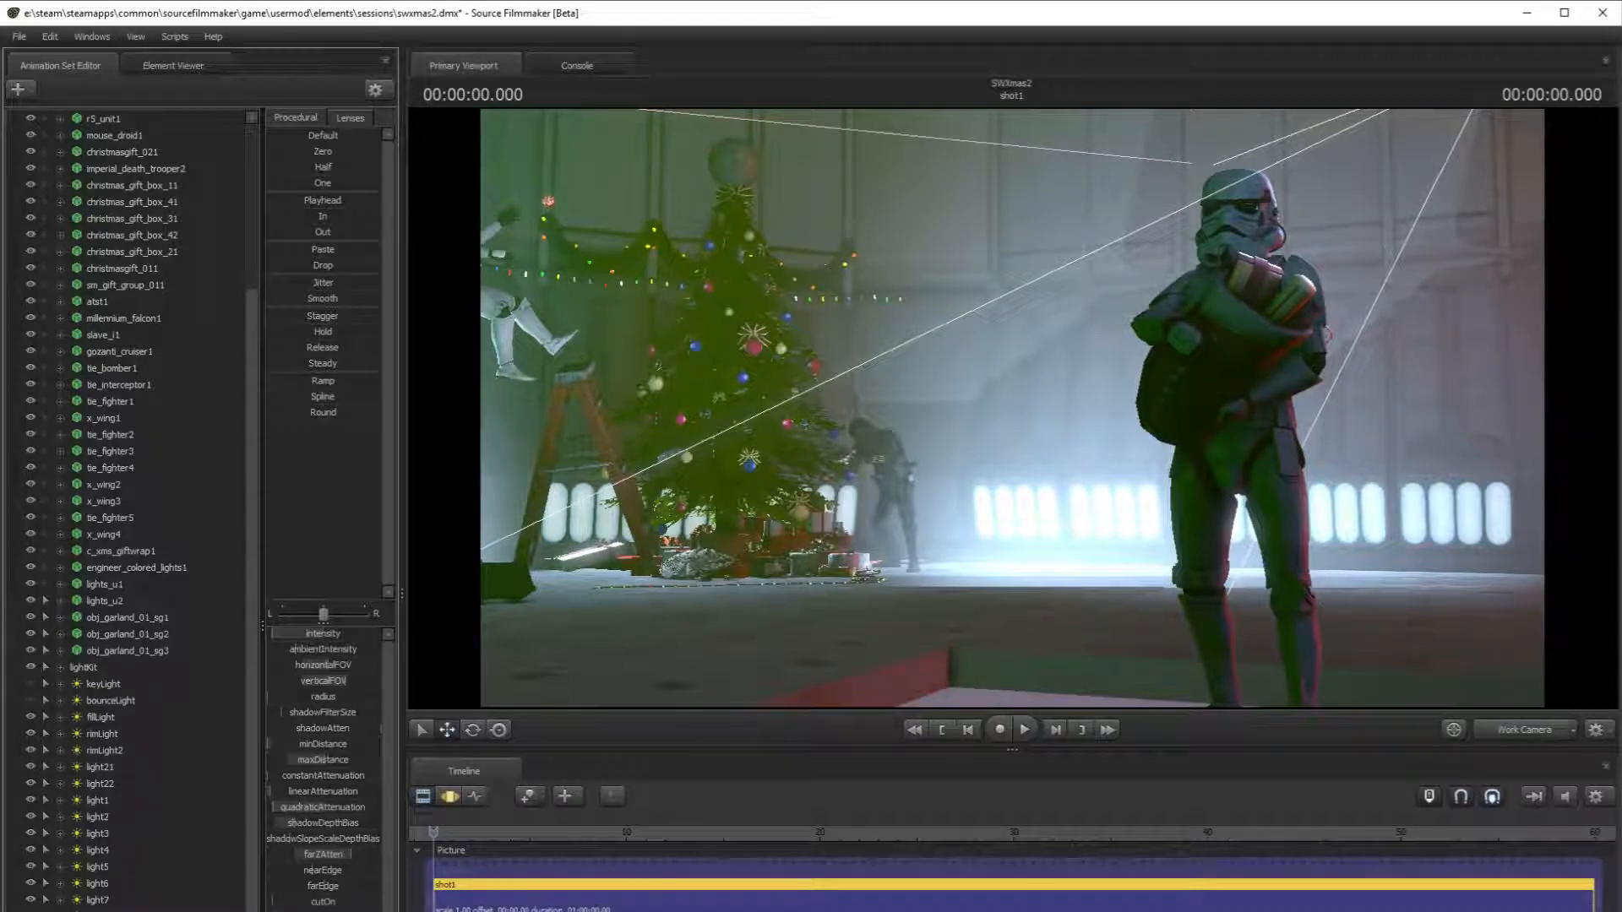
- Lower the selected light's intensity and raise its minDistance while viewing through camera1, and preview the shot in the Clip Editor
click(450, 797)
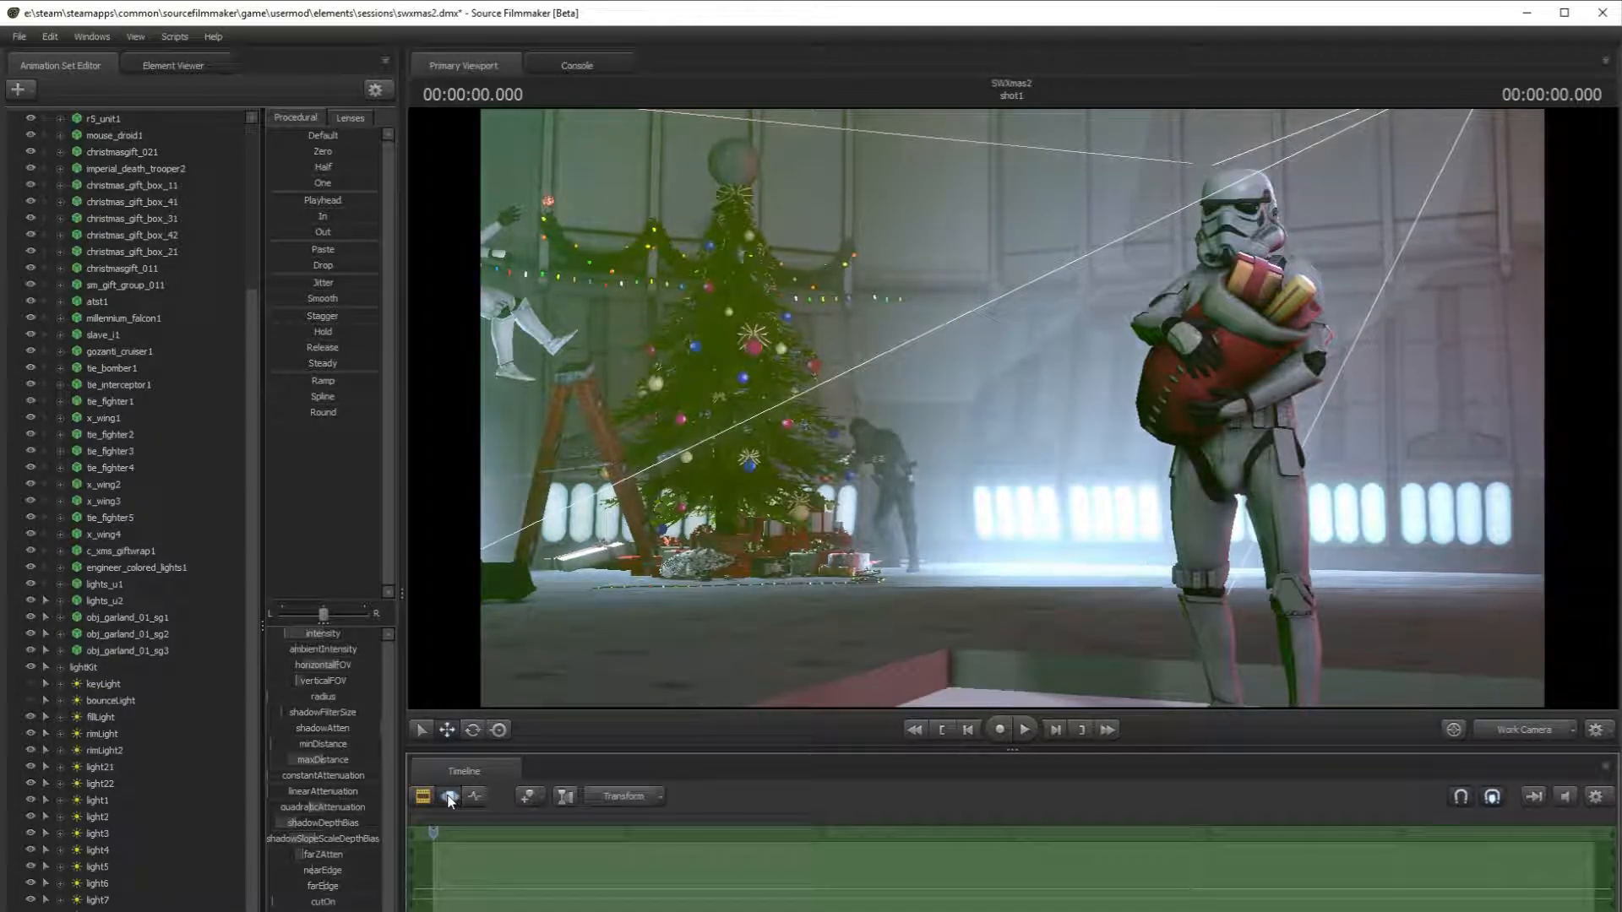
click(1559, 732)
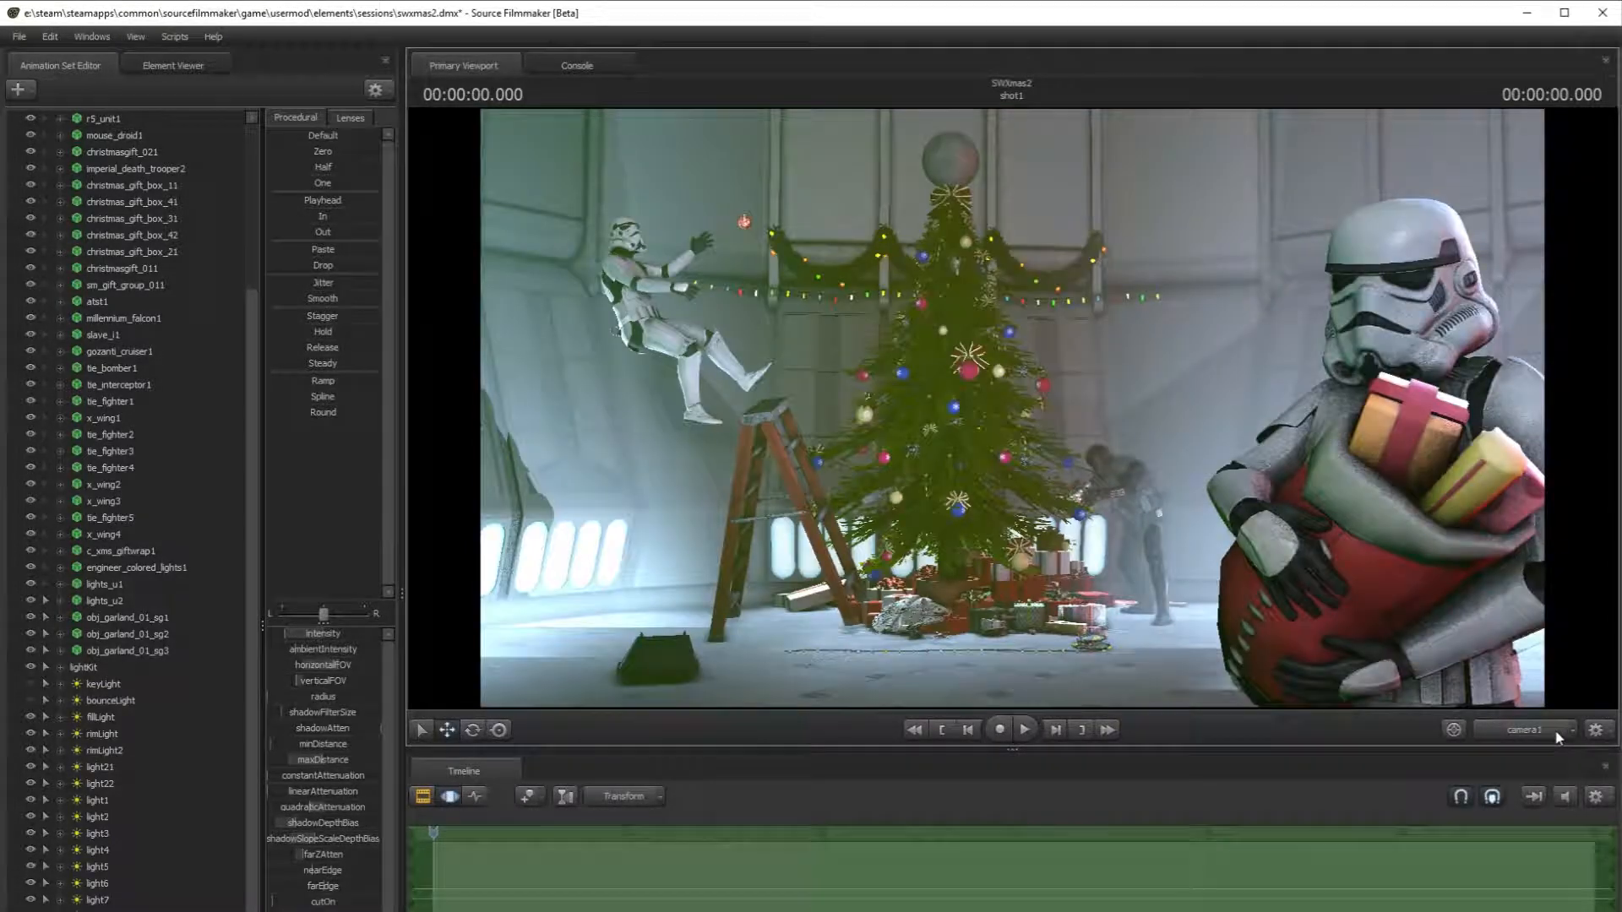
click(291, 635)
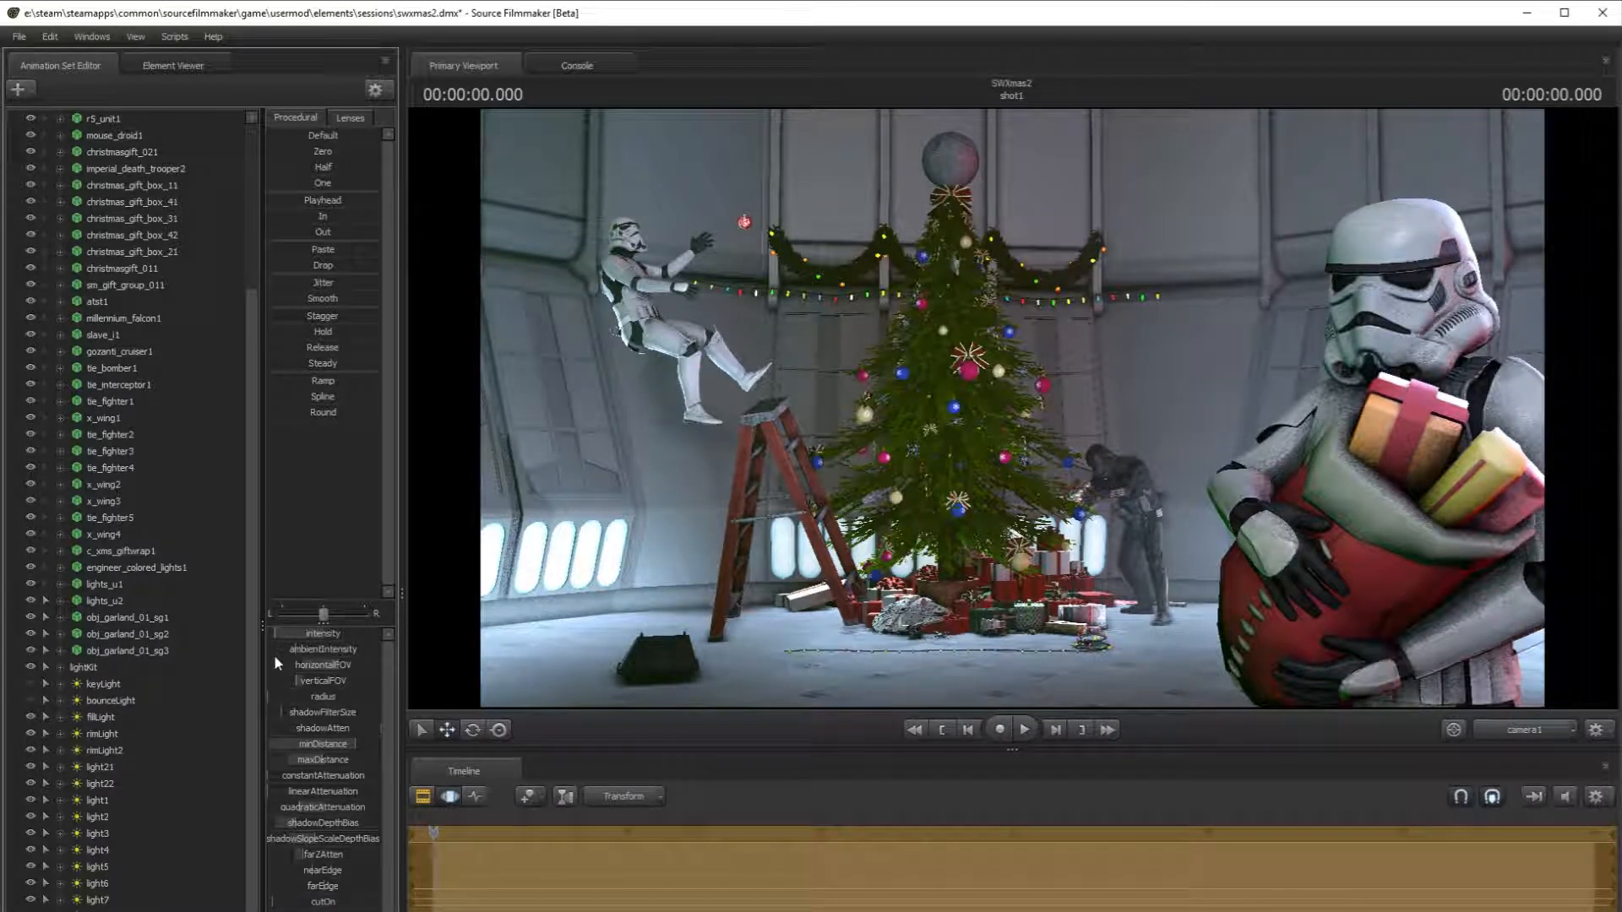
click(424, 801)
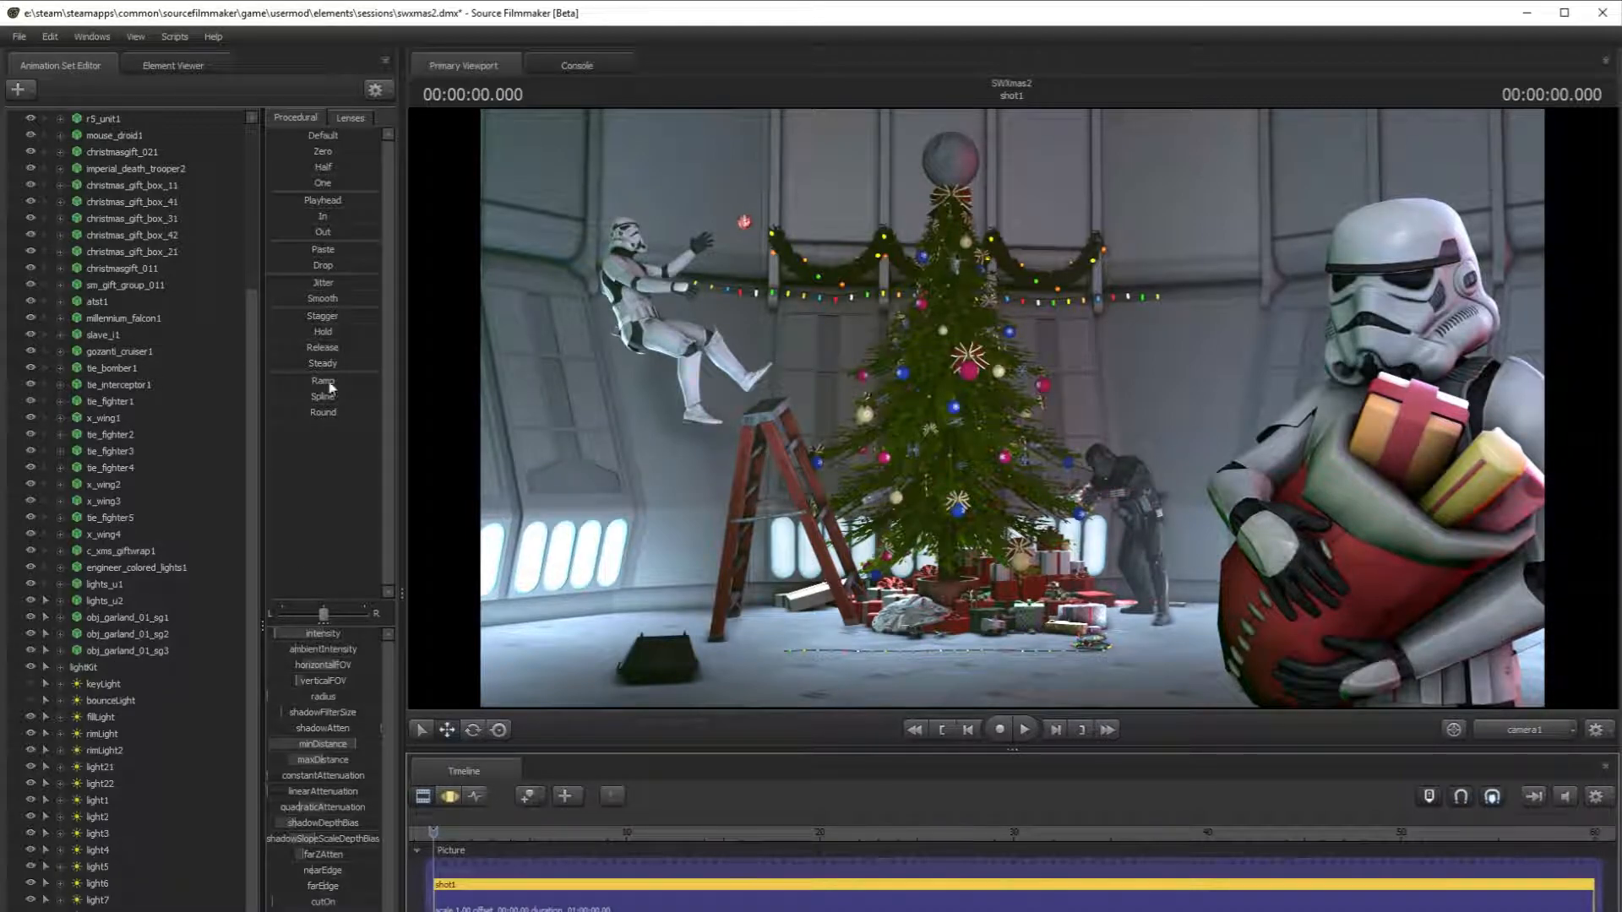
- Examine the lit hangar from the work camera and close in on the red bauble and the loose end of the string lights
click(1482, 732)
click(1487, 748)
right_click(1208, 537)
click(1253, 579)
drag(1253, 580, 1141, 448)
key(s)
key(w)
key(s)
key(d)
key(a)
right_click(1122, 393)
click(1152, 437)
key(d)
key(d)
right_click(1017, 405)
click(1052, 447)
key(a)
right_click(1016, 406)
click(1039, 450)
key(d)
drag(1039, 450, 967, 449)
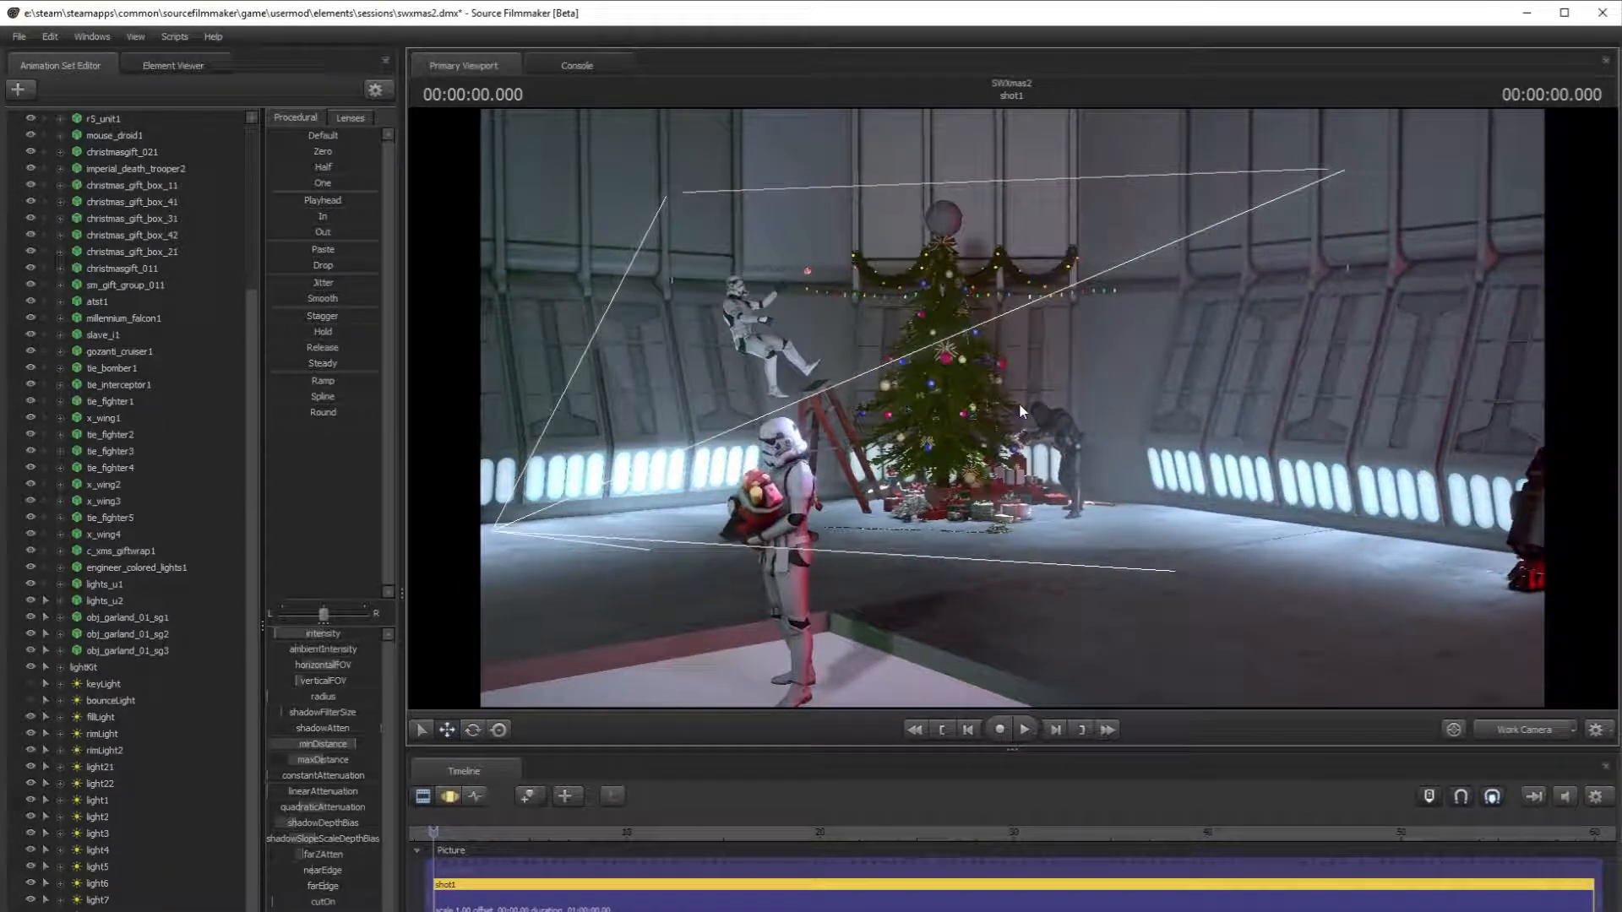
right_click(1019, 403)
click(1101, 450)
drag(1101, 449, 742, 365)
key(w)
key(d)
key(s)
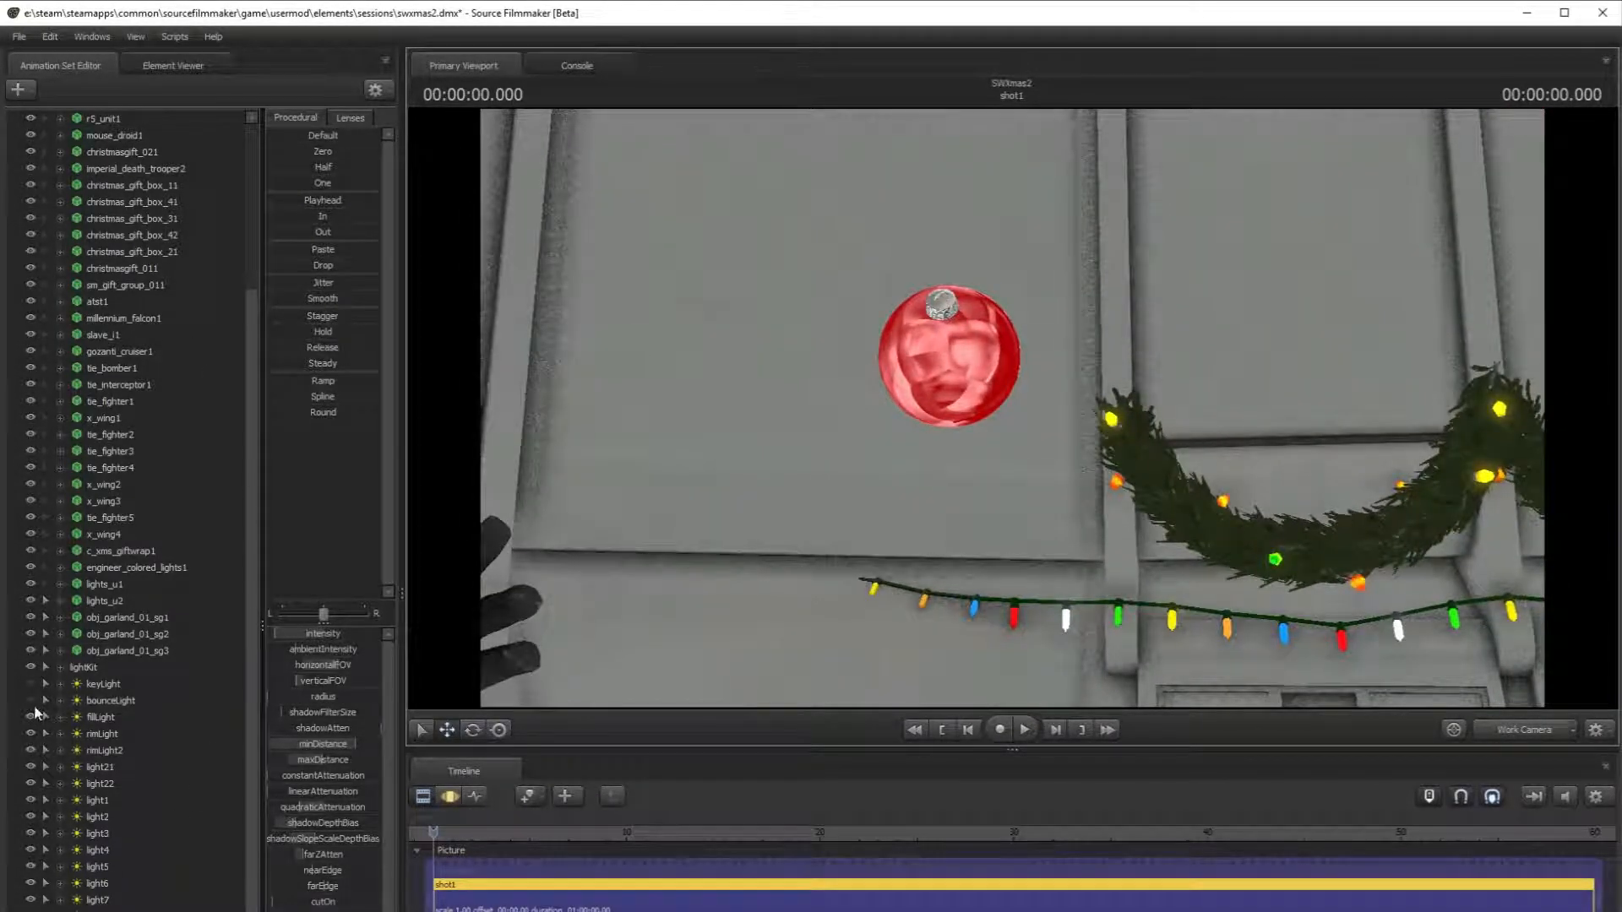
- Add obj_christmasribbon_01a.mdl as a new animation set, comparing the Christmas gift, garland and ribbon models first
scroll(35, 714, up, 4)
click(19, 89)
click(93, 144)
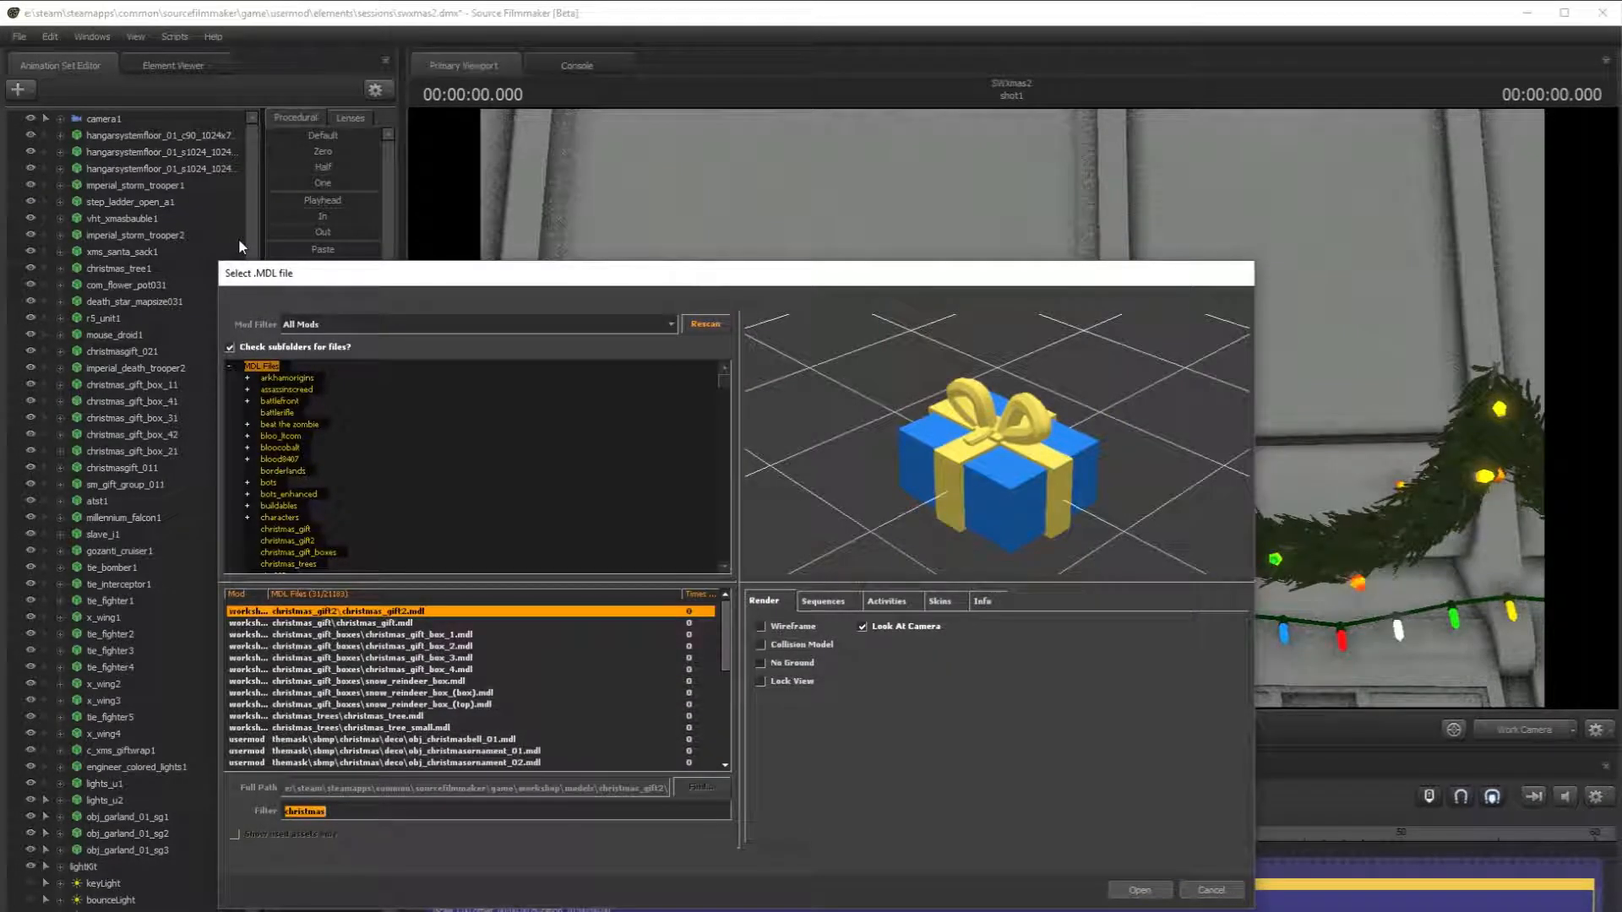
scroll(524, 697, down, 5)
click(520, 692)
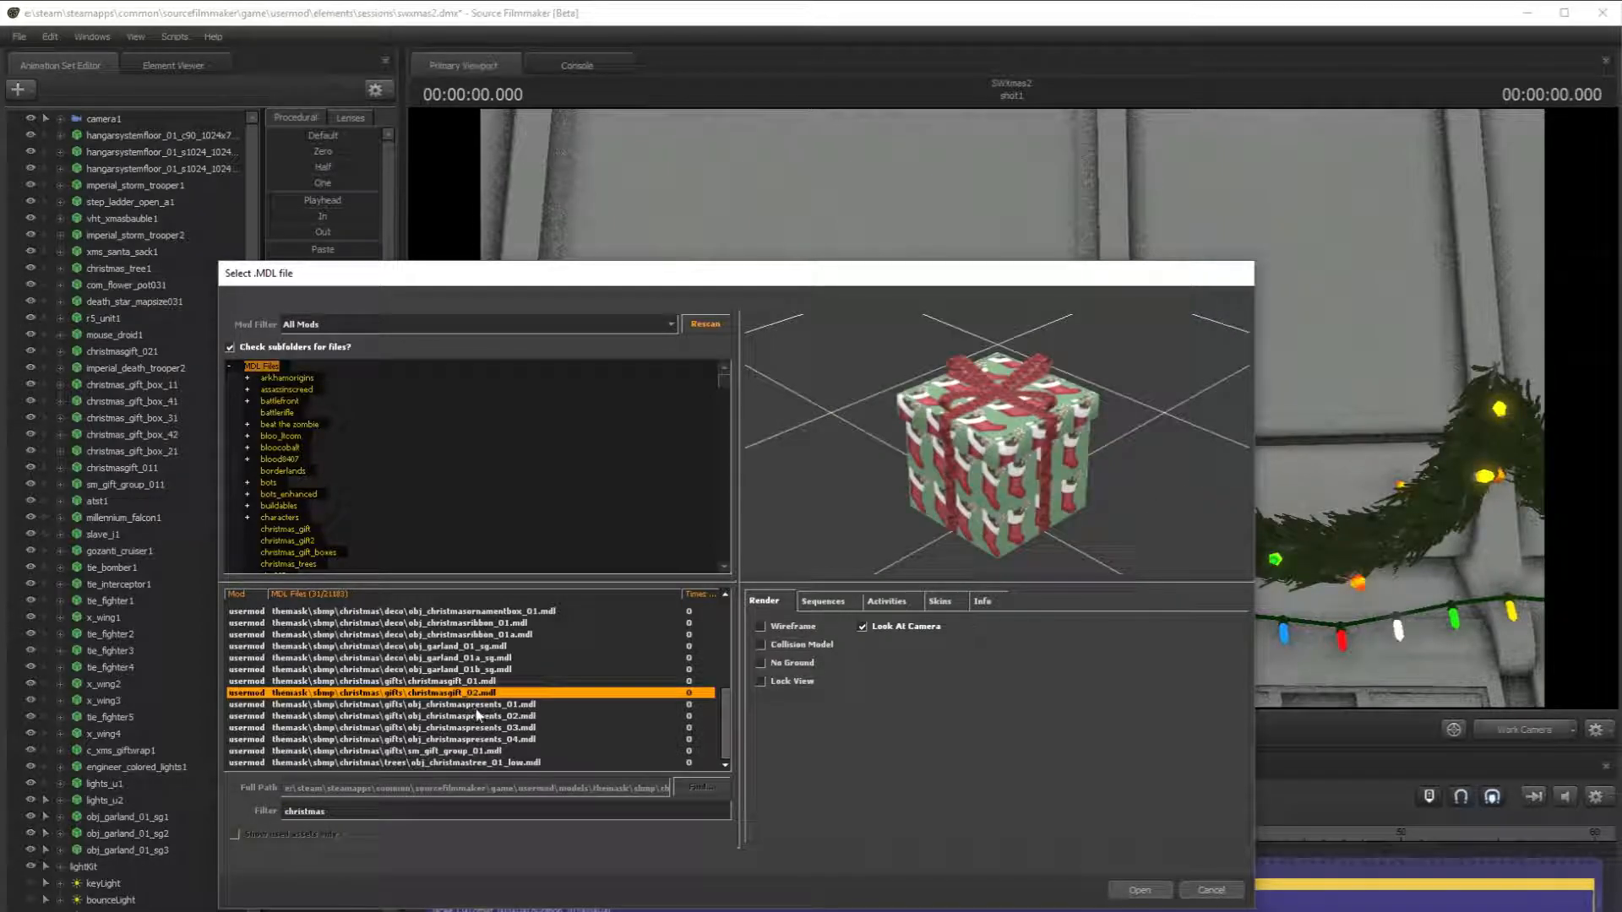
click(499, 669)
click(498, 706)
click(506, 727)
click(501, 670)
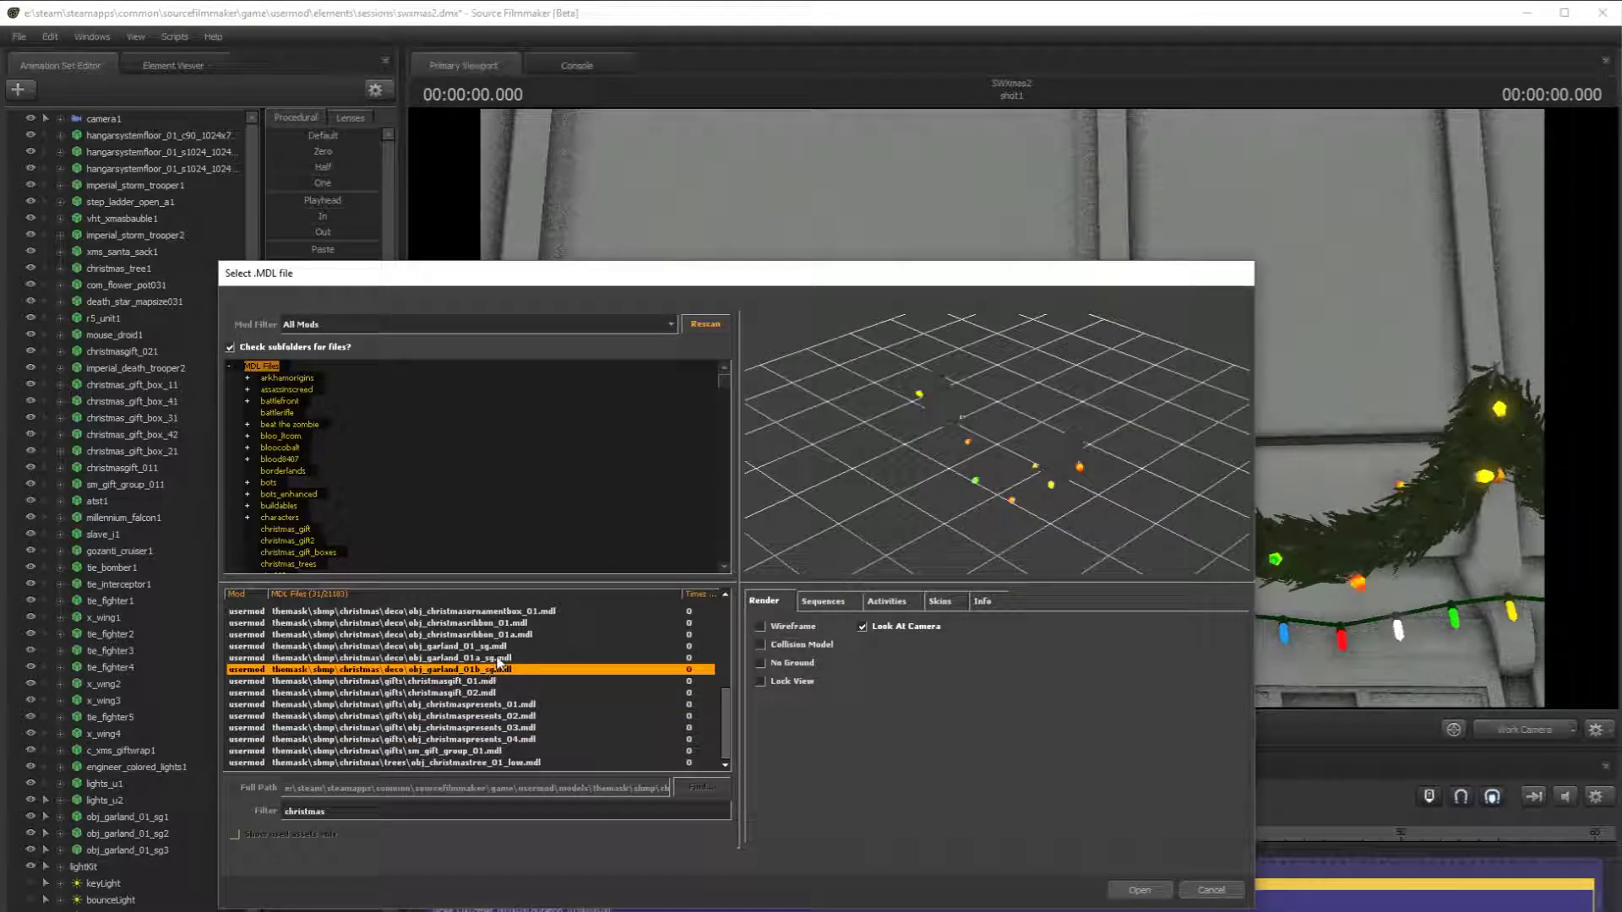
click(497, 659)
scroll(496, 661, up, 2)
click(486, 694)
click(506, 681)
click(504, 692)
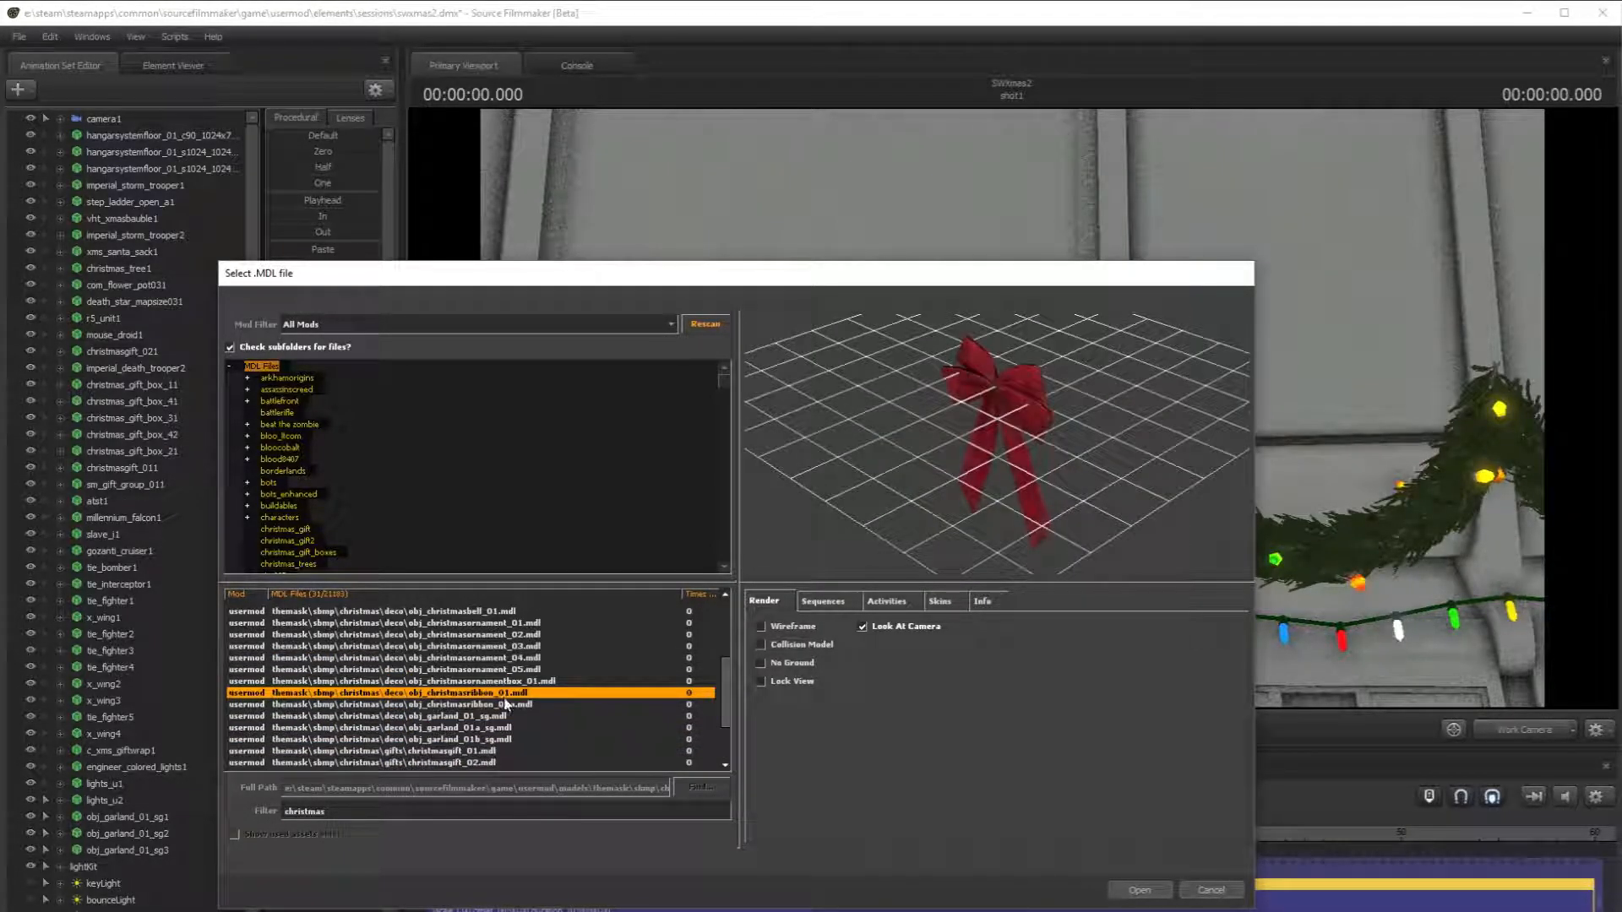
click(515, 704)
click(1139, 889)
- Move the red ribbon up to the back wall near the loose end of the string lights
mouse_move(952, 524)
mouse_down()
mouse_move(948, 570)
mouse_move(953, 524)
mouse_up()
key(s)
click(450, 797)
drag(1087, 589, 896, 249)
key(w)
drag(1027, 515, 944, 383)
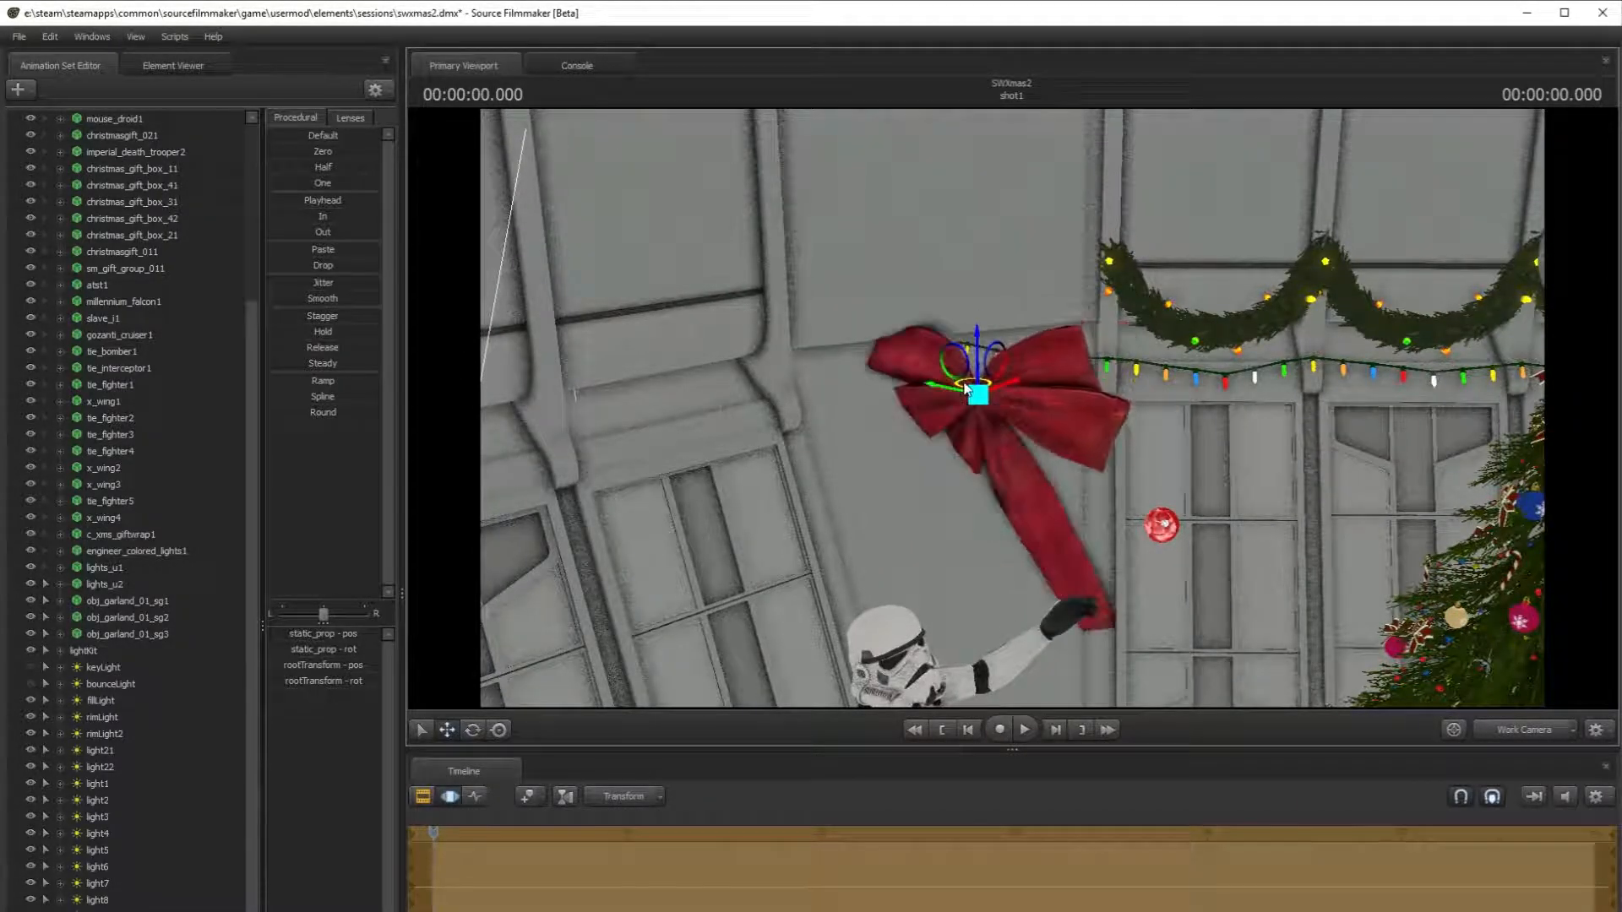
- Rotate the ribbon to line up with the wall and shift it over the end of the string lights
click(474, 729)
drag(1039, 372, 1010, 448)
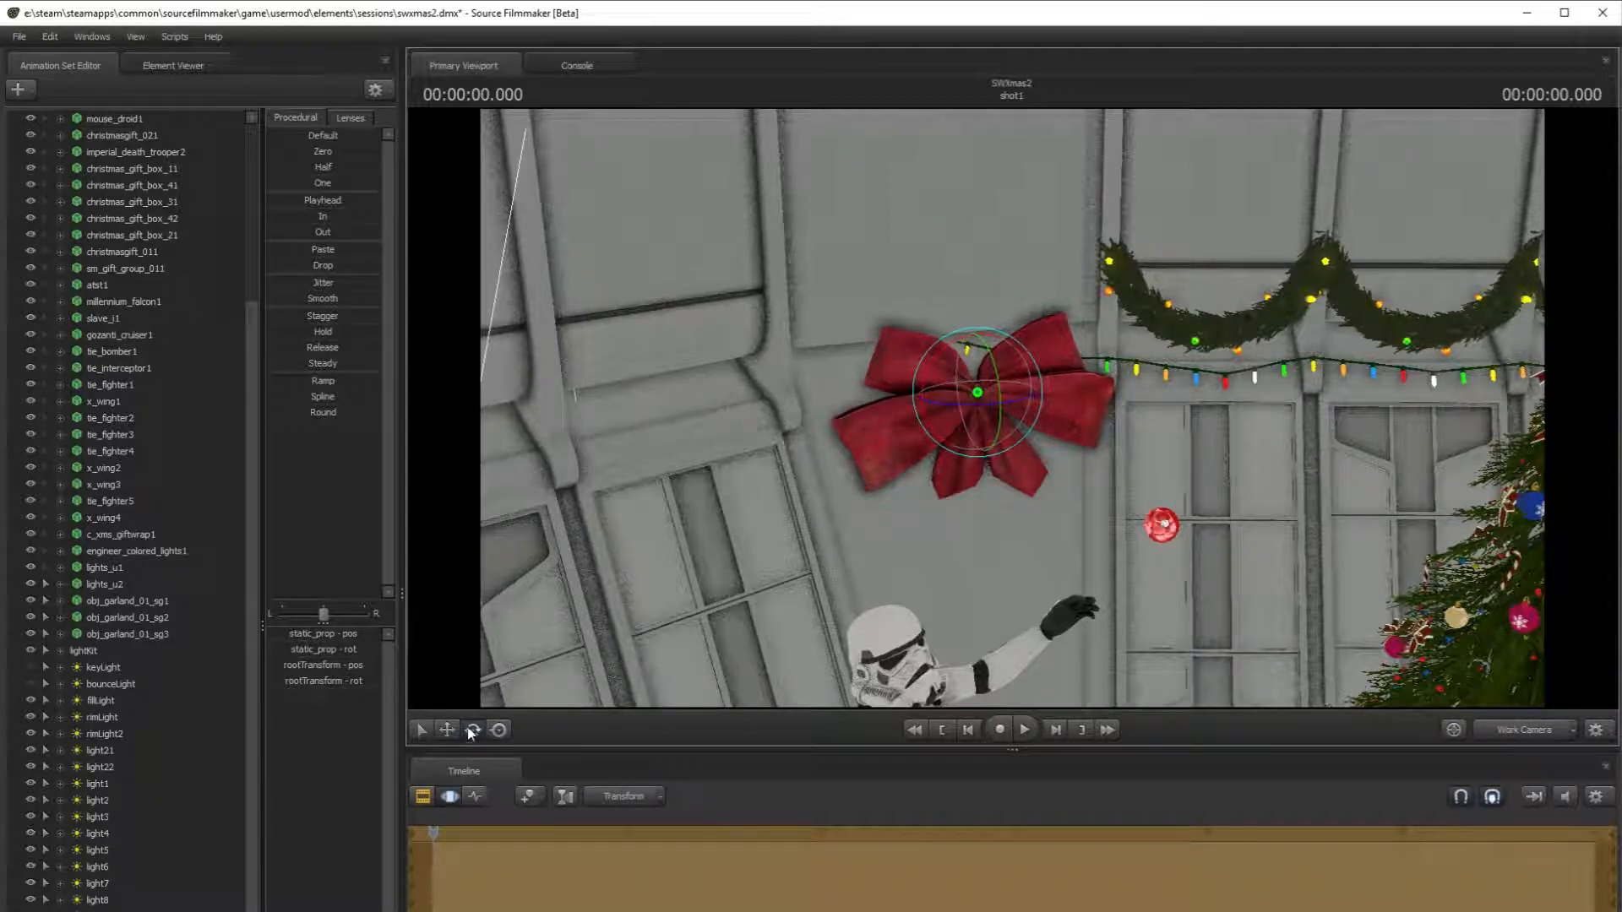
click(447, 729)
drag(983, 383, 963, 319)
click(498, 729)
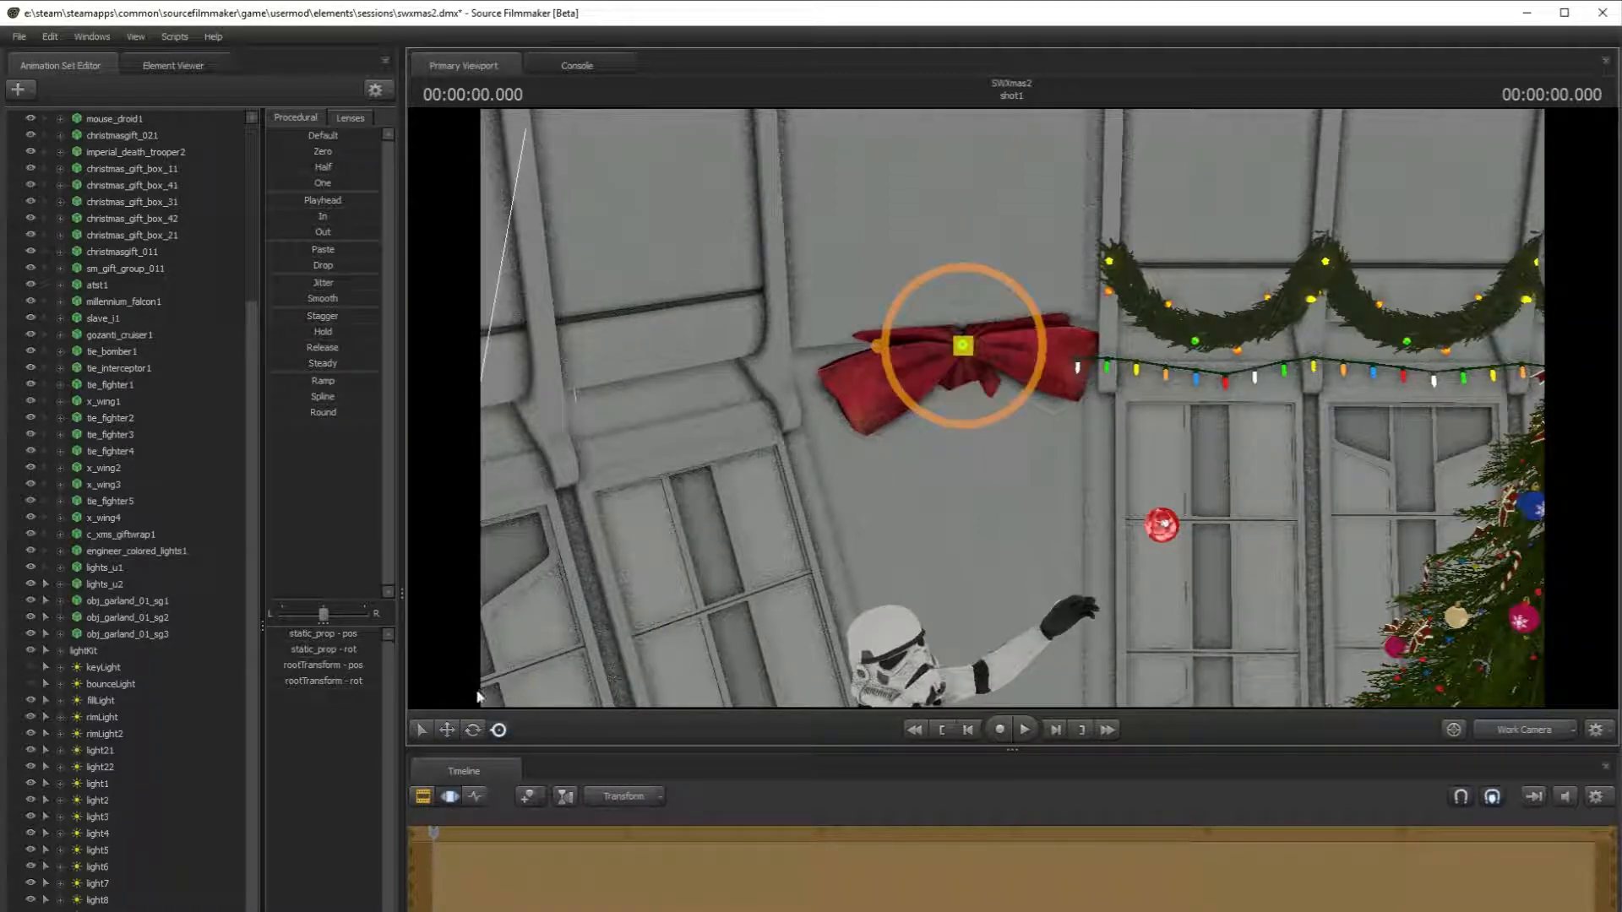
click(473, 731)
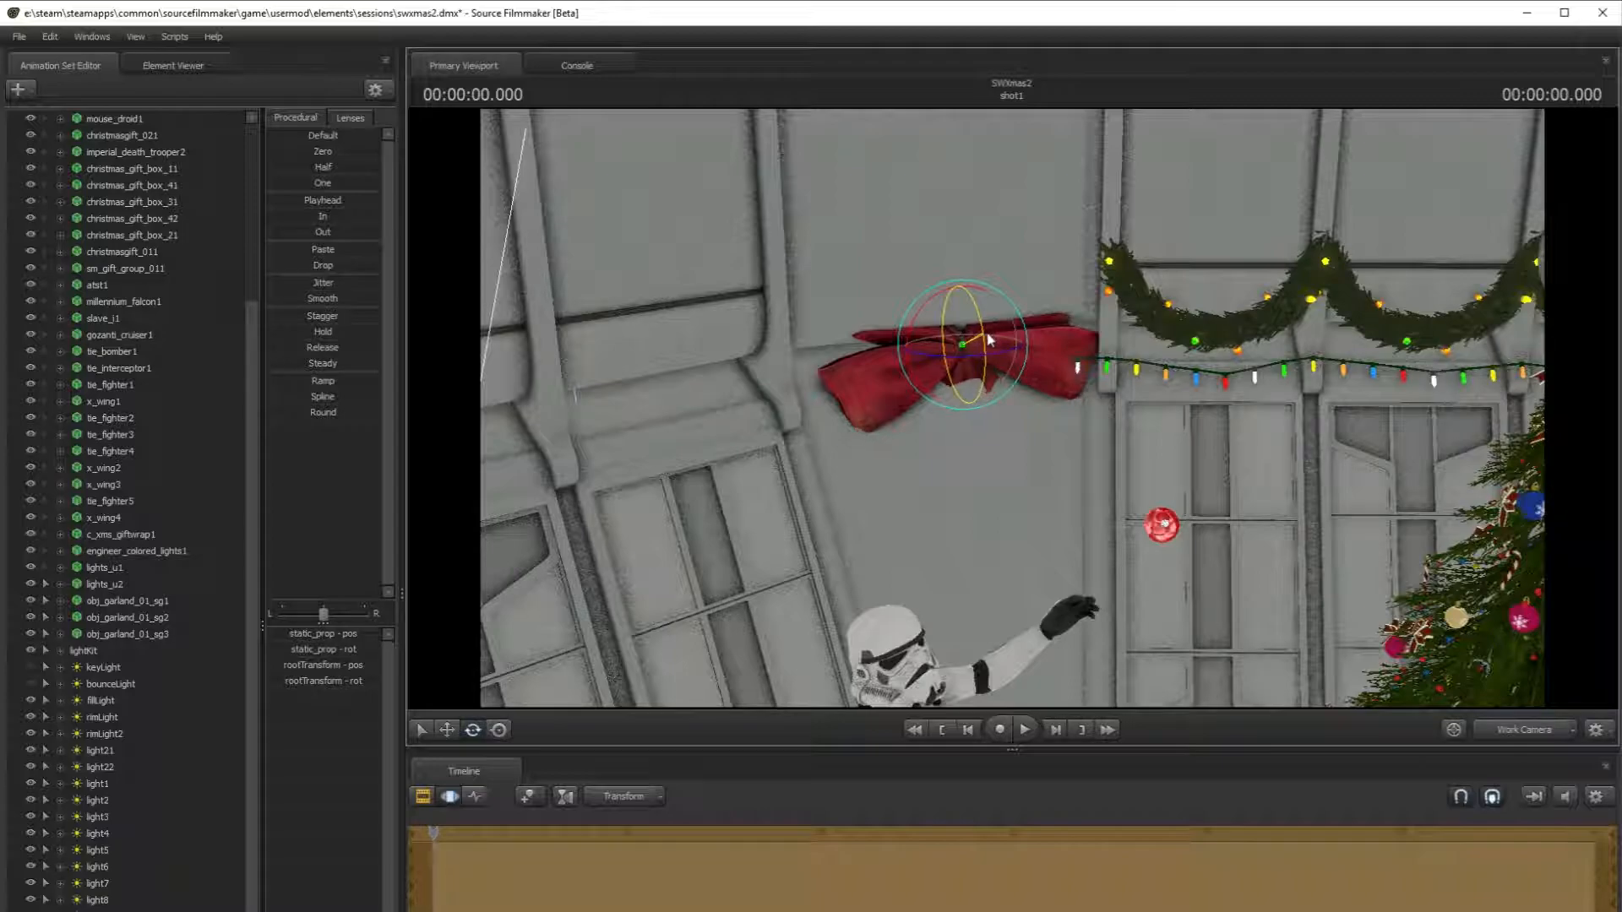
- Shrink the ribbon by lowering its rootTransform_scale
scroll(127, 507, down, 1)
click(121, 485)
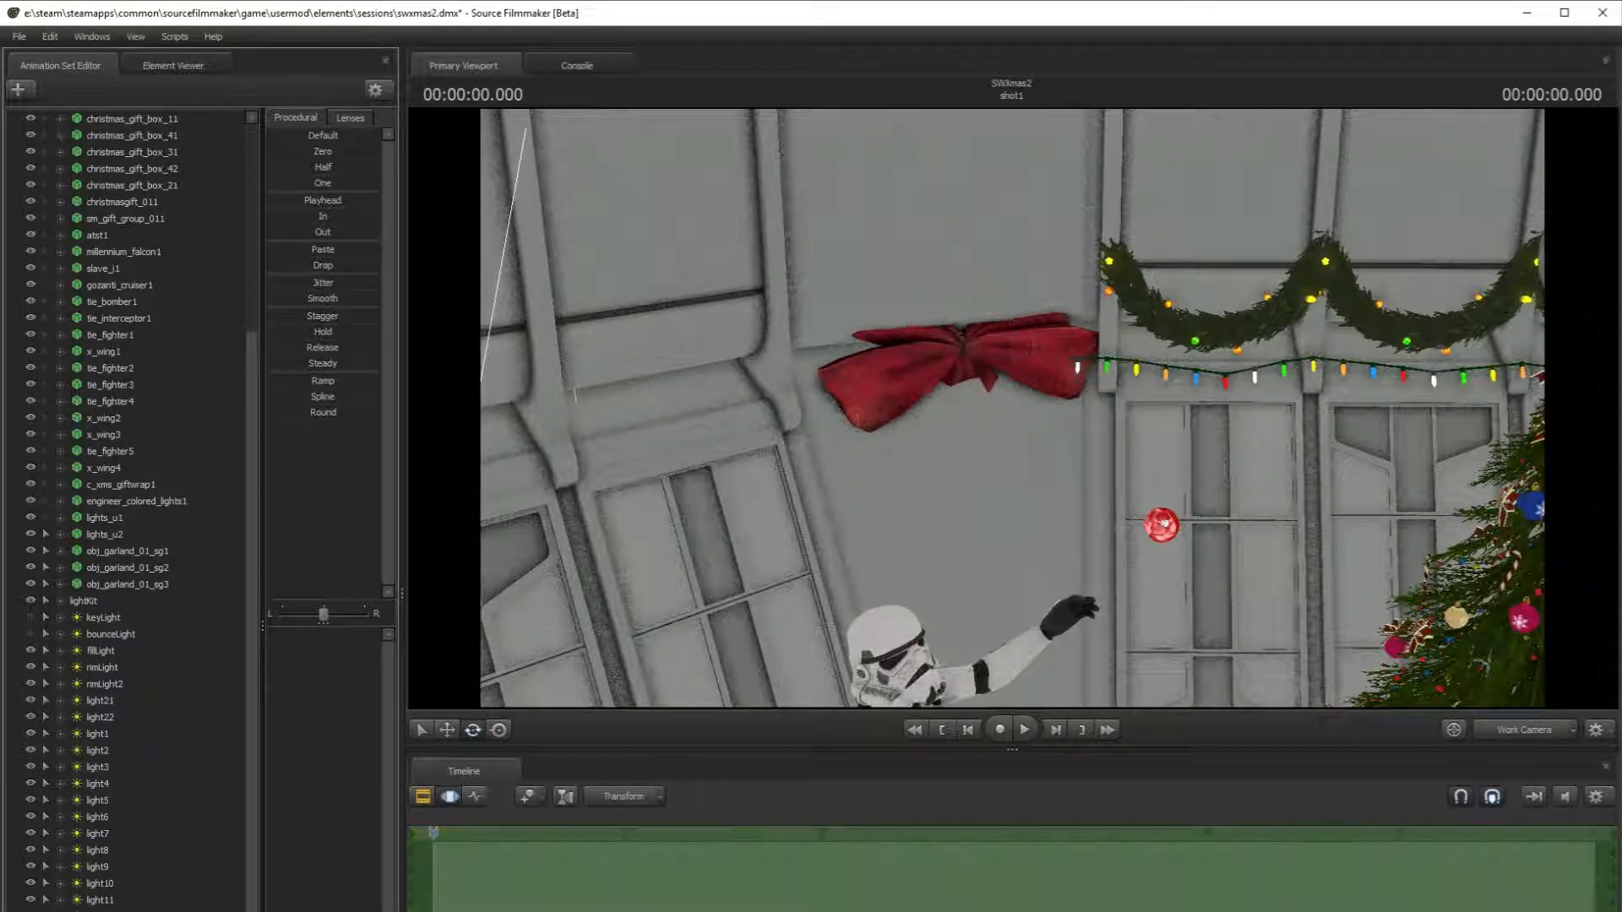
drag(276, 634, 273, 634)
drag(963, 353, 984, 353)
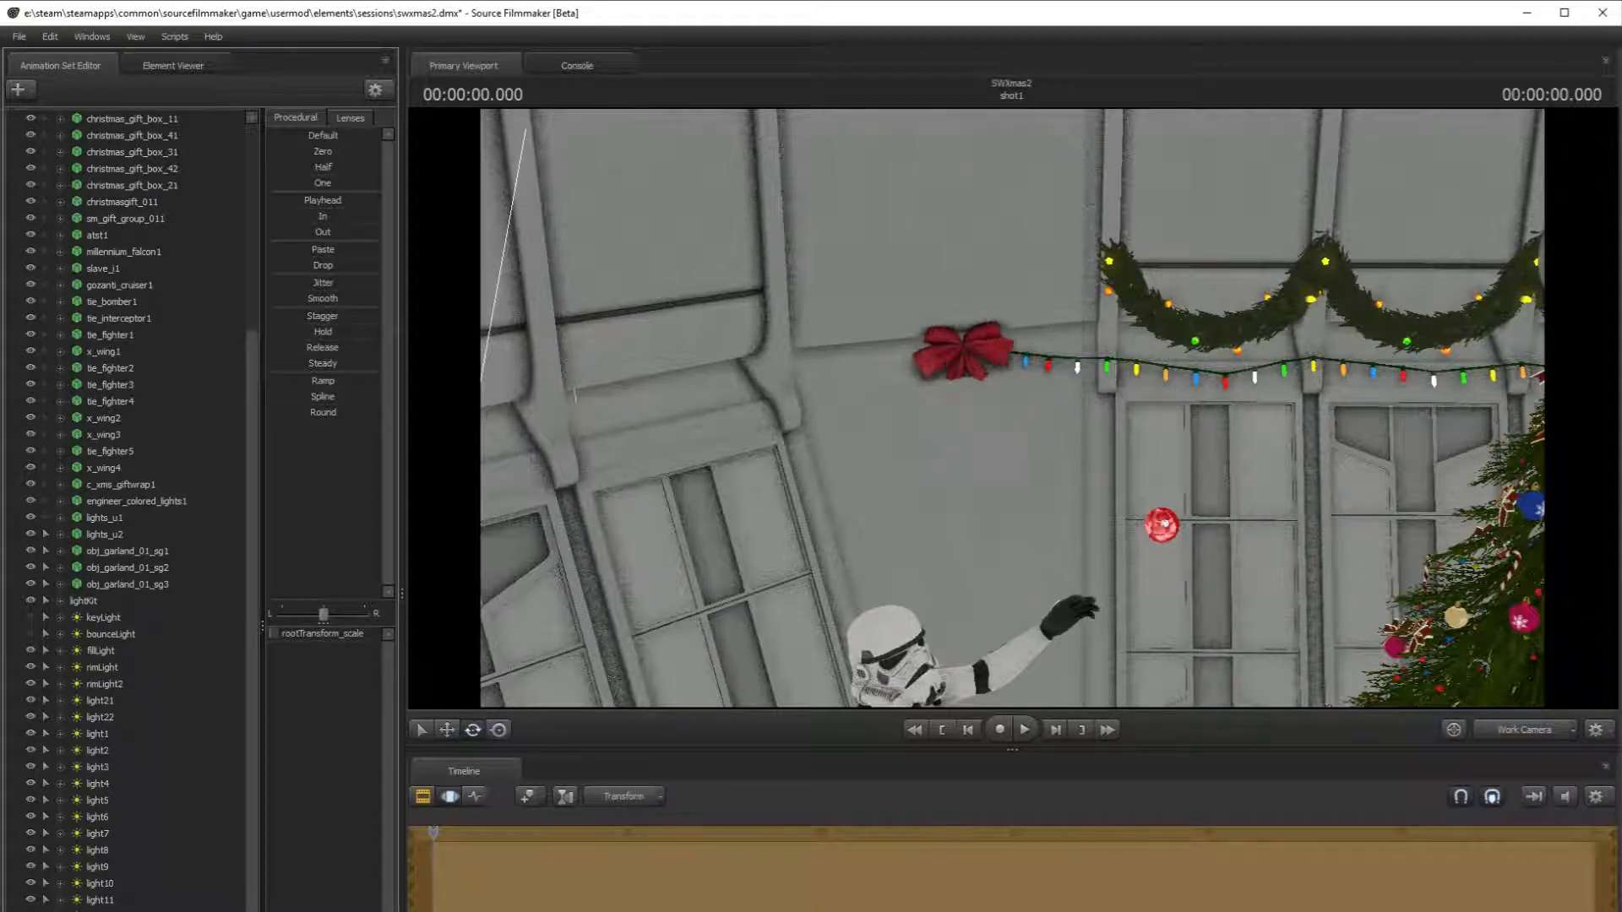
- Select the shrunken ribbon's transform and reposition it against the wall at the end of the string lights
click(447, 730)
drag(916, 484, 914, 488)
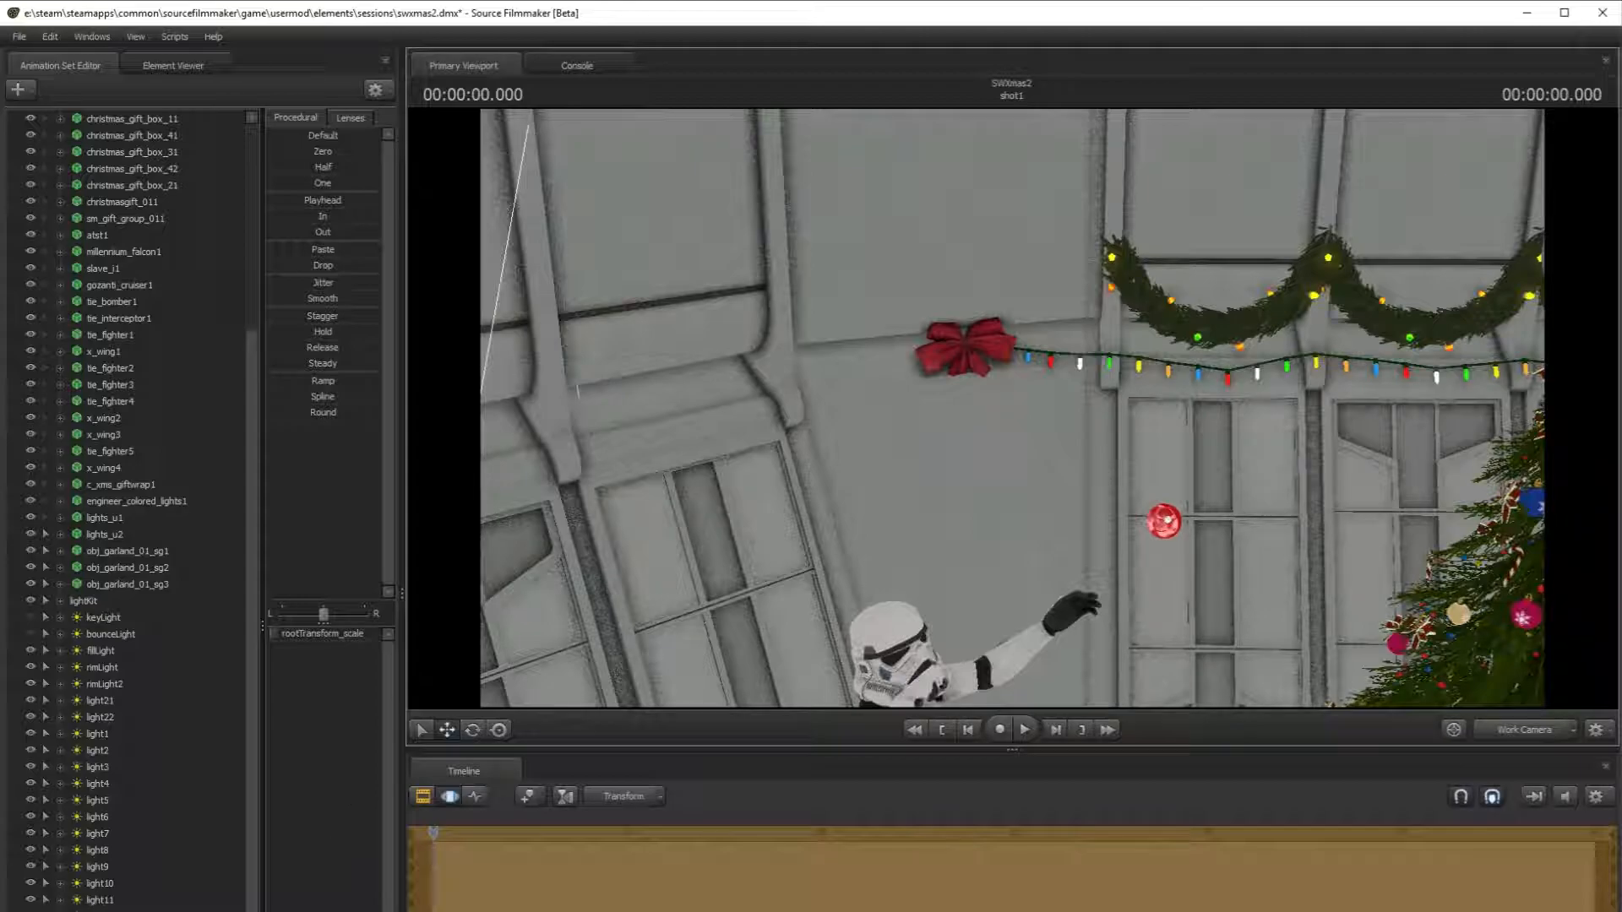
click(965, 346)
scroll(890, 448, up, 5)
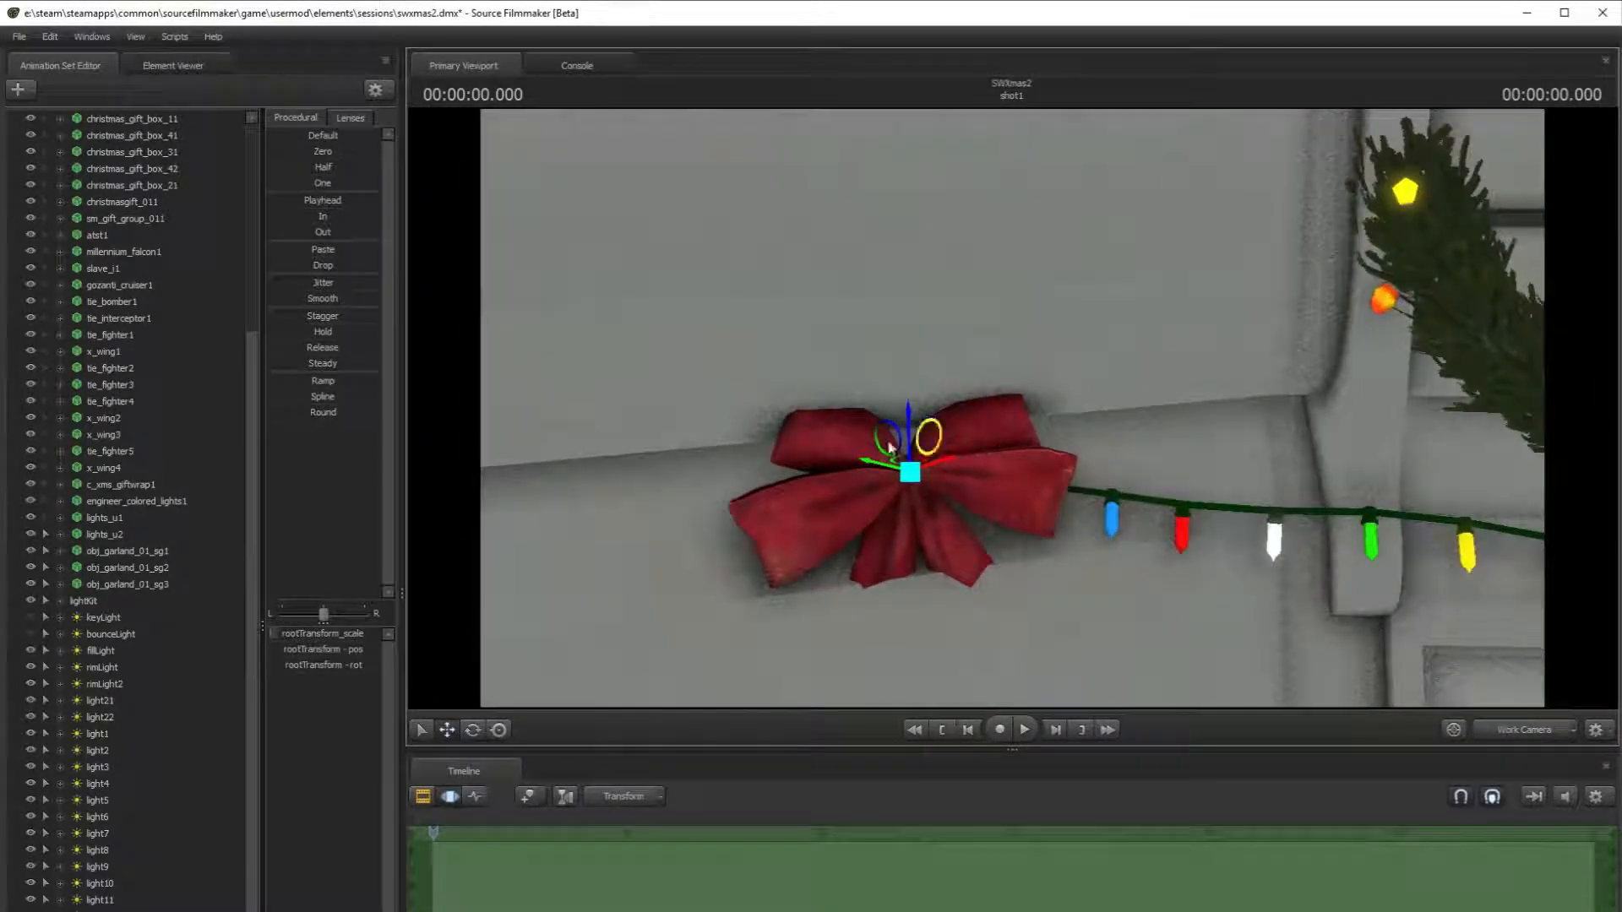
drag(889, 447, 904, 487)
key(s)
- Tilt the ribbon so its tails hang flat along the wall and fine-tune its position at the string's end
click(471, 731)
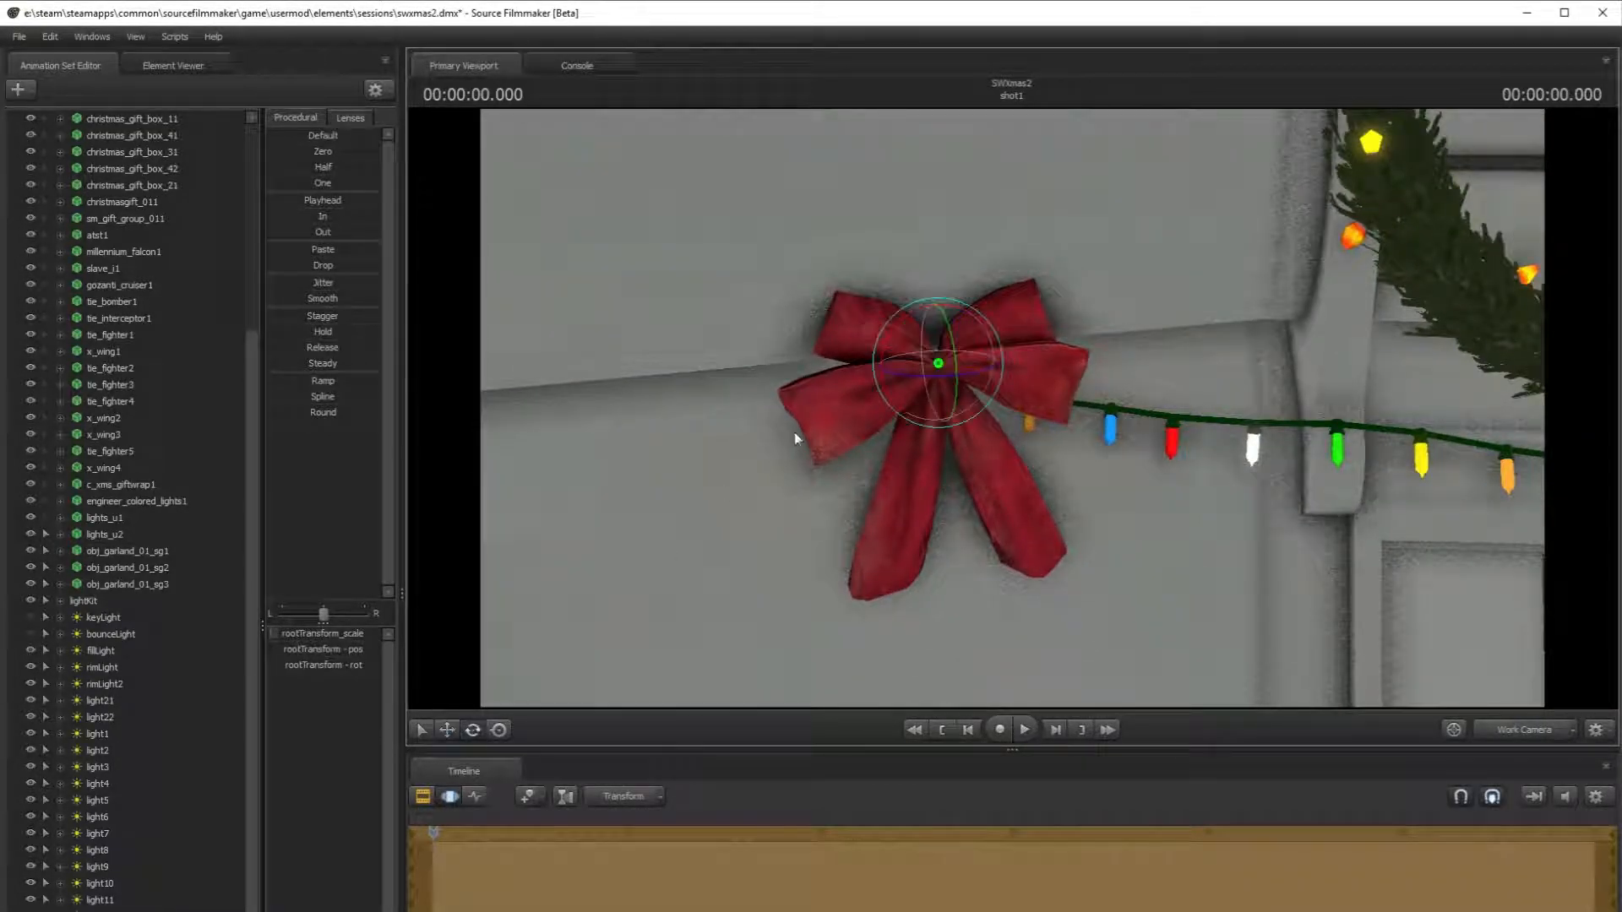
drag(950, 340, 950, 332)
click(448, 730)
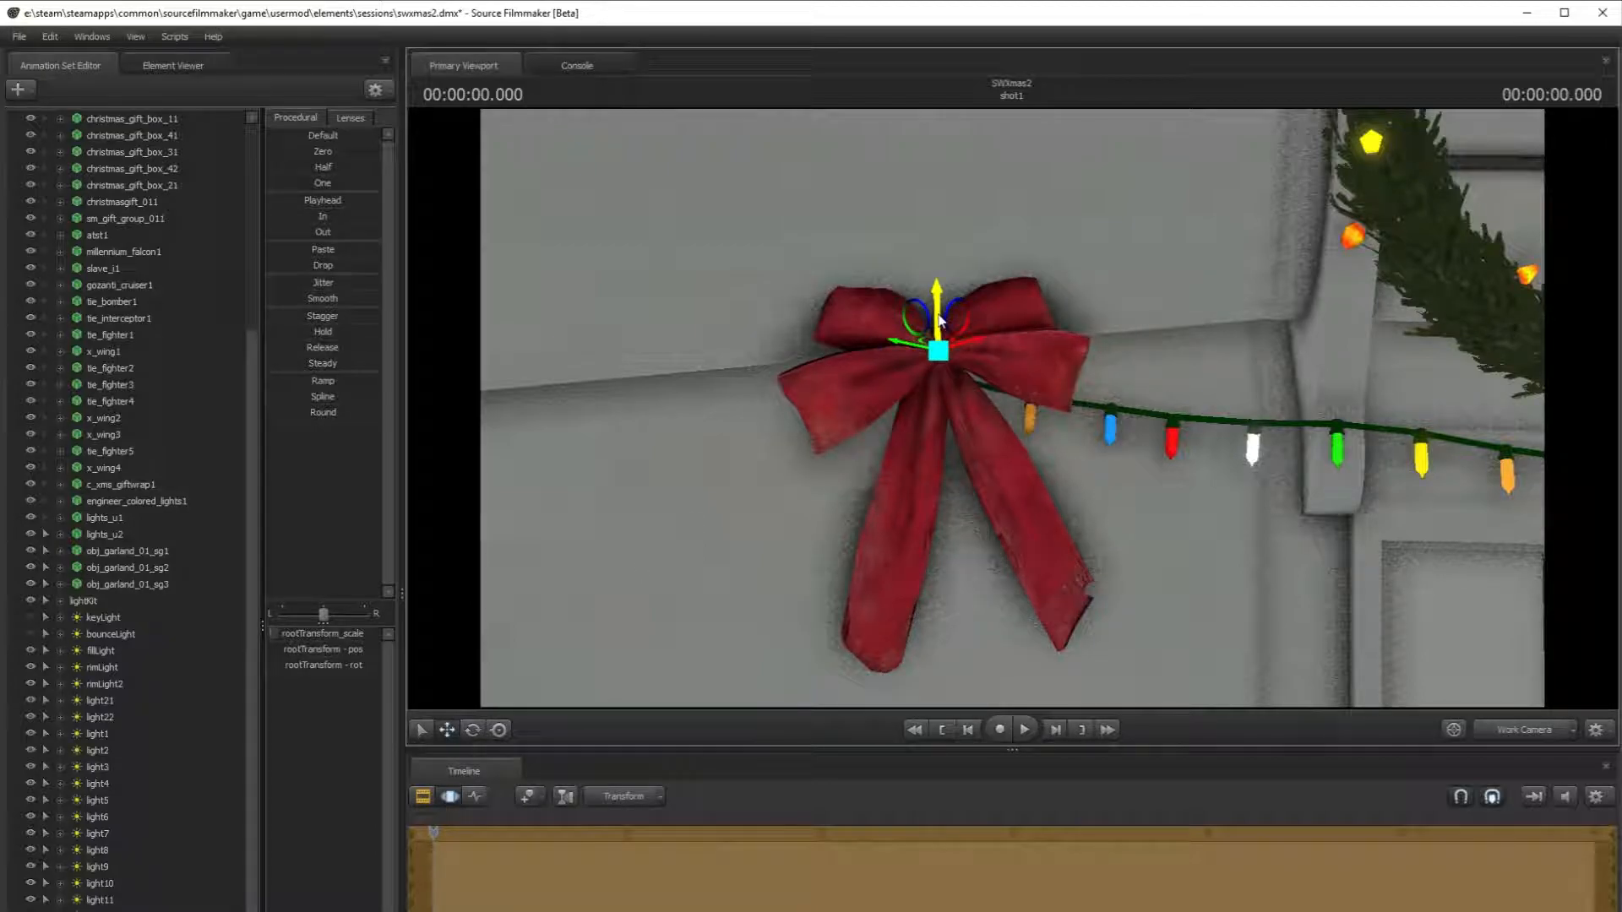
drag(940, 341, 1278, 566)
key(s)
key(w)
key(s)
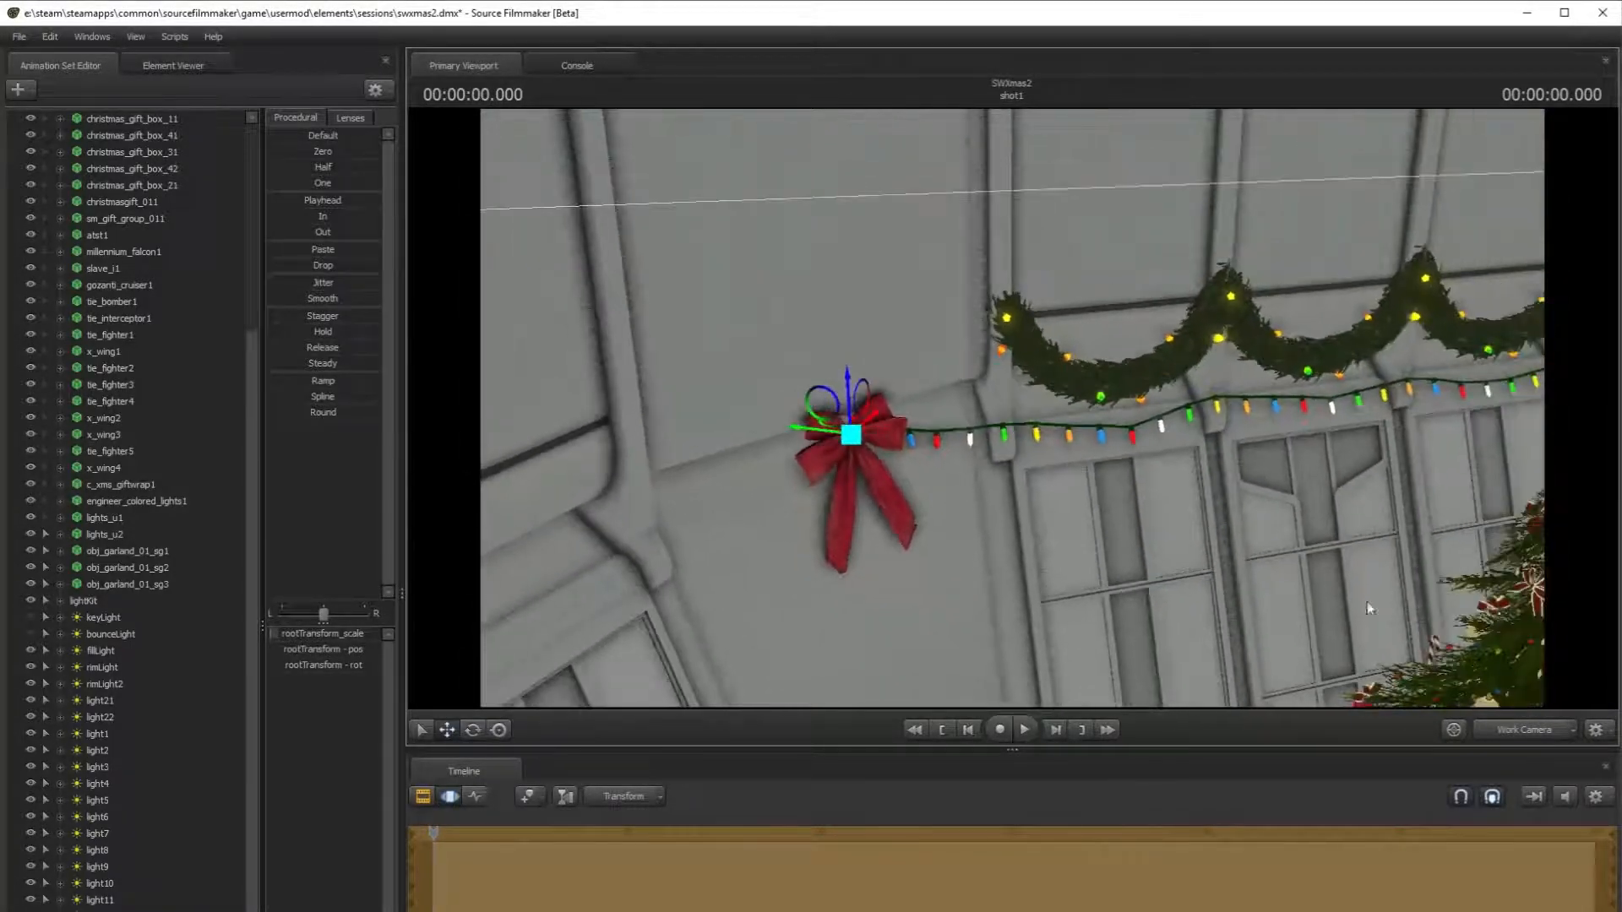
- Adjust the ribbon's rotation against the wall at the end of the string lights, checking its placement through camera1
click(1530, 732)
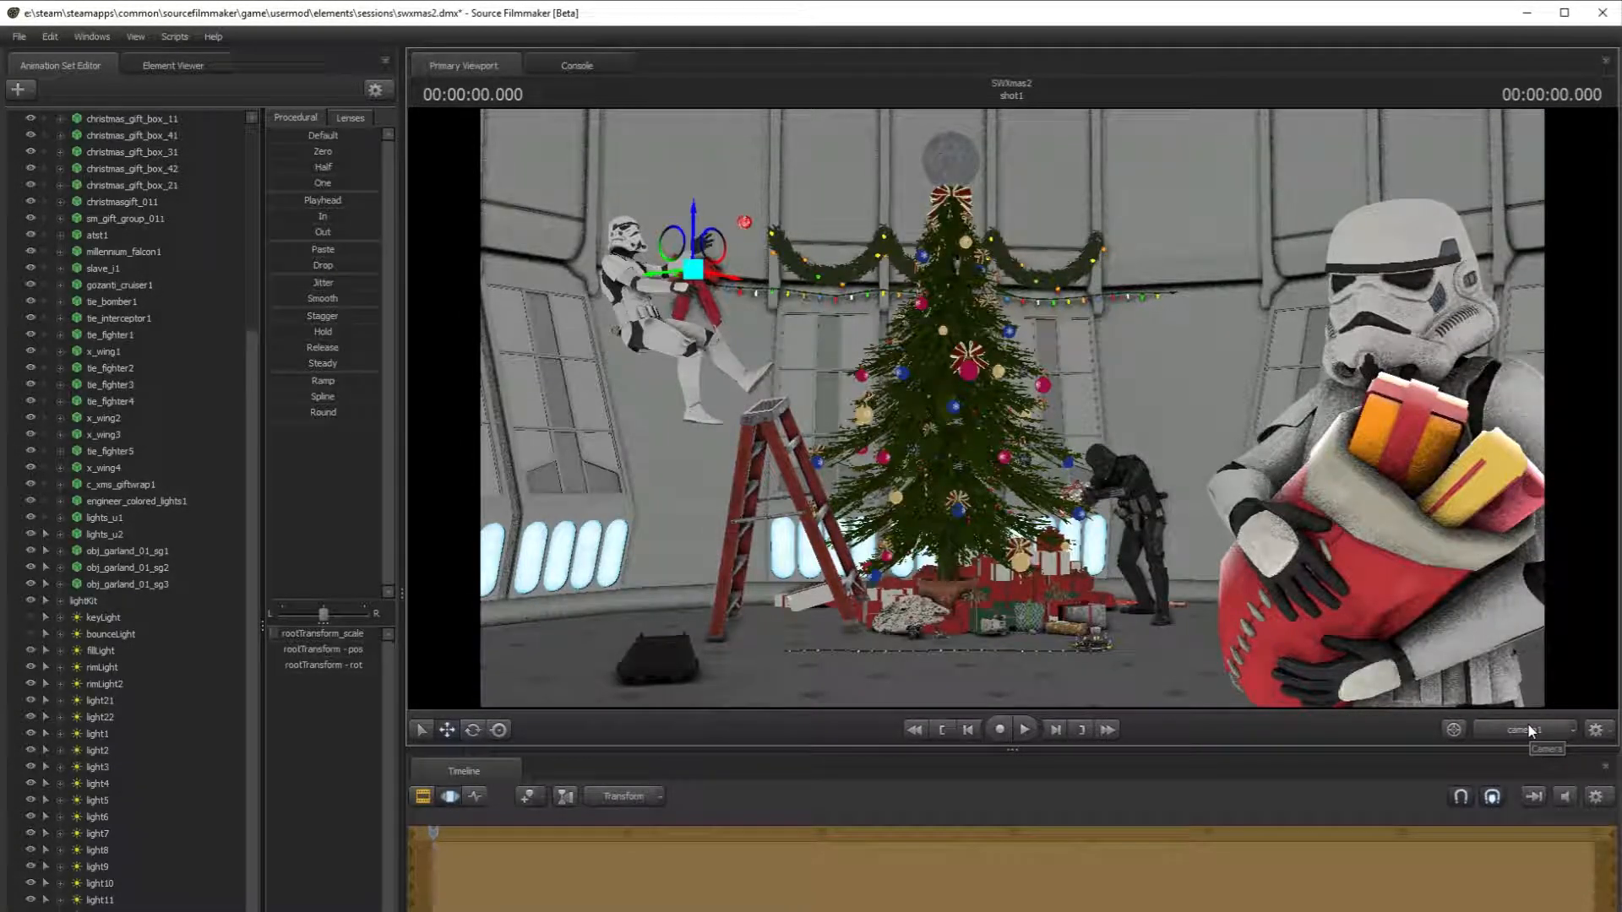
click(1531, 731)
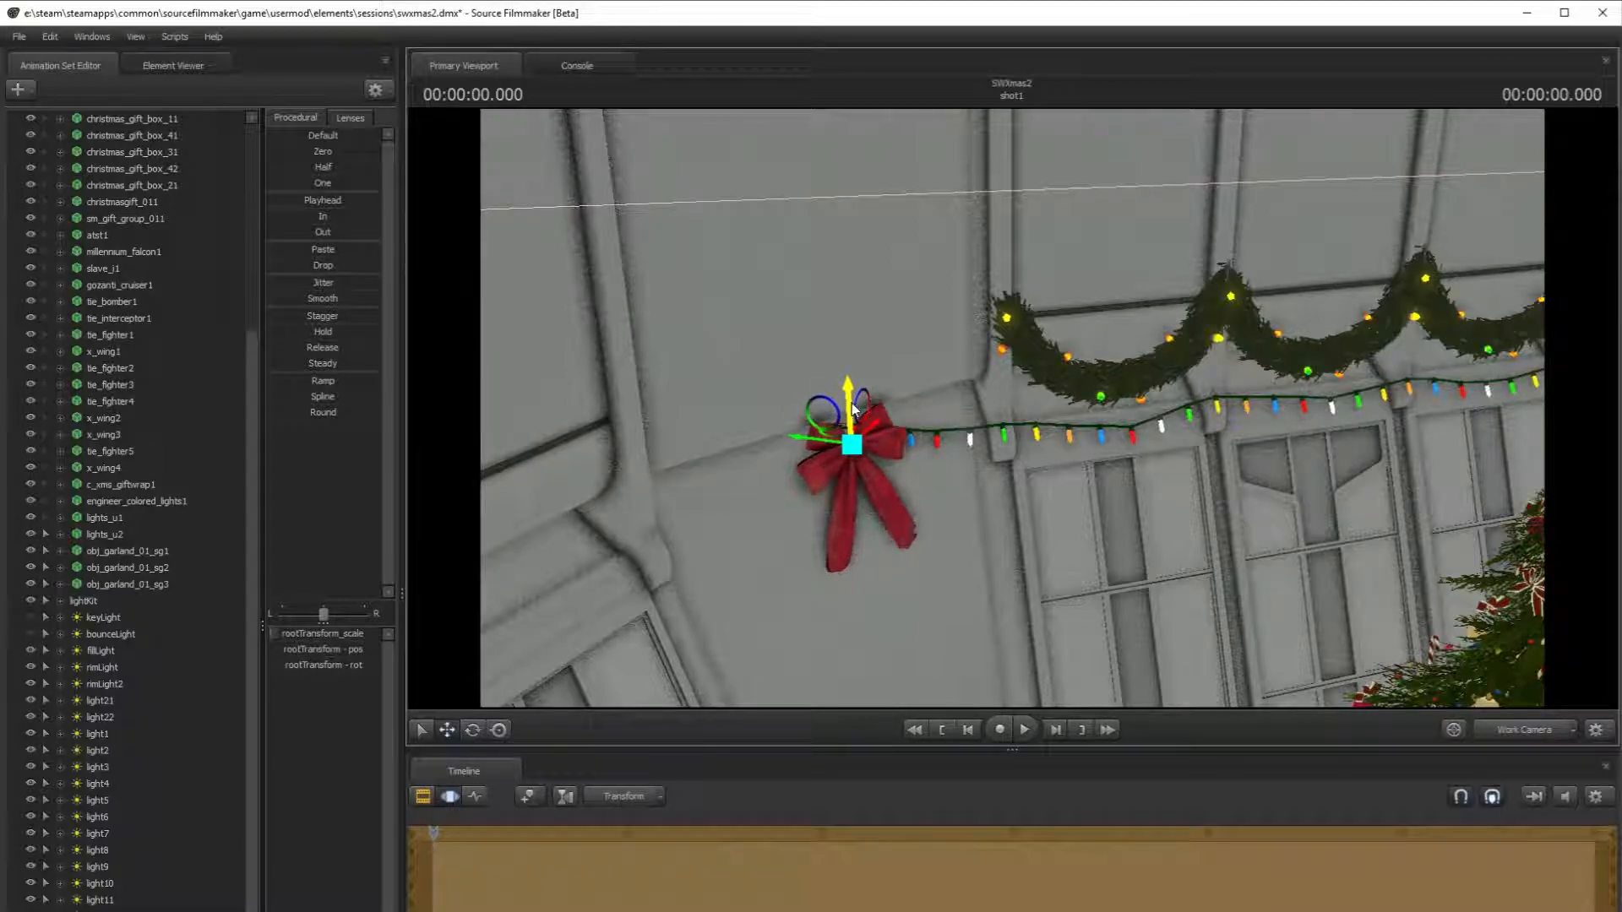
click(473, 730)
drag(873, 440, 879, 433)
click(1541, 729)
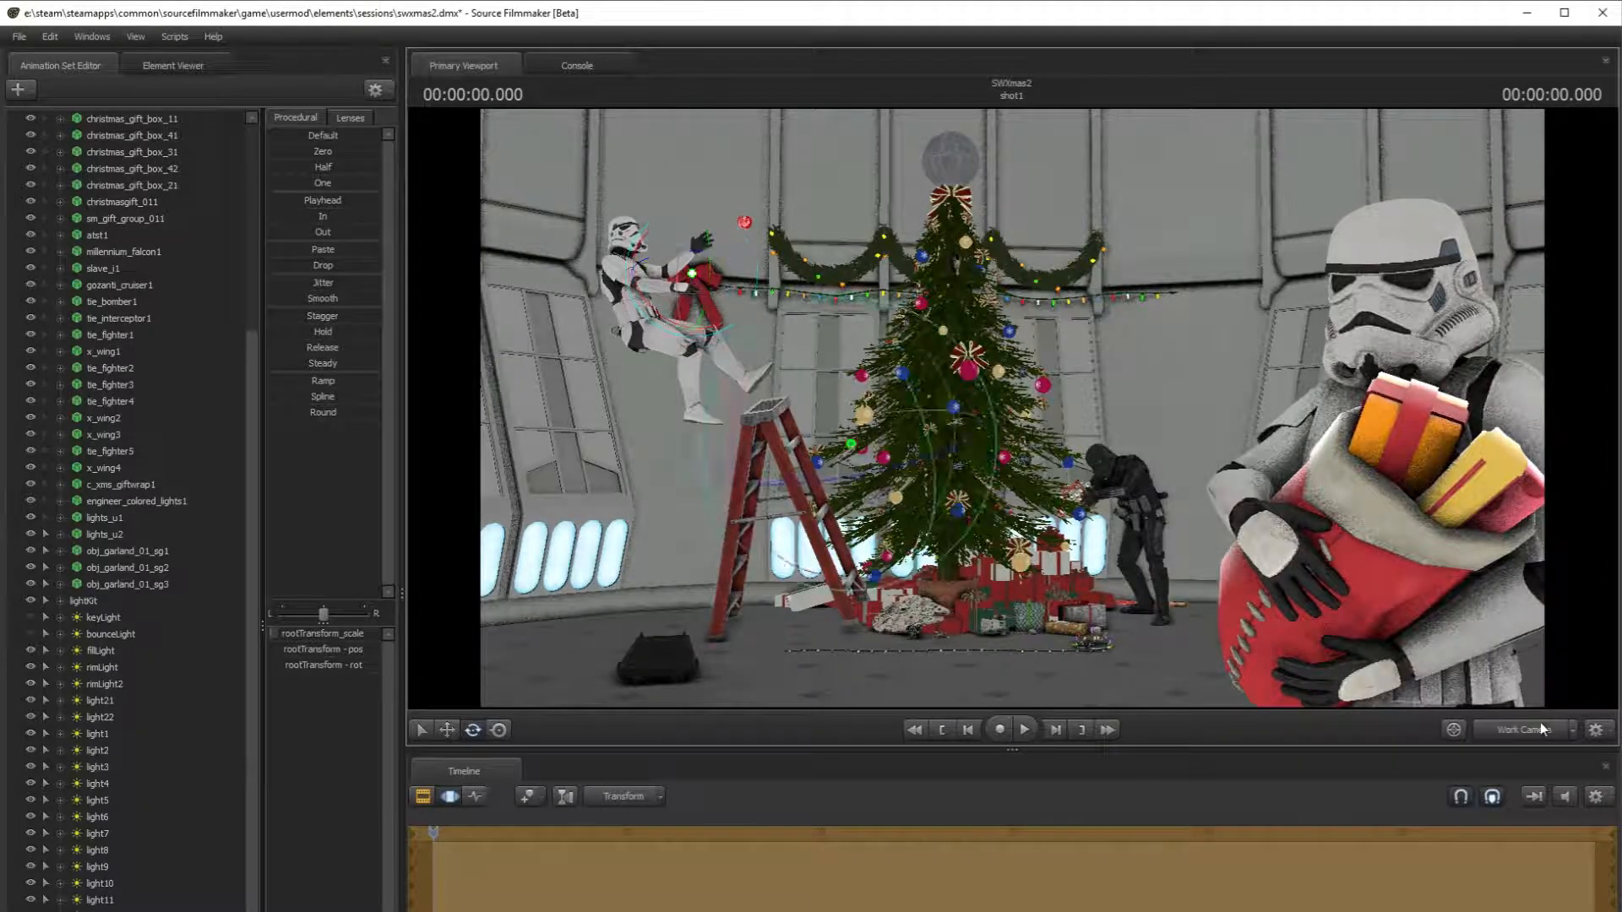
click(1540, 725)
- Shrink the ribbon further by lowering its rootTransform_scale, comparing its size in the Work Camera and camera1 views
mouse_move(279, 635)
mouse_down()
mouse_move(245, 635)
mouse_move(311, 638)
mouse_up()
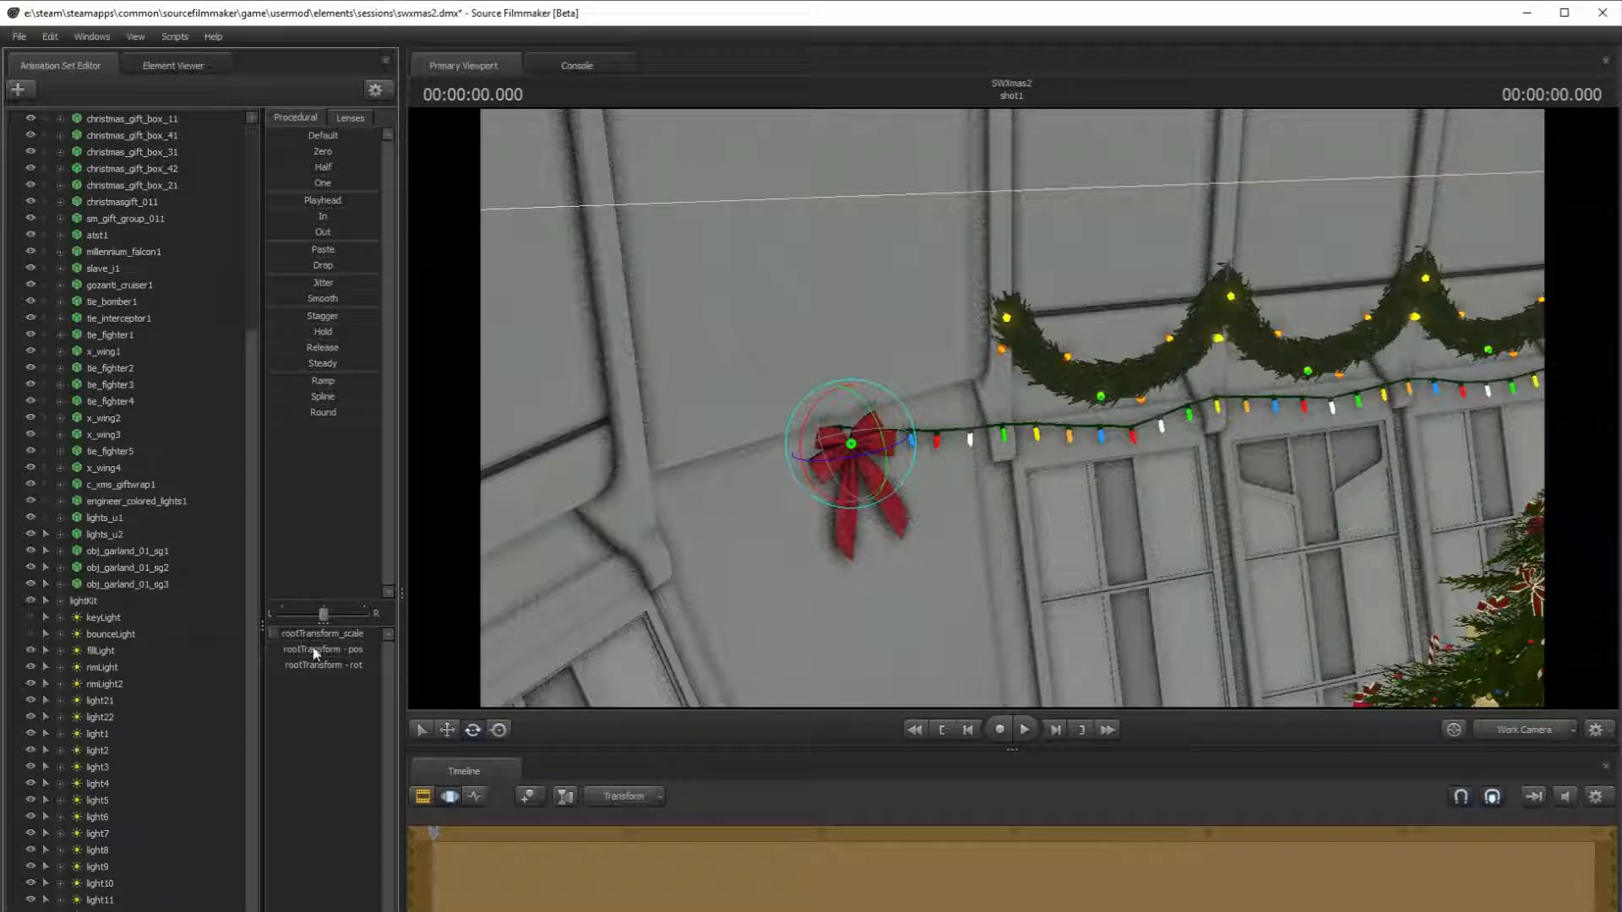
click(1543, 723)
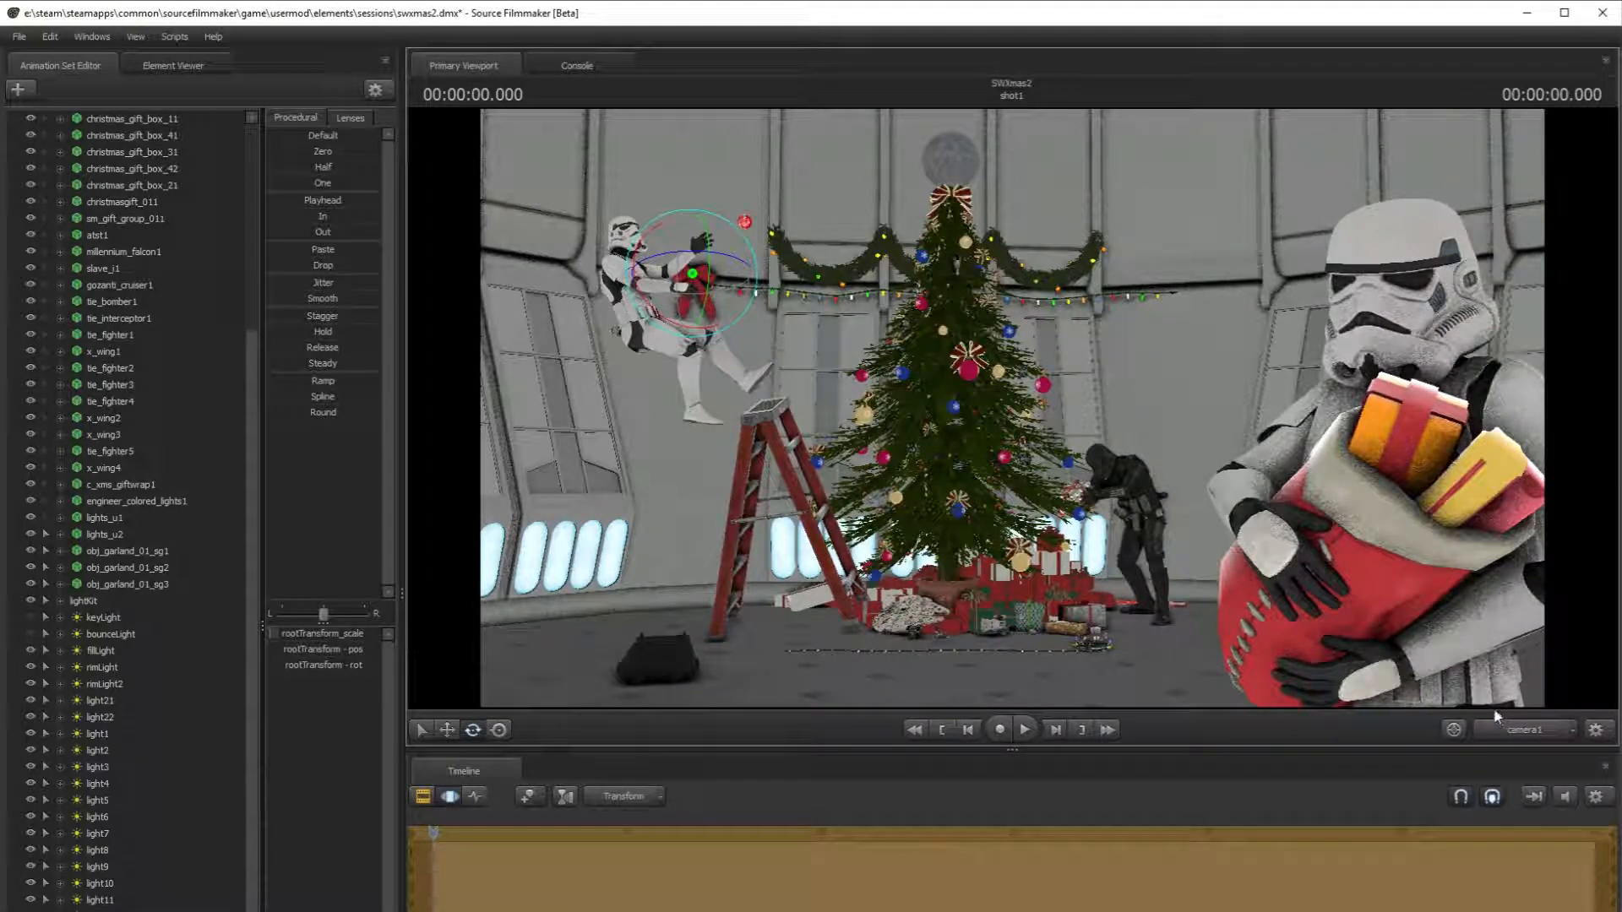
click(1497, 723)
key(w)
drag(802, 482, 712, 464)
click(1526, 726)
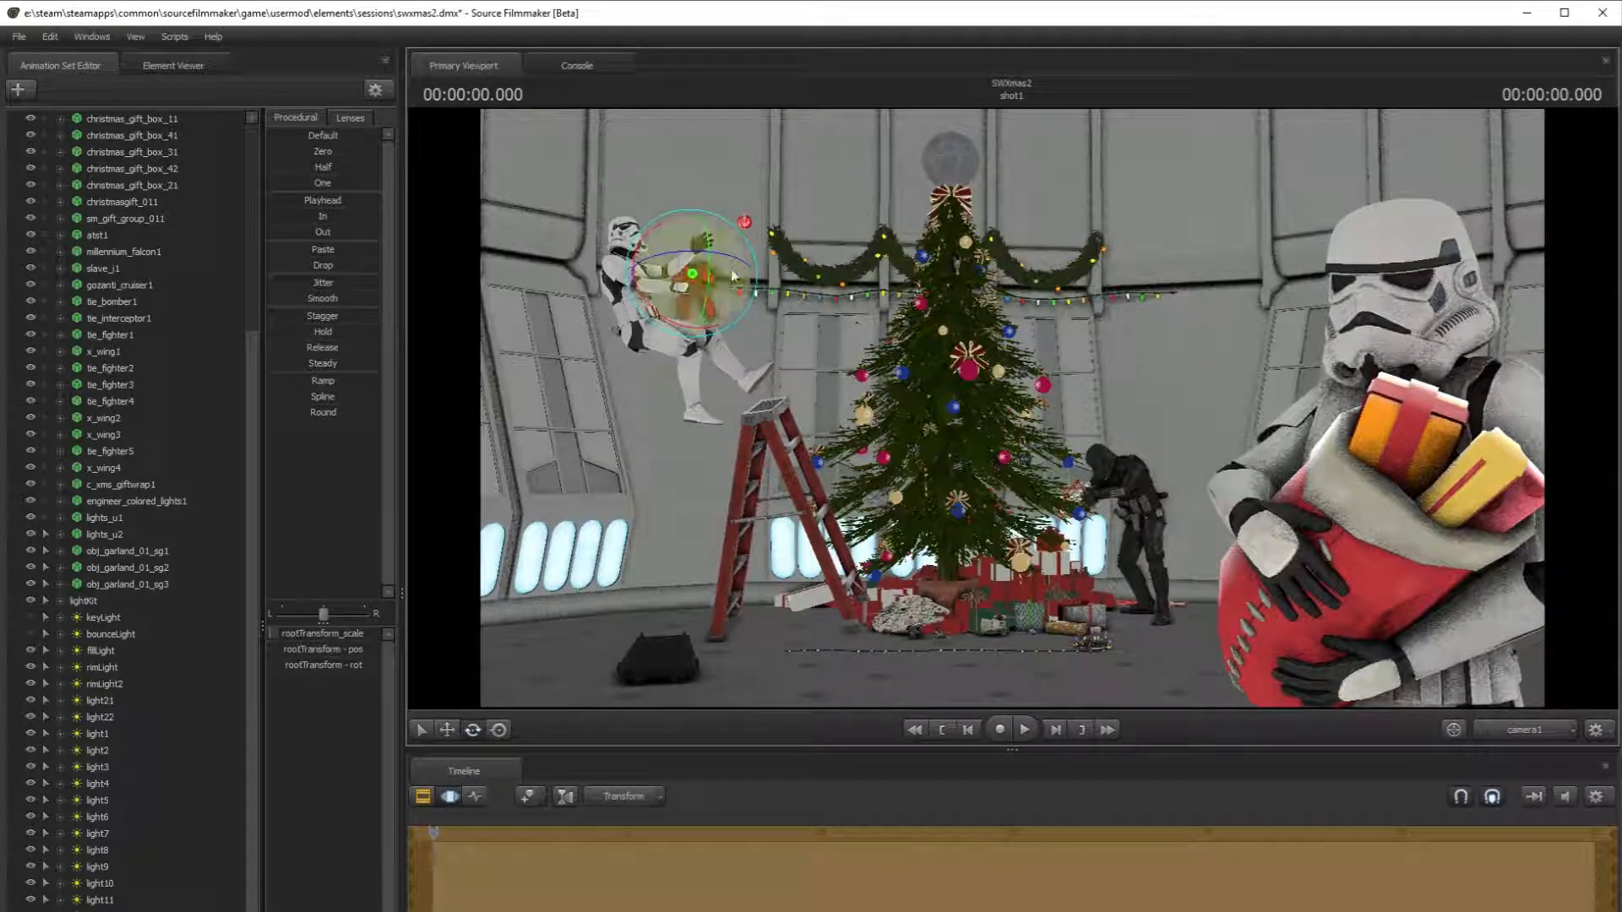
drag(273, 632, 271, 632)
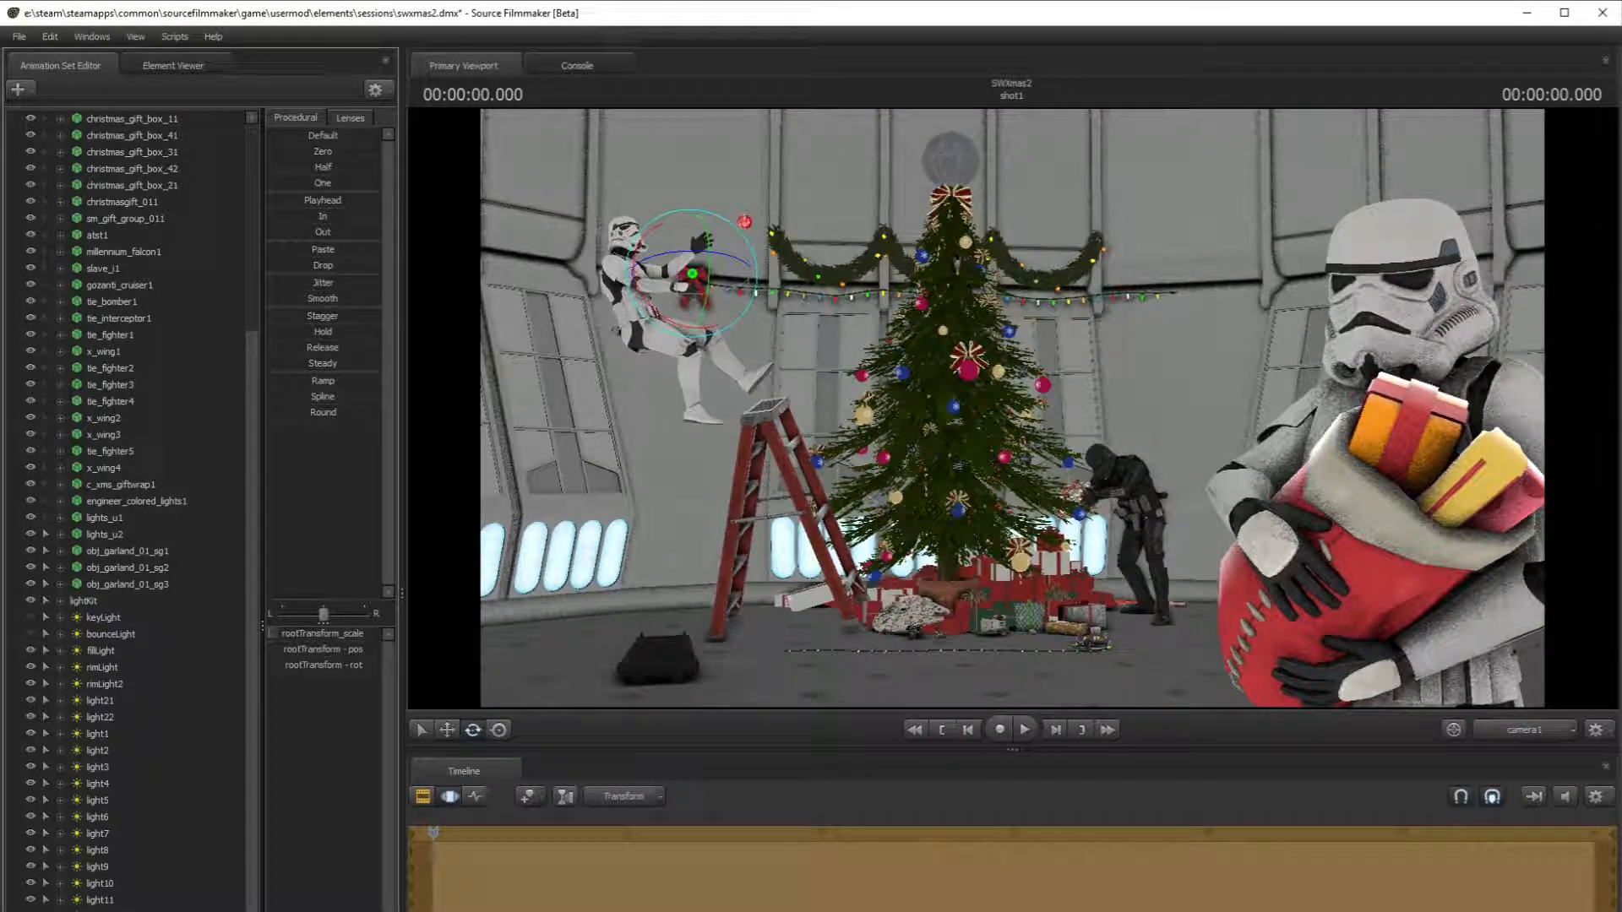
- Lower the ribbon slightly in the camera1 view to meet the end of the string lights, and deselect it
click(447, 729)
drag(693, 237, 692, 242)
click(773, 325)
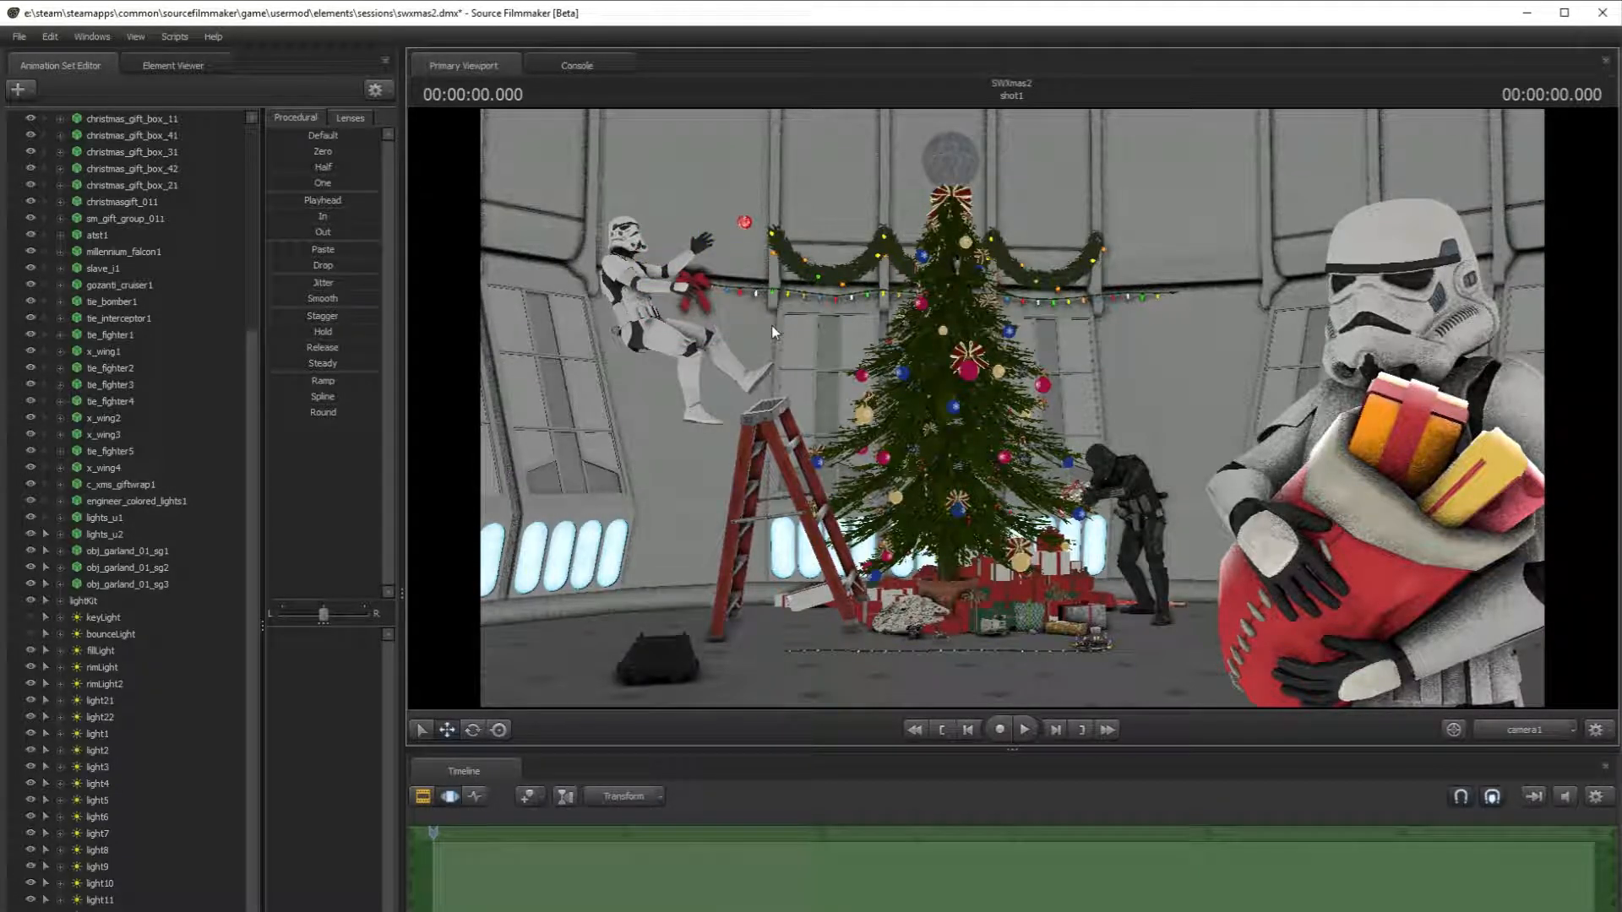
- Add a second ribbon matching the first ribbon's size and placement
key(ctrl+z)
click(373, 89)
click(394, 103)
click(372, 89)
click(405, 144)
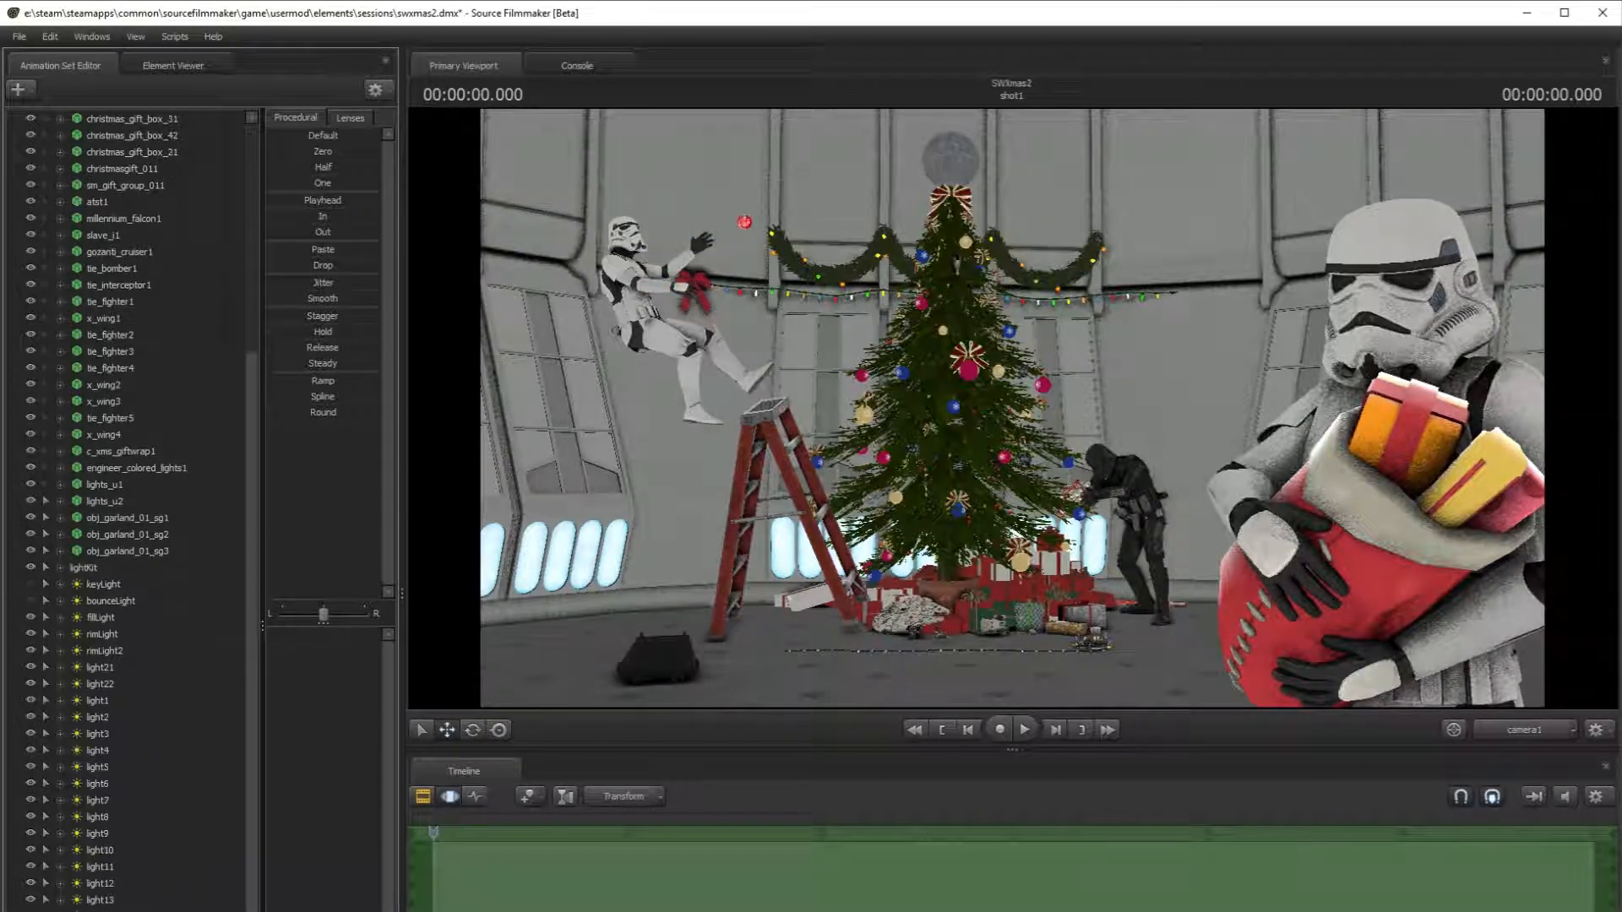
key(ctrl+z)
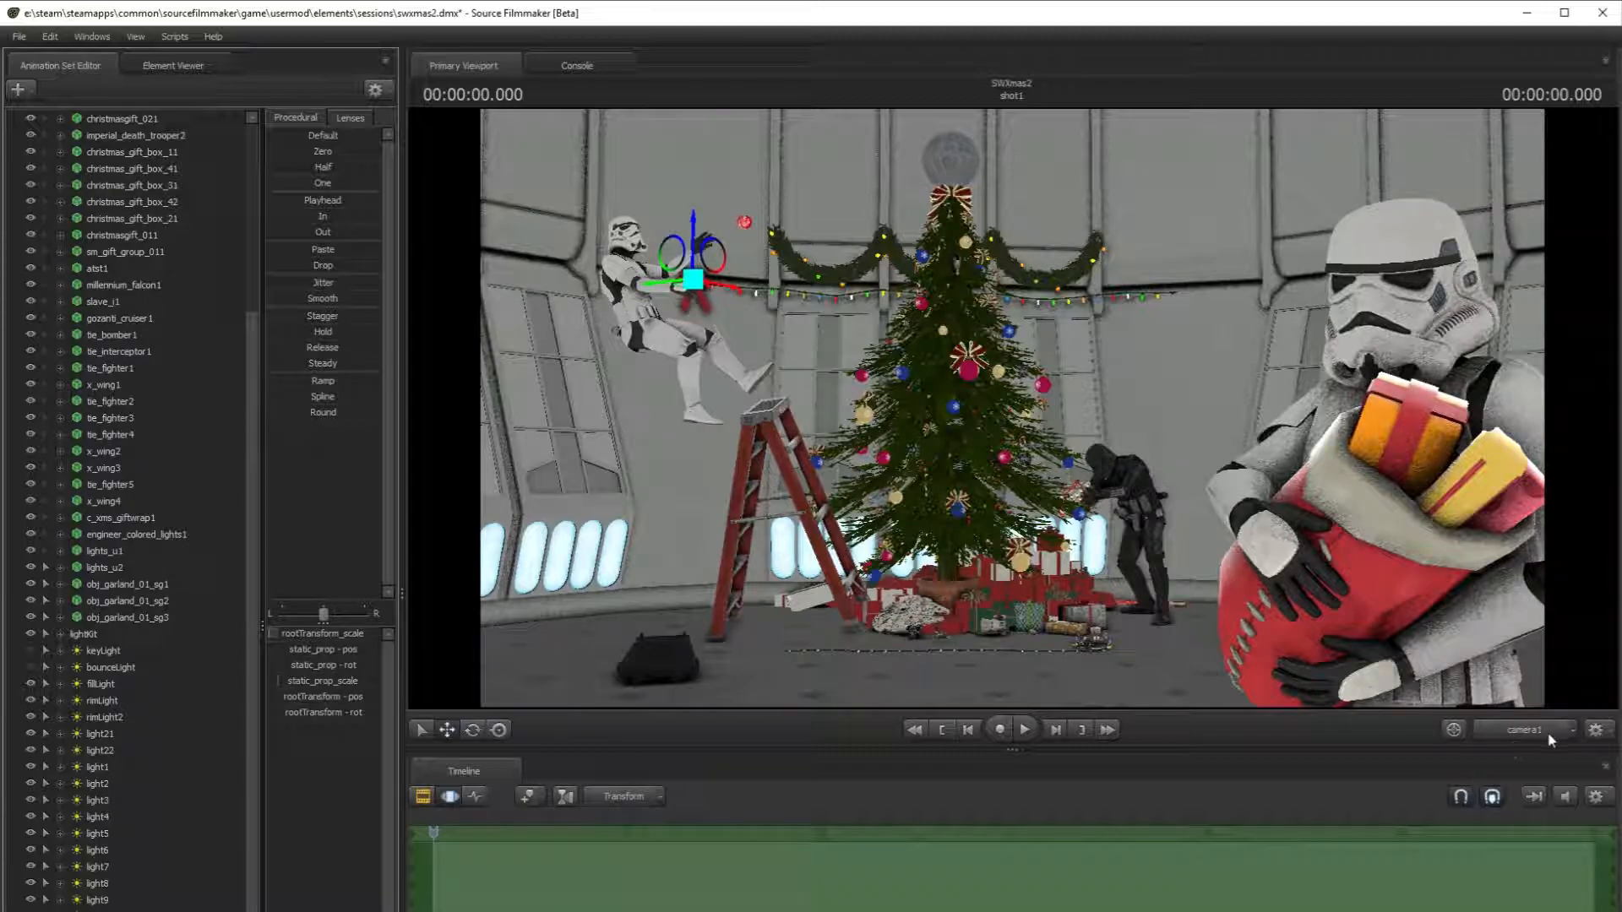
- Move the second ribbon to the opposite end of the string lights, rotate it to face out from the wall, and check it through camera1
click(1529, 730)
drag(857, 369, 676, 538)
drag(1013, 408, 1056, 307)
click(473, 730)
click(447, 730)
click(473, 730)
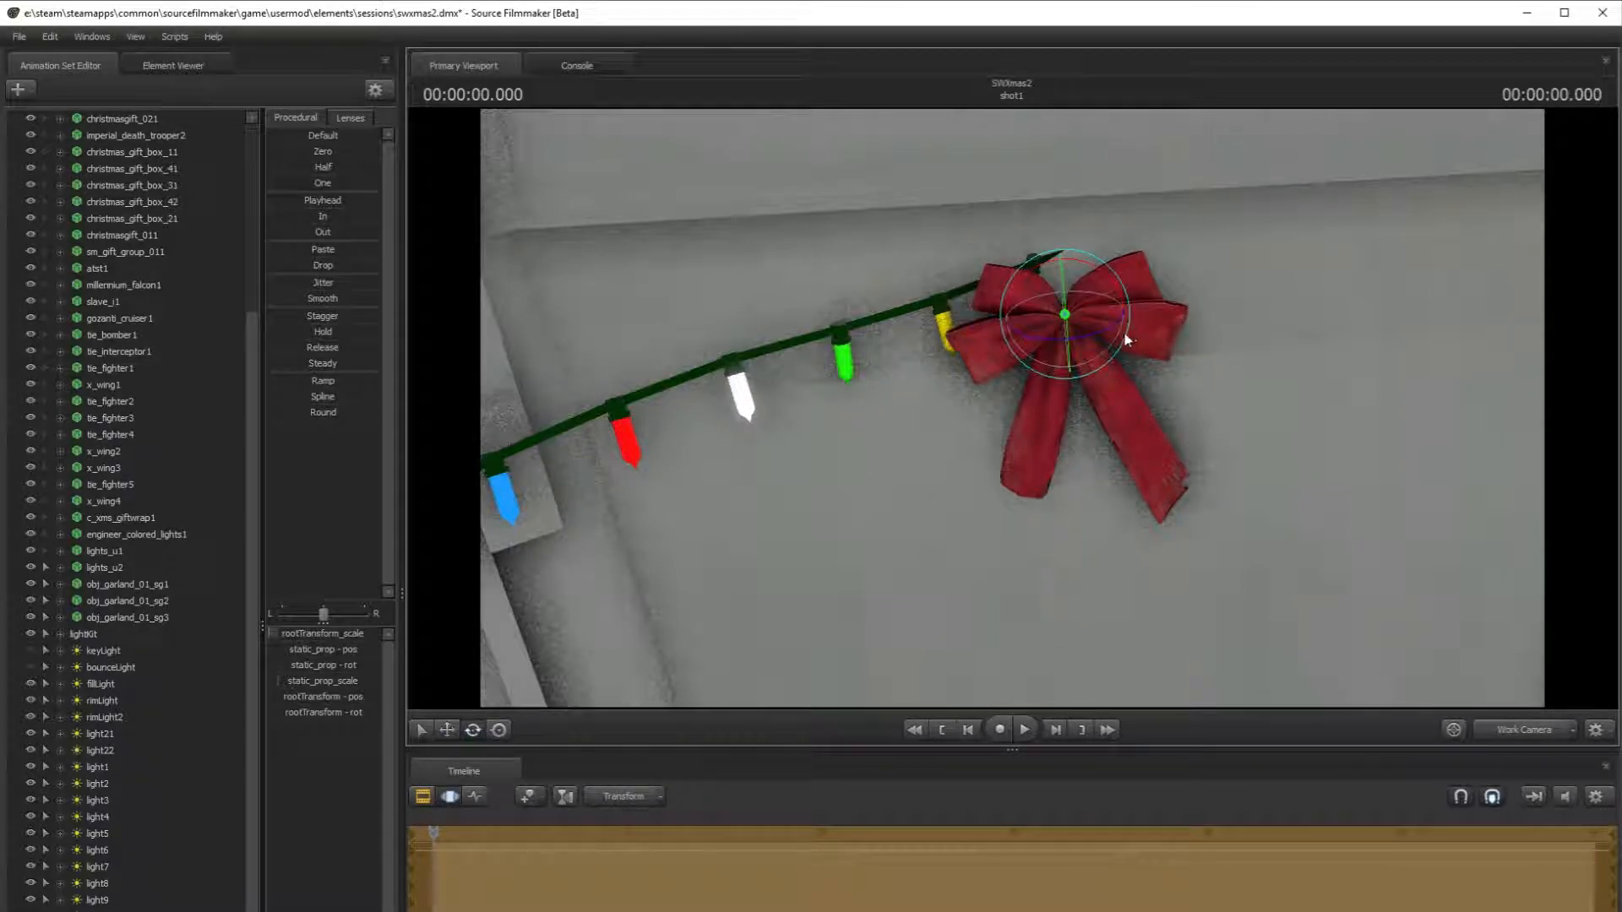
drag(1110, 328, 1047, 306)
click(1516, 729)
click(1509, 747)
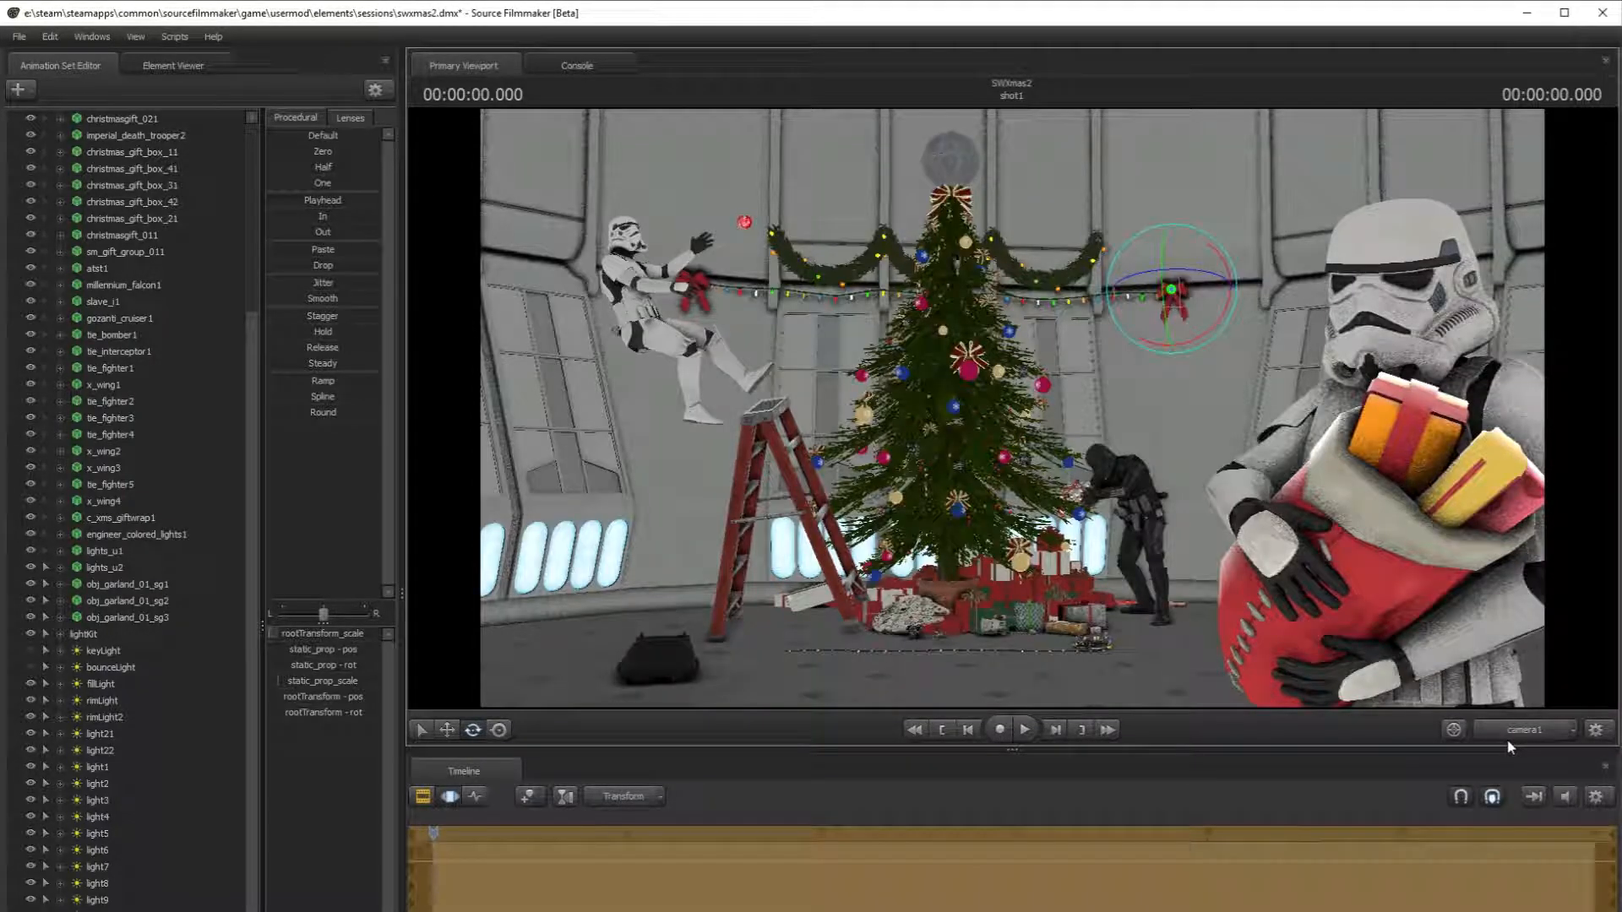
- Fine-tune the second ribbon's position at the string's end in the camera1 view and deselect it
click(447, 729)
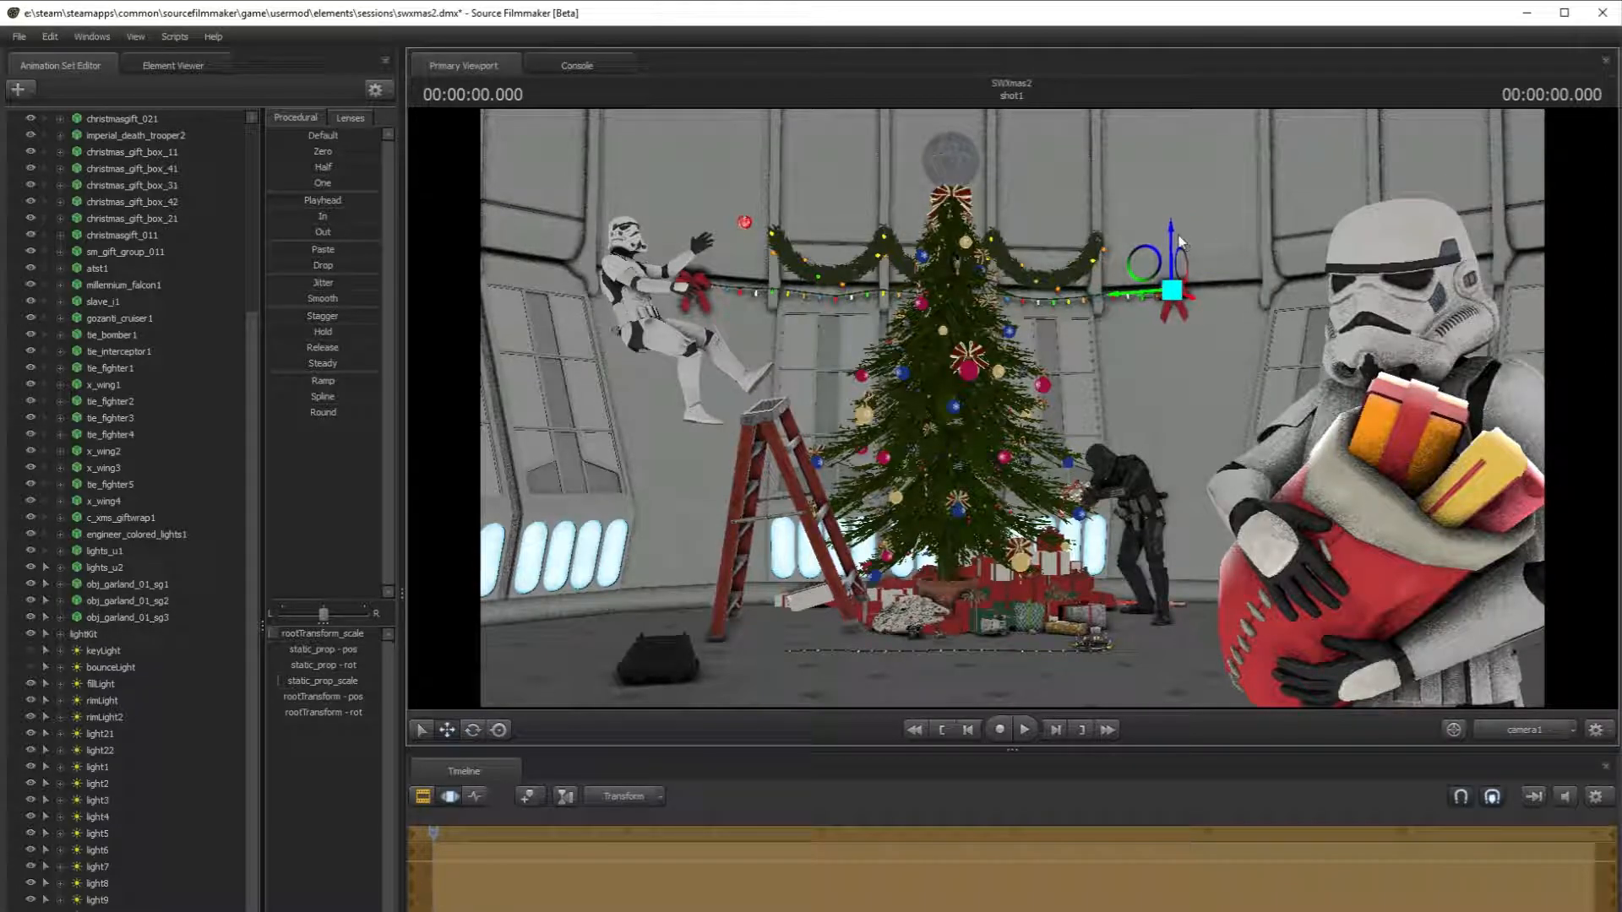
click(1223, 267)
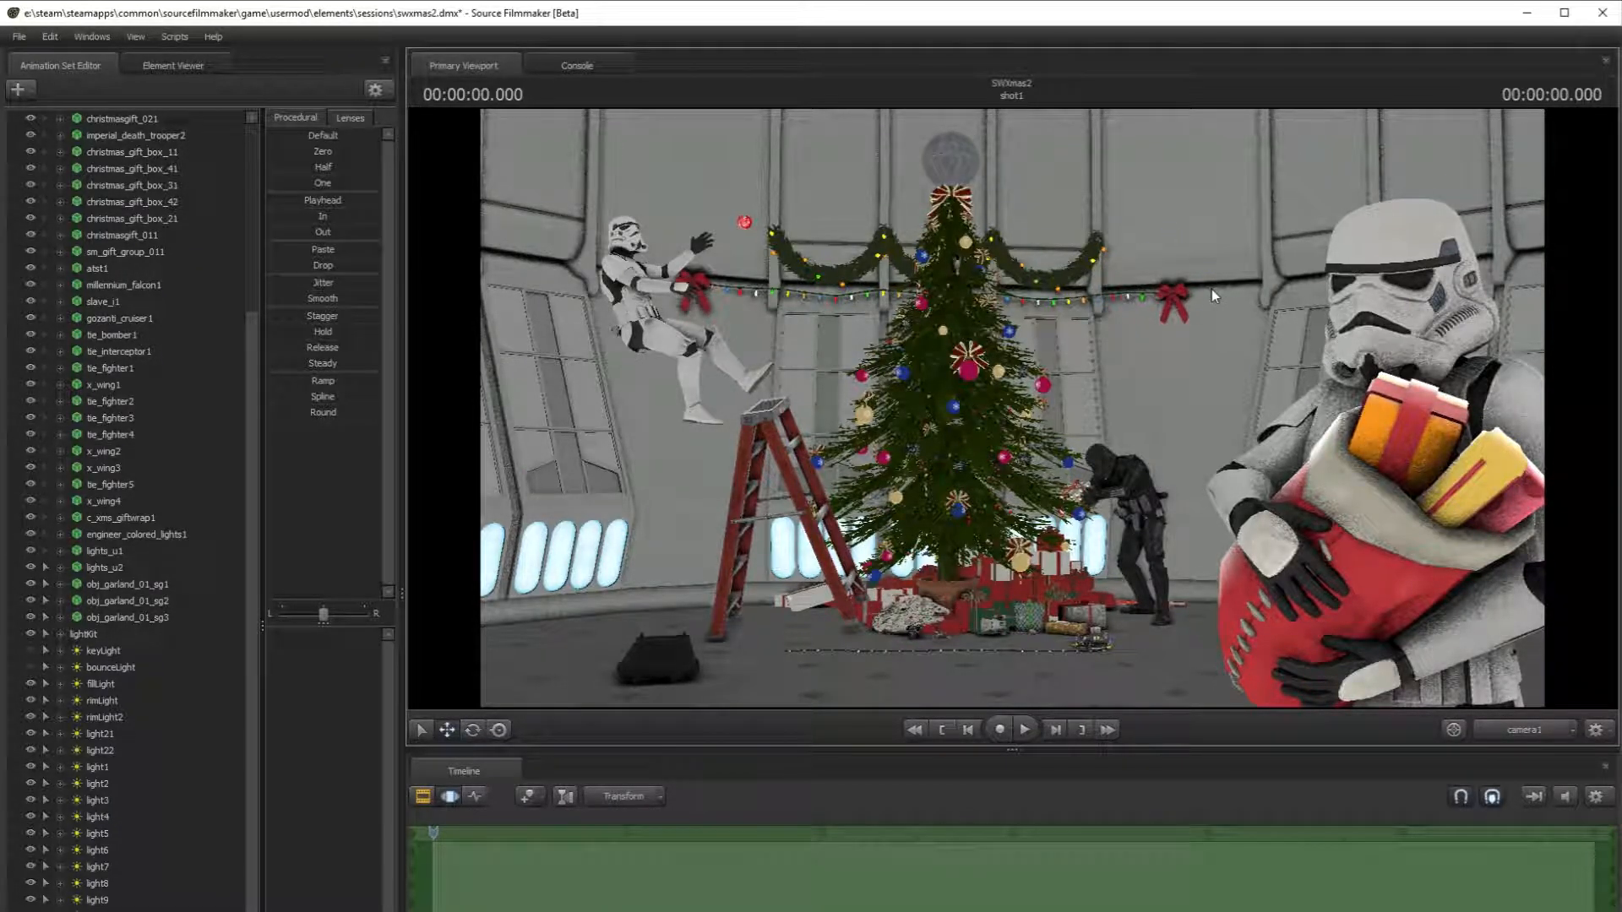
click(473, 730)
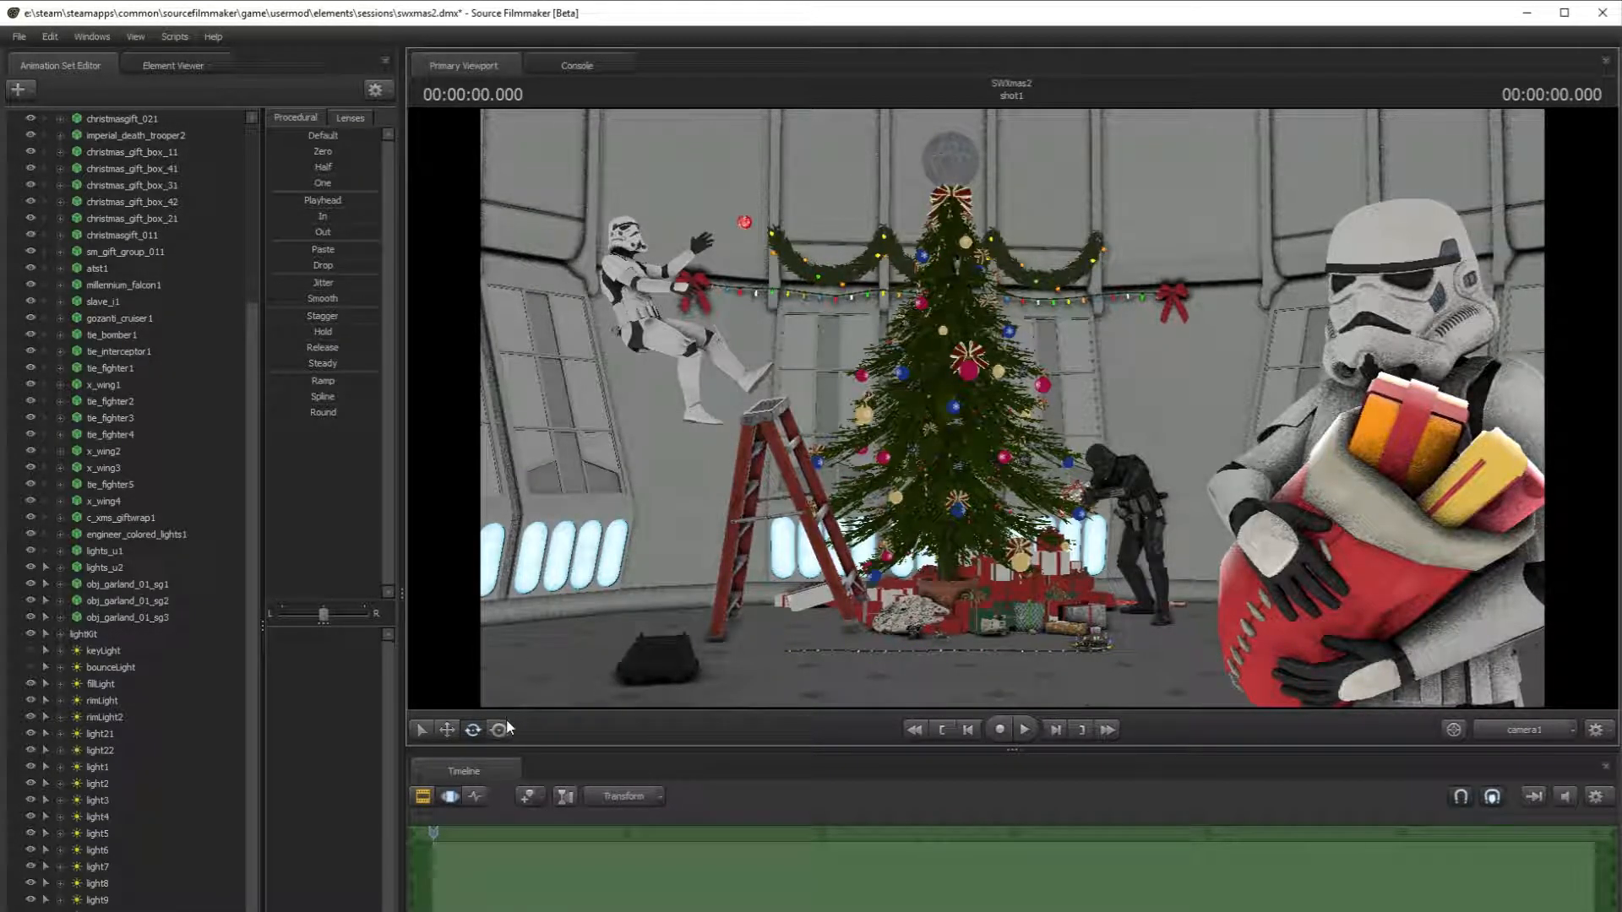
click(1166, 317)
click(1315, 321)
- Preview the ribbons through camera1 with scene lighting on, and return to an unlit Work Camera view of the floating red bauble
click(423, 796)
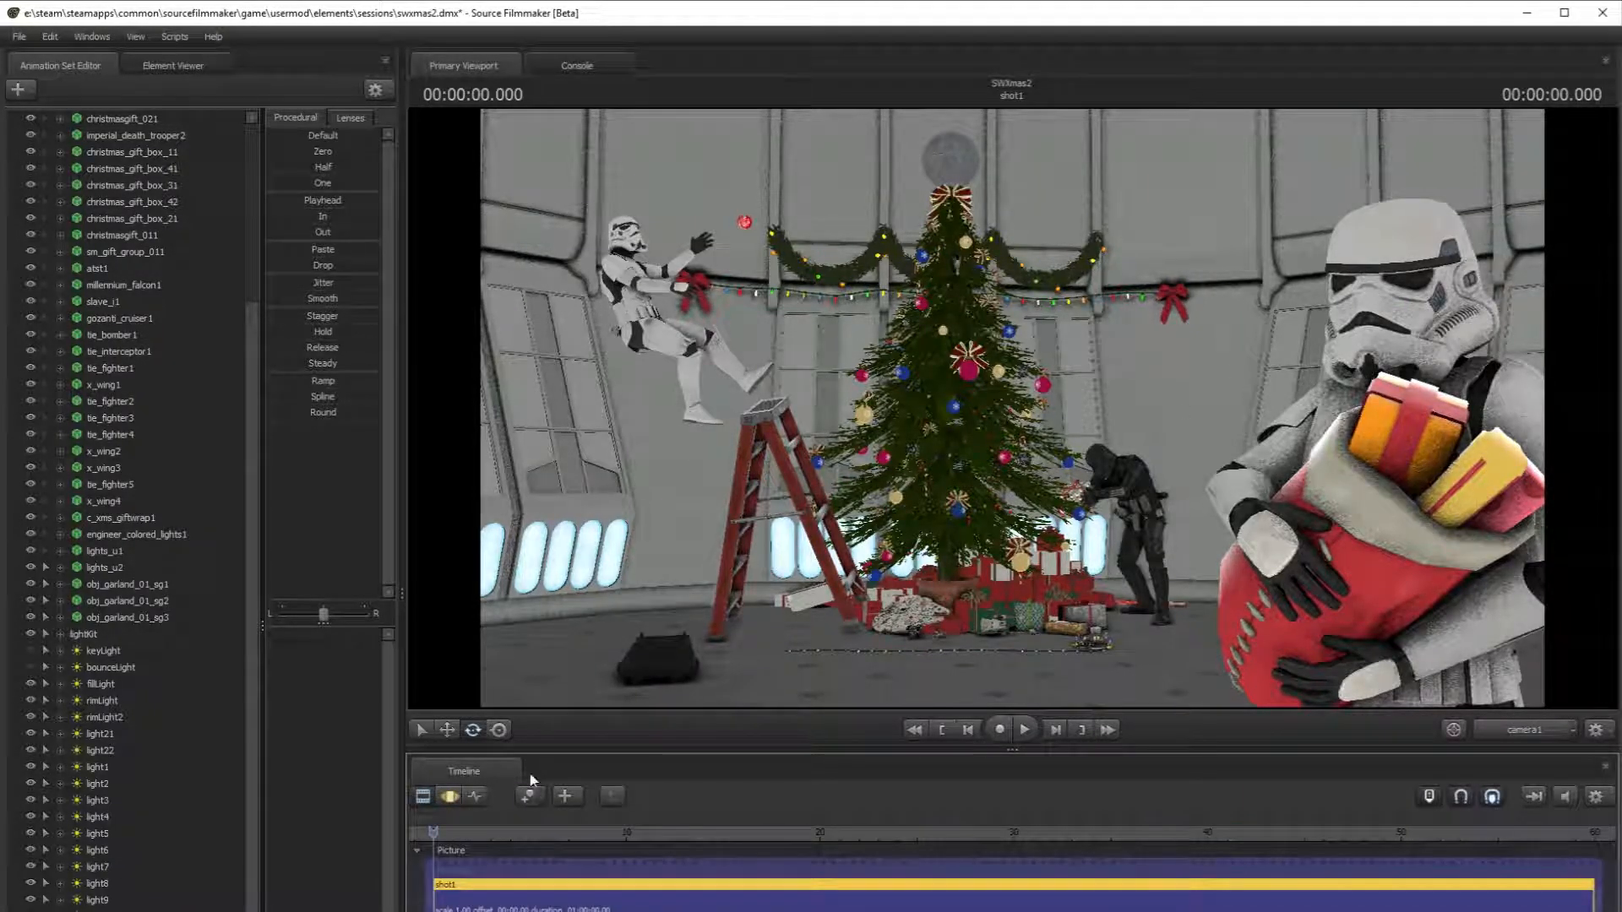
right_click(720, 583)
click(786, 625)
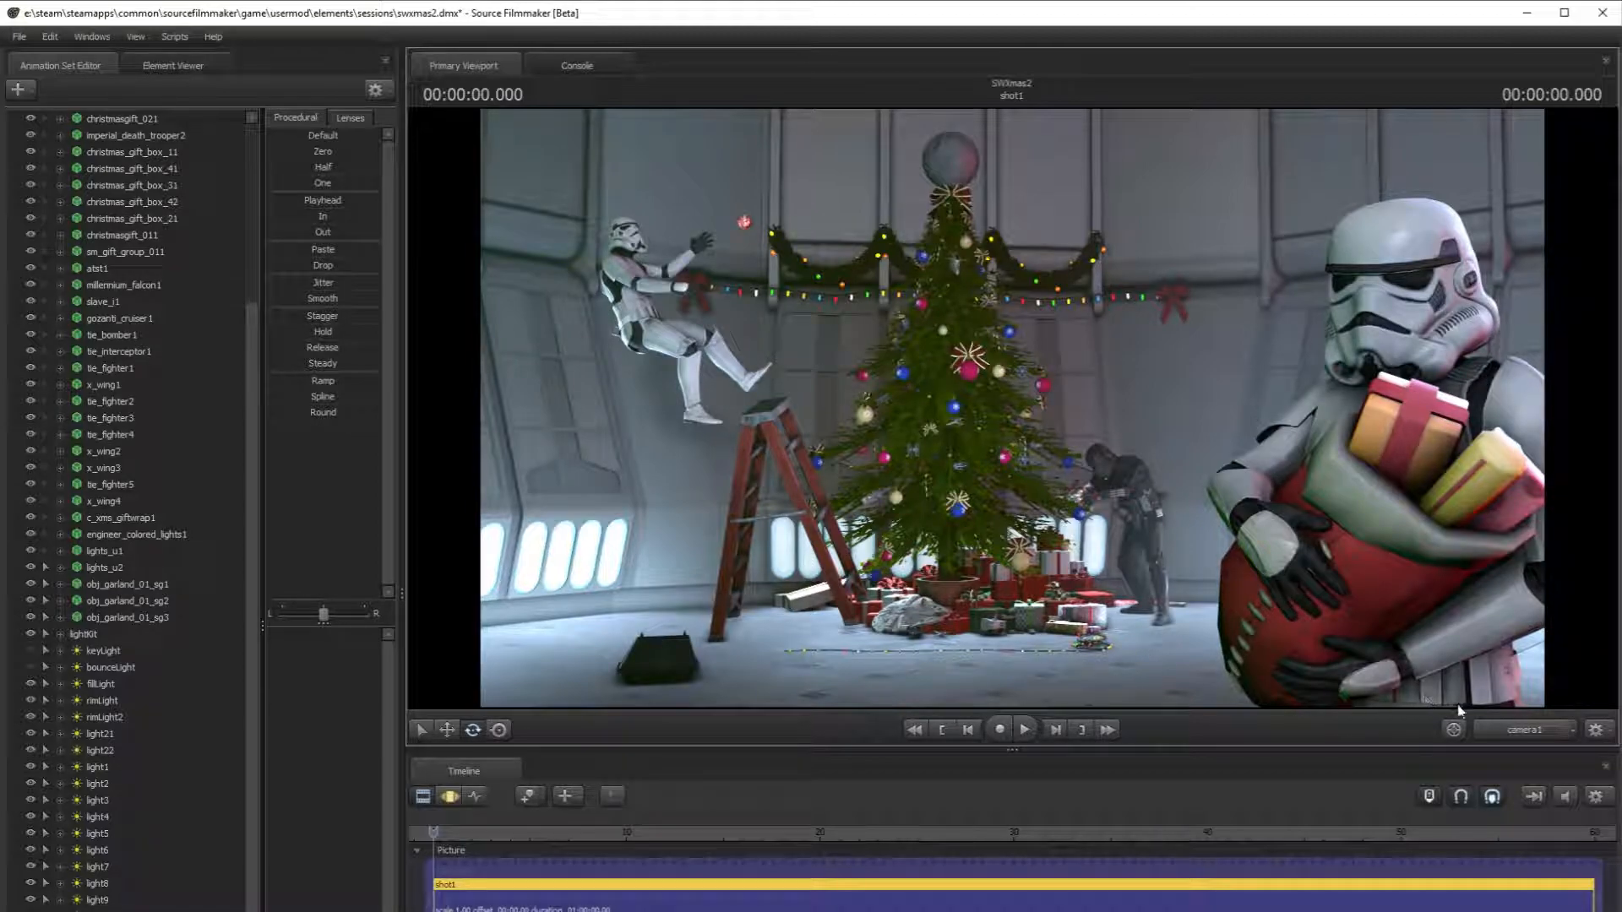
click(1518, 736)
scroll(149, 429, down, 2)
drag(1012, 408, 1072, 392)
right_click(916, 448)
click(956, 492)
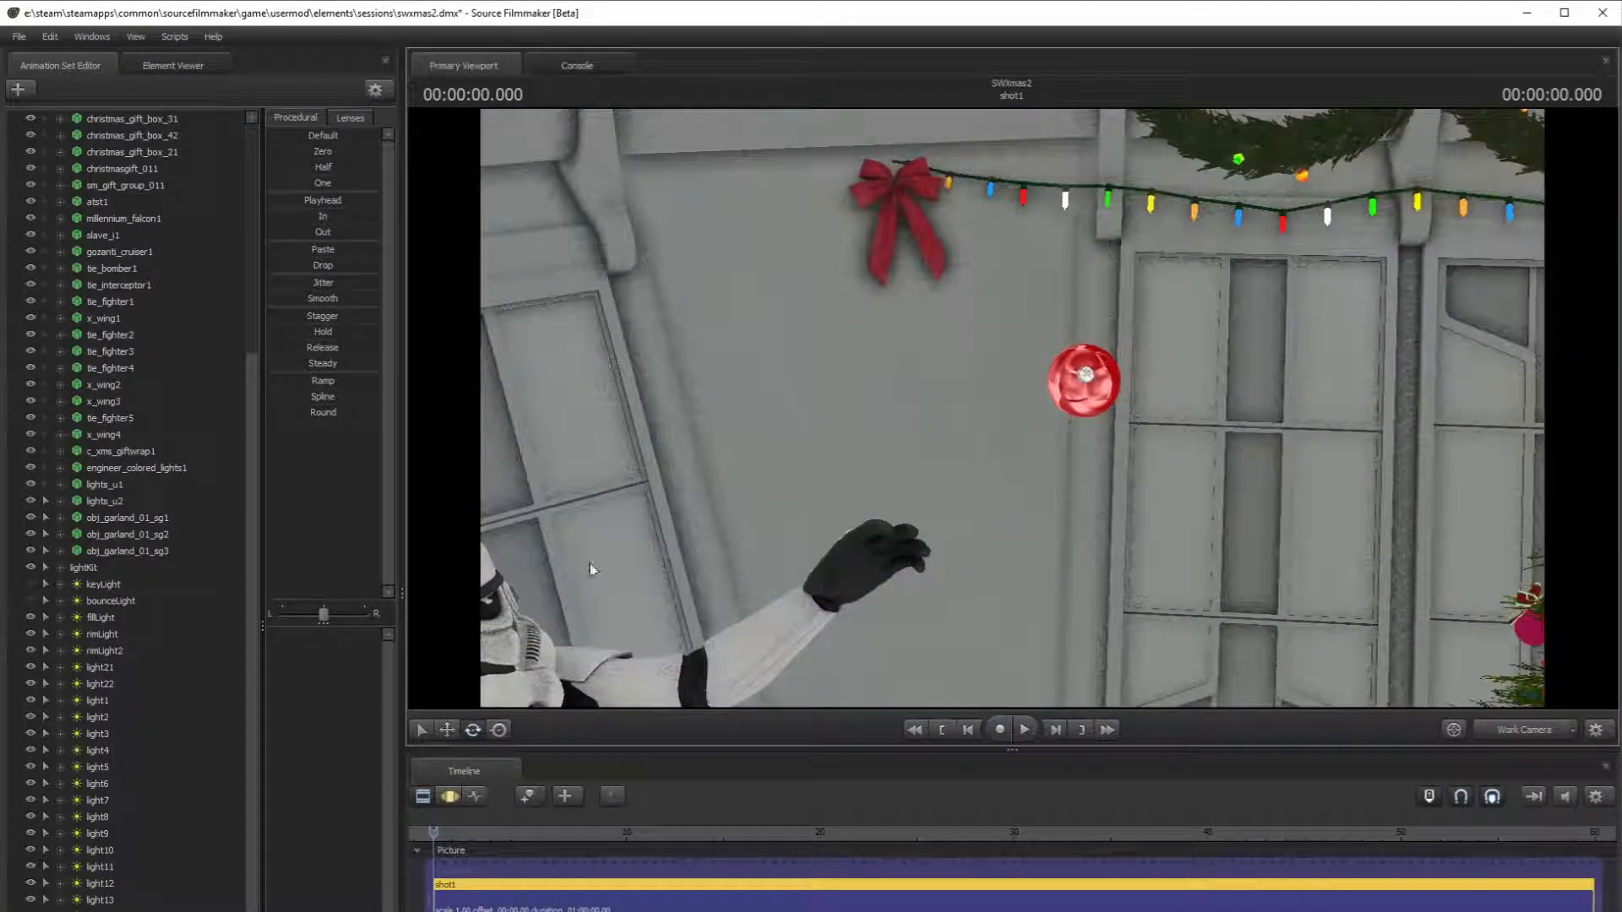
- Open the model browser for a new animation set and preview the garland and gift models filtered by "christmas"
click(17, 89)
click(76, 119)
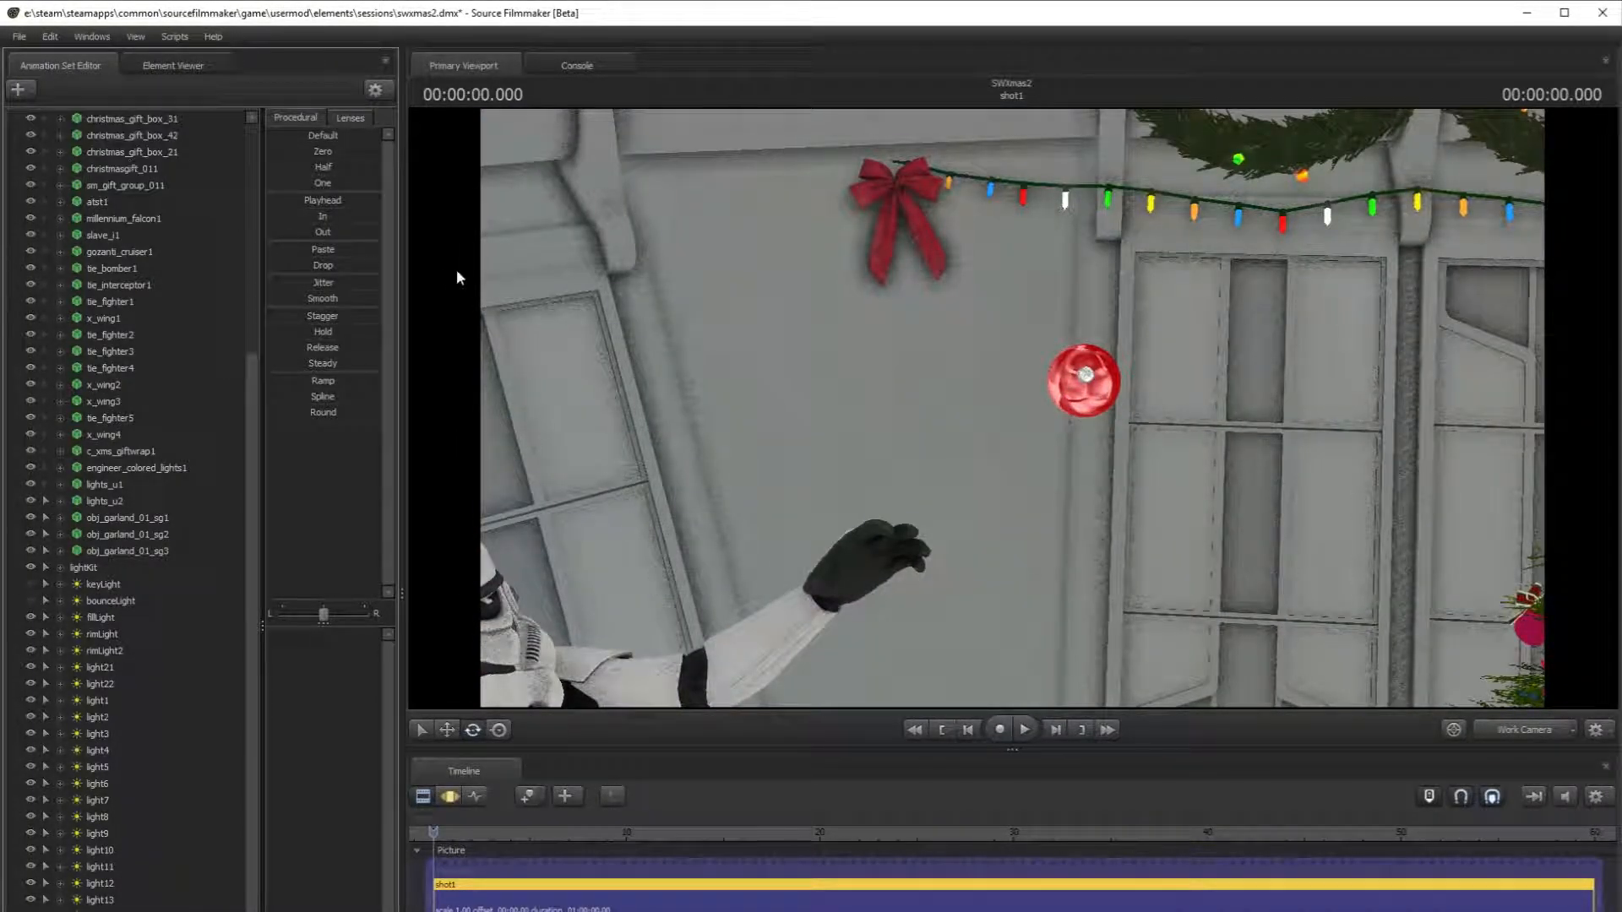
scroll(553, 713, down, 5)
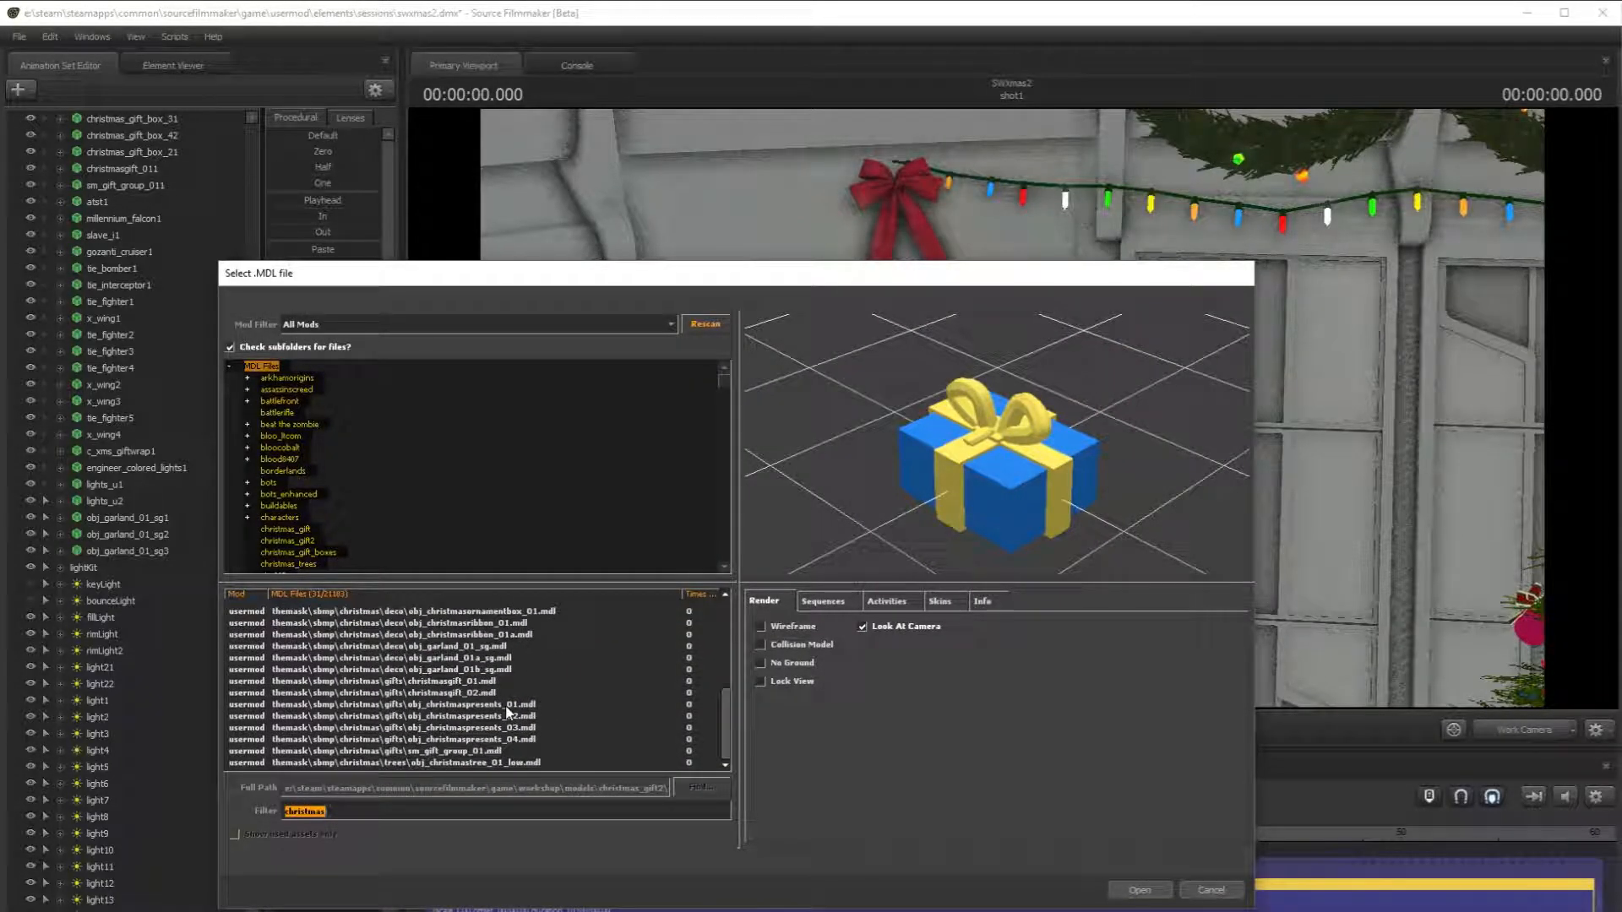
click(507, 707)
click(537, 658)
click(518, 705)
click(528, 740)
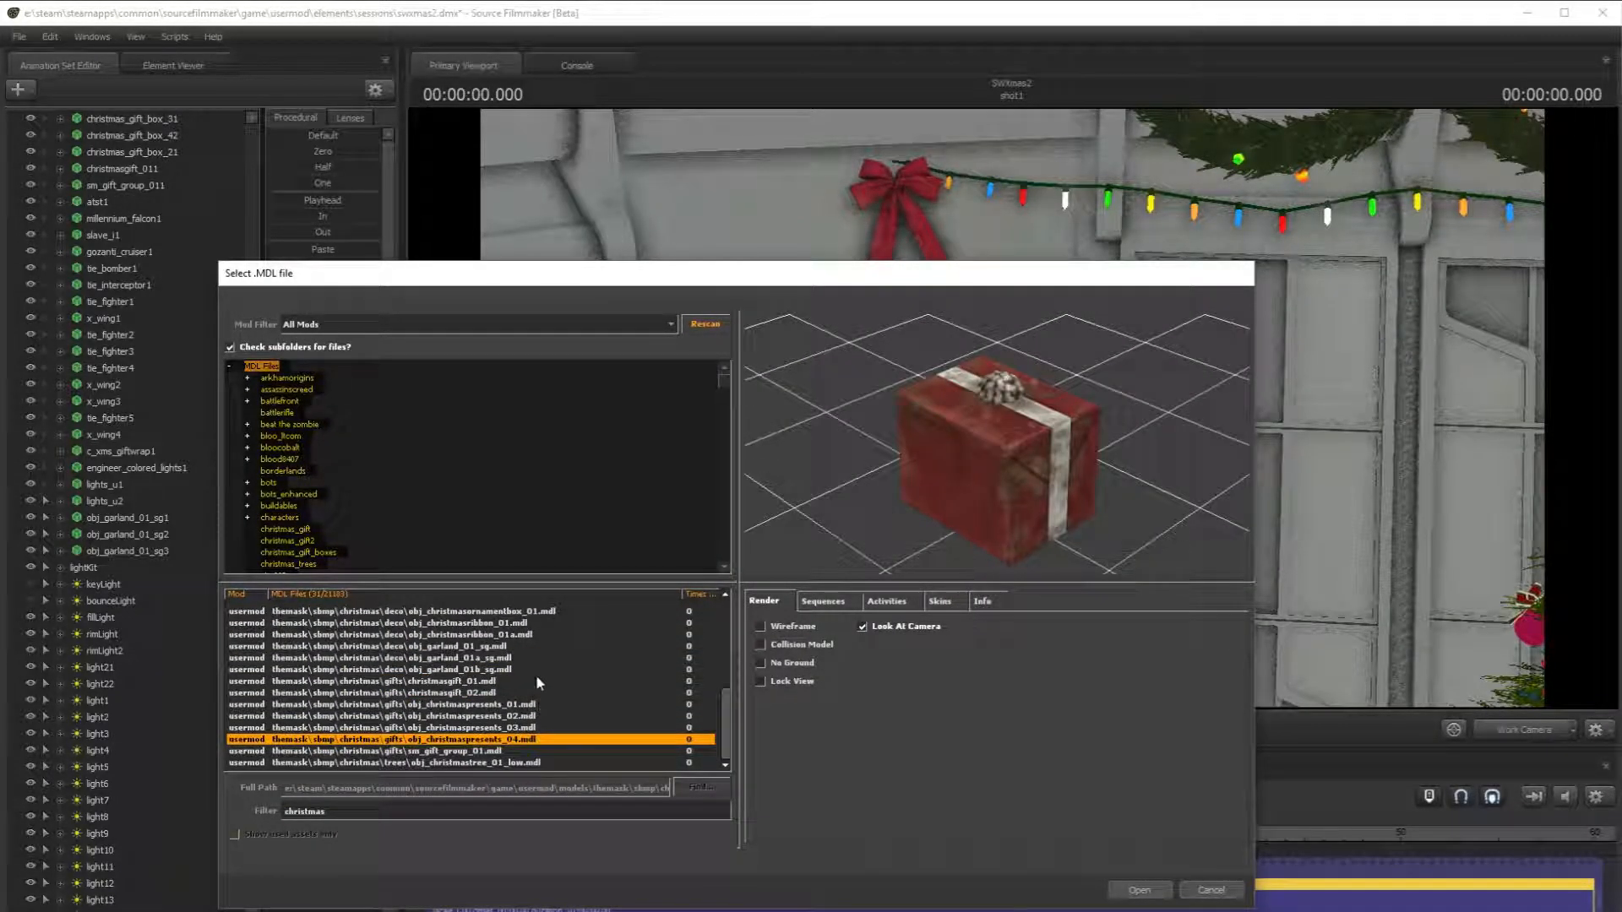
- Find obj_christmasornament_04.mdl among the Christmas decoration models, check its skins, and load it into the scene
key(Up)
key(Up)
key(Up)
key(Up)
key(Up)
key(Up)
key(Up)
key(Up)
key(Up)
key(Up)
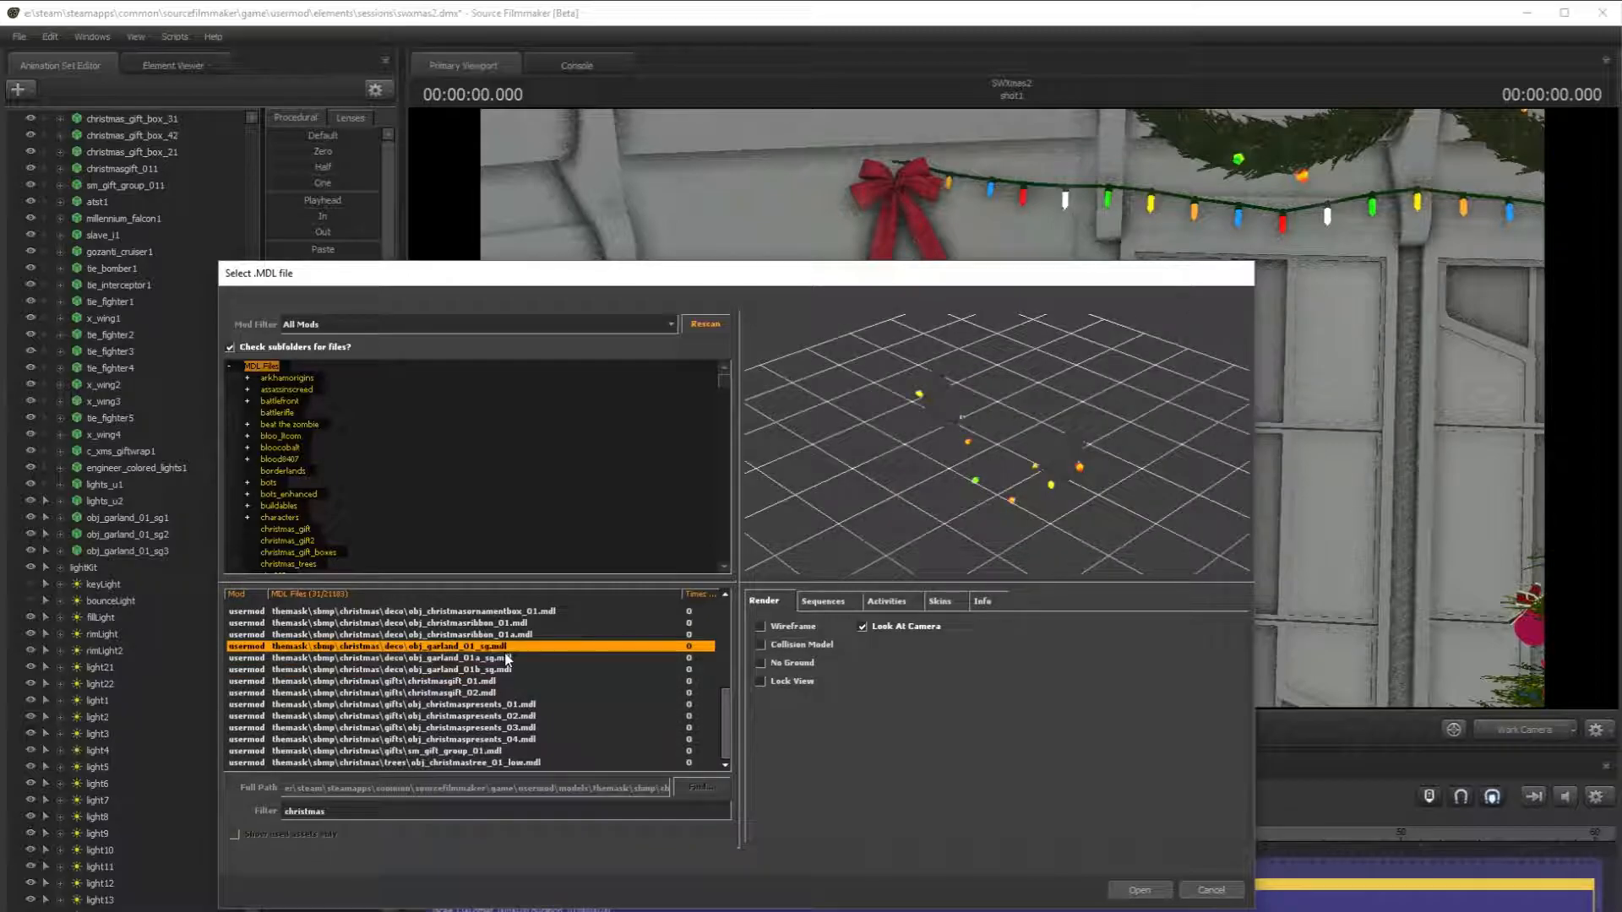
key(Up)
key(Up)
key(Up)
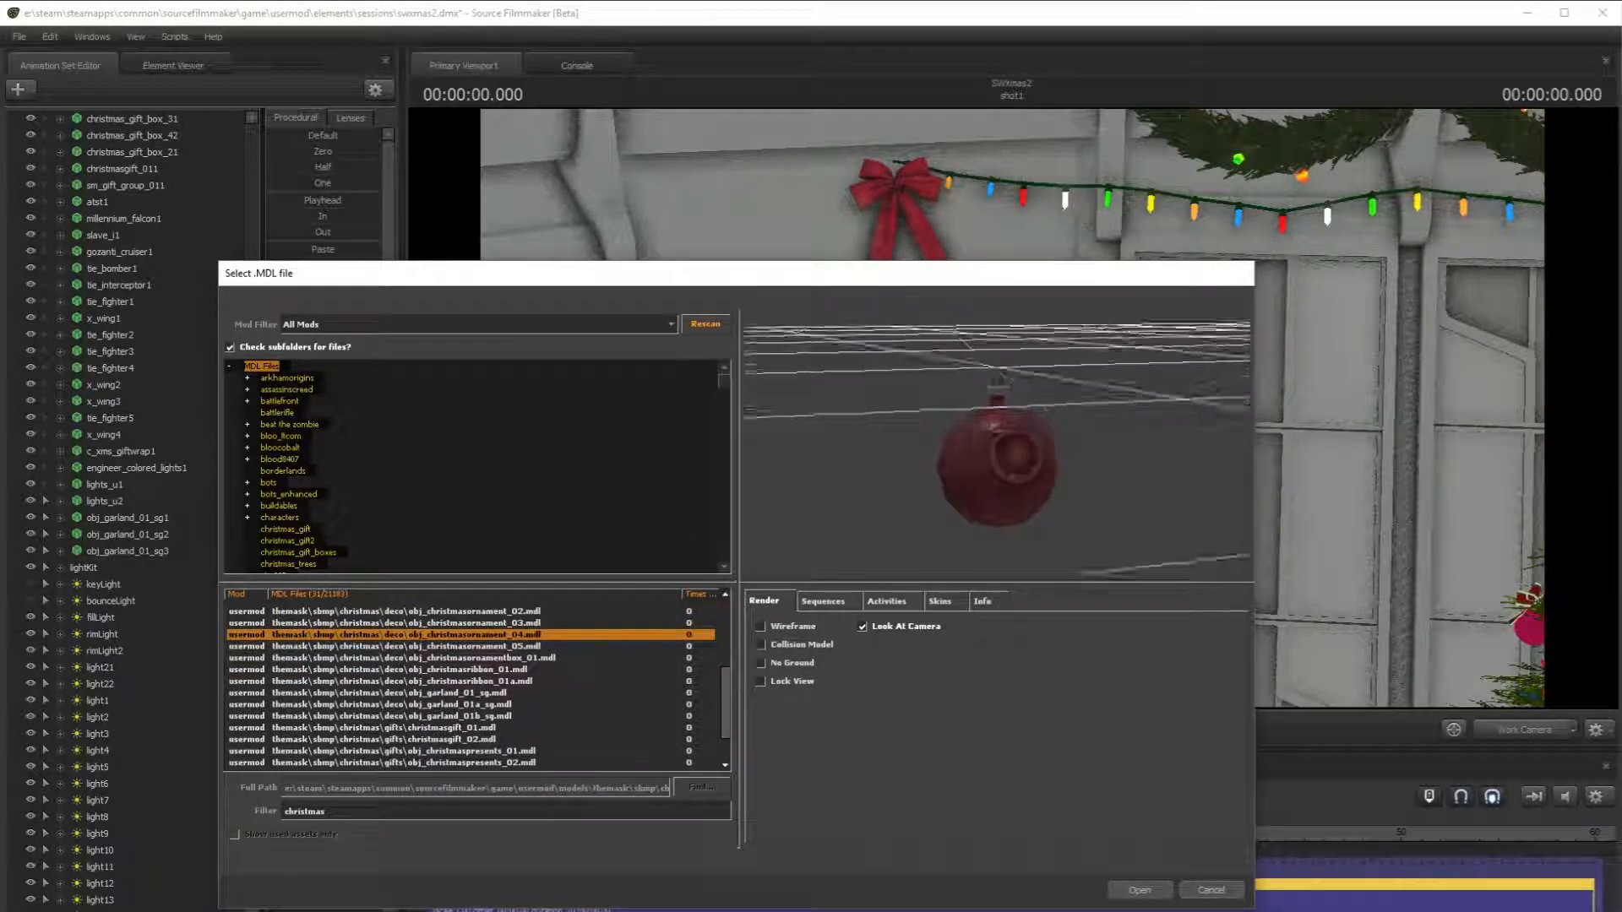
click(940, 600)
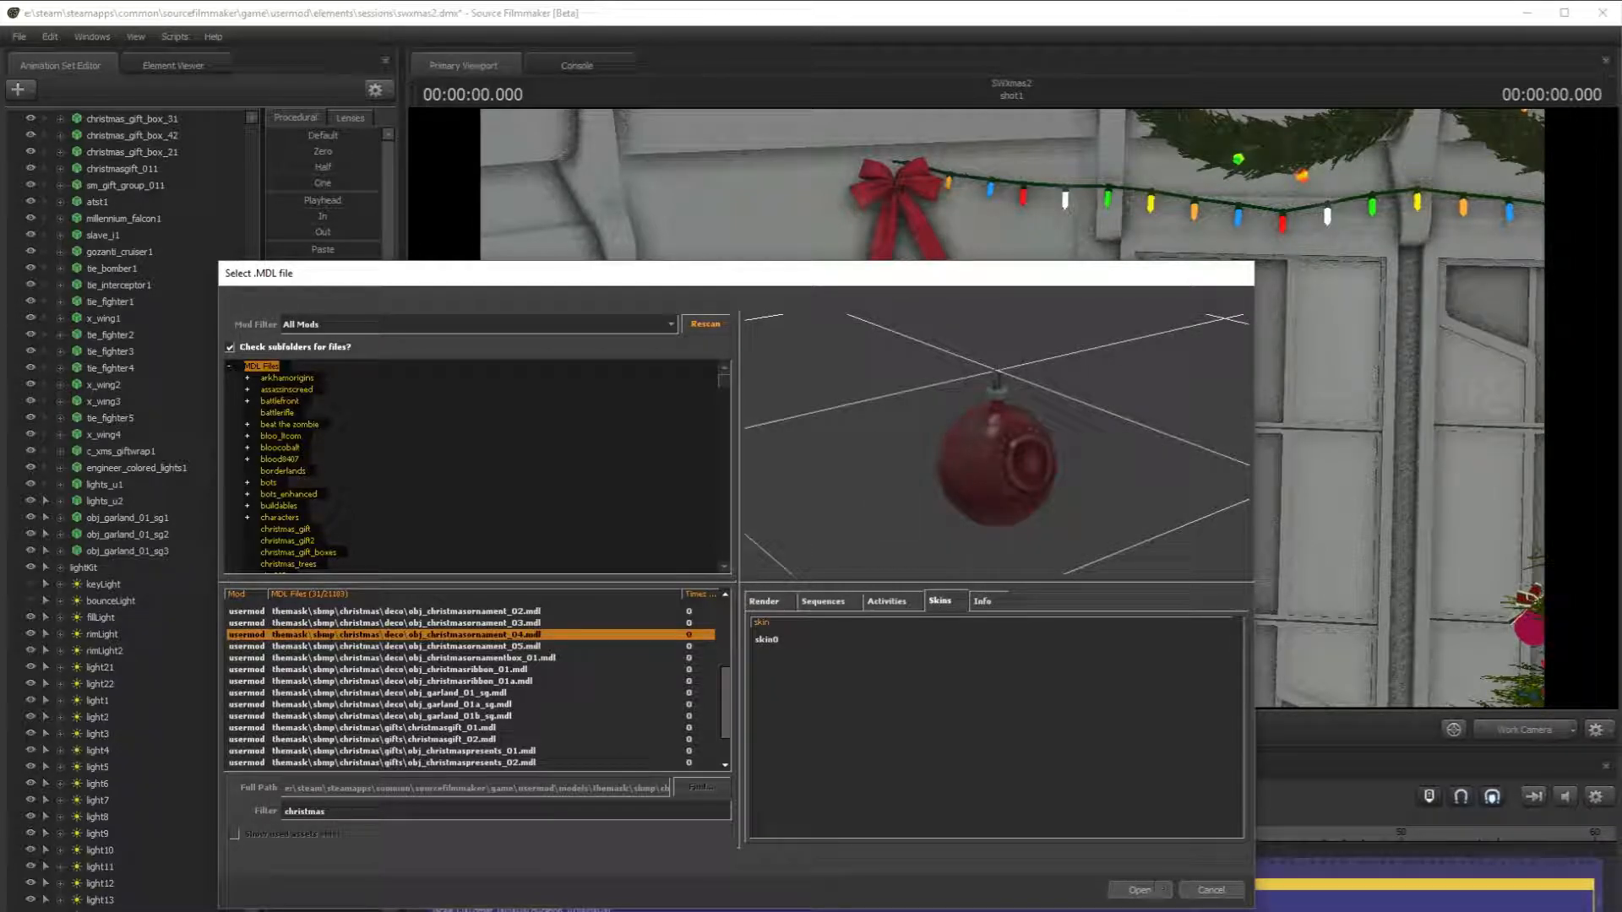
click(1139, 891)
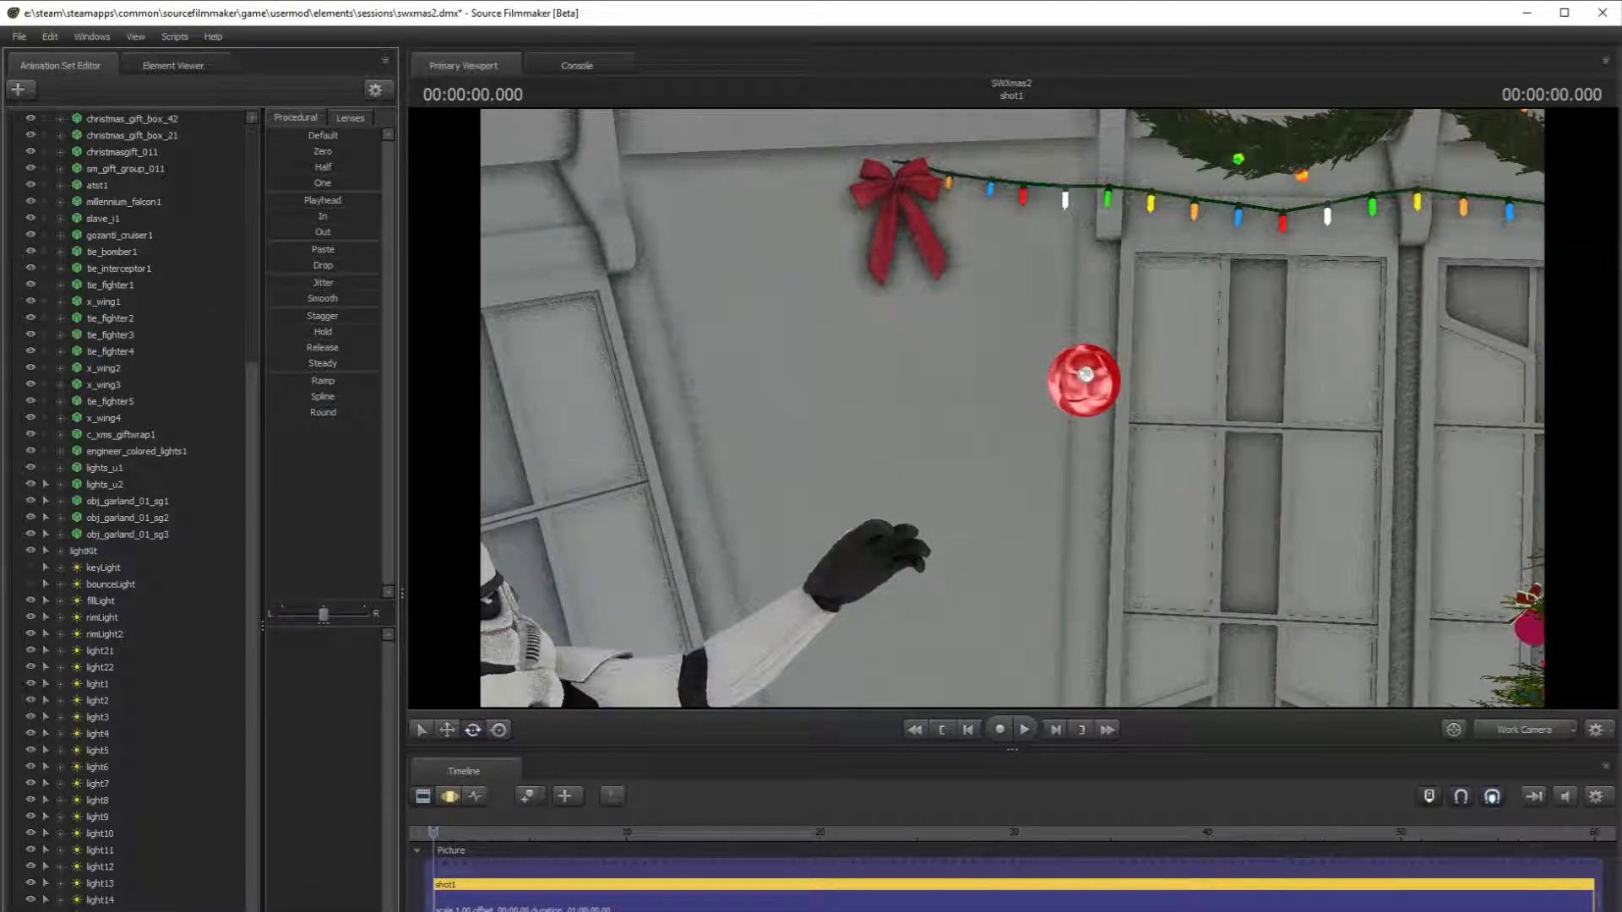
- Move the new ornament from beside the camera across the hangar to the floating bauble above the falling stormtrooper's hand
drag(1274, 596, 1274, 597)
key(s)
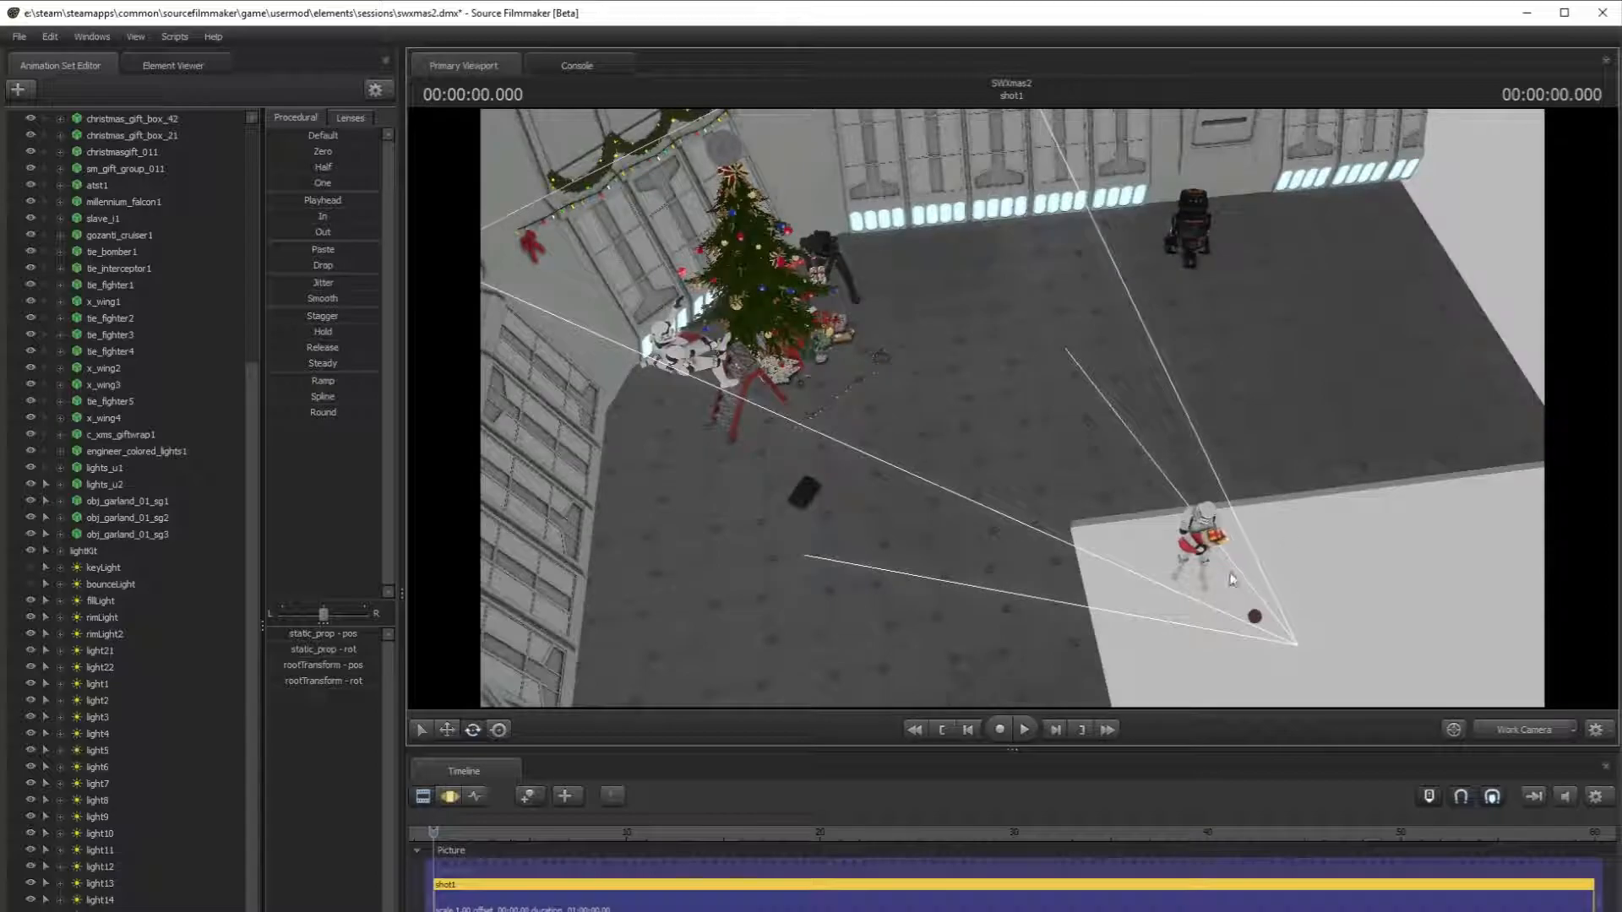
click(449, 796)
click(443, 732)
click(703, 365)
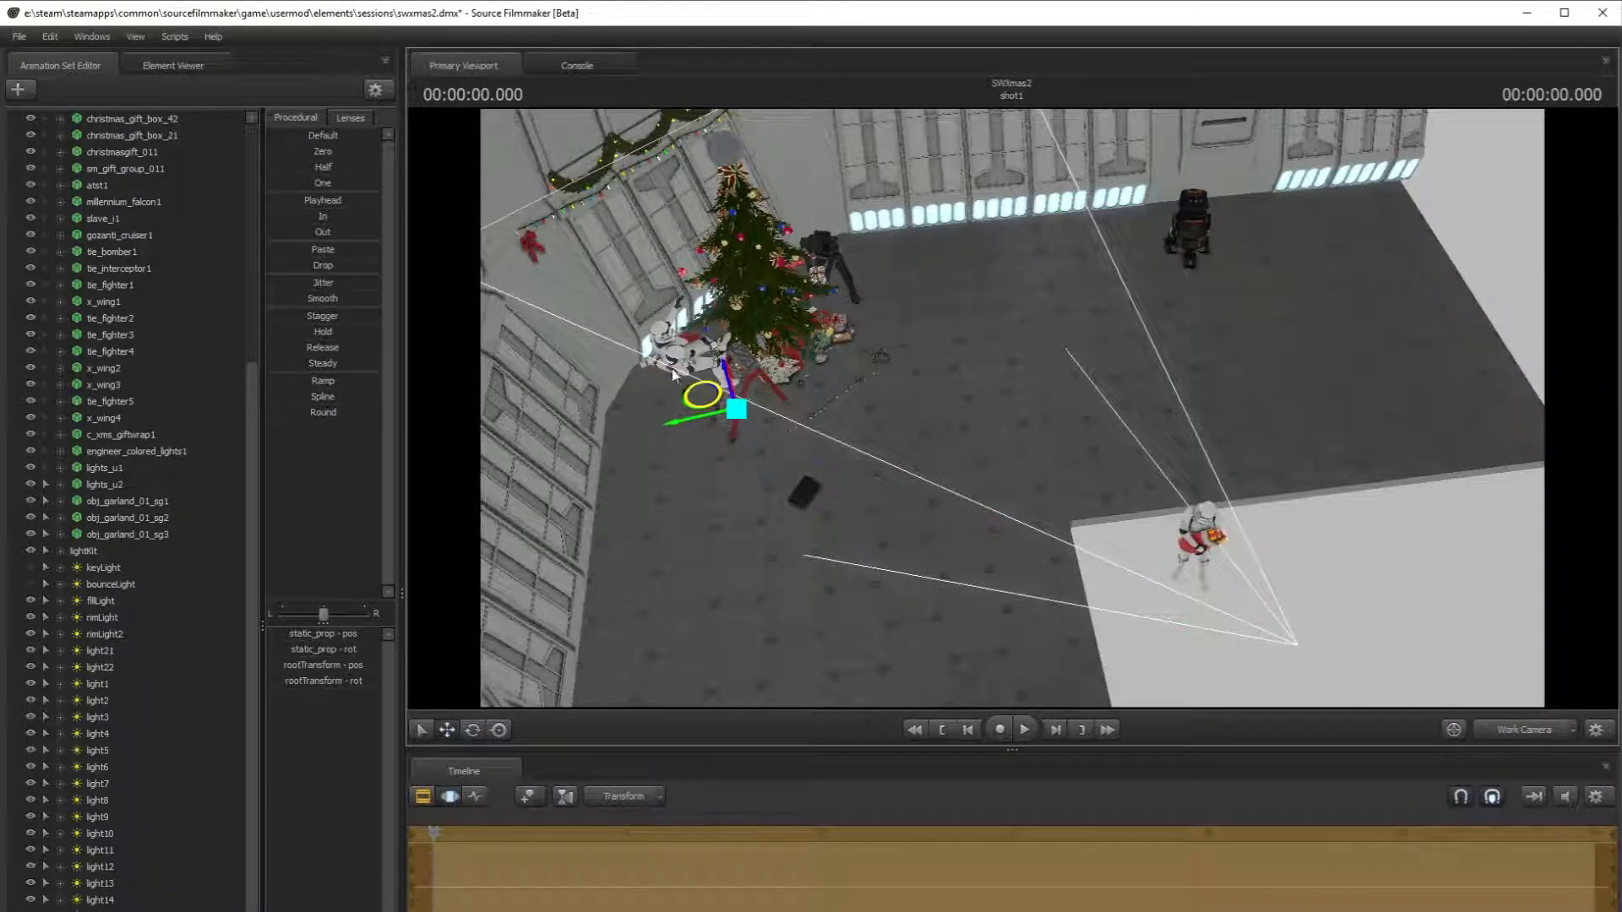
drag(686, 357, 578, 196)
key(w)
drag(789, 228, 887, 300)
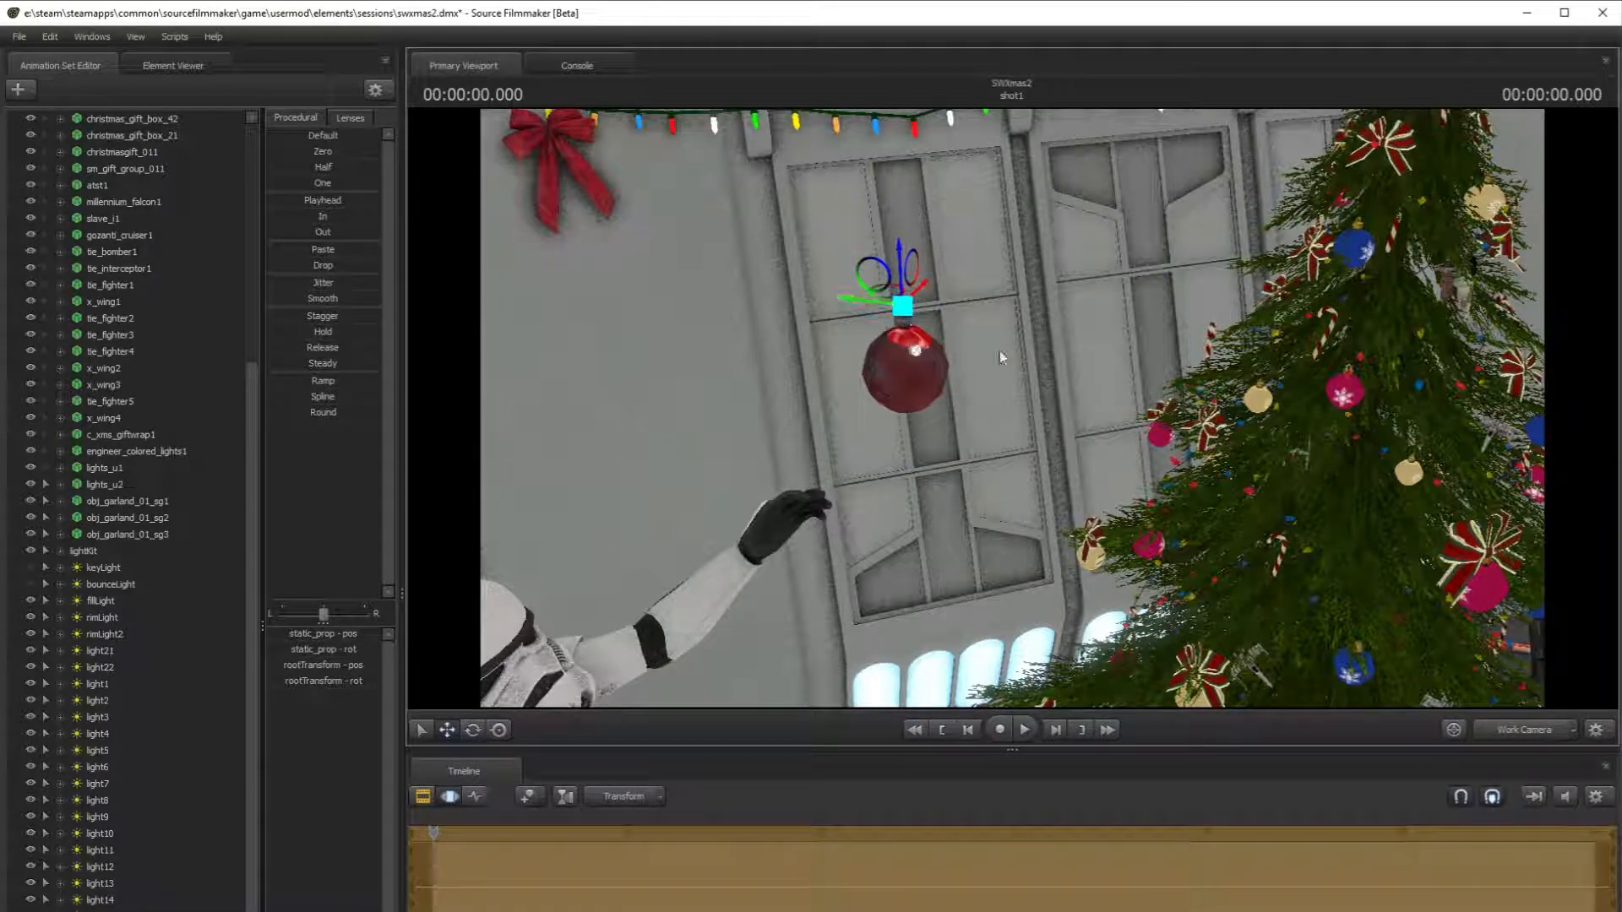
- Shrink the new ornament to about the size of the original bauble by lowering its rootTransform_scale
drag(977, 347, 954, 342)
key(w)
drag(1012, 409, 989, 404)
key(s)
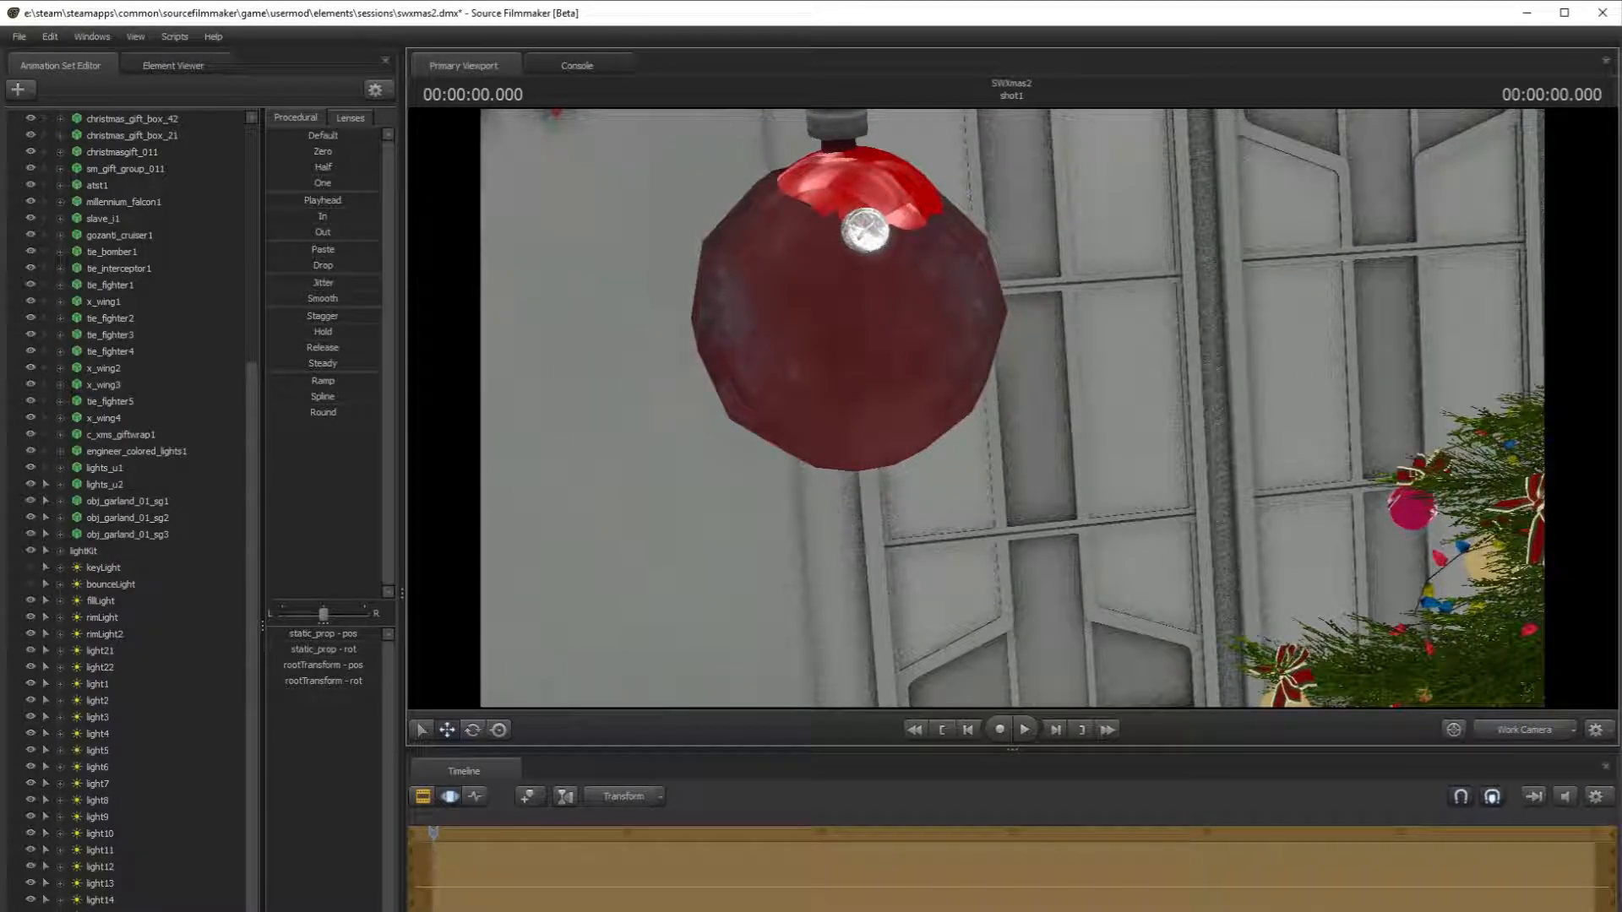
scroll(126, 507, down, 1)
scroll(127, 507, down, 1)
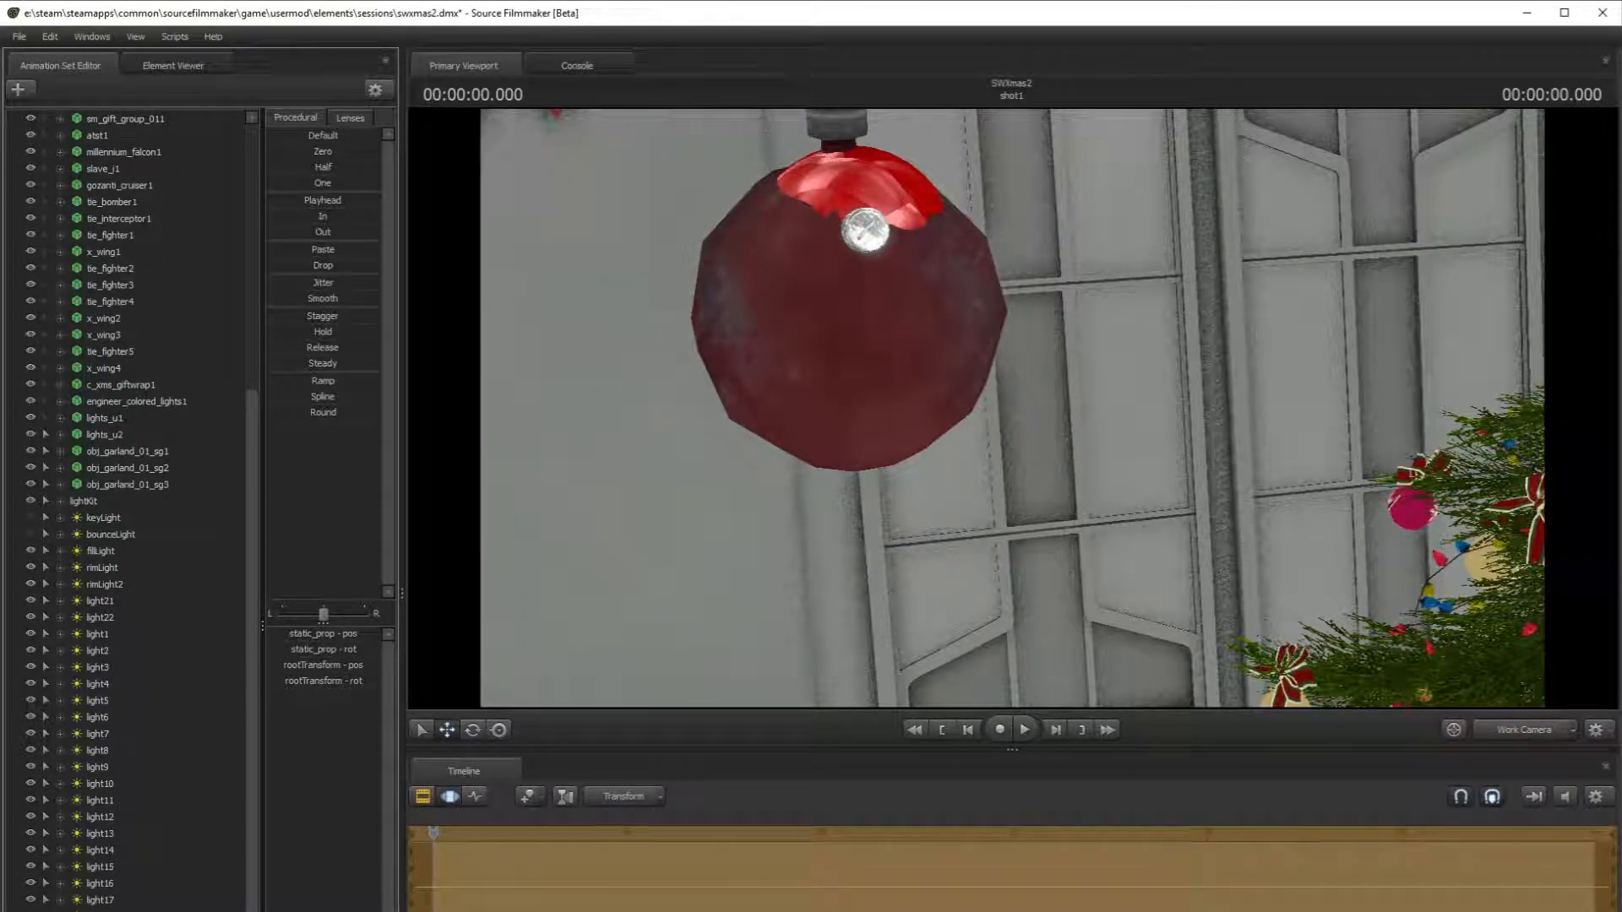
scroll(126, 506, down, 1)
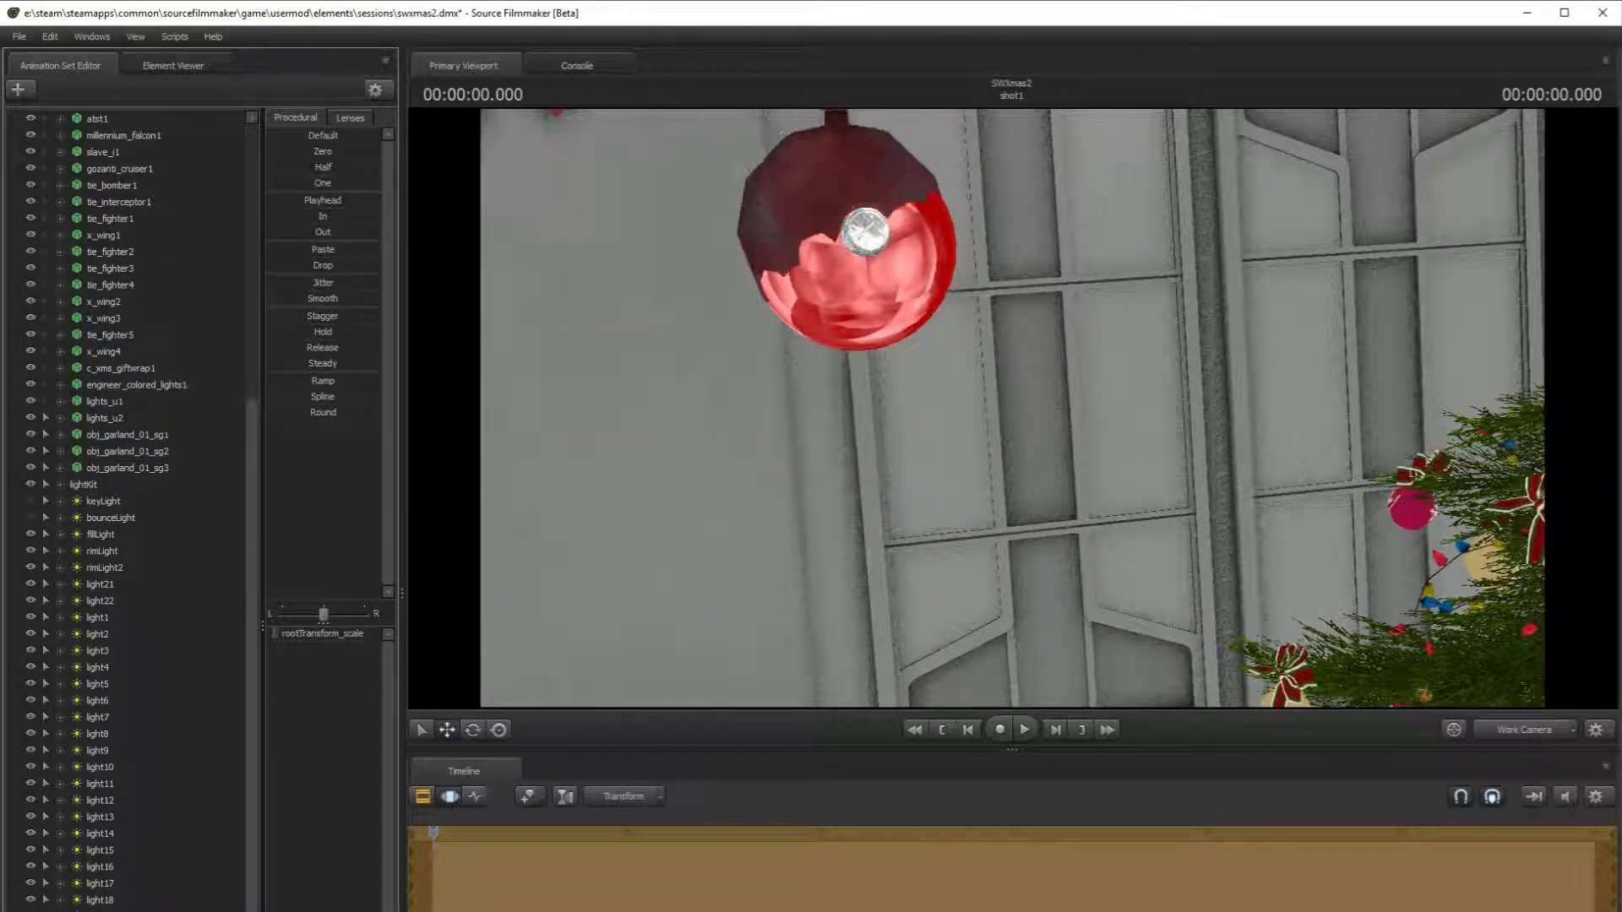
- Select the ornament's rootTransform, tilt the ornament so it appears to tumble through the air, and reposition it over the original bauble
click(118, 909)
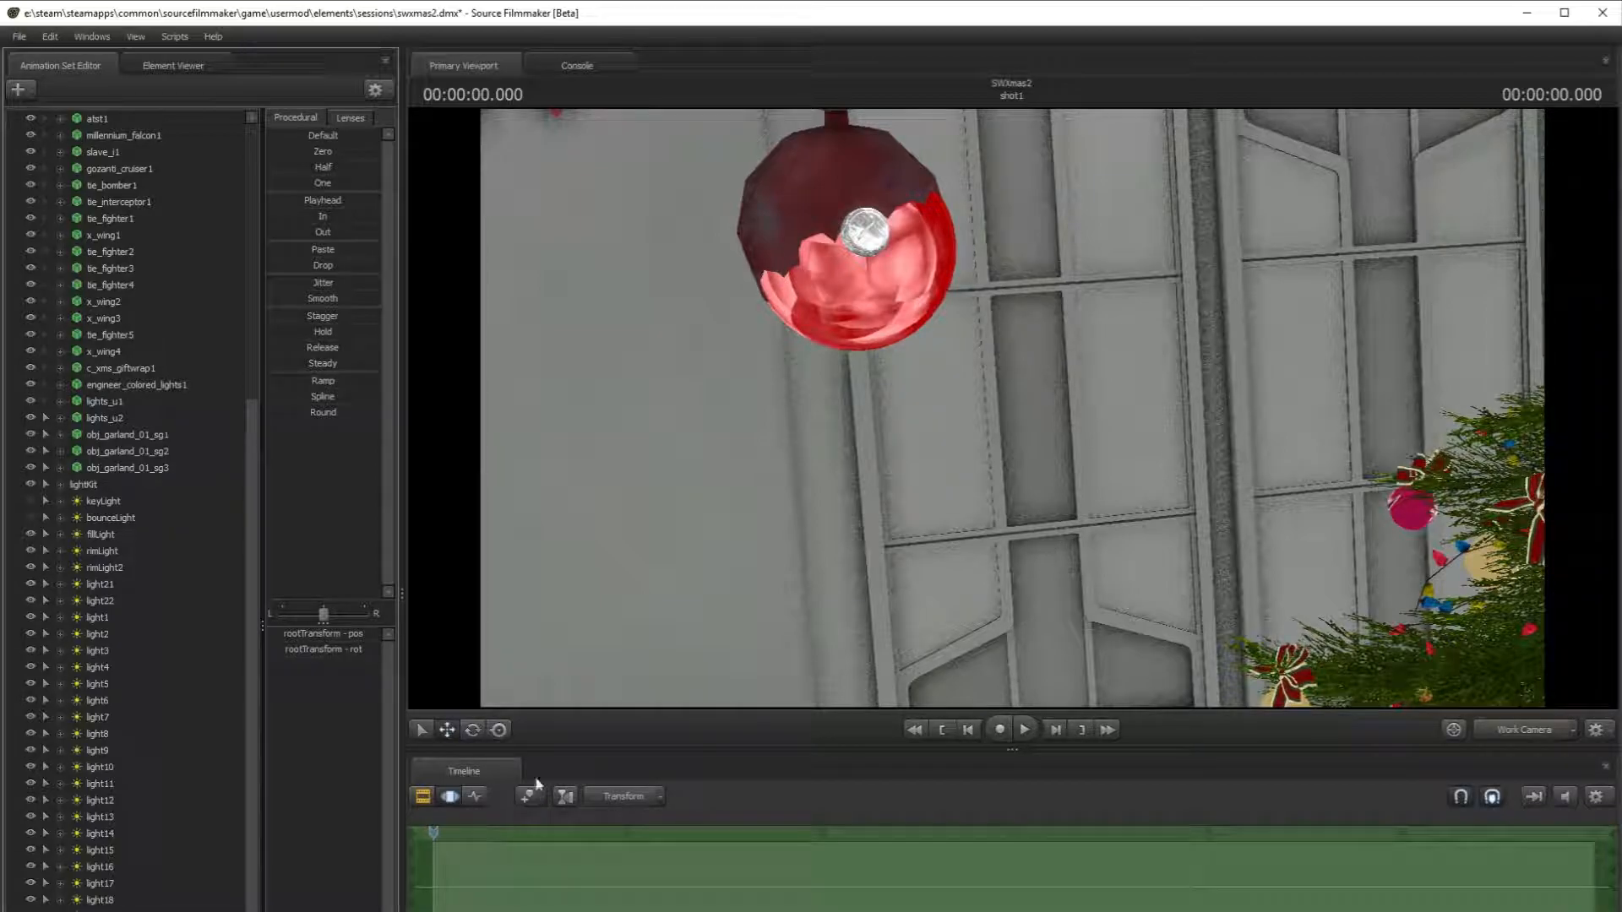
click(473, 730)
drag(1039, 294, 995, 213)
click(447, 729)
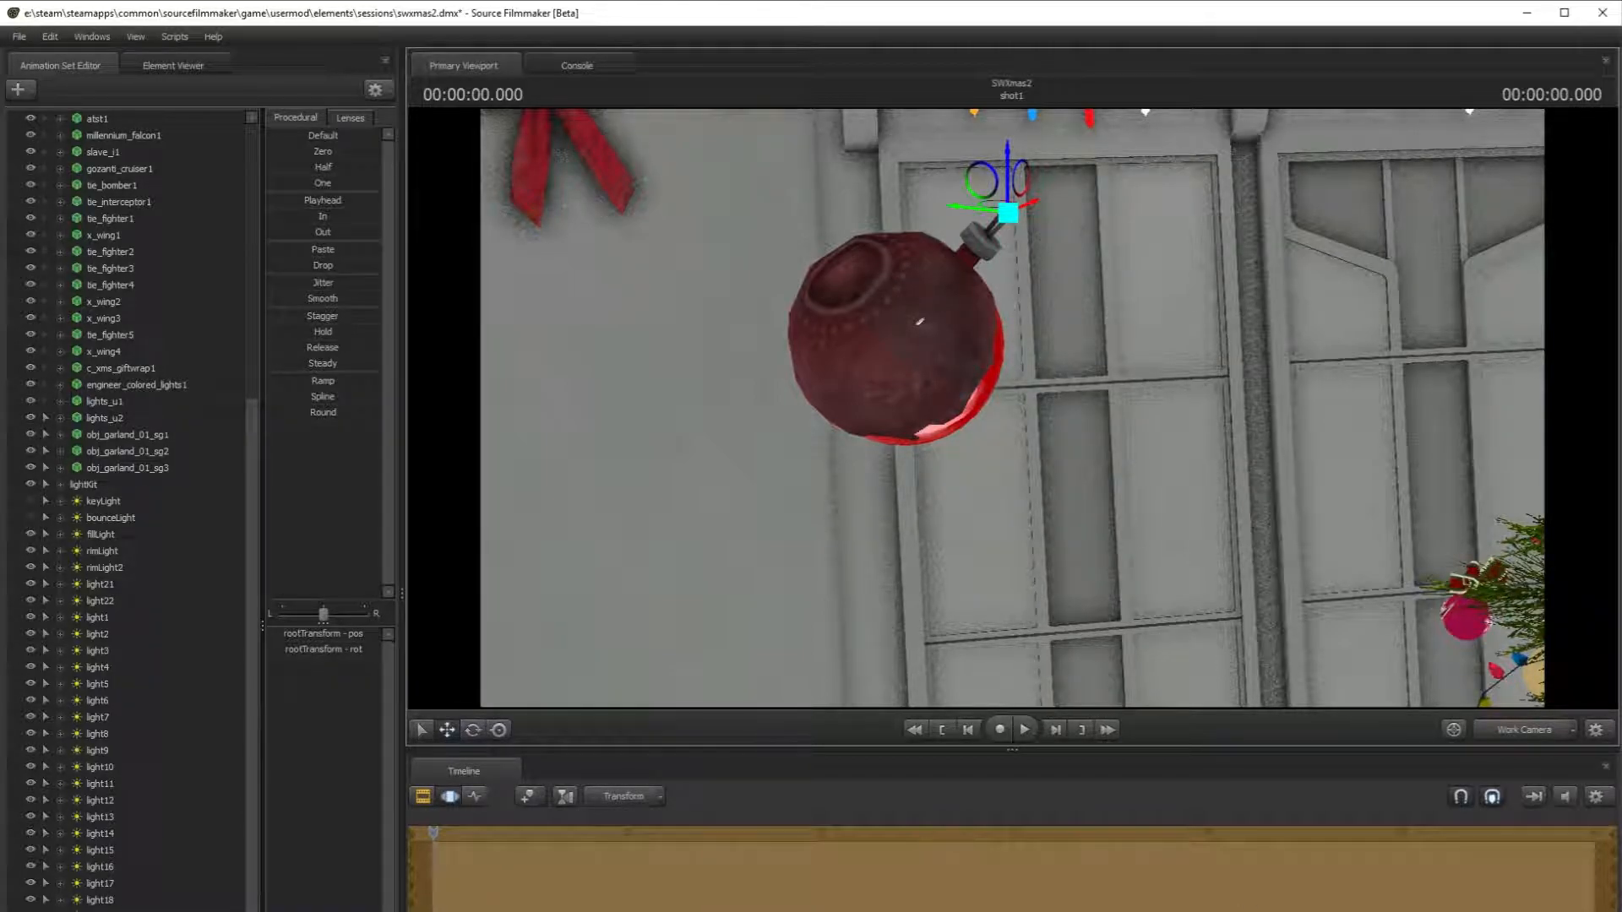
click(920, 322)
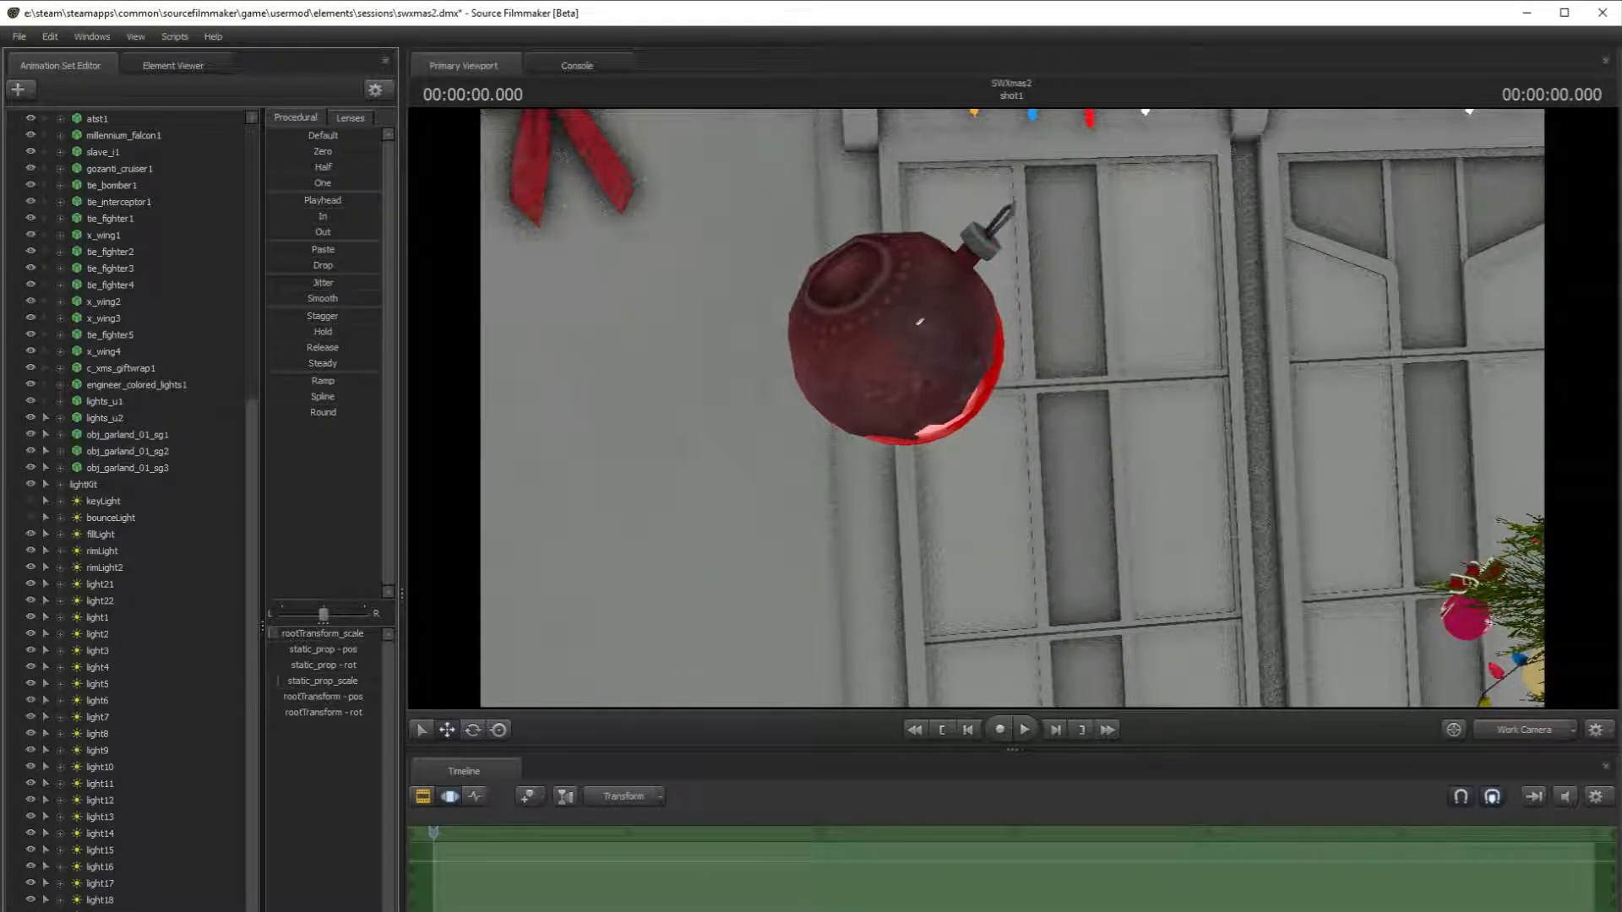
drag(267, 668, 273, 267)
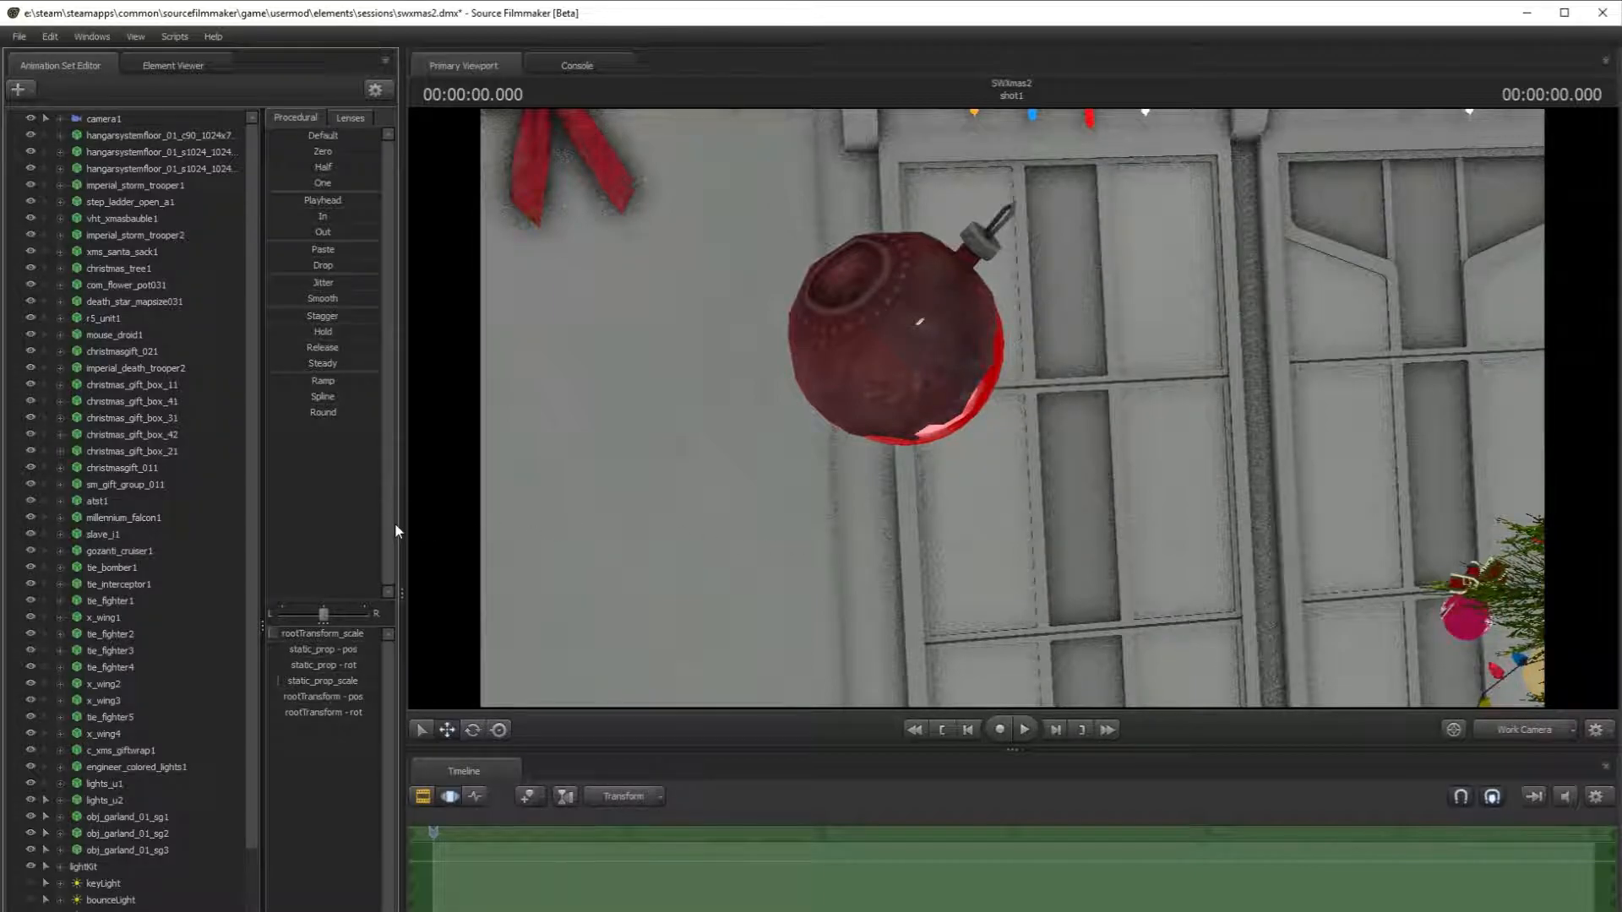
- Delete the original vht_xmasbauble1 bauble and view the scene through camera1
right_click(133, 223)
click(190, 262)
mouse_move(1012, 408)
mouse_down()
mouse_move(1004, 395)
mouse_move(1012, 408)
mouse_up()
key(s)
click(1561, 743)
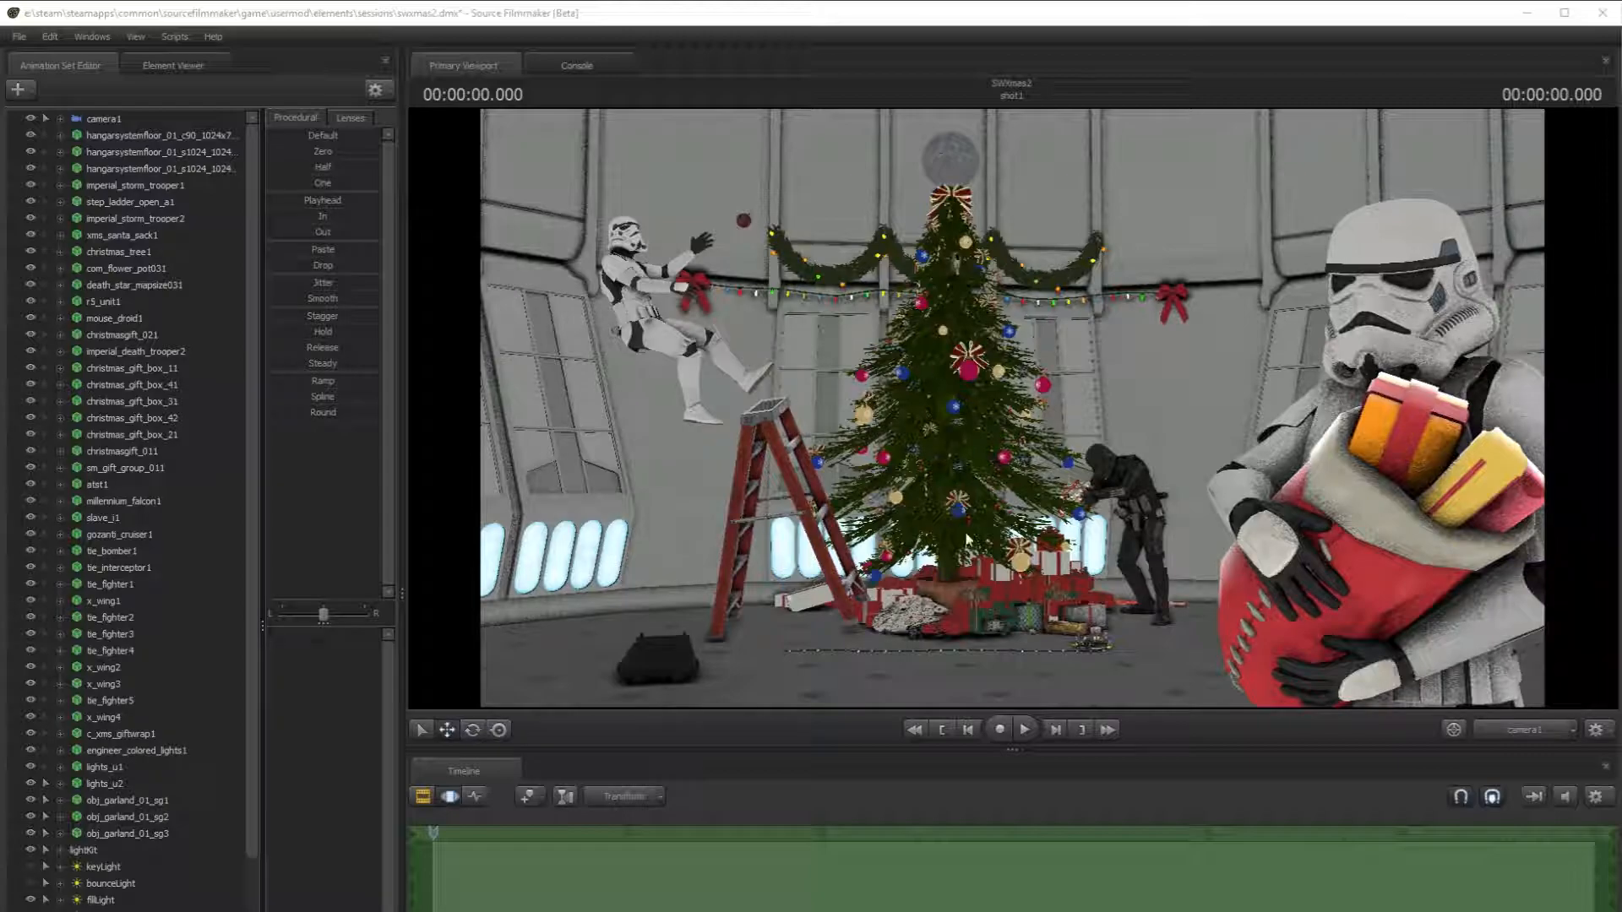
- Check the scene with viewport lighting enabled from camera1 and the work camera, and disable the lighting again
right_click(772, 533)
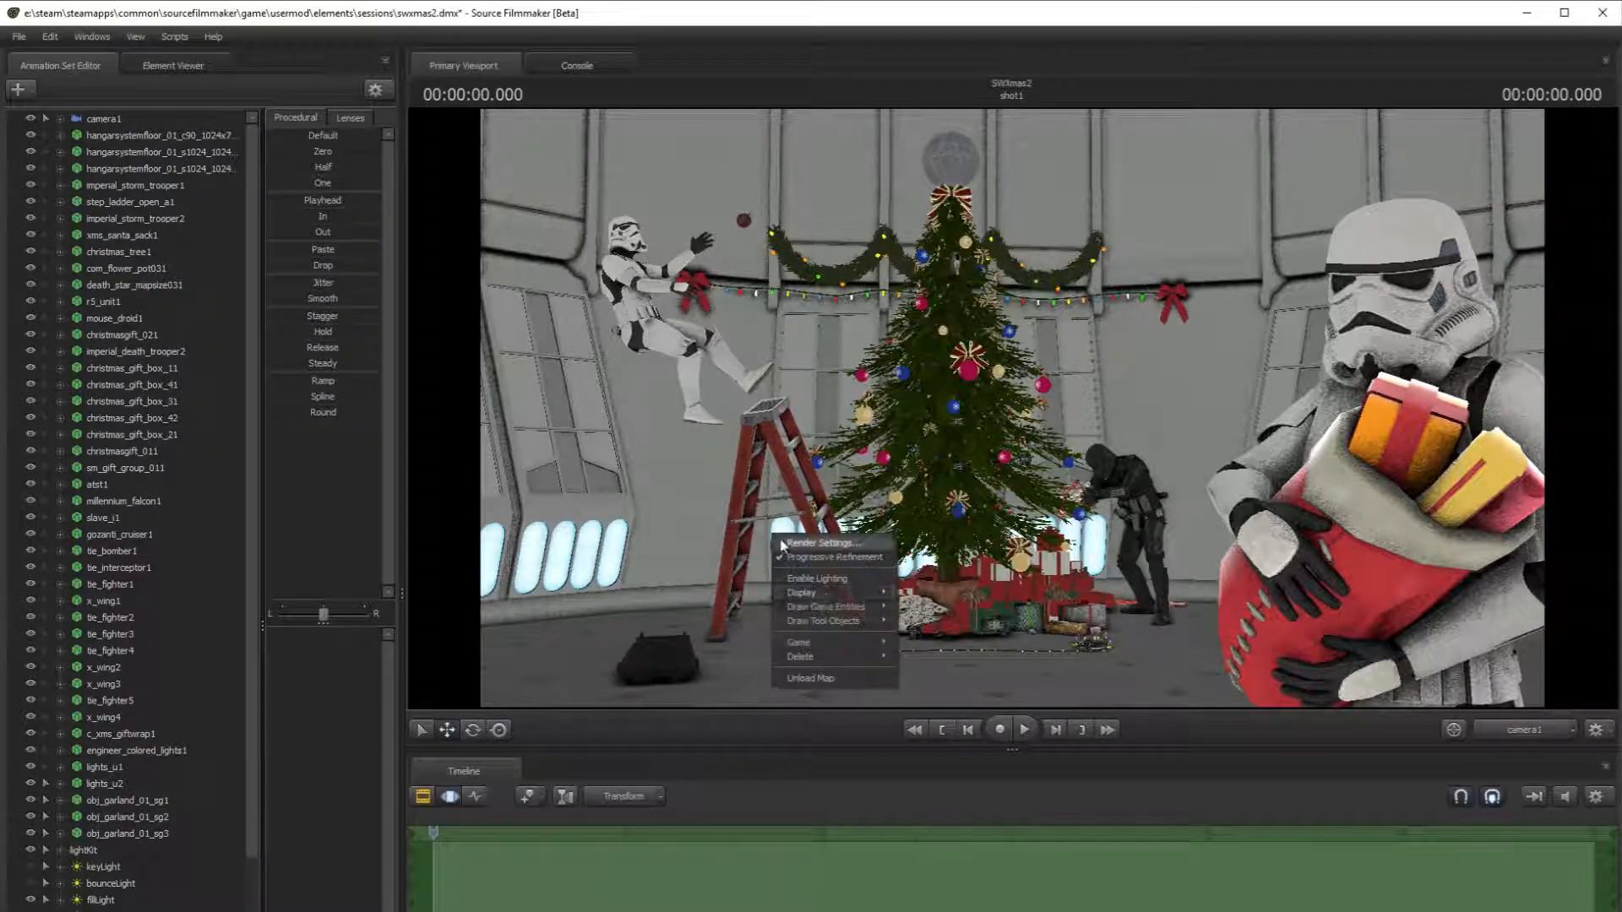
click(838, 580)
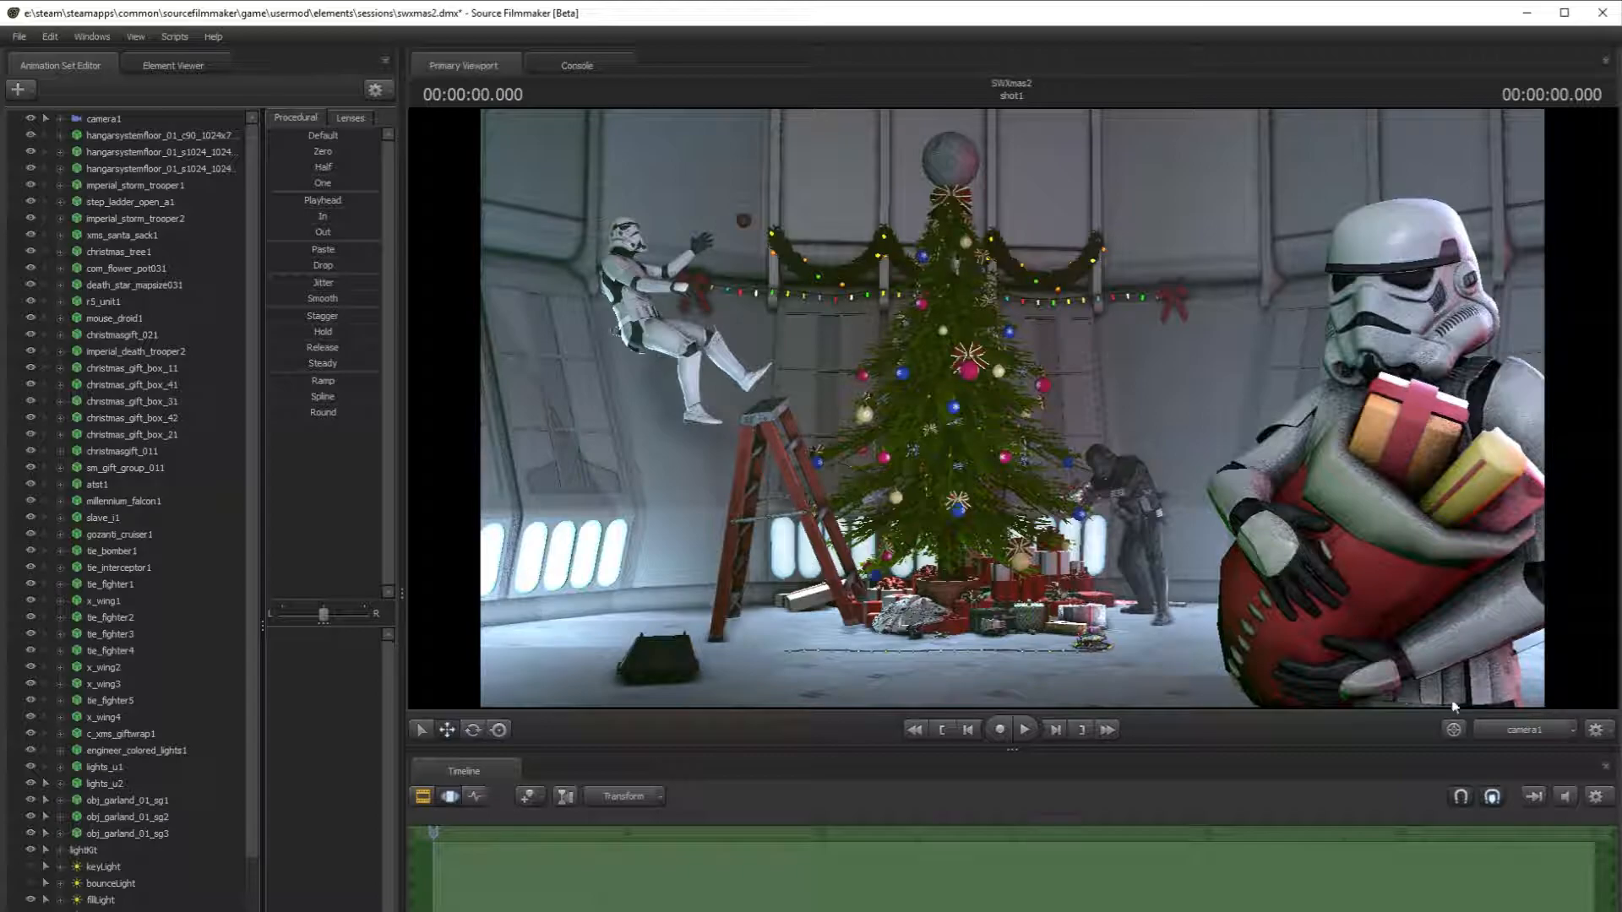
click(1508, 732)
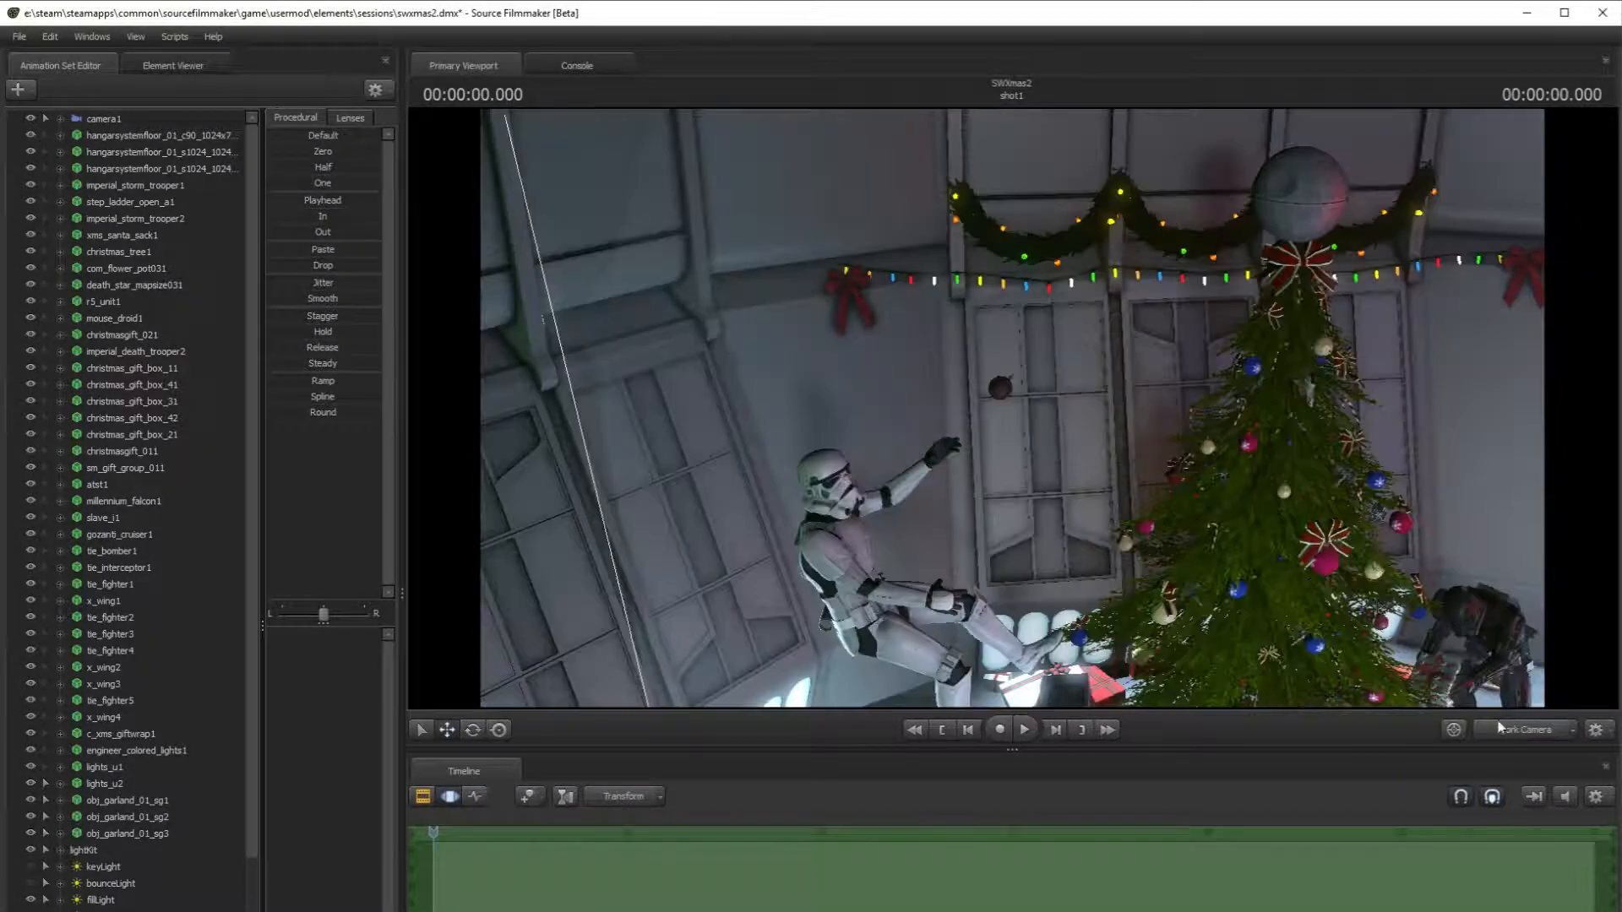
mouse_move(1012, 408)
mouse_down()
mouse_move(1116, 498)
mouse_move(1012, 408)
mouse_up()
right_click(1011, 408)
click(1068, 455)
- Start adding a new model and look through the models matching "xmas" for a Christmas hat
drag(1068, 454, 1020, 336)
right_click(64, 130)
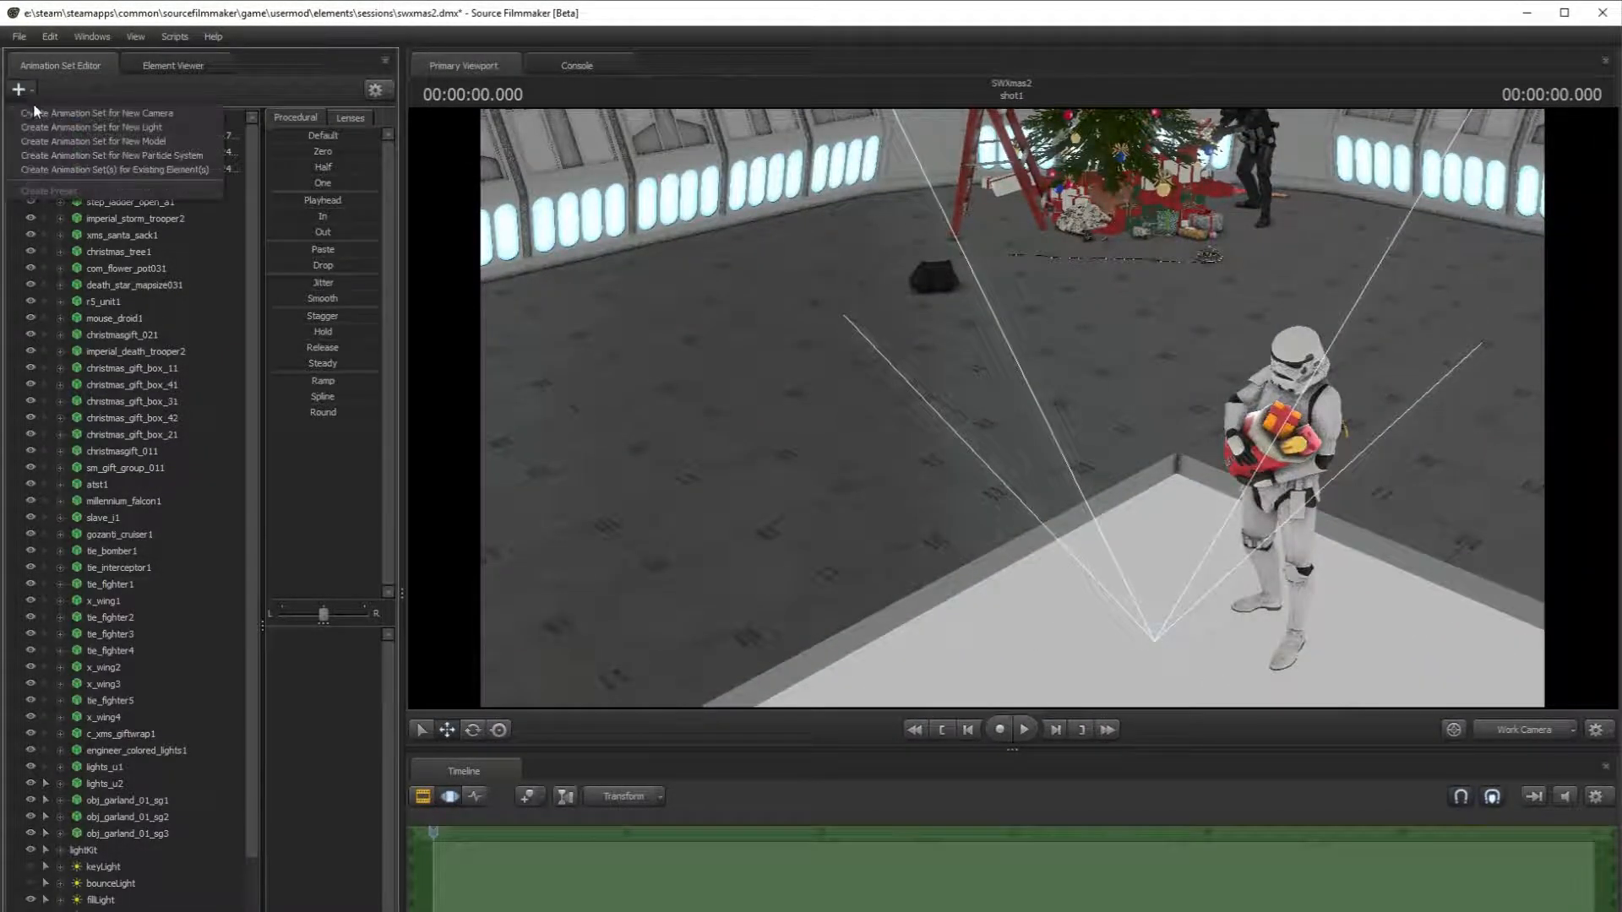
click(100, 139)
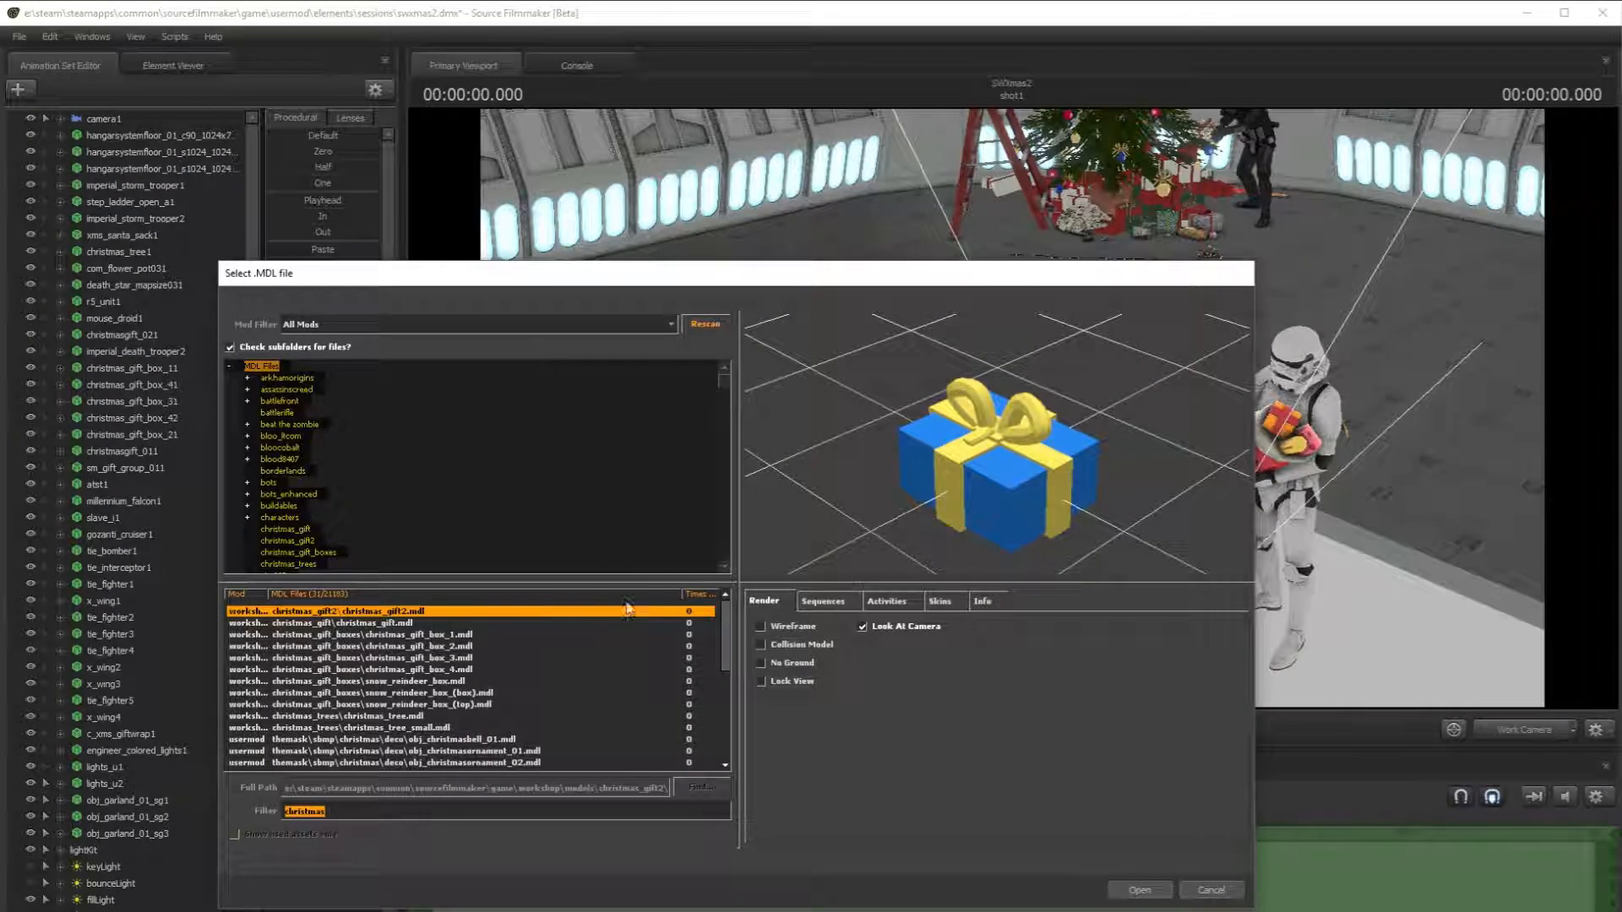
scroll(566, 627, down, 6)
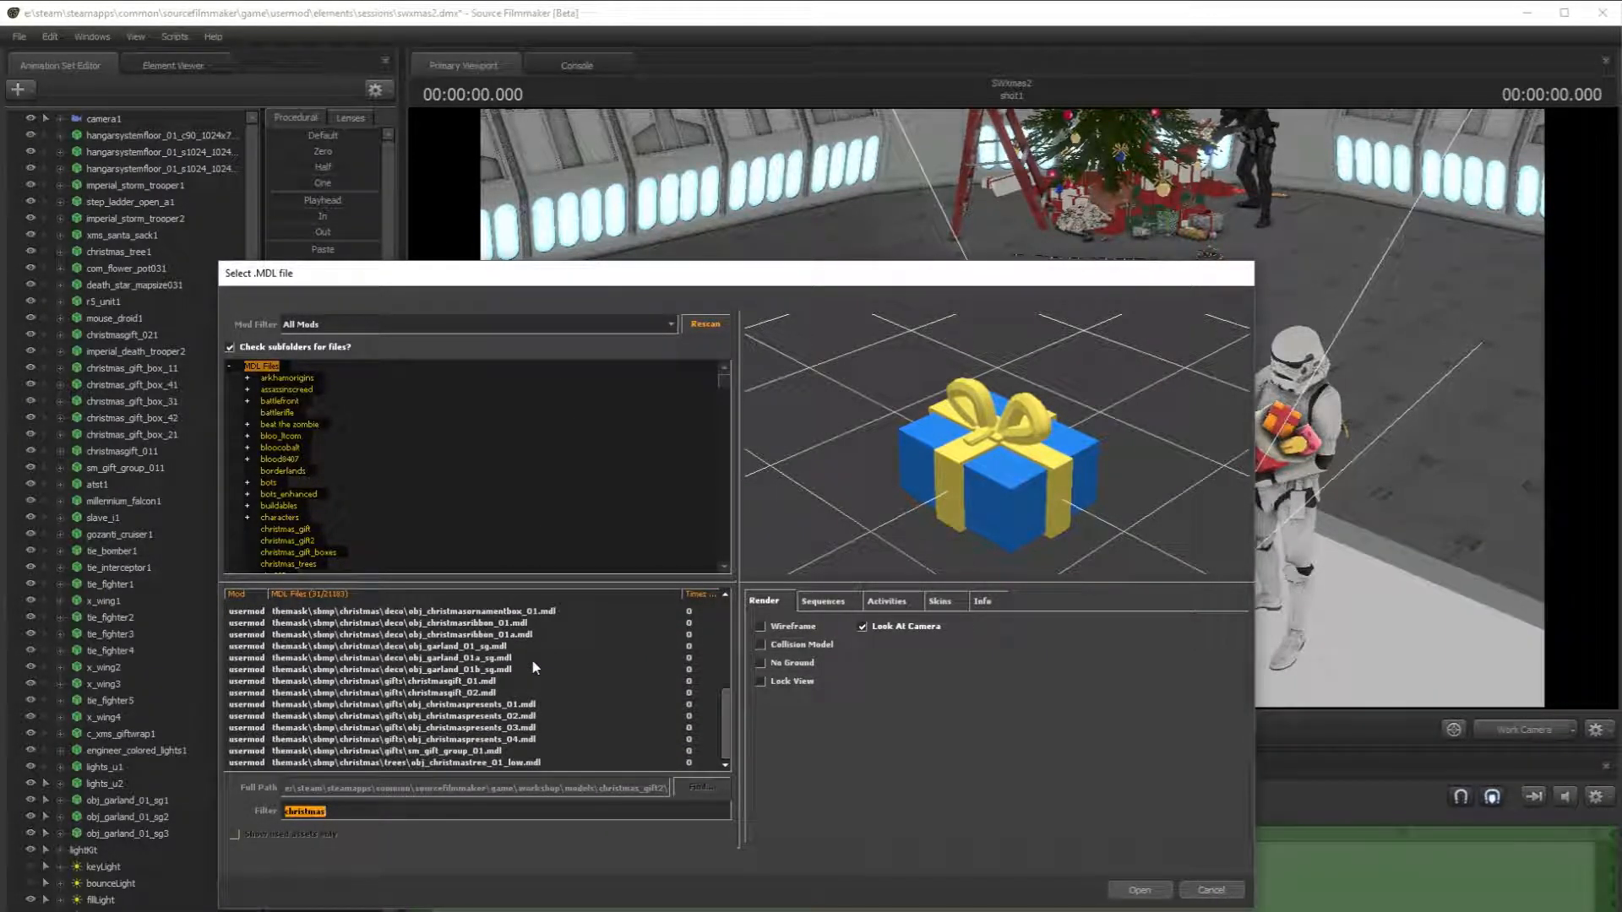
text(xmas)
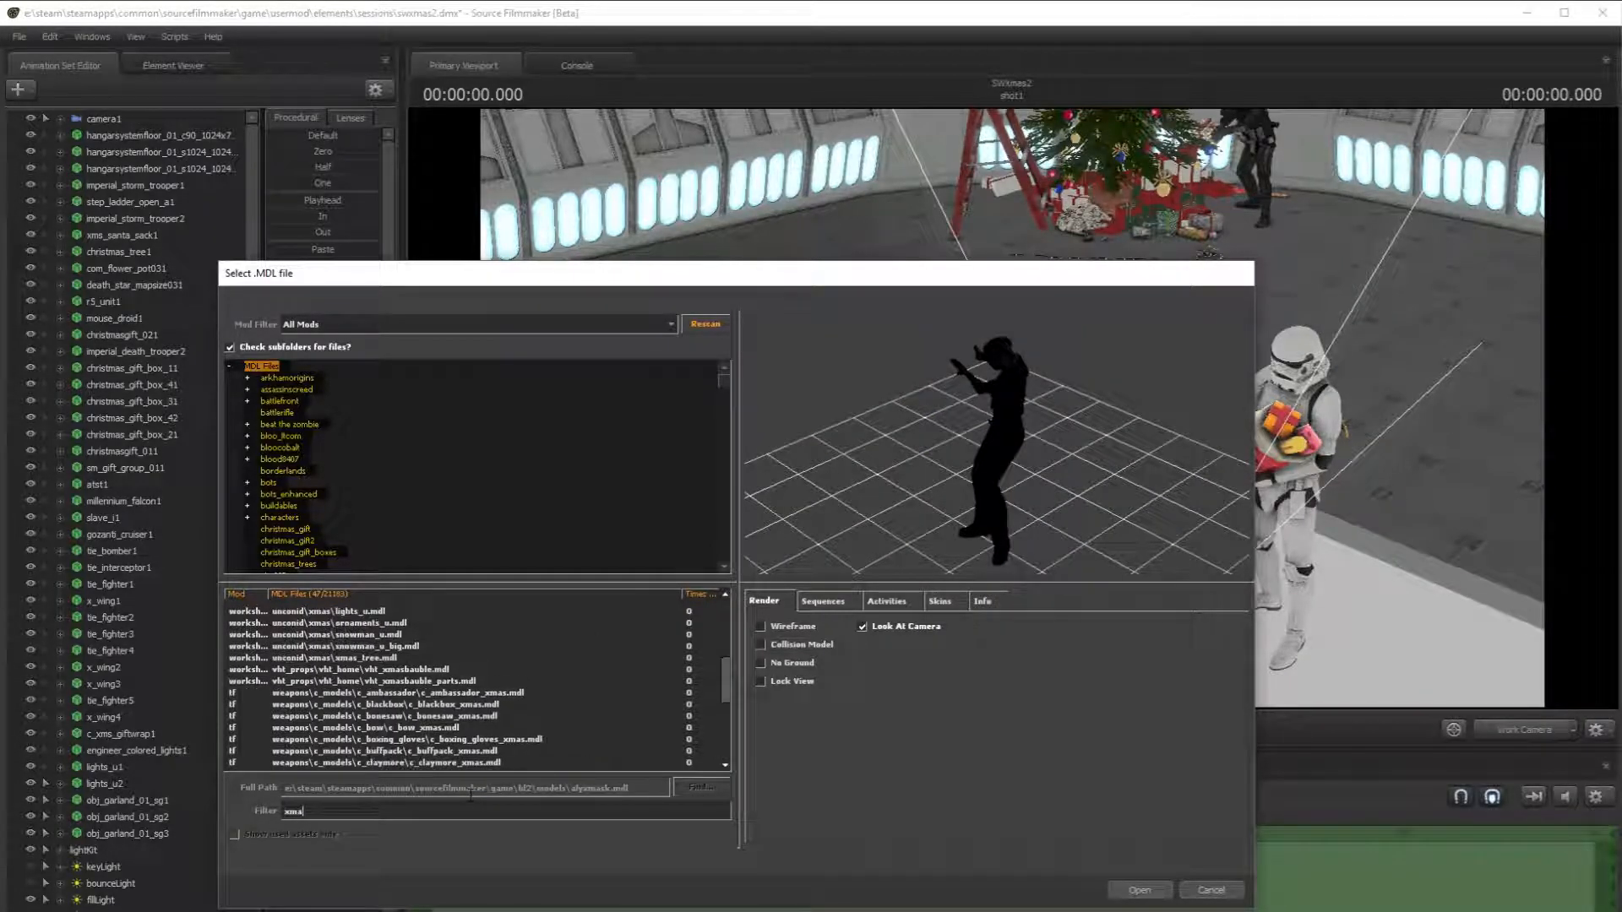
click(545, 740)
scroll(524, 693, down, 4)
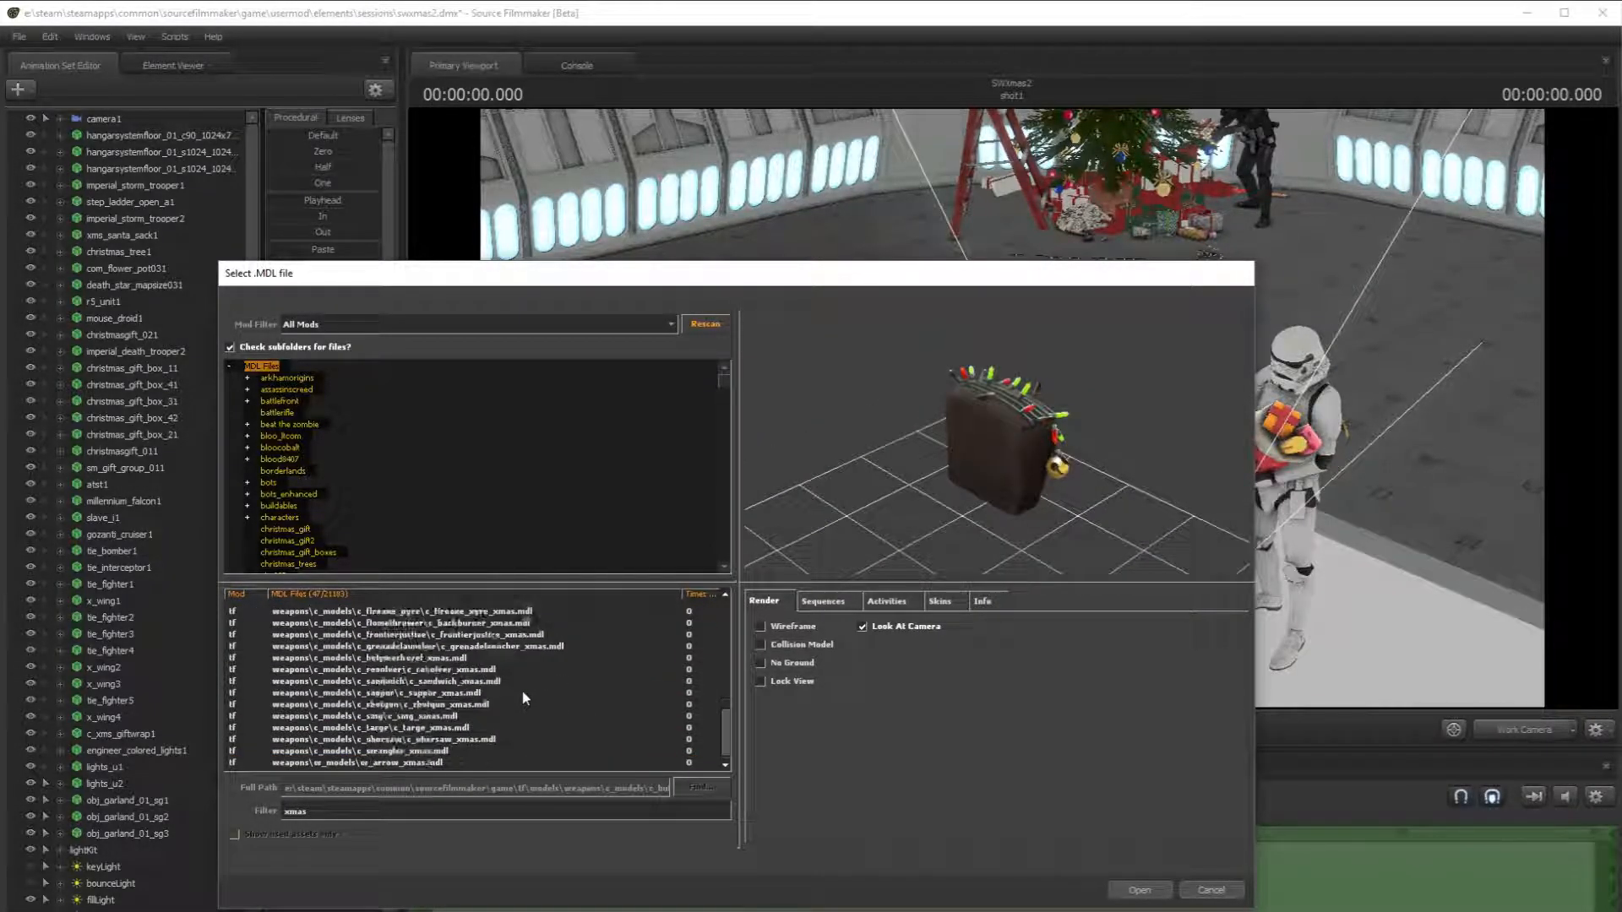
key(Down)
key(Down)
key(Down)
key(Down)
key(Down)
key(Down)
key(Down)
key(Down)
key(Down)
key(Down)
key(Down)
key(Down)
key(Down)
key(Down)
key(Down)
key(Down)
key(Down)
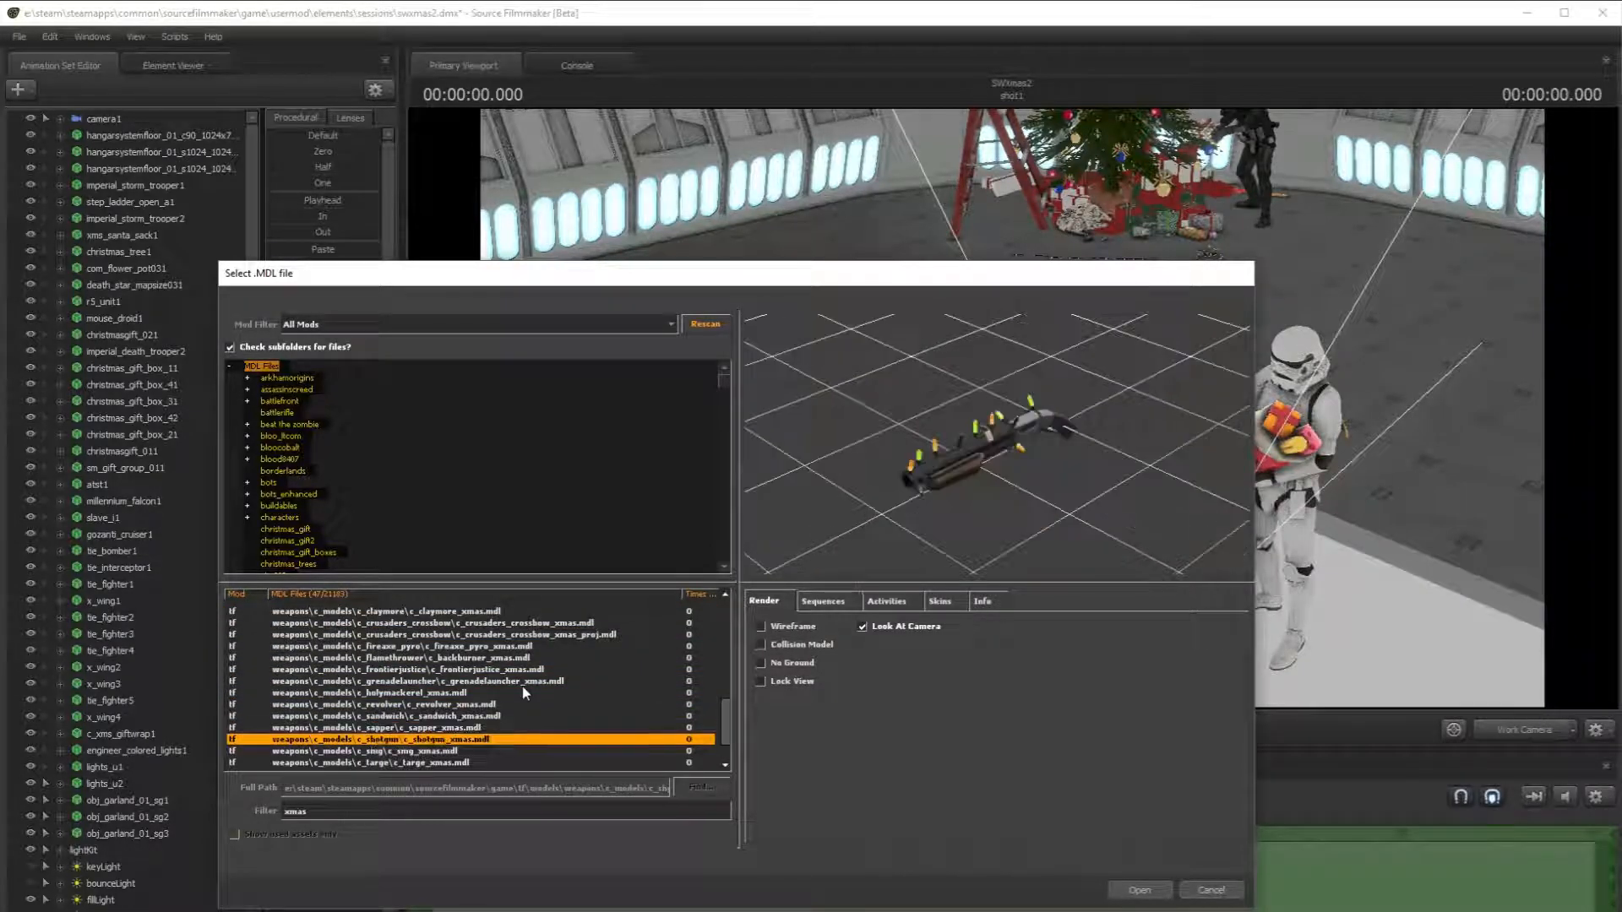
scroll(522, 686, up, 11)
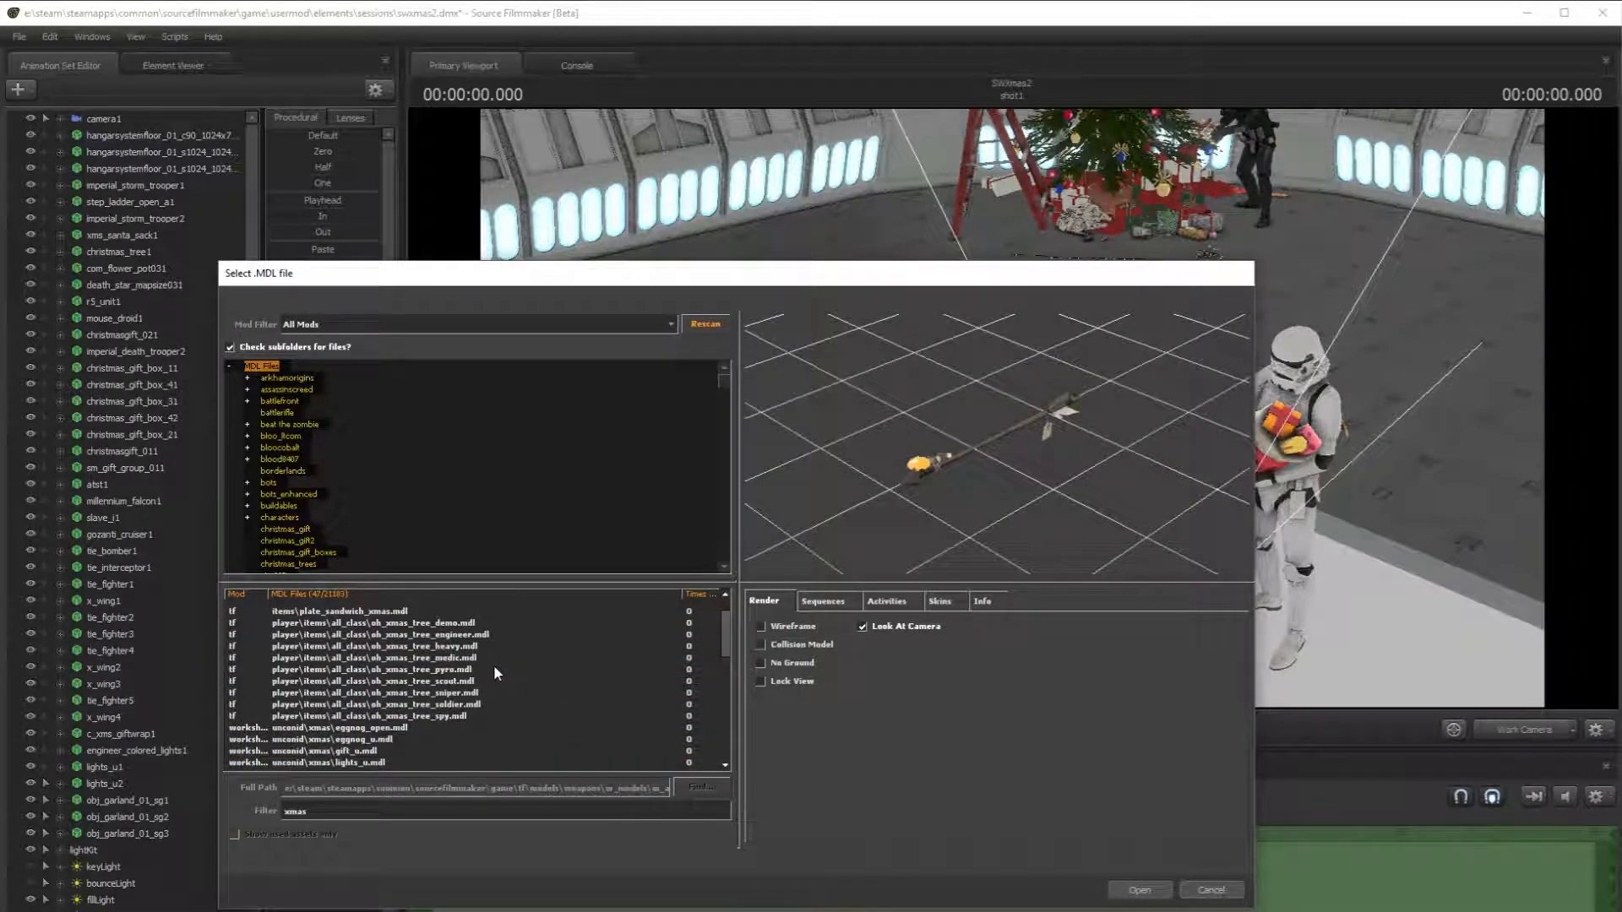
click(437, 656)
key(Down)
key(Down)
key(Down)
key(Down)
key(Down)
scroll(436, 654, down, 6)
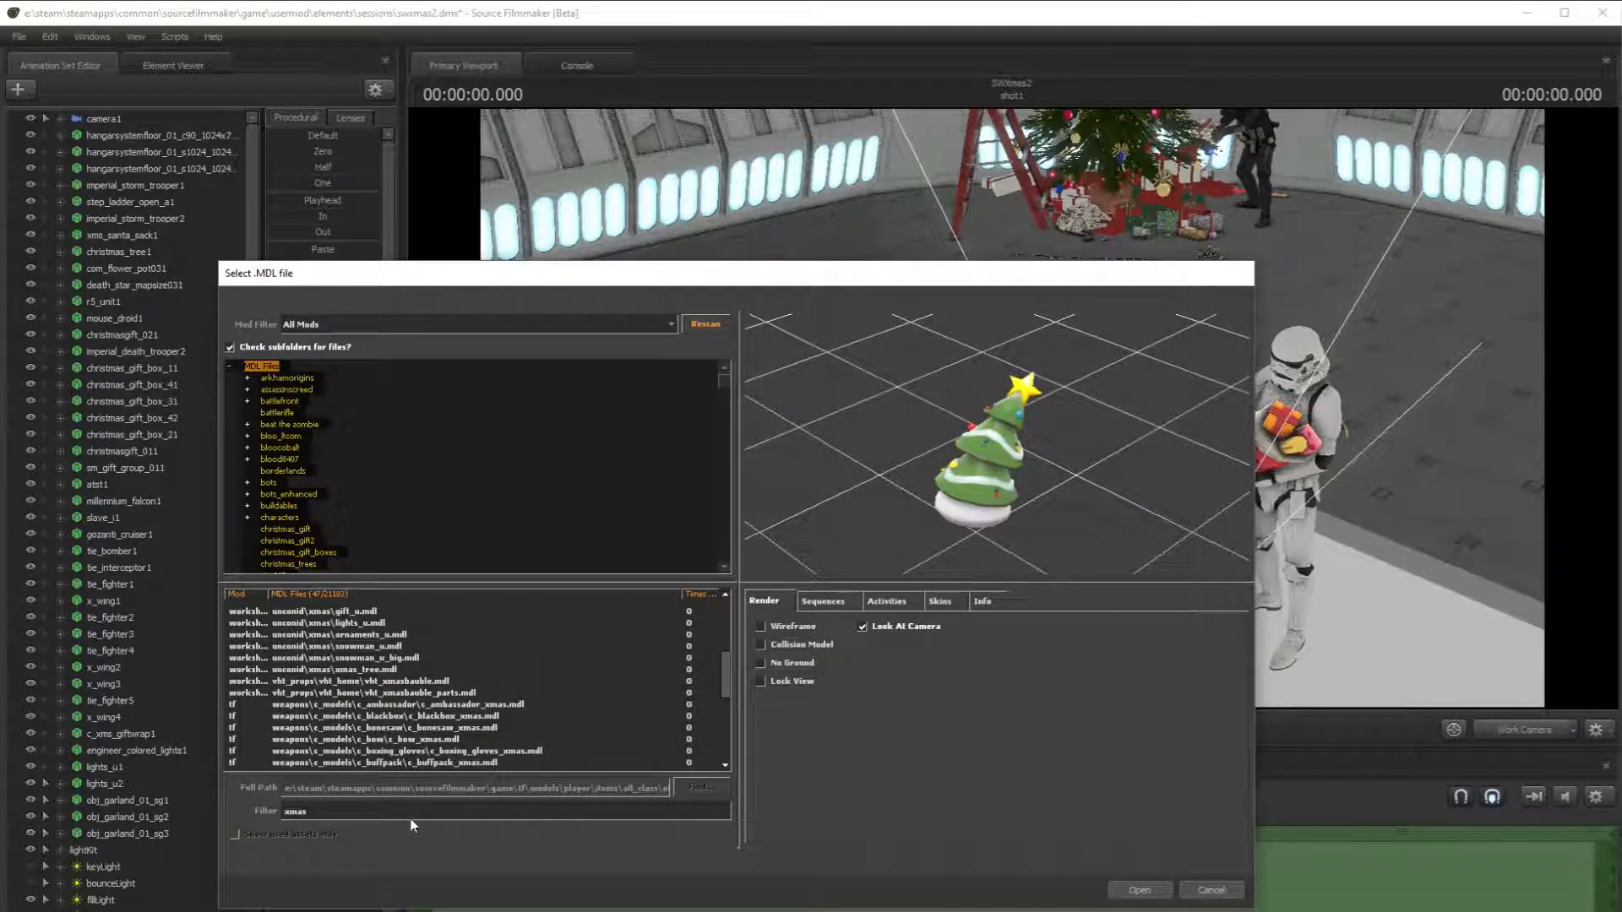
- Change the model filter to "xms" and load xms_allclass_giftbadge.mdl into the scene
key(BackSpace)
key(BackSpace)
text(s)
key(Return)
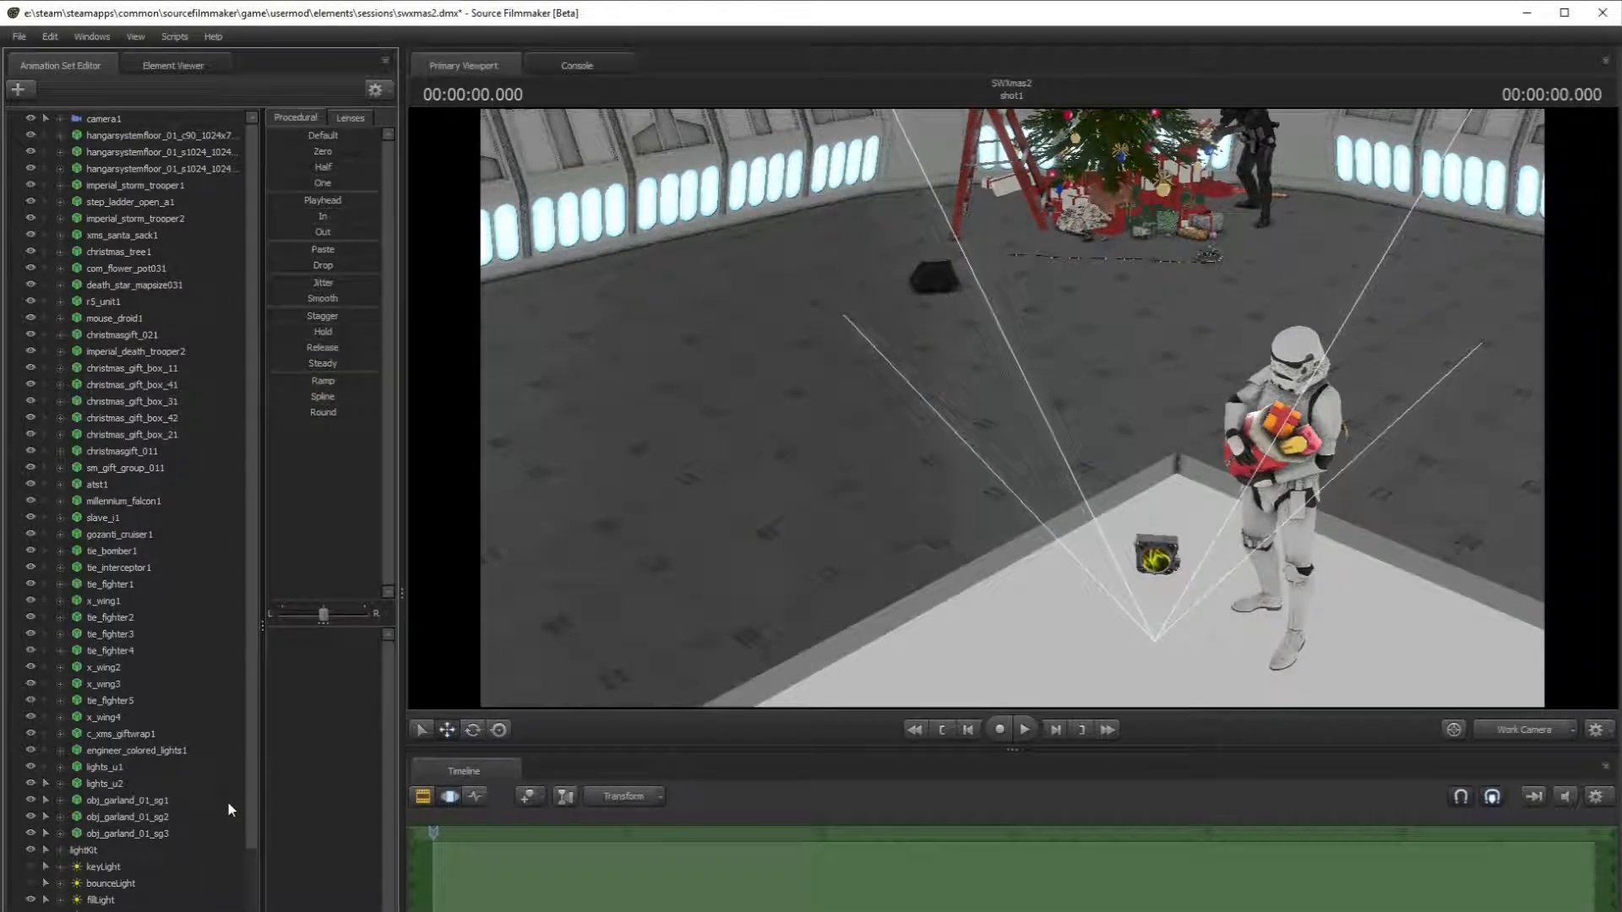
- Delete the gift badge model from the scene
scroll(191, 897, down, 8)
right_click(120, 910)
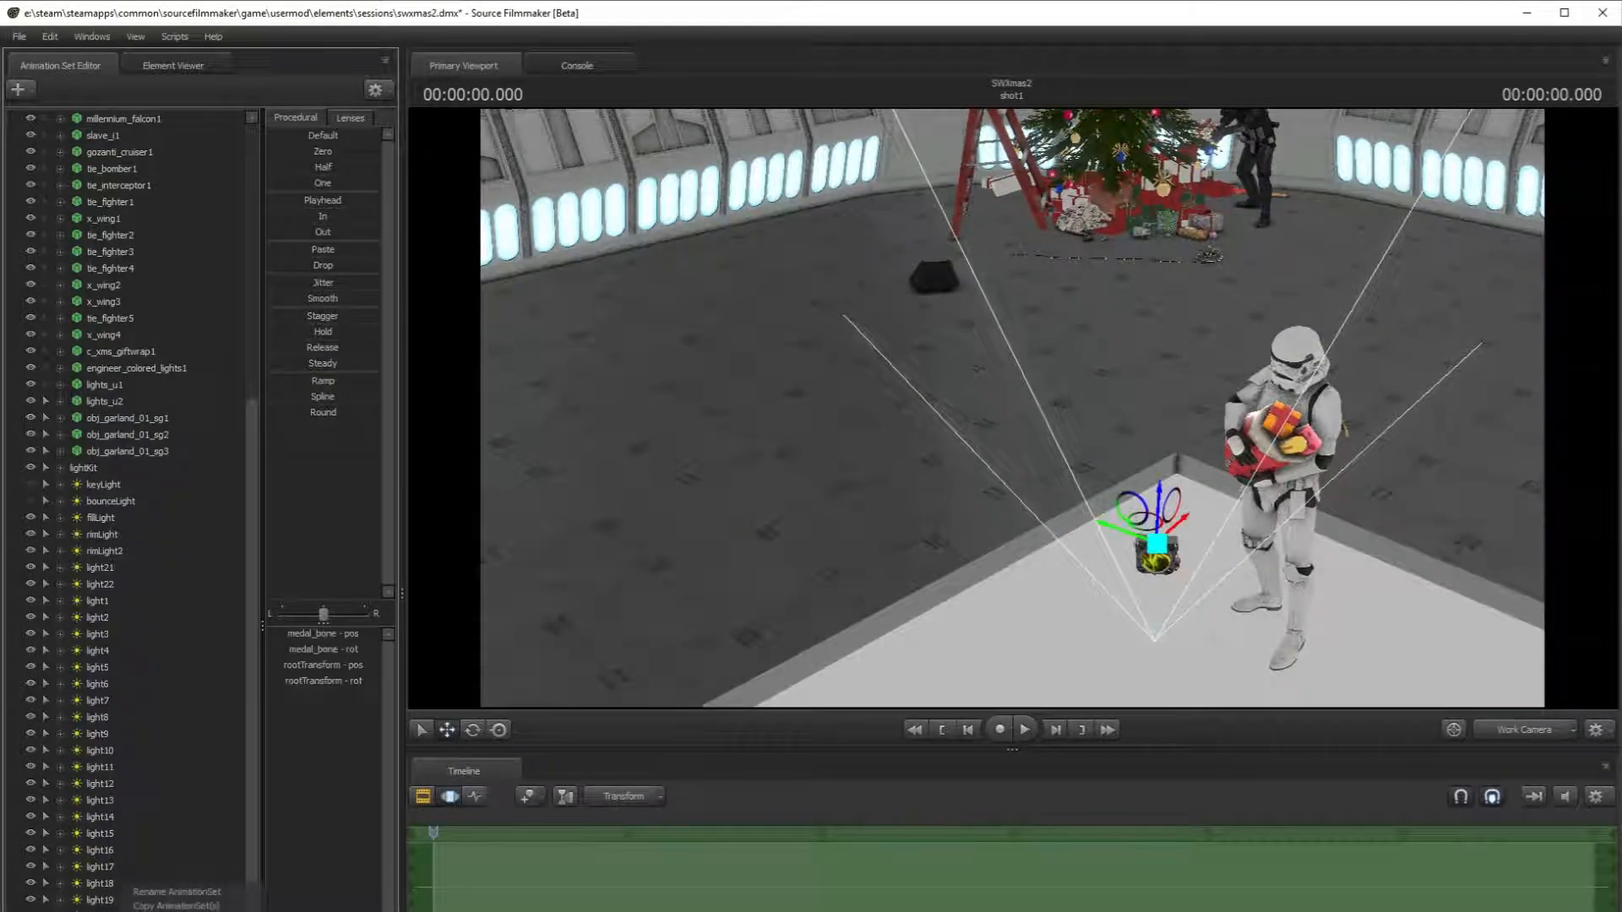
click(173, 911)
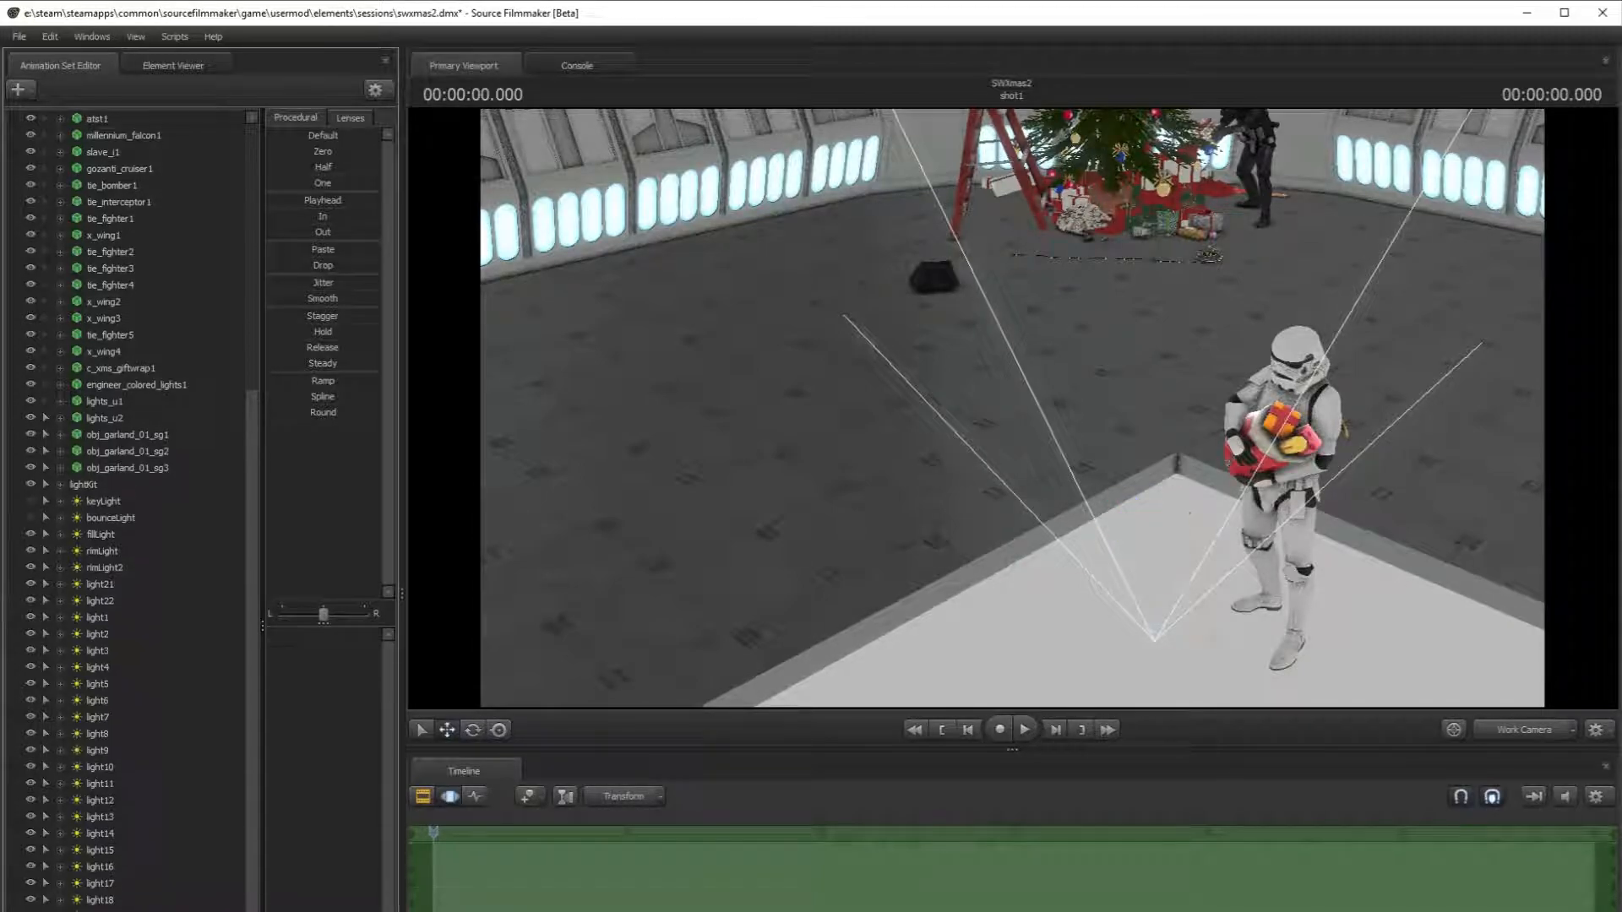
- Preview the hats among the models matching "xms" and load xms_santa_hat_medic.mdl into the scene
scroll(135, 511, up, 2)
scroll(135, 490, up, 2)
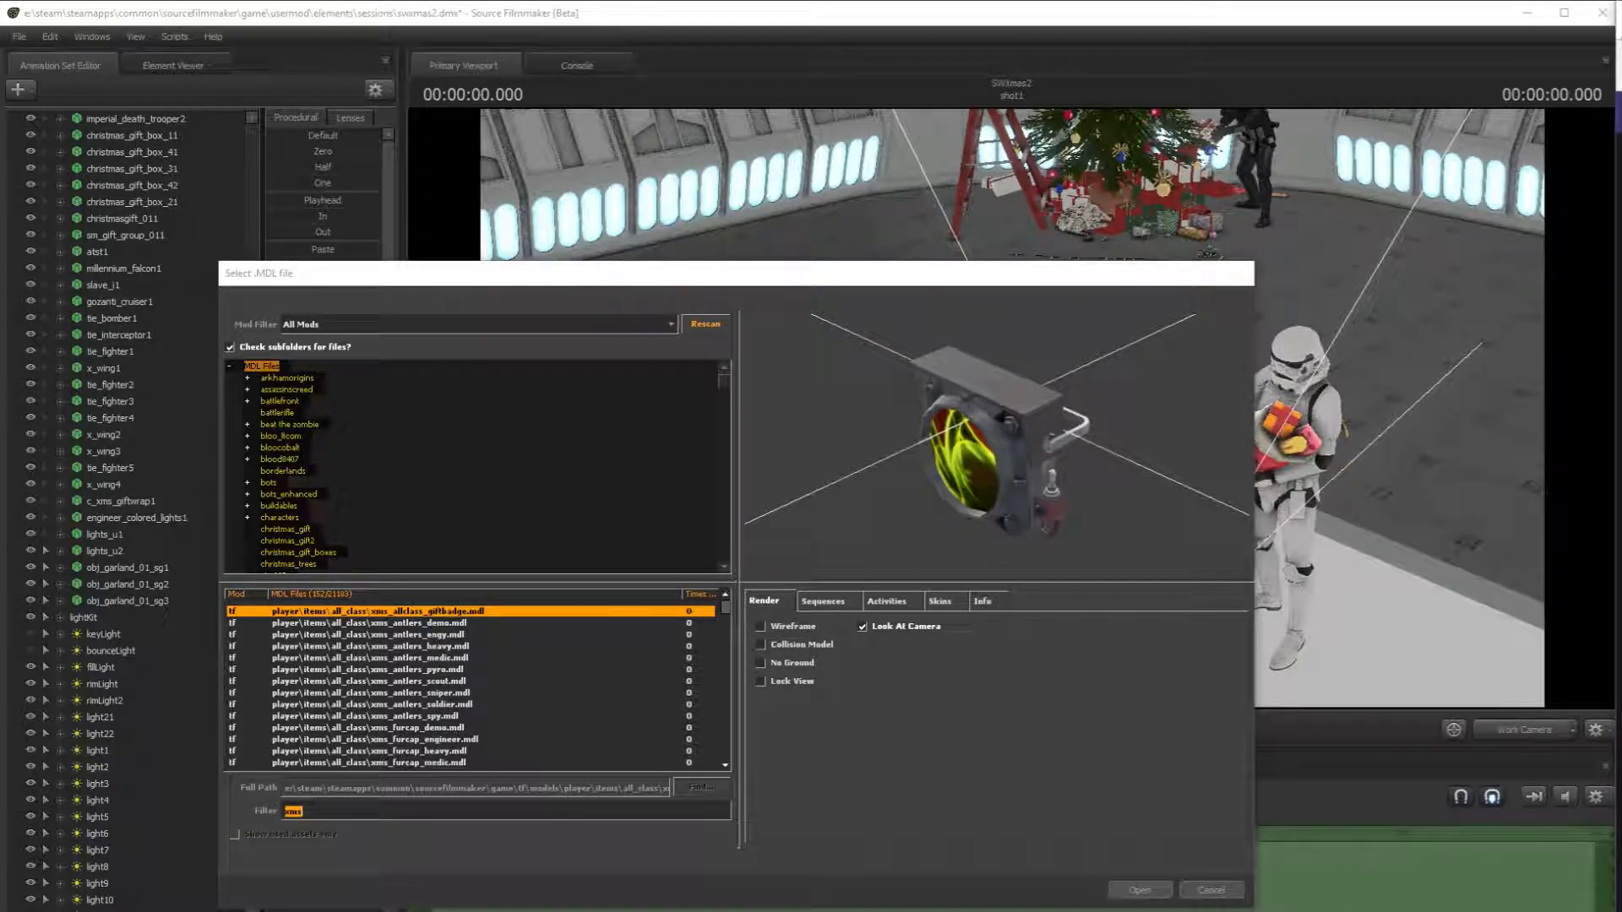
click(949, 807)
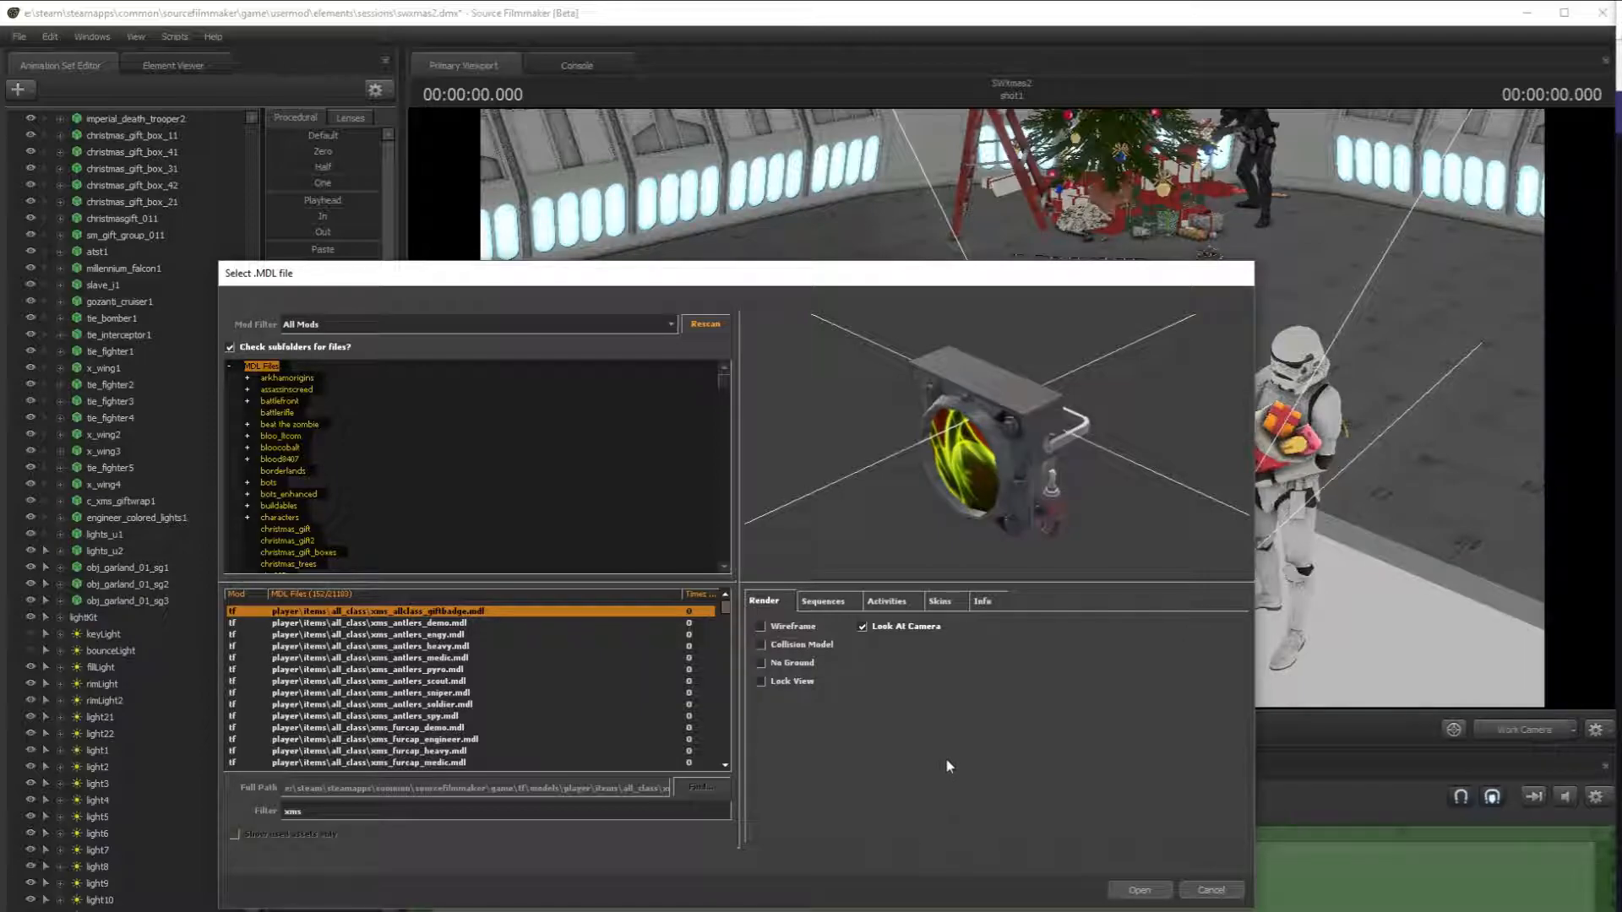
scroll(583, 701, down, 1)
scroll(585, 699, down, 5)
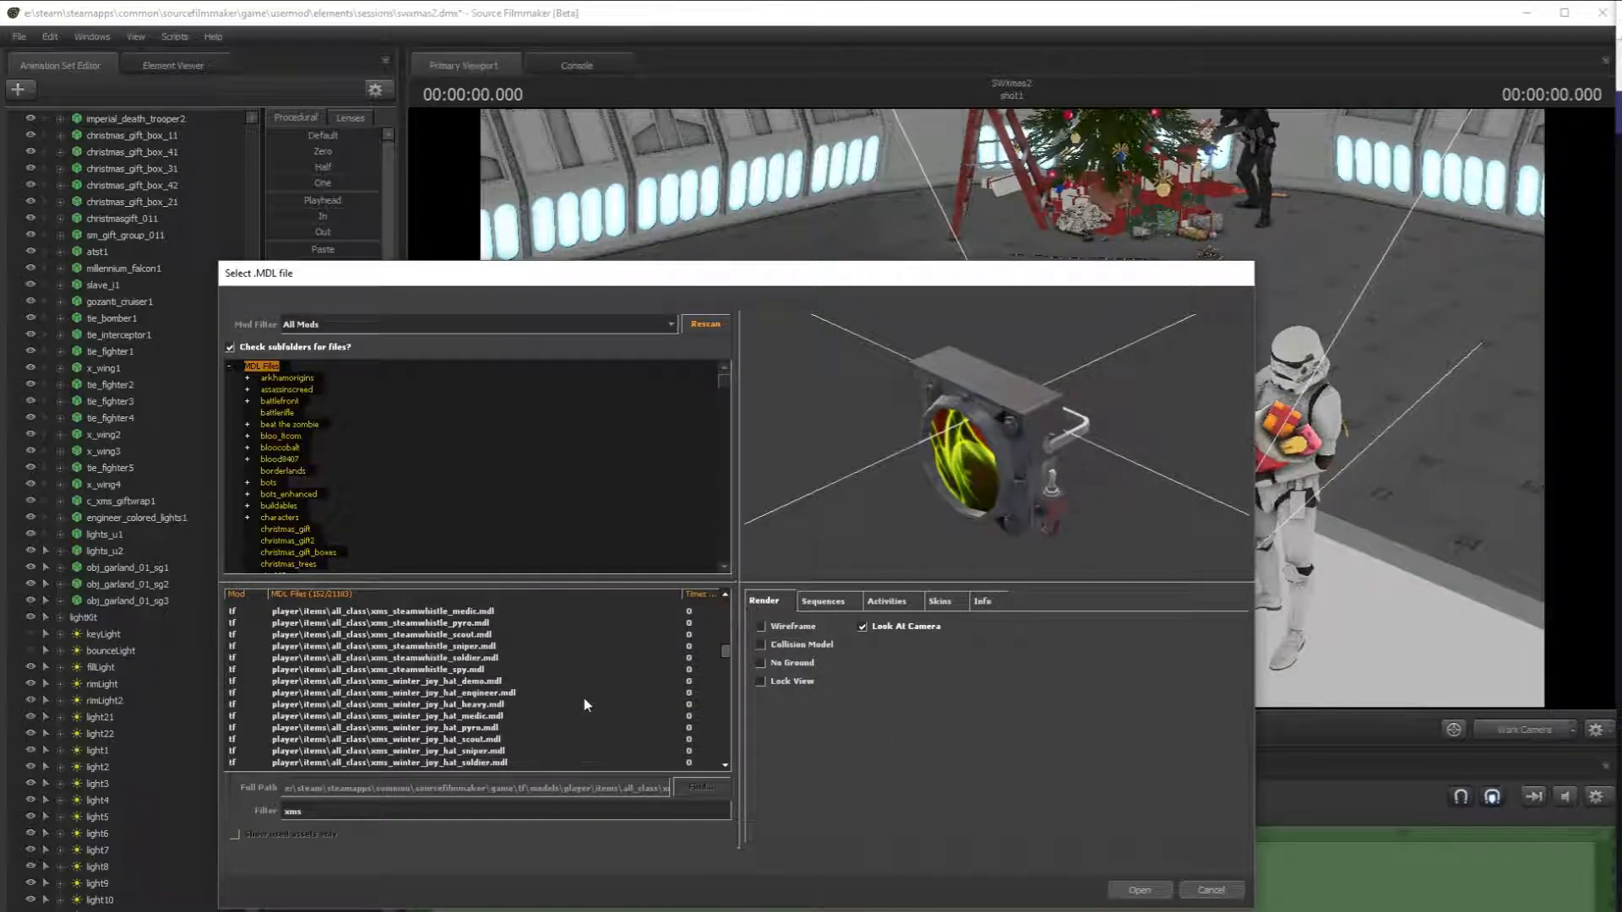
click(548, 689)
scroll(546, 680, down, 2)
scroll(548, 687, down, 4)
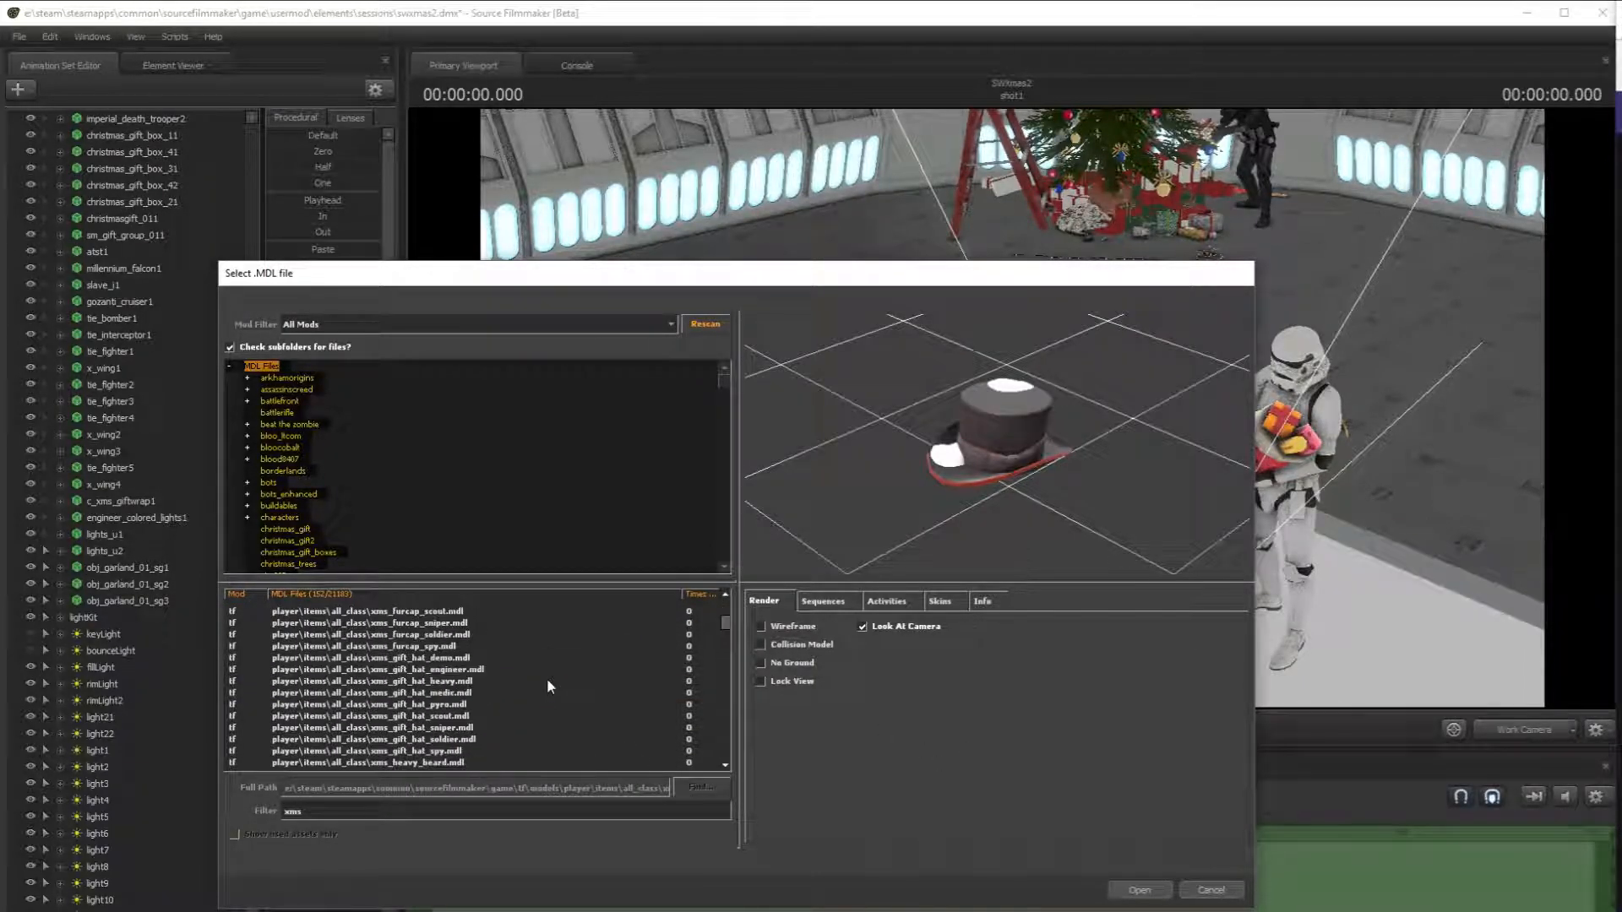
click(549, 739)
key(Up)
key(Up)
key(Up)
key(Up)
key(Up)
key(Up)
key(Up)
key(Up)
key(Up)
key(Up)
key(Up)
key(Up)
key(Up)
key(Up)
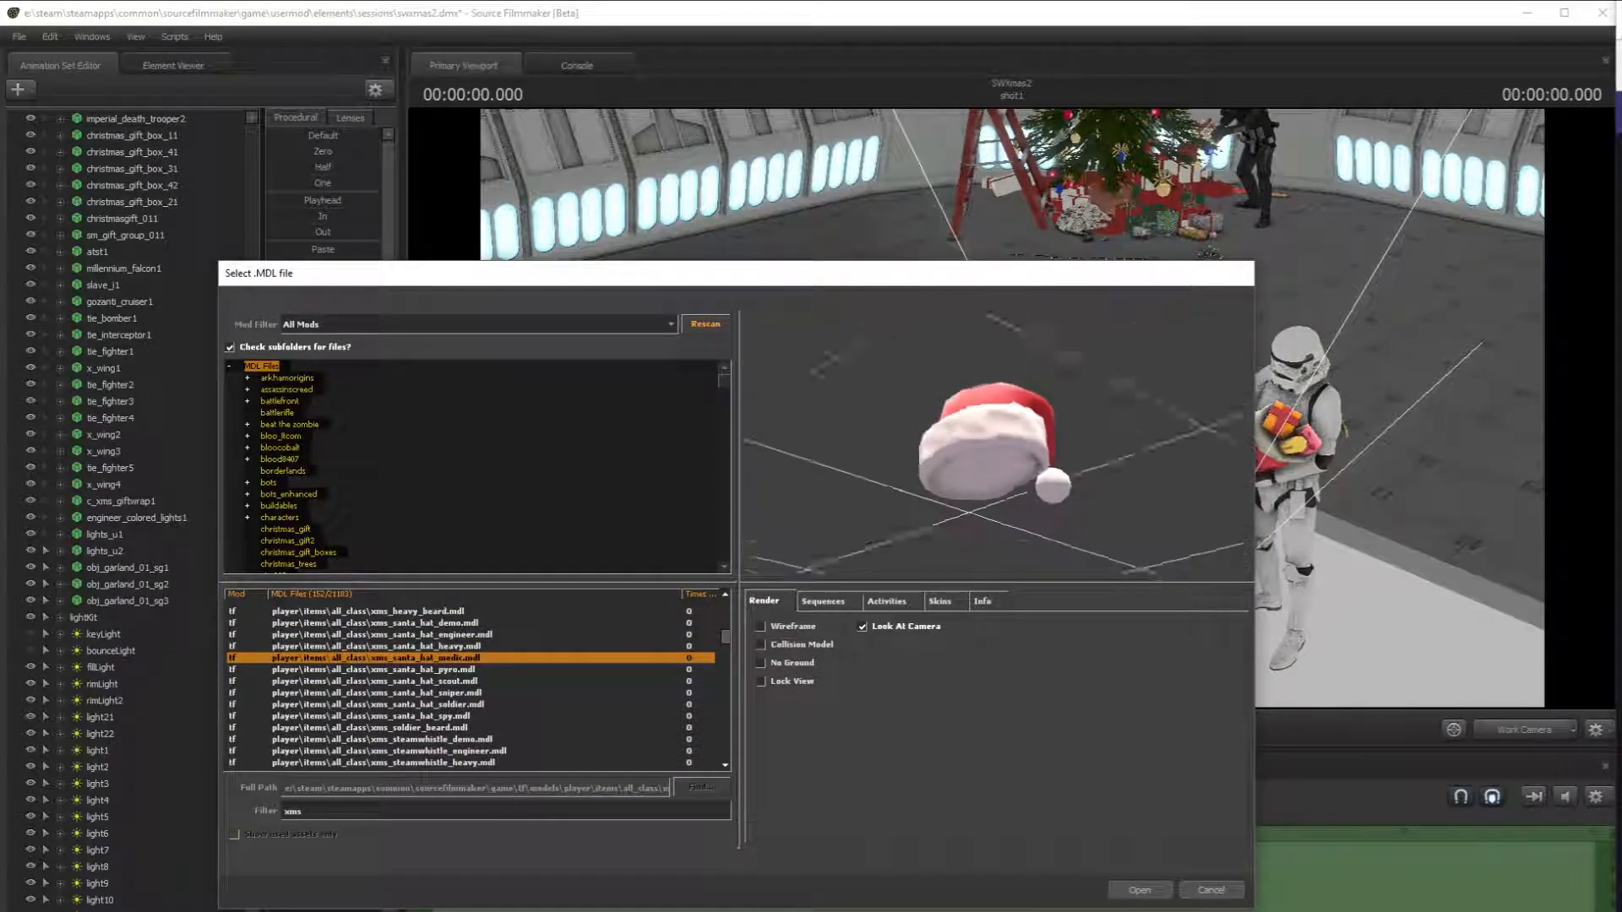
drag(980, 457, 977, 477)
click(1147, 894)
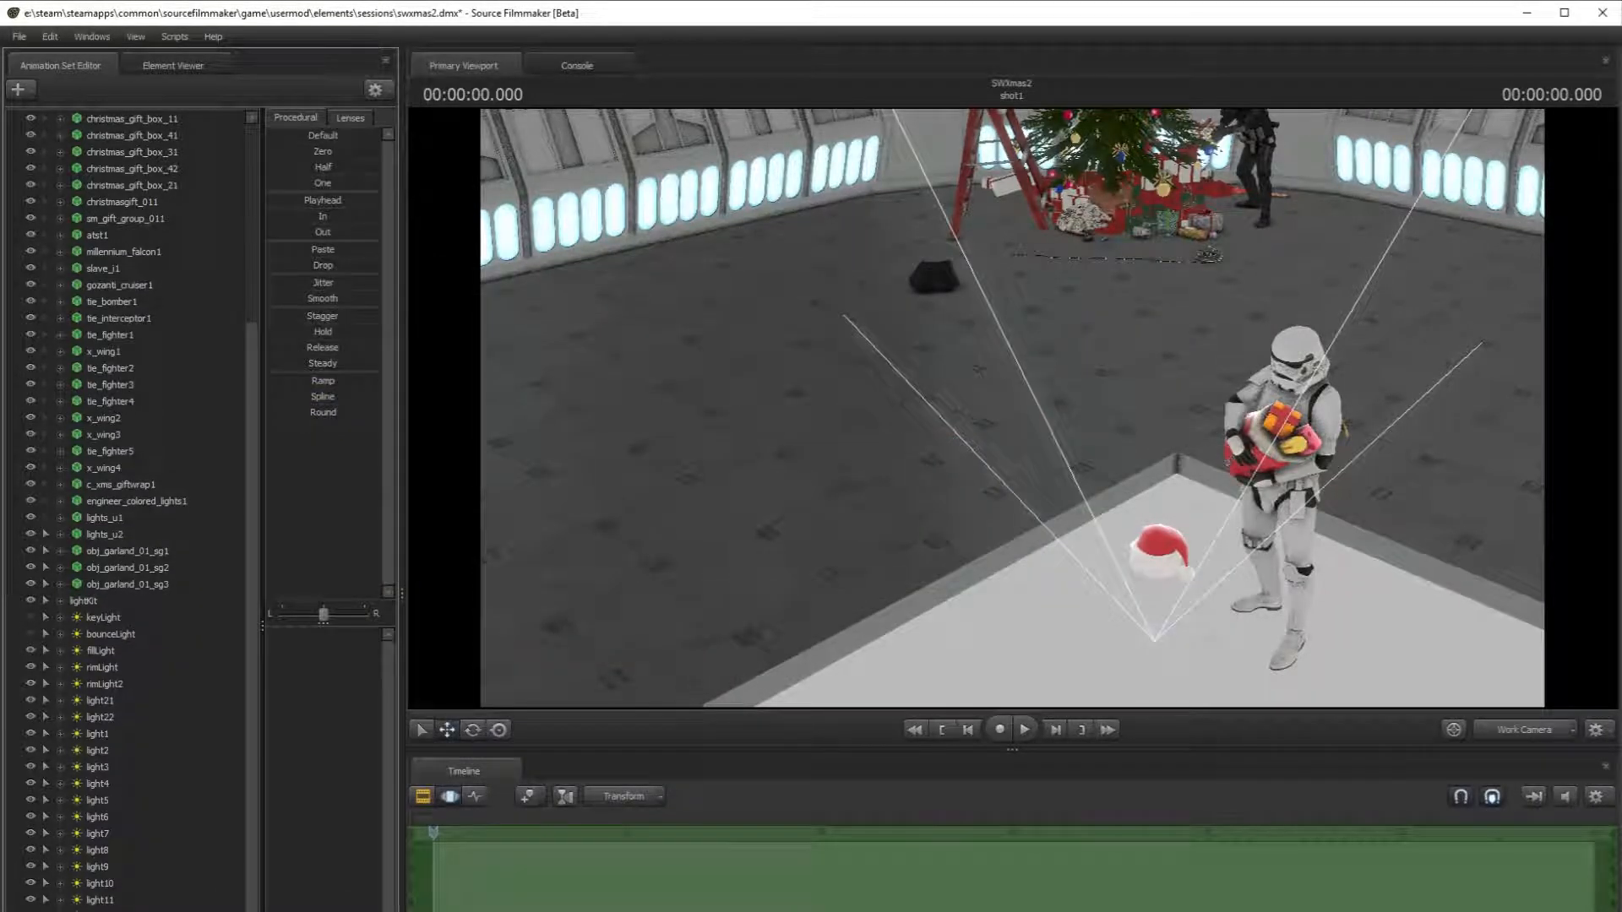
- Move the Santa hat onto the head of the foreground stormtrooper carrying the gift sack and check it through camera1
drag(1149, 559, 1365, 359)
key(w)
drag(997, 490, 1037, 540)
click(472, 729)
click(447, 729)
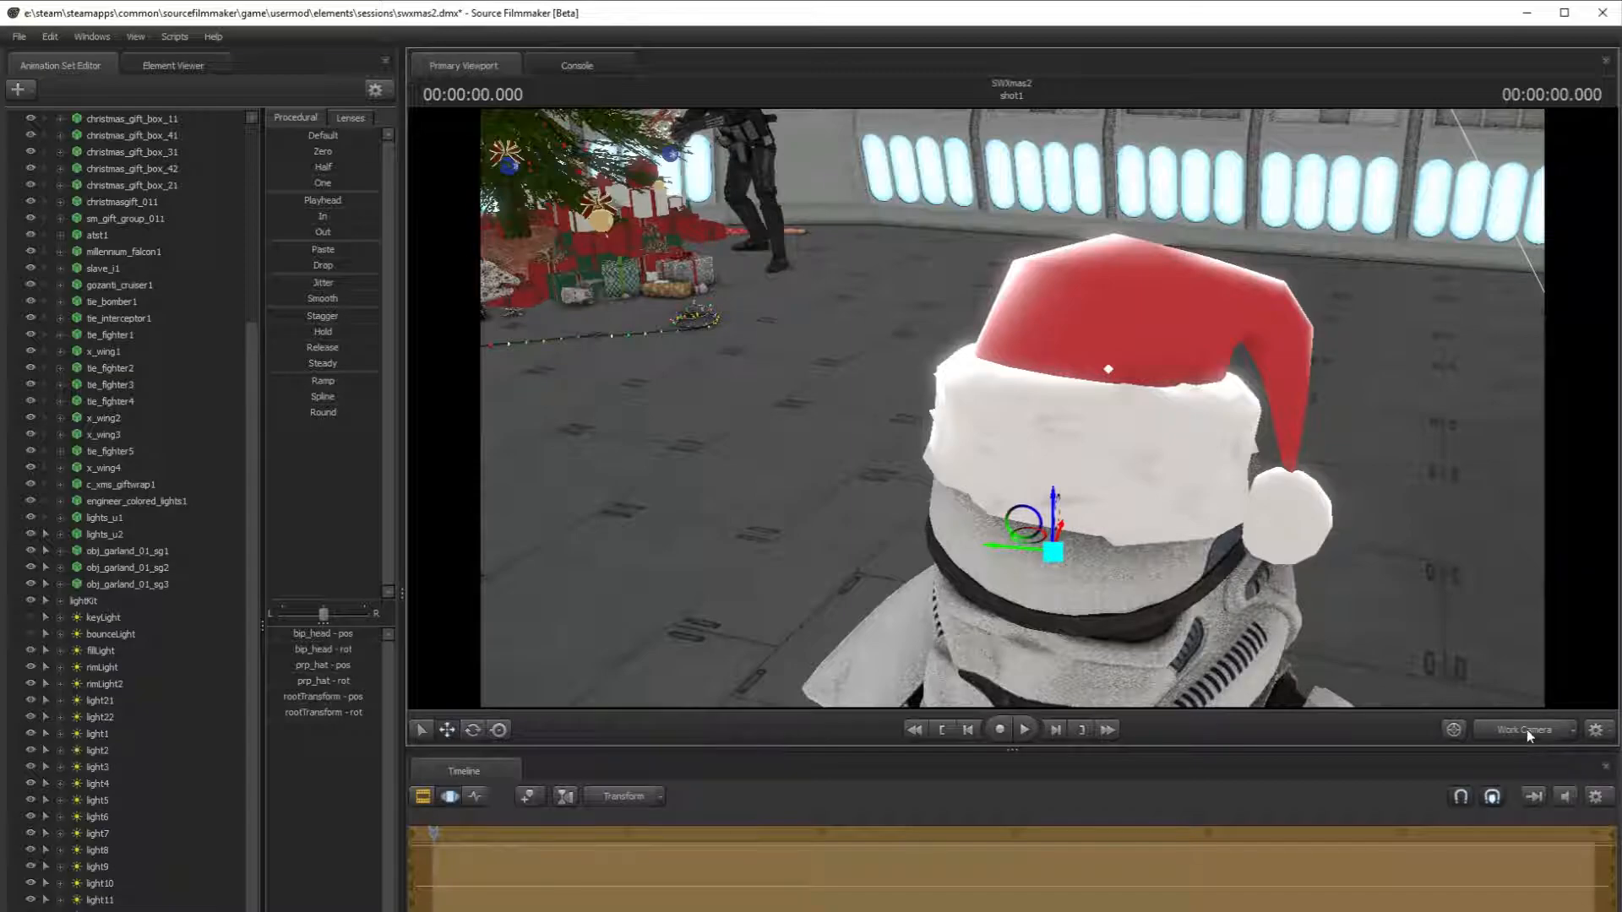
click(1526, 731)
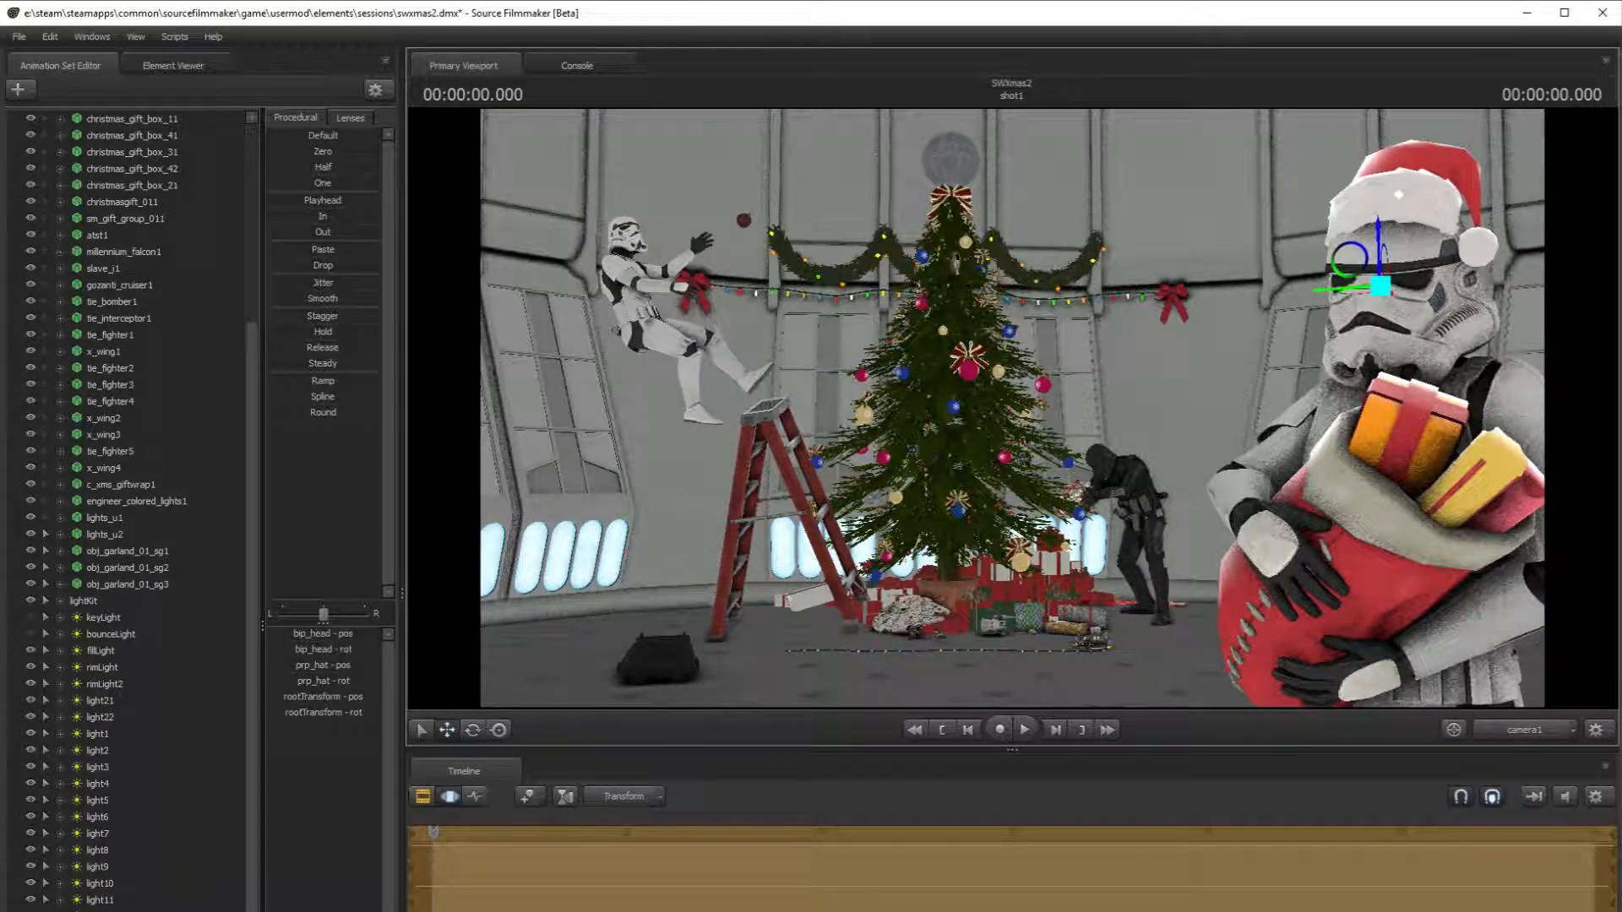
- Select the Santa hat's rootTransform_scale and enlarge the hat slightly
scroll(135, 507, down, 2)
scroll(135, 507, down, 2)
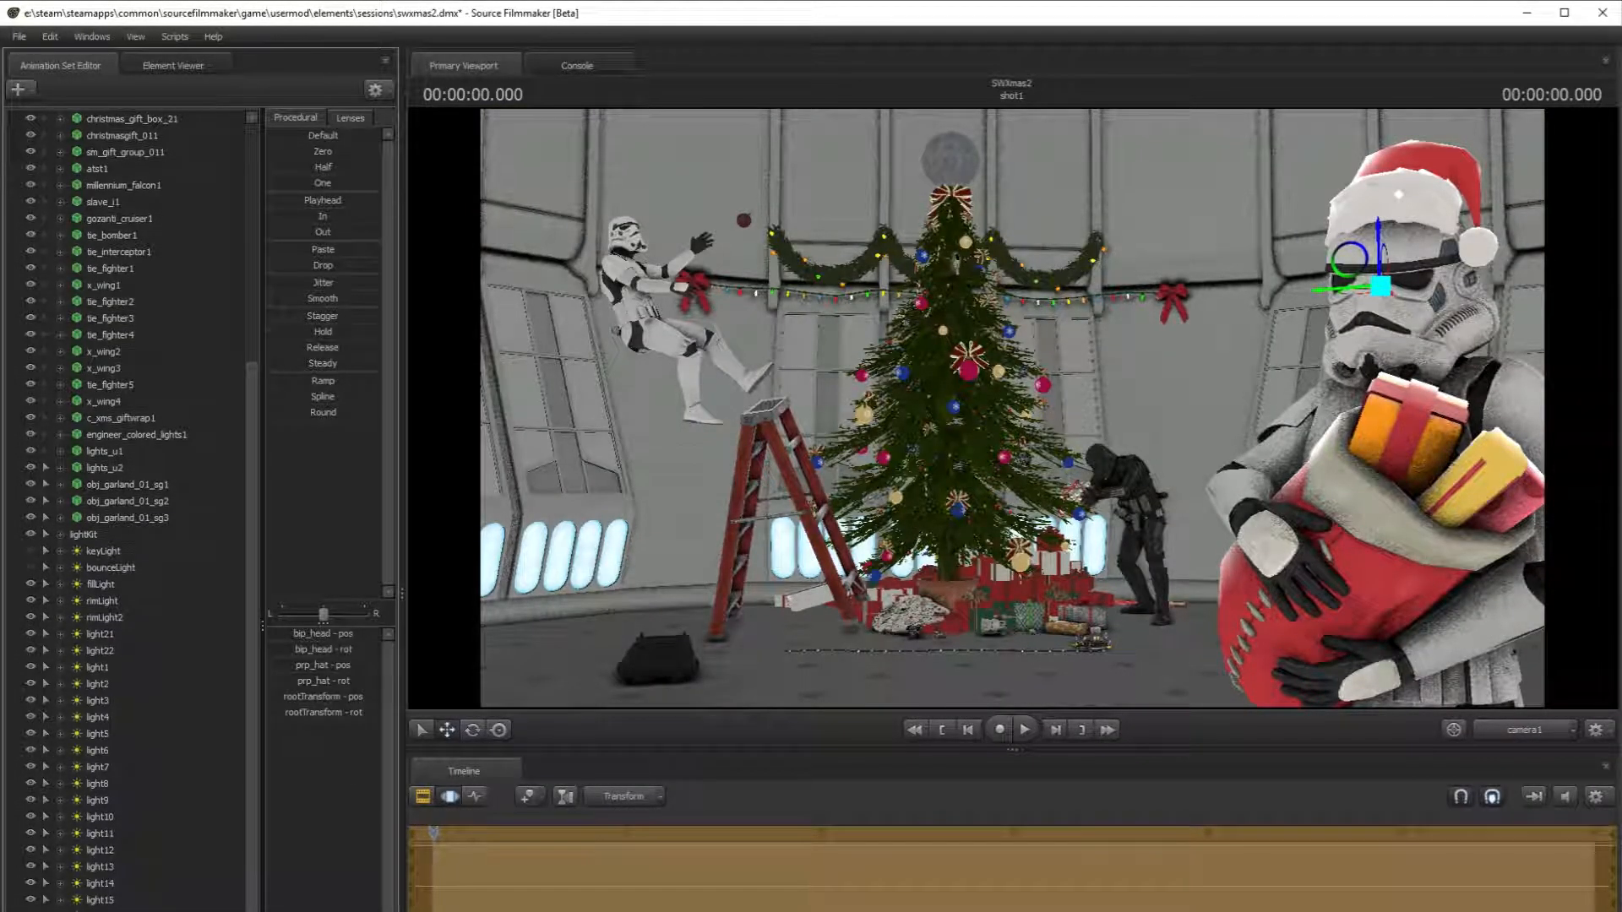
ctrl+click(1380, 287)
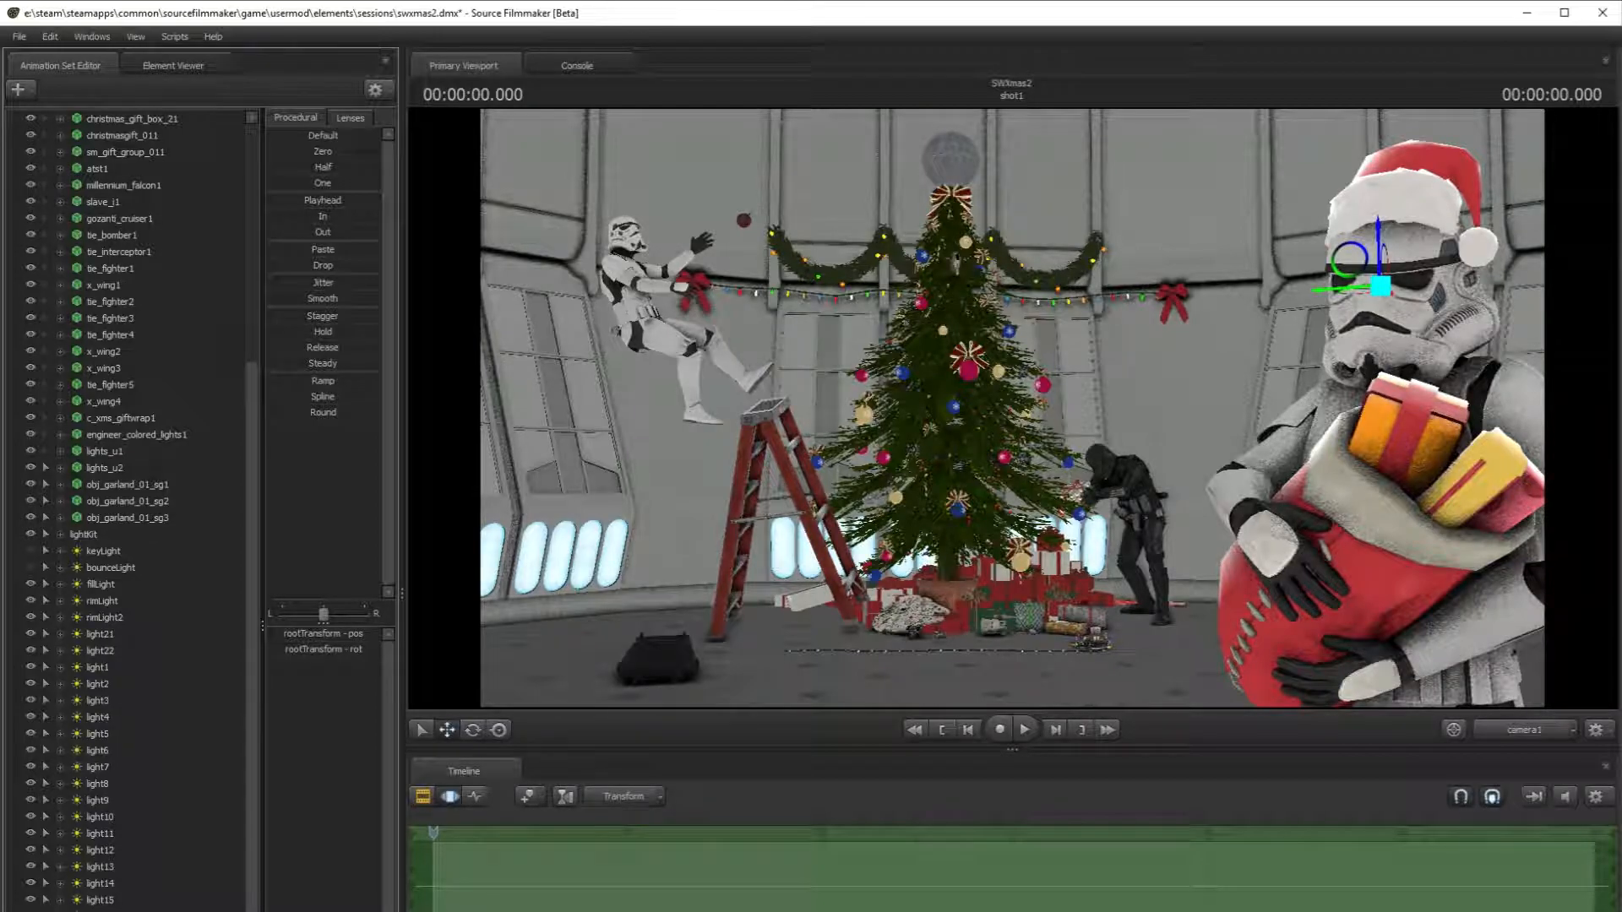
key(Escape)
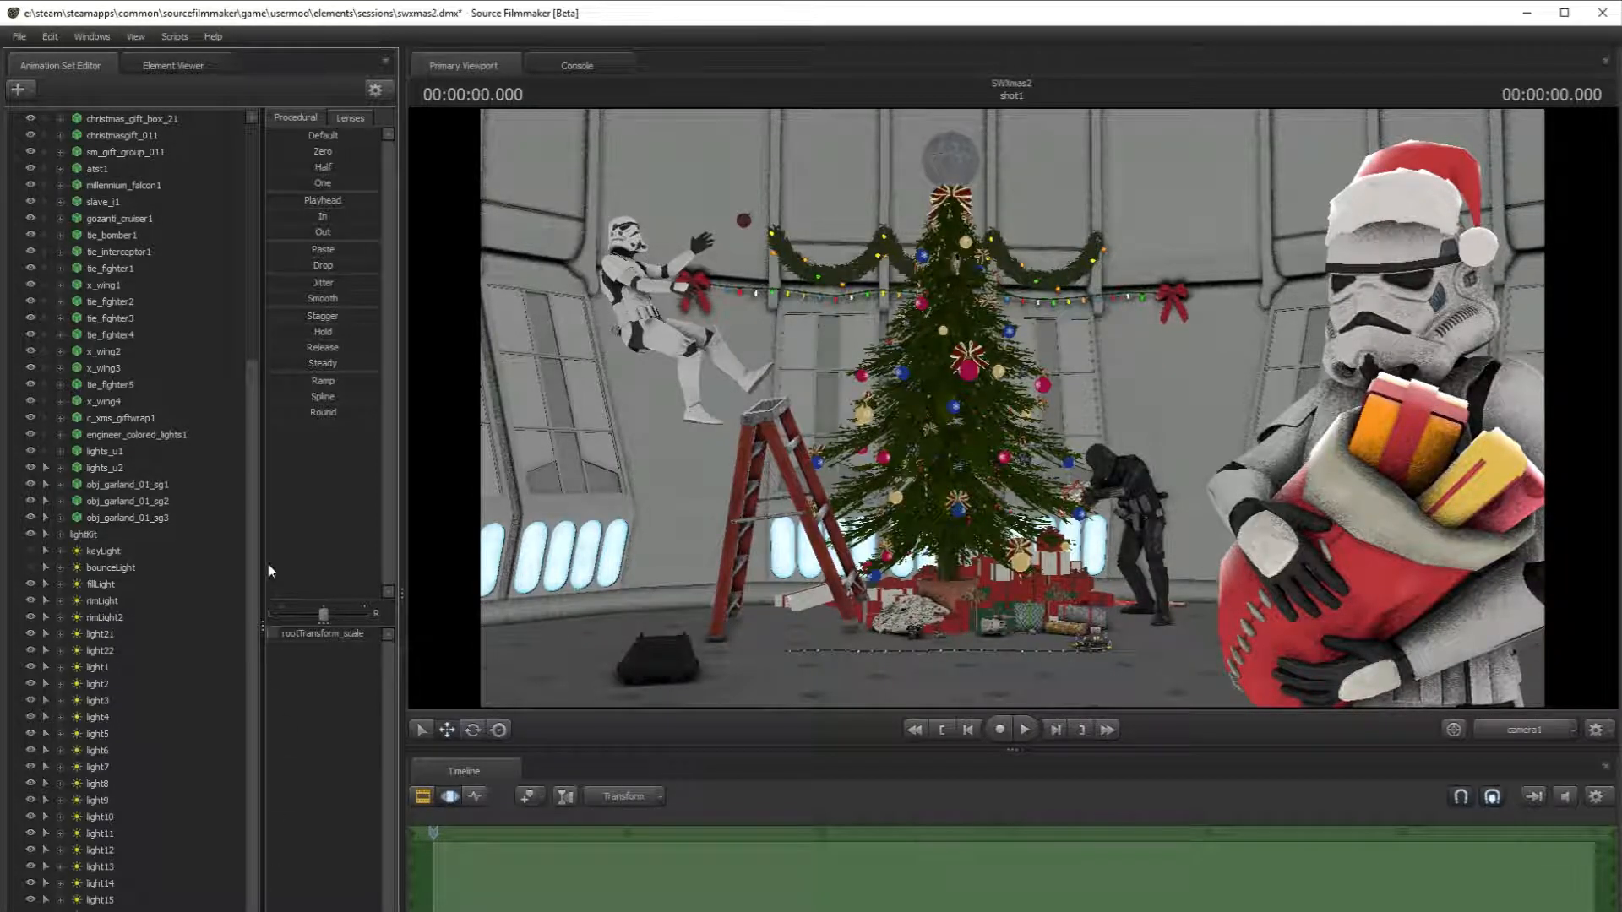
drag(272, 636, 278, 636)
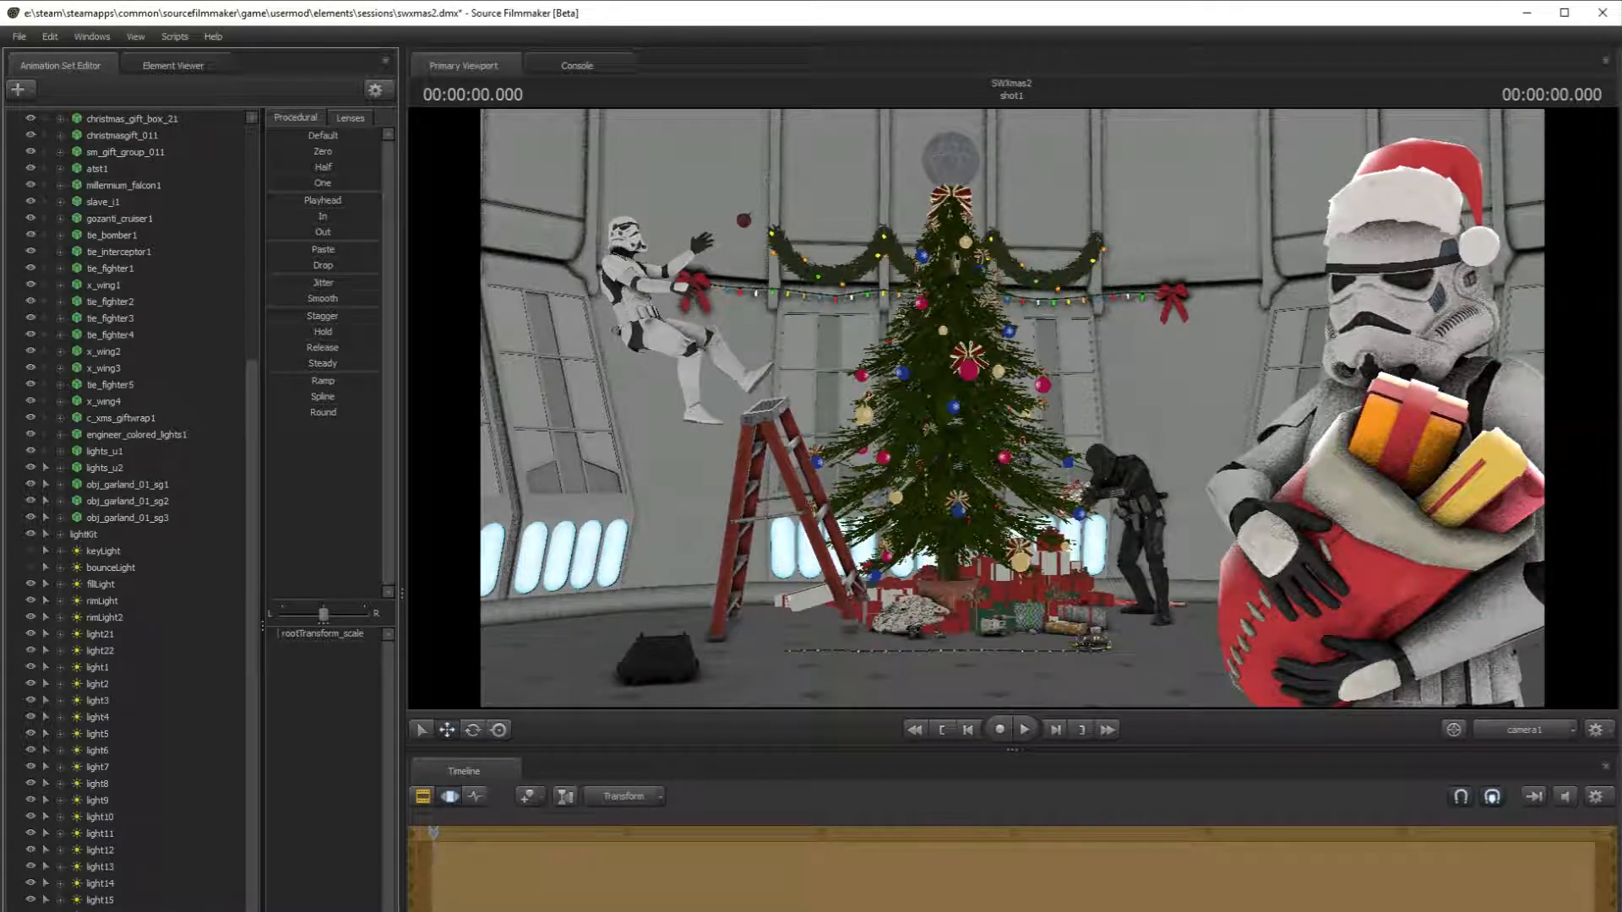
- Rotate the Santa hat's rootTransform so the brim sits level across the stormtrooper's helmet
click(474, 730)
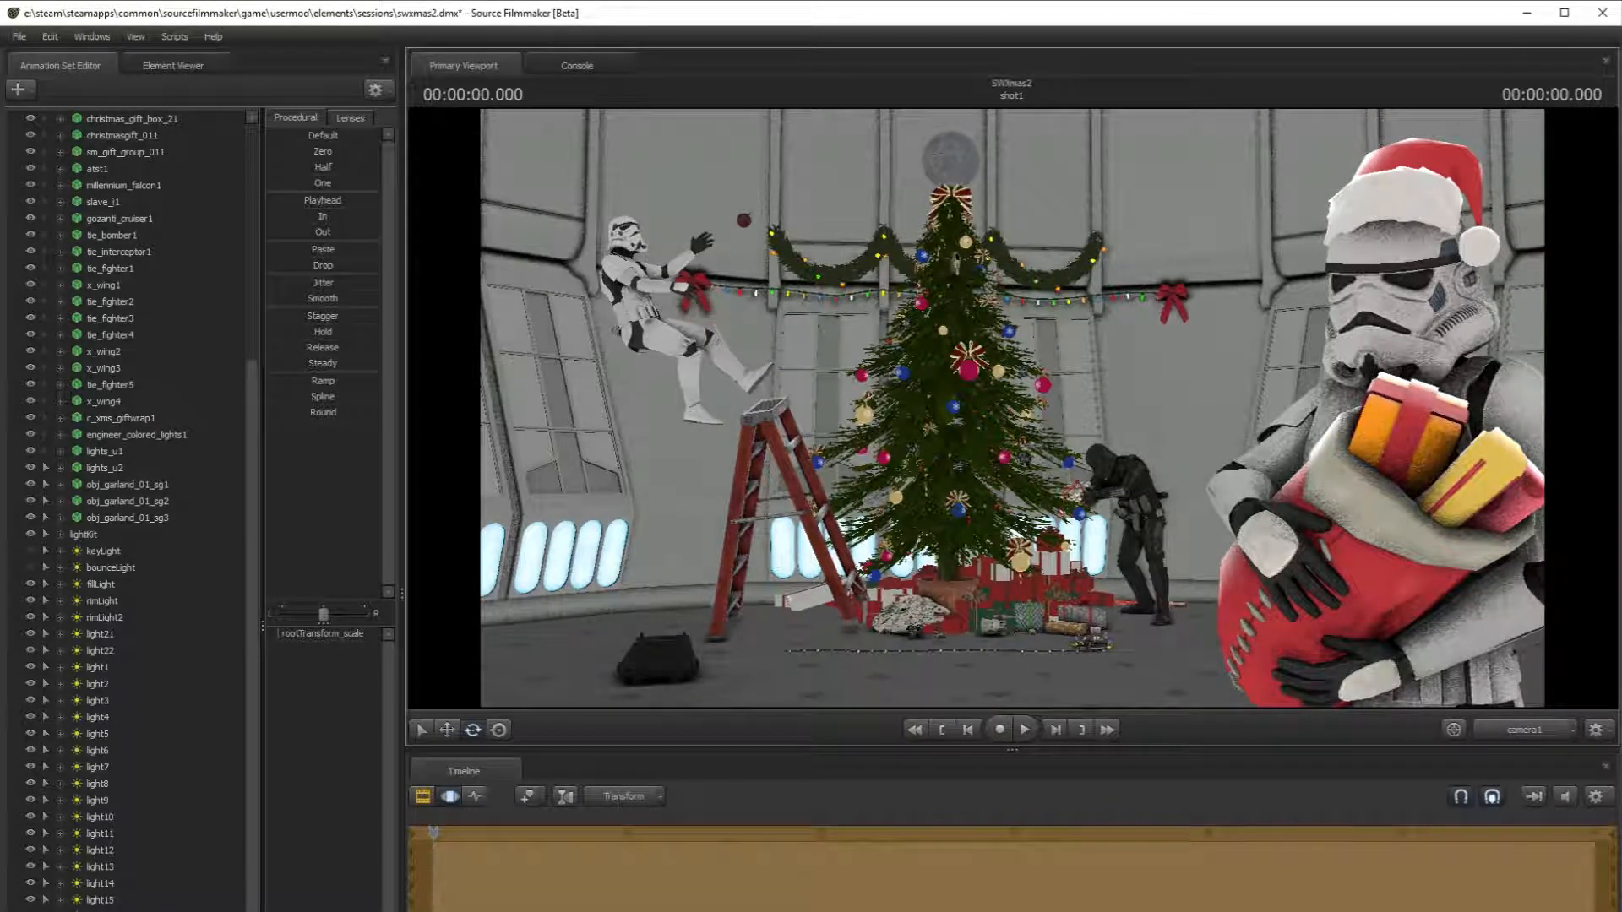
click(1432, 349)
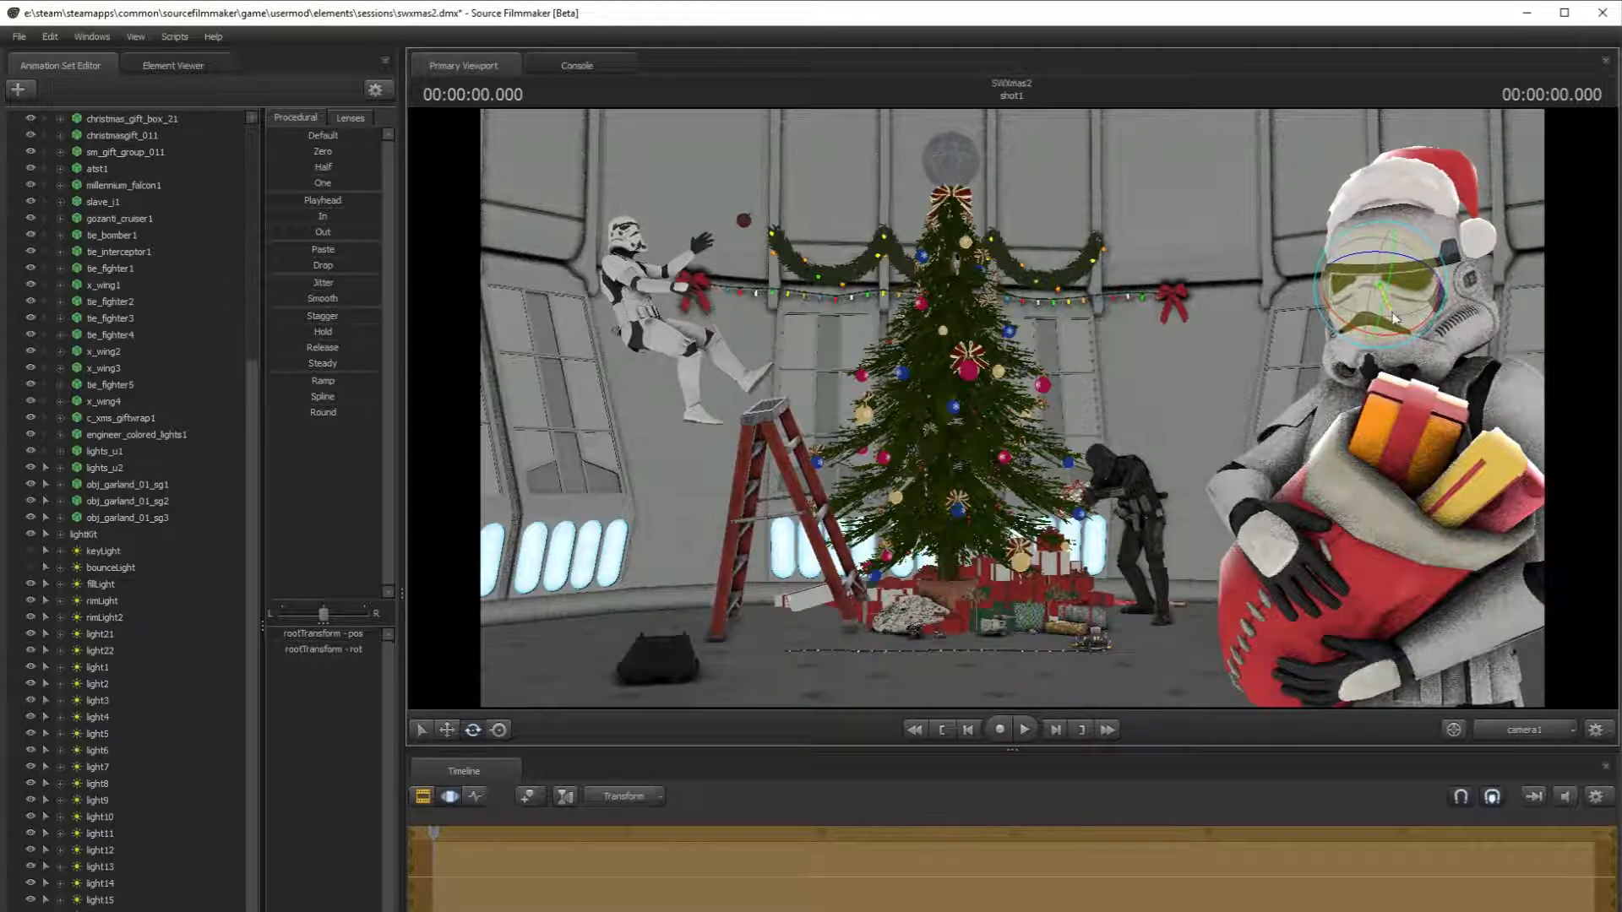
mouse_move(1372, 309)
mouse_down()
mouse_move(1437, 284)
mouse_move(1388, 308)
mouse_up()
drag(1434, 250, 1430, 254)
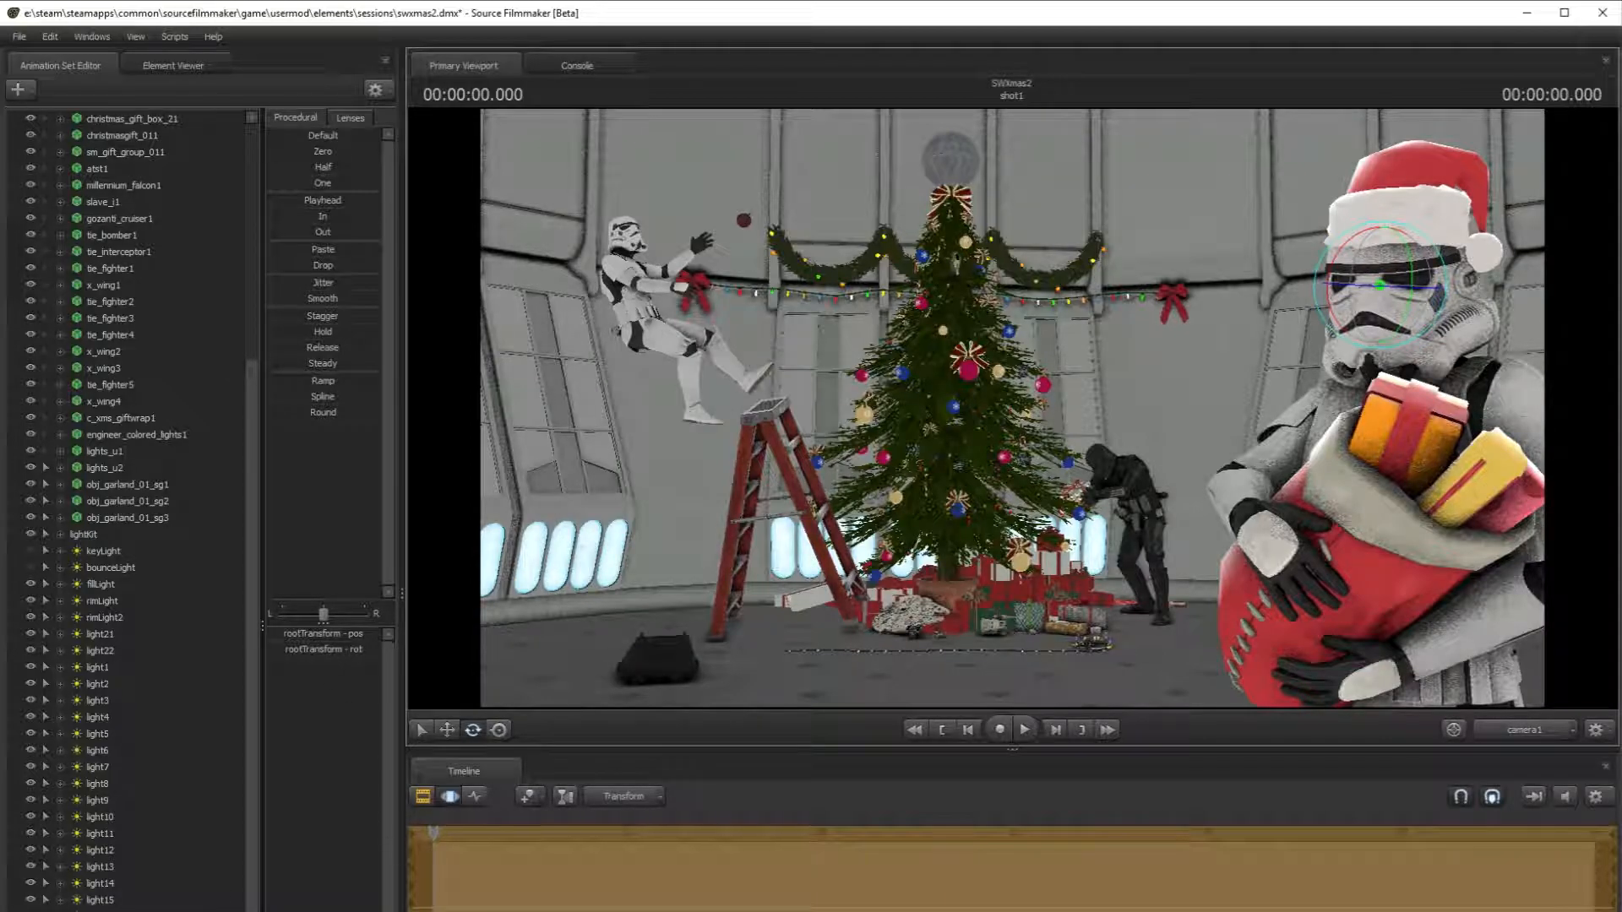
- Raise the Santa hat's rootTransform_scale further so the brim wraps around the whole helmet
click(100, 908)
scroll(131, 760, down, 1)
click(100, 907)
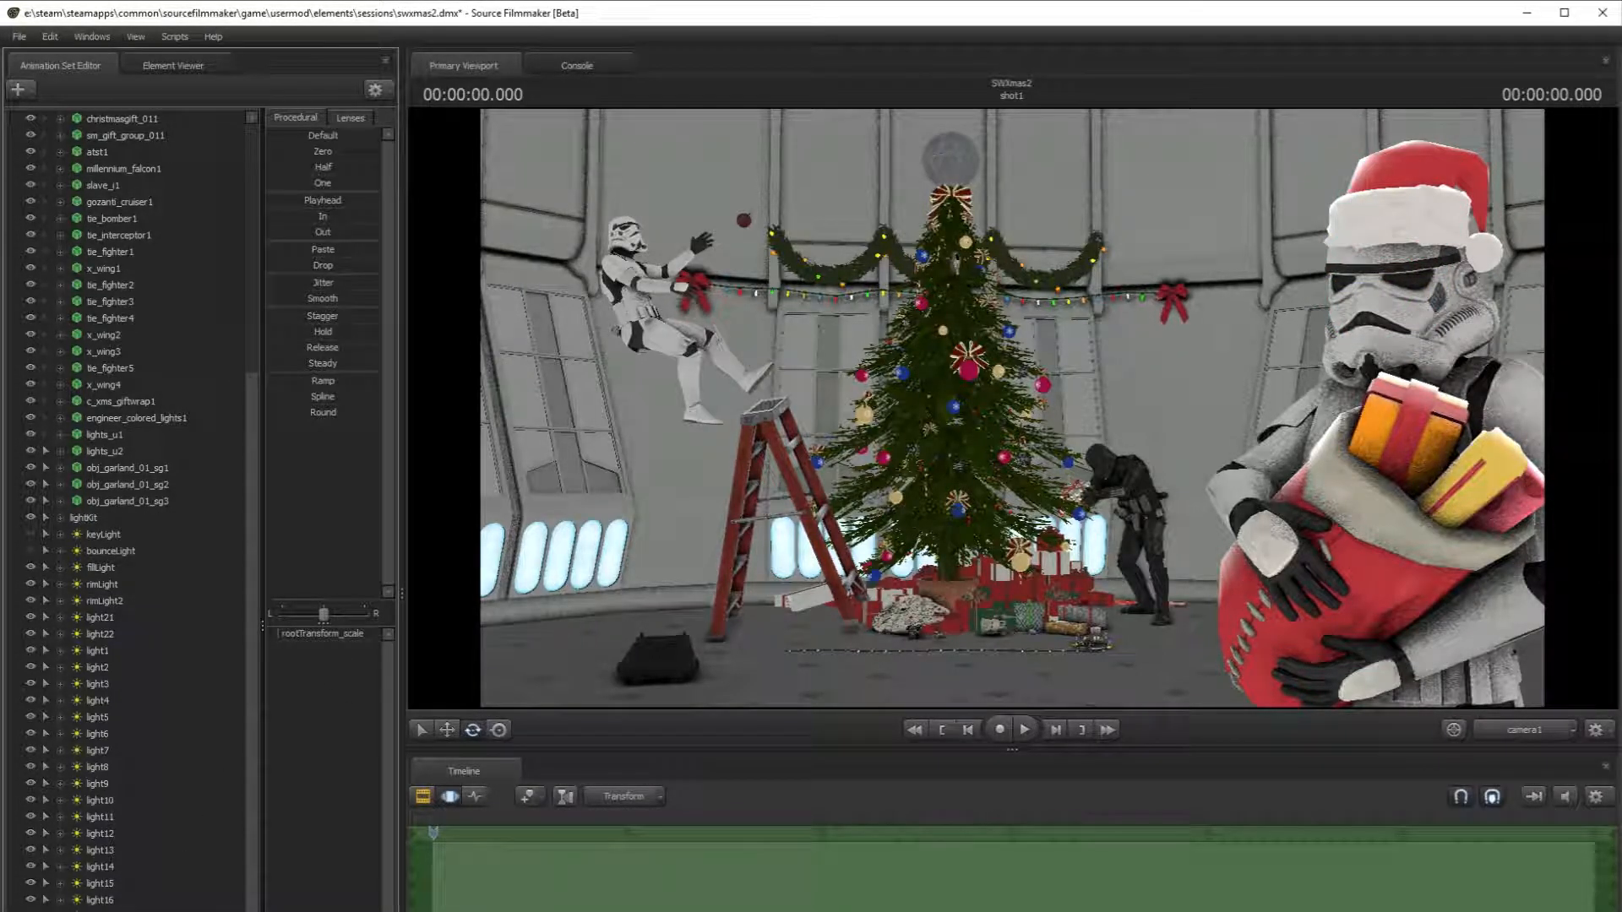
drag(279, 633, 281, 634)
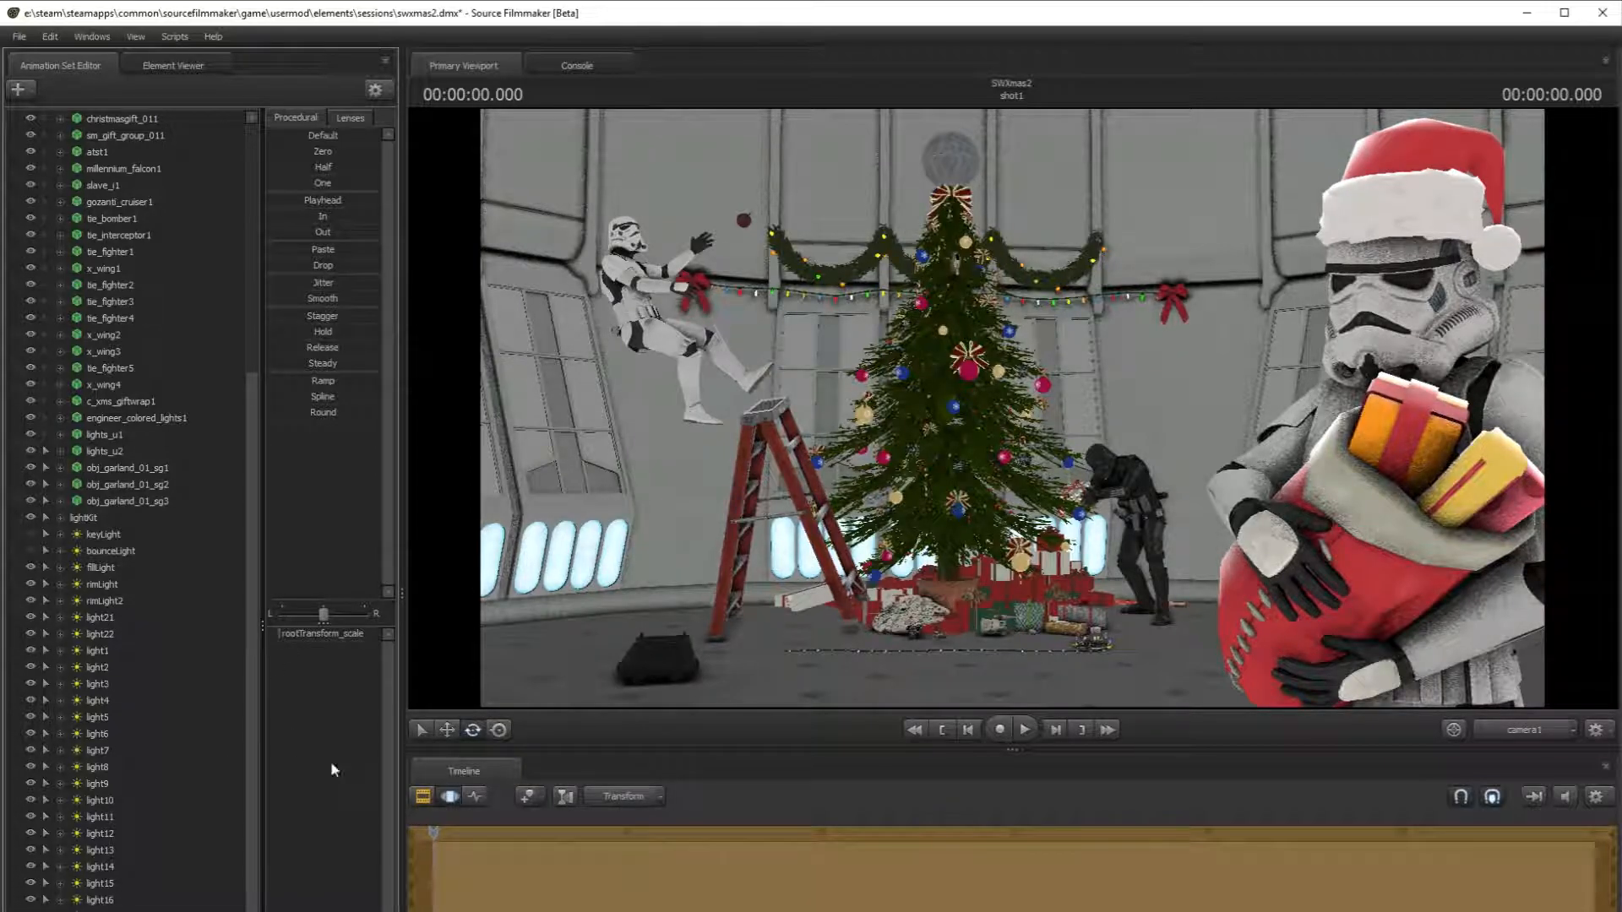
- Reposition the enlarged Santa hat from the work camera so it is centred on the helmet from back and front
click(1551, 736)
drag(1372, 666, 1466, 657)
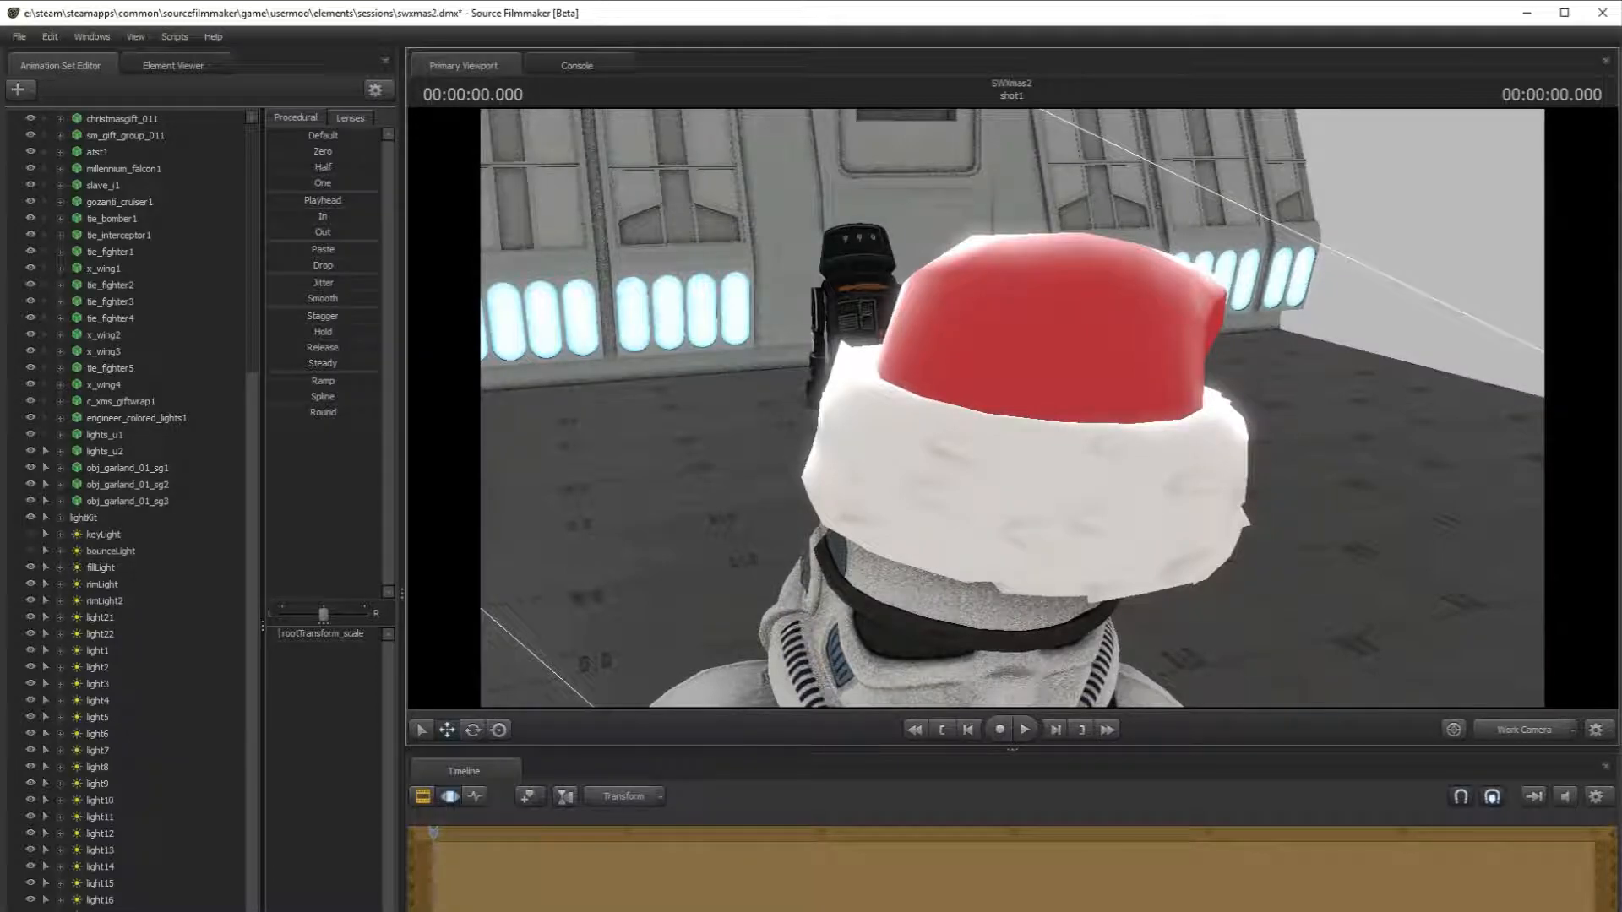
click(110, 911)
drag(887, 606, 855, 612)
drag(1068, 622, 1132, 583)
drag(1081, 441, 1301, 474)
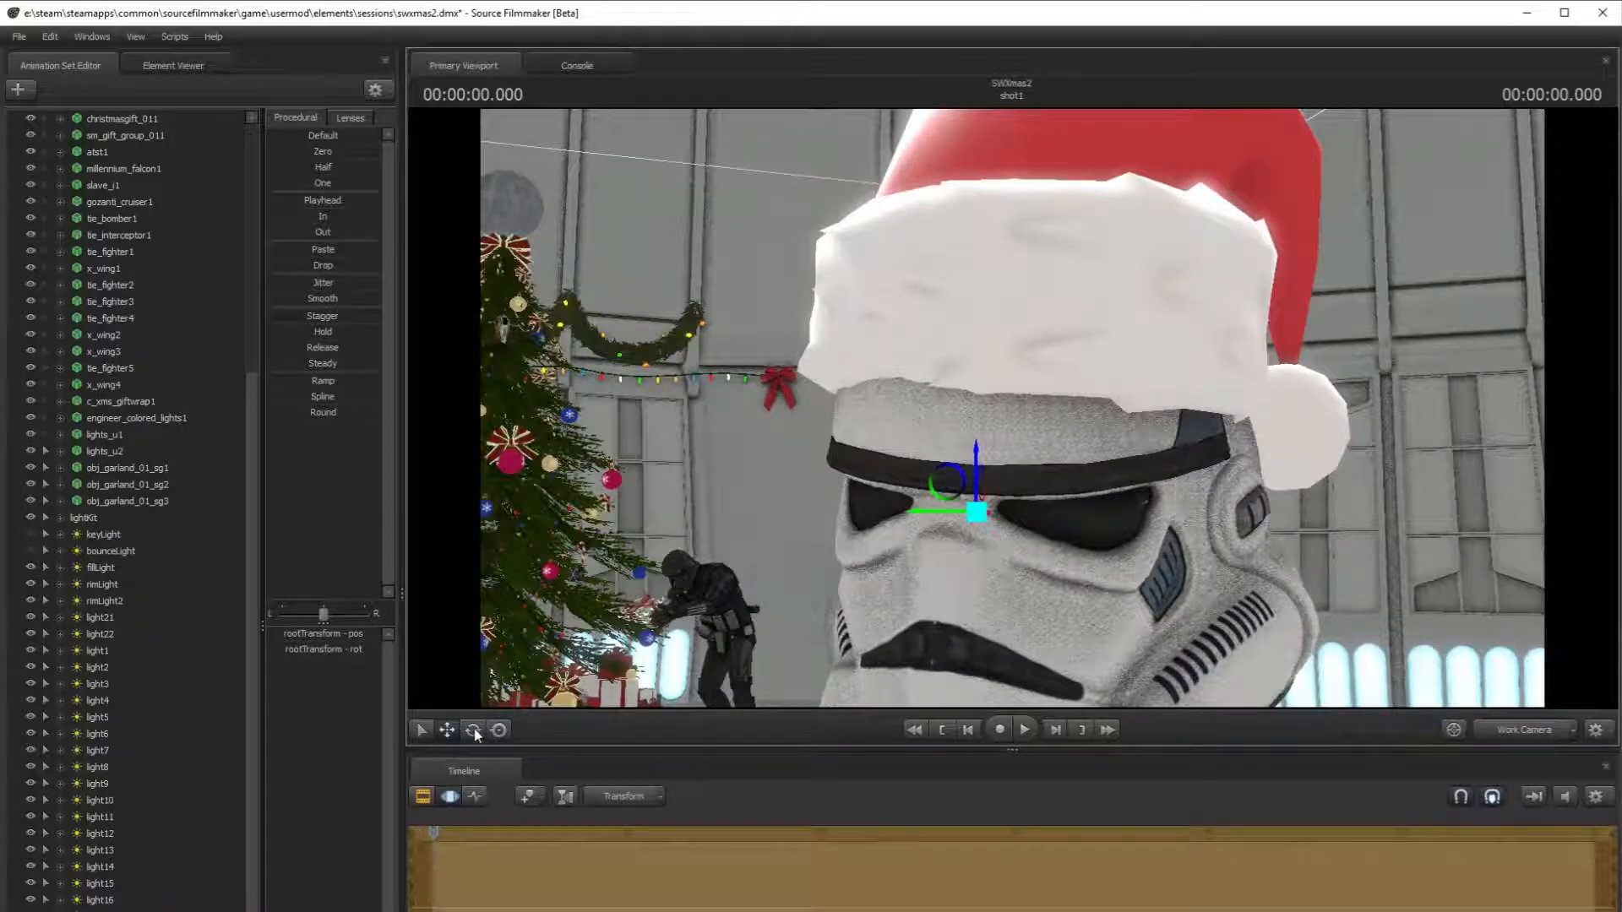
- Refine the Santa hat's tilt and position so it fits closely around the side of the helmet
click(472, 729)
right_click(966, 481)
click(982, 493)
mouse_move(969, 479)
mouse_down()
mouse_move(982, 461)
mouse_move(987, 488)
mouse_up()
click(449, 729)
click(473, 729)
click(449, 729)
drag(1197, 542, 946, 592)
key(w)
mouse_move(1222, 476)
mouse_down()
mouse_move(1208, 479)
mouse_move(1229, 484)
mouse_up()
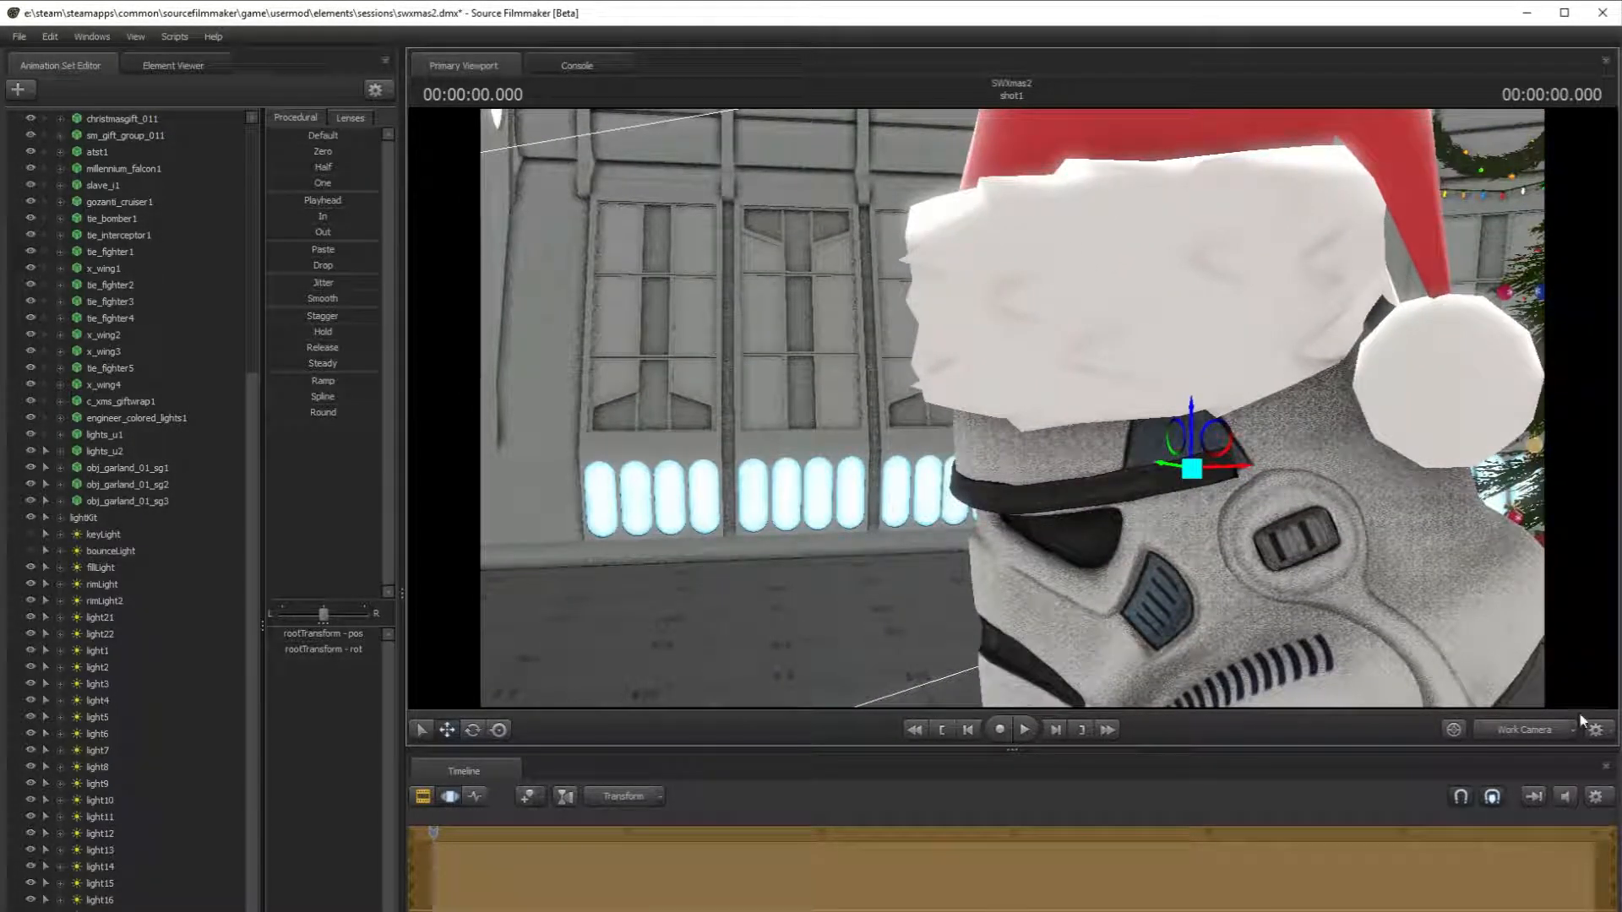
- Enlarge the Santa hat slightly with rootTransform_scale and lower it onto the foreground stormtrooper's helmet as seen from camera1
click(1529, 731)
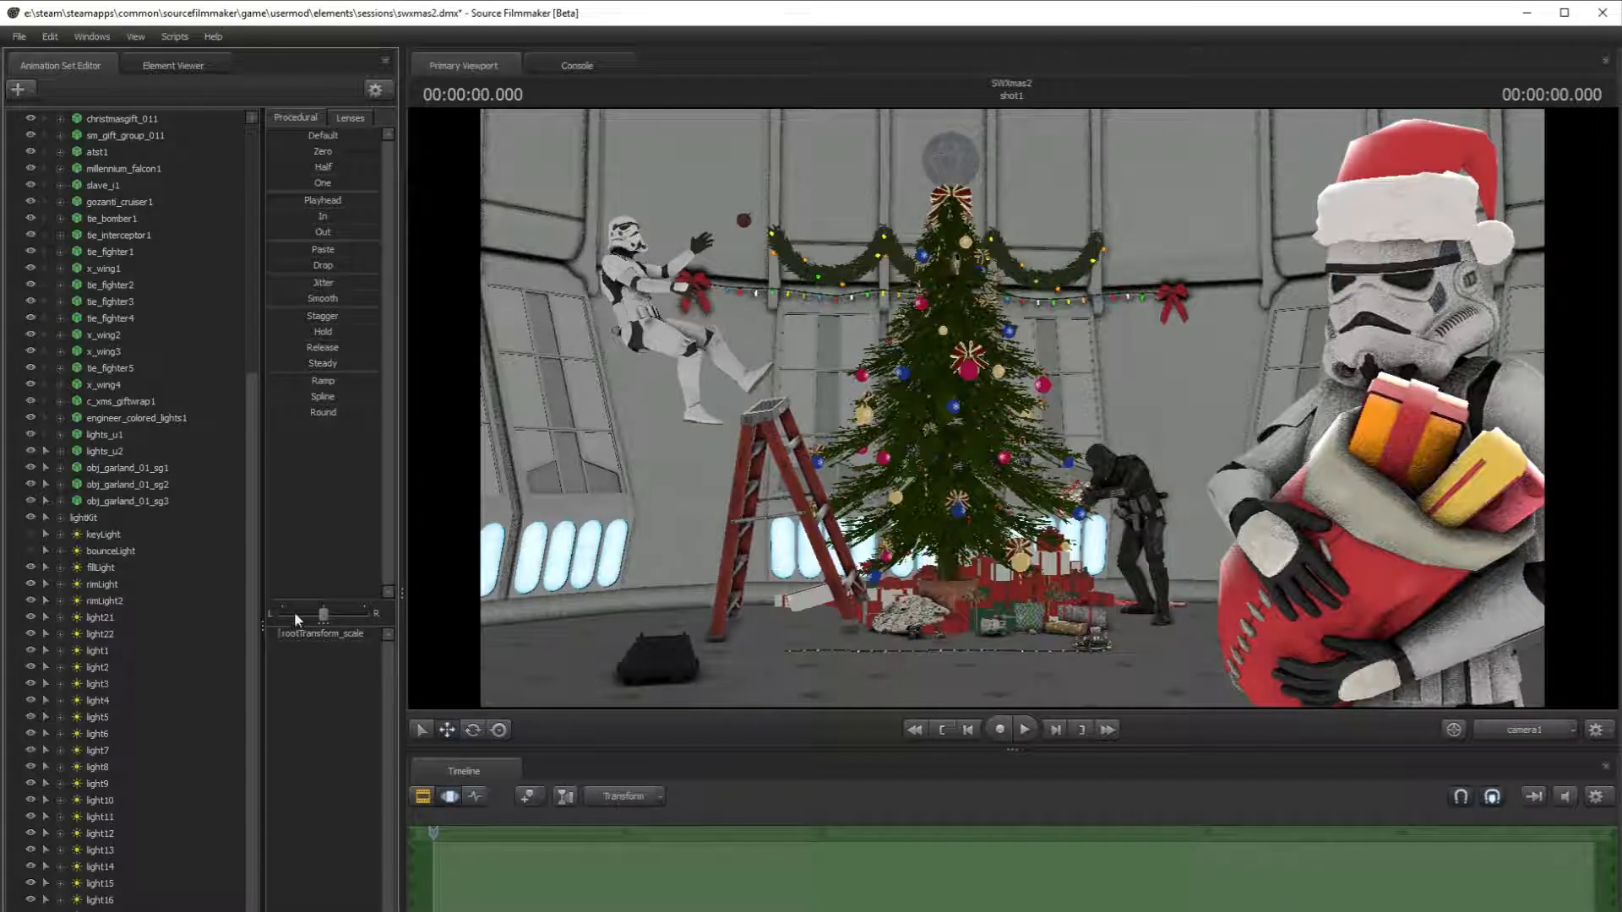
drag(281, 636, 286, 636)
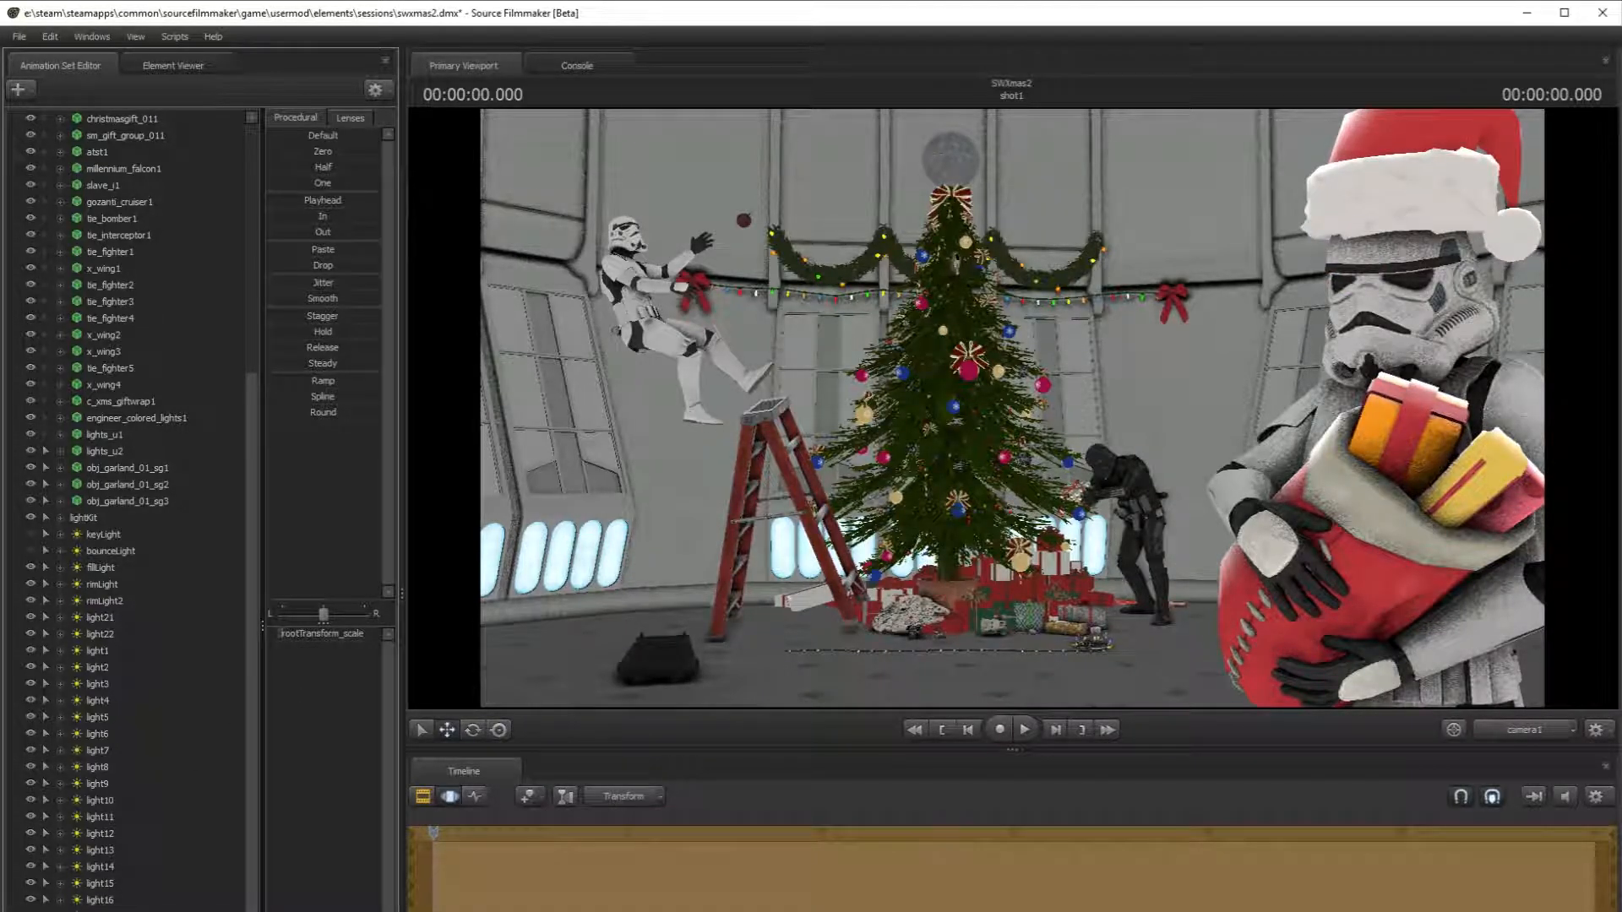
drag(1376, 243, 1376, 273)
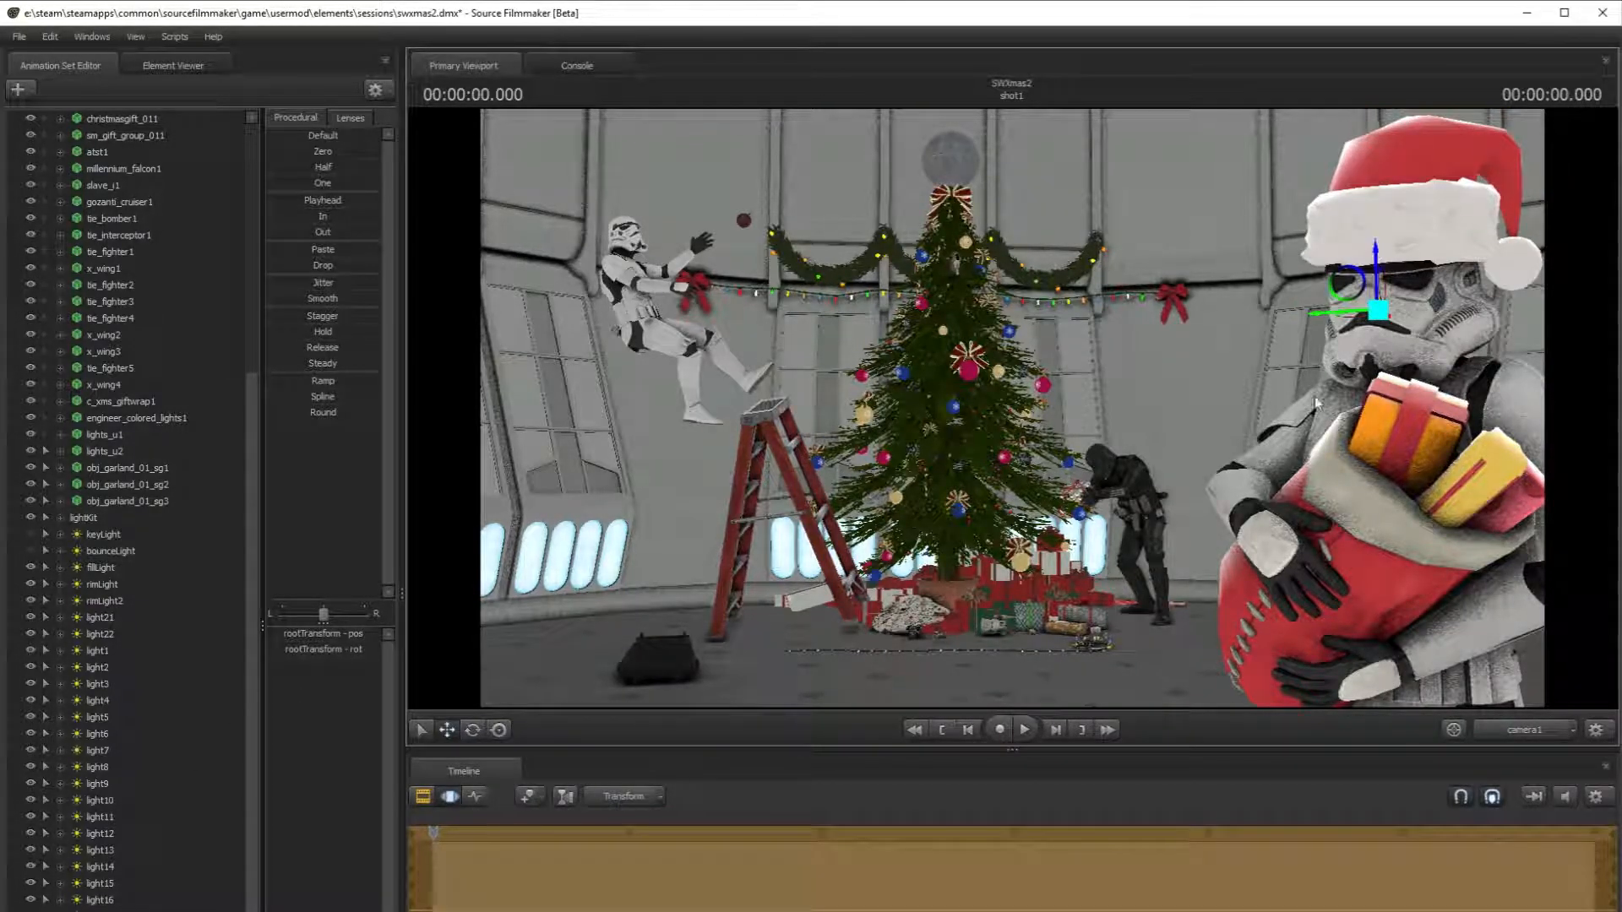
- Reduce the Santa hat's rootTransform_scale from the work camera and raise the hat so its brim sits above the helmet's eyes
click(1525, 730)
click(1529, 743)
drag(1182, 507, 1013, 414)
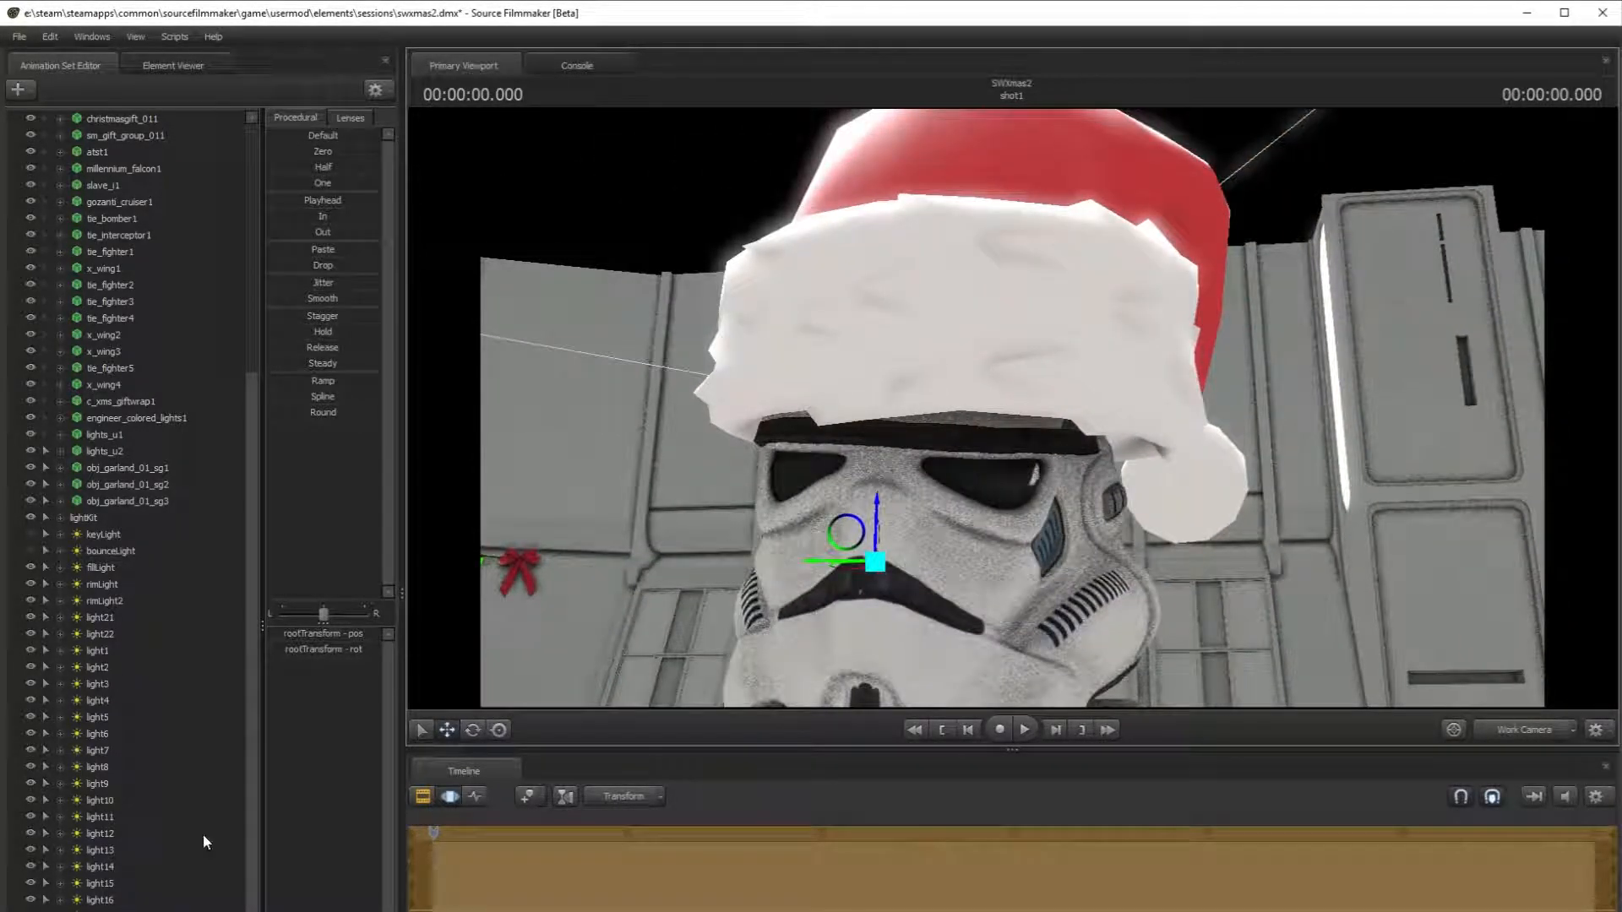
click(127, 909)
drag(281, 636, 279, 636)
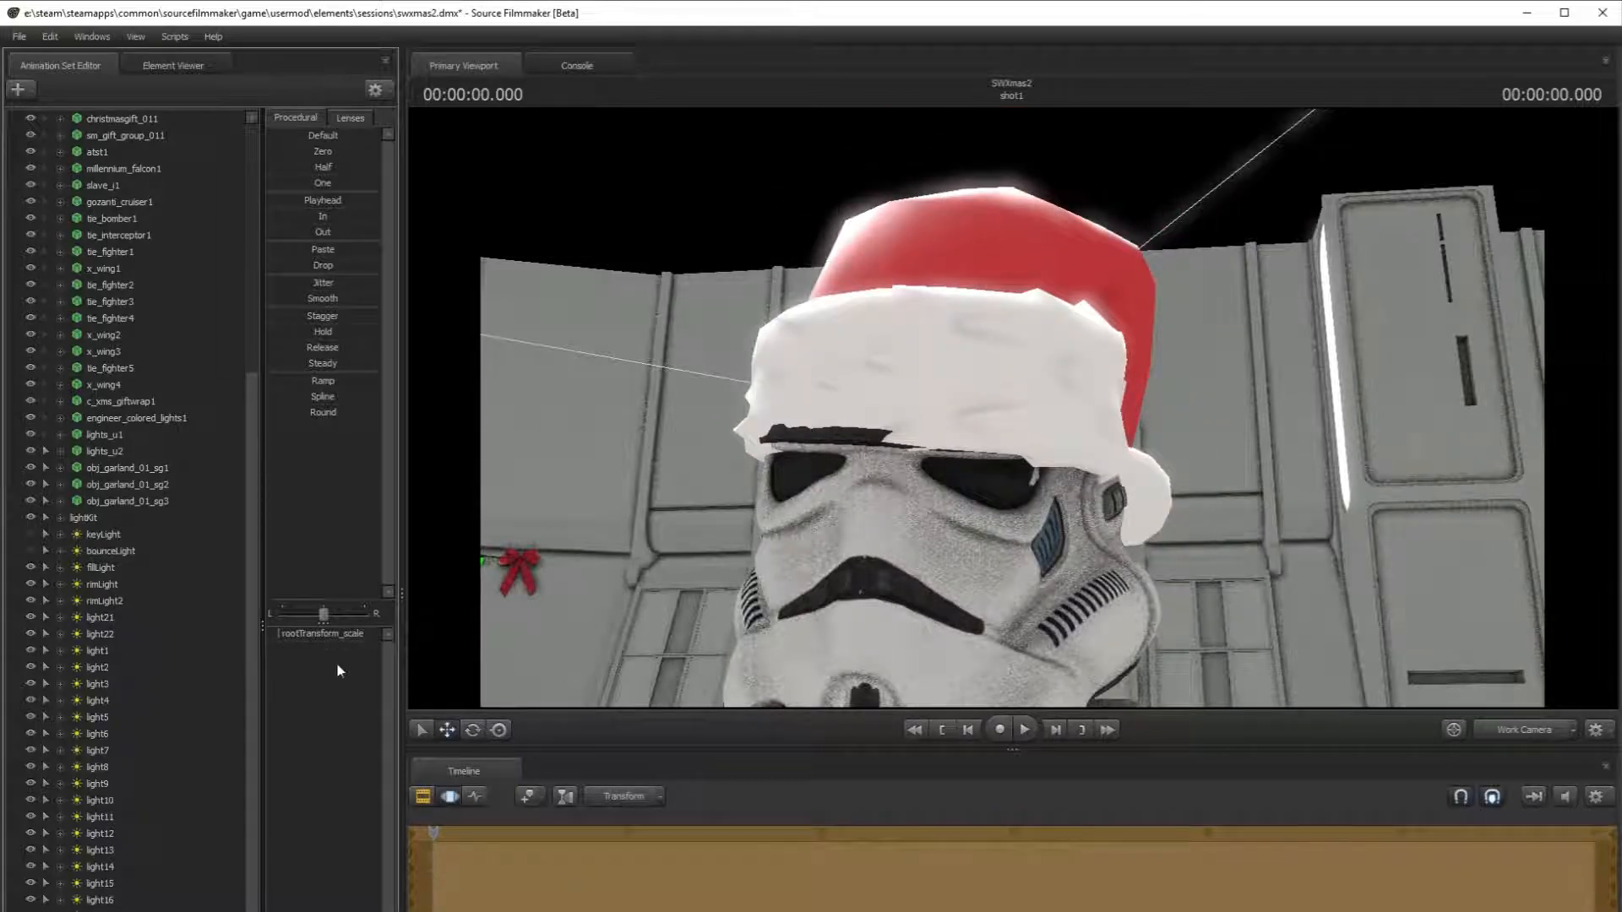
click(927, 492)
drag(865, 536, 881, 497)
key(e)
click(447, 729)
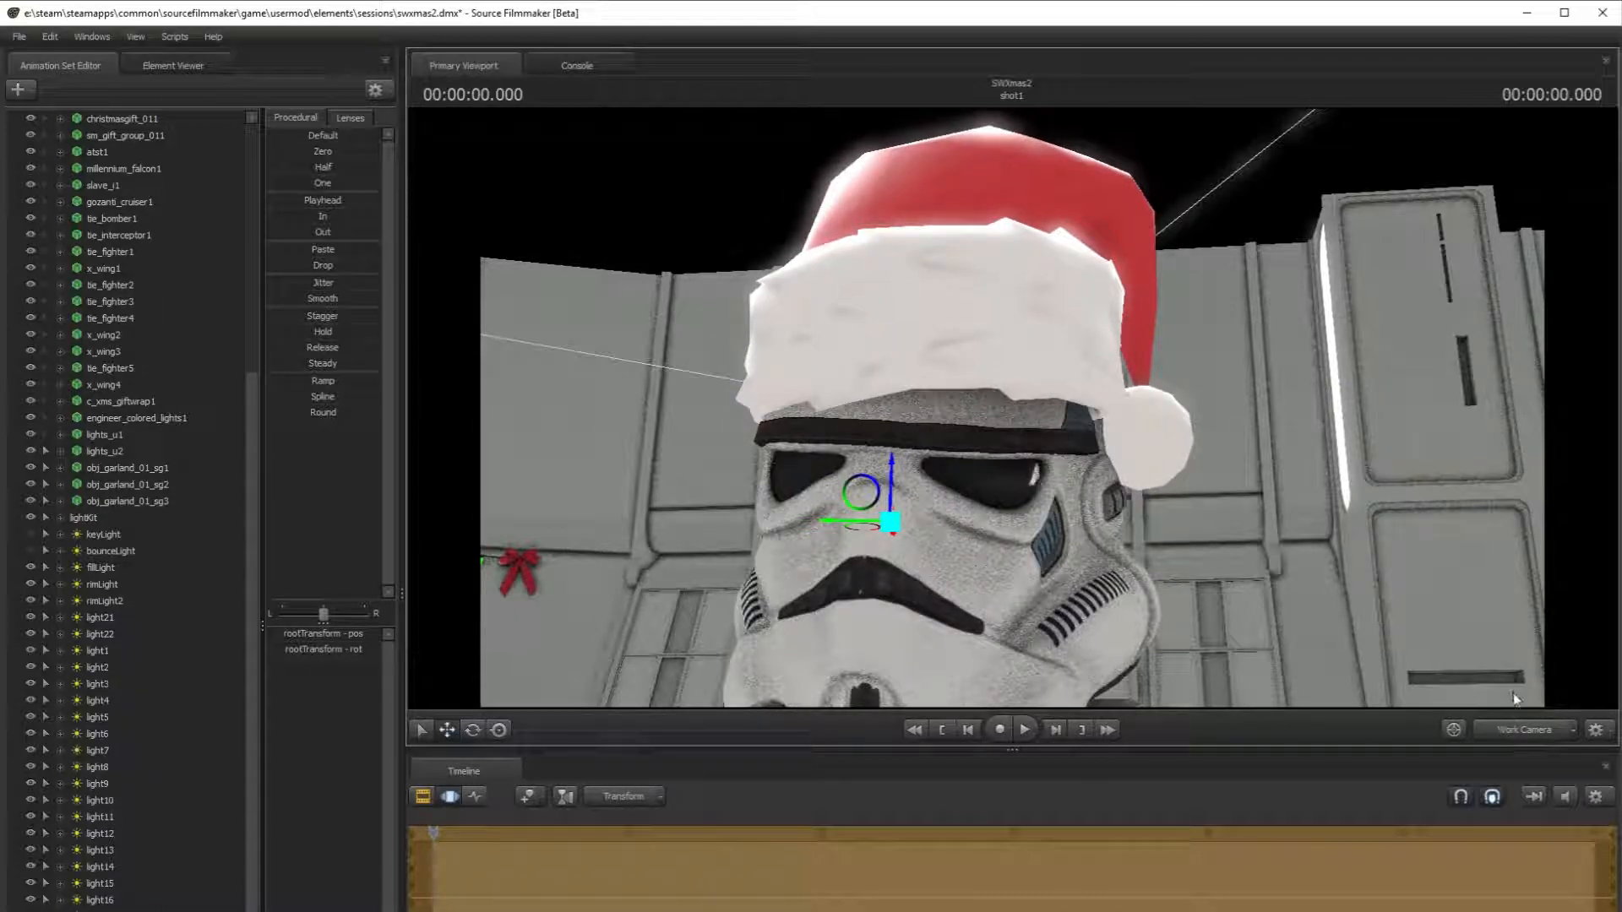
- Fine-tune the Santa hat's rotation and height on the foreground stormtrooper's helmet from camera1
click(1520, 729)
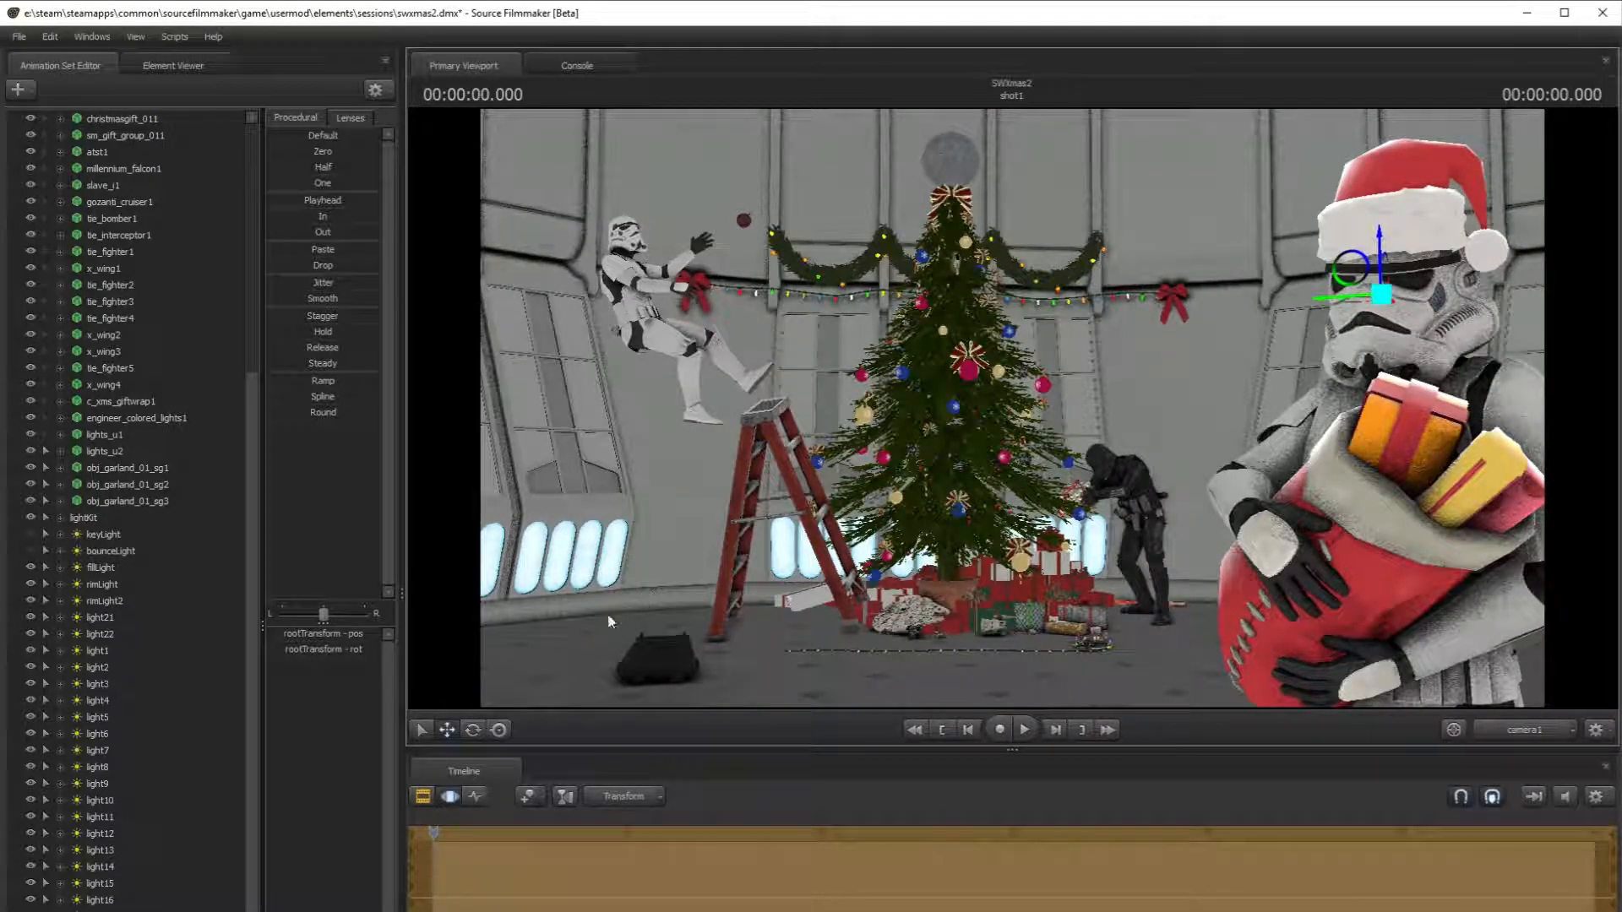
click(473, 730)
drag(1417, 322, 1417, 325)
click(450, 730)
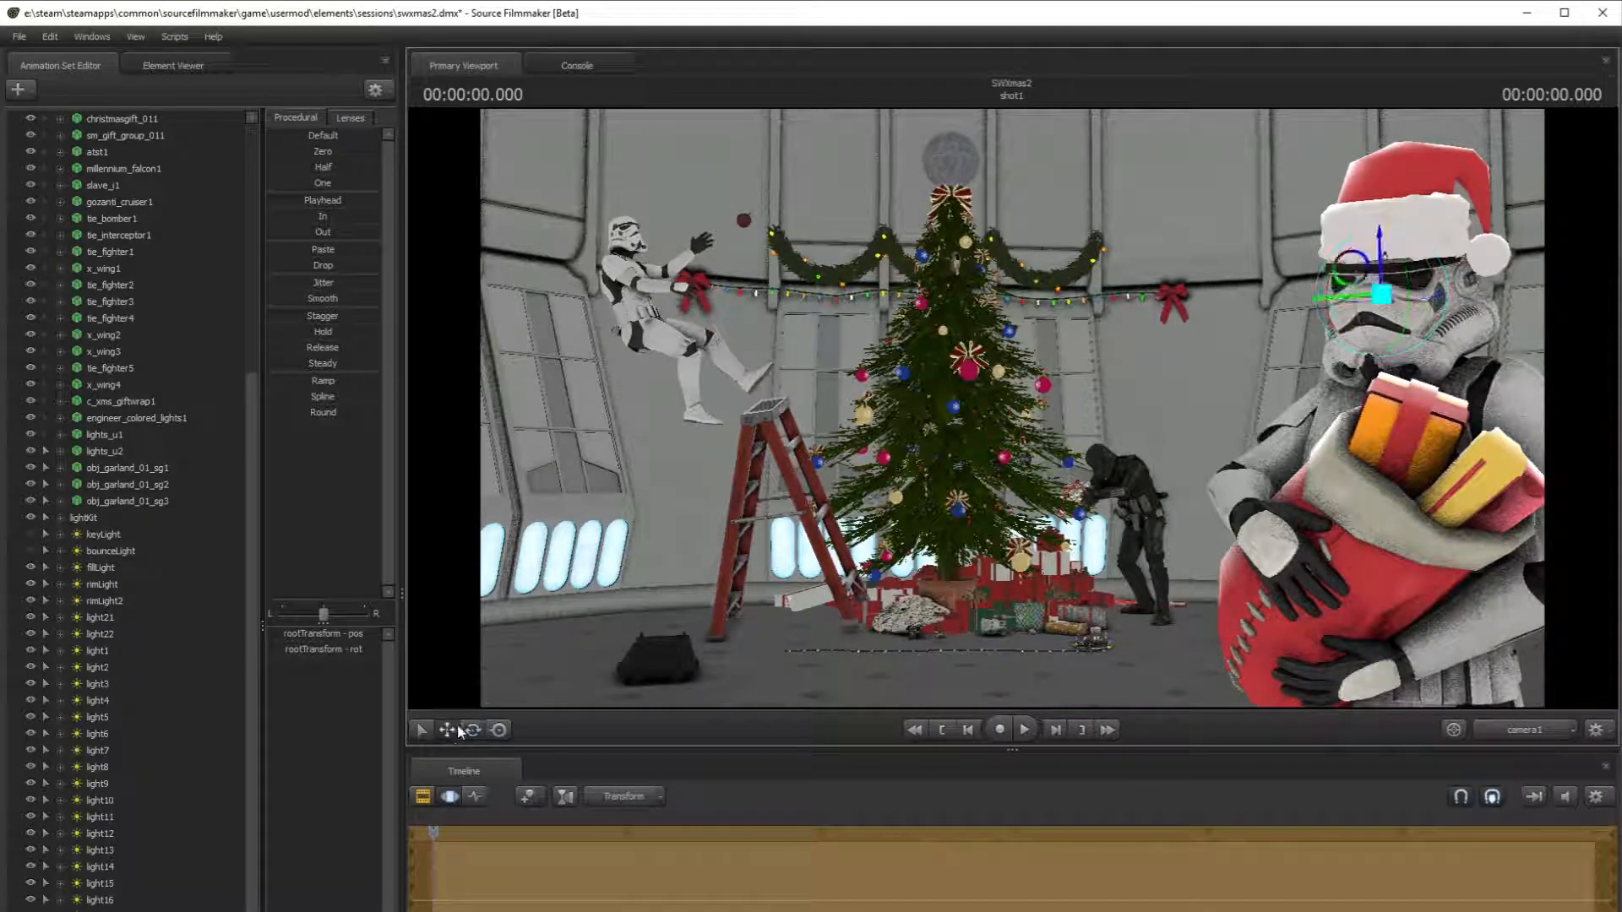
drag(1363, 303, 1377, 261)
- Try lowering the Santa hat further over the foreground helmet's visor, and undo the move
ctrl+click(1122, 510)
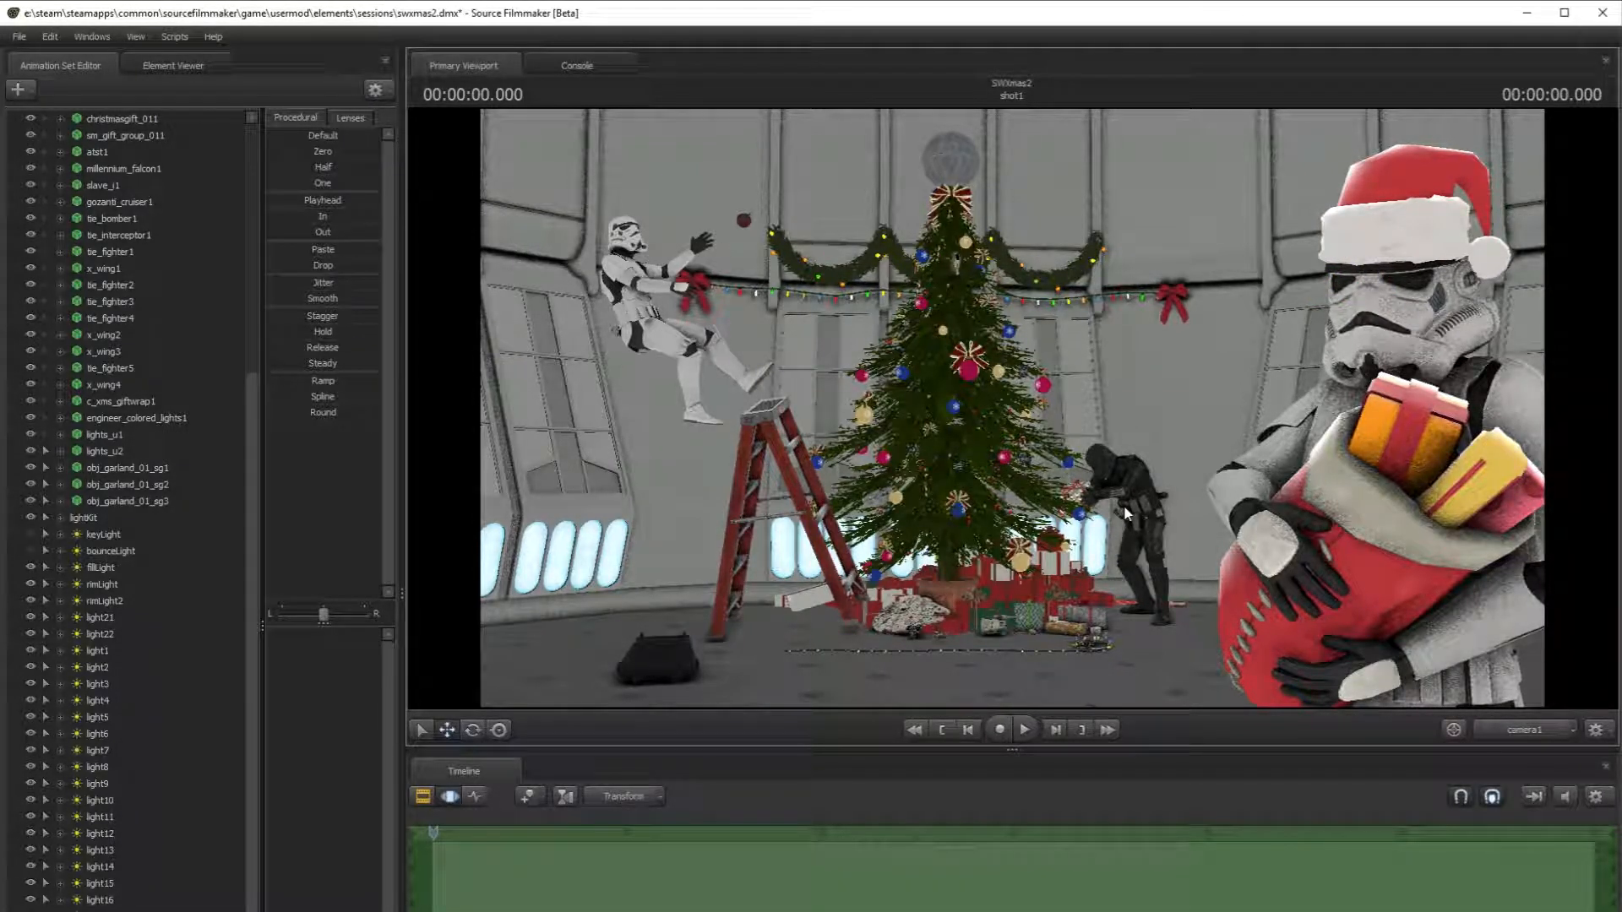
ctrl+click(1383, 296)
mouse_move(1392, 240)
mouse_down()
mouse_move(1391, 275)
mouse_move(1389, 262)
mouse_up()
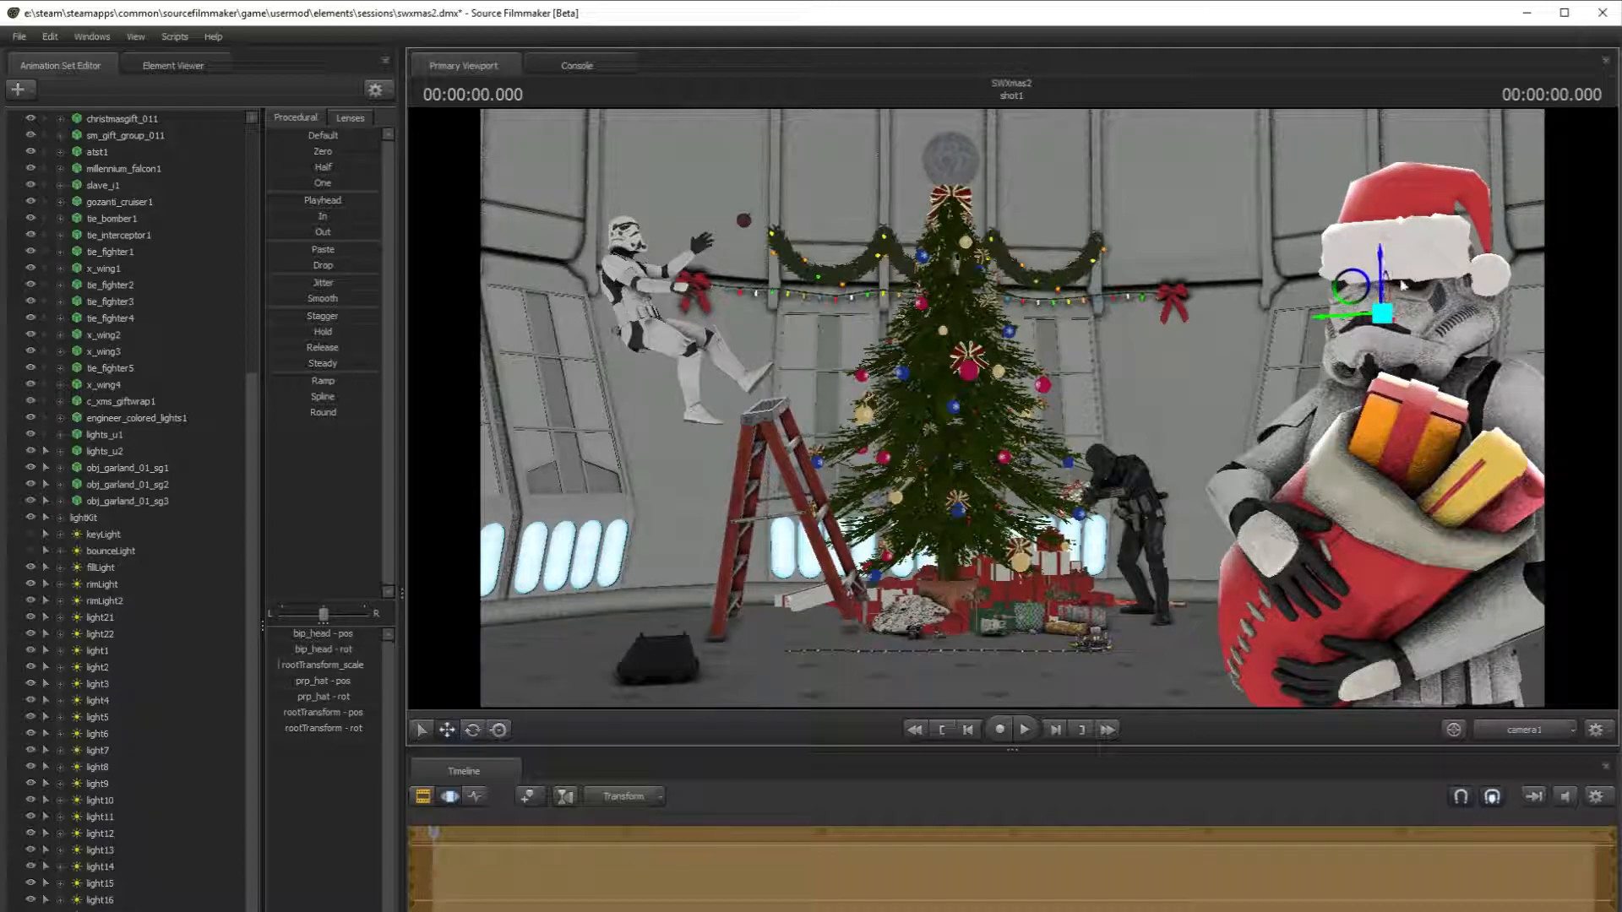
key(ctrl+z)
key(ctrl+z)
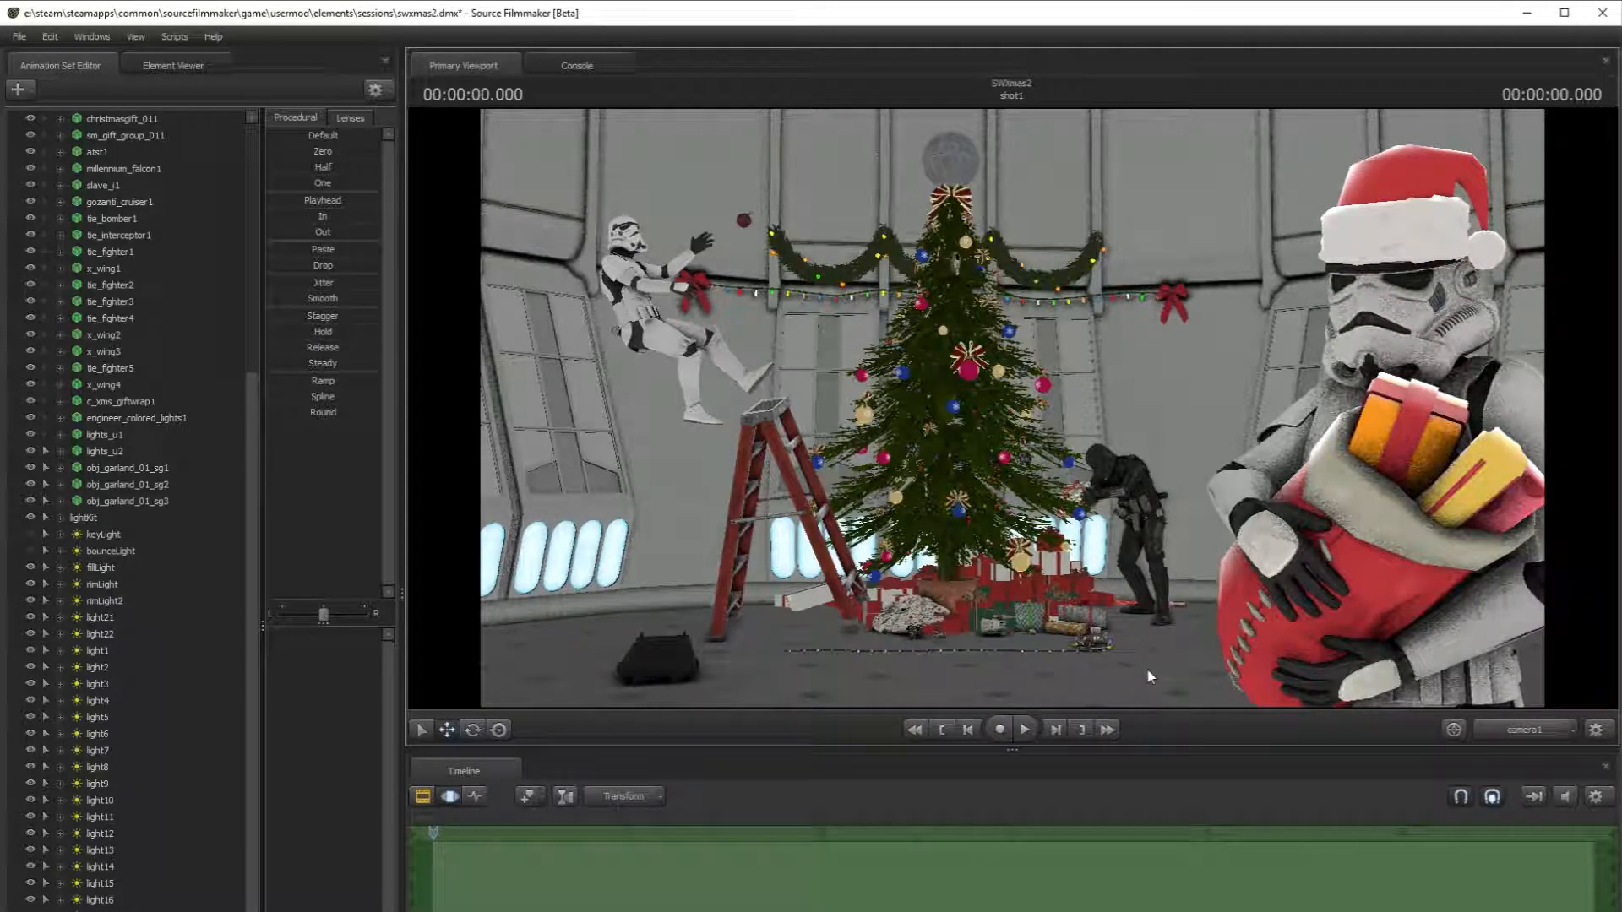
- Switch to the clip editor and enable viewport lighting to check the hat in the lit scene
click(426, 800)
right_click(750, 556)
click(792, 605)
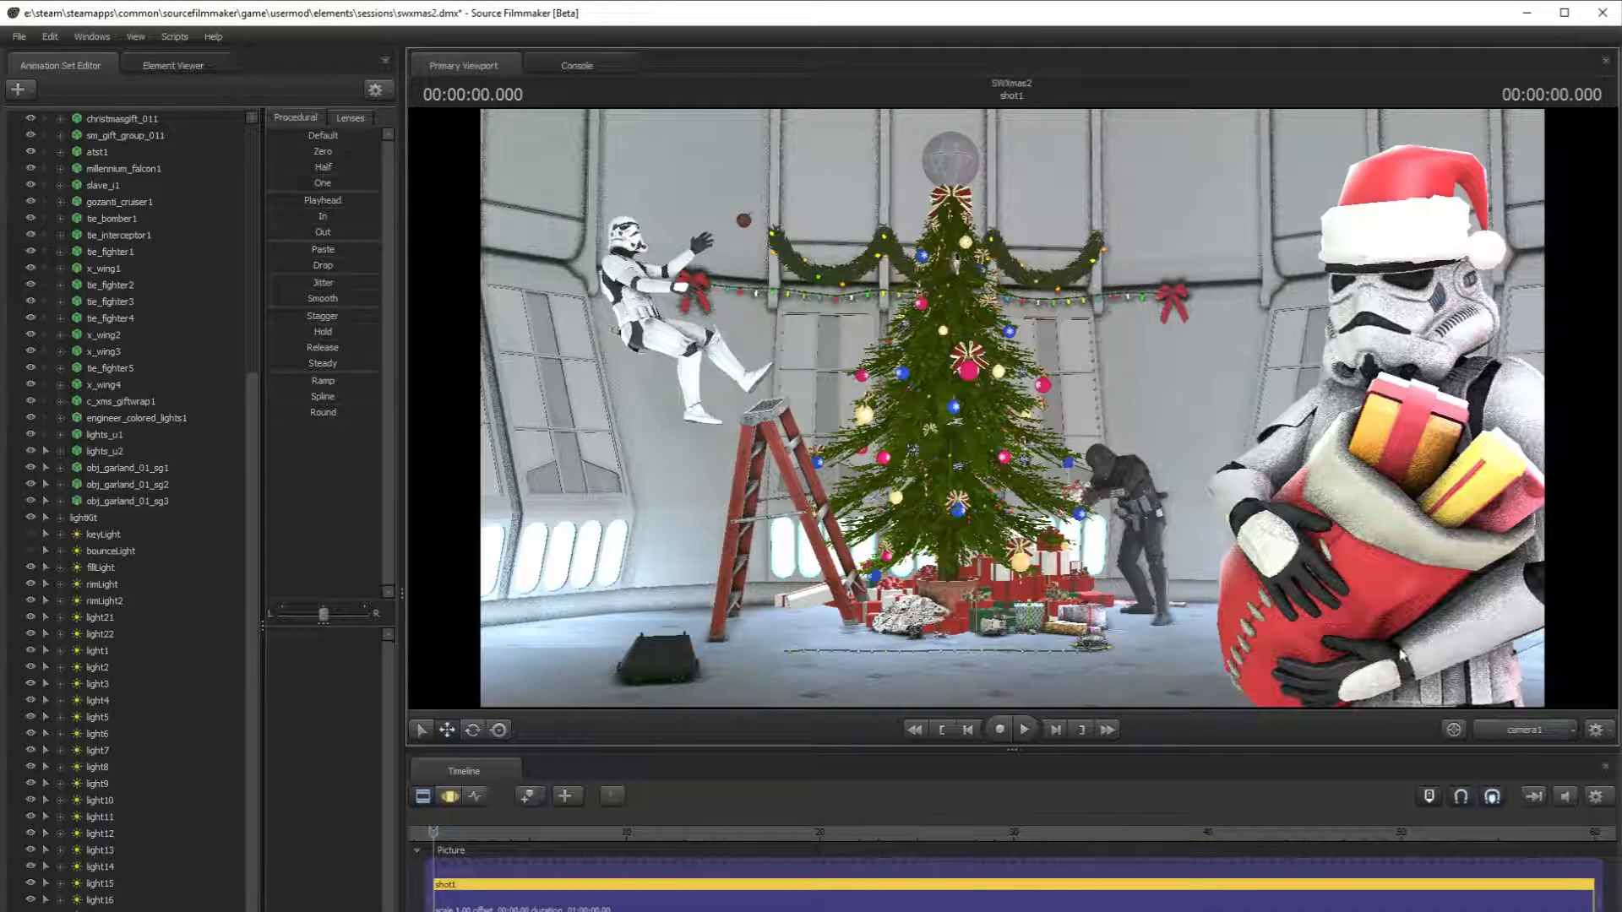
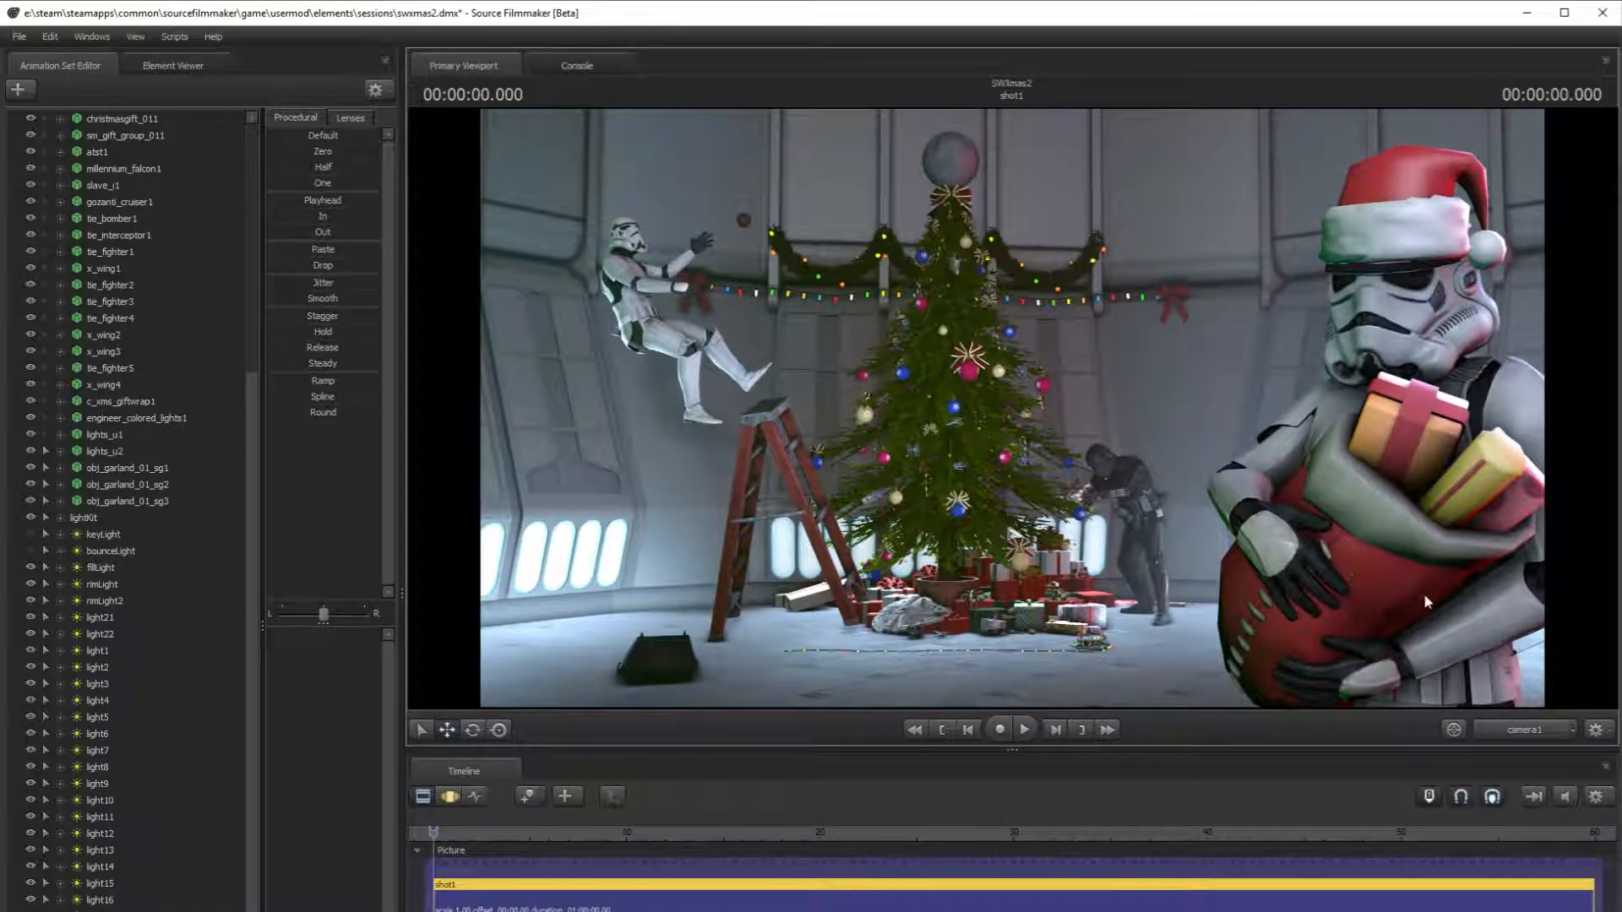
- Try rotating the Santa hat around the foreground helmet from the work camera, and undo the rotation after checking it in camera1
click(1522, 731)
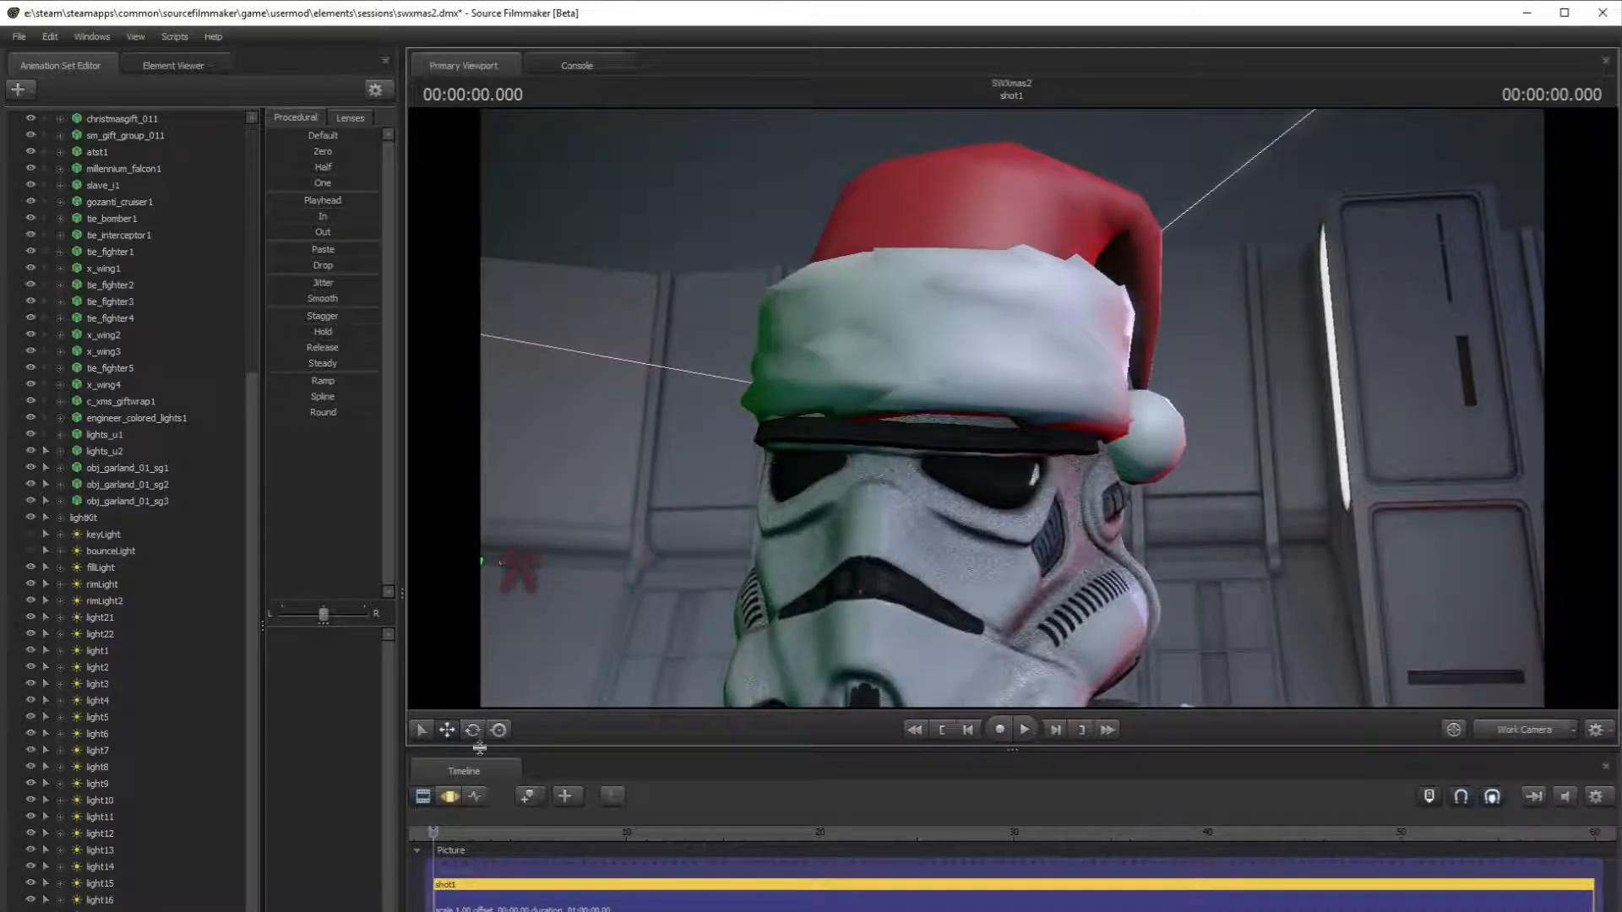
click(1136, 651)
drag(1036, 368, 946, 397)
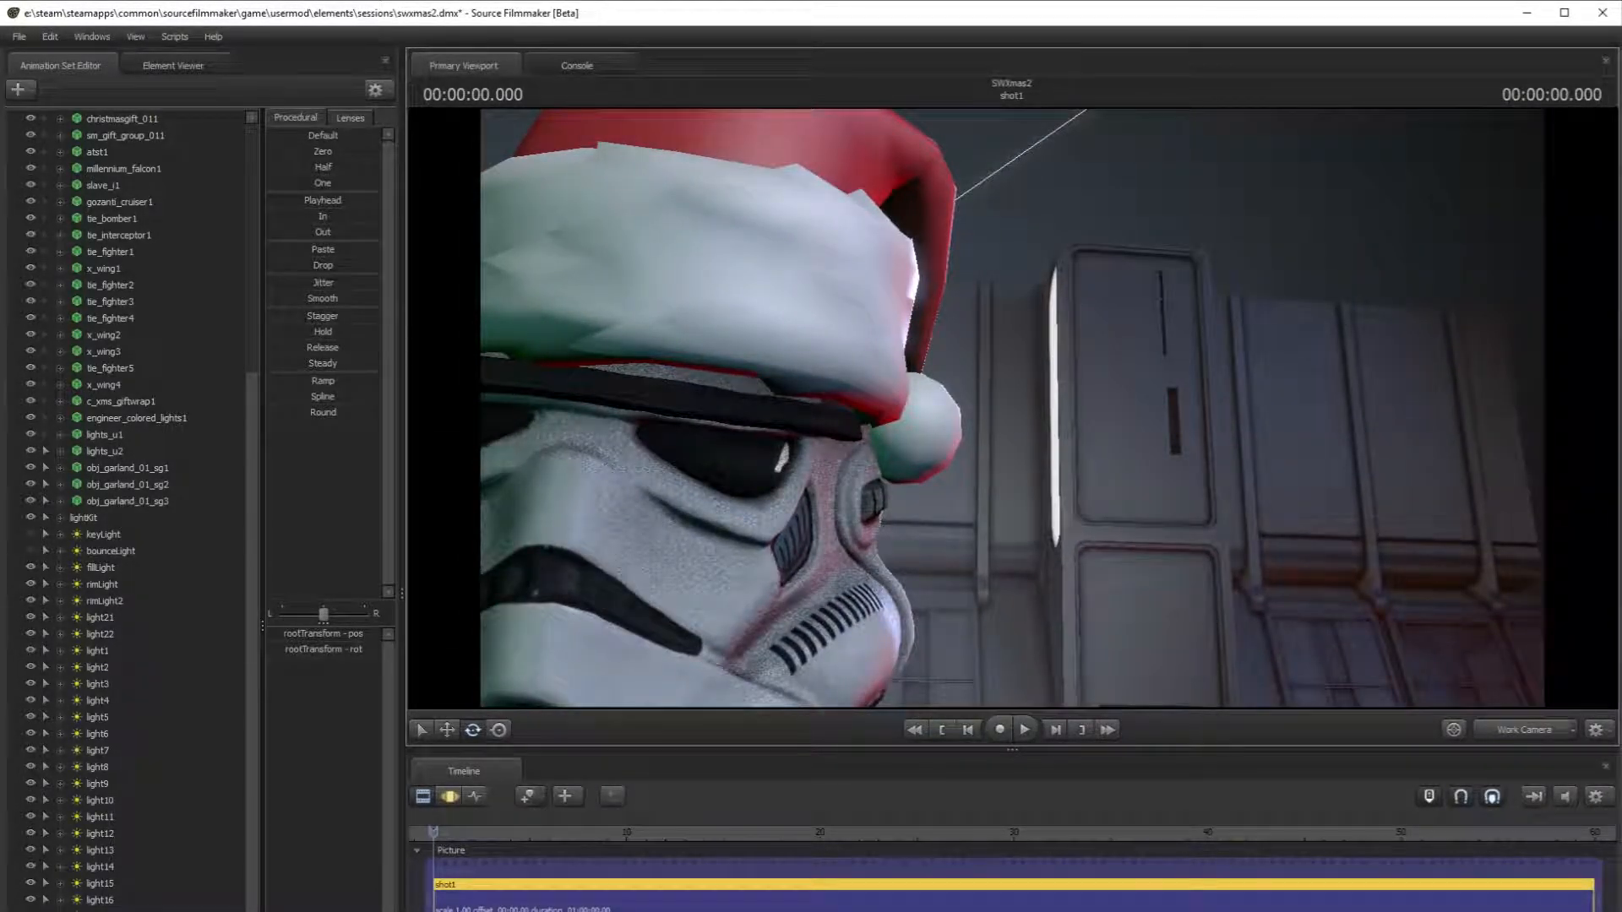
click(451, 798)
drag(760, 524, 816, 543)
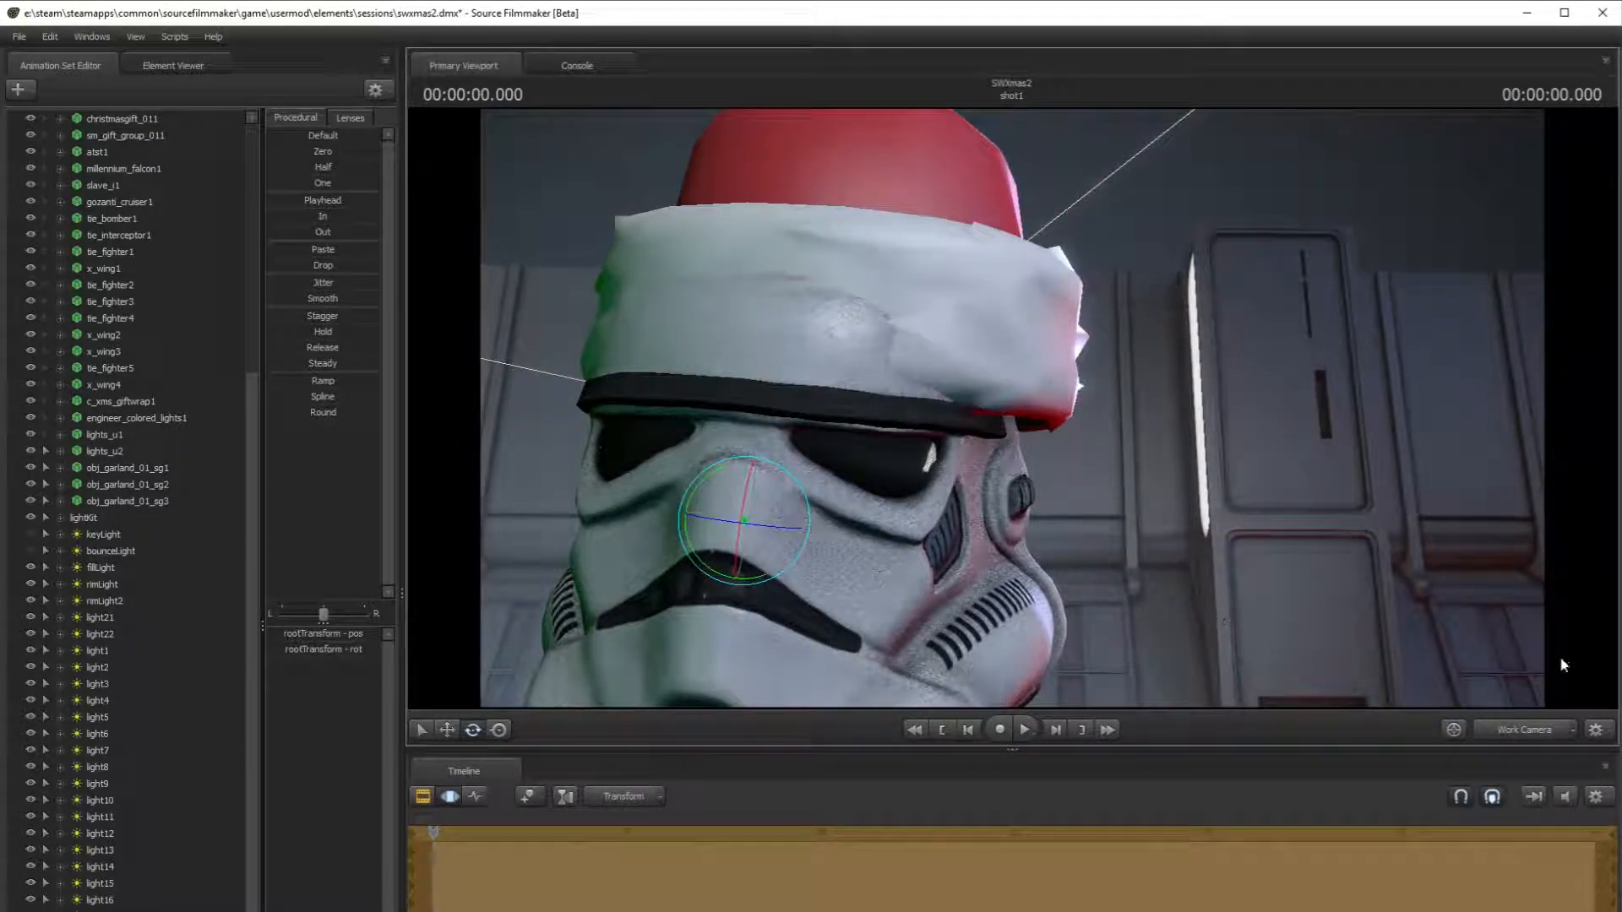
click(1533, 730)
key(ctrl+z)
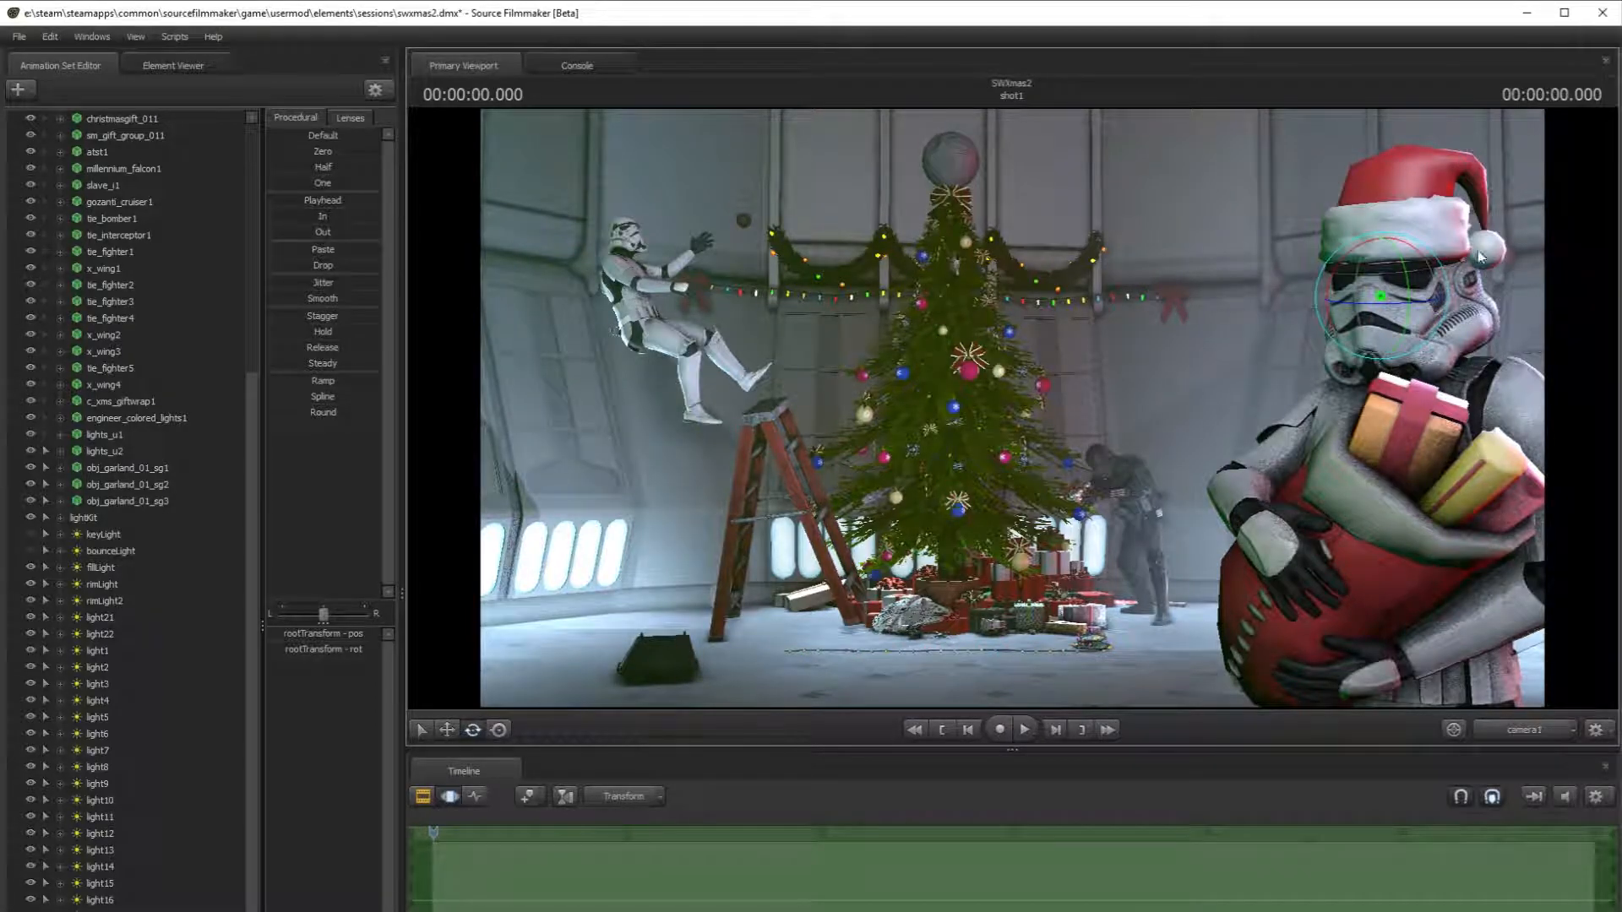
- Try shifting the Santa hat sideways and turning it in the camera1 view, undoing both changes
click(447, 729)
drag(1353, 304, 1340, 301)
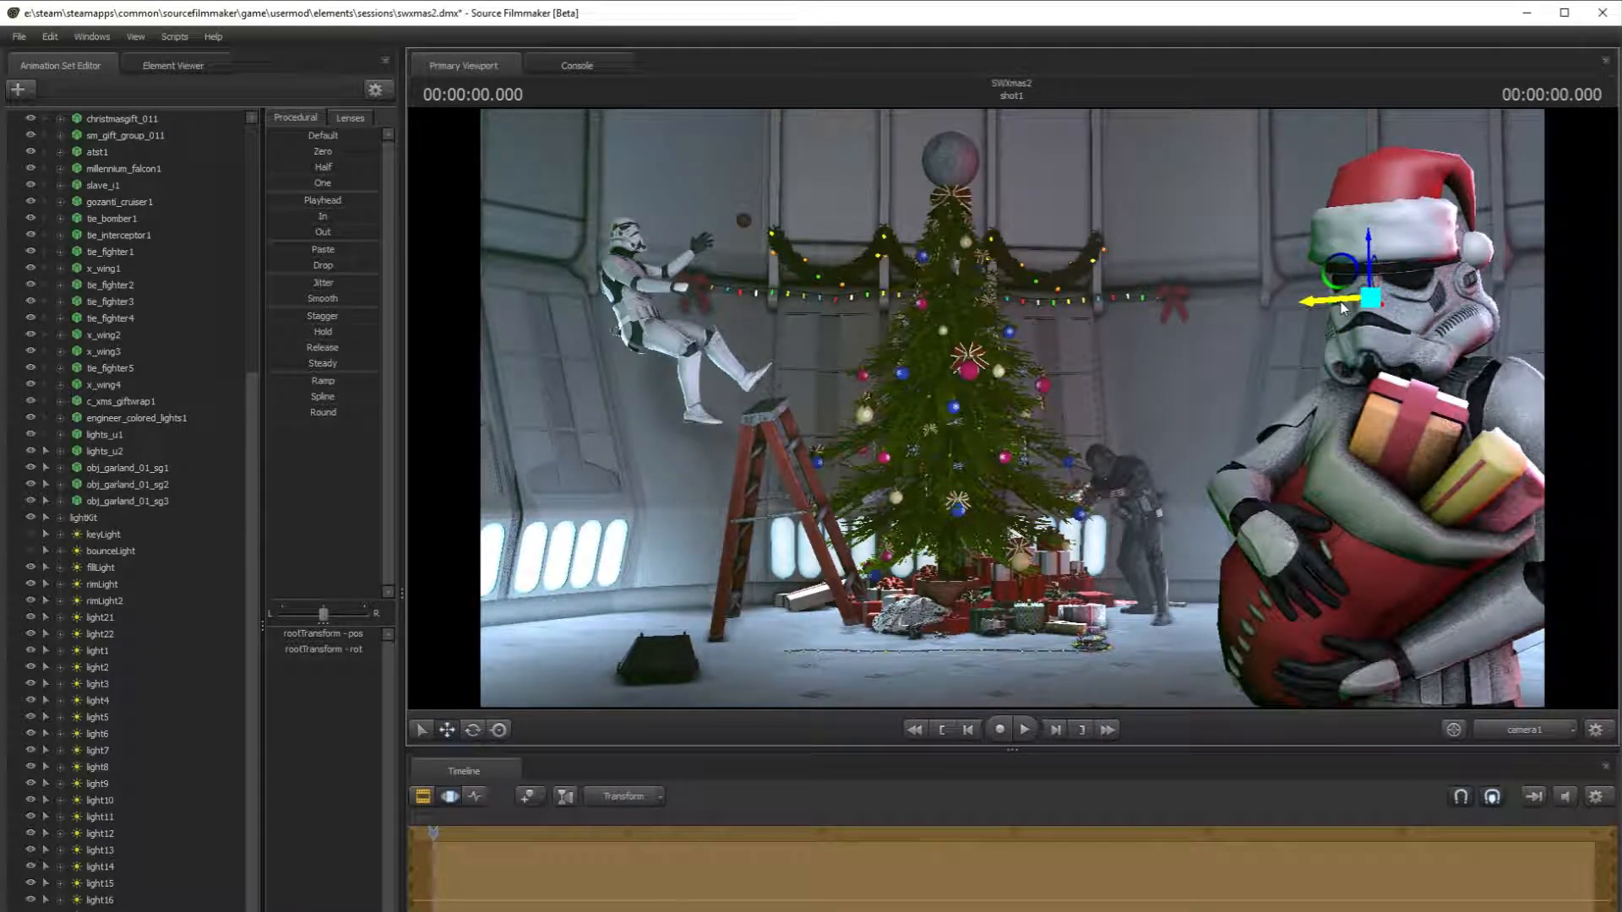
key(ctrl+z)
click(473, 729)
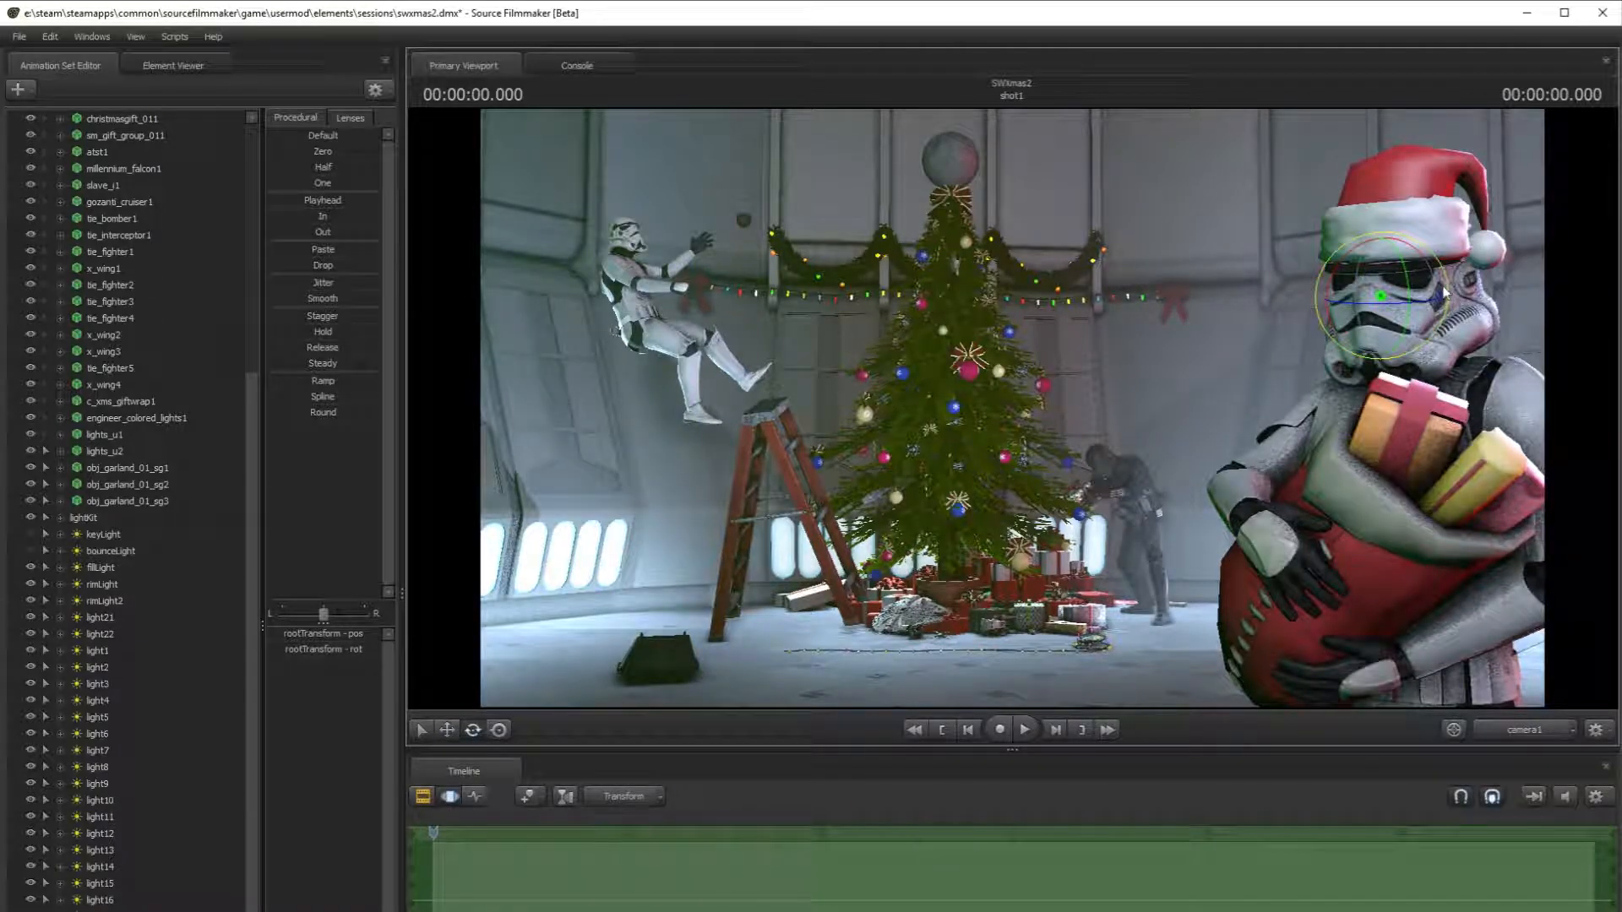
mouse_move(1392, 304)
mouse_down()
mouse_move(1422, 309)
mouse_move(1370, 324)
mouse_up()
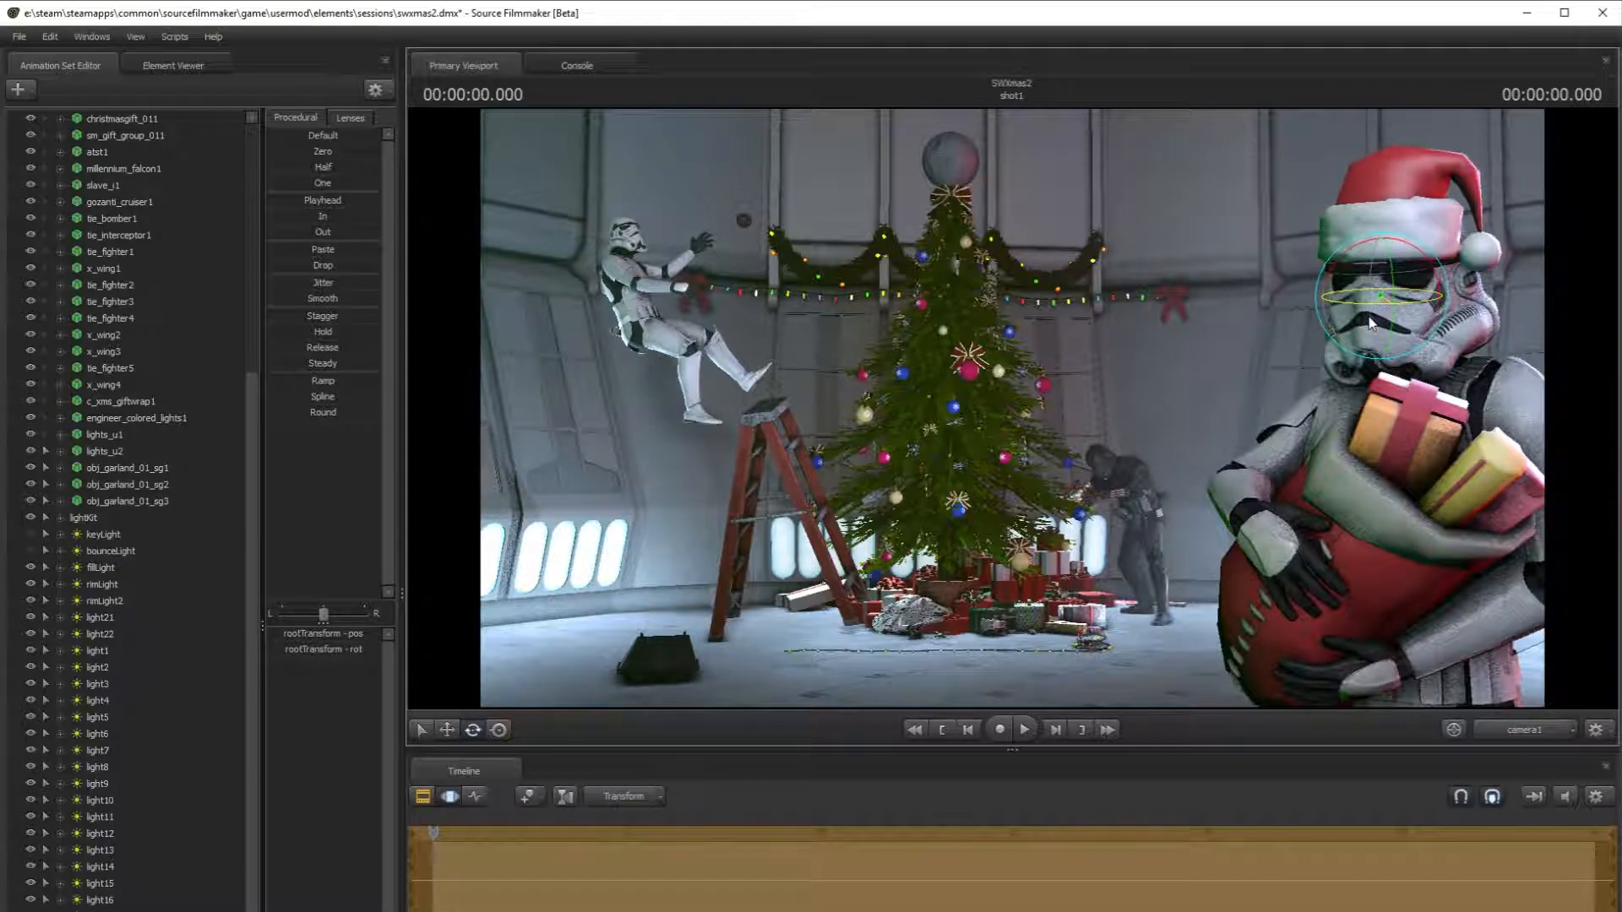
key(ctrl+z)
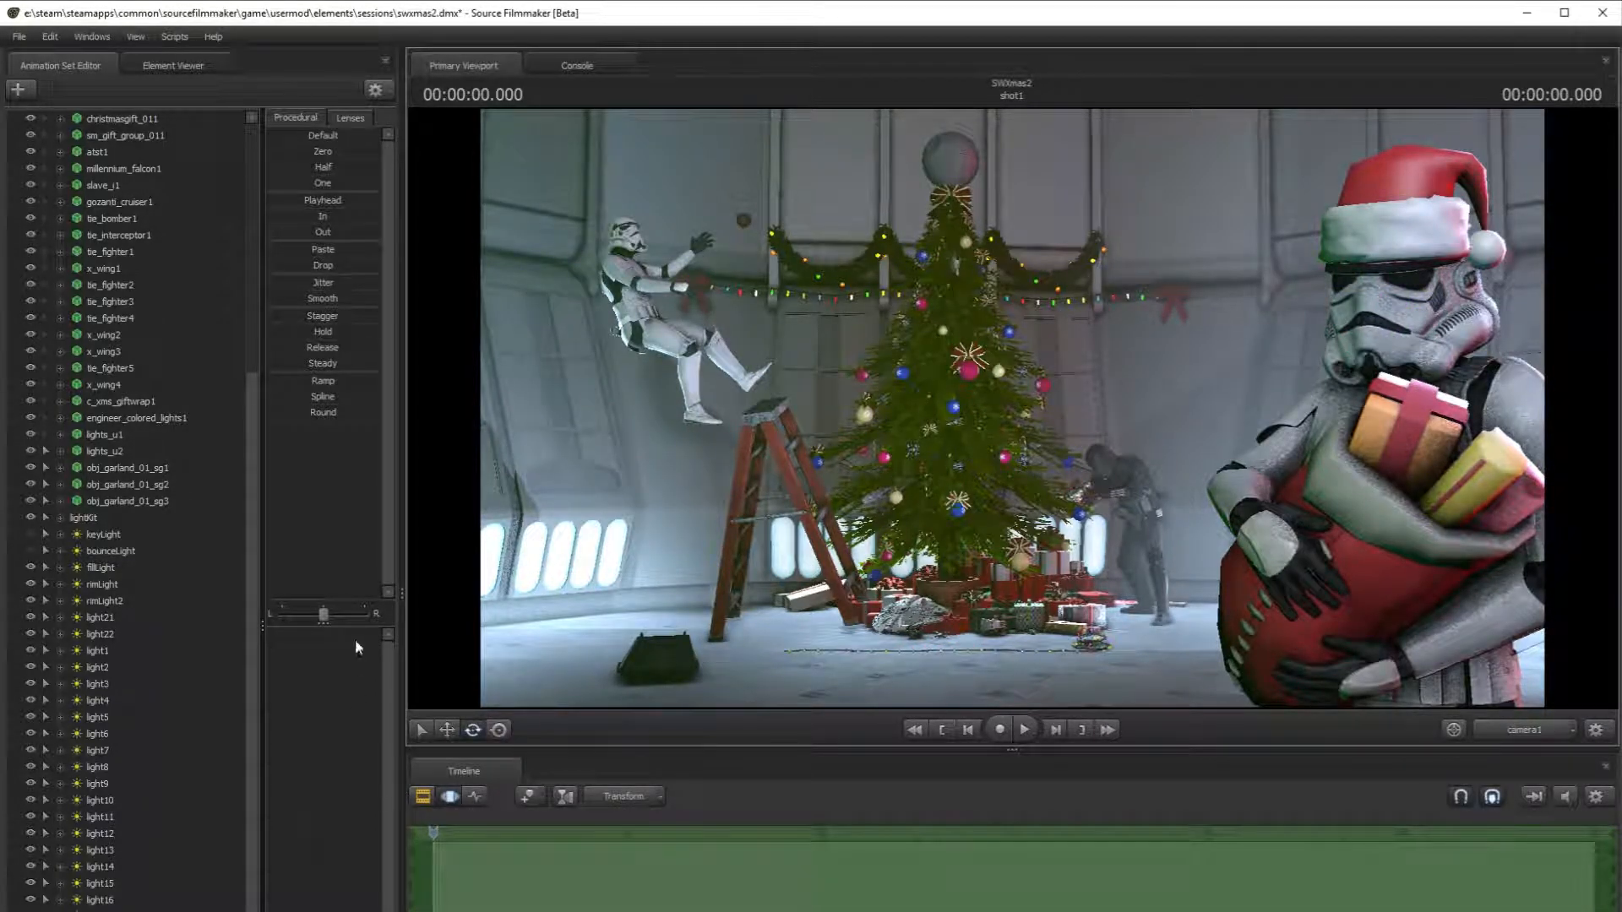
key(ctrl+z)
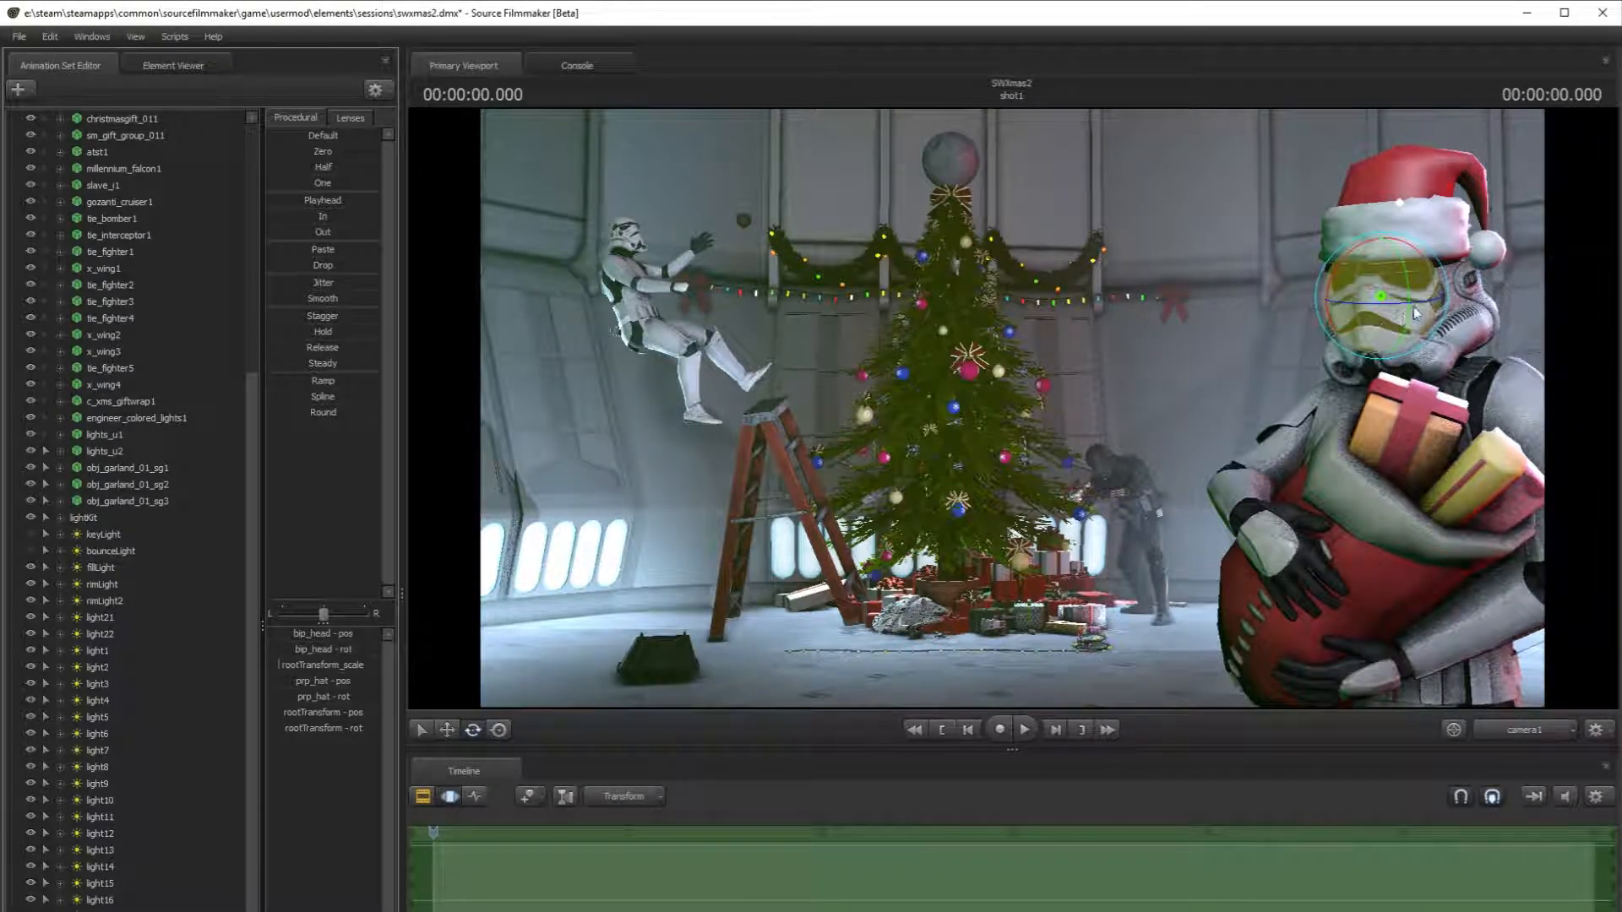
- Copy the Santa hat's animation set and turn off viewport lighting in the work camera view
right_click(190, 767)
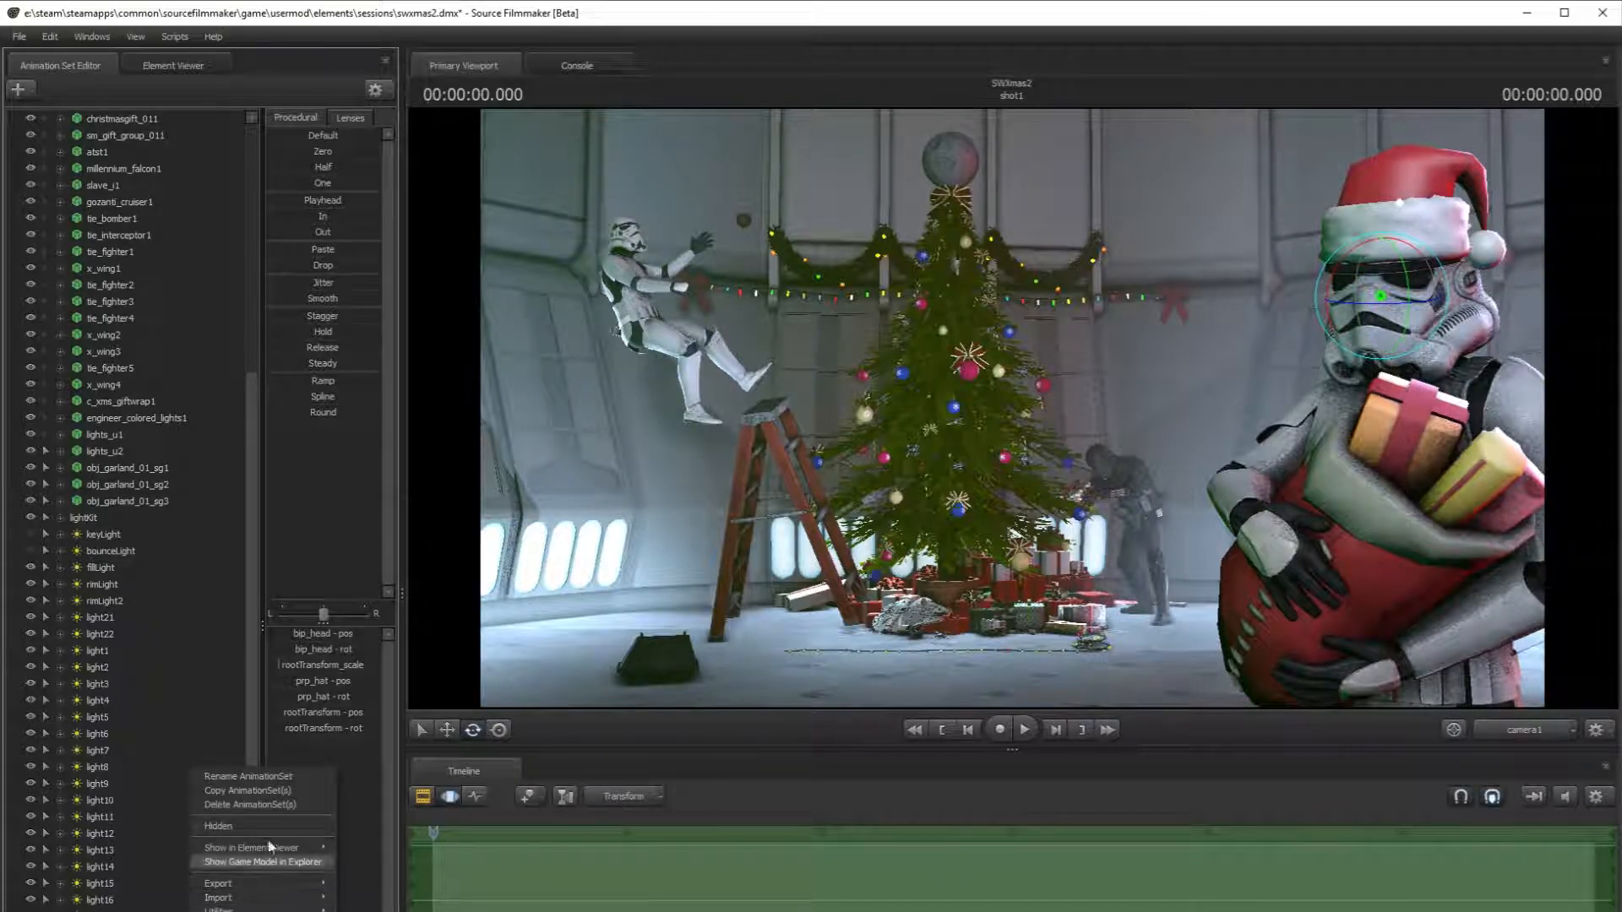
click(266, 788)
click(1502, 731)
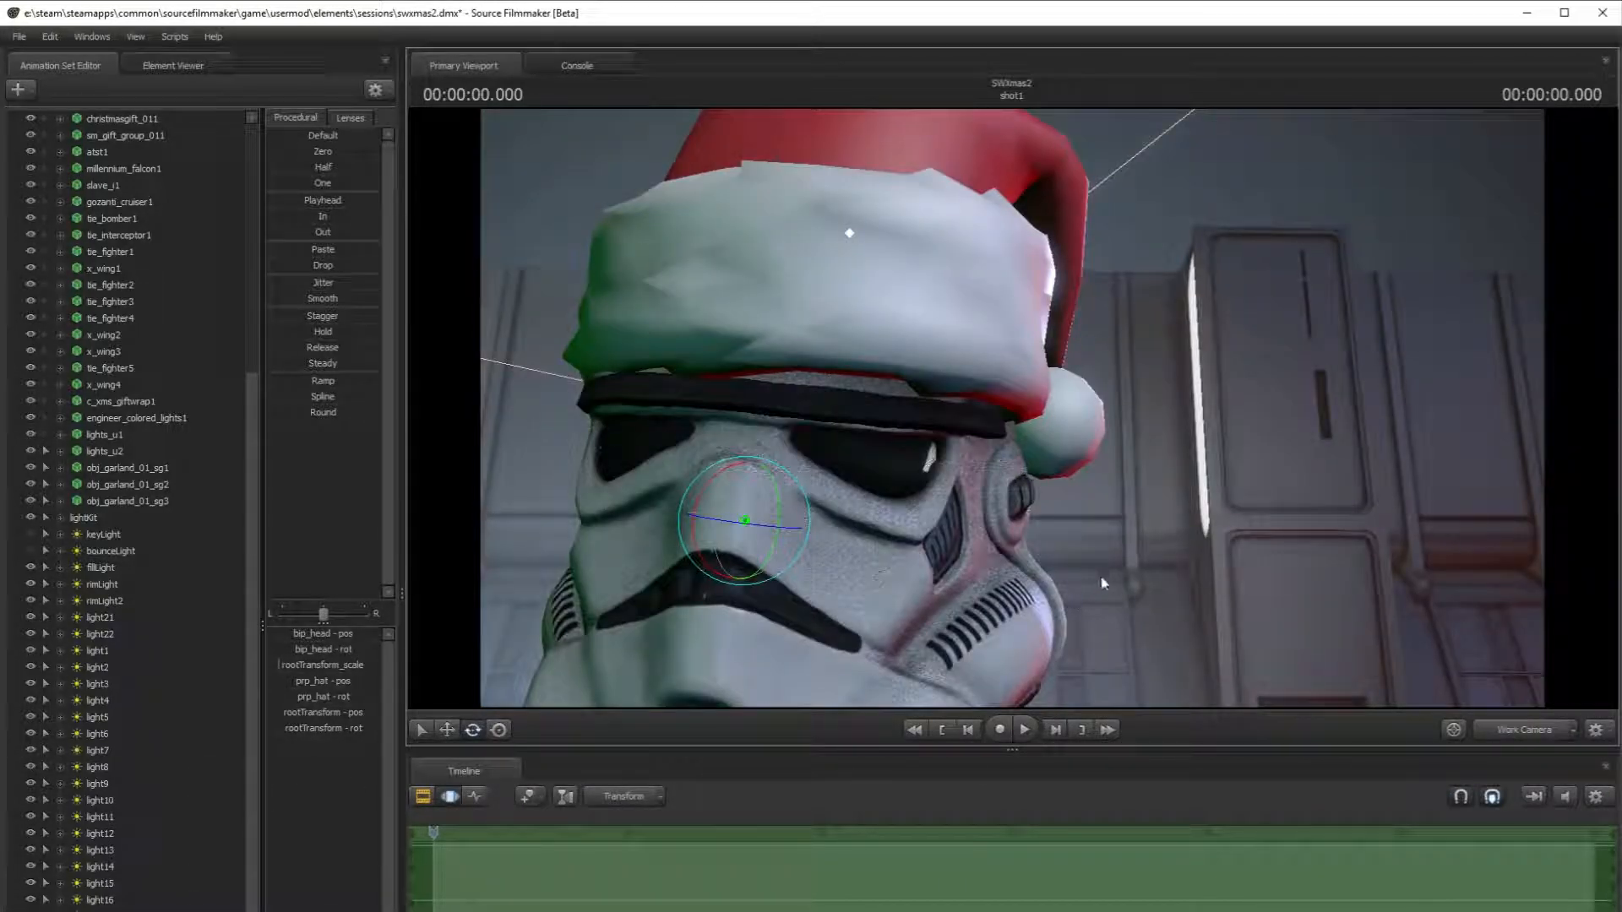
right_click(1026, 404)
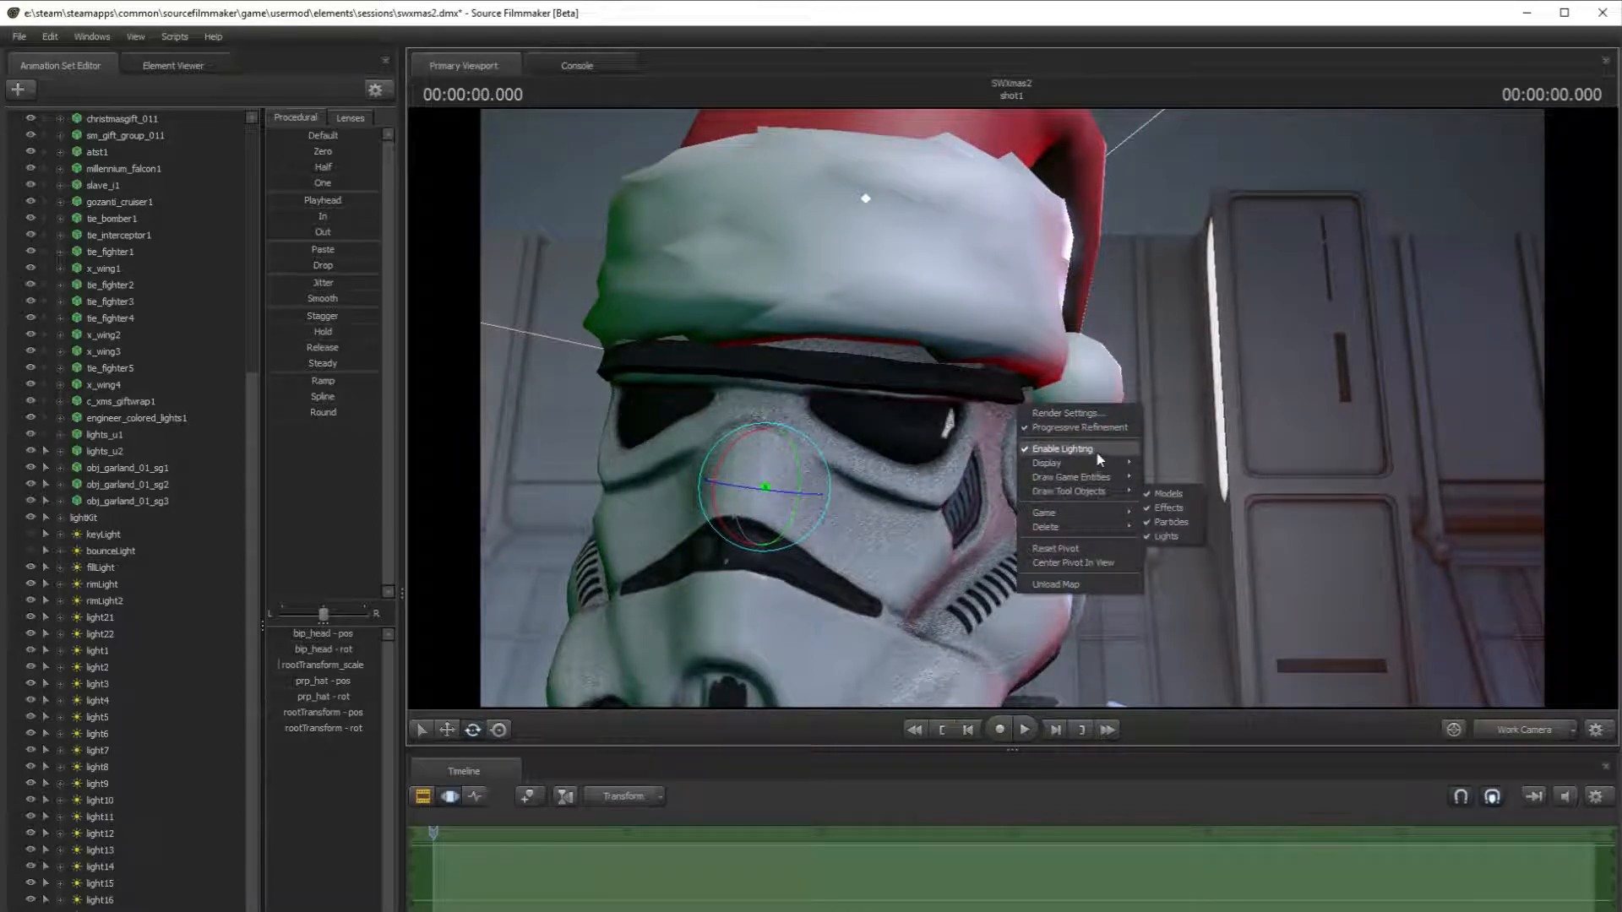
click(1178, 503)
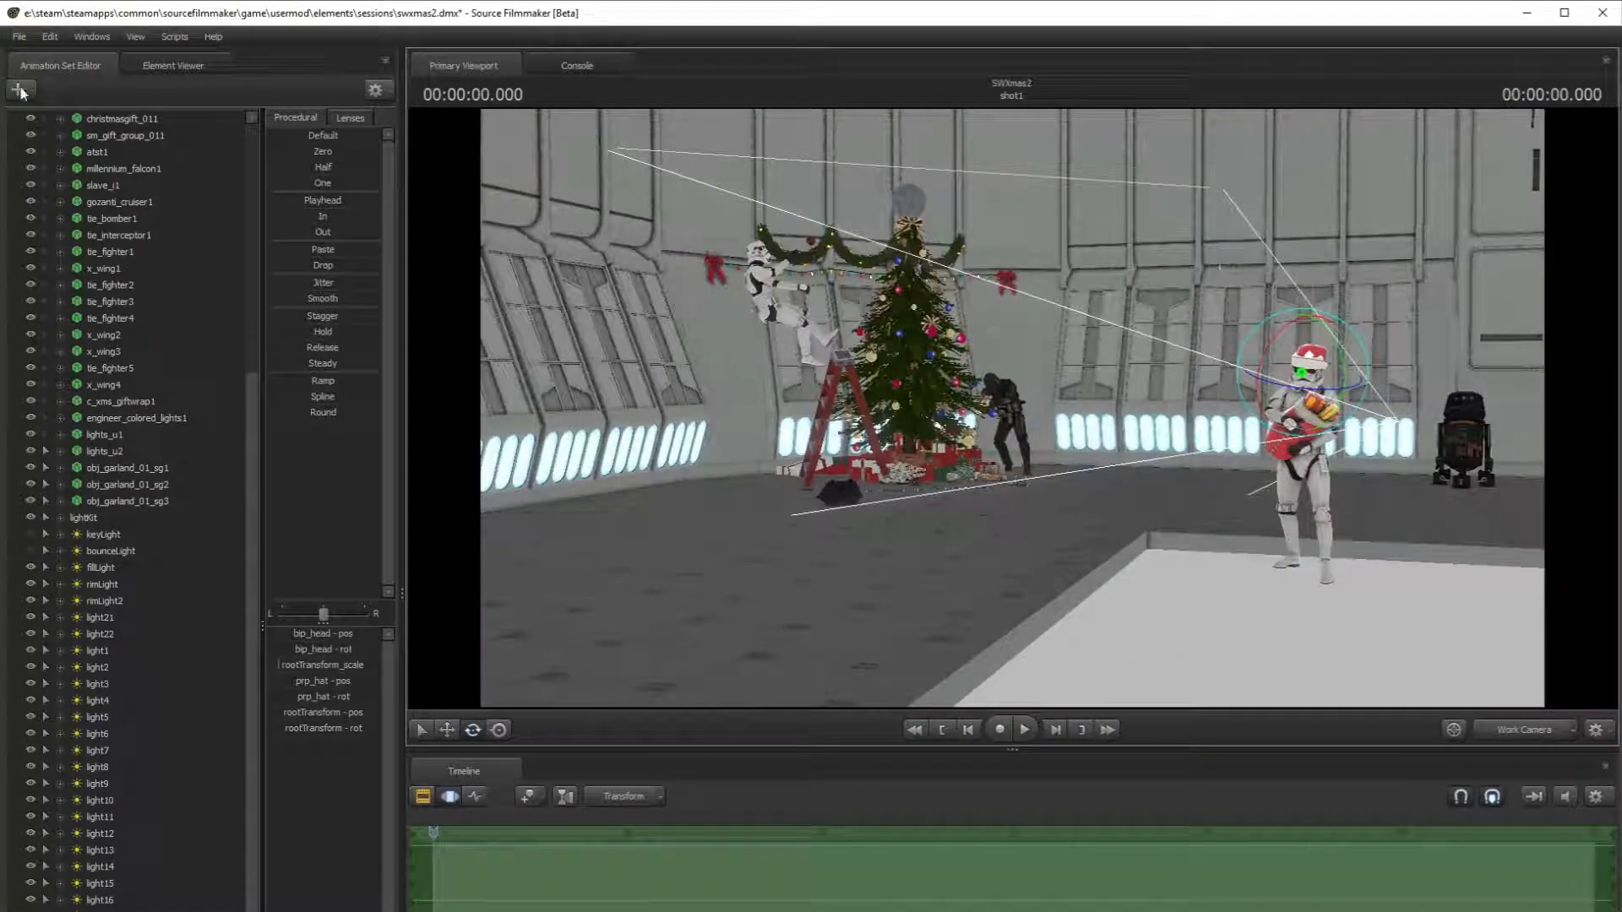
- Paste the copied Santa hat animation set into the session as a second hat
click(19, 36)
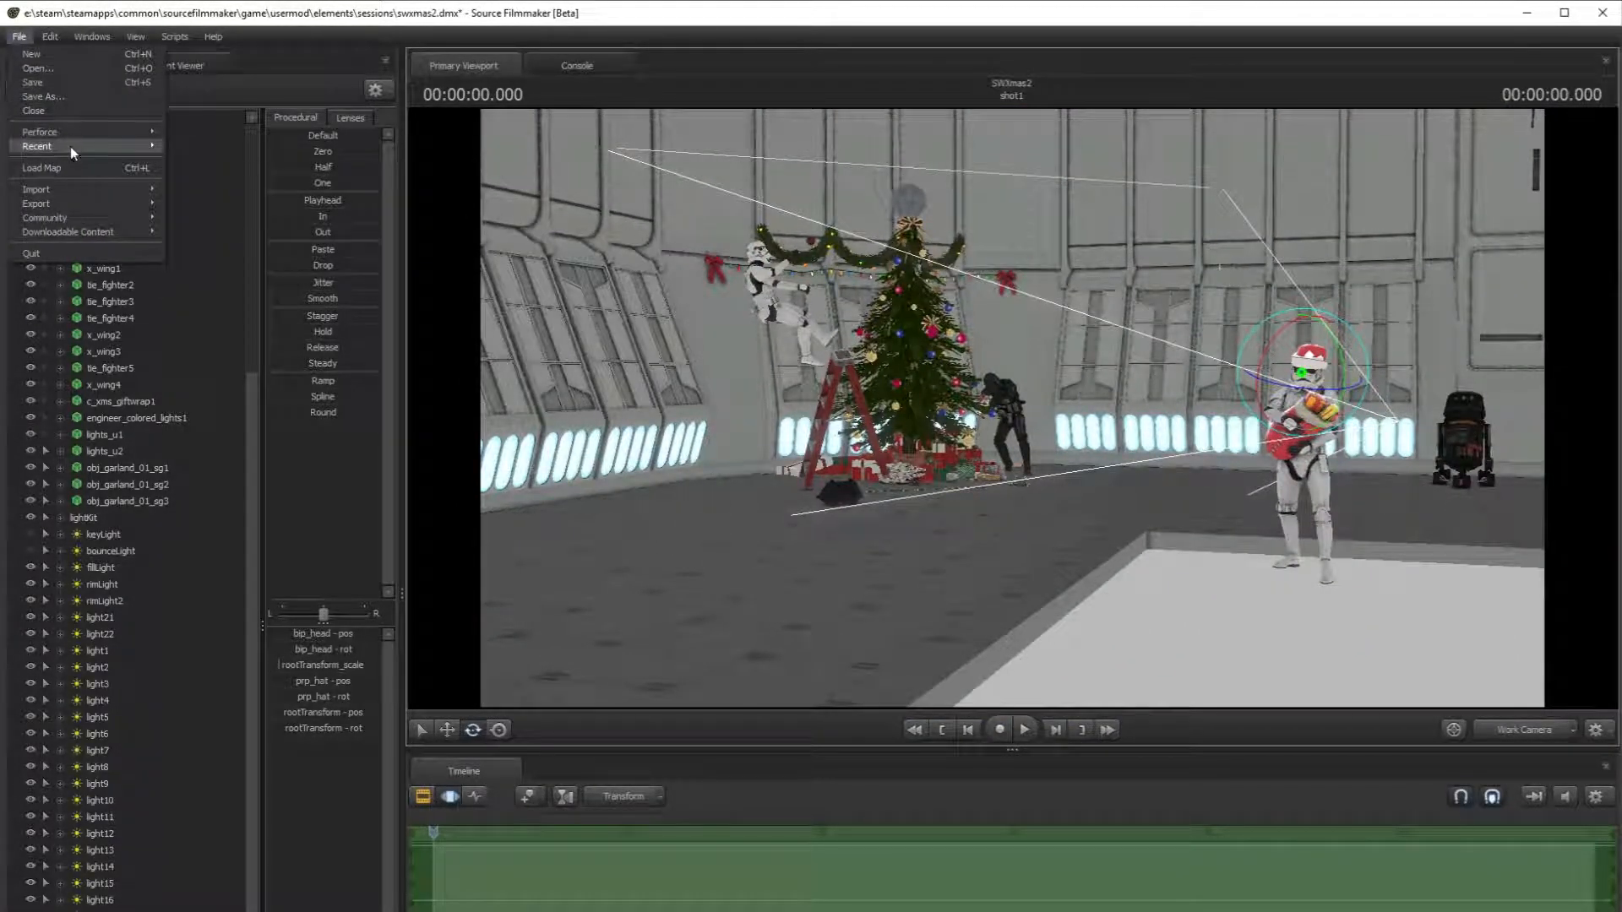
click(388, 89)
click(383, 105)
click(384, 95)
click(387, 103)
click(379, 95)
click(380, 97)
click(256, 799)
drag(256, 800, 256, 812)
key(ctrl+z)
- Move the duplicate Santa hat across the room to the falling stormtrooper and tilt it beside his head
click(452, 729)
drag(1403, 441, 1159, 668)
drag(1255, 436, 582, 172)
drag(1012, 407, 958, 434)
key(w)
click(472, 730)
click(446, 730)
key(Escape)
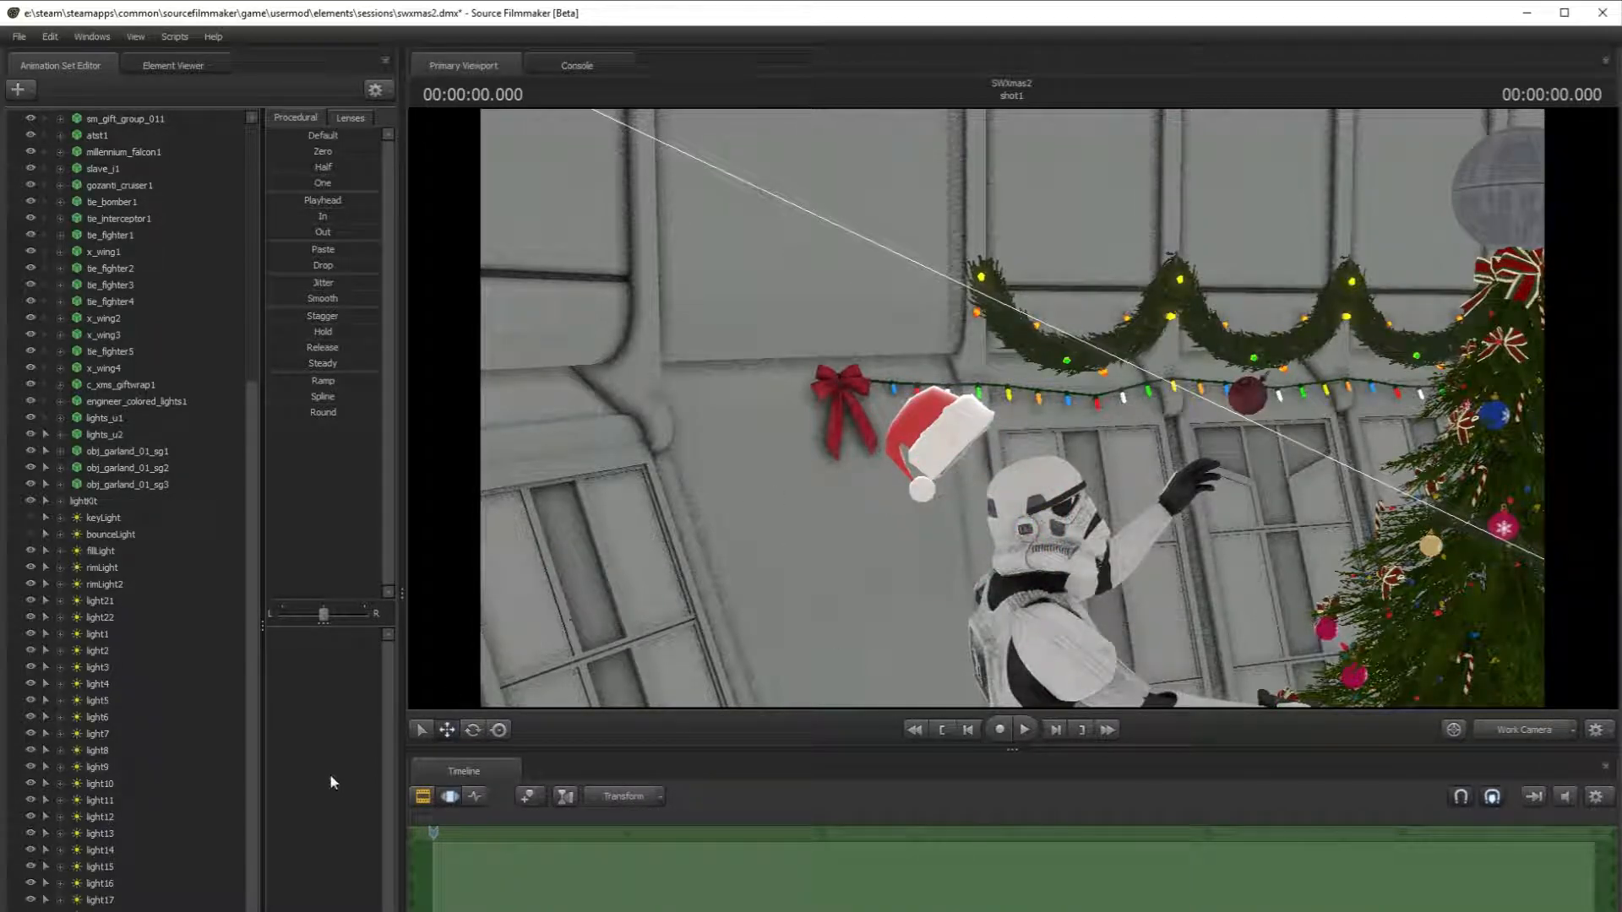
- Shift the duplicate hat lower behind the falling stormtrooper's head and adjust its rotation from camera1
click(100, 911)
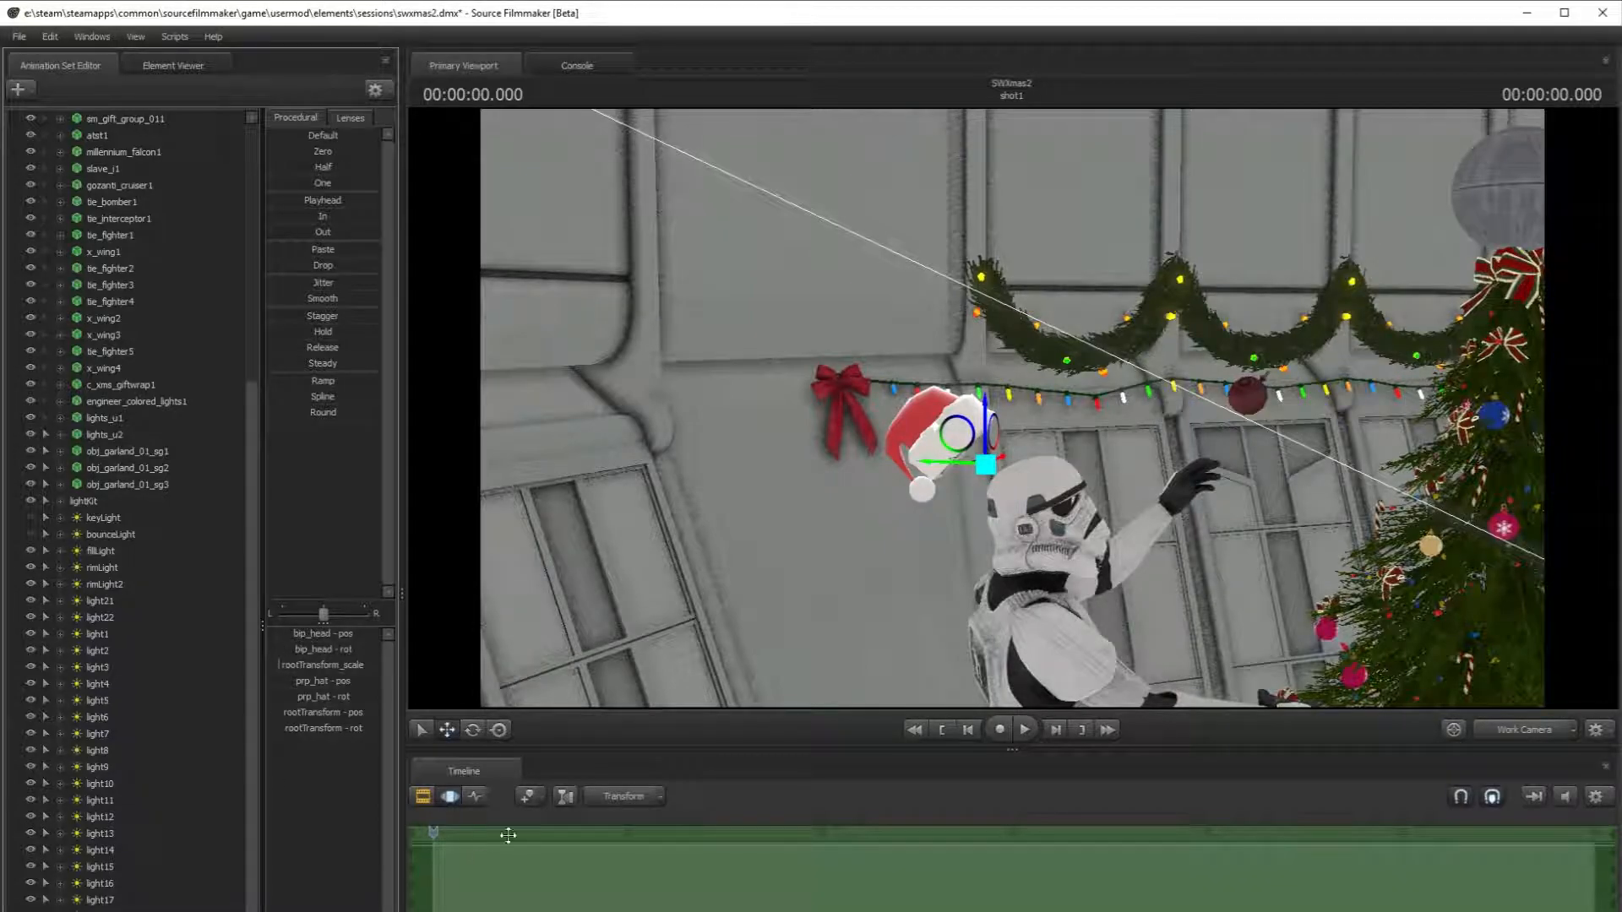
drag(958, 435, 936, 457)
click(473, 730)
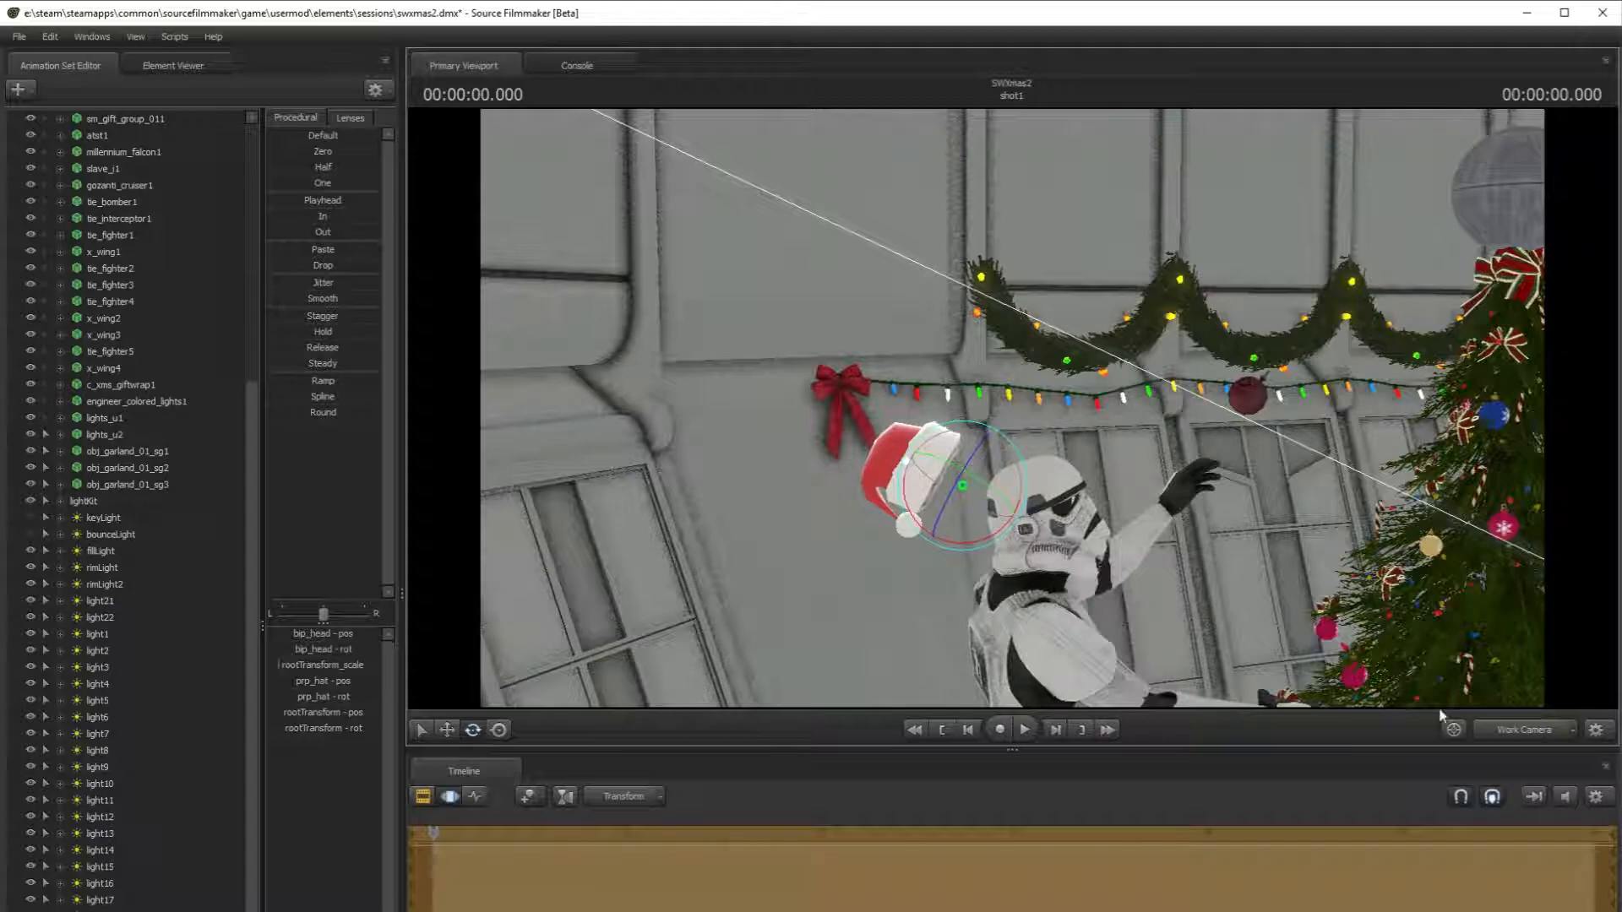
click(1529, 728)
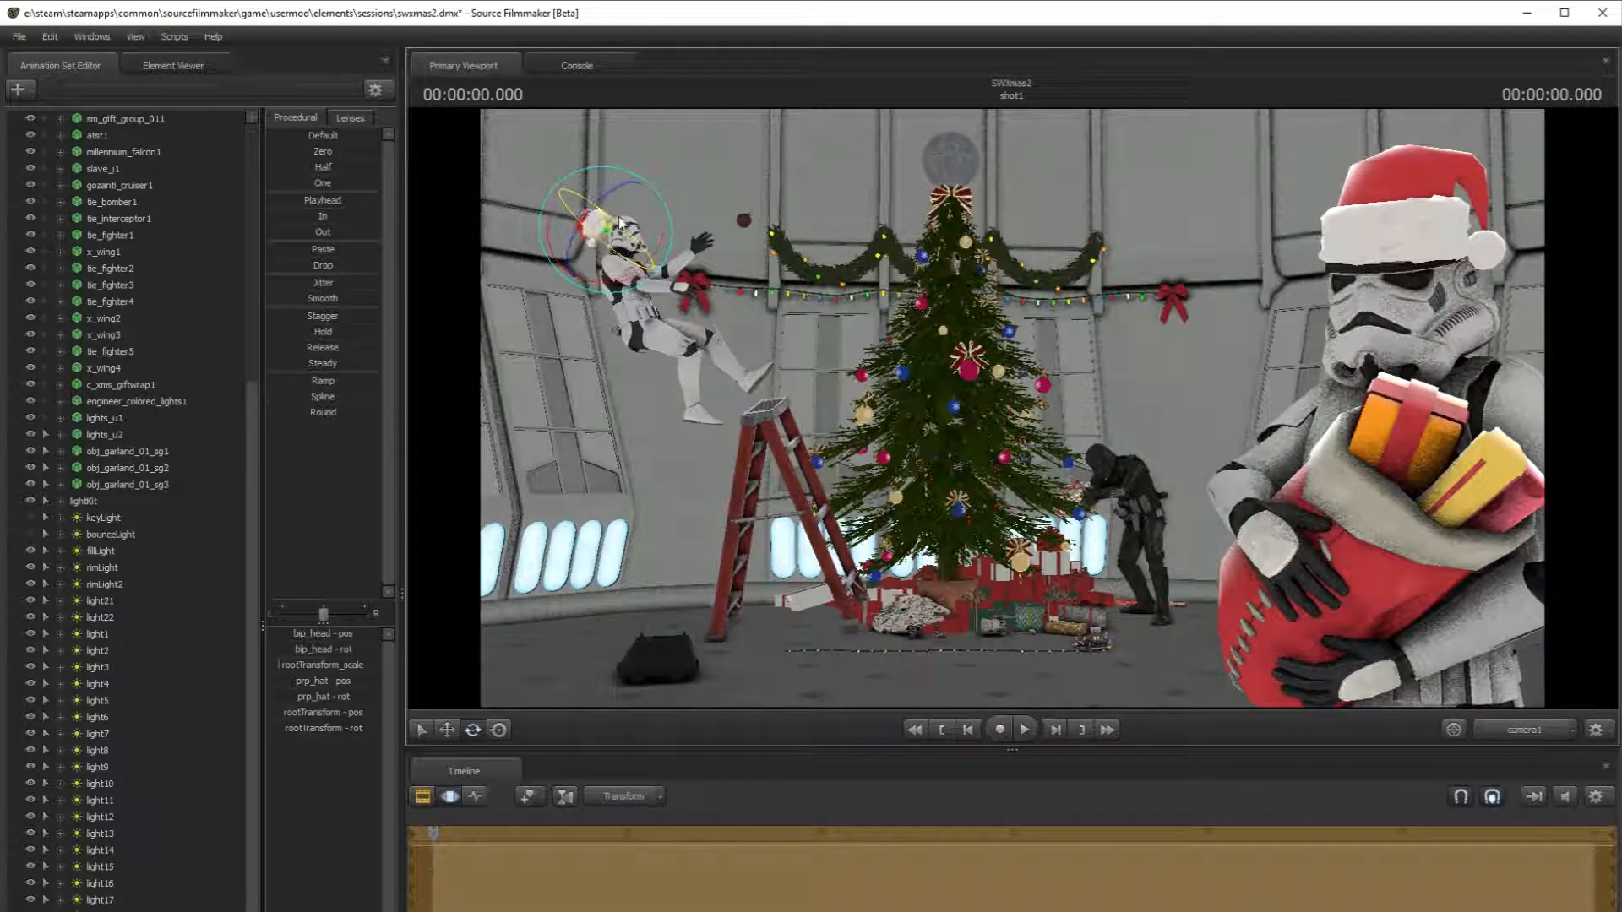
mouse_move(606, 226)
mouse_down()
mouse_move(583, 252)
mouse_move(595, 235)
mouse_up()
click(445, 730)
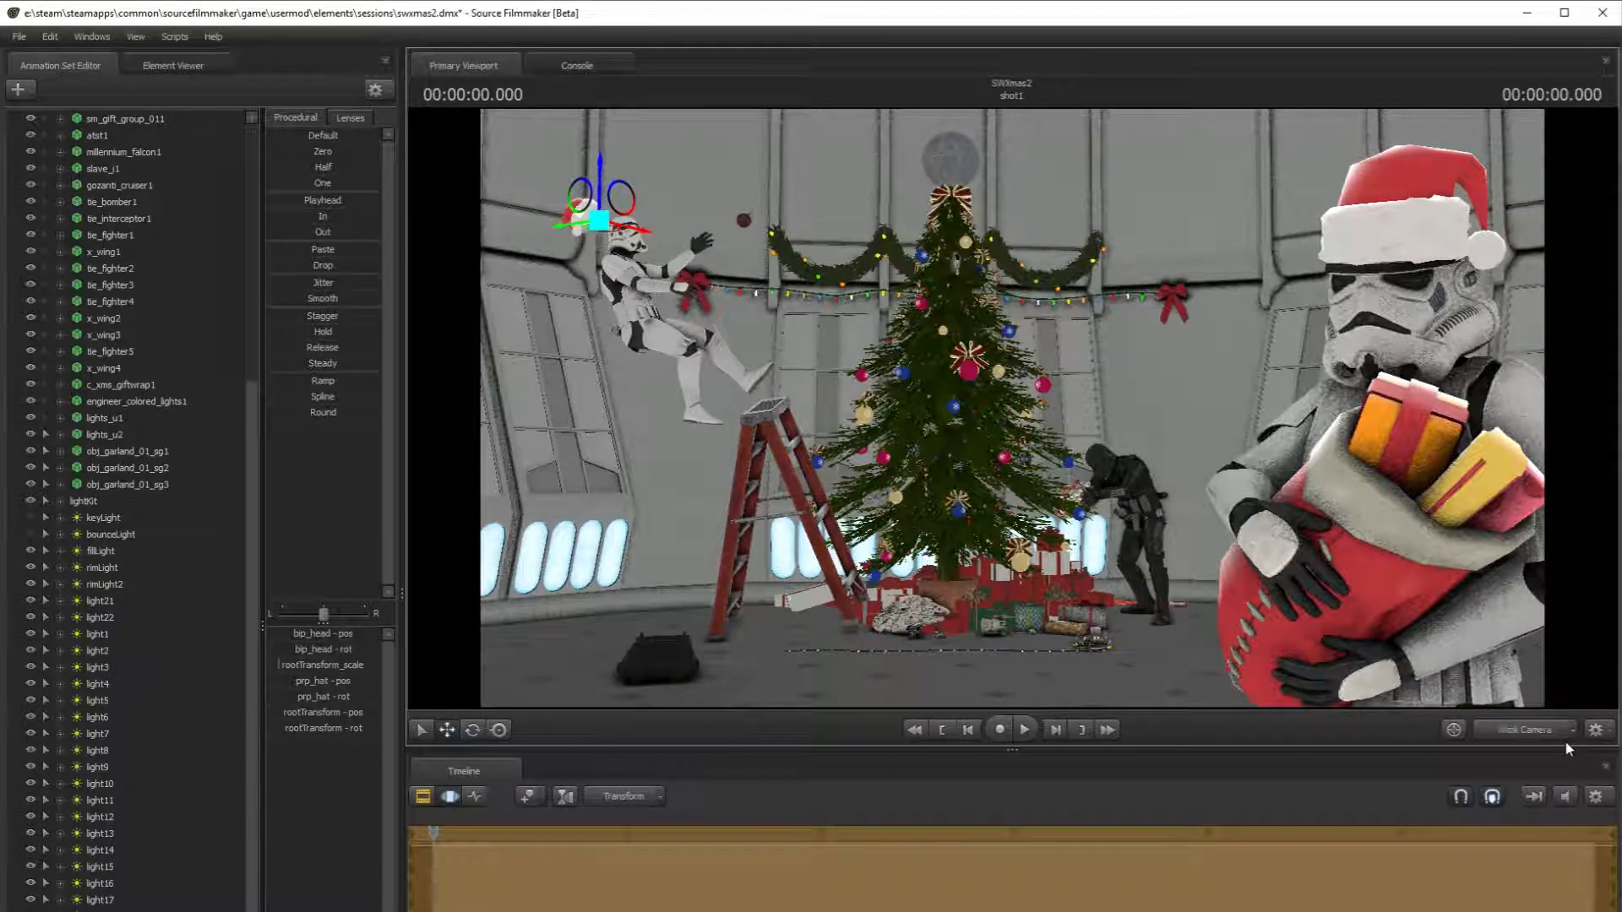
- Shift the duplicate Santa hat sideways beside the falling stormtrooper's head, comparing its placement from the work camera and camera1
click(1564, 737)
drag(1053, 558, 799, 361)
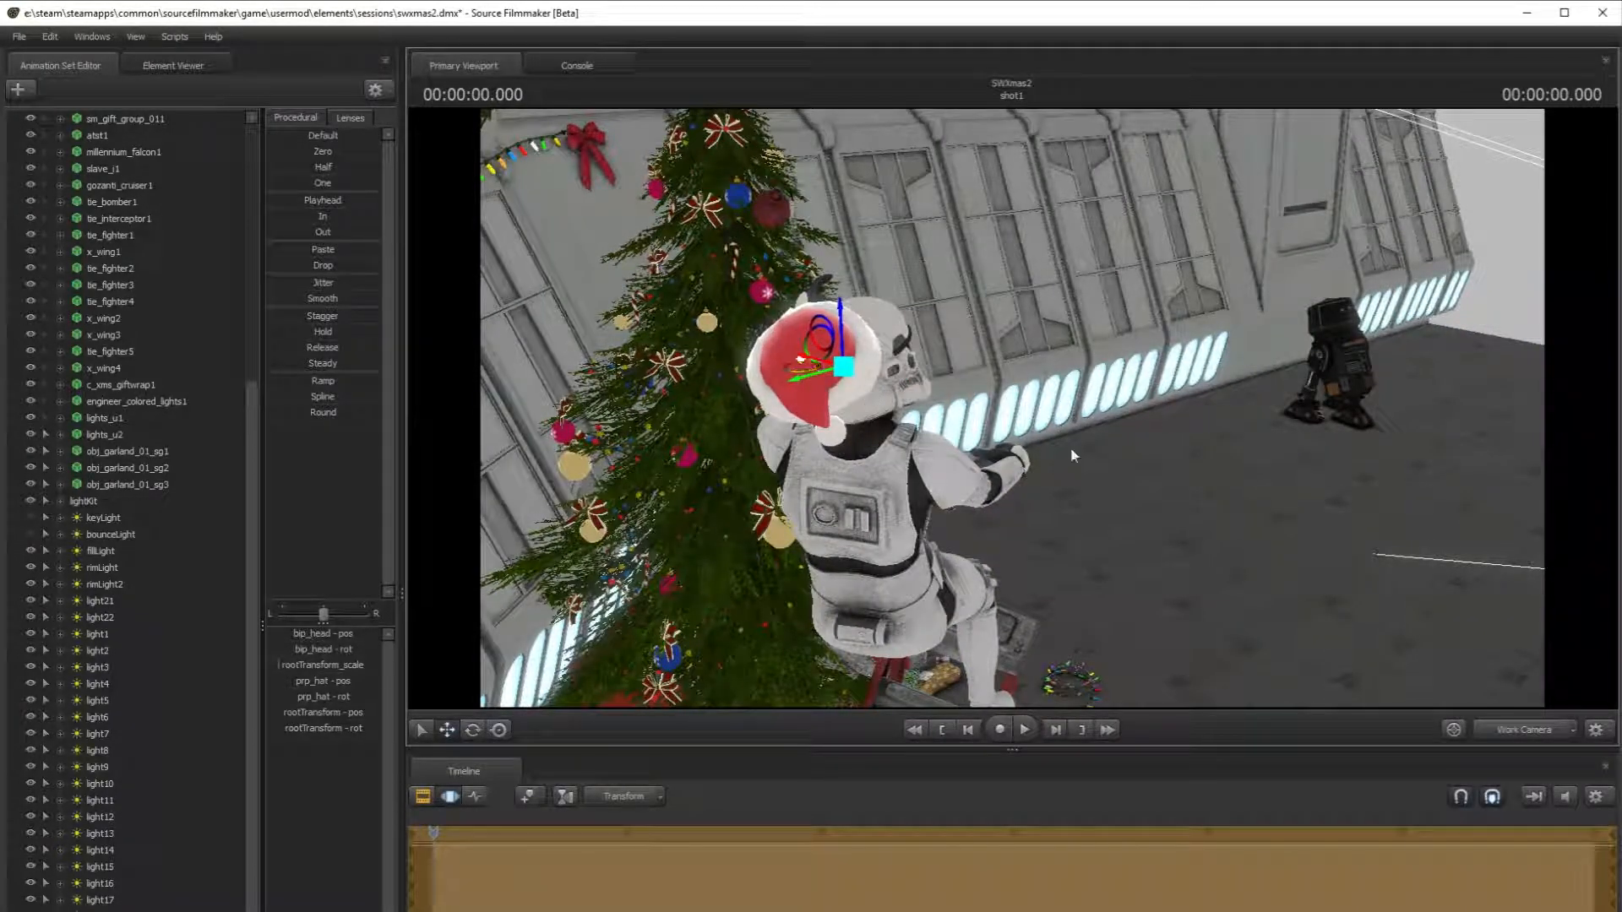
click(1519, 735)
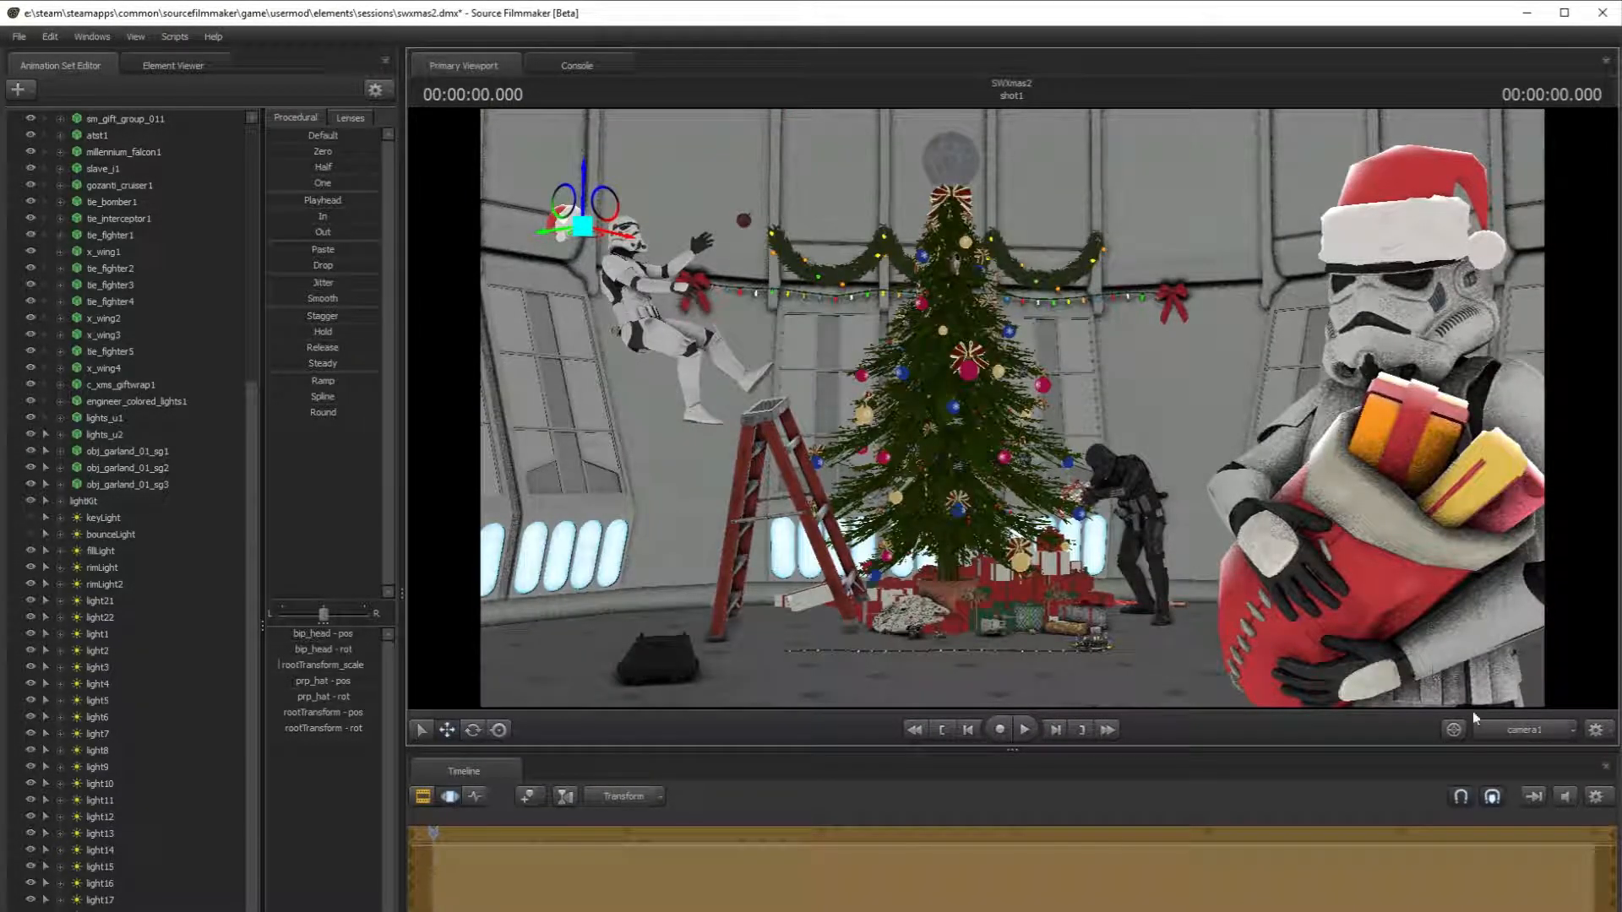
click(1520, 730)
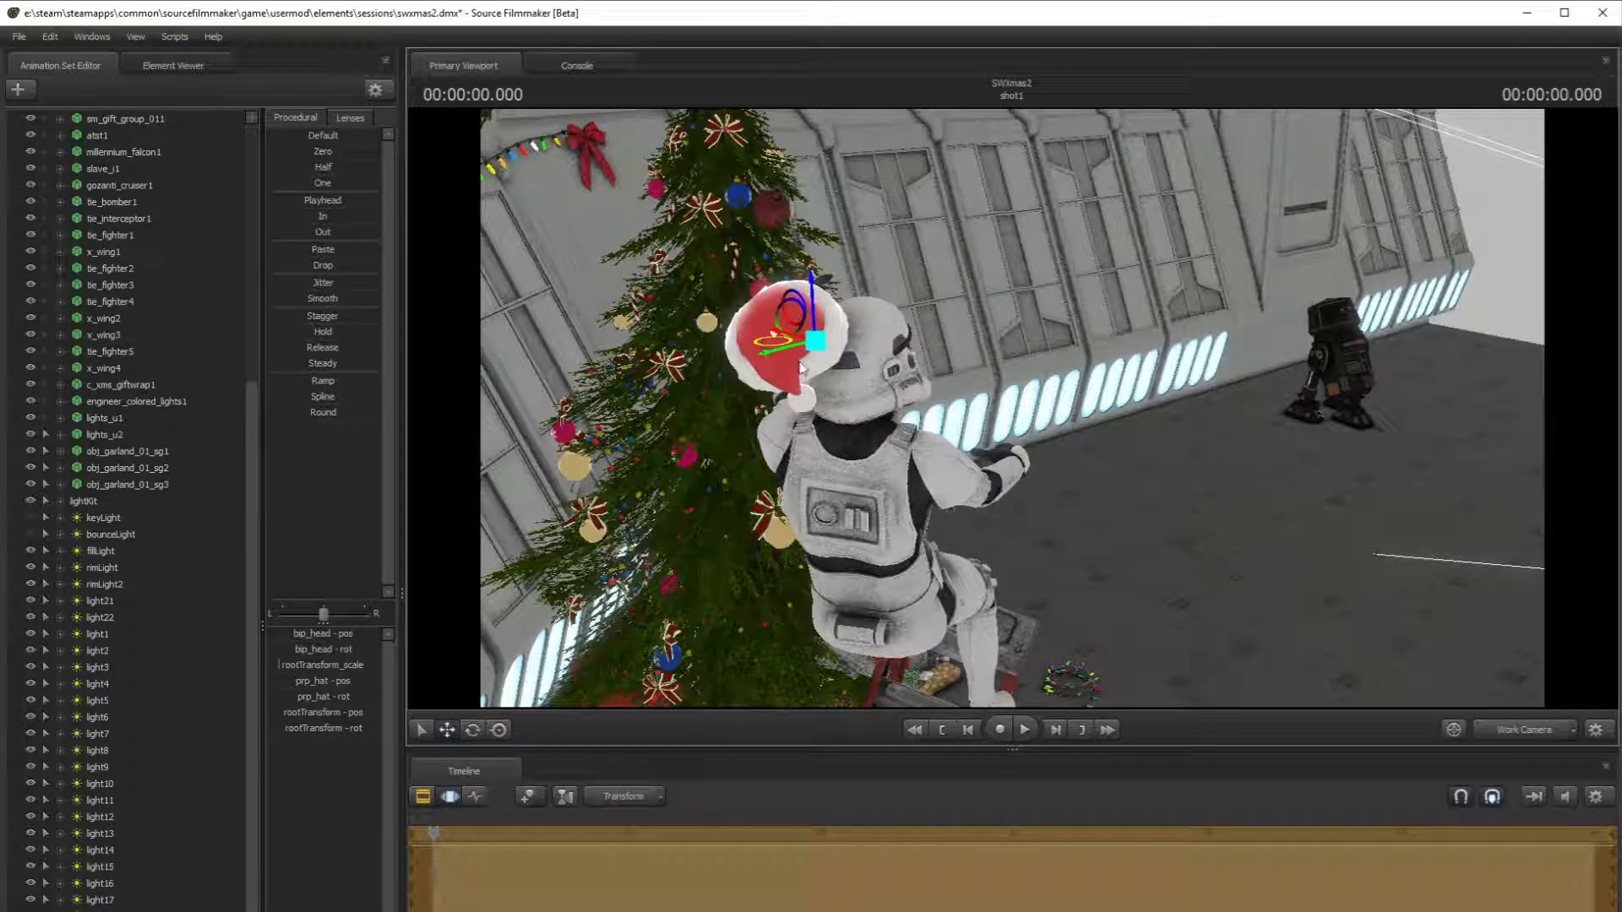
click(1491, 733)
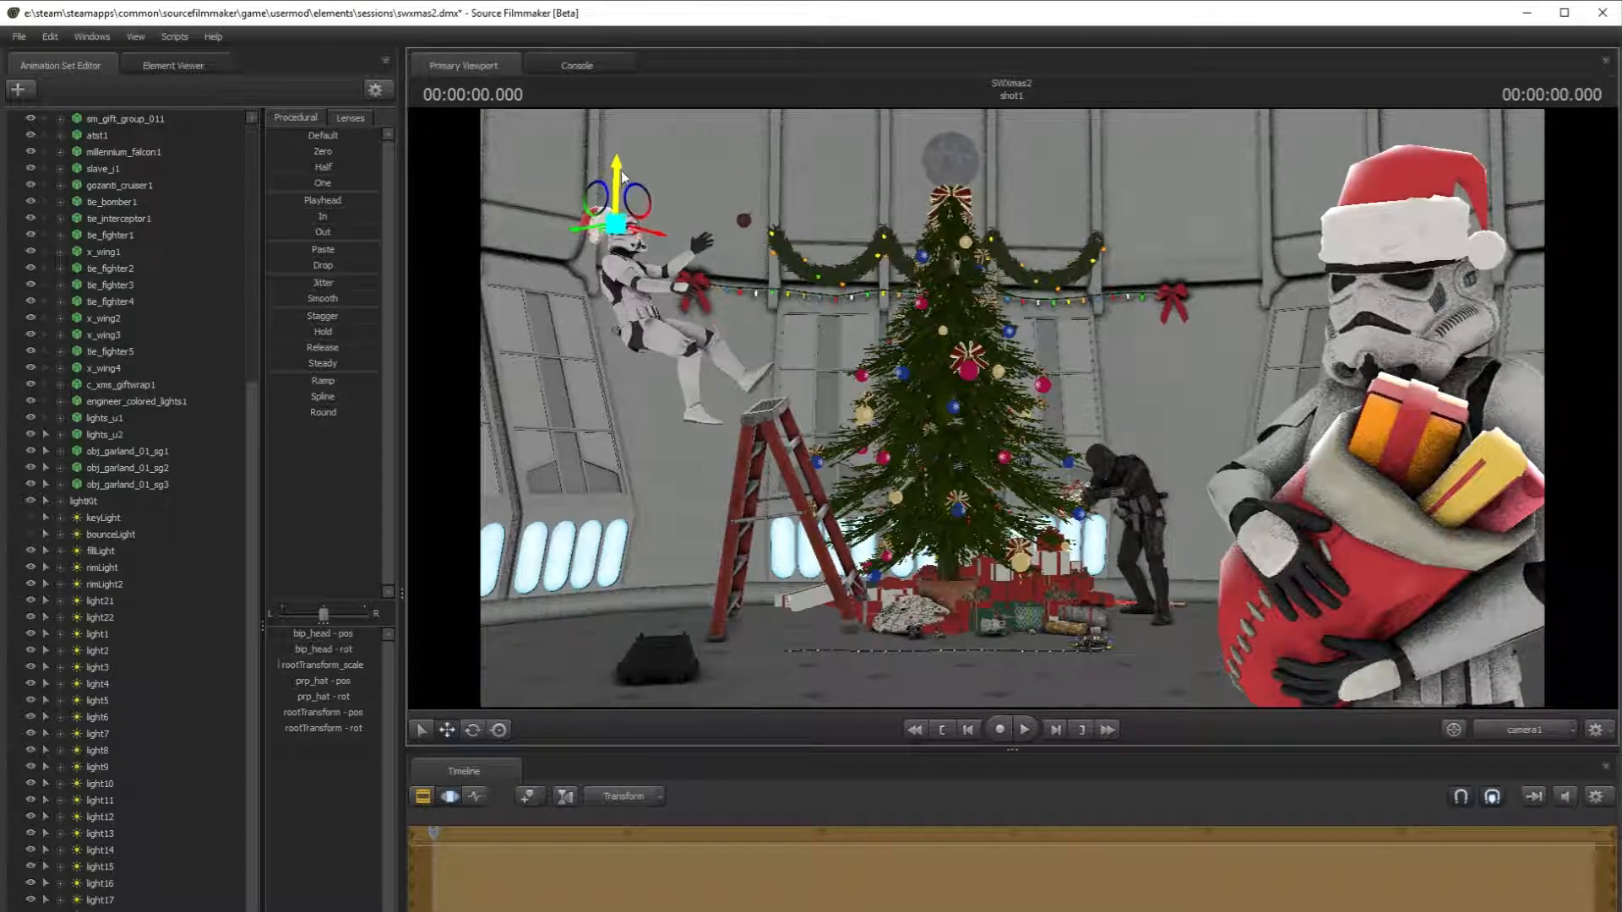
click(797, 235)
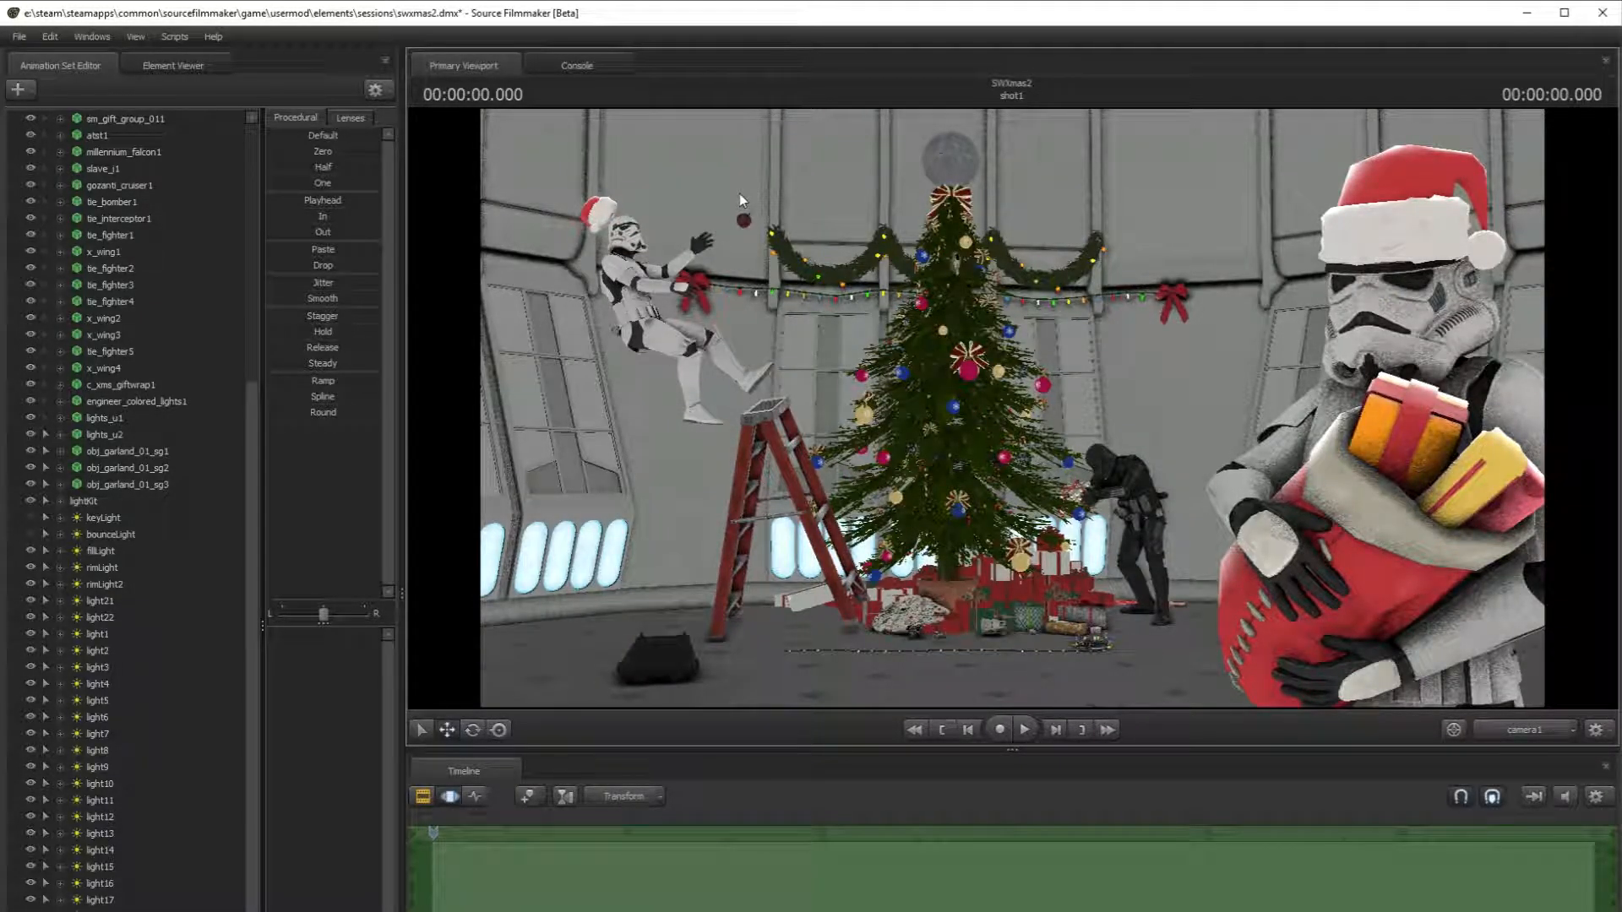
- Lower the duplicate hat toward the back of the falling stormtrooper's helmet and check the placement from camera1
click(1508, 733)
drag(1014, 439, 984, 418)
click(174, 909)
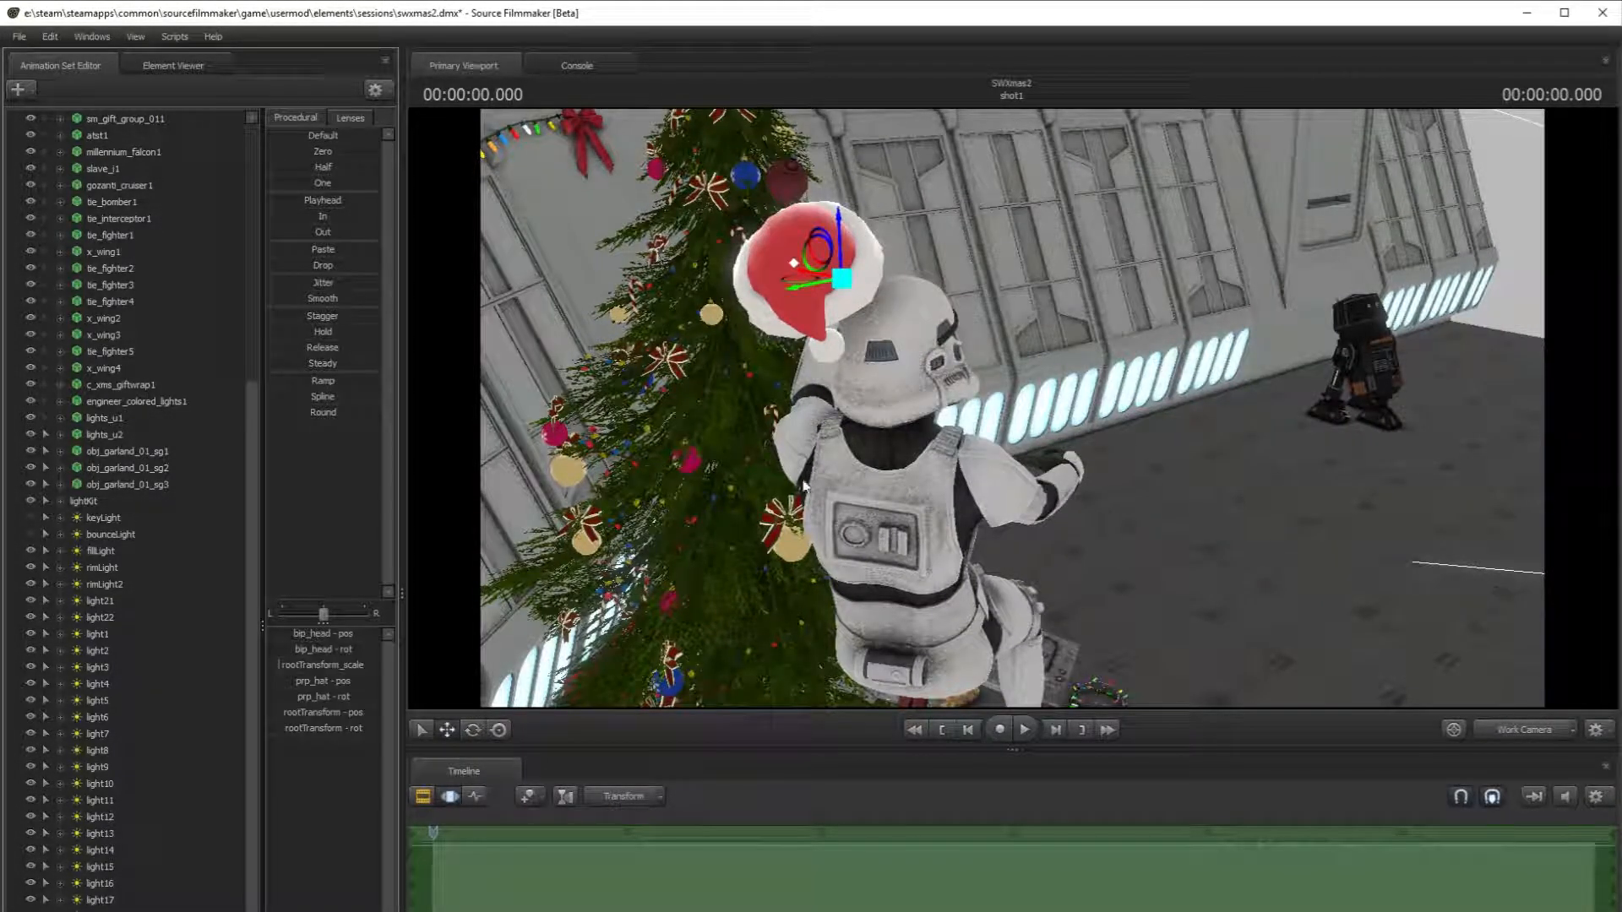
drag(849, 258, 877, 316)
drag(912, 355, 785, 304)
drag(980, 321, 944, 318)
click(1548, 728)
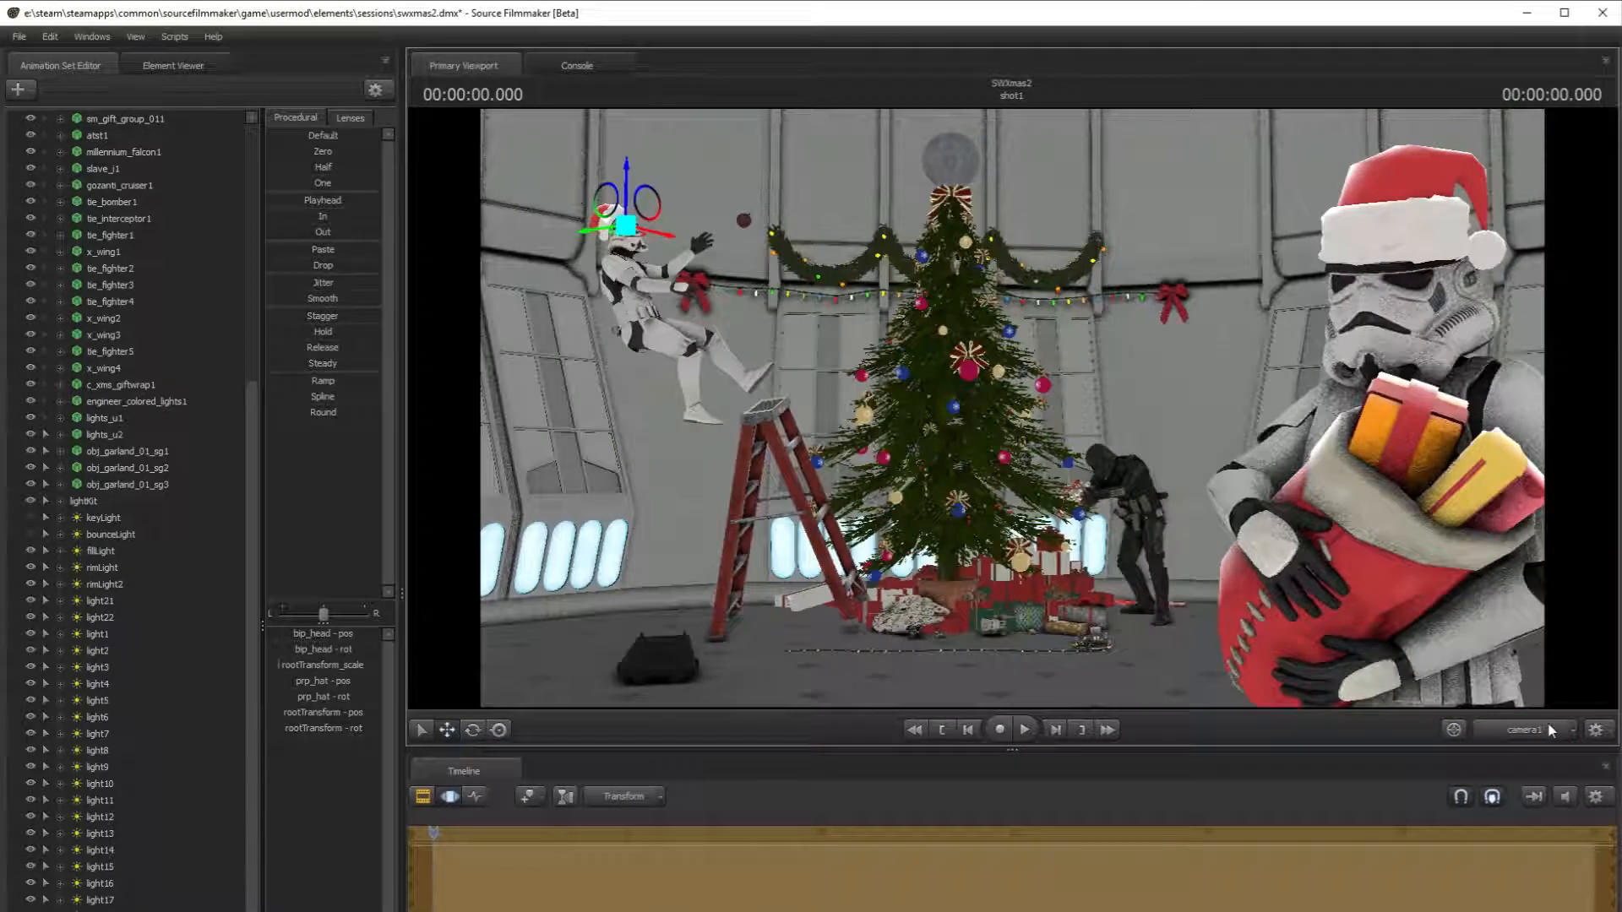
click(1550, 730)
click(1529, 732)
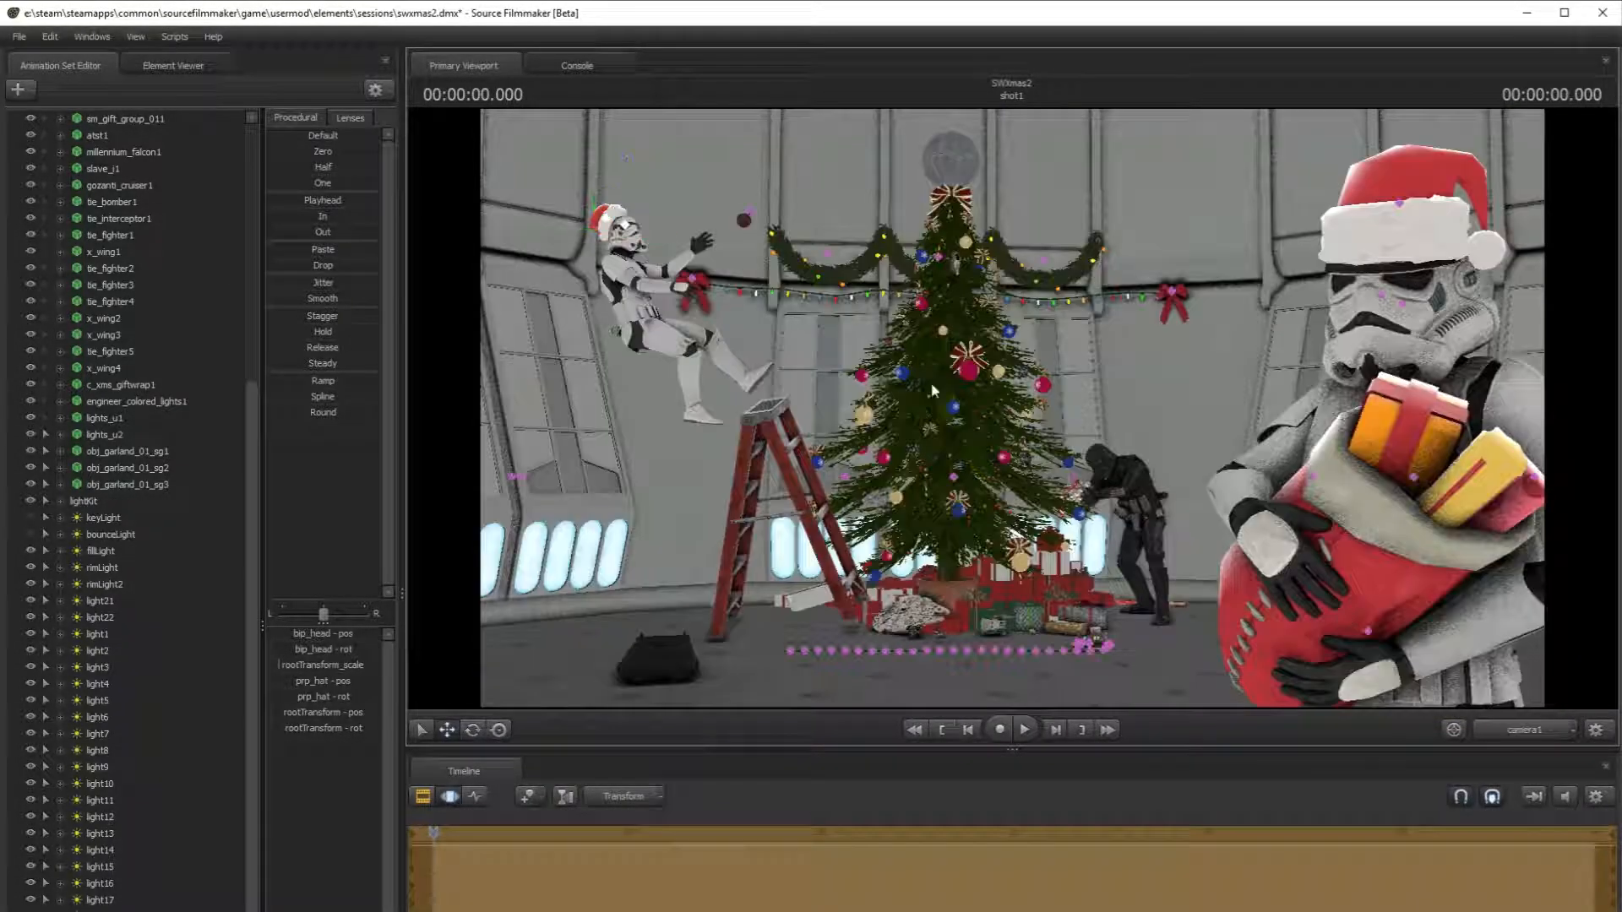
click(1533, 737)
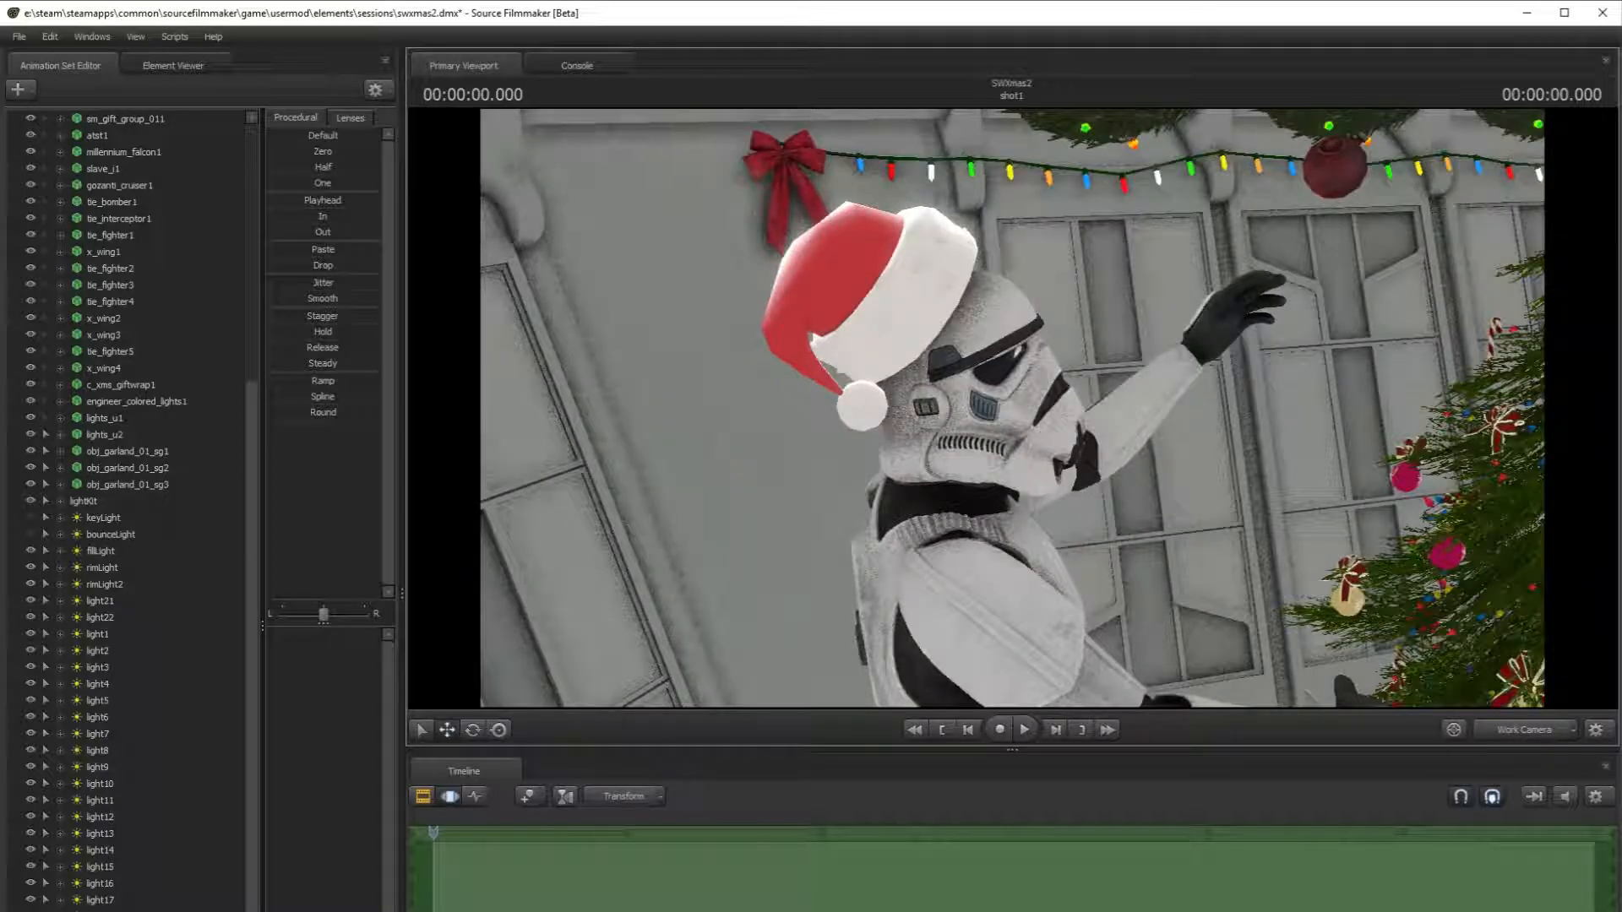
- Nudge the duplicate hat slightly along the falling stormtrooper's helmet and compare it from camera1
click(963, 330)
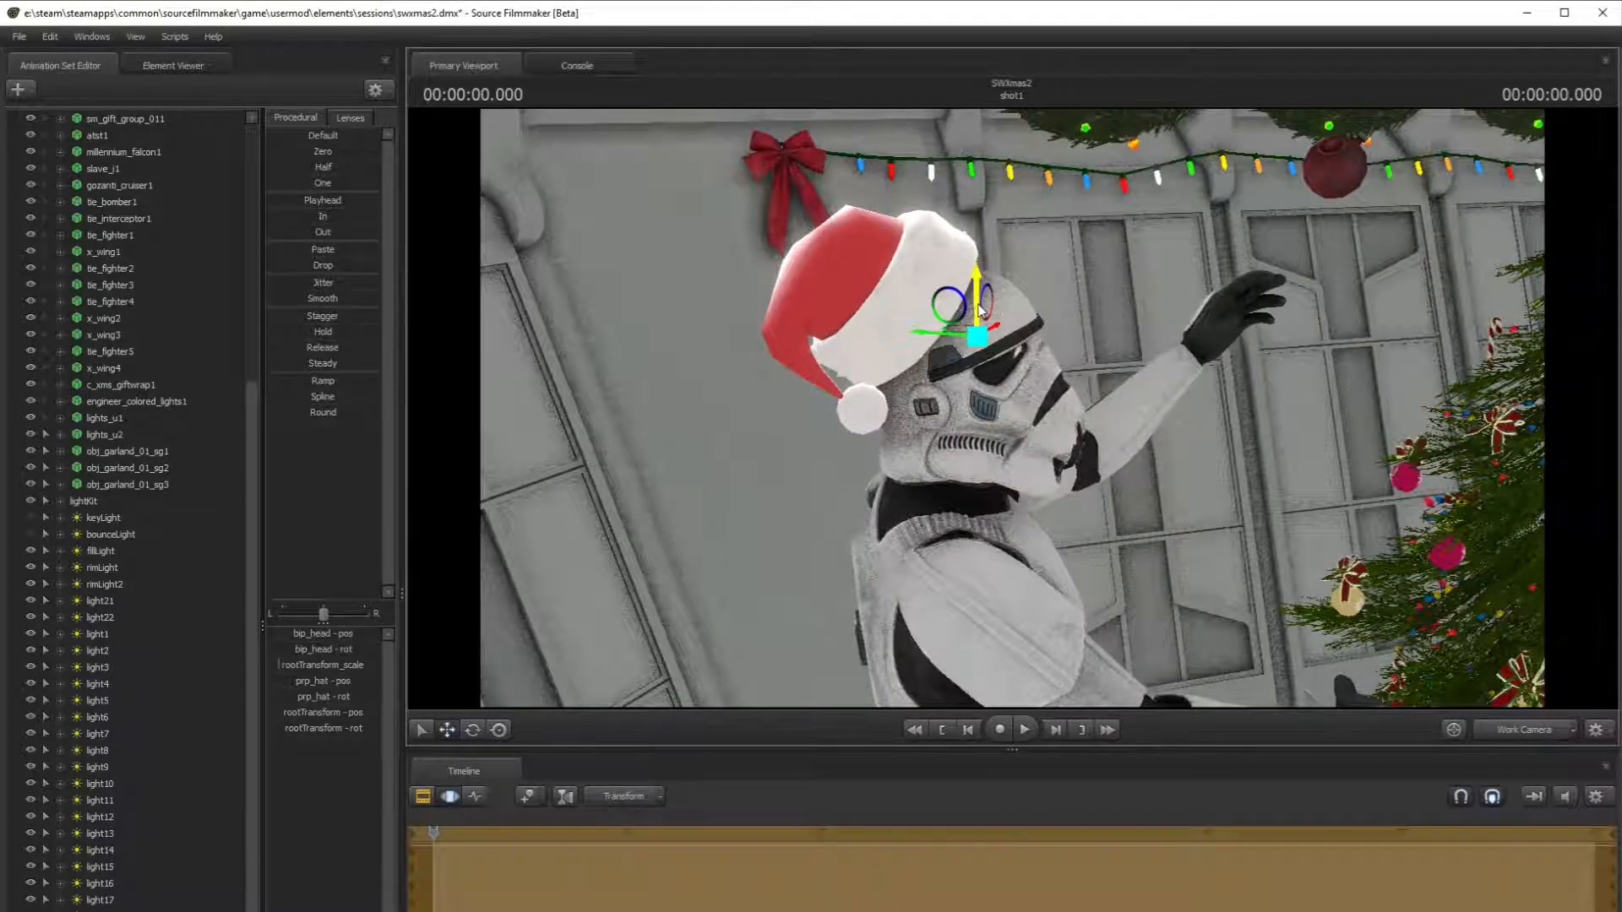
drag(963, 330, 984, 333)
drag(1018, 417, 1017, 417)
click(1534, 728)
ctrl+click(1170, 655)
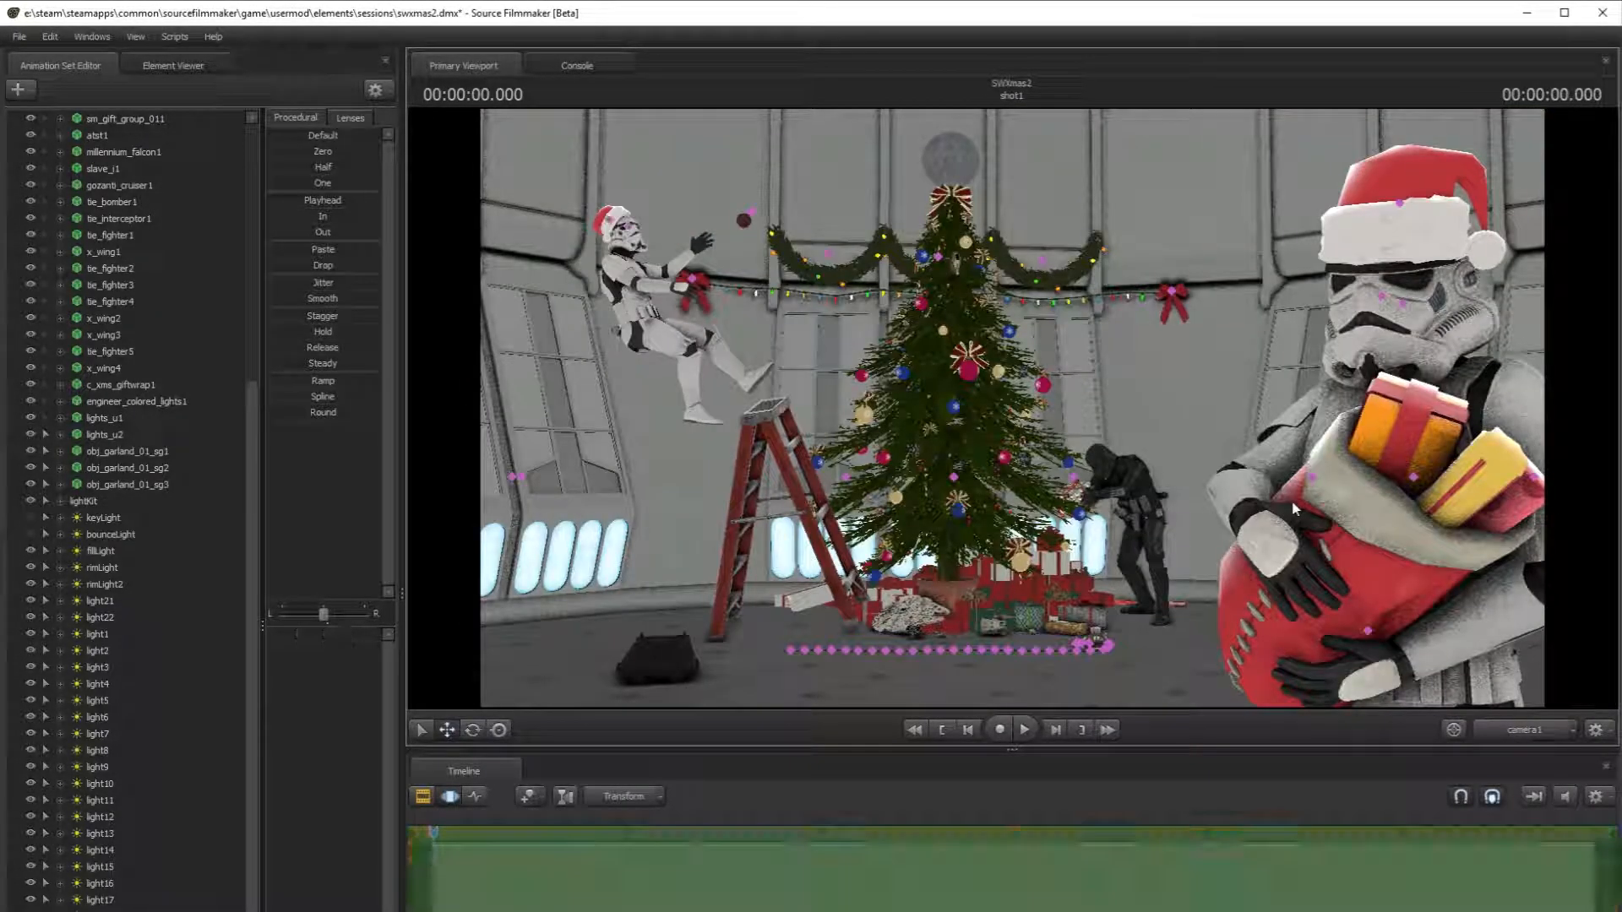
click(1525, 729)
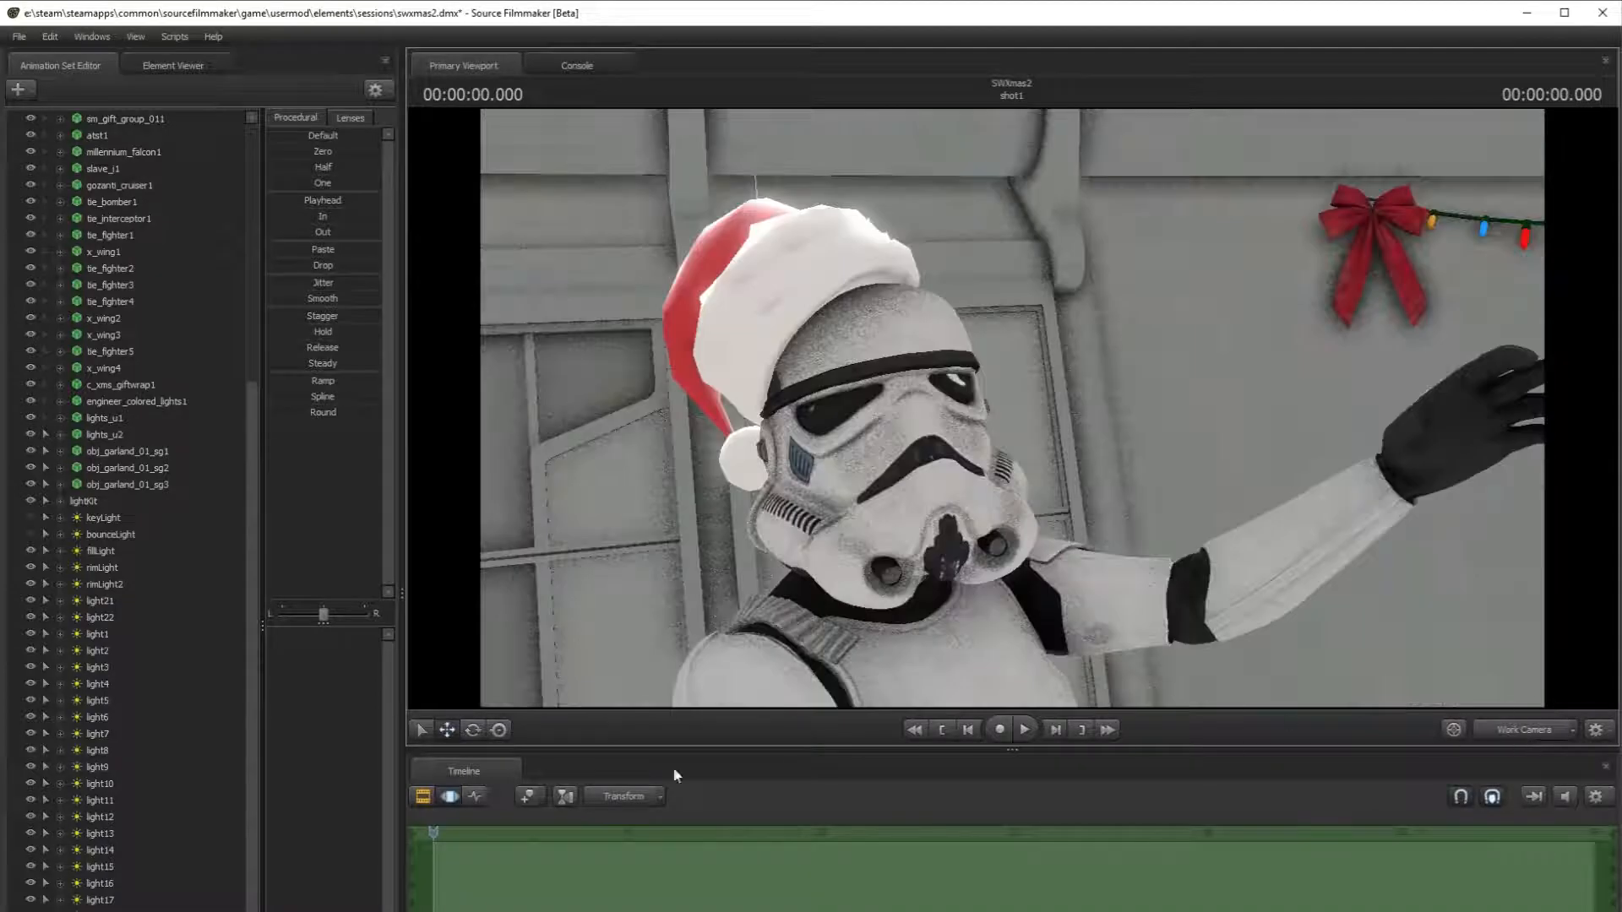
- Rotate the duplicate hat slightly, lower it a little on the falling stormtrooper's helmet, and return to camera1
ctrl+click(786, 306)
drag(817, 418, 978, 407)
key(a)
click(499, 730)
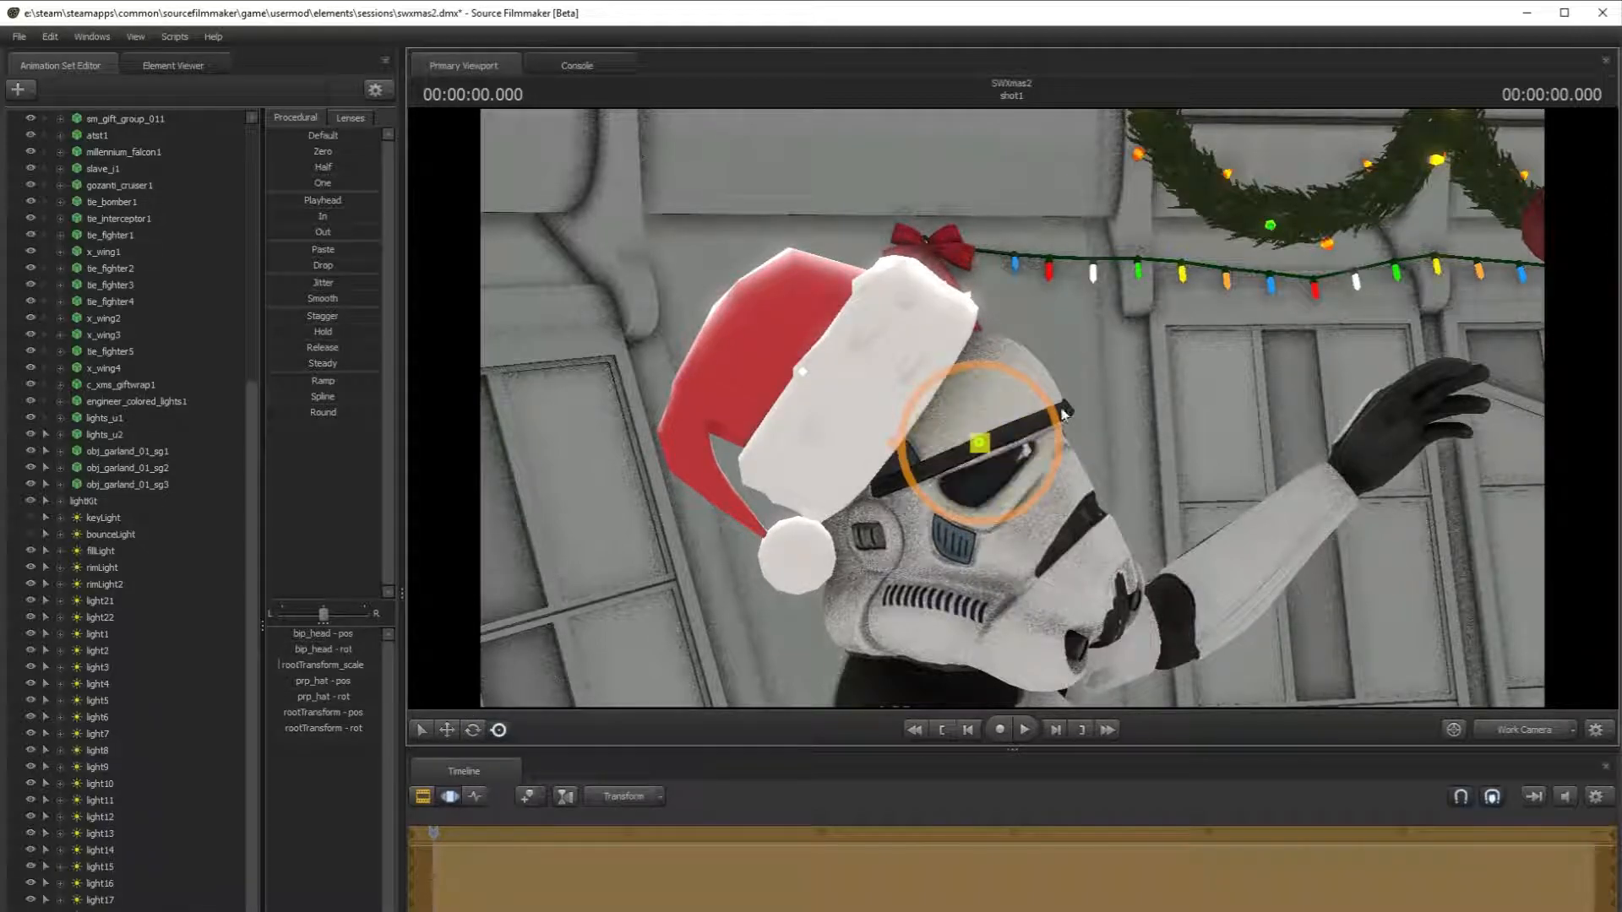
click(473, 730)
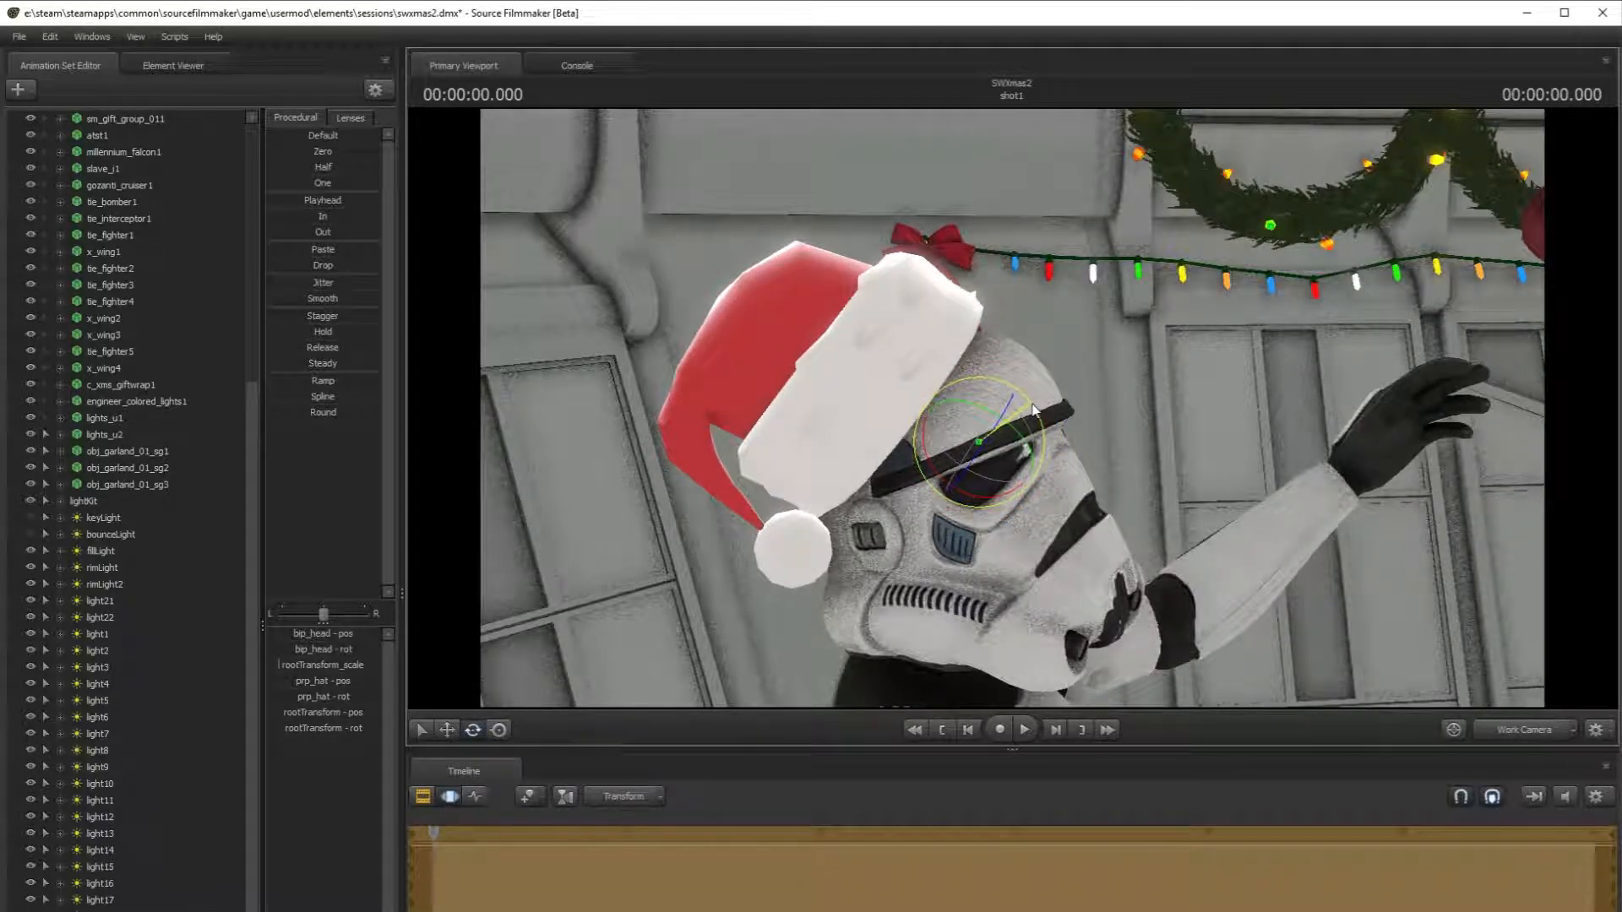
click(447, 730)
drag(978, 408, 978, 422)
click(1516, 731)
key(Escape)
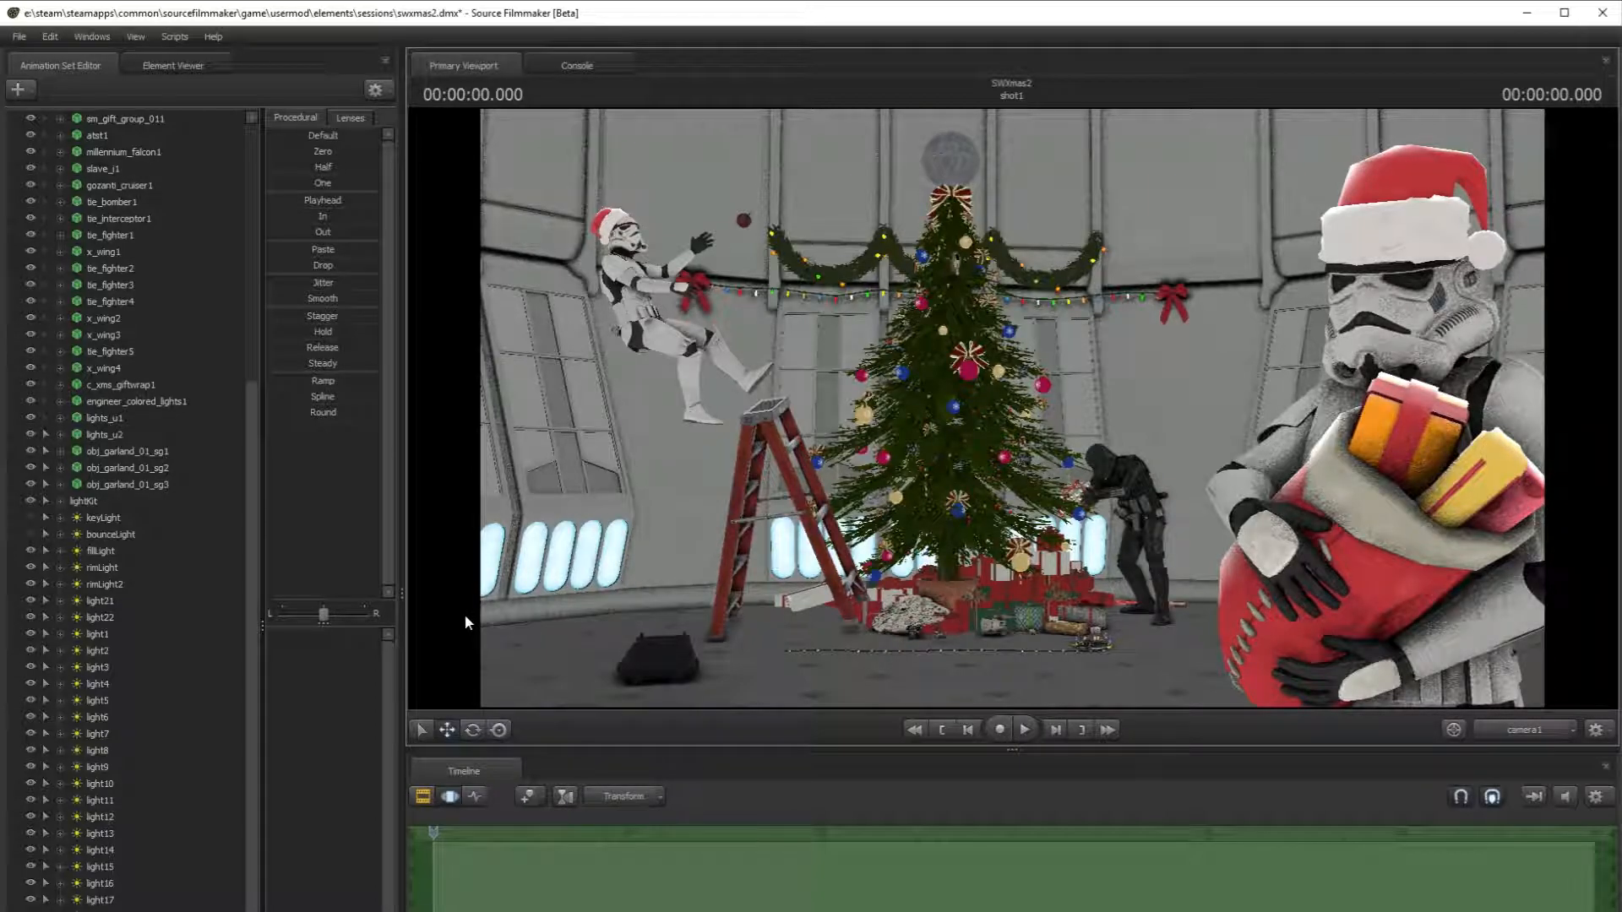
- Copy the falling stormtrooper's hat animation set and paste it into the session as a third hat
right_click(186, 911)
click(20, 91)
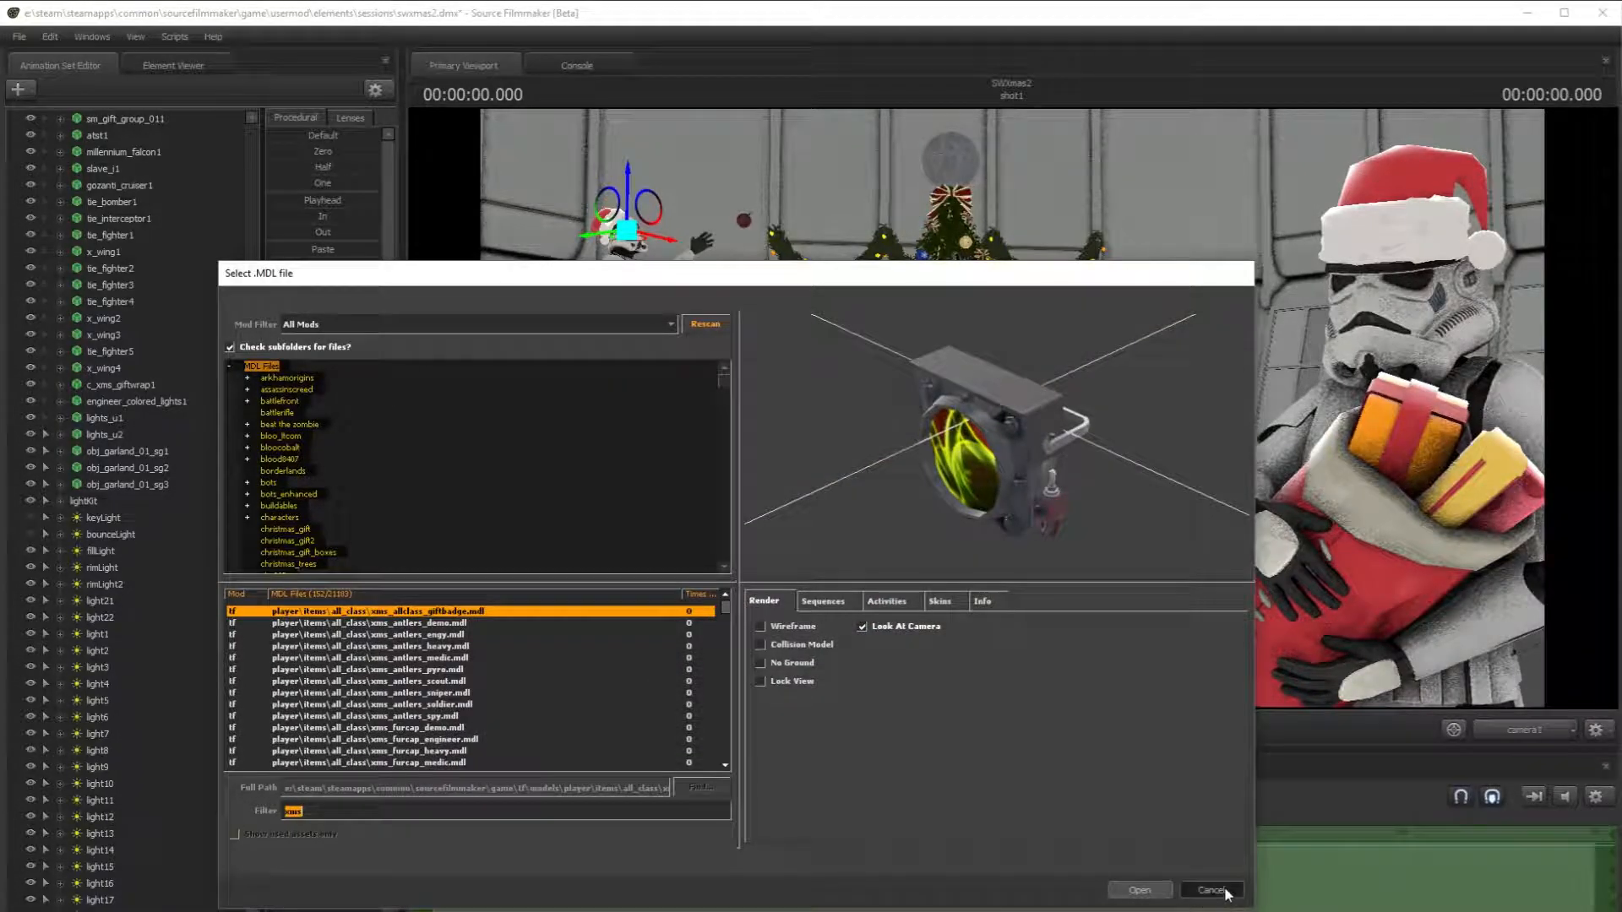
click(1205, 882)
click(18, 89)
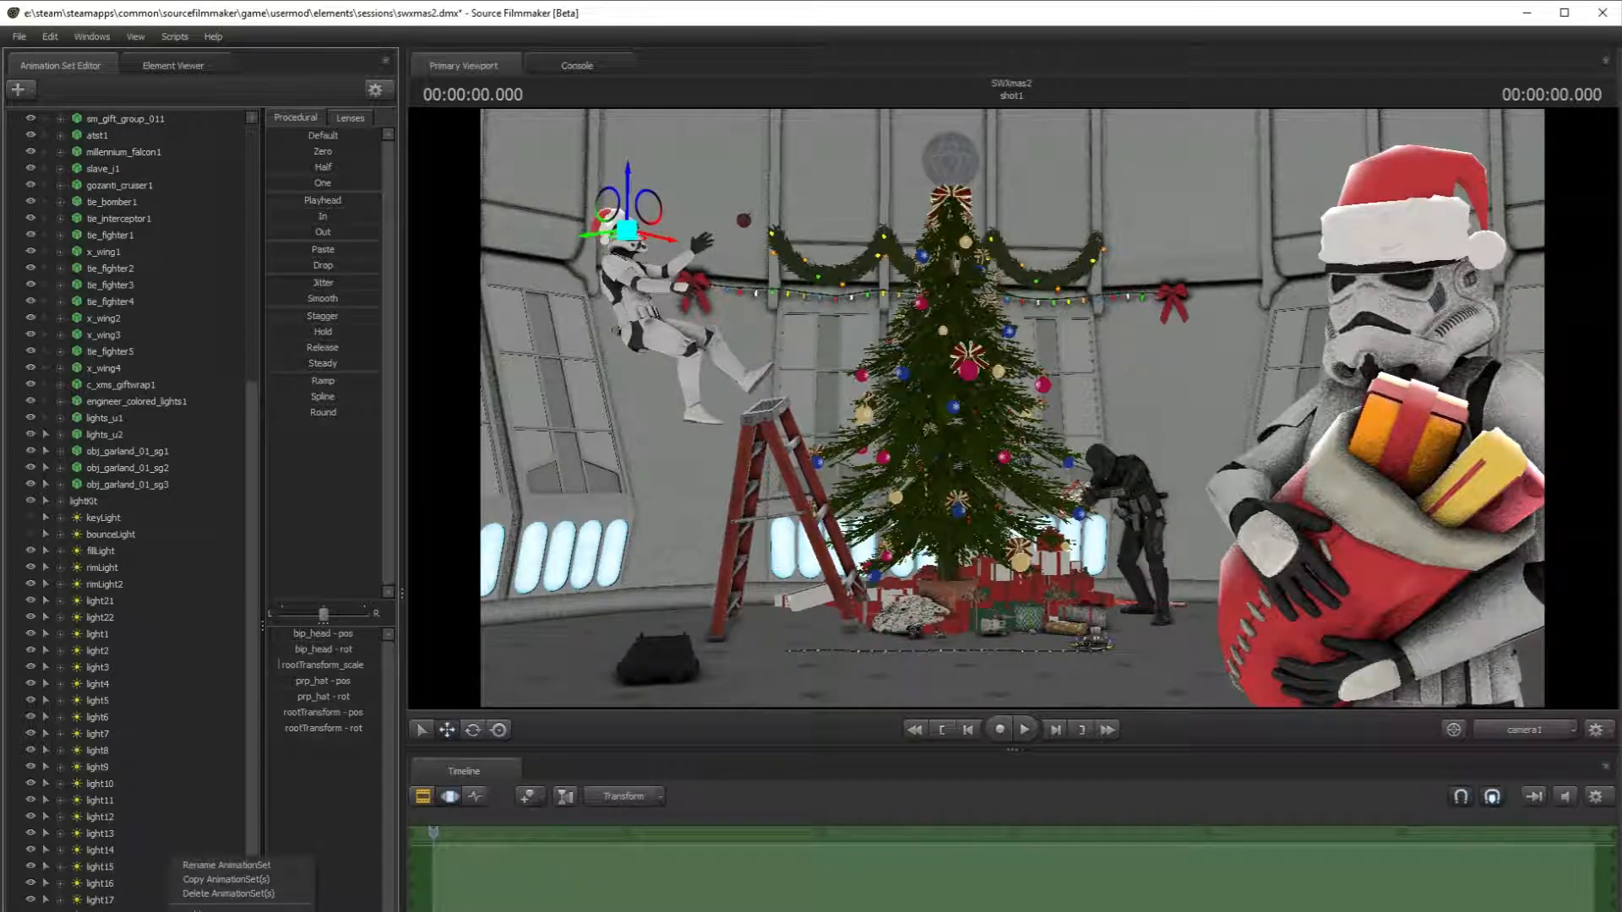
click(258, 879)
click(19, 89)
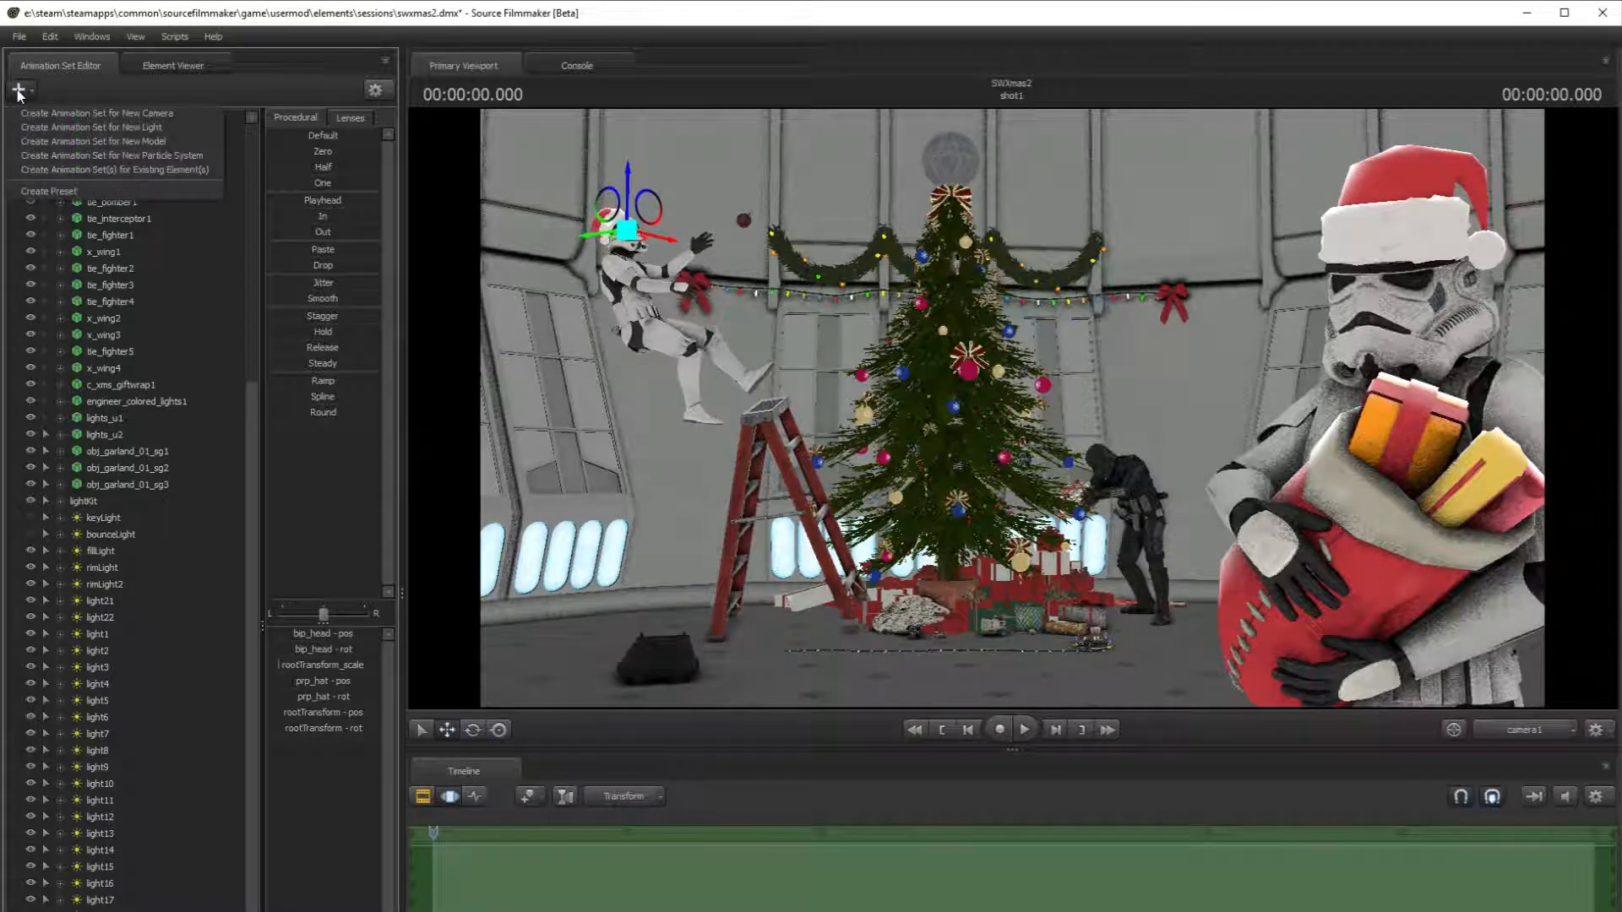
click(375, 89)
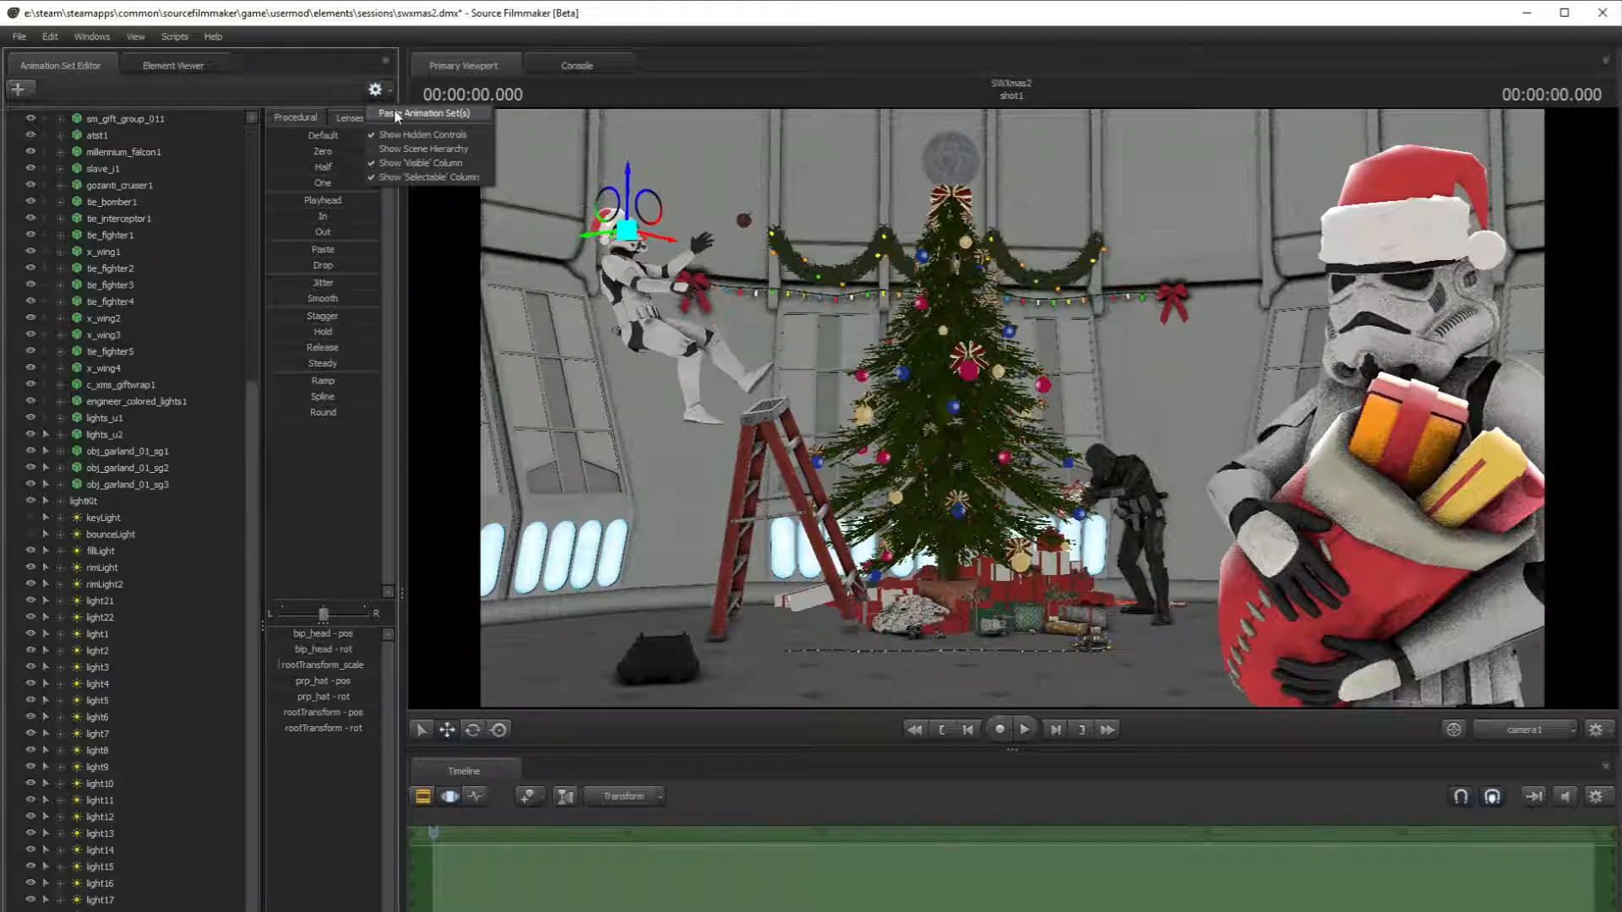
click(439, 114)
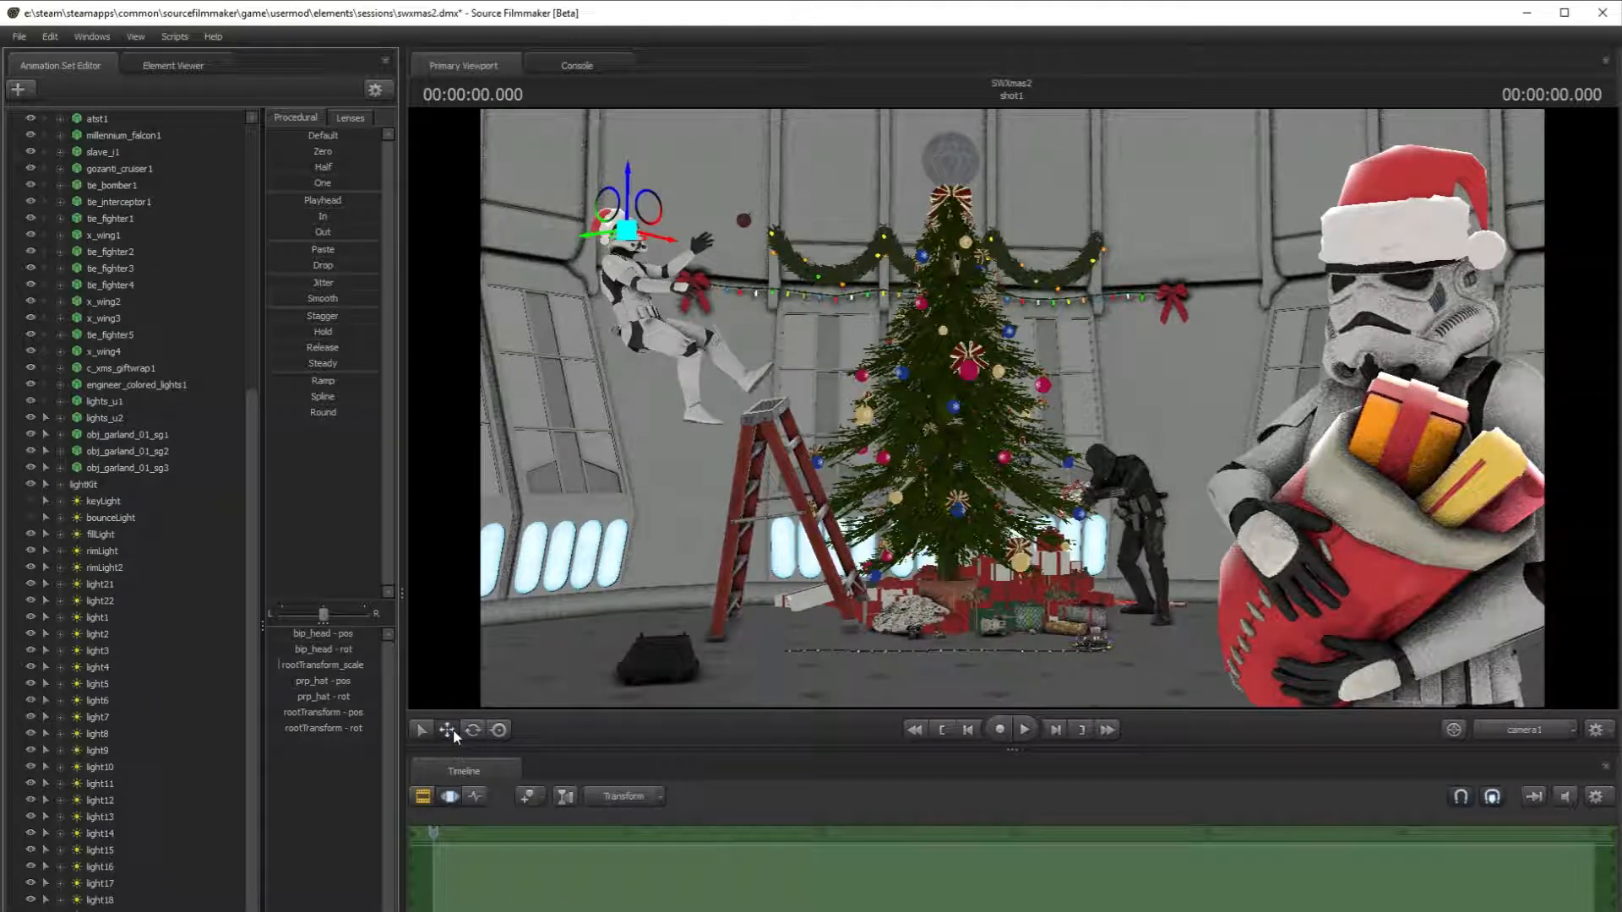
- Move the third hat away from the falling stormtrooper's head in the work camera view
click(1520, 726)
key(s)
drag(955, 337, 1209, 439)
key(w)
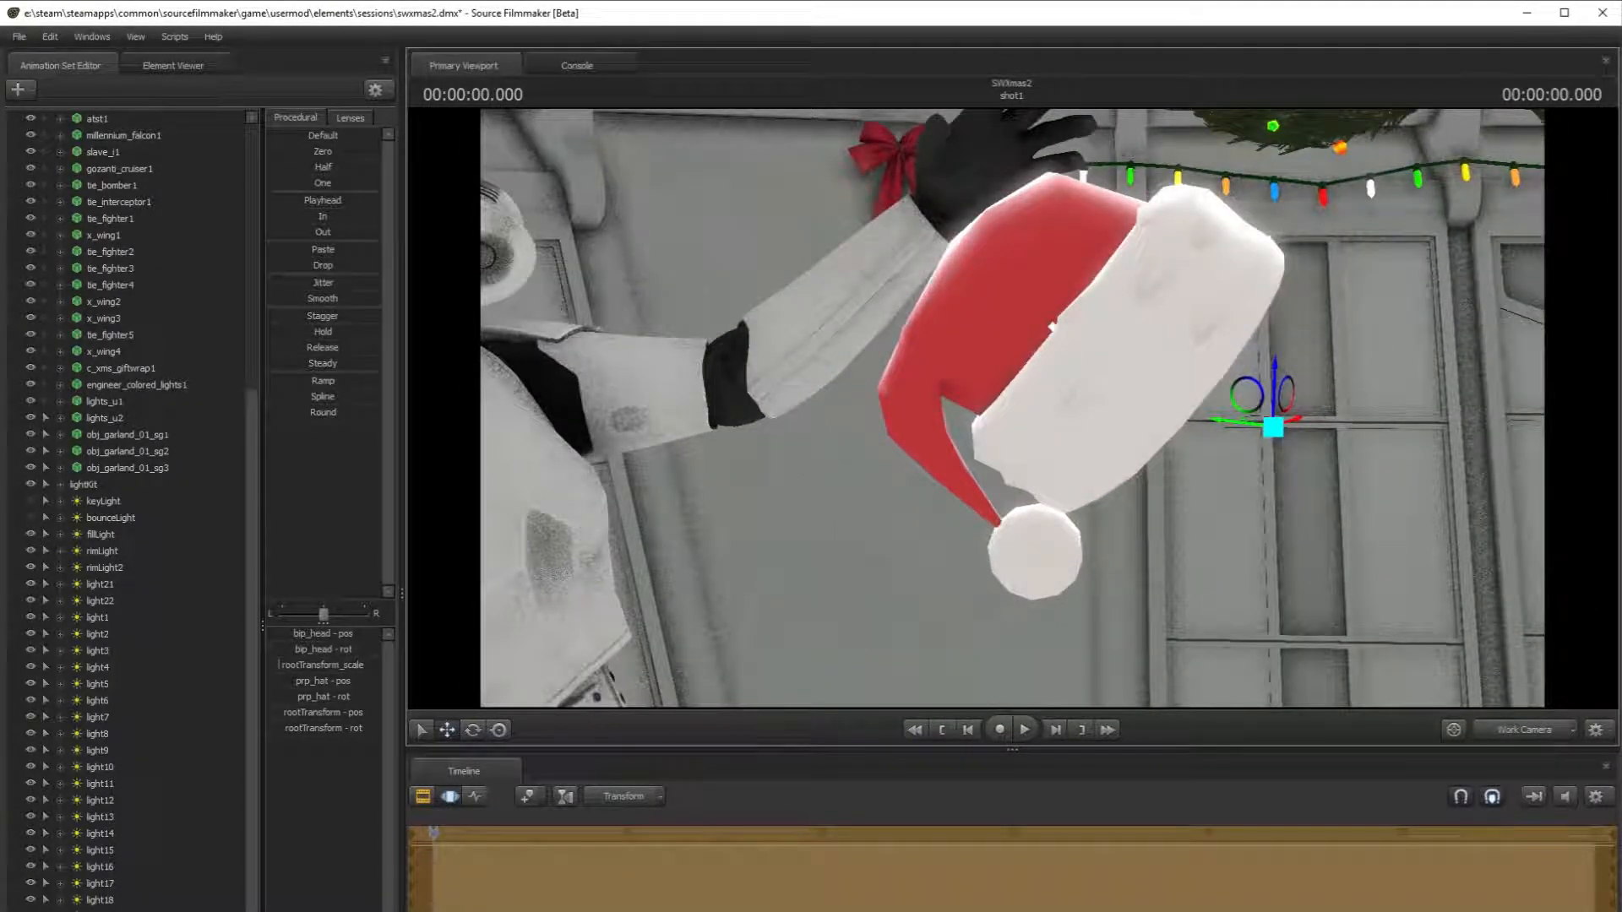
- Show the third hat's model in the Element Viewer and expand its xms_santahat material
right_click(173, 906)
key(Escape)
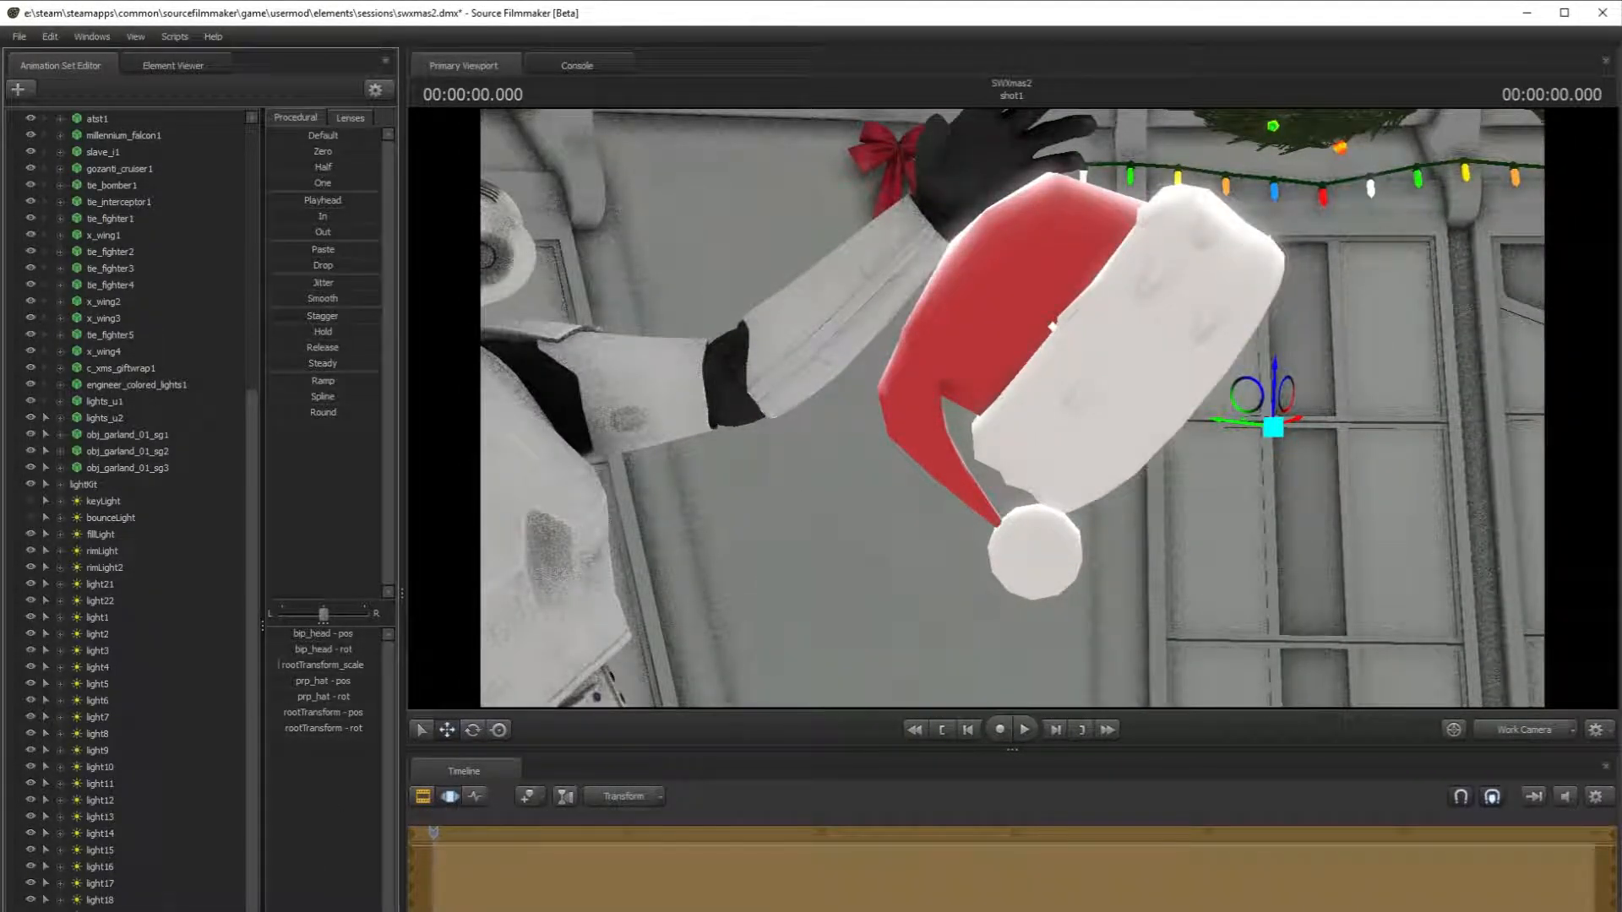
right_click(165, 905)
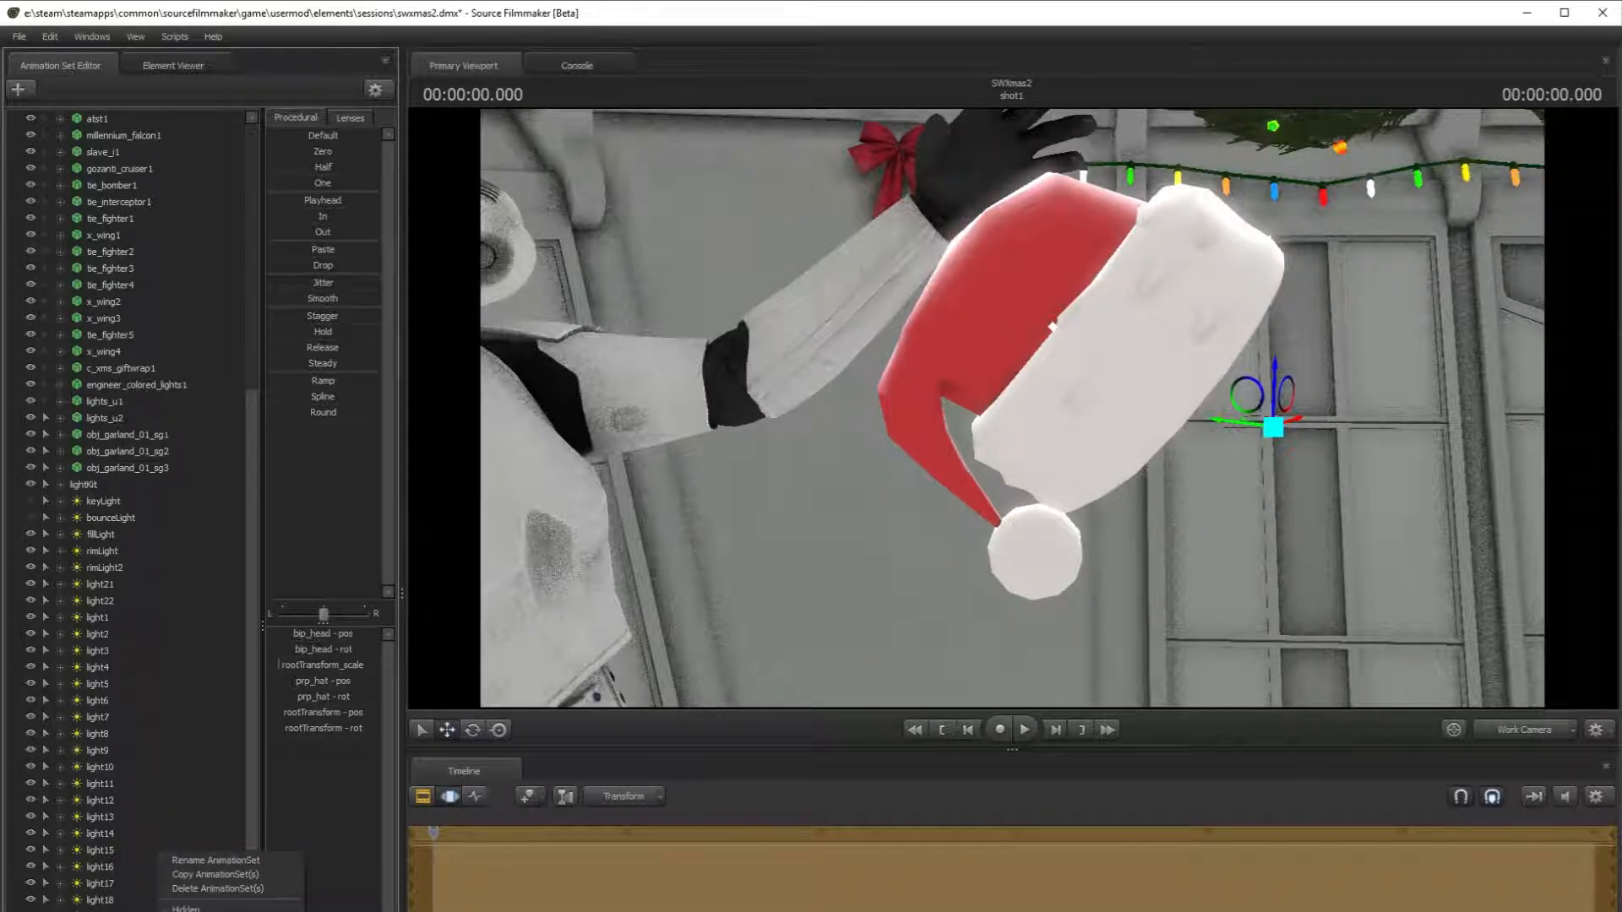
click(317, 910)
key(ctrl+z)
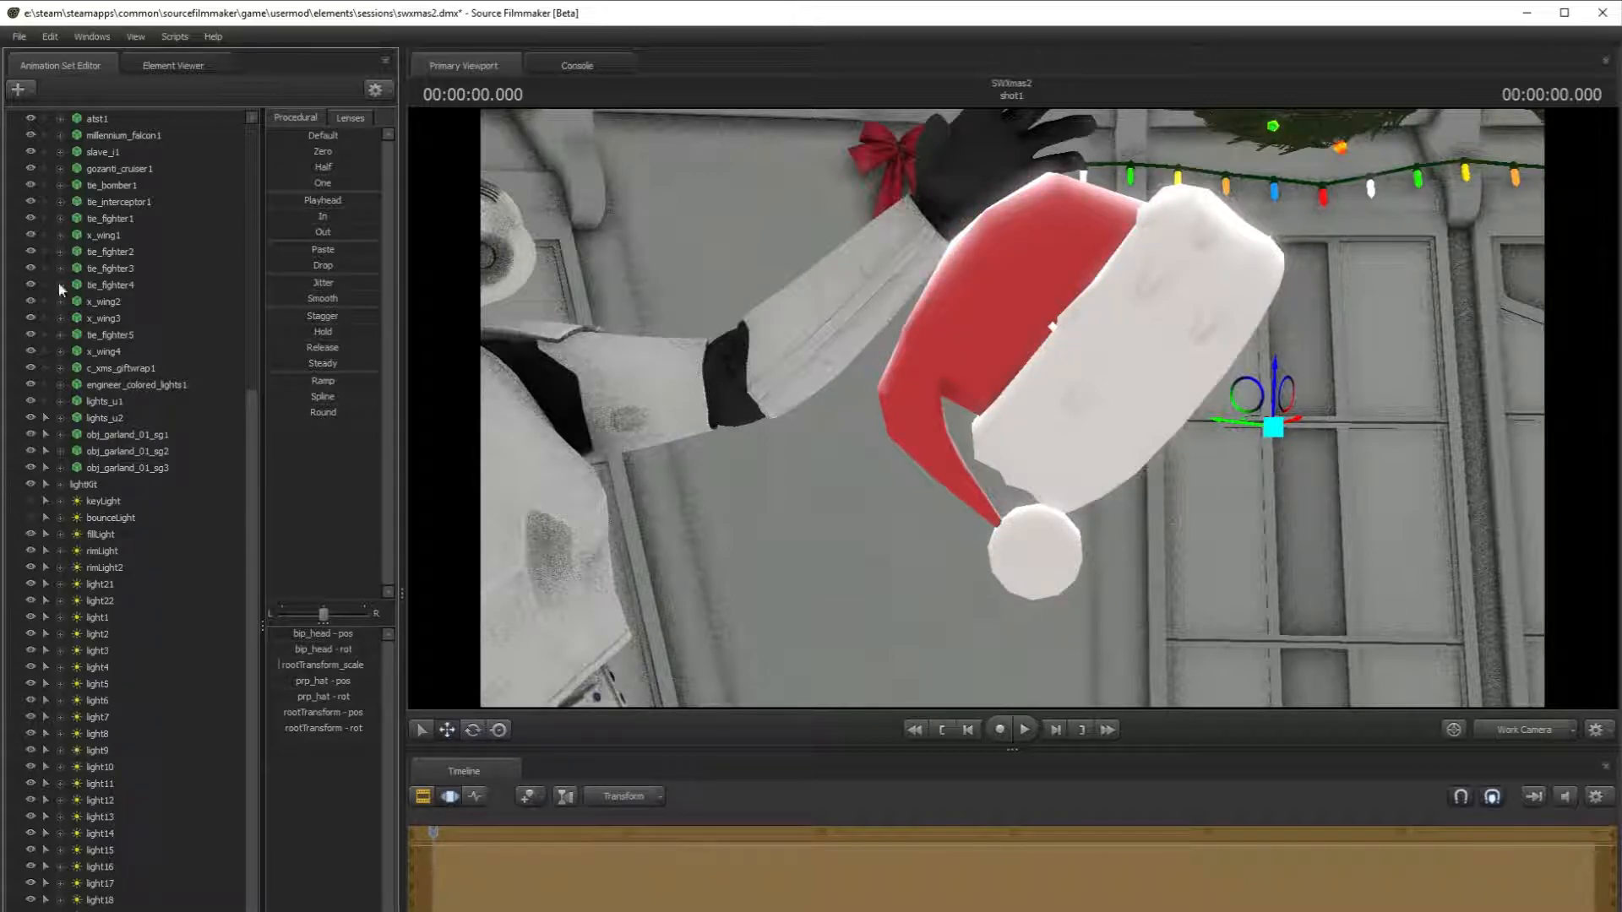
right_click(215, 910)
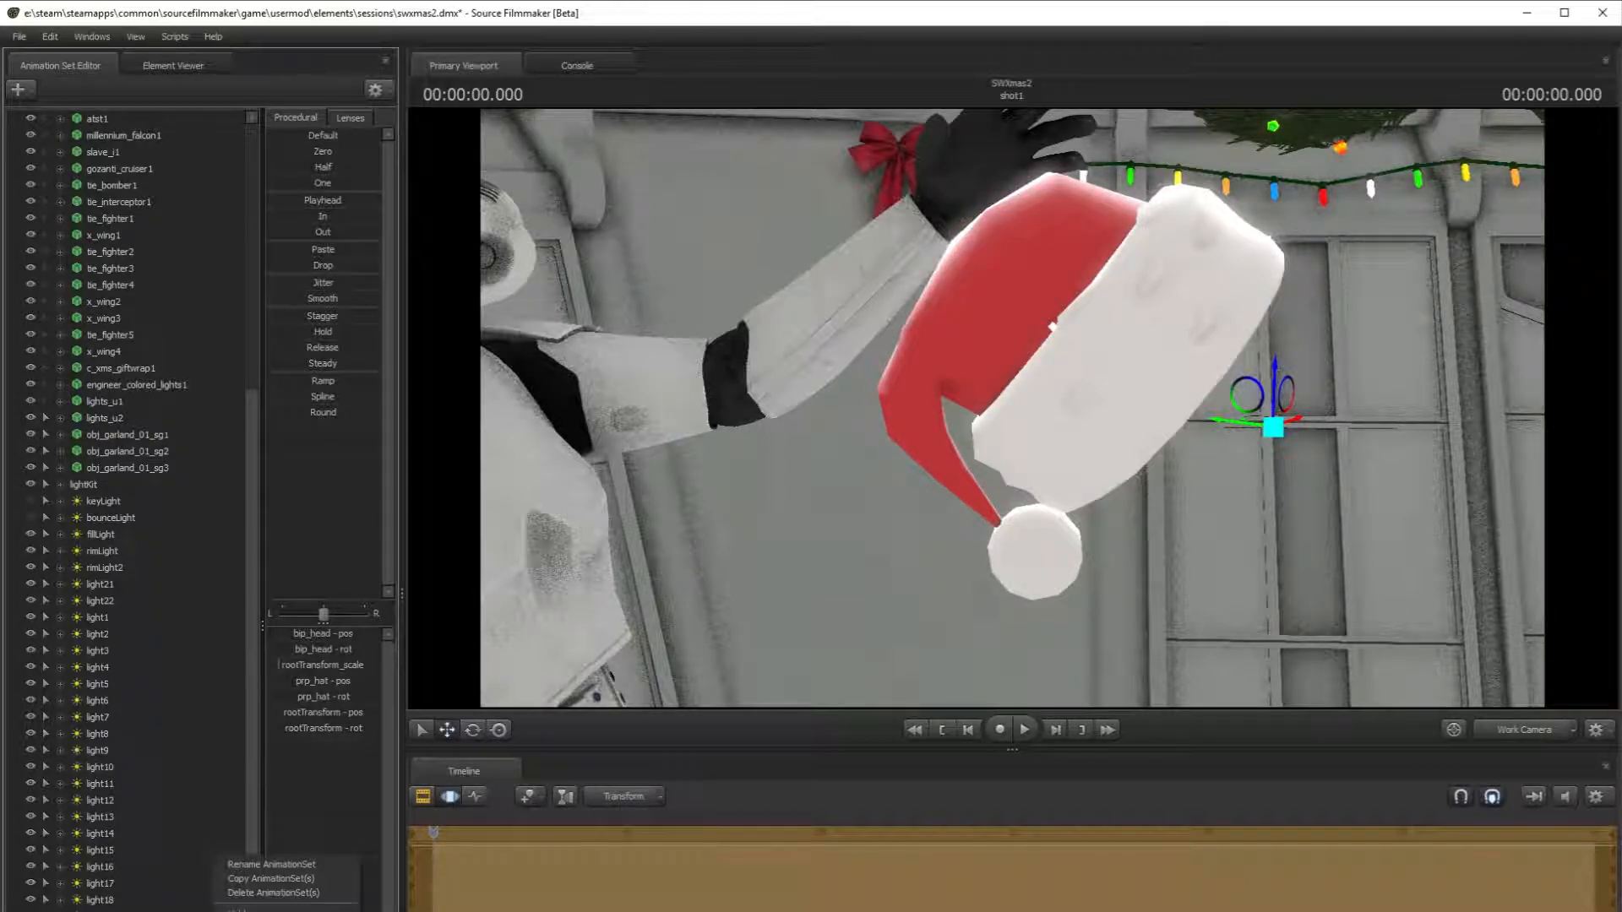
click(317, 910)
click(32, 419)
click(49, 434)
- Set the third hat's $colortint_base to green, RGB 16, 160, 16, and return to the Animation Set Editor
click(249, 510)
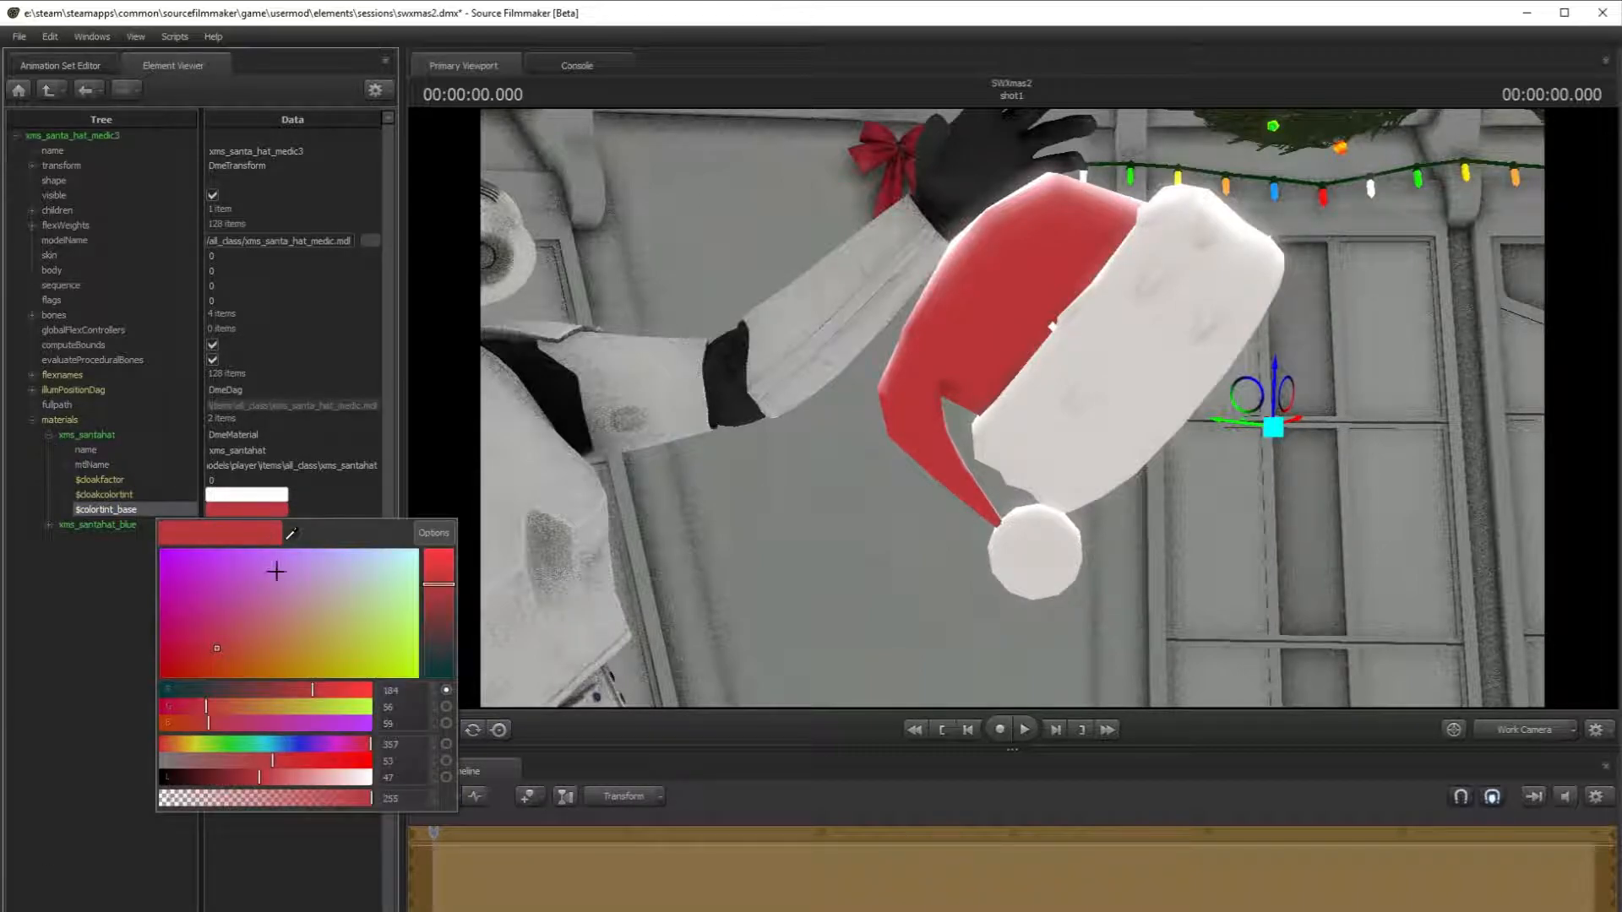
mouse_move(230, 743)
mouse_down()
mouse_move(203, 744)
mouse_move(265, 744)
mouse_move(234, 744)
mouse_up()
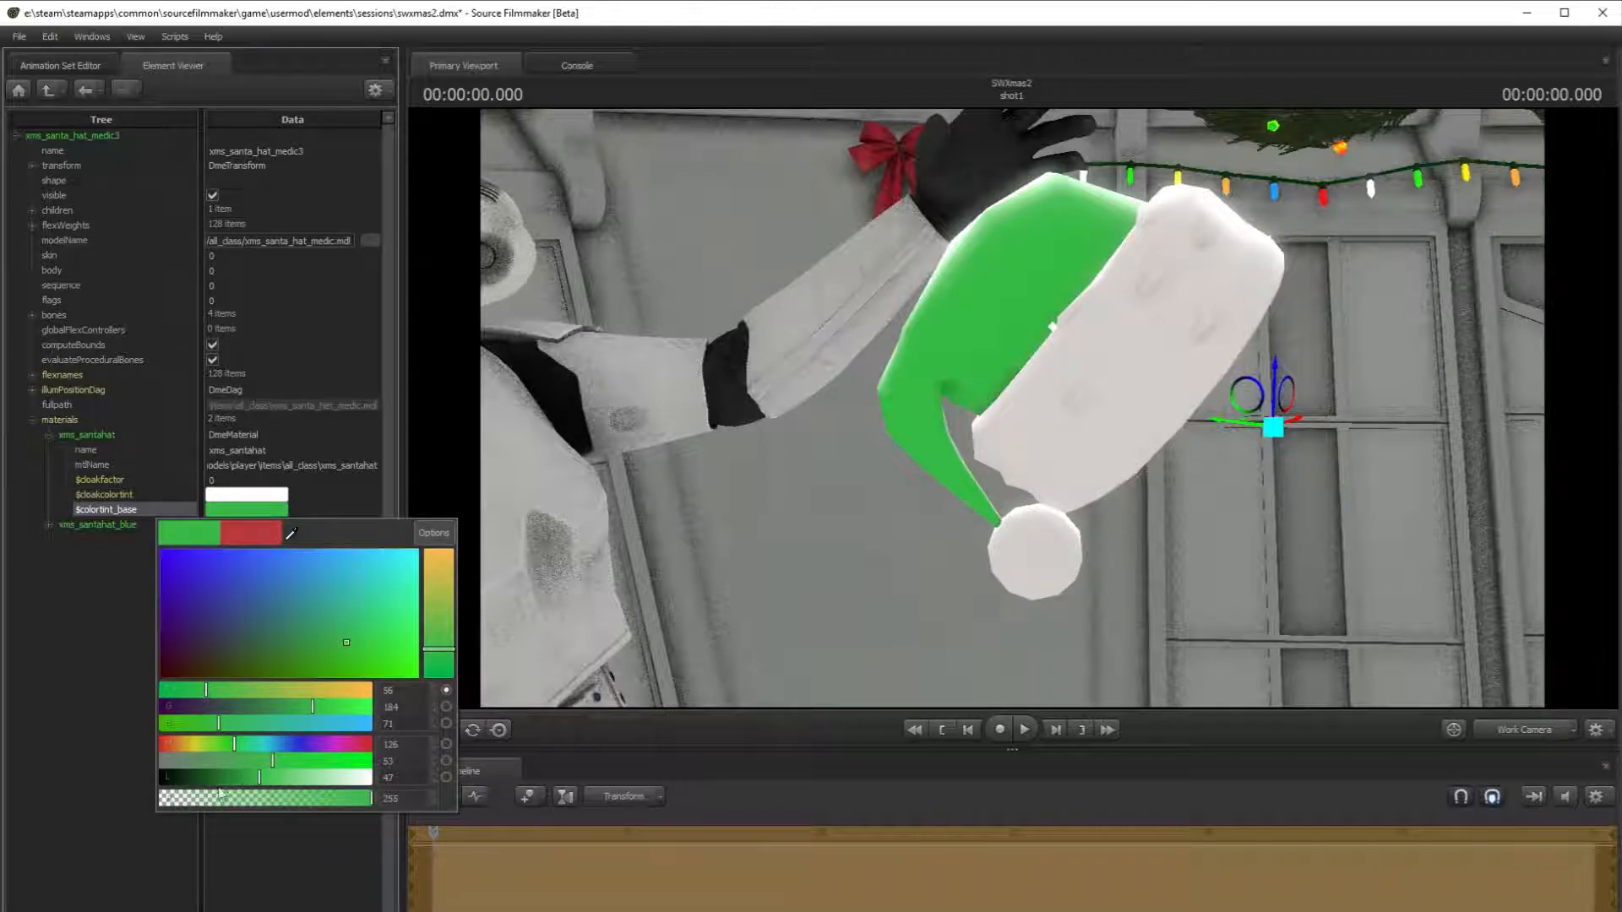
mouse_move(233, 774)
mouse_down()
mouse_move(254, 775)
mouse_move(215, 775)
mouse_move(234, 775)
mouse_up()
drag(291, 706, 184, 689)
mouse_move(353, 652)
mouse_down()
mouse_move(403, 671)
mouse_move(330, 669)
mouse_up()
drag(440, 662, 439, 669)
drag(300, 706, 292, 706)
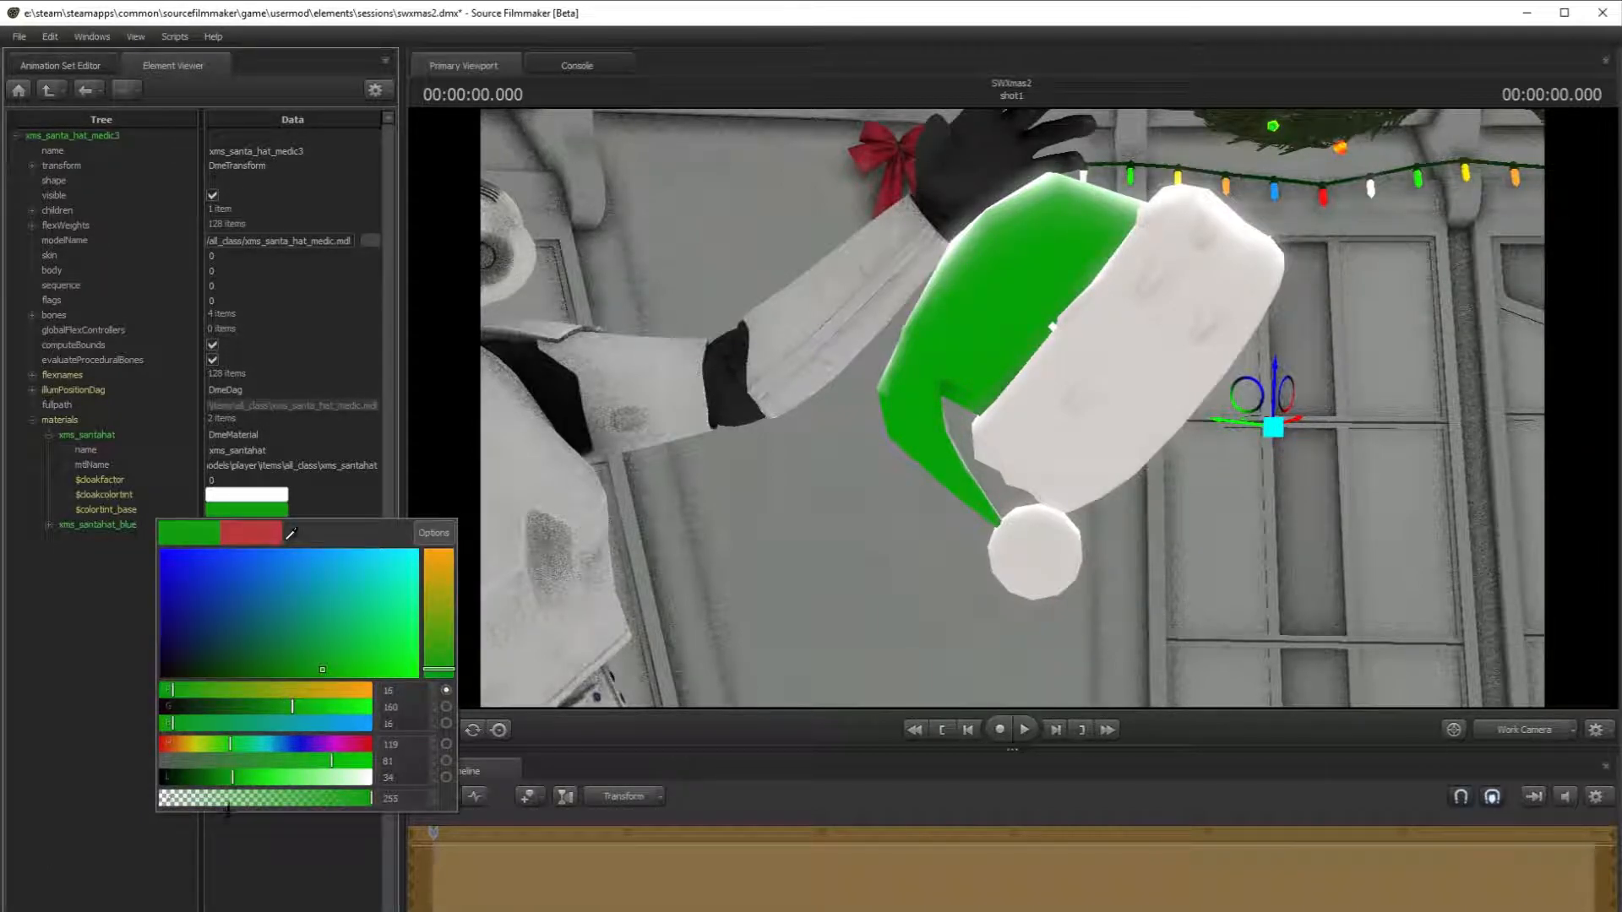
click(189, 874)
click(60, 65)
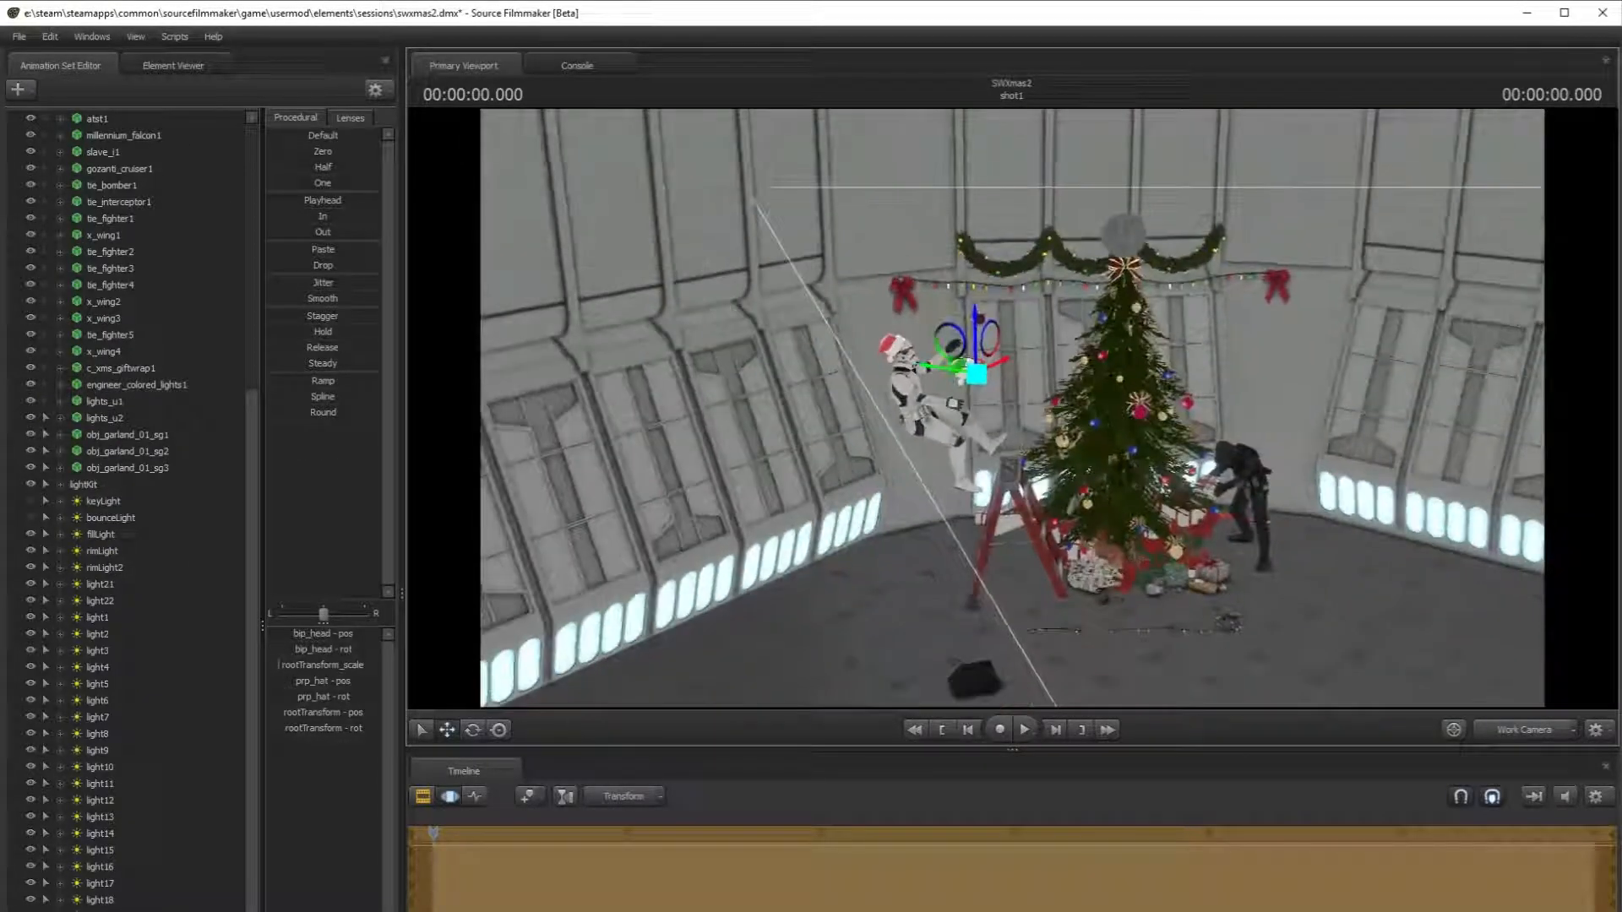
- Move the green hat across the room to the head of the black trooper crouching beside the Christmas tree
drag(1012, 407, 1065, 414)
drag(868, 370, 1192, 423)
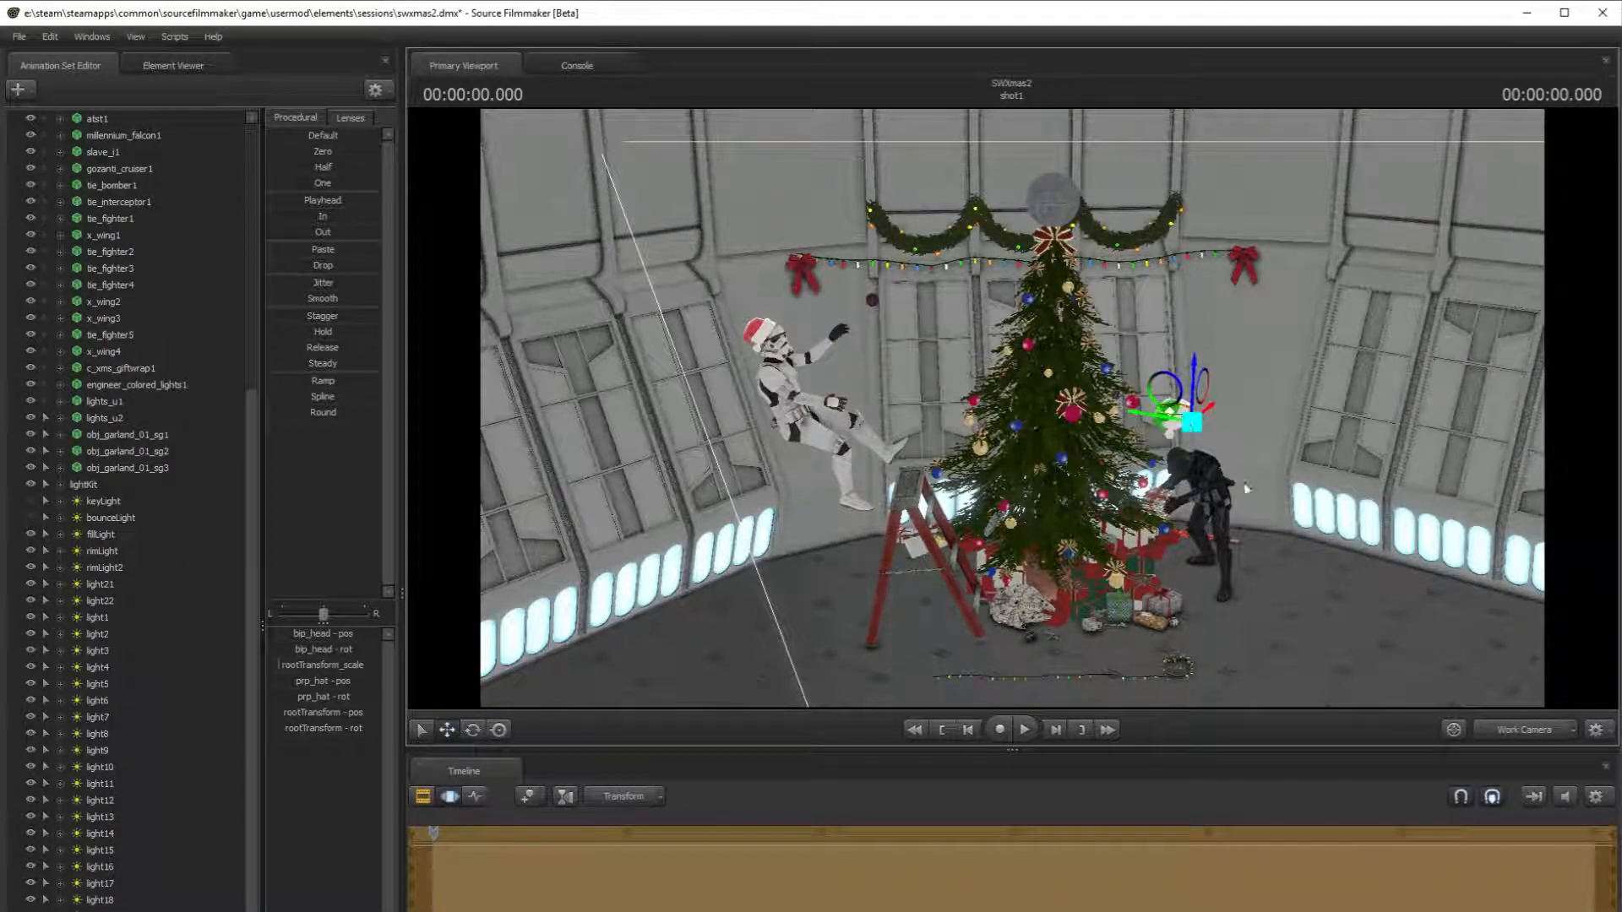
key(f)
drag(928, 356, 933, 462)
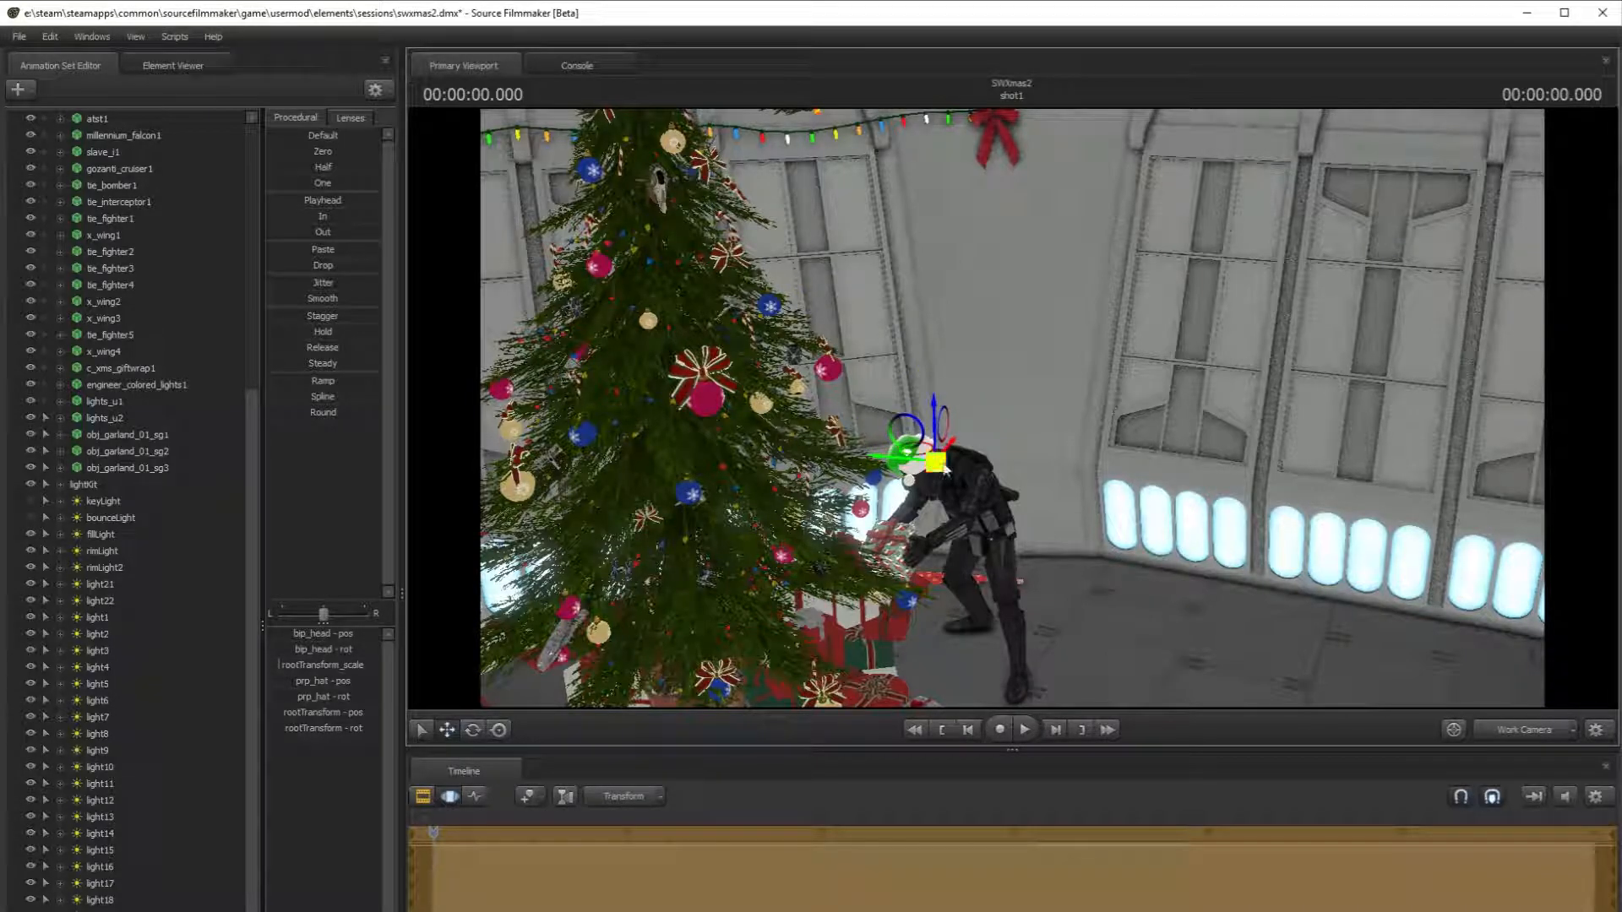
key(f)
- Rotate the green hat to follow the black trooper's bowed head and move it onto his helmet
click(472, 729)
drag(1119, 405, 1037, 353)
click(446, 732)
drag(912, 490, 1002, 448)
key(w)
mouse_move(1002, 473)
mouse_down()
mouse_move(1048, 510)
mouse_move(980, 524)
mouse_move(1013, 473)
mouse_up()
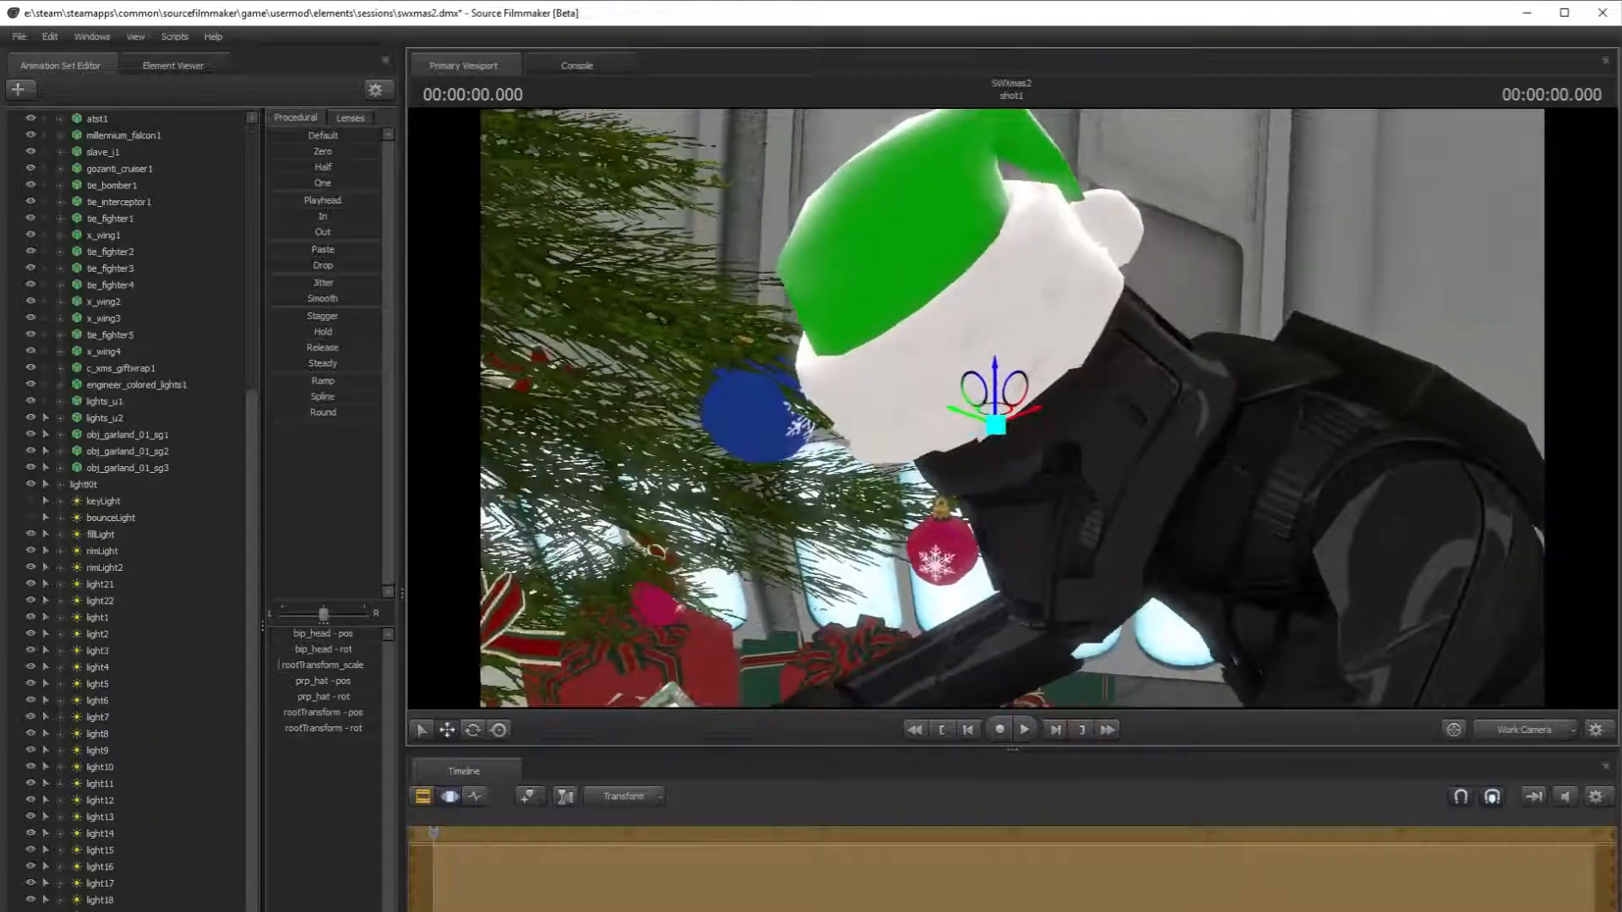
- Refine the green hat's position on the black trooper's helmet while viewing it from several angles
drag(280, 666, 278, 665)
drag(1005, 410, 832, 347)
key(s)
key(w)
key(d)
key(s)
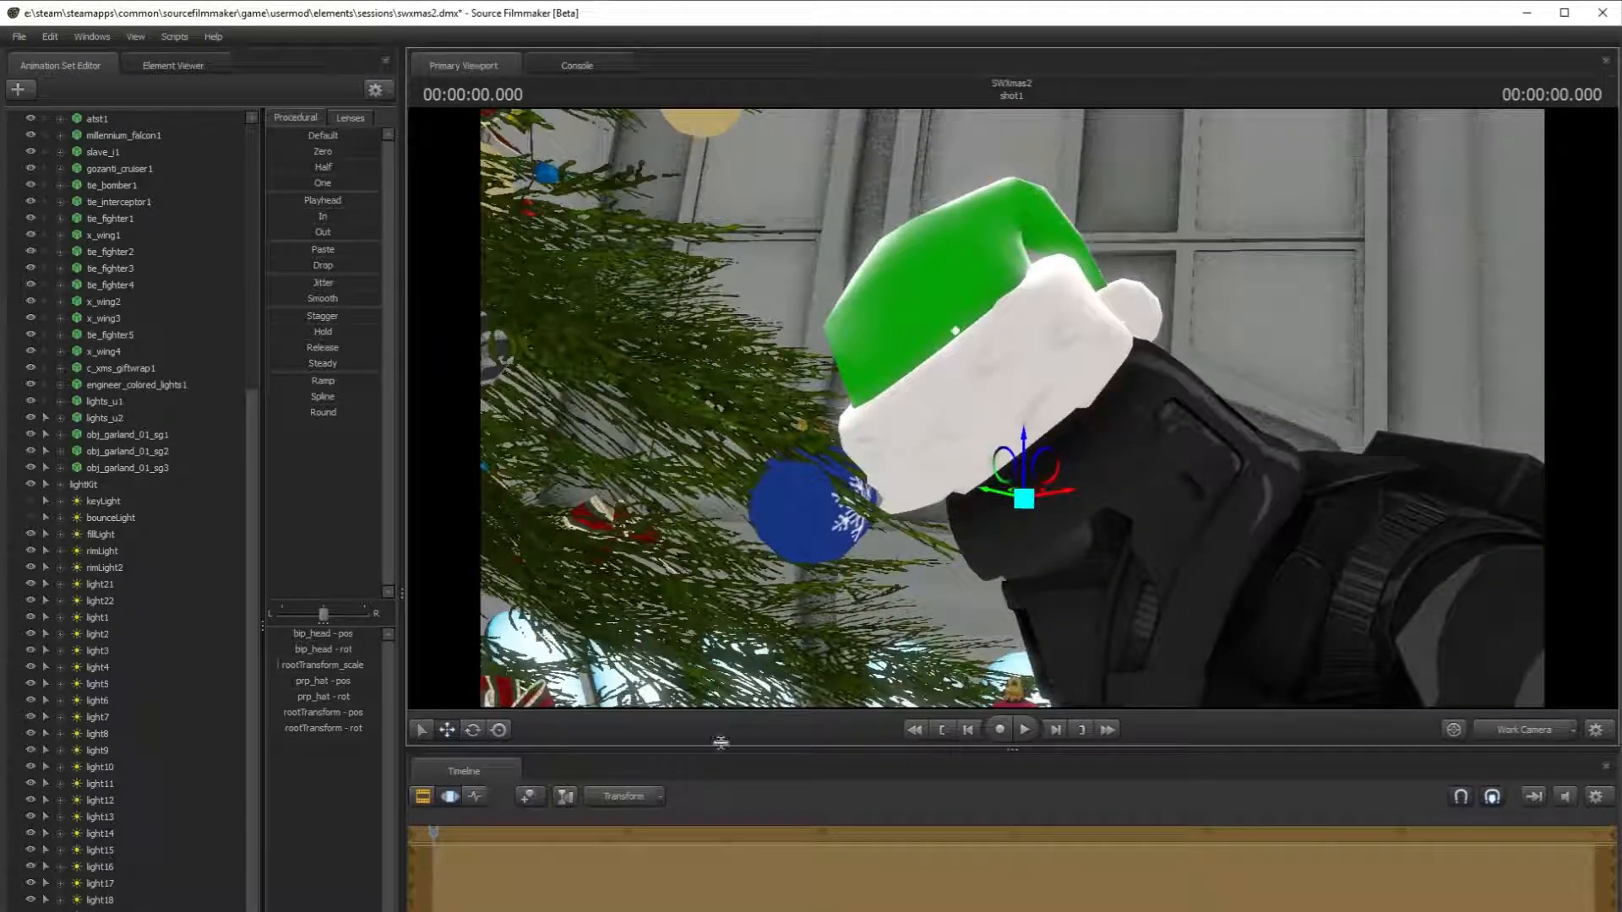
- Adjust the green hat's rotation and shift it closer onto the black trooper's helmet
click(472, 731)
drag(997, 479, 1059, 465)
click(447, 729)
drag(988, 444, 970, 434)
- Nudge the green hat slightly to center it on the black trooper's helmet and inspect the fit
right_click(872, 456)
key(Escape)
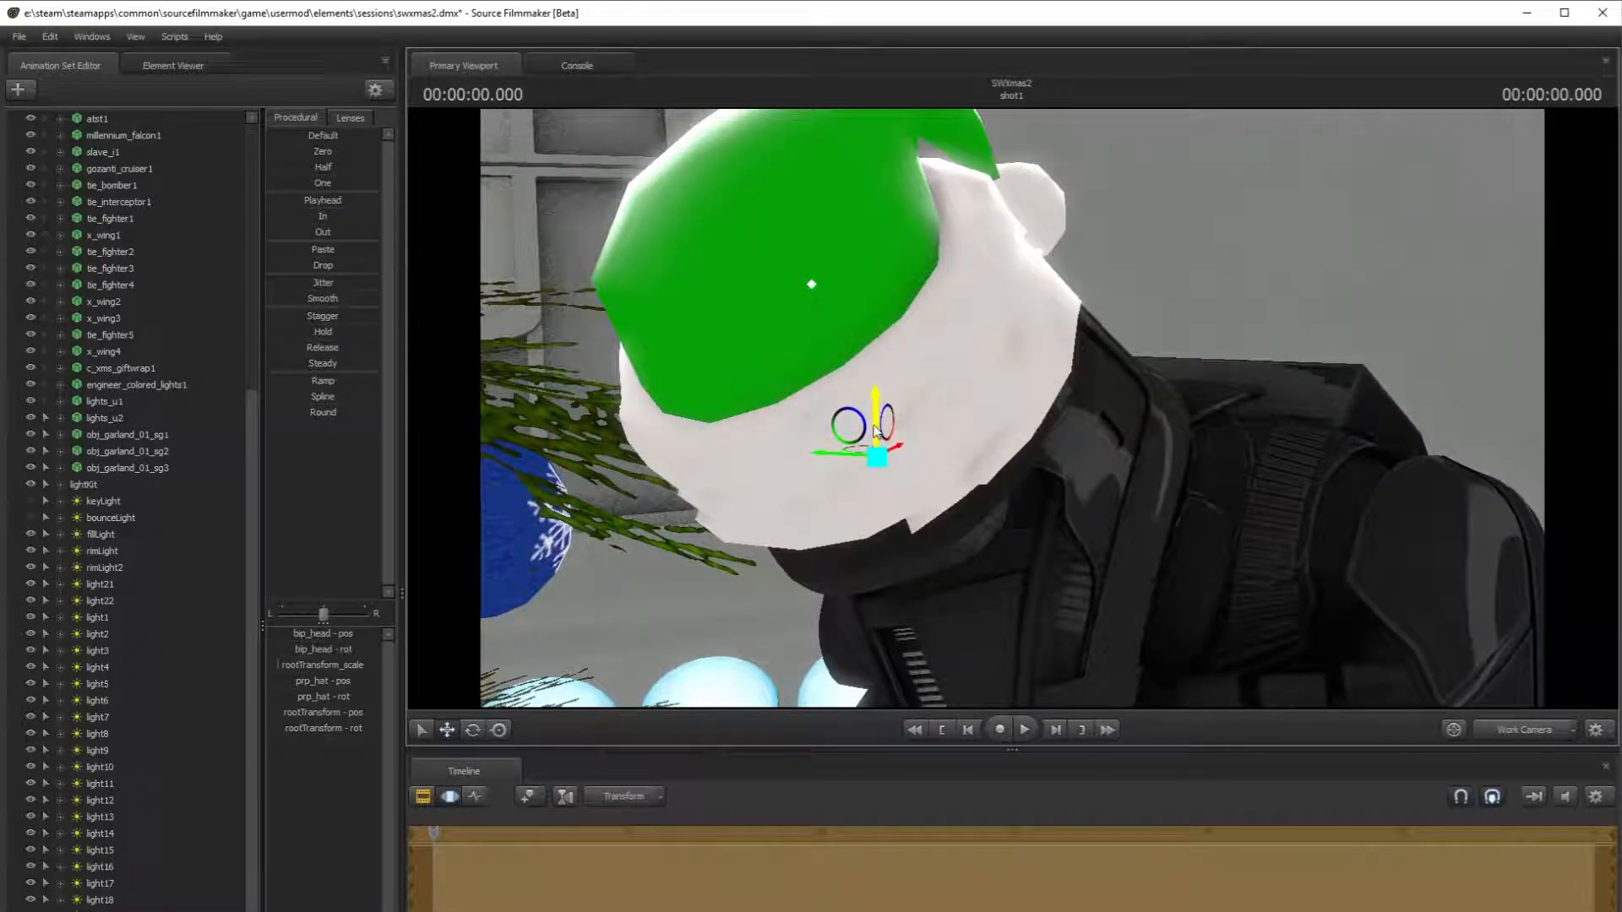
drag(869, 446, 862, 451)
drag(750, 369, 676, 373)
key(s)
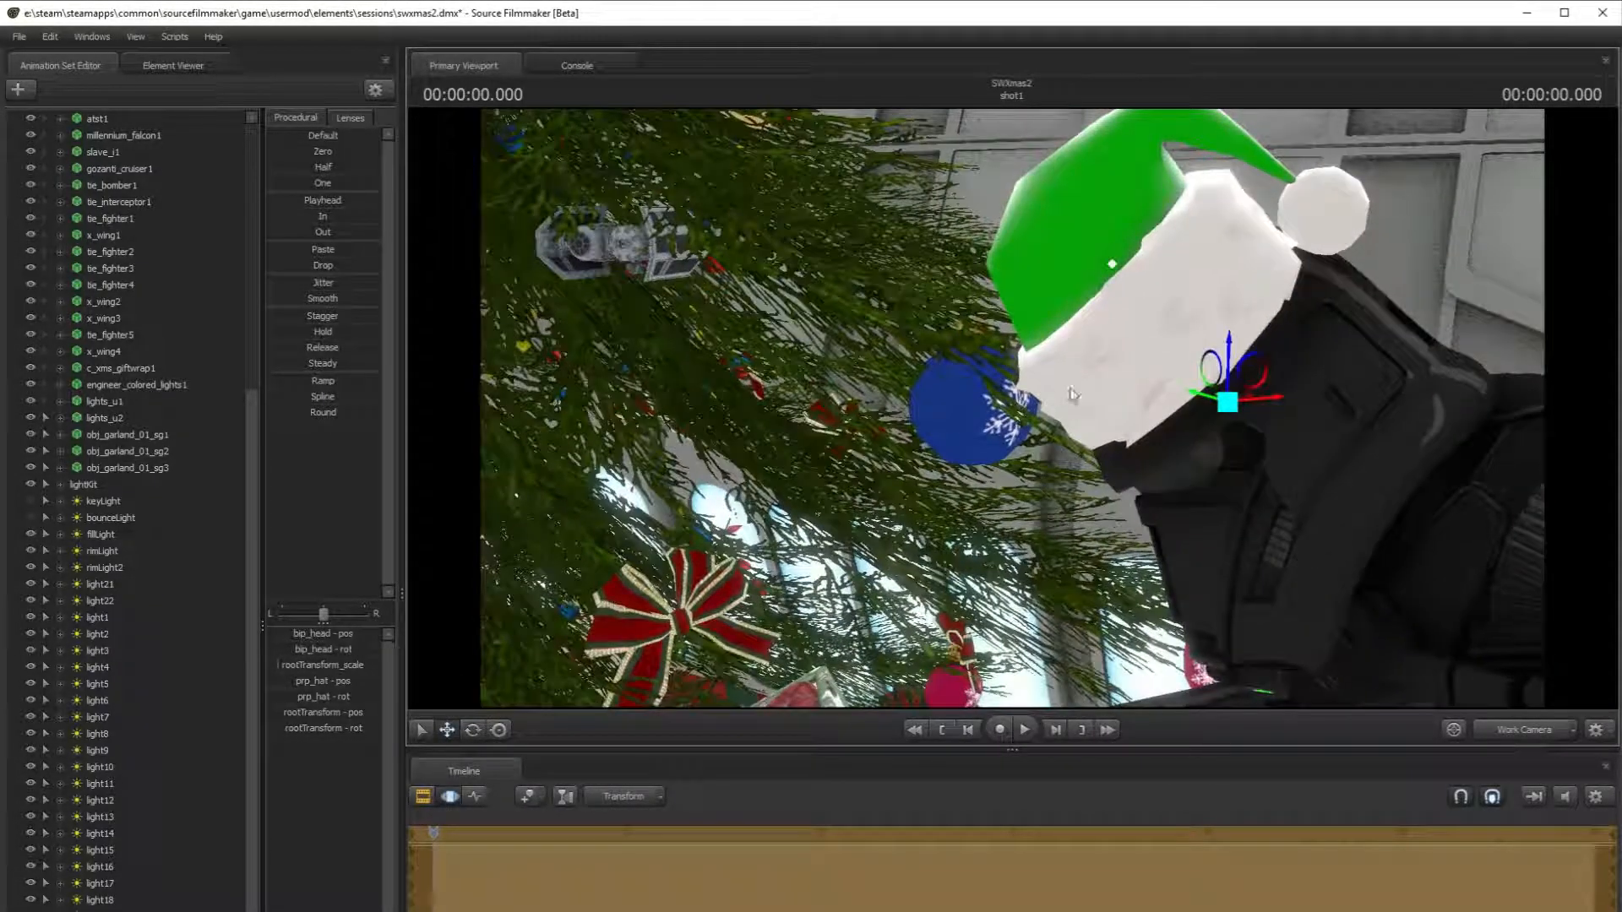
- Rotate the green hat slightly and shift it to sit closer on the black trooper's helmet
click(471, 731)
drag(1267, 354, 1289, 382)
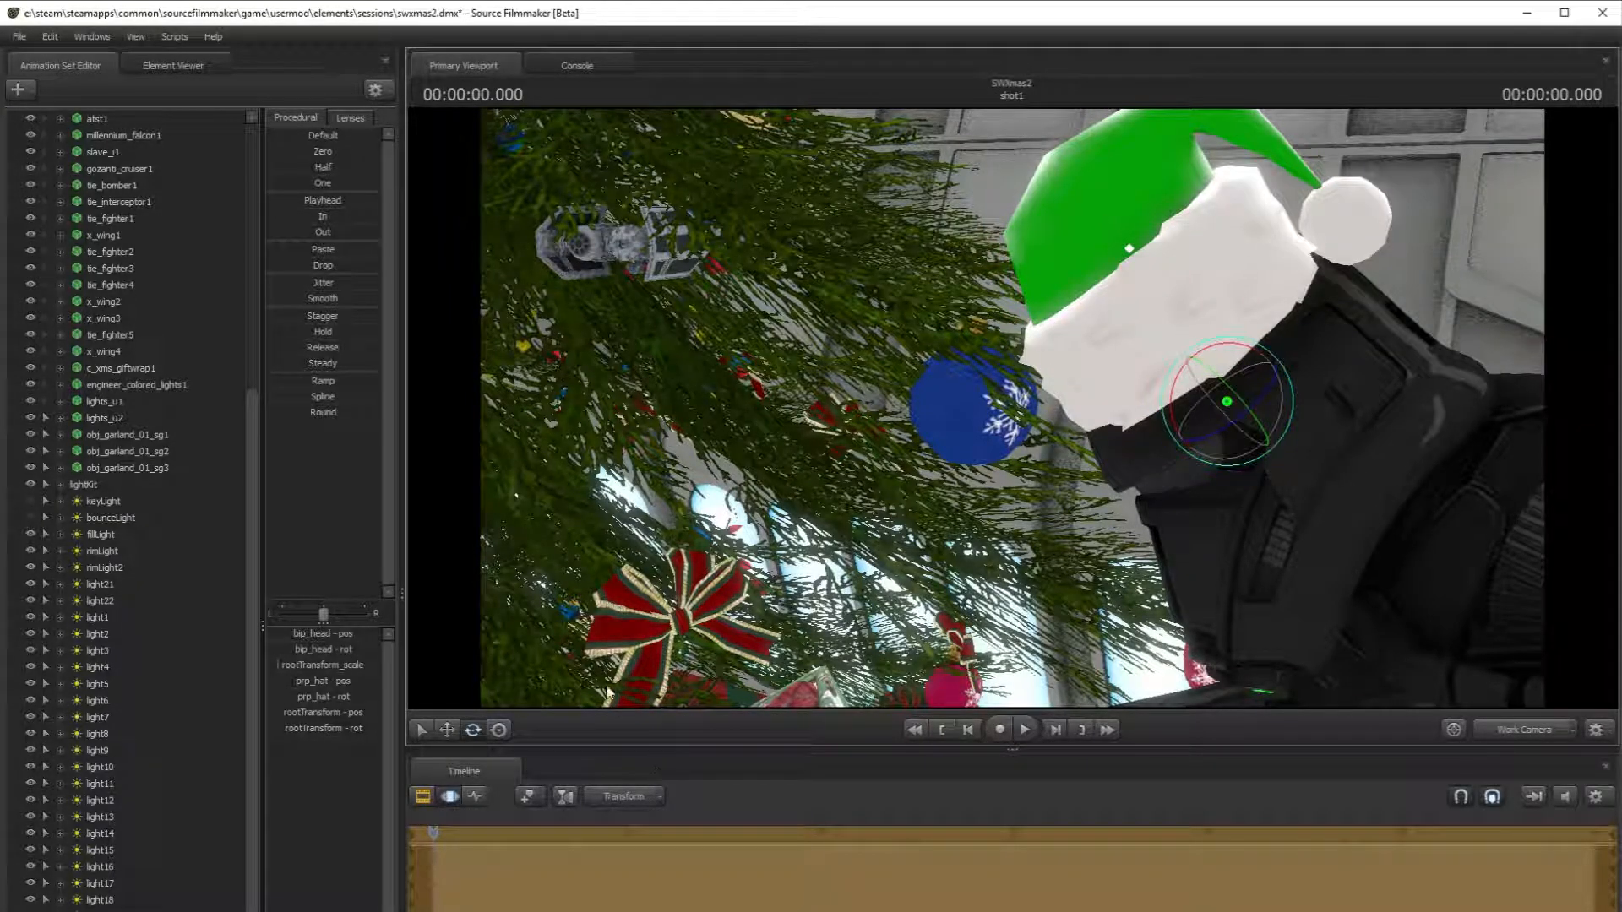
click(449, 732)
drag(278, 666, 281, 666)
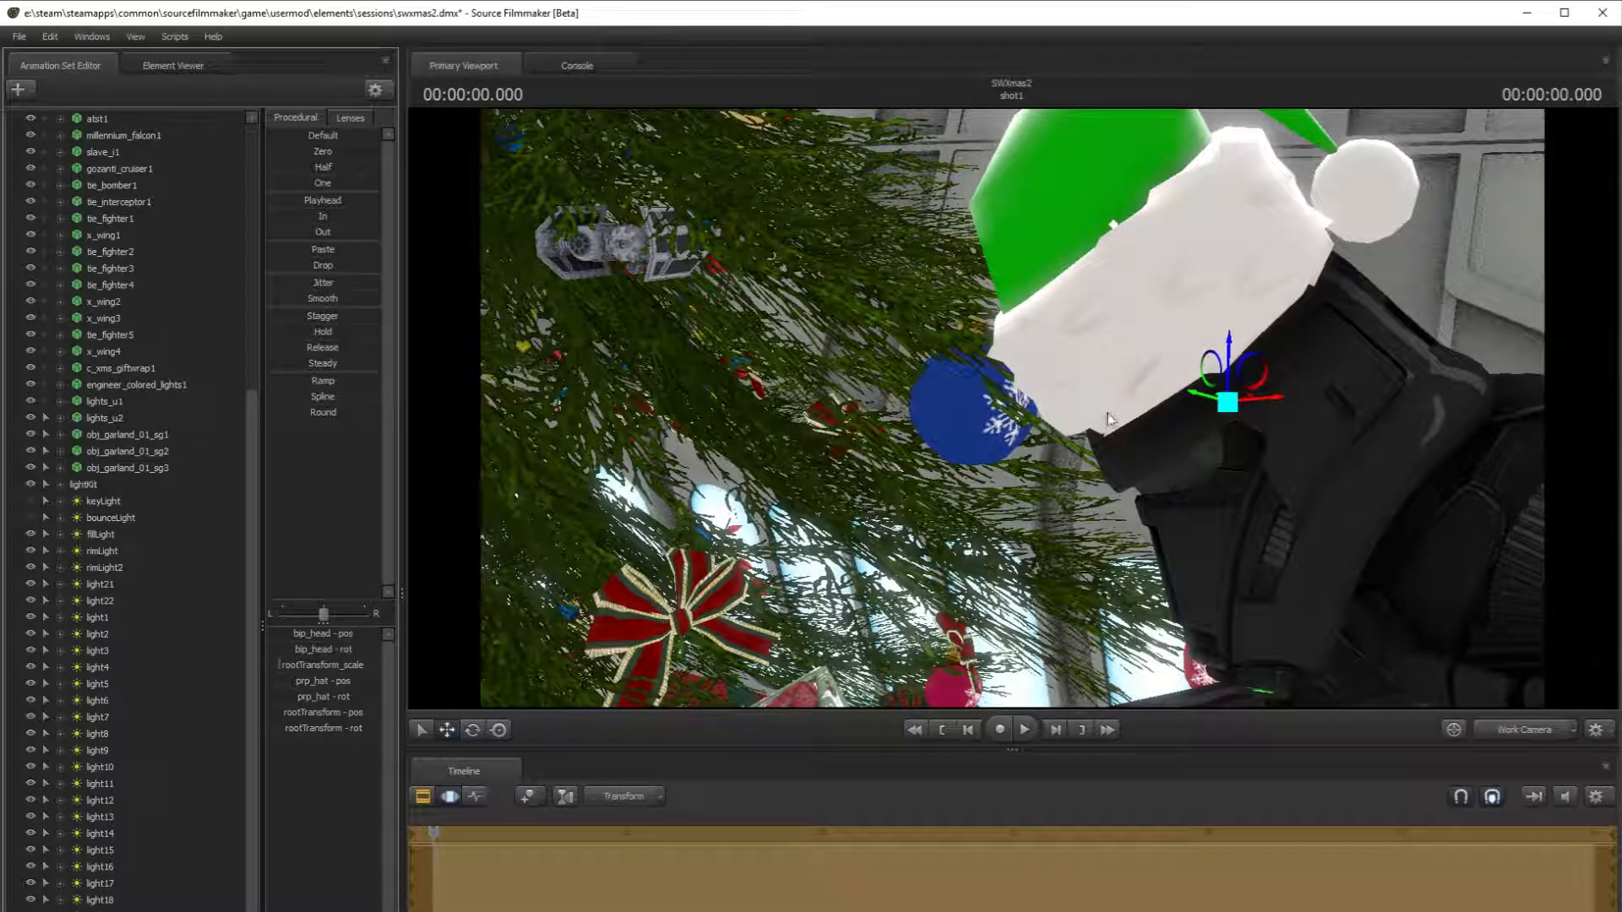
drag(1251, 363, 1288, 386)
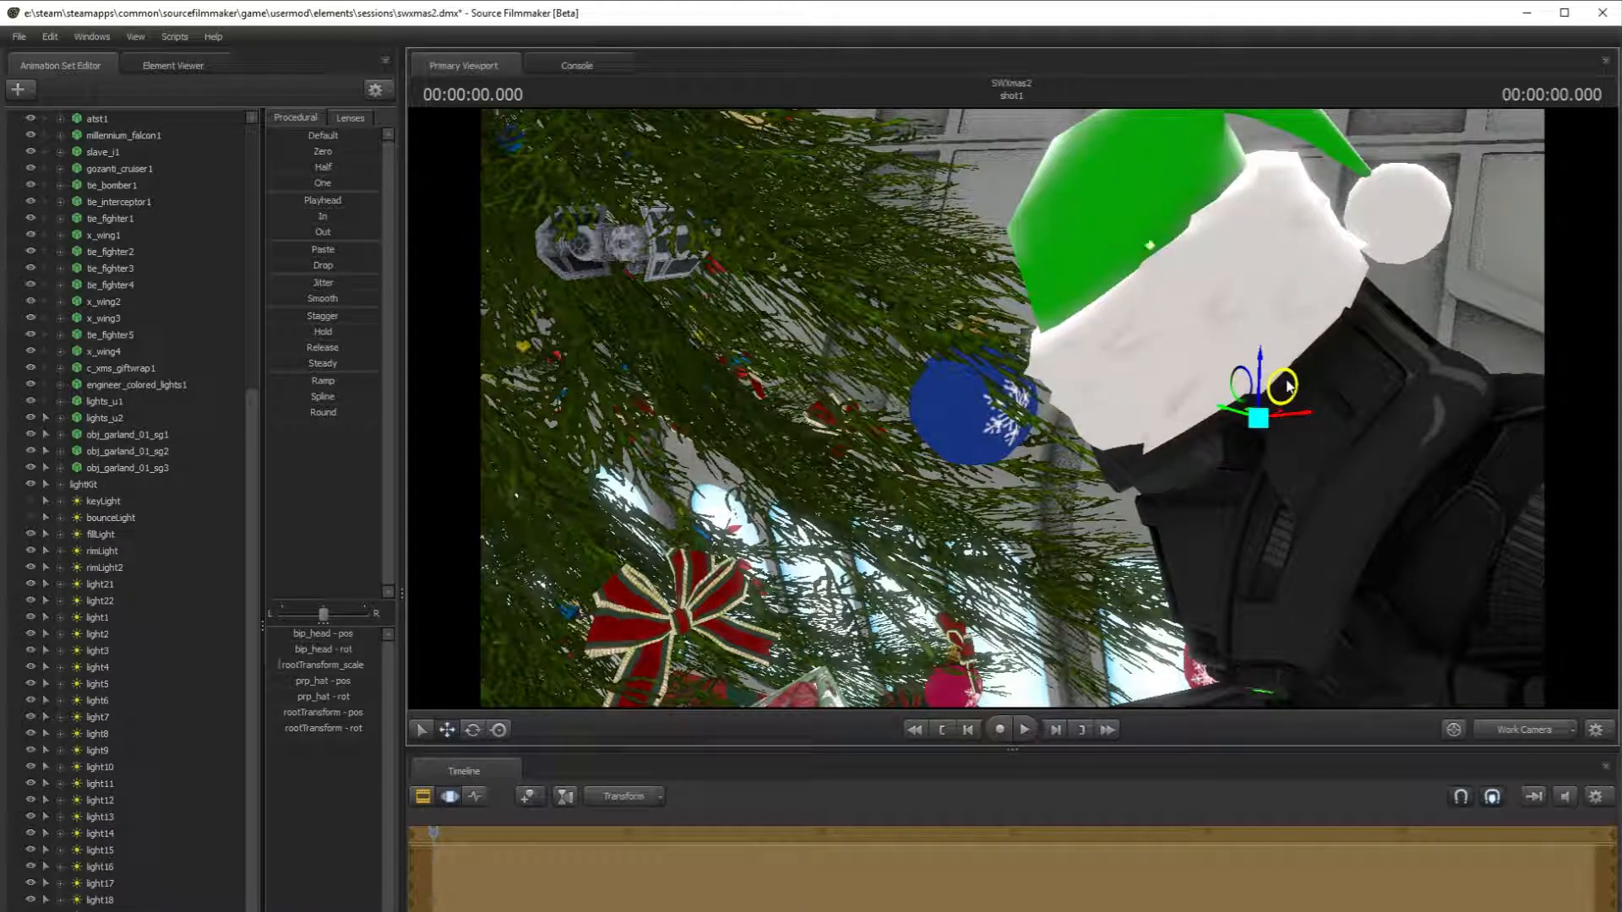
- Return to the camera1 view and turn the scene lighting back on in the viewport
click(1507, 732)
key(Escape)
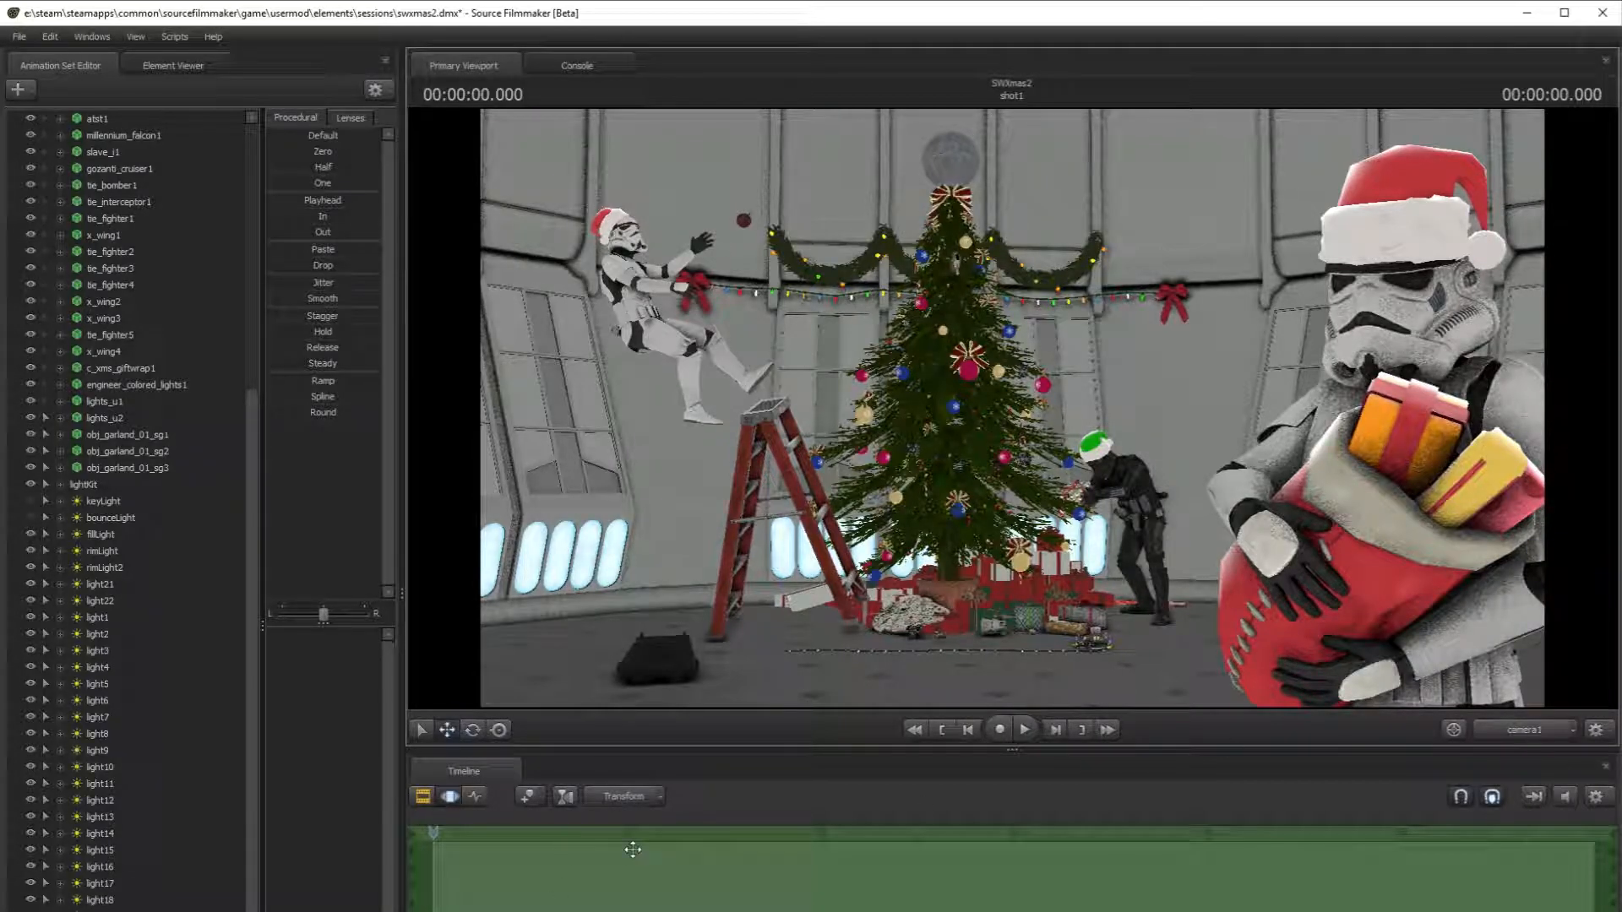
click(422, 796)
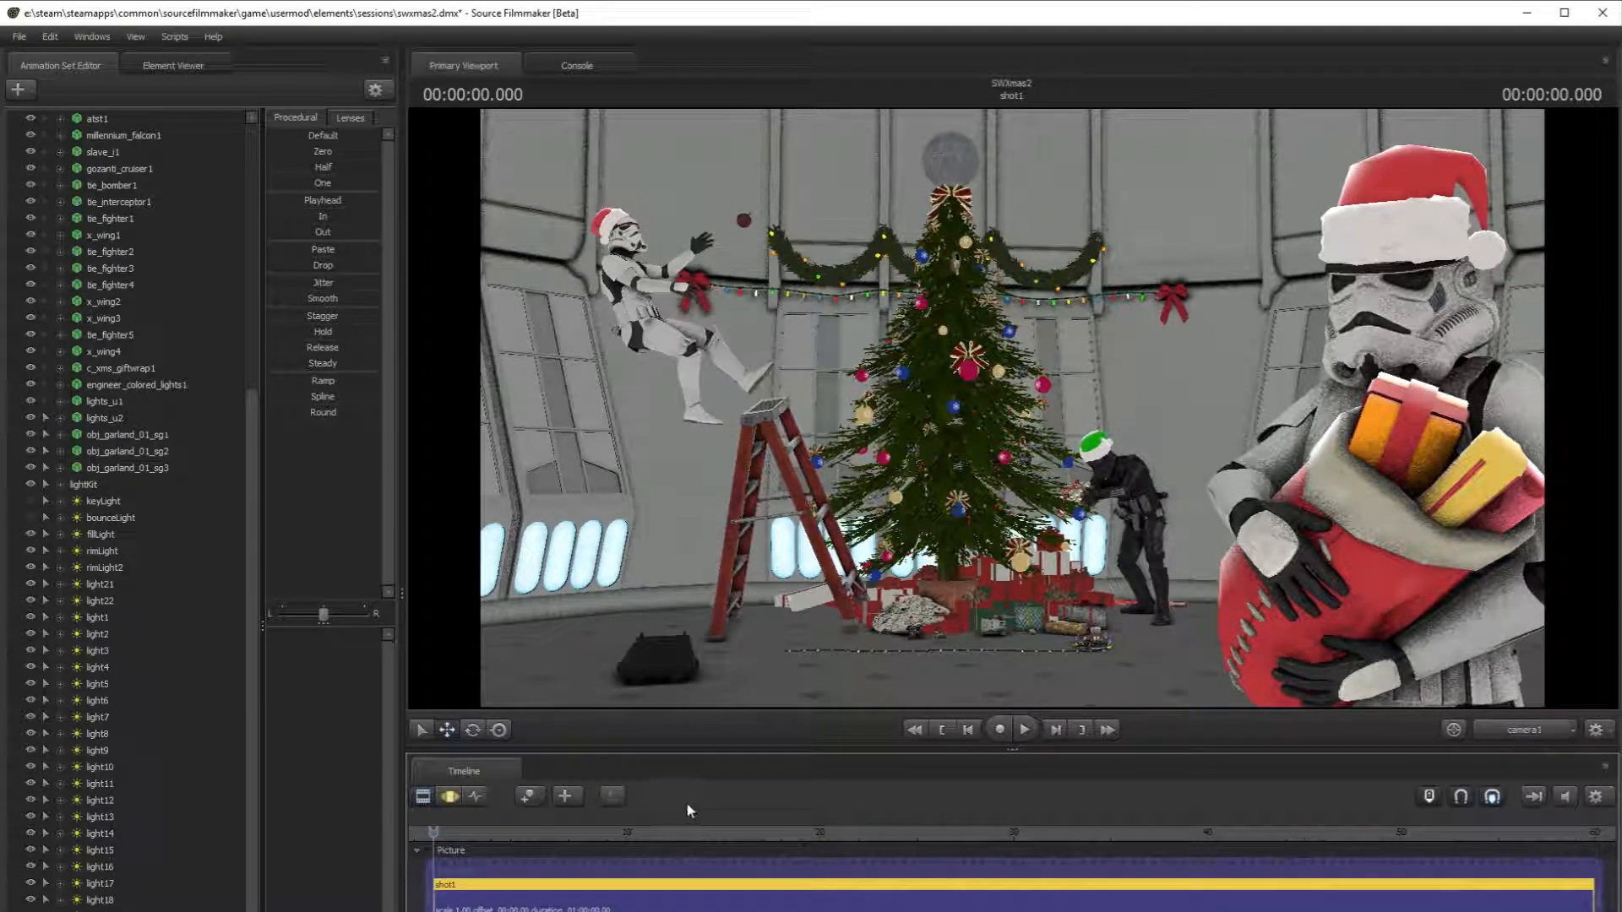
right_click(652, 610)
click(685, 659)
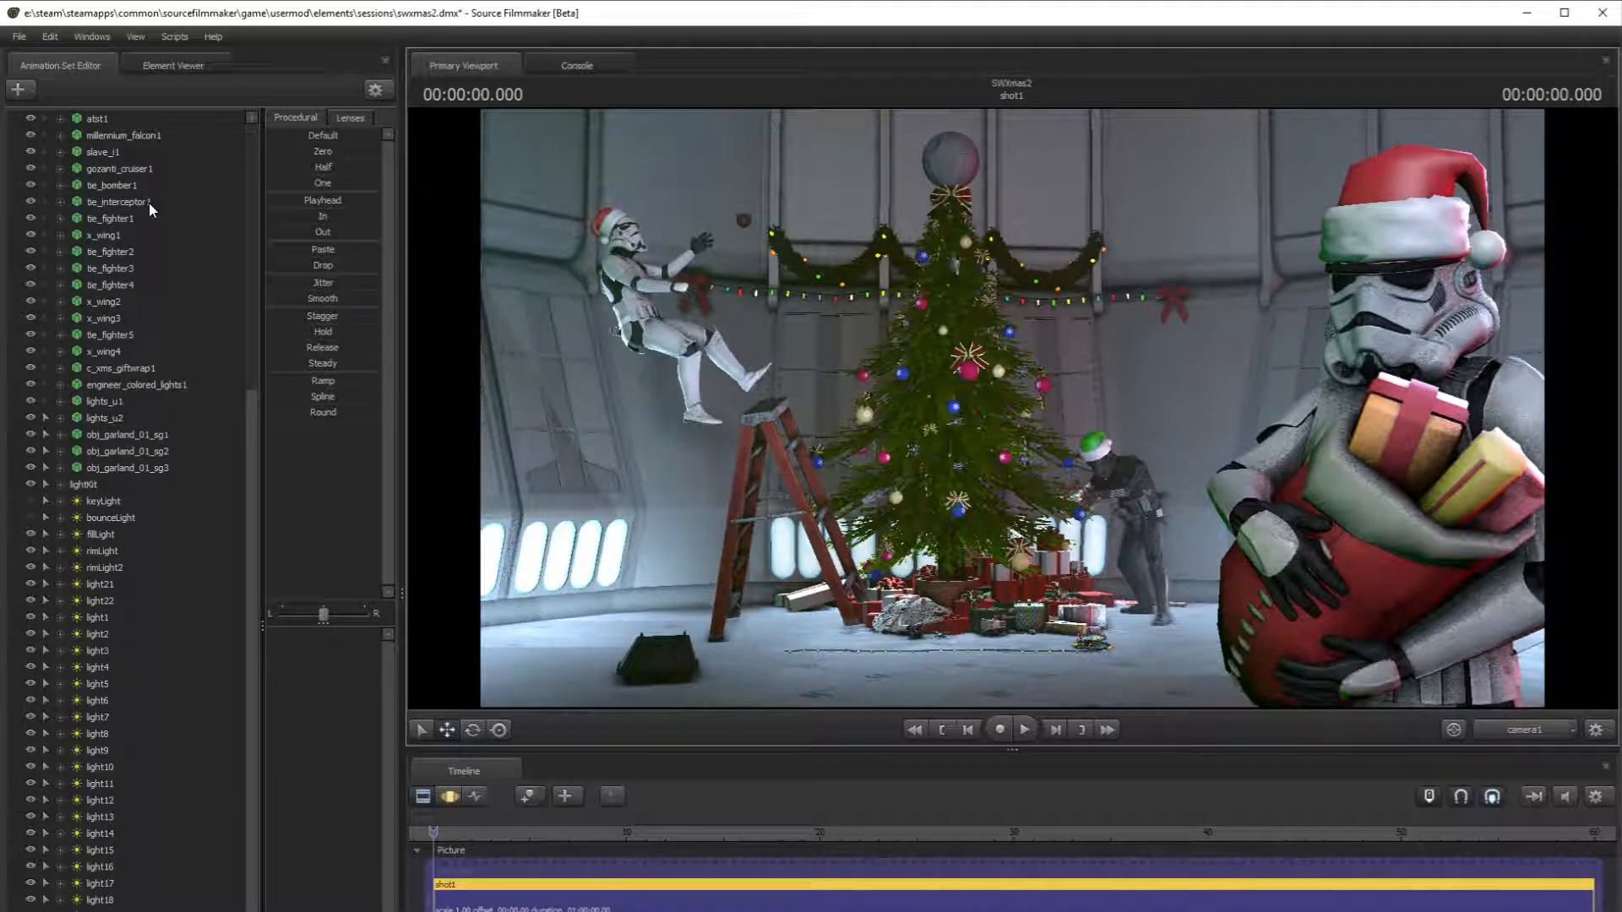
- Darken the green hat's $colortint_base material color to RGB 16, 120, 11 and return to the animation sets
click(172, 66)
click(451, 796)
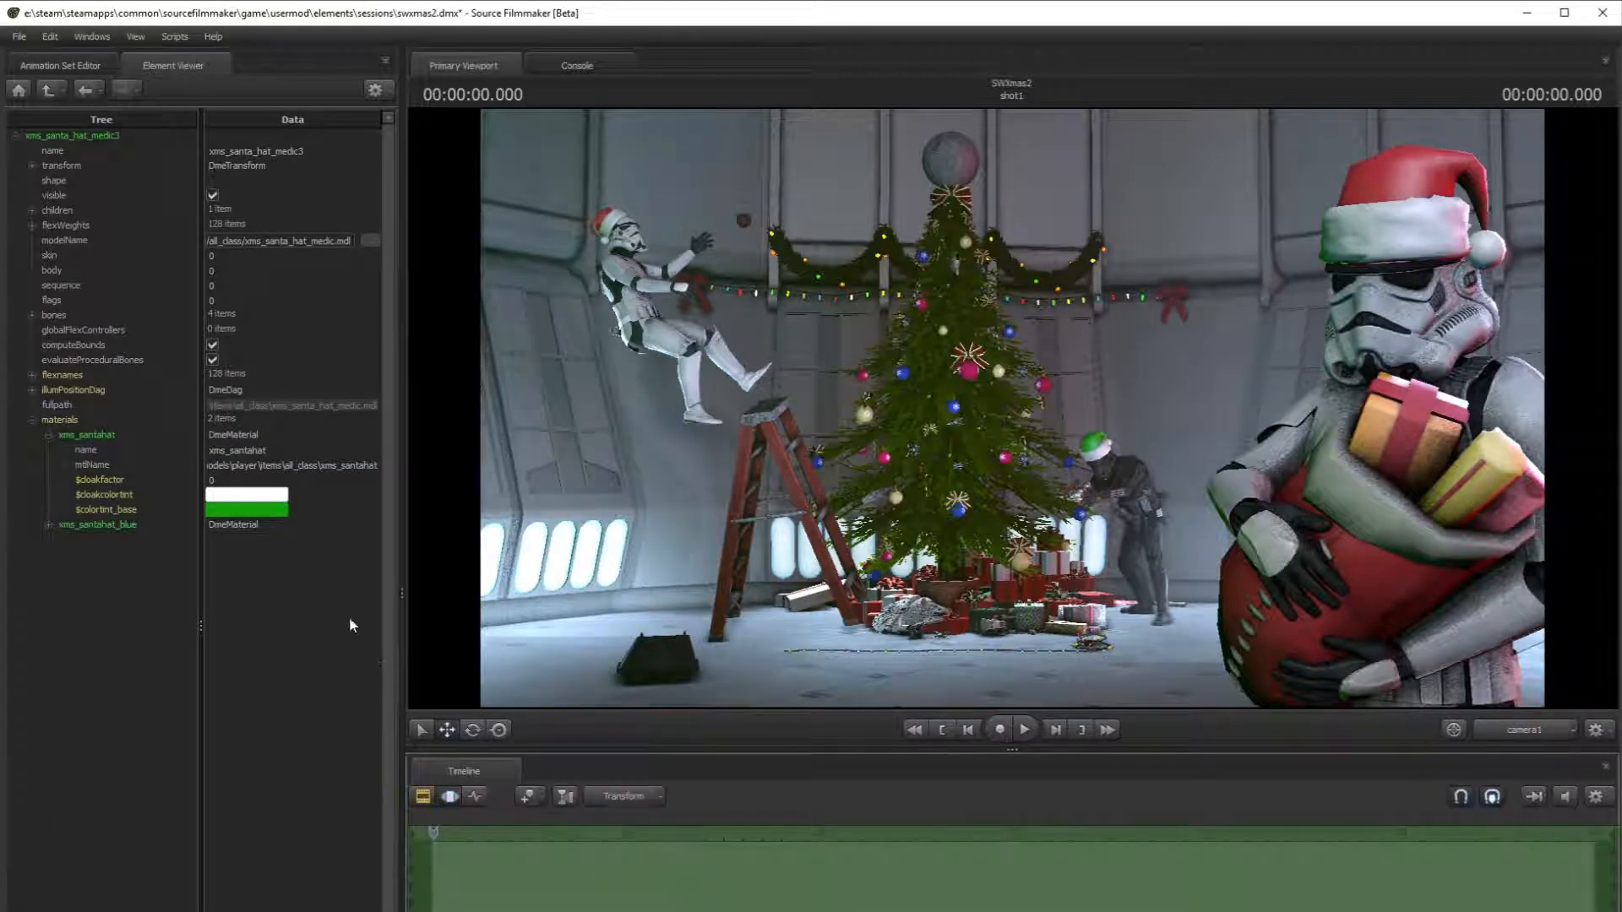
click(270, 509)
click(311, 671)
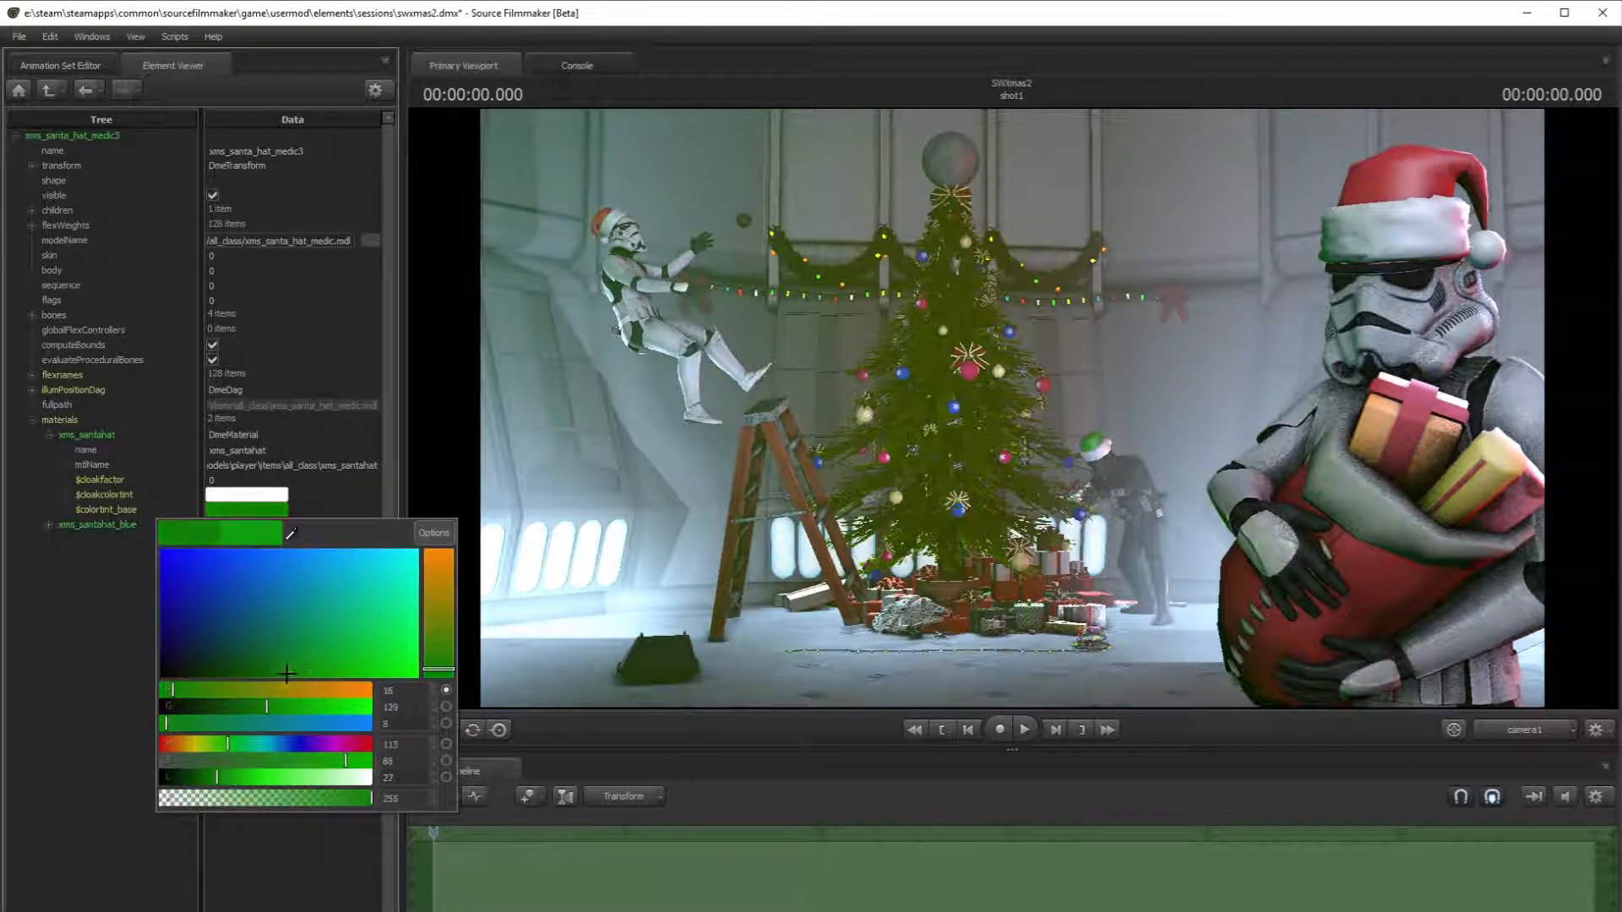
click(282, 672)
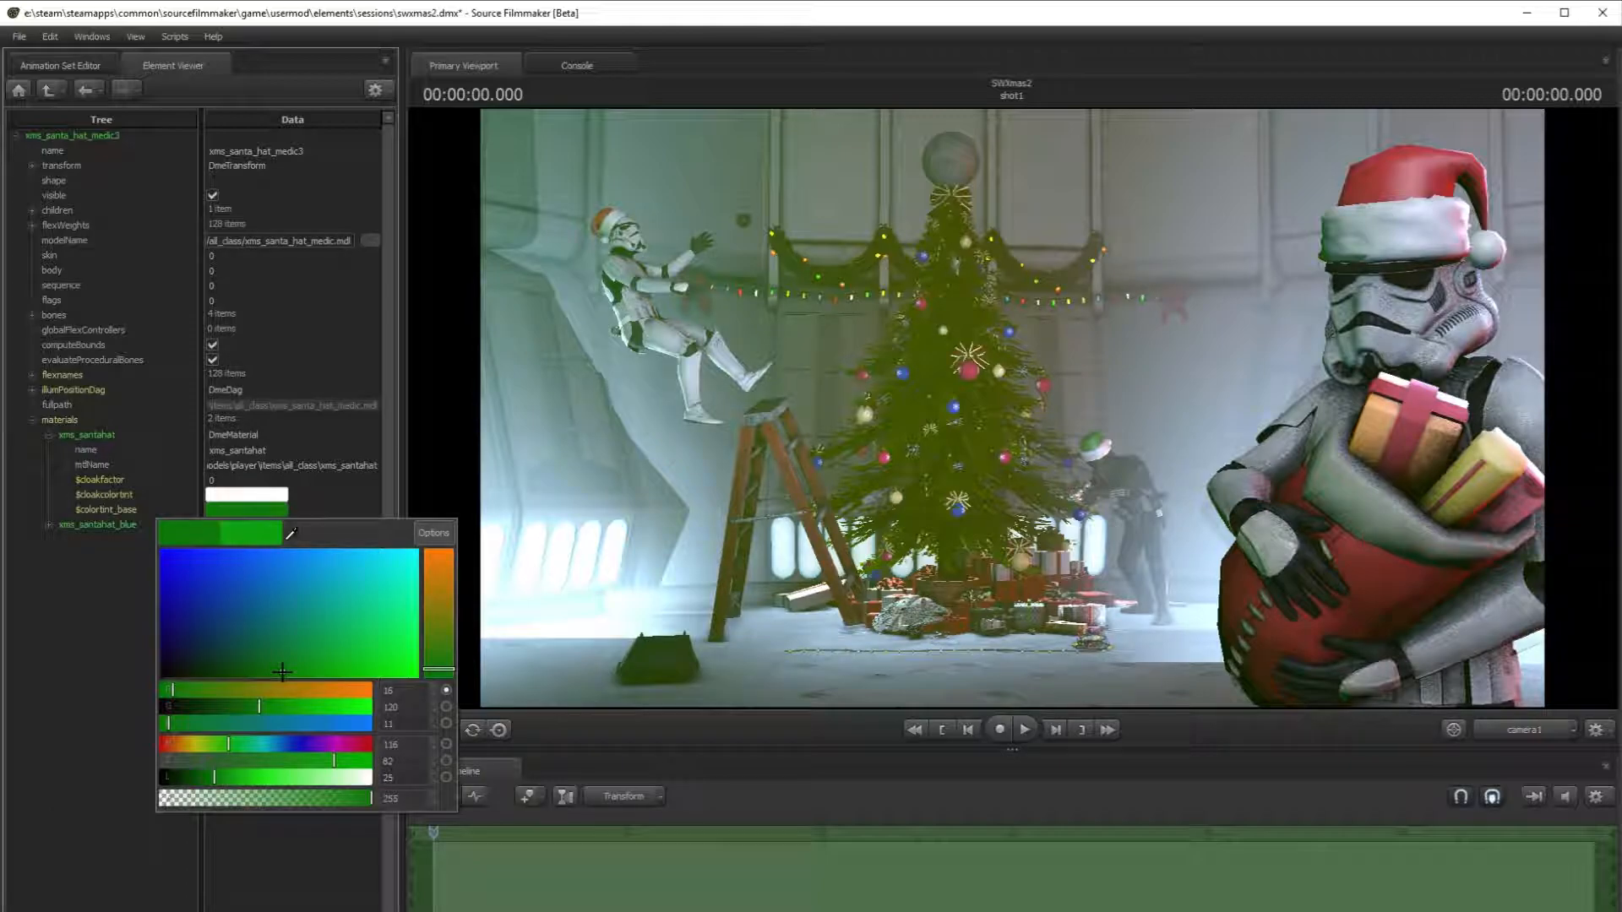
click(49, 728)
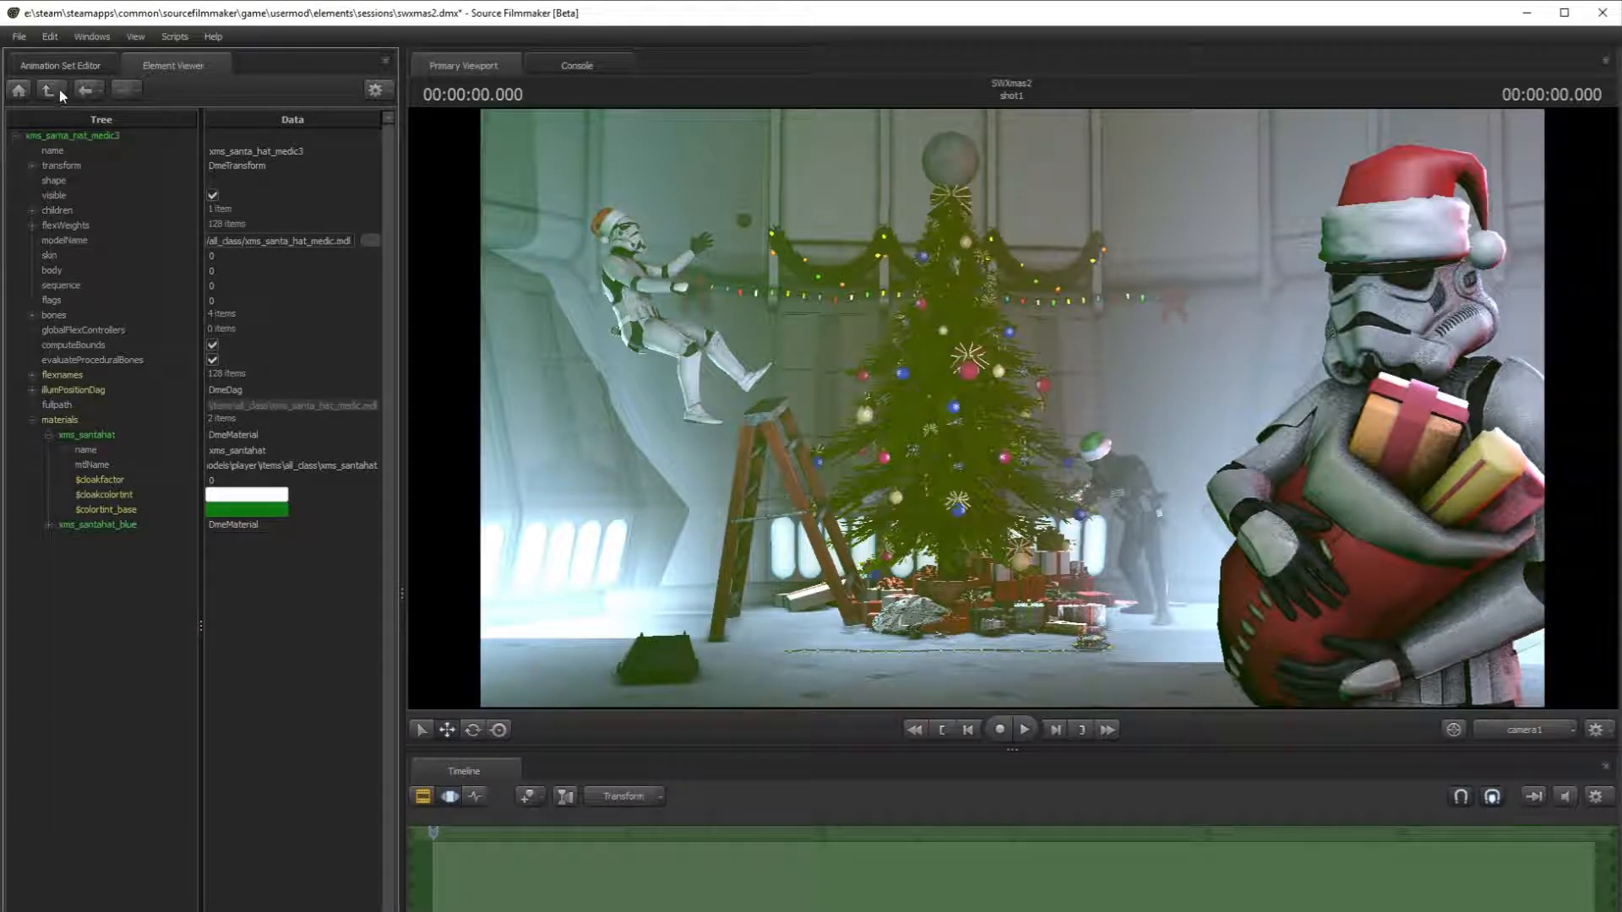
click(60, 65)
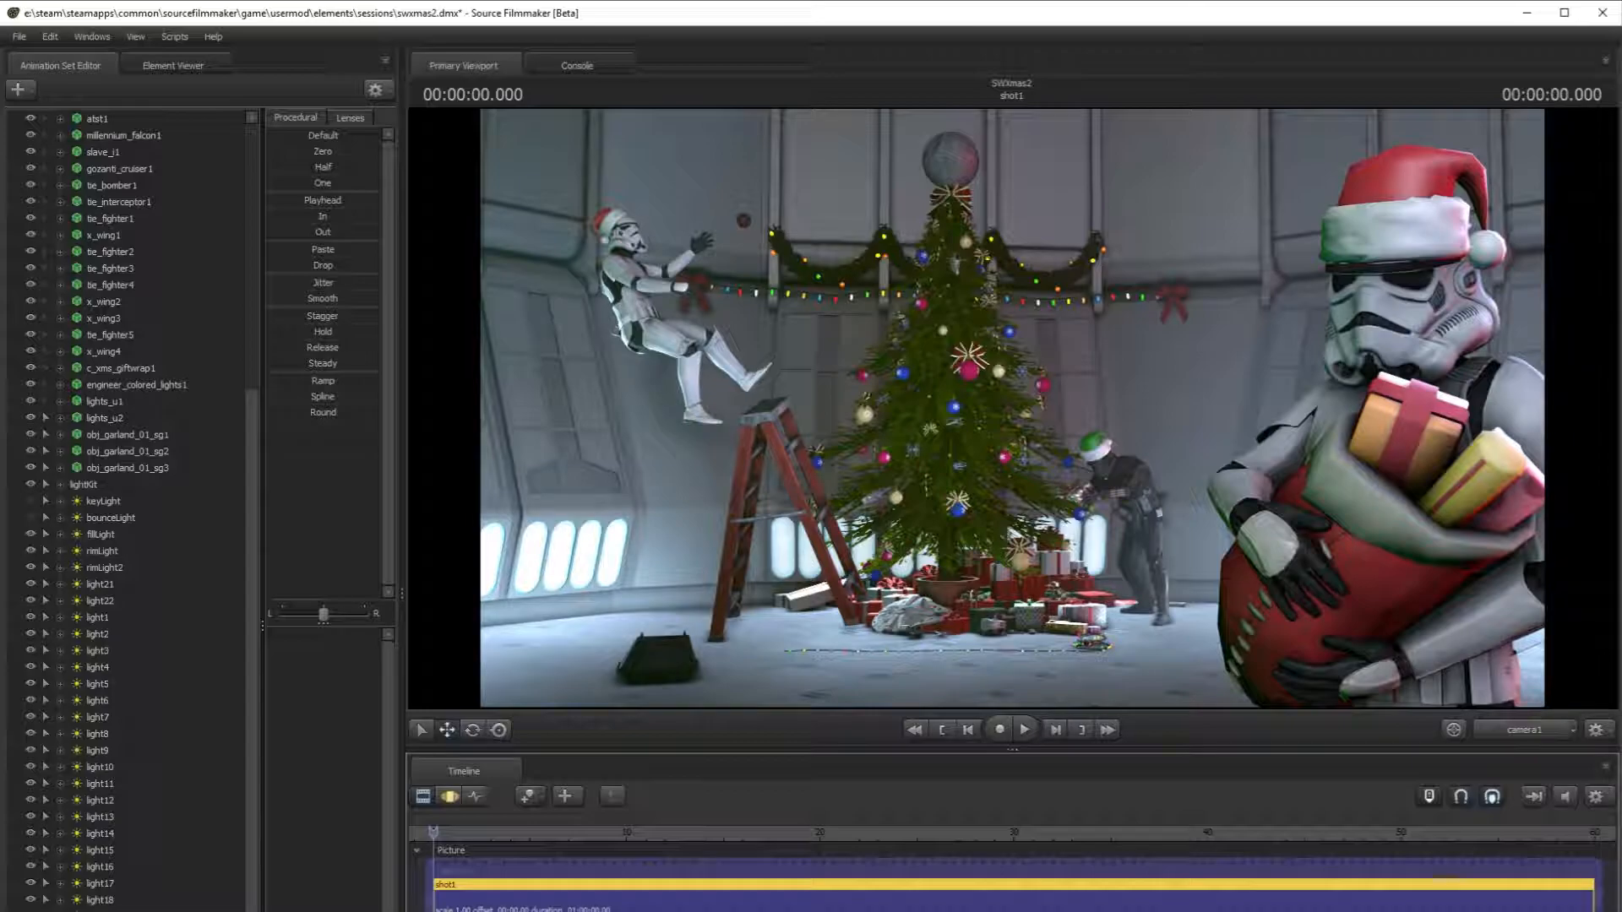
- Start a poster export of the shot and save the session's pending changes
click(17, 36)
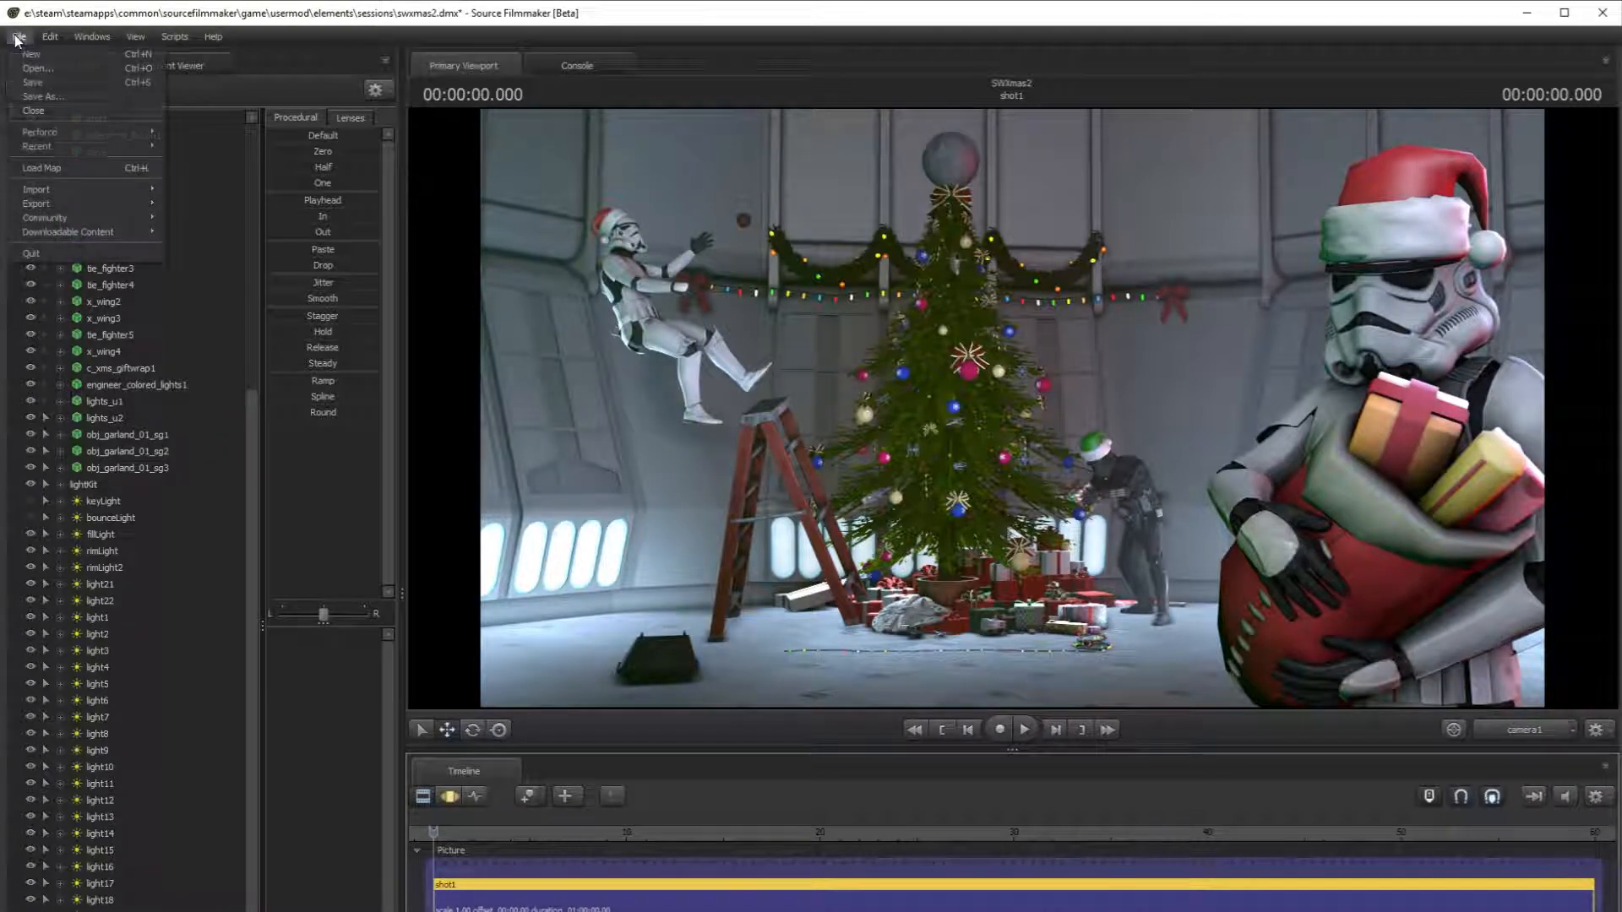
mouse_move(38, 218)
click(215, 218)
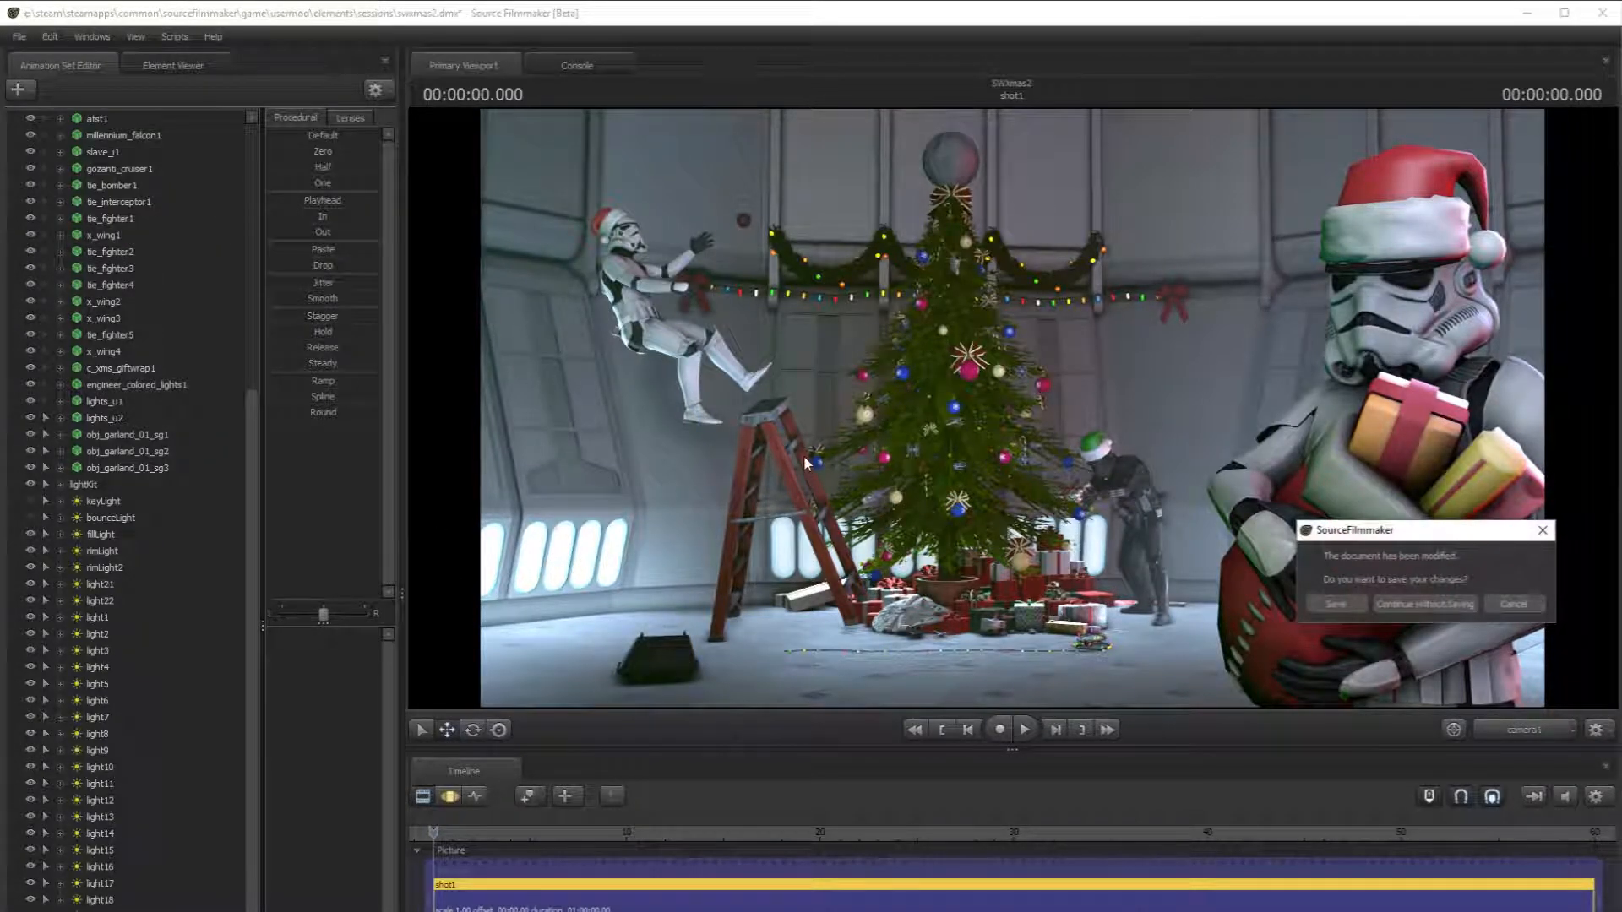
click(1333, 604)
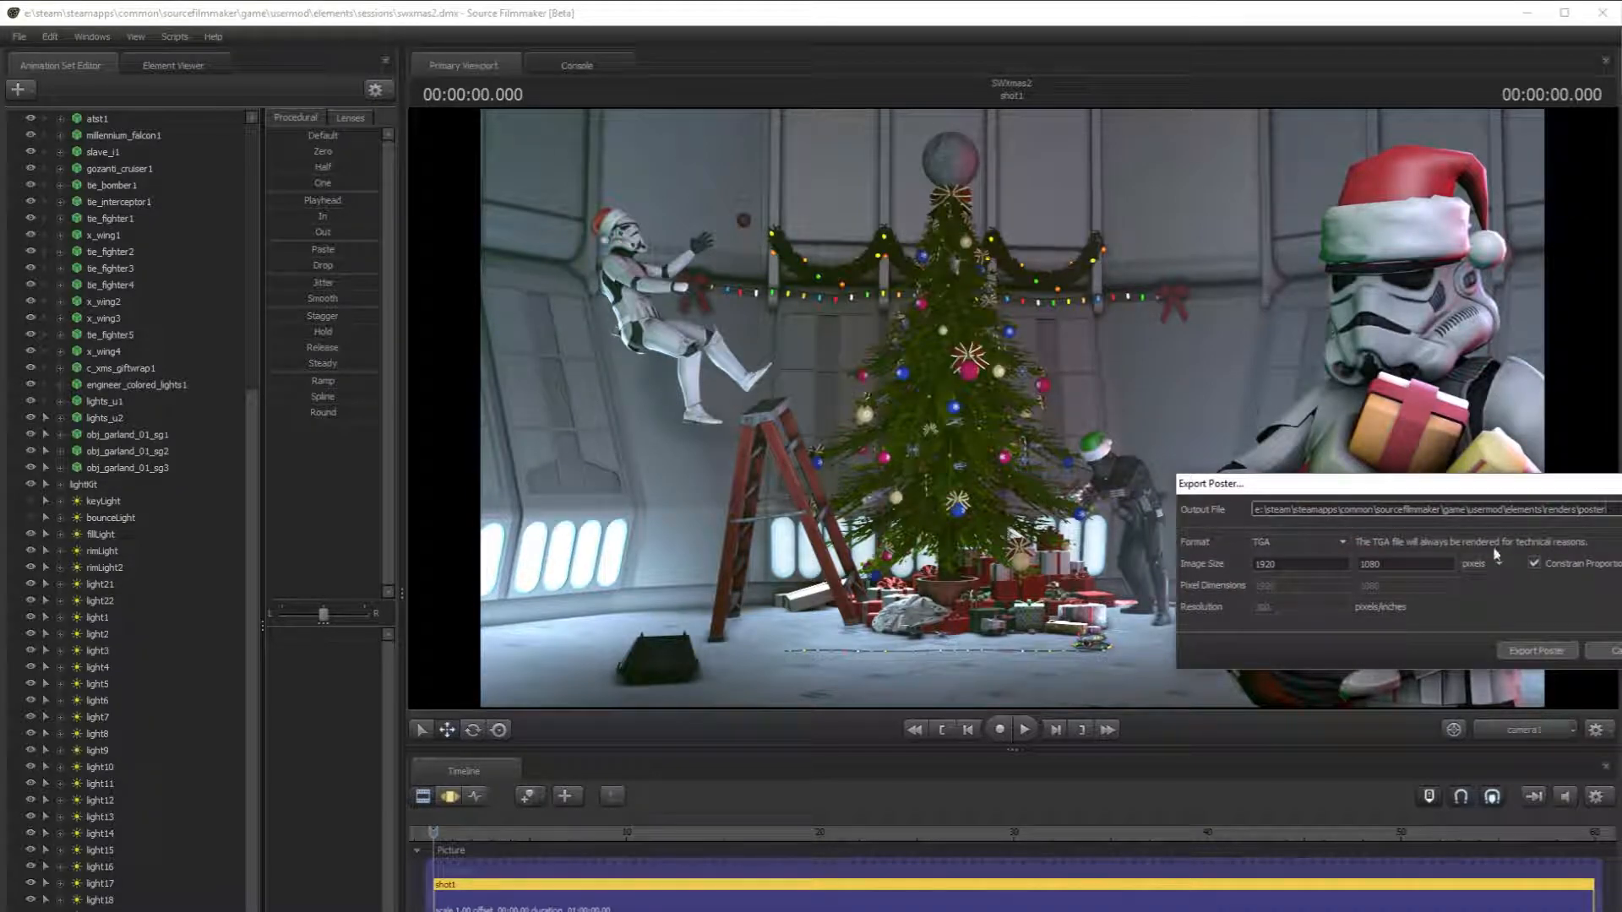
- Create a folder named Christmas on drive E and set the poster's output file to E:\Christmas_4k1
click(1458, 510)
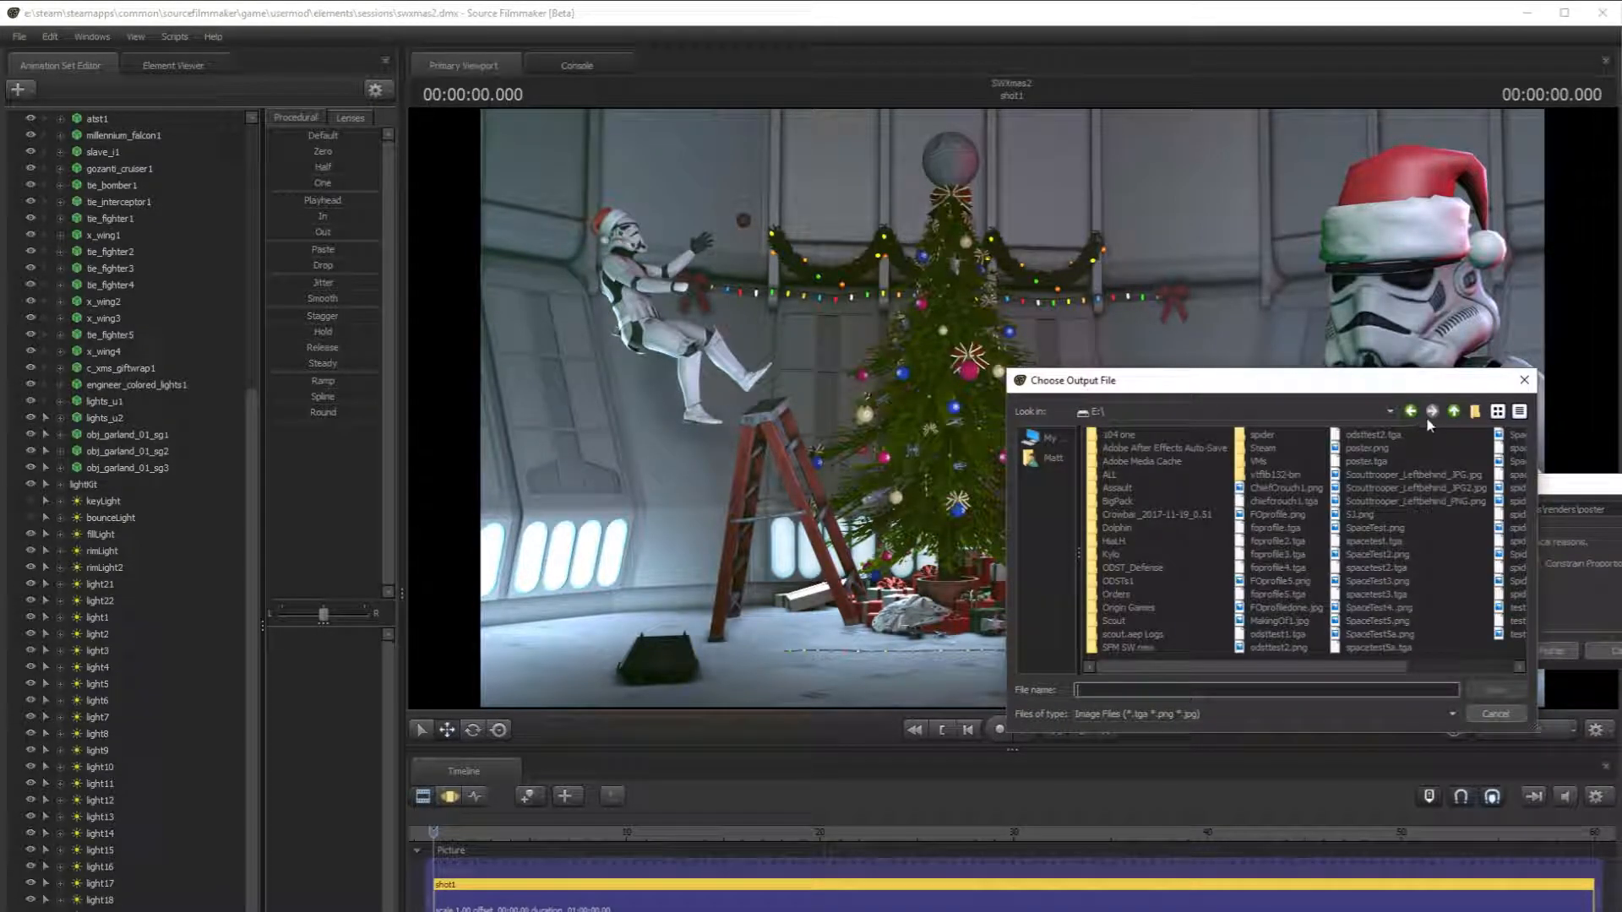
click(1474, 411)
text(Christmas)
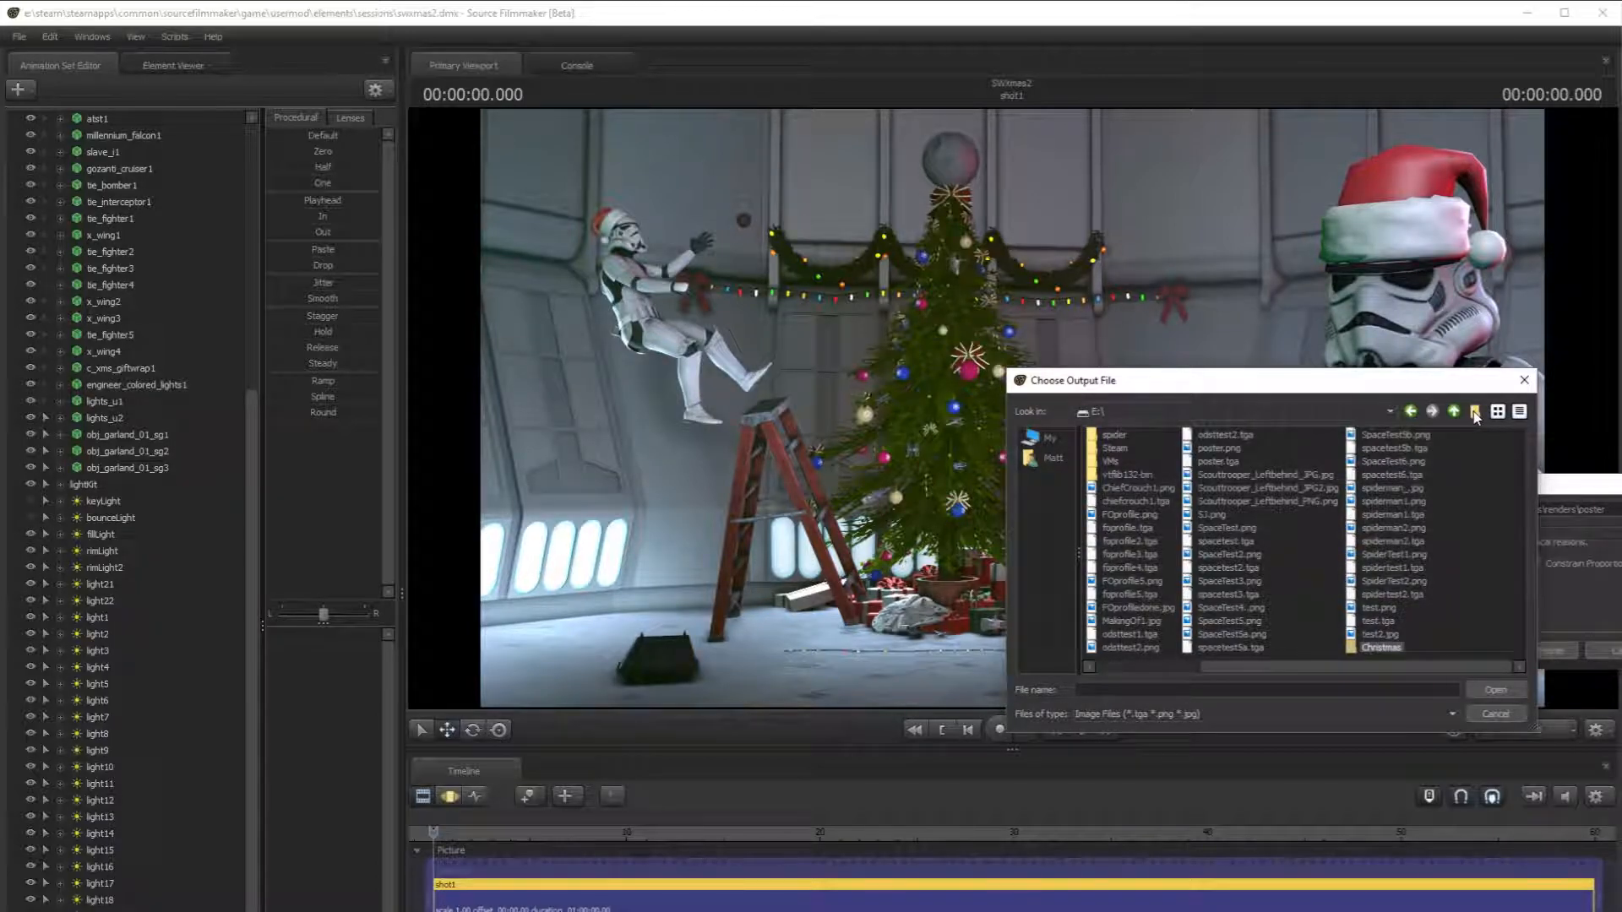
click(1235, 689)
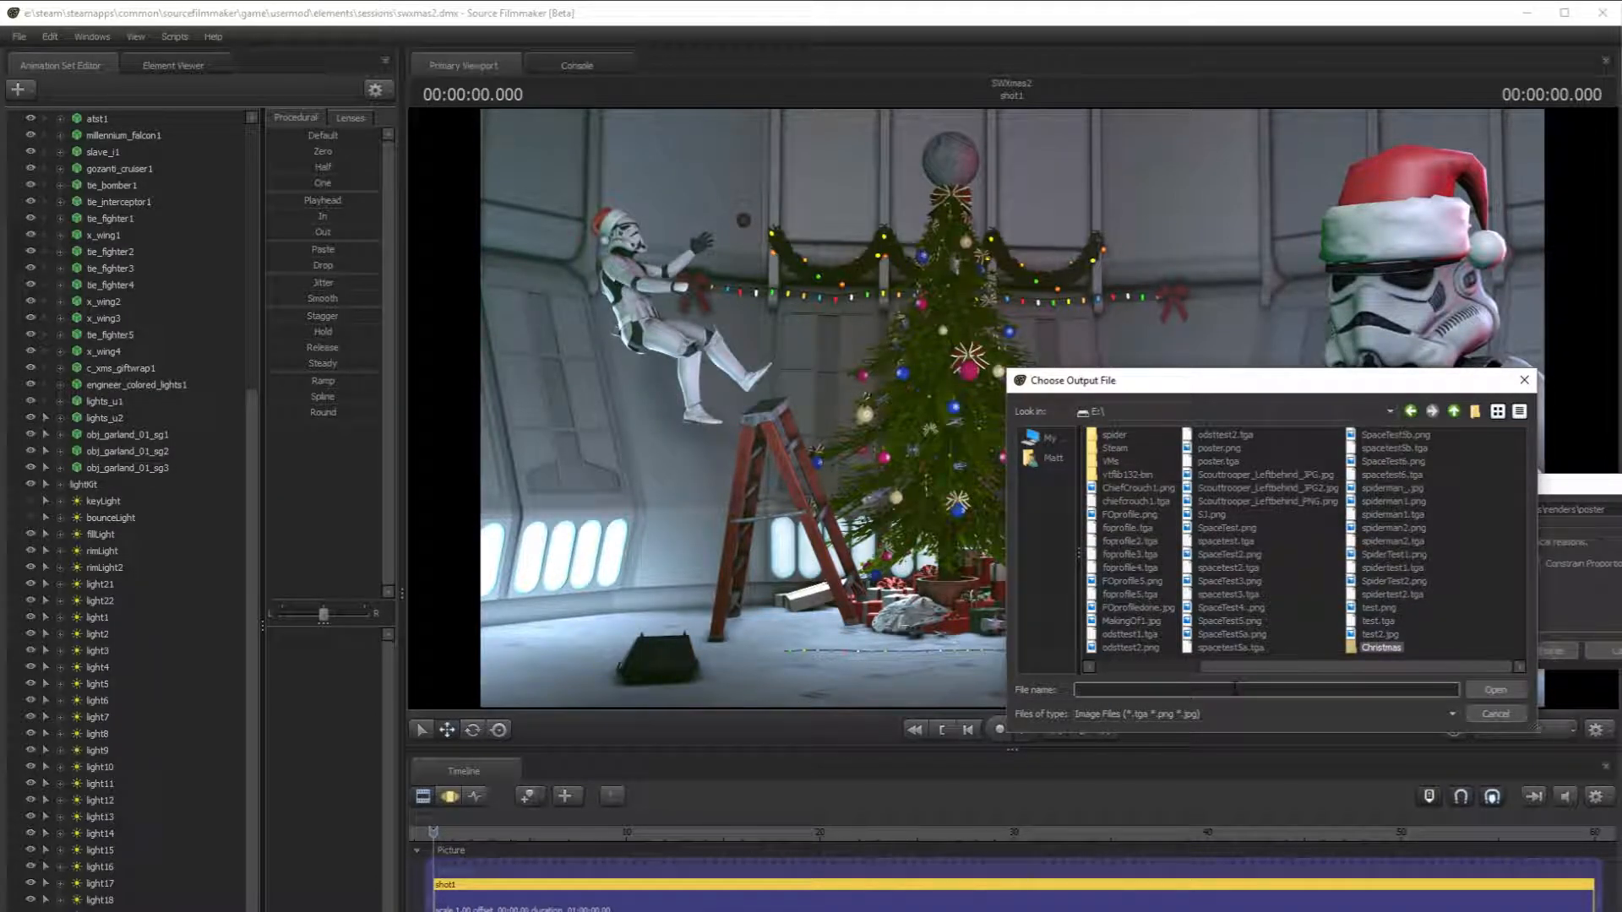
text(Christmas)
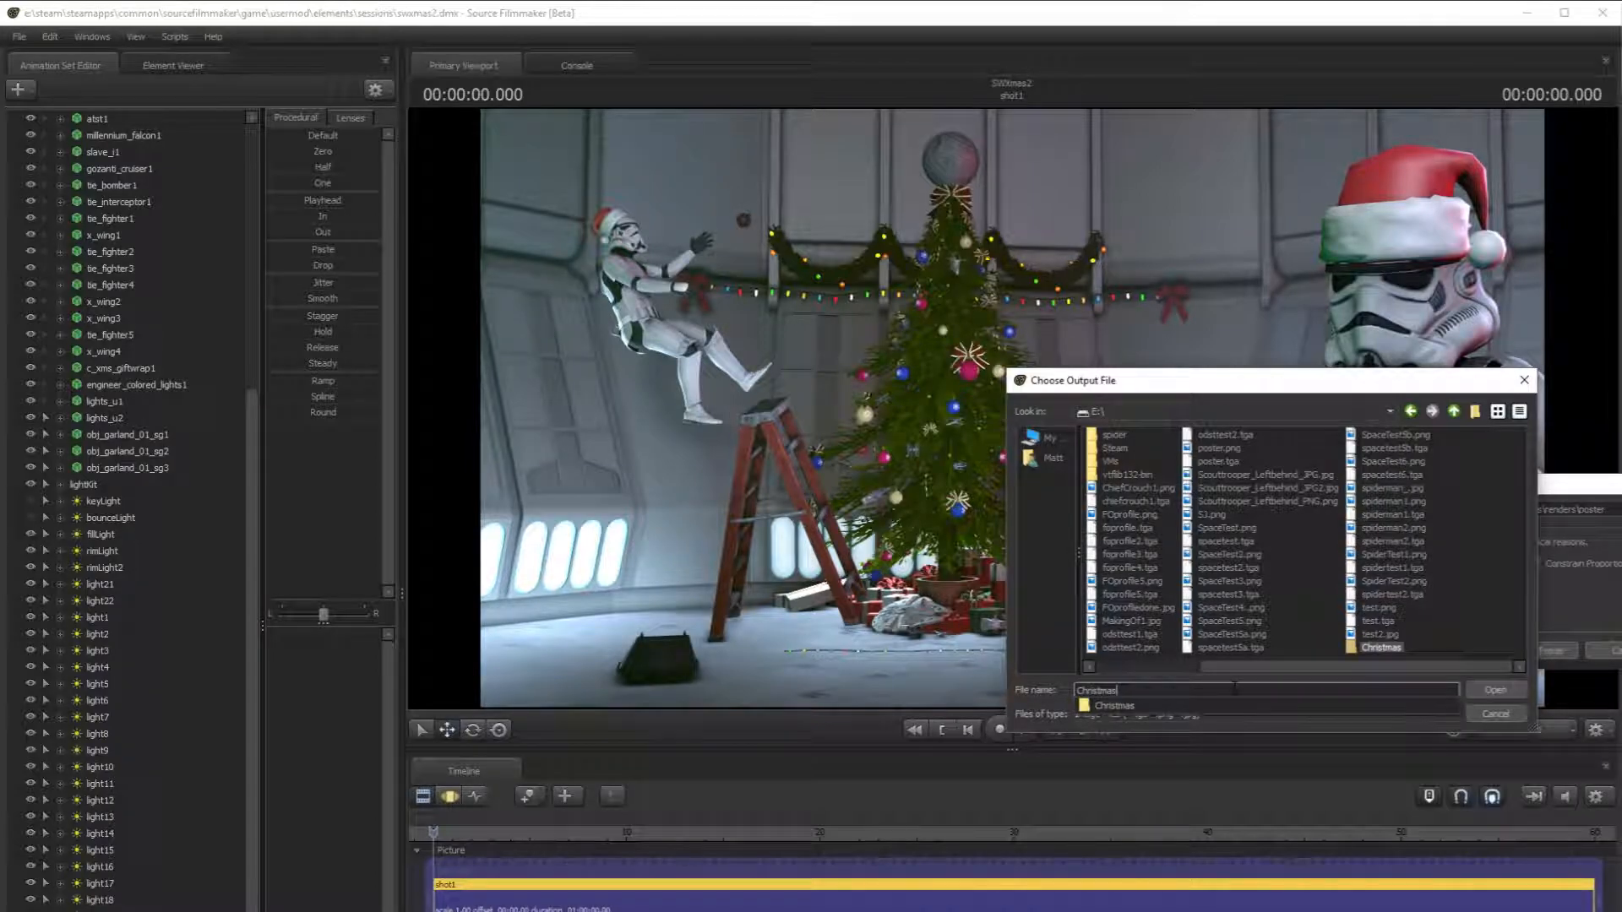
text(_4k1)
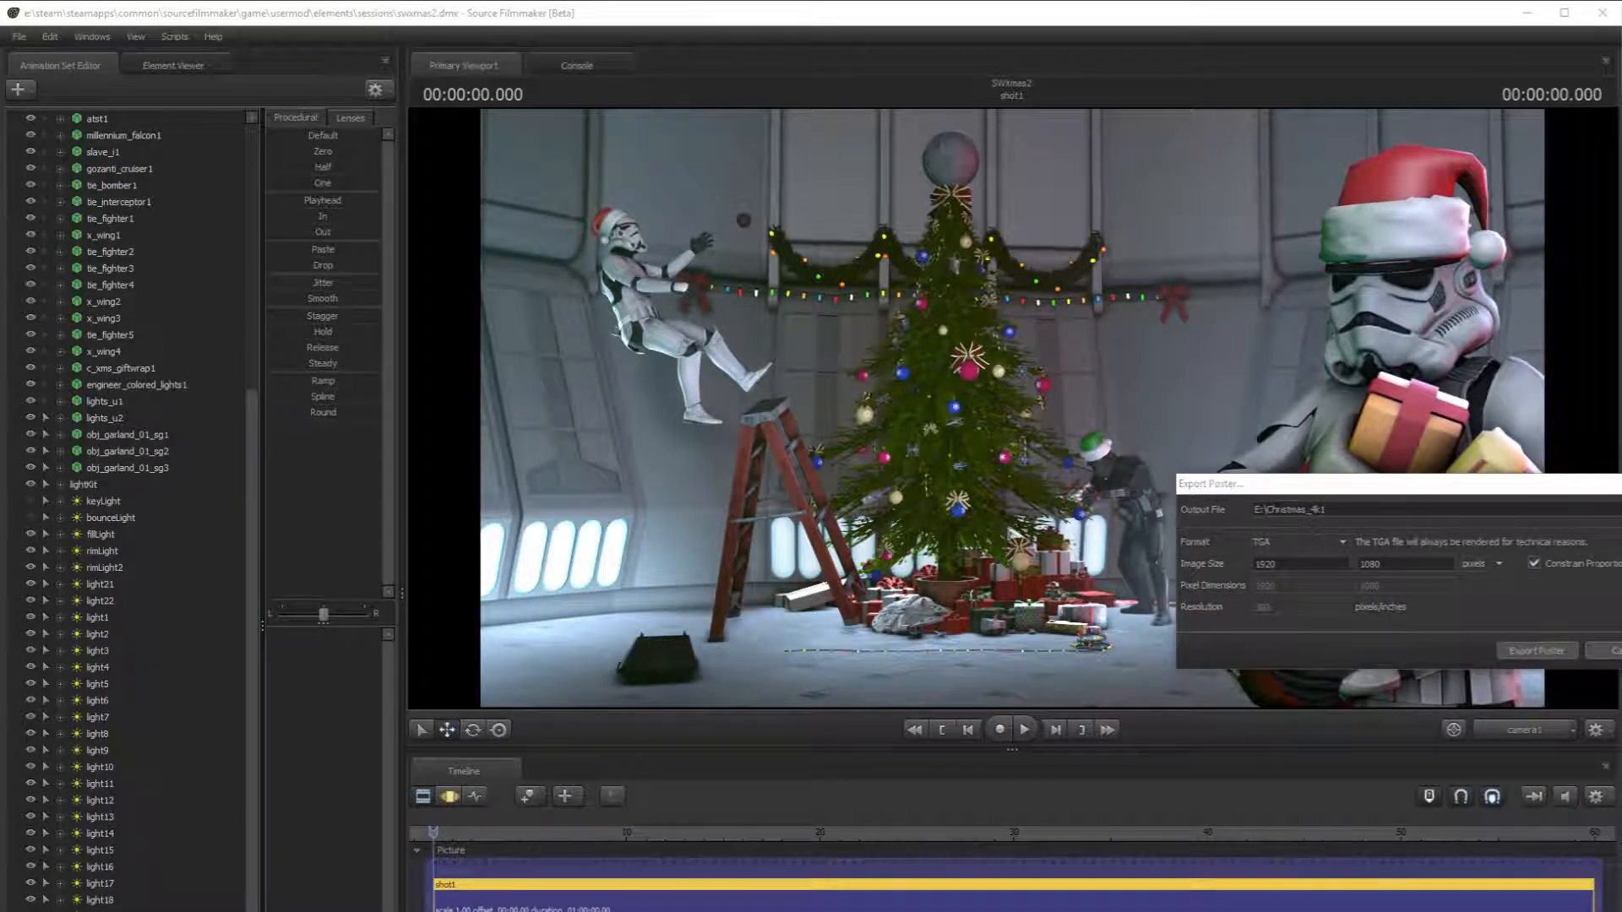
- Open the recent file reso.txt in Notepad to look up the image resolution
key(super)
click(197, 578)
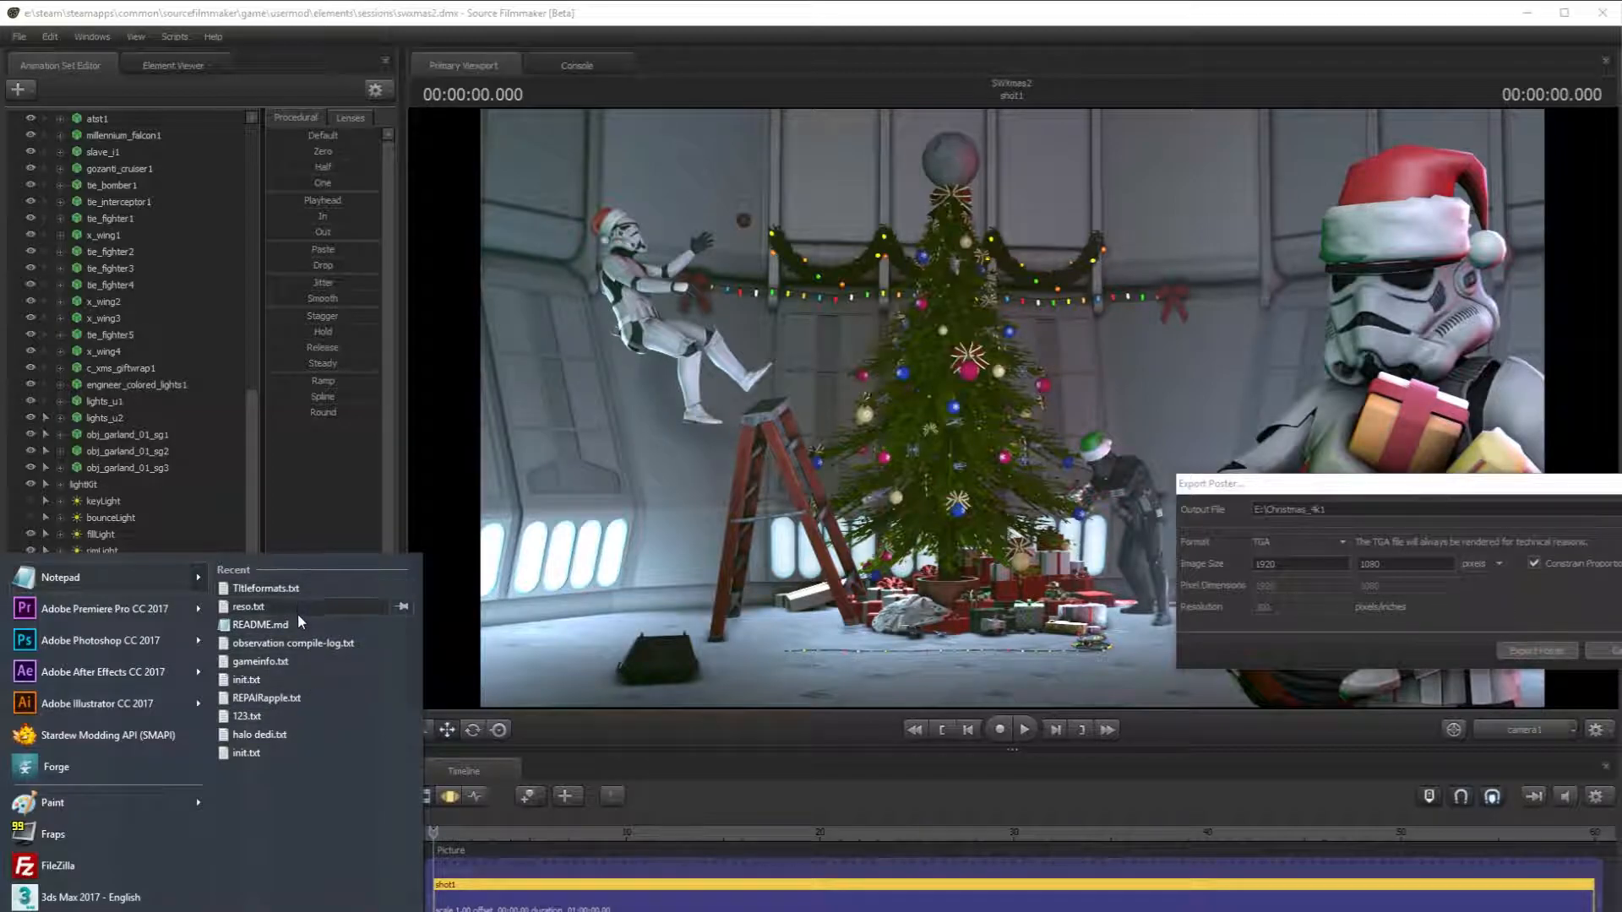
click(304, 607)
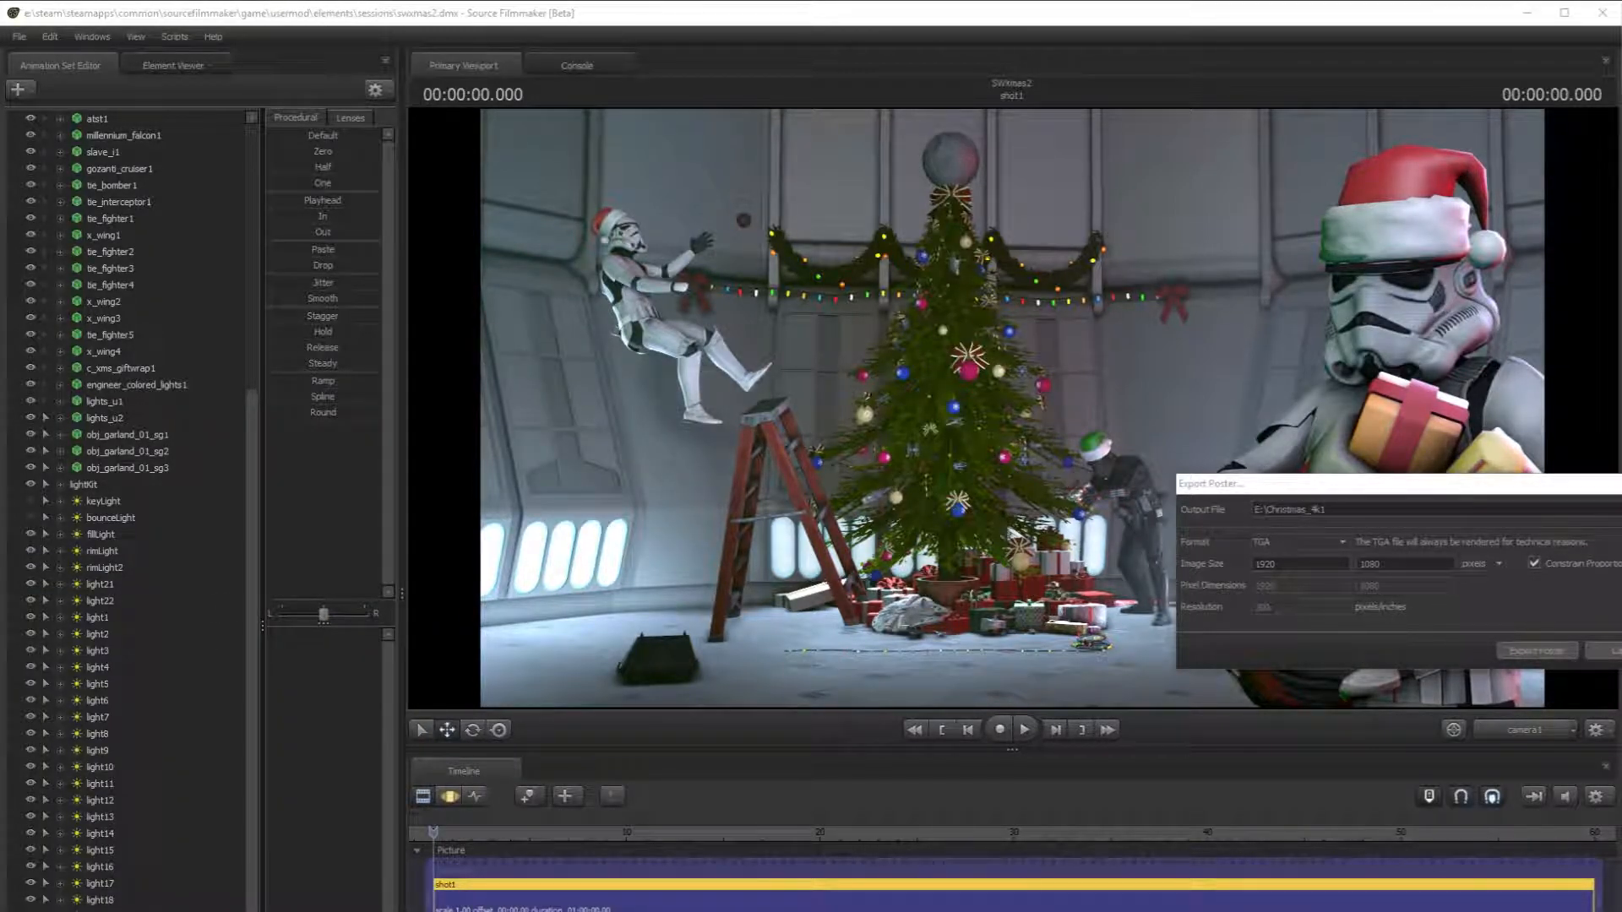
- Set the poster size to 3840 by 2160 pixels, choose PNG as the format and export it
double_click(1293, 564)
text(3840)
click(1384, 564)
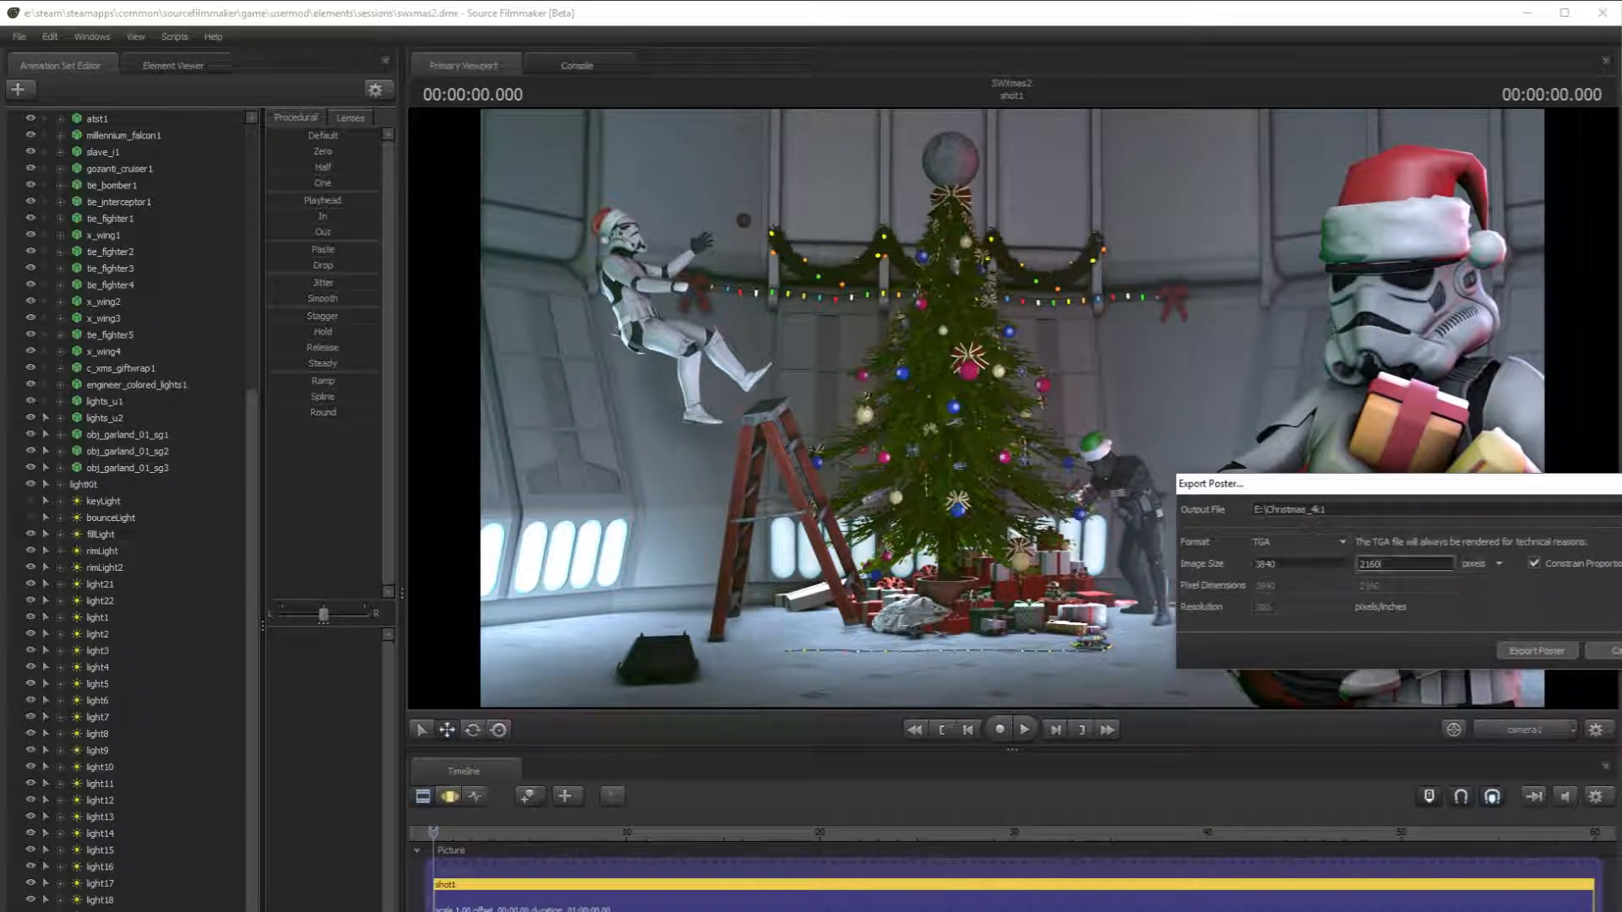
click(1311, 541)
click(1303, 569)
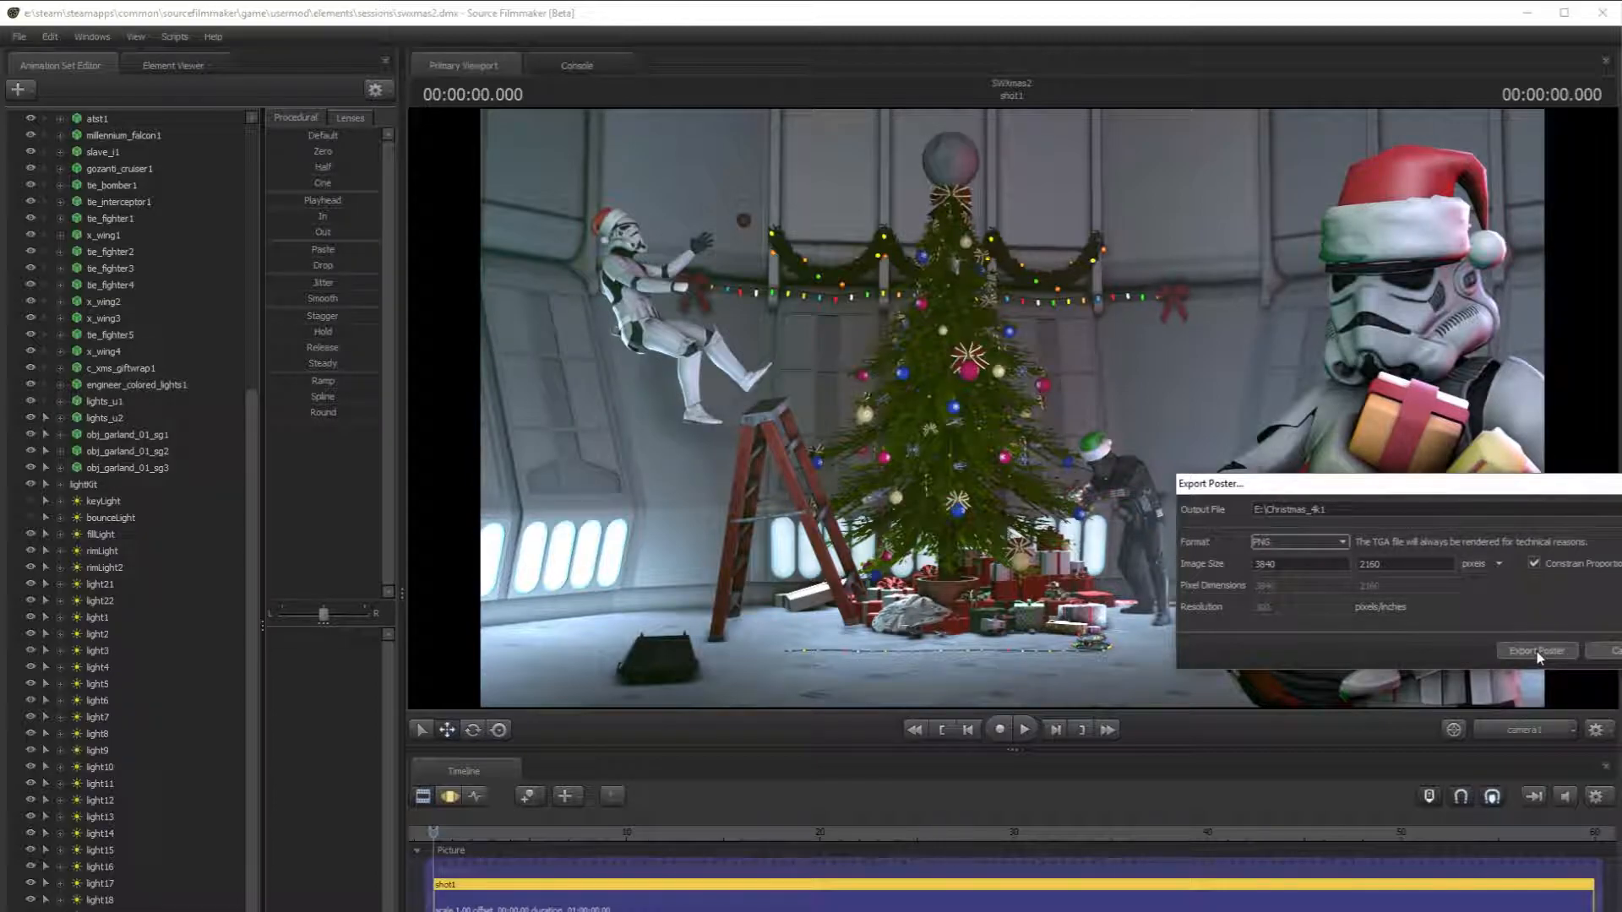
click(1538, 651)
drag(1301, 368, 1048, 760)
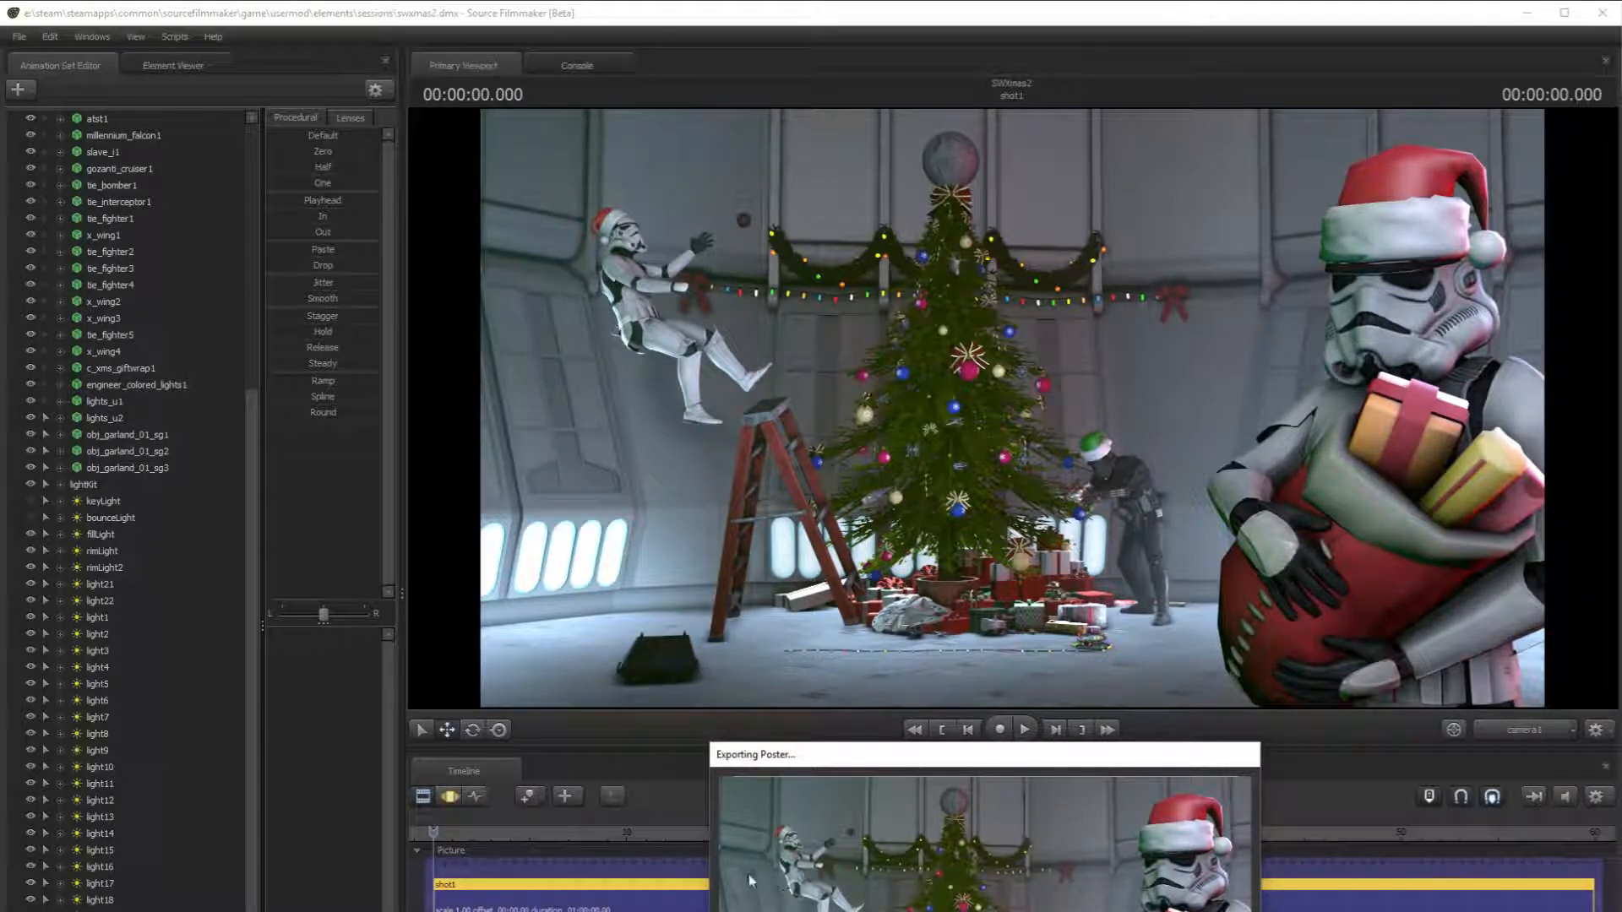
drag(909, 761, 926, 464)
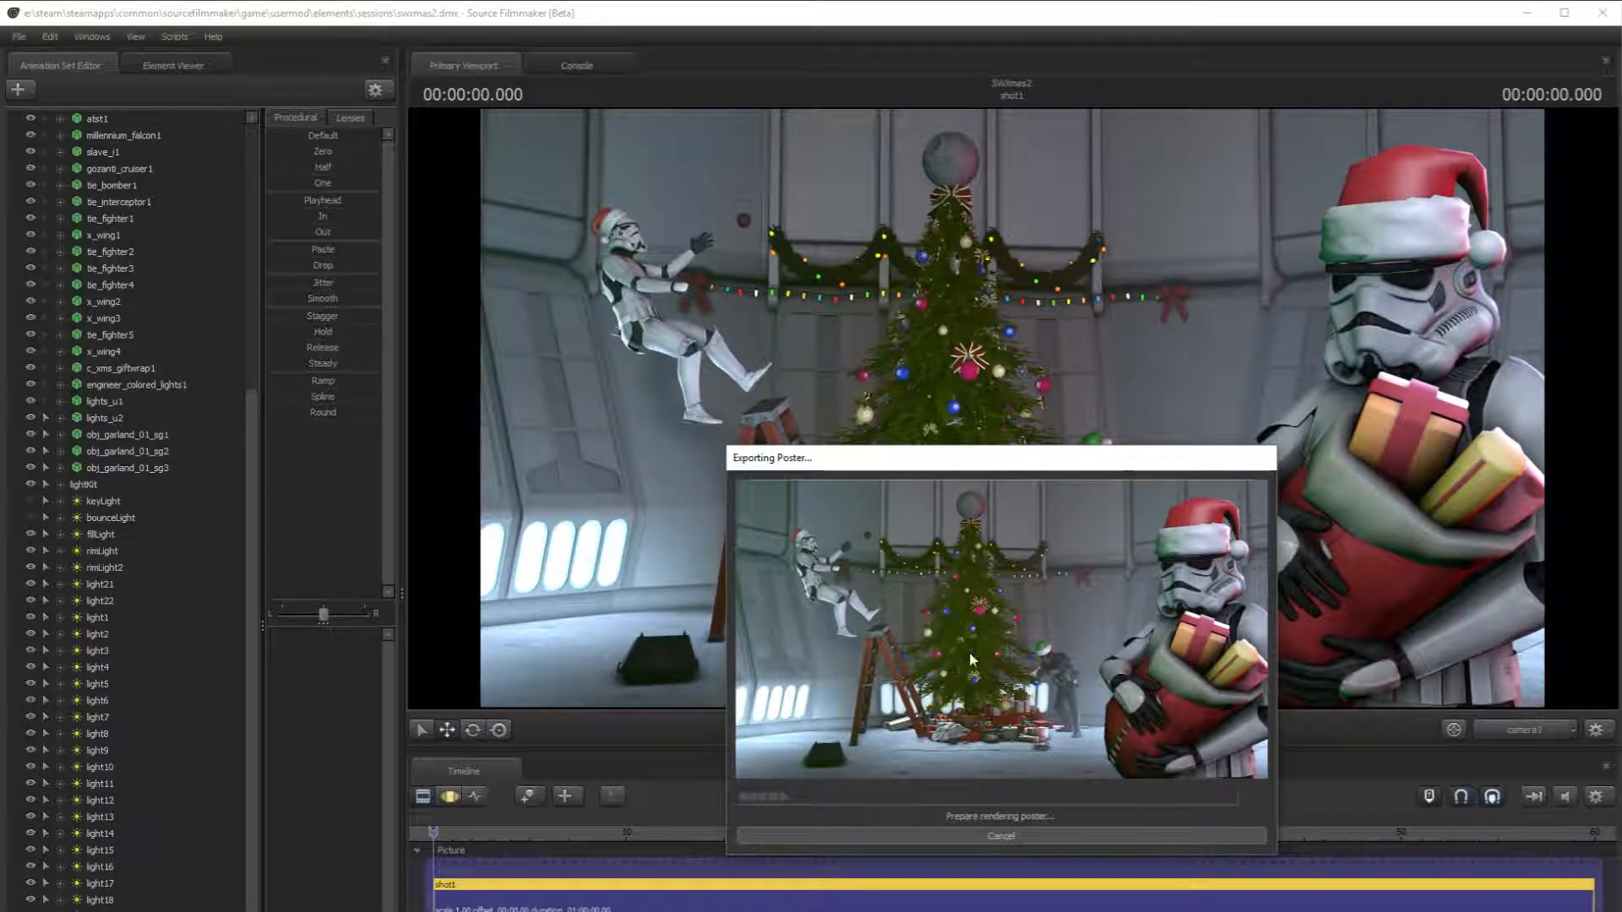
drag(1097, 460, 754, 759)
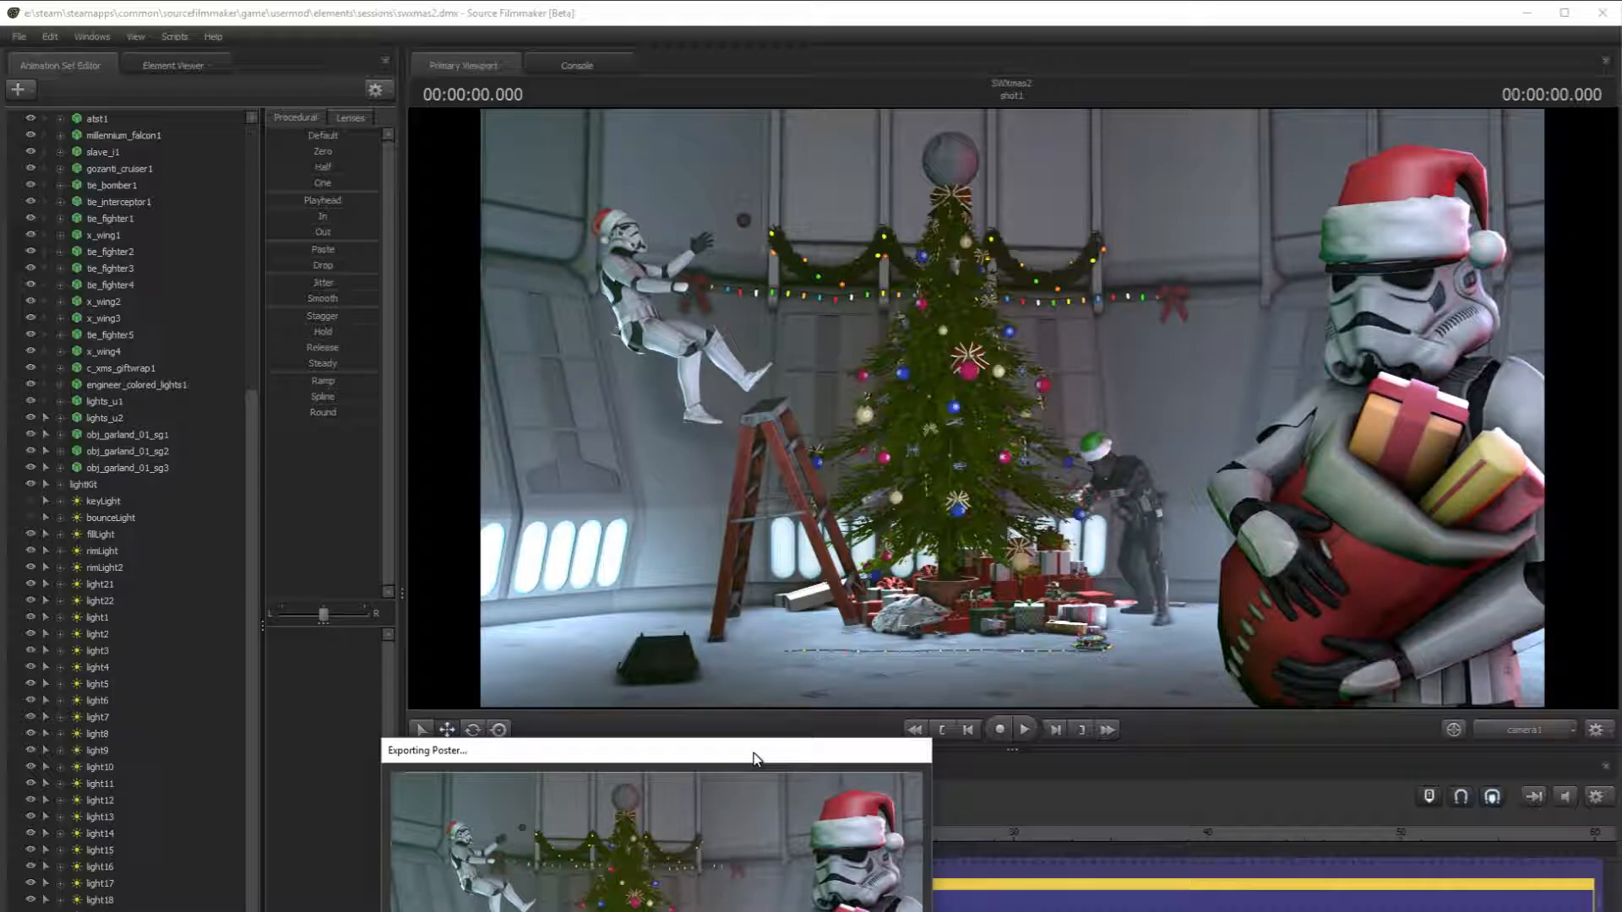
drag(754, 757, 1430, 314)
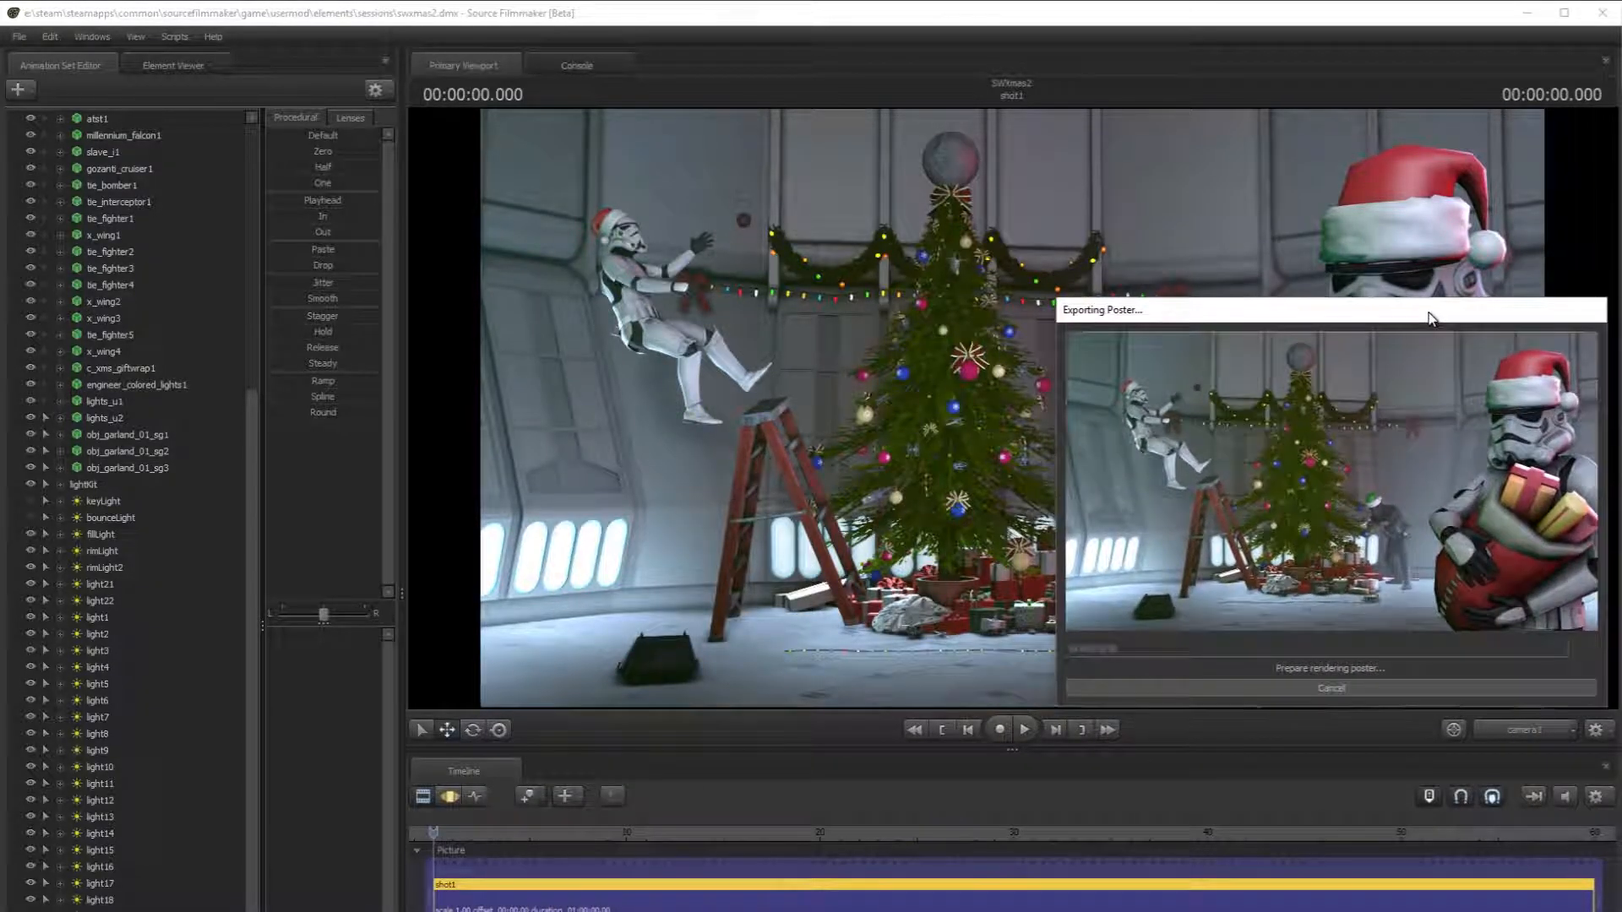